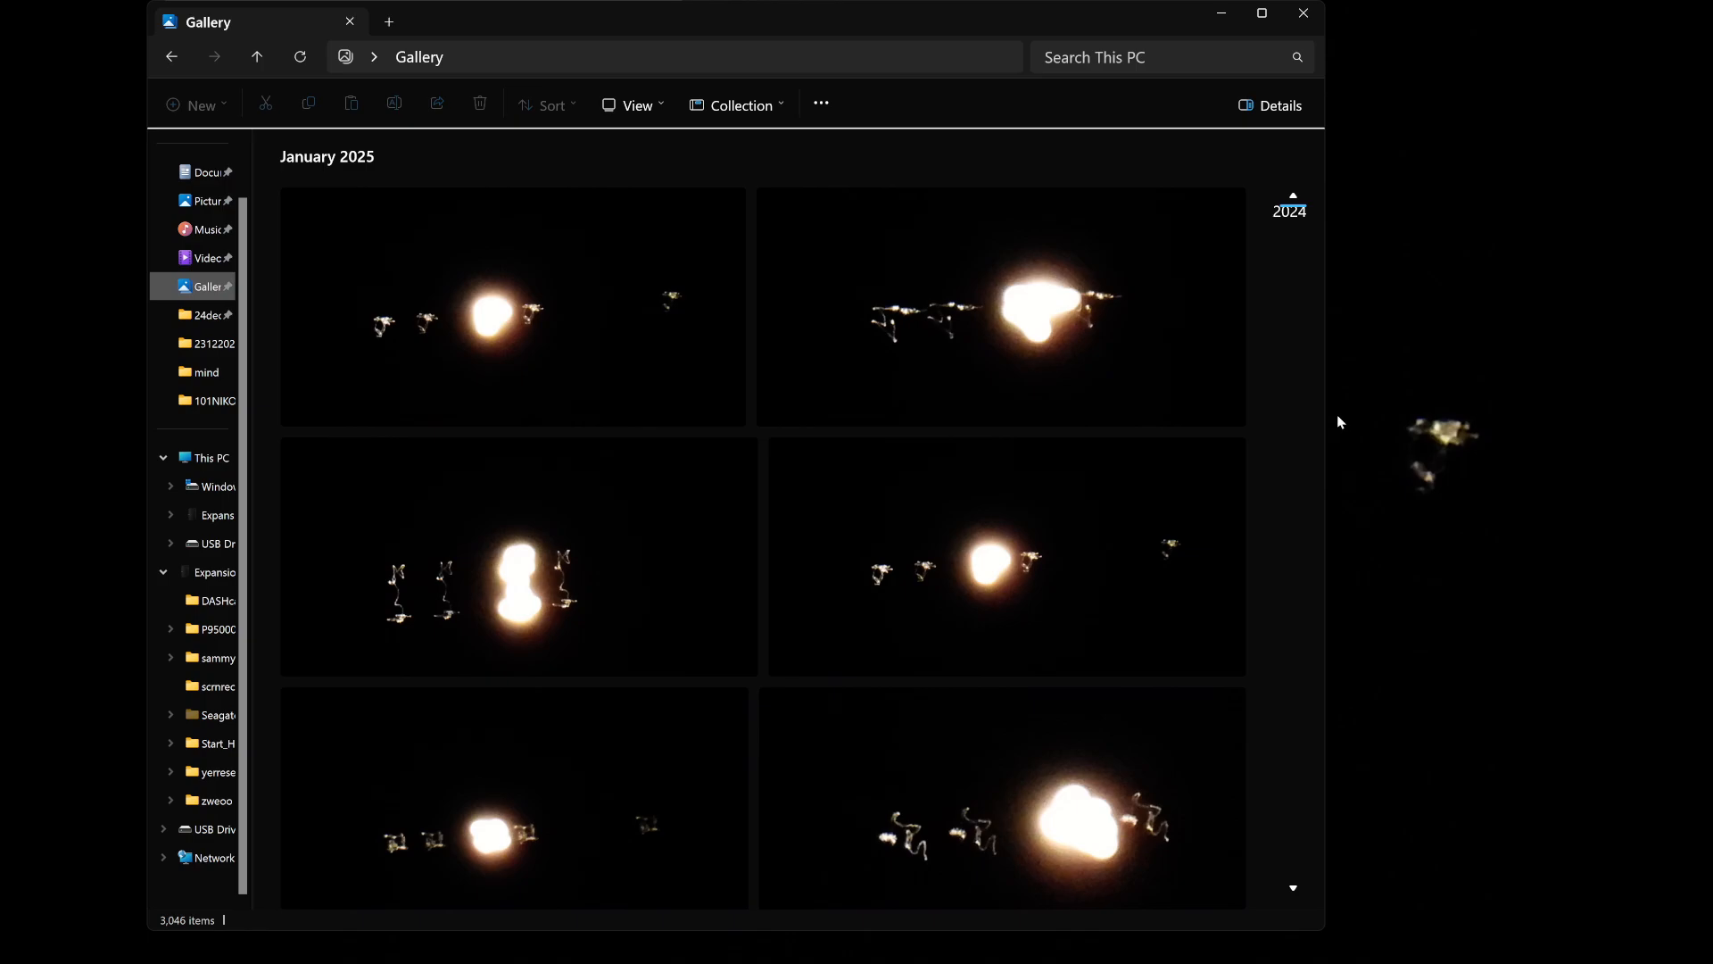
Enlarge and reposition the Gallery window with a narrower navigation pane so the January 2025 photos fill a three-column grid.
left_click_drag(1326, 405, 1687, 386)
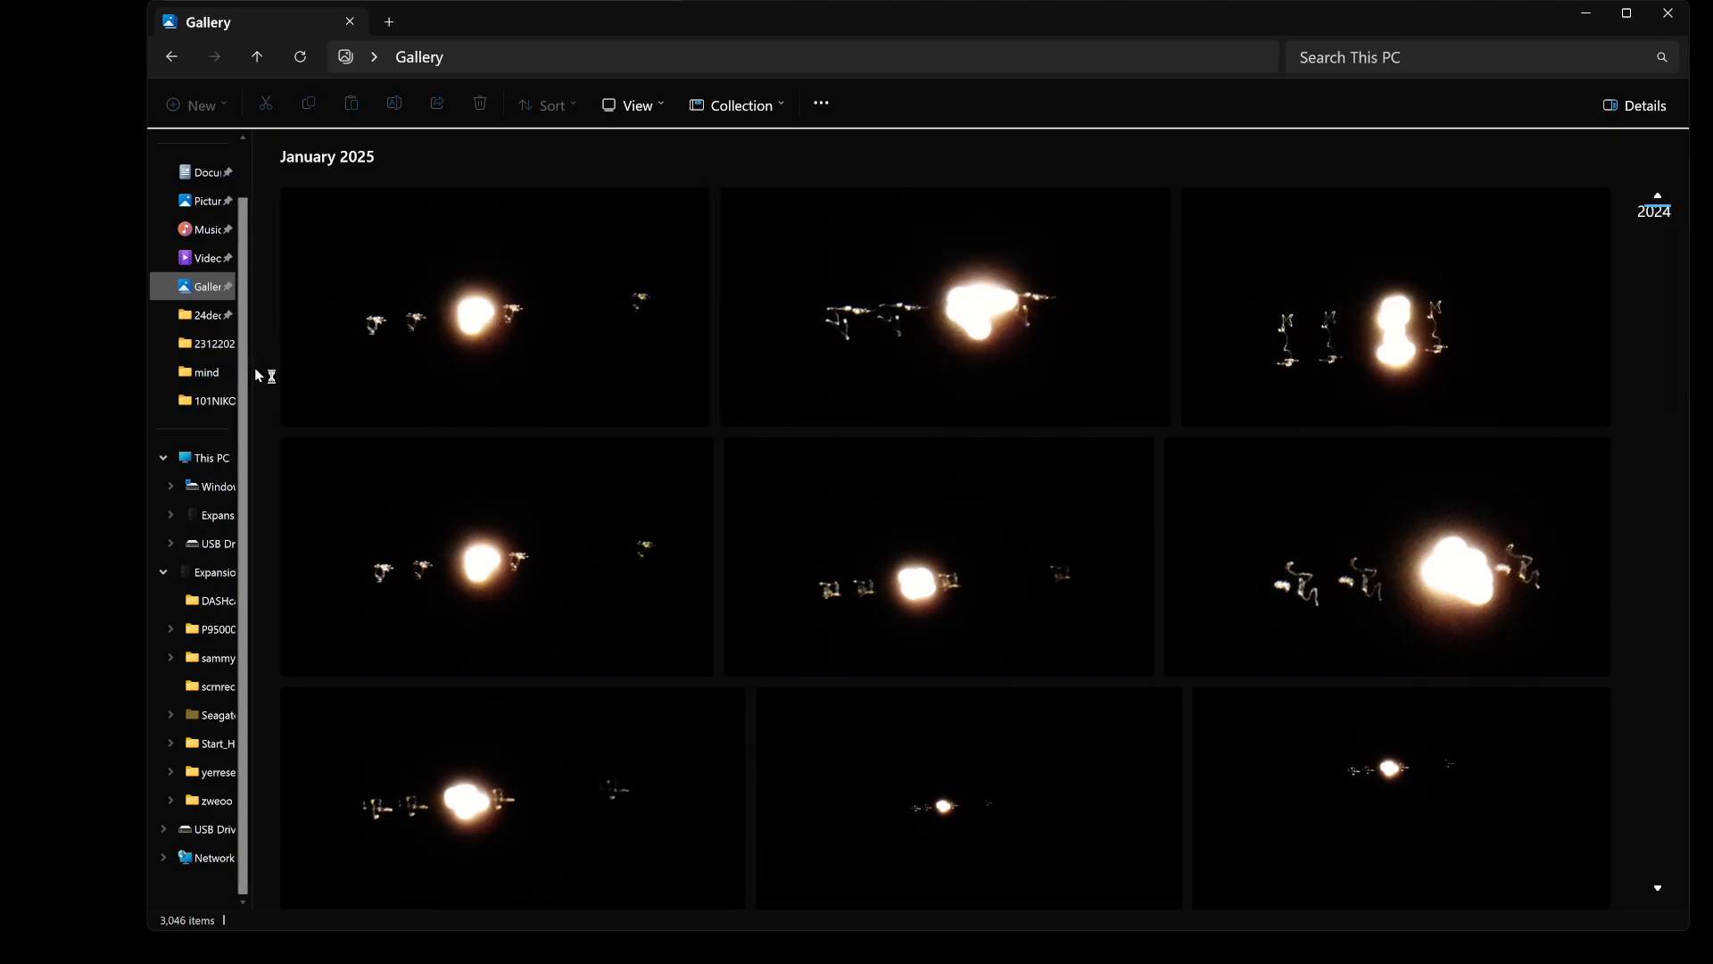
left_click_drag(253, 367, 196, 372)
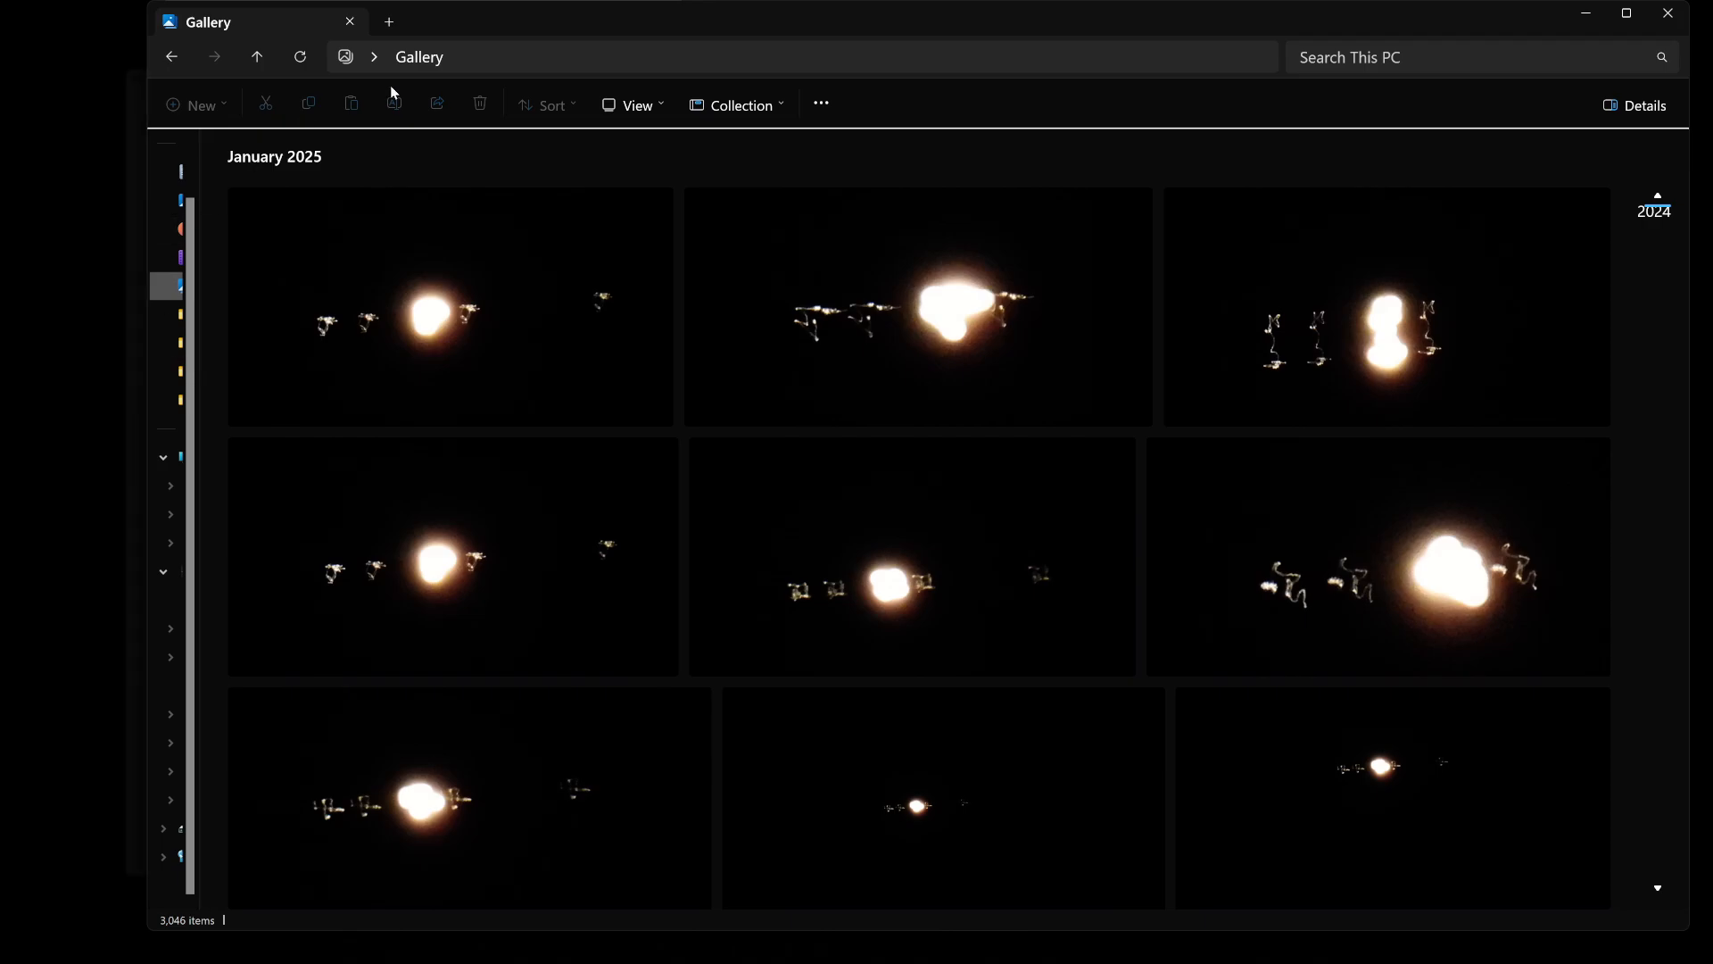
left_click_drag(817, 23, 623, 27)
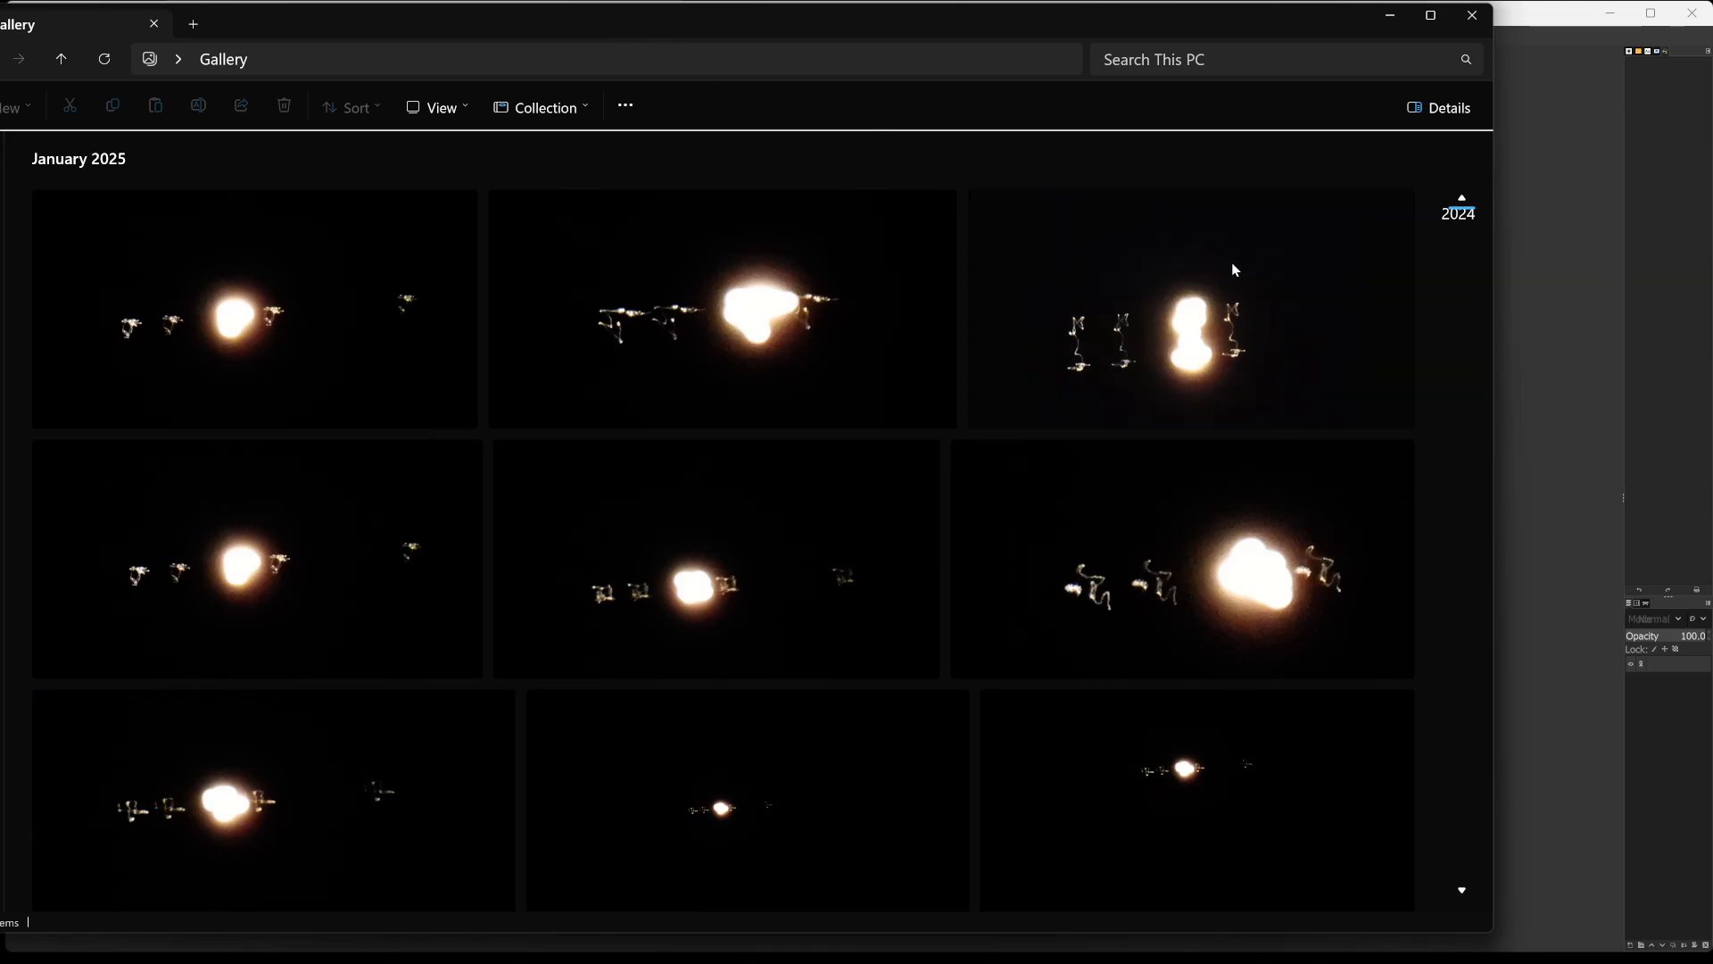
left_click(1499, 392)
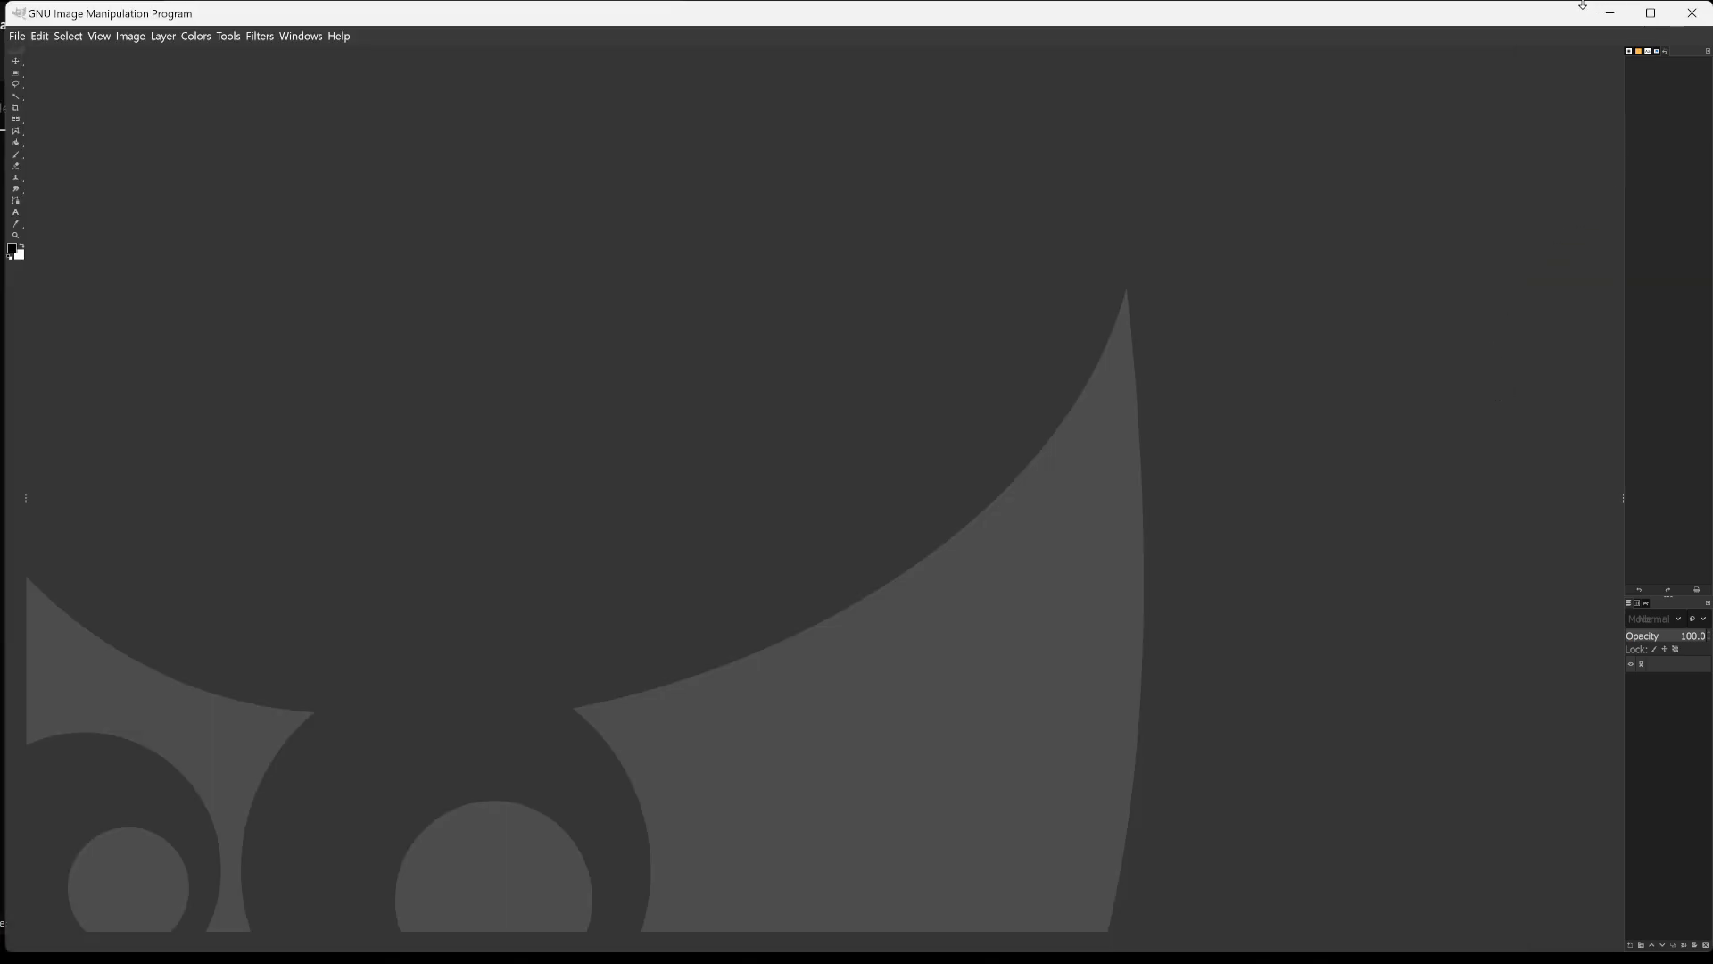
left_click(1610, 13)
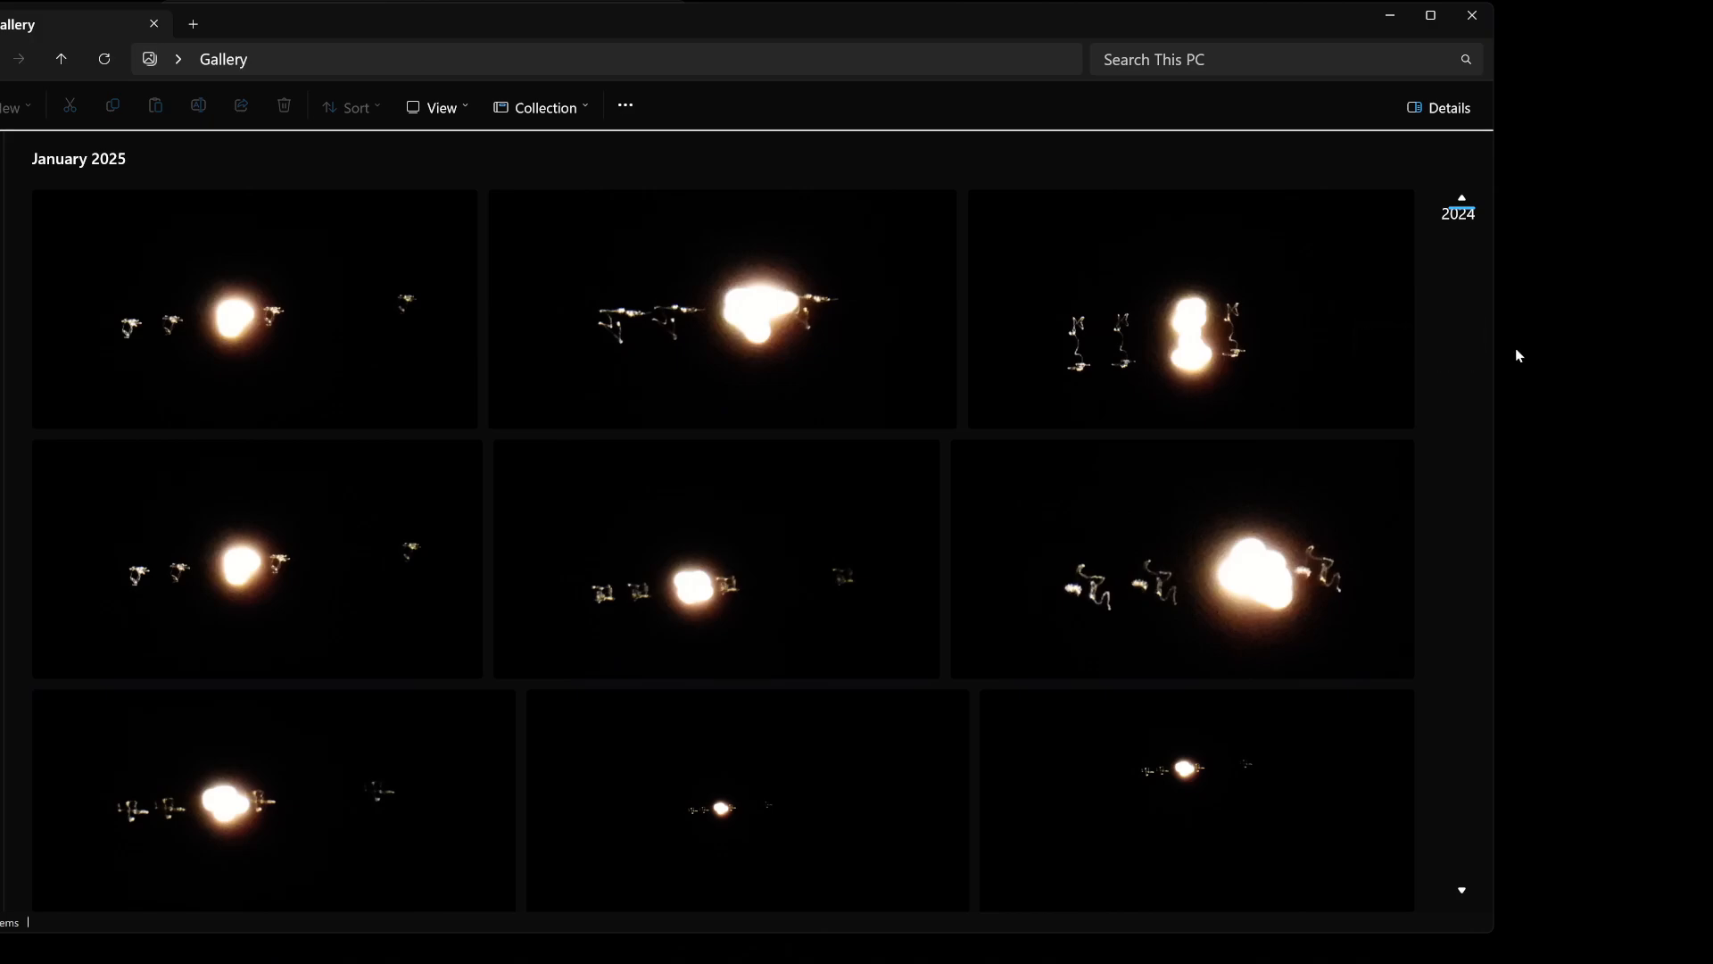
left_click_drag(1496, 347, 1553, 370)
mouse_move(1188, 506)
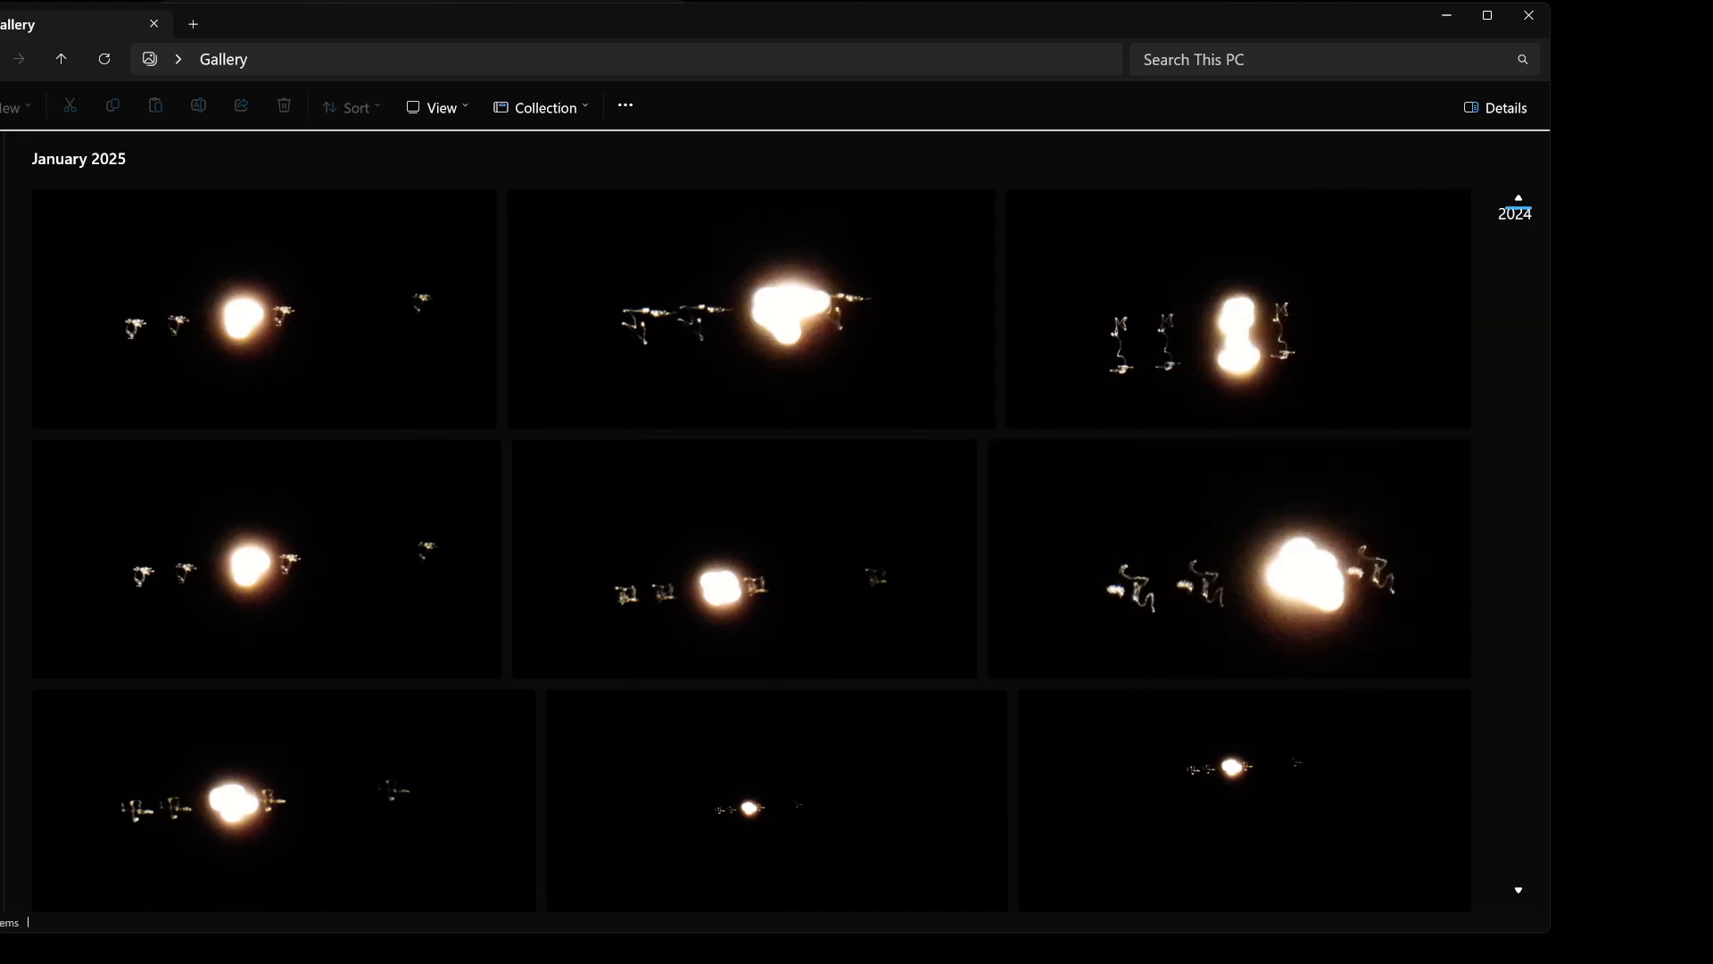
Switch to Snipping Tool, capture the three-by-three grid of January 2025 photos, and copy the snip.
key("alt+Tab")
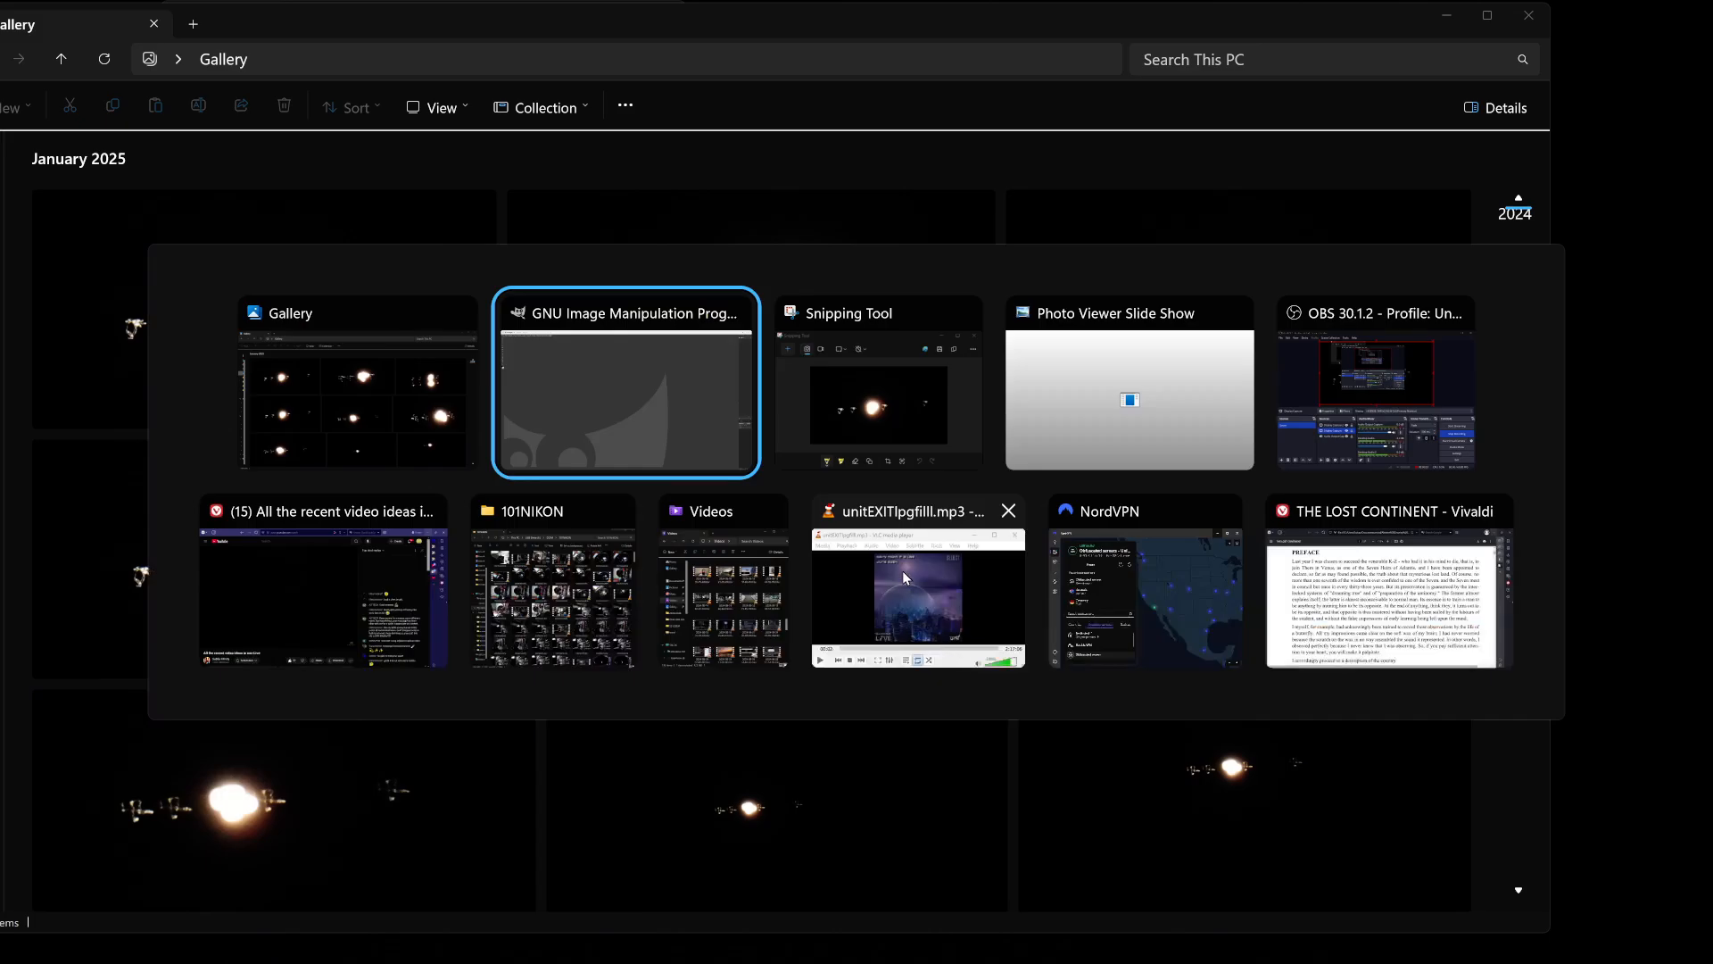
left_click(954, 400)
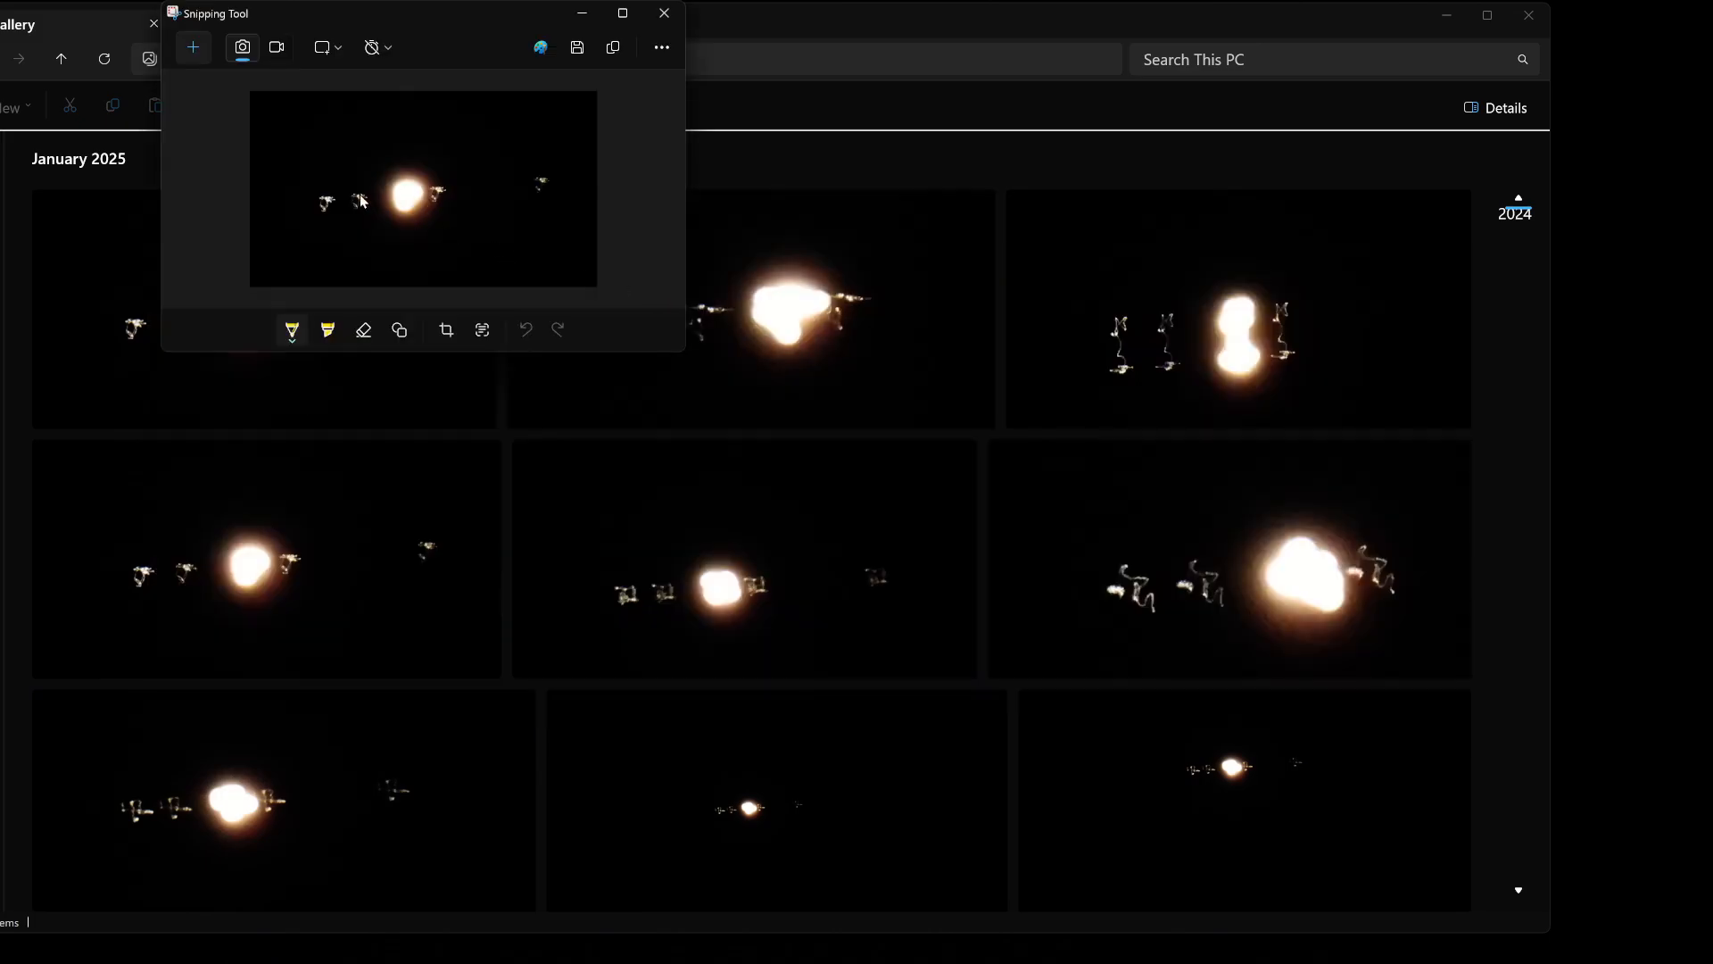
left_click(196, 47)
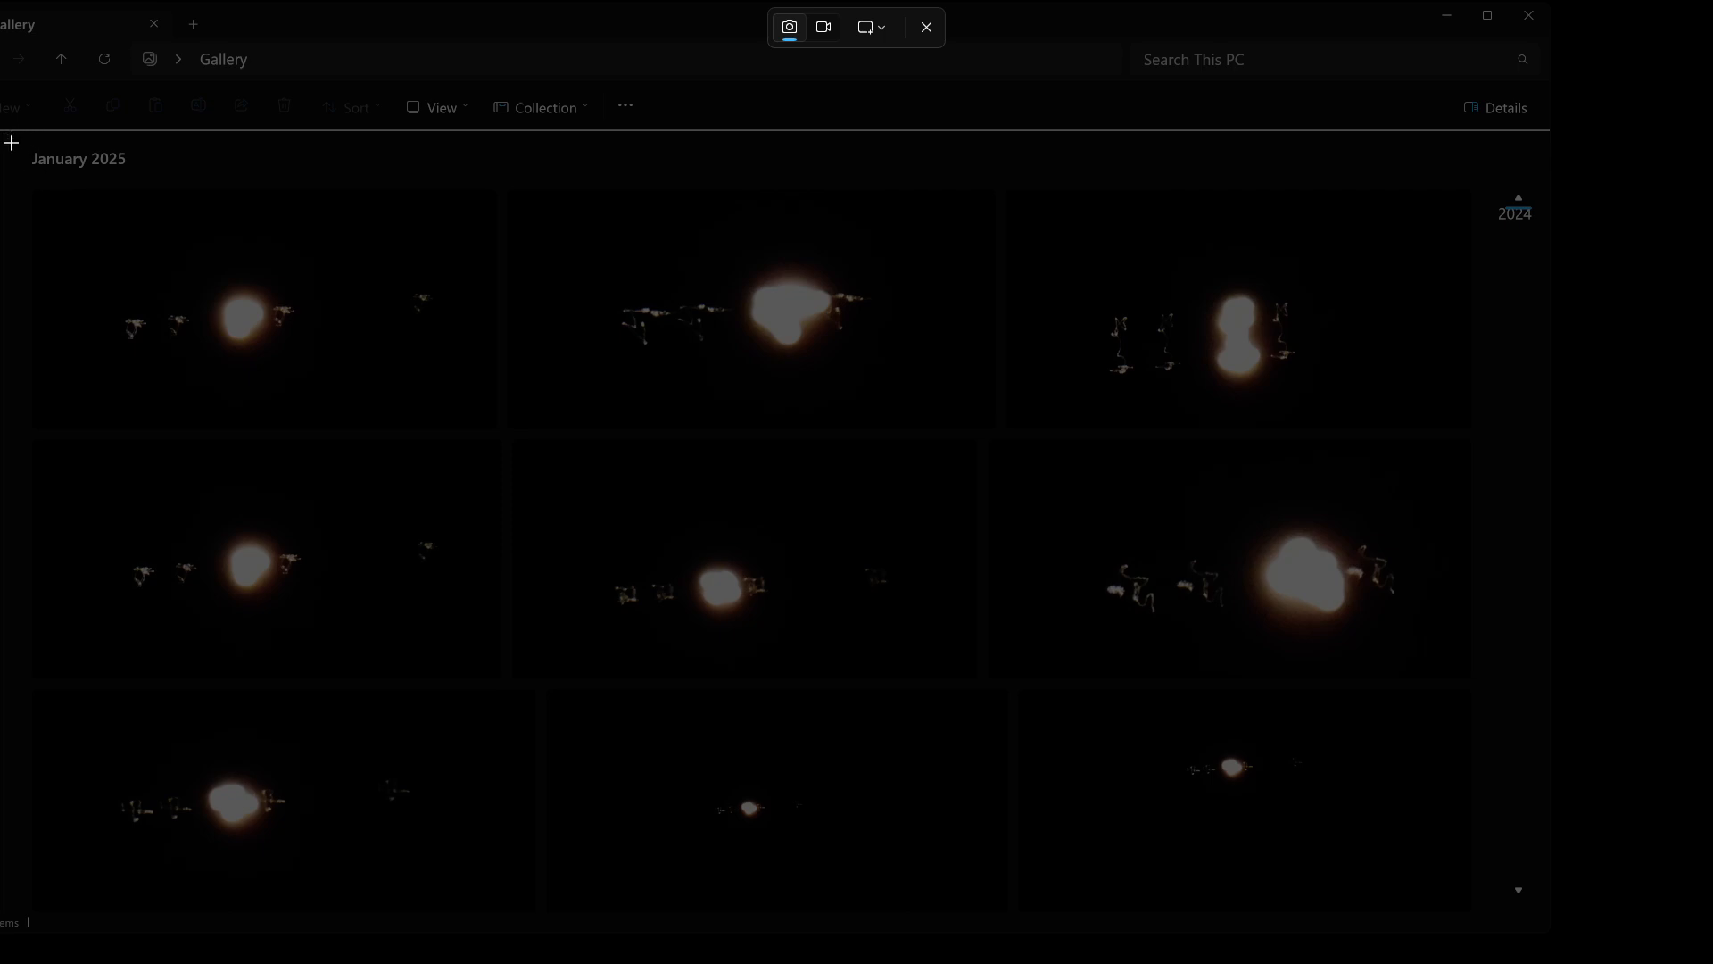
left_click_drag(15, 144, 1471, 899)
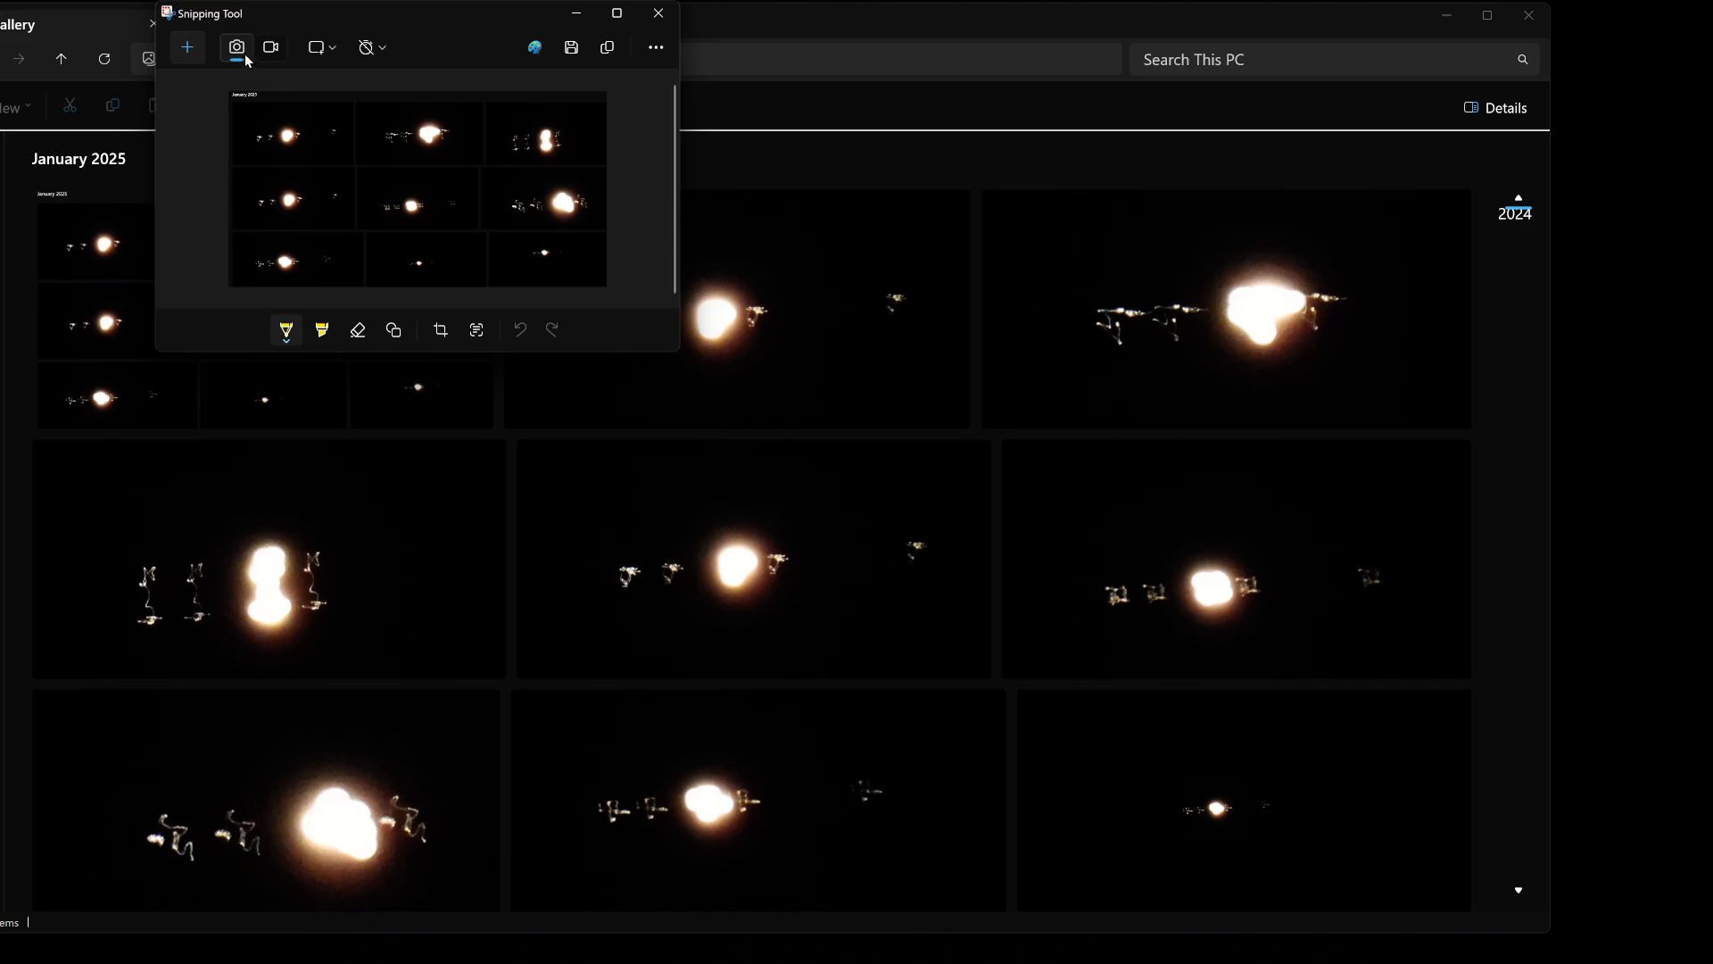
left_click(607, 46)
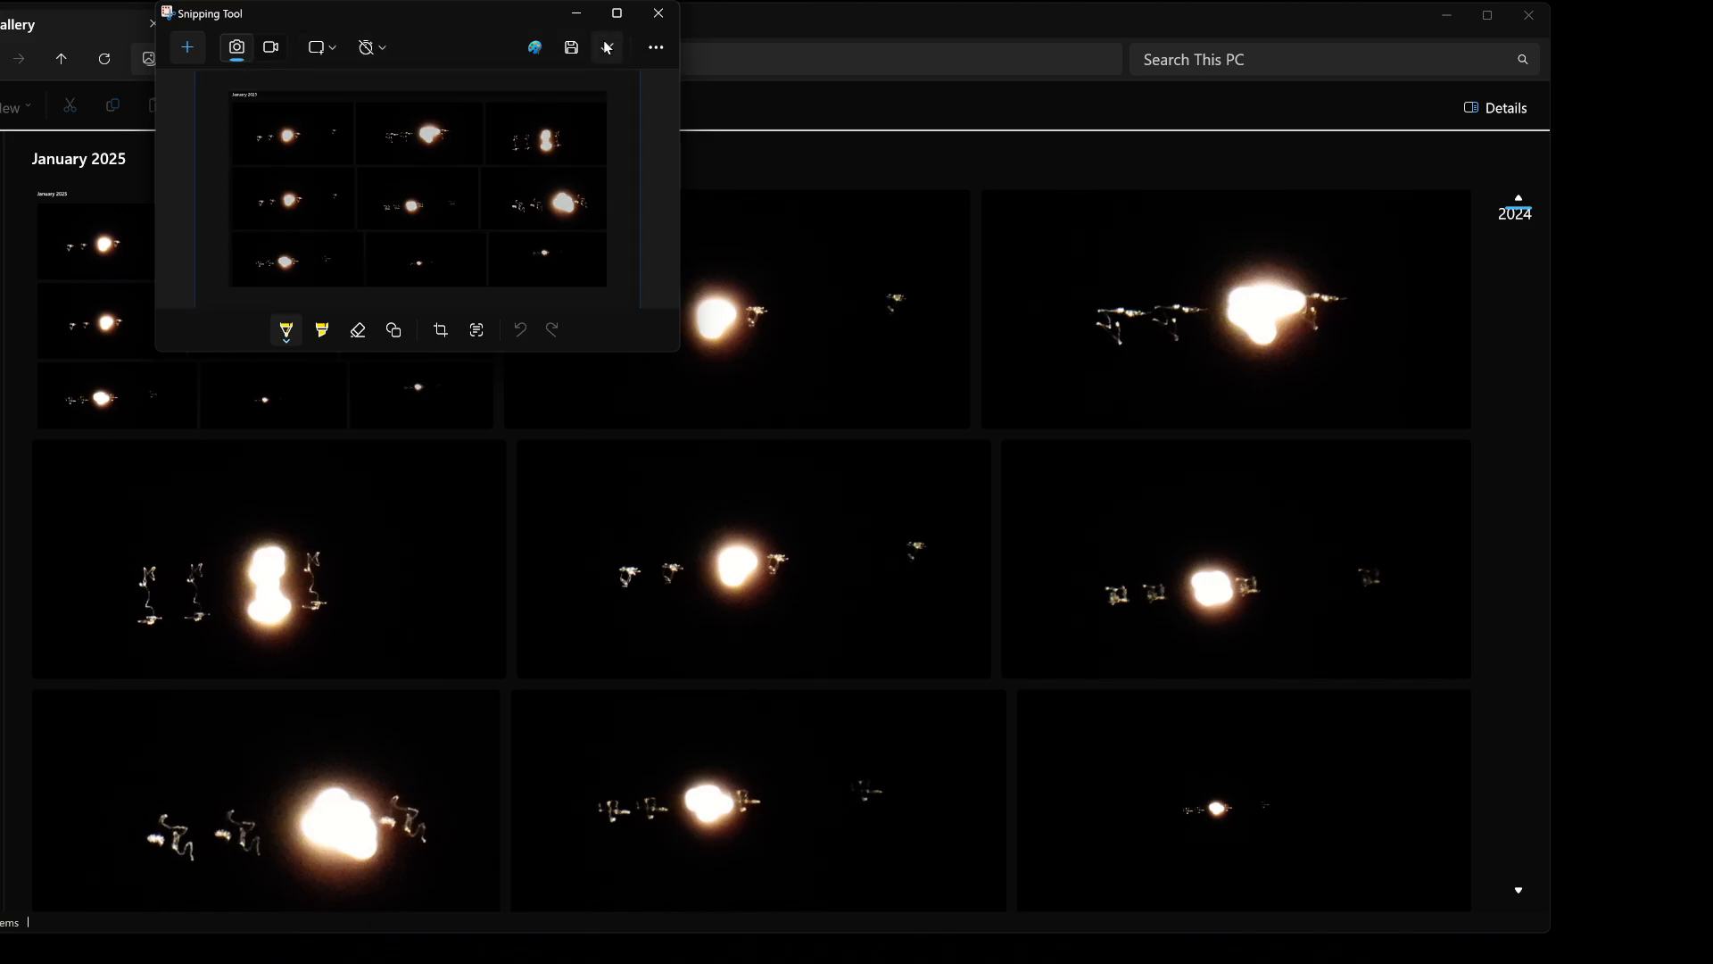
Minimize the Gallery, switch to GIMP, paste the copied snip as a new image, and fit it in the window.
left_click(1449, 15)
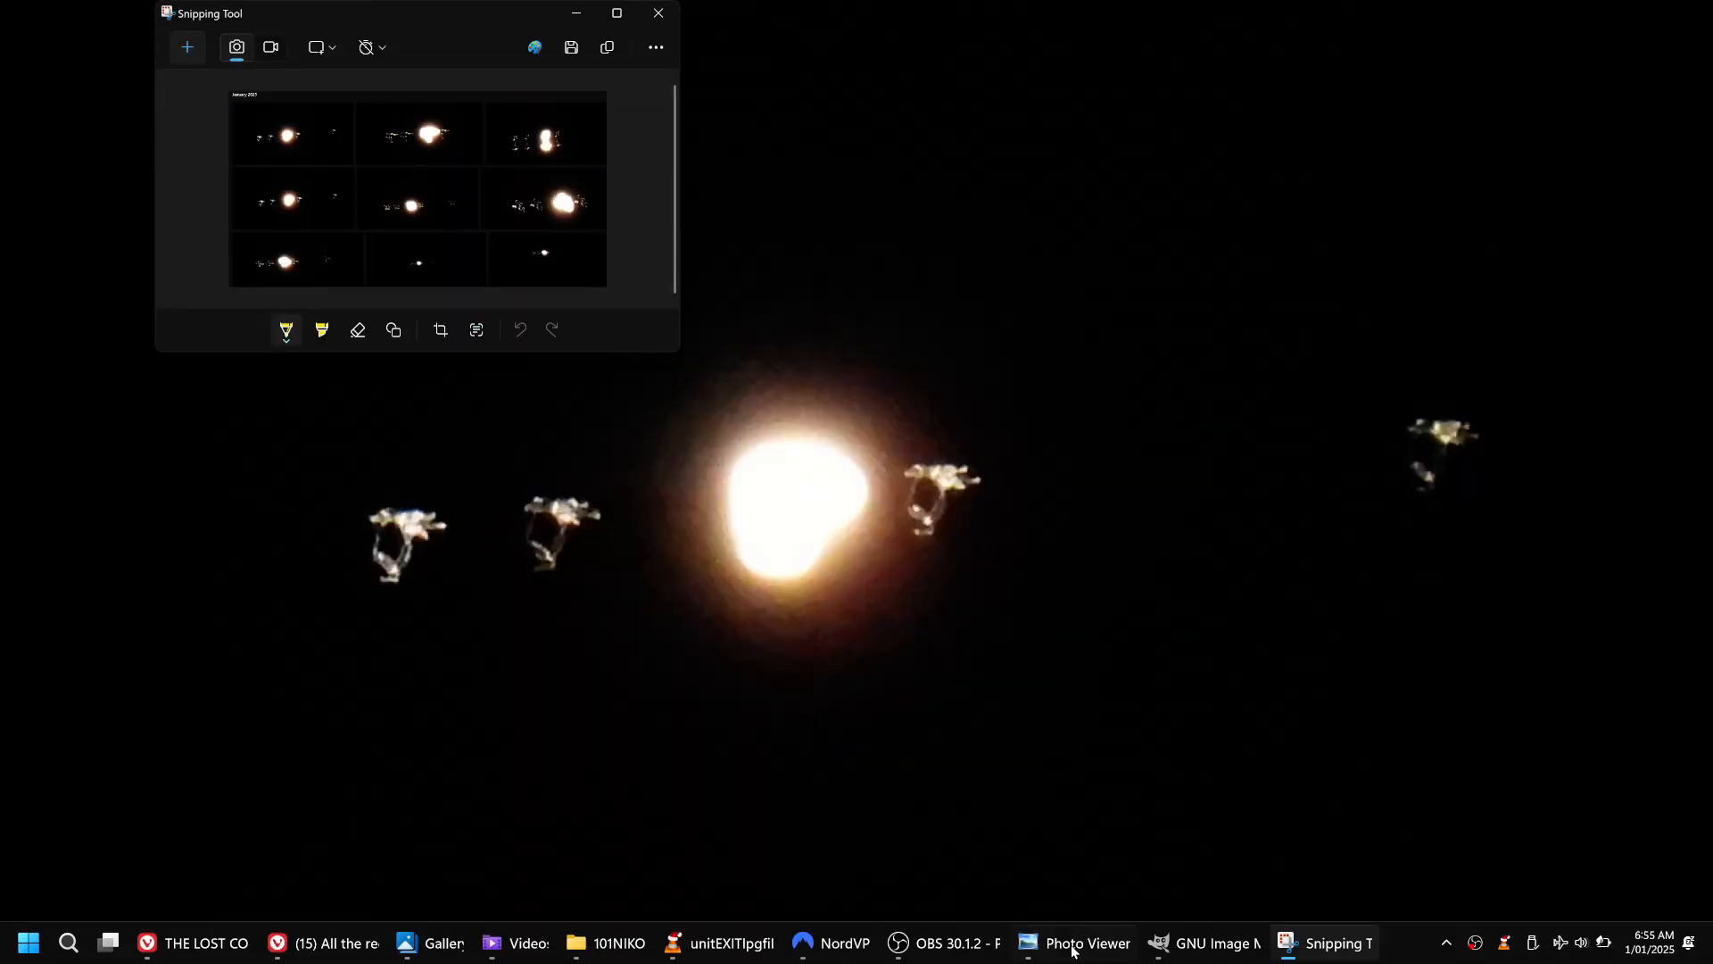
mouse_move(1070, 942)
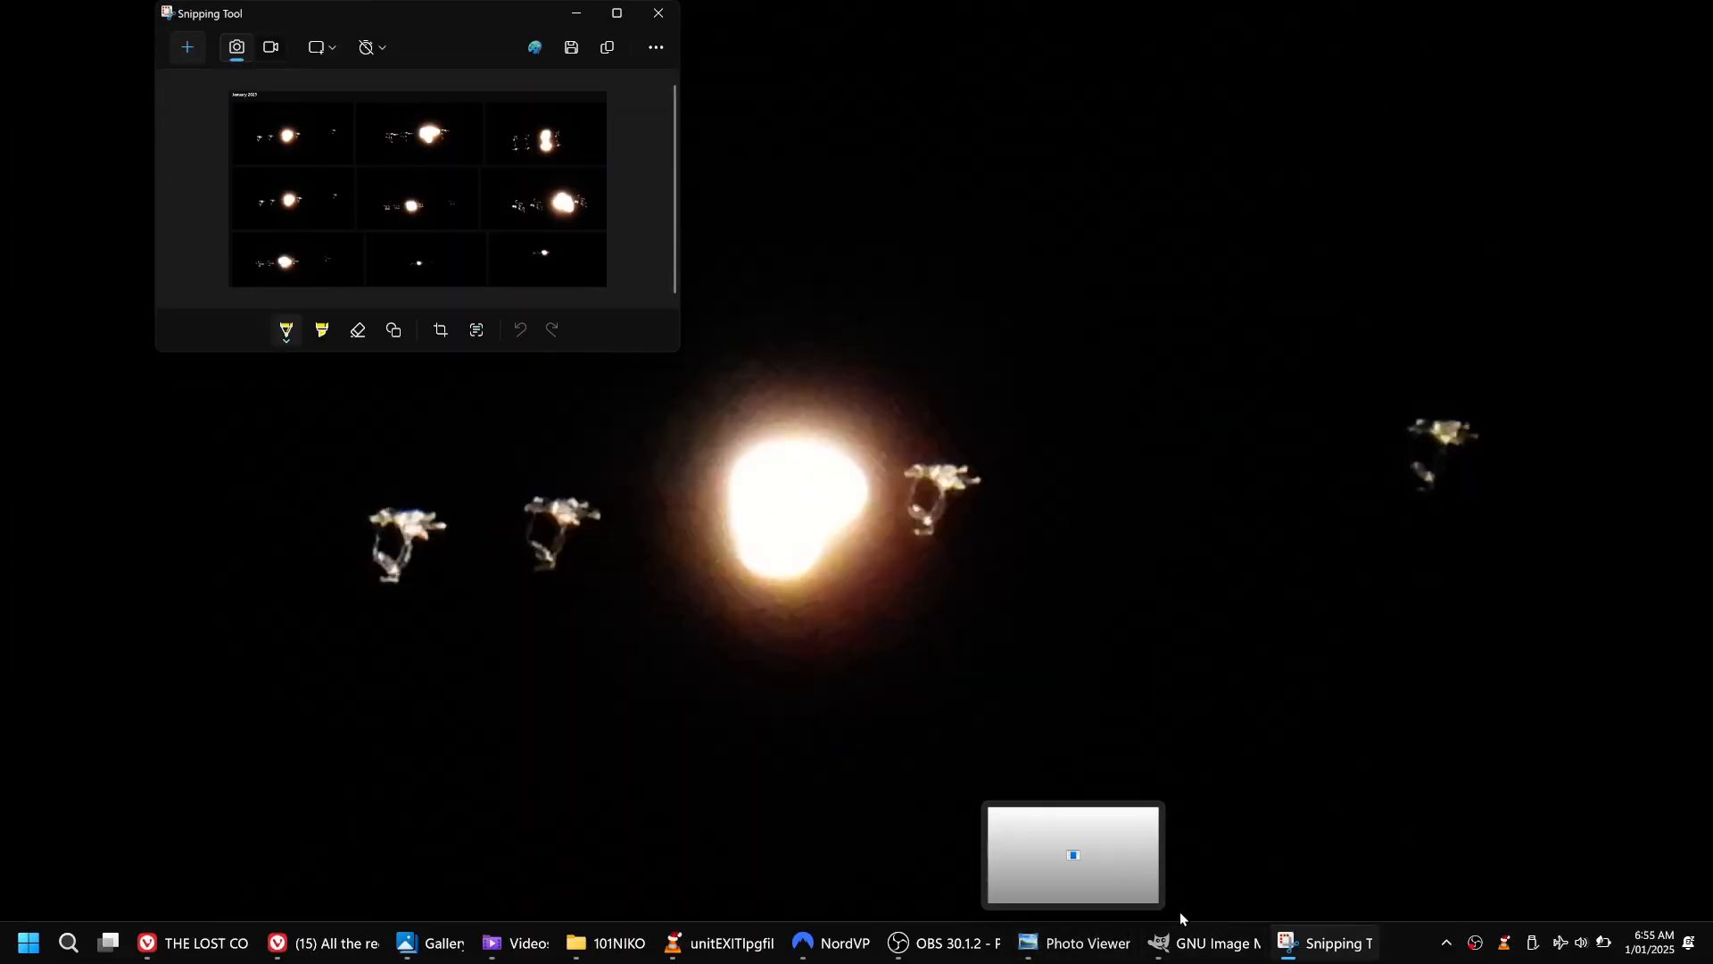
left_click(1182, 937)
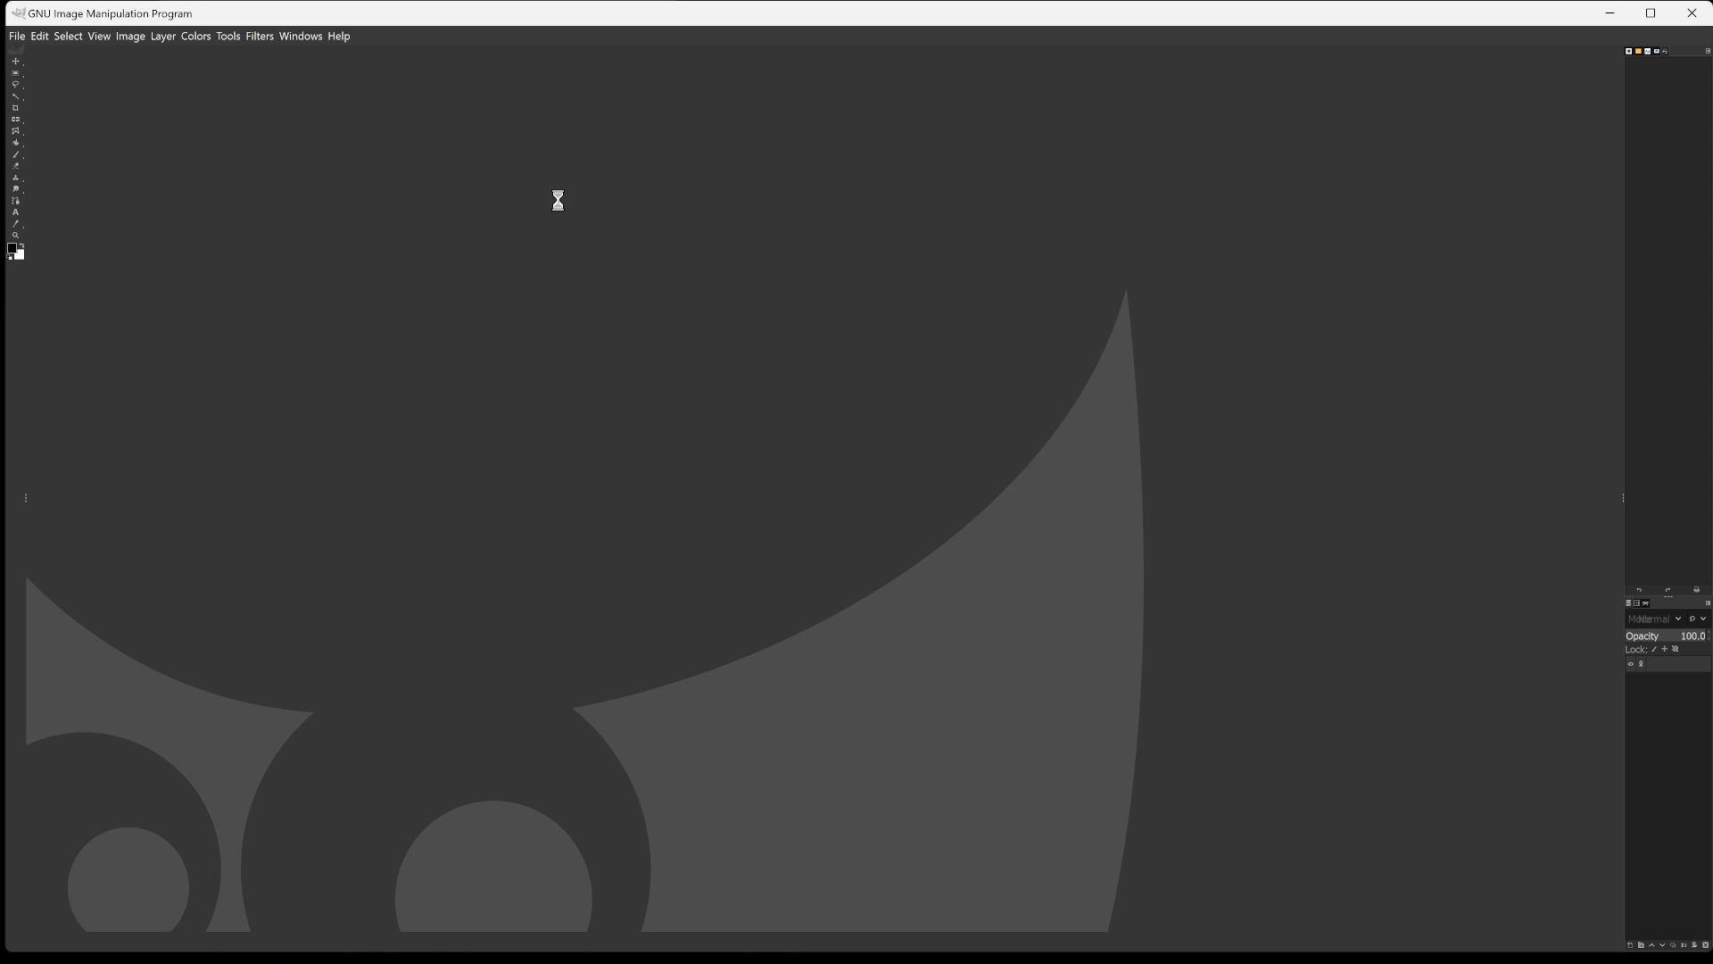
key("ctrl+shift+v")
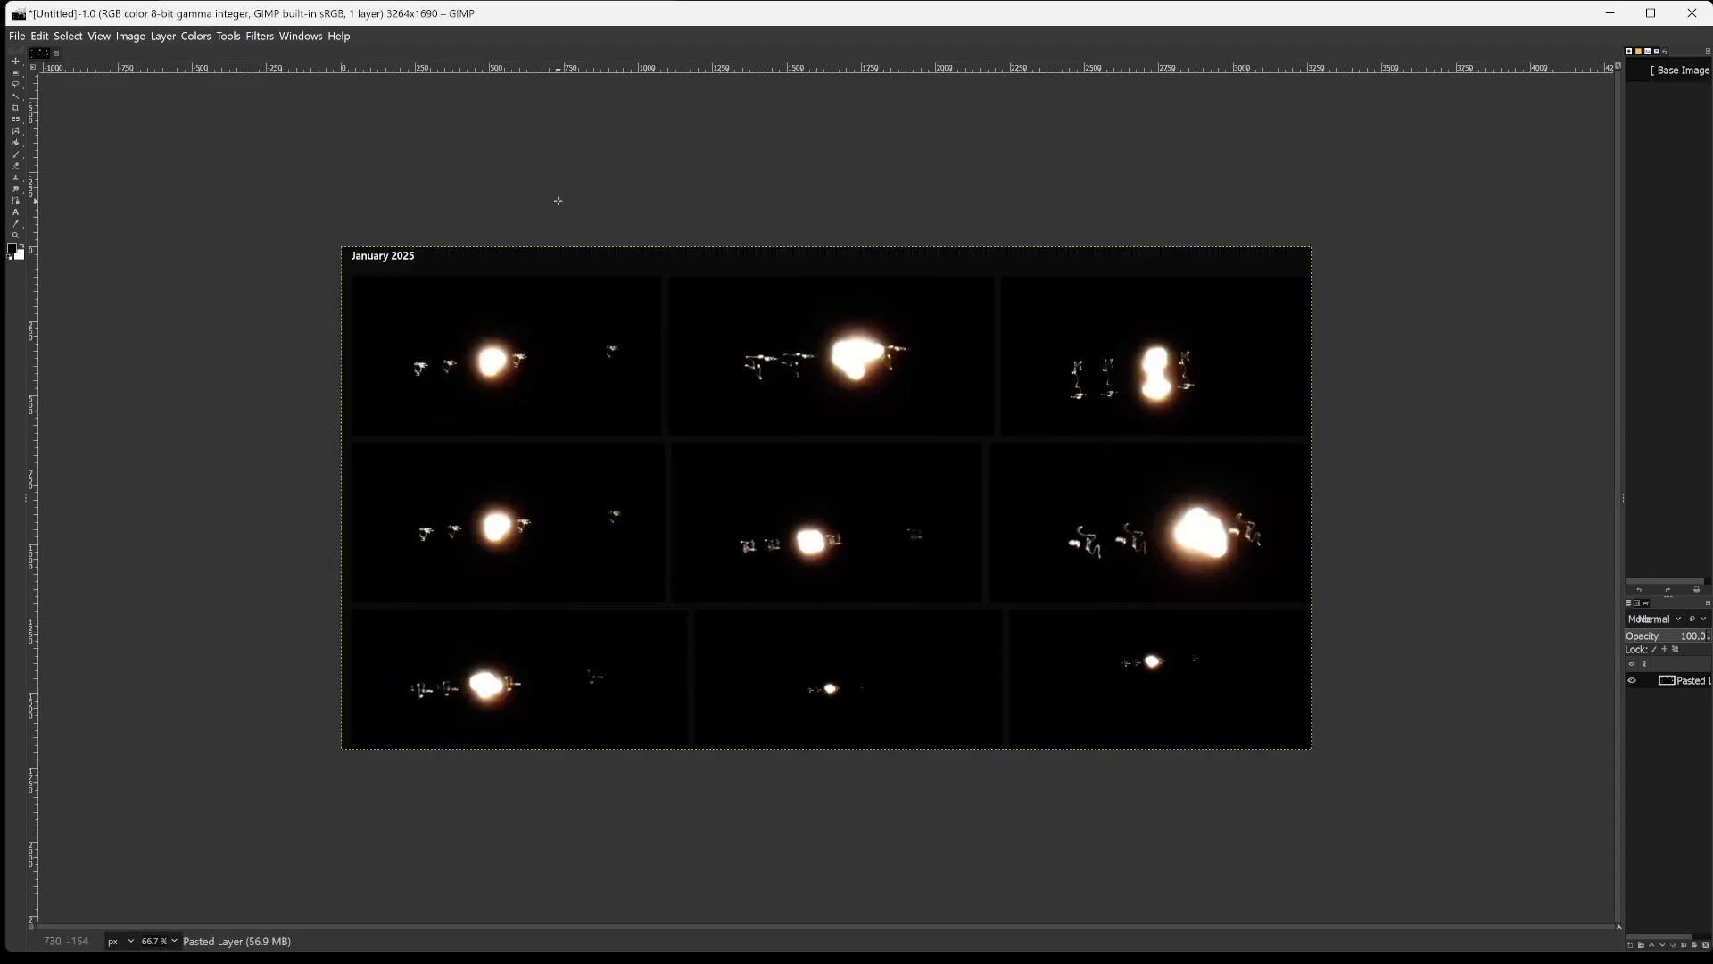
key("ctrl+shift+j")
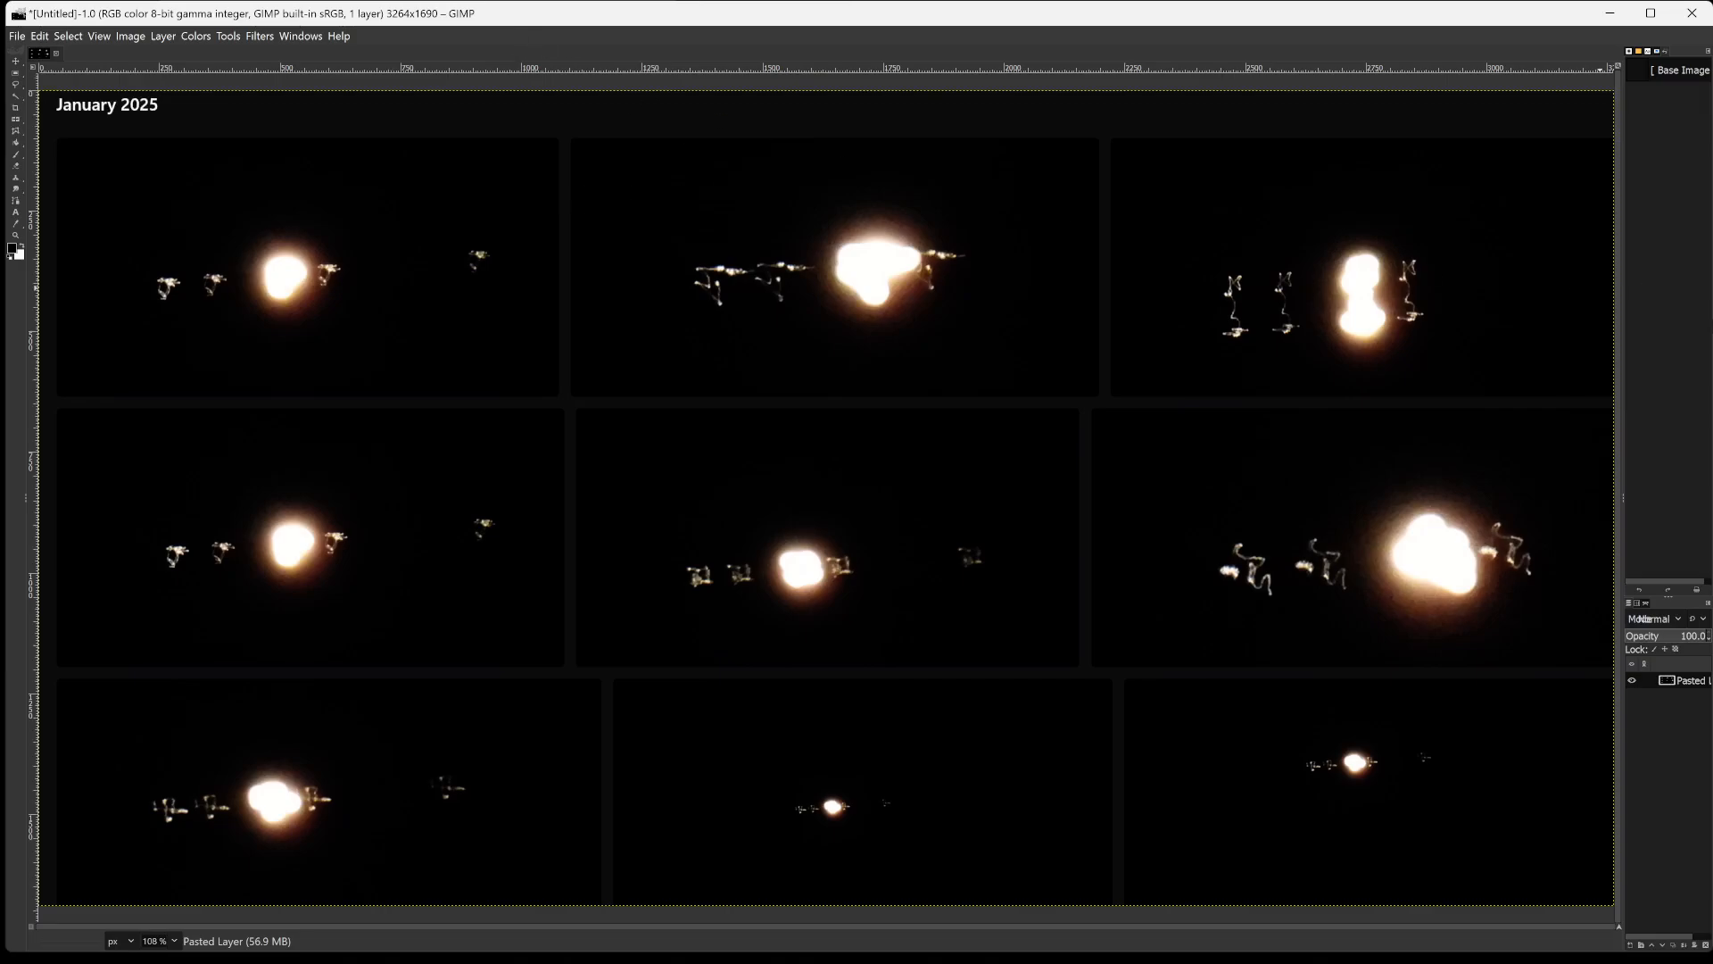
Apply the automatic Equalize colour adjustment to the pasted photo grid.
left_click(195, 36)
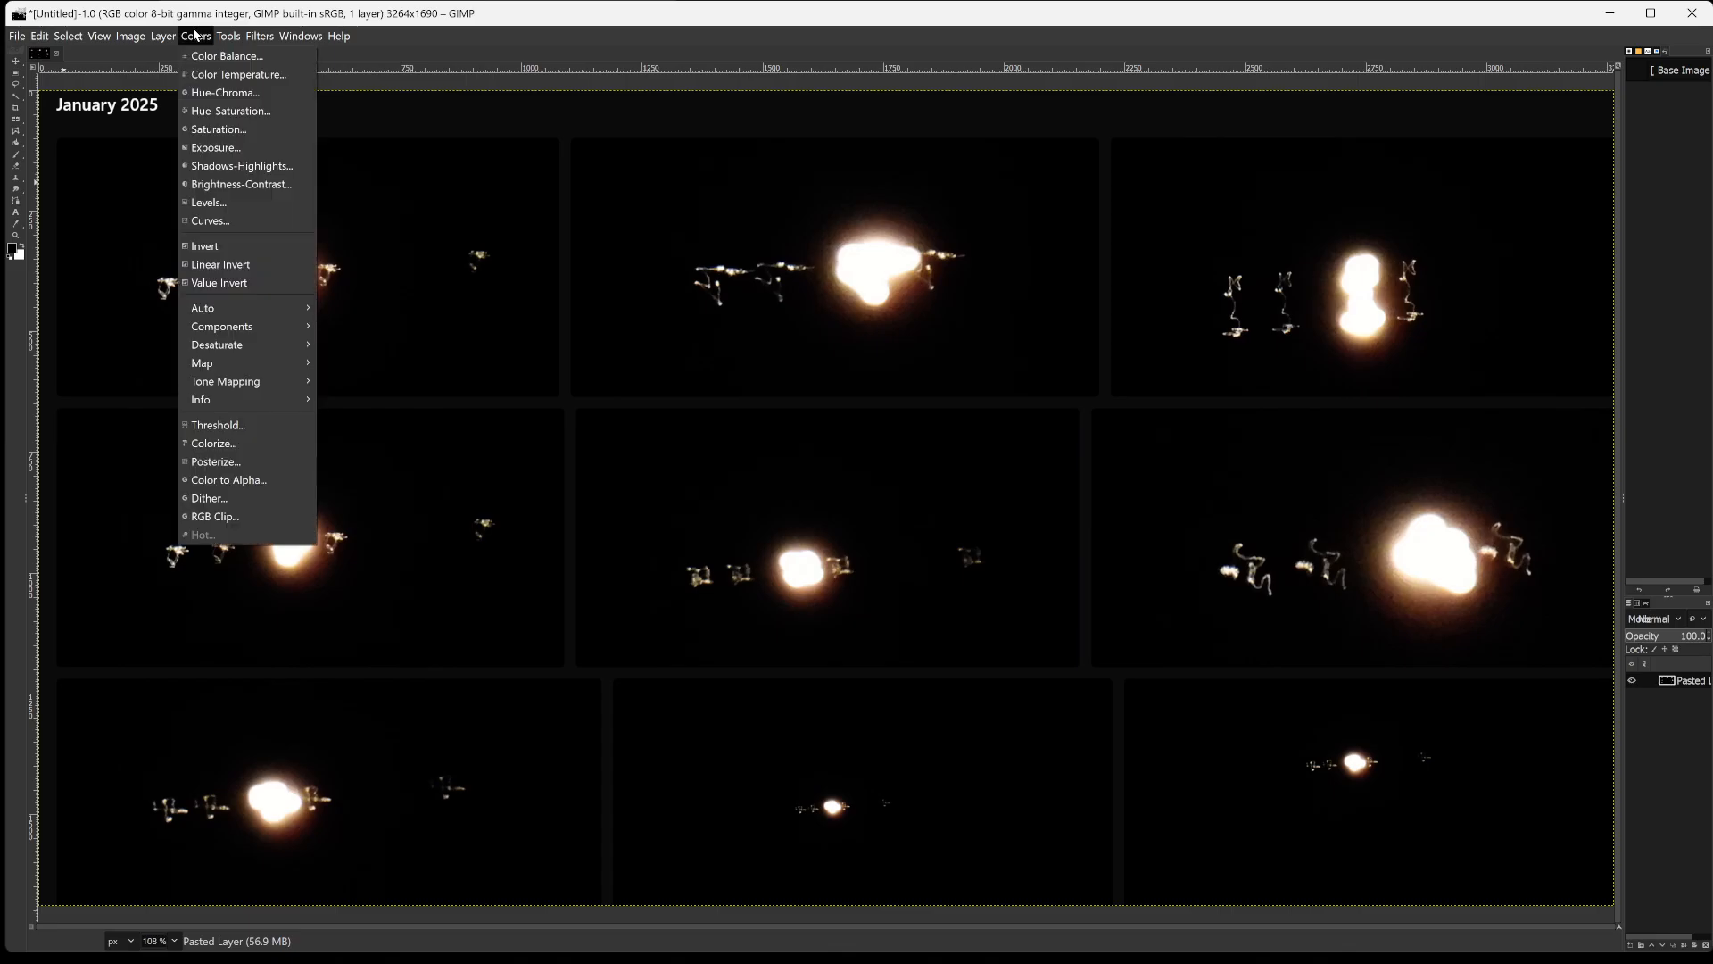
mouse_move(255, 307)
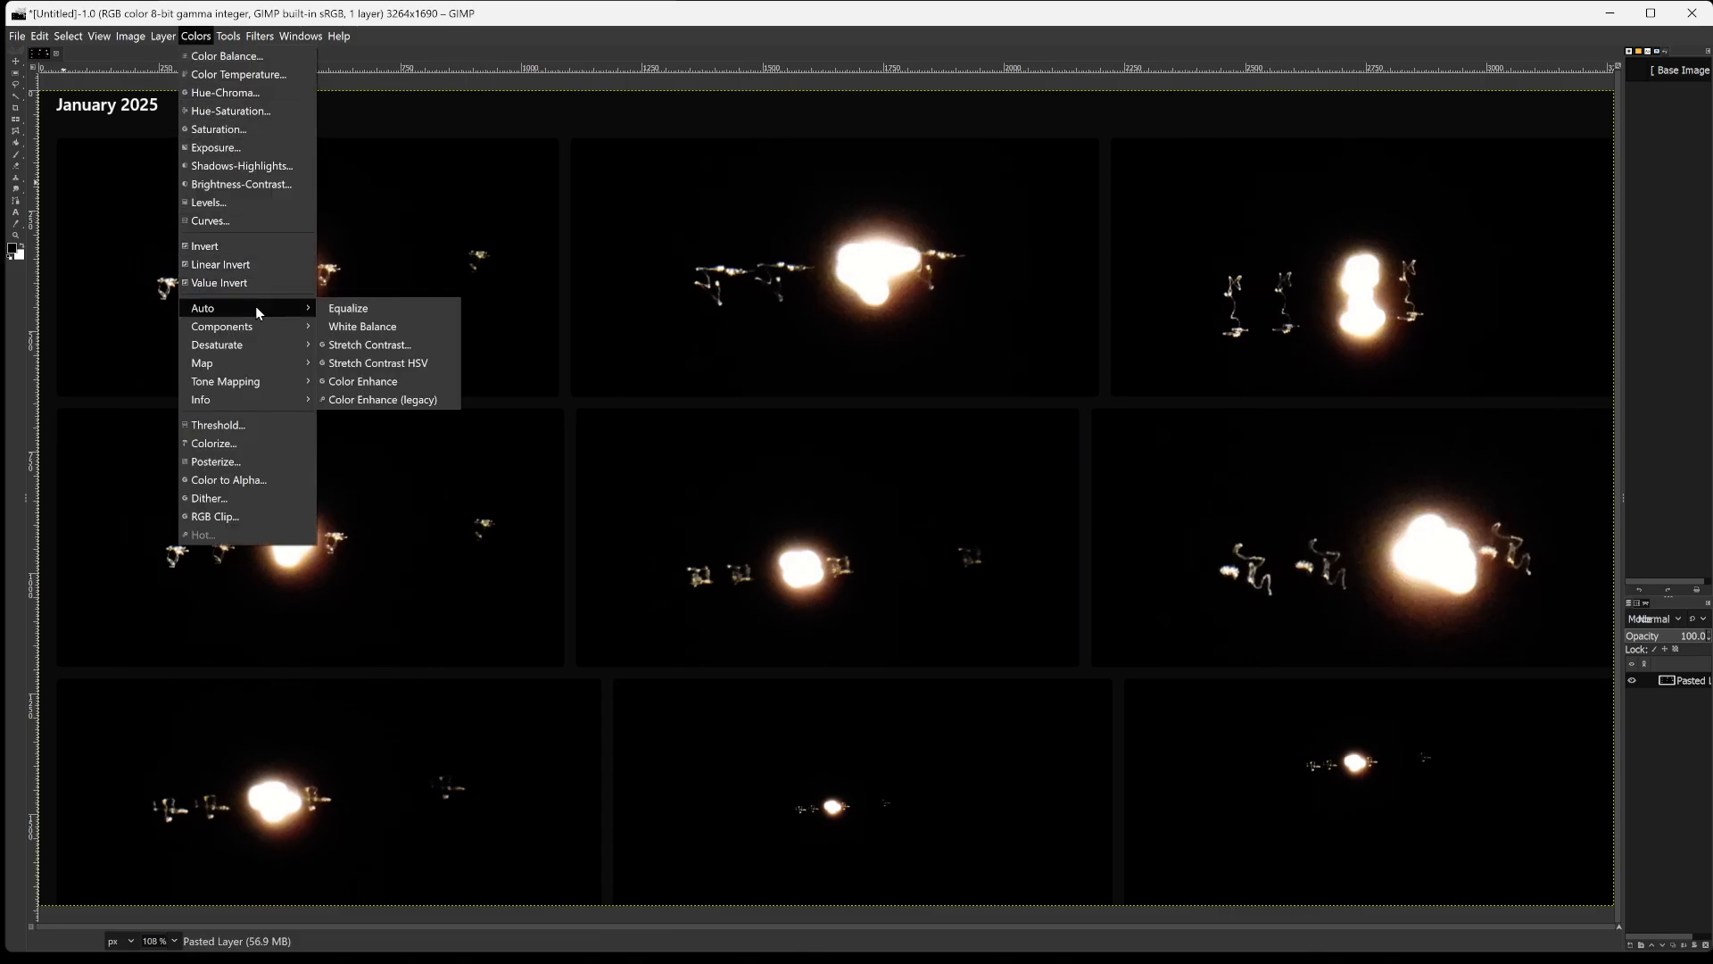
left_click(357, 308)
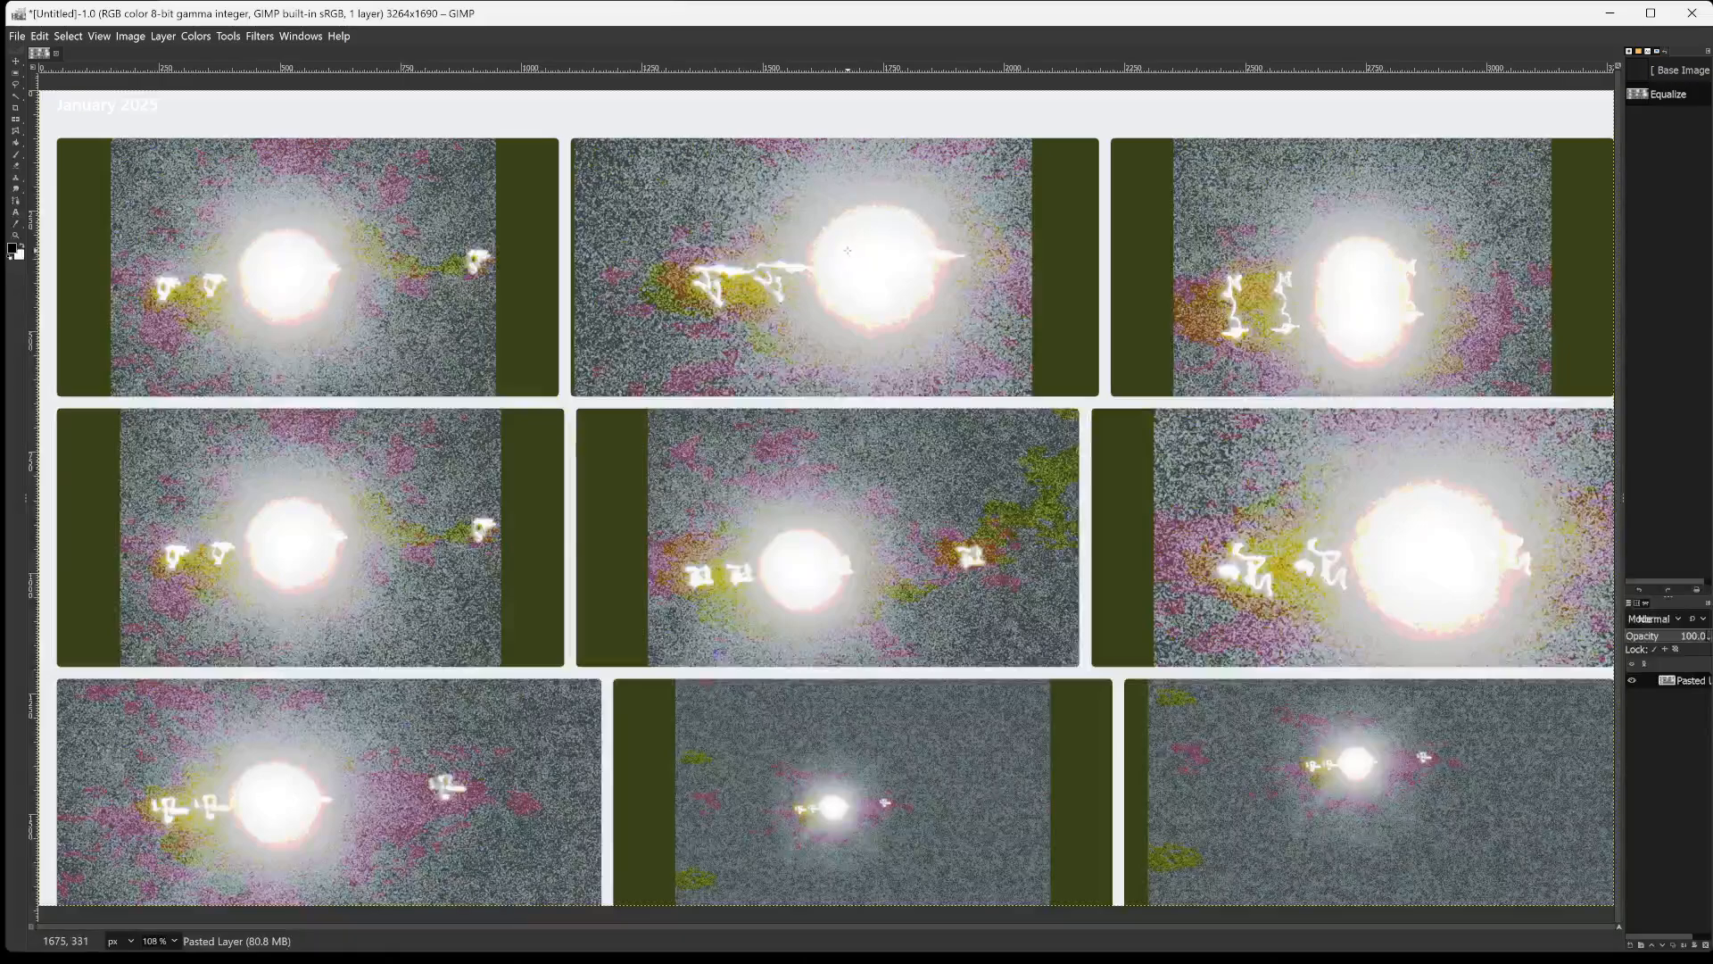
Start exporting the equalized image as jupitermoonmenaeo.png in the gimpin2024 folder inside Documents.
key("ctrl+shift+e")
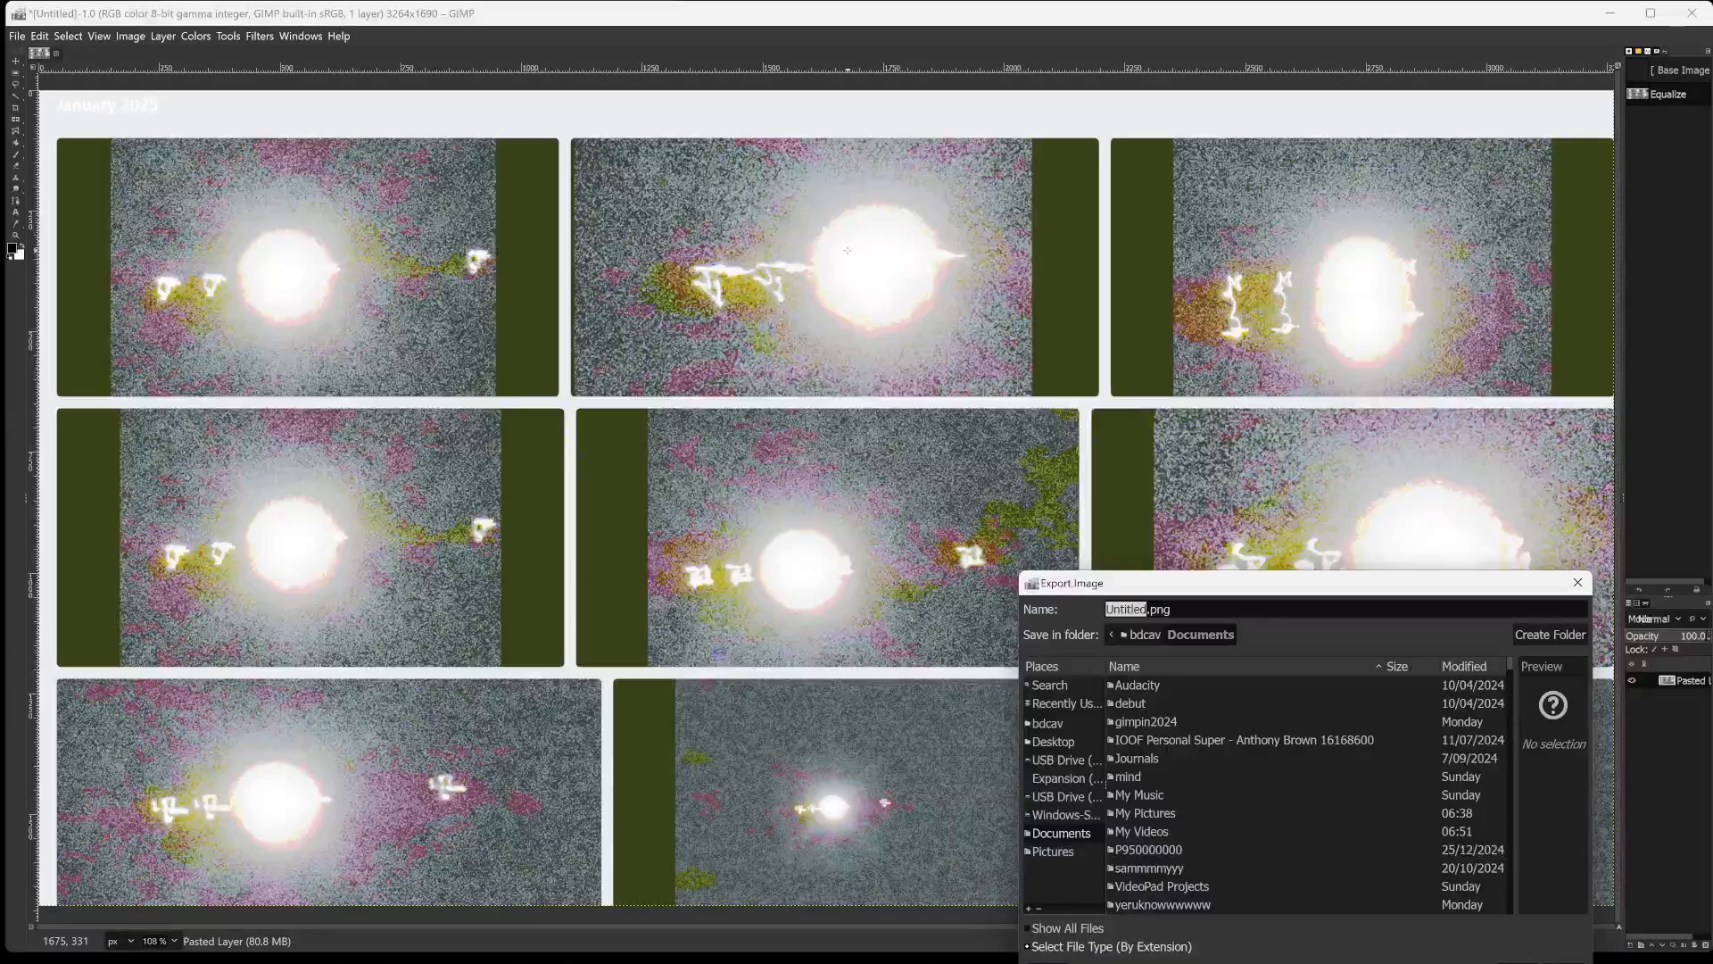
type("jupite")
type("rmm")
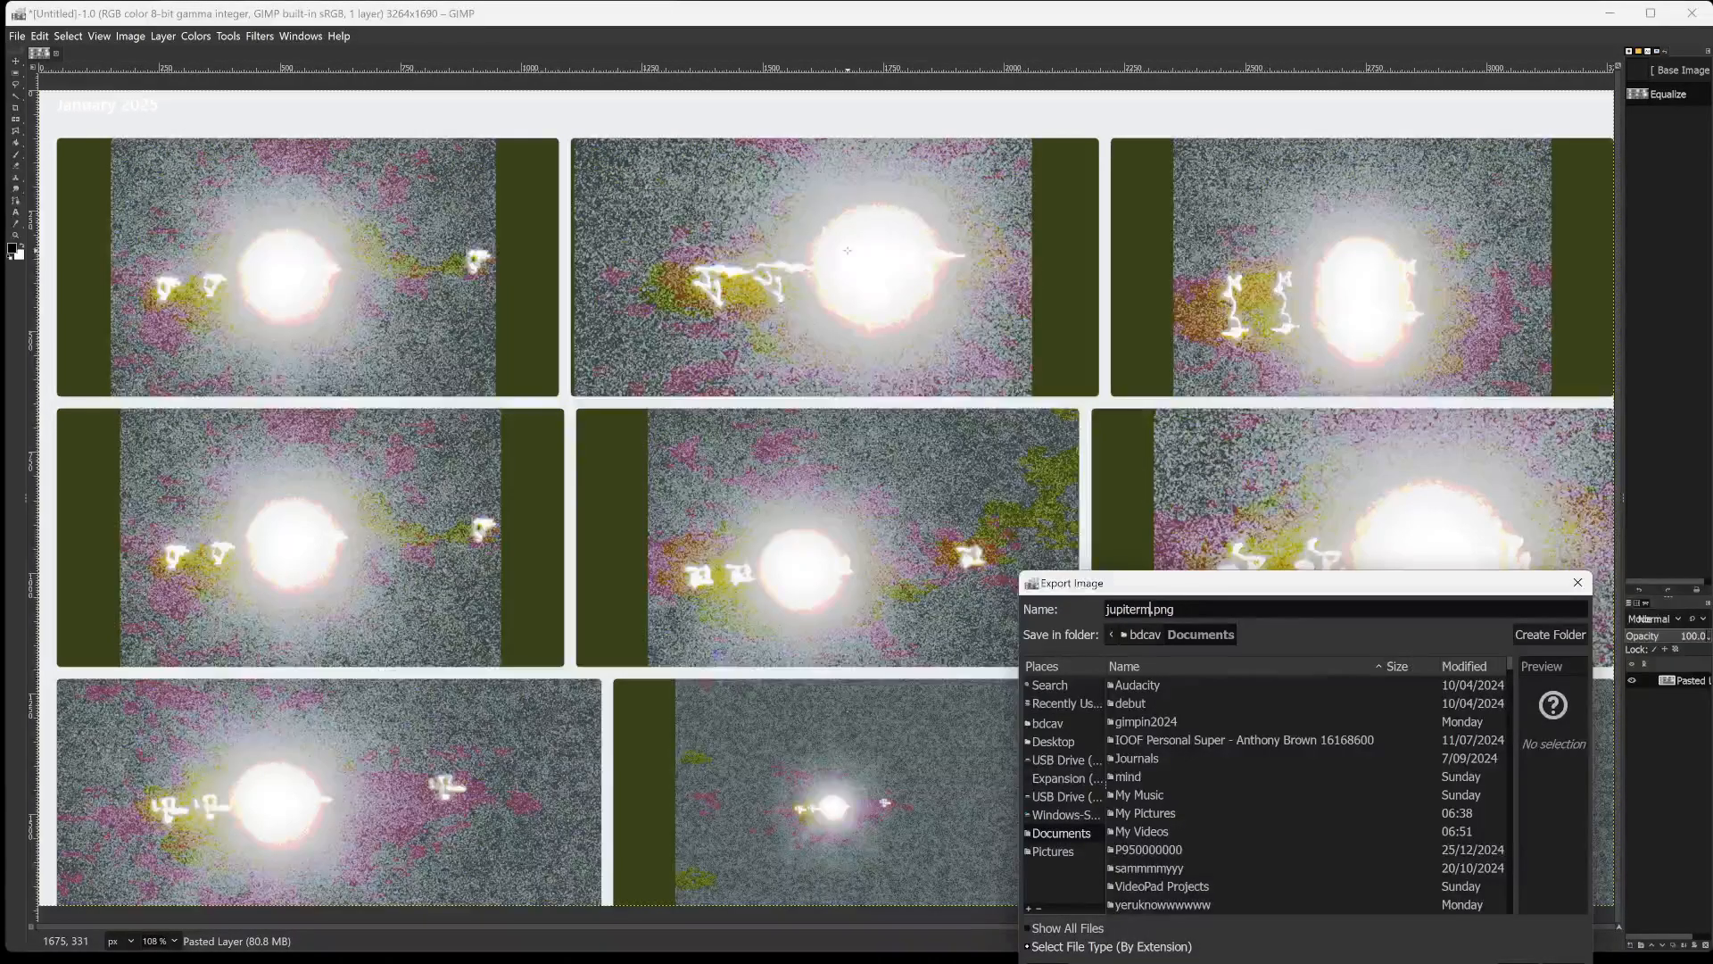
type("men")
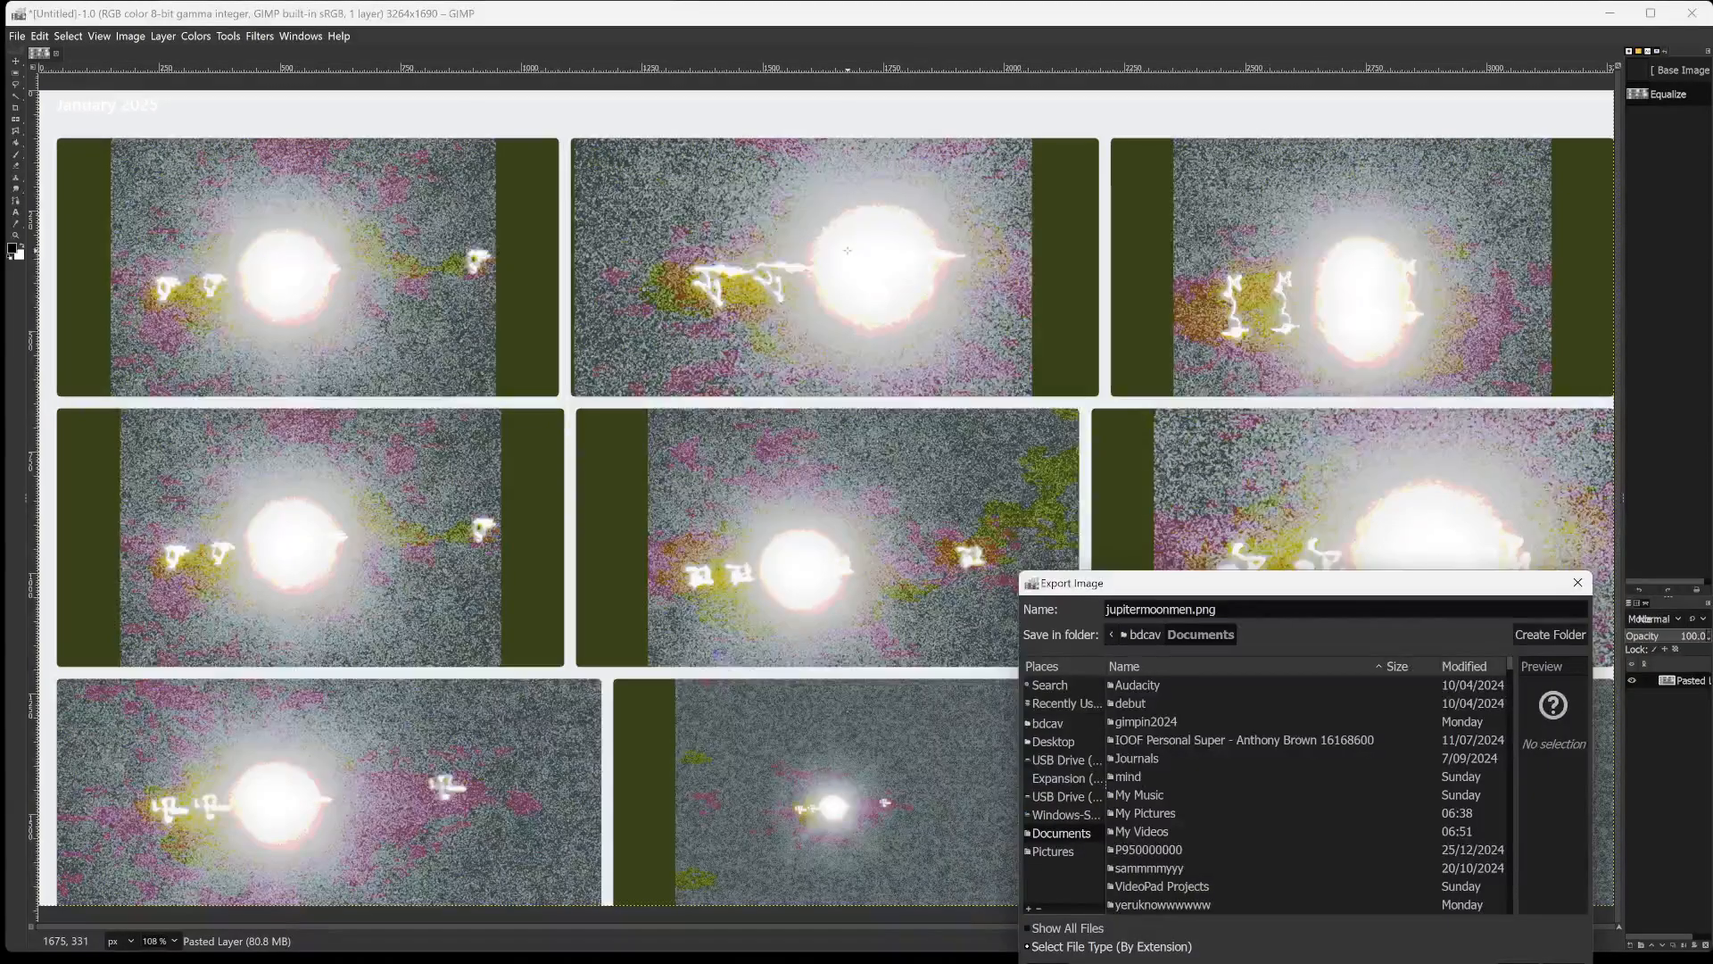
type("ad")
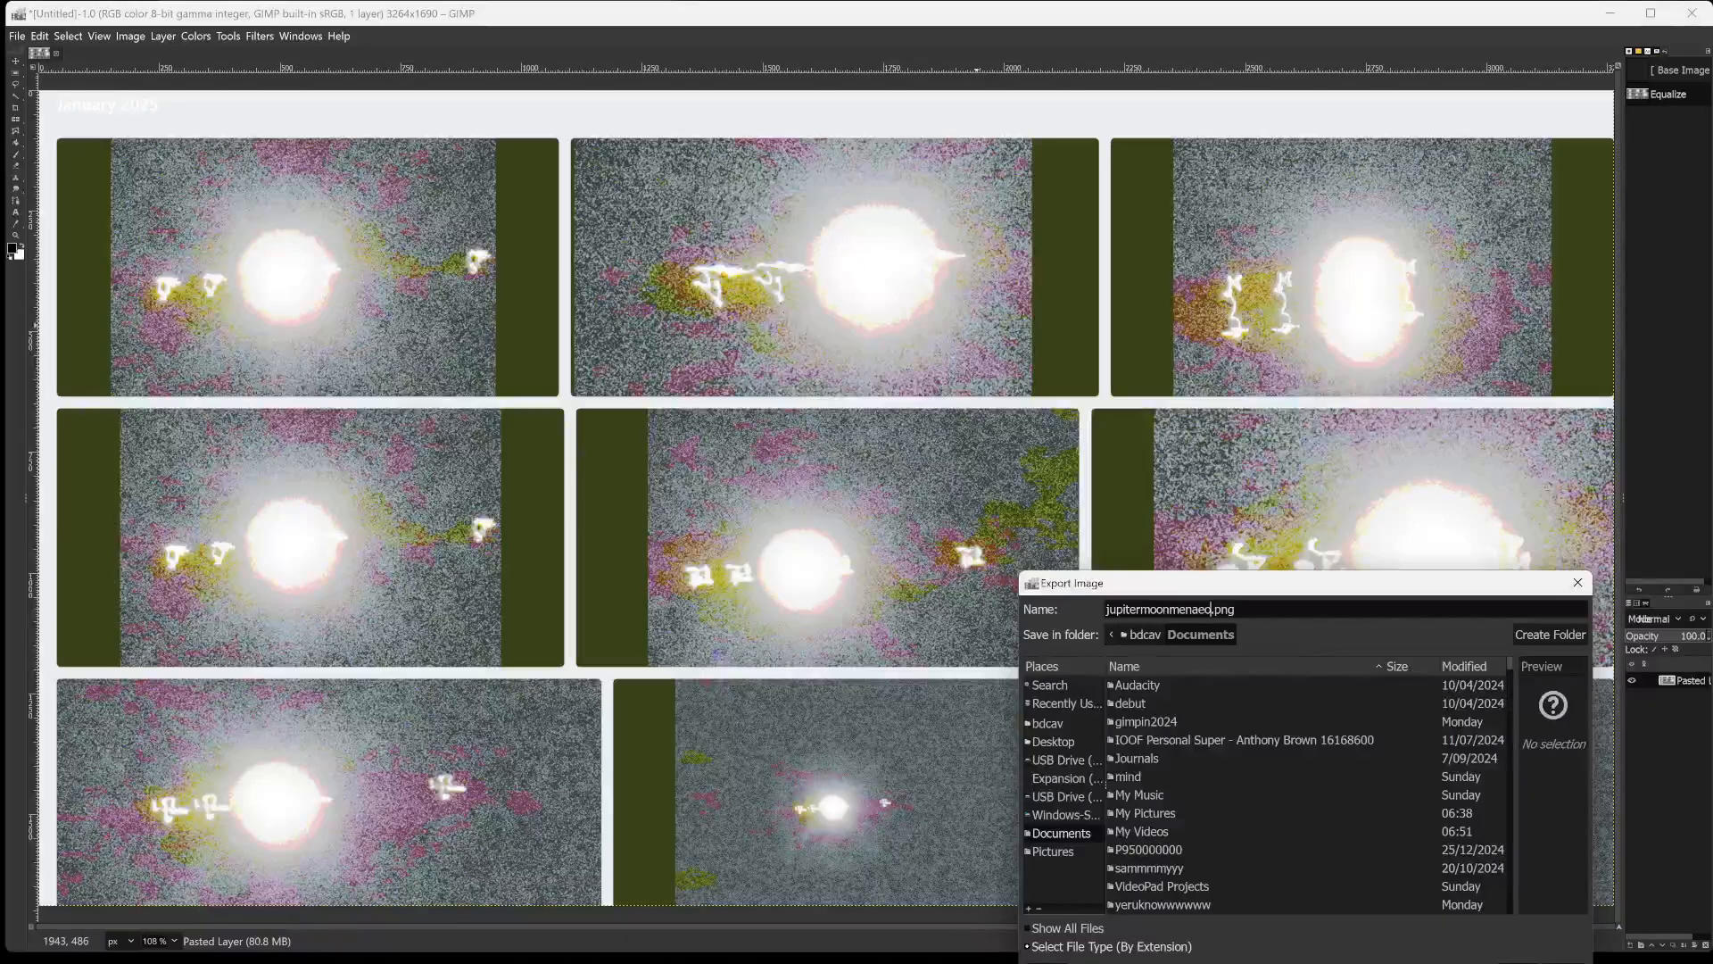
type("d")
double_click(1165, 721)
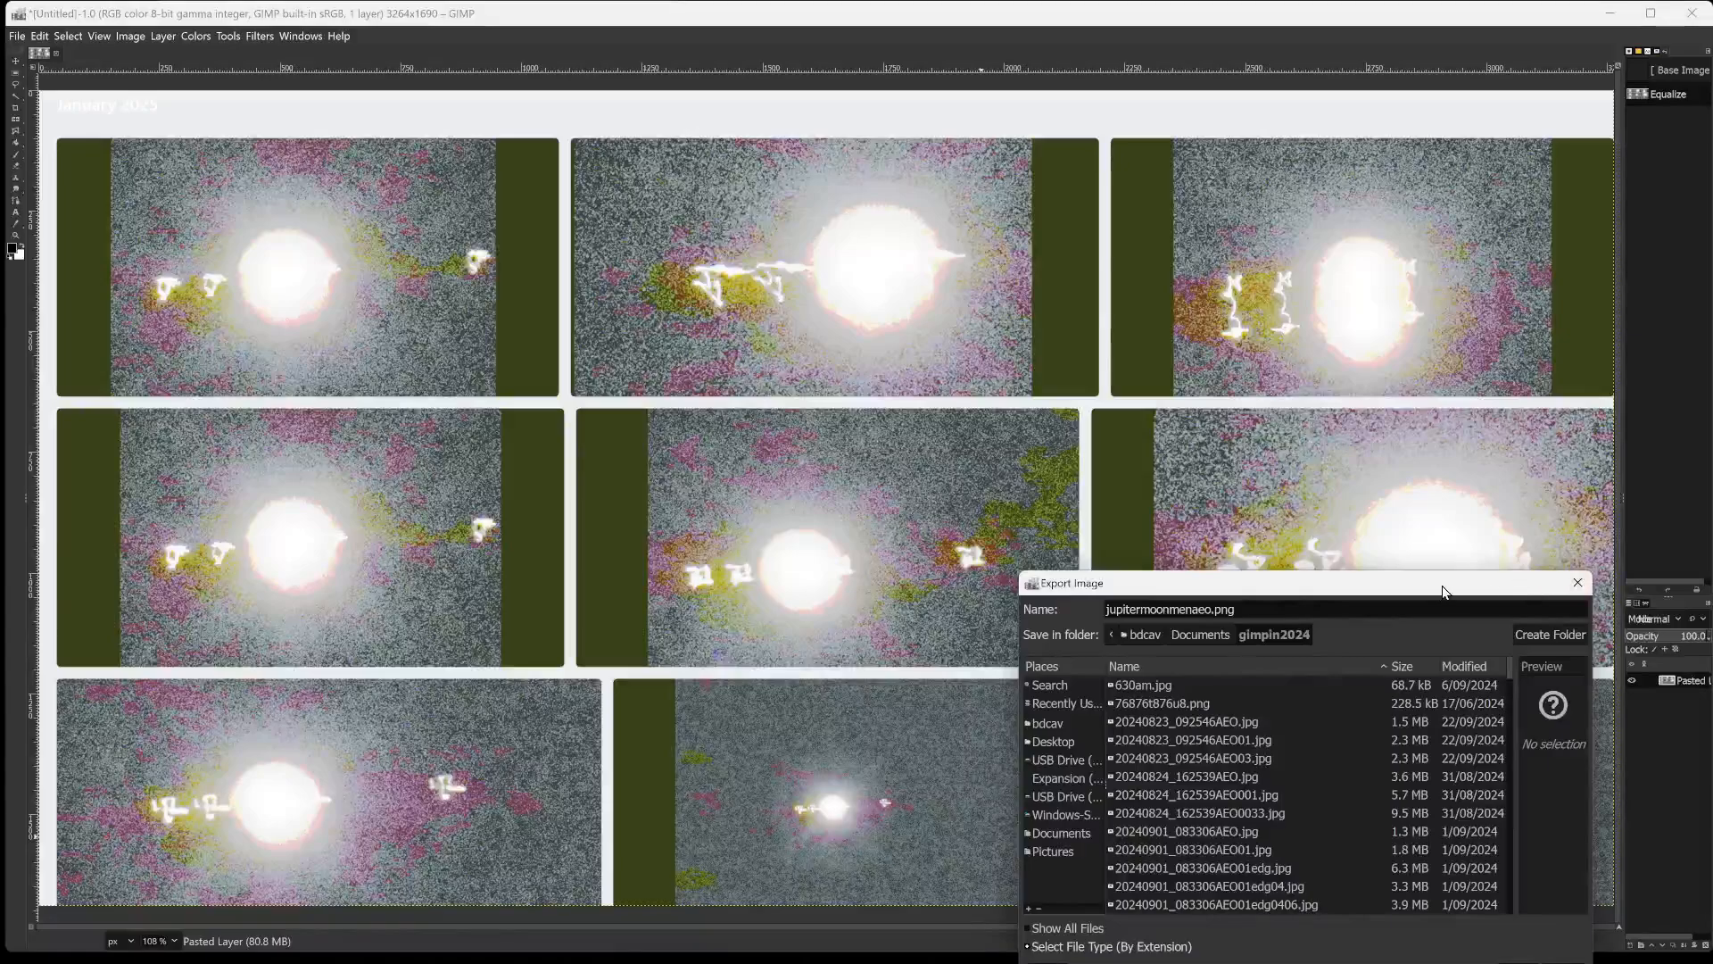
left_click_drag(1526, 591, 1481, 421)
left_click(1474, 801)
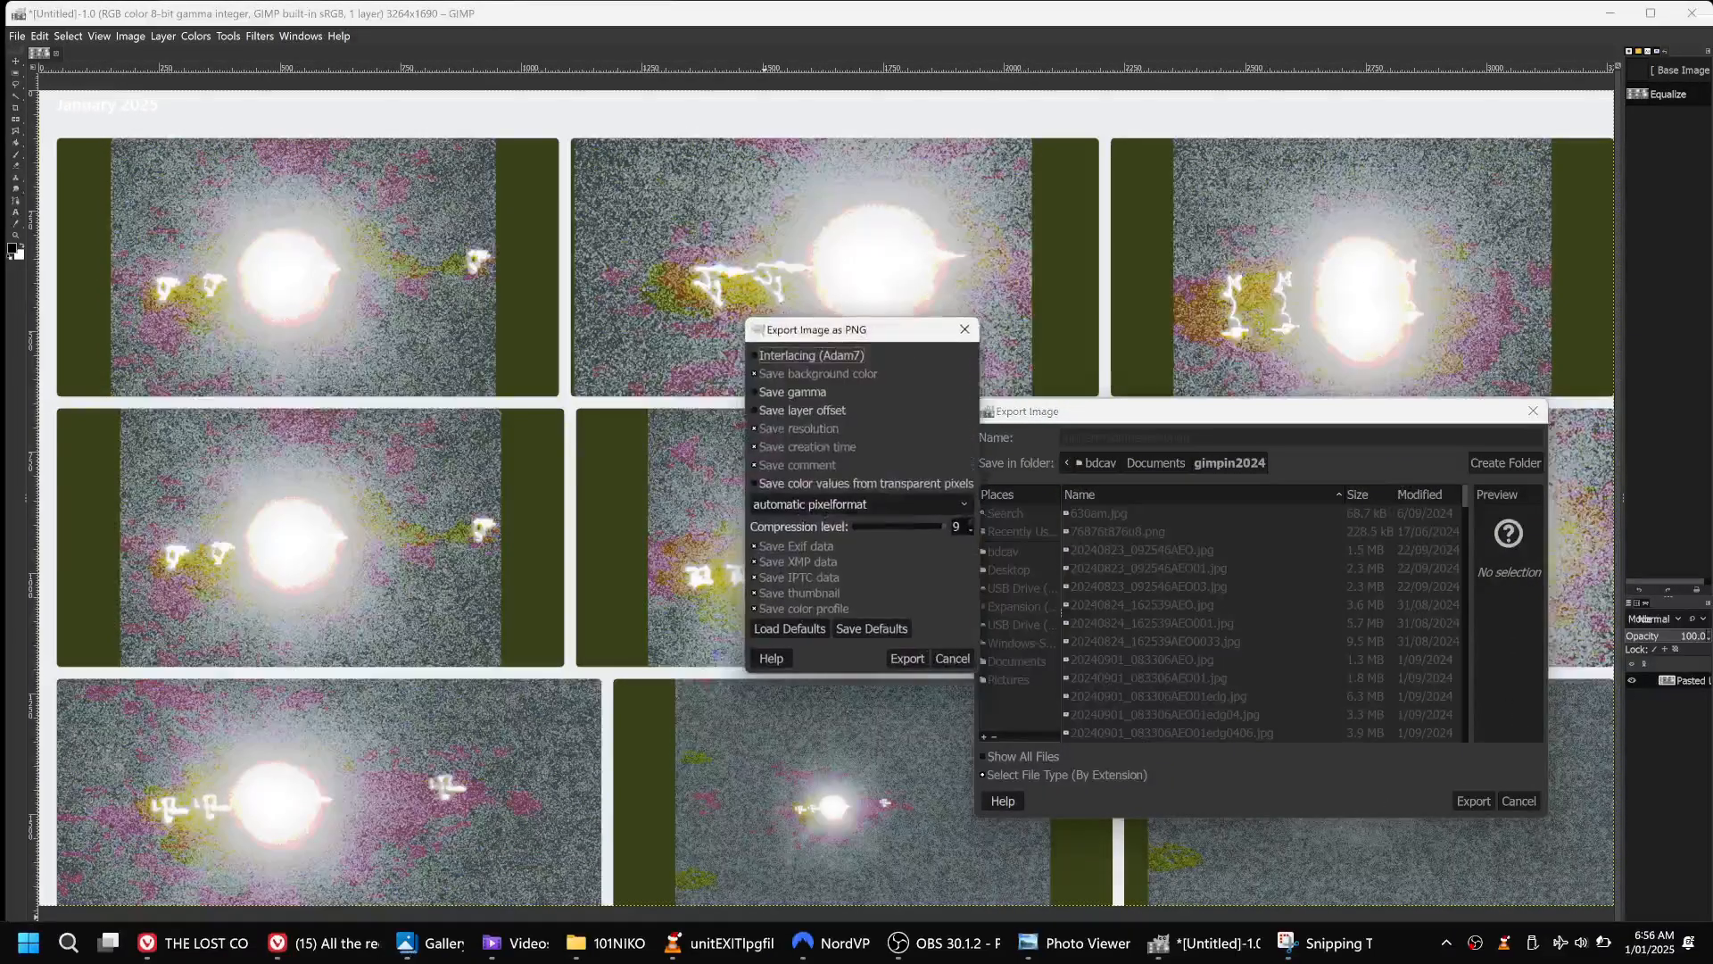
left_click(309, 947)
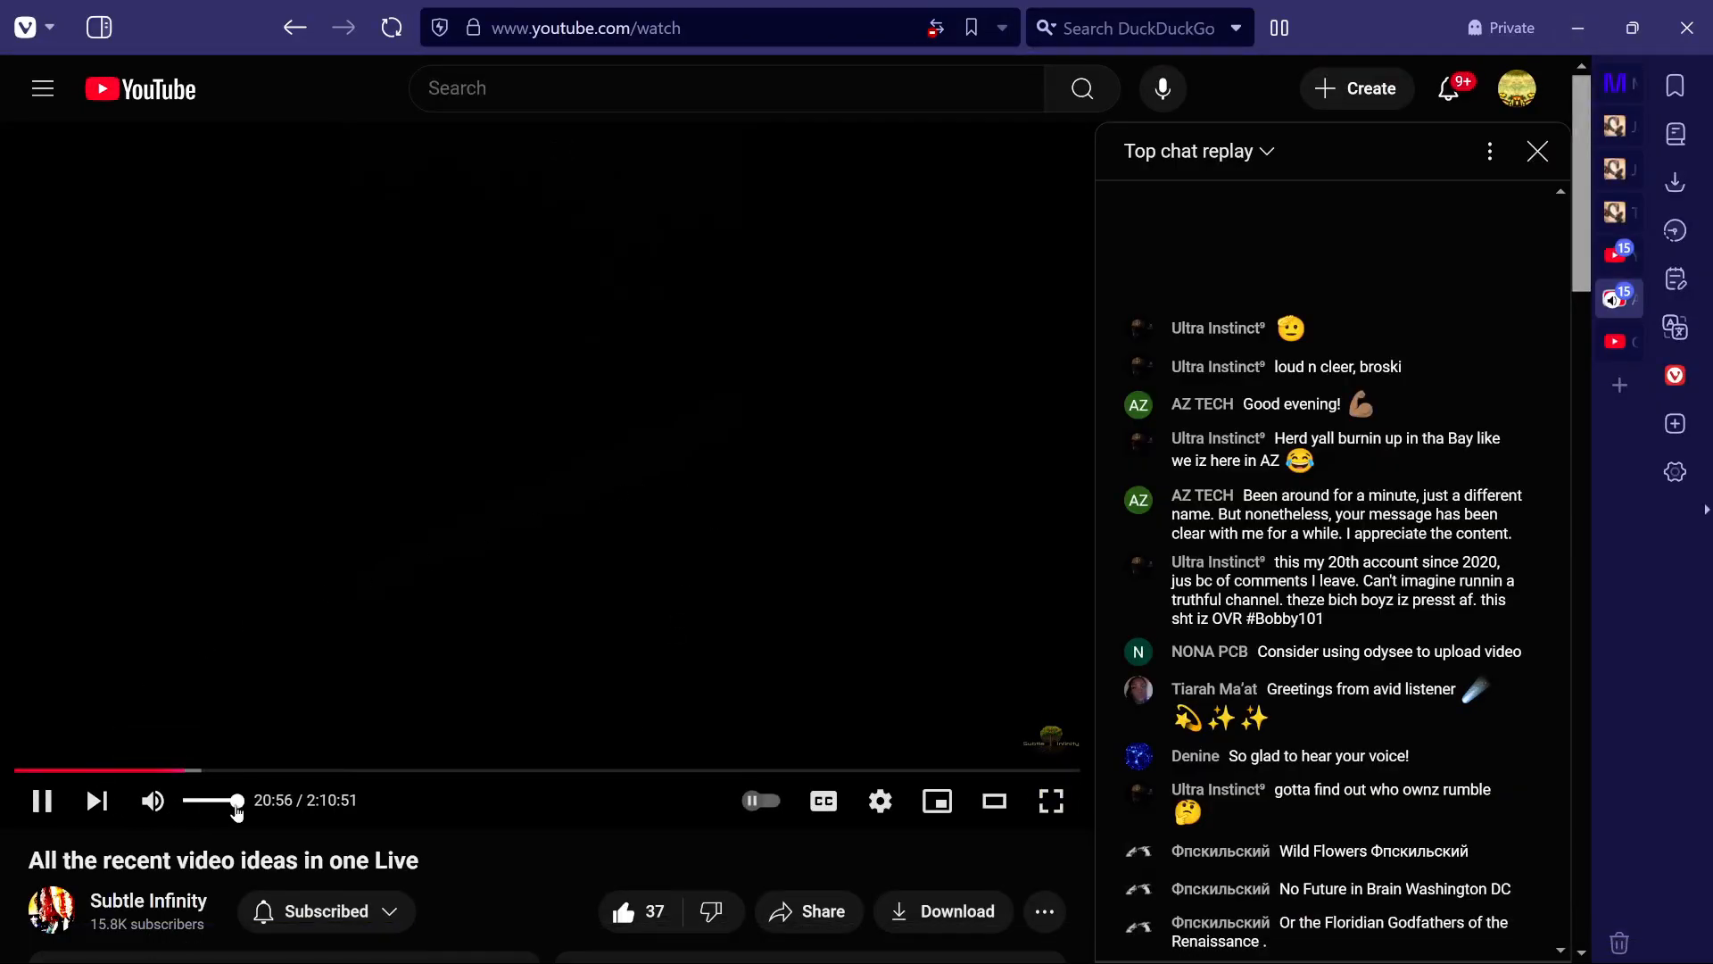
left_click(1632, 28)
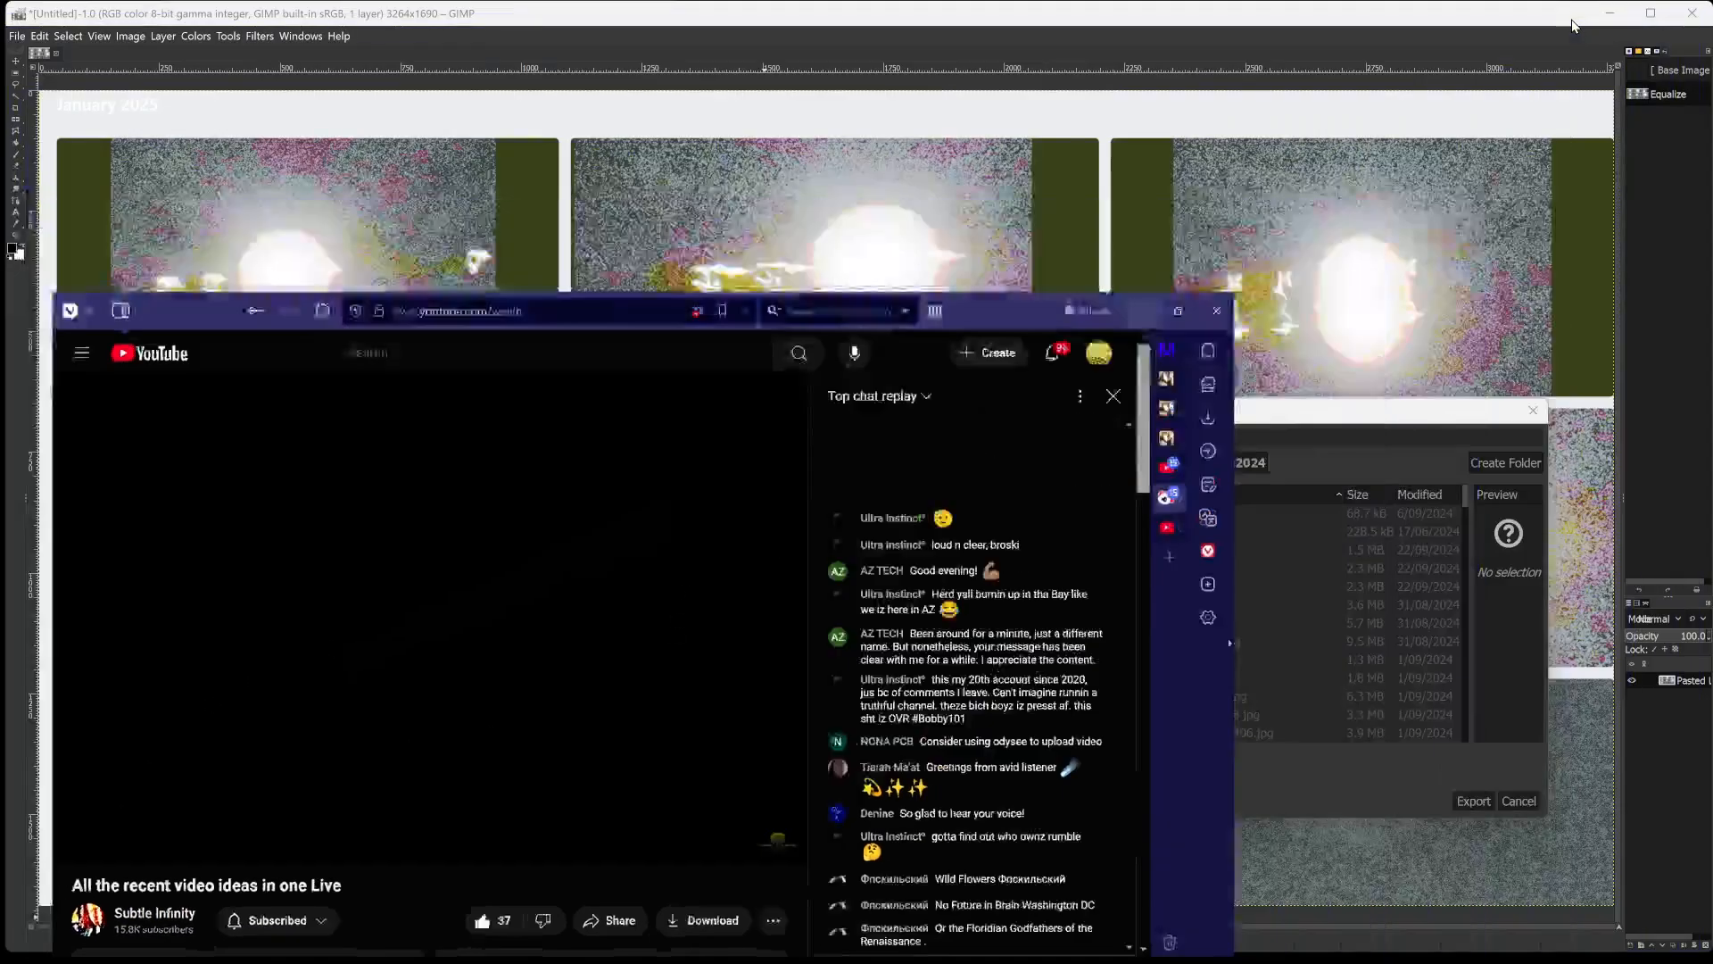
left_click(1573, 26)
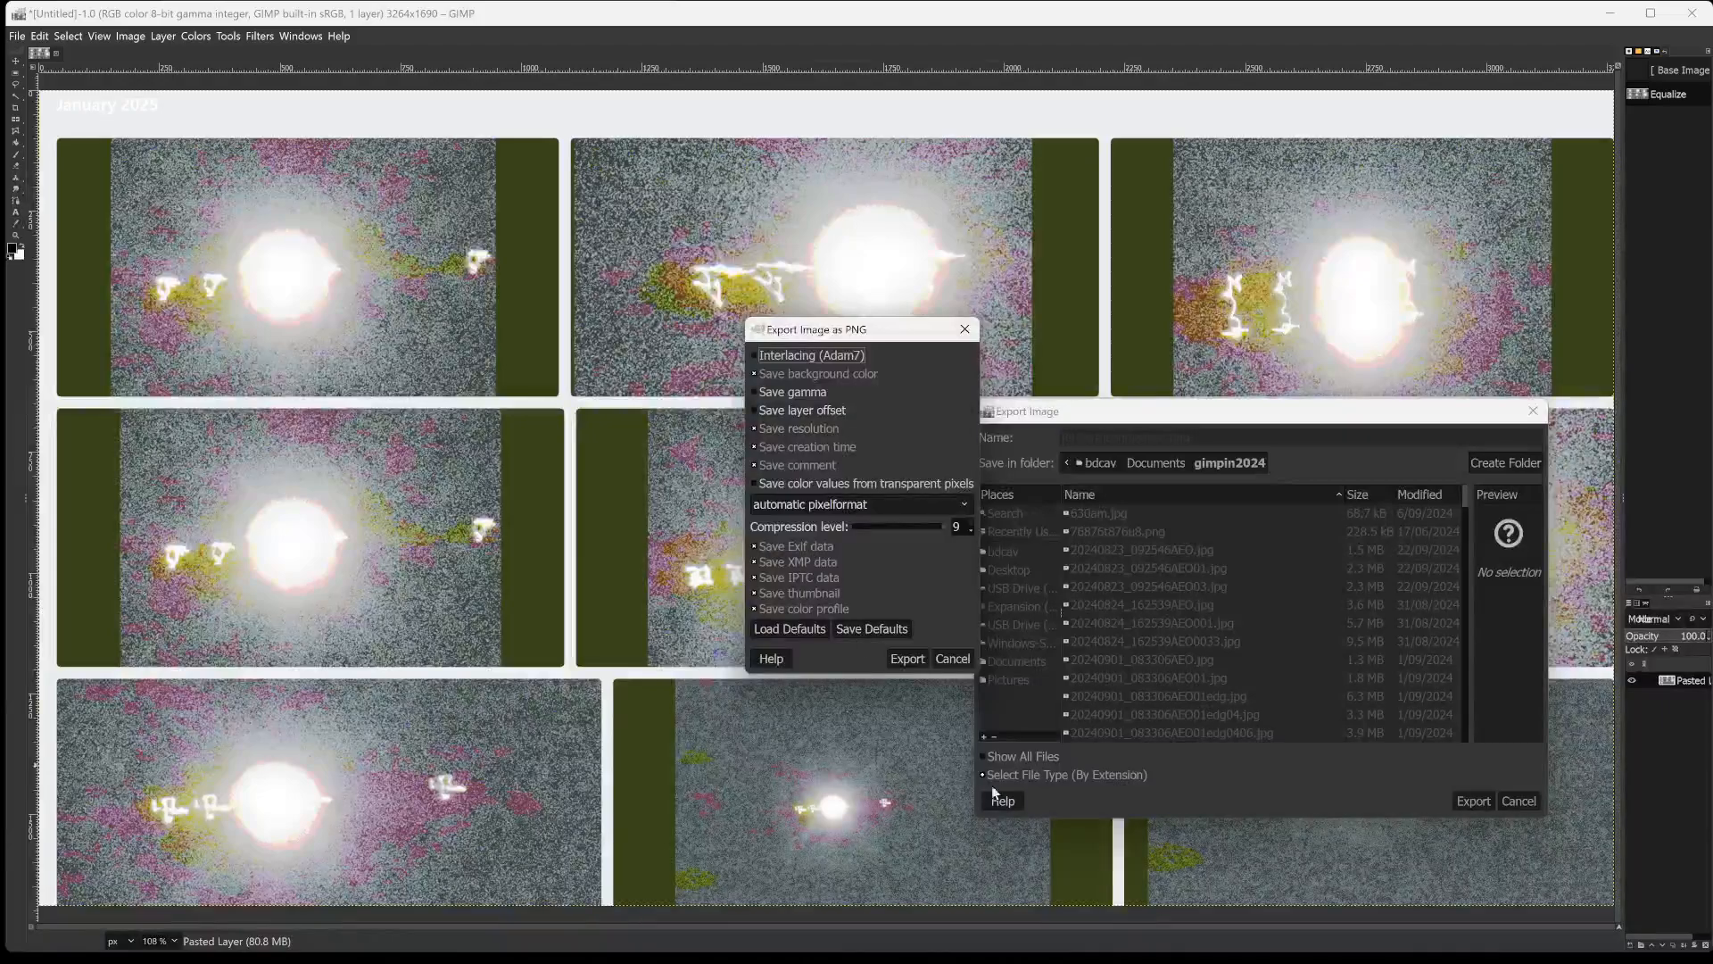
Complete the PNG export with automatic pixel format and compression level 9.
left_click(898, 658)
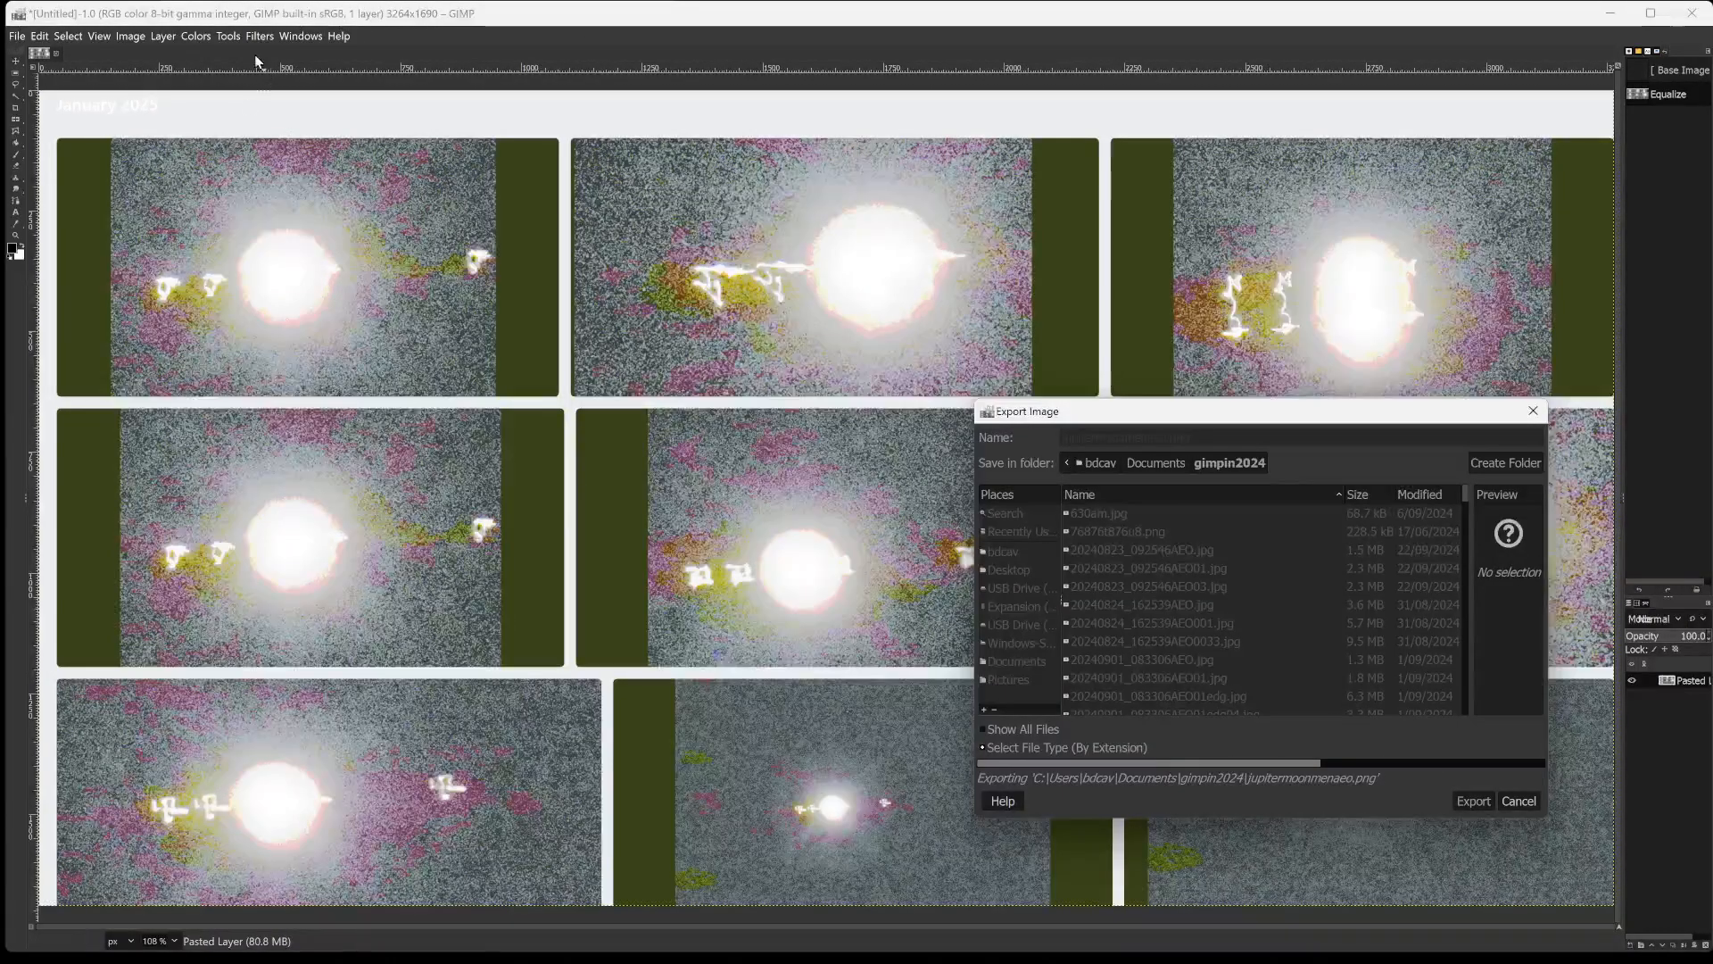
Invert the colours of the equalized photo grid.
left_click(196, 36)
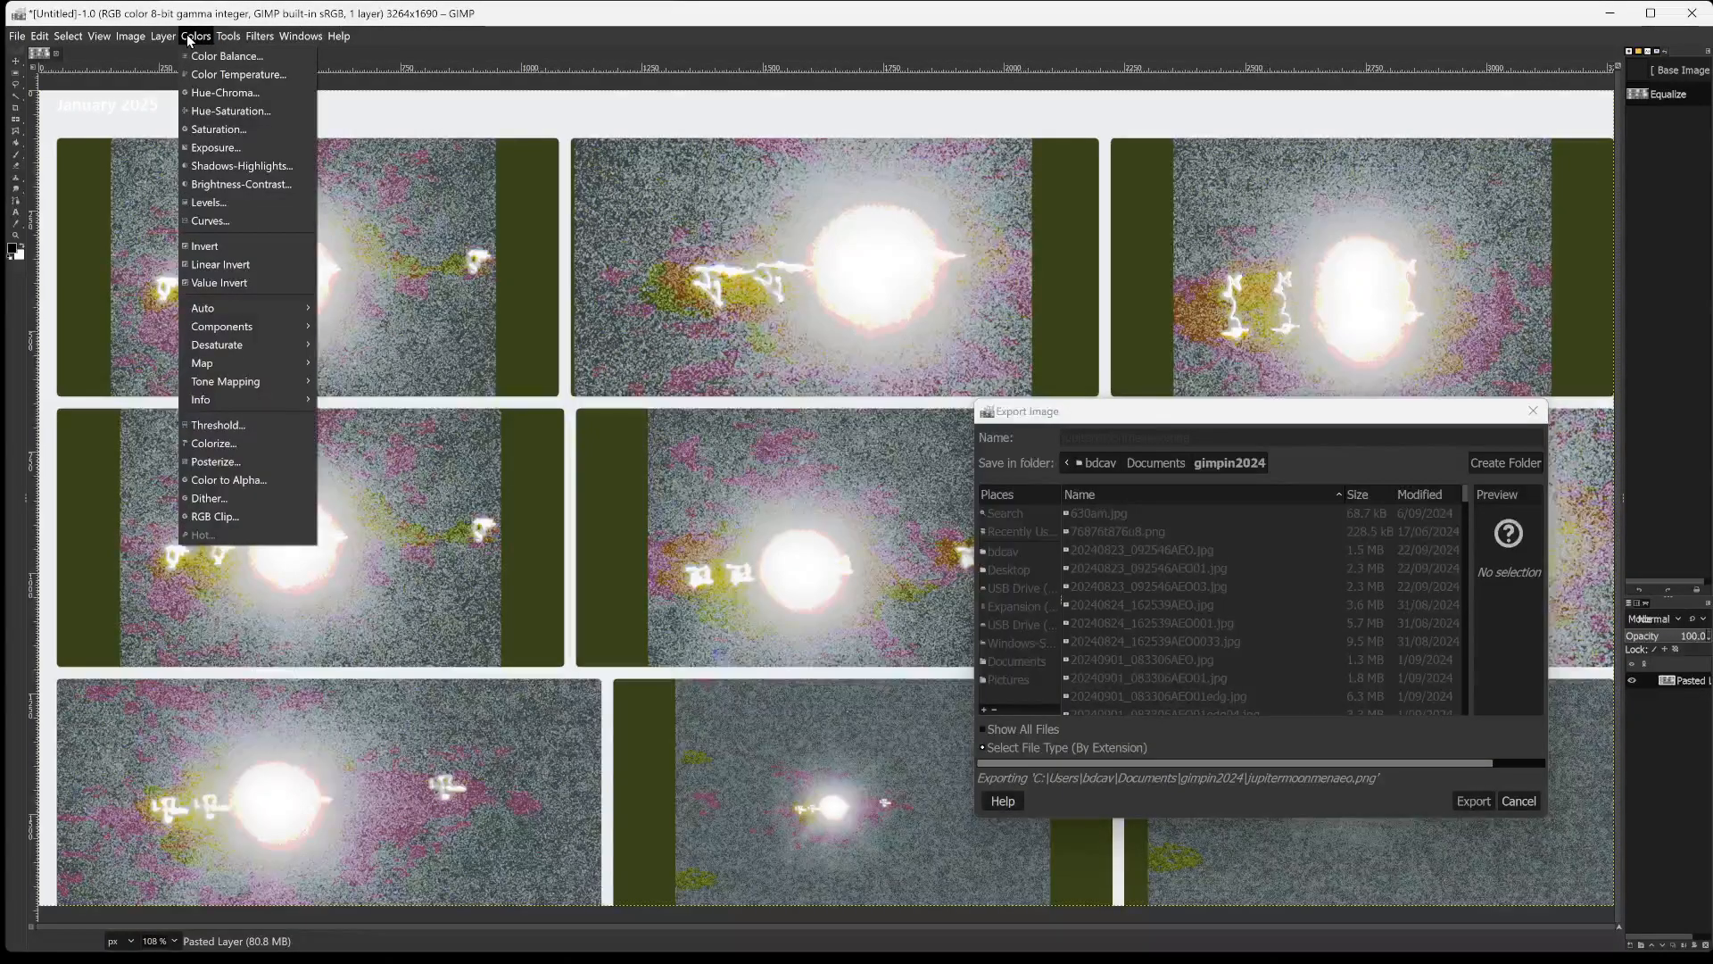
left_click(191, 37)
left_click(193, 37)
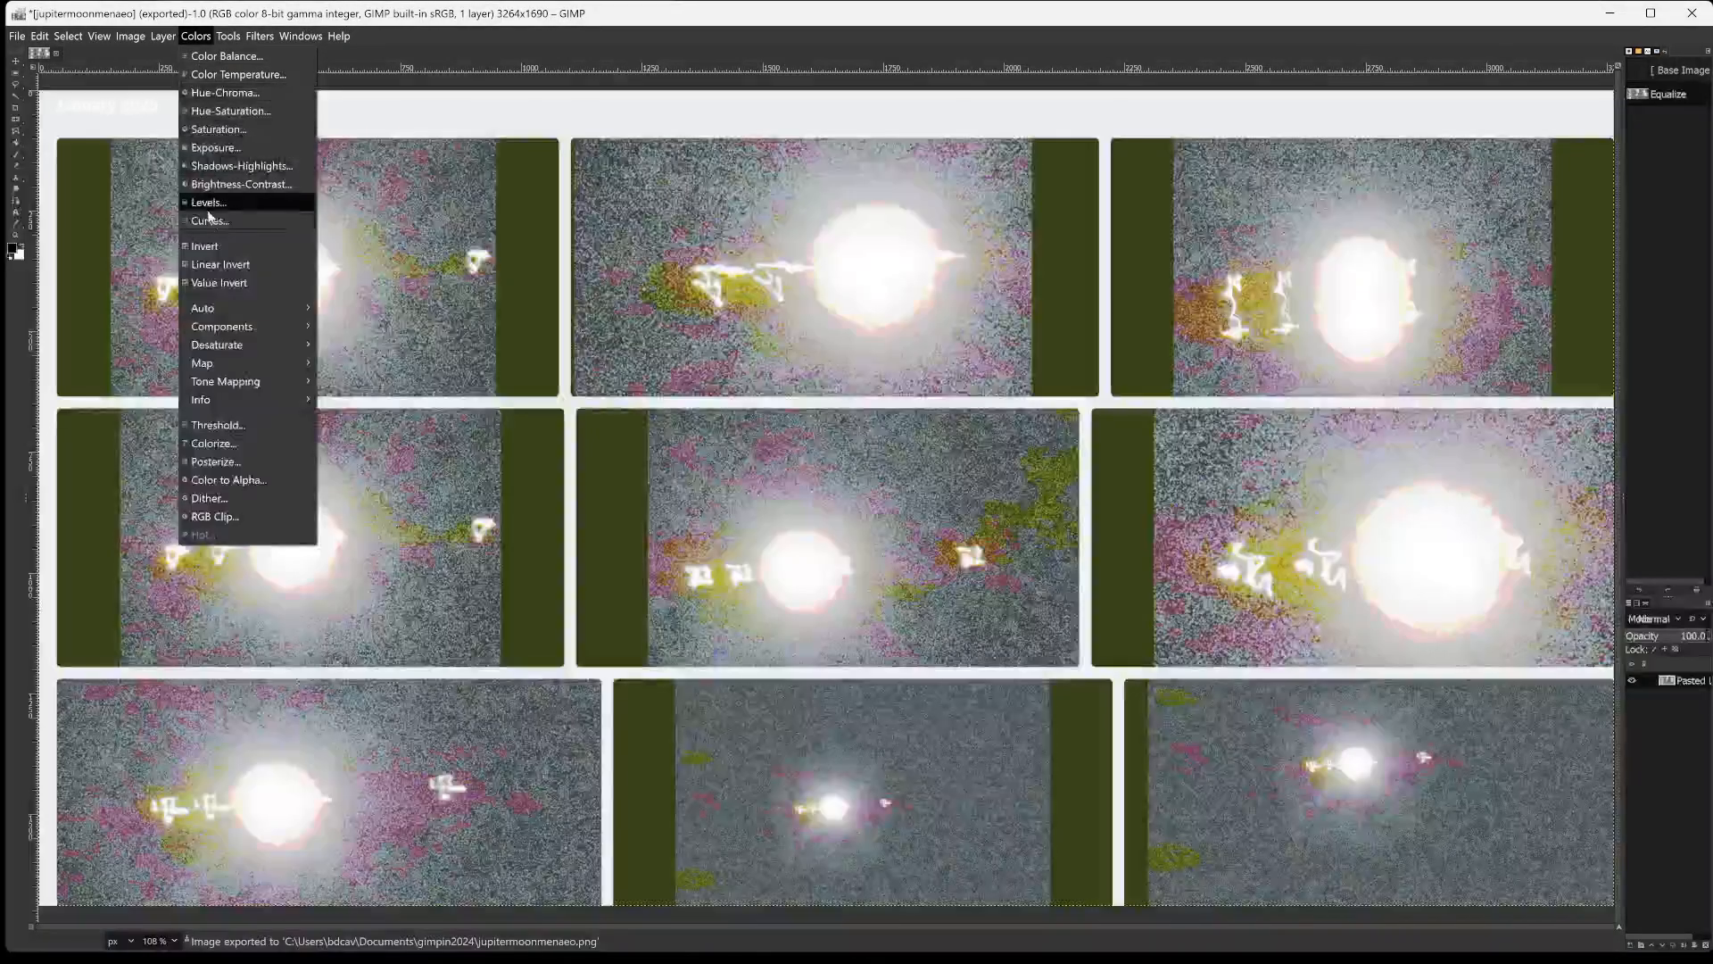
left_click(212, 248)
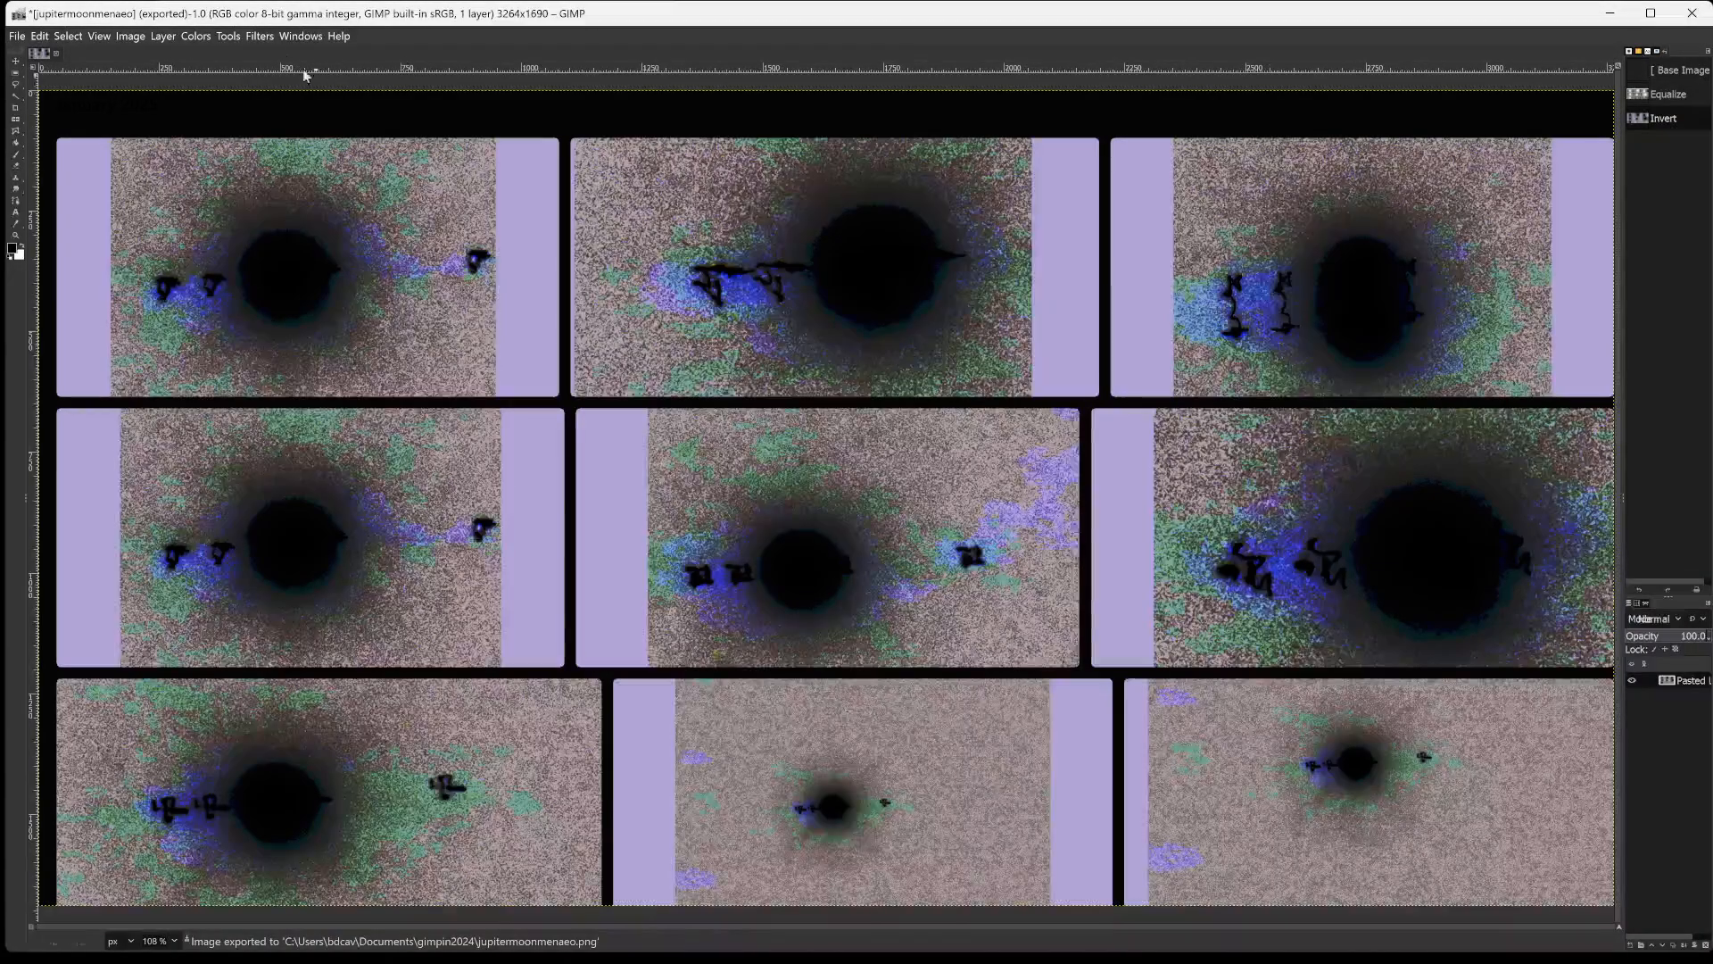
Open the Edge edge-detection filter for the inverted photo grid.
left_click(259, 36)
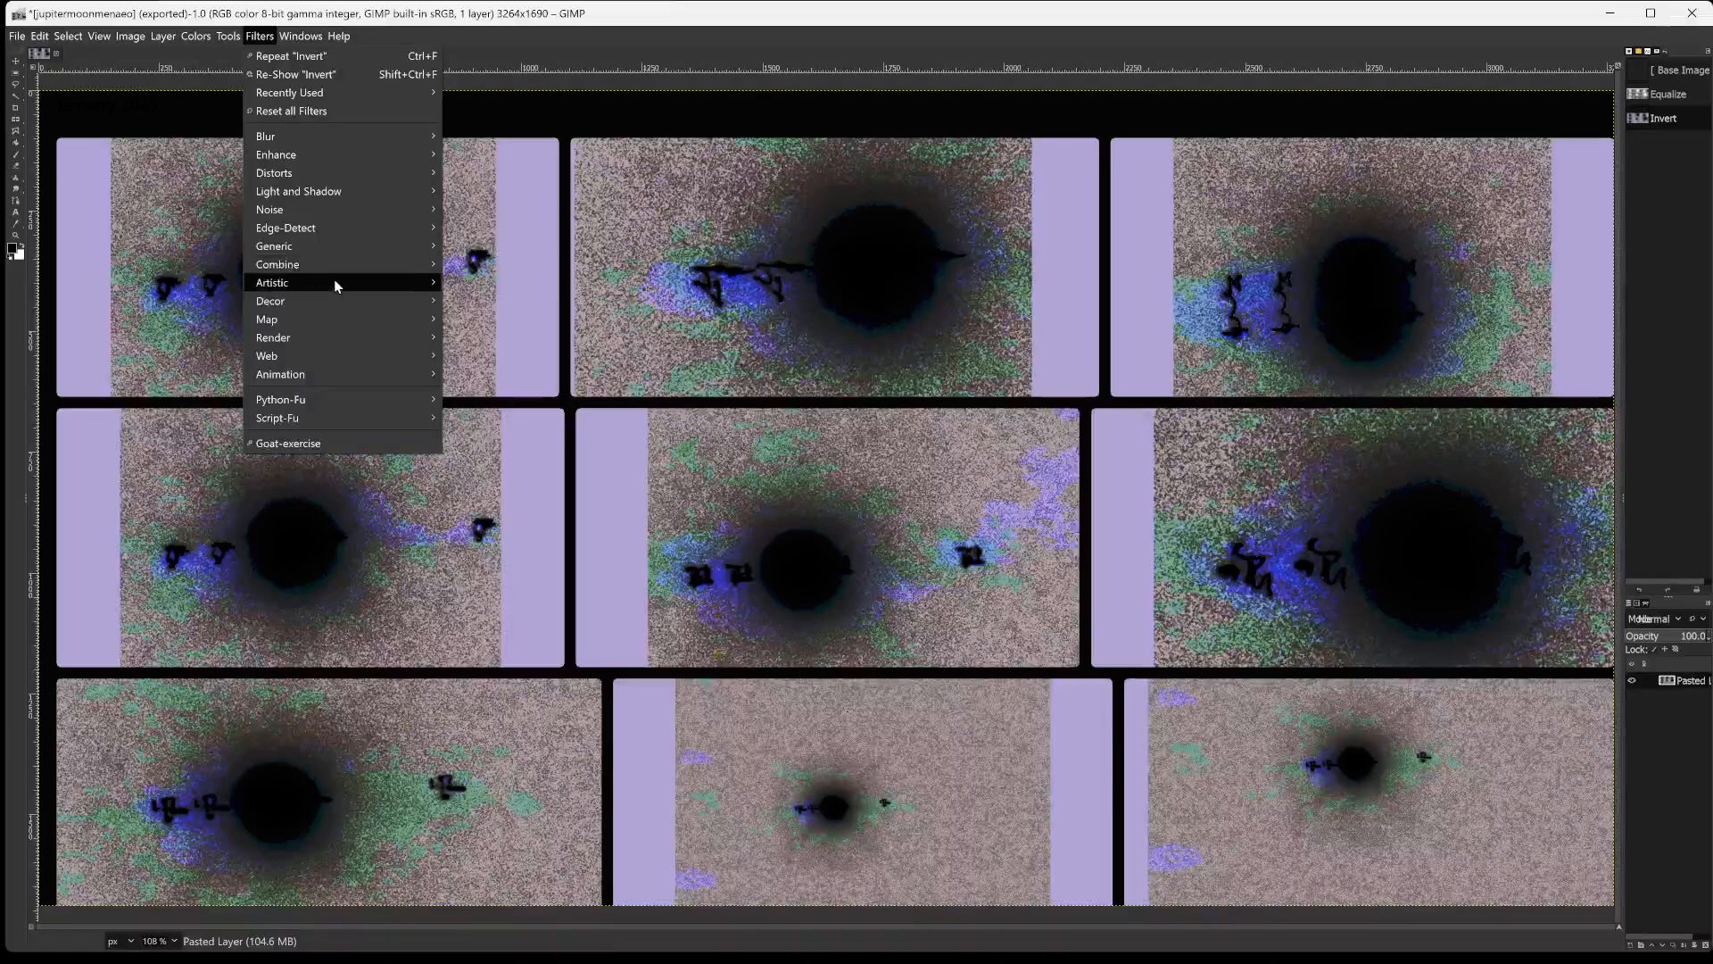
mouse_move(334, 282)
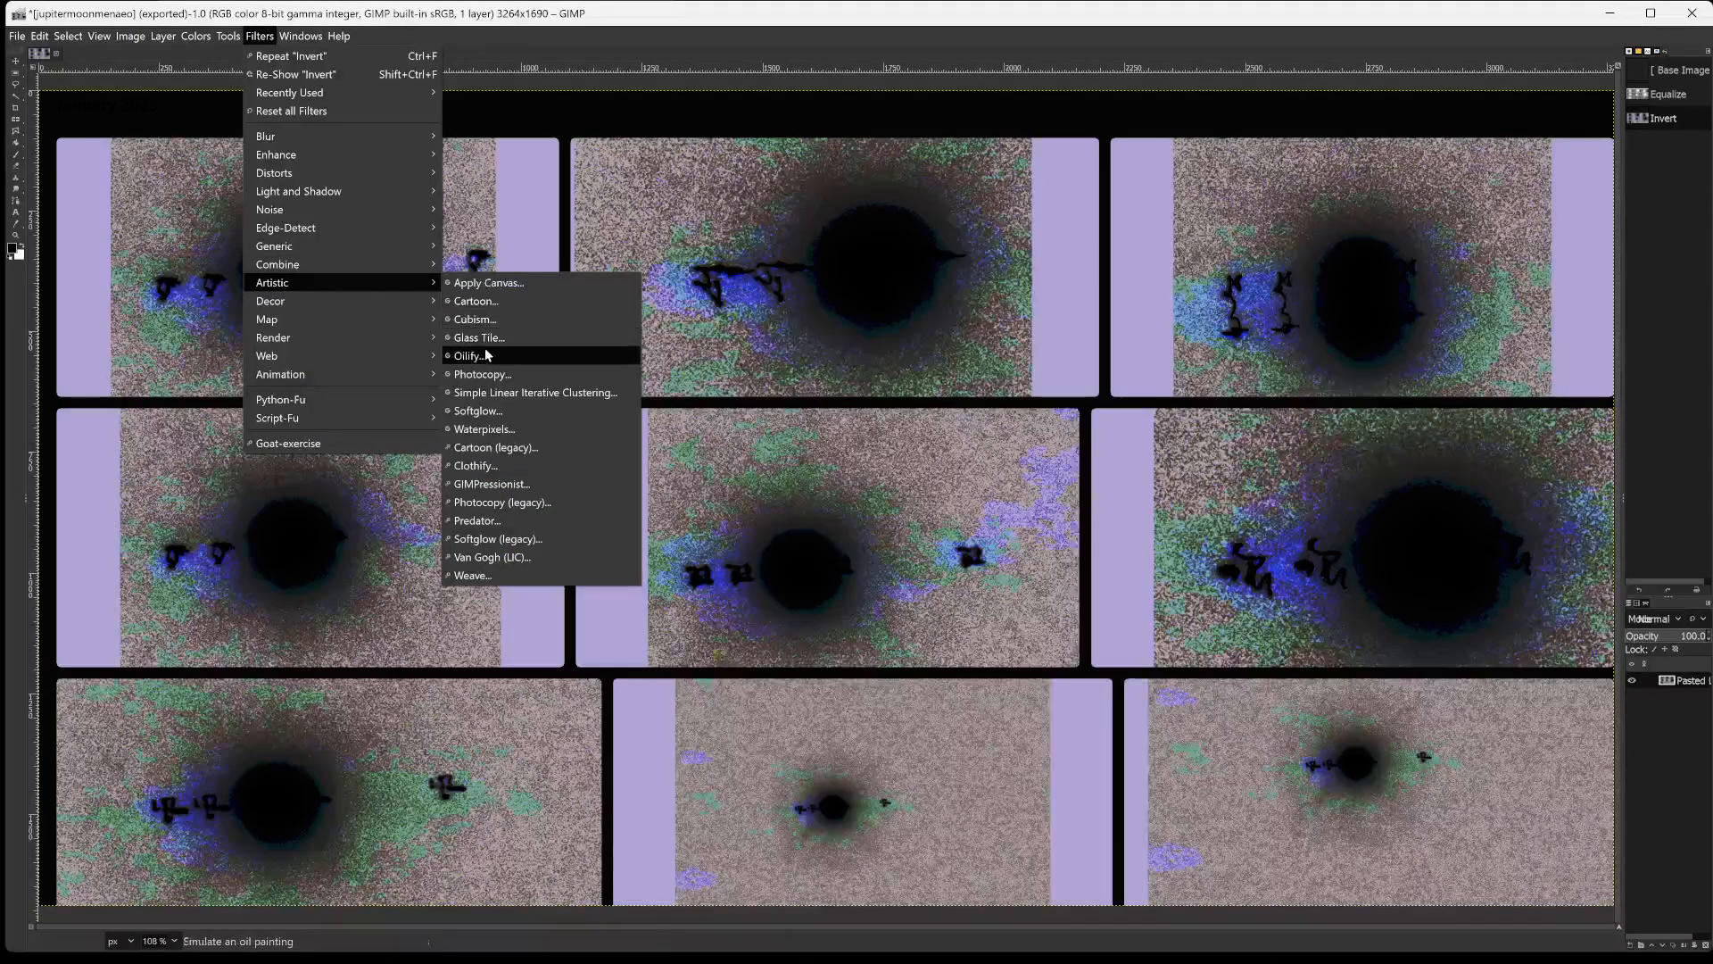
mouse_move(349, 228)
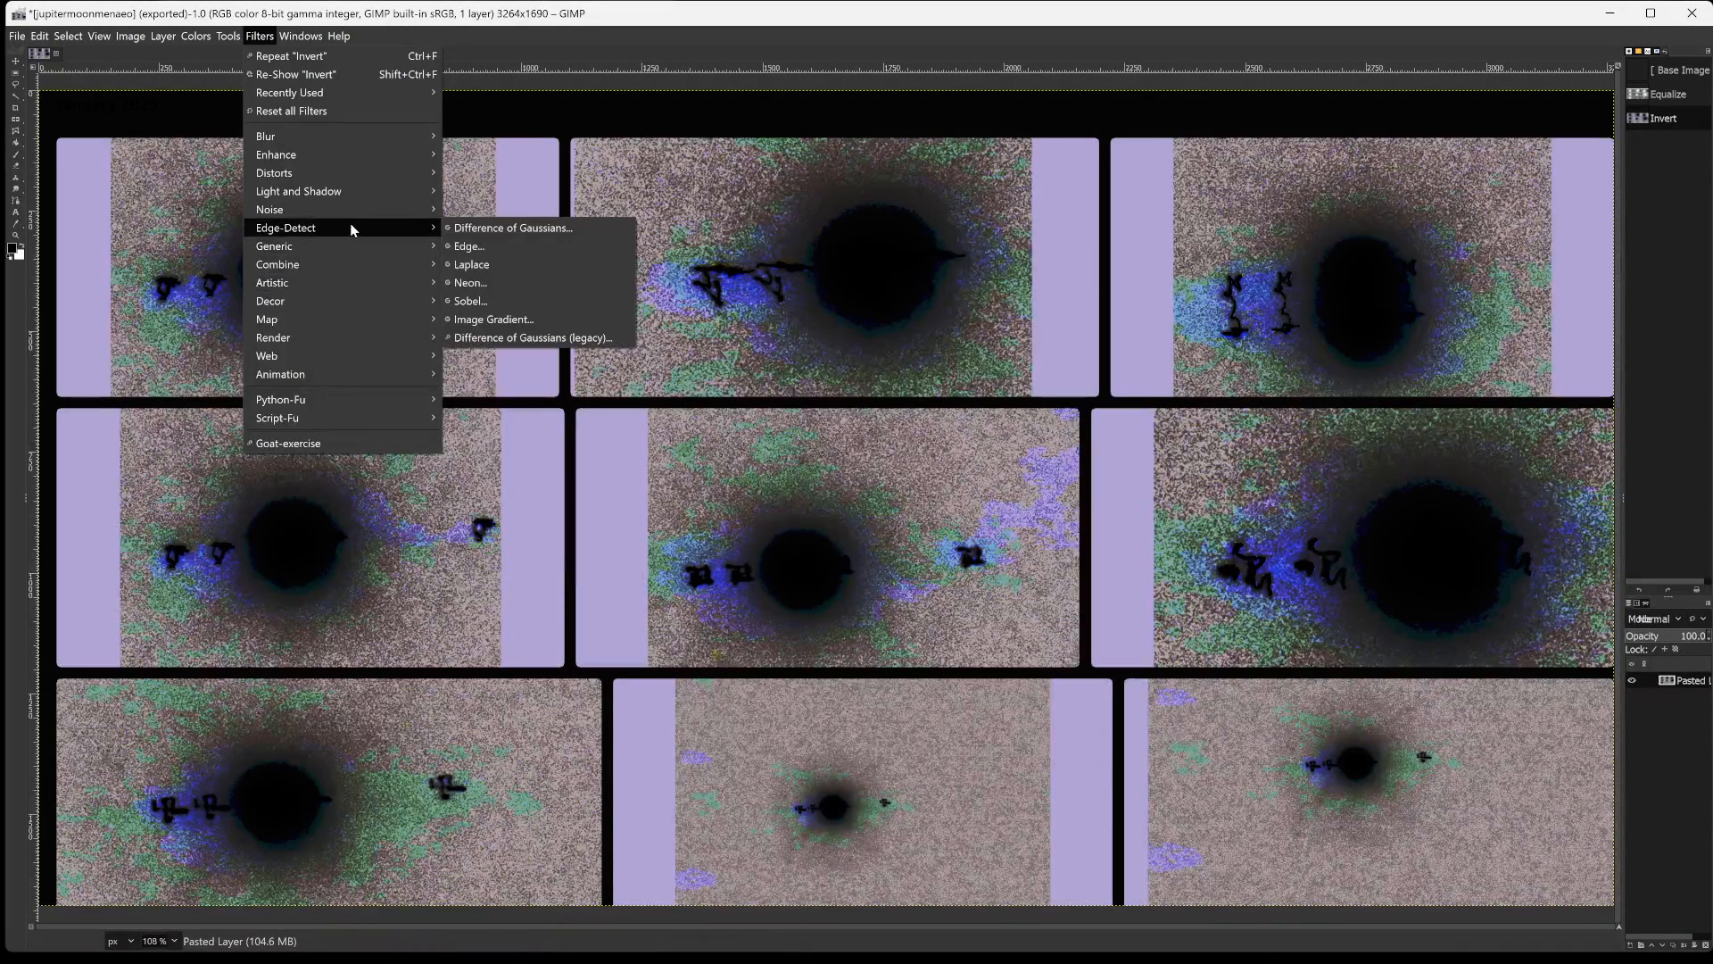
left_click(507, 246)
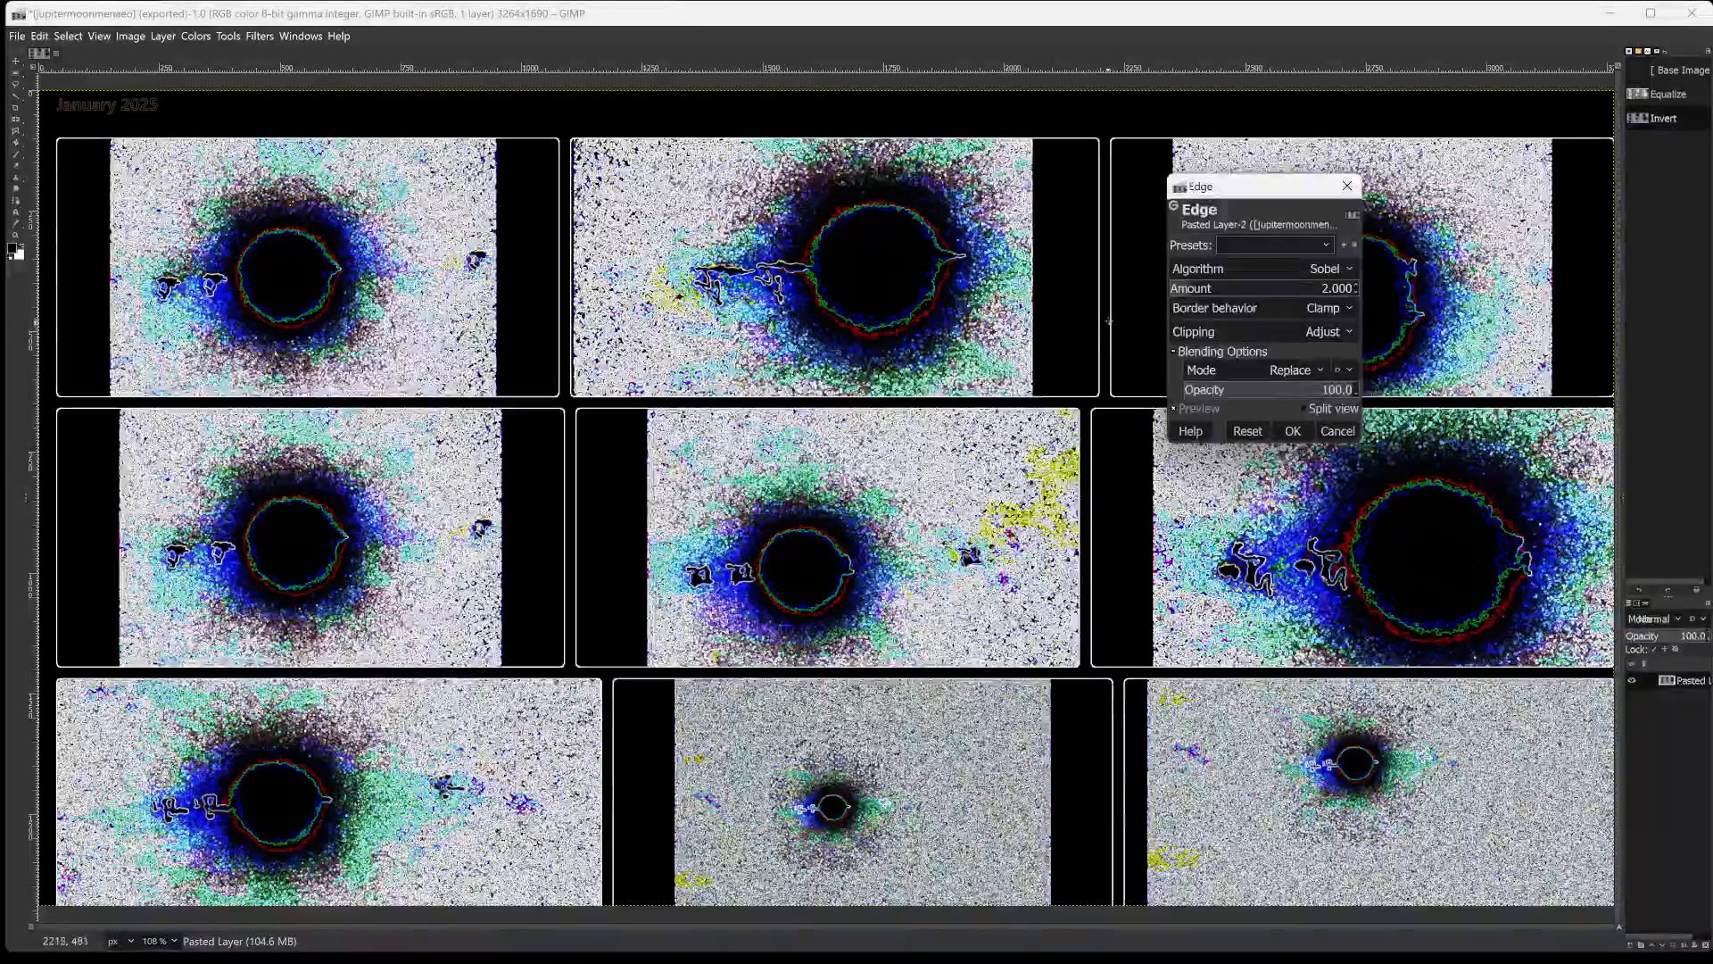
Try the Laplace algorithm in the Edge filter and return the setting to Sobel.
left_click(1239, 266)
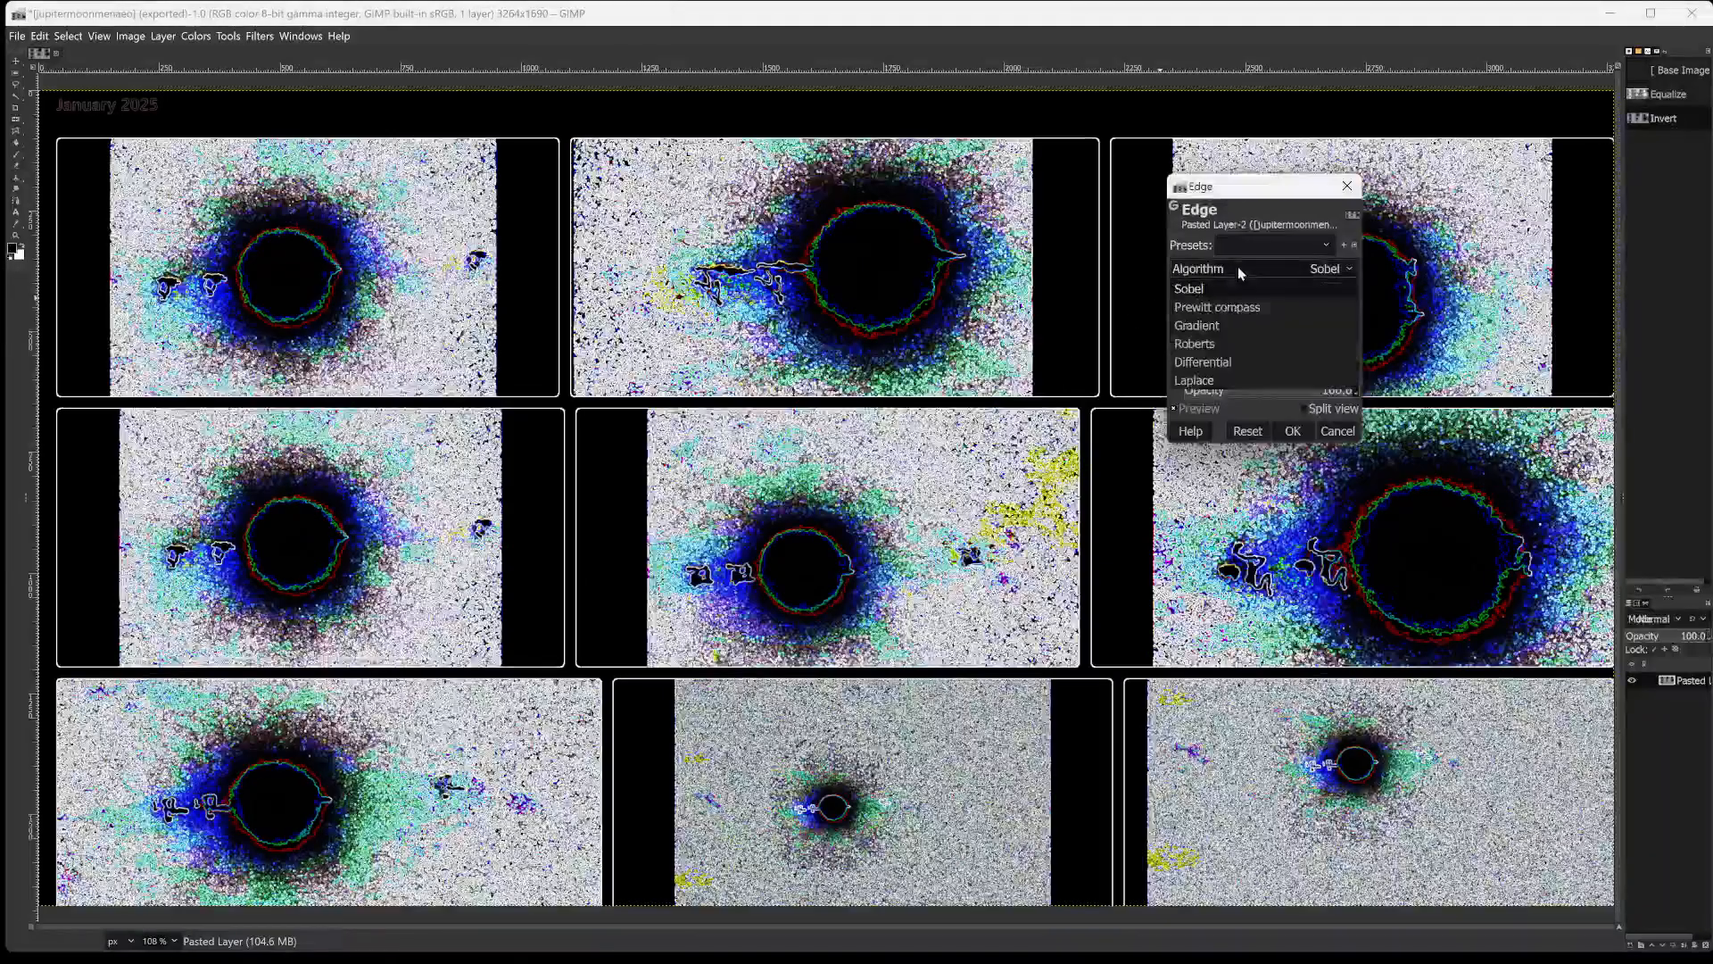
left_click(1196, 380)
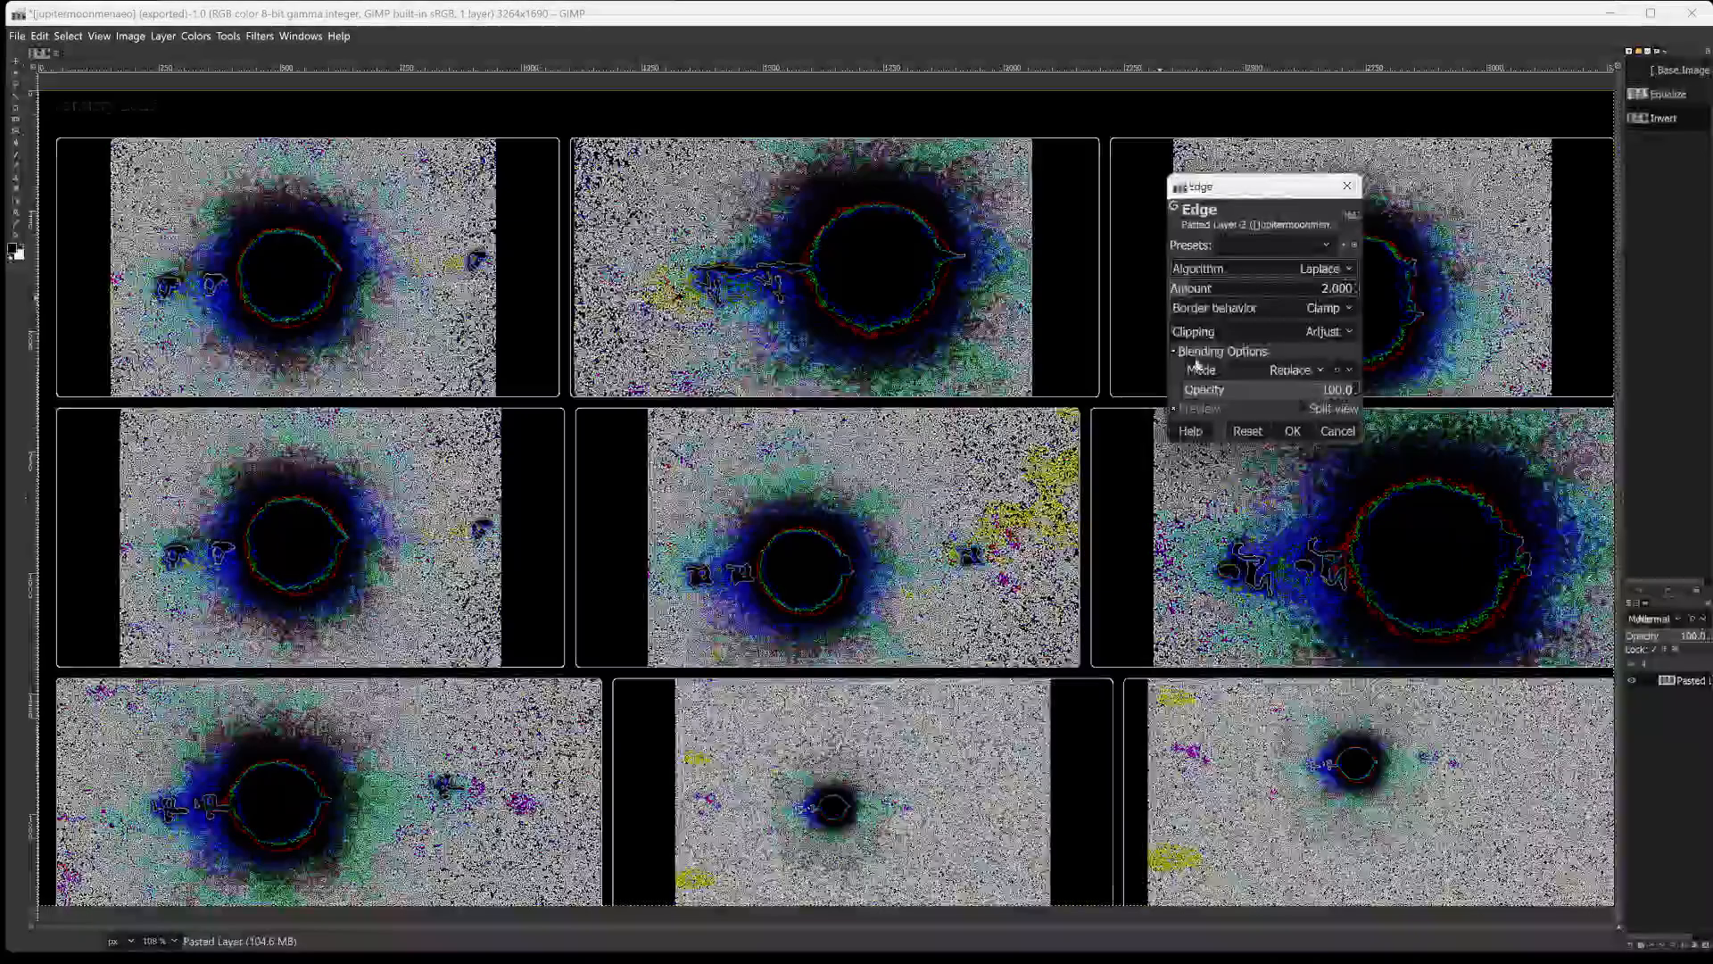
left_click(1239, 268)
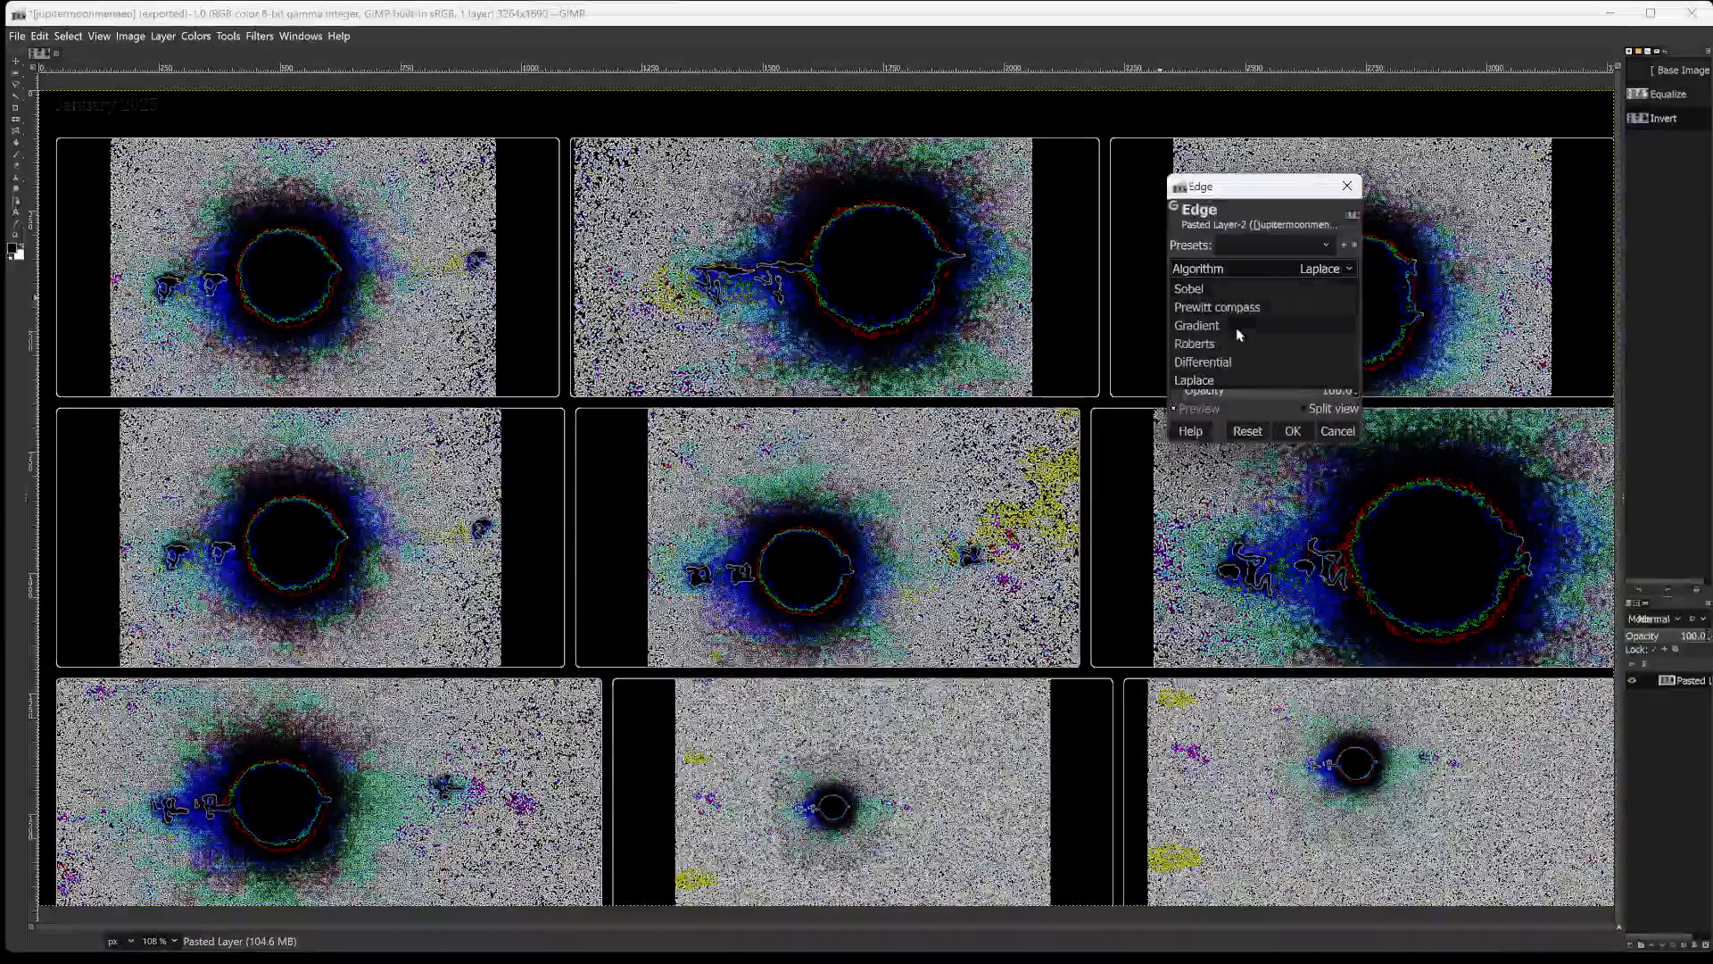
left_click(1233, 291)
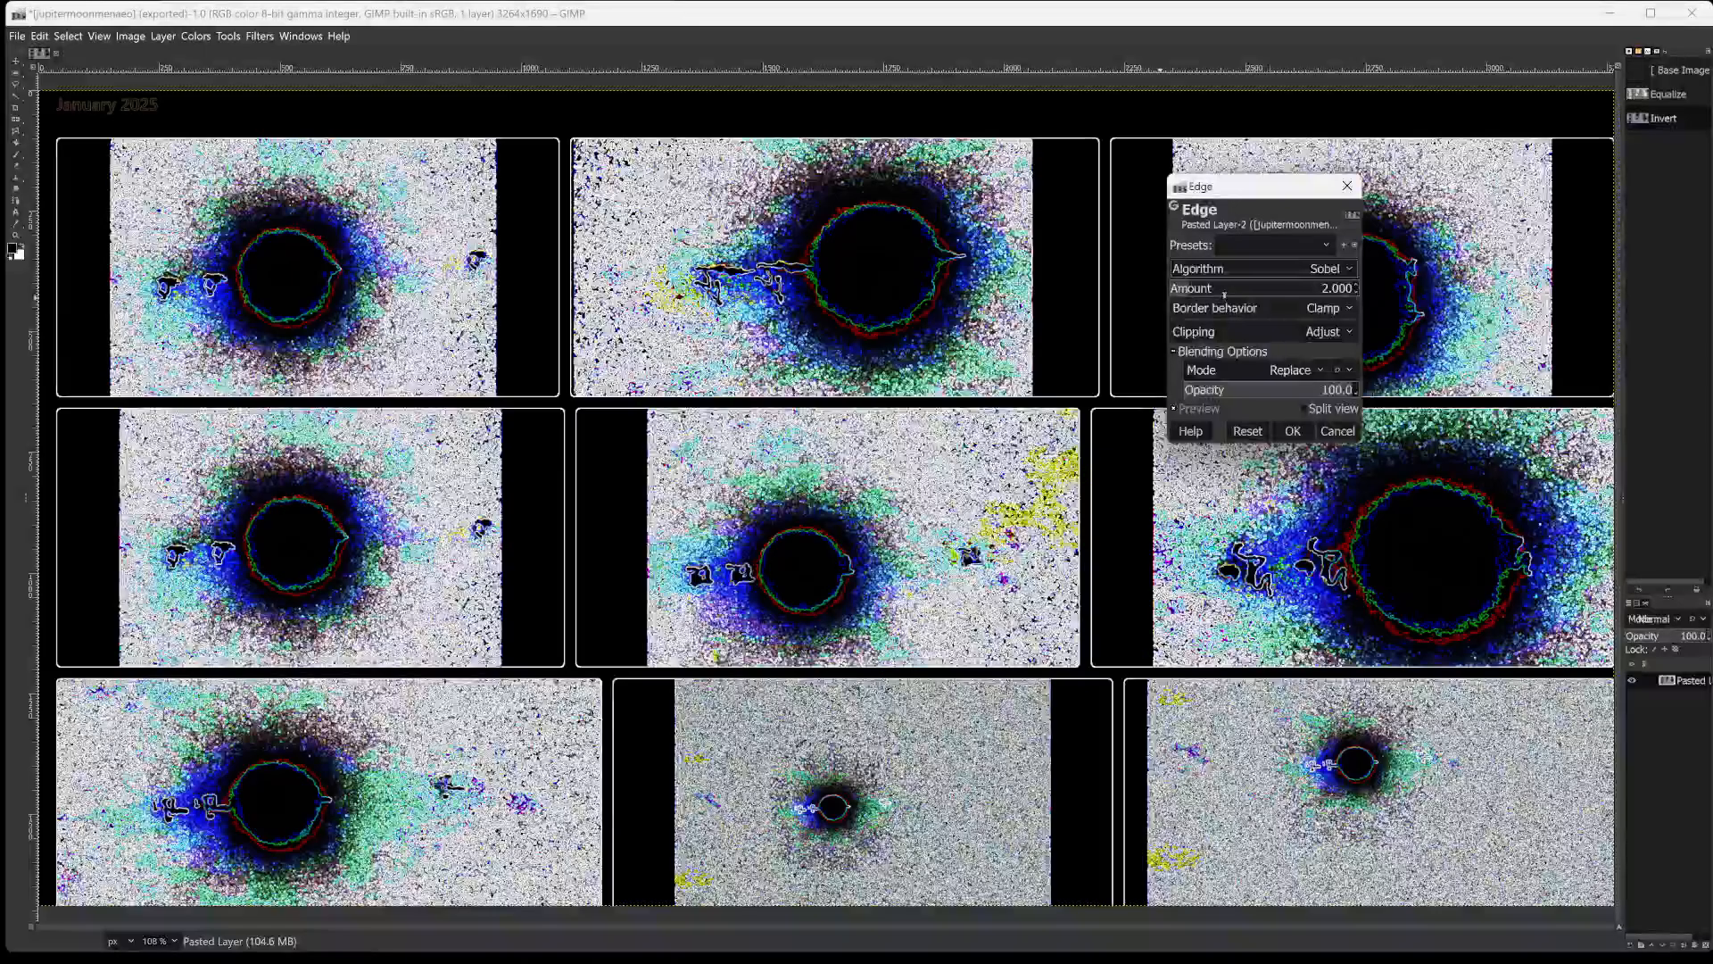
Set the Edge filter's amount to 1.964 and blending opacity to 7.4, and apply it to the photo grid.
mouse_move(1224, 292)
left_mouse_down()
mouse_move(1367, 277)
mouse_move(1171, 286)
mouse_move(1206, 287)
left_mouse_up()
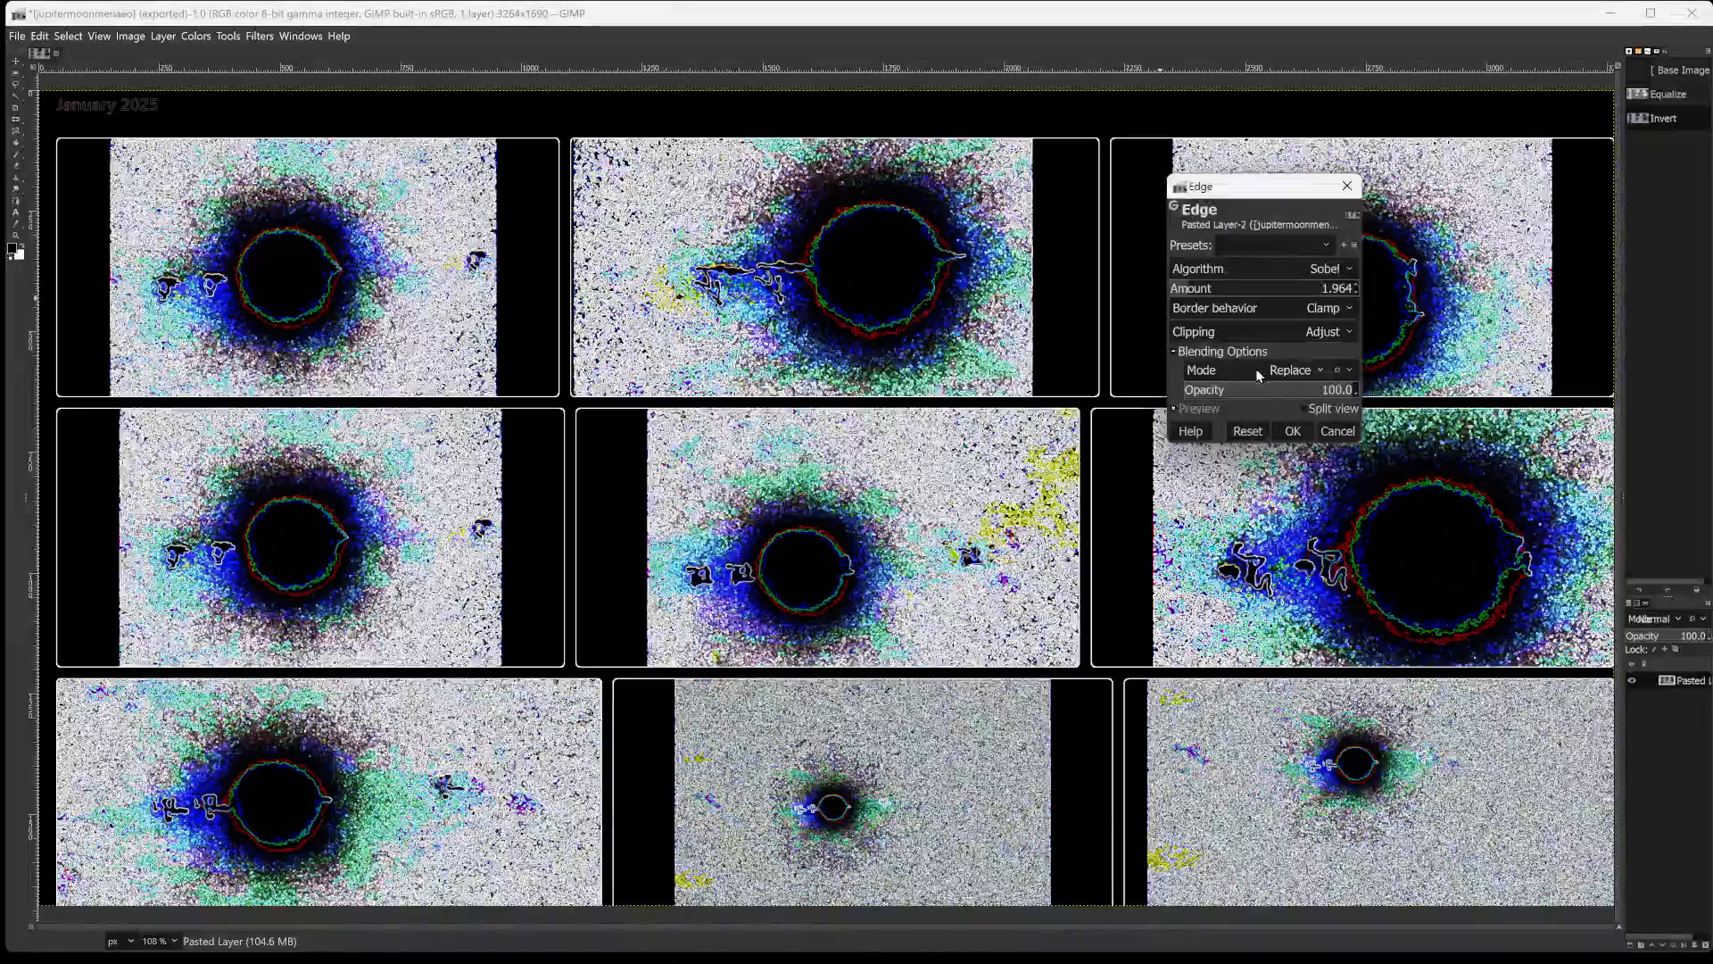
left_click(1260, 385)
left_click_drag(1260, 389, 1184, 387)
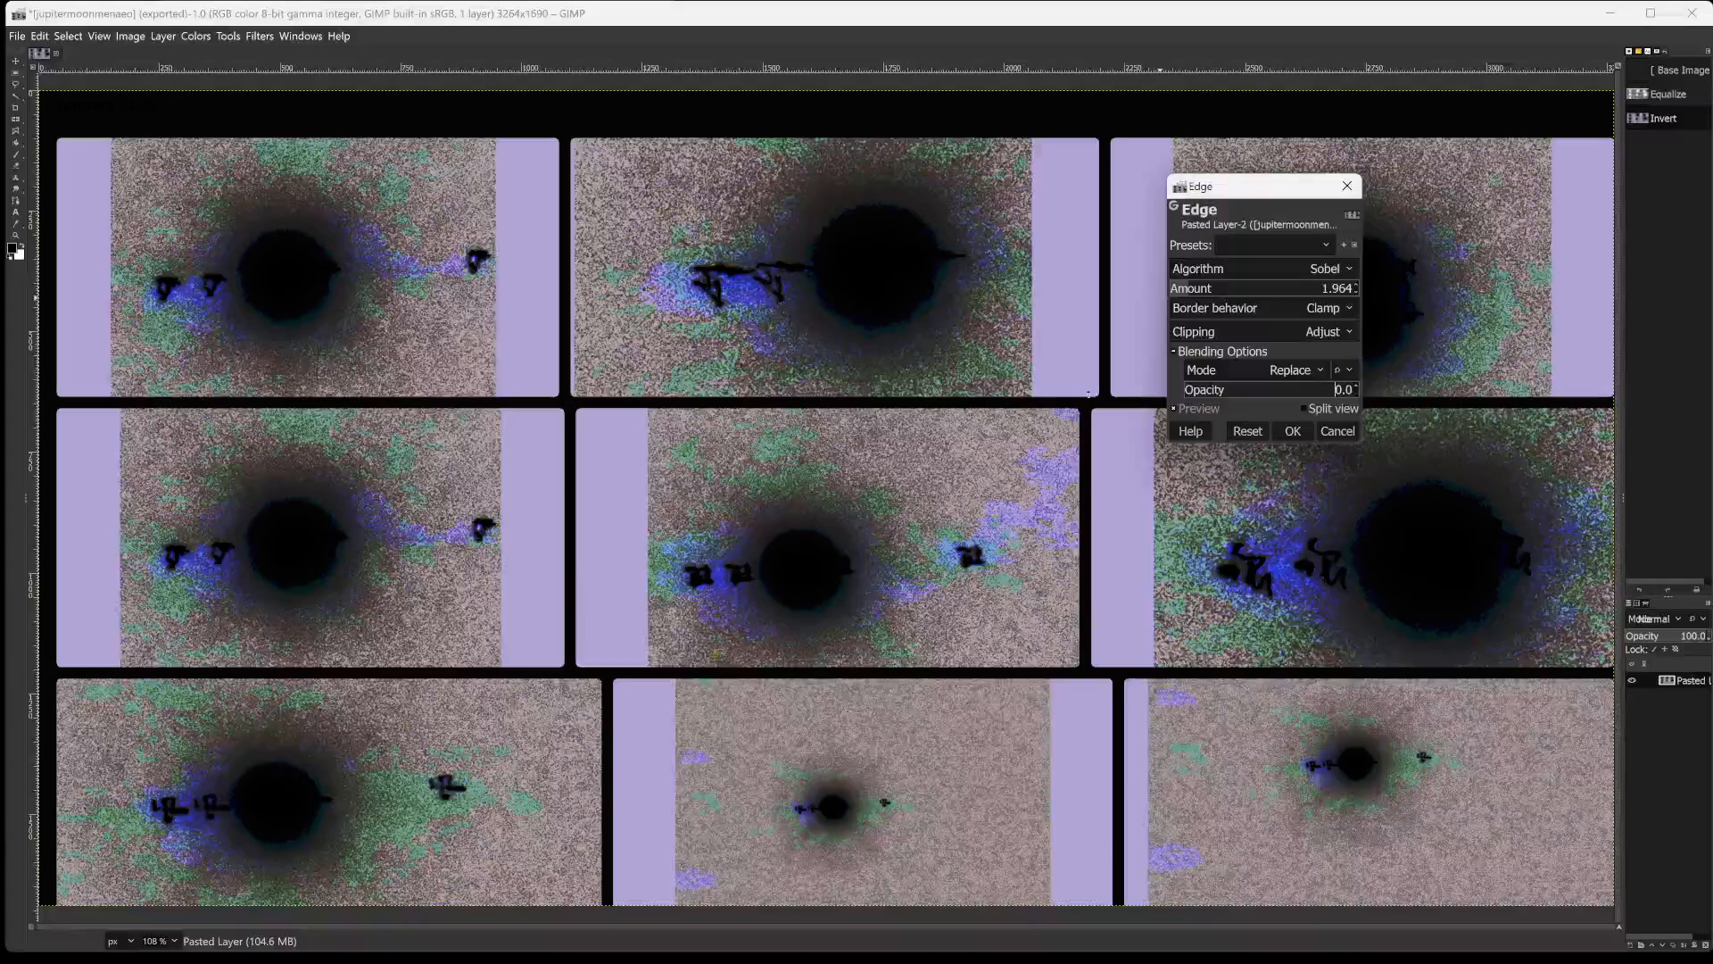
left_click(1196, 389)
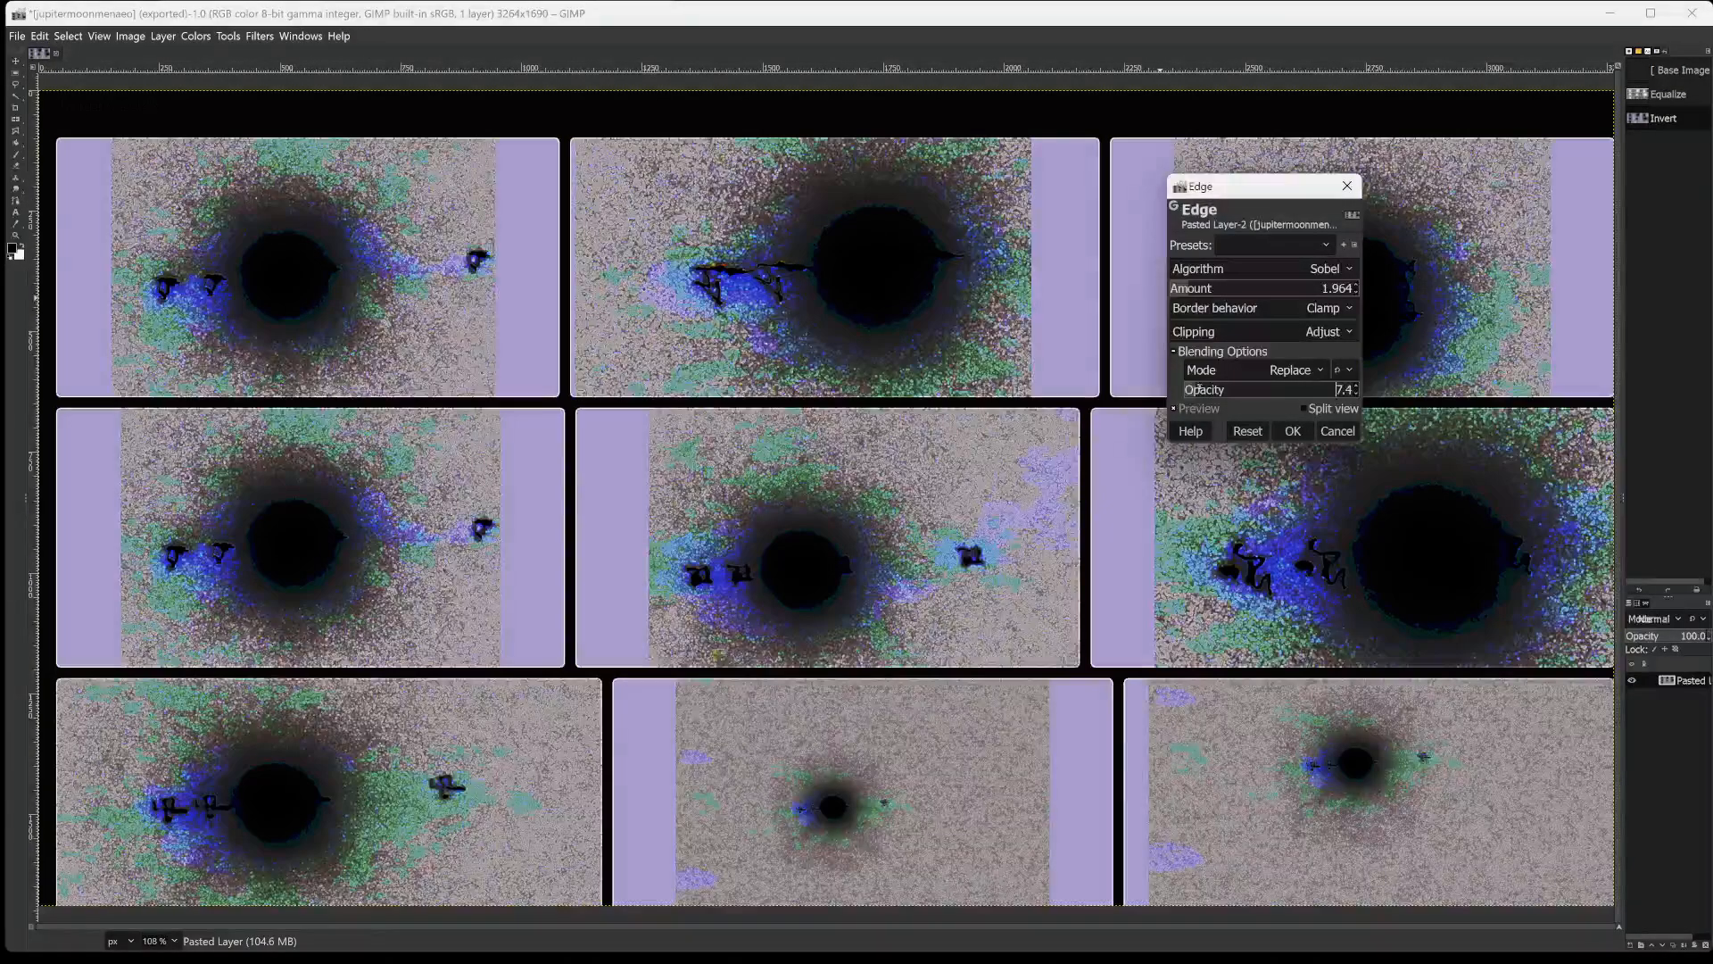
mouse_move(1198, 389)
left_mouse_down()
mouse_move(1183, 386)
mouse_move(1198, 389)
left_mouse_up()
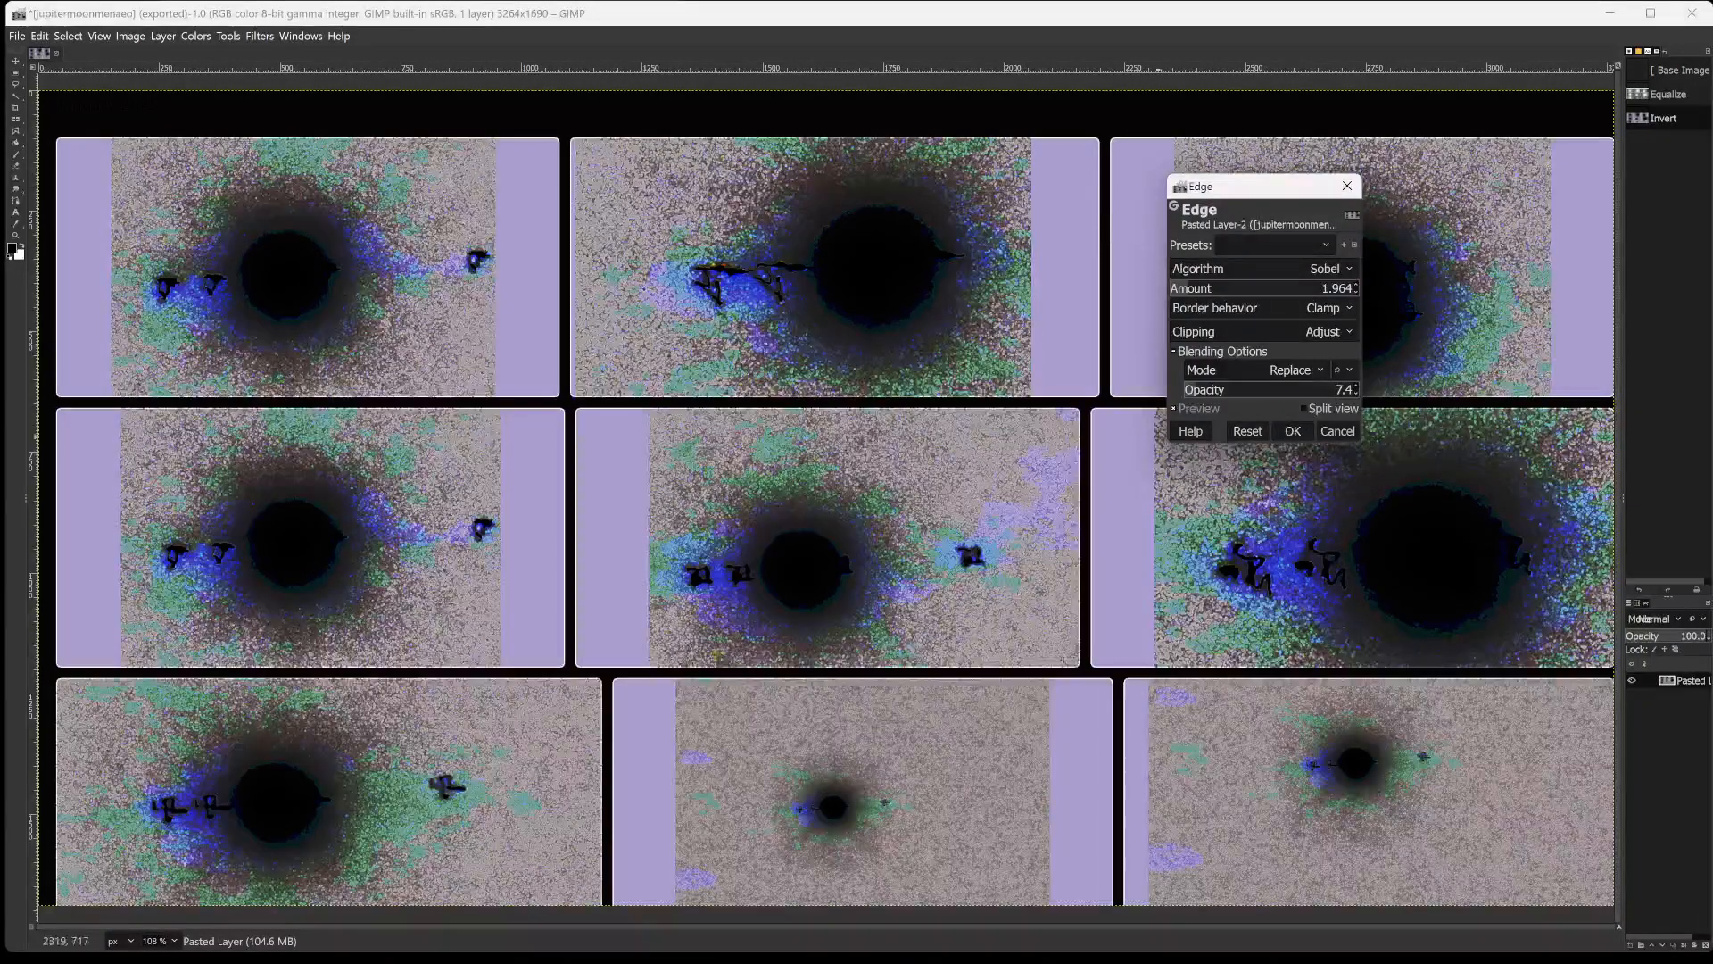
left_click(1295, 432)
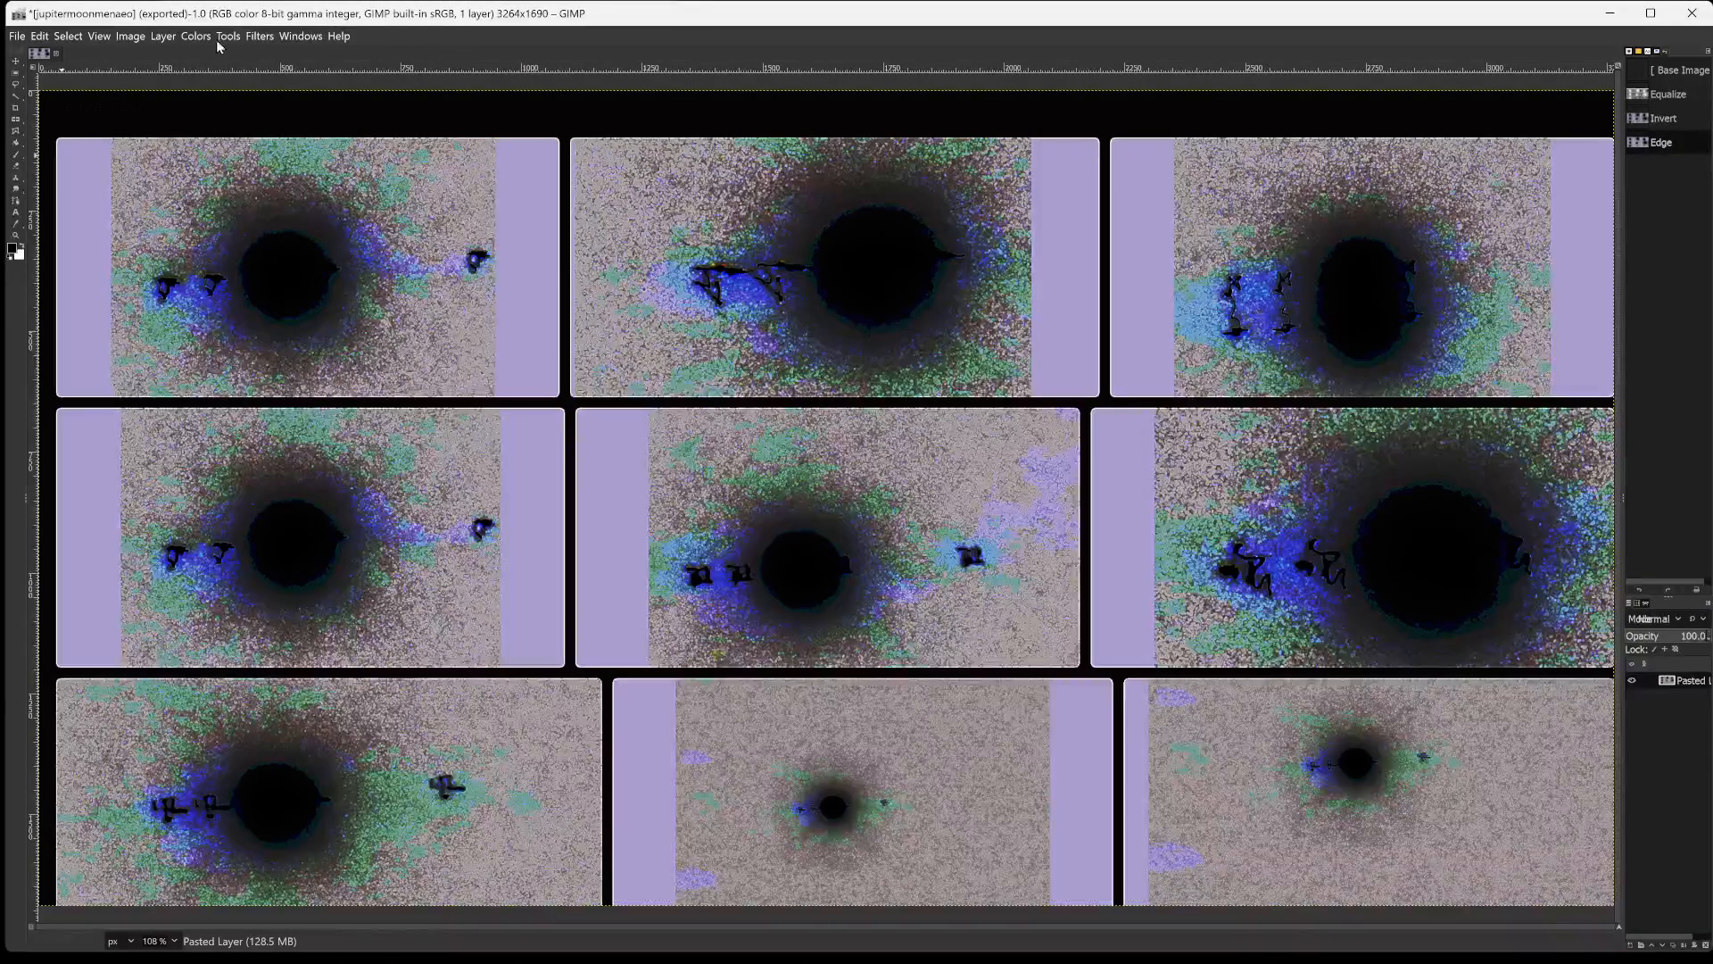
Start the artistic Cartoon filter on the grid with mask radius 47.567 and percent black 0.270.
left_click(258, 38)
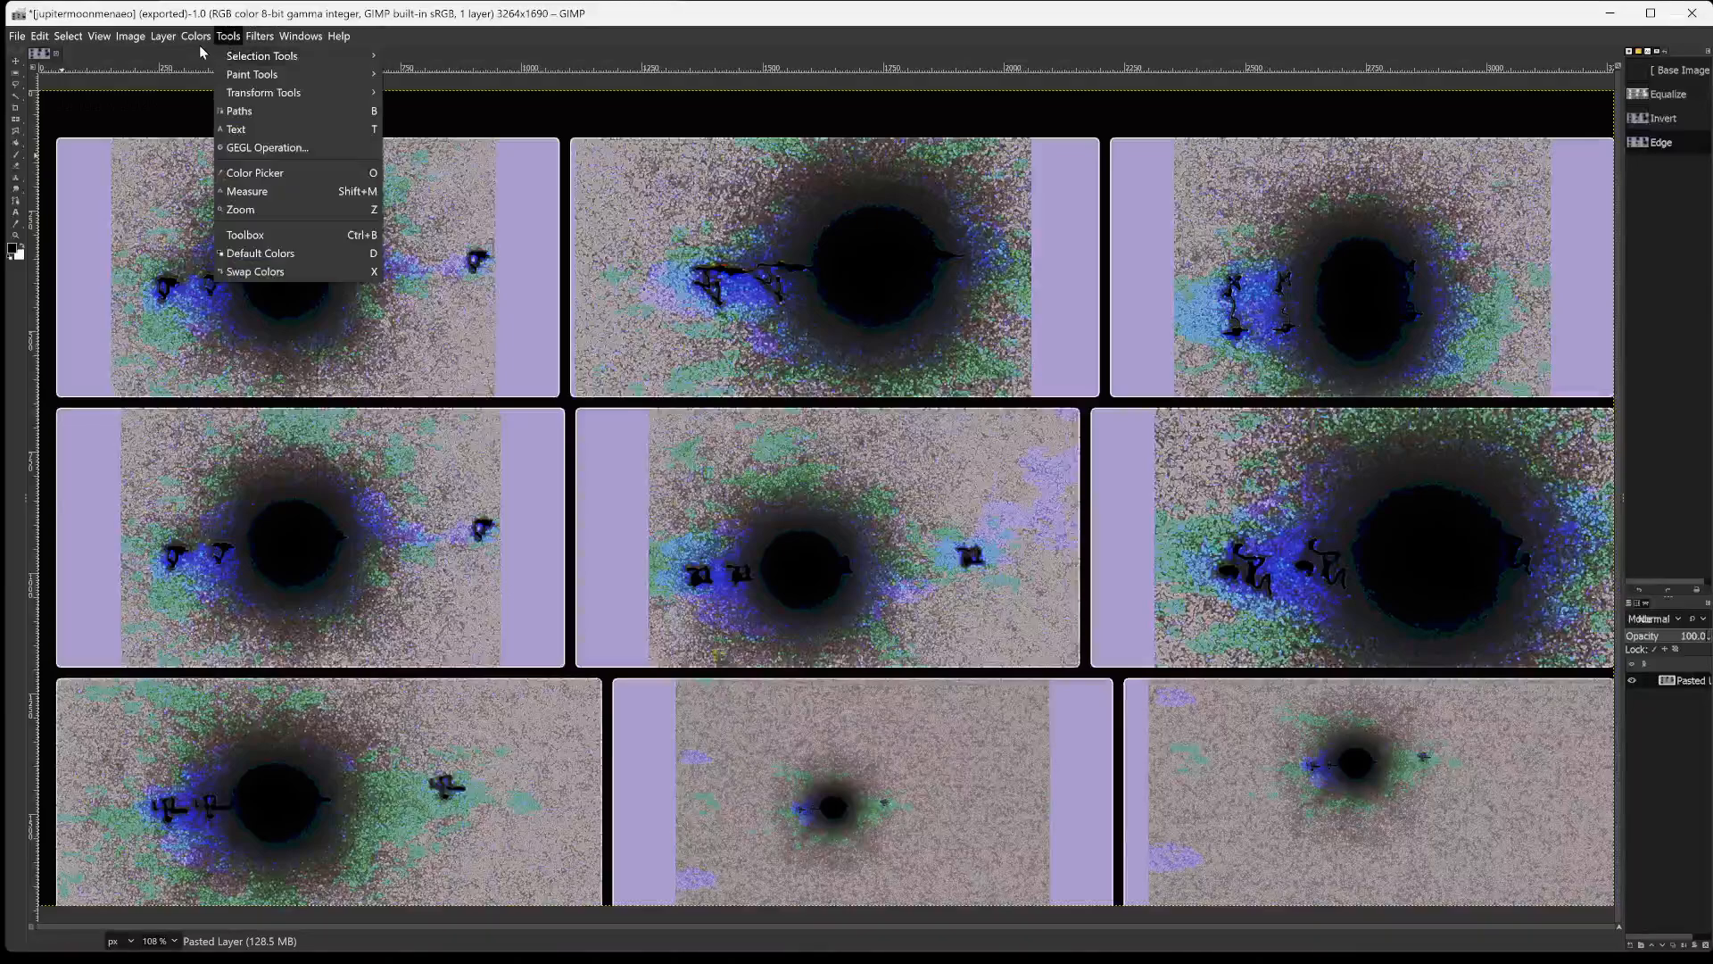
mouse_move(202, 40)
mouse_move(273, 310)
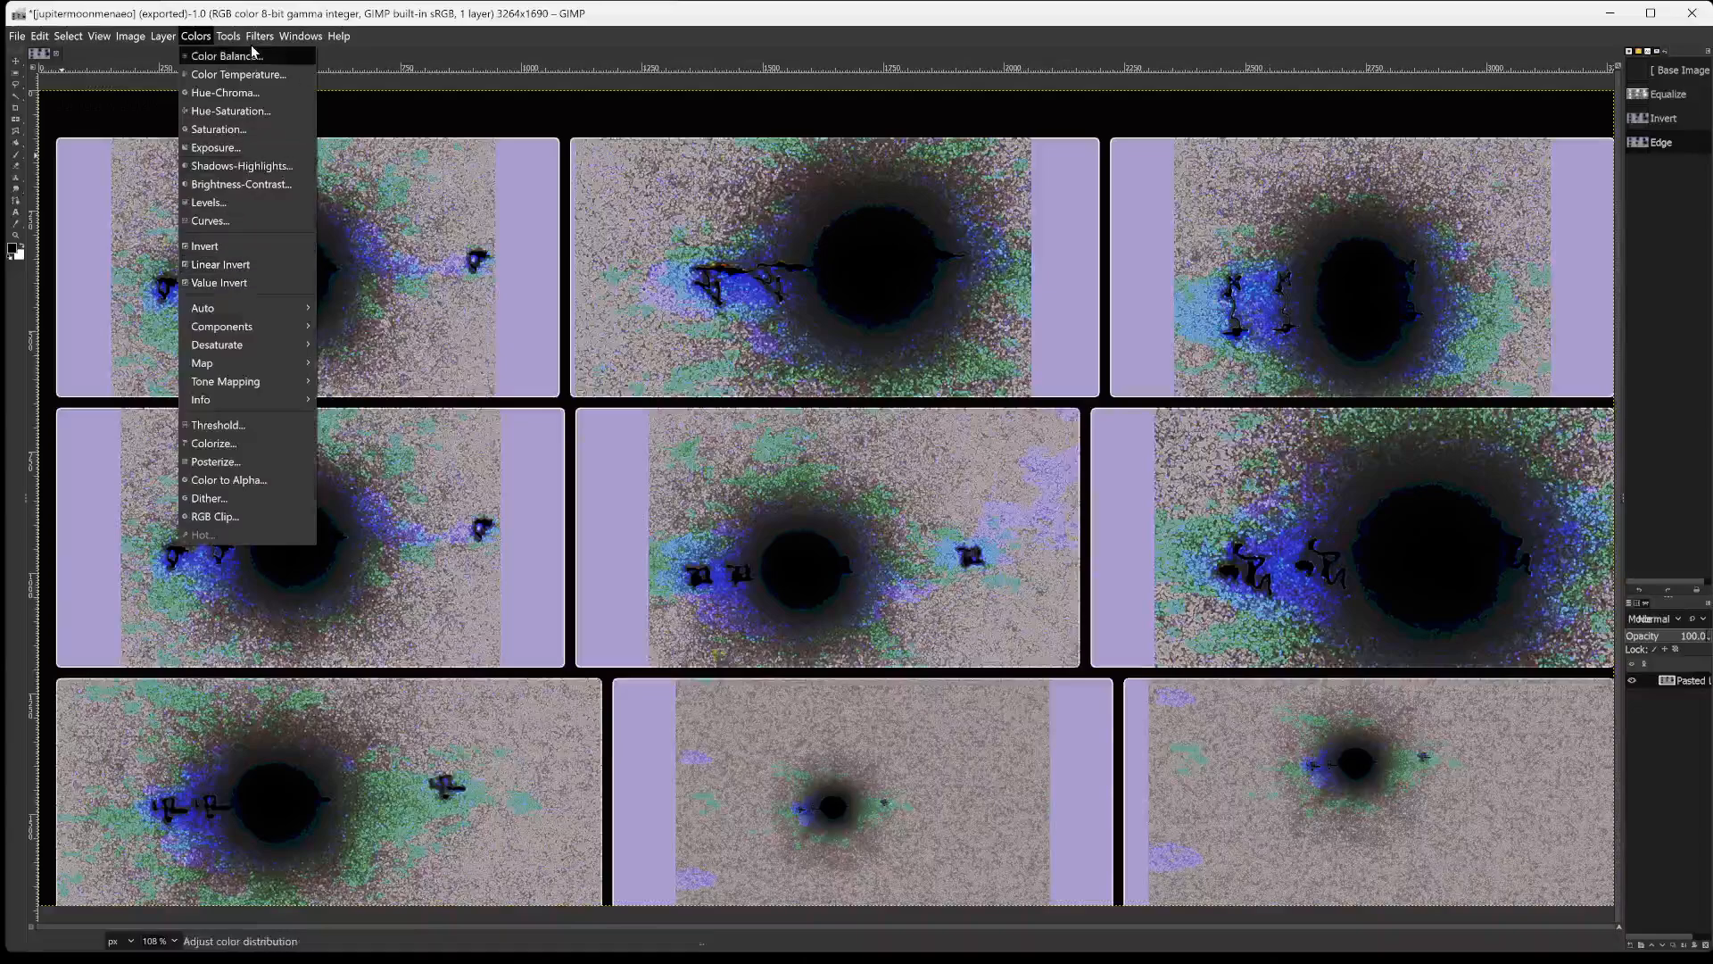
mouse_move(259, 36)
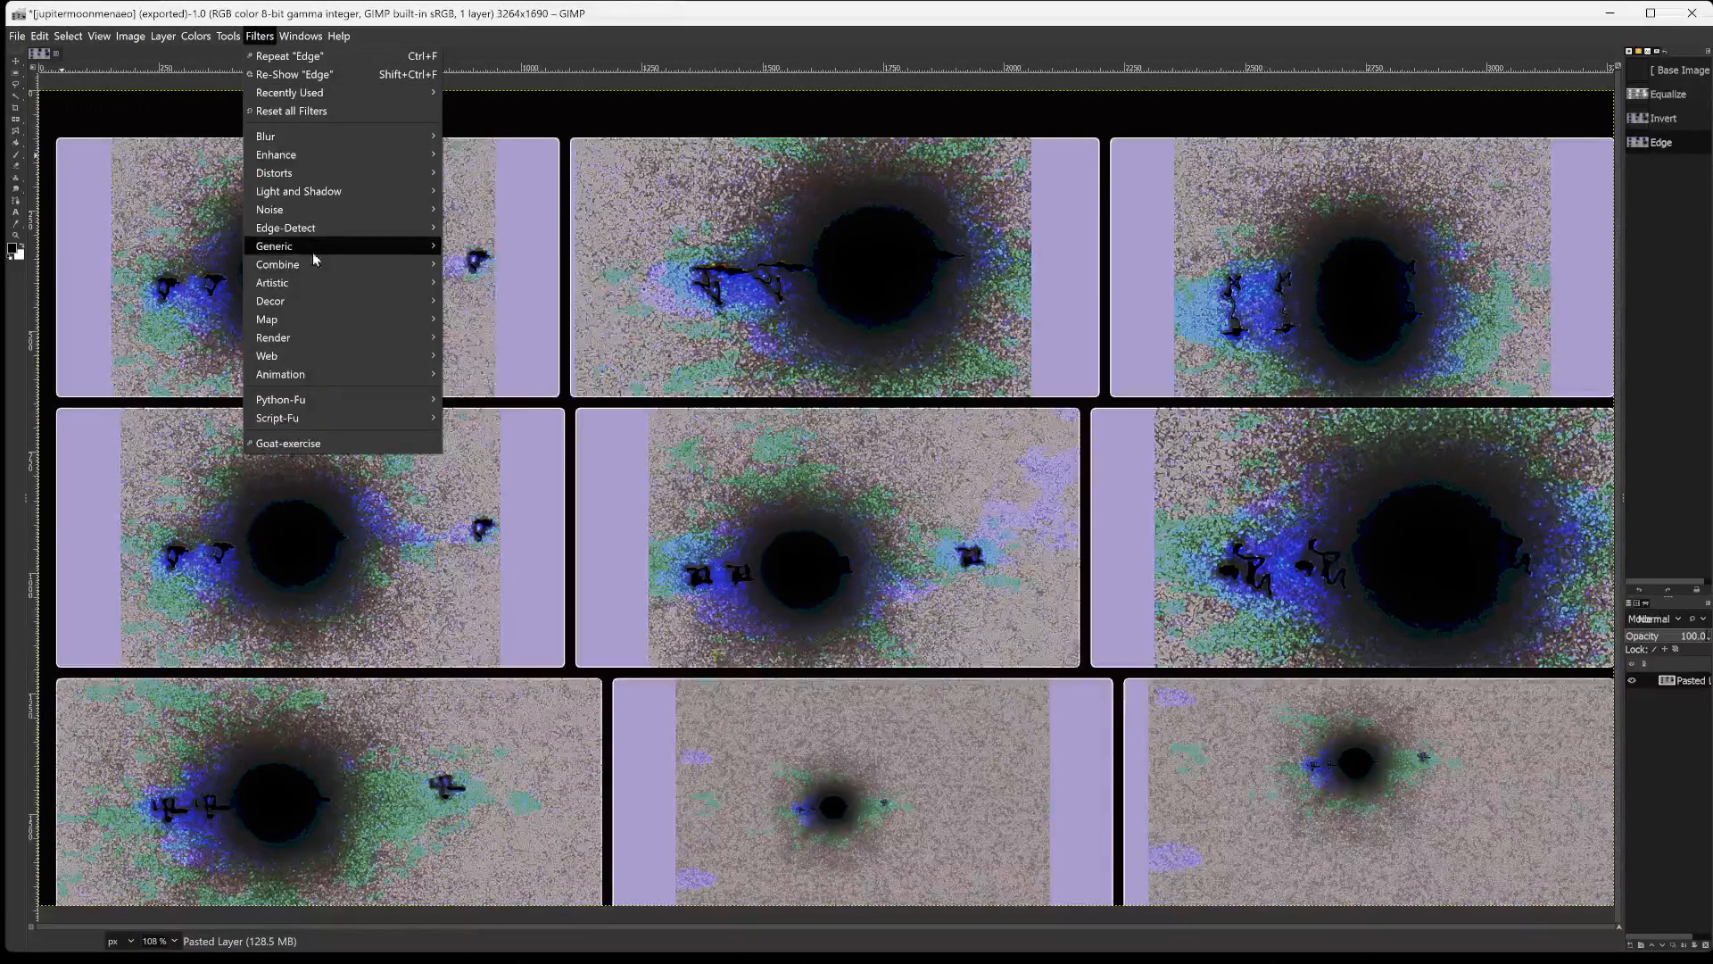
mouse_move(317, 286)
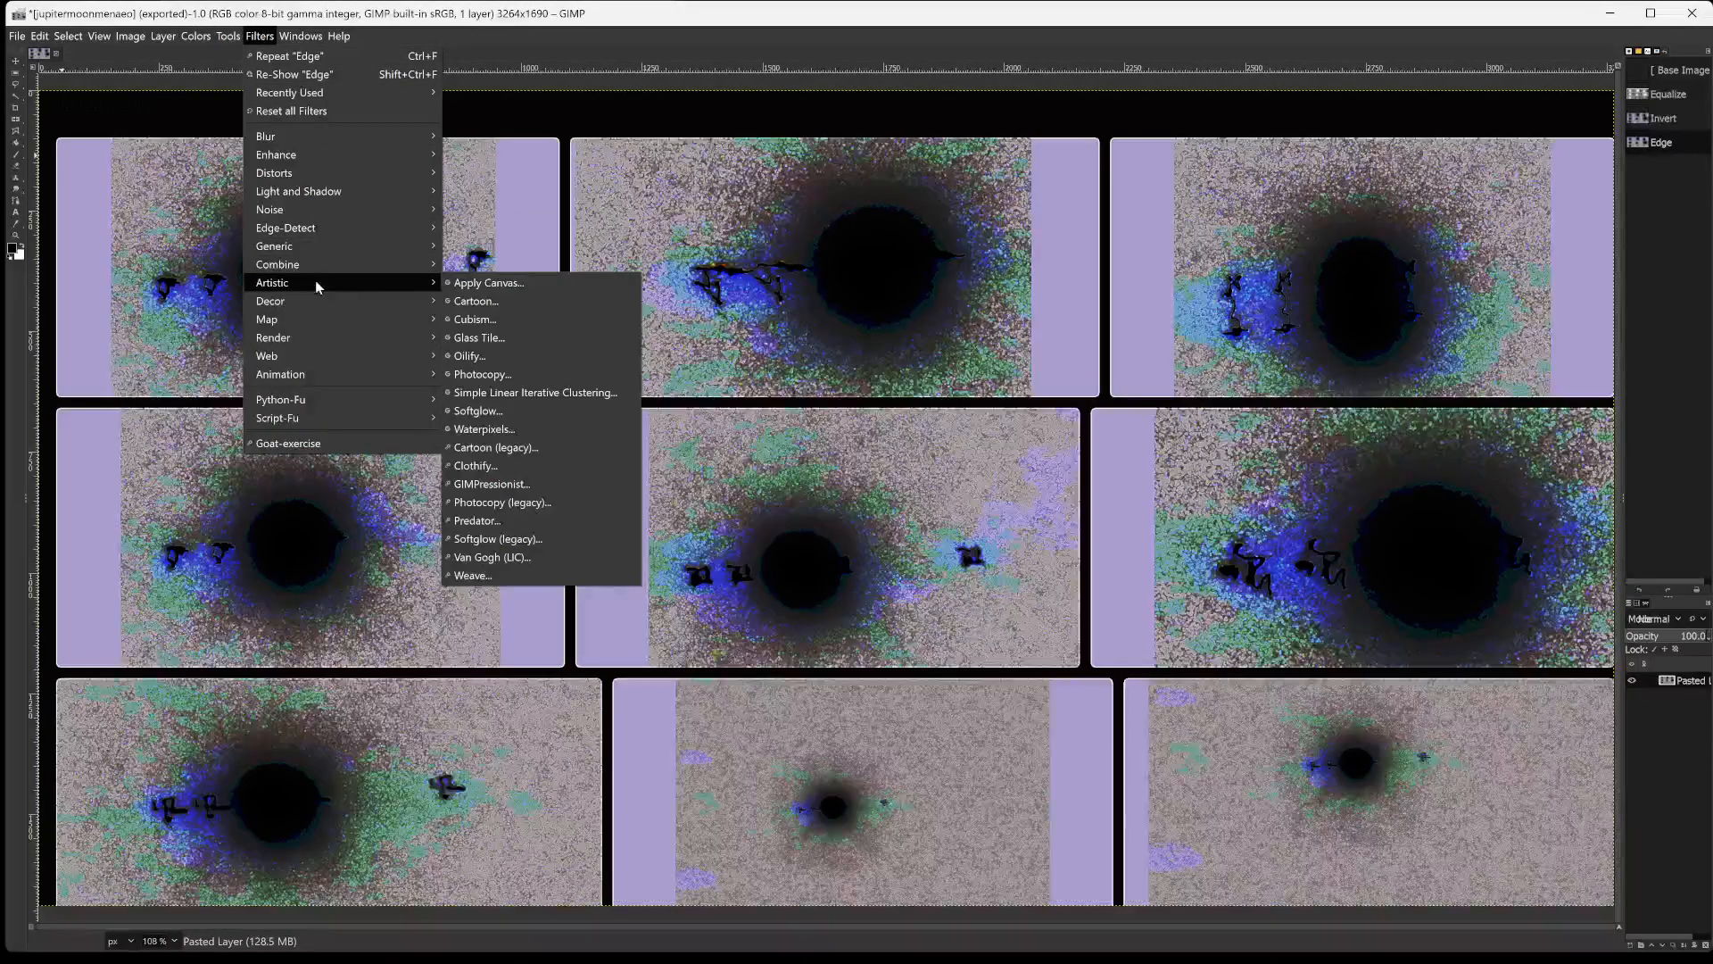
left_click(522, 301)
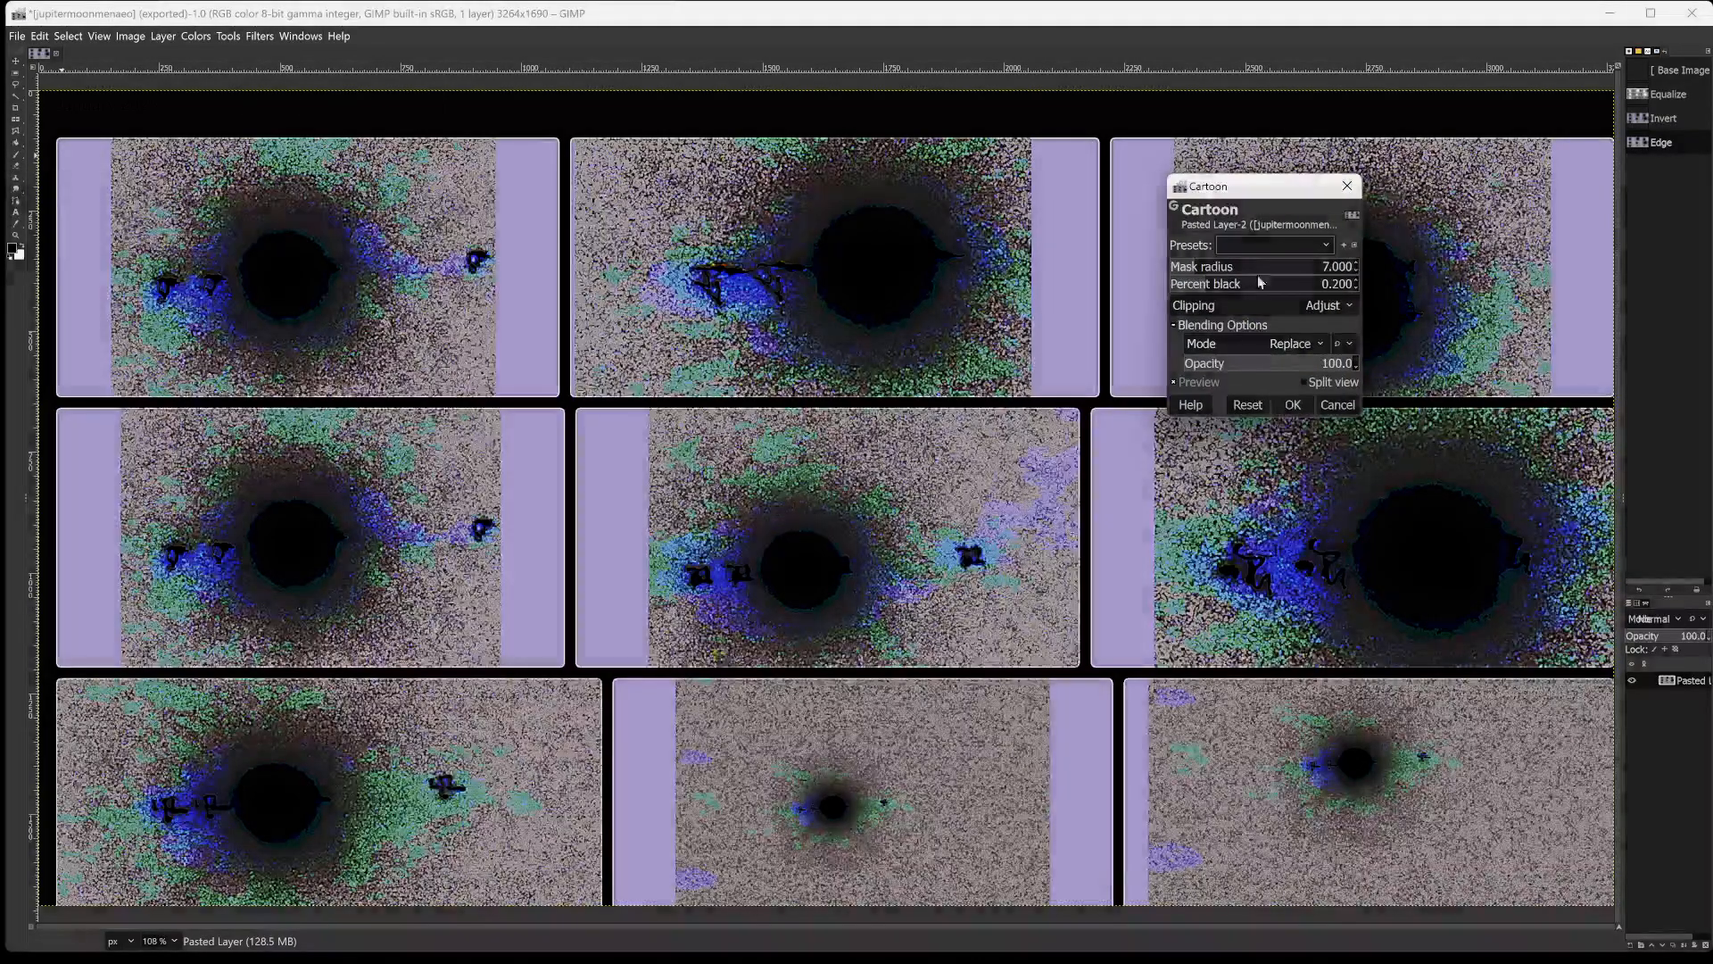
left_click(1261, 268)
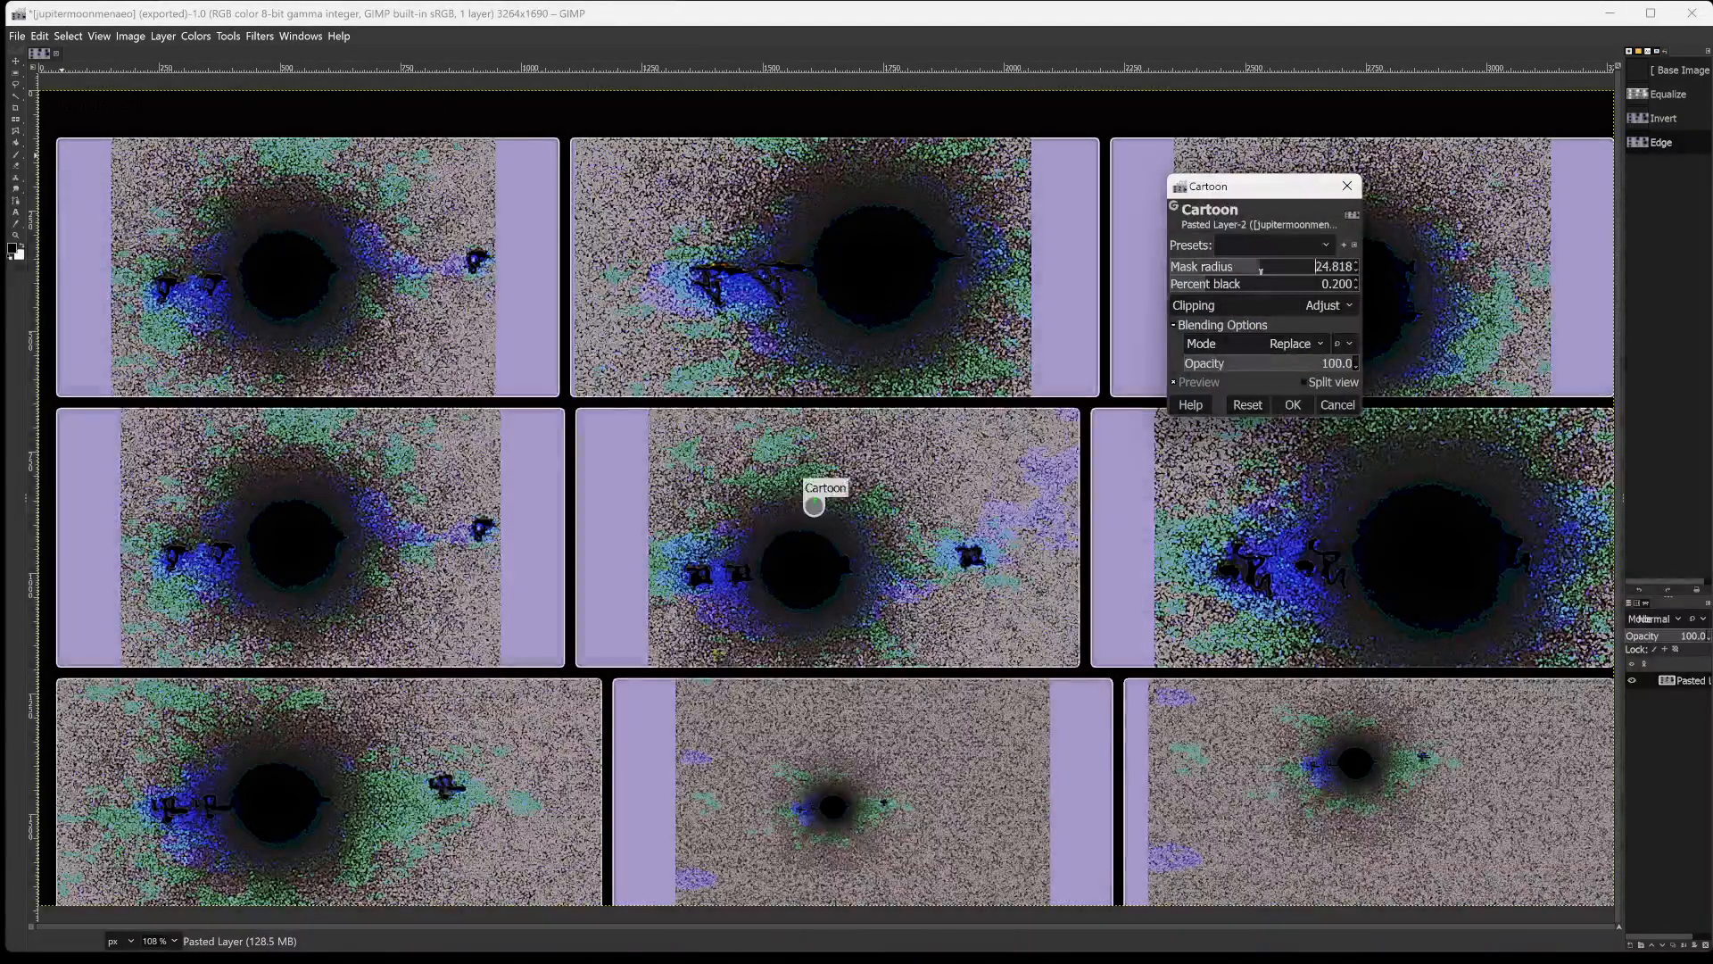
left_click(1339, 267)
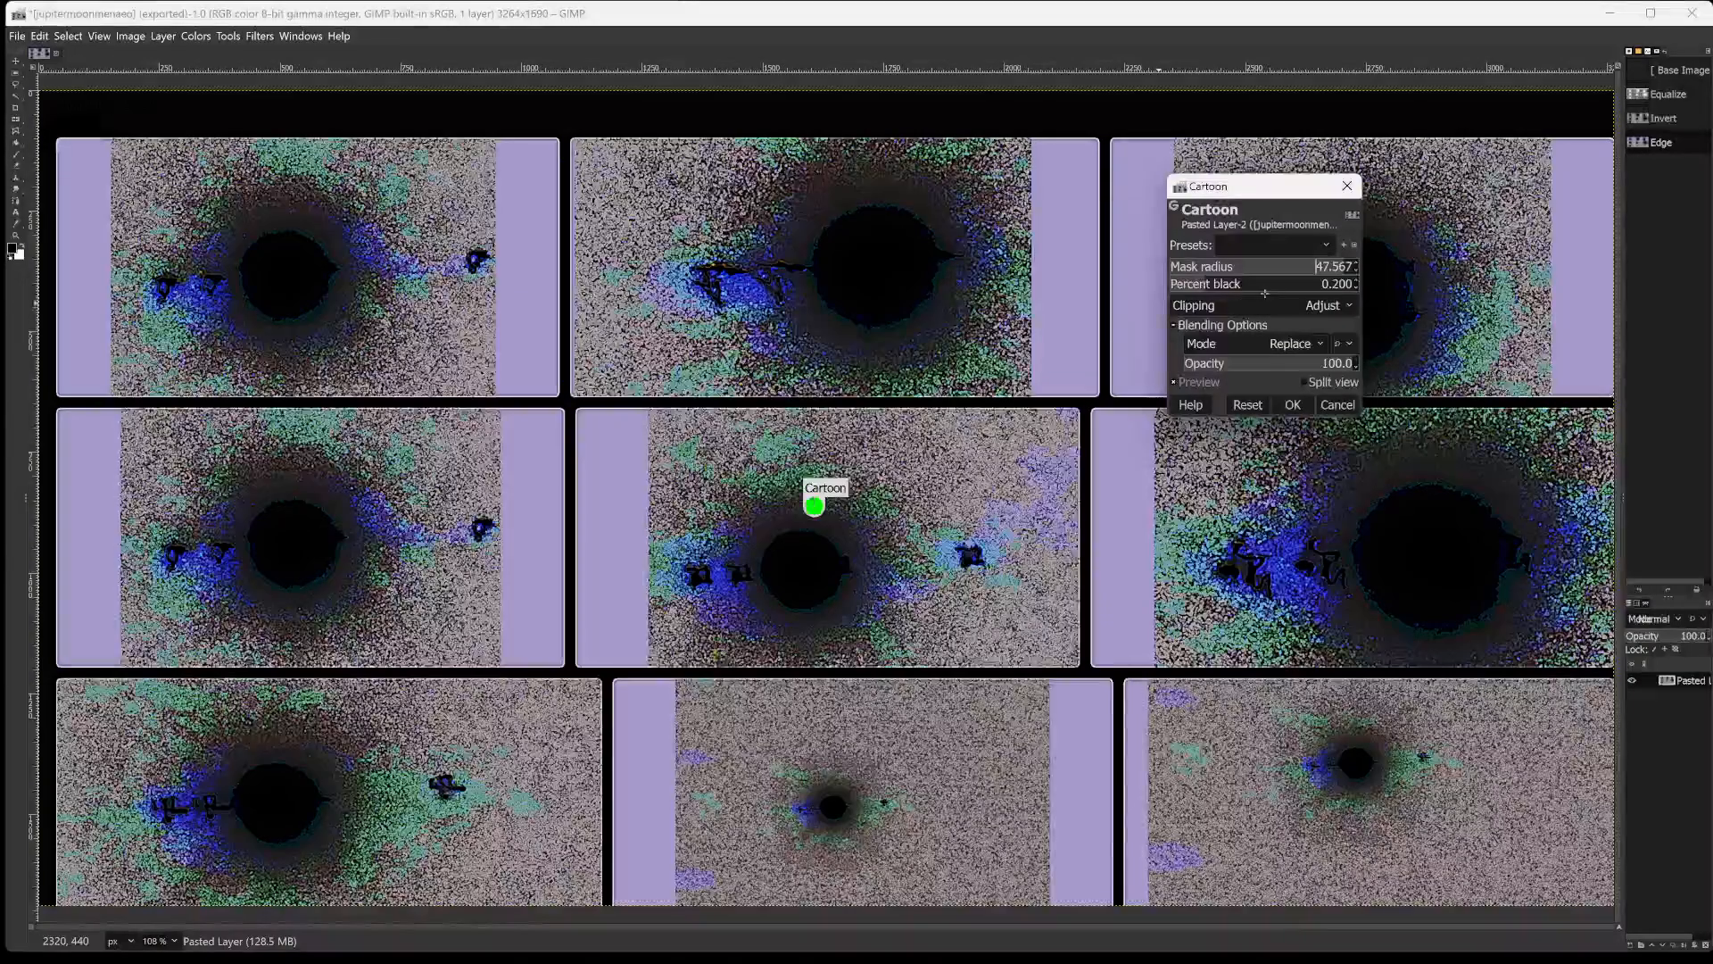
left_click_drag(1234, 290, 1265, 295)
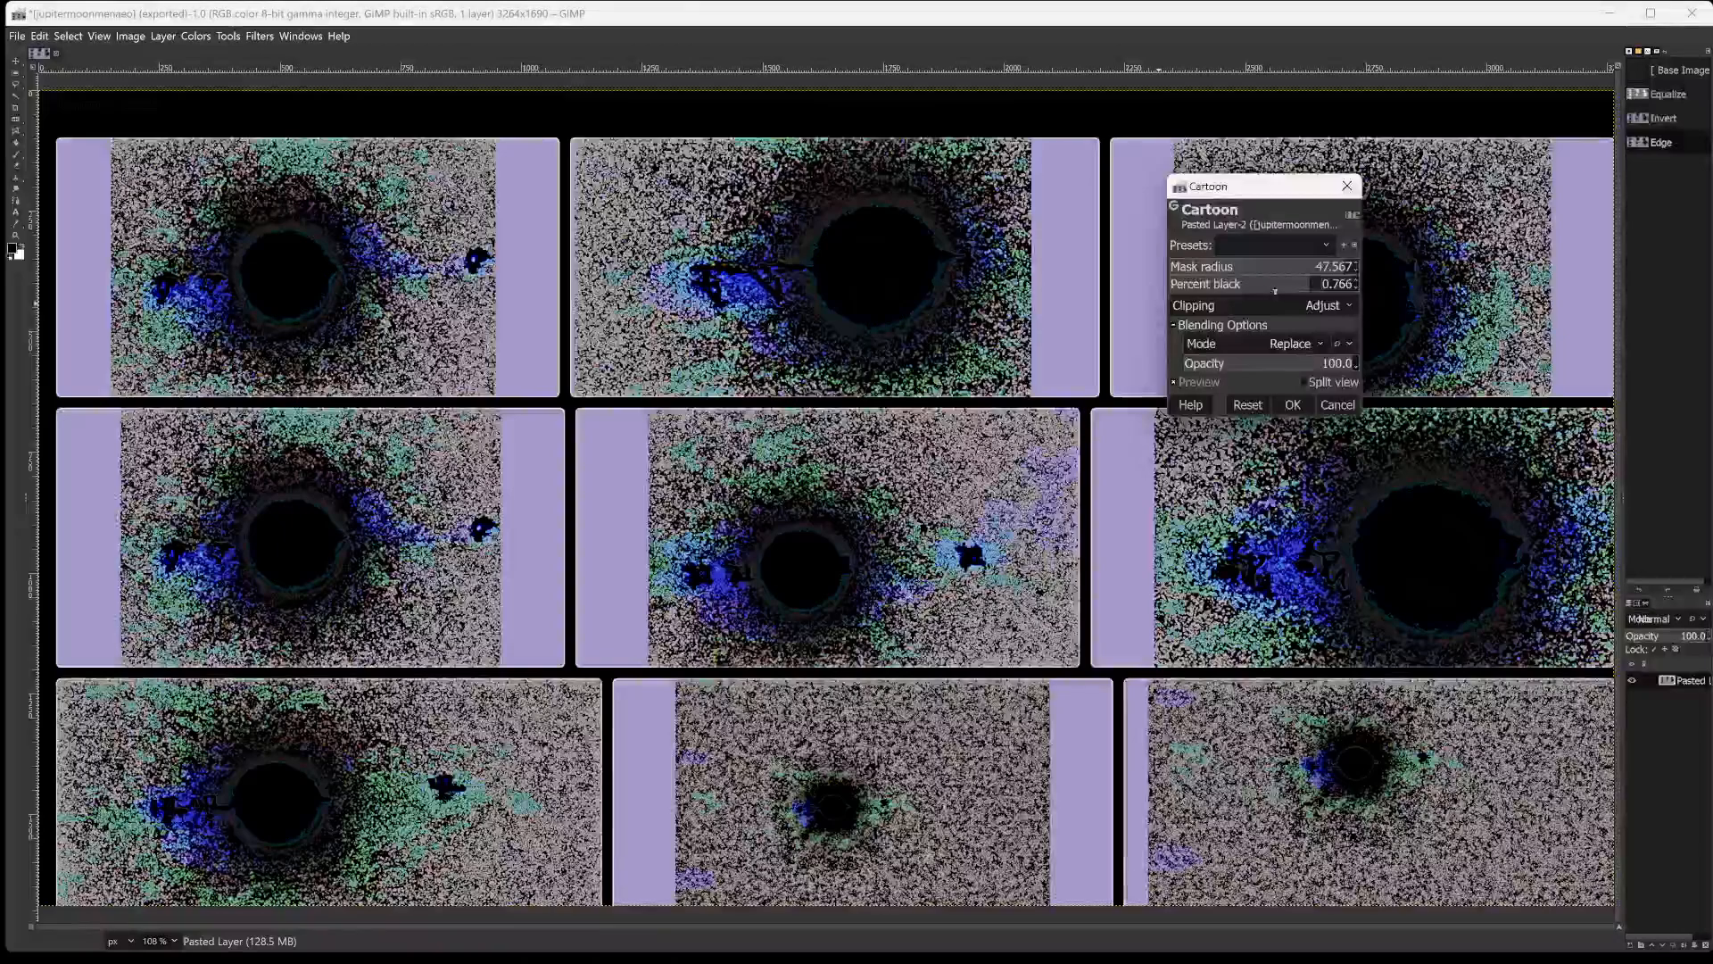
left_click(1219, 290)
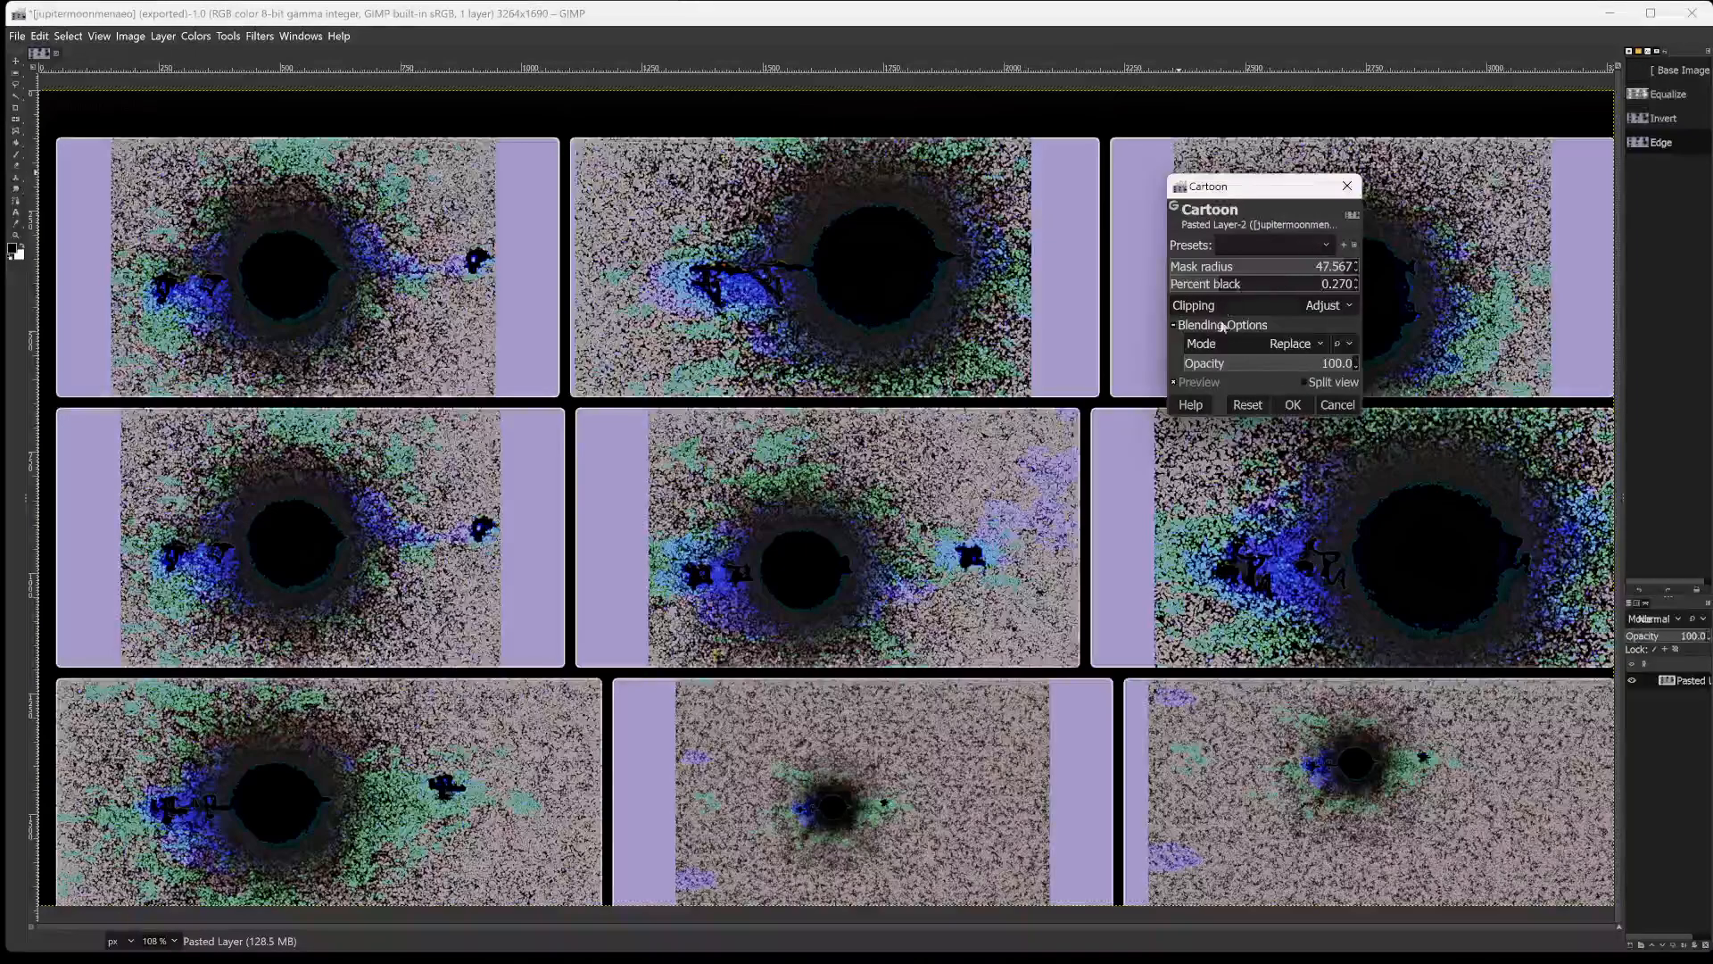
Set the Cartoon filter's blending mode to Dodge with opacity 78.9 and apply the filter.
left_click(1268, 341)
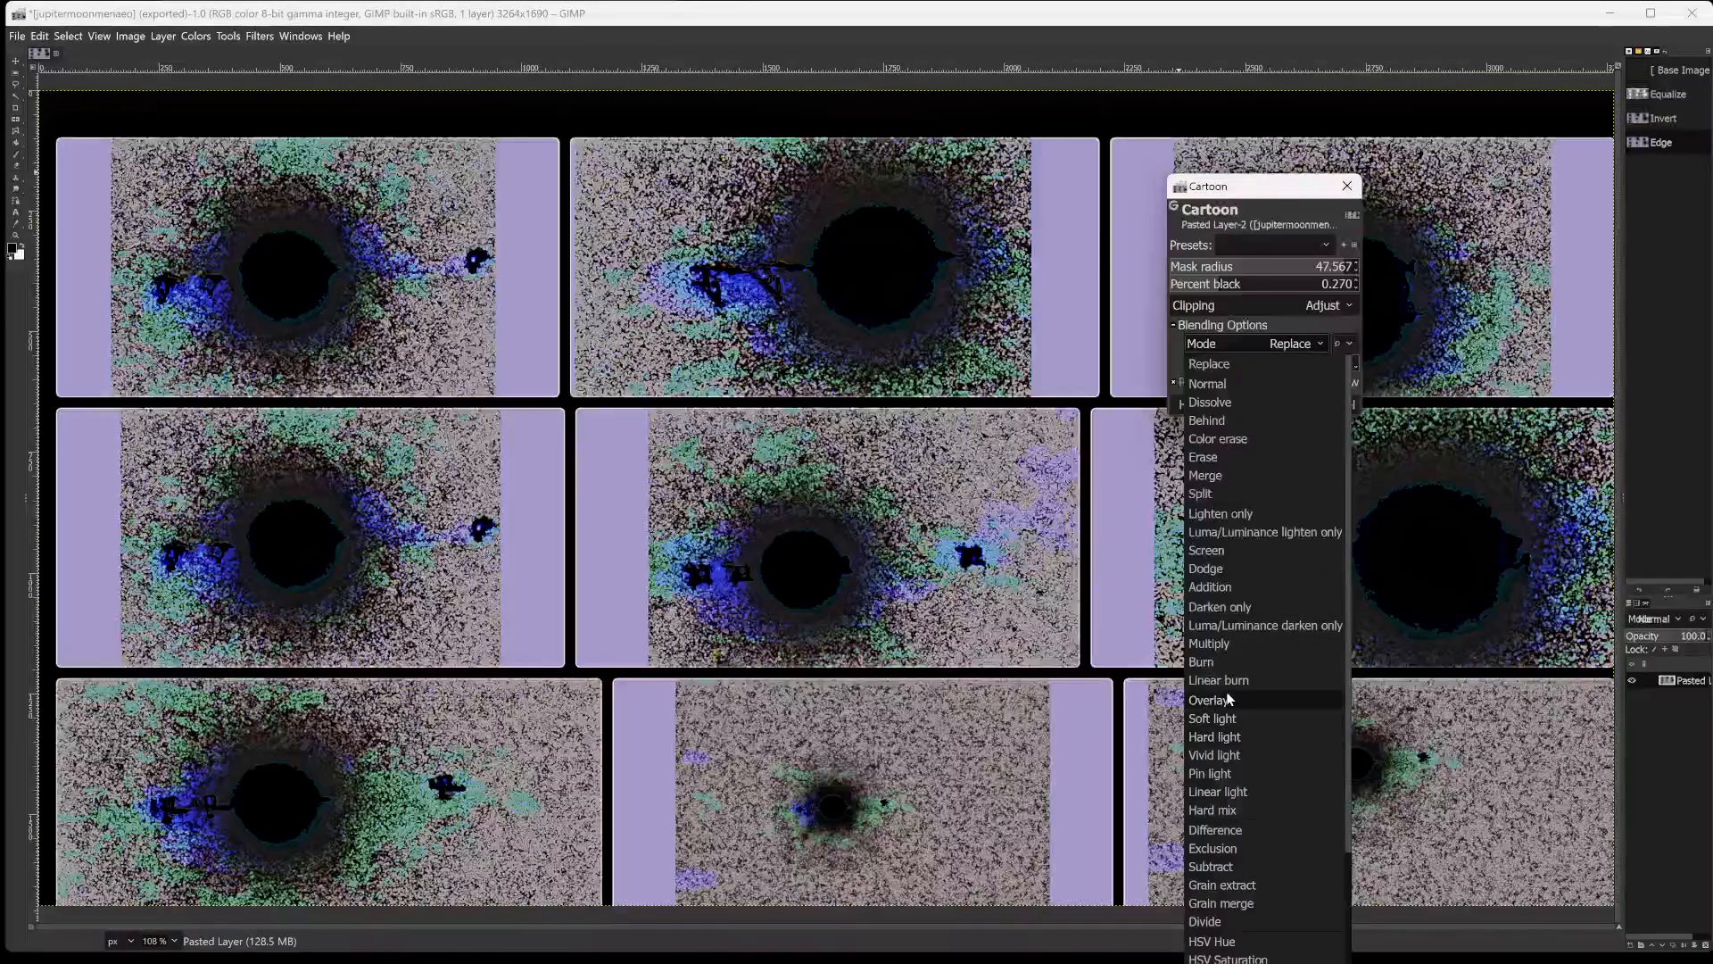
left_click(1227, 569)
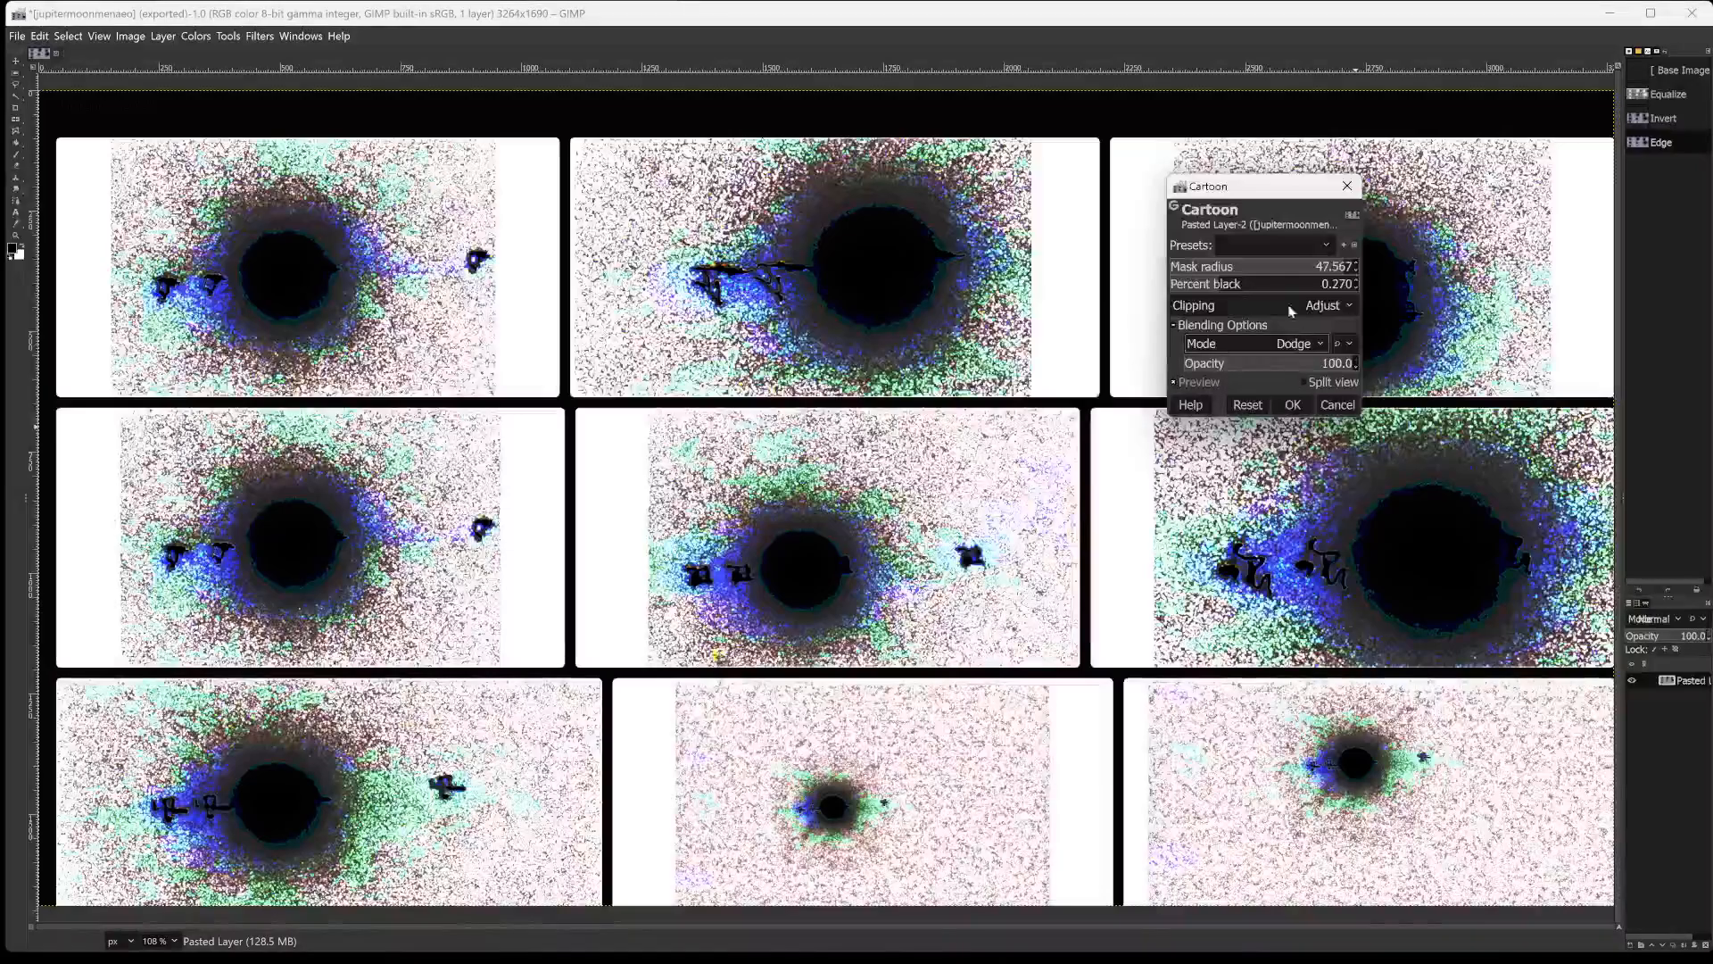
left_click_drag(1233, 355, 1322, 363)
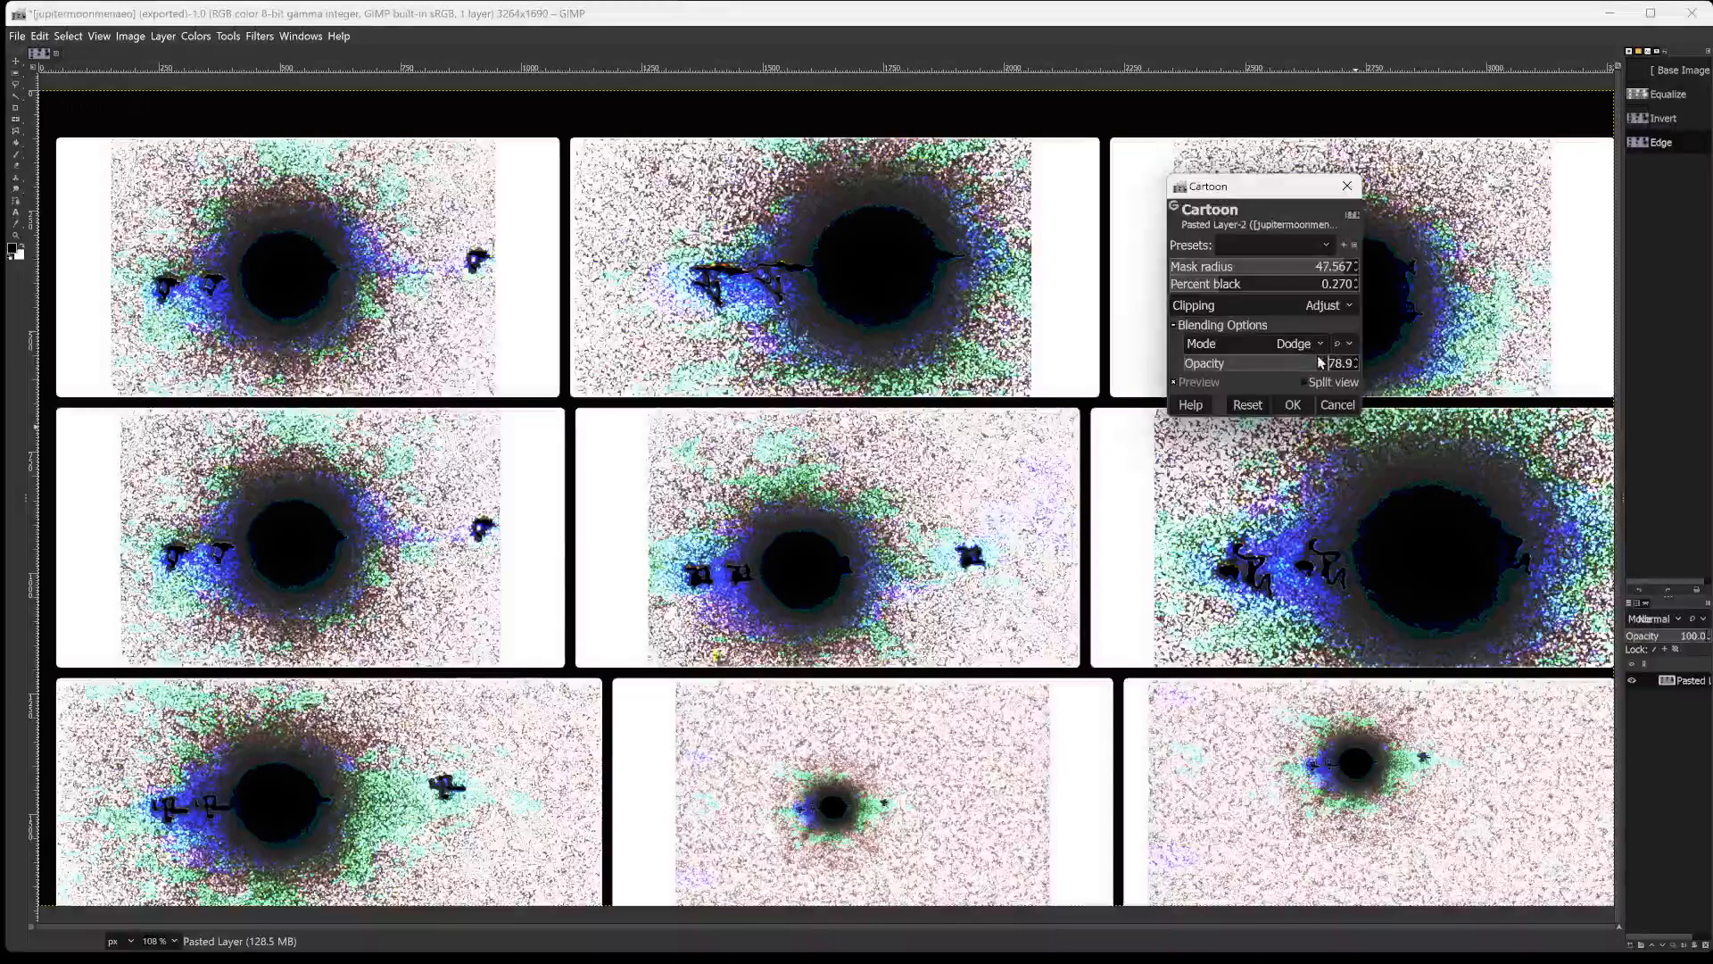
left_click(1293, 404)
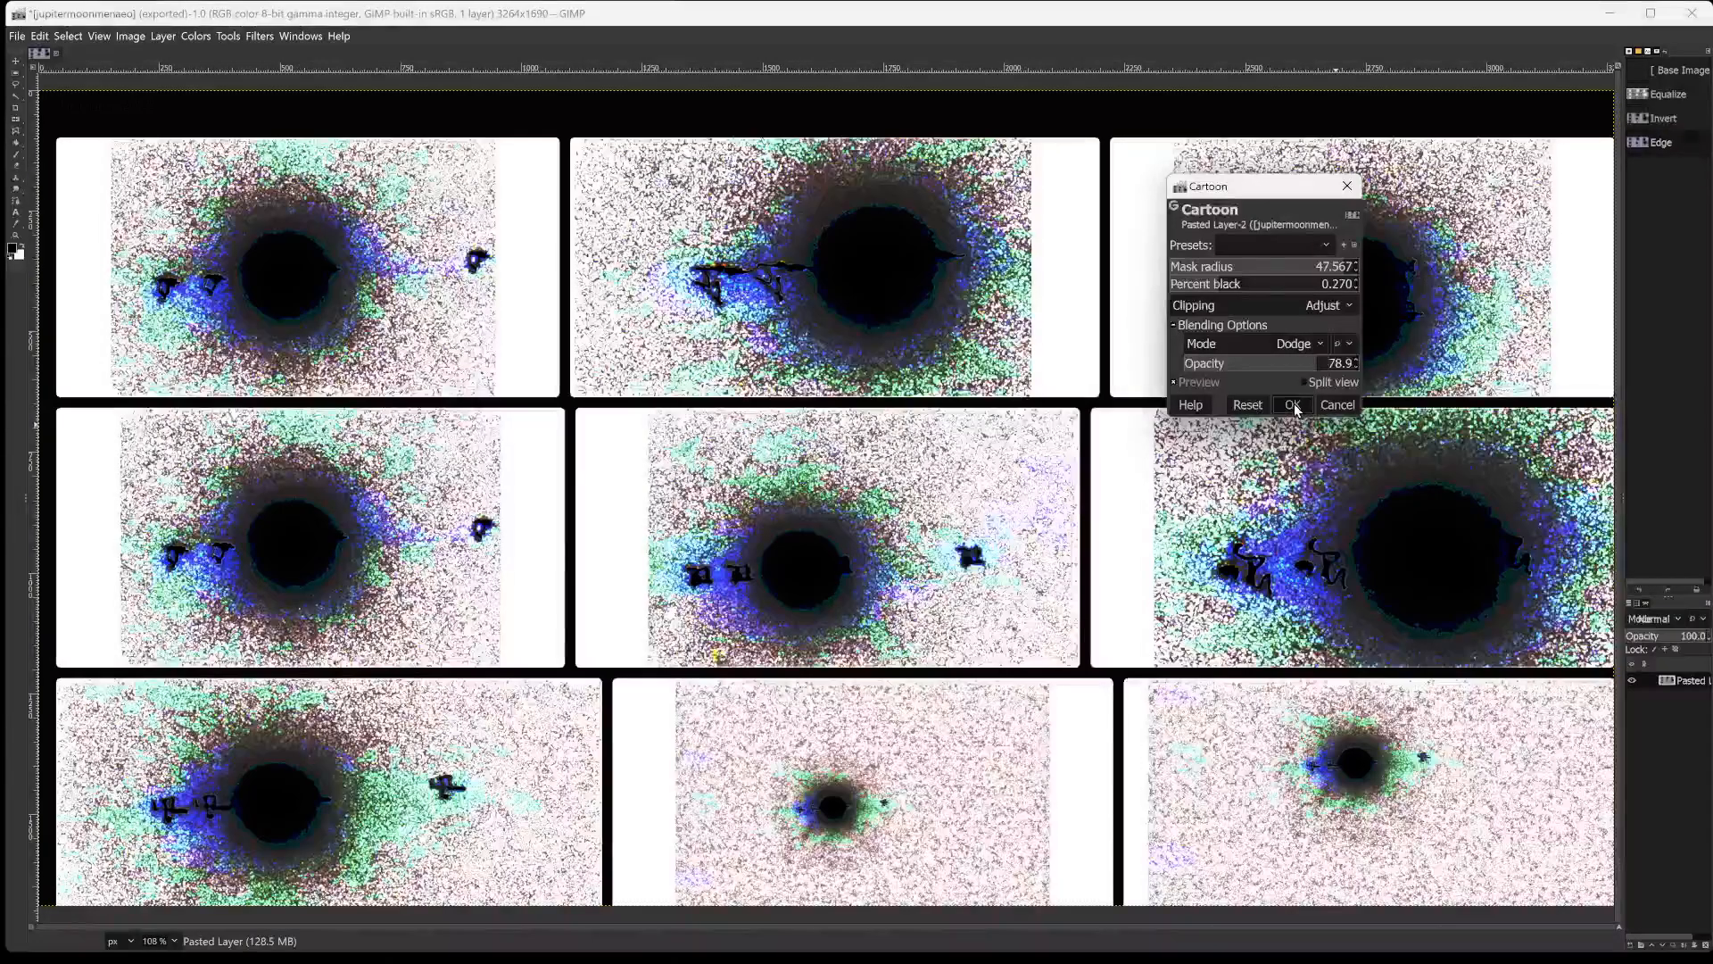
Apply Linear Invert to the colours of the cartoon-filtered photo grid.
left_click(198, 36)
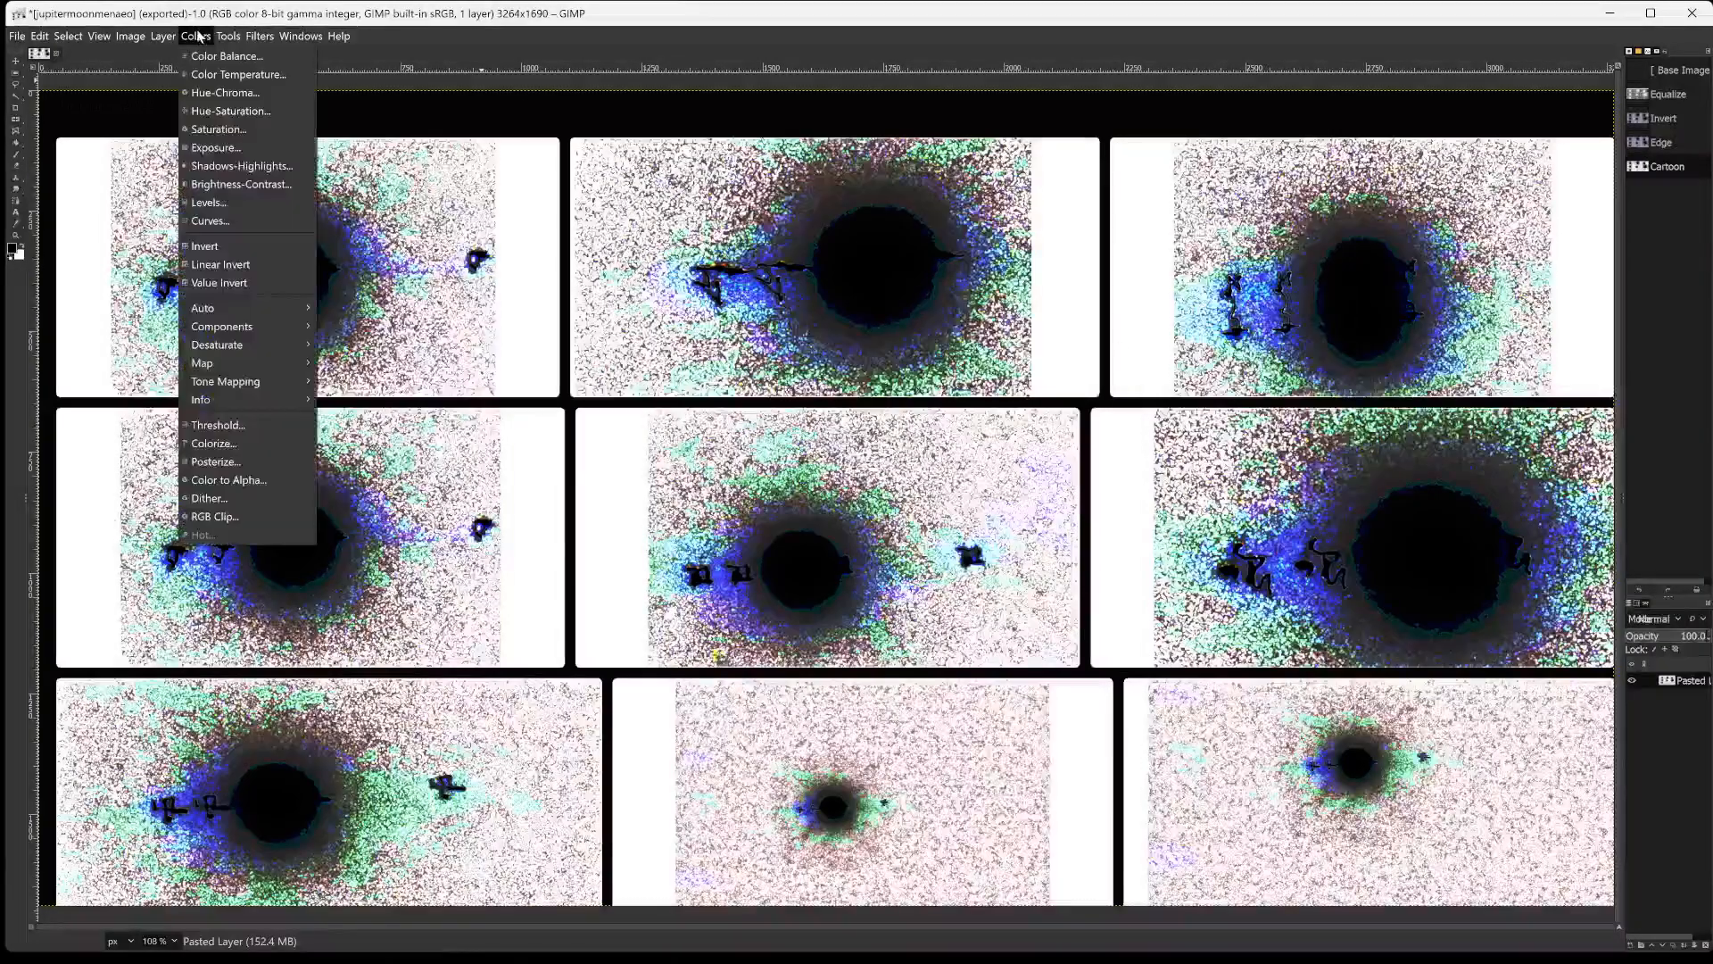
left_click(230, 264)
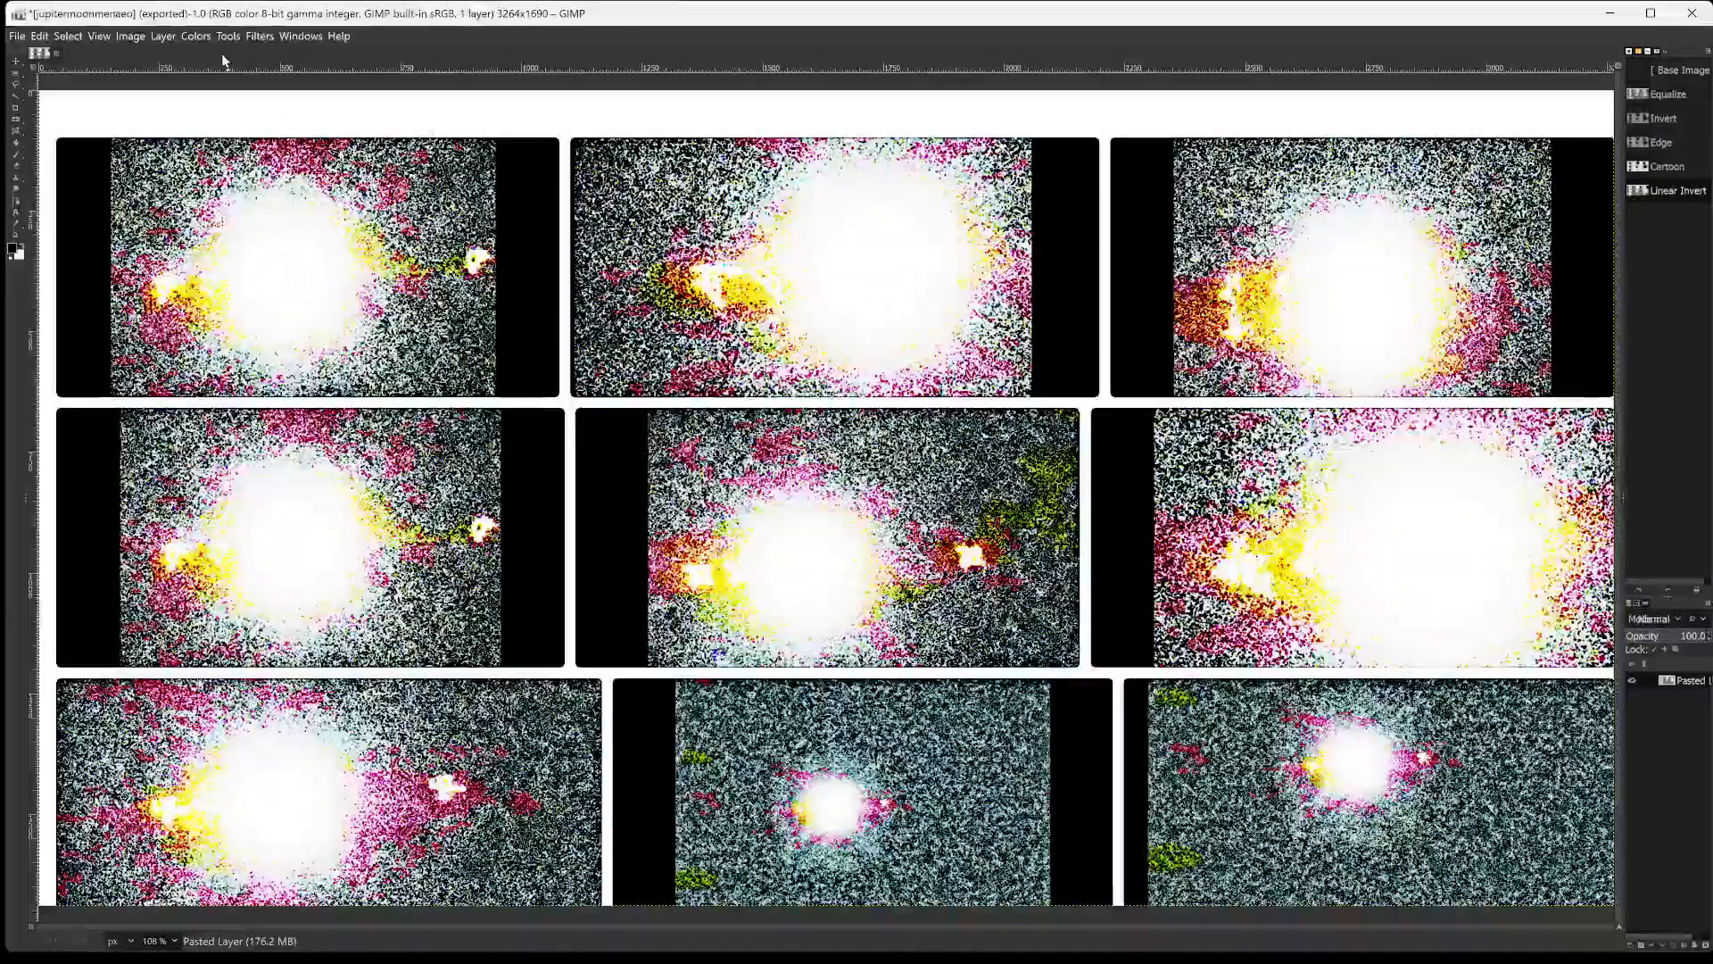
Start the artistic Cartoon filter on the inverted photo grid with mask radius 48.783.
left_click(267, 40)
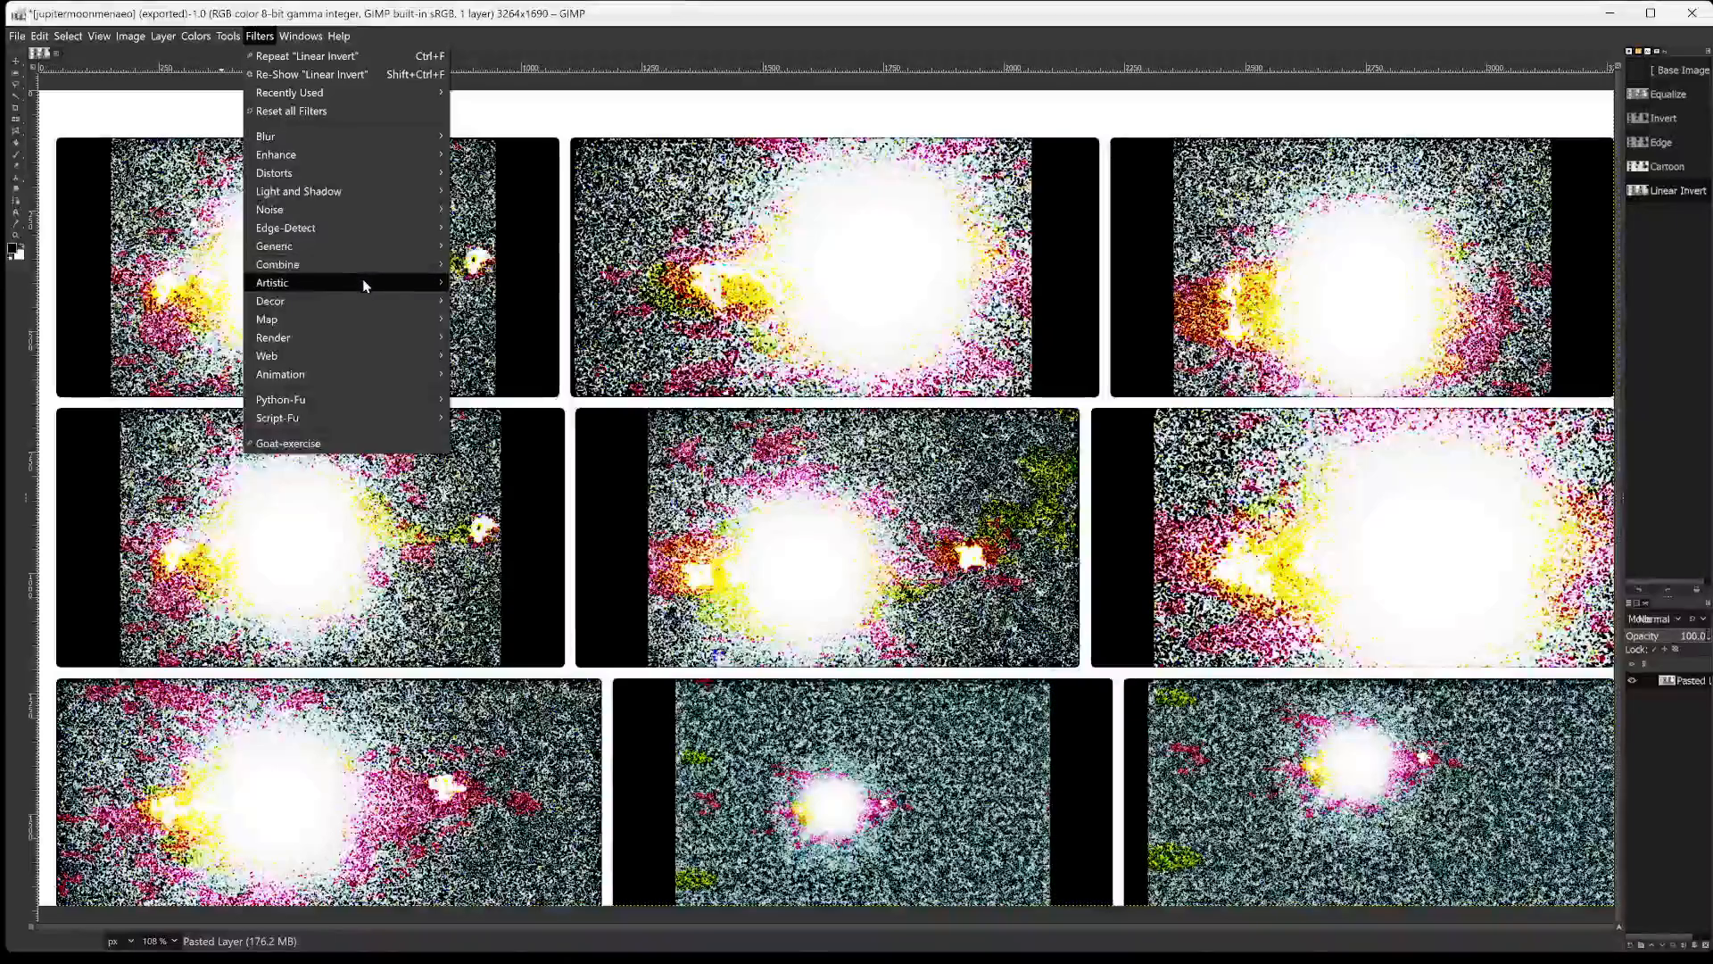
mouse_move(362, 279)
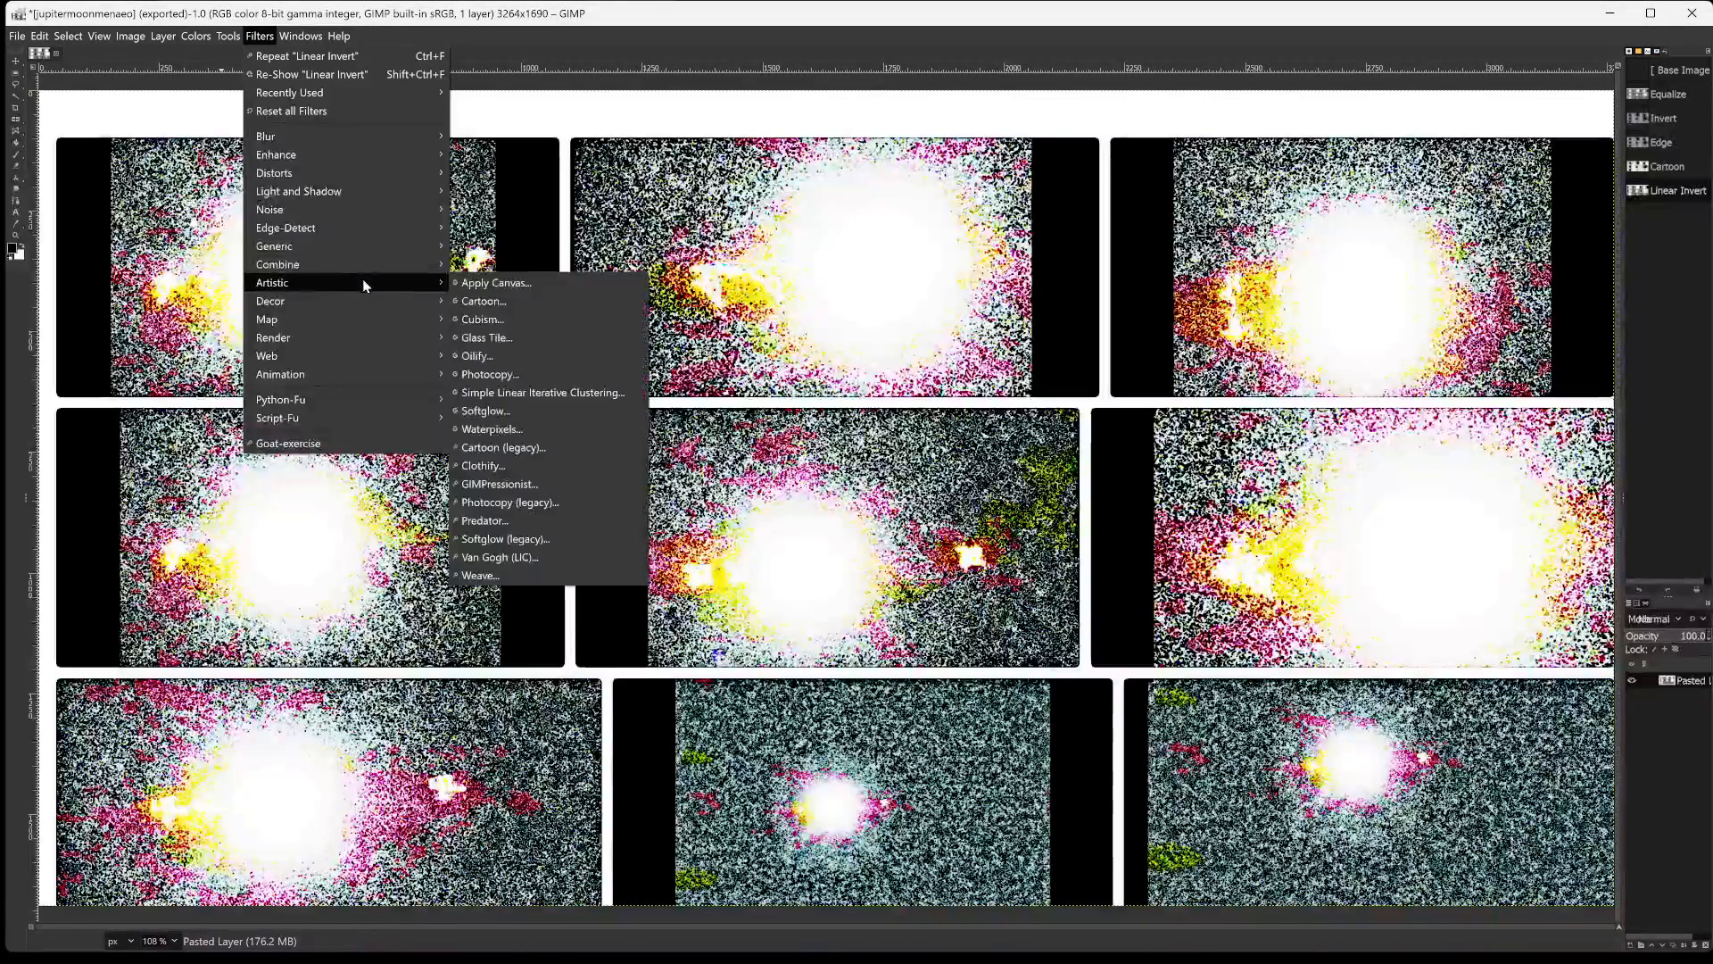
left_click(544, 301)
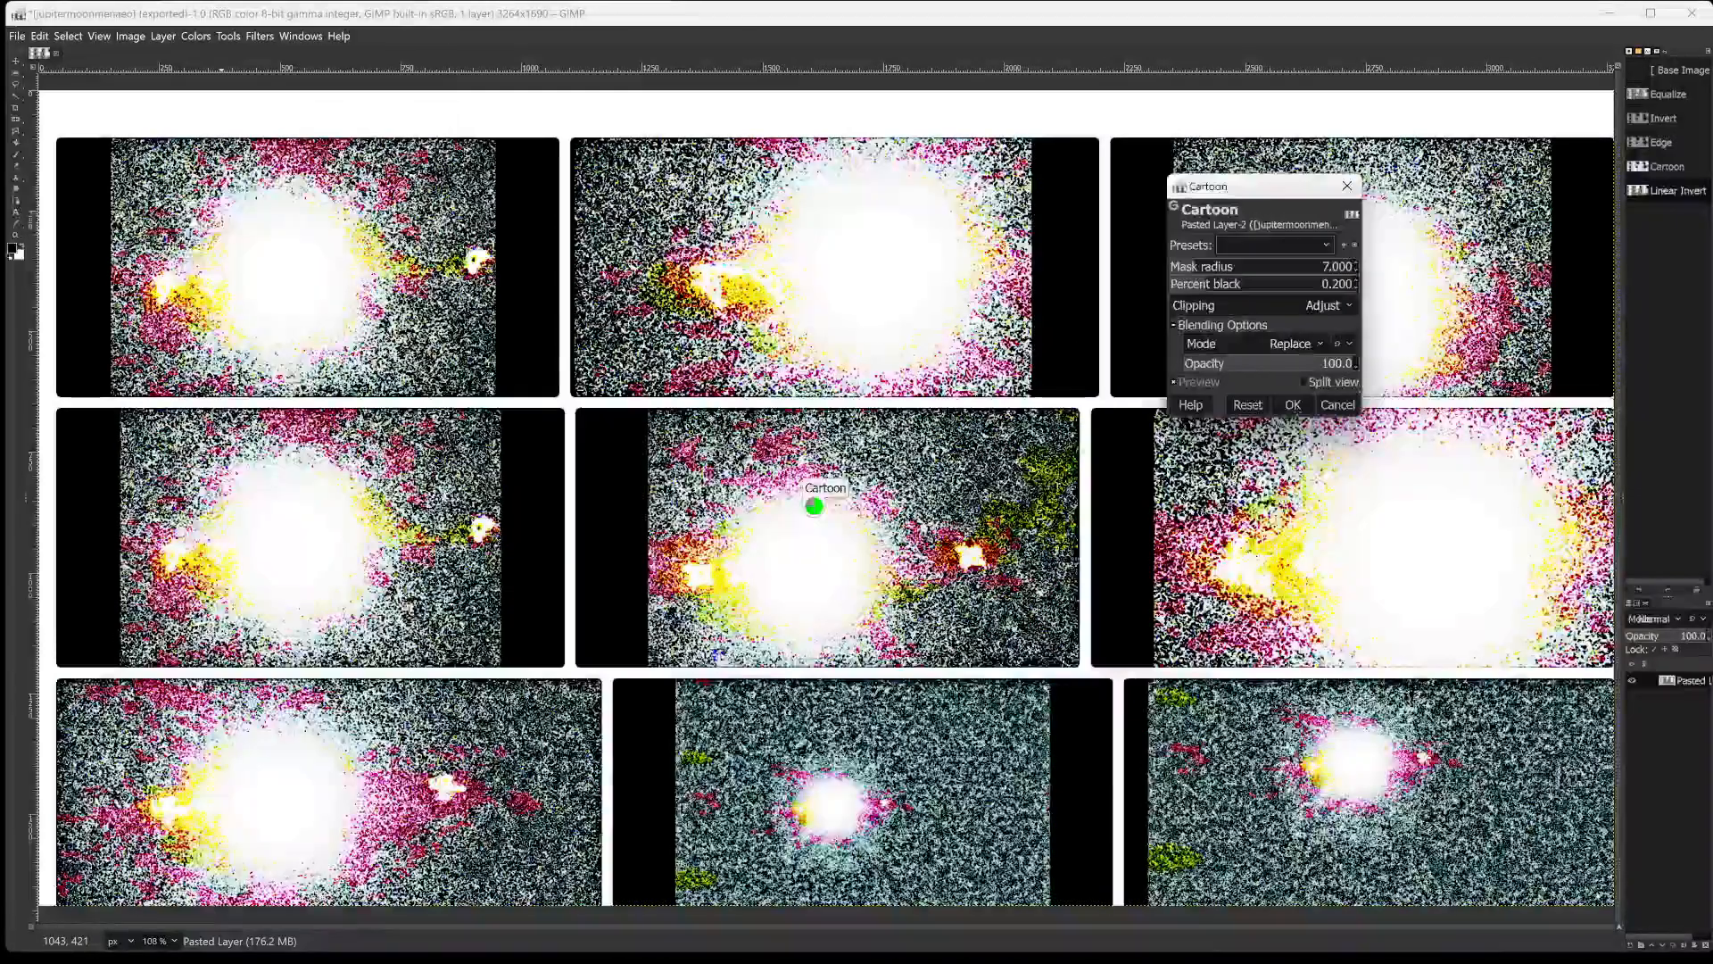
left_click(1264, 265)
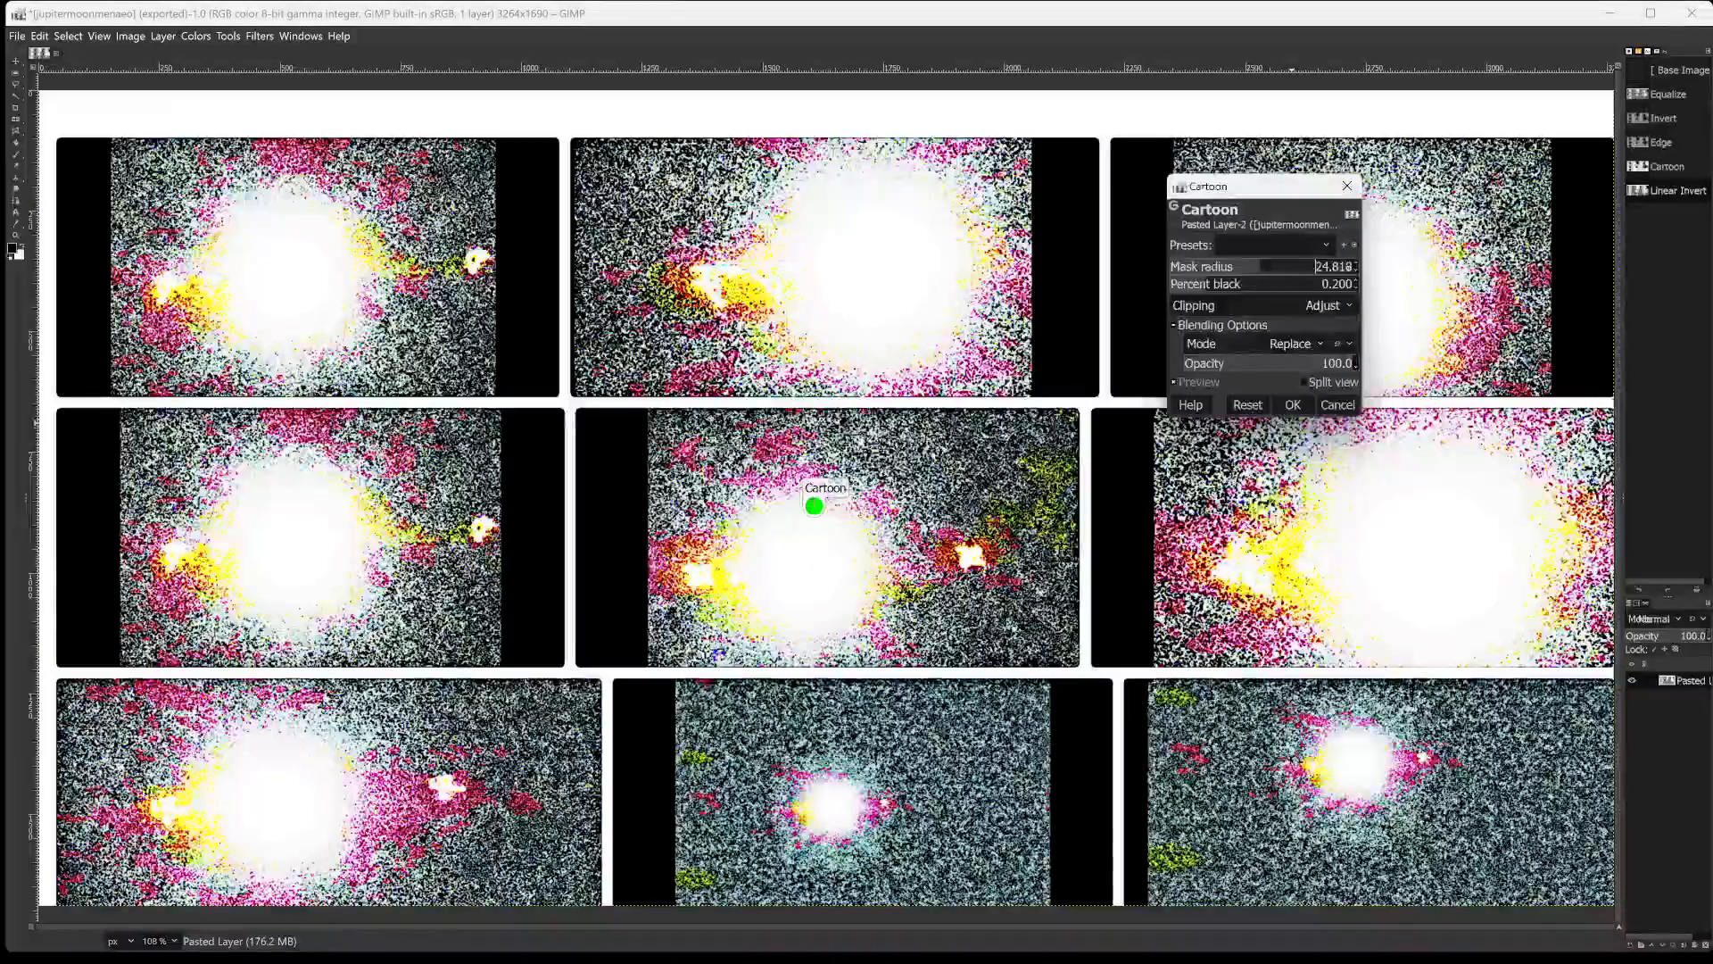
left_click_drag(1264, 266, 1349, 266)
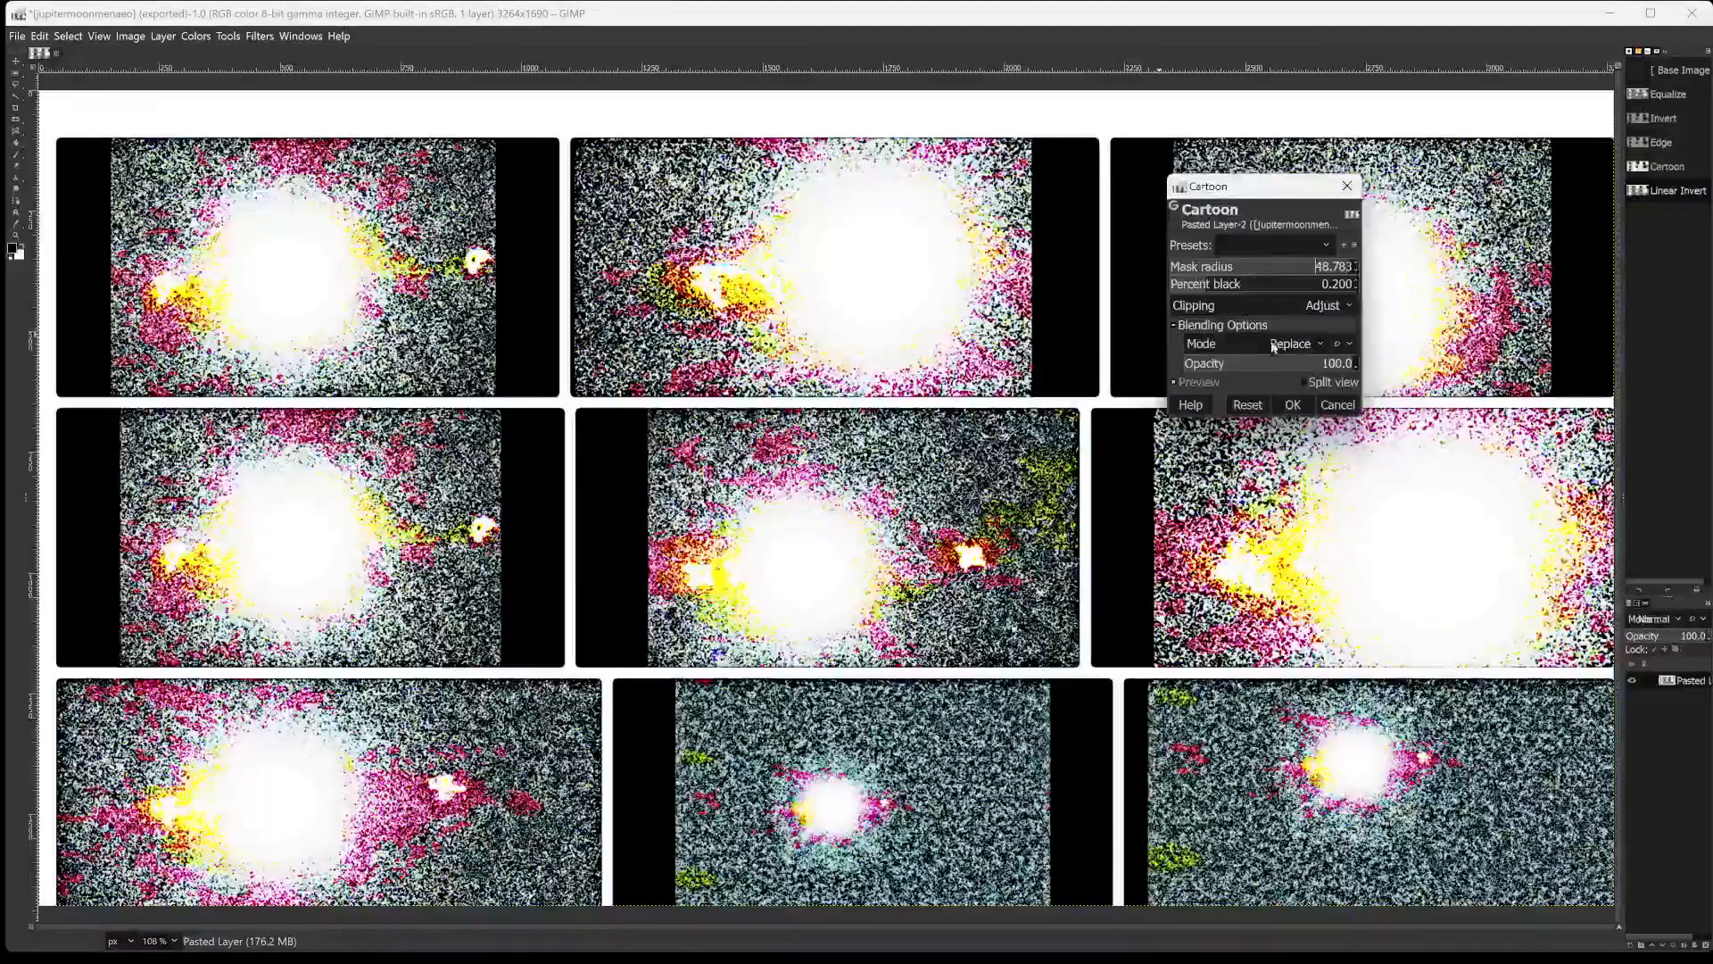
Set the Cartoon filter's percent black to 0.628, adjust its blending opacity, and apply it to the grid.
left_click(1196, 283)
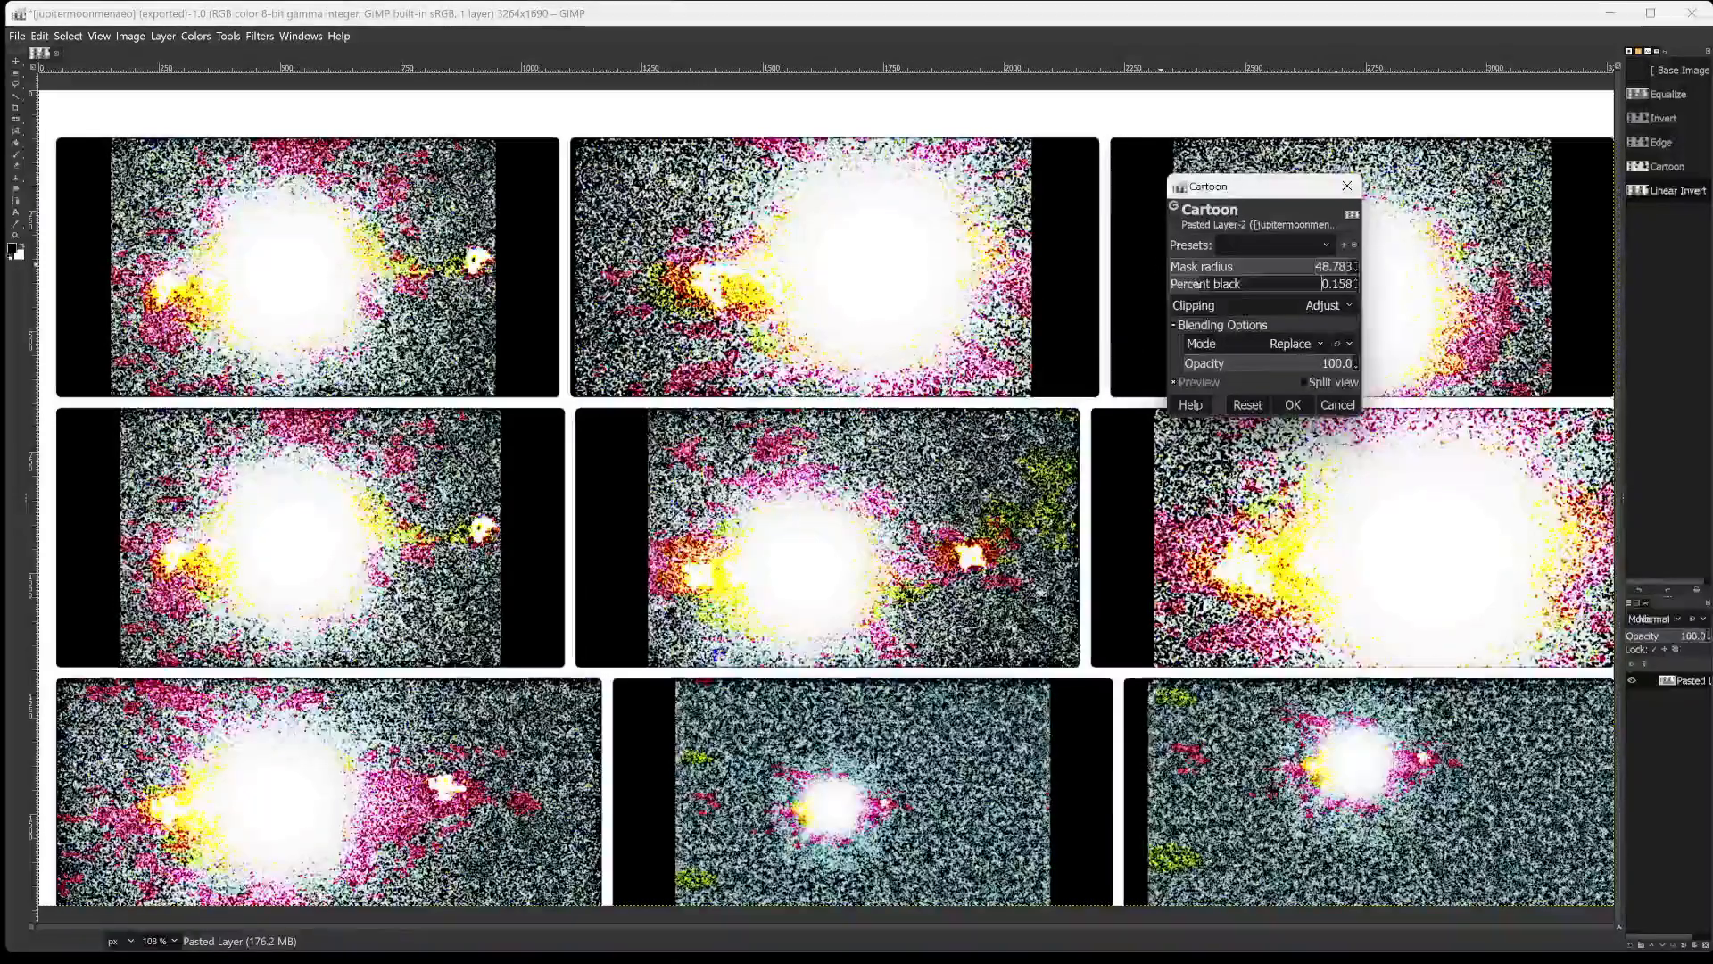
left_click(1245, 286)
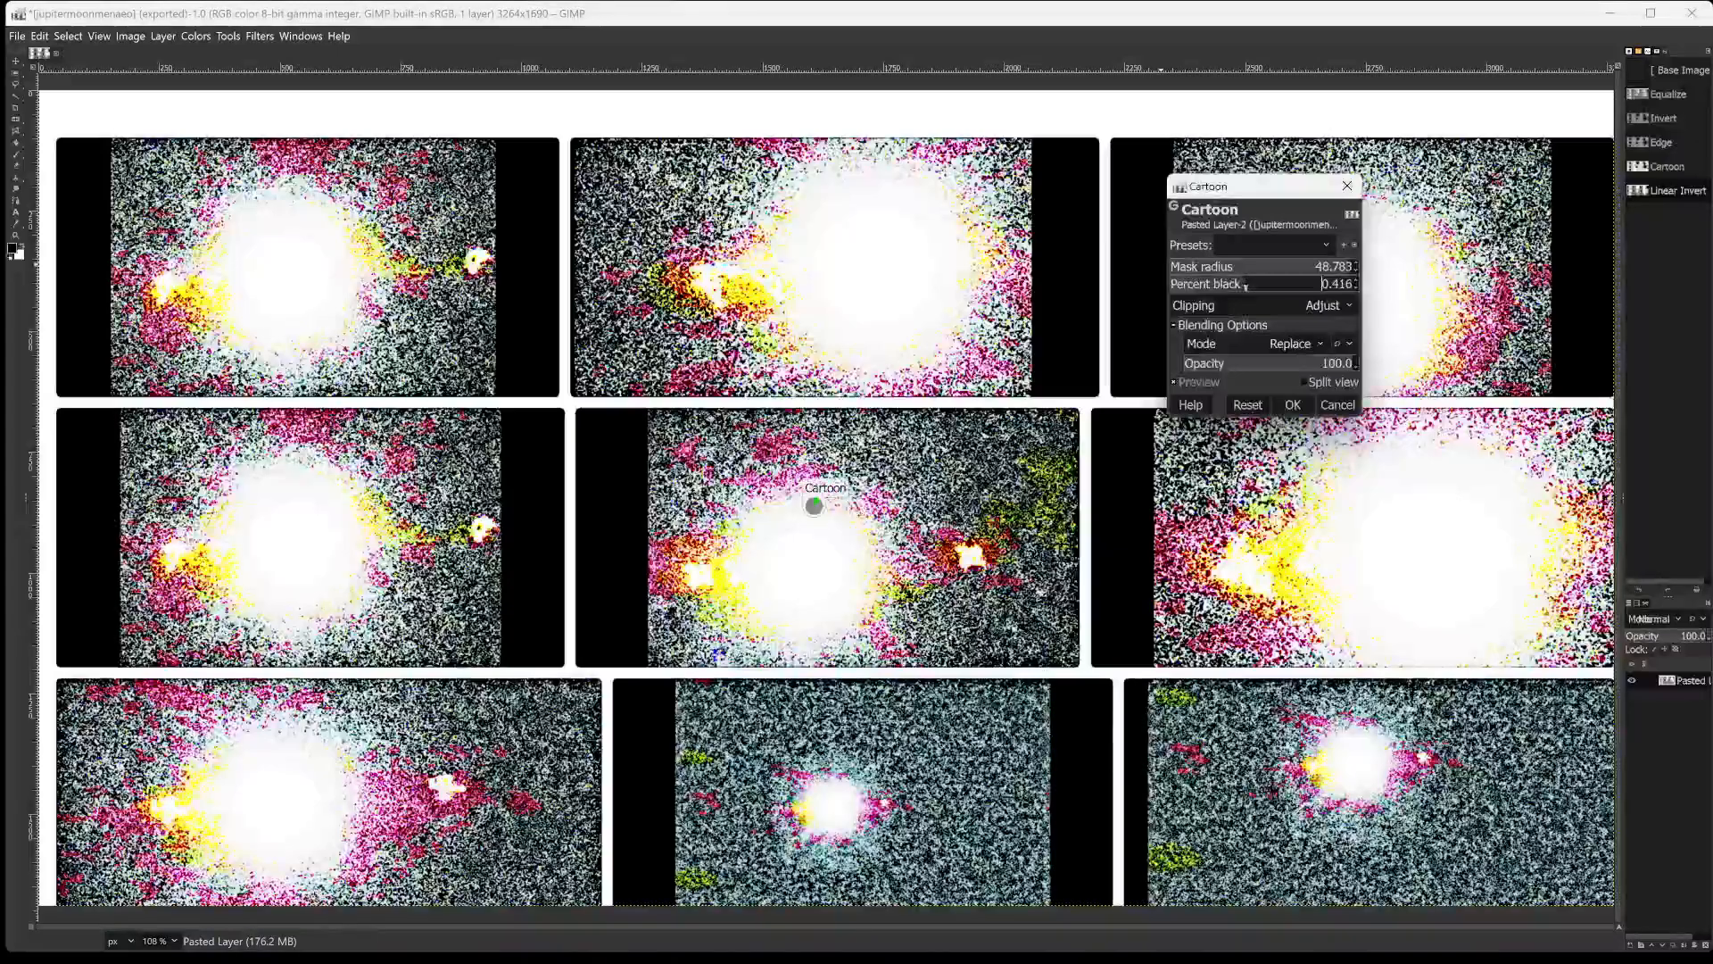
left_click_drag(1245, 286, 1278, 285)
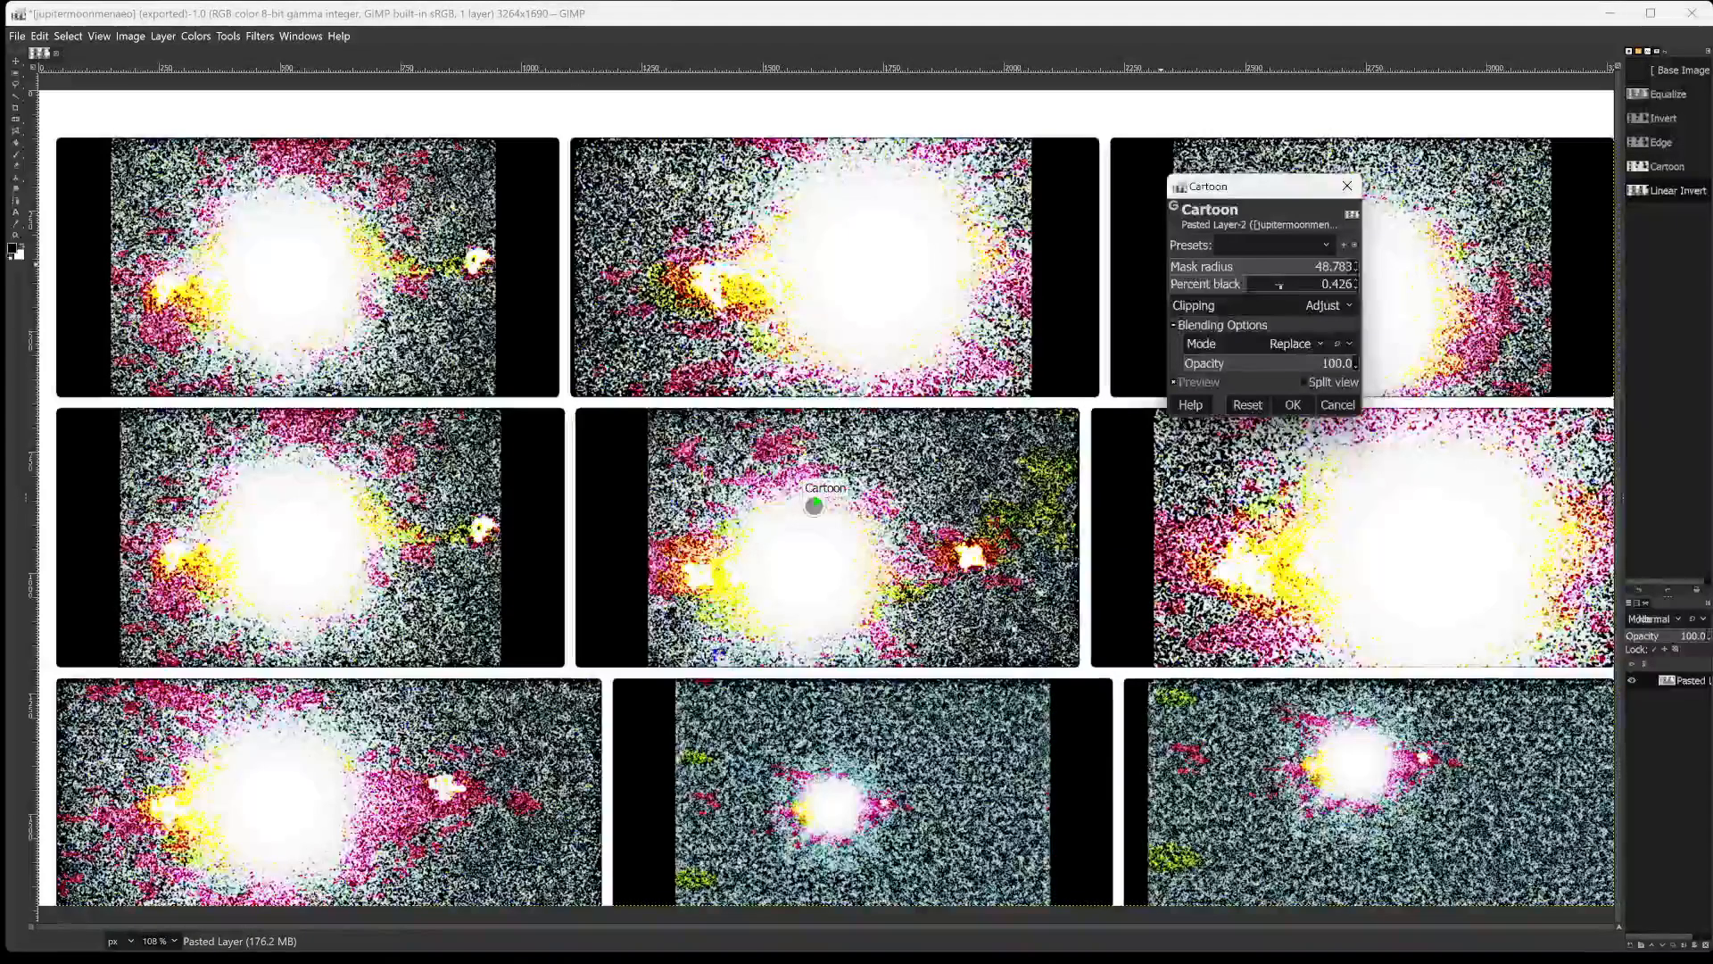
left_click(1277, 280)
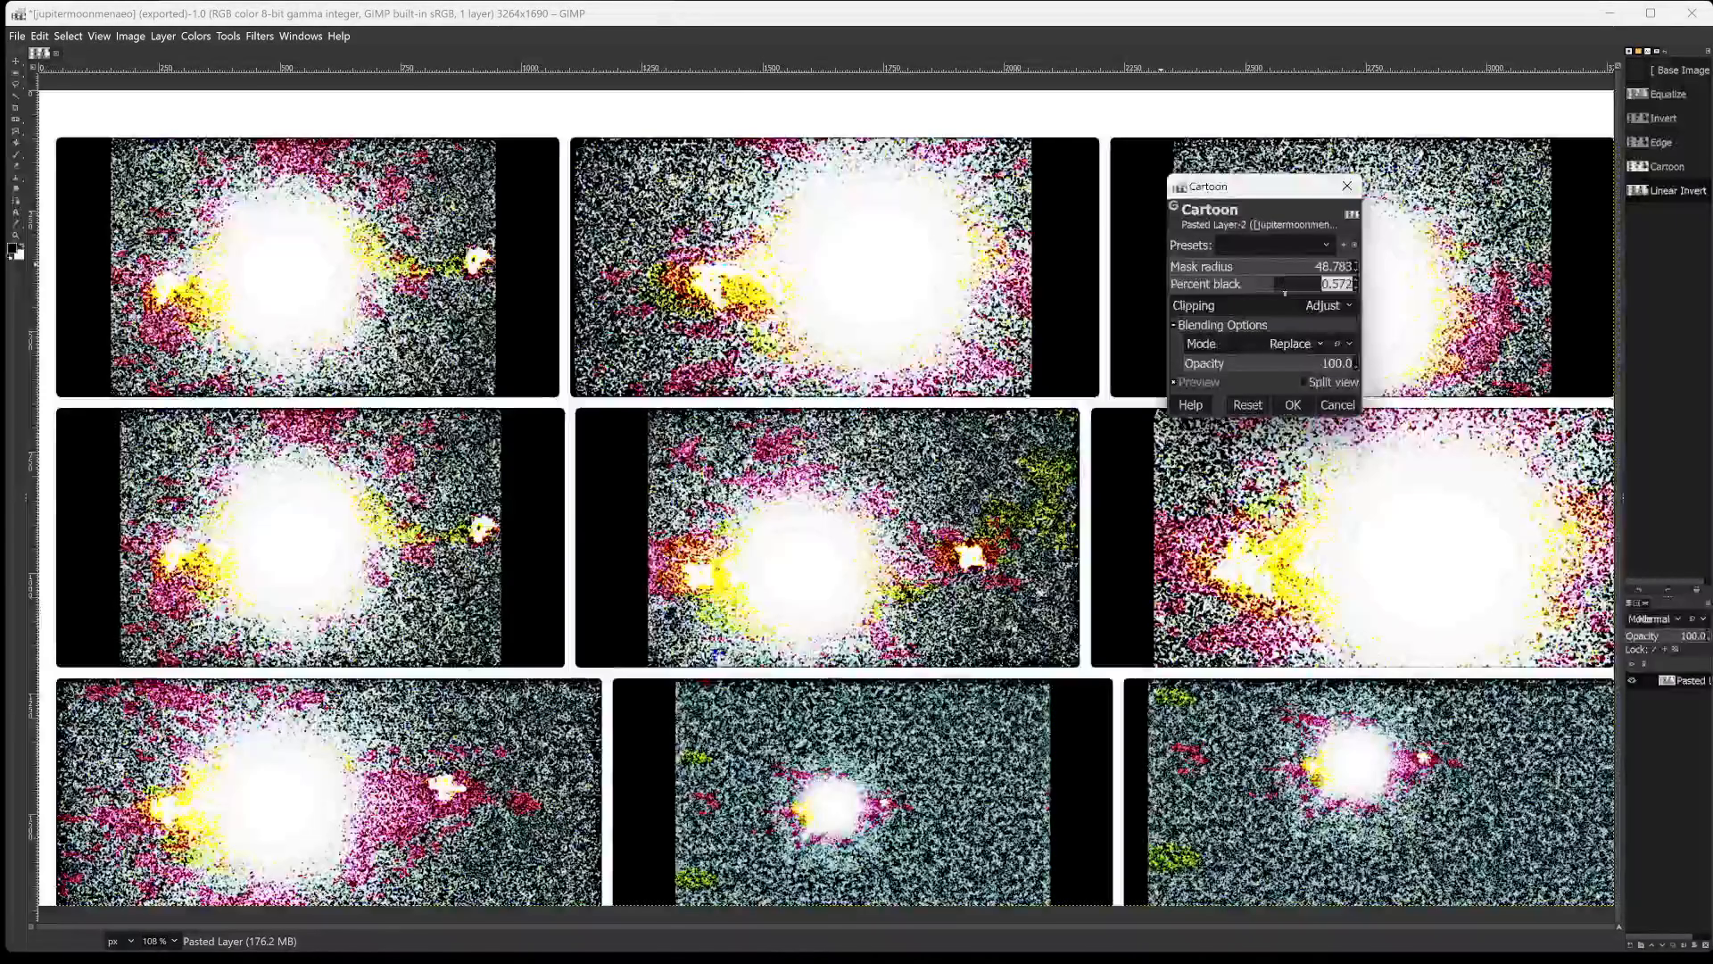
left_click(1285, 286)
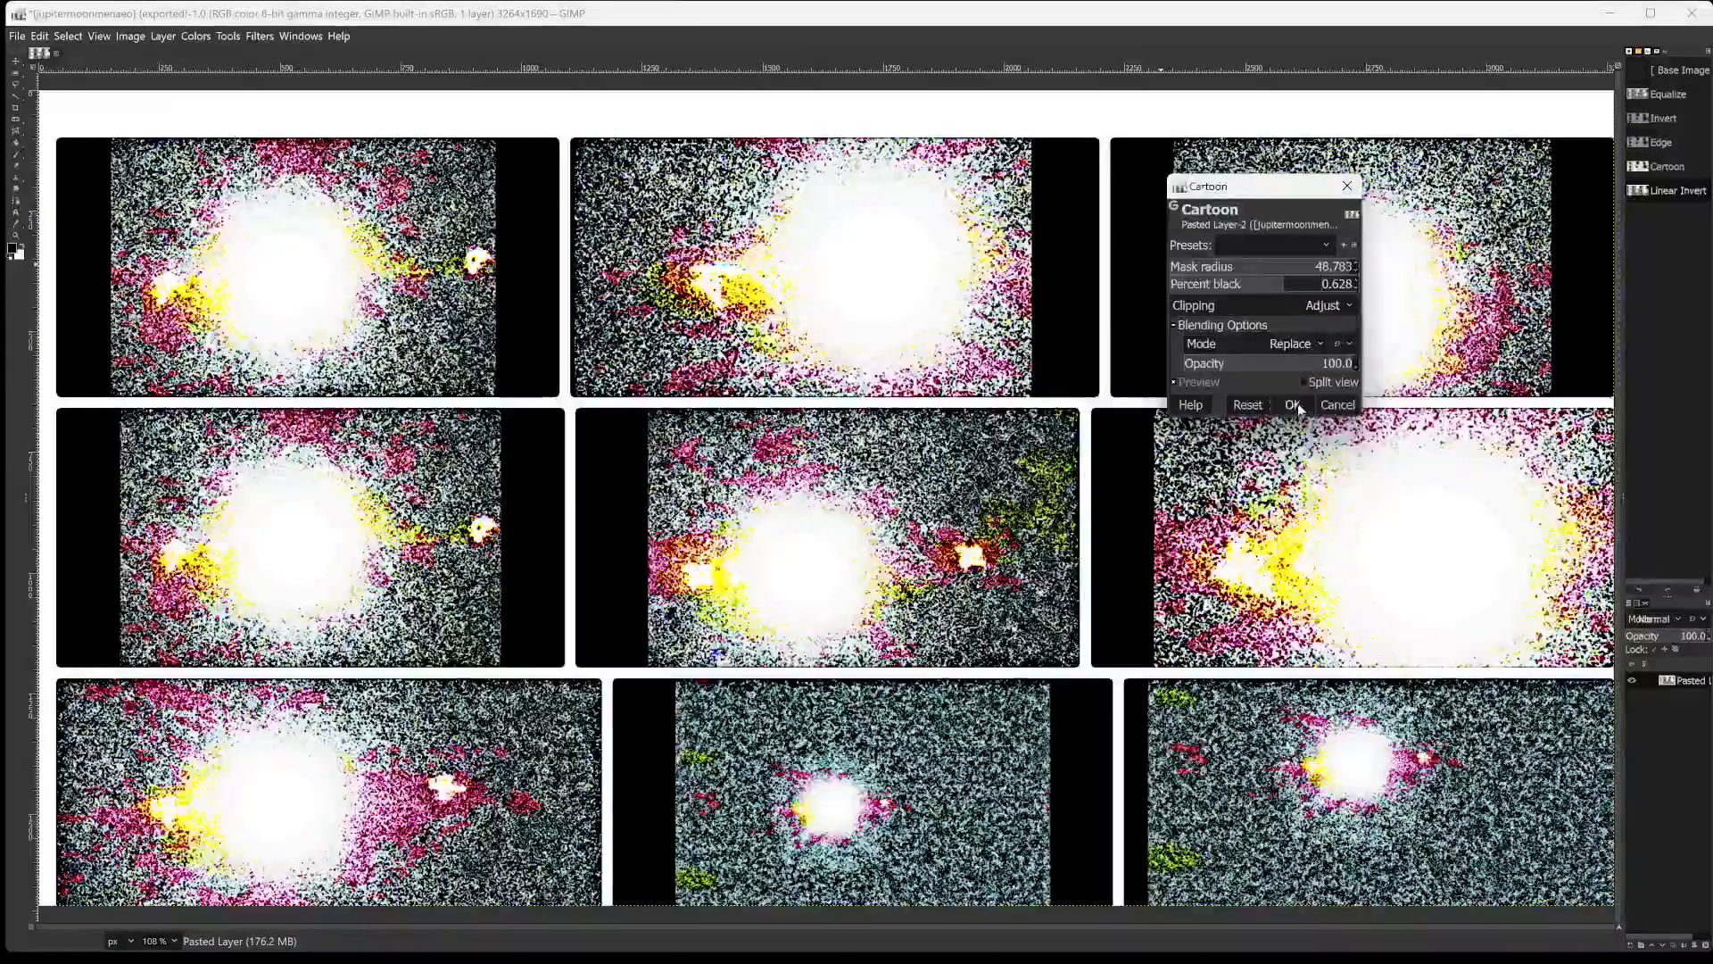
left_click_drag(1308, 363, 1204, 363)
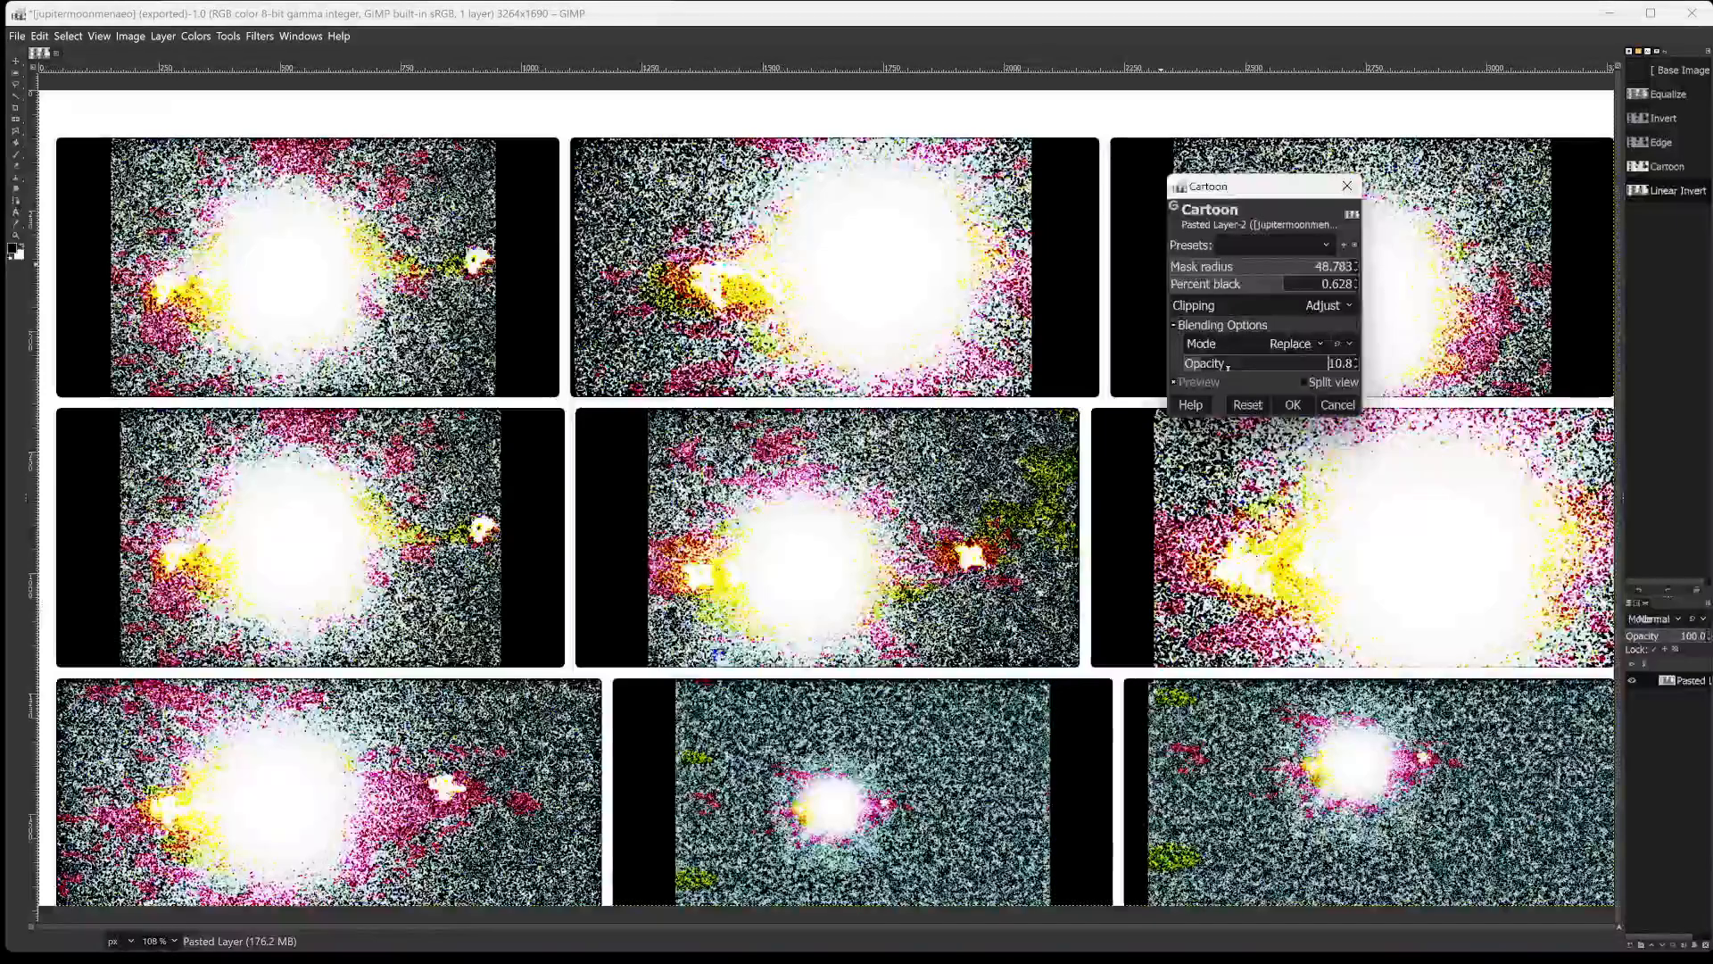
left_click_drag(1203, 364, 1356, 364)
left_click(1292, 403)
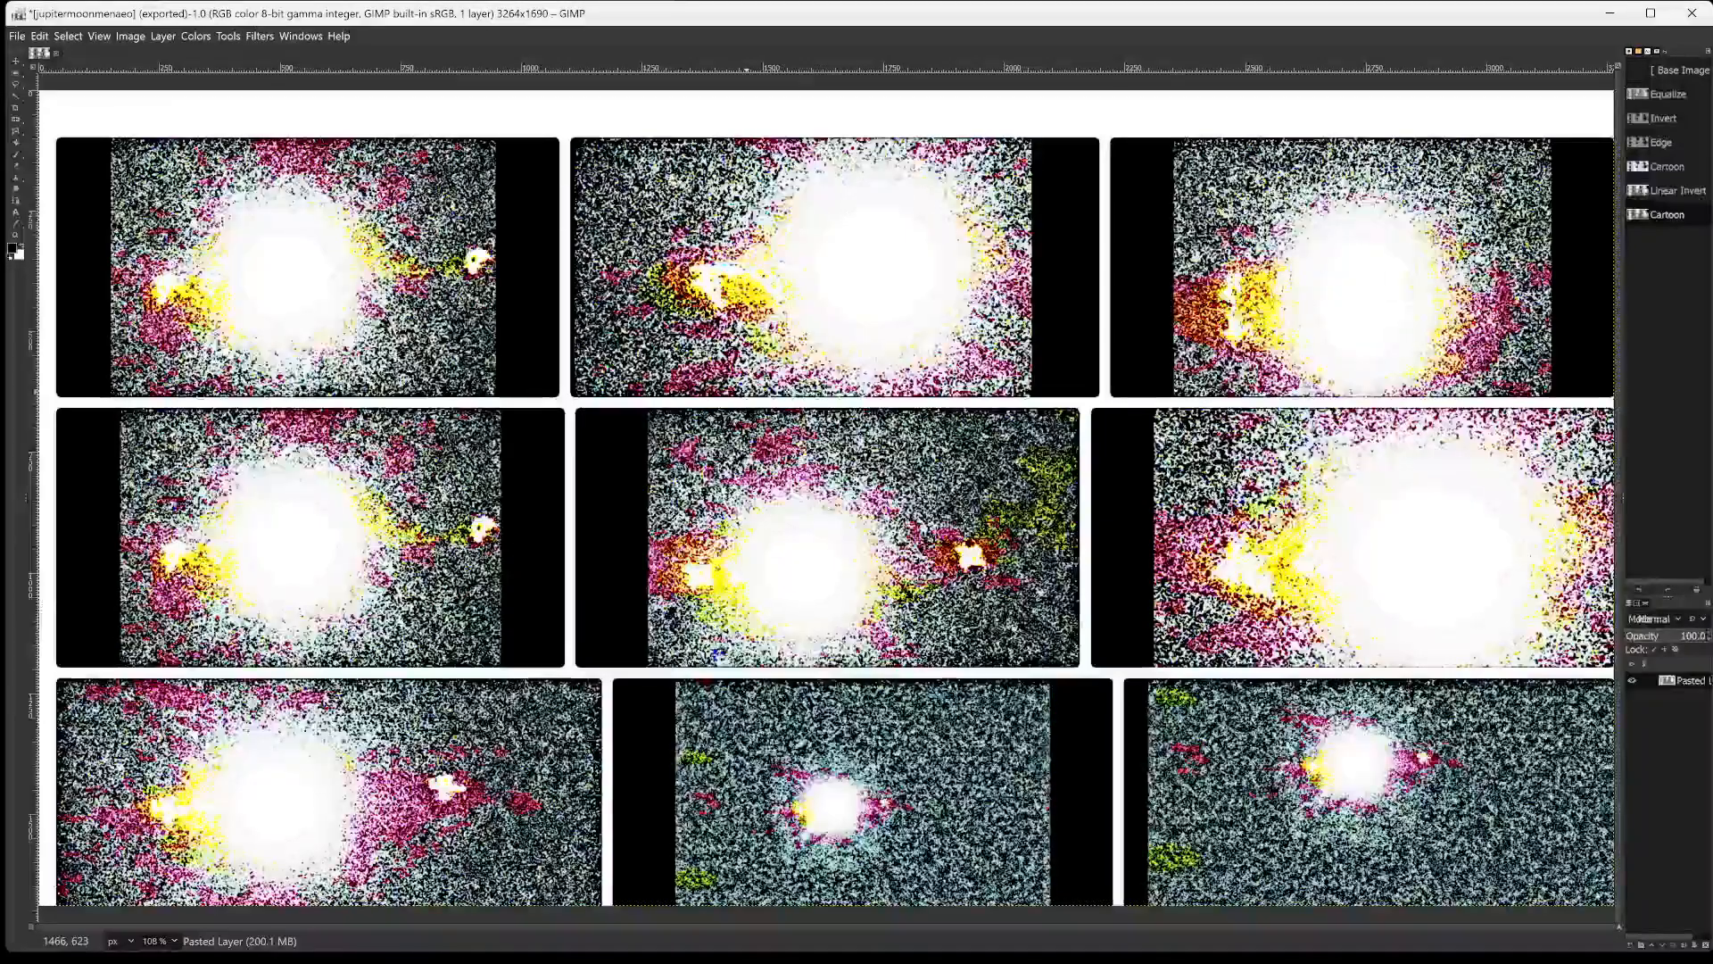
Export the image as jupitermoonmenaeo01.png in the gimpin2024 folder with the offered PNG settings.
key("ctrl+shift+e")
key("Right")
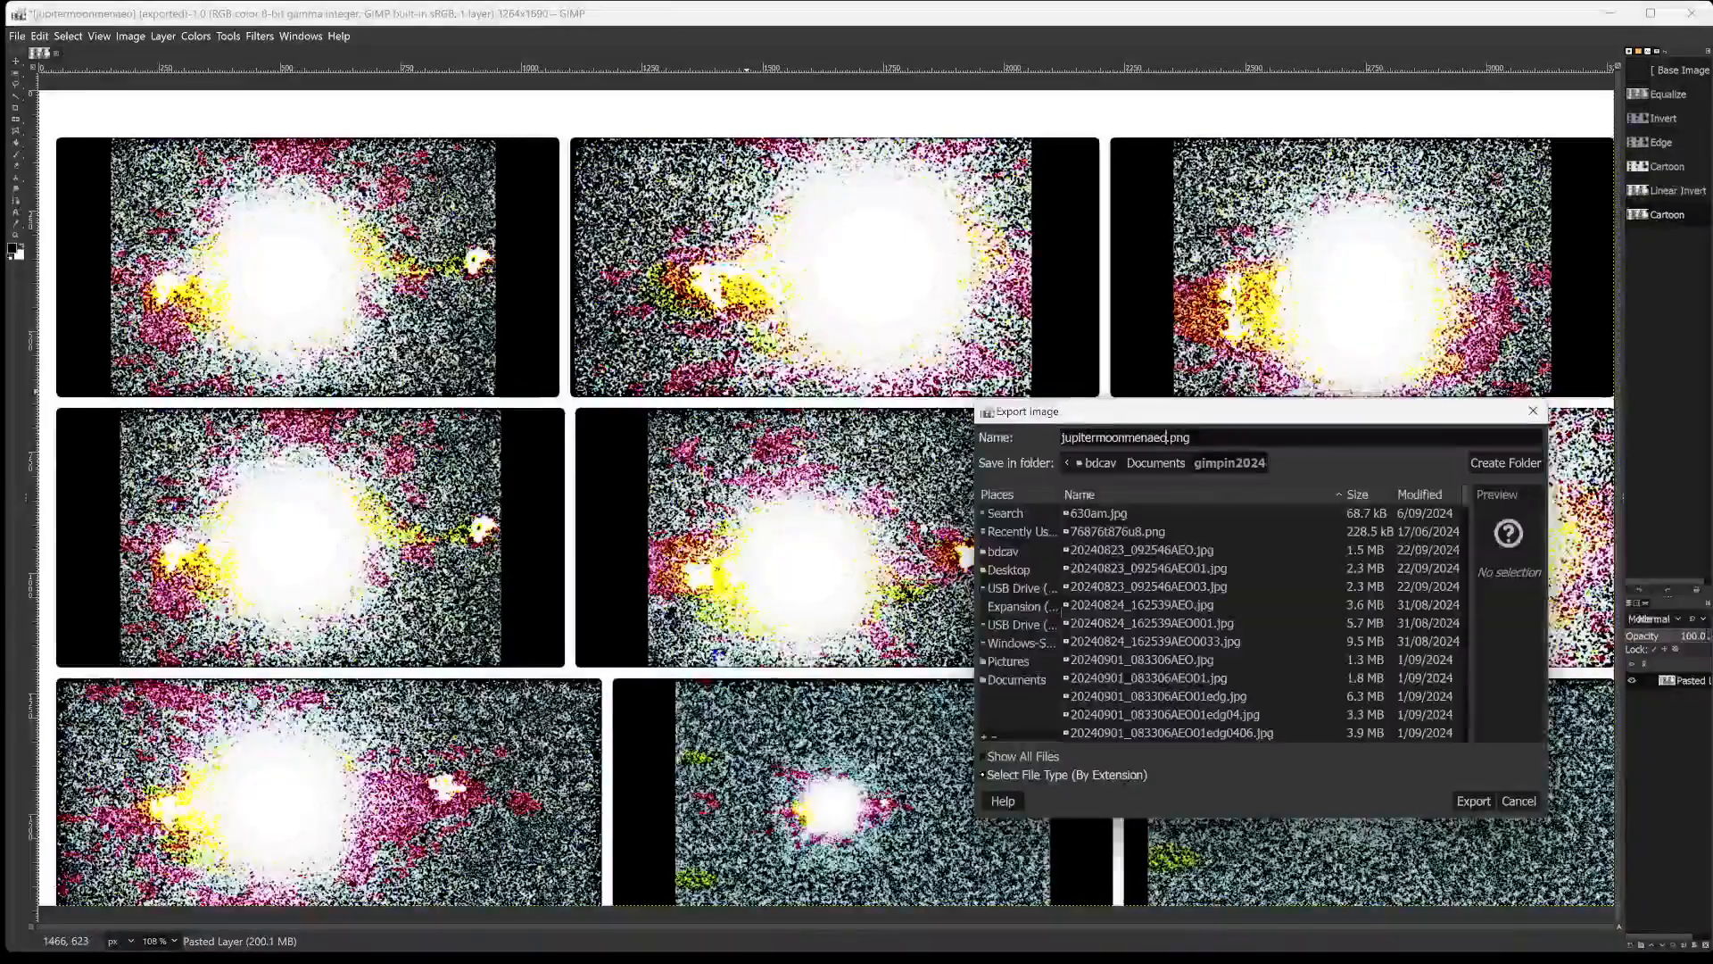
type("01\\")
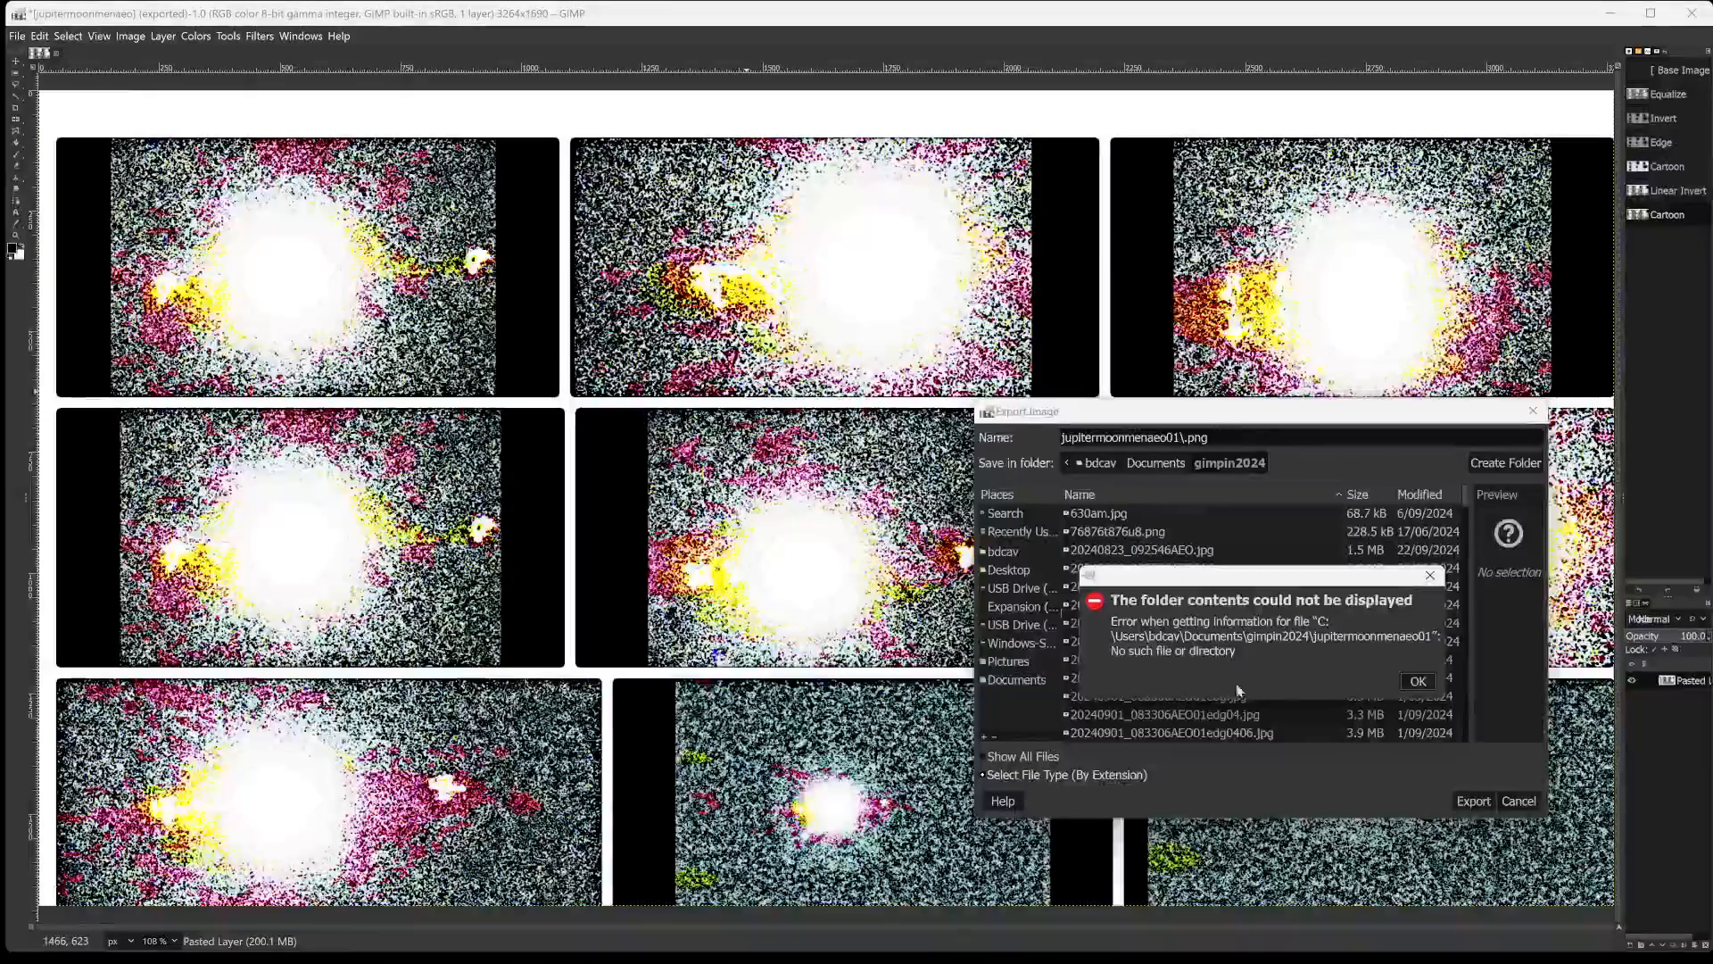
left_click(1429, 575)
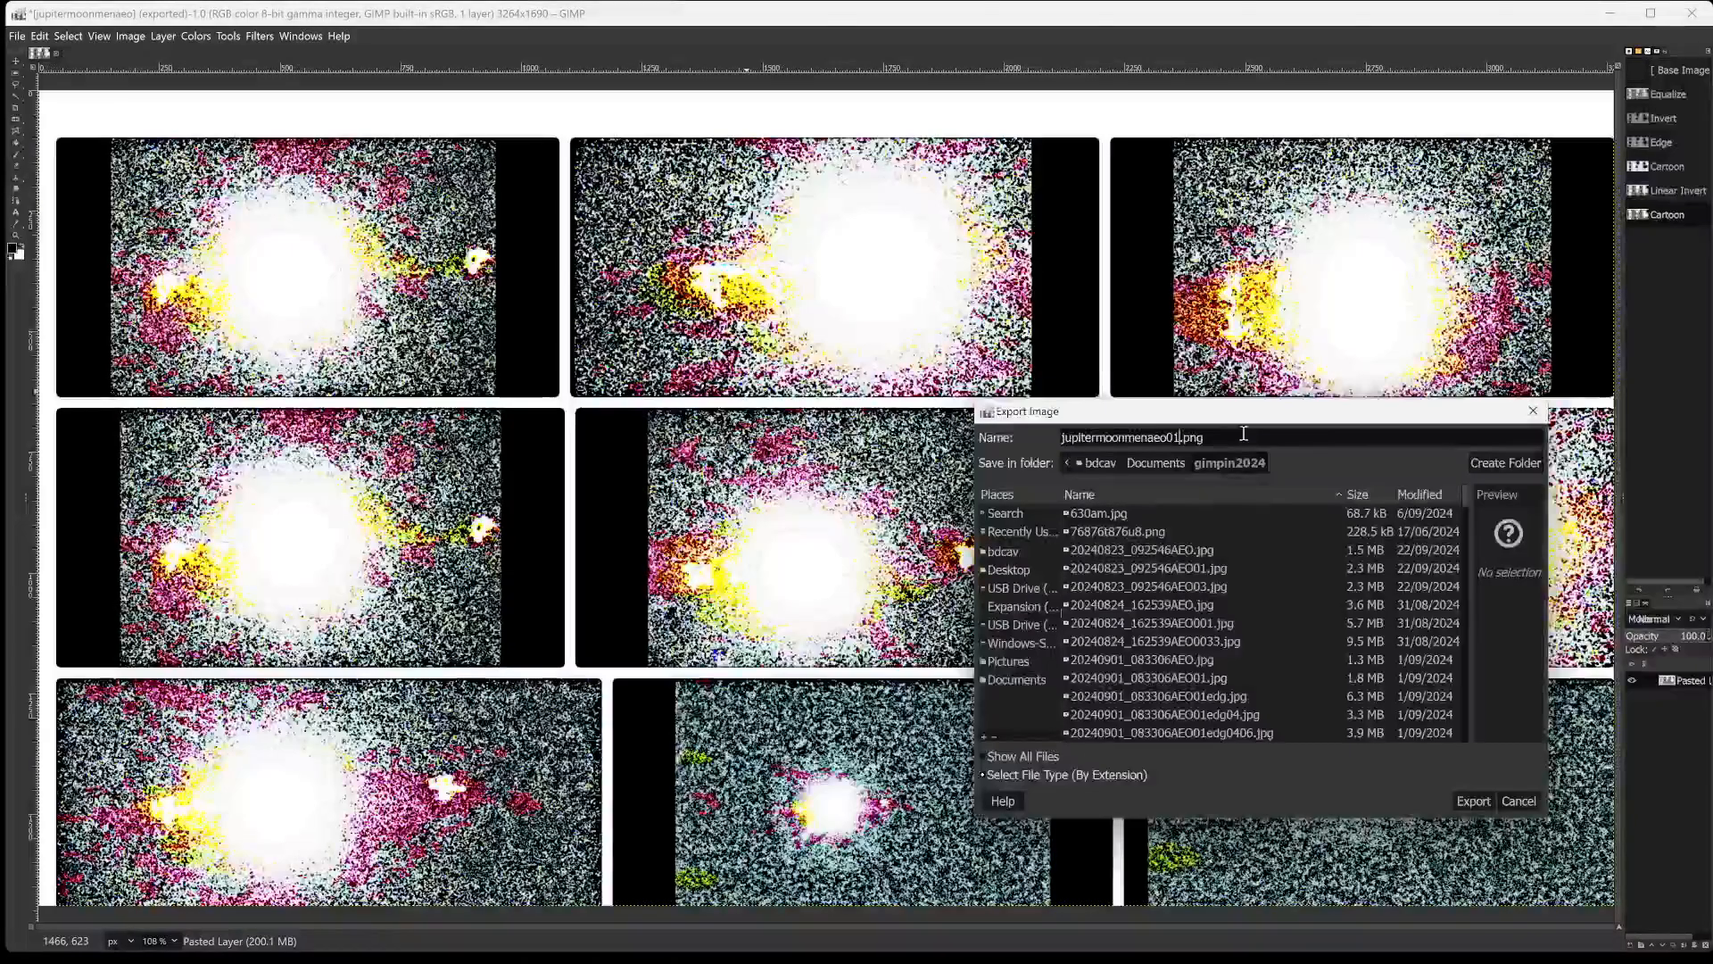
key("Return")
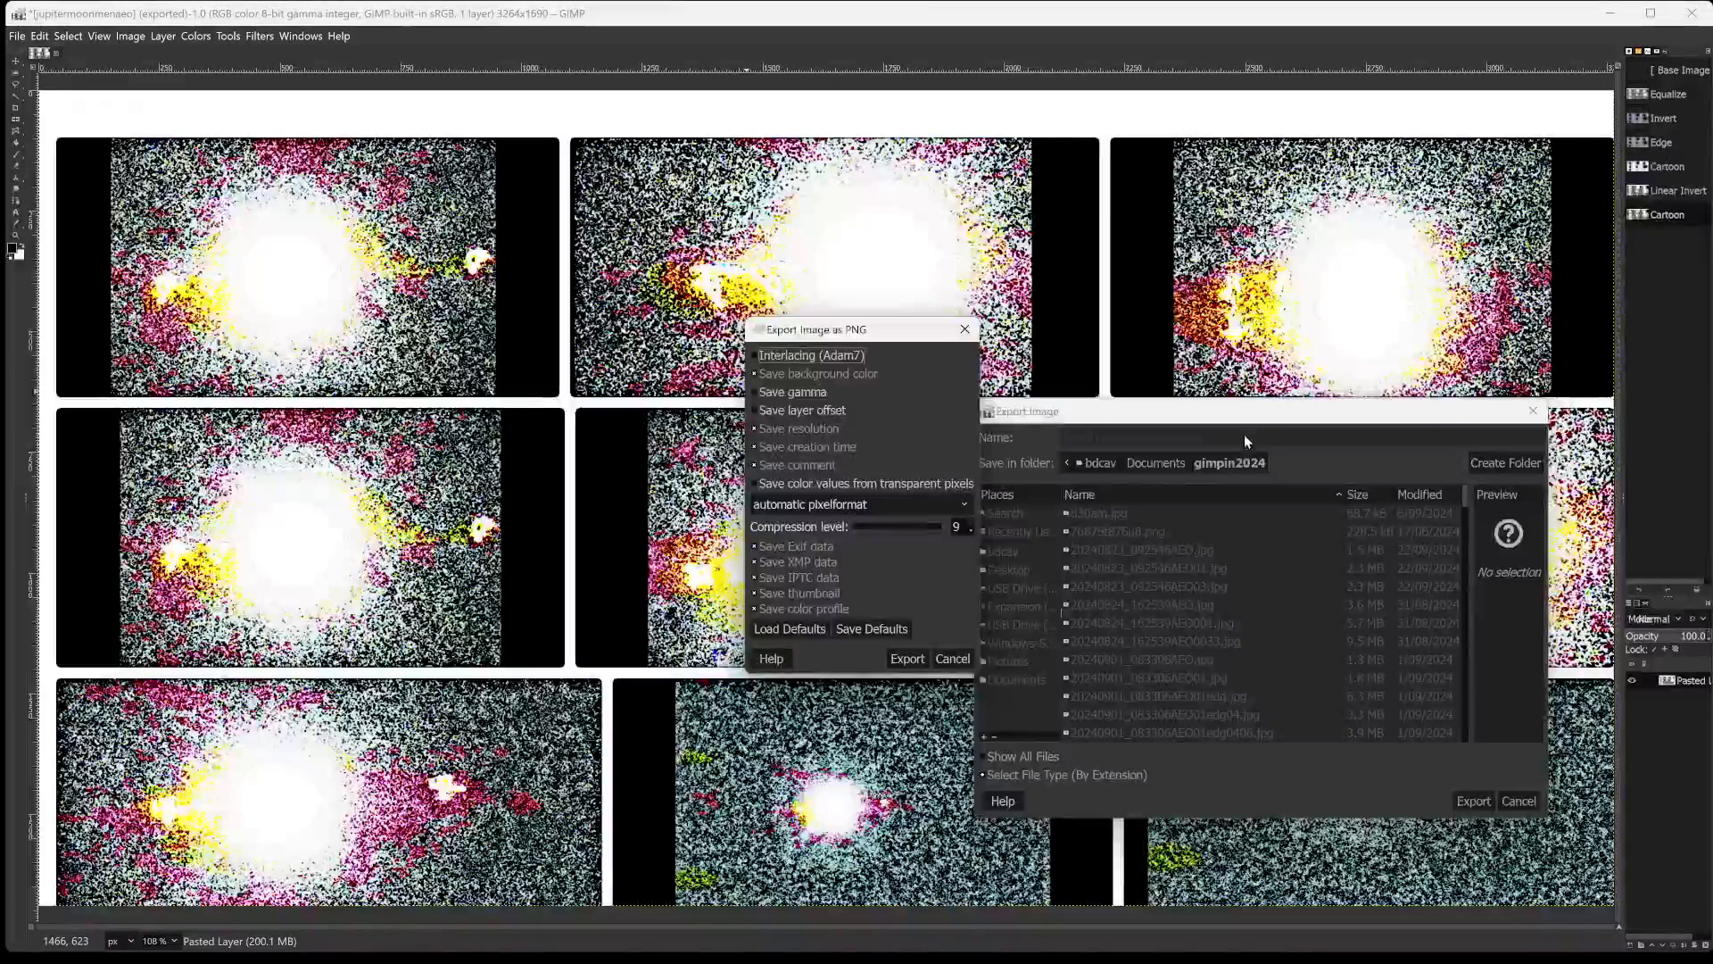
left_click(953, 659)
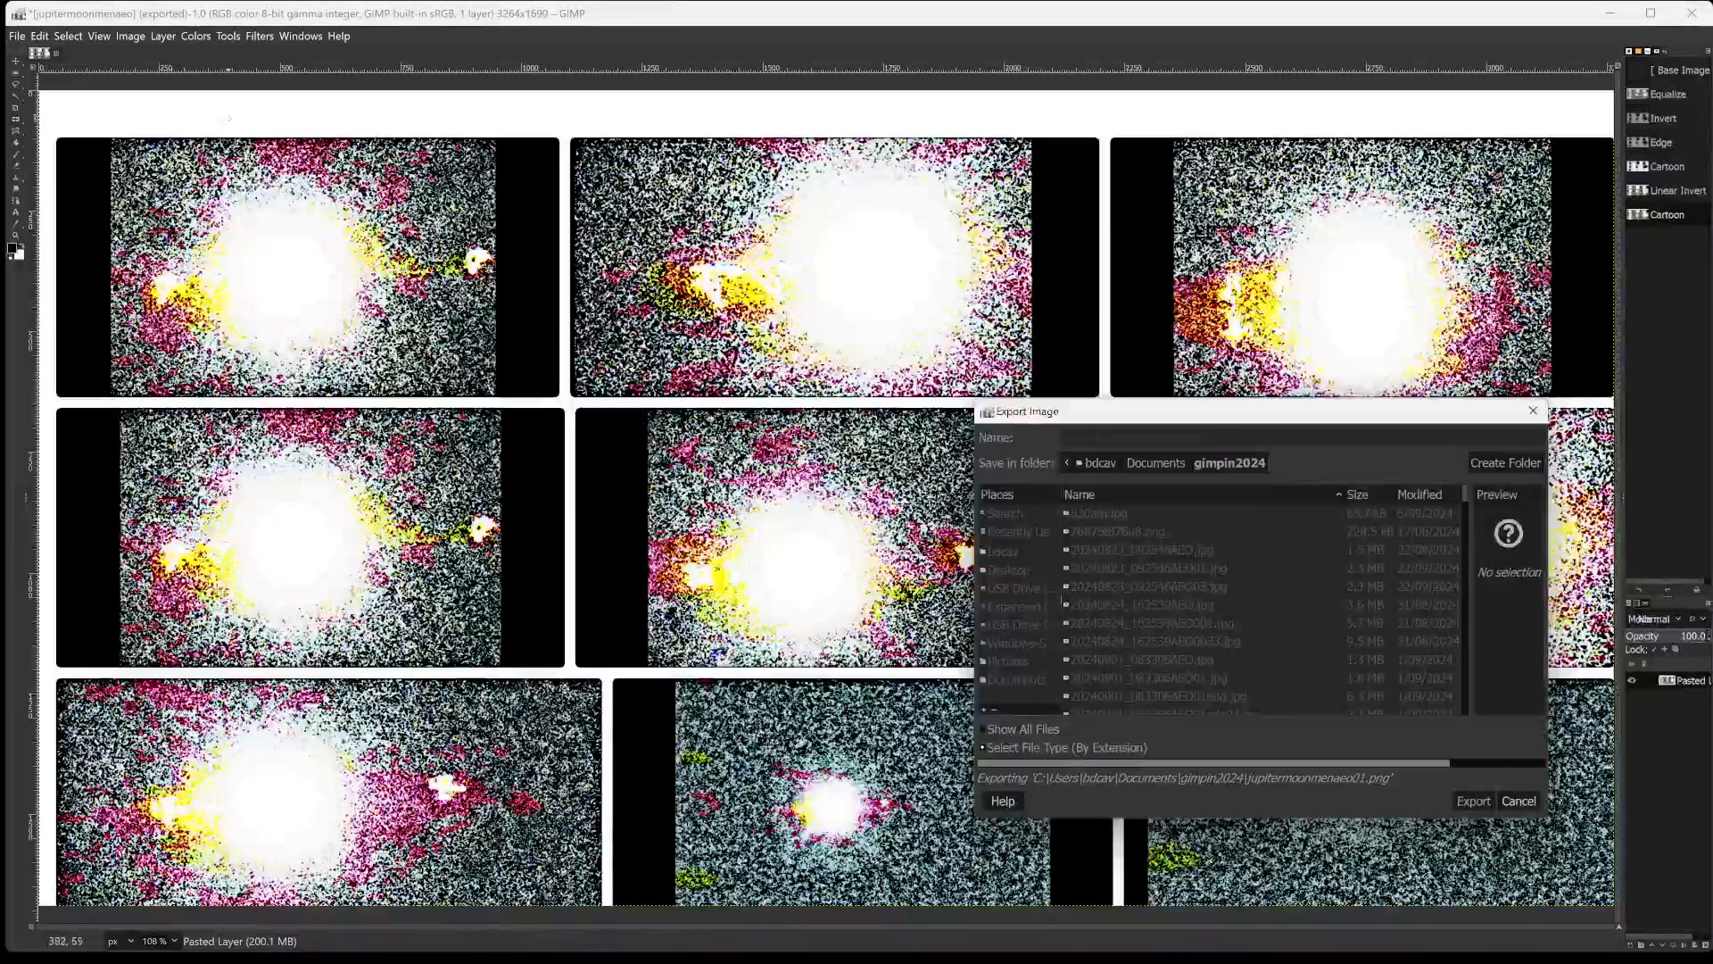
Start a Levels adjustment on the grid's Value channel with low input 63, gamma 0.47 and high input 229.
left_click(195, 35)
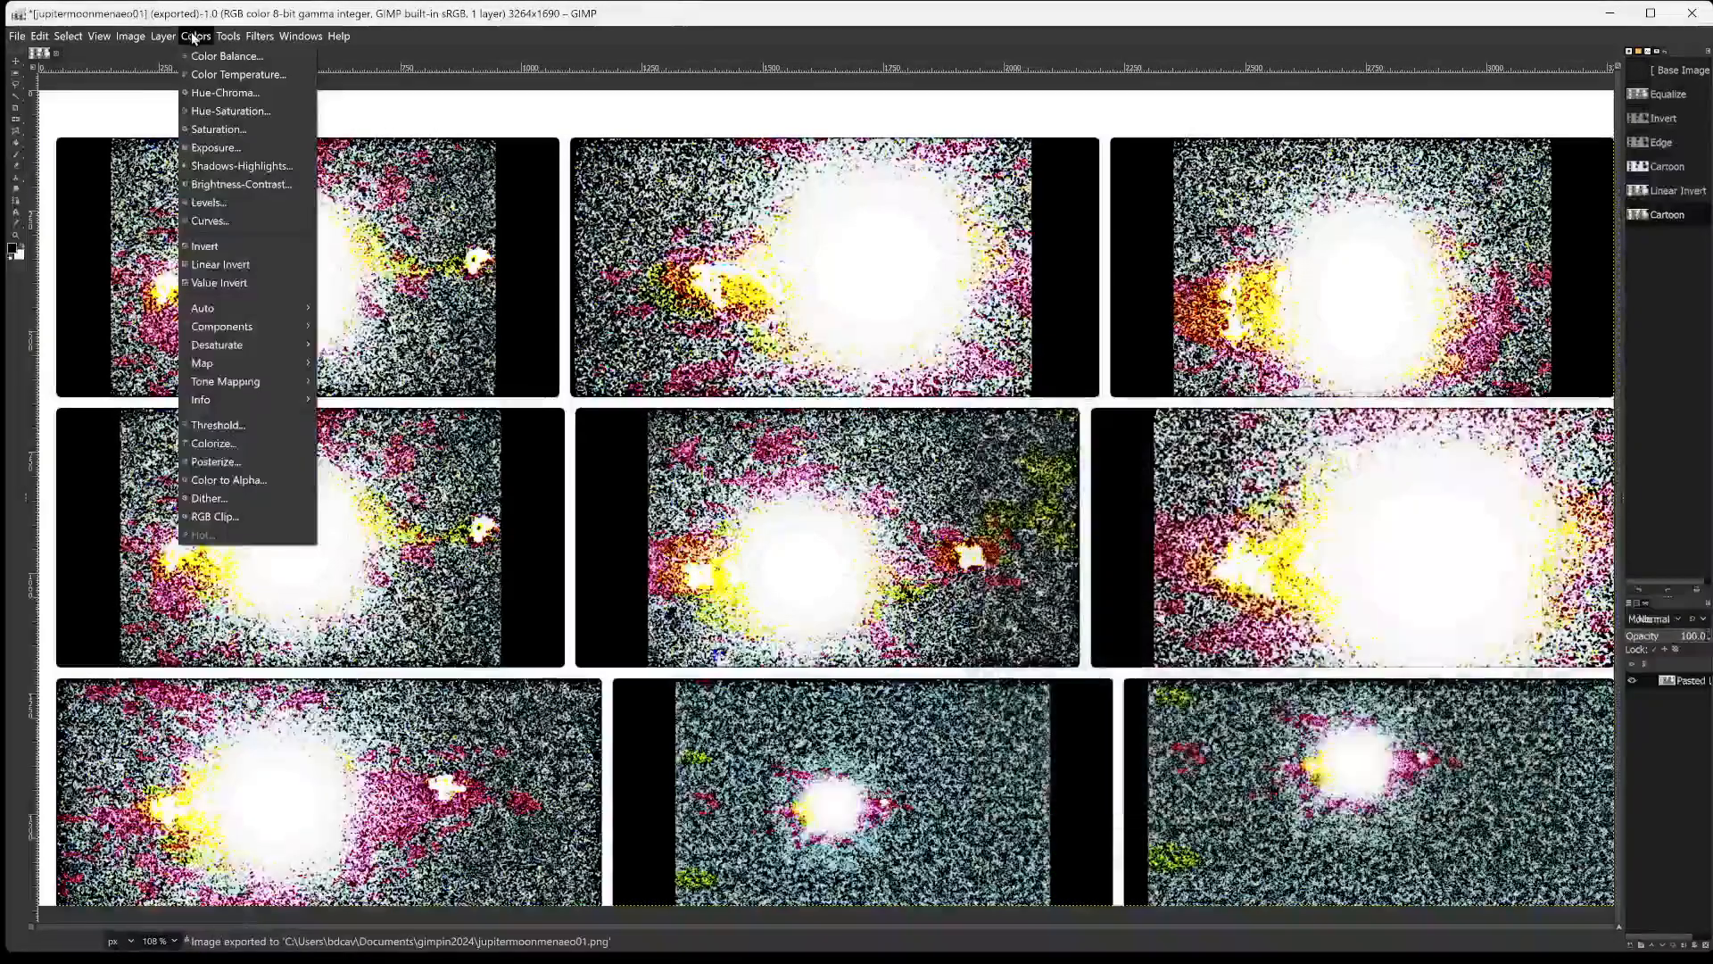
left_click(209, 202)
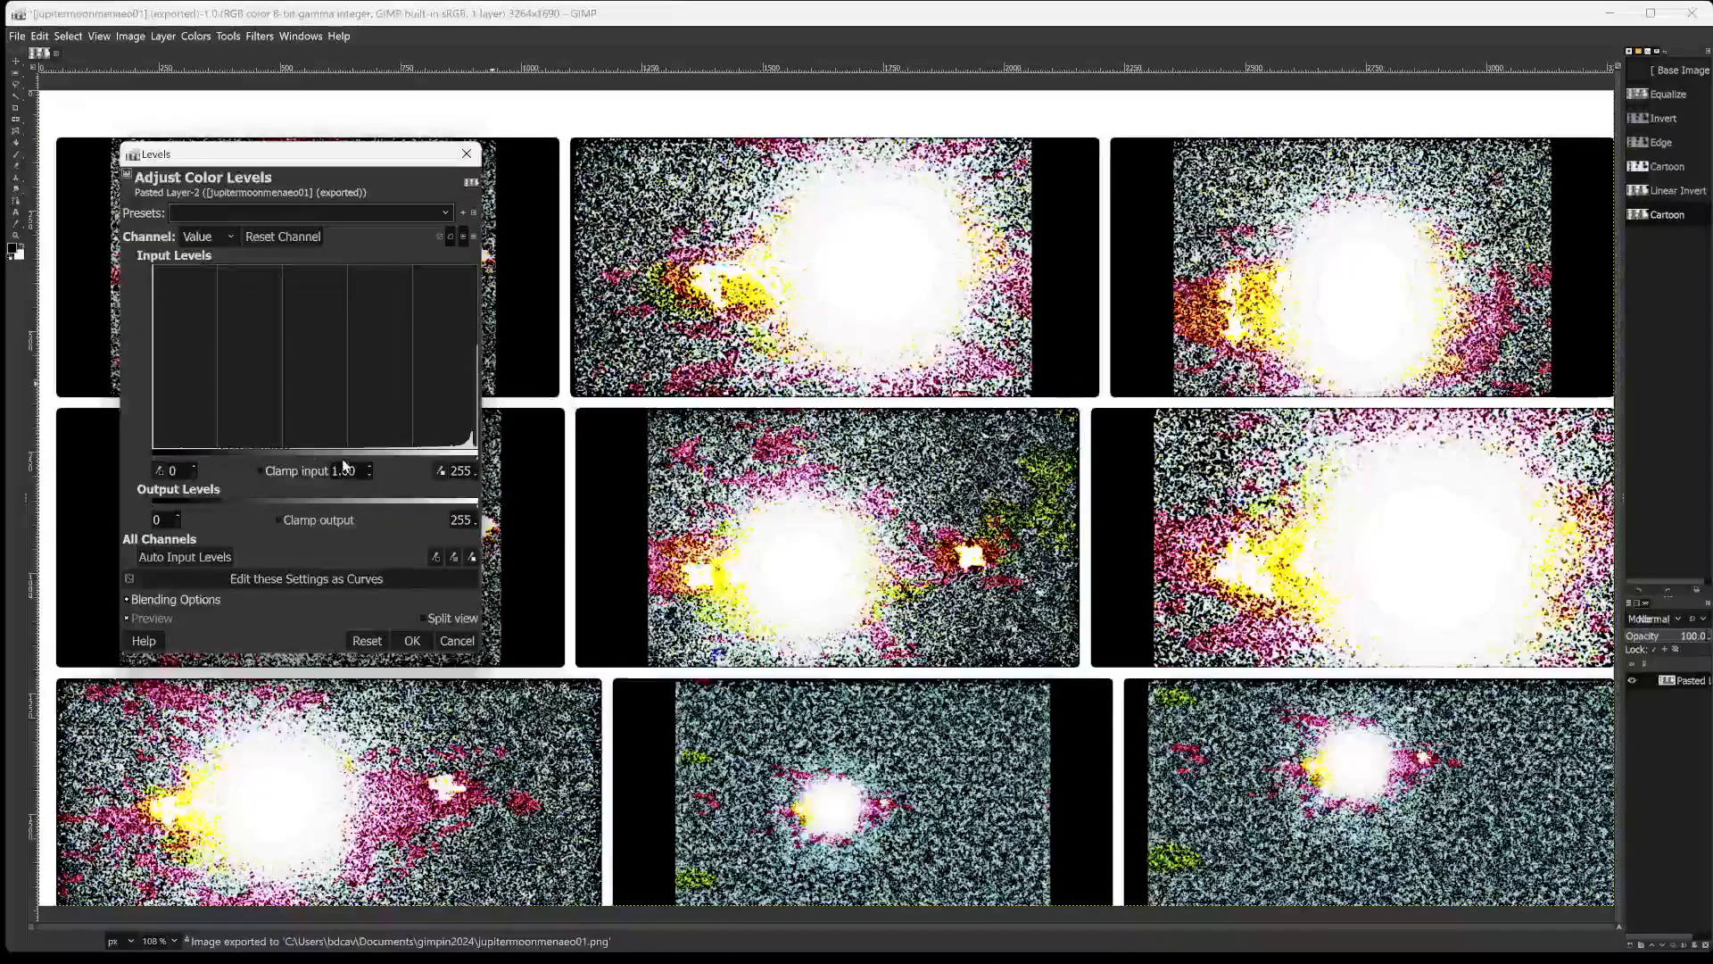
left_click_drag(307, 455, 398, 463)
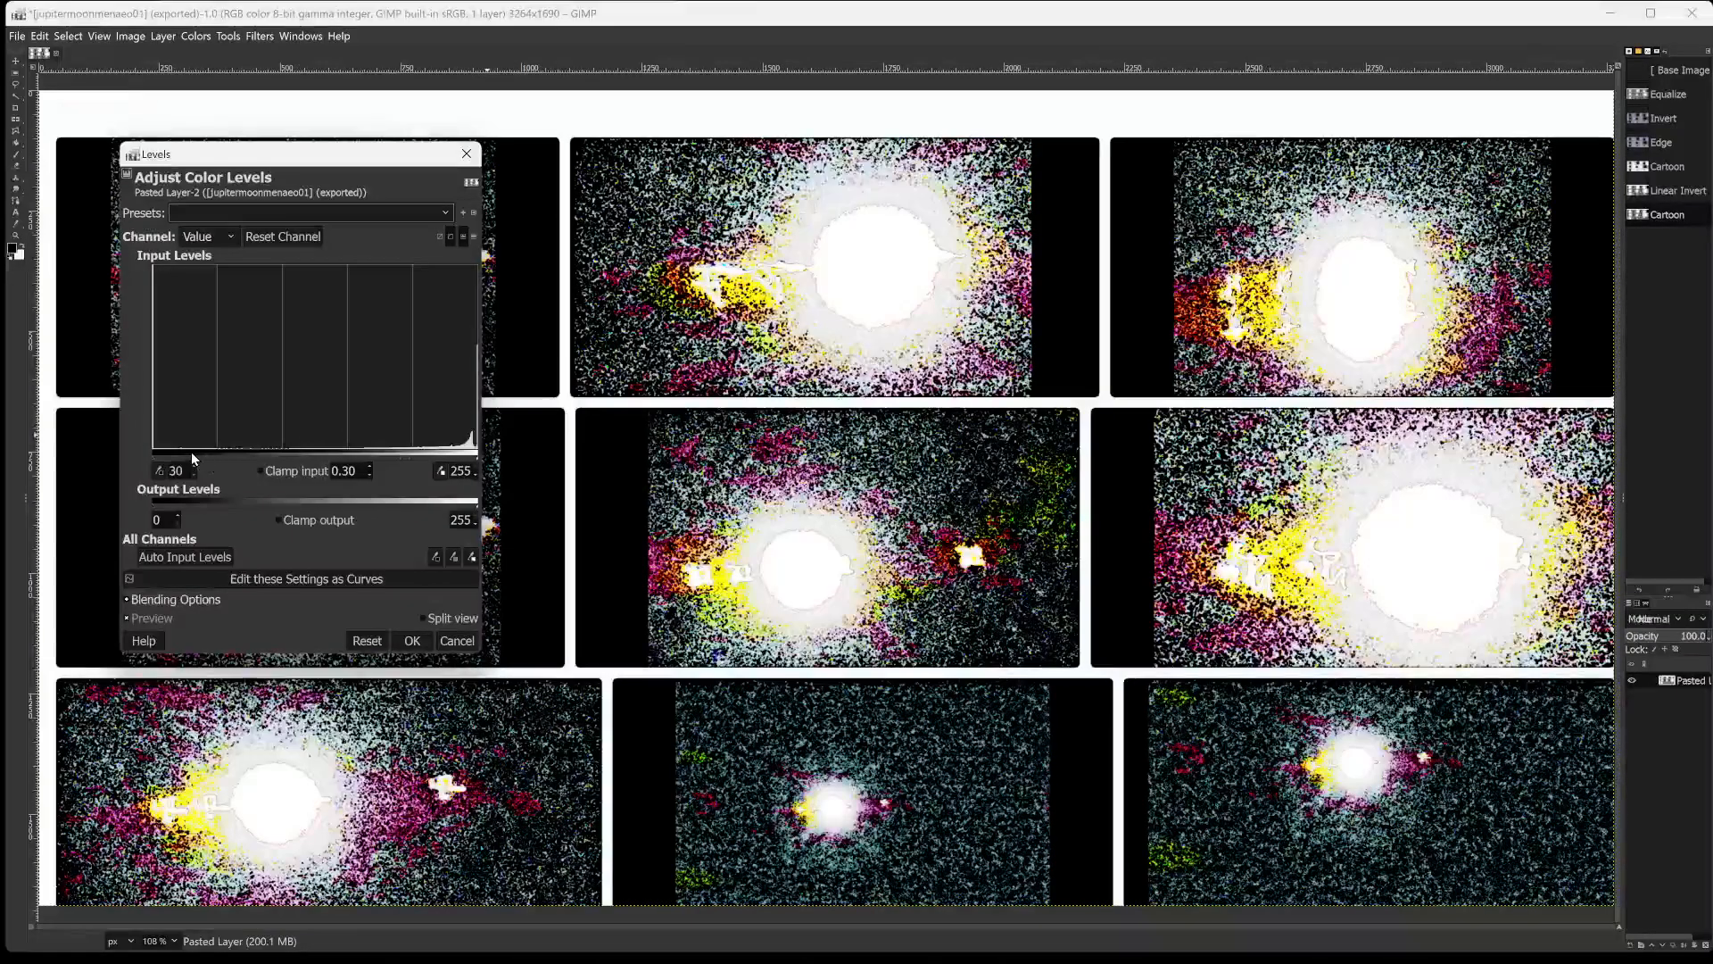
left_click_drag(191, 451, 233, 462)
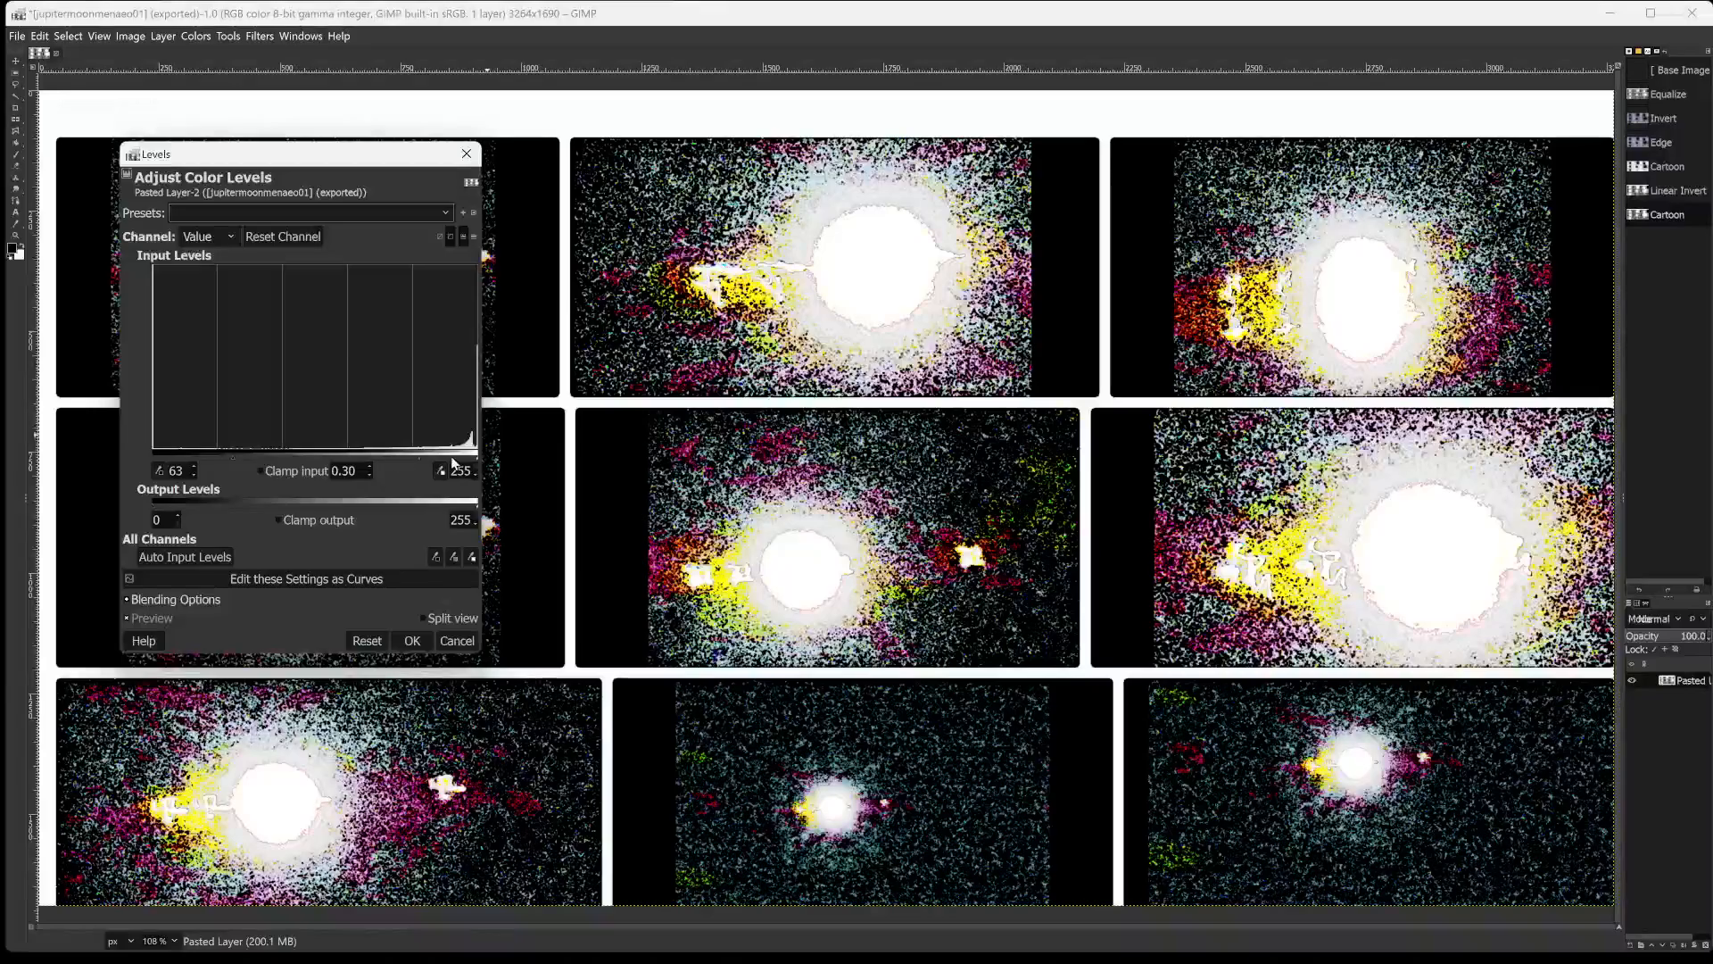
left_click_drag(477, 451, 439, 468)
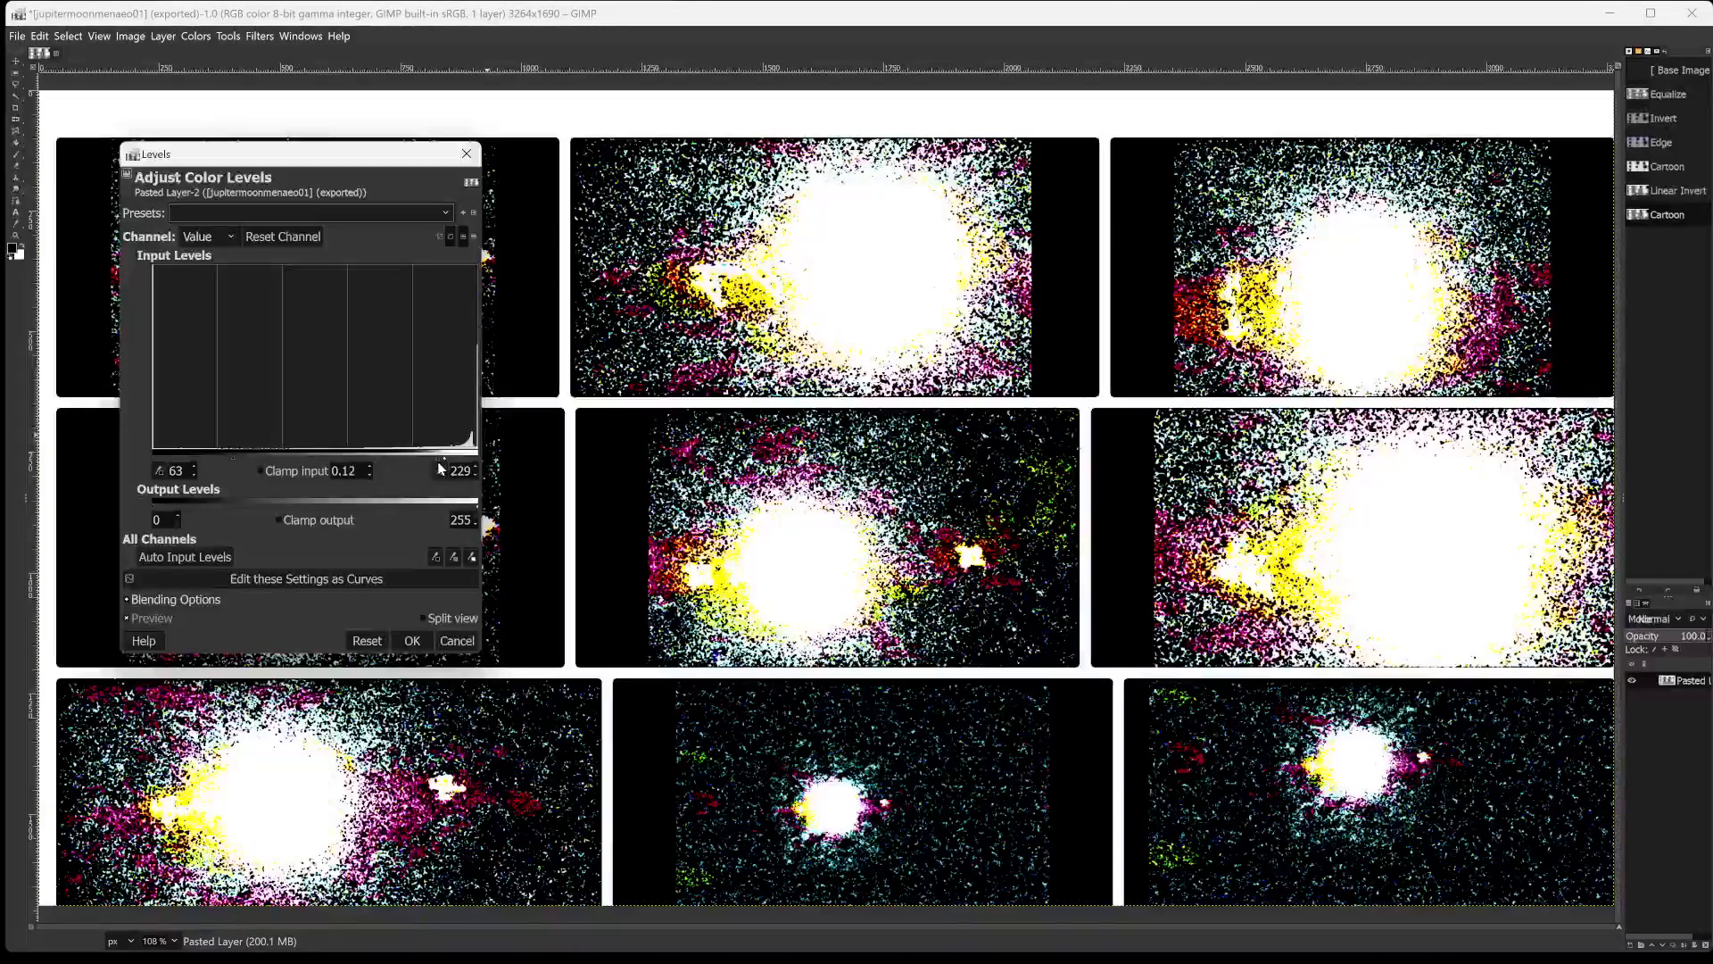
left_click_drag(317, 461, 374, 466)
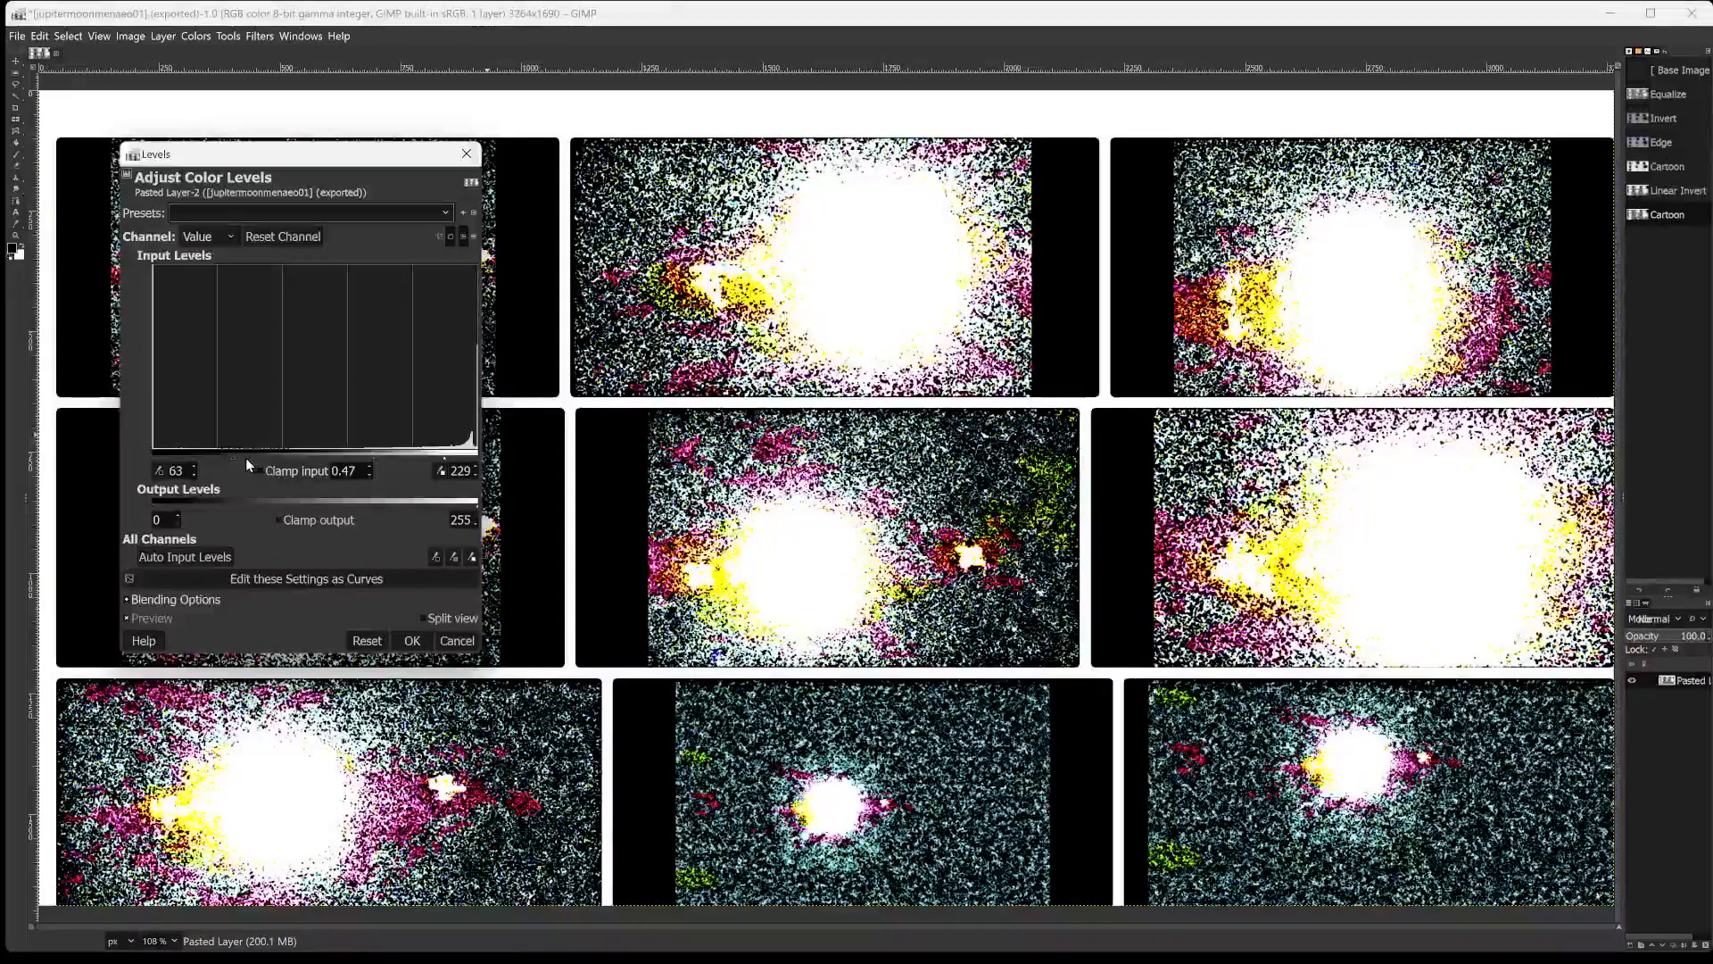
Set the Levels low input to 149 and high input to 212, and apply the adjustment.
left_click_drag(234, 457, 345, 455)
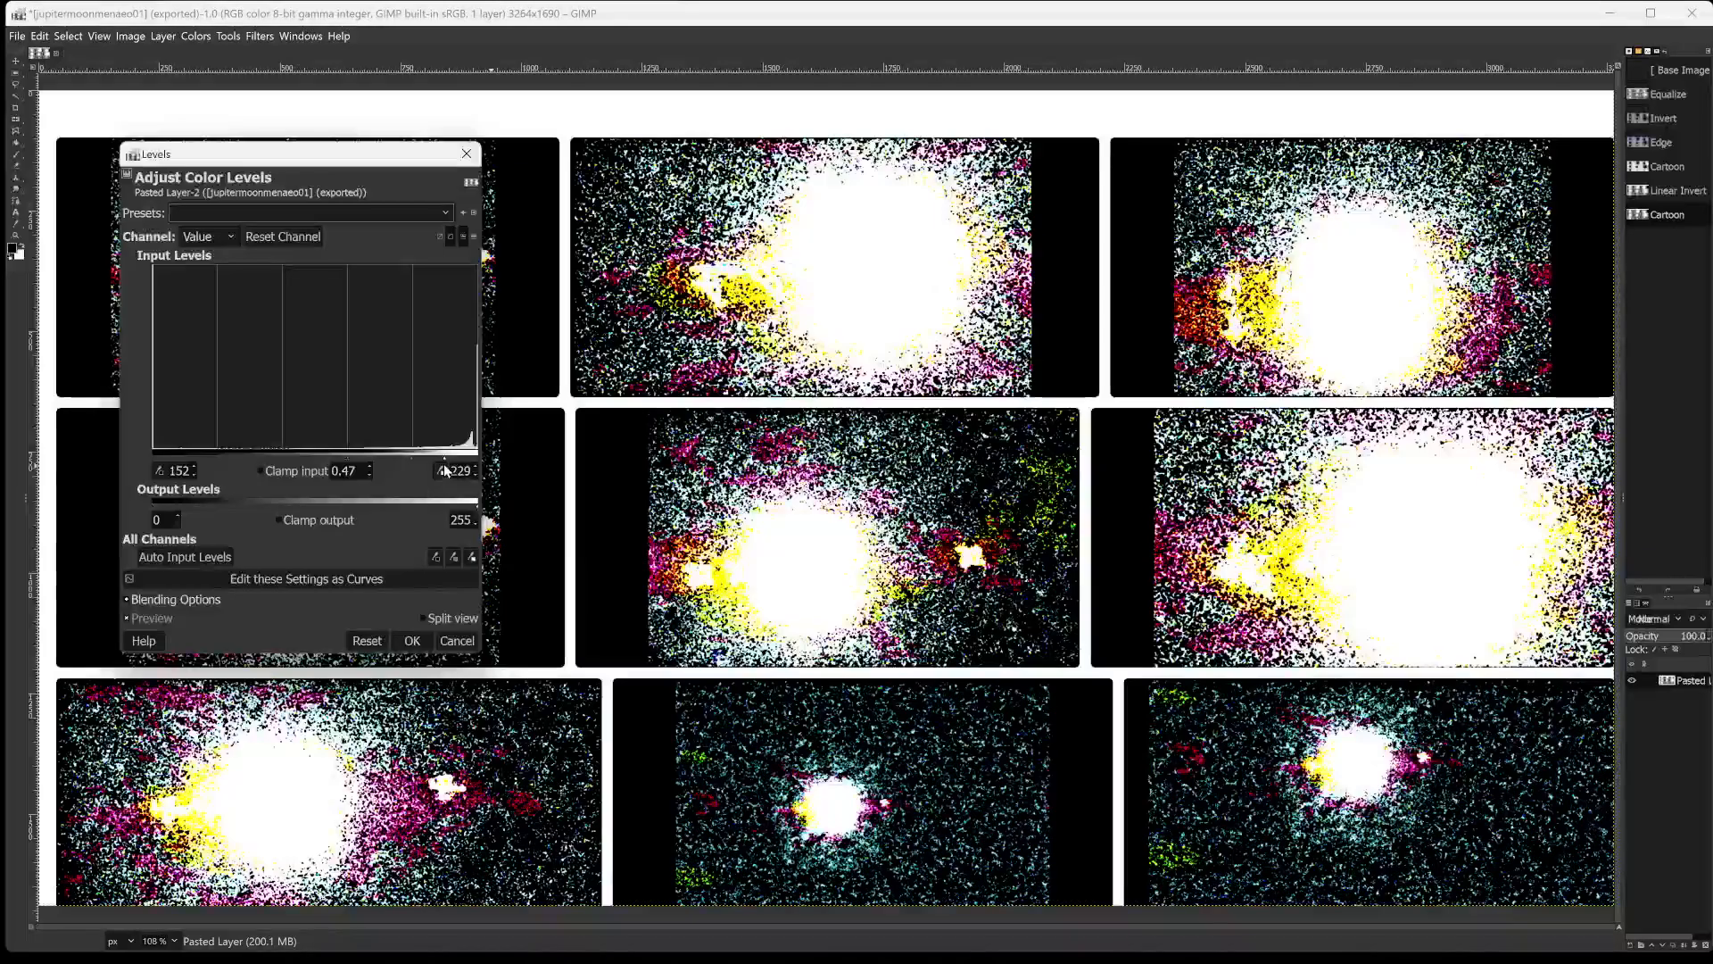
left_click_drag(446, 458, 445, 457)
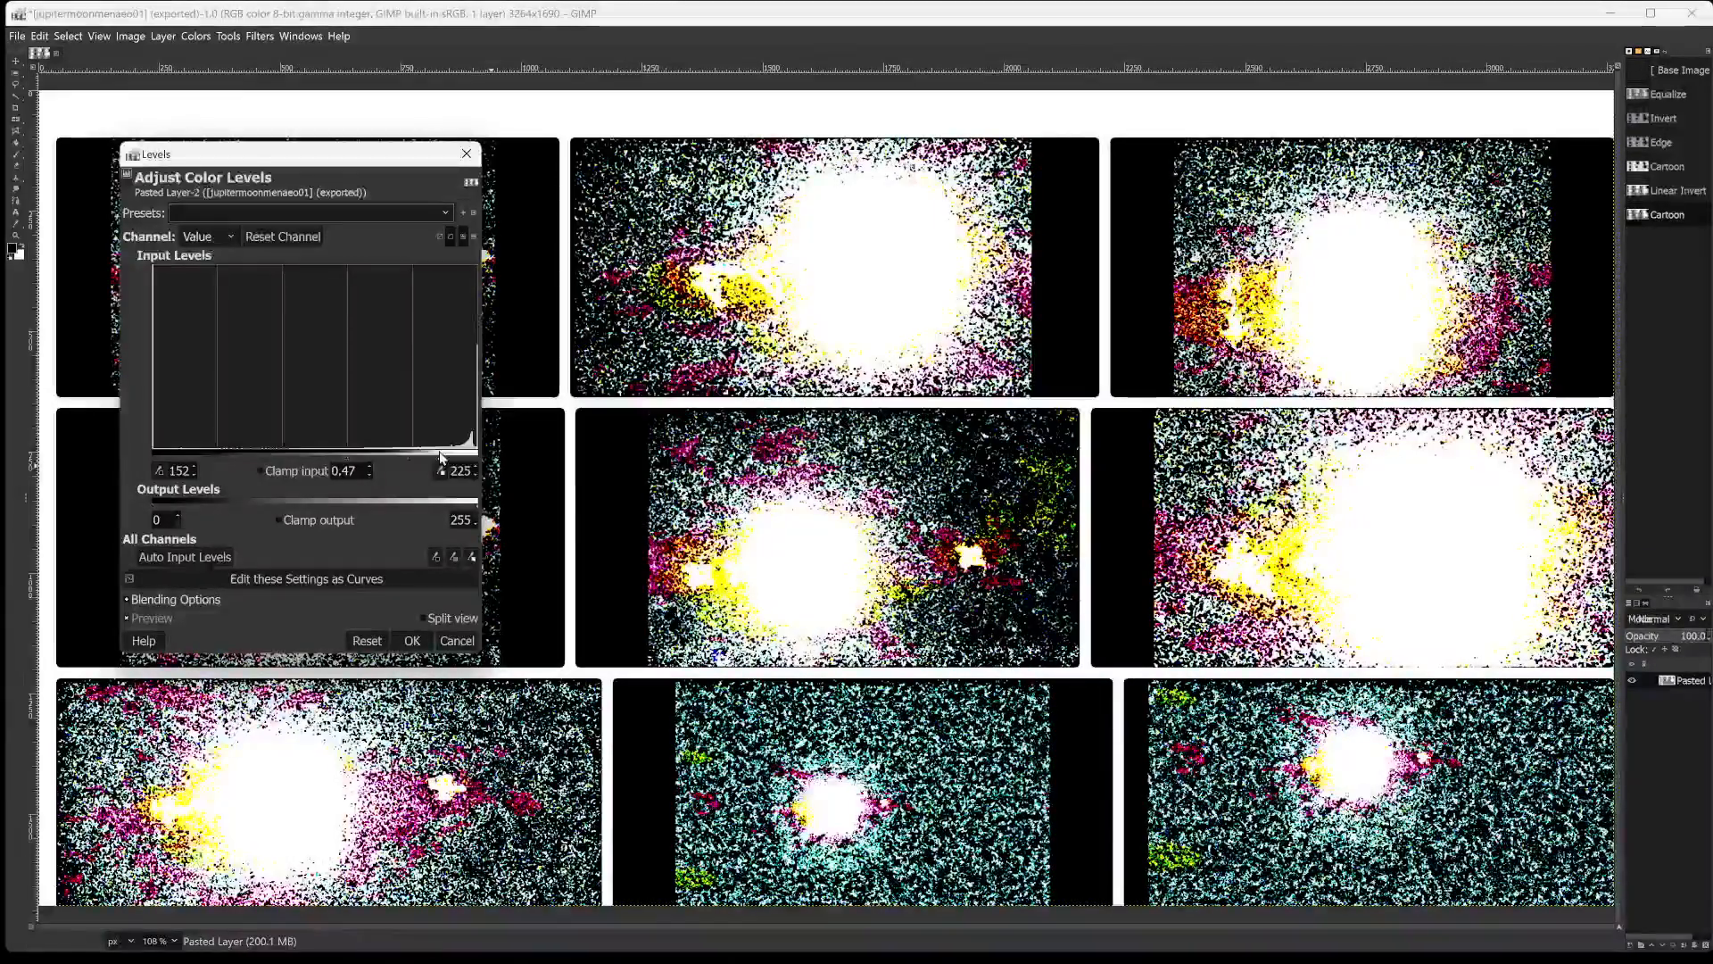
left_click_drag(446, 458, 424, 466)
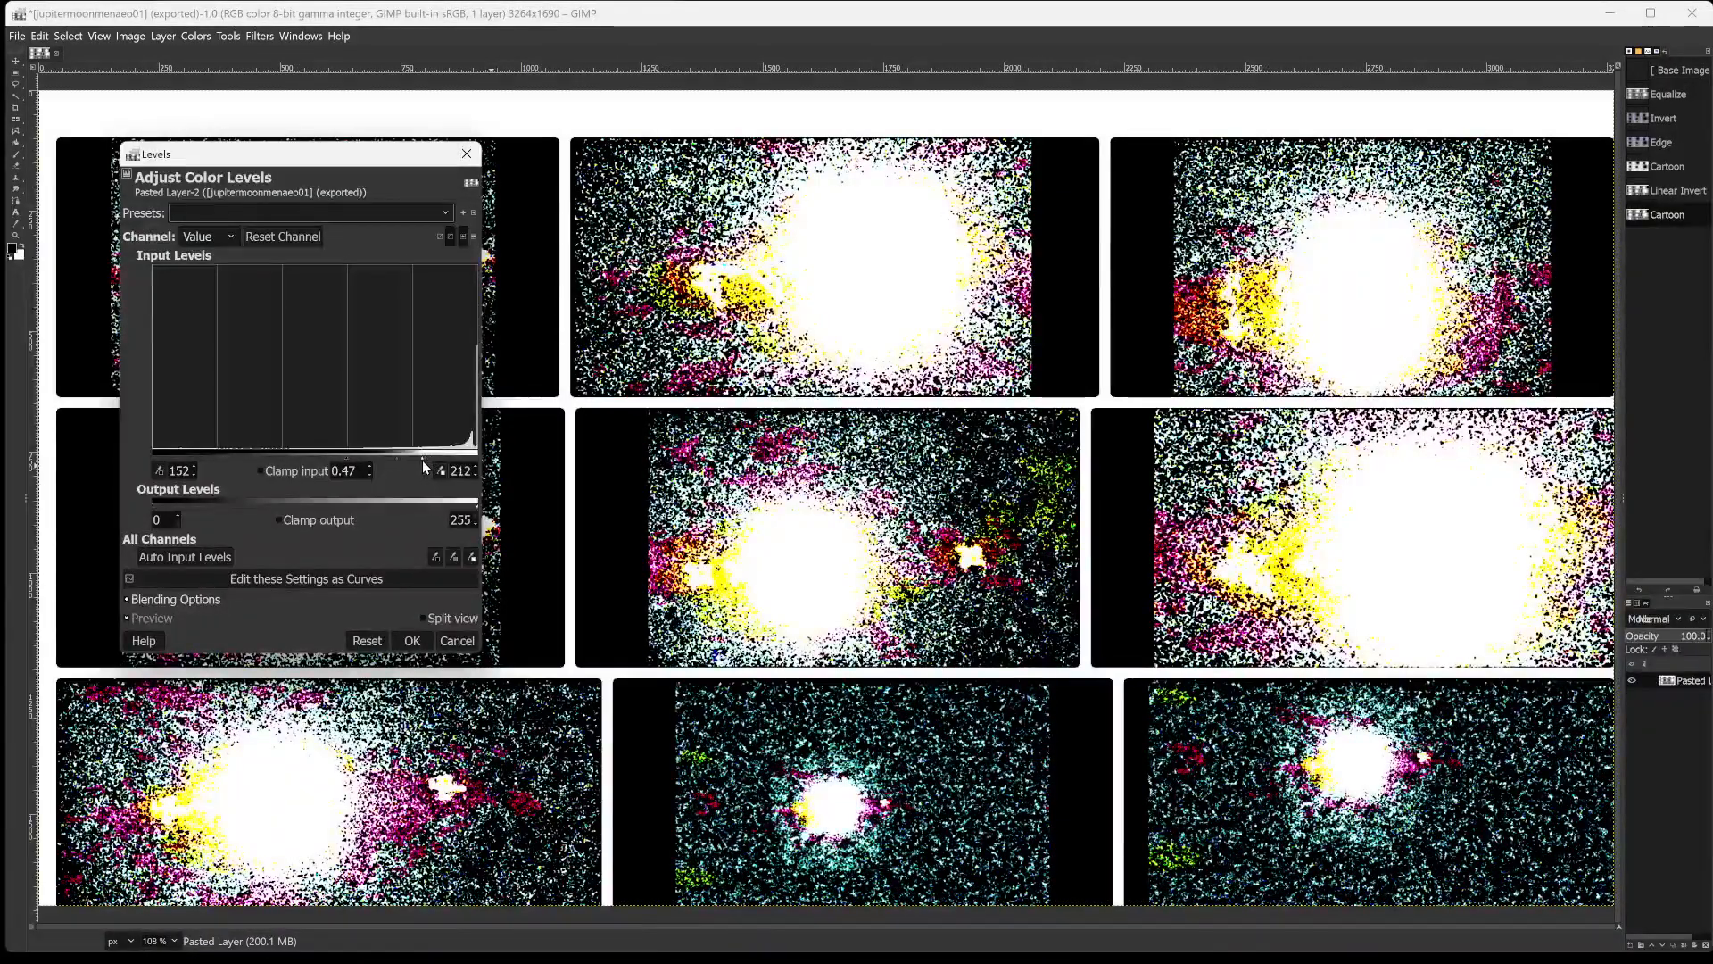
left_click(360, 454)
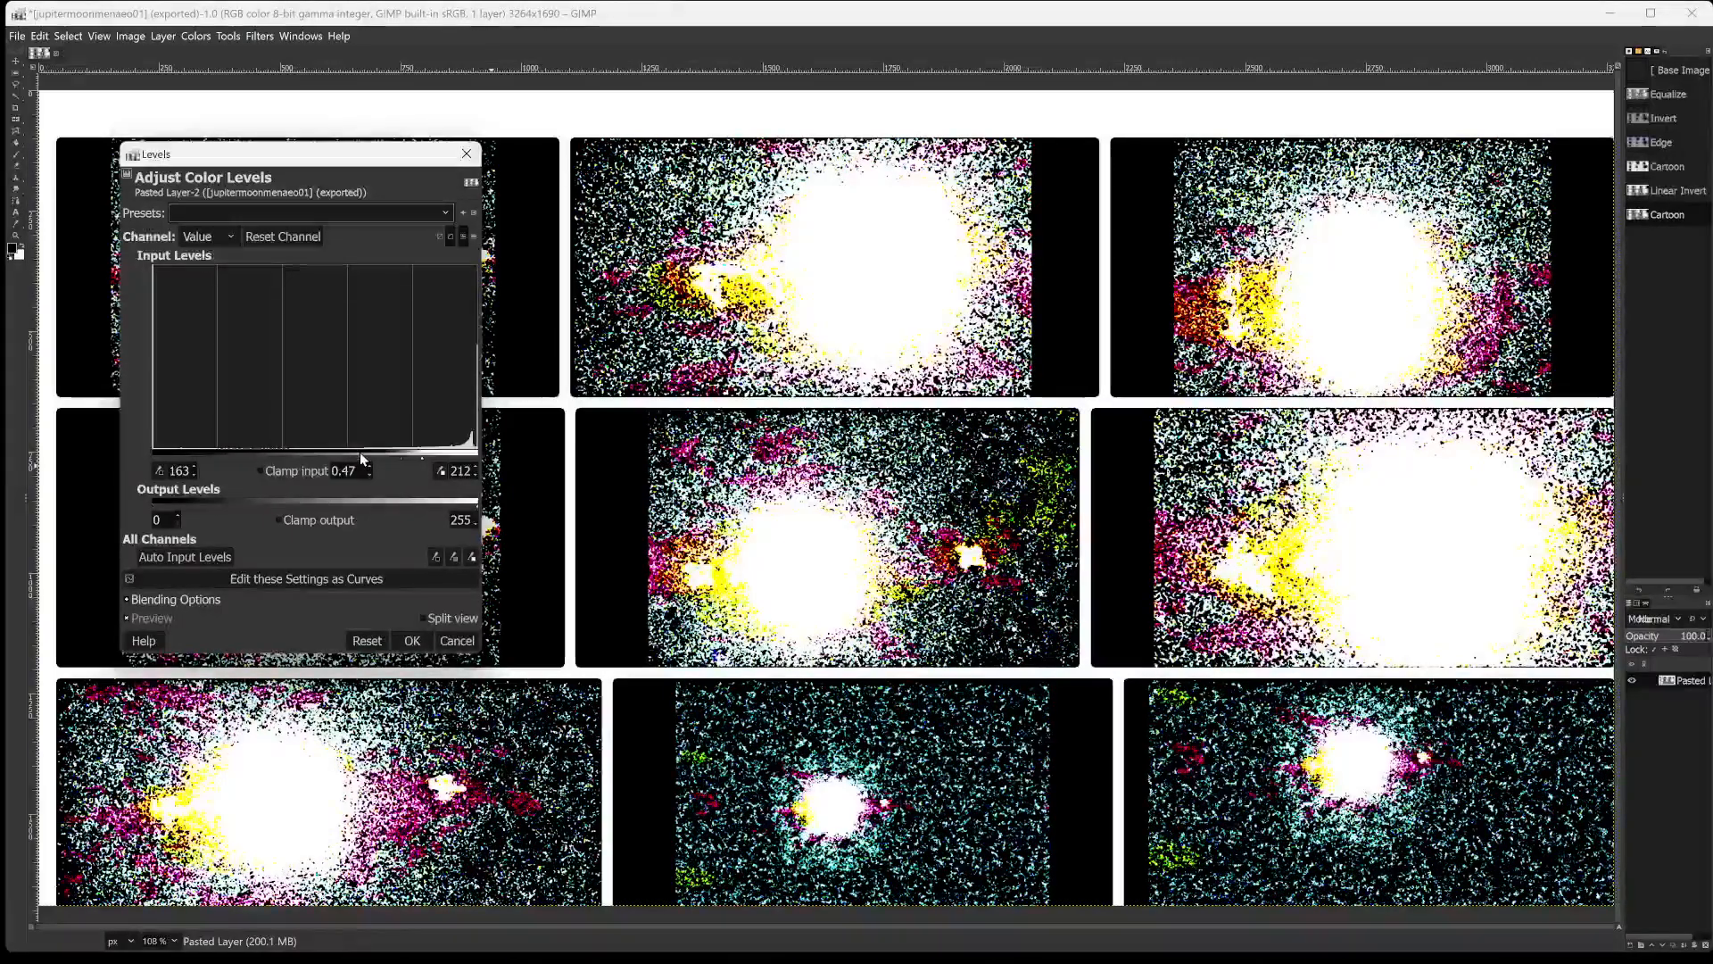
left_click_drag(360, 451, 319, 448)
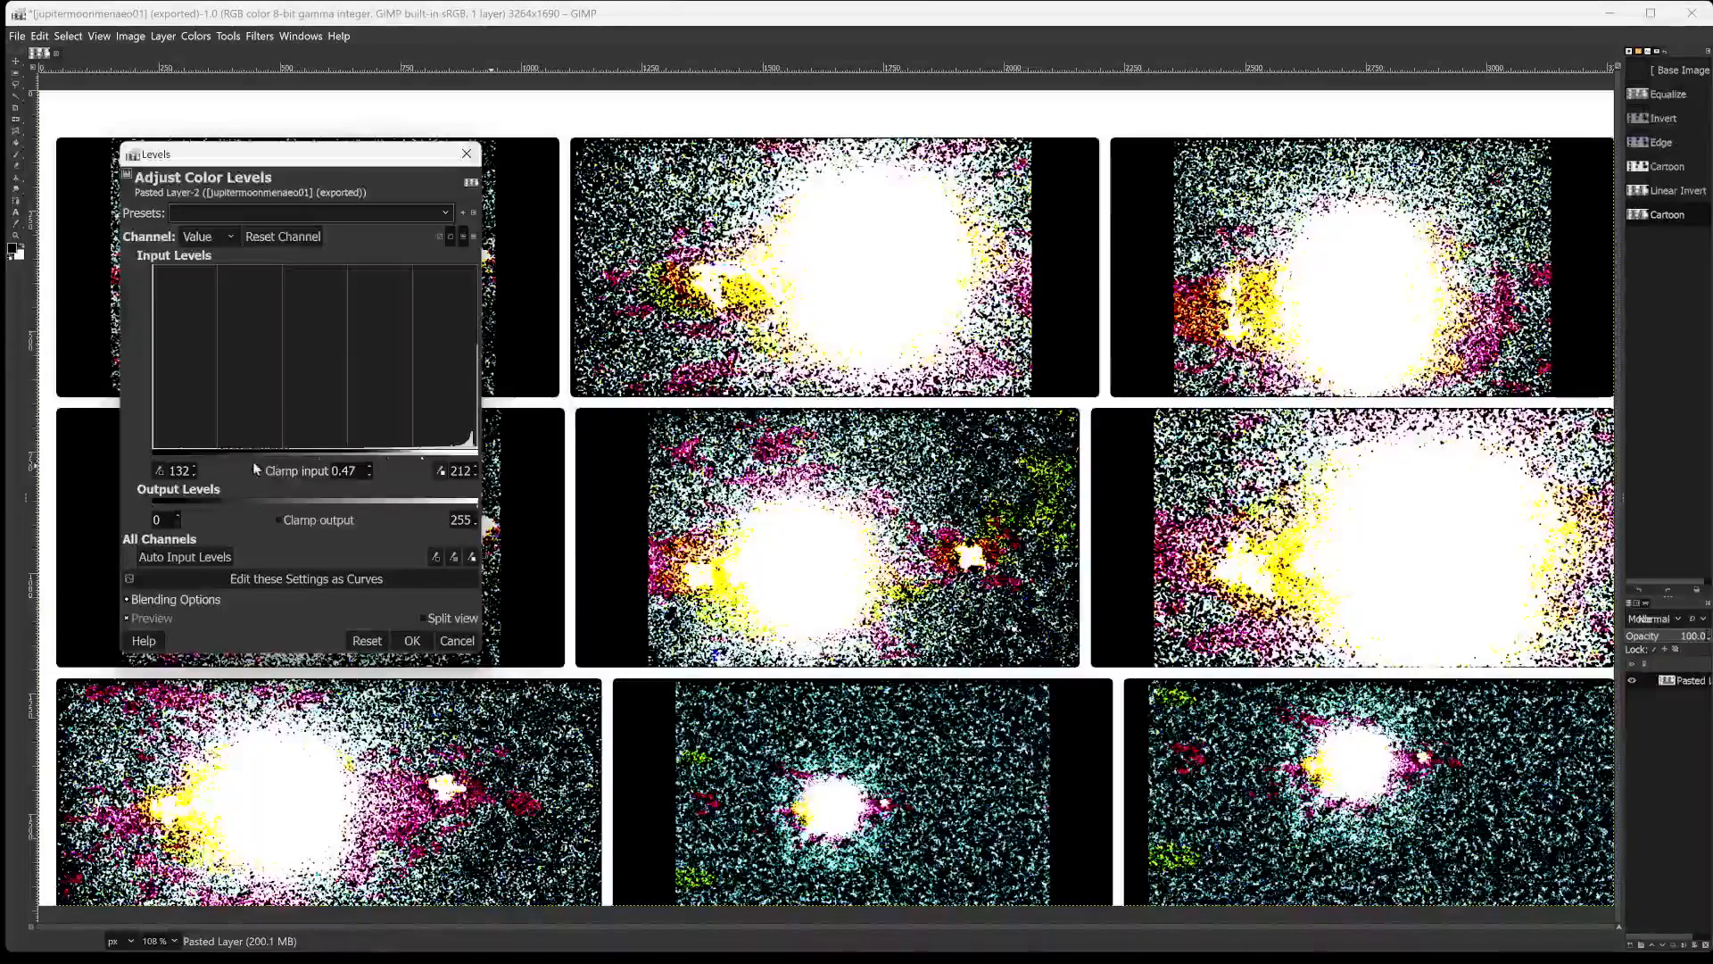
left_click_drag(212, 454, 342, 461)
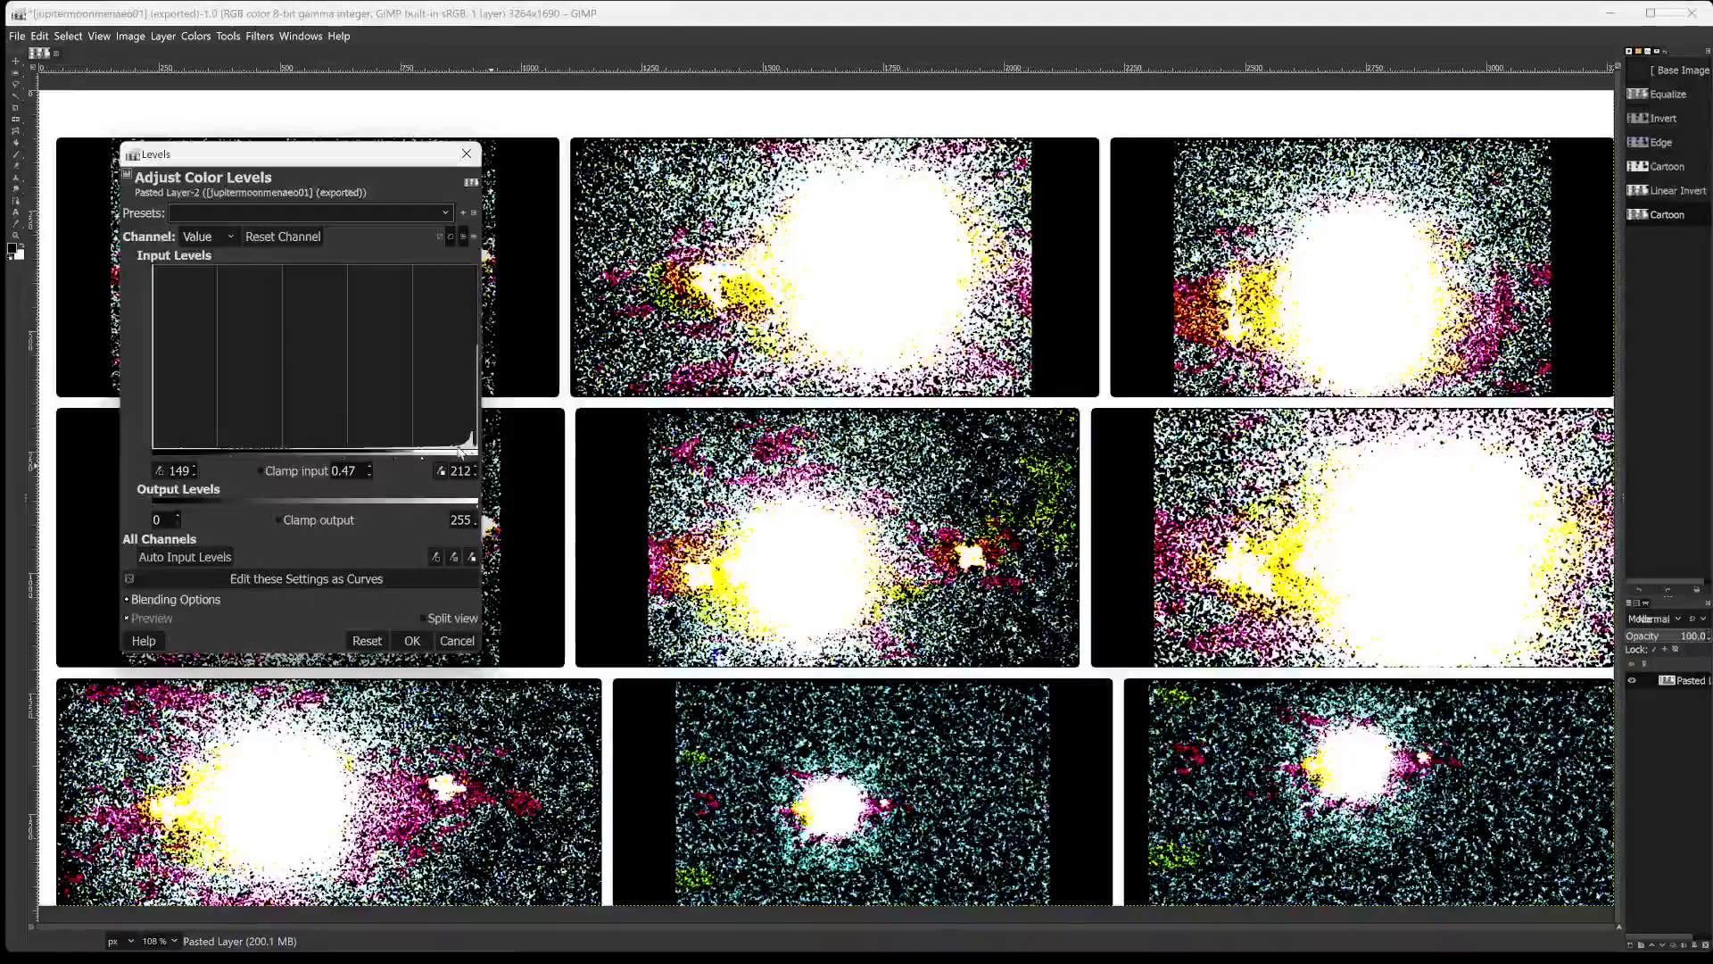
left_click(411, 640)
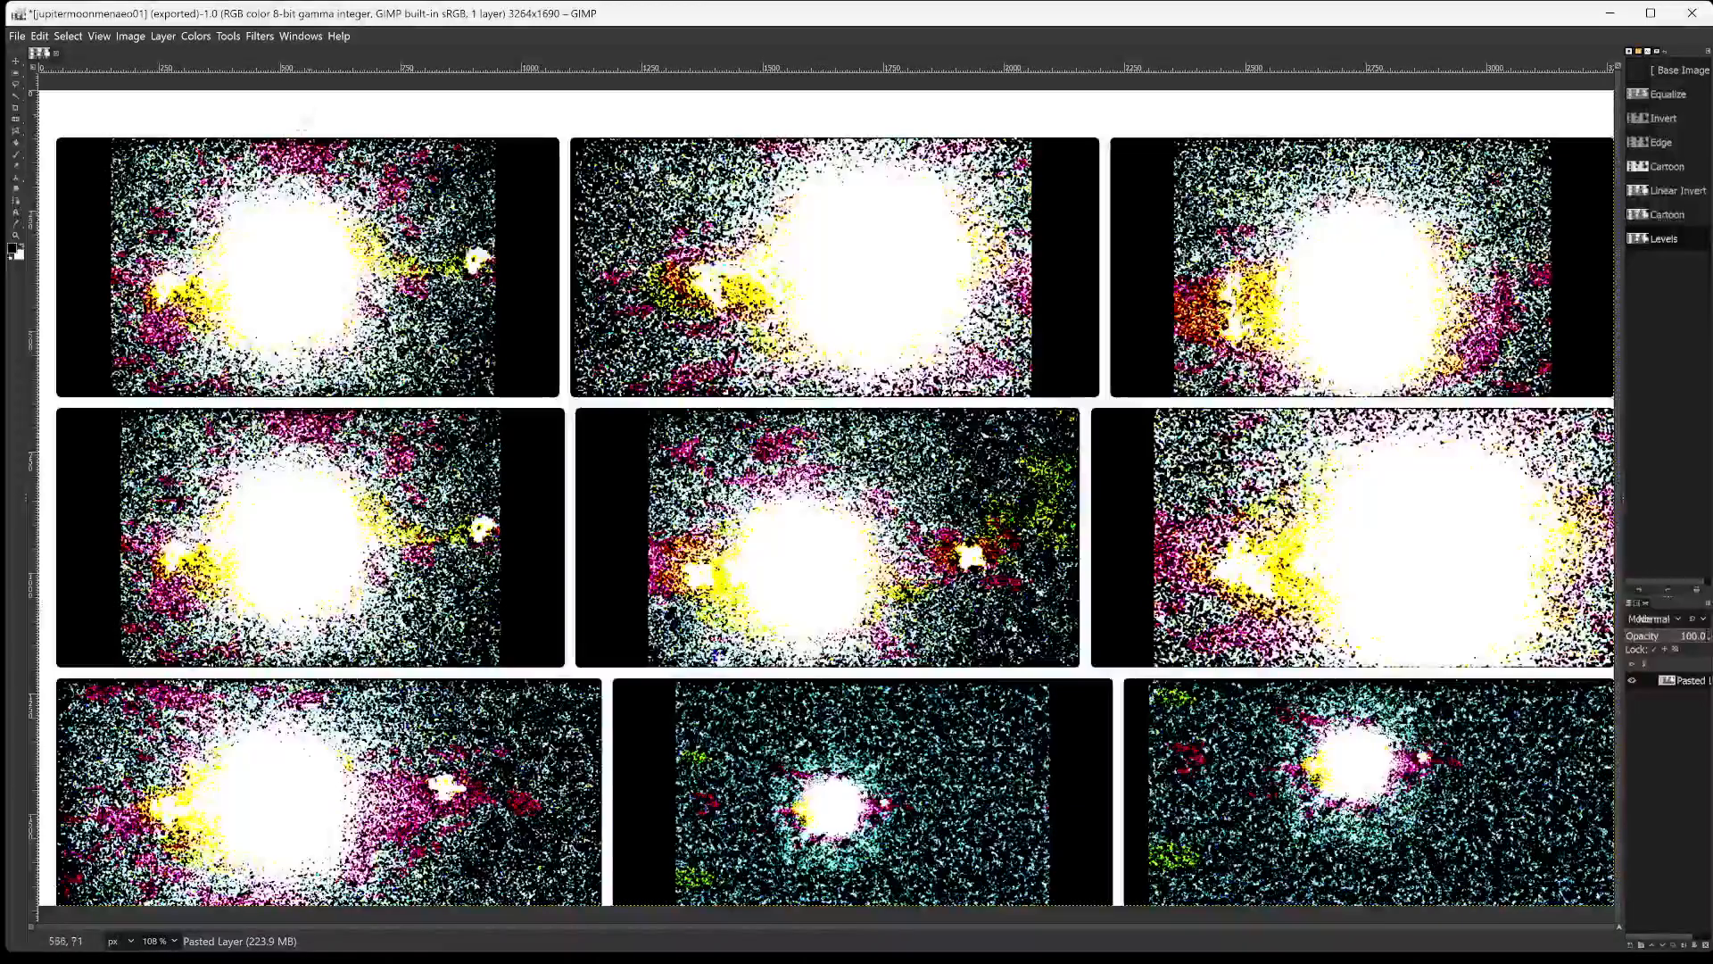
Try inverting the colours of the levels-adjusted photo grid and undo the inversion.
left_click(195, 36)
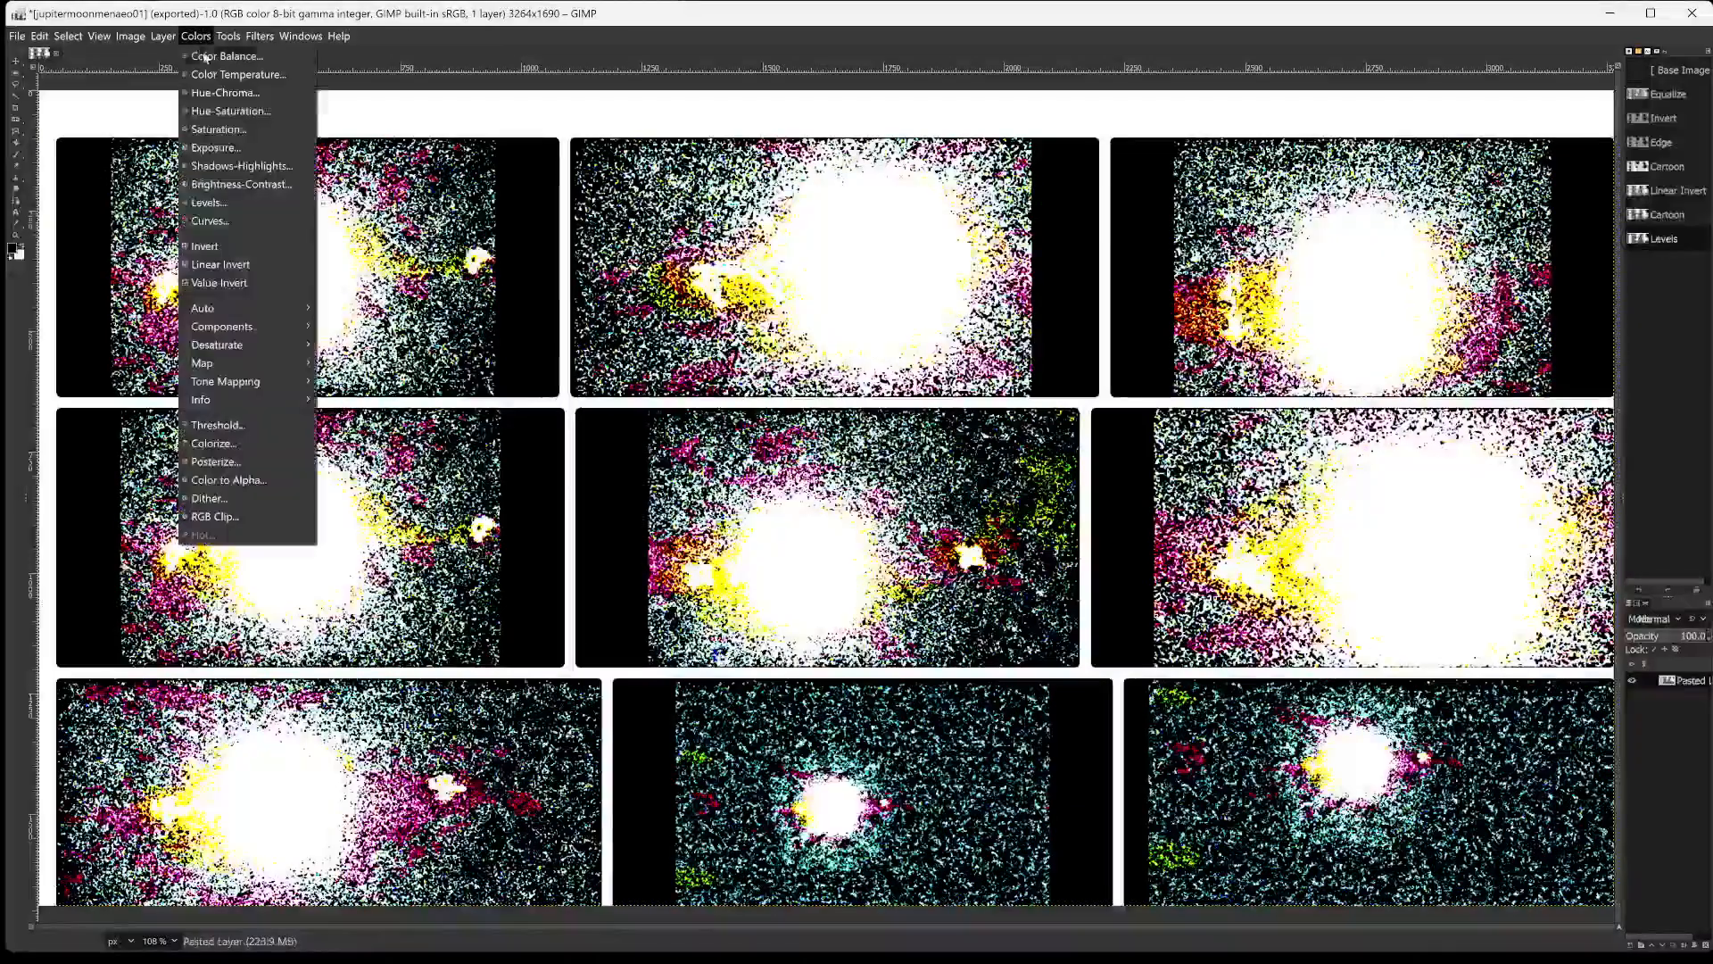
left_click(221, 246)
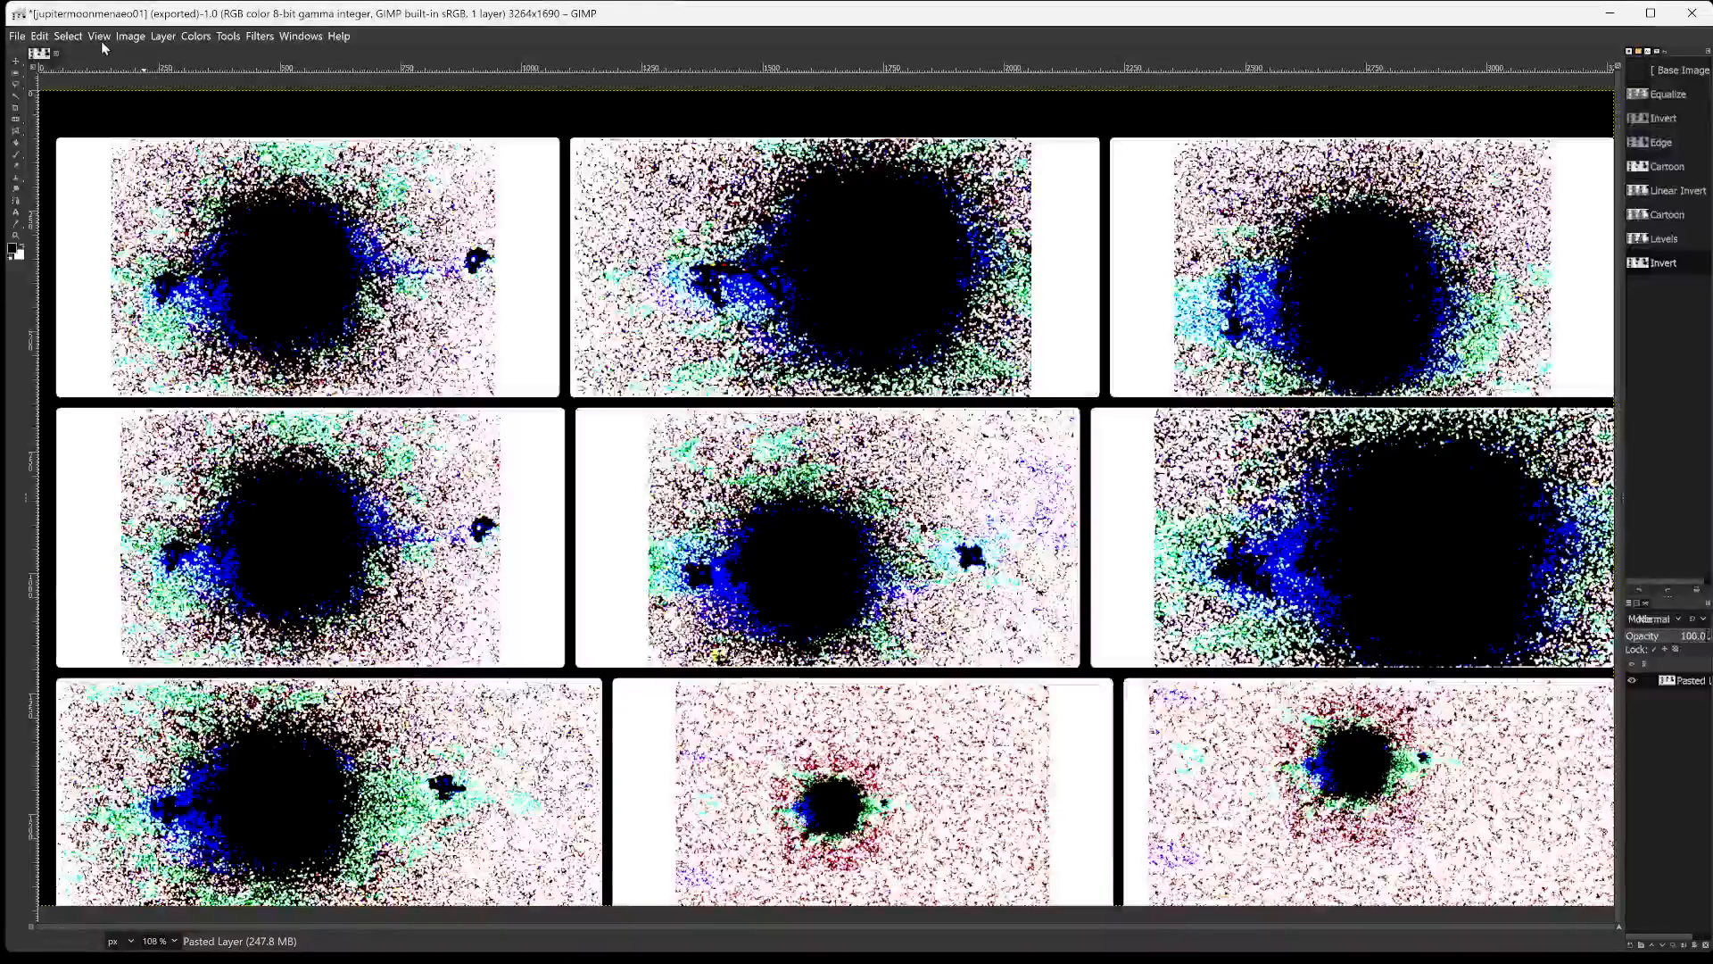
left_click(40, 37)
left_click(40, 37)
left_click(67, 36)
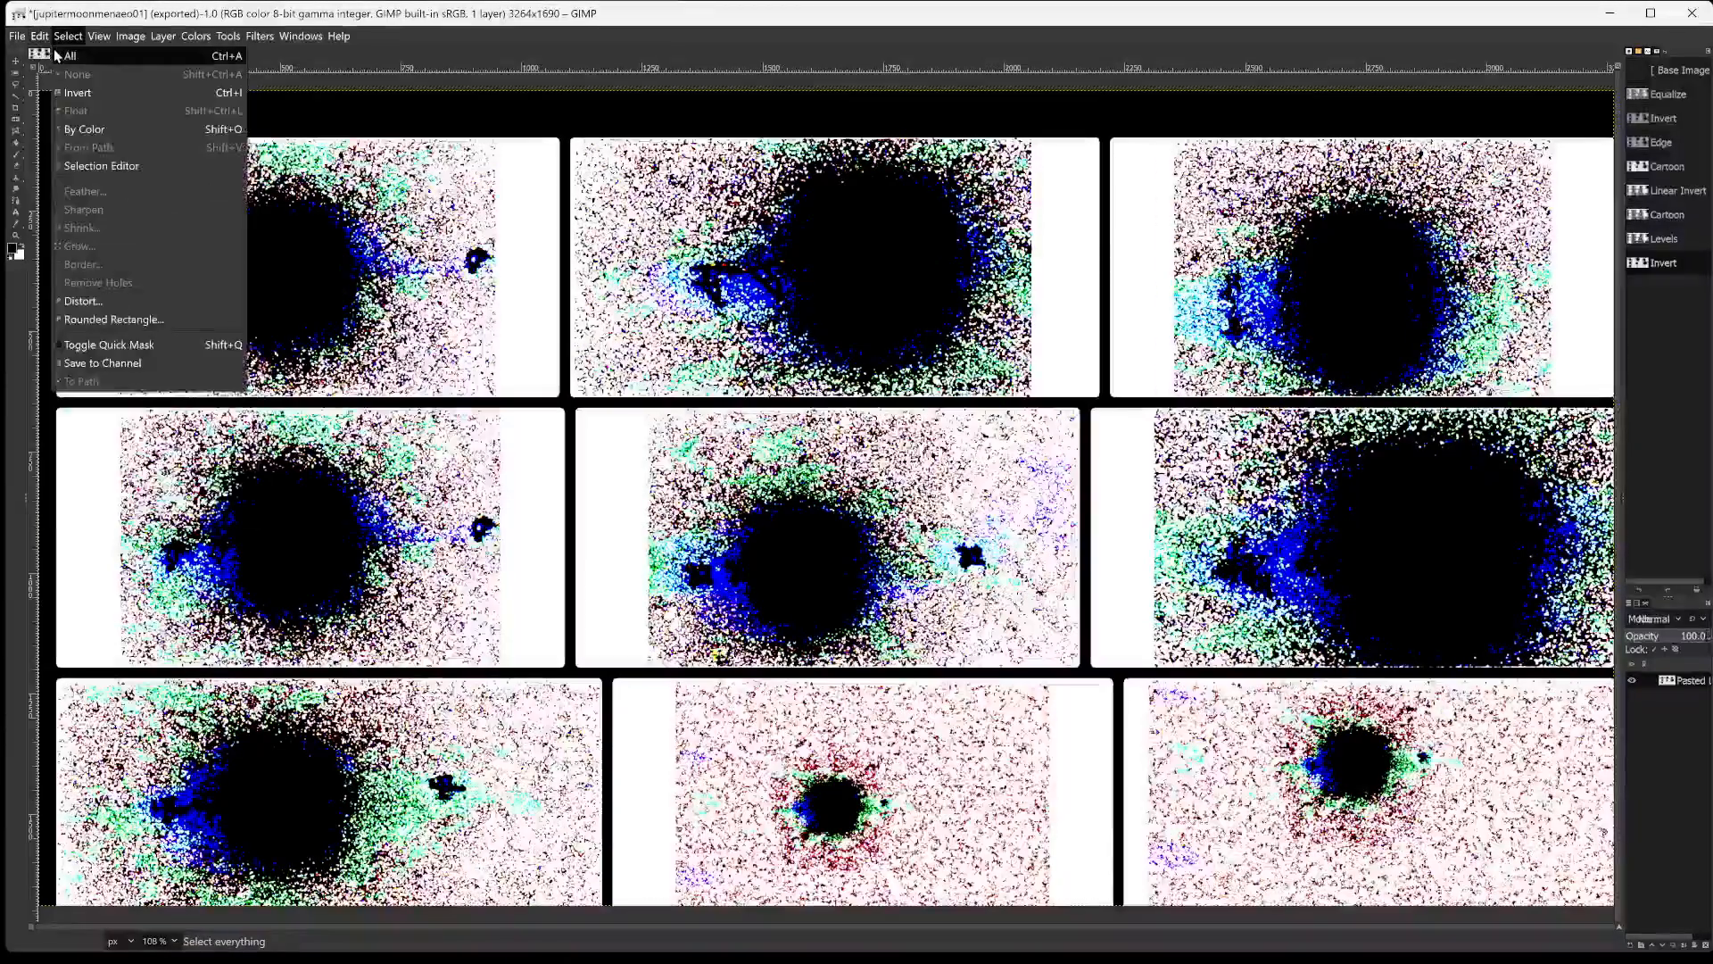
left_click(38, 58)
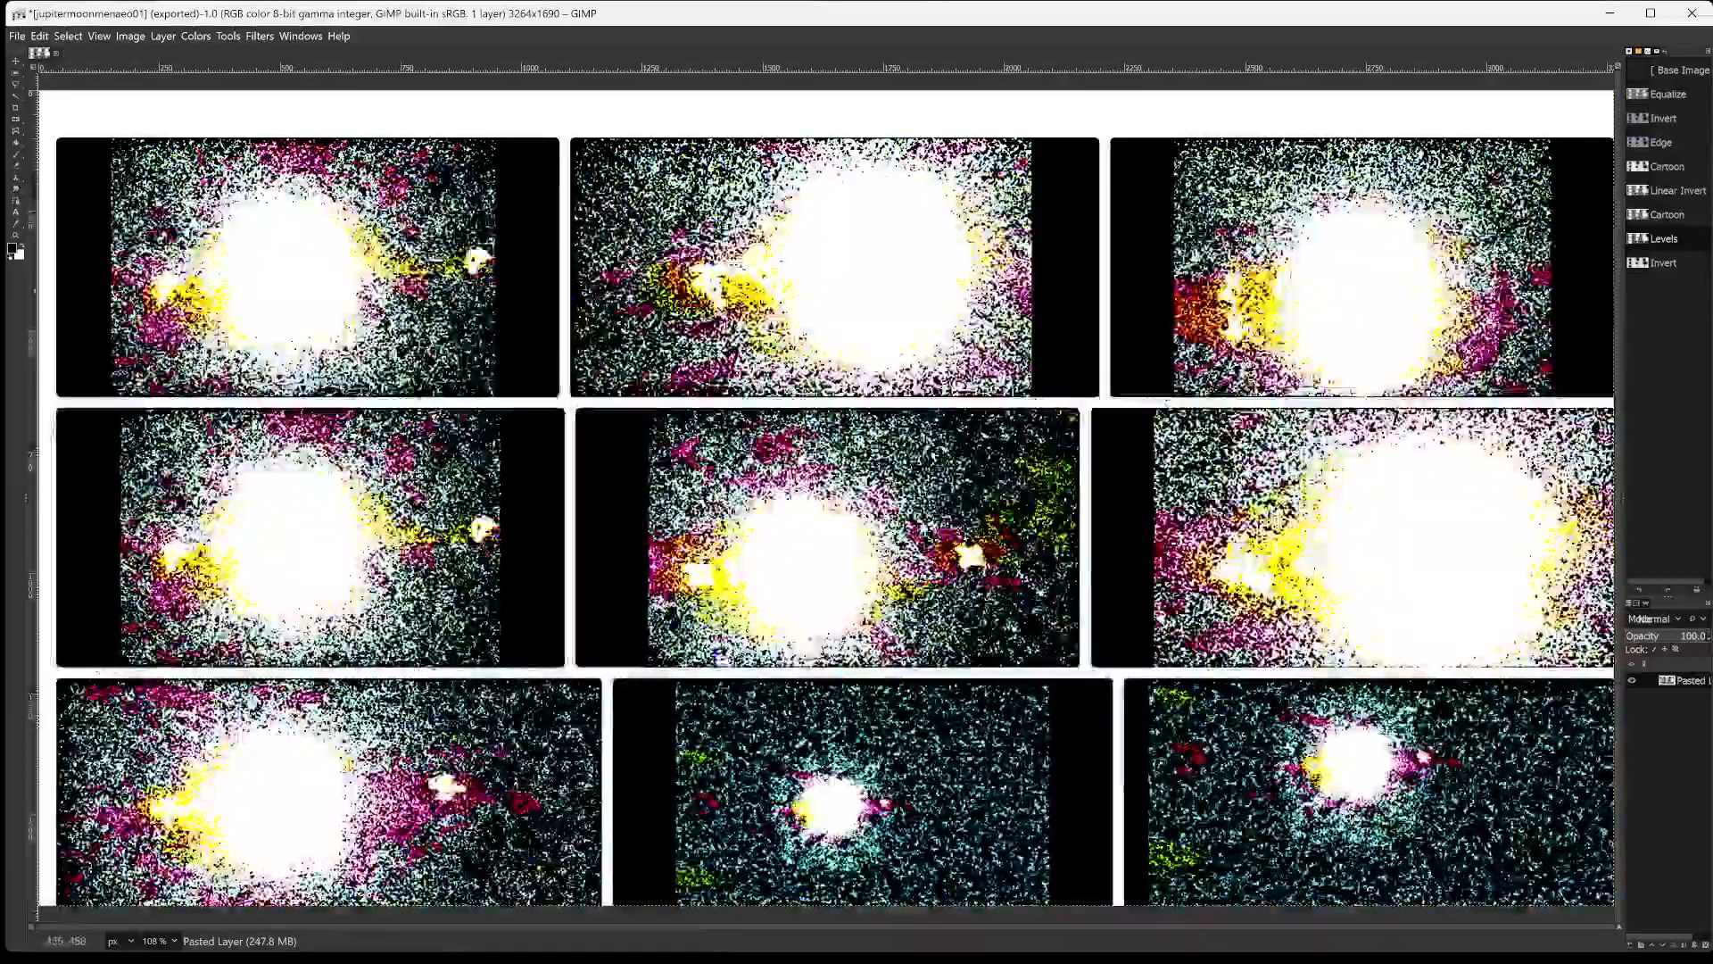
Apply the Clothify filter to the levels-adjusted photo grid with azimuth 135, elevation 45 and depth 3.
left_click(253, 37)
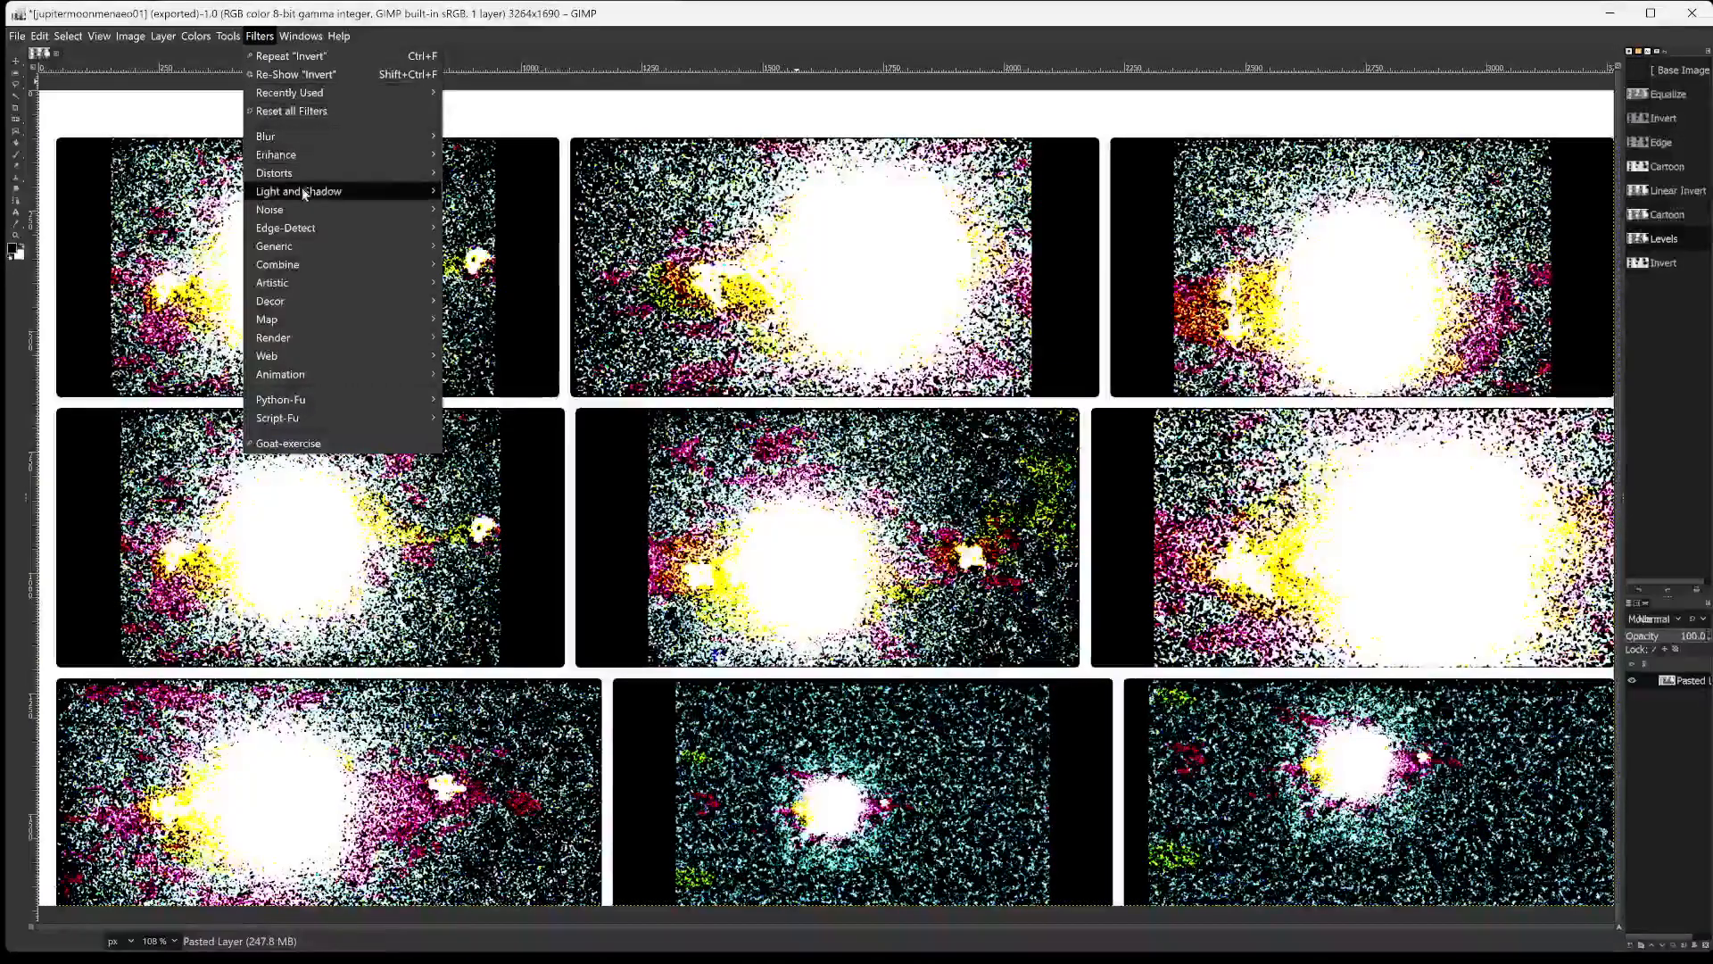
mouse_move(304, 284)
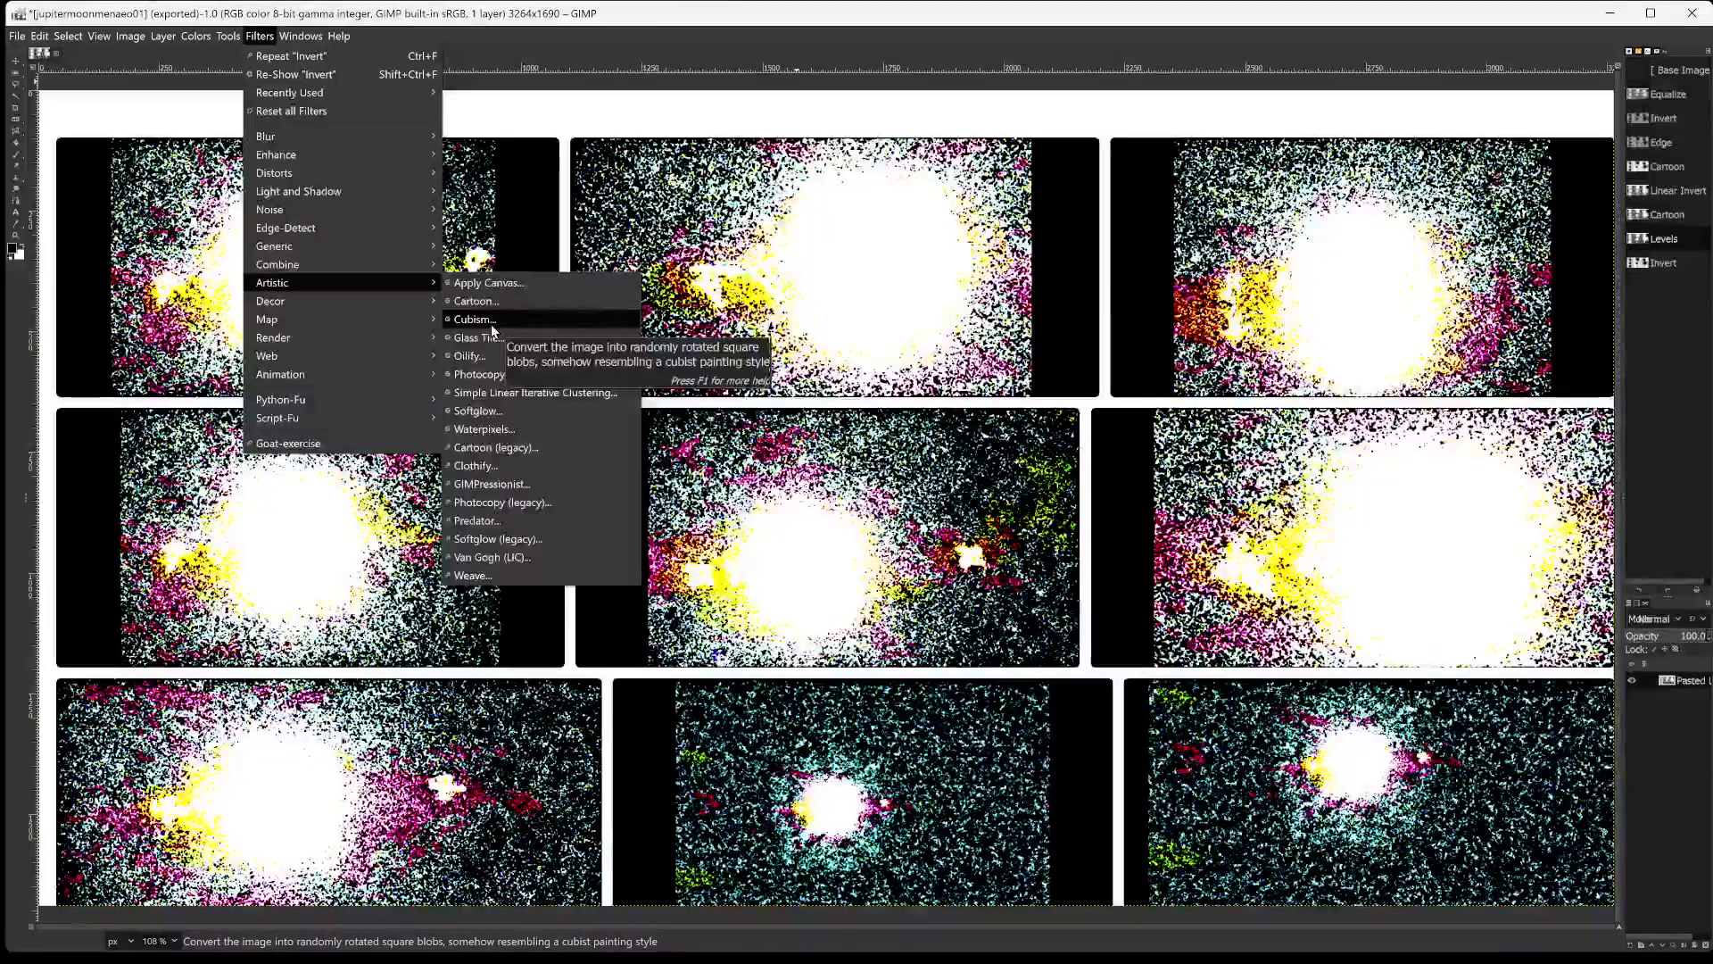
left_click(489, 465)
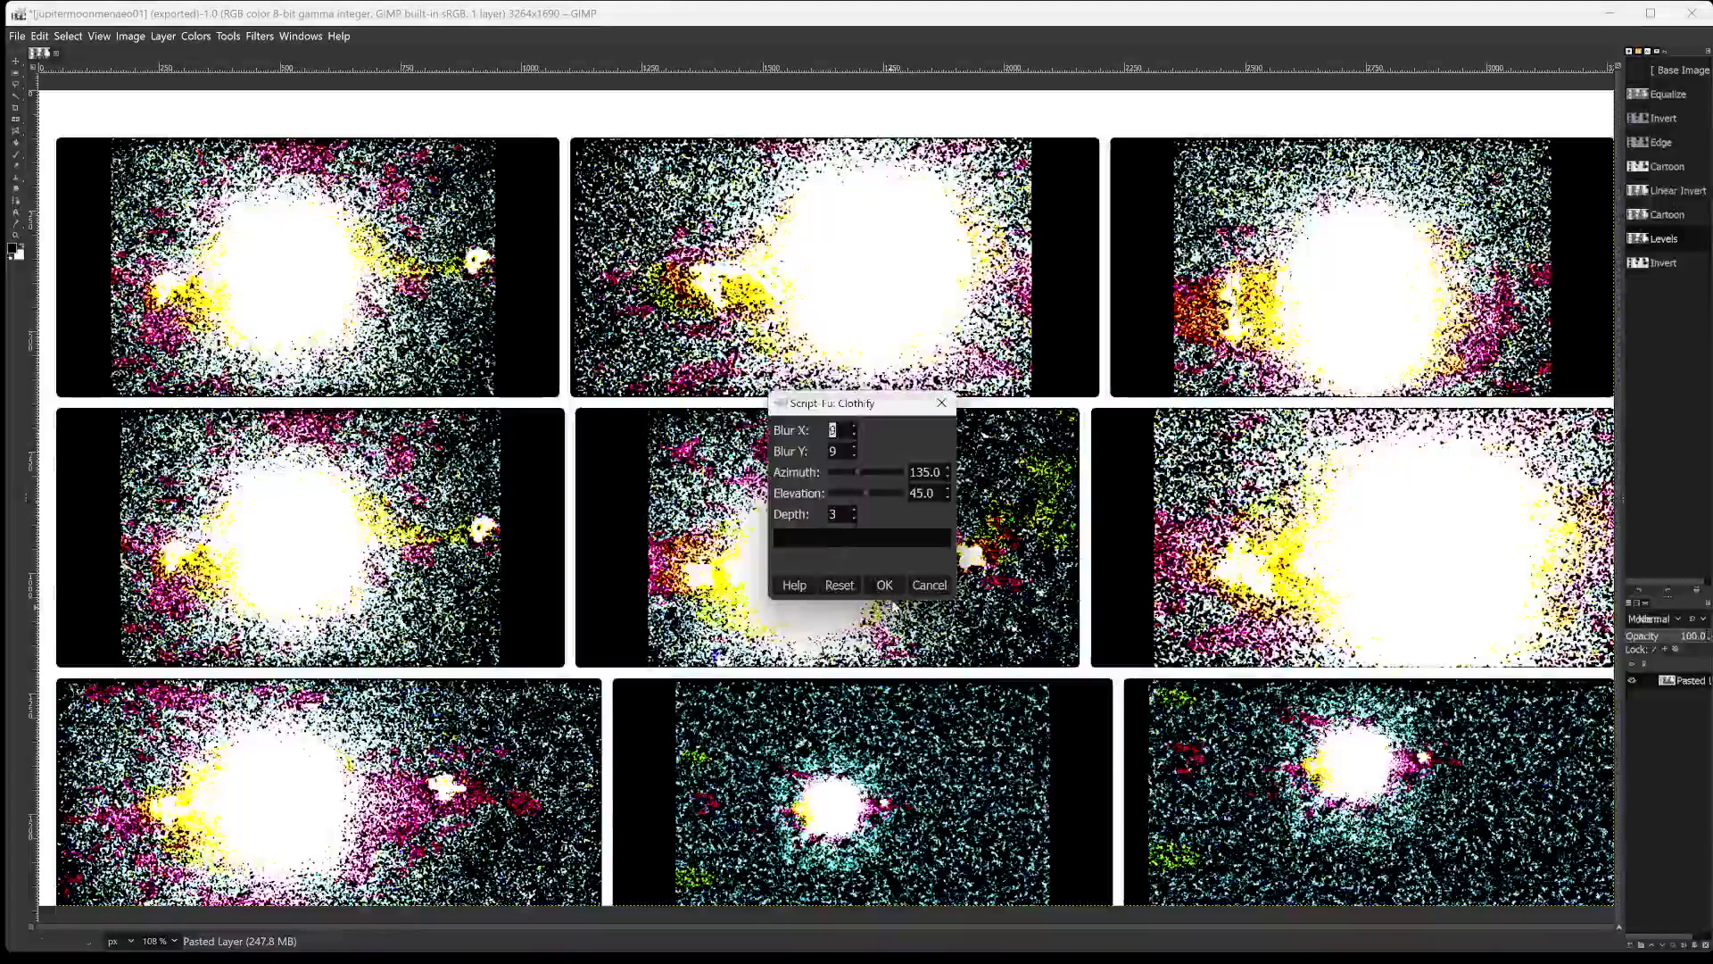
left_click(887, 588)
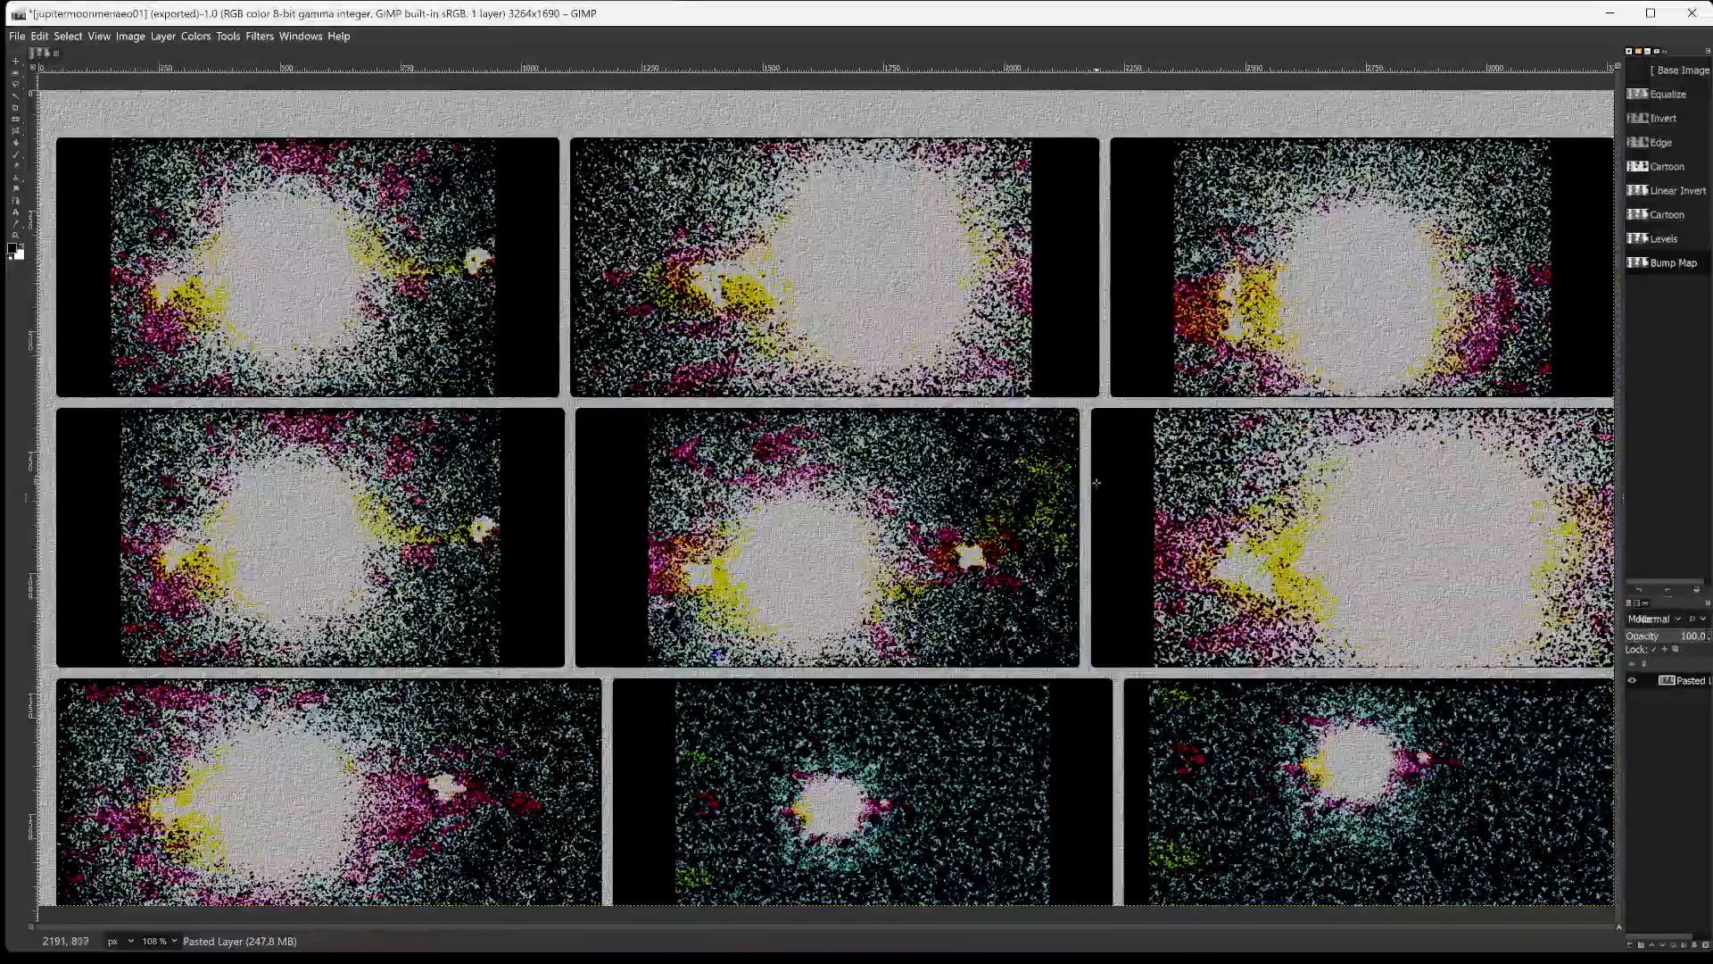
Clear the GIMP window from view and capture a full-screen snip of the Jupiter slideshow photo with Snipping Tool.
left_click(1610, 12)
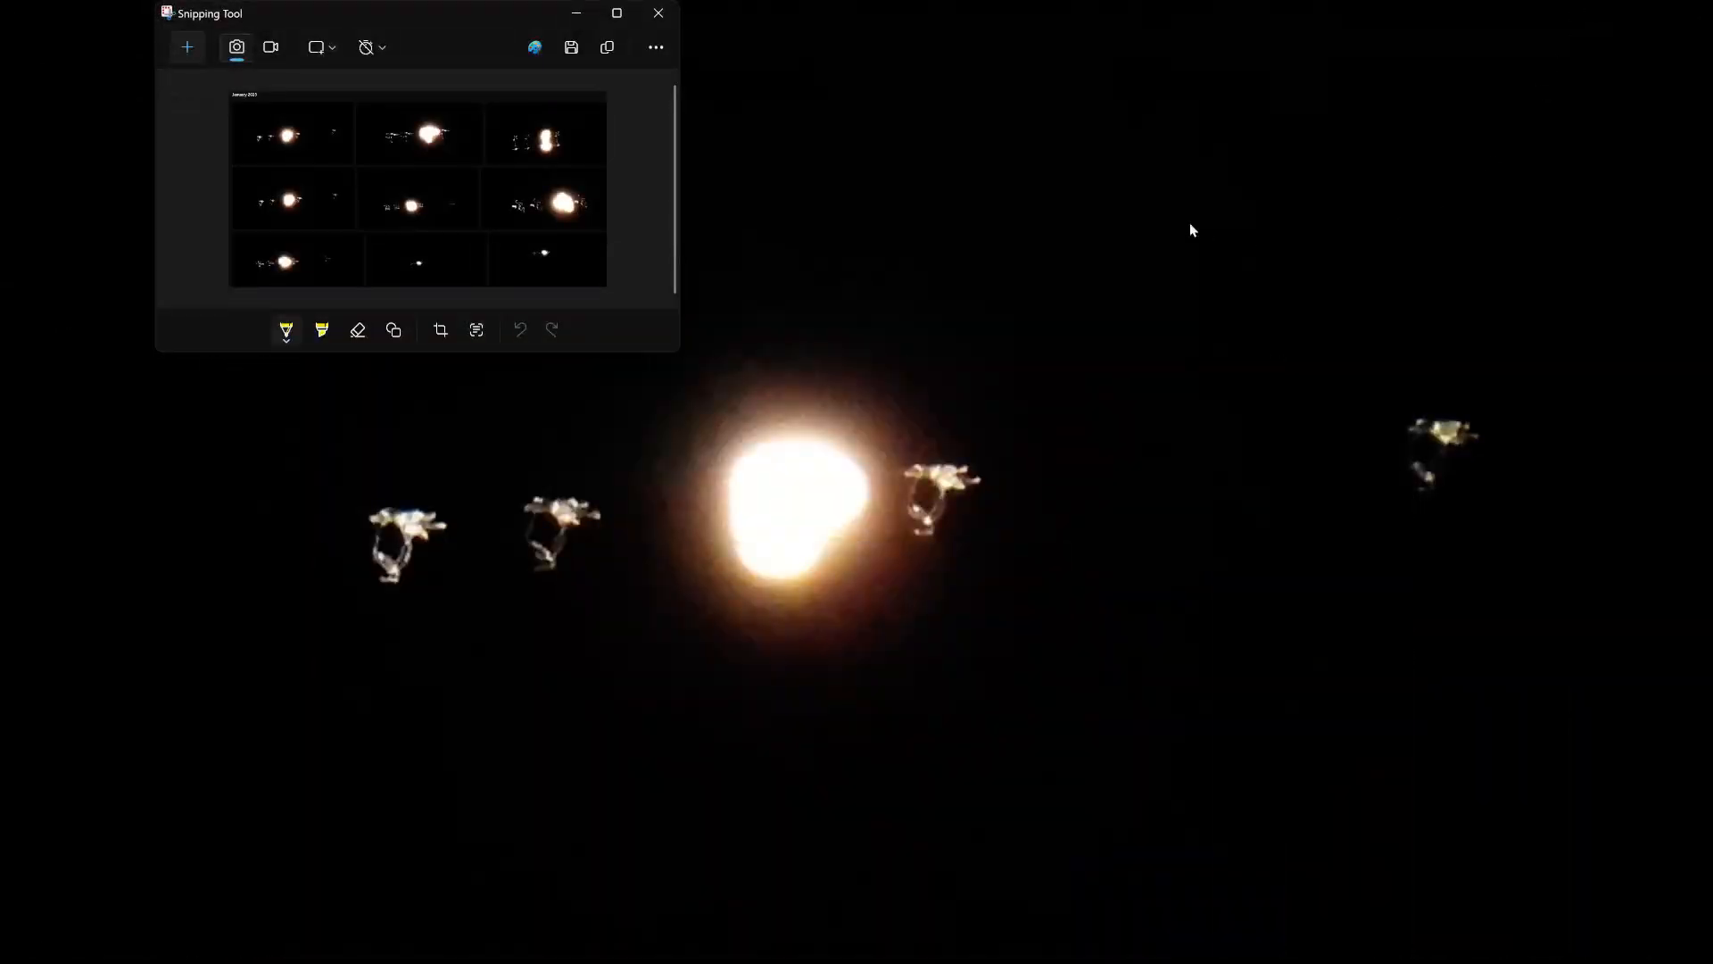
left_click(577, 12)
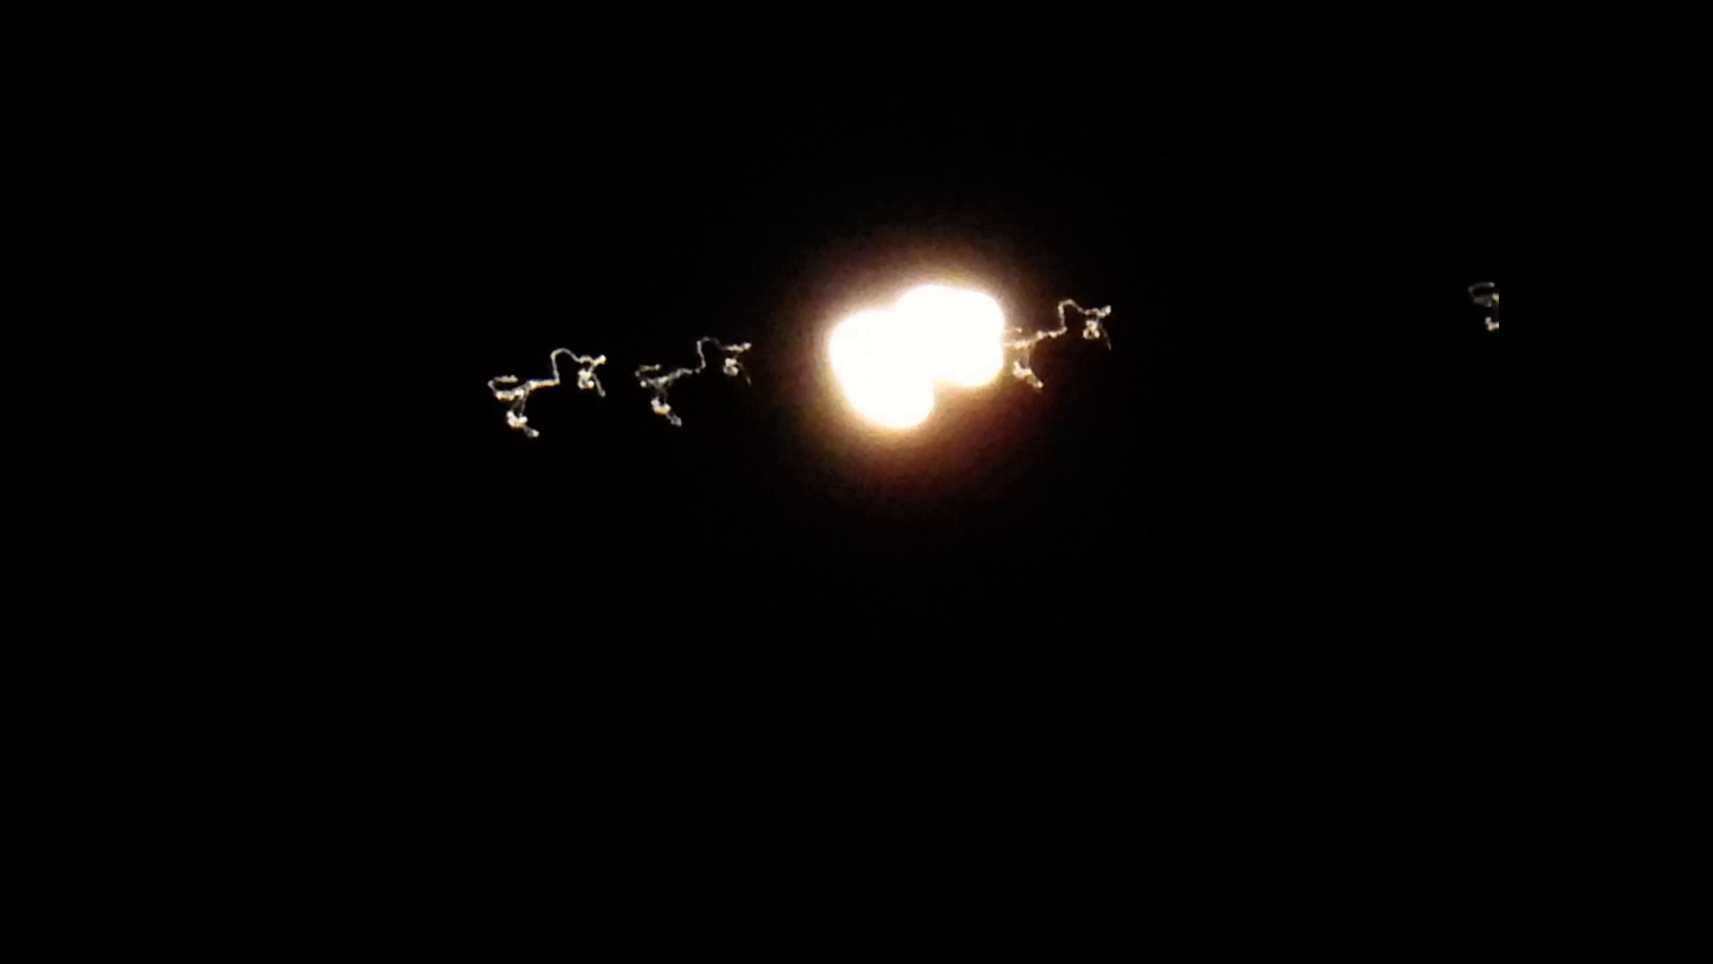
key("alt+Tab")
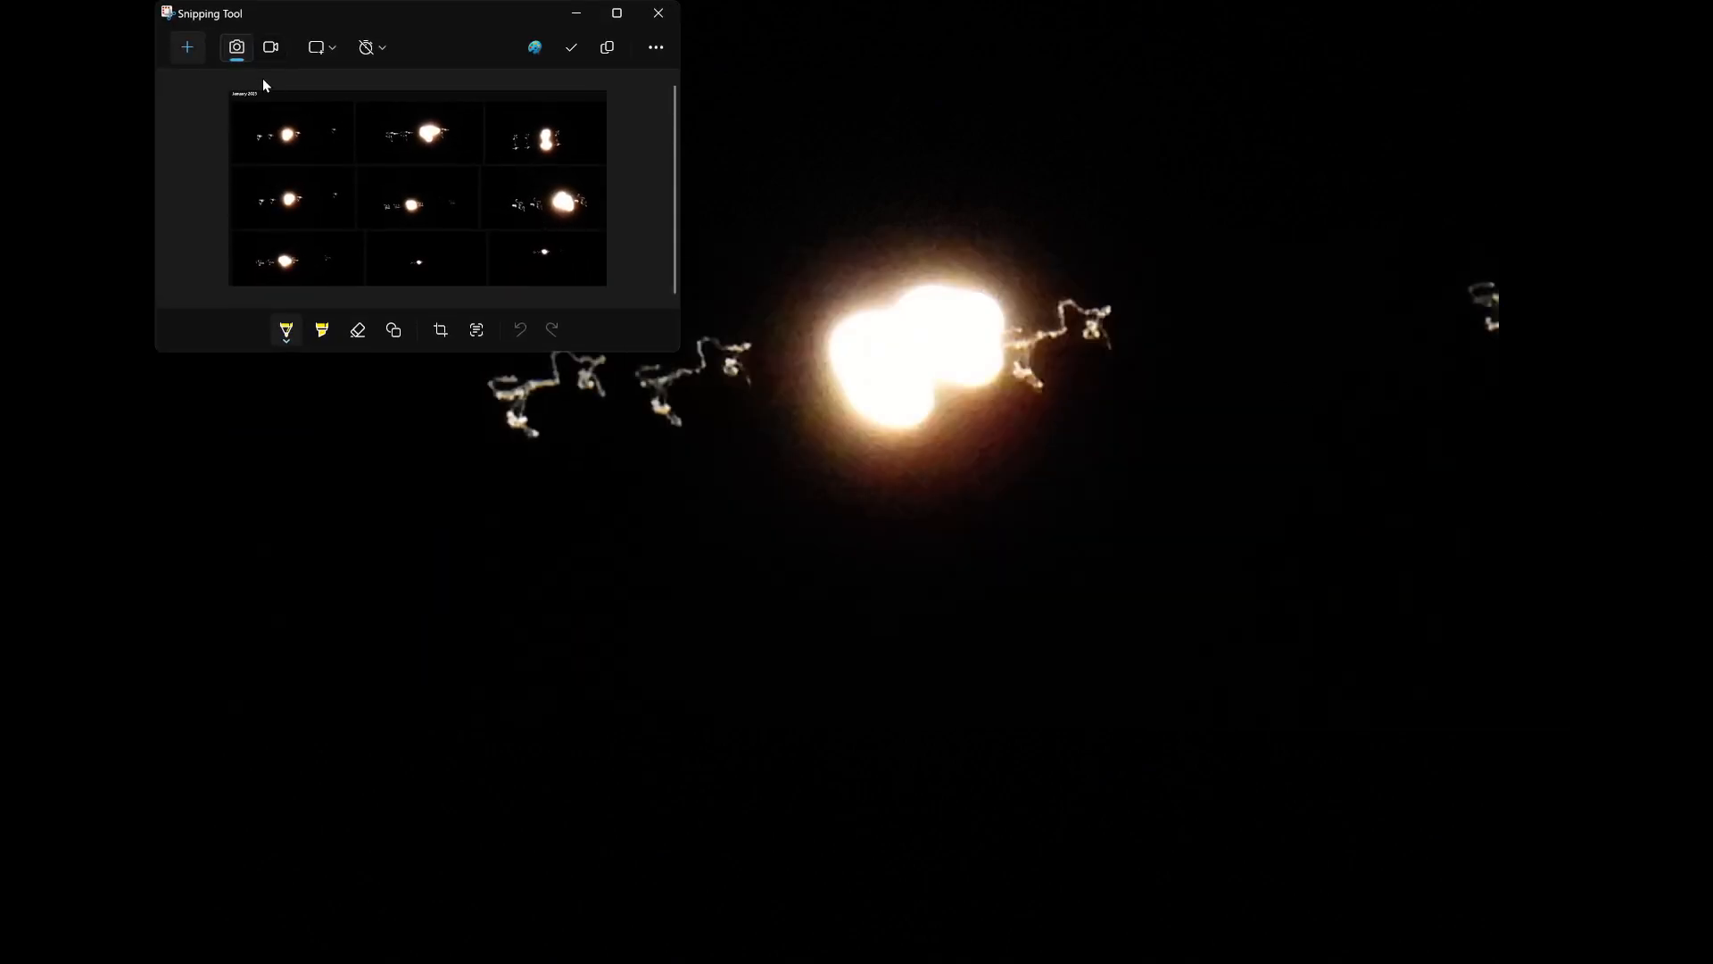
left_click(187, 48)
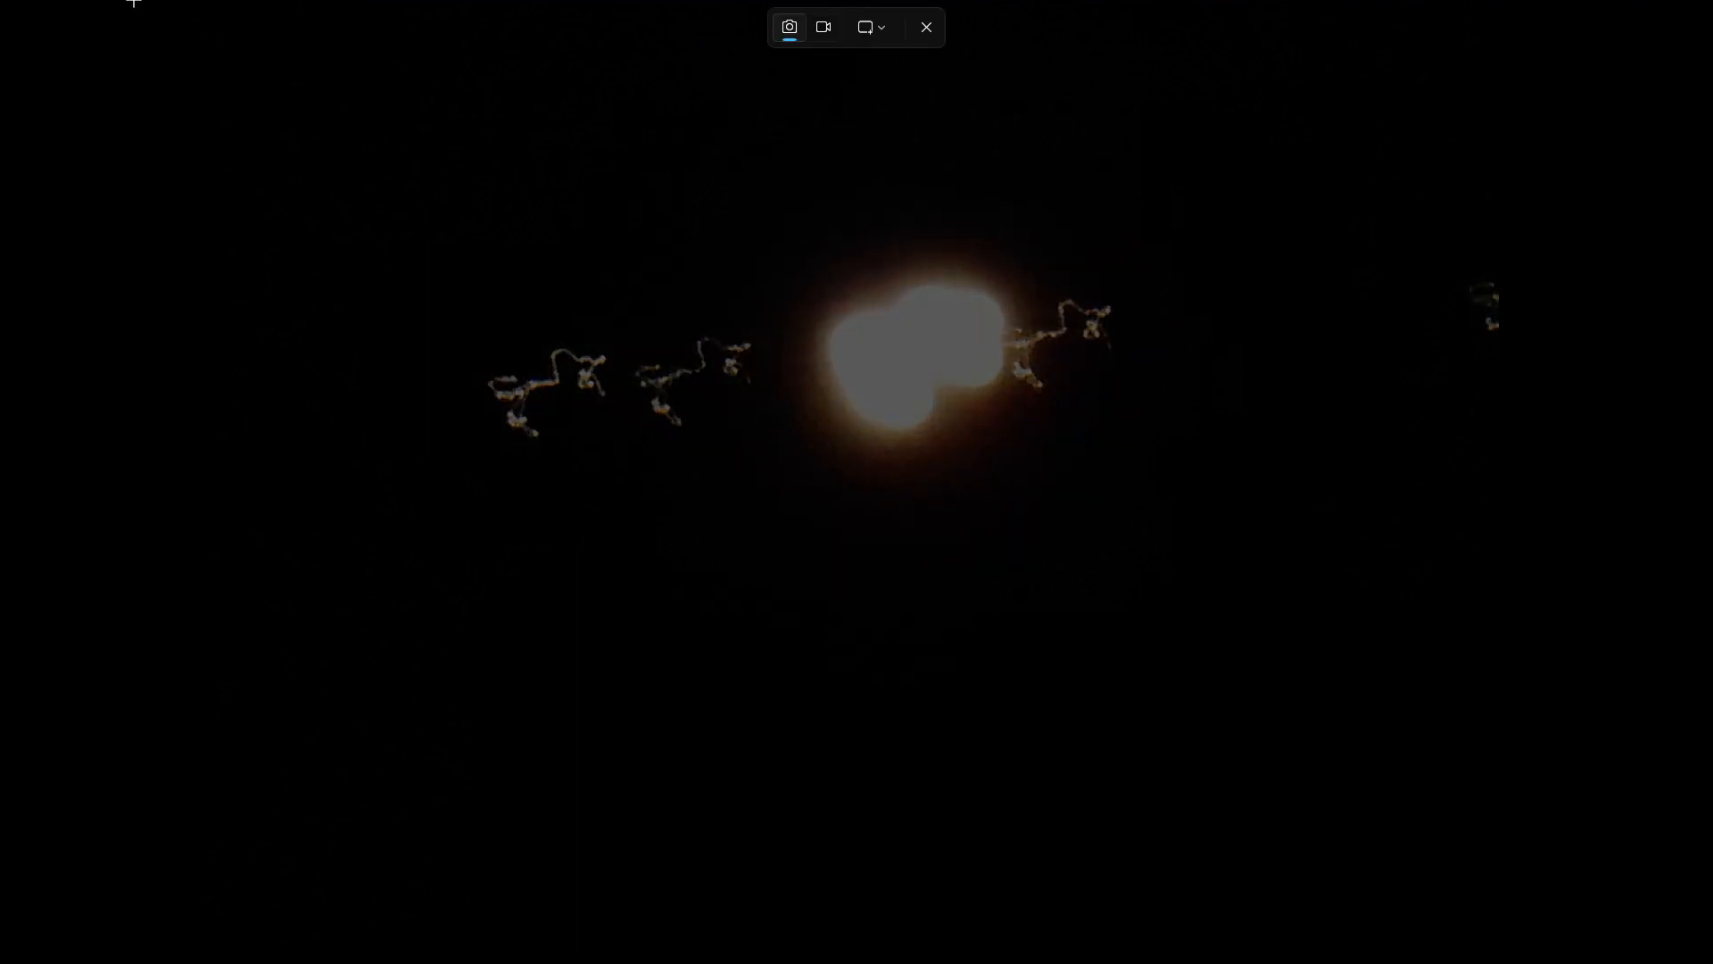
left_click_drag(3, 4, 1709, 962)
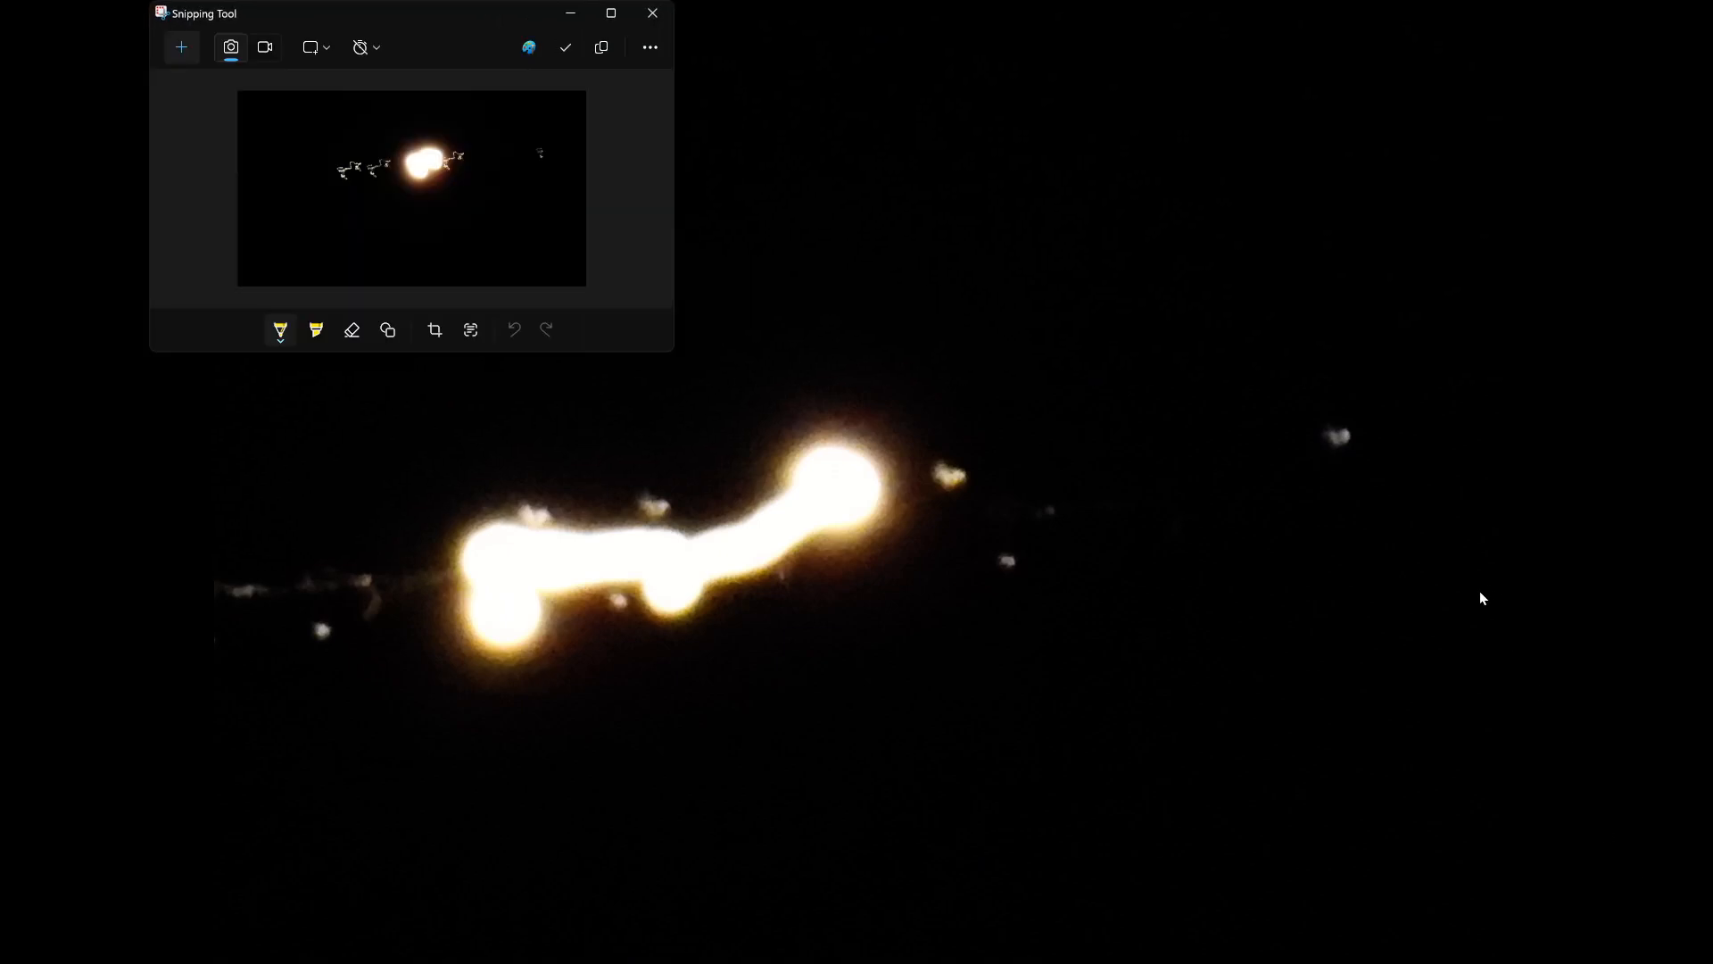
Put Snipping Tool away, zoom DSCN3061.JPG out to the whole photo in Windows Photo Viewer and start the slide show.
left_click(567, 13)
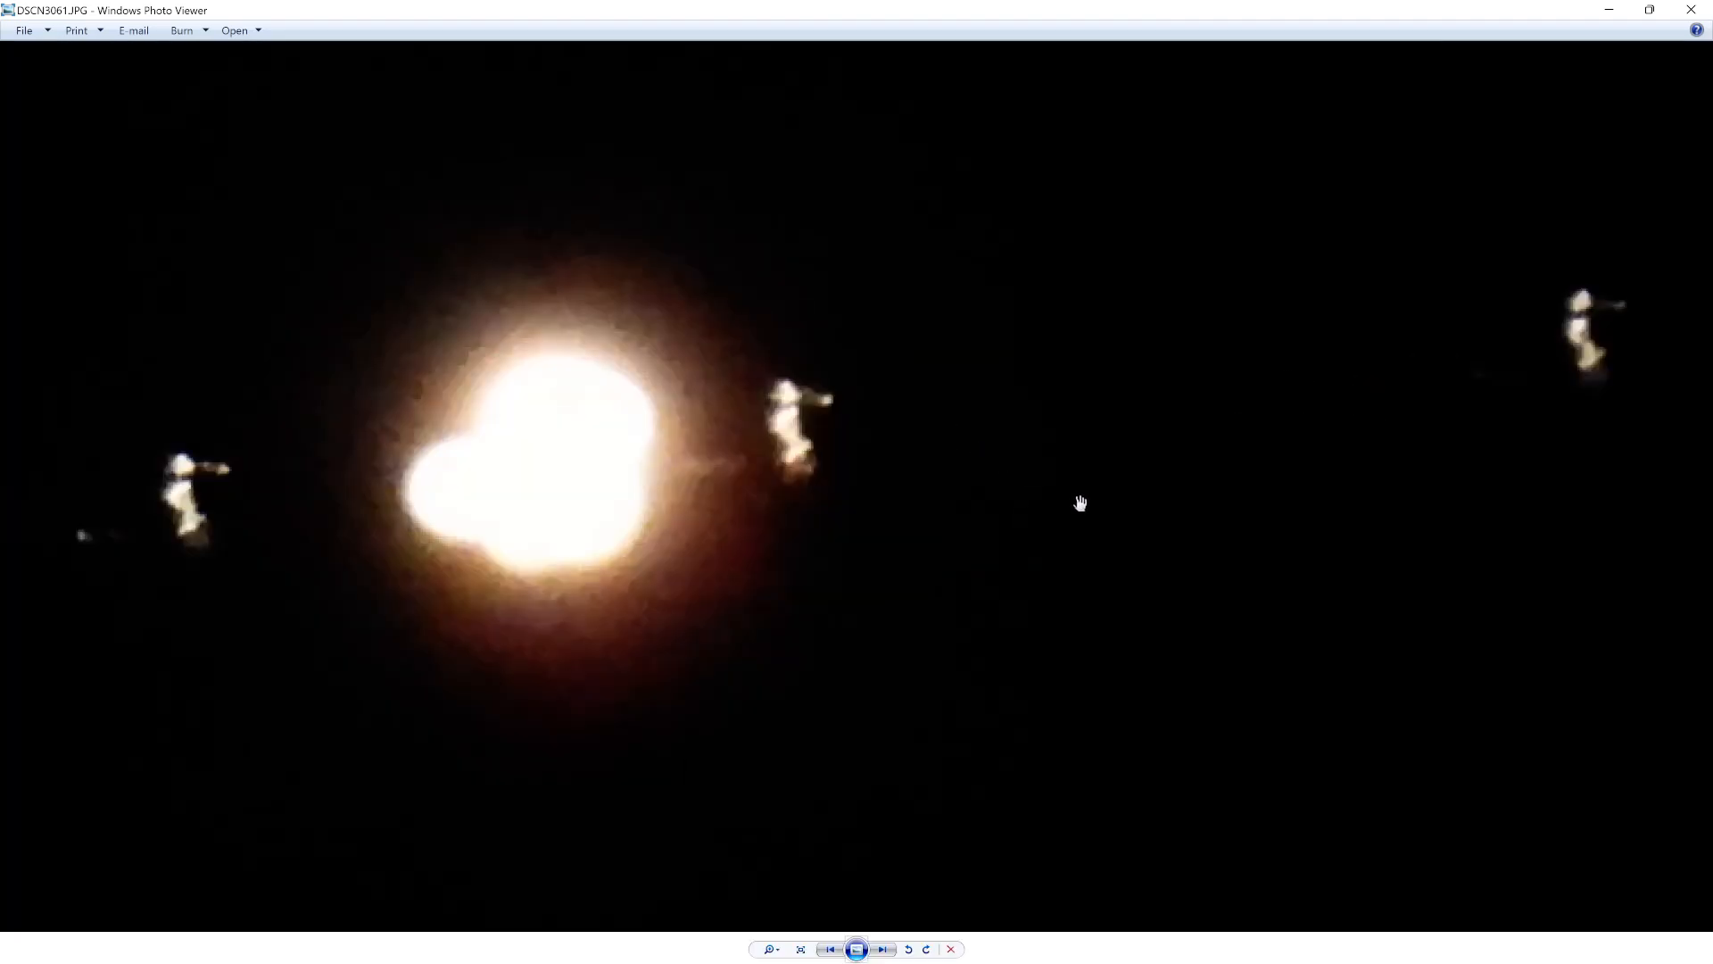
scroll(1078, 506, "down", 5)
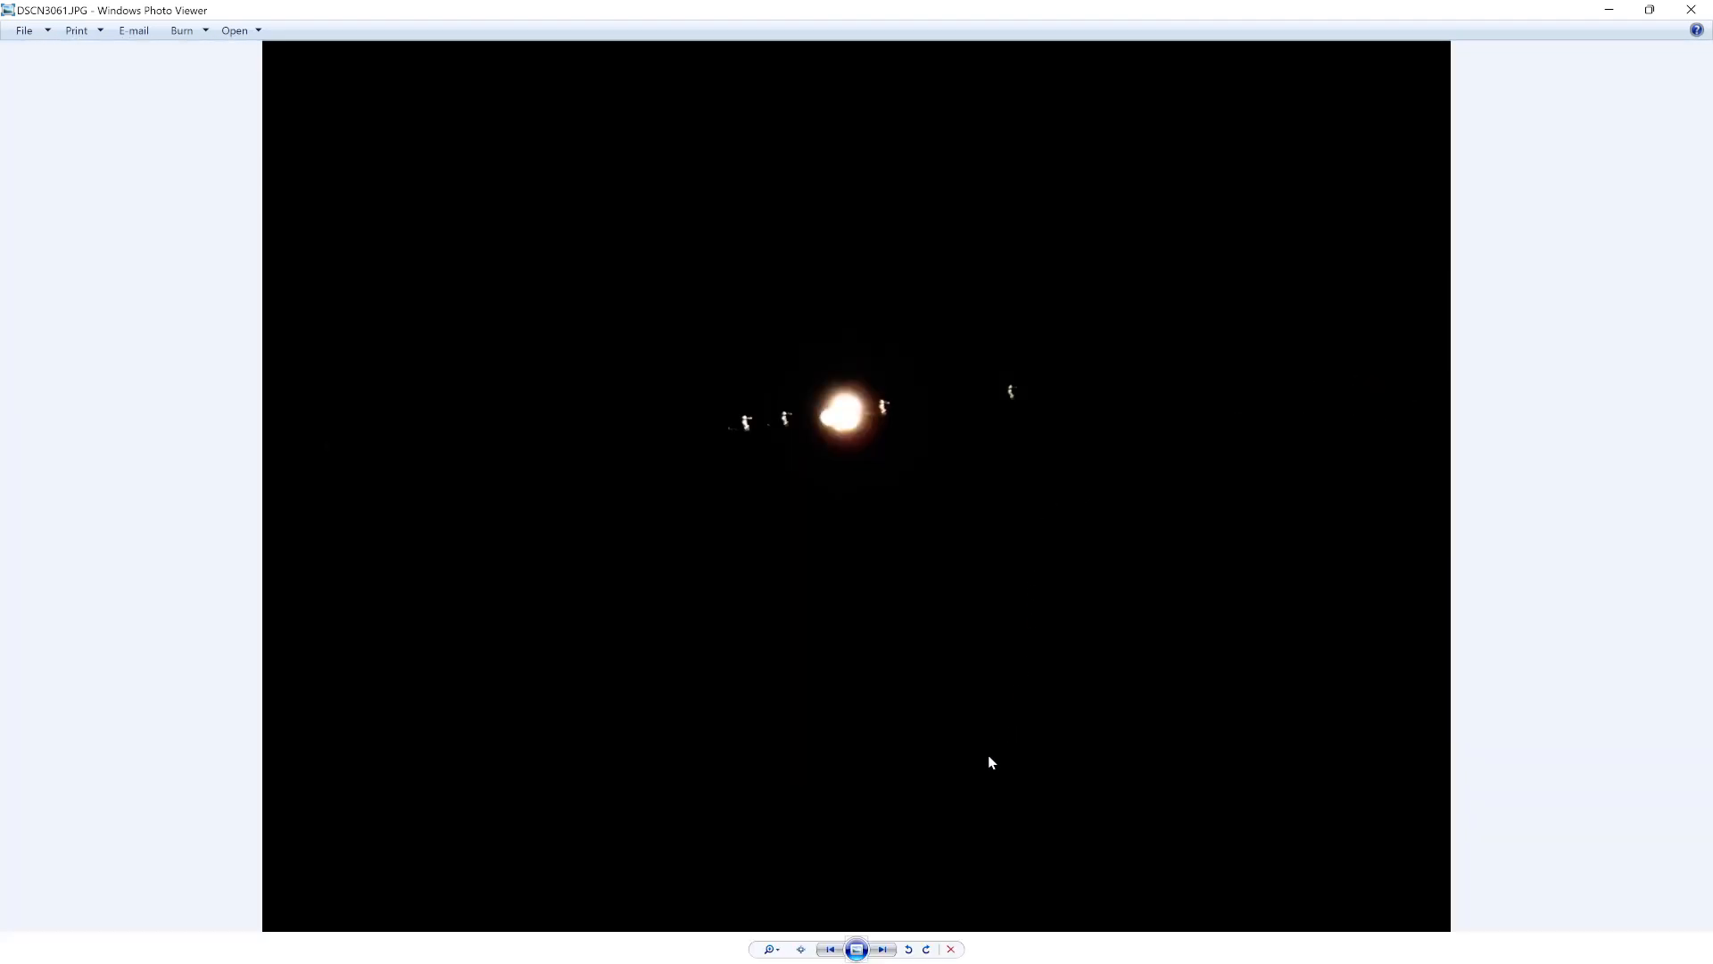
left_click(856, 948)
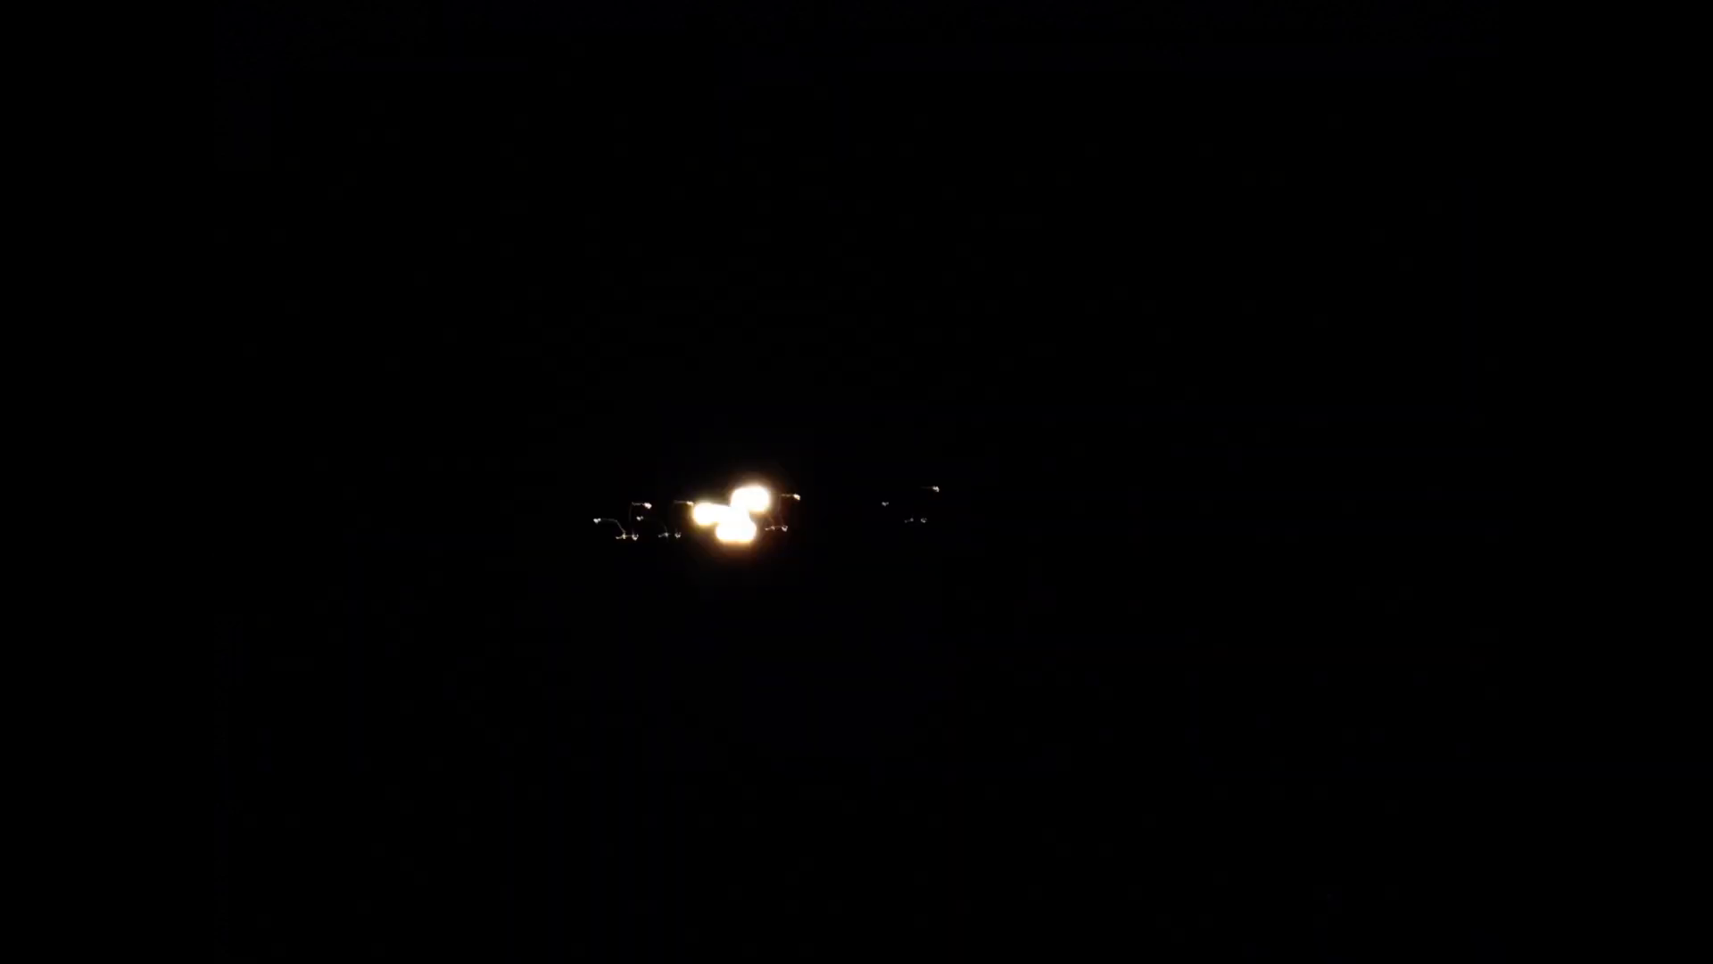
Bring Snipping Tool up over the slideshow photo of Jupiter with its moon trails for a new capture.
key("alt+Tab")
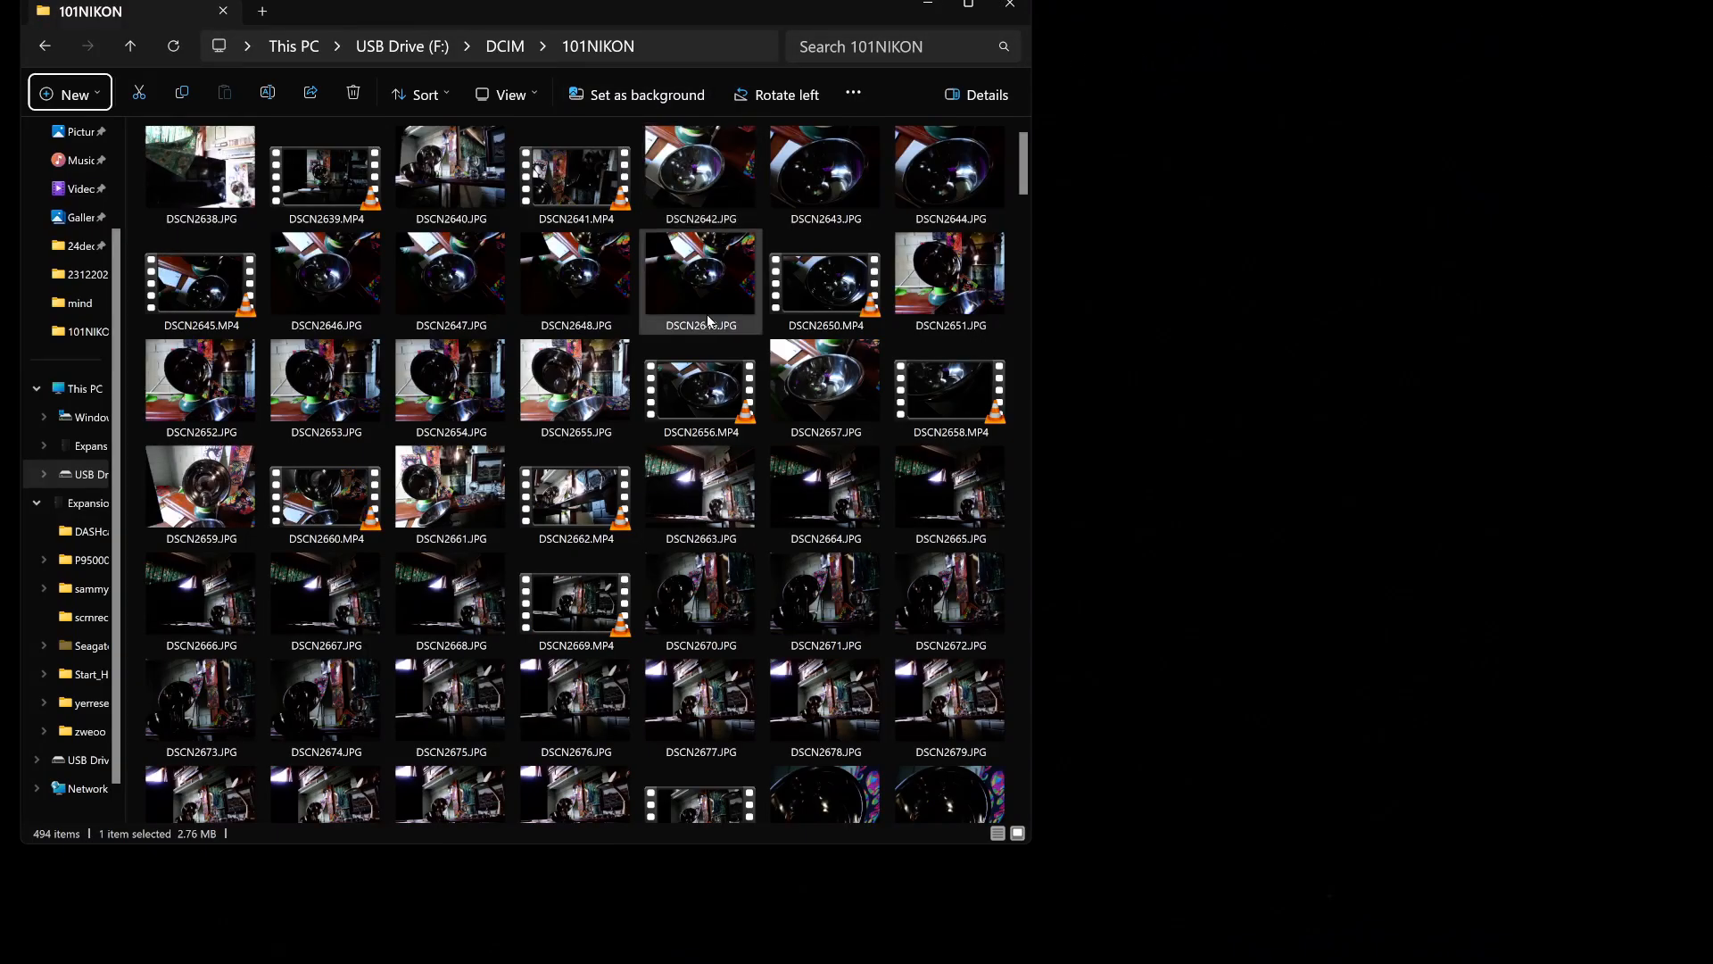
left_click(927, 5)
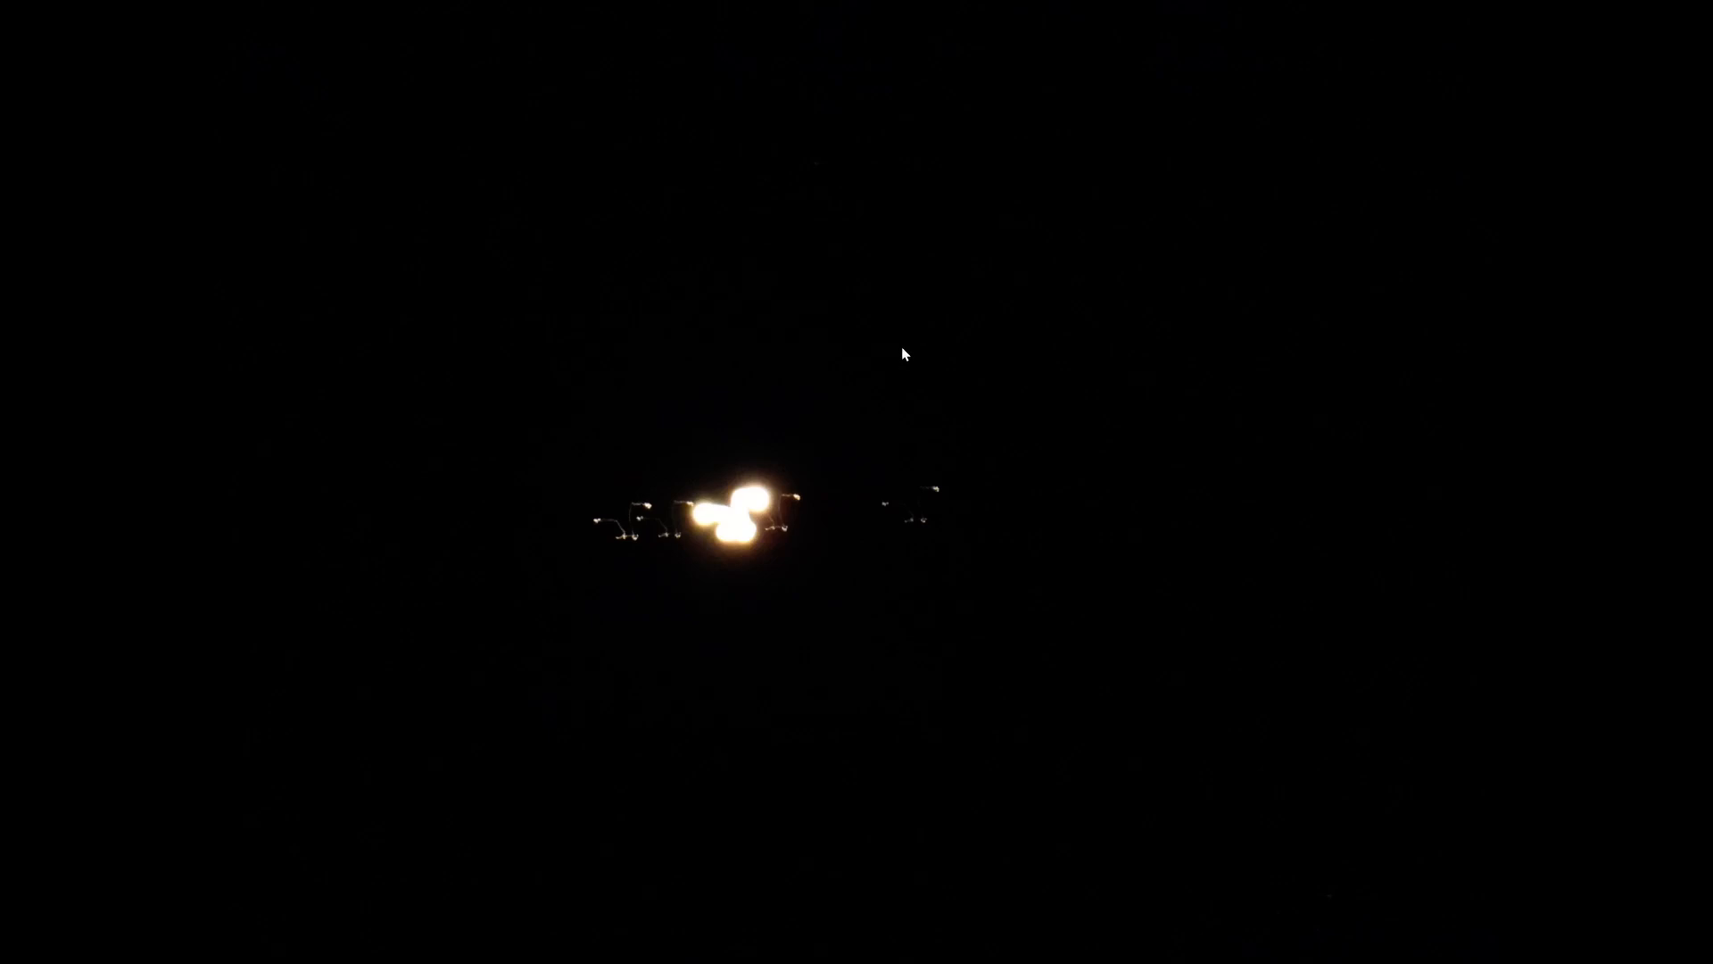
key("alt+Tab")
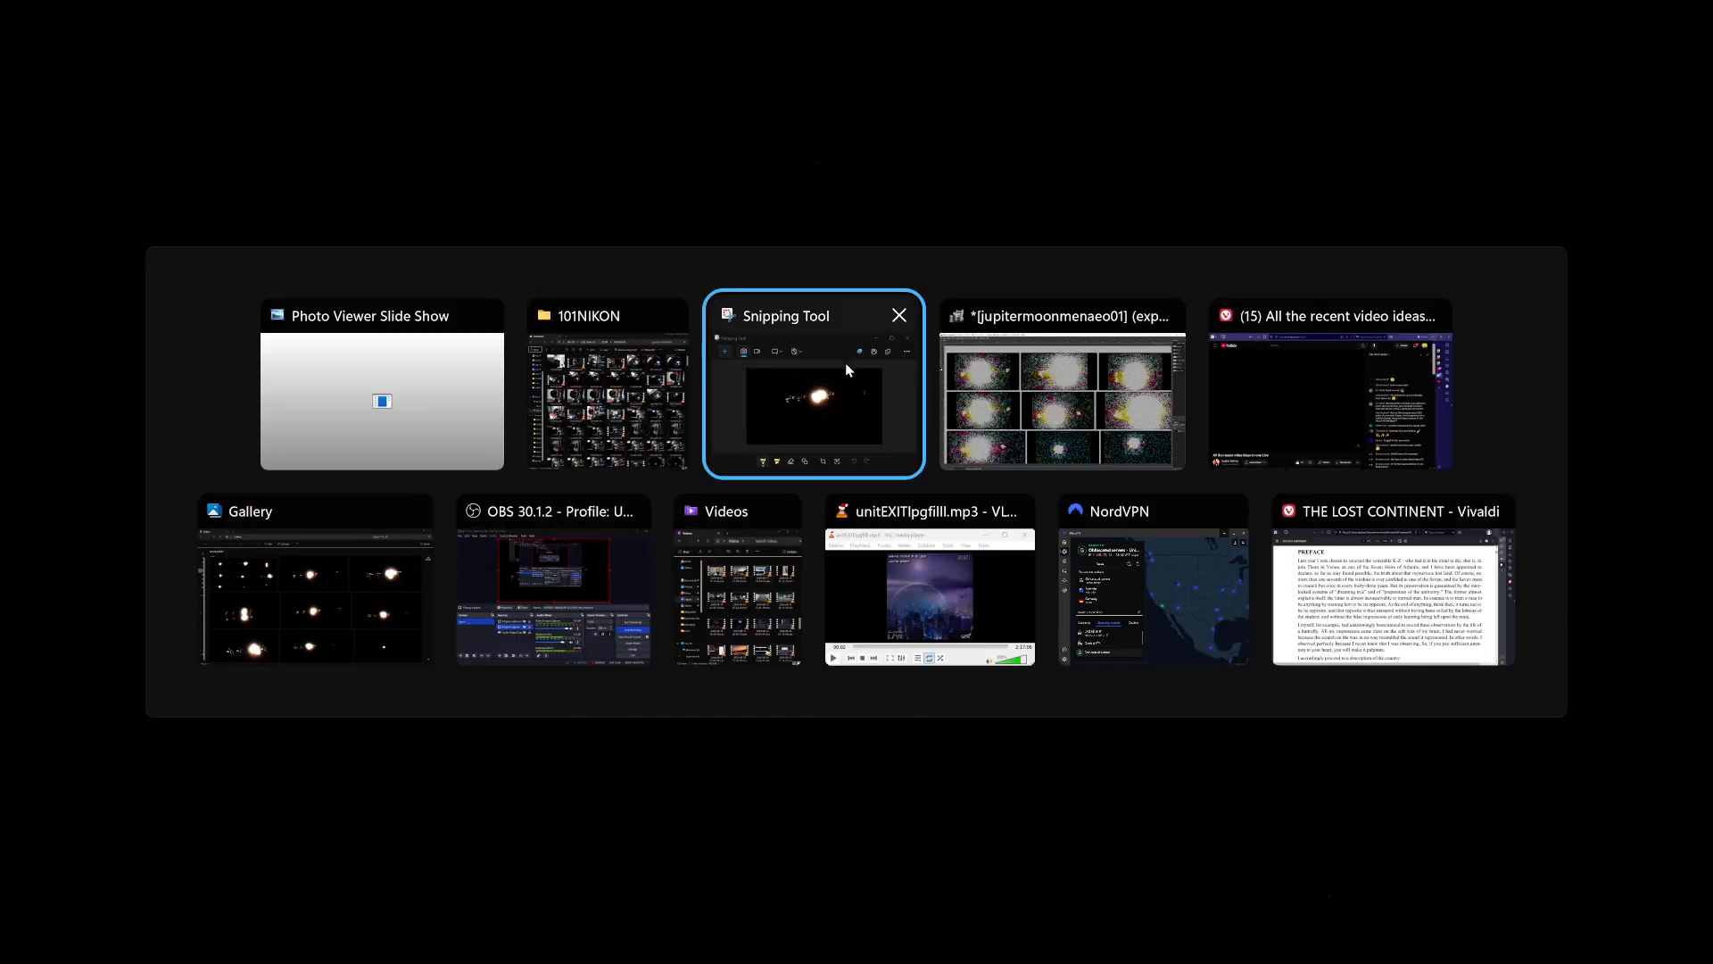
left_click(748, 390)
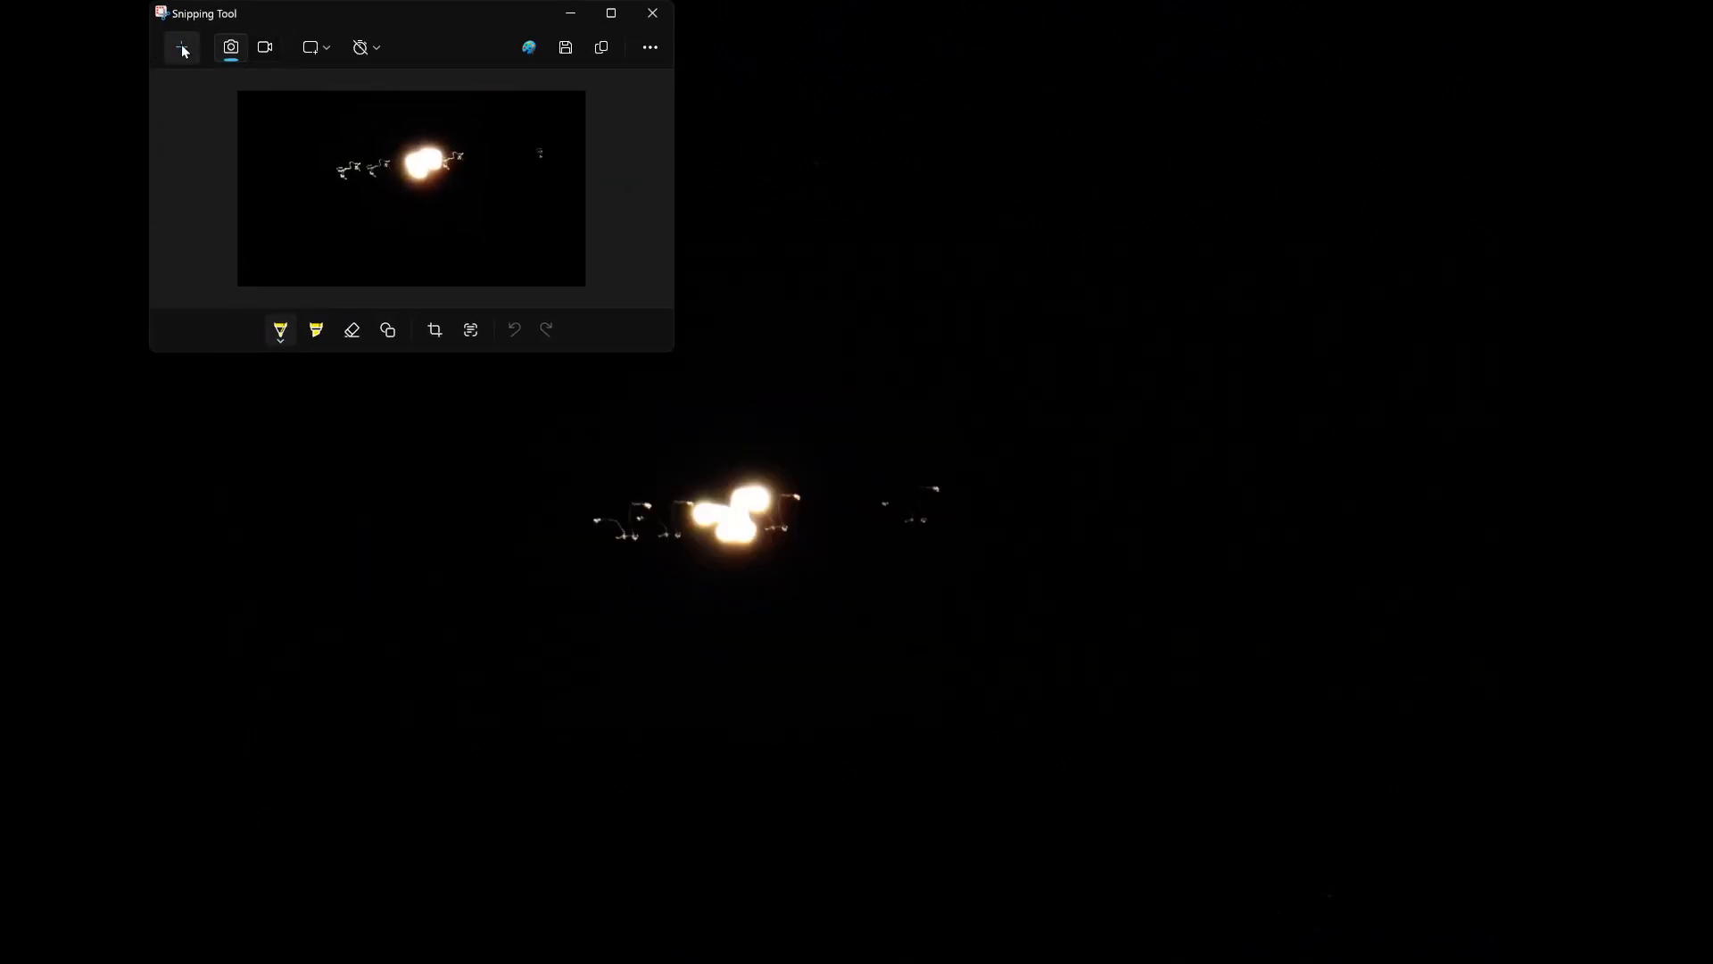
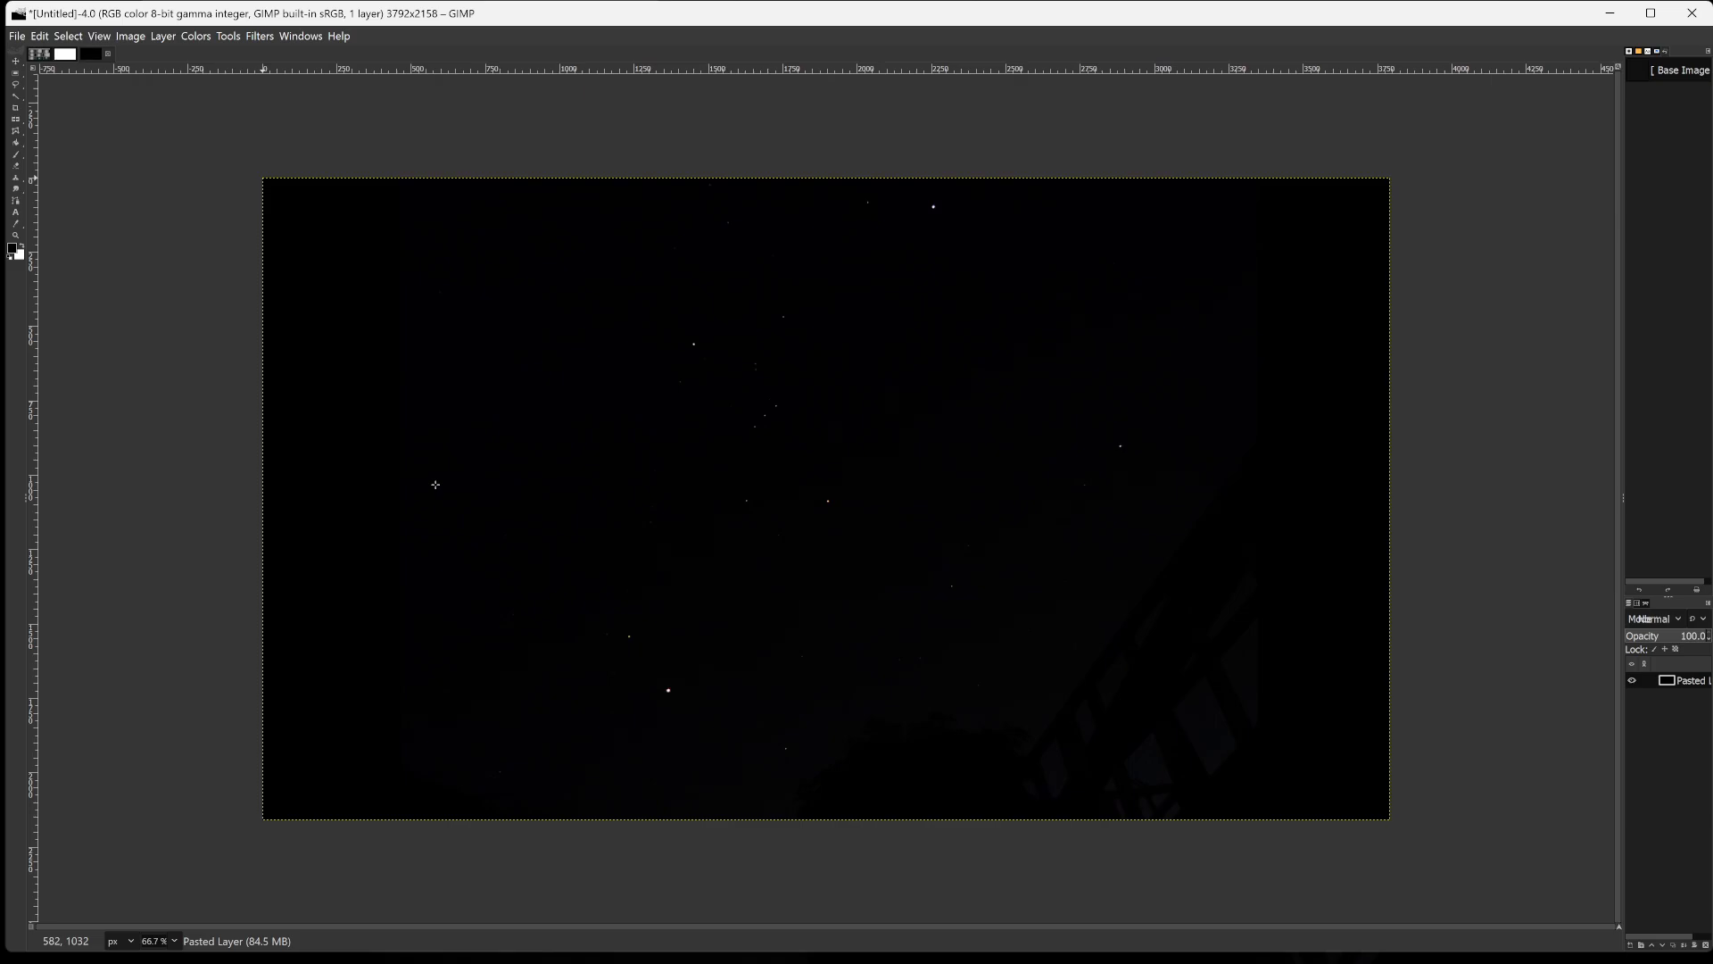
Fit the pasted night-sky photo in the window and equalize its colours automatically.
key("shift+ctrl+j")
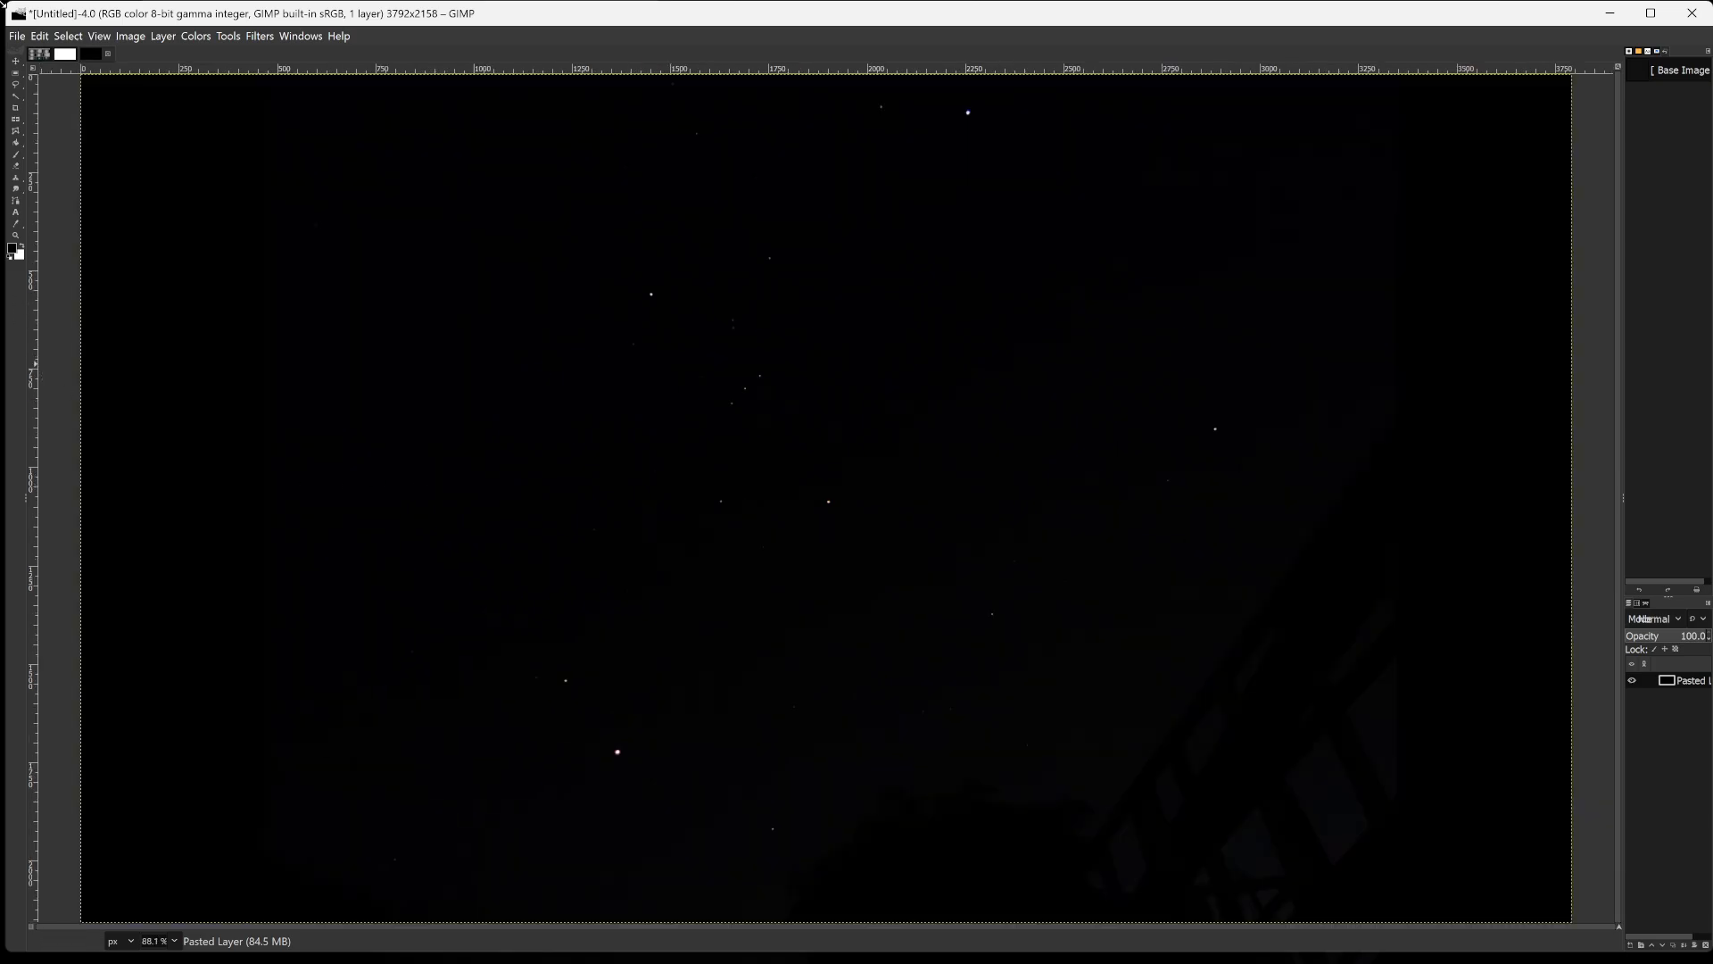
left_click(197, 35)
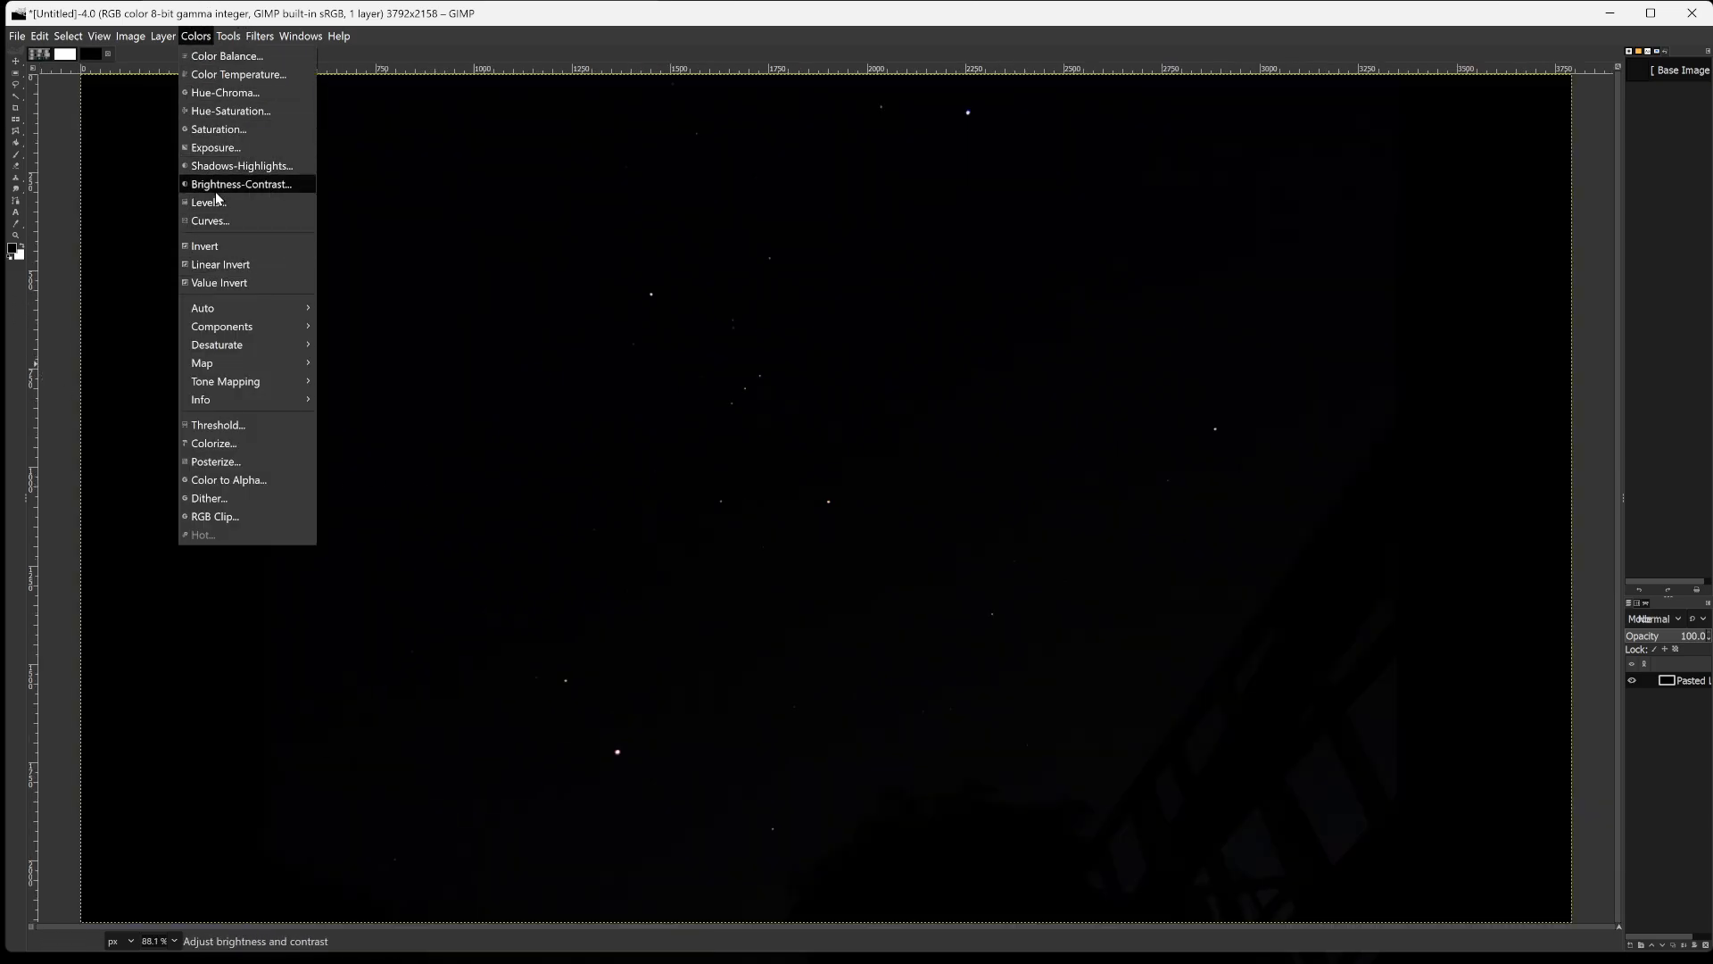
mouse_move(225, 307)
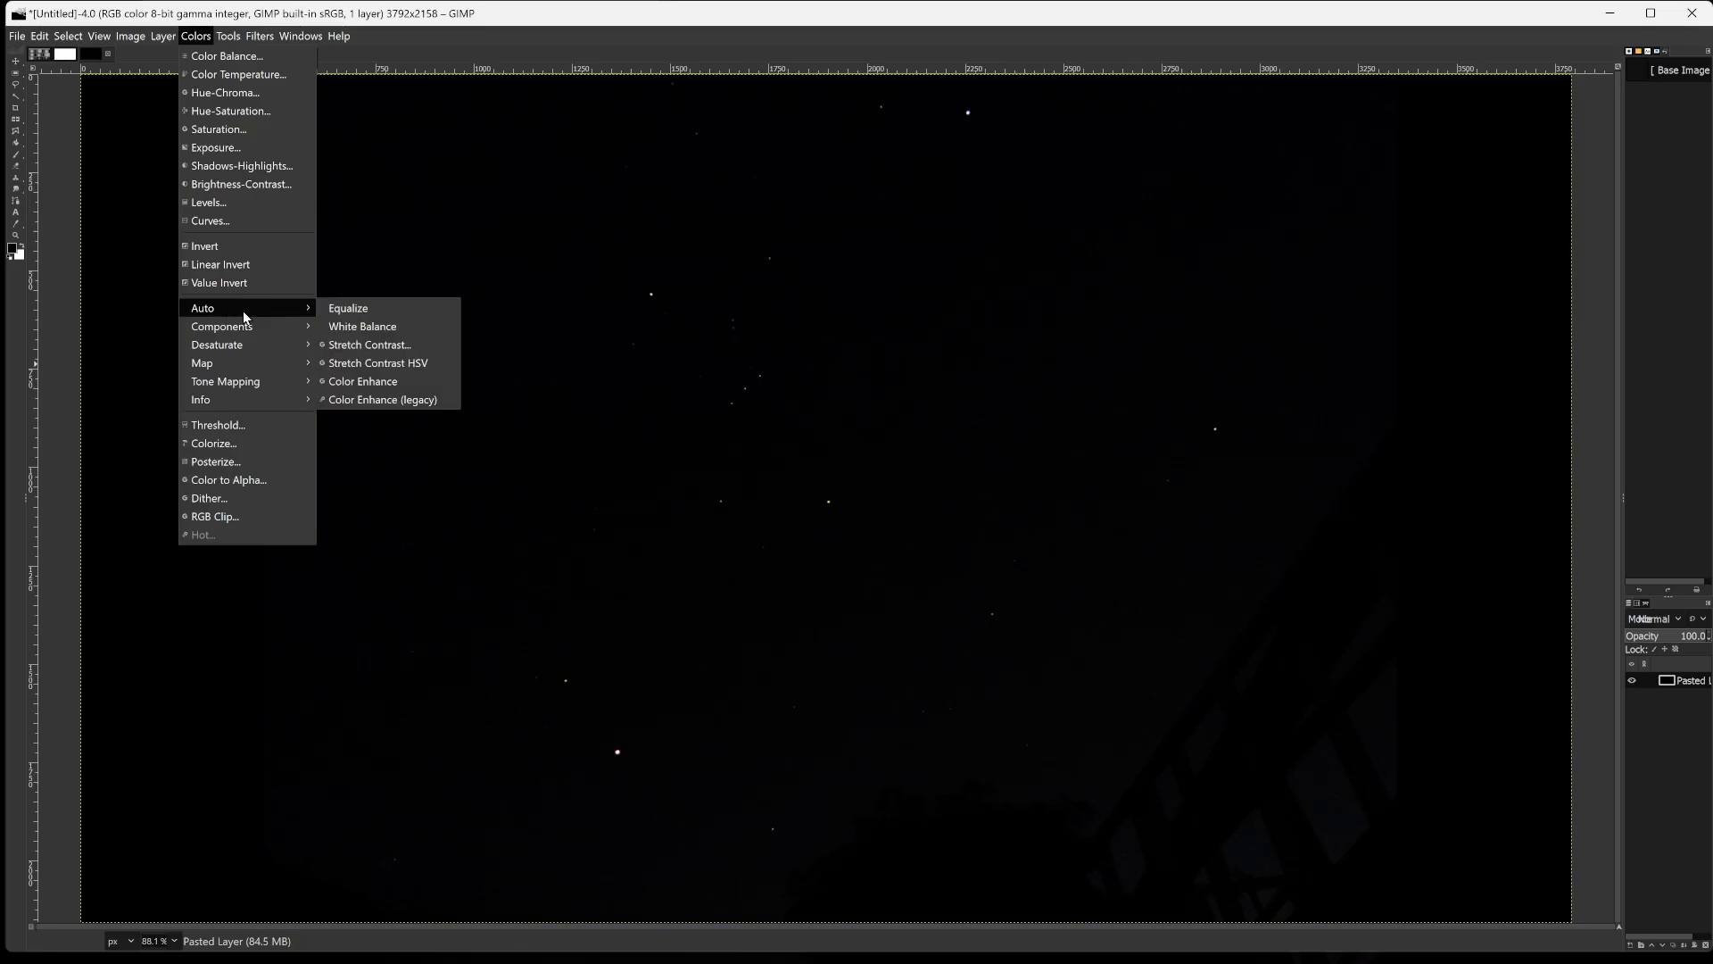
left_click(333, 309)
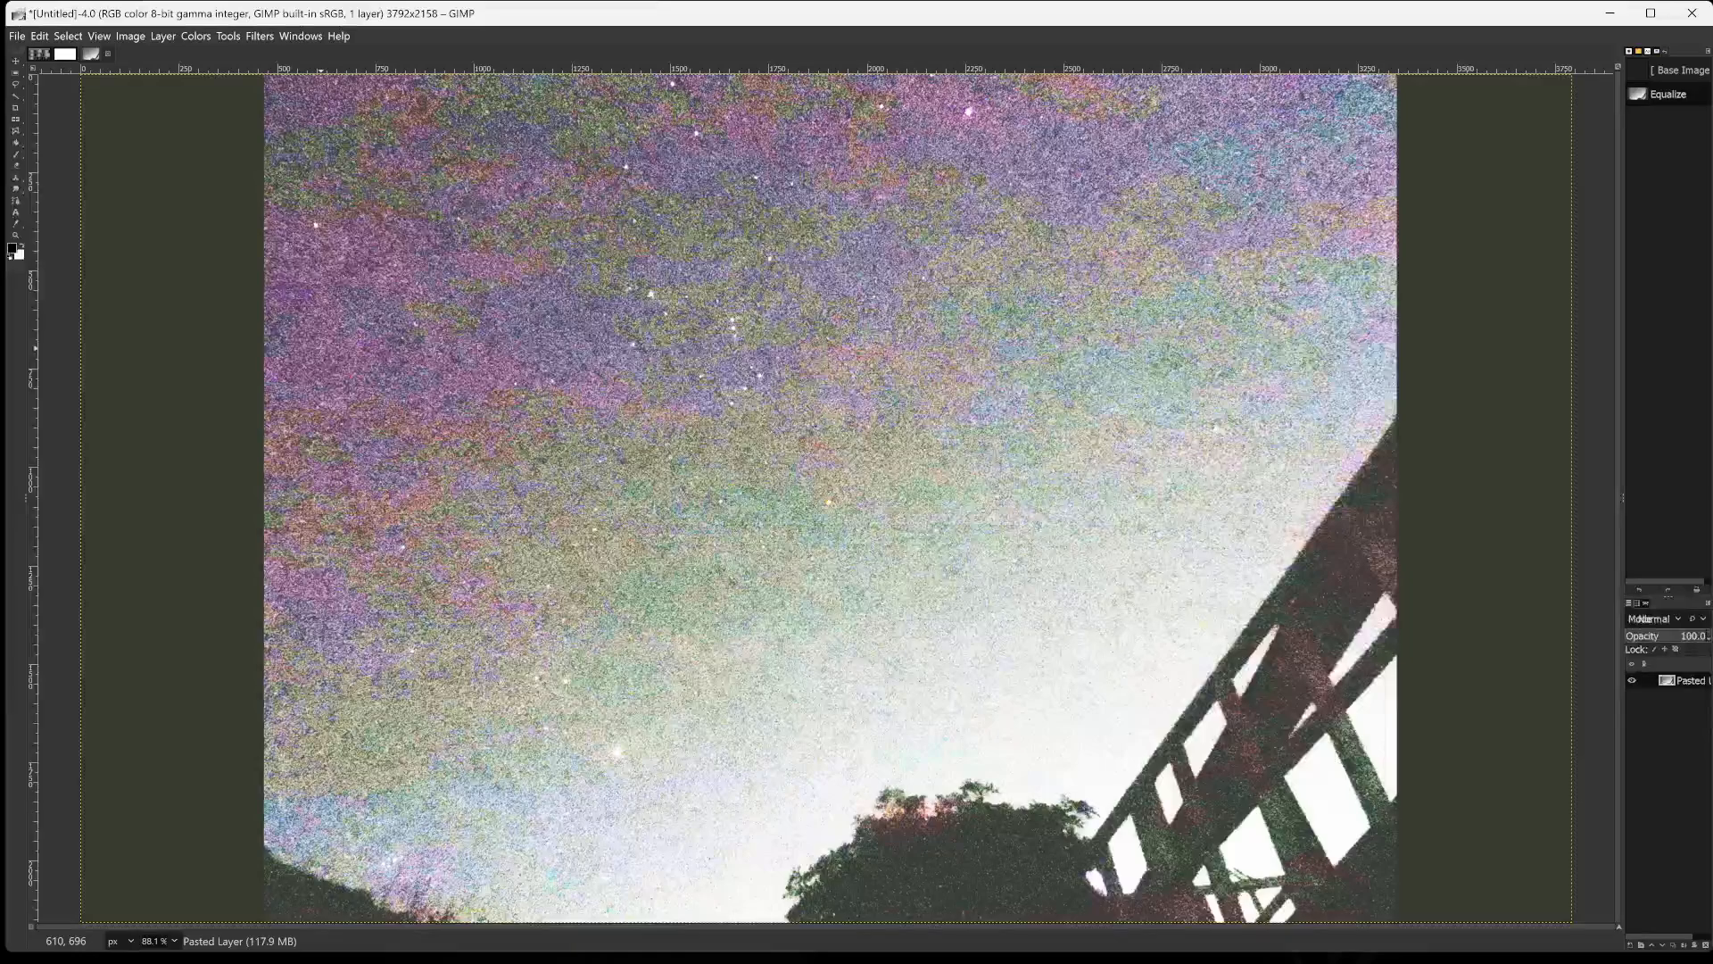
Export the equalized sky image as moonbymega.png in the gimpin2024 folder with the default PNG options.
key("ctrl+shift+e")
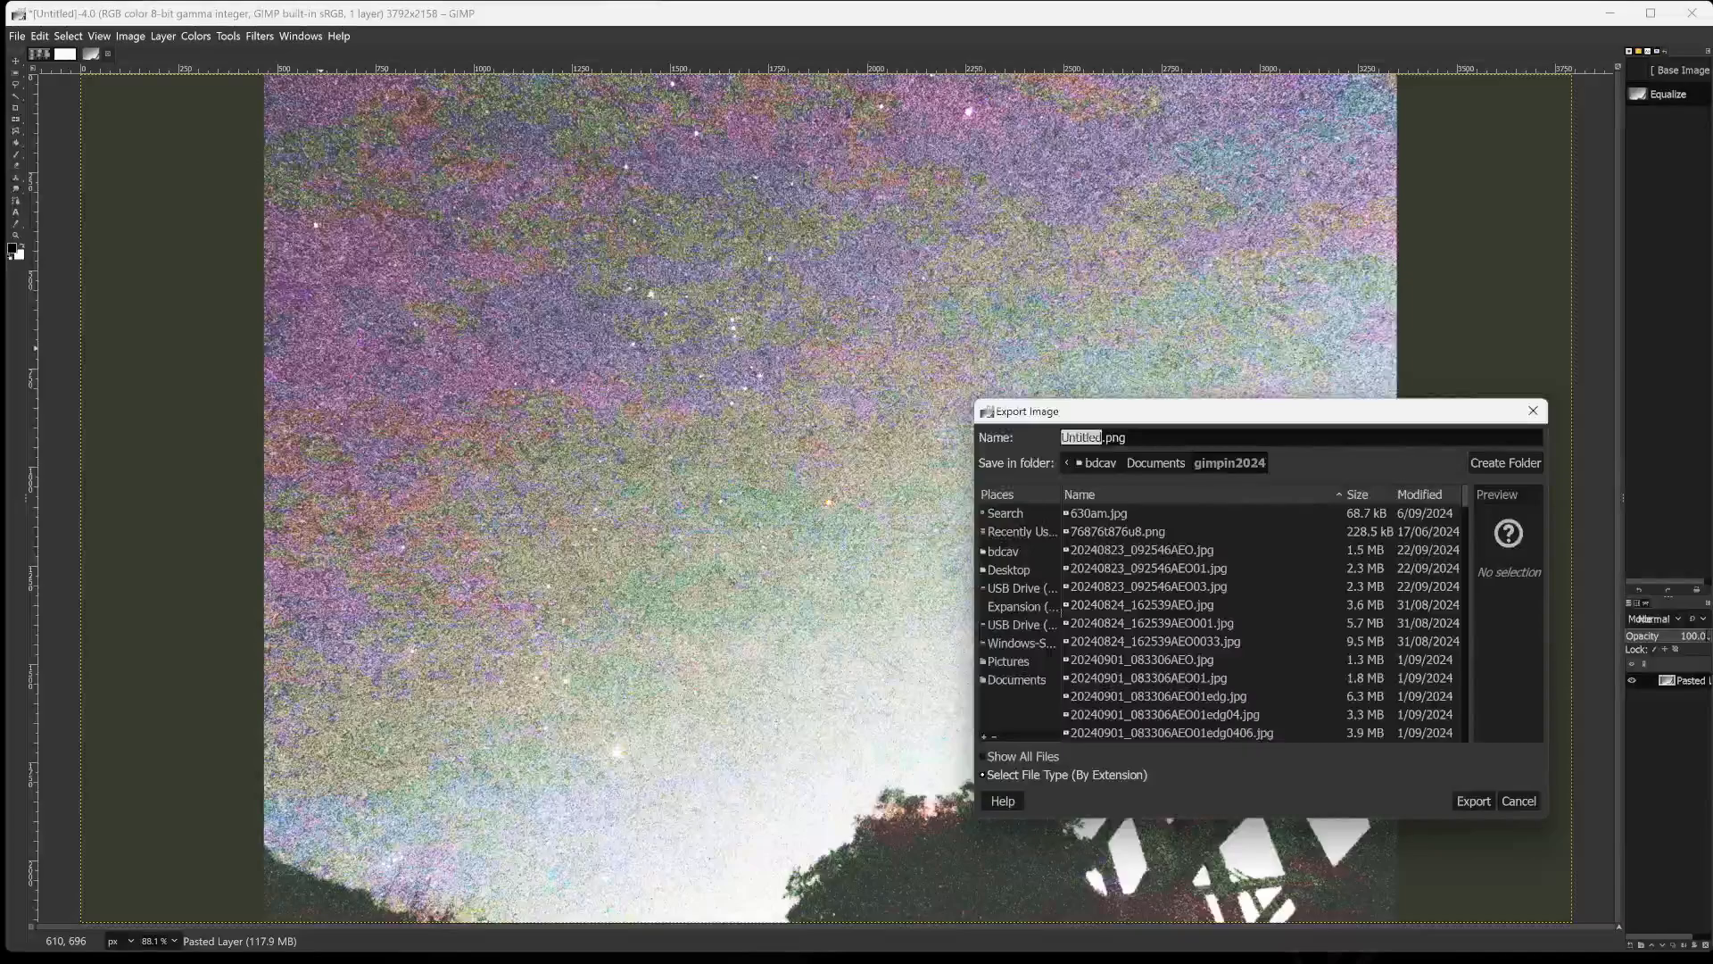
type("moonbymega")
key("Return")
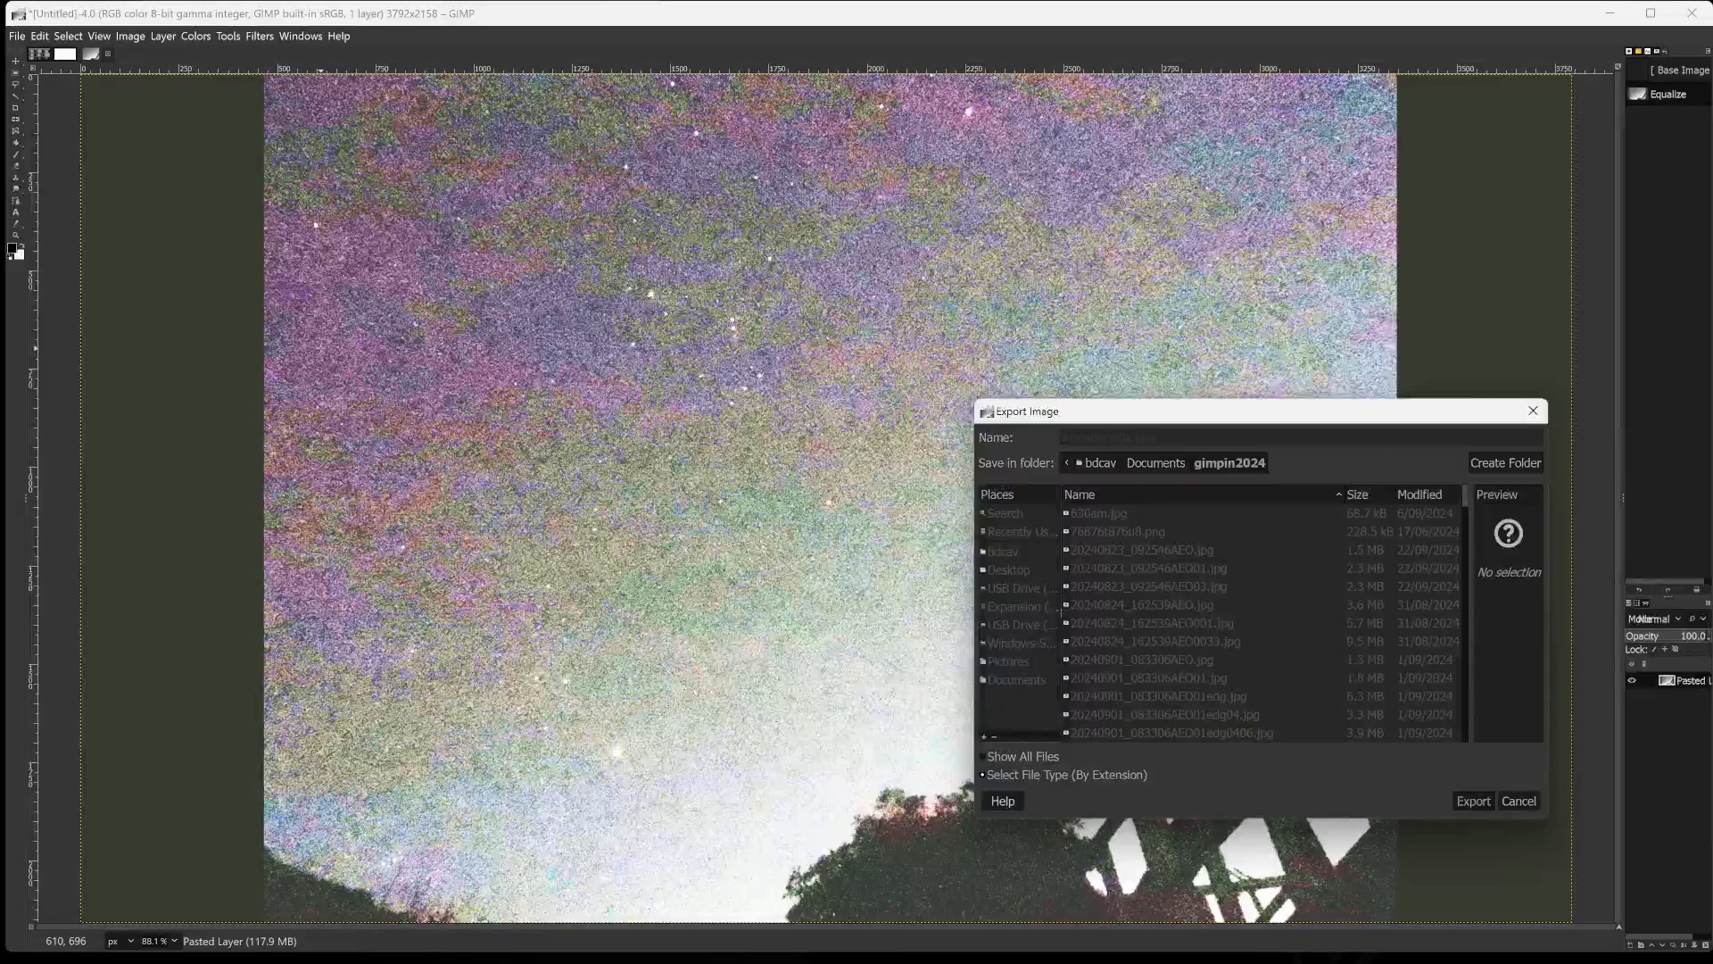
key("Return")
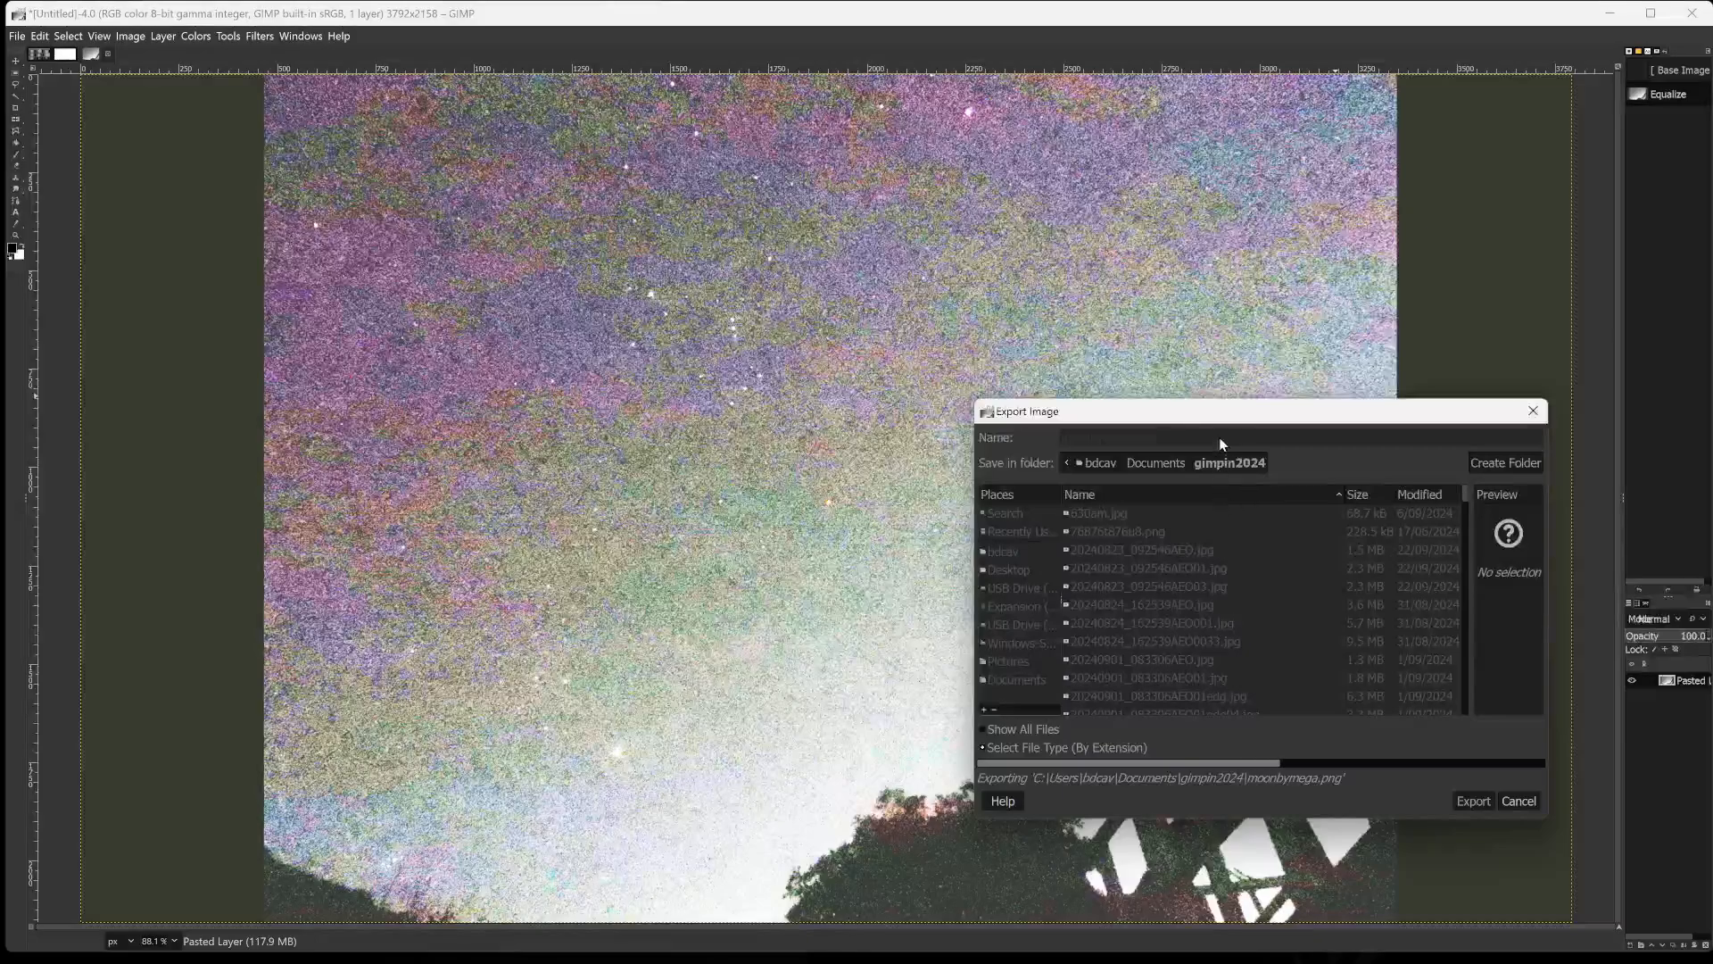
Start the Cartoon artistic filter on the equalized sky image and set its mask radius to about 42.6.
left_click(259, 36)
left_click(259, 36)
left_click(227, 36)
mouse_move(192, 35)
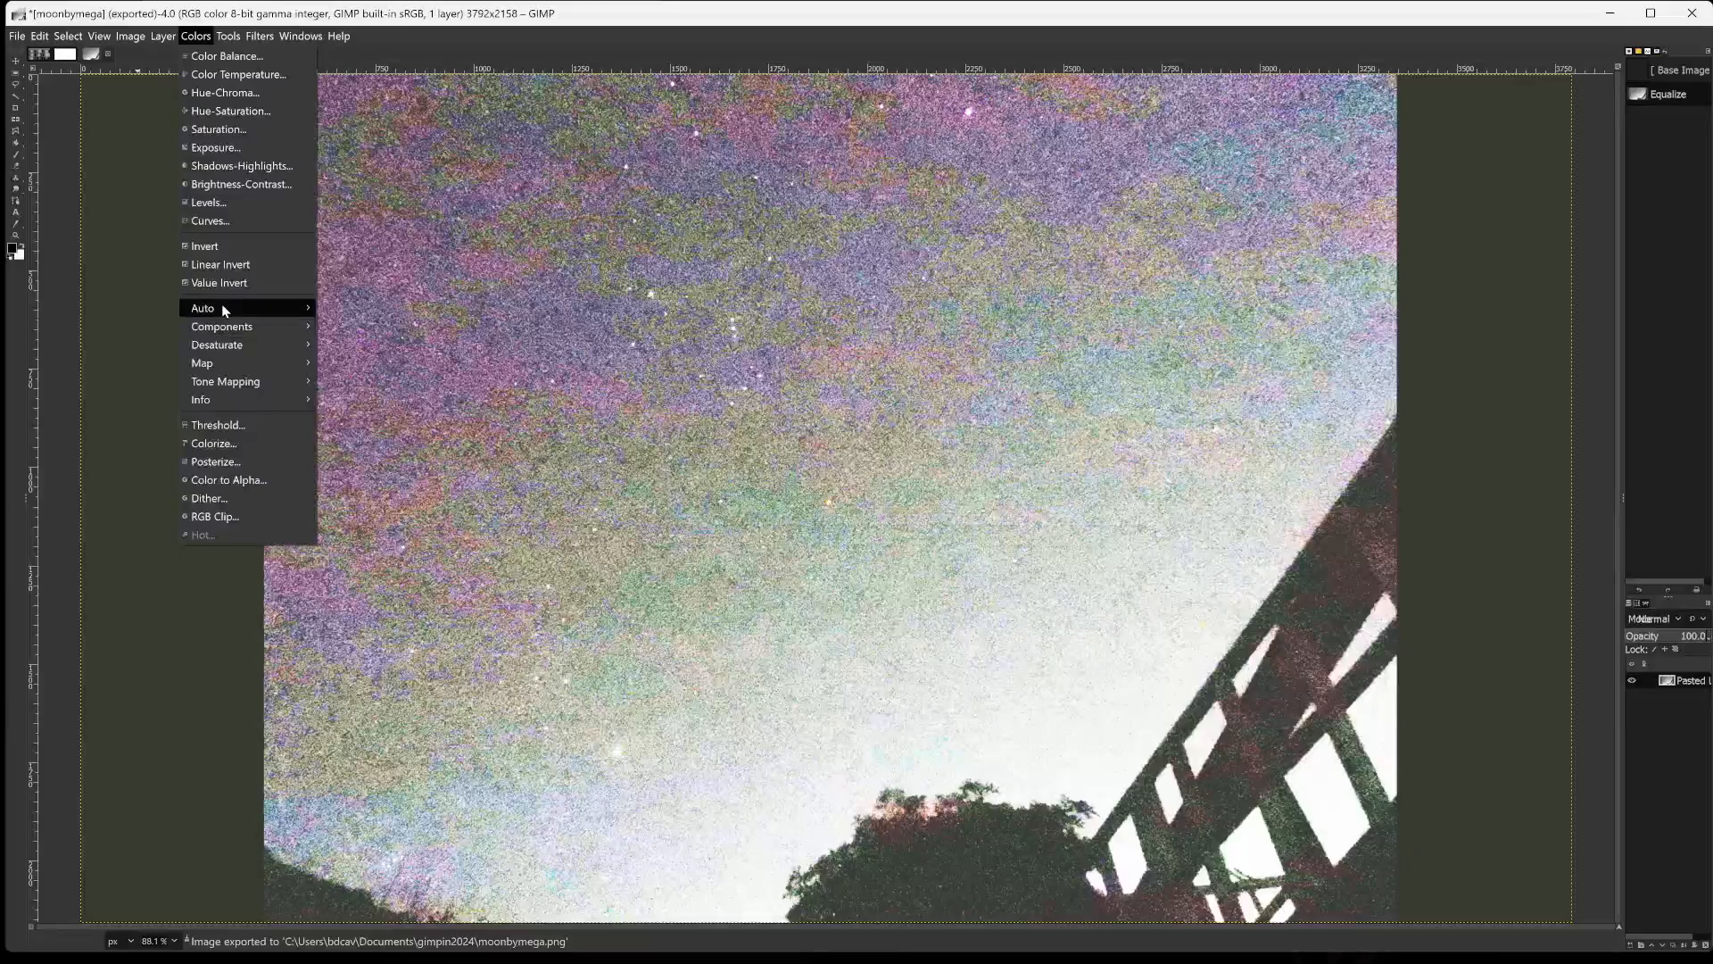
mouse_move(221, 305)
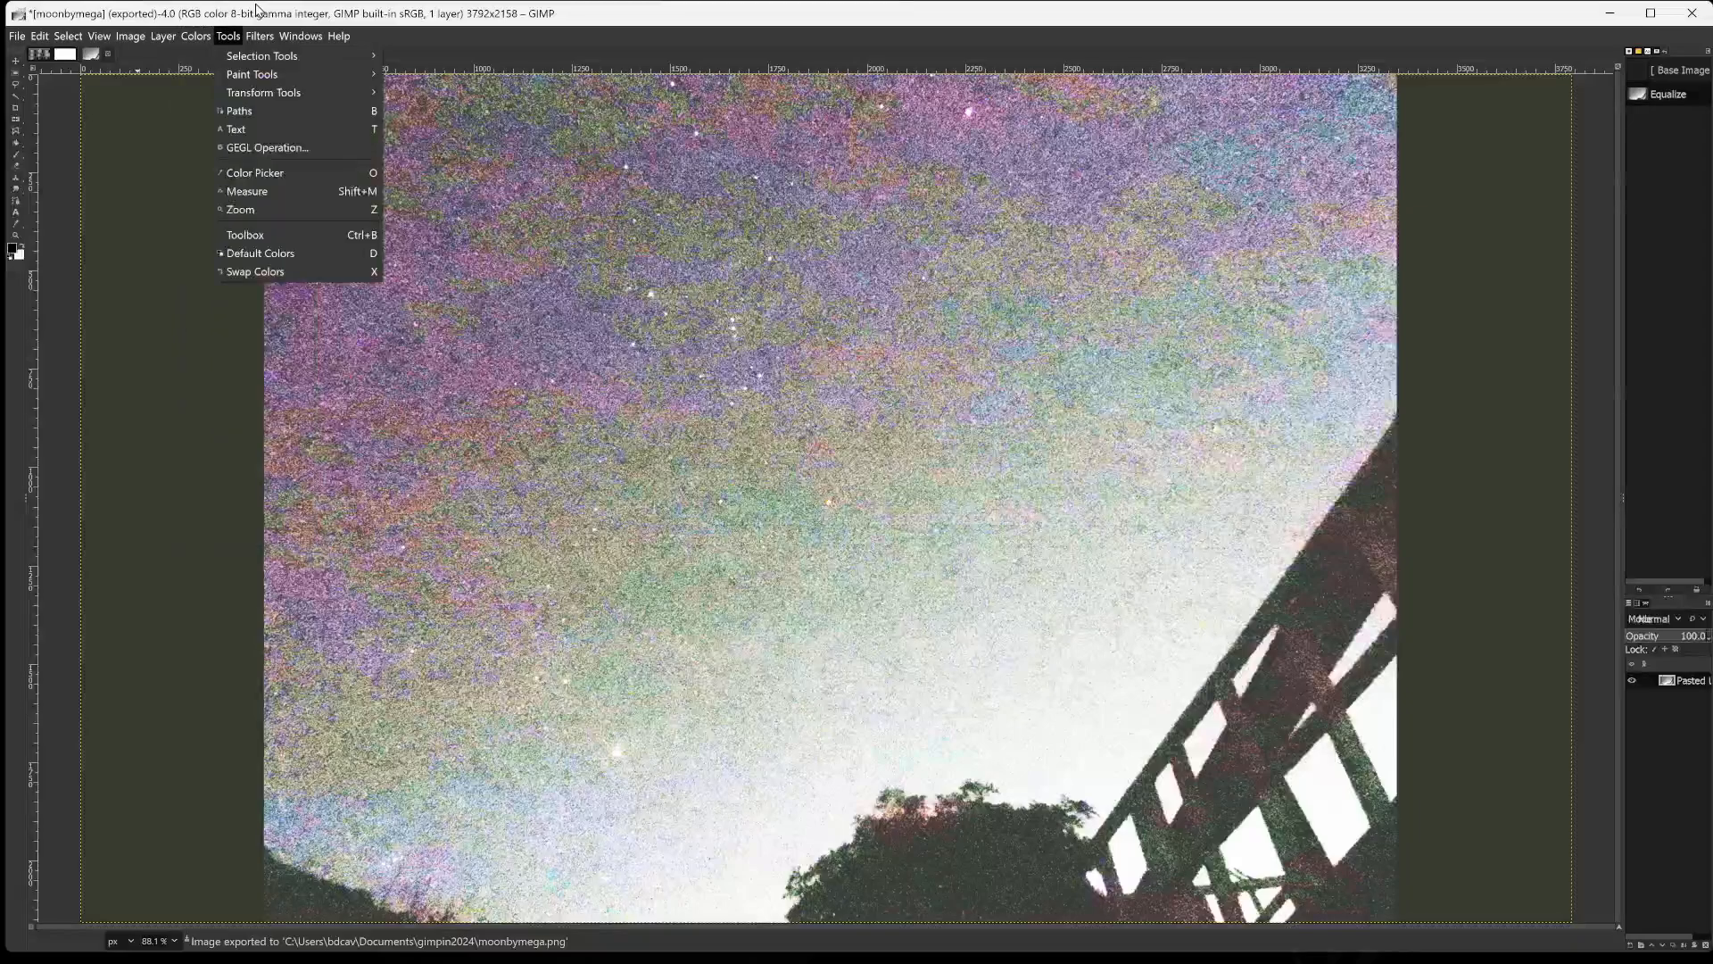
mouse_move(260, 36)
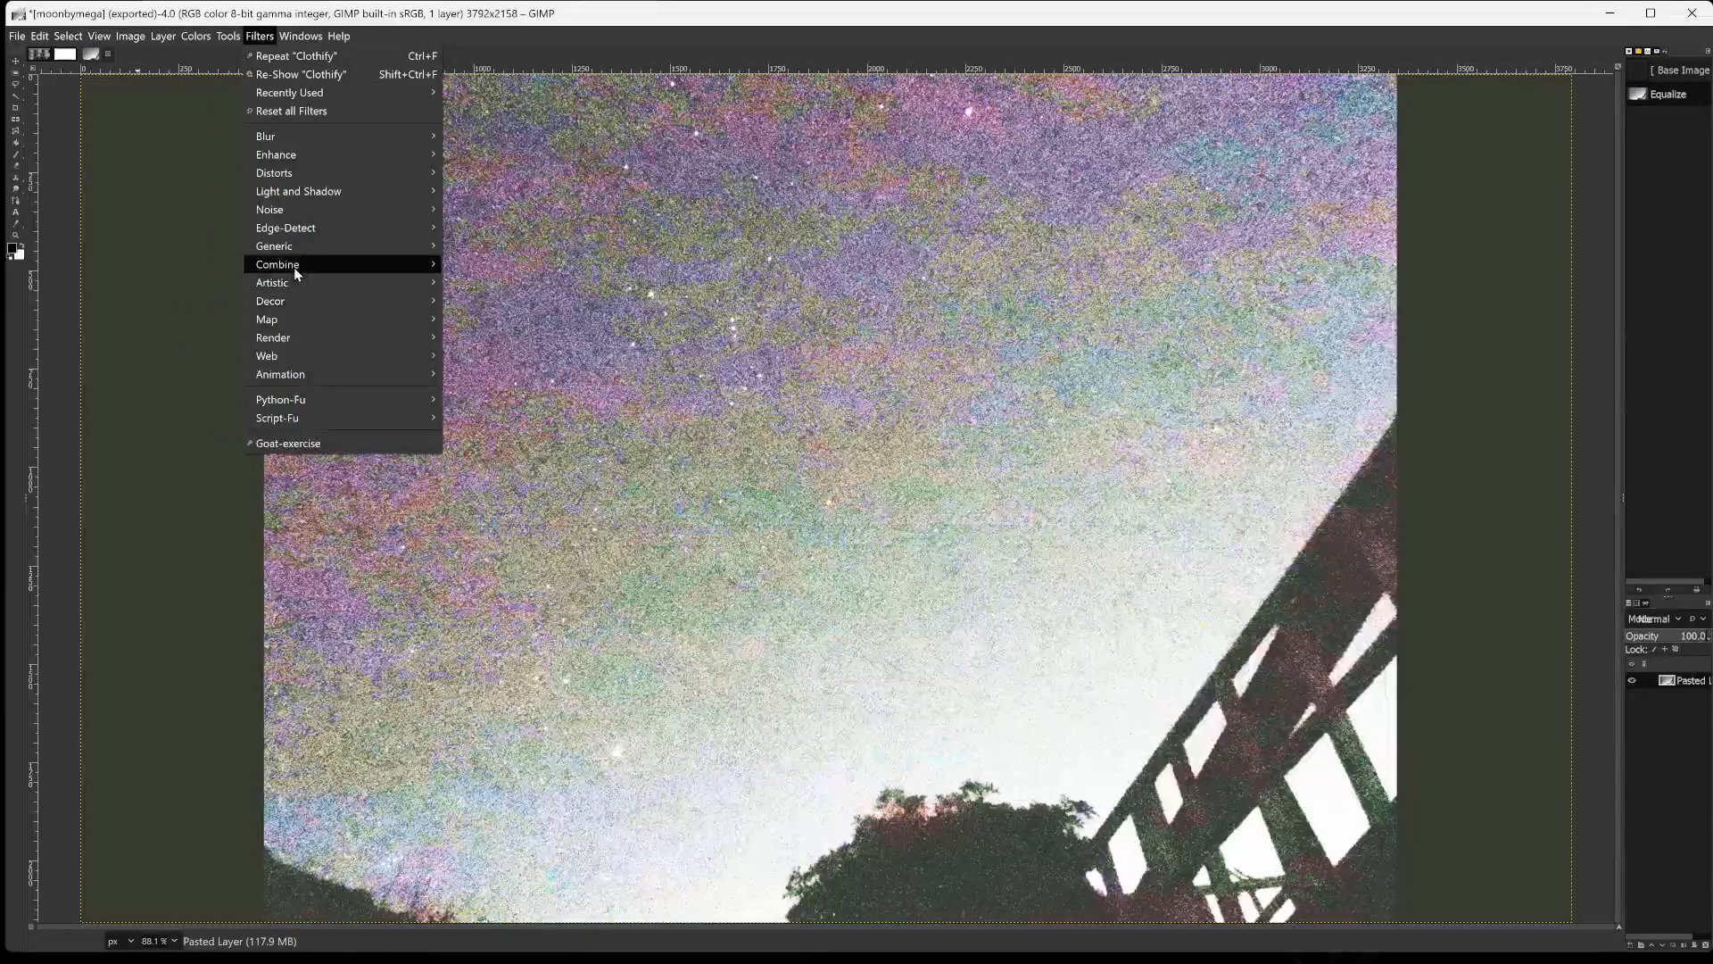
mouse_move(304, 286)
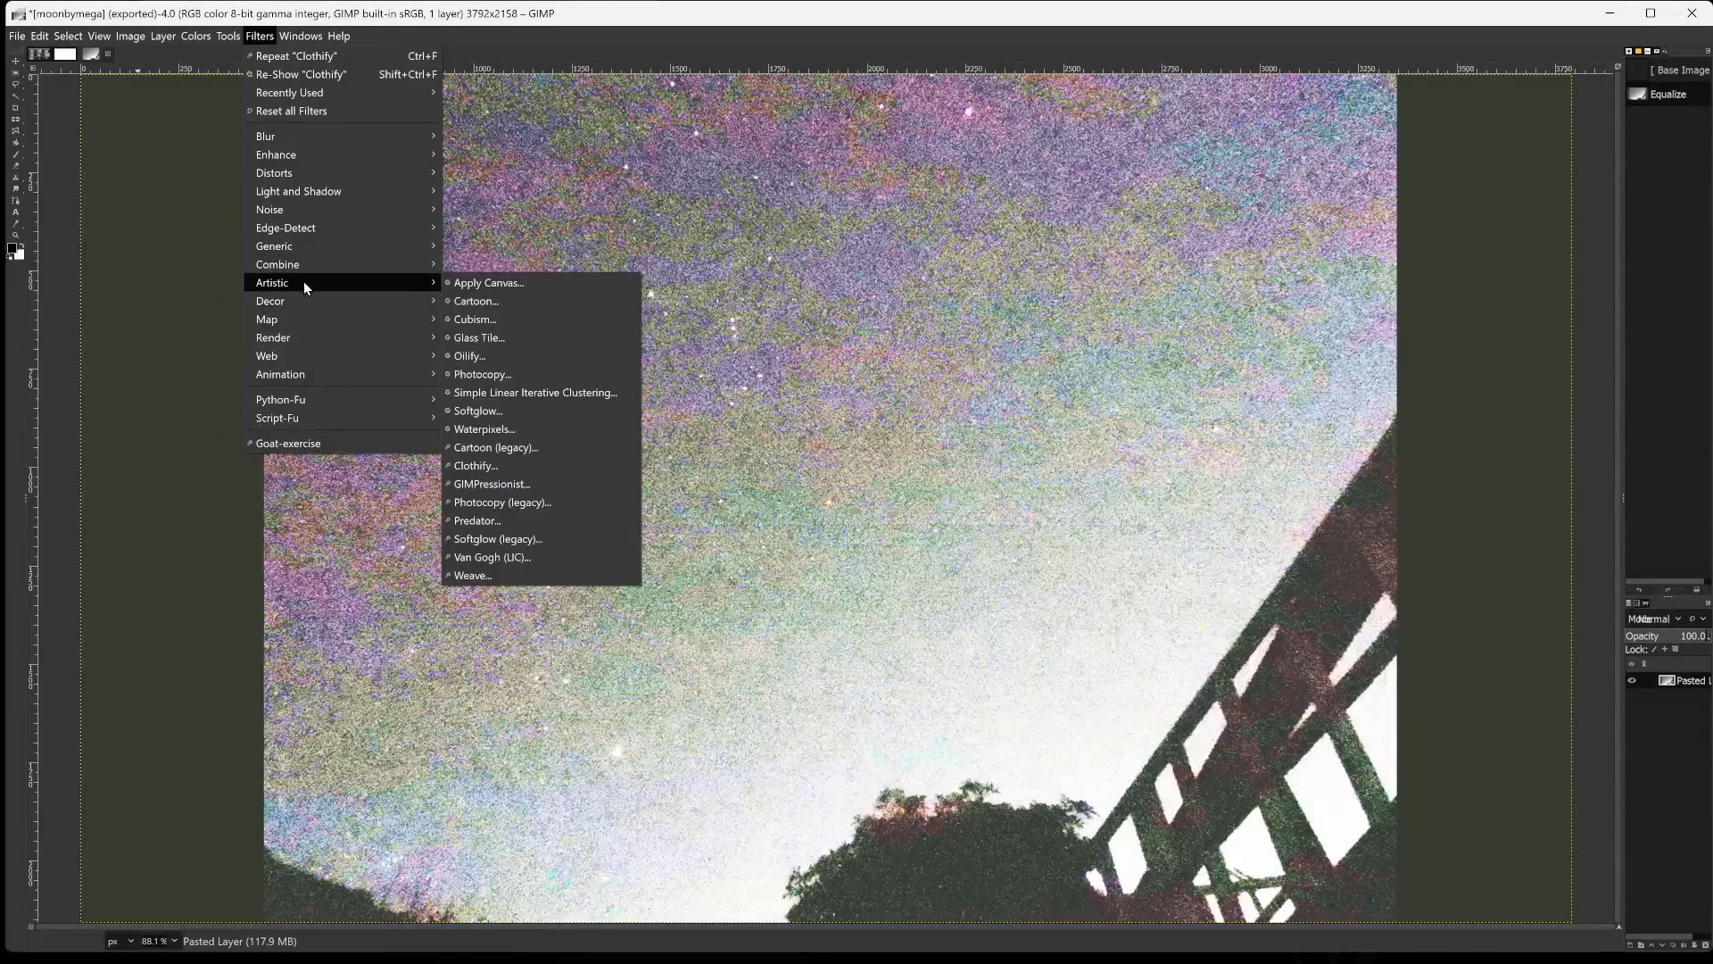
left_click(475, 301)
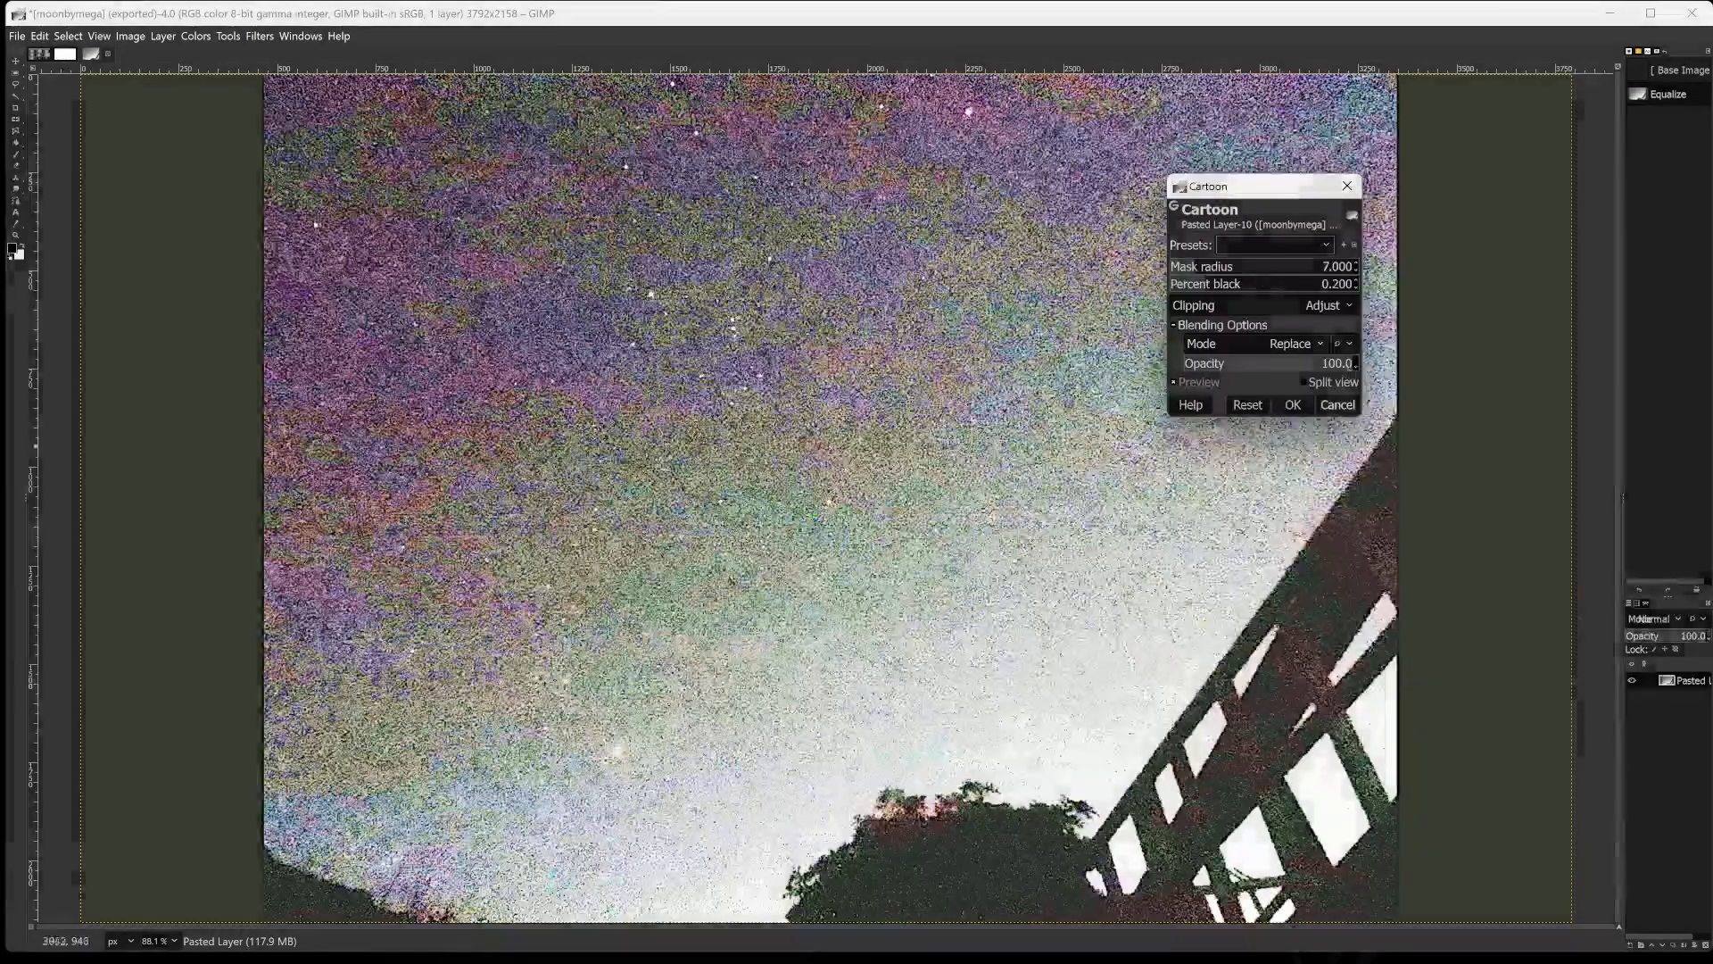
left_click(1282, 266)
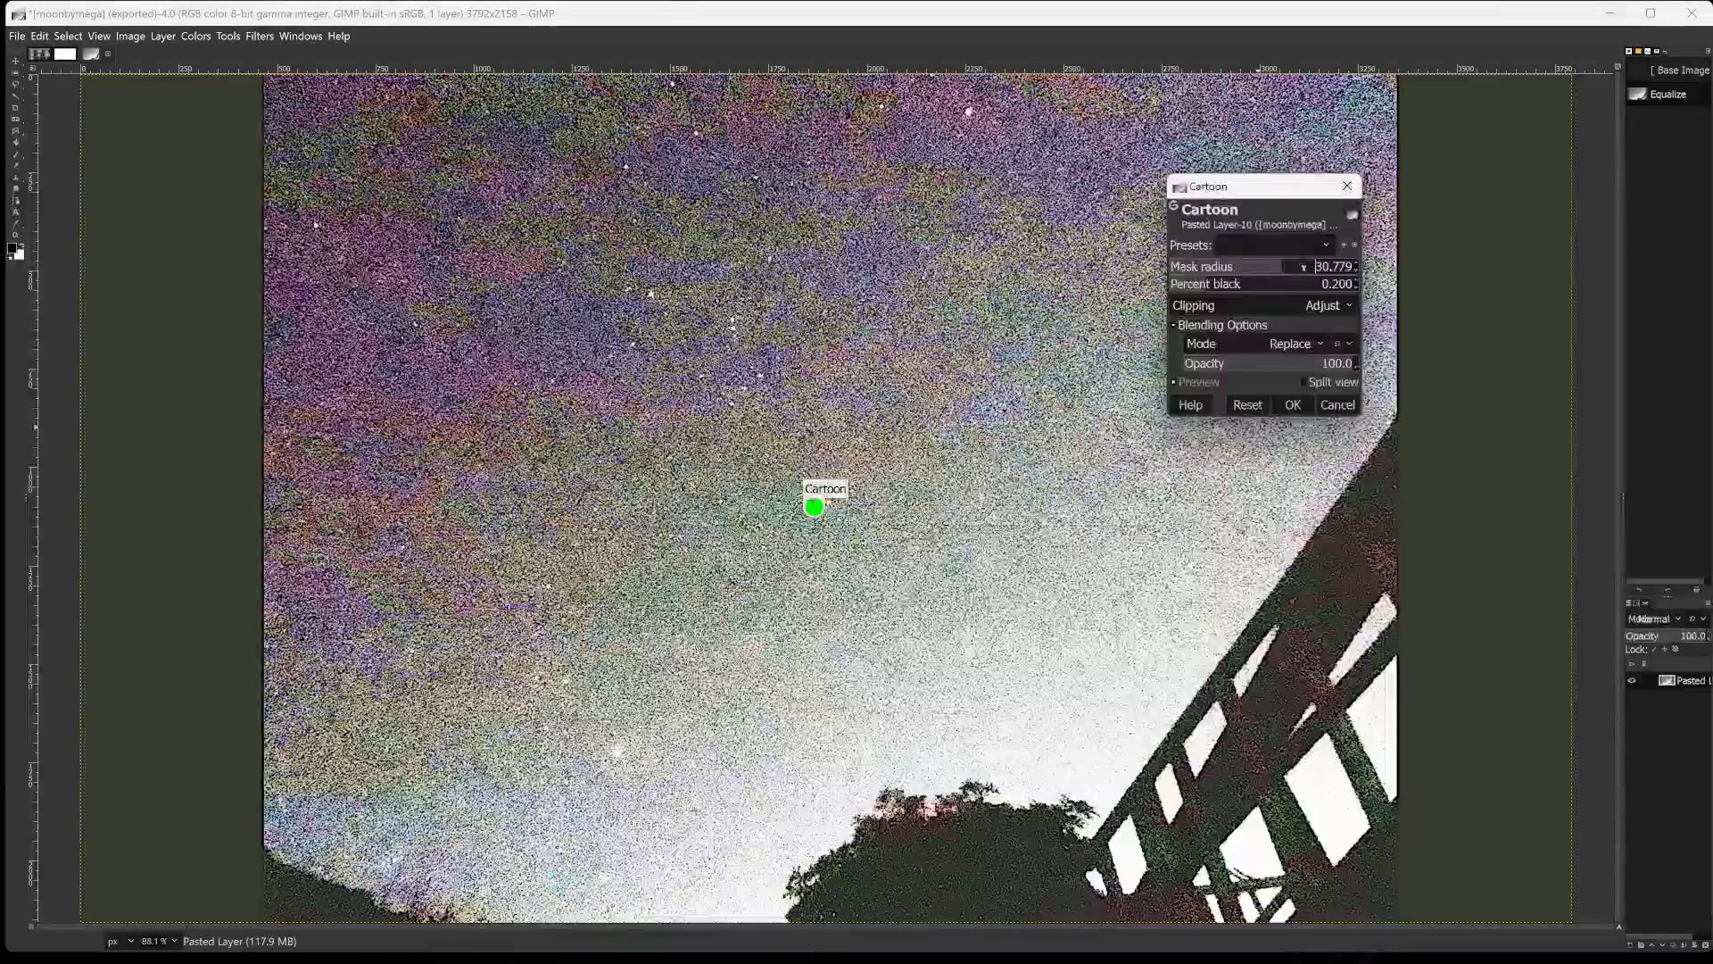
left_click(1308, 266)
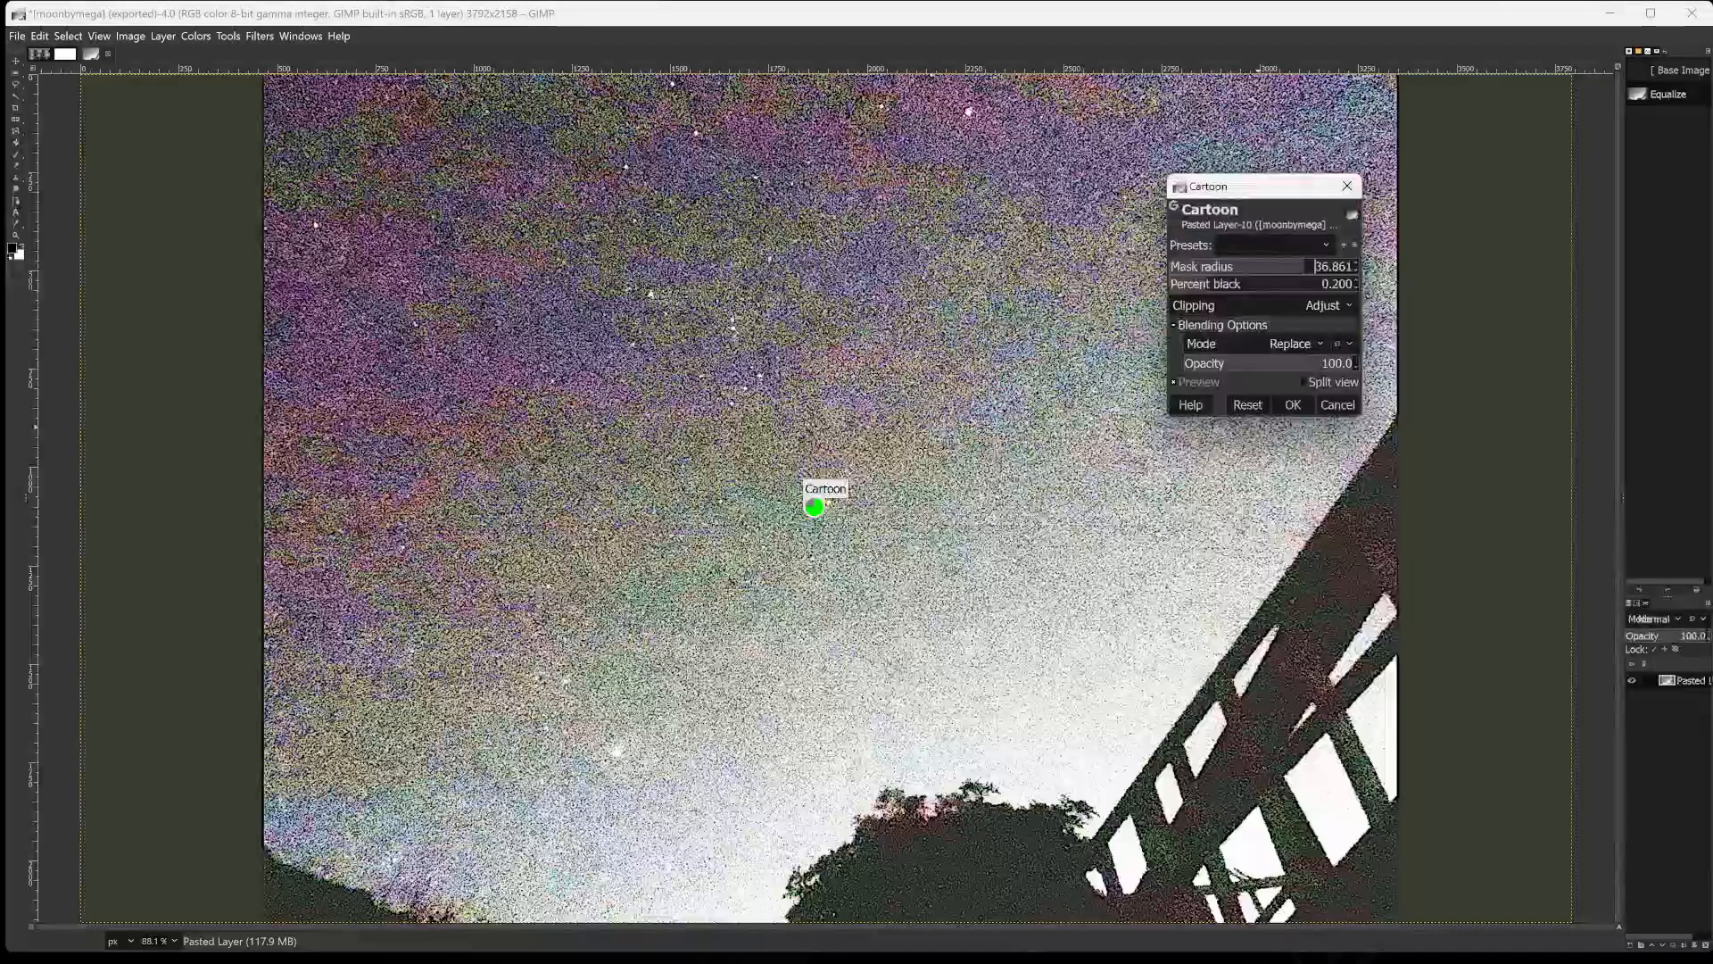
left_click(1325, 266)
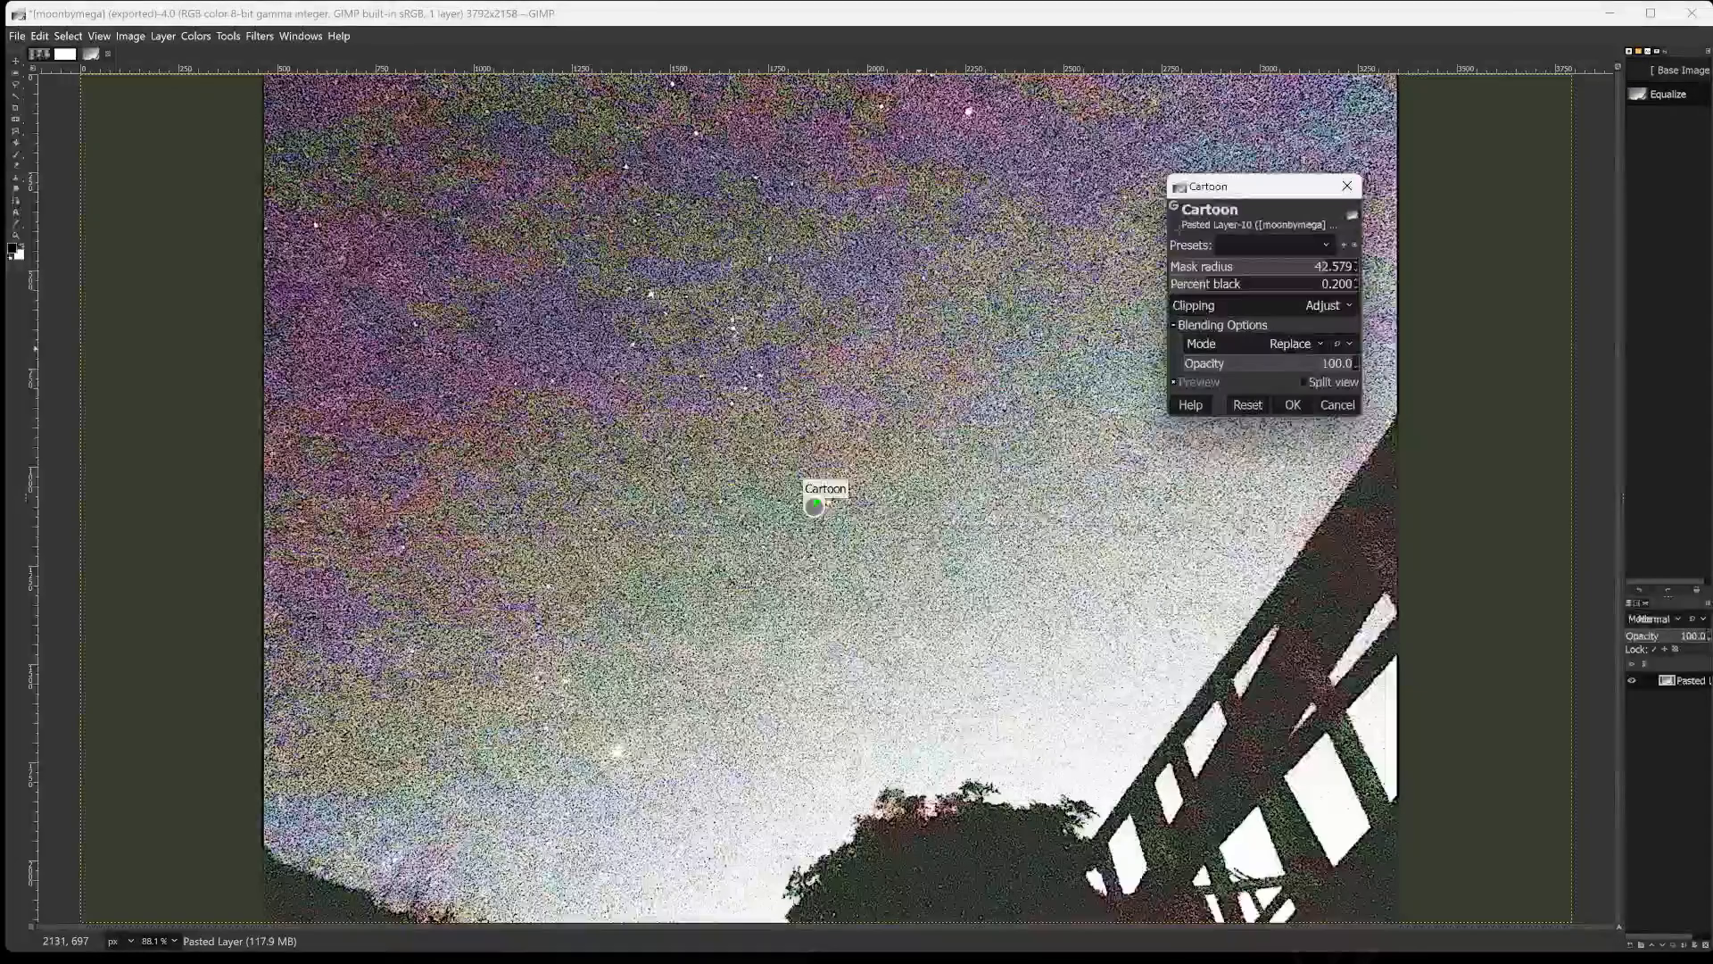
Set the Cartoon filter's percent black to 1.000 and opacity to 88.4, and apply it.
left_click(1264, 284)
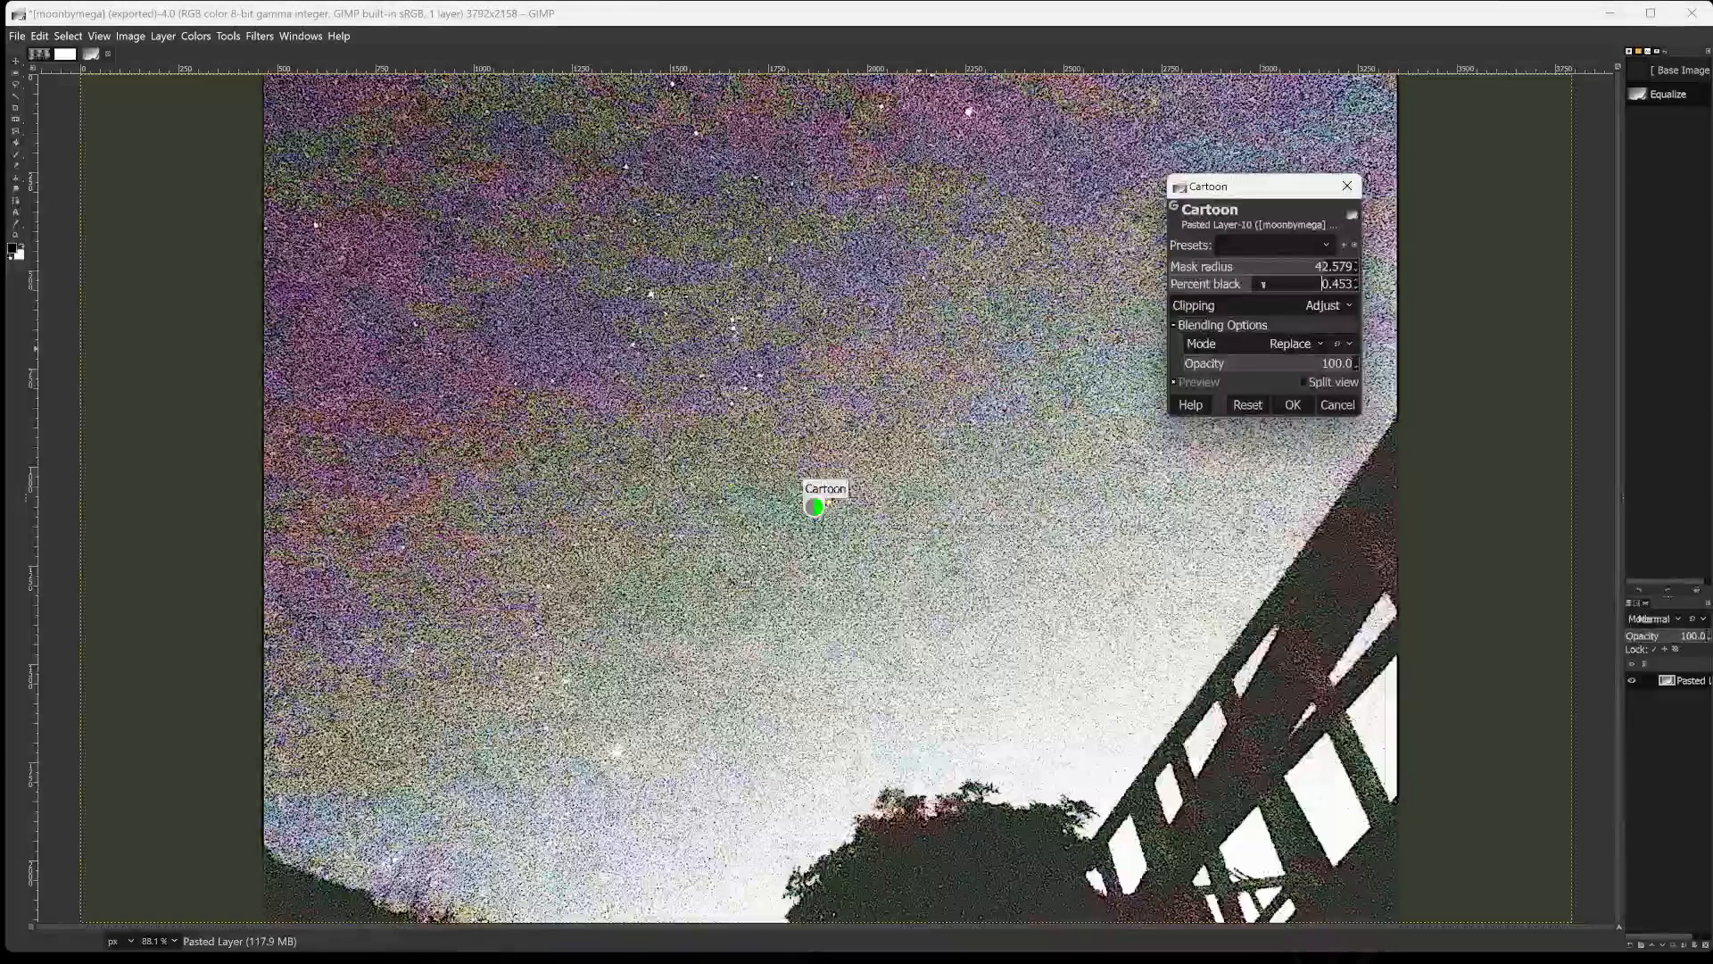
left_click(1301, 284)
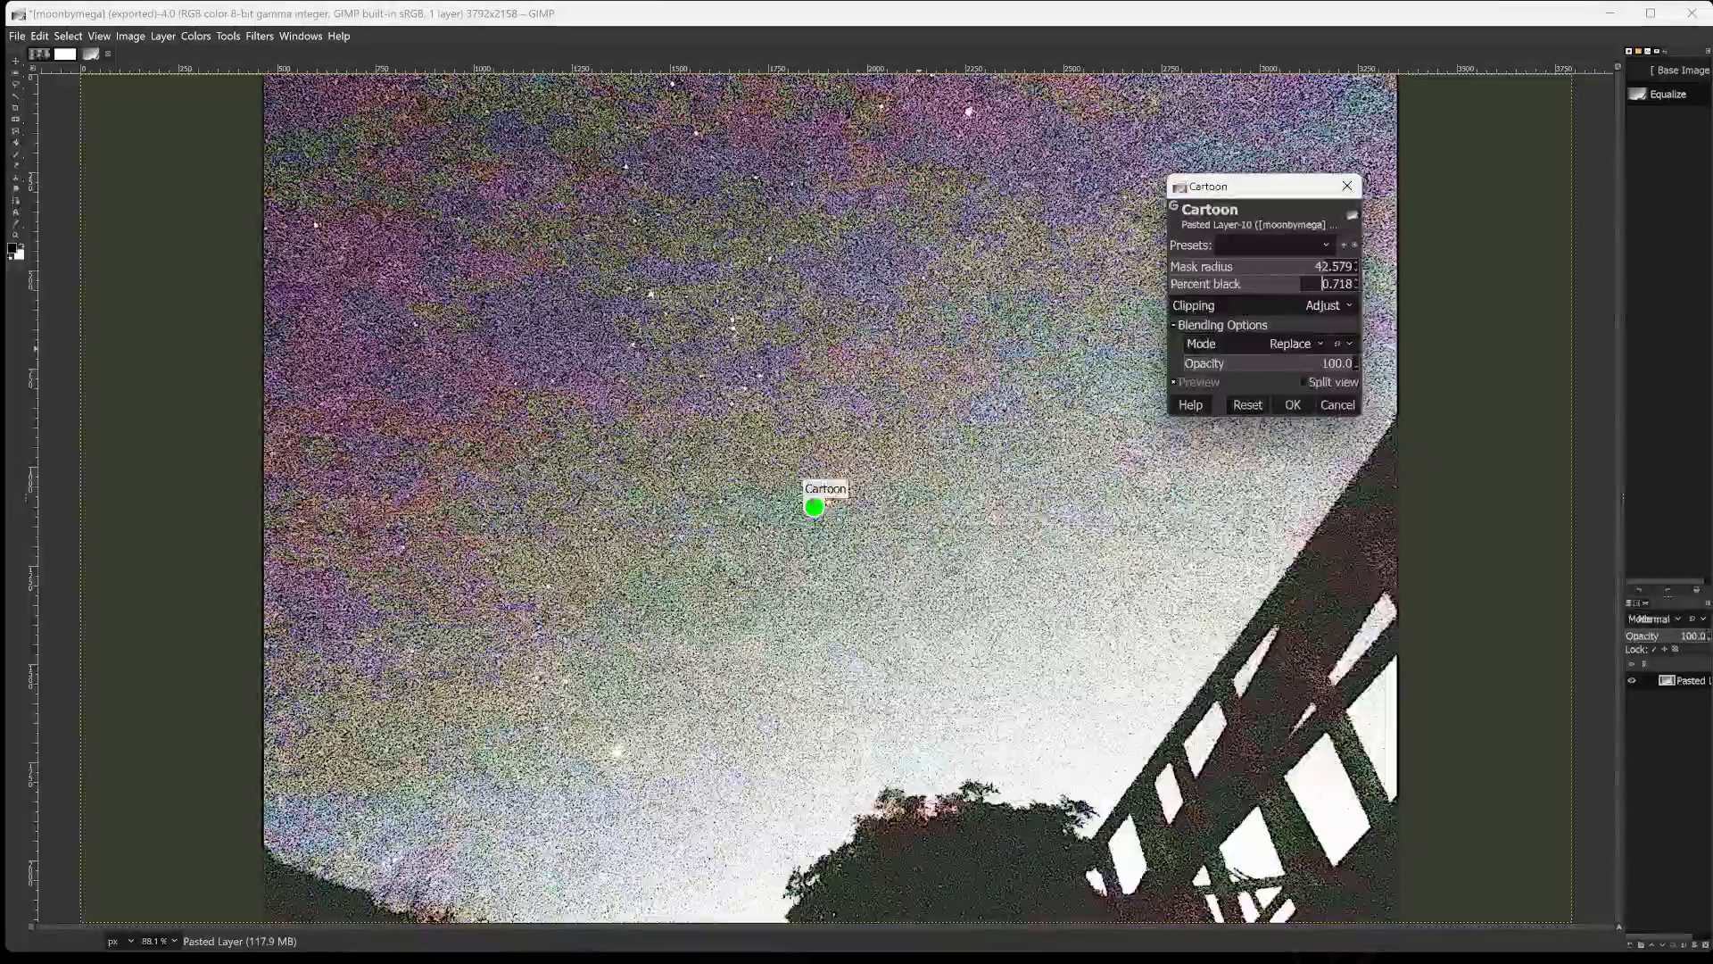
left_click_drag(1301, 284, 1353, 284)
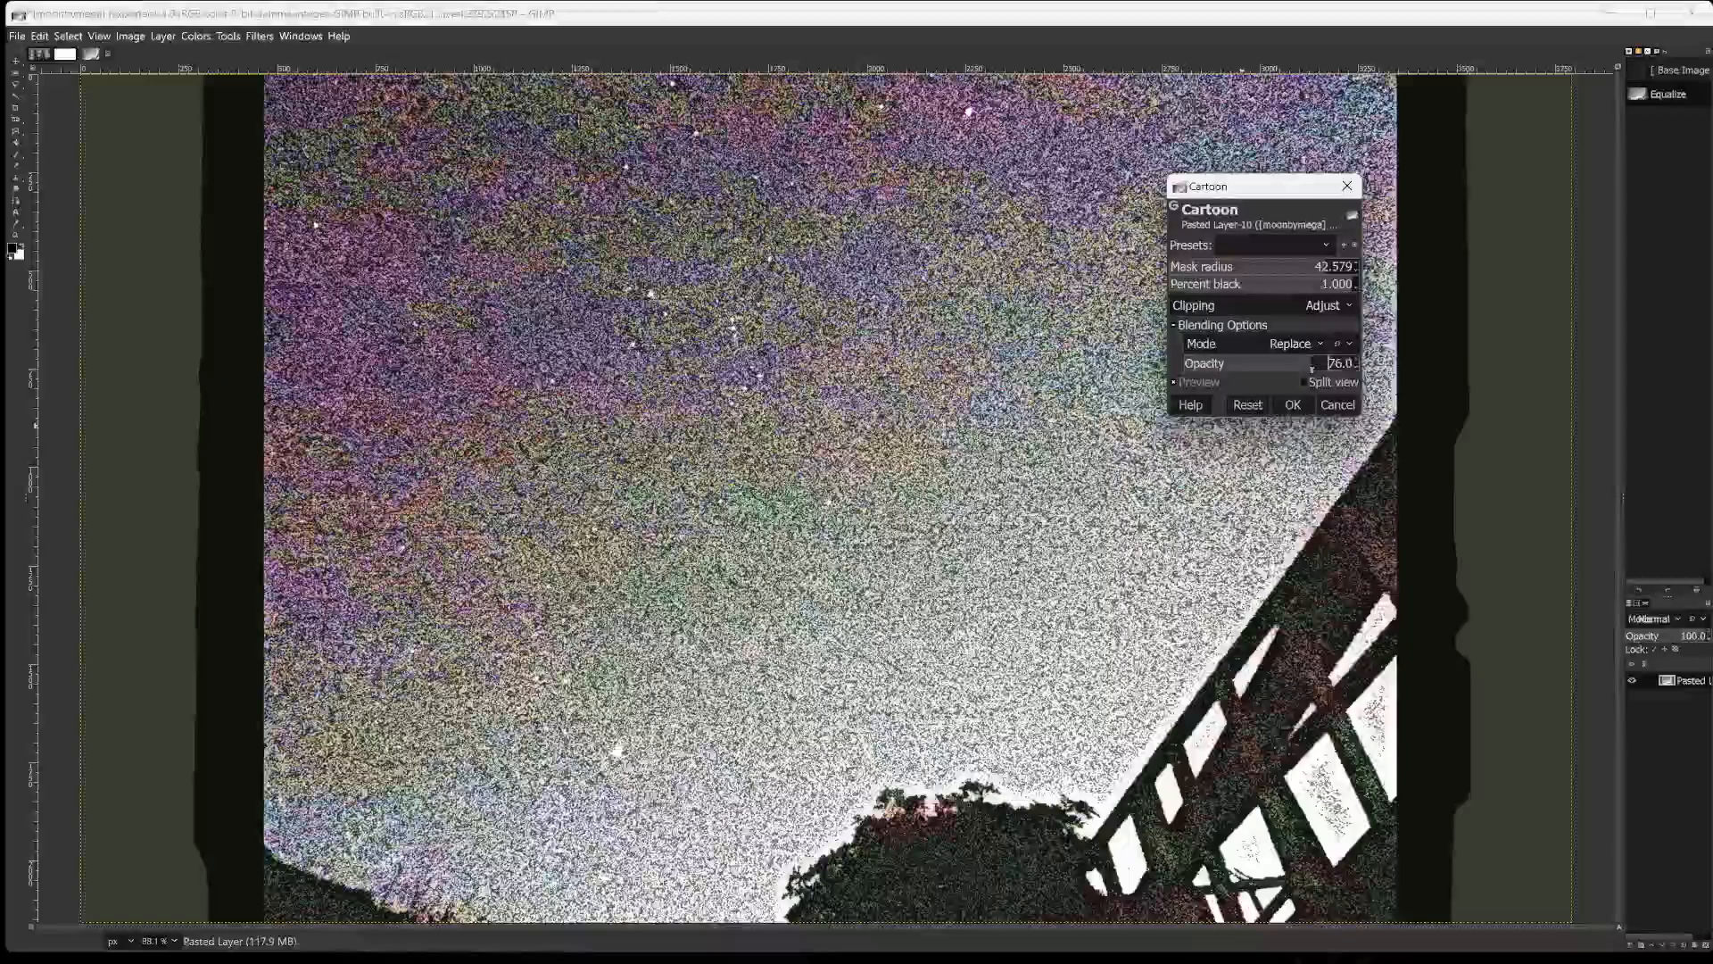
left_click_drag(1311, 368, 1349, 363)
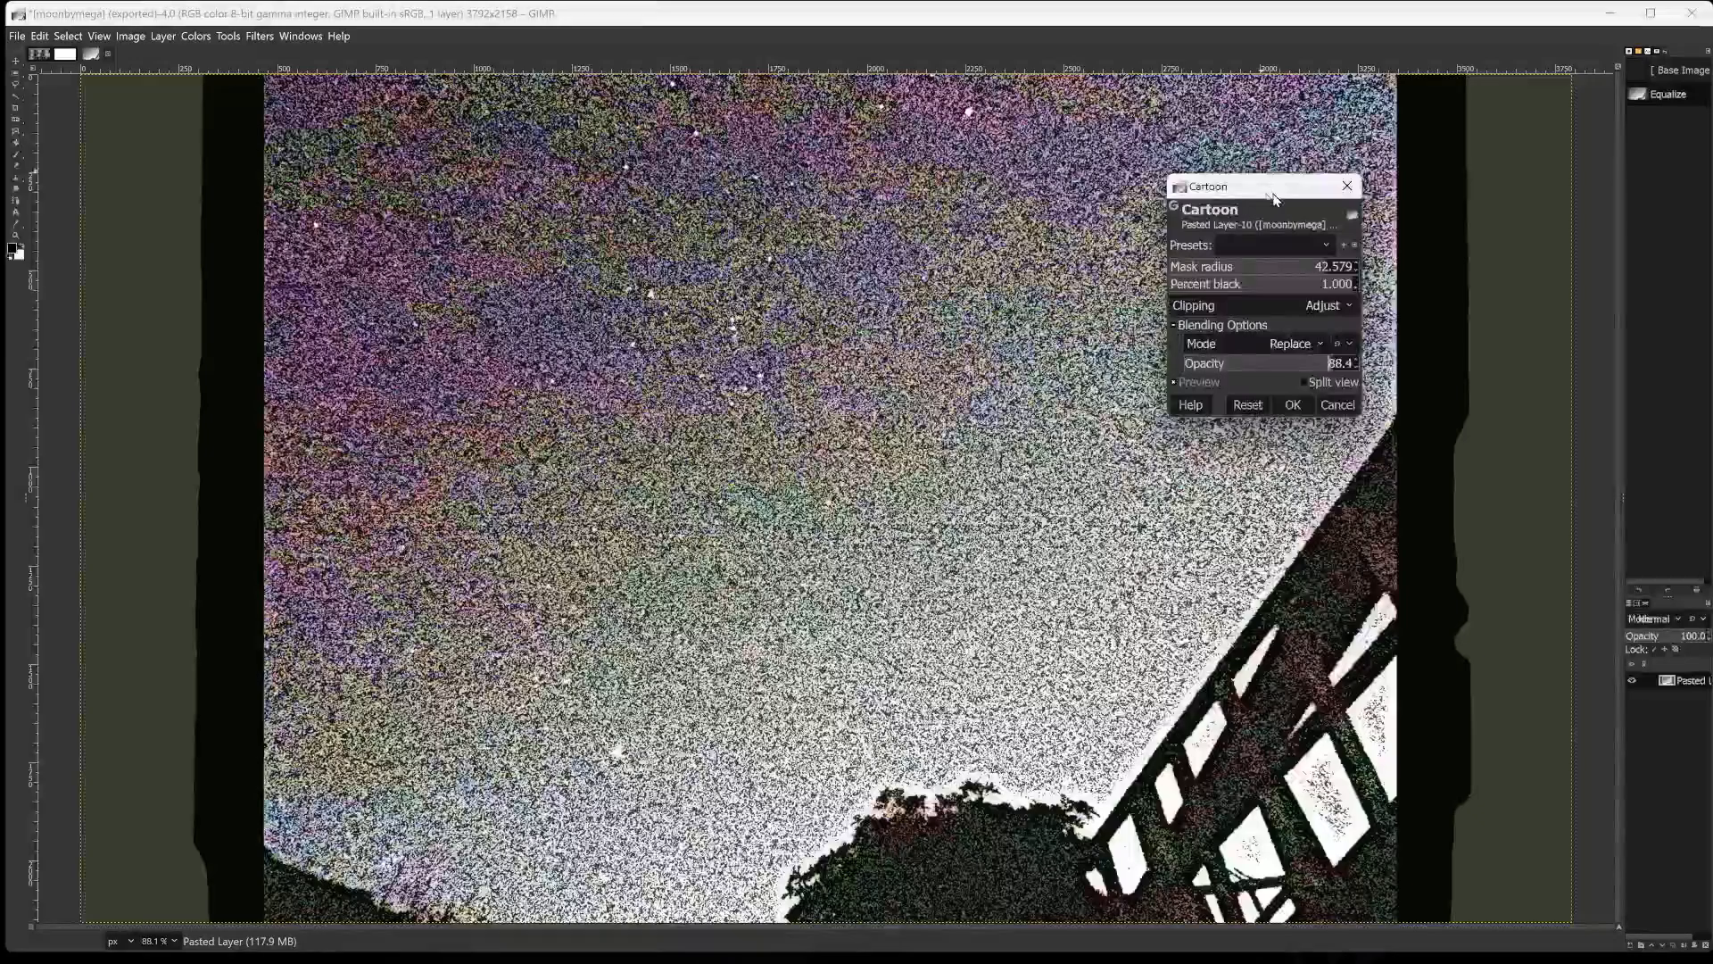
left_click_drag(1274, 198, 1280, 157)
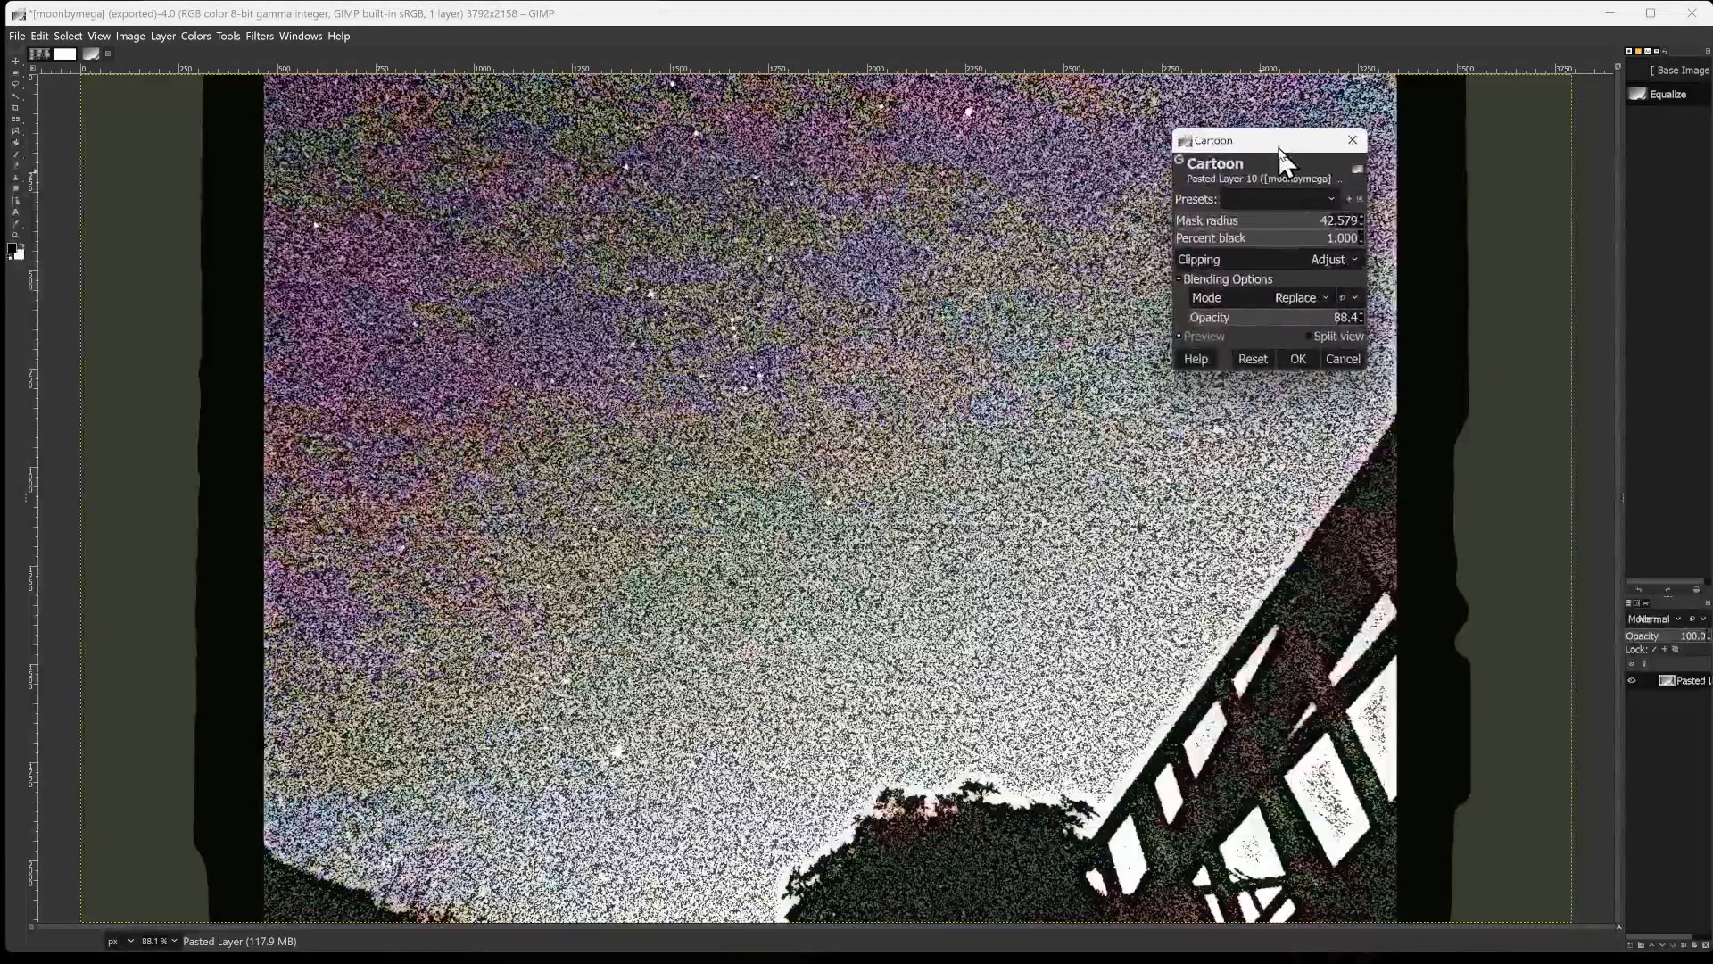
left_click(1298, 360)
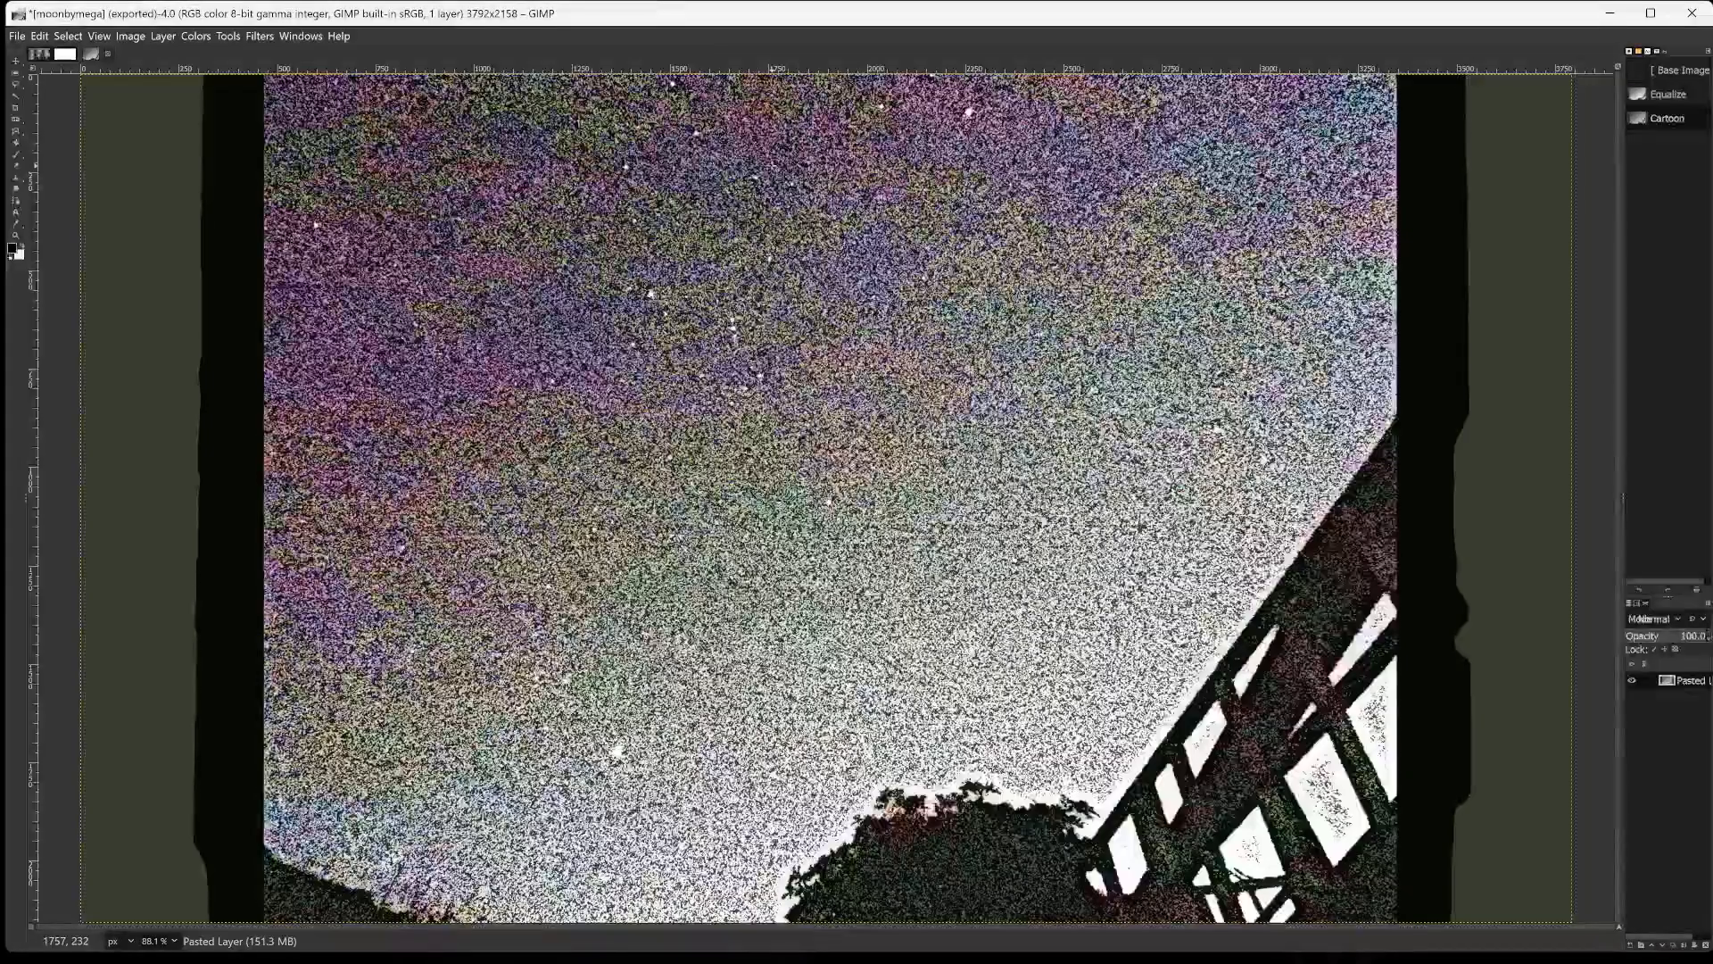
Export the cartoon version as moonbymega6676.png with the default PNG options.
key("shift+ctrl+e")
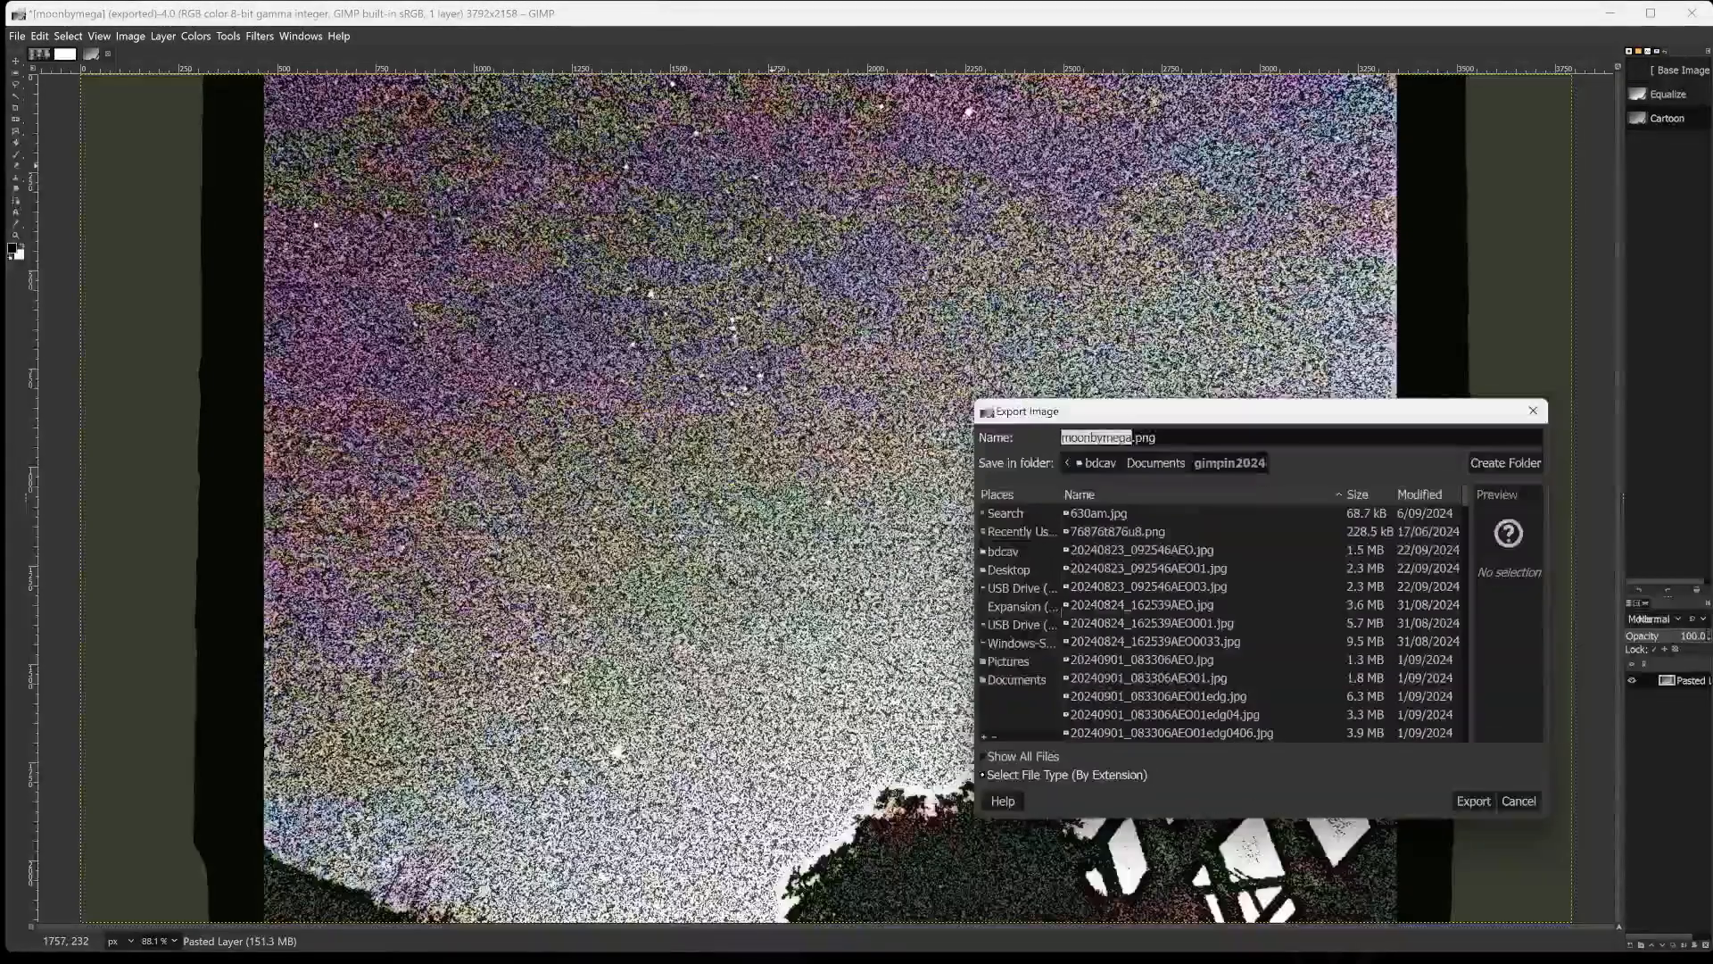
key("Right")
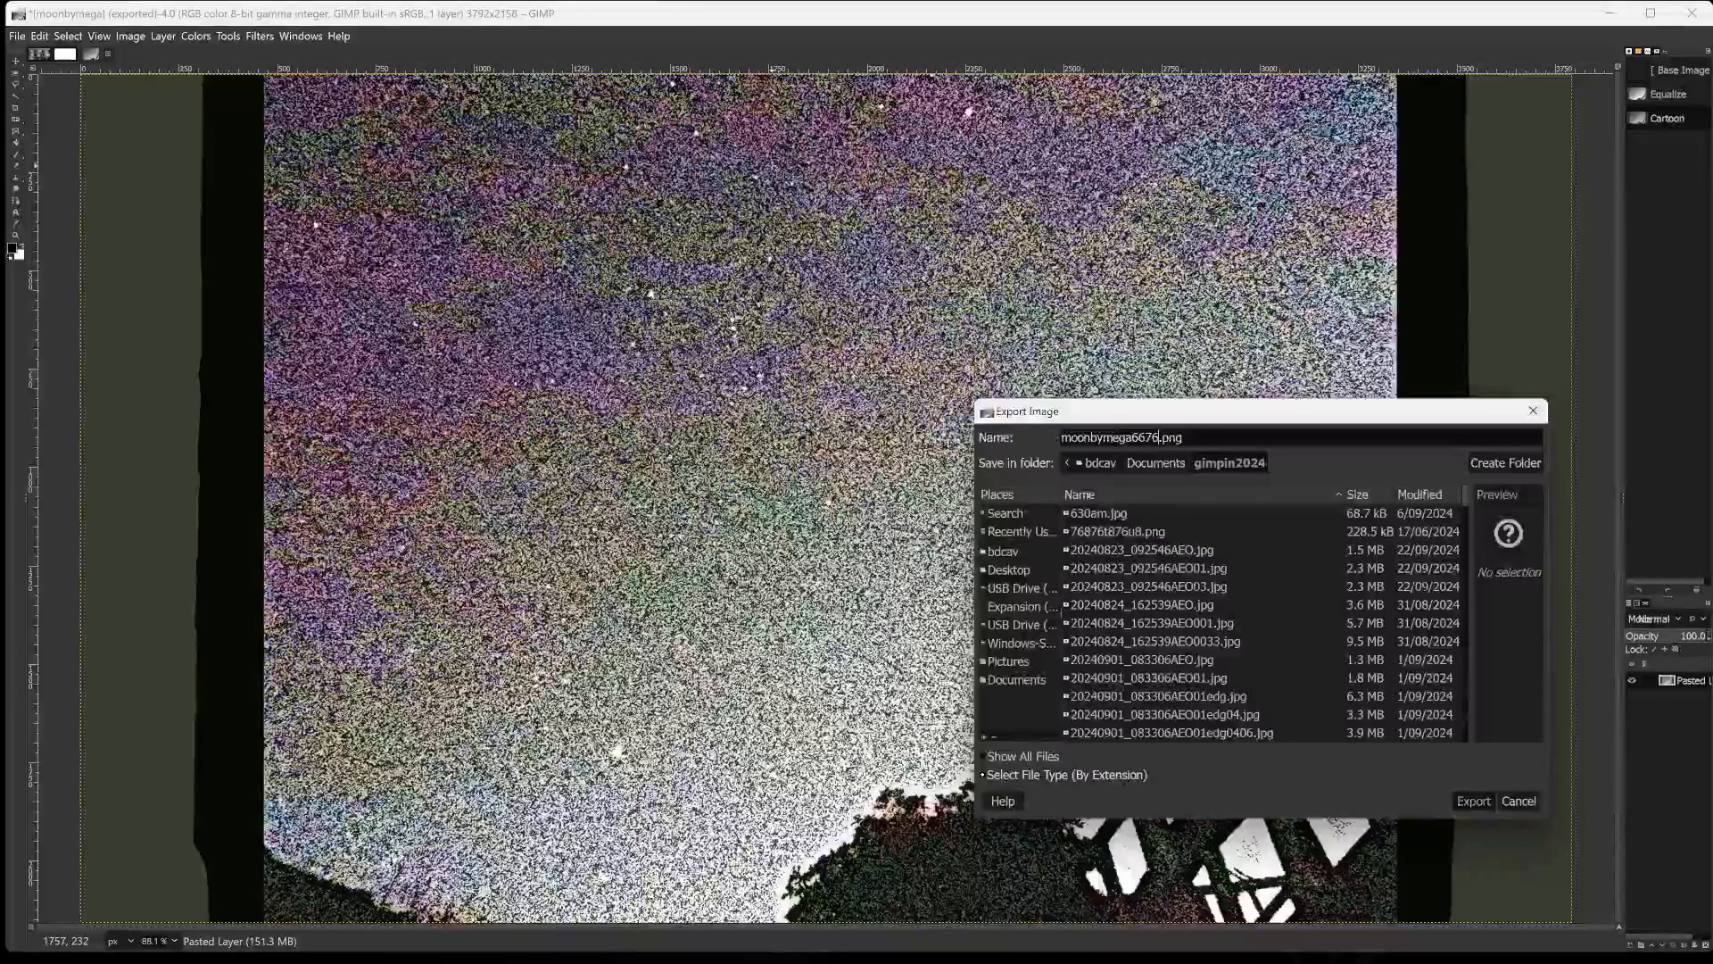
key("Return")
key("Return")
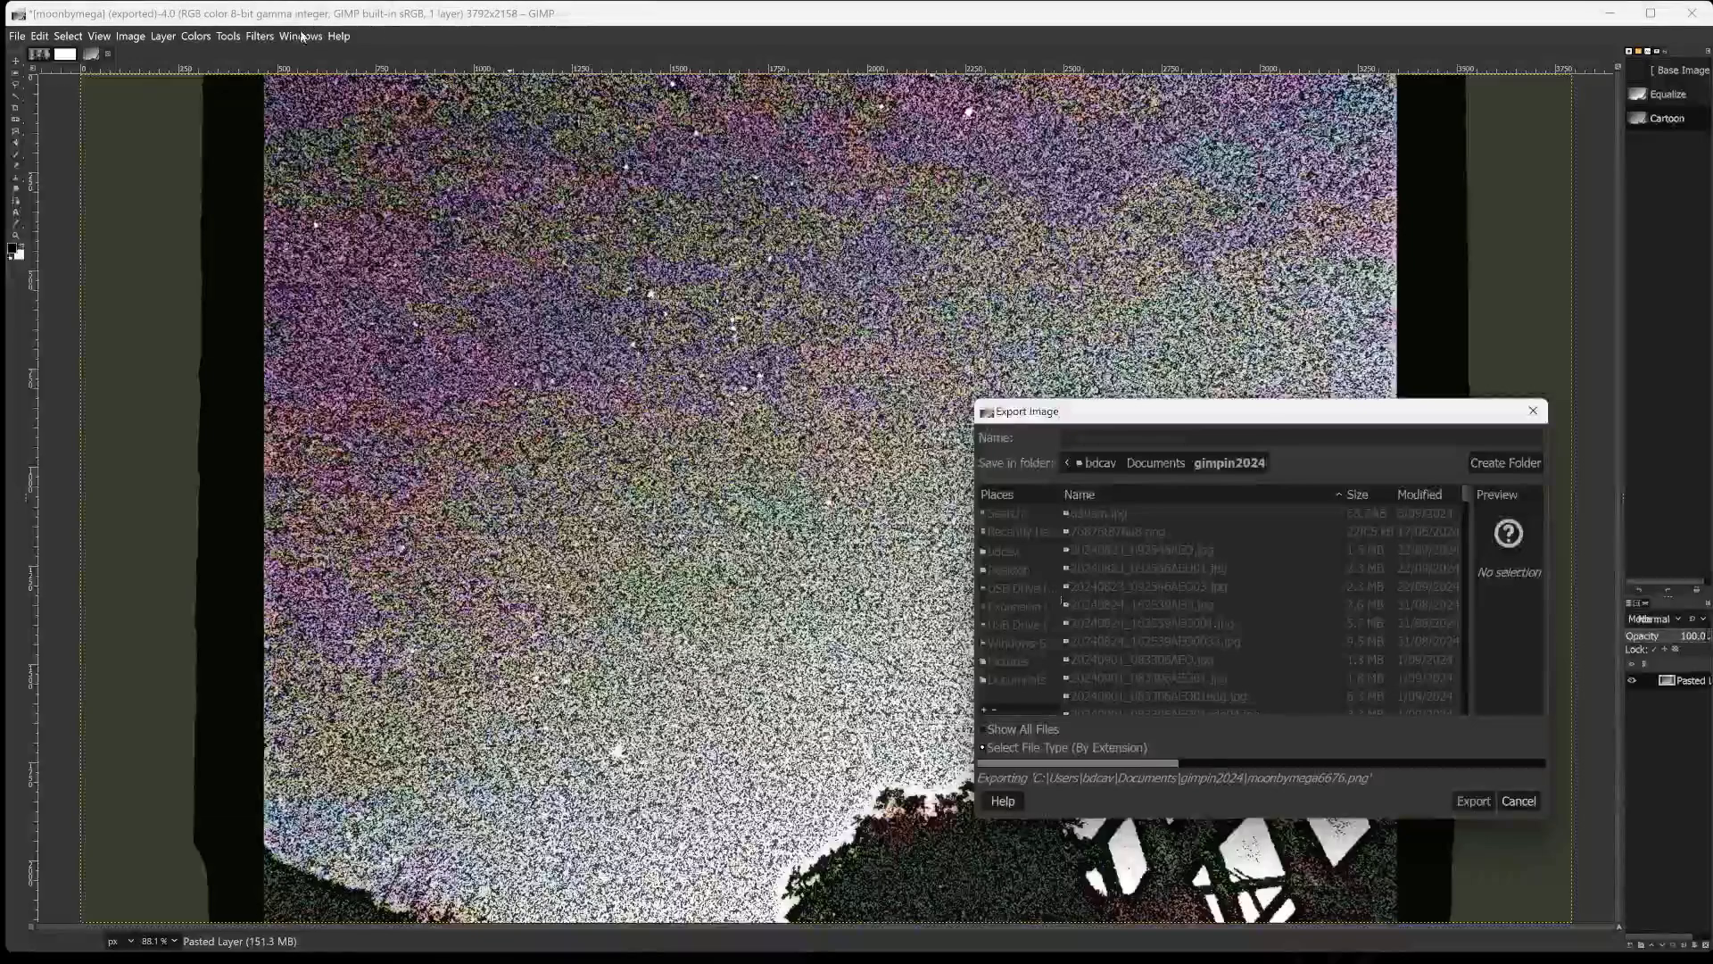
Invert the cartoon image's colours and start the Edge filter with the Sobel algorithm and an amount of 10.
left_click(205, 36)
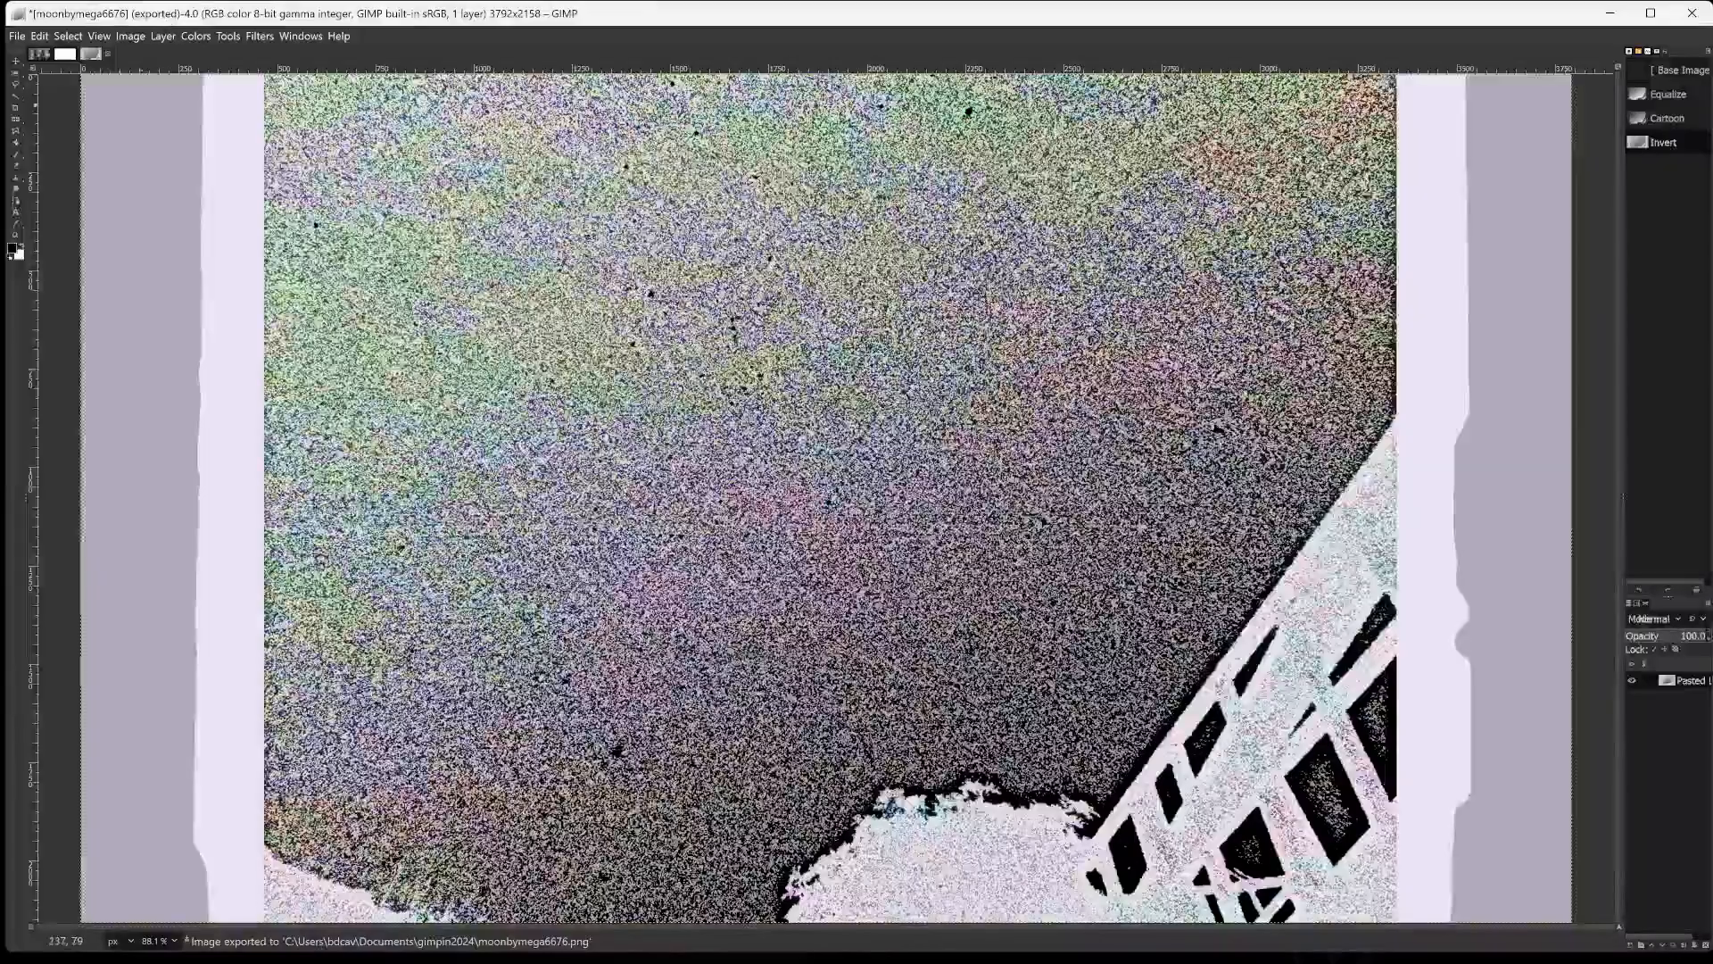
left_click(258, 37)
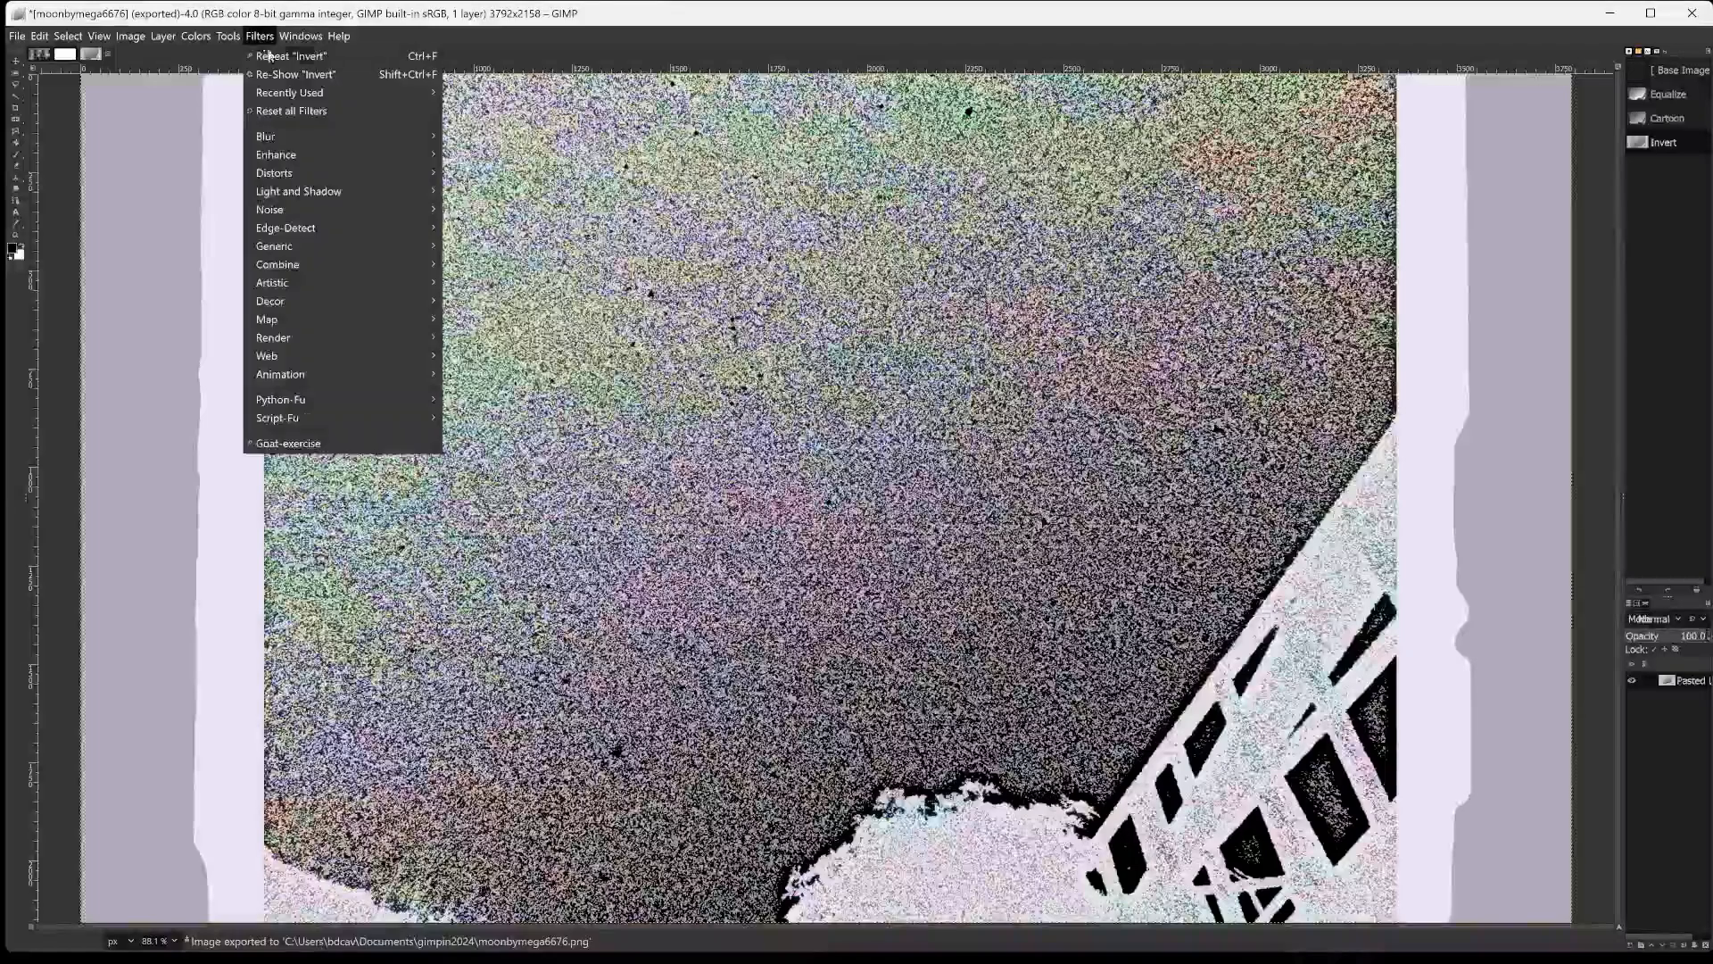
mouse_move(323, 232)
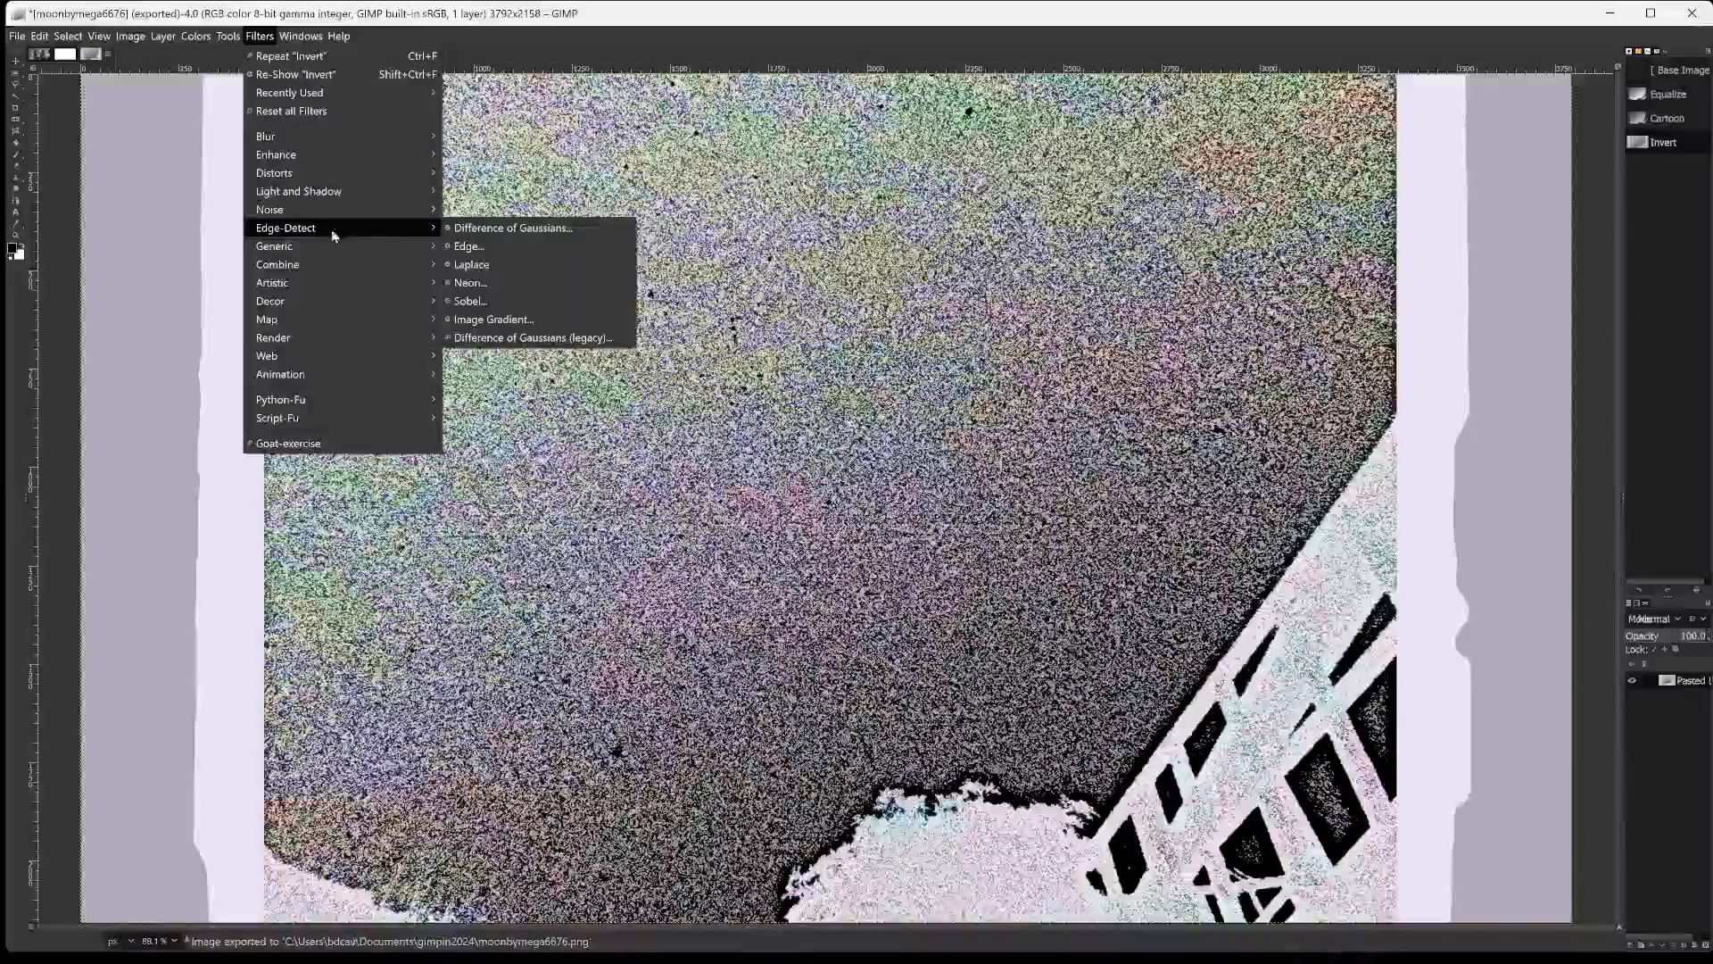
left_click(483, 240)
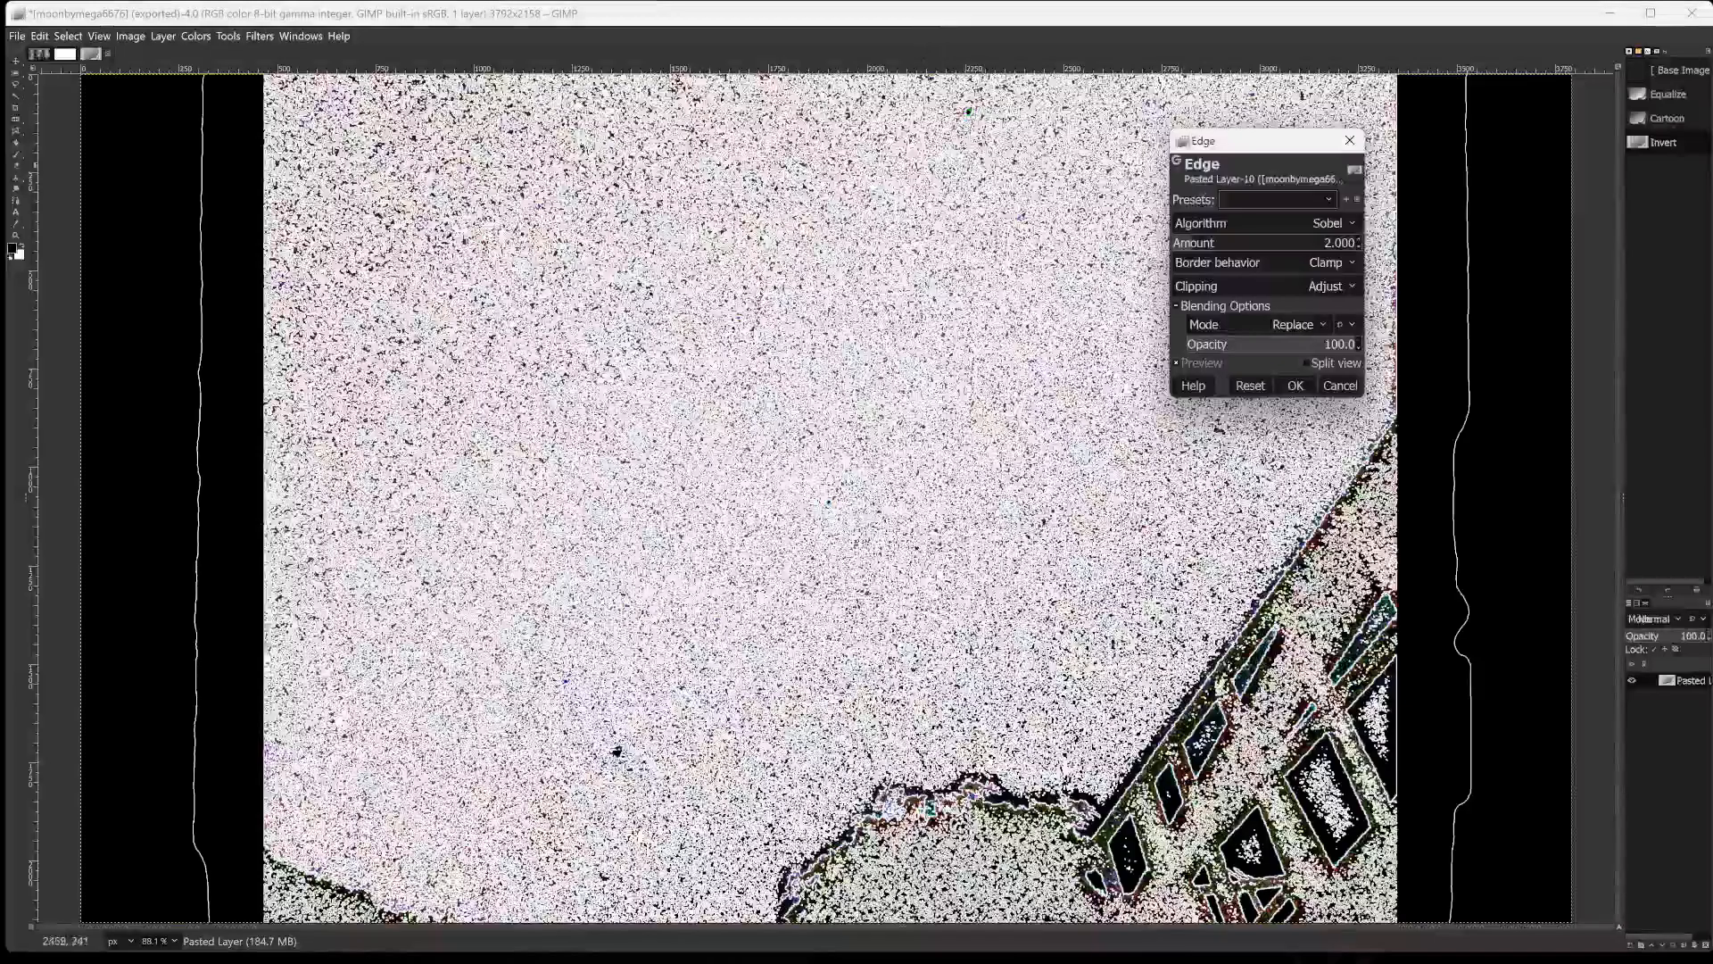
left_click(1226, 243)
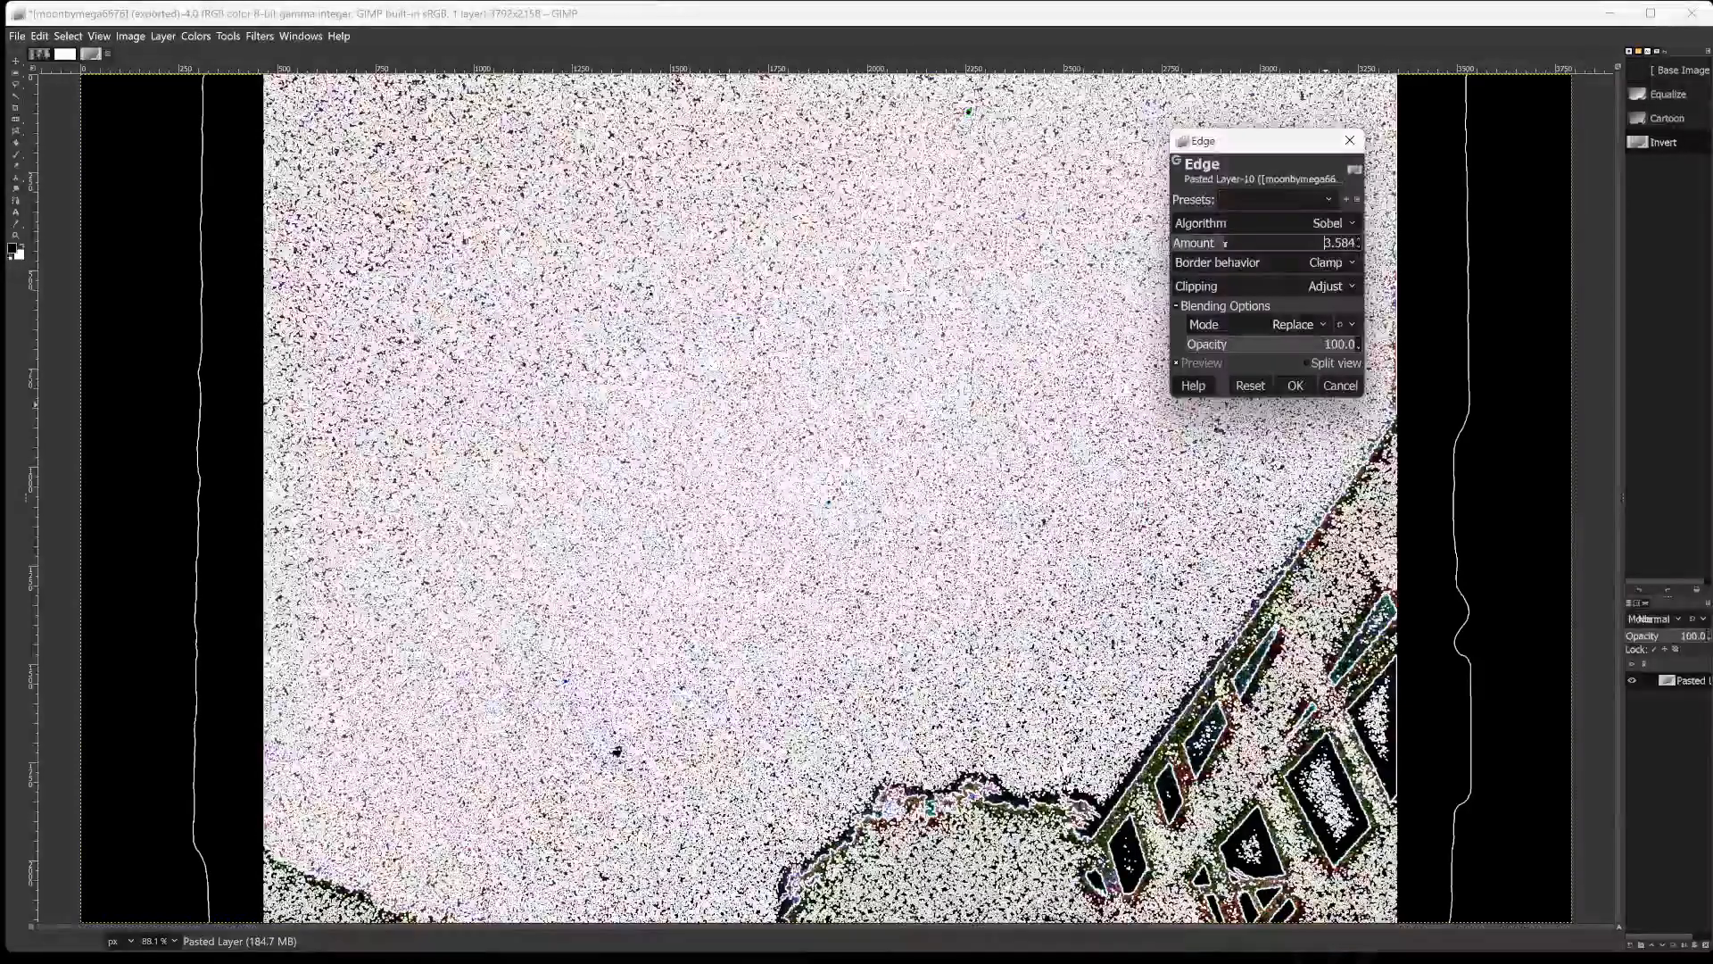
left_click(1258, 242)
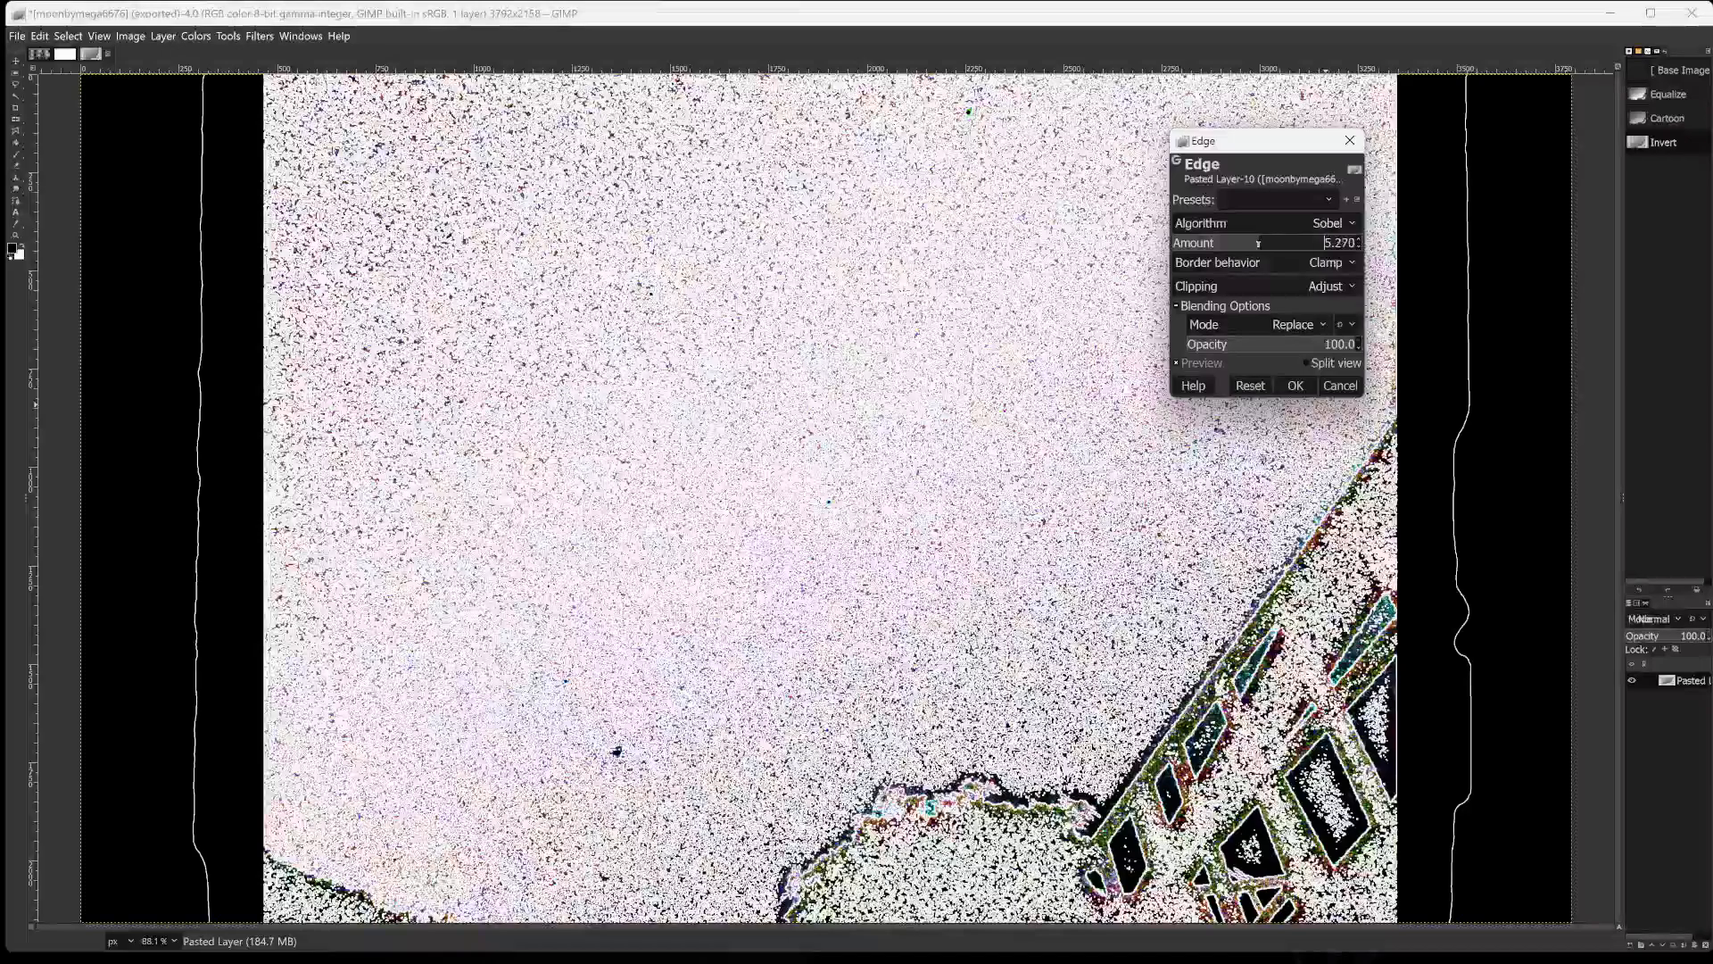
left_click_drag(1255, 243, 1318, 243)
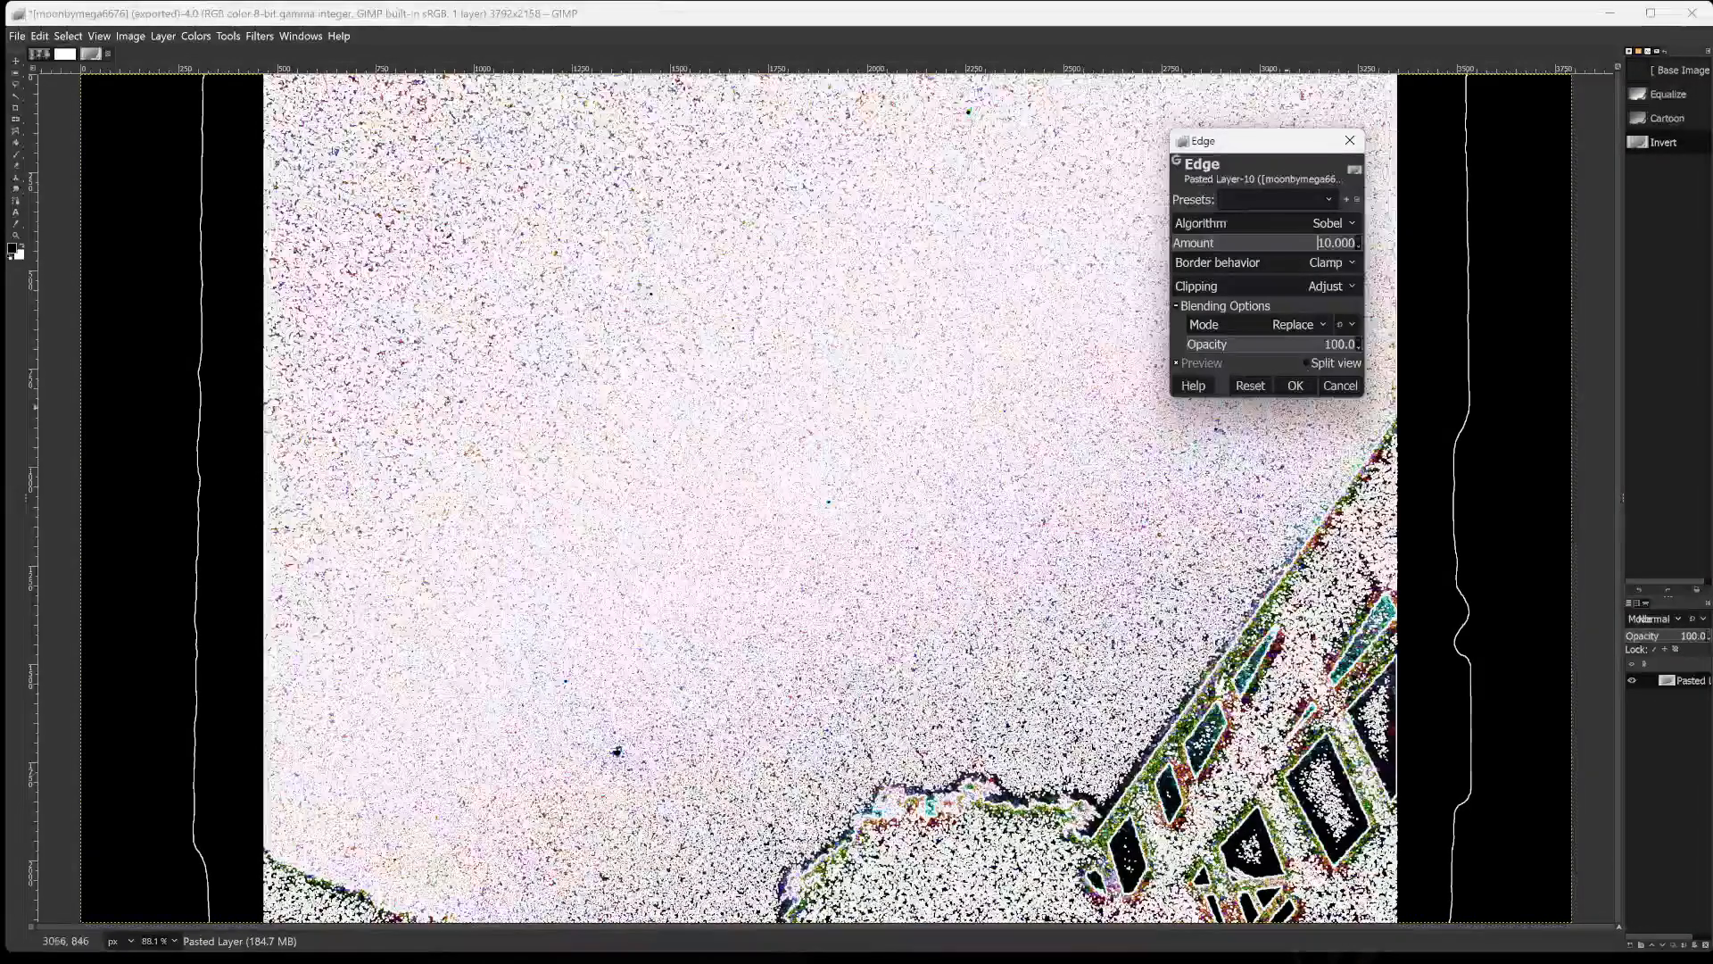
Try the Edge filter at 79.4 opacity, return the opacity to 100 and apply the filter.
left_click(1237, 347)
left_click_drag(1237, 347, 1330, 348)
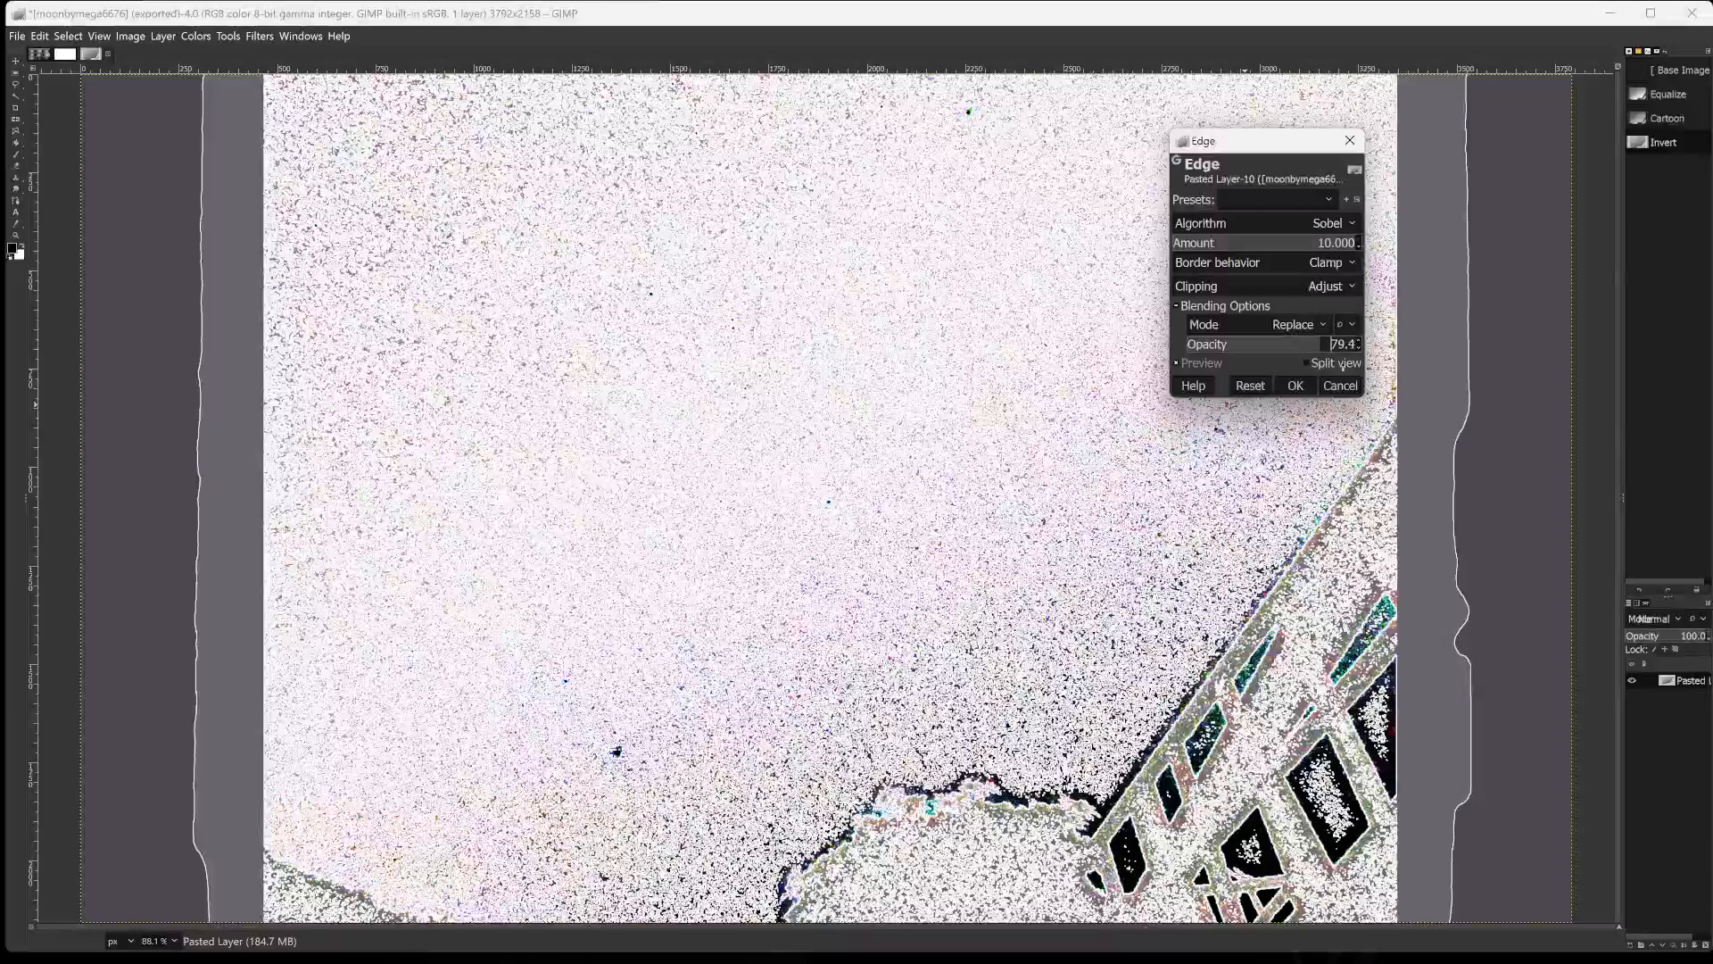
left_click_drag(1342, 366, 1560, 344)
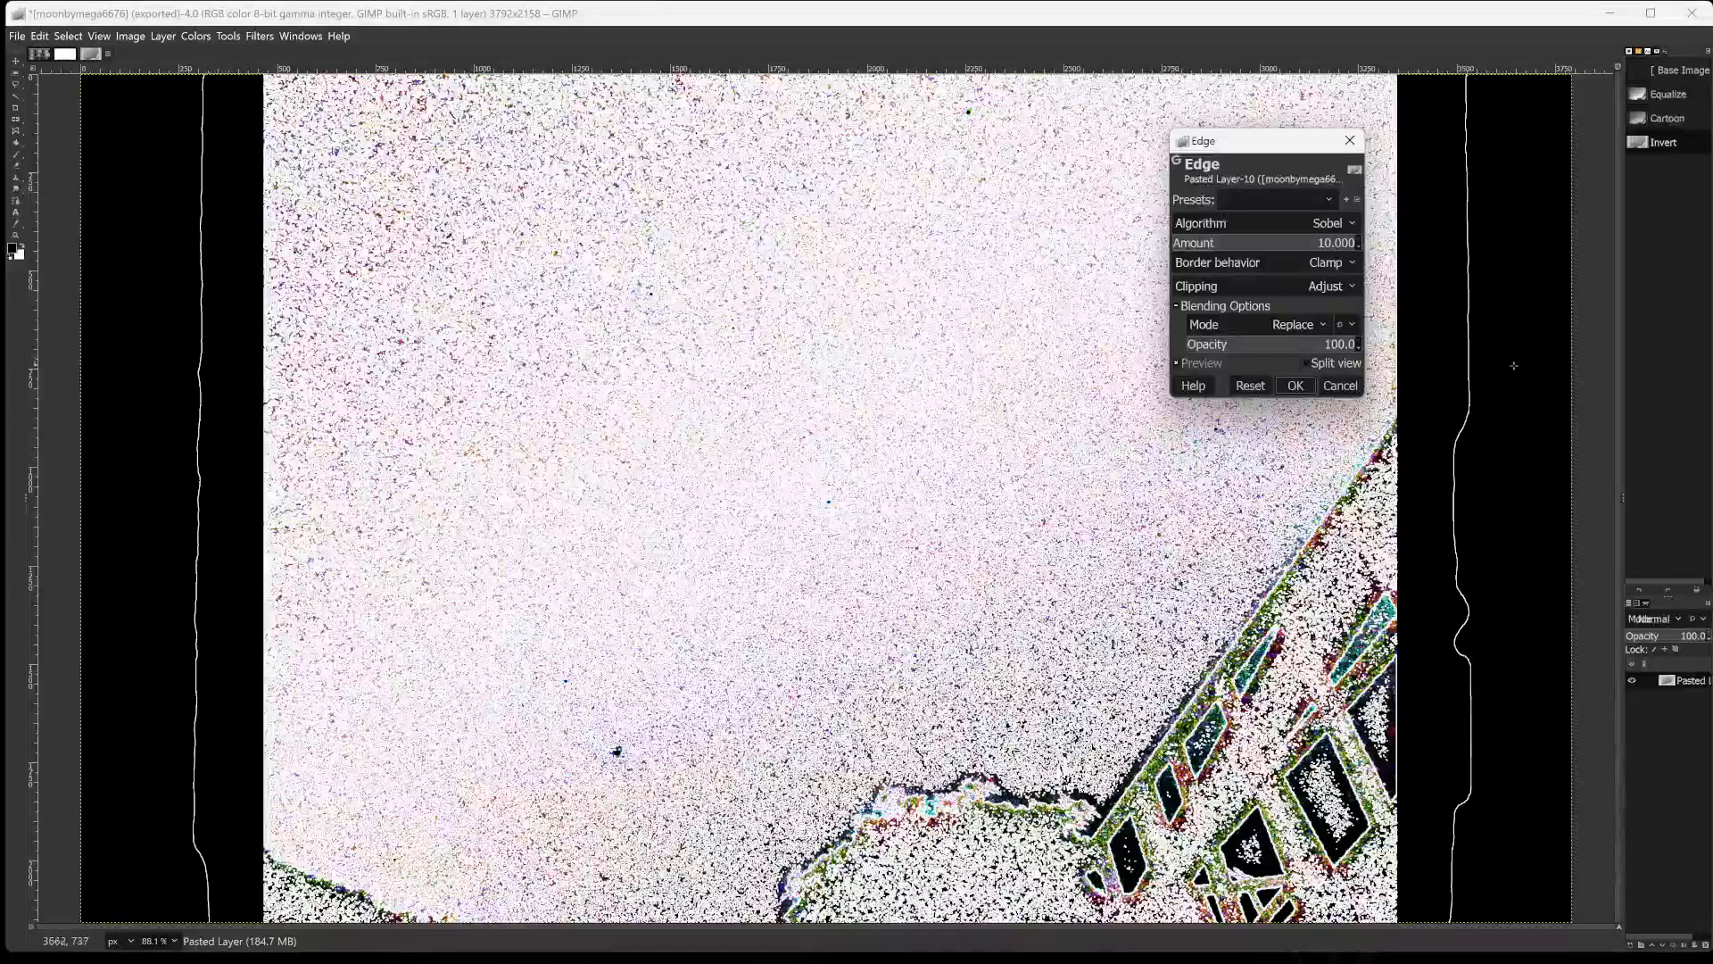
left_click(1294, 386)
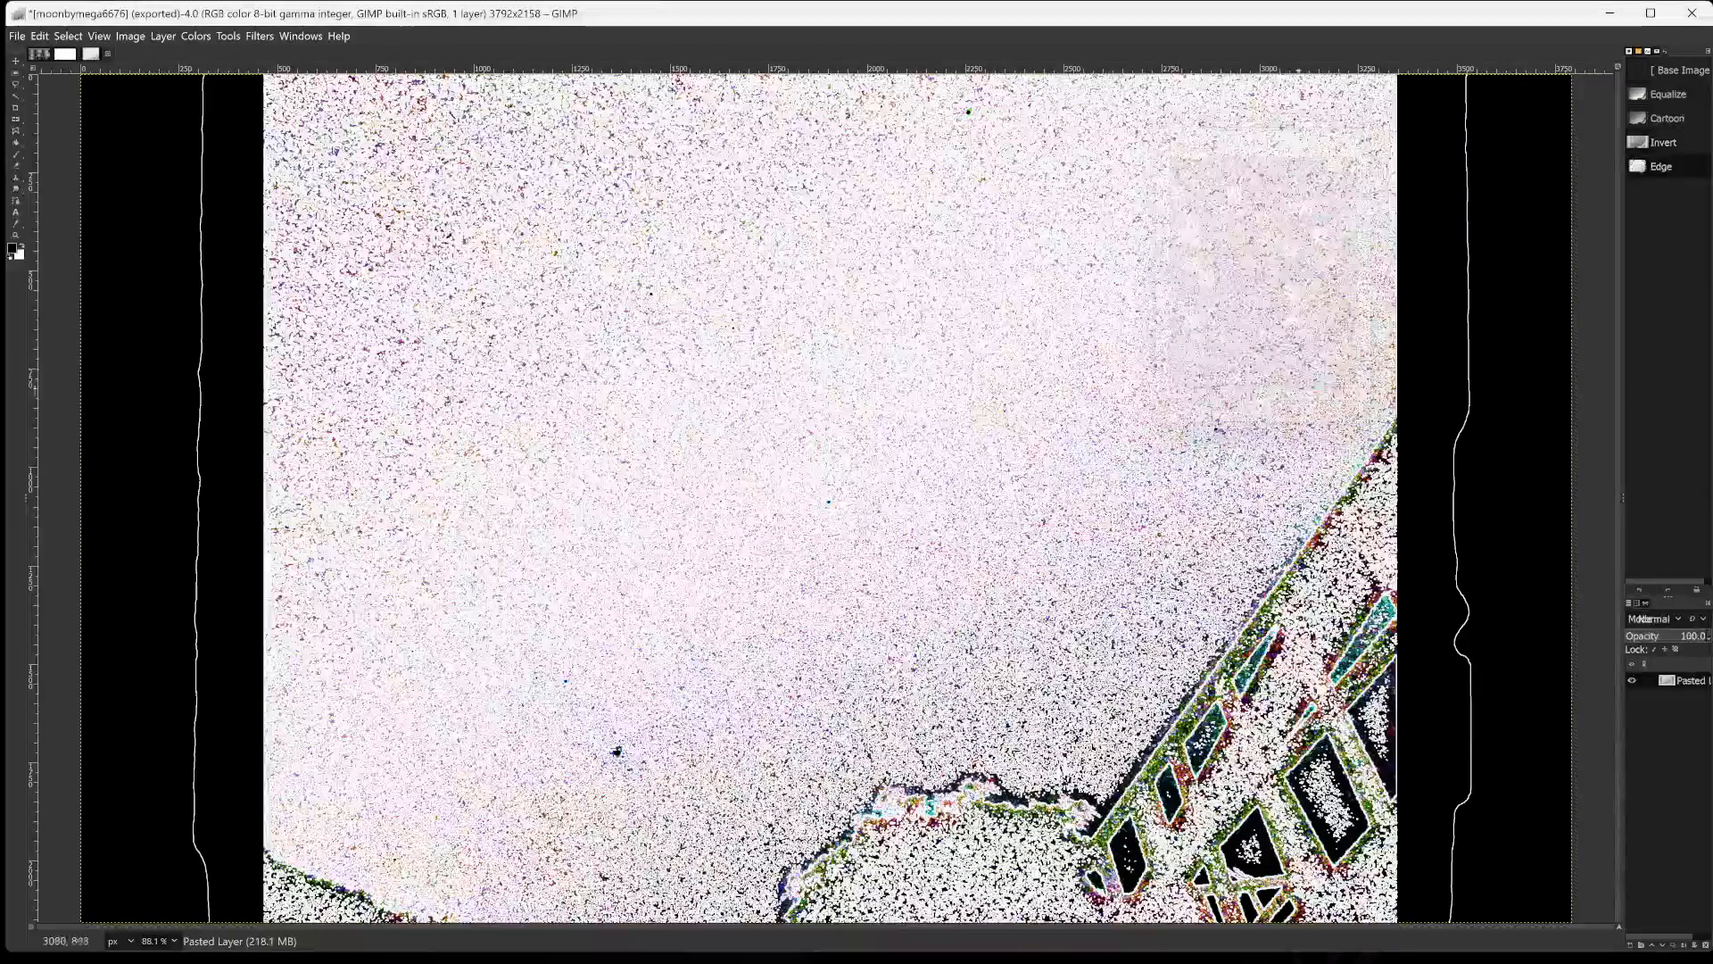
Start the Cartoon filter on the edge-detected image with Multiply blending and a mask radius of 11.192.
left_click(229, 36)
mouse_move(194, 40)
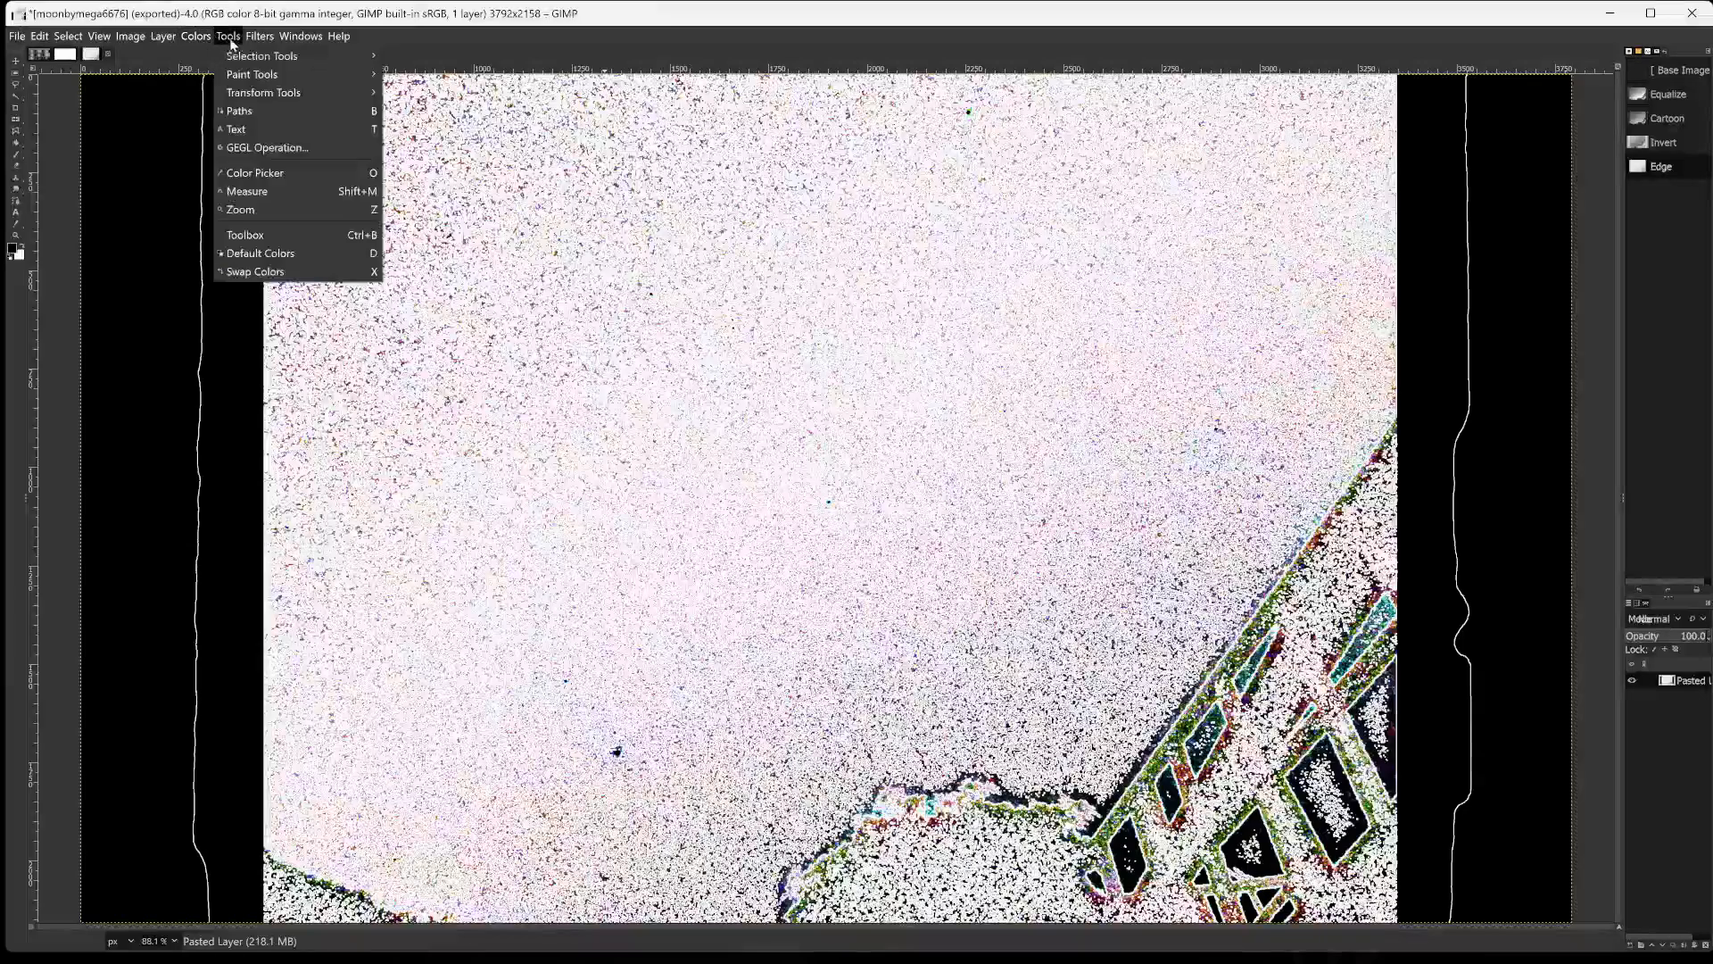
mouse_move(258, 40)
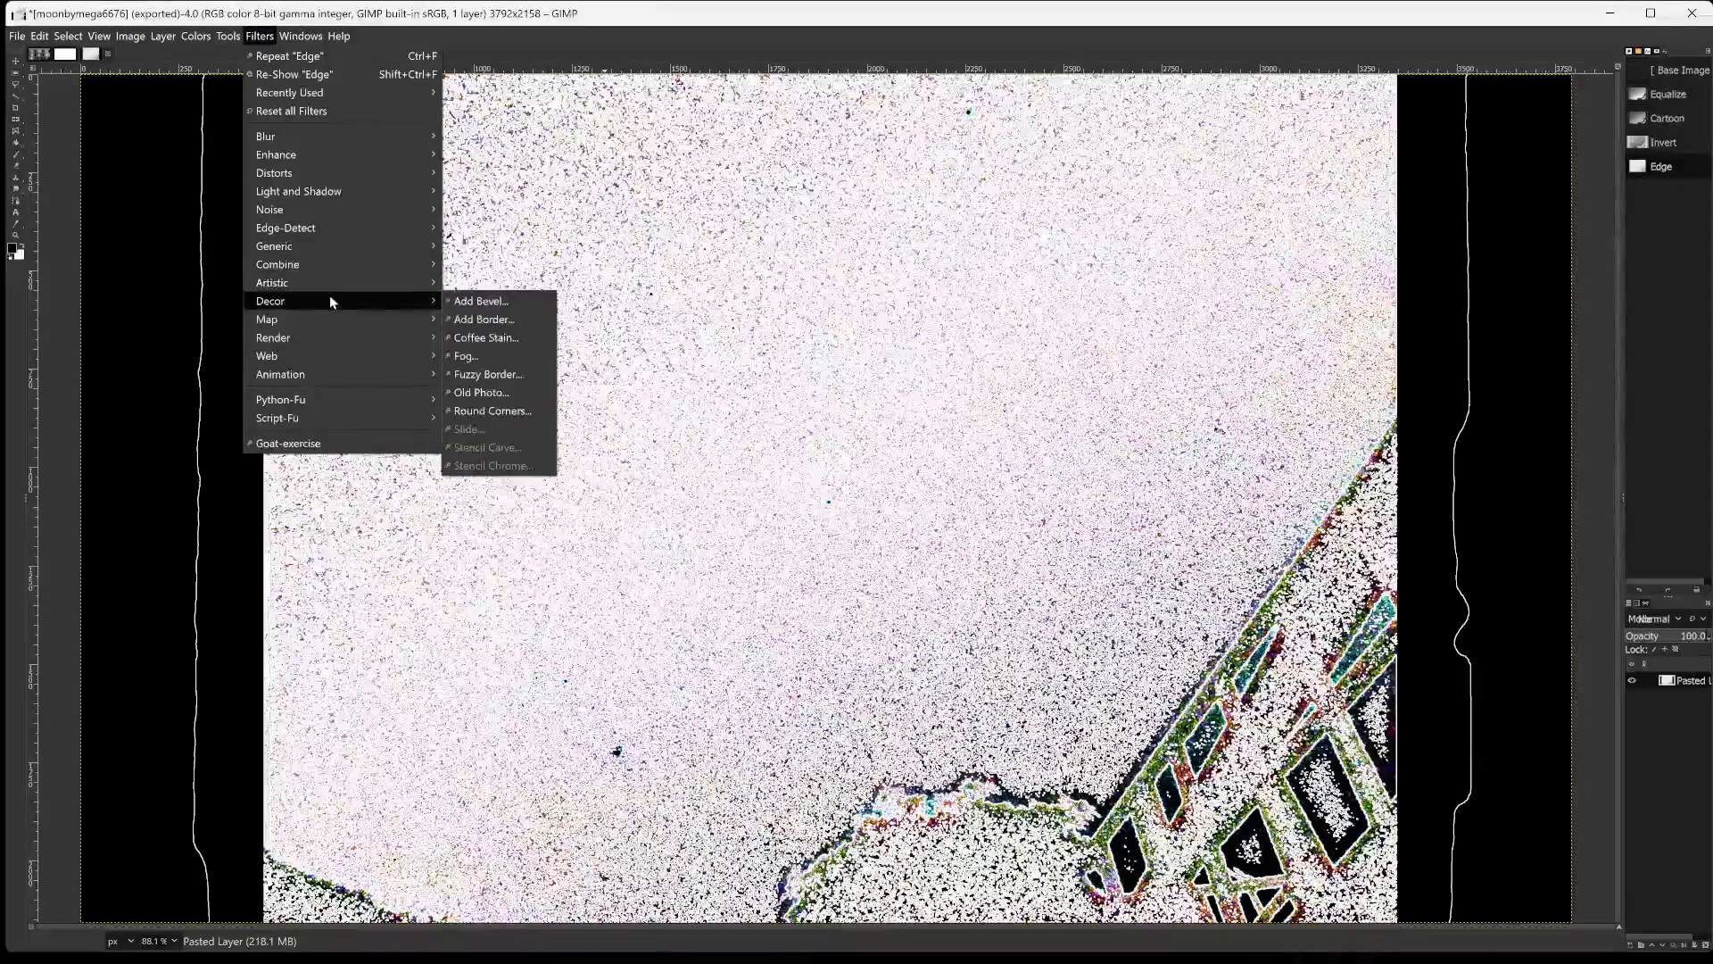
mouse_move(437, 286)
left_click(499, 301)
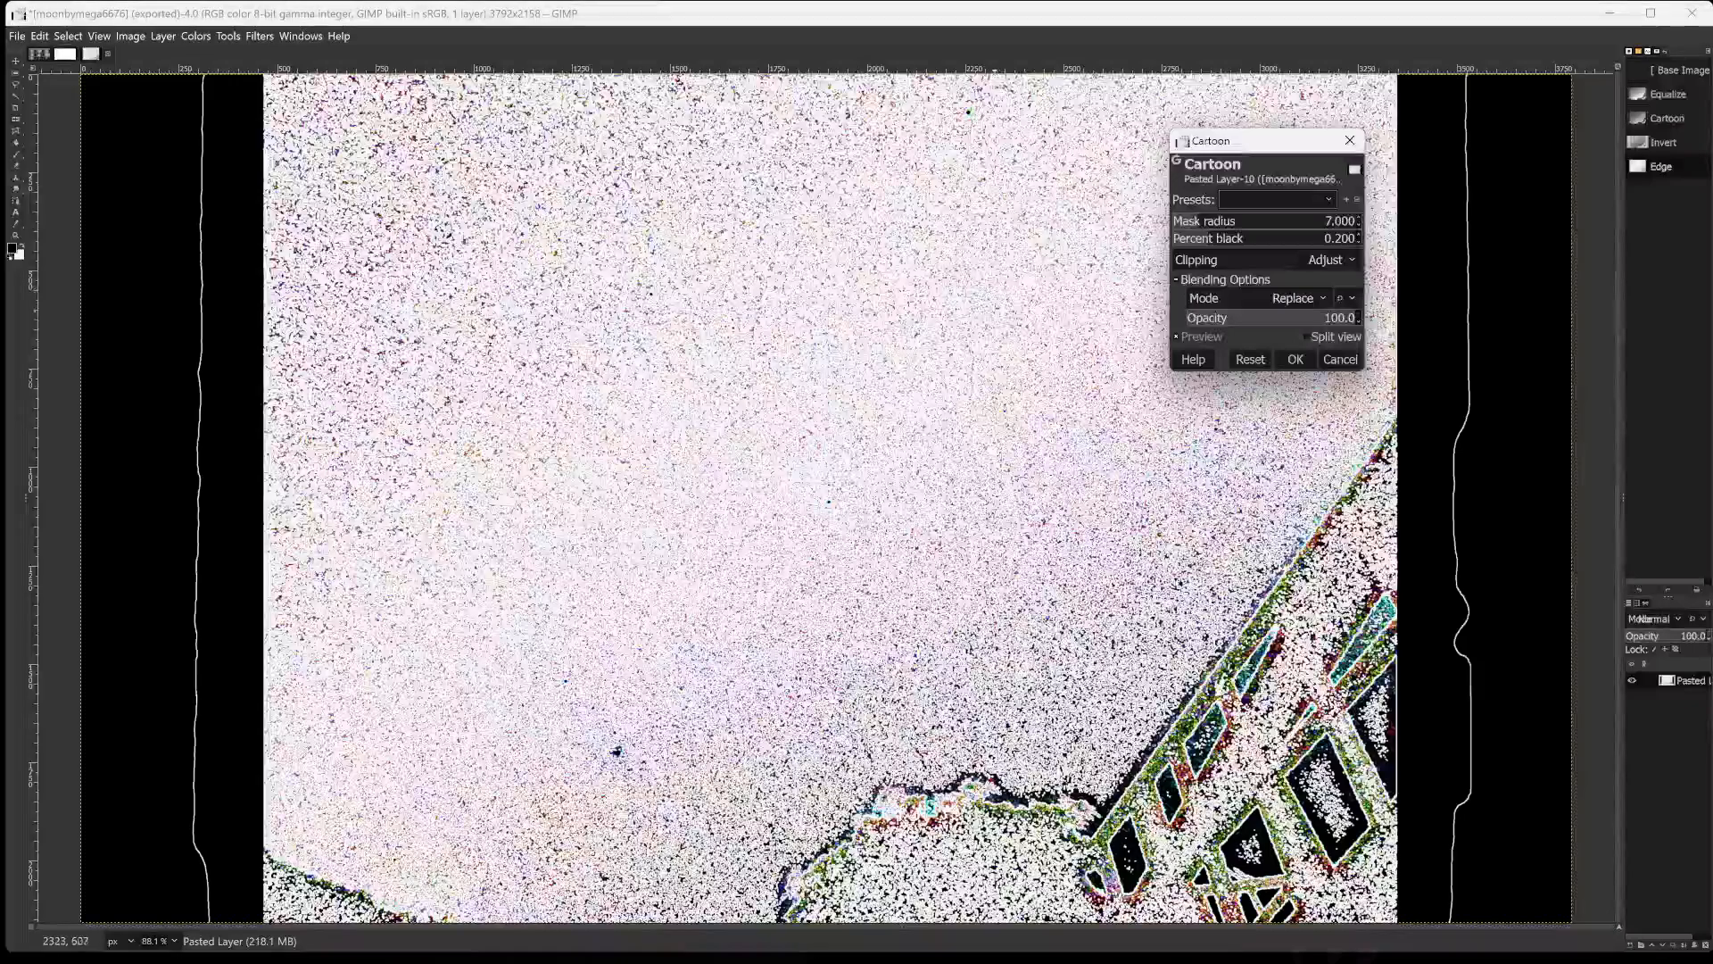
left_click(1270, 297)
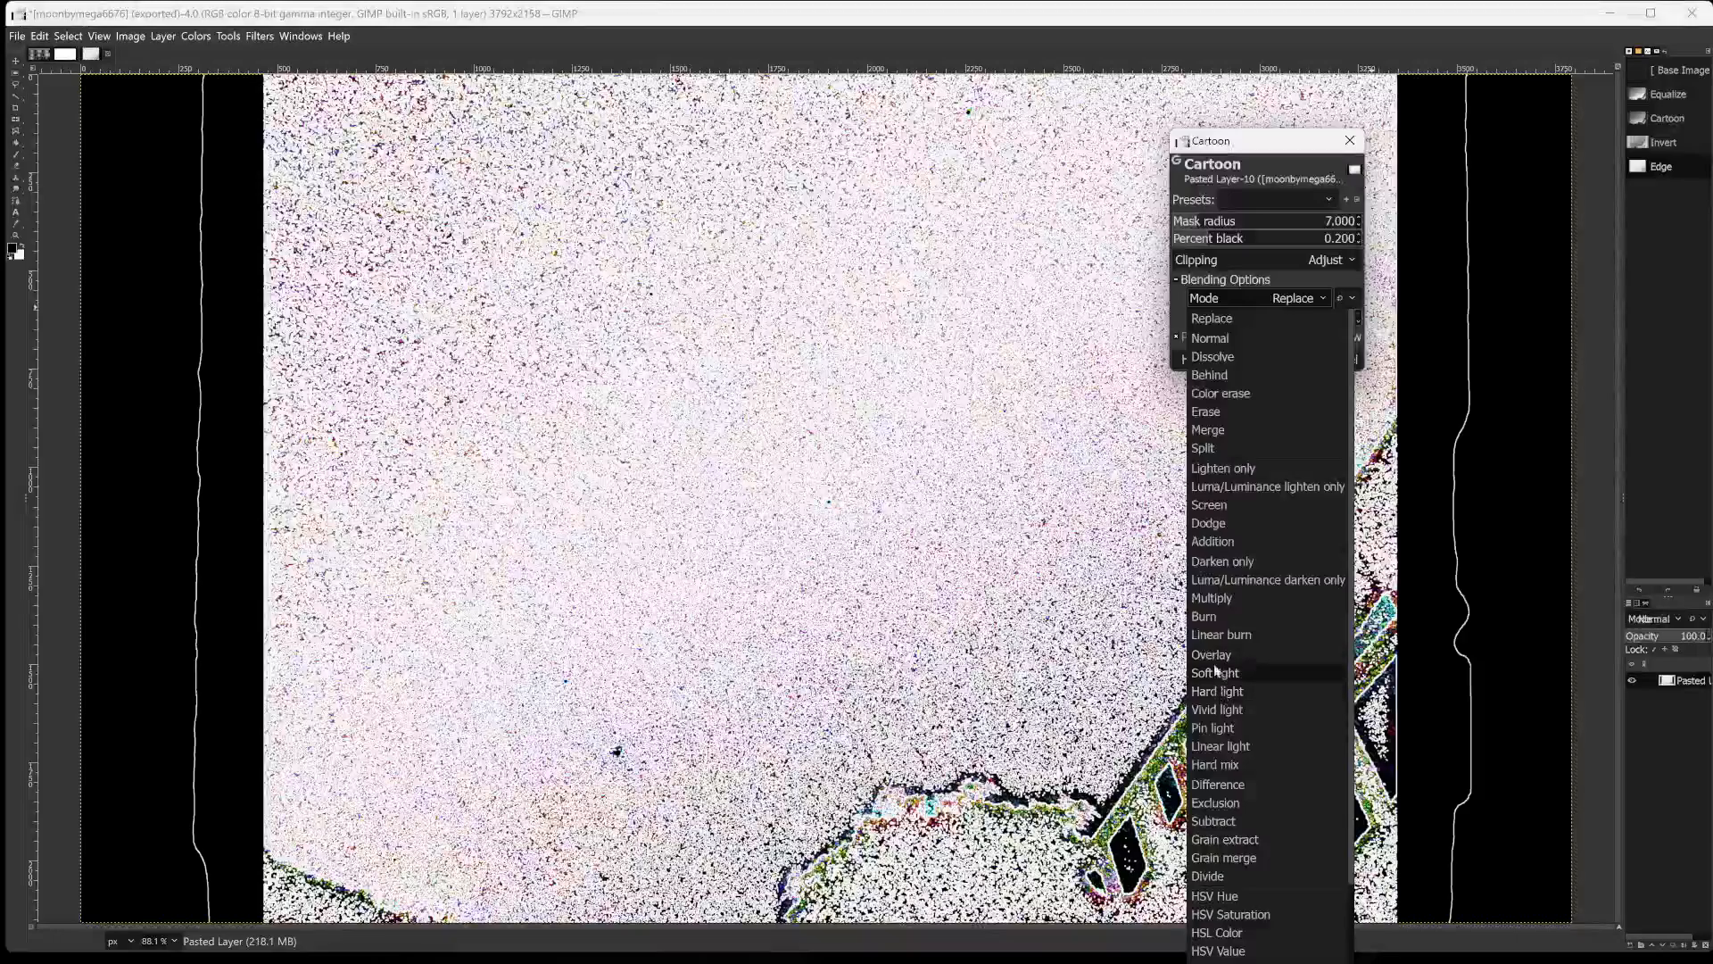
left_click(1198, 594)
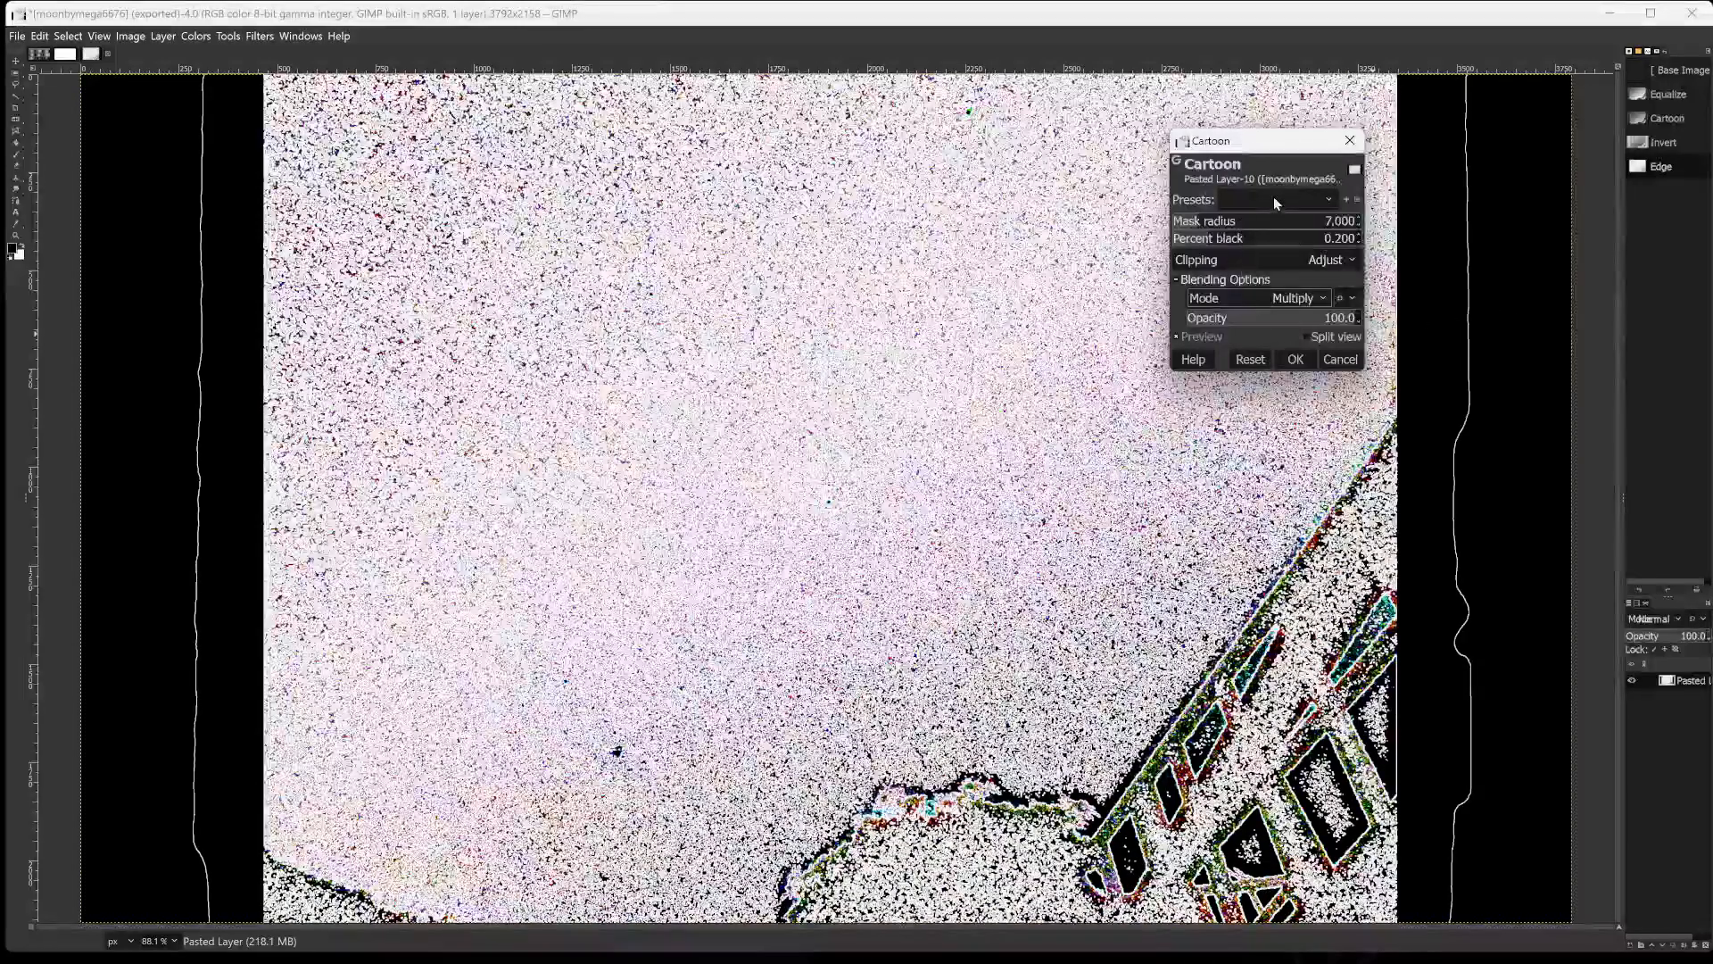
left_click_drag(1268, 225, 1359, 219)
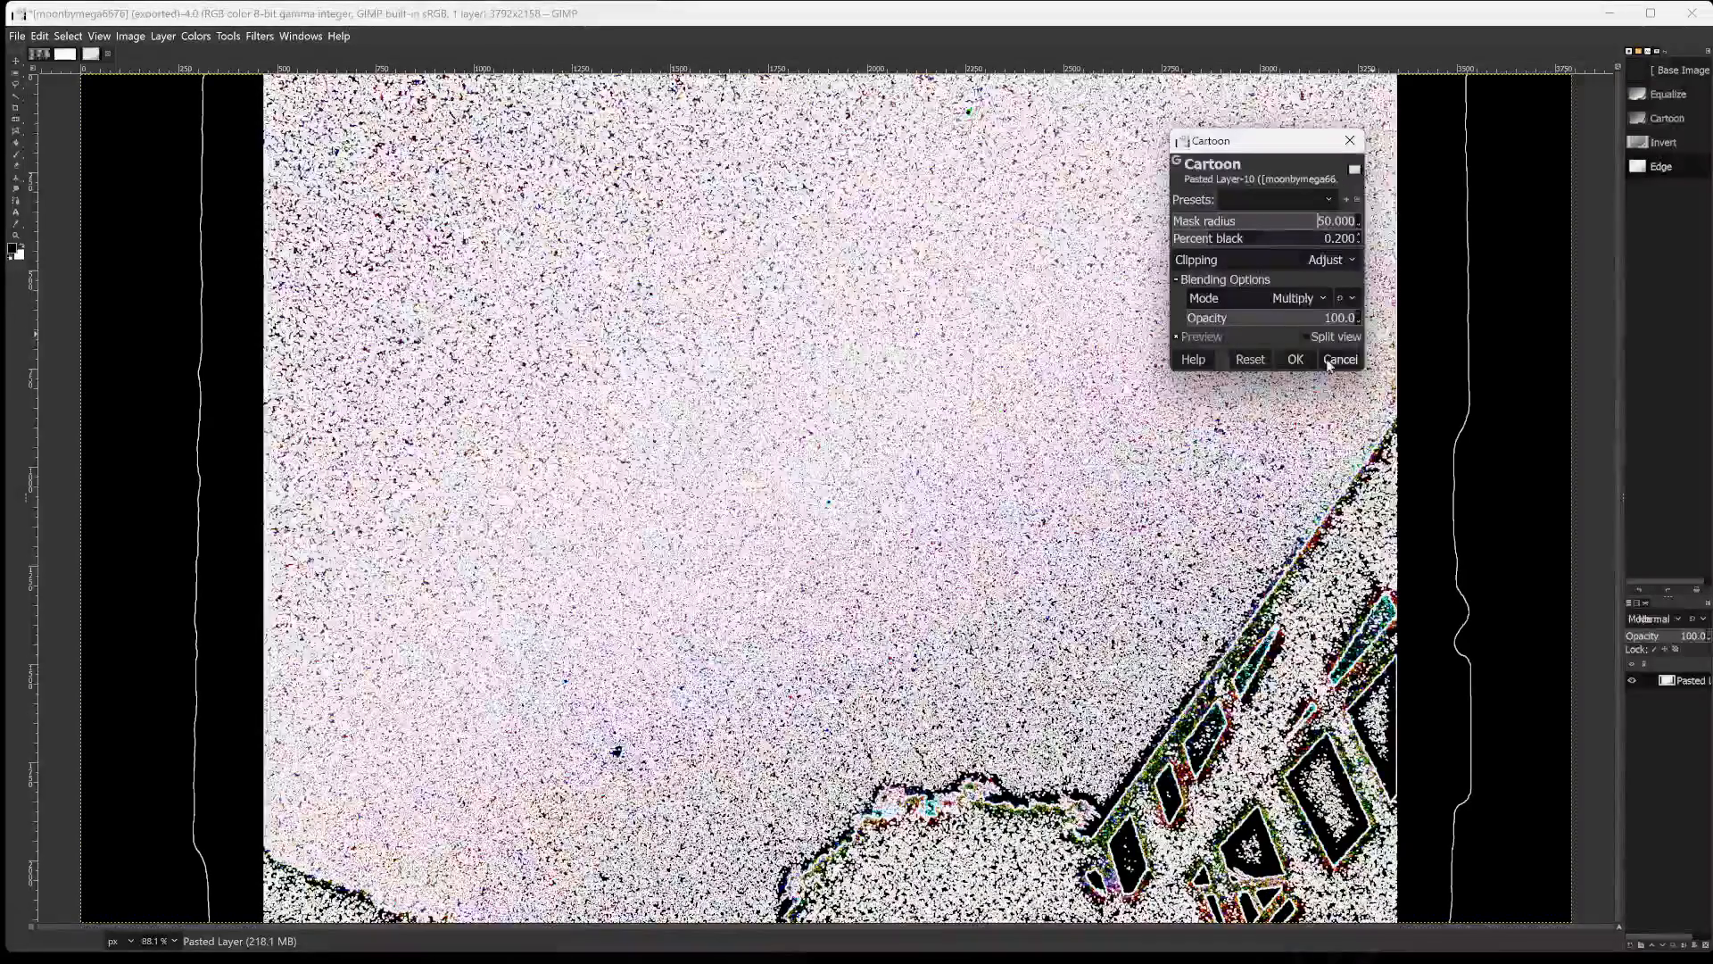
left_click(1215, 222)
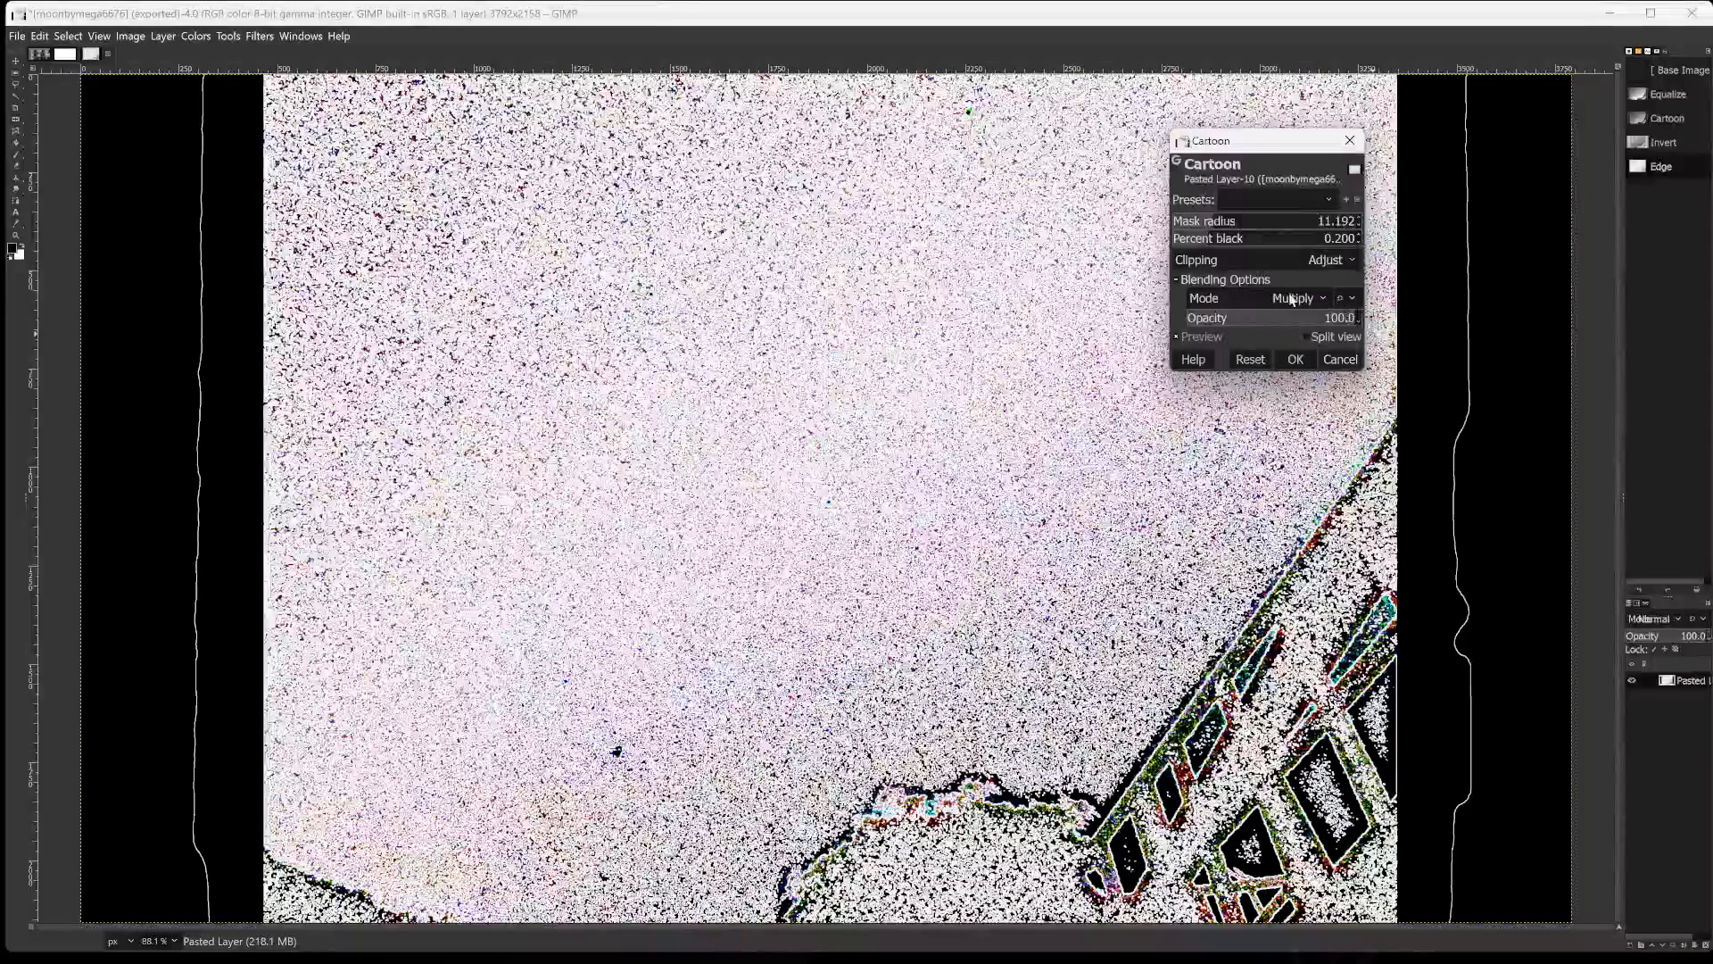
Try the Cartoon filter at 16.1 opacity, return the opacity to 100 and apply the filter.
left_click_drag(1279, 322, 1213, 319)
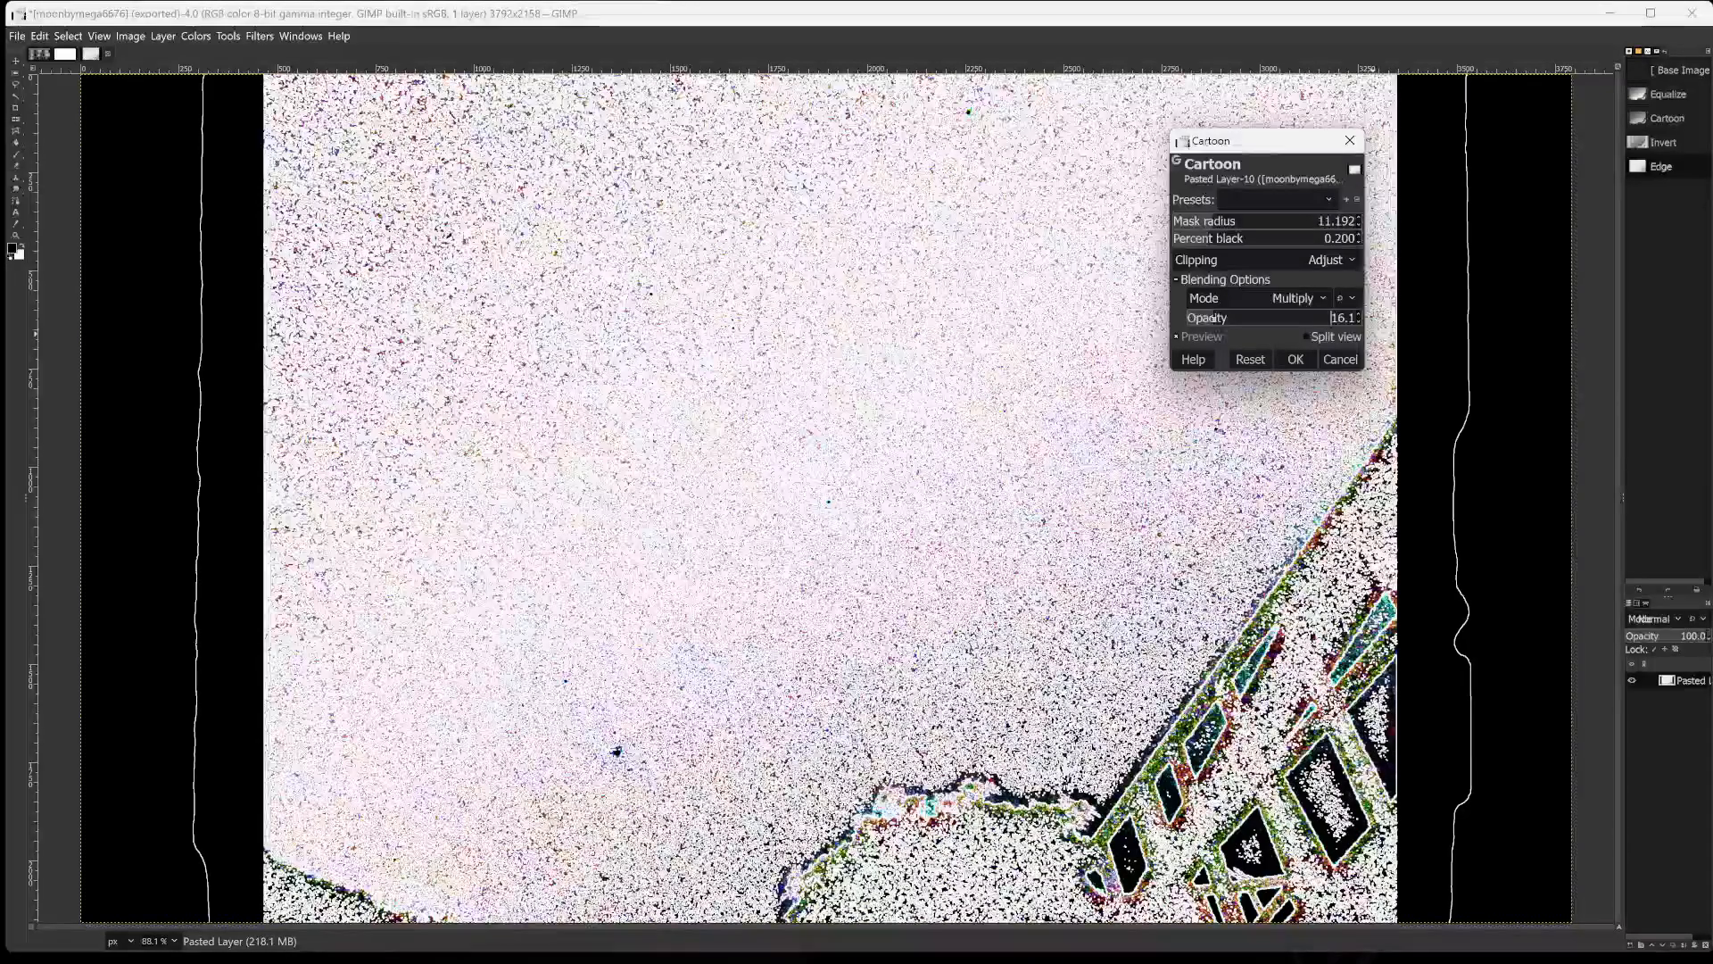
left_click_drag(1213, 319, 1516, 303)
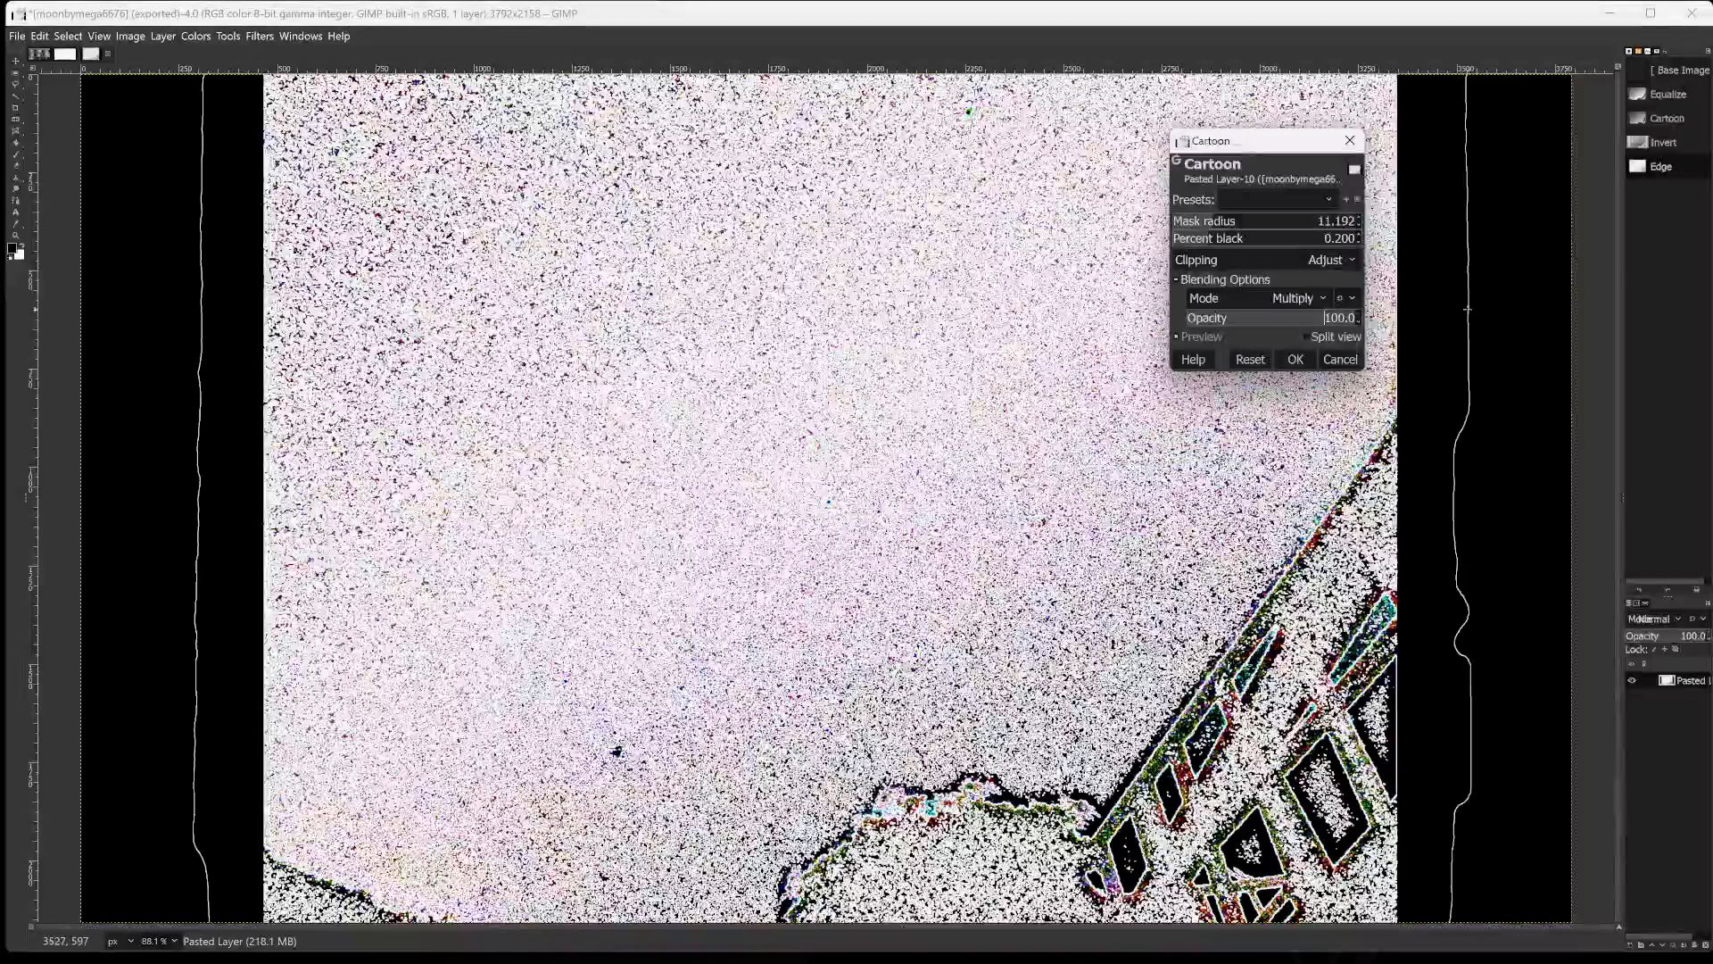
left_click(1296, 360)
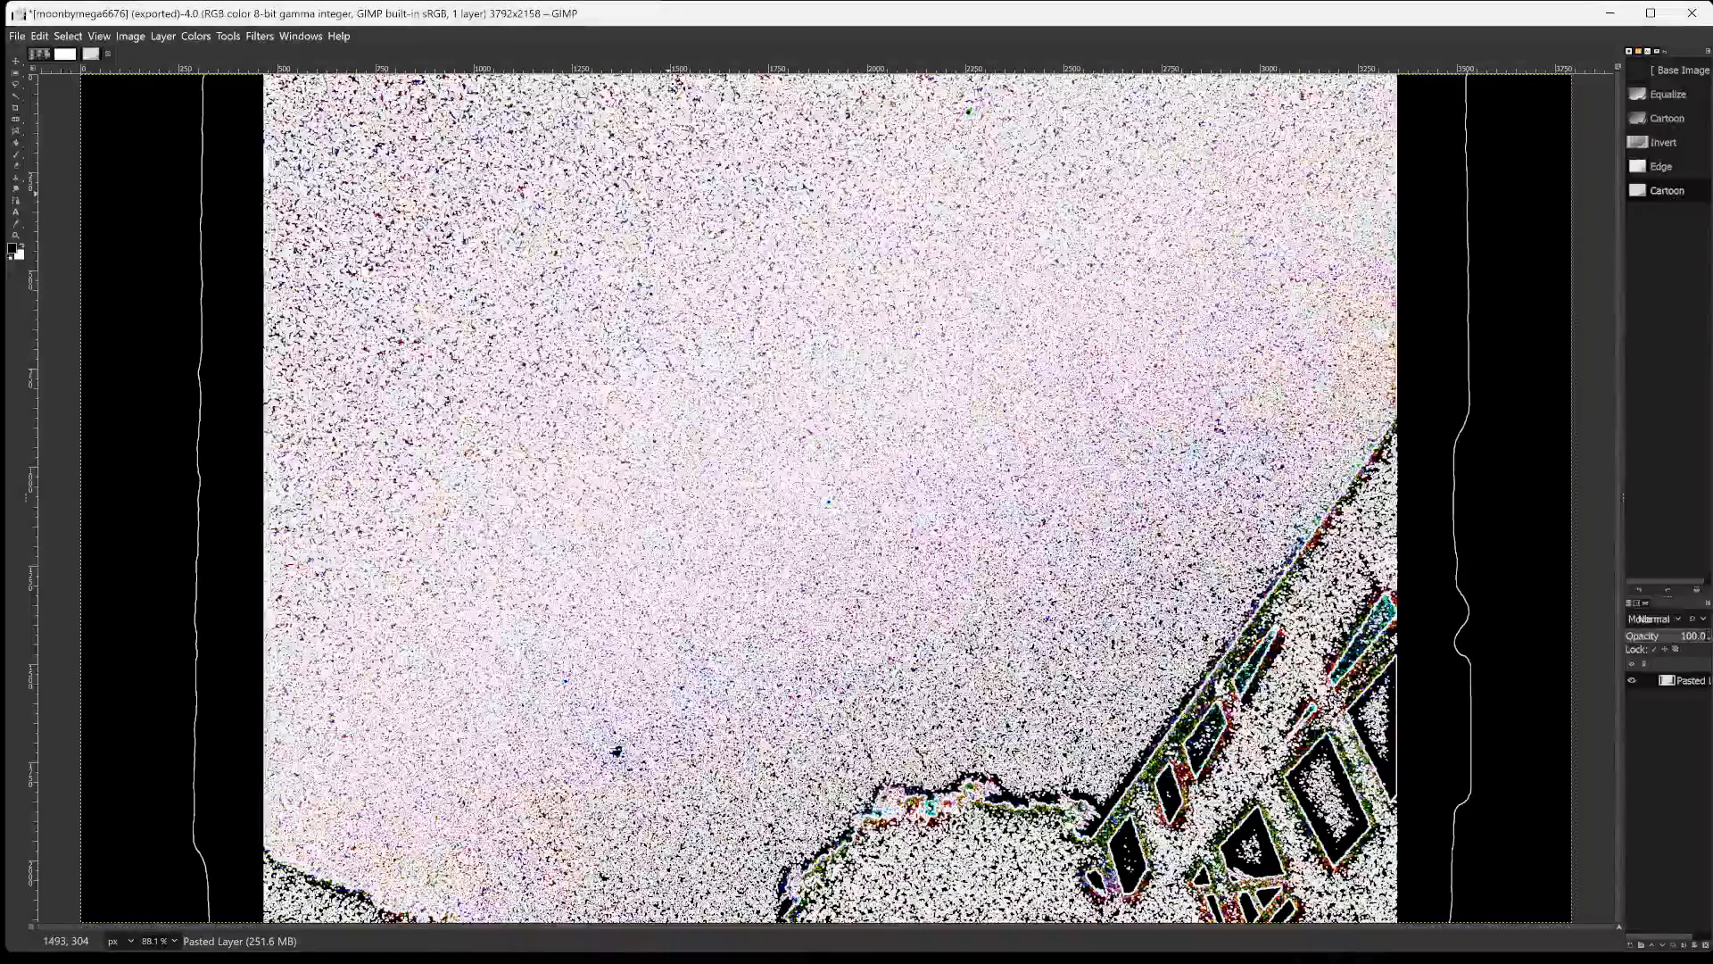
Export the image to the gimpin2024 folder as moonbymega6676888.png with the default PNG options.
key("shift+ctrl+e")
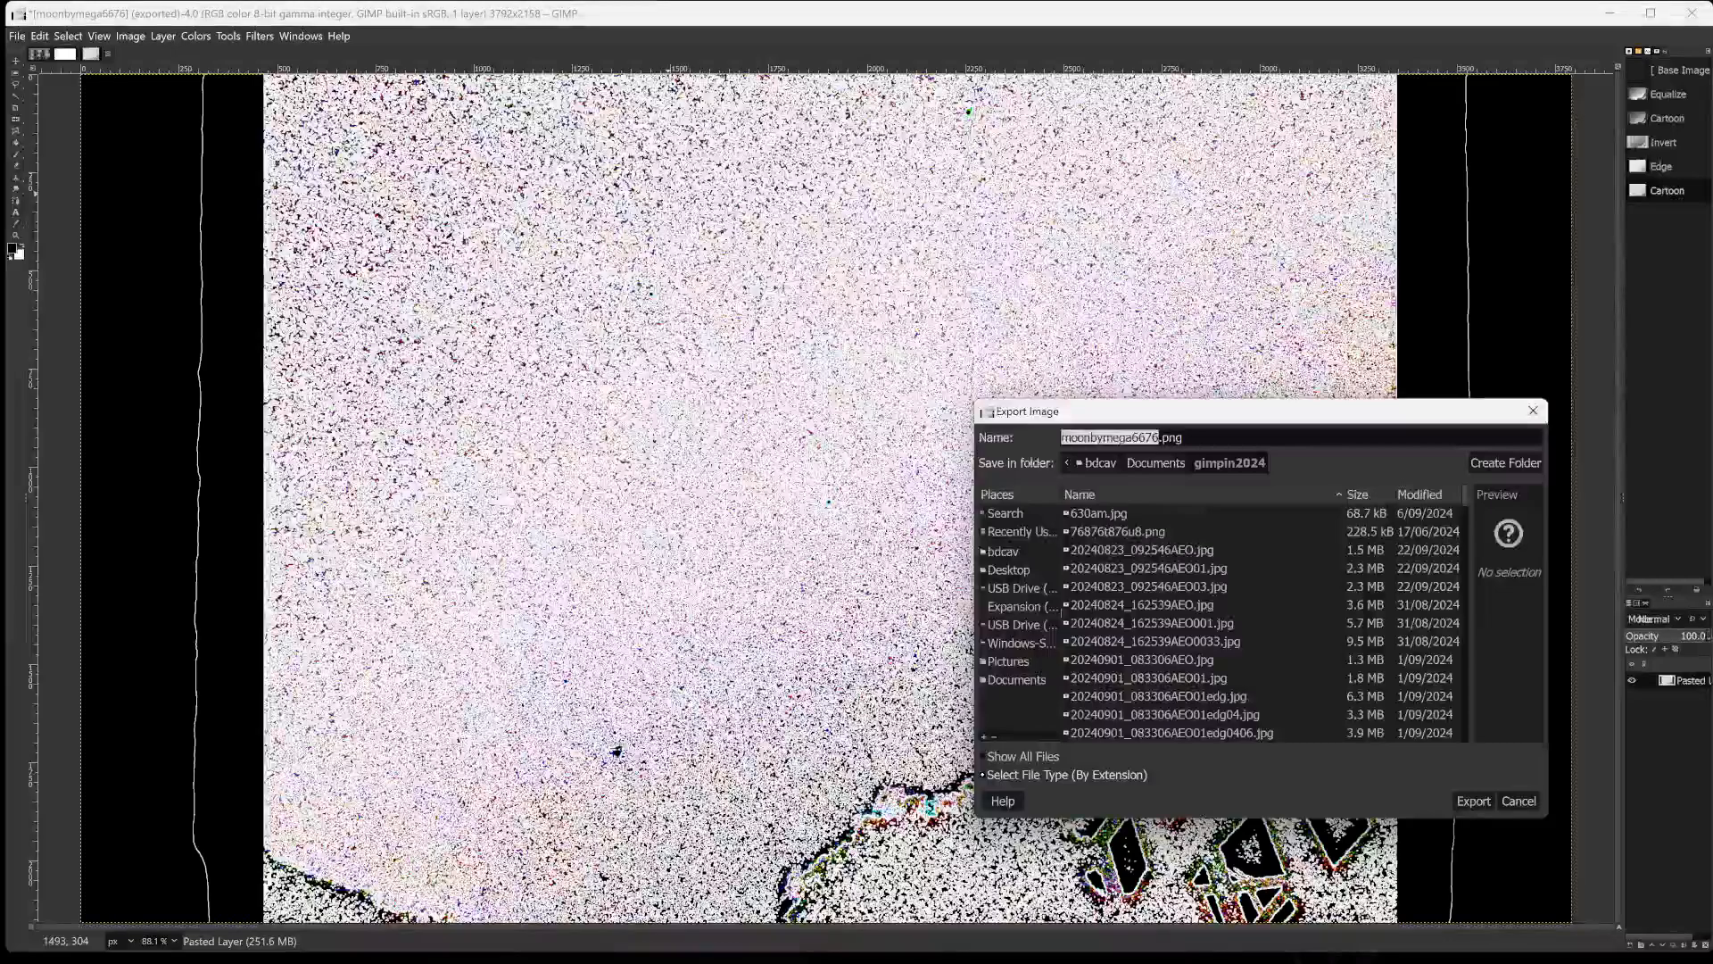
key("Right")
type("888")
key("Return")
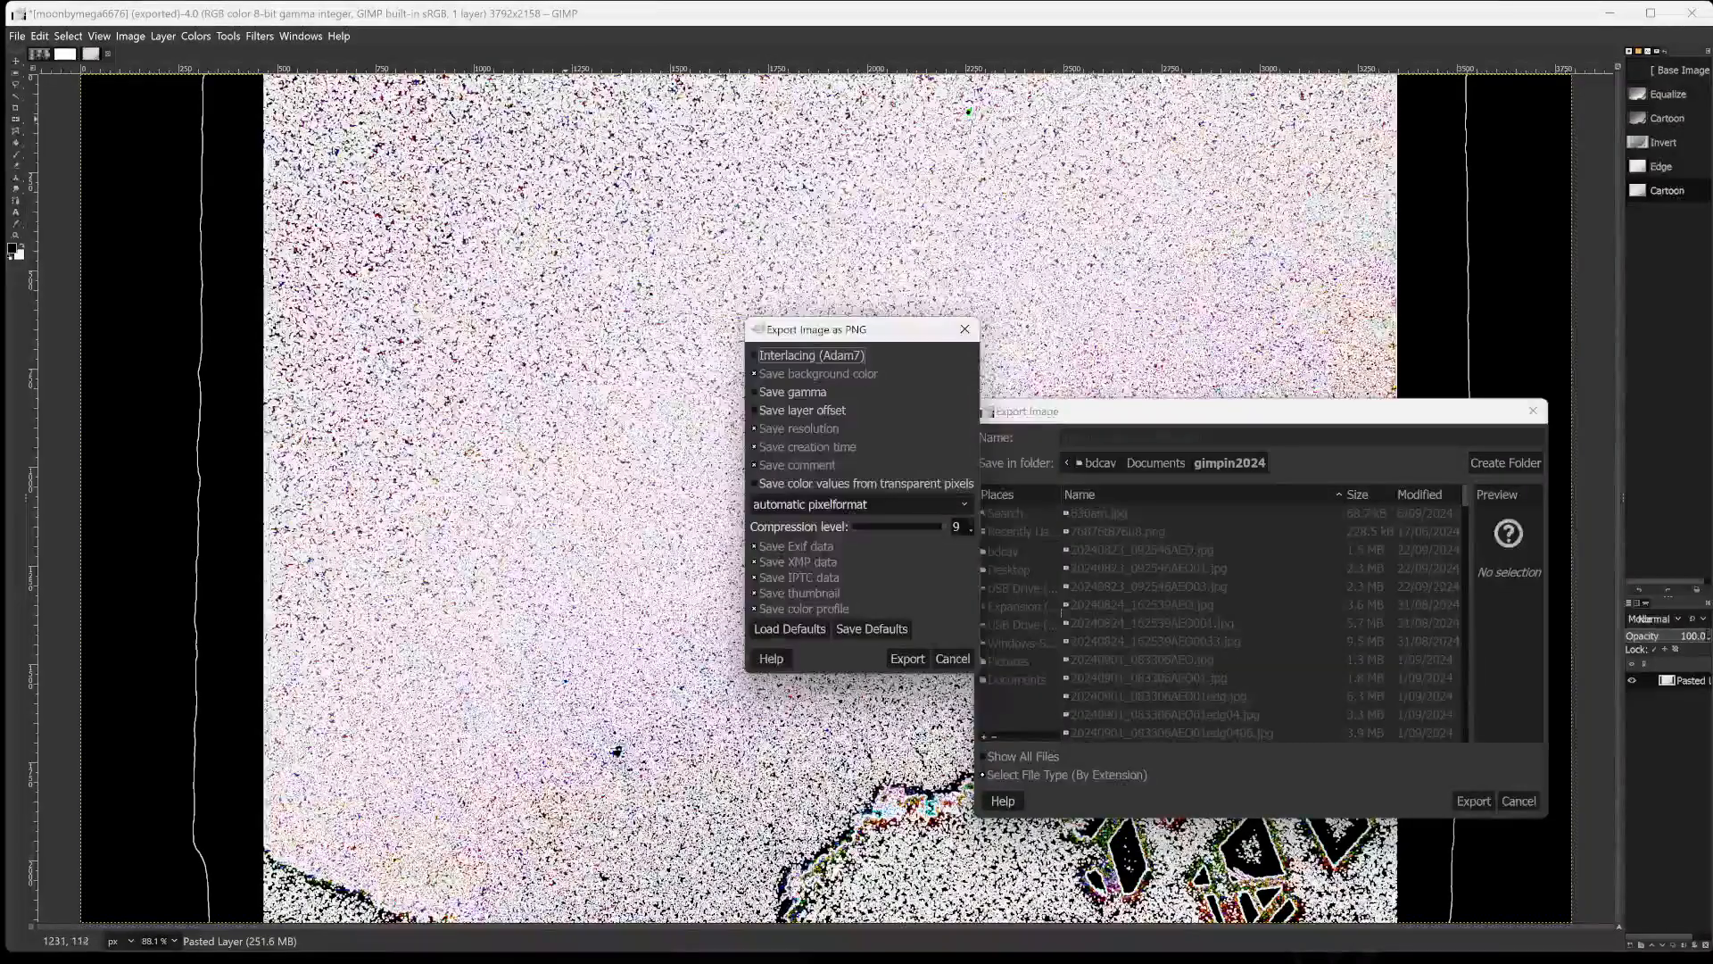
key("Return")
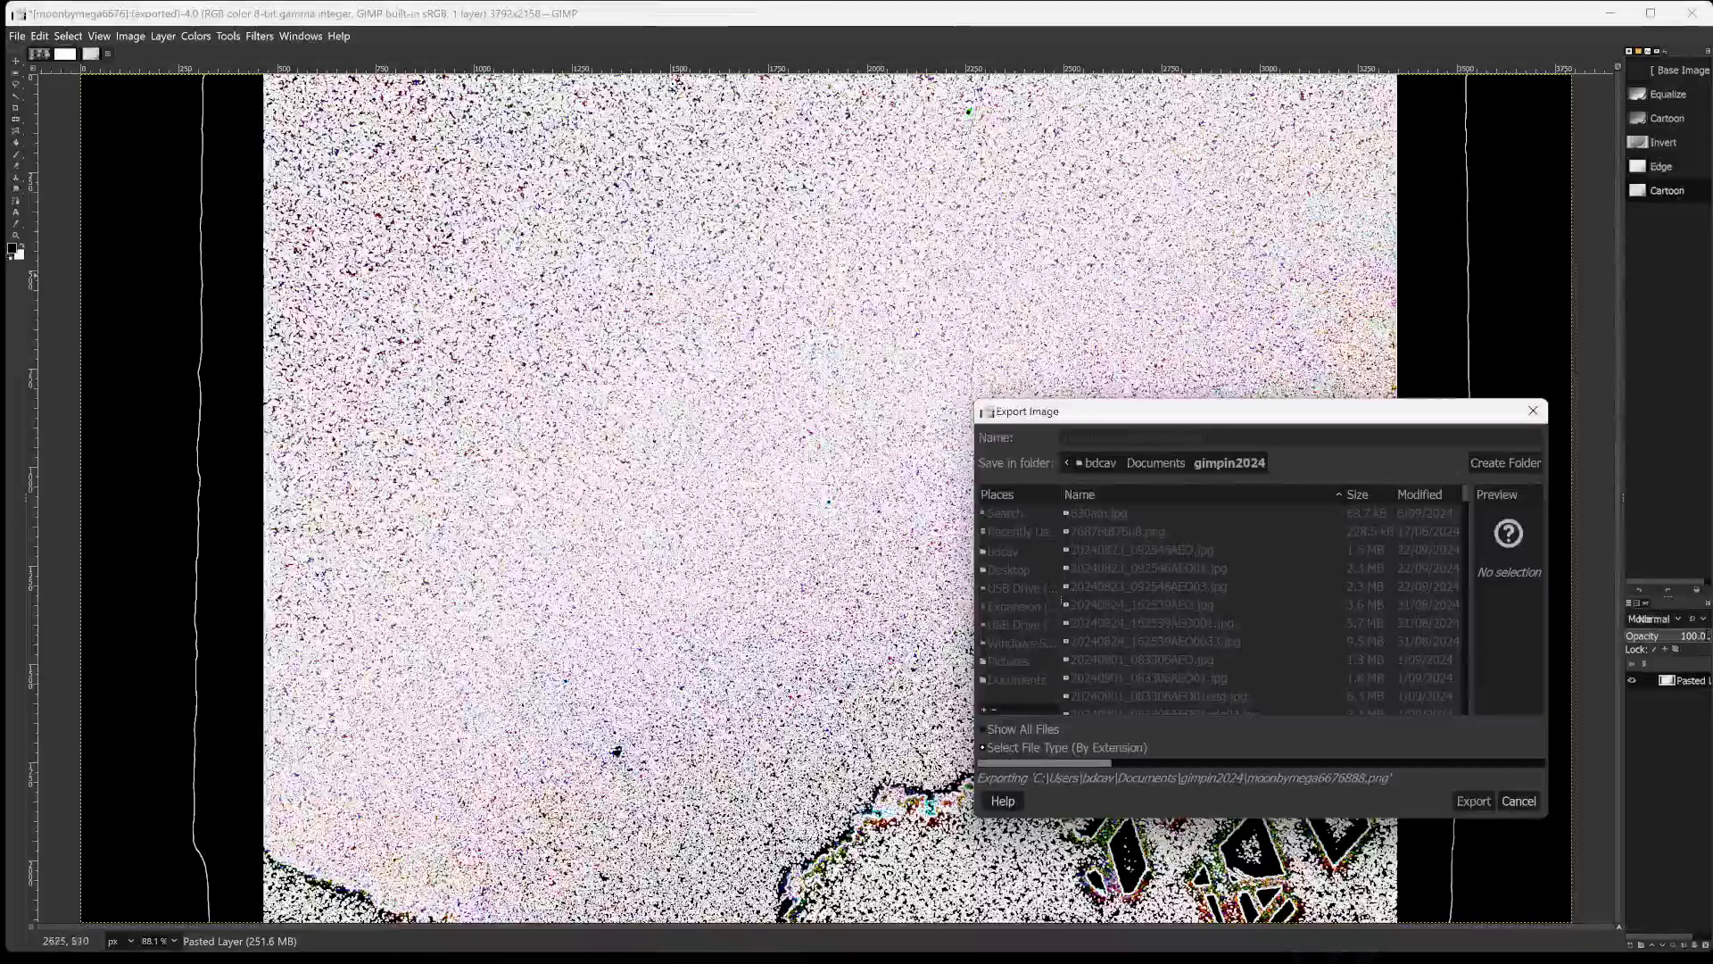
left_click_drag(1409, 412, 1705, 787)
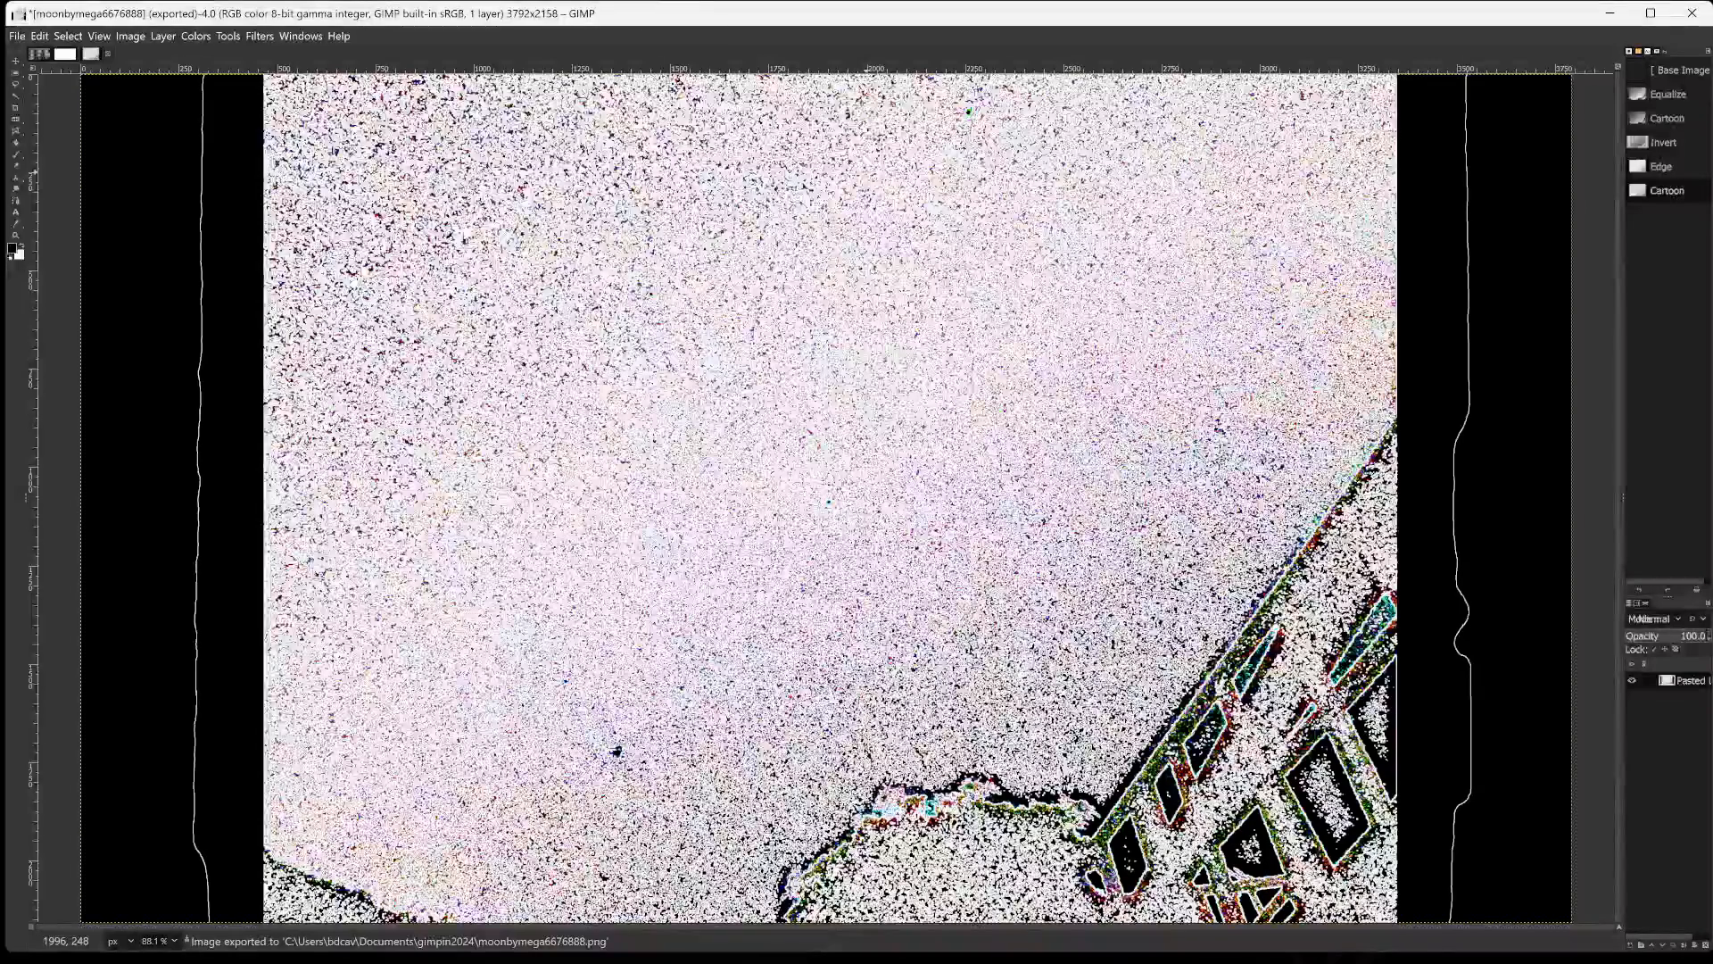
Examine the speckled sky, the green-ringed dark spot near the image's upper edge and the coloured skyline outline up close.
scroll(865, 172, "up", 3)
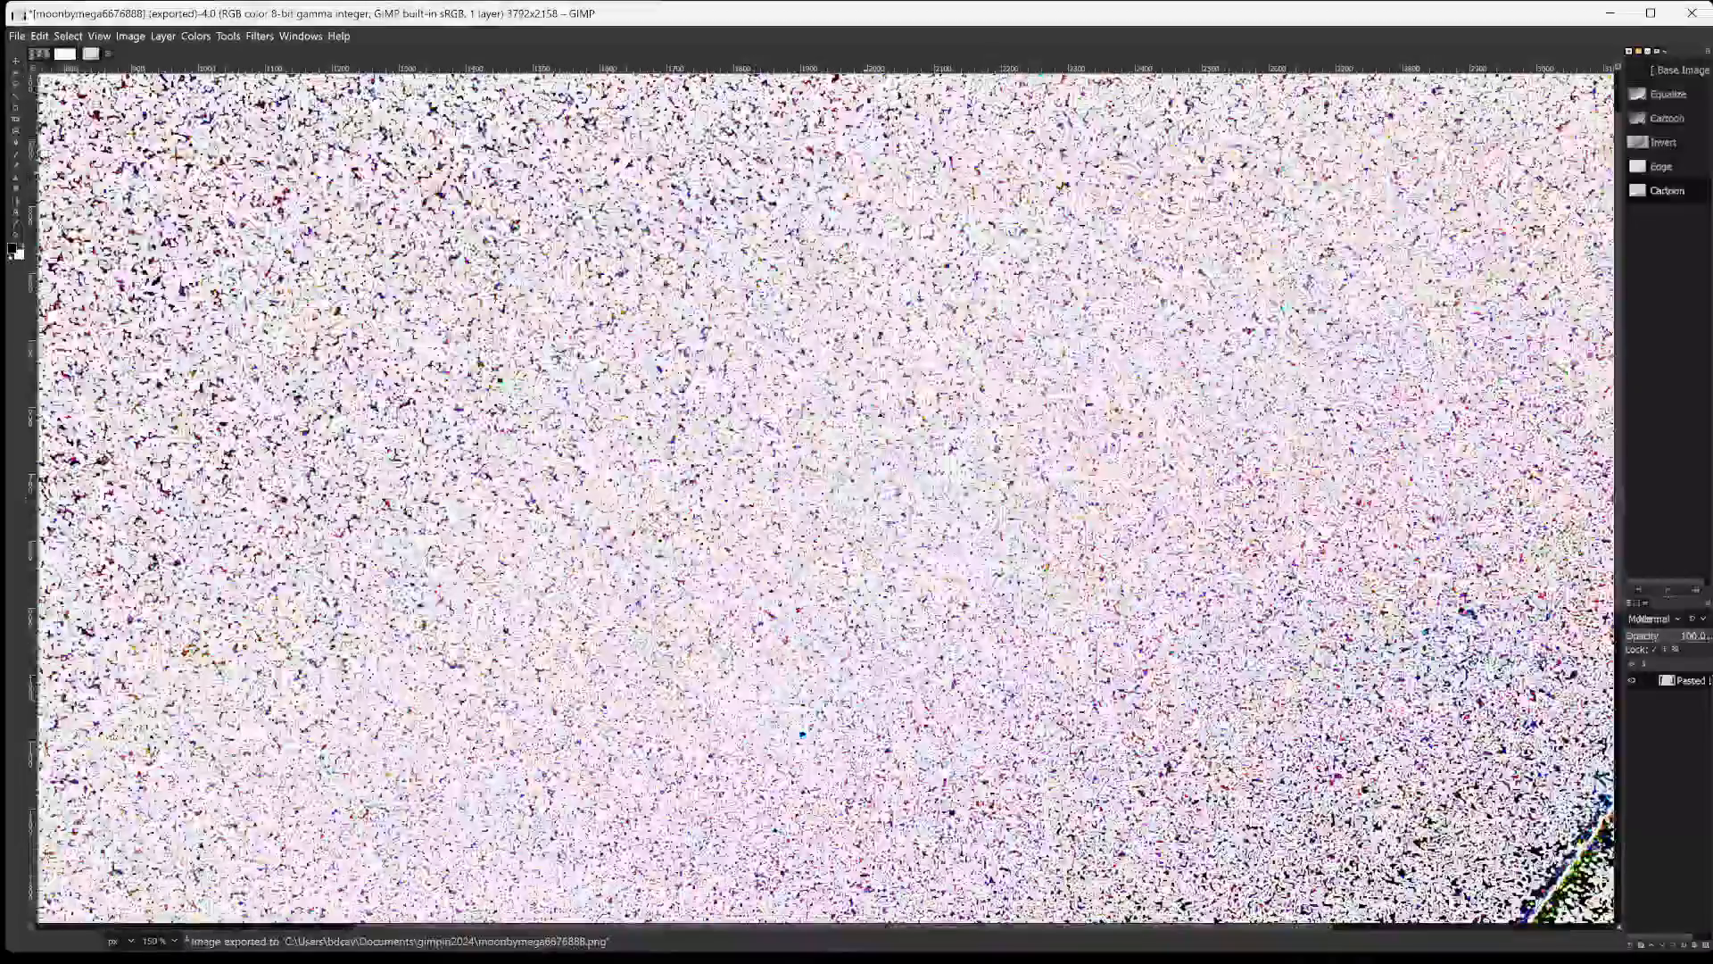
scroll(866, 172, "up", 2)
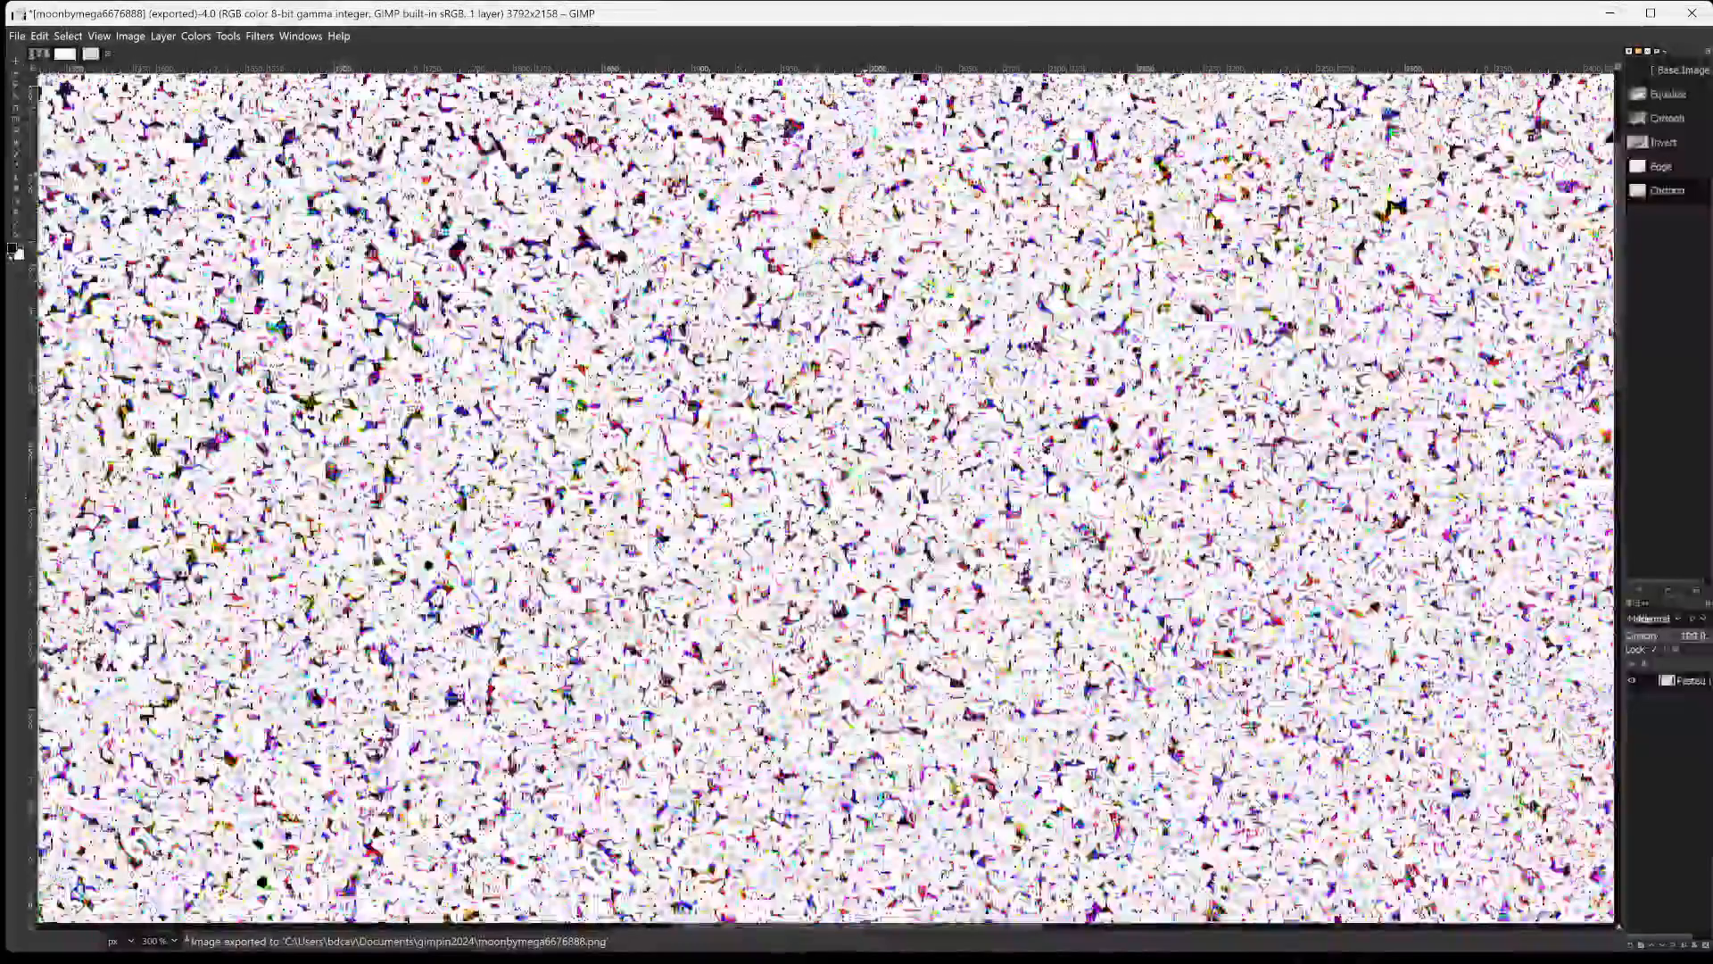
scroll(865, 173, "up", 1)
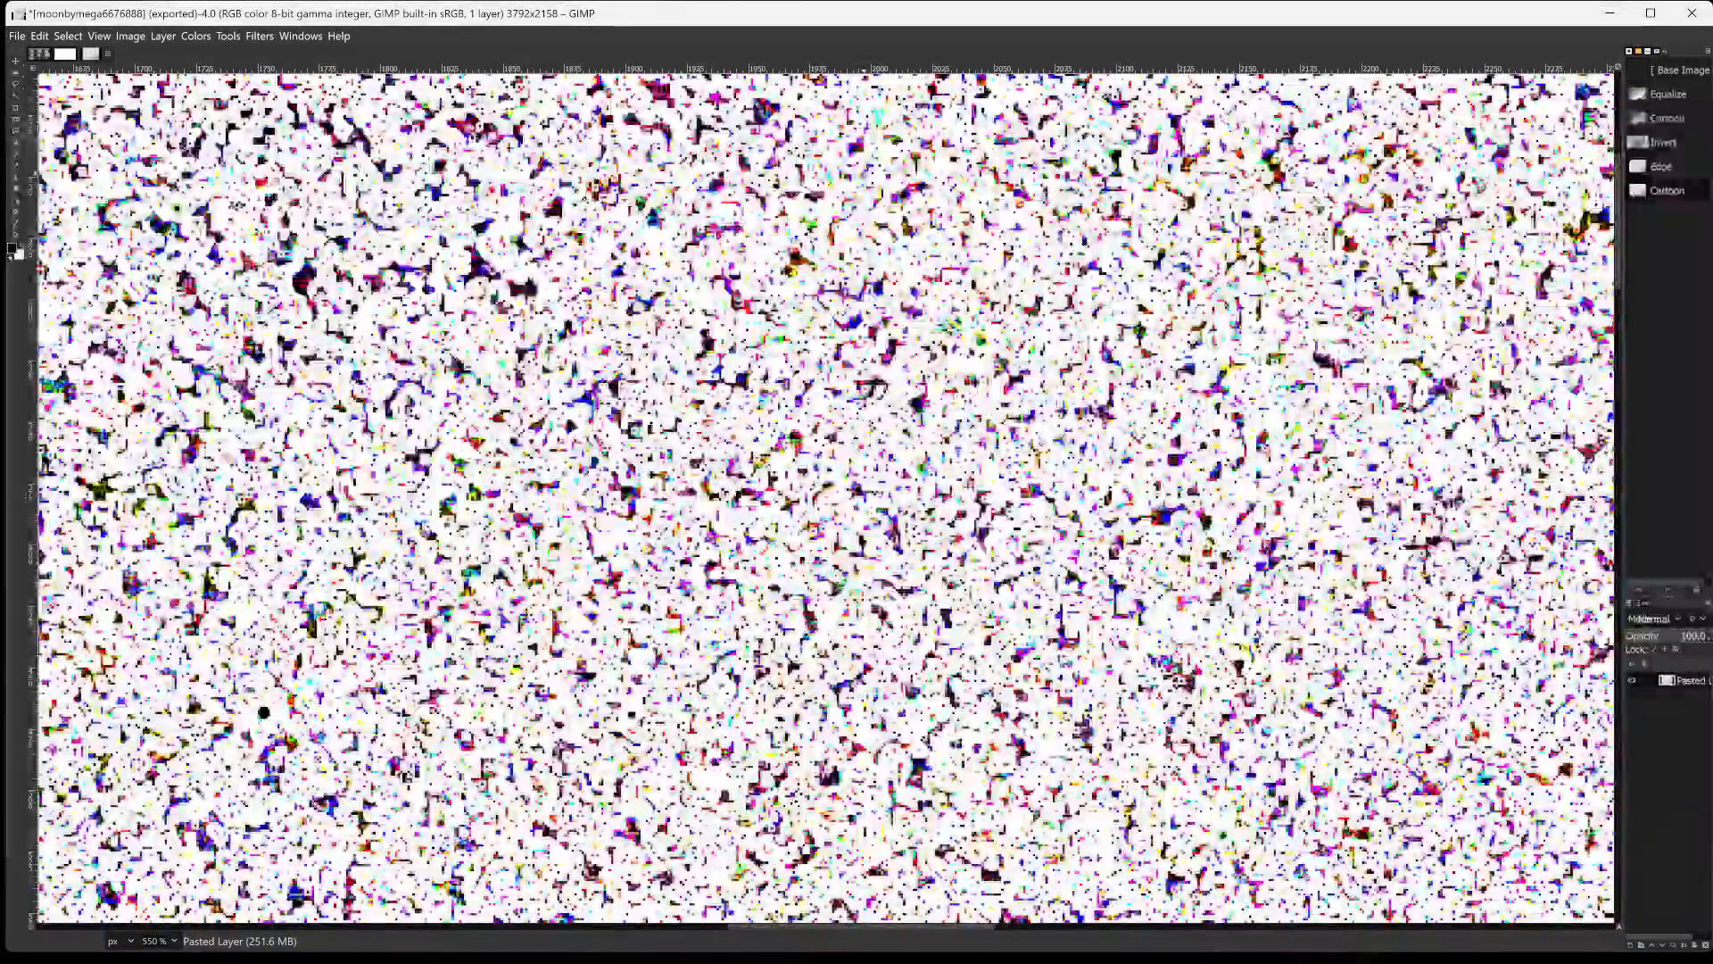
scroll(866, 172, "up", 1)
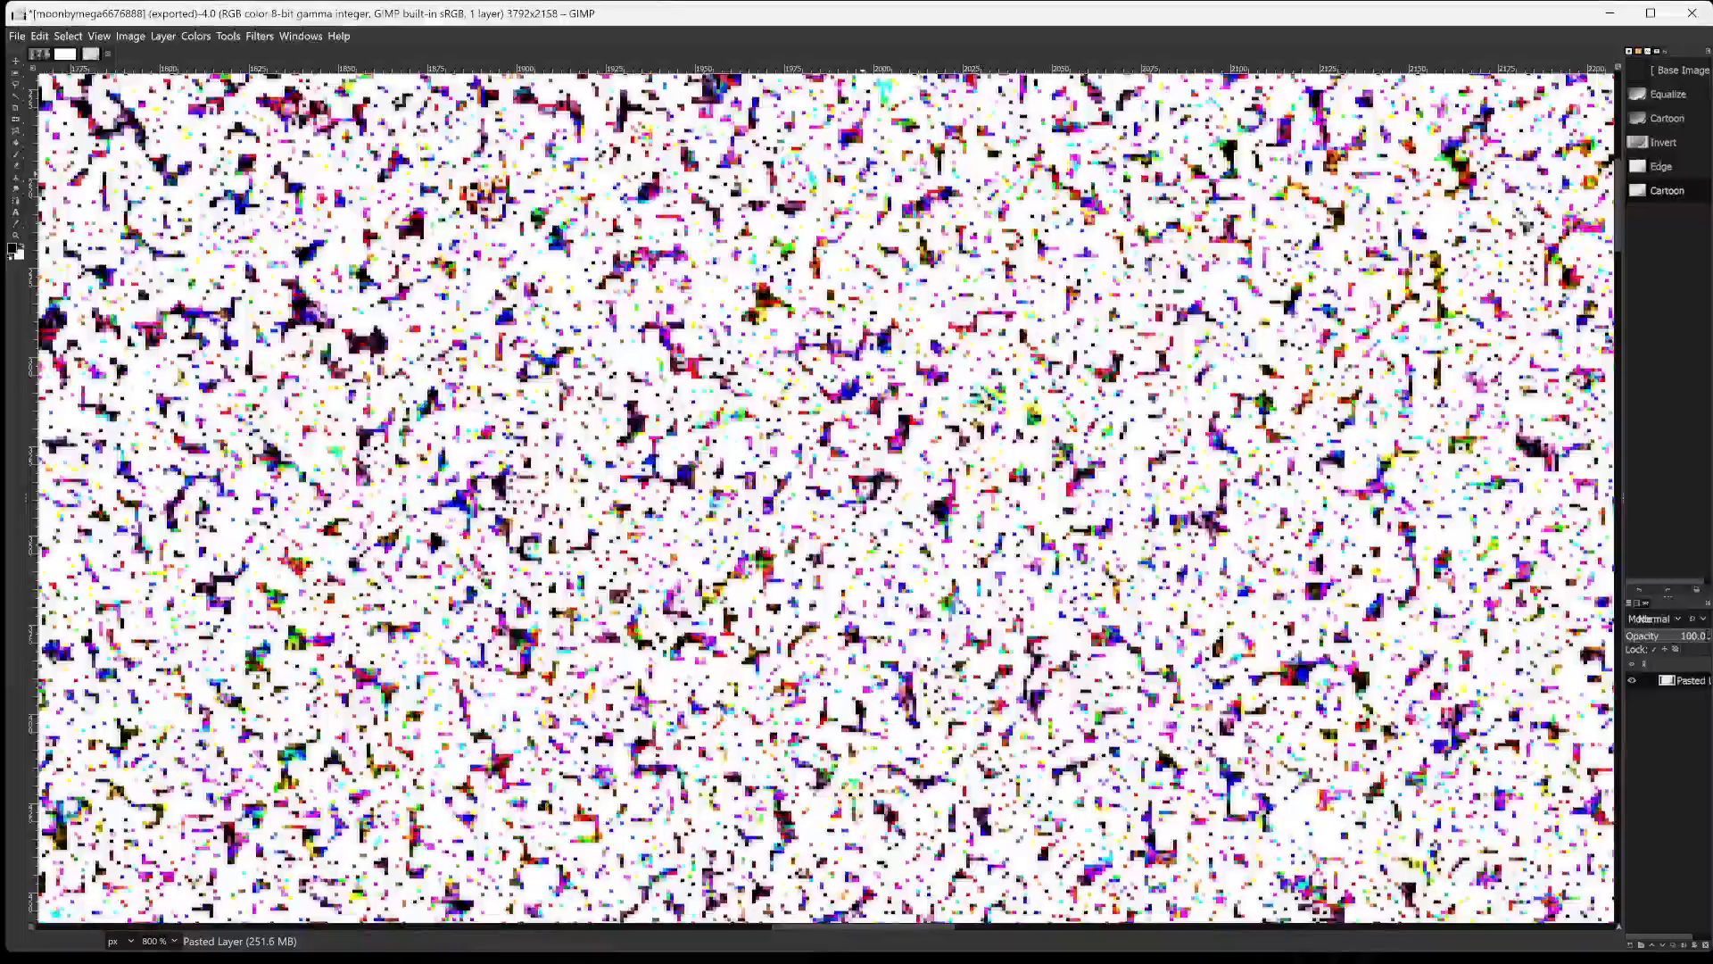
scroll(864, 172, "down", 2)
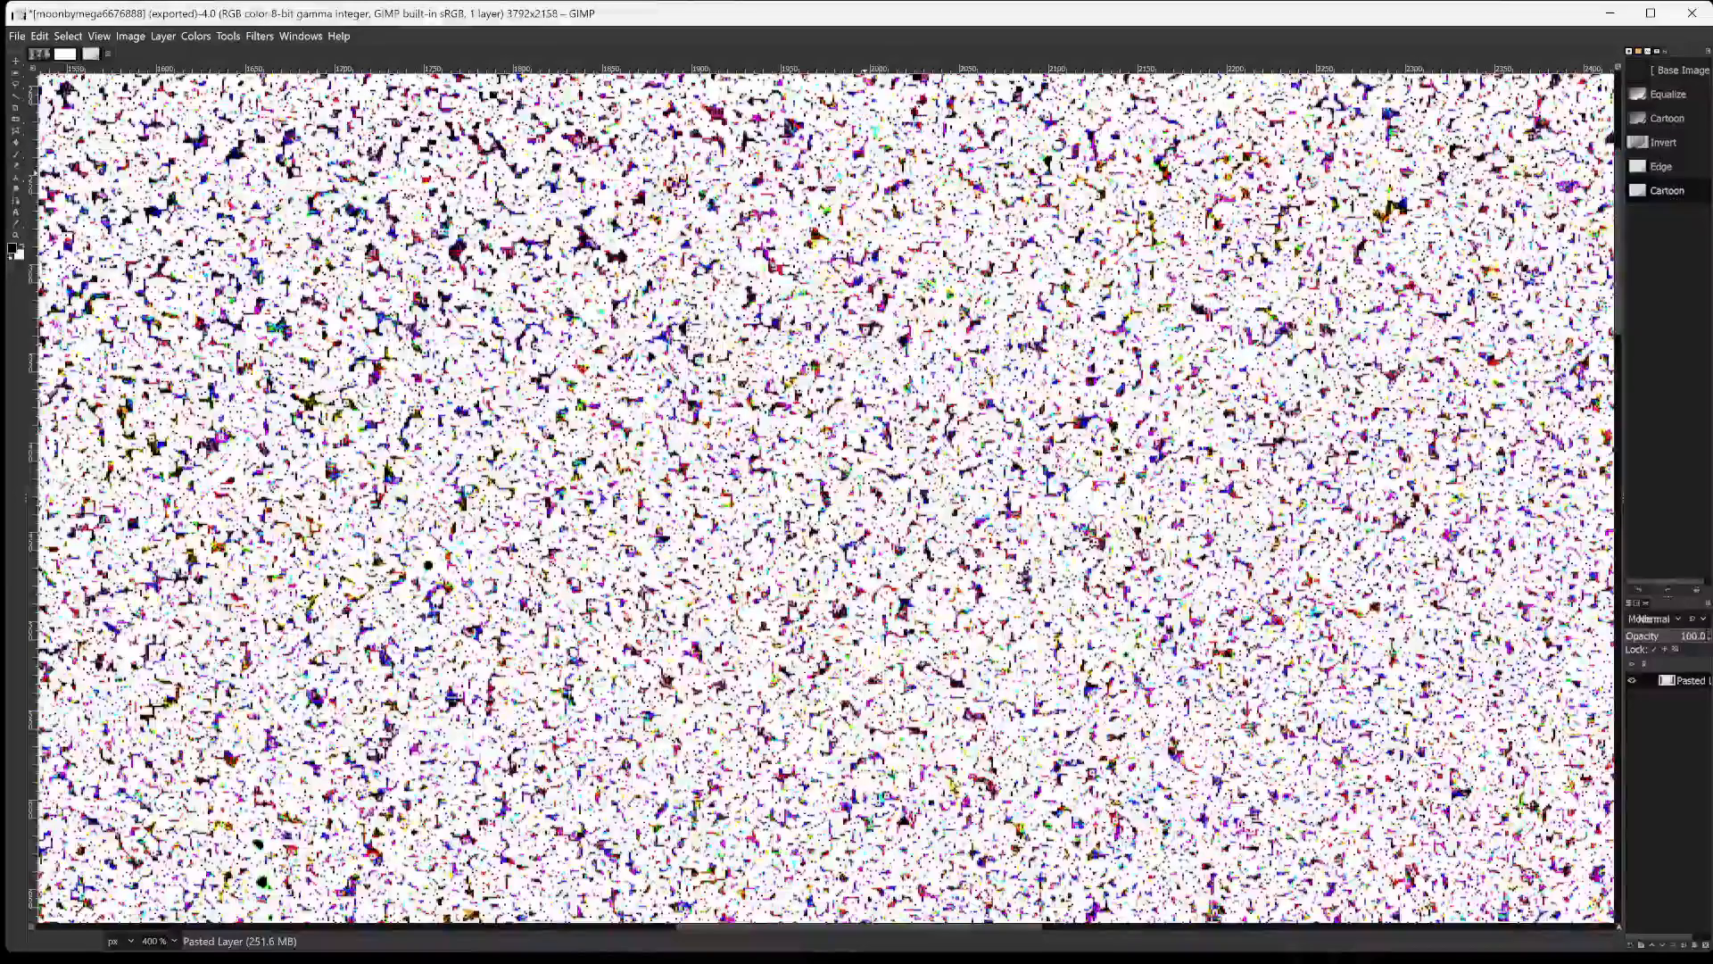
scroll(865, 171, "down", 6)
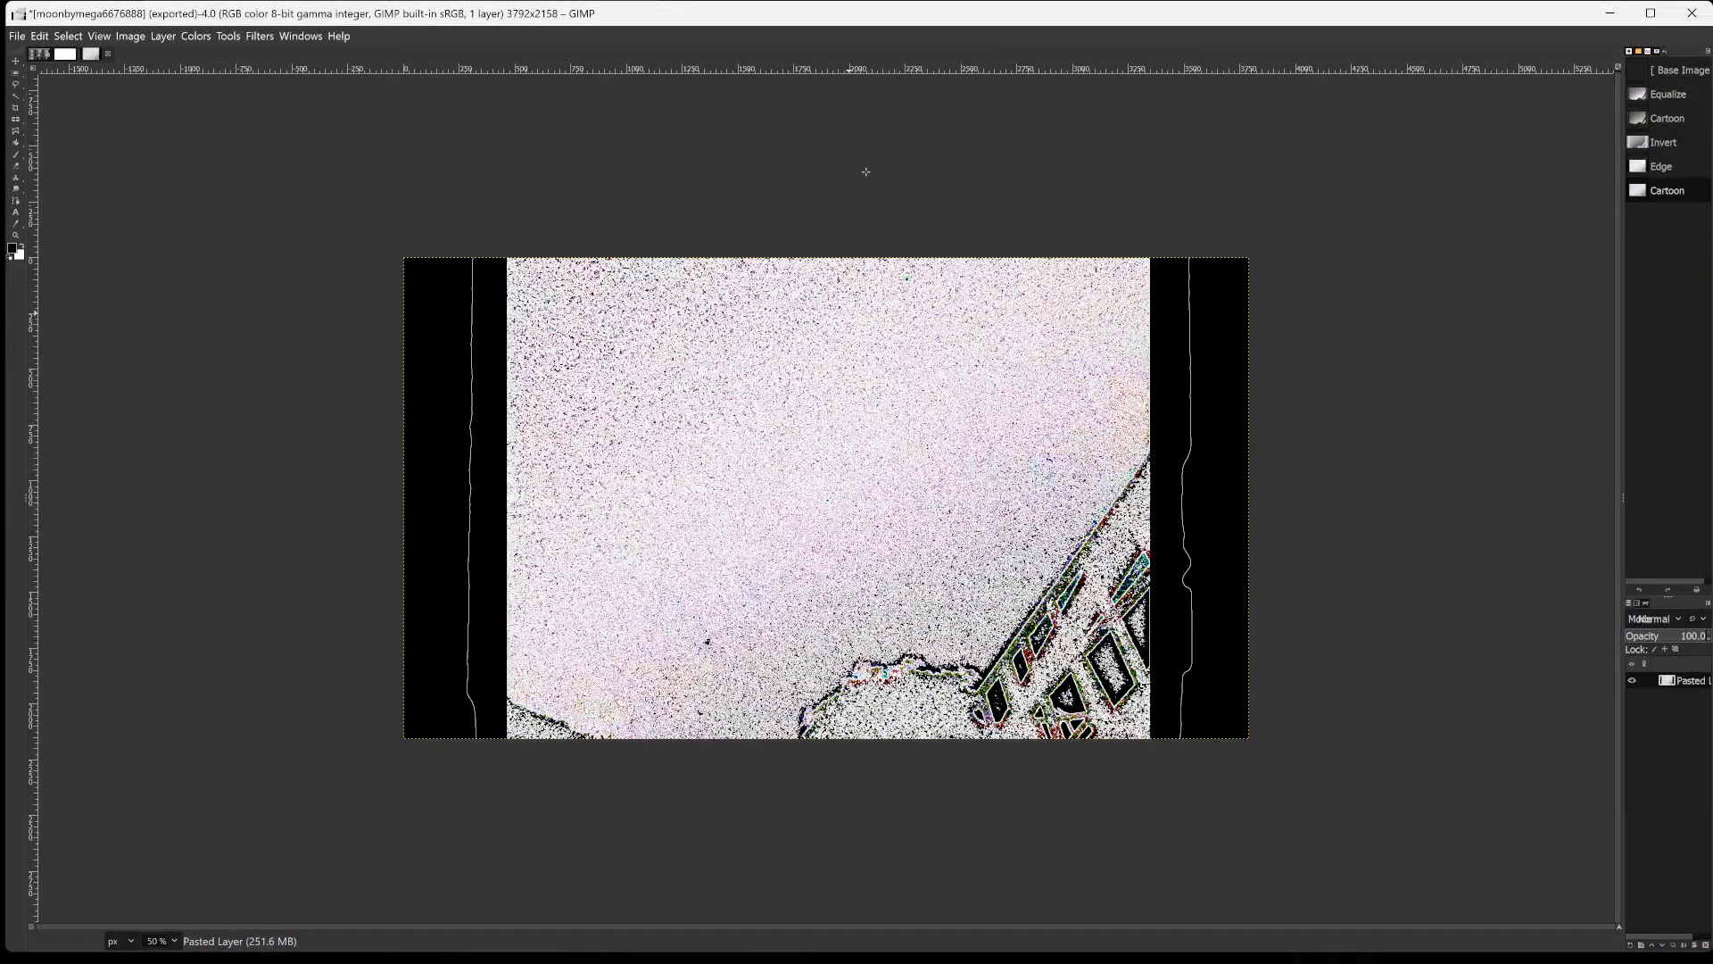
scroll(866, 172, "up", 1)
scroll(866, 171, "up", 2)
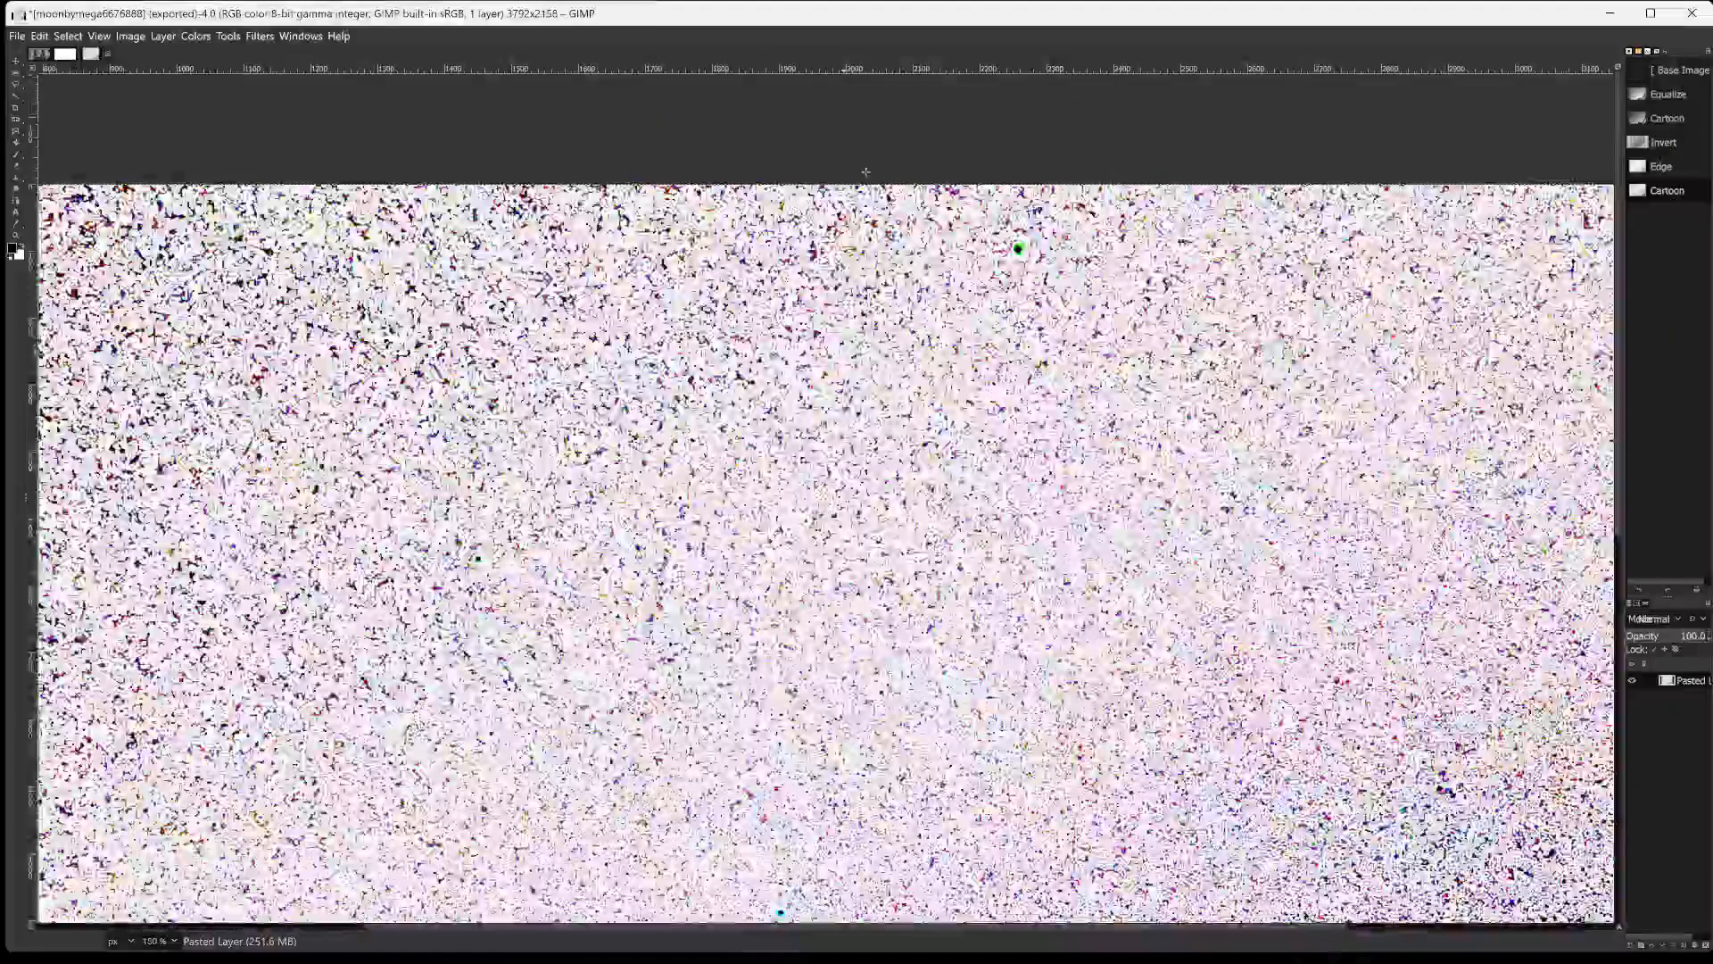
scroll(865, 171, "up", 2)
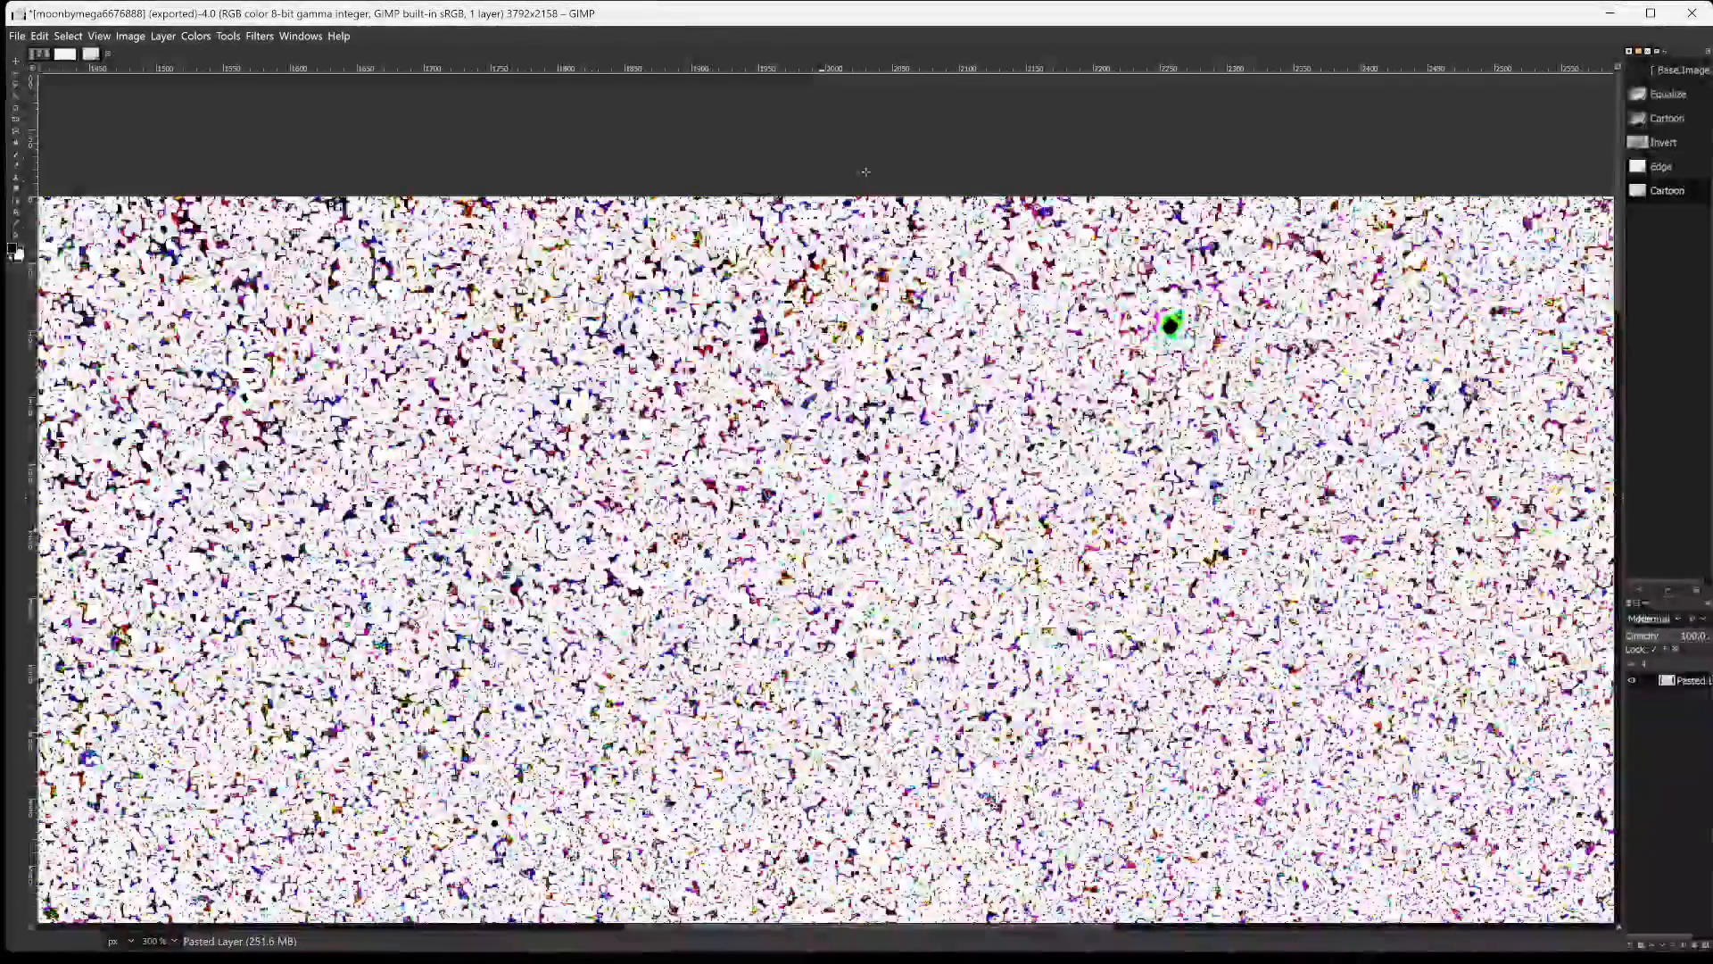
scroll(865, 171, "up", 1)
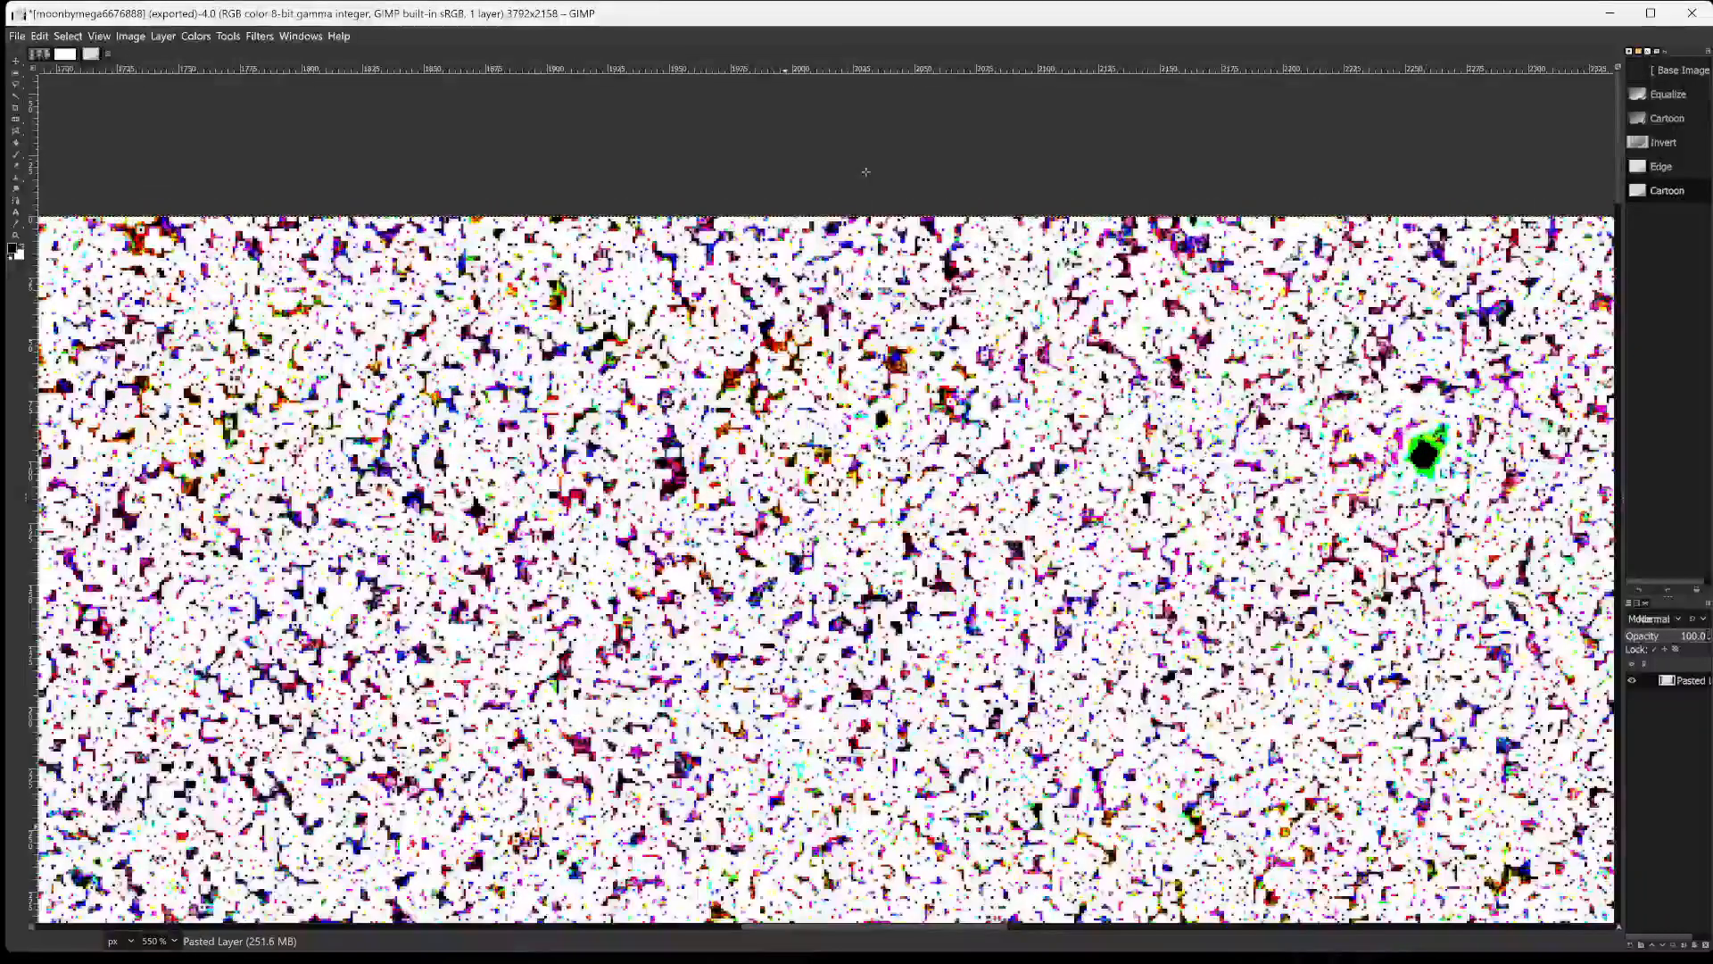
scroll(825, 500, "down", 5)
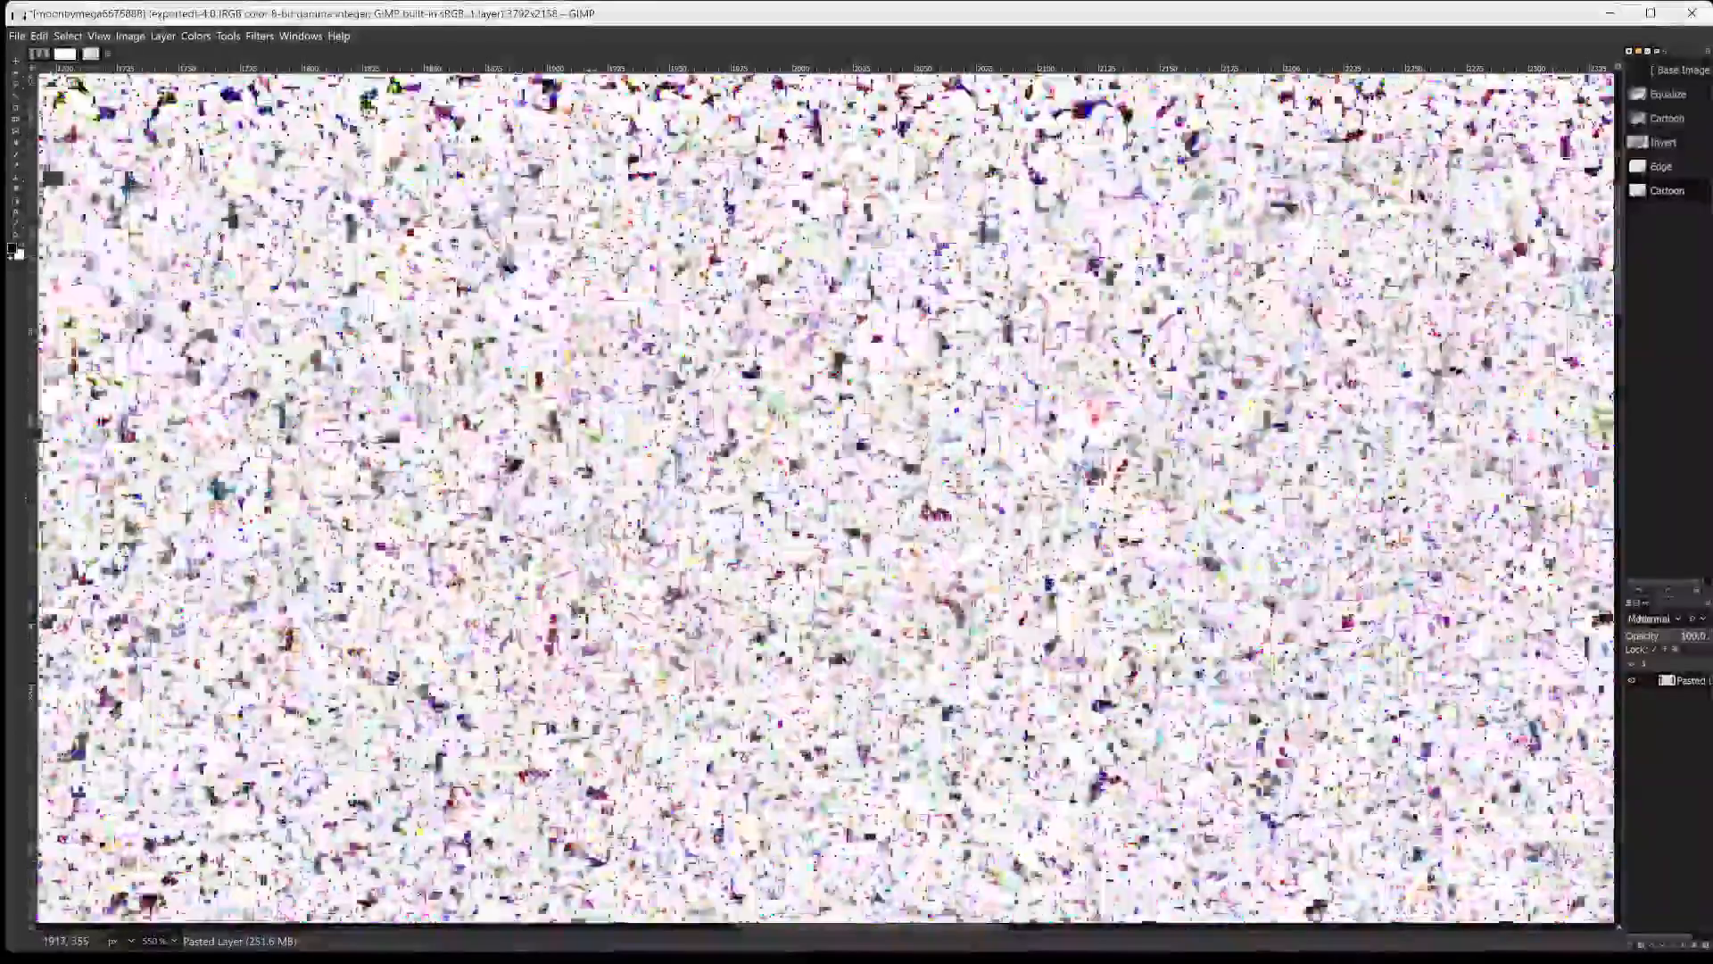
scroll(826, 500, "down", 10)
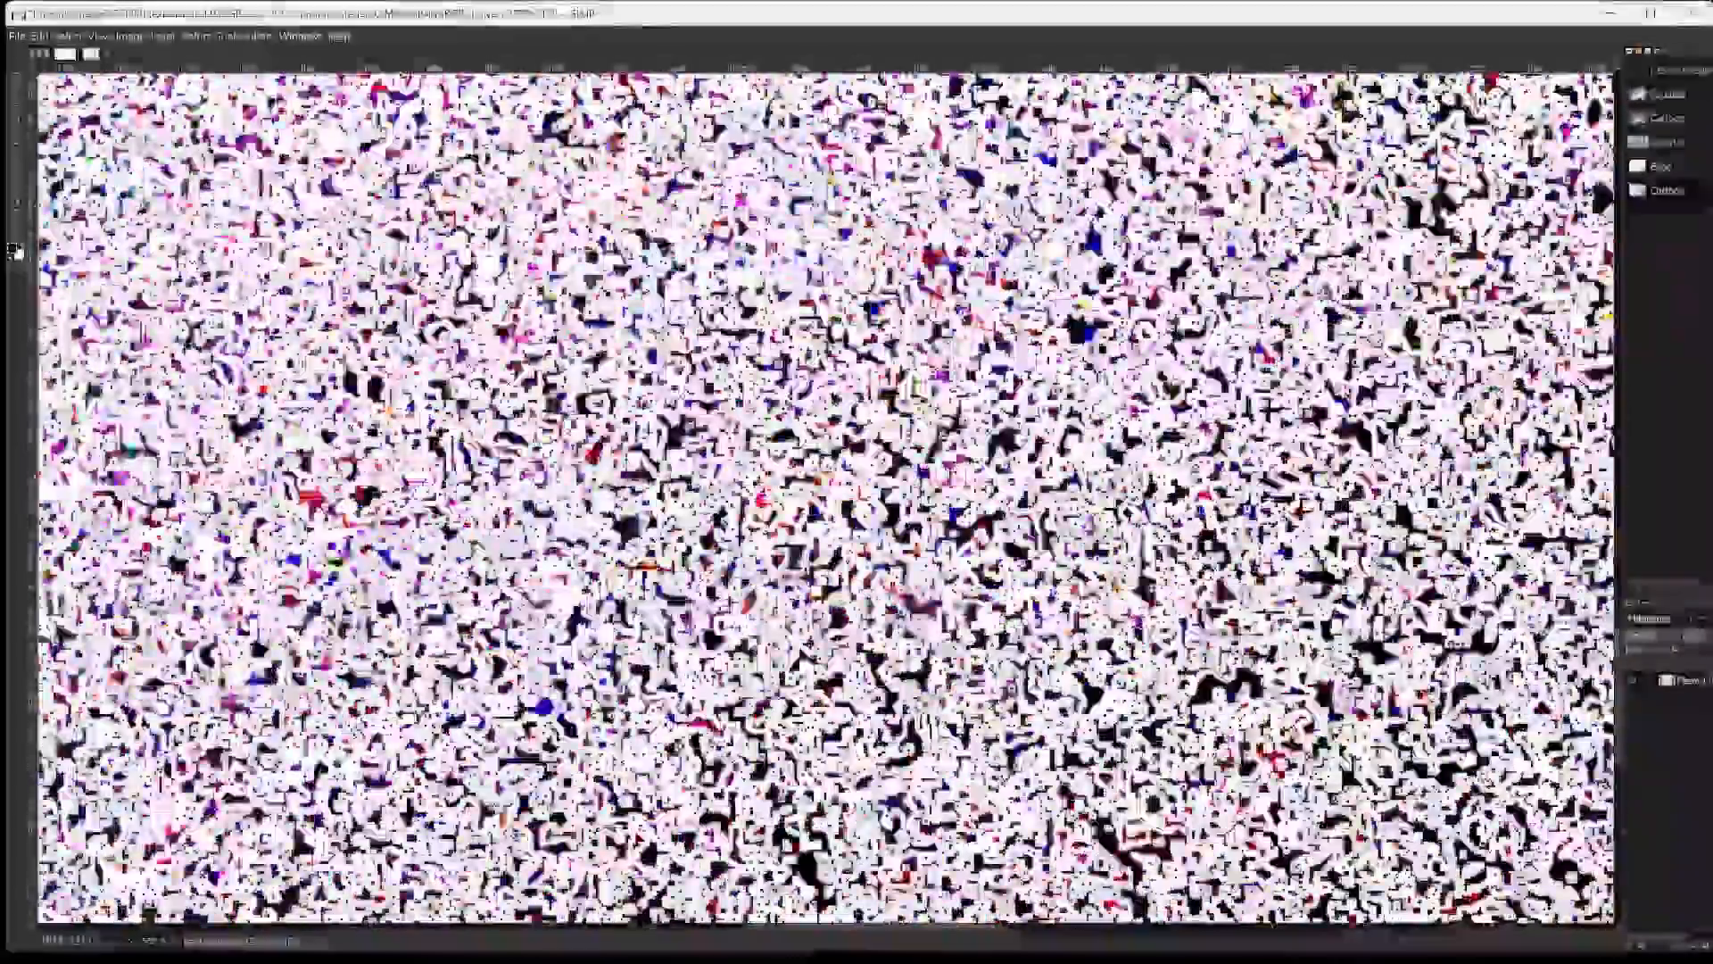
scroll(825, 500, "down", 5)
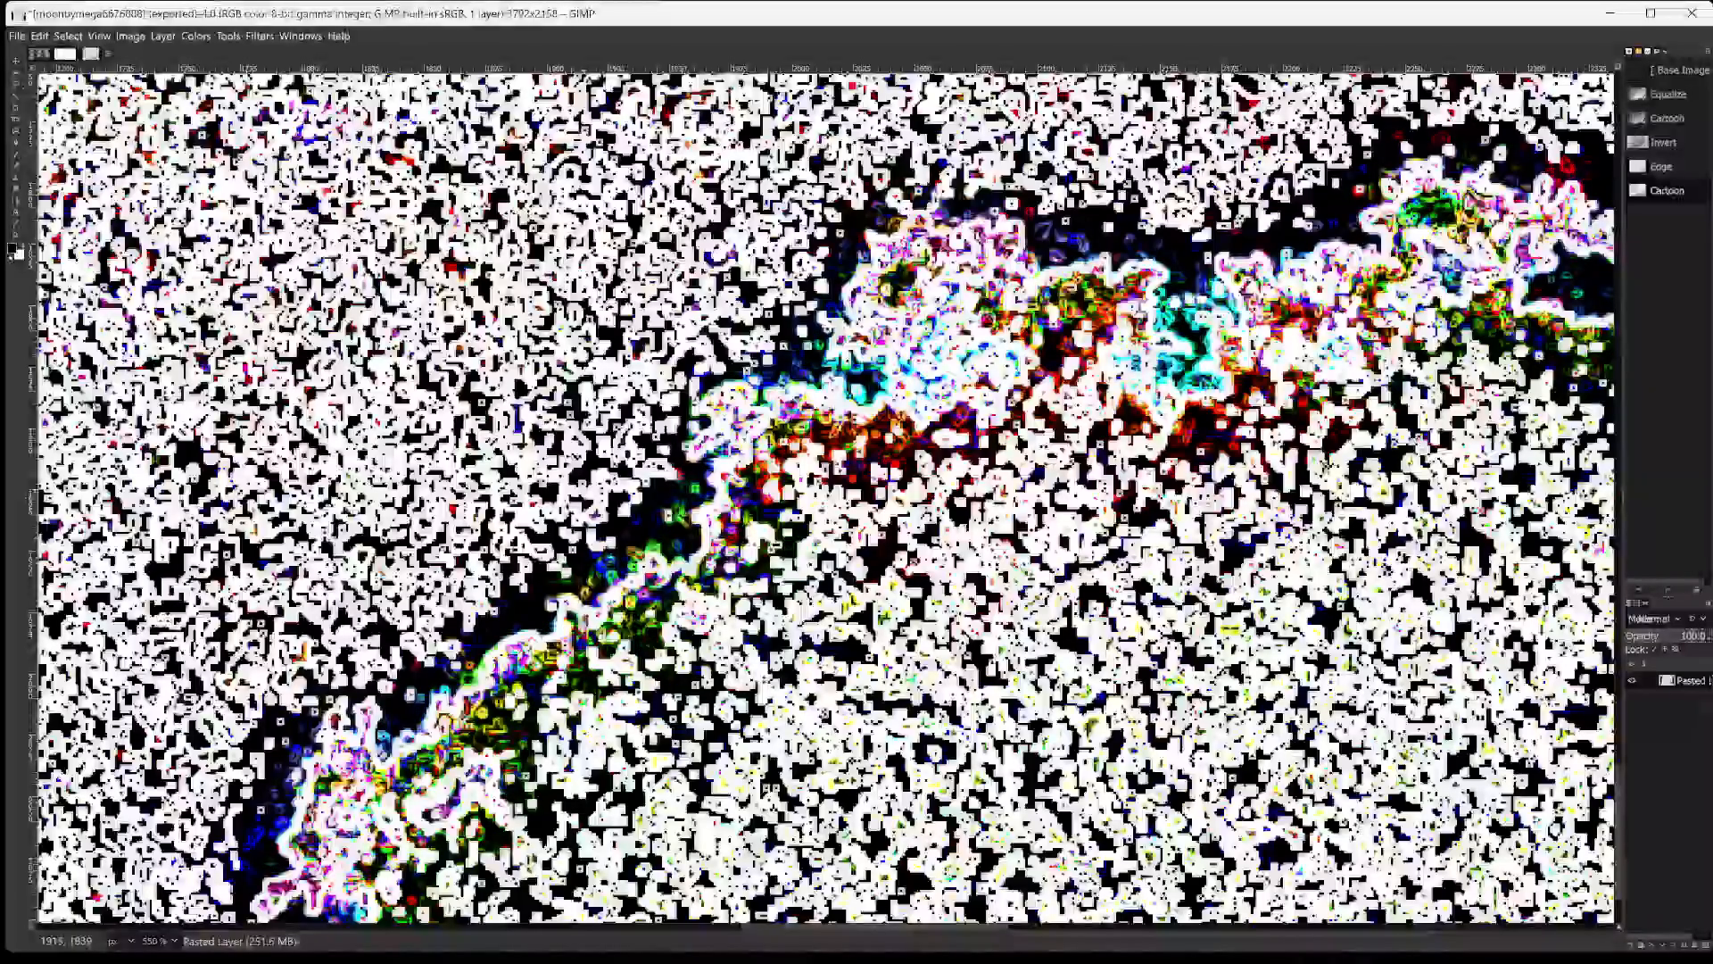
scroll(826, 499, "down", 3)
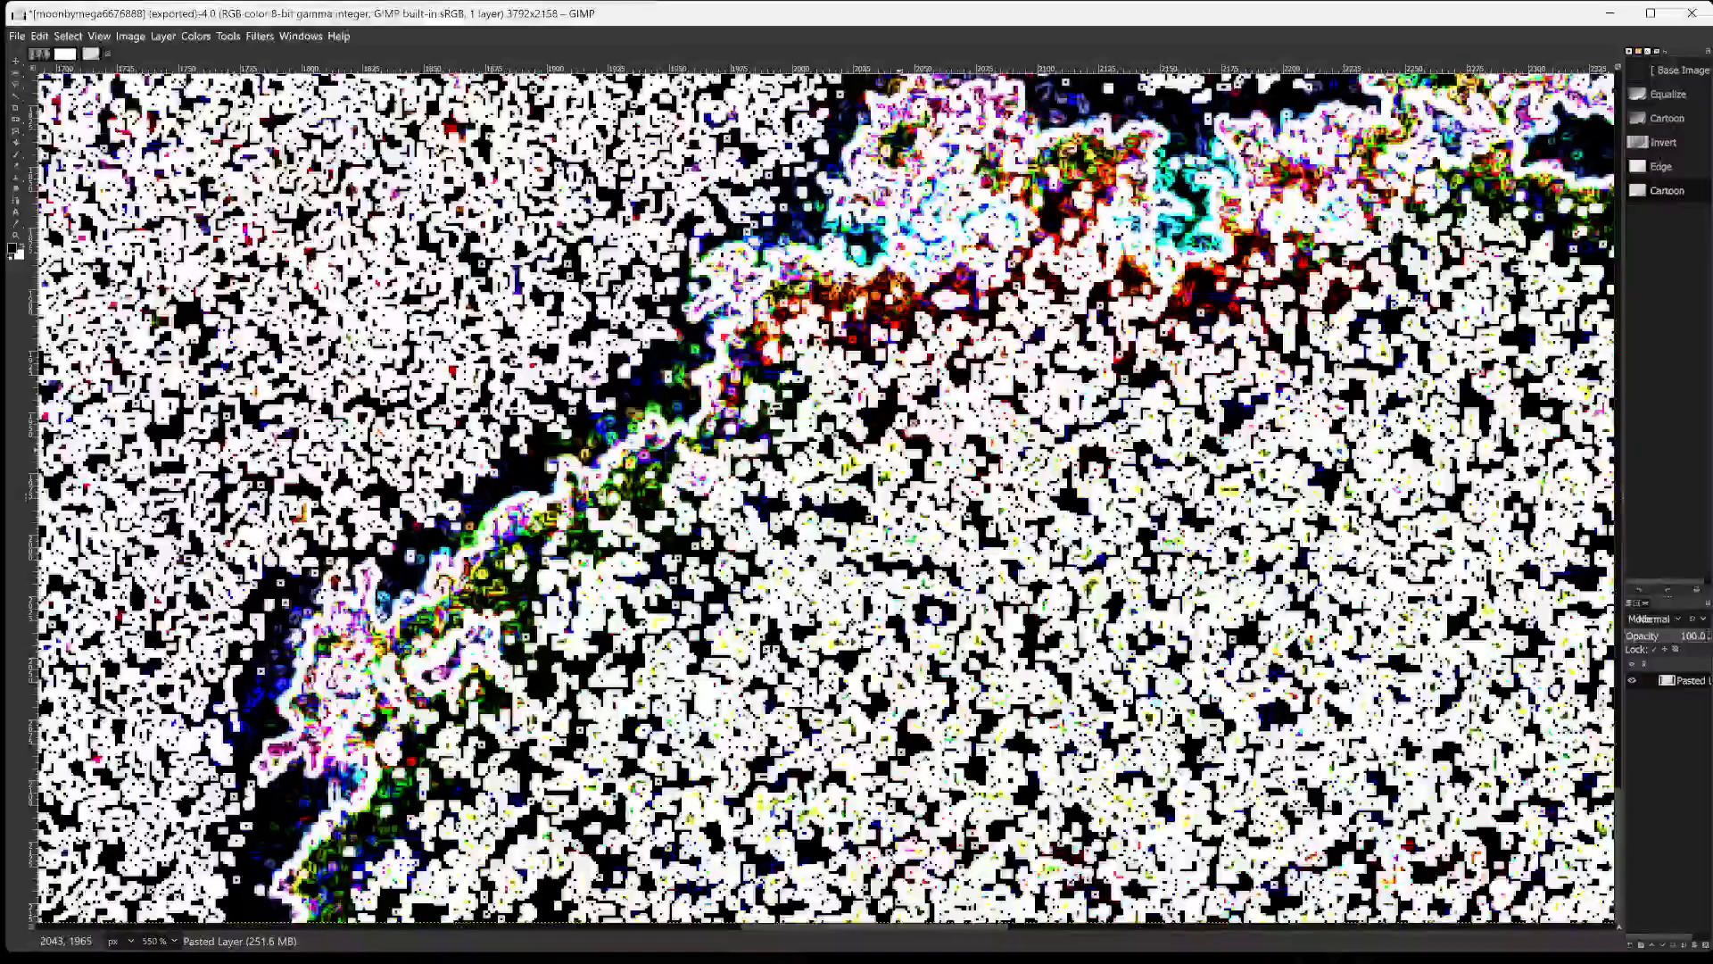
scroll(900, 450, "down", 1)
scroll(770, 461, "up", 3)
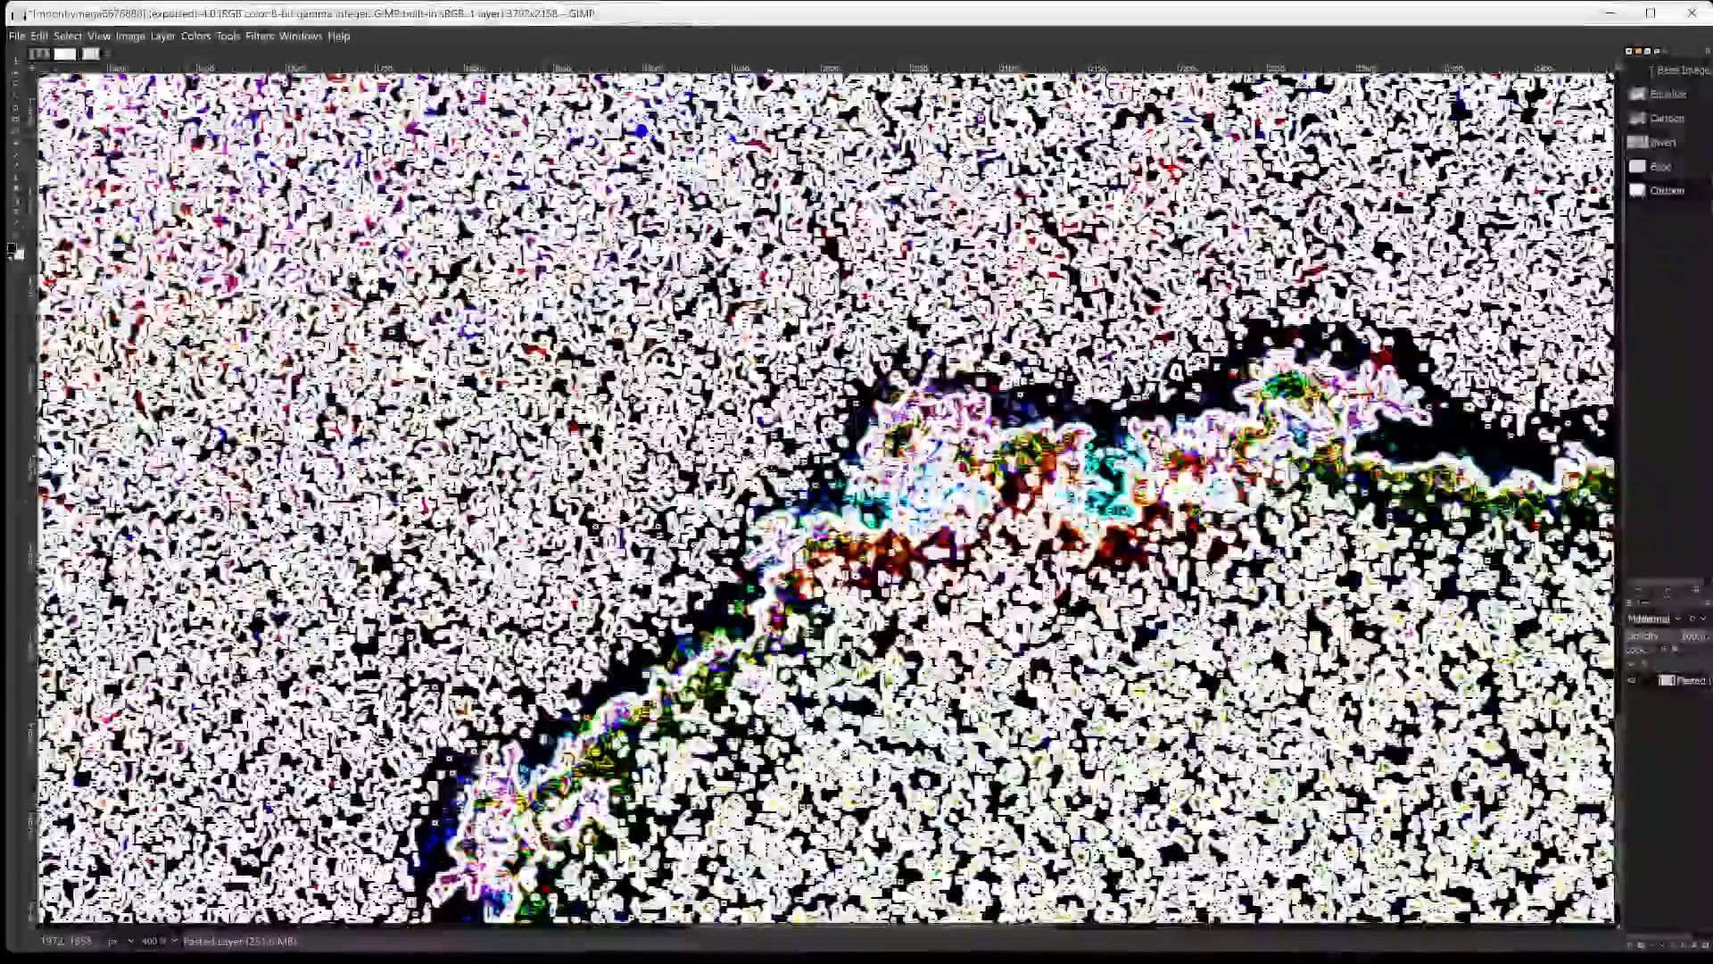
scroll(825, 496, "down", 2)
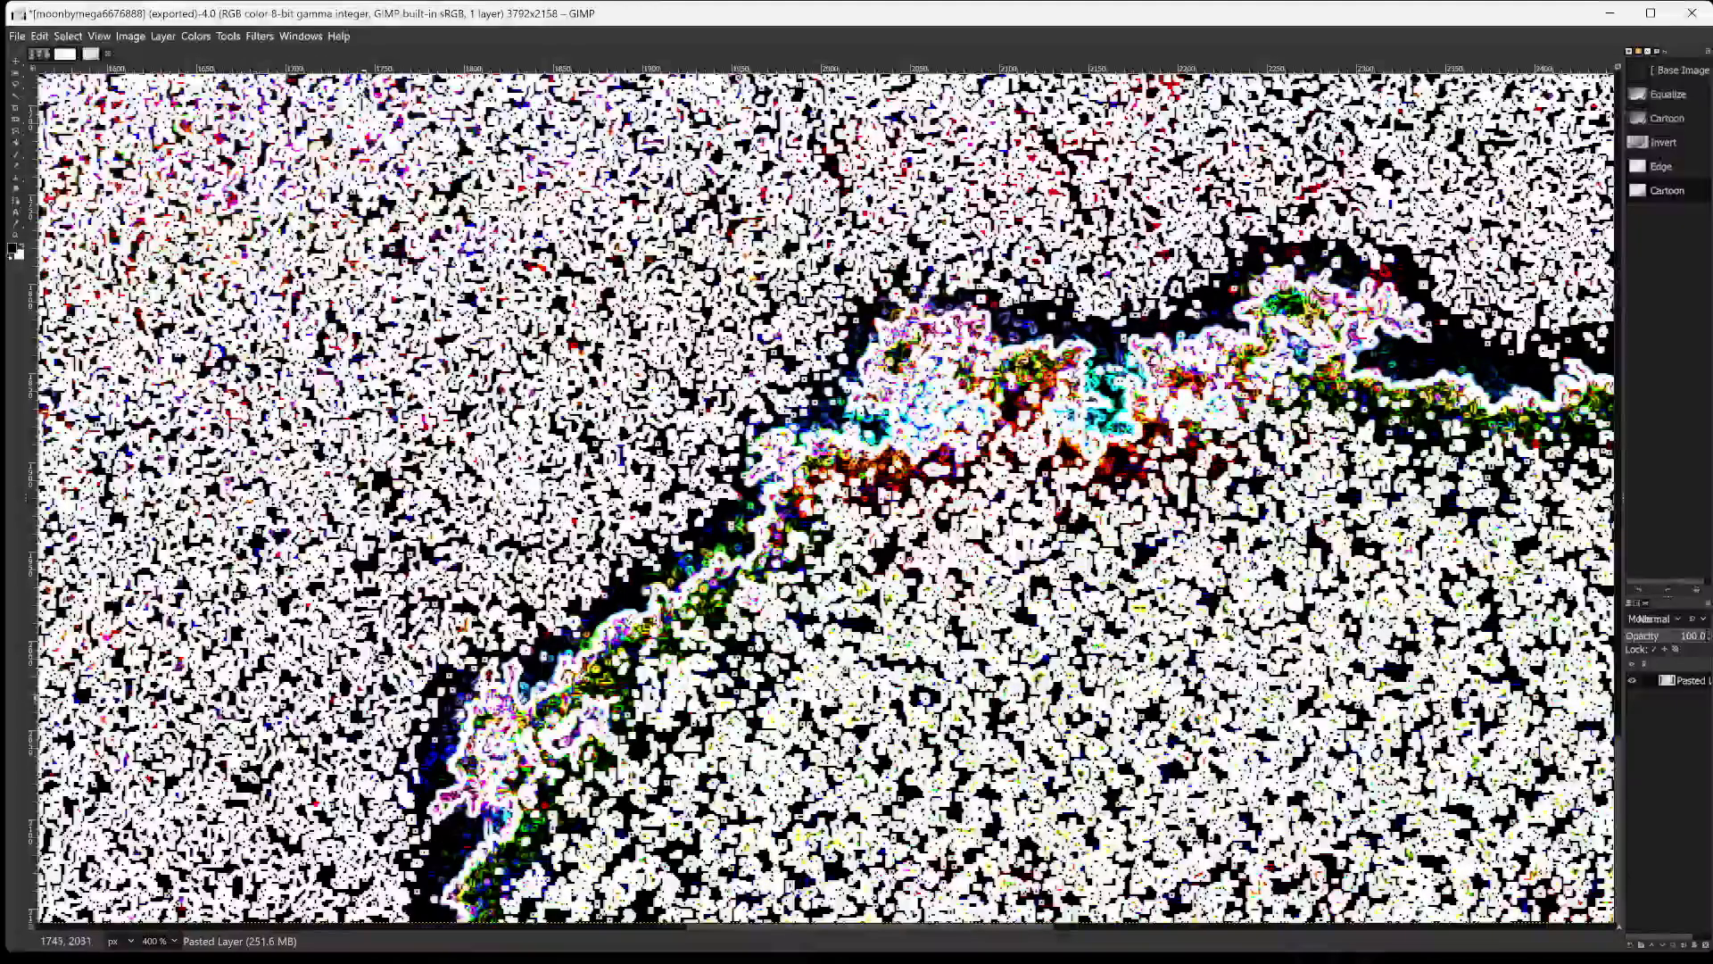
Make a rectangular selection of about 837 × 467 px around the coloured skyline outline and the speckled area surrounding it.
left_click(187, 36)
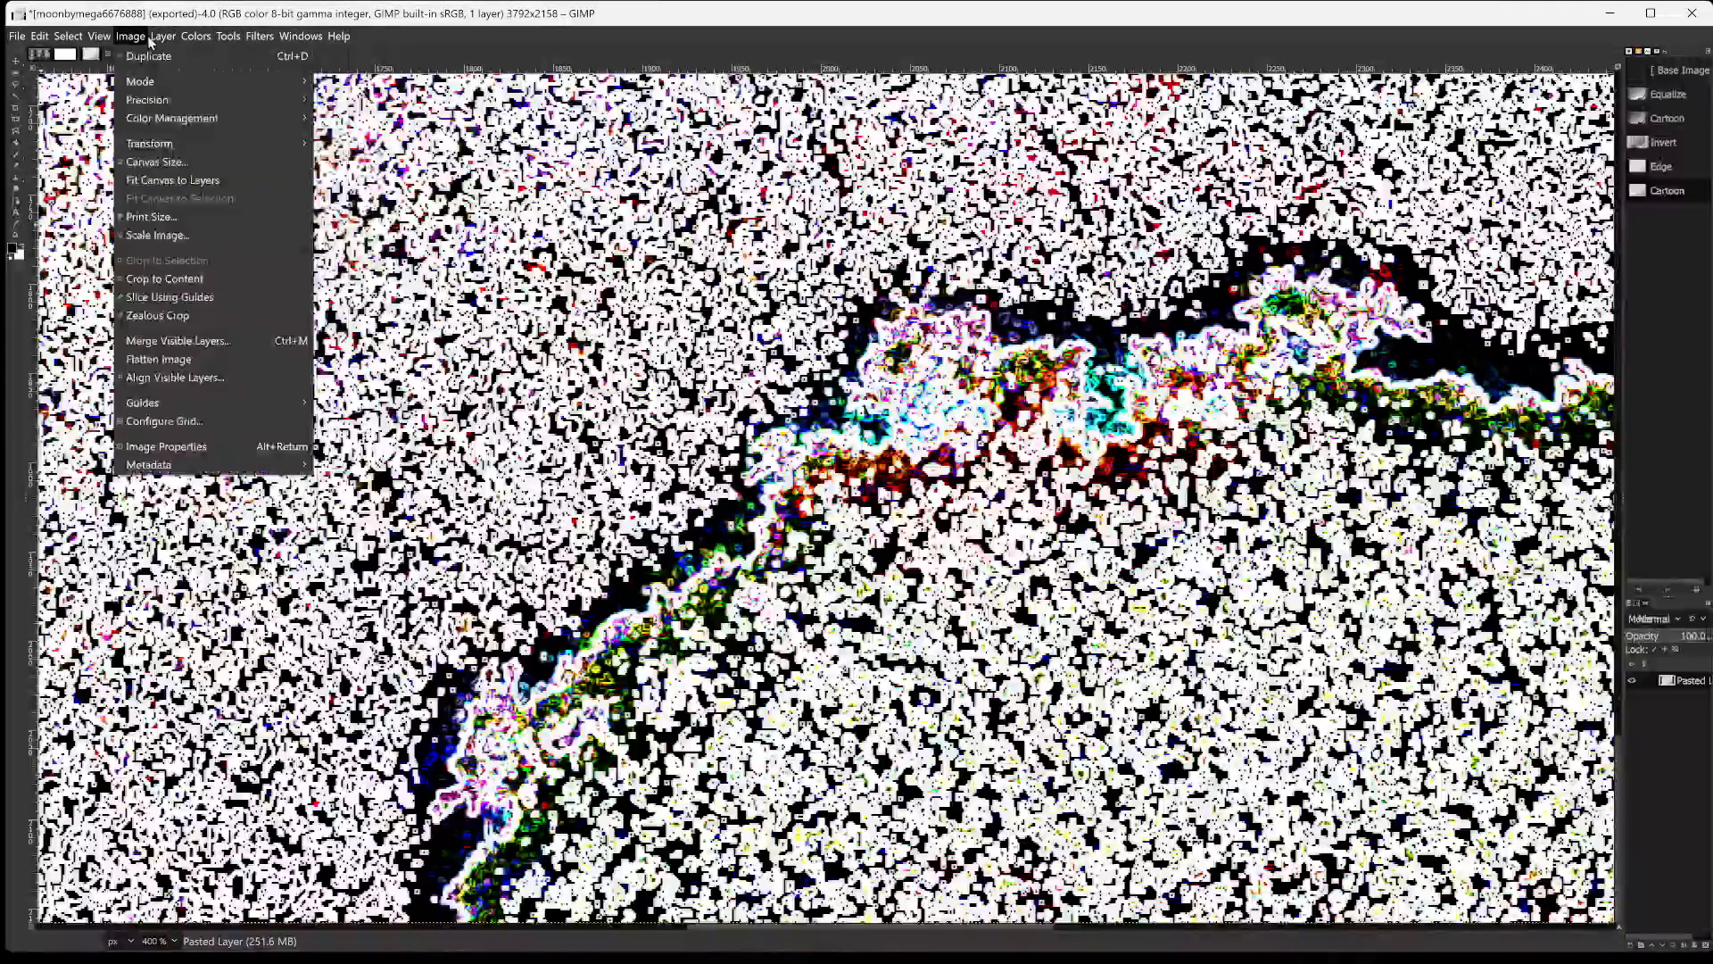
mouse_move(237, 64)
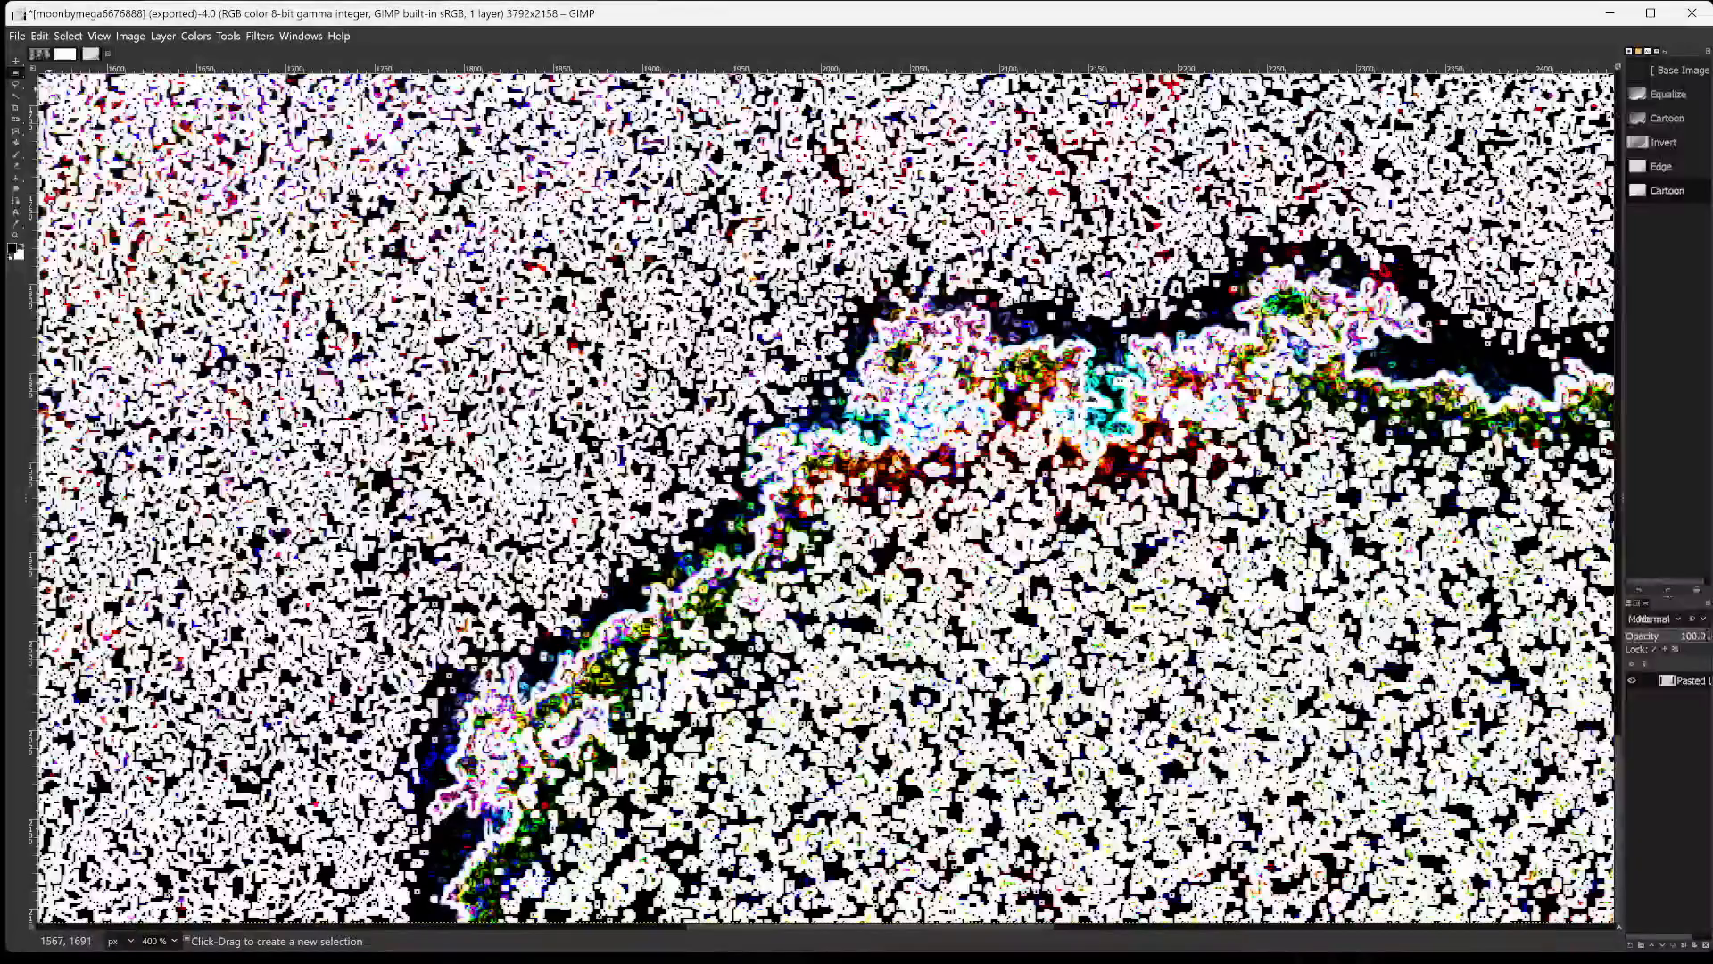
left_click_drag(1050, 636, 1666, 944)
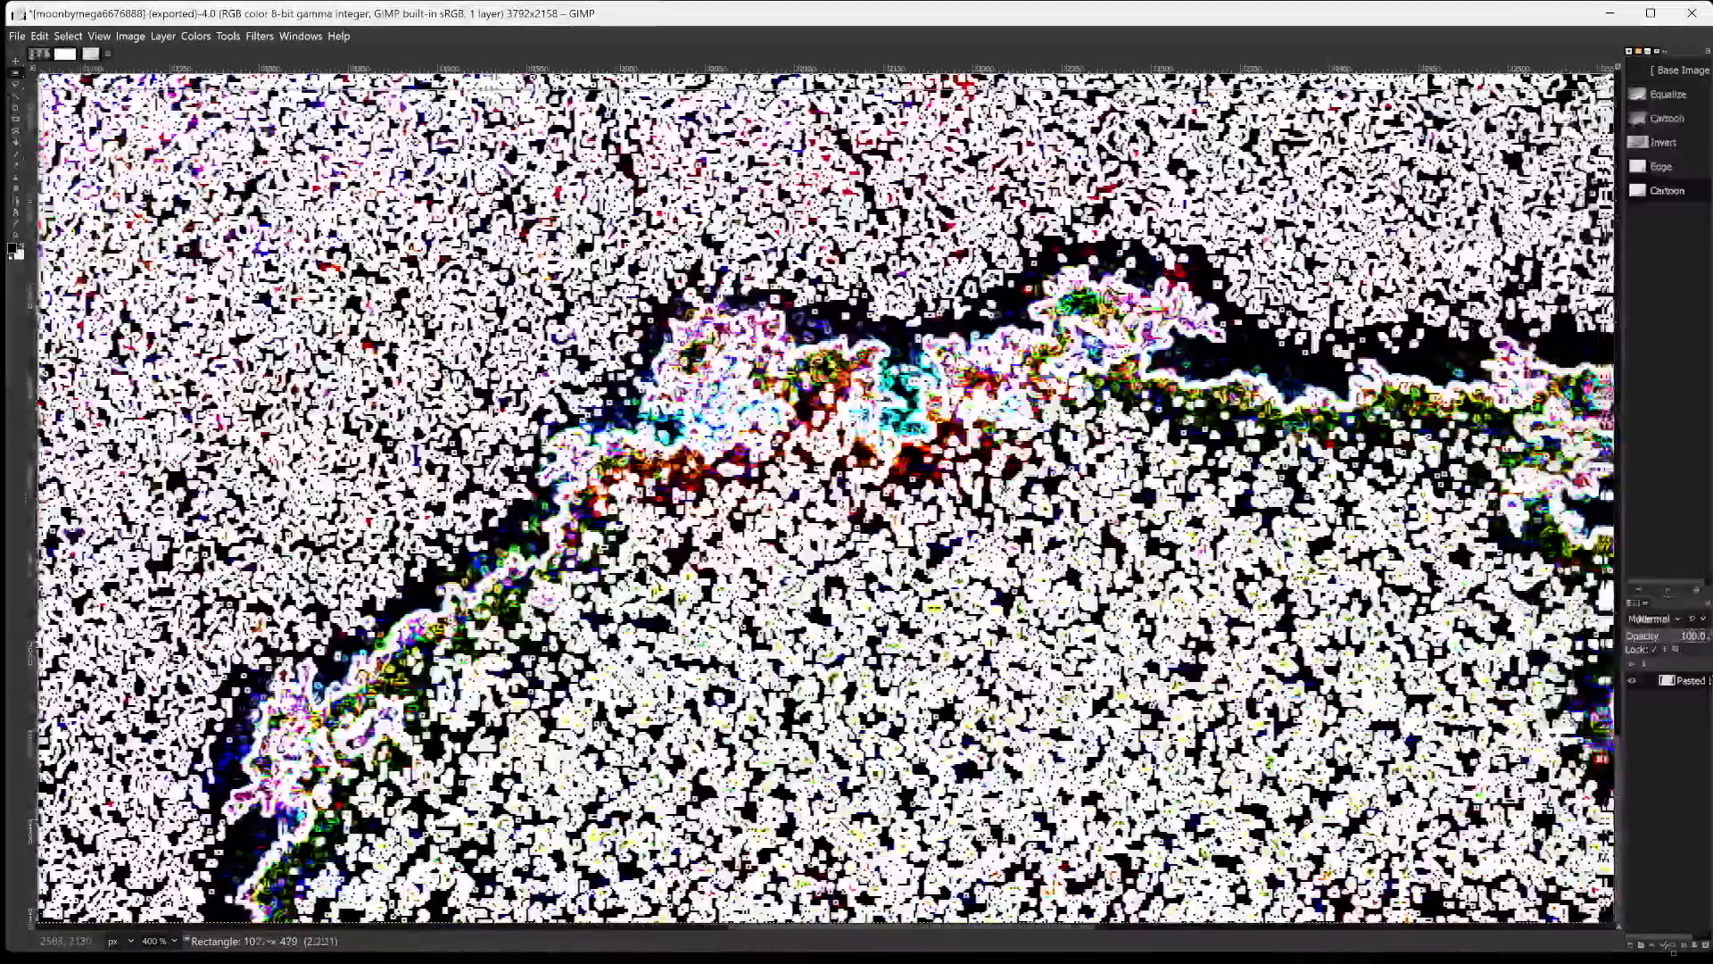
left_click_drag(1460, 961, 1463, 961)
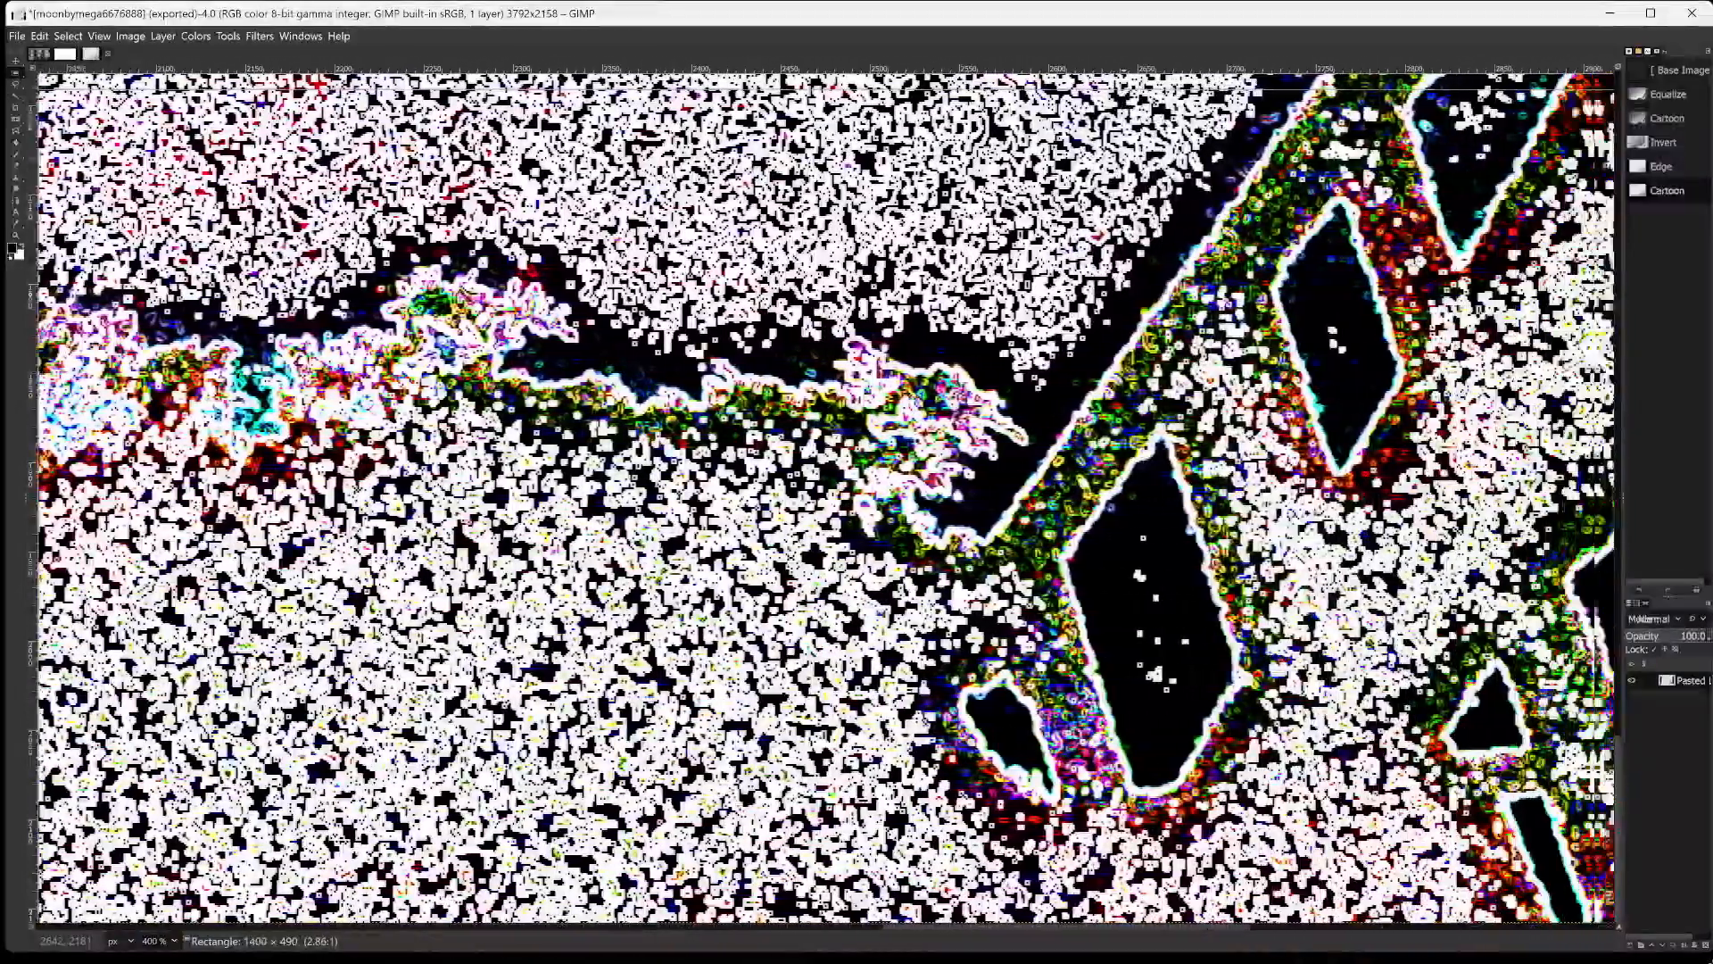
left_click_drag(1133, 962, 1687, 946)
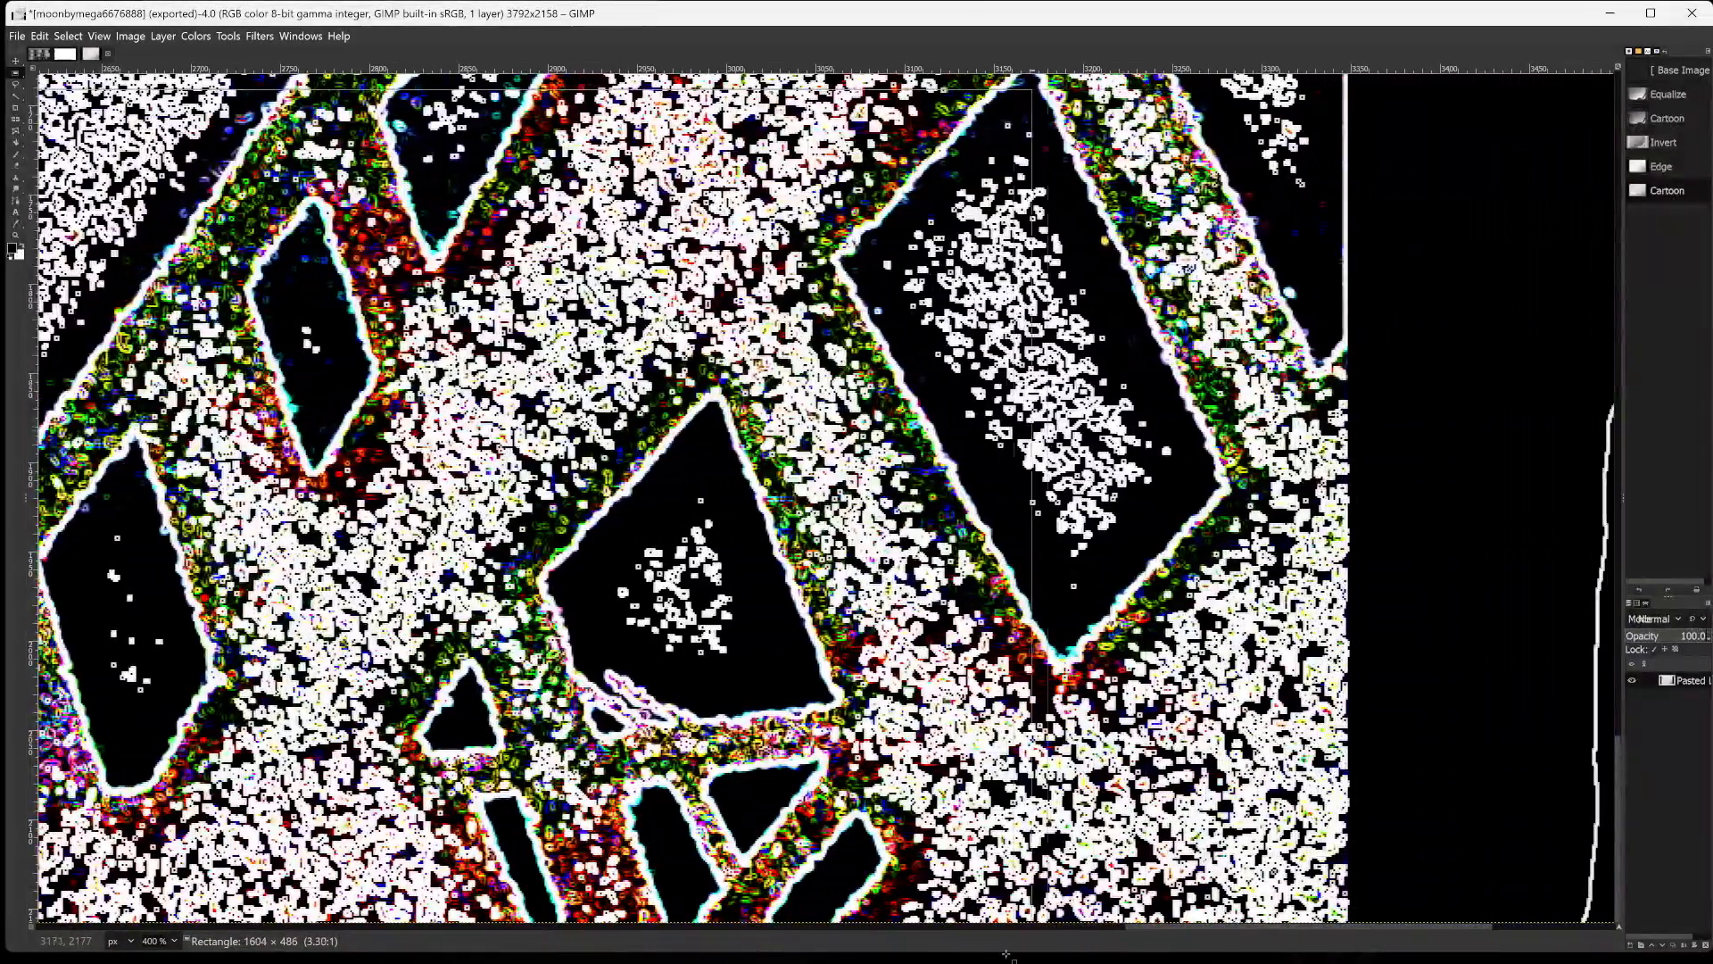
left_click_drag(1006, 953, 468, 960)
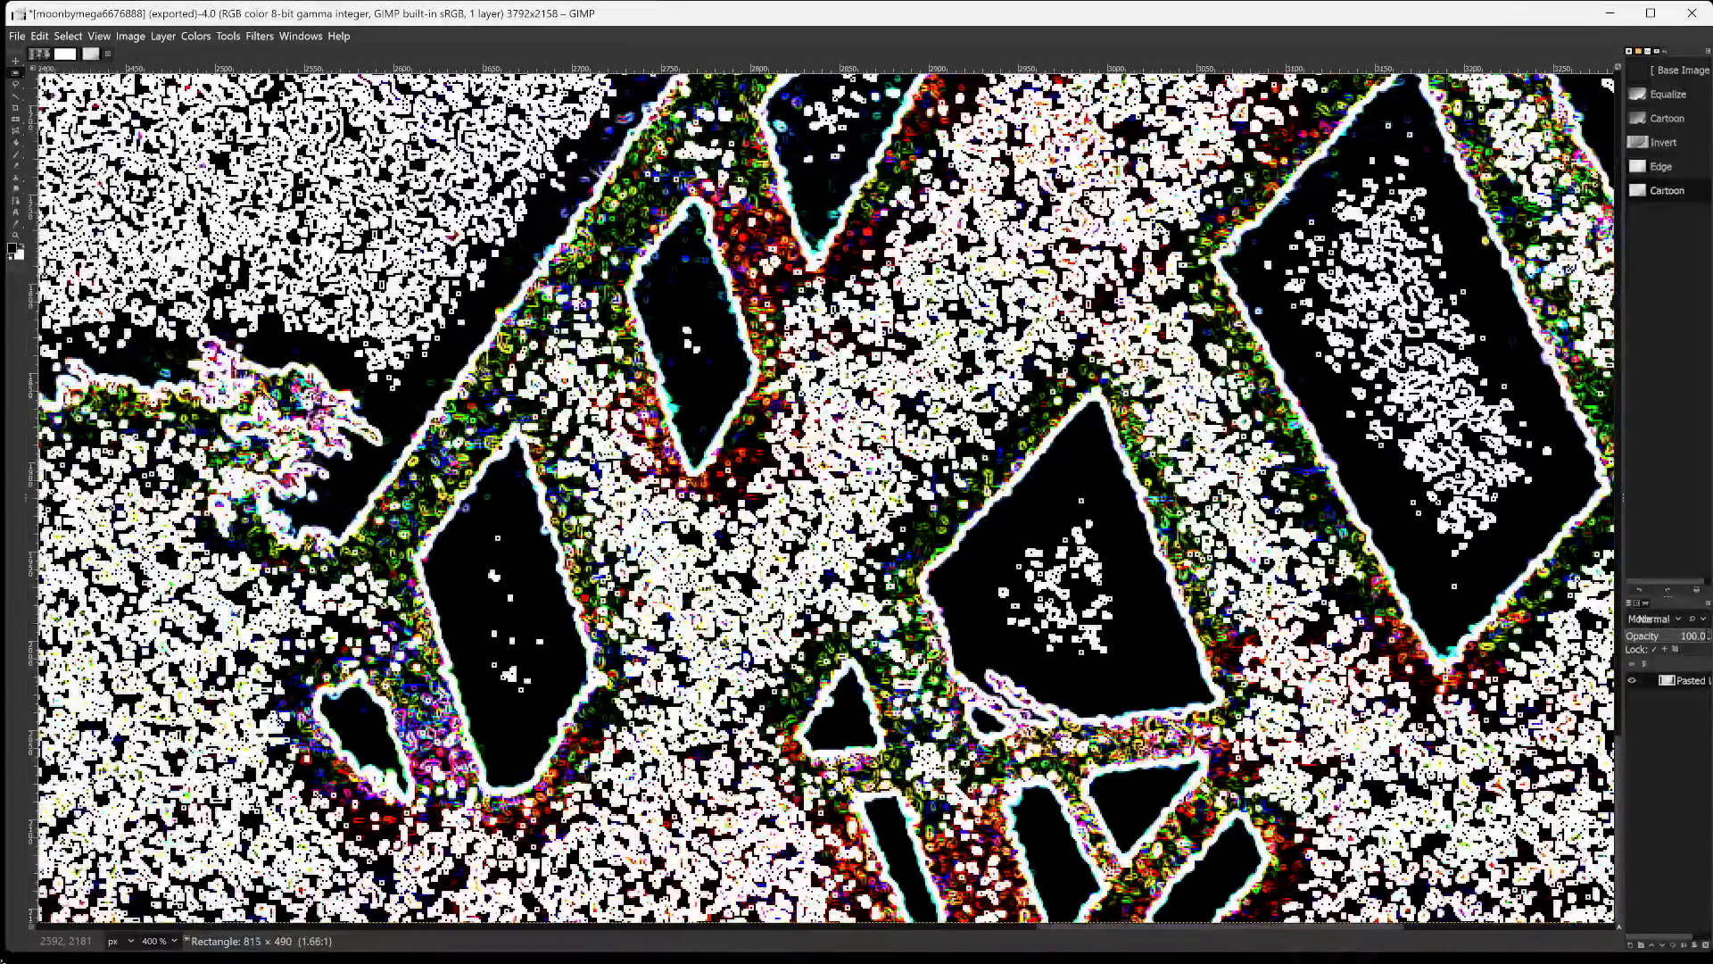
left_click_drag(2, 961, 2, 961)
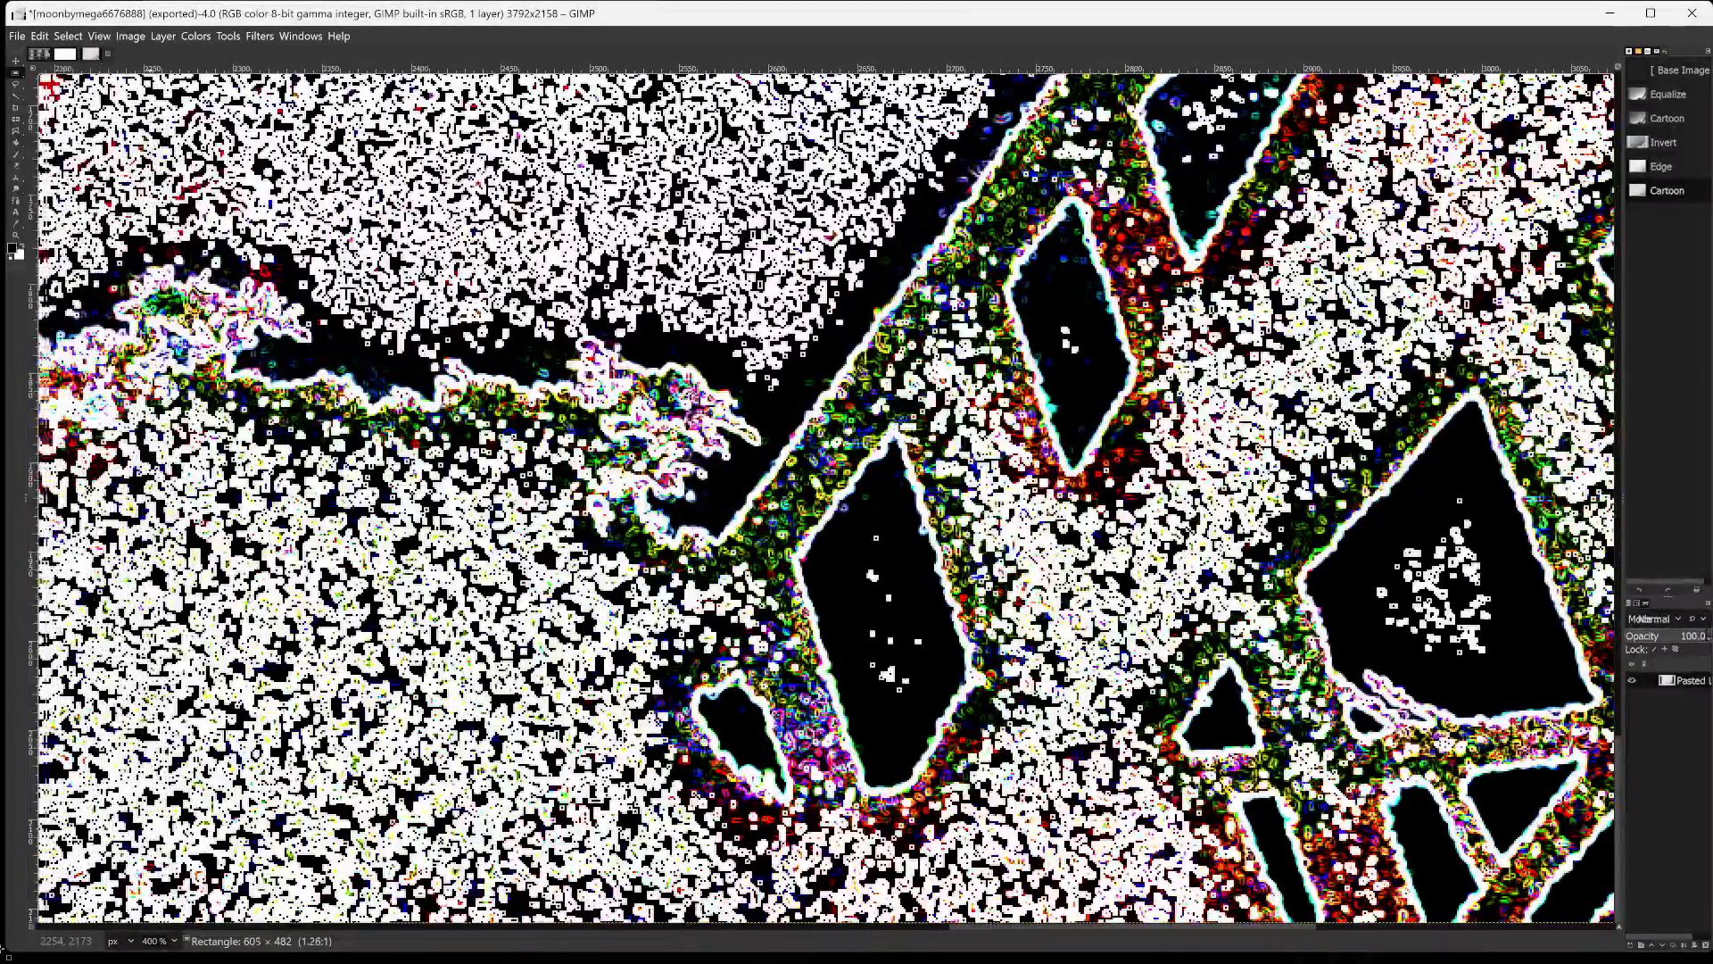
left_click_drag(1, 950, 1, 946)
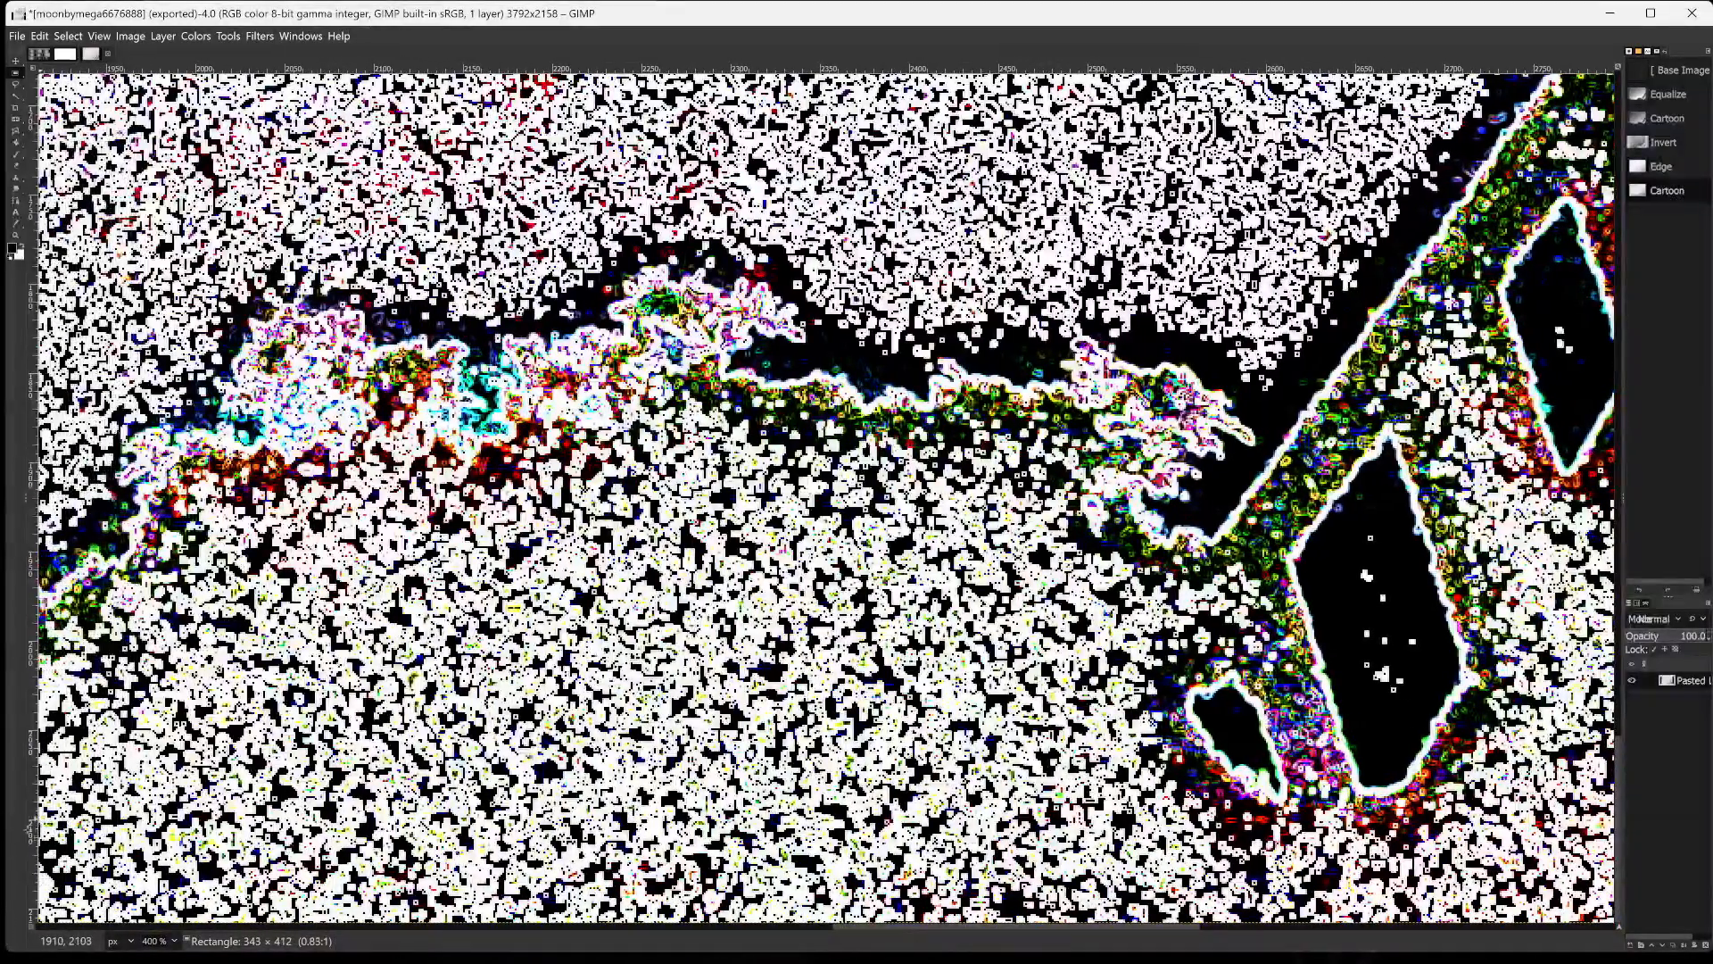
left_click_drag(29, 825, 3, 864)
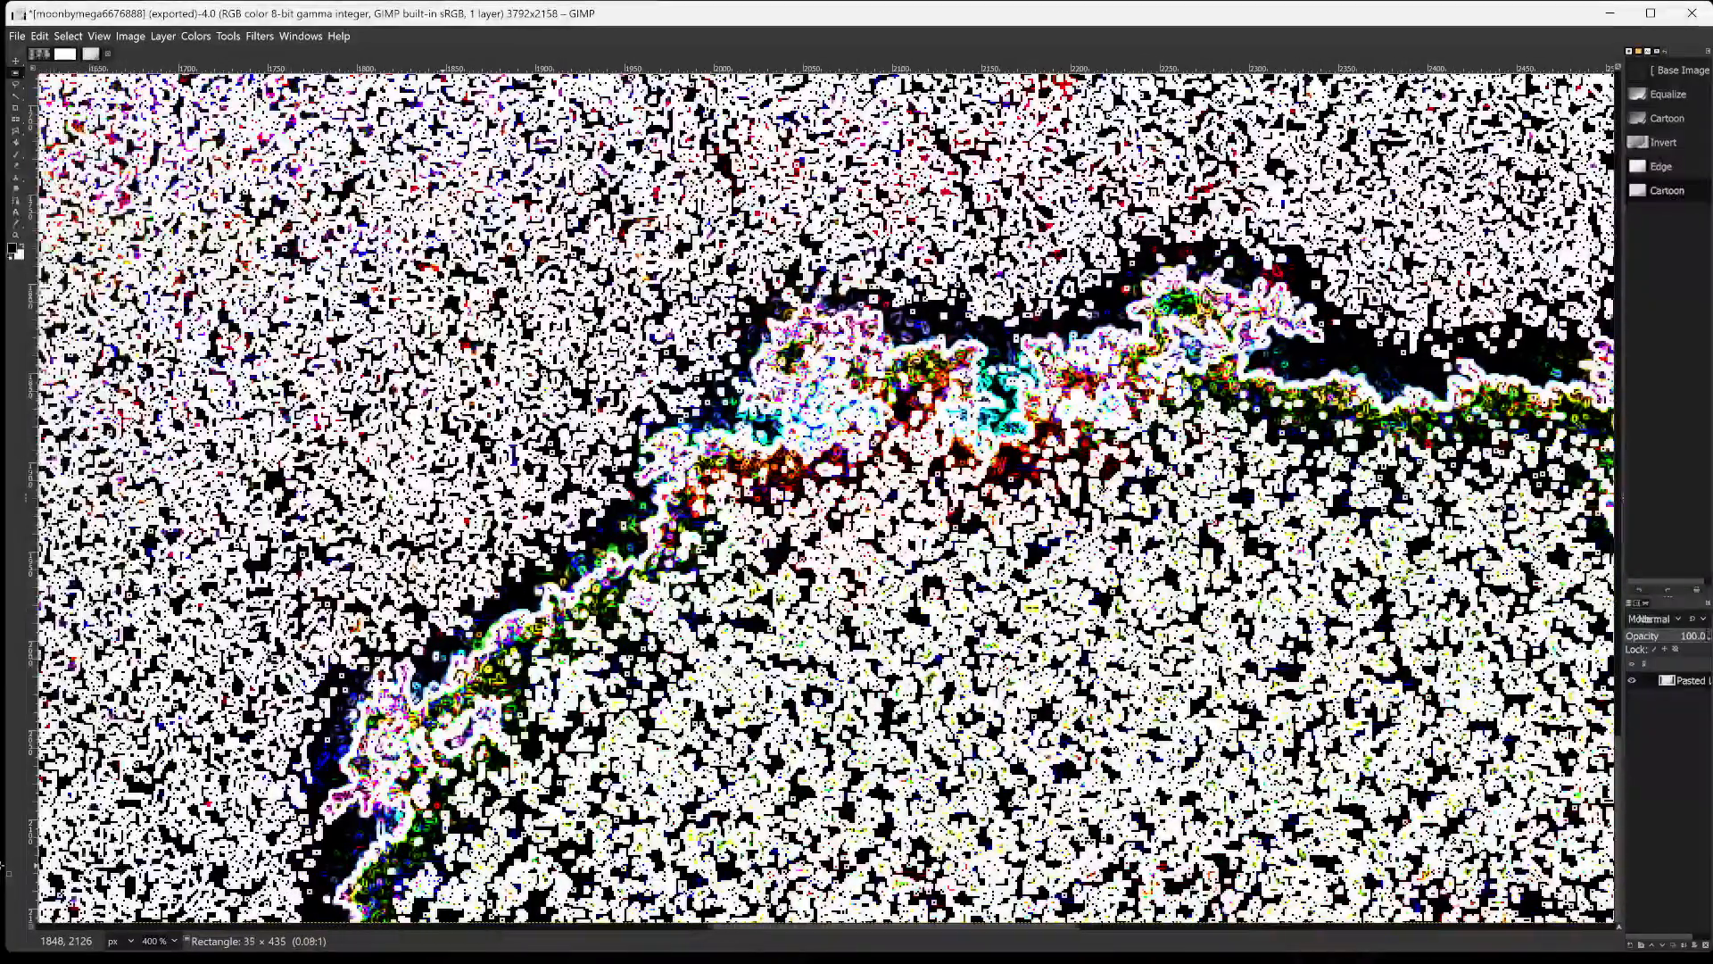
left_click_drag(2, 864, 2, 864)
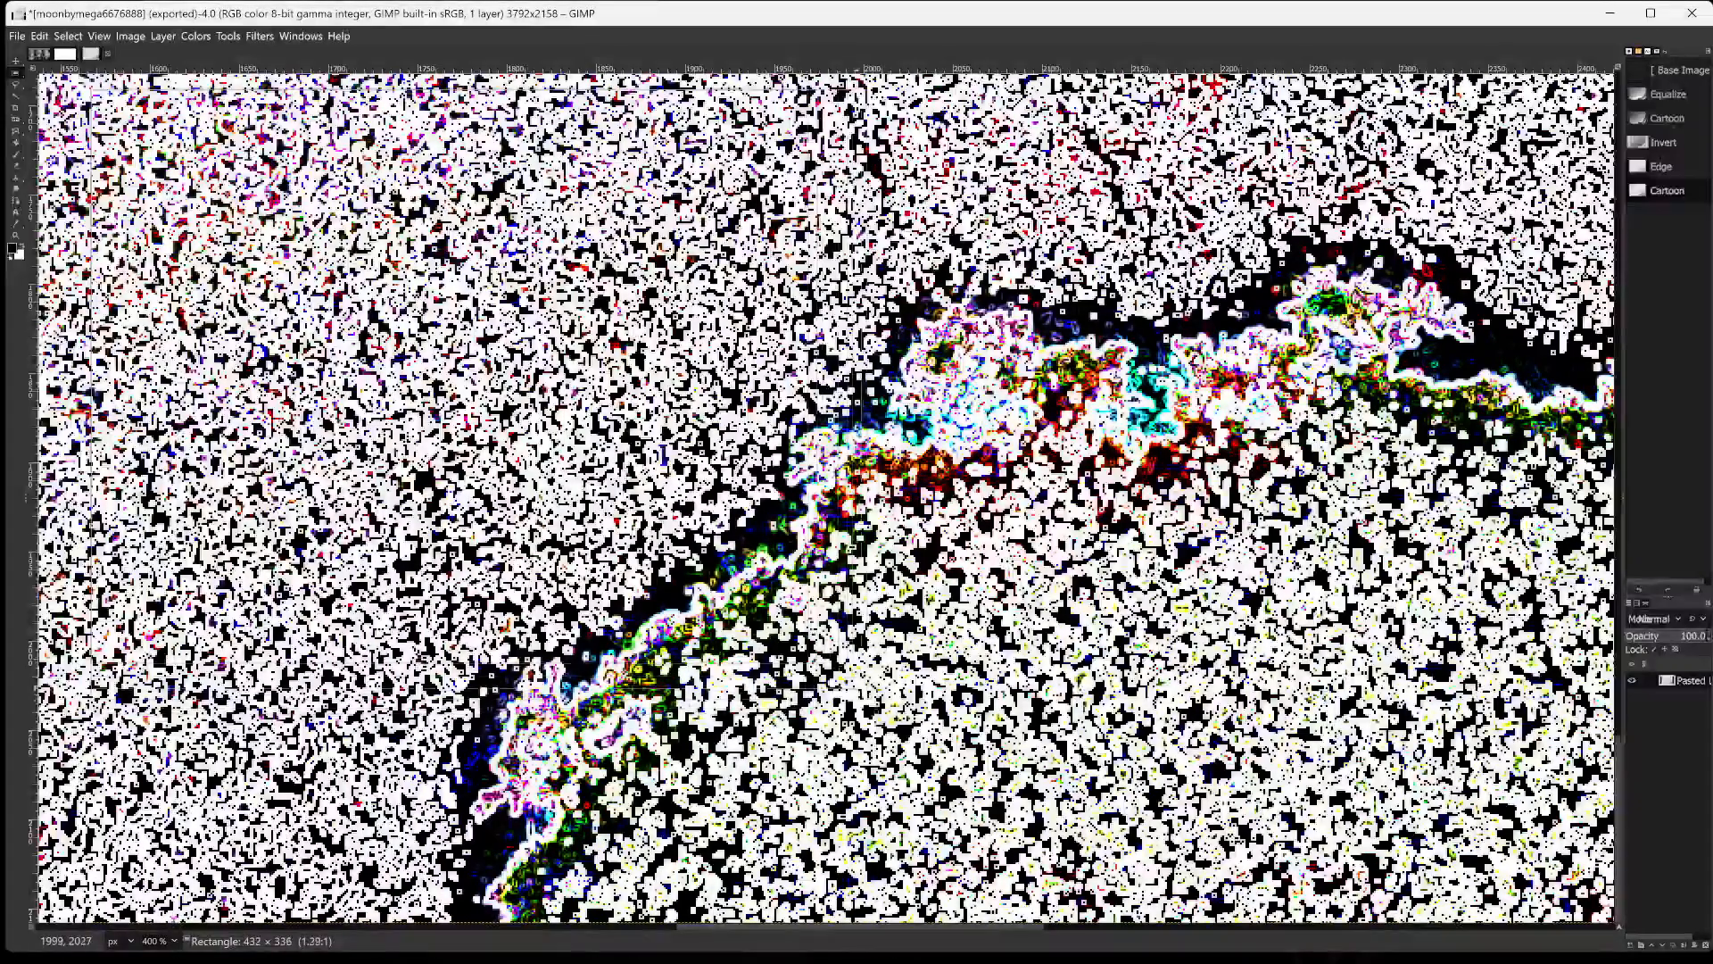
left_click_drag(1220, 946, 1622, 919)
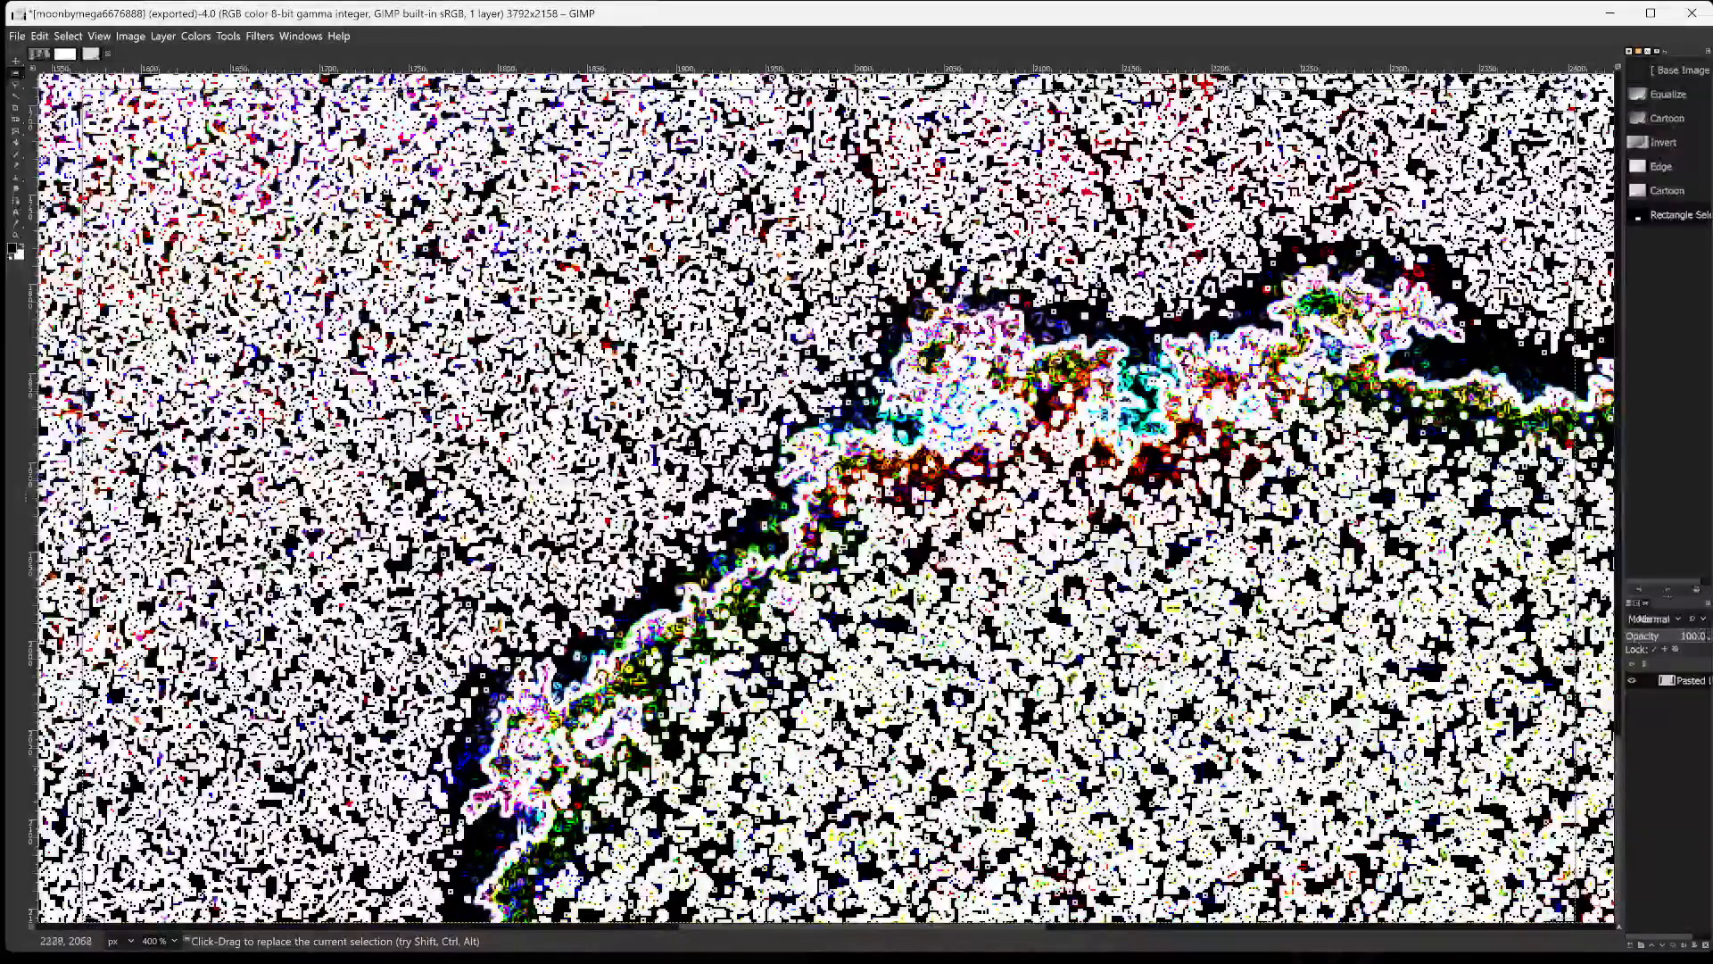
Copy the visible pixels of the selection, paste them as a new image and fit it to the window.
key("ctrl+shift")
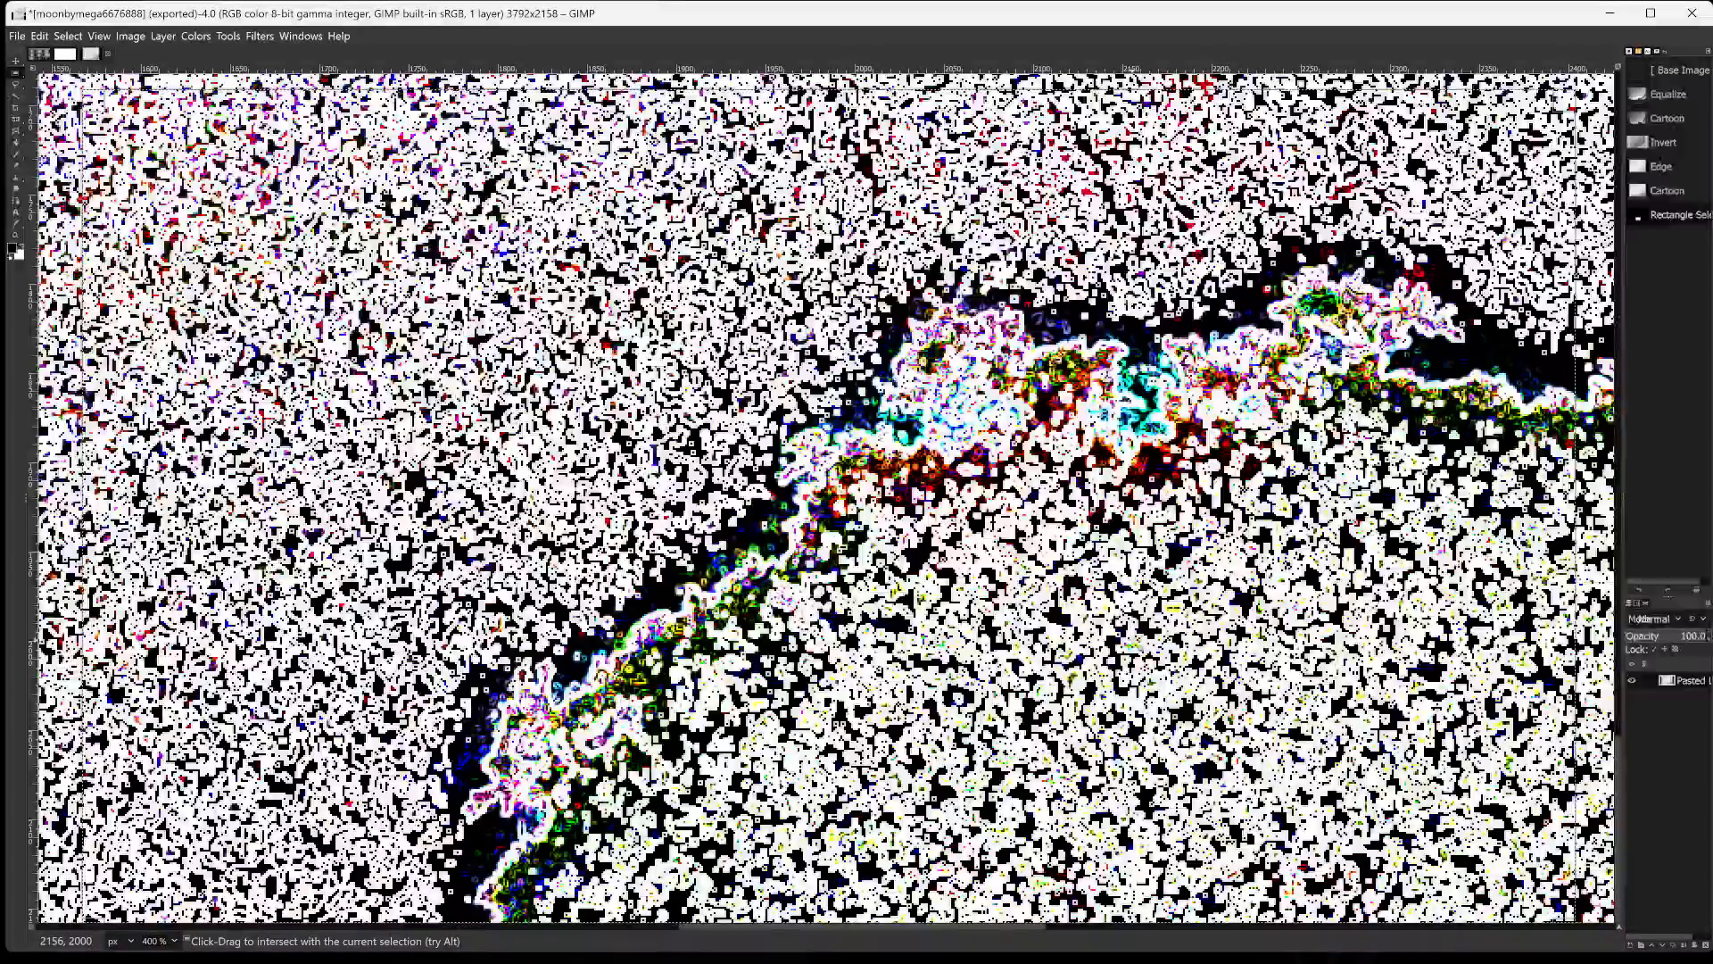
key("ctrl+shift+c")
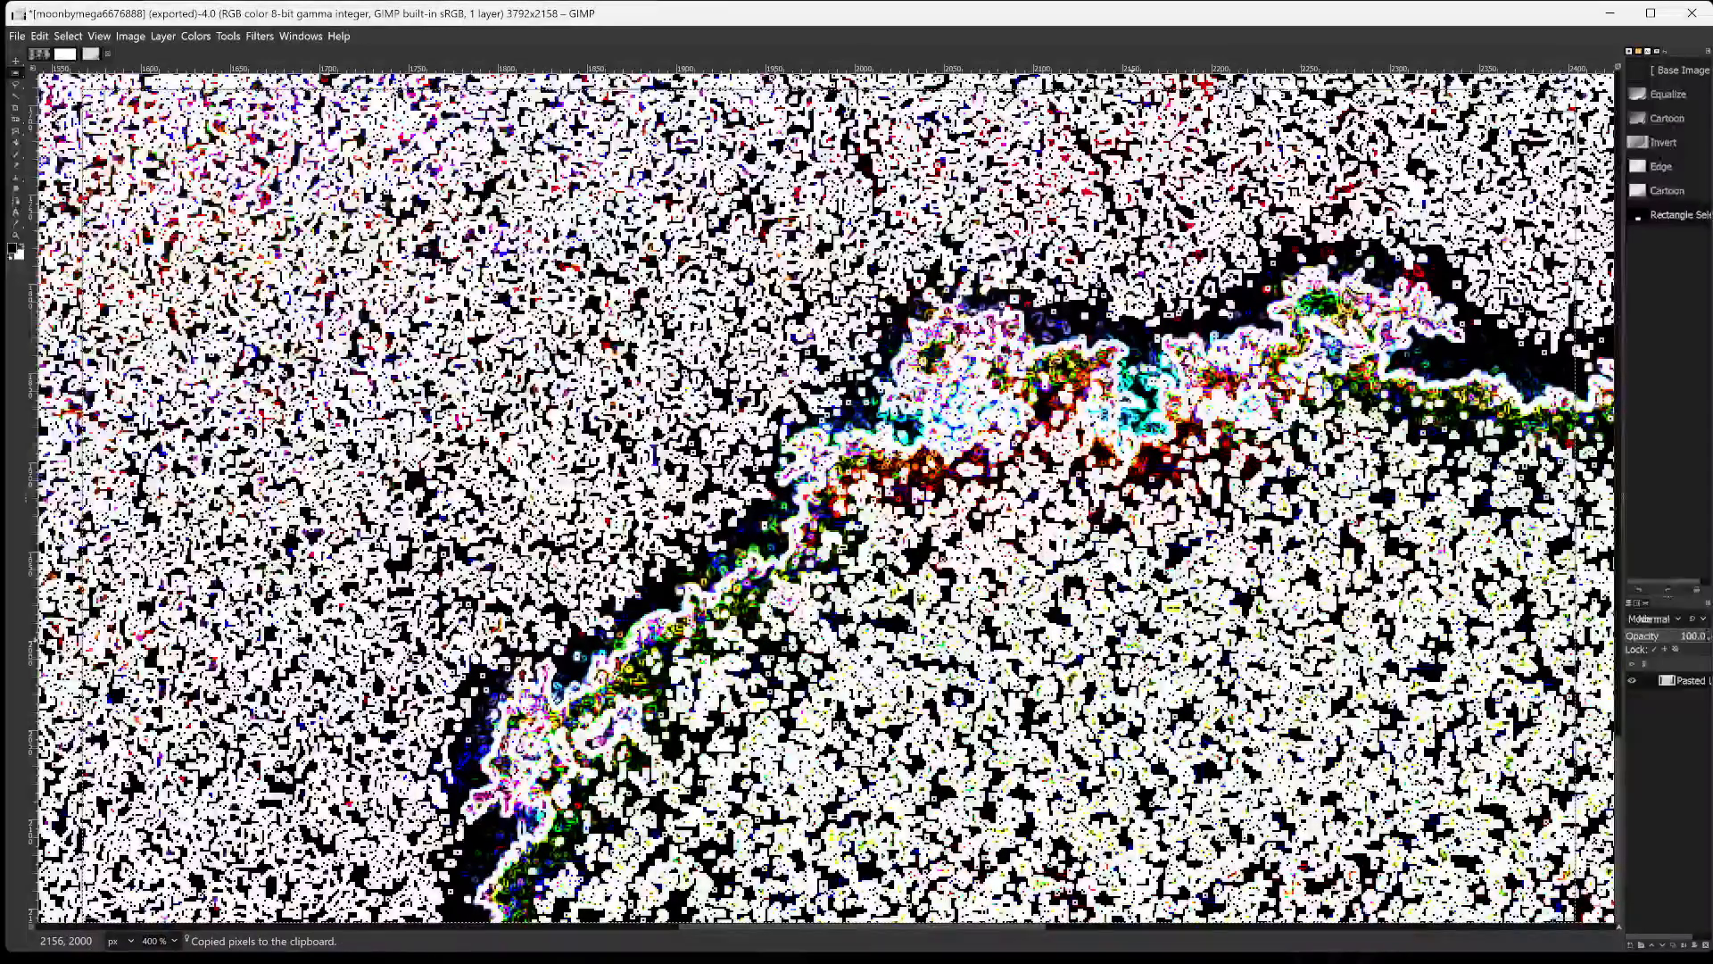
key("ctrl+shift+v")
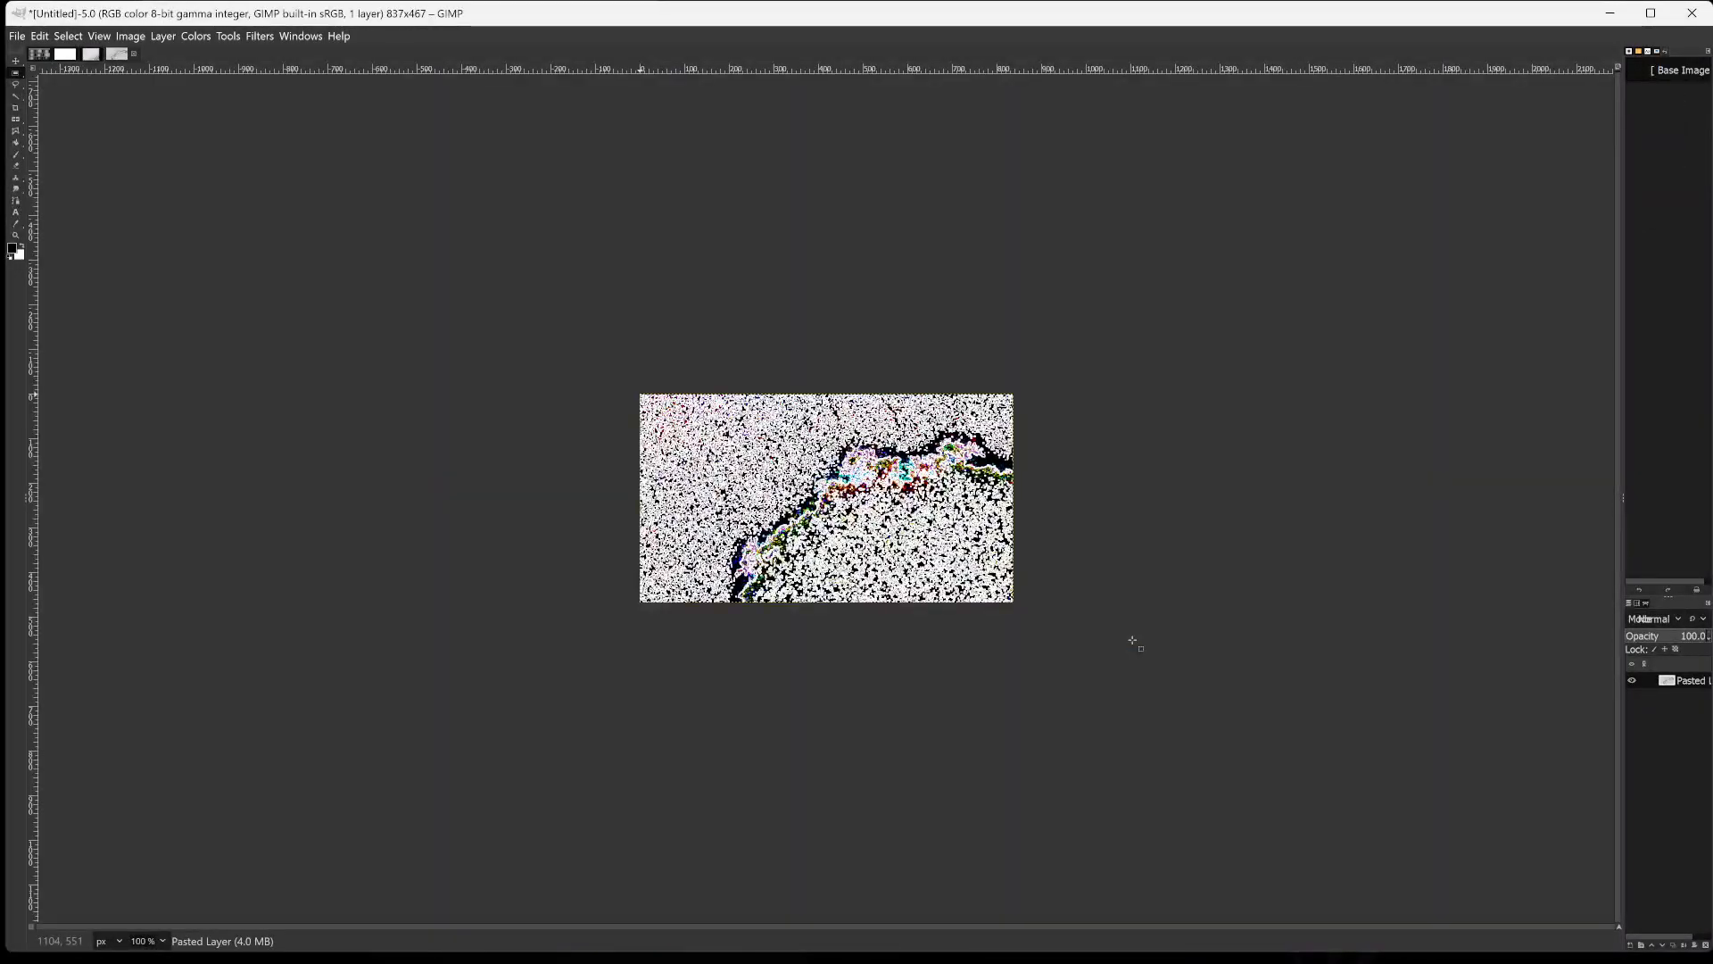
key("shift+ctrl+j")
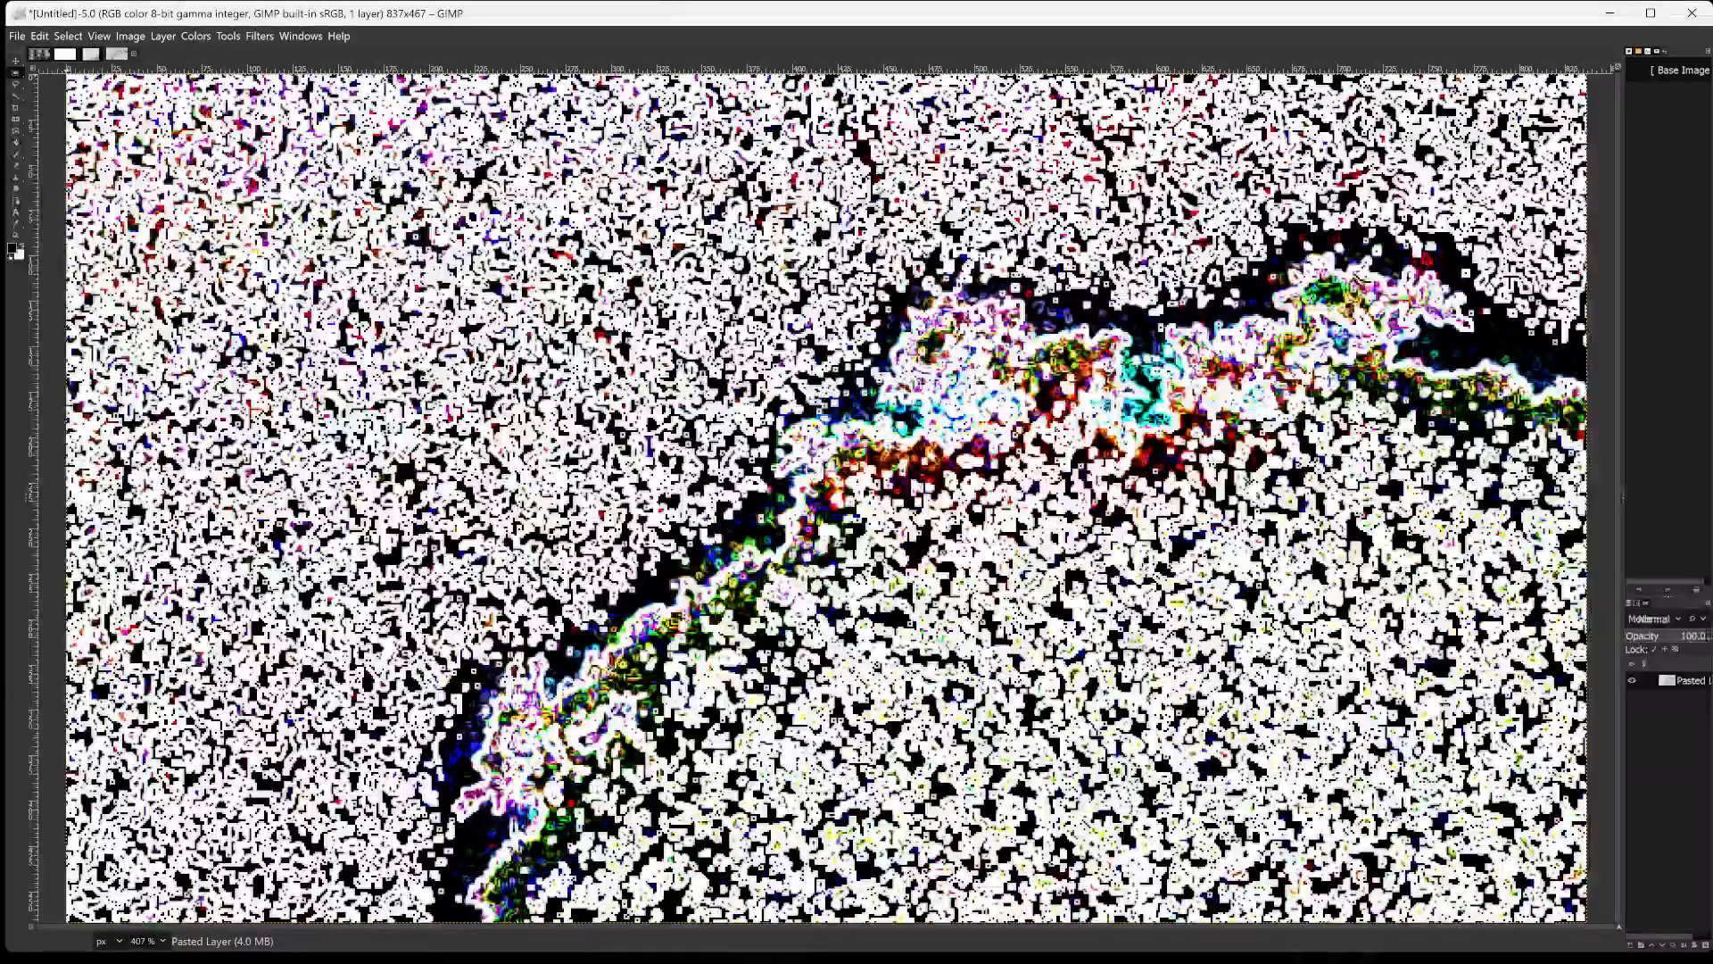
Export the new cropped image to the gimpin2024 folder as zoomaddddd.png with the default PNG options.
key("shift+ctrl+e")
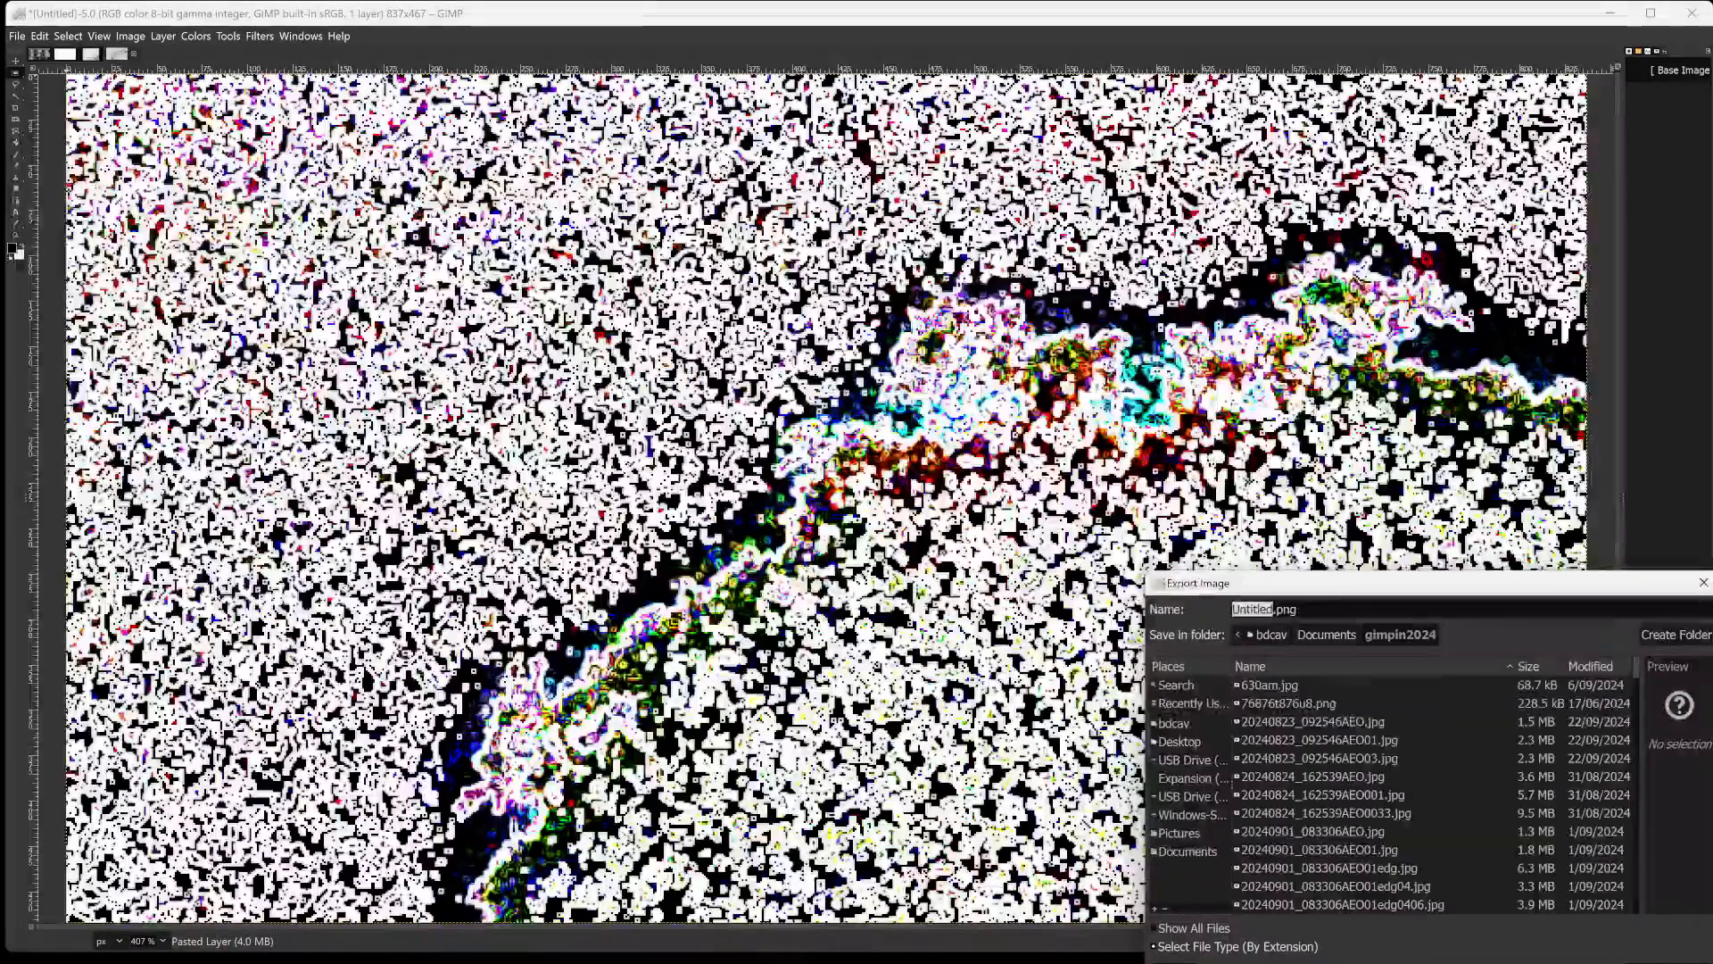
type("zooma")
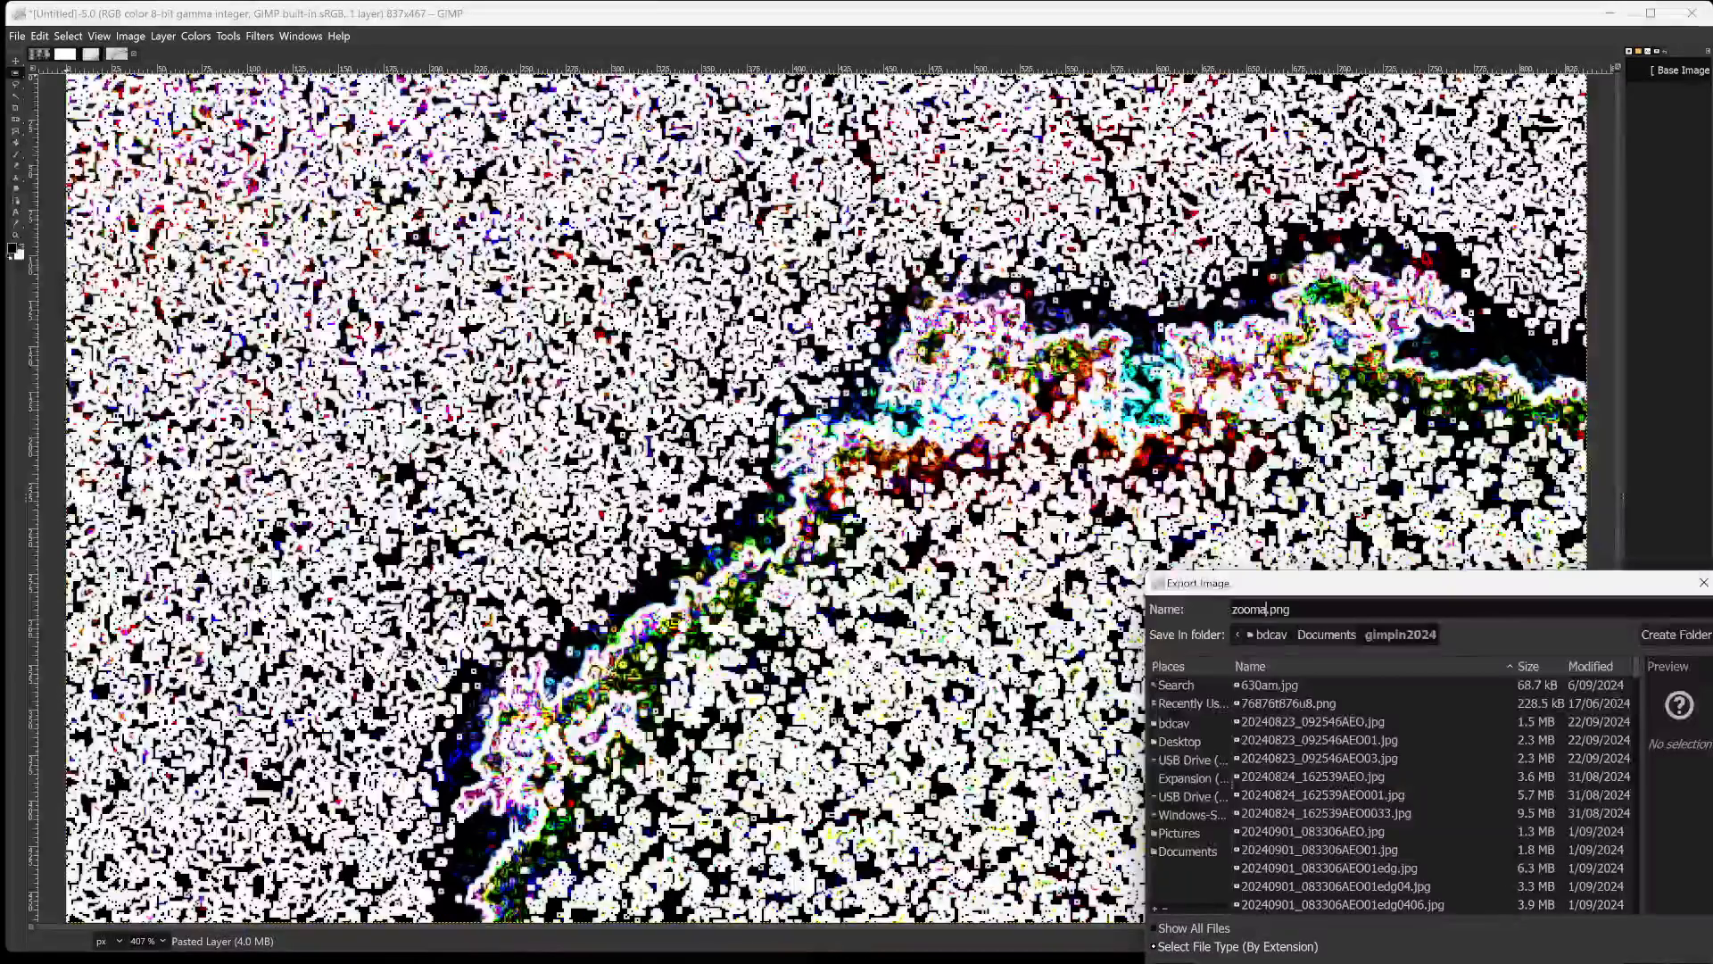
type("ddddd")
key("Return")
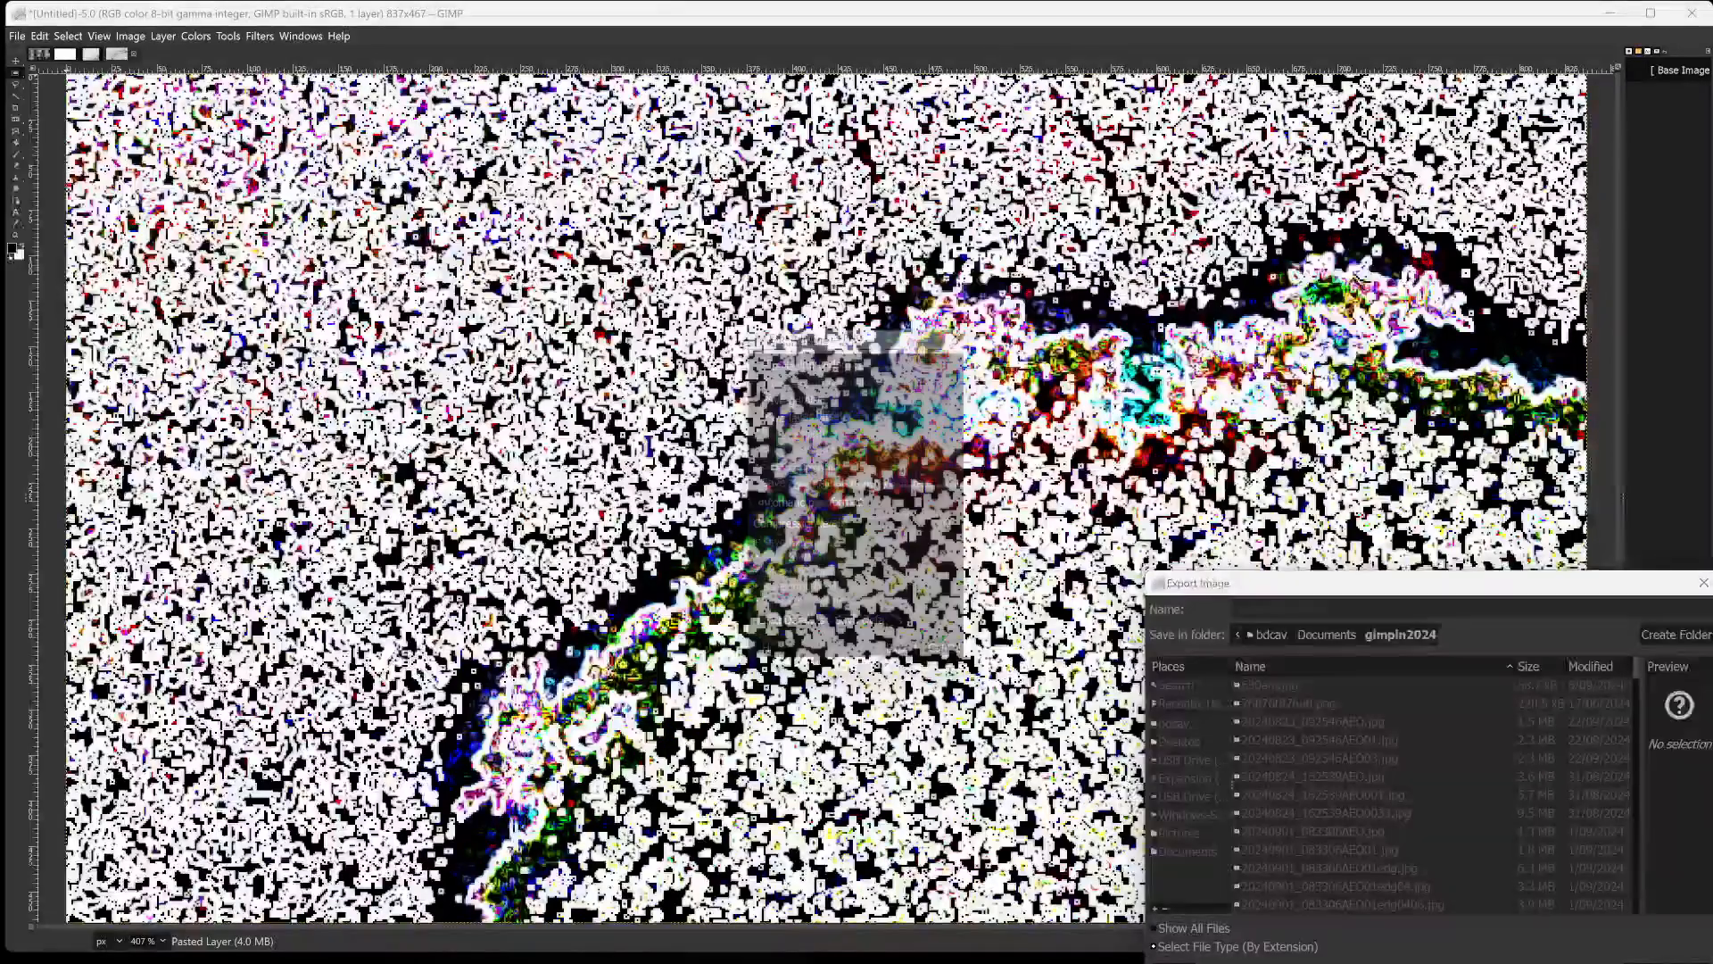
key("Return")
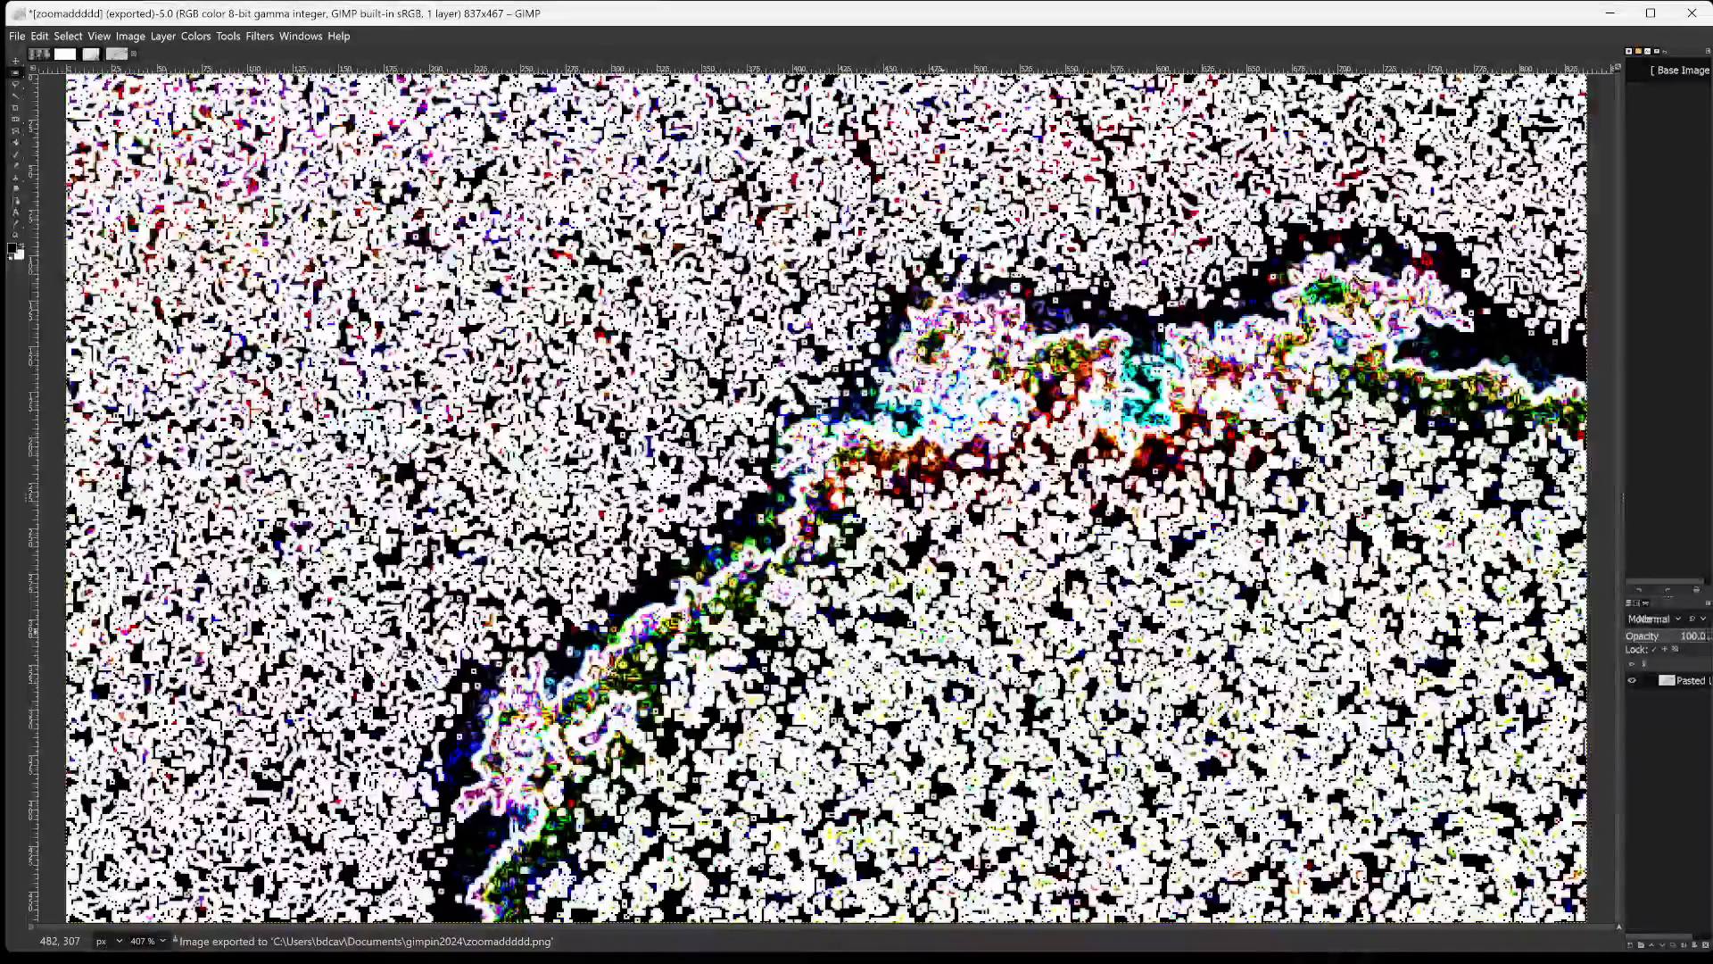
Examine the coloured skyline outline in the cropped image up close and return to the whole-image view.
scroll(949, 633, "up", 2, "ctrl")
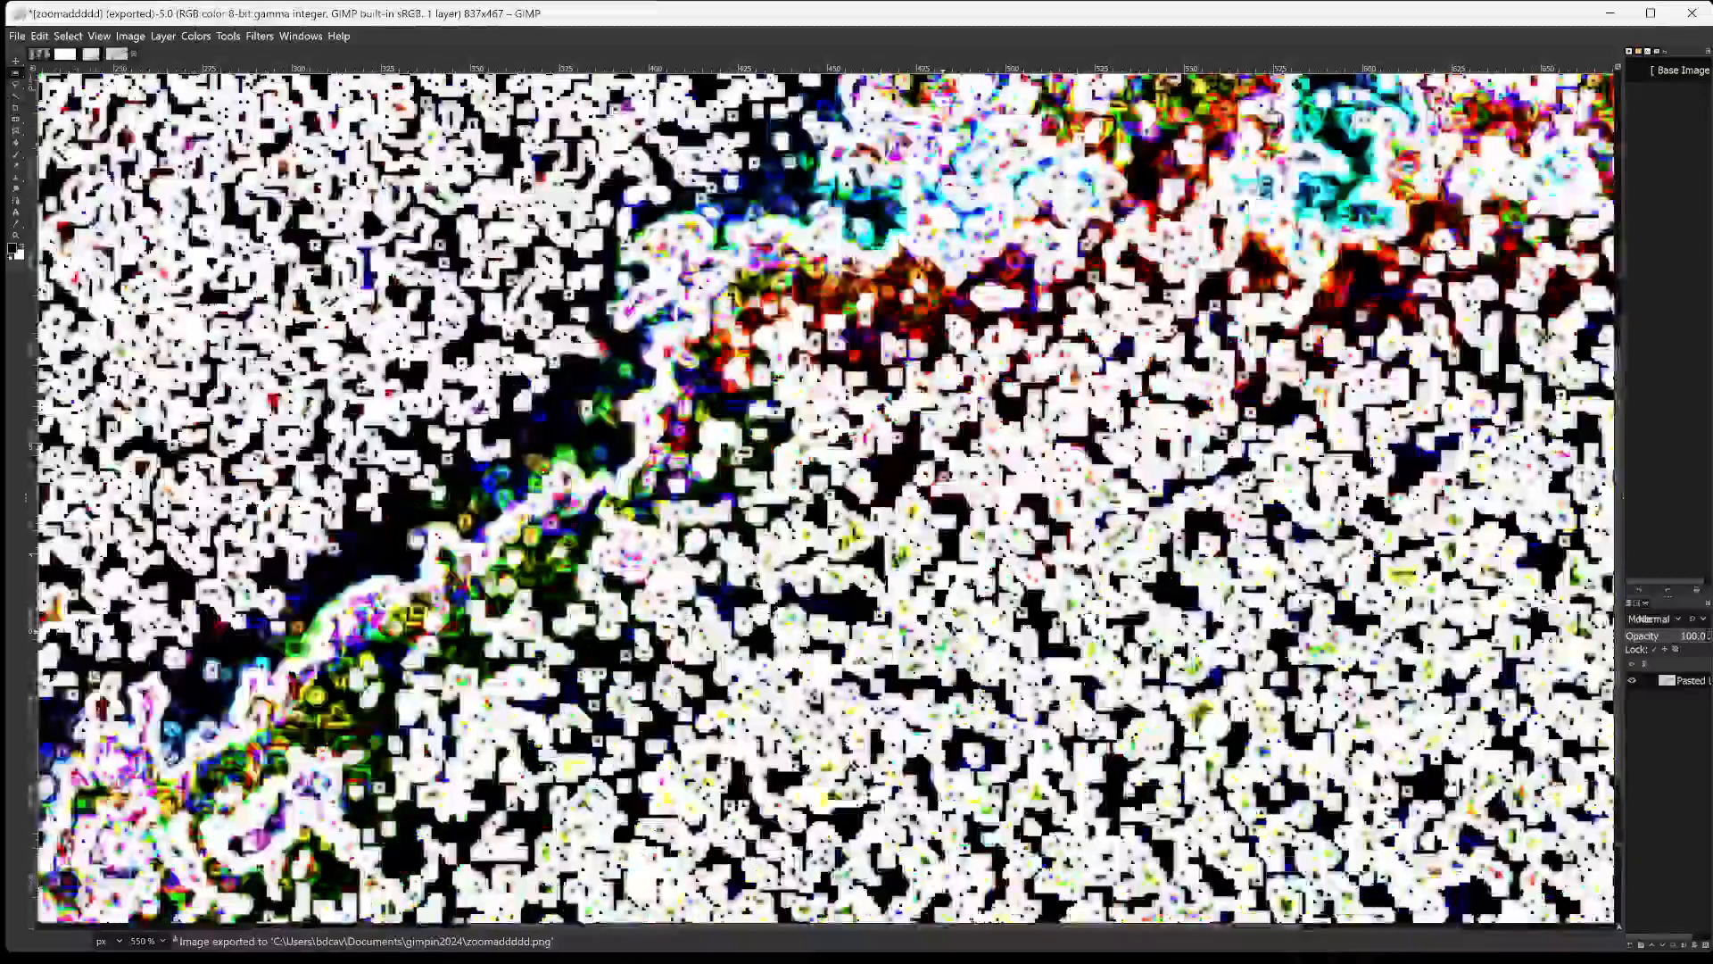
scroll(949, 633, "up", 1, "ctrl")
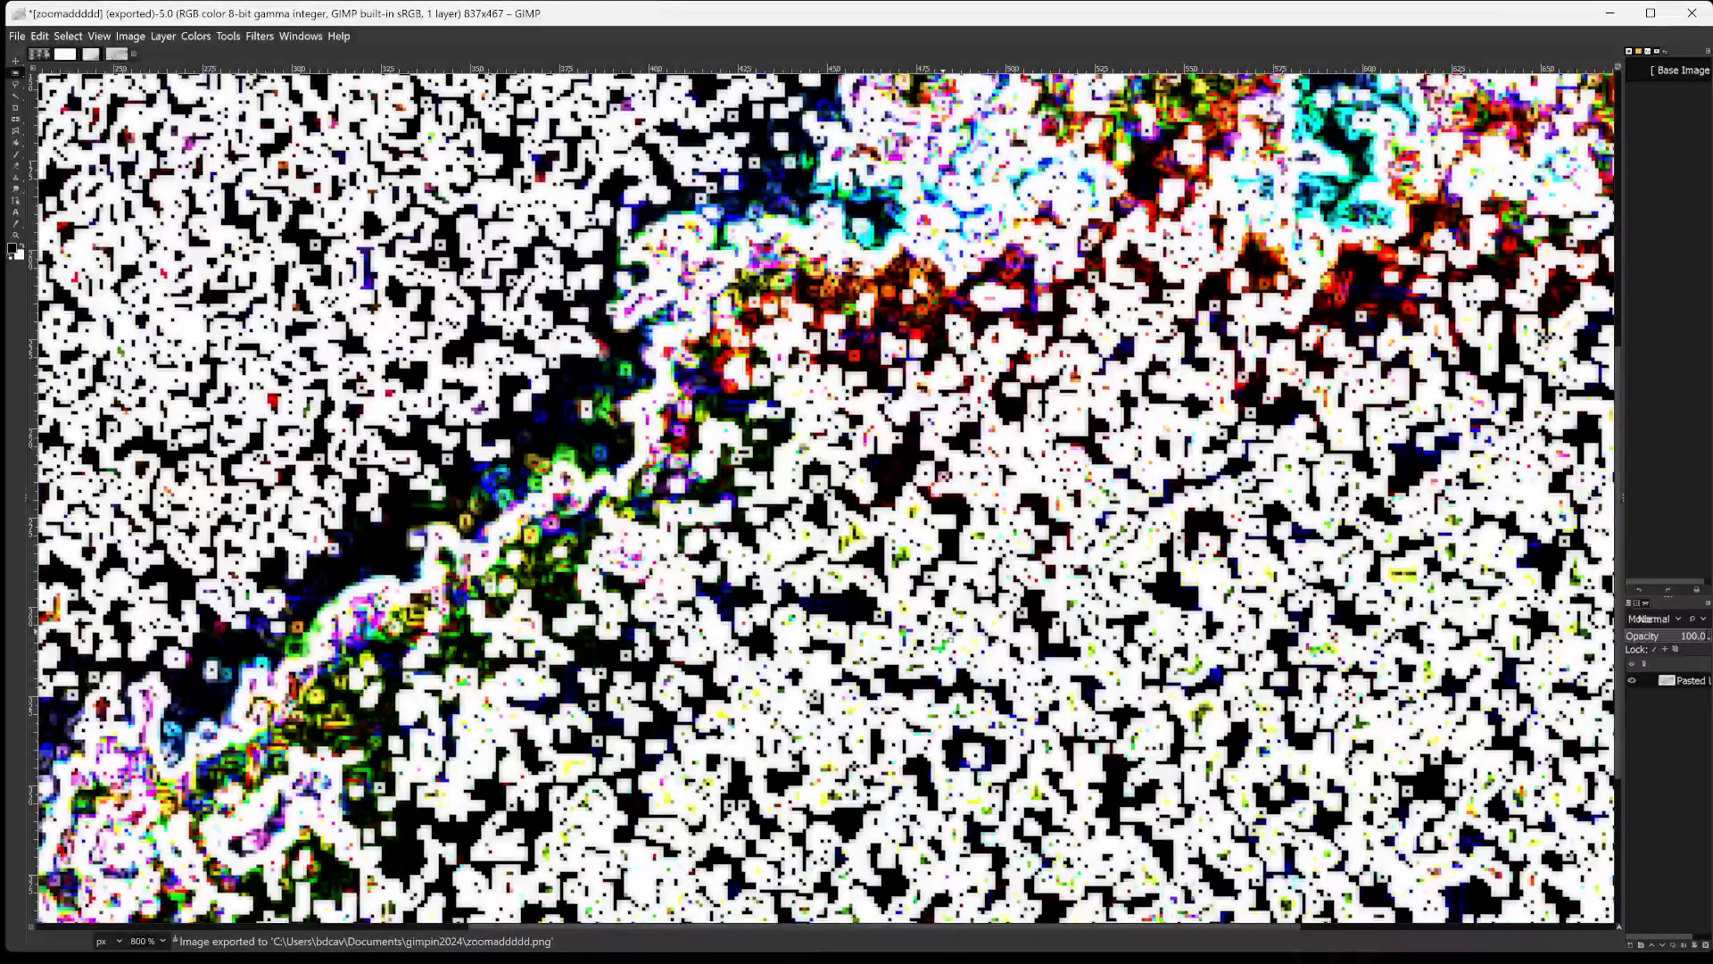
scroll(1246, 535, "up", 2)
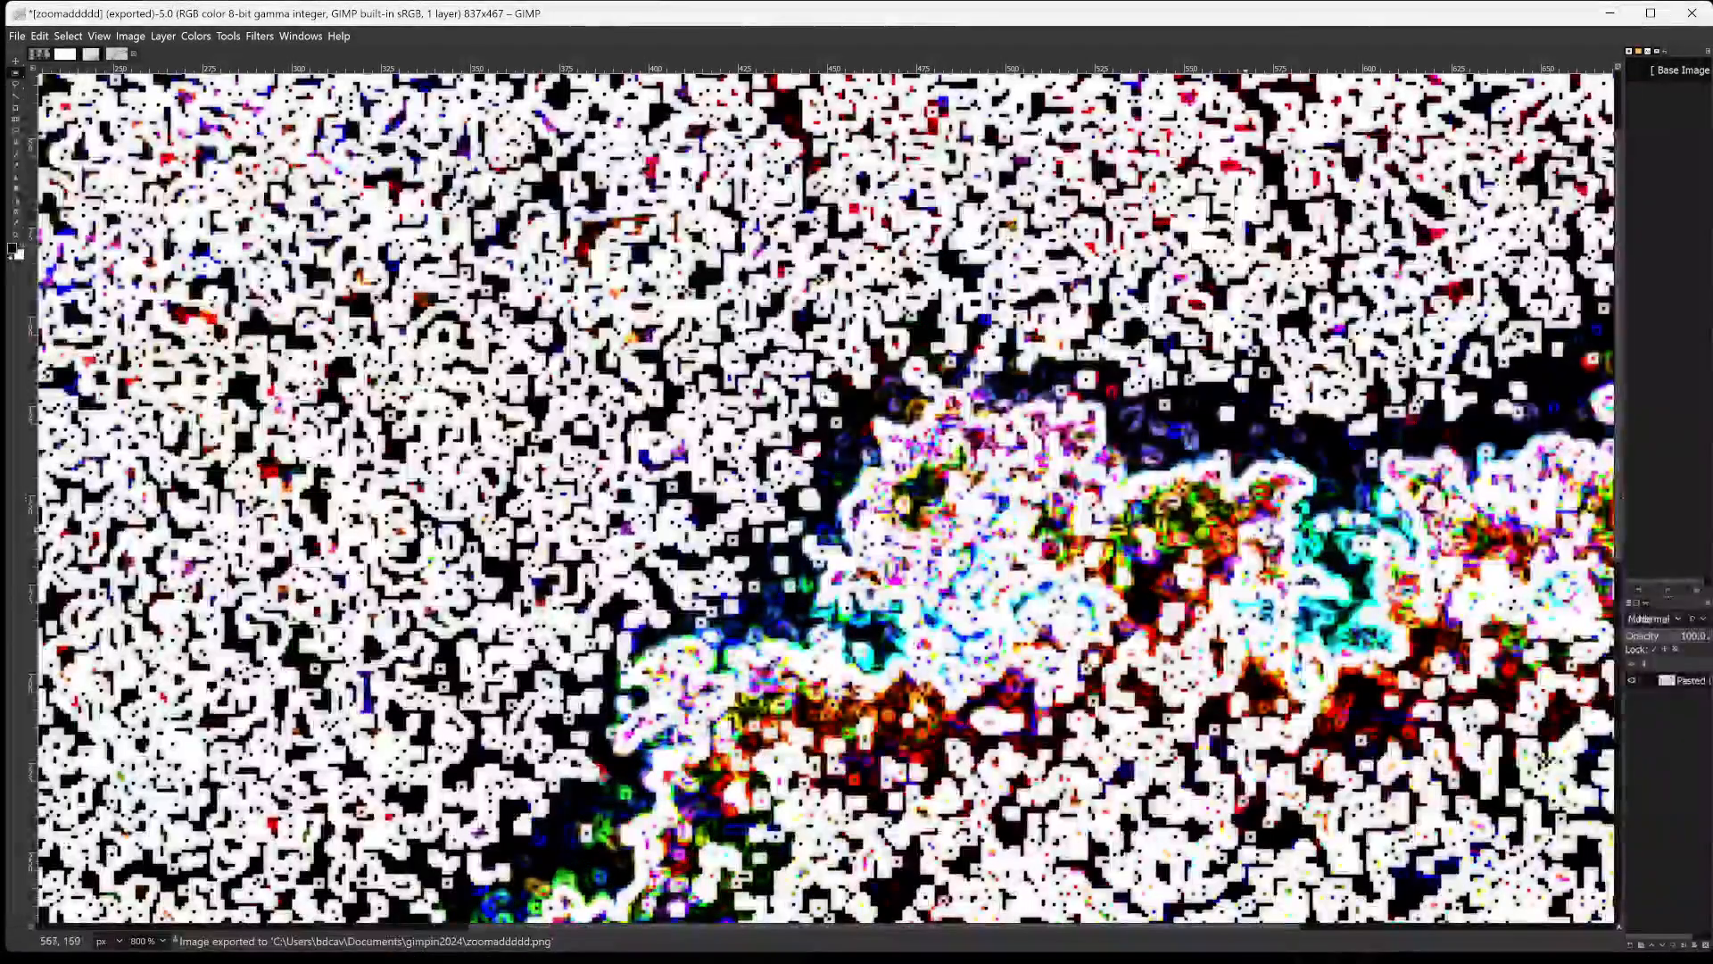
scroll(826, 500, "down", 1)
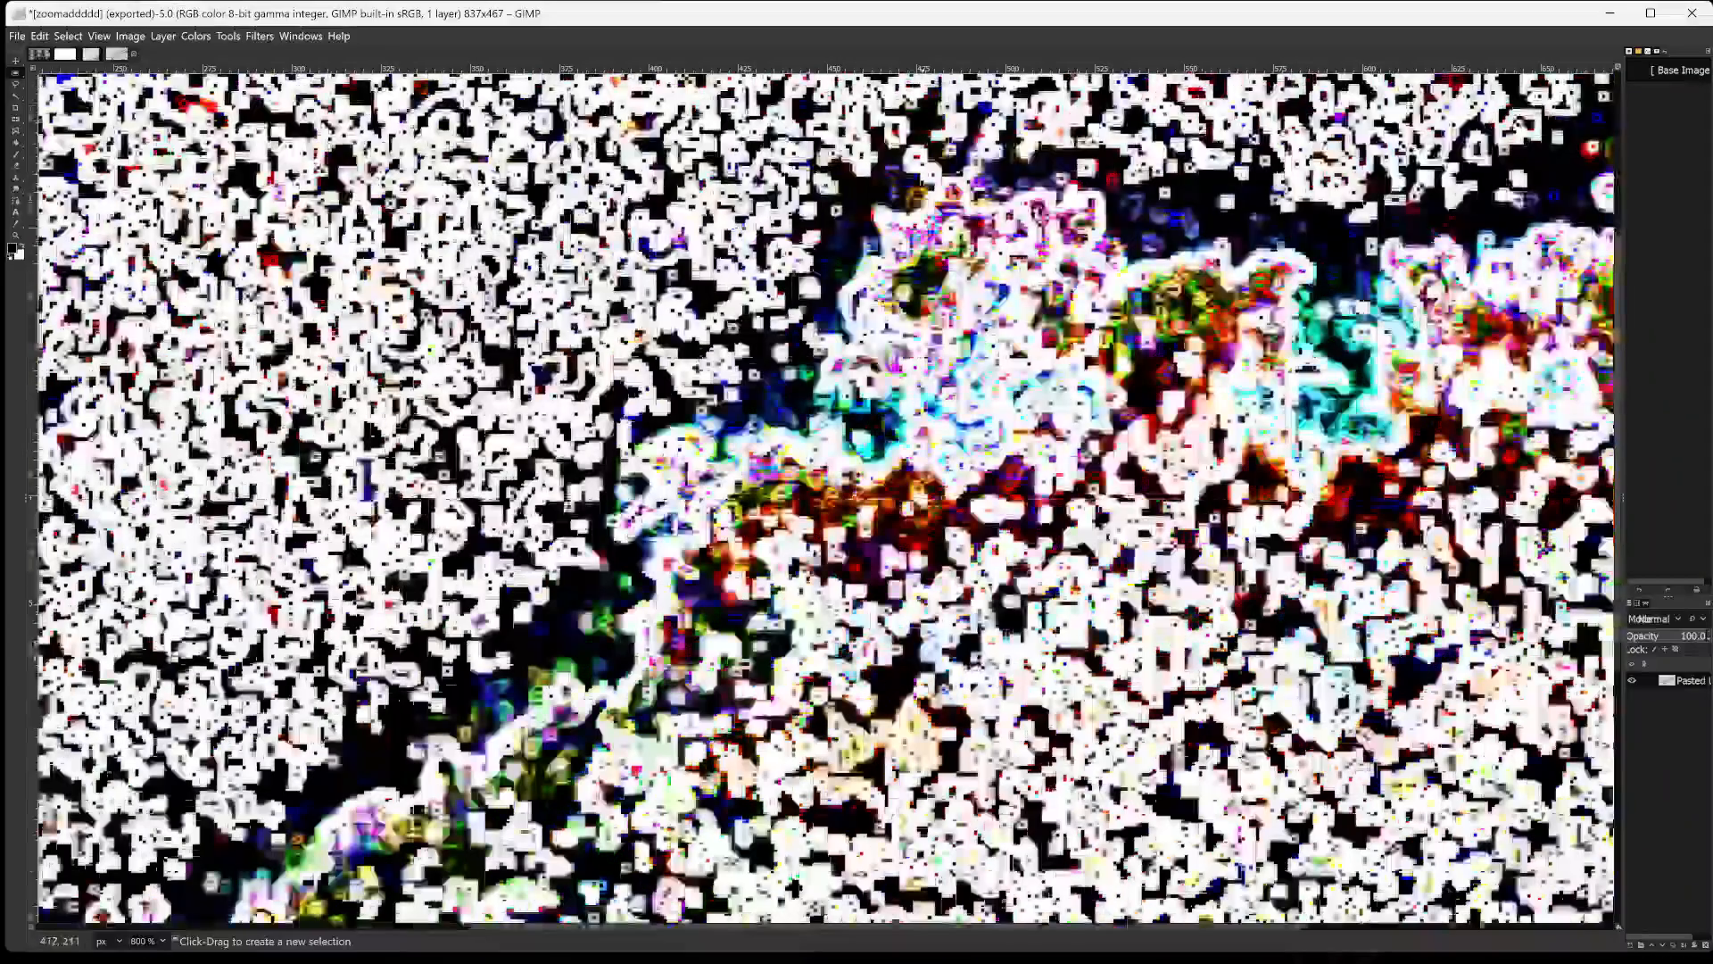
scroll(825, 500, "down", 2)
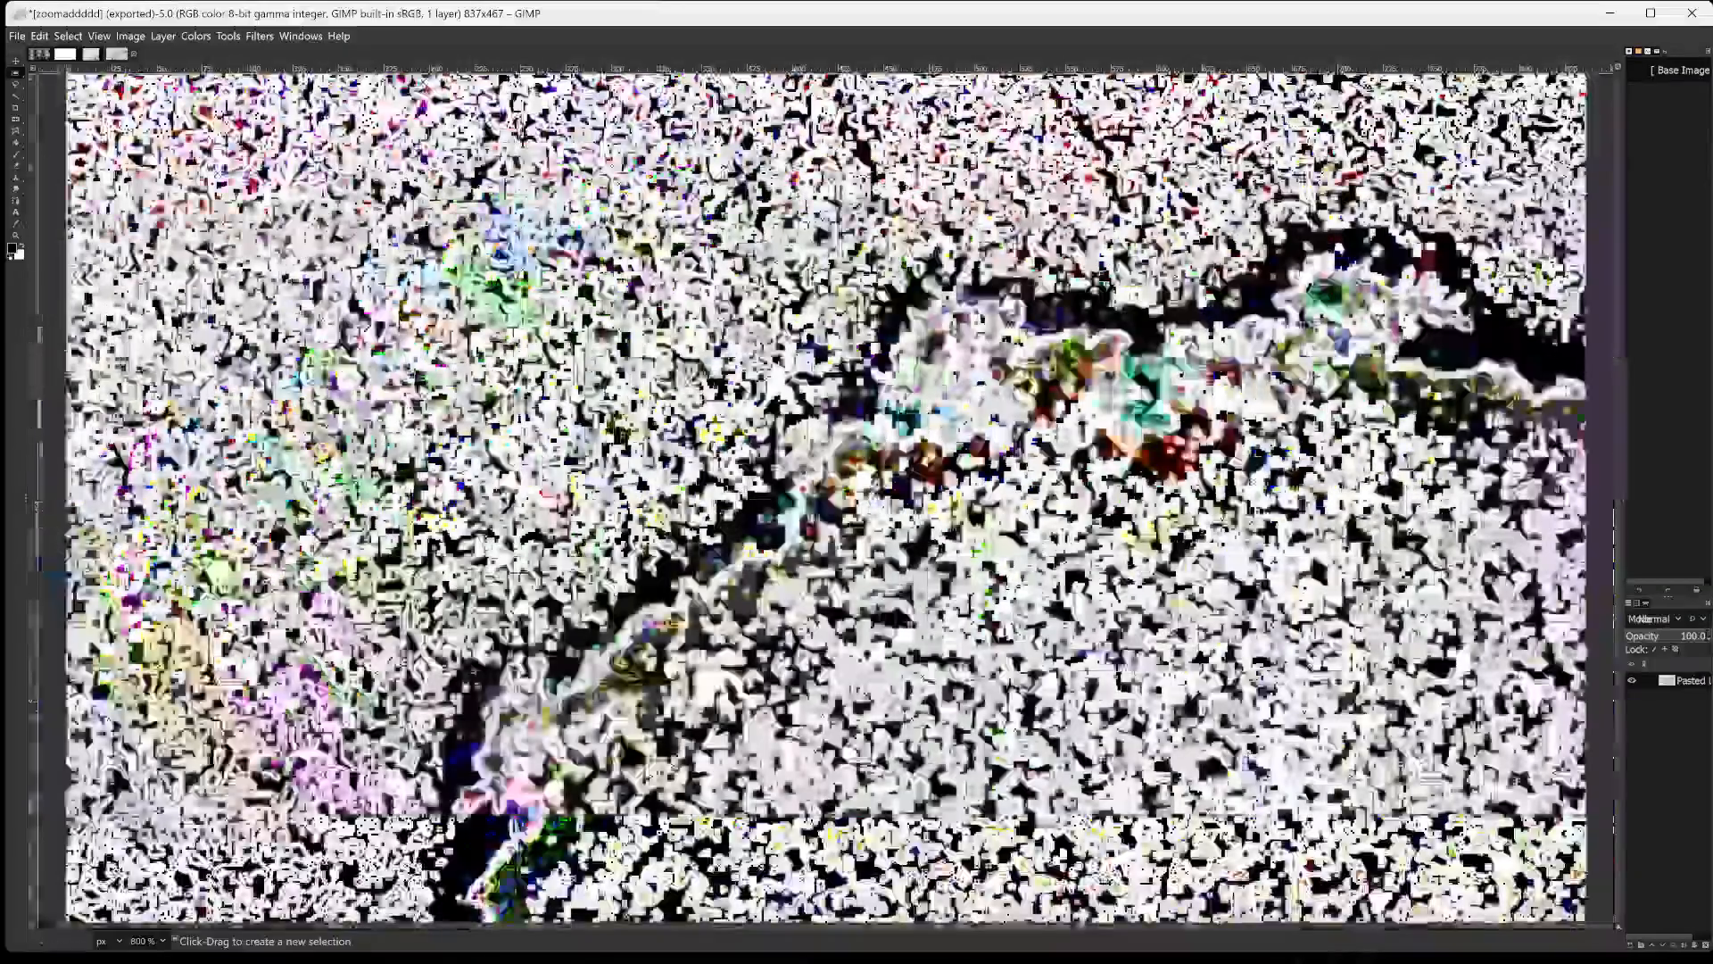
key("ctrl+f")
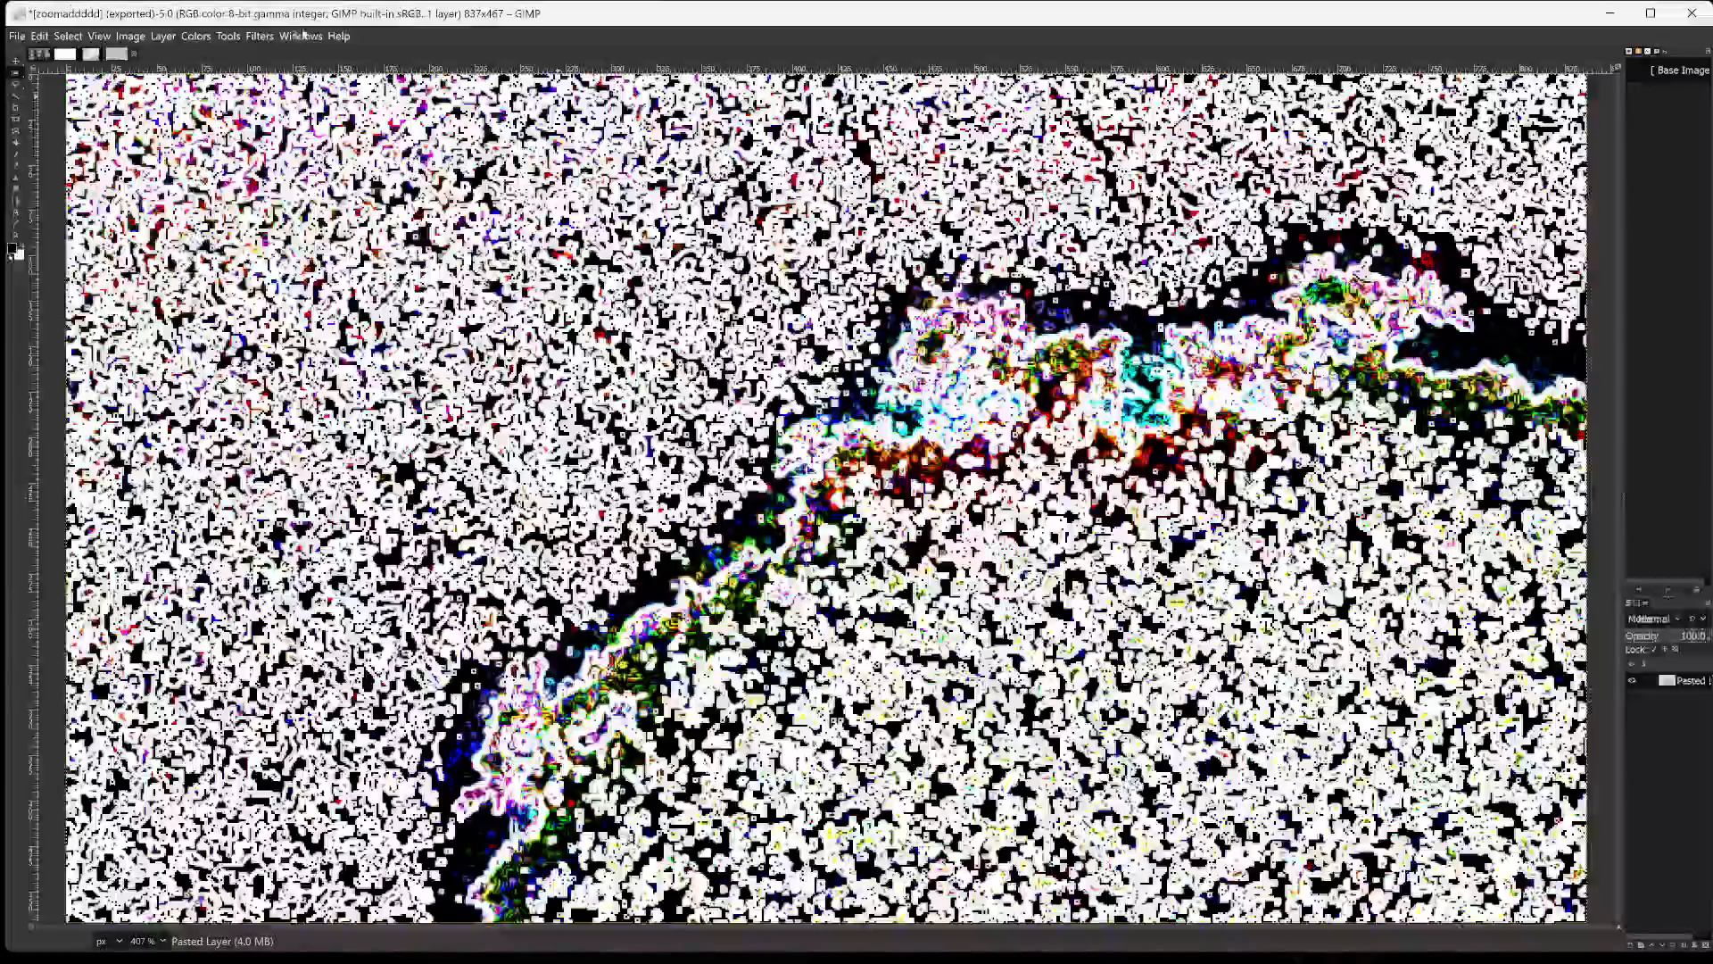
Invert the cropped image's colours and export it to the gimpin2024 folder as zoomadddddinv.png with the default PNG options.
left_click(195, 35)
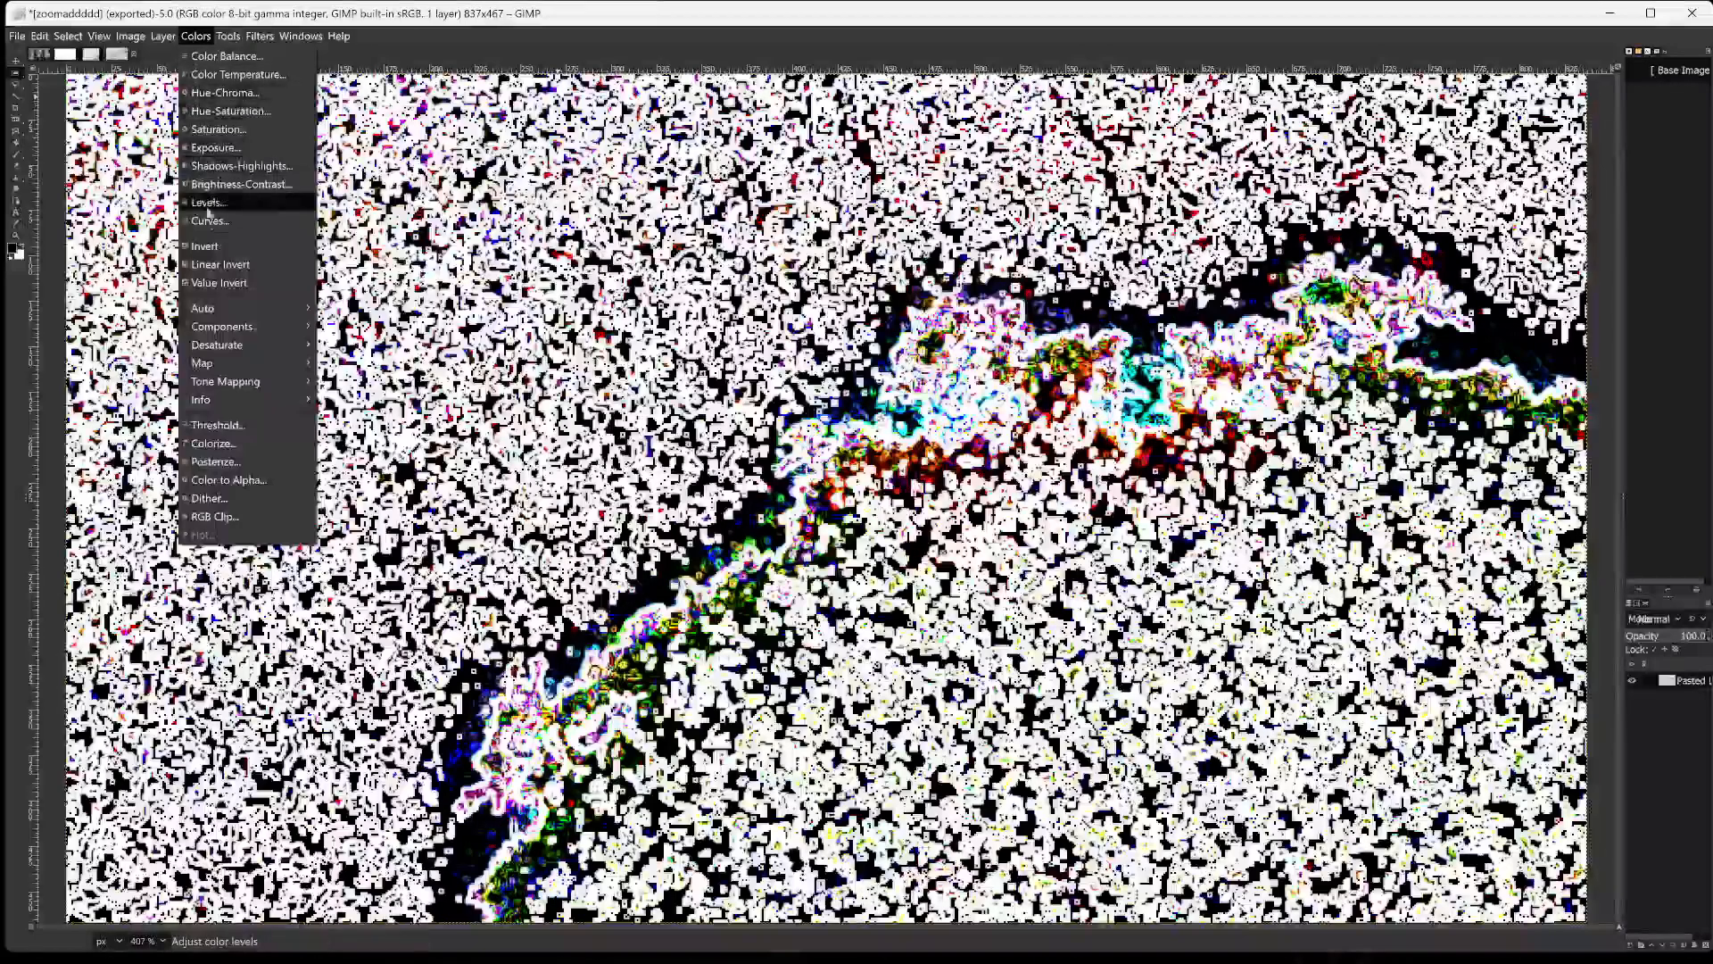
left_click(211, 248)
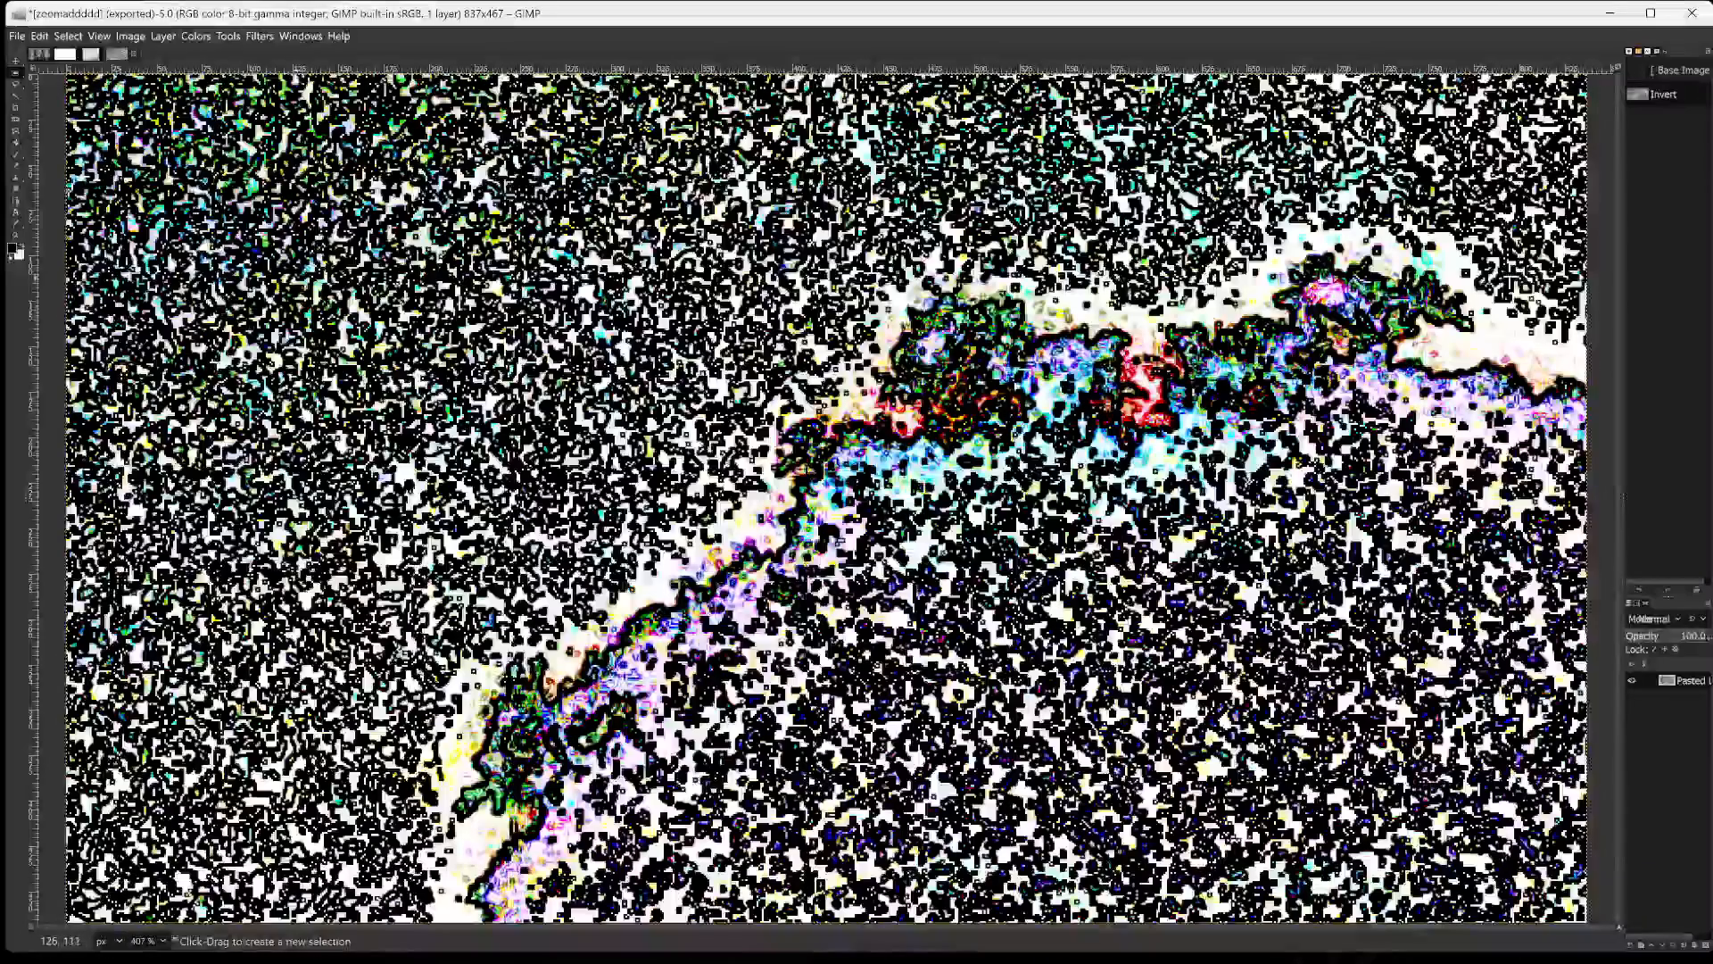
key("ctrl+shift+e")
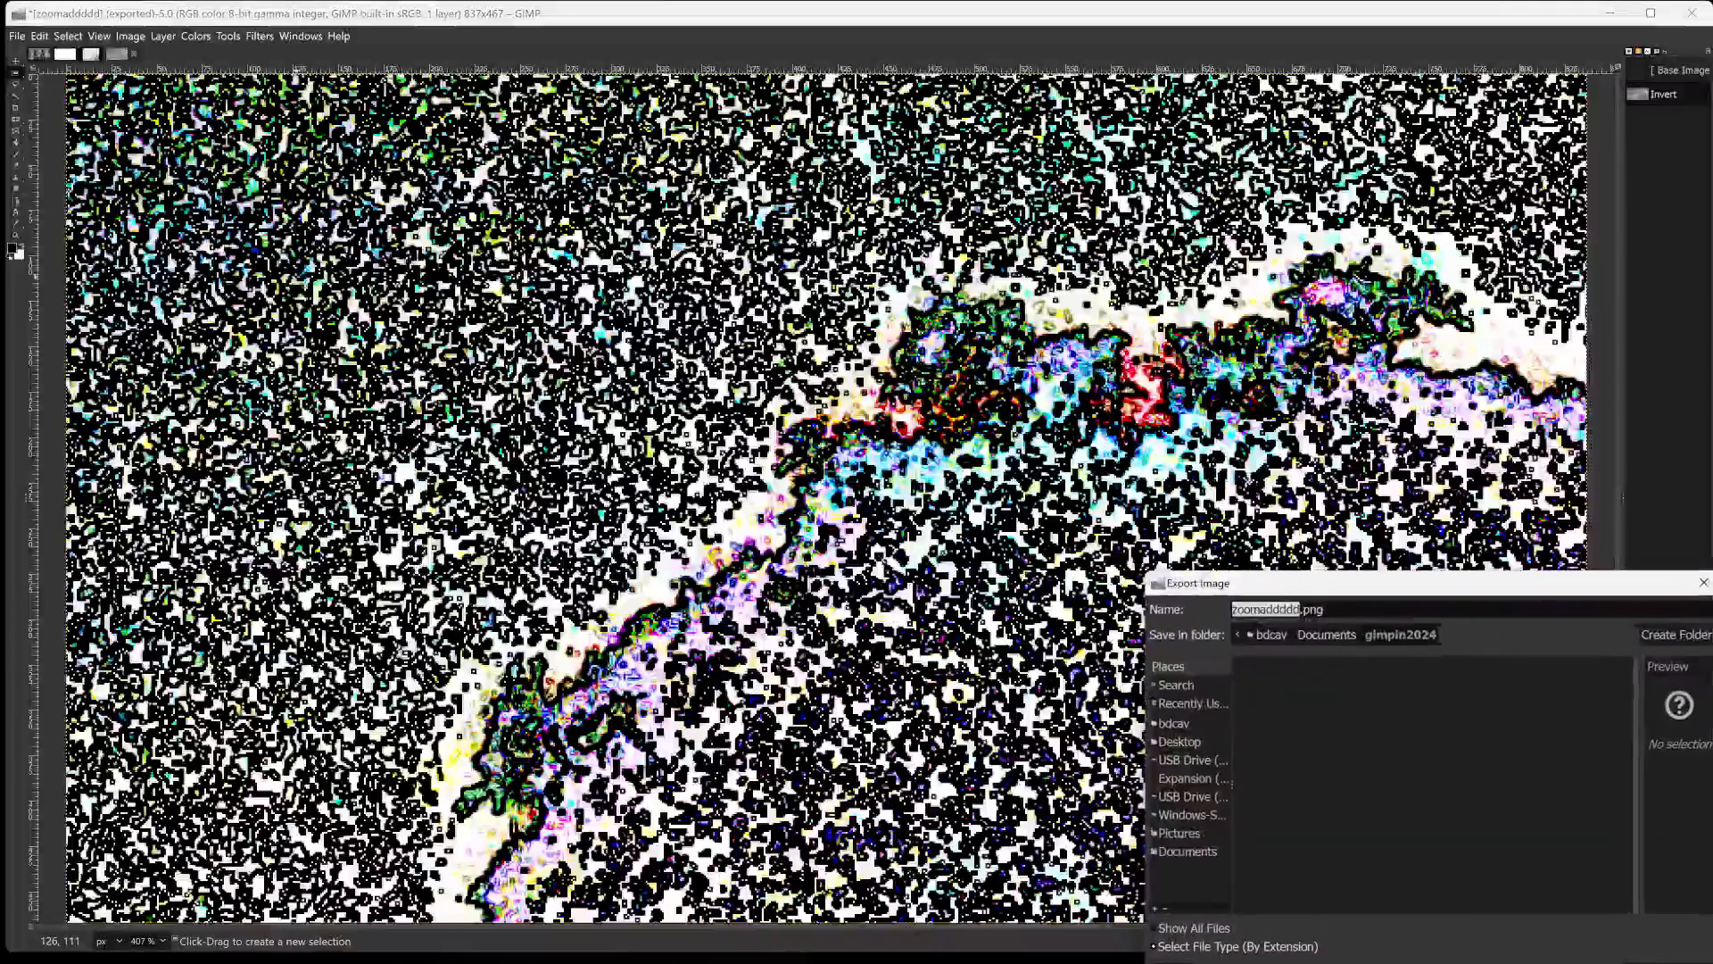
key("Right")
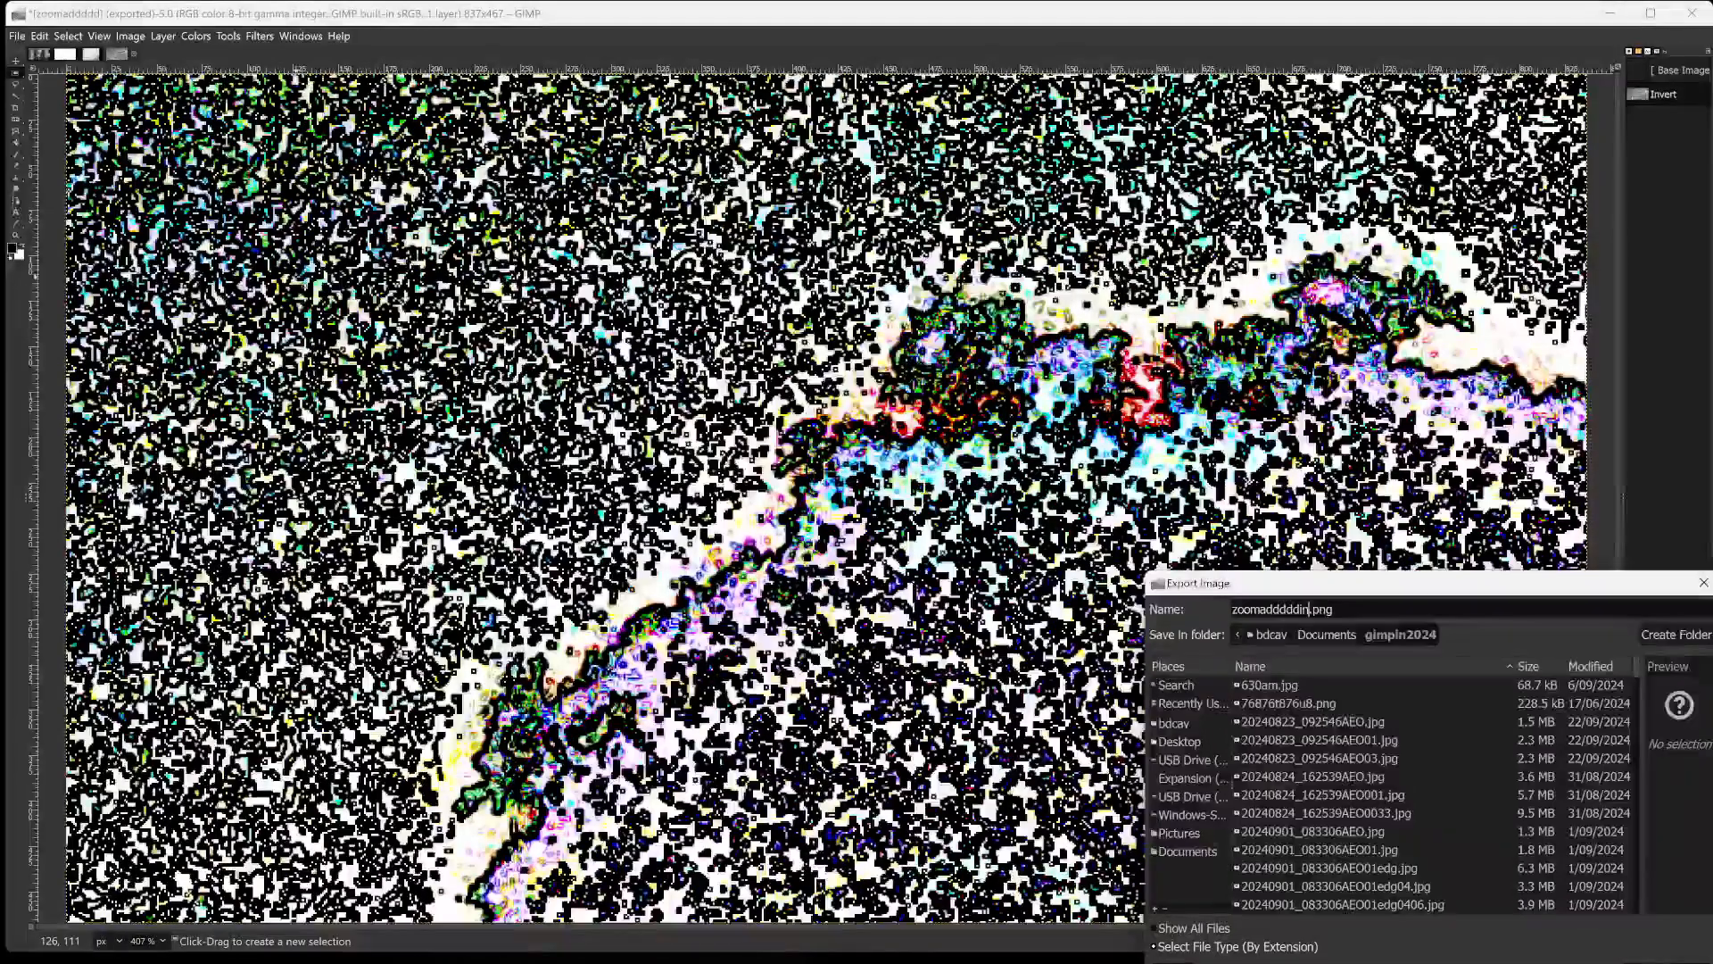
key("Return")
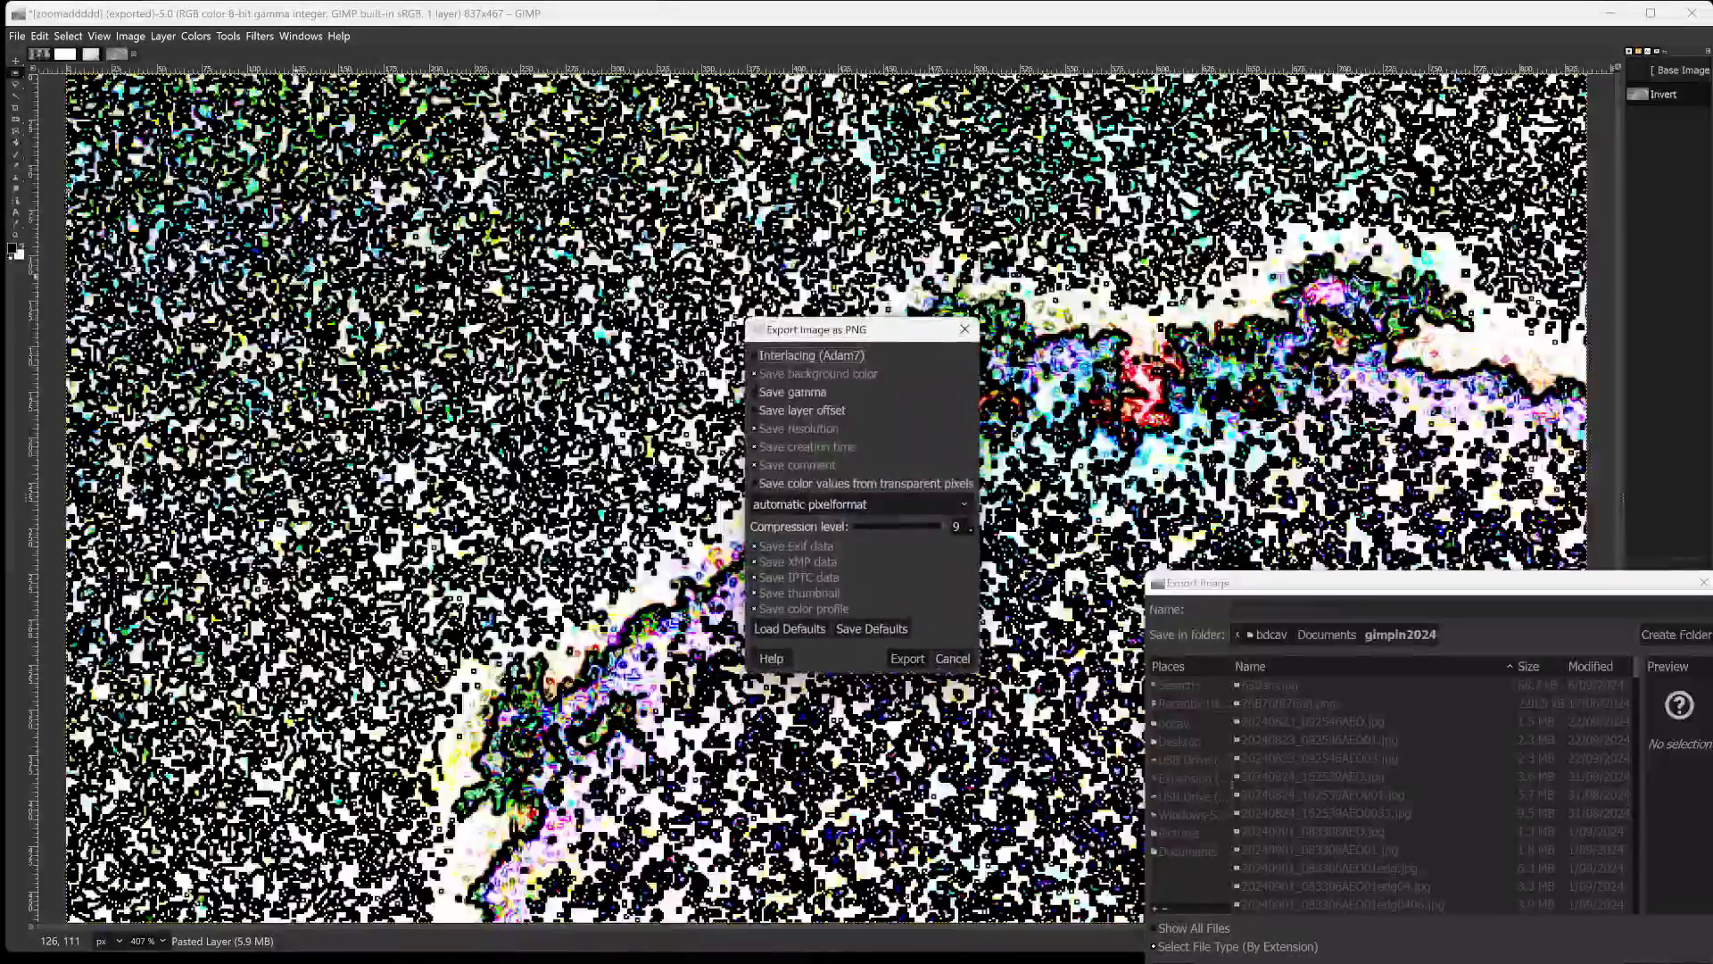
key("Return")
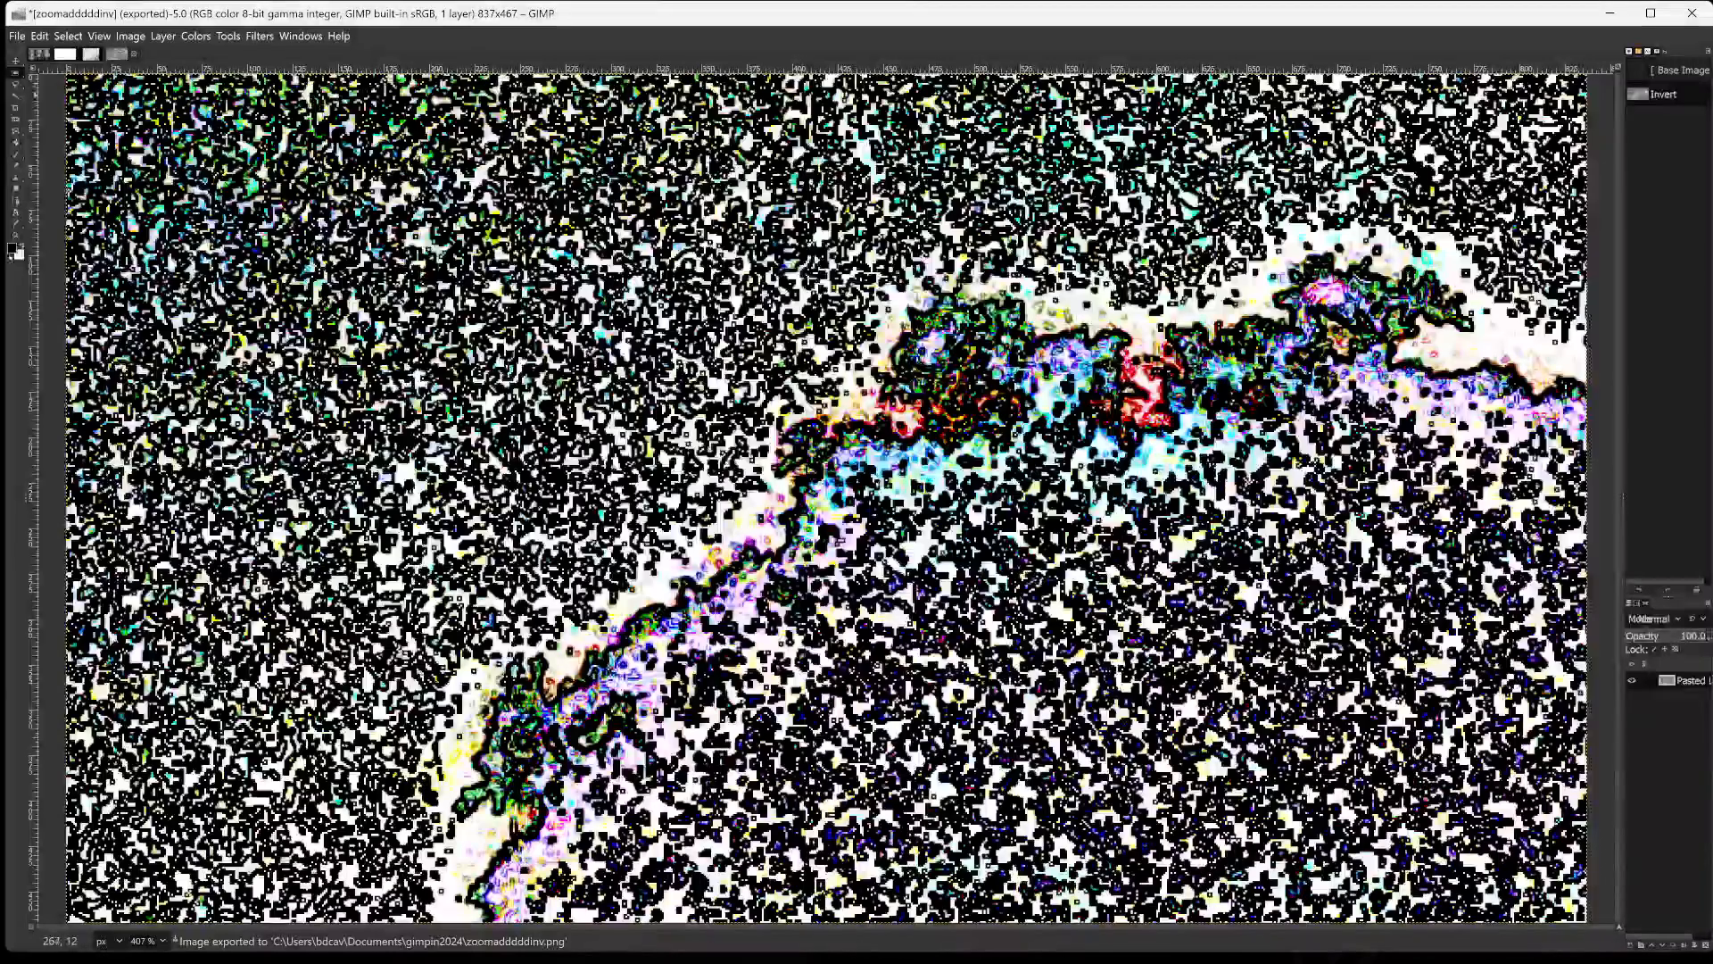
Try inverting the cropped image's colours a second time and undo that last inversion.
left_click(194, 37)
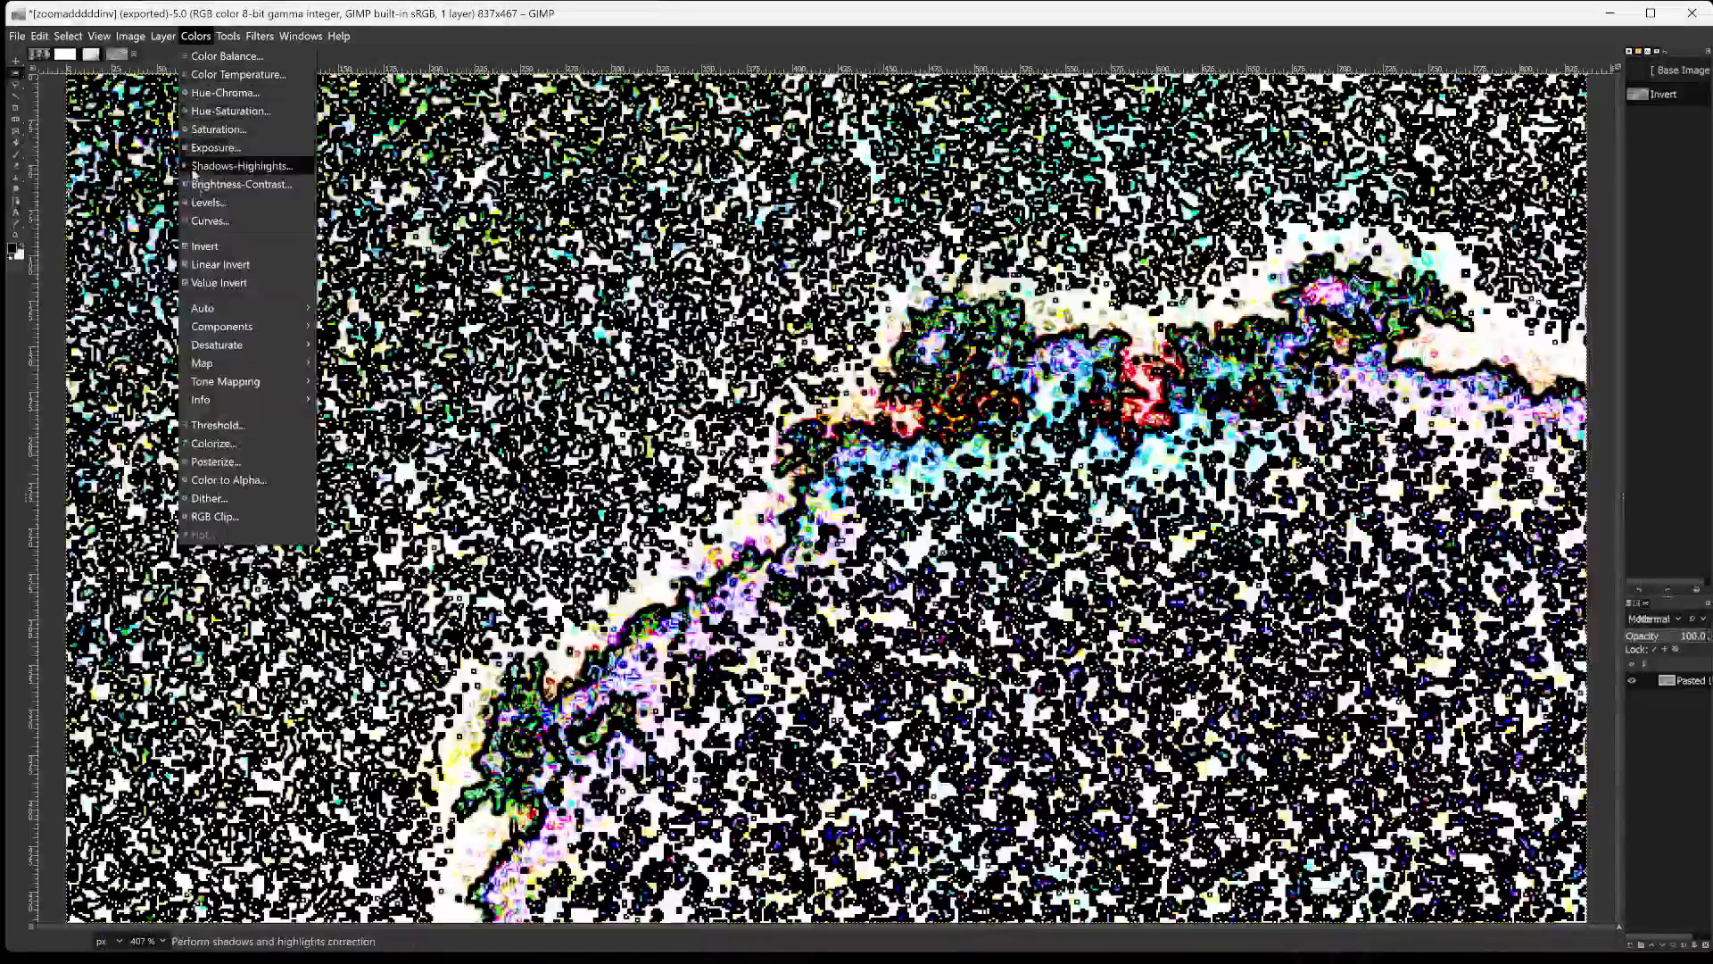
left_click(207, 248)
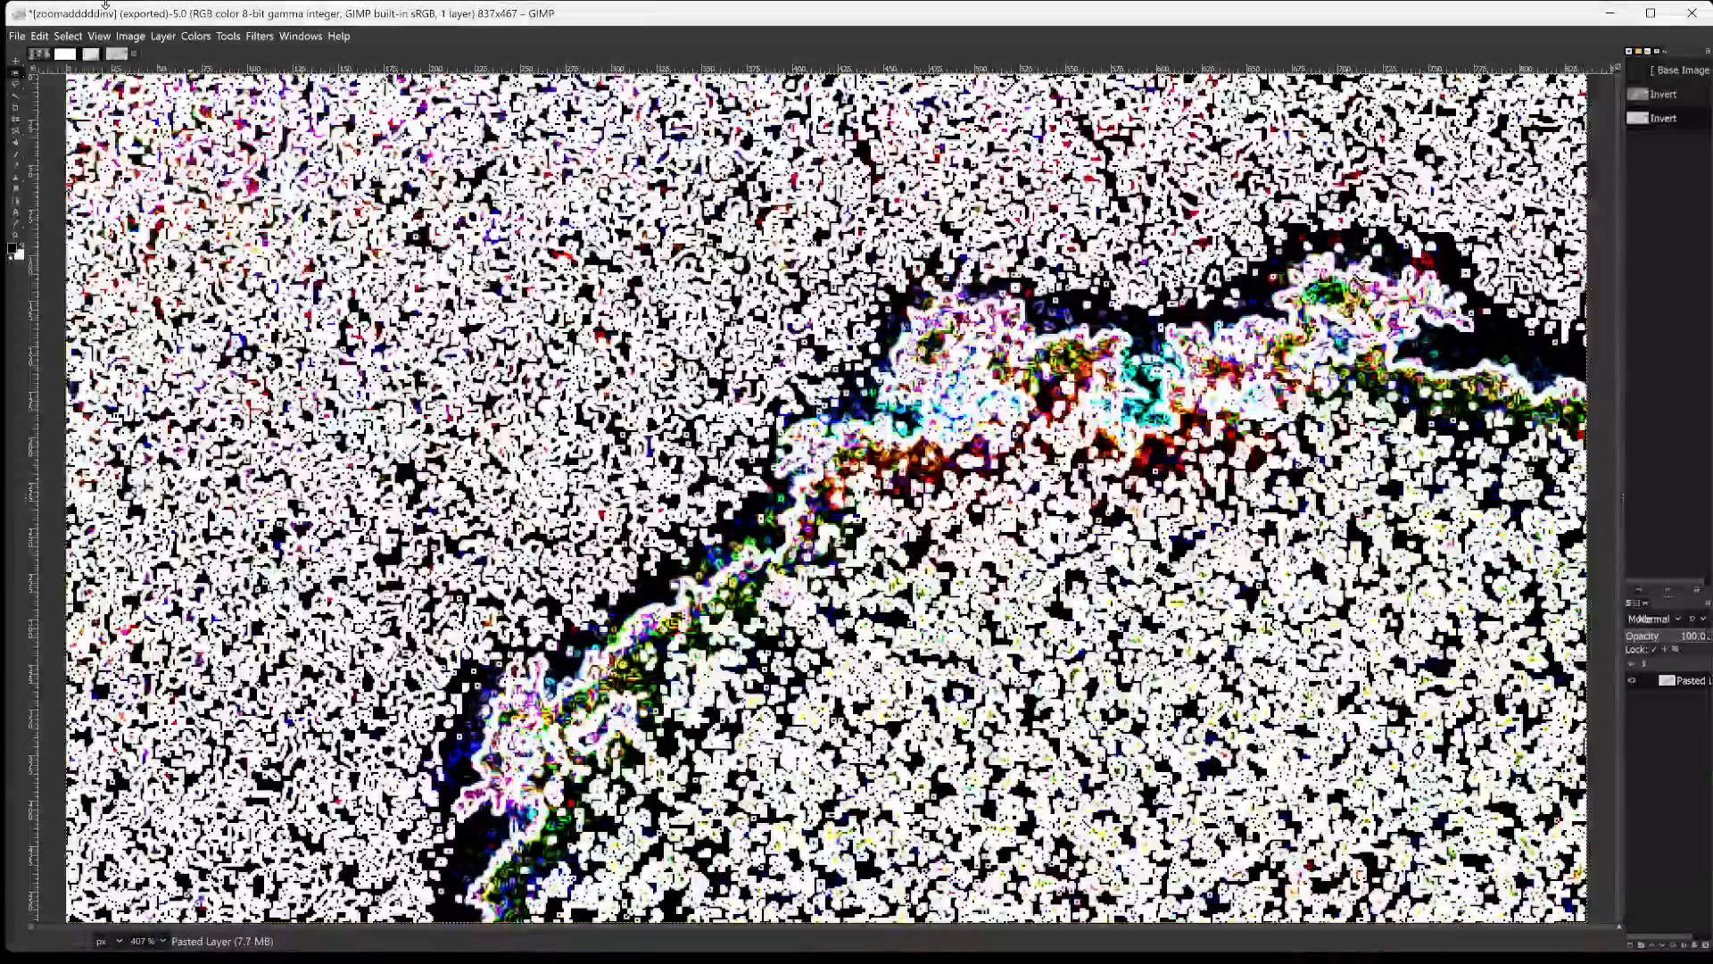
mouse_move(228, 33)
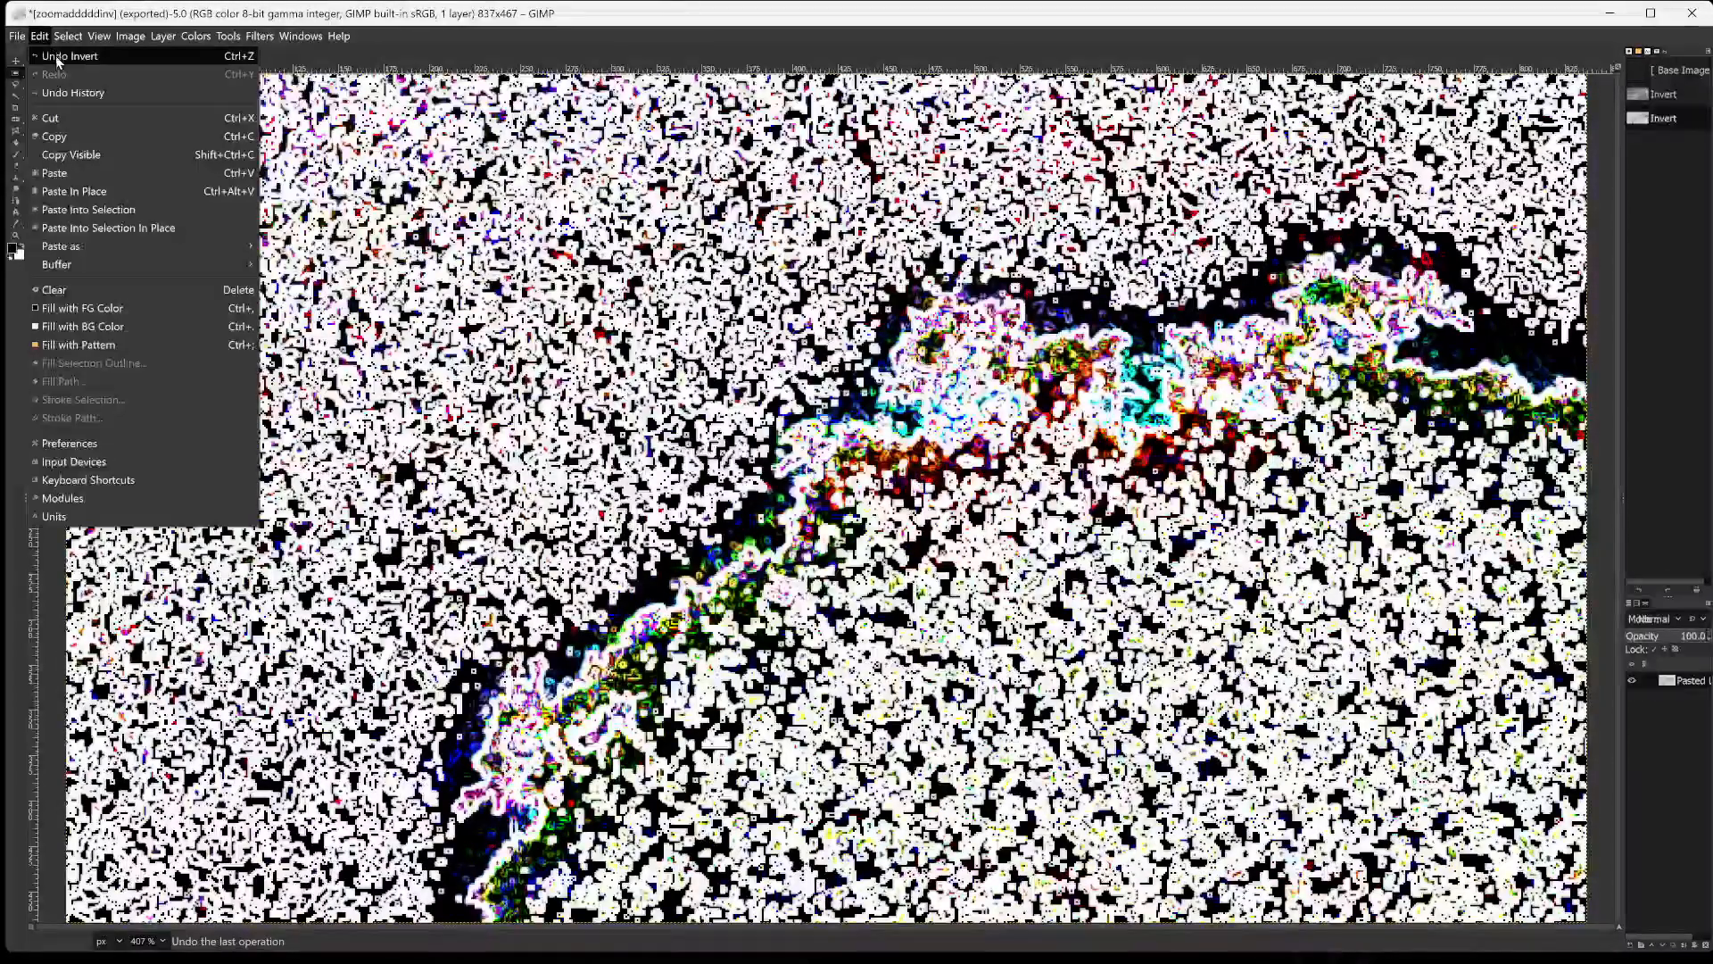
left_click(56, 56)
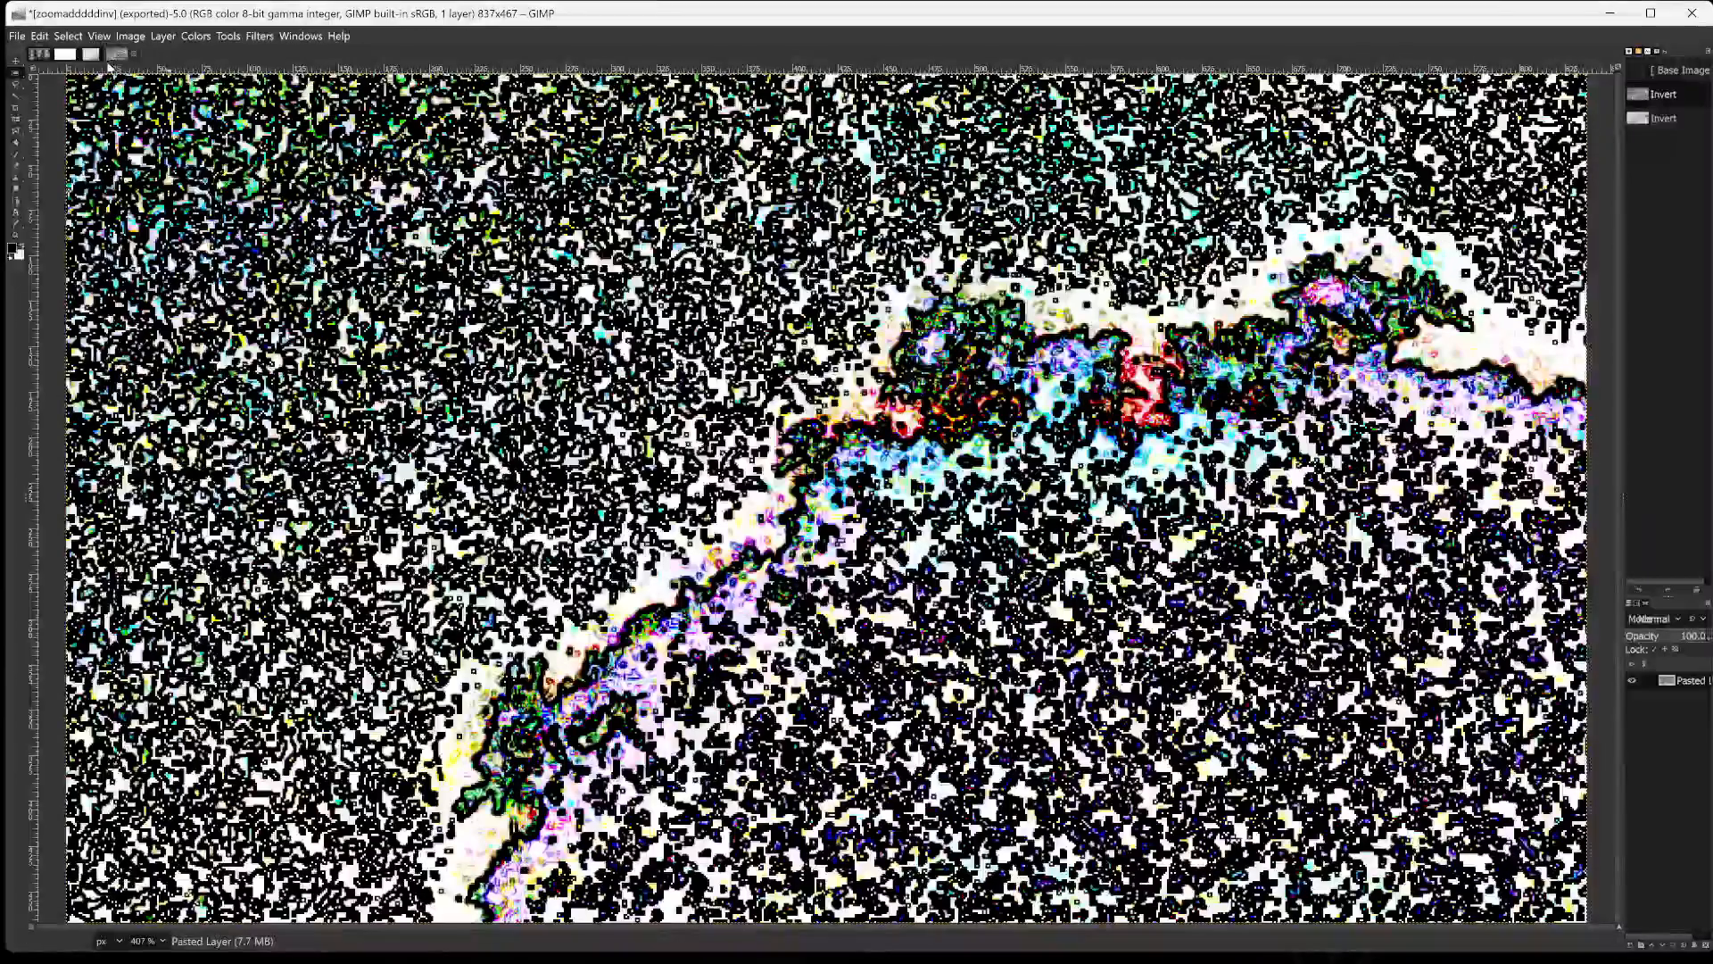
Apply the Edge filter to the inverted crop using the Sobel algorithm, with amount 9.474 and opacity 41.2.
left_click(258, 36)
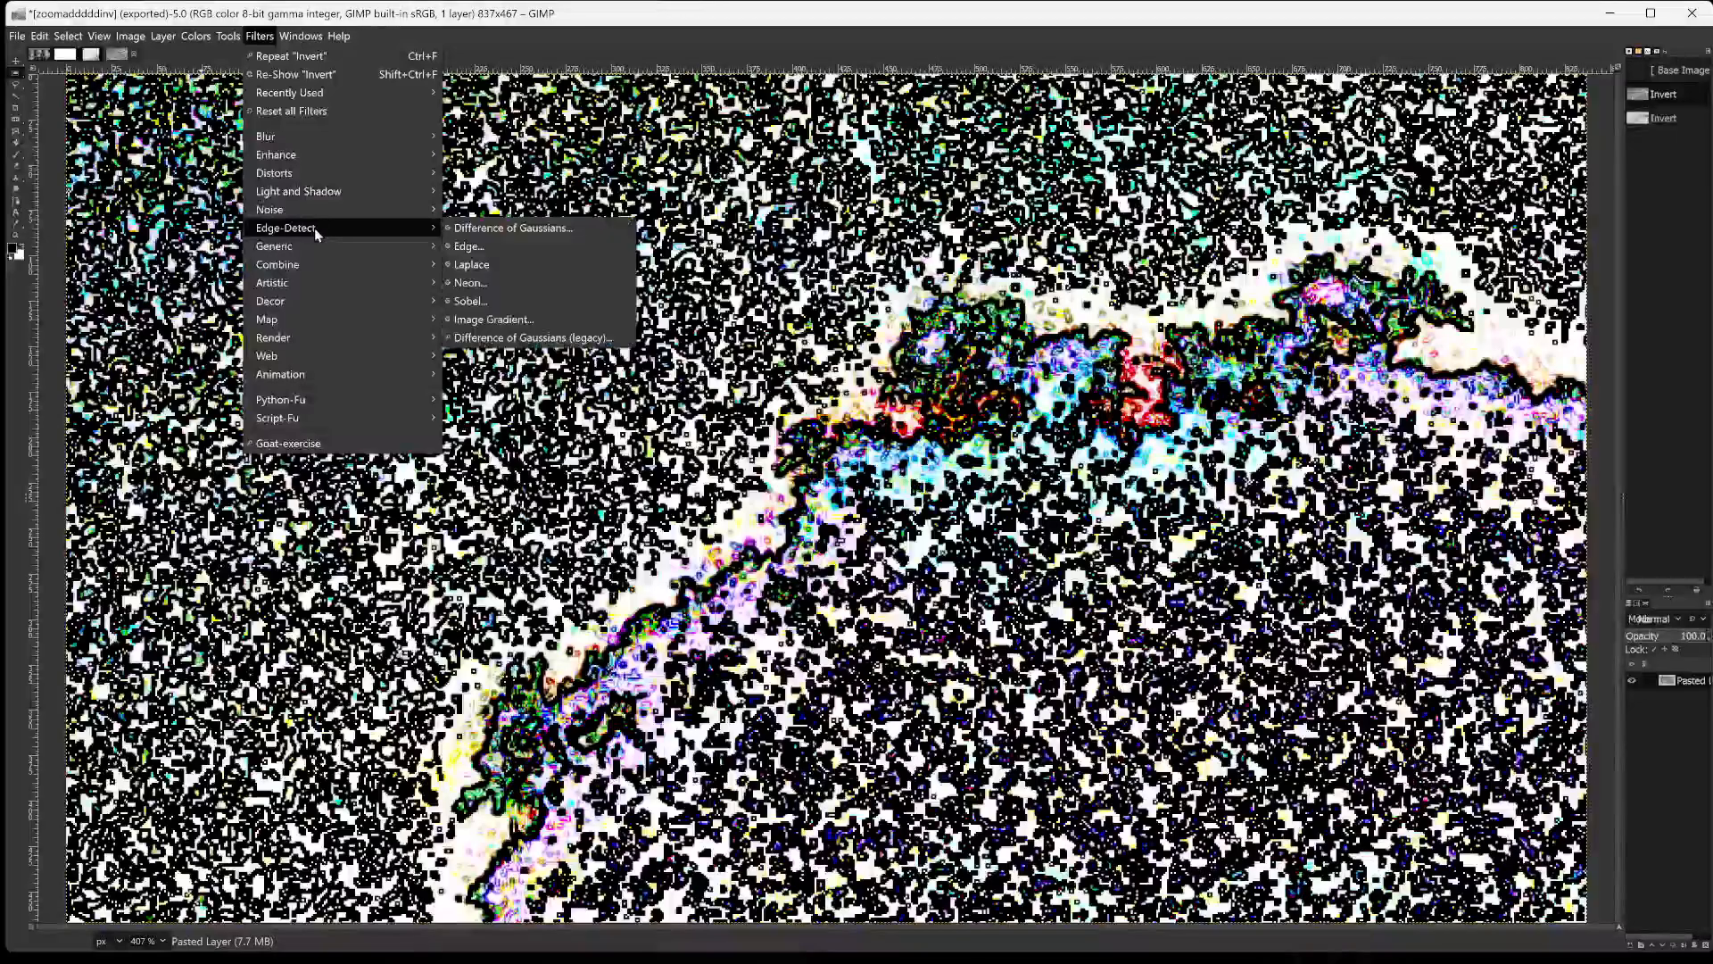
left_click(502, 254)
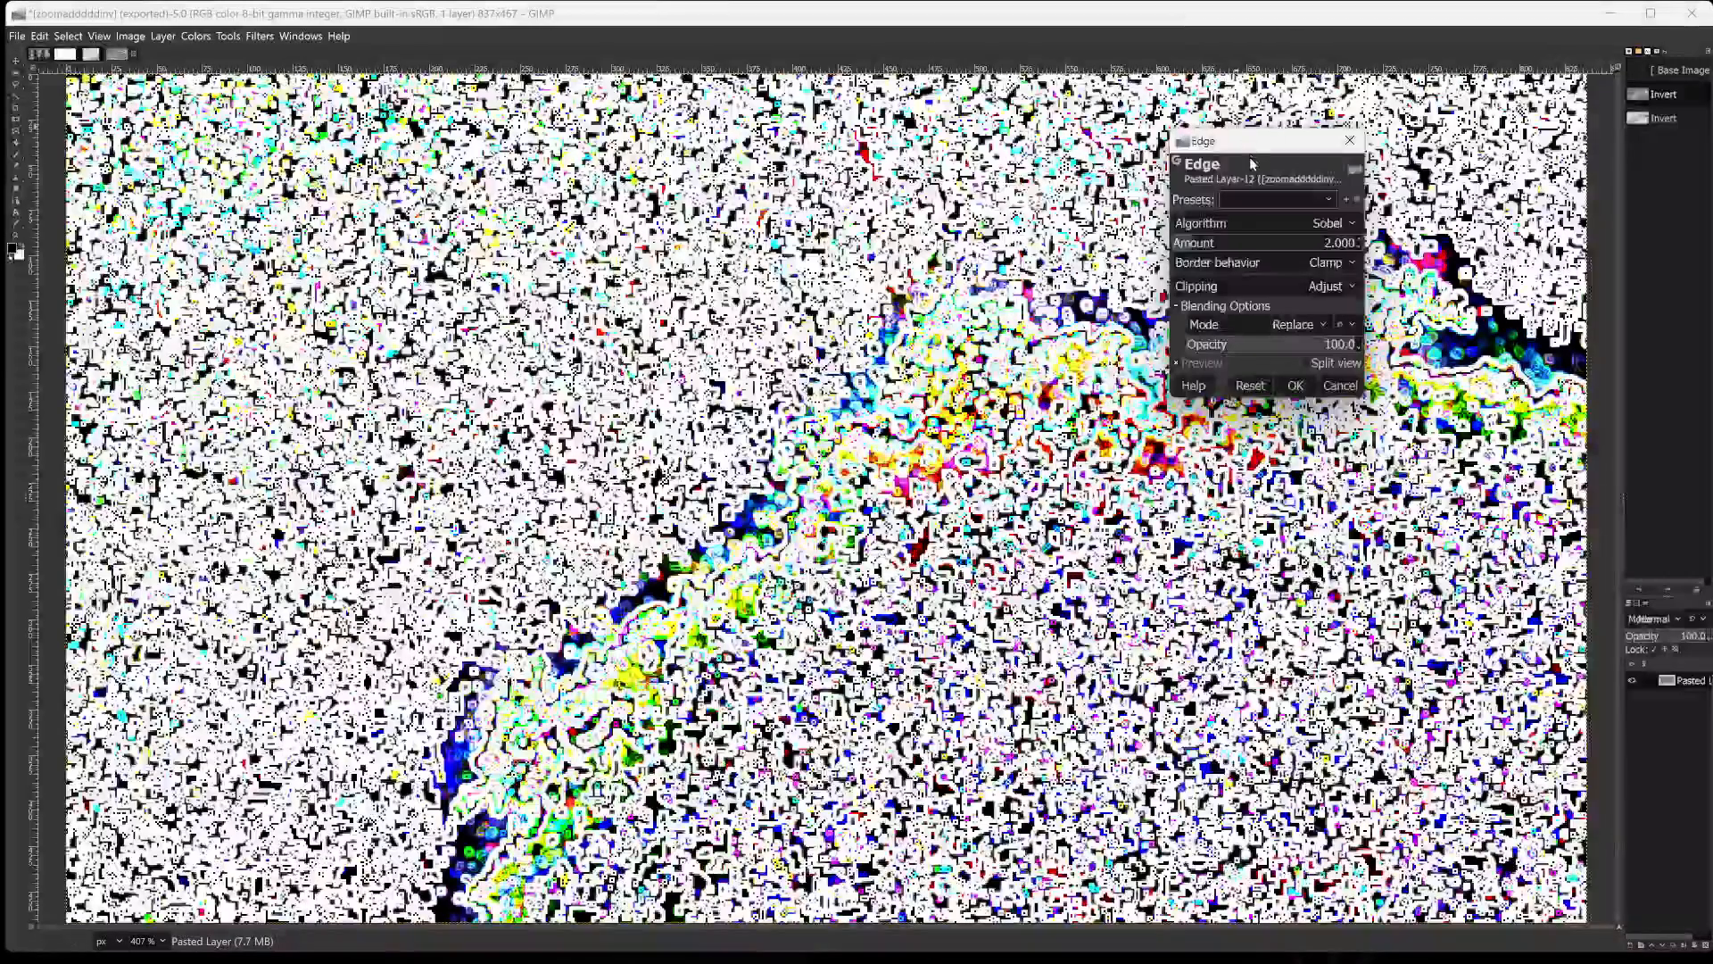
left_click_drag(910, 147, 639, 98)
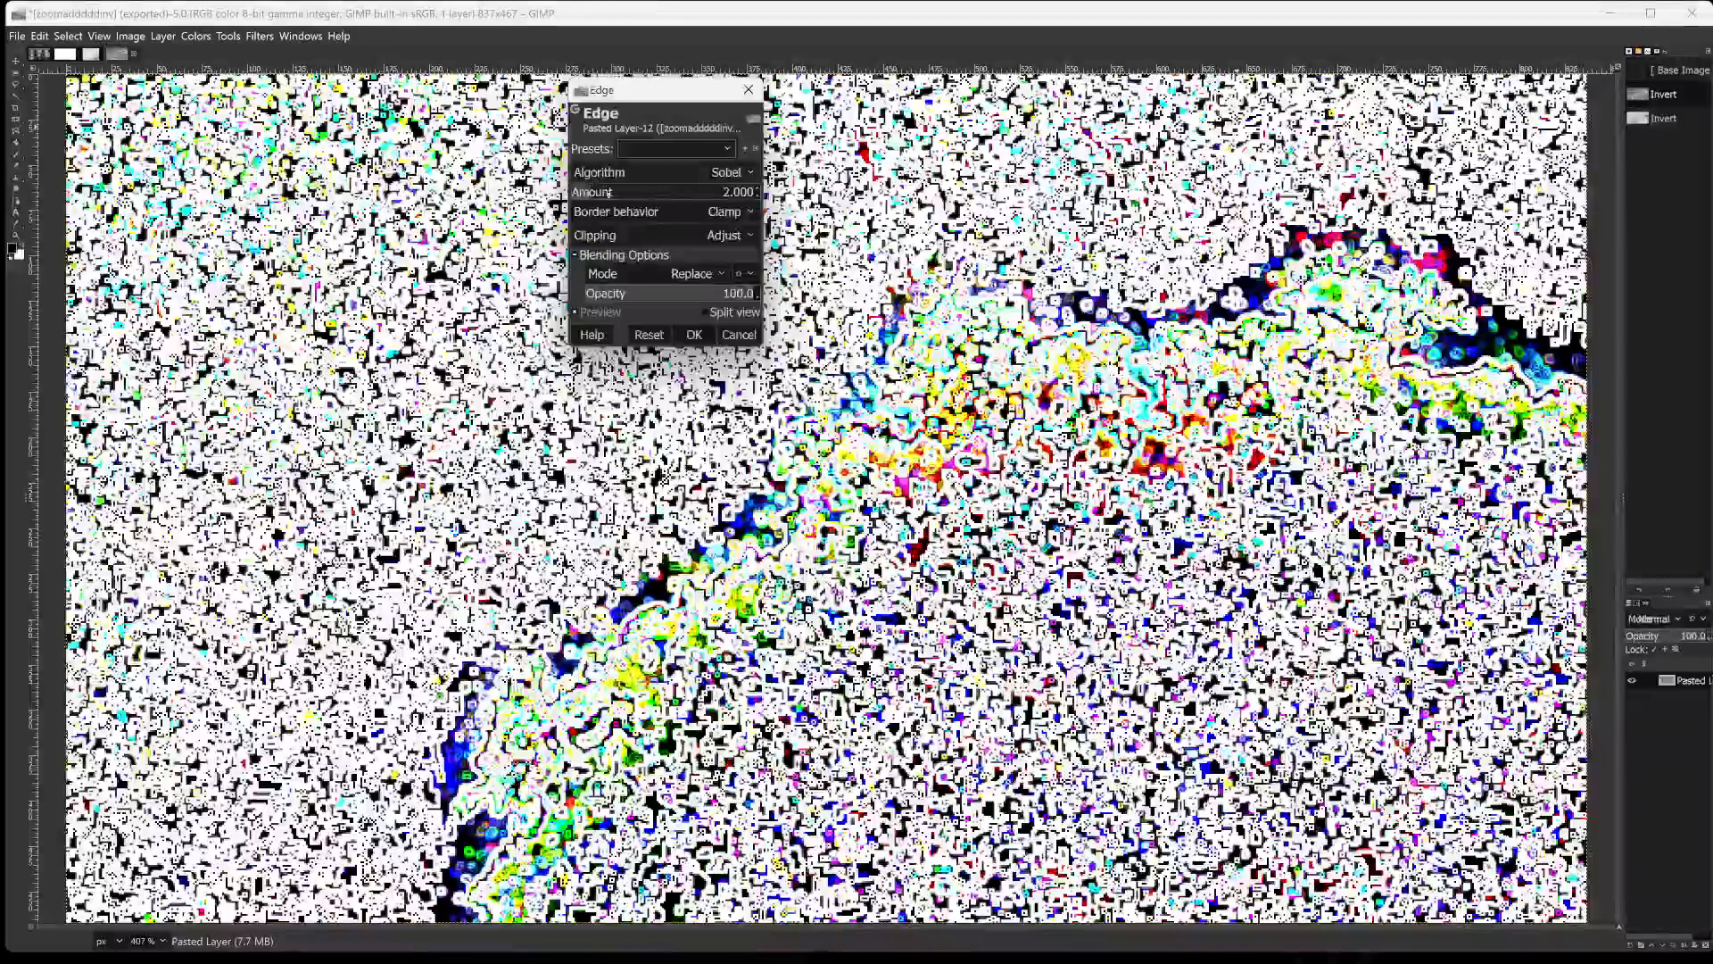
left_click_drag(658, 187, 701, 191)
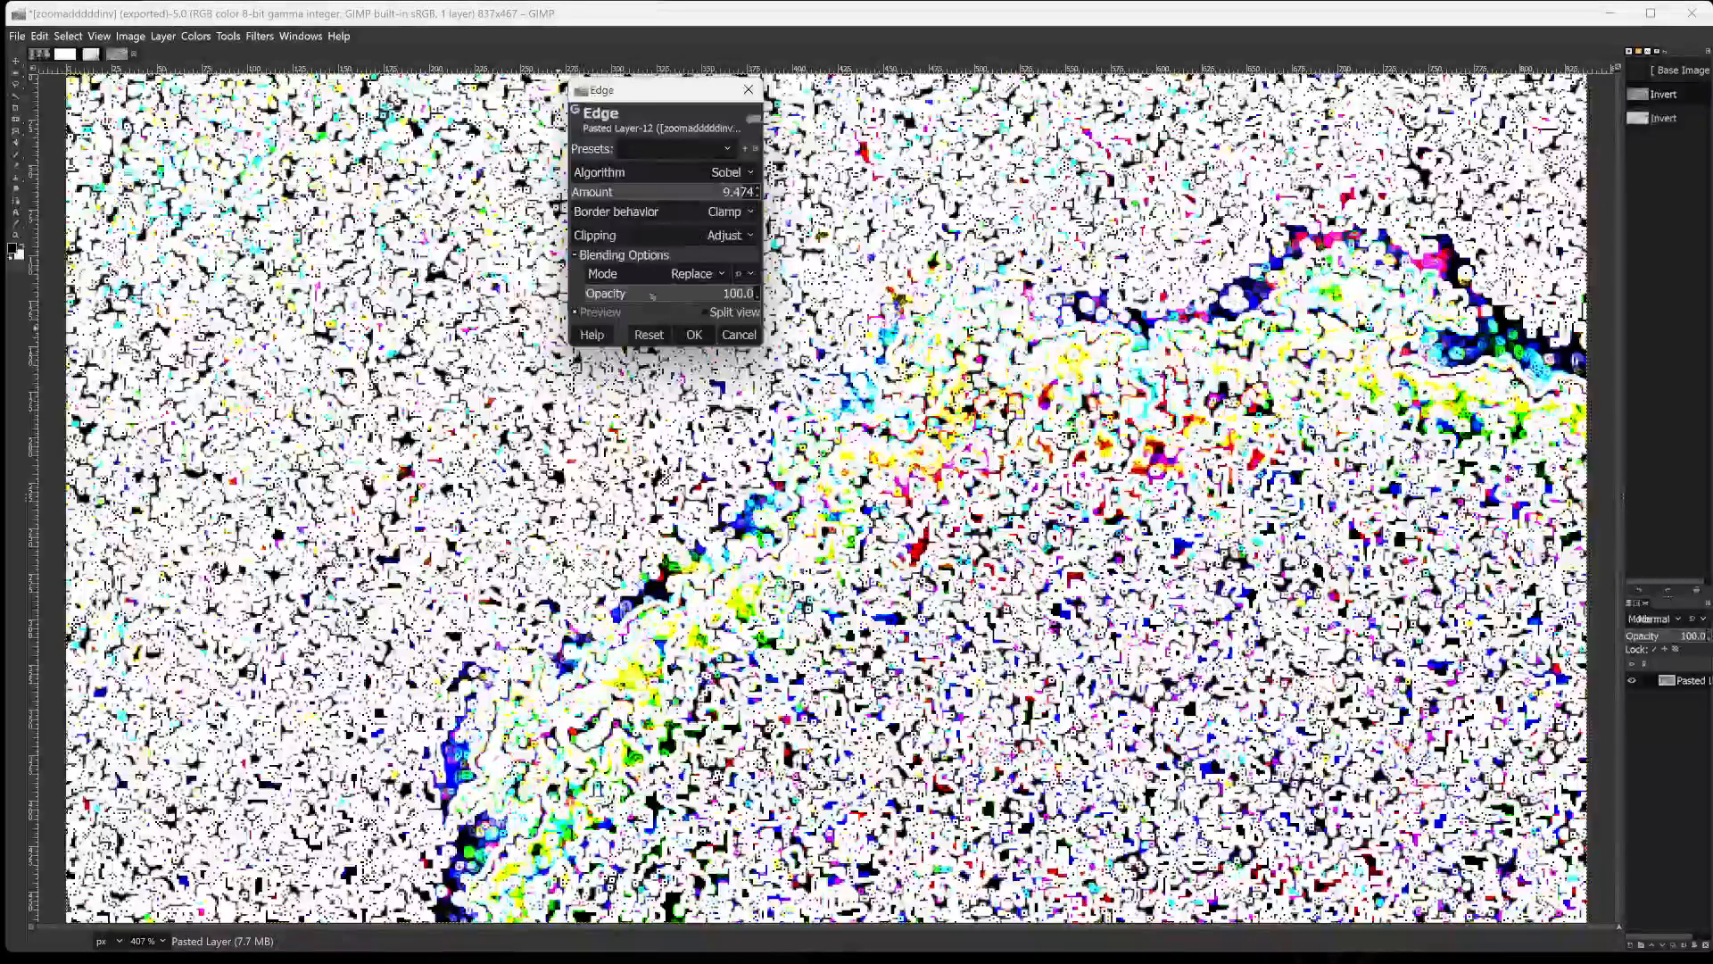
left_click_drag(665, 299, 595, 304)
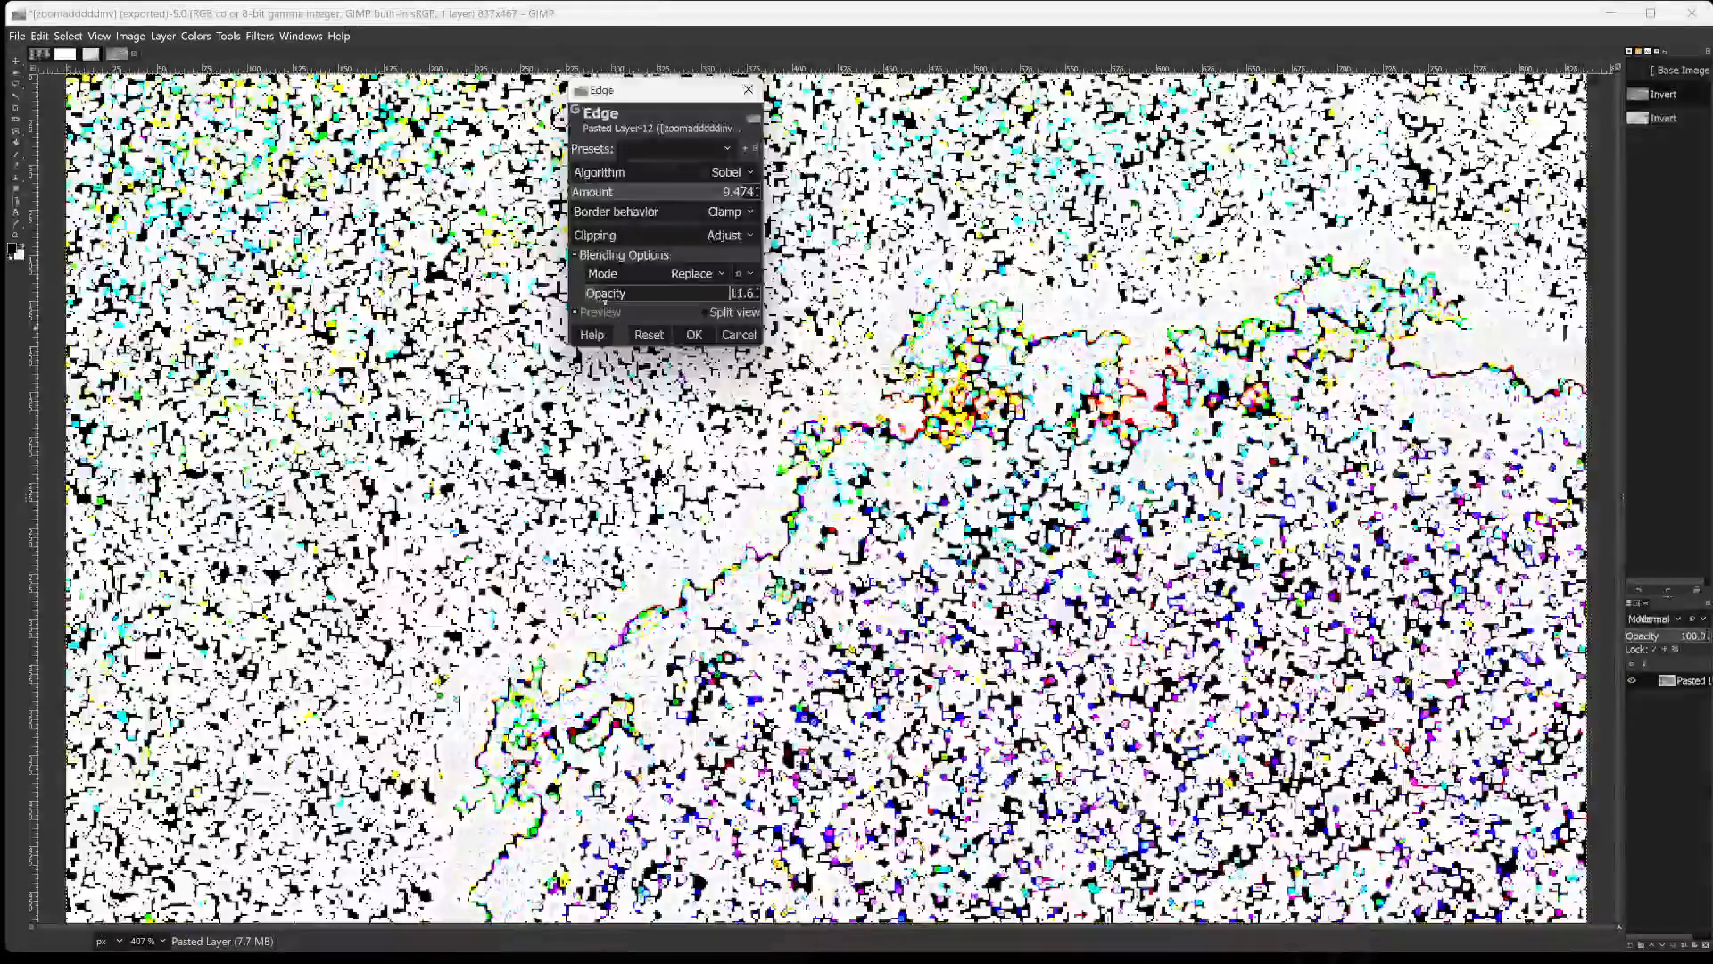
left_click_drag(621, 302, 741, 287)
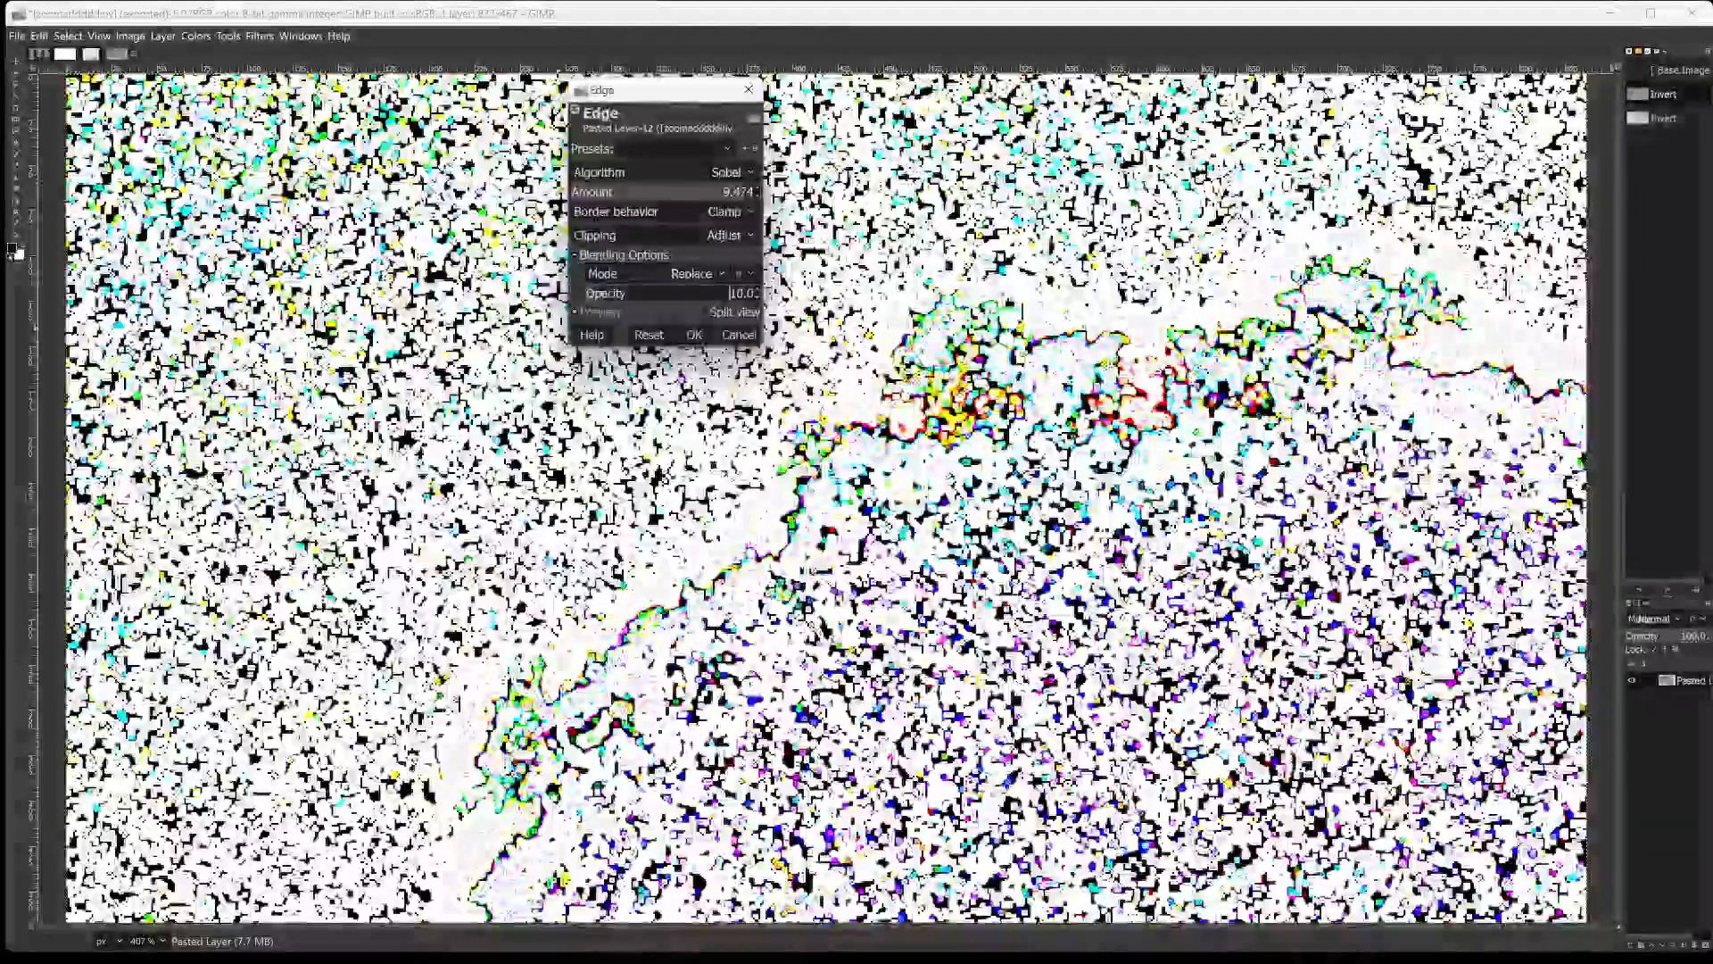
left_click_drag(602, 294, 654, 310)
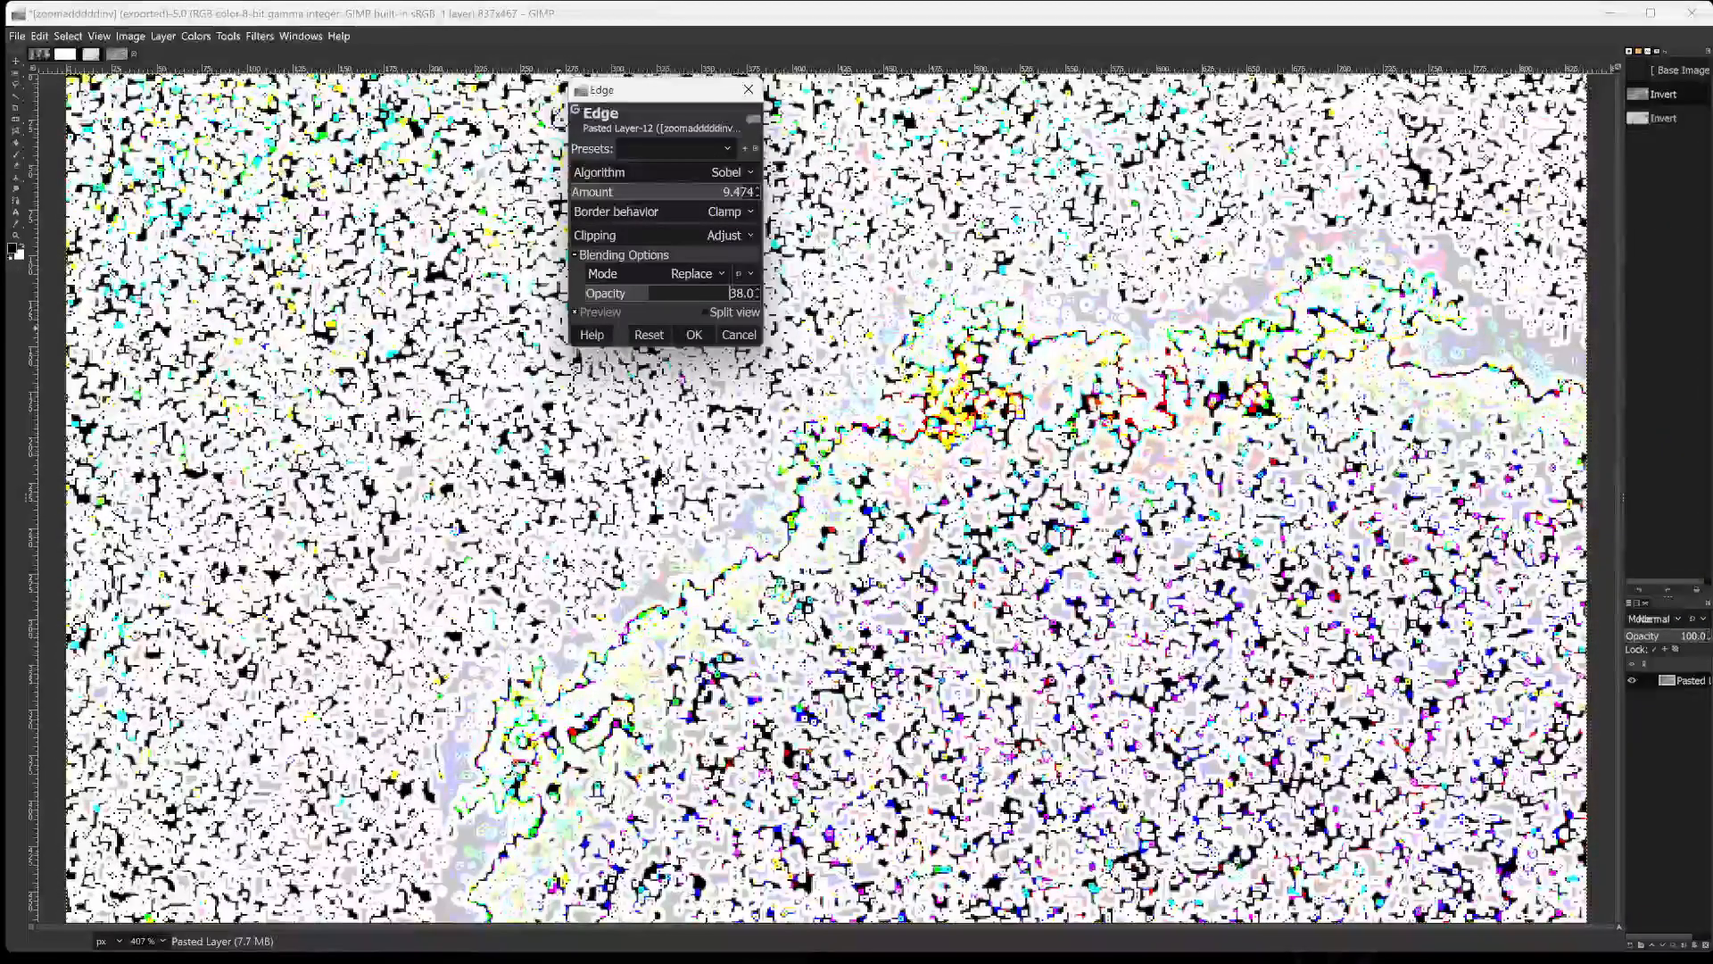
left_click(693, 334)
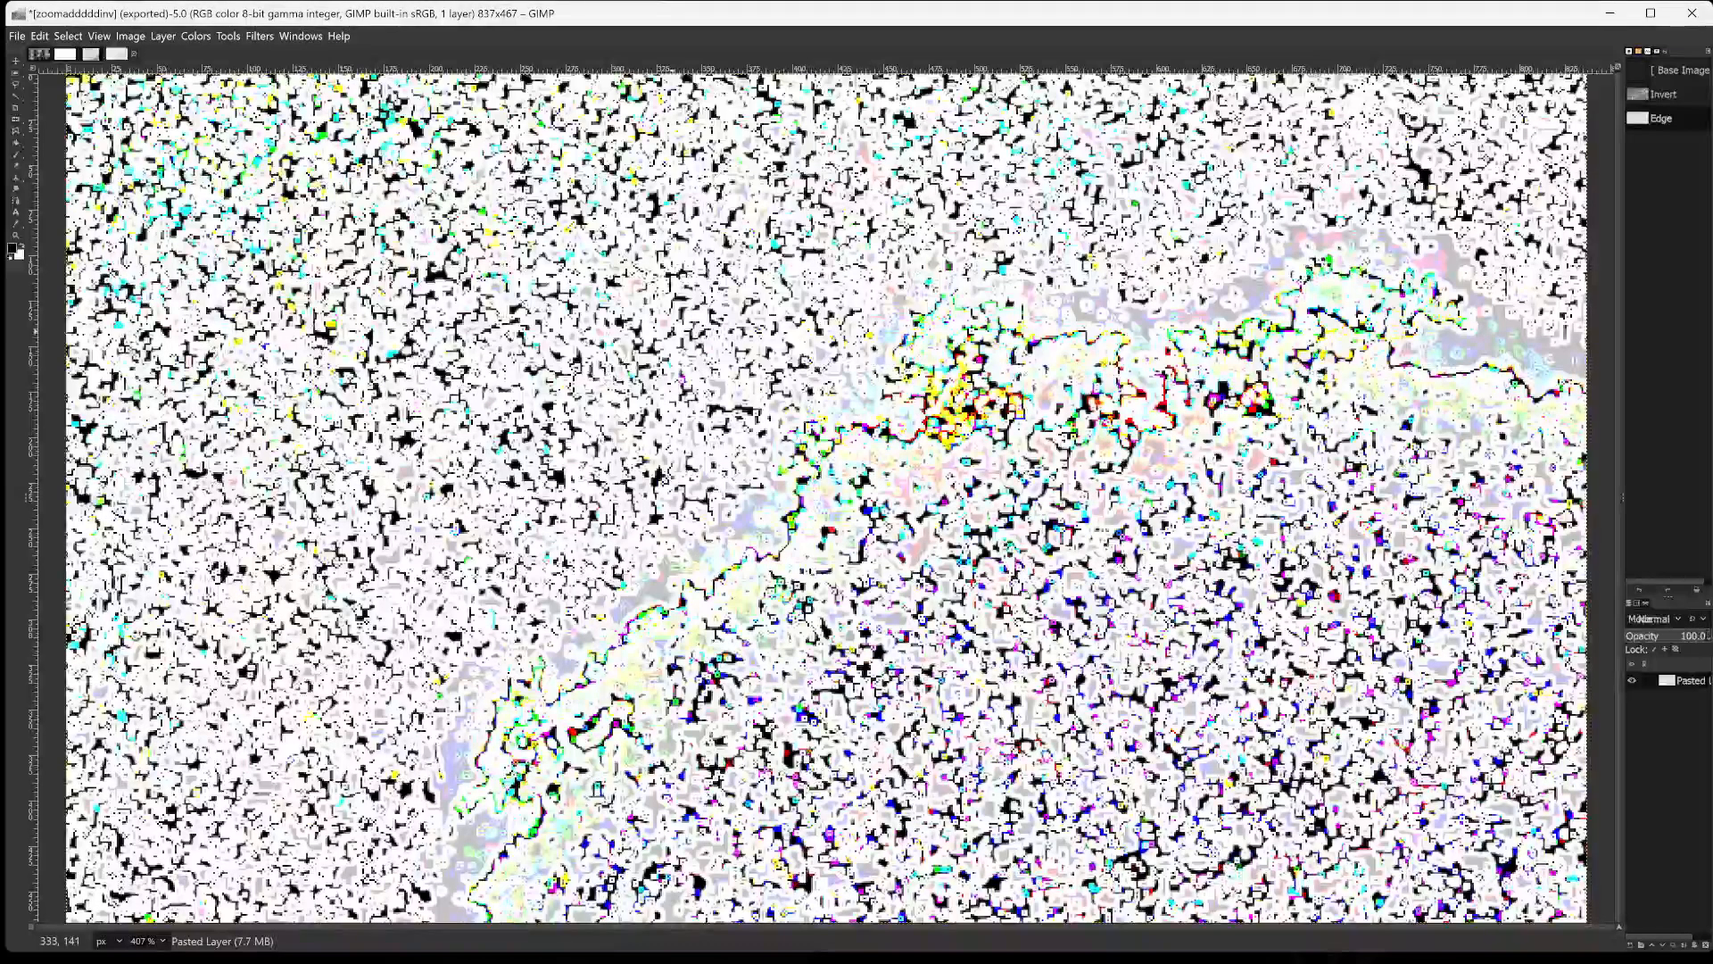
Export the edge-filtered image to the gimpin2024 folder as zoomadddddinv6t75.png with the default PNG options.
key("ctrl+shift+e")
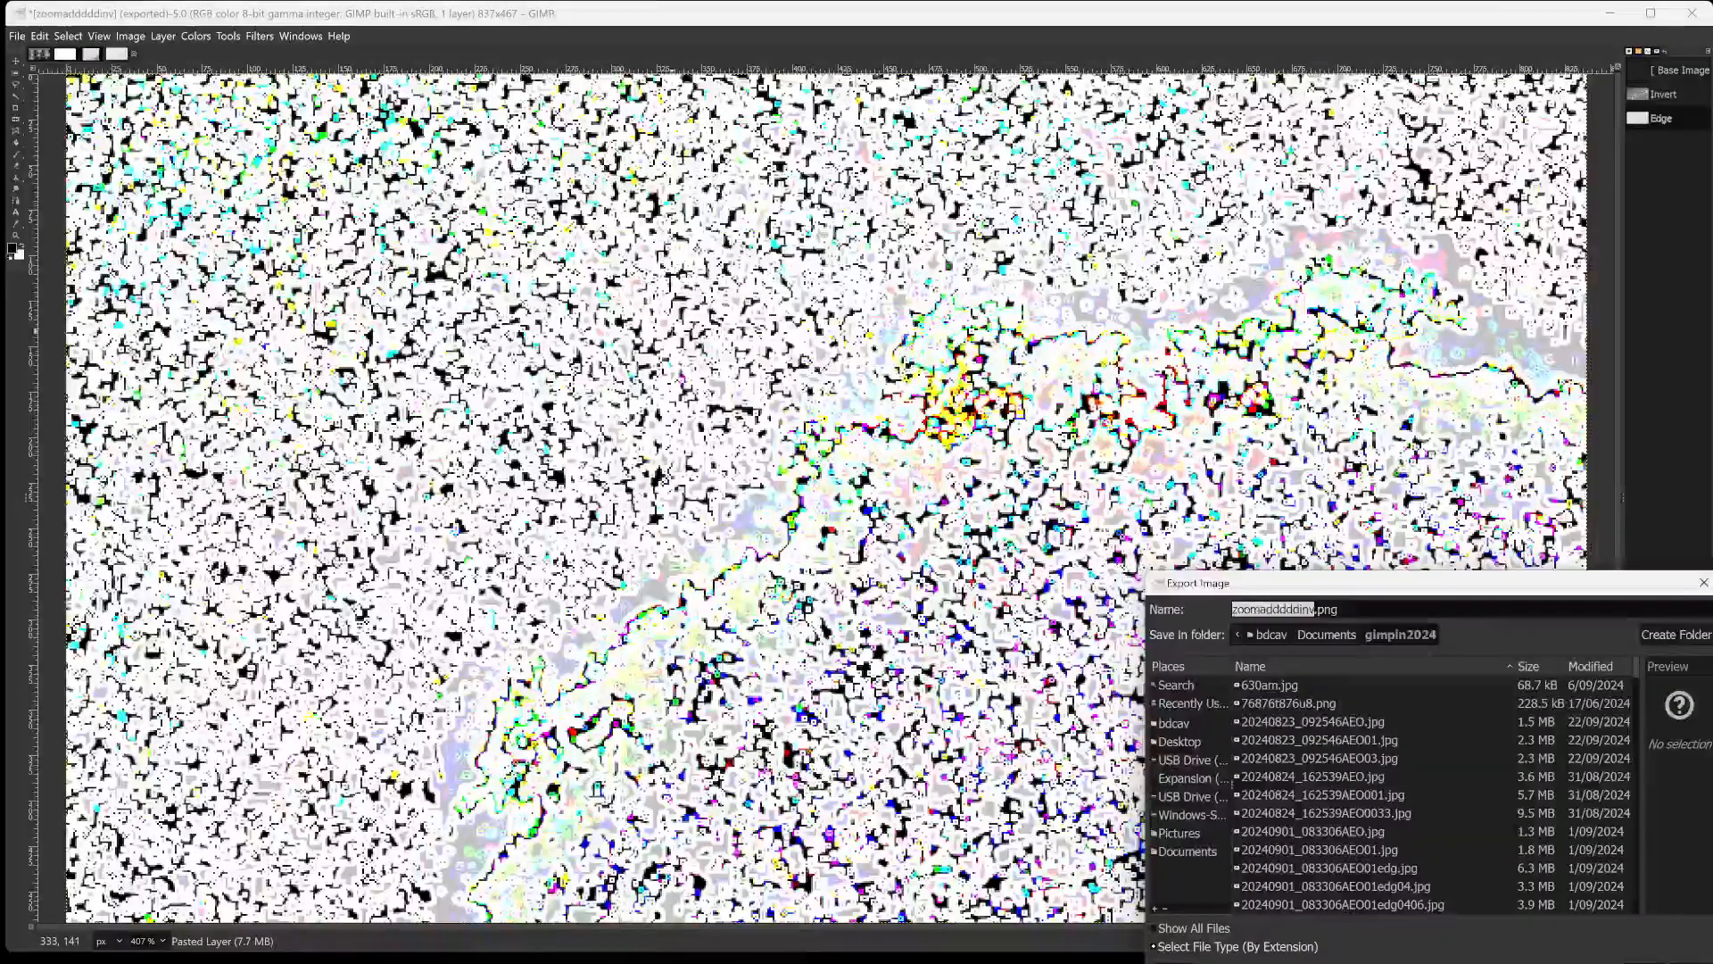
key("Right")
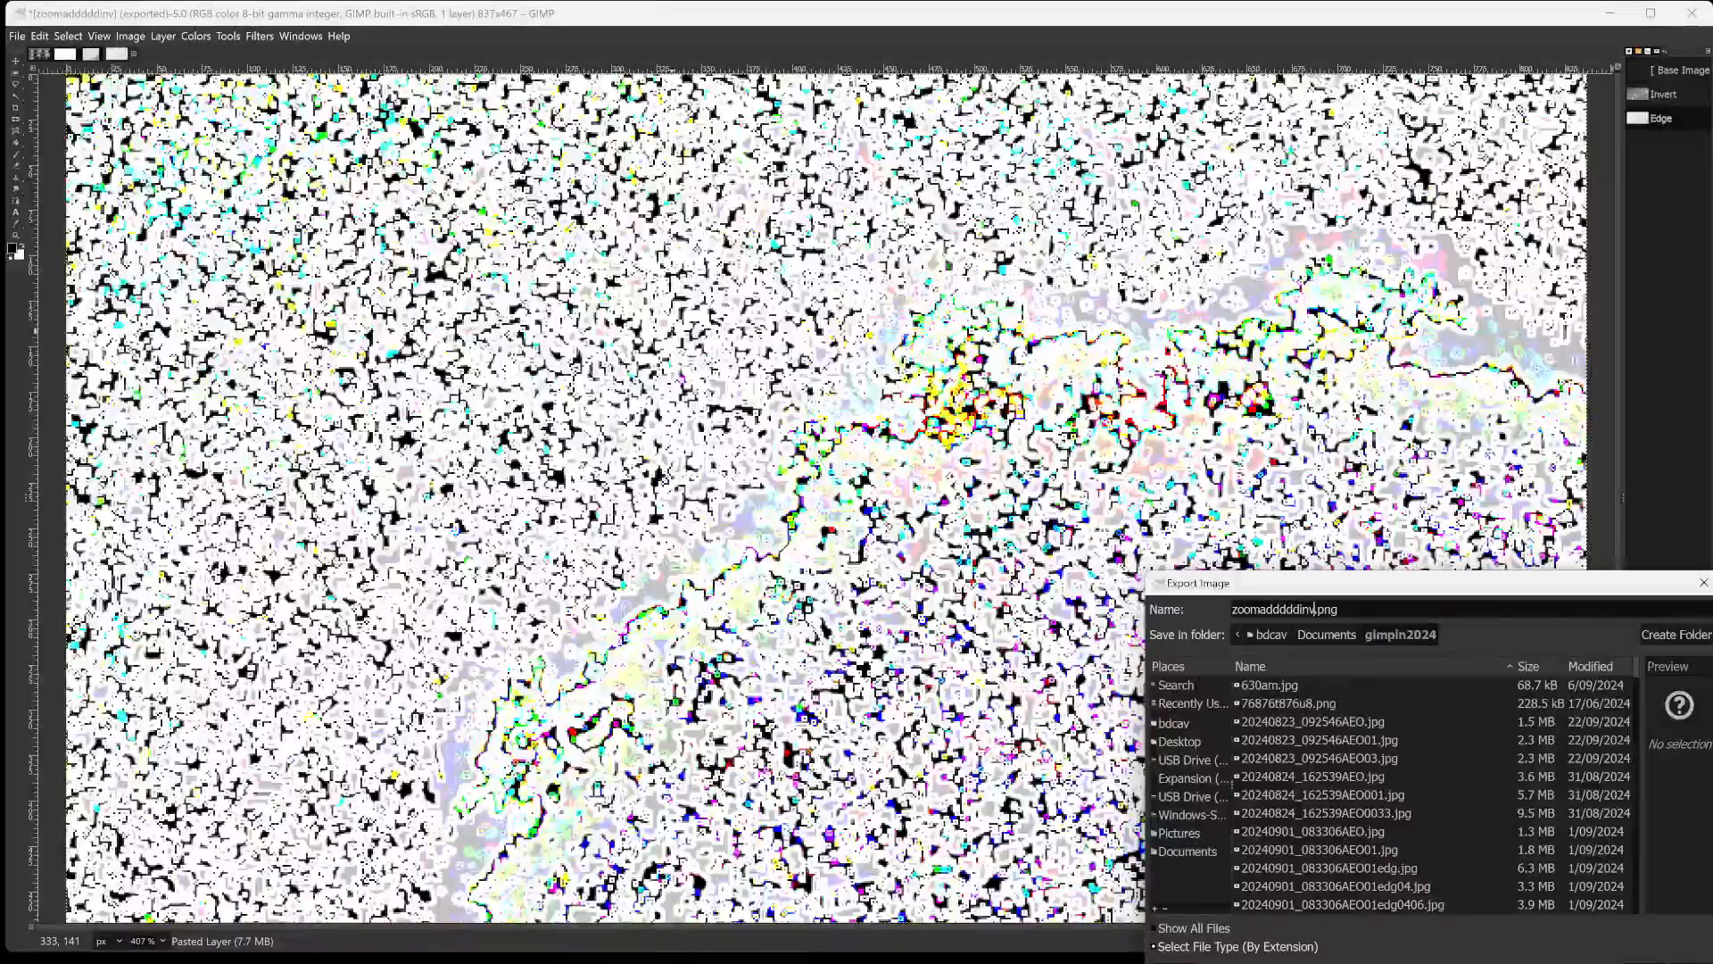
type("6t75")
key("Return")
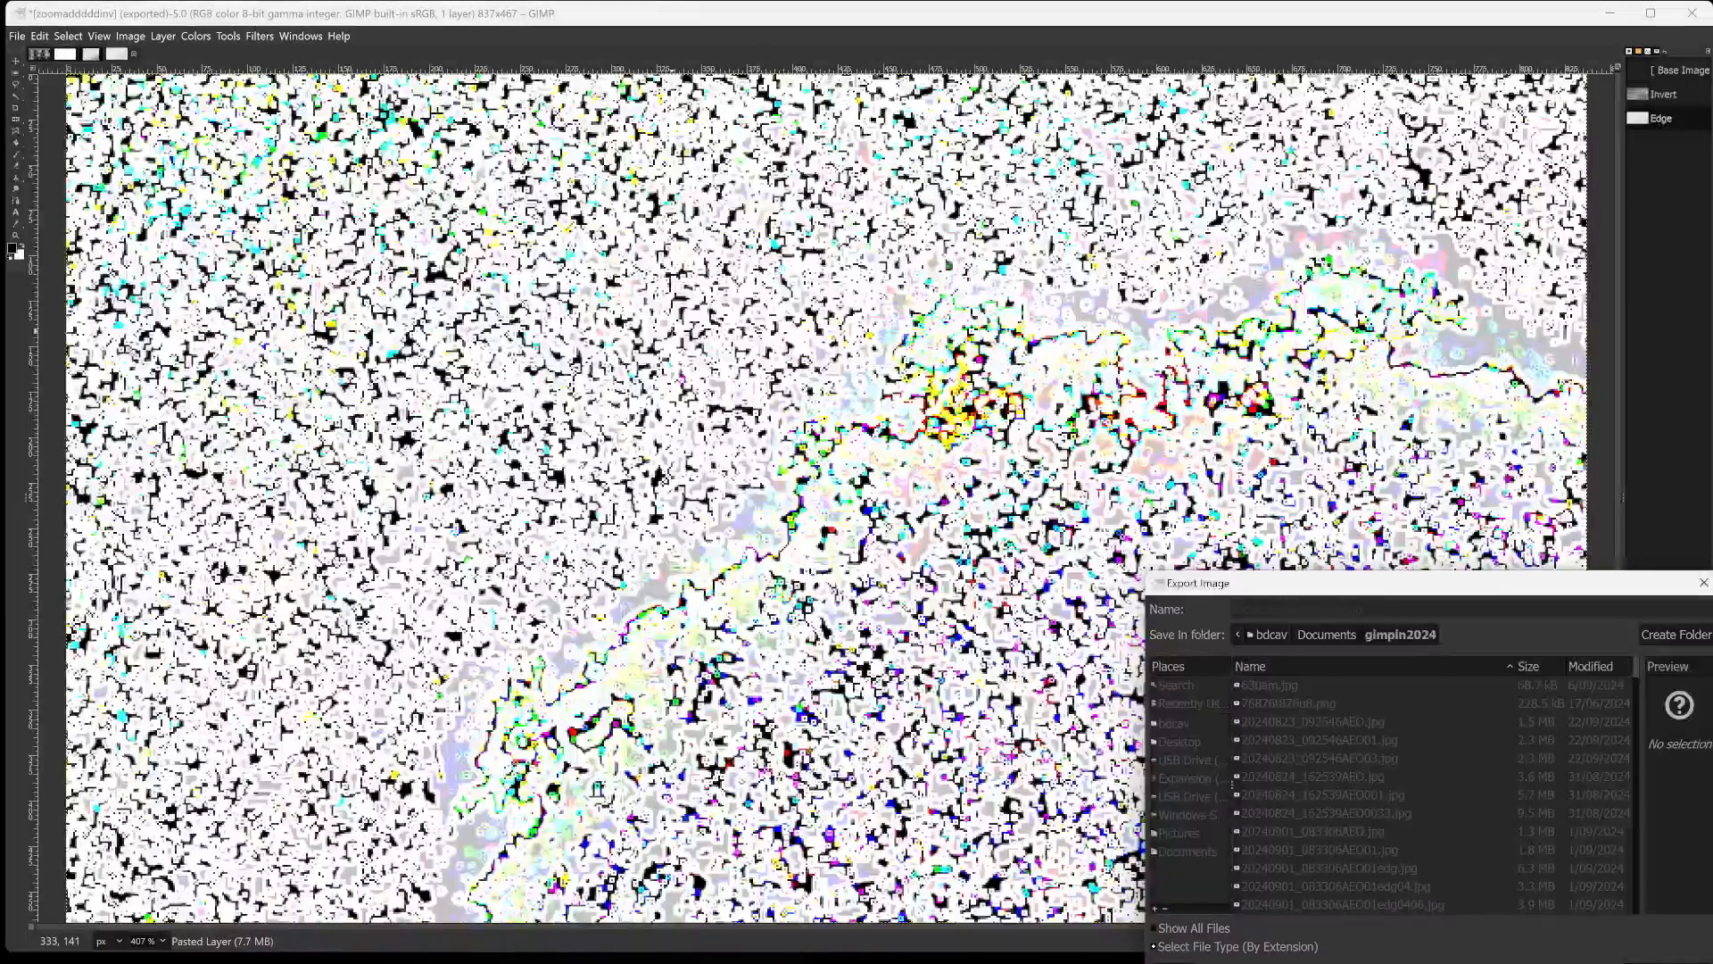
key("Return")
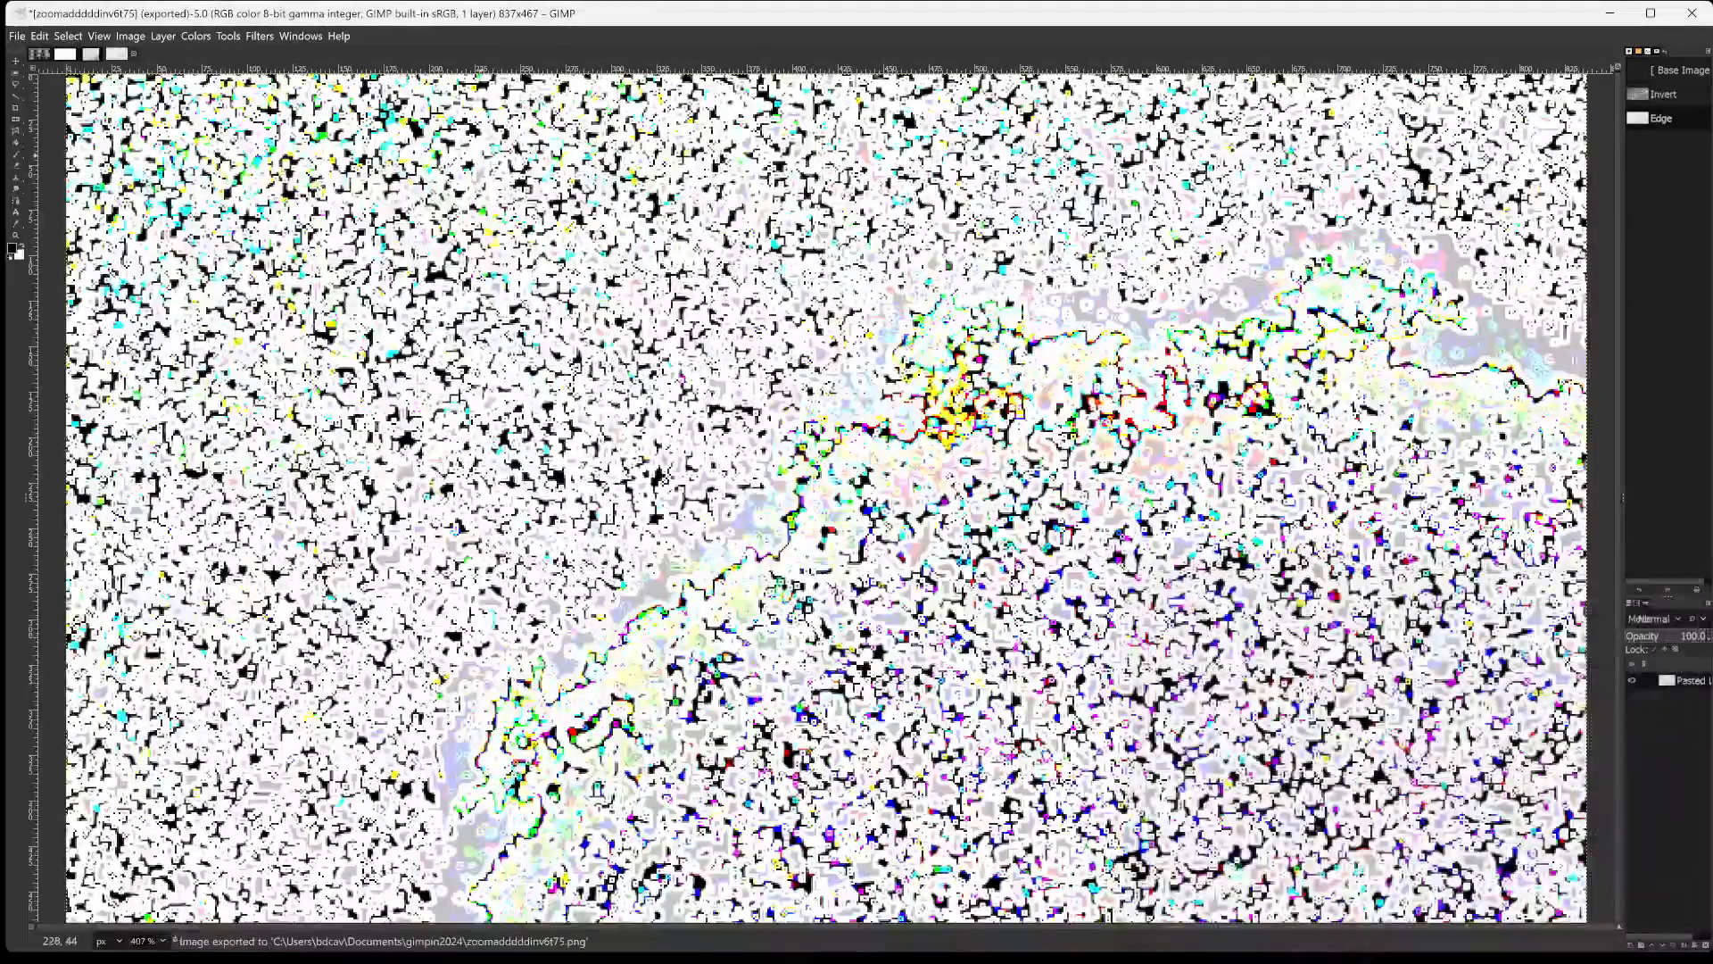
Preview the artistic Cubism filter on the image with tile size 1.55 and tile saturation 3.038.
left_click(226, 35)
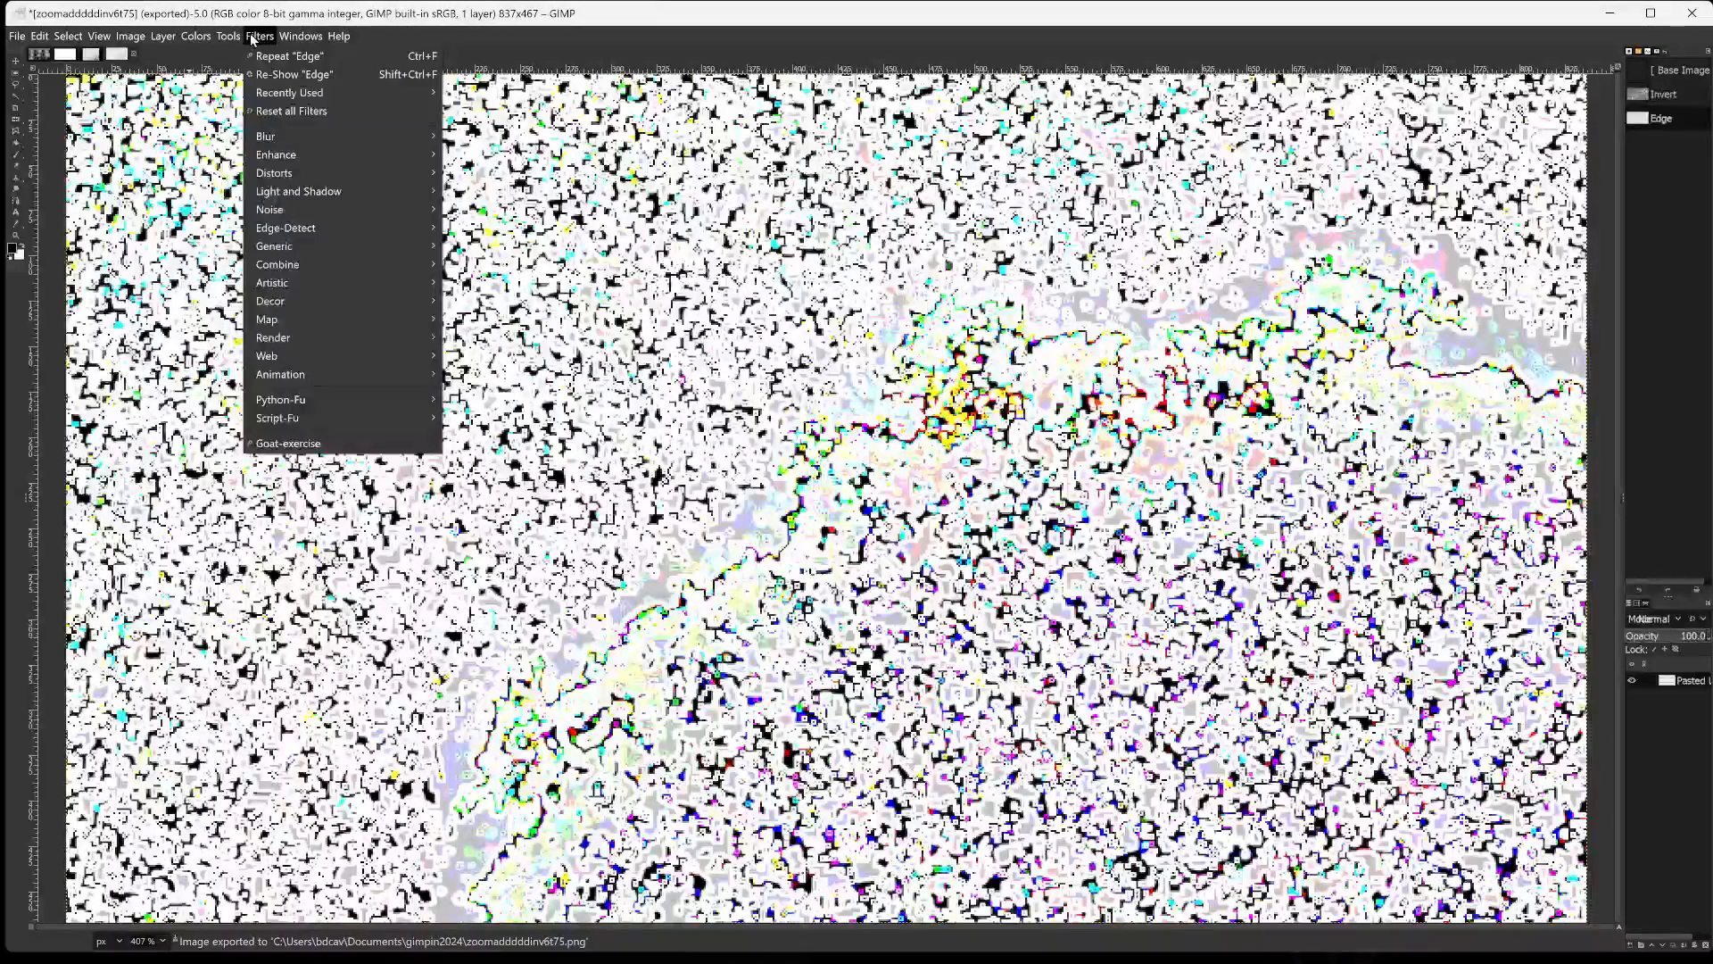
left_click(264, 38)
left_click(266, 39)
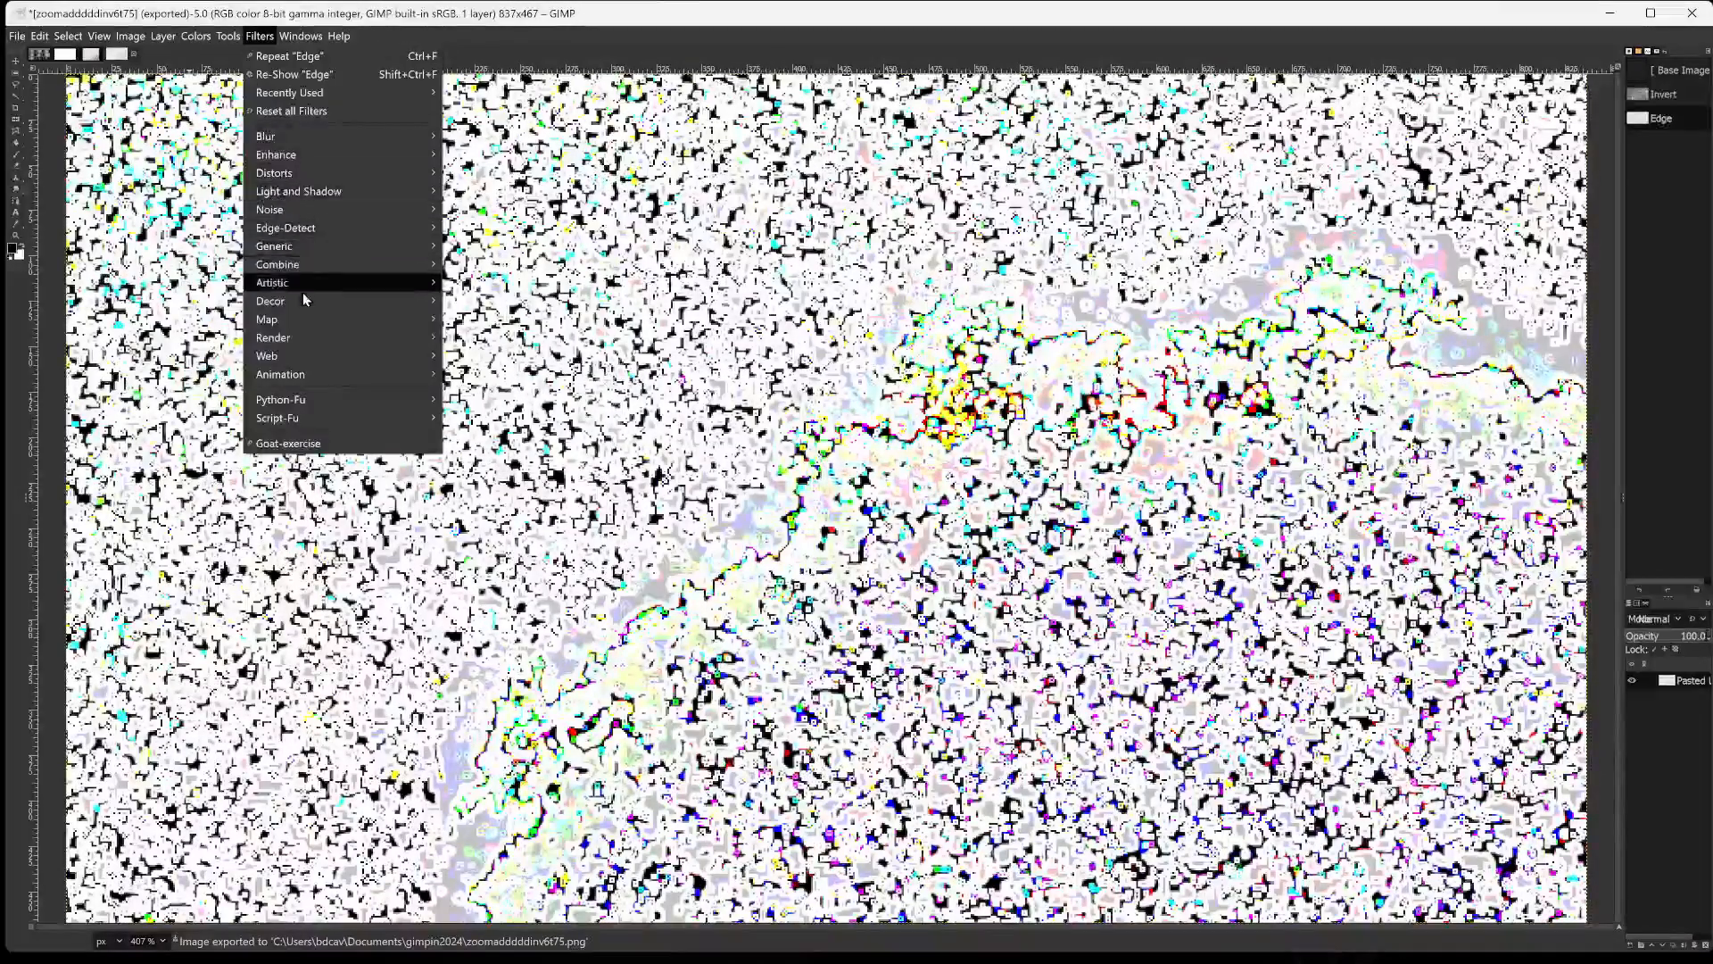
mouse_move(300, 287)
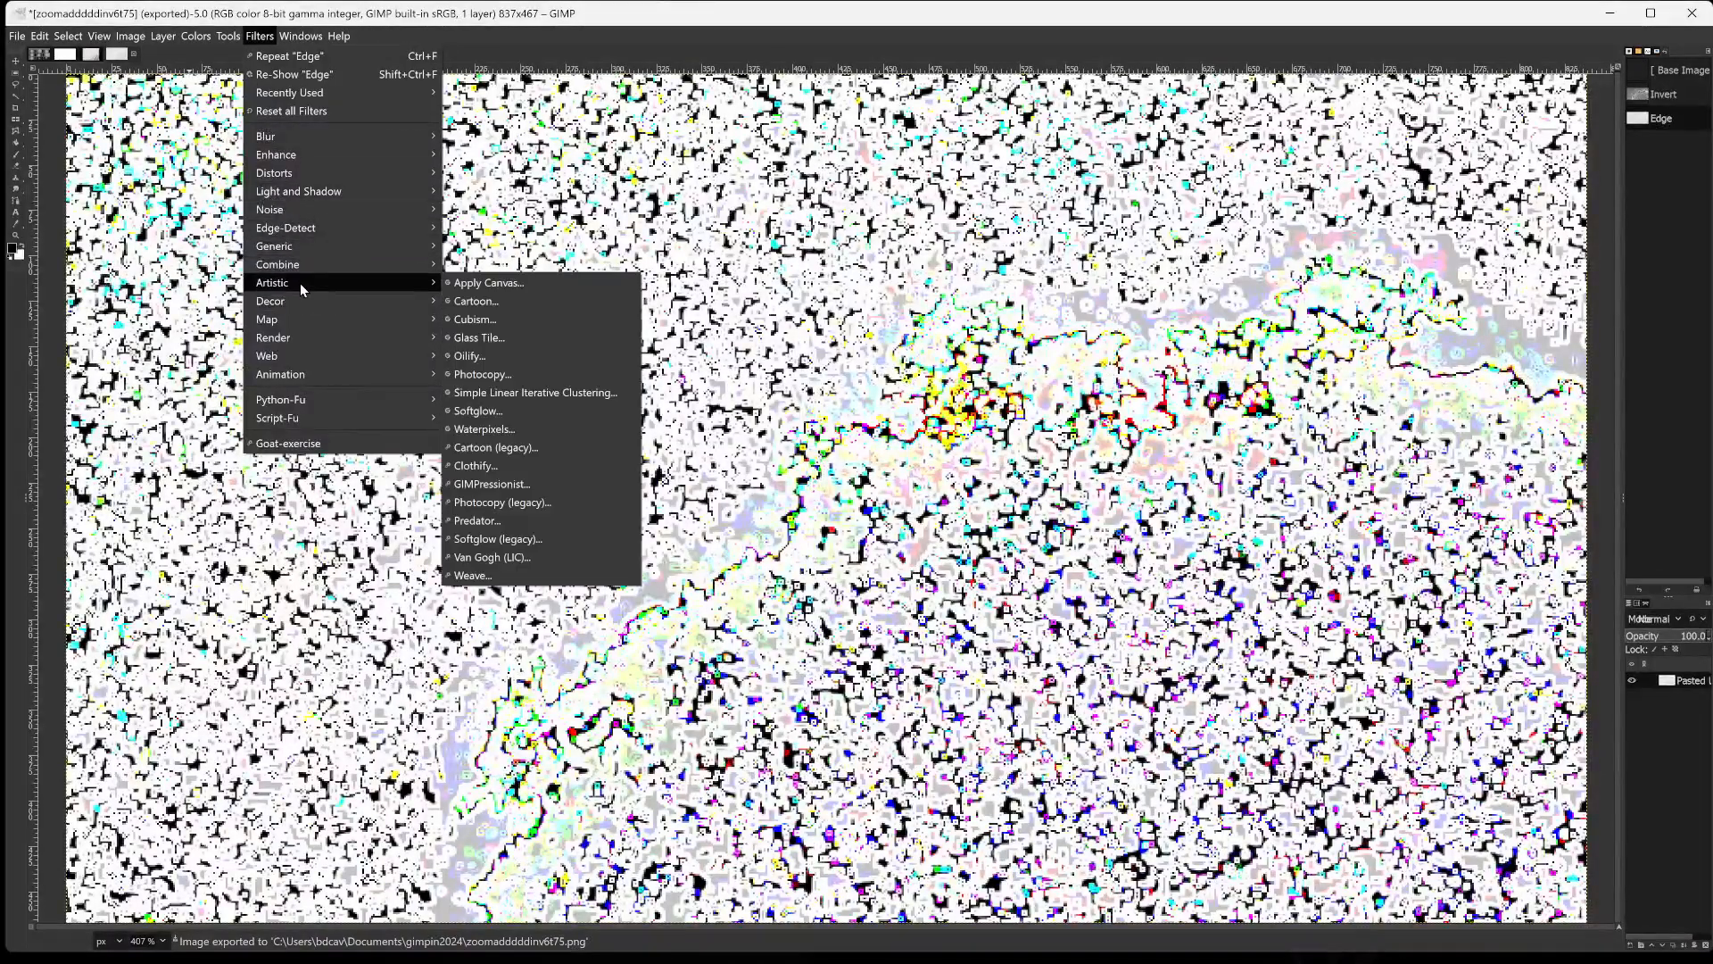
left_click(498, 321)
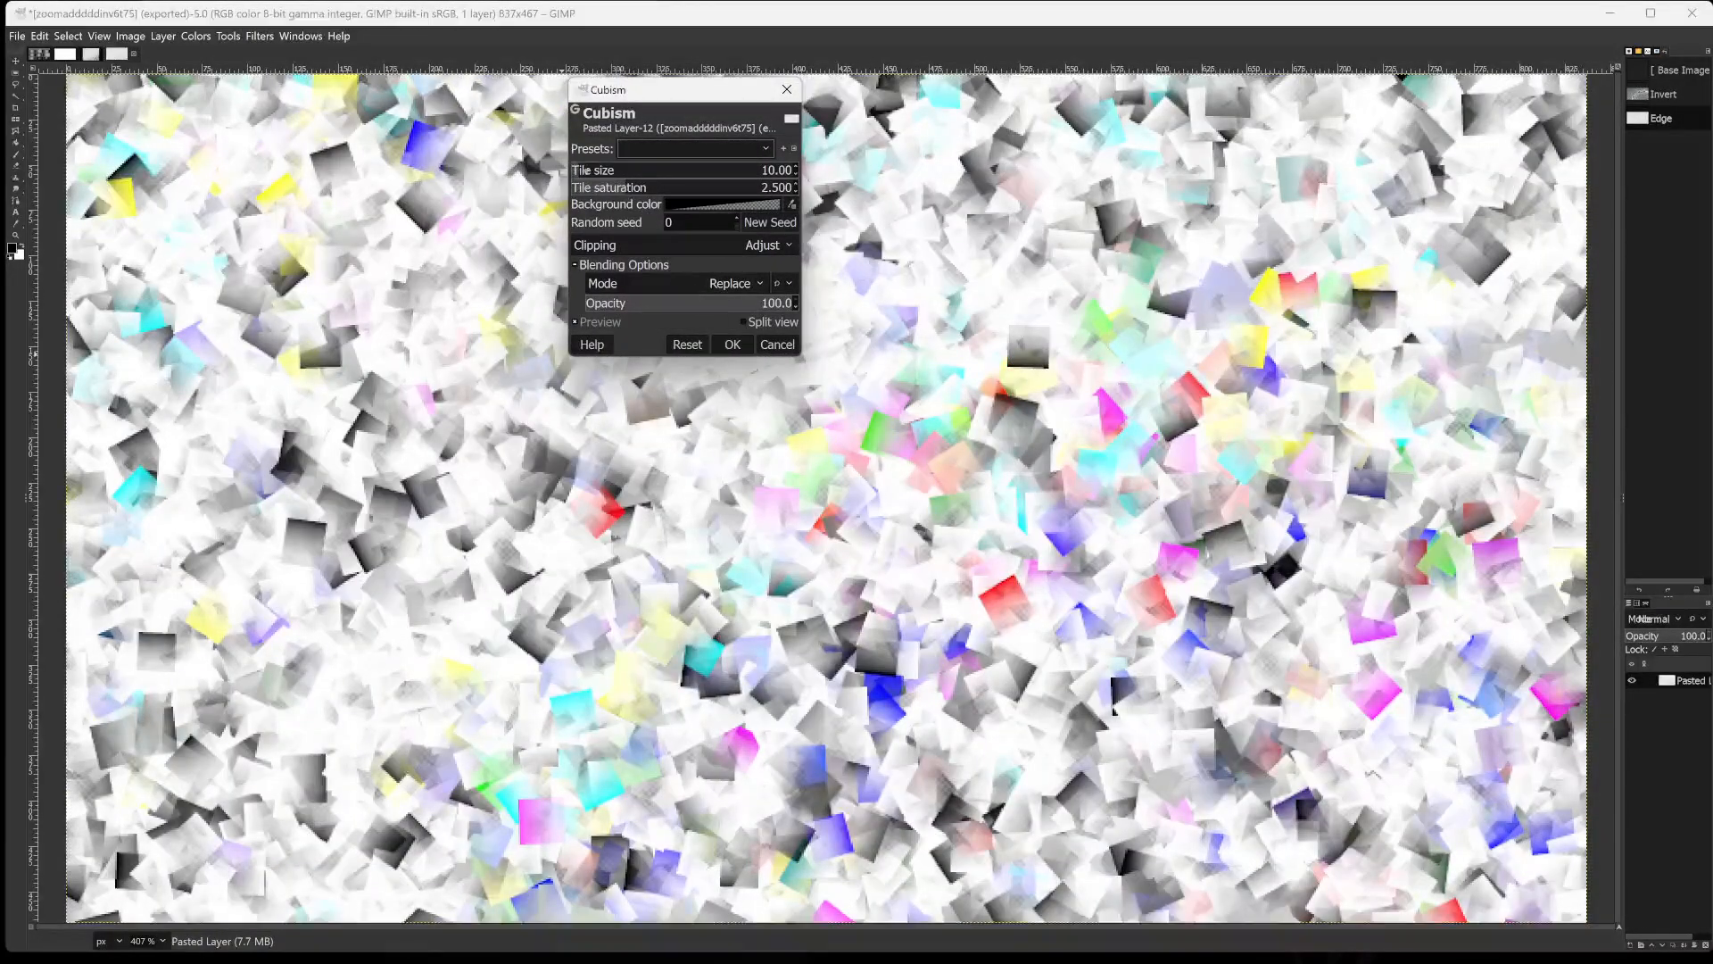
left_click_drag(586, 170, 573, 171)
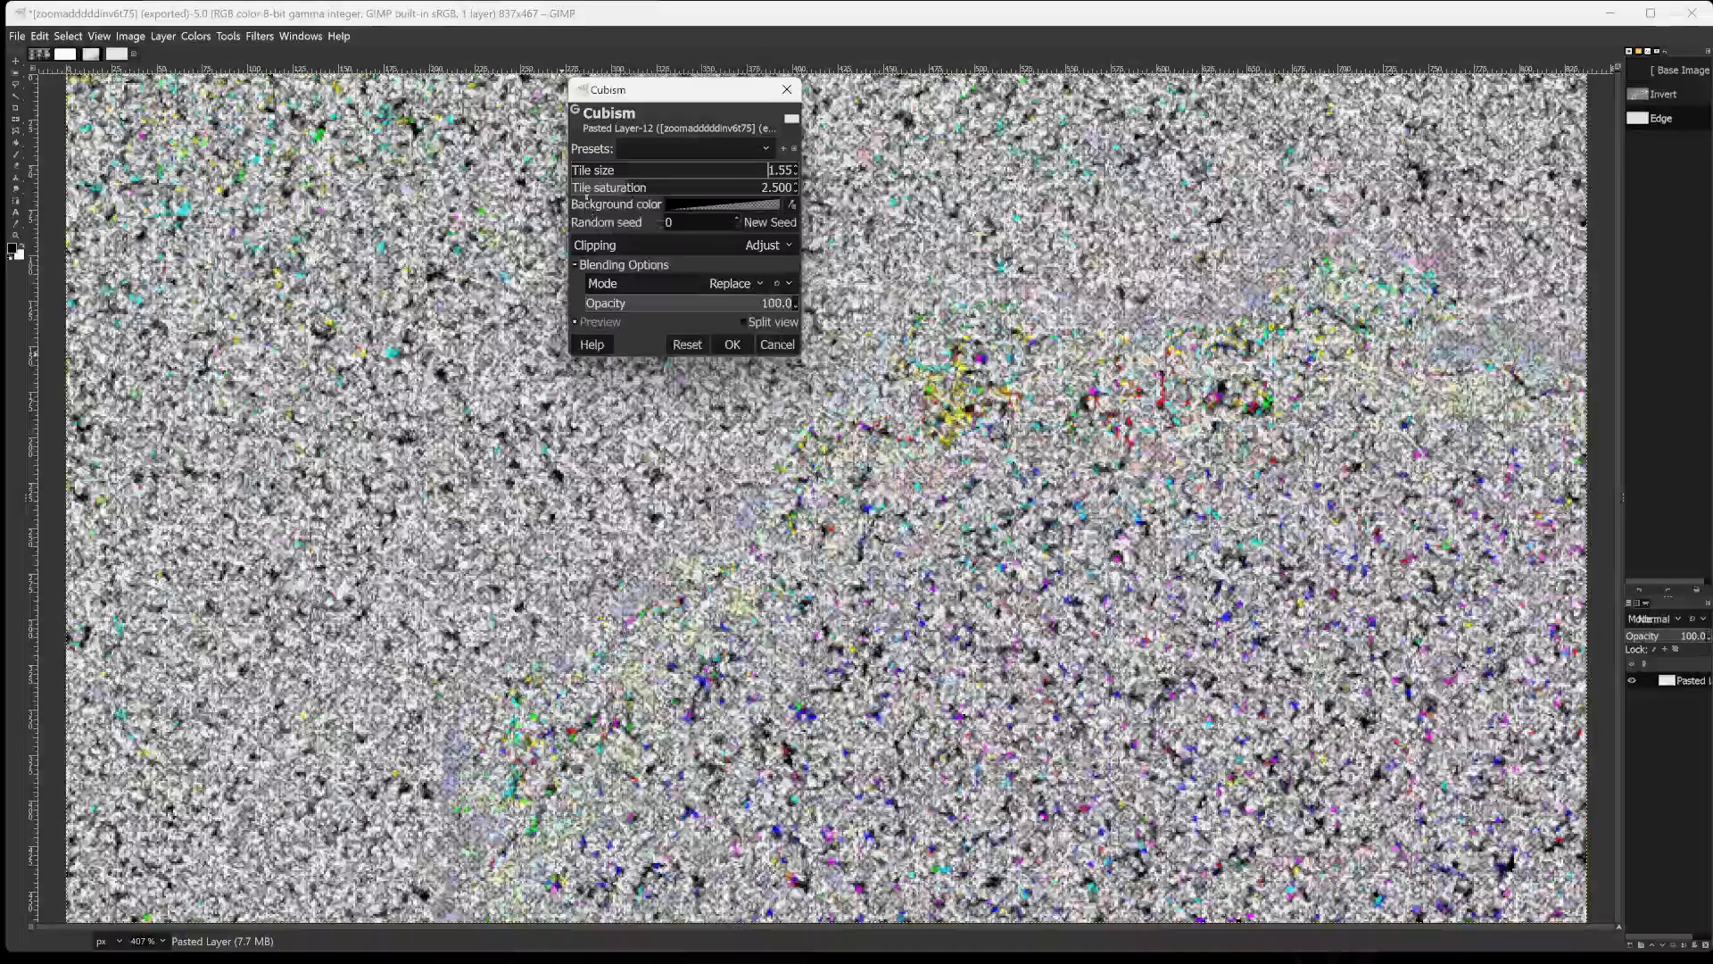
left_click(588, 186)
left_click_drag(588, 187, 639, 210)
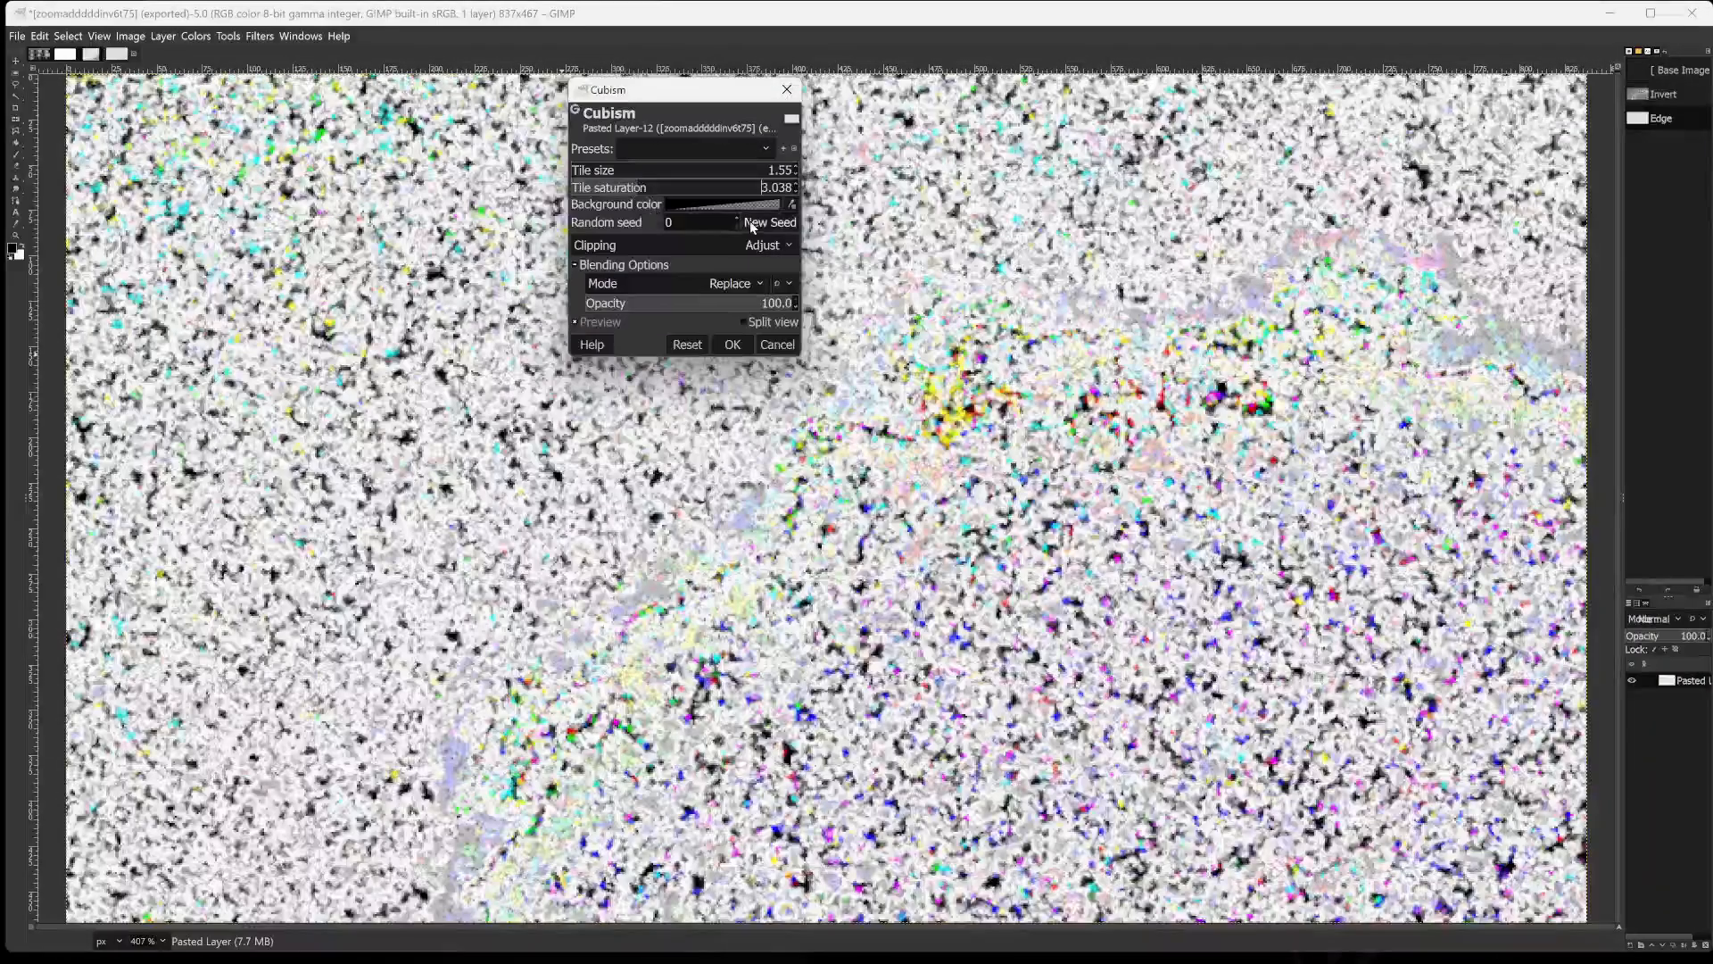
Try larger Cubism tiles of 33.48, 11.85 and 7.73, and lower the tile saturation to 1.730.
left_click(596, 170)
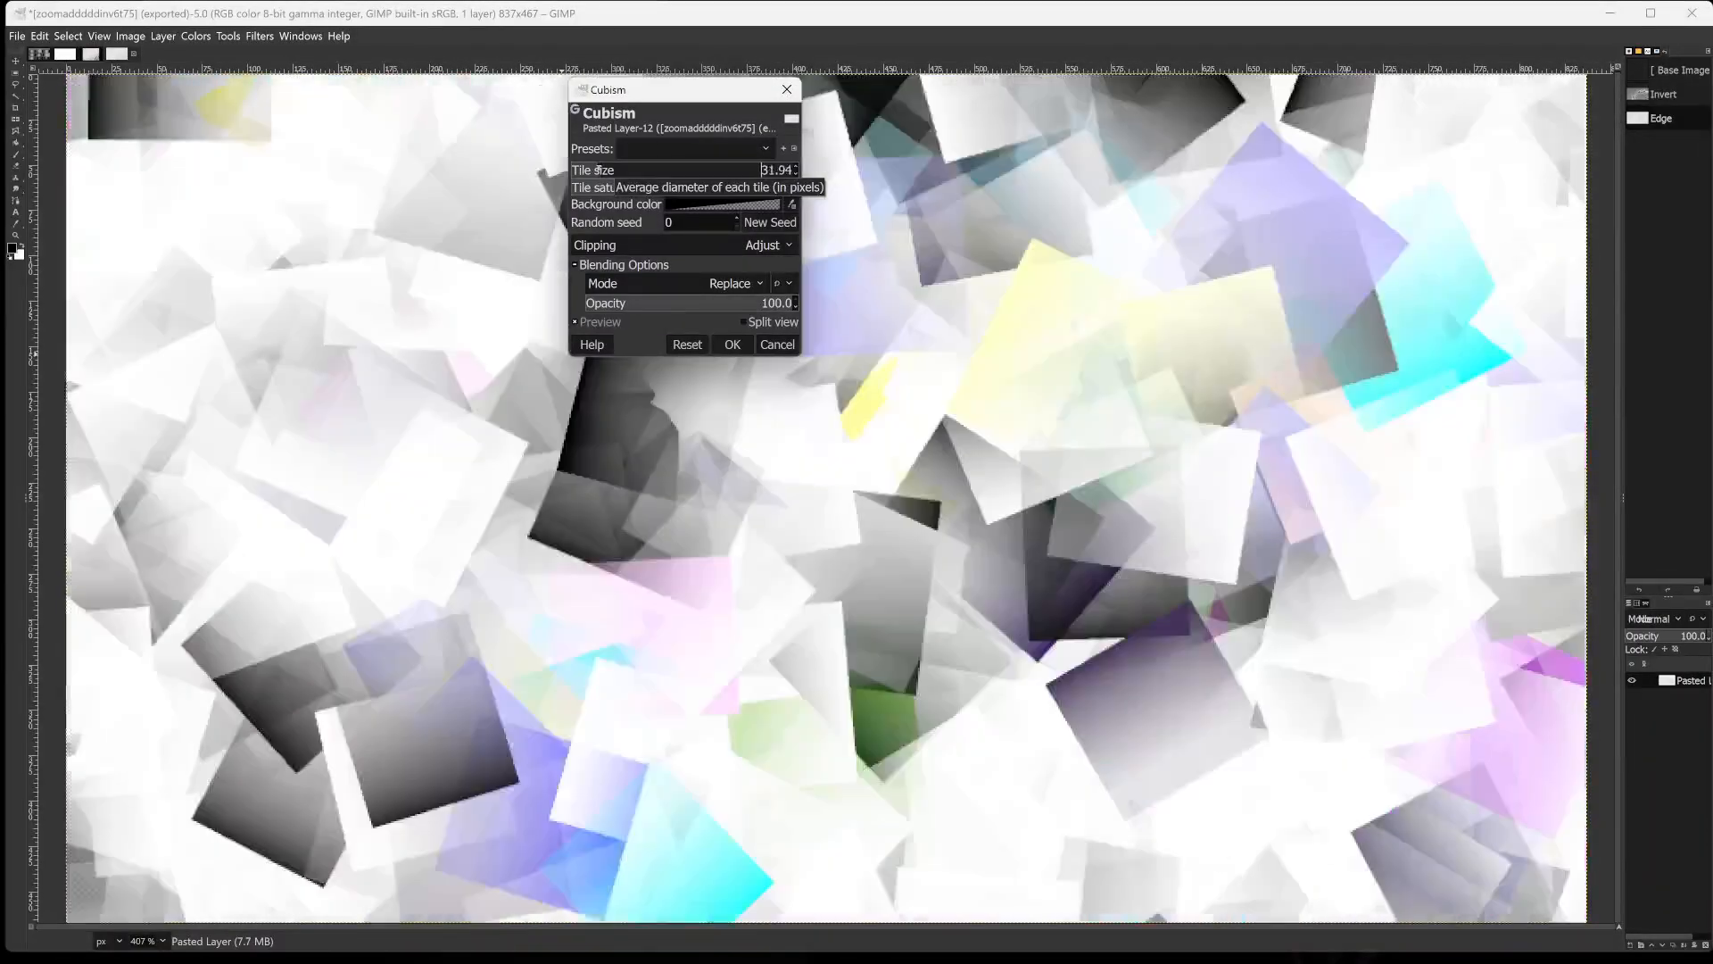
left_click_drag(598, 170, 574, 170)
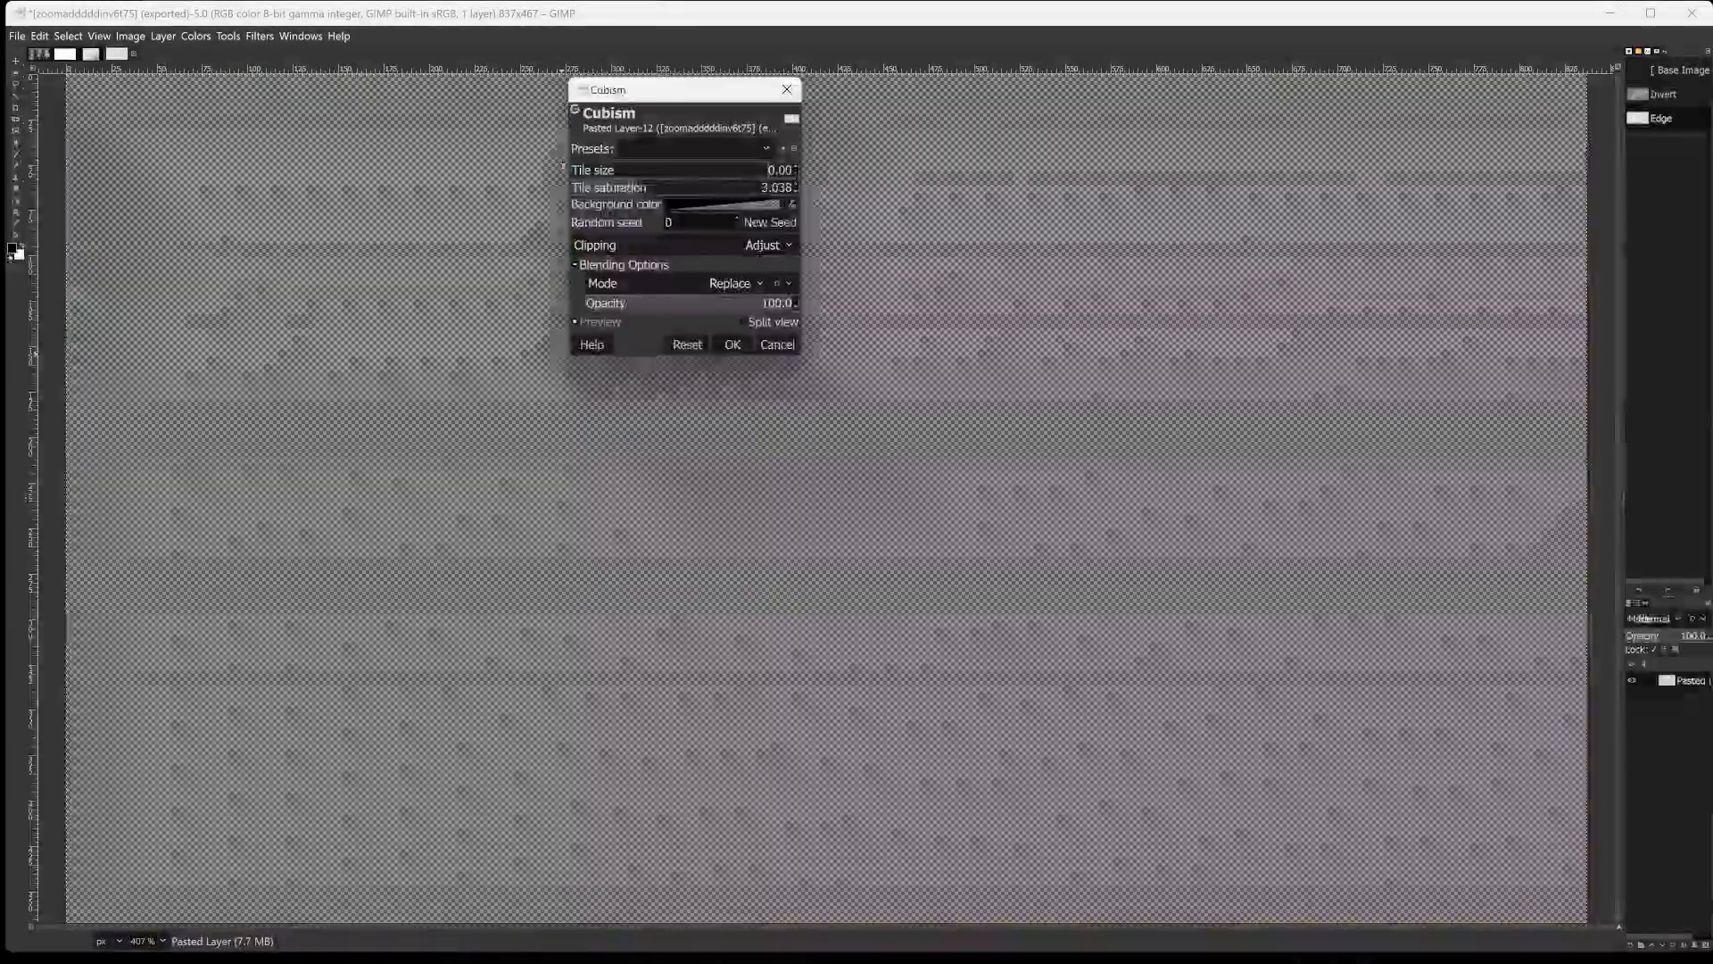
left_click(586, 163)
left_click_drag(586, 162, 581, 168)
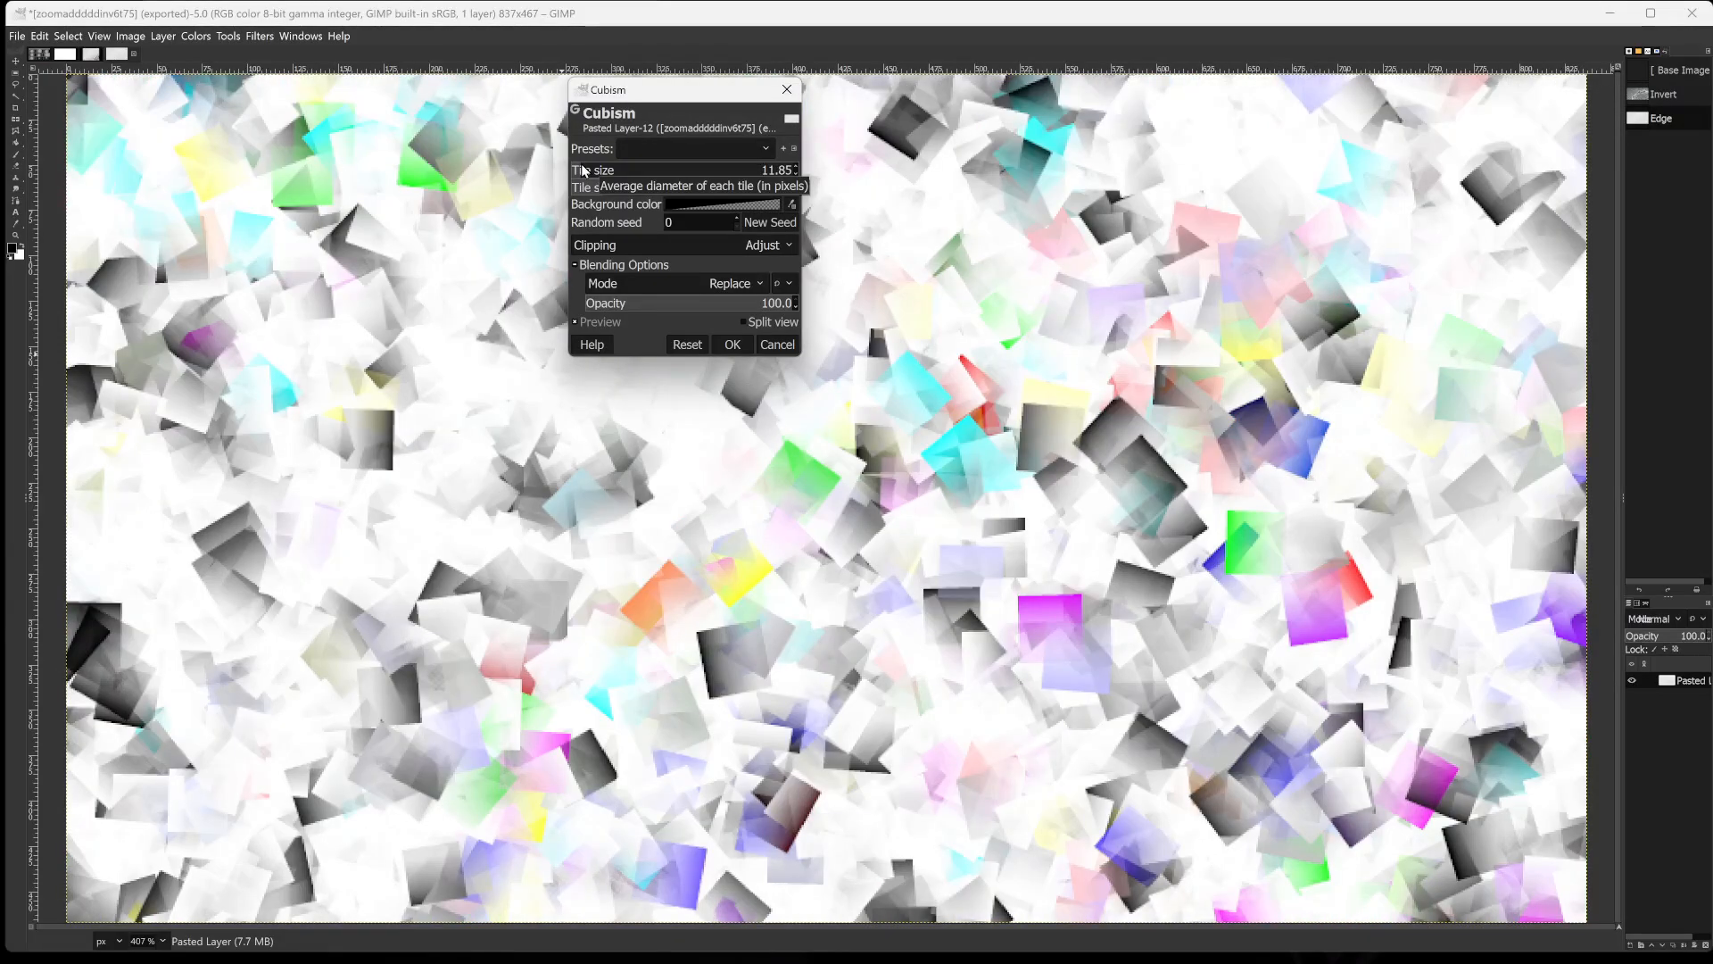
left_click_drag(584, 170, 580, 170)
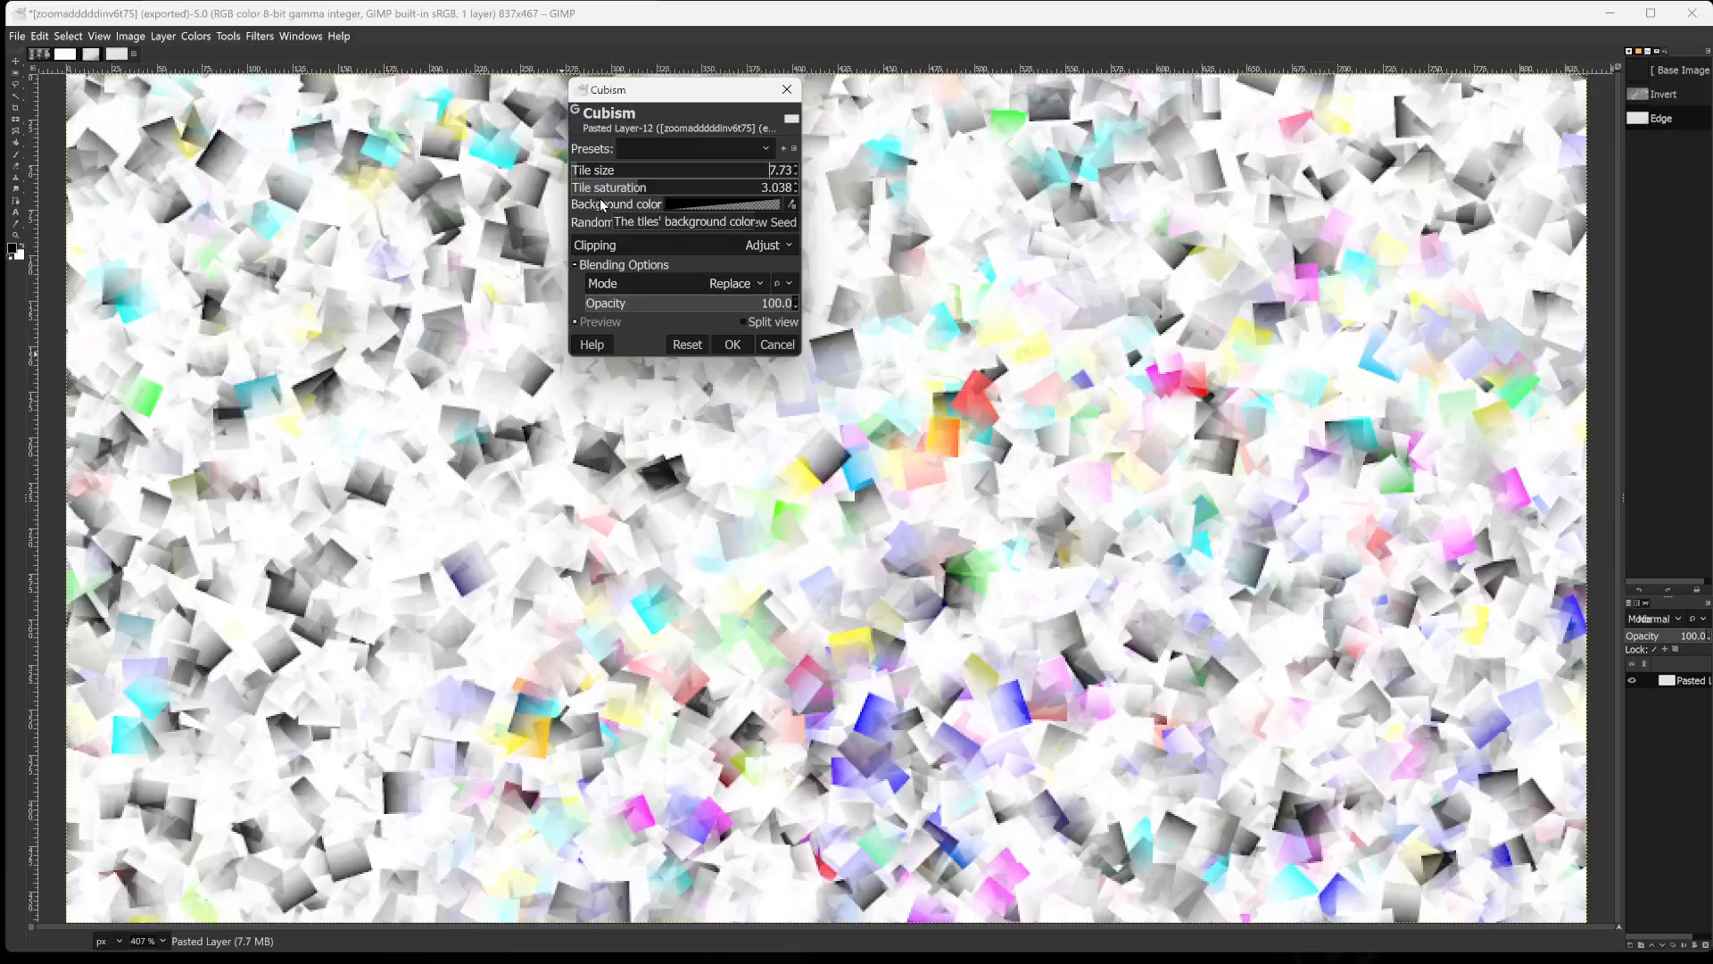
mouse_move(603, 188)
left_mouse_down()
mouse_move(576, 188)
mouse_move(609, 190)
left_mouse_up()
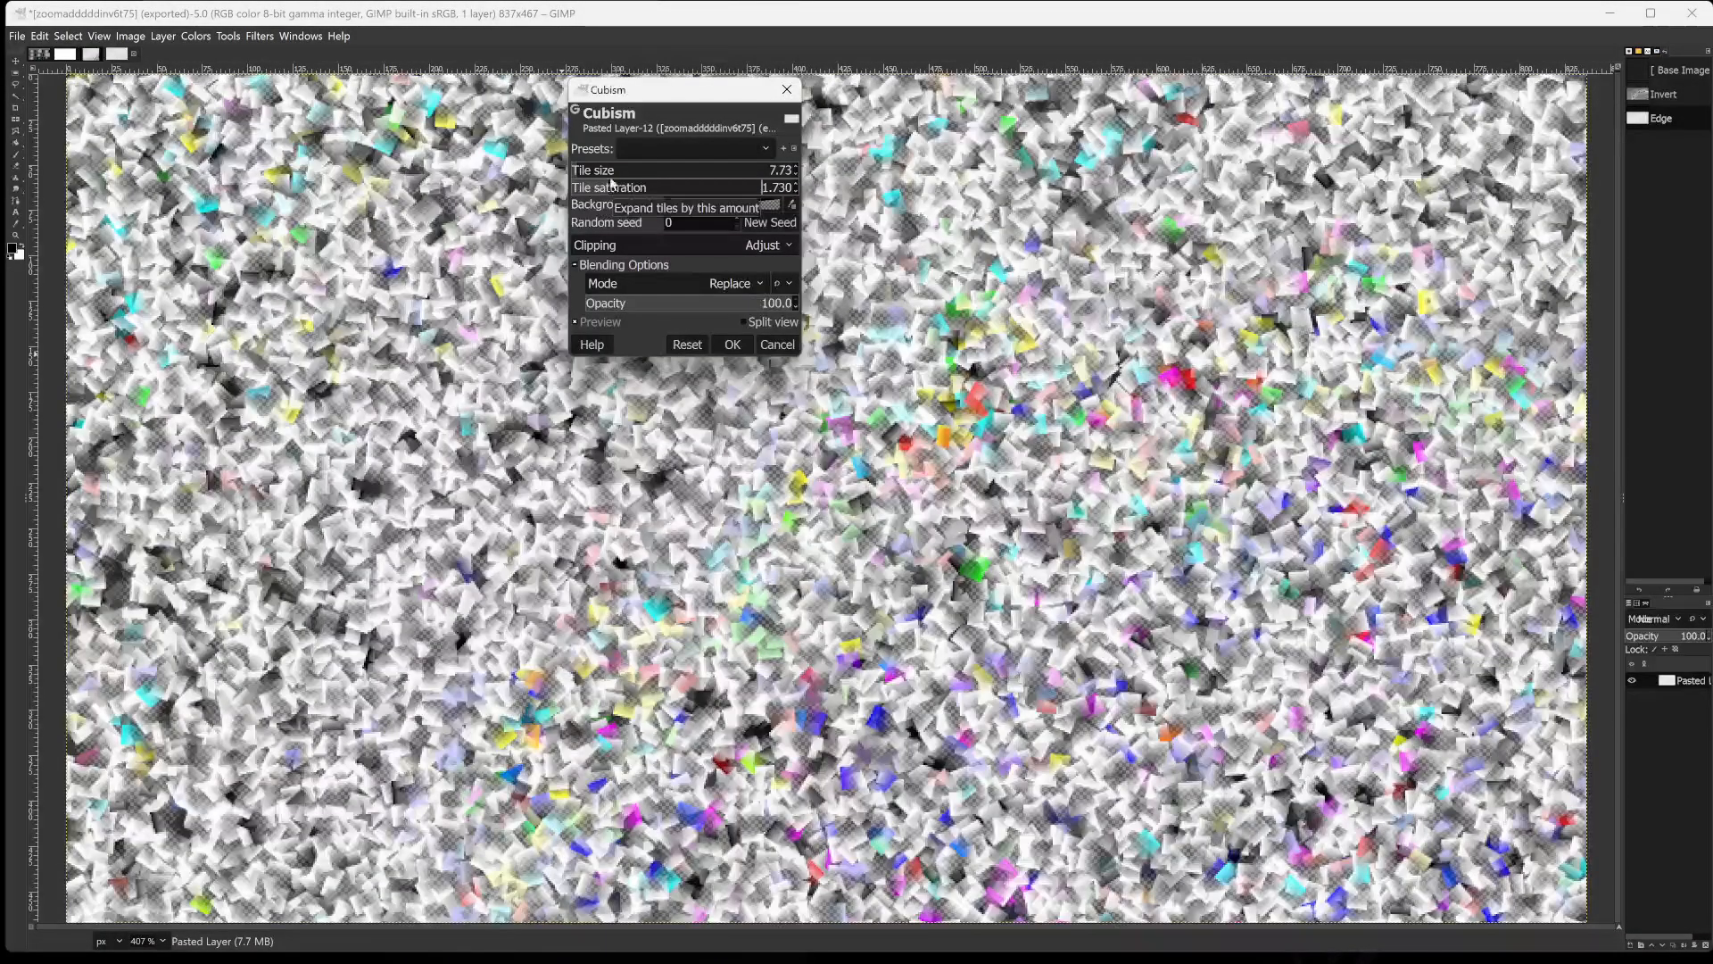
Set the Cubism tile size to 2.58 and the tile saturation to 2.233.
left_click_drag(597, 170, 573, 179)
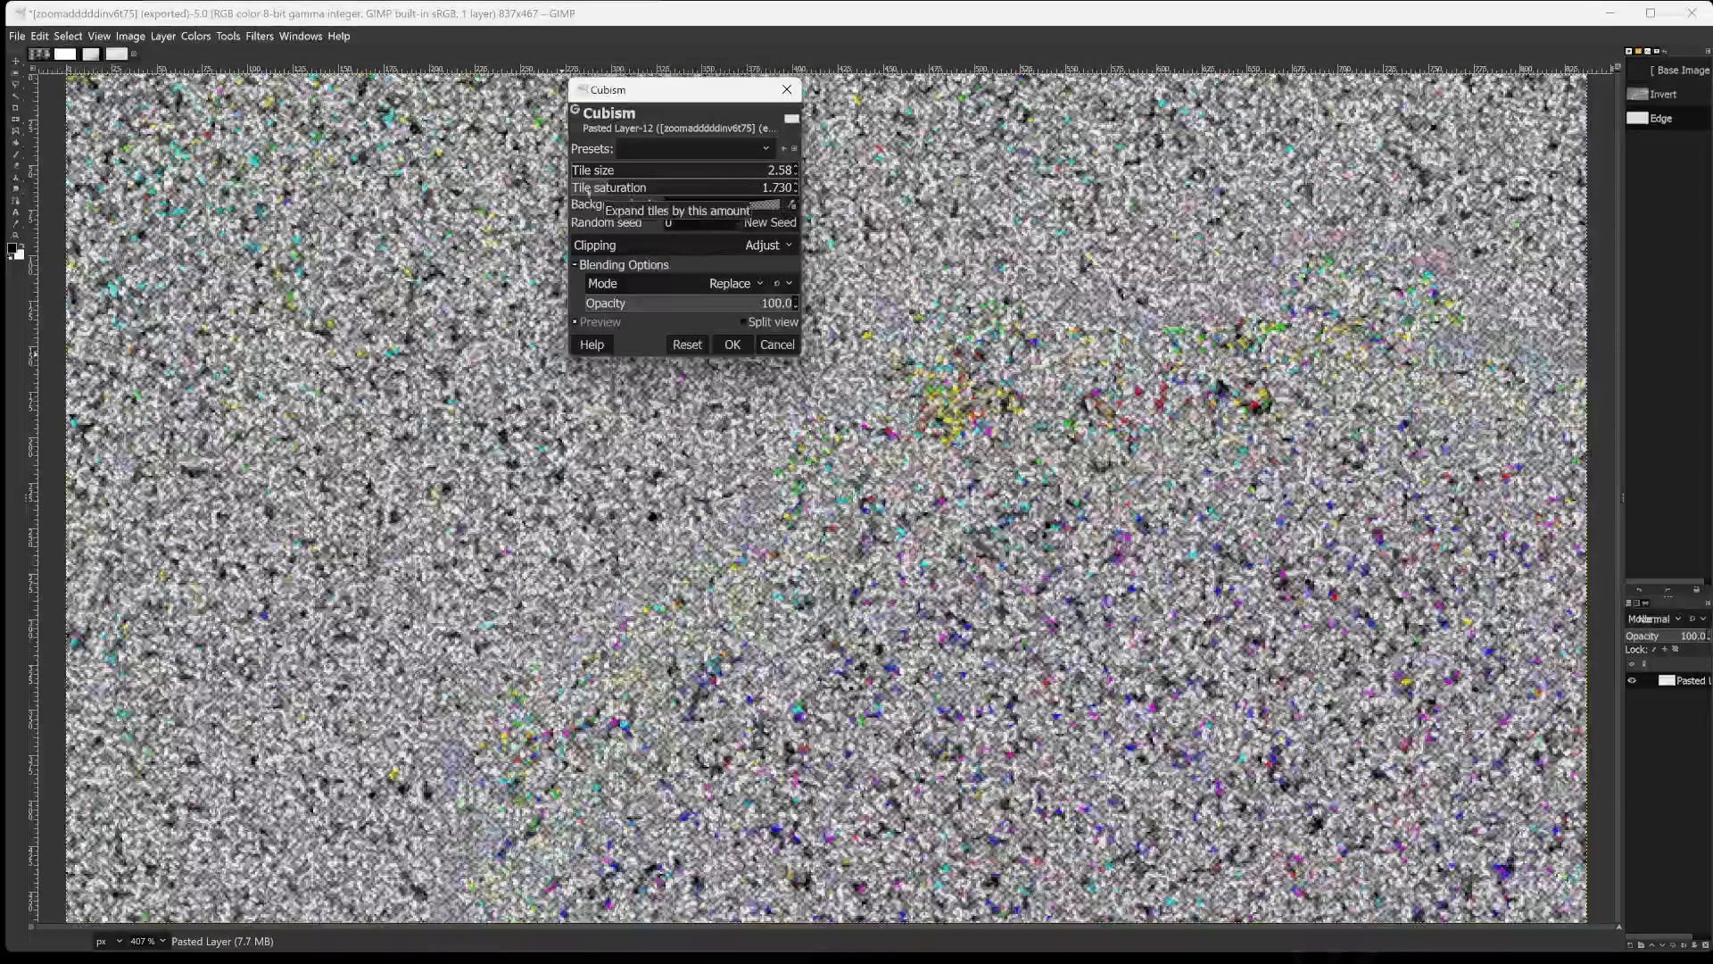
left_click_drag(590, 192, 618, 194)
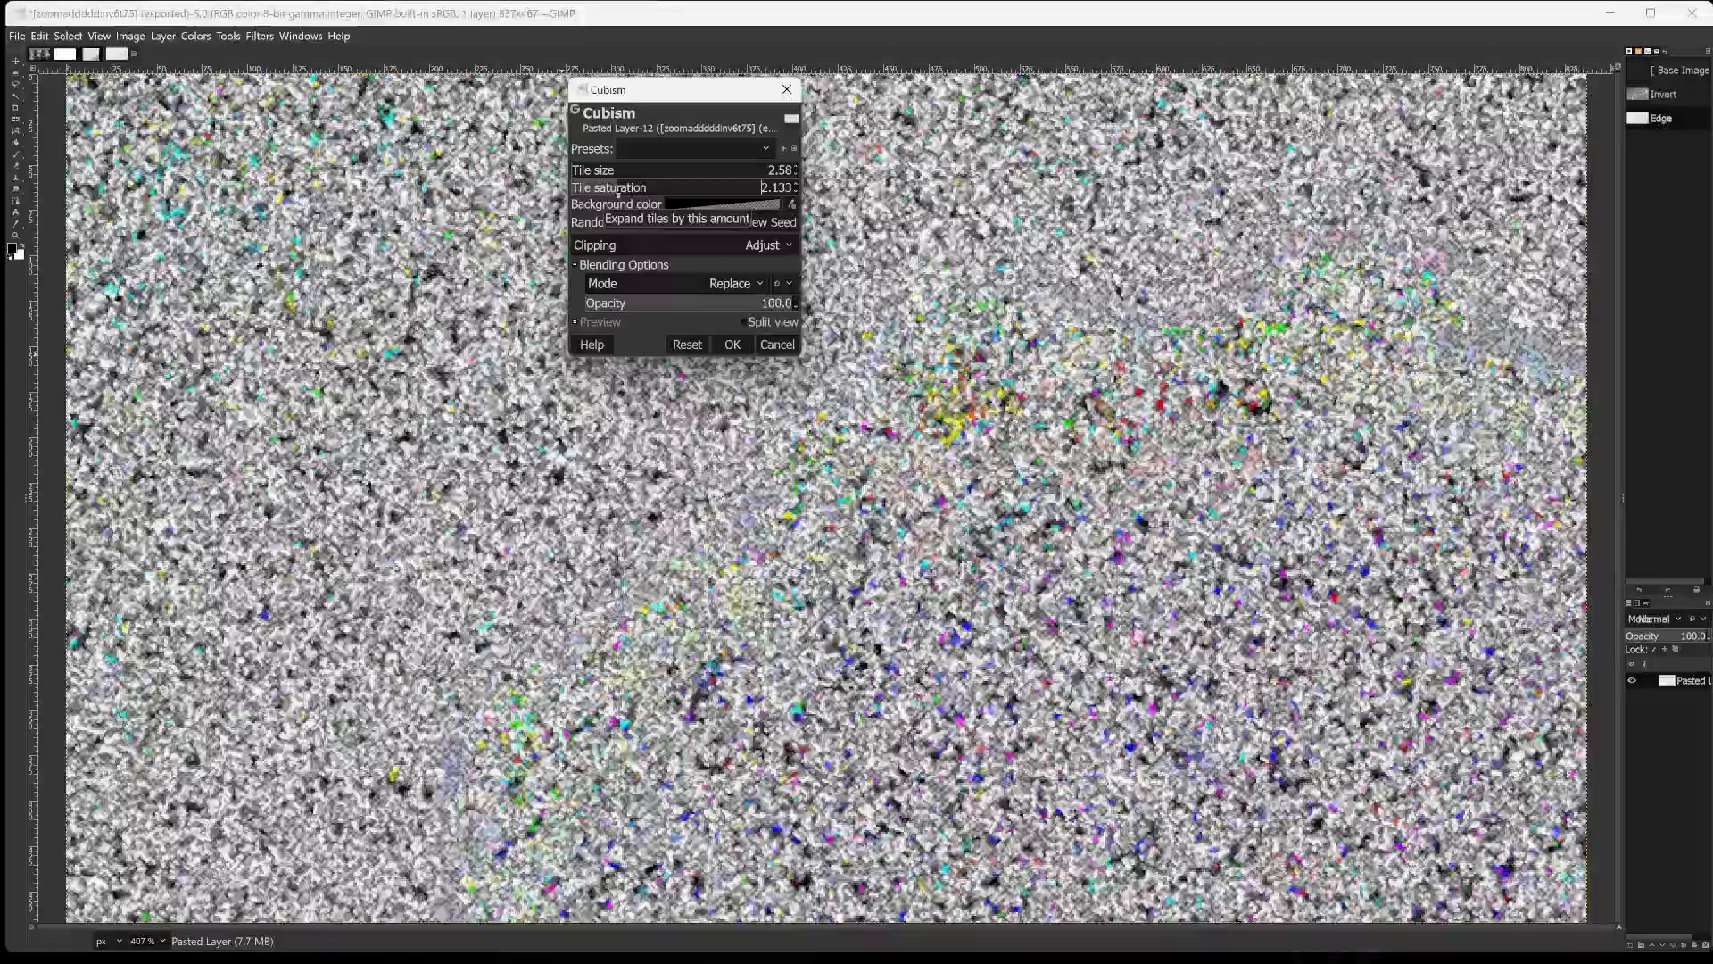
left_click_drag(618, 194, 620, 194)
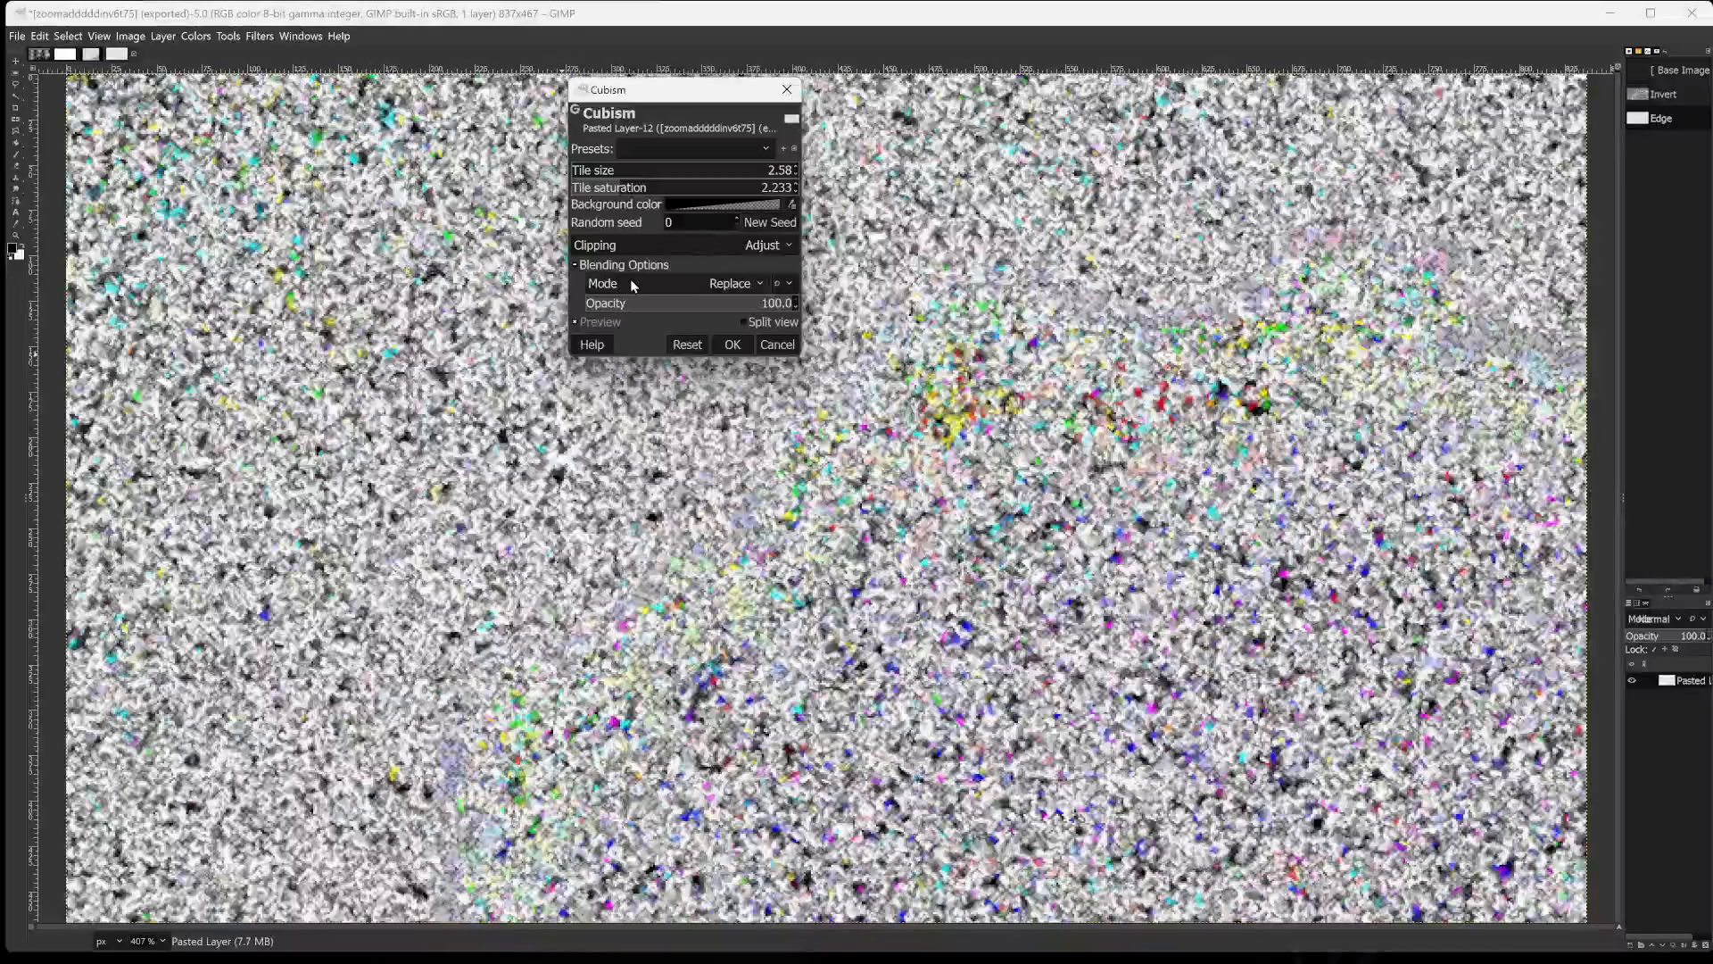
Try a Cubism opacity of 24.7, restore it to 100, then dismiss the low-battery warning and check the battery status.
left_click(636, 285)
left_click(621, 303)
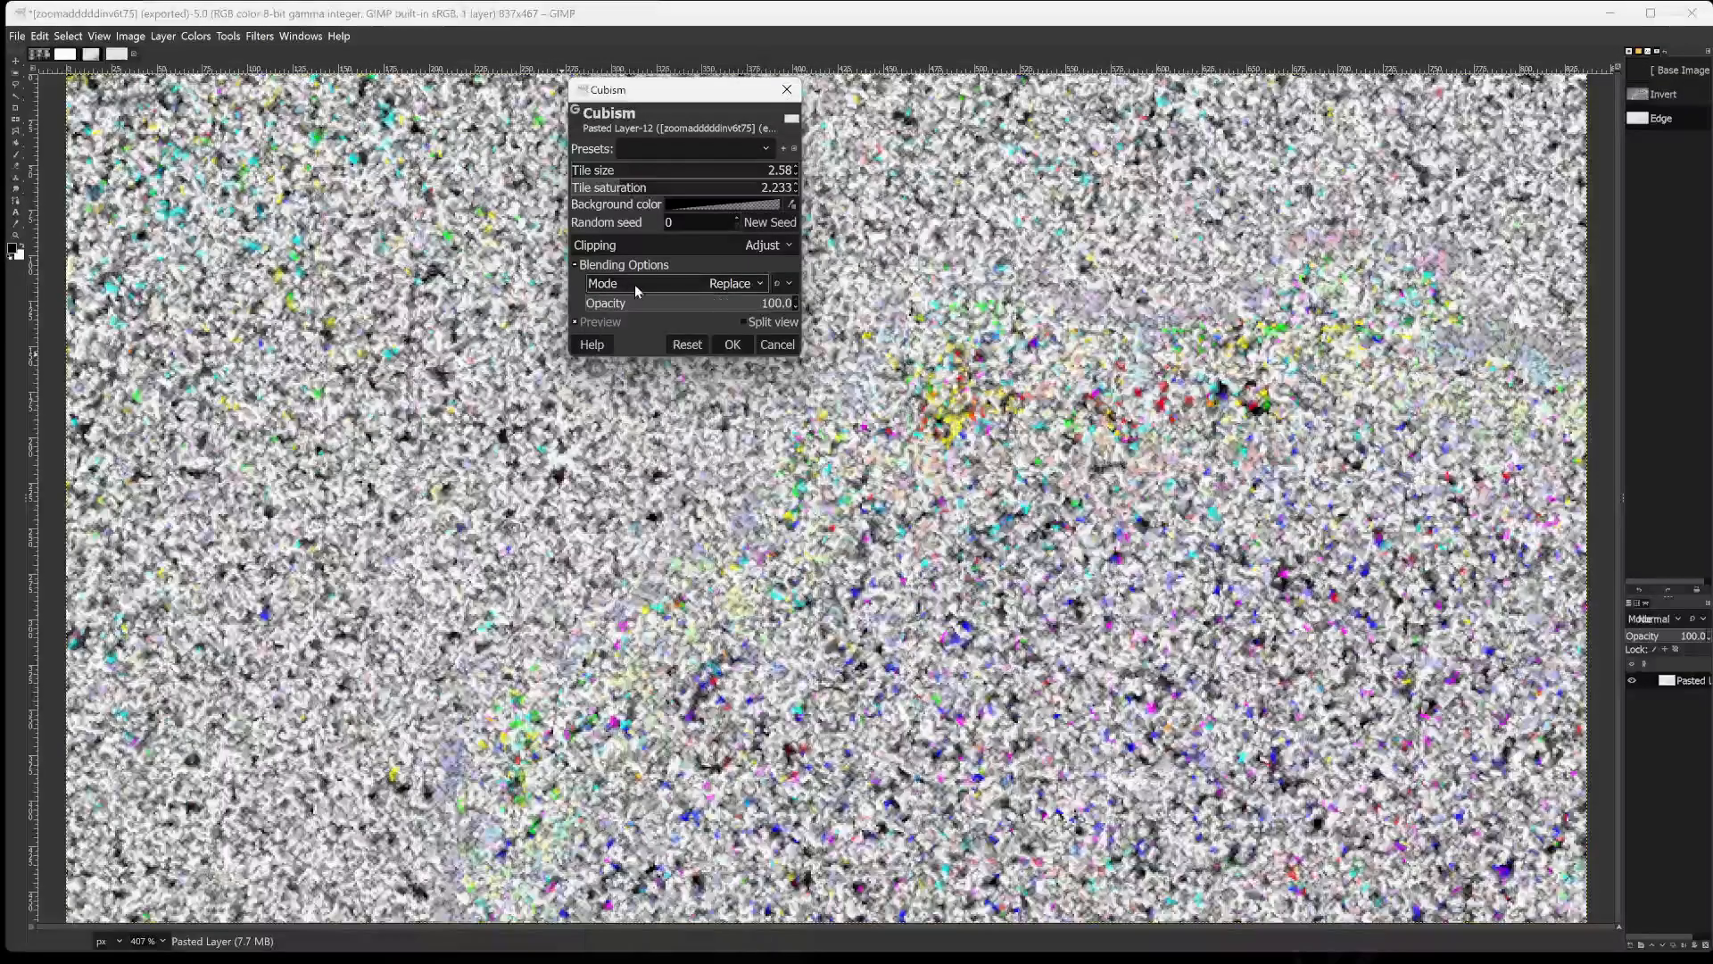
left_click(620, 304)
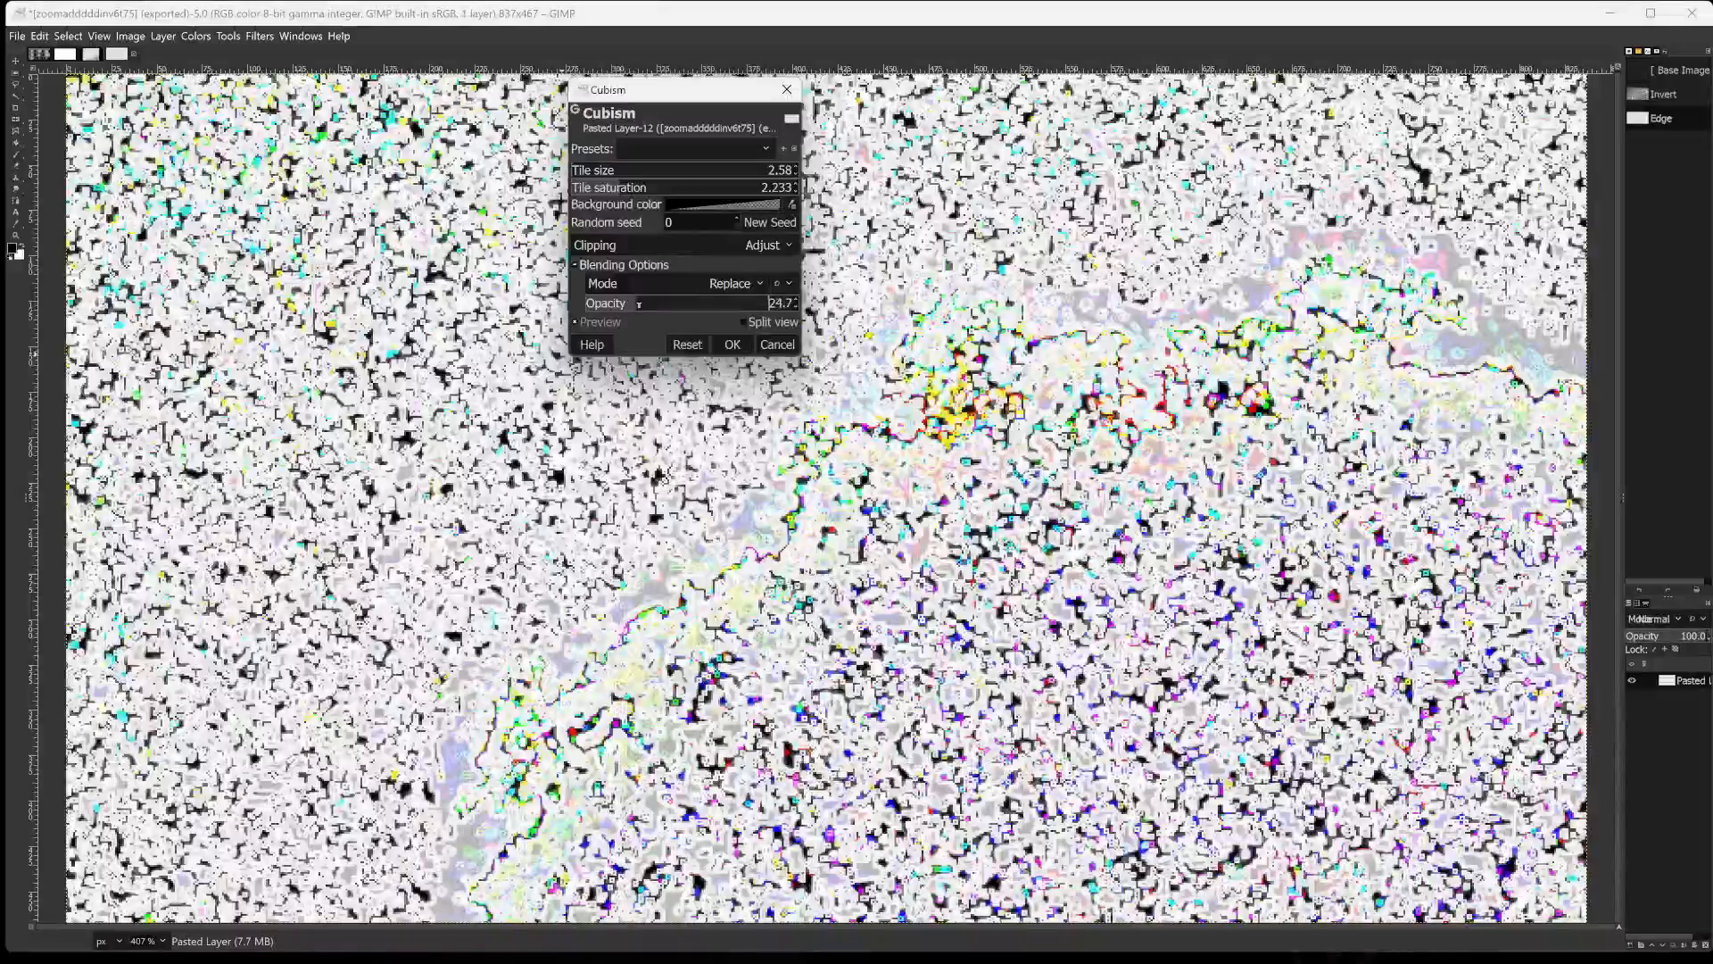
left_click_drag(620, 304, 903, 279)
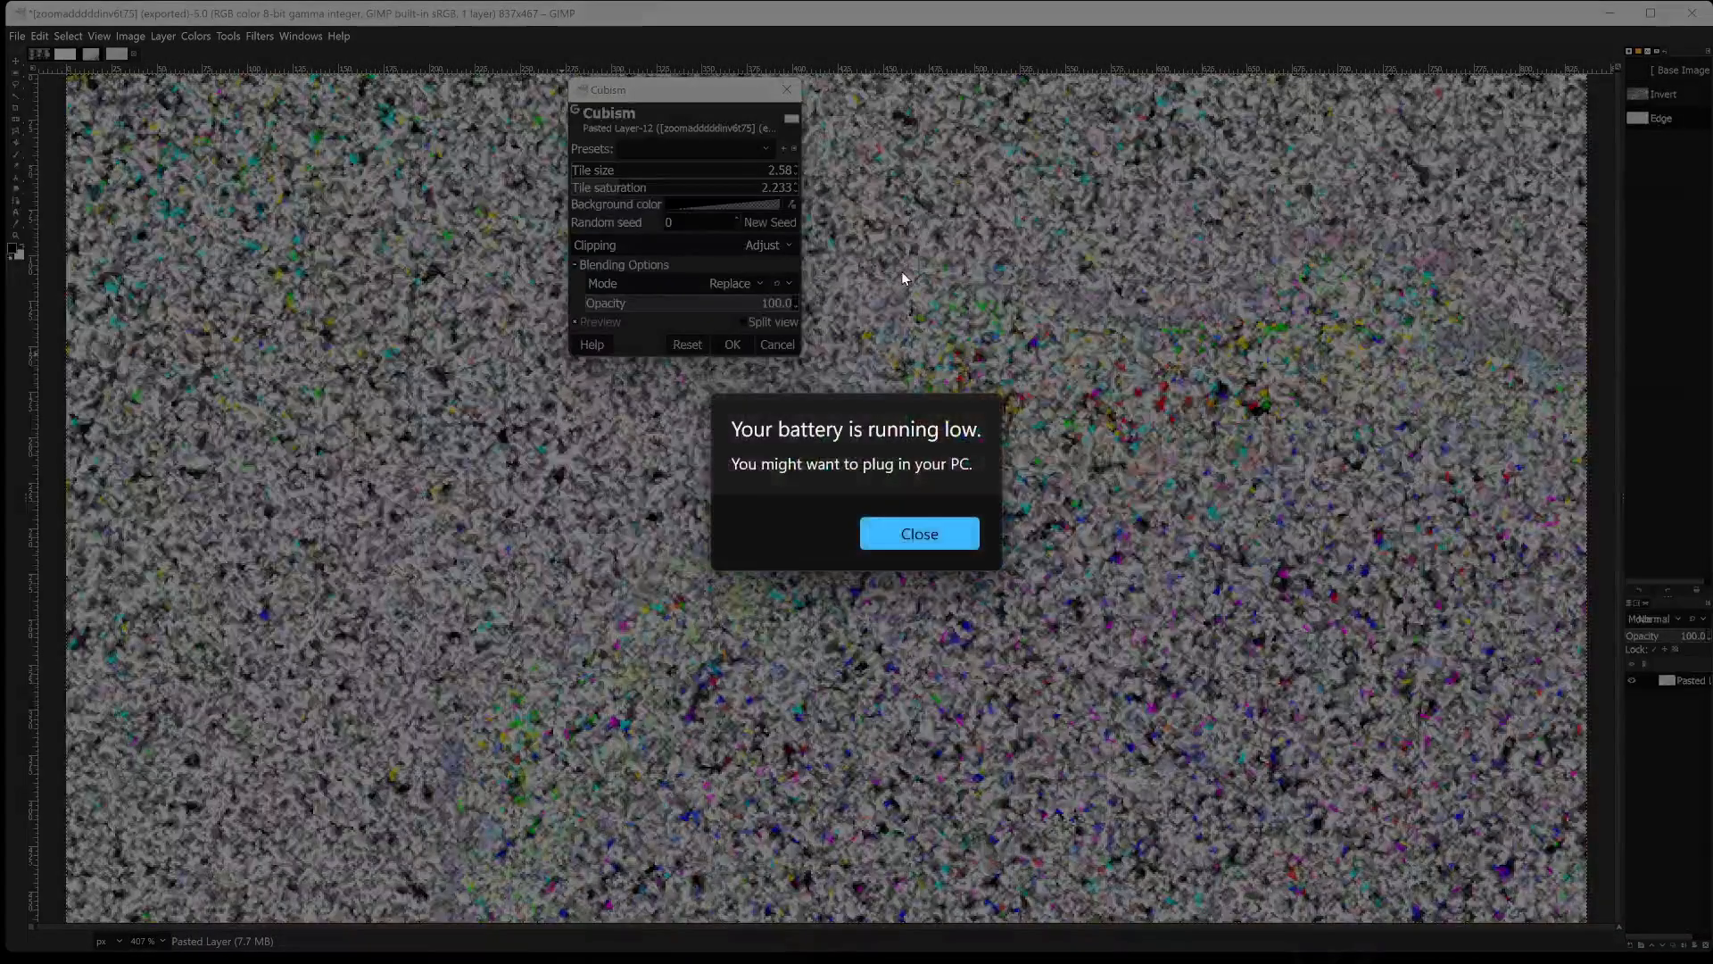
left_click(945, 539)
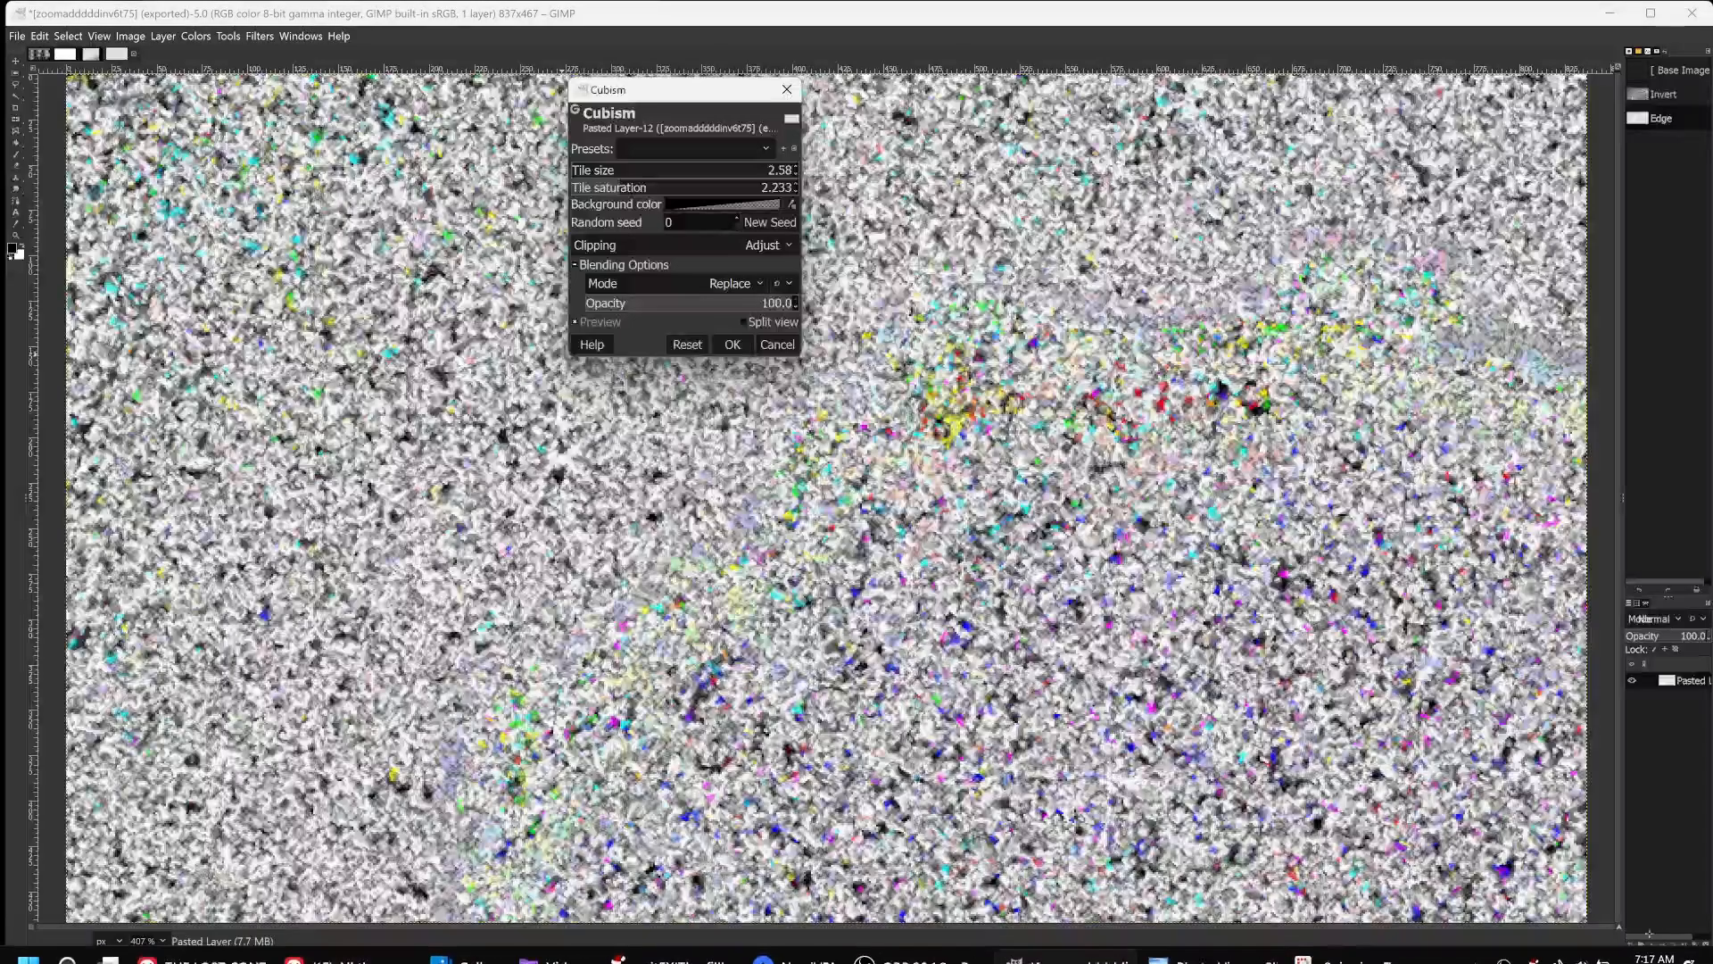
mouse_move(1585, 947)
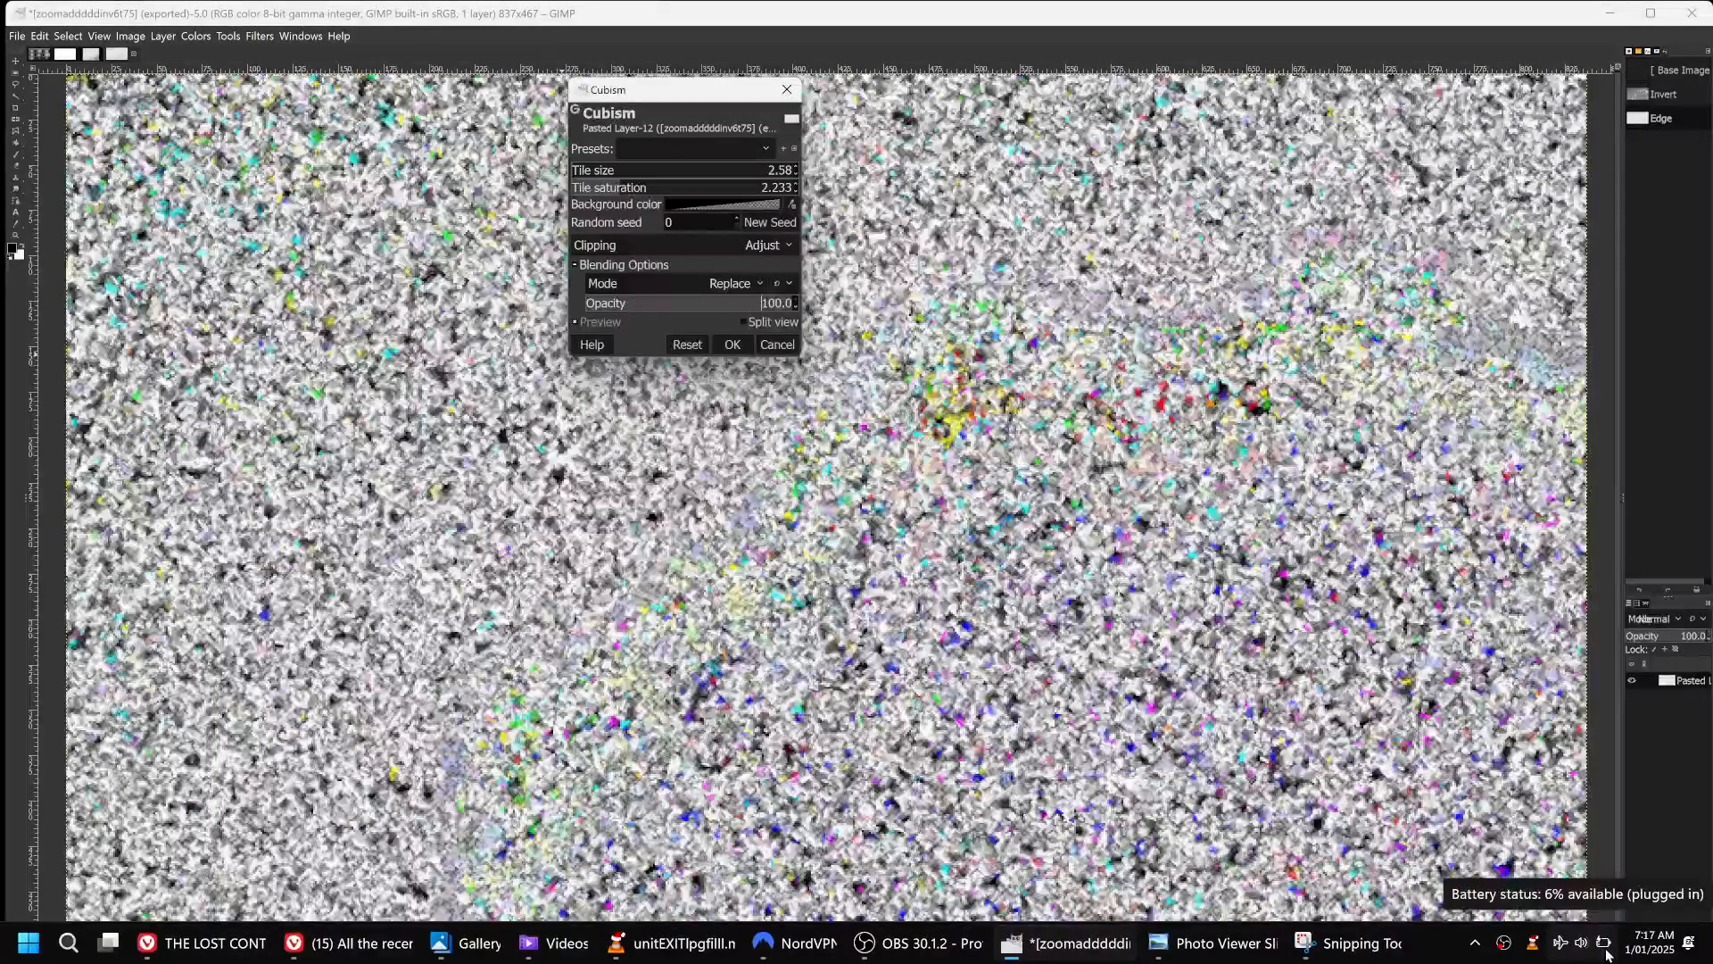
Set the Cubism opacity to 49.5 and apply the filter to the image.
left_click_drag(704, 303, 585, 304)
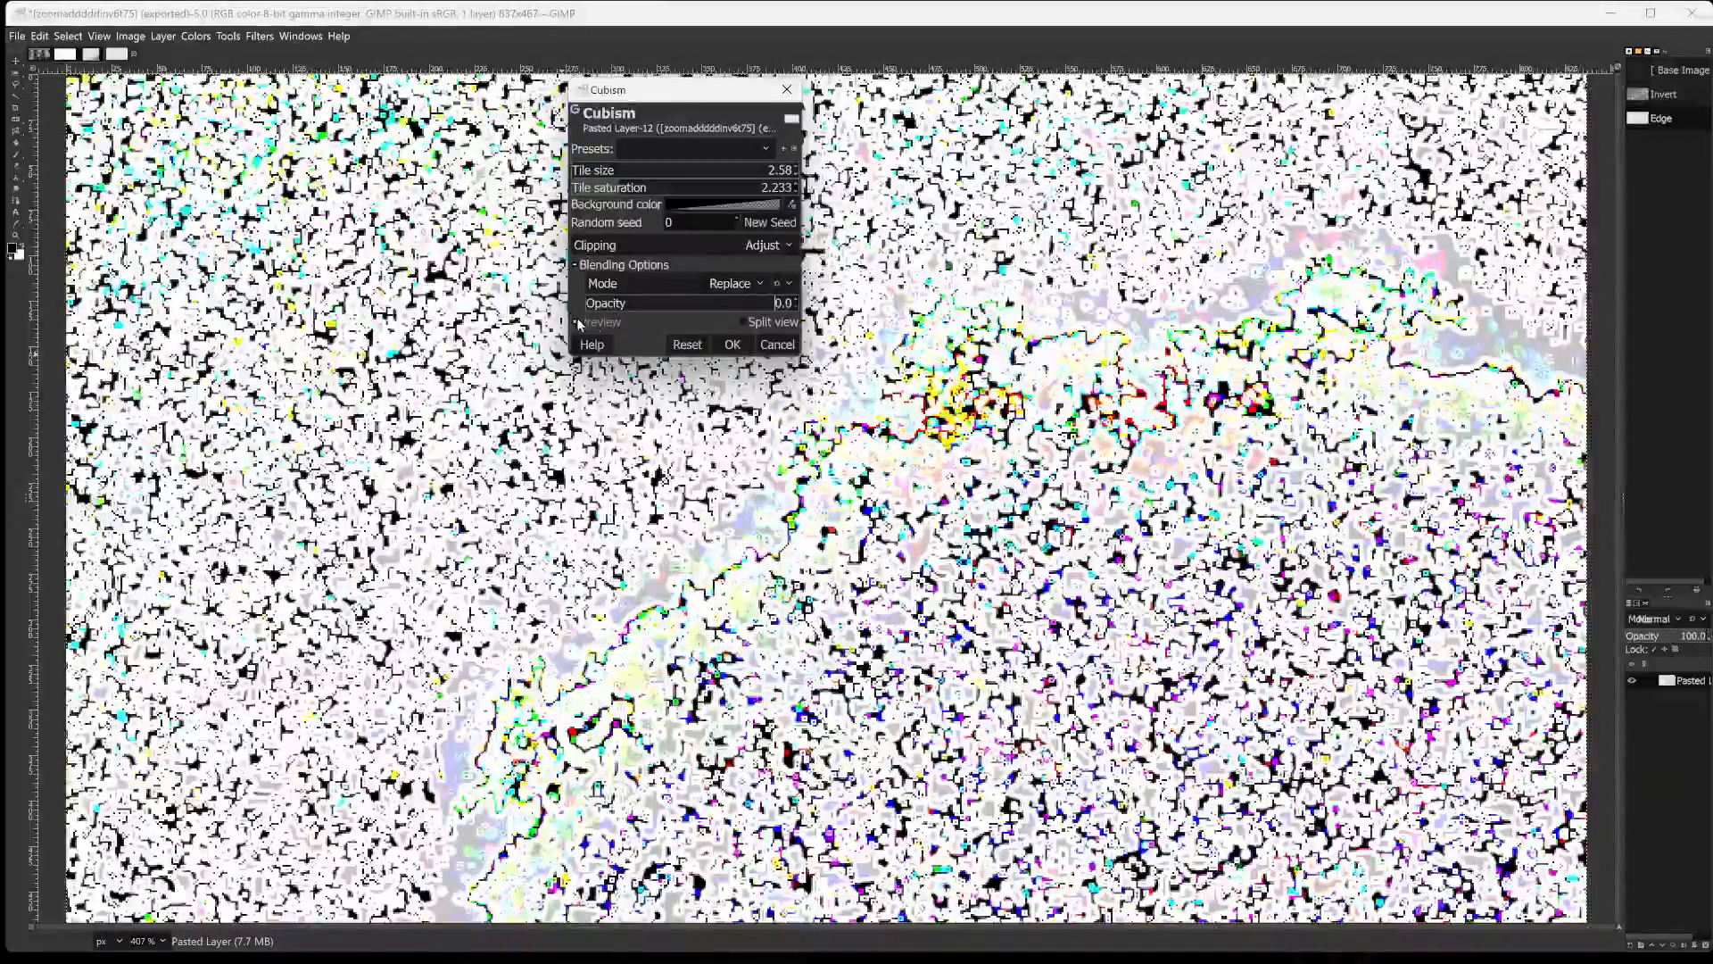
left_click_drag(586, 303, 697, 307)
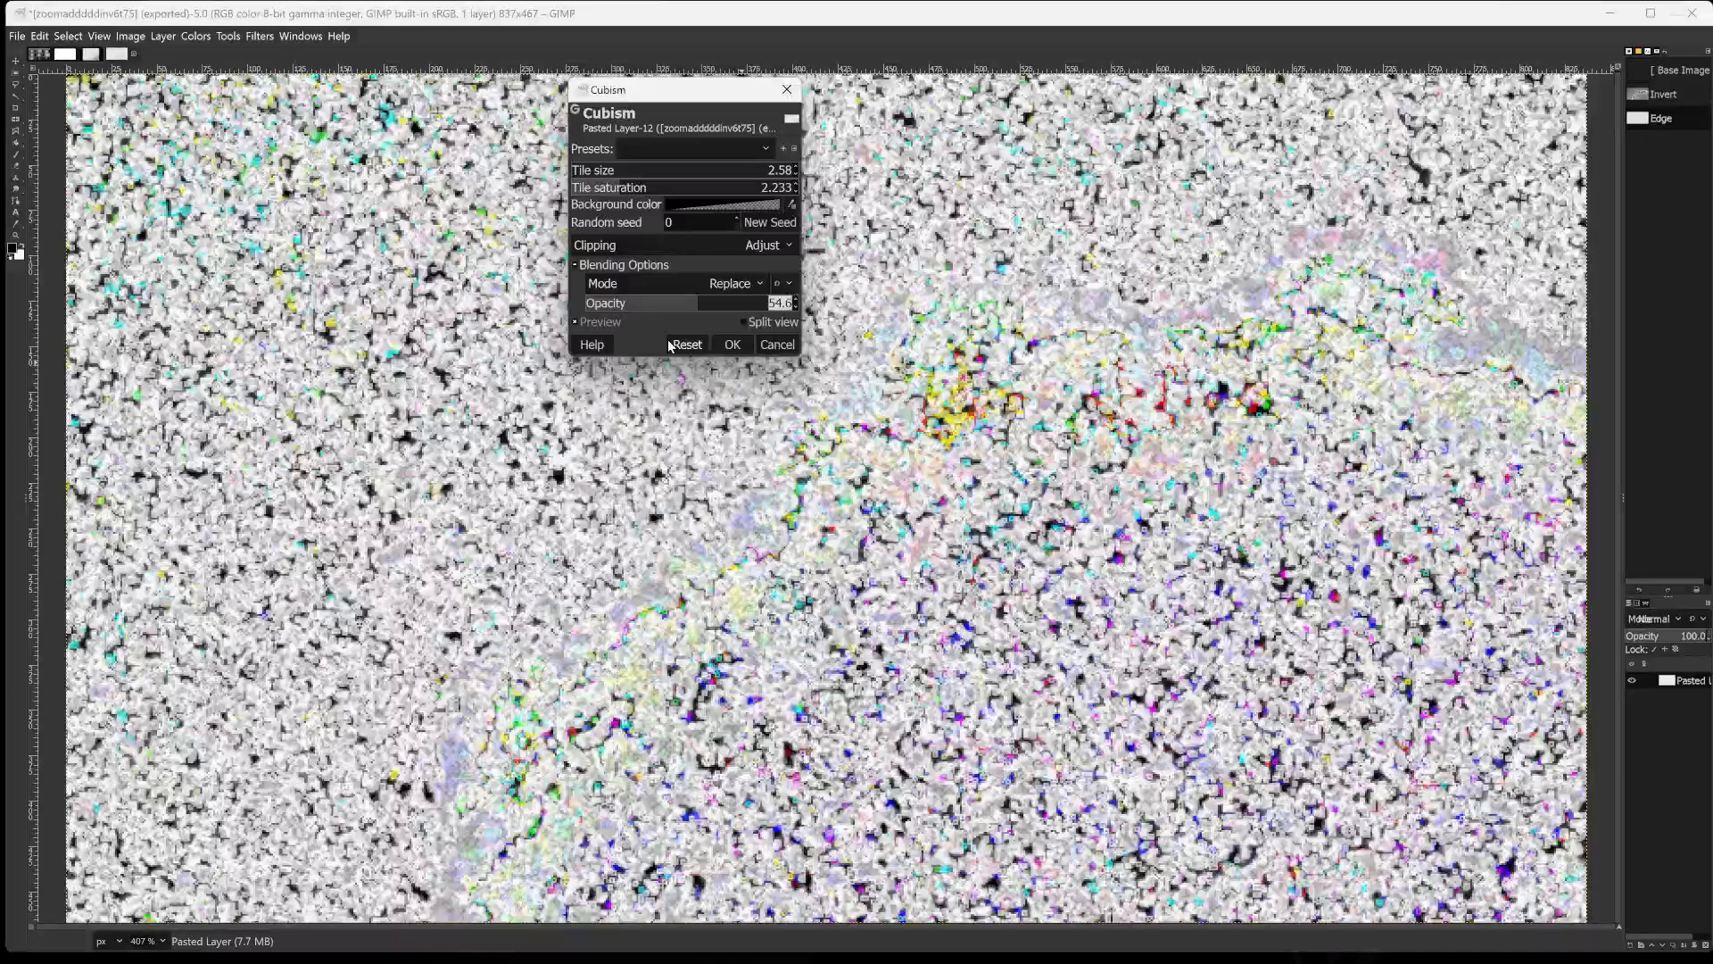
mouse_move(698, 304)
left_mouse_down()
mouse_move(649, 306)
mouse_move(687, 308)
left_mouse_up()
left_click(737, 348)
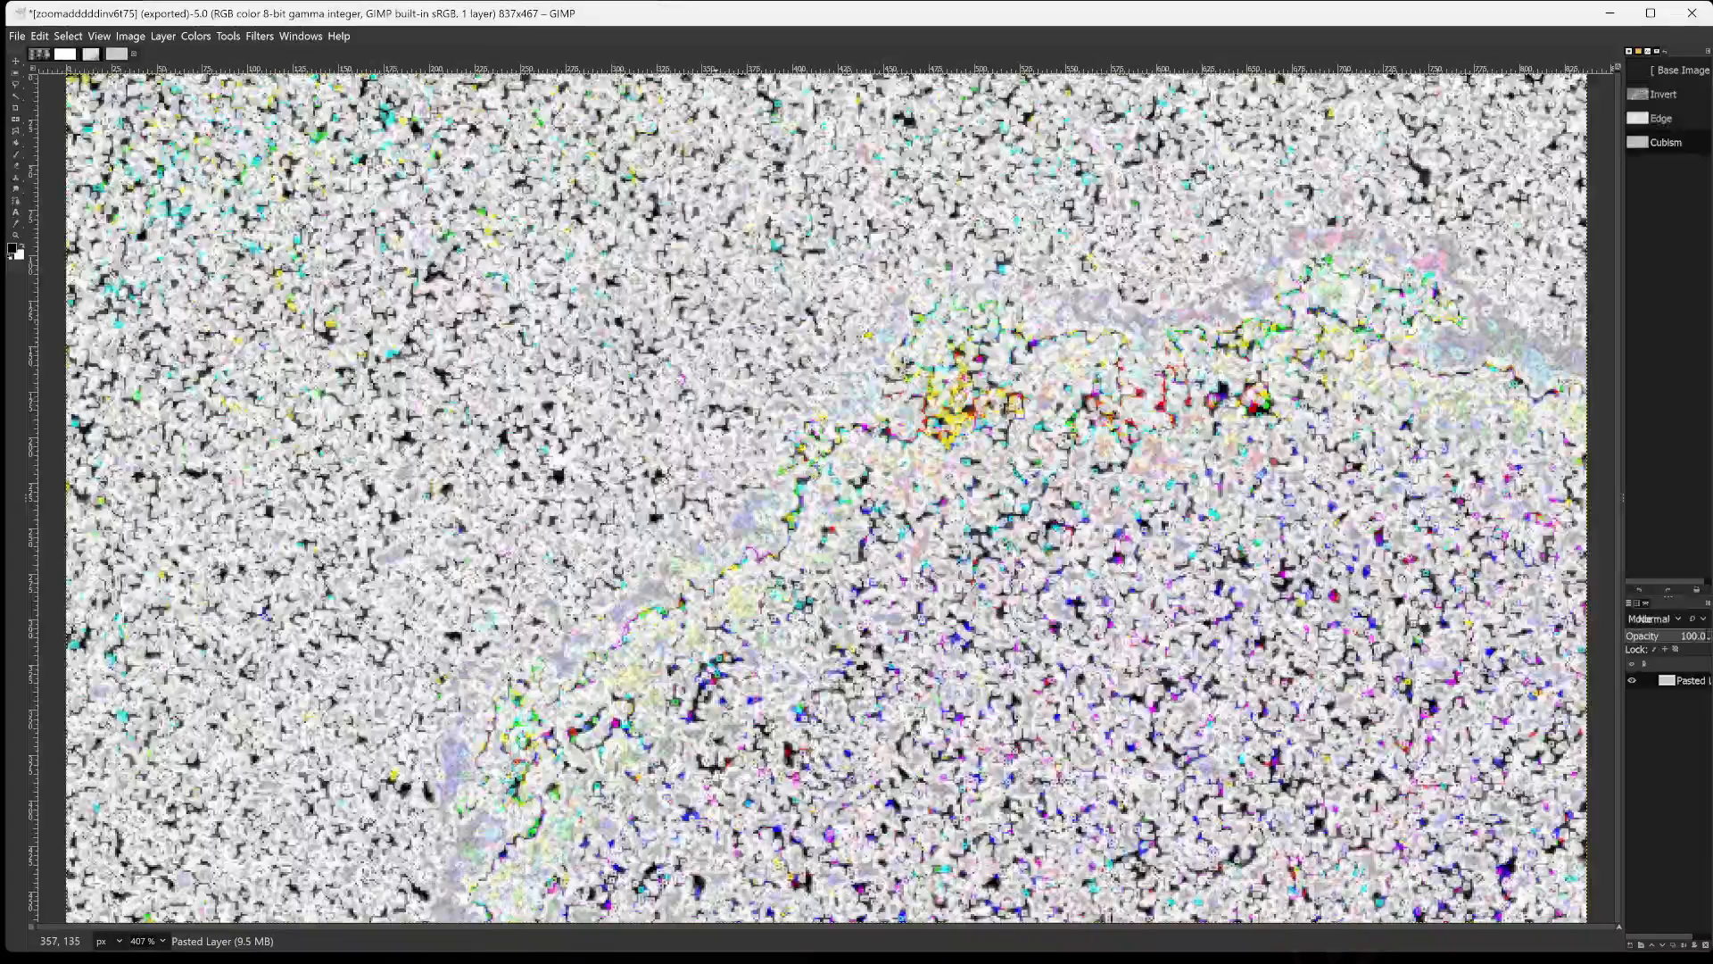
Export the Cubism-filtered image as zoomadddddinv6t75778.png in the gimpin2024 folder.
key("ctrl+shift+e")
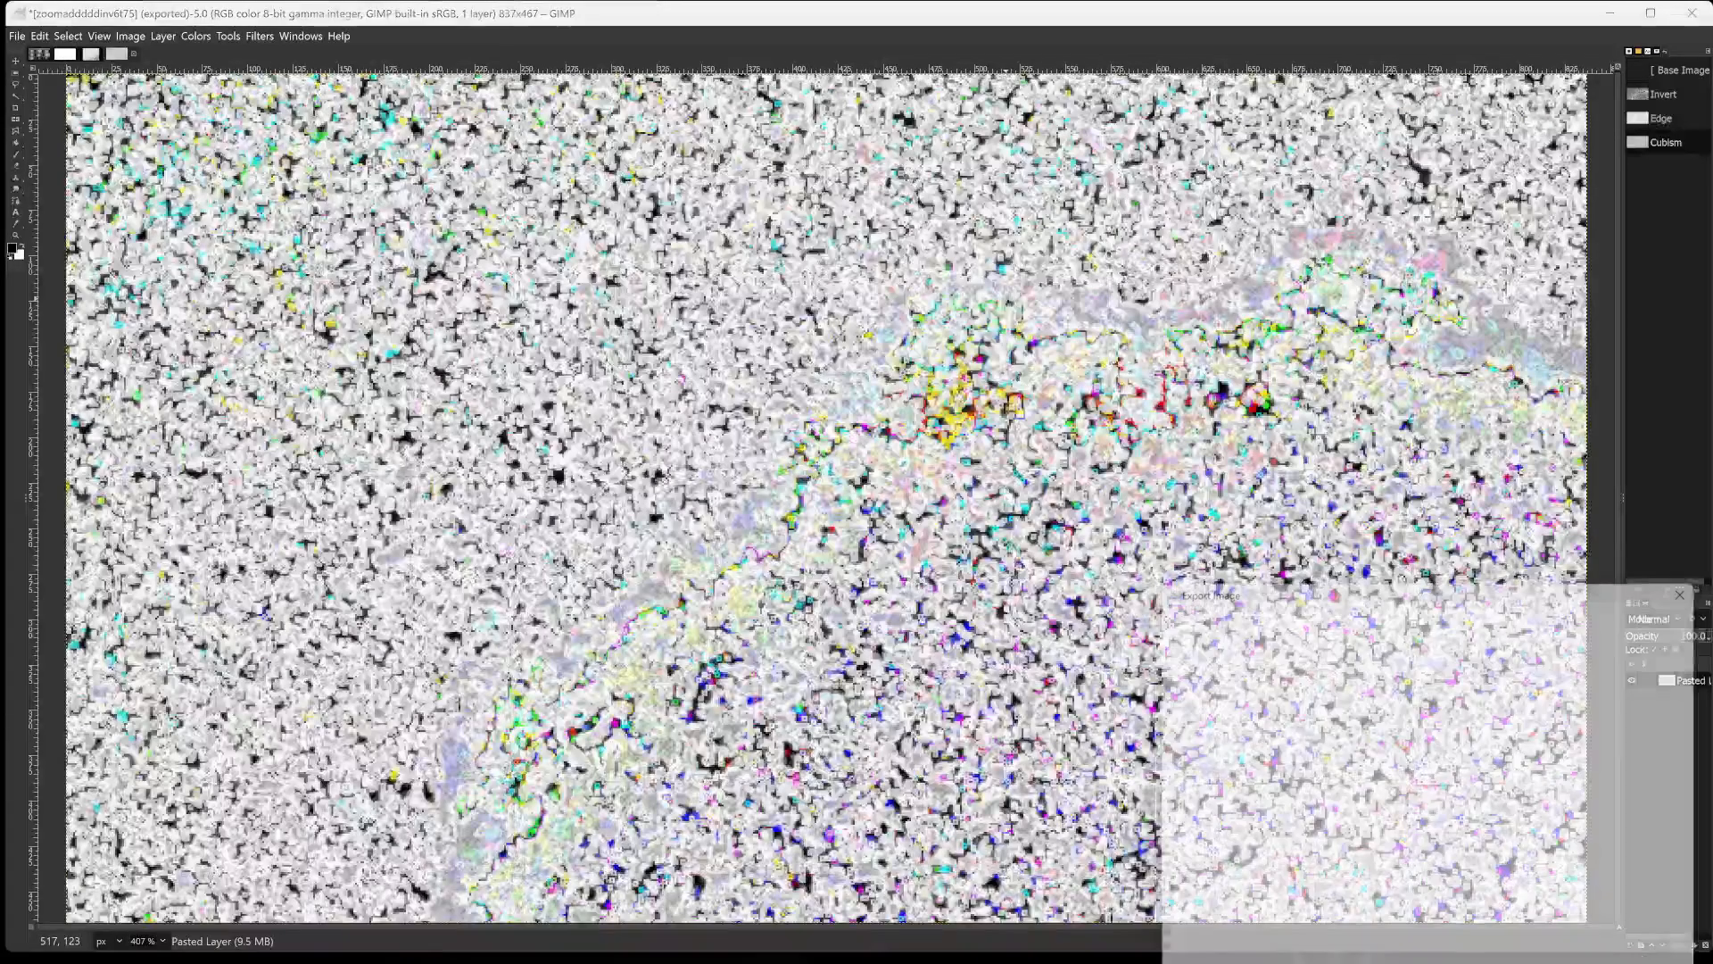
key("Right")
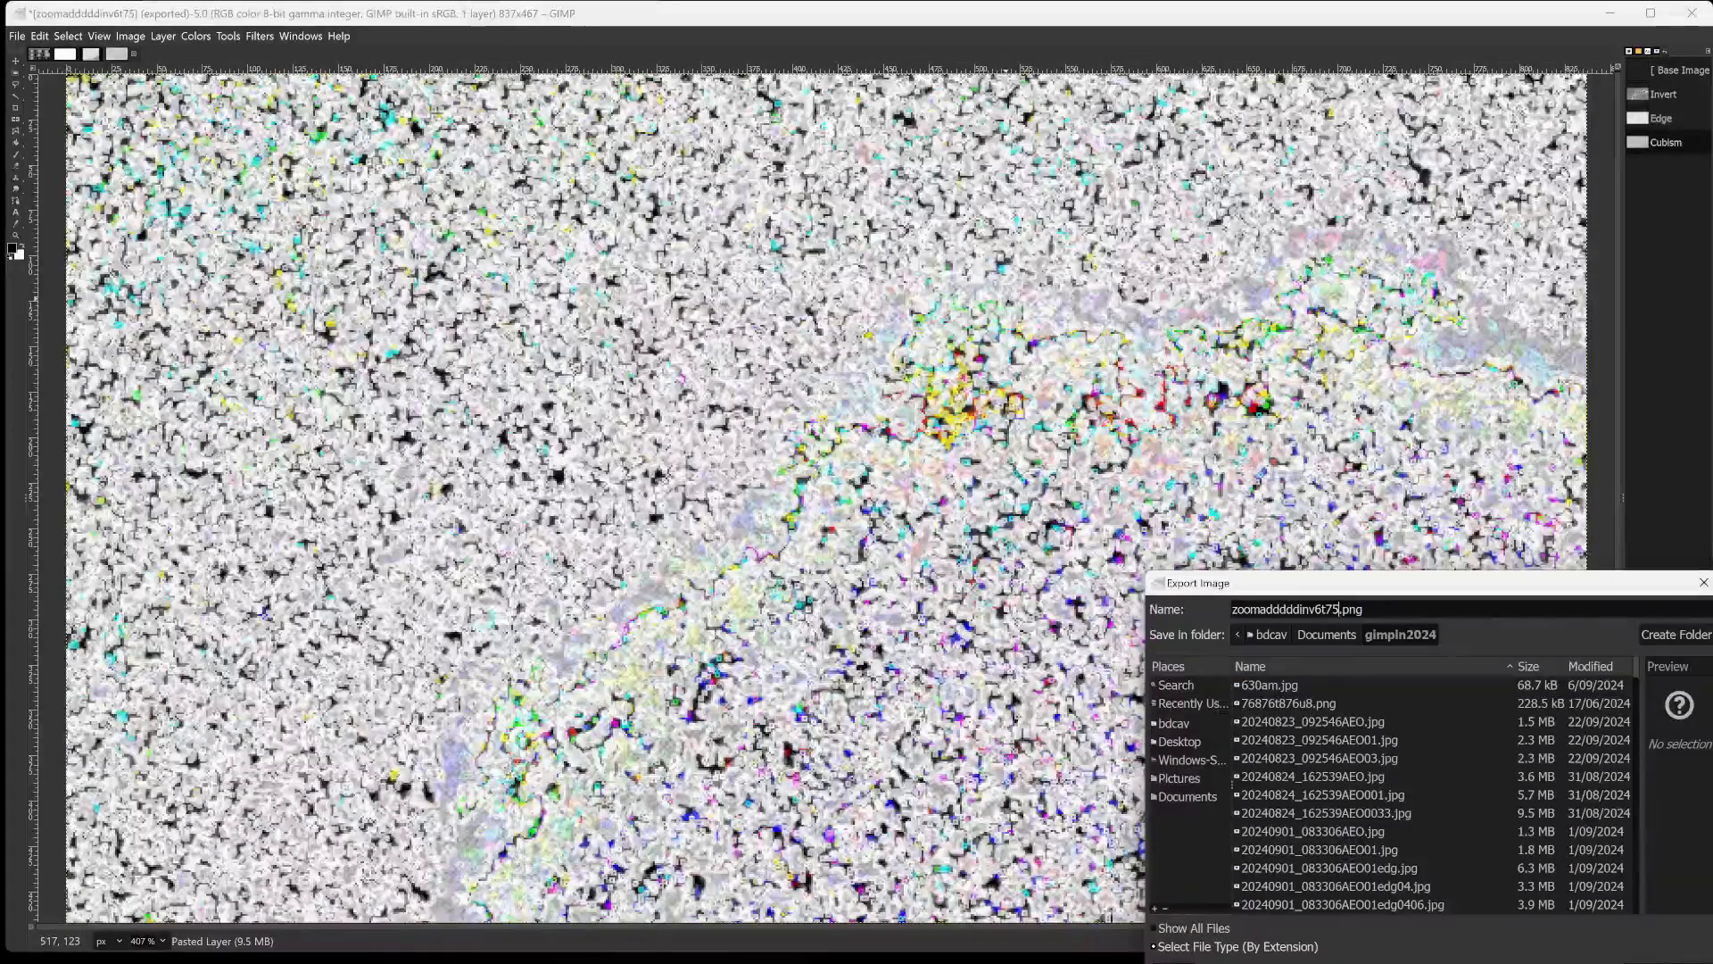
type("778")
key("Return")
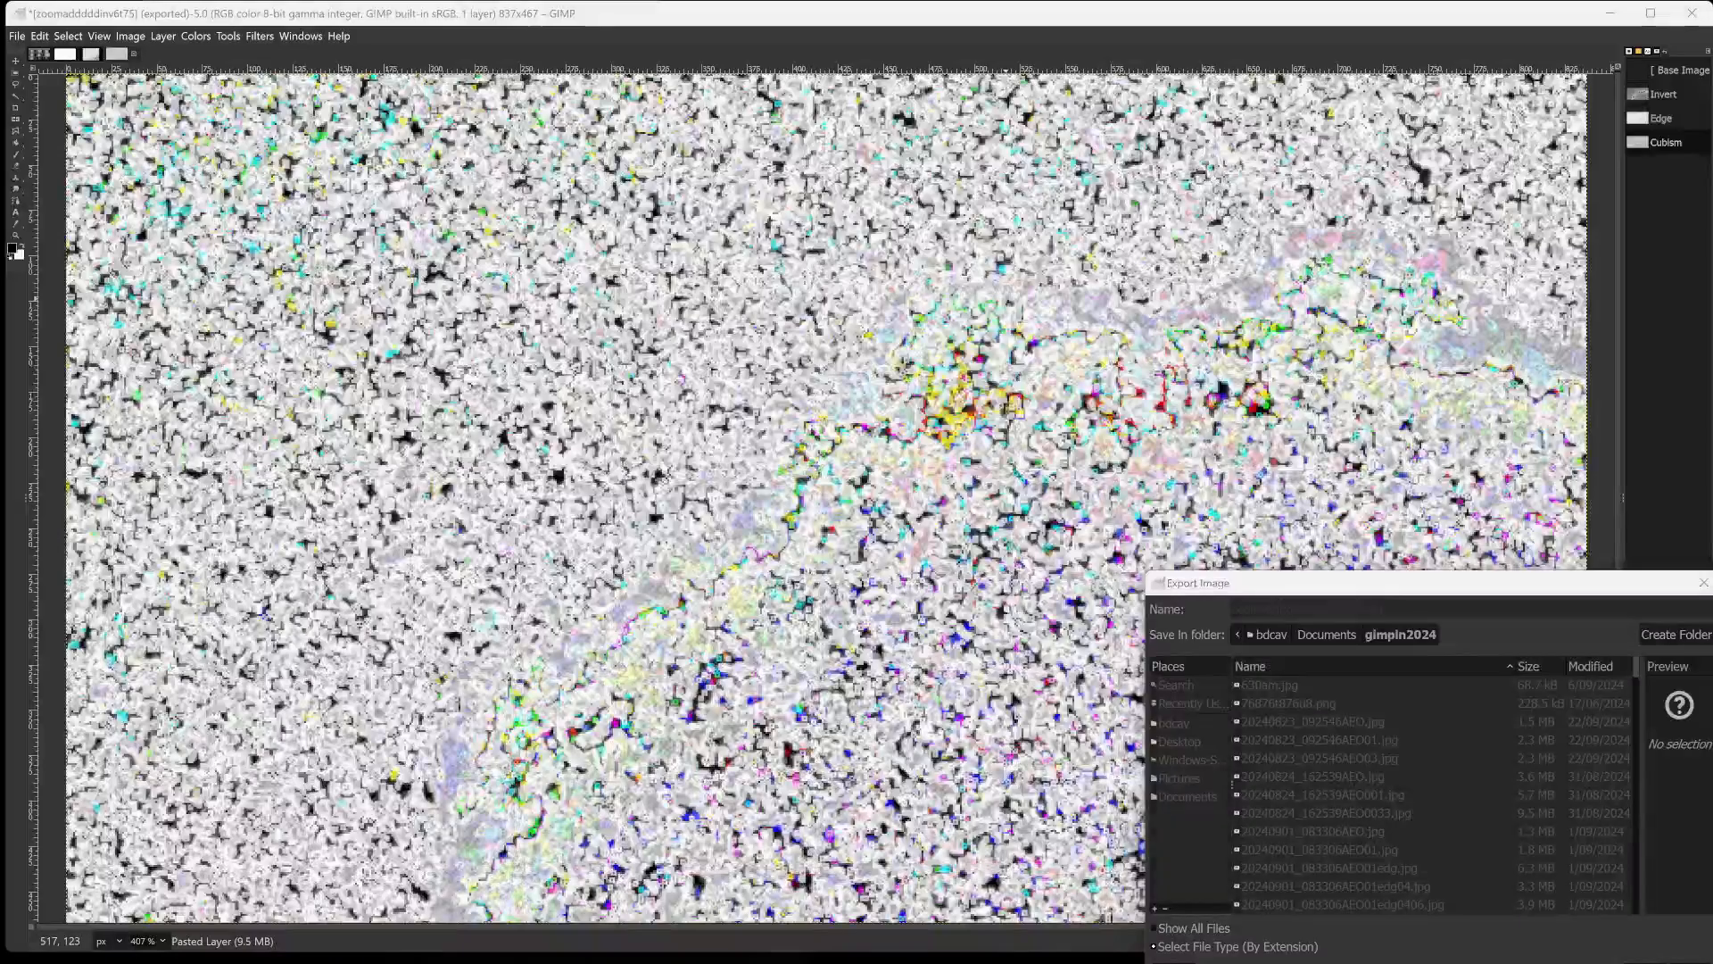
key("Return")
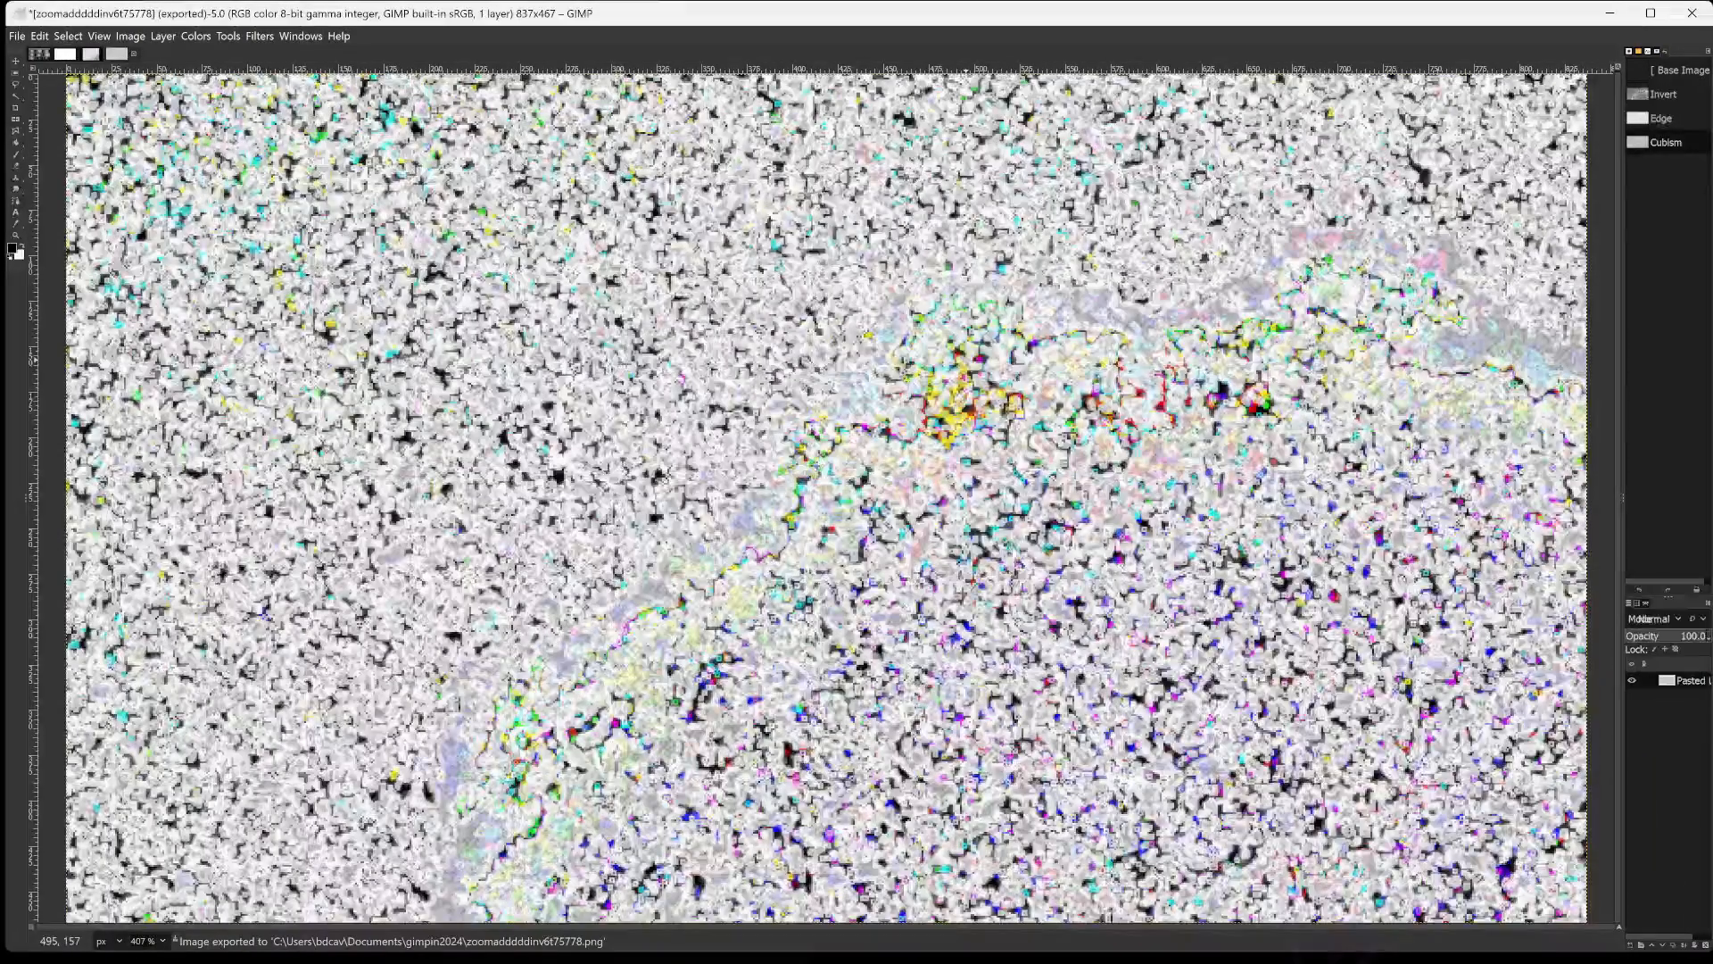
Examine the Cubism image's coloured fragments up close along the bright band and the surrounding areas, ending with the whole image in view.
scroll(968, 362, "up", 2, "ctrl")
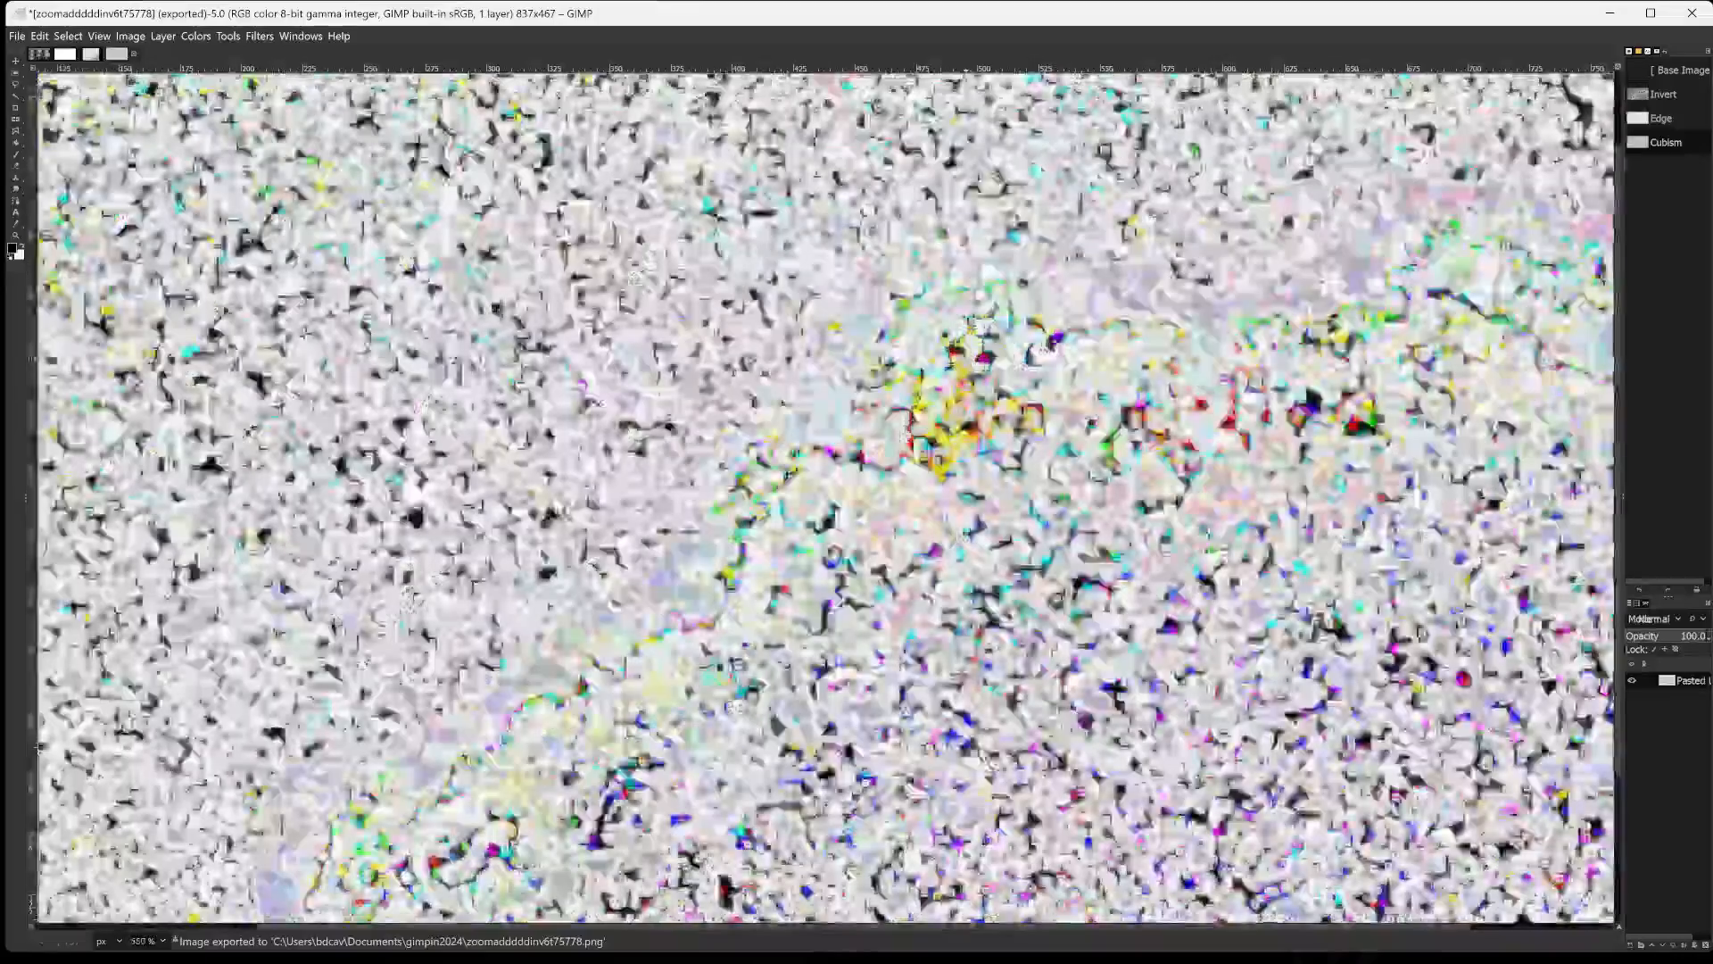
scroll(971, 361, "up", 1, "ctrl")
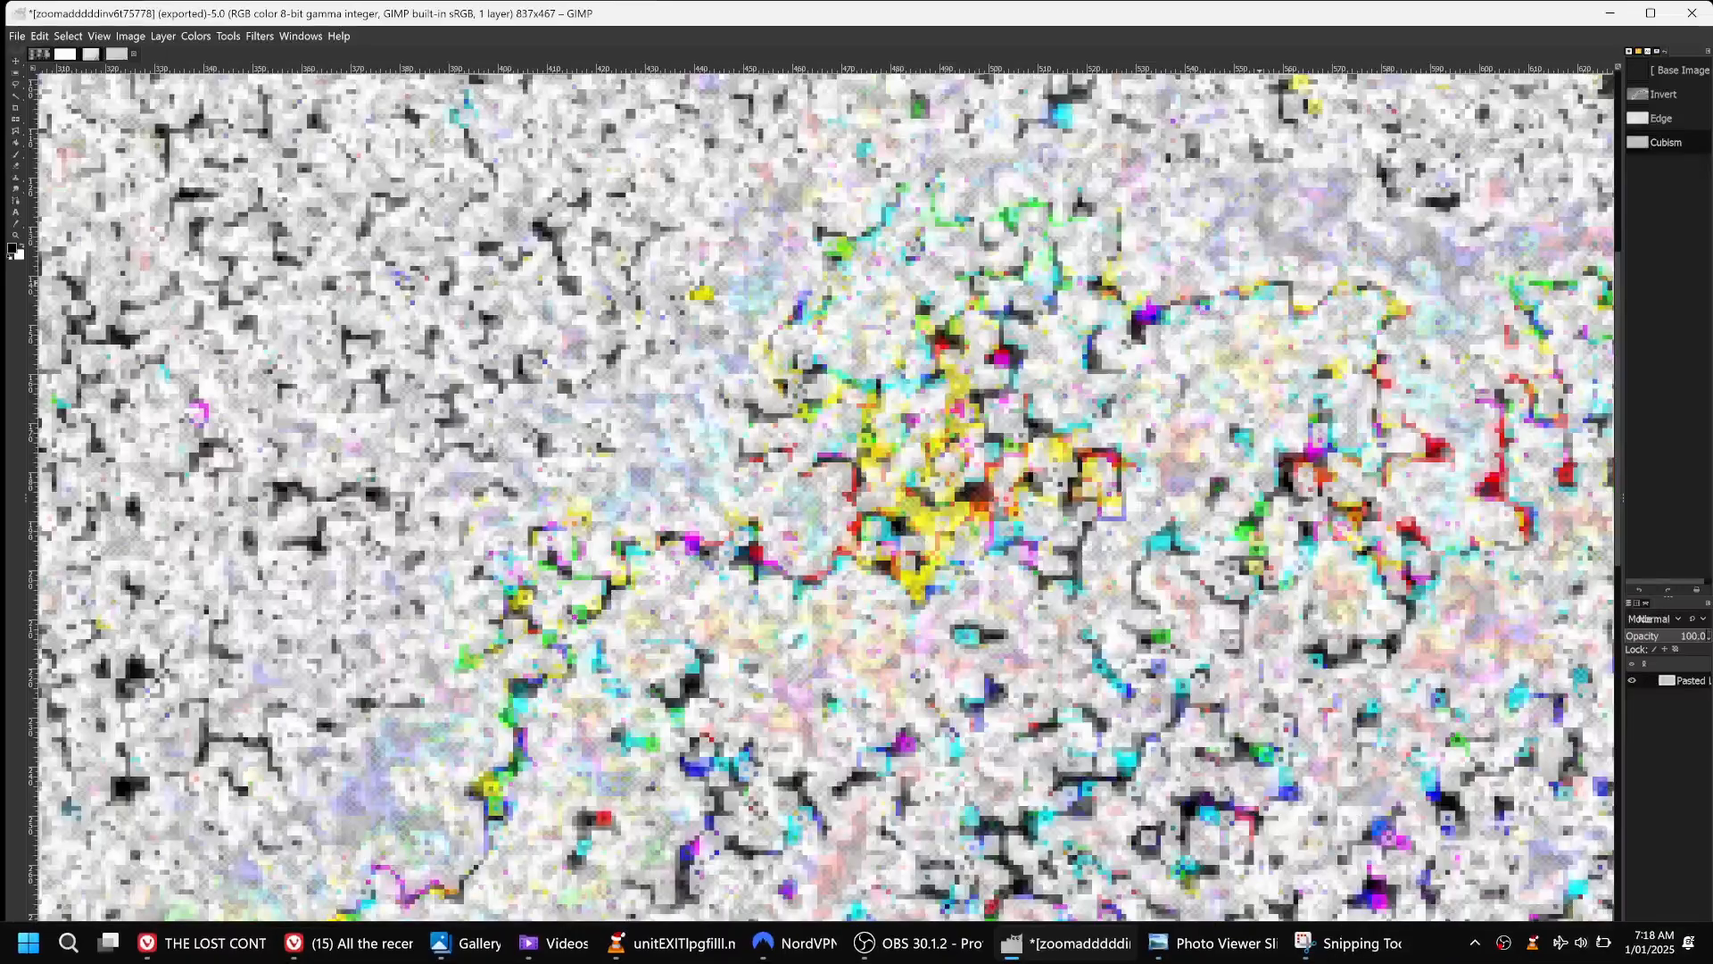
scroll(1176, 618, "down", 10)
scroll(1182, 618, "up", 5)
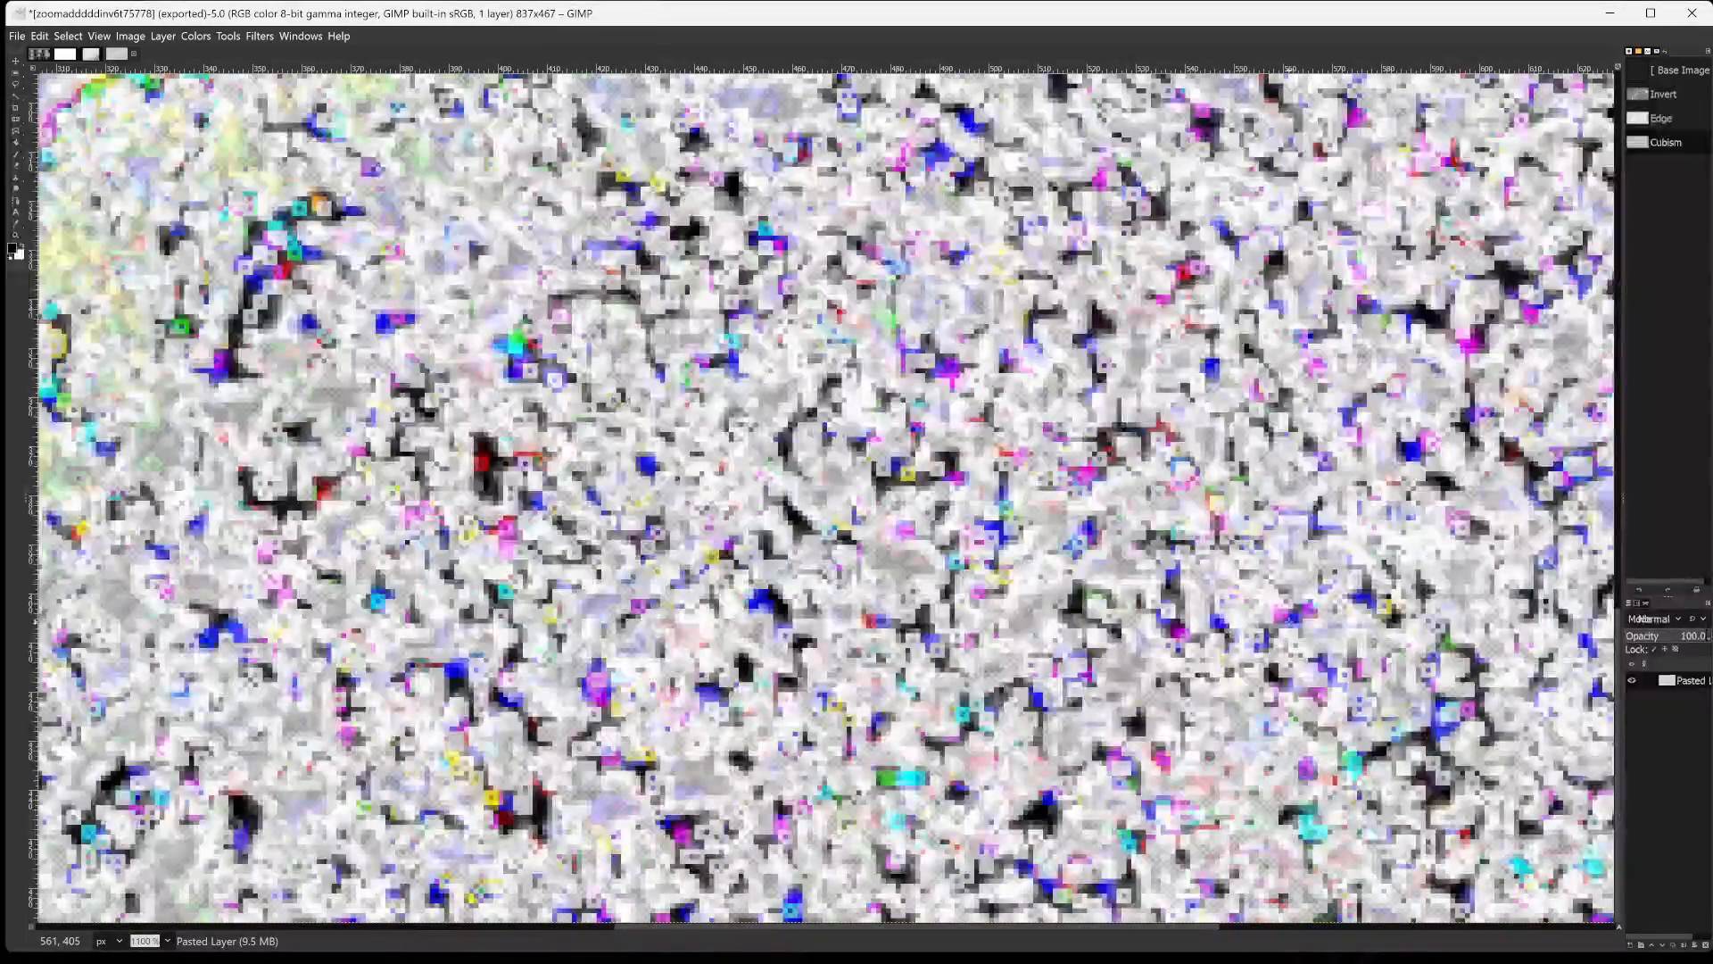
scroll(1181, 618, "up", 10)
scroll(1157, 619, "down", 5)
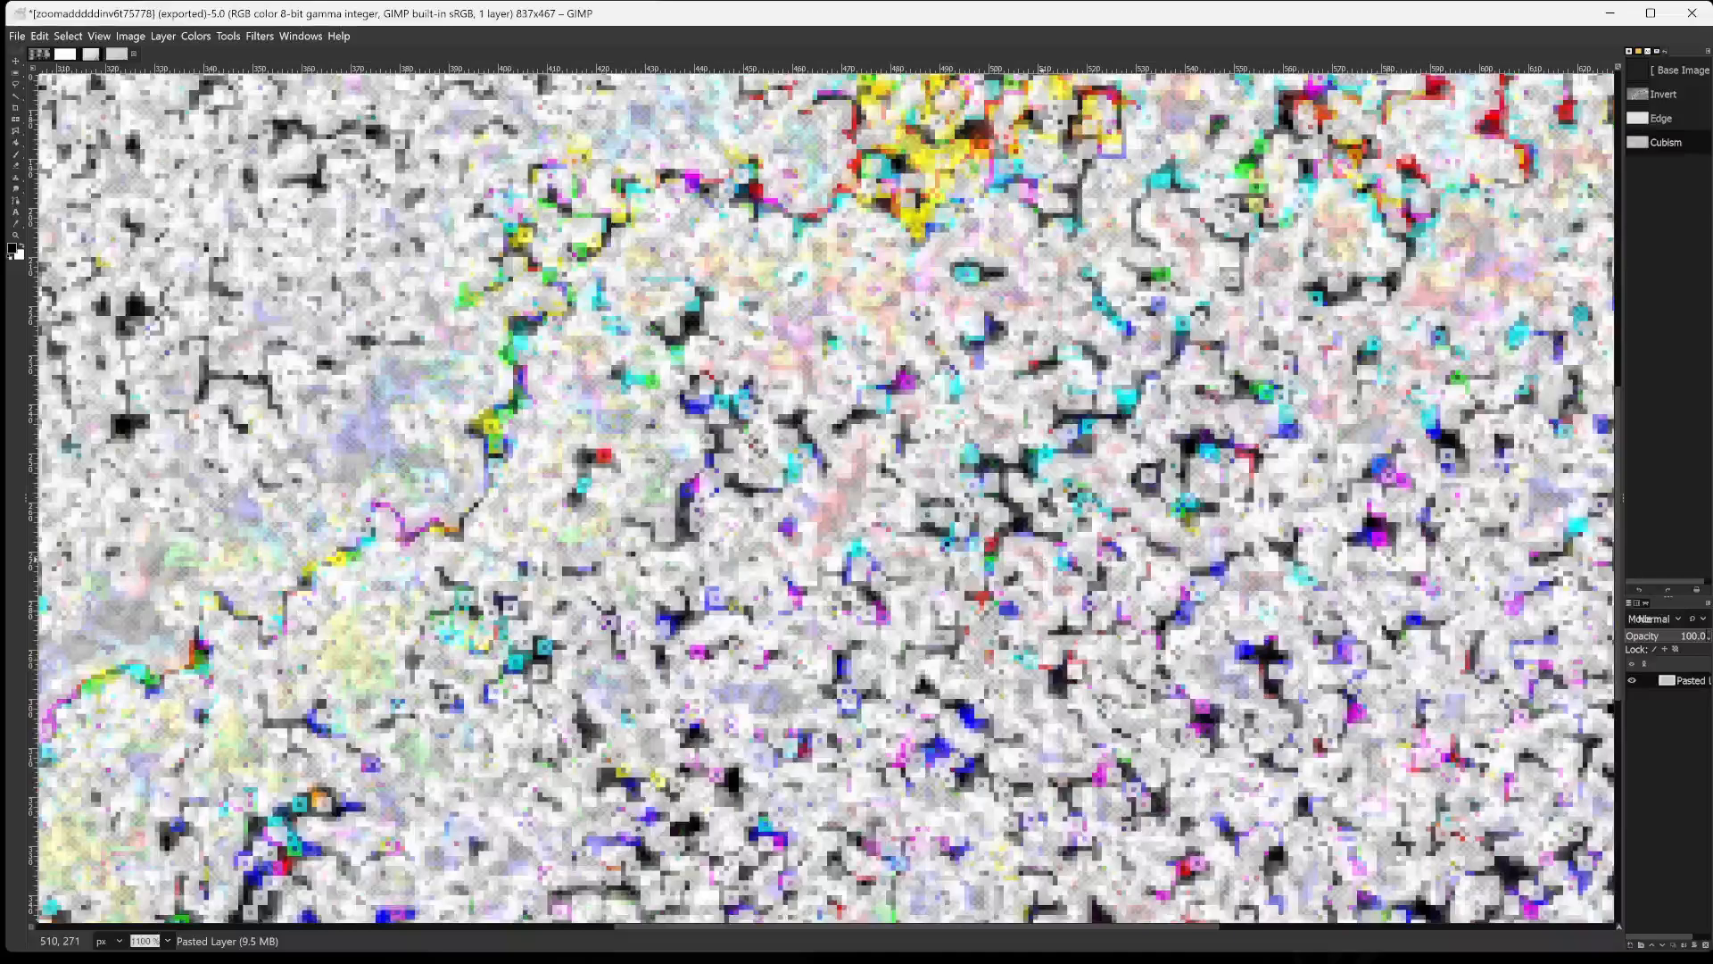
type("--=-")
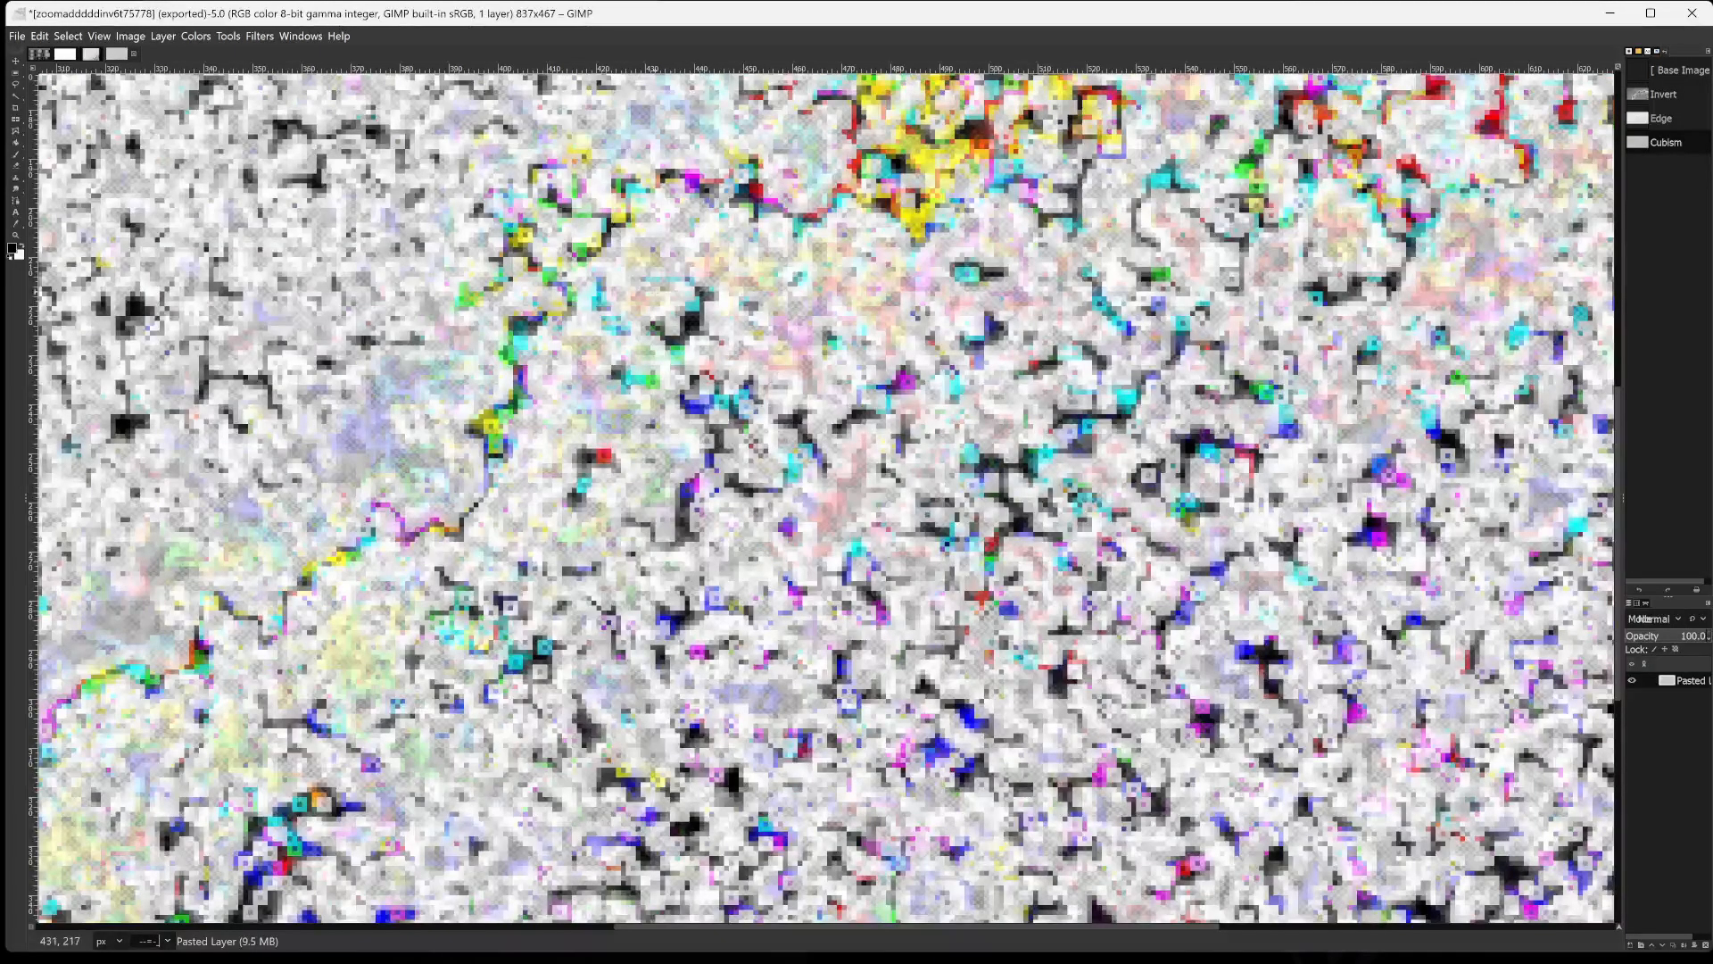
scroll(615, 499, "down", 5)
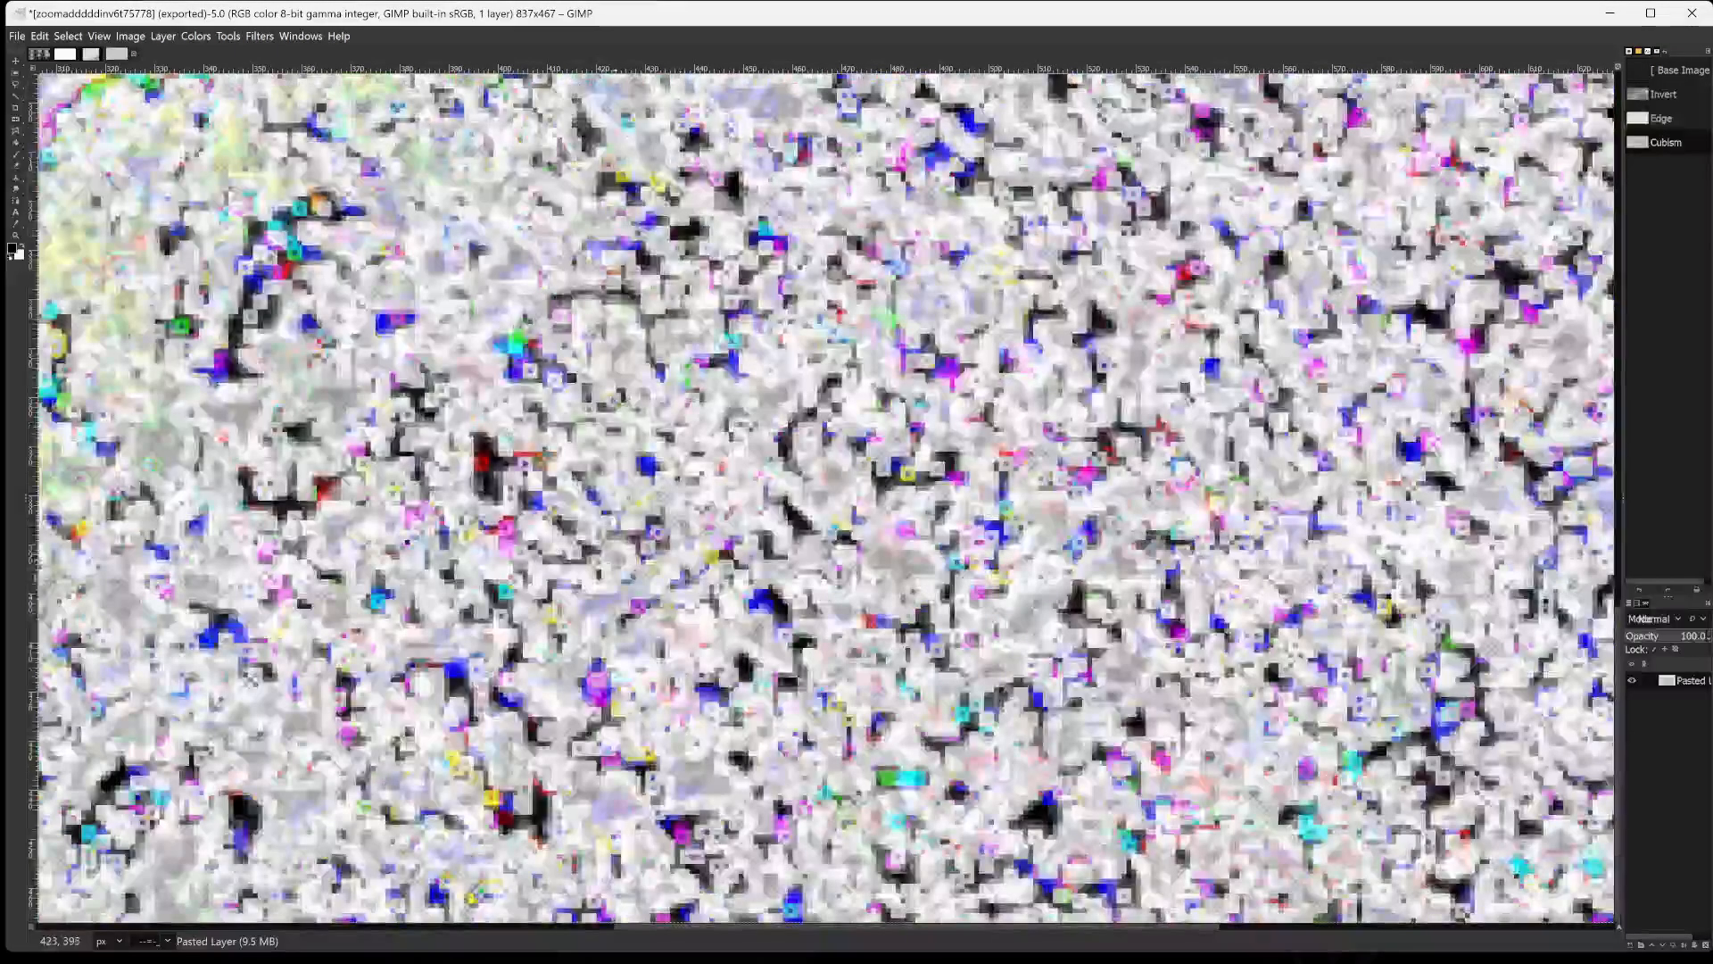
scroll(826, 499, "up", 5)
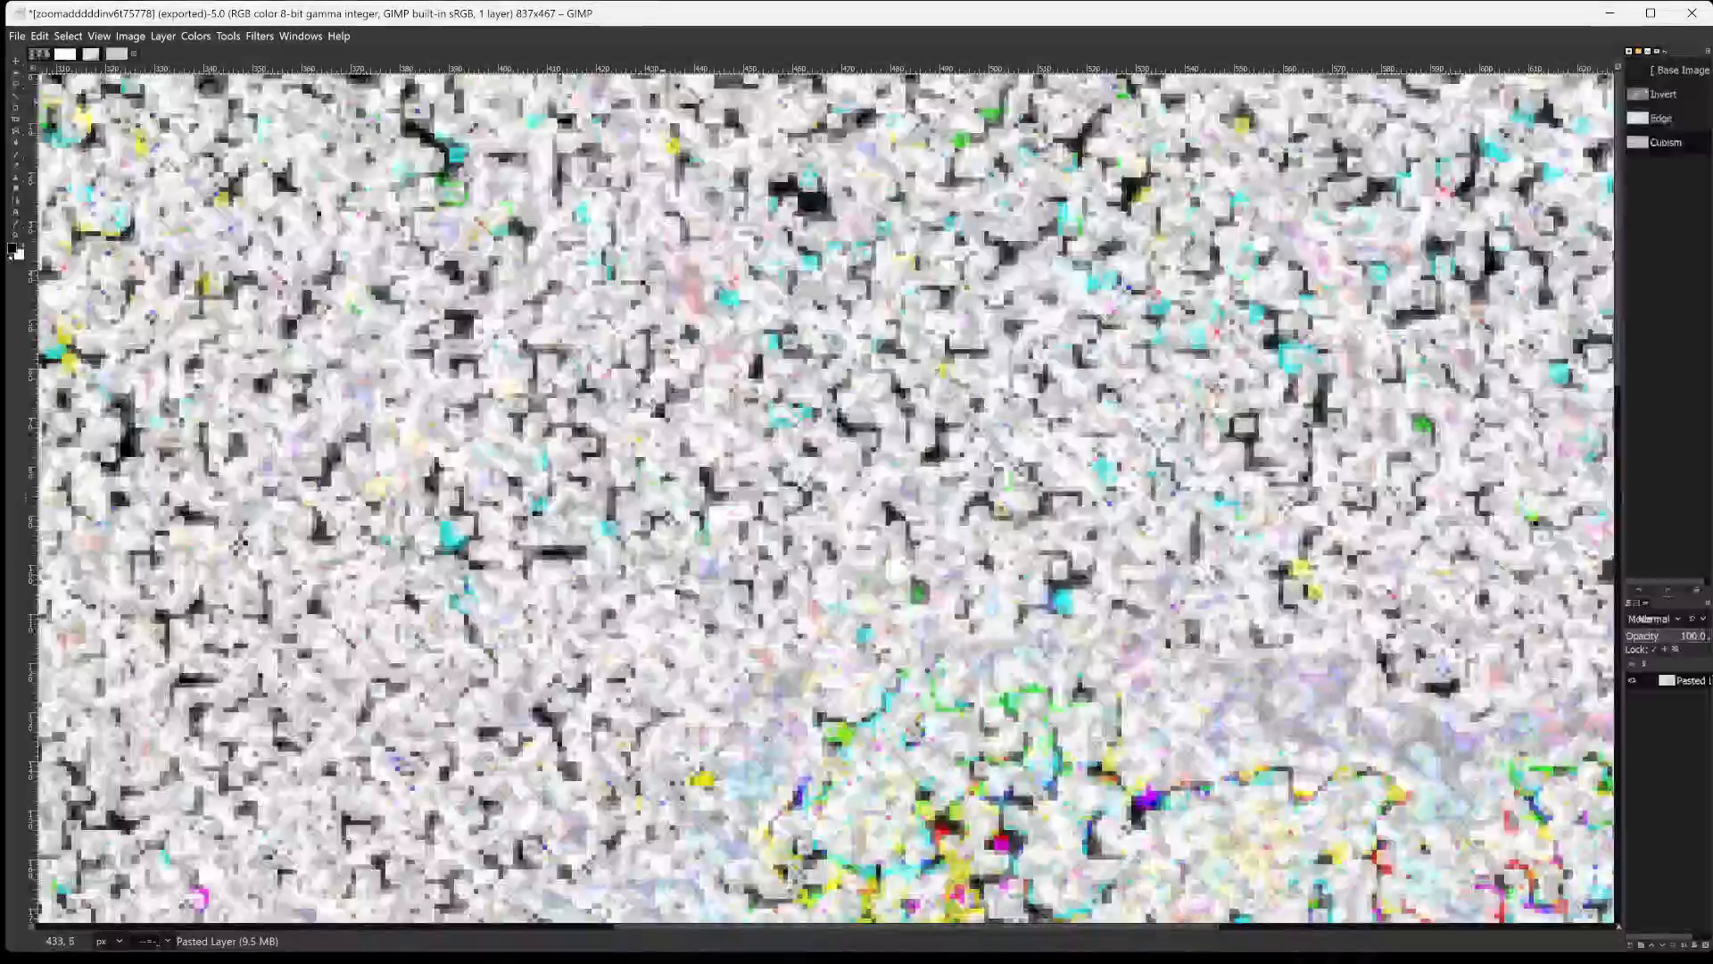
scroll(661, 500, "down", 5)
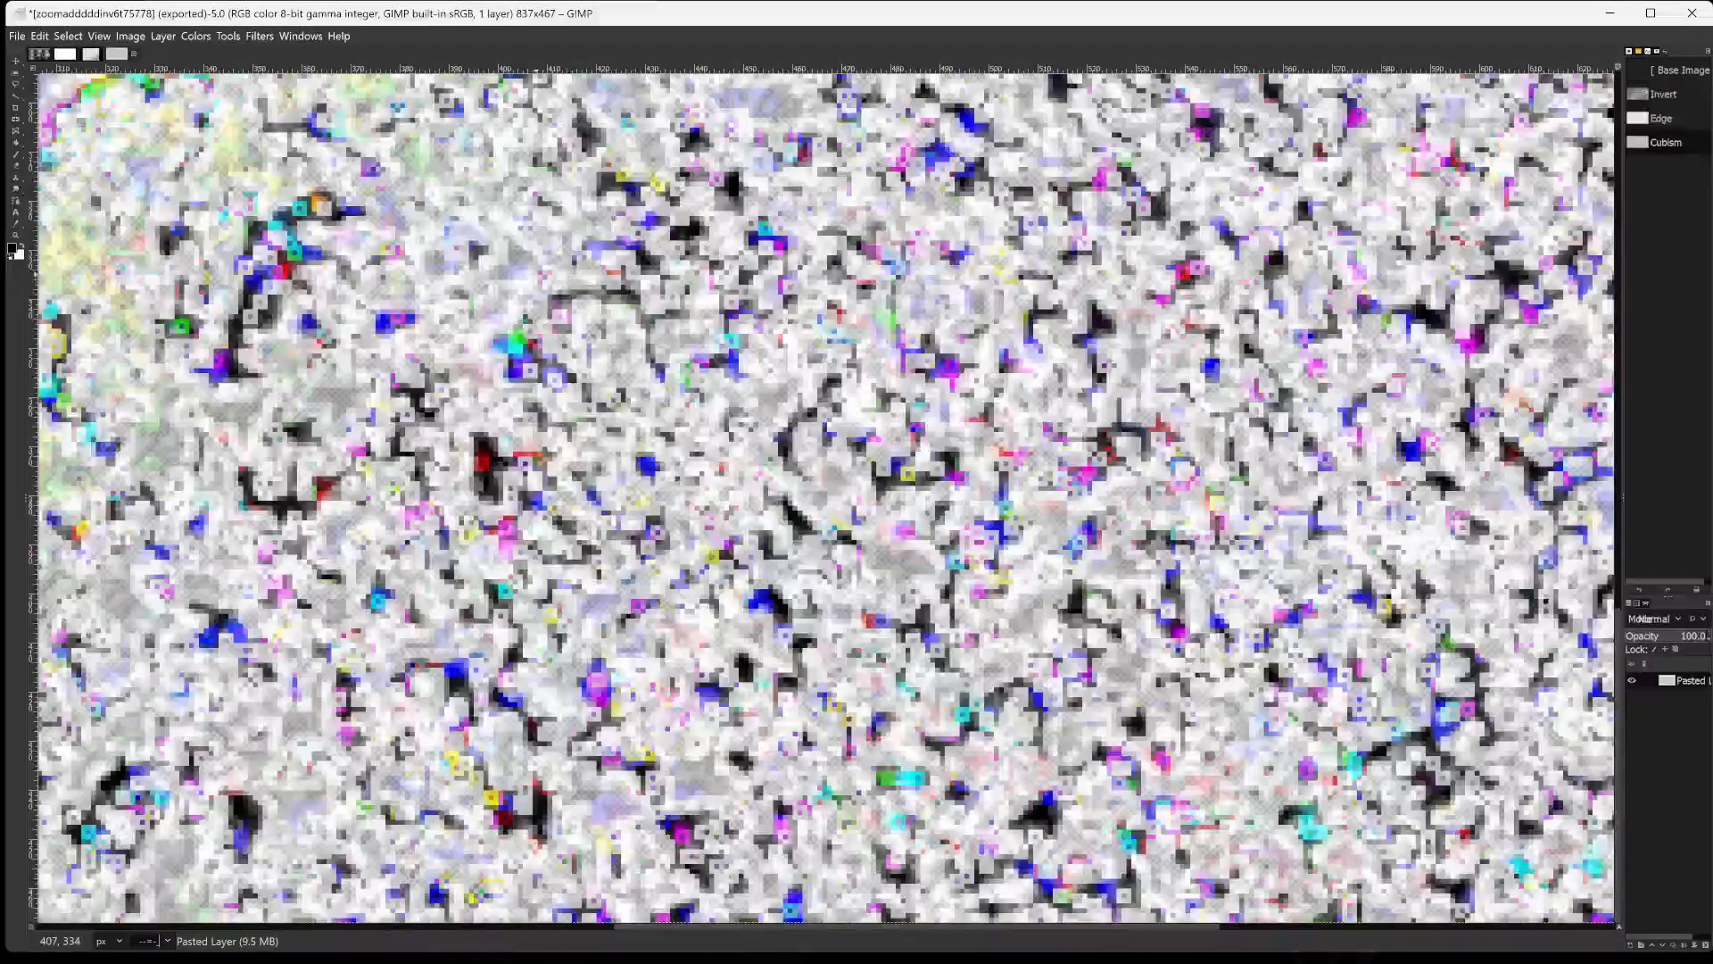
key("shift+ctrl+j")
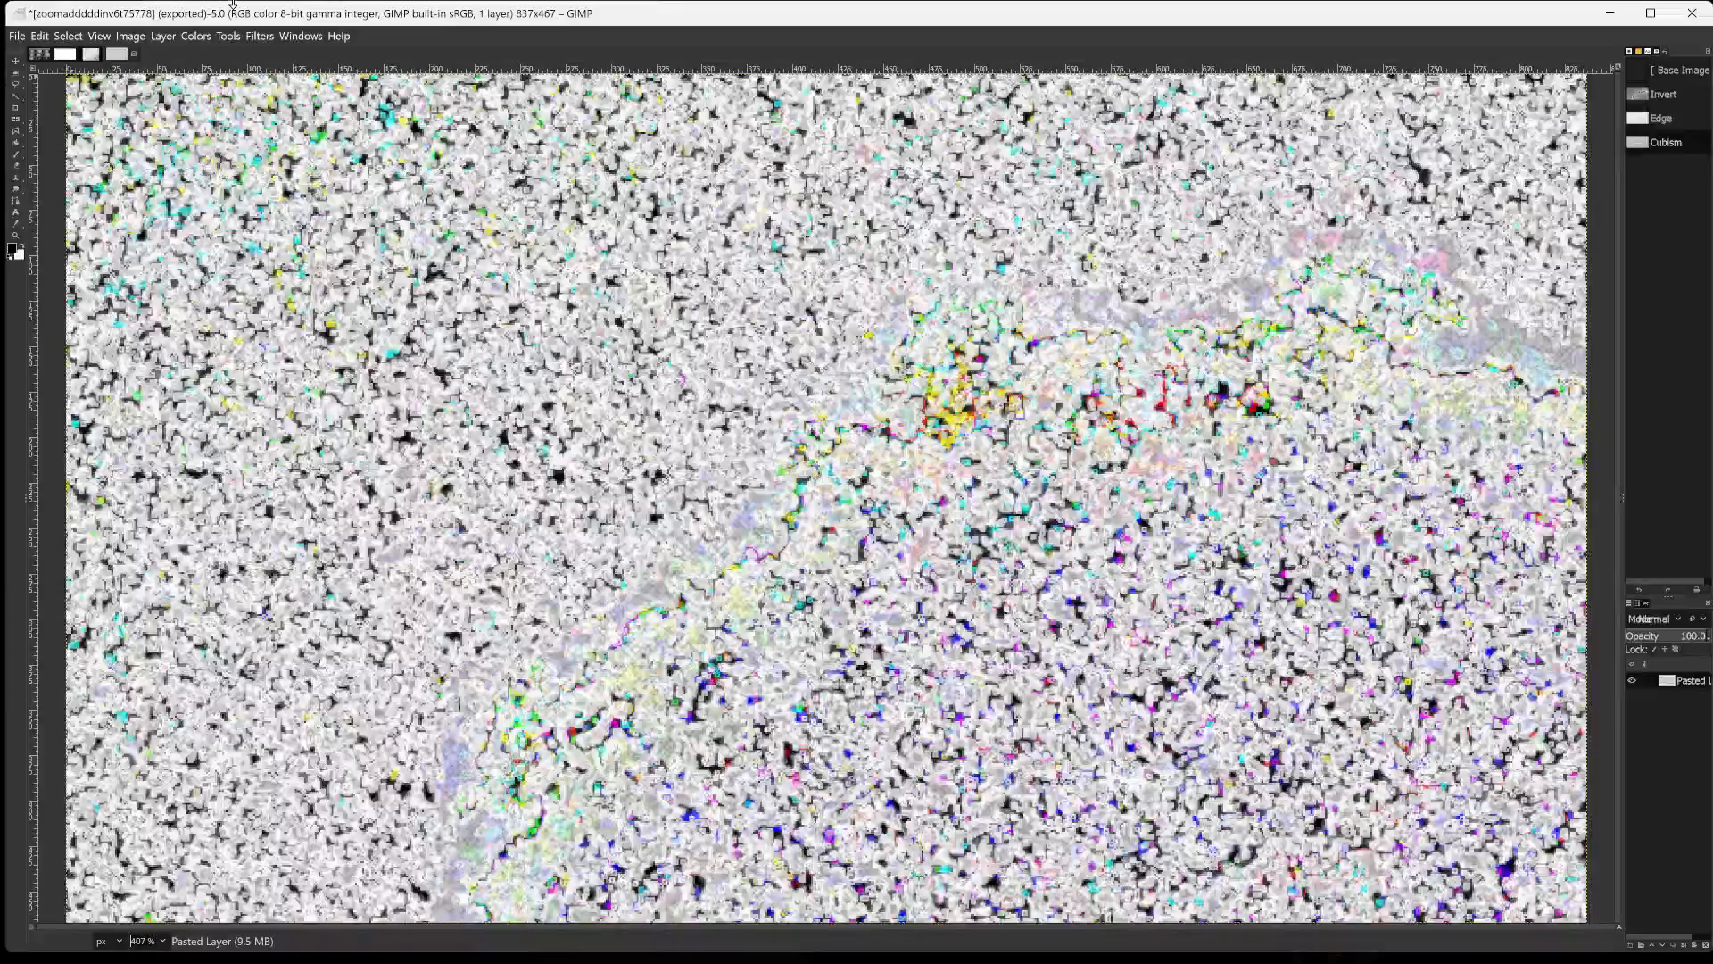
Invert the colours of the Cubism-filtered image.
left_click(229, 36)
mouse_move(195, 35)
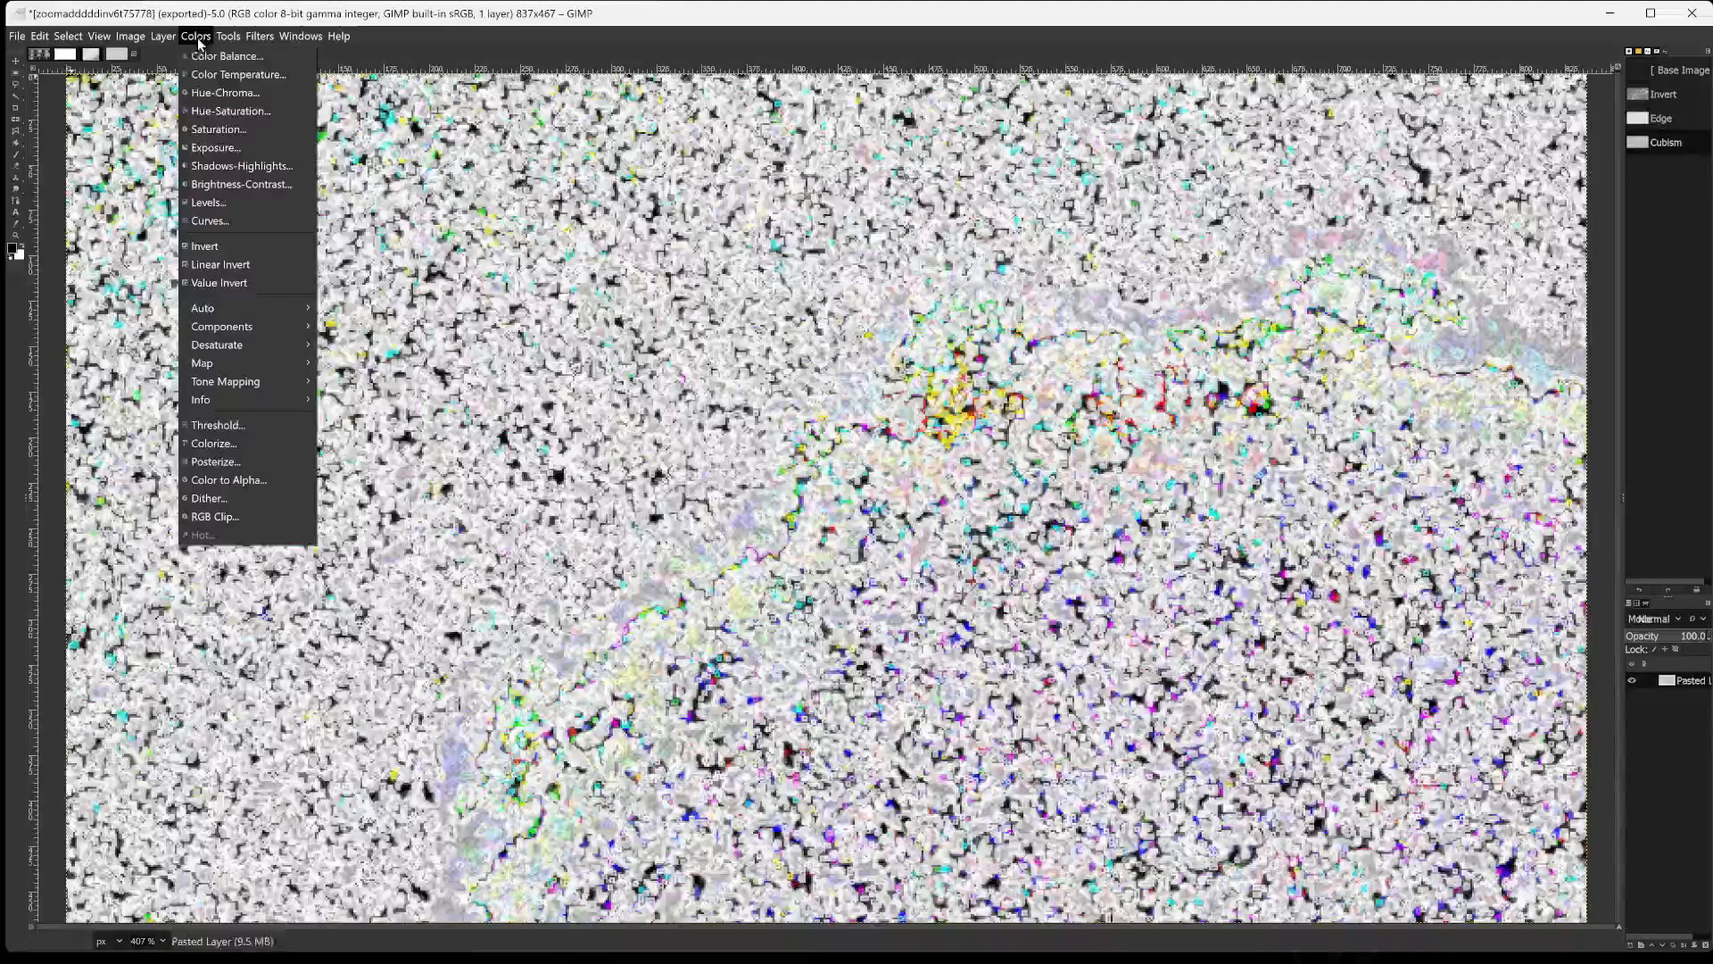
left_click(218, 248)
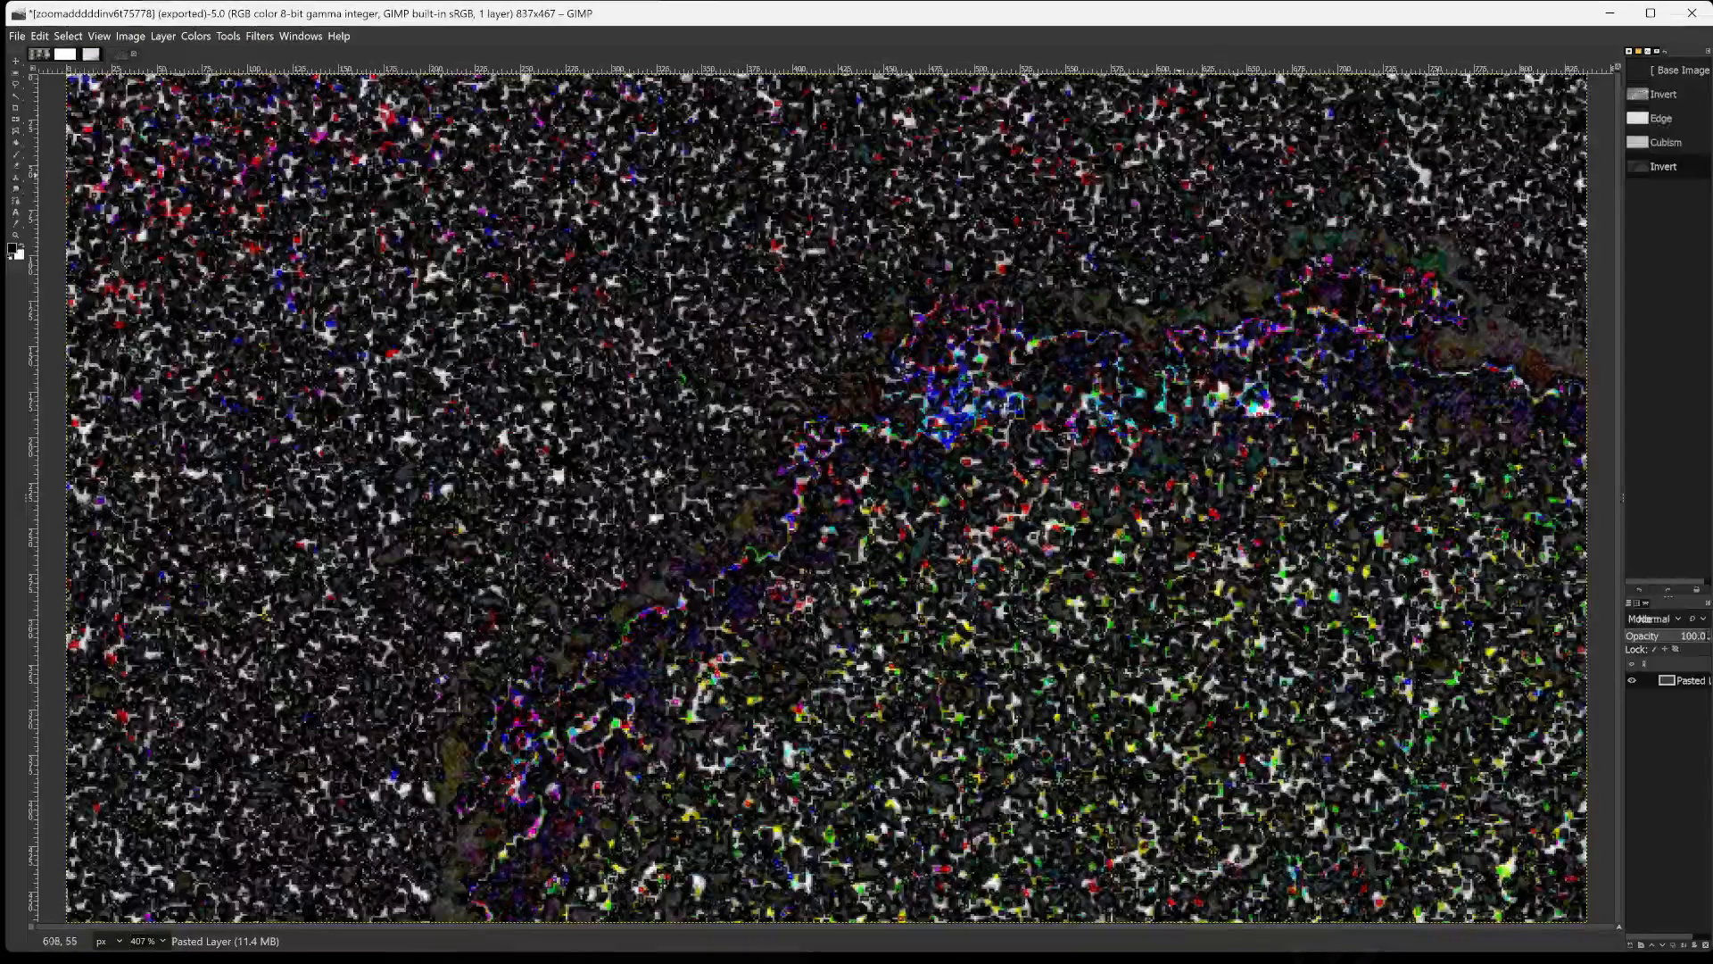
Adjust the inverted image's levels to input black 187, gamma 3.14 and input white 213, and apply the adjustment.
left_click(228, 36)
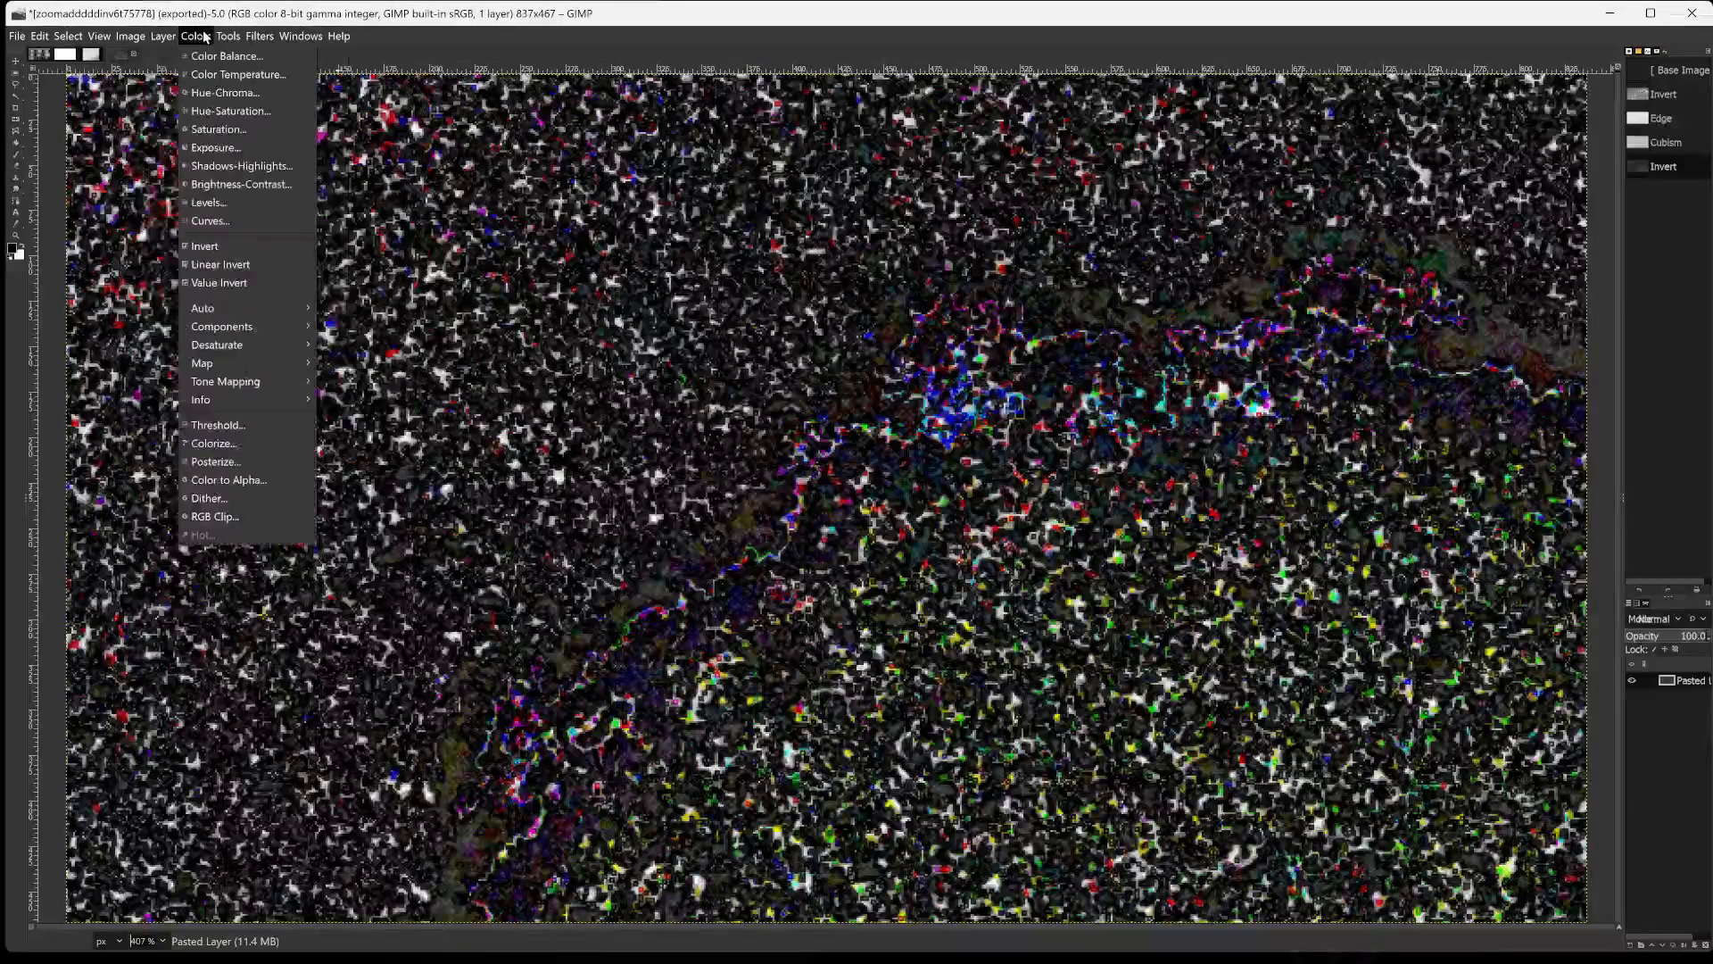
left_click(208, 203)
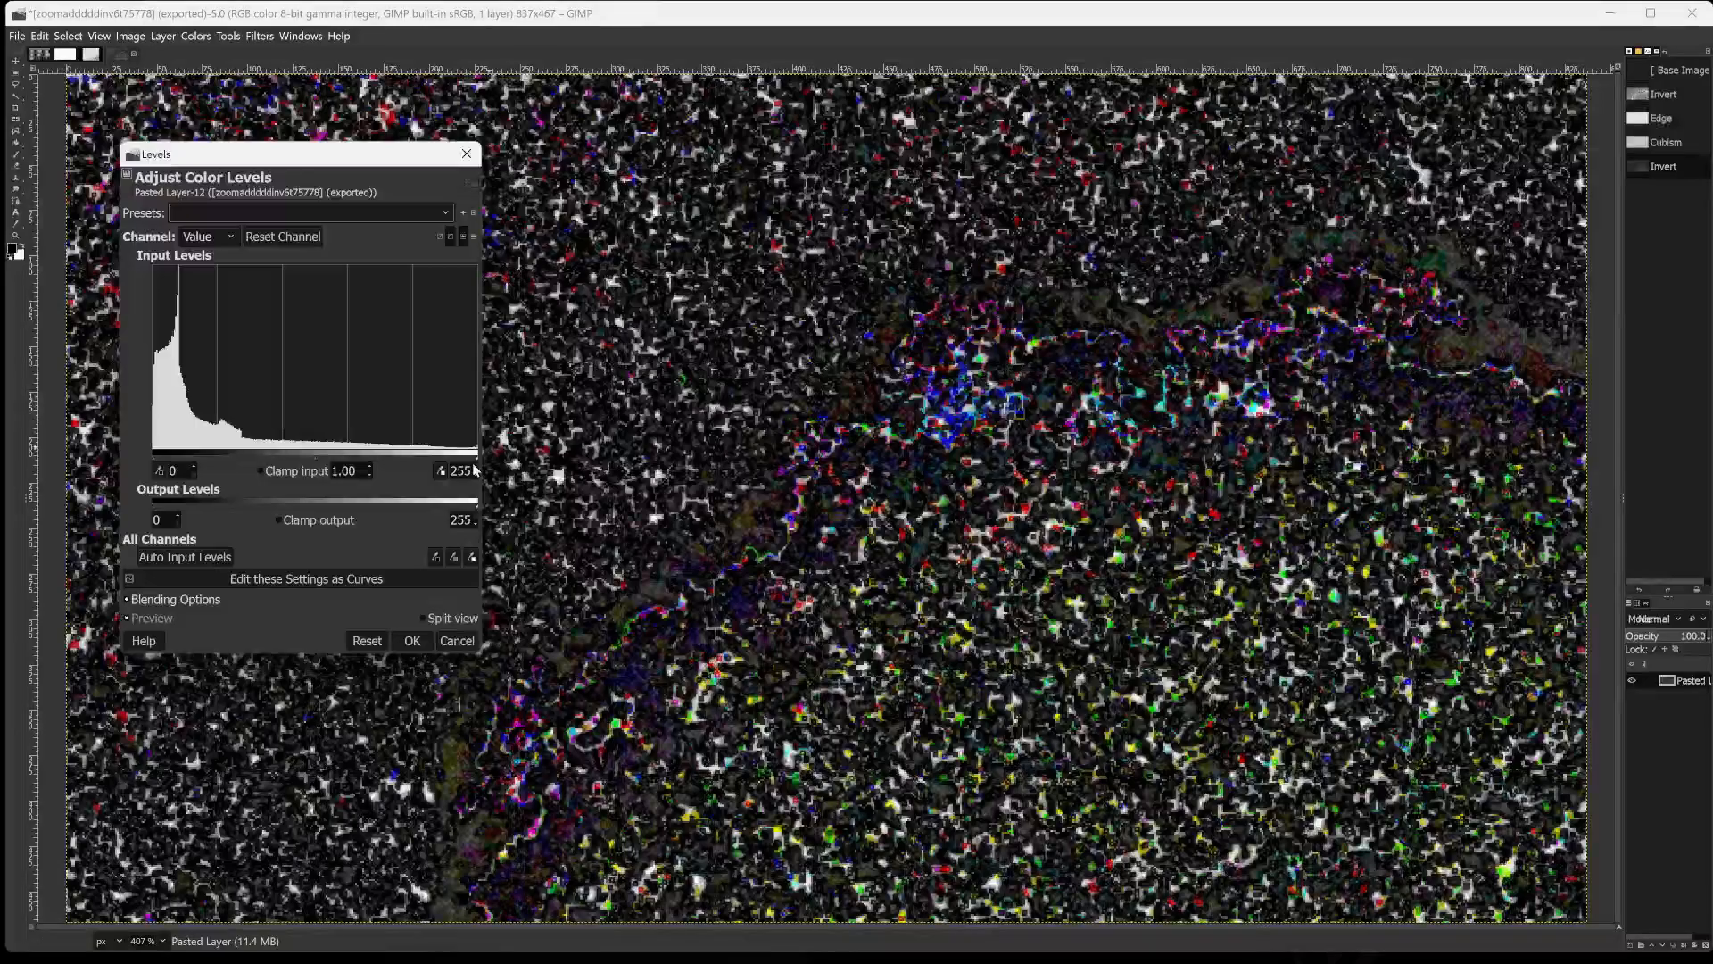
left_click_drag(474, 456, 390, 455)
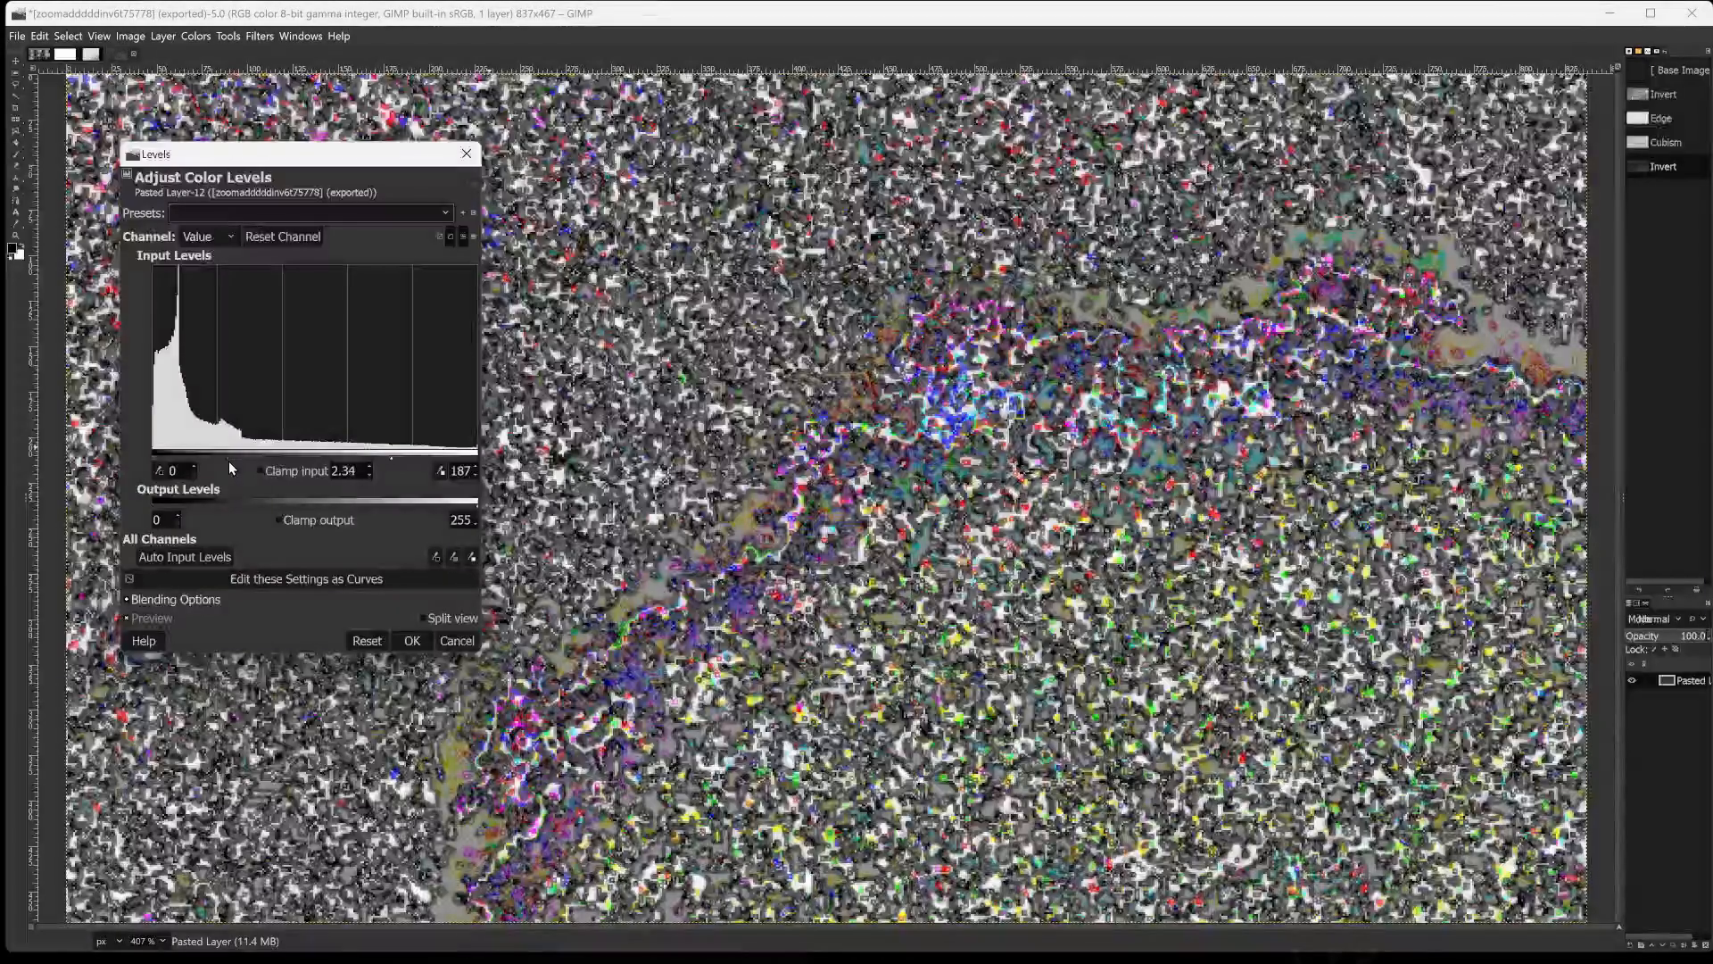
left_click_drag(272, 458, 189, 470)
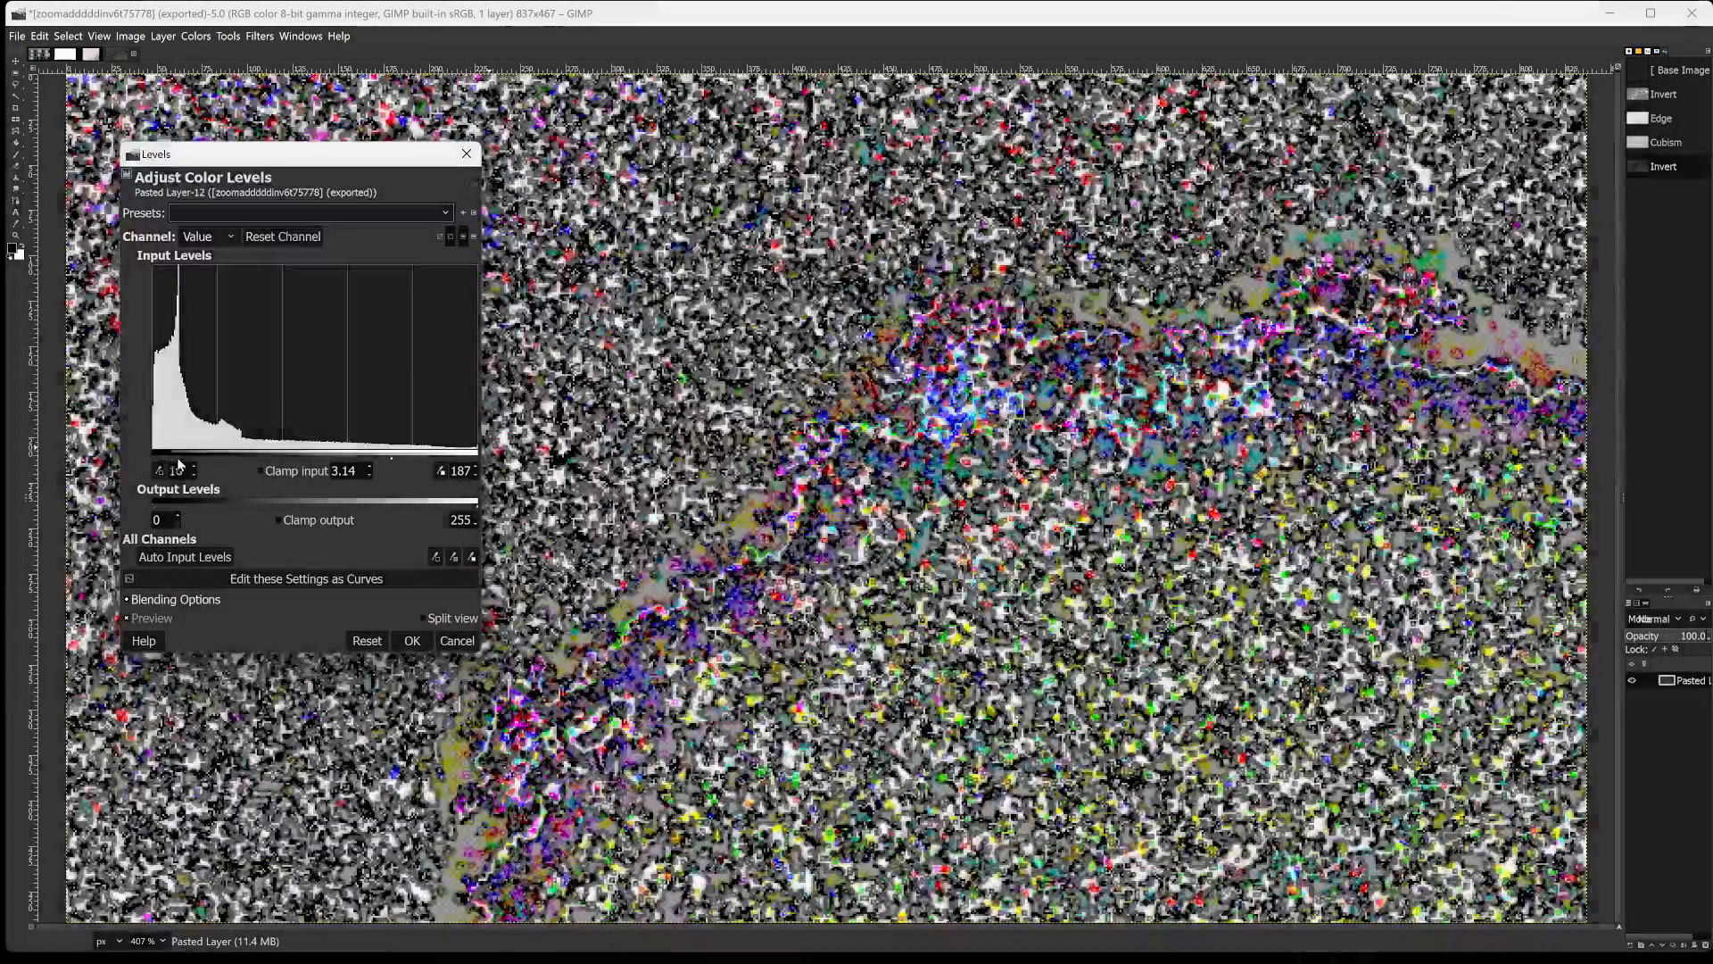
left_click_drag(180, 464, 328, 492)
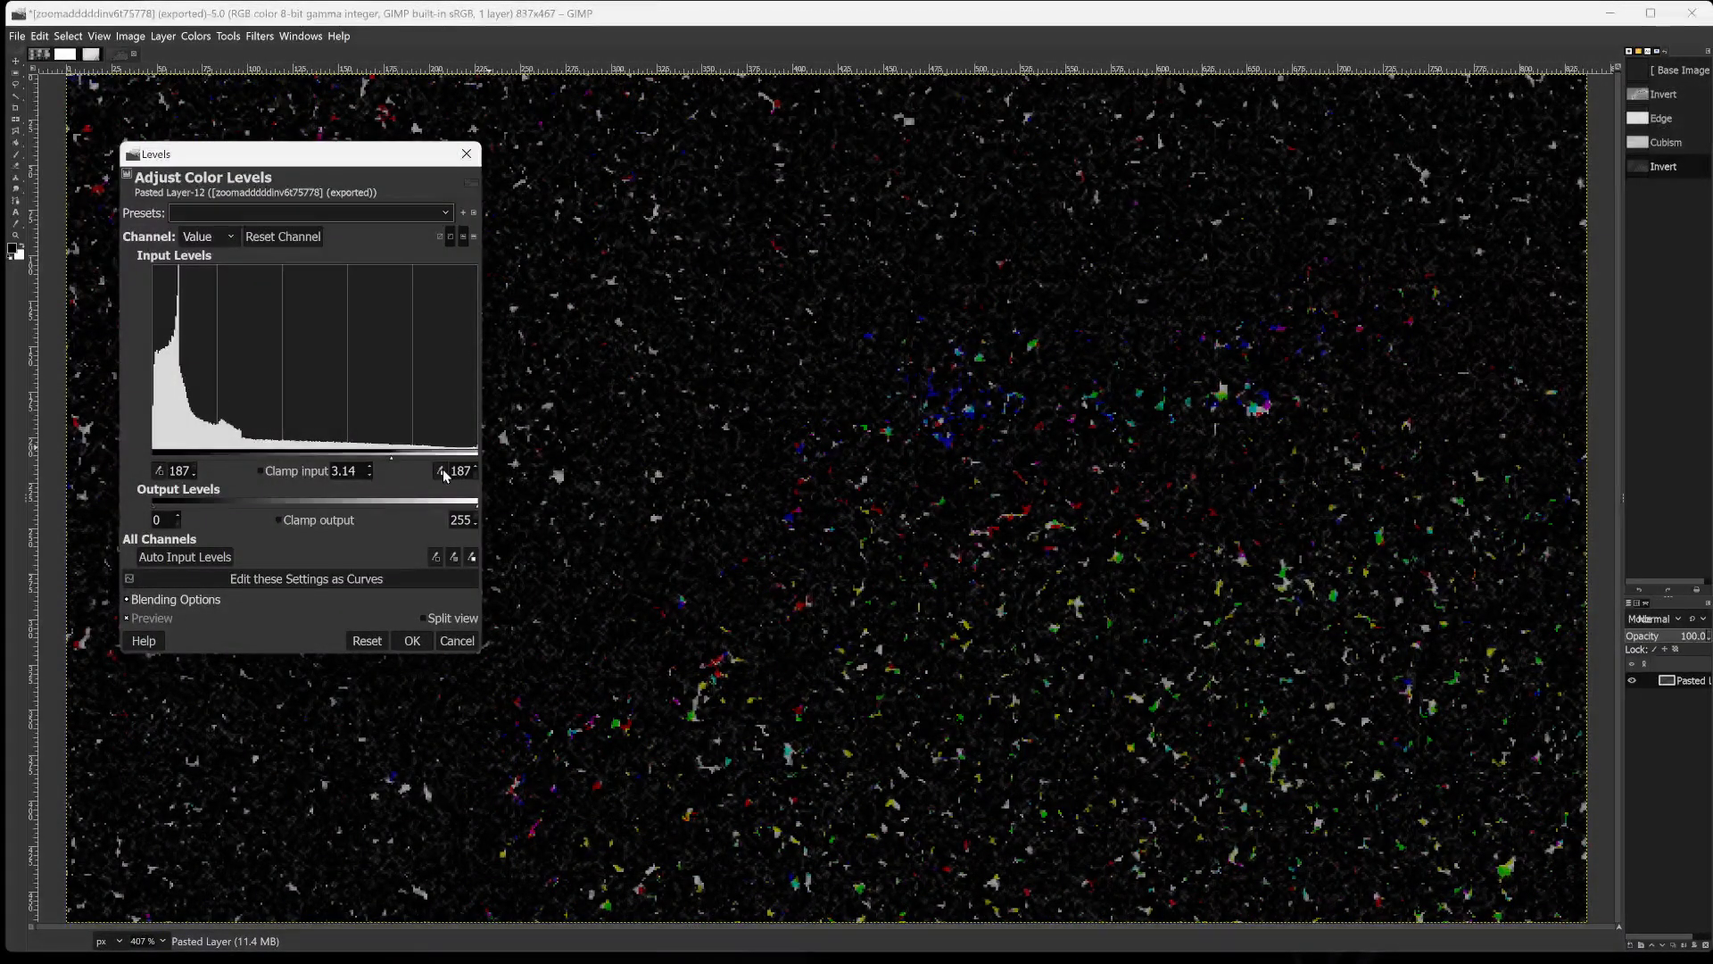
mouse_move(391, 456)
left_mouse_down()
mouse_move(209, 433)
mouse_move(454, 465)
mouse_move(271, 482)
mouse_move(352, 487)
mouse_move(406, 466)
left_mouse_up()
left_click_drag(428, 462, 471, 464)
left_click_drag(464, 463, 426, 466)
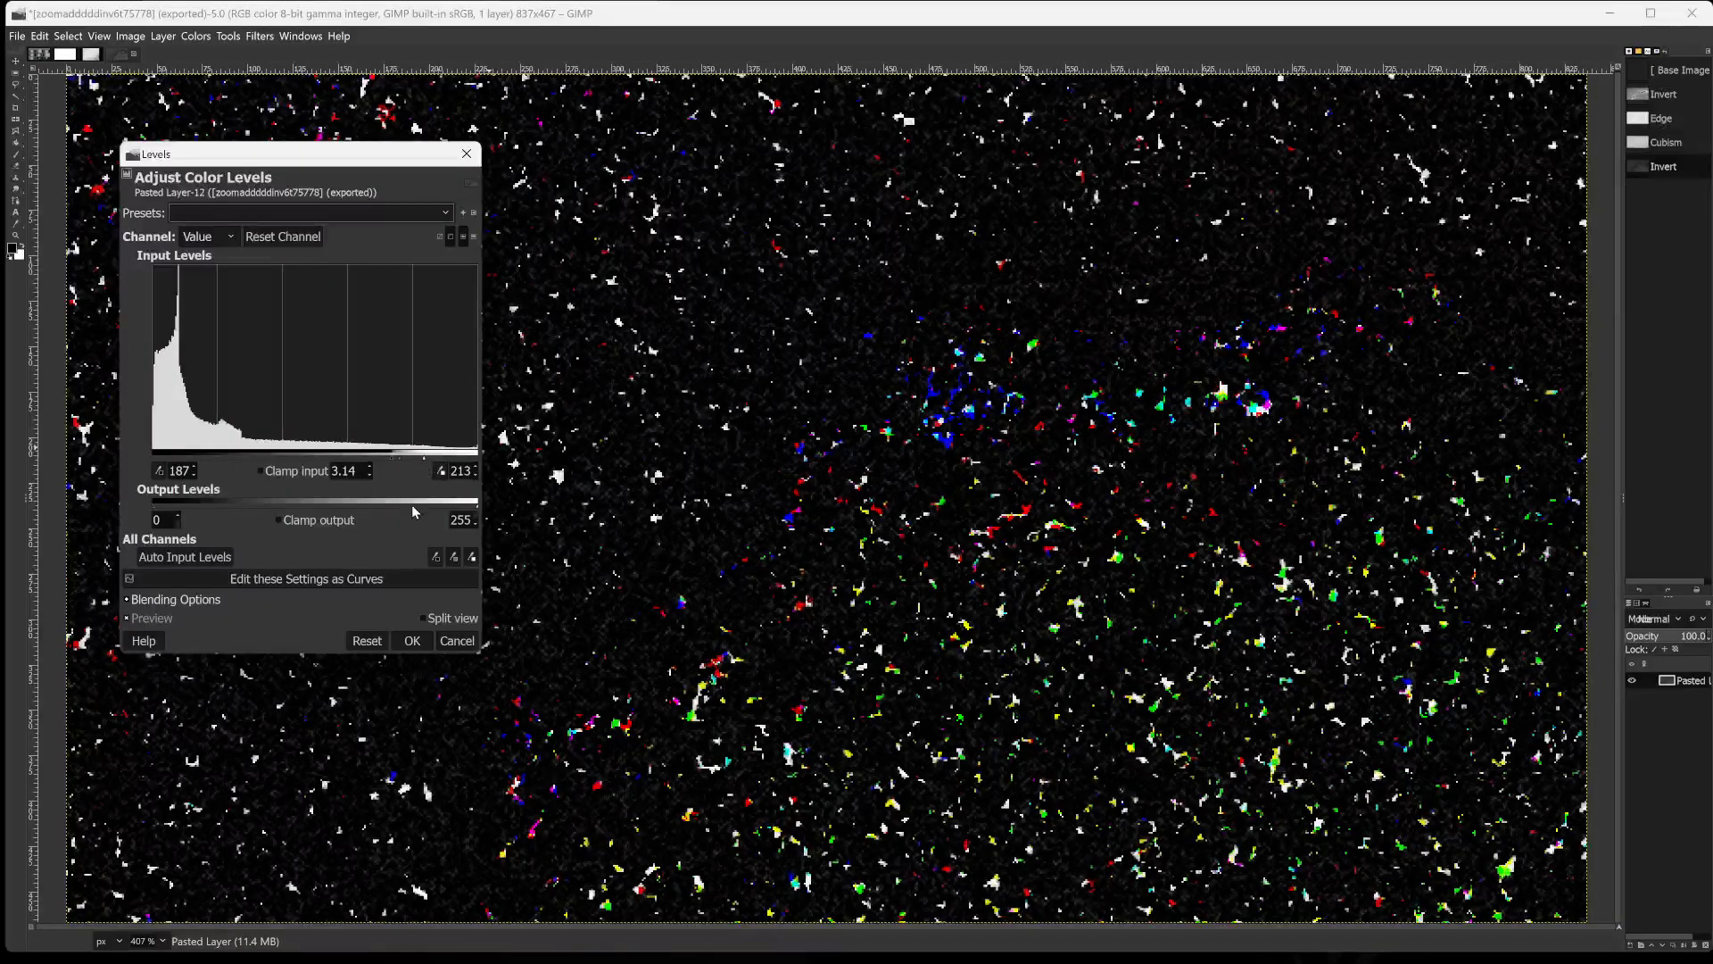
left_click(412, 641)
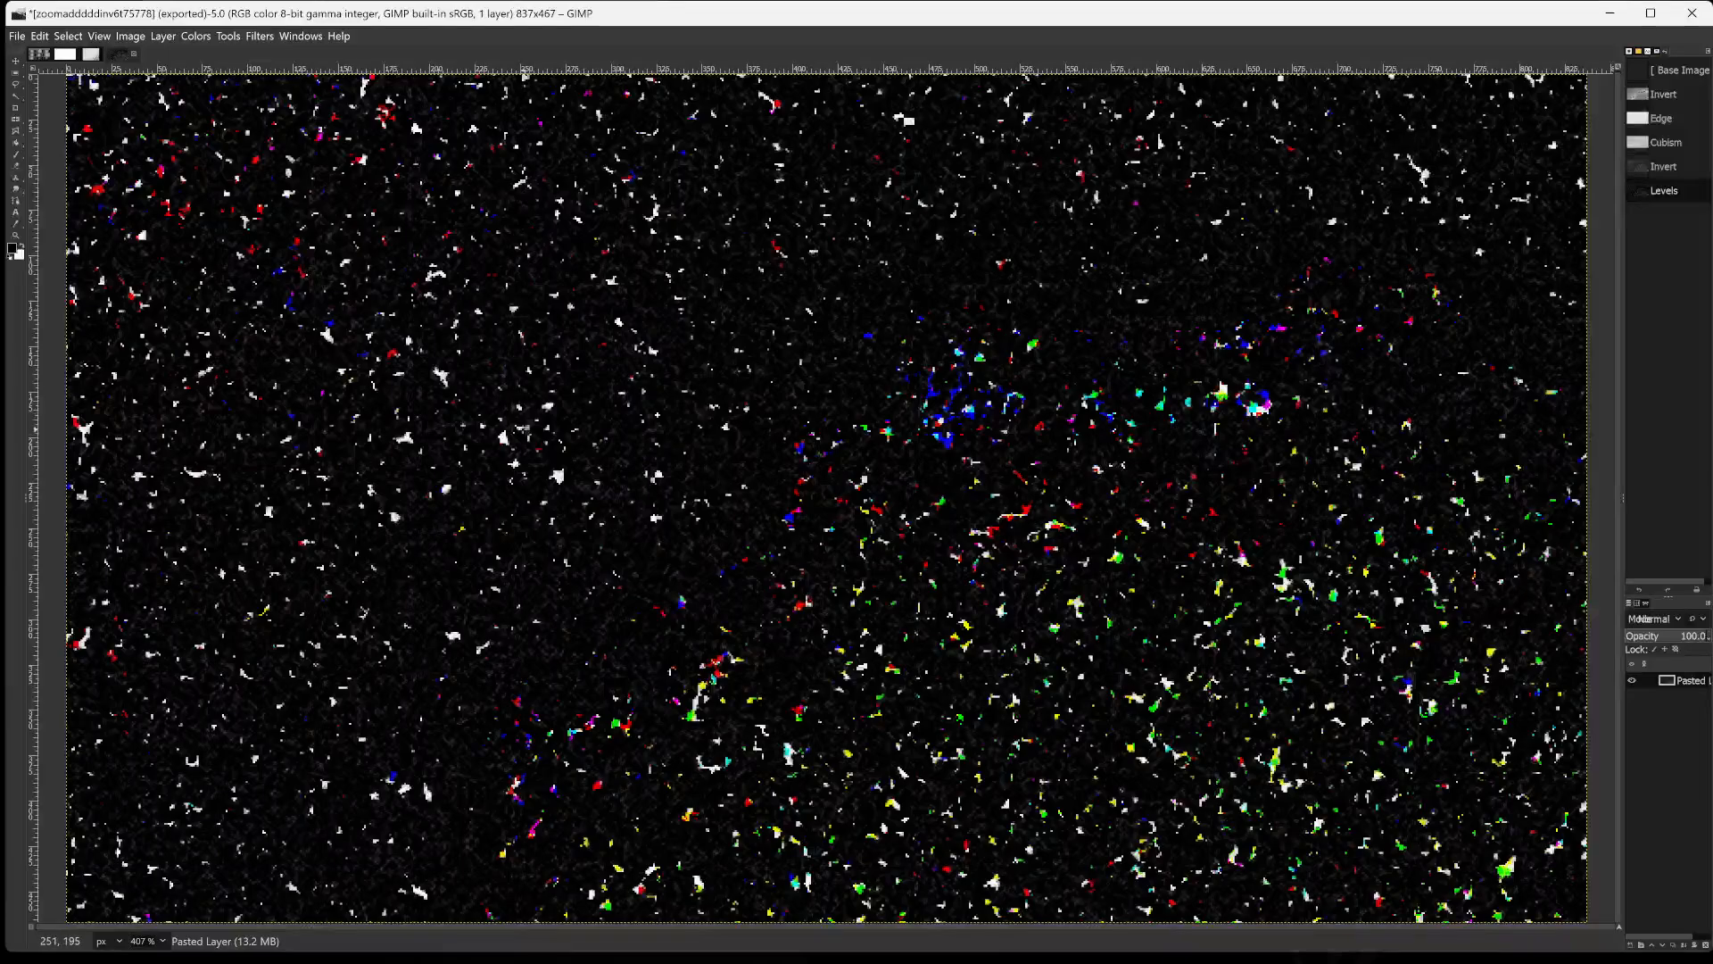
Export the level-adjusted image as zoomadddddinv6t757785665.png in the gimpin2024 folder.
key("ctrl+shift+e")
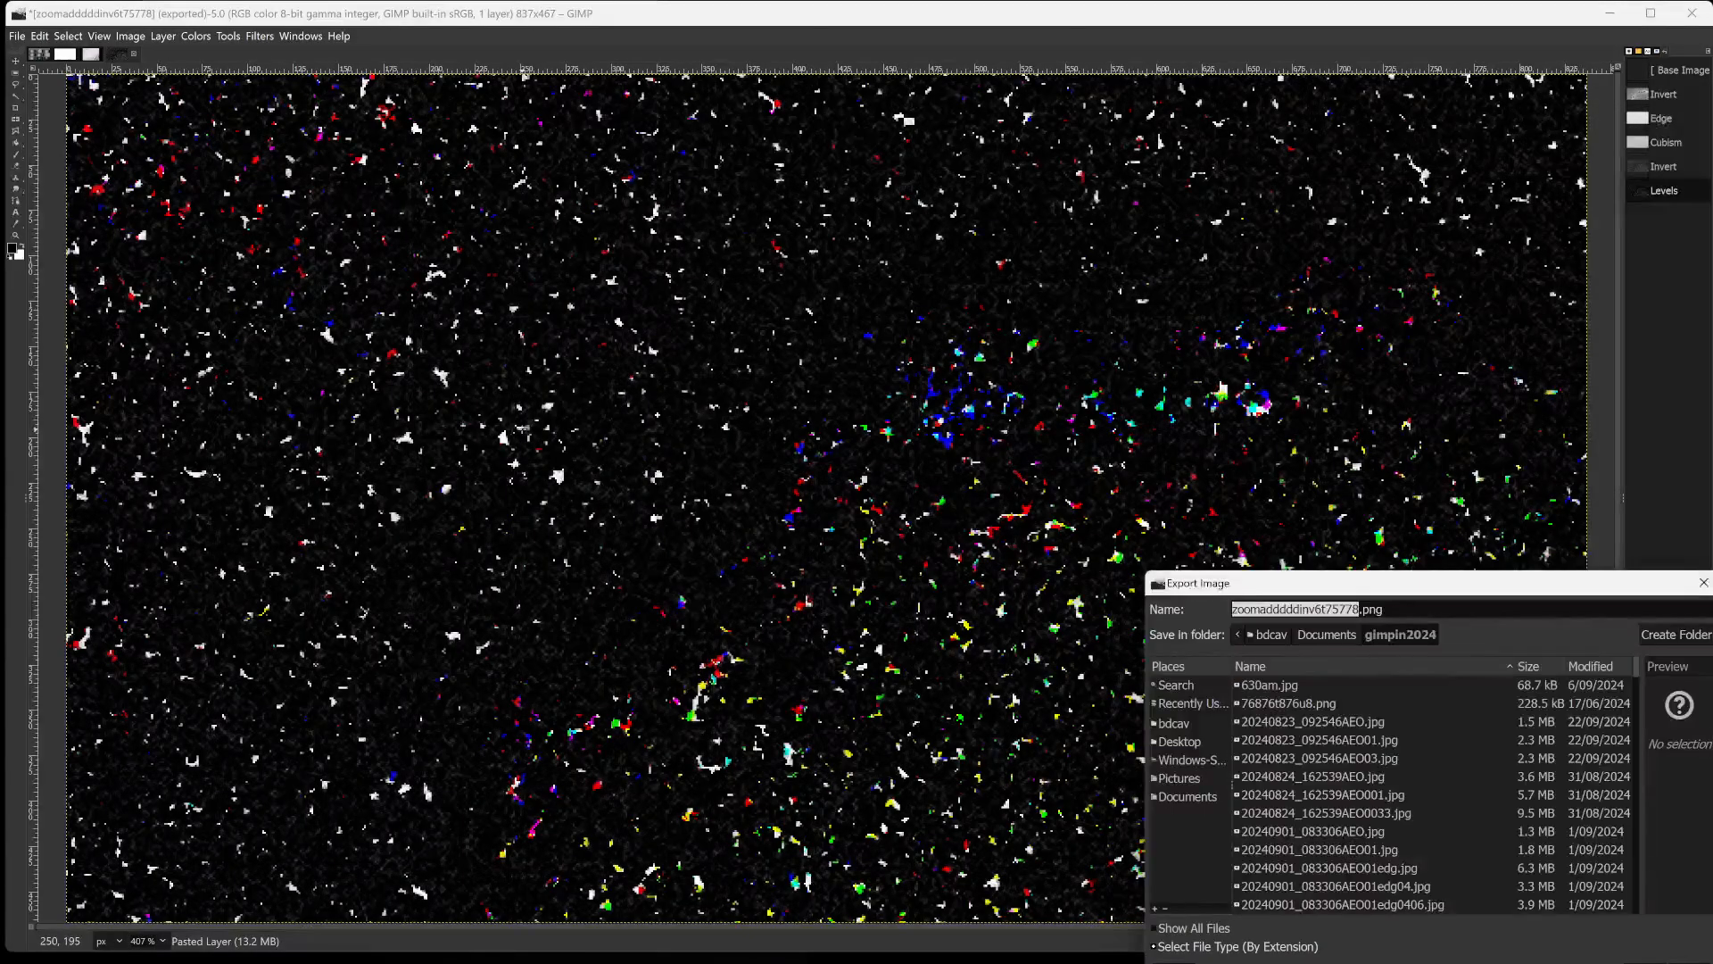
type("5665")
key("Return")
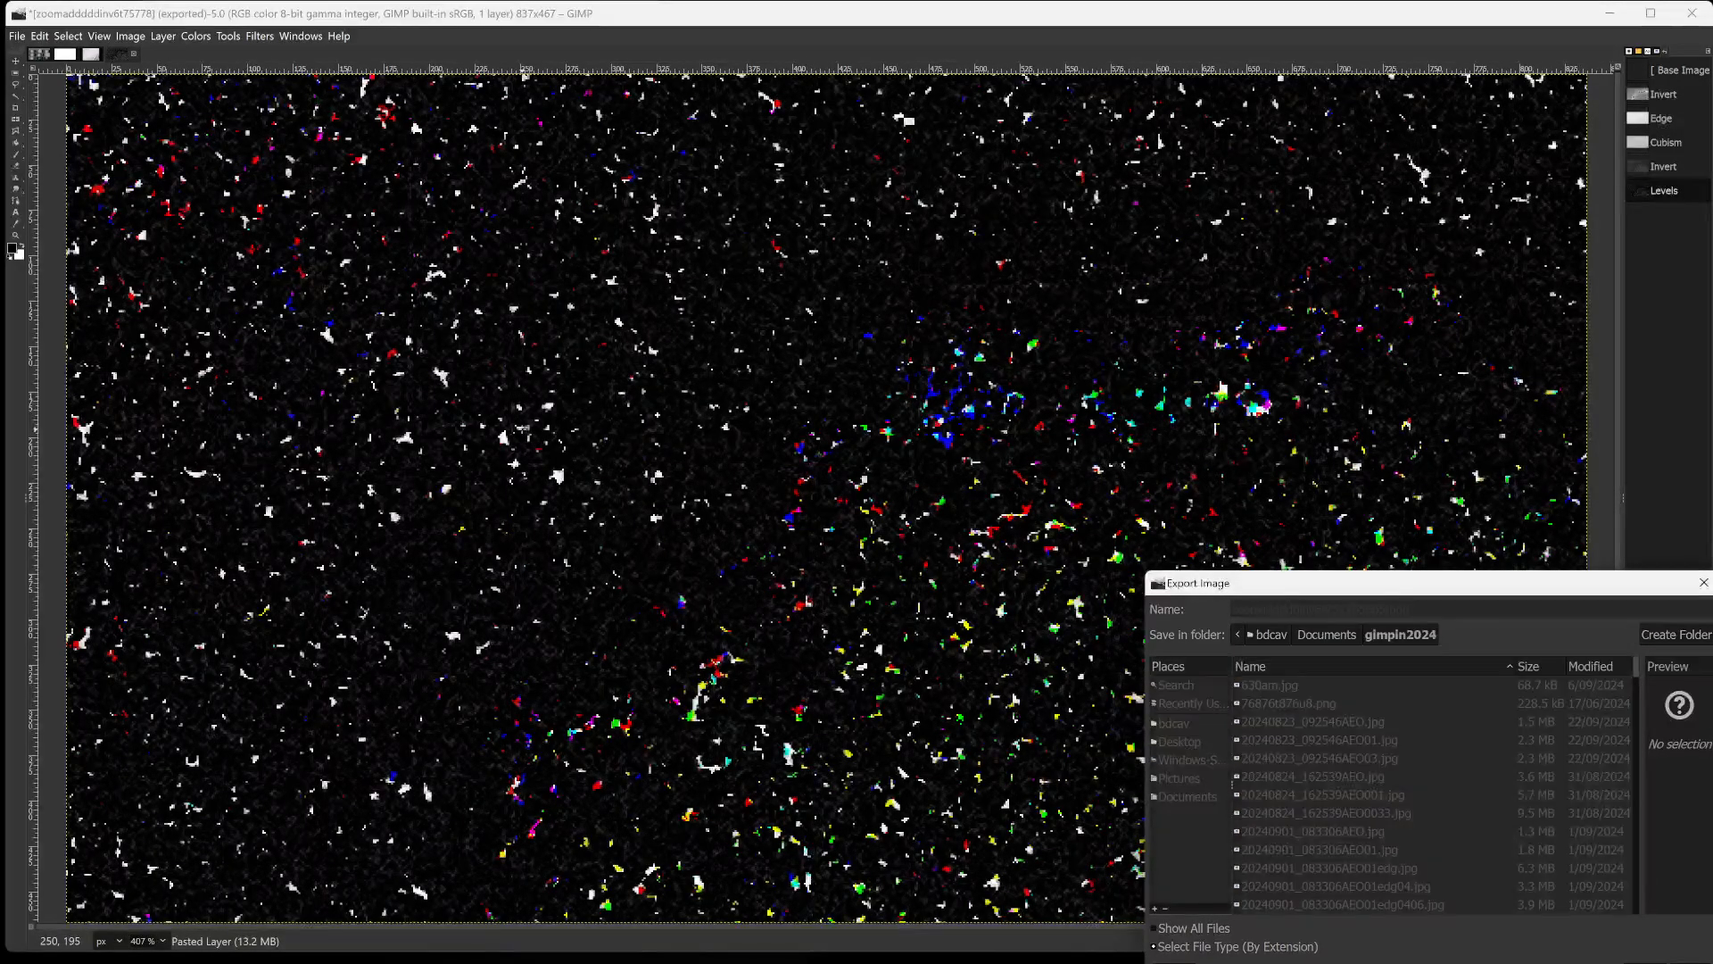
key("Return")
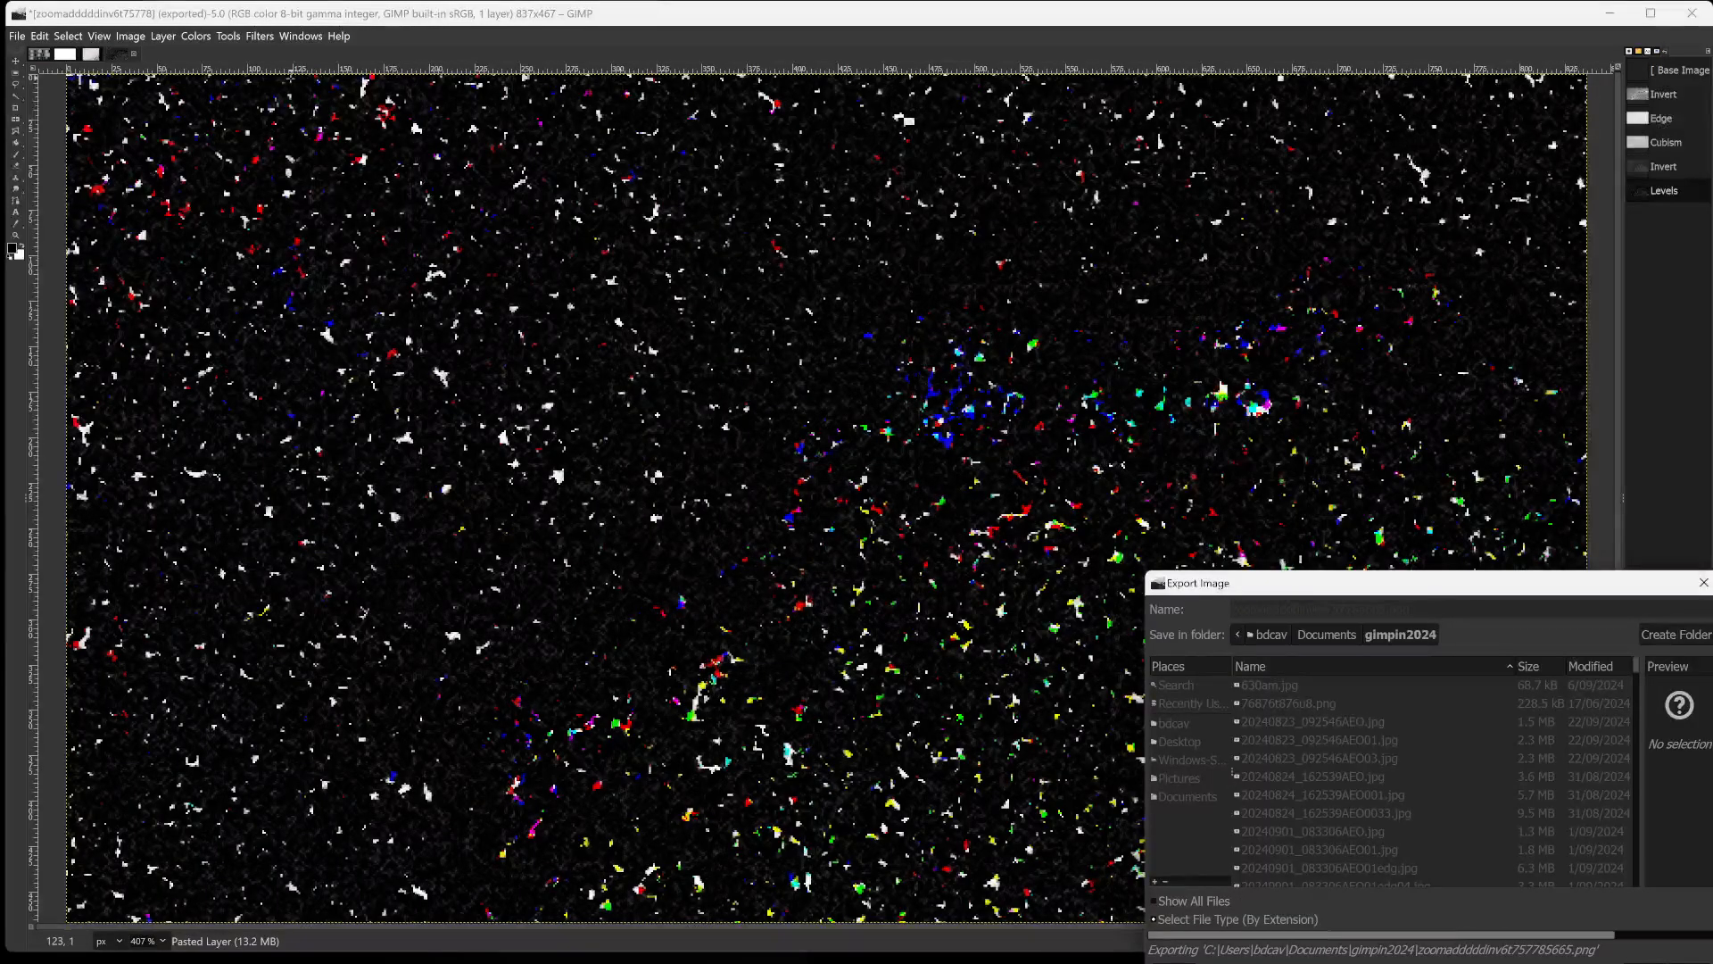
Start the Neon edge-detect filter on the image and try a radius of 233.932.
left_click(262, 37)
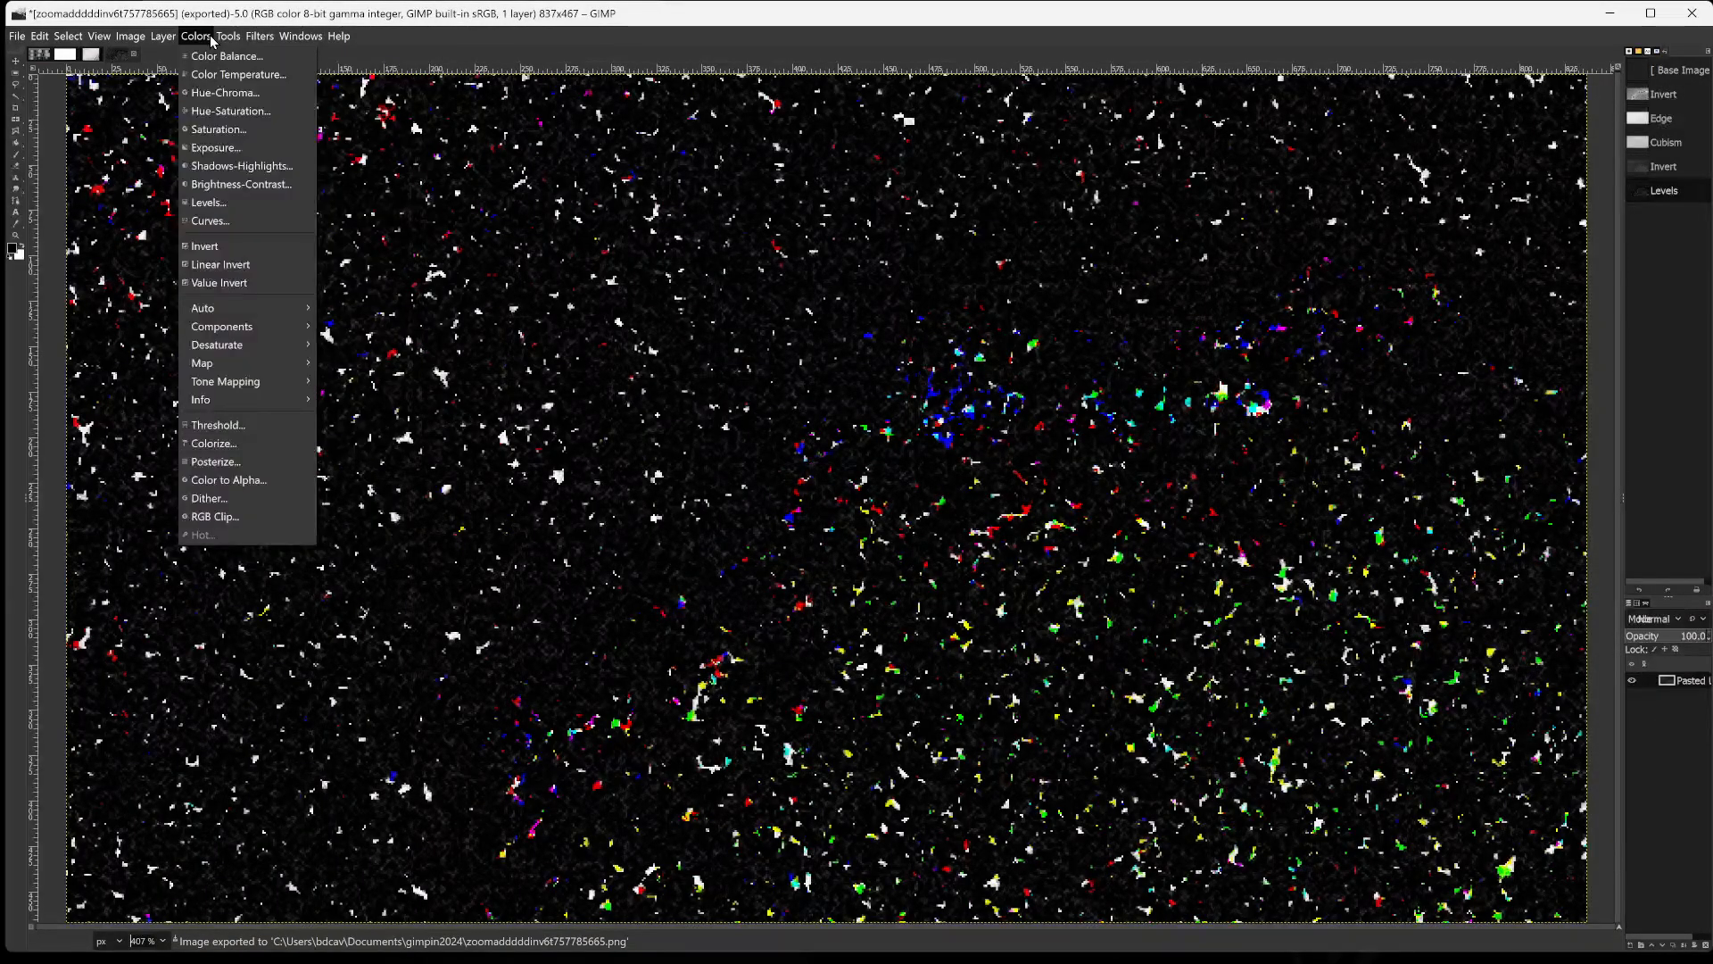
mouse_move(260, 37)
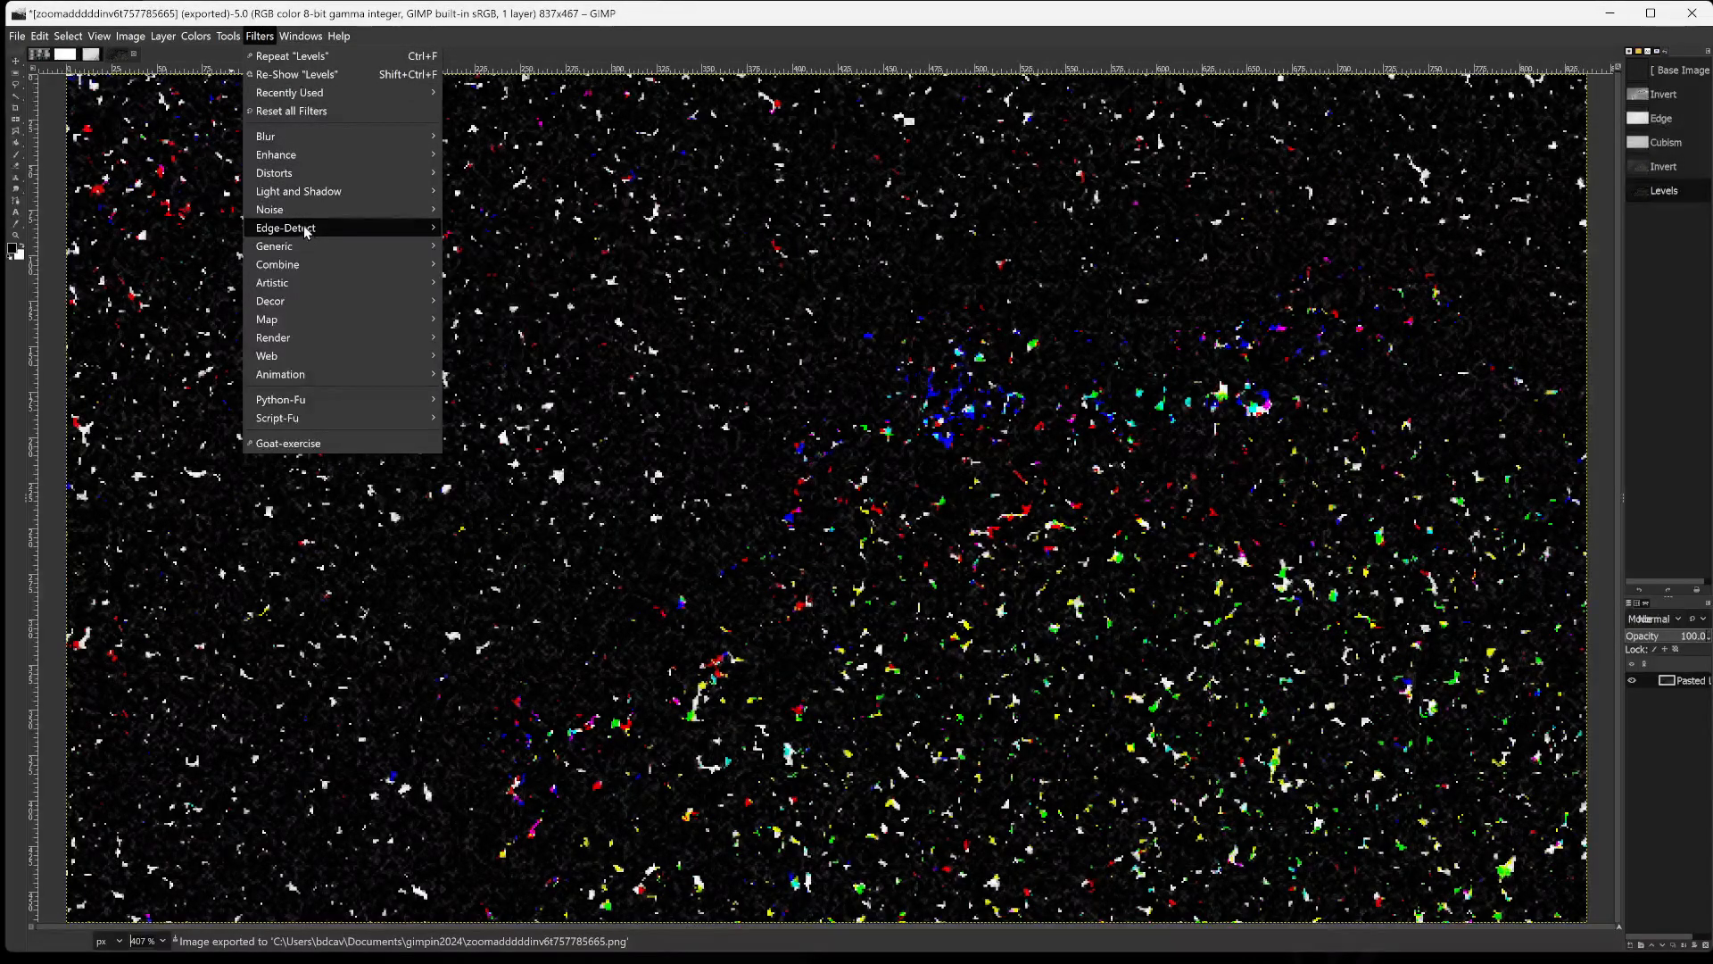
mouse_move(306, 231)
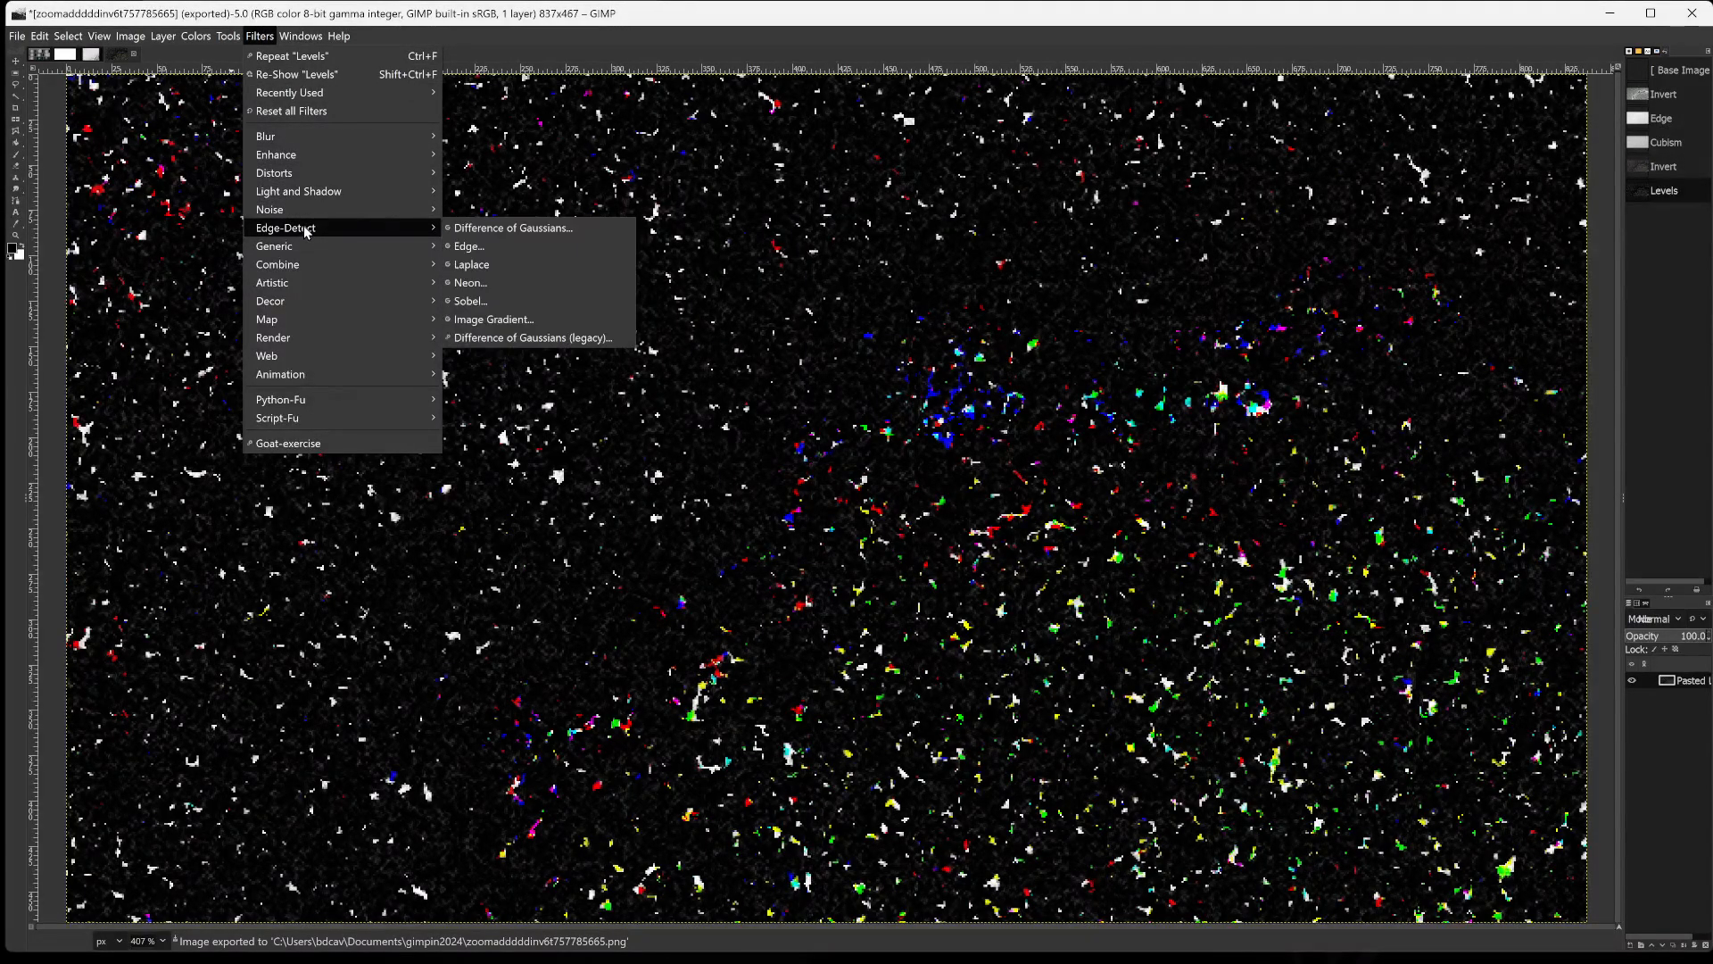
left_click(505, 284)
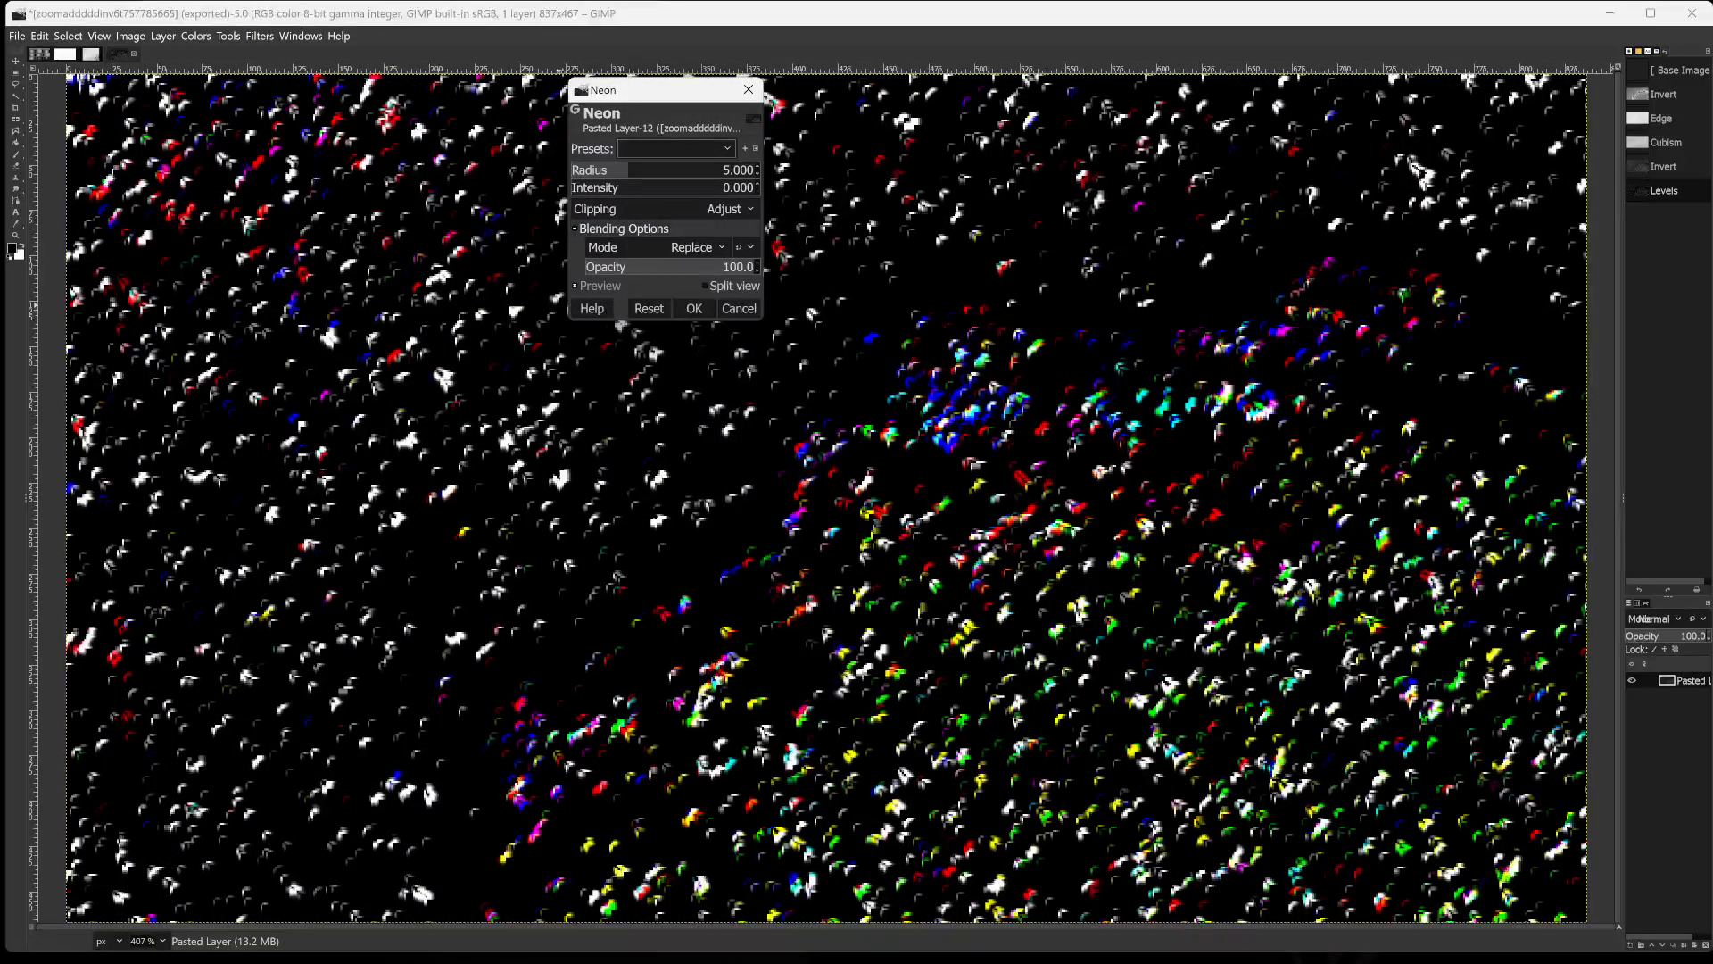
left_click_drag(630, 98, 350, 119)
left_click(353, 192)
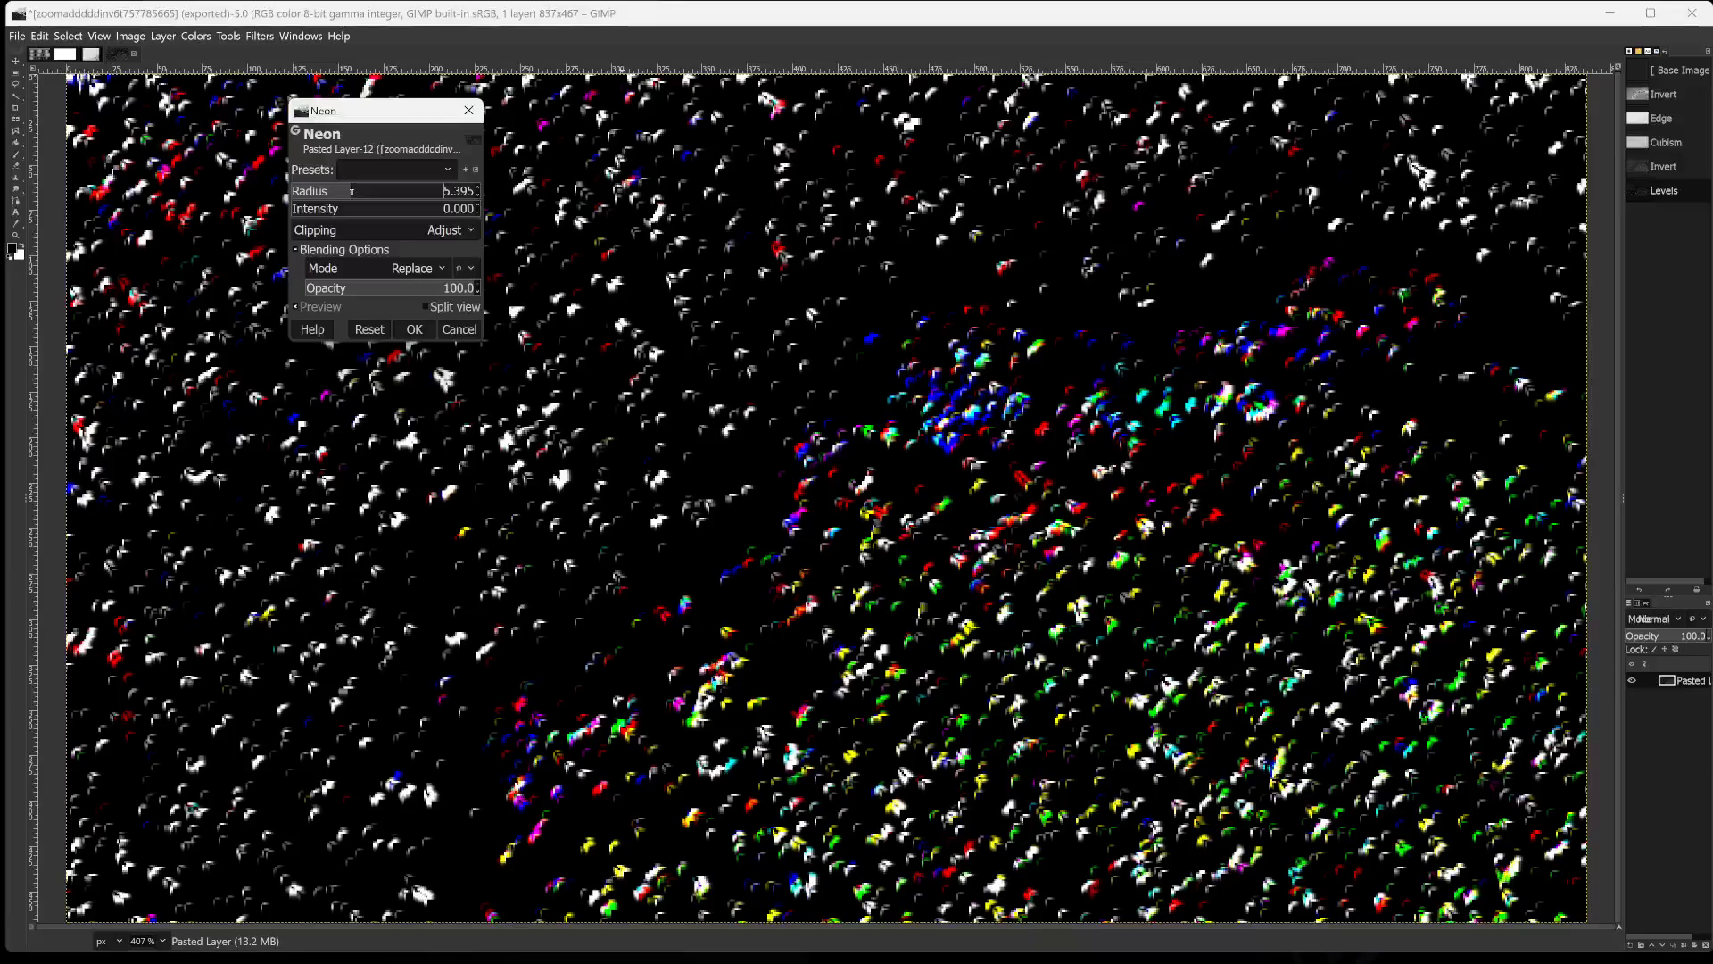
mouse_move(353, 190)
left_mouse_down()
mouse_move(438, 193)
mouse_move(445, 231)
left_mouse_up()
mouse_move(563, 193)
left_mouse_down()
mouse_move(389, 193)
mouse_move(599, 193)
left_mouse_up()
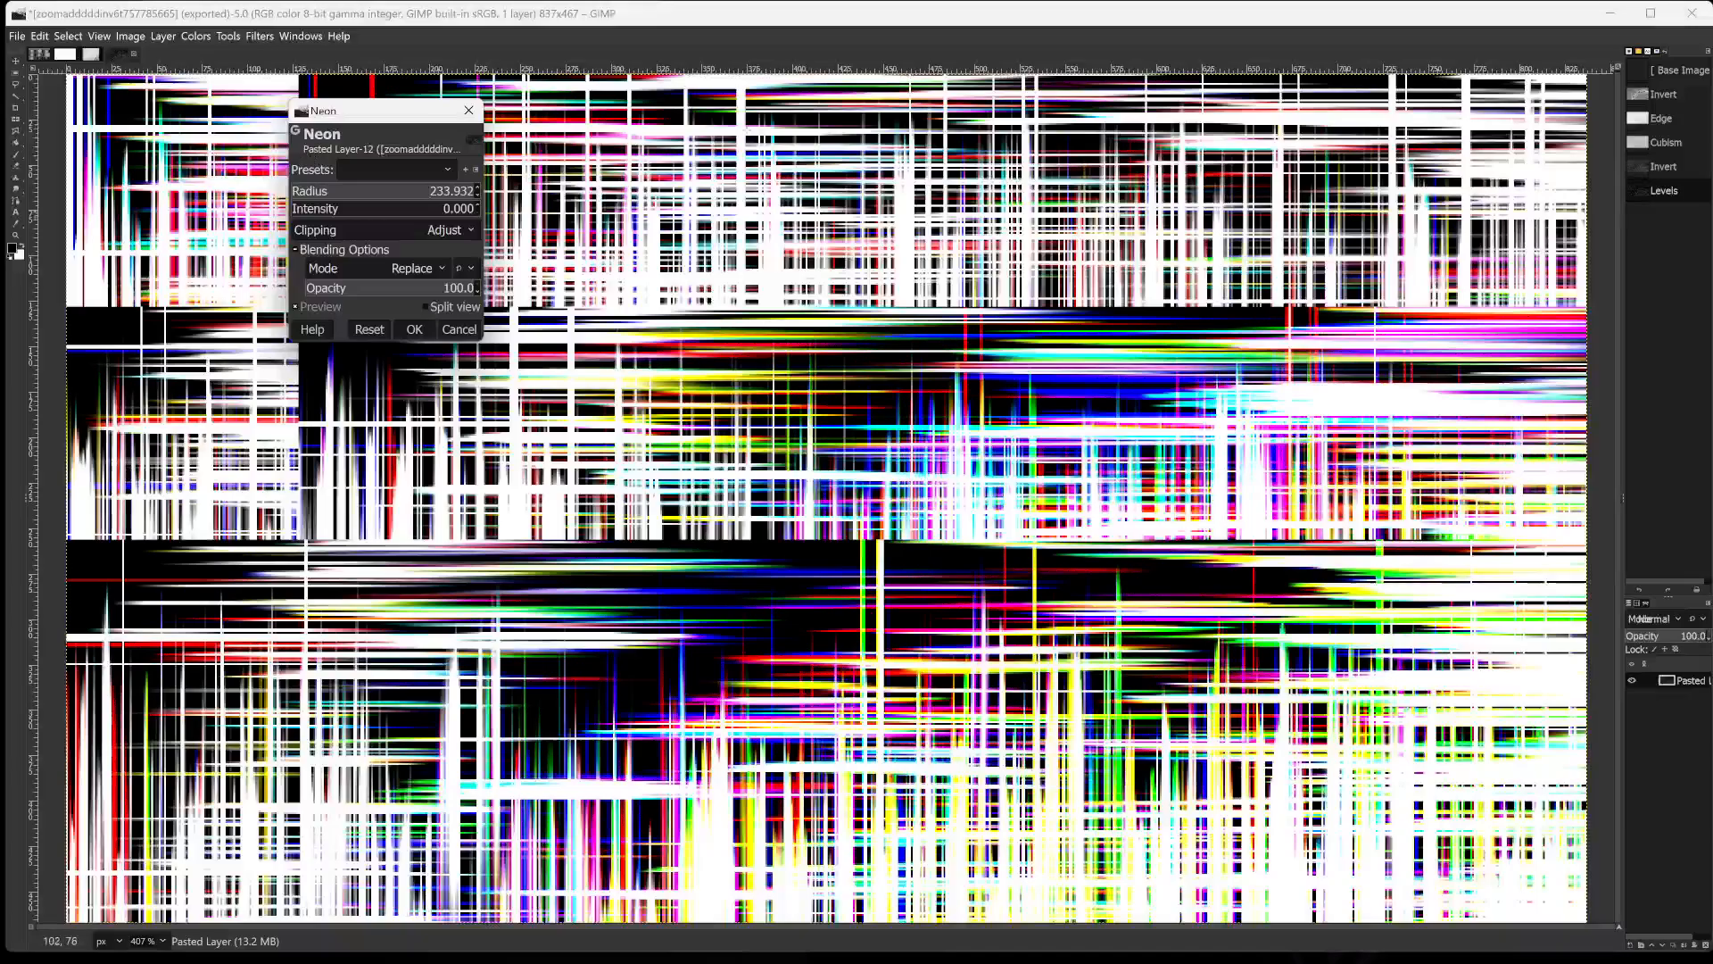
Set the Neon filter to radius 7.483, intensity 6.978 and opacity 4.5, and apply it to the image.
left_click_drag(319, 211, 410, 209)
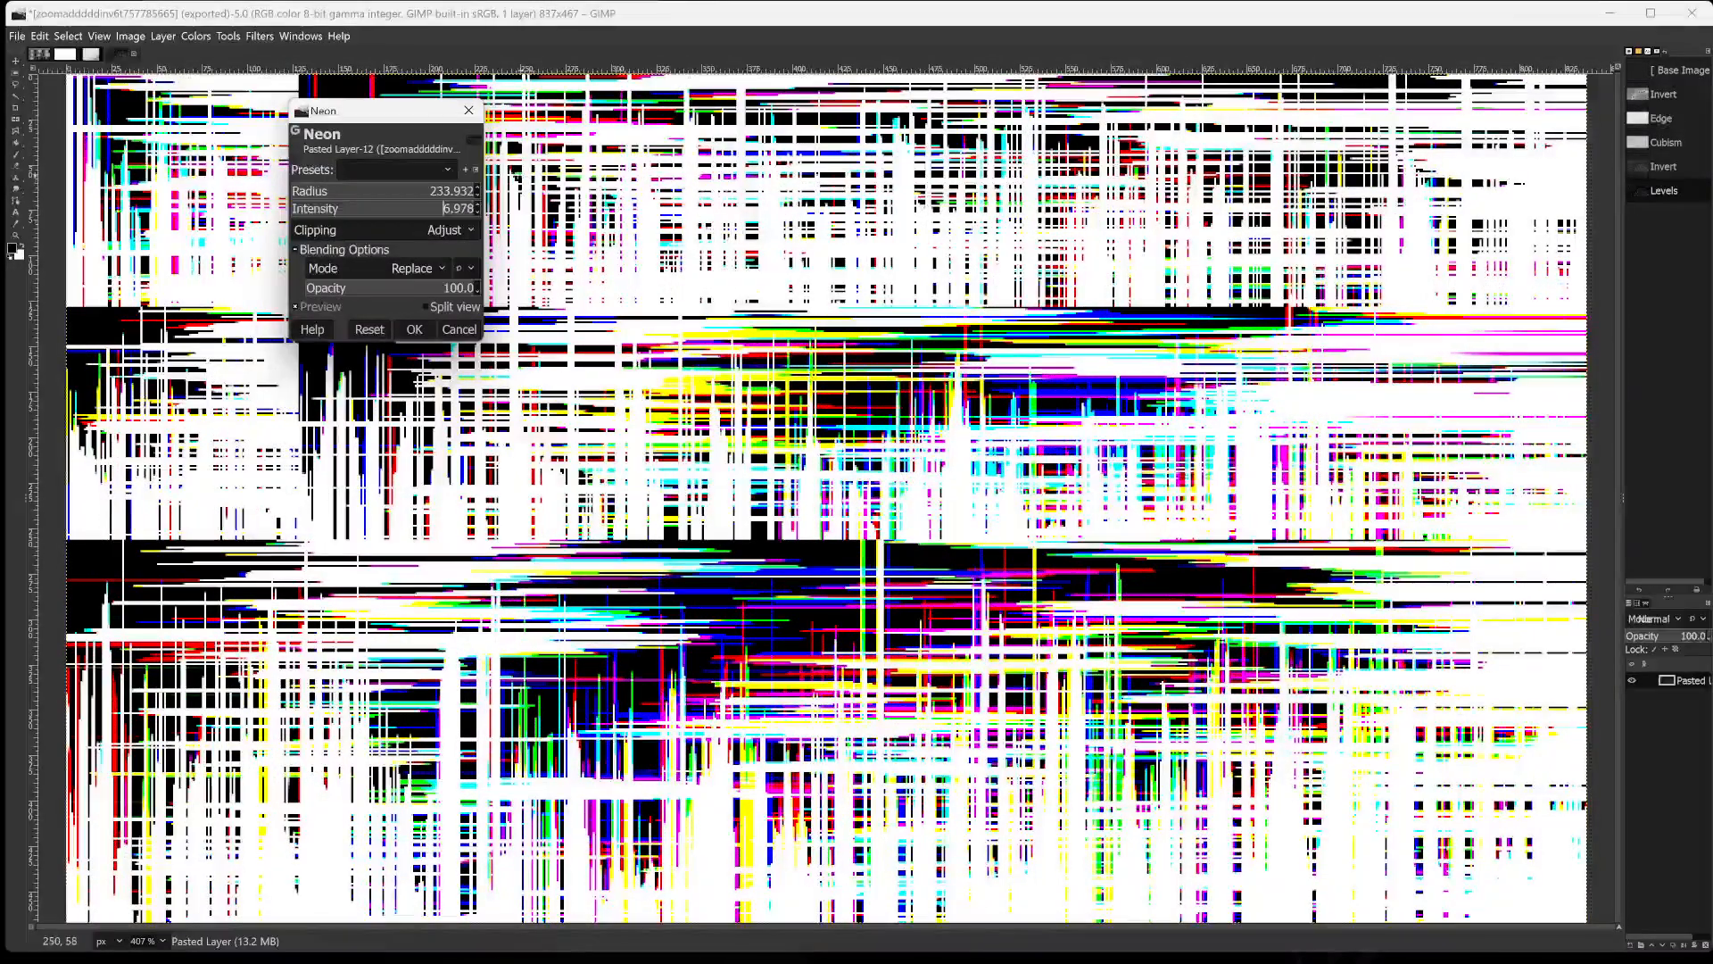
left_click_drag(410, 196, 353, 203)
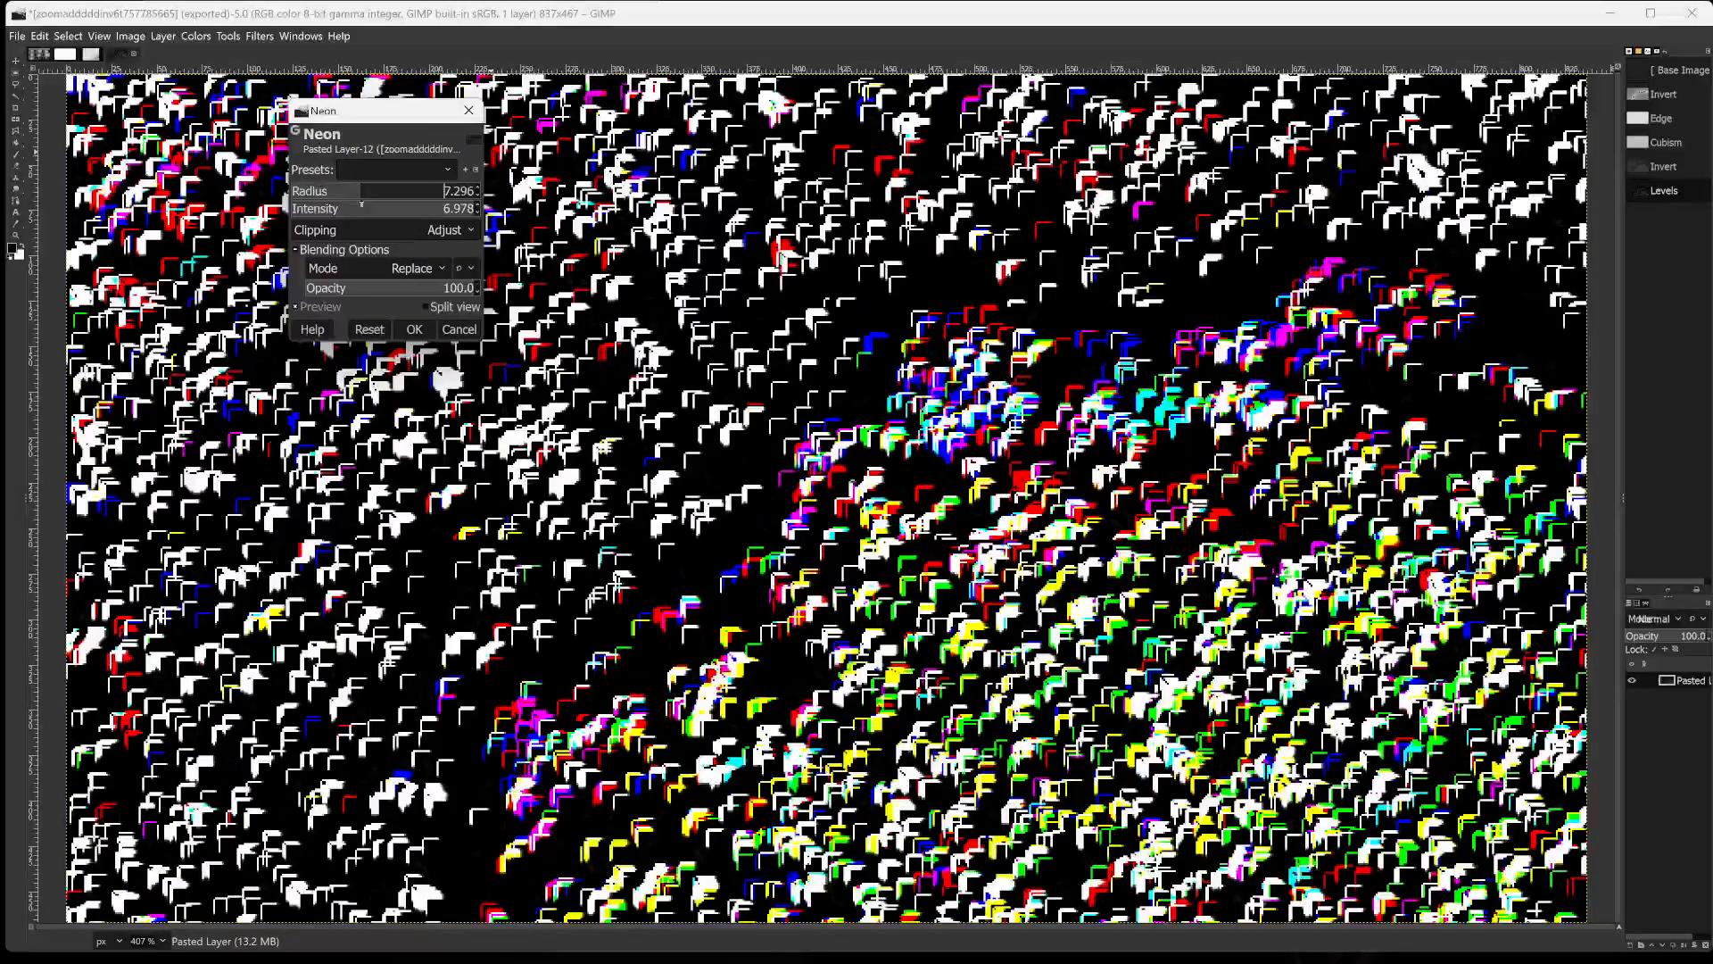
left_click(315, 288)
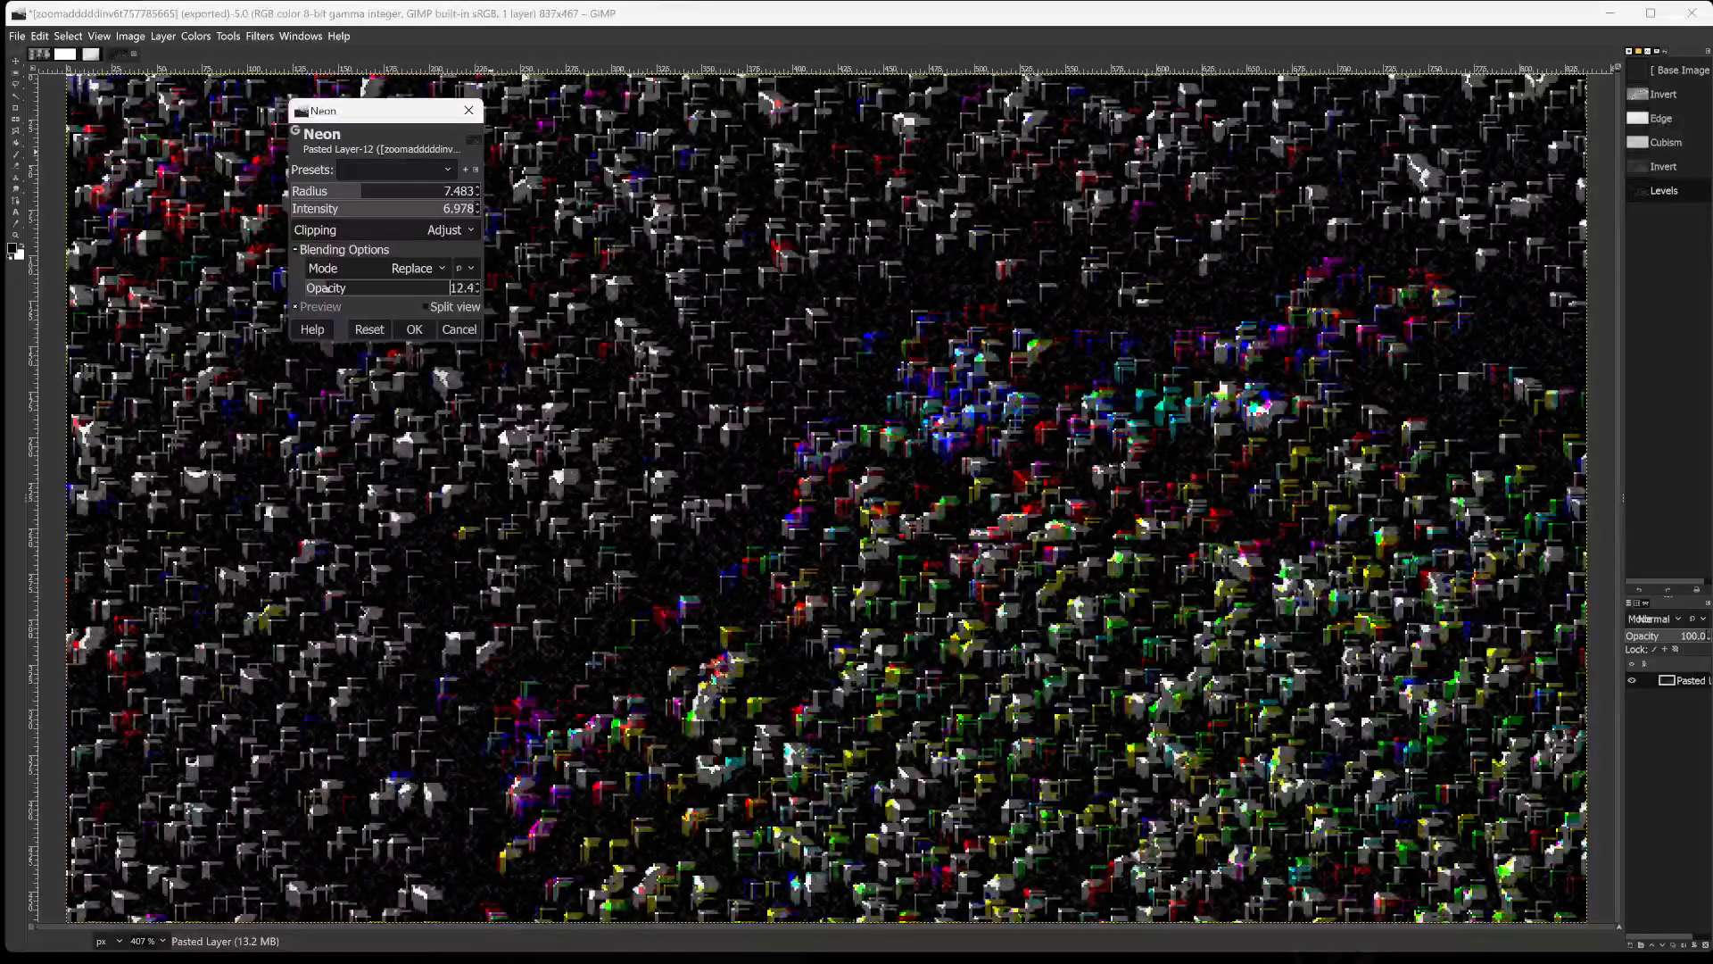
mouse_move(291, 289)
left_mouse_down()
mouse_move(424, 290)
mouse_move(299, 289)
left_mouse_up()
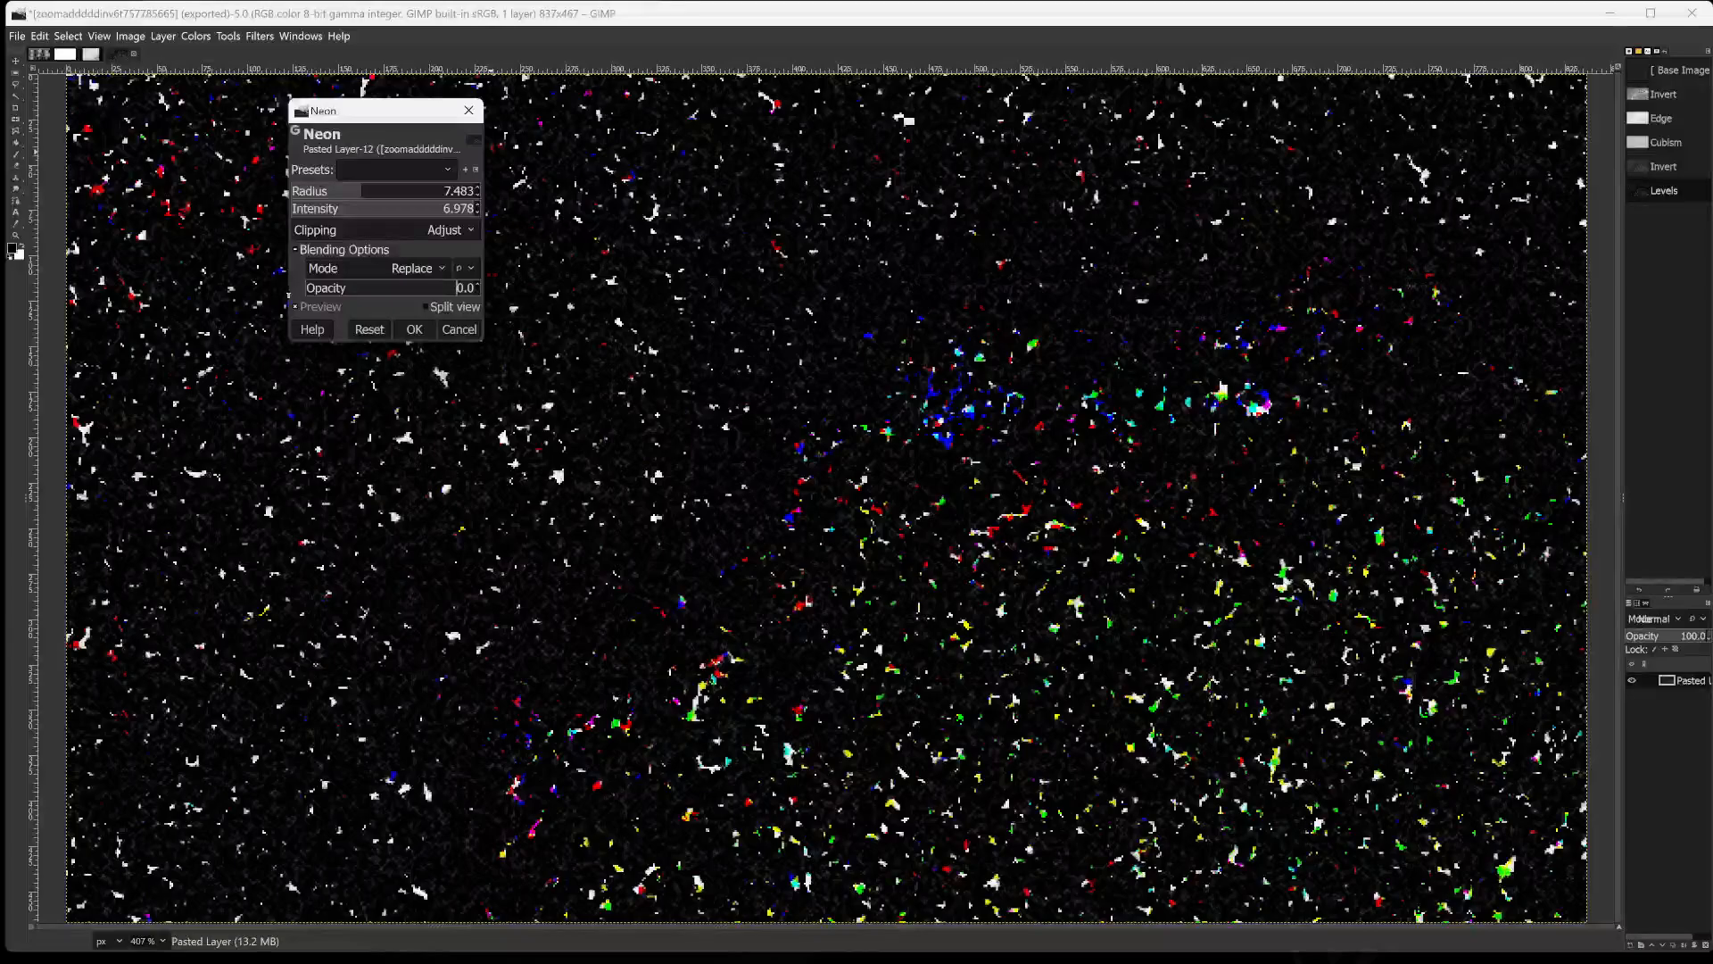
left_click_drag(304, 305, 315, 305)
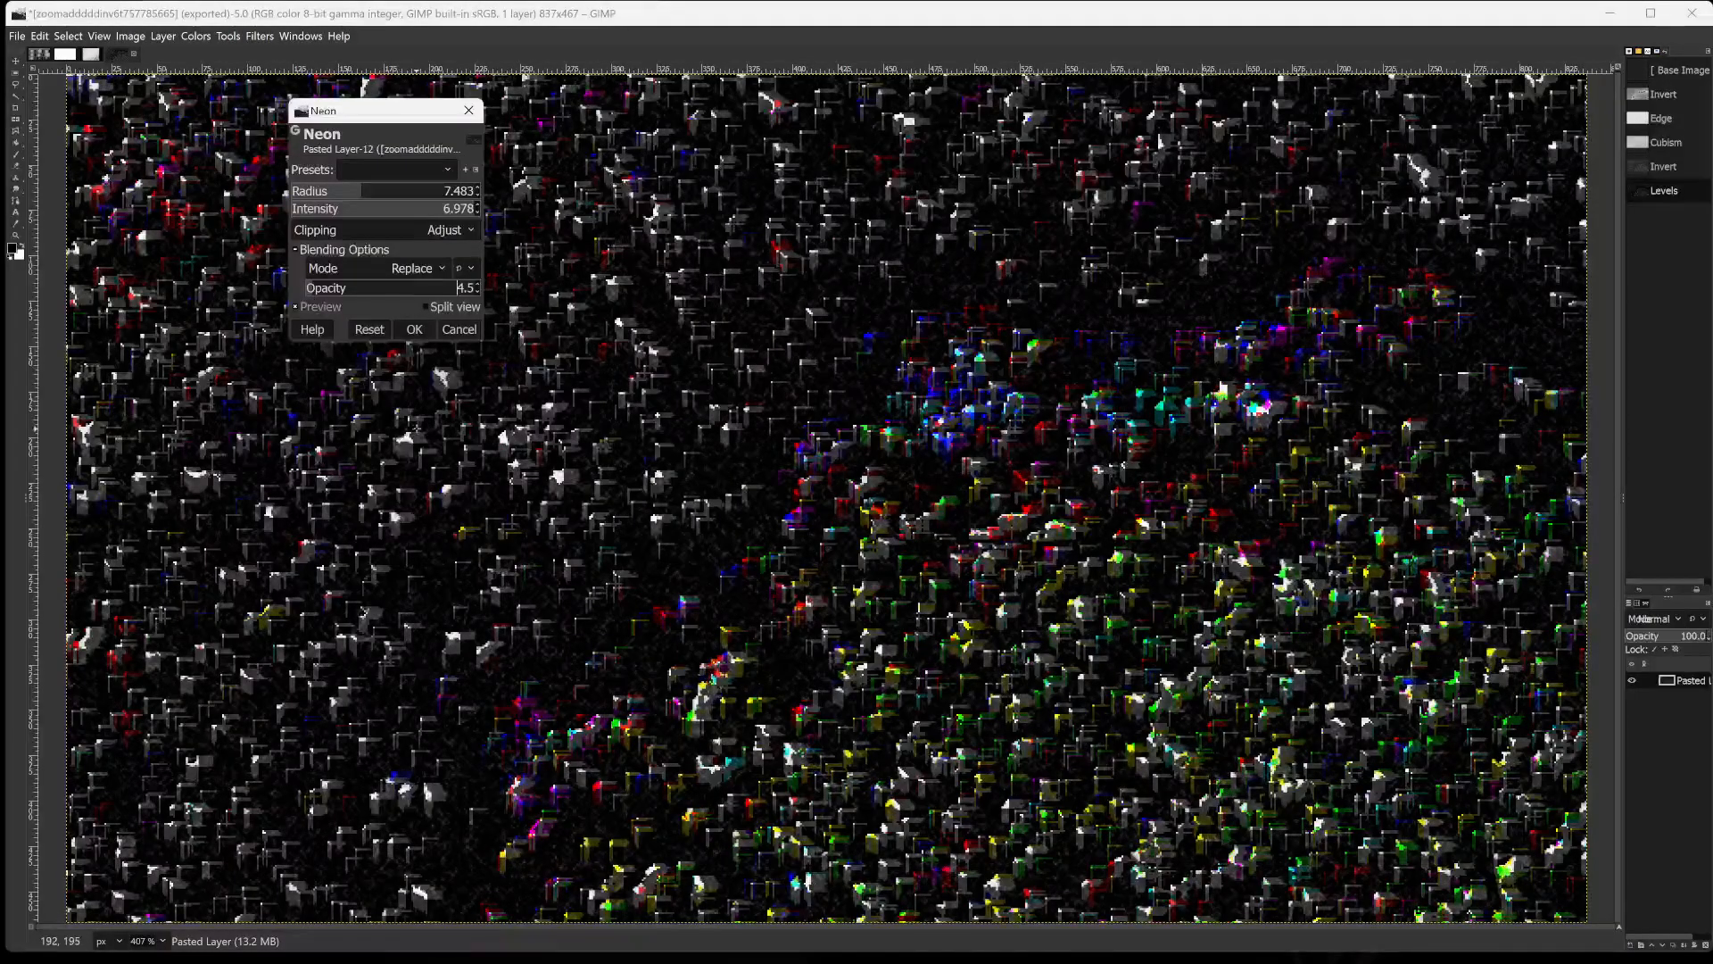
left_click(414, 329)
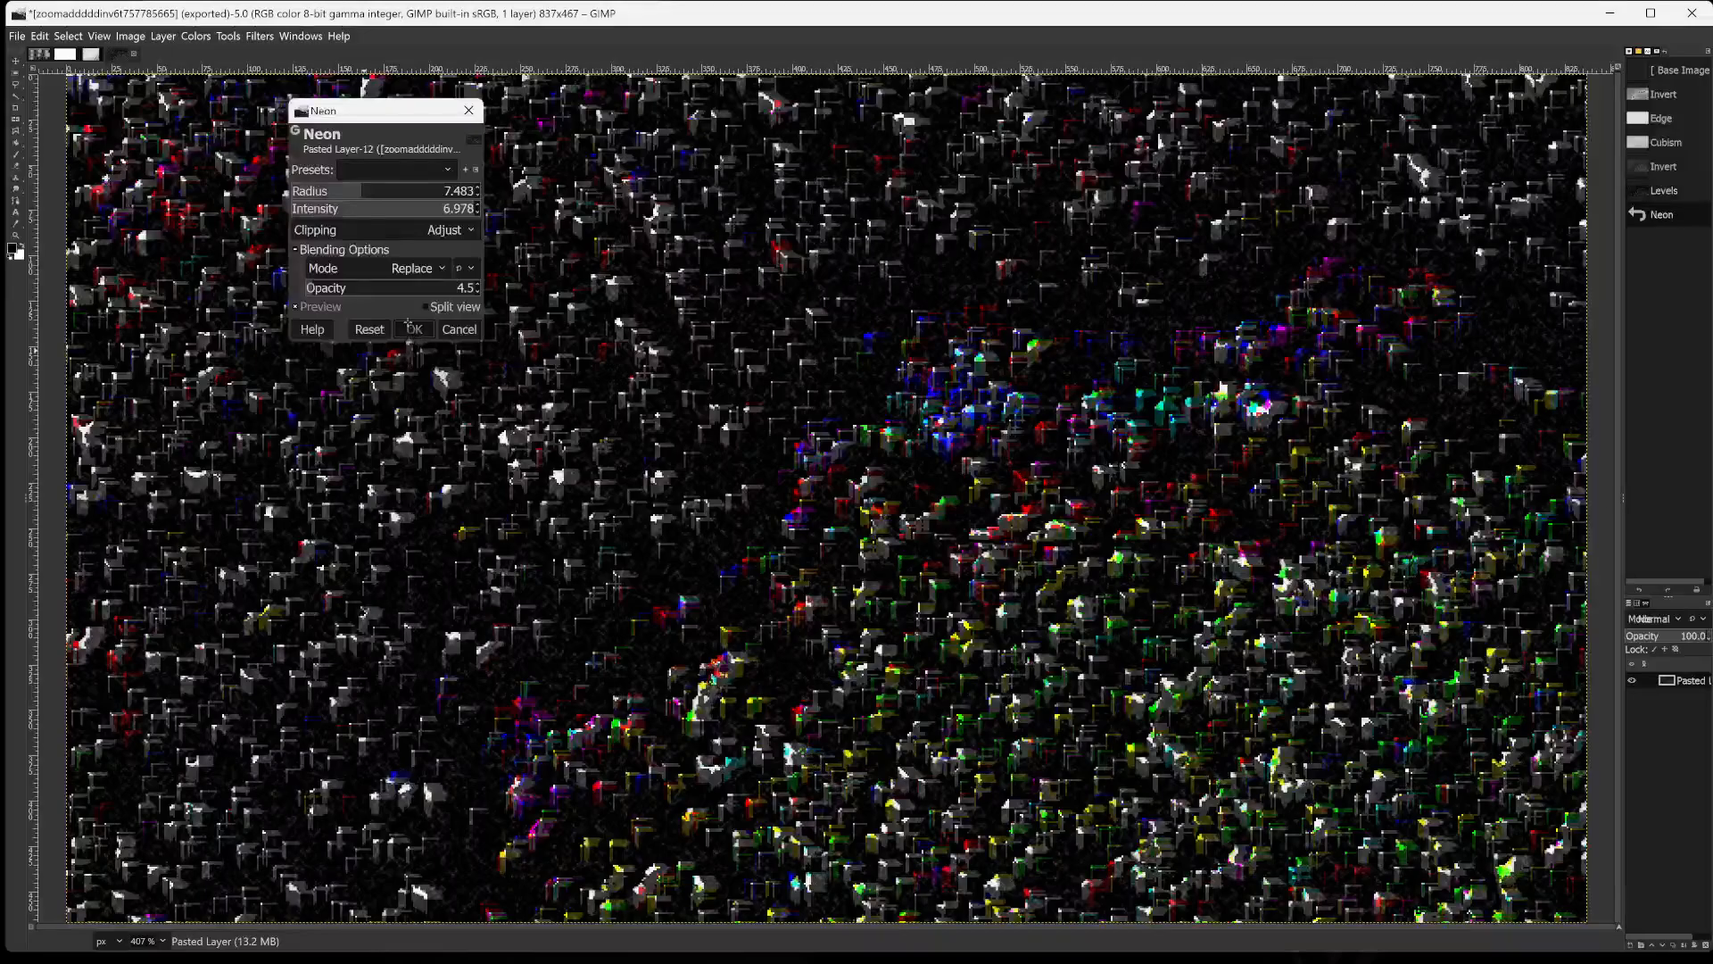
Invert the image's colours and apply the Cartoon filter with mask radius 50, percent black 0.051, Addition blending mode and opacity 82.6.
left_click(196, 37)
left_click(206, 246)
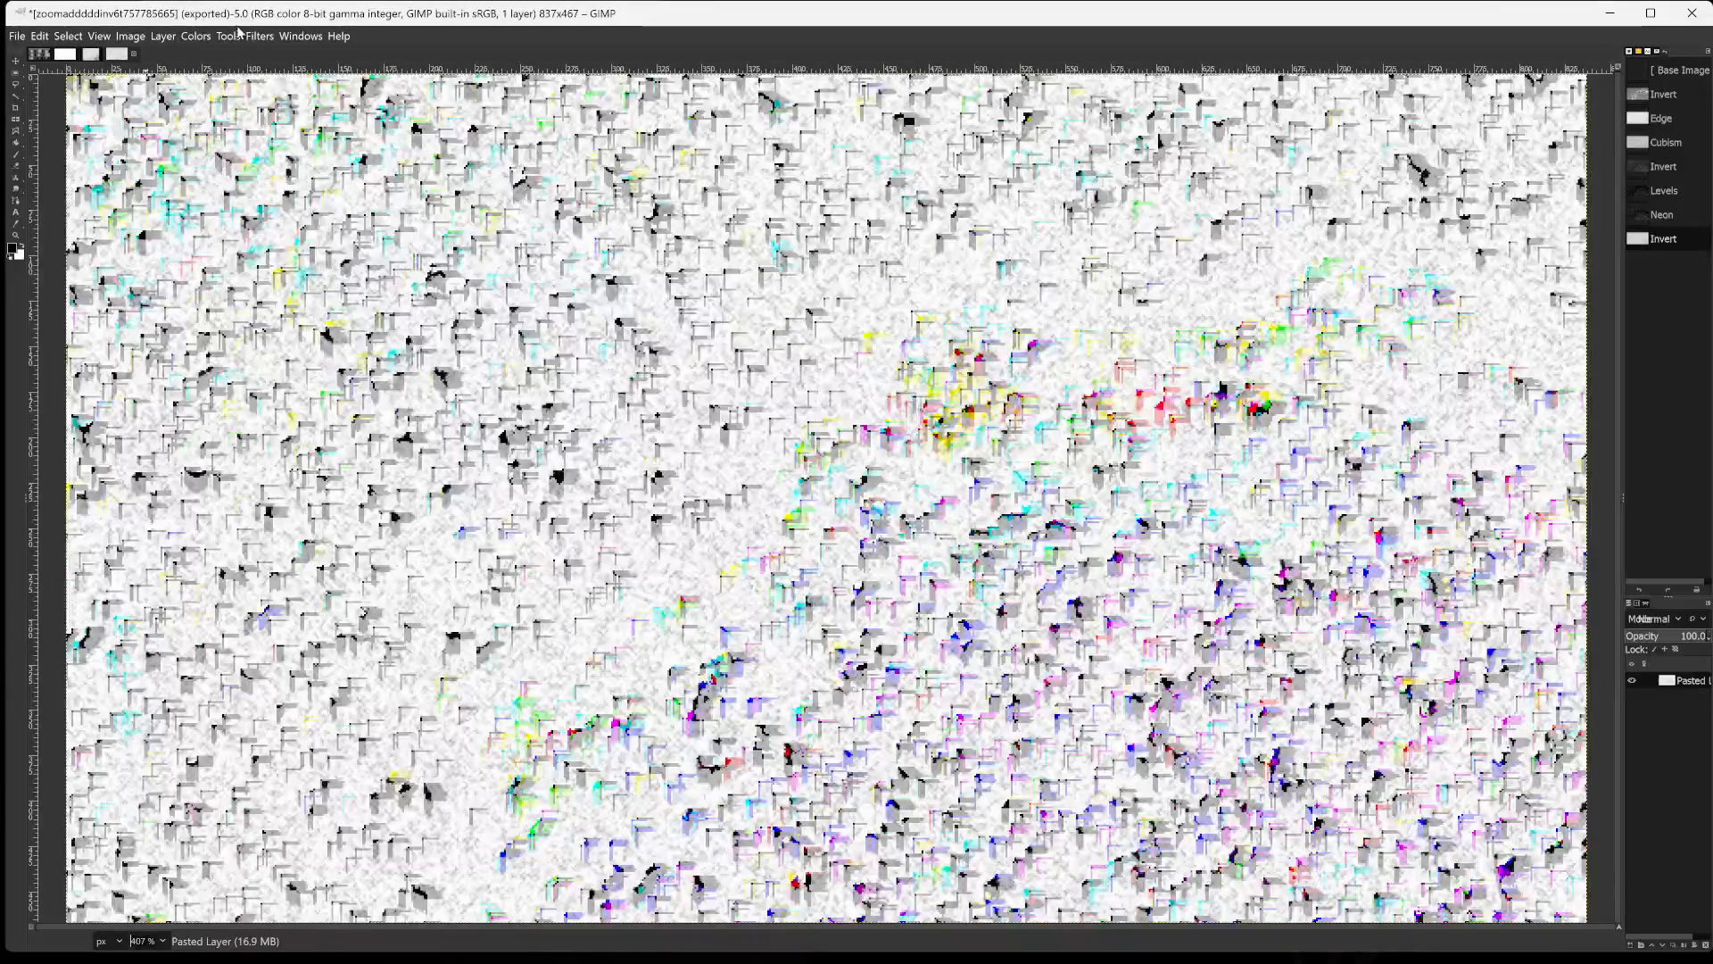
left_click(257, 37)
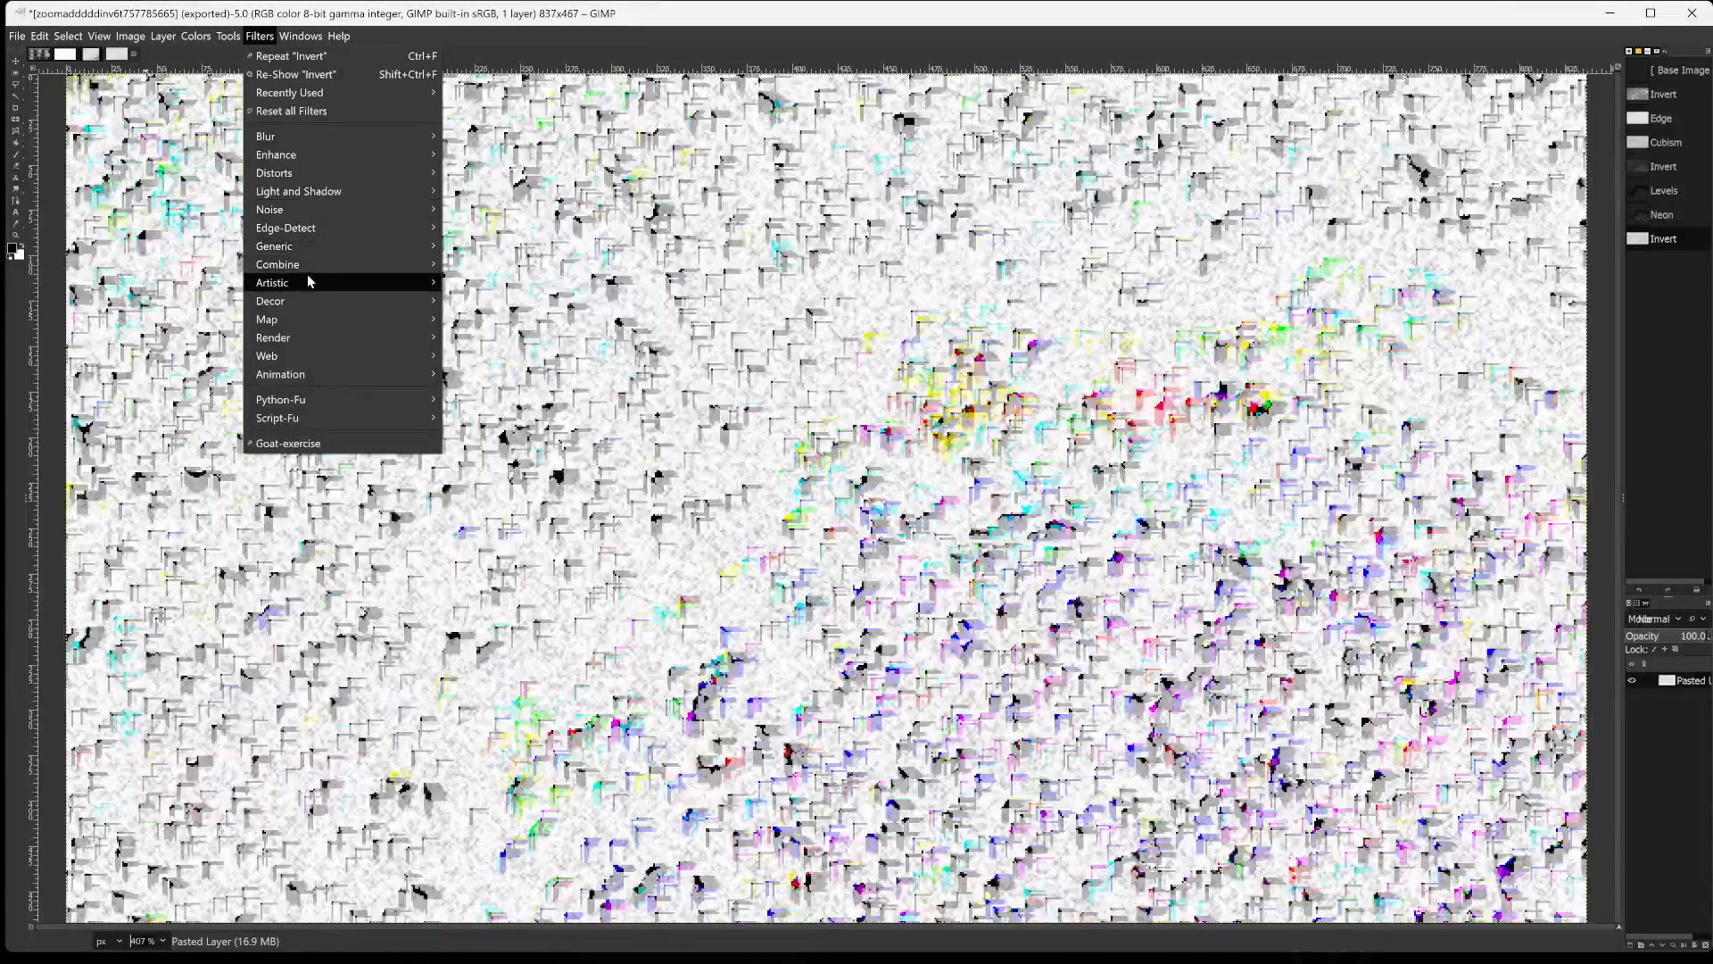
mouse_move(324, 283)
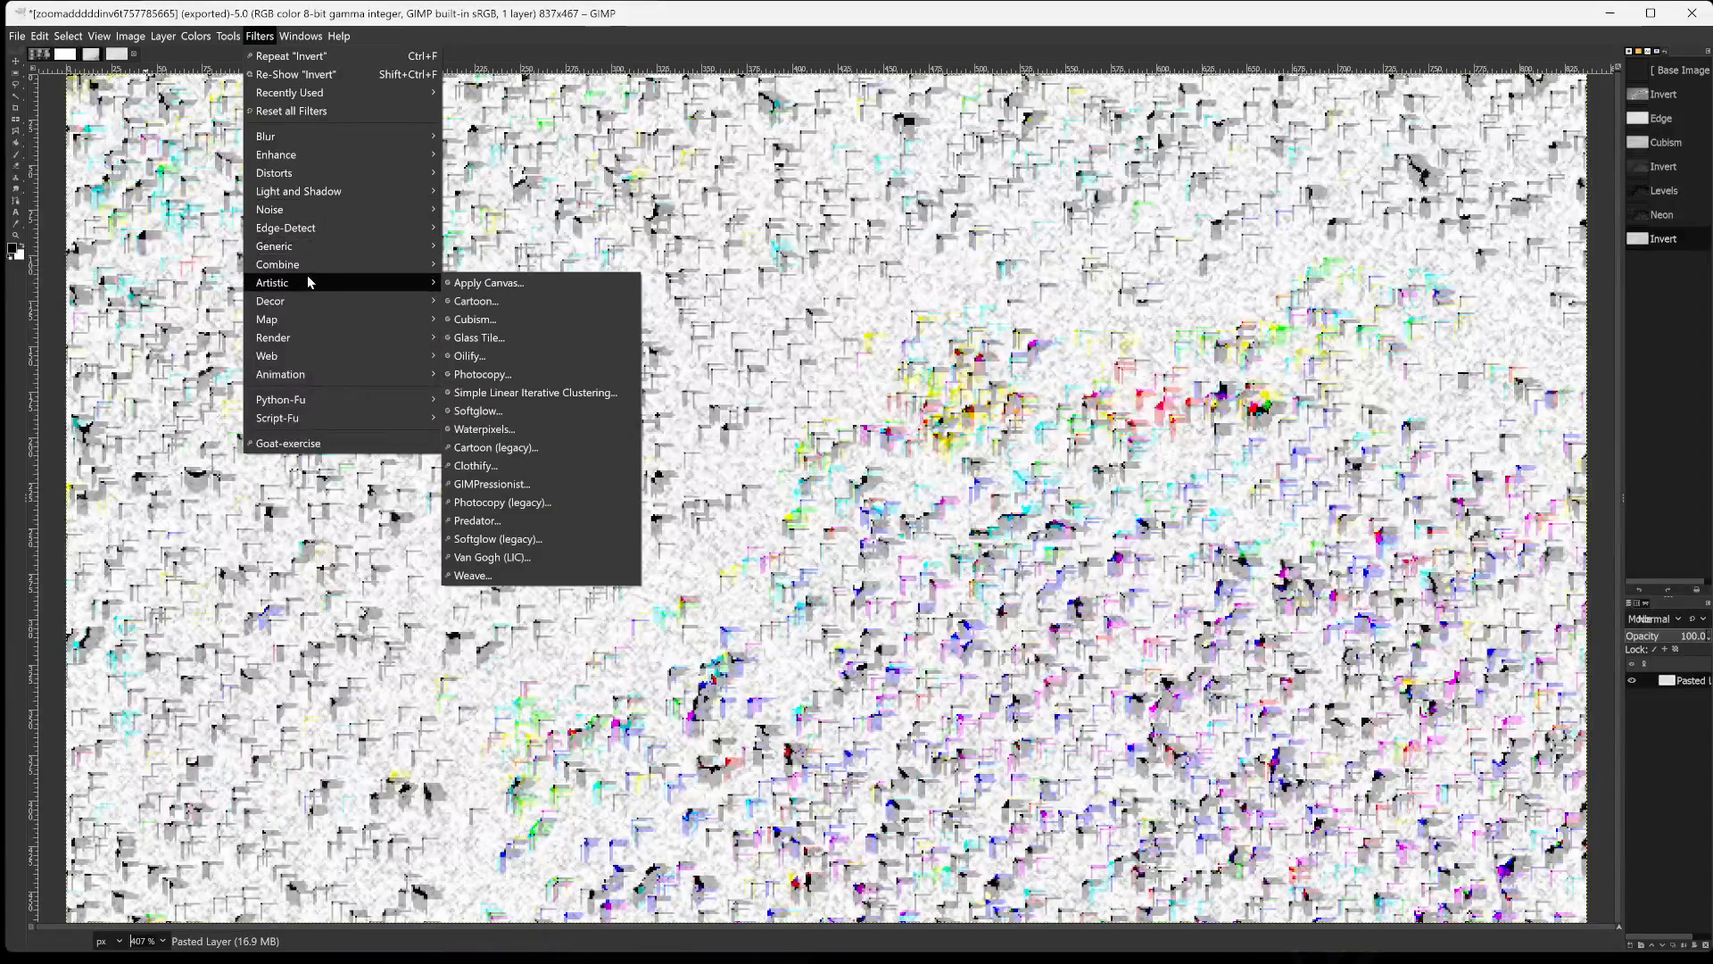
left_click(500, 300)
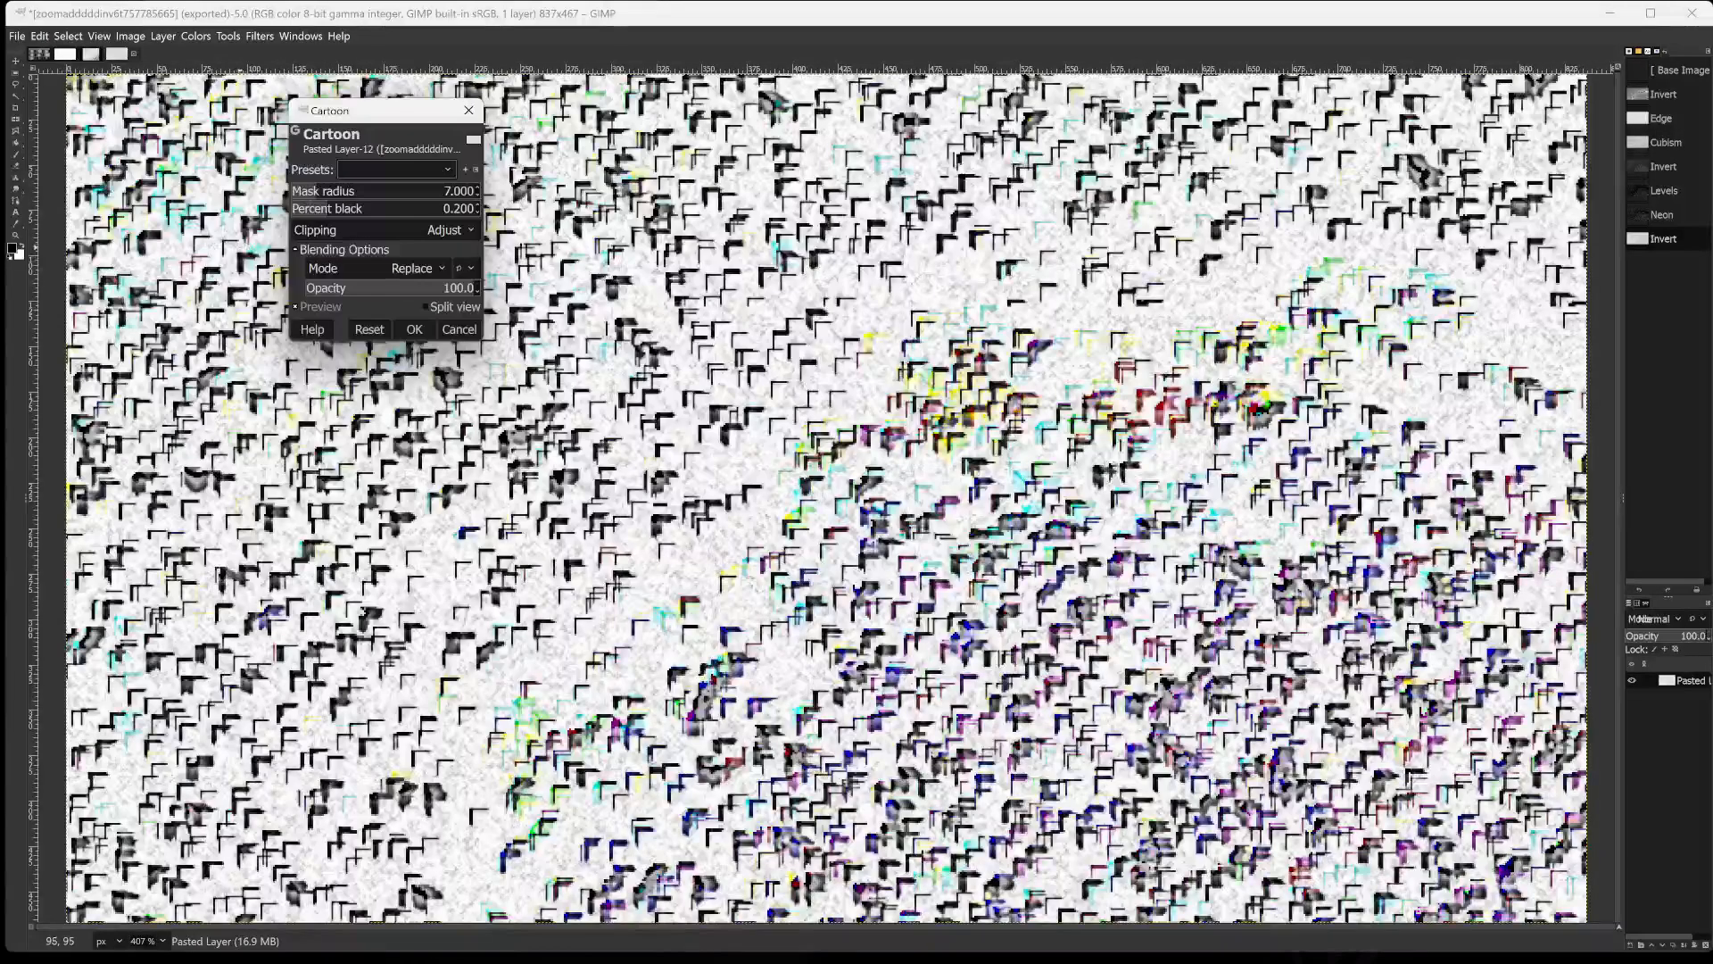
left_click_drag(374, 194, 482, 196)
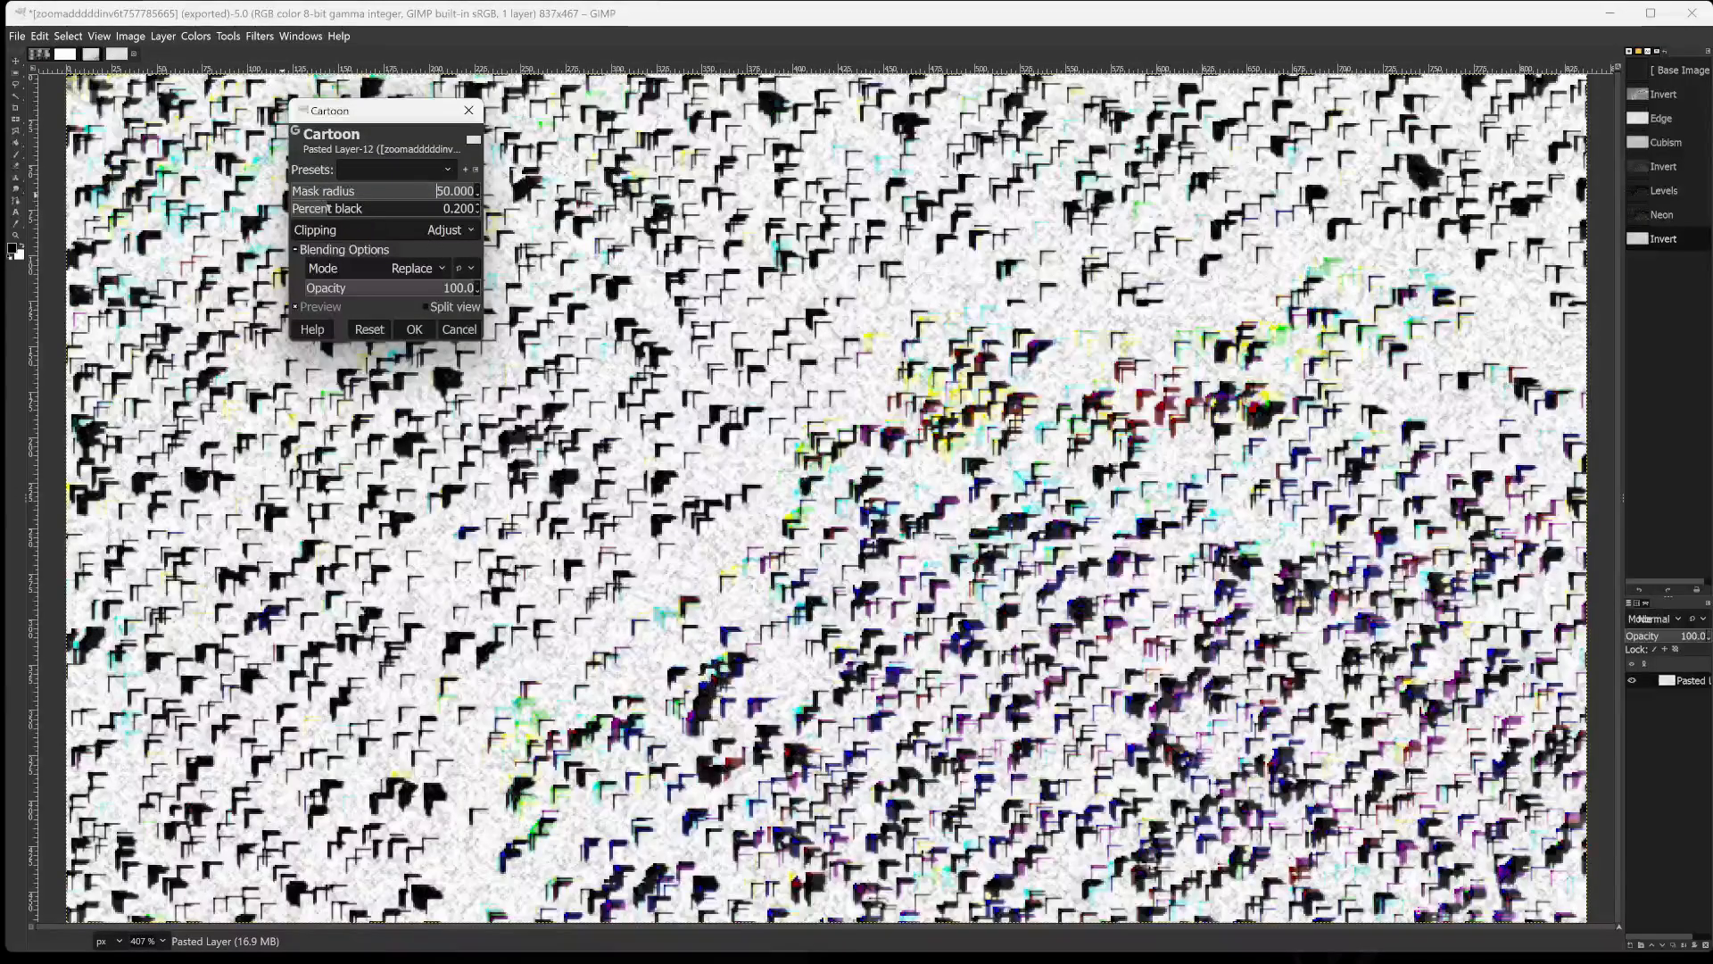
left_click_drag(324, 208, 301, 211)
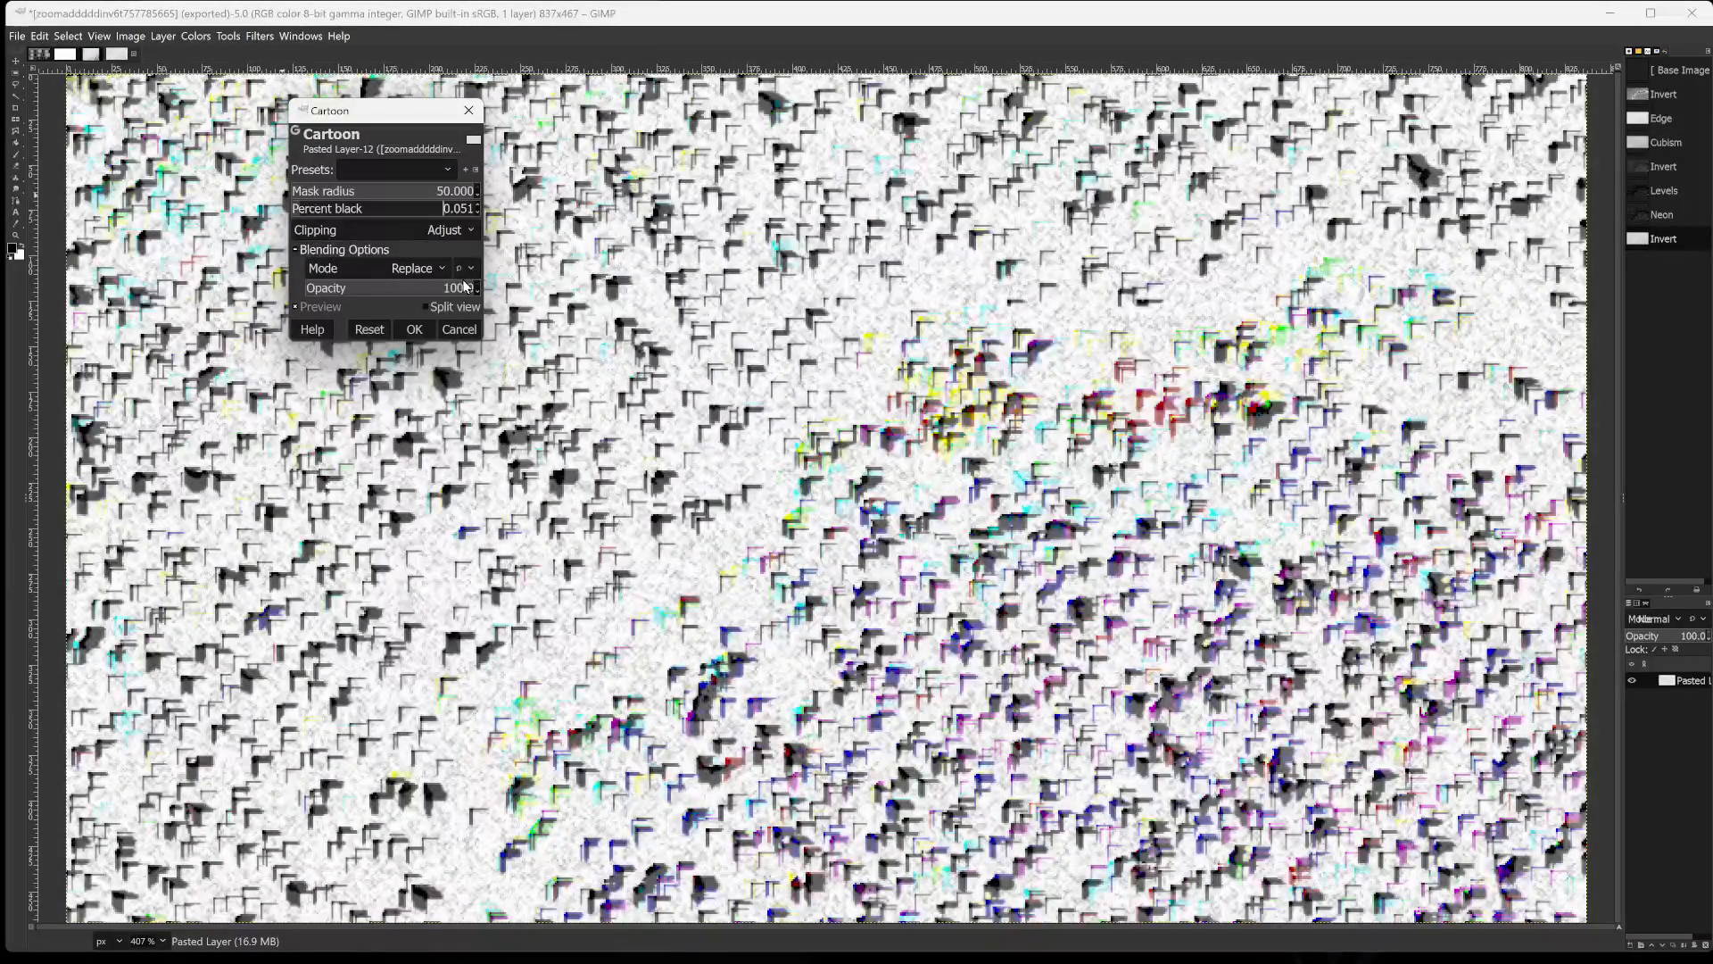
left_click(361, 265)
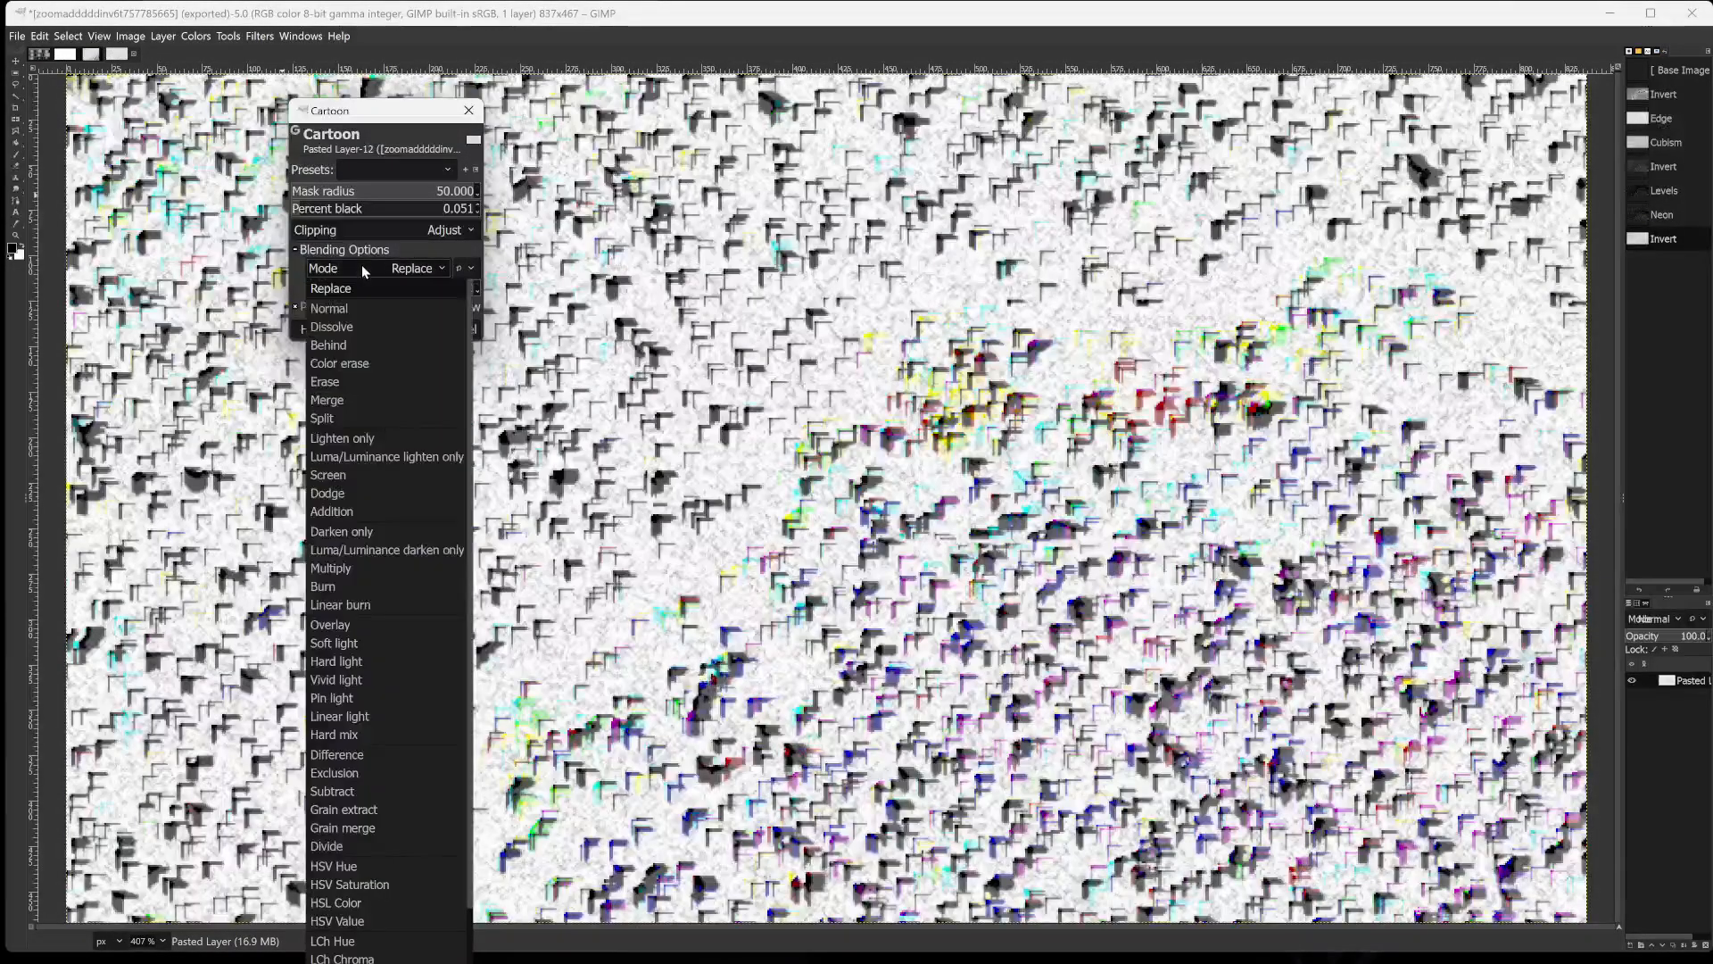
left_click(335, 505)
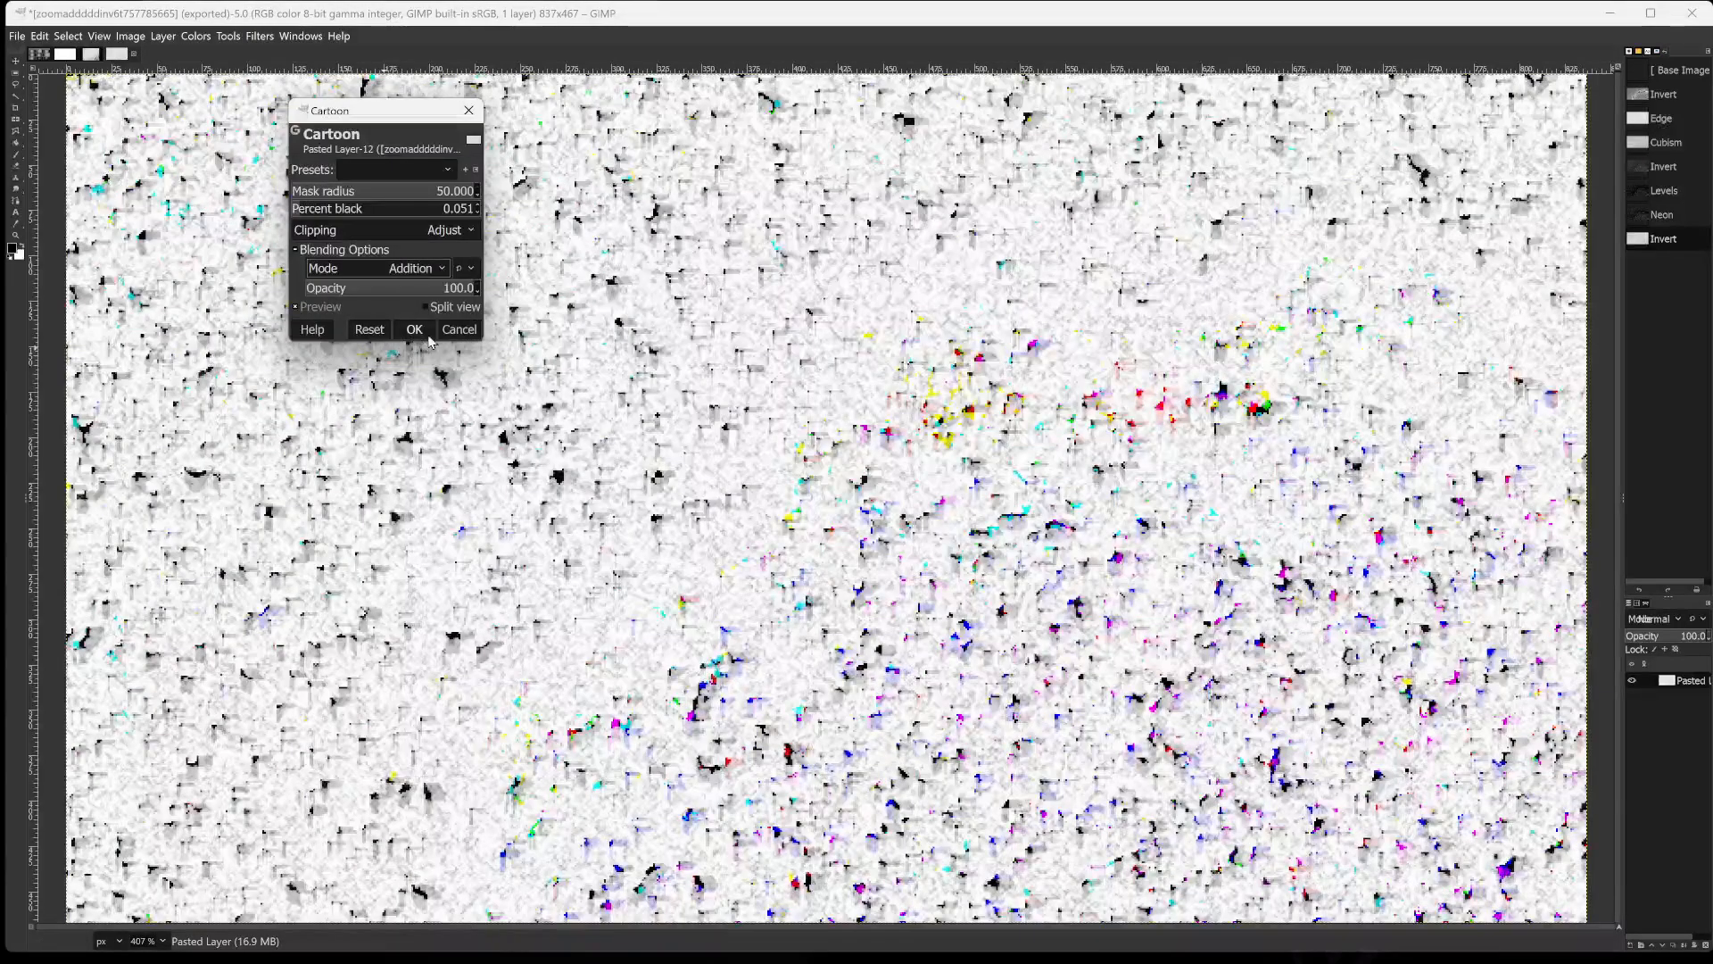
left_click_drag(395, 289, 449, 287)
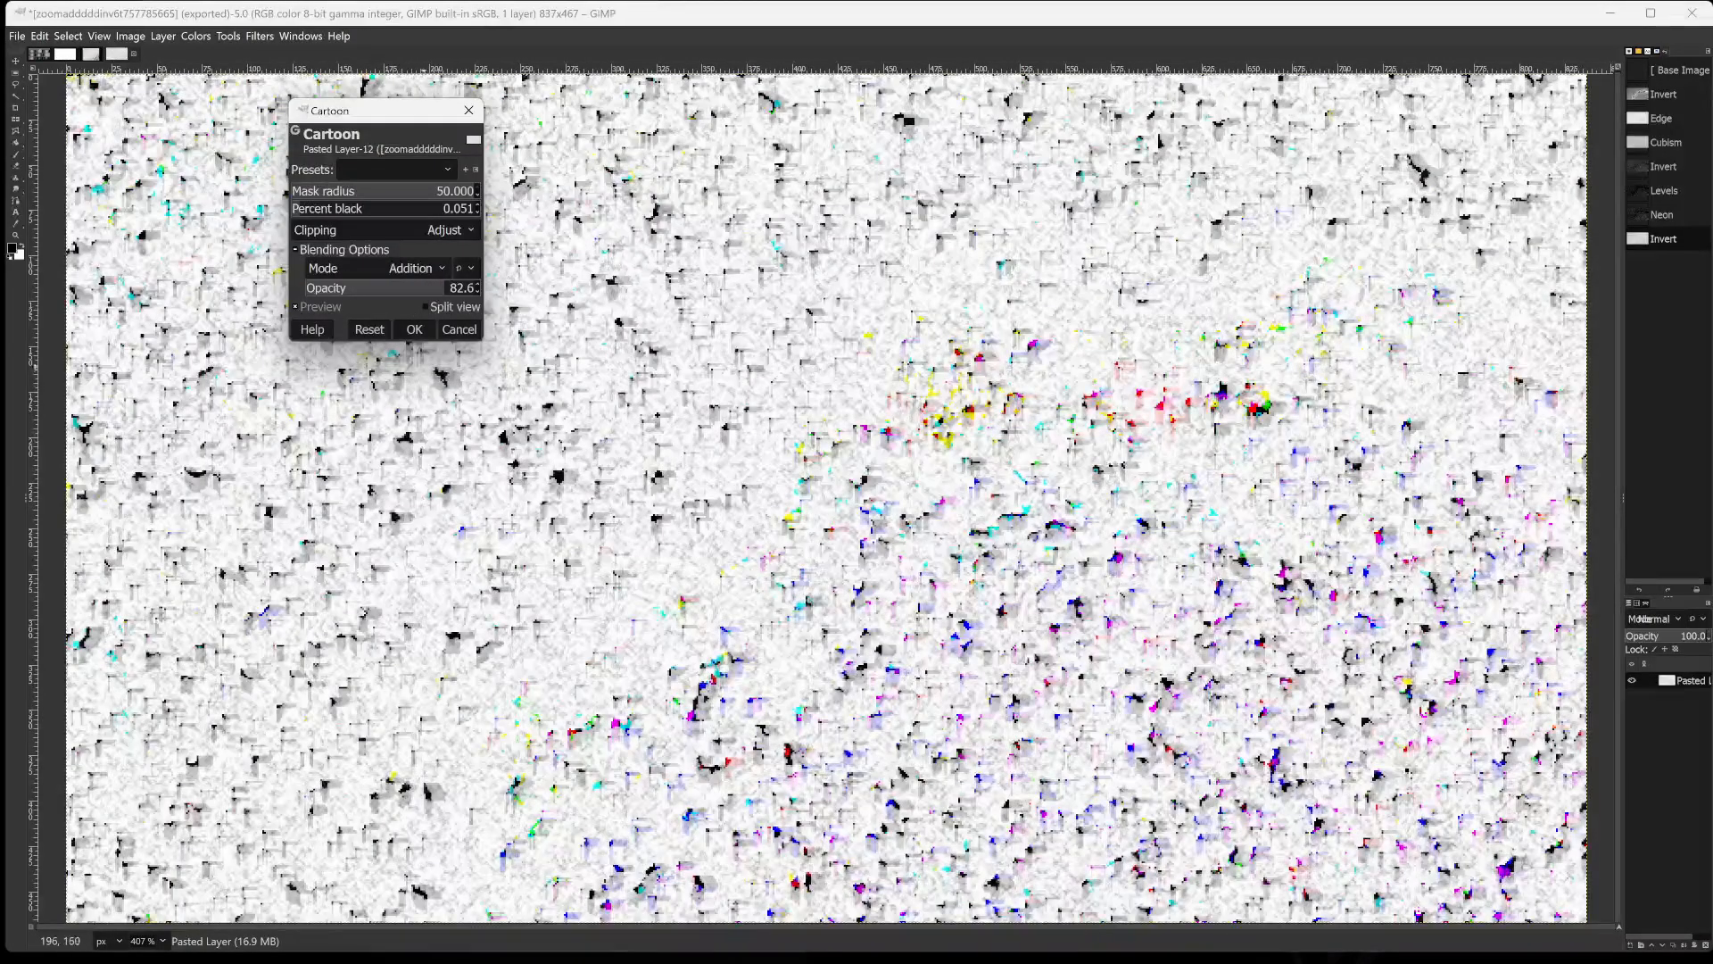
left_click(414, 329)
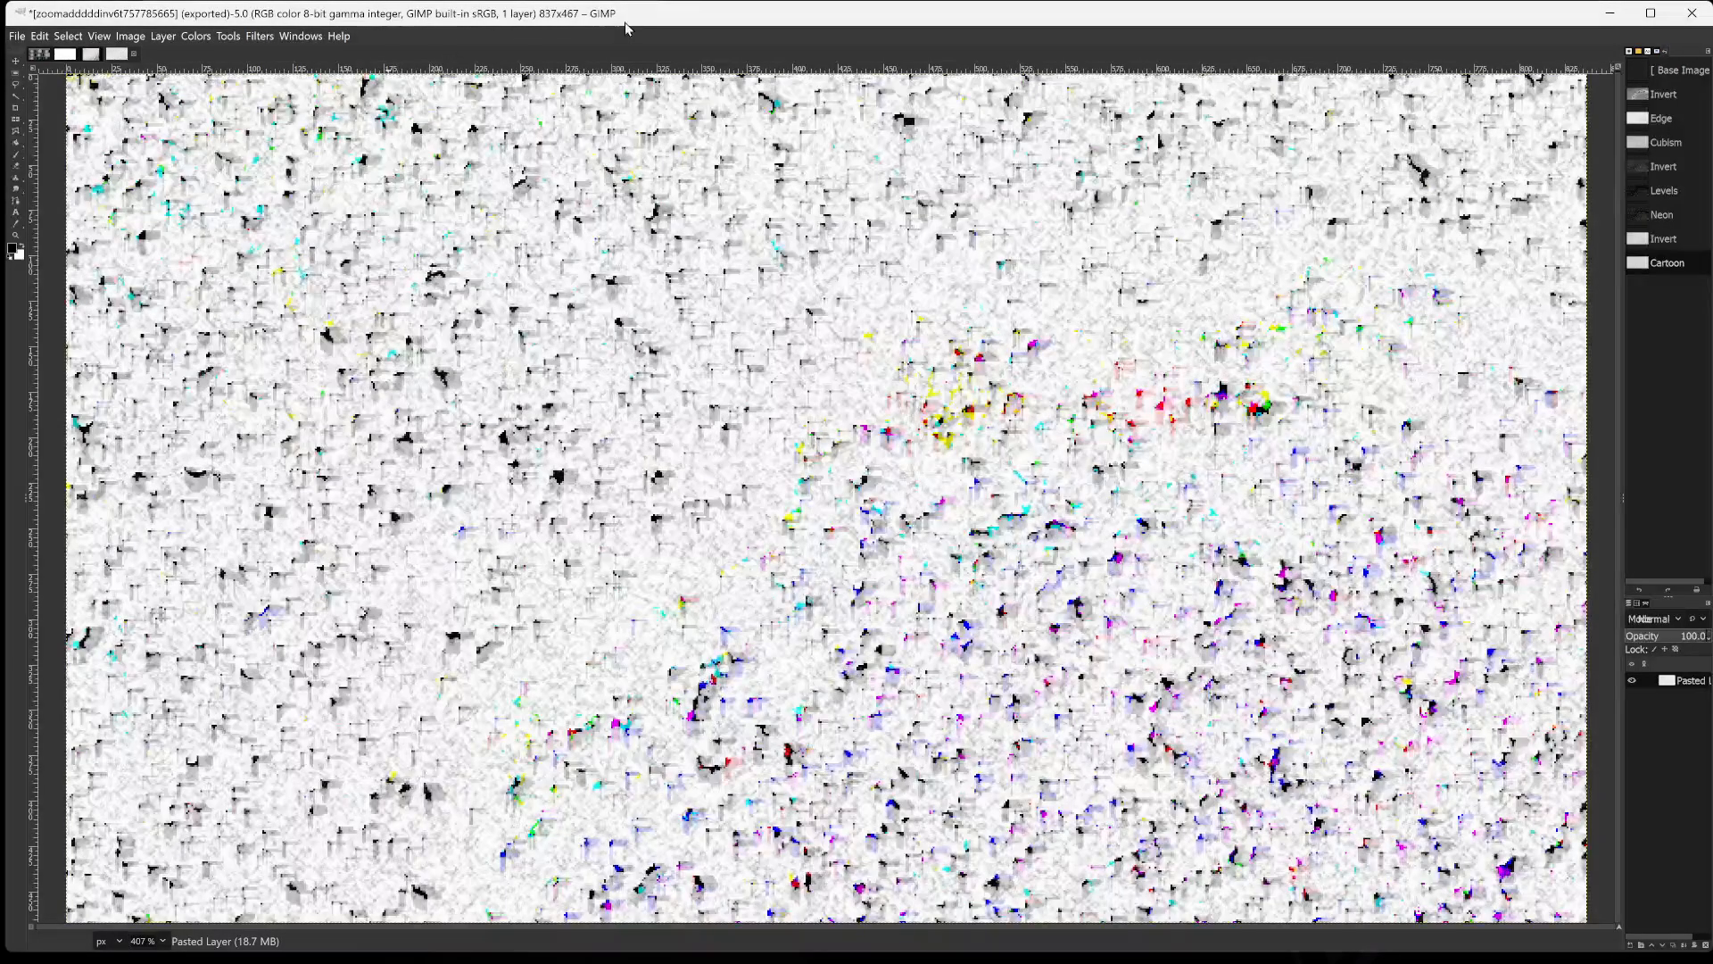
Try the Clothify filter with its default settings on the image, and undo the resulting bump map.
left_click(260, 37)
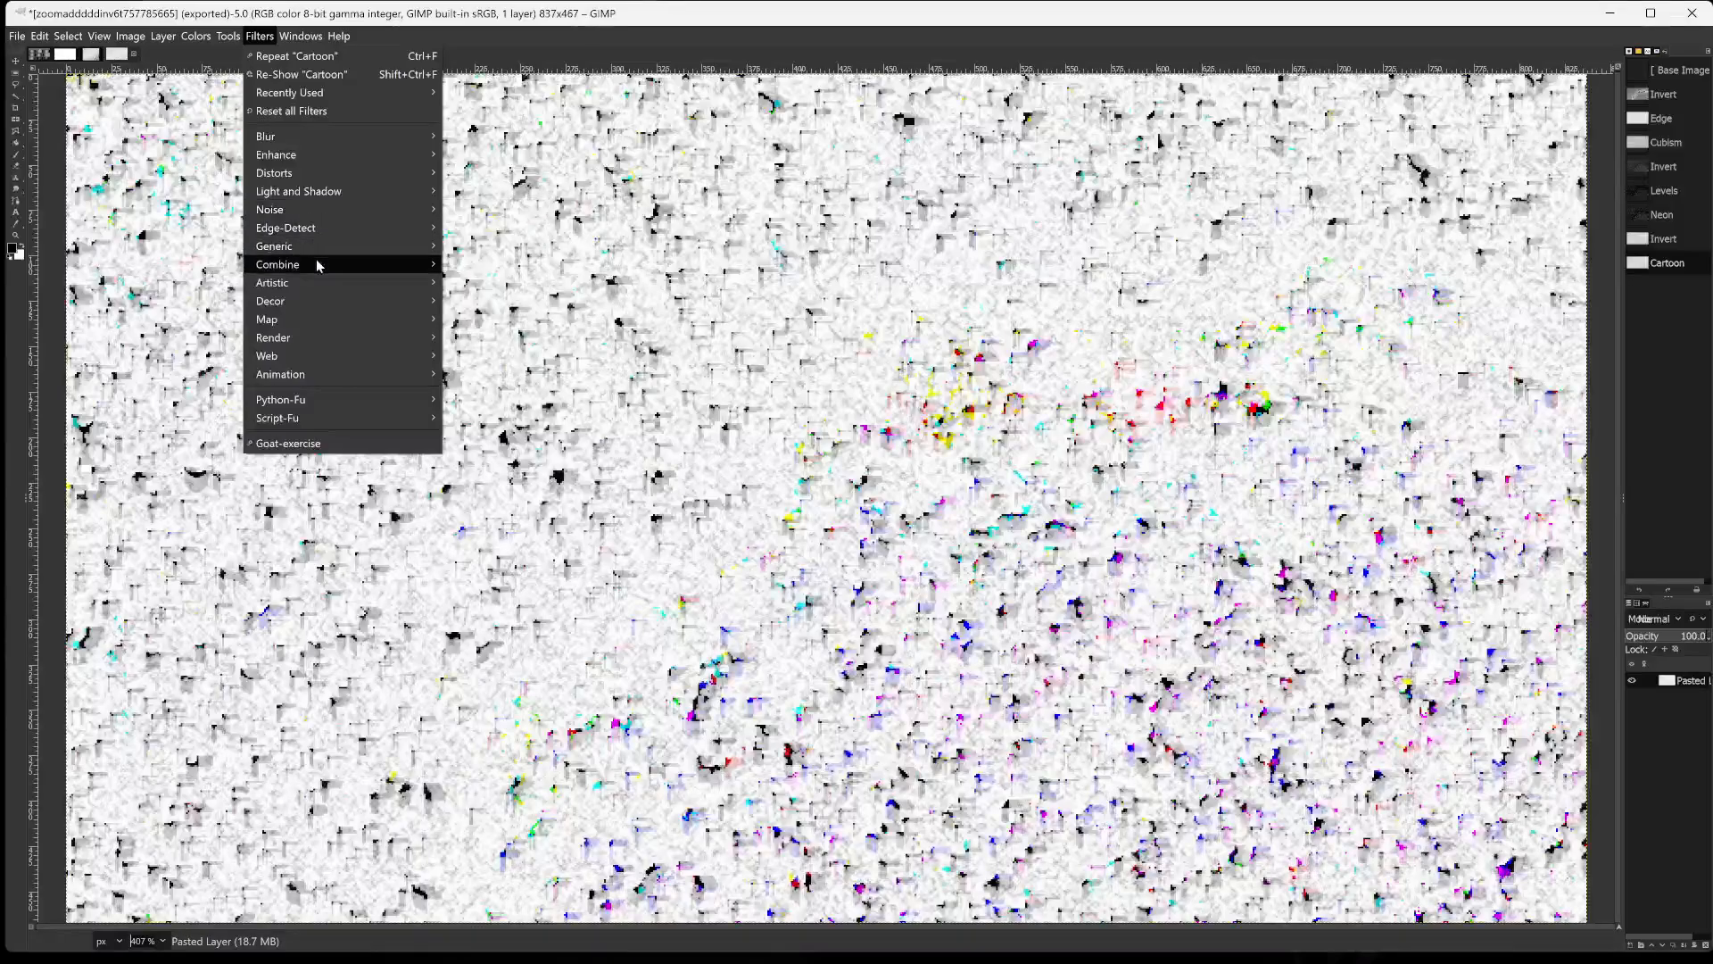
mouse_move(319, 284)
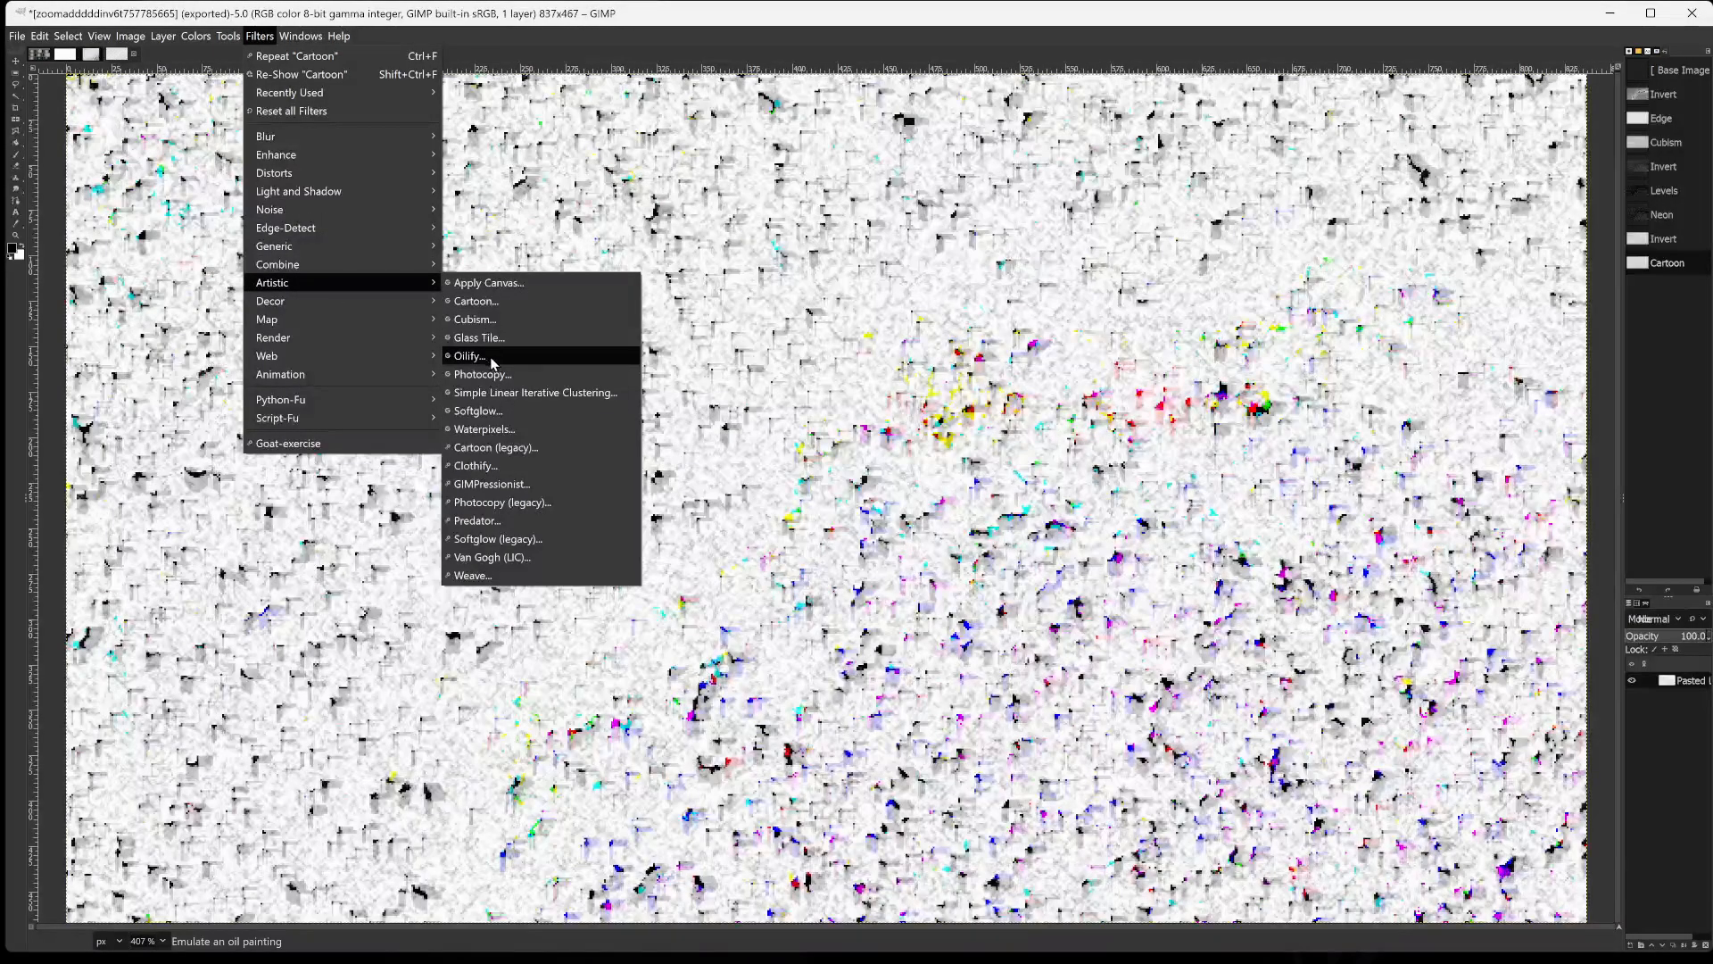
left_click(476, 465)
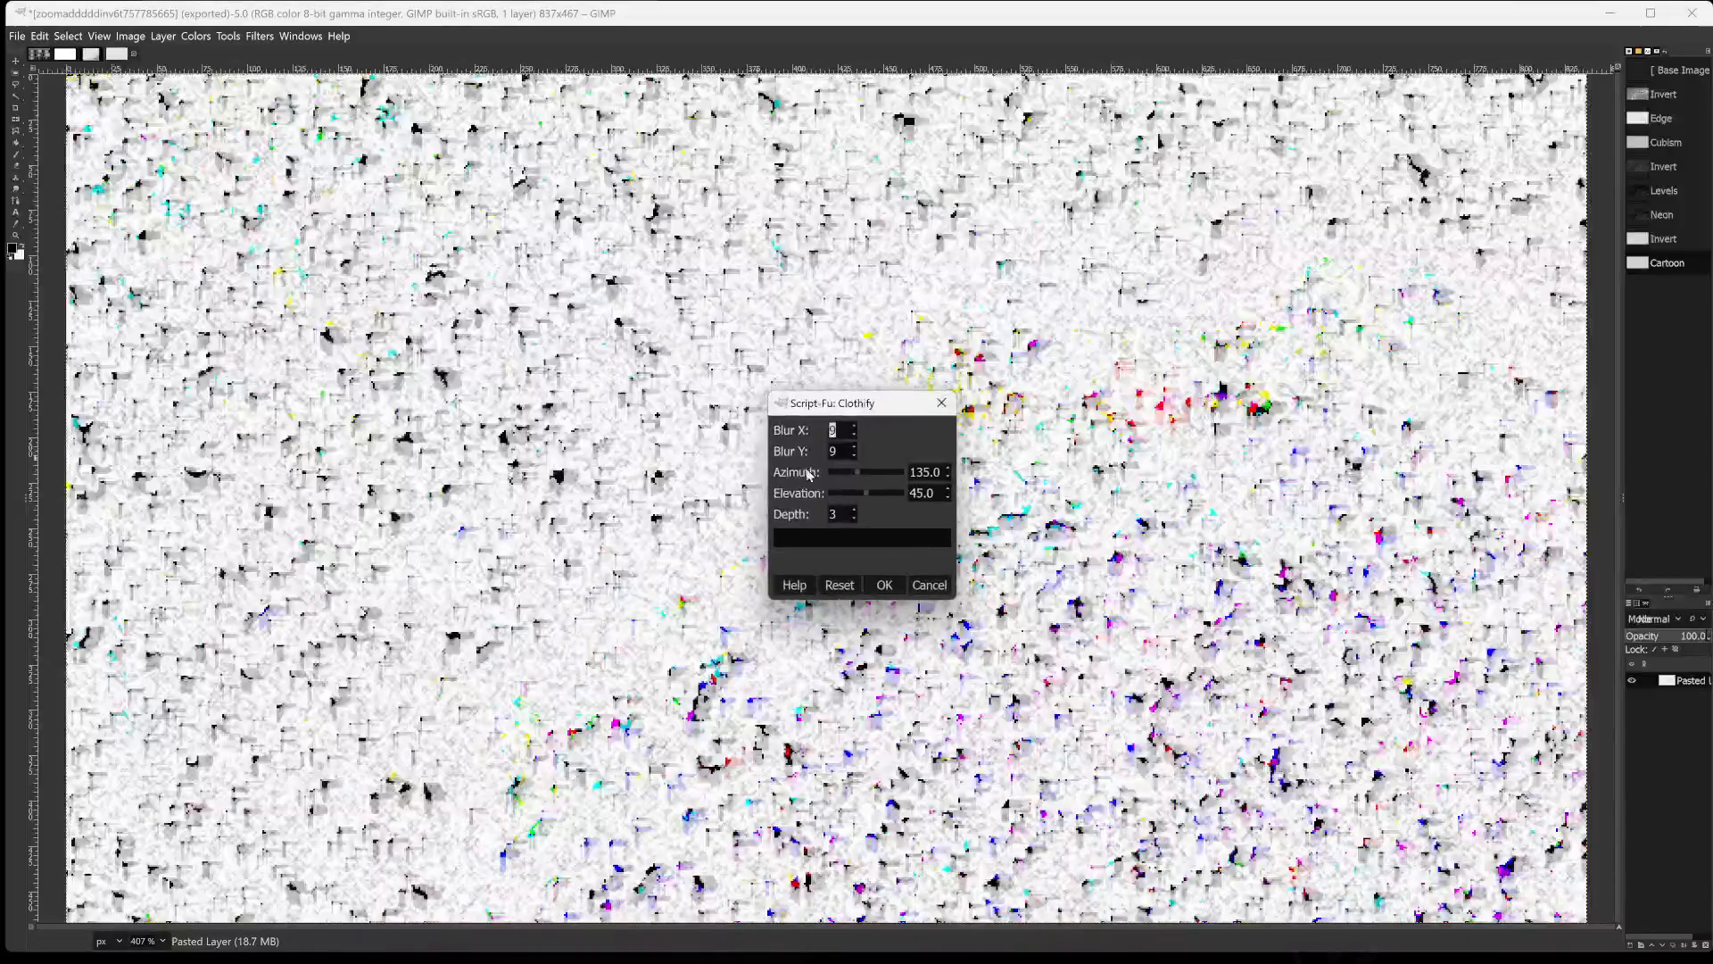
left_click(886, 585)
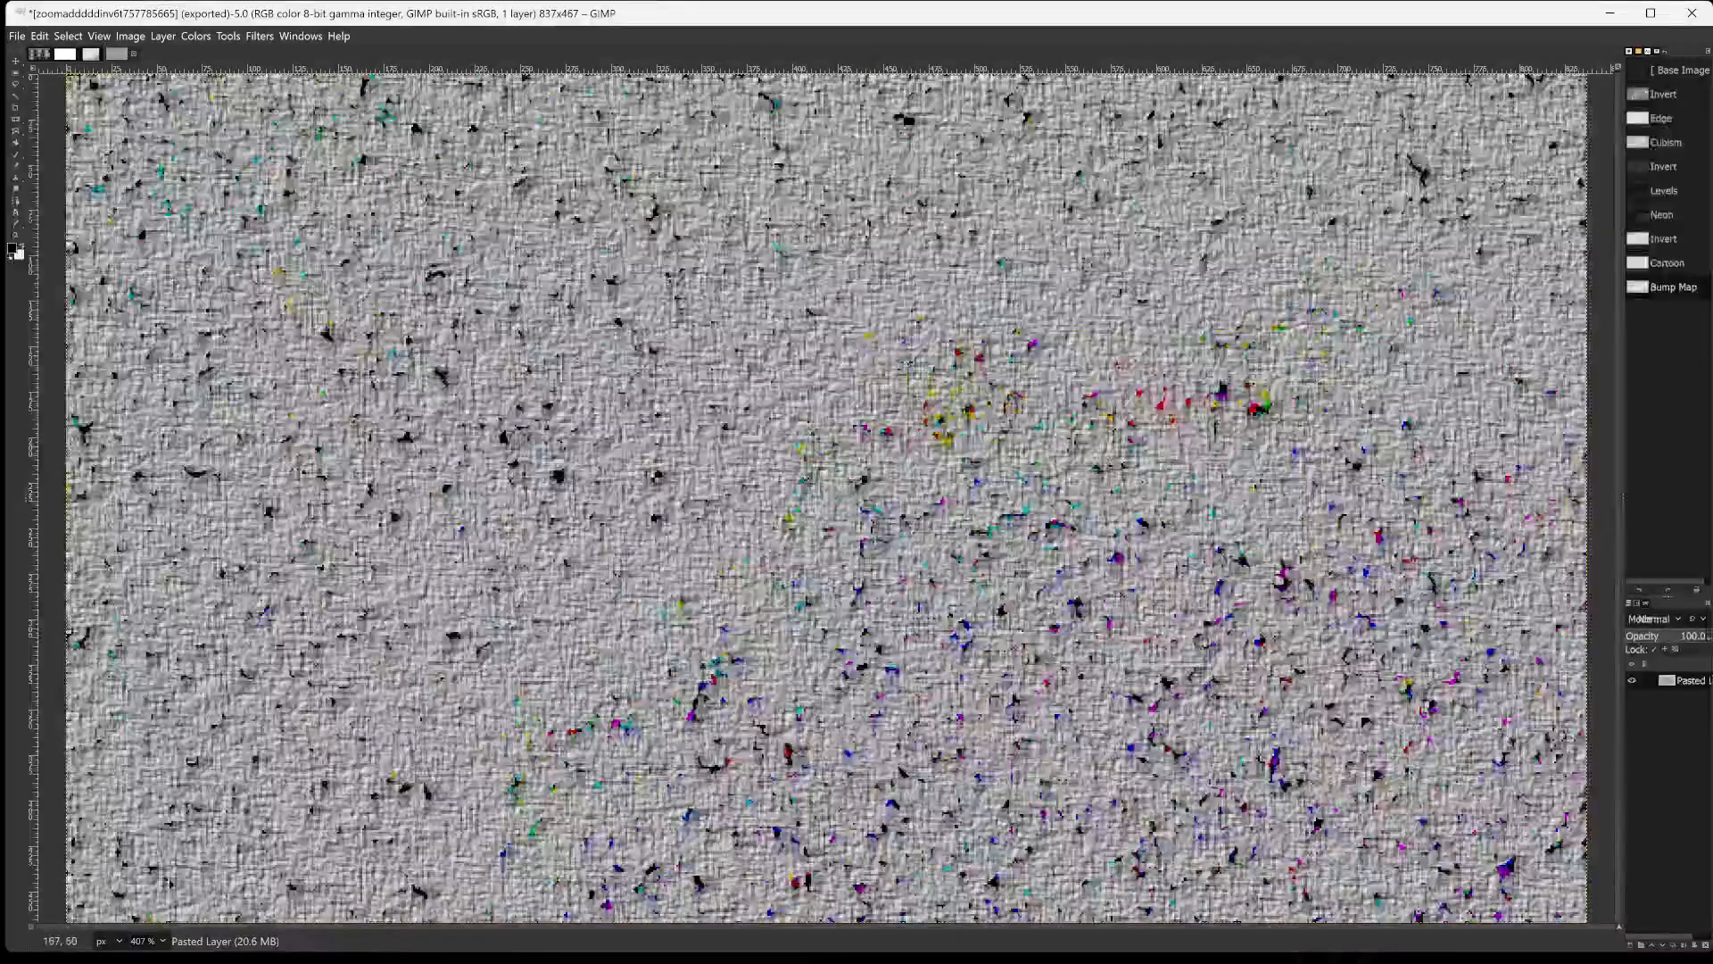
left_click(40, 36)
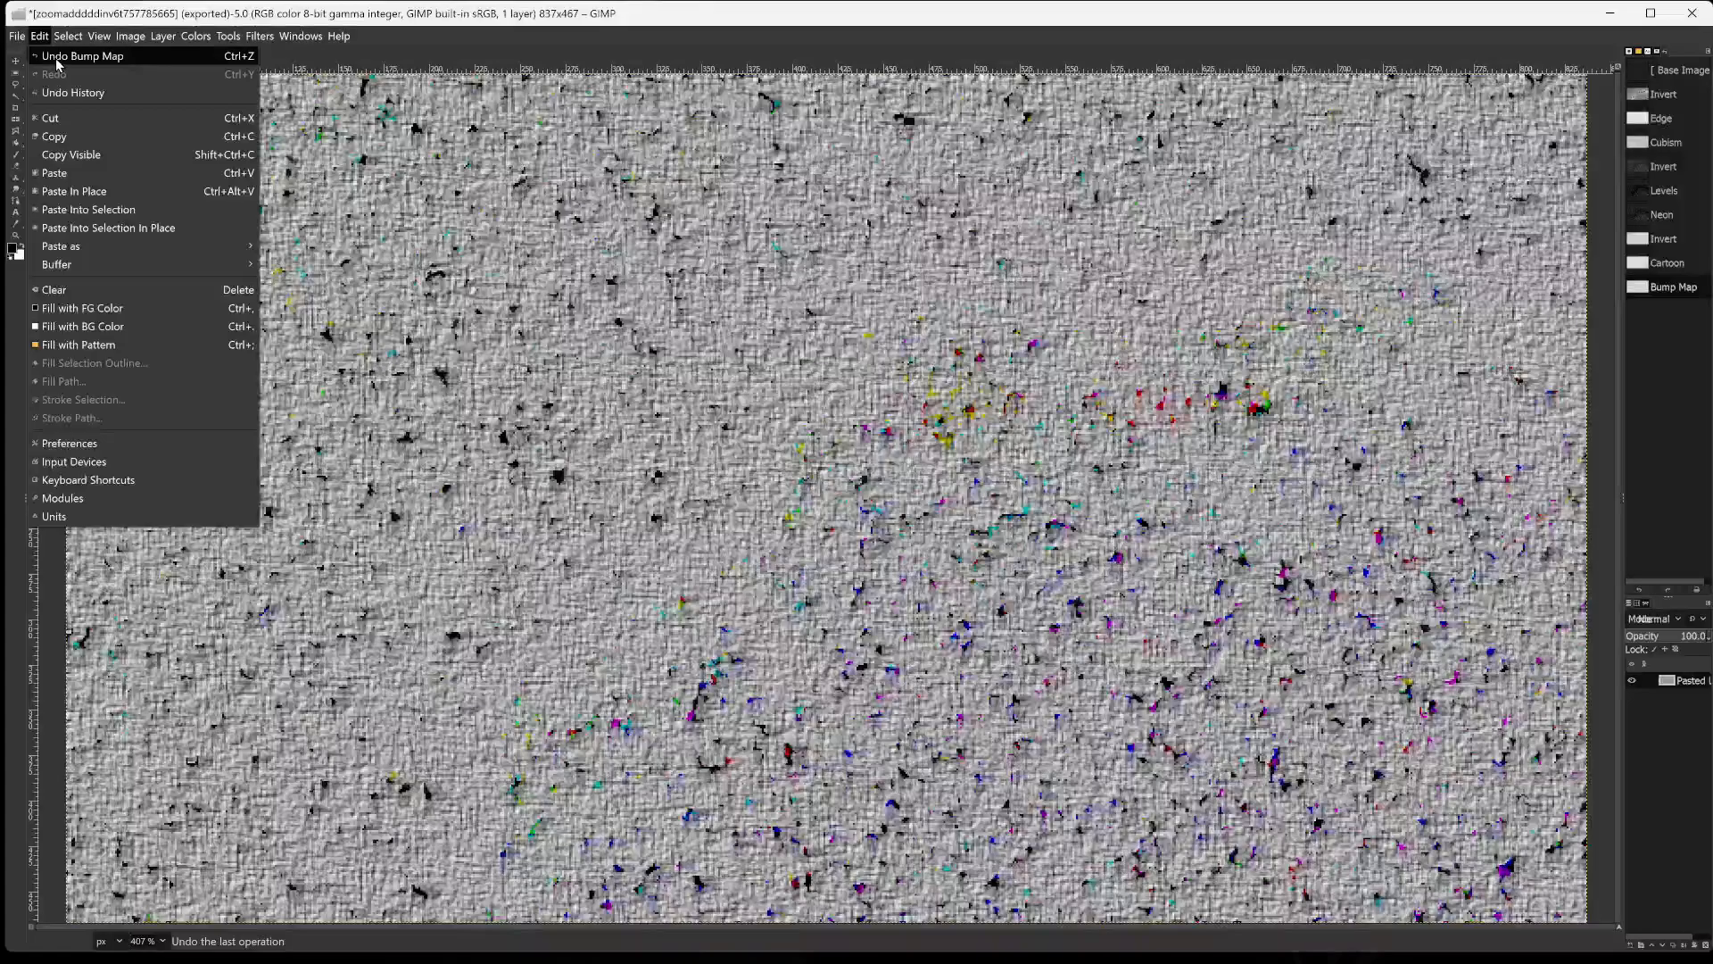
left_click(61, 56)
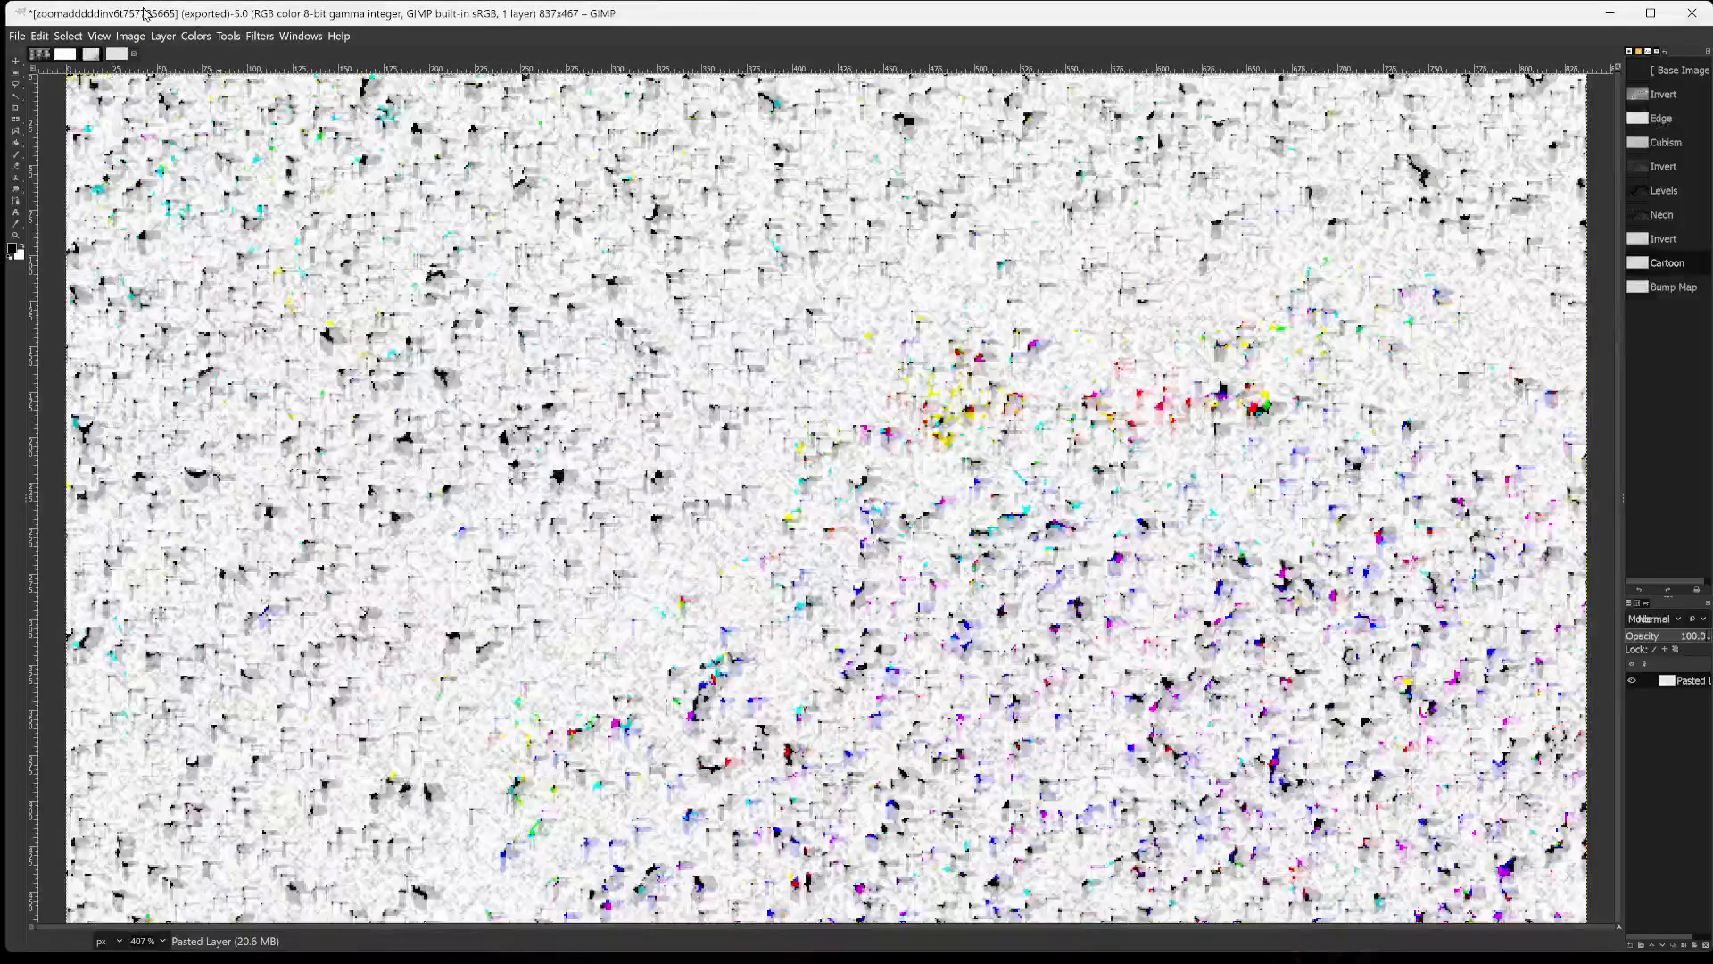
Invert the image's colours and start the Edge filter with the Sobel algorithm and an amount of 1.898.
left_click(195, 36)
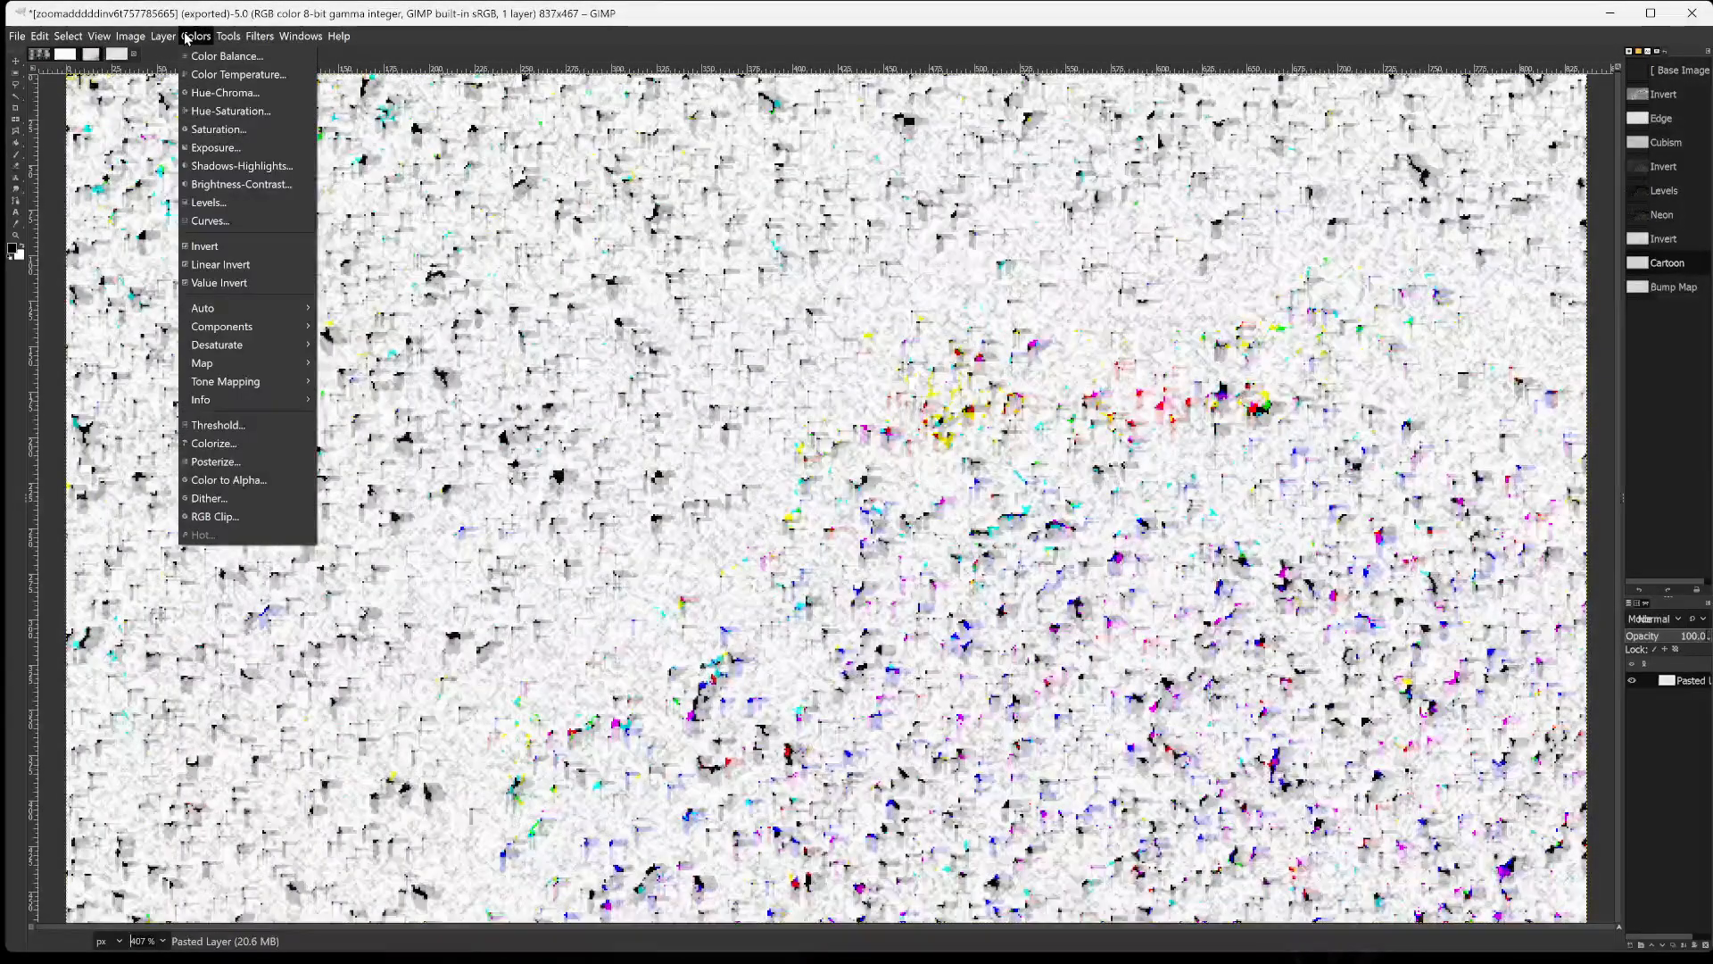
left_click(231, 254)
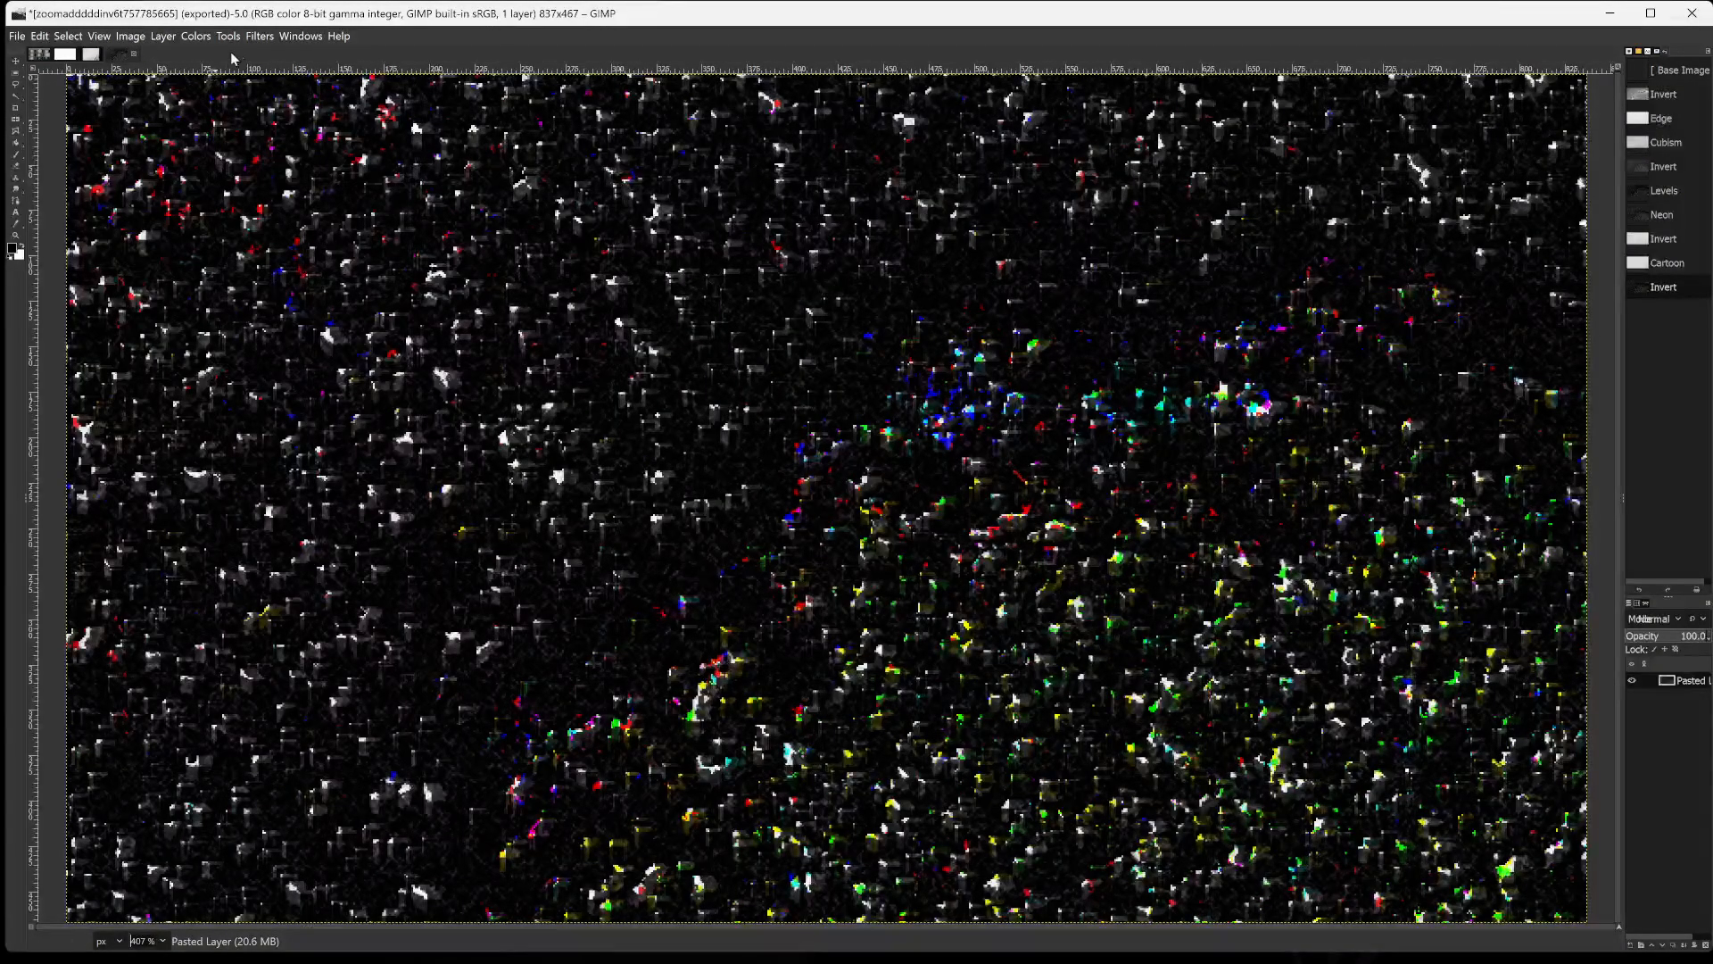
left_click(259, 35)
mouse_move(346, 217)
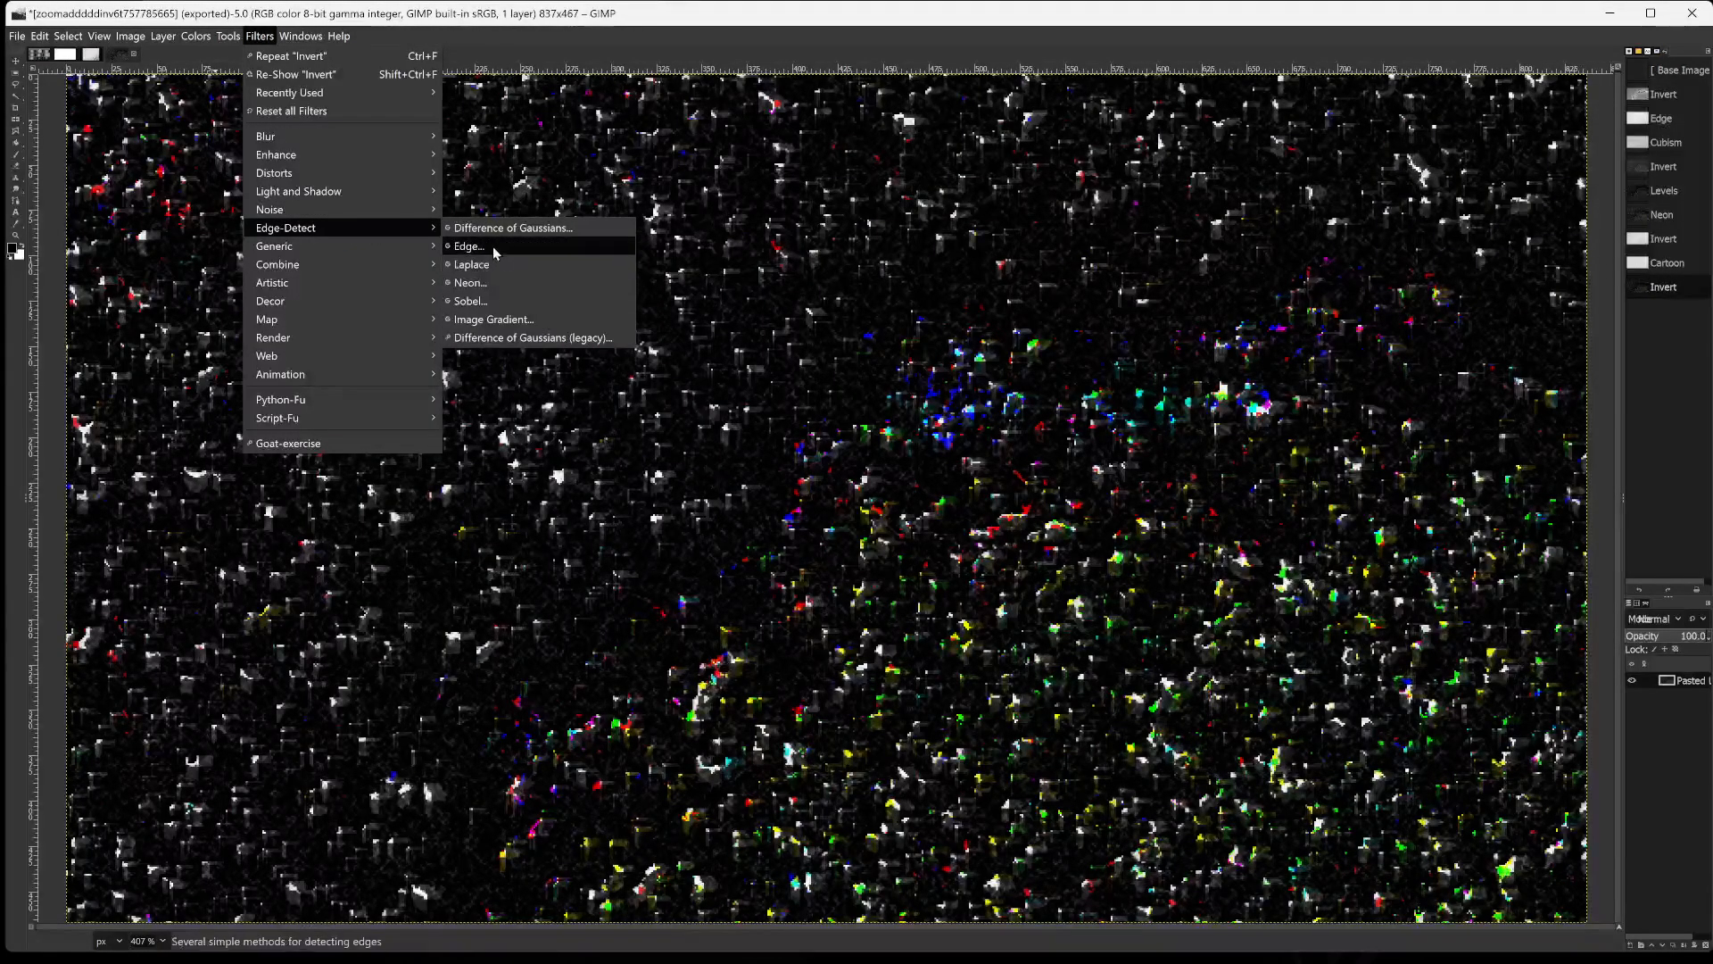
left_click(489, 243)
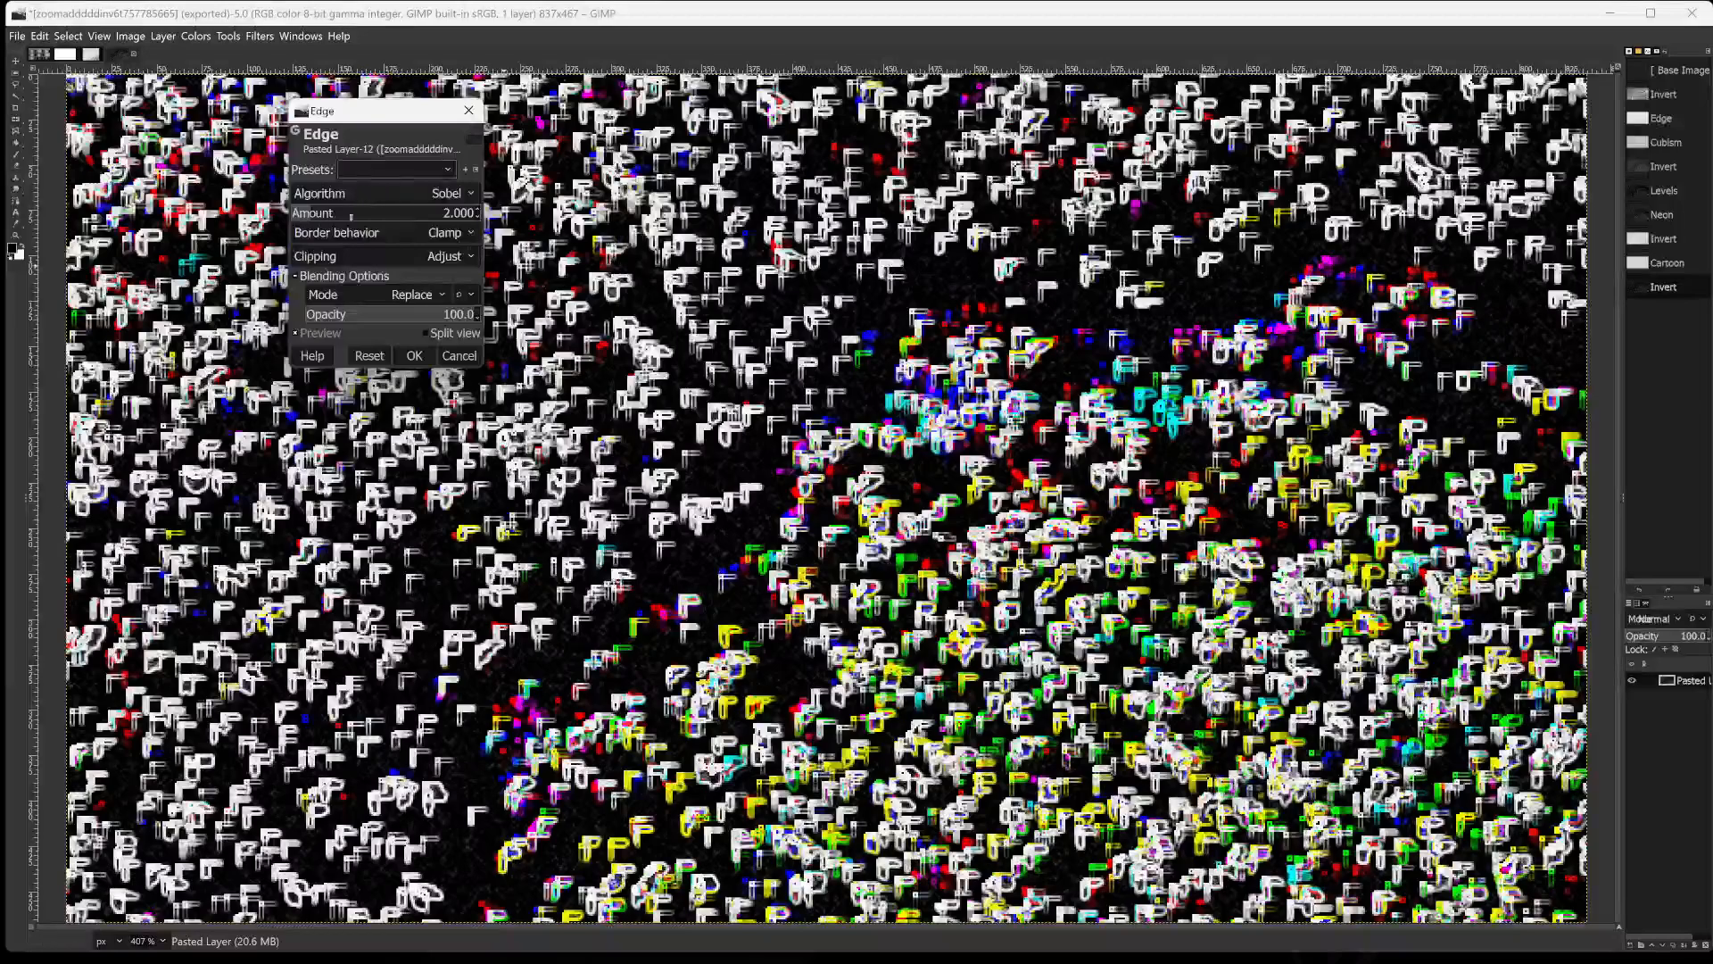
left_click(350, 195)
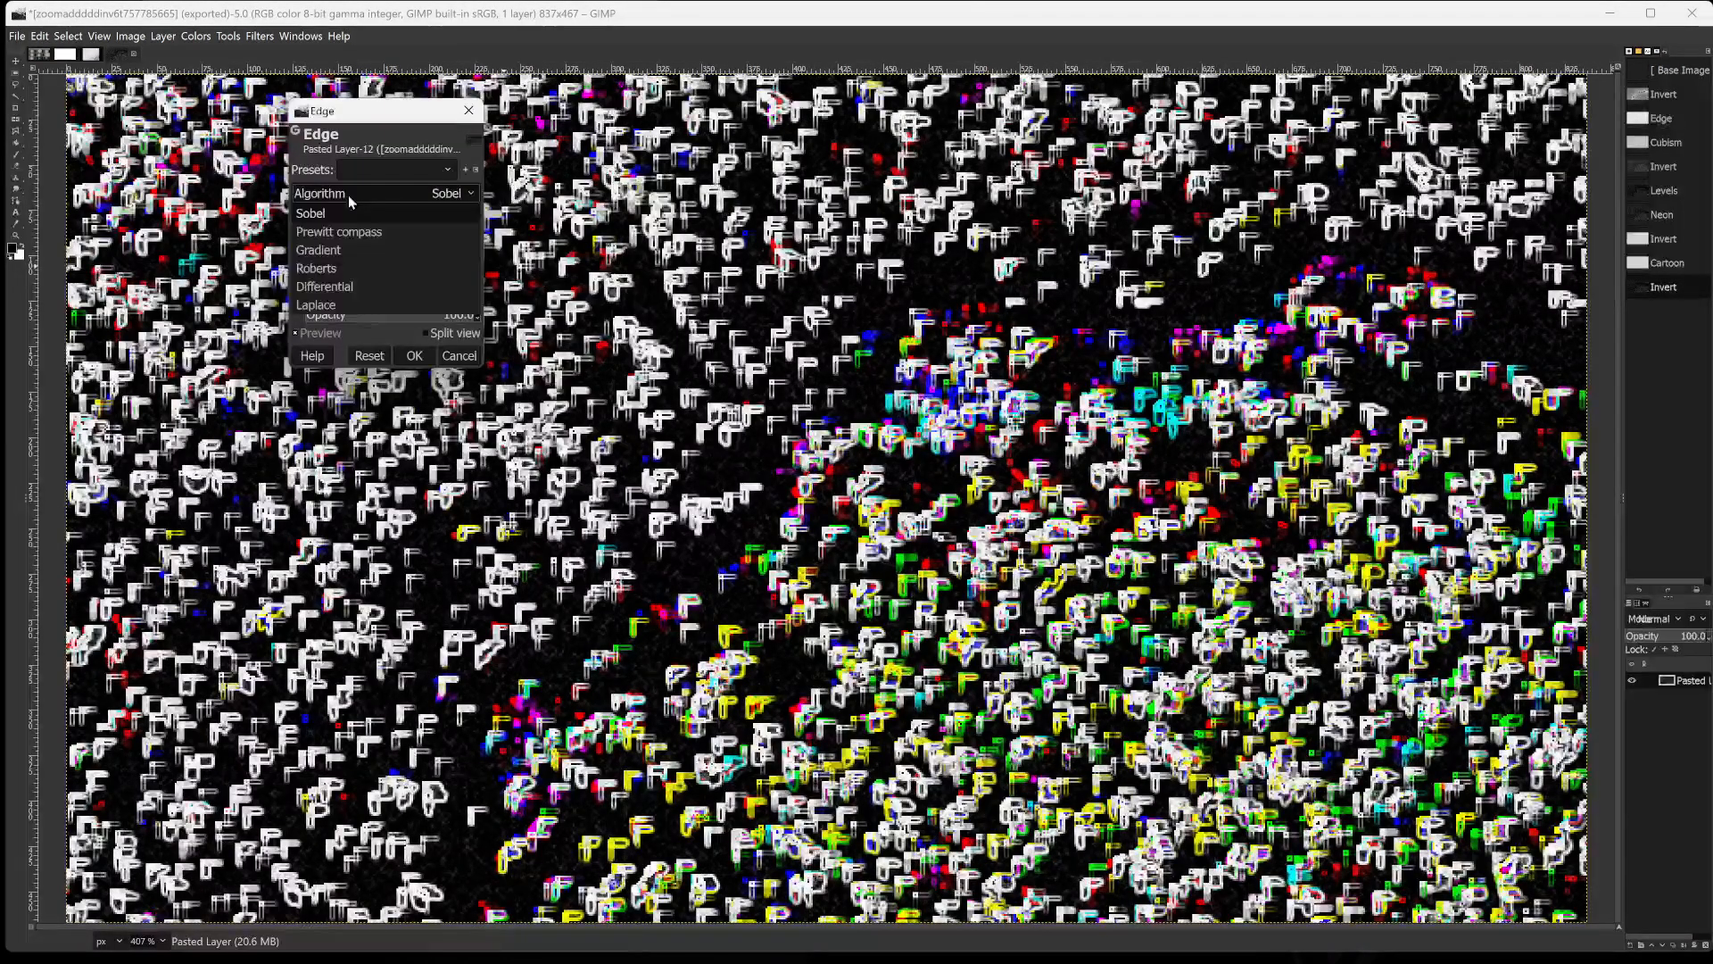
left_click(351, 213)
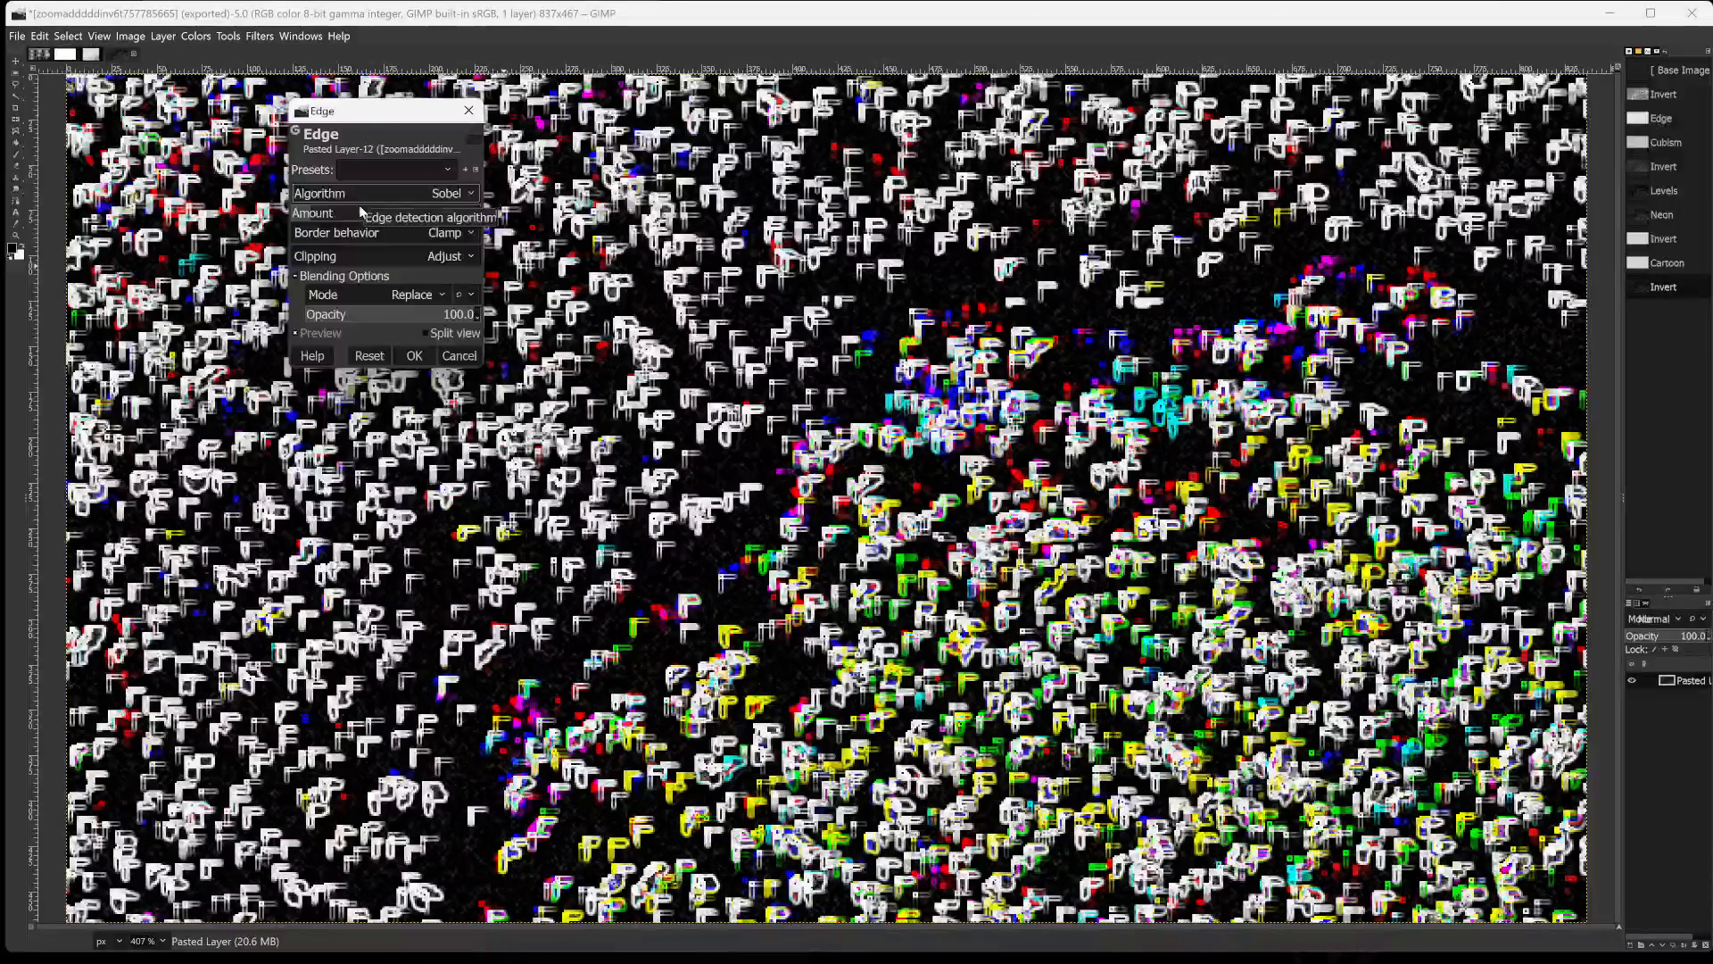
left_click_drag(352, 212, 291, 212)
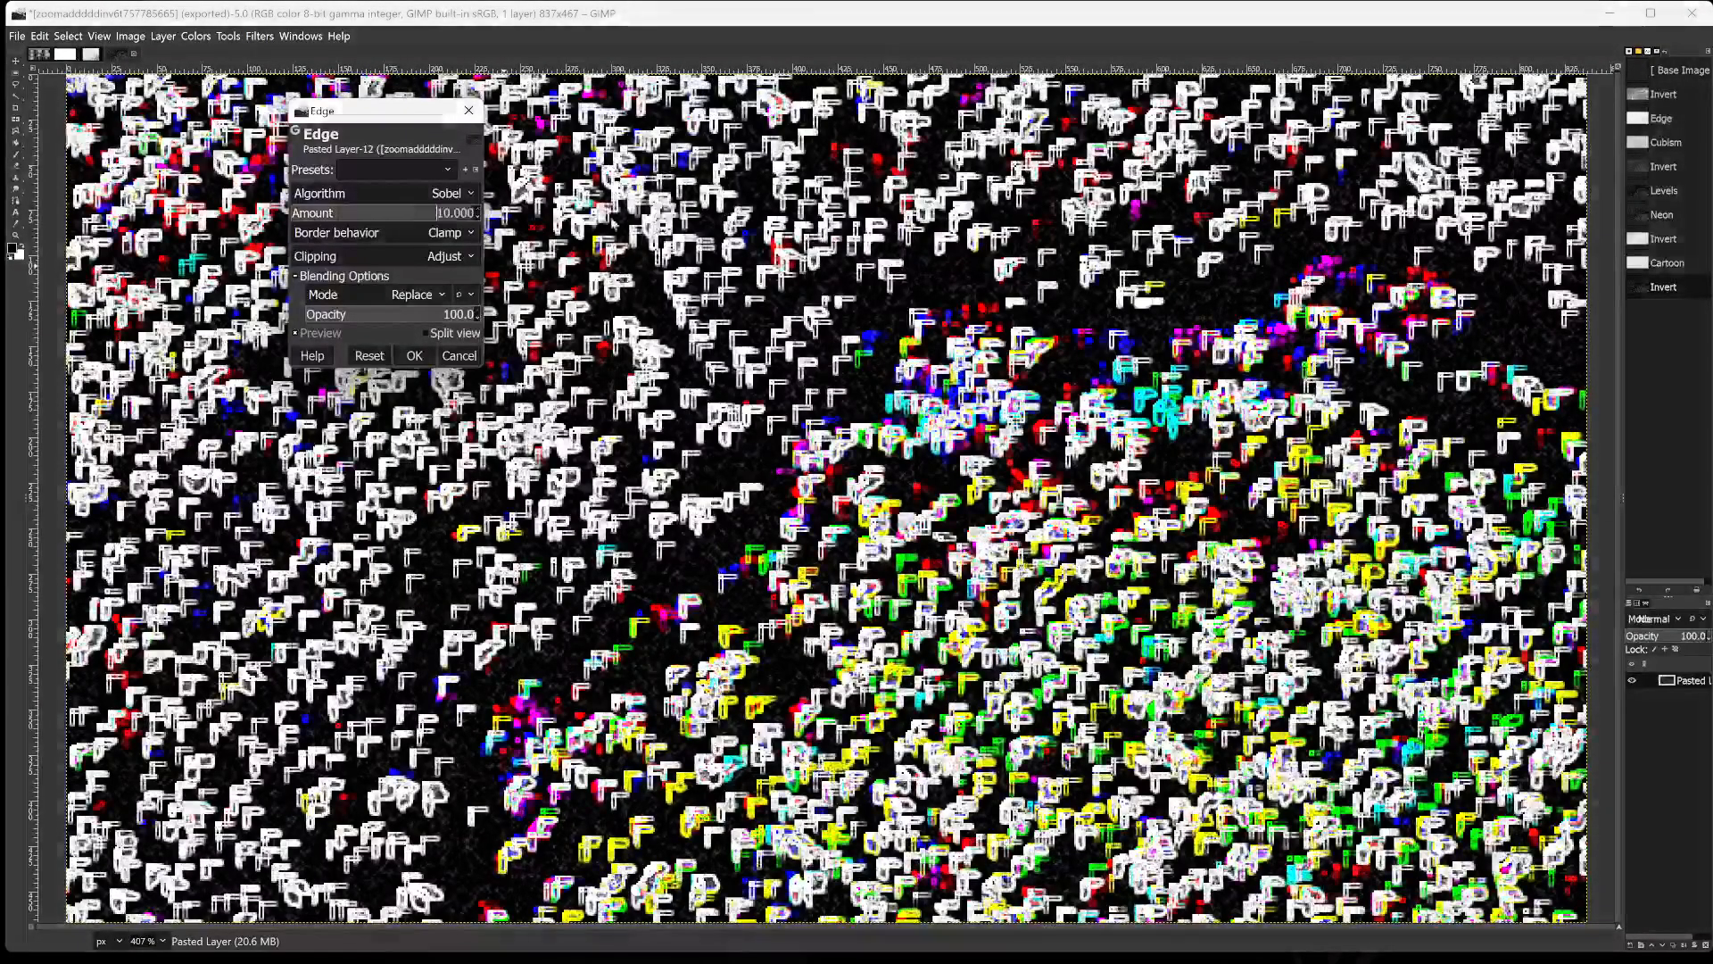
left_click(311, 212)
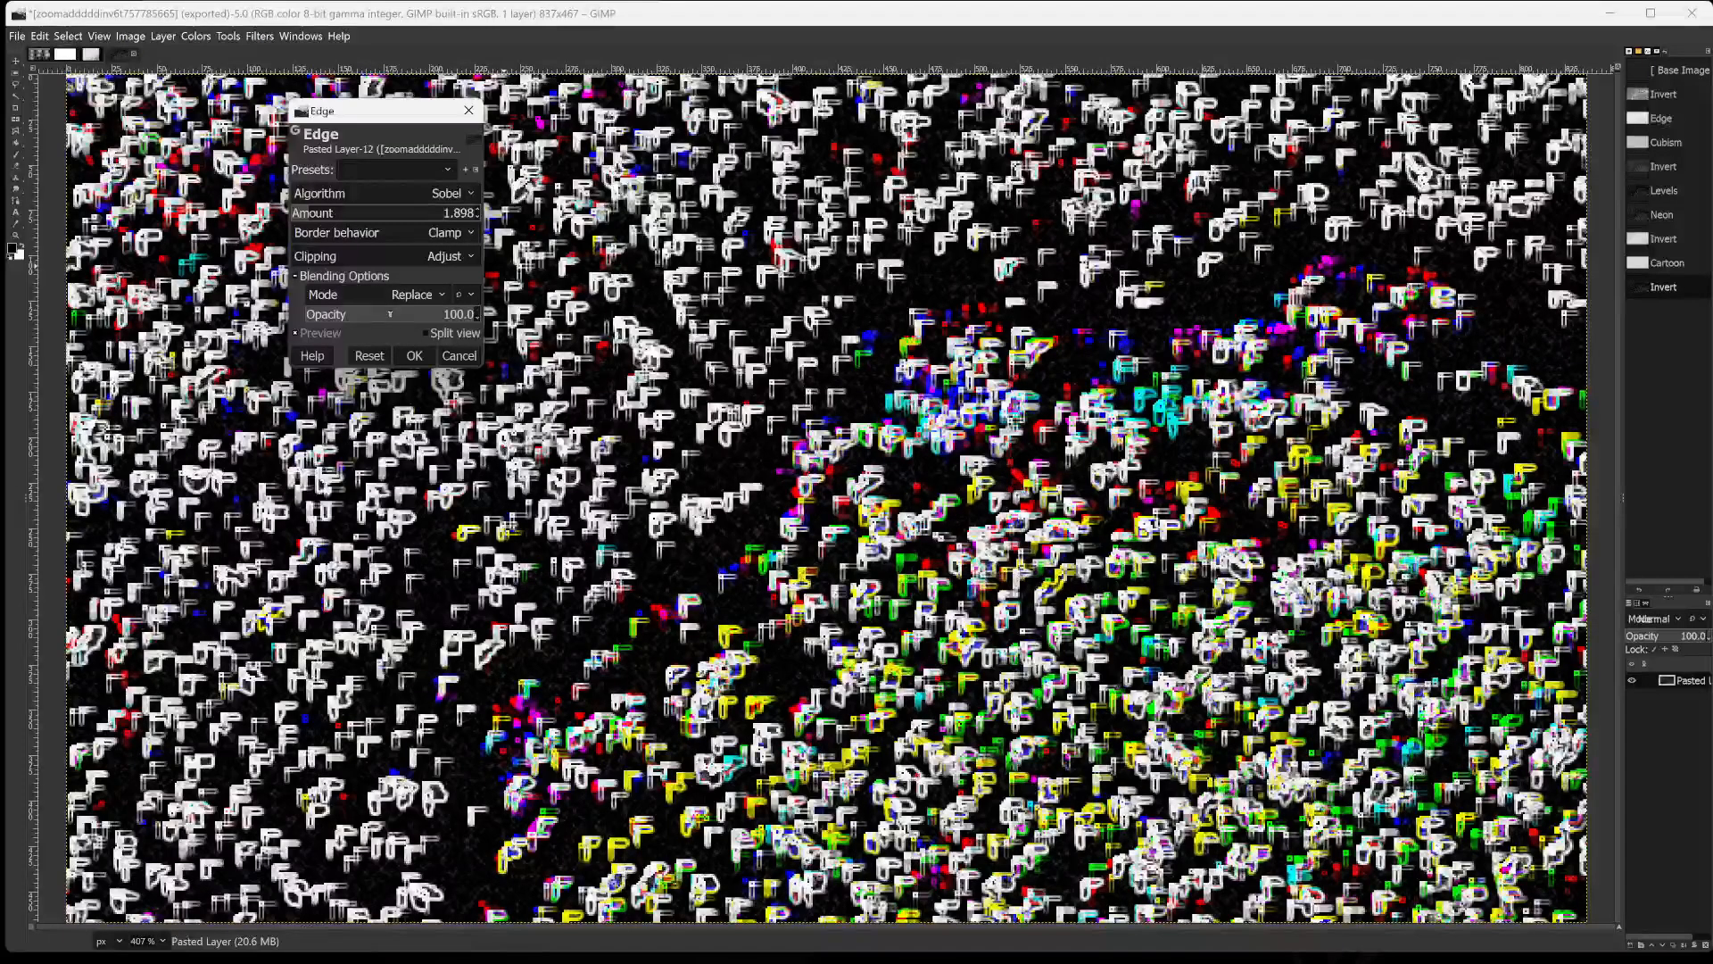
Set the Edge filter's opacity to 30.1 and apply it to the image.
left_click_drag(384, 316, 309, 314)
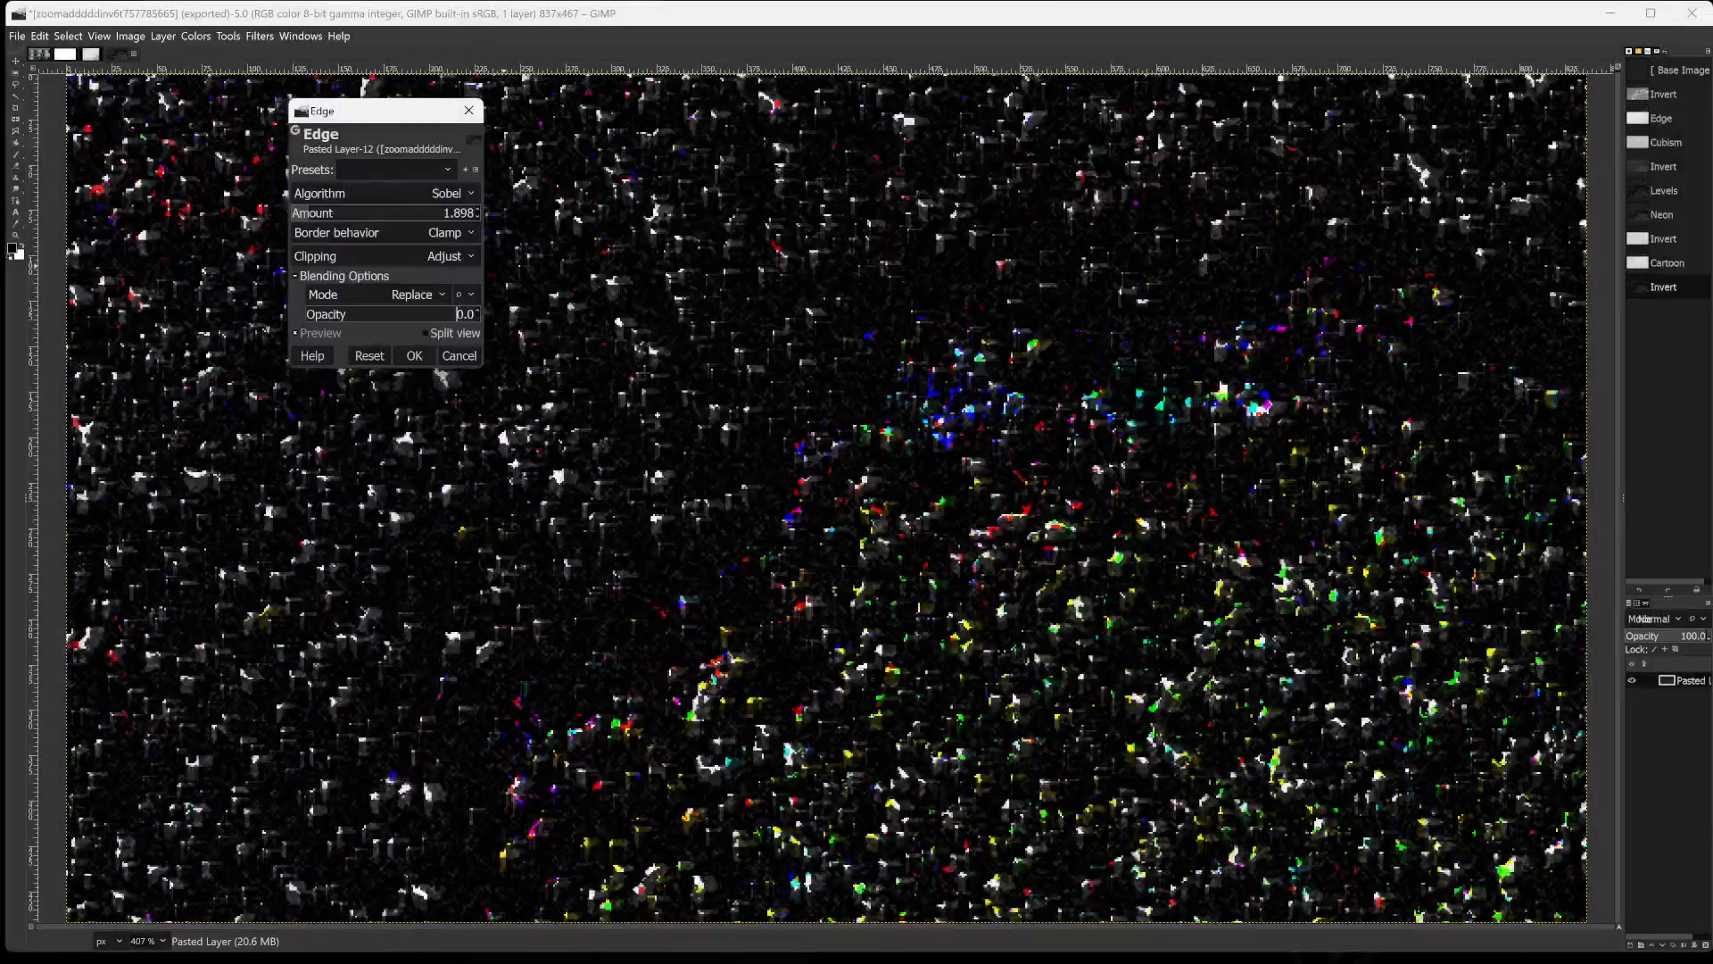
mouse_move(306, 316)
left_mouse_down()
mouse_move(402, 316)
mouse_move(323, 326)
left_mouse_up()
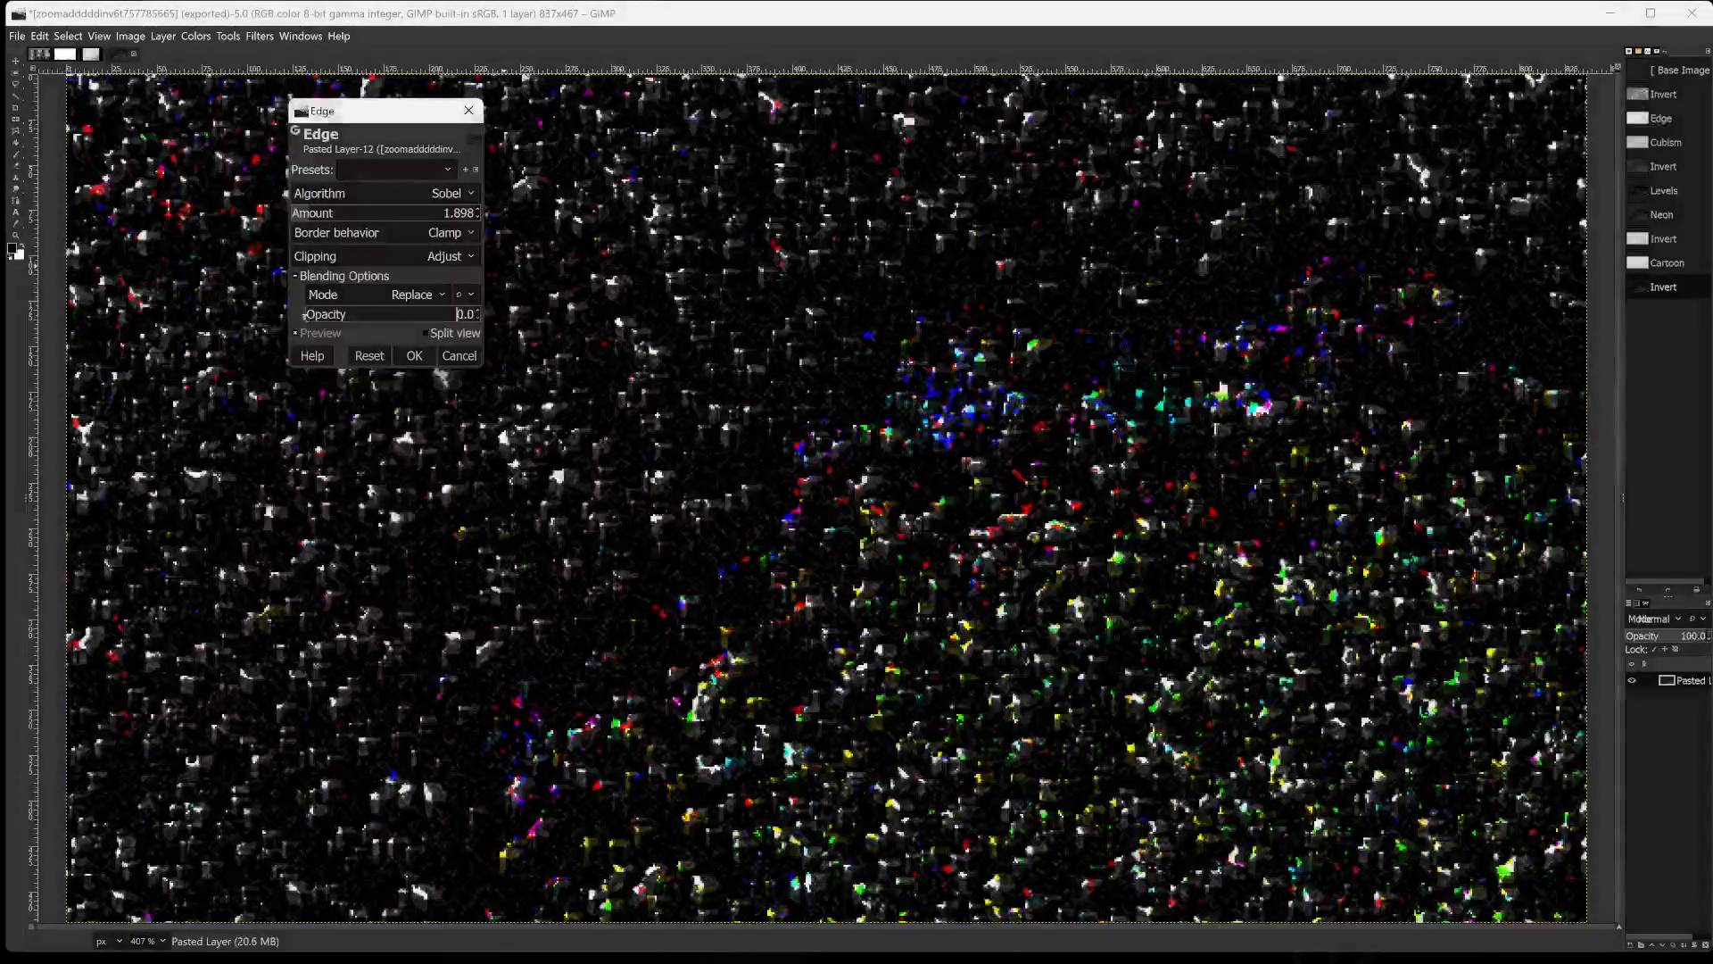
mouse_move(297, 313)
left_mouse_down()
mouse_move(347, 323)
mouse_move(495, 266)
mouse_move(300, 312)
left_mouse_up()
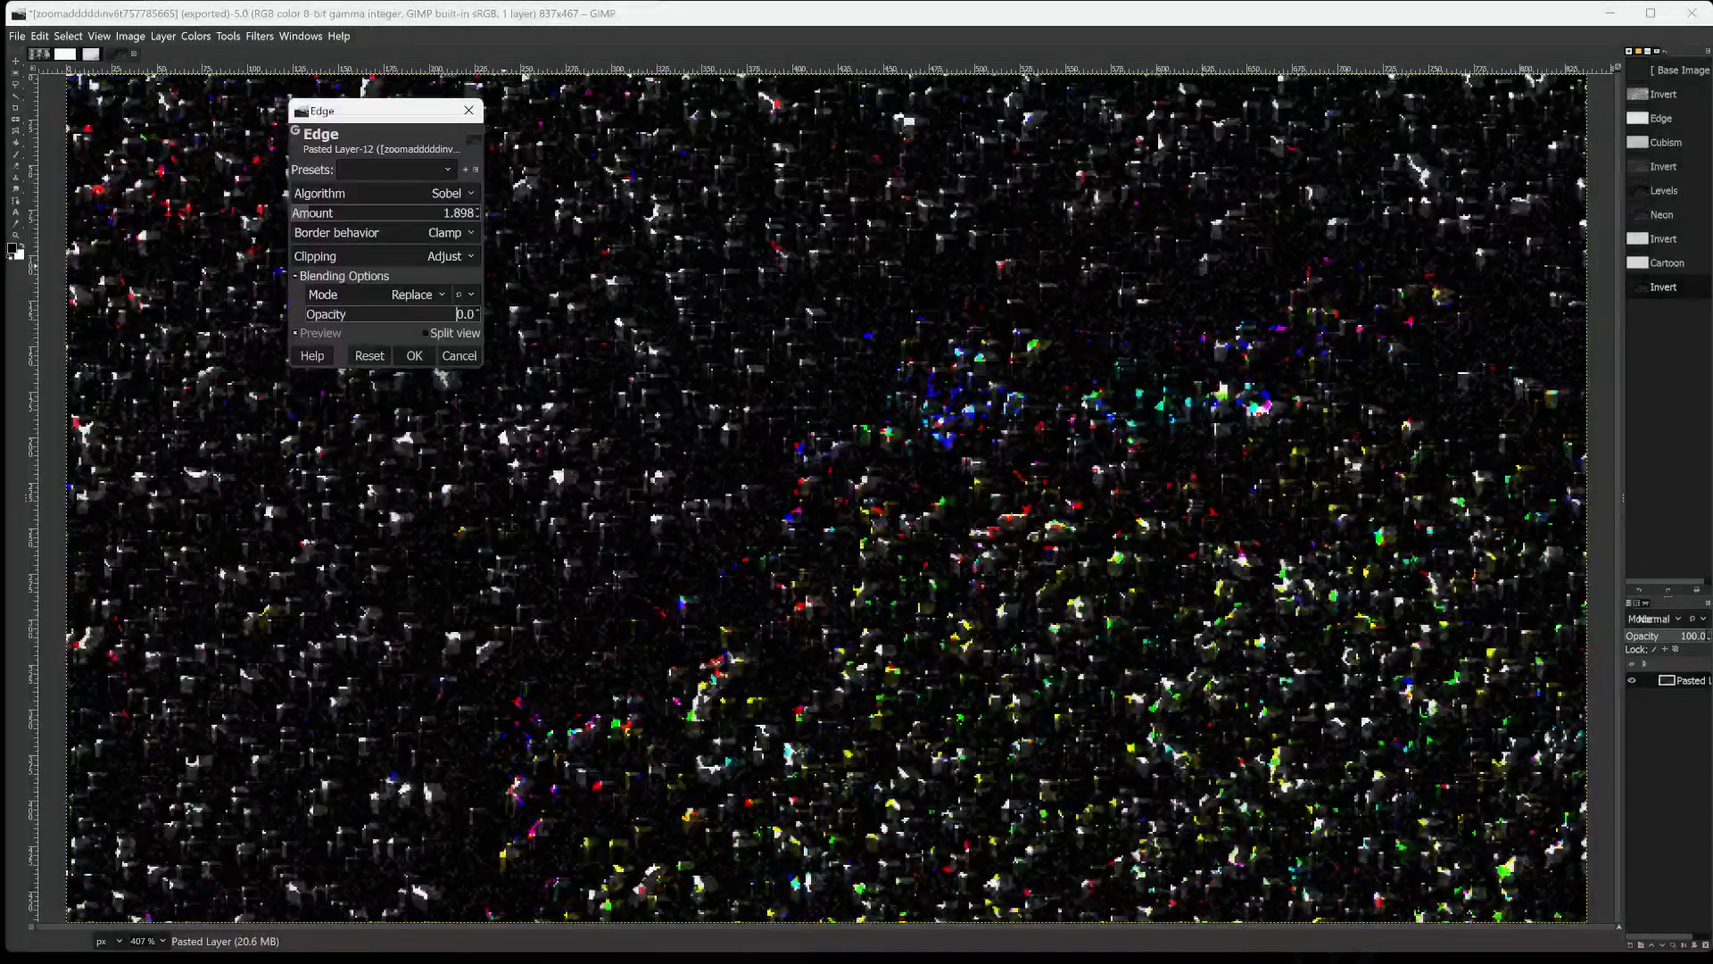
left_click_drag(296, 242, 340, 312)
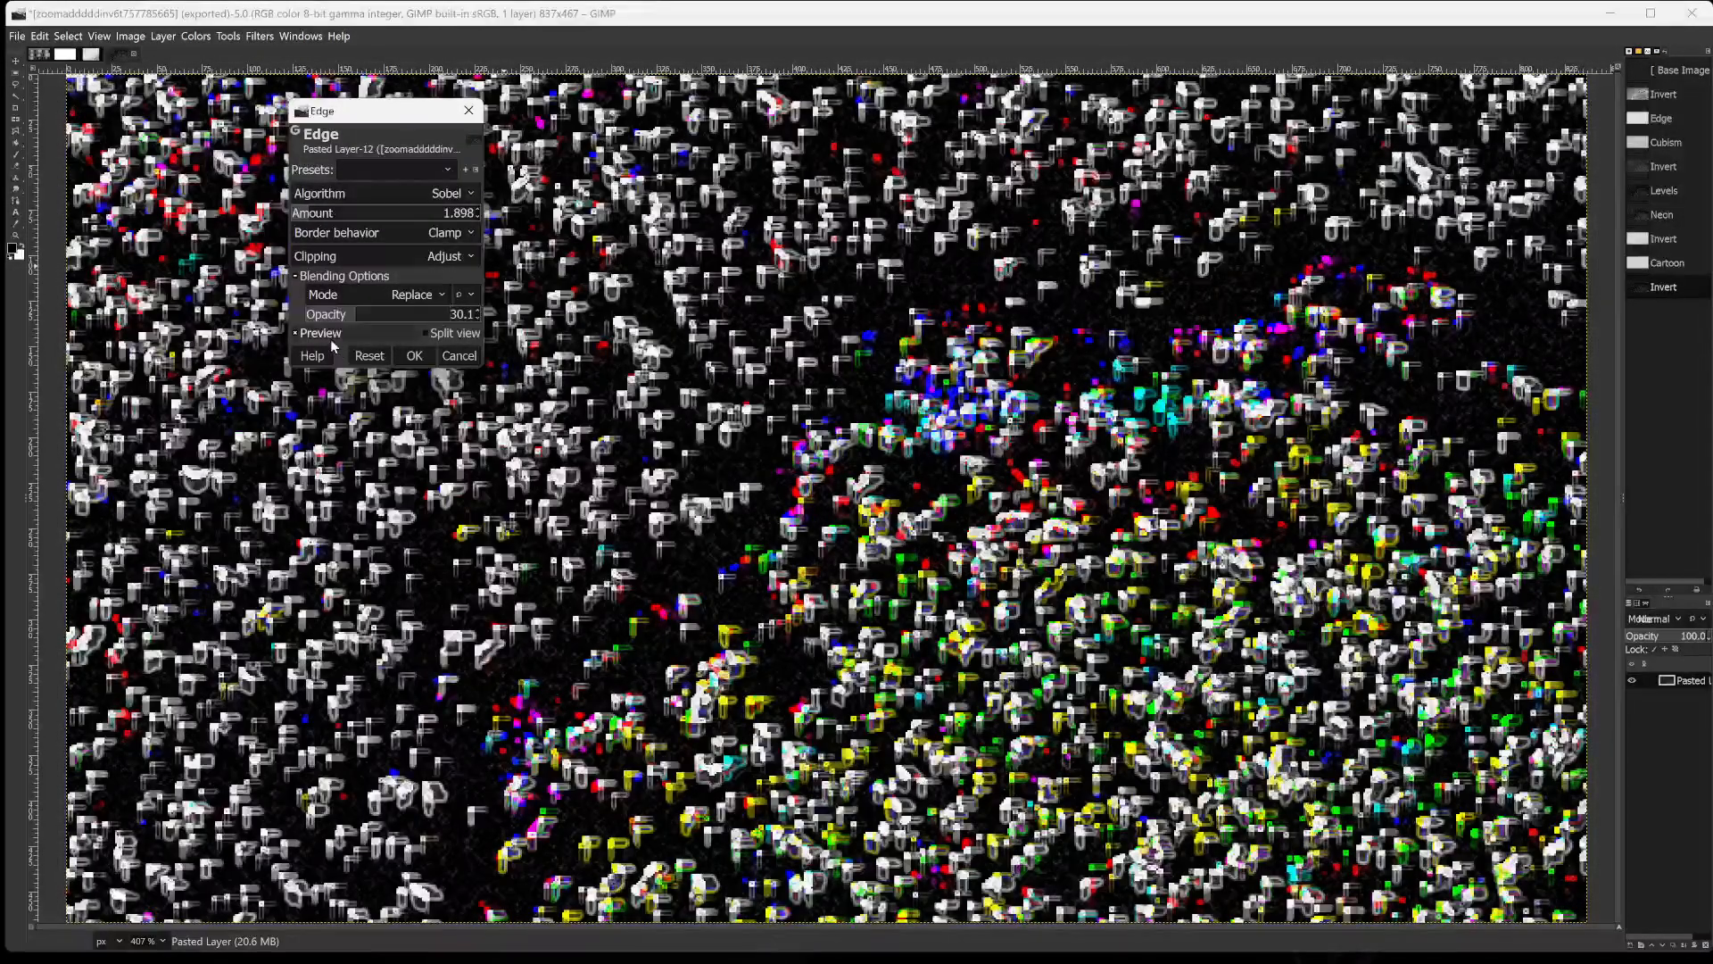
left_click(413, 355)
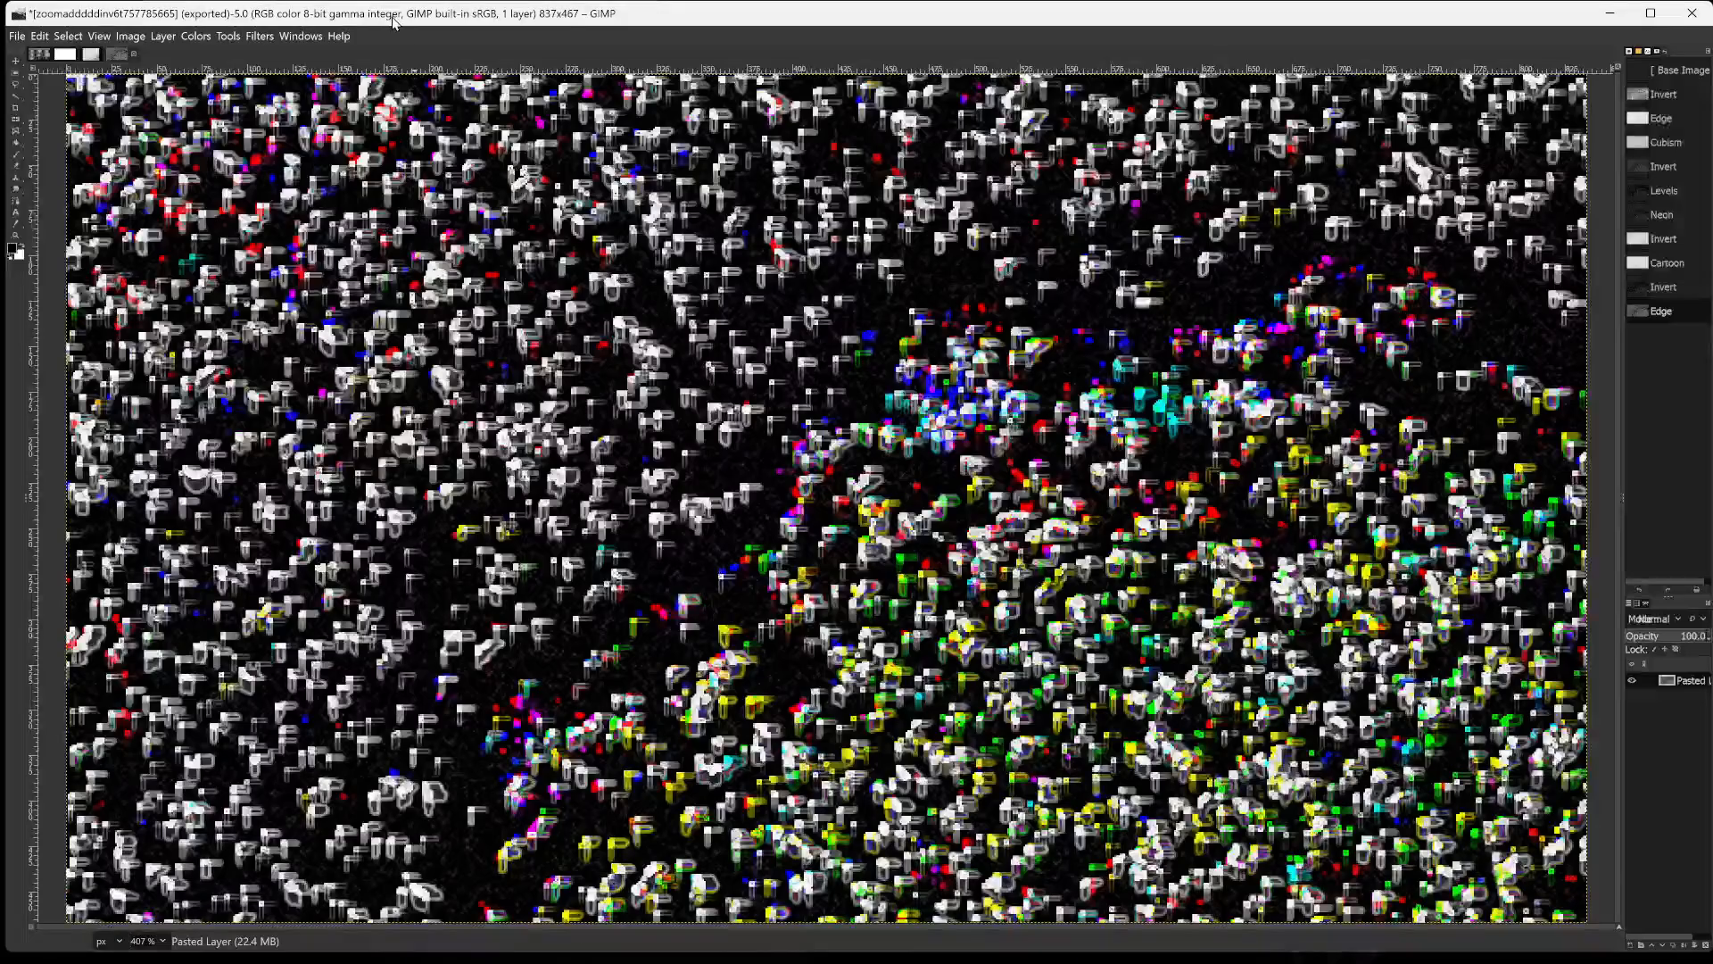
Invert the colours of the edge-detected image.
left_click(225, 35)
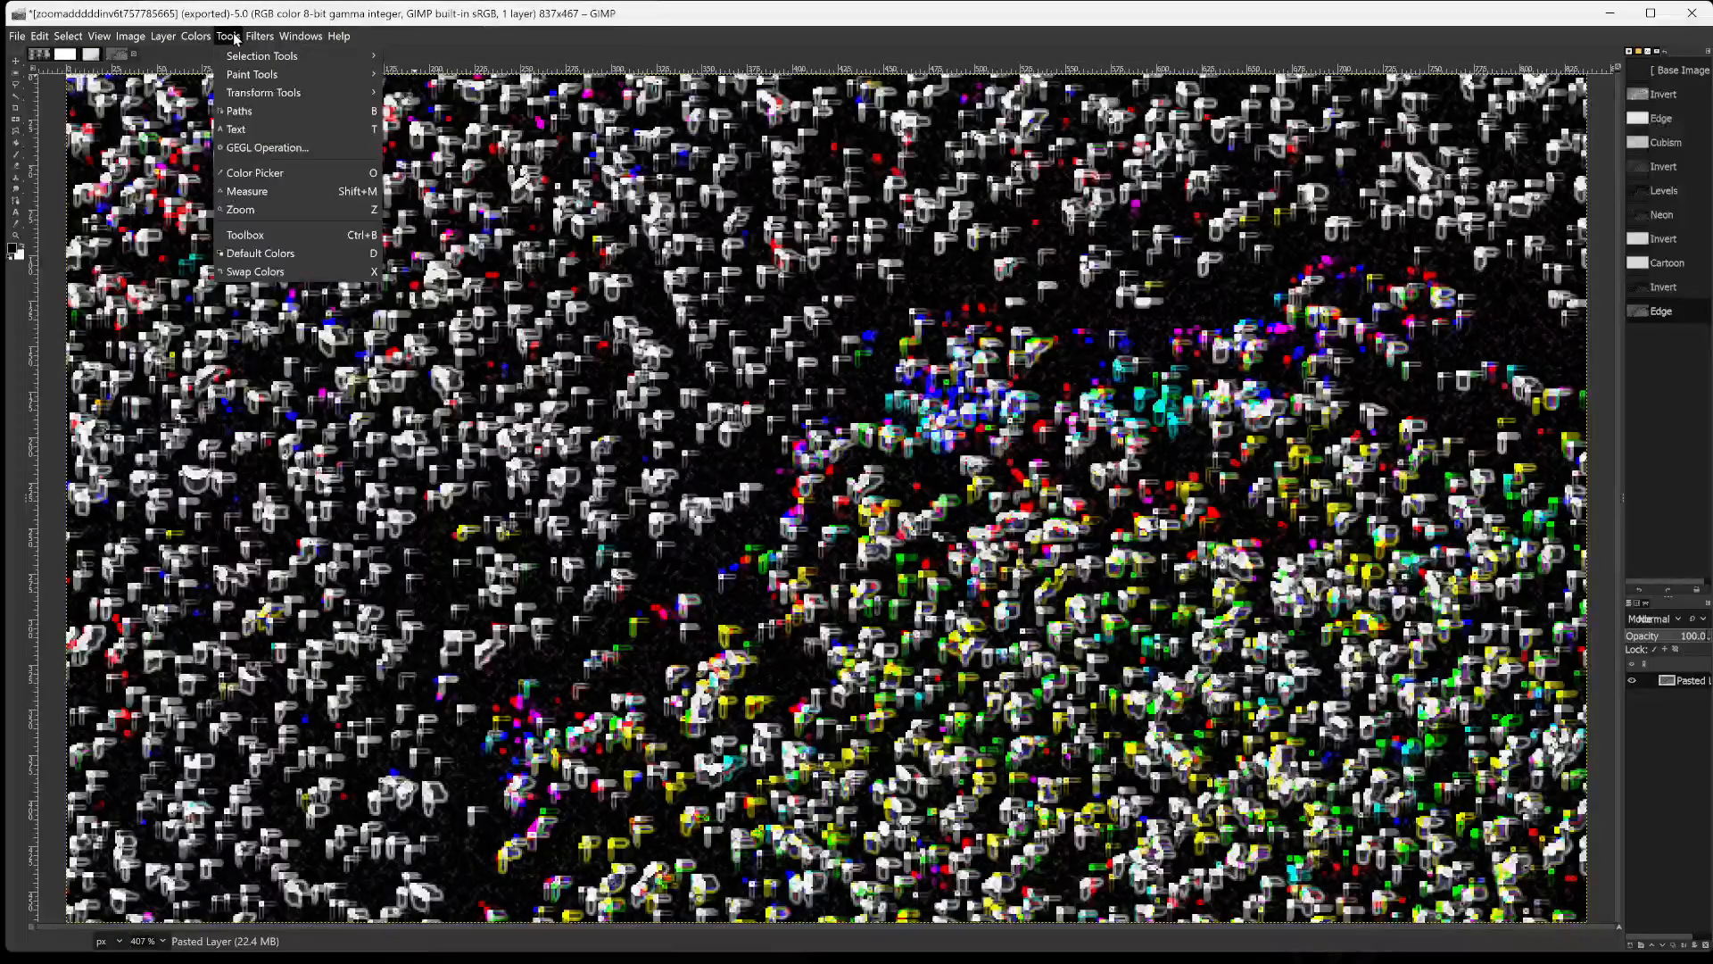
mouse_move(205, 38)
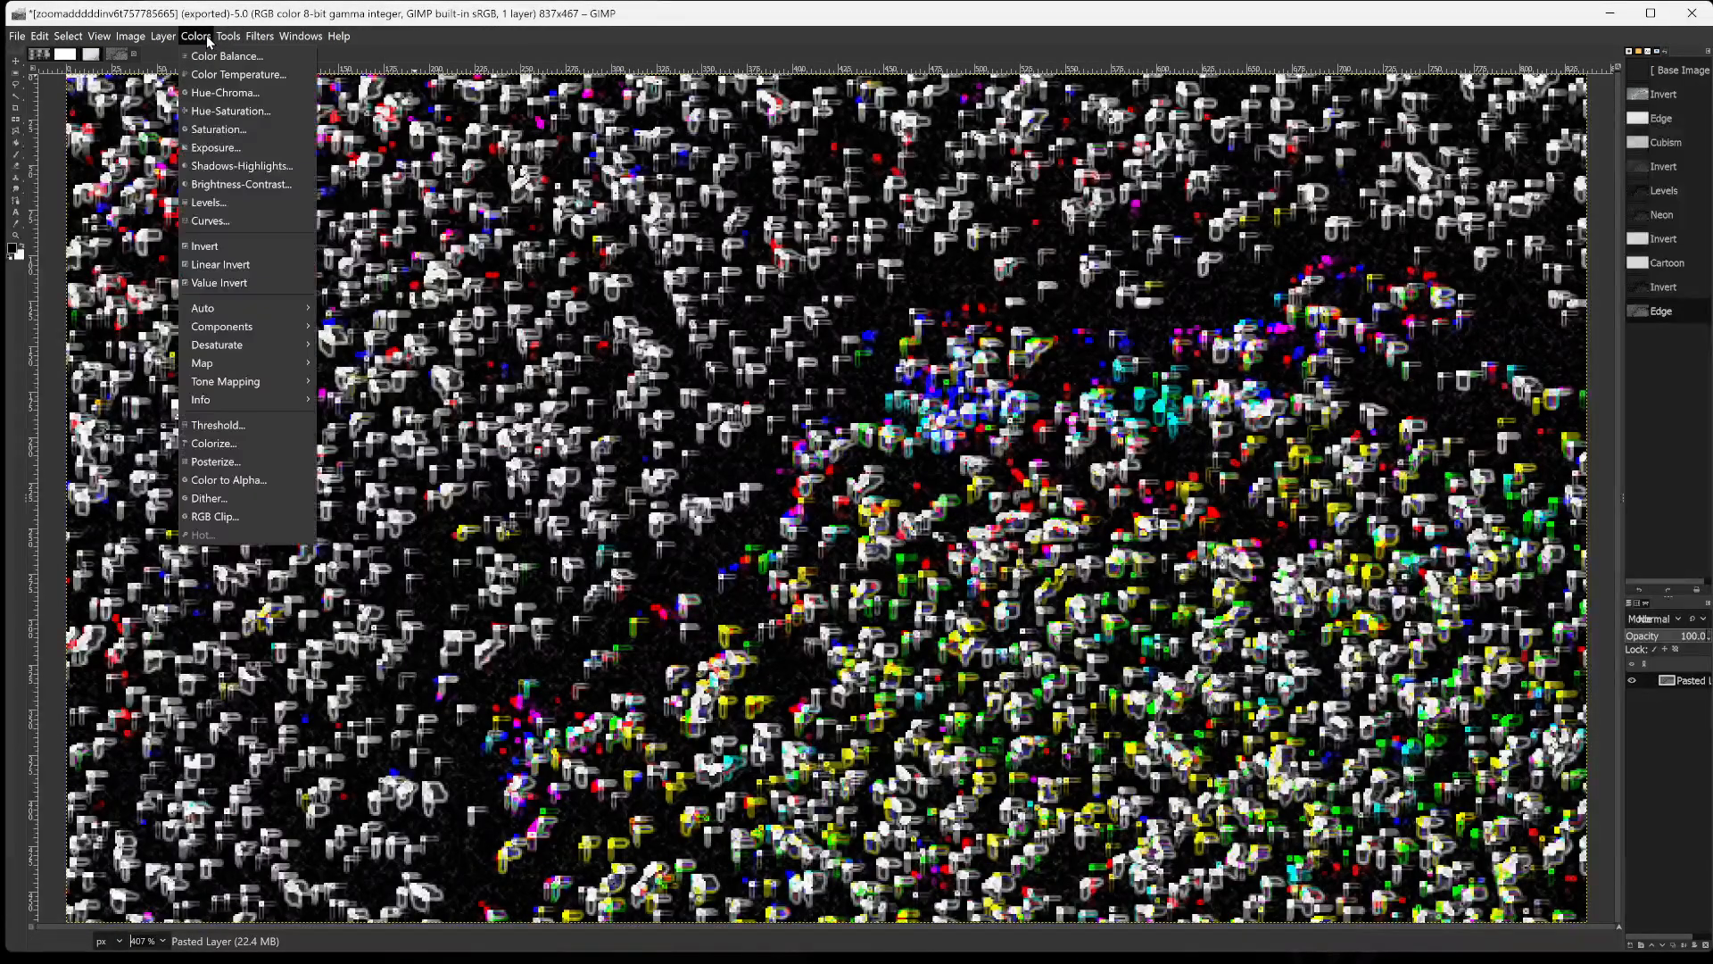
left_click(222, 247)
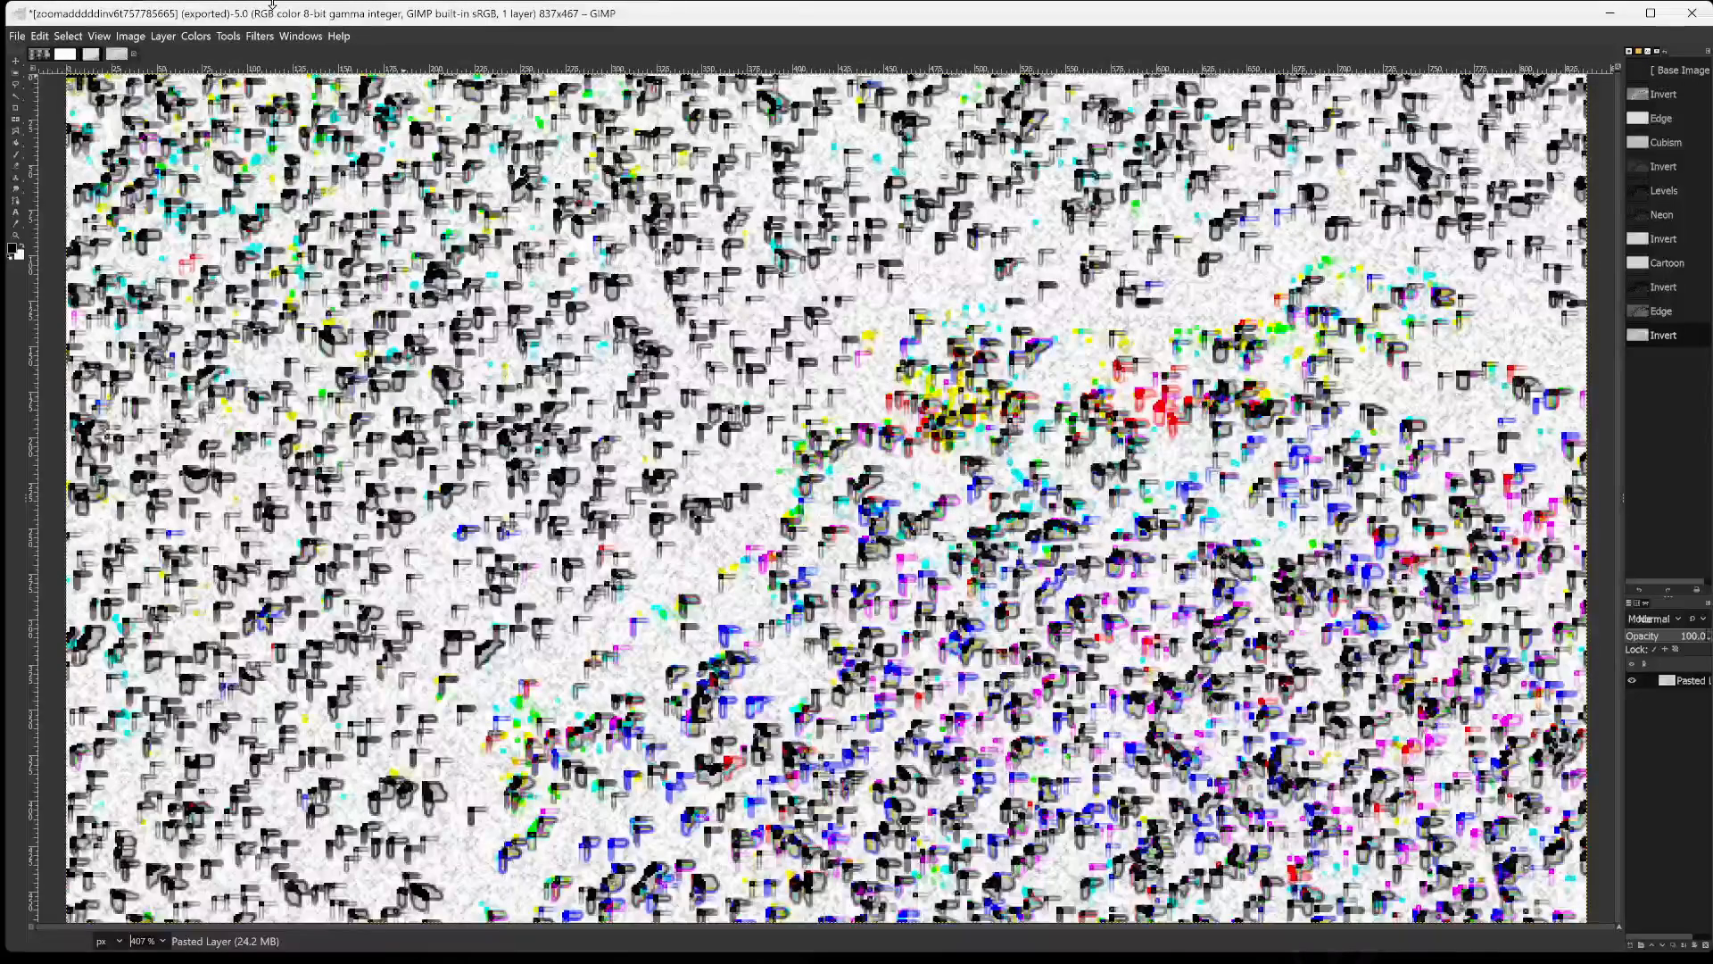
Try the automatic Equalize colour adjustment on the inverted image, and undo it.
left_click(229, 37)
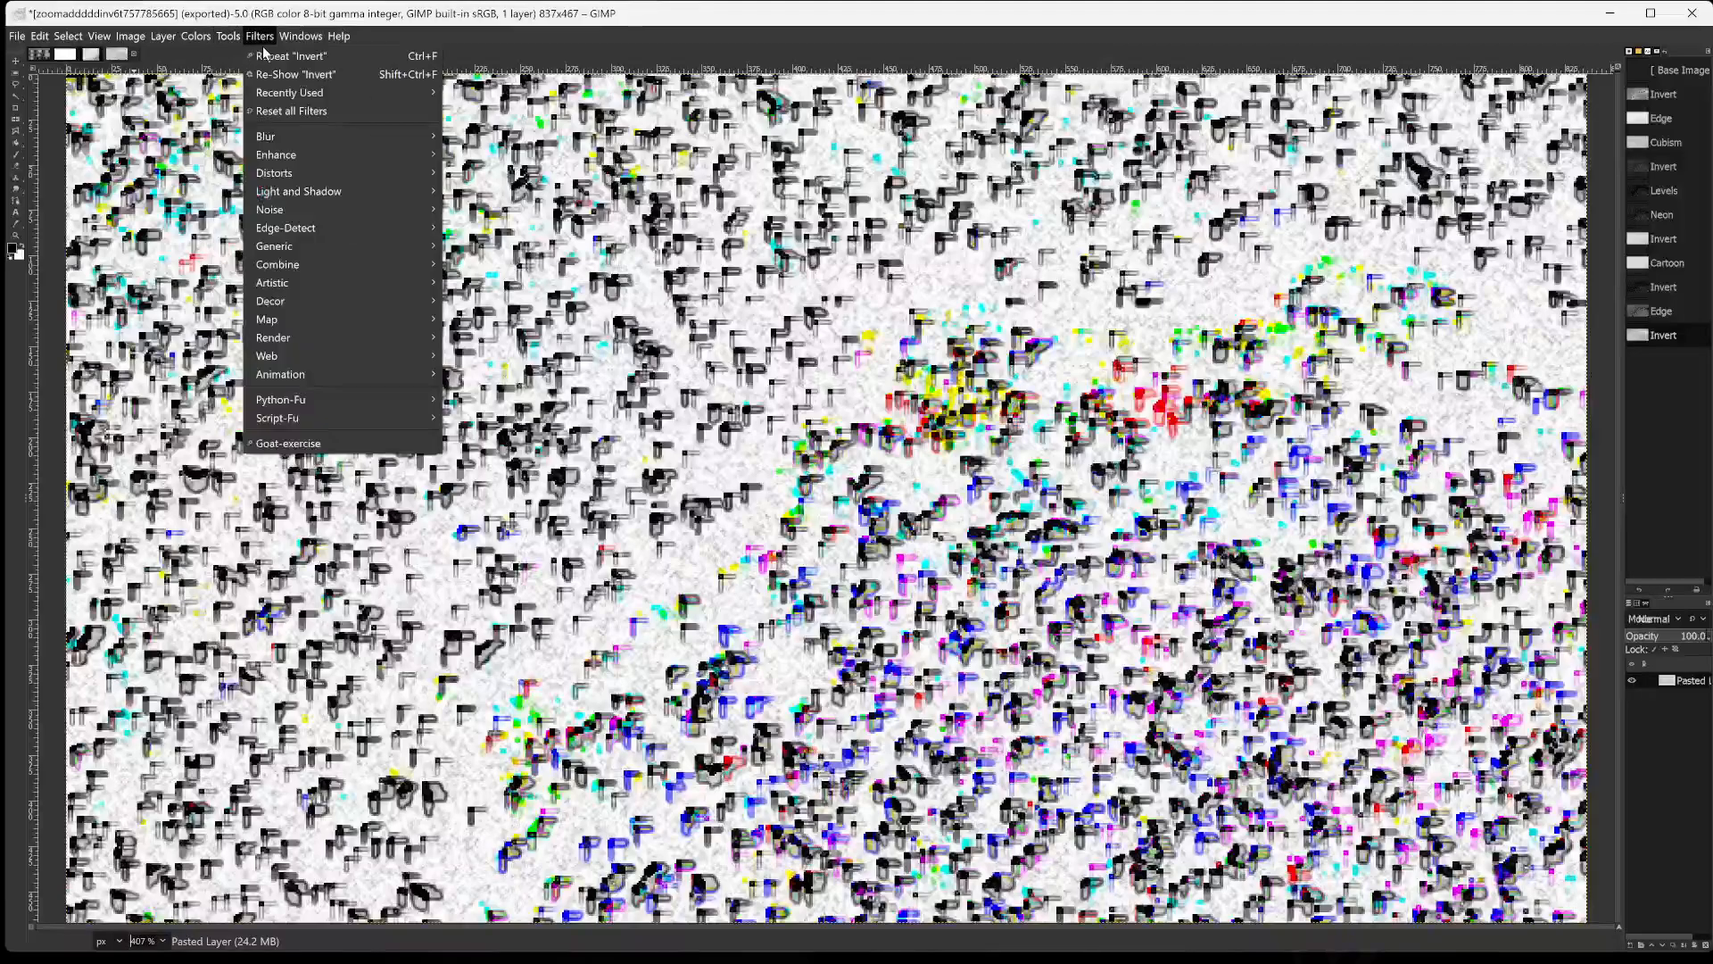
mouse_move(196, 41)
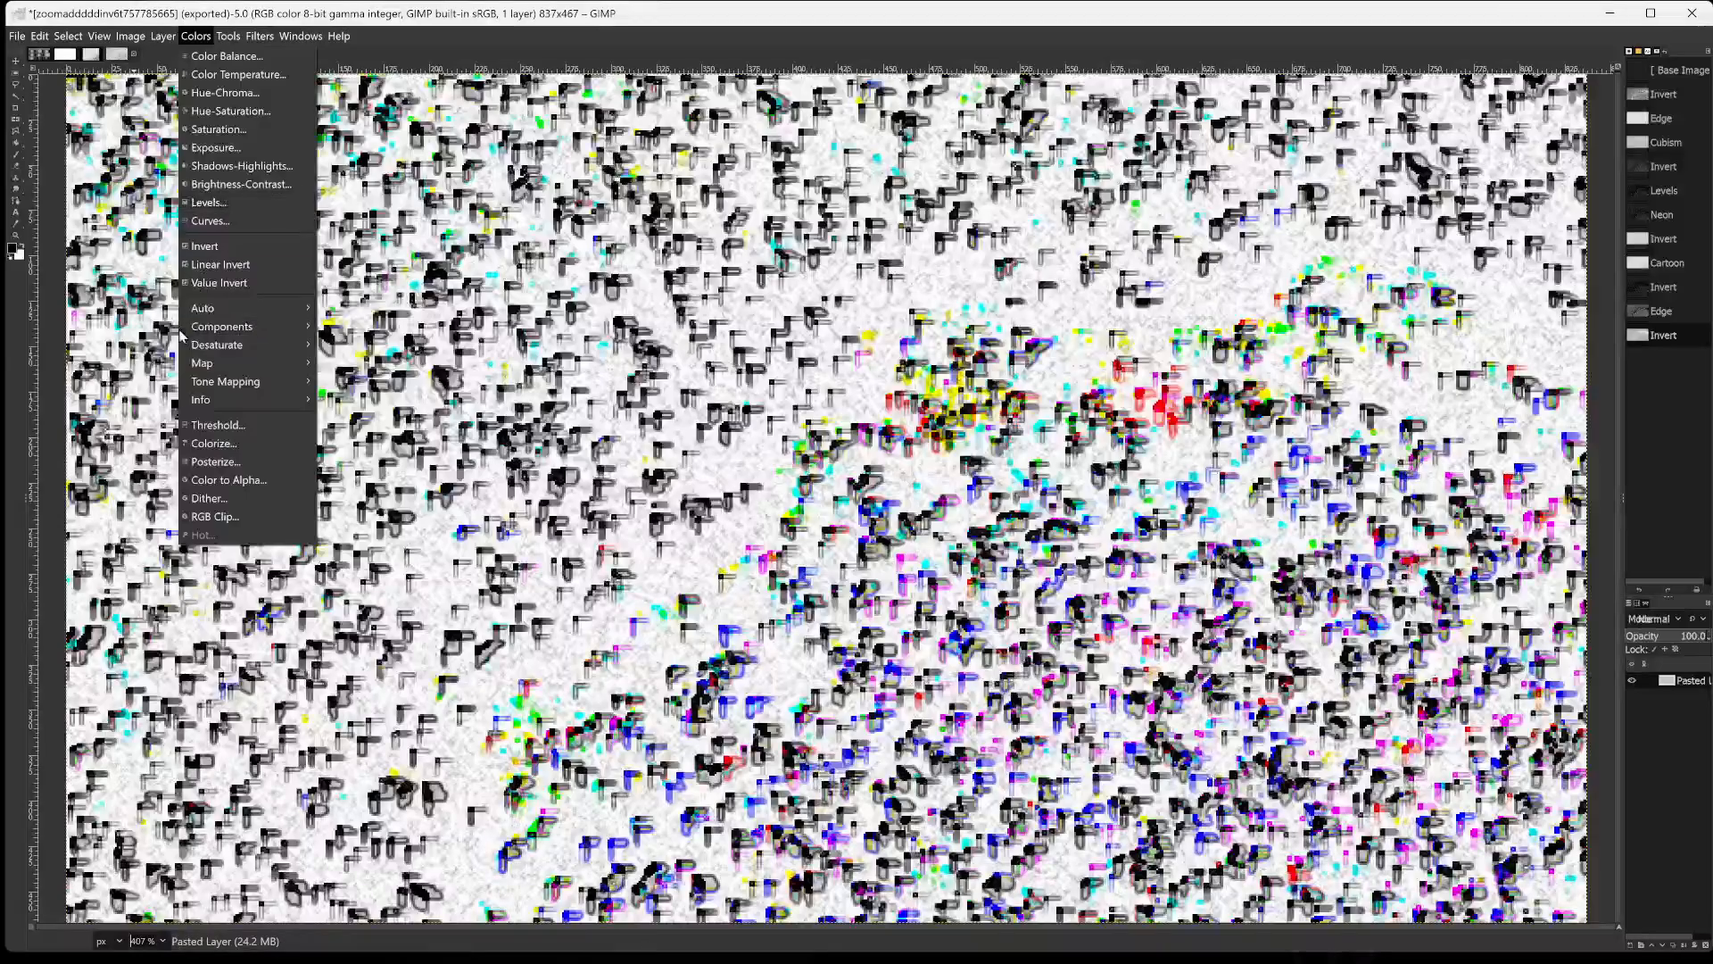
mouse_move(285, 309)
left_click(338, 309)
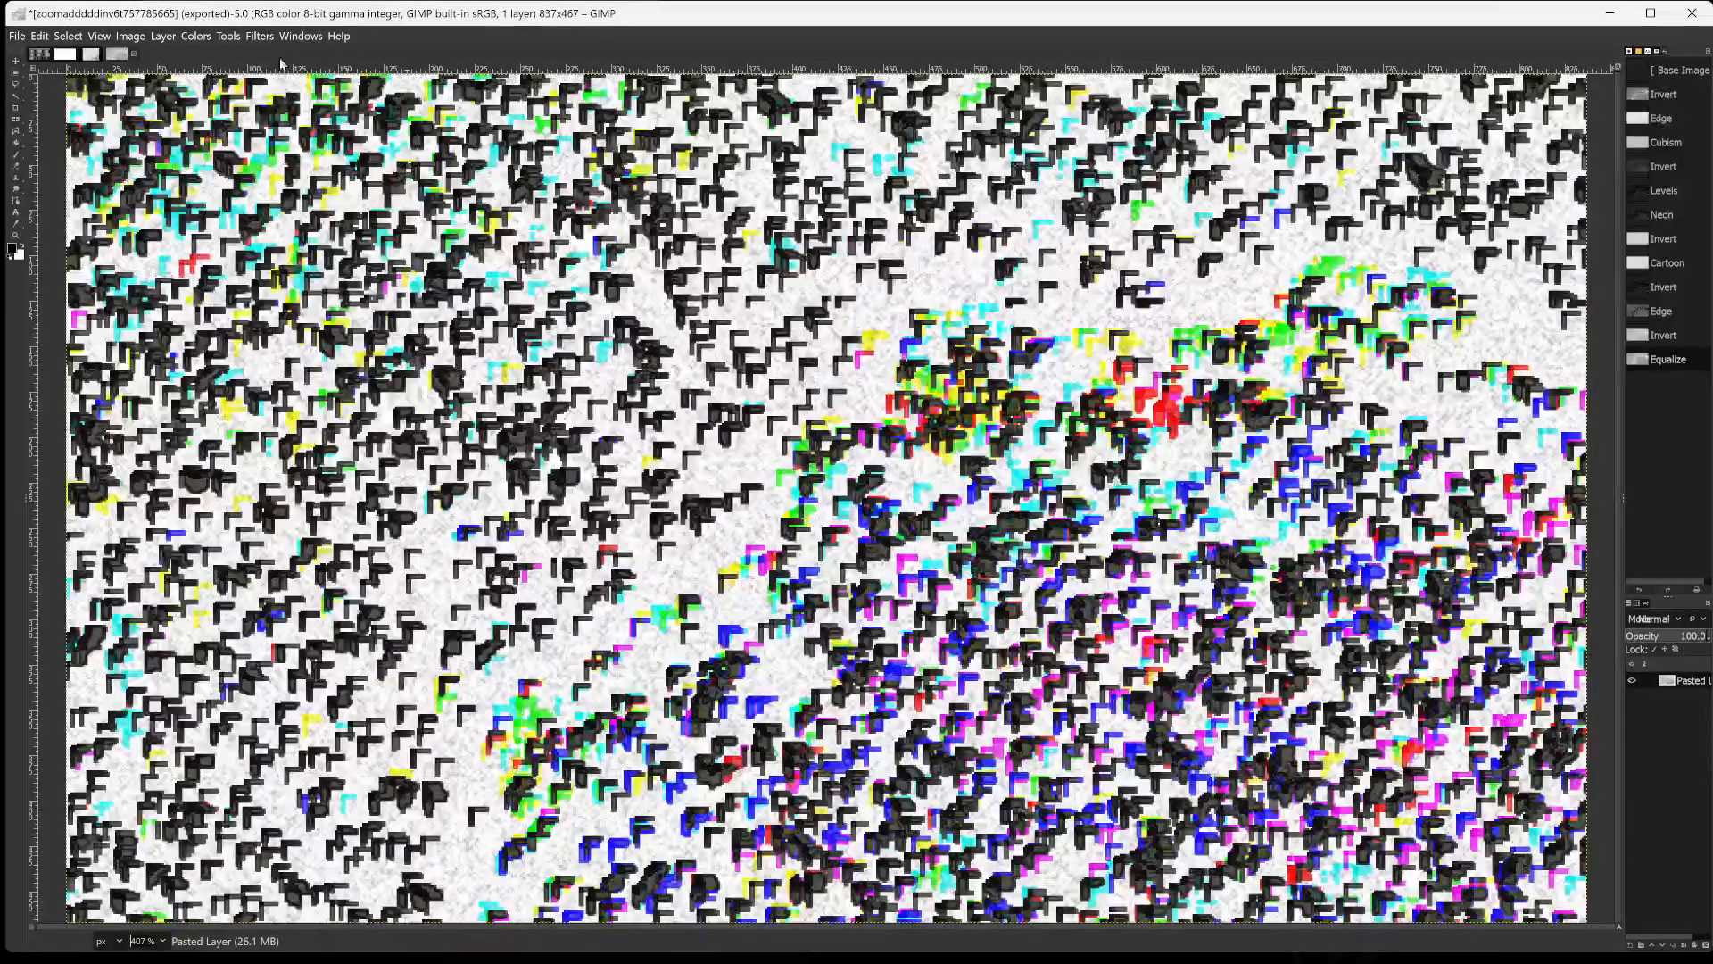
left_click(40, 36)
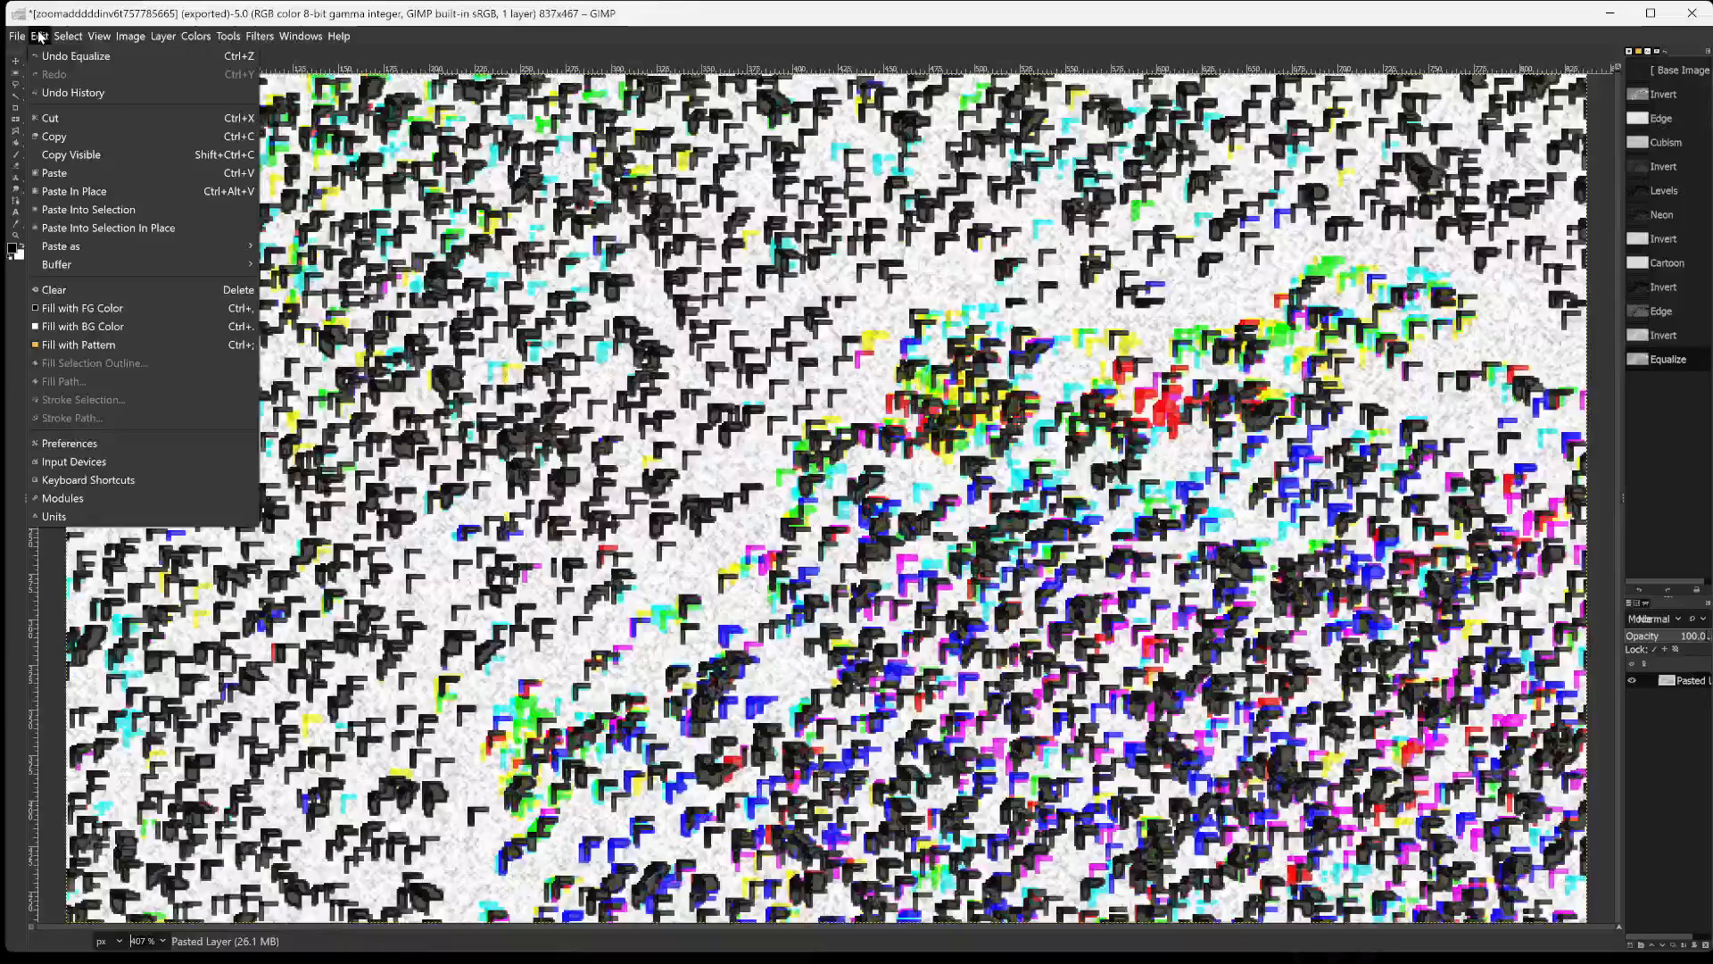
left_click(54, 92)
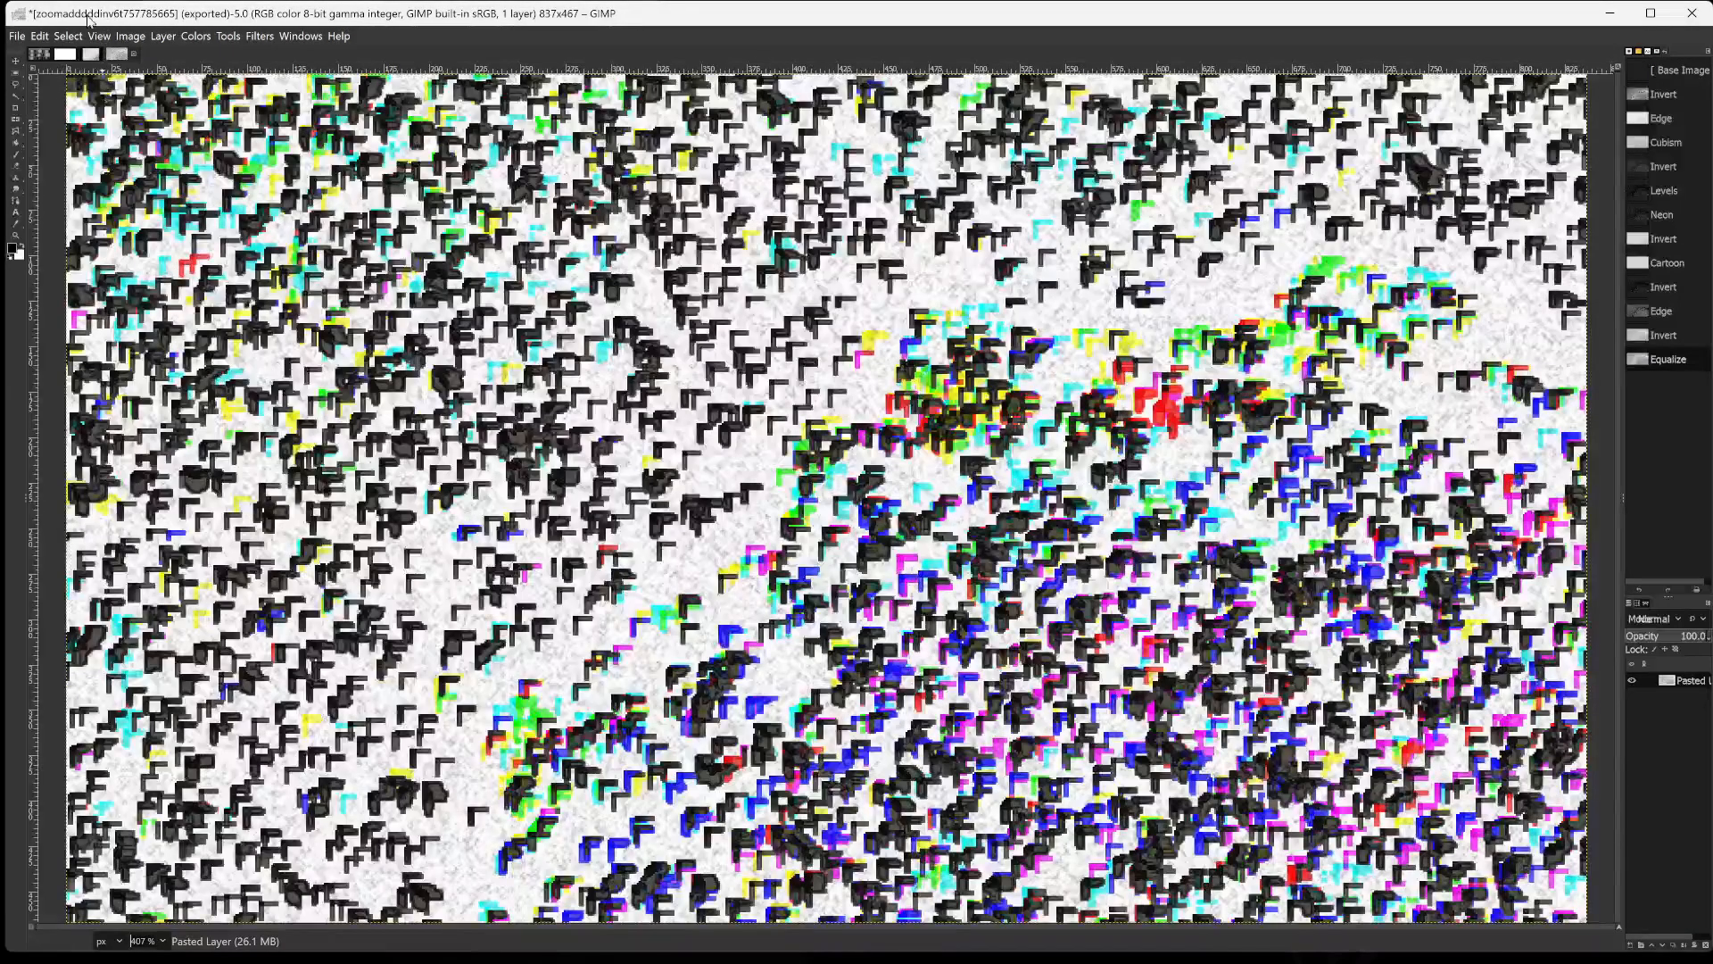
left_click(35, 38)
left_click(40, 39)
left_click(39, 39)
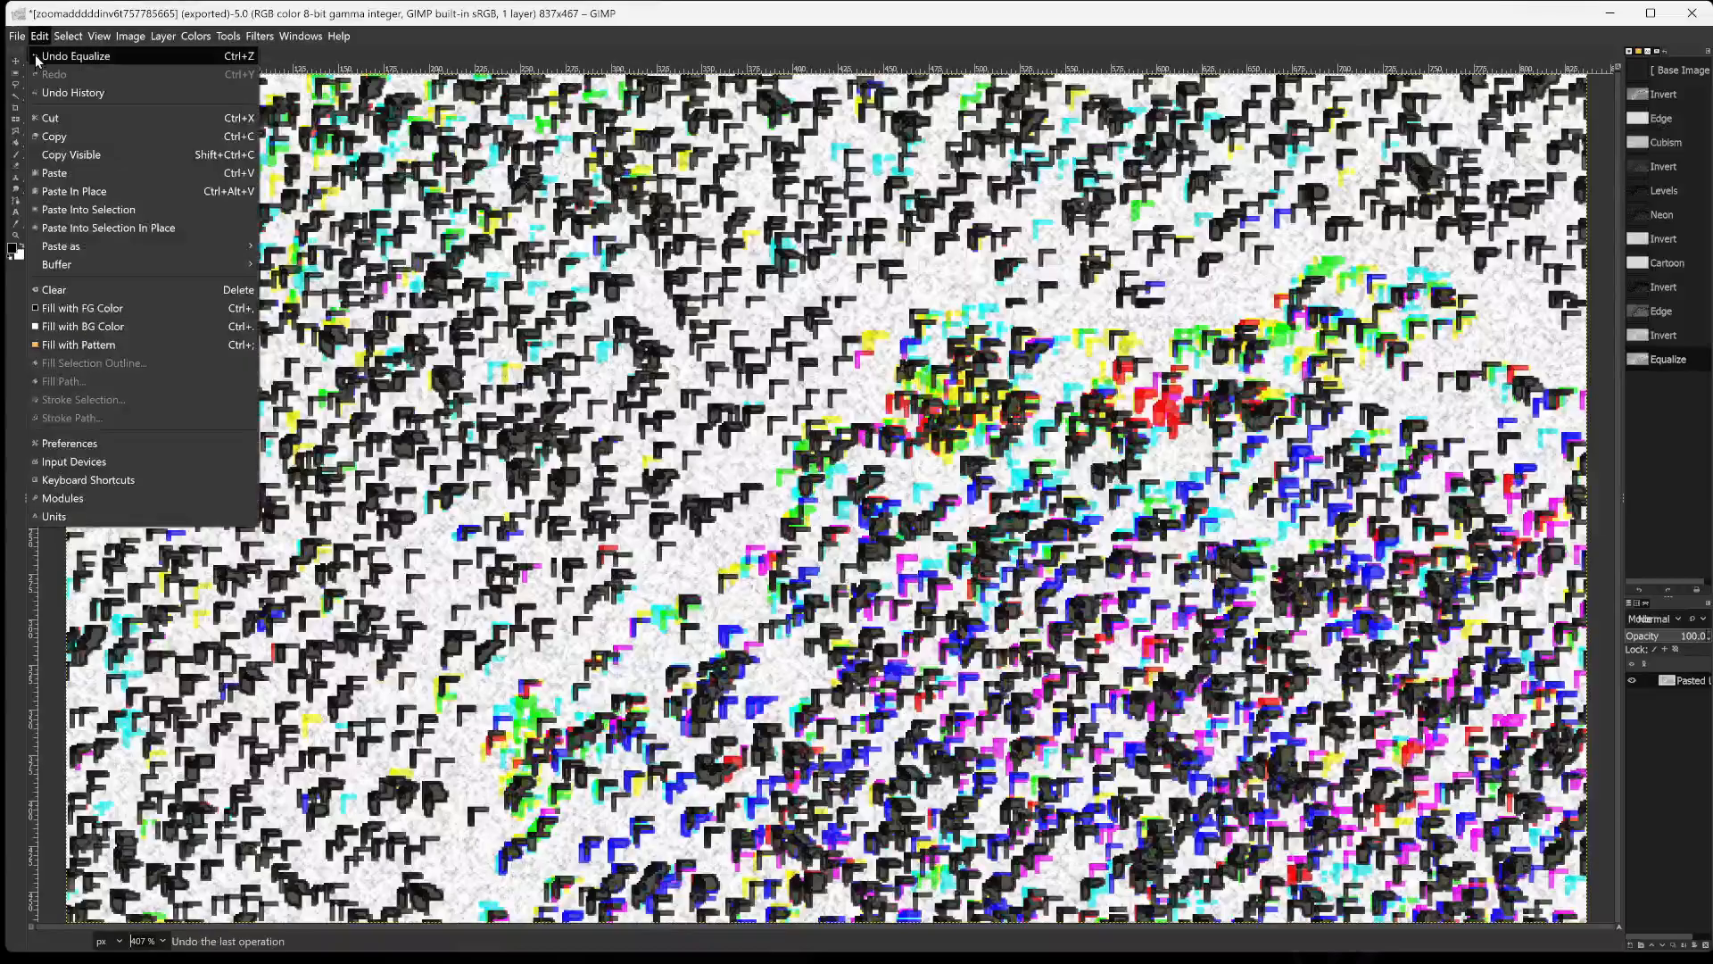
left_click(64, 55)
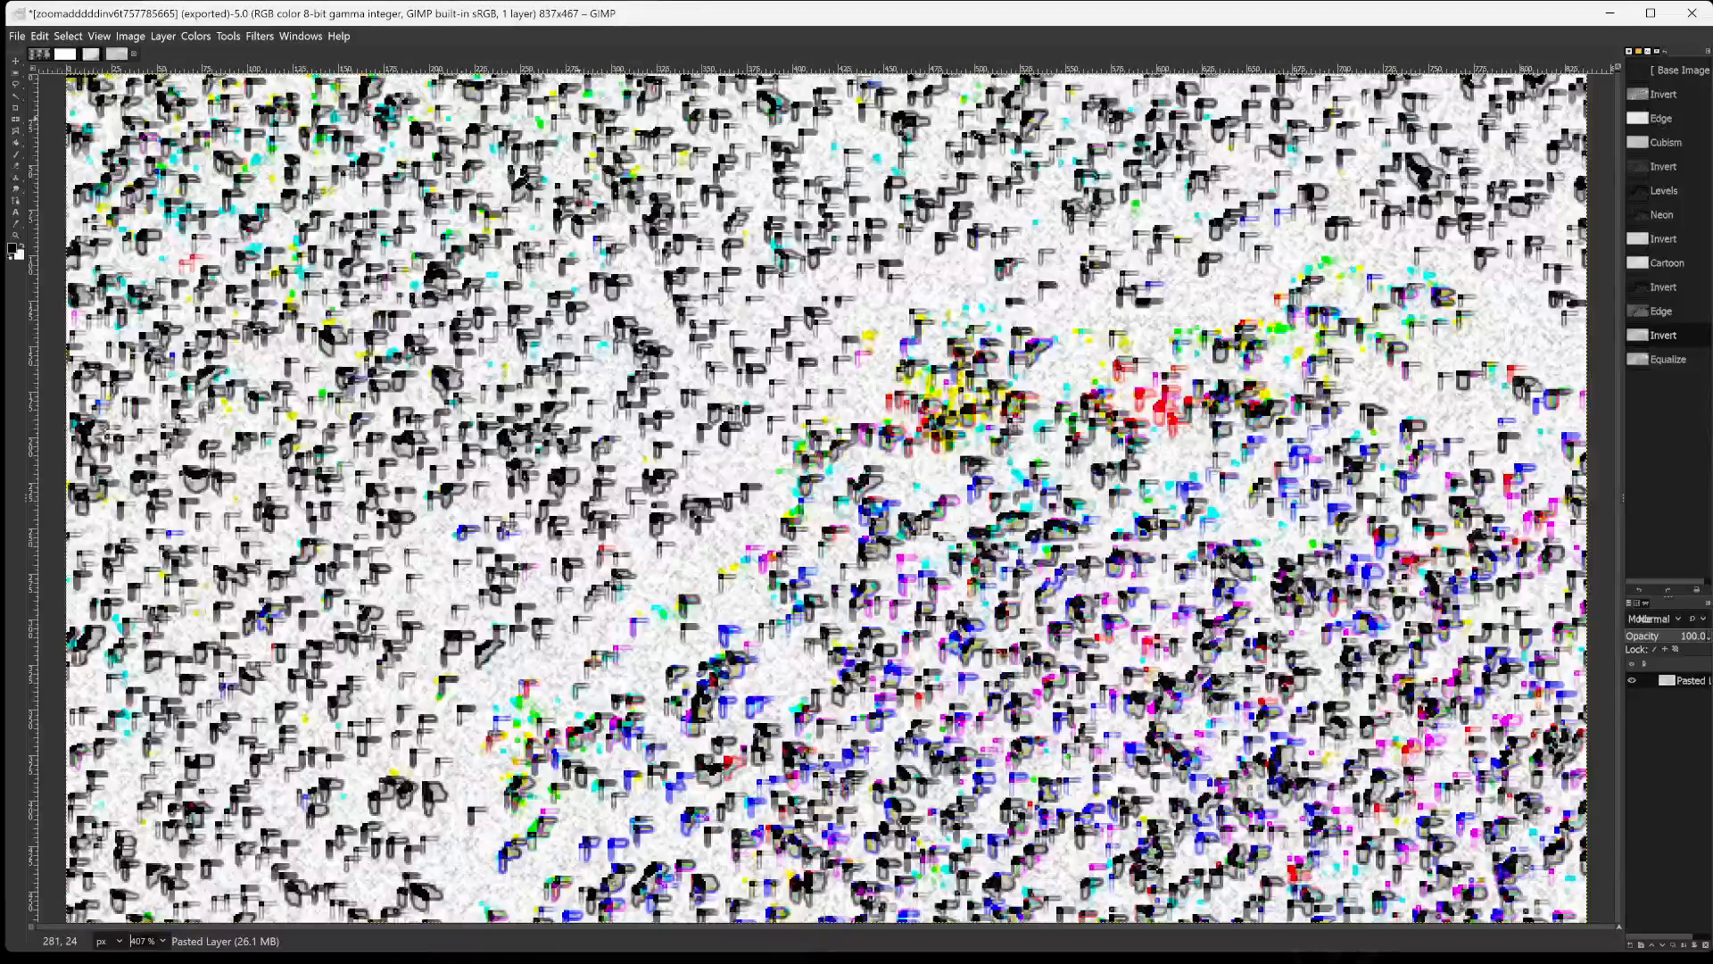
Start the Glass Tile filter on the image with tile width and height set to 19.
left_click(191, 37)
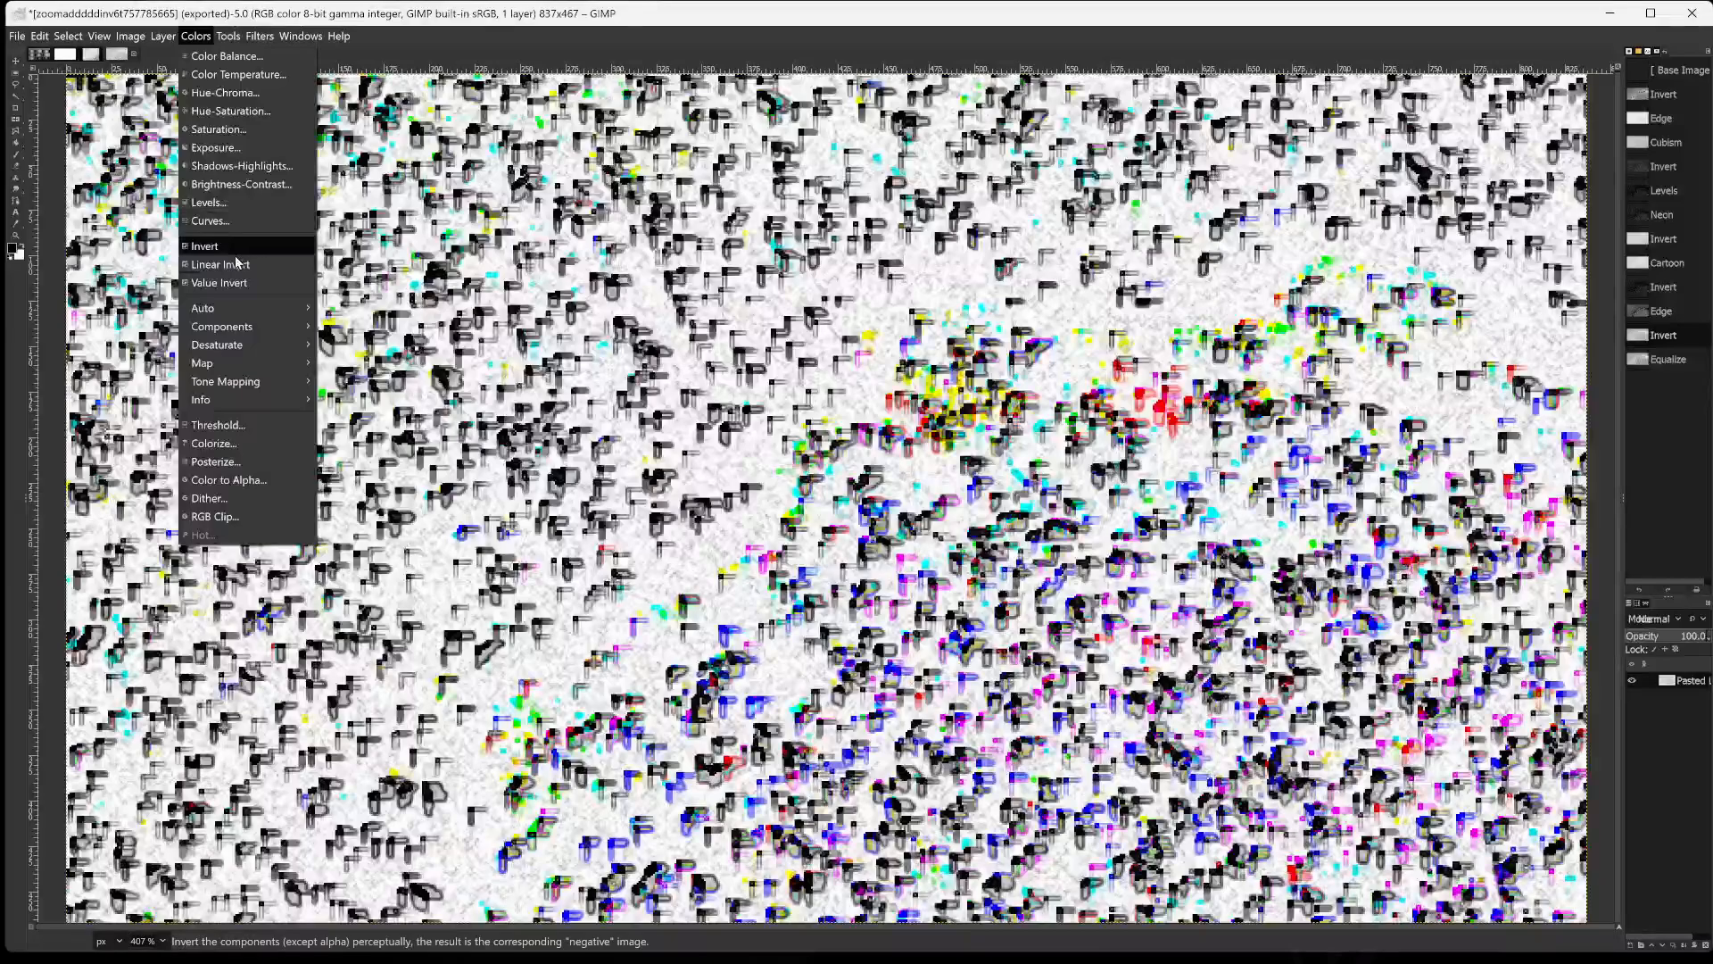
mouse_move(260, 36)
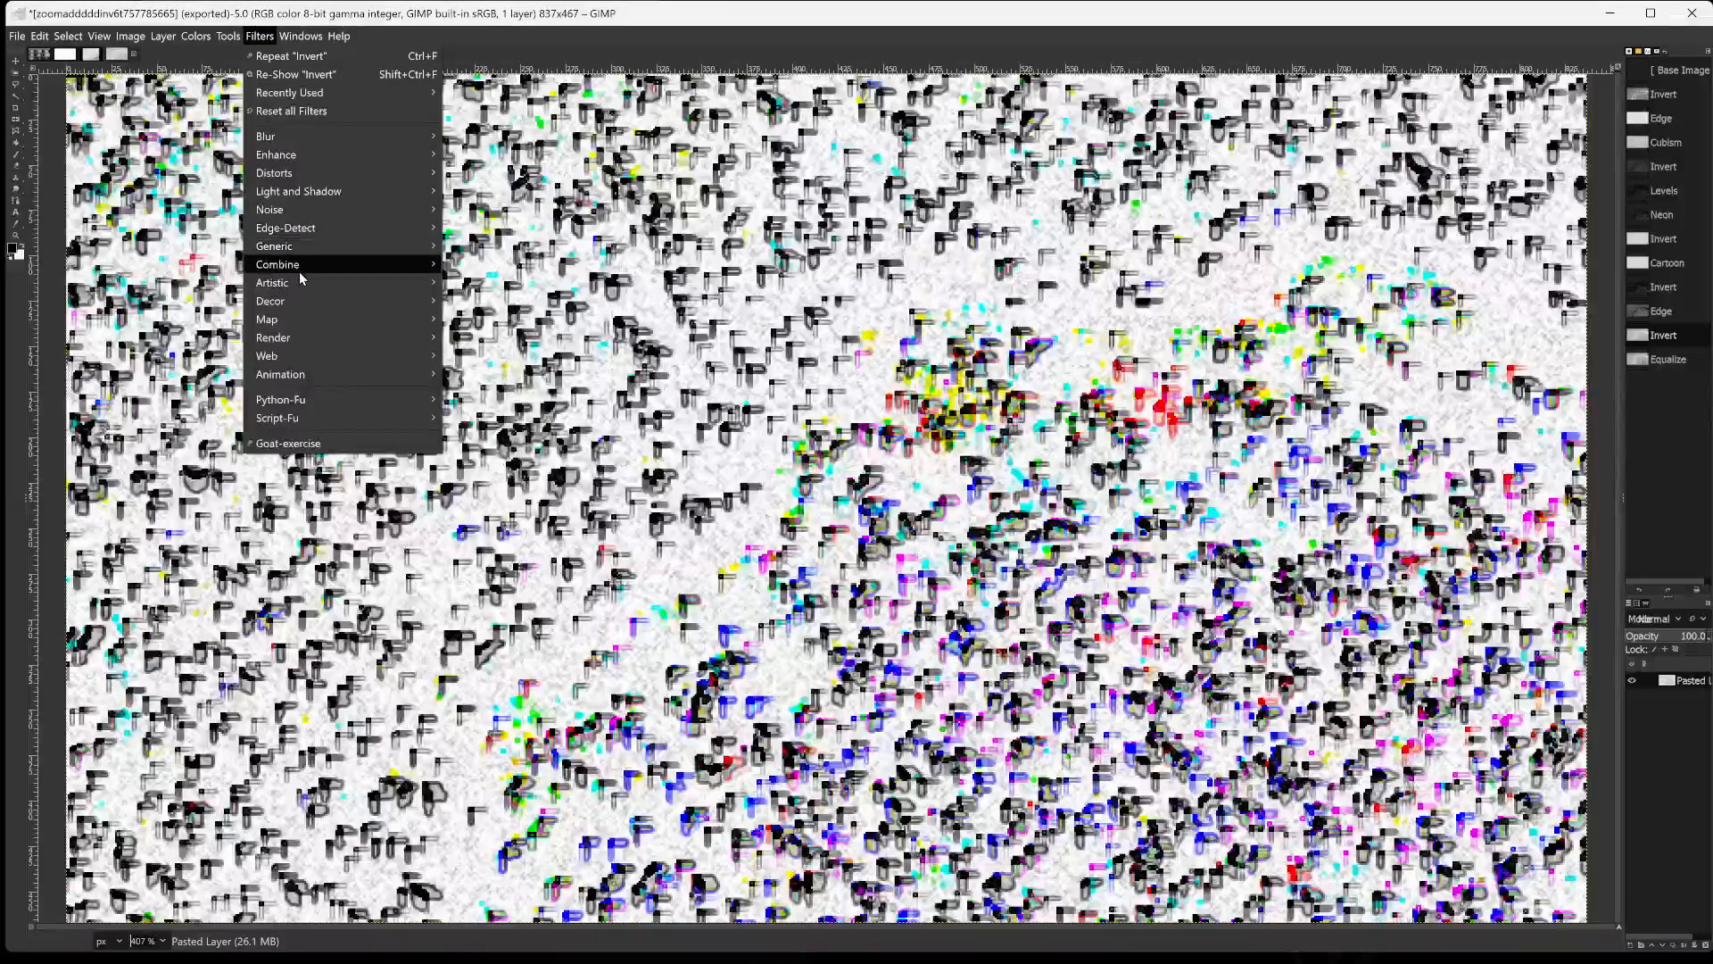
mouse_move(299, 287)
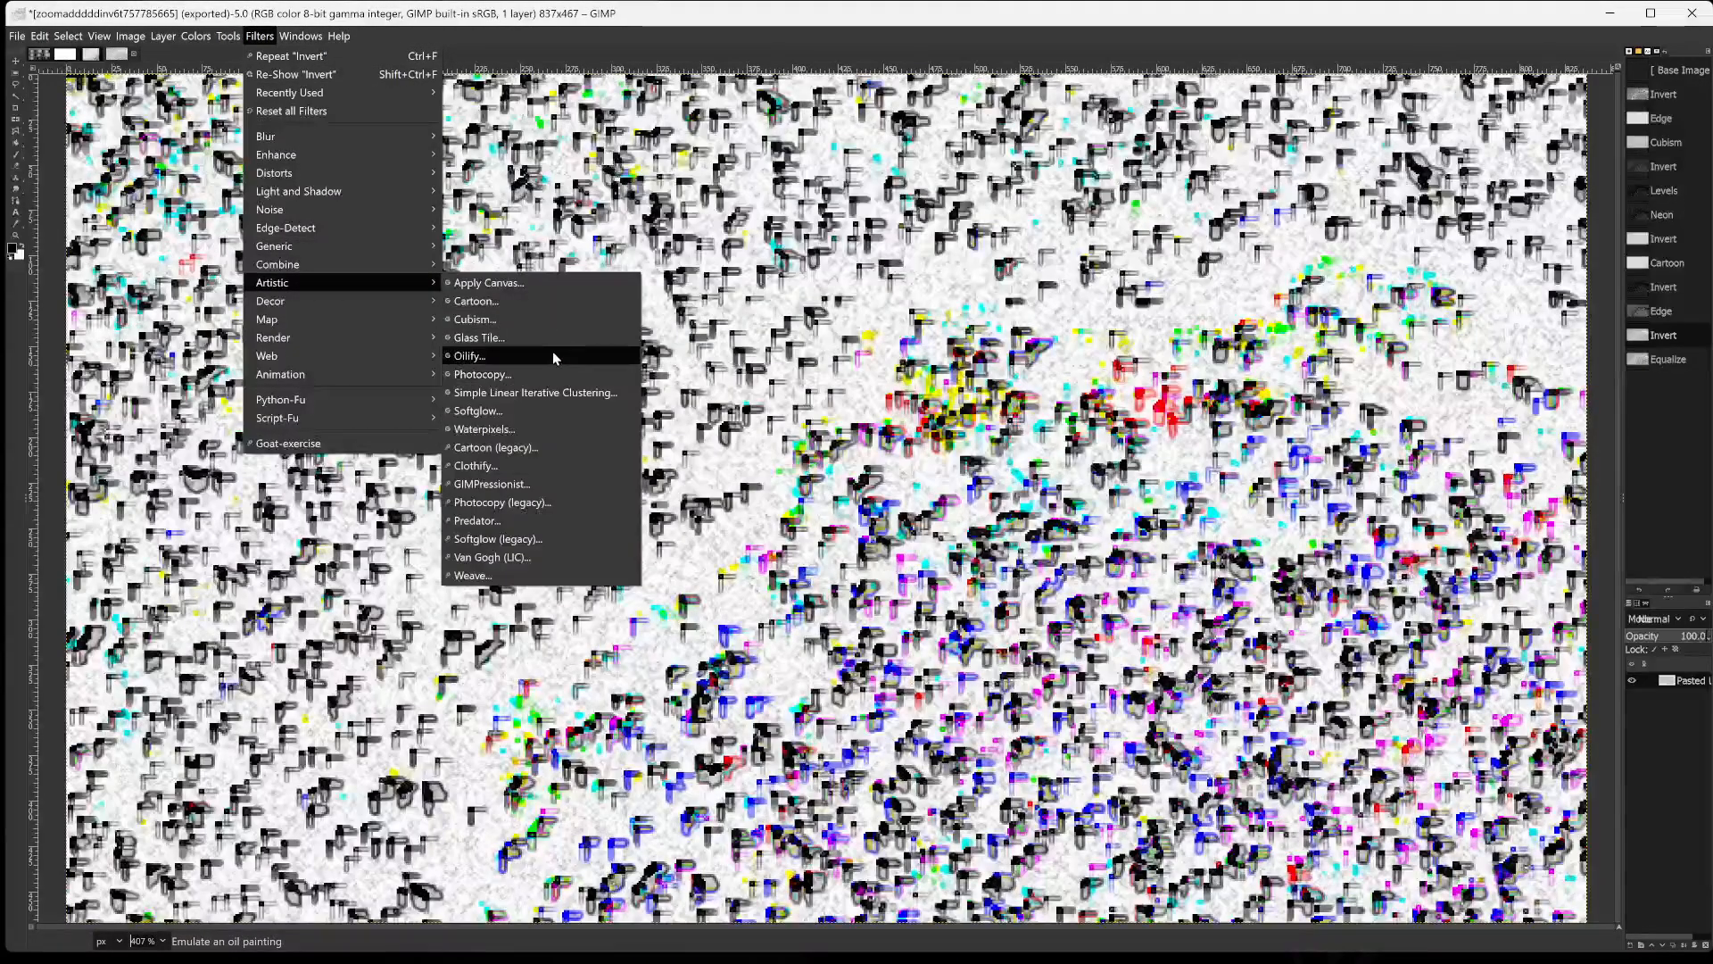
left_click(523, 337)
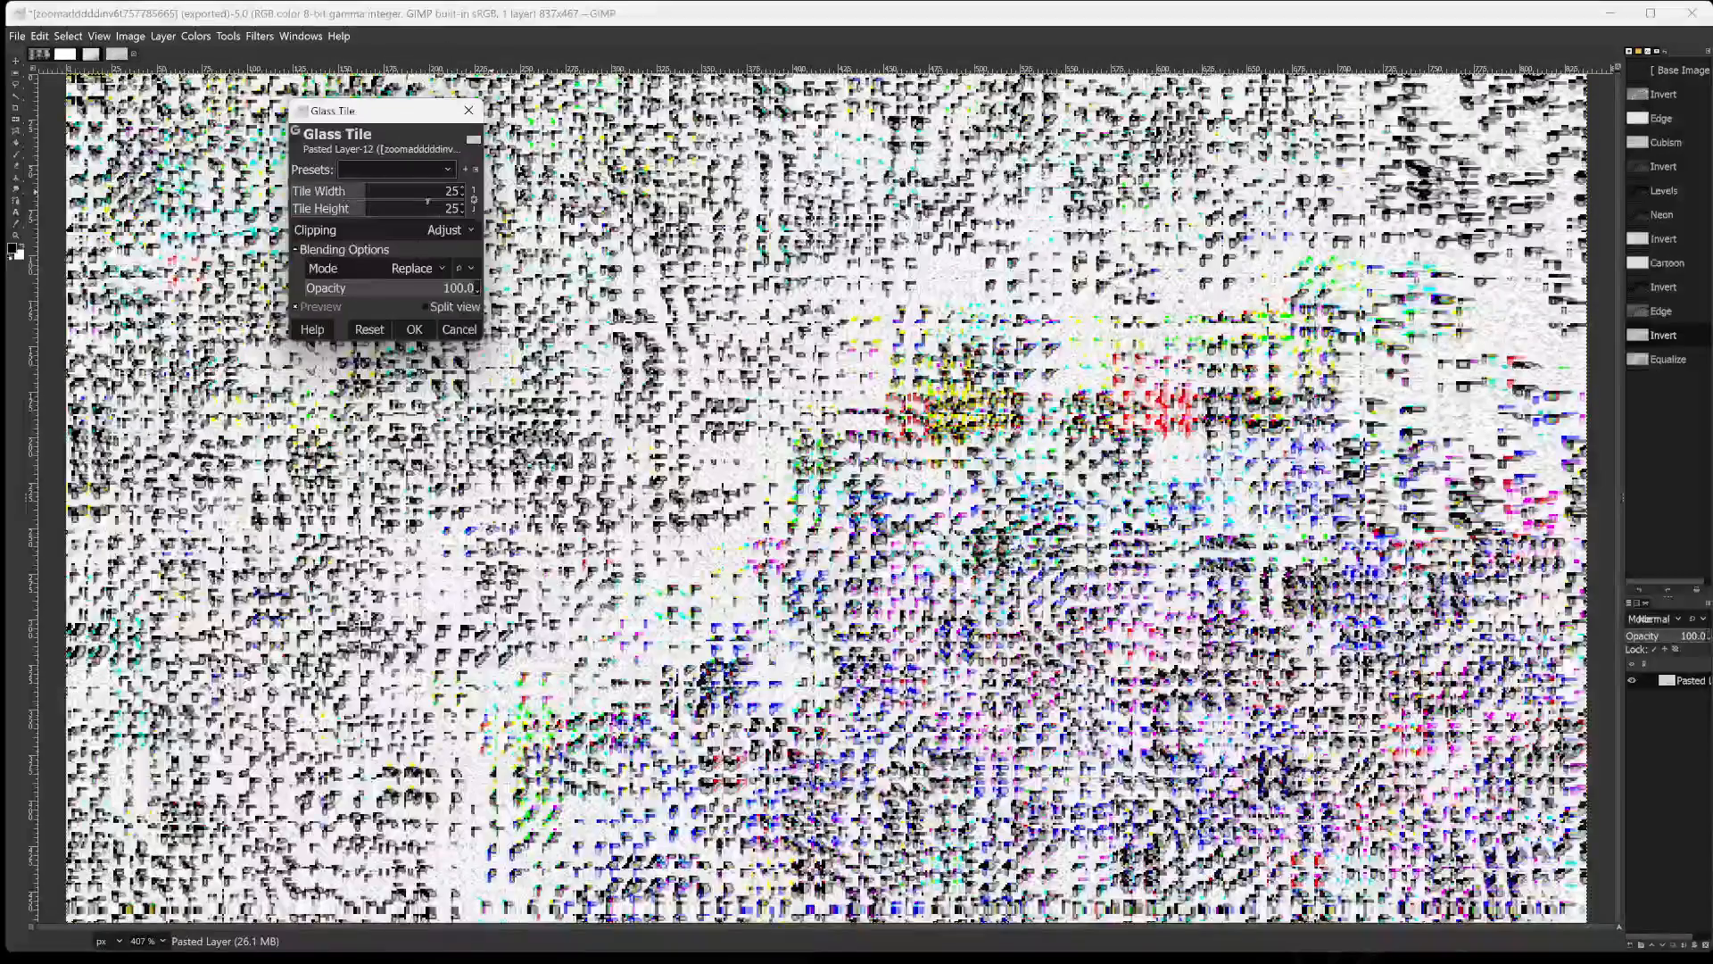
left_click_drag(409, 189, 305, 225)
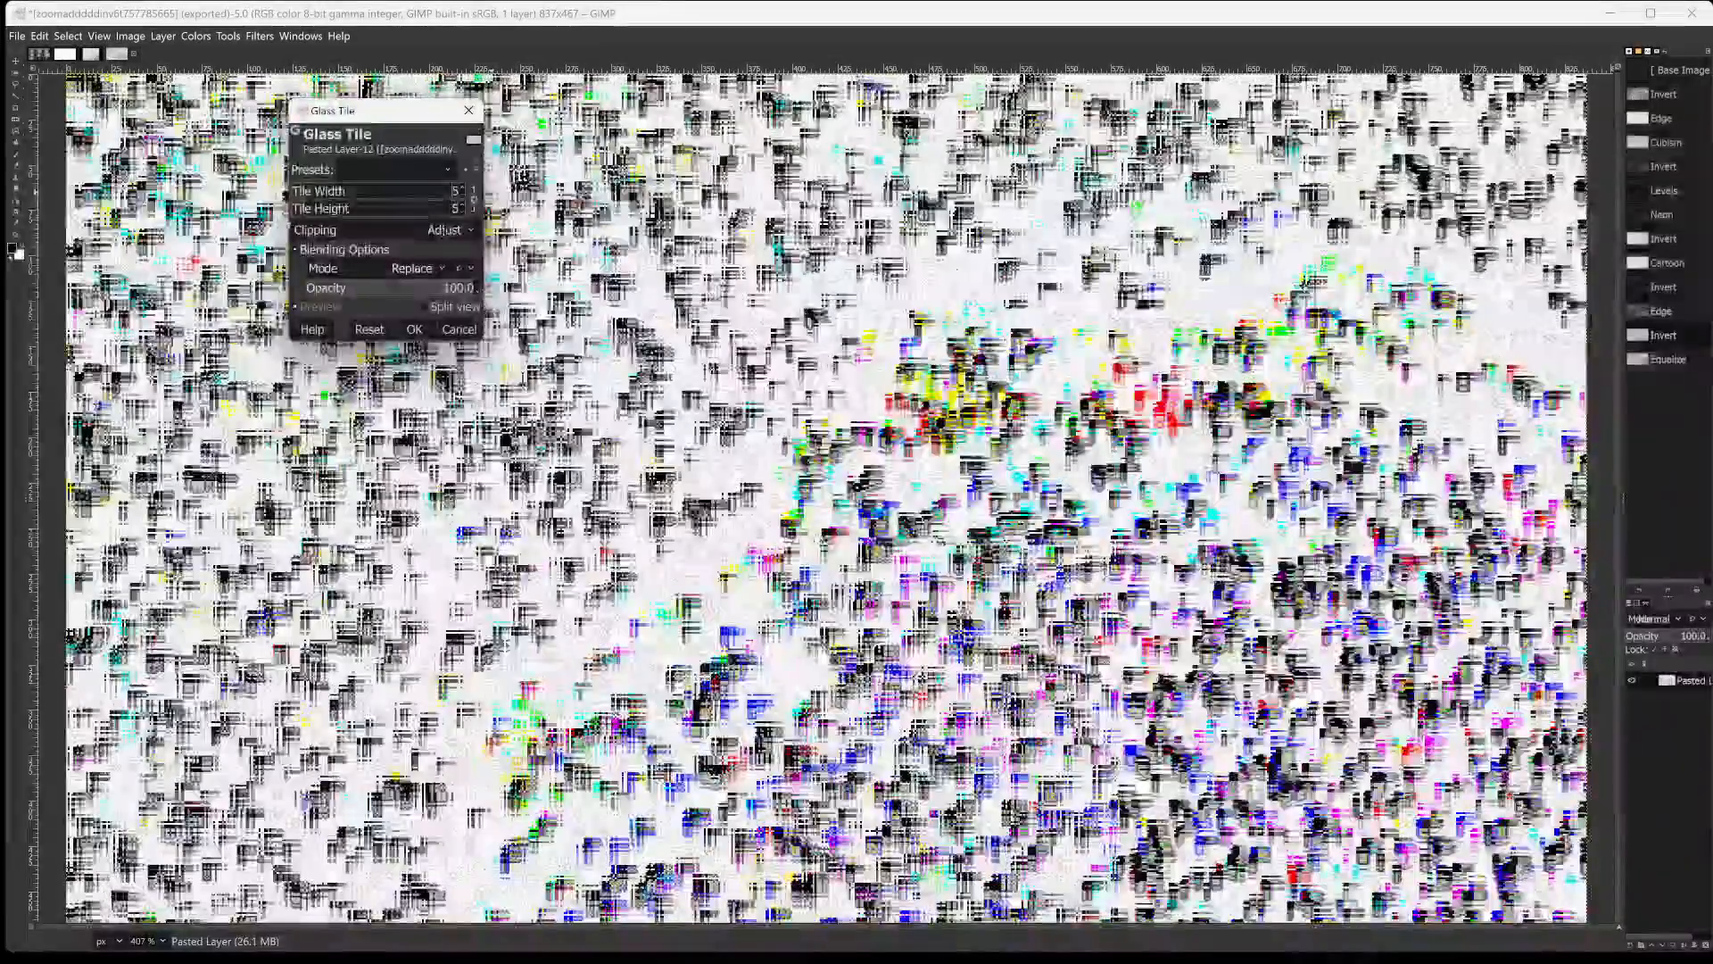
left_click_drag(296, 216, 377, 214)
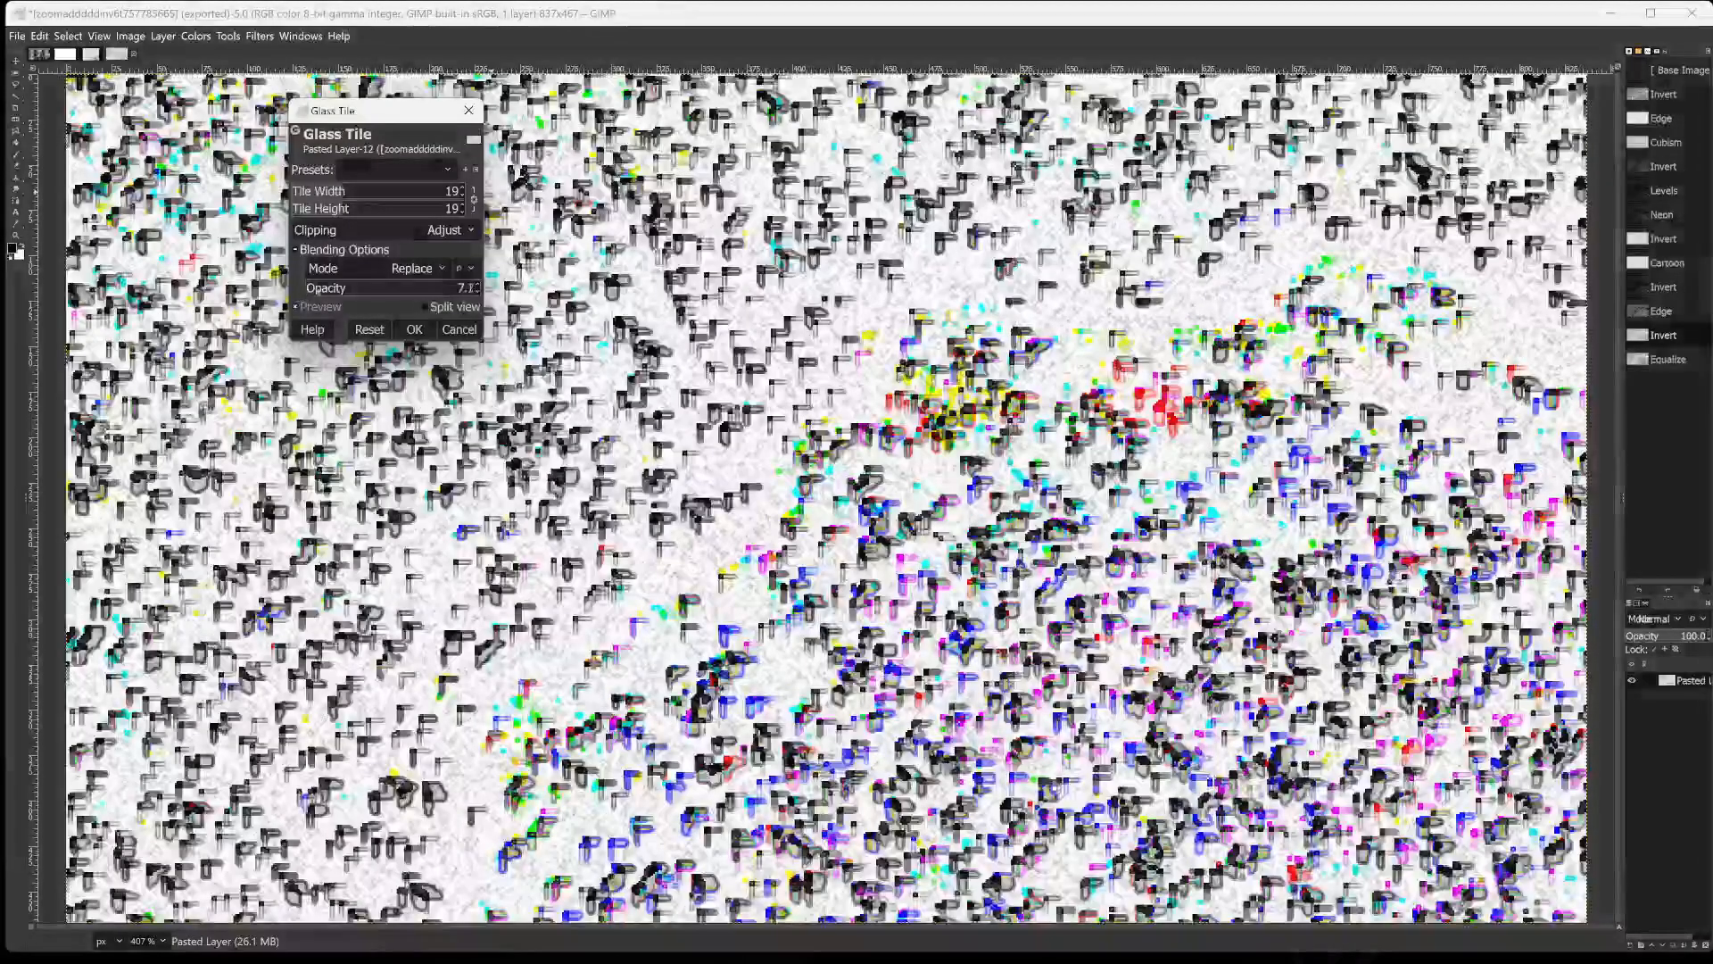
Set the Glass Tile filter's opacity to 33.2 in Replace mode and apply it to the image.
left_click(351, 294)
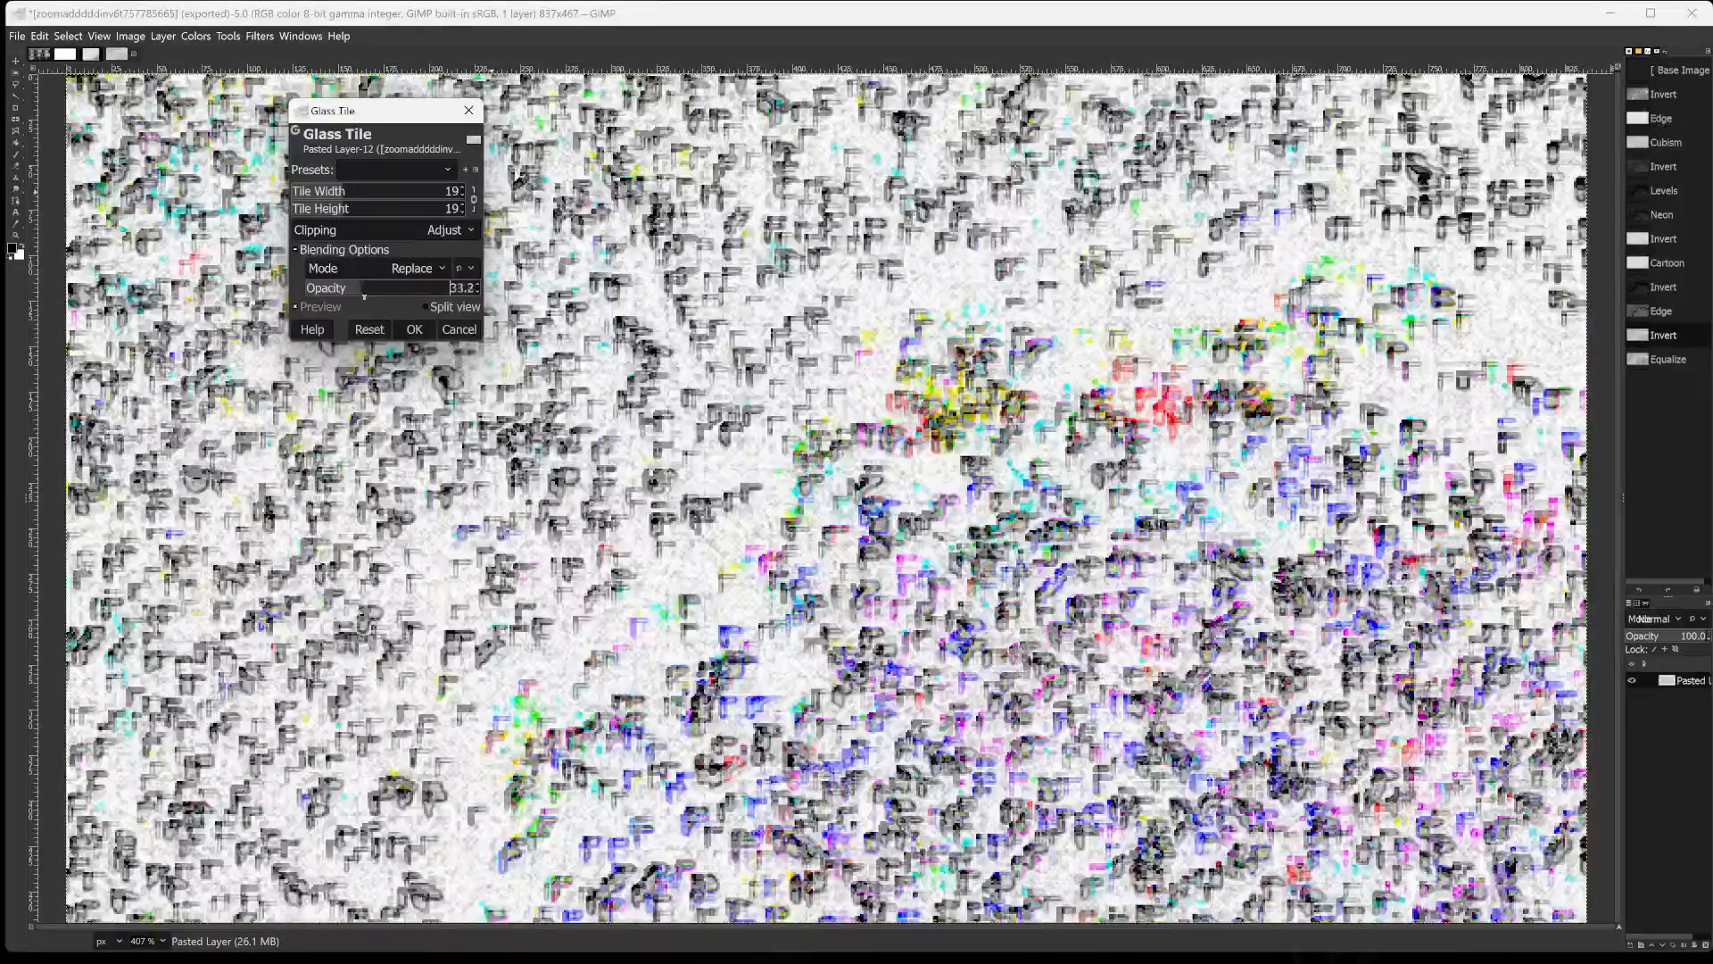
left_click_drag(365, 296, 294, 352)
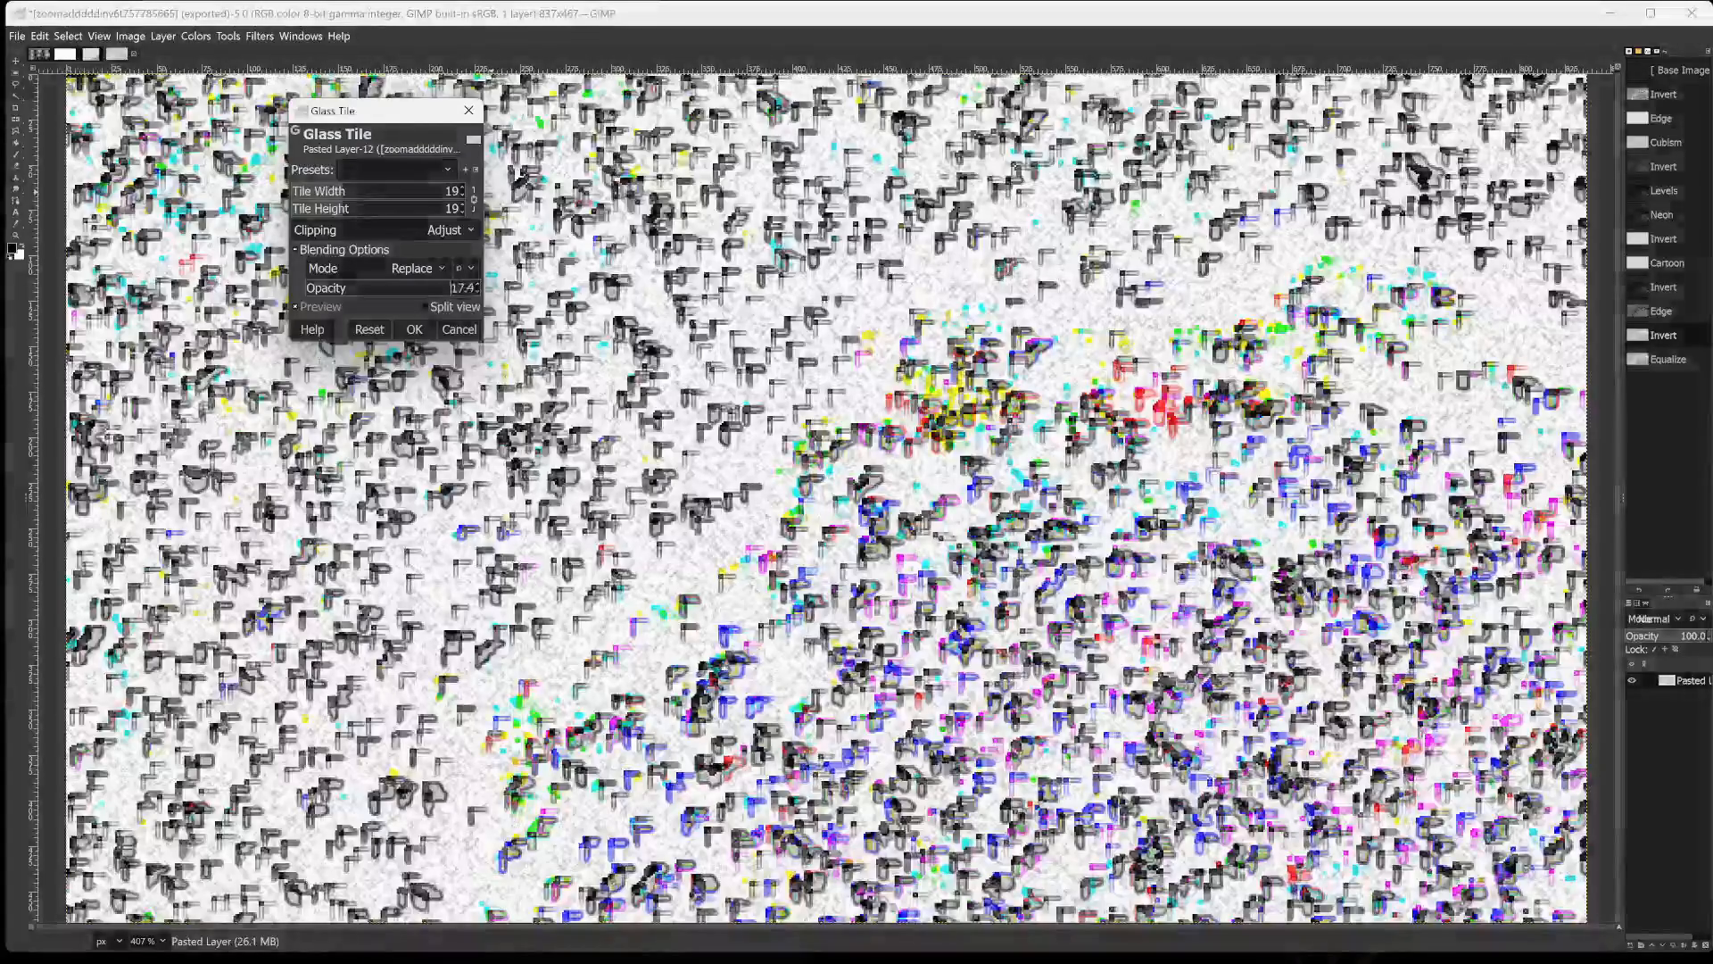
left_click(357, 288)
mouse_move(358, 287)
left_mouse_down()
mouse_move(369, 305)
mouse_move(339, 307)
mouse_move(345, 289)
mouse_move(387, 287)
mouse_move(357, 287)
left_mouse_up()
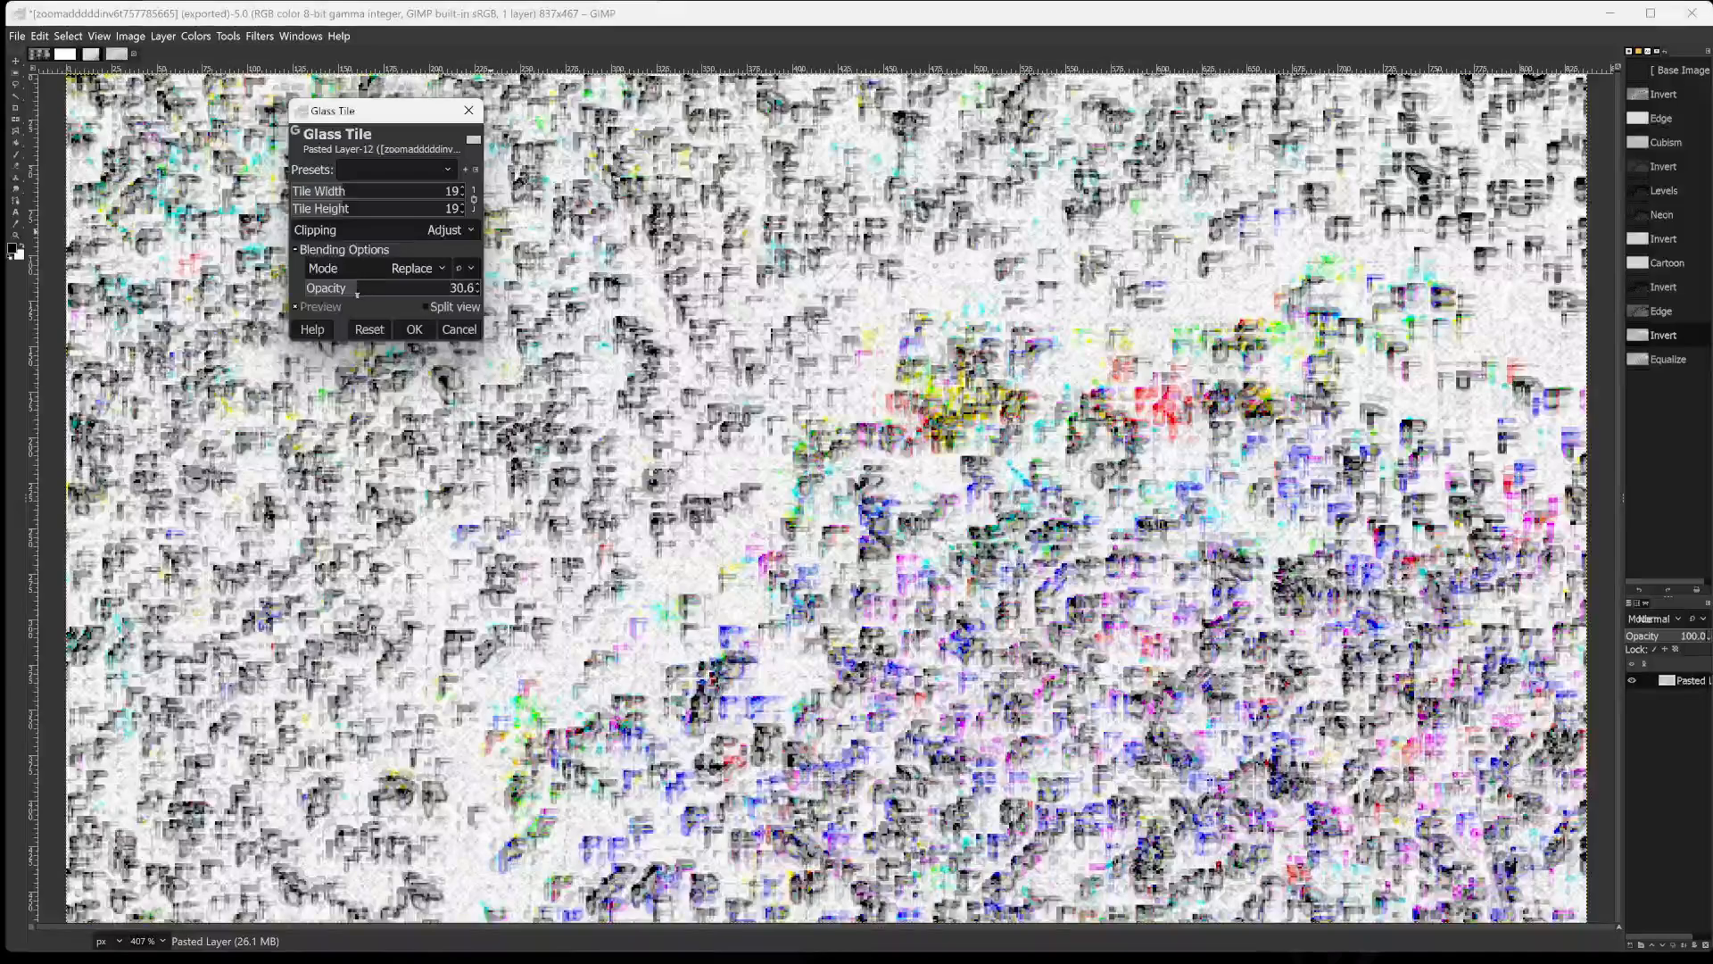
left_click(380, 288)
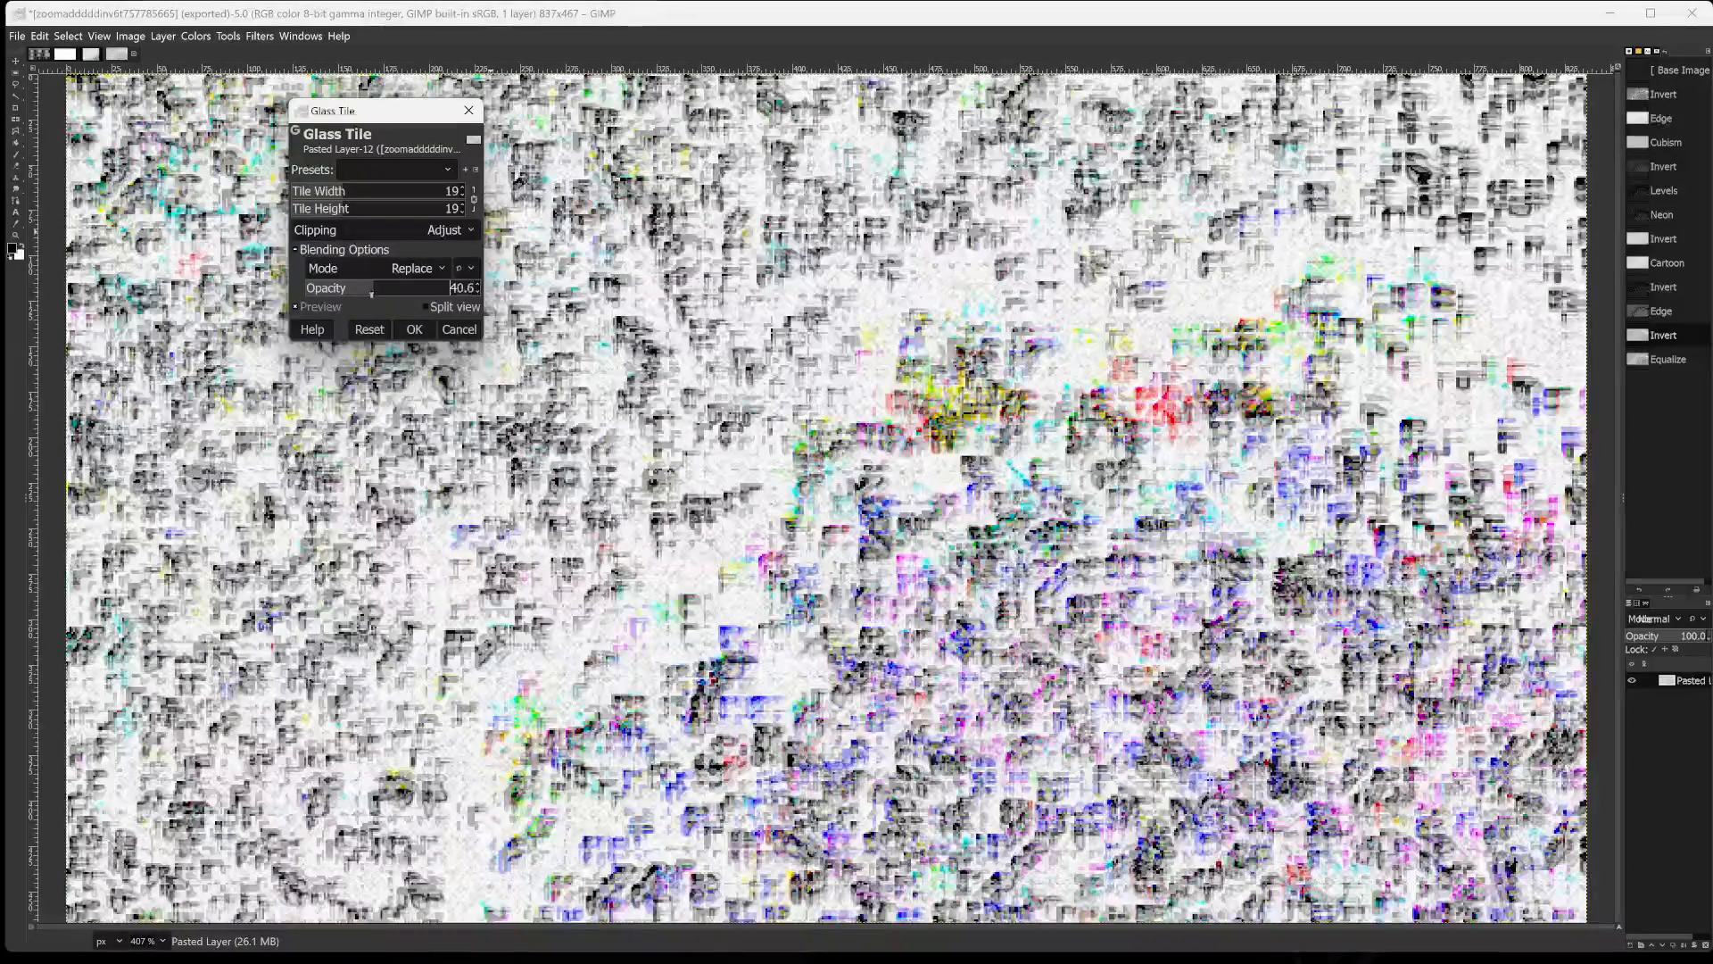
left_click_drag(371, 289, 366, 290)
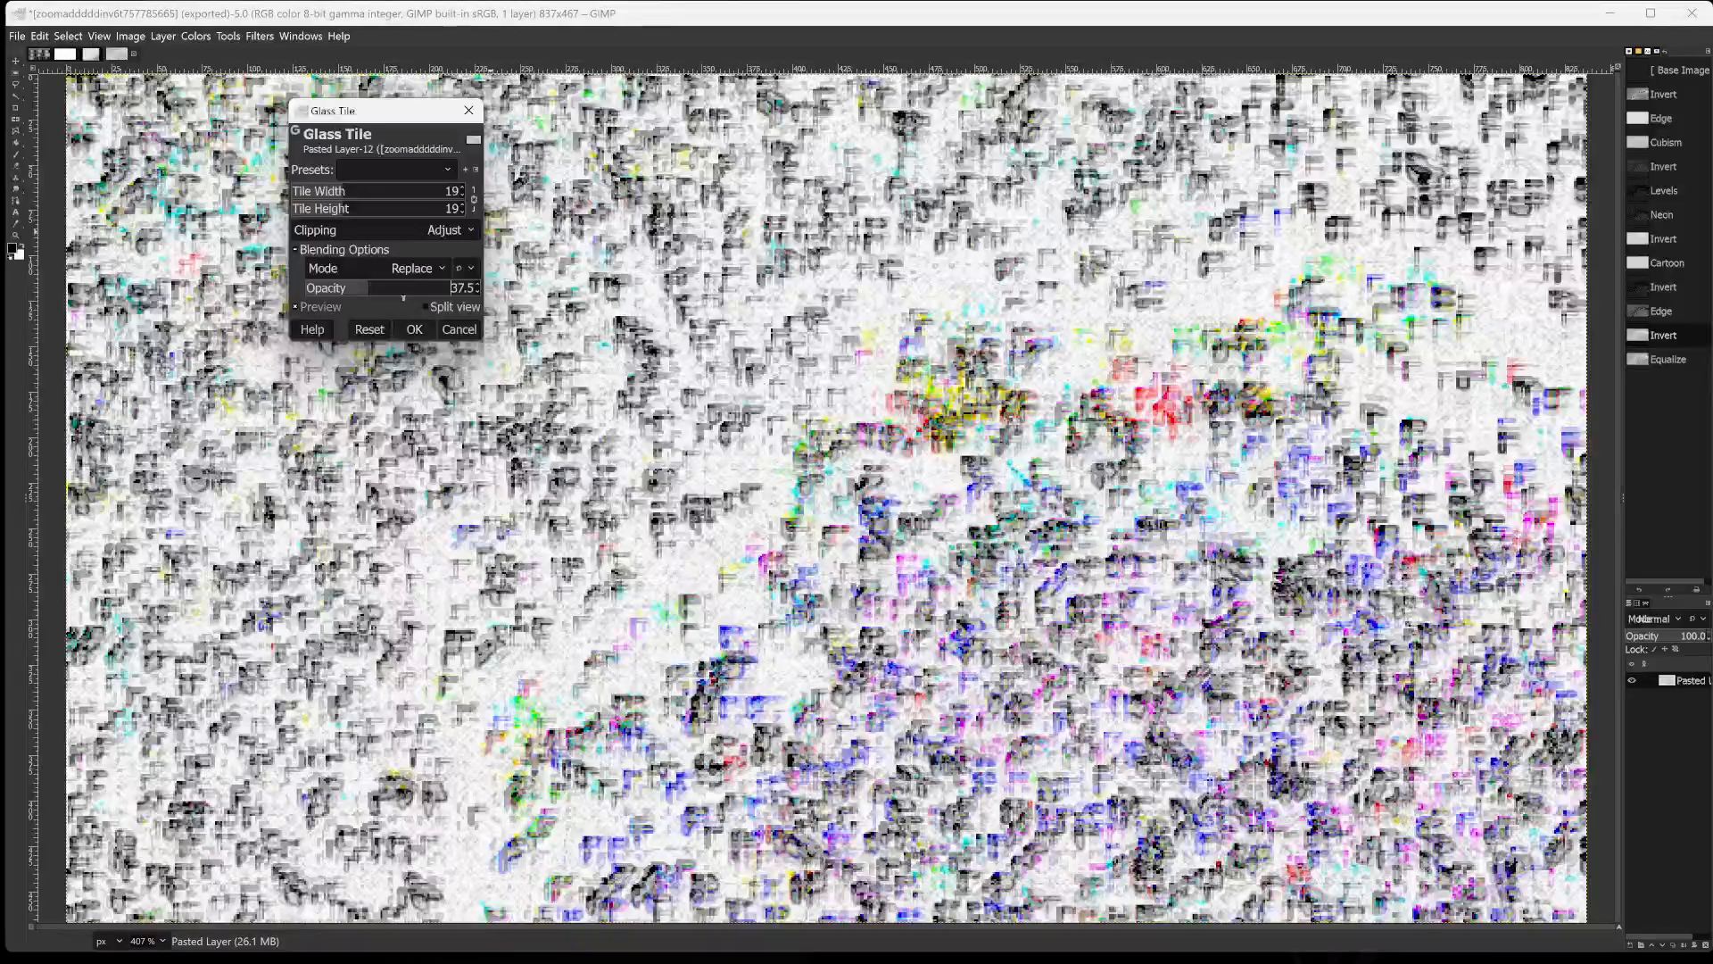
left_click(361, 286)
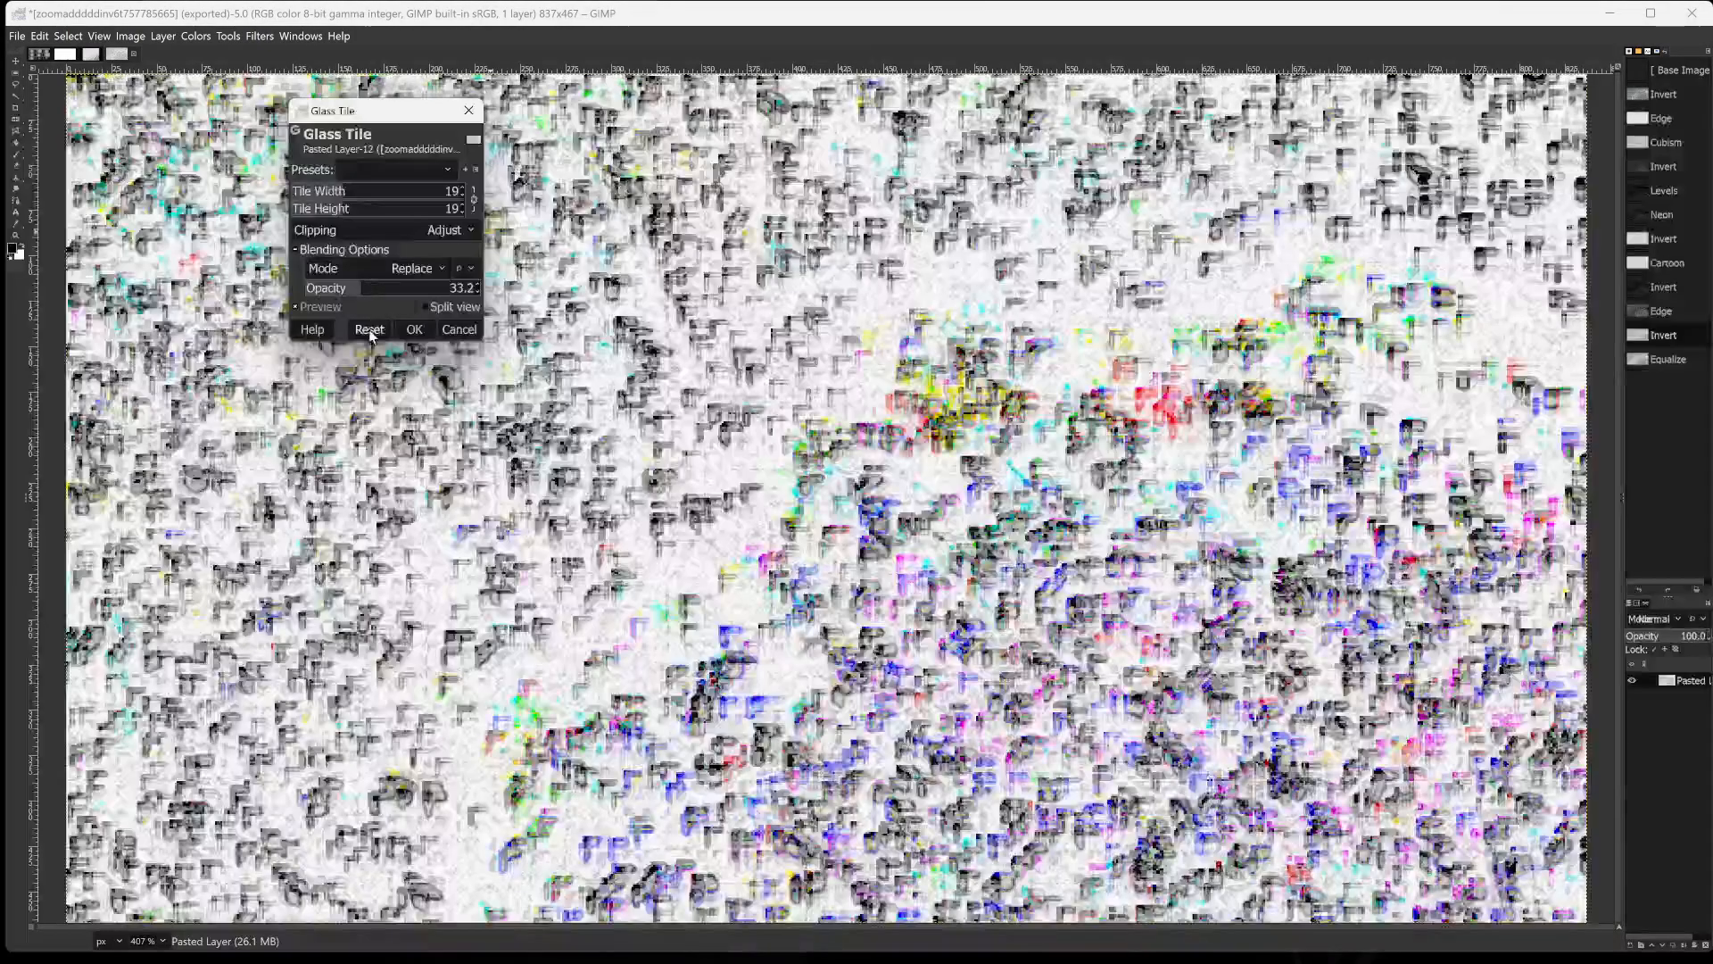
left_click(415, 329)
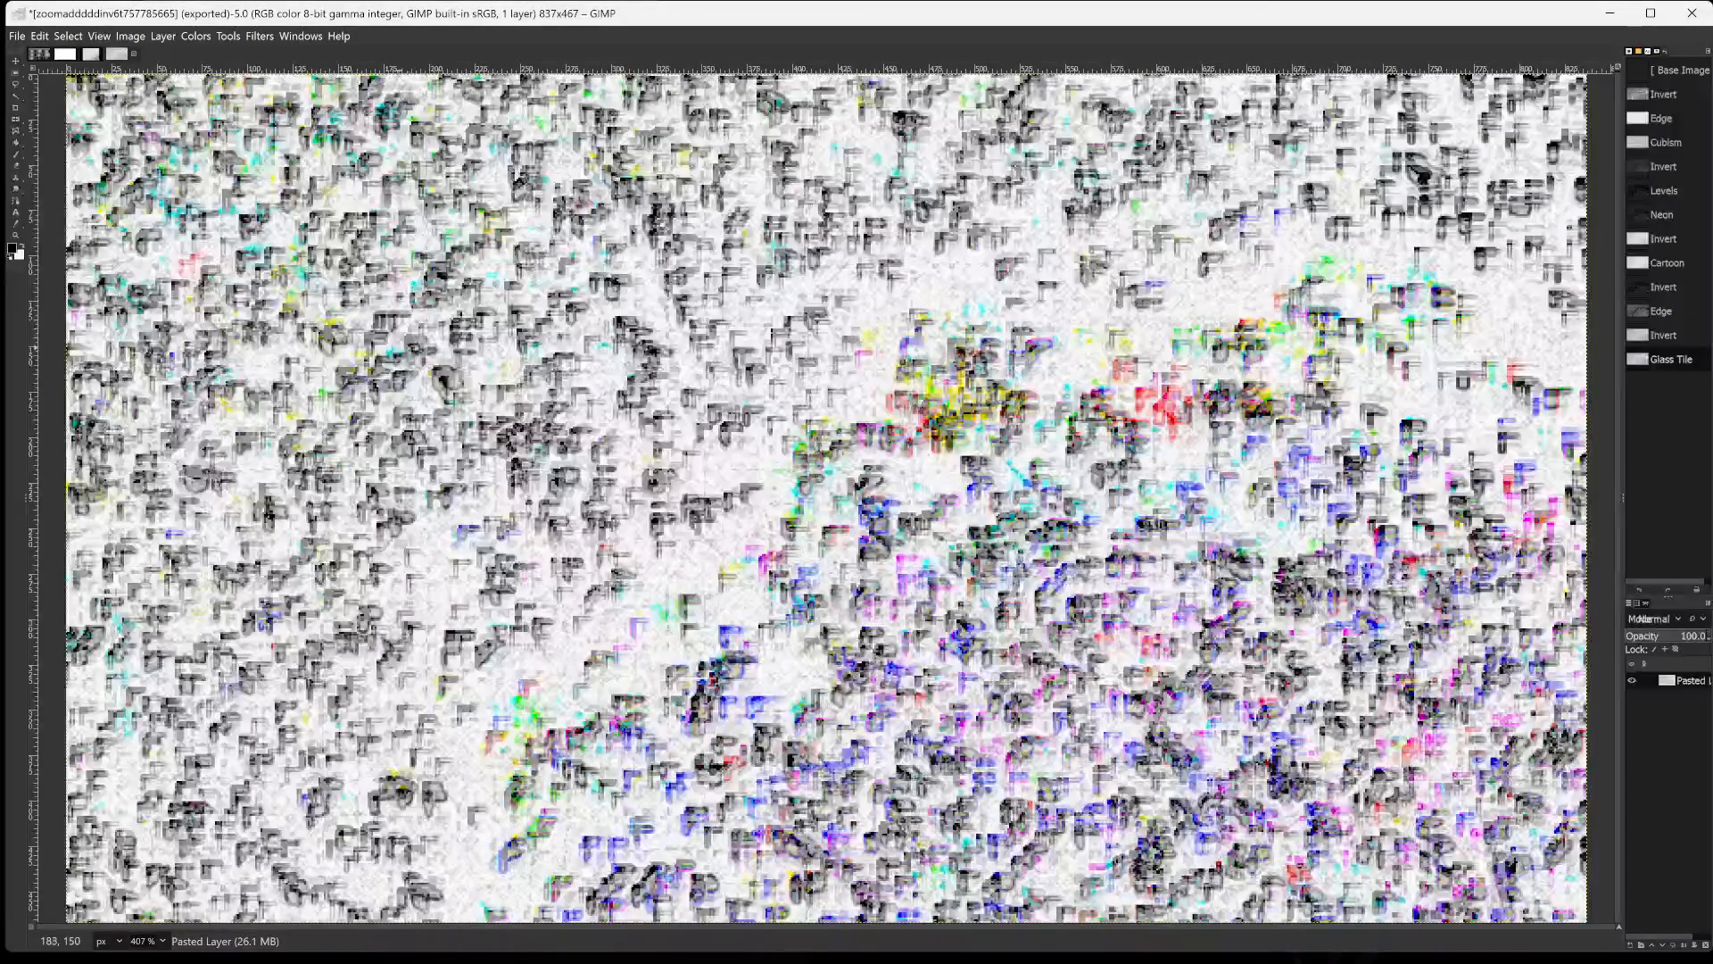
Export the image as zoomadddddinv6t7577856656767.png in the gimpin2024 folder with the default PNG options.
key("shift+ctrl+e")
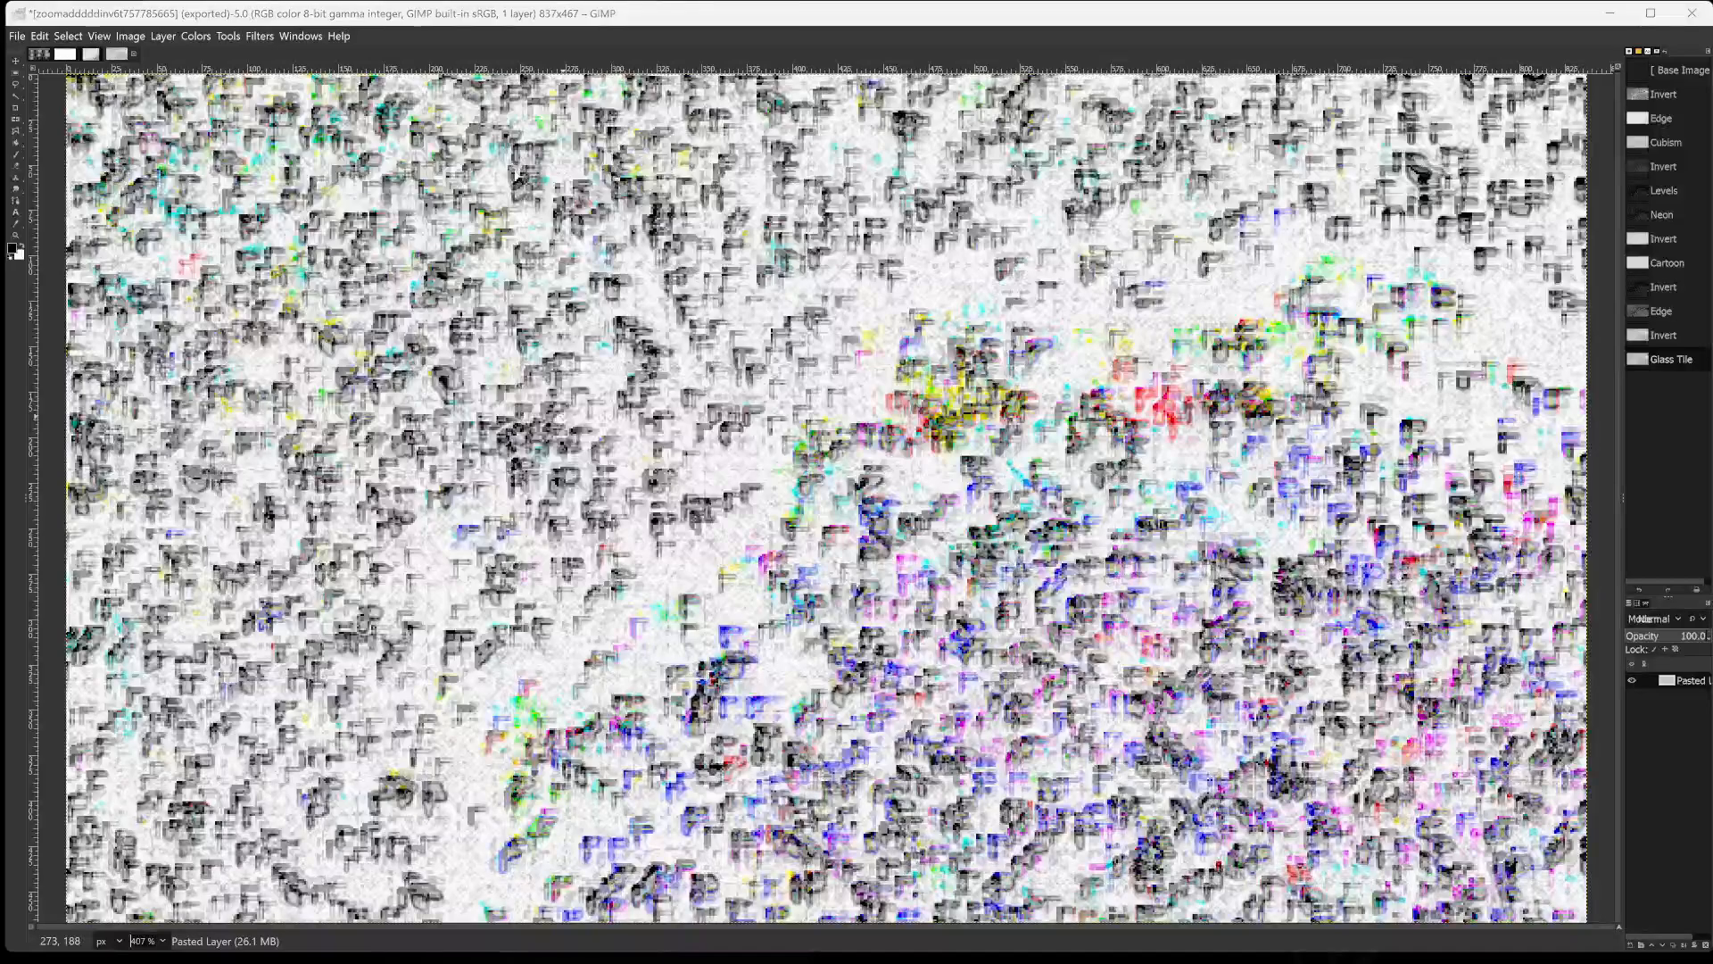
key("Right")
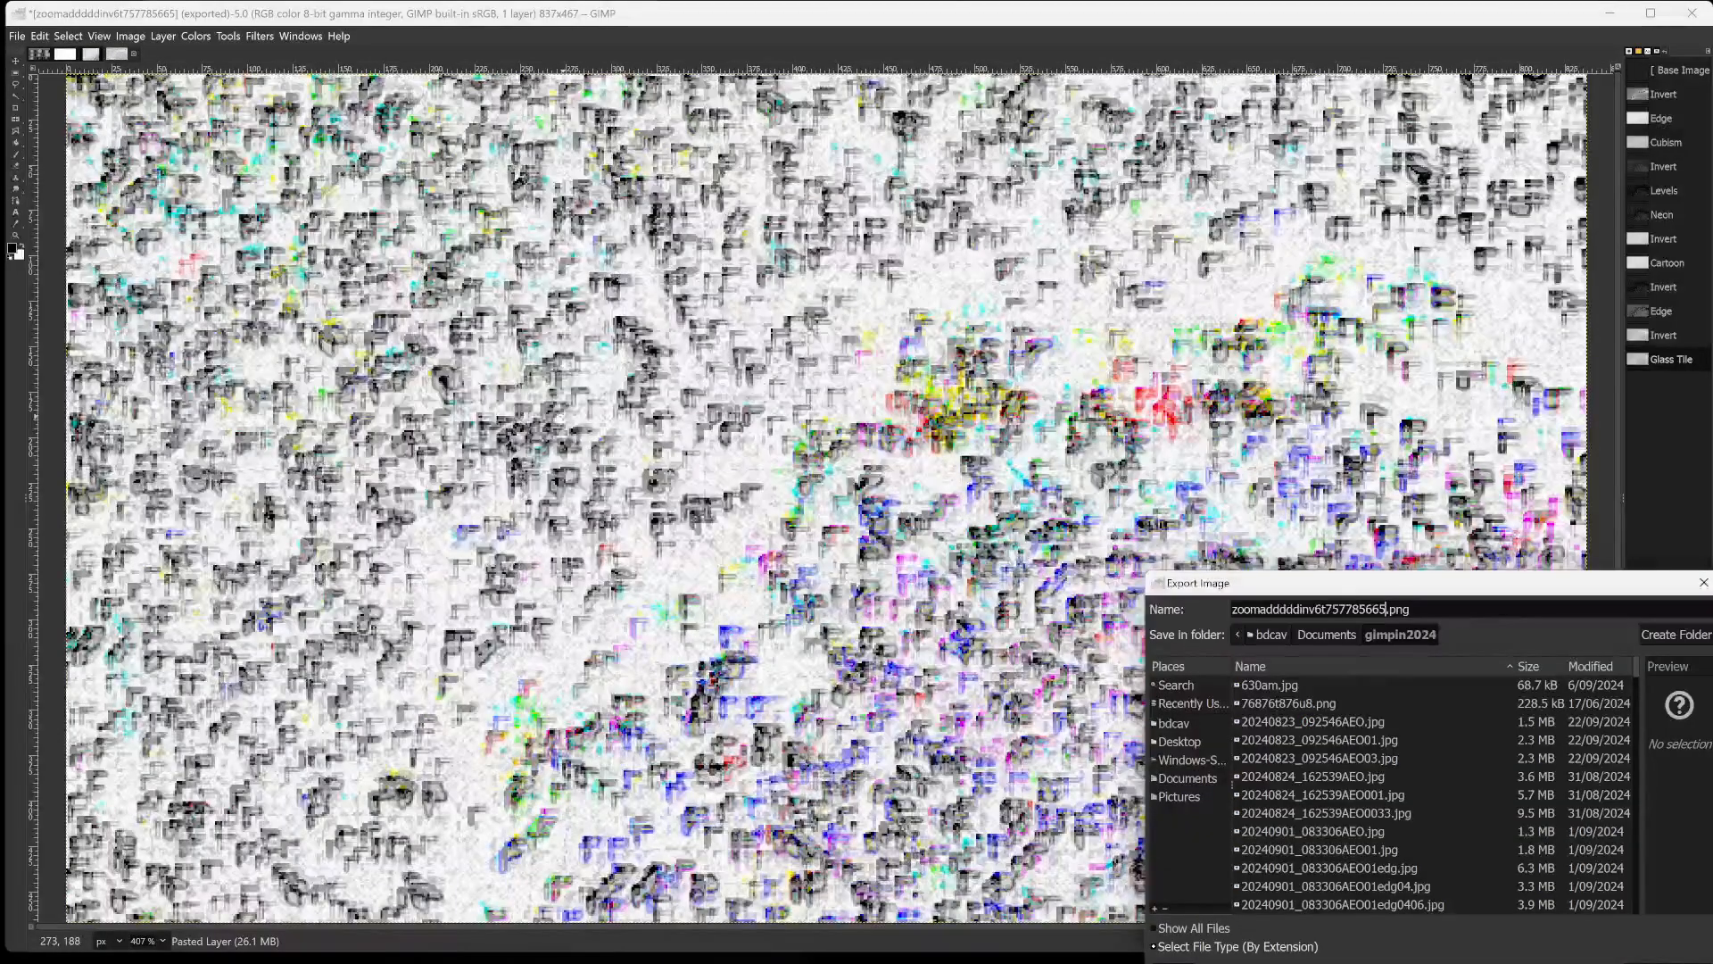
type("6767")
key("Return")
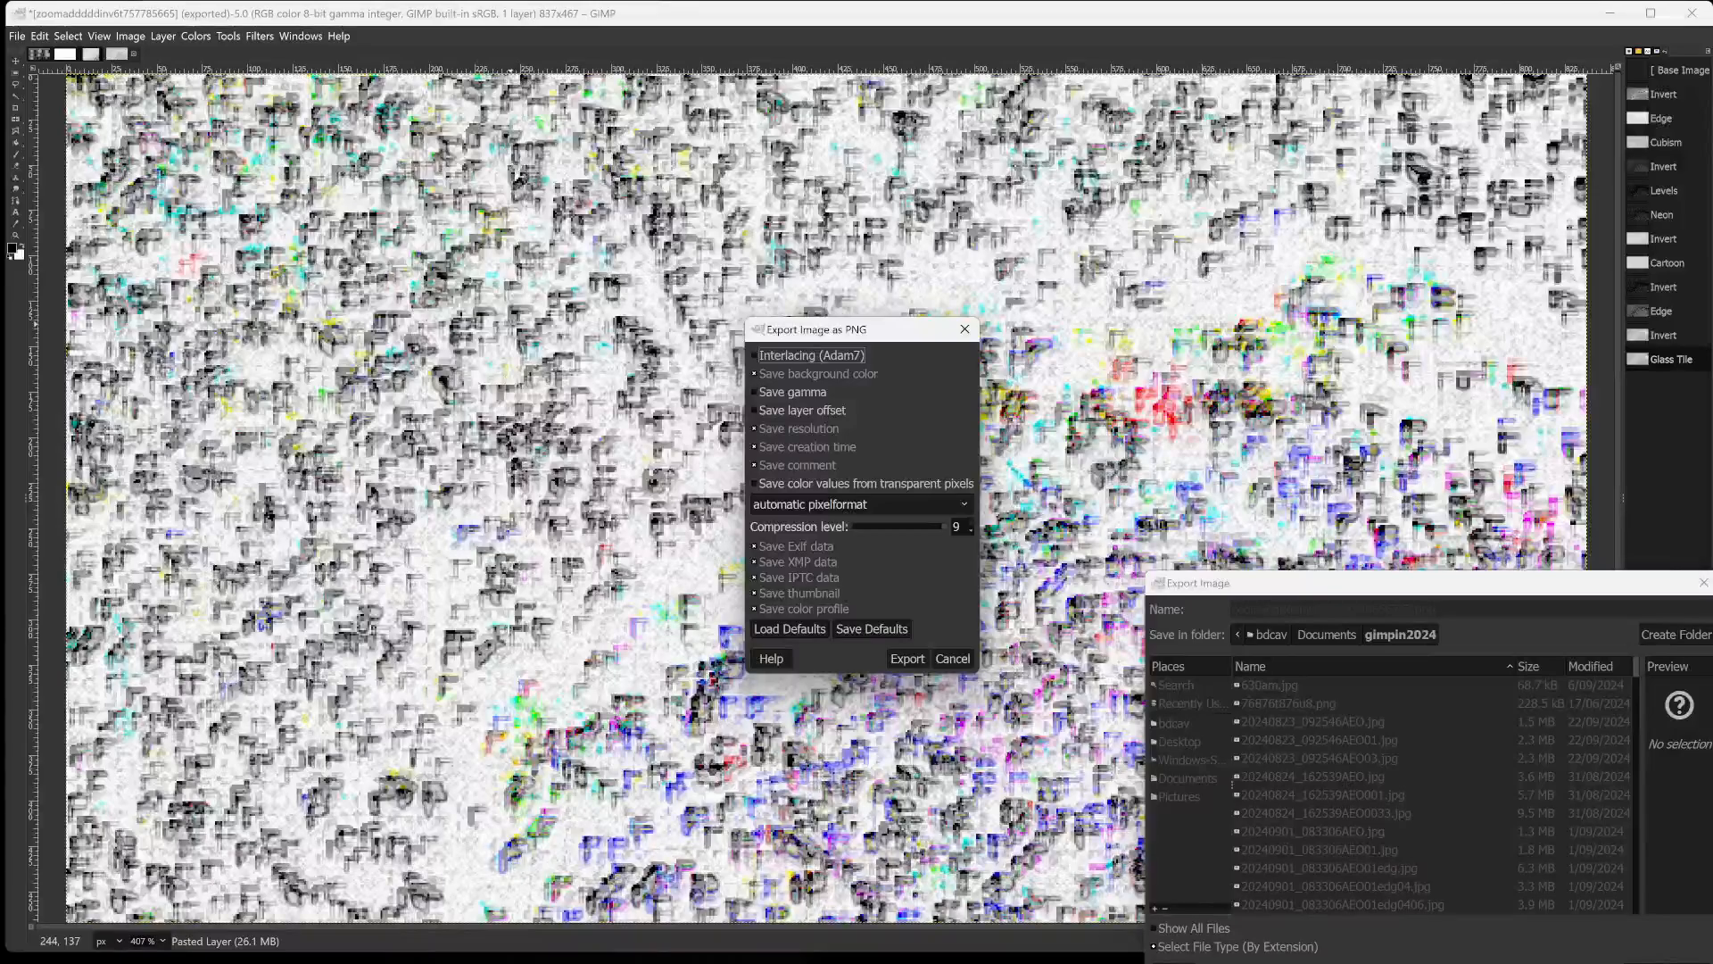
key("Return")
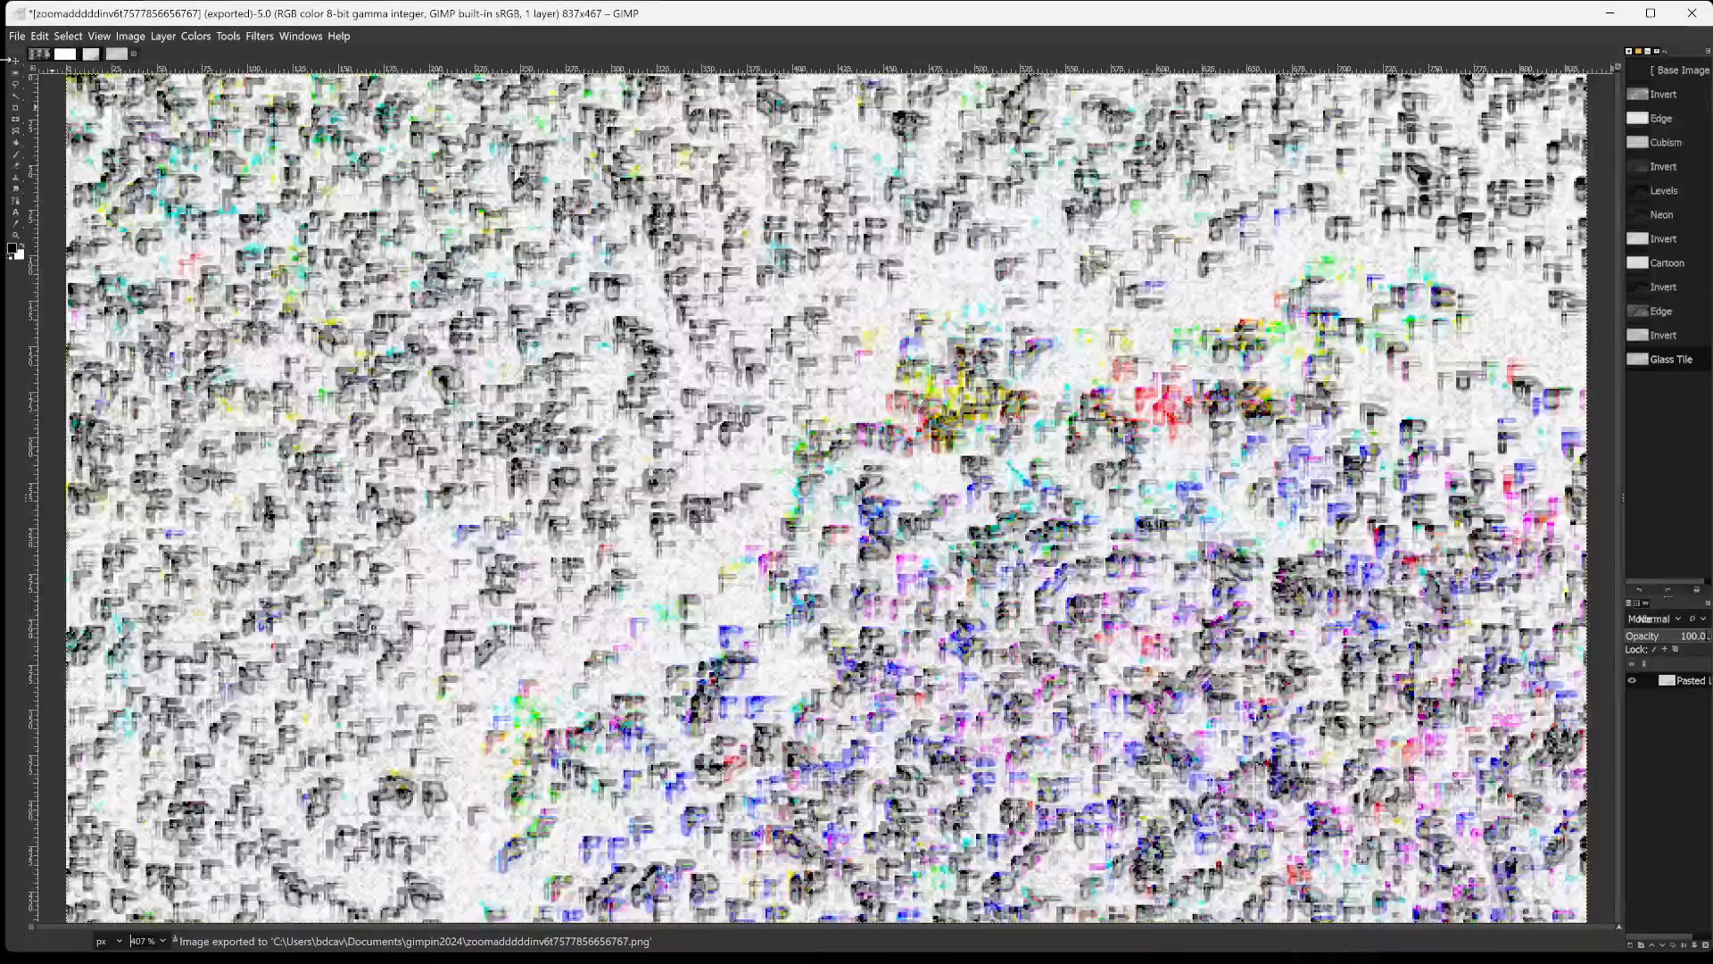
Invert the image's colours and export the result as zoomadddddinv6t7577856656767678.png with the default PNG options.
left_click(197, 38)
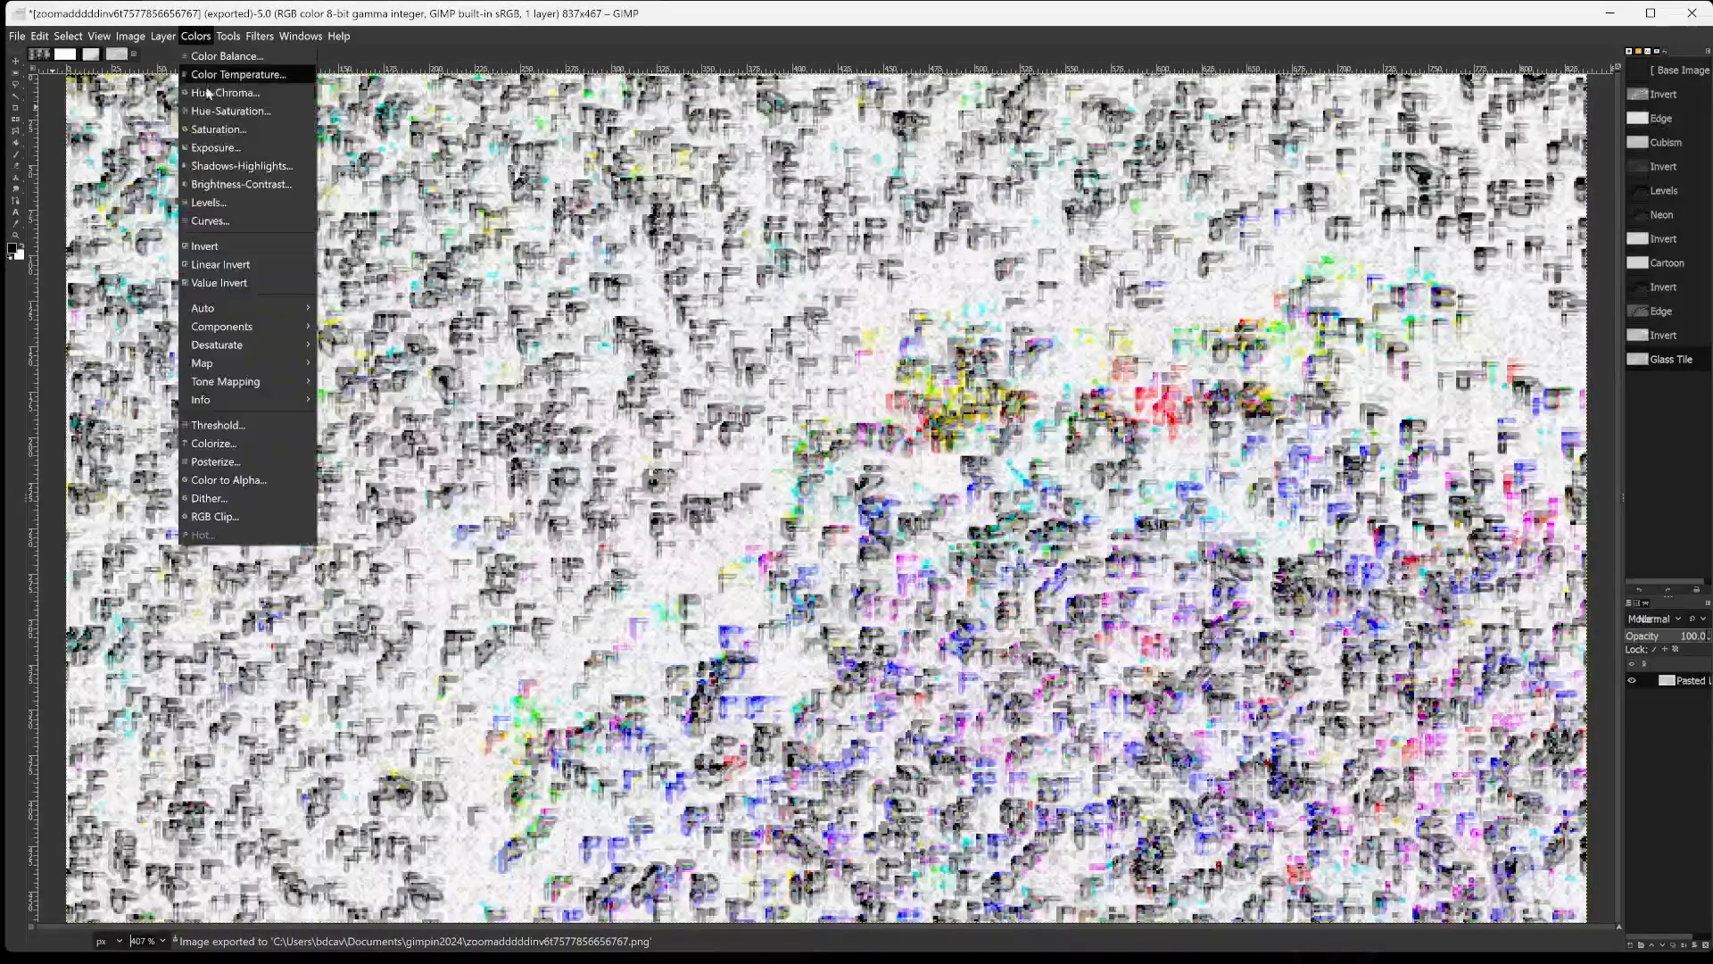
left_click(231, 248)
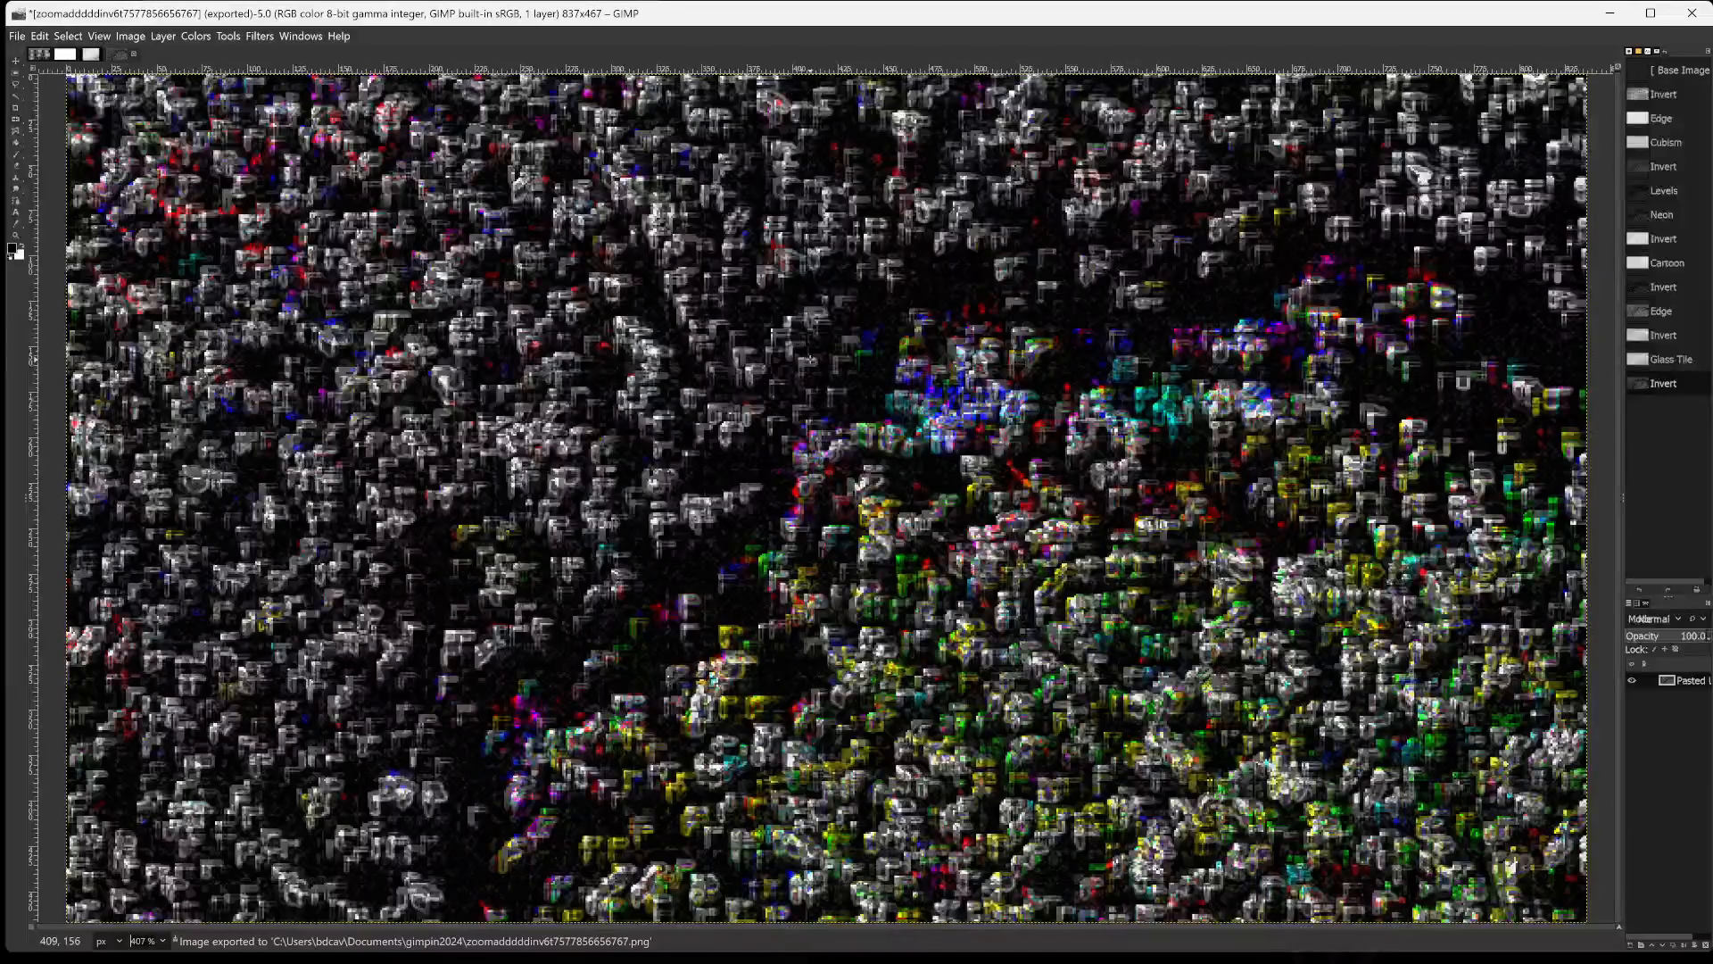
key("ctrl+shift+e")
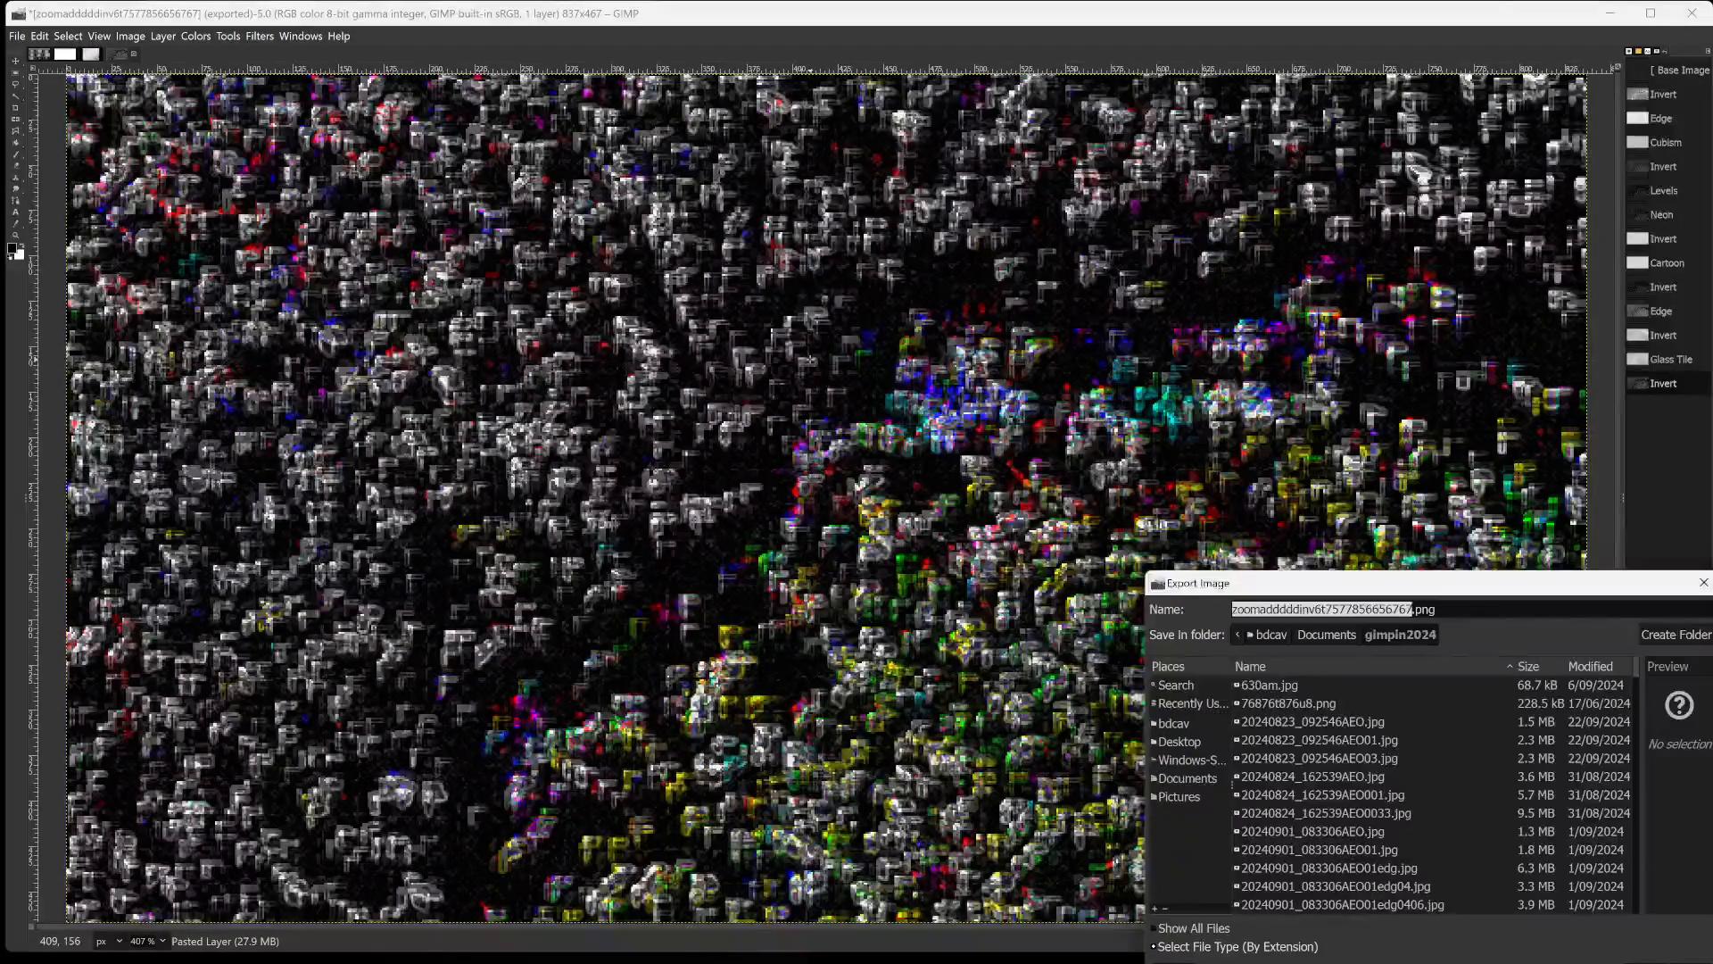
key("Right")
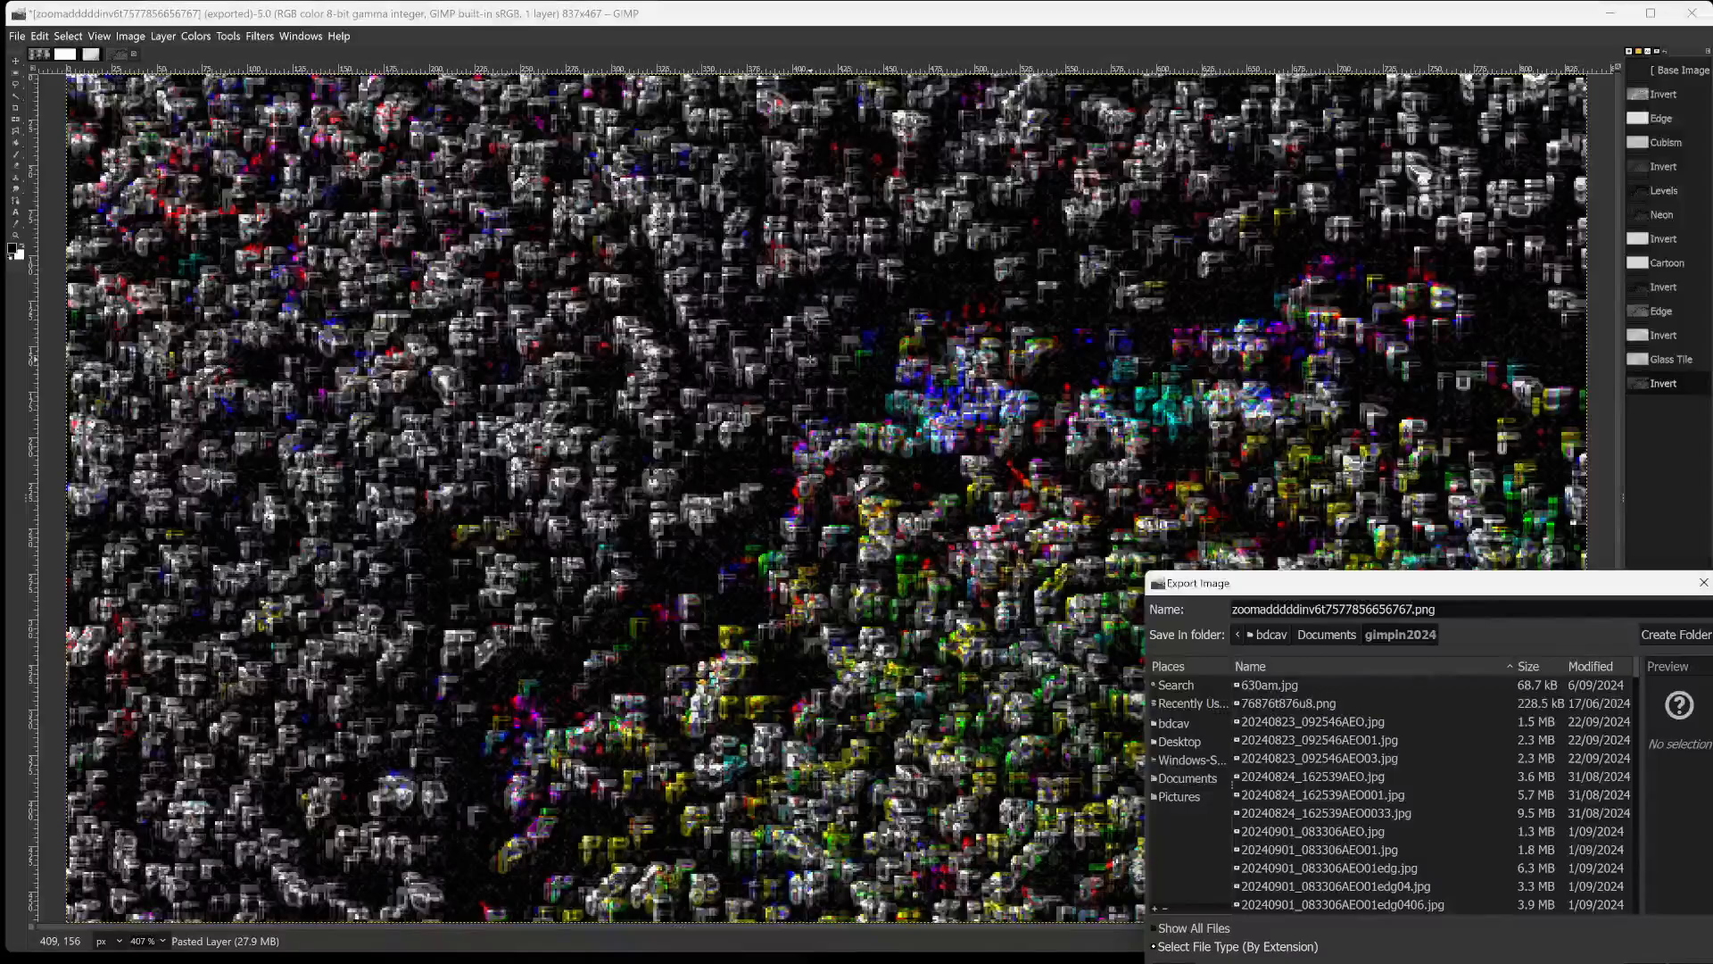
type("8")
key("Return")
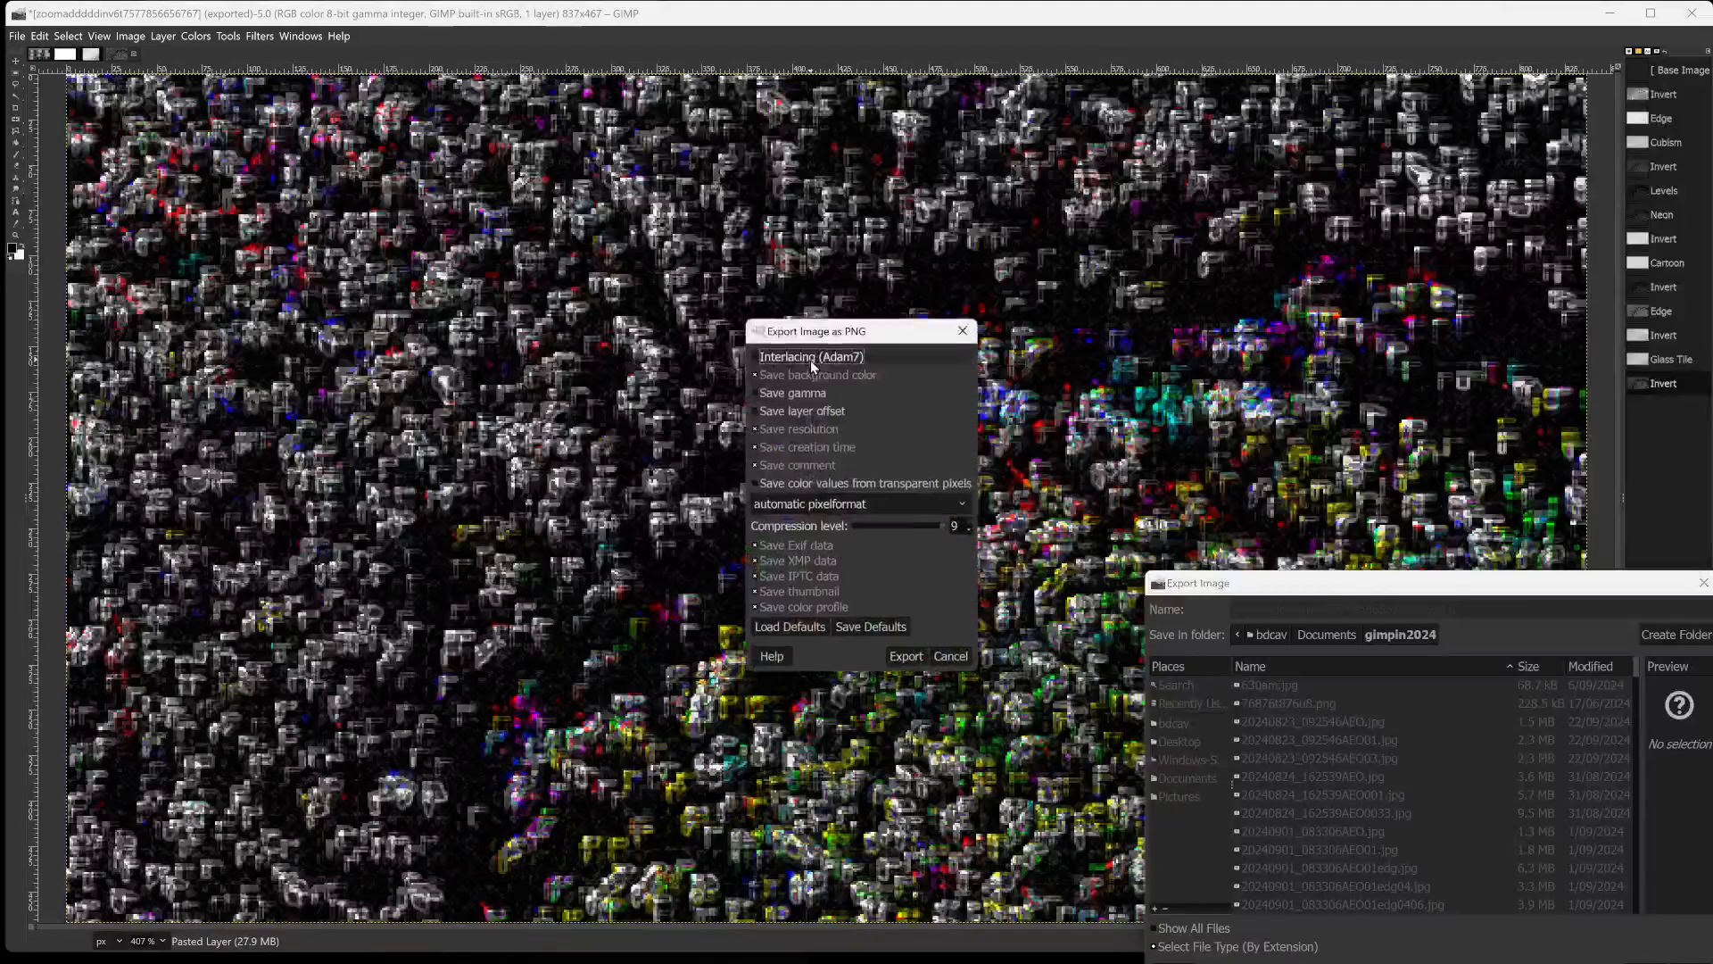
key("Return")
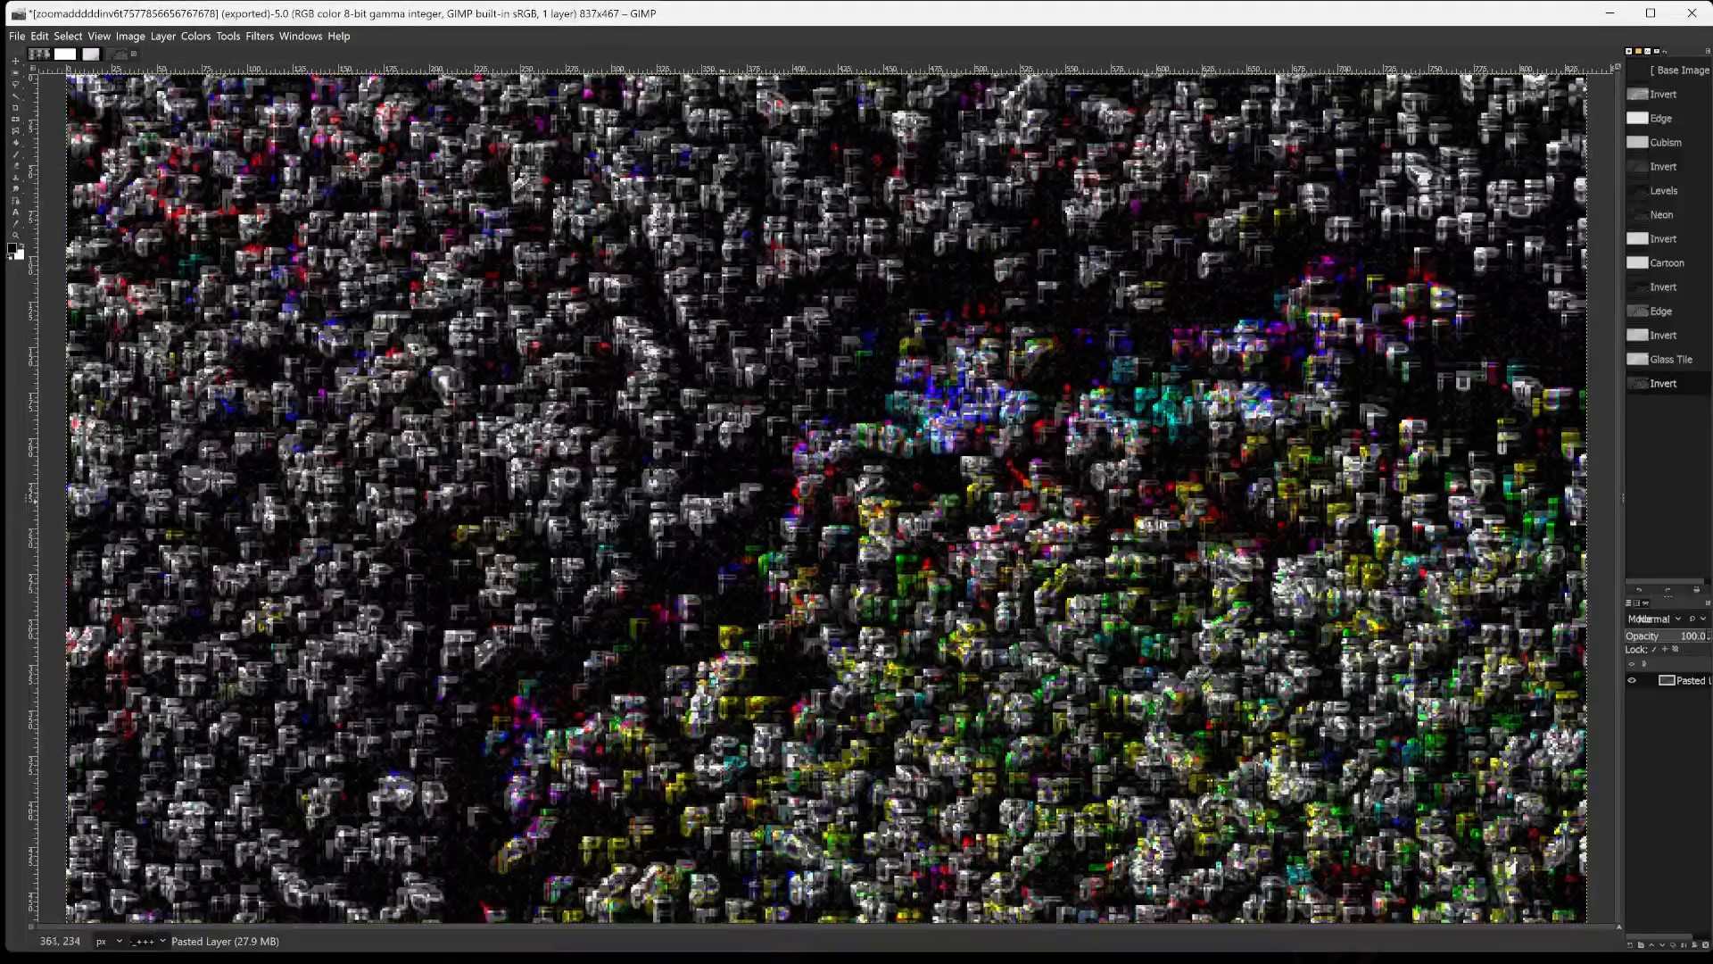
Rectangle-select an area about 680 × 363 px covering the image's coloured patches, and paste a copy as a new image fitted to the window.
left_click(195, 35)
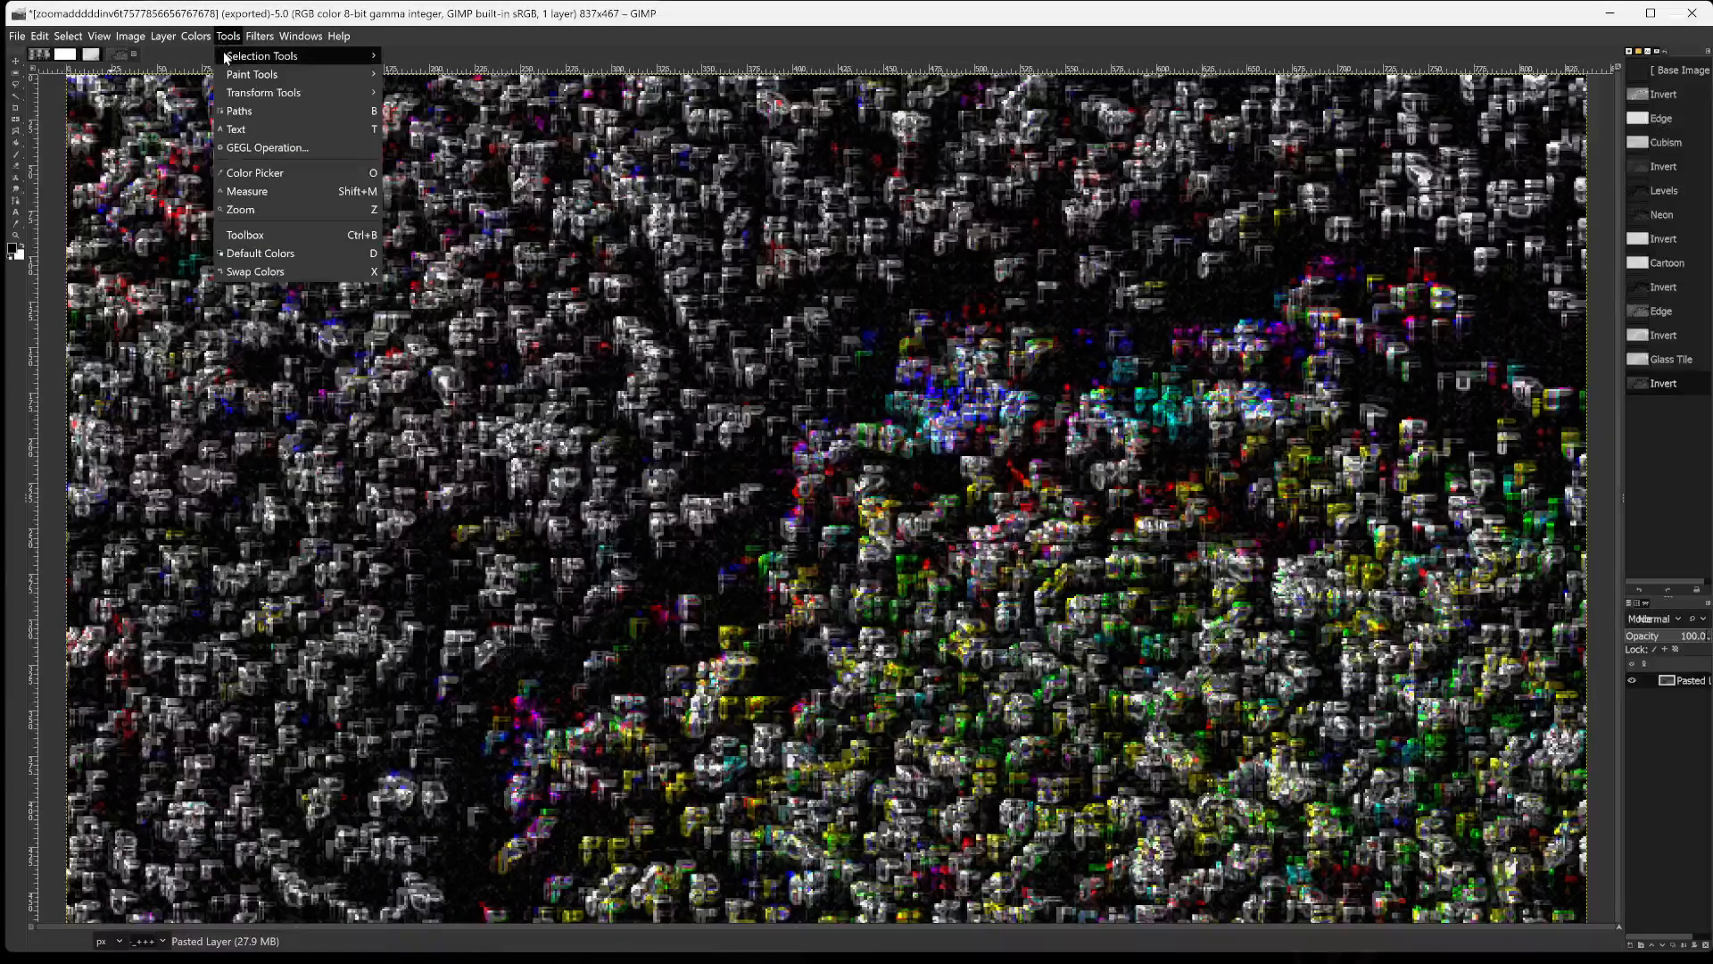
mouse_move(229, 58)
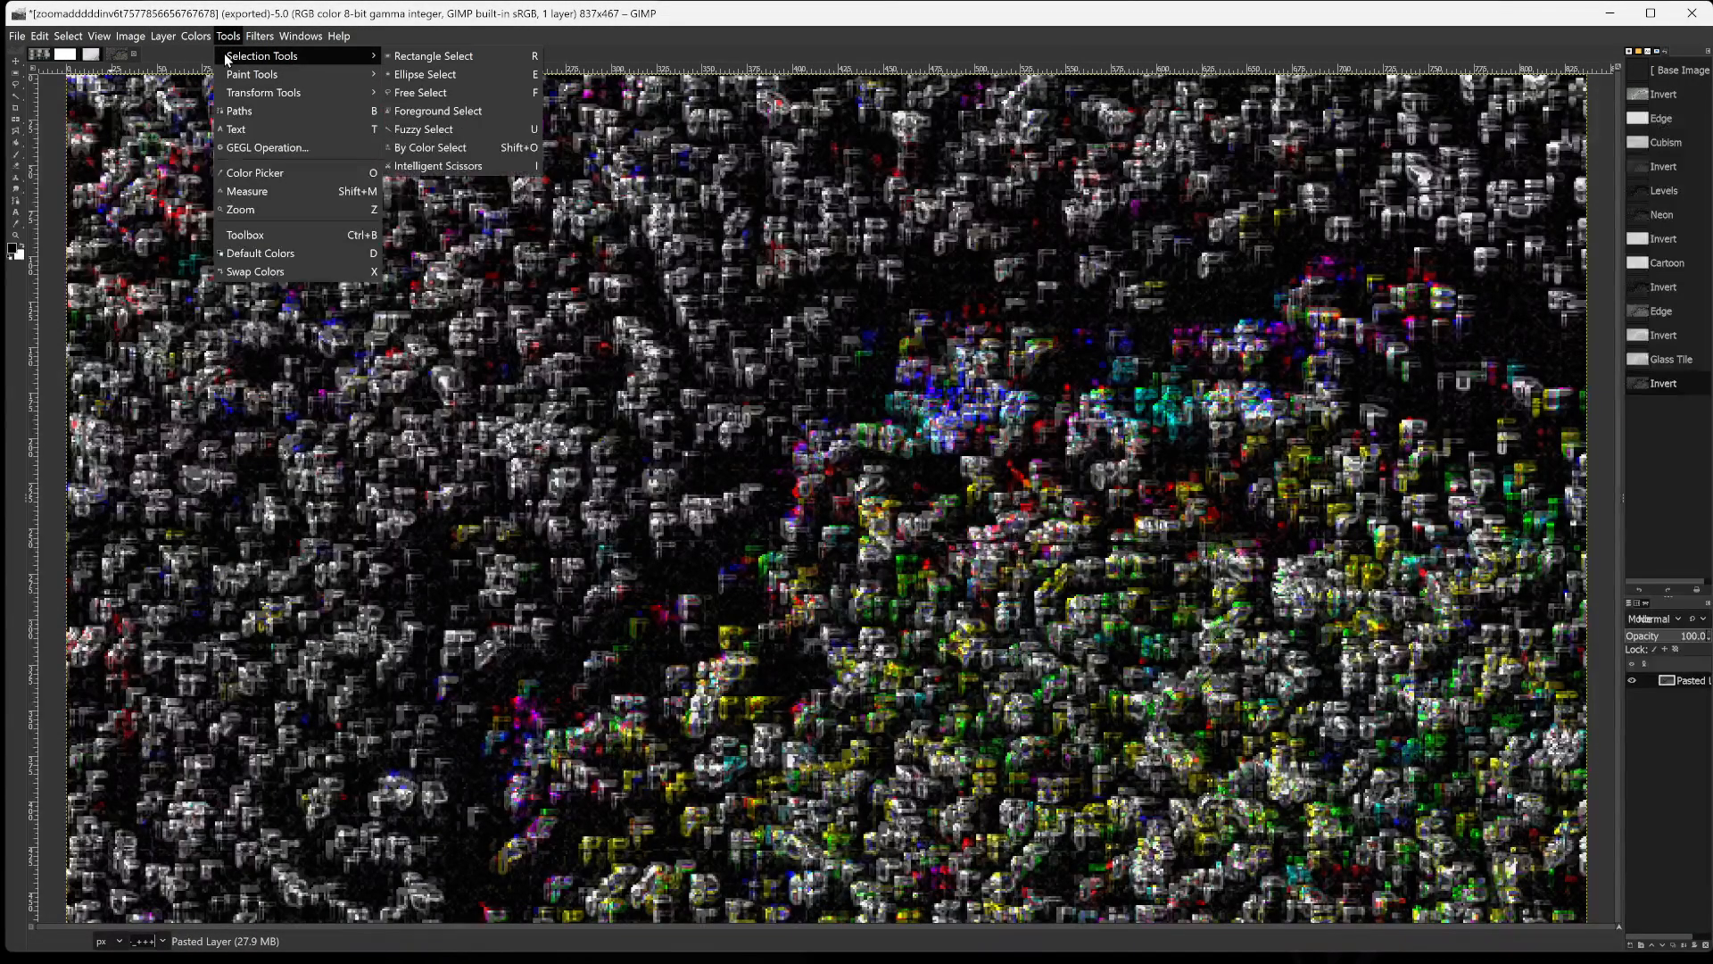
left_click(420, 62)
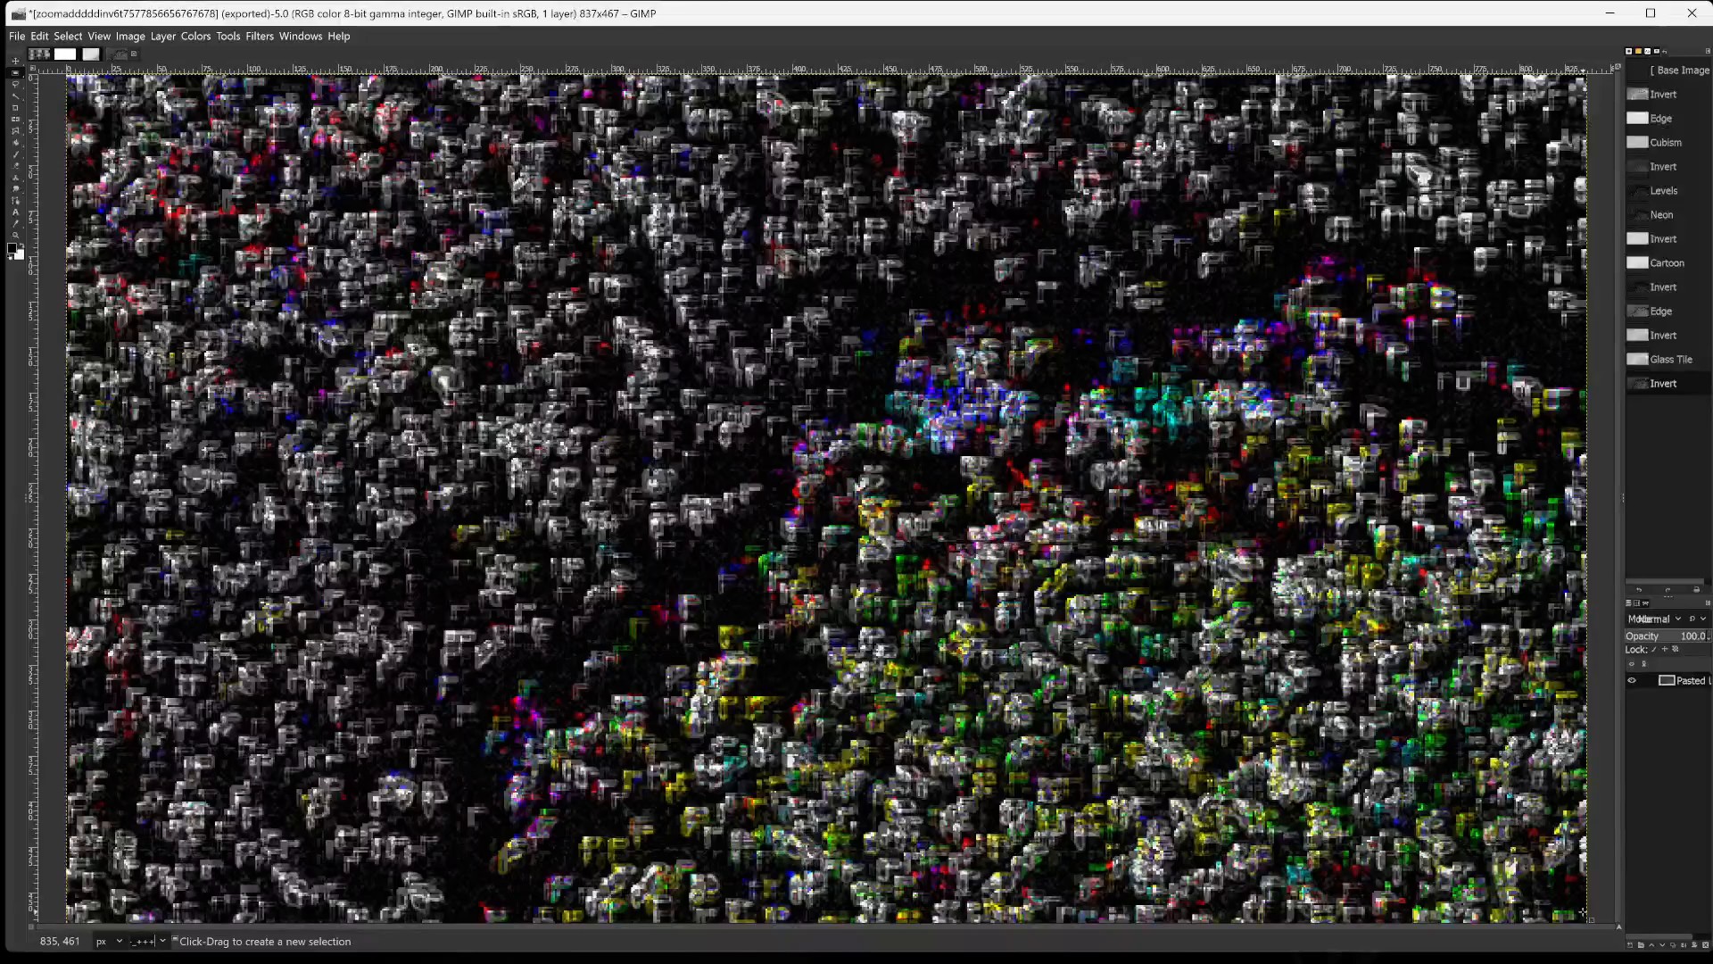
left_click_drag(1581, 911, 347, 250)
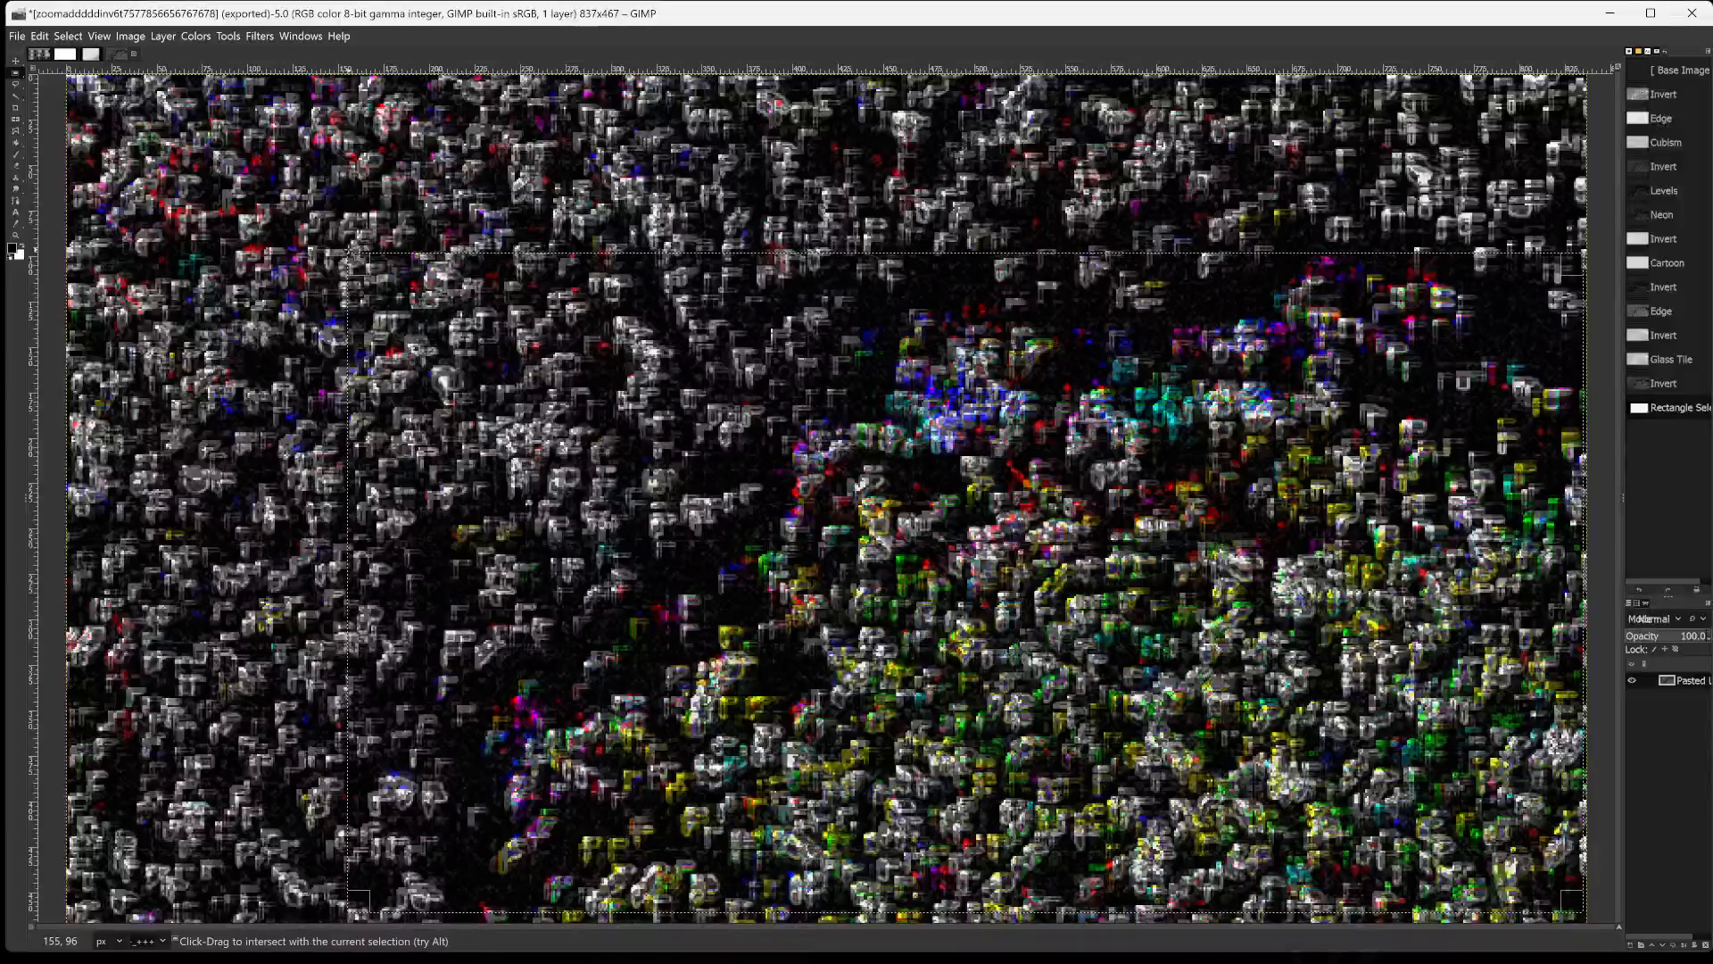
key("ctrl+c")
key("ctrl+shift+v")
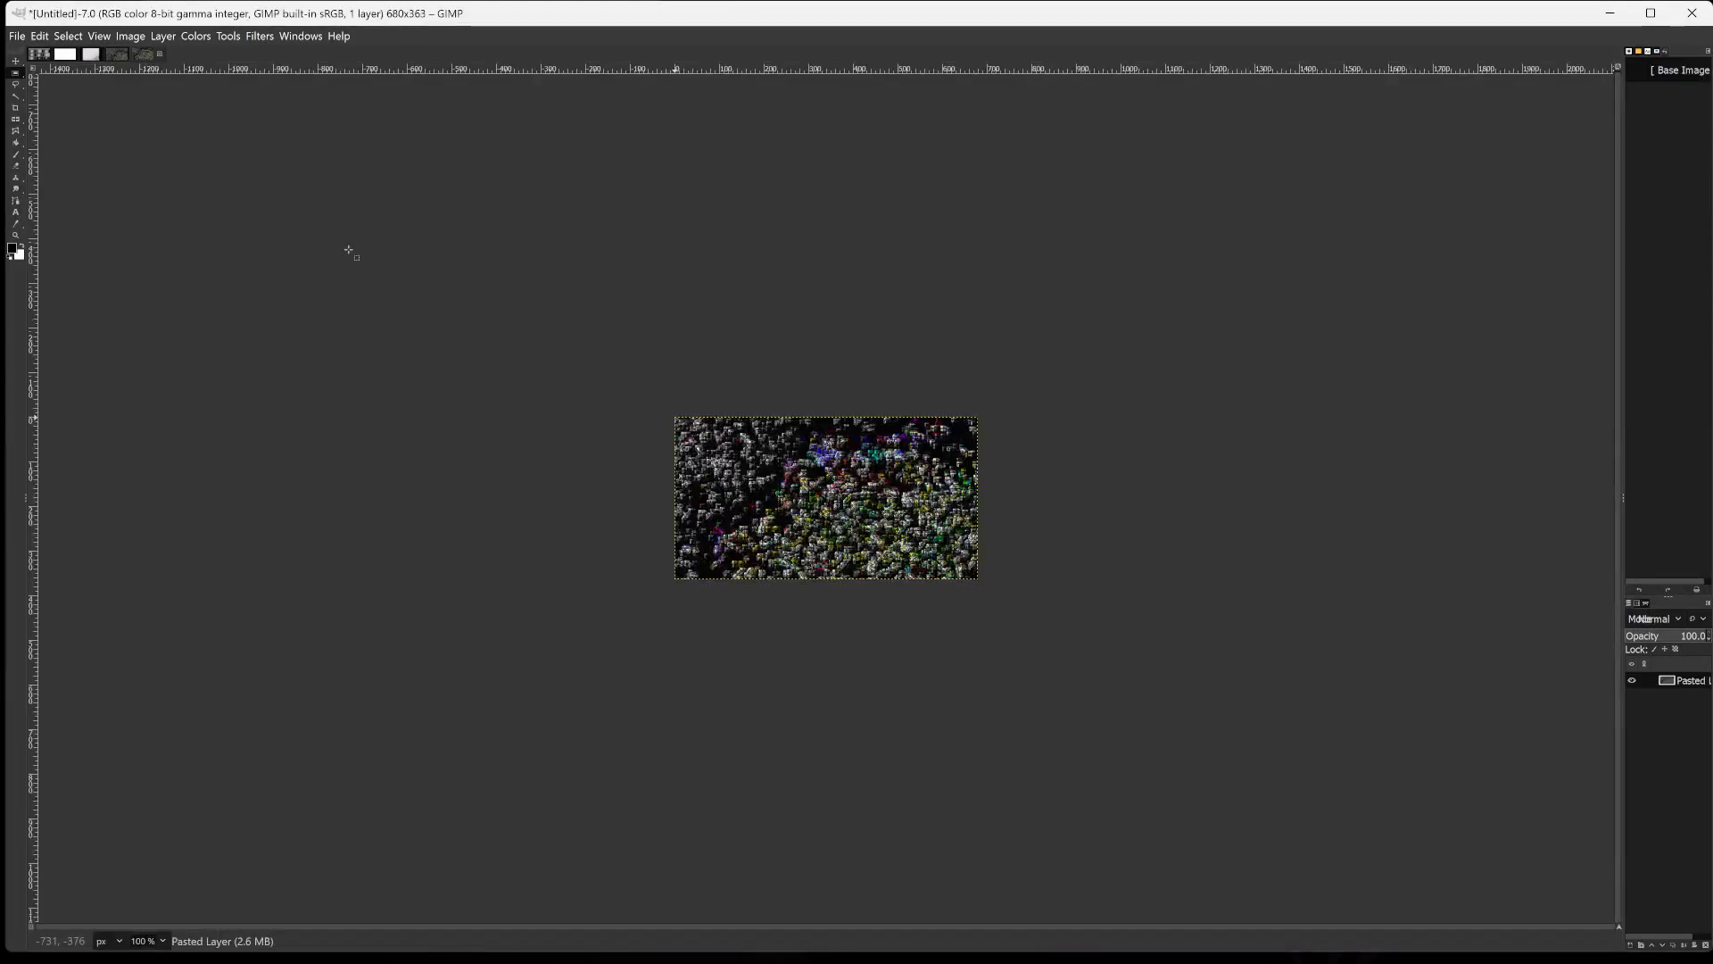
key("ctrl+shift+j")
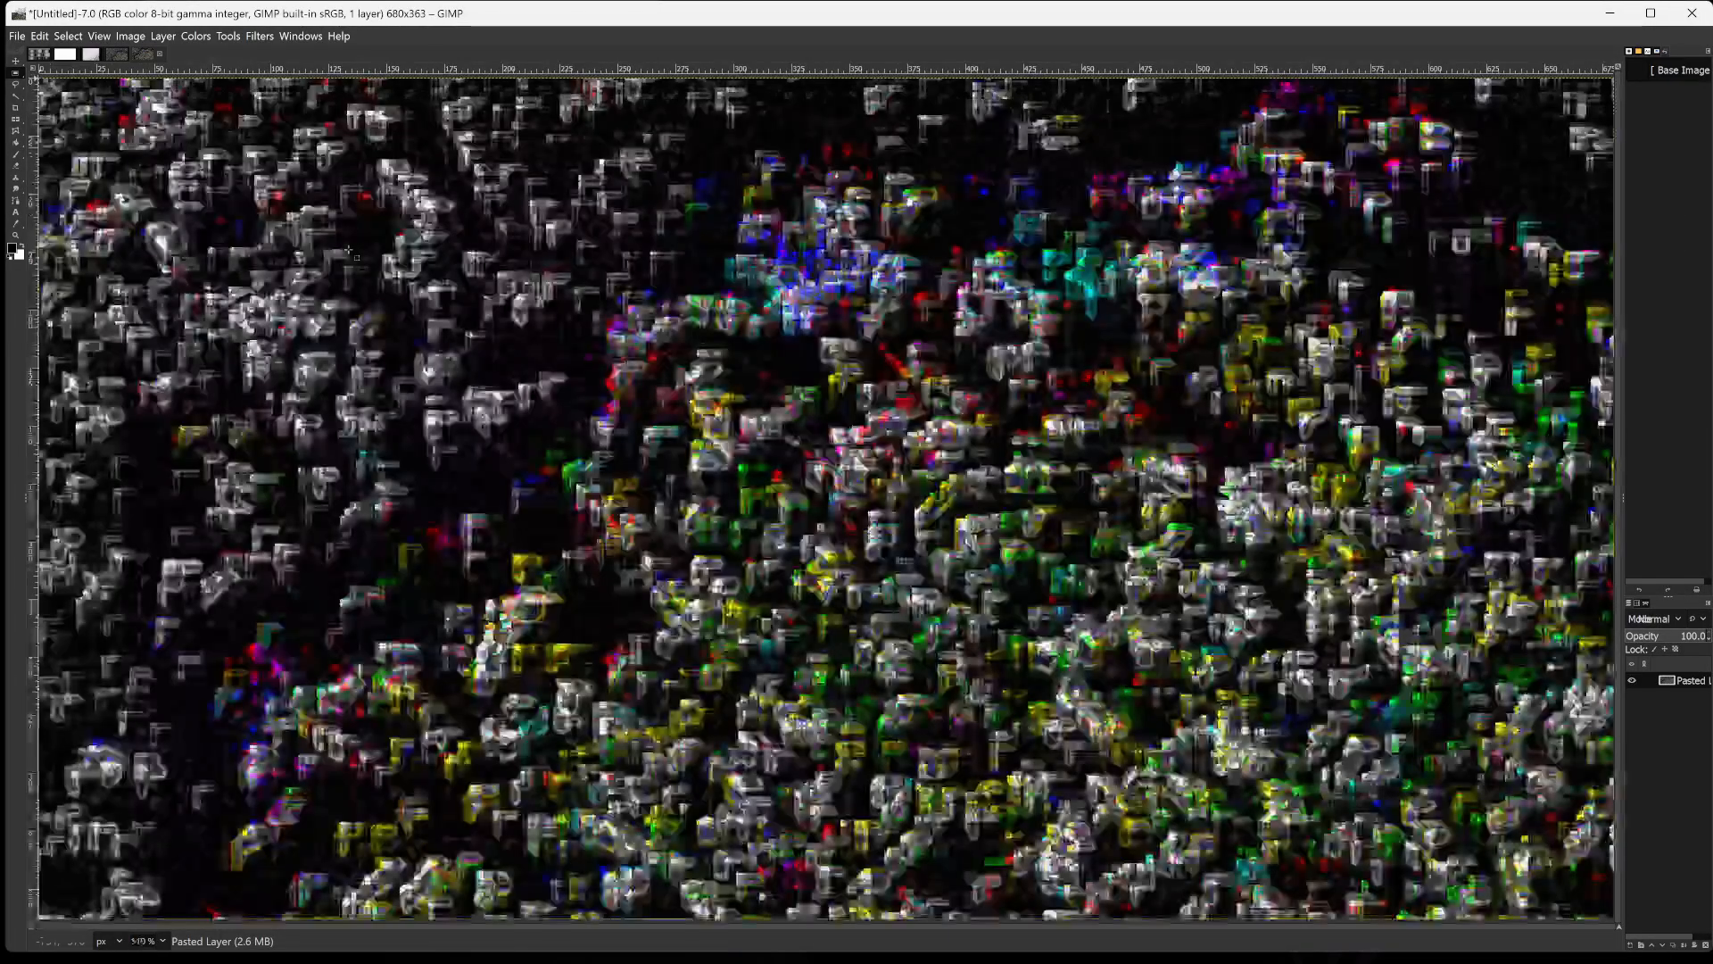
Export the cropped image as zoommmadhdh.png in the gimpin2024 folder with the default PNG options.
key("ctrl+shift+e")
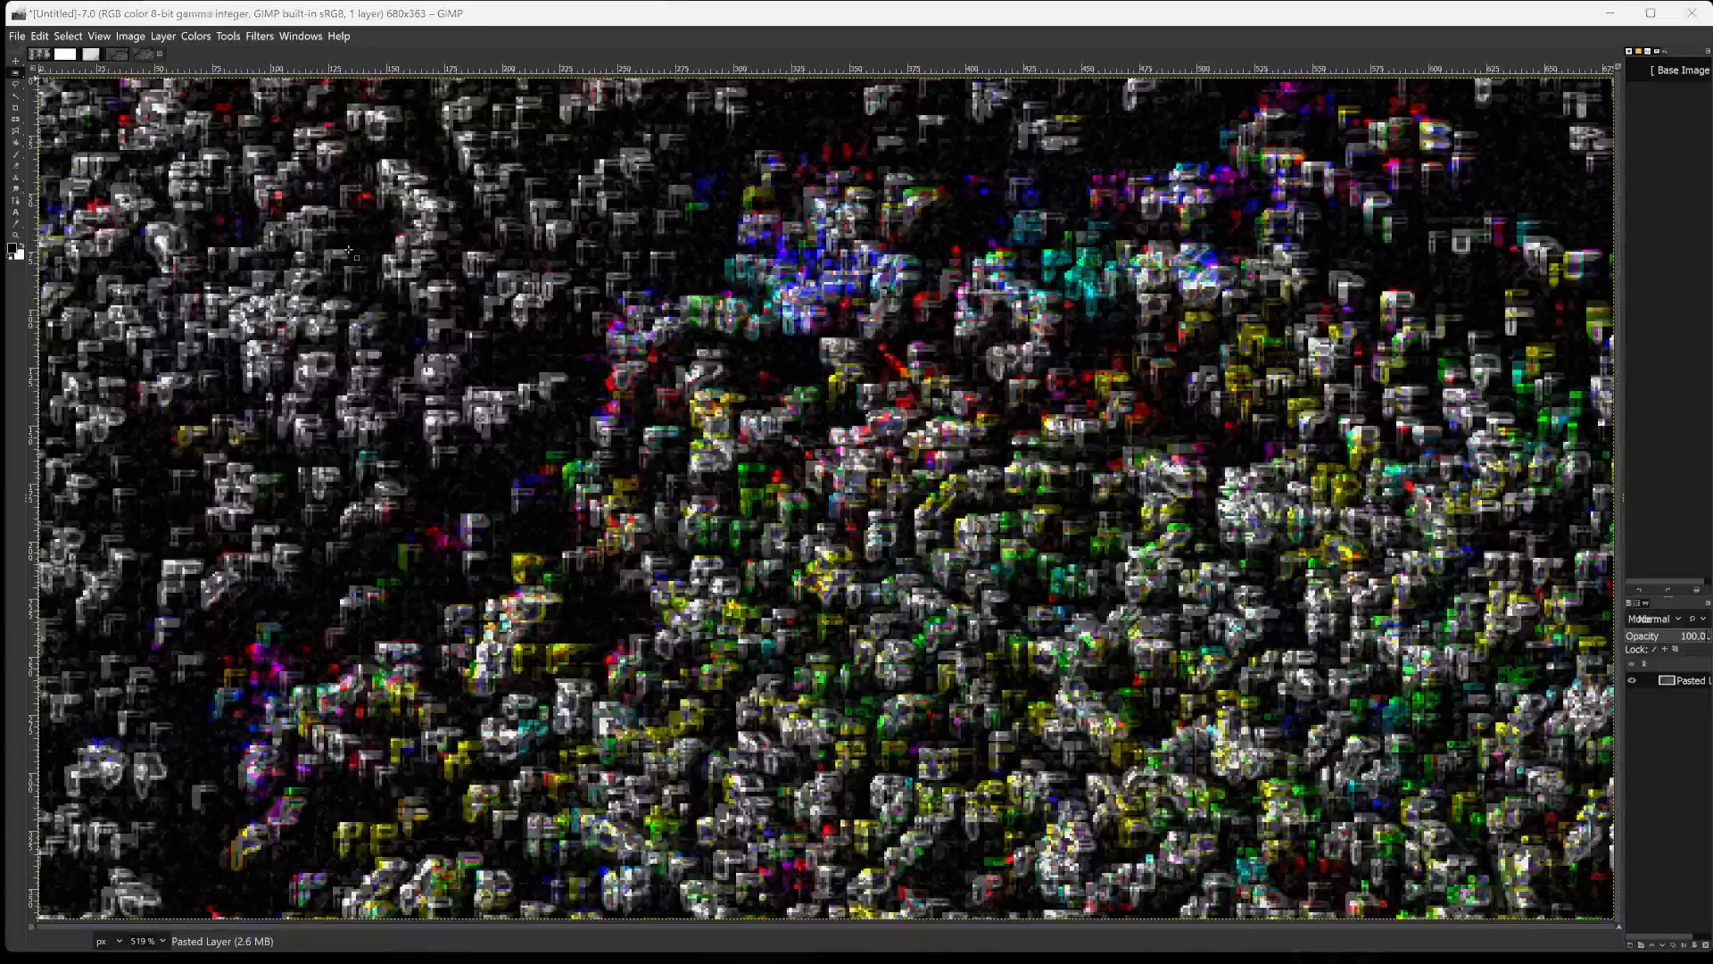
key("Right")
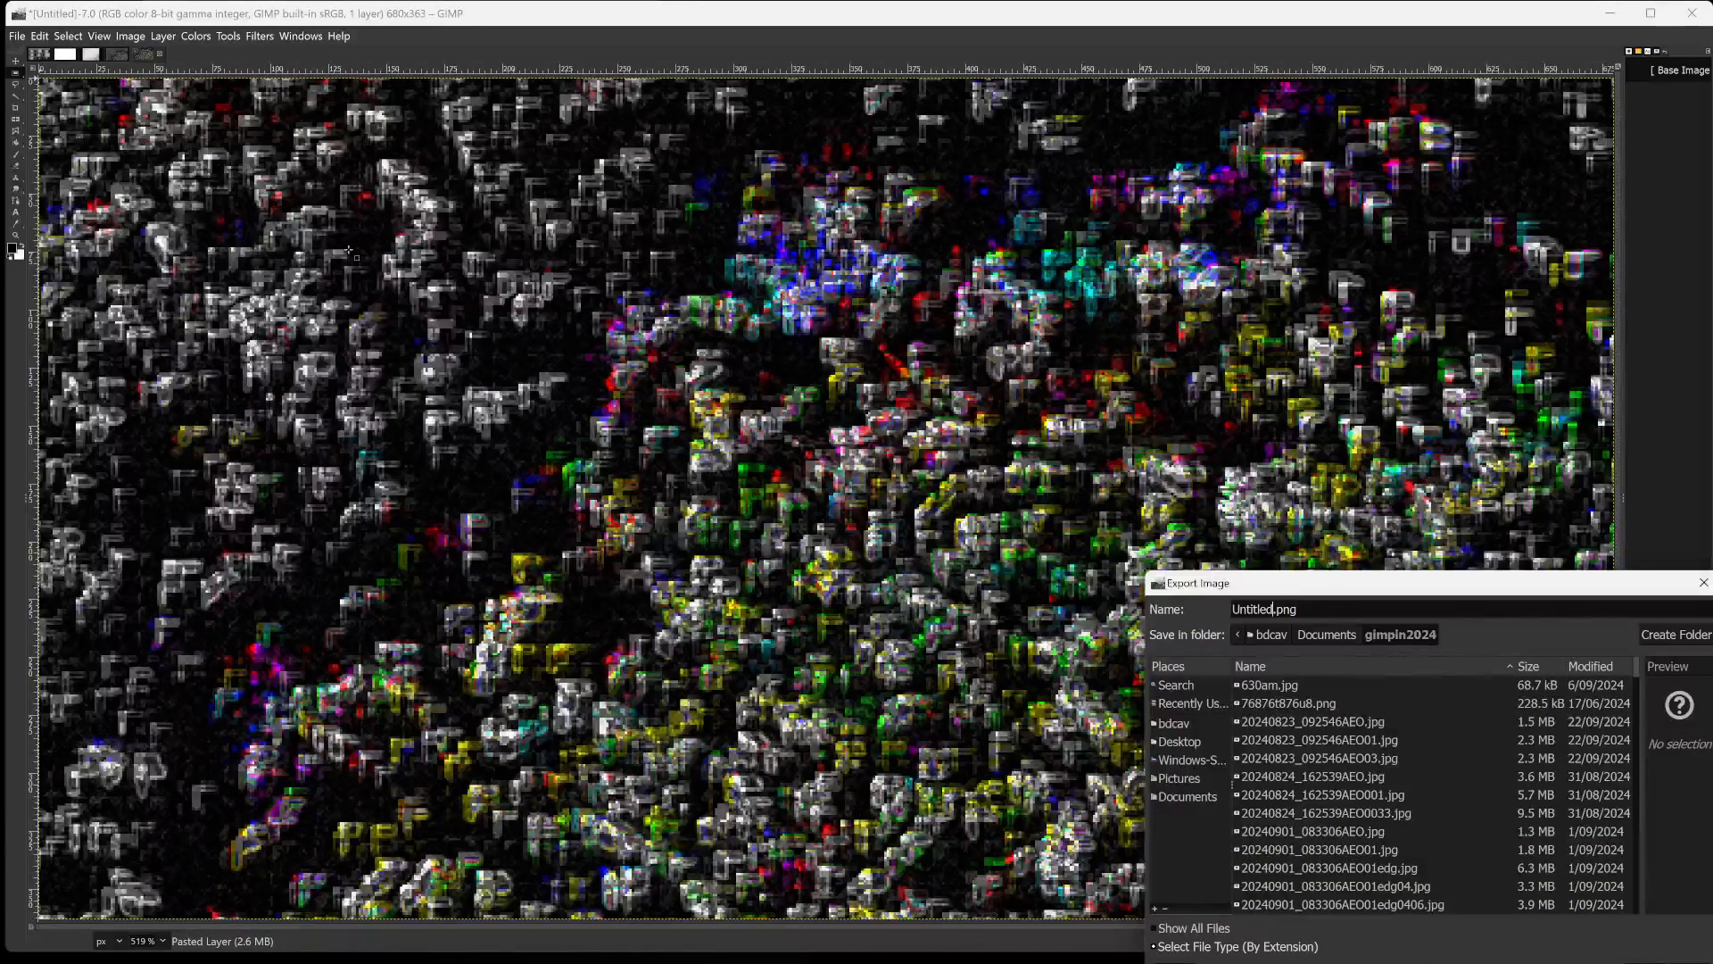
key("BackSpace")
key("BackSpace")
key("BackSpace")
key("BackSpace")
key("BackSpace")
key("BackSpace")
key("BackSpace")
key("BackSpace")
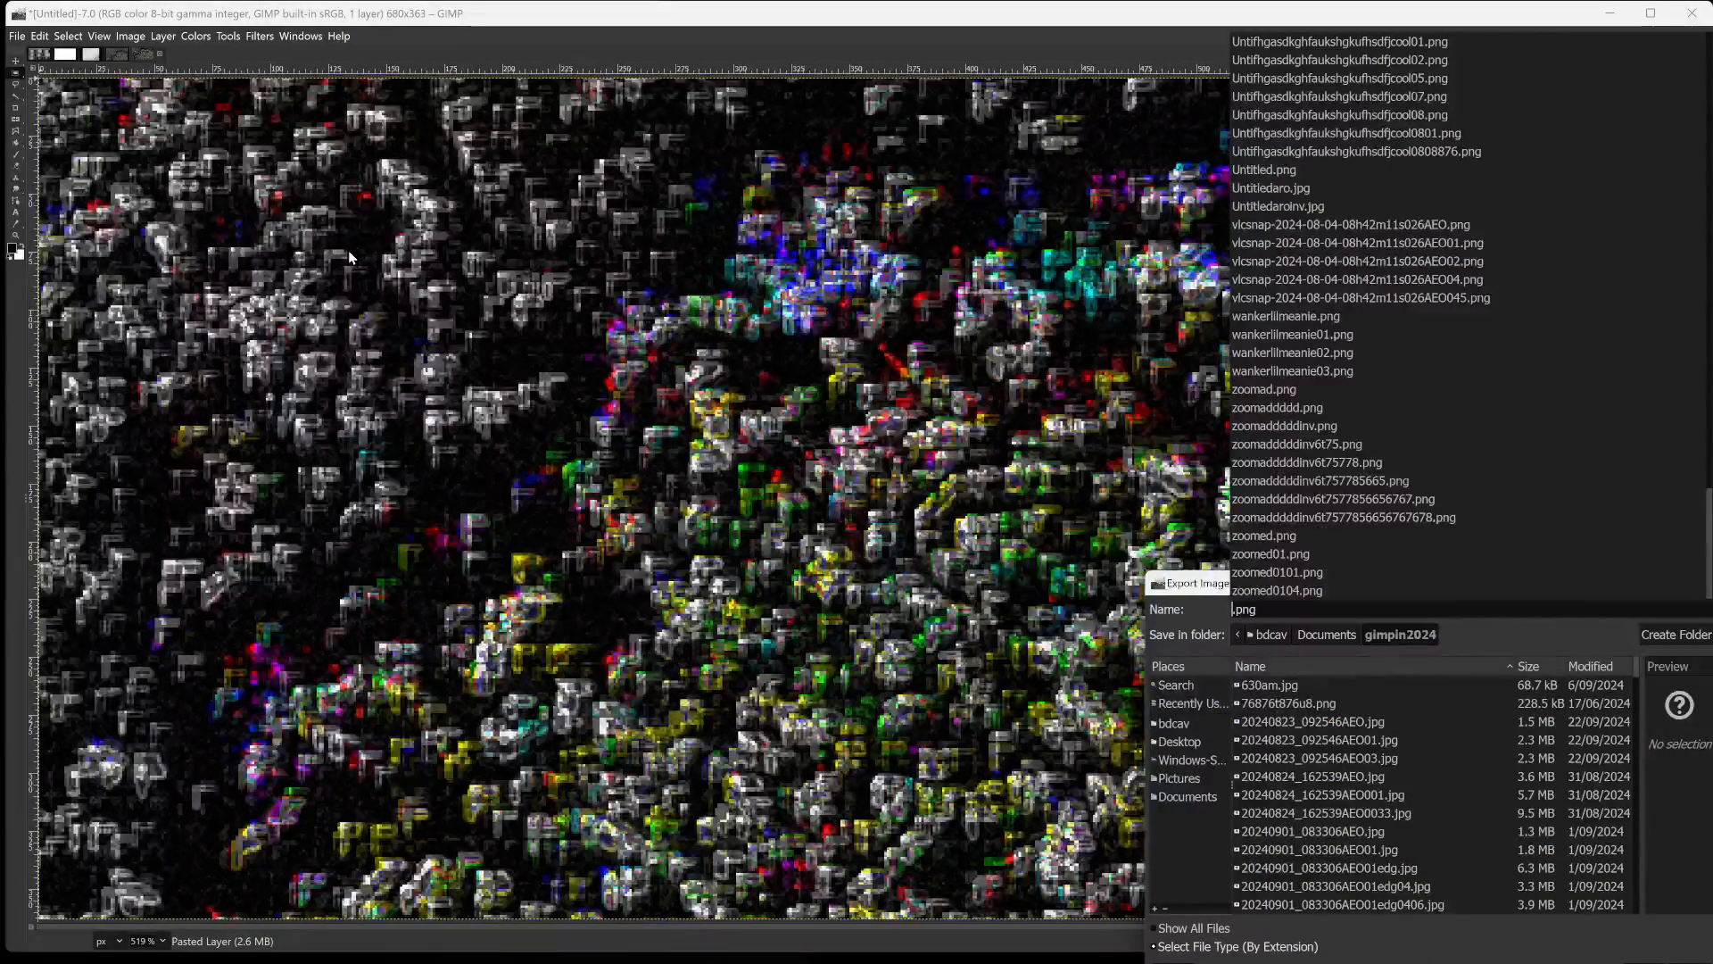
type("zoommmad")
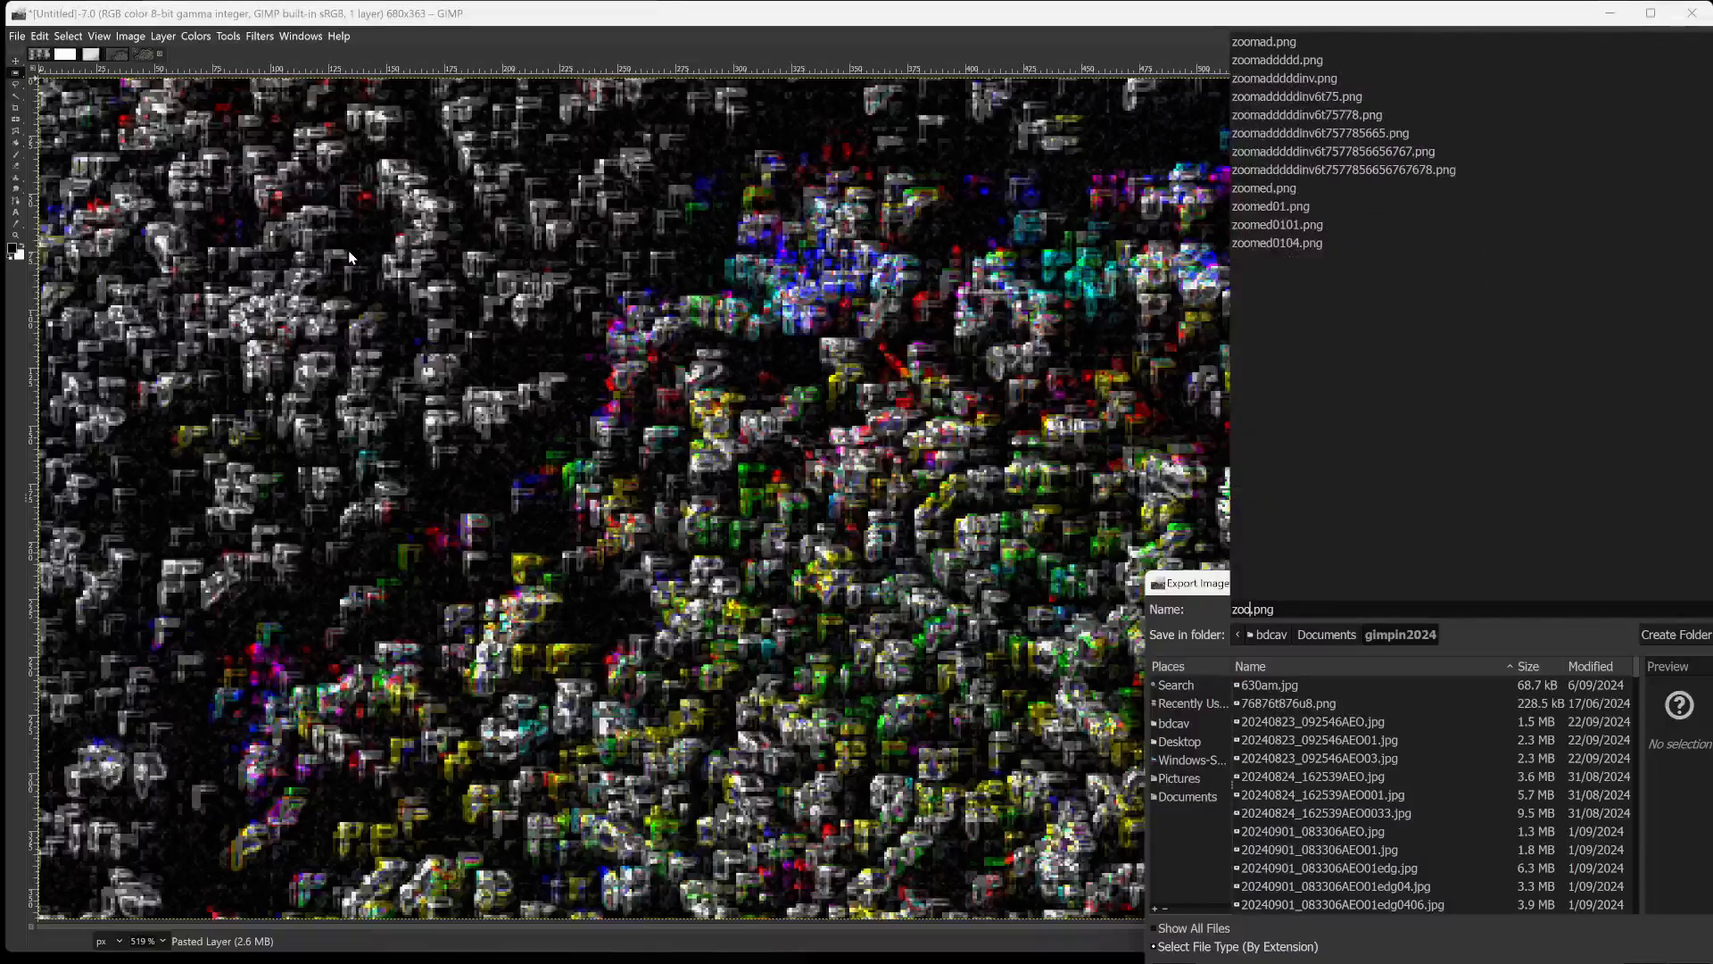
type("hdh")
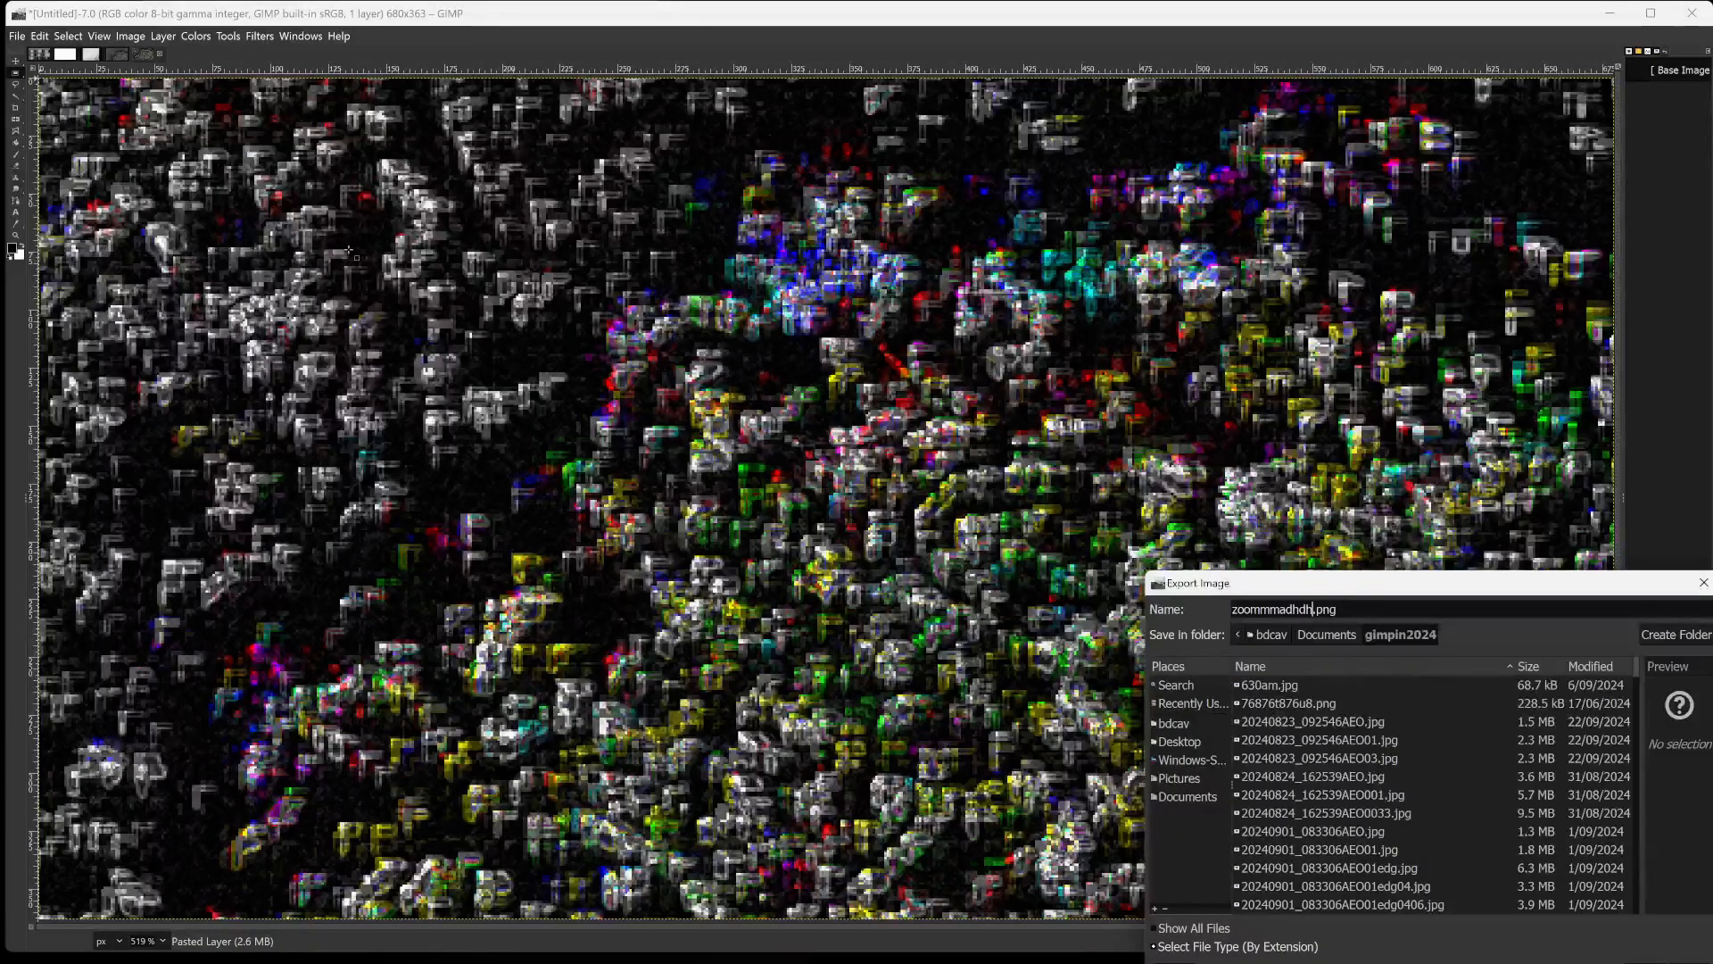
key("Return")
key("Return")
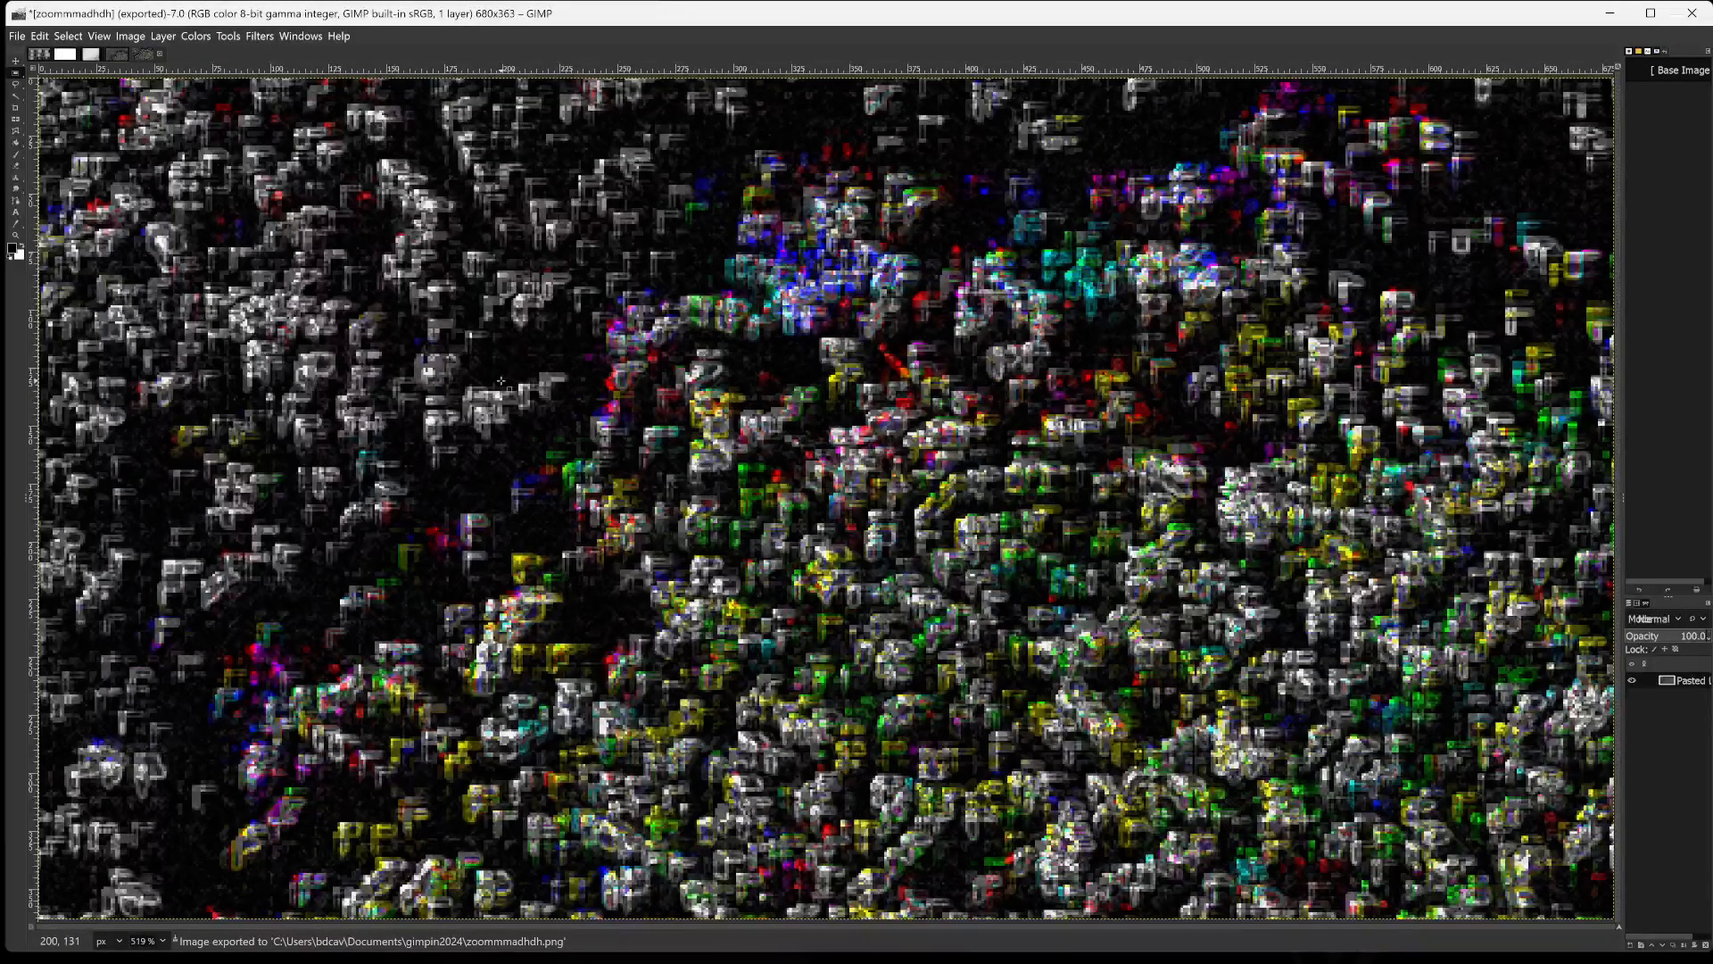
Examine the cropped image's pixel detail up close, from the dark grey area to the coloured patches, and return to the full view.
scroll(501, 381, "up", 3, "ctrl")
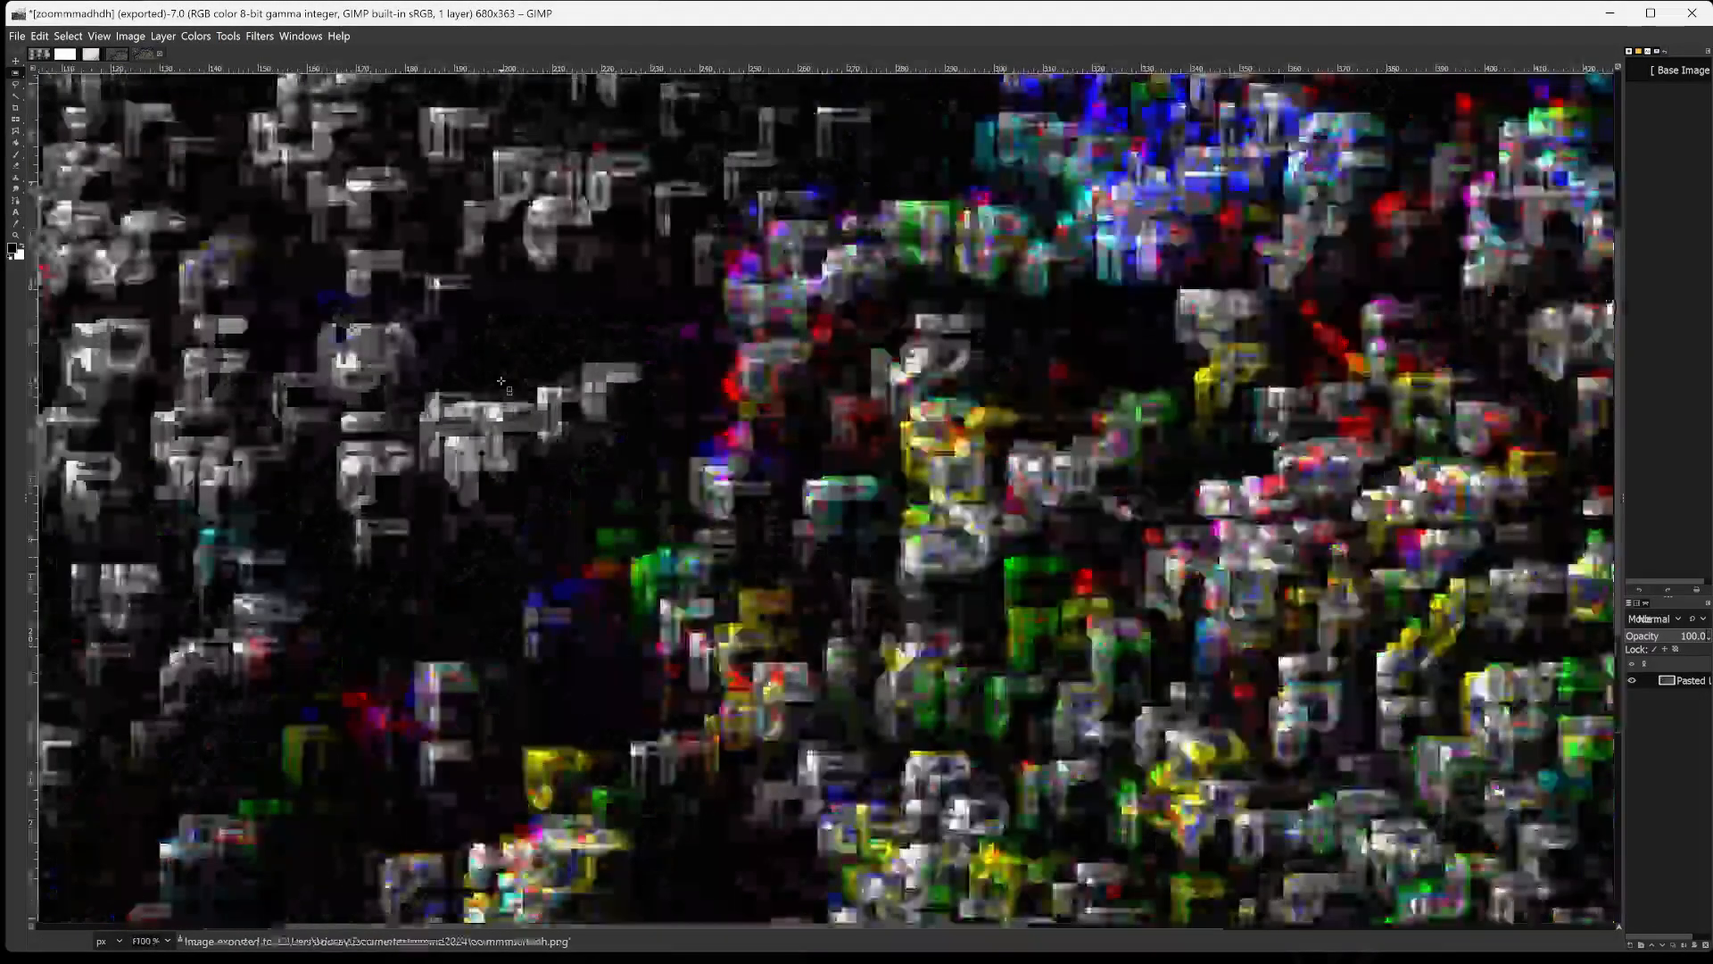
scroll(500, 381, "up", 1, "ctrl")
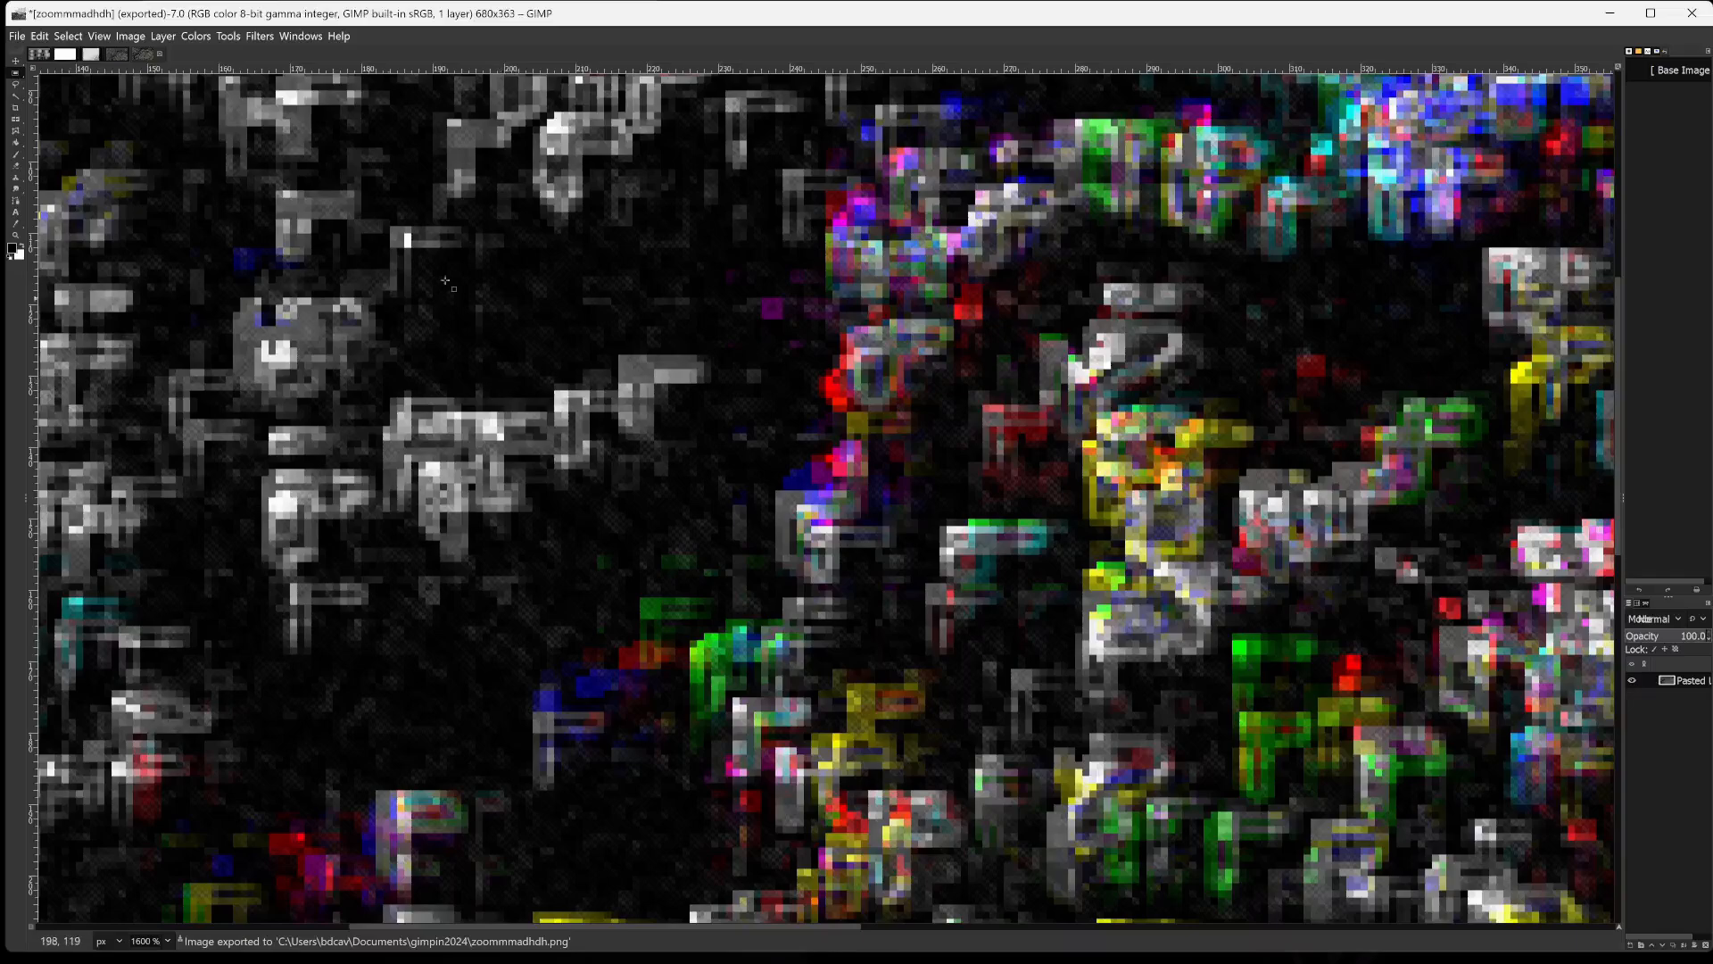
scroll(562, 392, "down", 6)
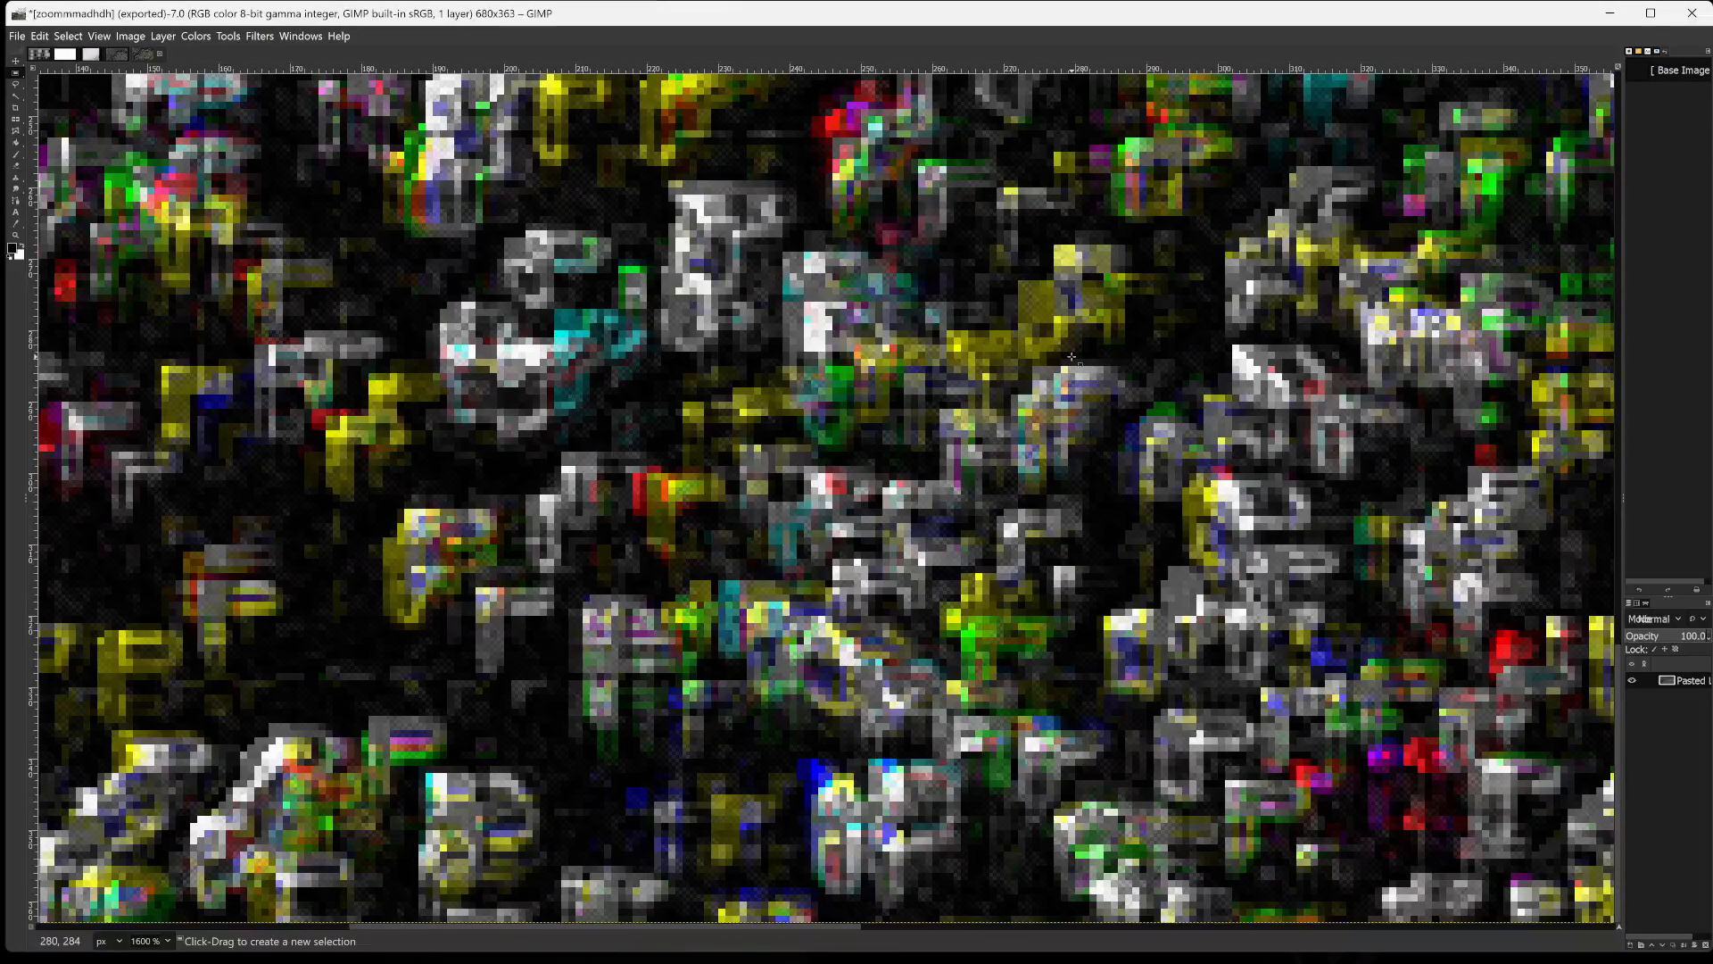
scroll(1072, 356, "down", 1)
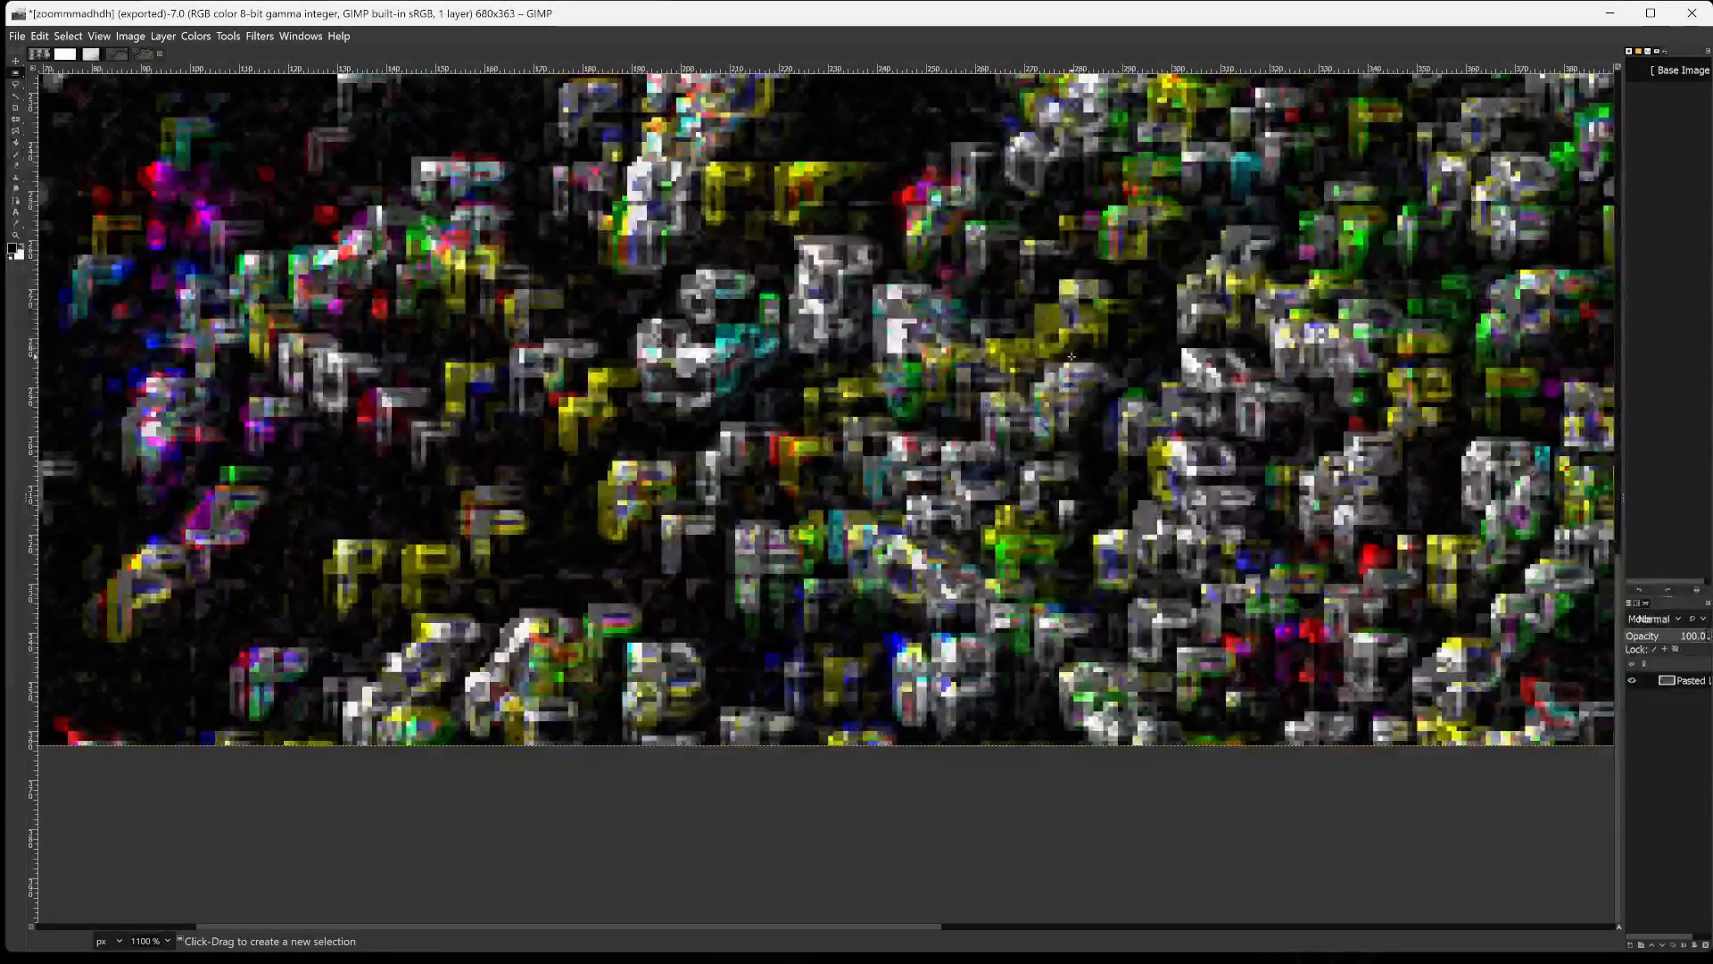
scroll(1000, 482, "up", 3)
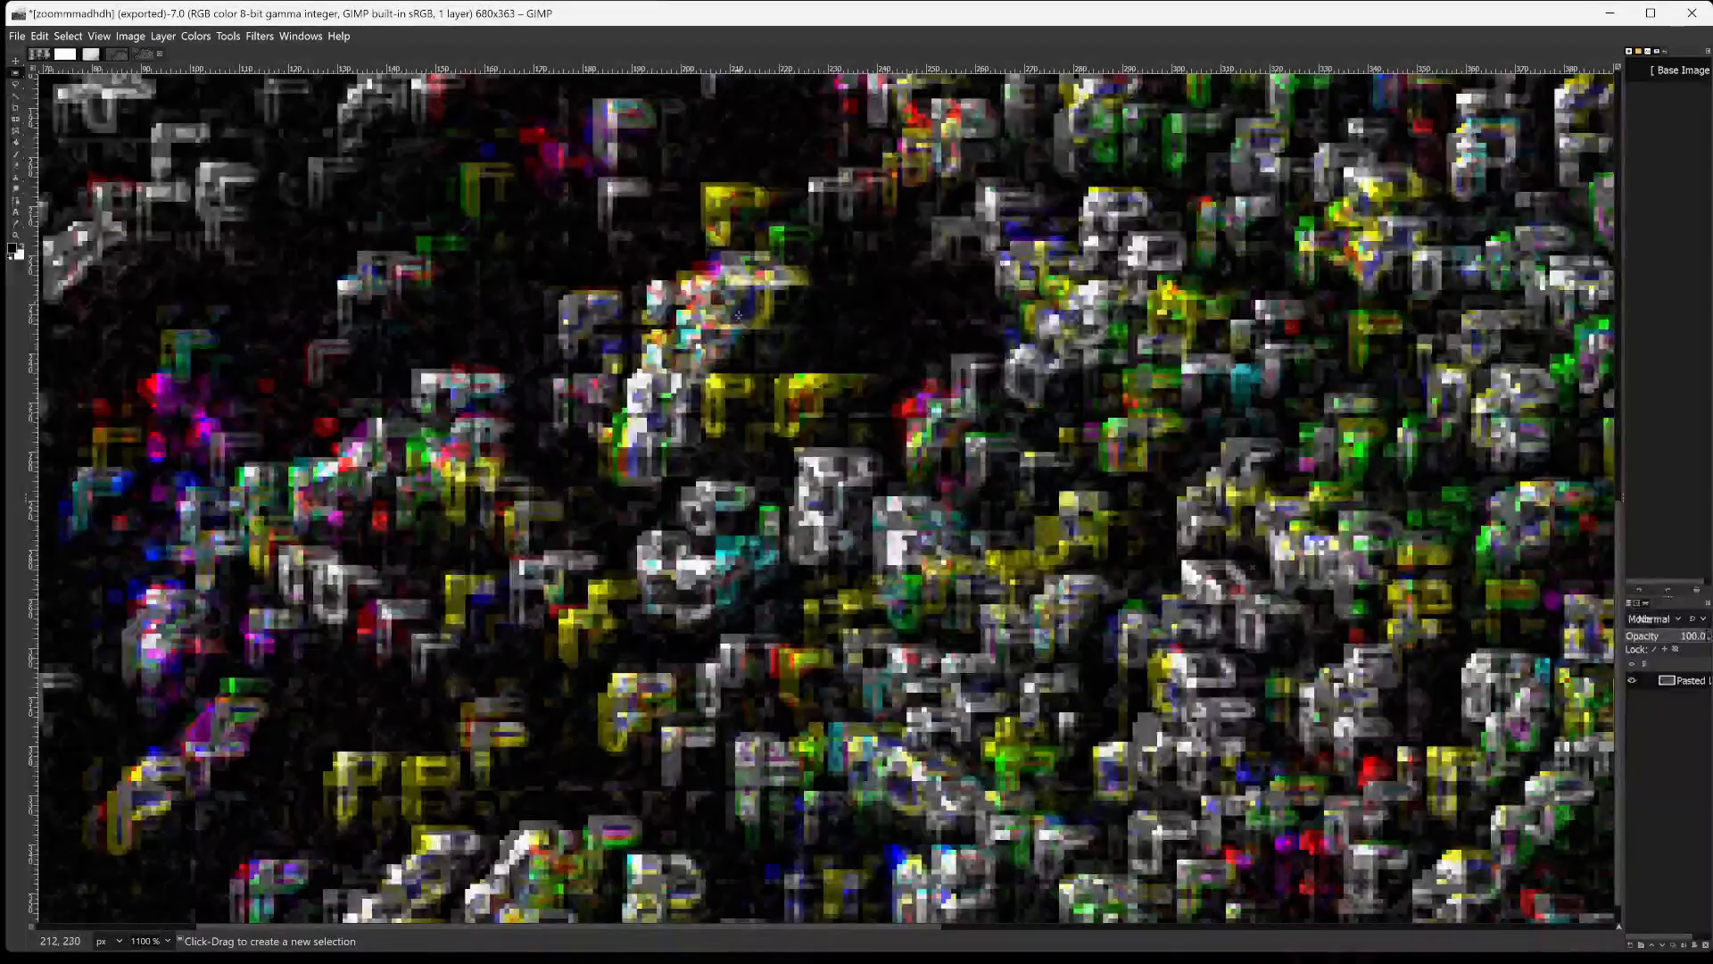
scroll(1011, 409, "up", 10)
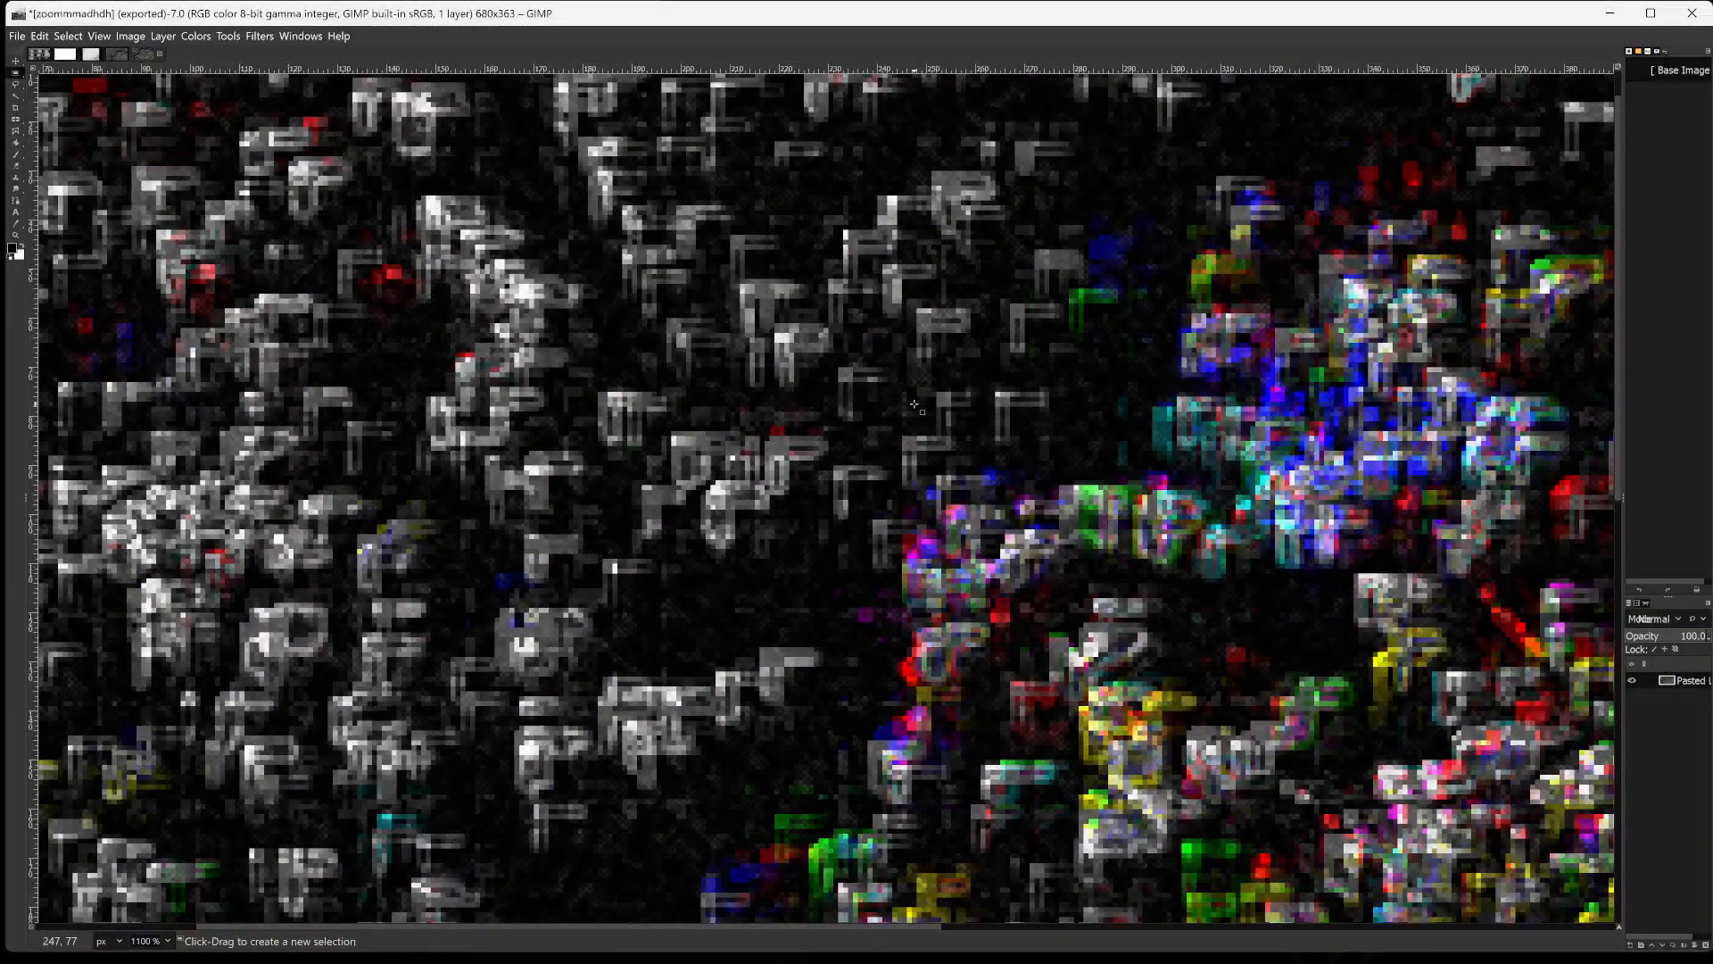
scroll(915, 406, "down", 2)
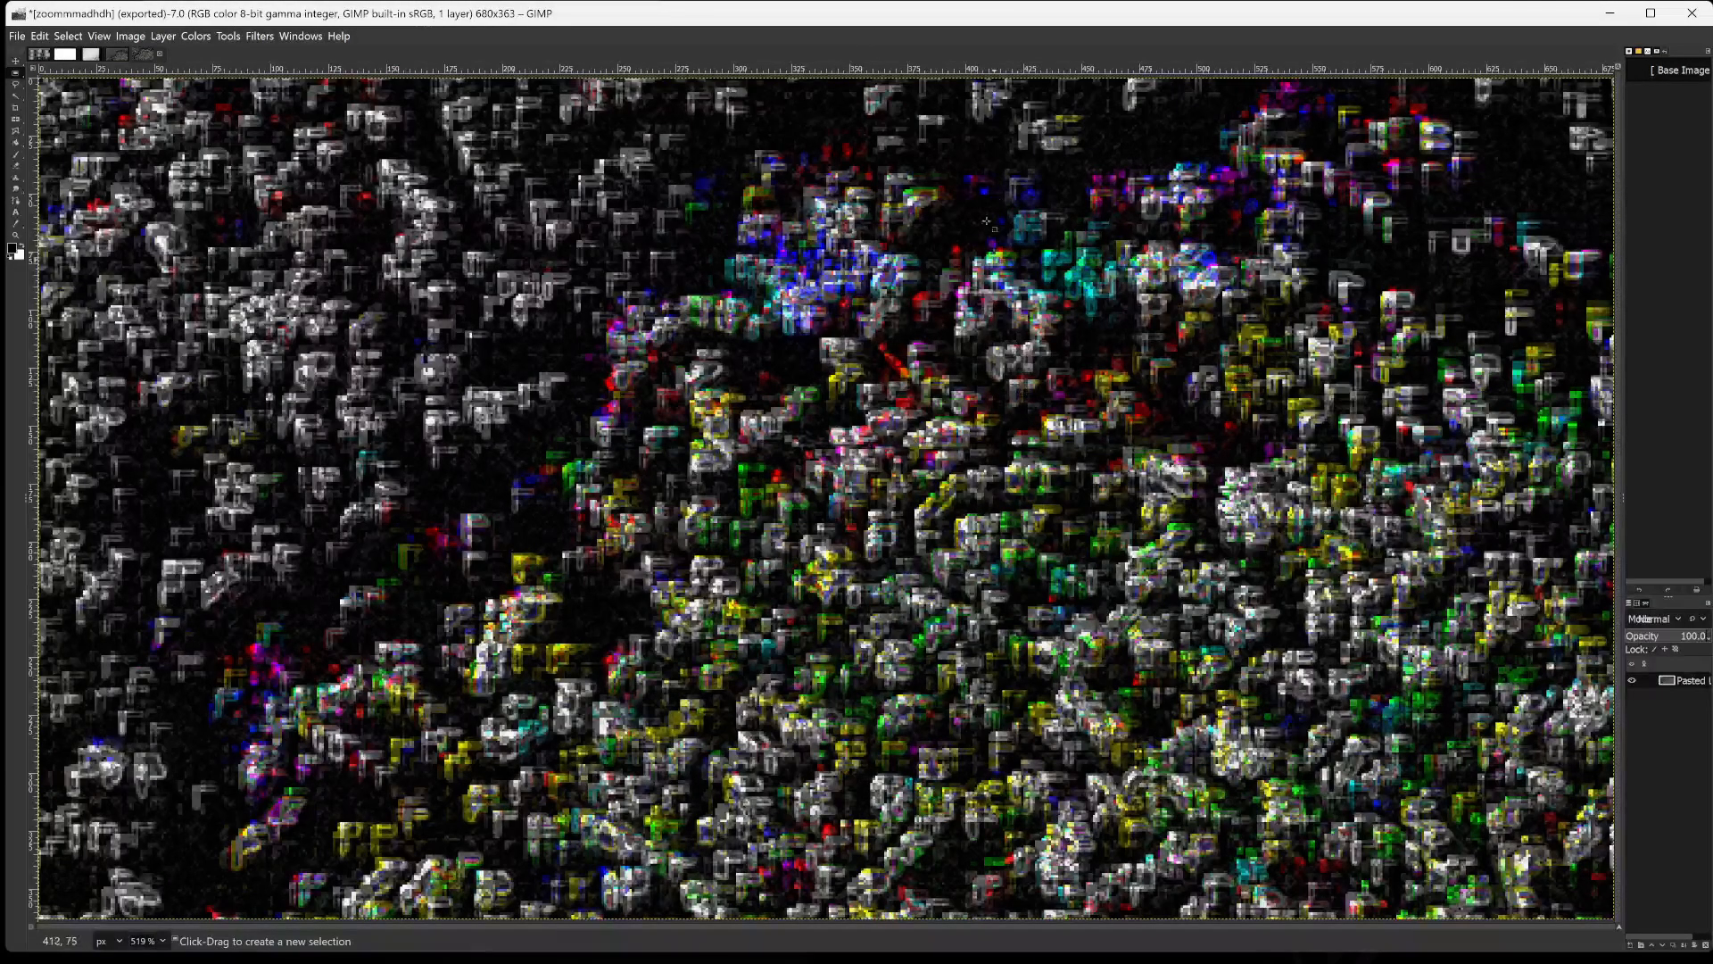
Minimise GIMP and Snipping Tool, dismiss the slide show error and close Windows Photo Viewer.
left_click(1610, 12)
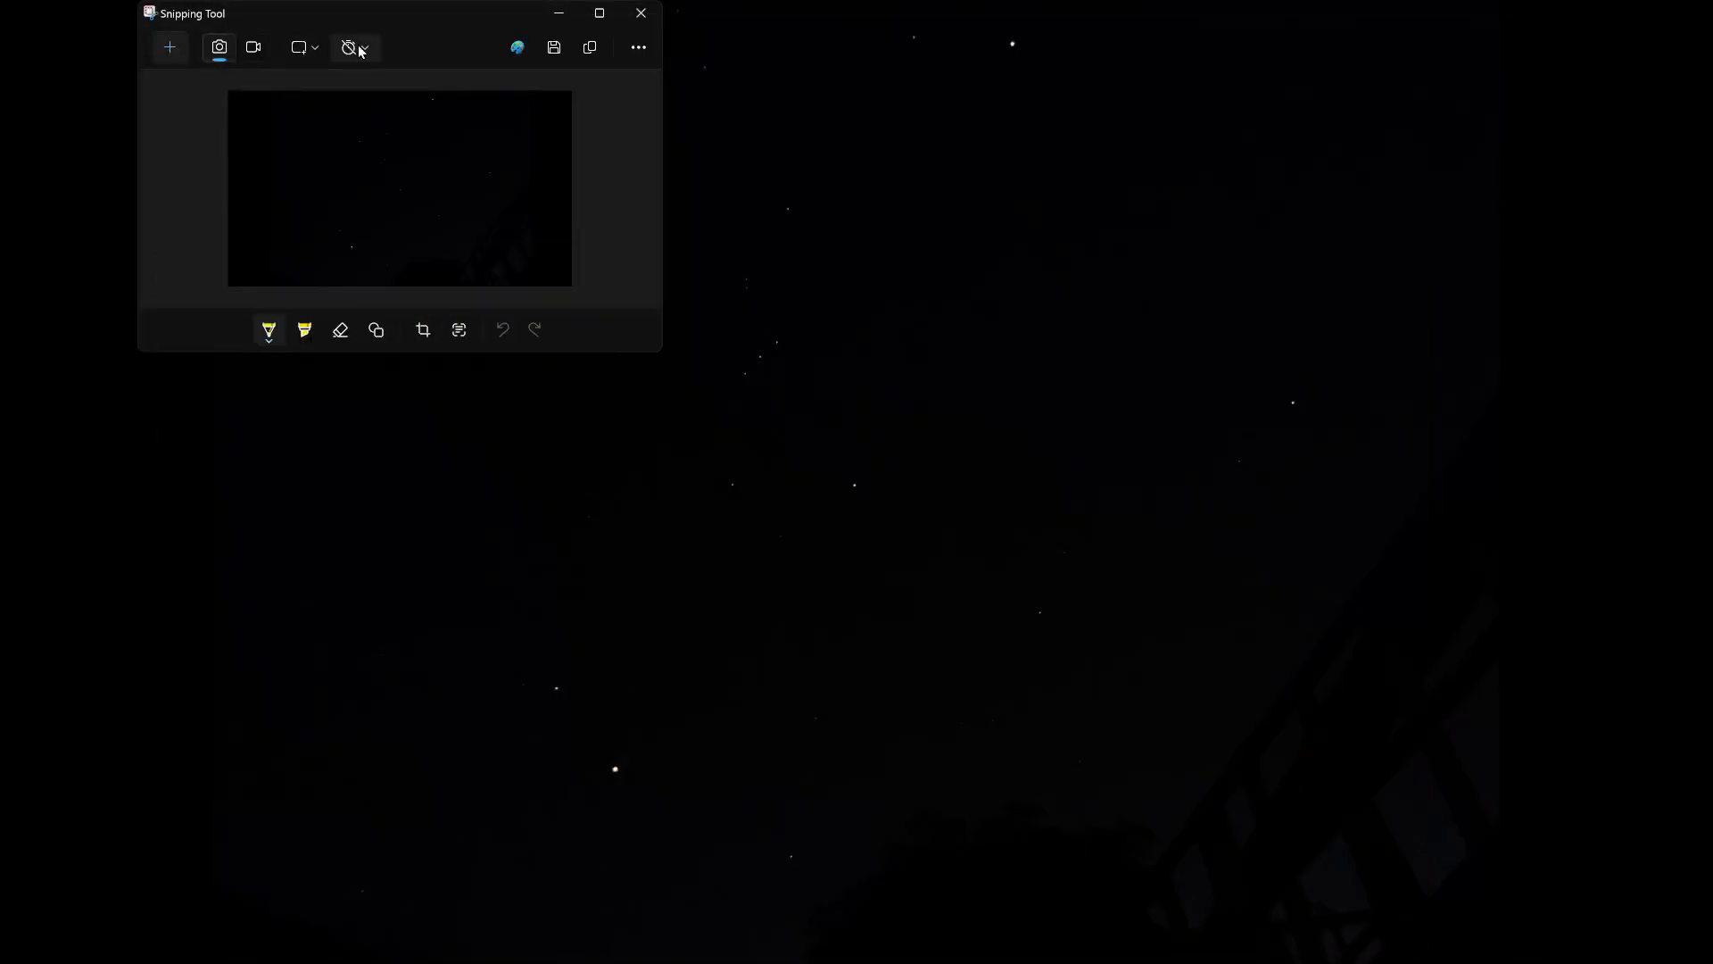
left_click(560, 12)
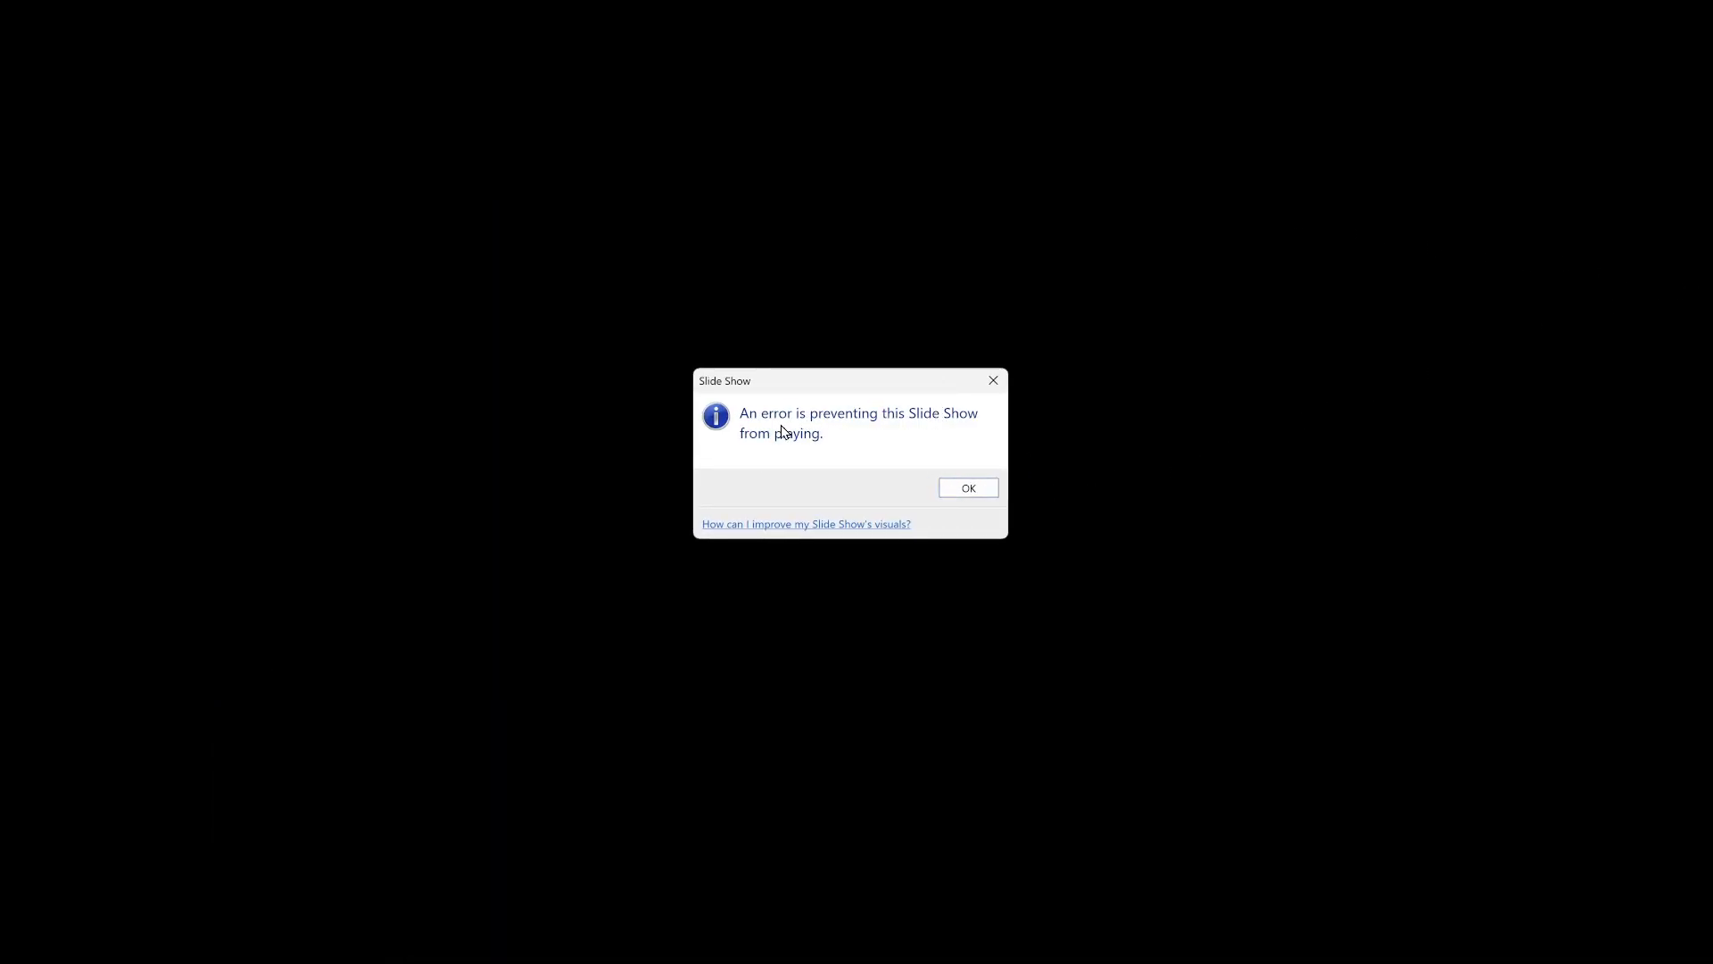
left_click(964, 486)
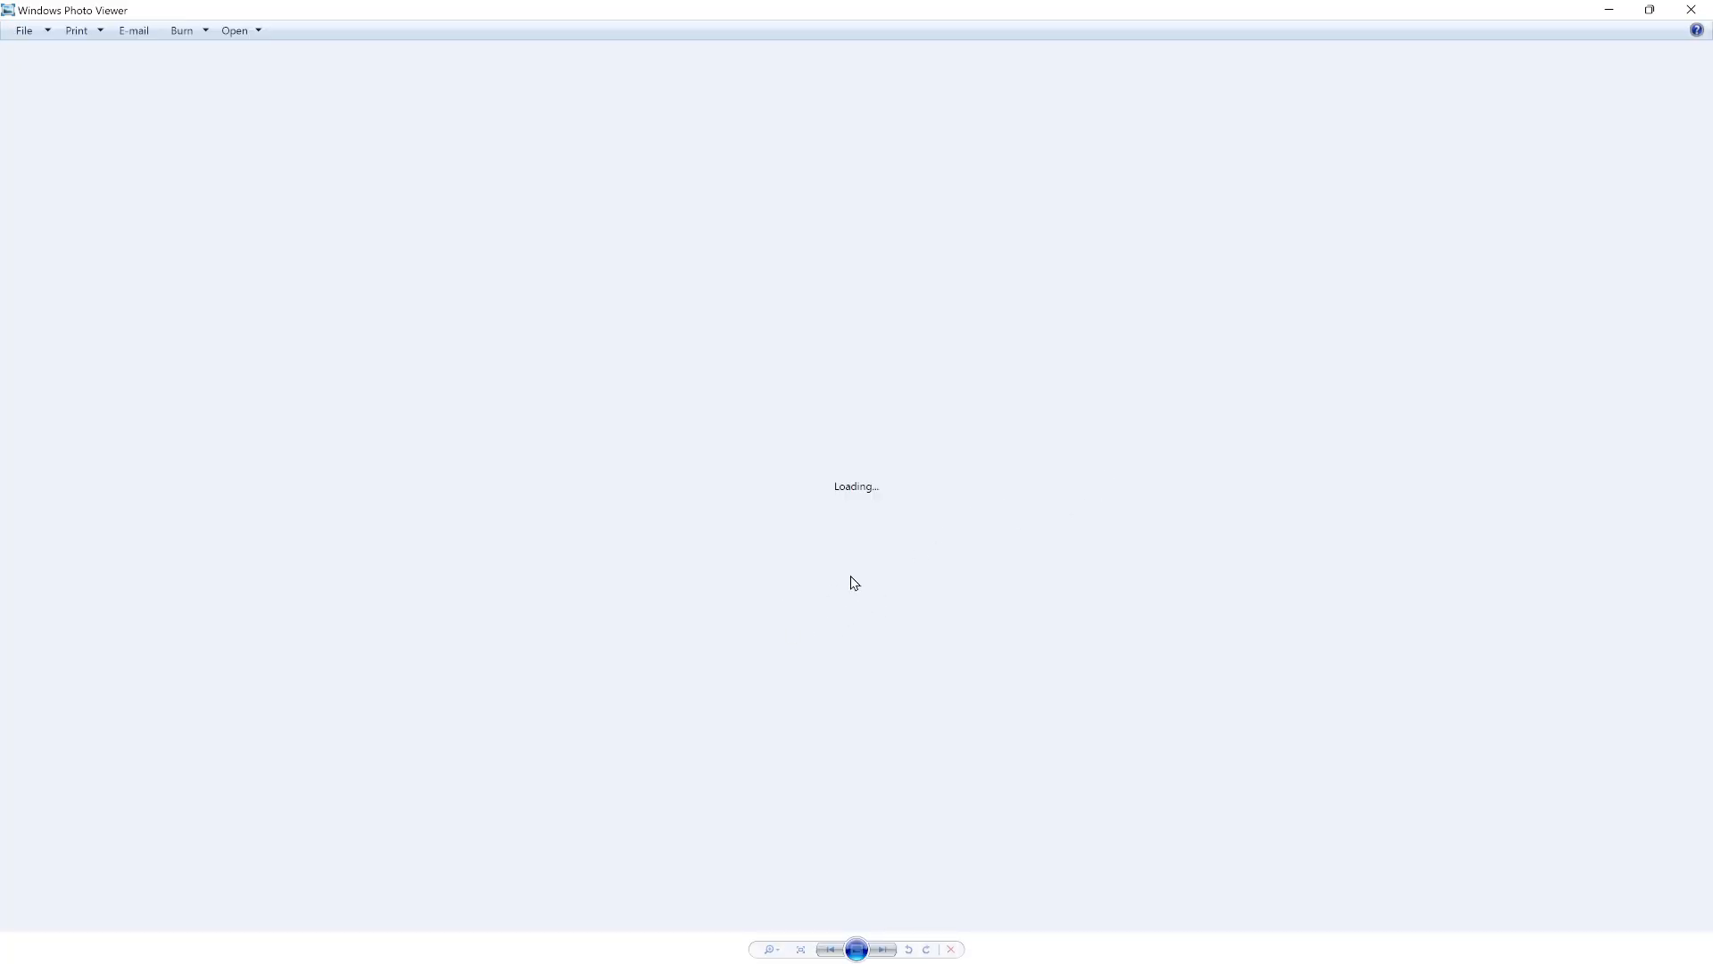
left_click(1691, 9)
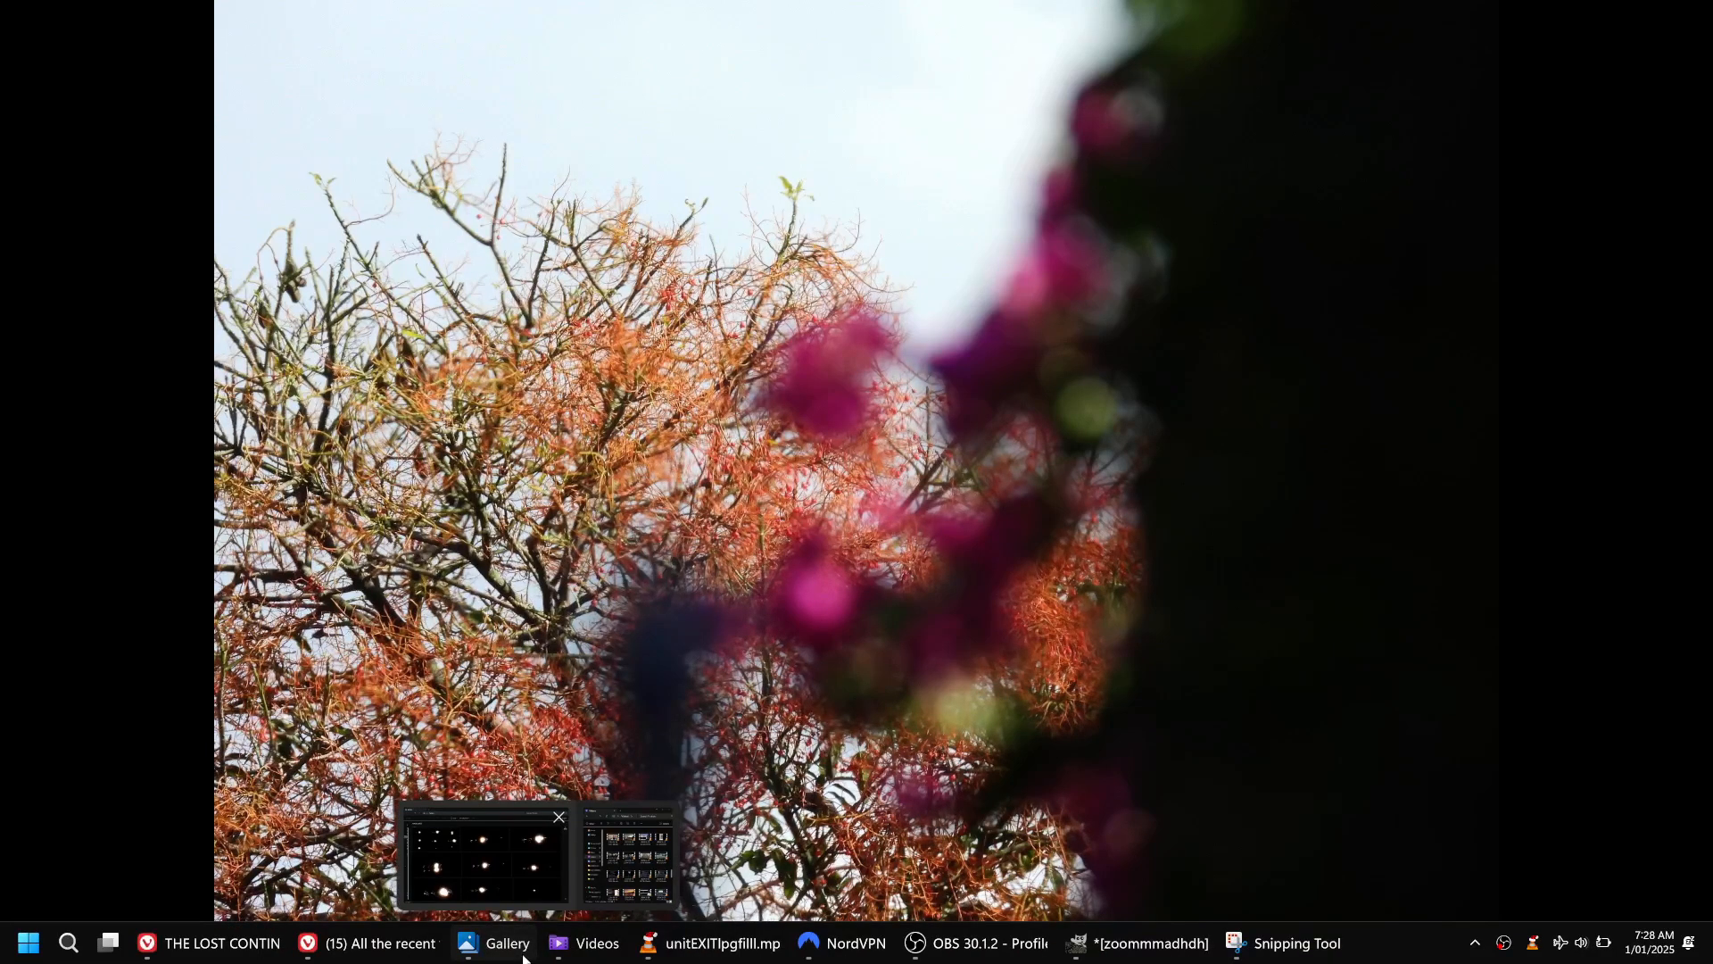
Bring up the File Explorer Gallery window, shrink and reposition it on the desktop, and widen its navigation pane so folder names are readable.
left_click(495, 943)
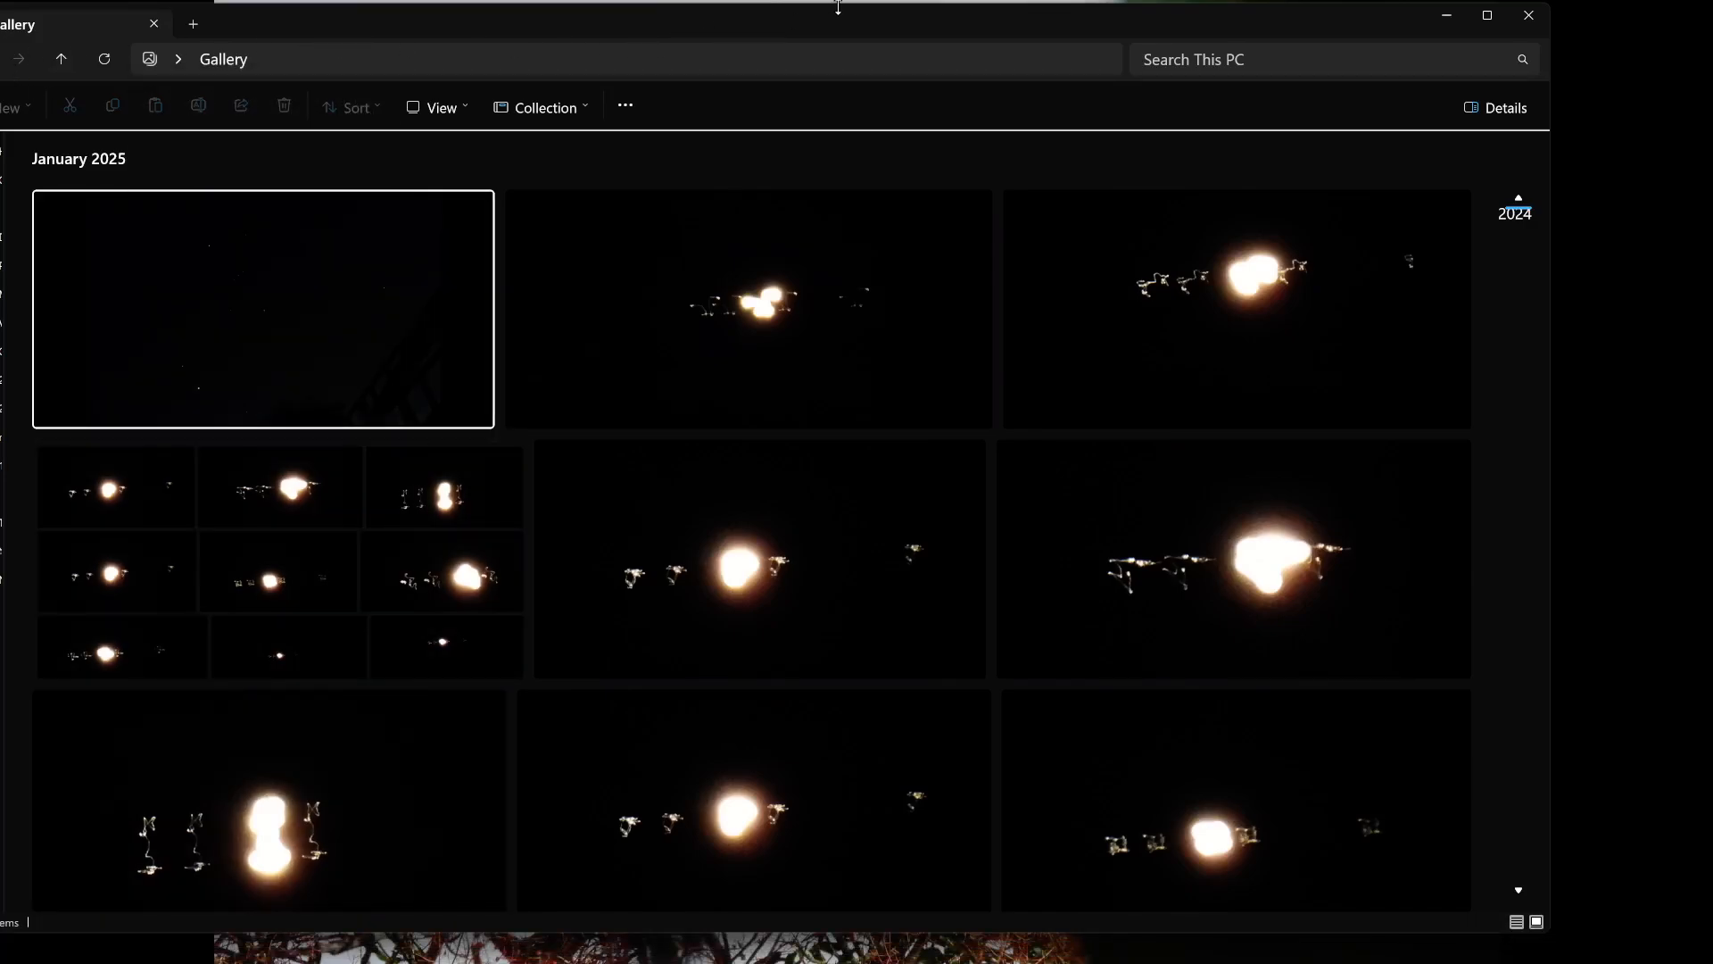
left_click_drag(847, 24, 872, 40)
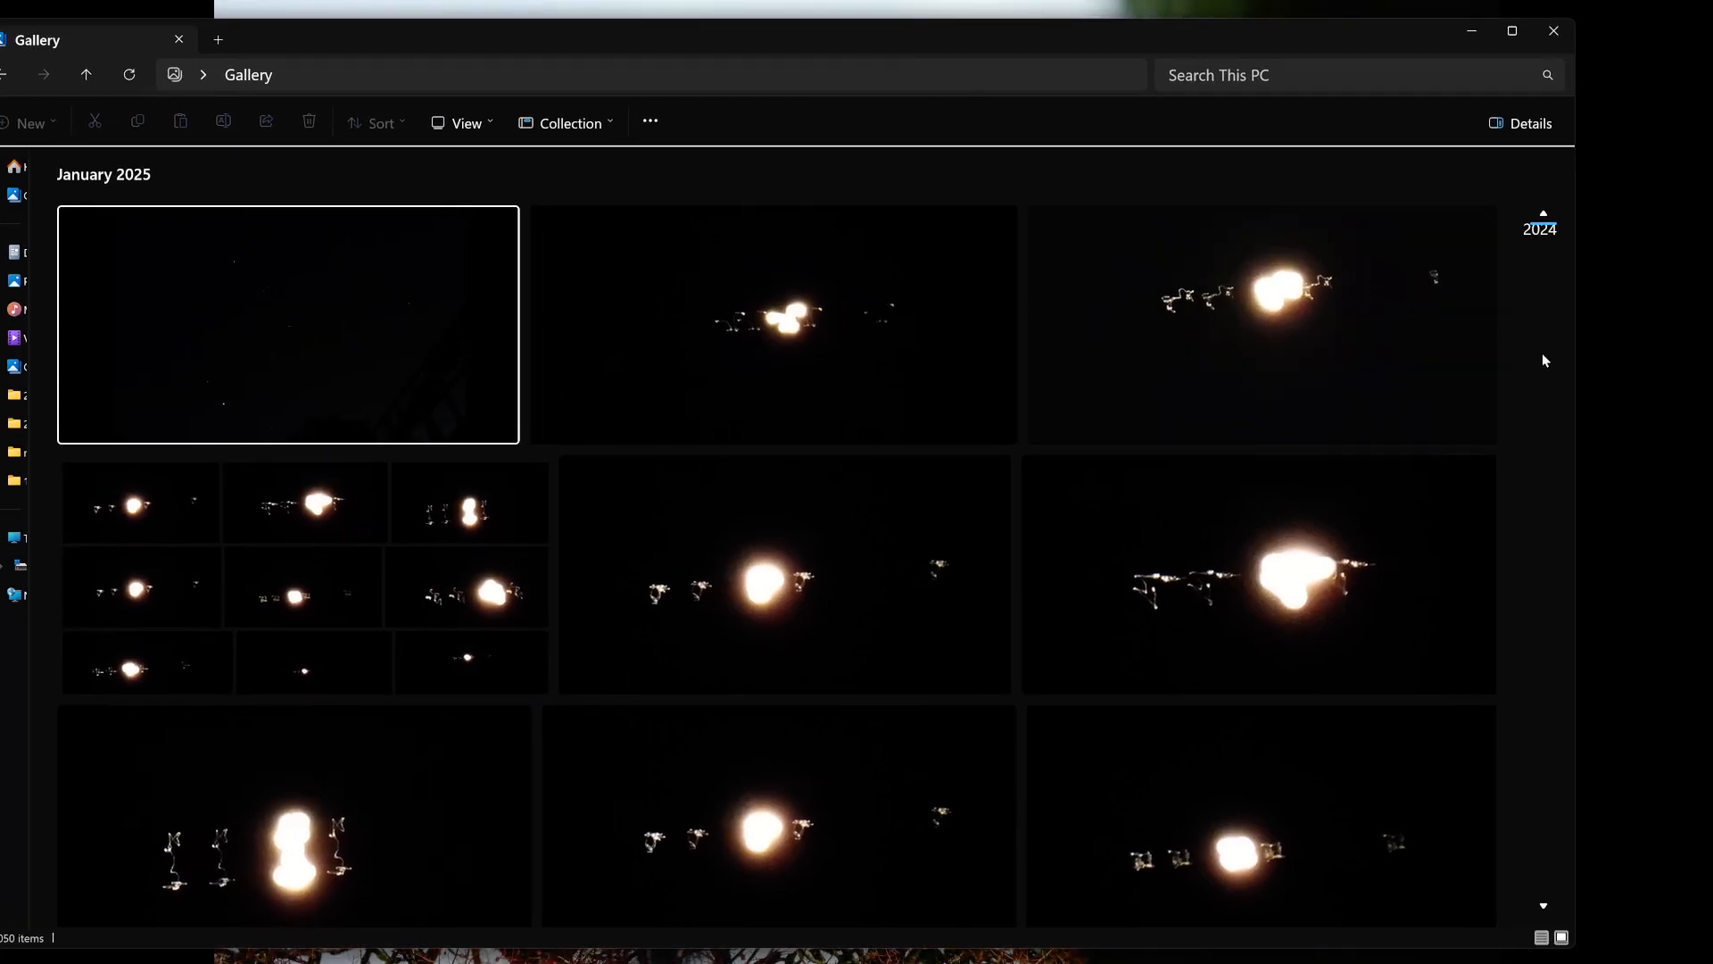
left_click_drag(1572, 382, 754, 426)
left_click_drag(373, 40, 967, 59)
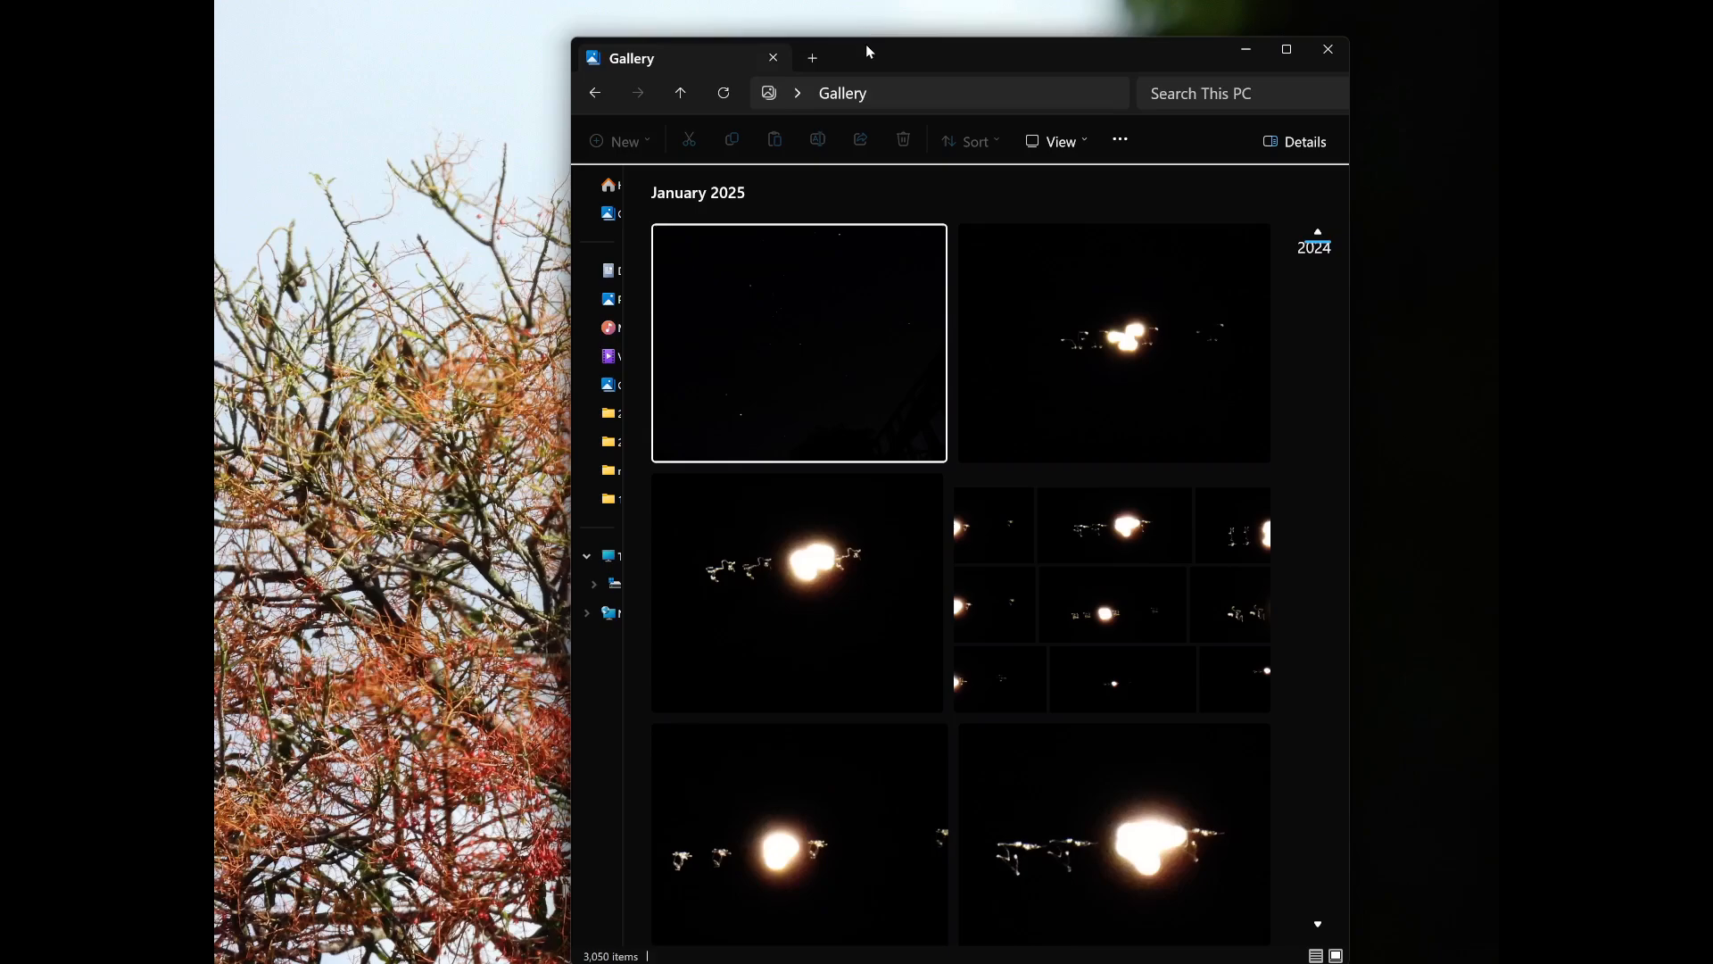
left_click_drag(872, 50, 521, 65)
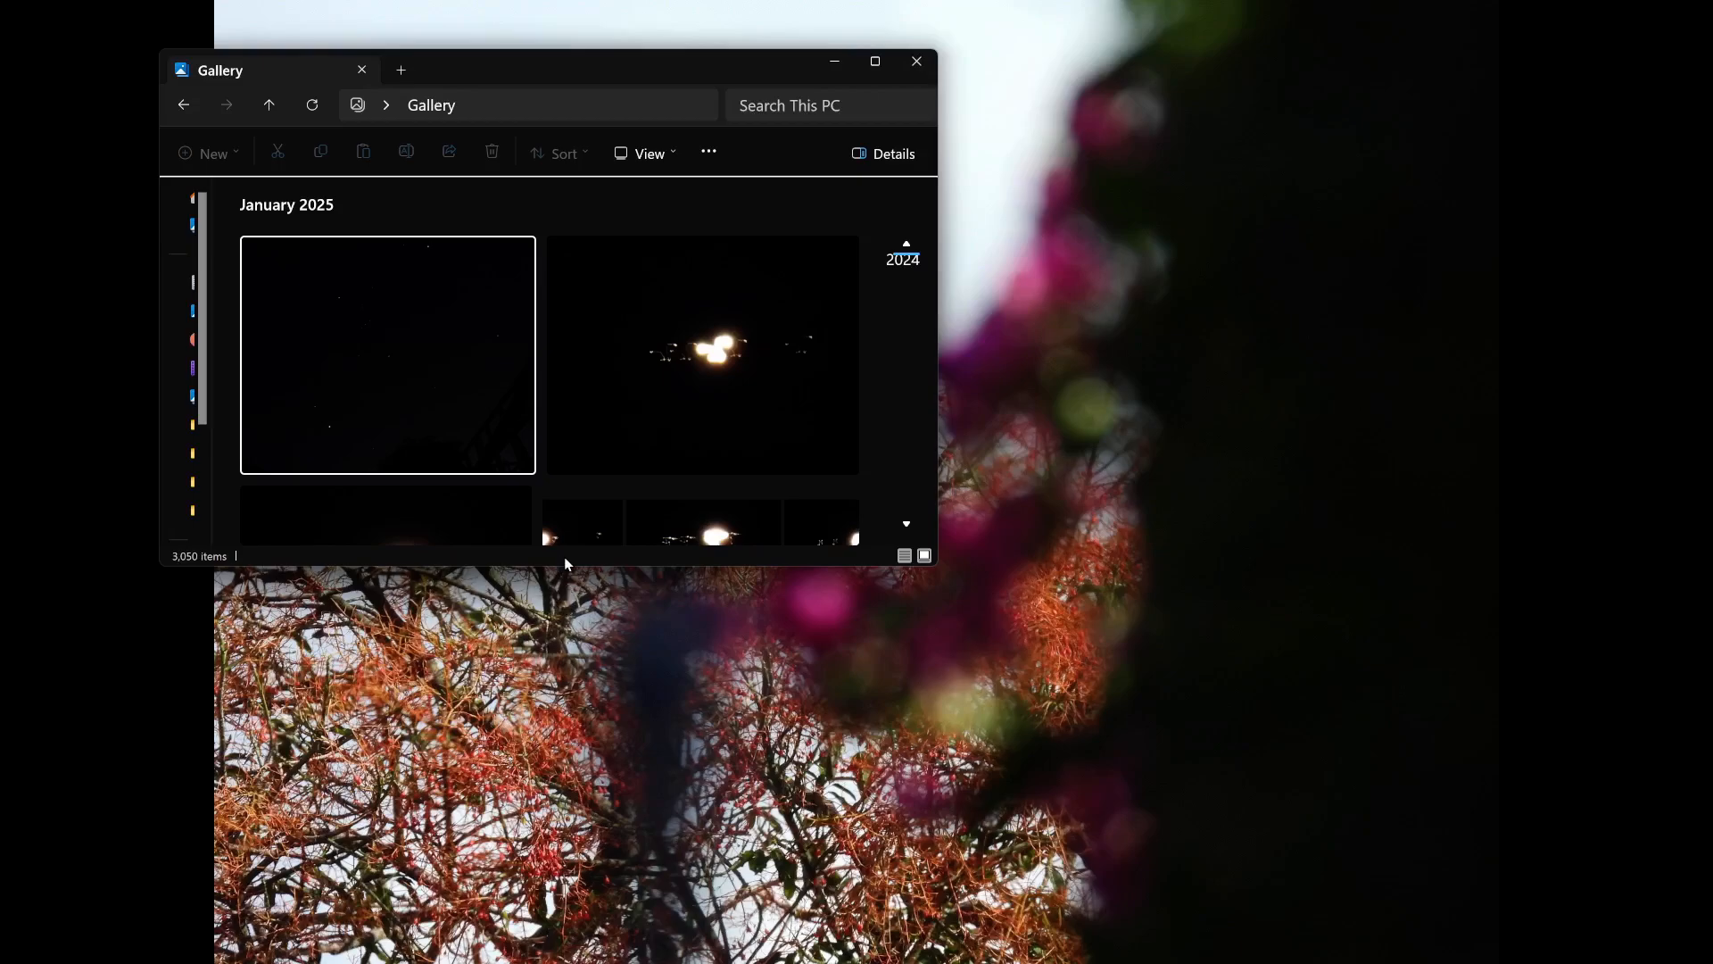
left_click_drag(567, 568, 568, 712)
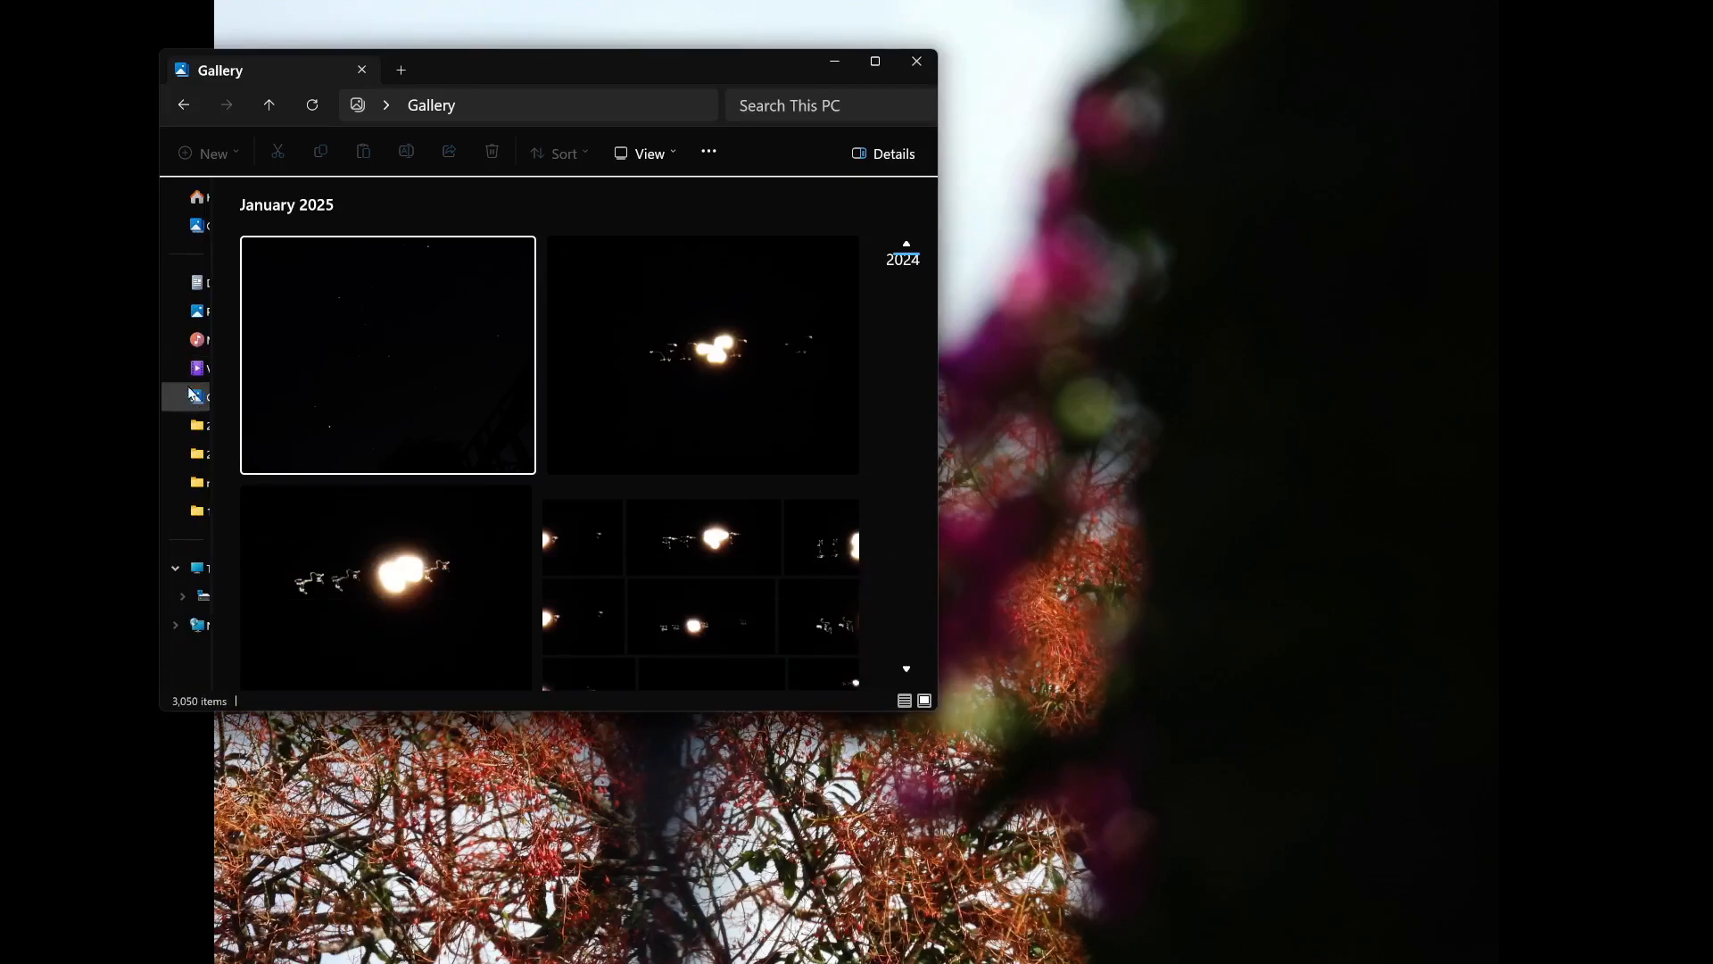
left_click_drag(212, 421, 275, 427)
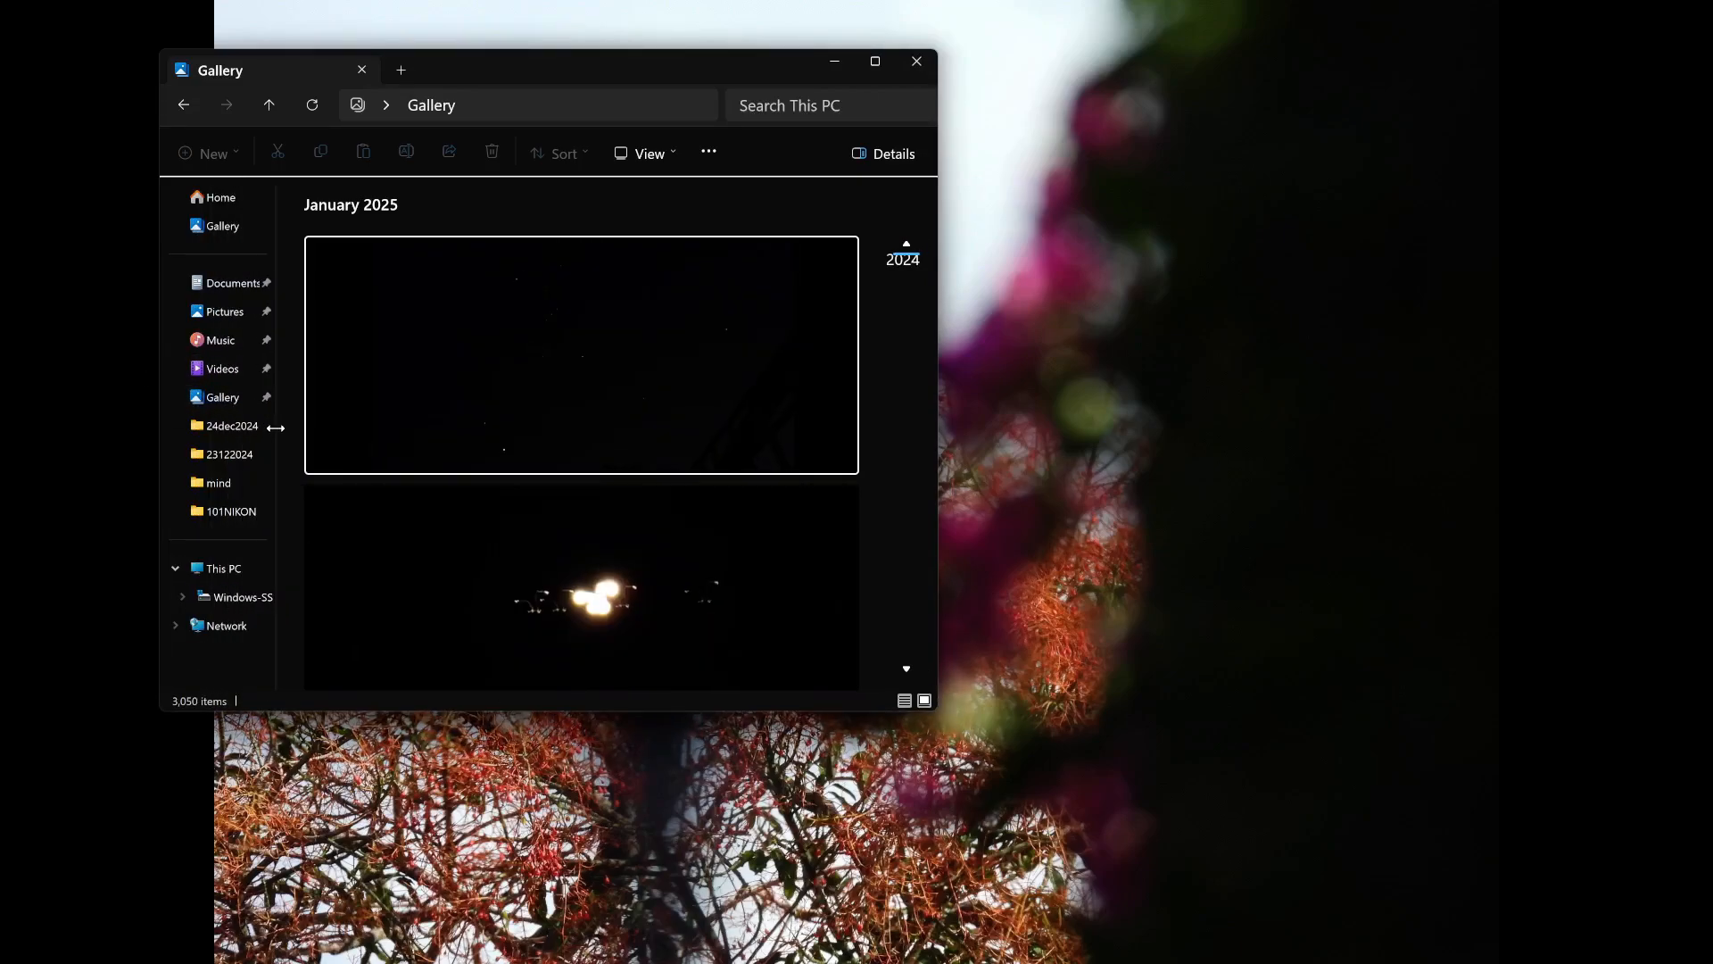
Check the drives under This PC and the hidden system tray icons, and close the File Explorer window.
left_click(224, 568)
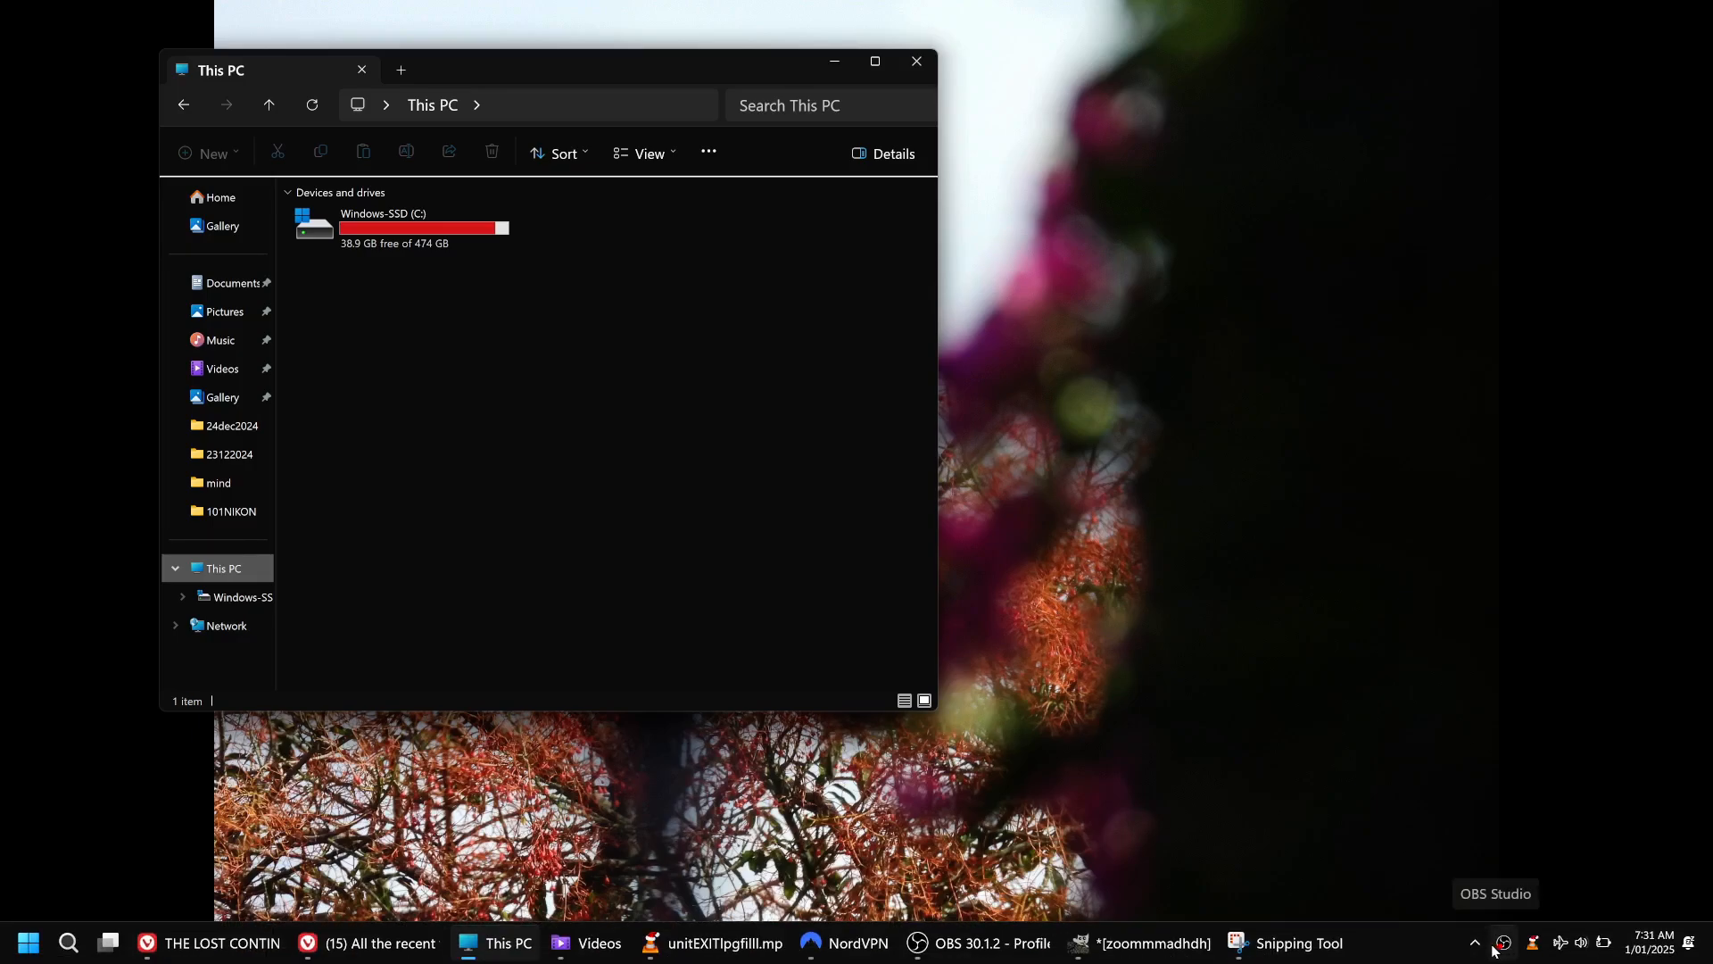
left_click(1475, 944)
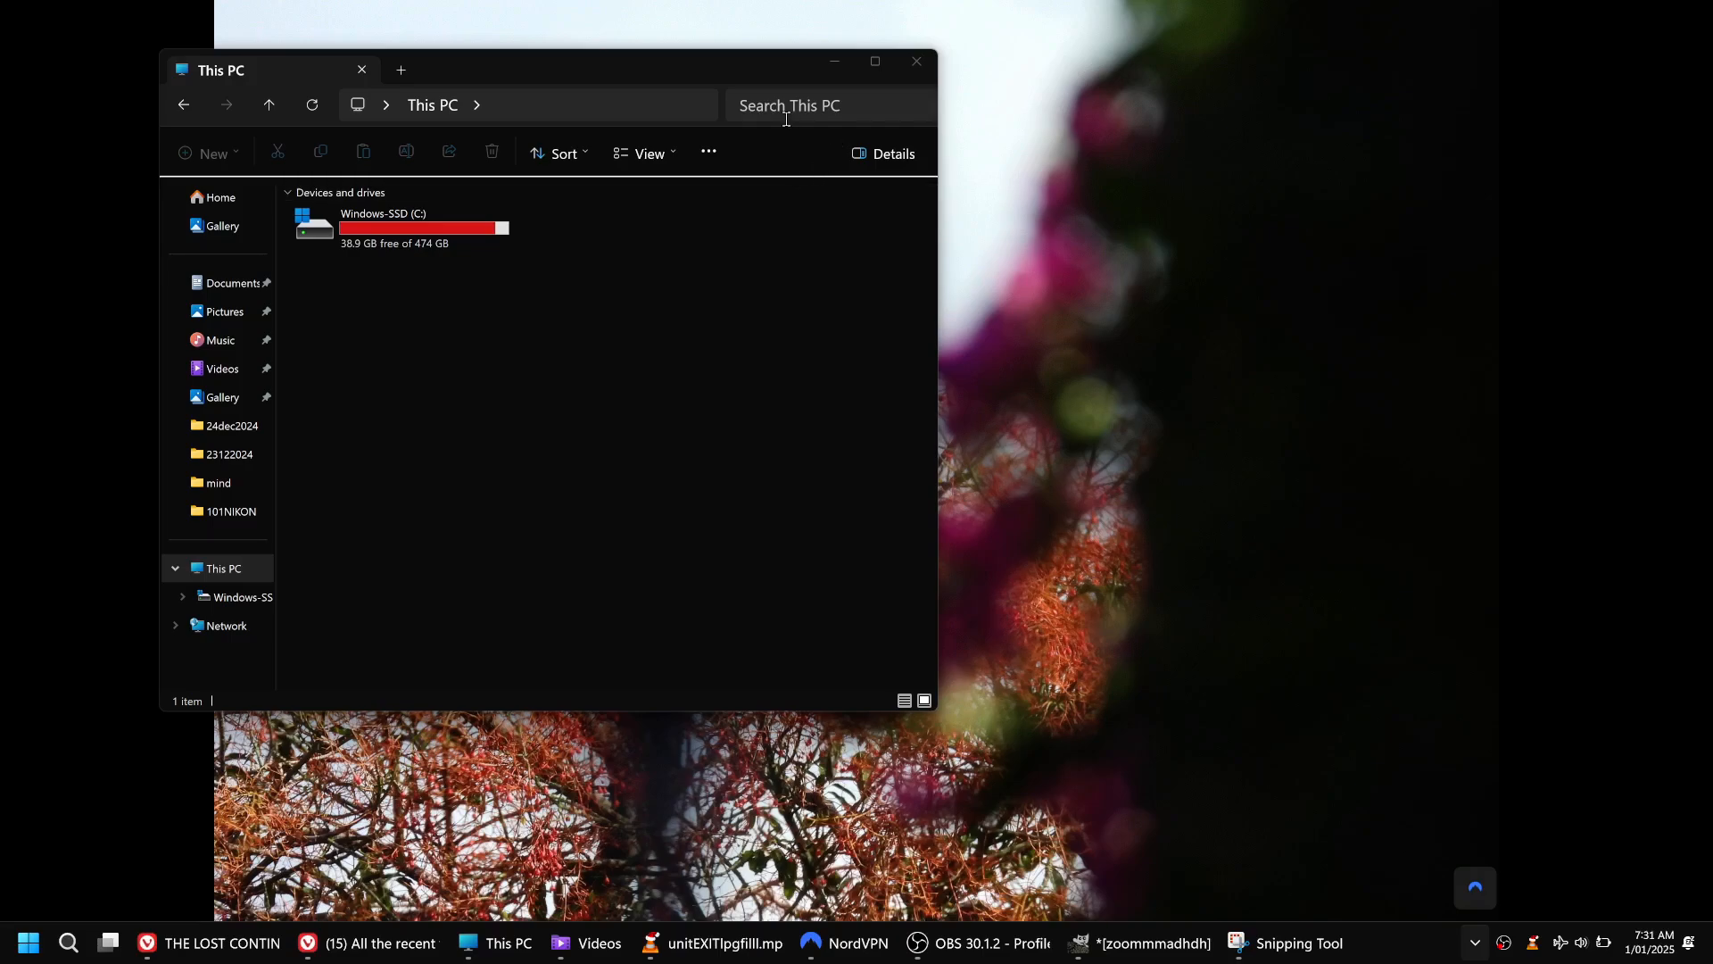
left_click(645, 82)
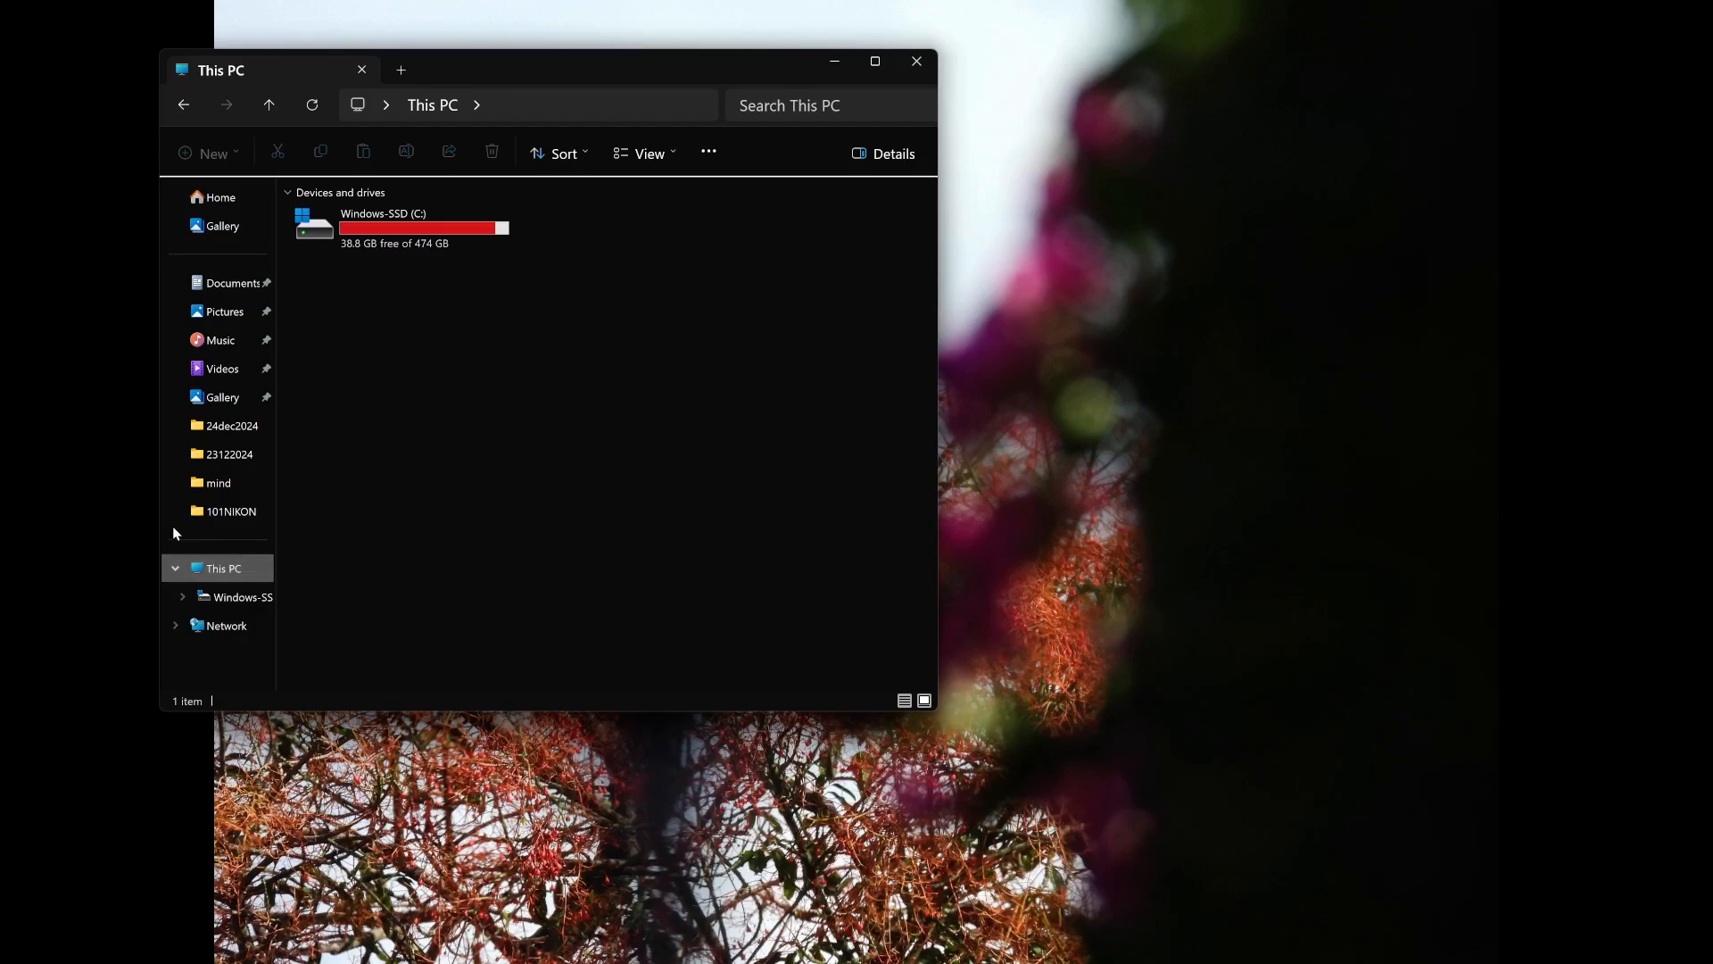
left_click(909, 65)
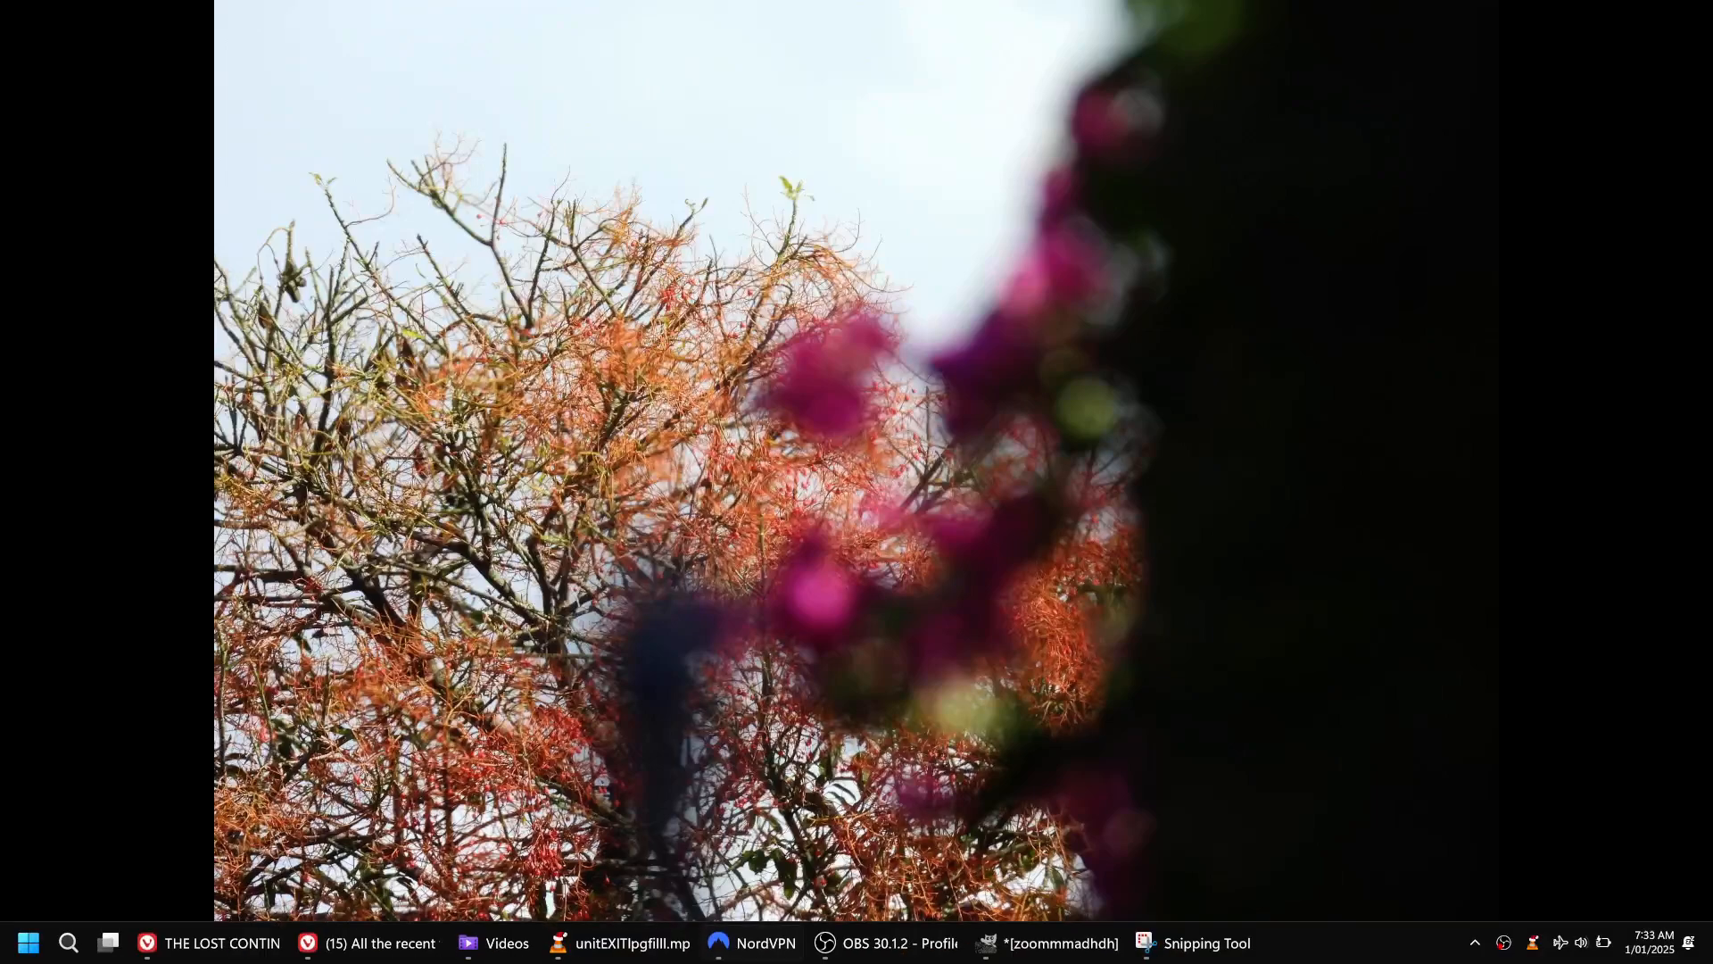
Open a File Explorer window, shrink and reposition it on the desktop, and try to open the 101NIKON folder in F:\DCIM.
mouse_move(759, 958)
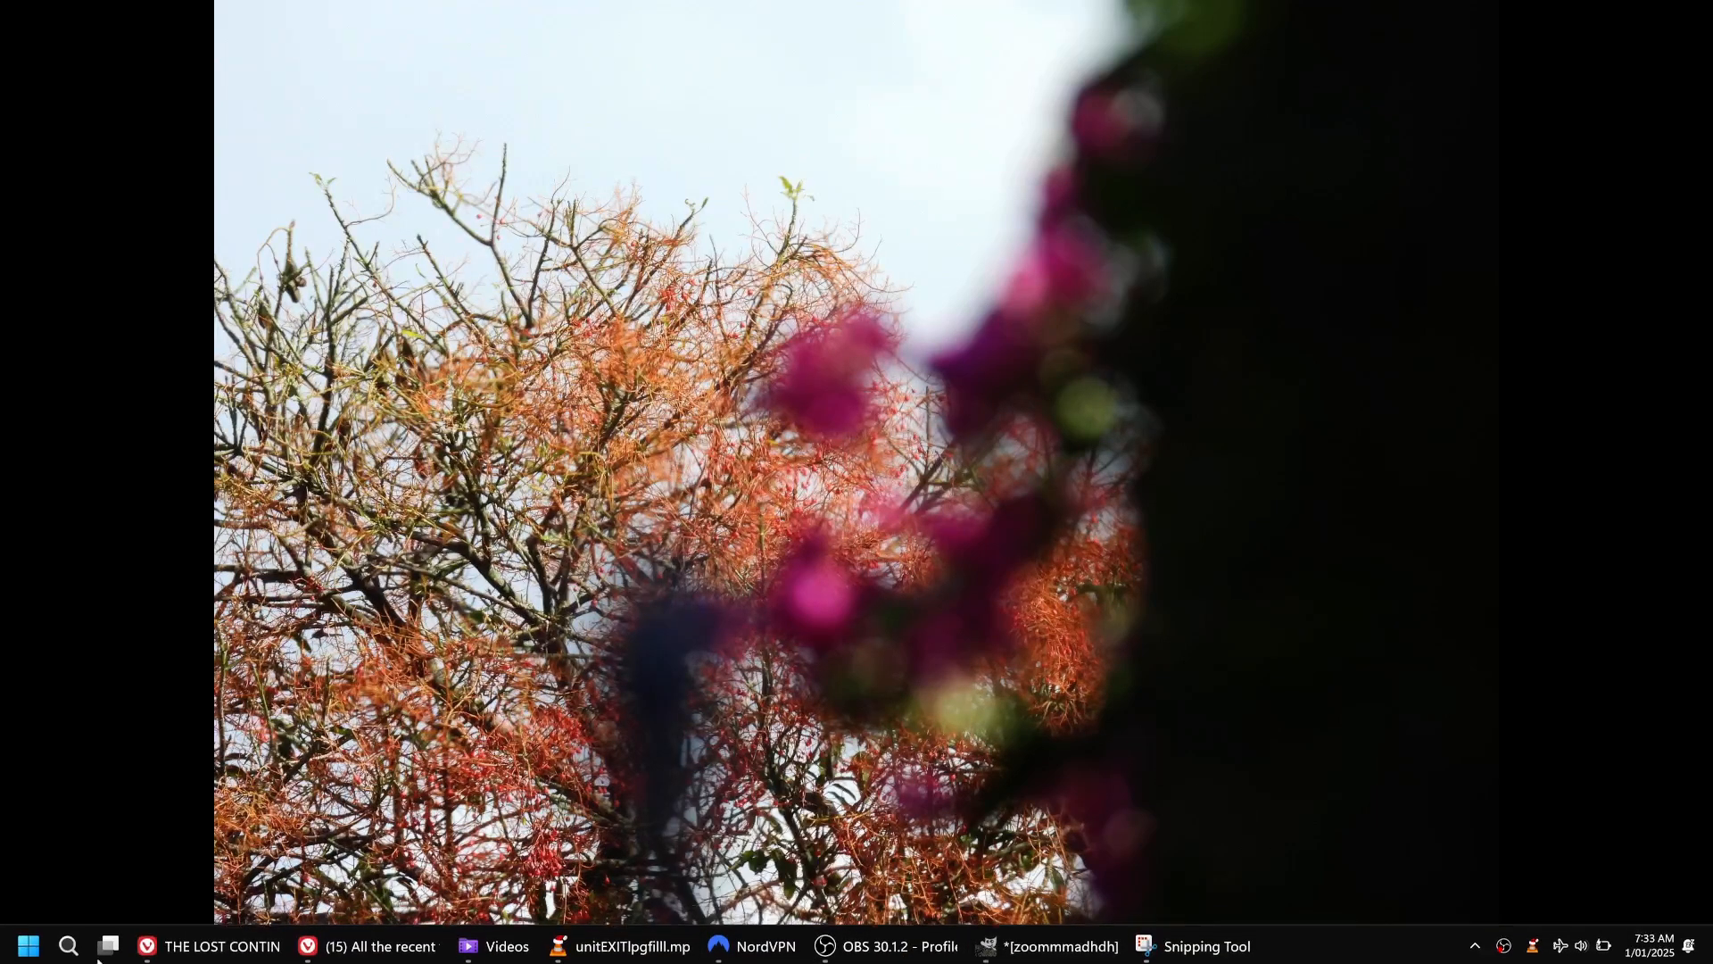
left_click(29, 942)
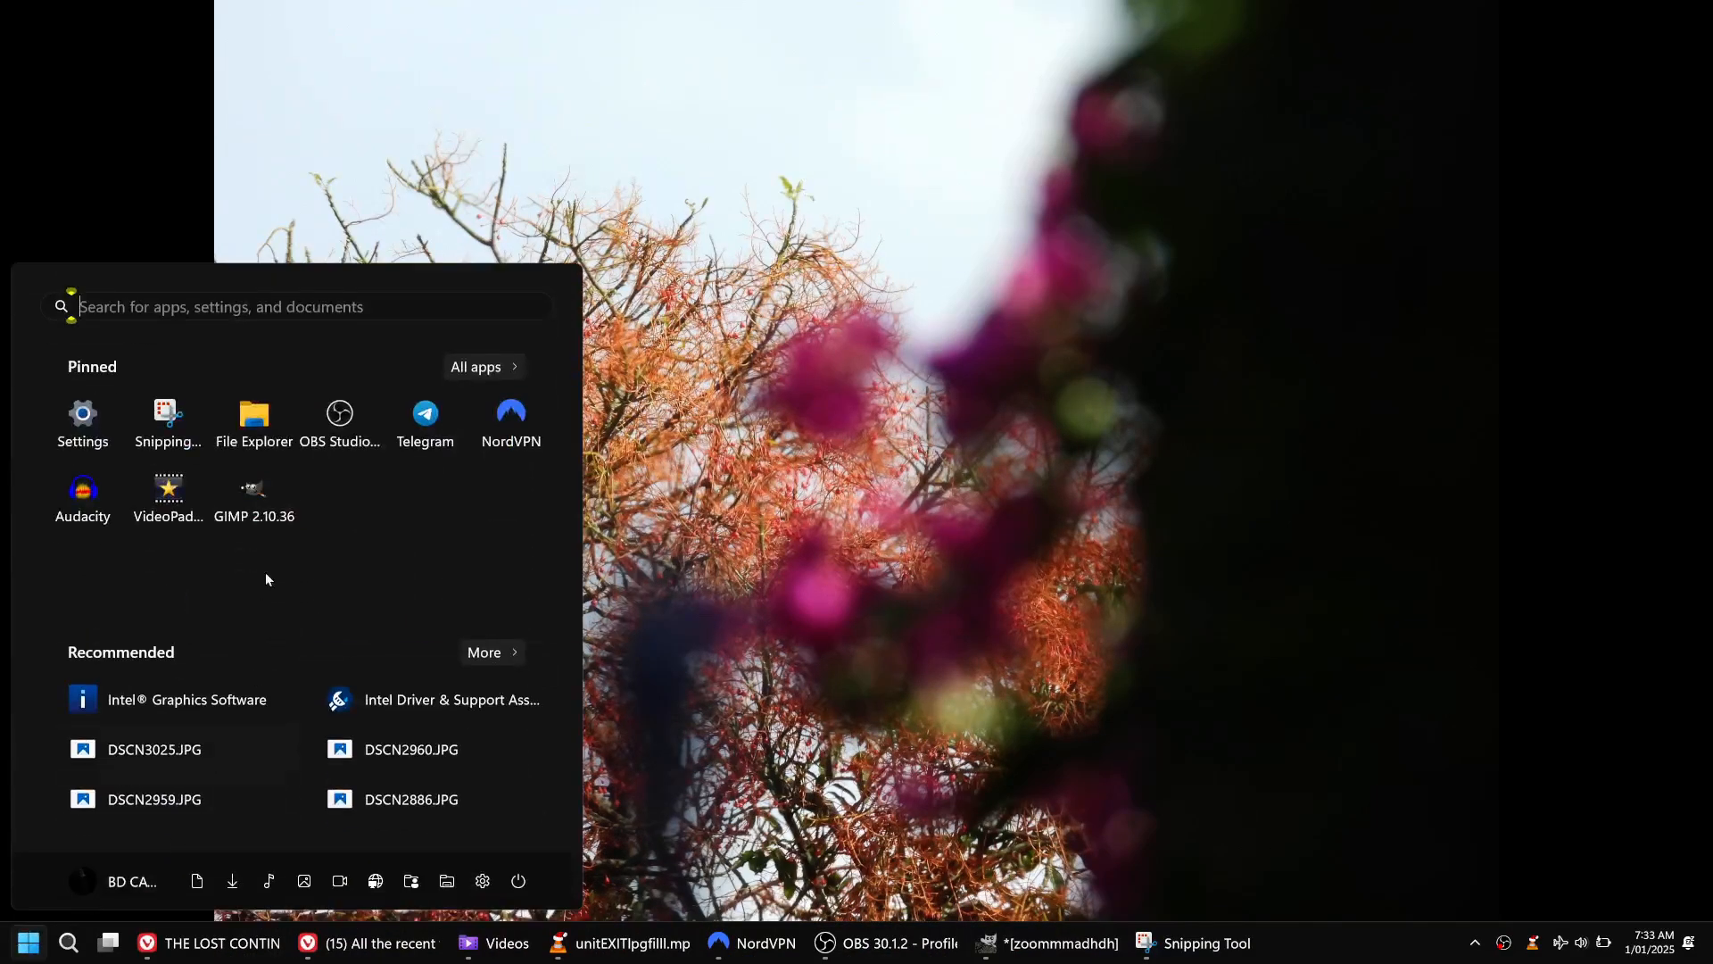
left_click(253, 420)
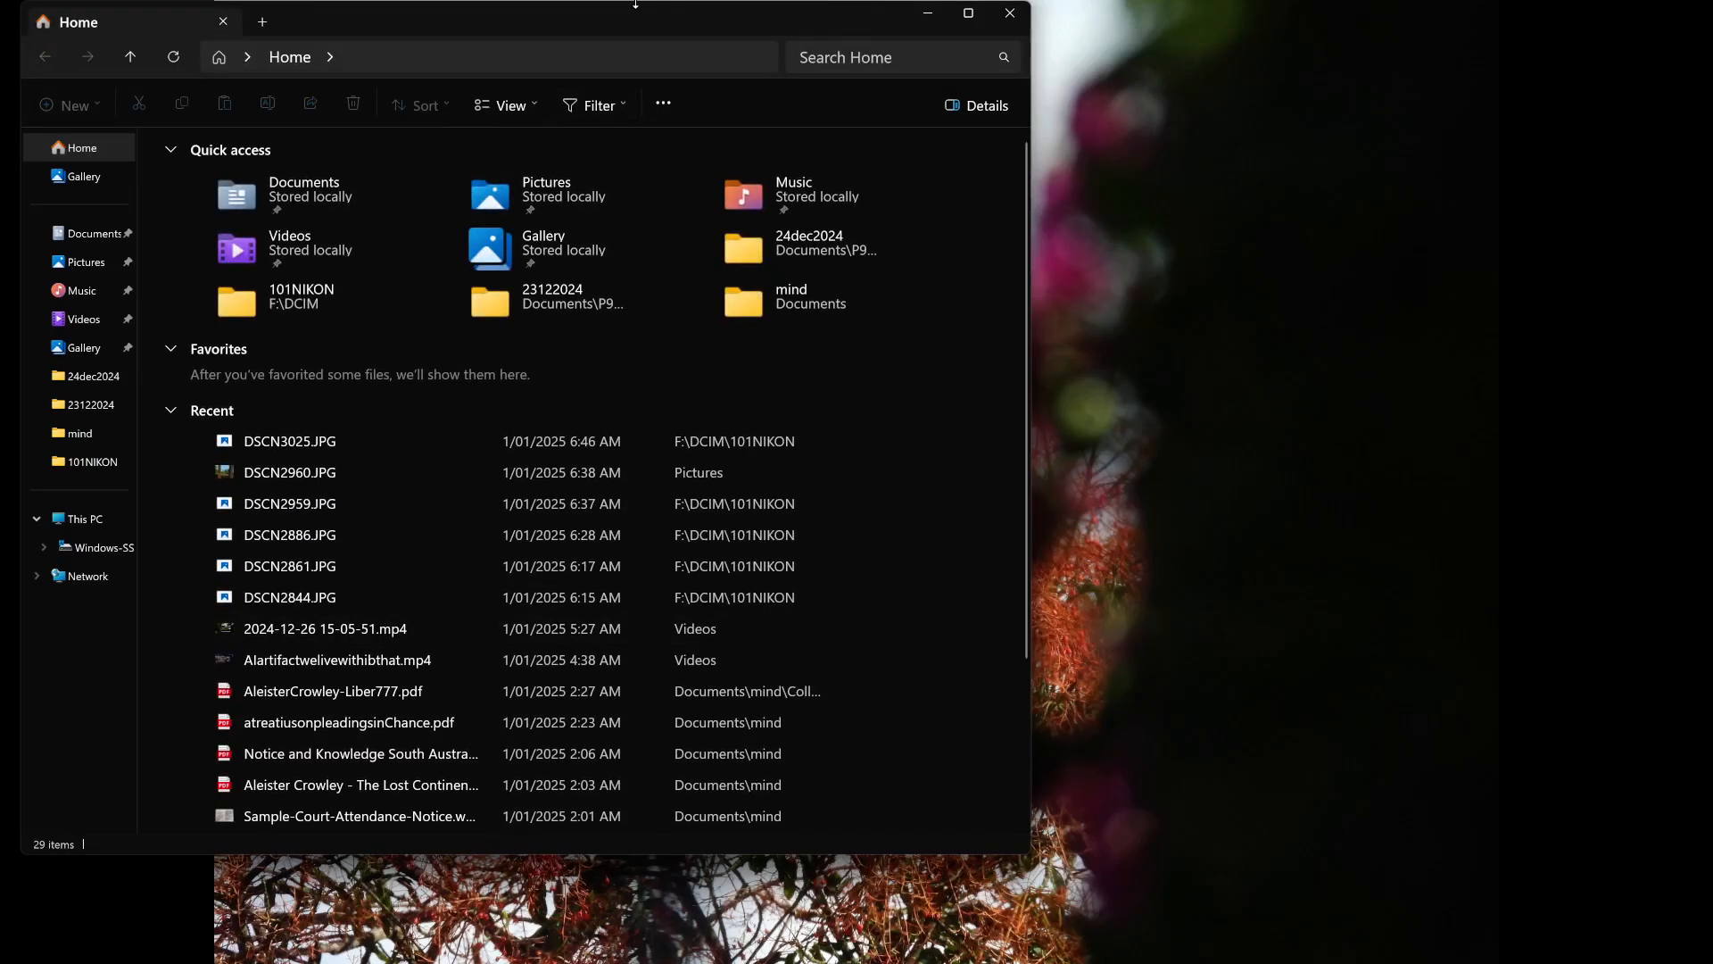
left_click_drag(636, 2, 985, 459)
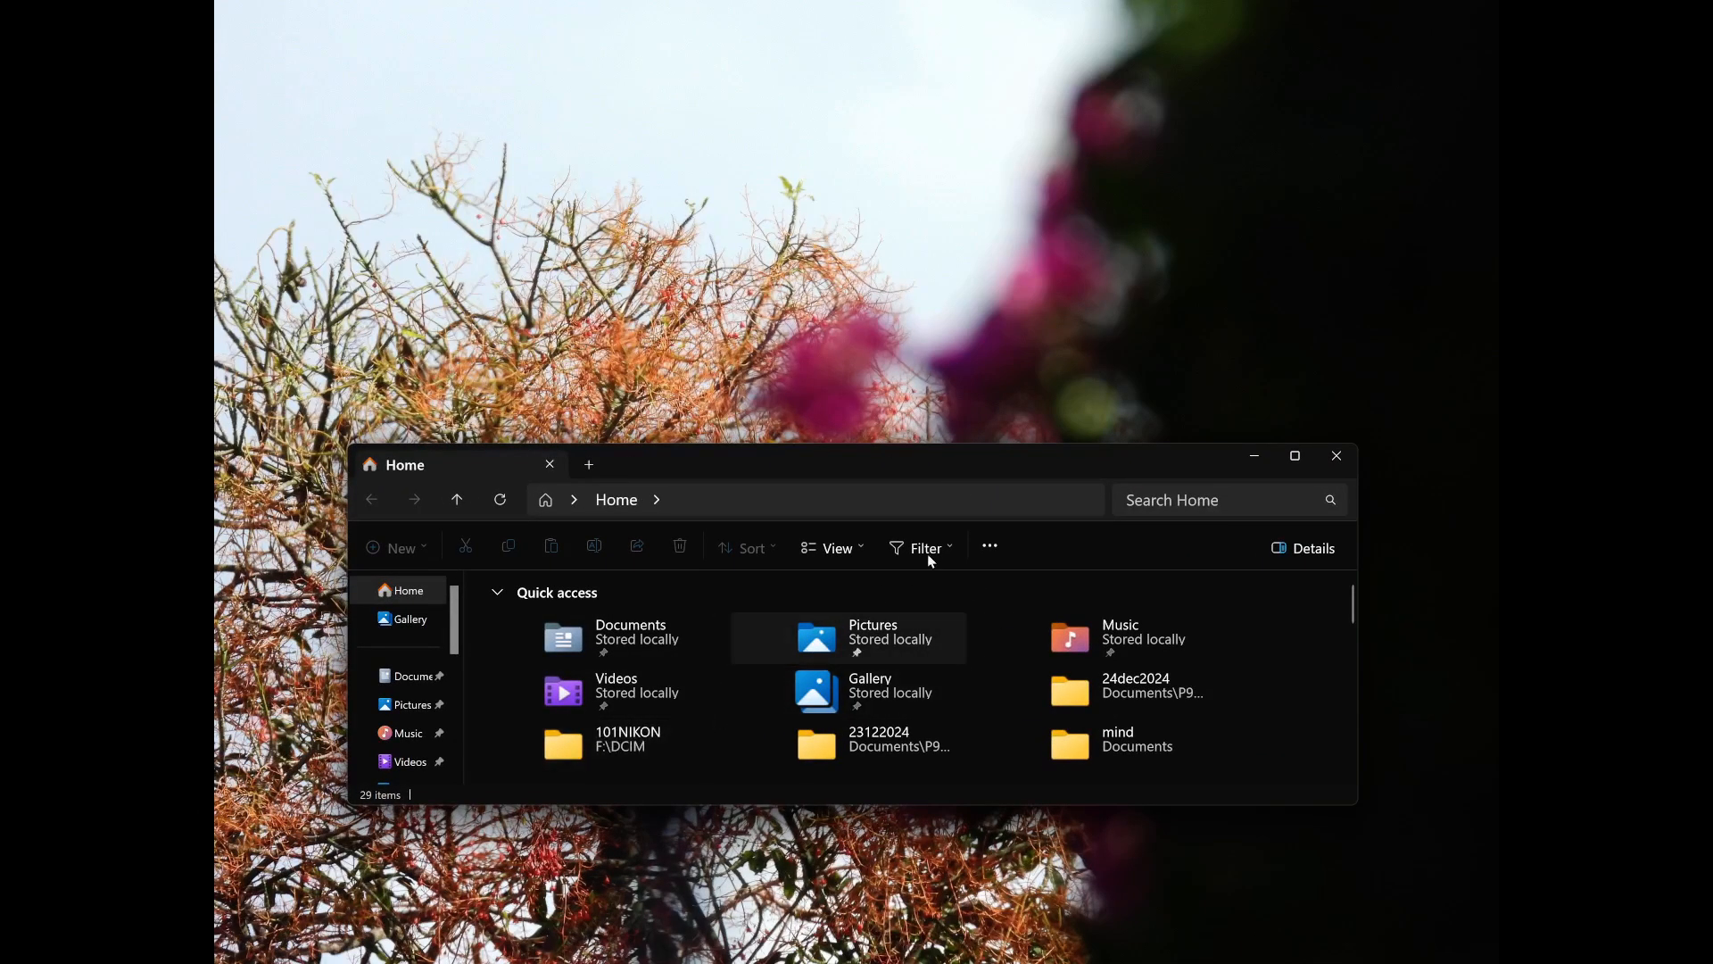
double_click(631, 744)
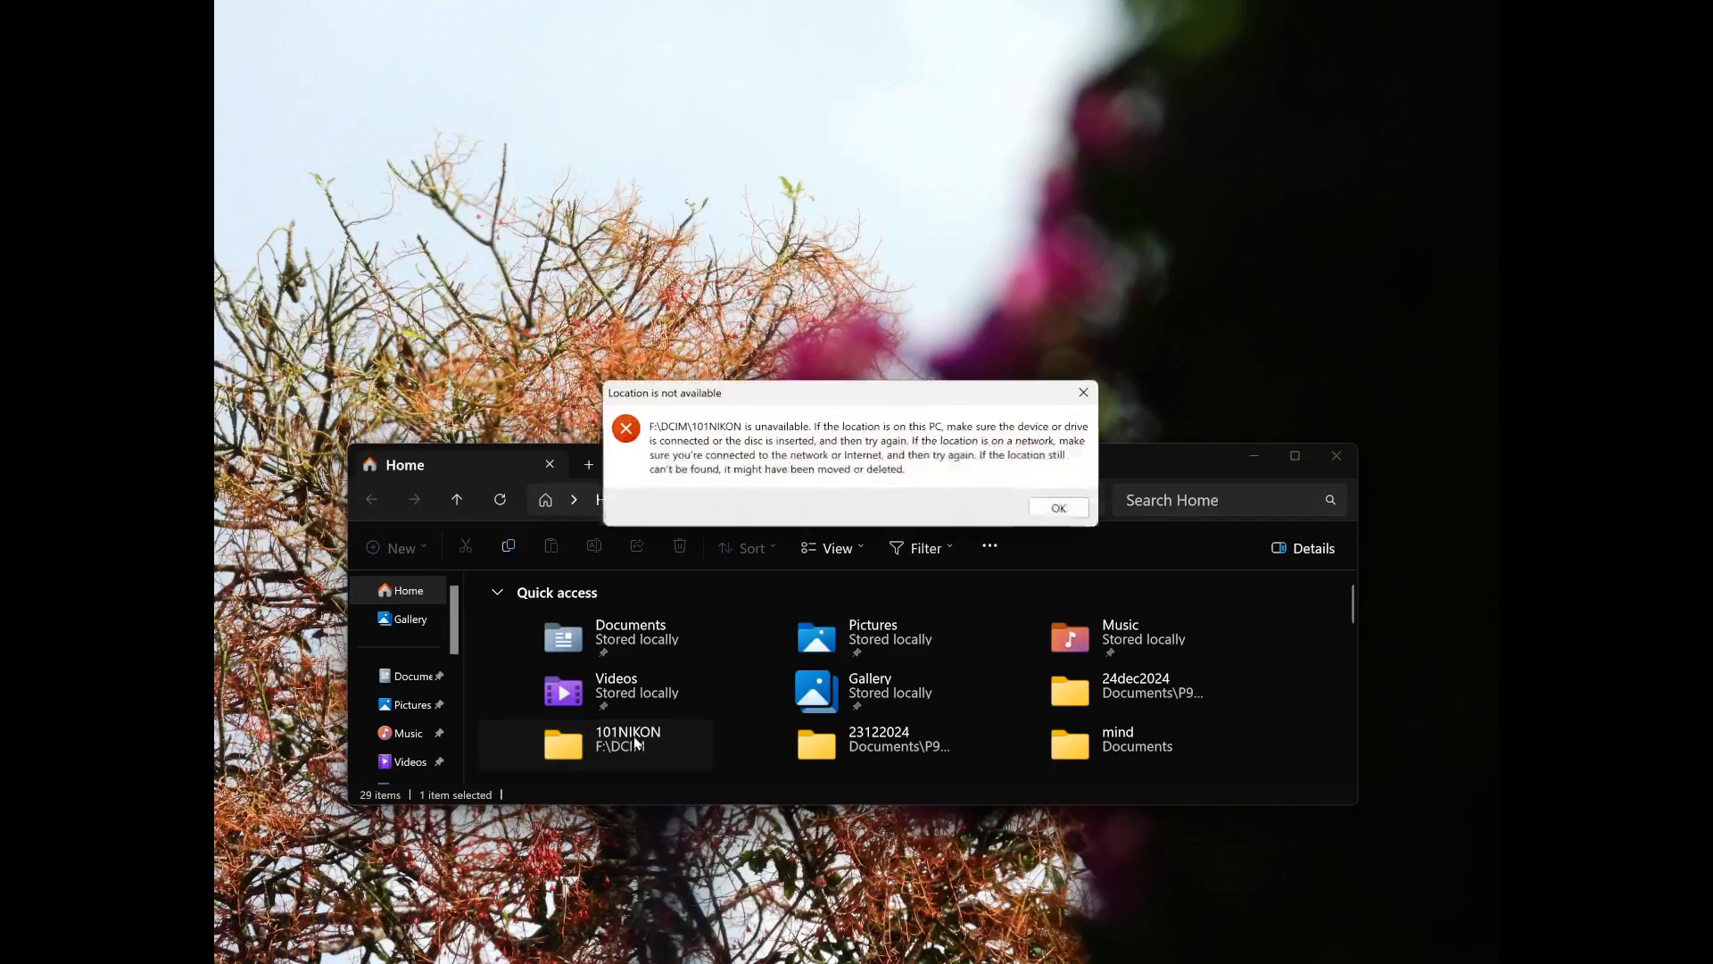
left_click(1084, 392)
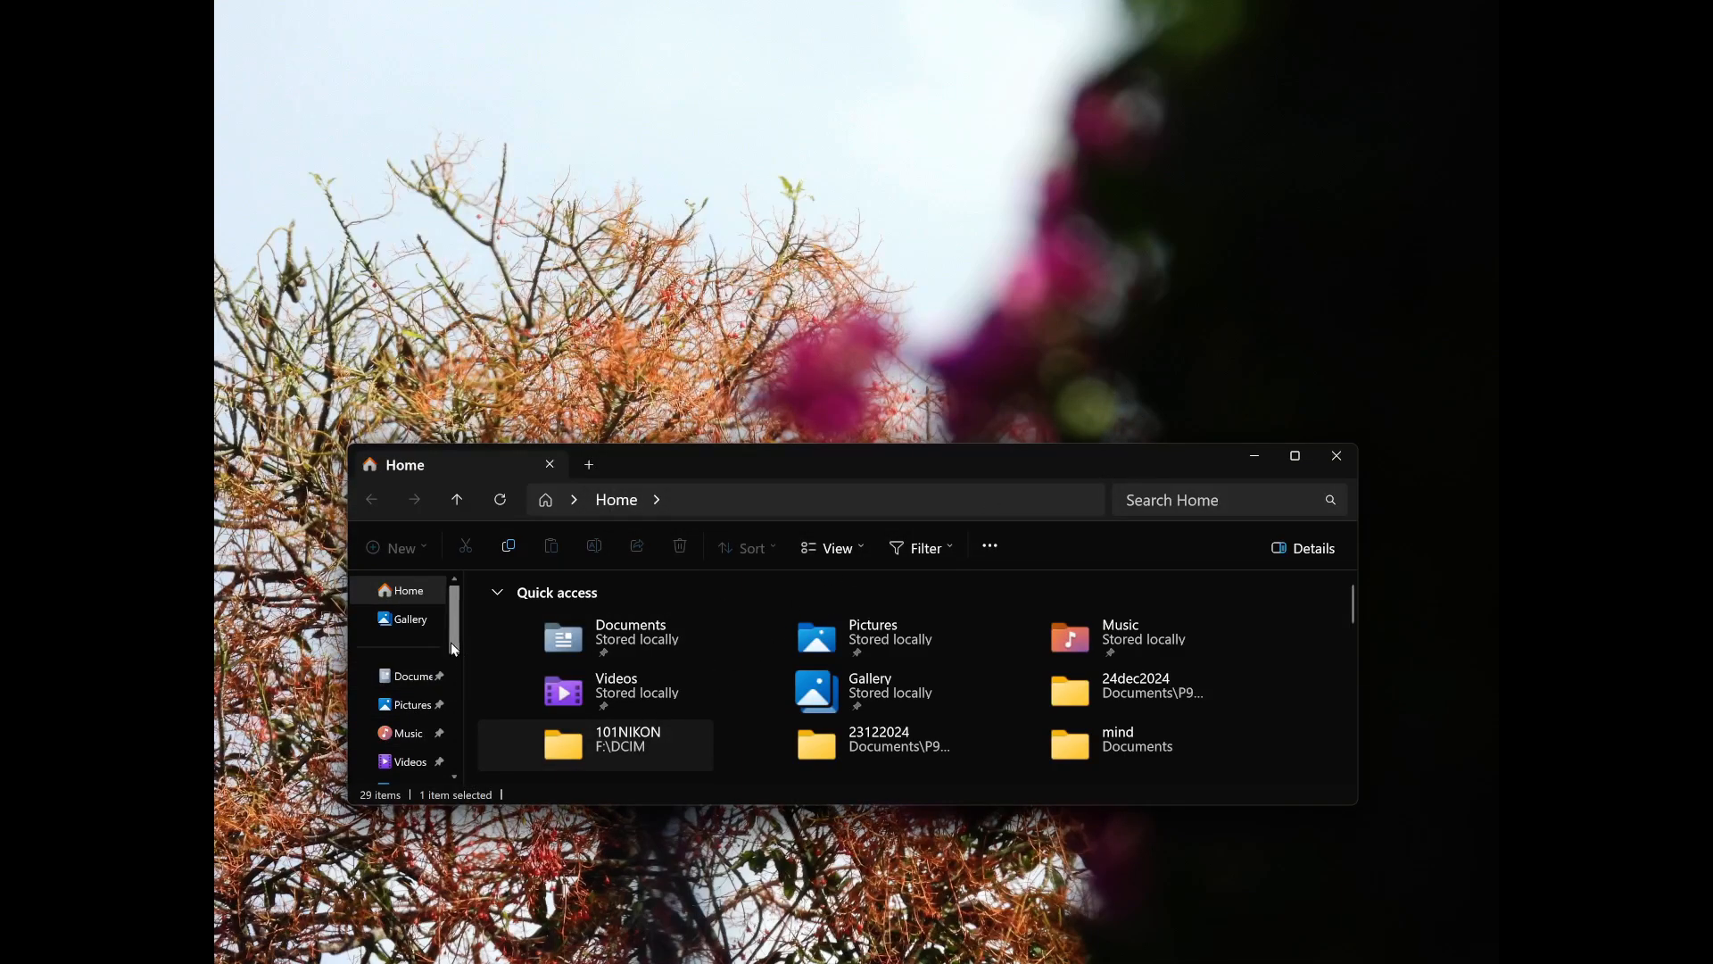
Check the devices and drives listed under This PC and minimise the File Explorer window.
left_click_drag(452, 647, 447, 750)
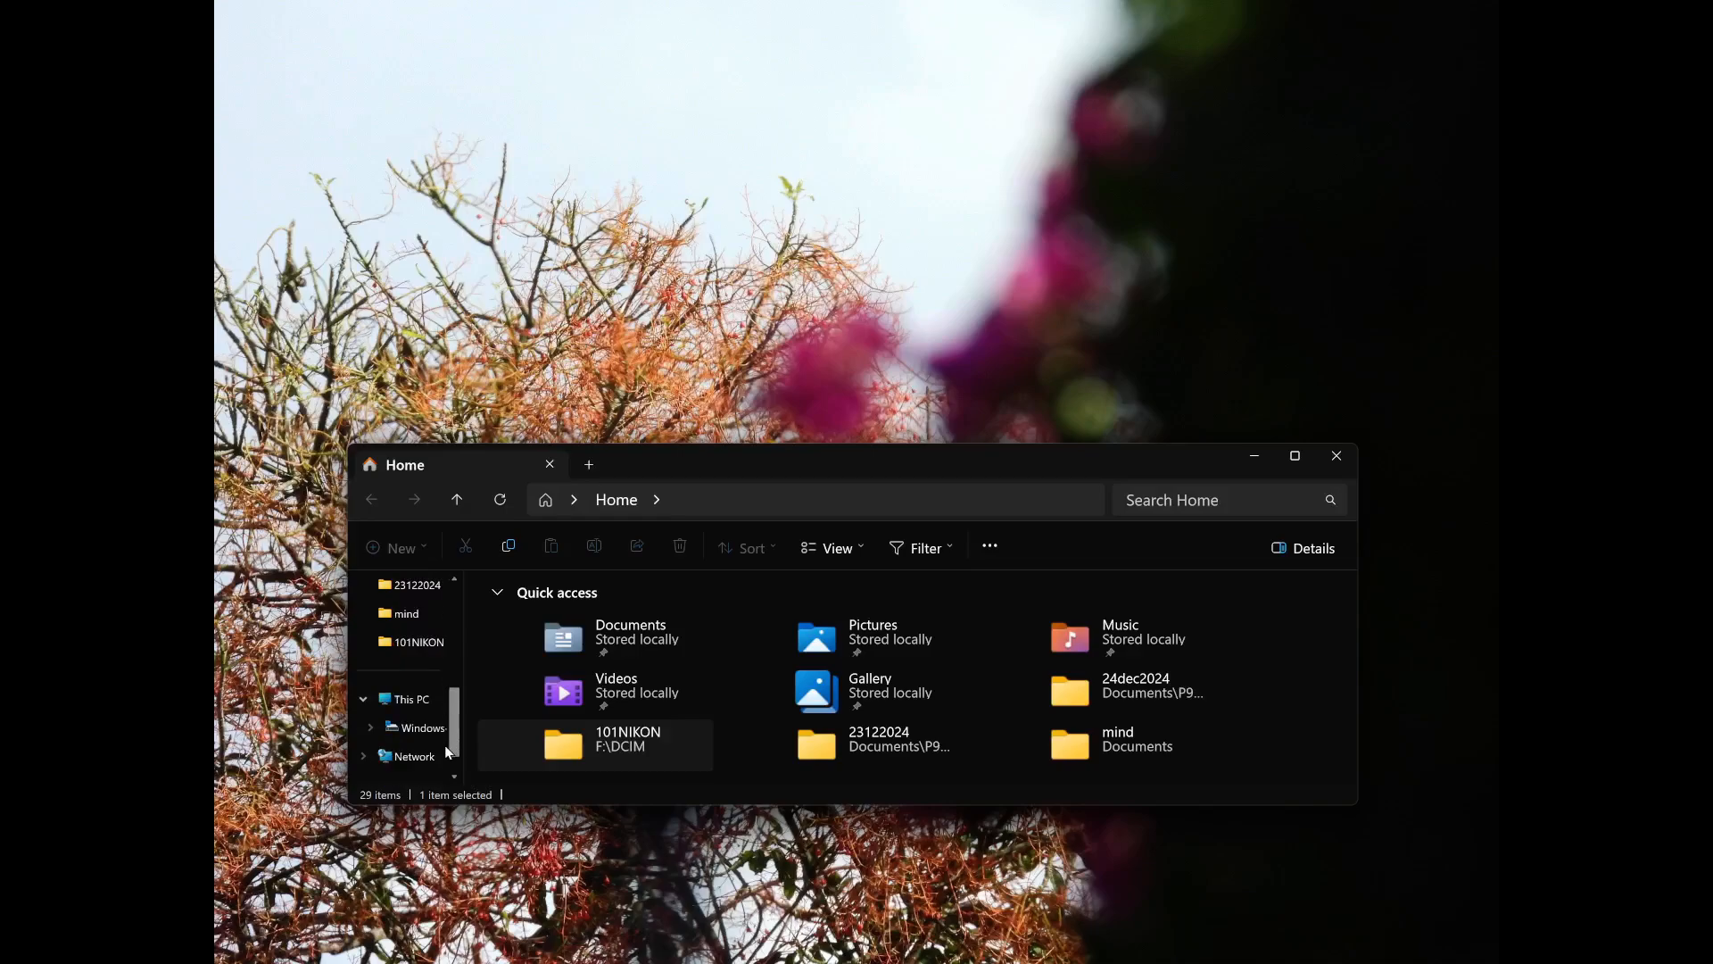
left_click(404, 702)
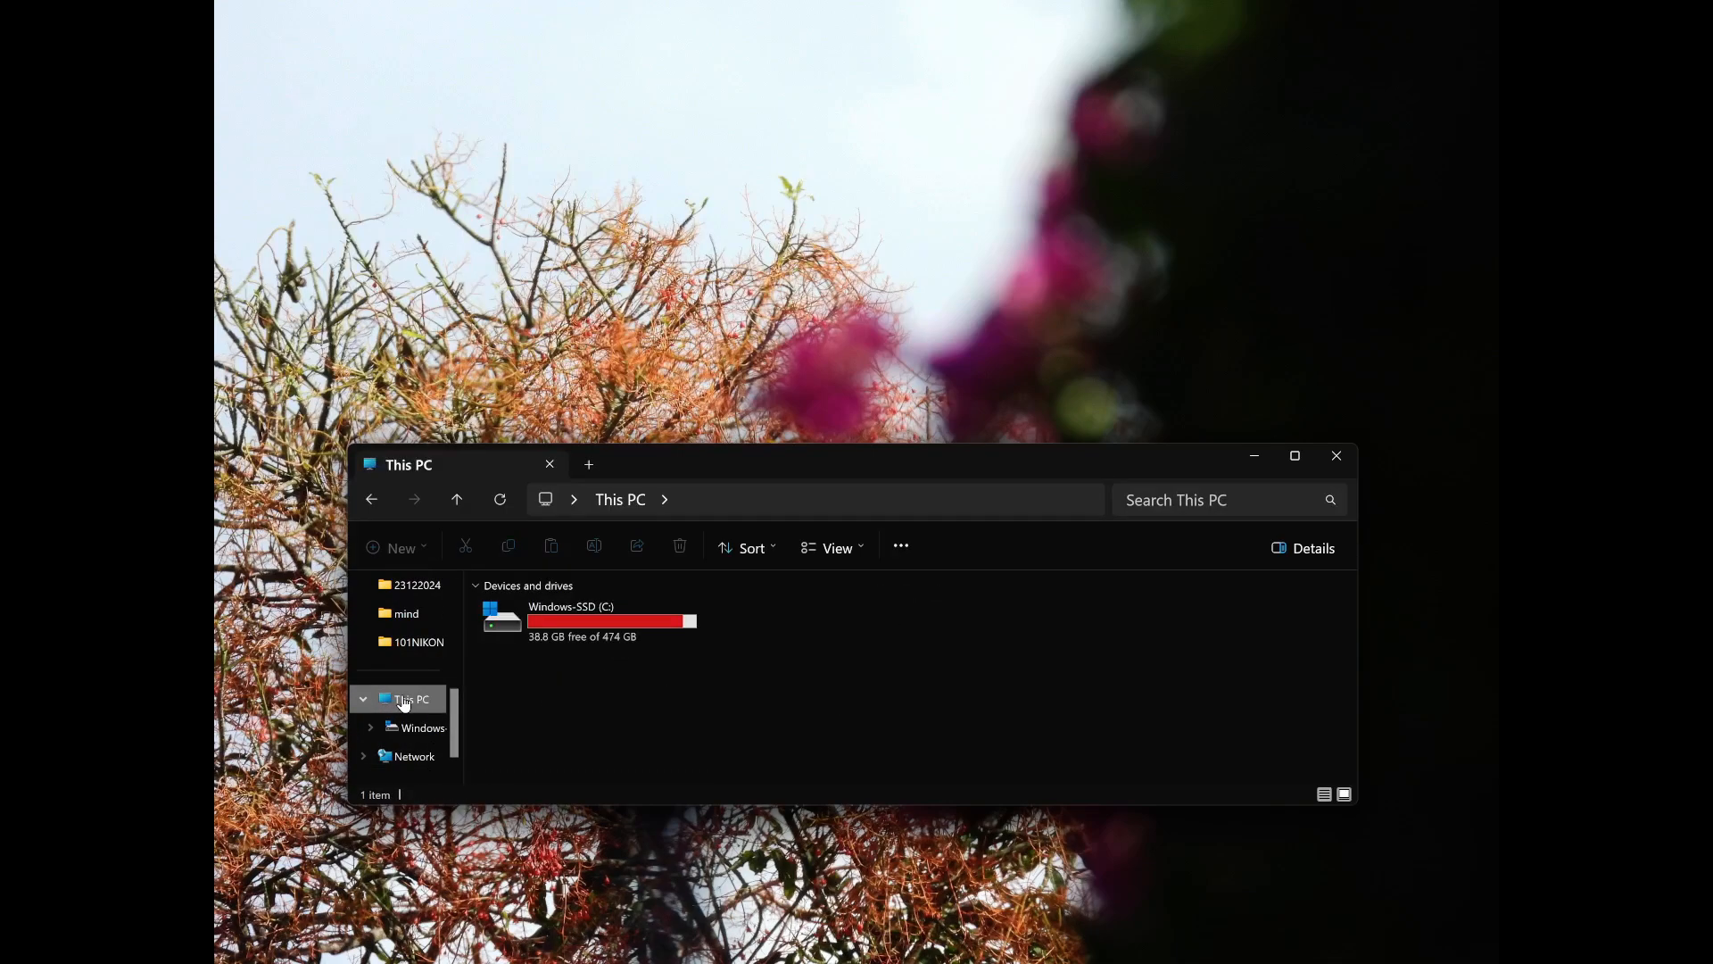
left_click(1254, 456)
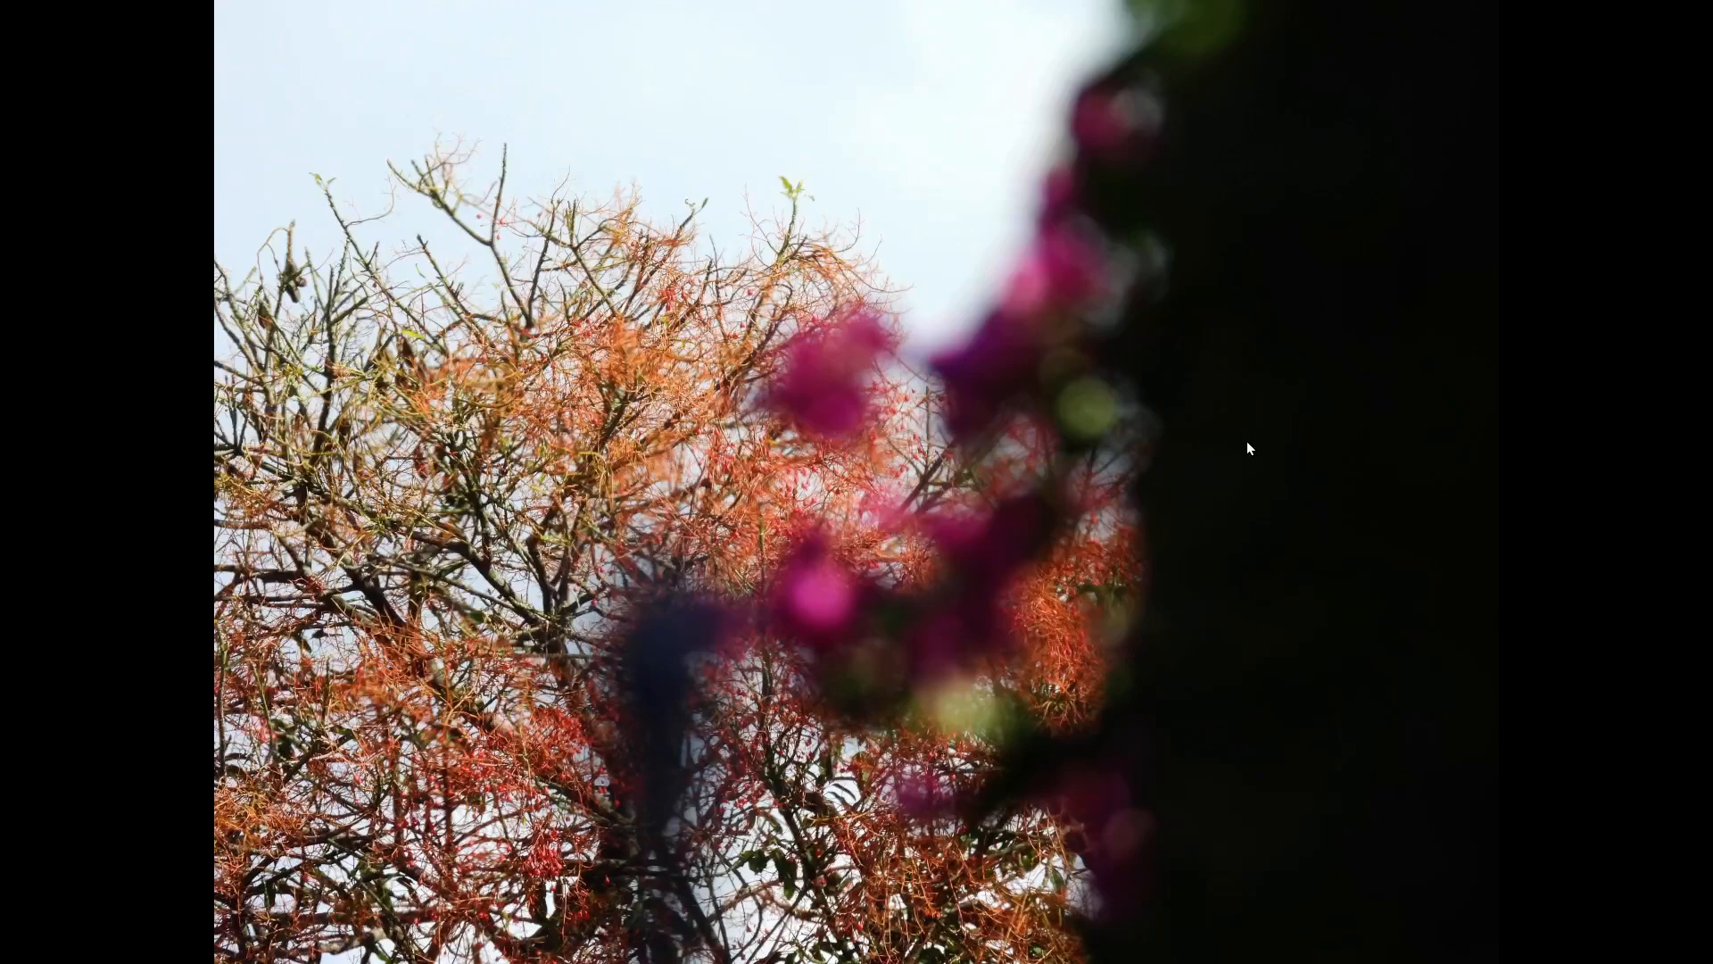
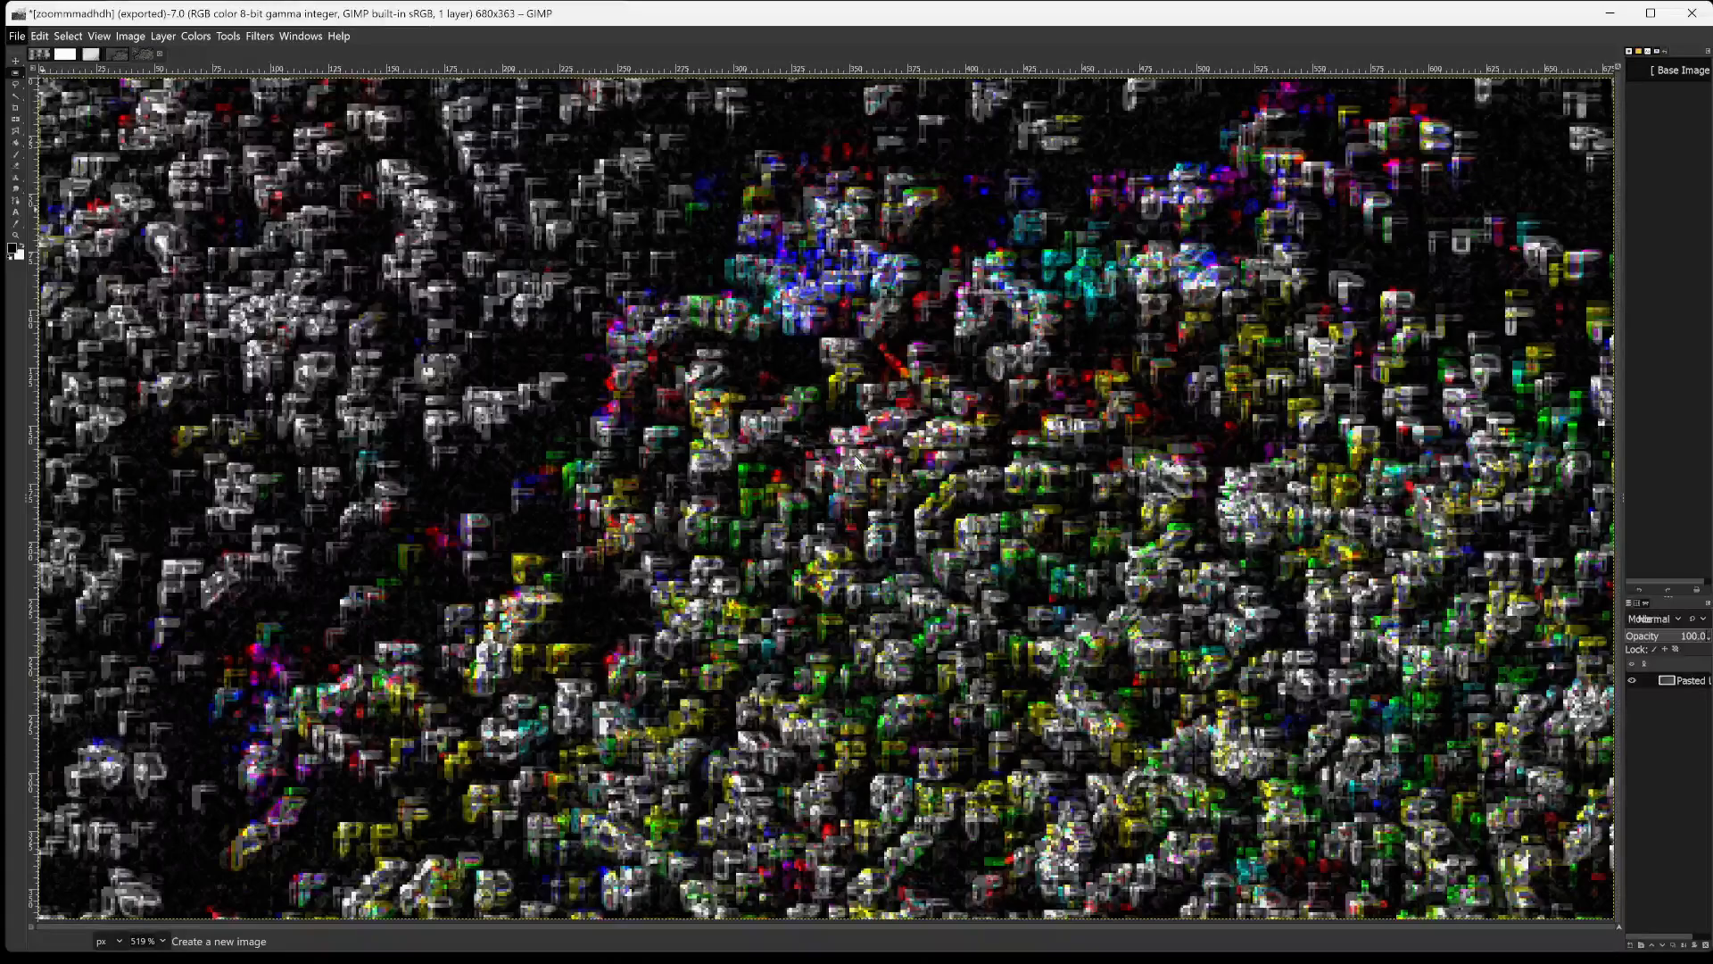
left_click(33, 55)
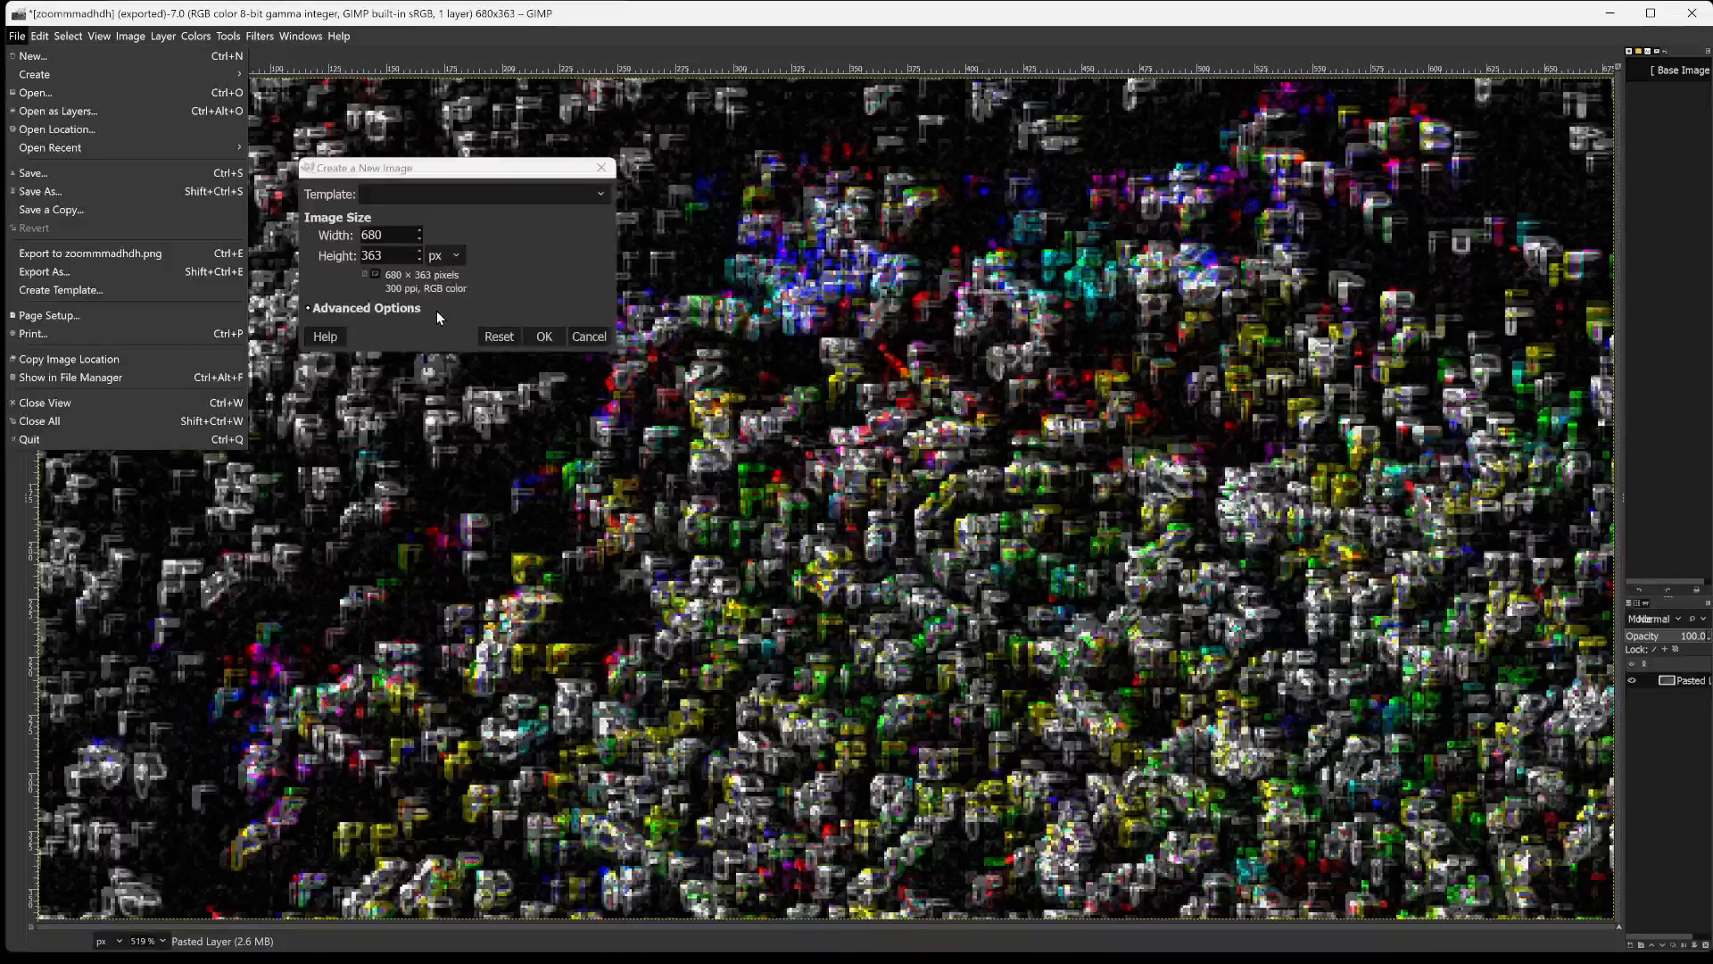
left_click(420, 227)
left_click(420, 228)
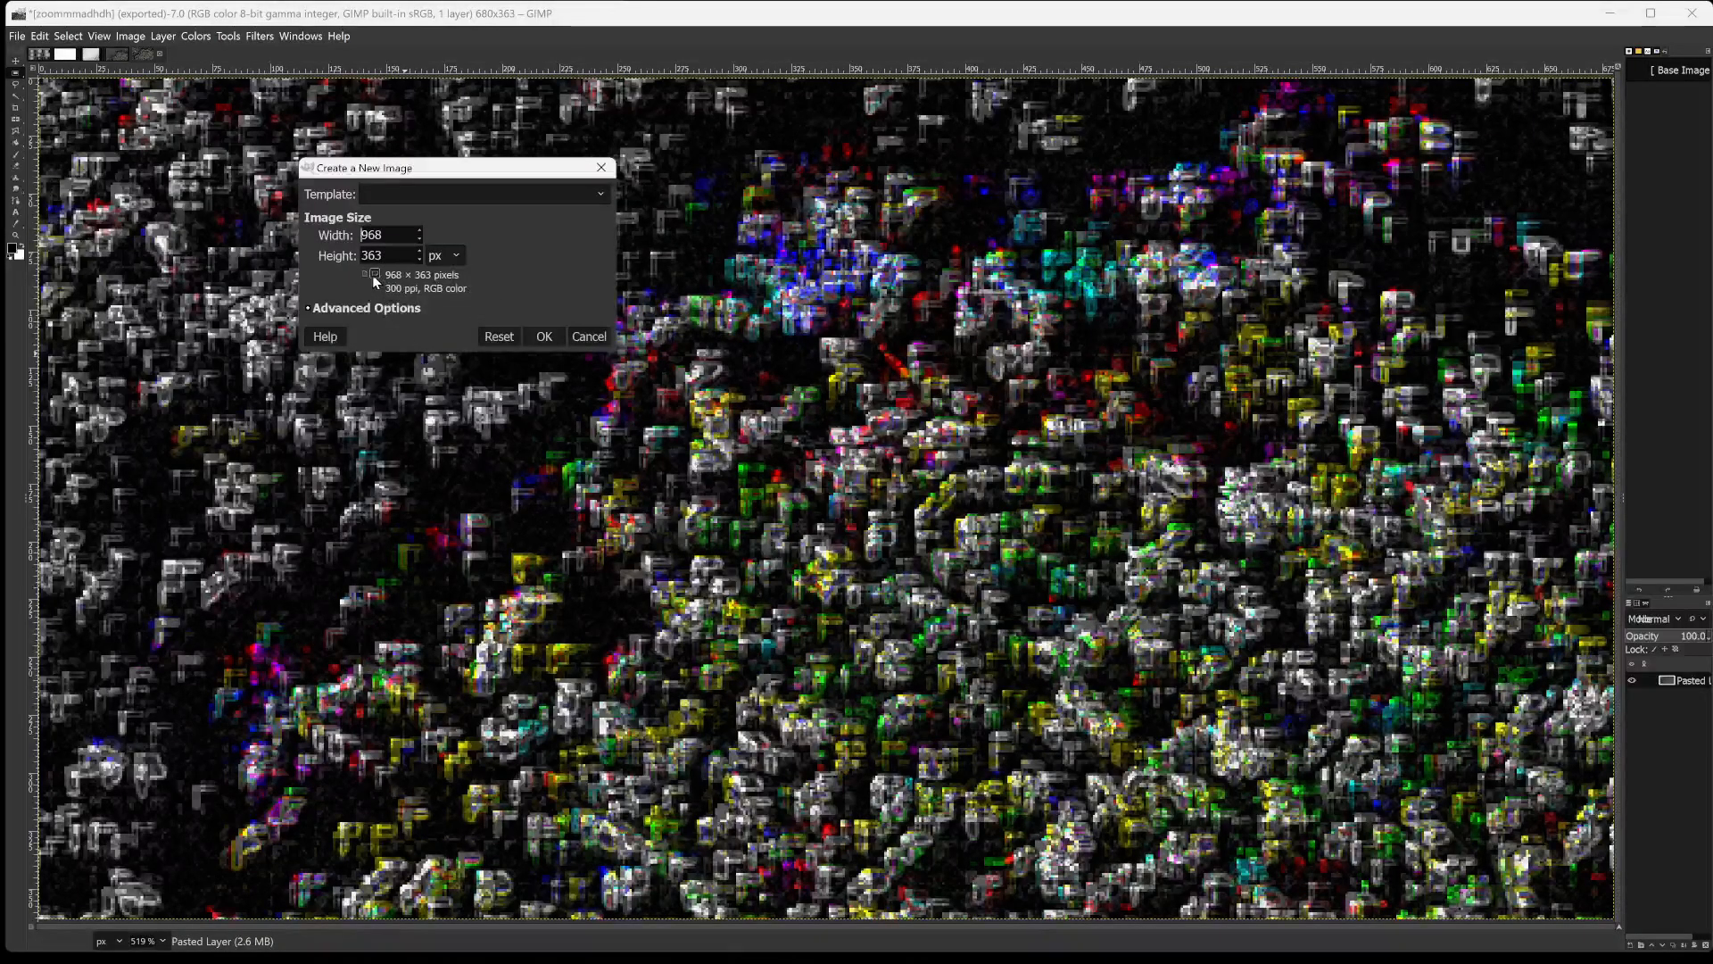
left_click(596, 337)
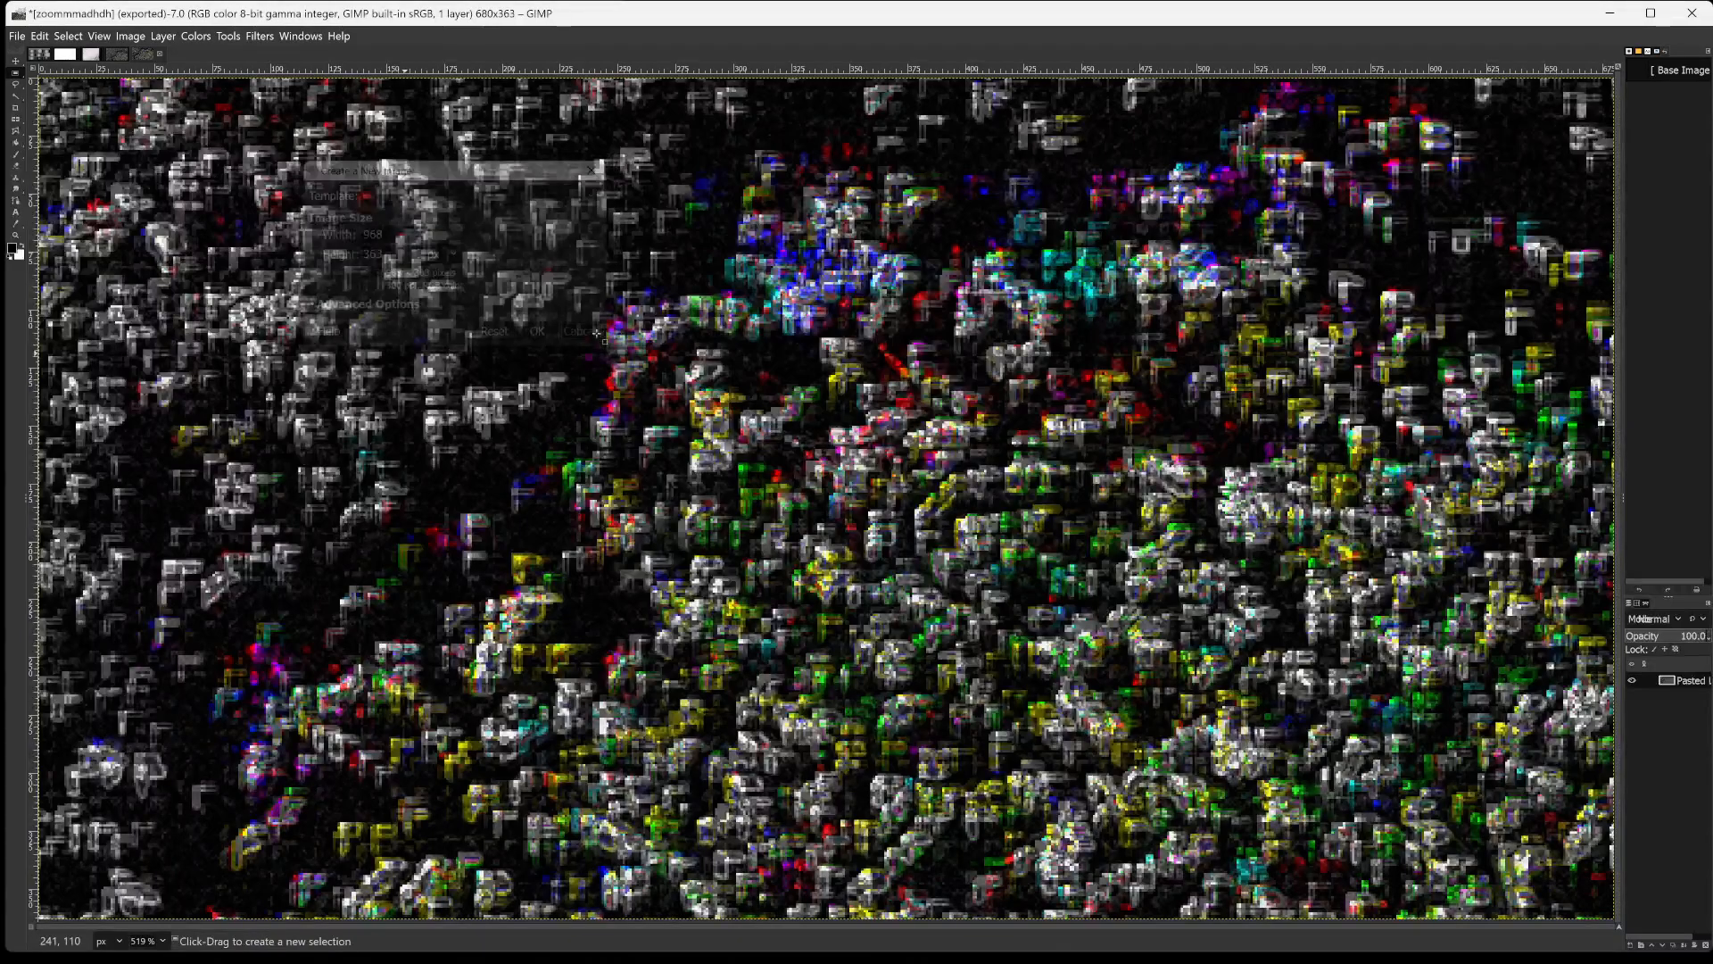
Quit GIMP, discarding the unsaved changes in all open images, and start GIMP again.
left_click(1692, 13)
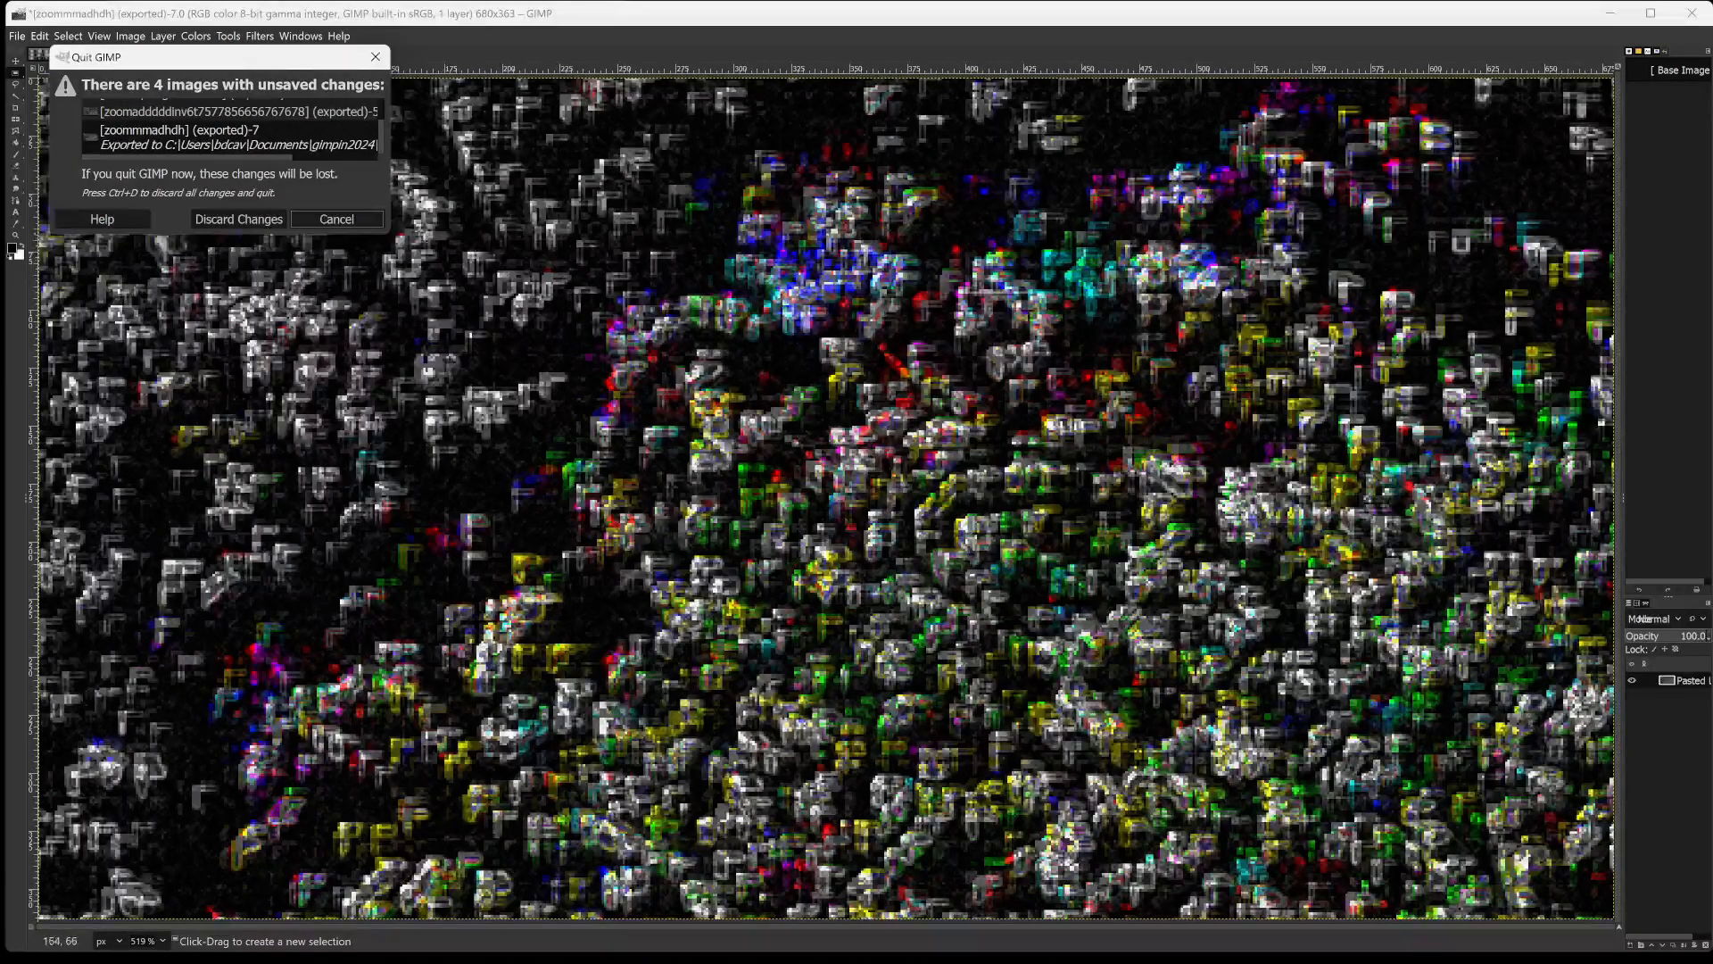
left_click(248, 221)
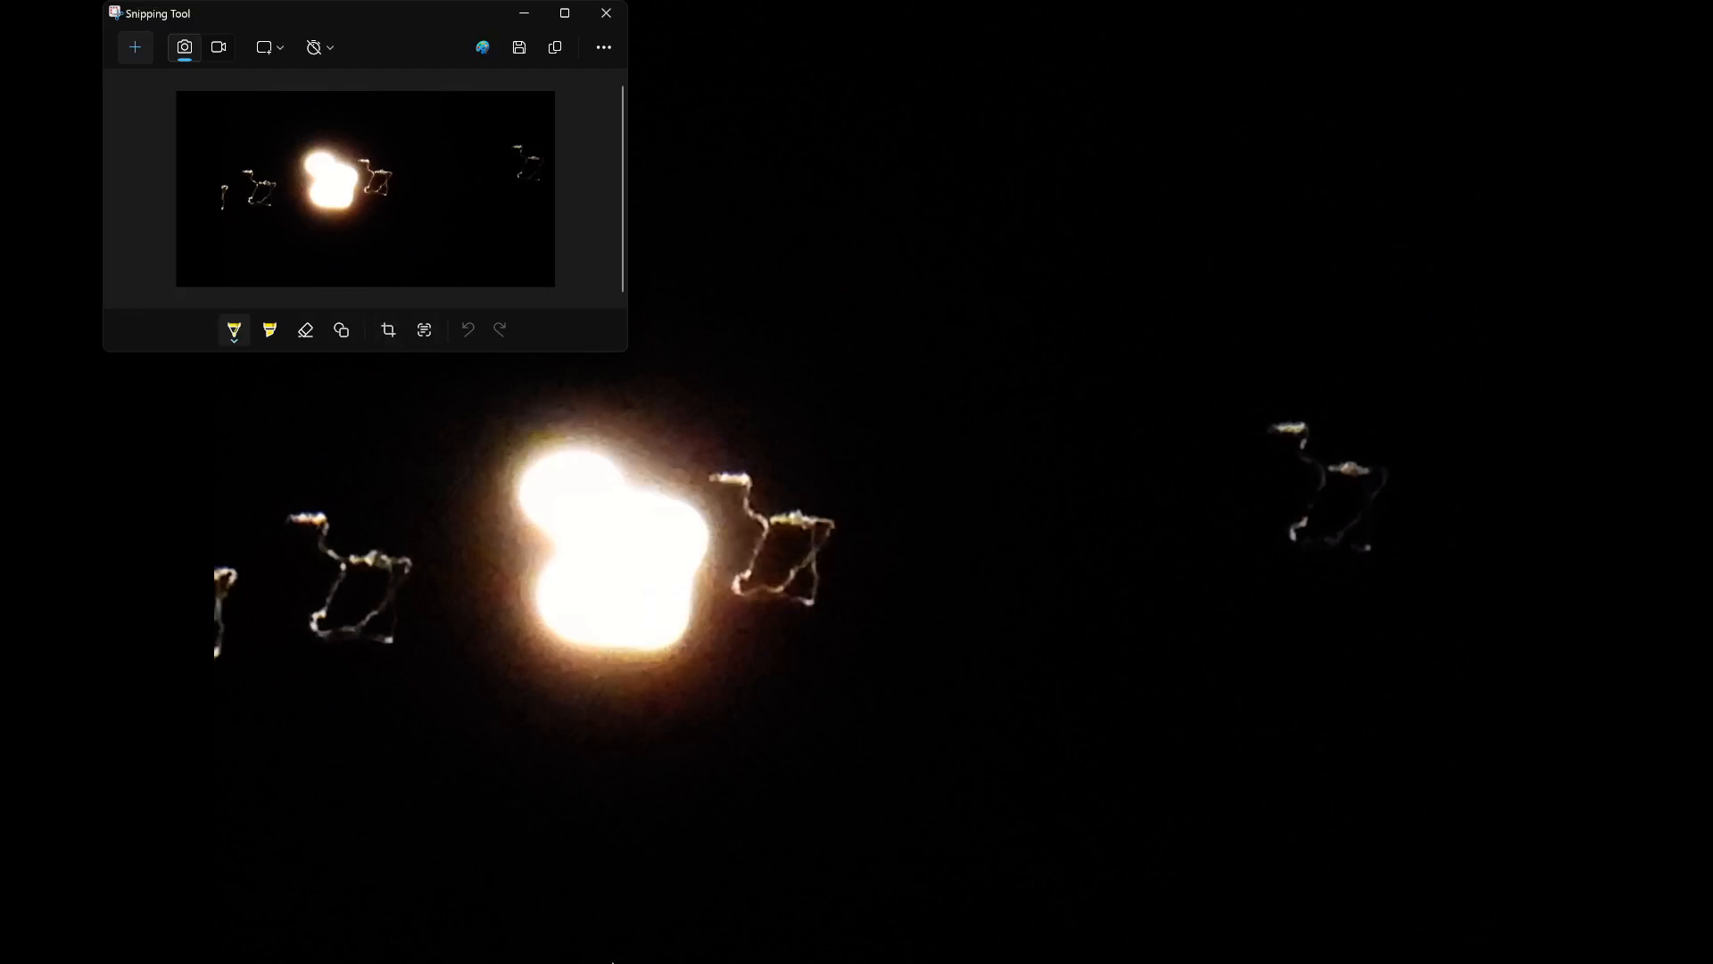
mouse_move(612, 963)
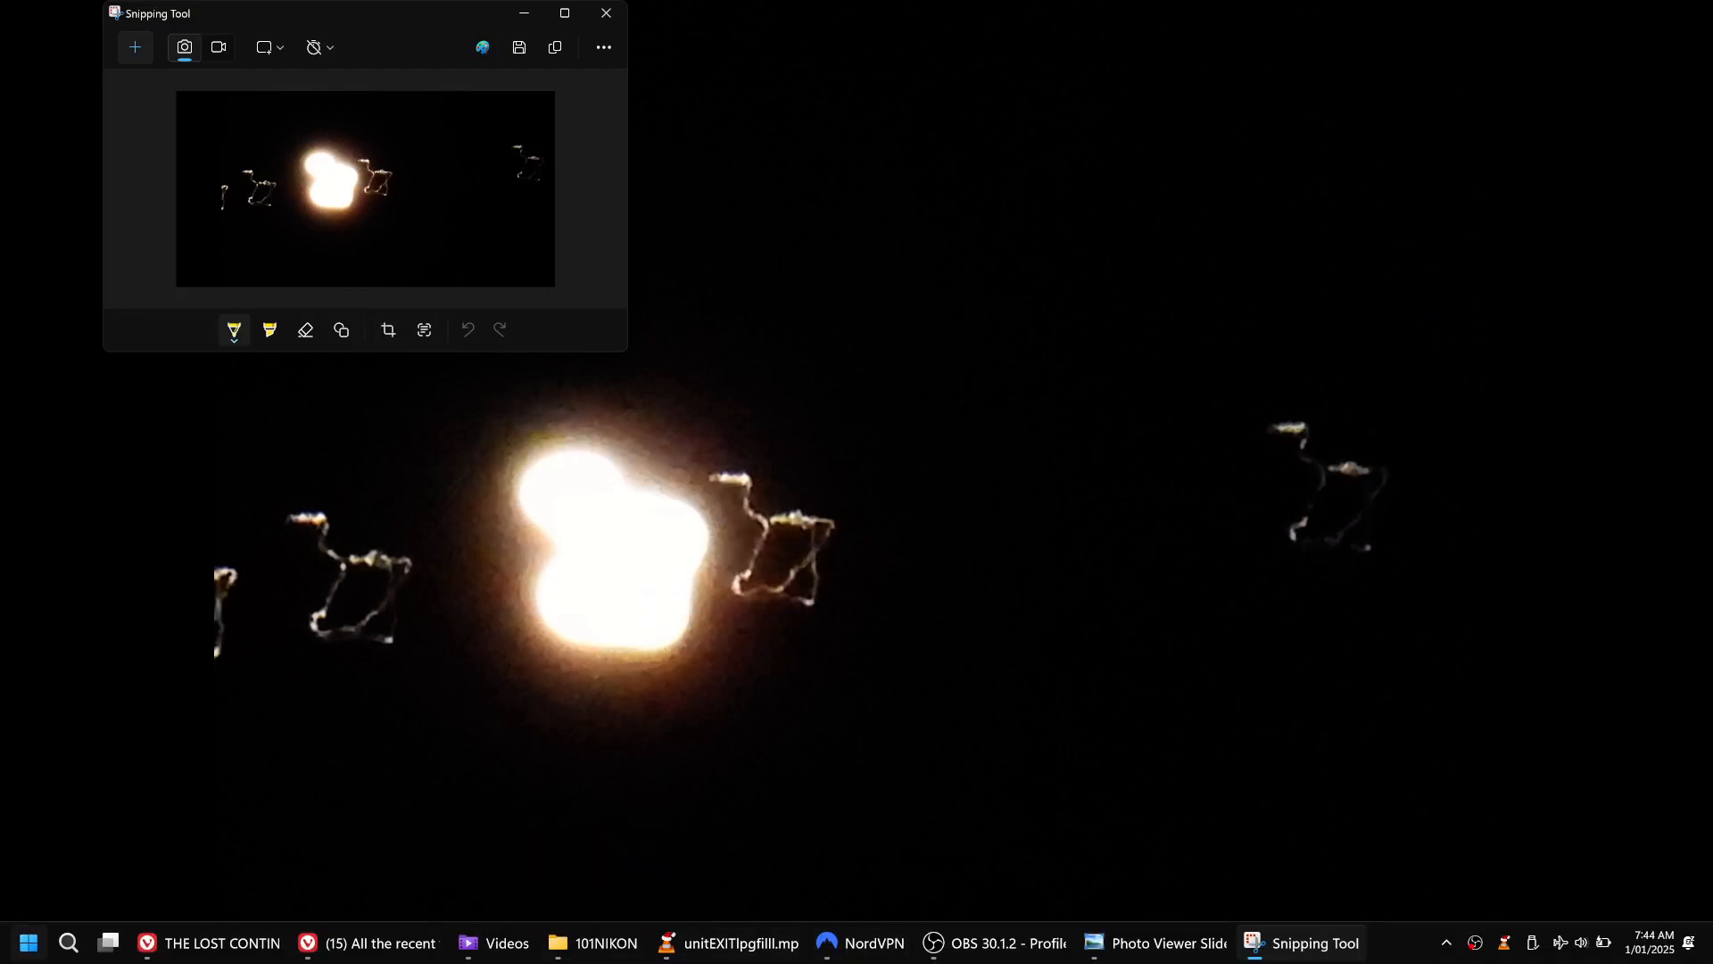
left_click(29, 942)
left_click(251, 489)
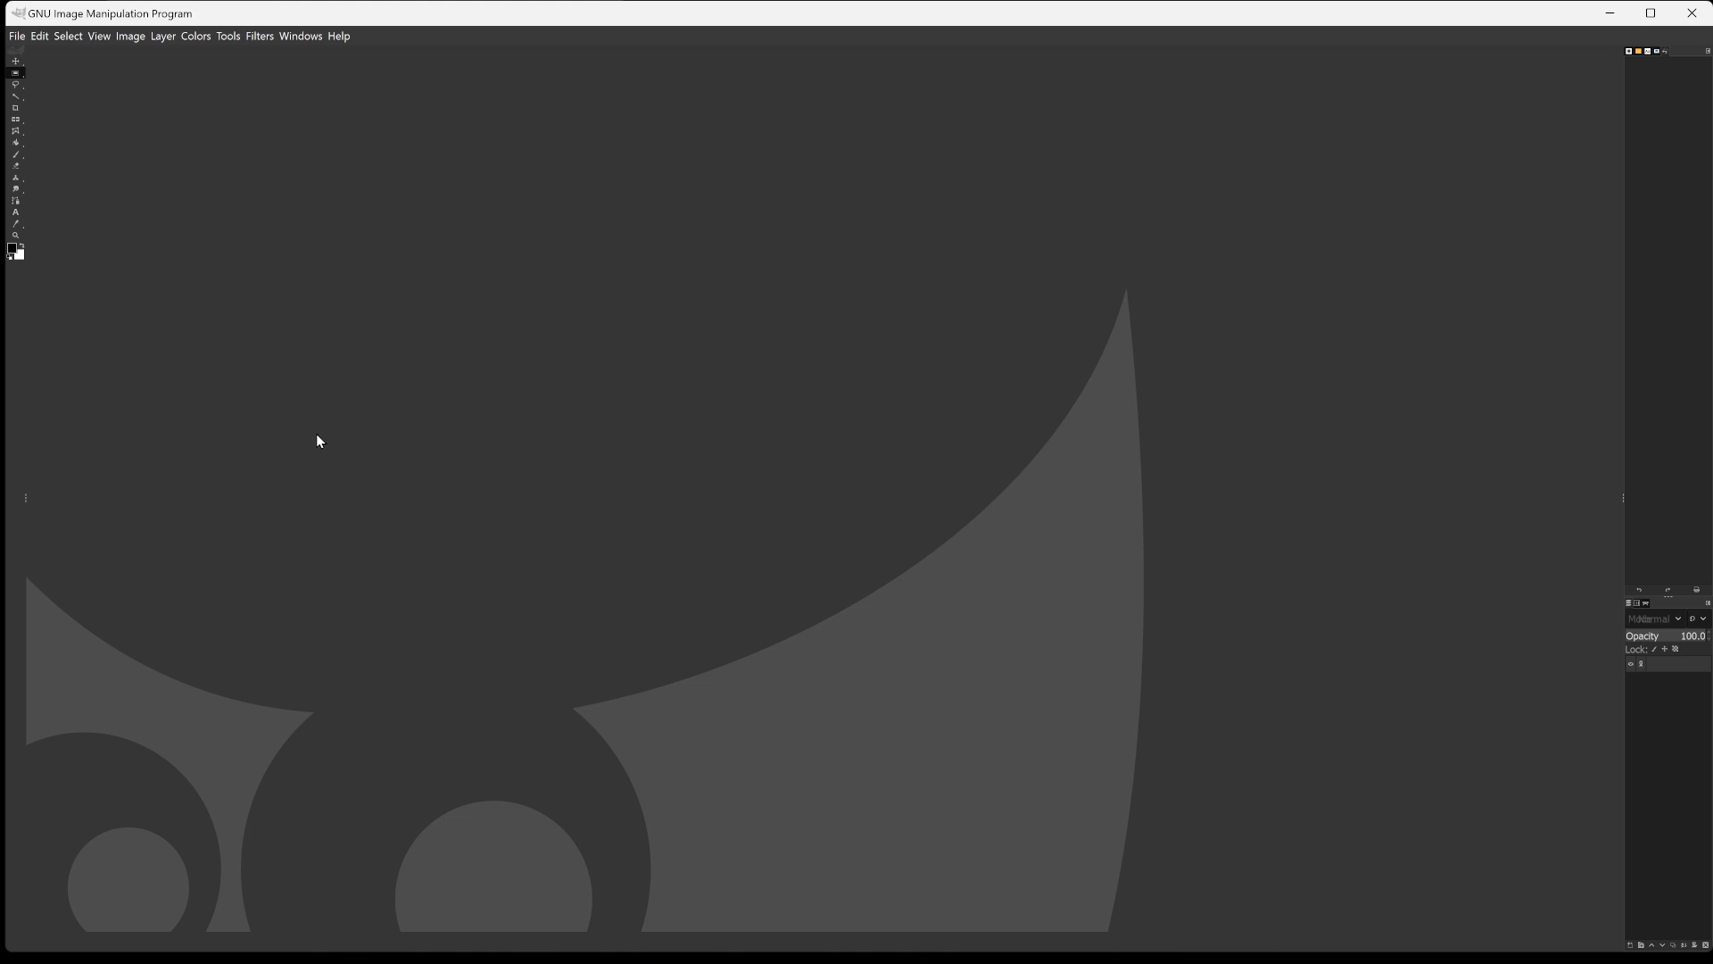
Try to paste the clipboard contents into the empty GIMP window, and switch to the Snipping Tool window holding the night-sky capture.
key("ctrl+v")
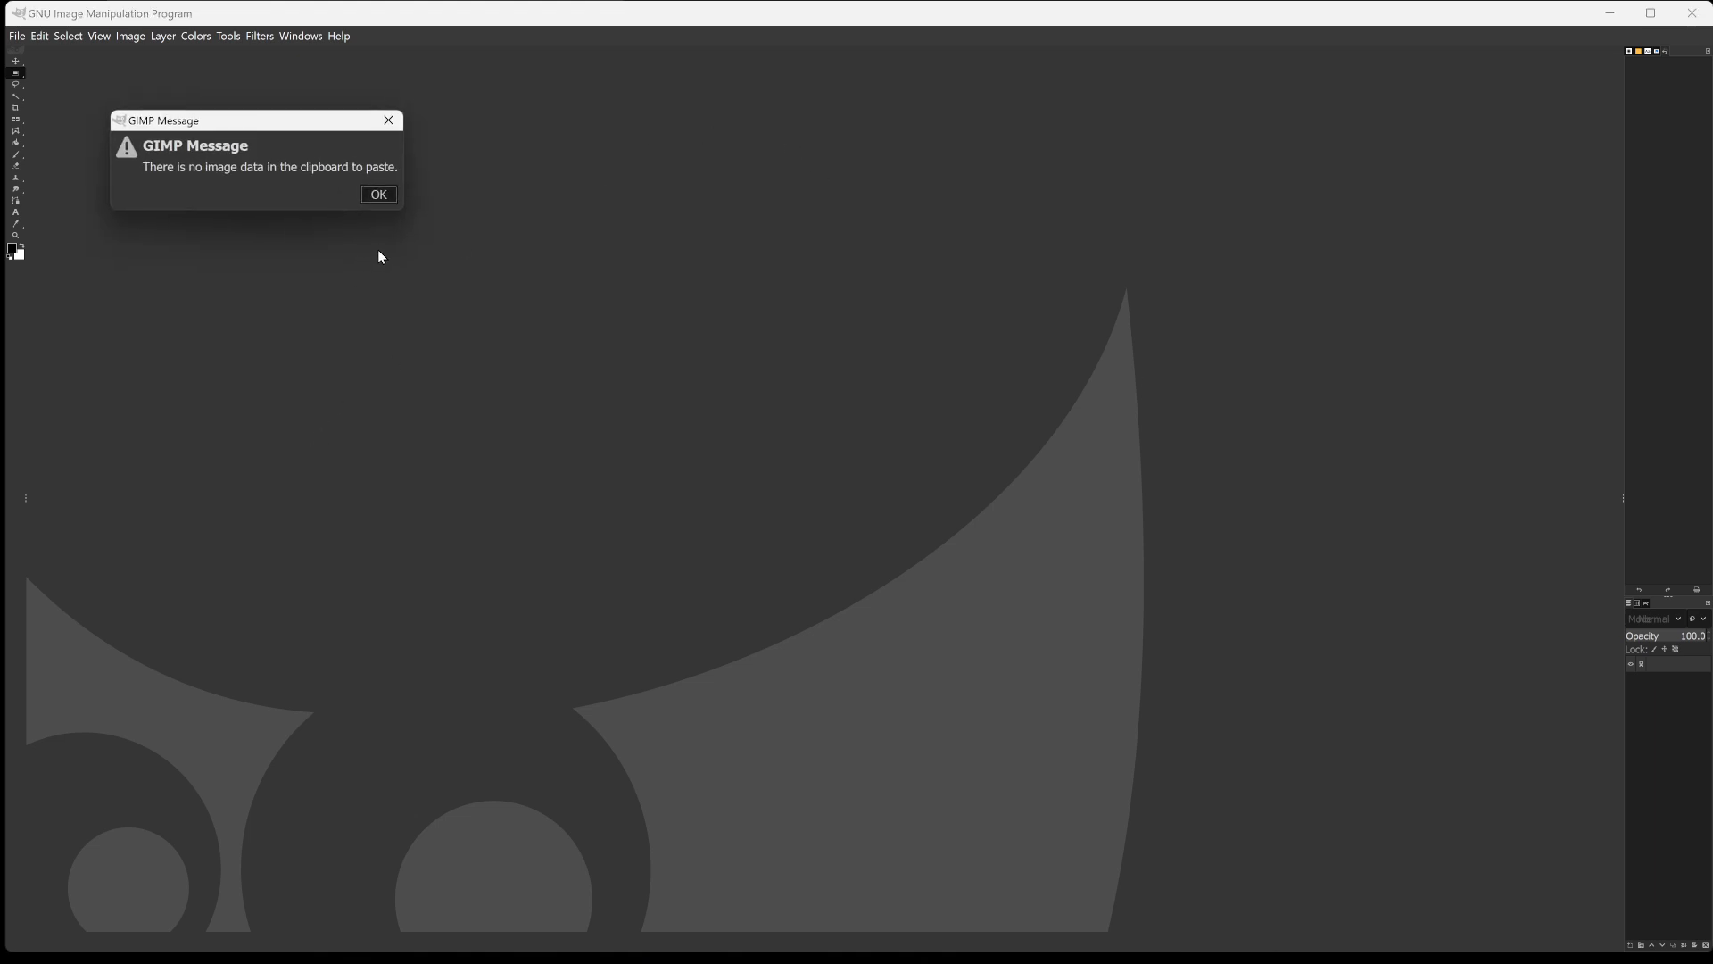
left_click(384, 194)
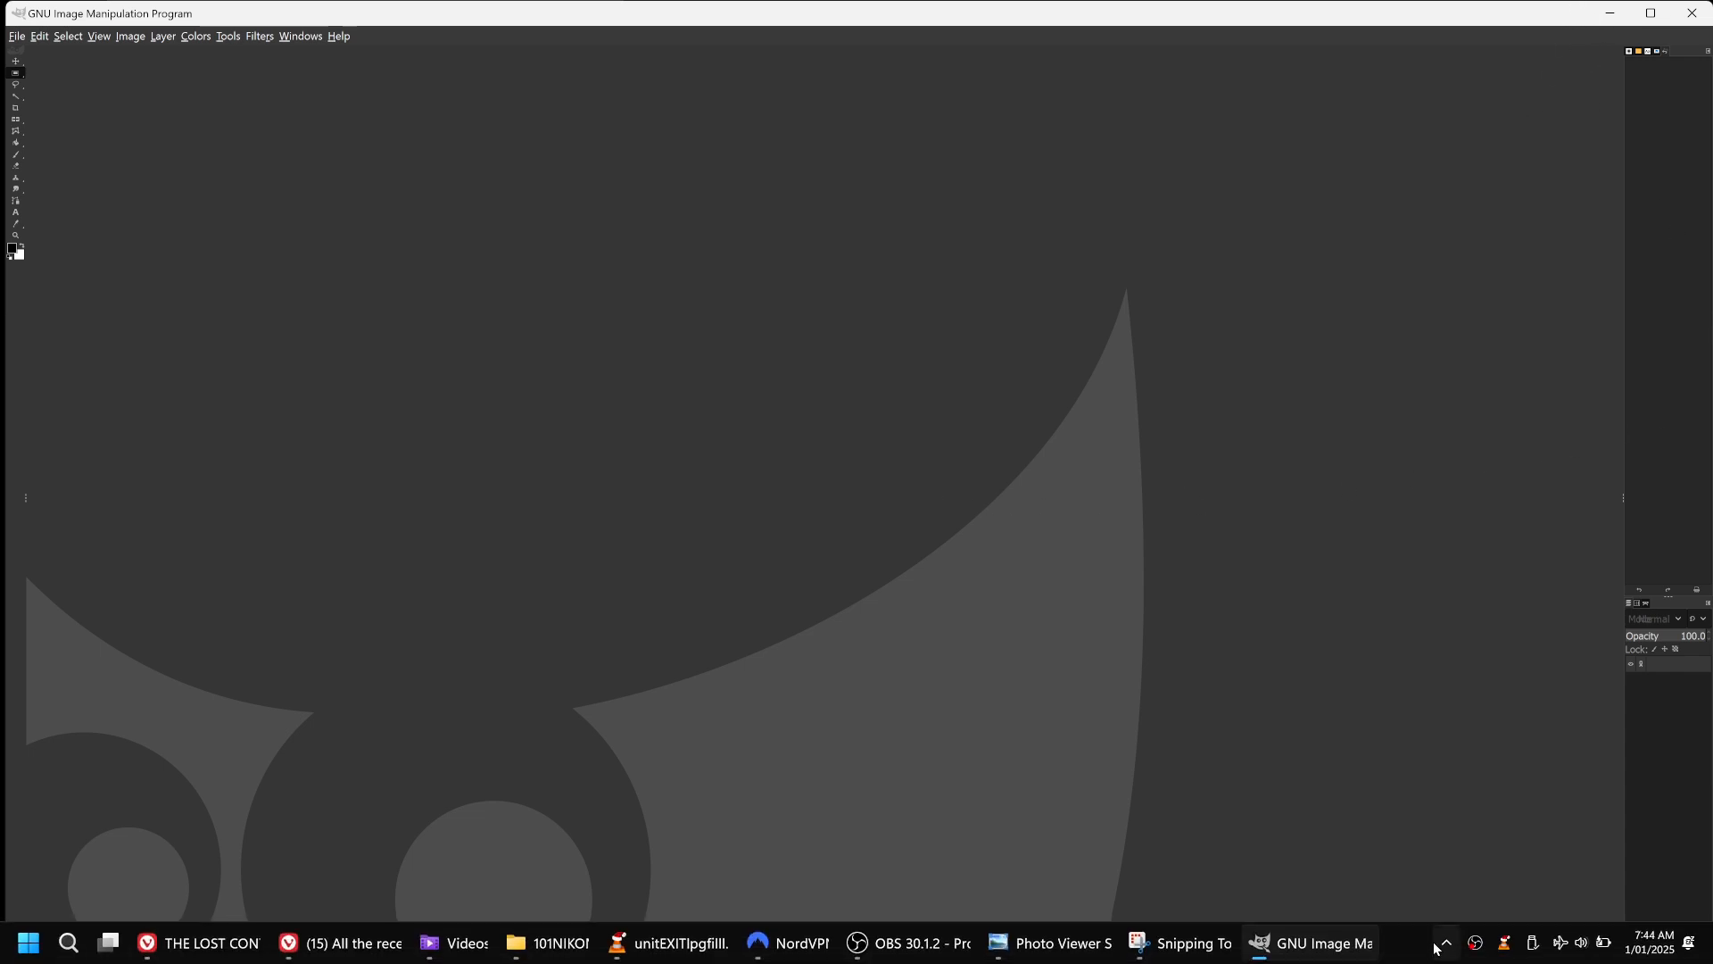
key("alt+Tab")
key("Tab")
key("Tab")
key("Tab")
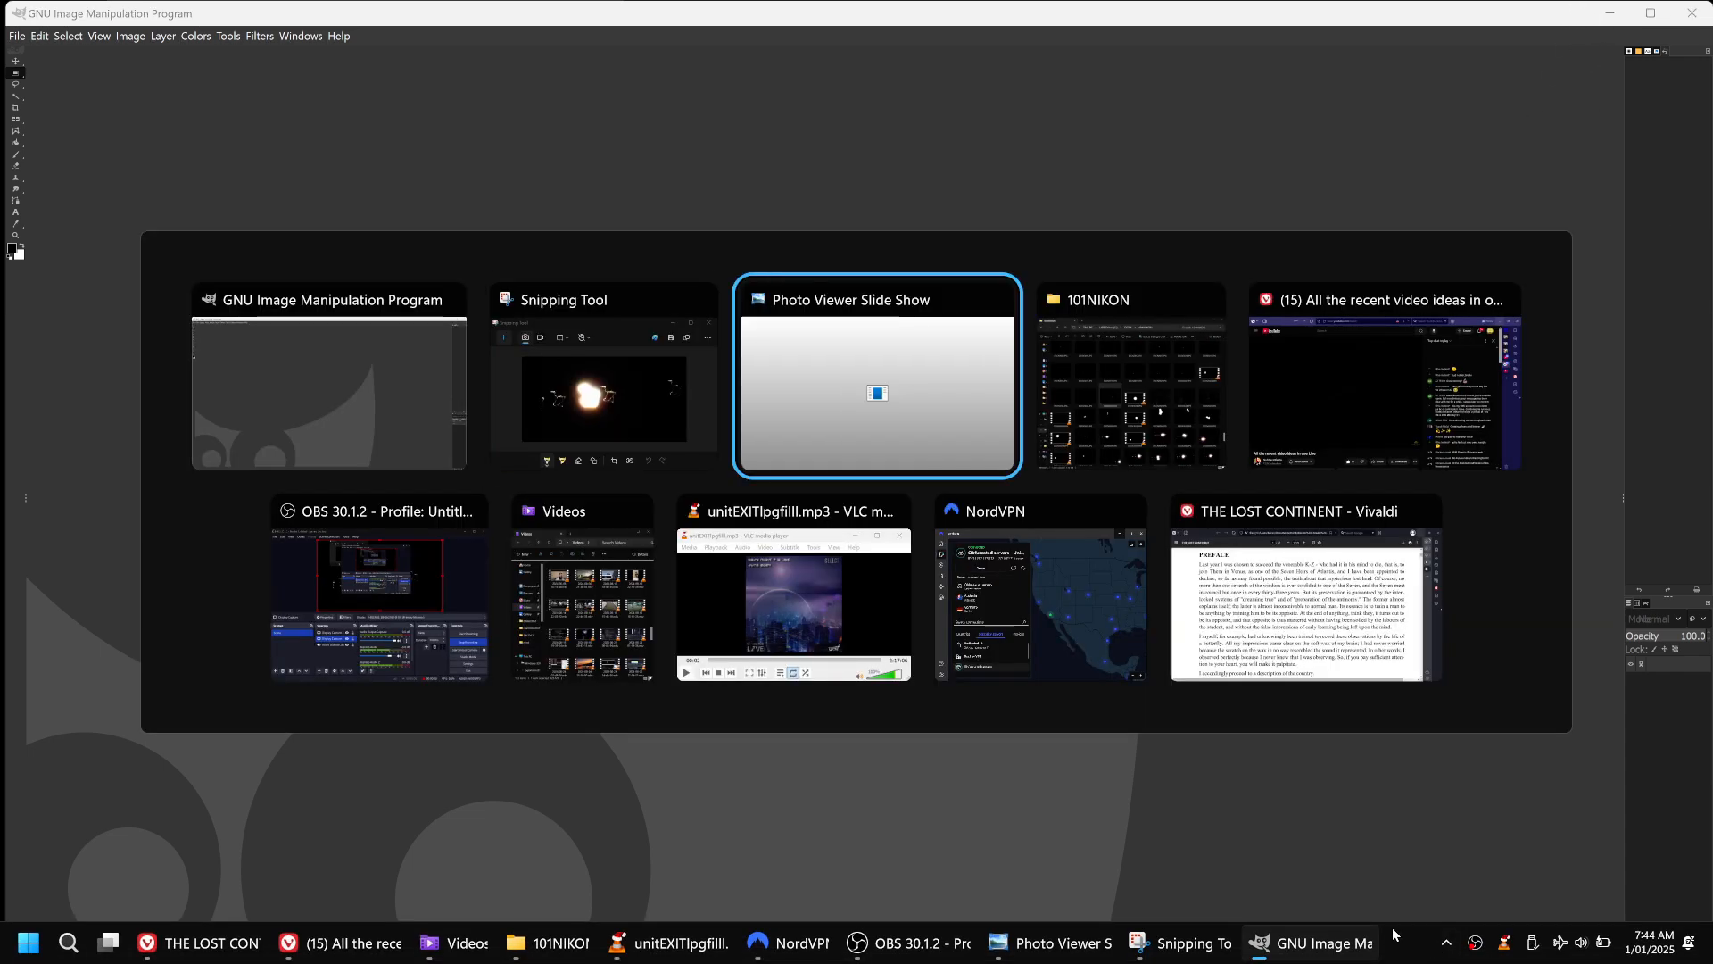
key("Tab")
key("Tab")
key("Tab")
key("Tab")
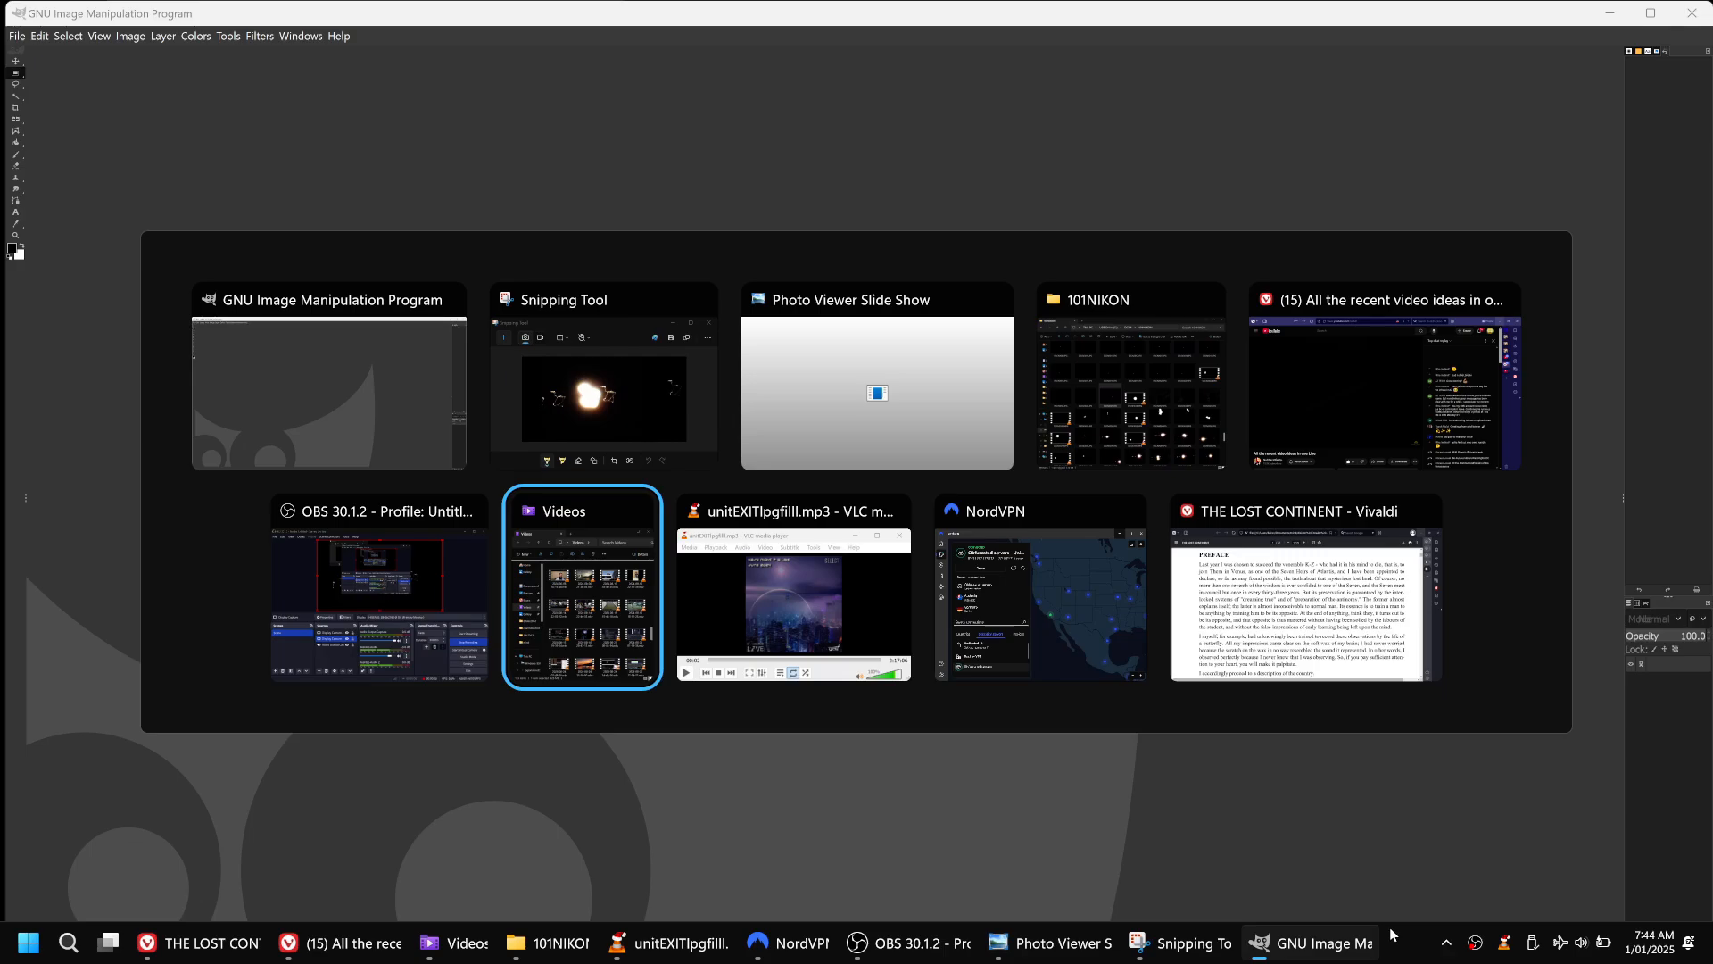
key("Tab")
key("Tab")
key("Tab")
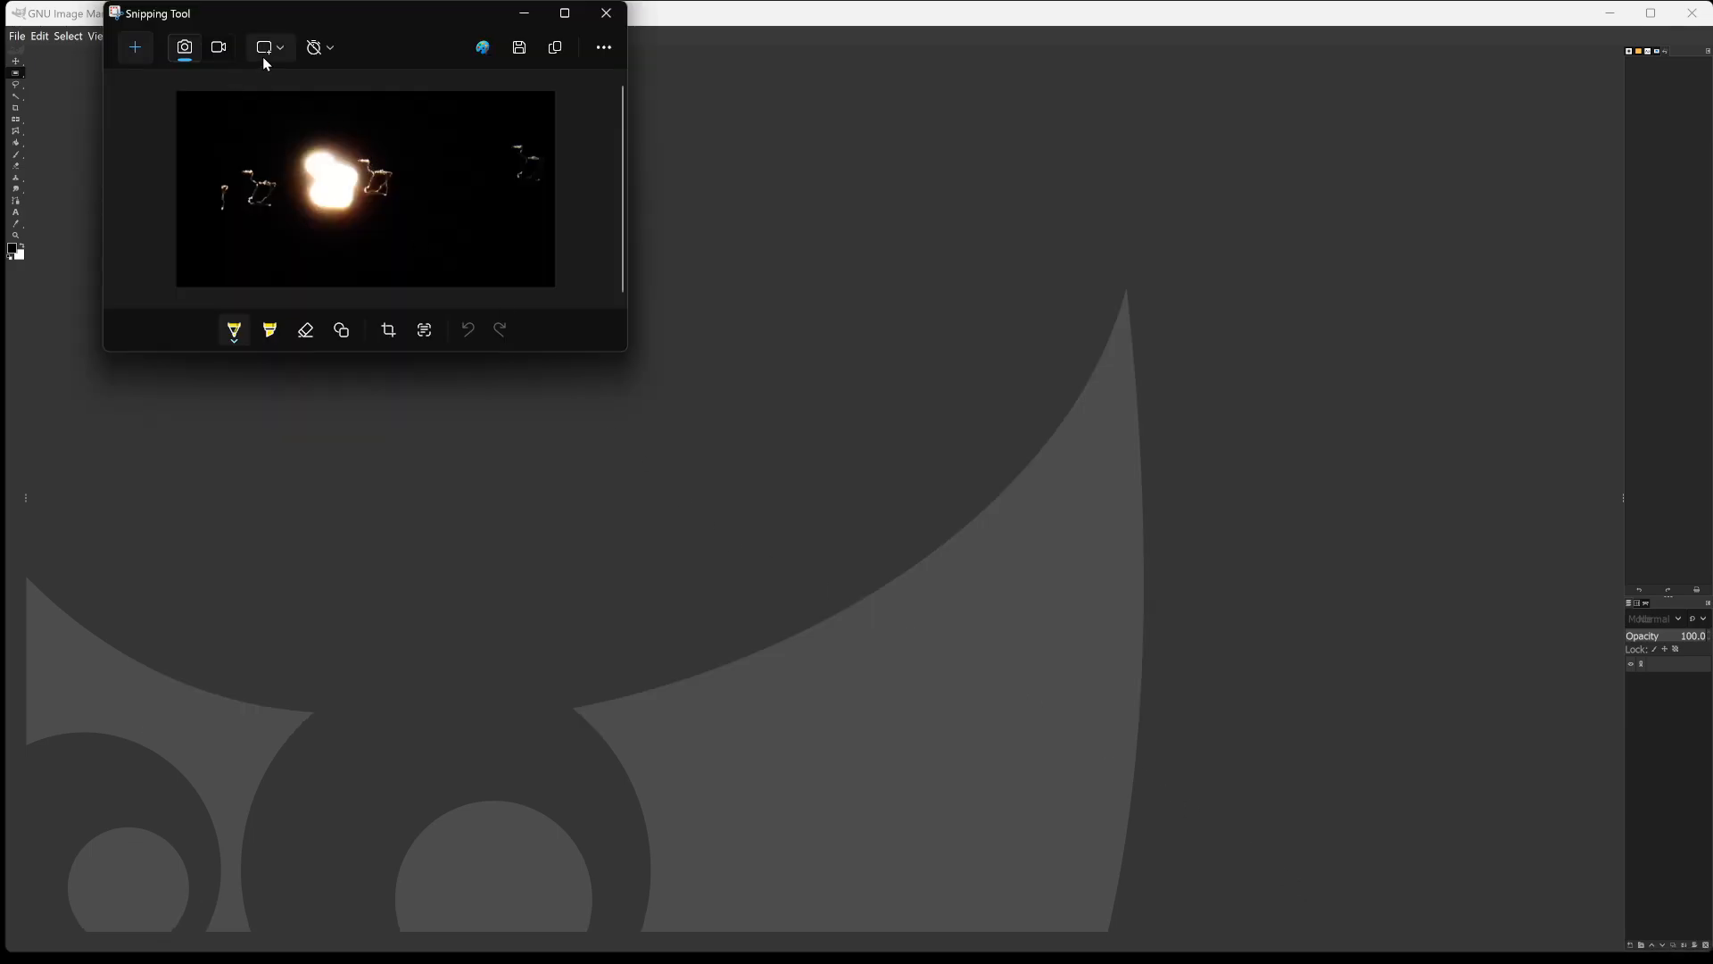
Copy the night-sky capture from Snipping Tool and paste it into GIMP as a new image.
left_click(555, 47)
left_click(524, 16)
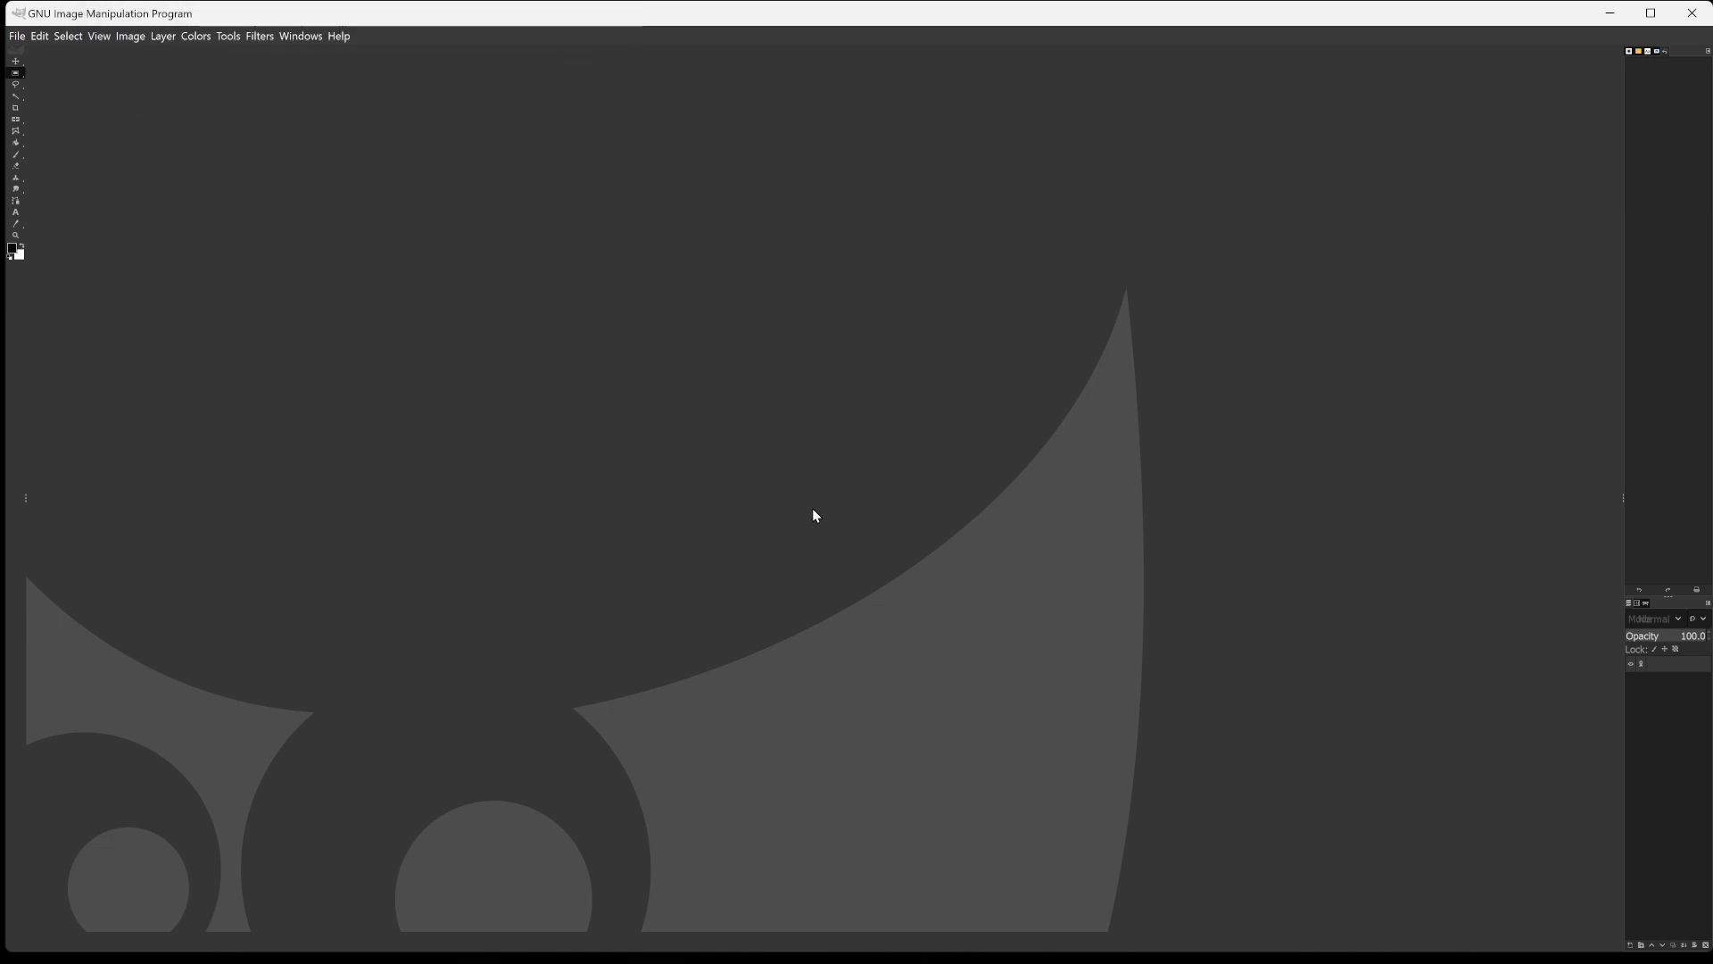
key("ctrl+shift+v")
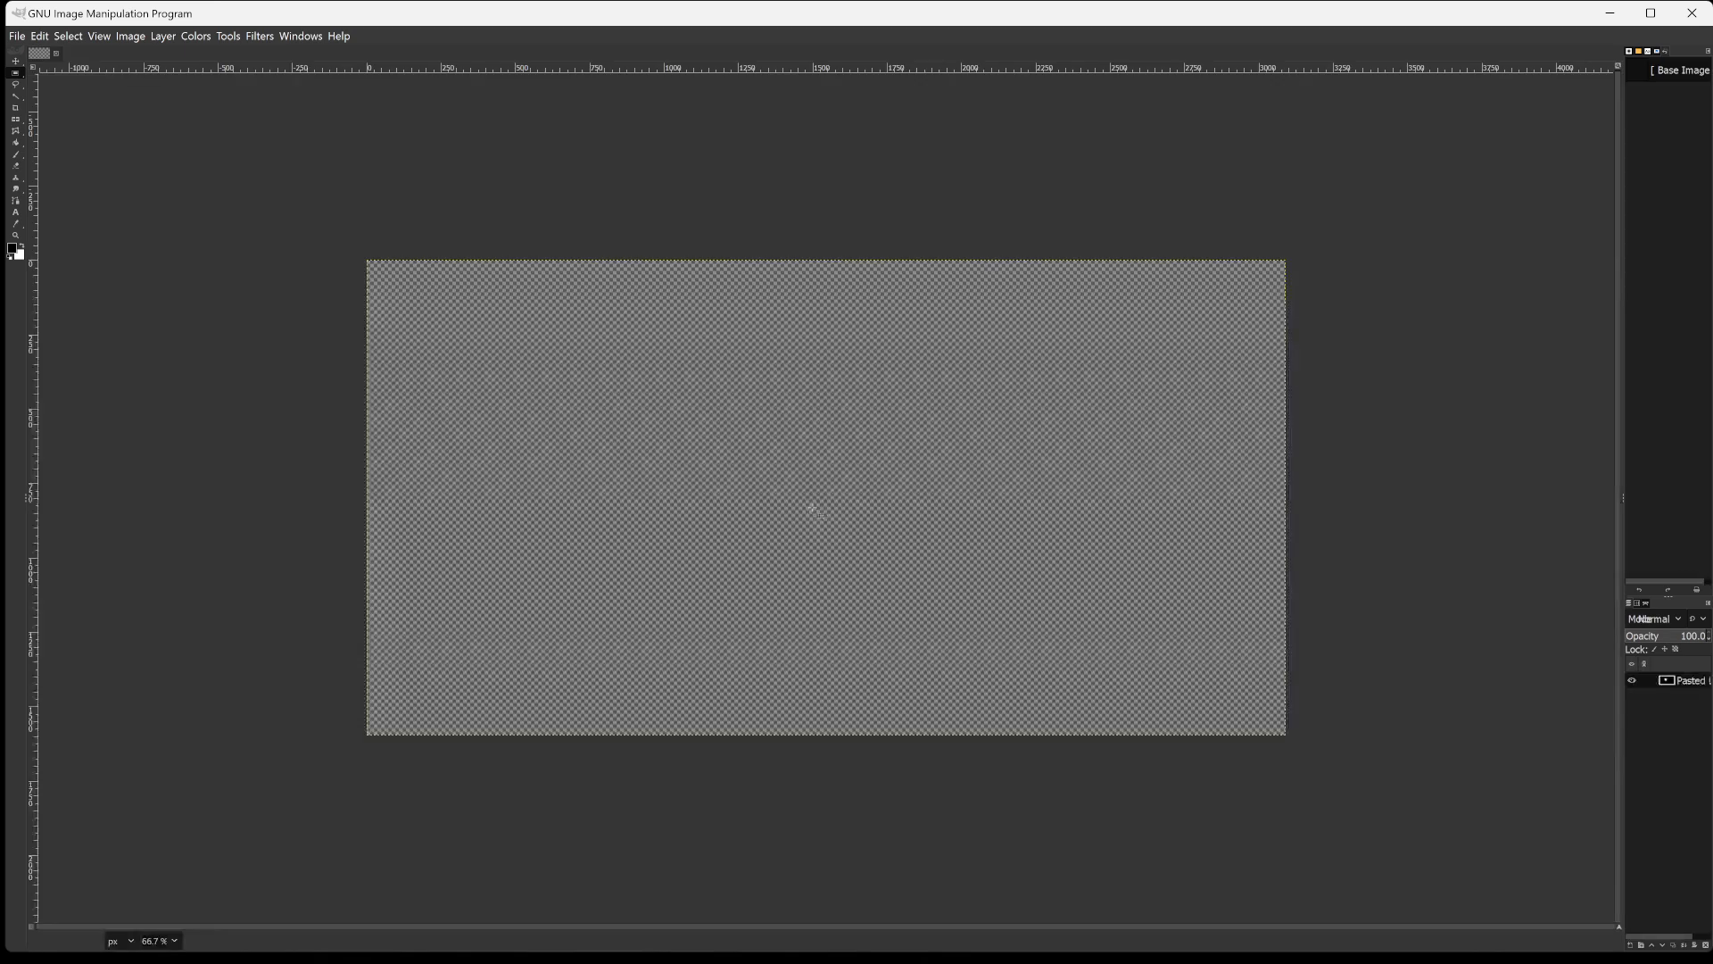
scroll(812, 508, "up", 3)
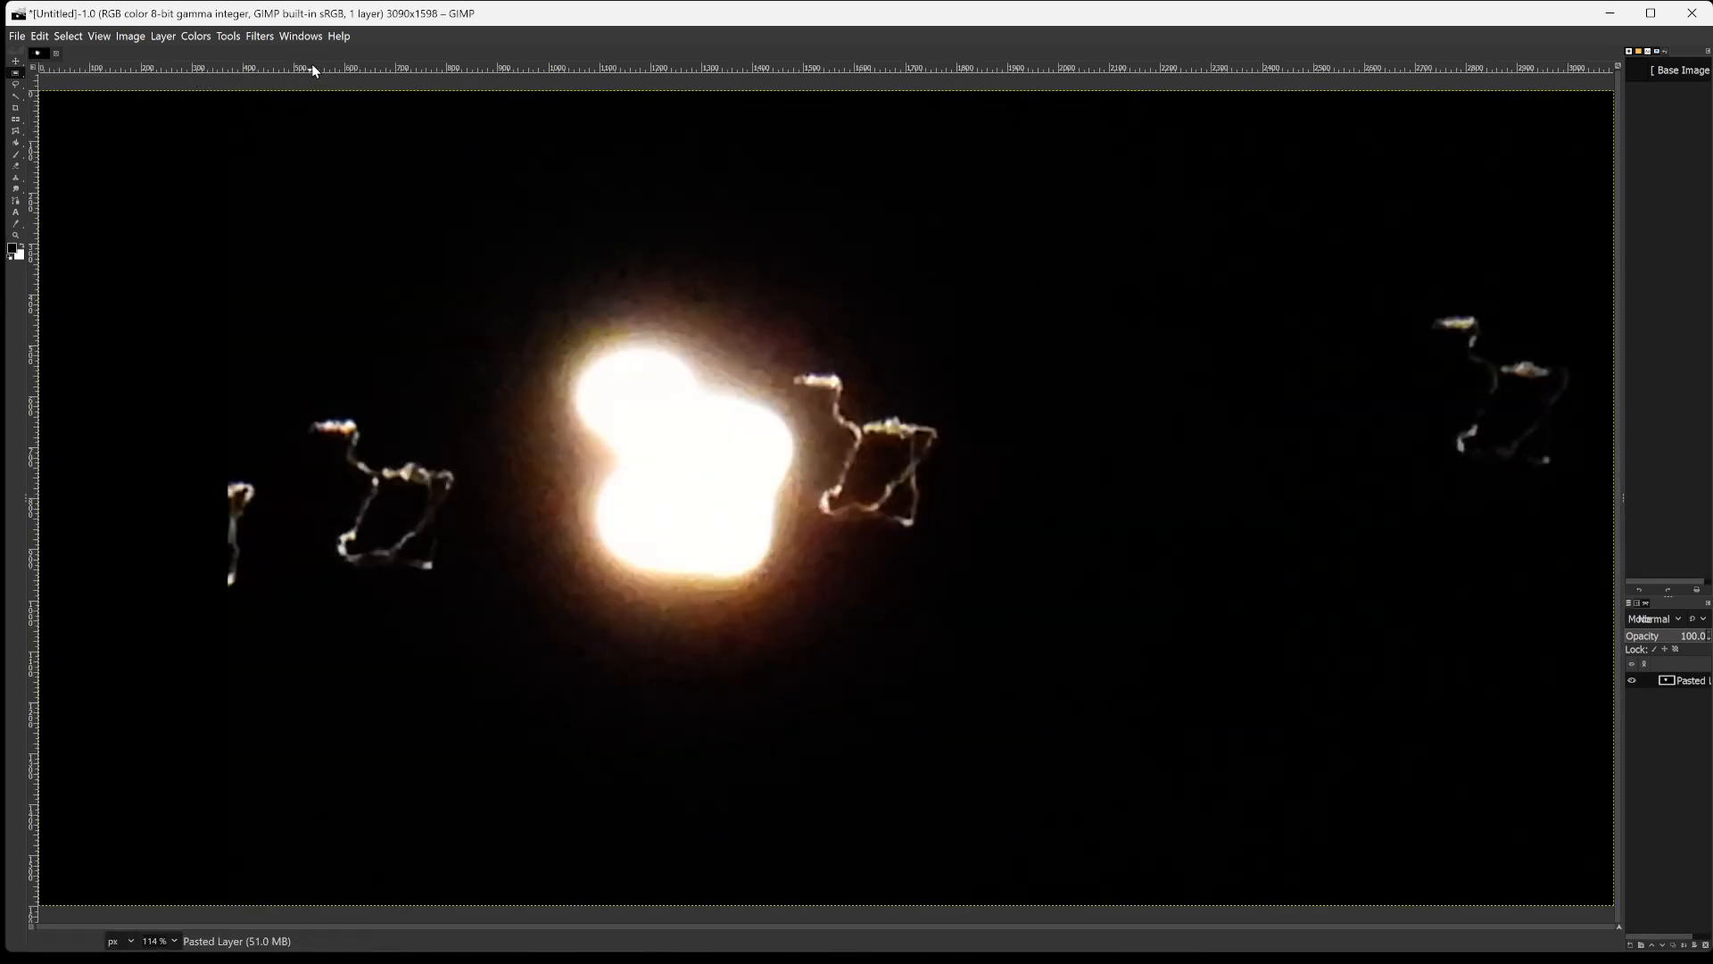
Apply the Edge filter to the pasted layer with the Sobel algorithm, amount 10 and opacity 9.
left_click(235, 36)
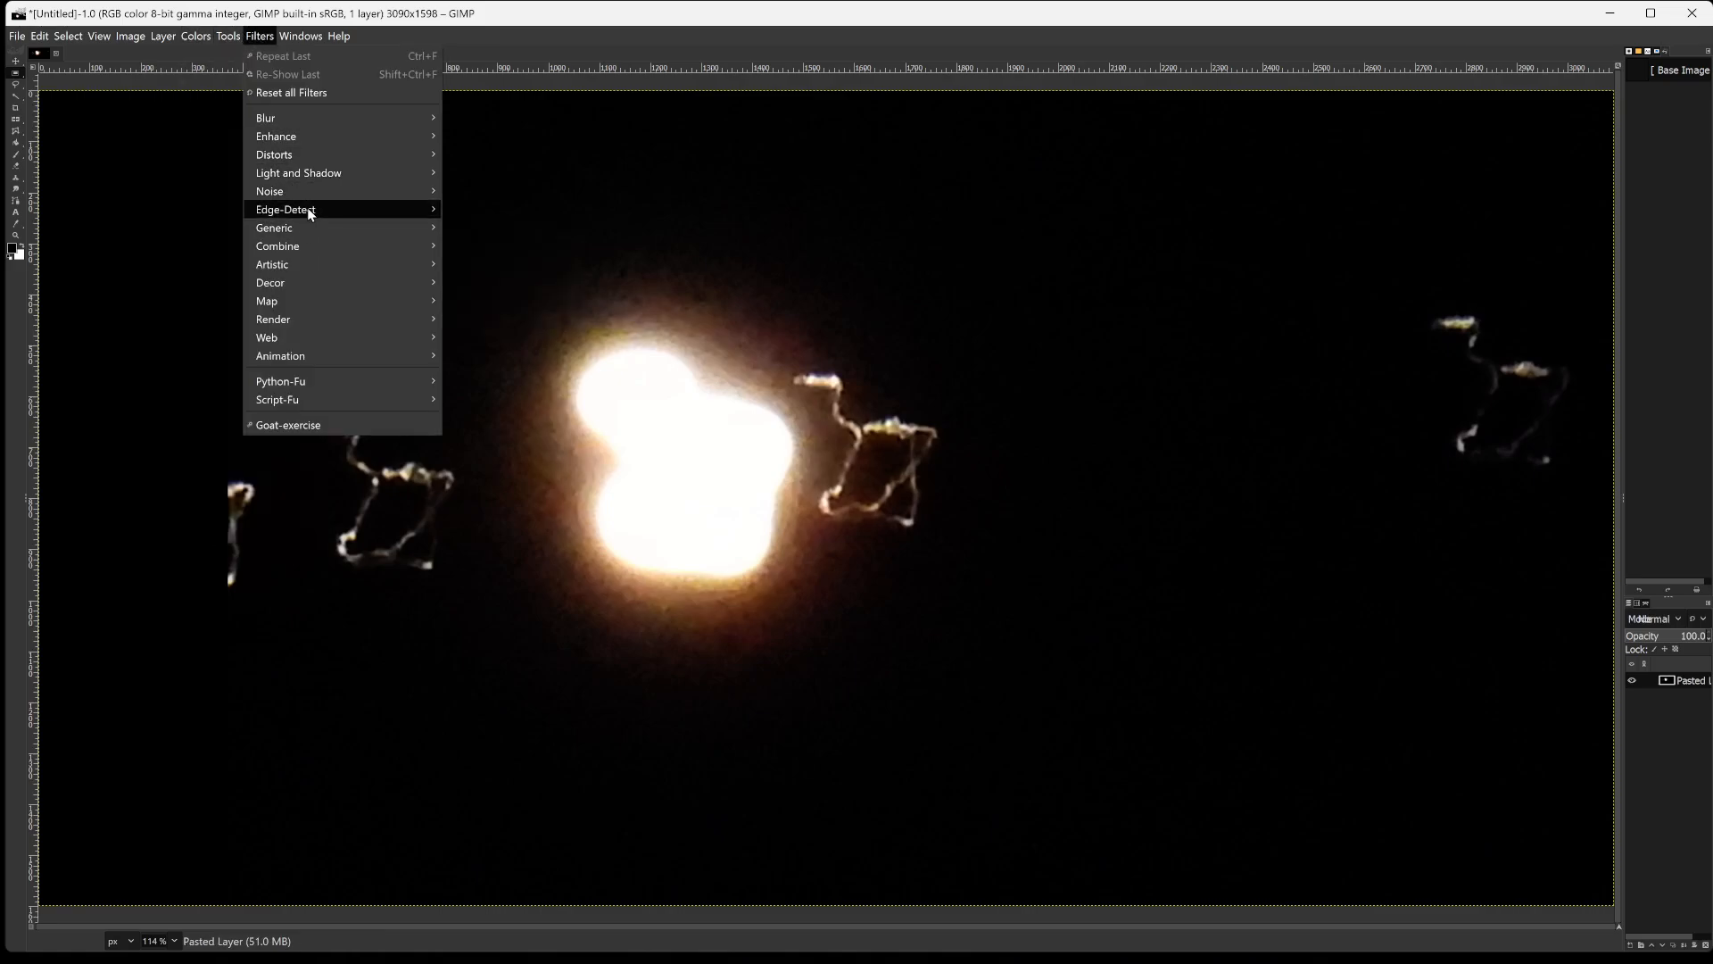
mouse_move(309, 211)
left_click(503, 227)
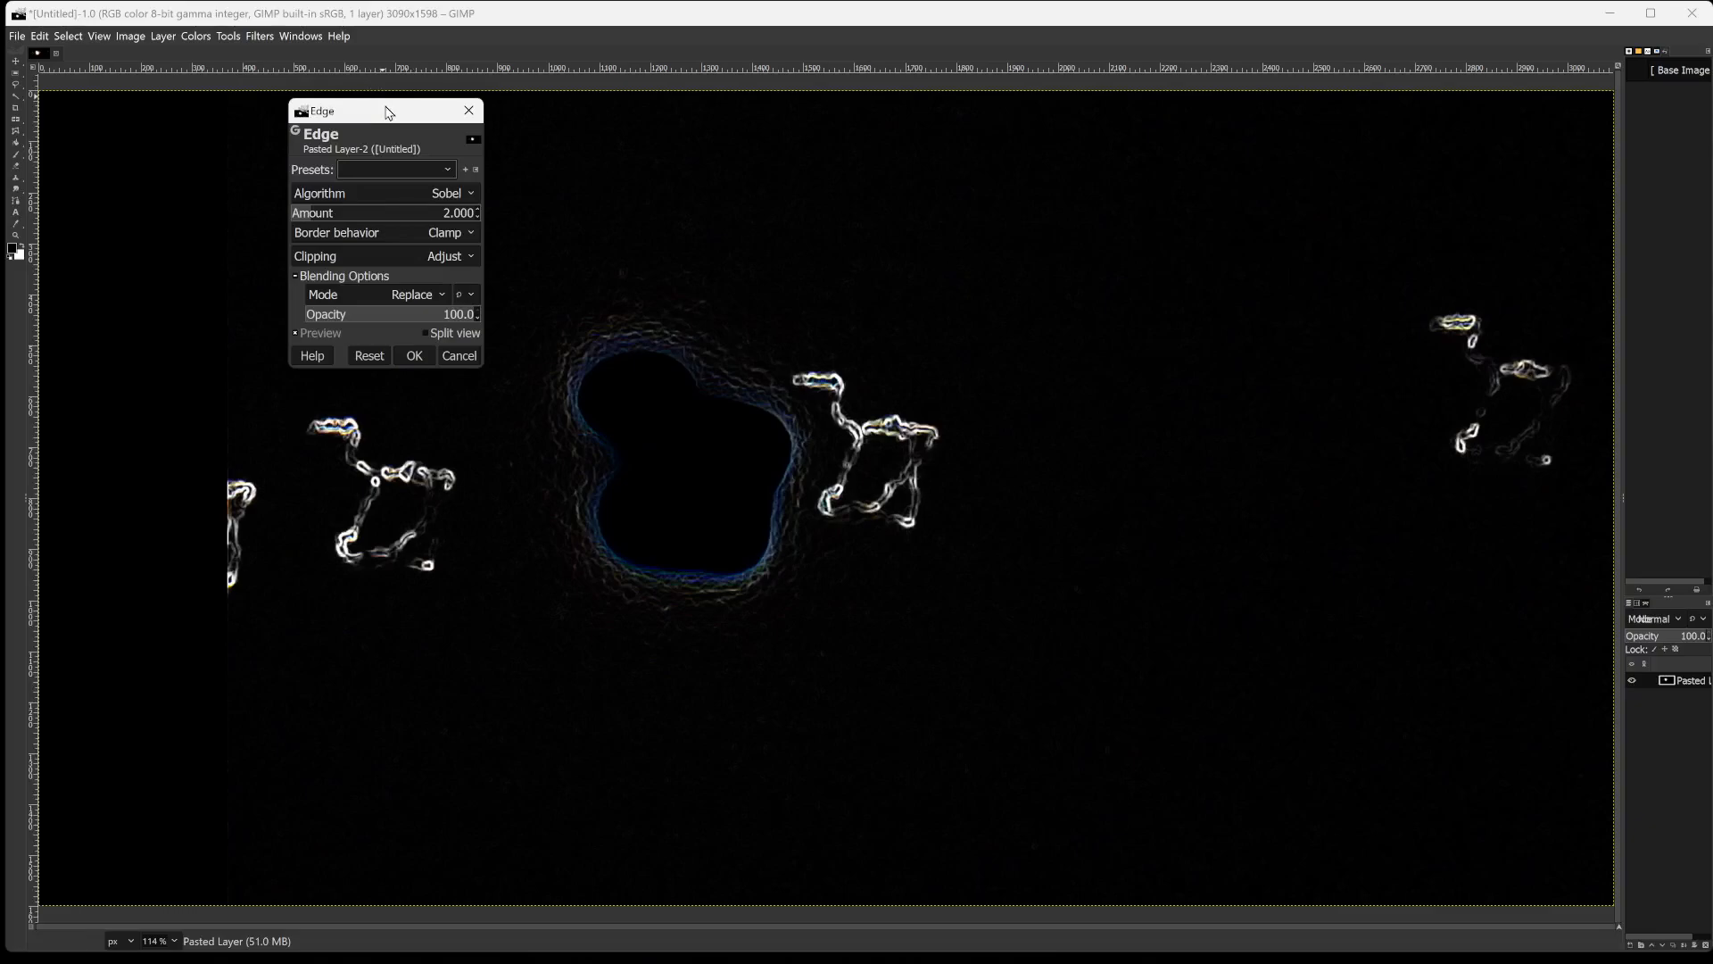
left_click_drag(392, 114, 254, 124)
left_click_drag(227, 220, 431, 215)
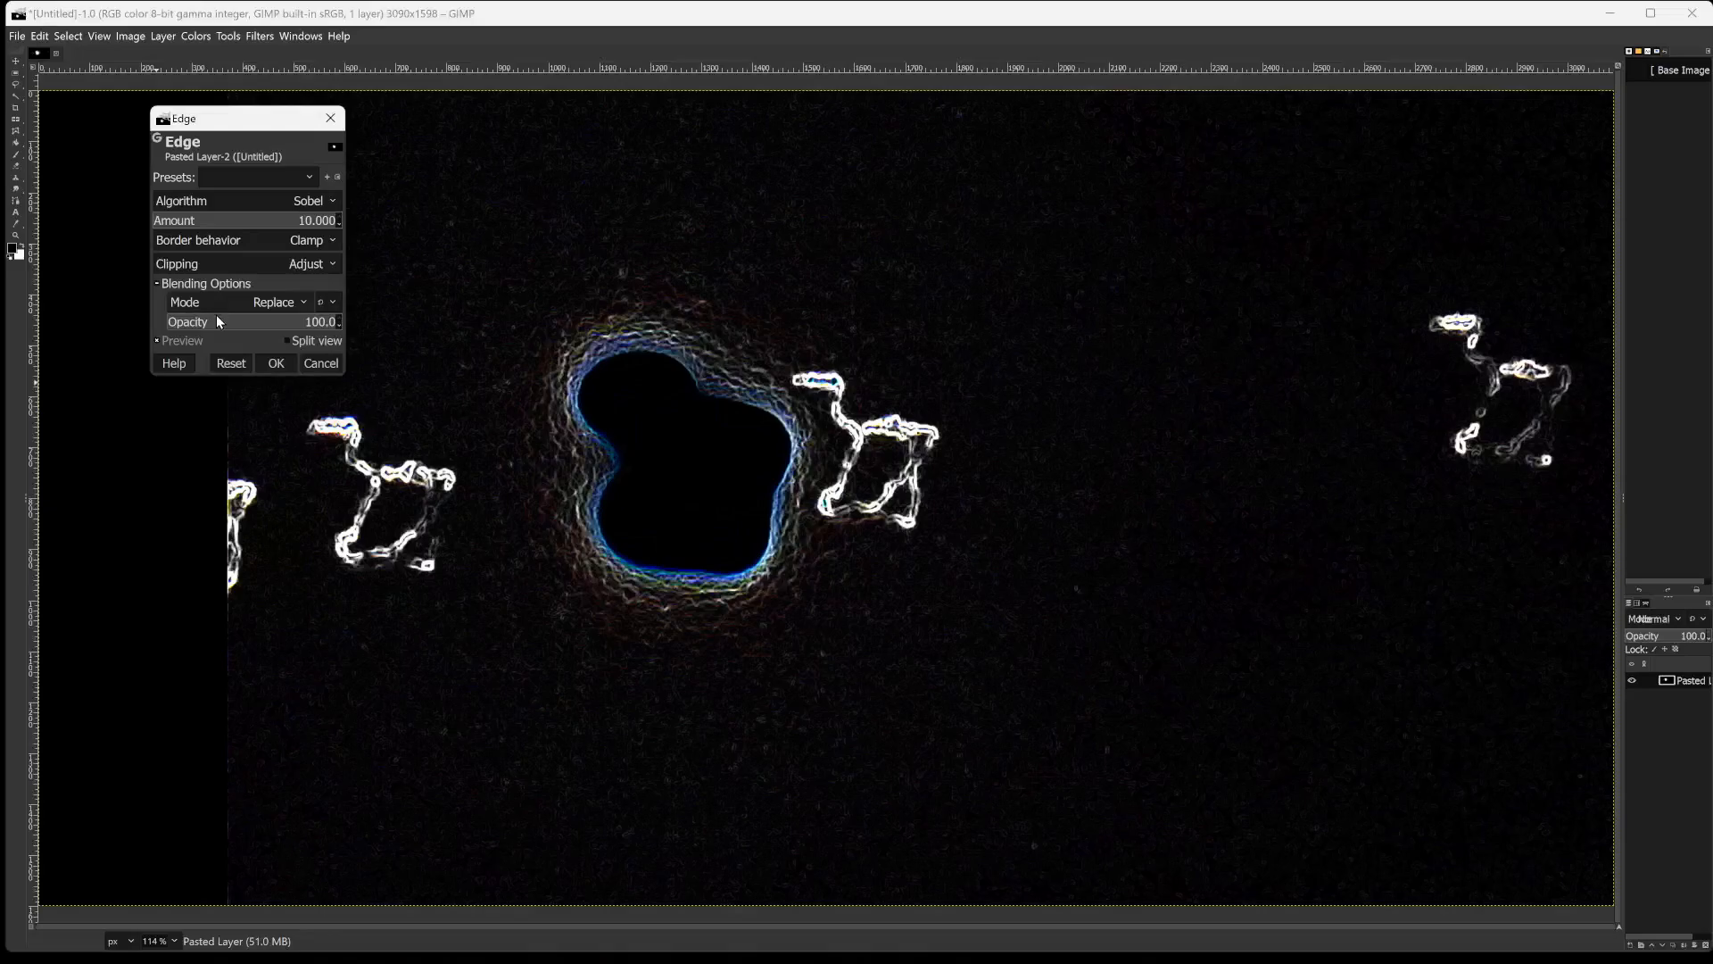
mouse_move(212, 321)
left_mouse_down()
mouse_move(119, 327)
mouse_move(302, 323)
mouse_move(147, 336)
mouse_move(211, 329)
mouse_move(182, 323)
left_mouse_up()
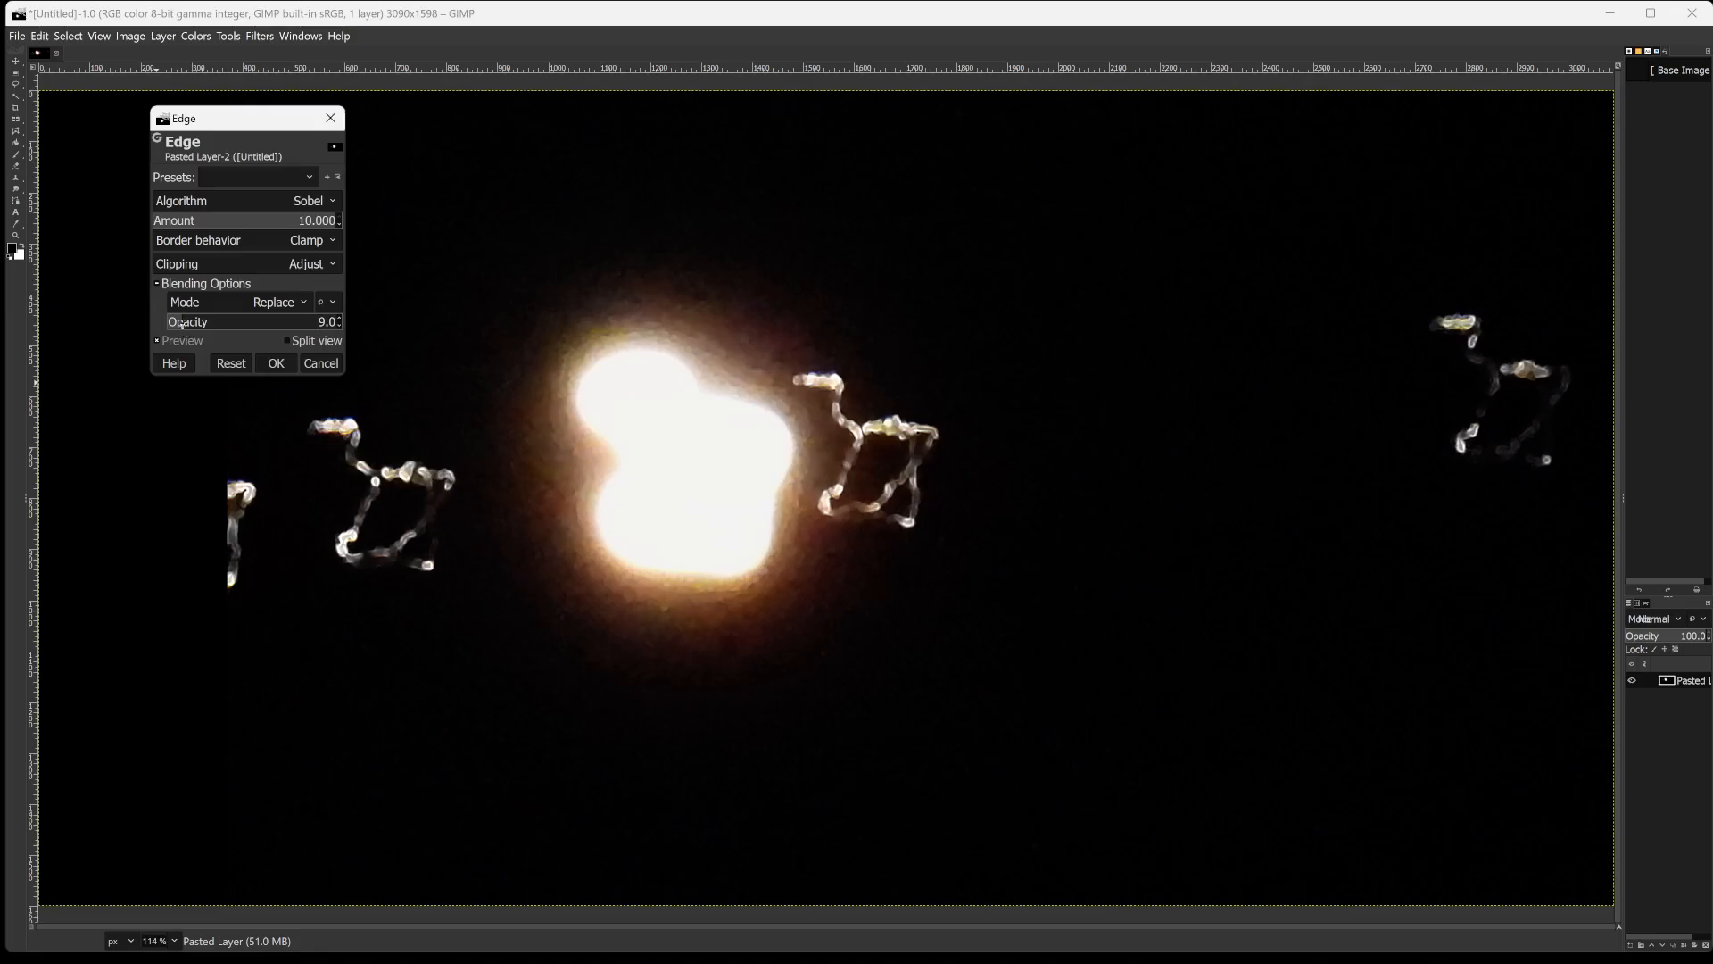
left_click(275, 363)
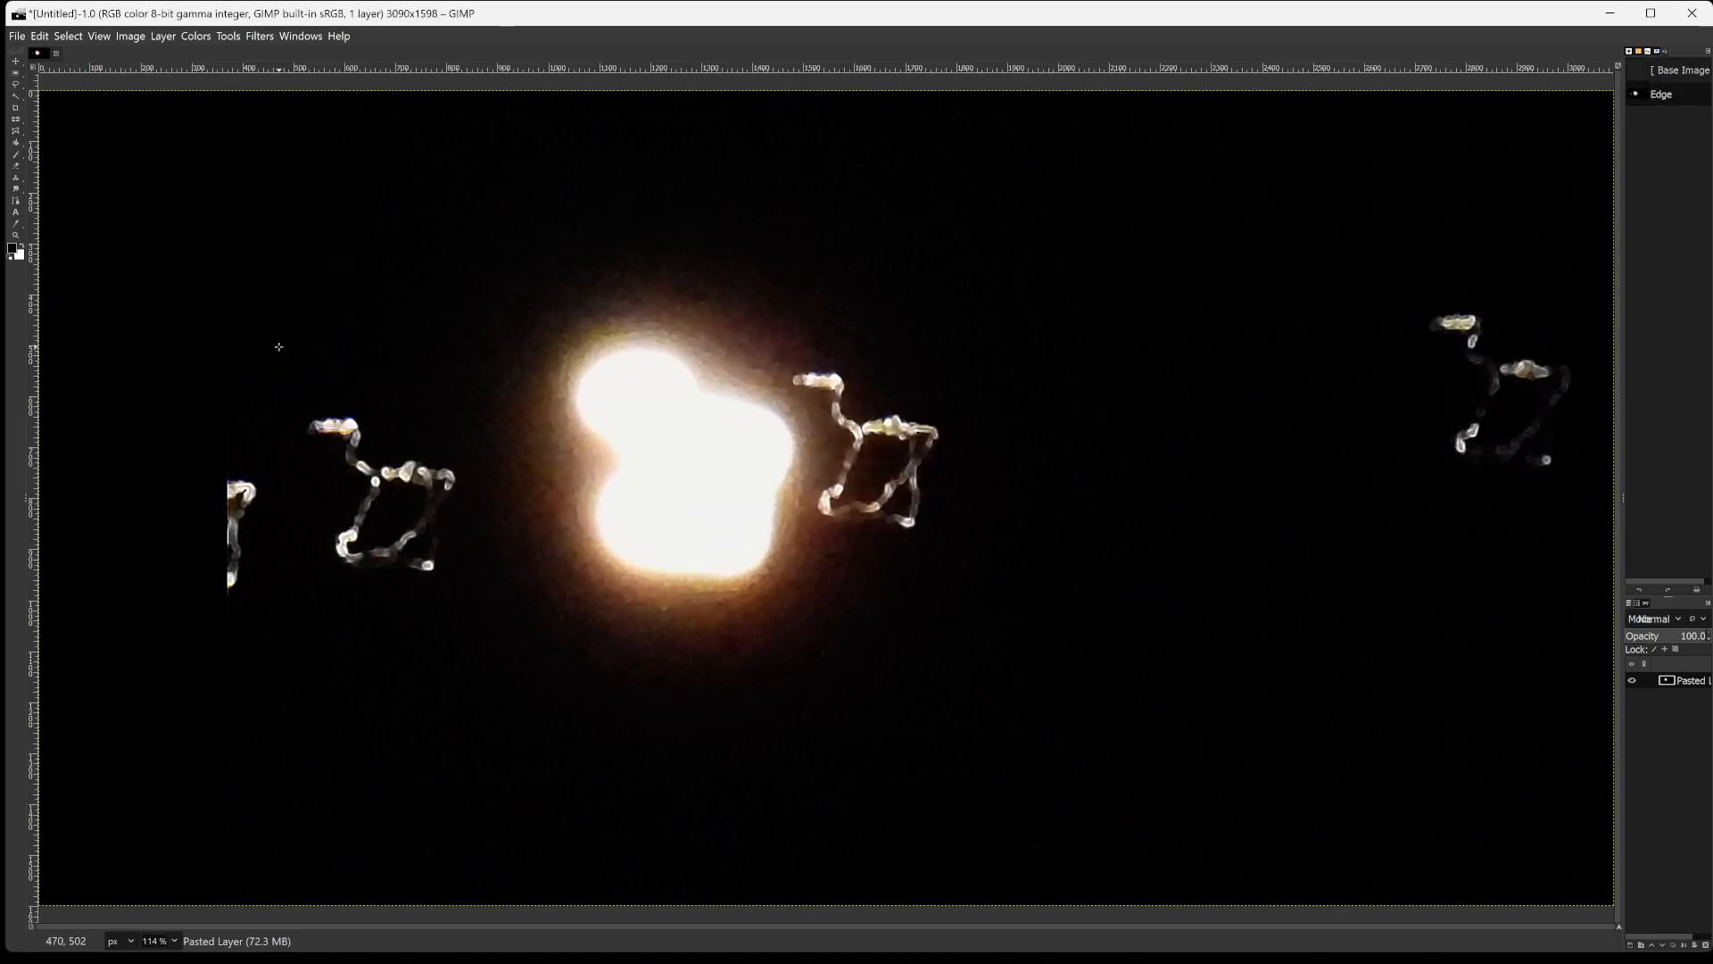
Invert the colours of the pasted layer.
left_click(229, 36)
mouse_move(204, 43)
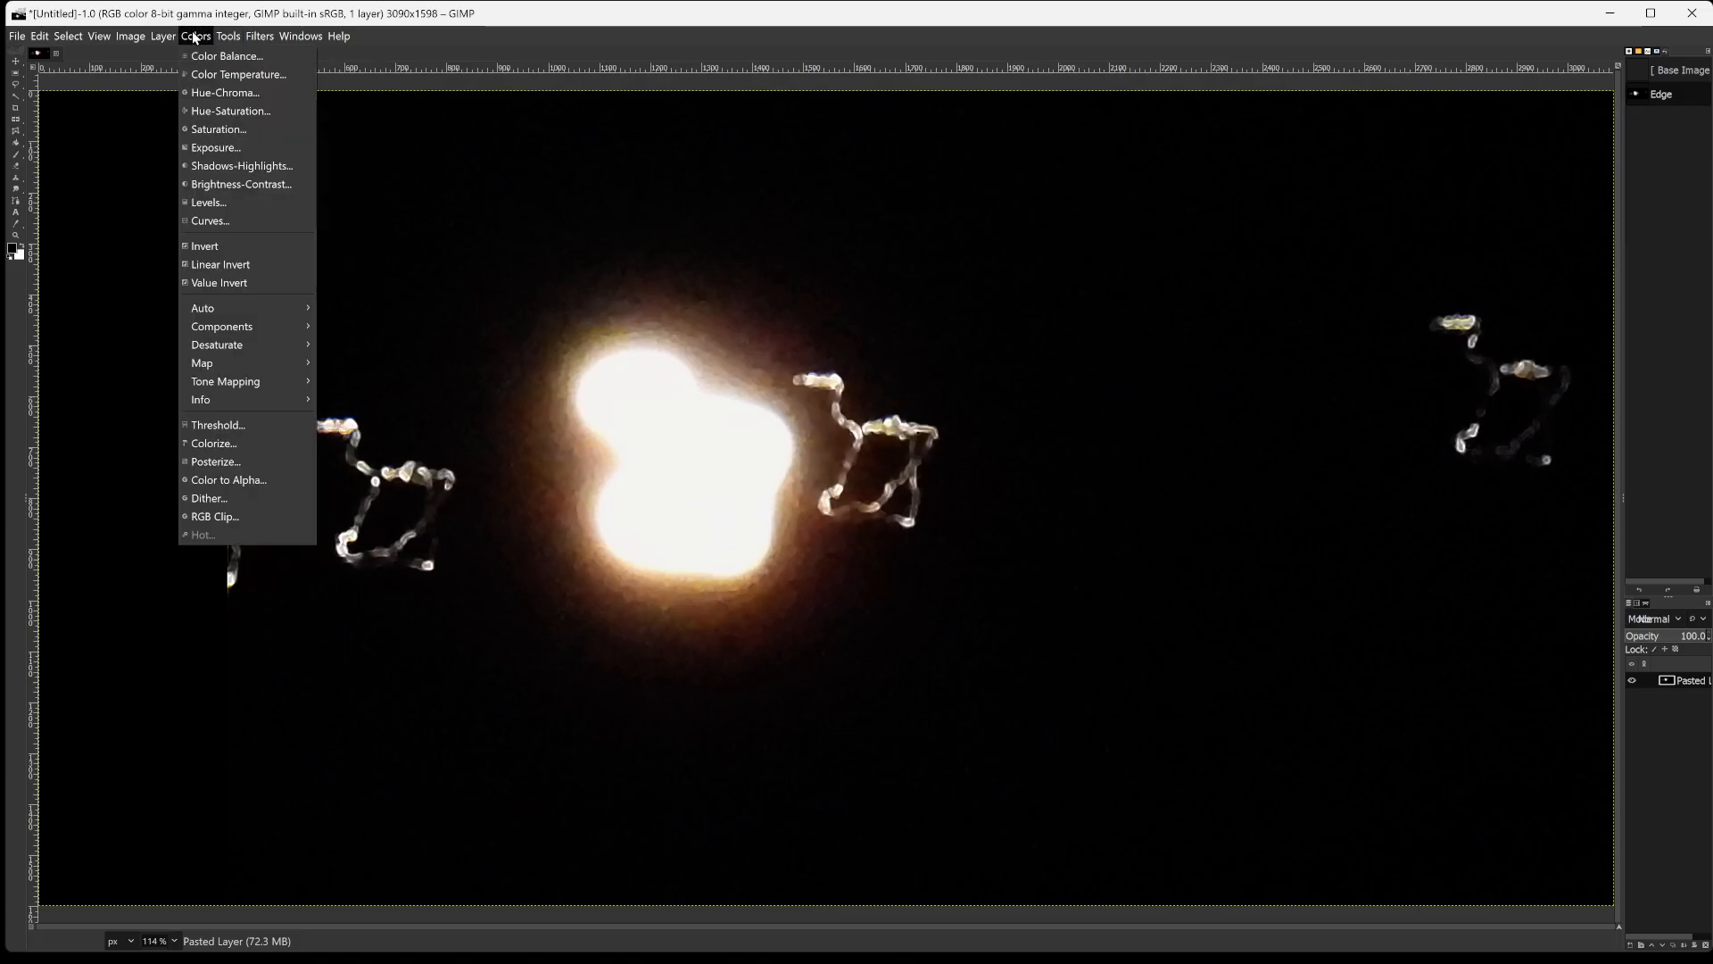
left_click(222, 238)
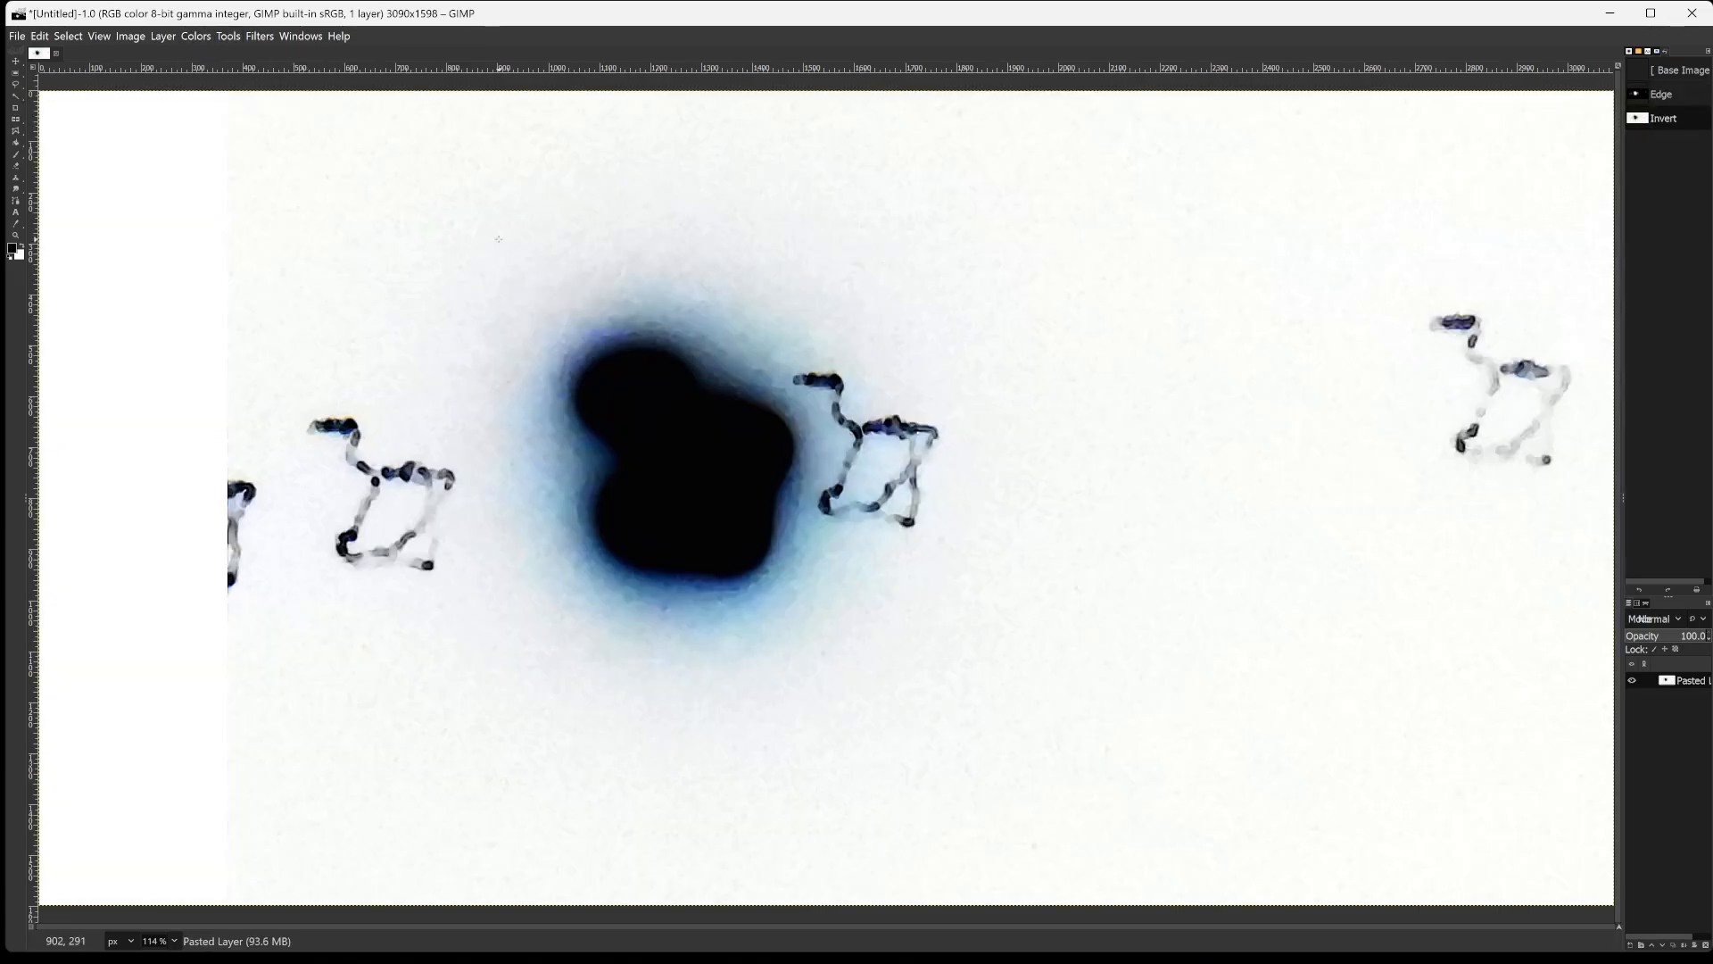
Start the Cartoon filter on the inverted layer and set its mask radius to 42.457.
left_click(258, 36)
mouse_move(314, 282)
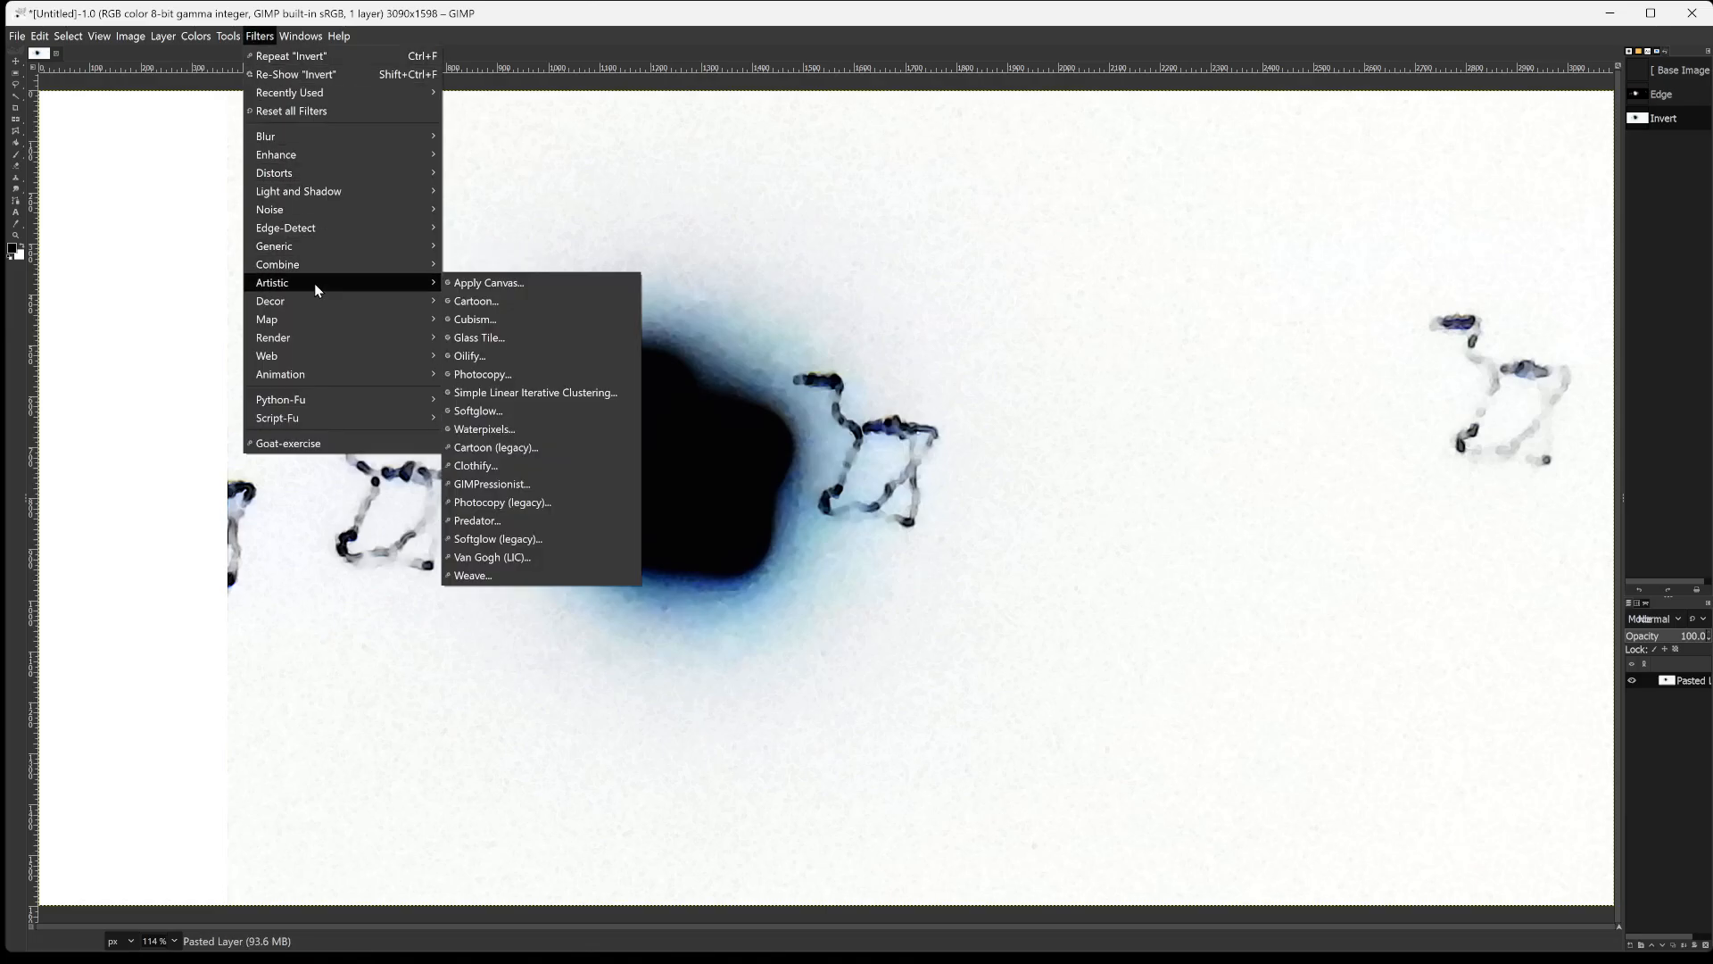
left_click(458, 303)
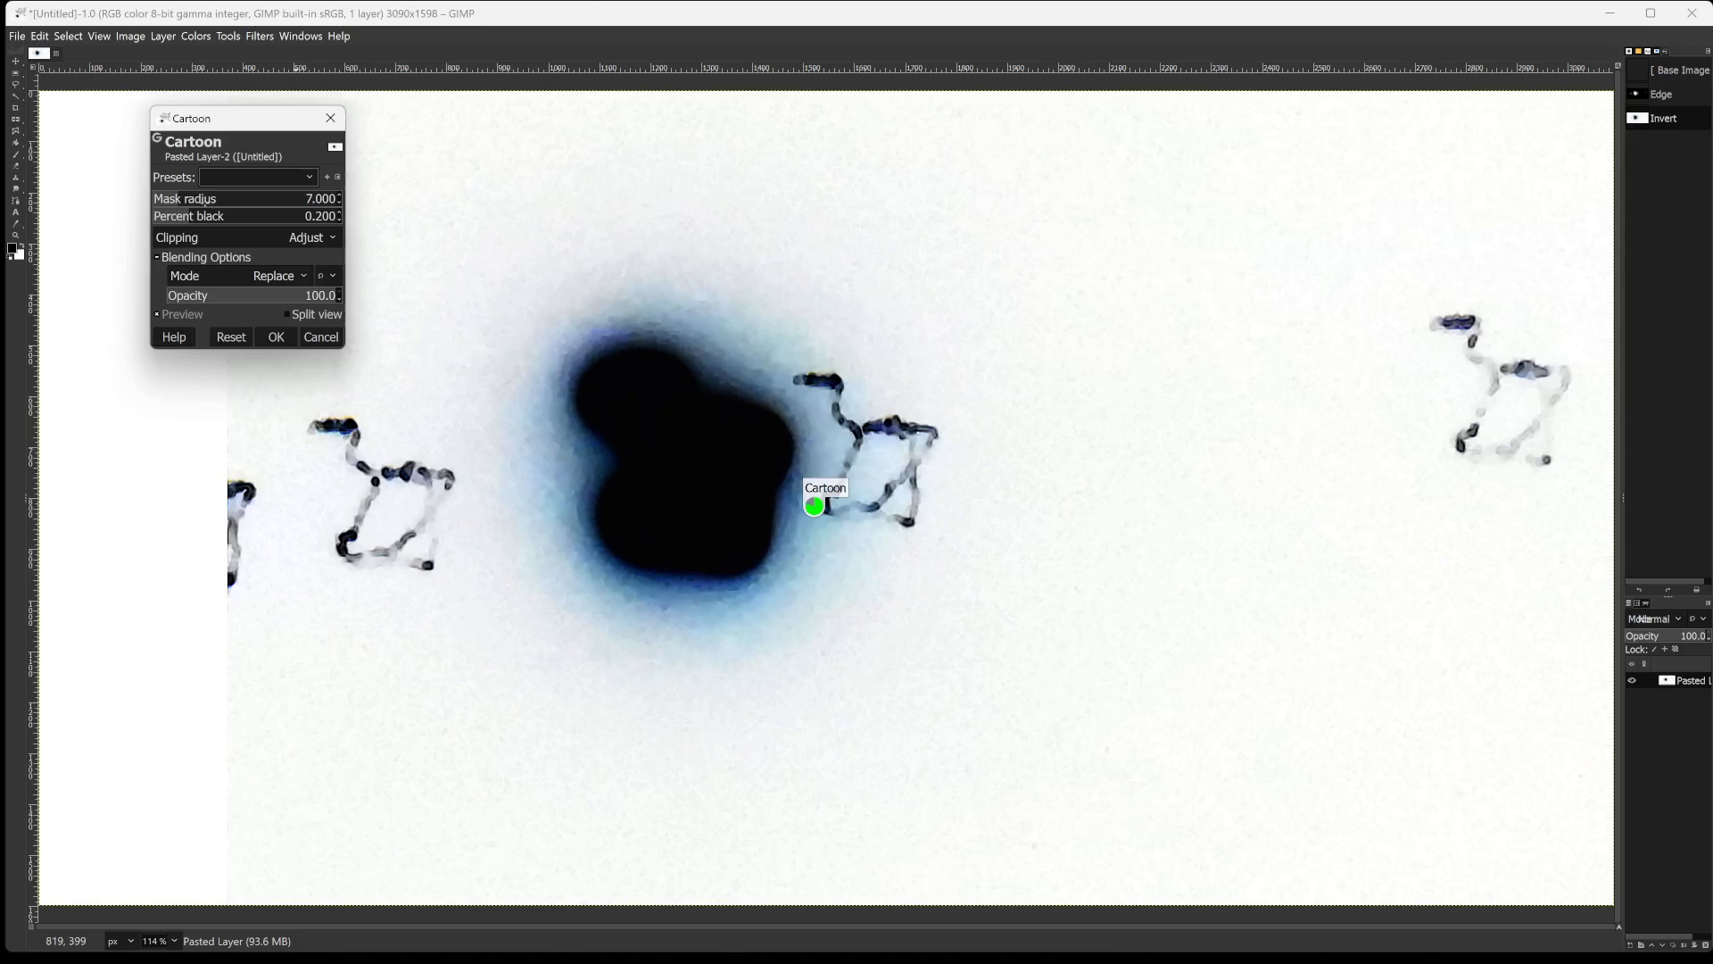
left_click(202, 197)
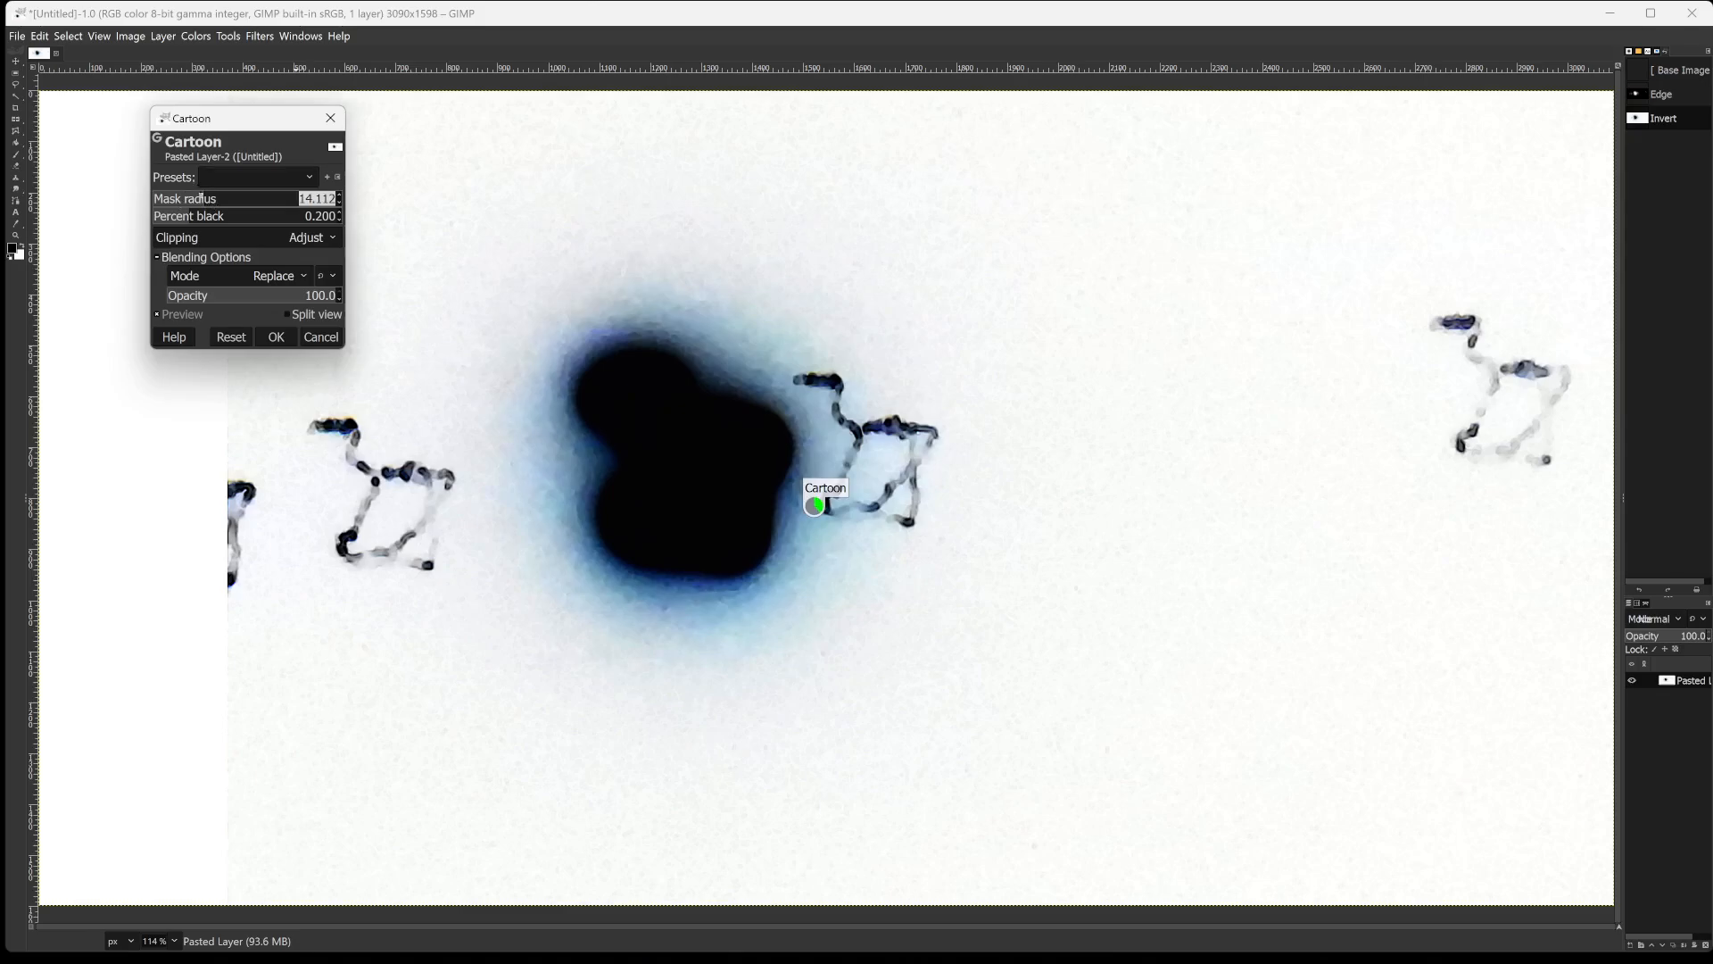
left_click(262, 199)
left_click(262, 198)
left_click(312, 199)
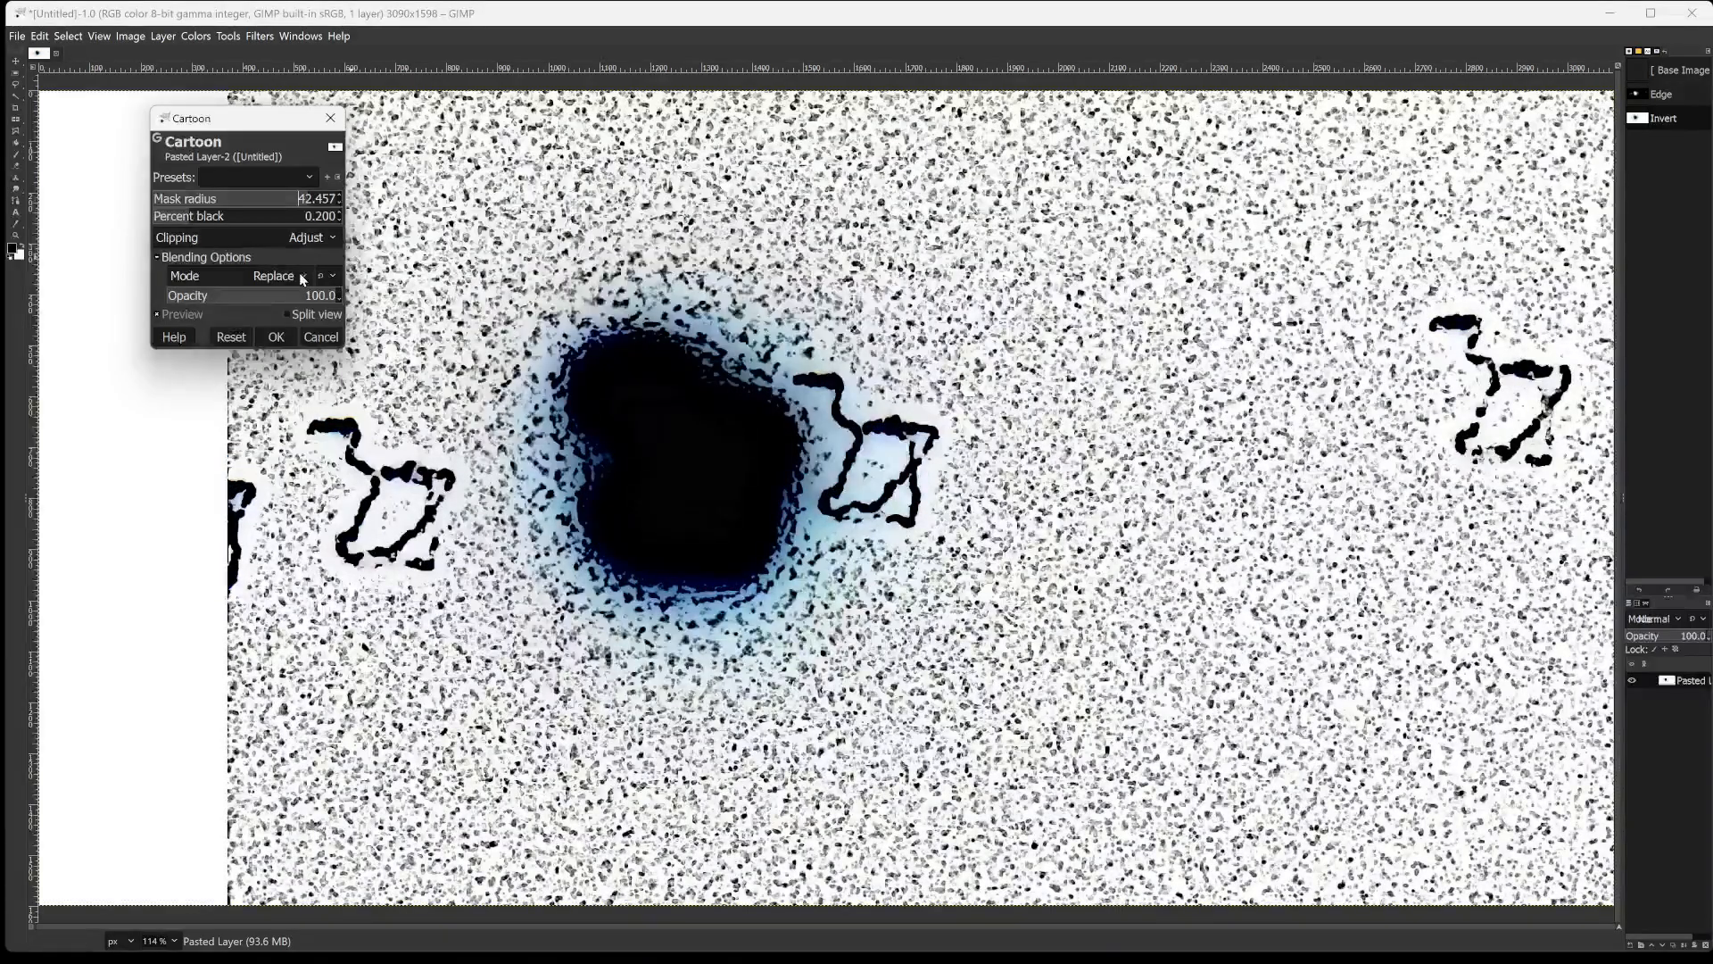
Try several percent black values for the Cartoon filter, from 0.083 up to 0.521, settling on 0.095.
left_click(156, 216)
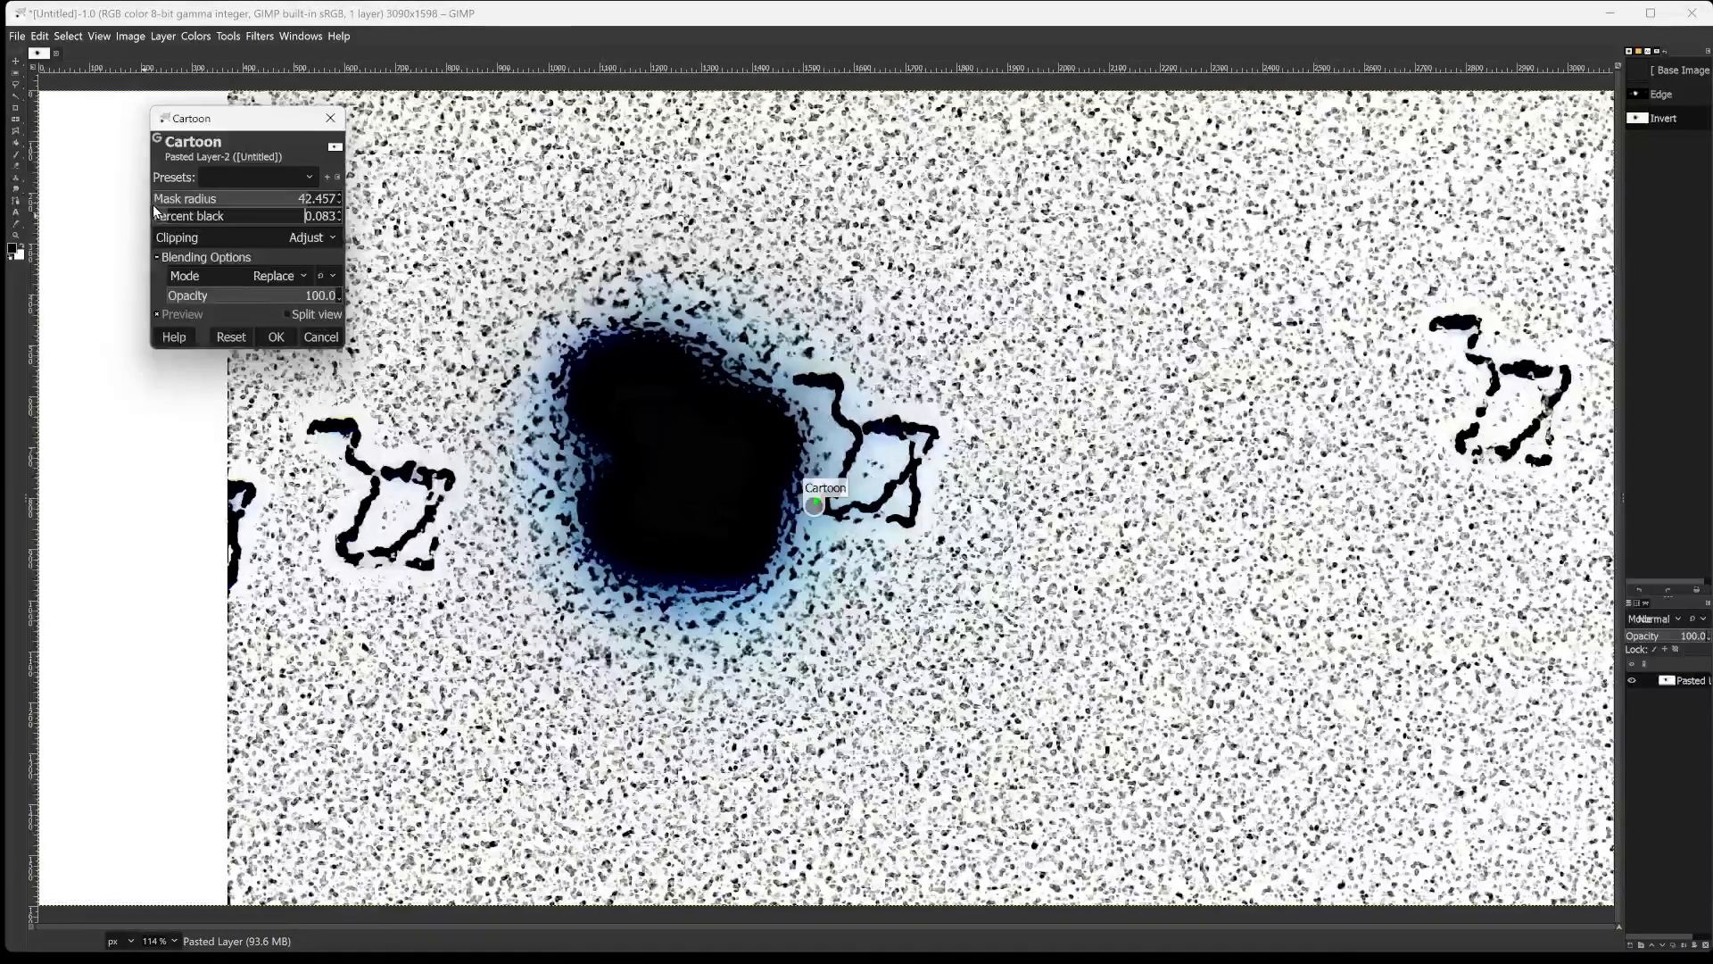
left_click_drag(158, 215, 167, 213)
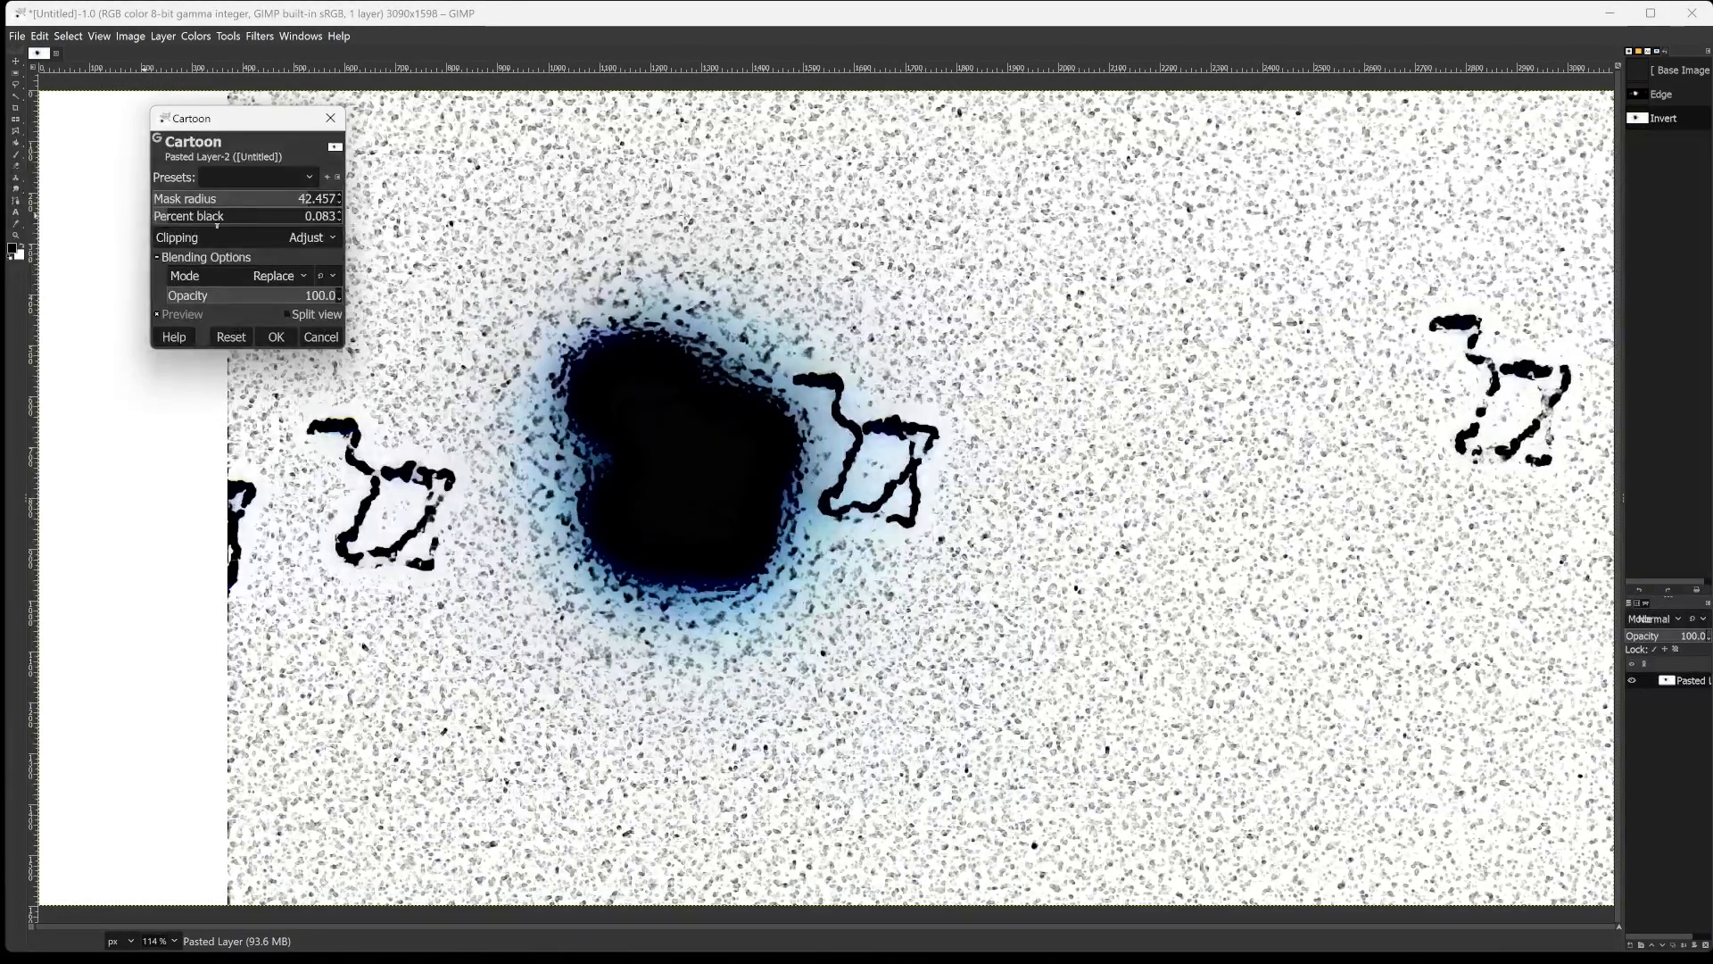
left_click(246, 219)
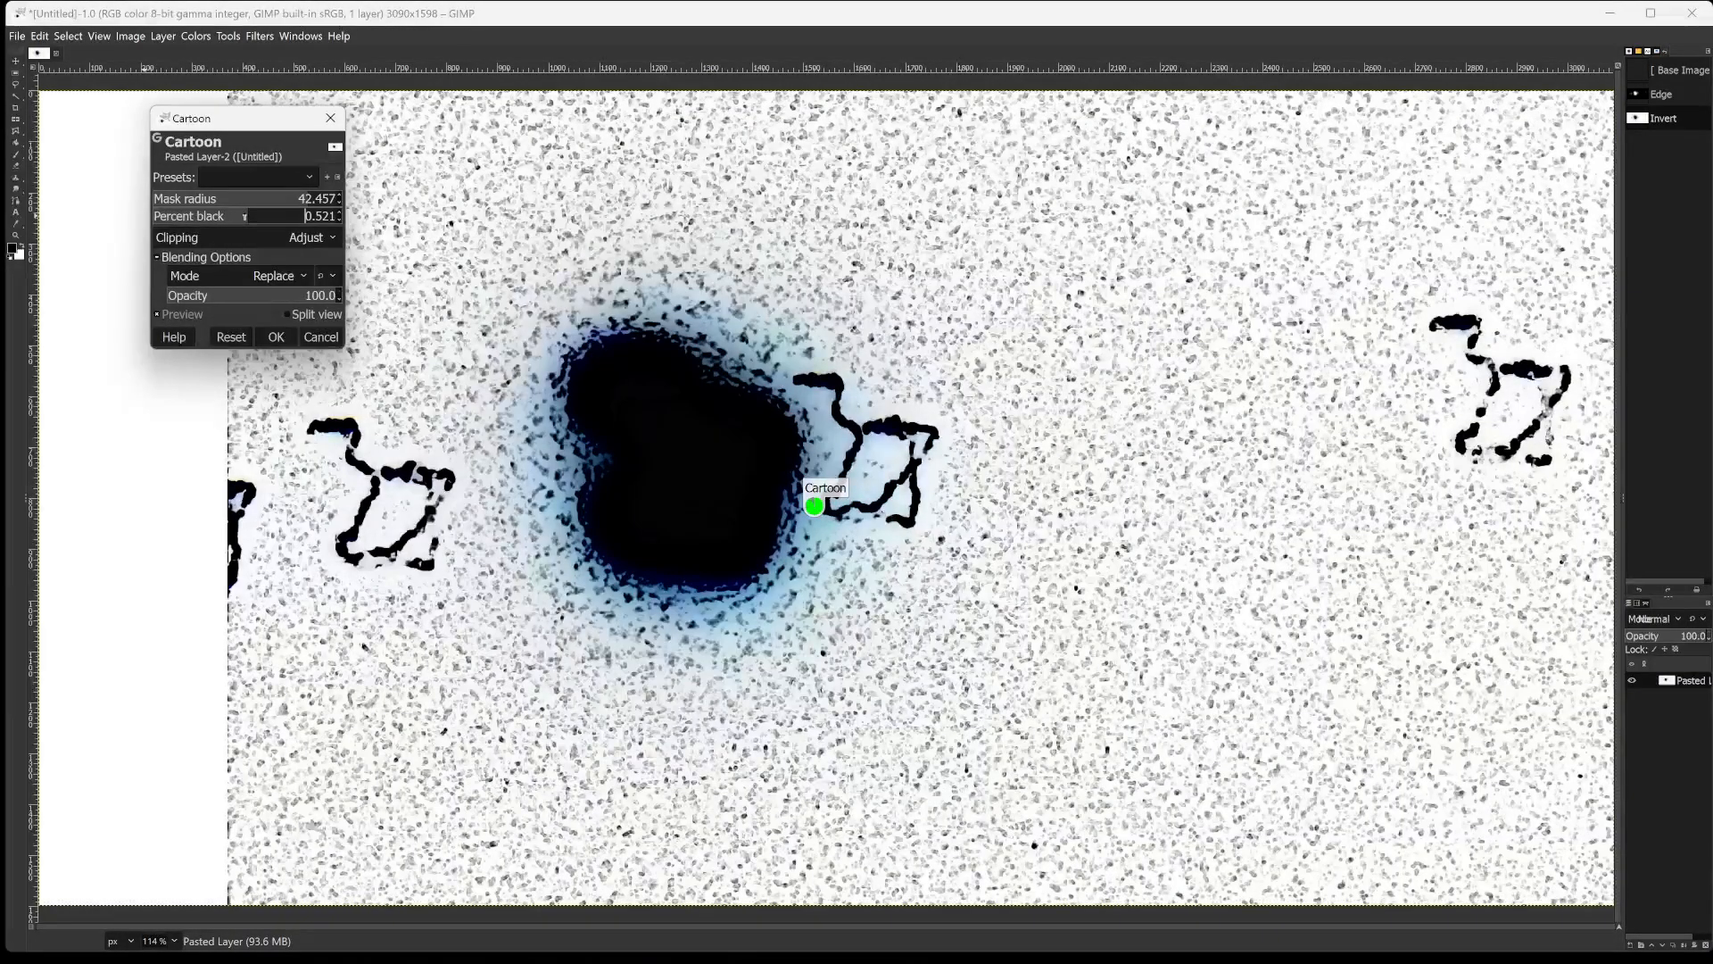
left_click(244, 217)
left_click(202, 217)
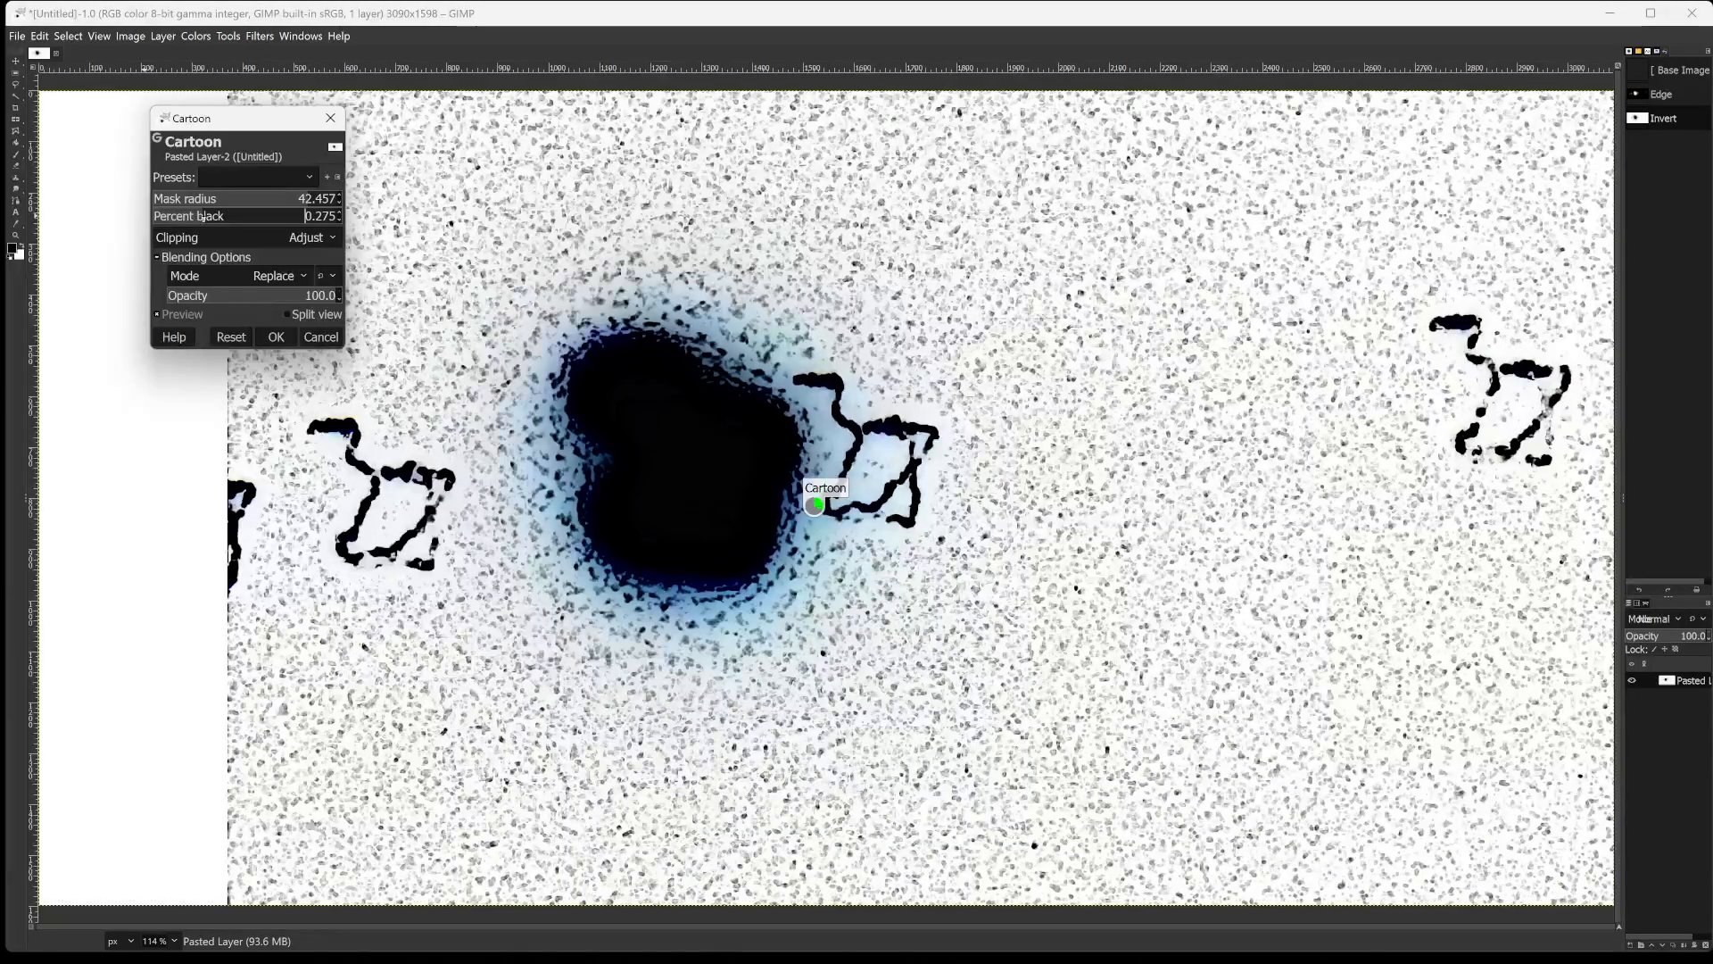
left_click(202, 216)
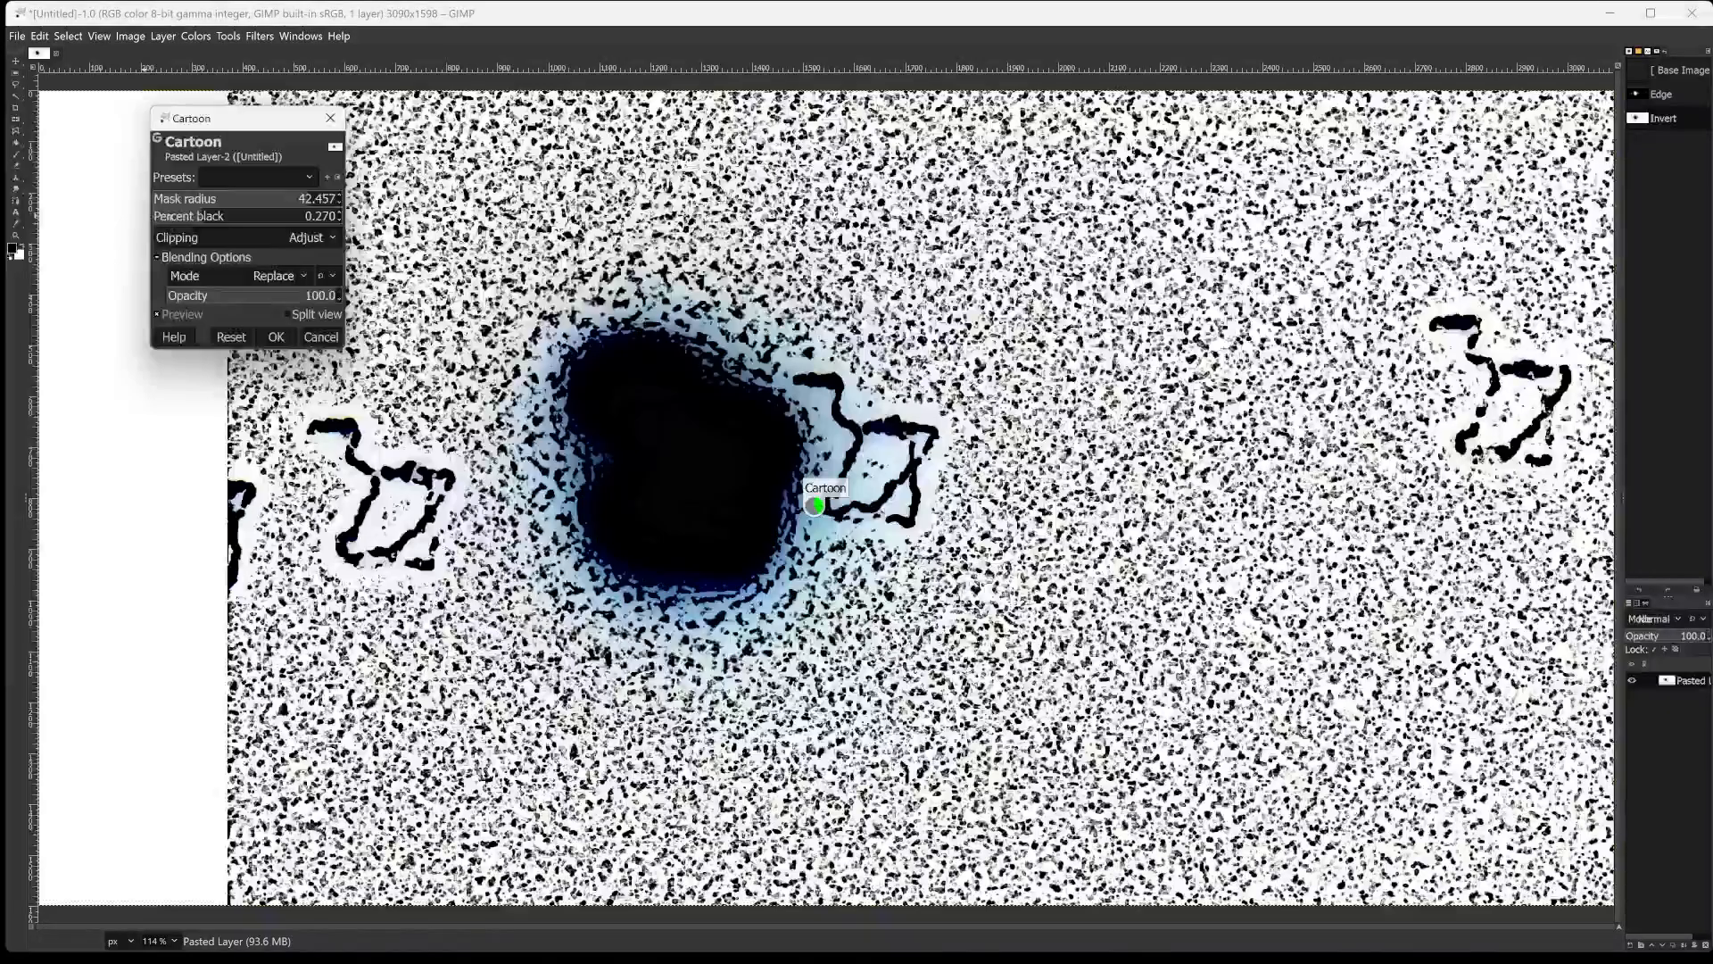
left_click(170, 215)
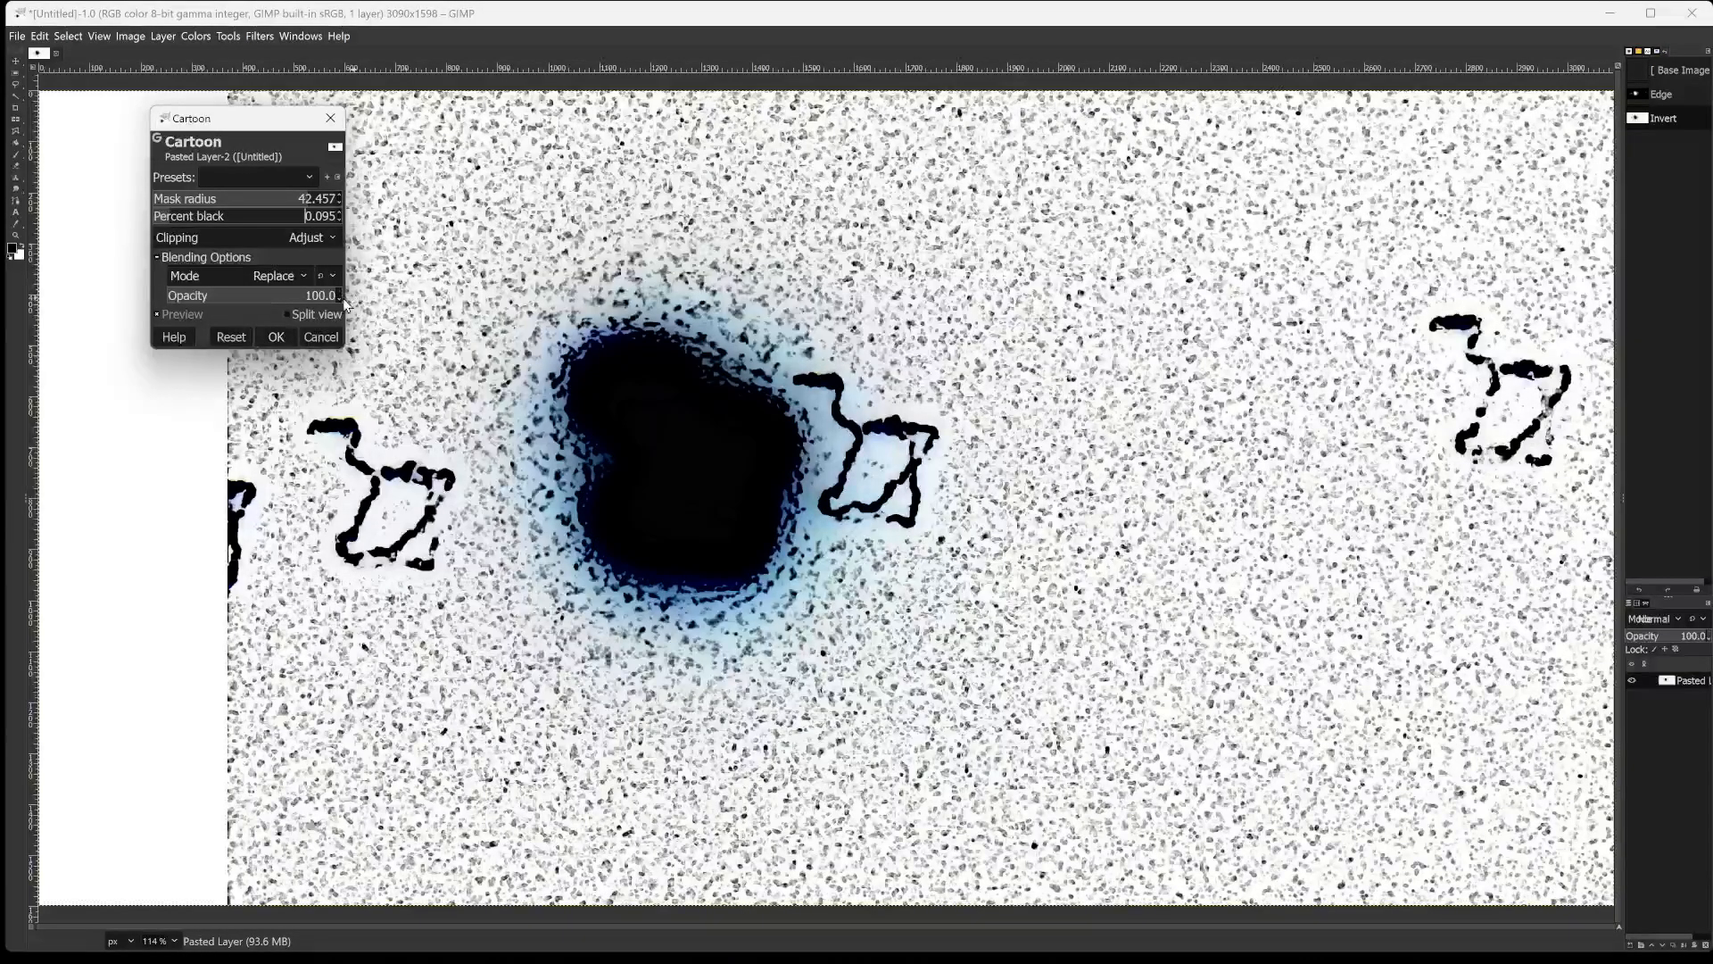
Try percent black values of 0.275 and 0.238, set the Cartoon filter's opacity to 42 and apply the filter.
left_click_drag(317, 295, 271, 297)
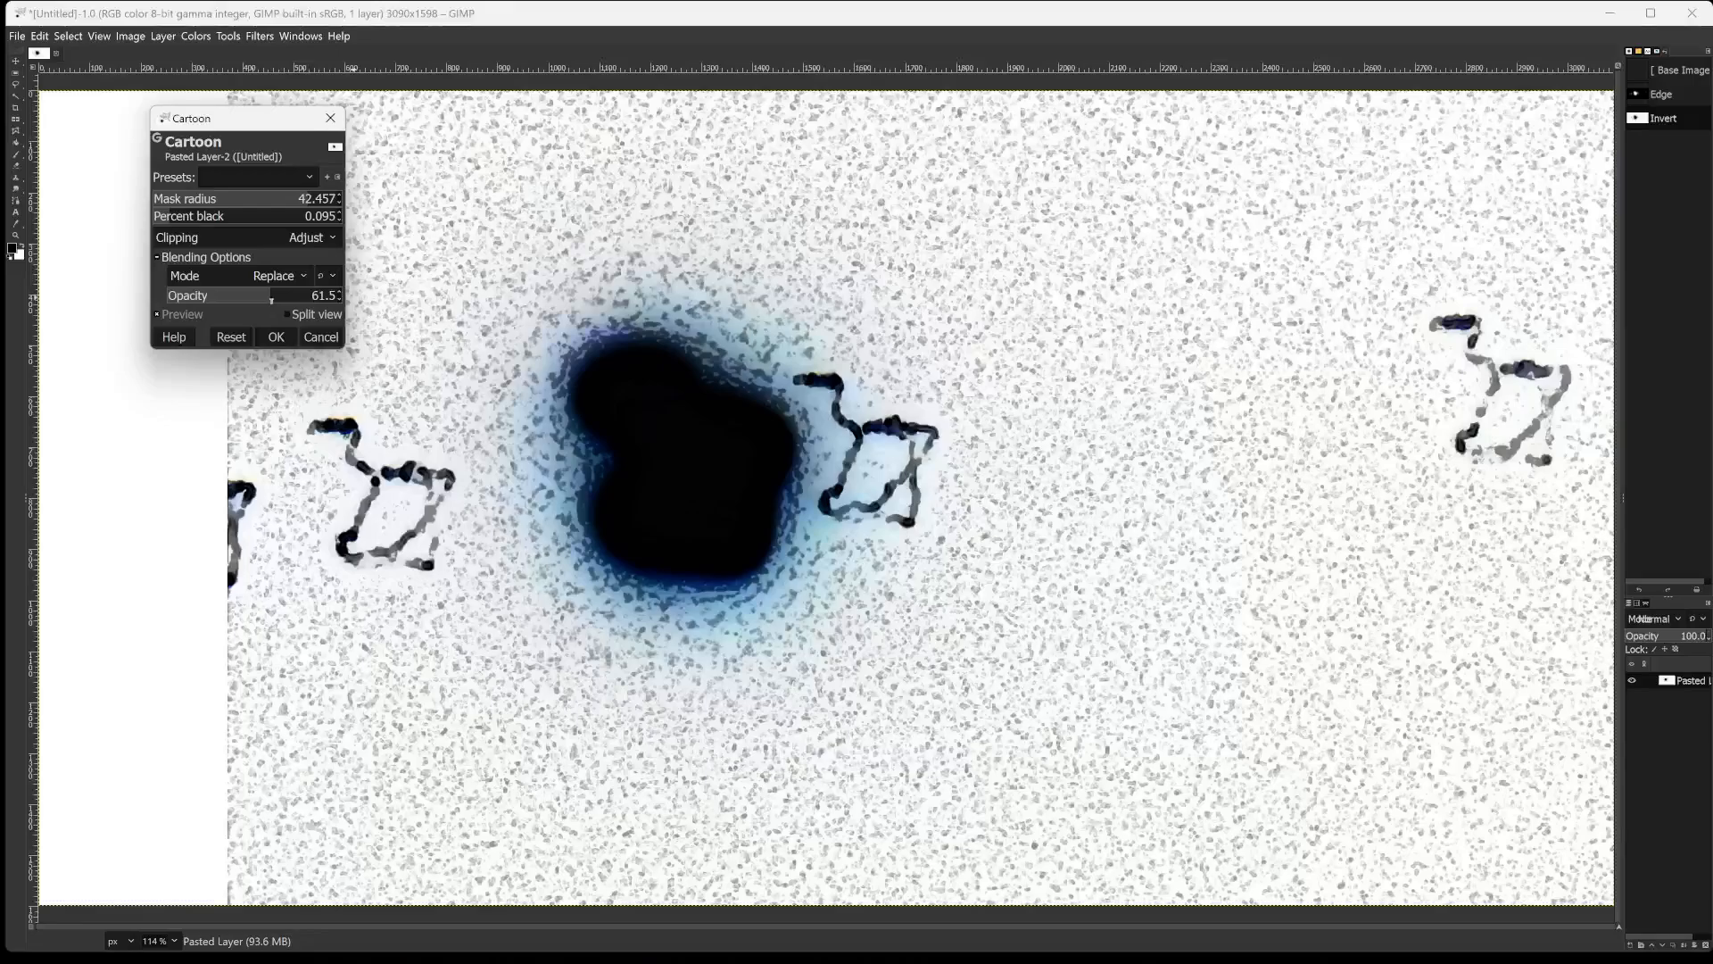
left_click_drag(270, 297, 201, 317)
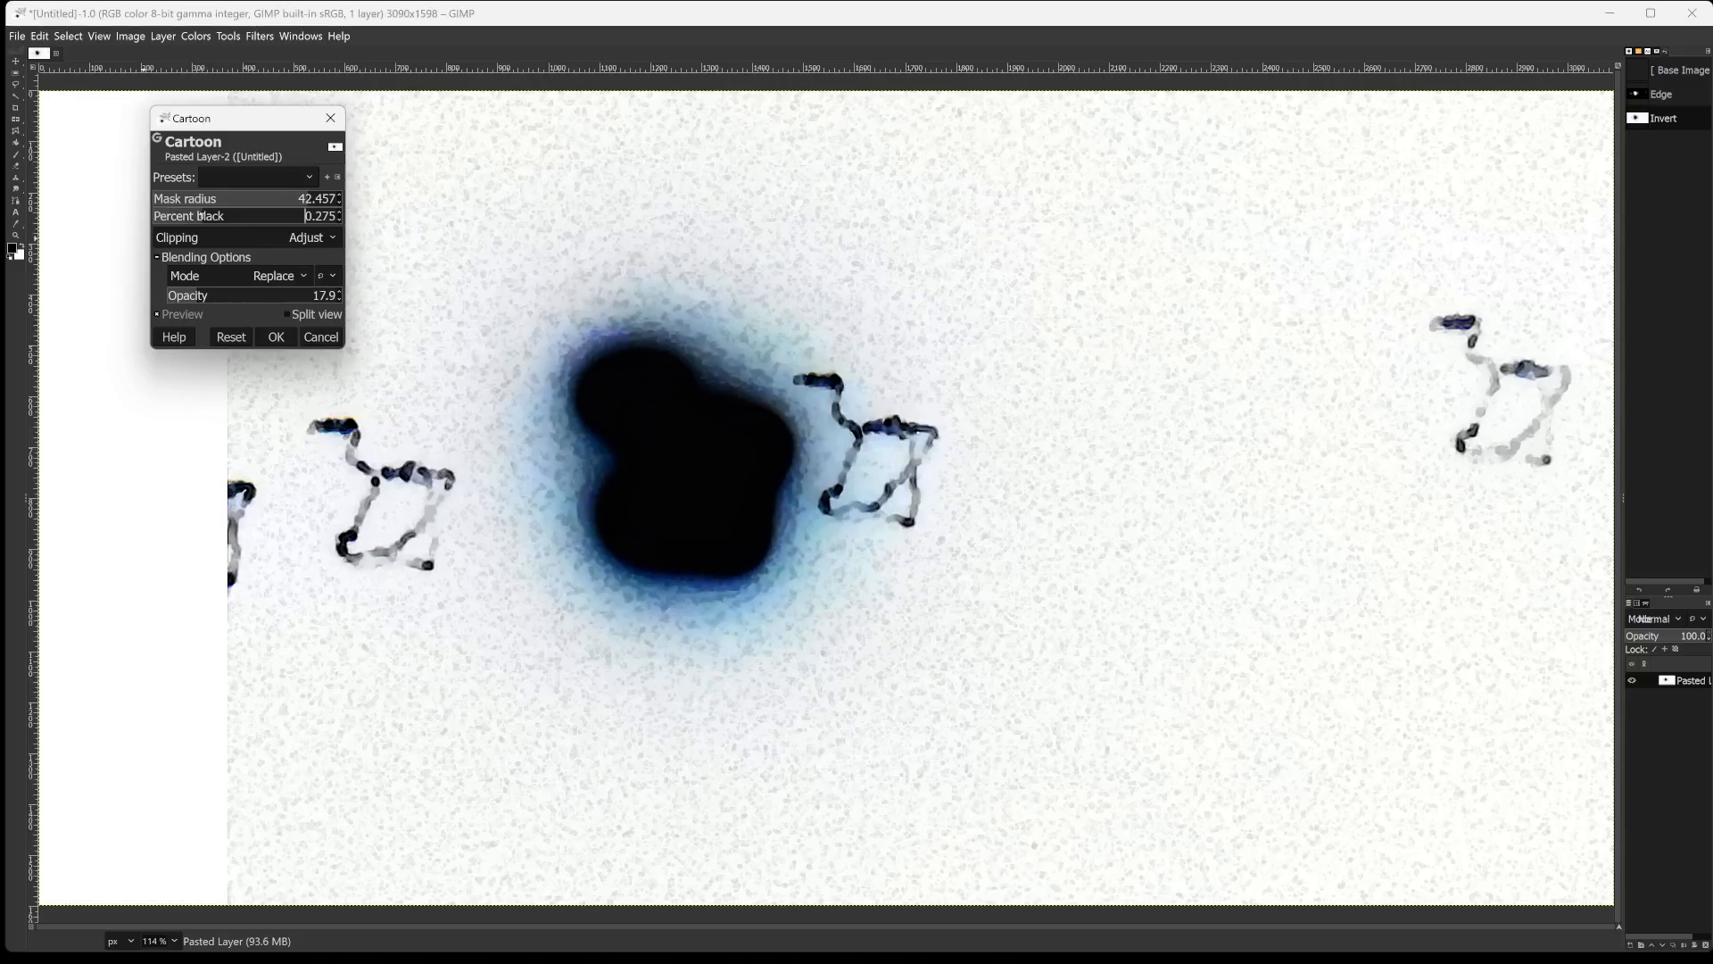
left_click(198, 215)
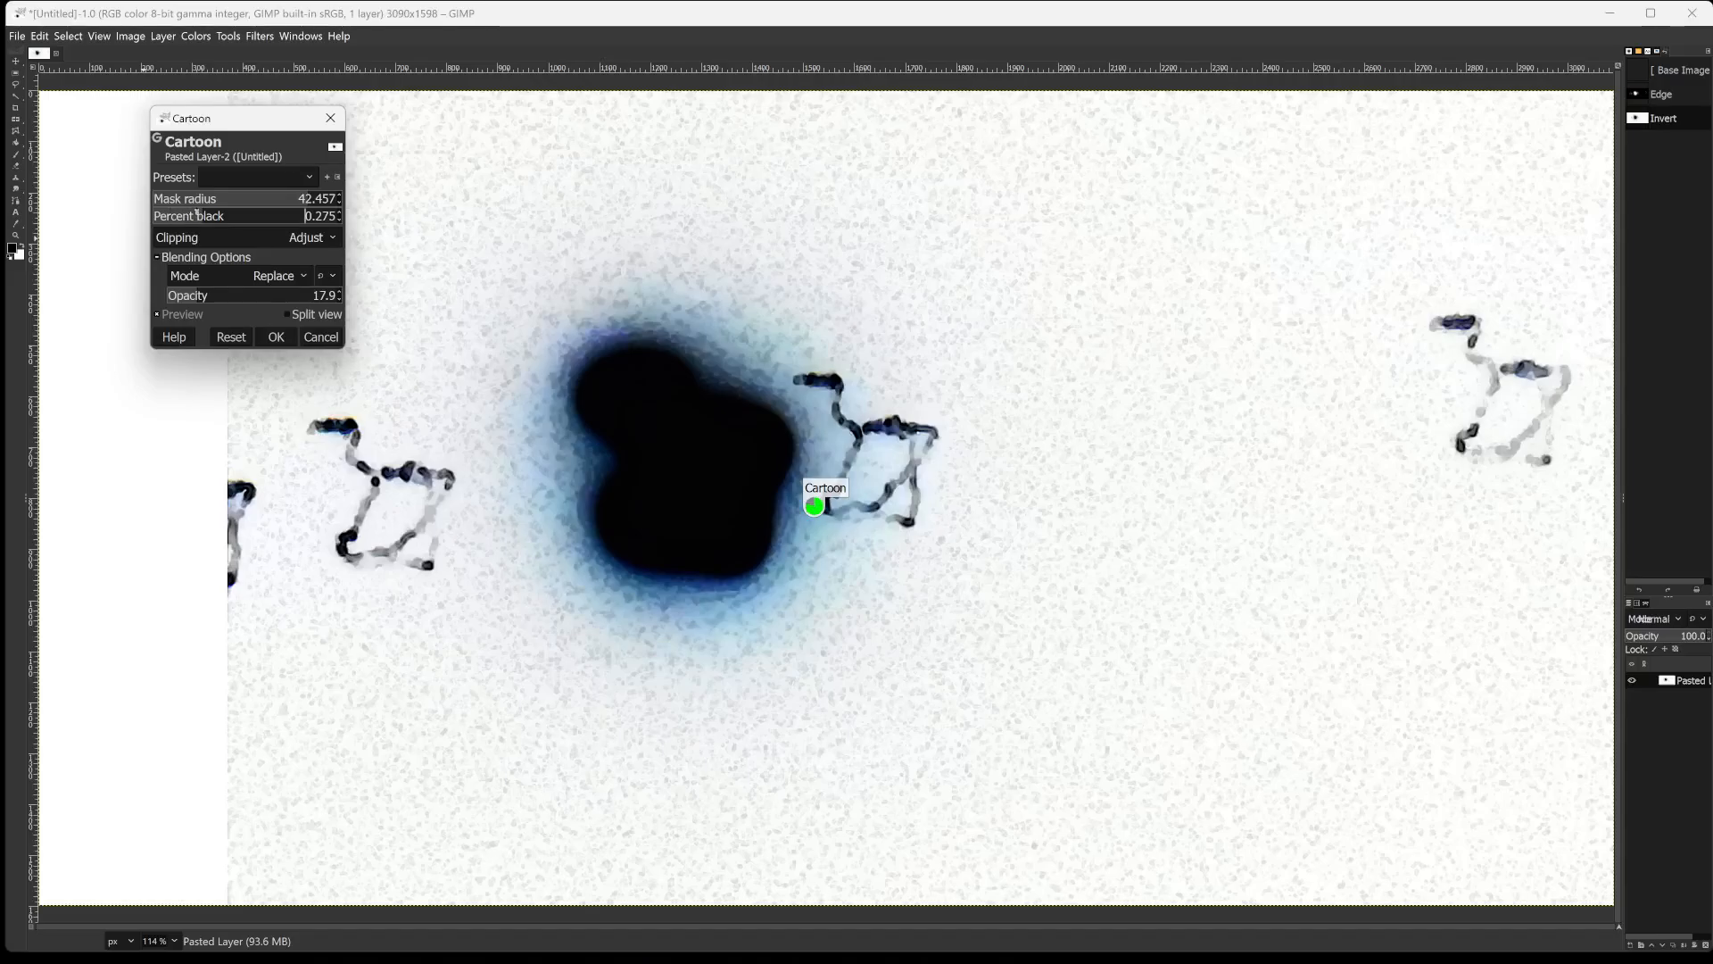
left_click(198, 215)
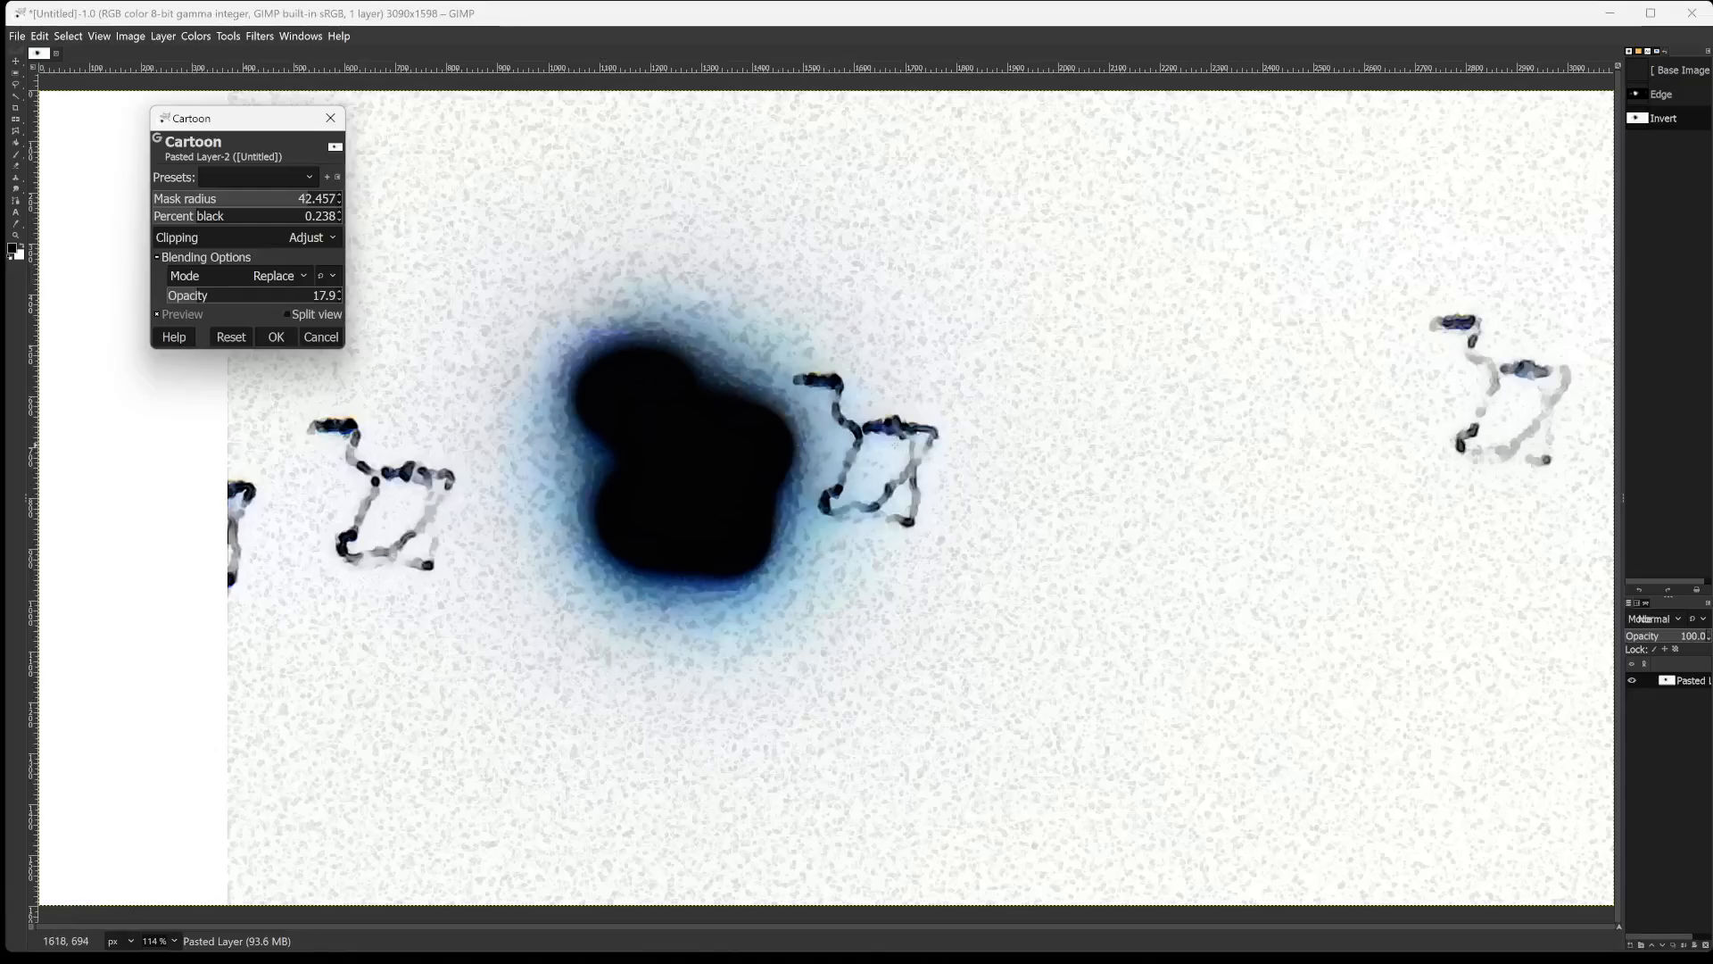
left_click(238, 295)
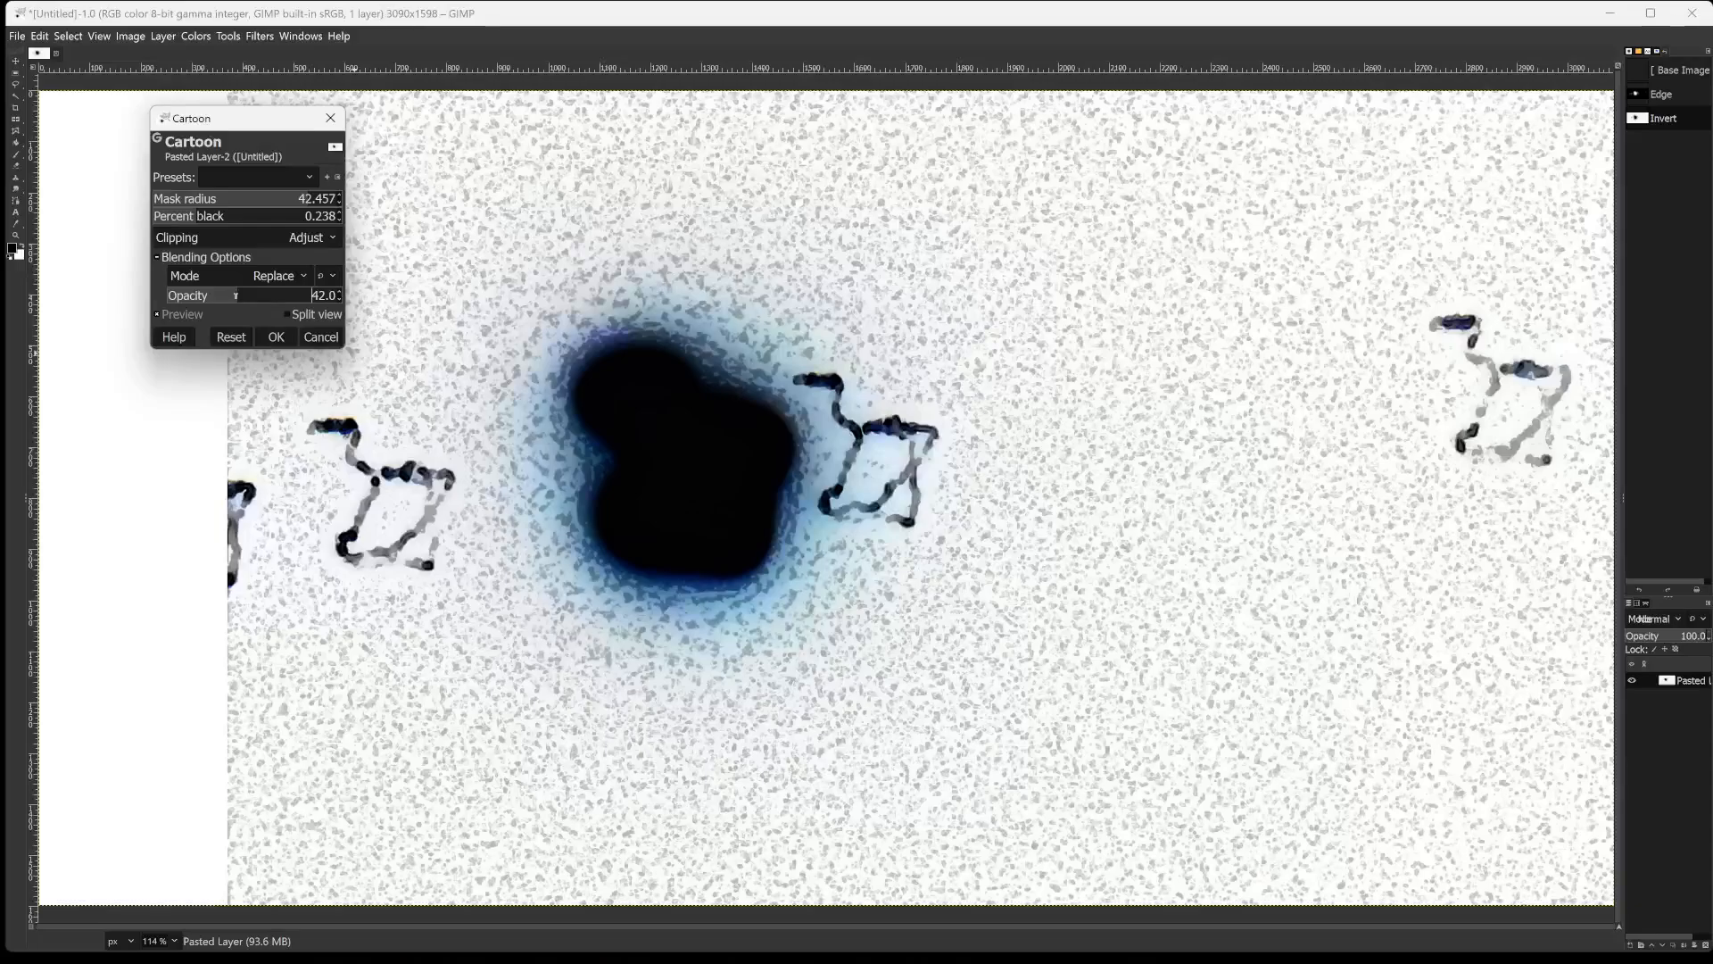
left_click(170, 215)
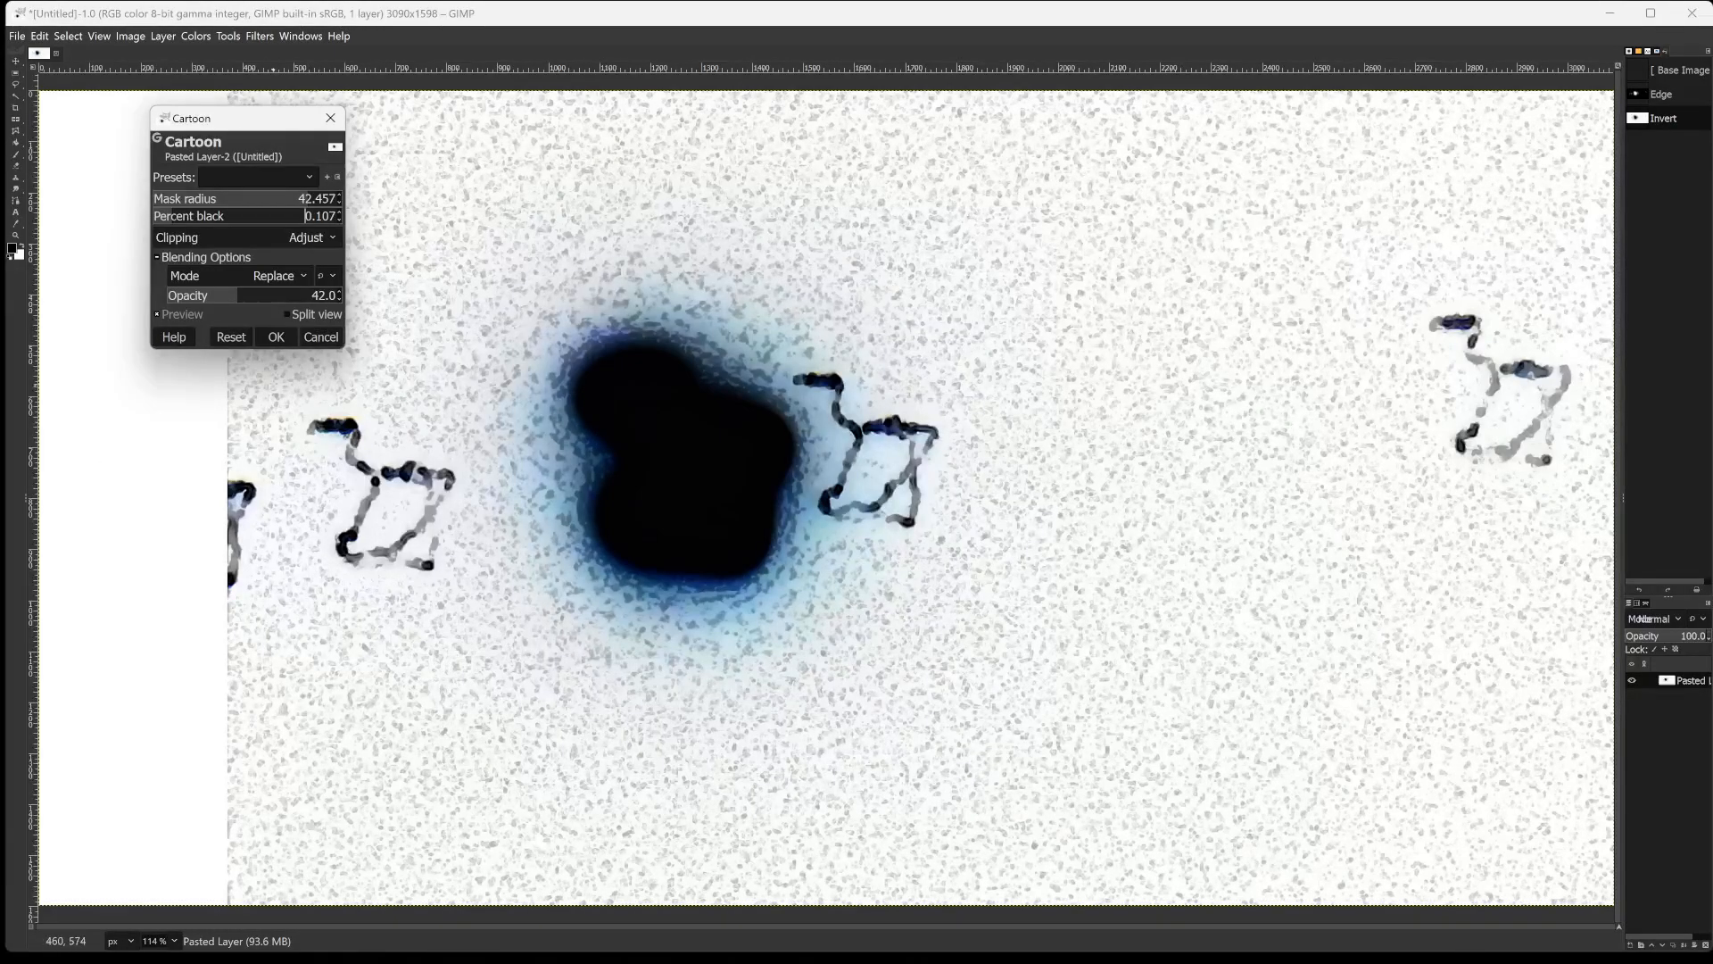
left_click(276, 338)
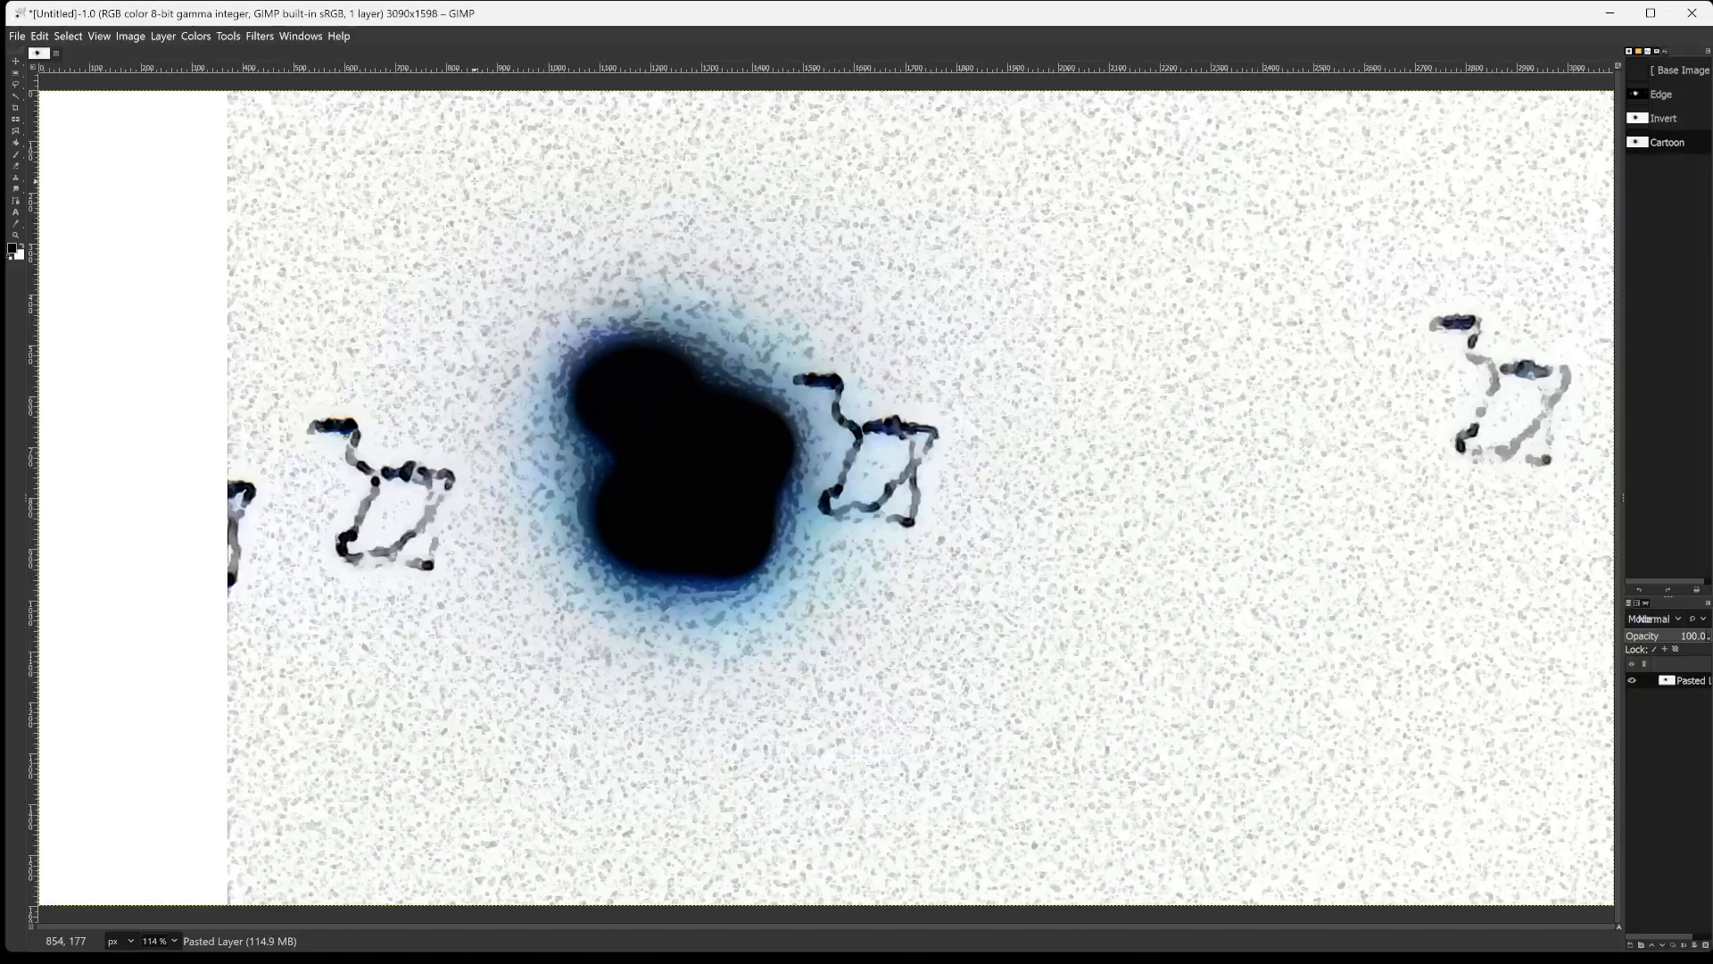
Start exporting the image as mooonsjupp.png into the GIMPed2024 folder inside Documents/mind.
key("ctrl+shift+e")
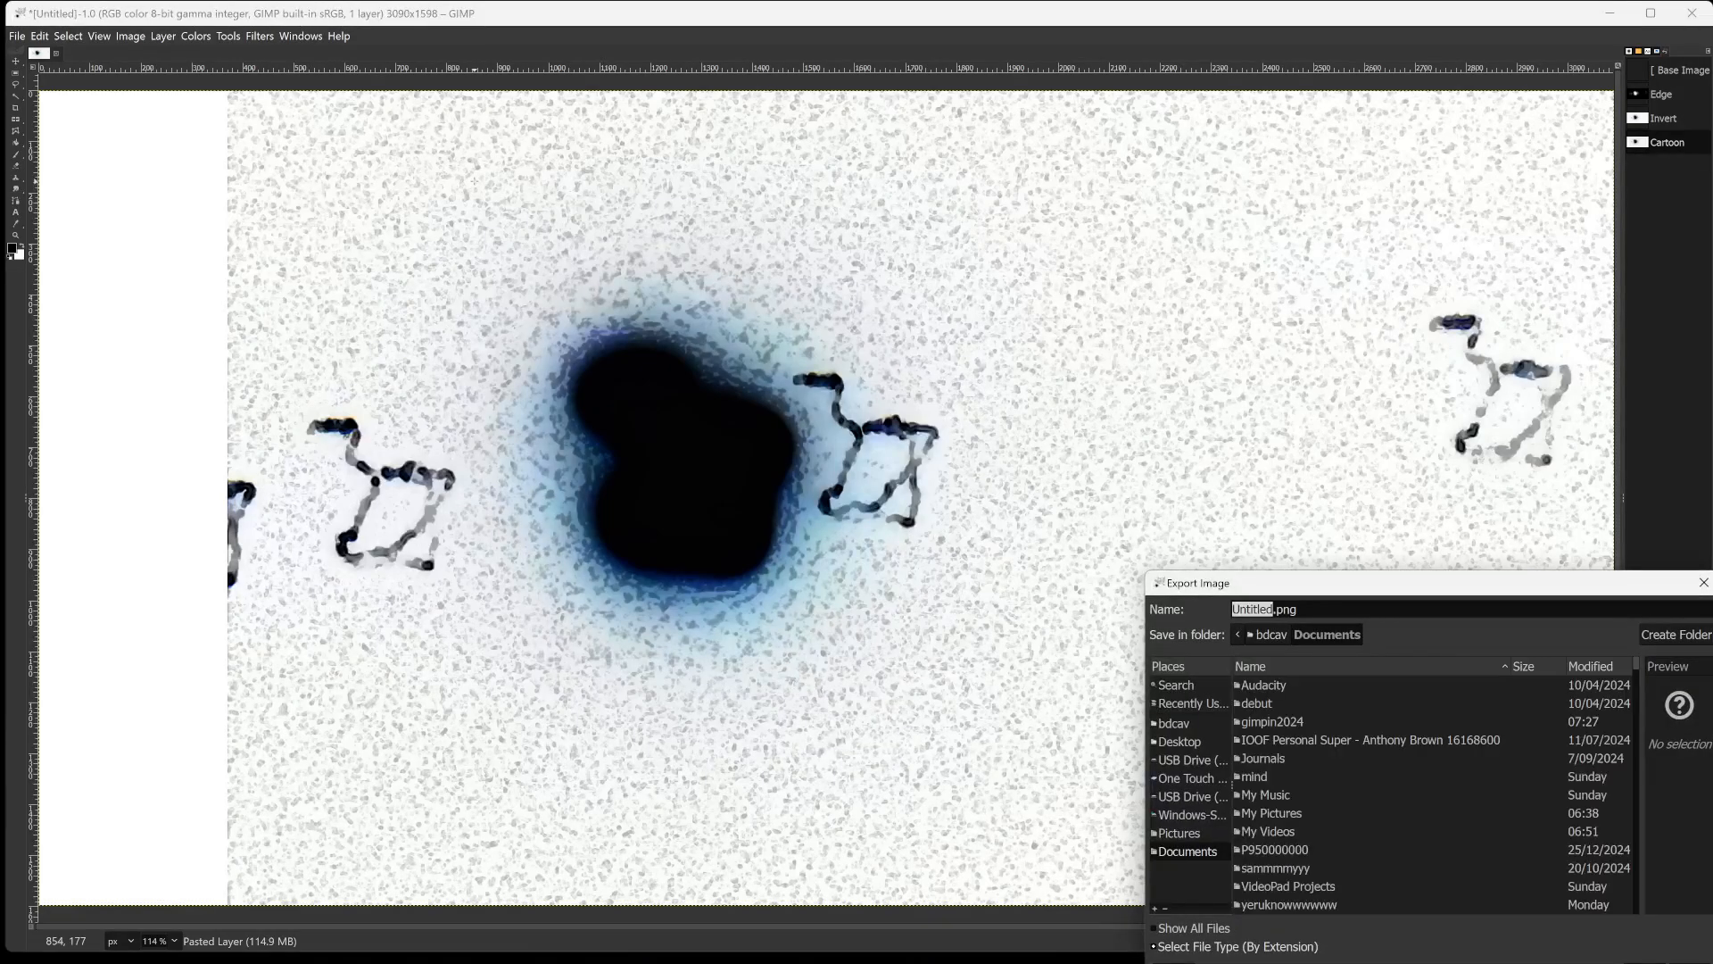
type("mooonsjupp")
mouse_move(1103, 962)
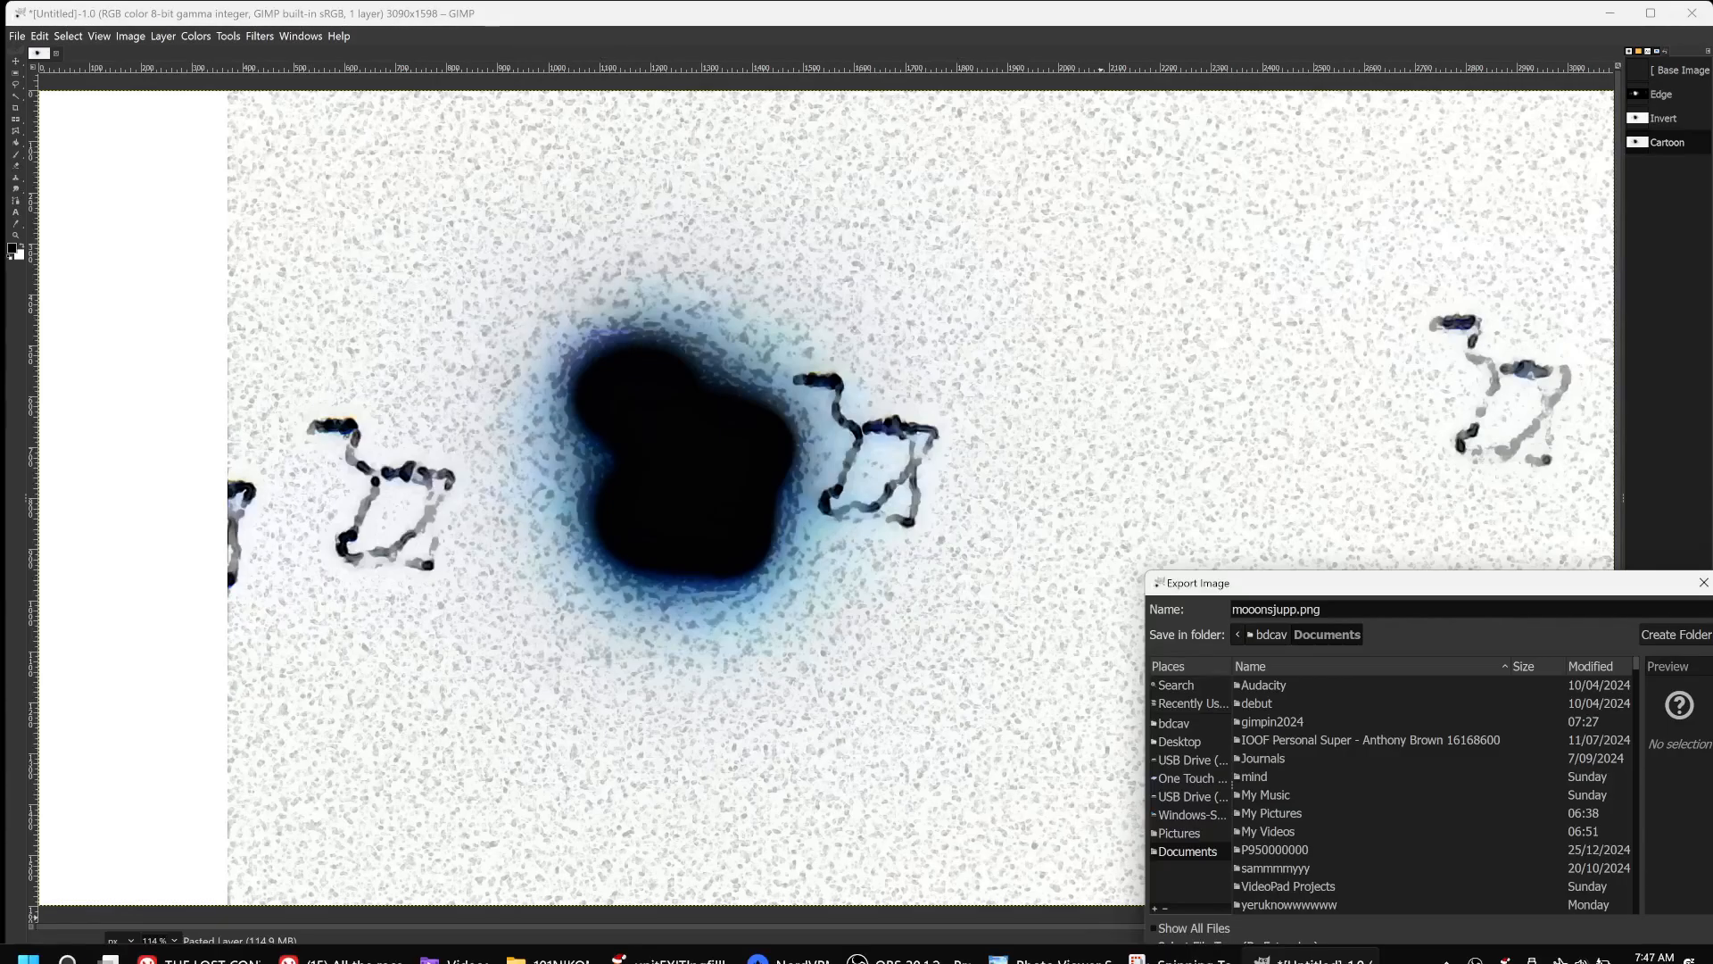
double_click(1249, 774)
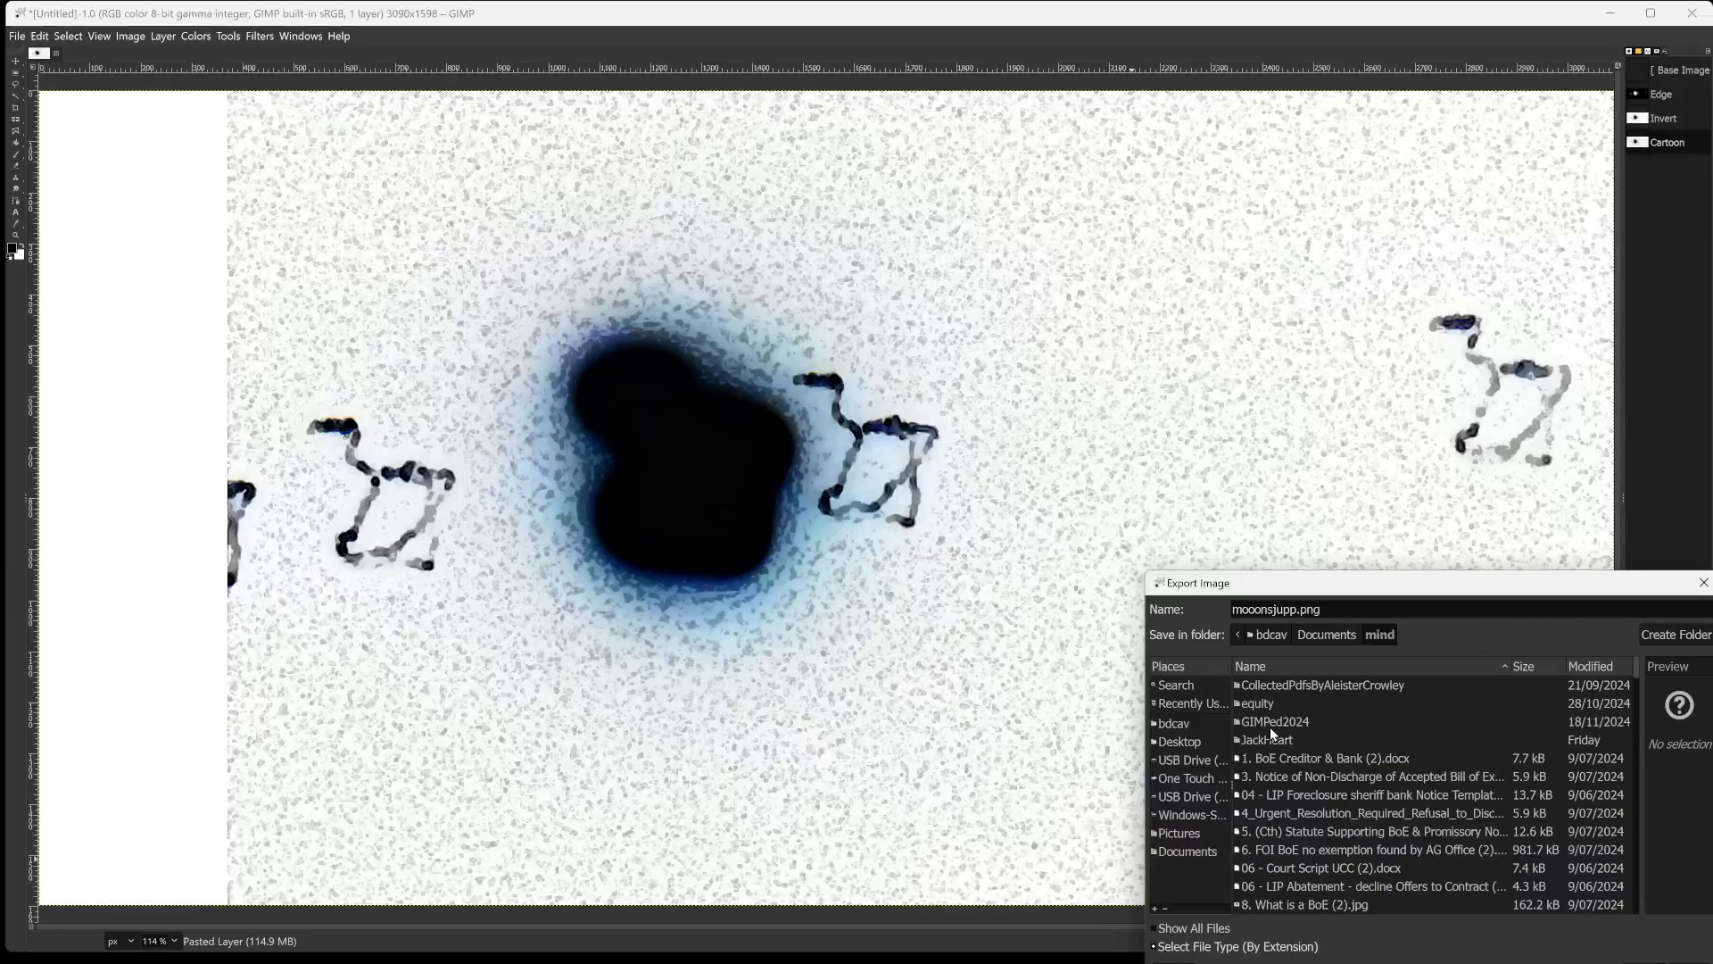
double_click(1271, 723)
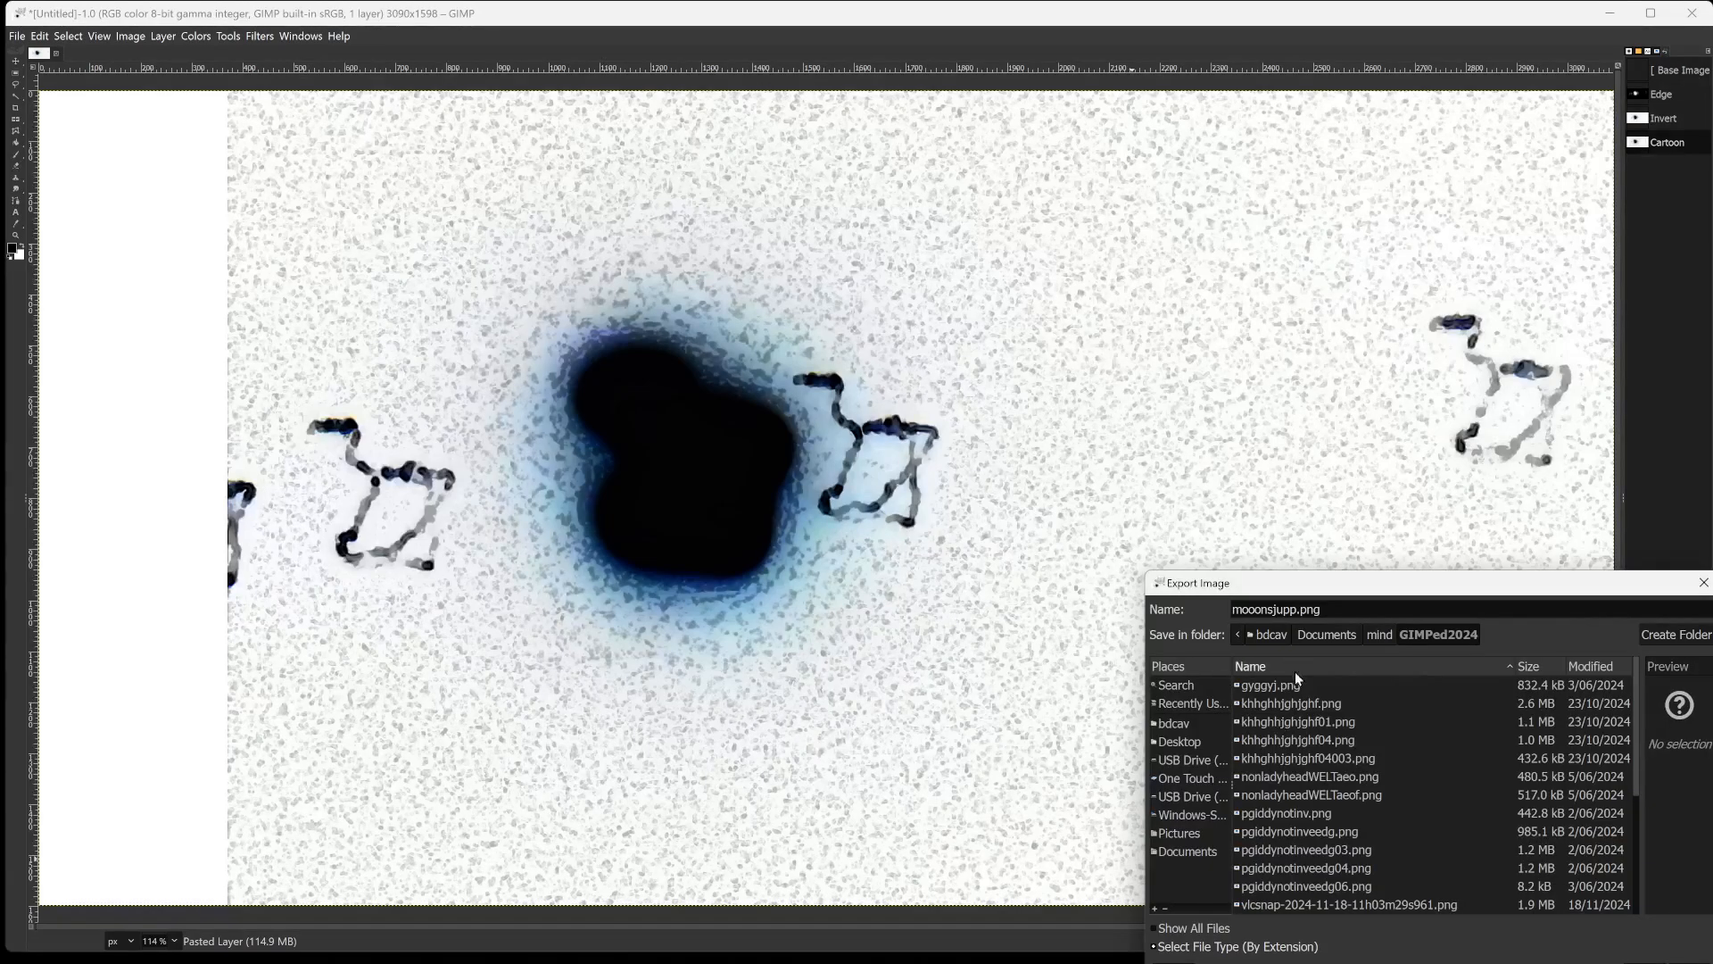
left_click_drag(1346, 586, 1150, 288)
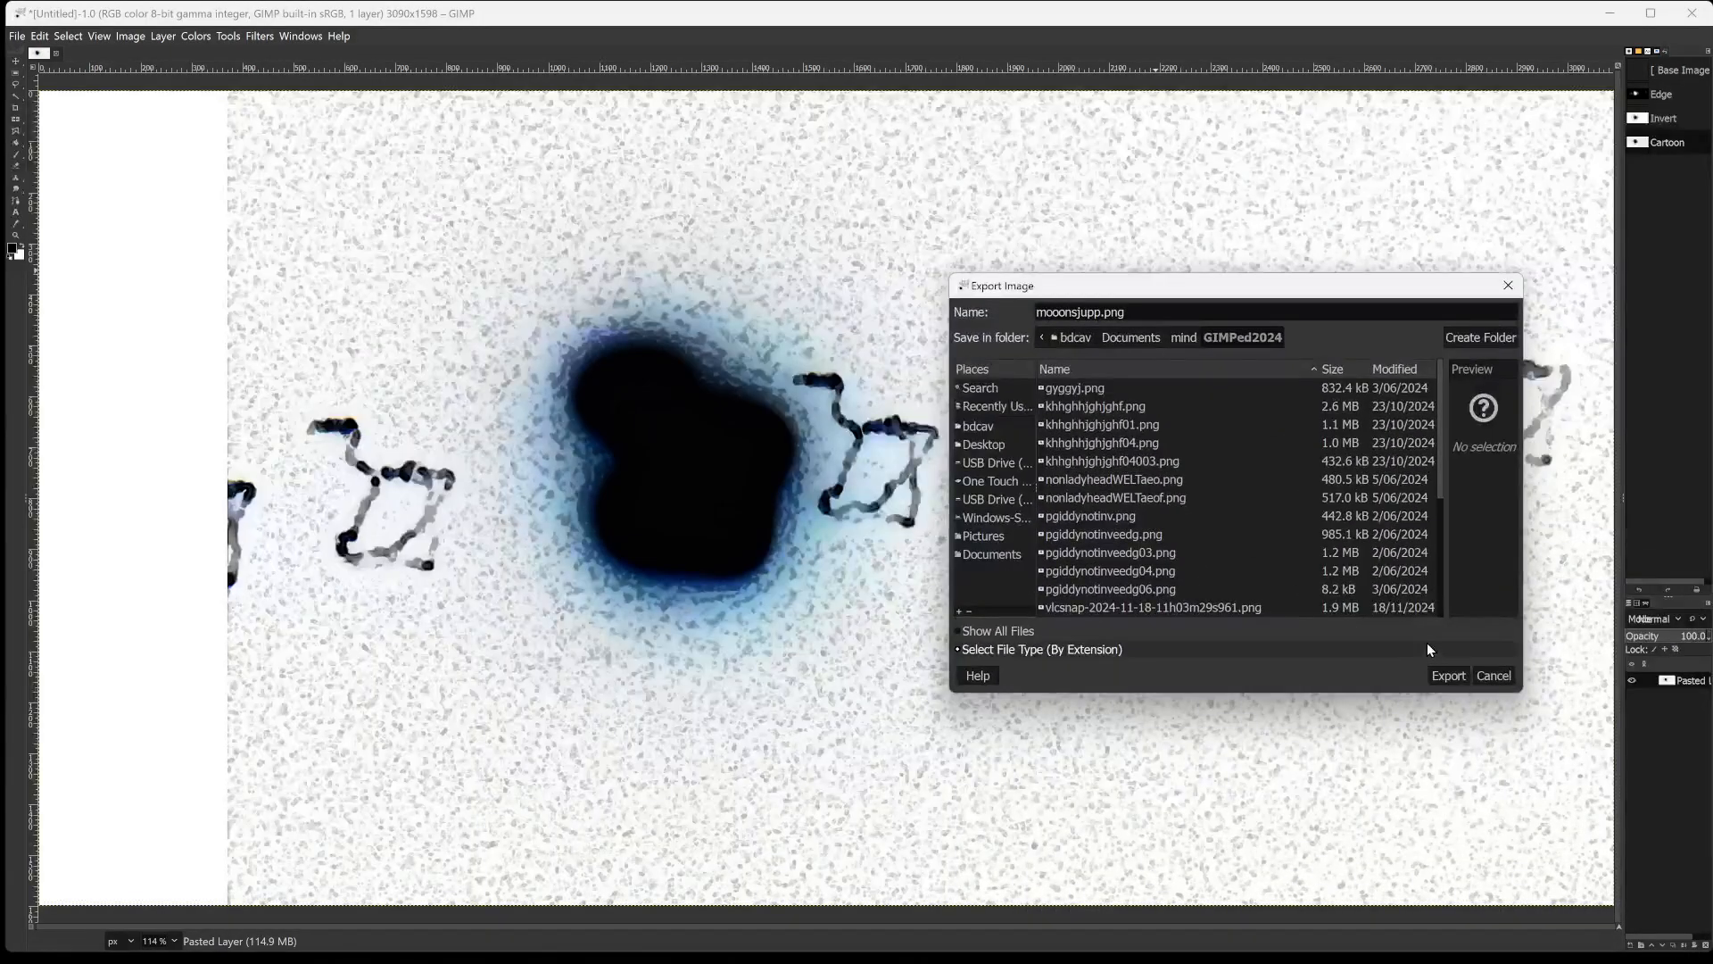
left_click(1449, 675)
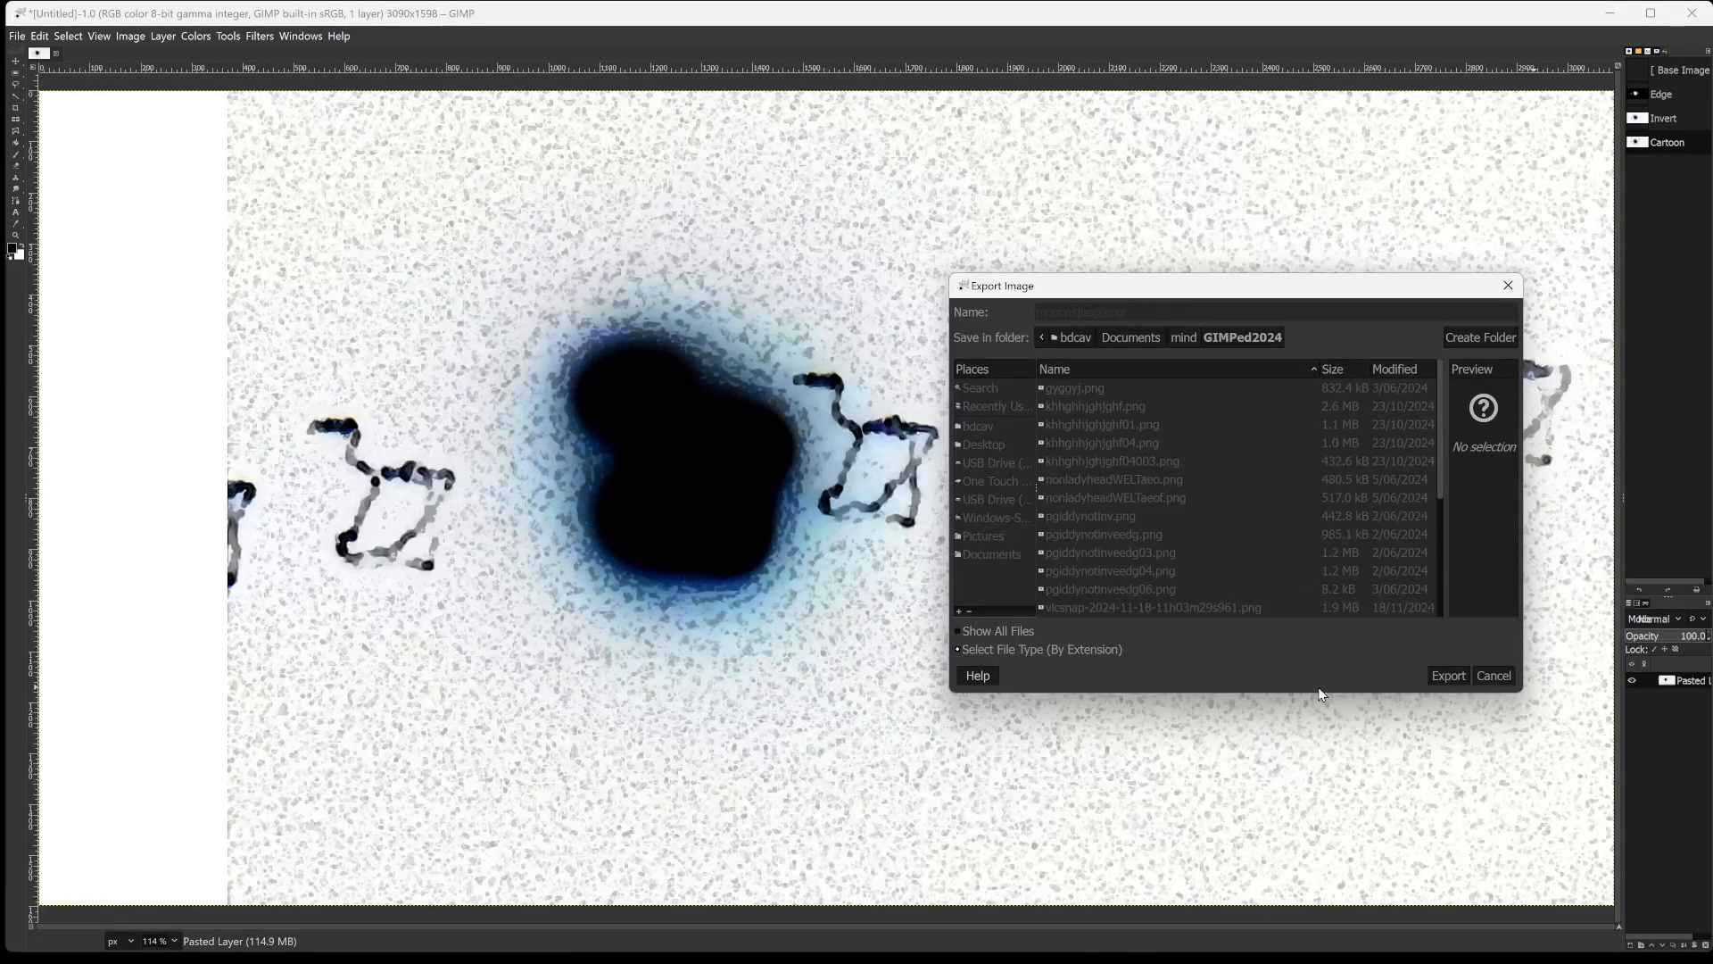
Bring the hidden PNG export options window forward, confirm it, and move the export dialog clear of the image.
left_click_drag(1224, 286, 1196, 350)
mouse_move(1439, 961)
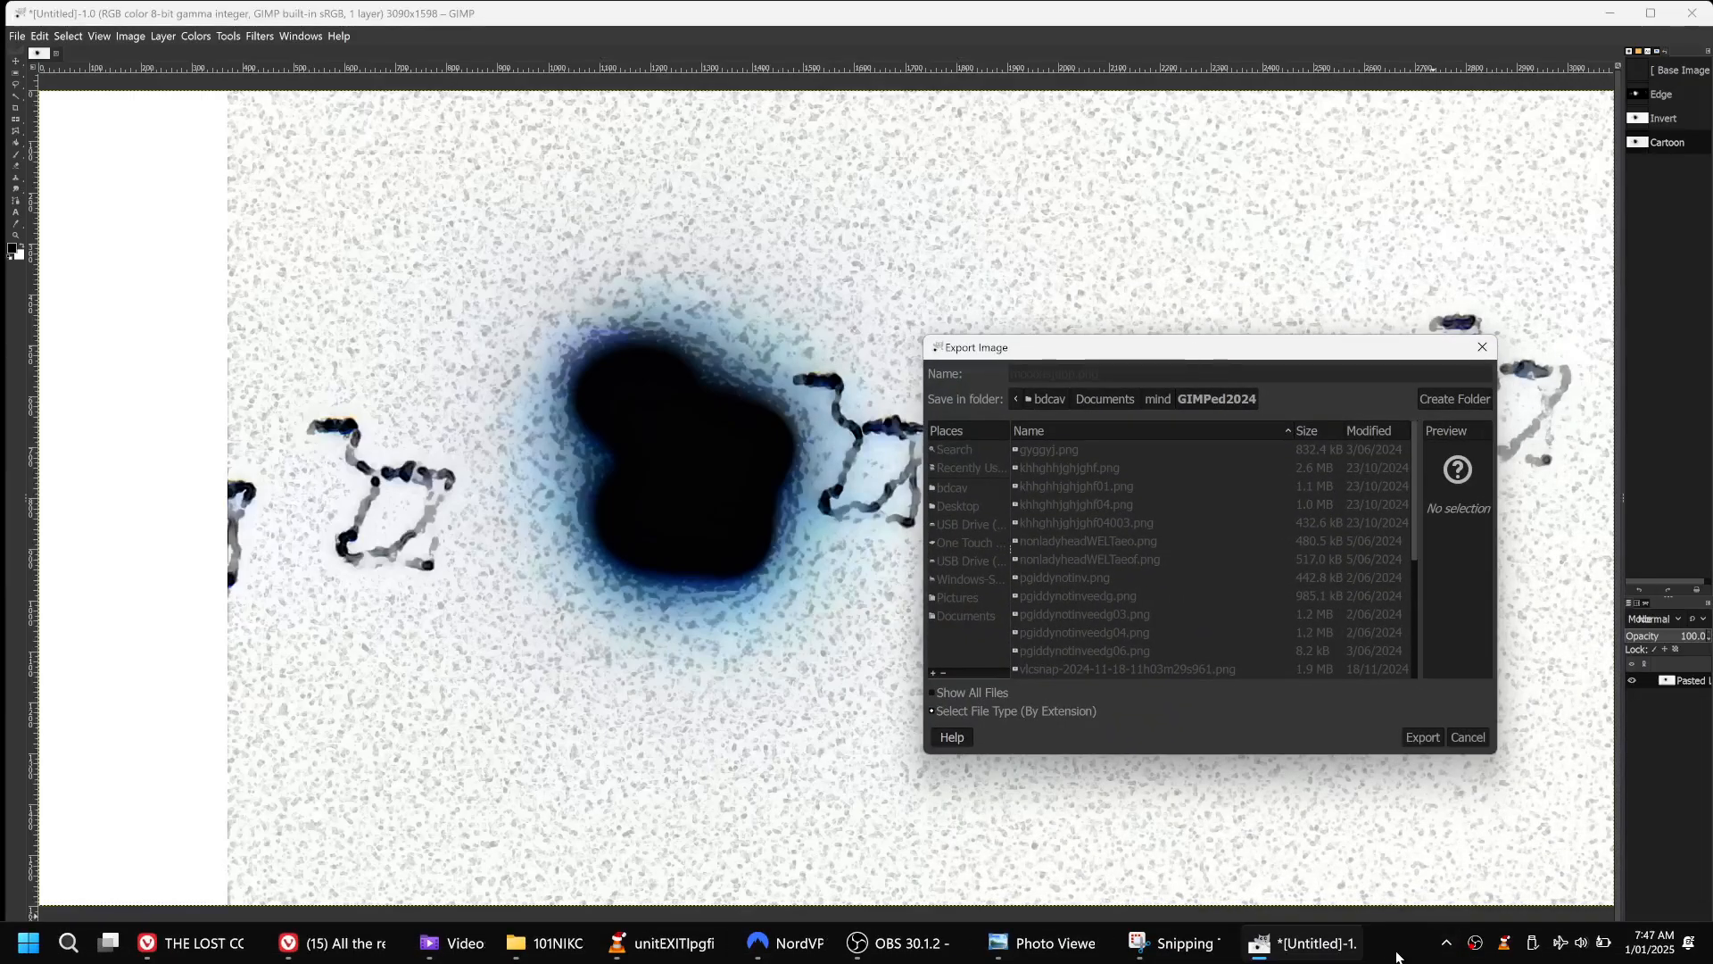
mouse_move(1298, 943)
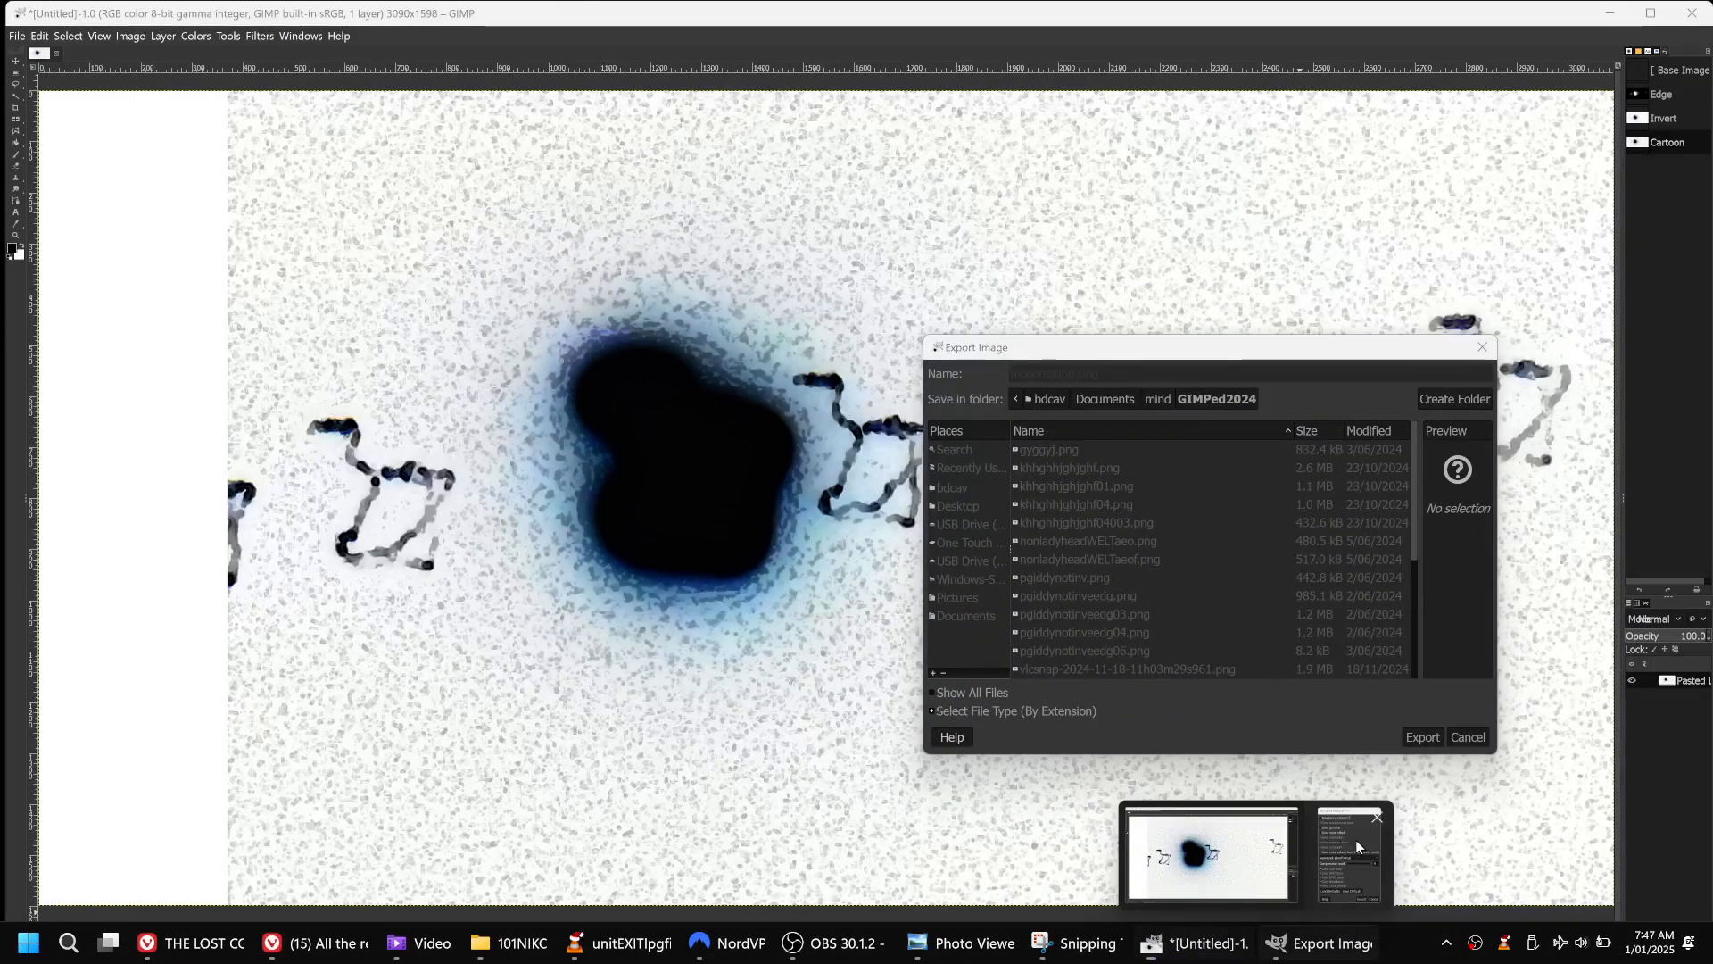
left_click(1307, 892)
left_click(903, 659)
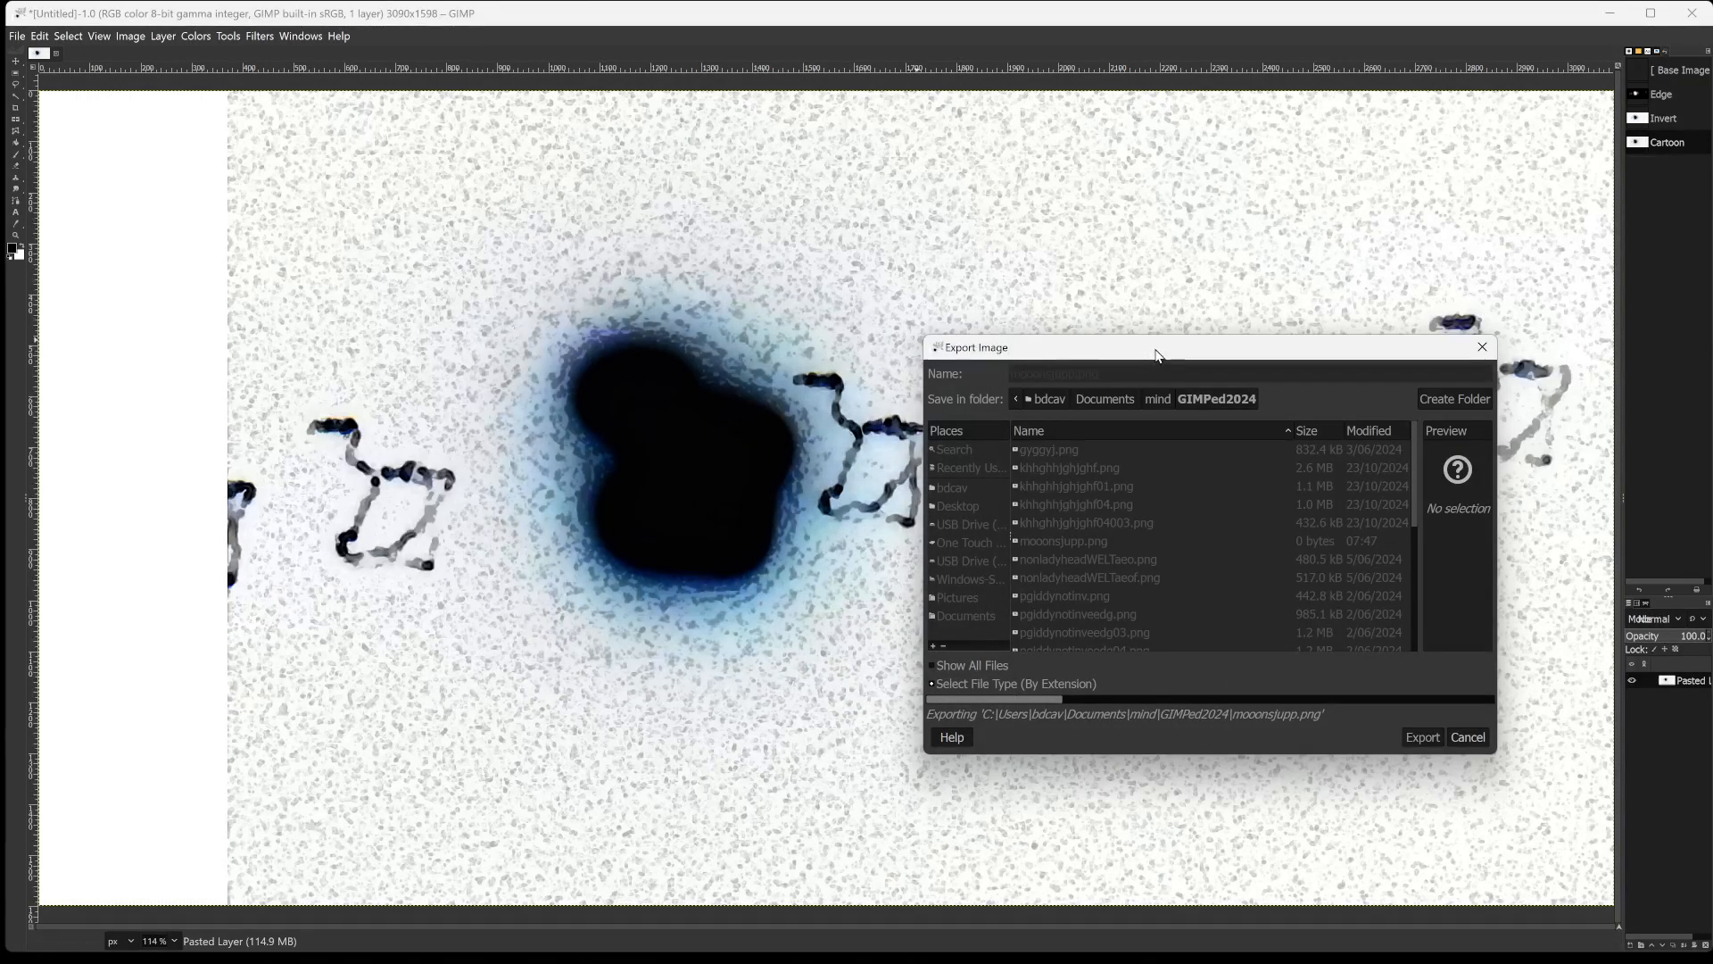
left_click_drag(1155, 352, 1493, 694)
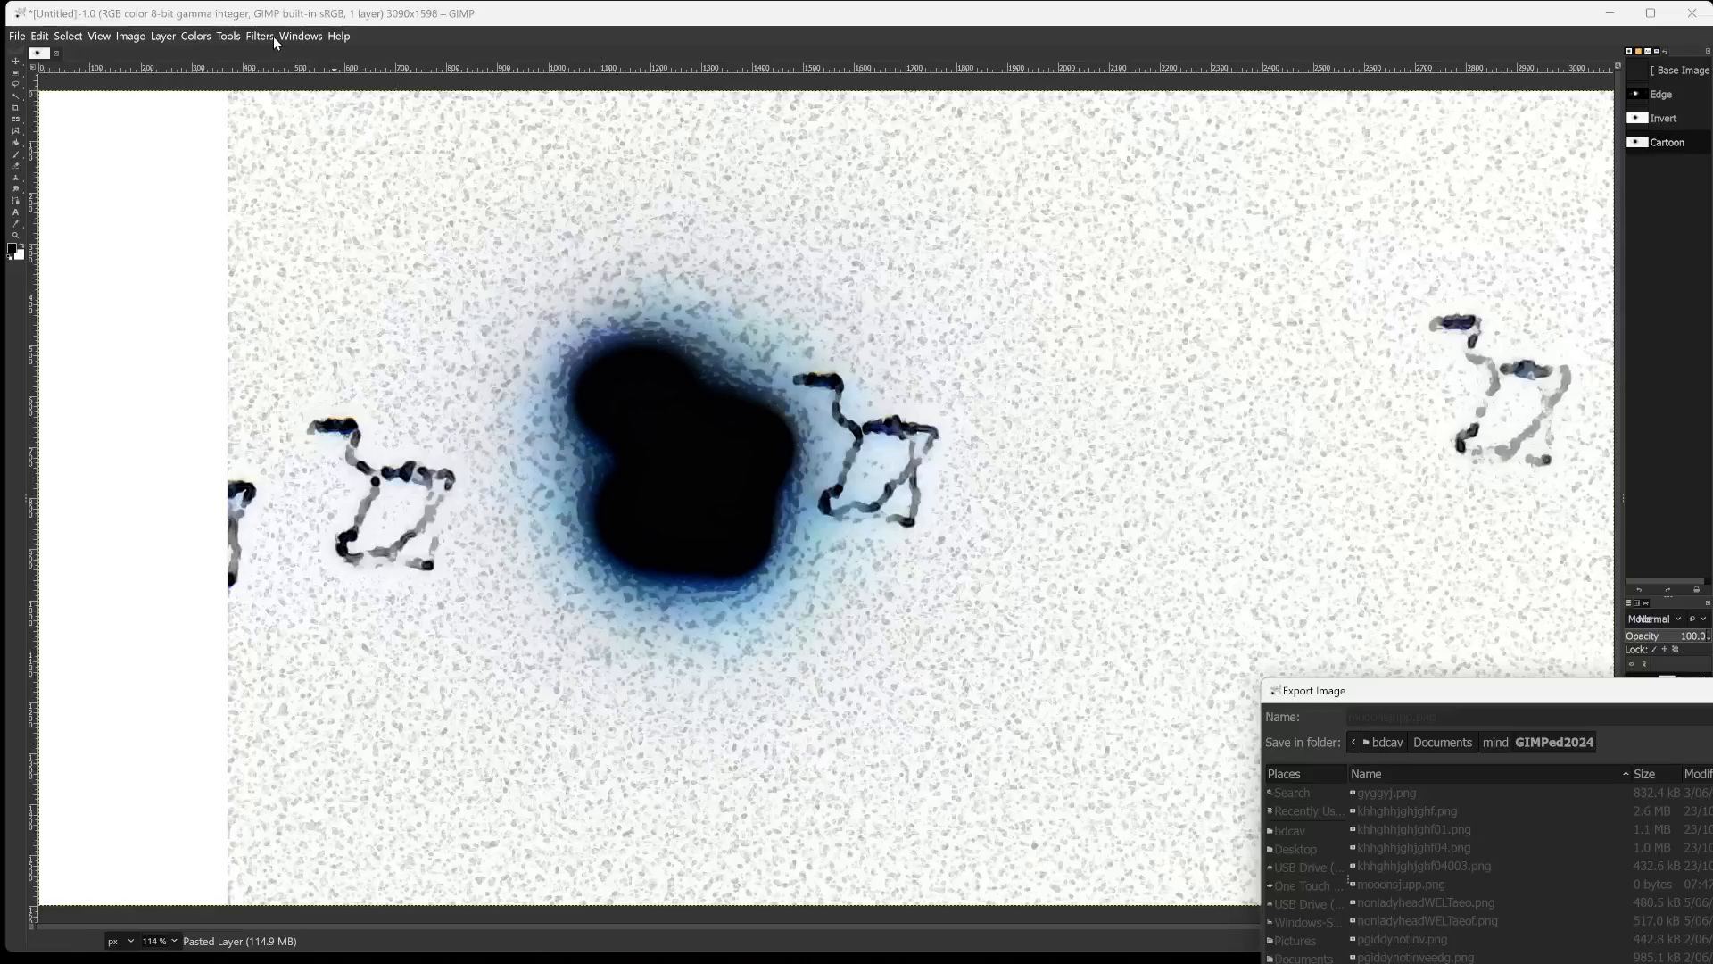
Invert the colours of the cartoon-filtered layer.
left_click(228, 38)
mouse_move(201, 38)
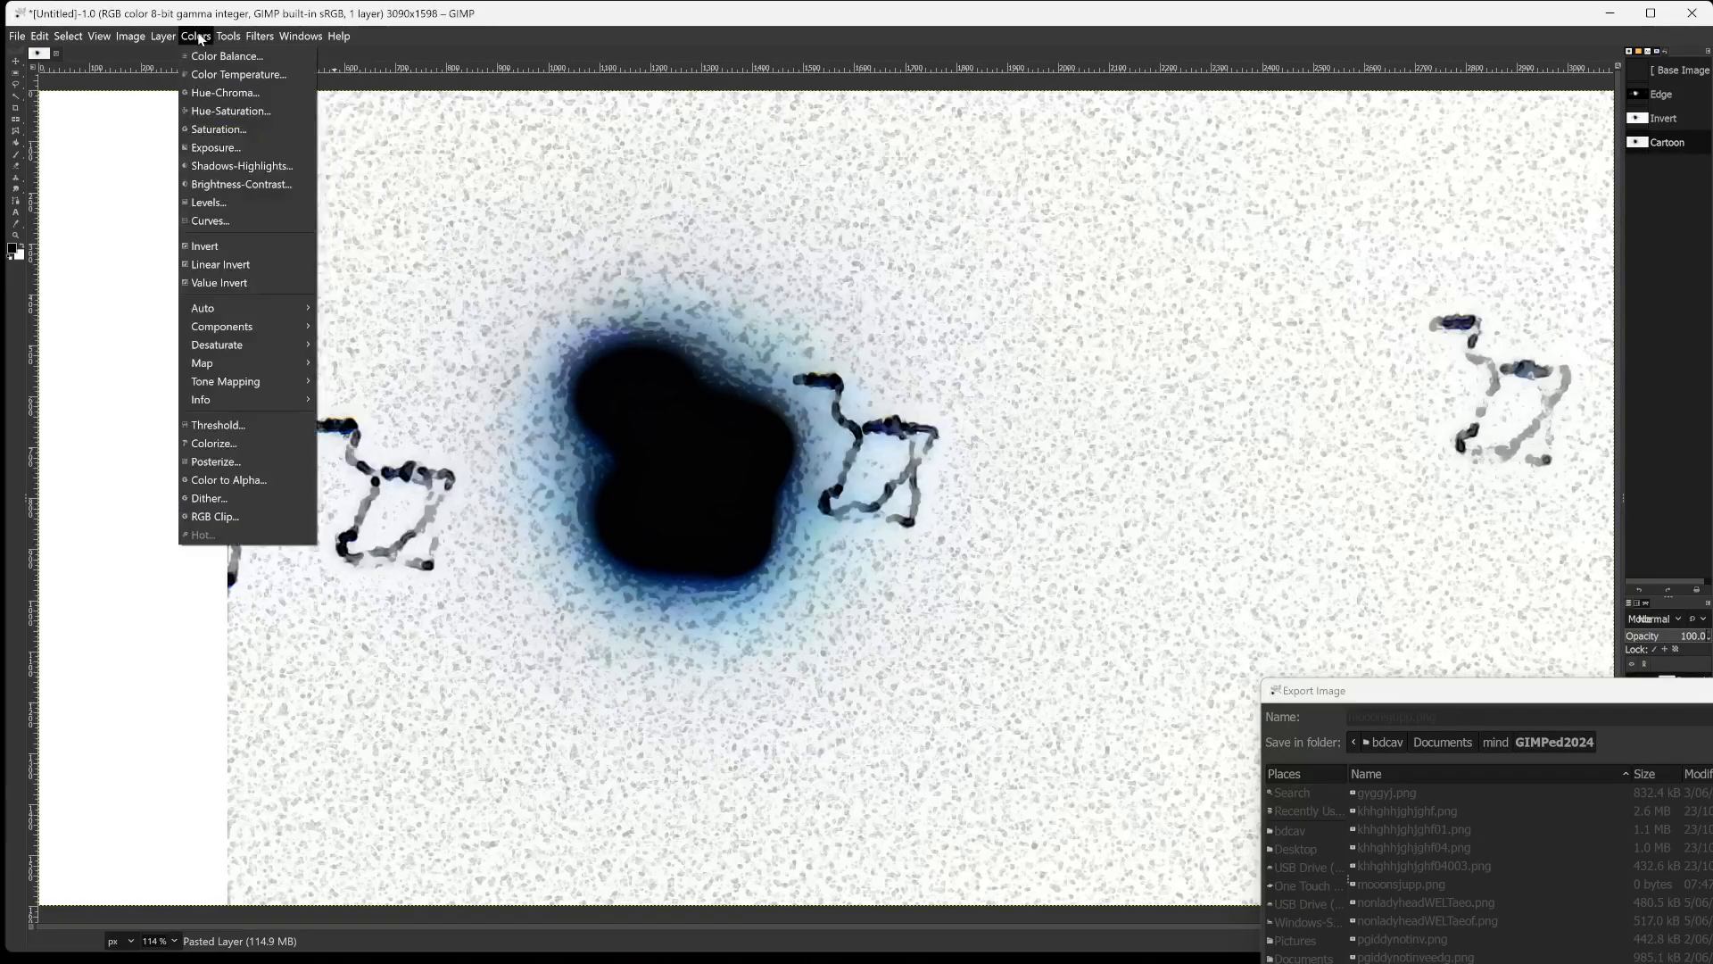
left_click(214, 247)
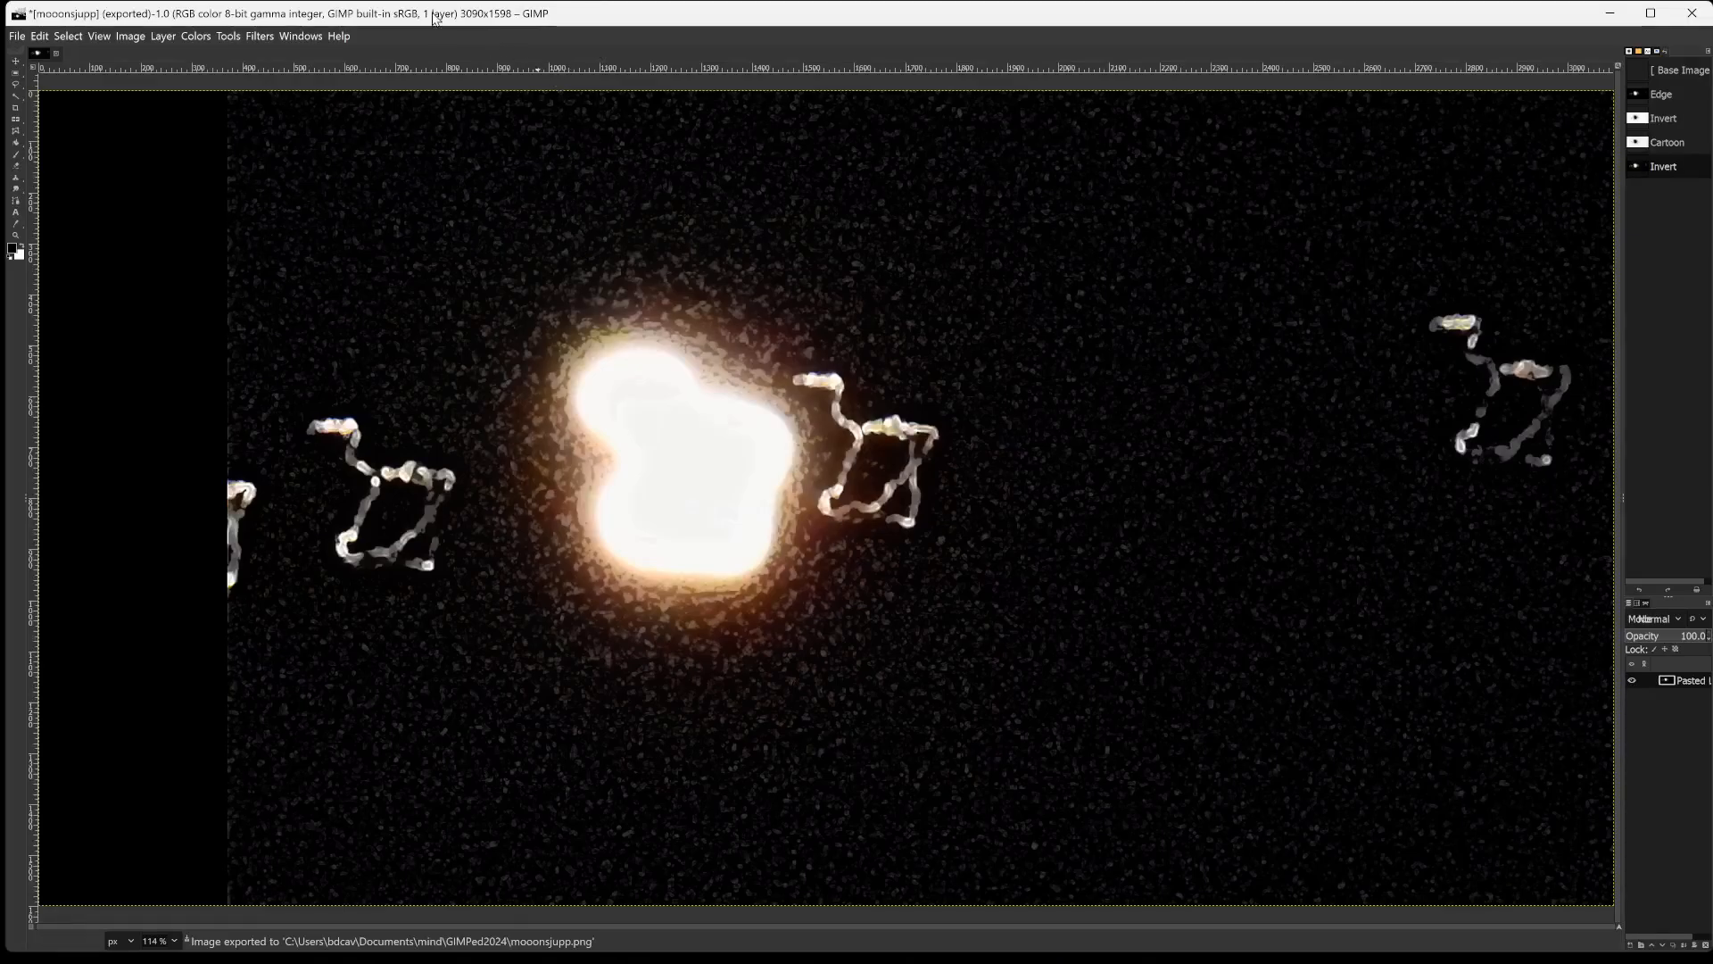
Start the Cartoon filter on the inverted layer with mask radius 40.024, percent black 0.462 and opacity 64.6.
left_click(301, 36)
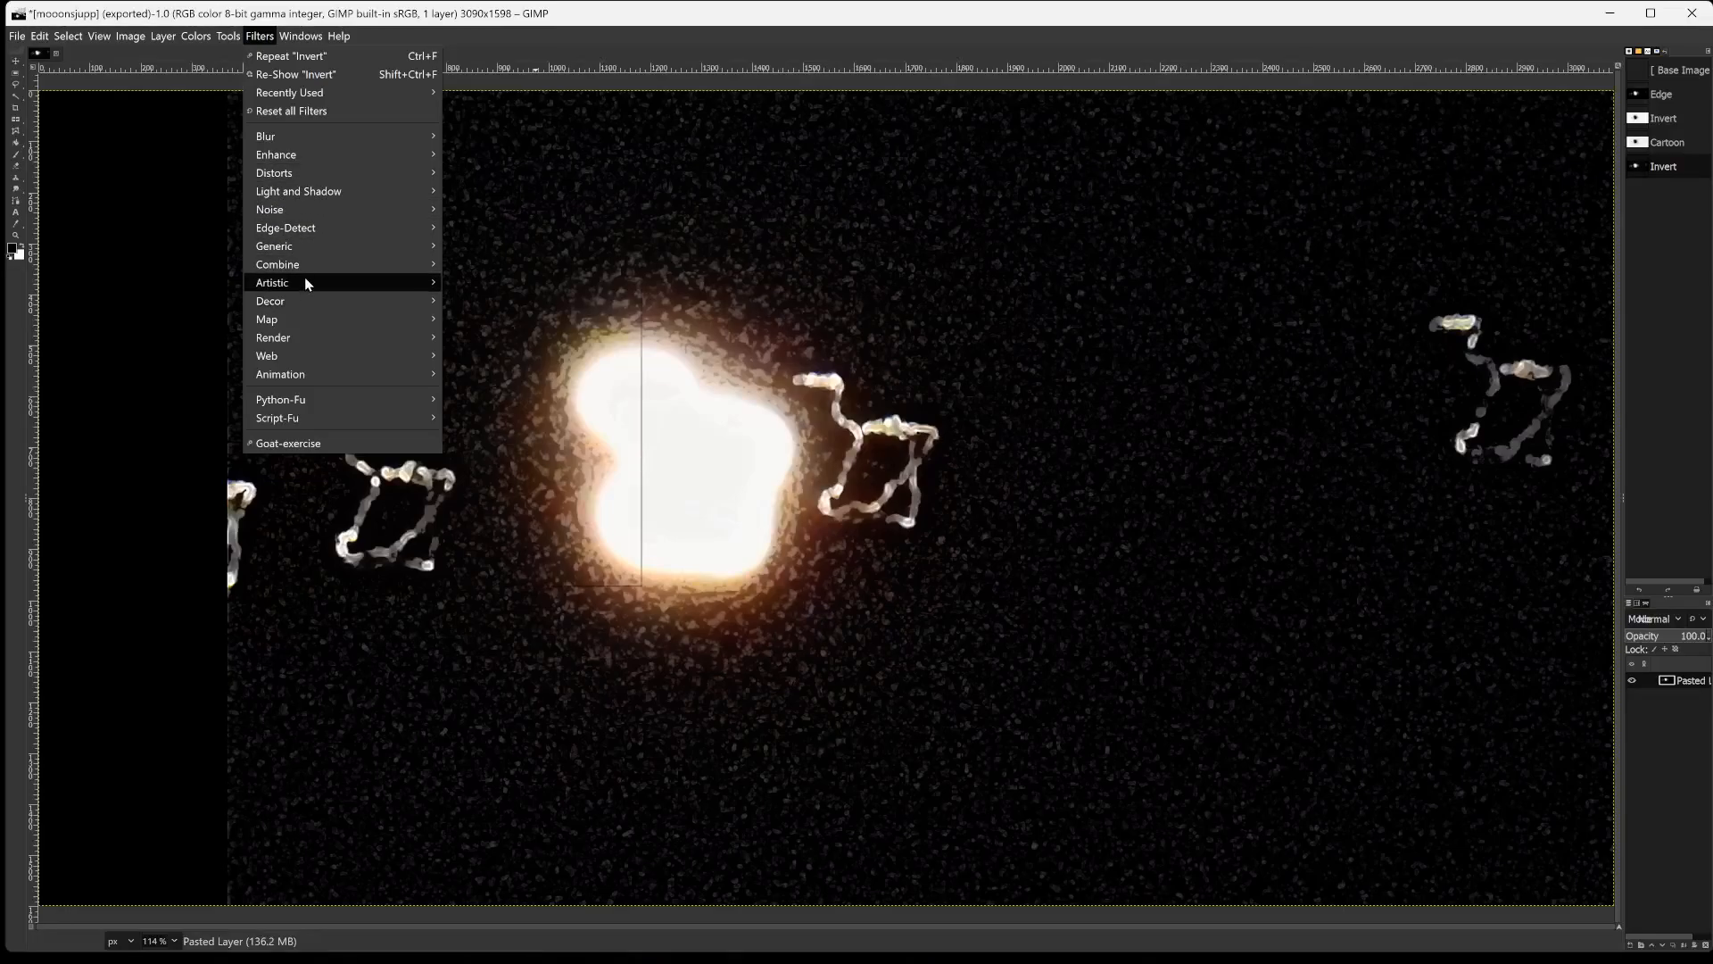
mouse_move(303, 282)
left_click(575, 300)
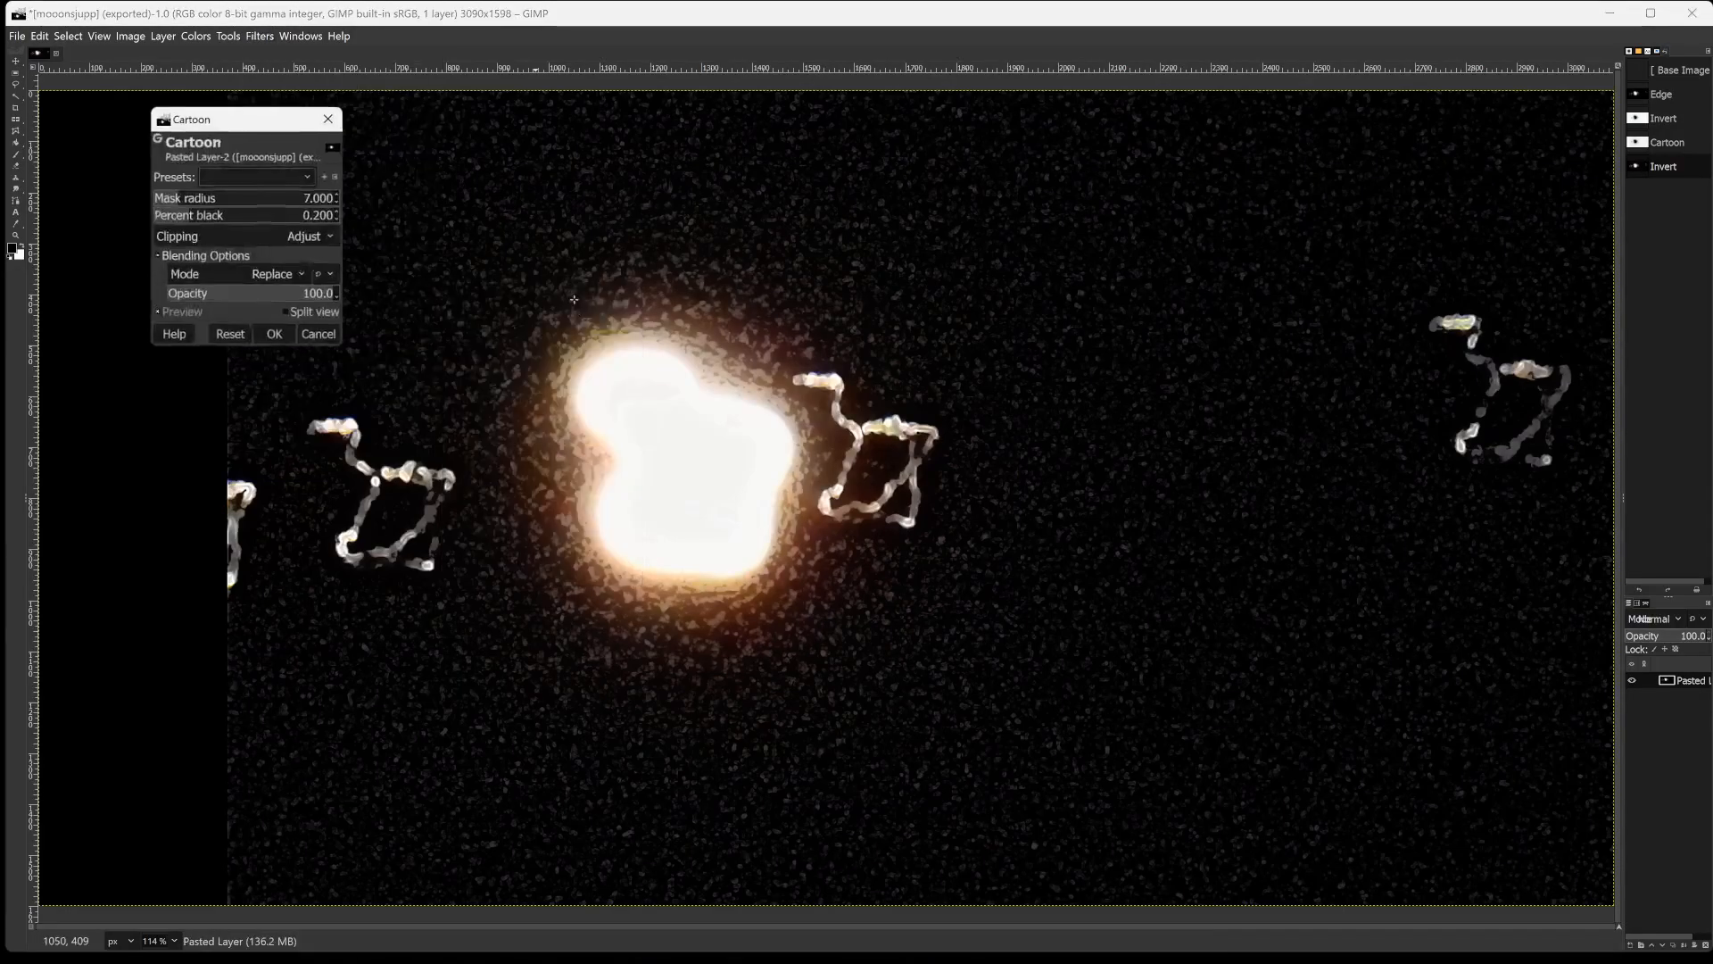
left_click(236, 196)
left_click_drag(235, 196, 298, 251)
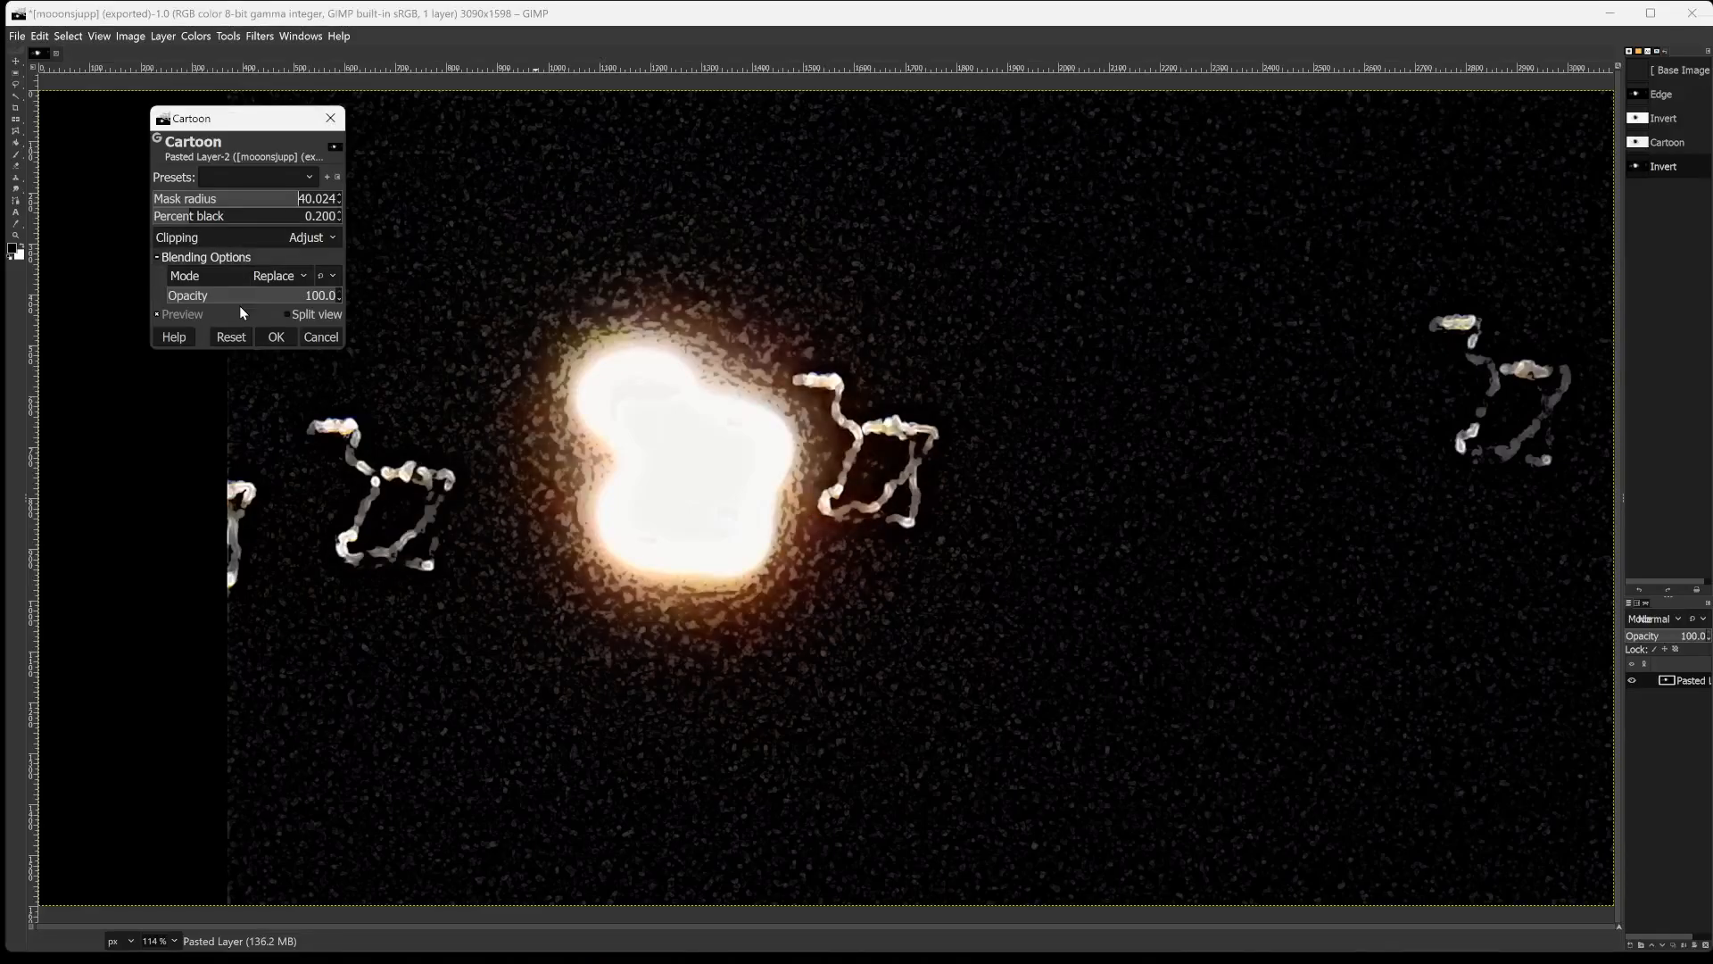
left_click(238, 216)
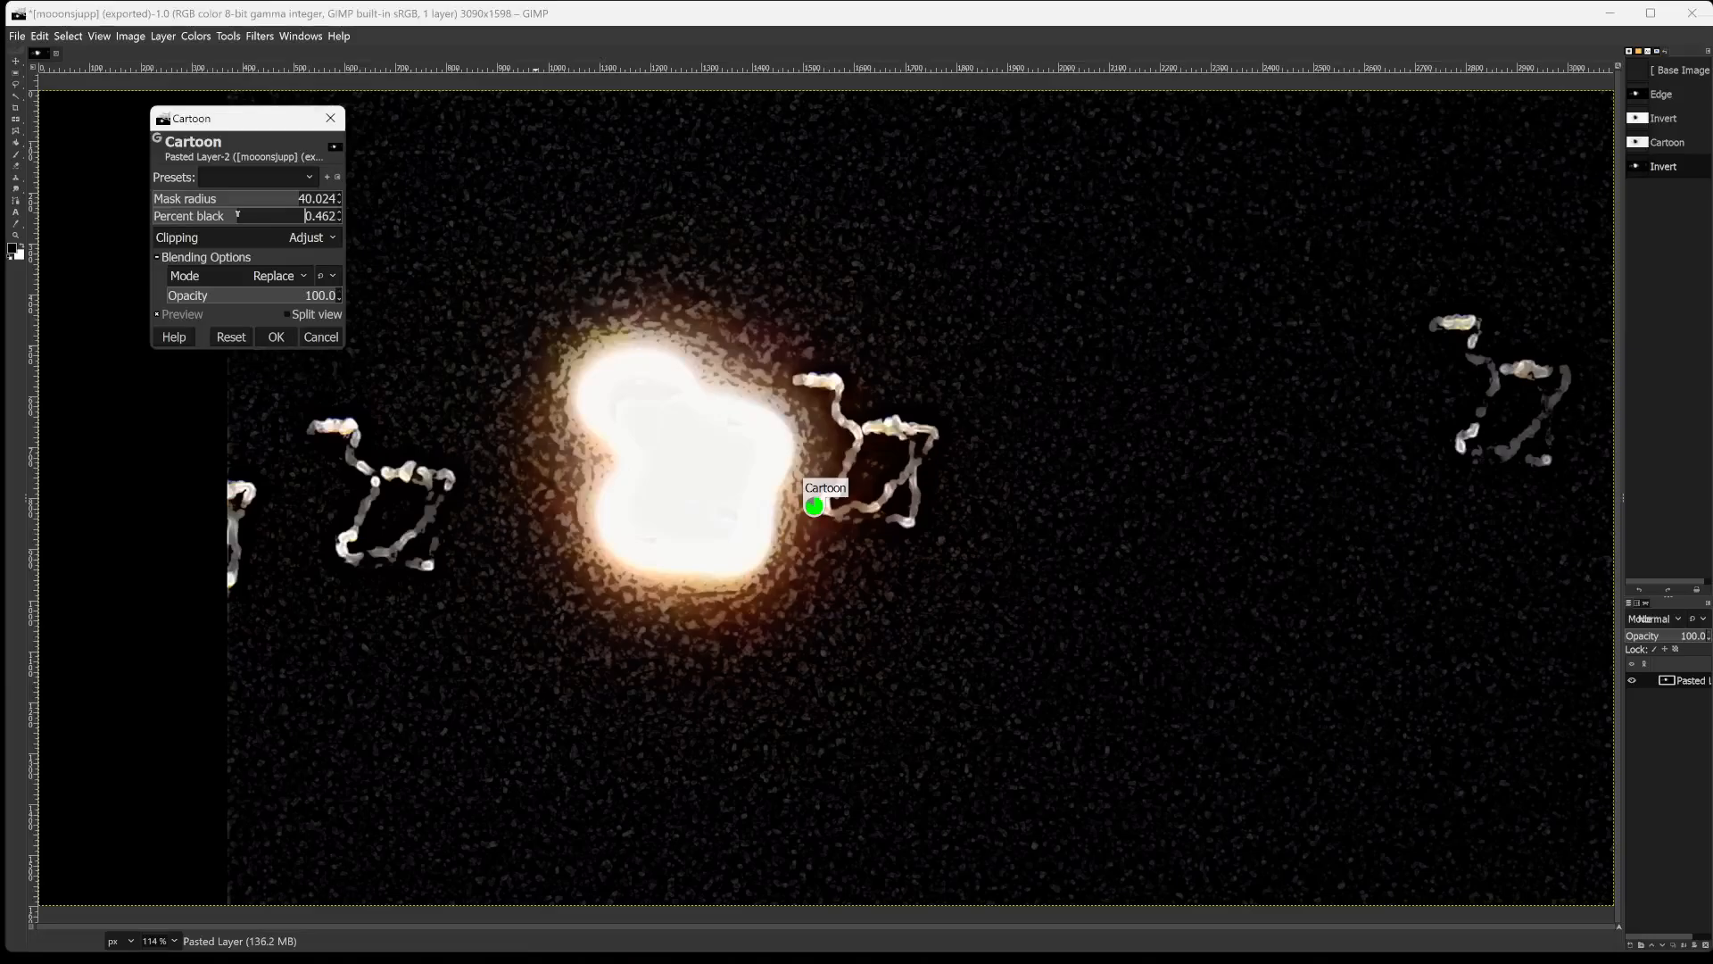
left_click(233, 296)
left_click_drag(204, 297, 264, 300)
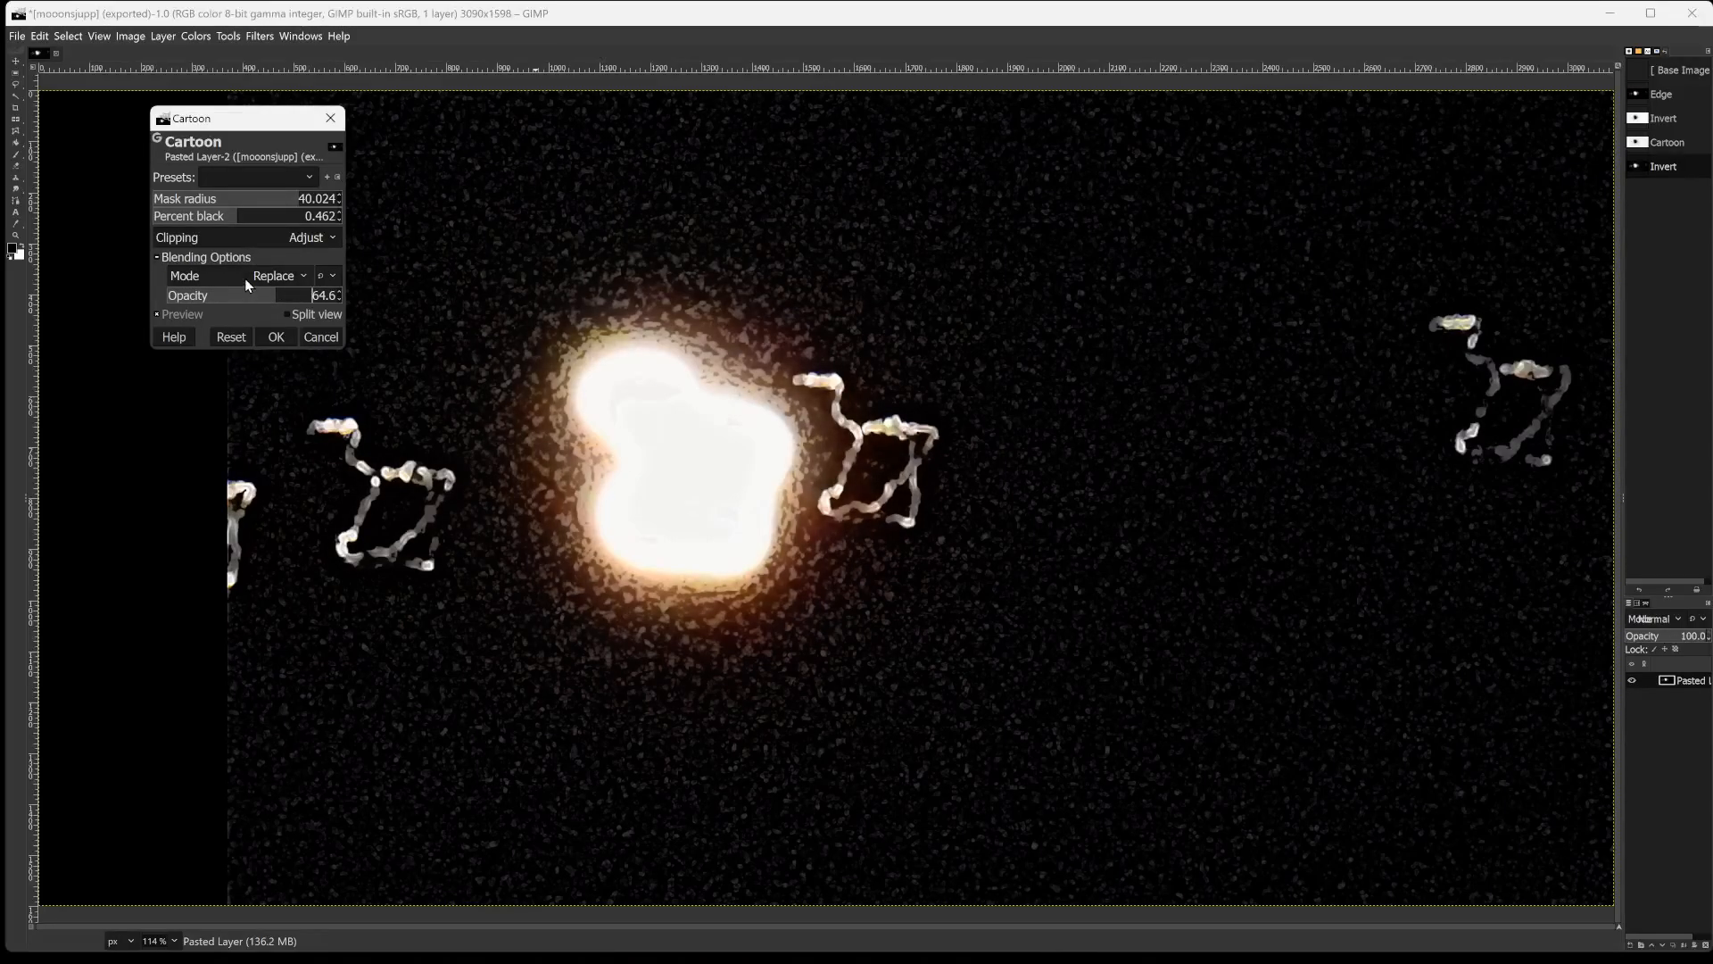
Try the Multiply blending mode for the Cartoon filter with opacity 77.
left_click(245, 279)
left_click(176, 575)
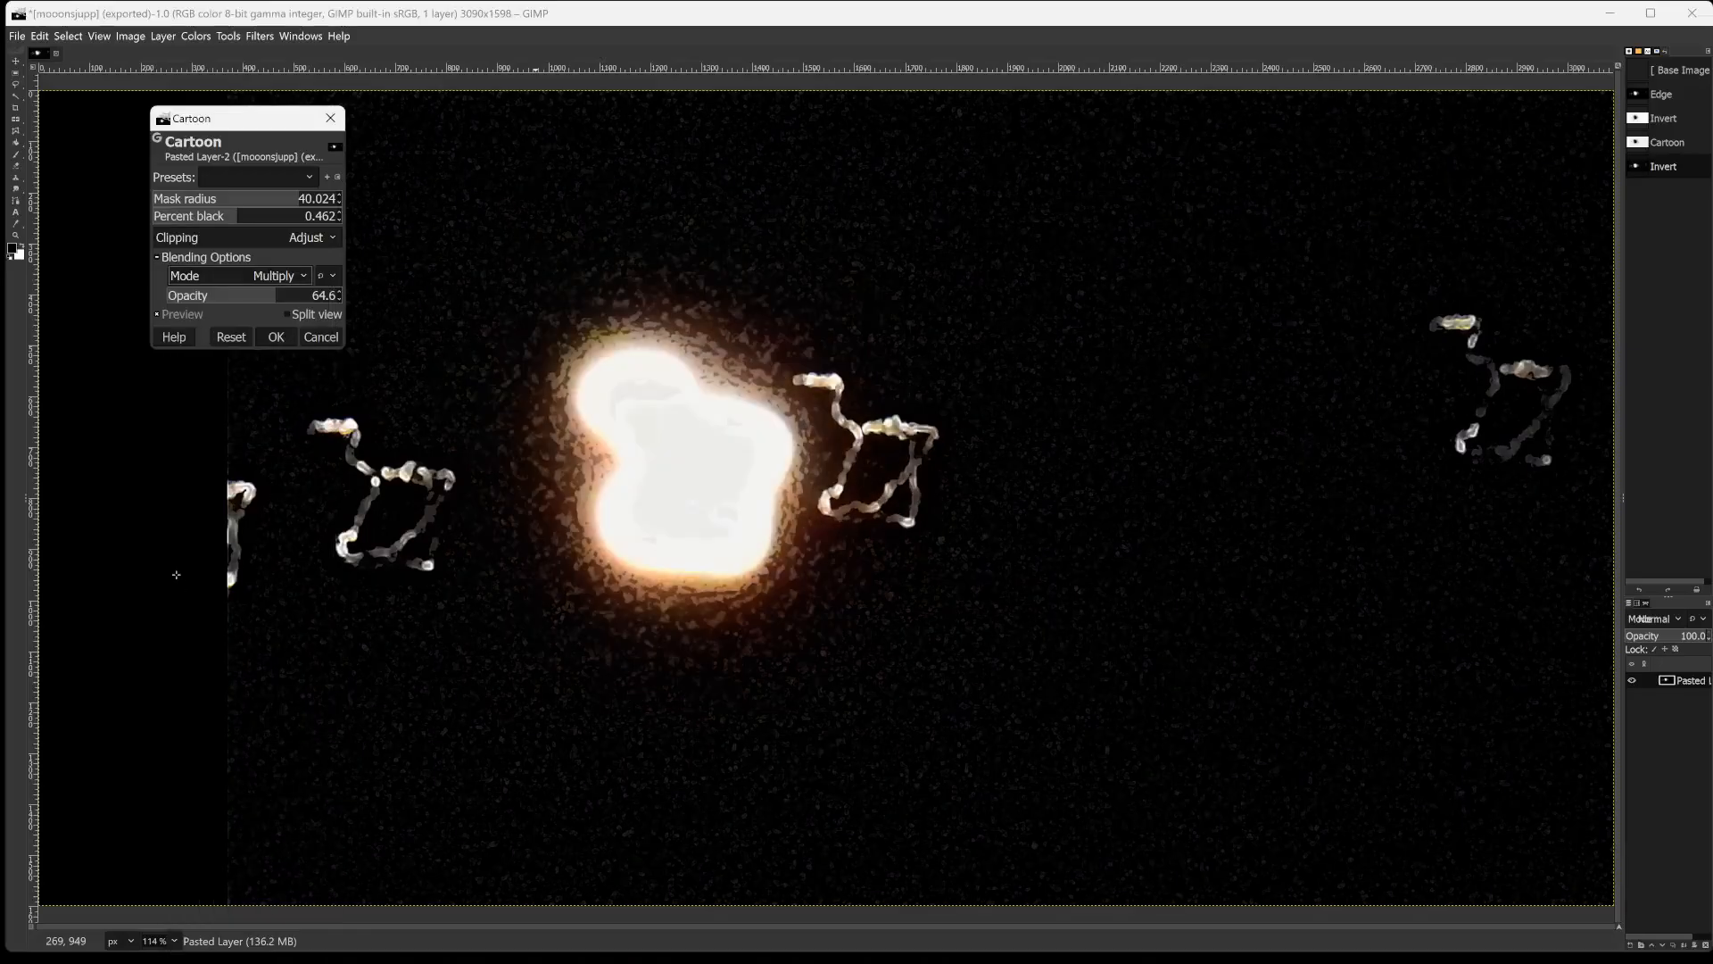
left_click(302, 298)
left_click_drag(297, 297, 247, 289)
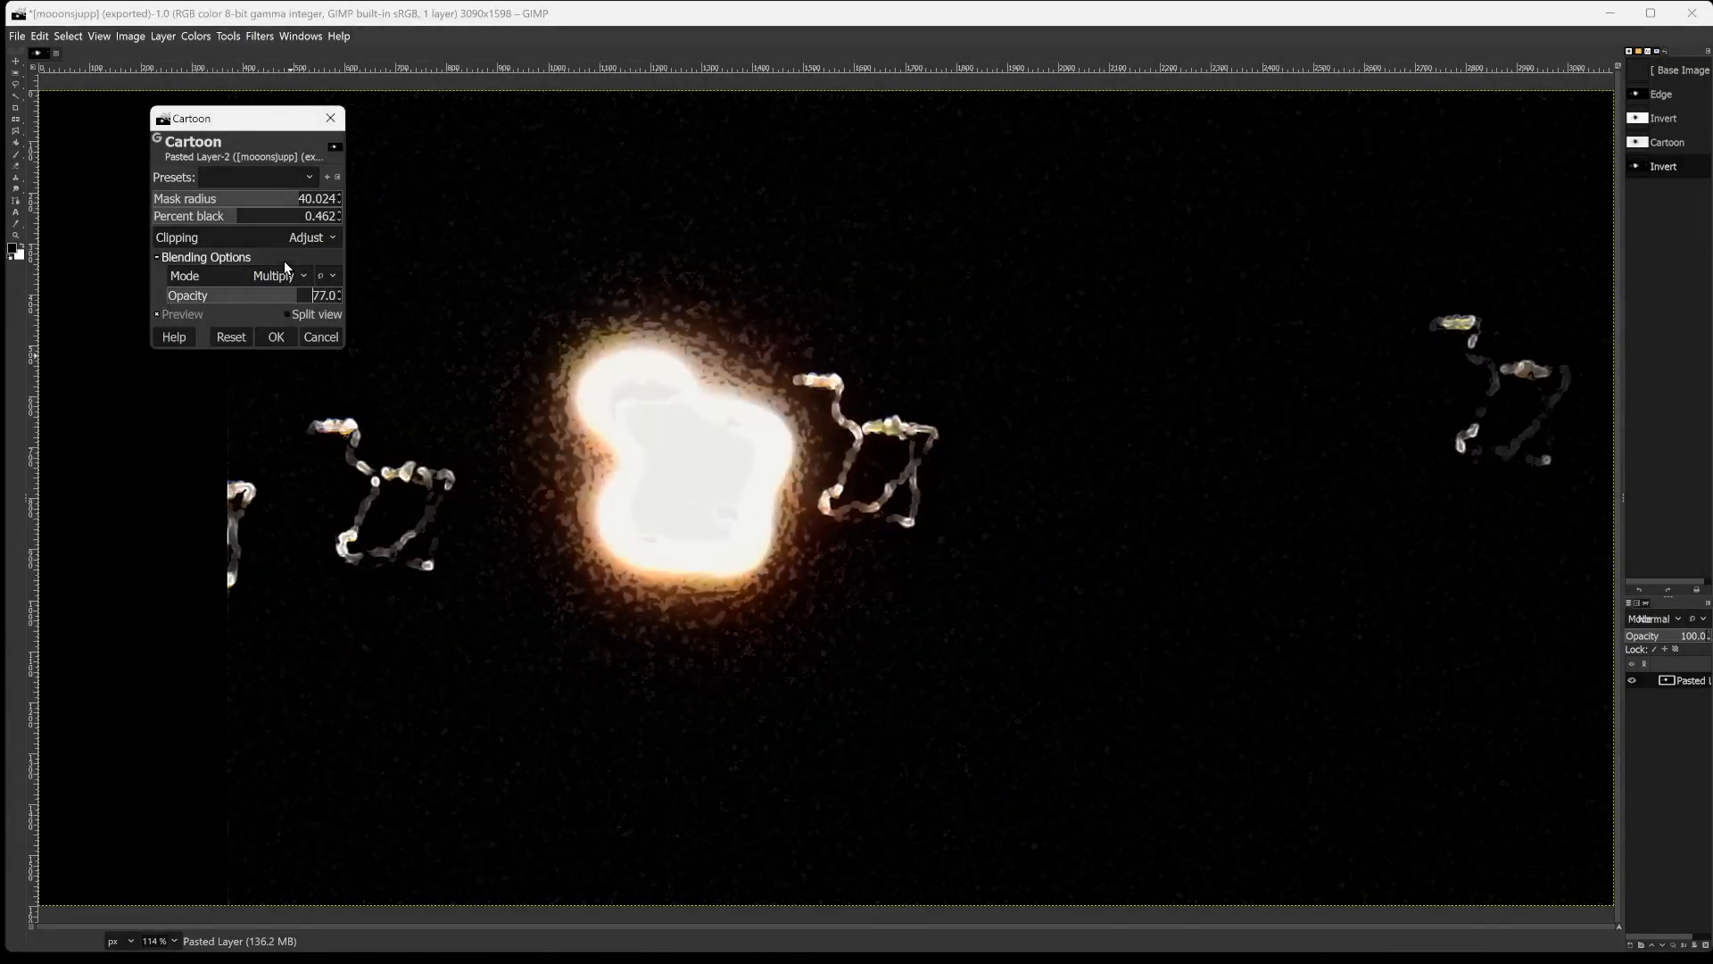
left_click(284, 261)
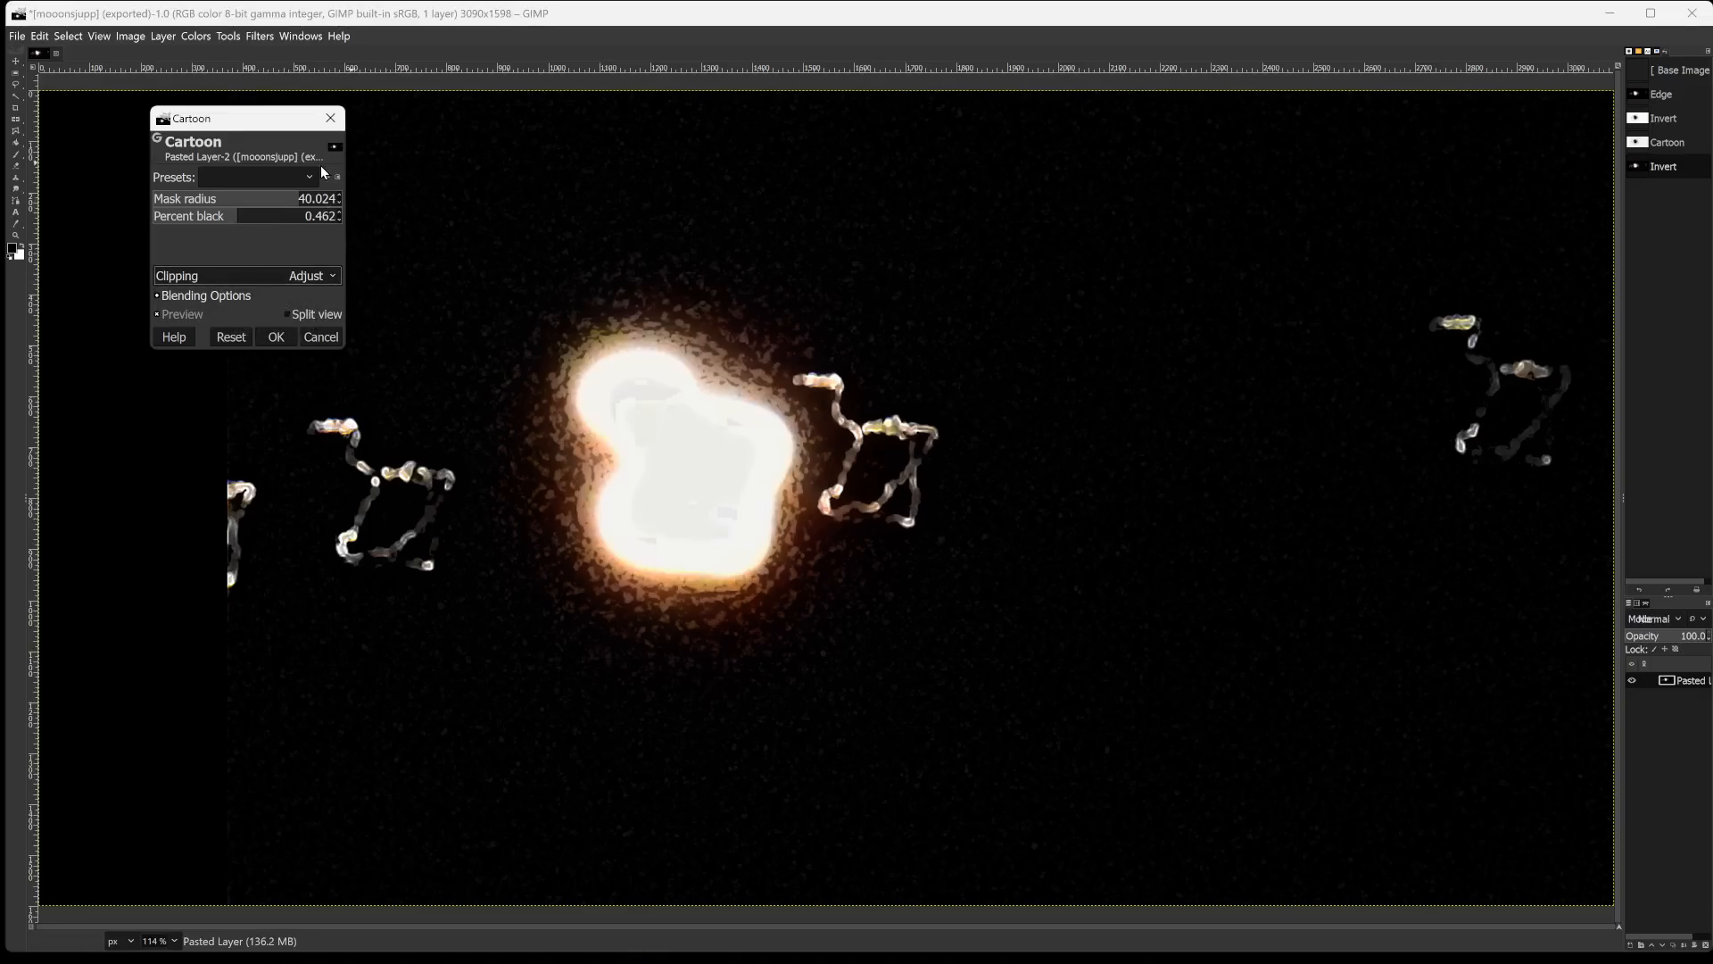
left_click(164, 287)
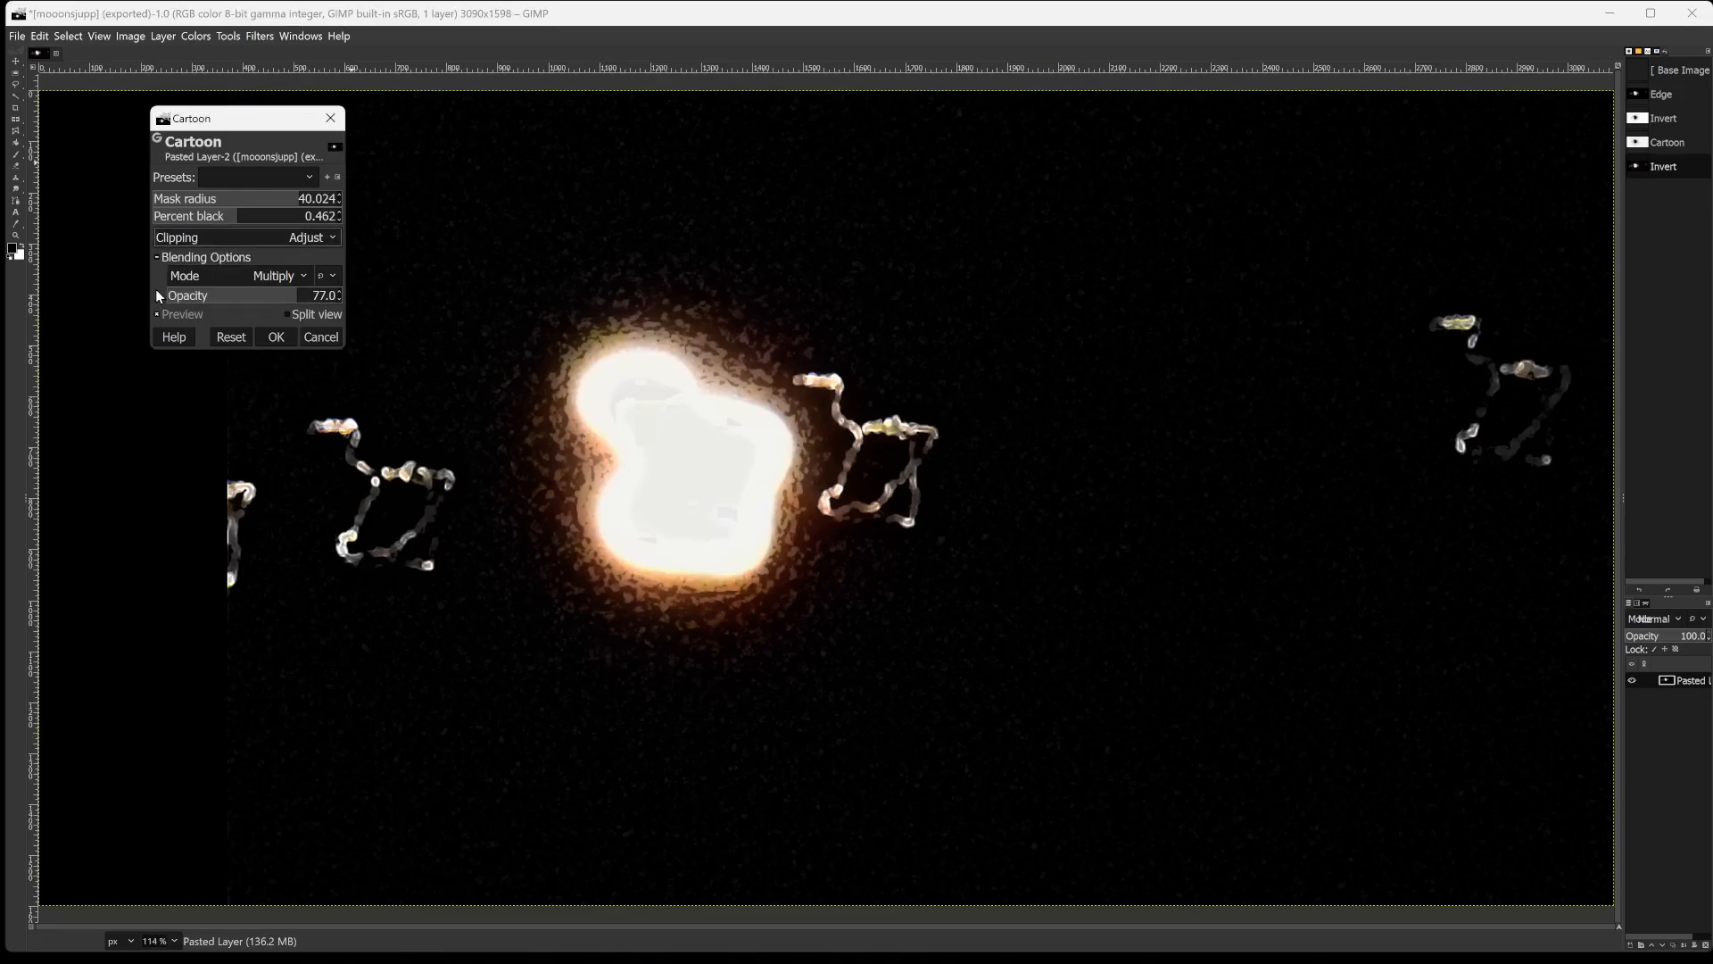
Change the Cartoon filter's blending mode to Addition and set its opacity to 100.
left_click(261, 279)
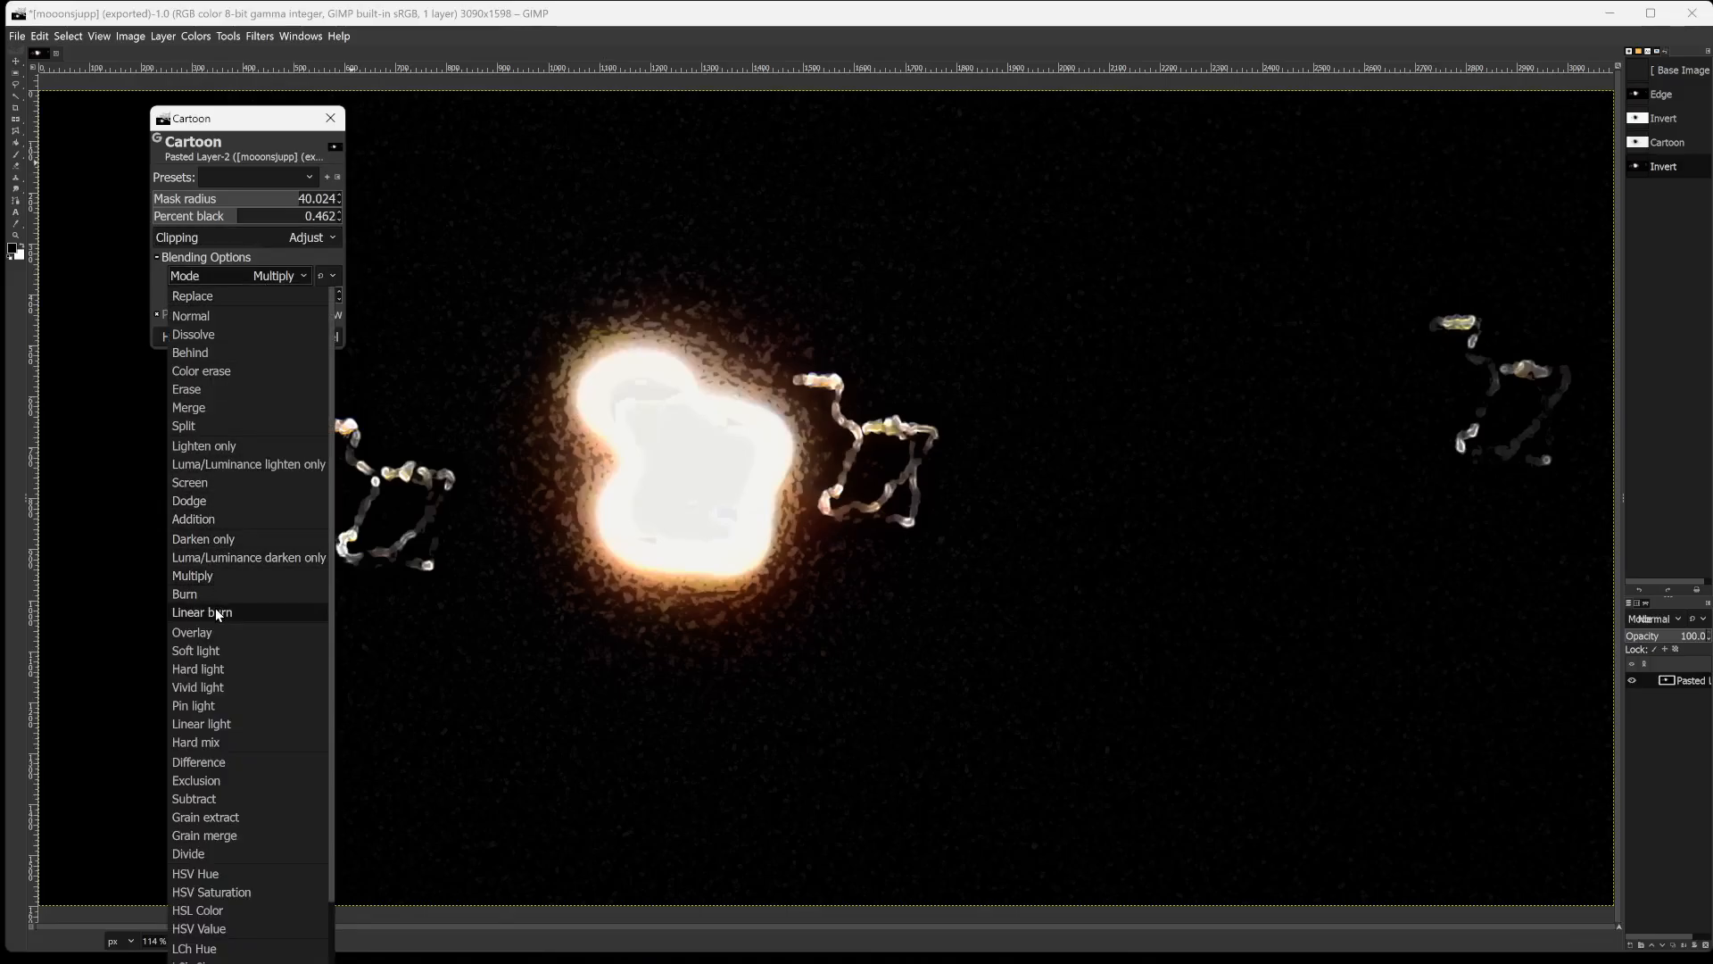
left_click(215, 519)
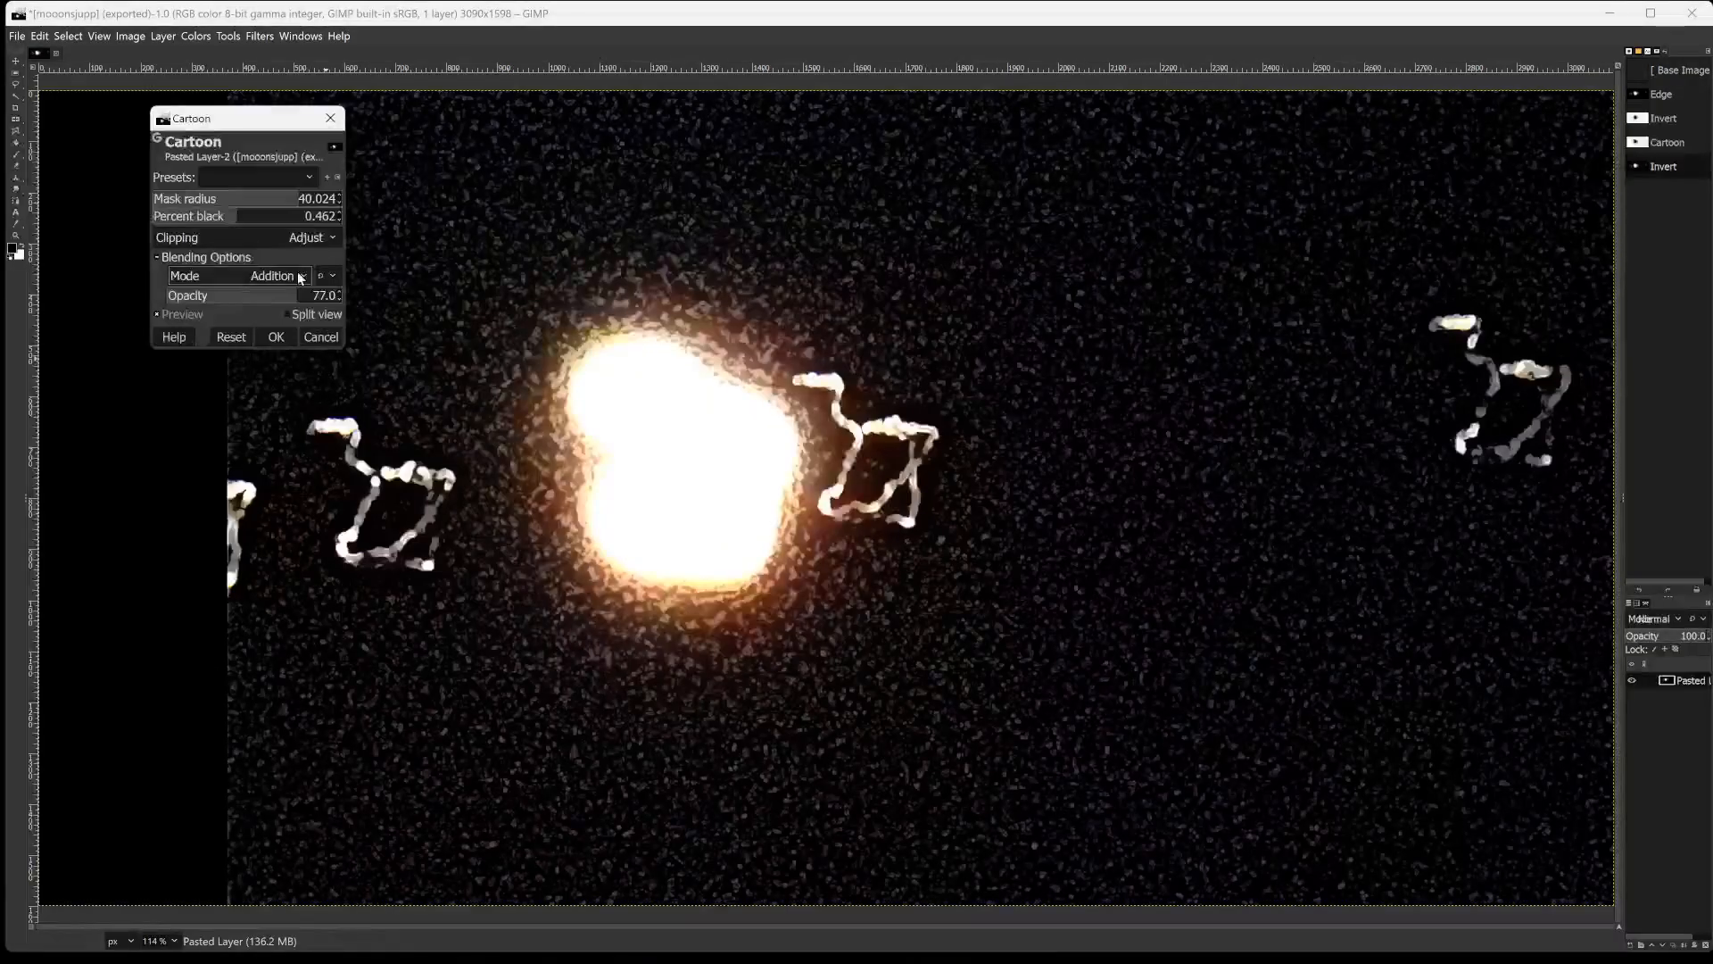
left_click(245, 297)
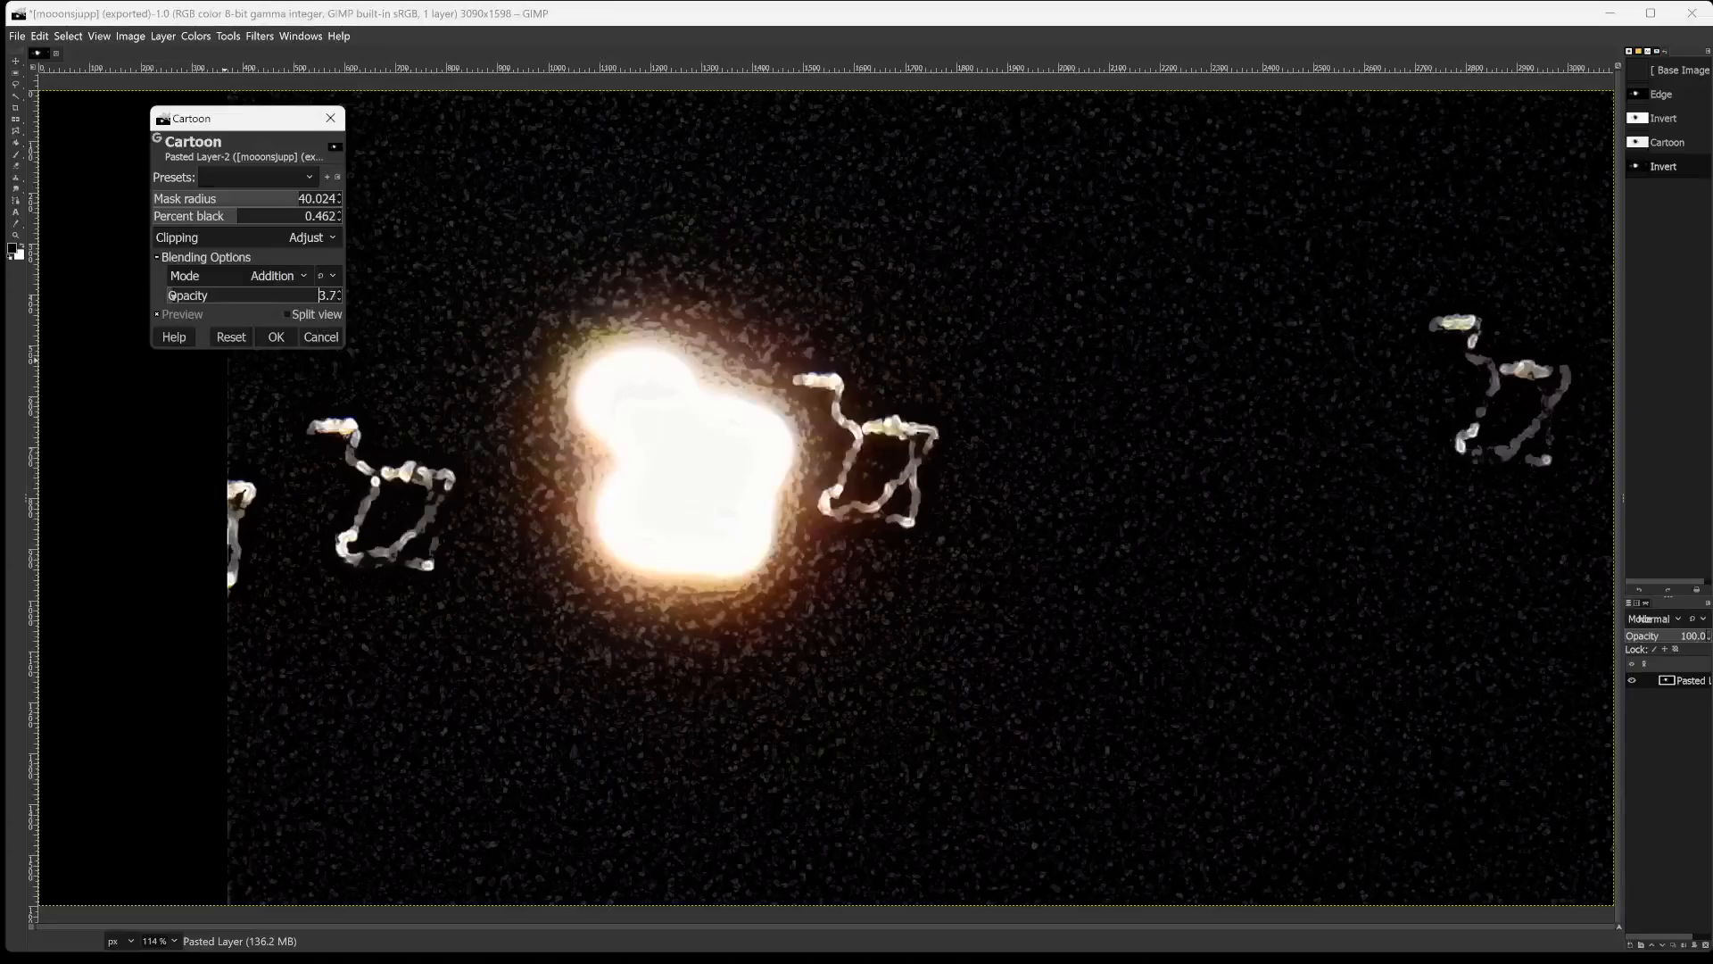
left_click_drag(244, 298, 342, 295)
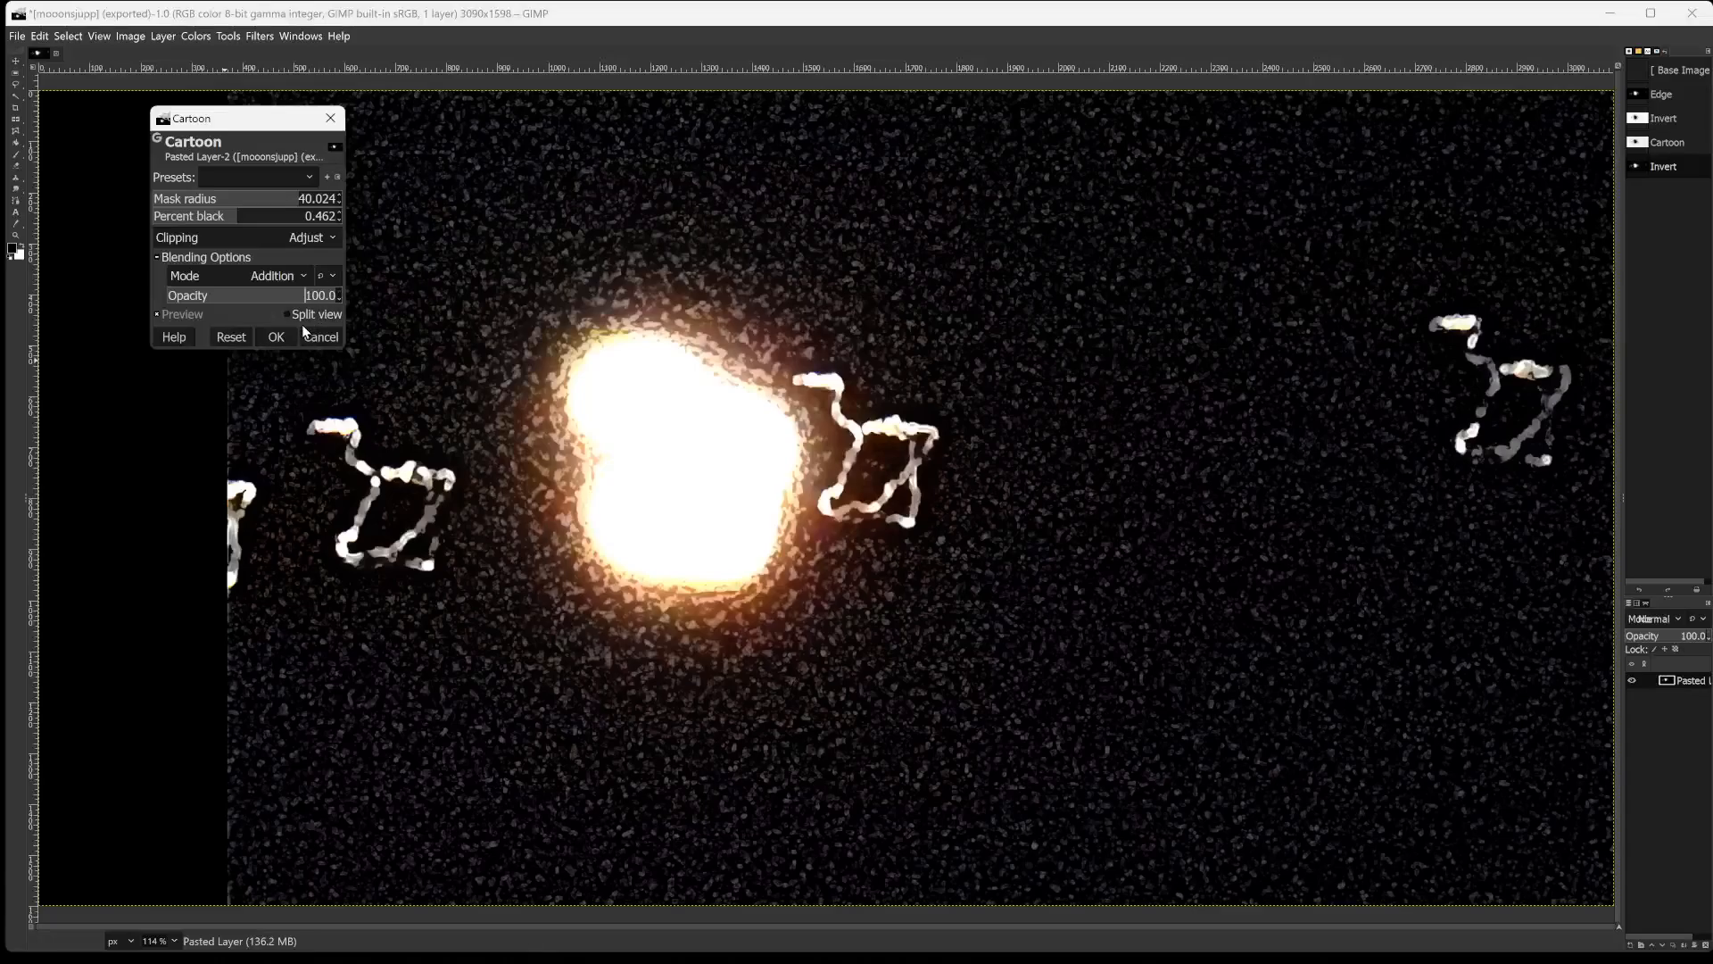
Try several percent black values, settle on 0.202, and apply the Cartoon filter.
left_click(207, 217)
left_click(197, 217)
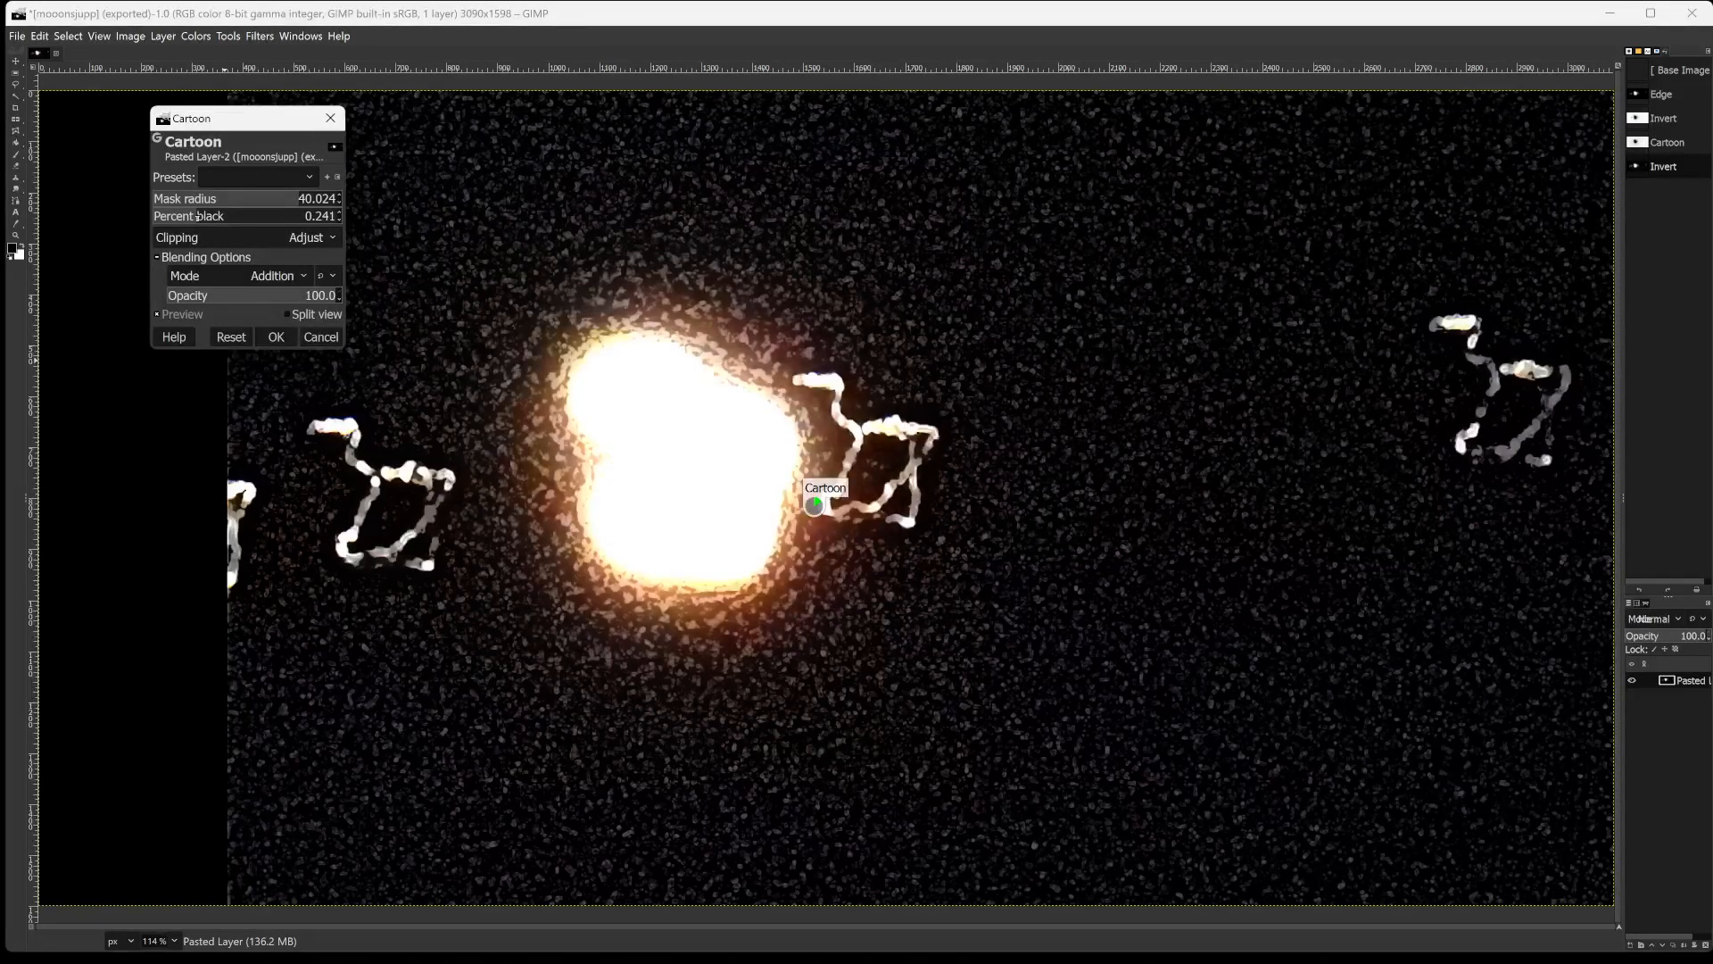
left_click(184, 218)
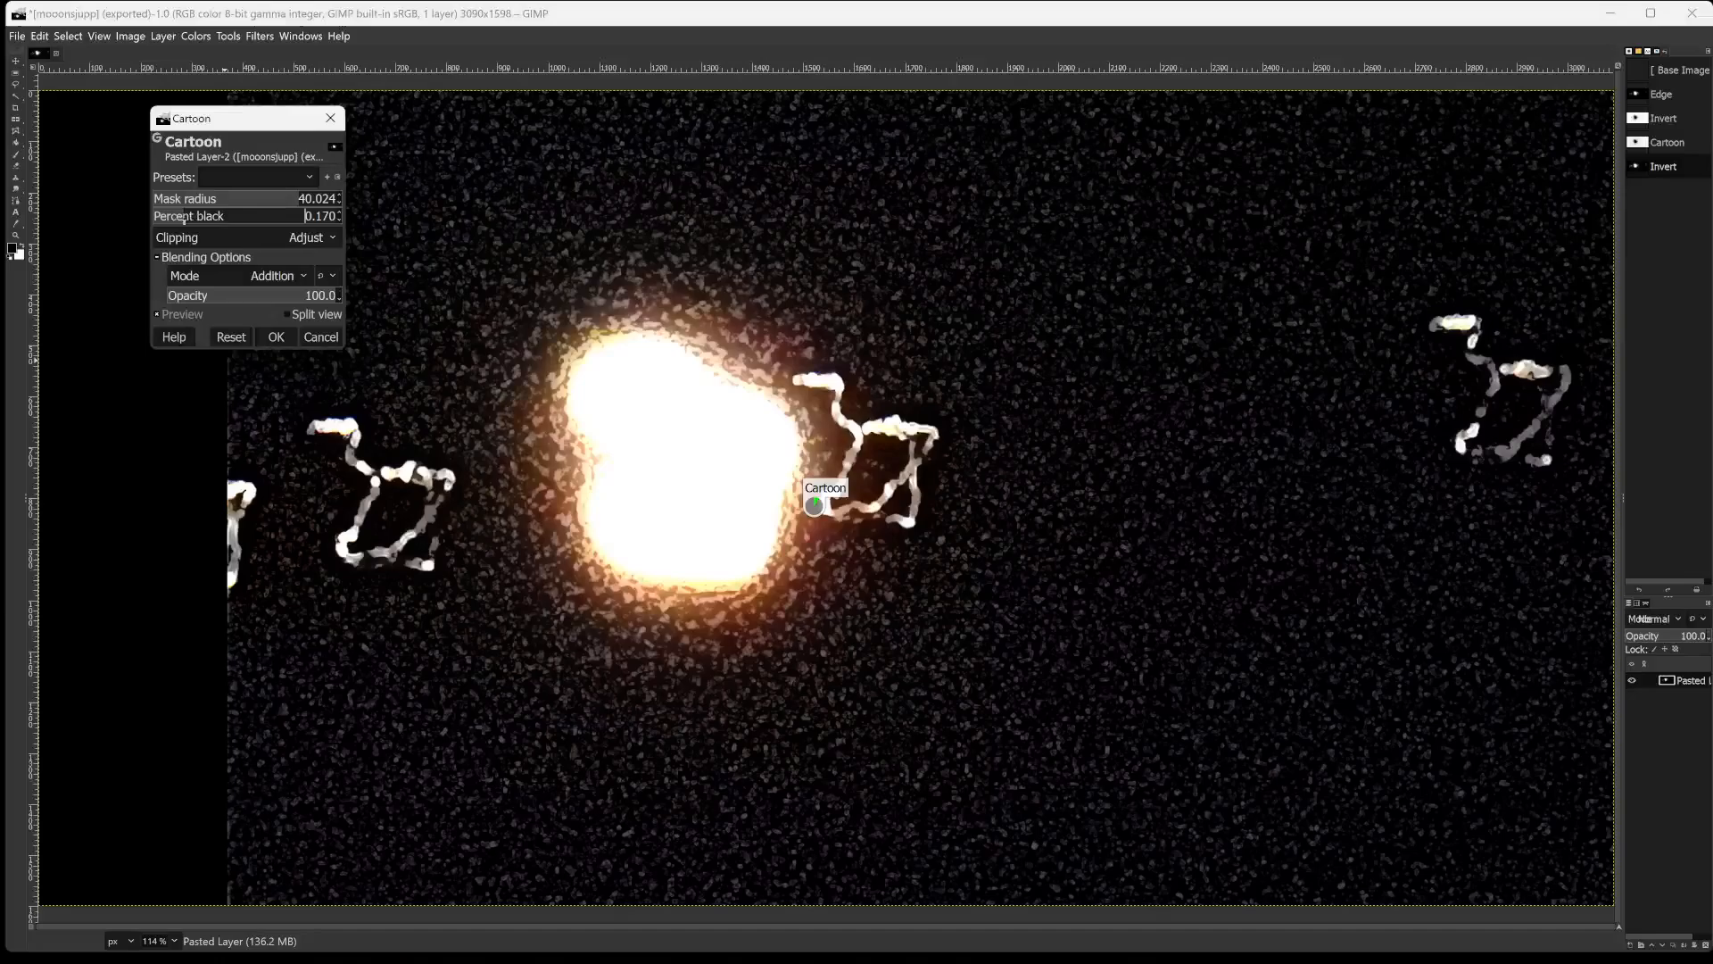
left_click(278, 217)
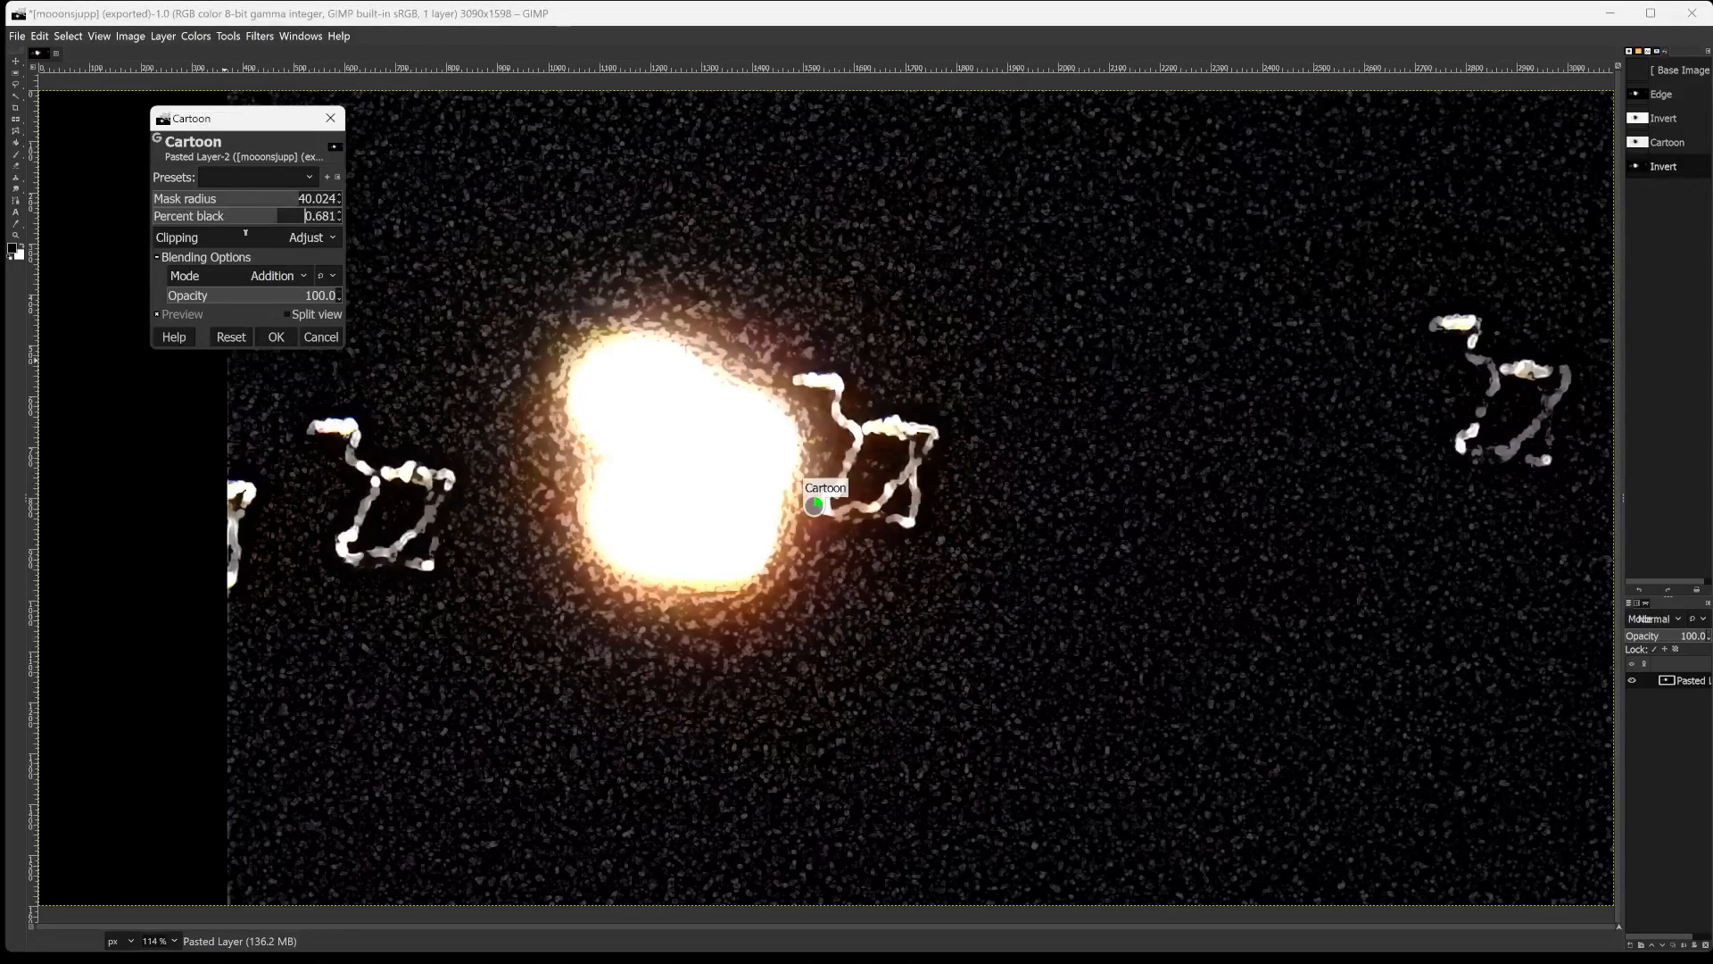
left_click(273, 218)
left_click(191, 217)
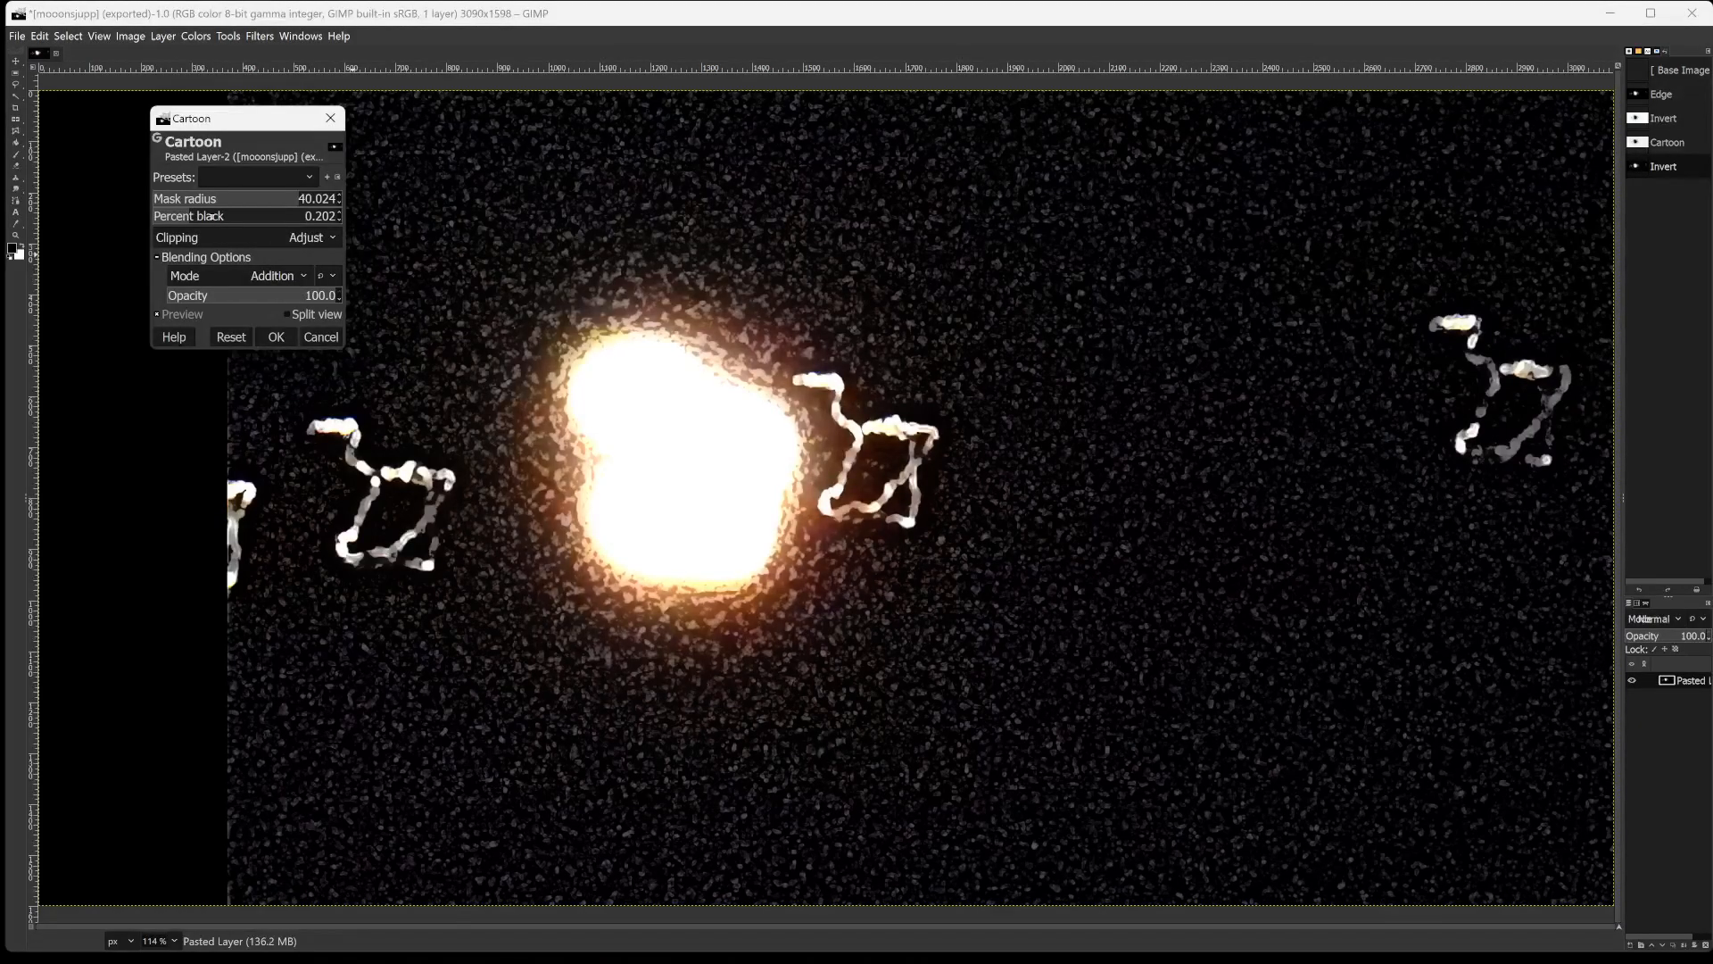
left_click(274, 337)
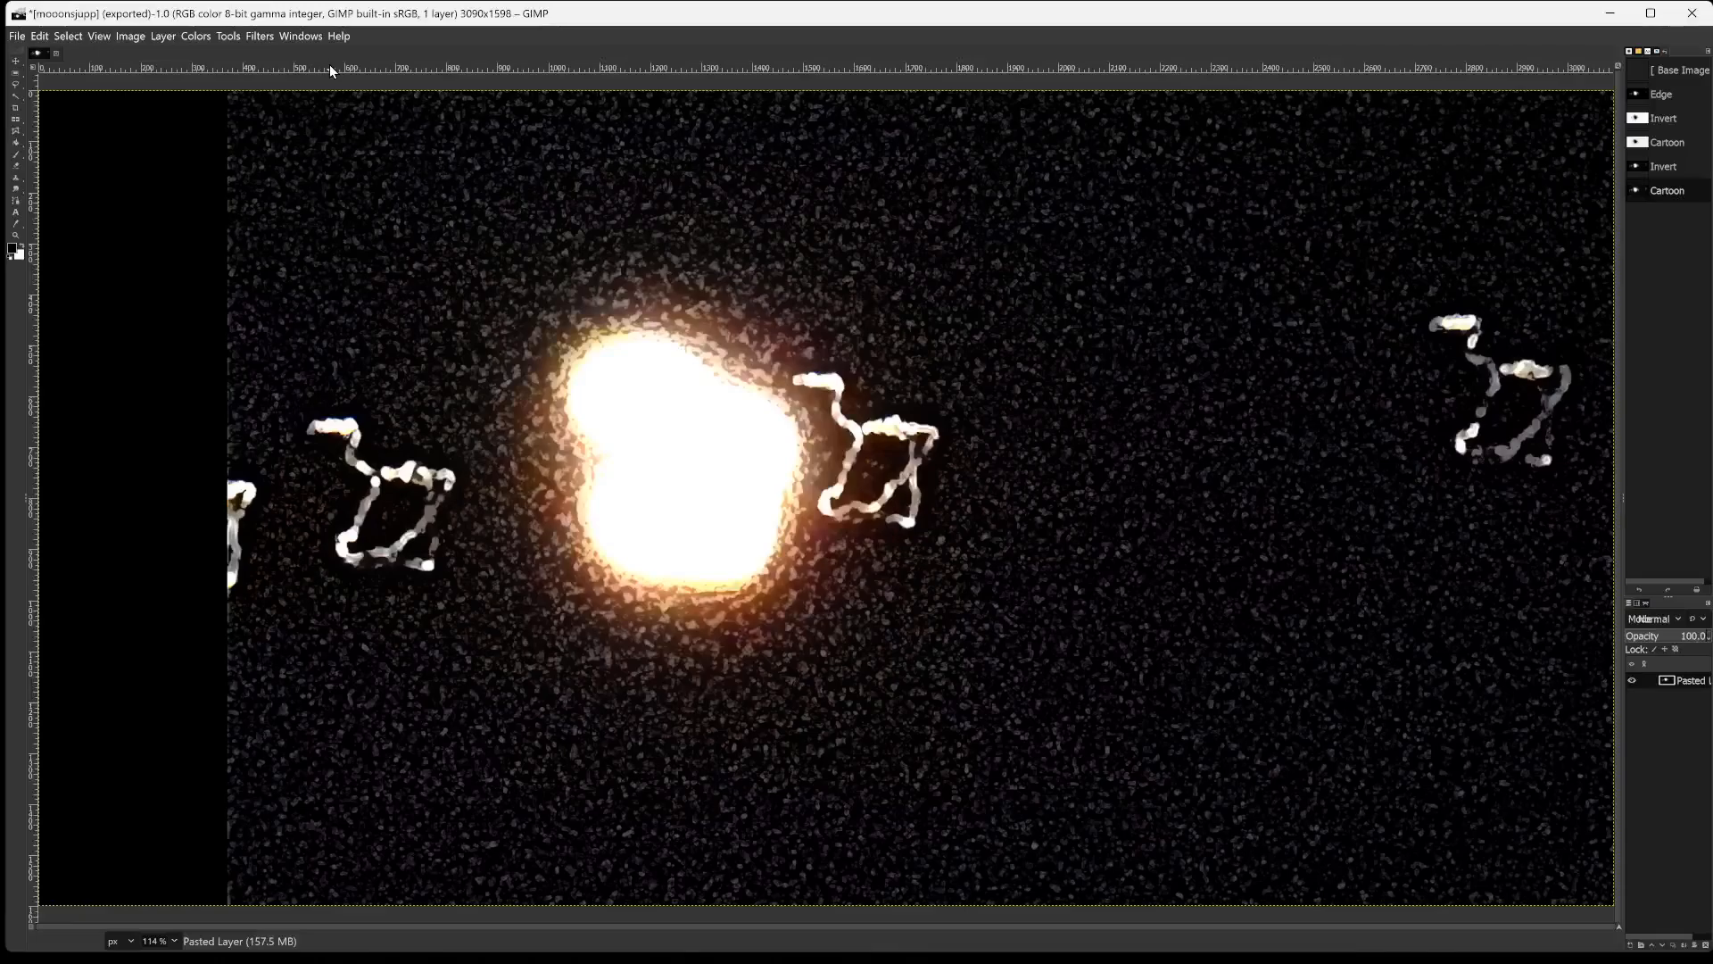
Export the cartoon-filtered image as mooonsjupp8987786.png with the default PNG options.
key("ctrl+shift+e")
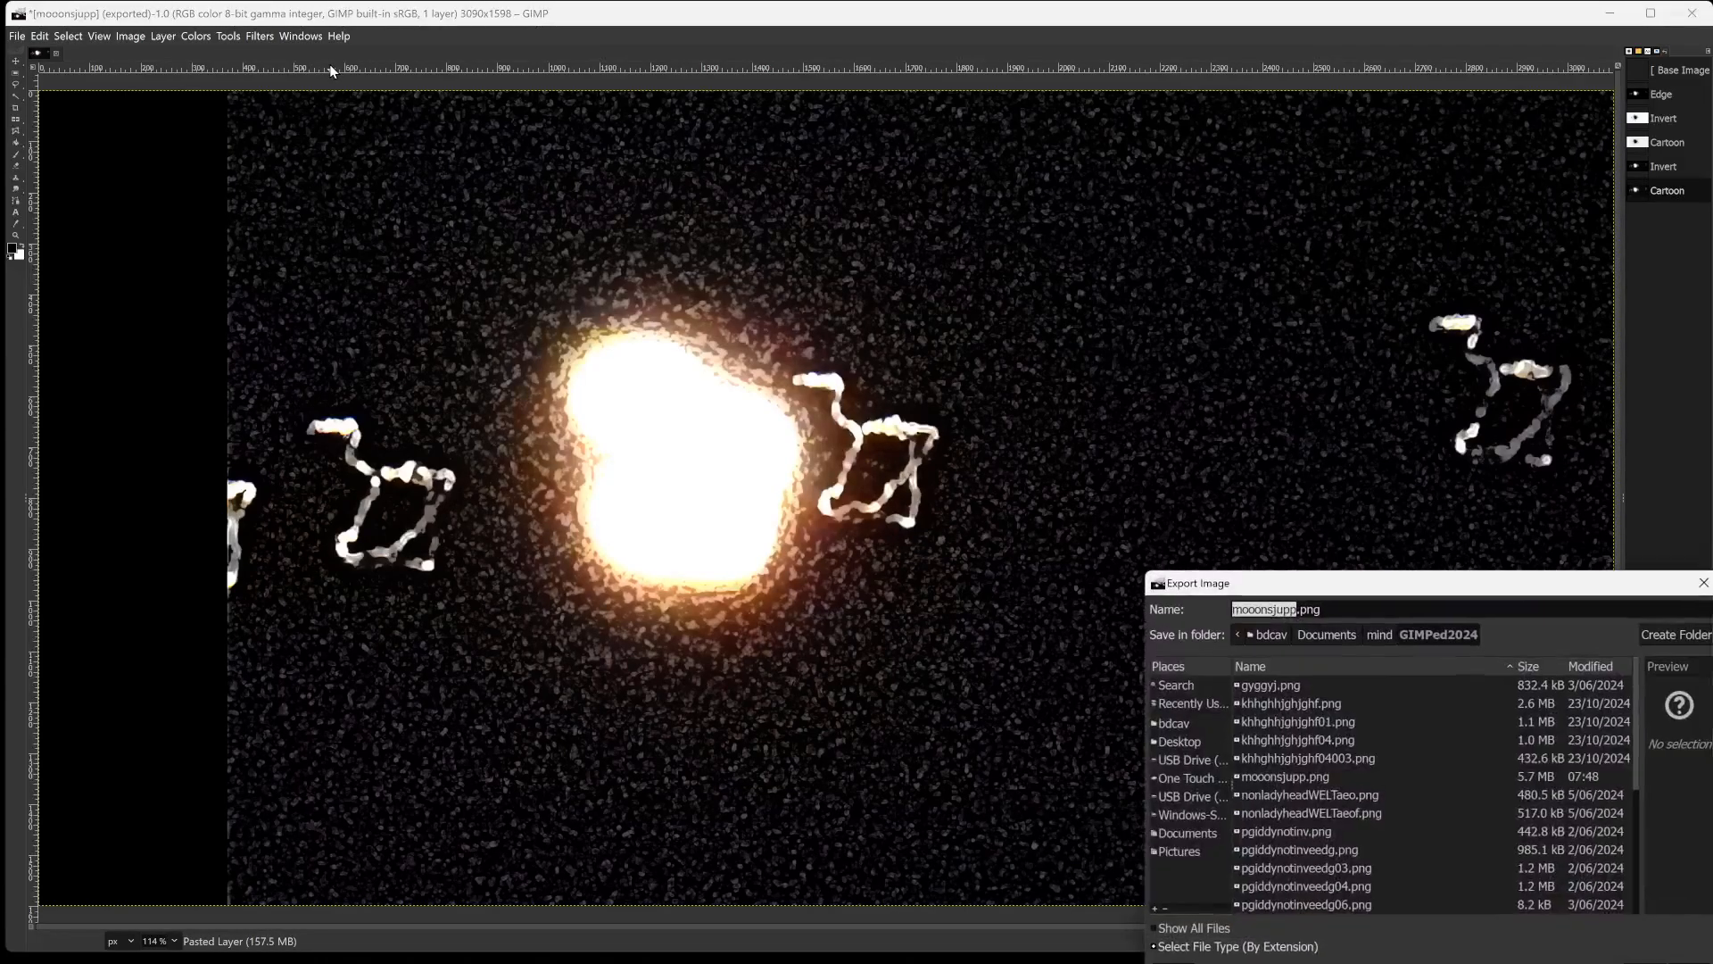
key("Right")
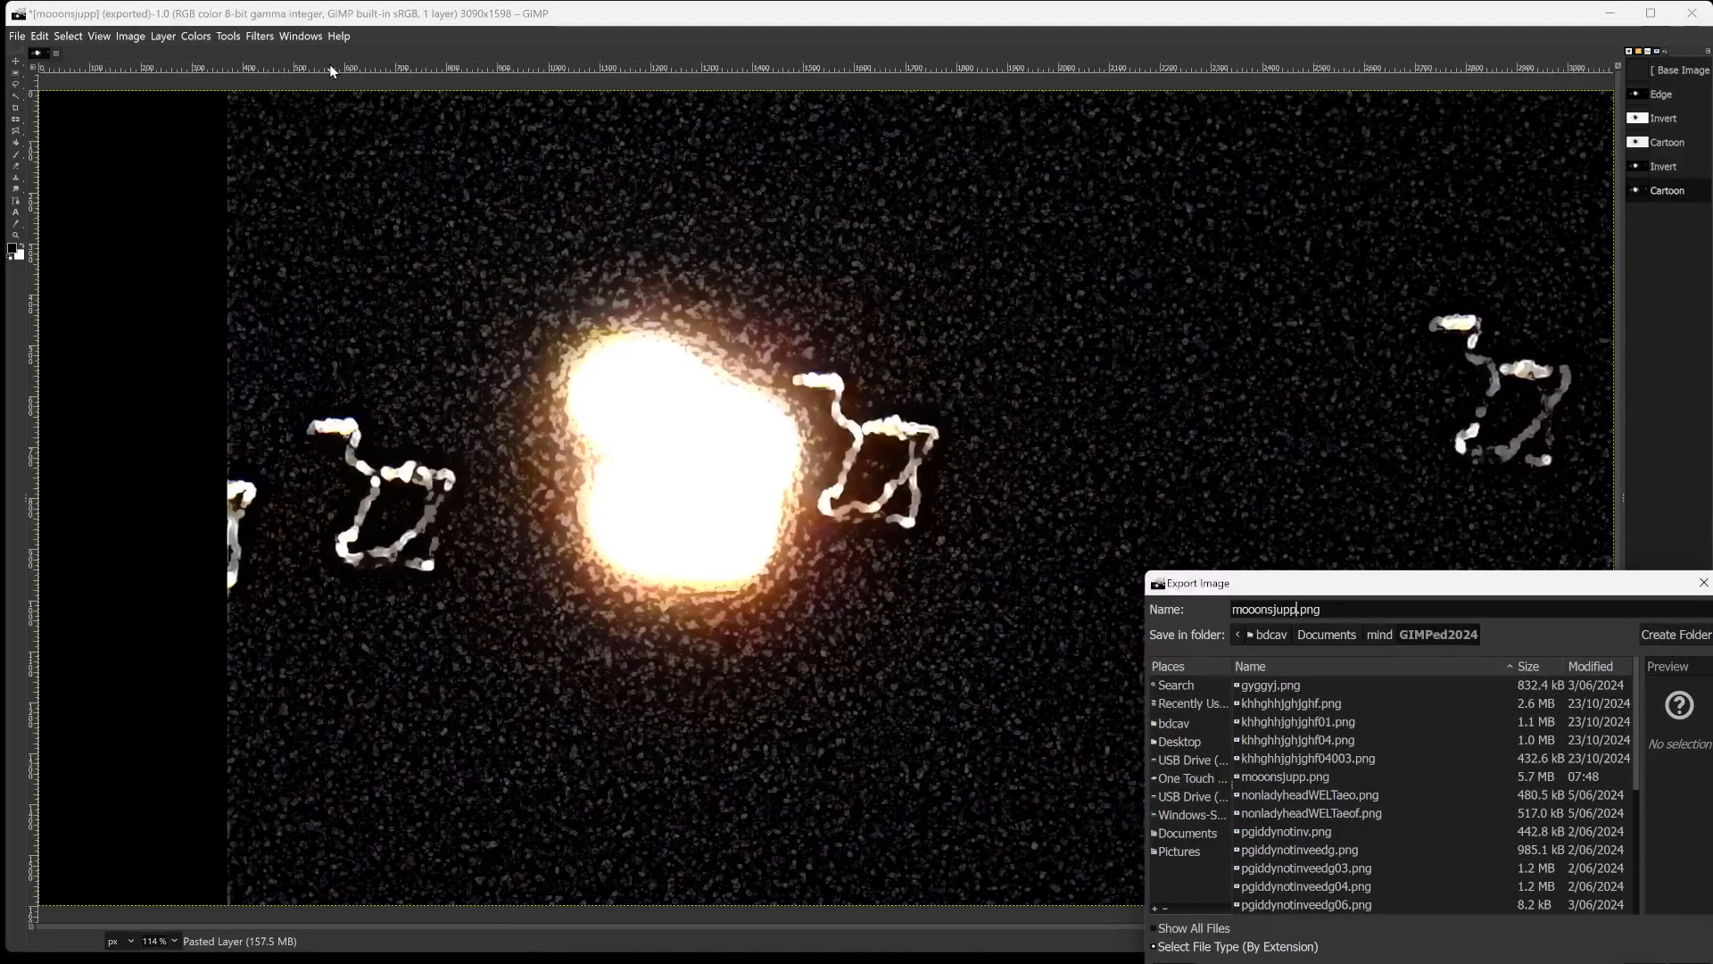
type("8987786")
key("Return")
key("Return")
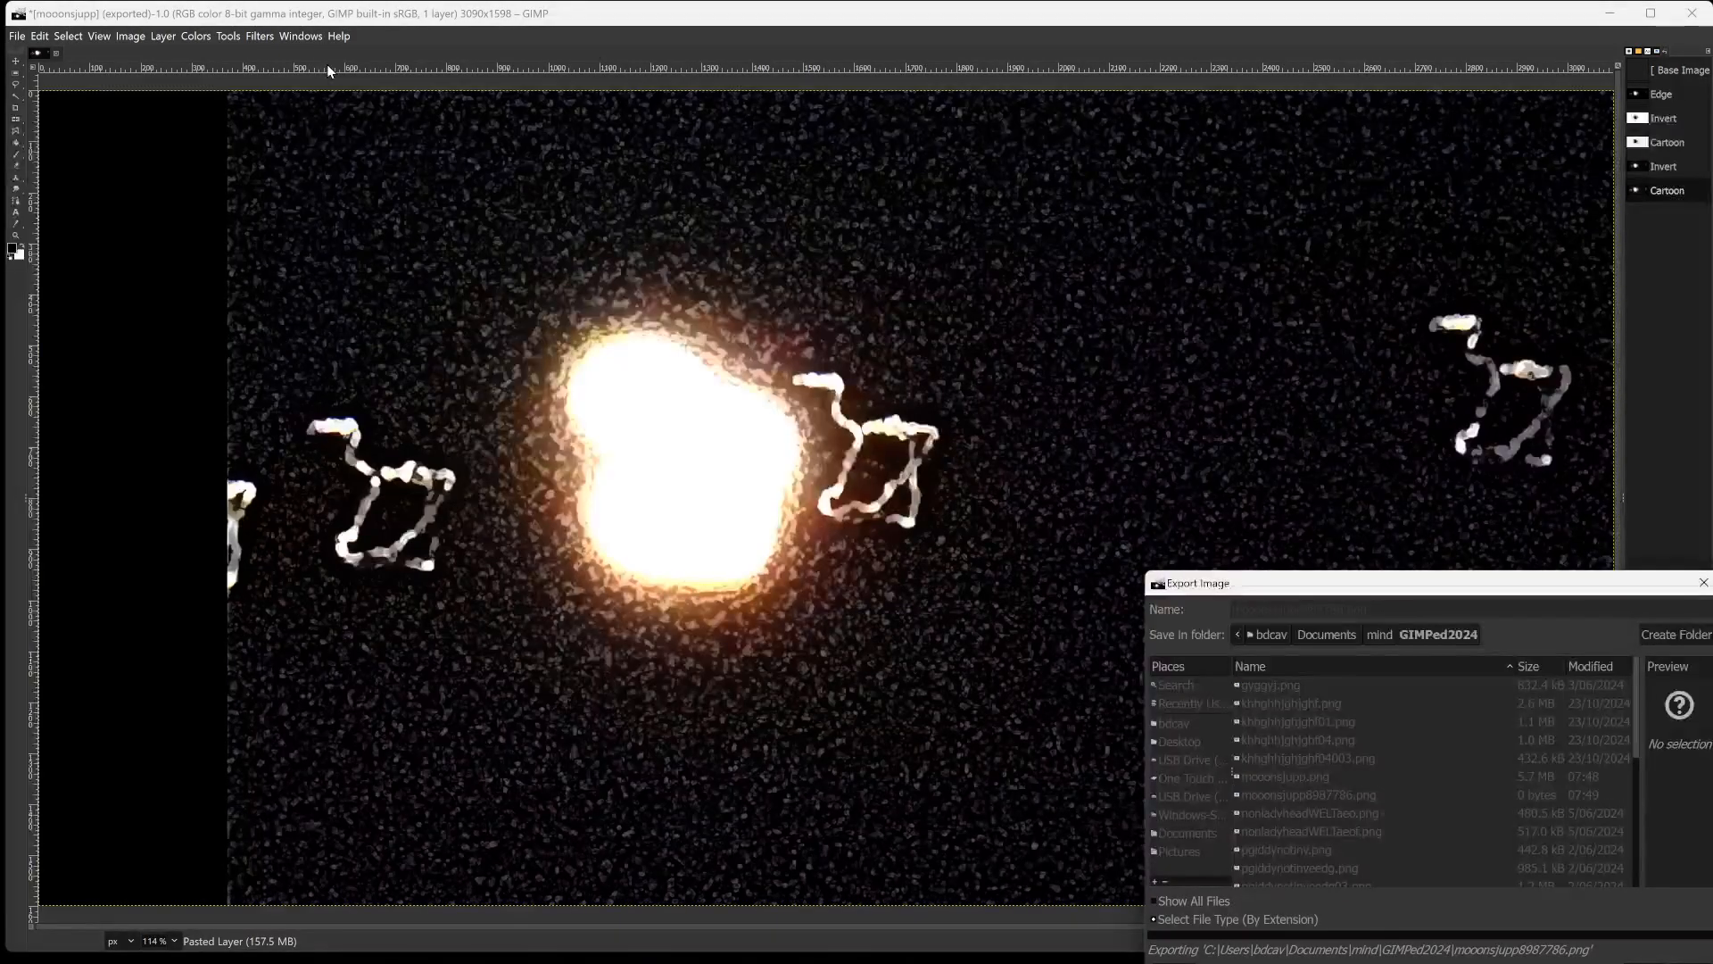
Equalize the colors of the cartoon-filtered layer.
left_click(259, 37)
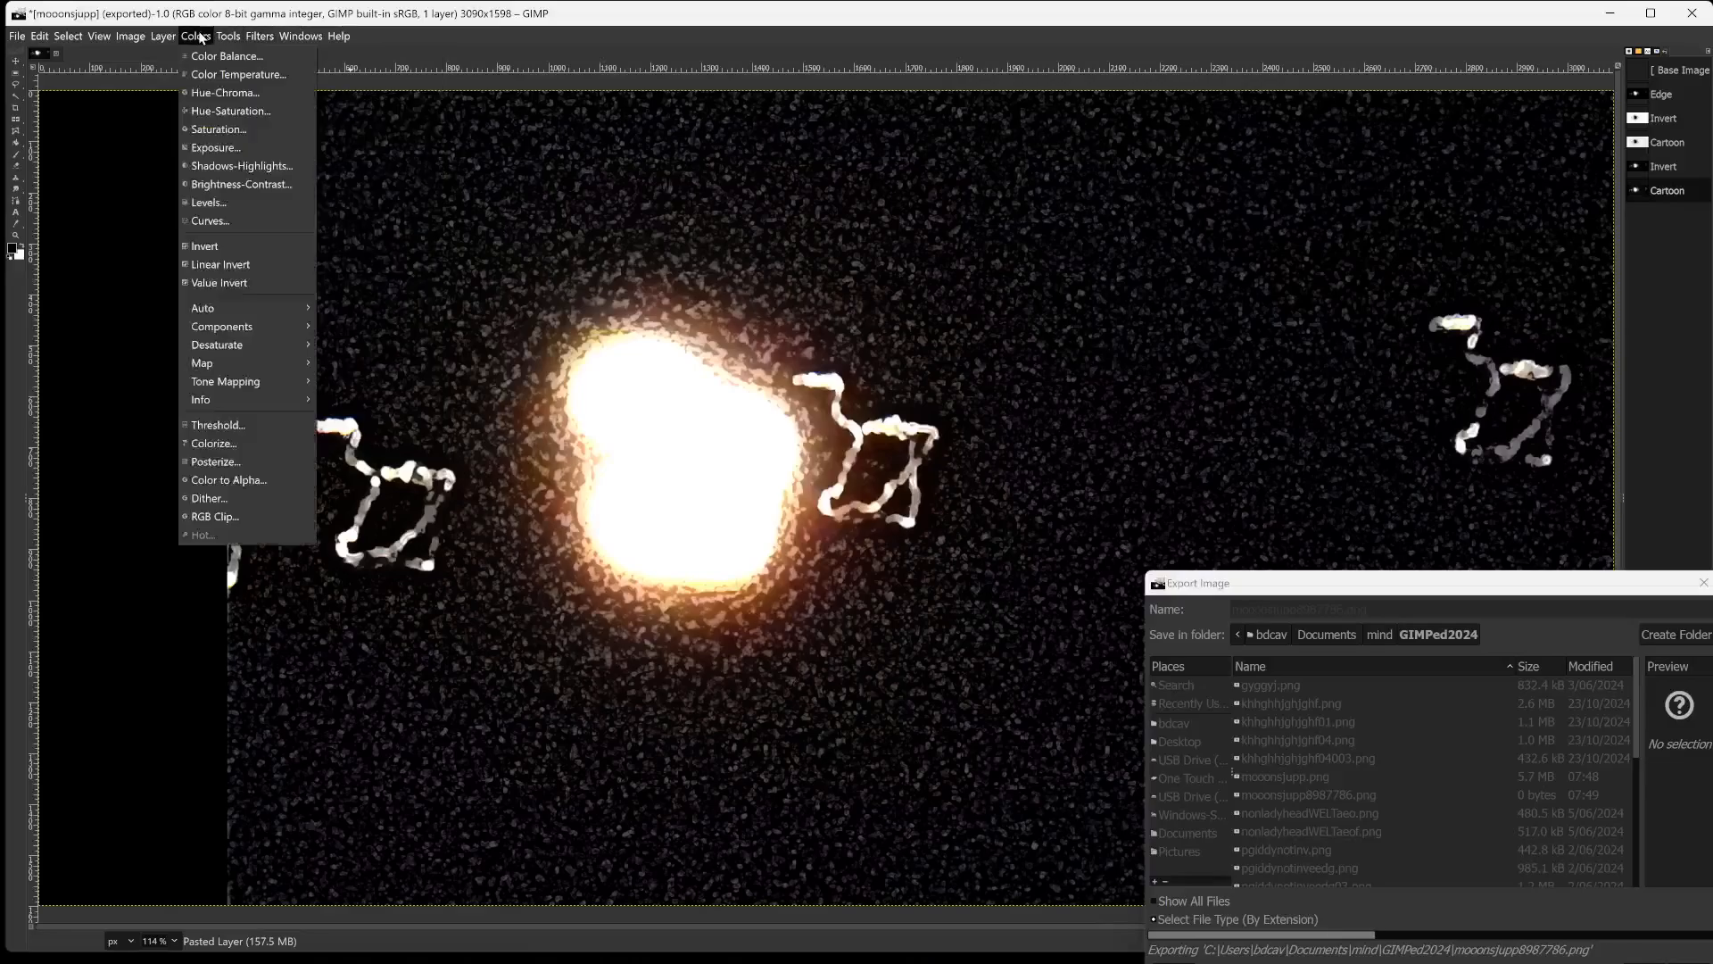
mouse_move(221, 36)
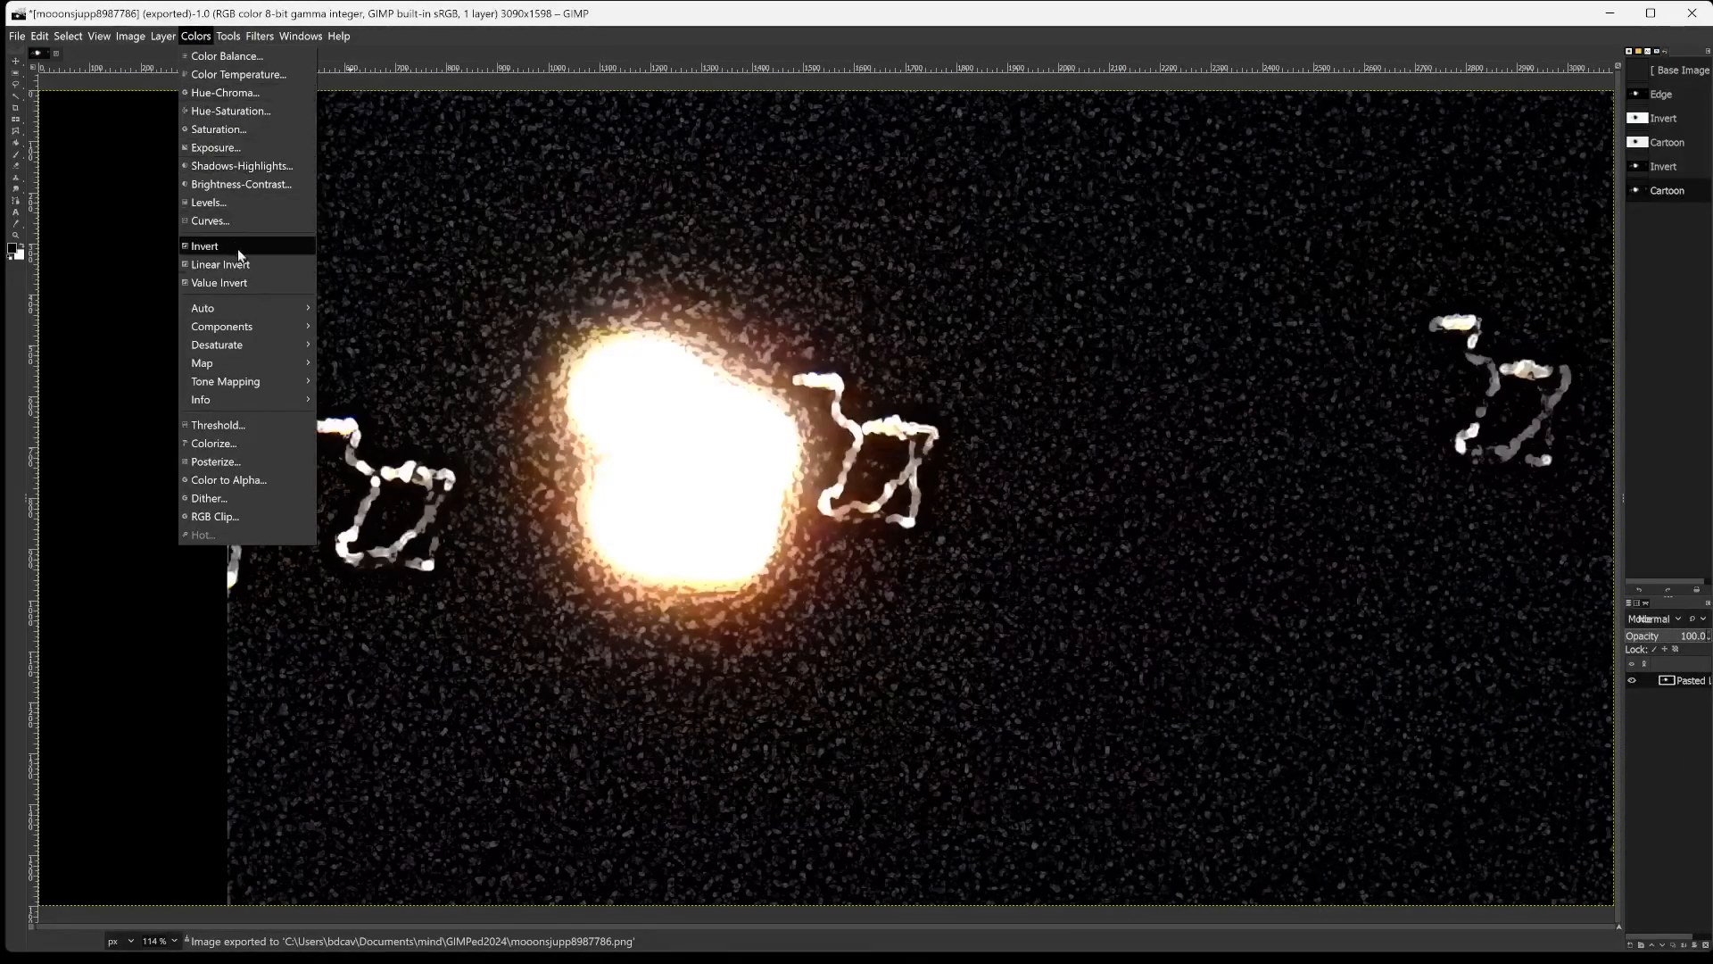
mouse_move(233, 327)
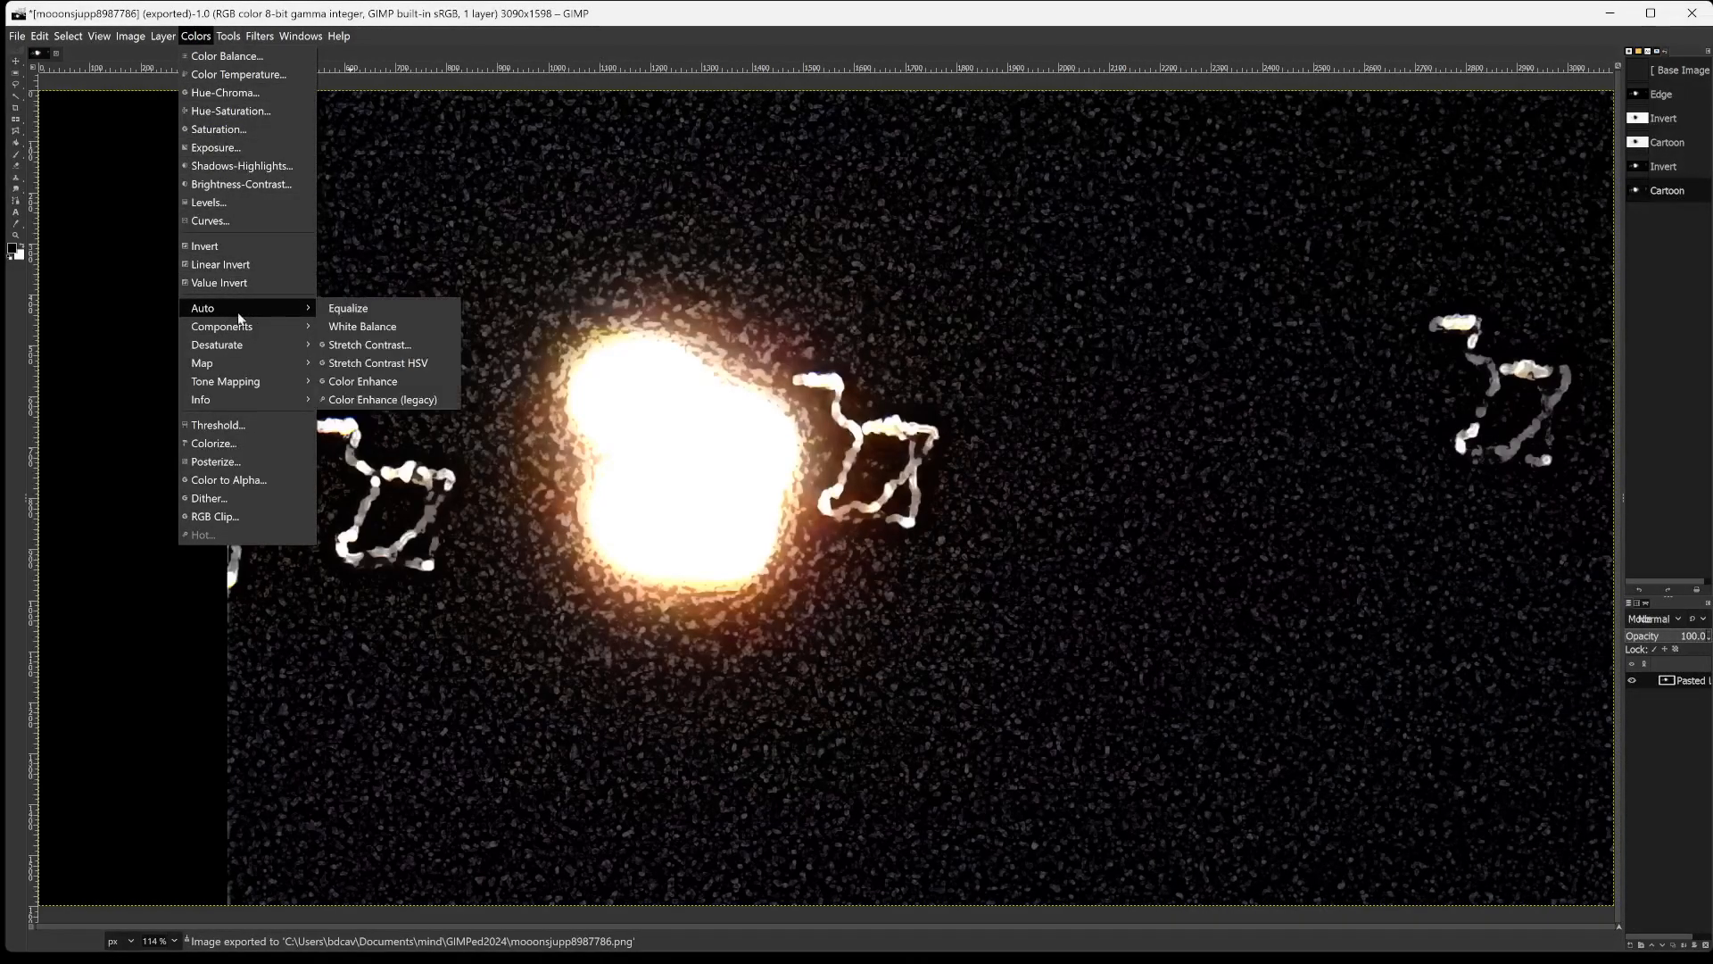
left_click(348, 307)
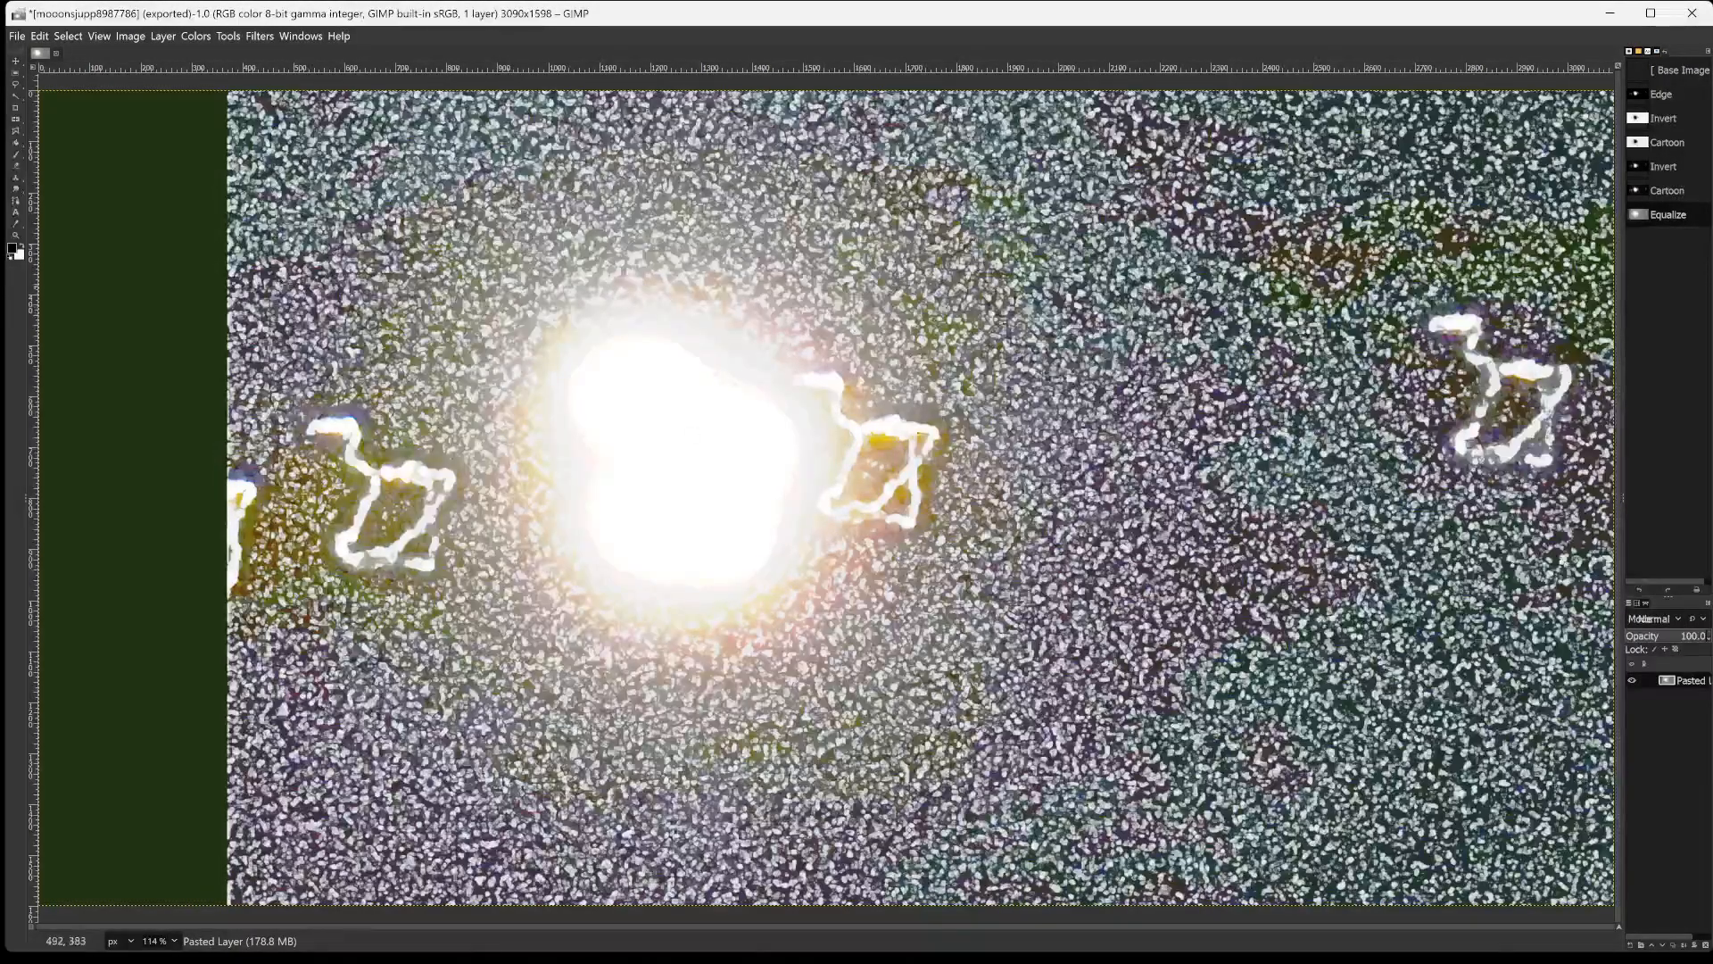
Export the equalized image as mooonsjupp89877860033.png with the default PNG options.
key("ctrl+shift+e")
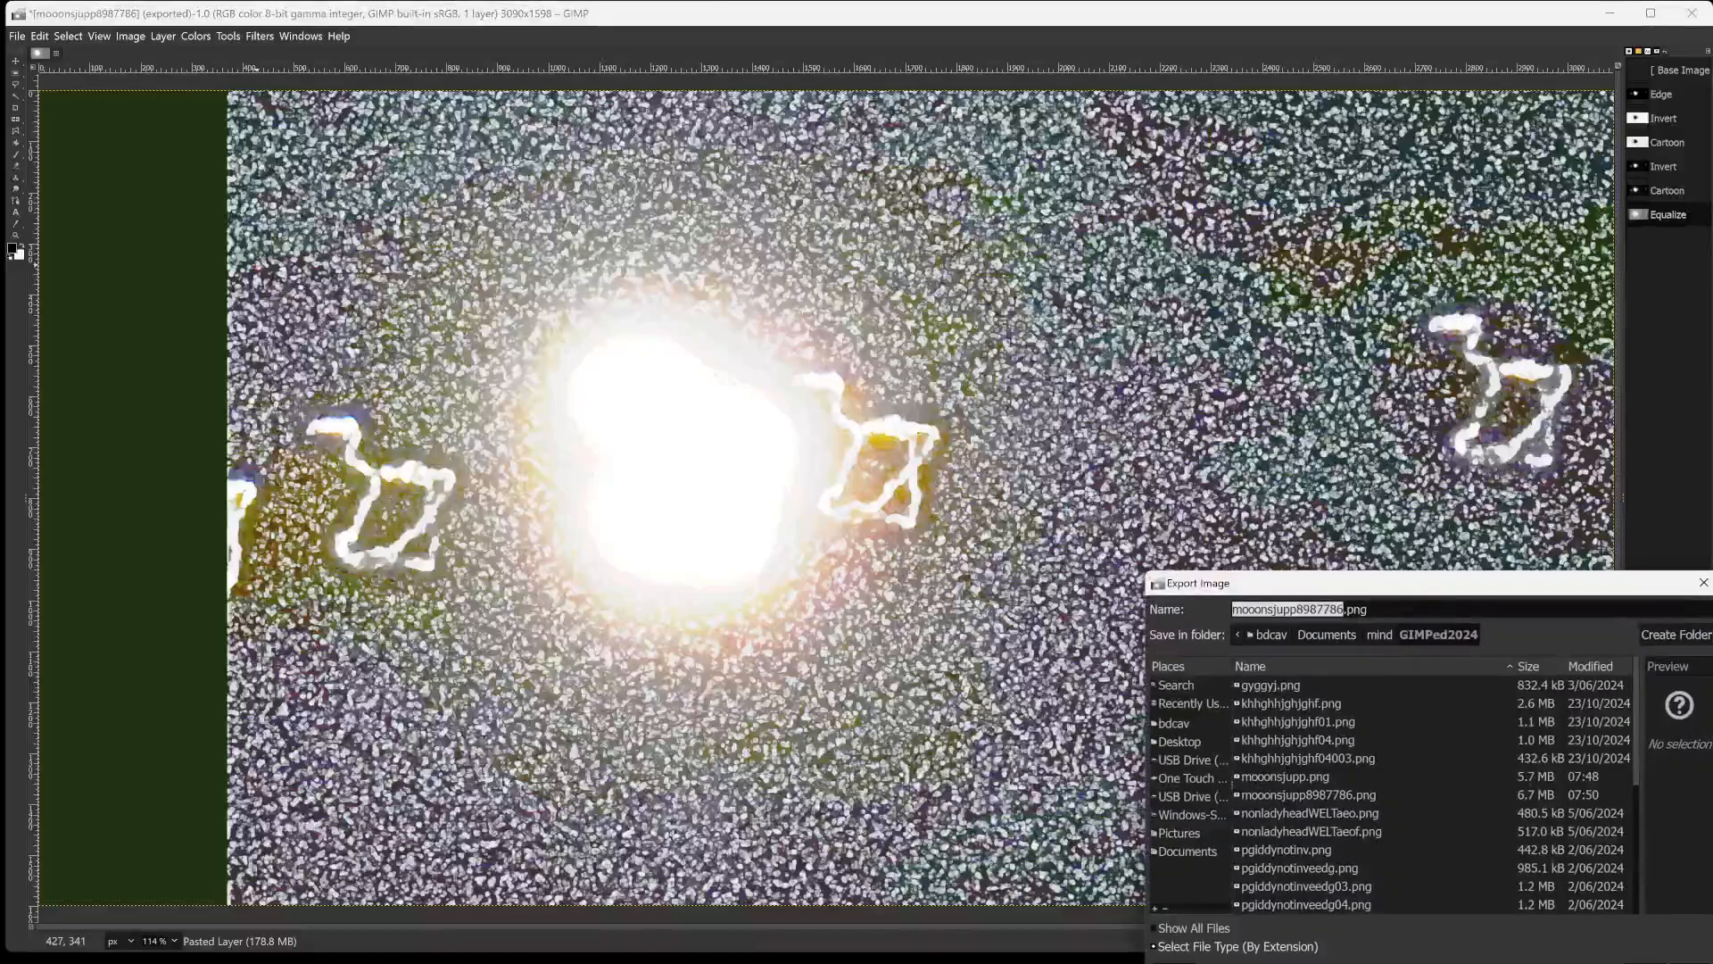
key("Right")
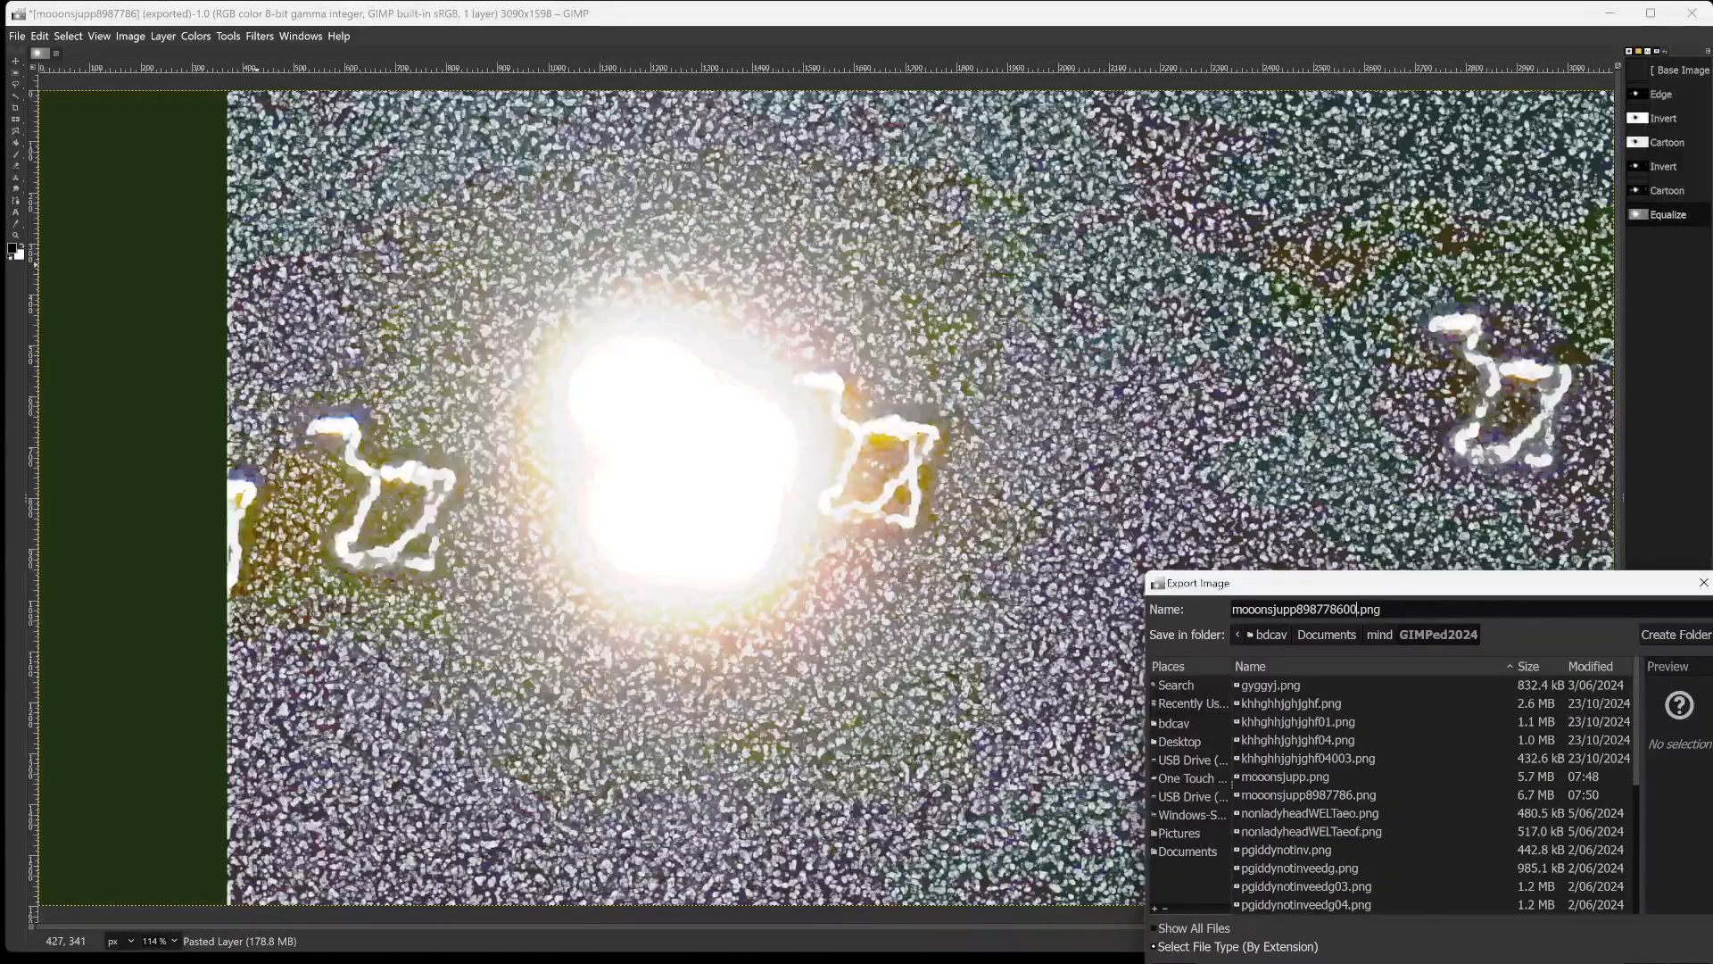
key("Return")
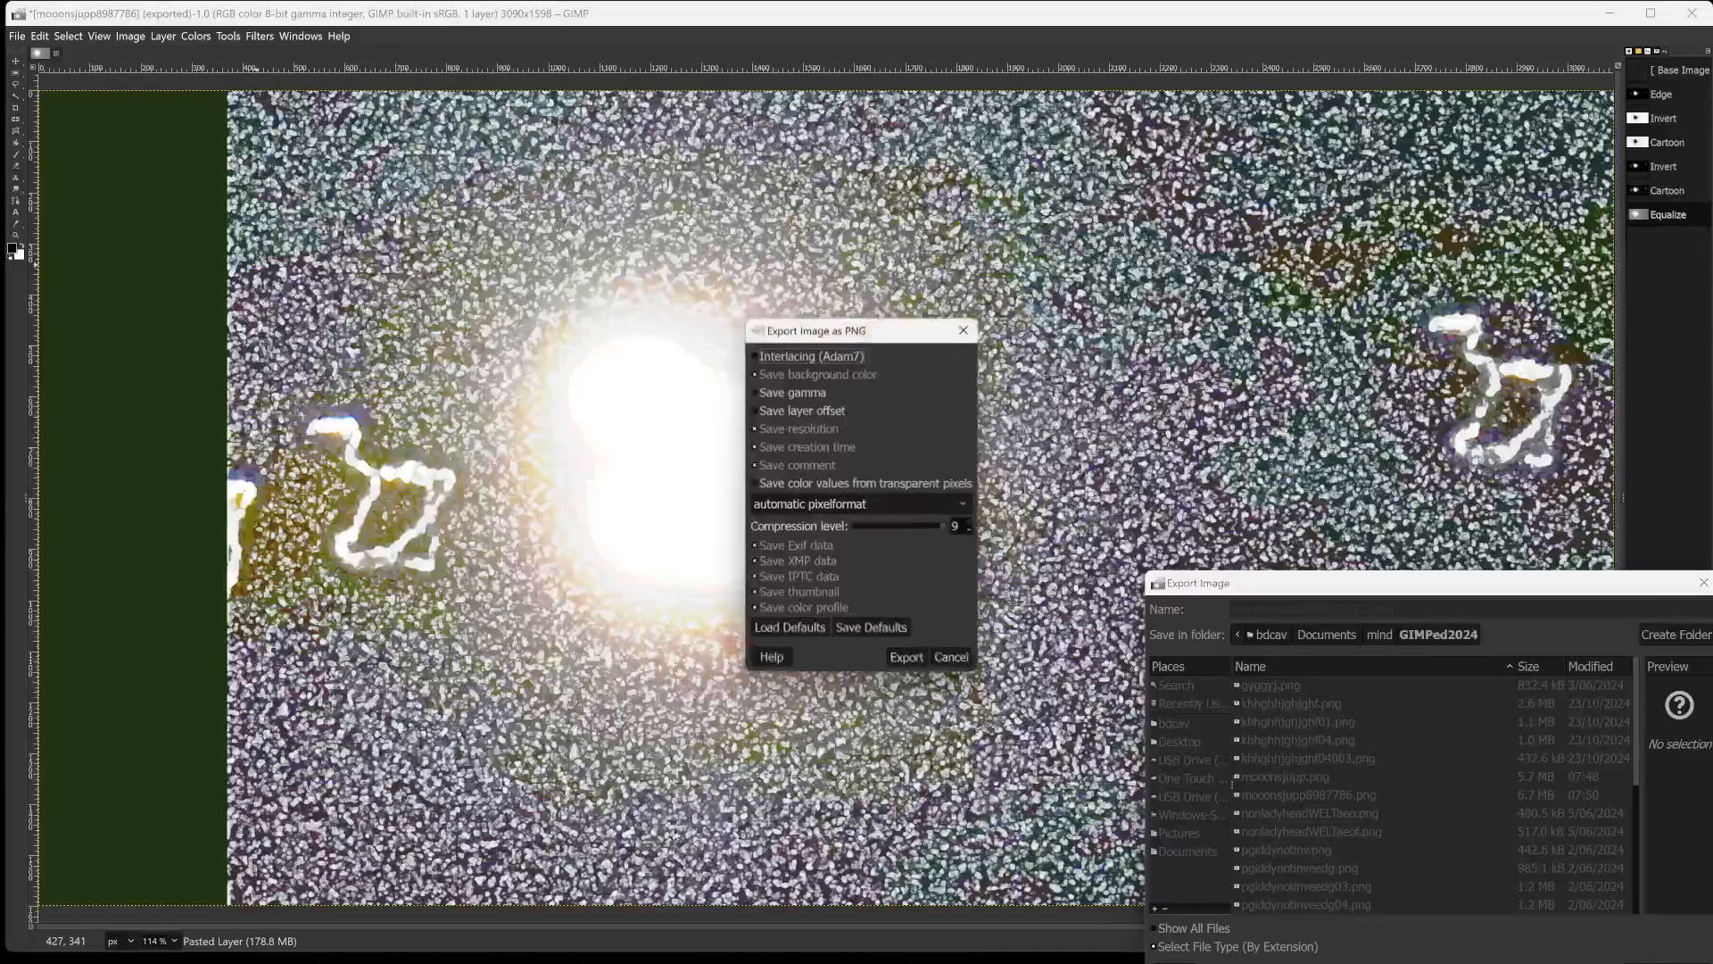
key("Return")
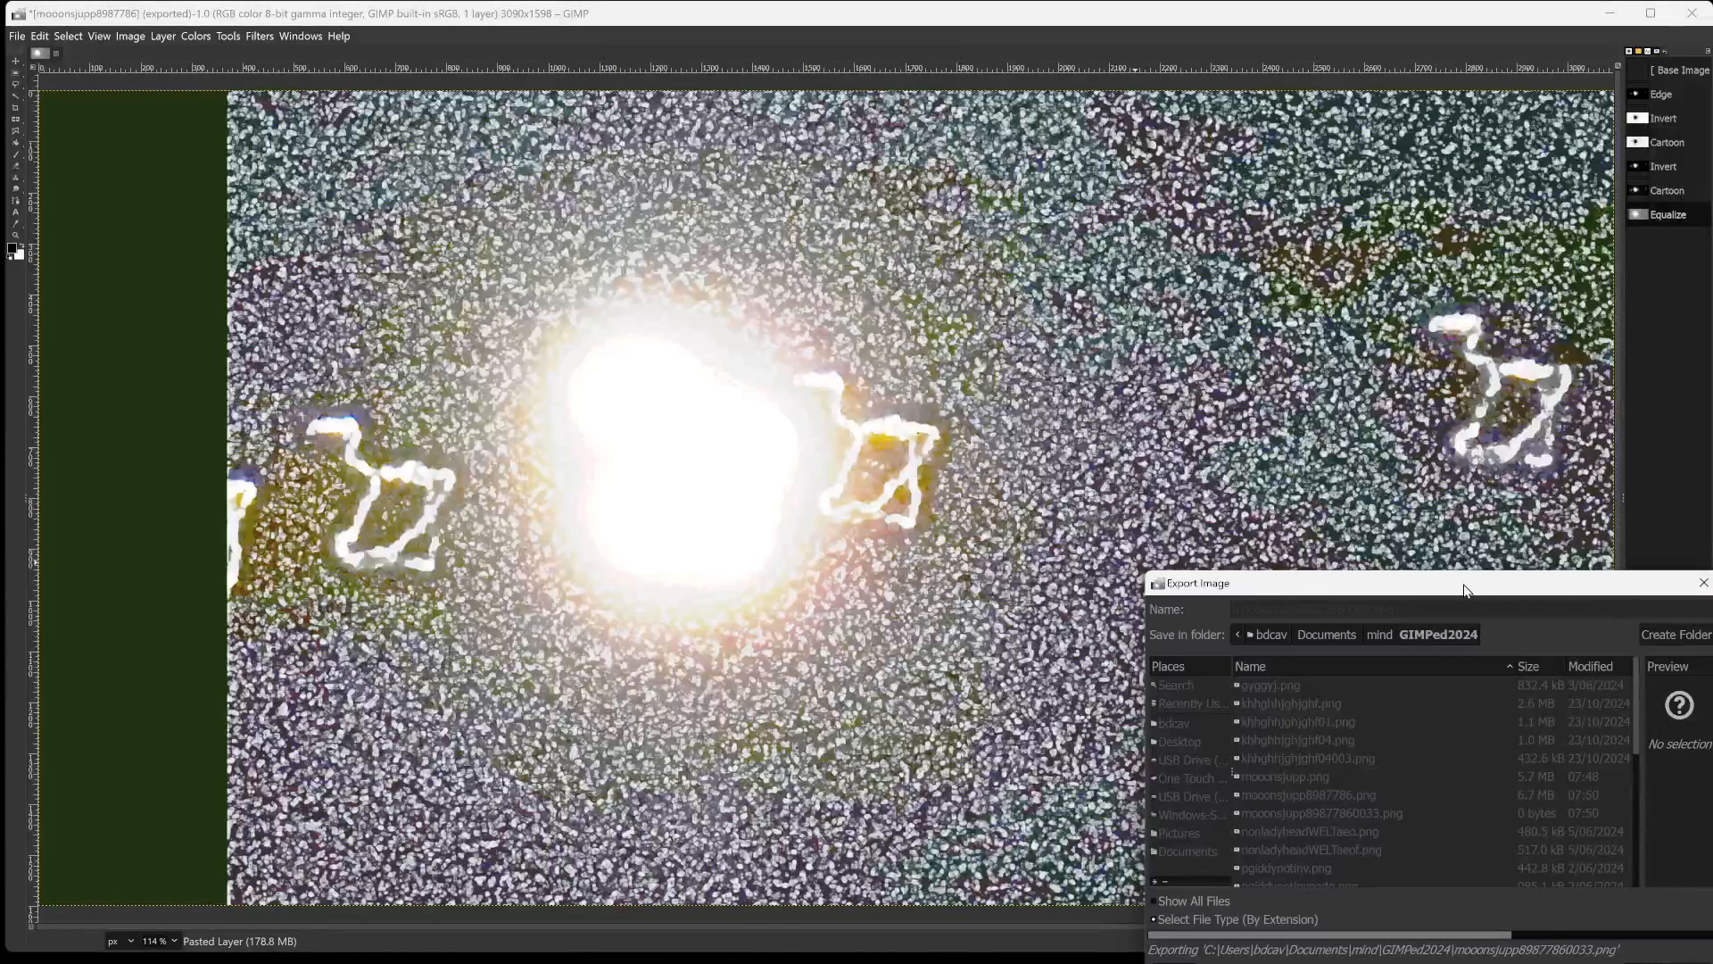
left_click_drag(1467, 593, 1437, 947)
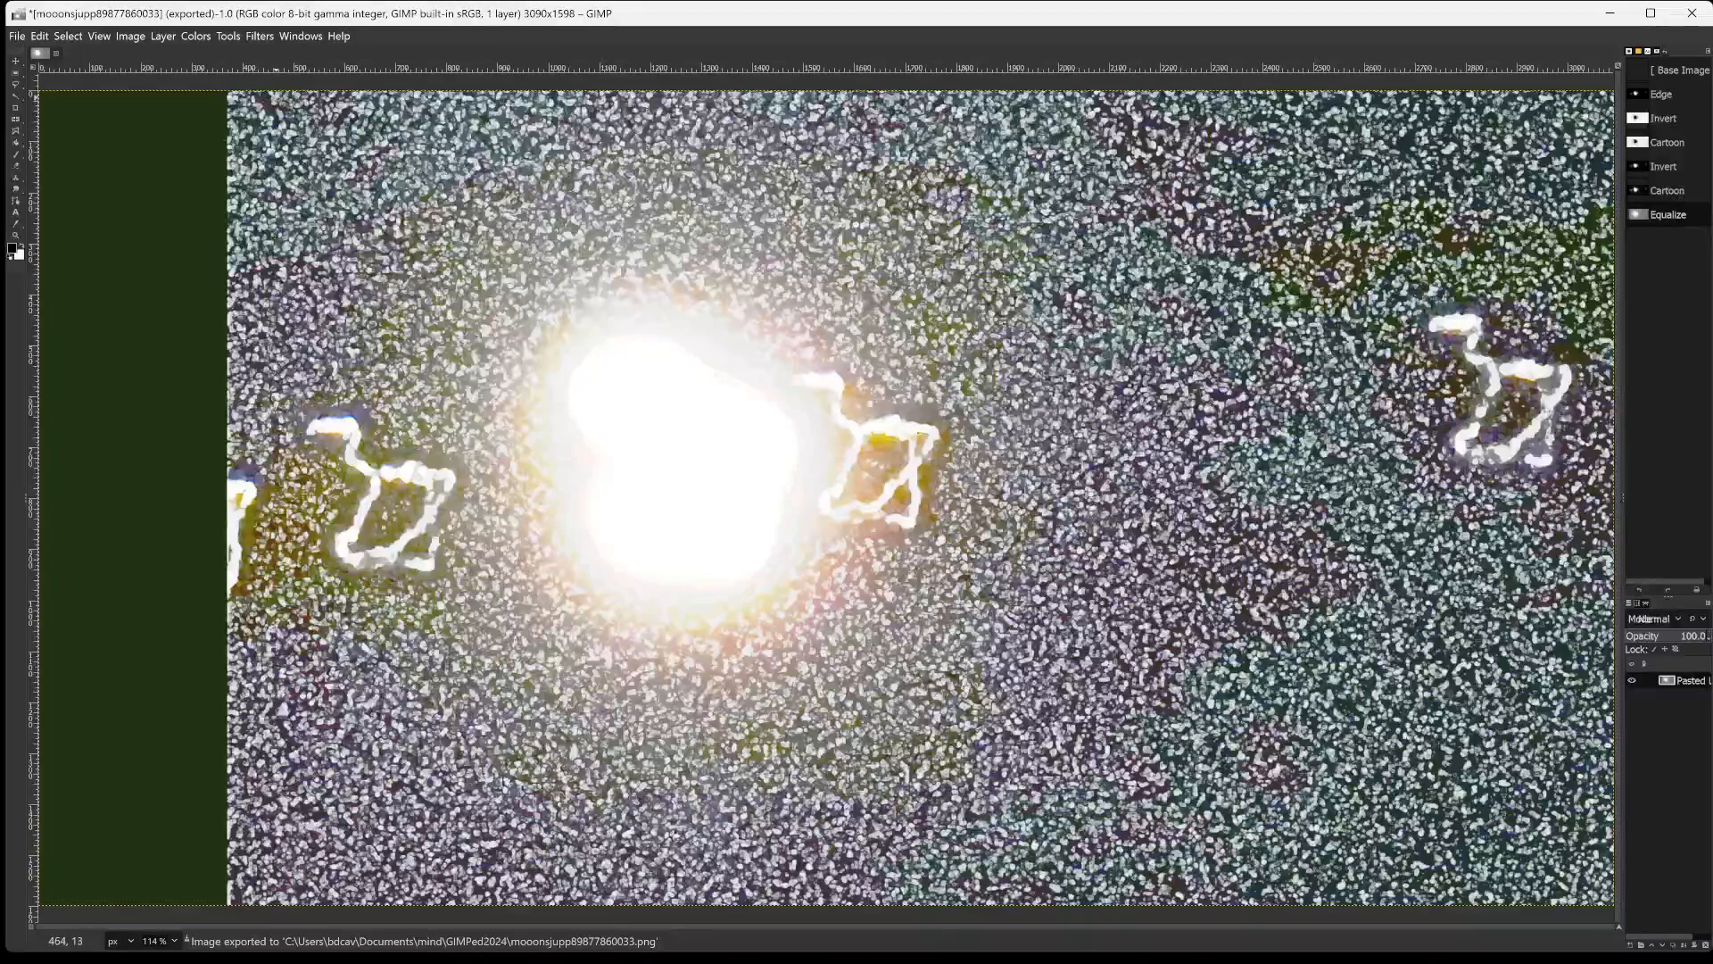
Start the Cartoon filter on the equalized layer and set its mask radius to 43.066.
left_click(265, 36)
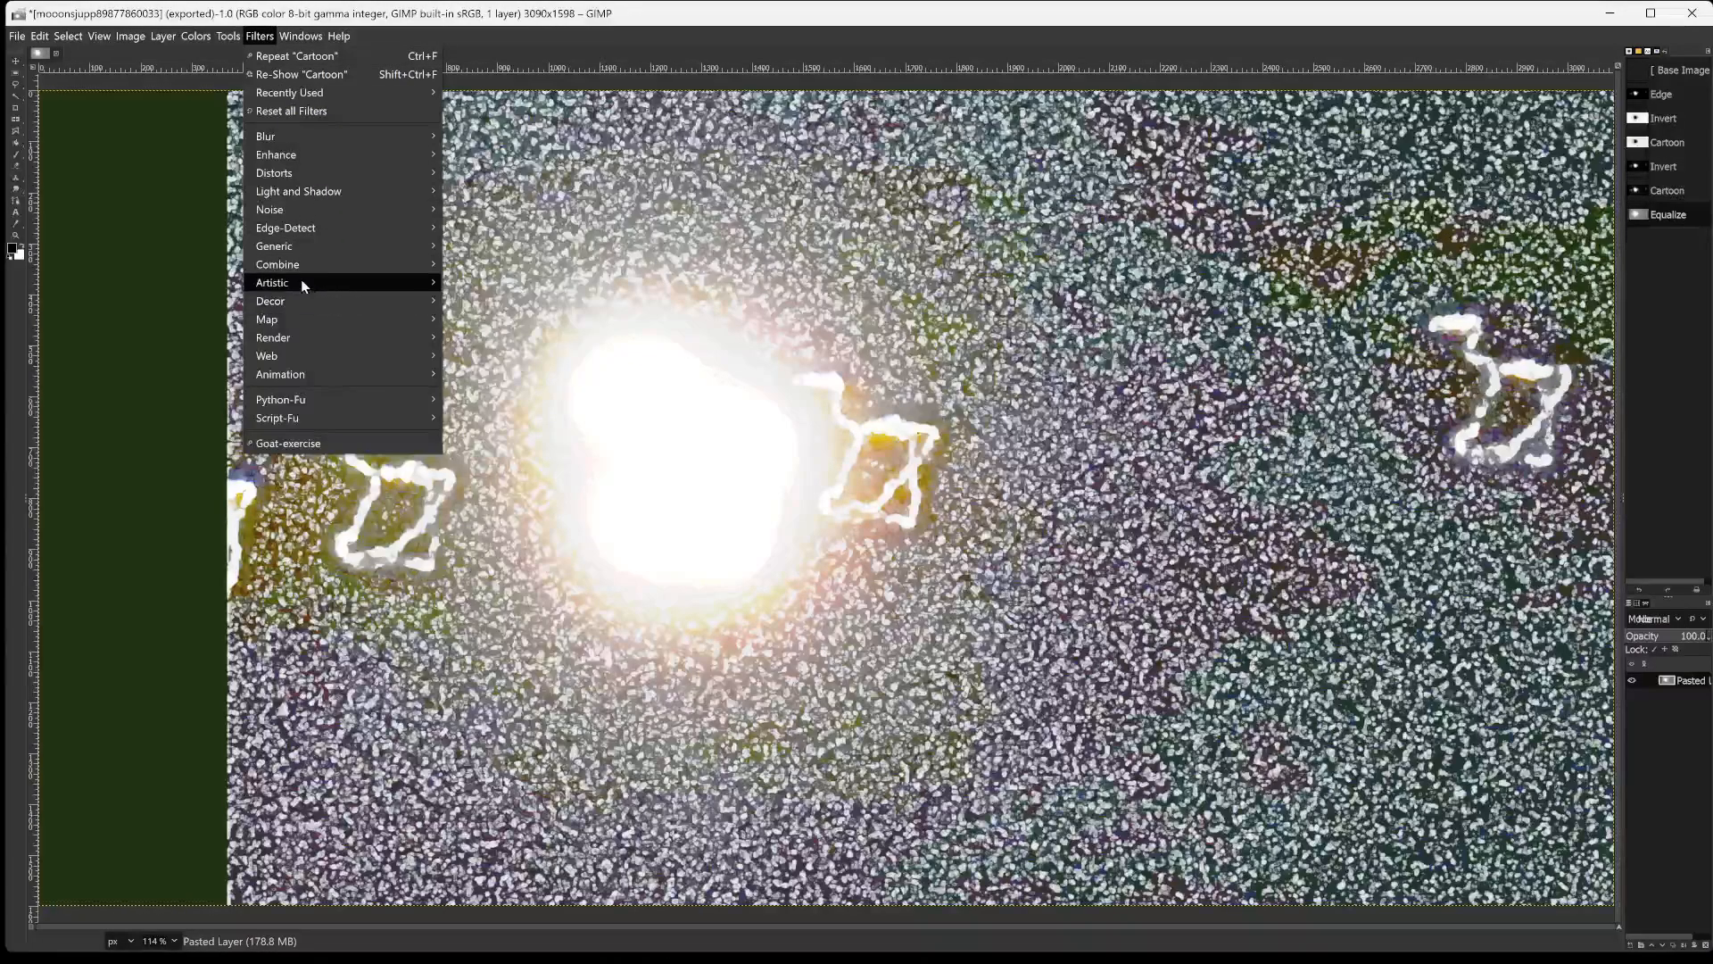
mouse_move(301, 282)
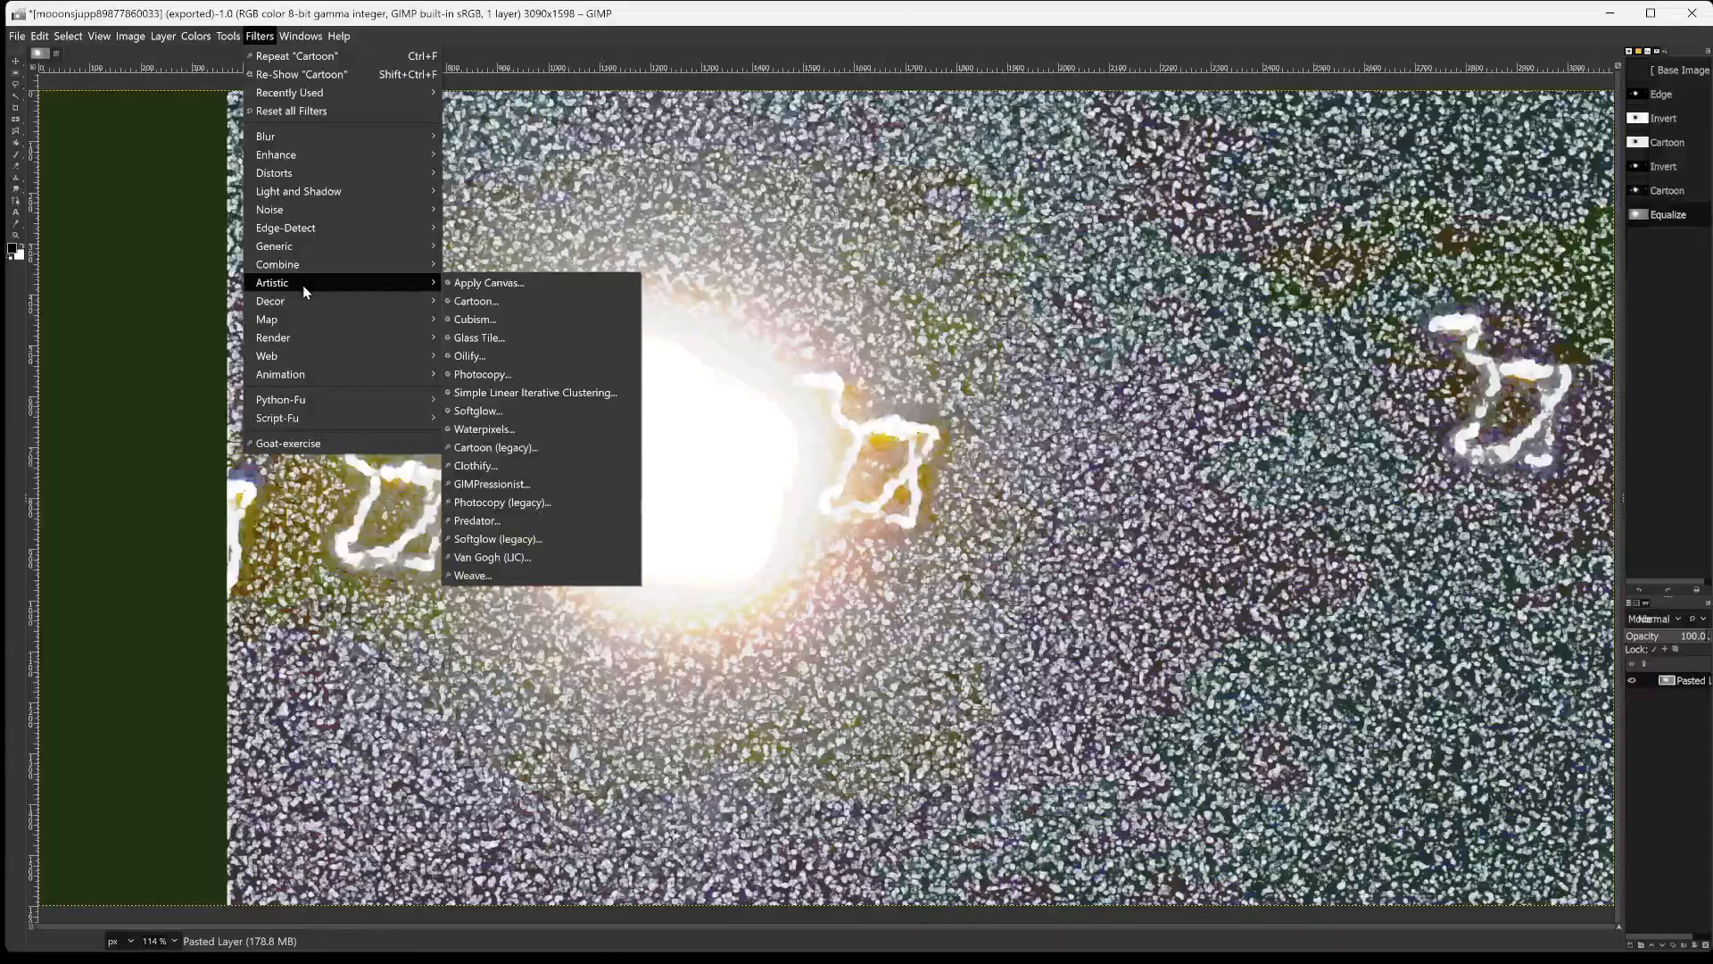
left_click(473, 301)
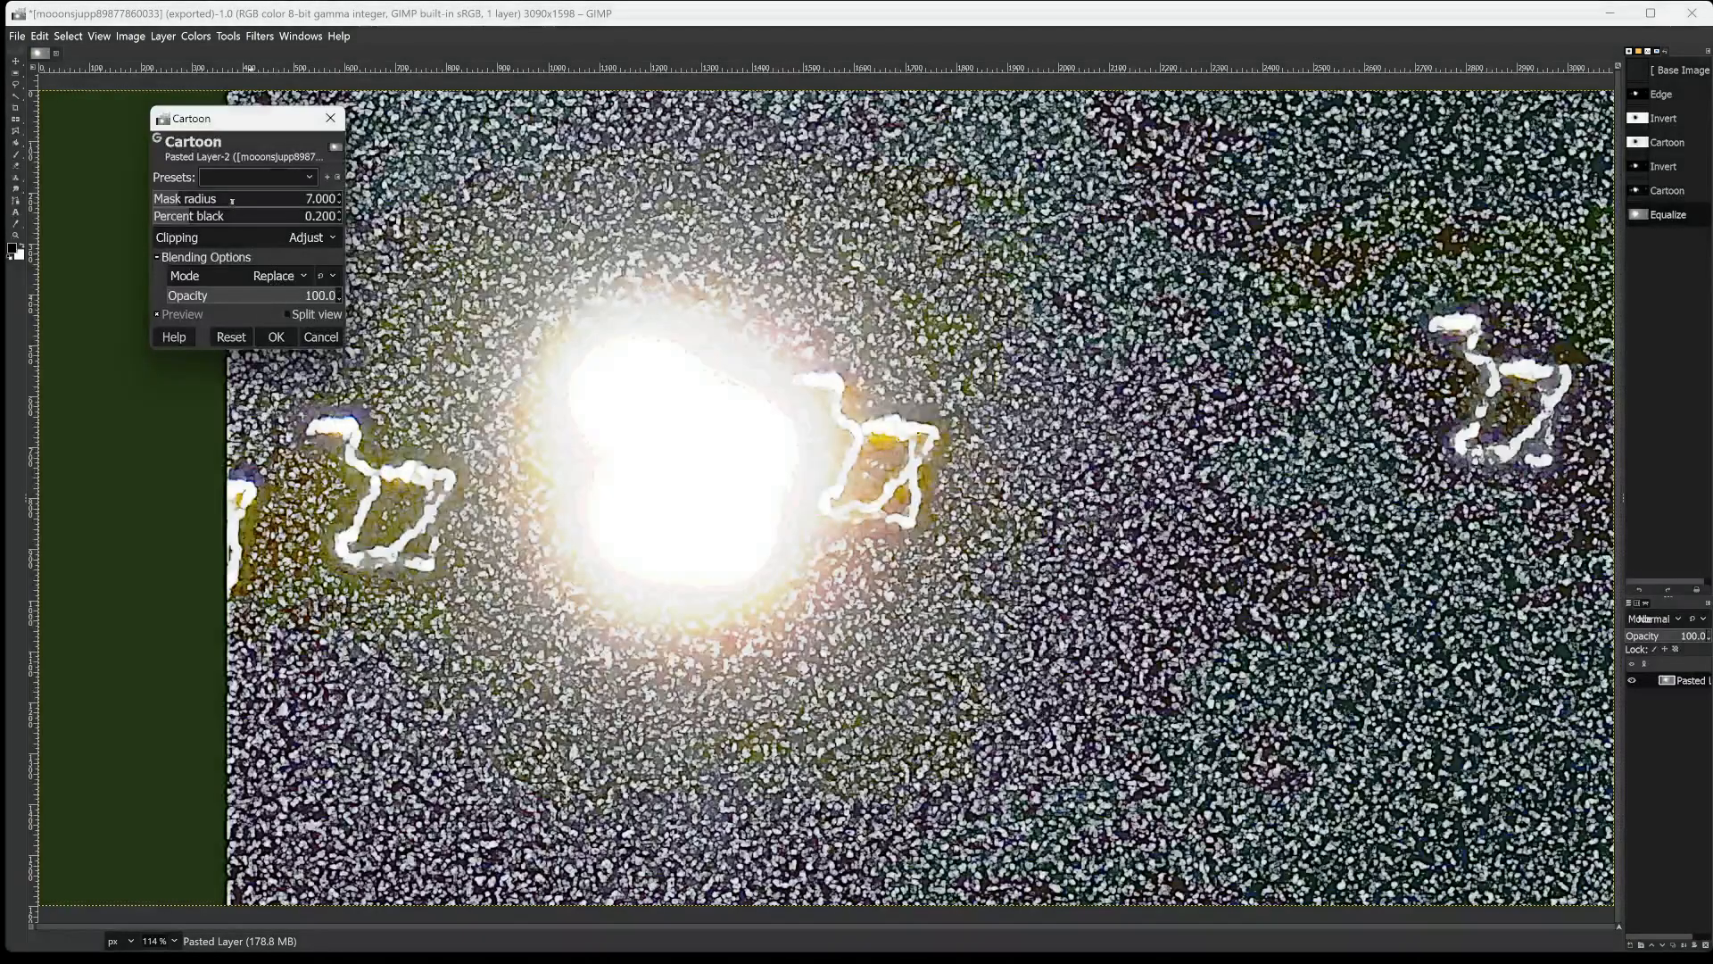
left_click(232, 200)
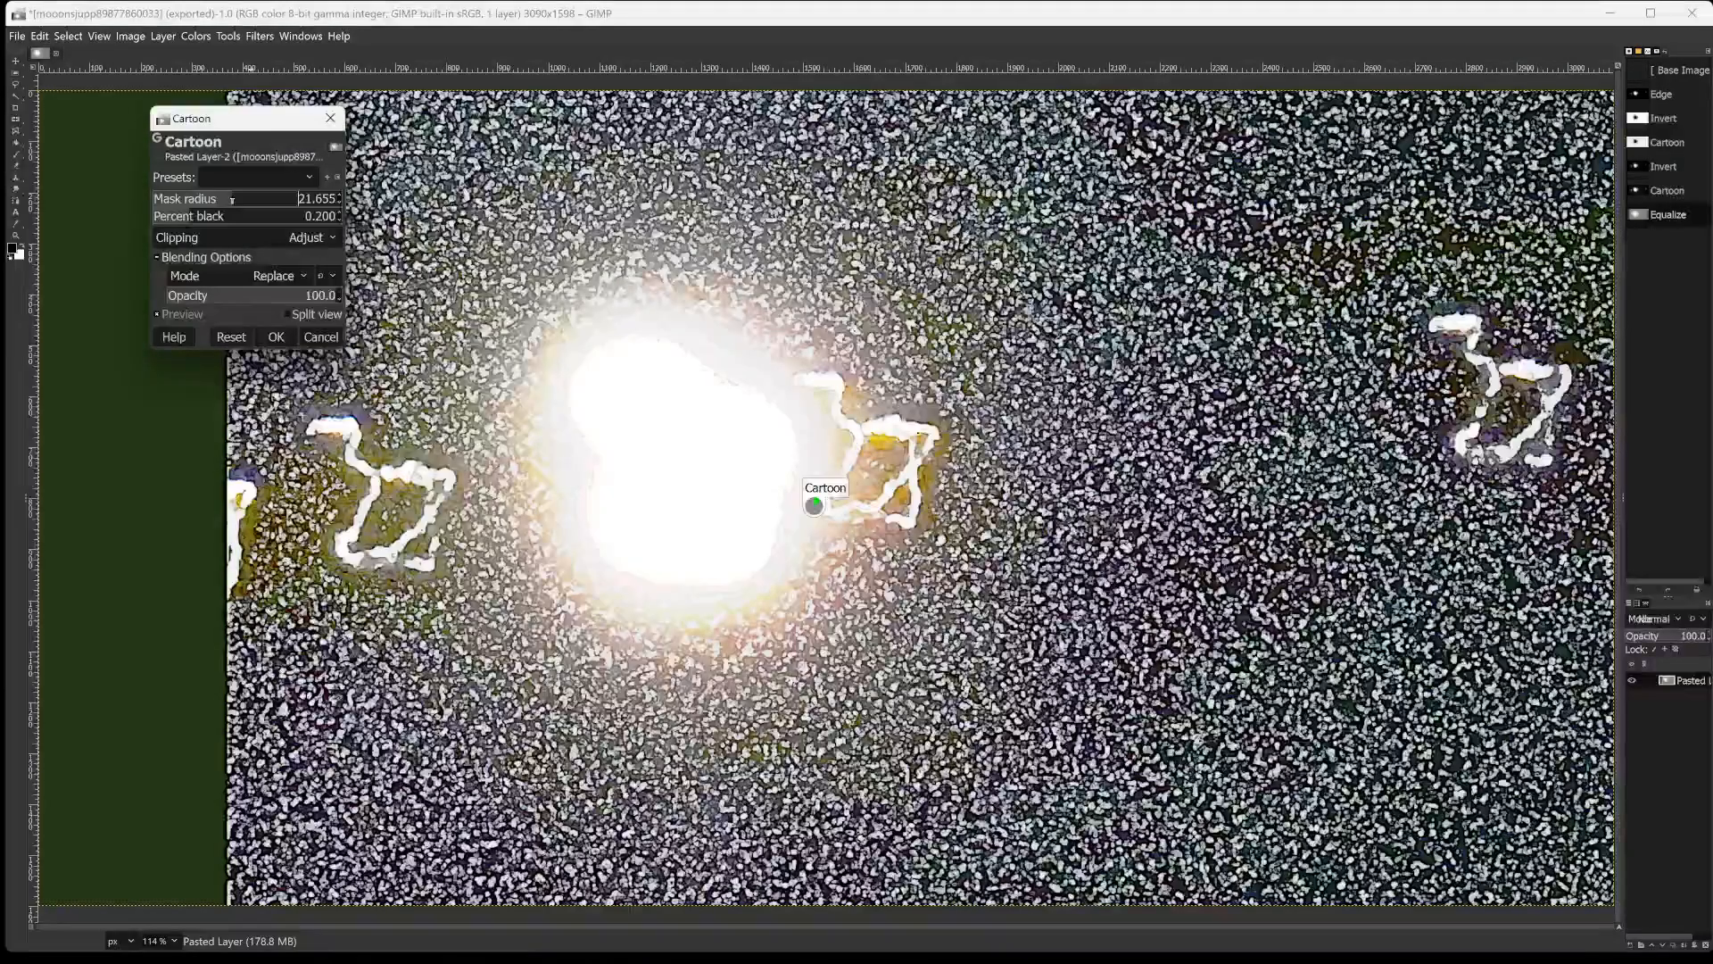
left_click(287, 199)
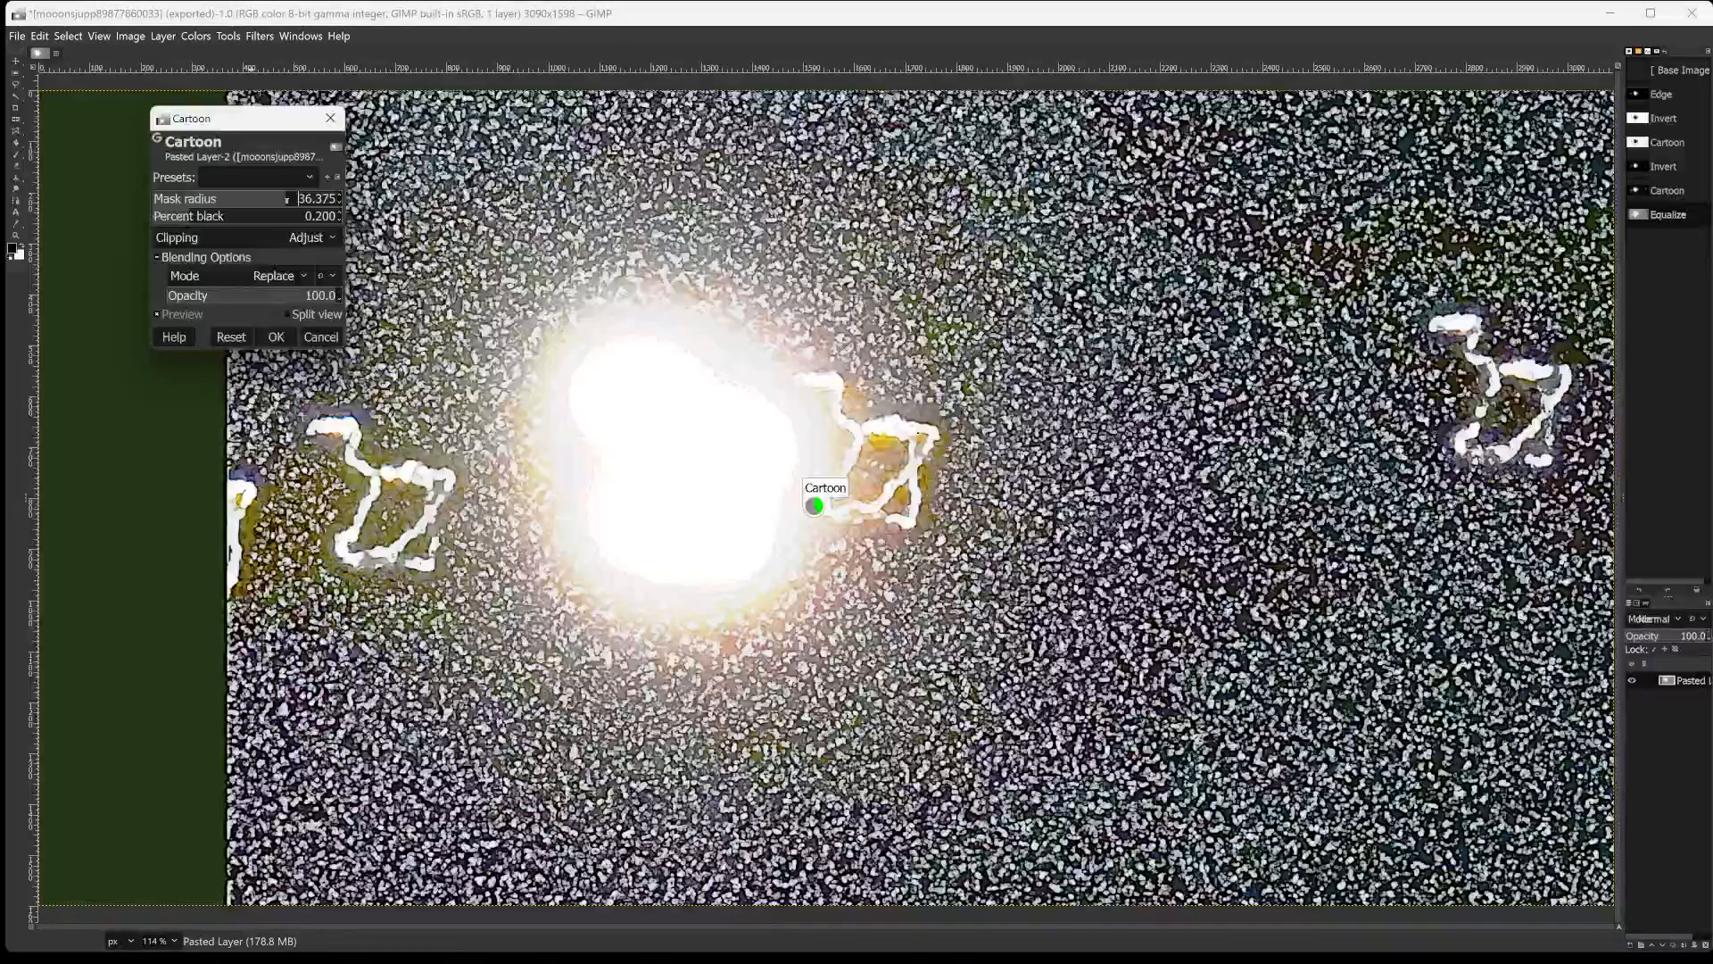
left_click(299, 199)
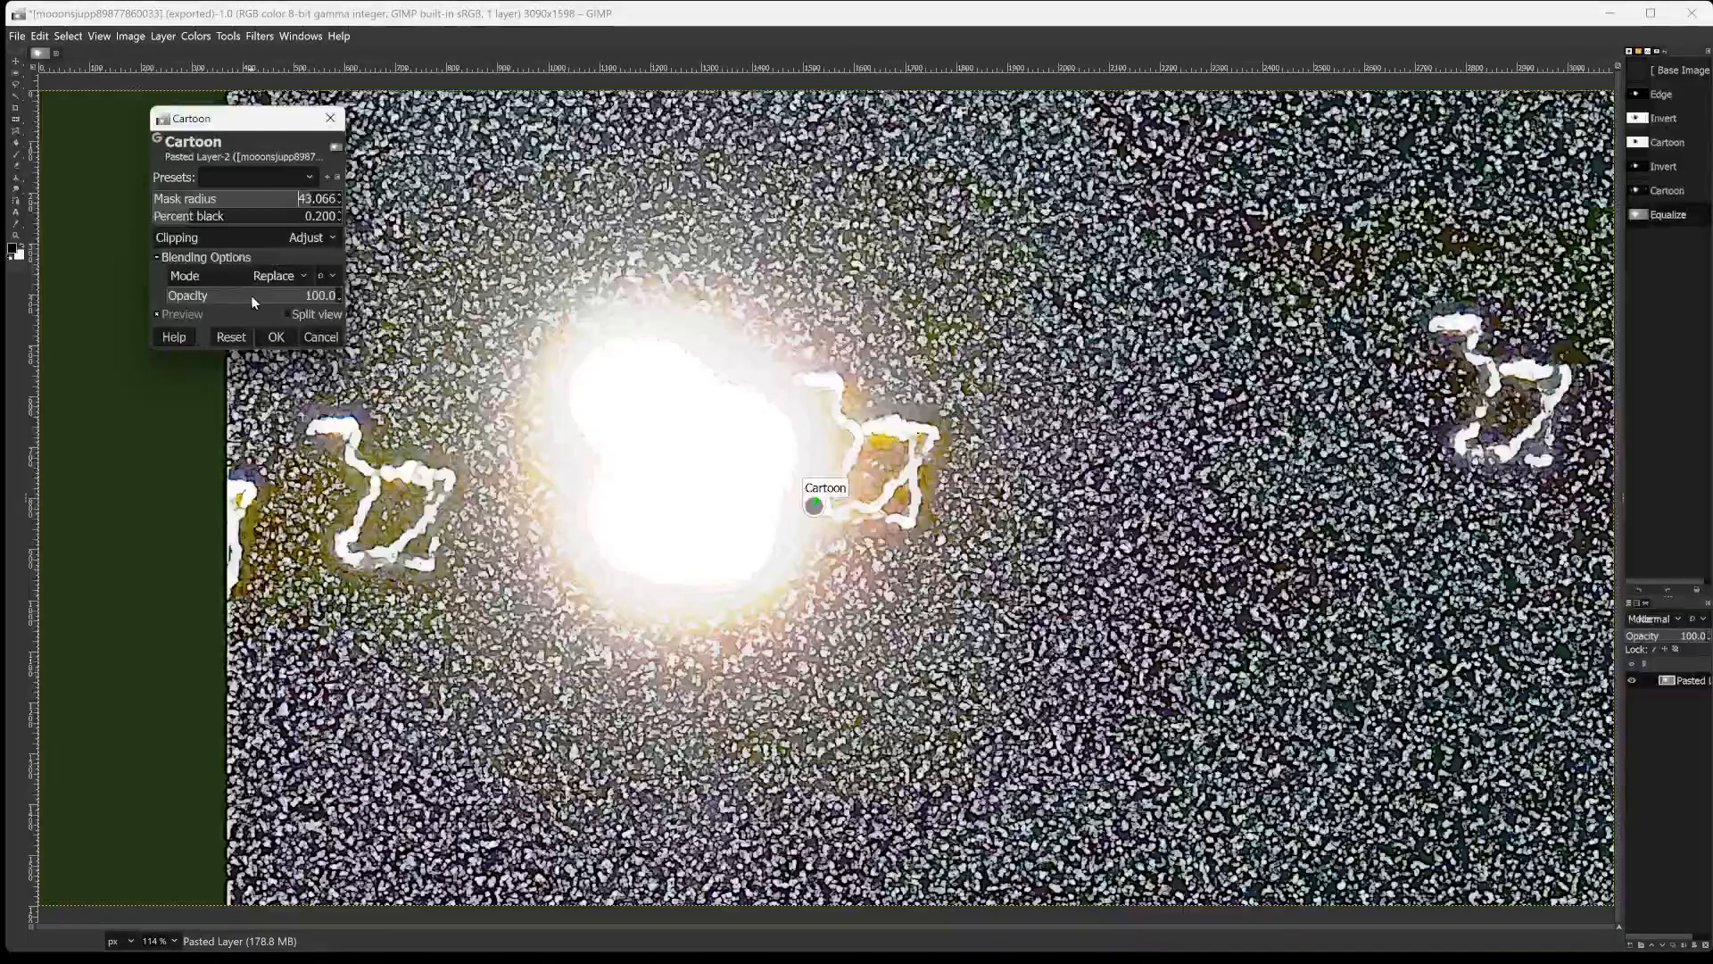
Try percent black values of 0.275, 0.591, 0.618, 0.786, 0.759 and 0.277 for the Cartoon filter.
left_click(205, 216)
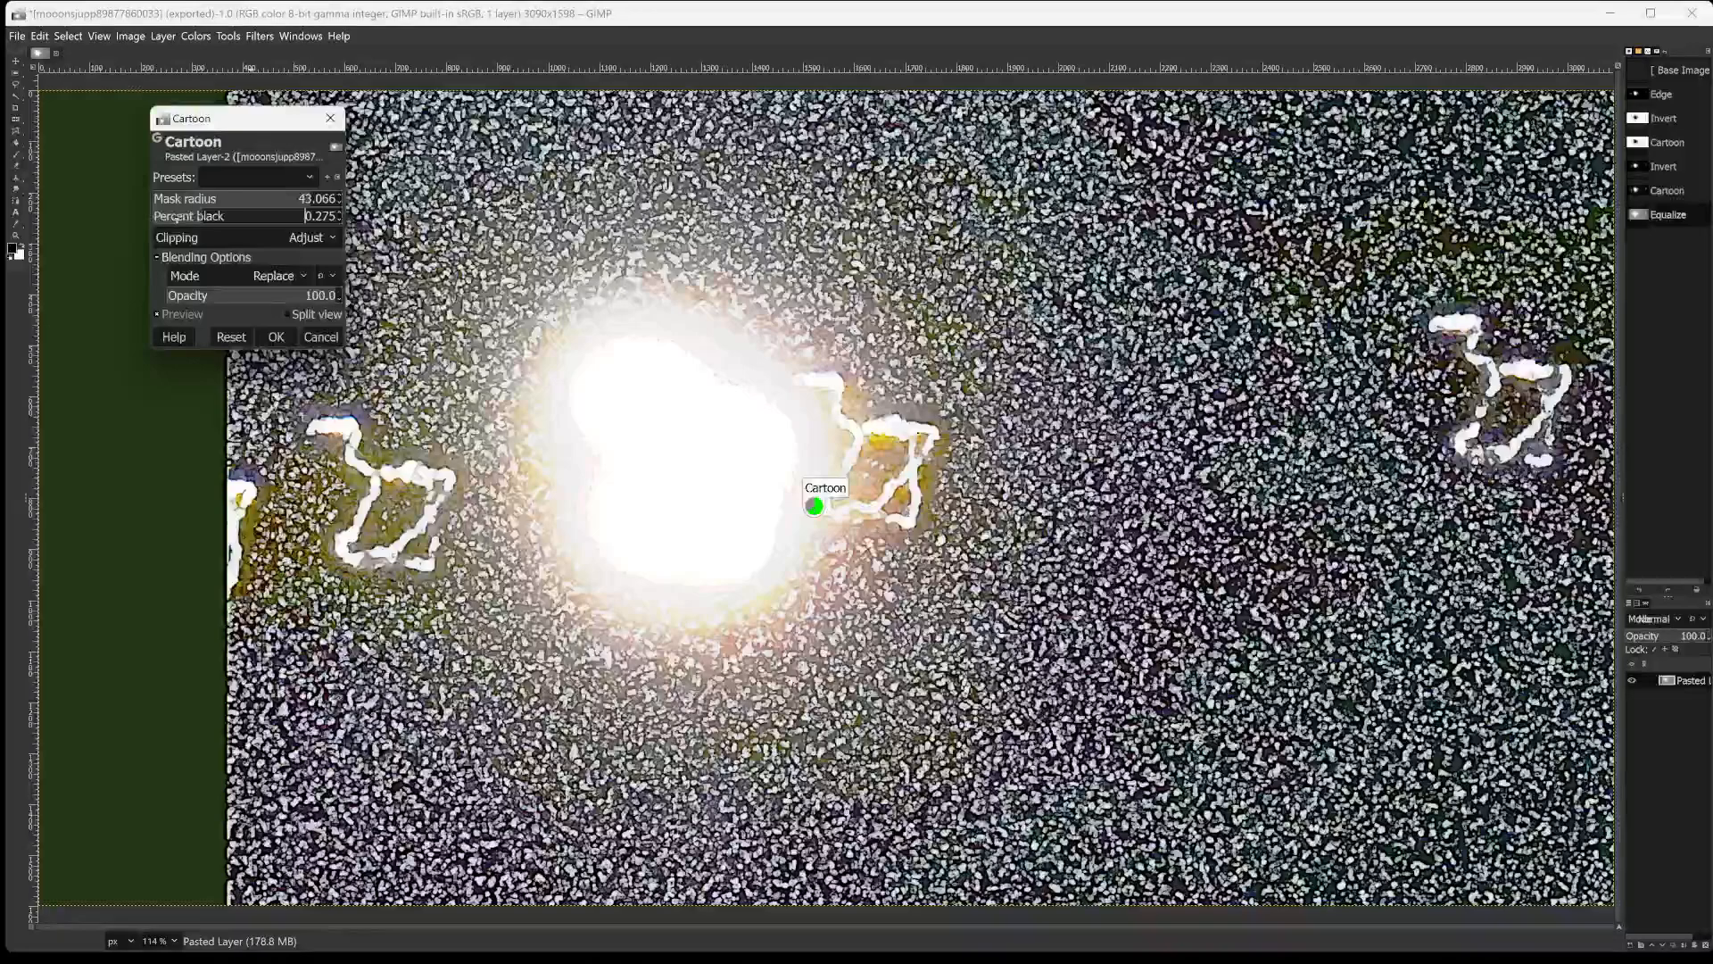
left_click(266, 217)
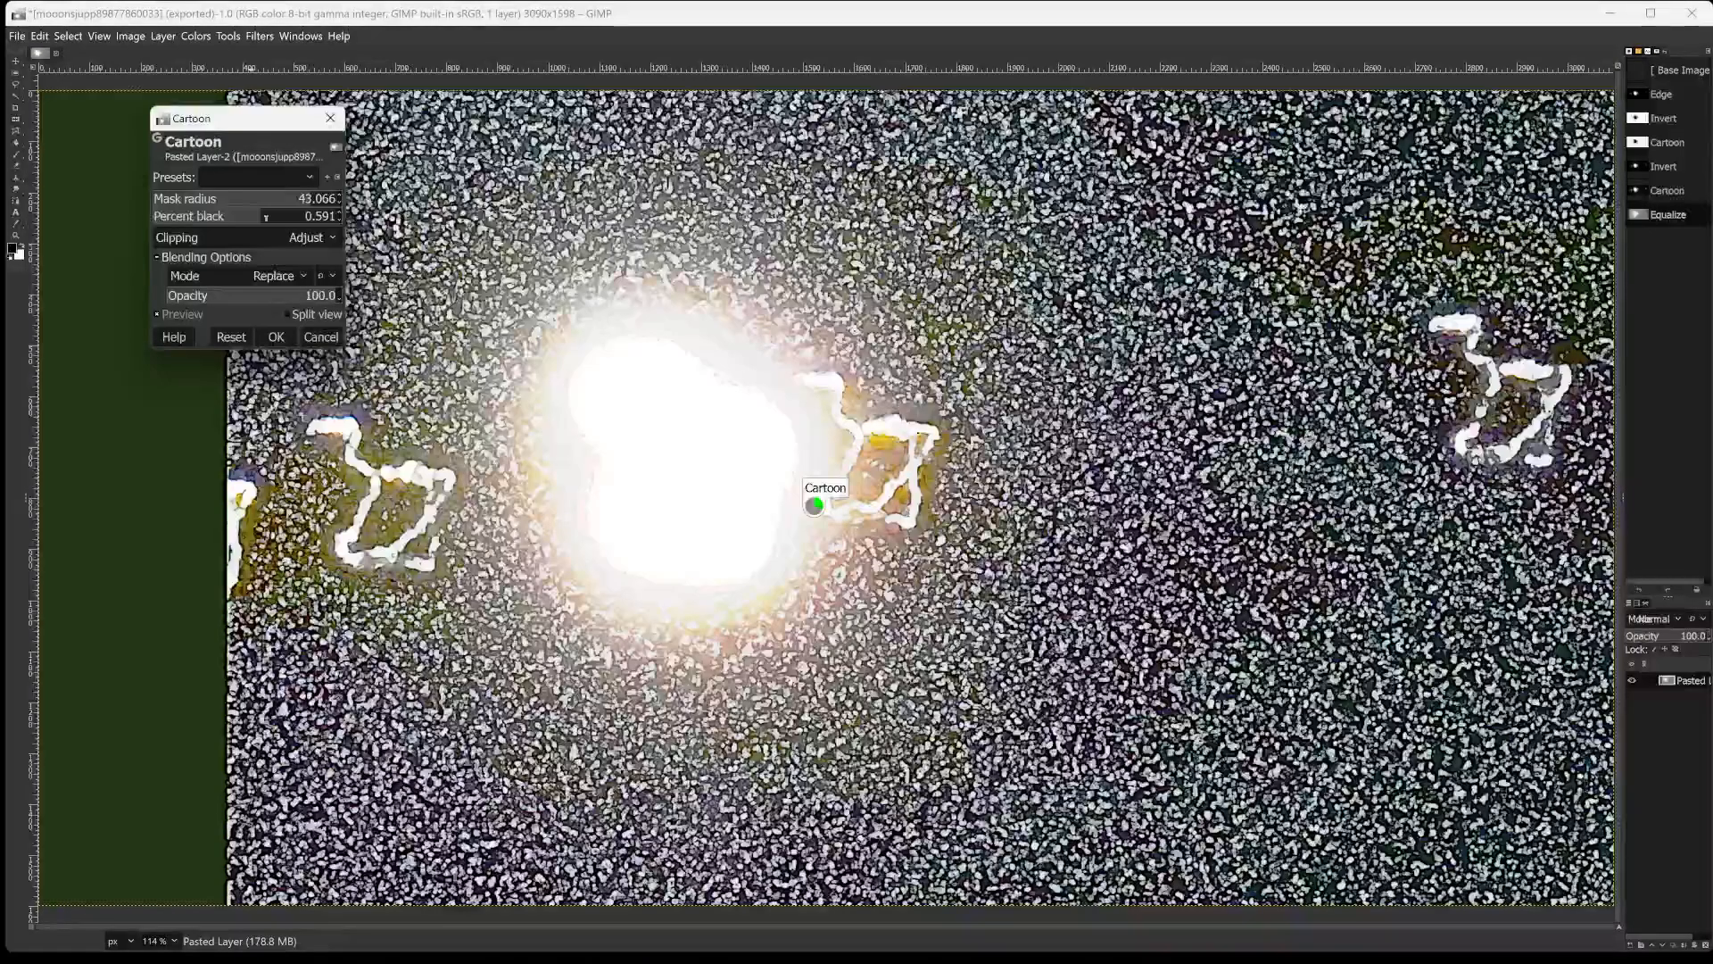
left_click(267, 216)
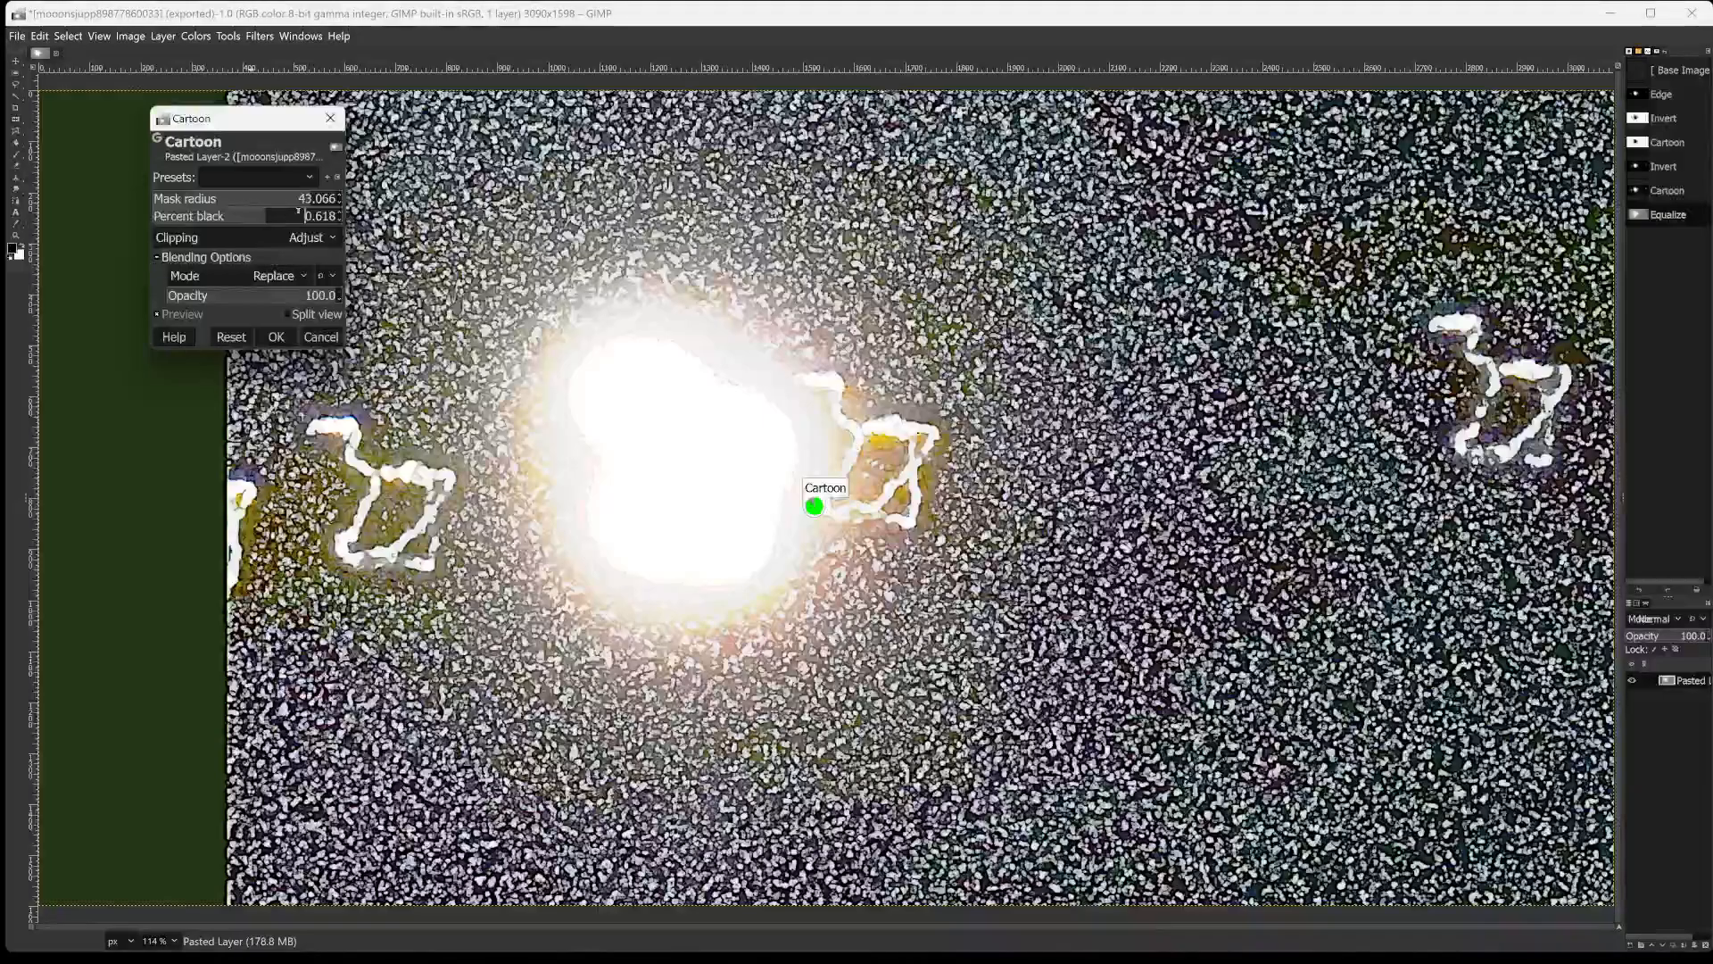
left_click(296, 217)
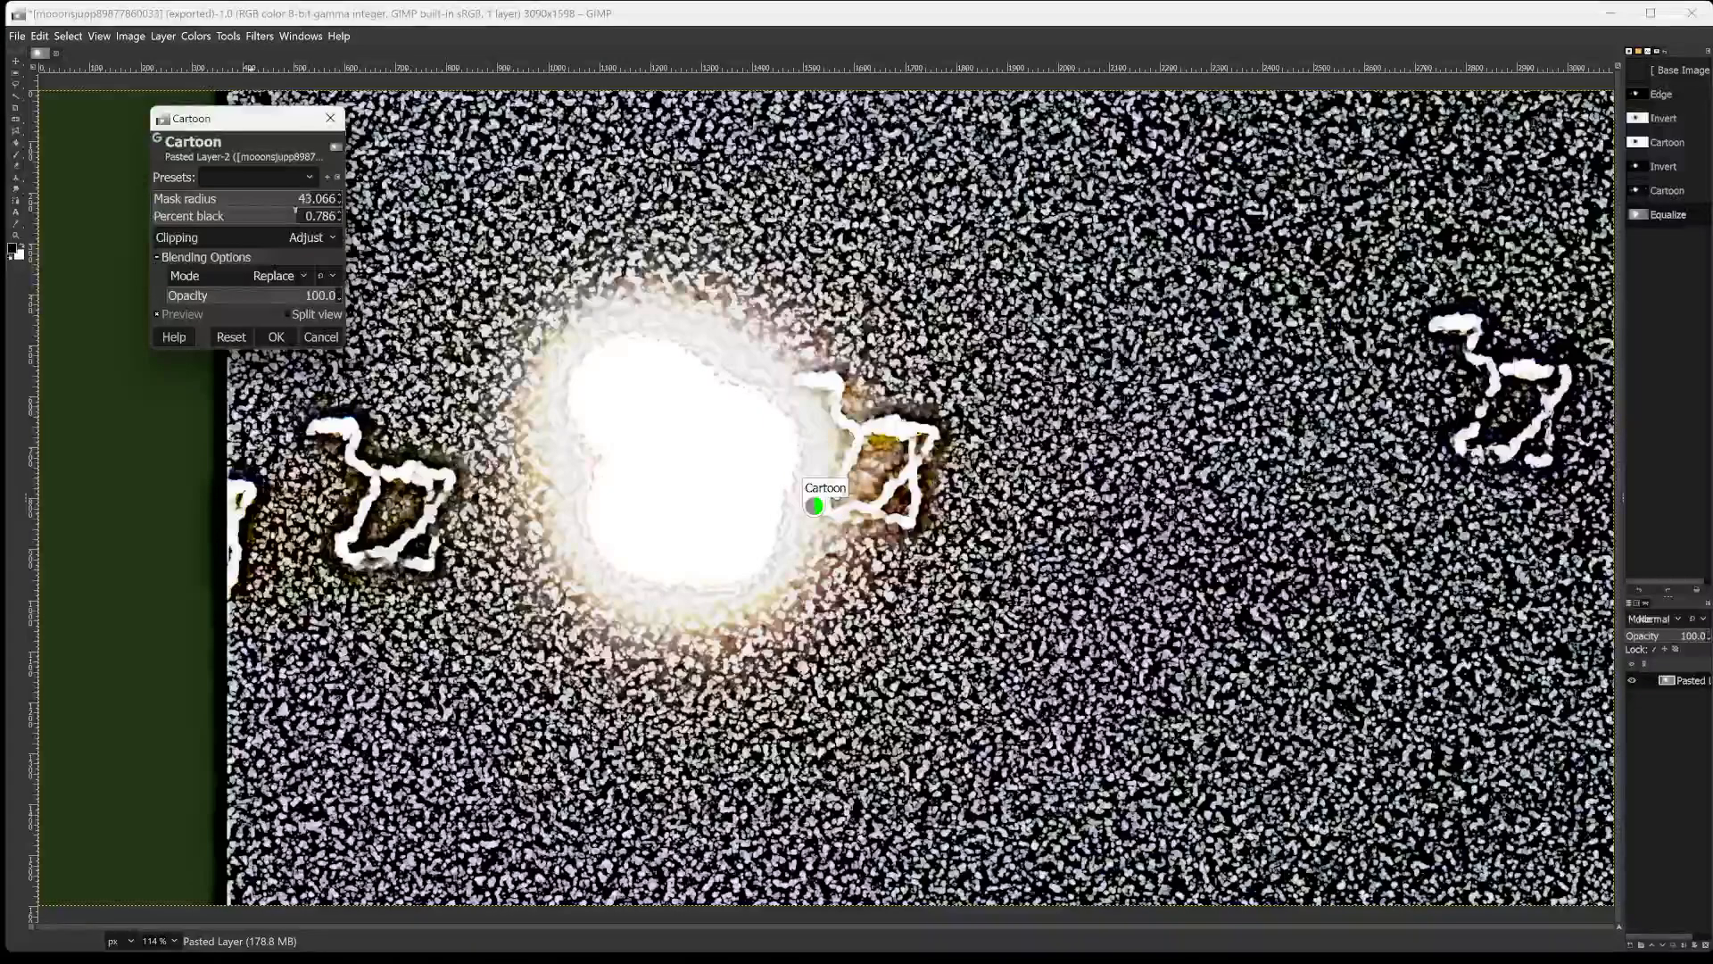
left_click(291, 217)
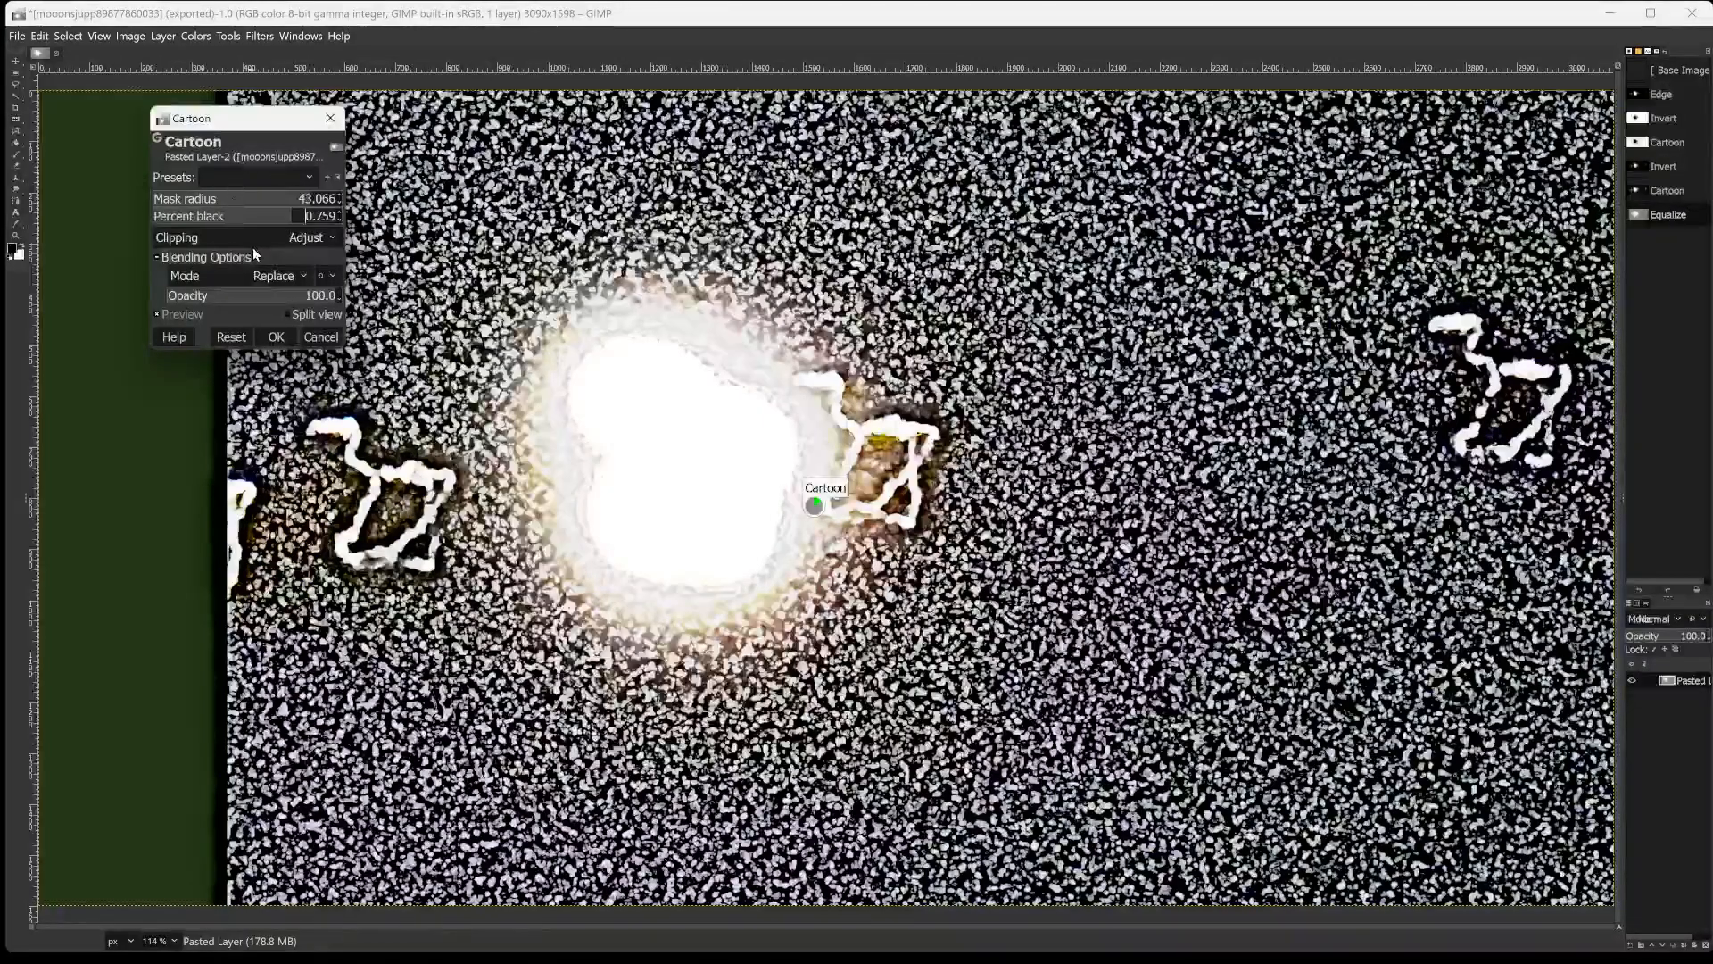
left_click(203, 219)
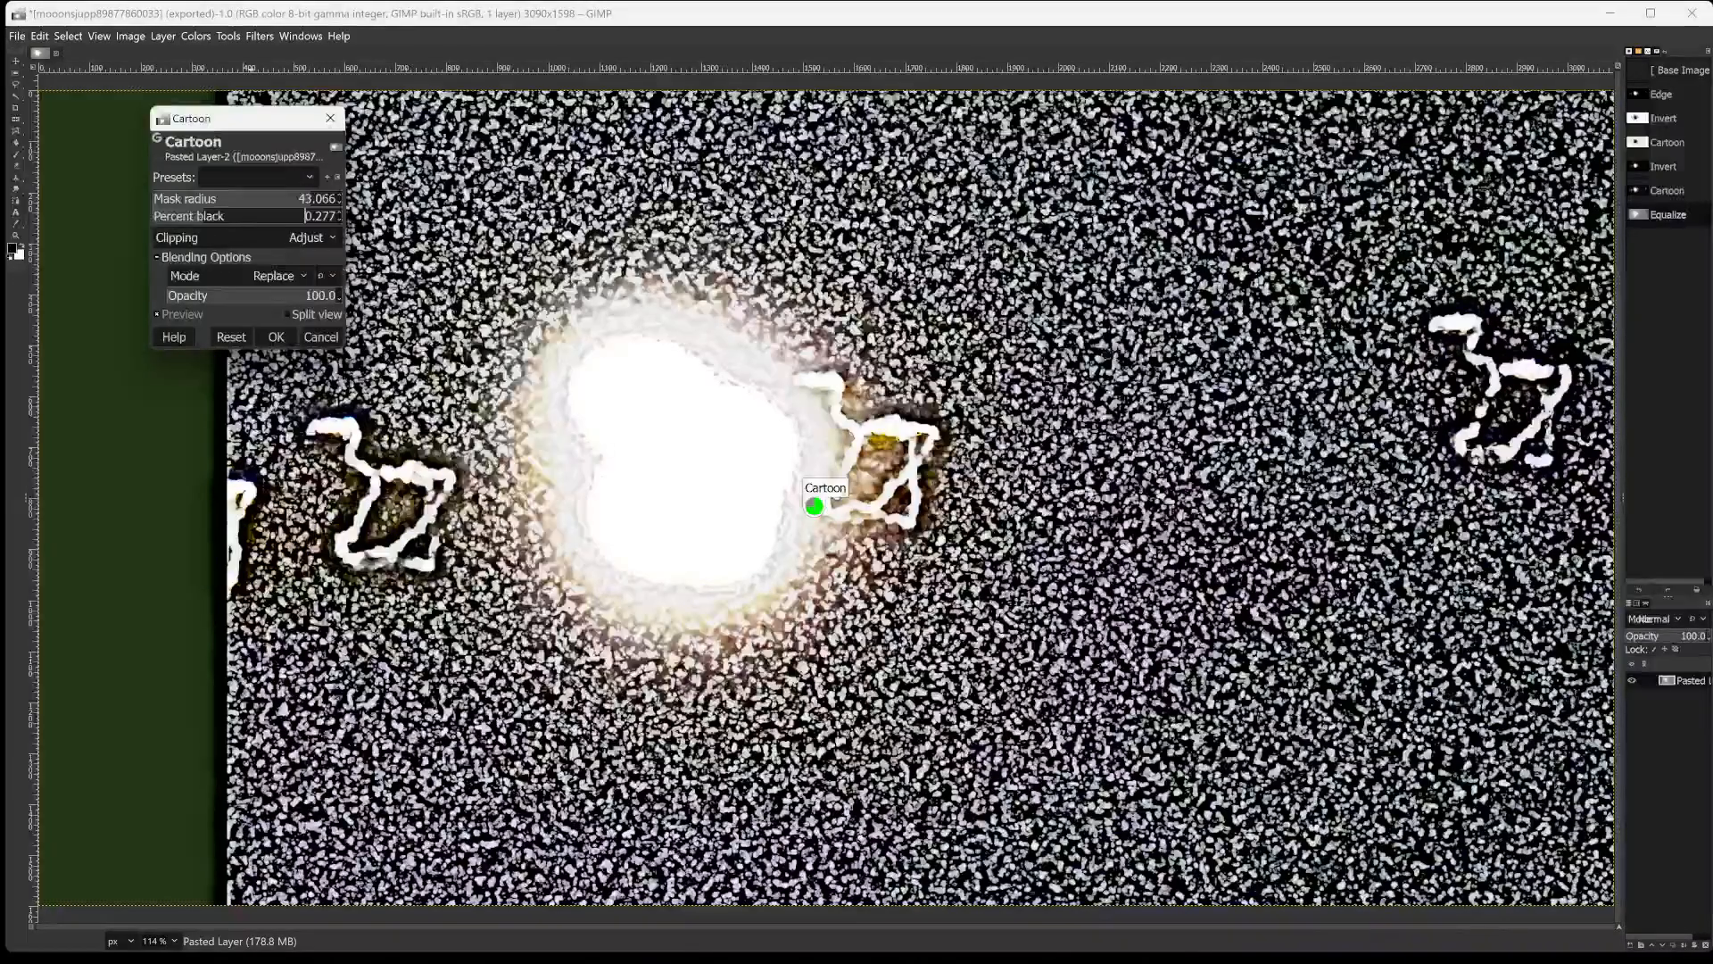
Try Cartoon filter opacities of 5.3 and 30.6 and return the opacity to 100.
left_click(266, 296)
left_click(180, 296)
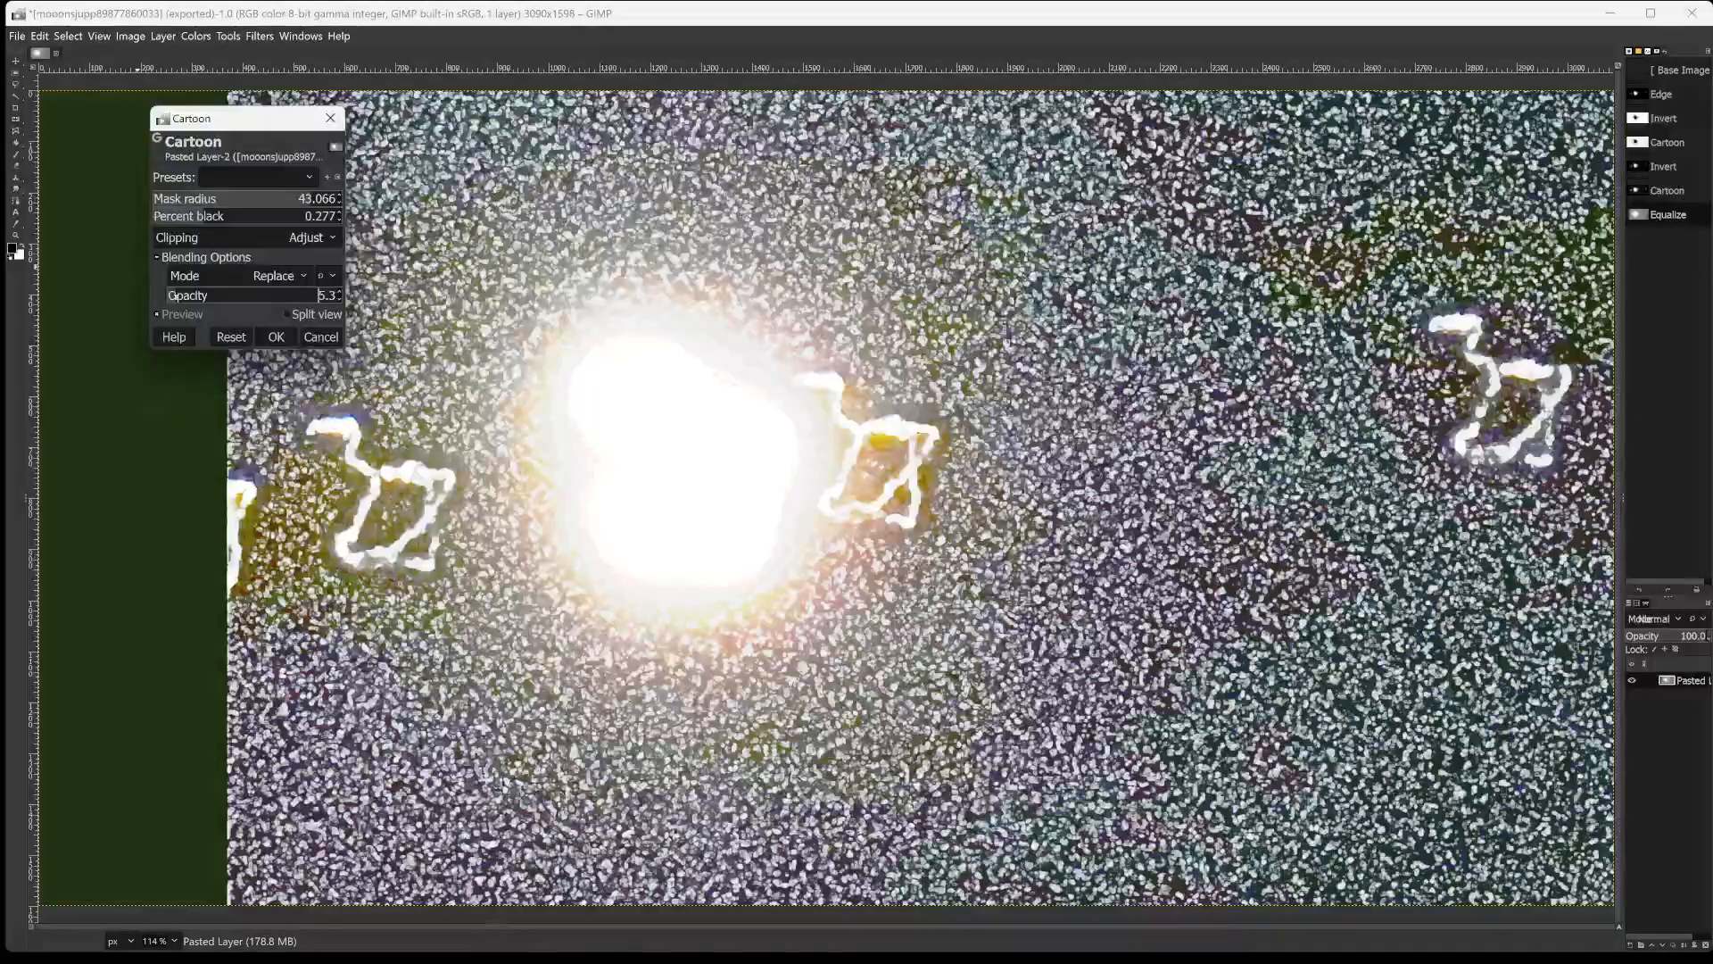
left_click(219, 297)
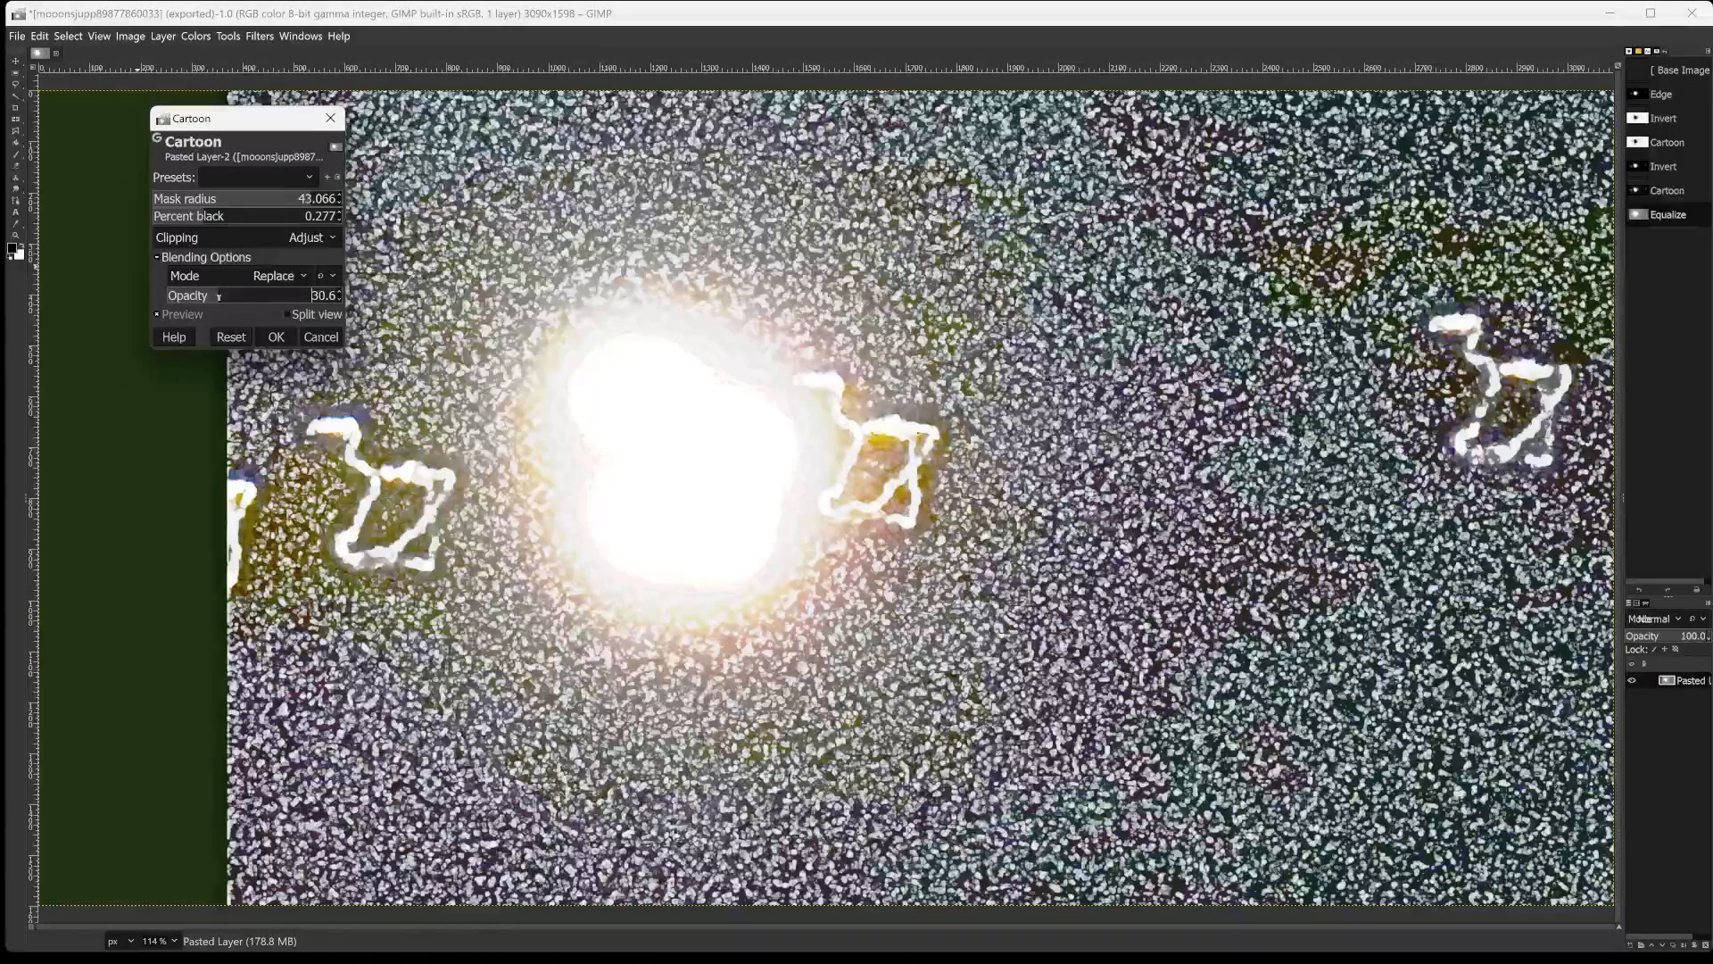
left_click_drag(230, 299, 348, 298)
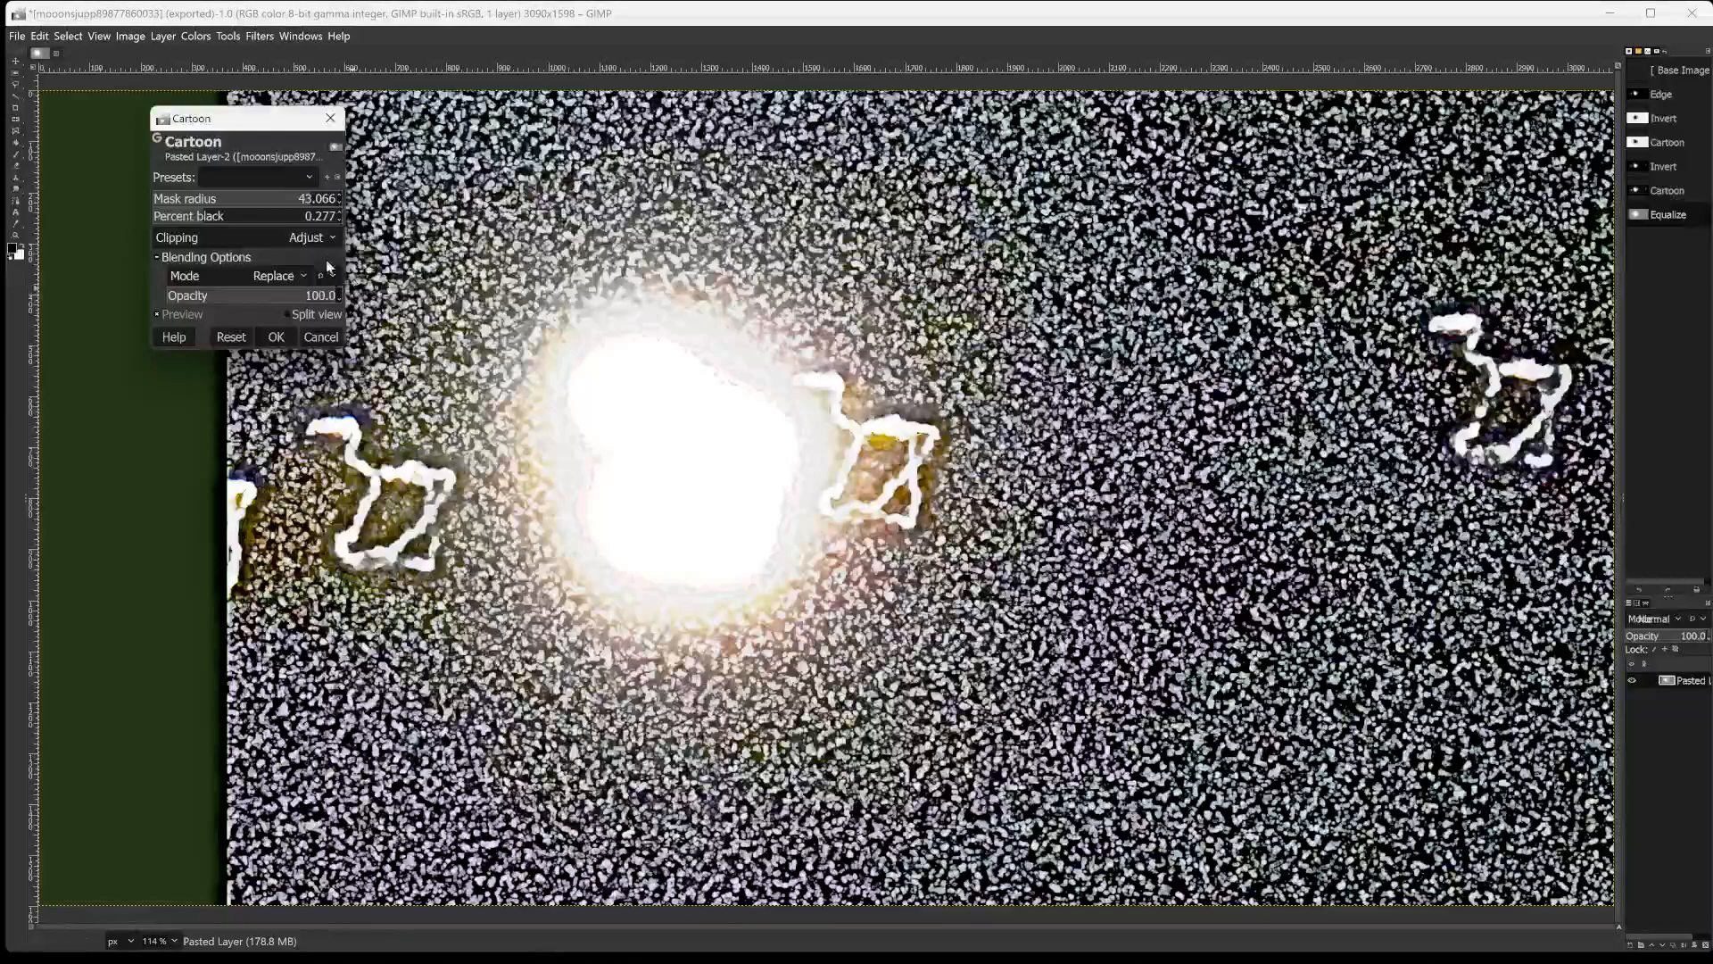
Set the Cartoon filter's percent black to 0.669 after trying 0.555, and apply the filter.
left_click(253, 215)
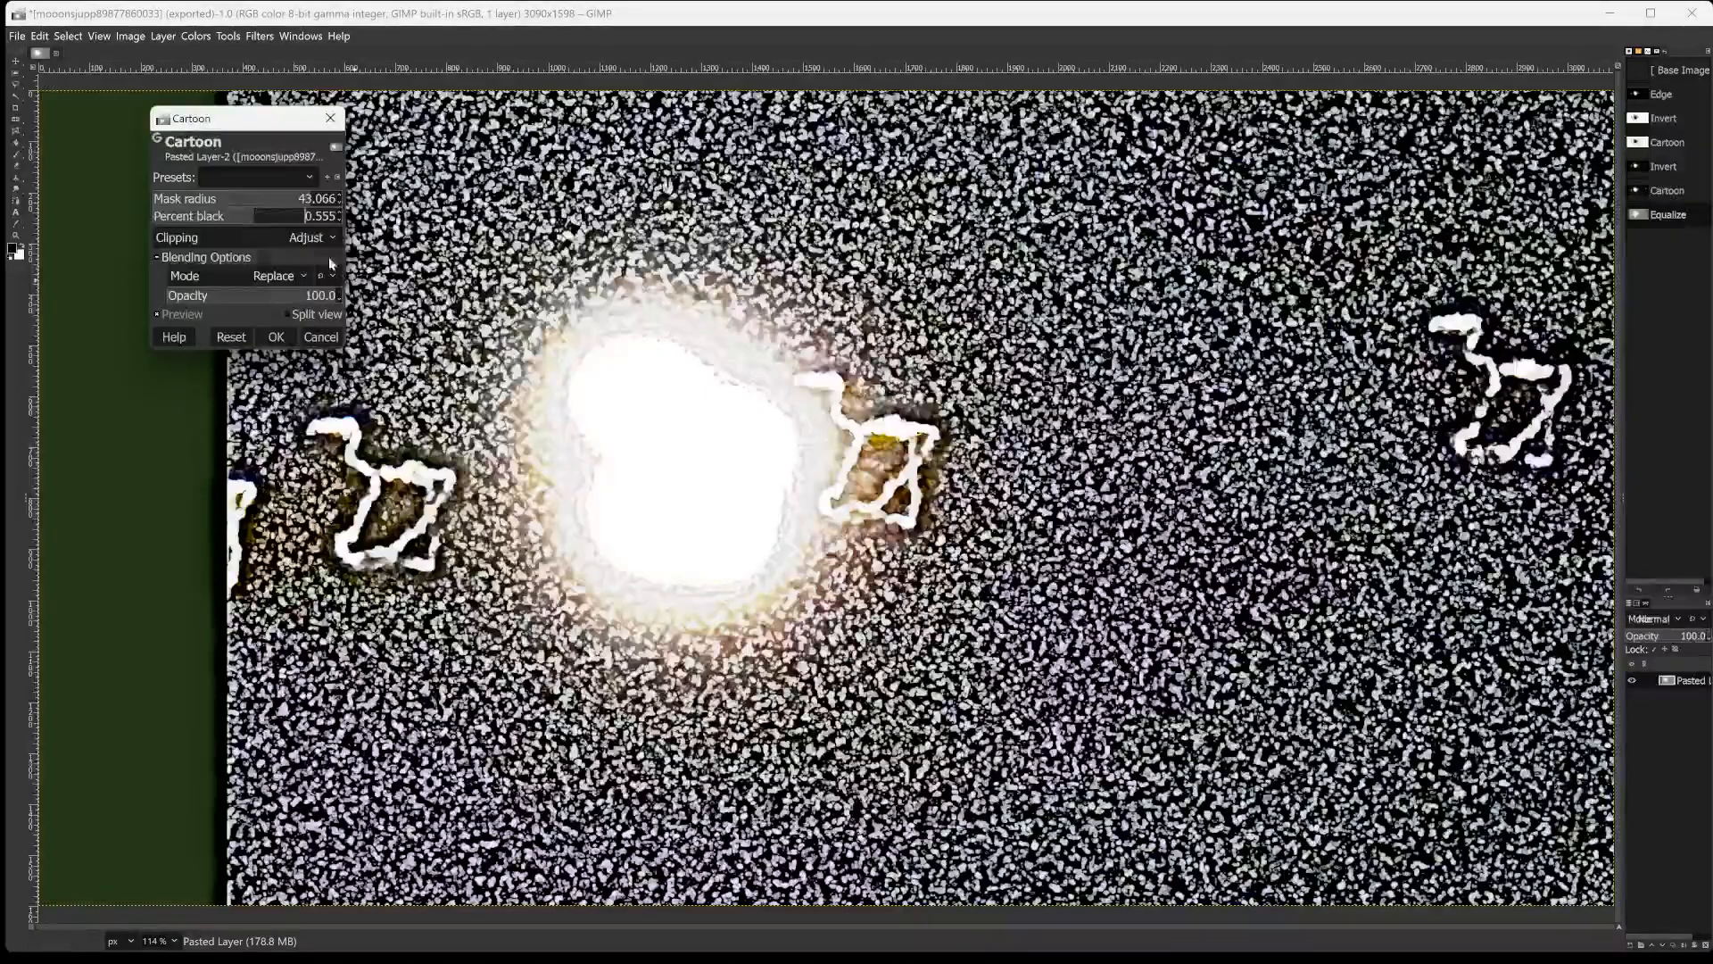
left_click(277, 218)
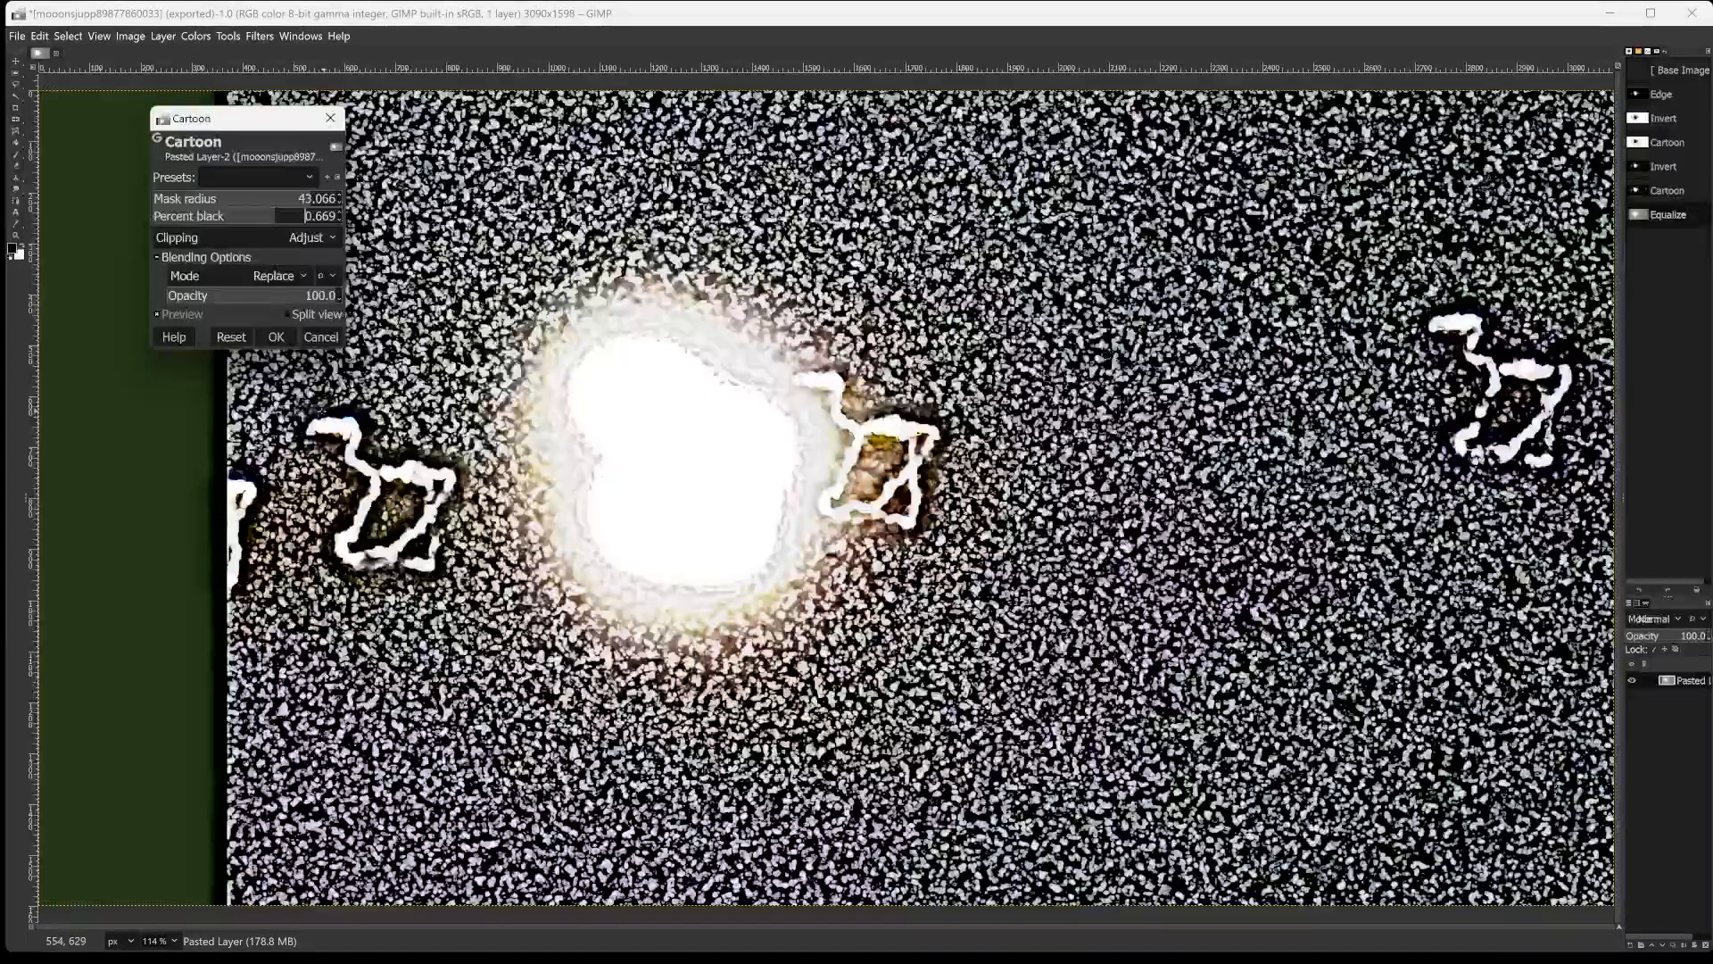
left_click(277, 336)
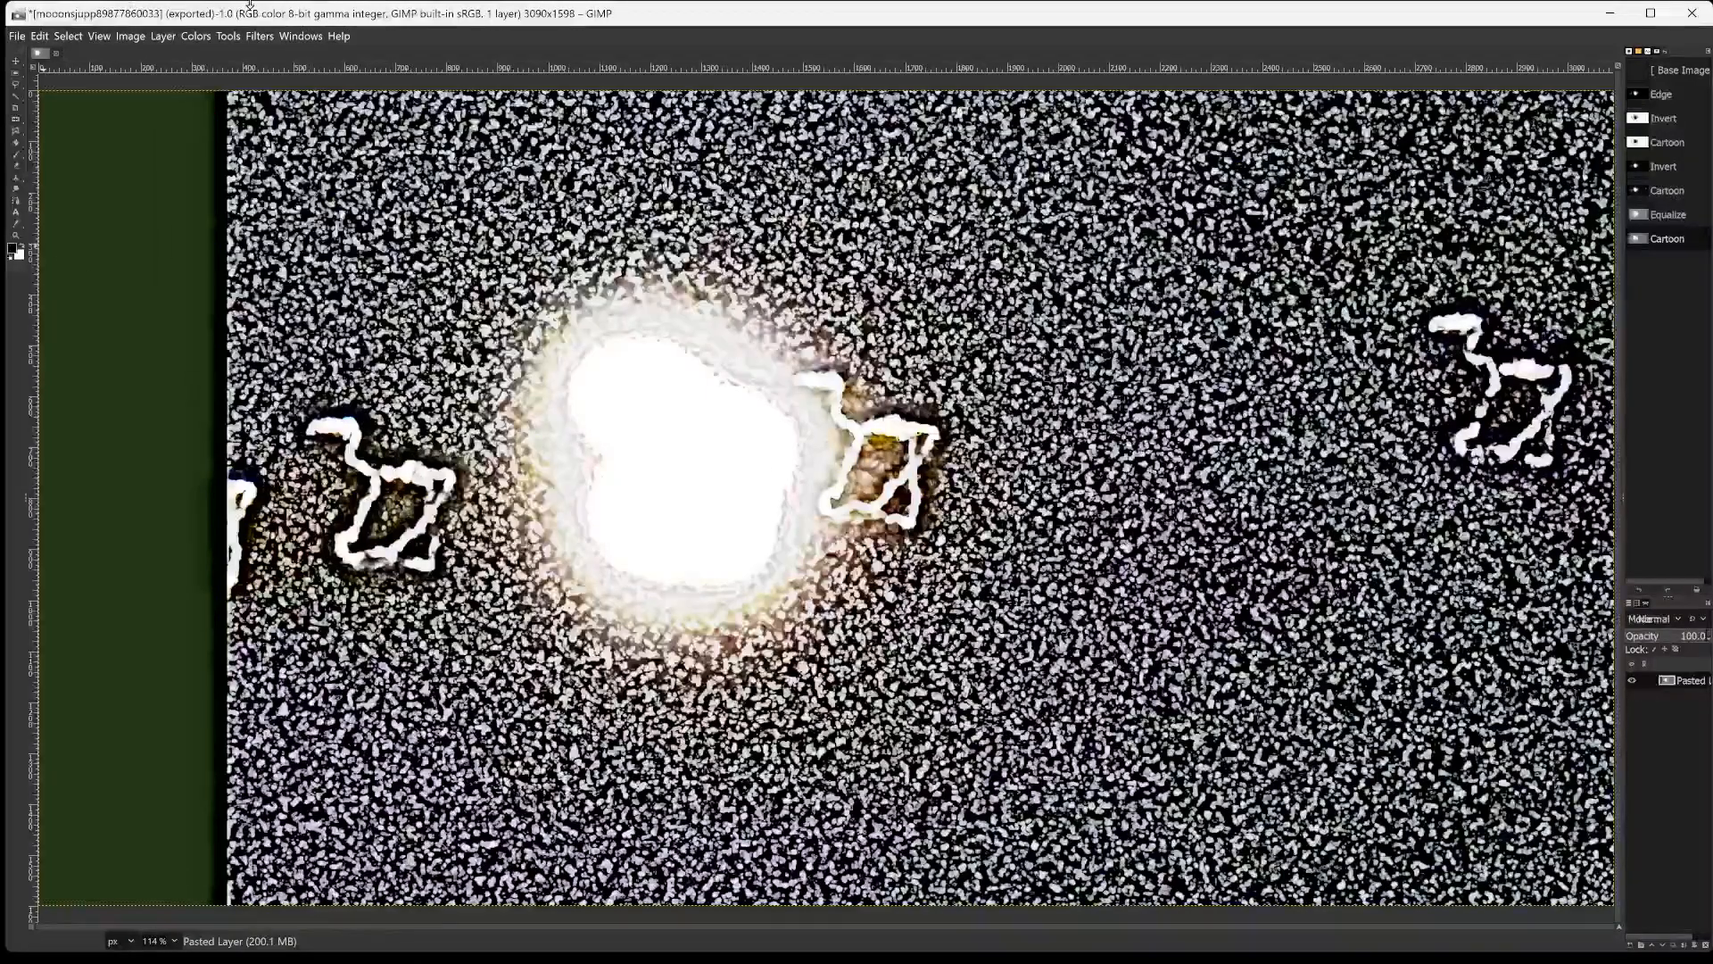
Invert the colors of the equalized, cartoon-filtered layer.
left_click(195, 36)
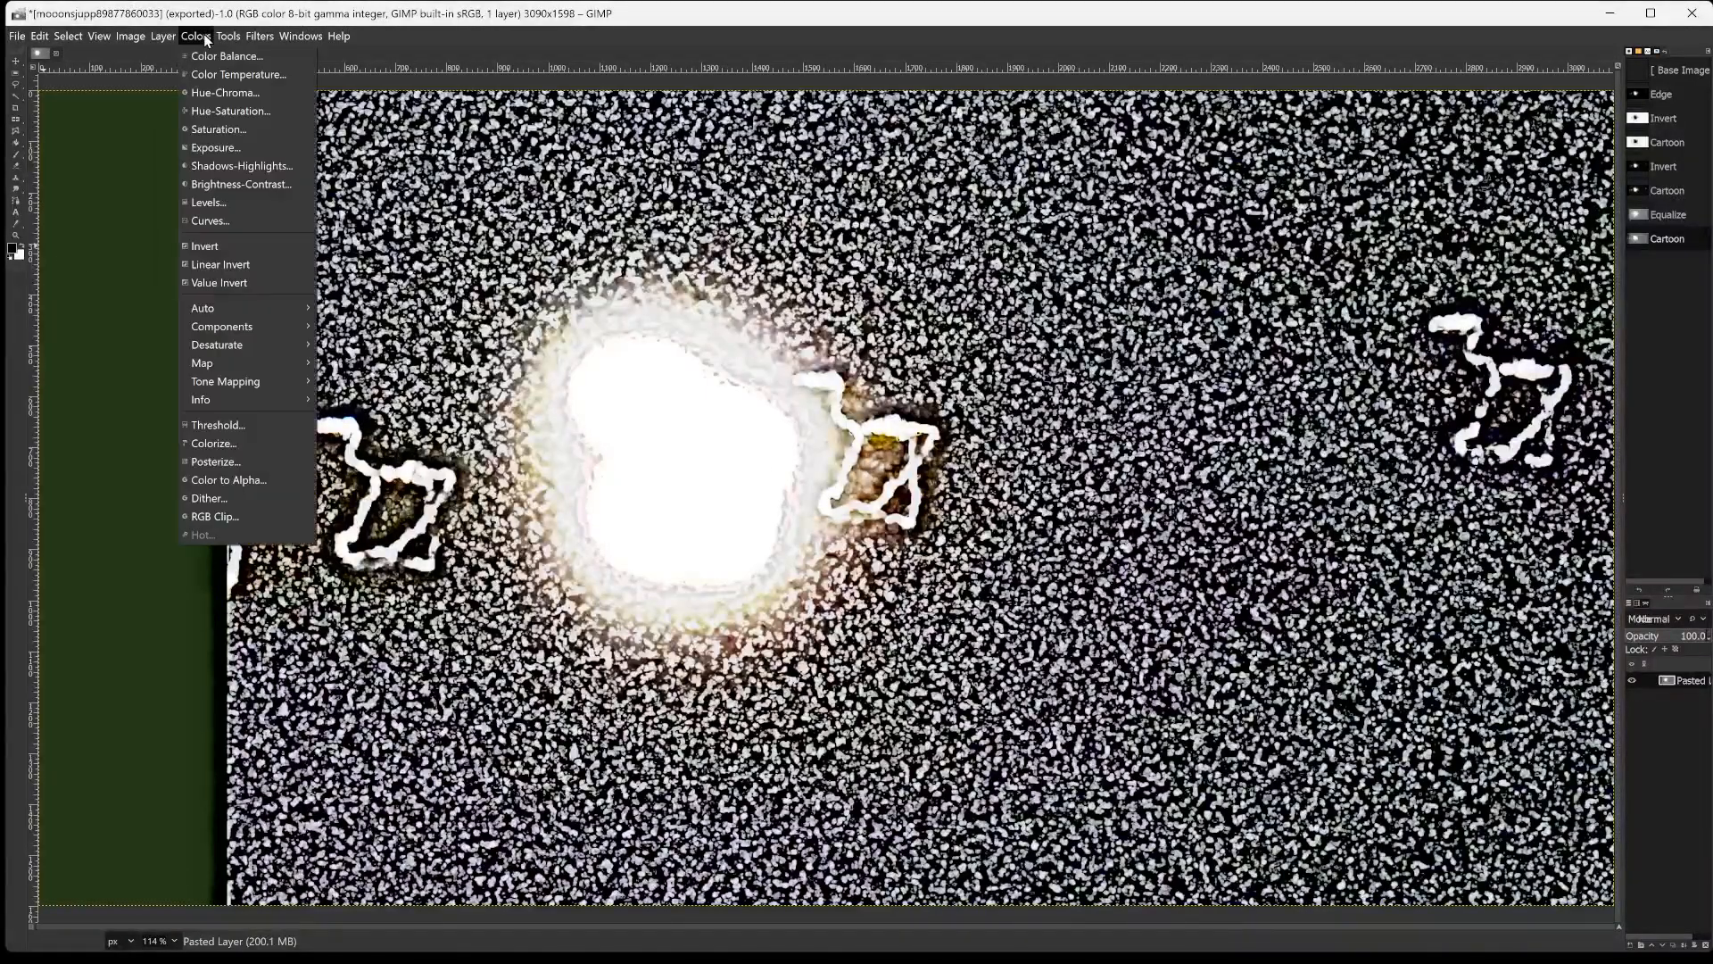
left_click(194, 247)
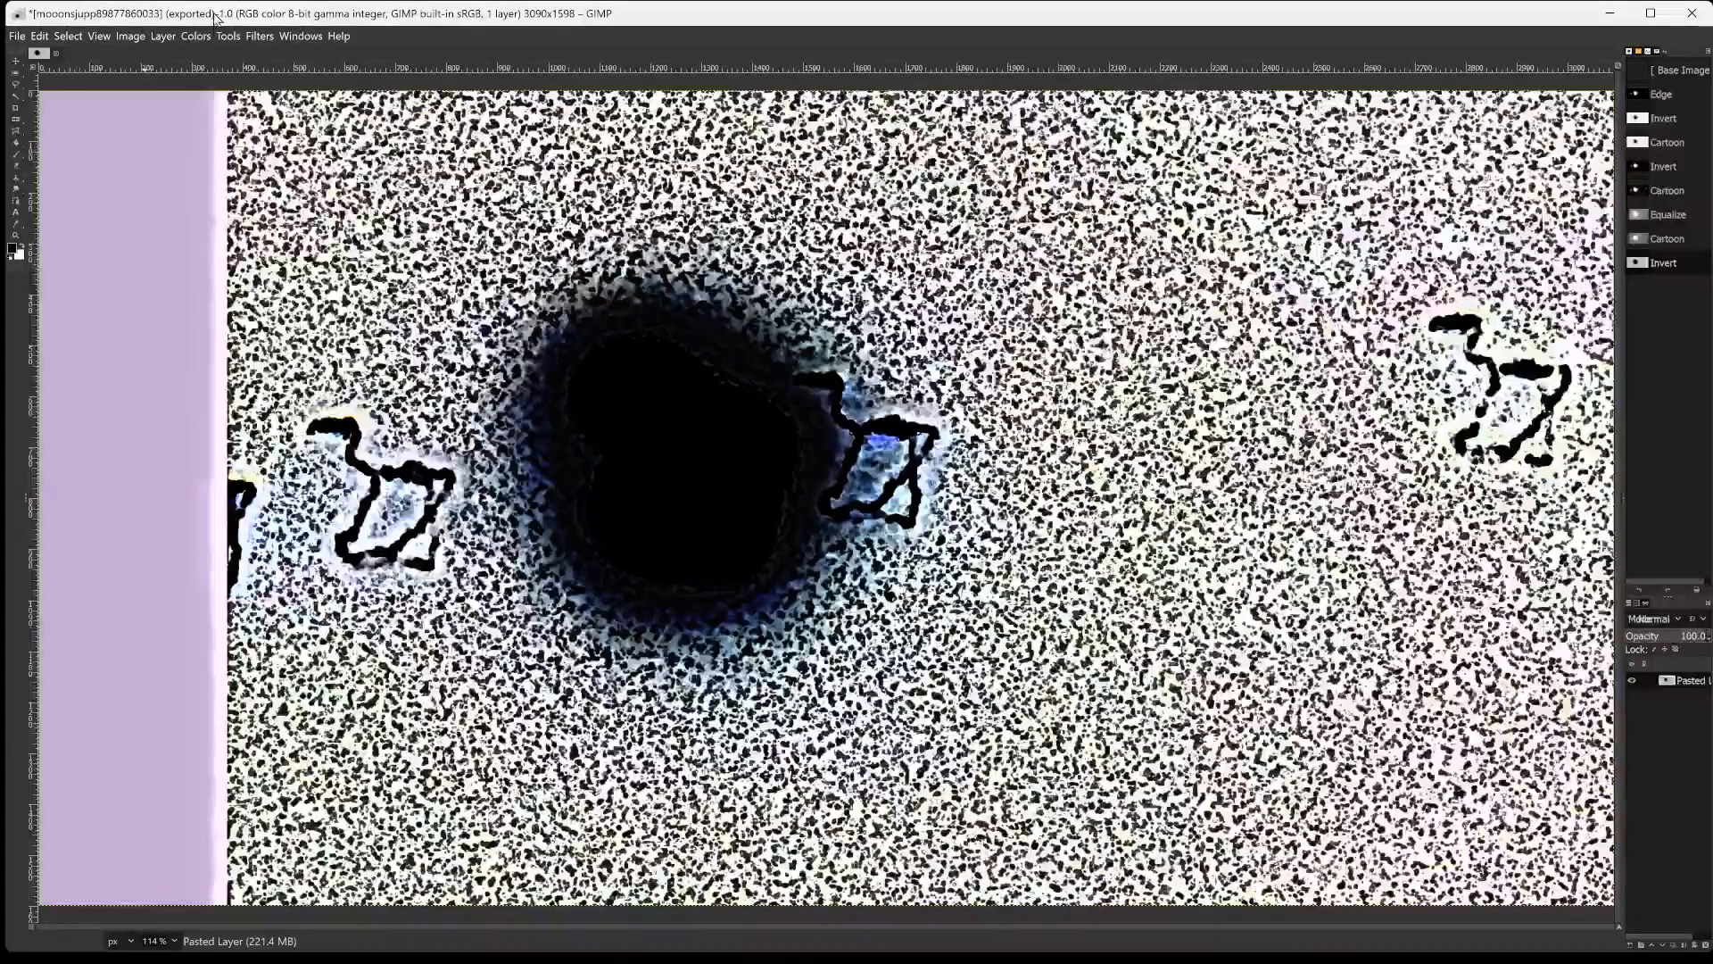
Open the Cubism filter on the inverted layer and set its tile size to 32.45.
left_click(228, 36)
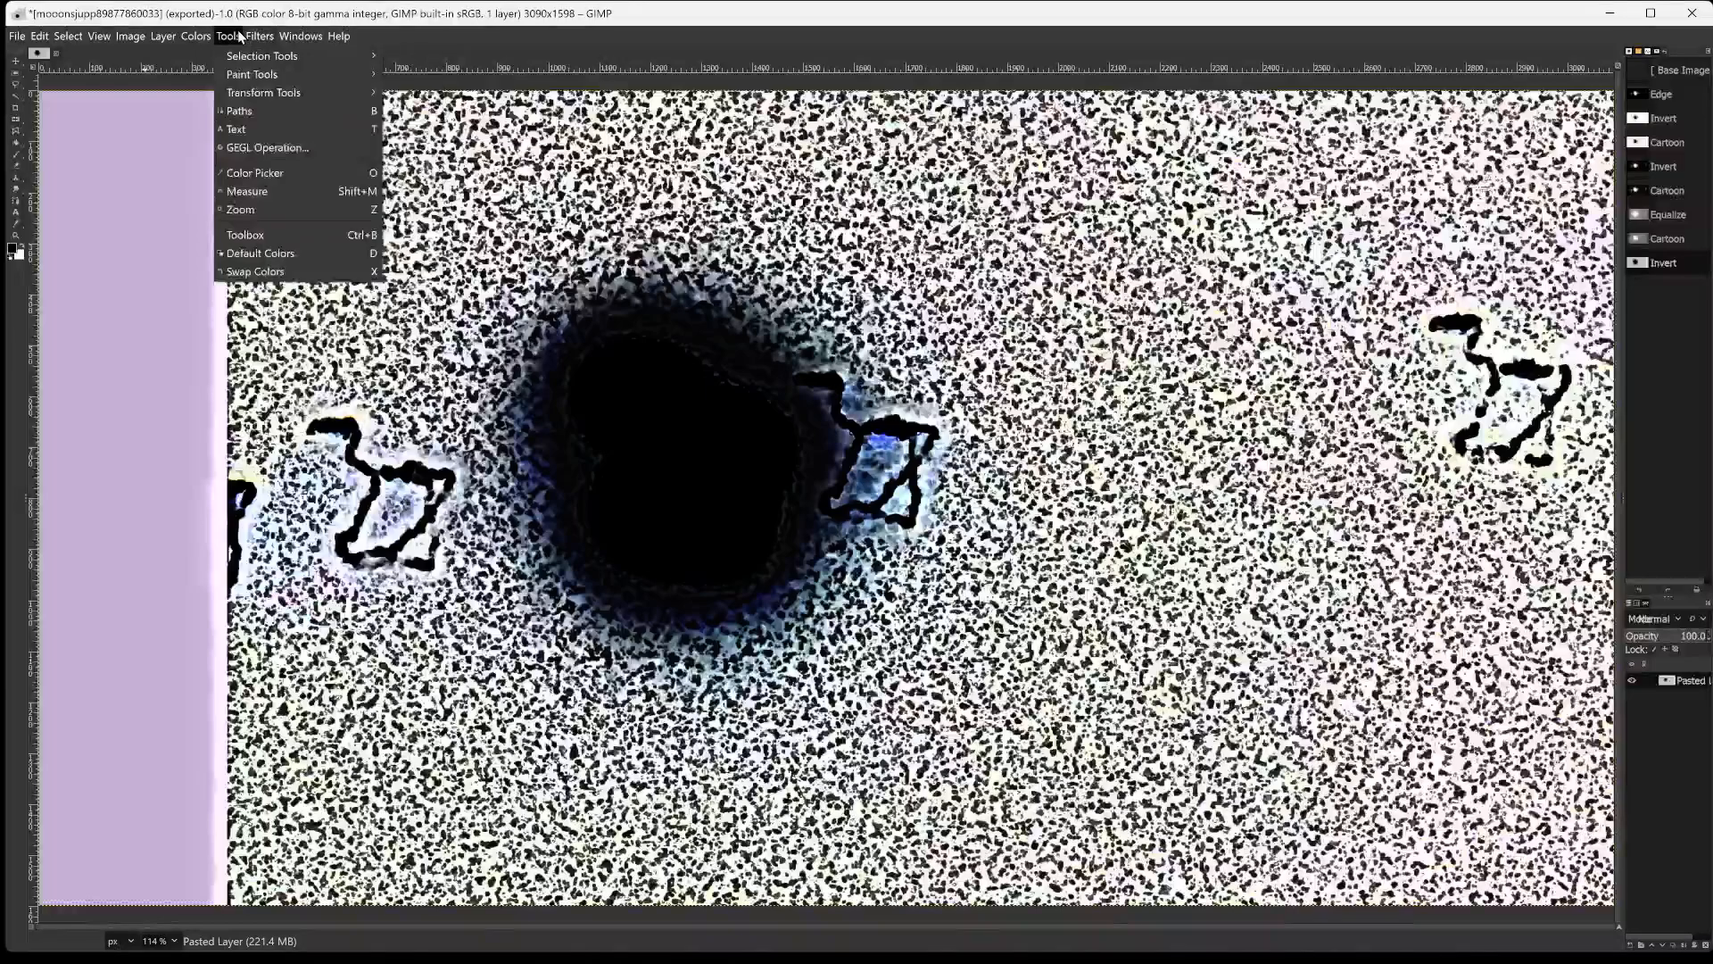
mouse_move(249, 39)
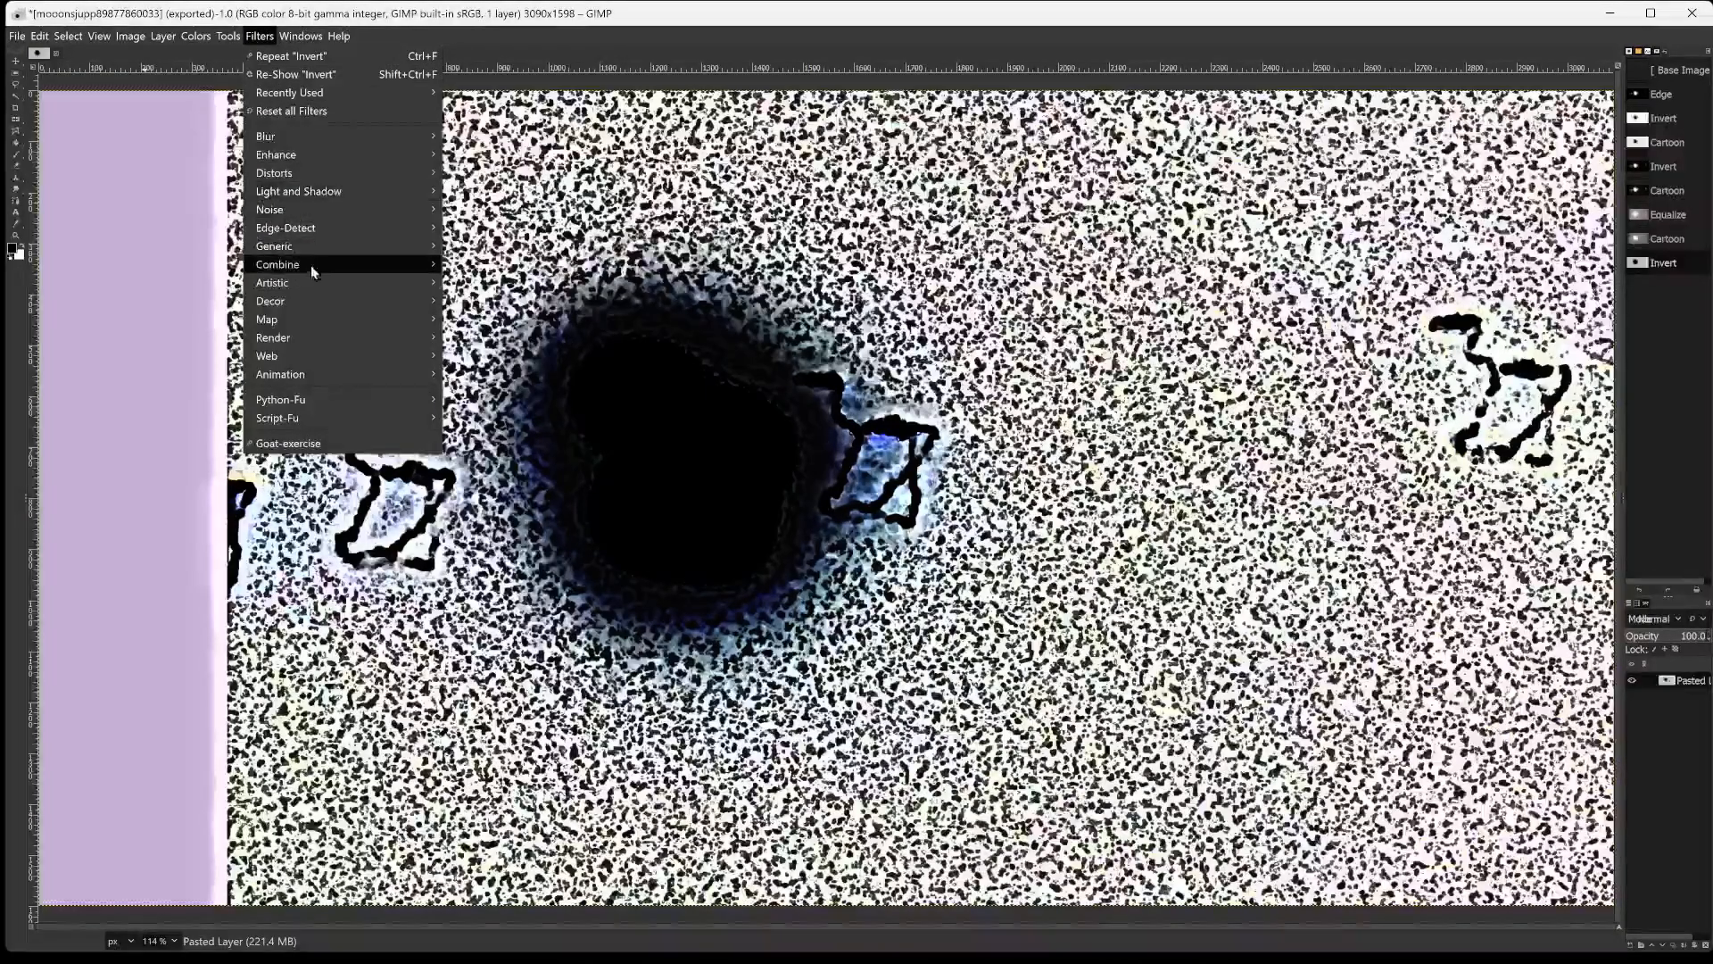
mouse_move(305, 280)
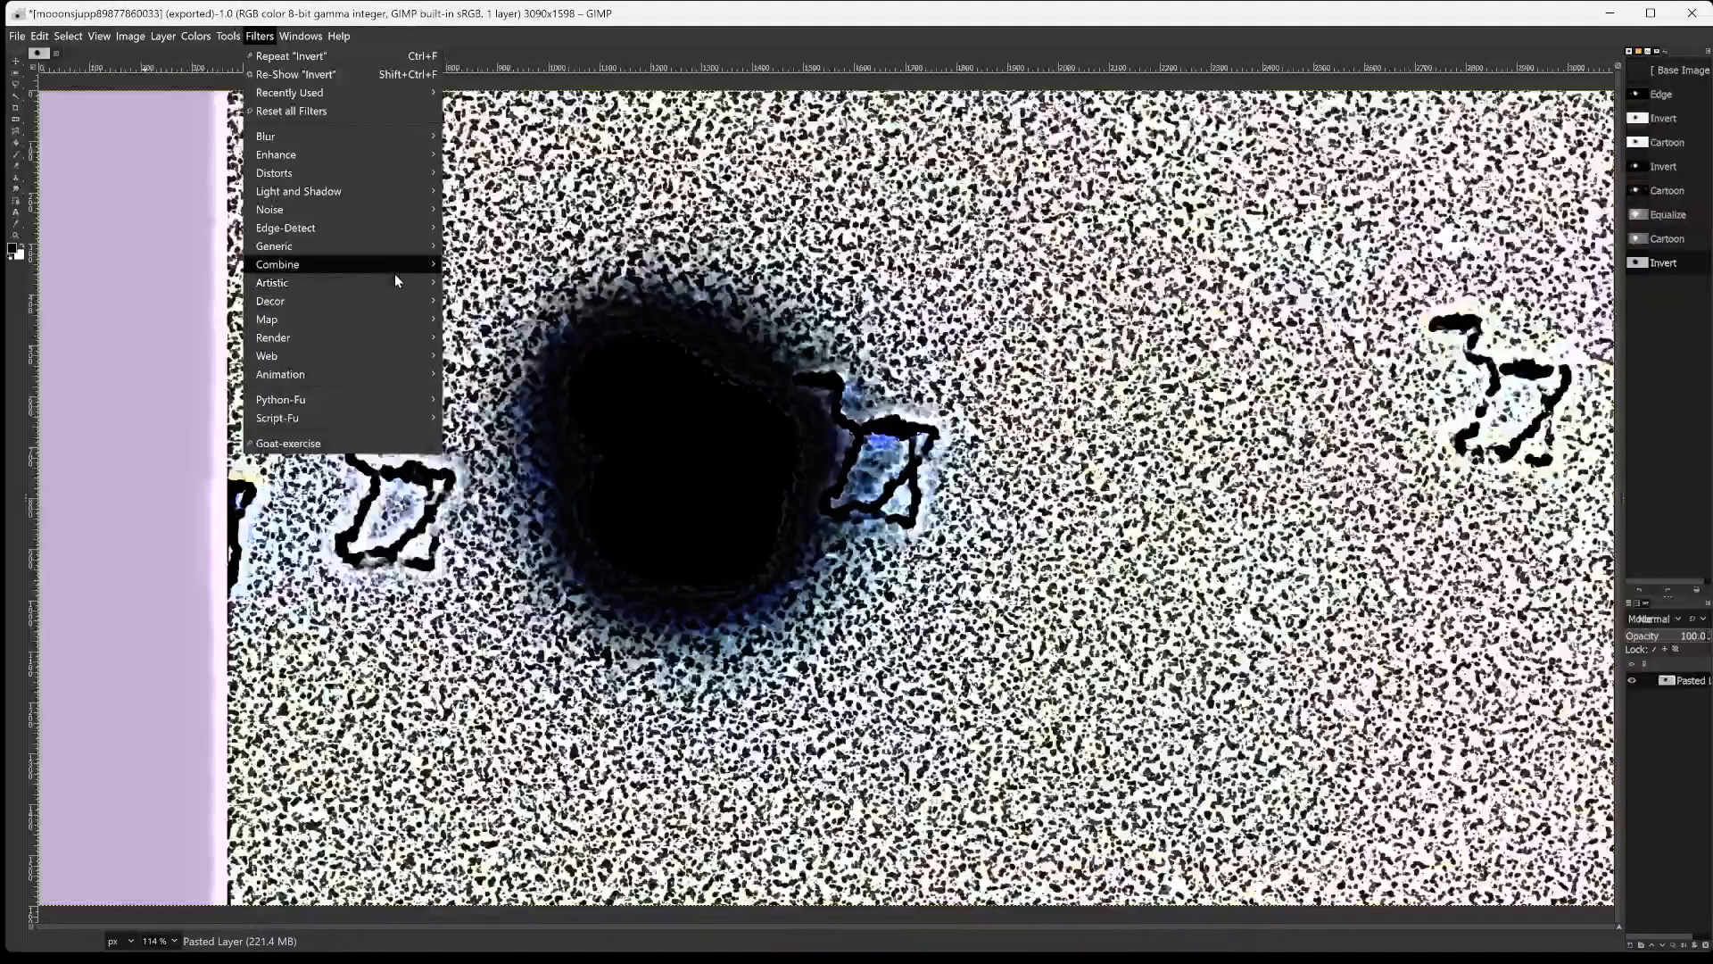
mouse_move(414, 302)
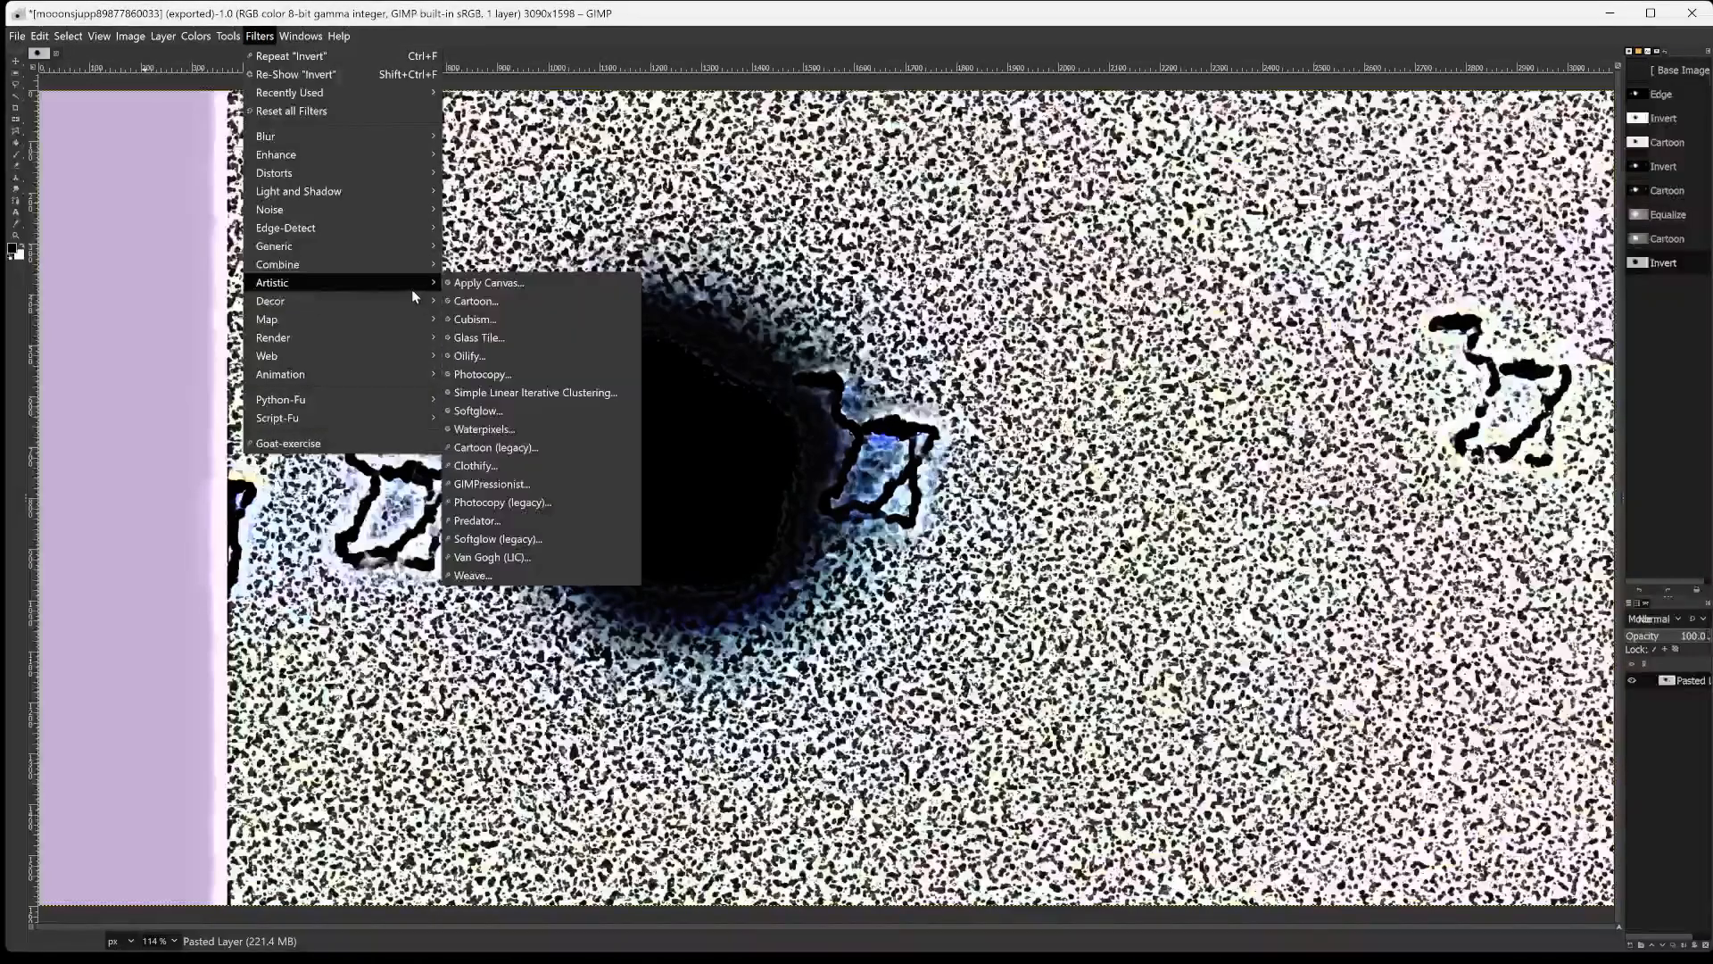
left_click(482, 320)
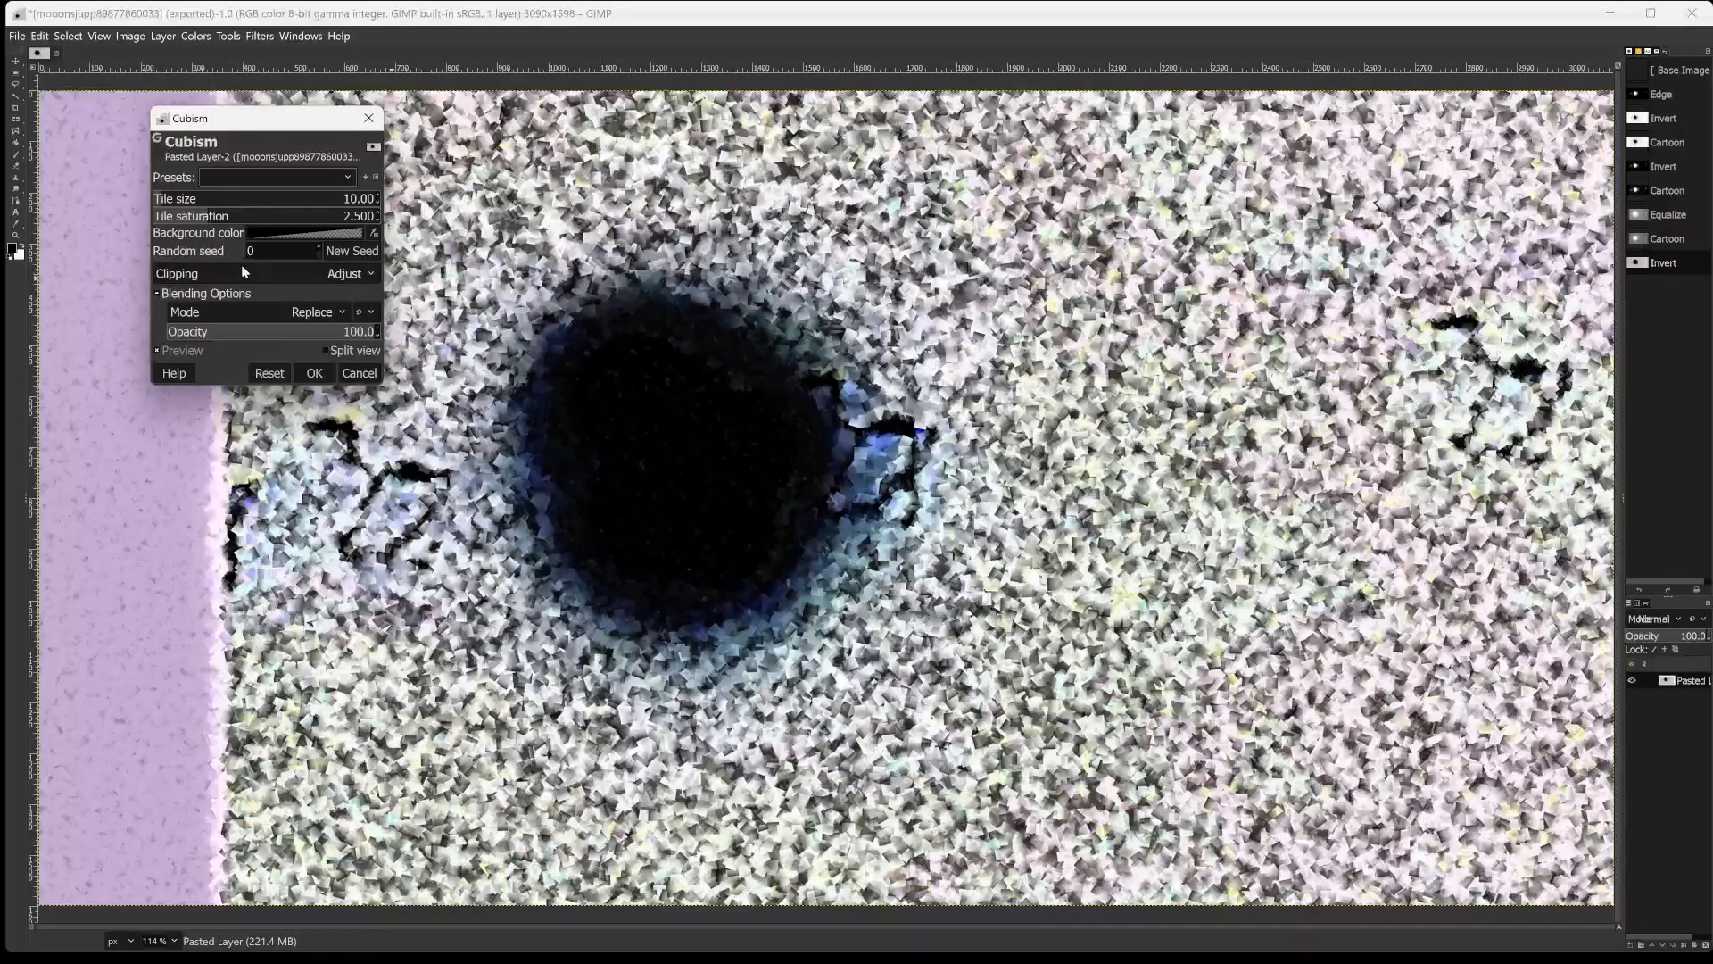
left_click_drag(239, 122, 137, 114)
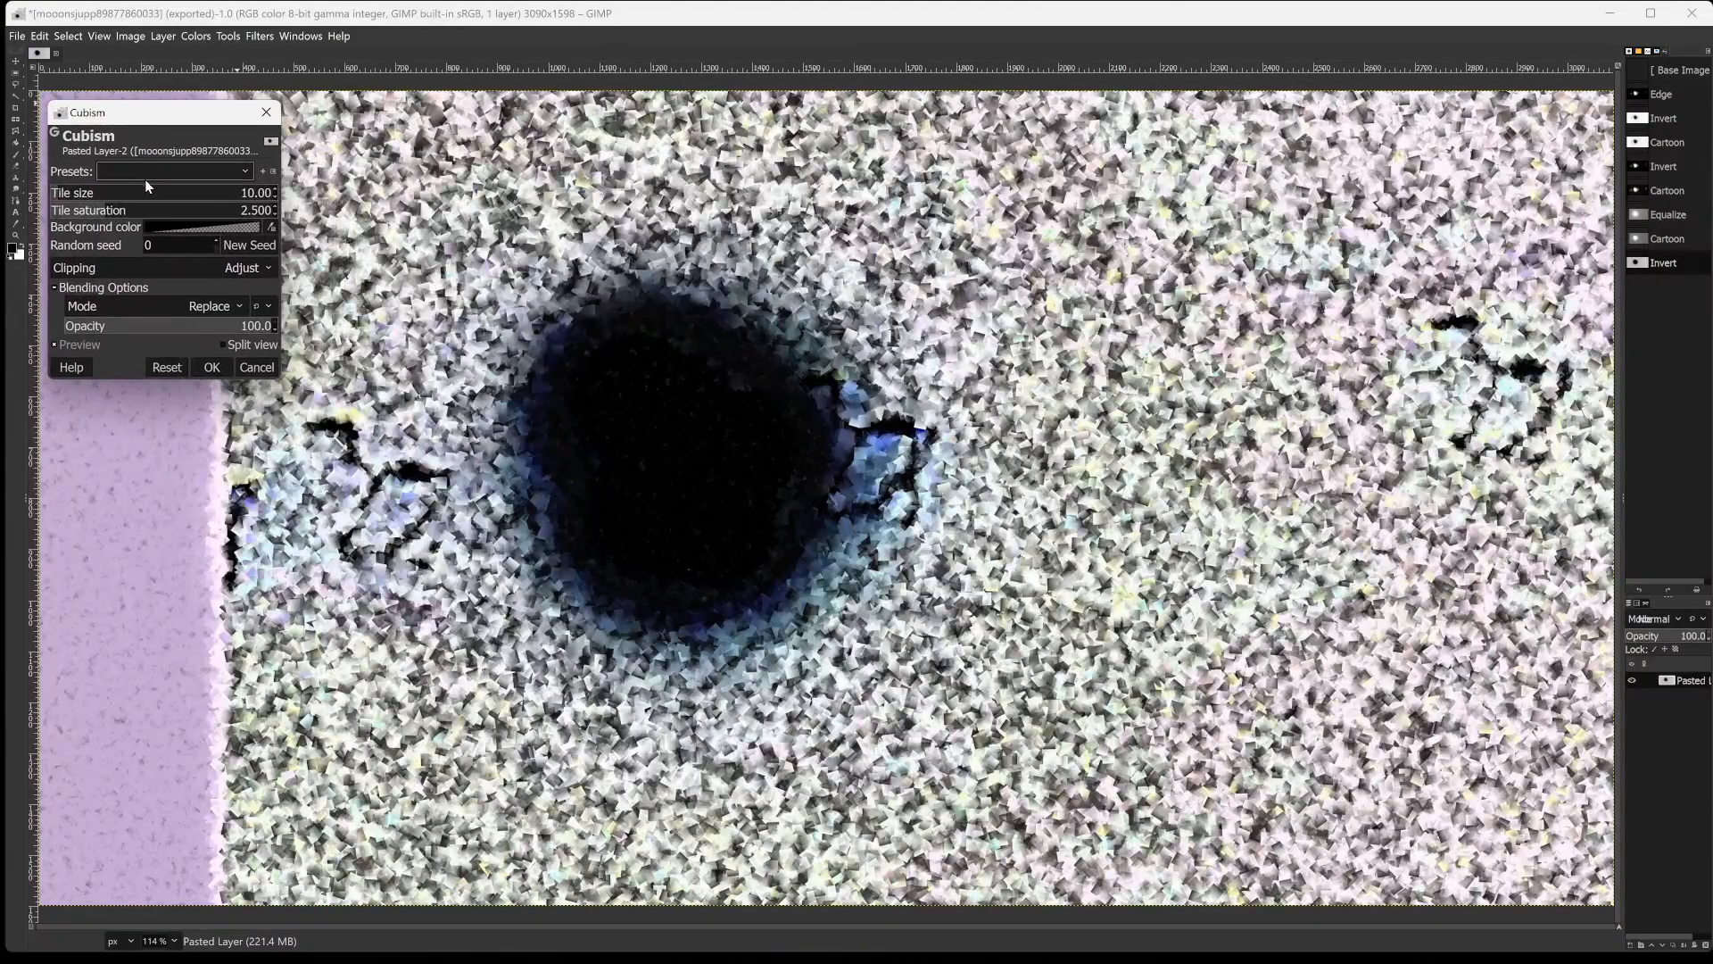
left_click(65, 193)
mouse_move(69, 195)
left_mouse_down()
mouse_move(125, 193)
mouse_move(78, 195)
left_mouse_up()
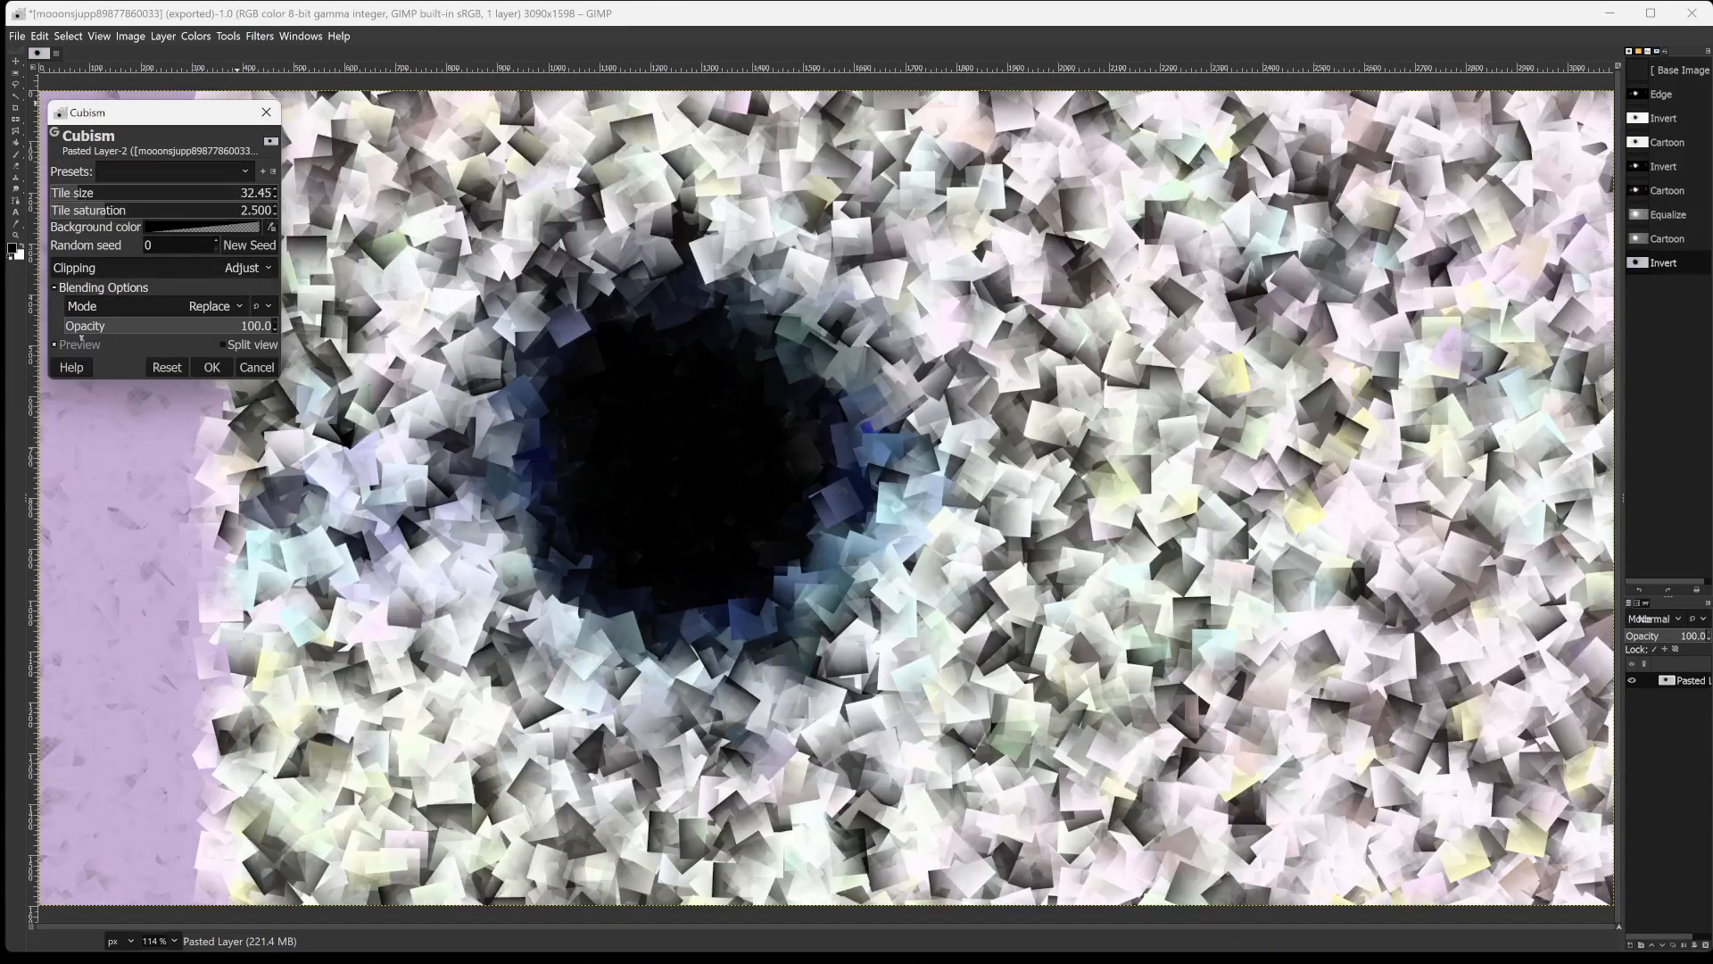
Set the Cubism filter's tile saturation to 1.469 after trying 0.423.
left_click(73, 211)
mouse_move(73, 211)
left_mouse_down()
mouse_move(51, 208)
mouse_move(66, 207)
left_mouse_up()
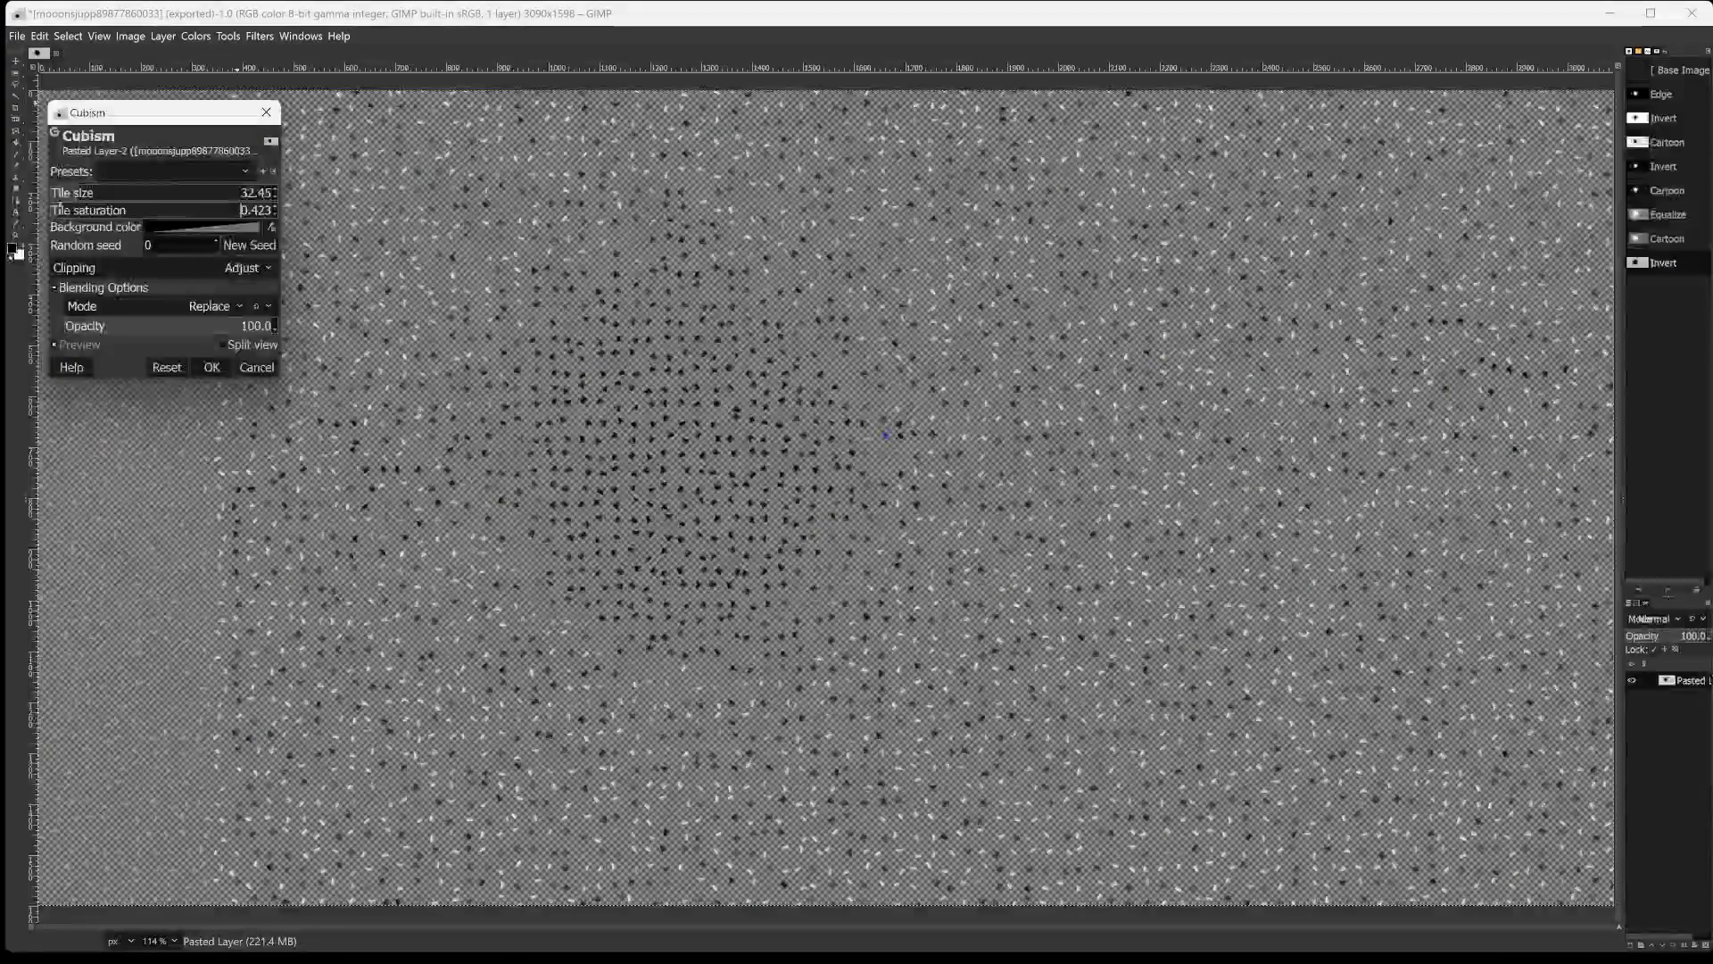
left_click_drag(66, 207, 102, 198)
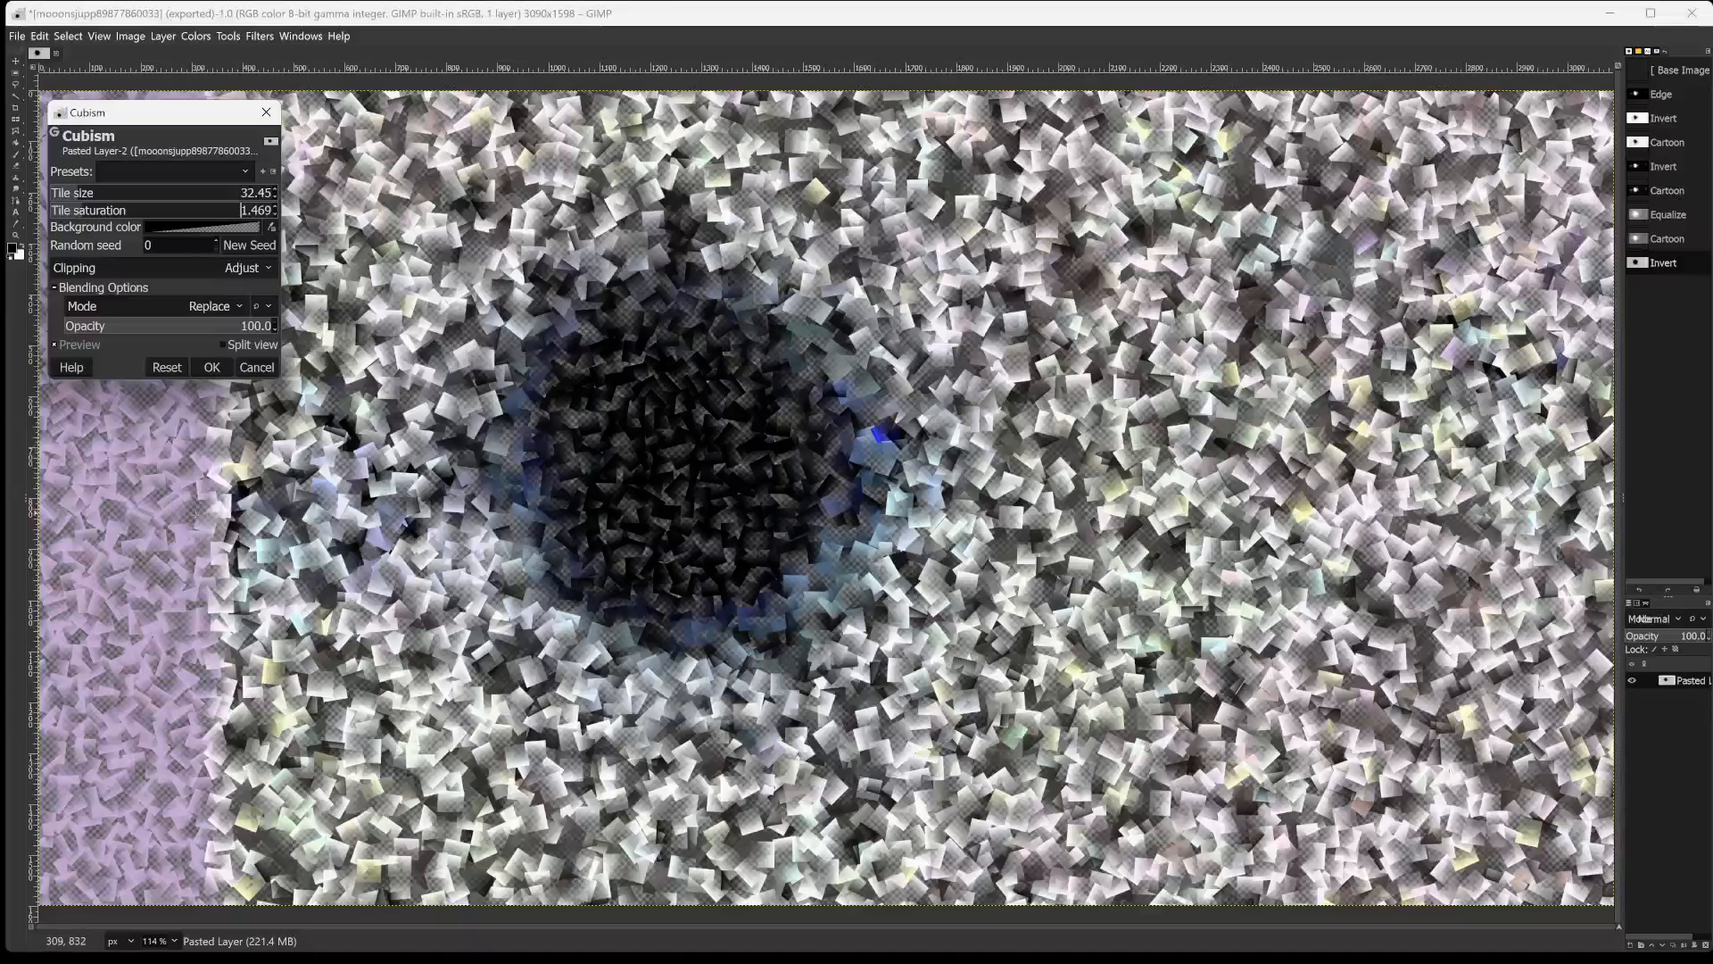
Try Cubism filter opacities of 64.7, 58.1, 100 and 42.4.
left_click(230, 327)
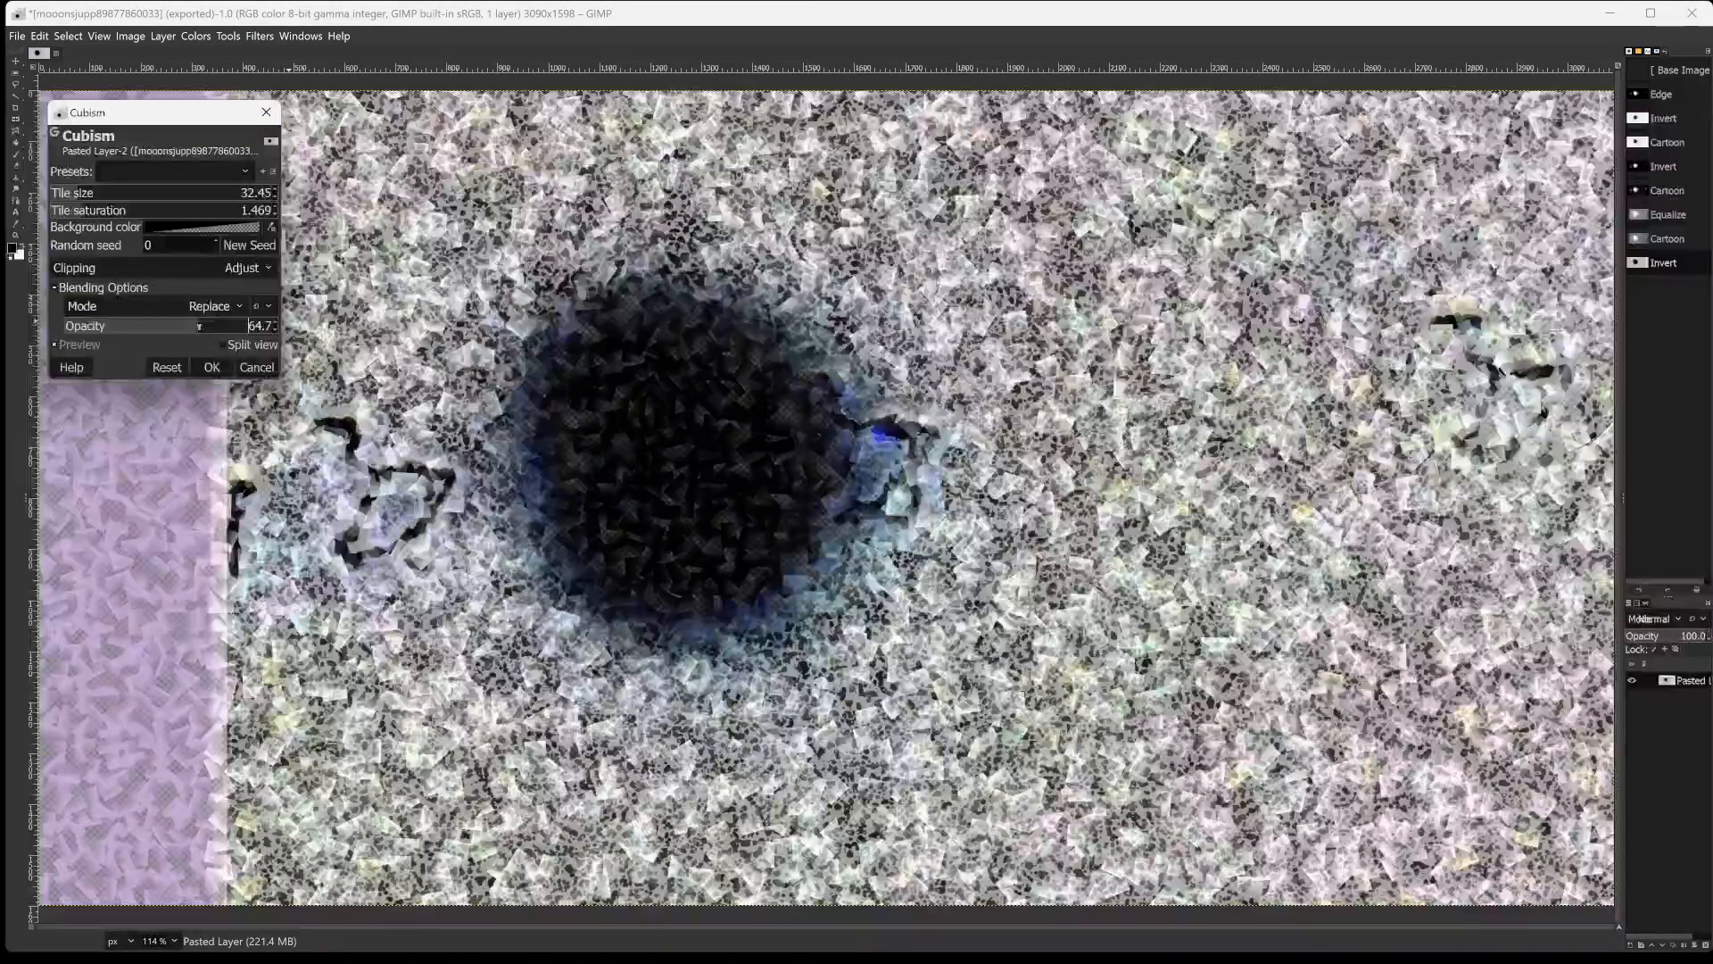
mouse_move(203, 327)
left_mouse_down()
mouse_move(2, 336)
mouse_move(109, 306)
mouse_move(185, 351)
left_mouse_up()
left_click(121, 328)
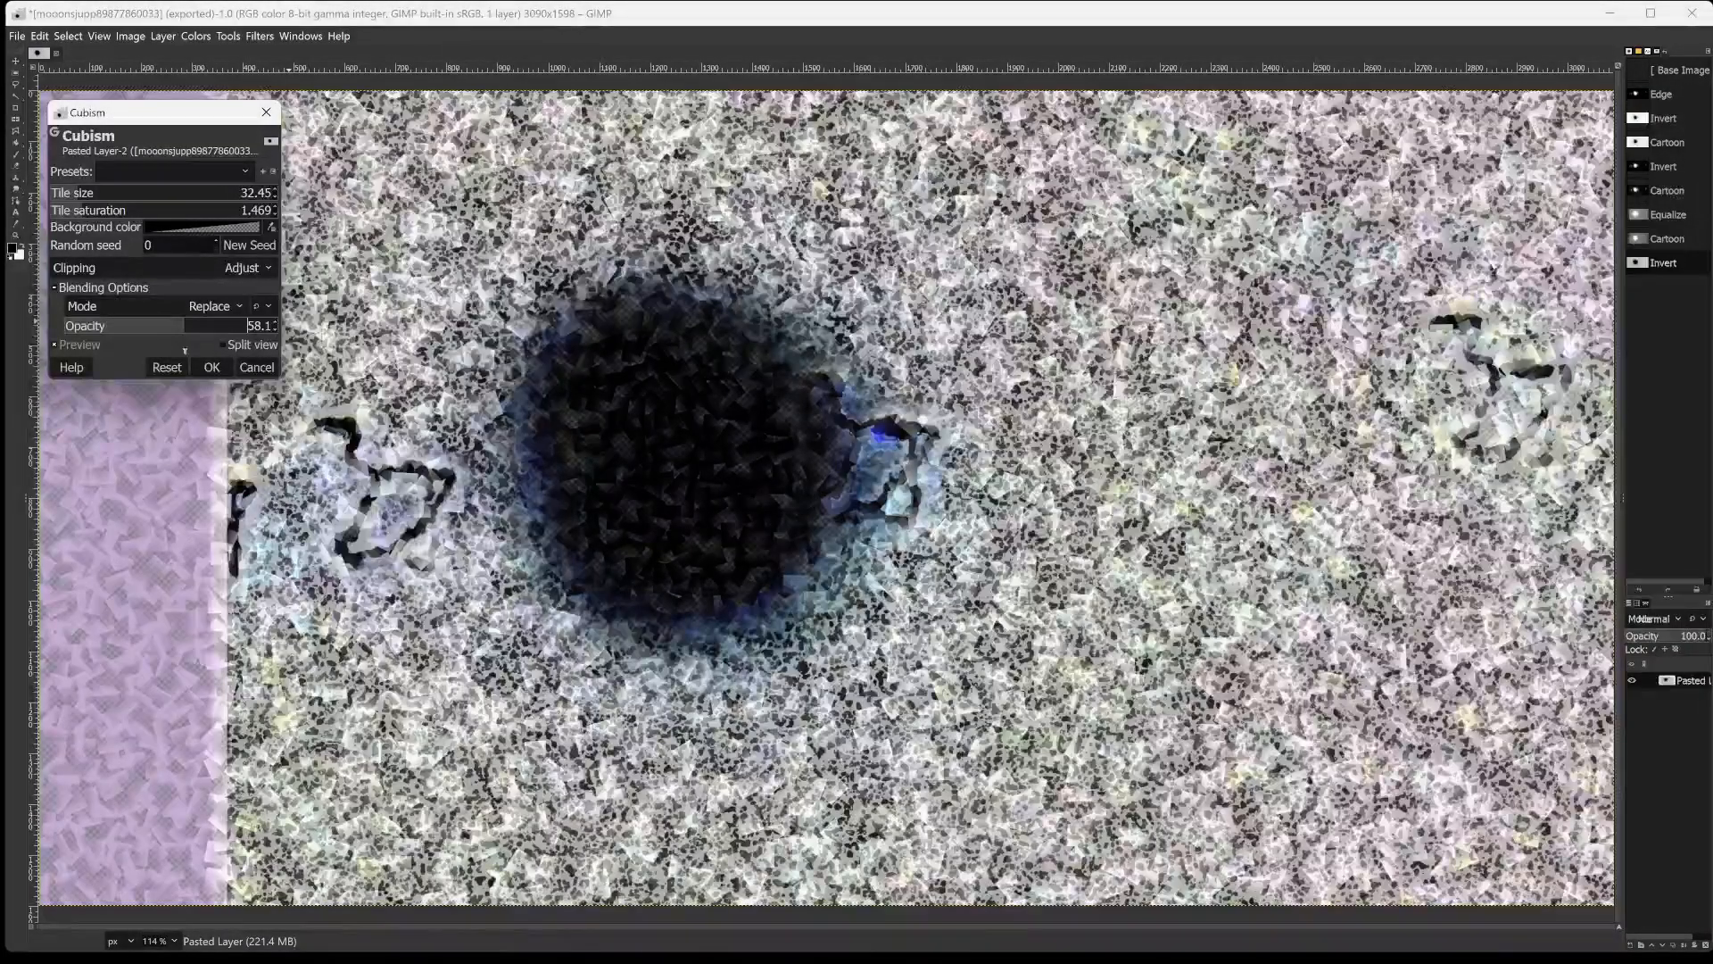
left_click_drag(187, 350, 335, 357)
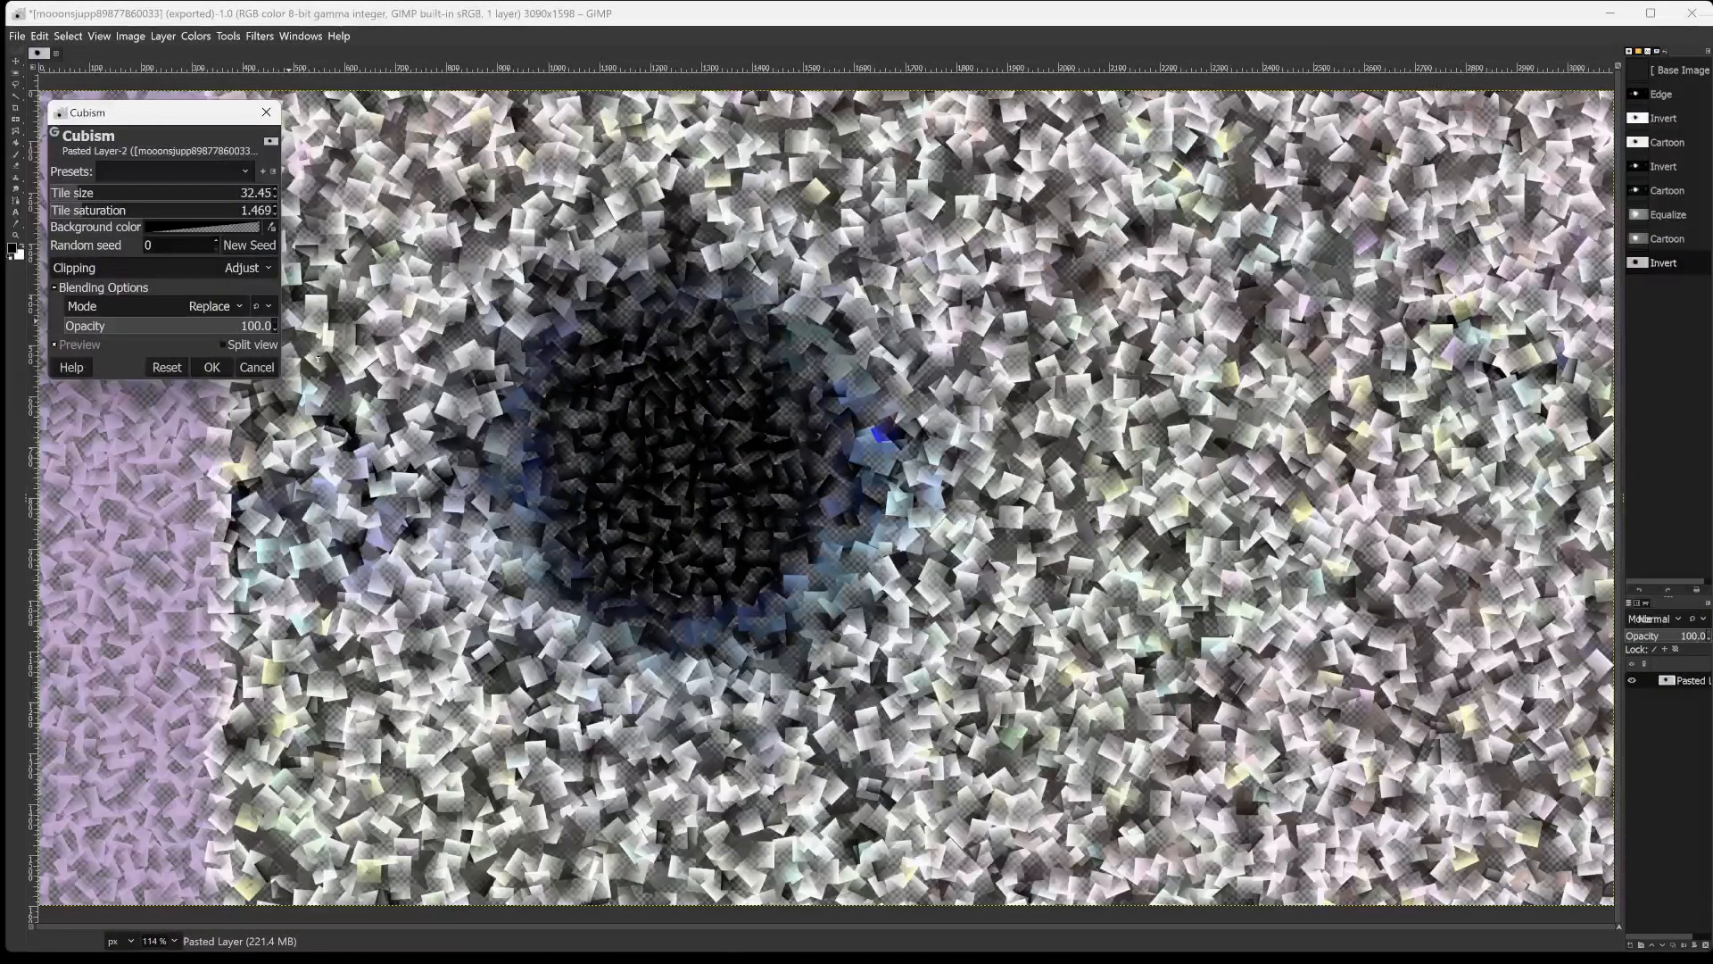
left_click_drag(240, 327, 176, 320)
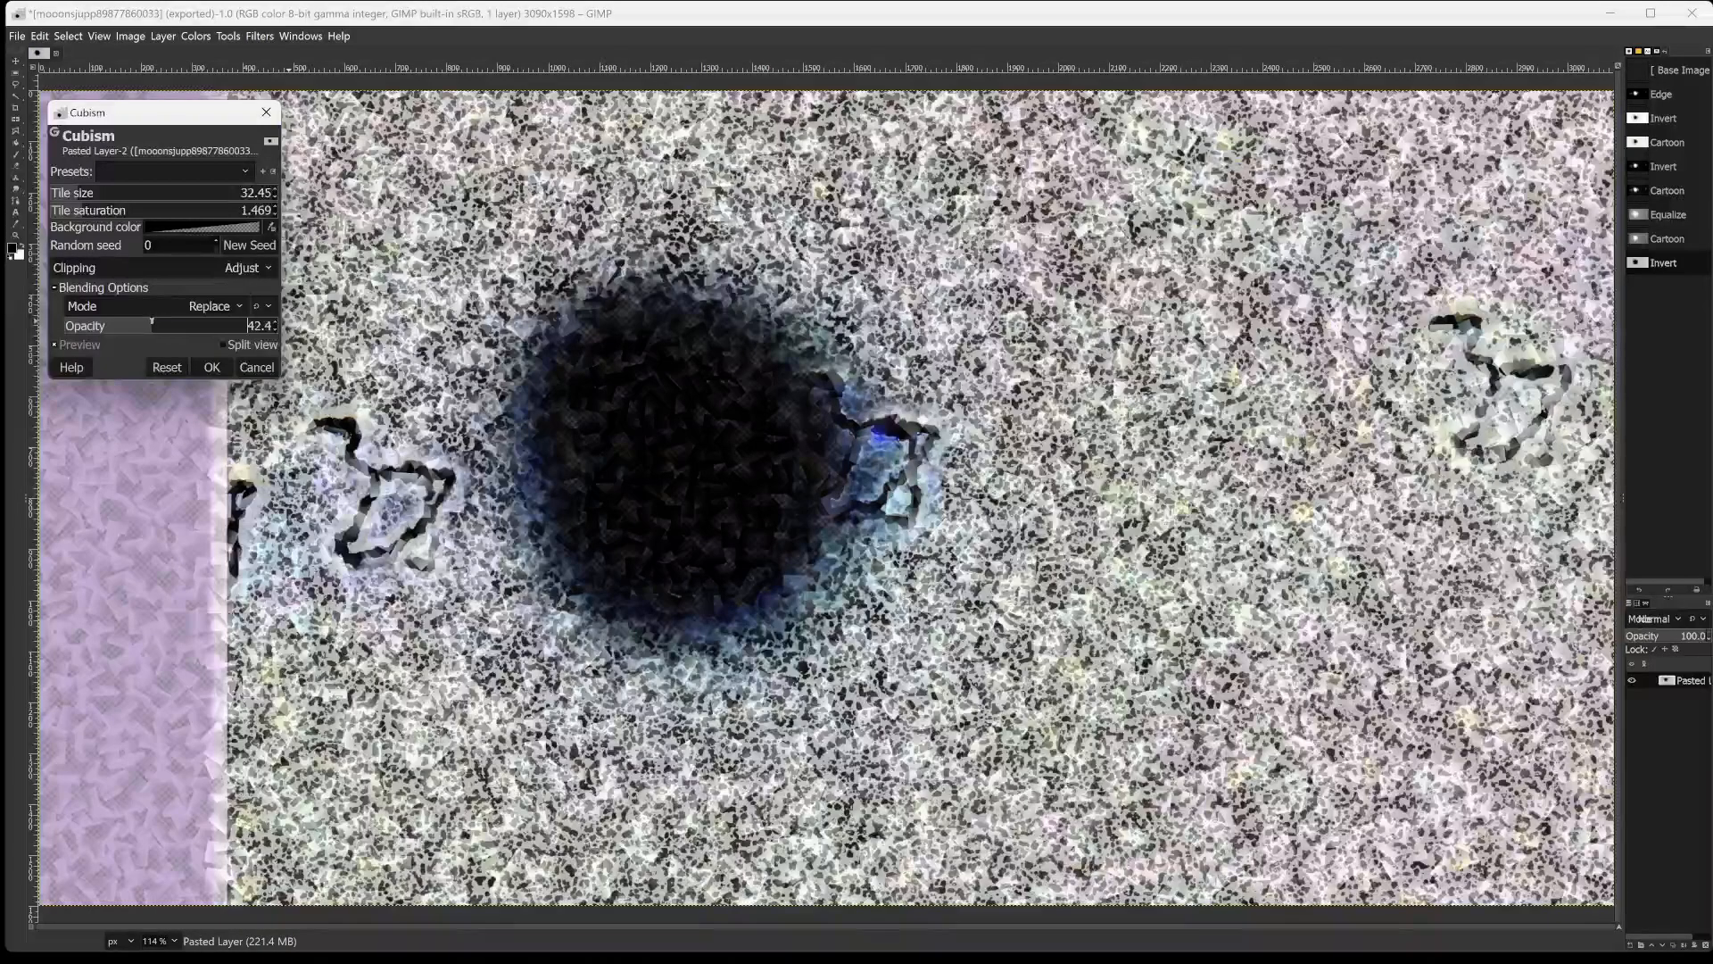
Set the Cubism filter's opacity to 47.3 after trying 56.1 and 60.6, and apply the filter.
left_click_drag(152, 320, 107, 328)
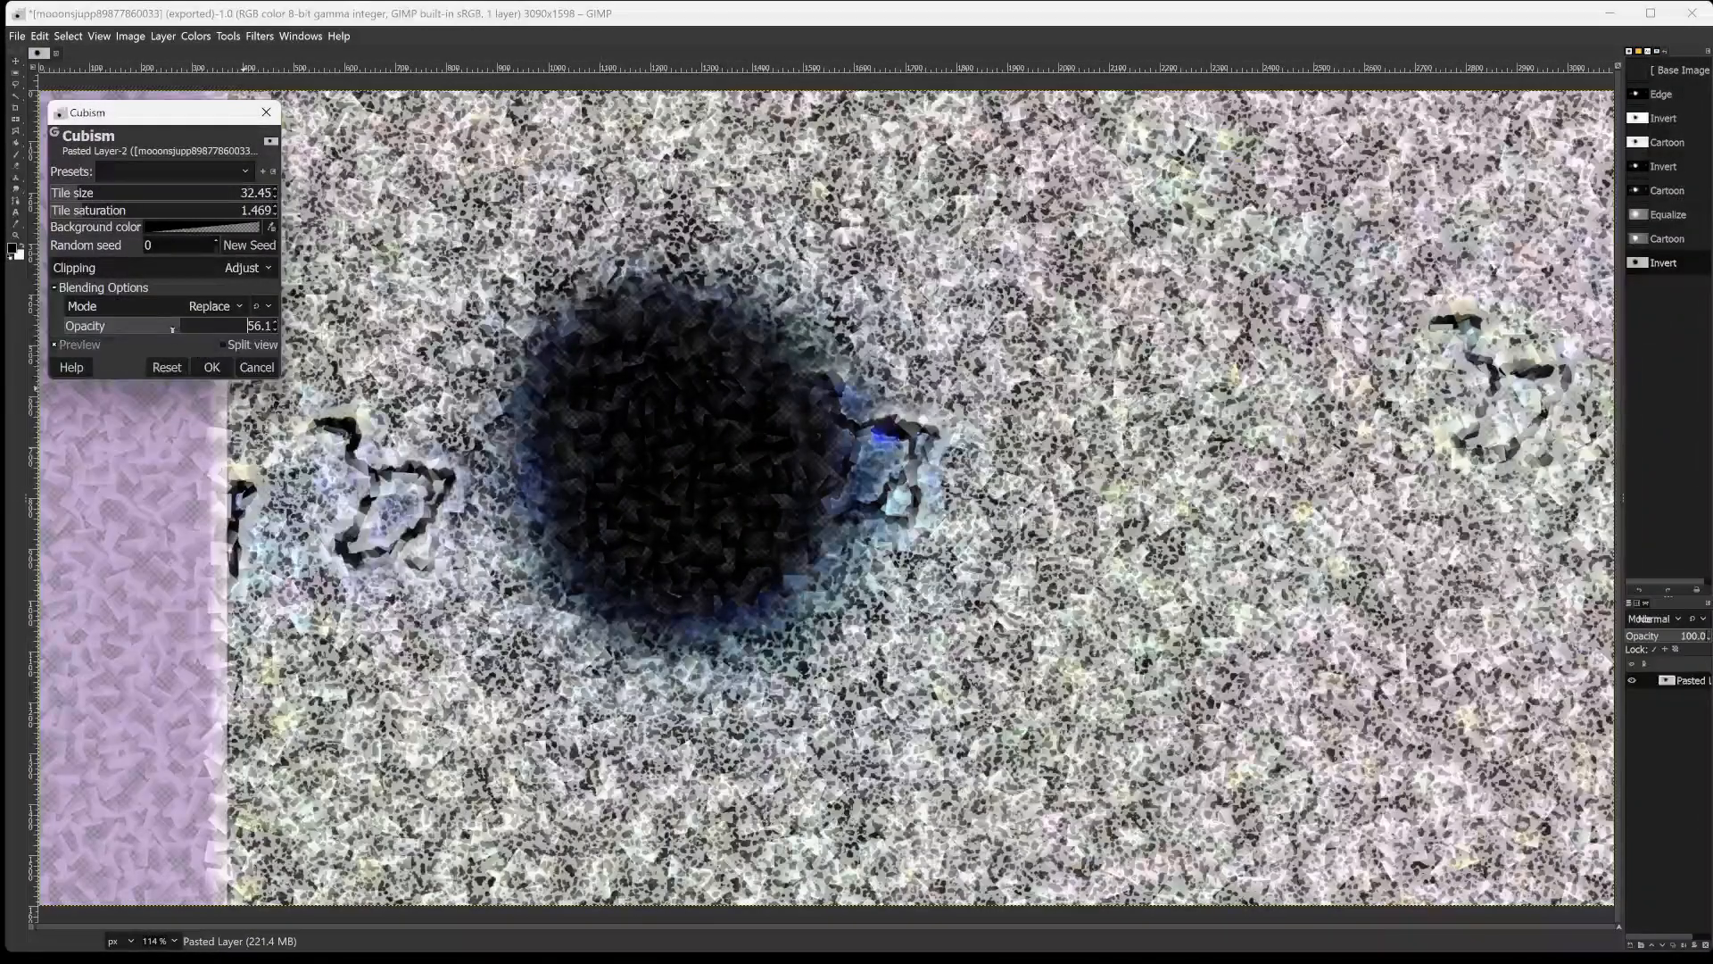
mouse_move(182, 325)
left_mouse_down()
mouse_move(130, 327)
mouse_move(187, 319)
left_mouse_up()
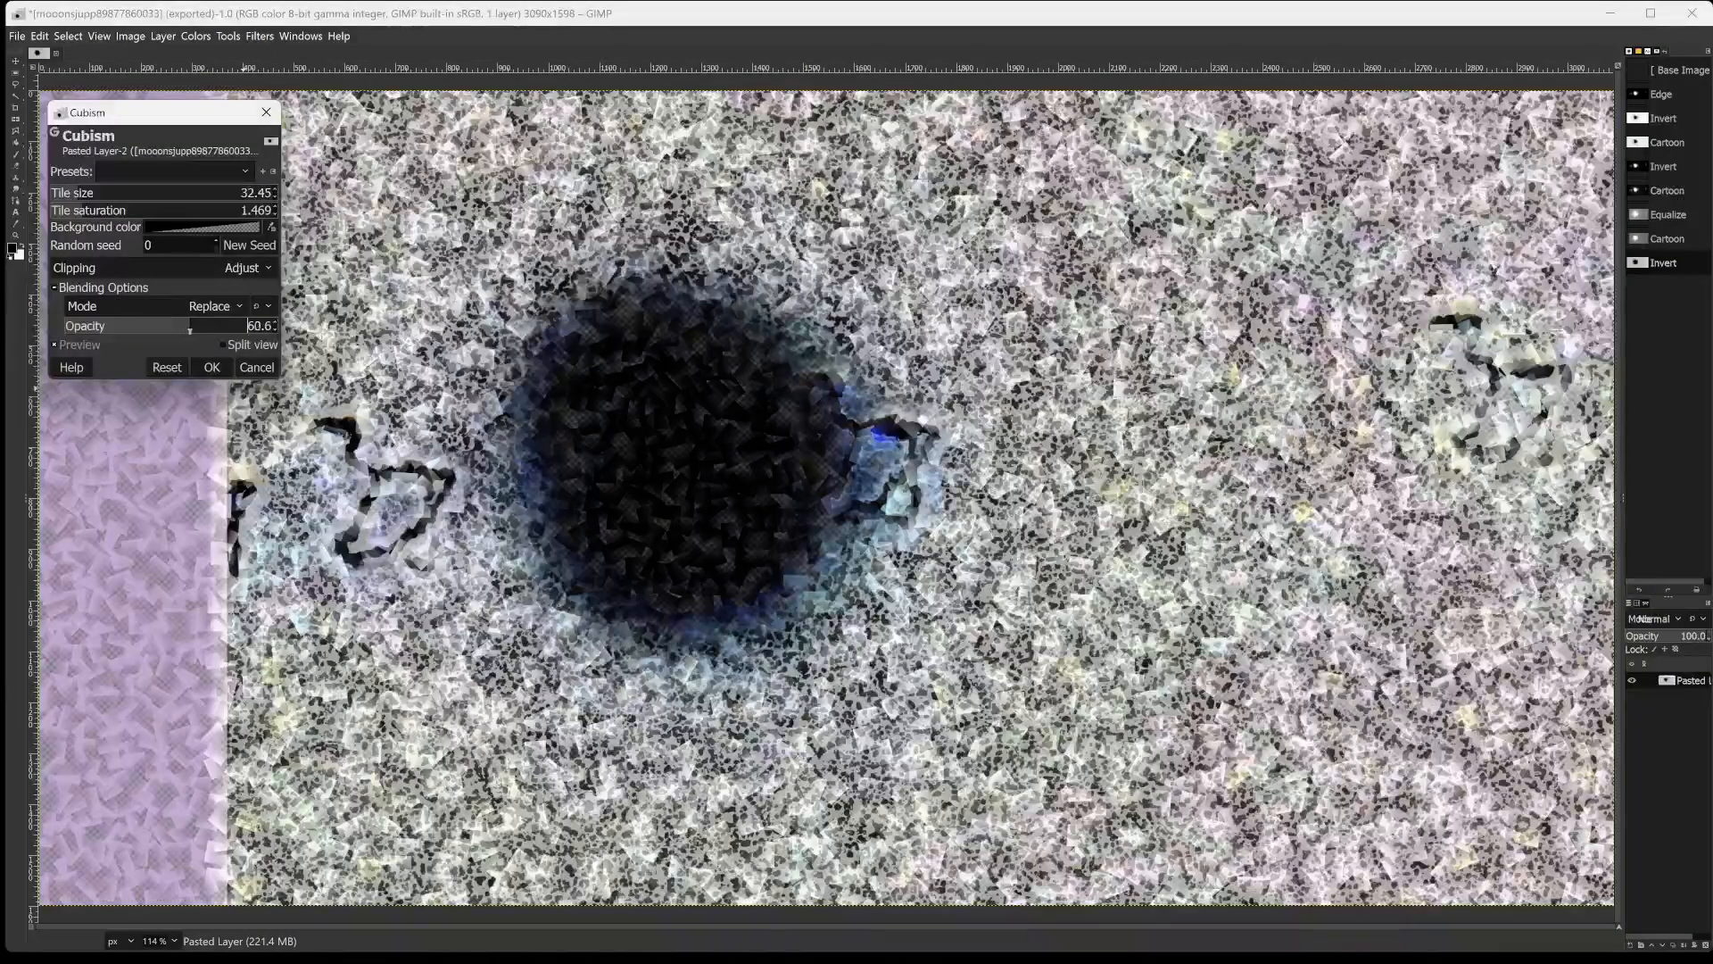
mouse_move(189, 331)
left_mouse_down()
mouse_move(130, 332)
mouse_move(163, 331)
left_mouse_up()
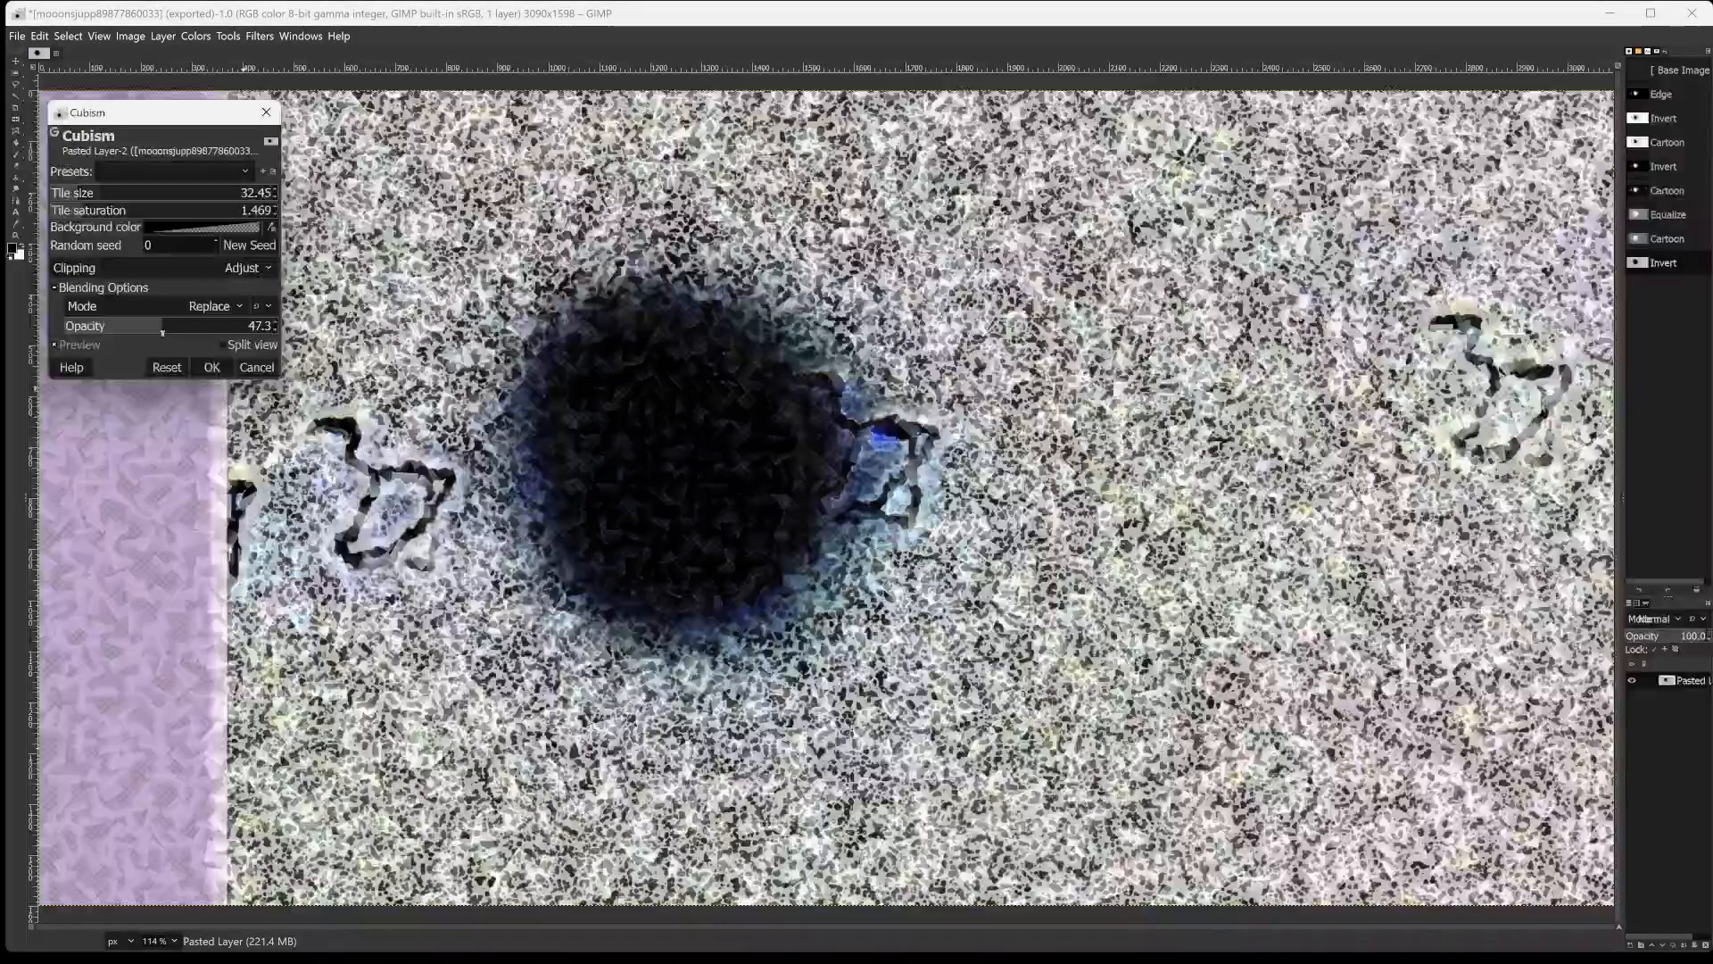
left_click(213, 366)
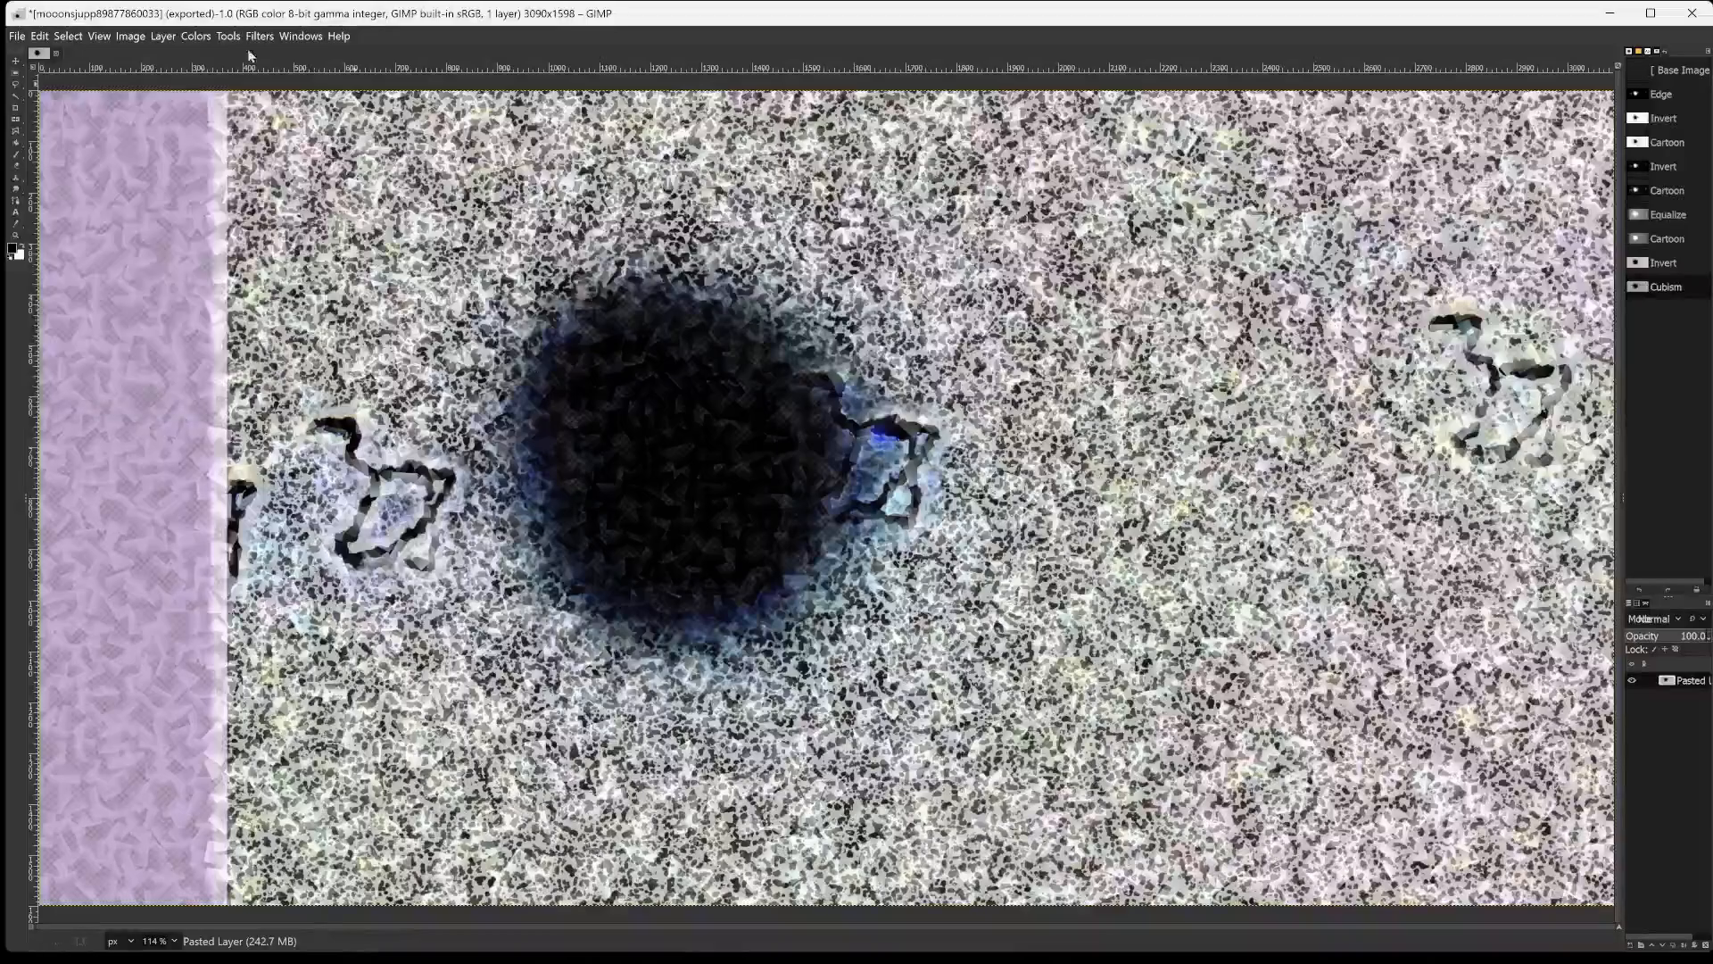
Invert the colors of the cubism-filtered layer and export the image as mooonsjupp8987786003377.png in the GIMPed2024 folder.
left_click(207, 35)
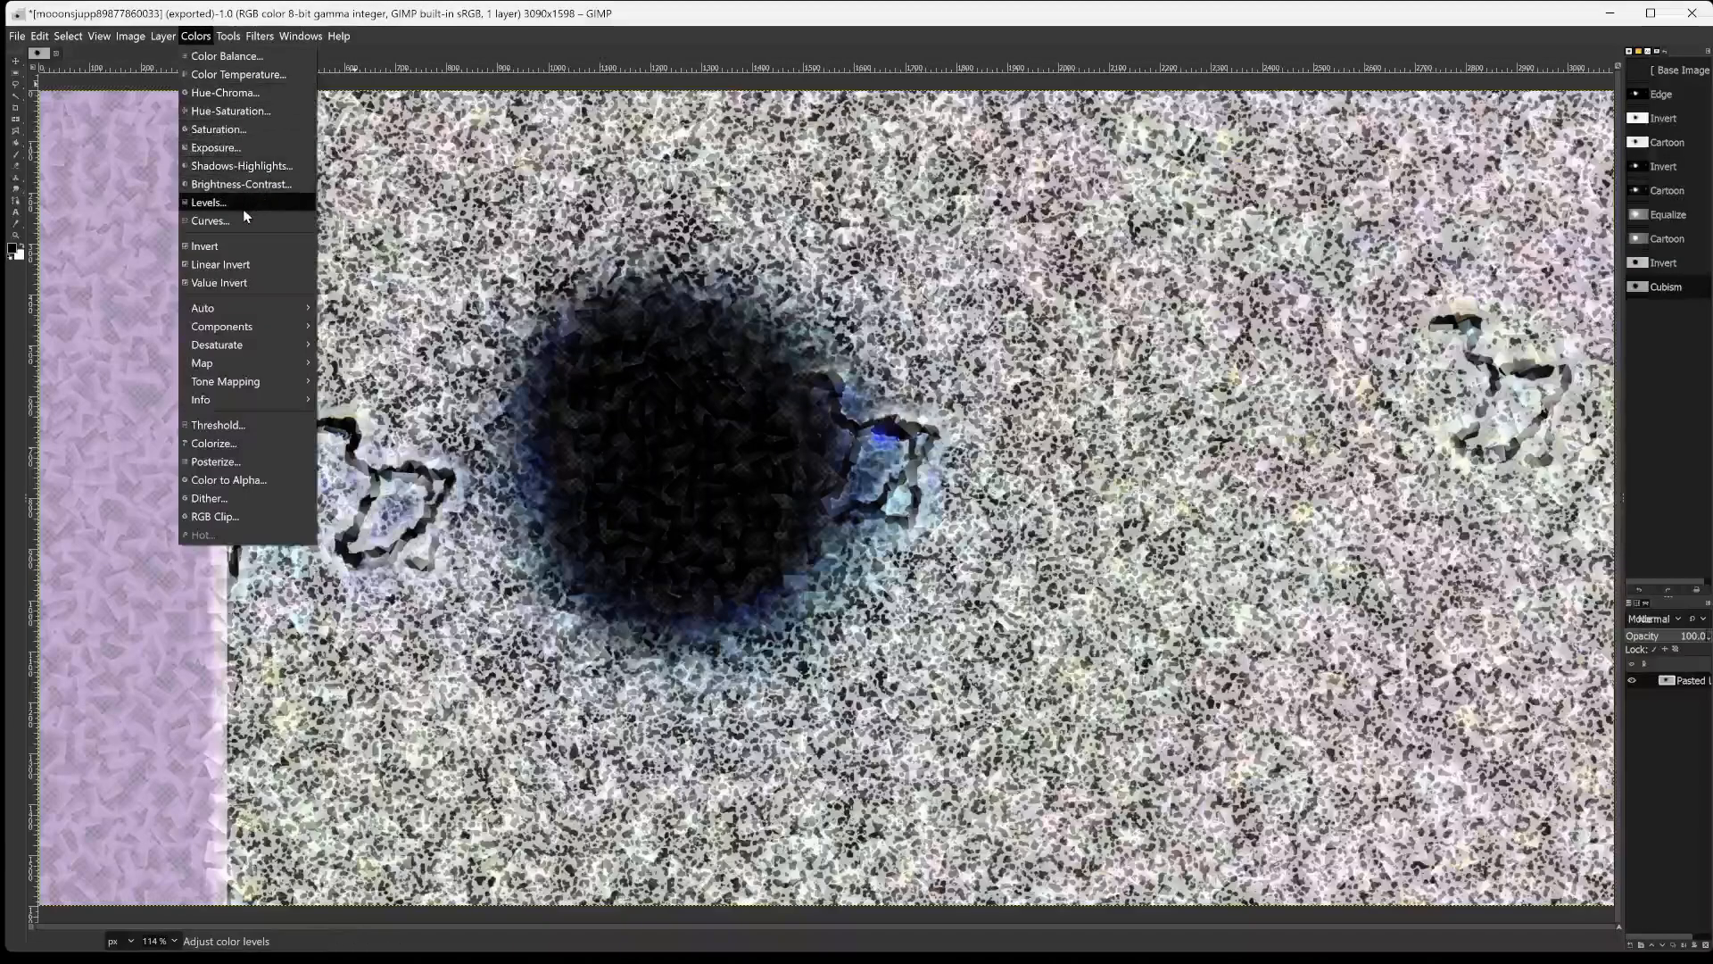
left_click(238, 246)
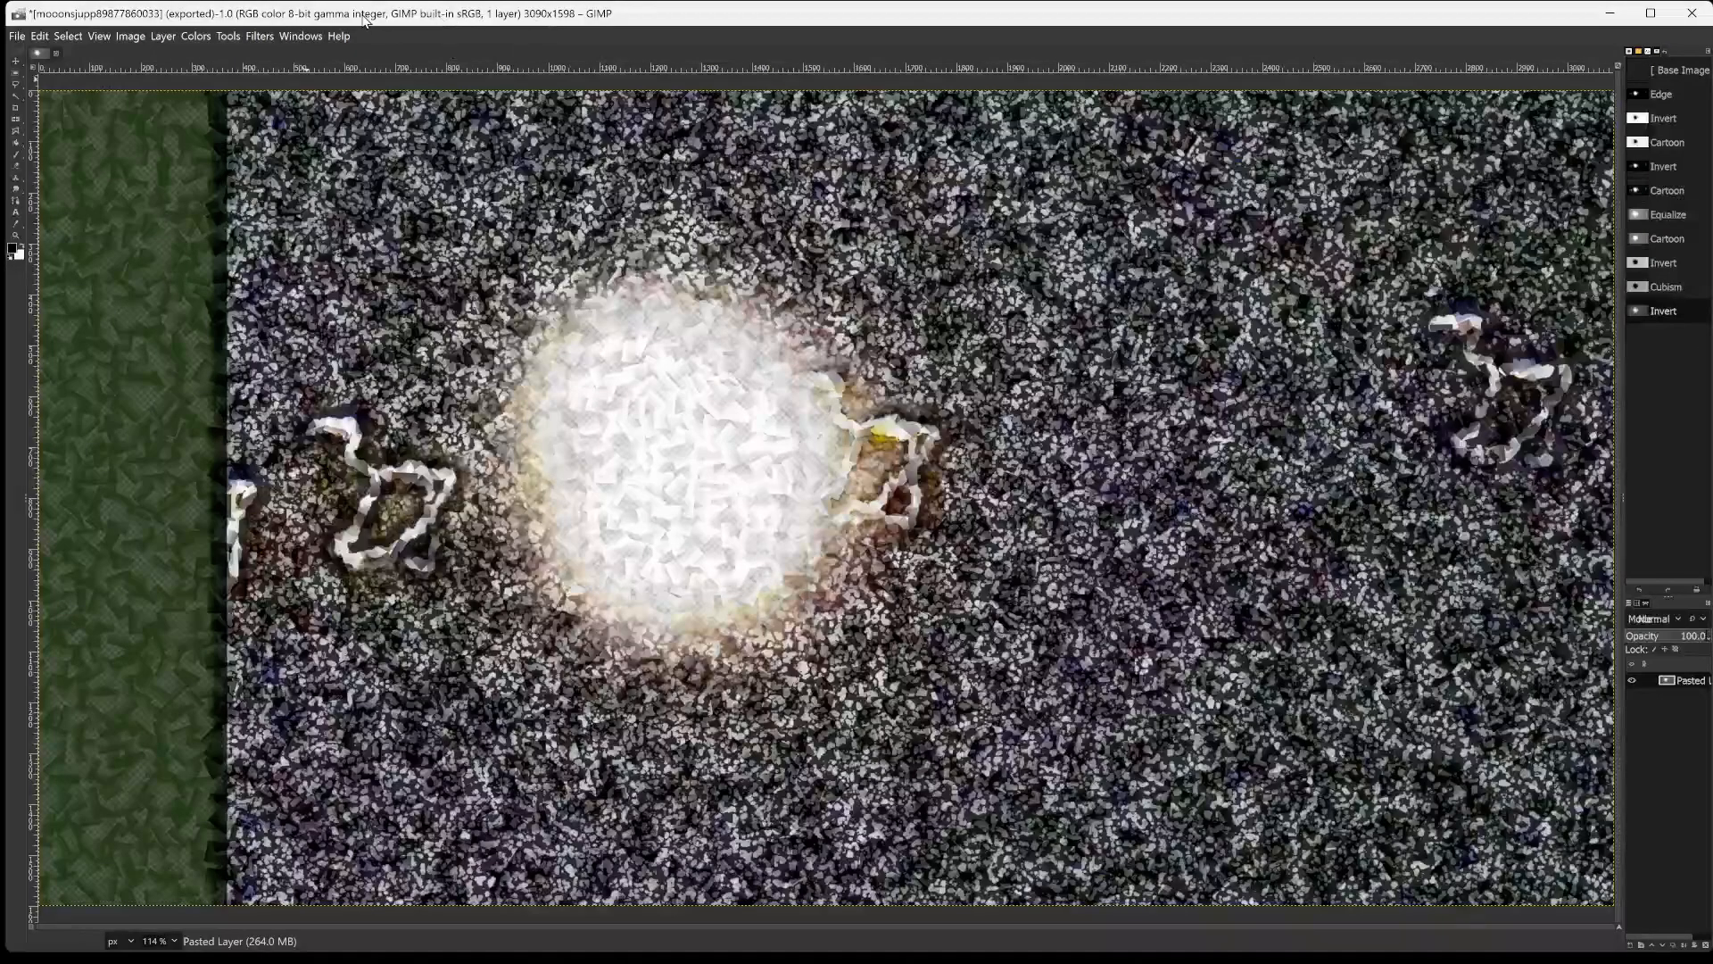
key("ctrl+shift+e")
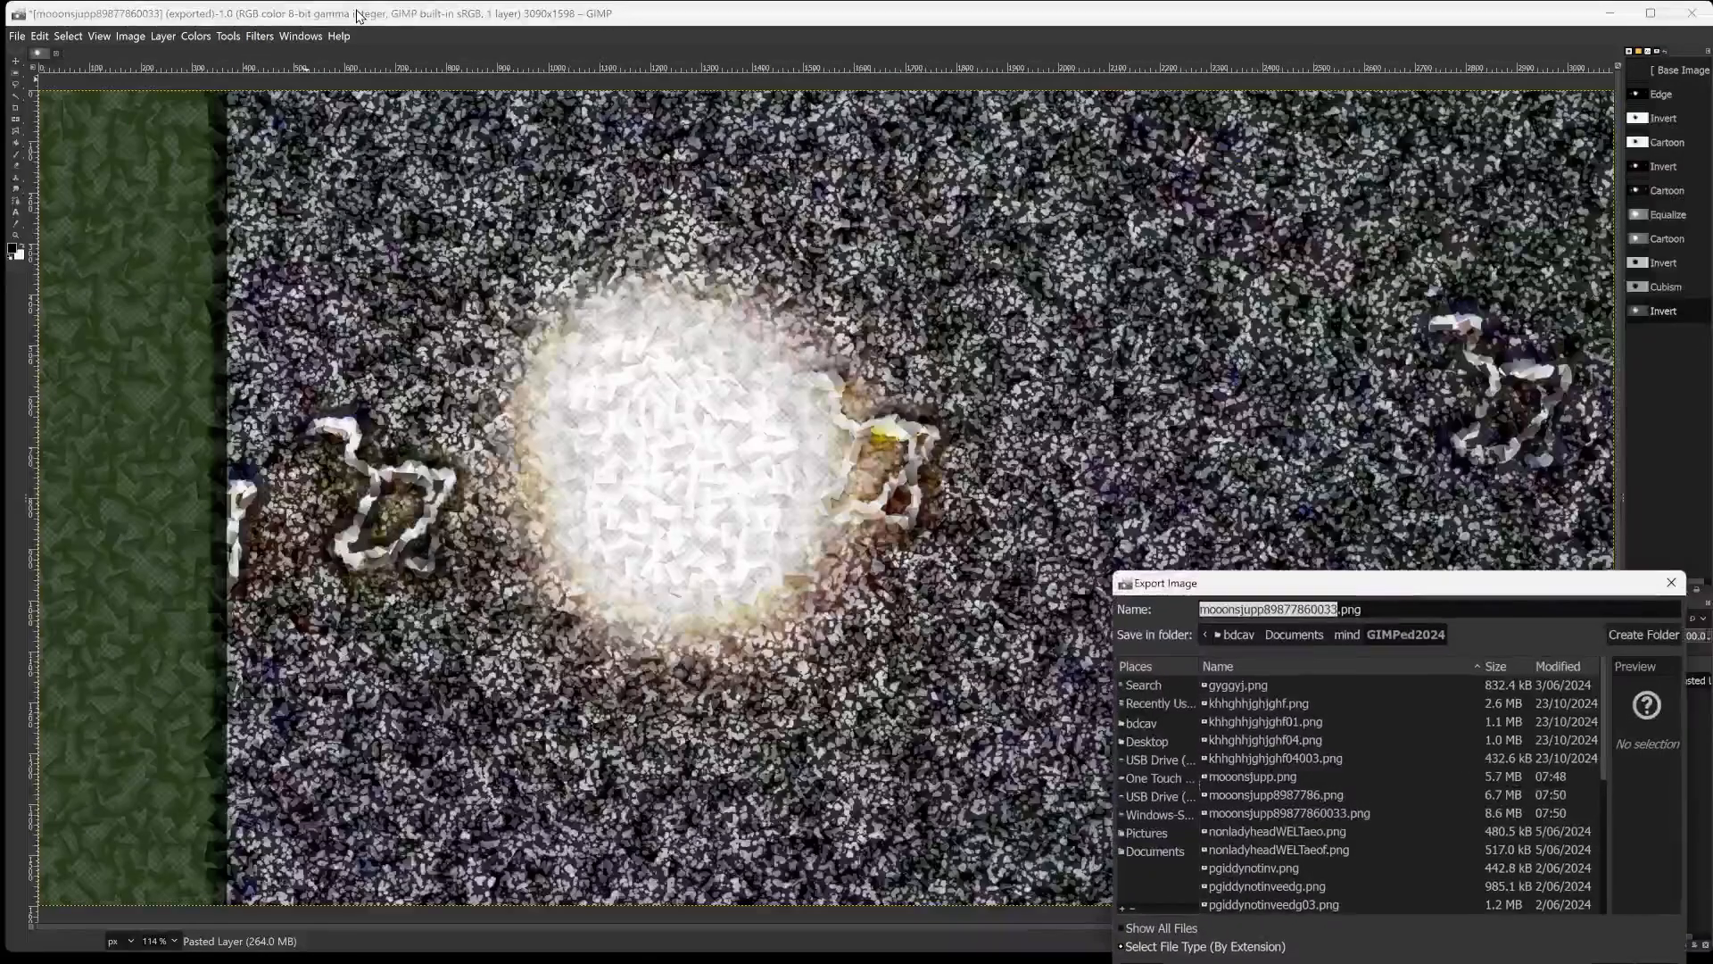
key("Right")
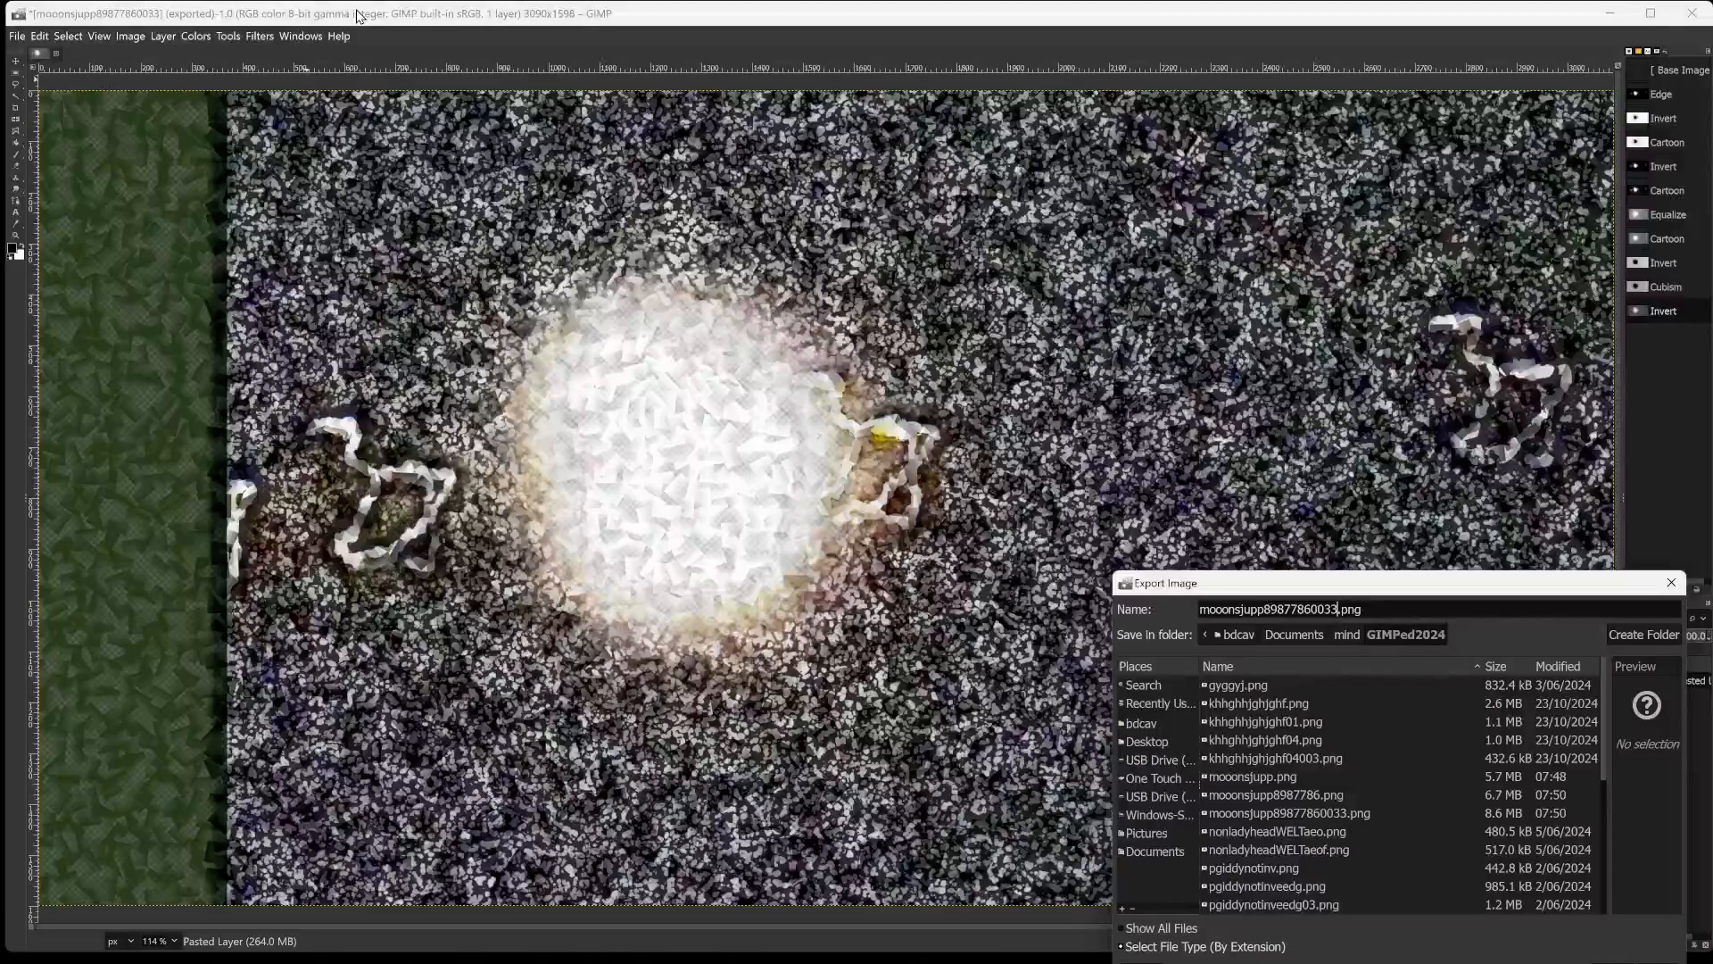
type("77")
key("Return")
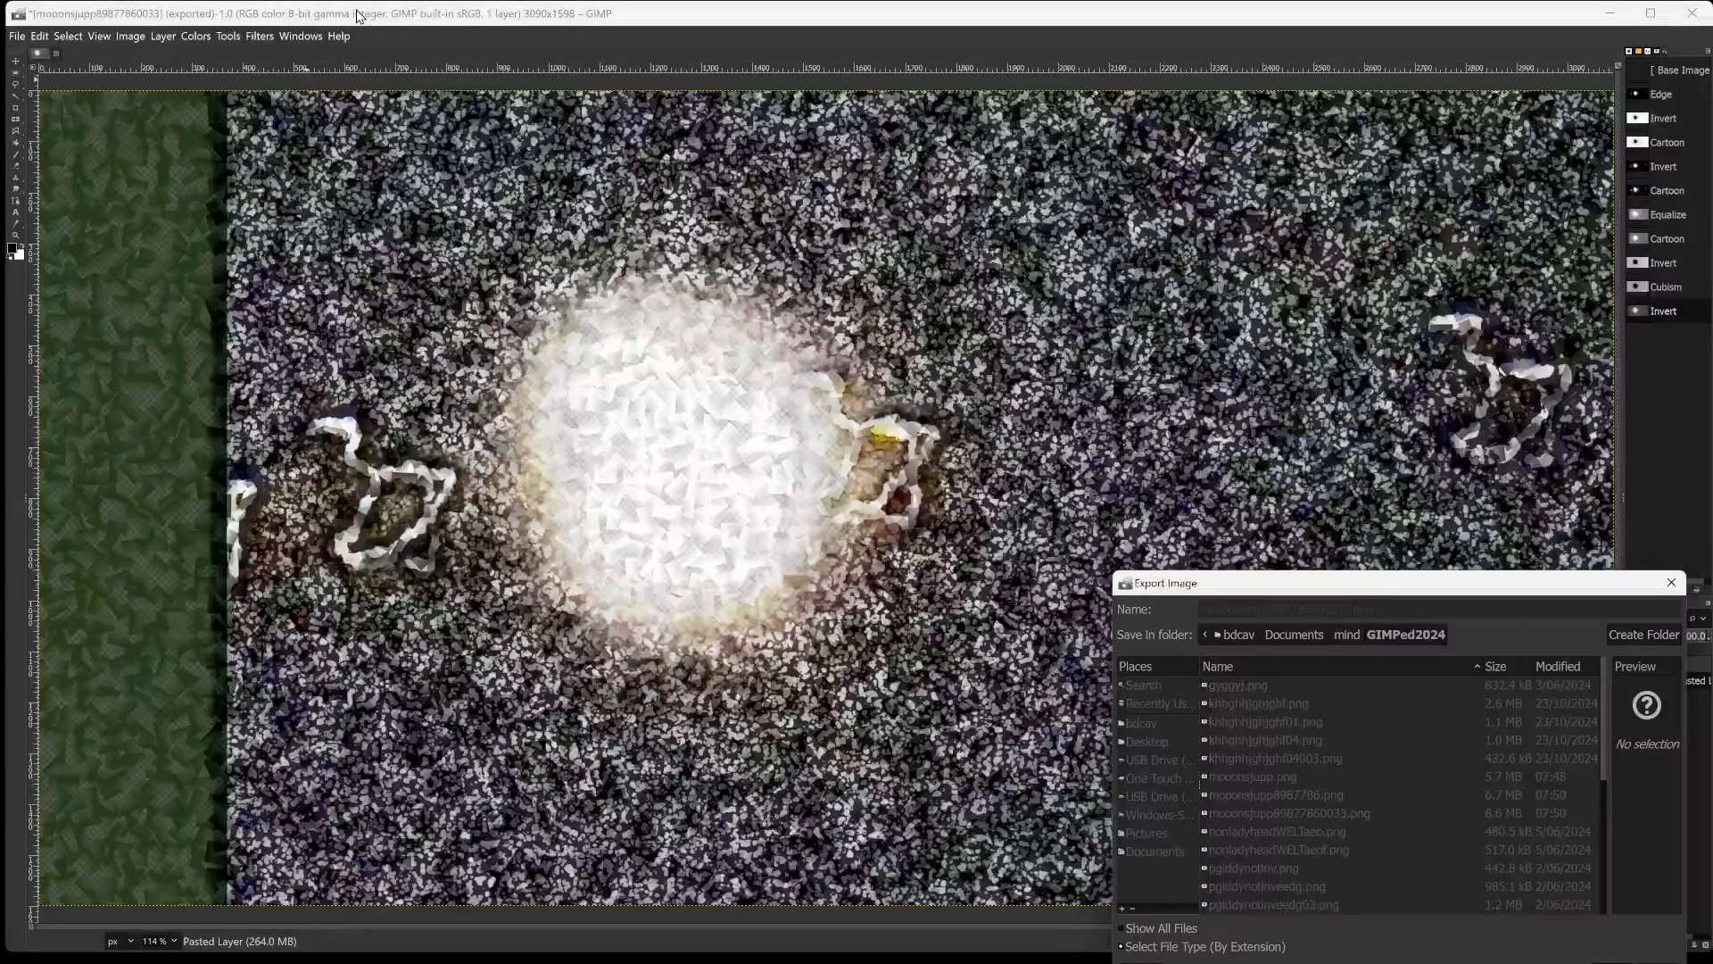
key("Return")
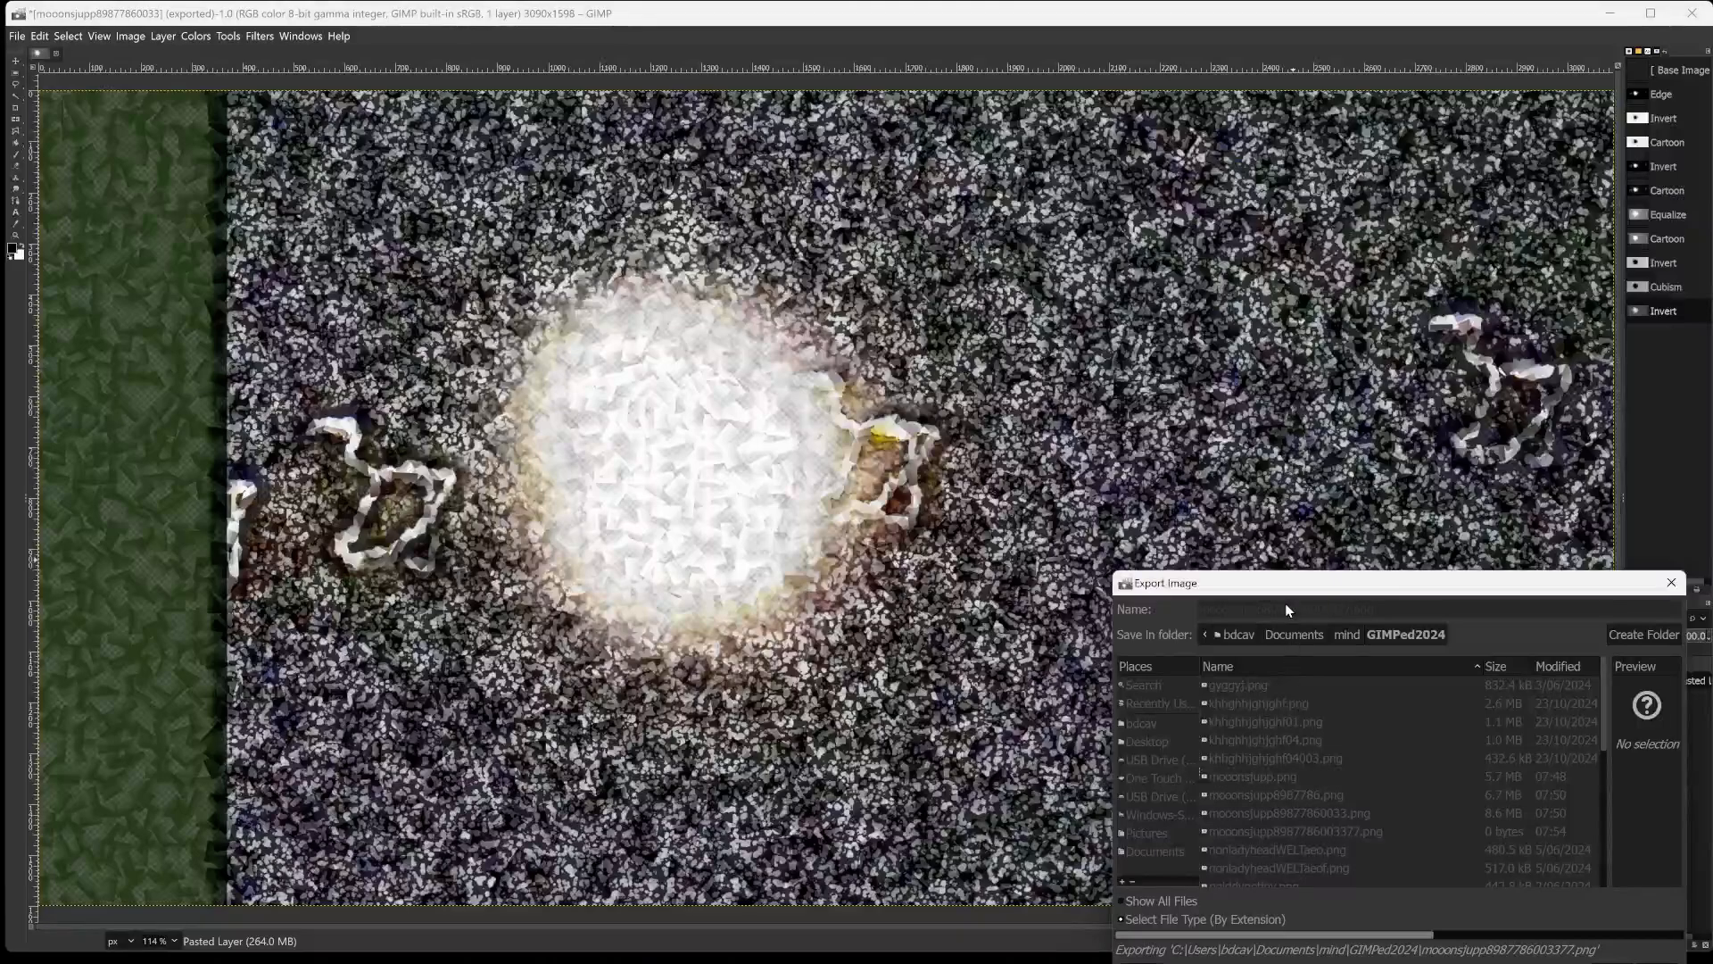
left_click_drag(1288, 586, 1313, 445)
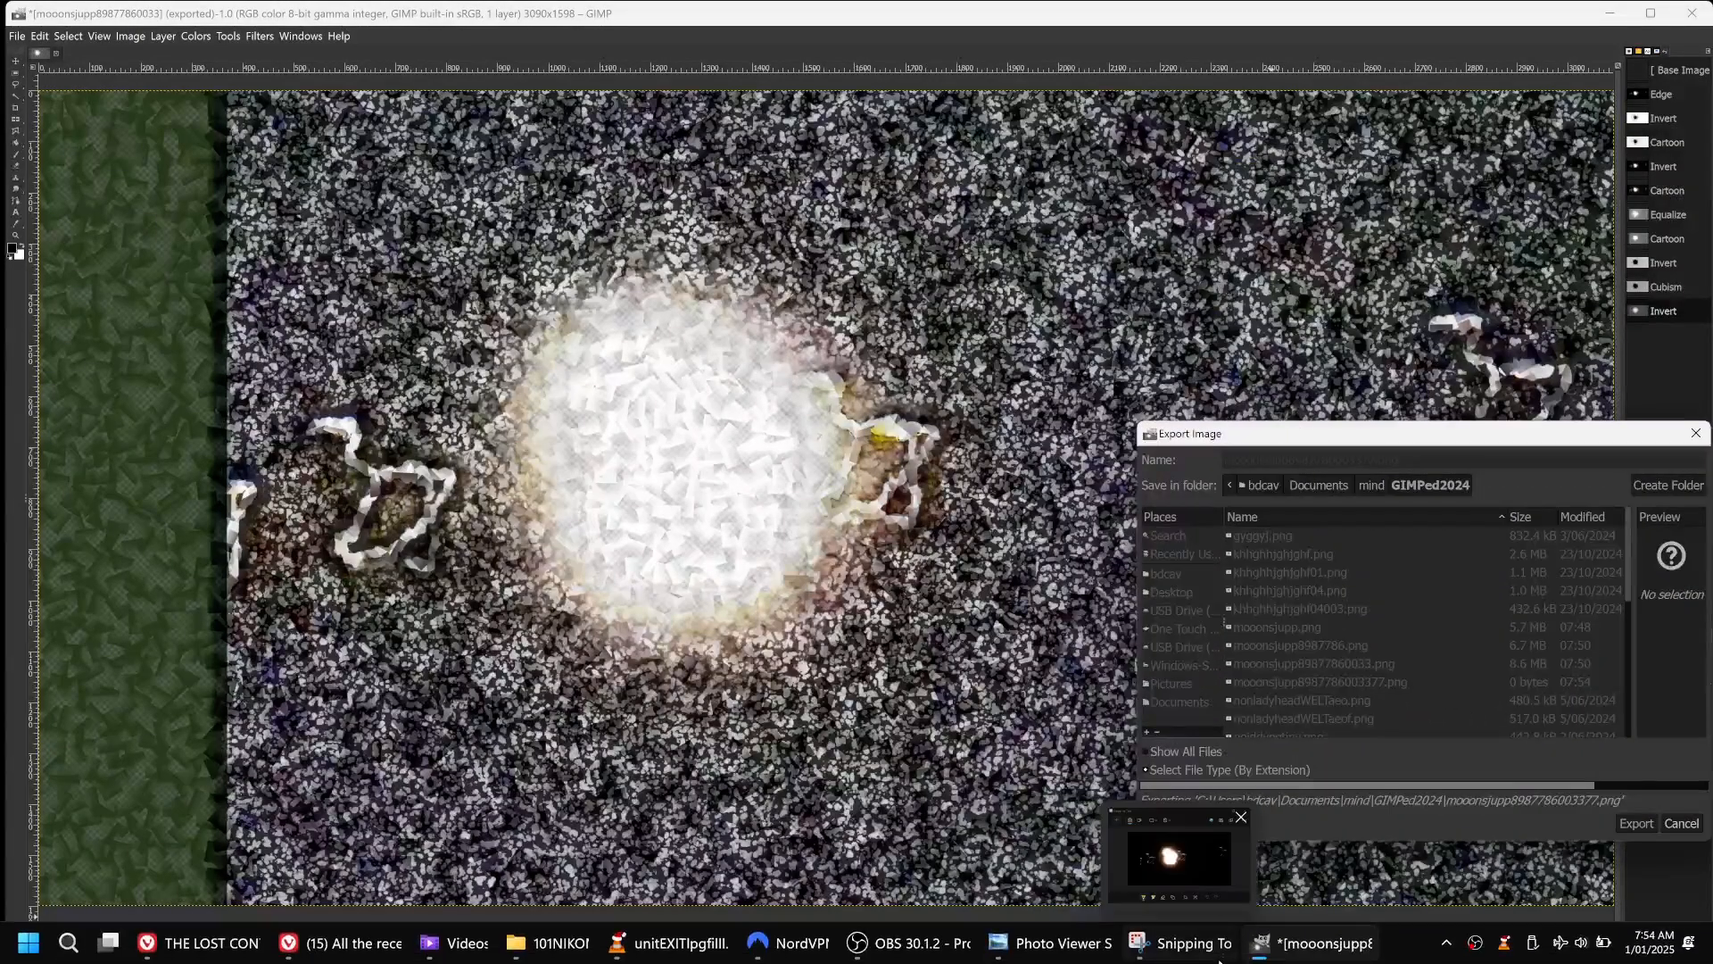
mouse_move(1247, 948)
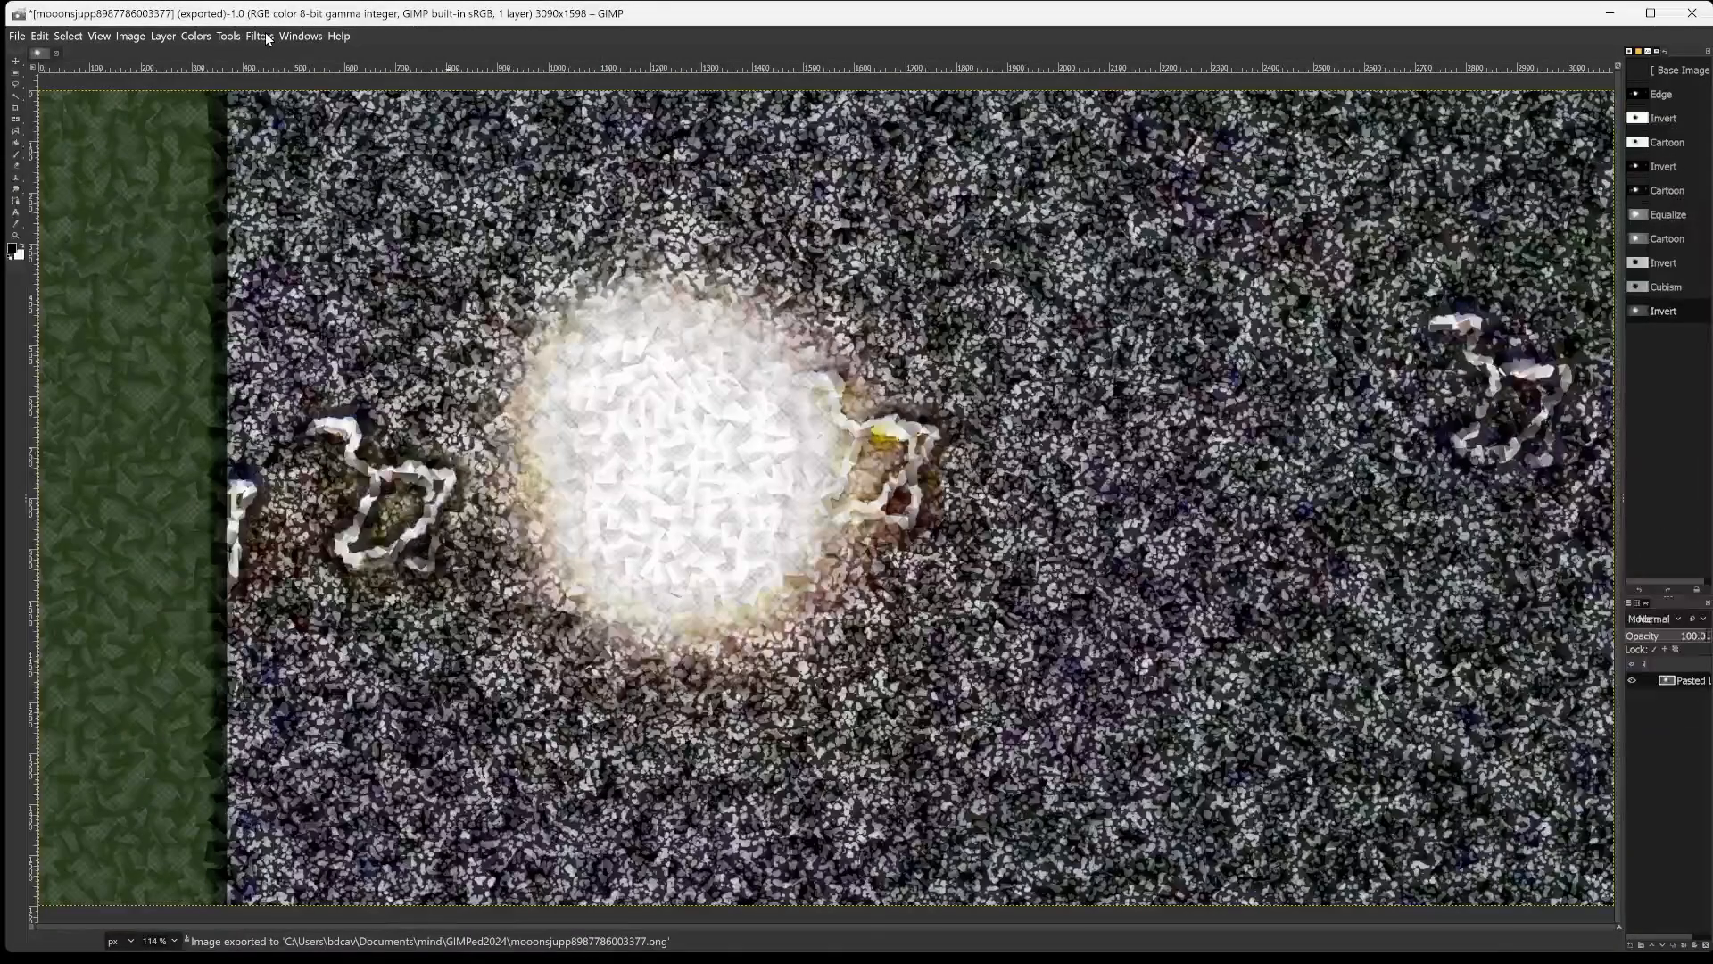
Copy a rectangular region of about 1688 × 1342 px around the bright disc and its two nearest squiggles, and paste it as a new image.
left_click(237, 36)
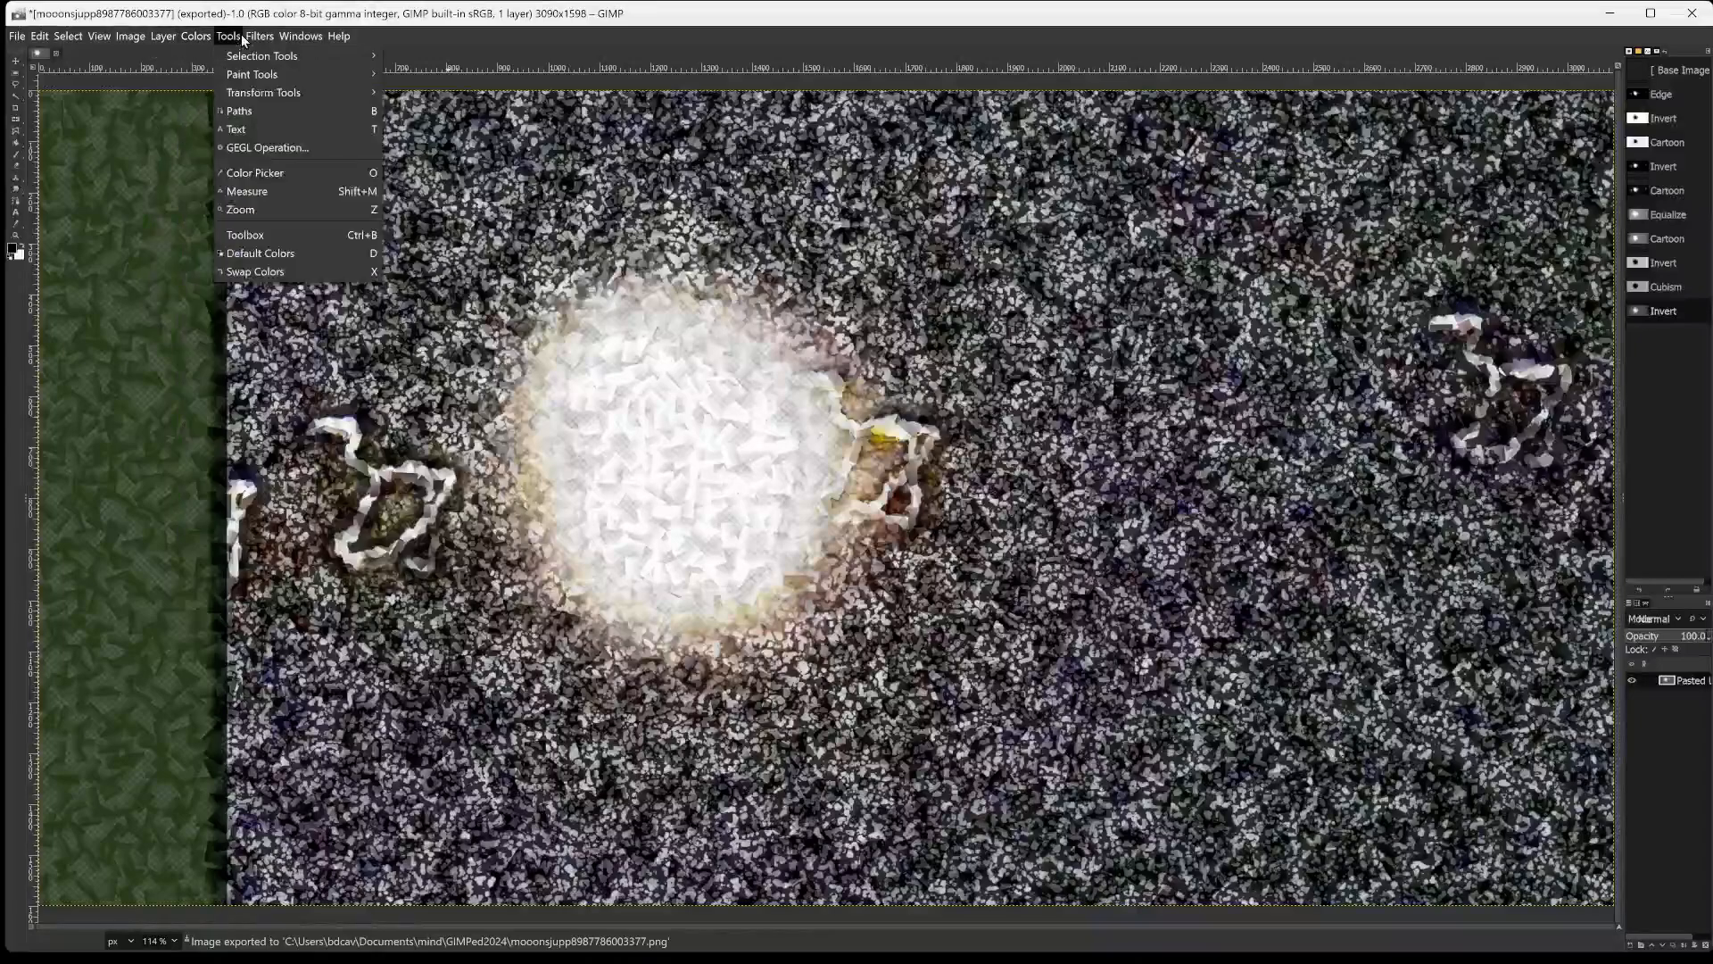
left_click(192, 38)
left_click(235, 36)
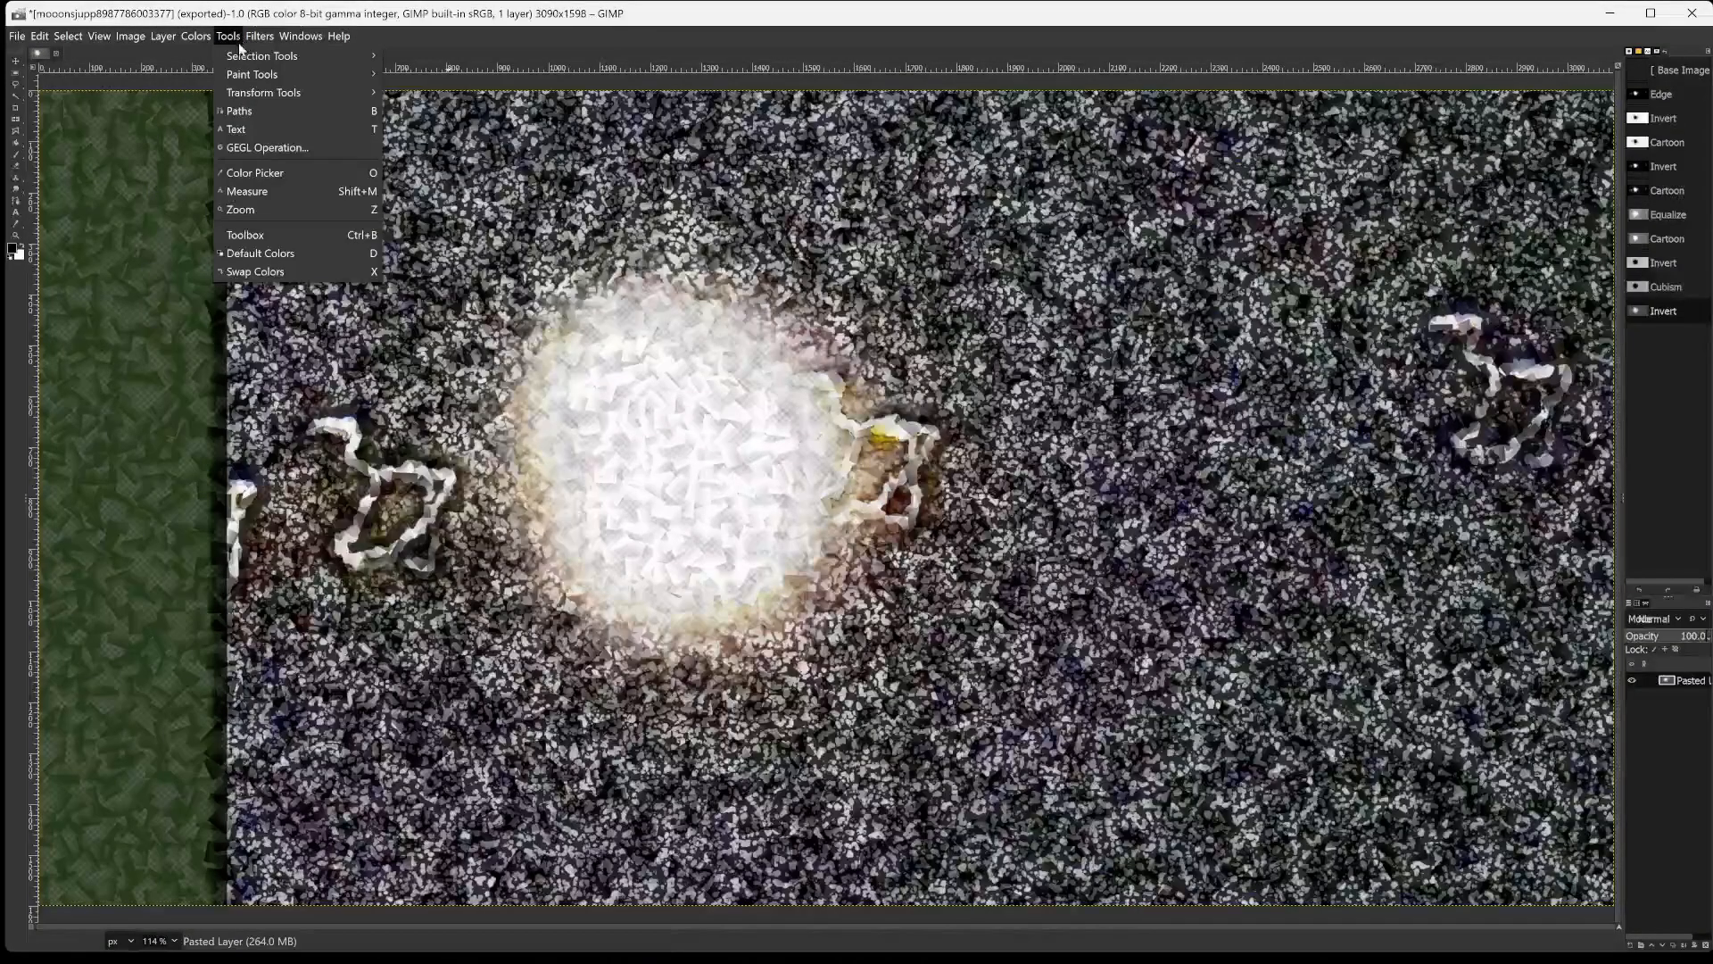
mouse_move(246, 56)
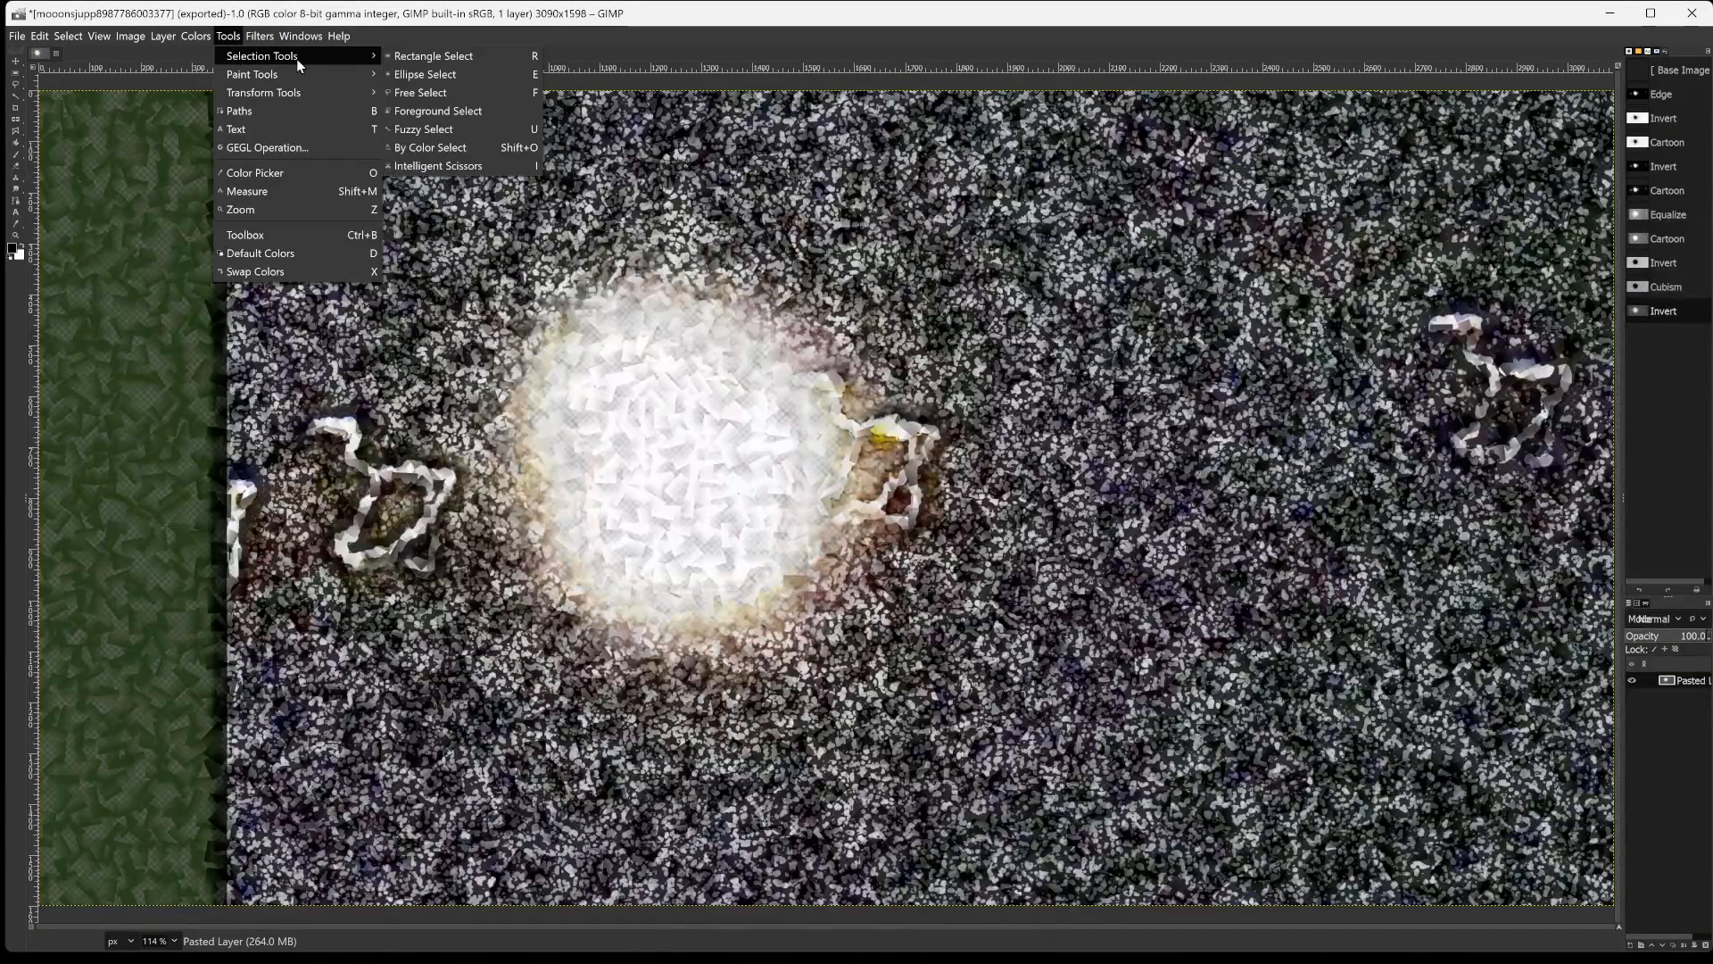
left_click(417, 57)
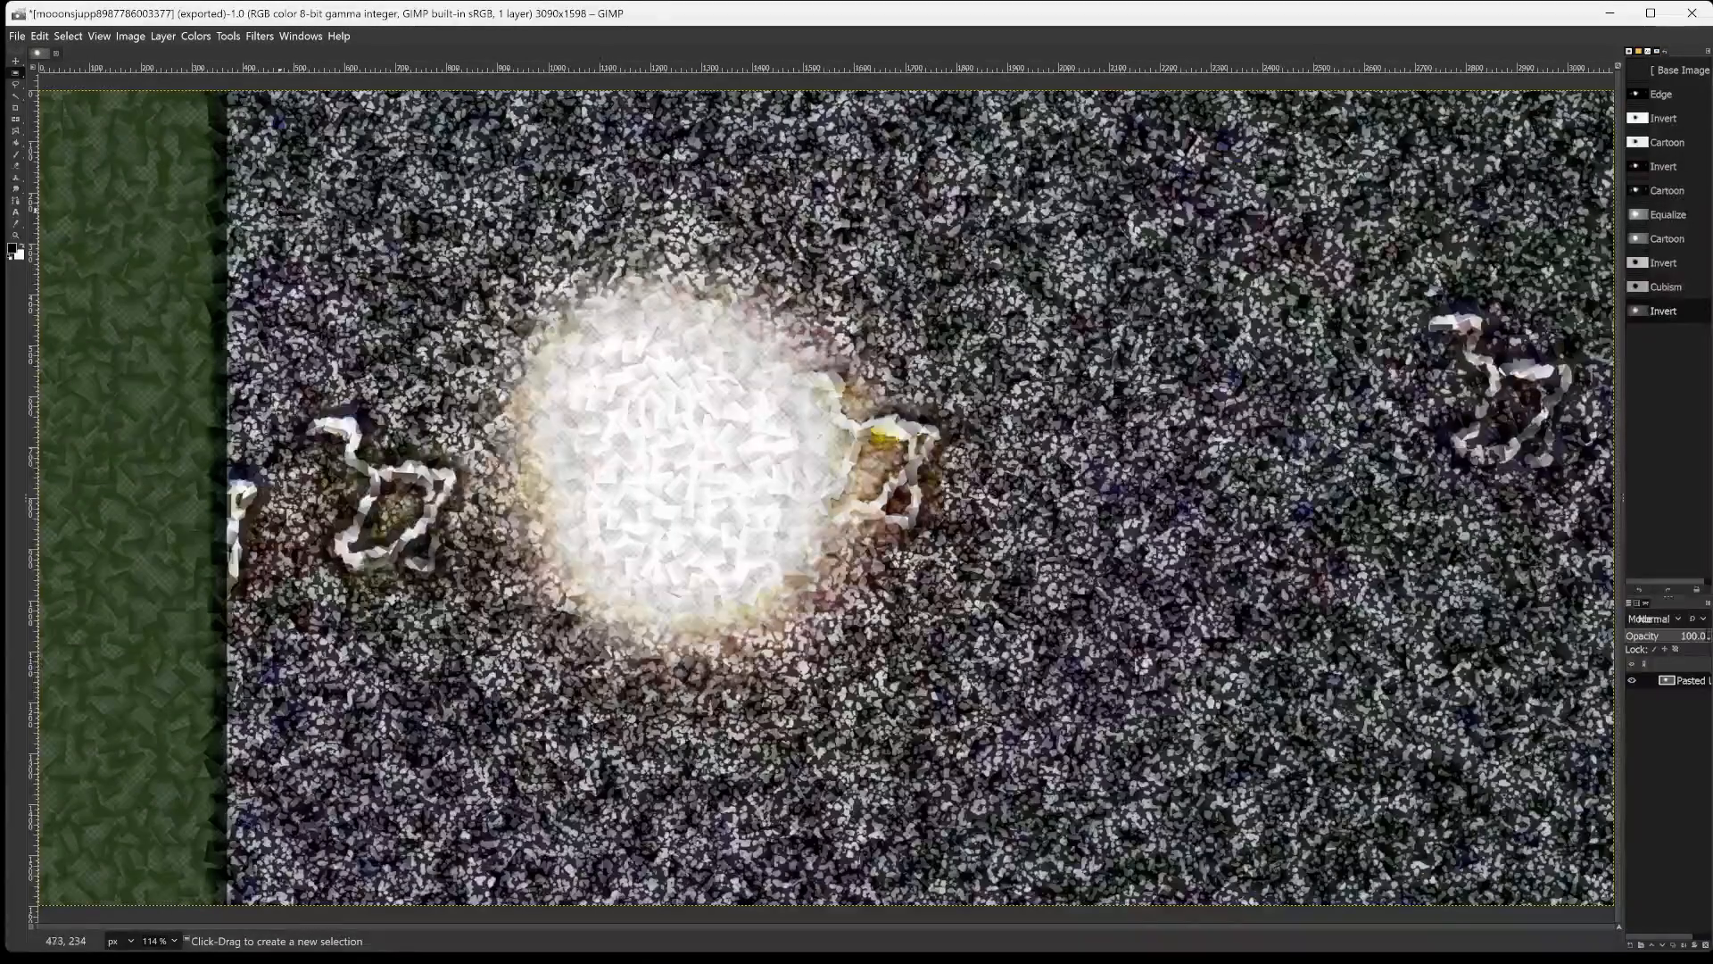
left_click_drag(244, 206, 1098, 891)
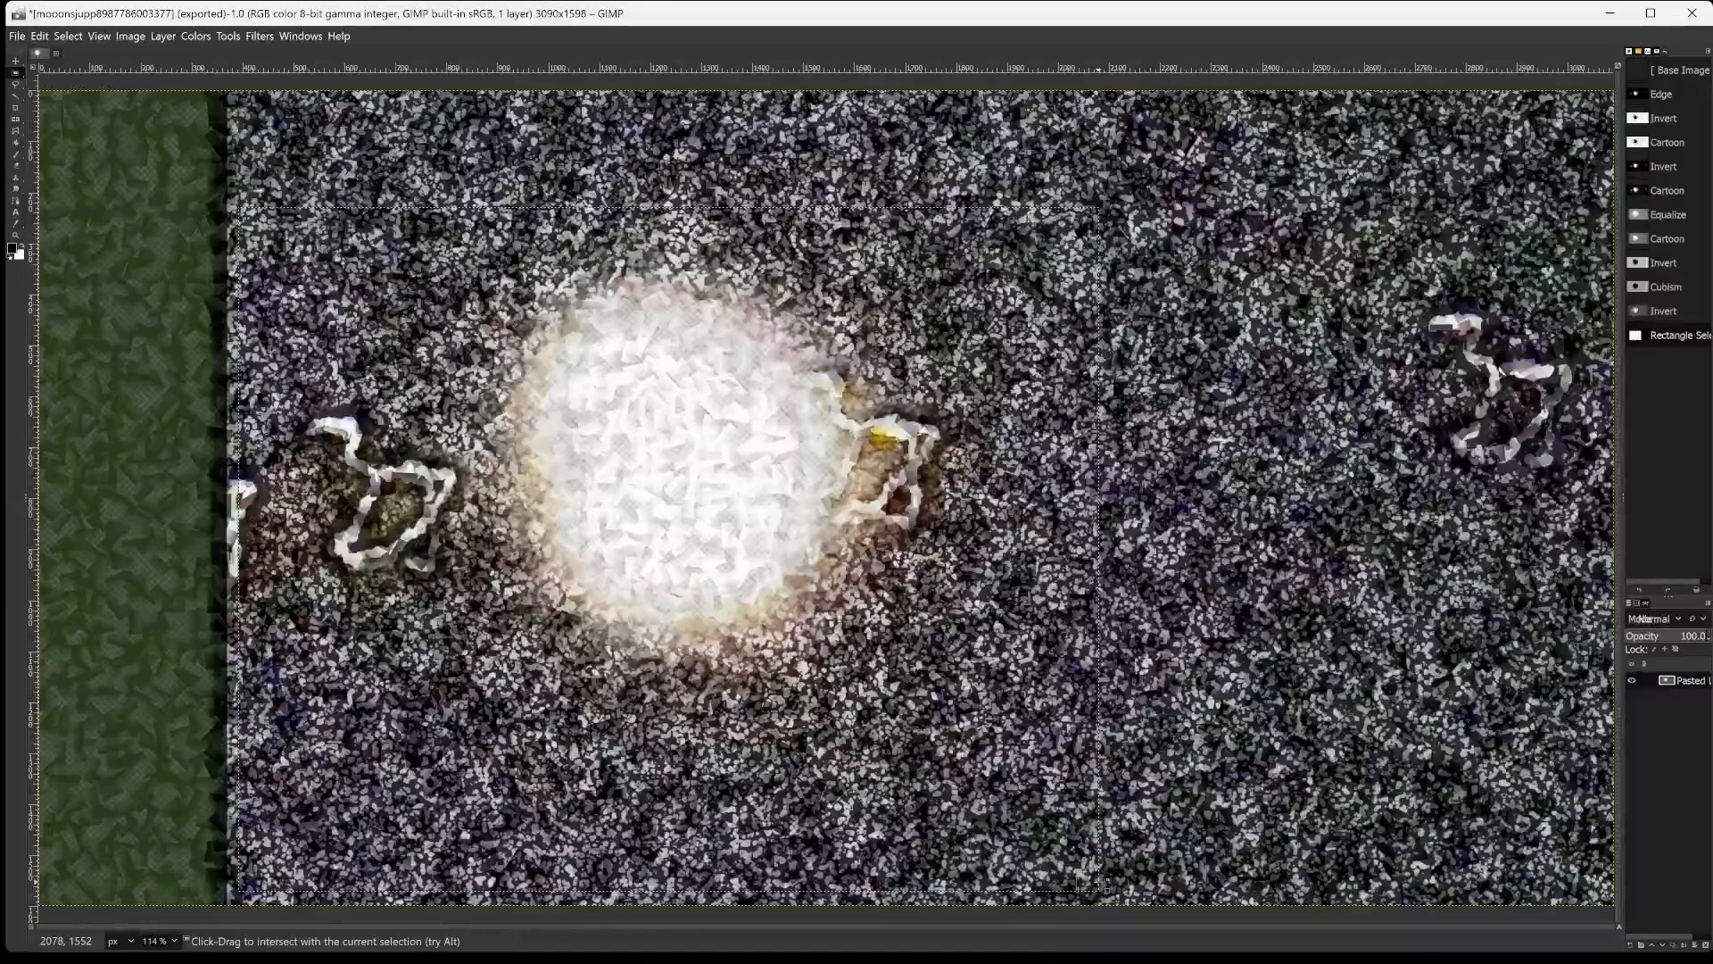
key("ctrl+c")
key("ctrl+shift+v")
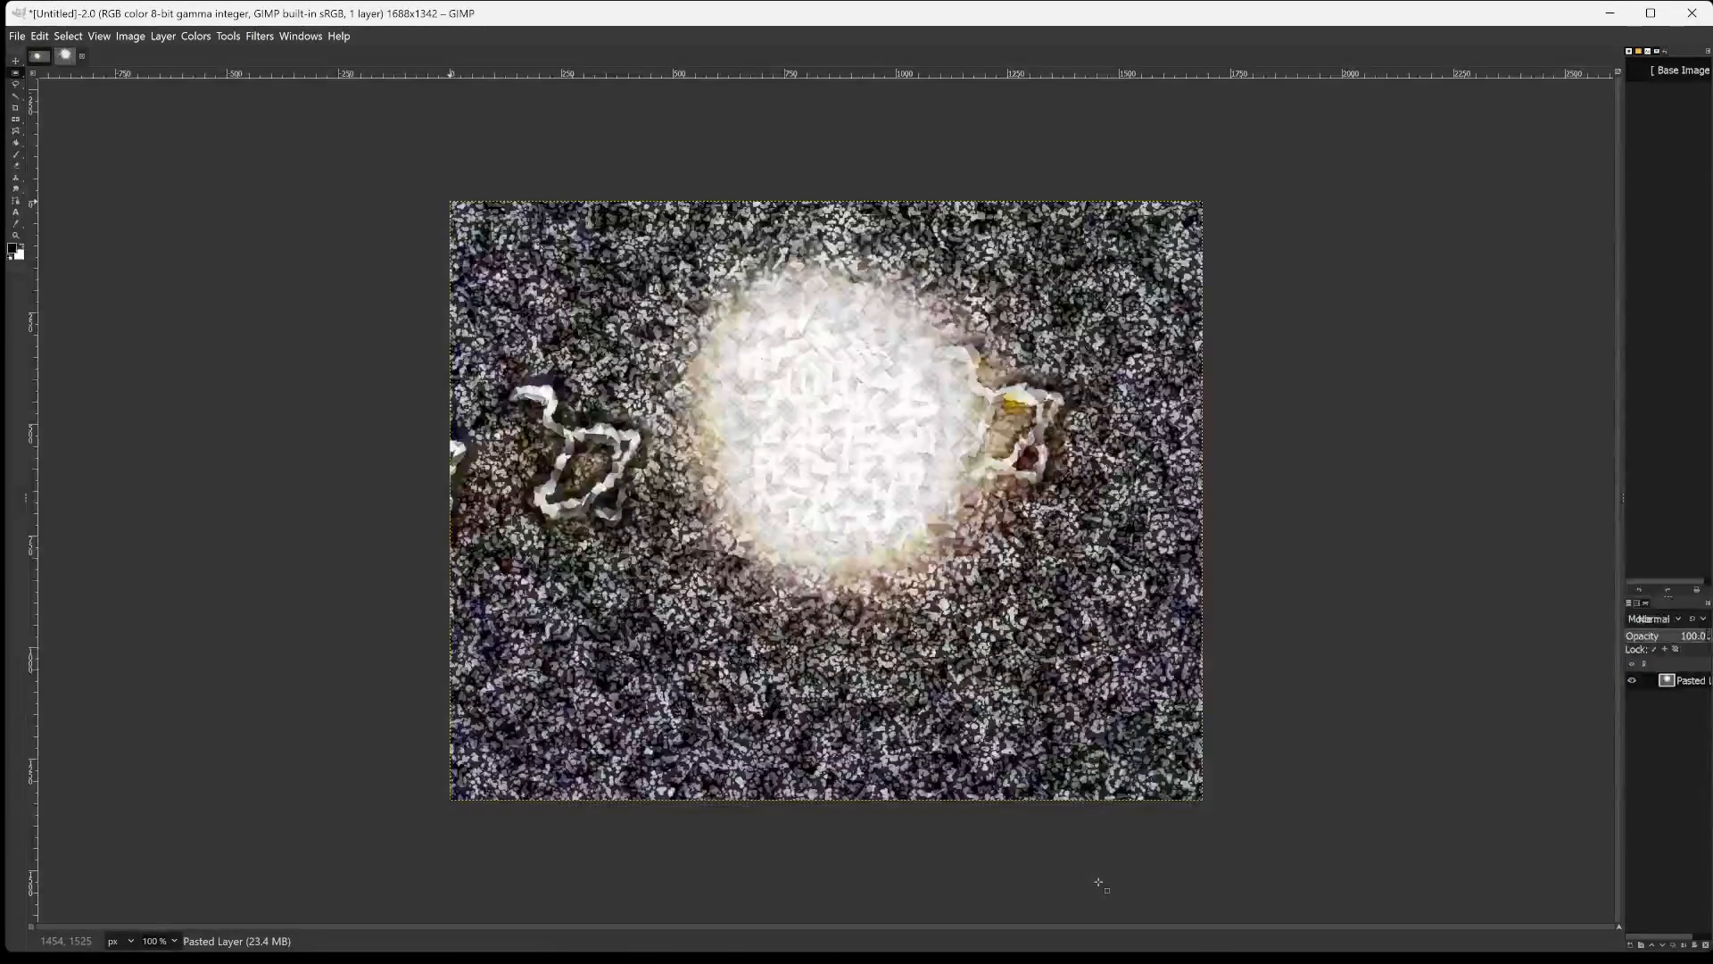
key("shift+ctrl+j")
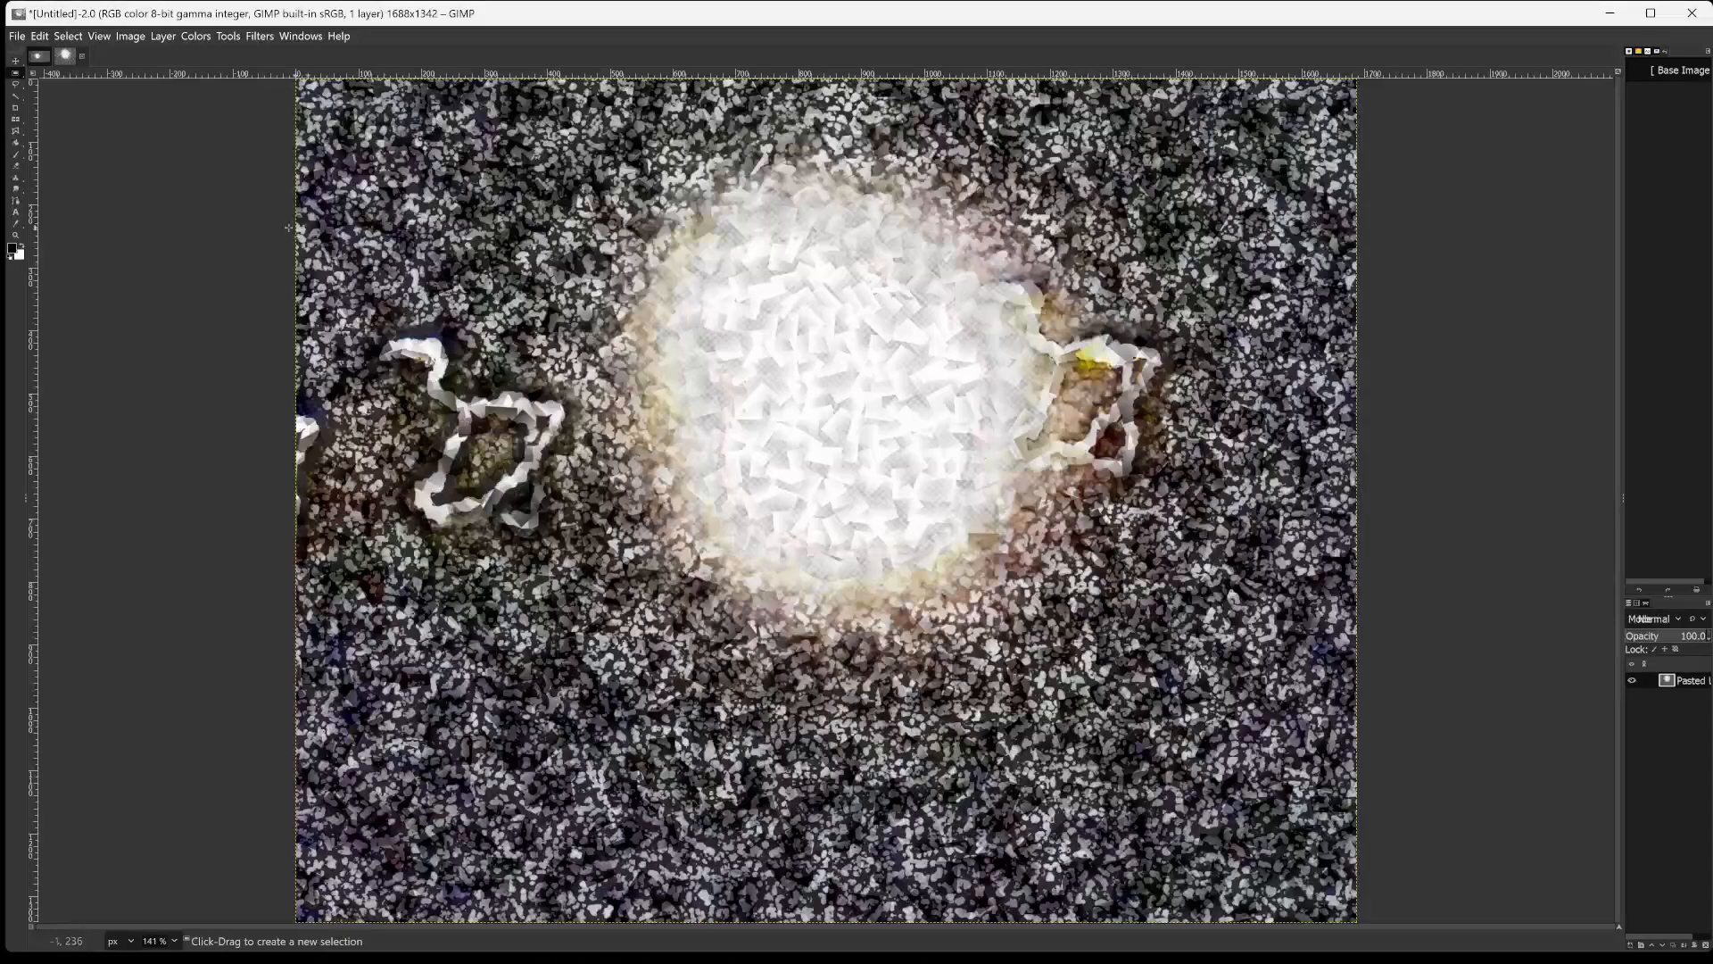
Apply the Sobel edge-detect filter to the pasted layer at 100 opacity after trying lower opacities such as 95.0.
left_click(259, 35)
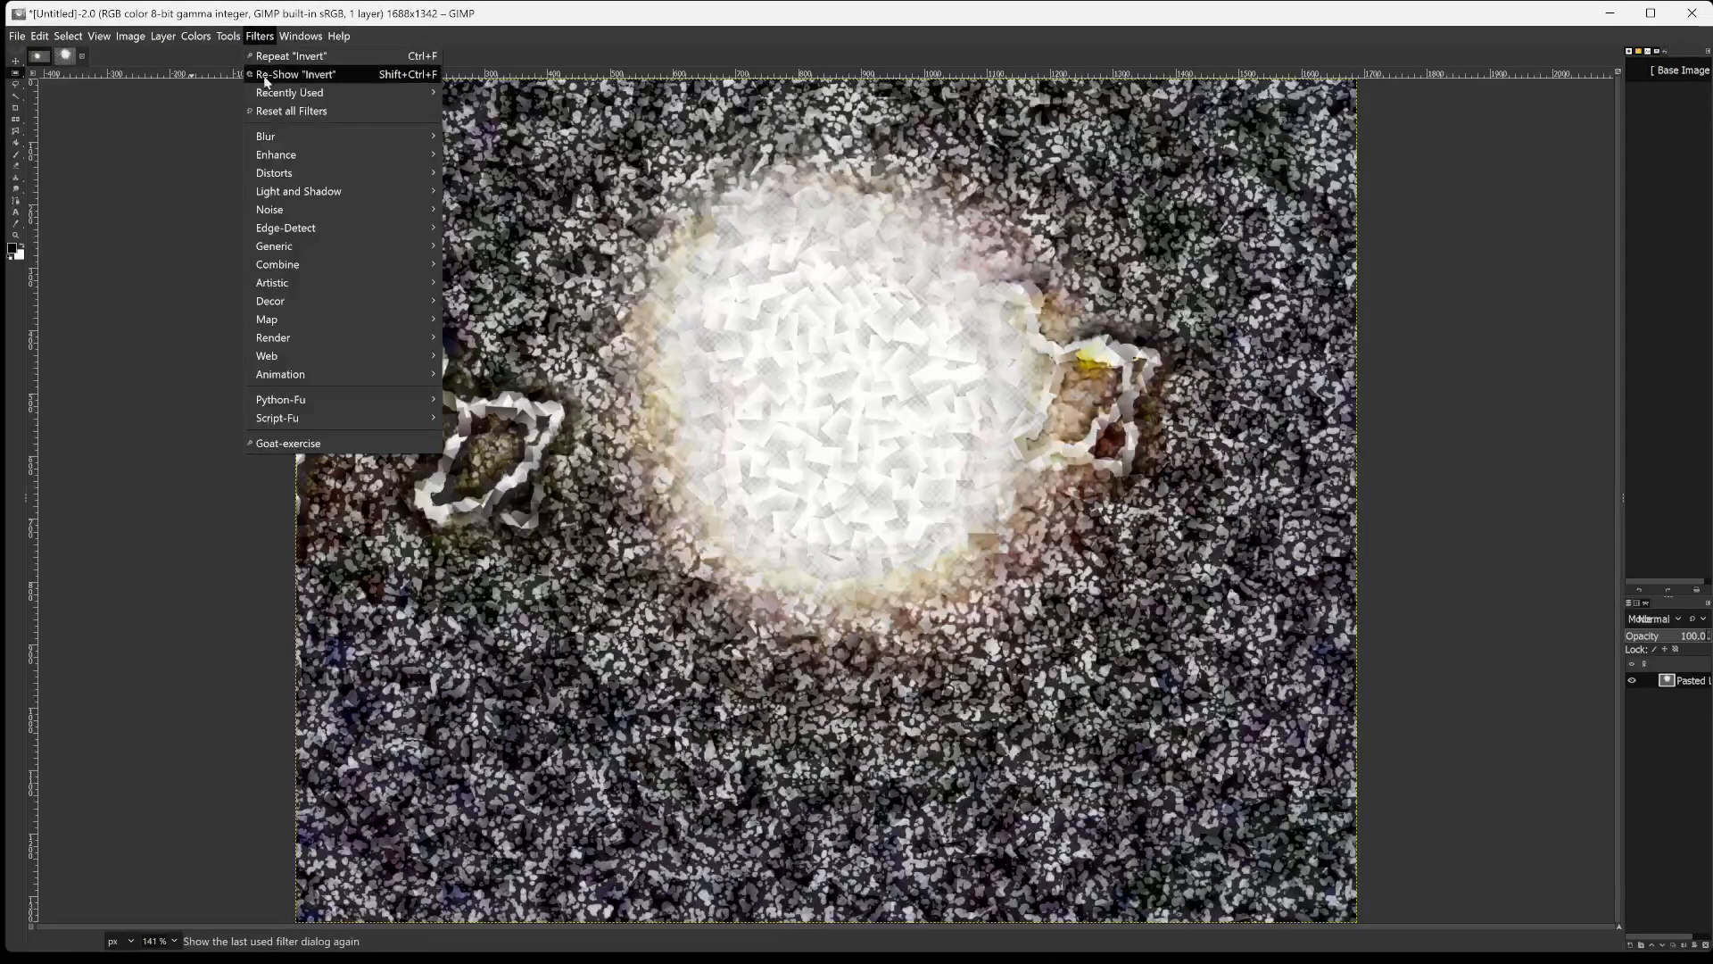
mouse_move(321, 239)
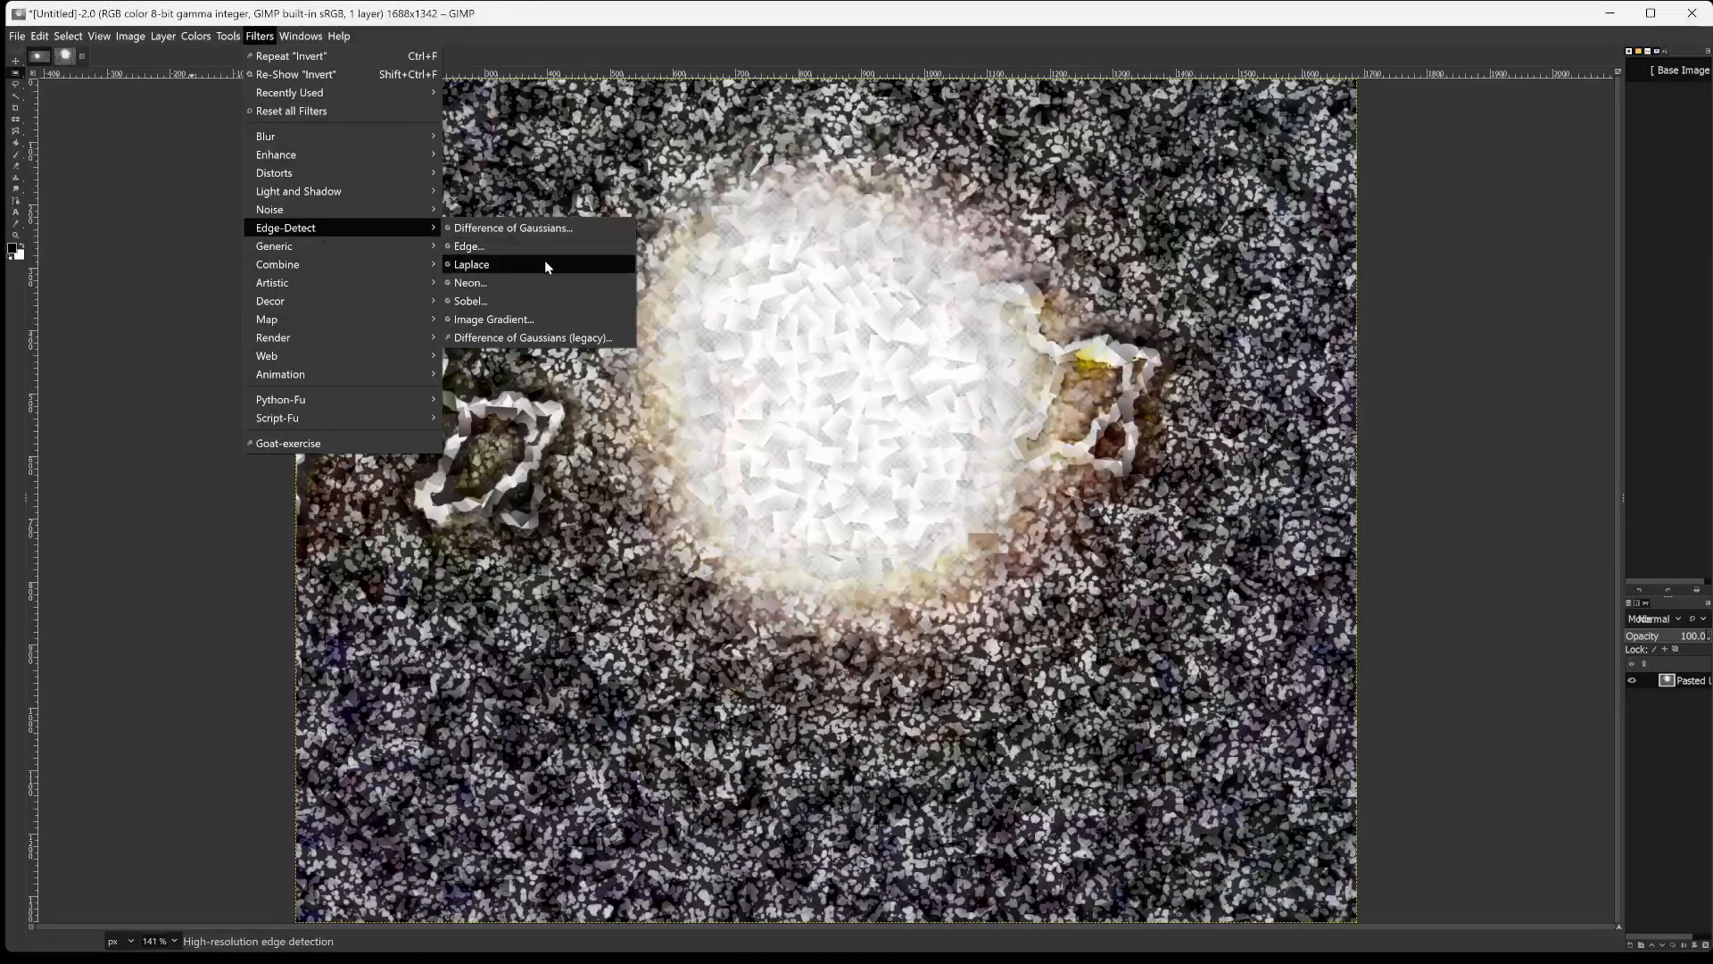
left_click(530, 296)
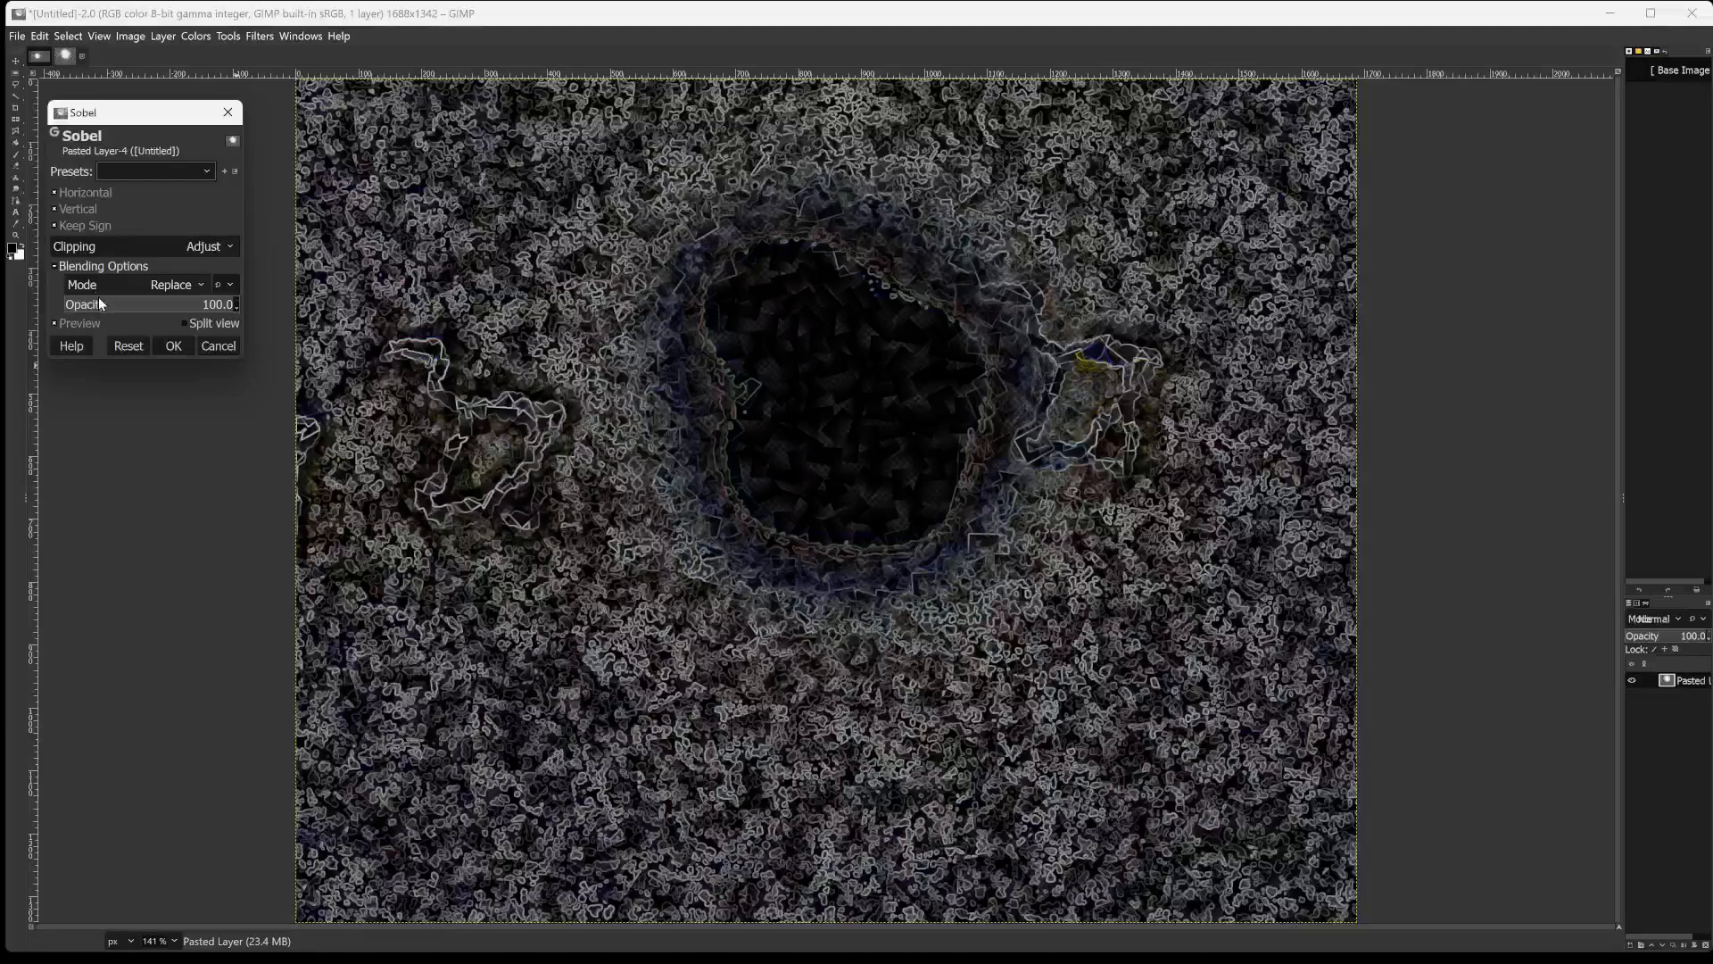
left_click_drag(98, 298, 211, 304)
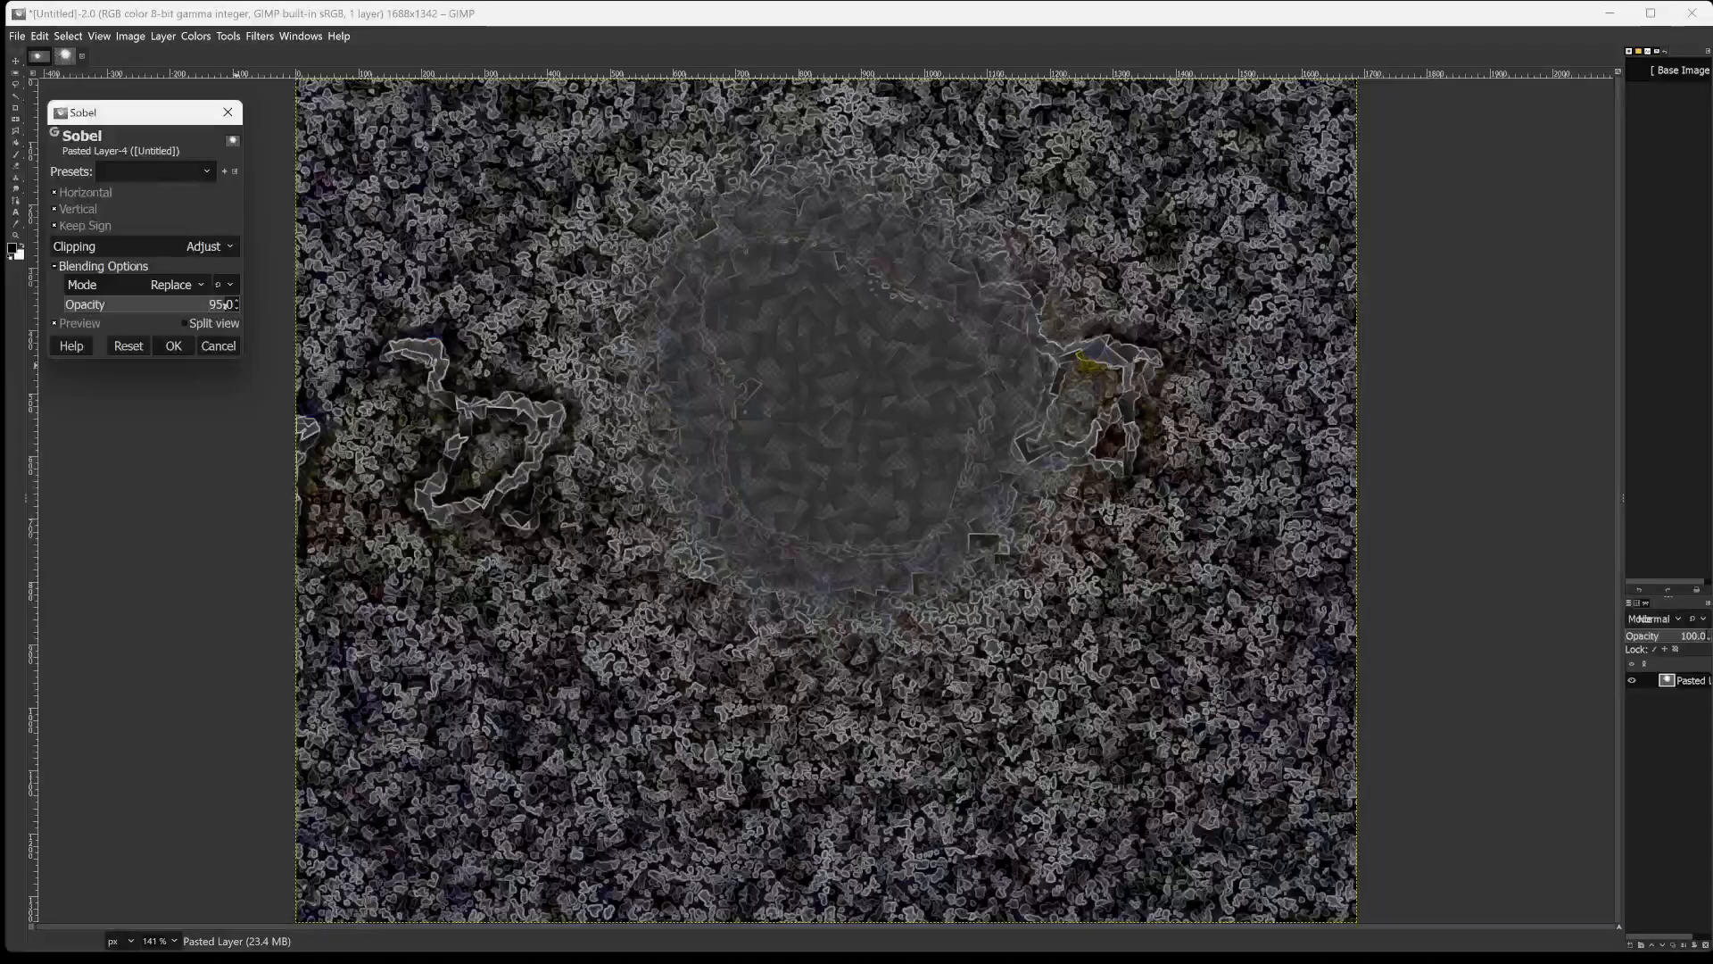
left_click_drag(220, 304, 232, 305)
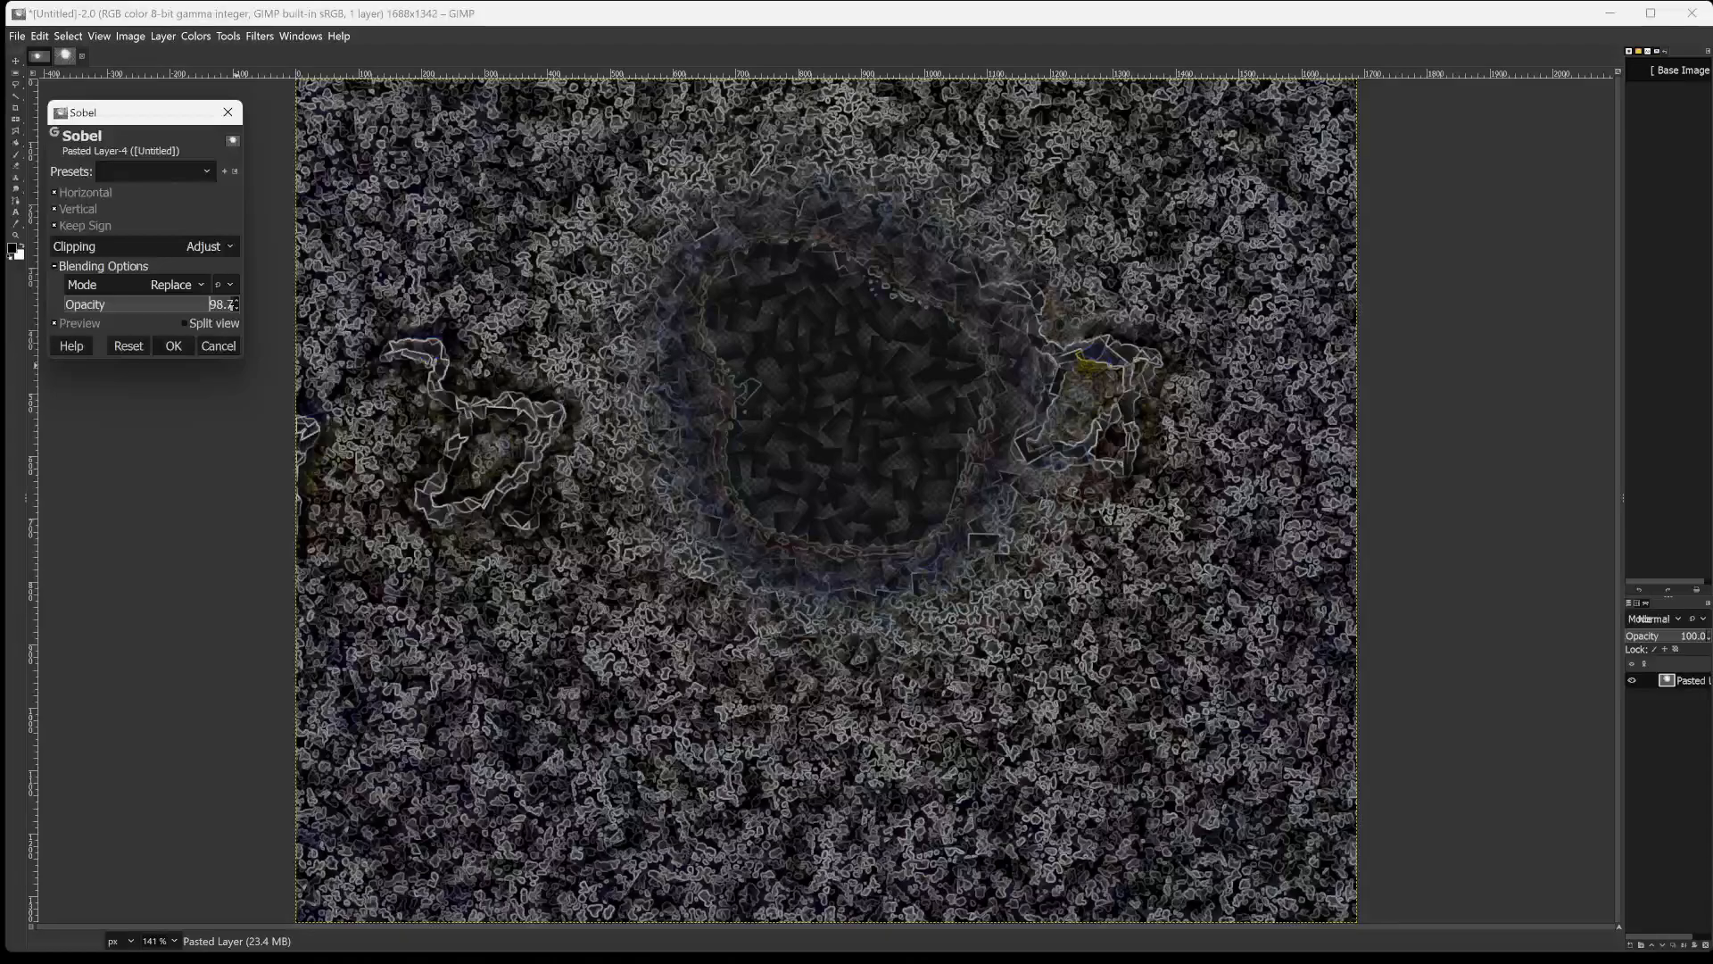
left_click_drag(233, 306, 269, 294)
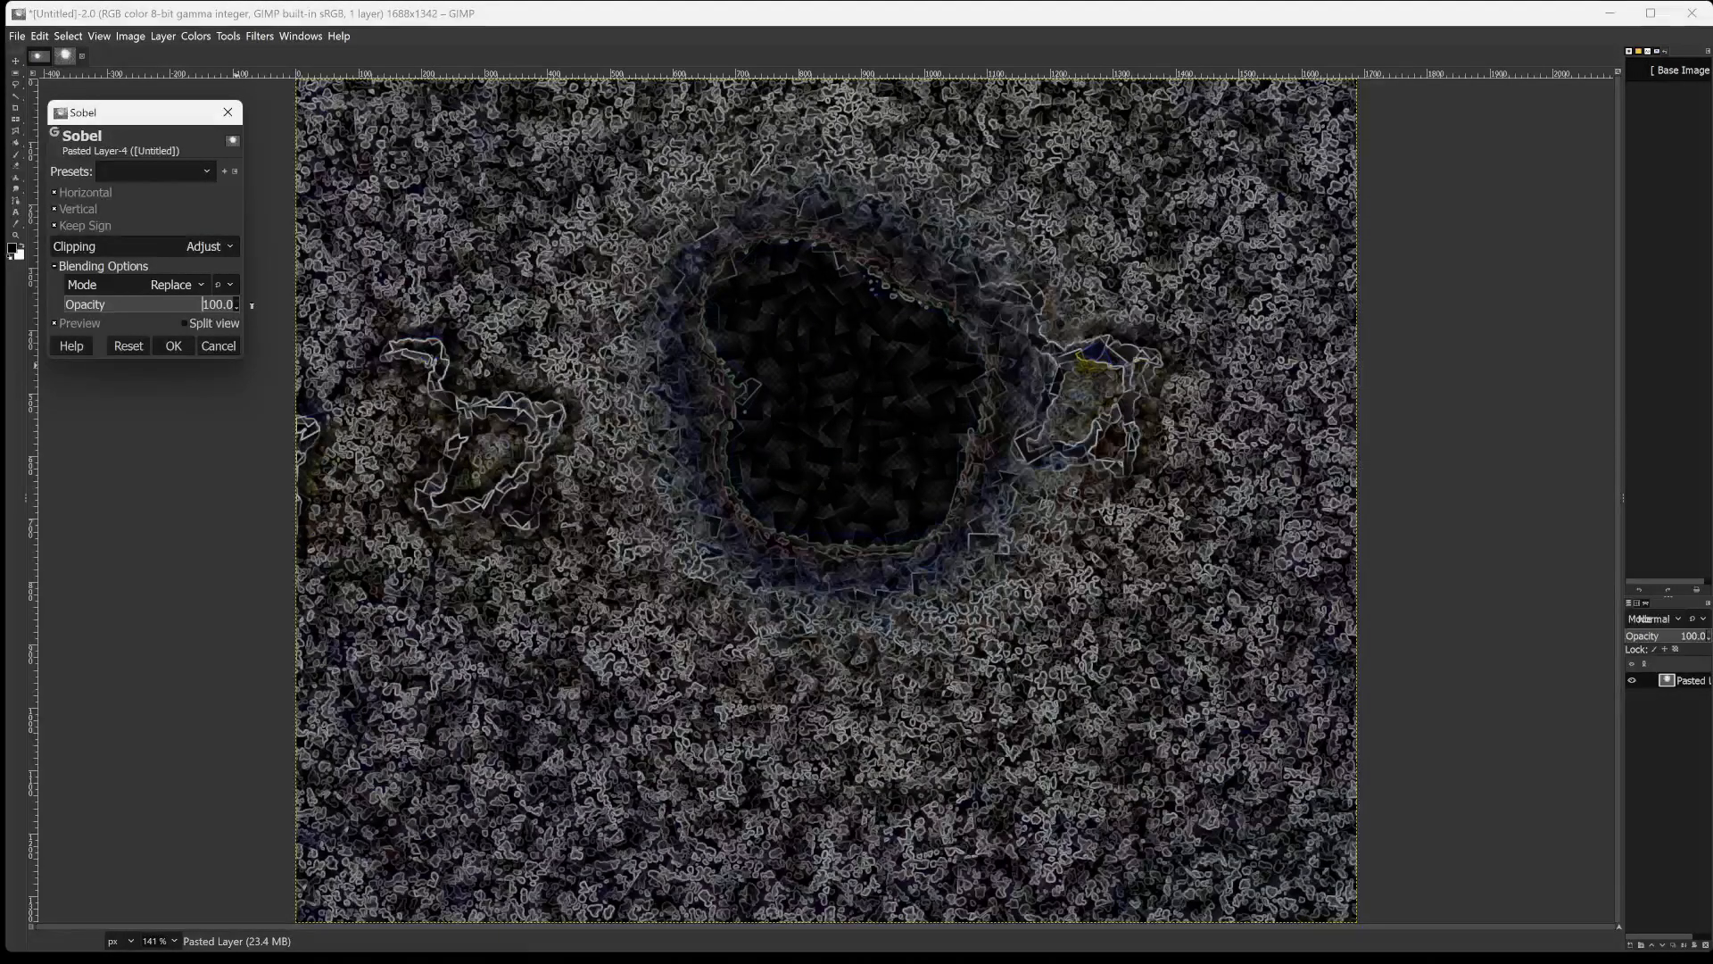
left_click_drag(238, 307, 236, 318)
left_click(173, 346)
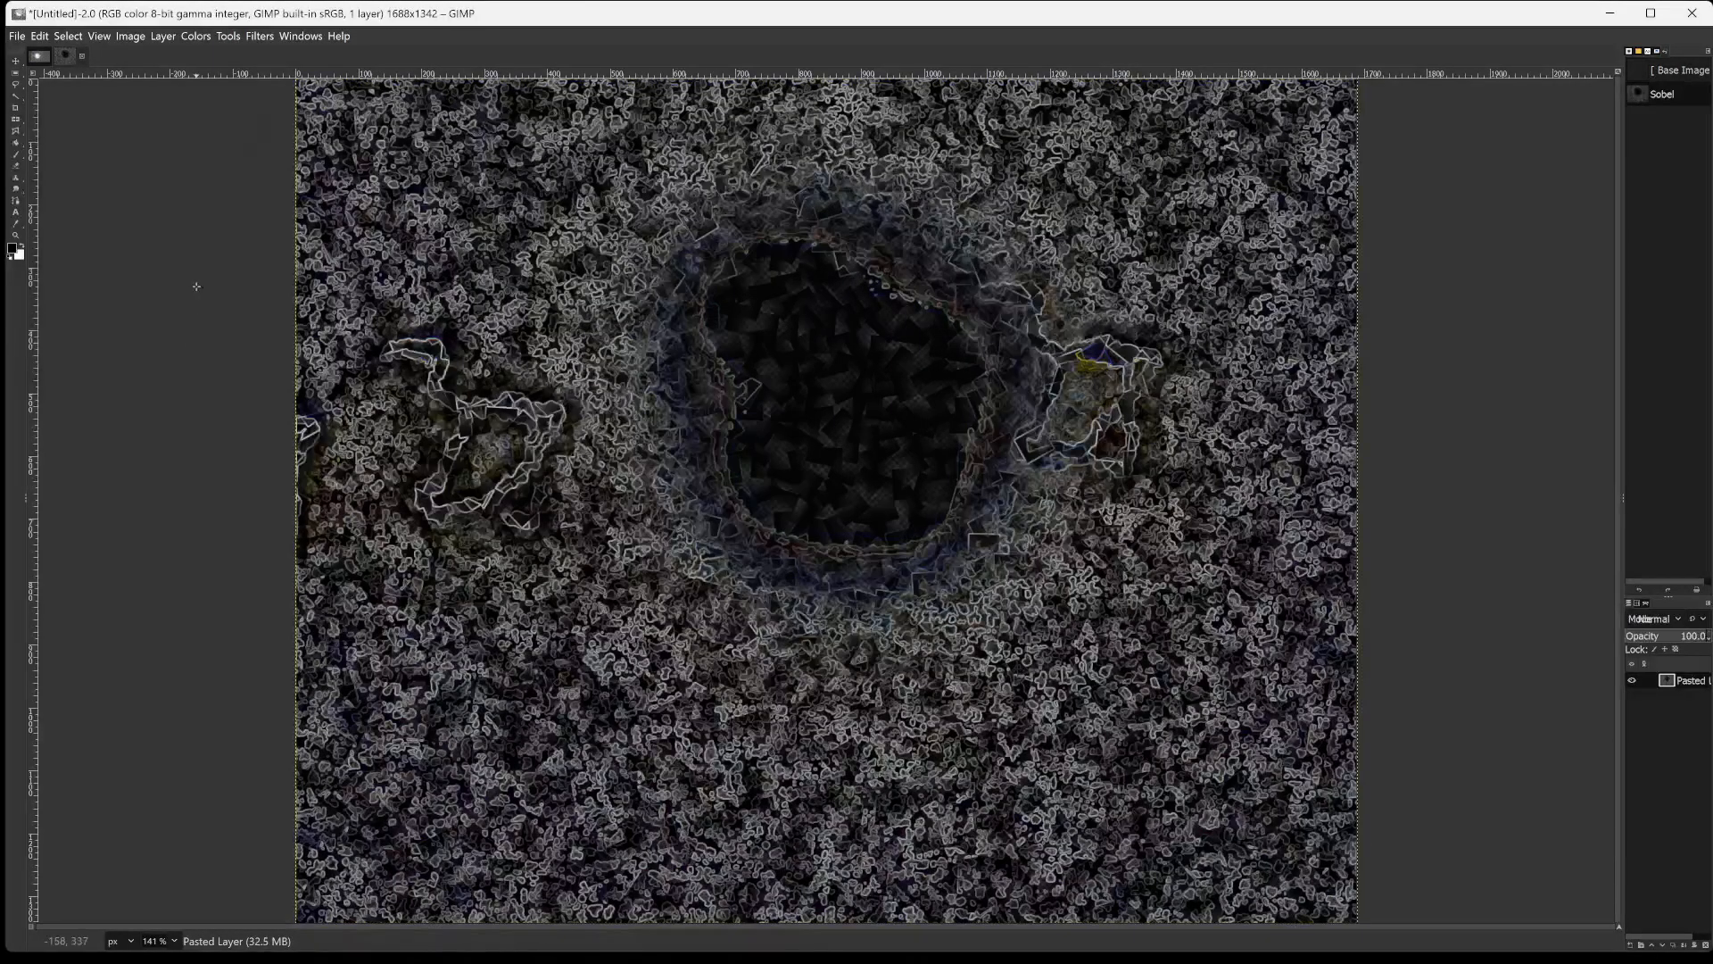
Start a Levels adjustment on the Sobel-filtered layer with low input 53, gamma 1.91 and high input 163.
left_click(196, 37)
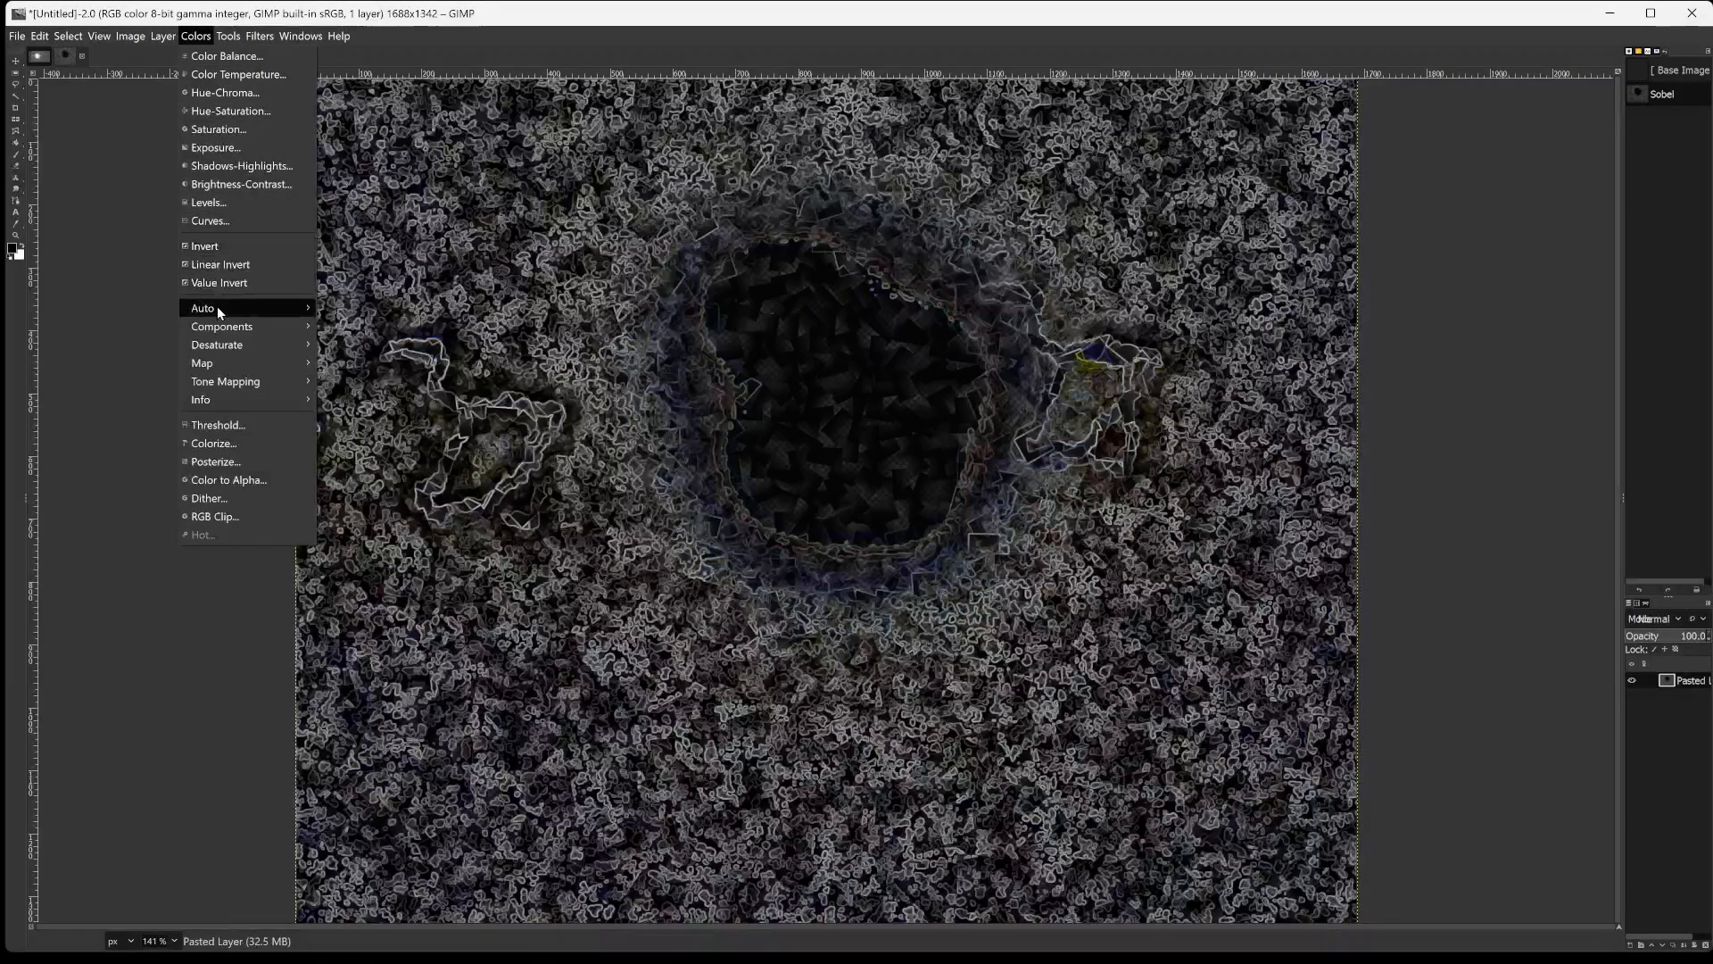
left_click(211, 202)
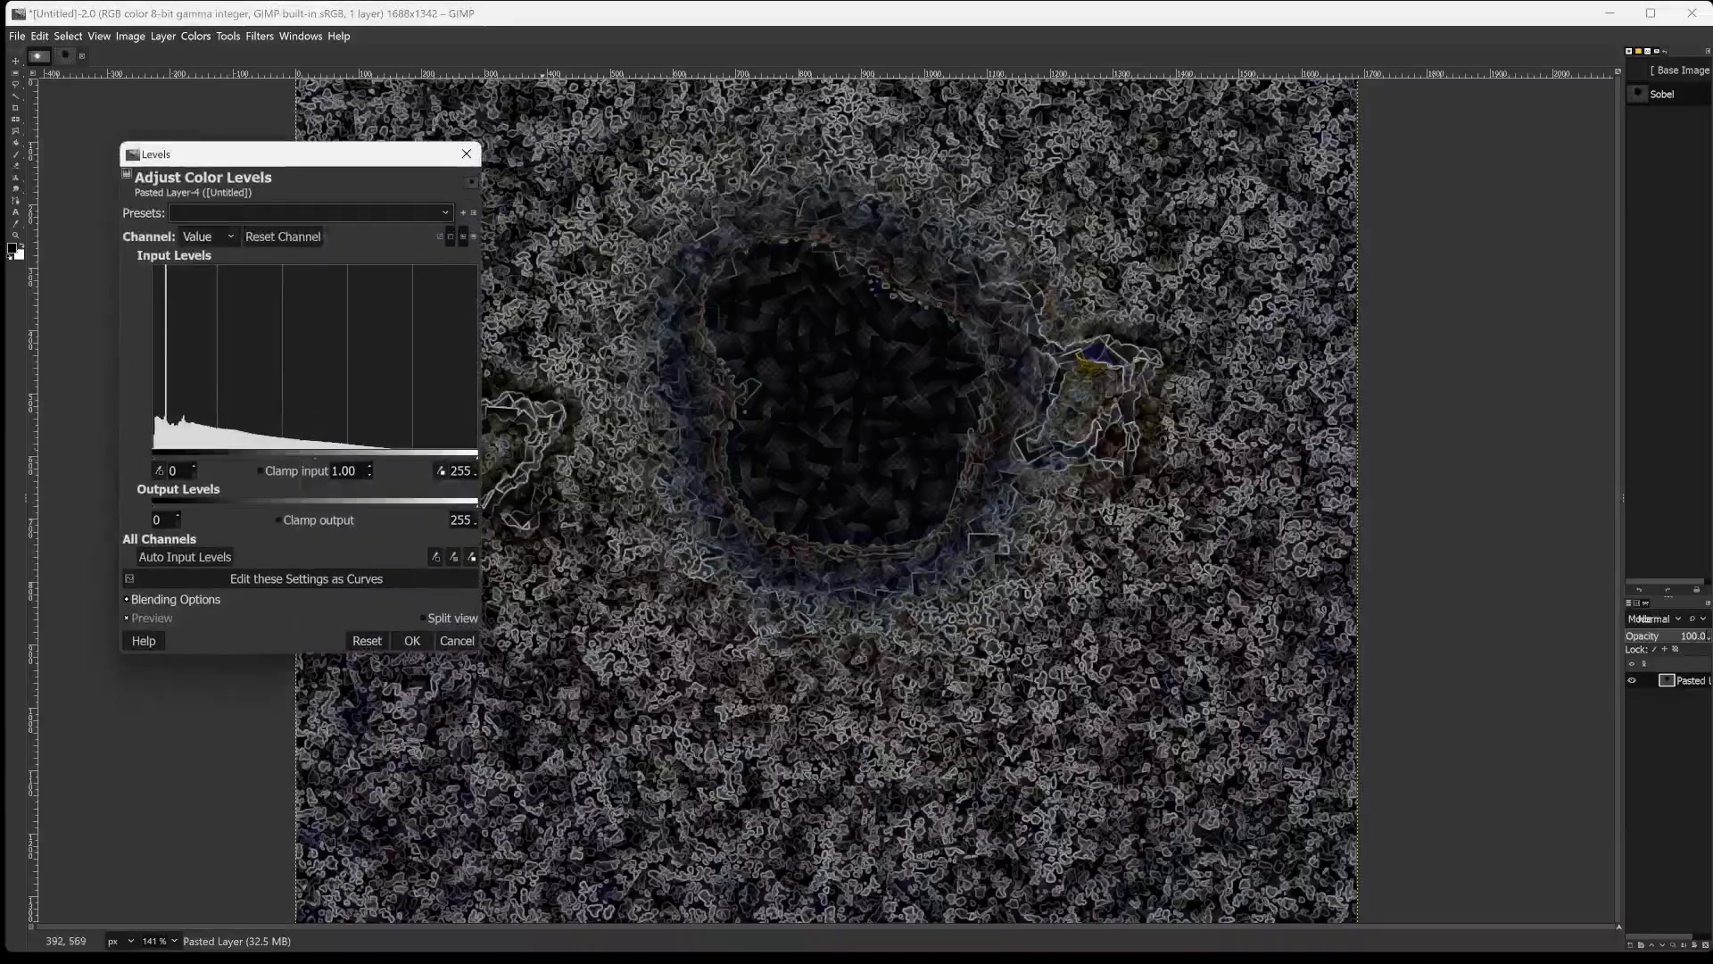
left_click_drag(323, 161, 279, 100)
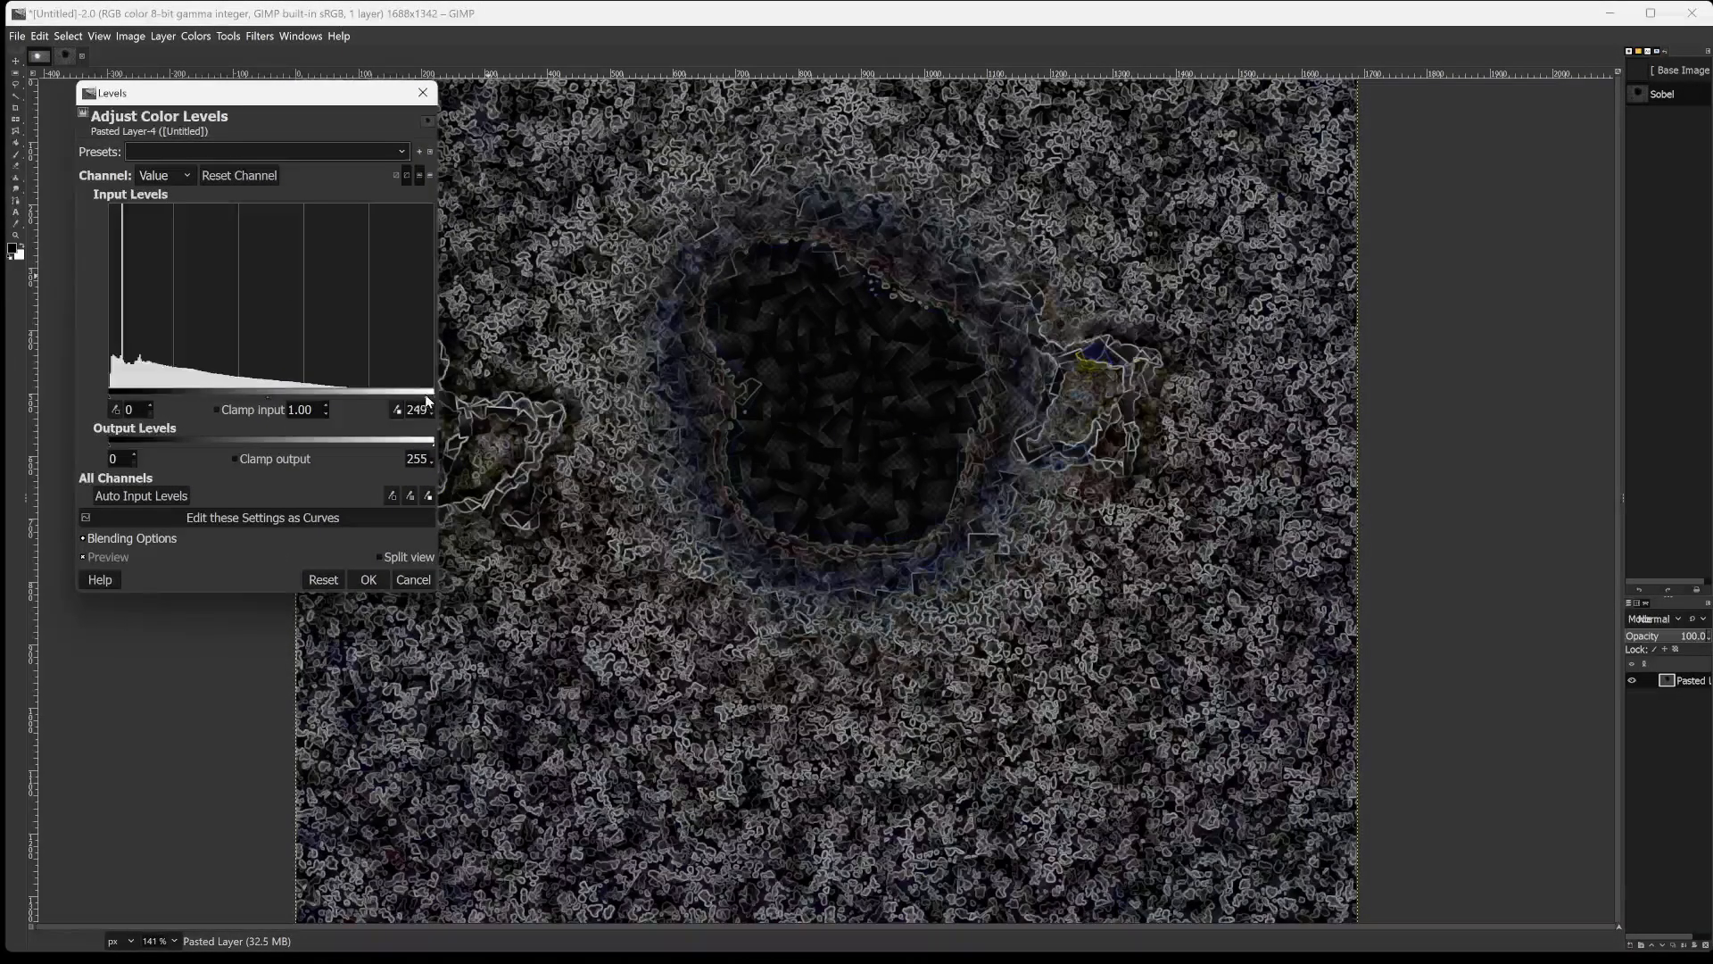
left_click_drag(432, 393, 317, 398)
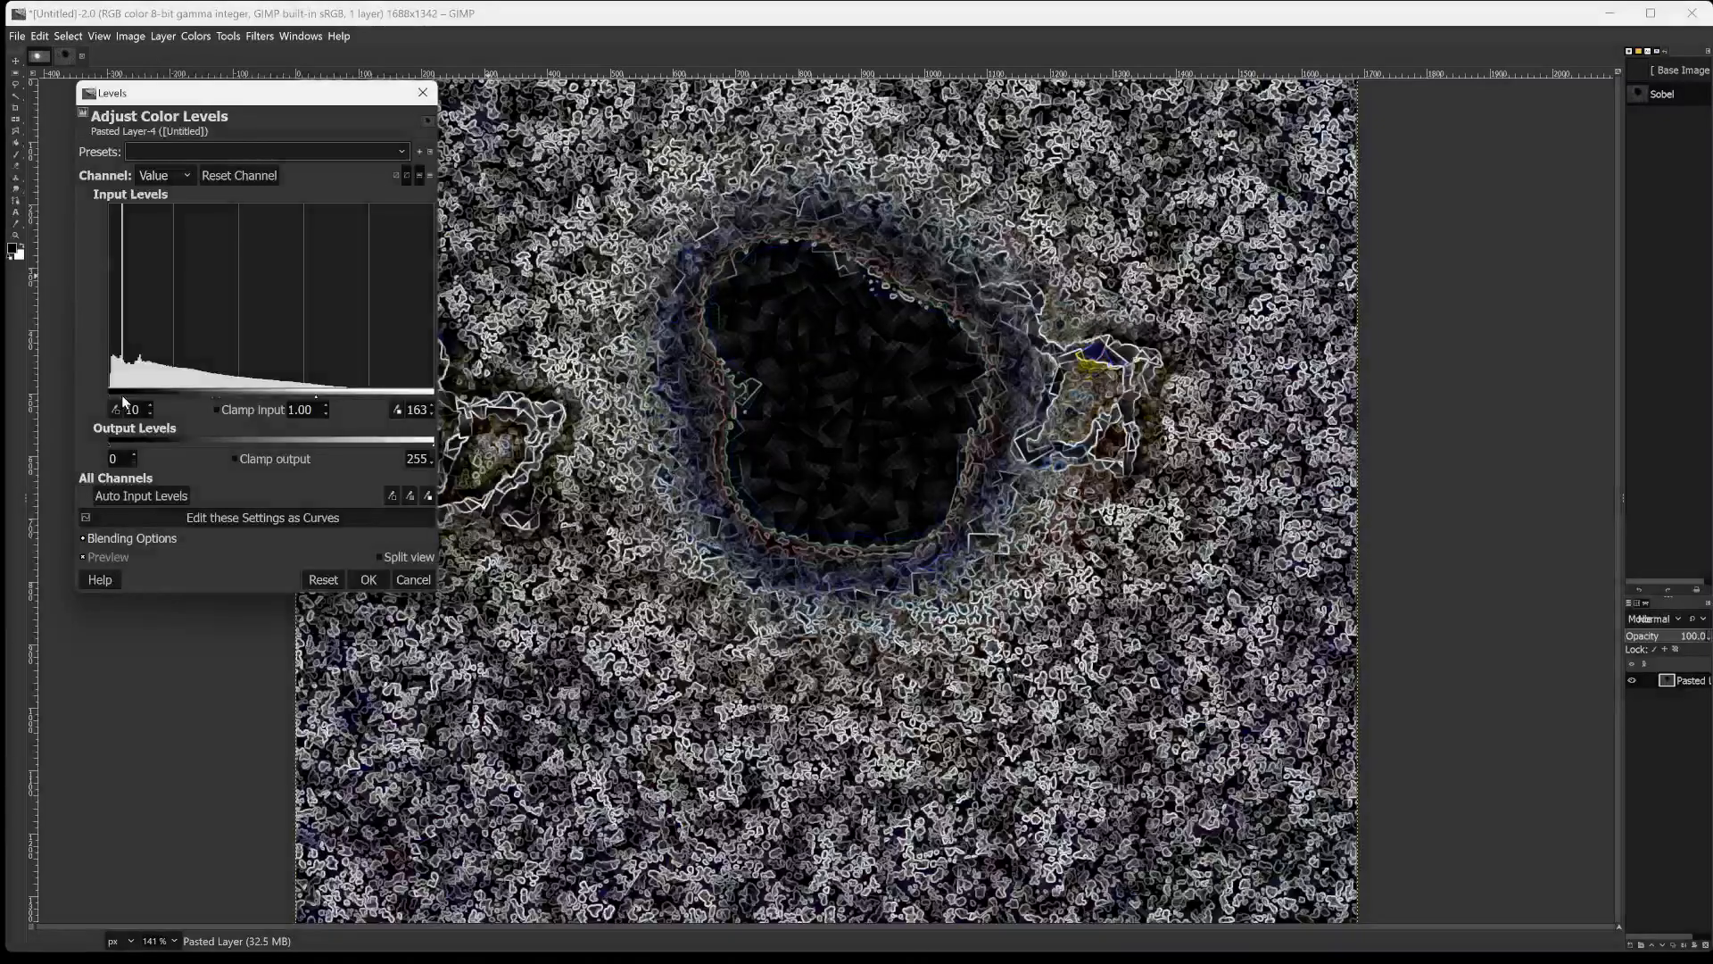
left_click_drag(122, 394, 174, 389)
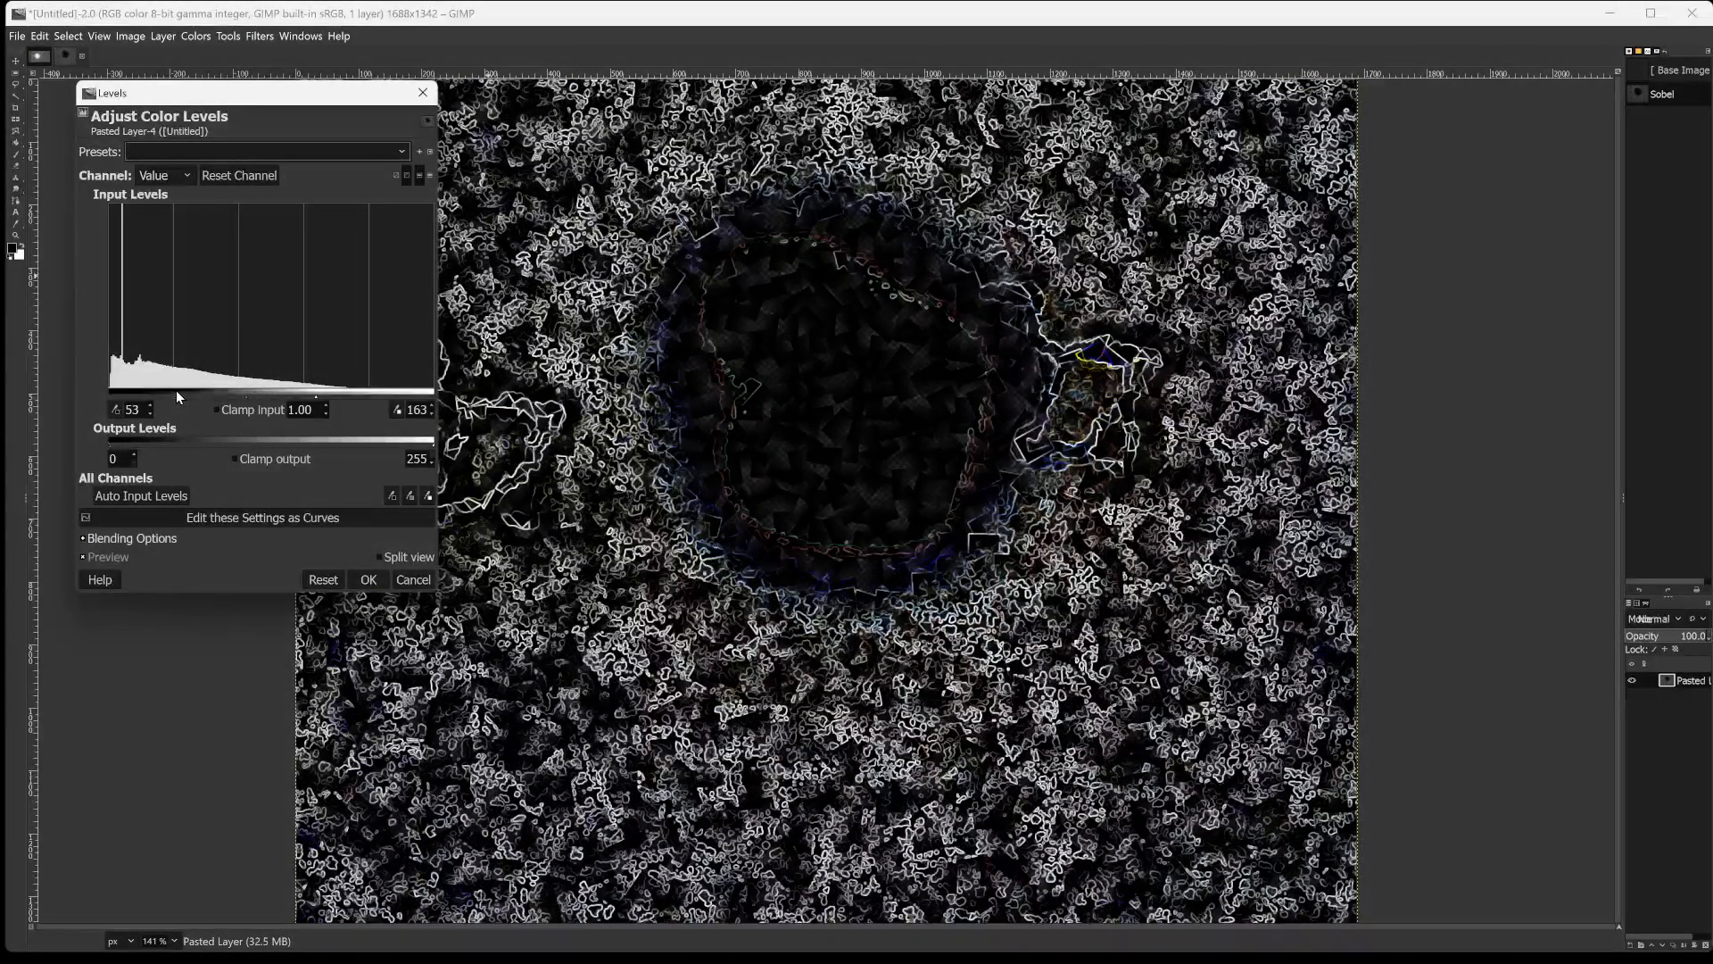
left_click_drag(316, 396, 212, 390)
left_click_drag(231, 390, 227, 389)
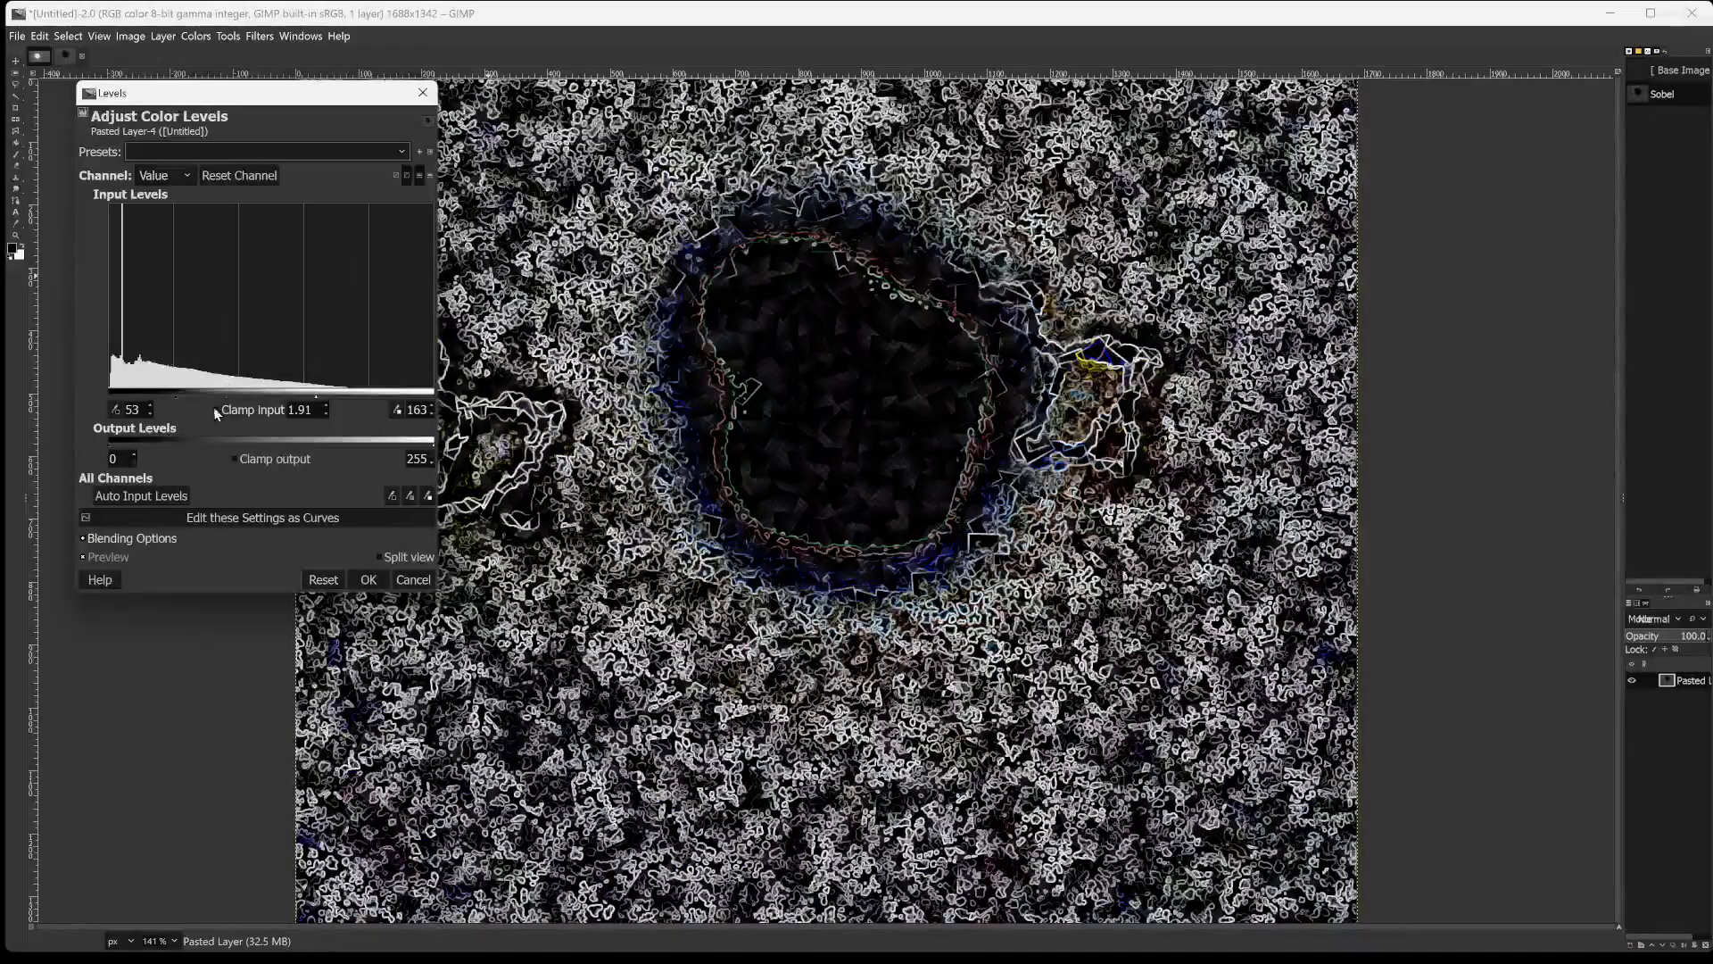
Try a low input level of 96 with high input levels of 119, 96, 122, 228 and 180.
left_click_drag(138, 392, 234, 350)
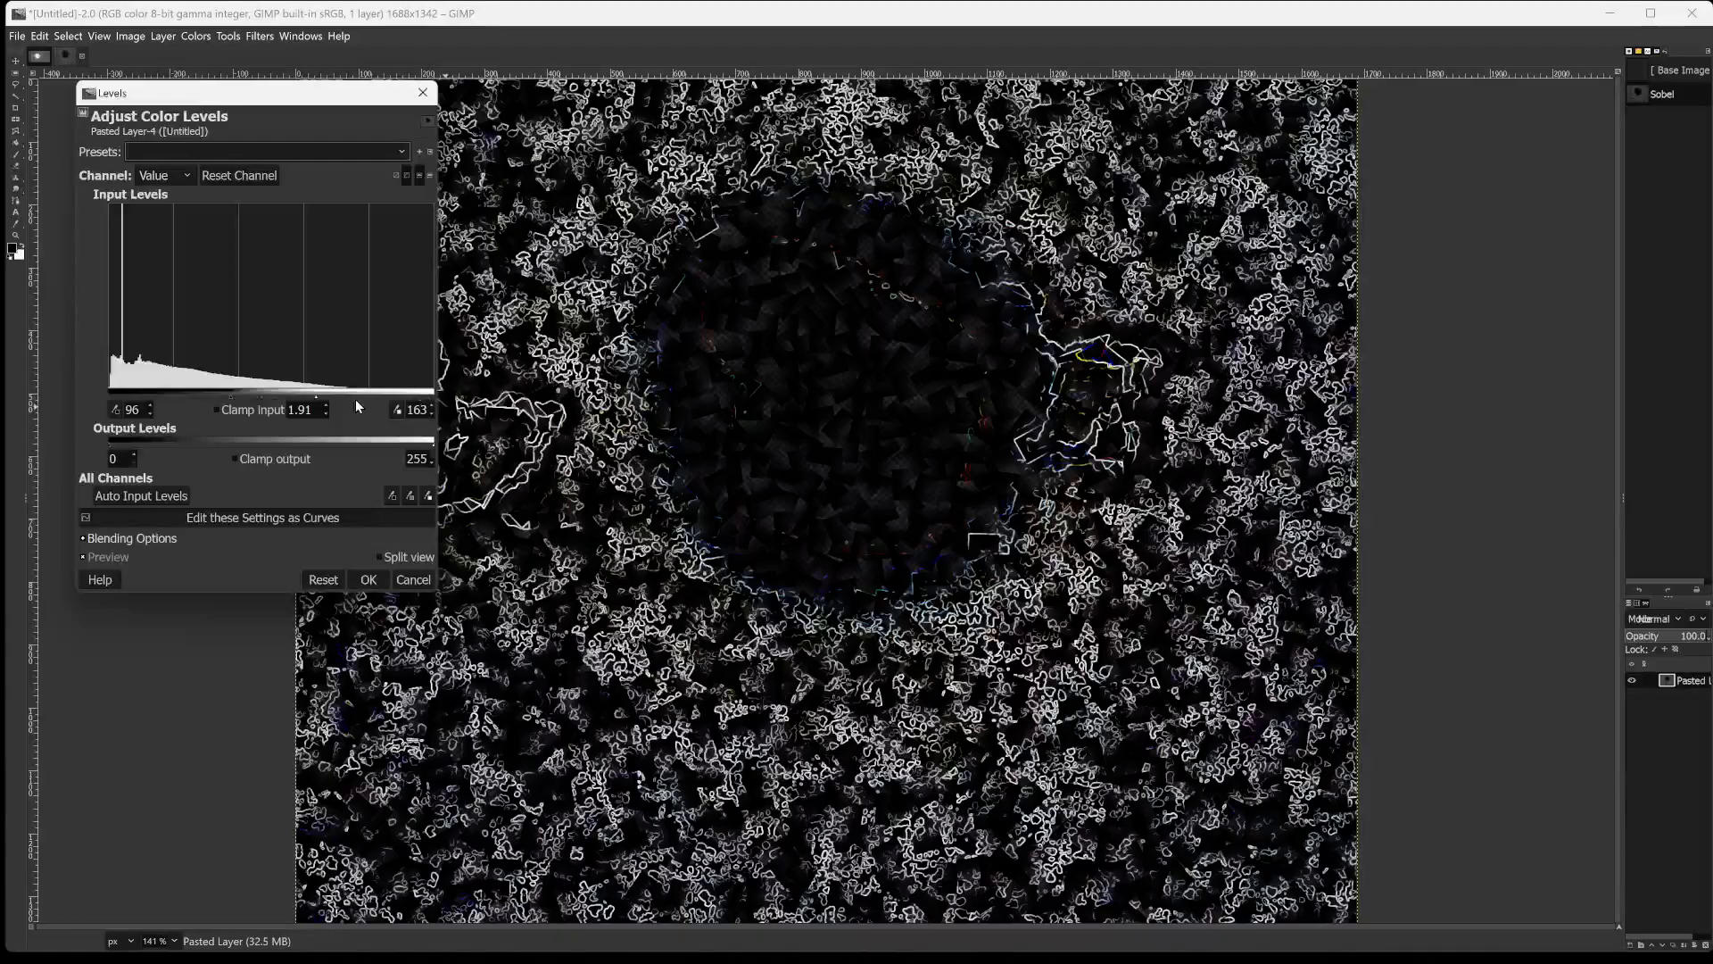
left_click_drag(318, 392, 262, 407)
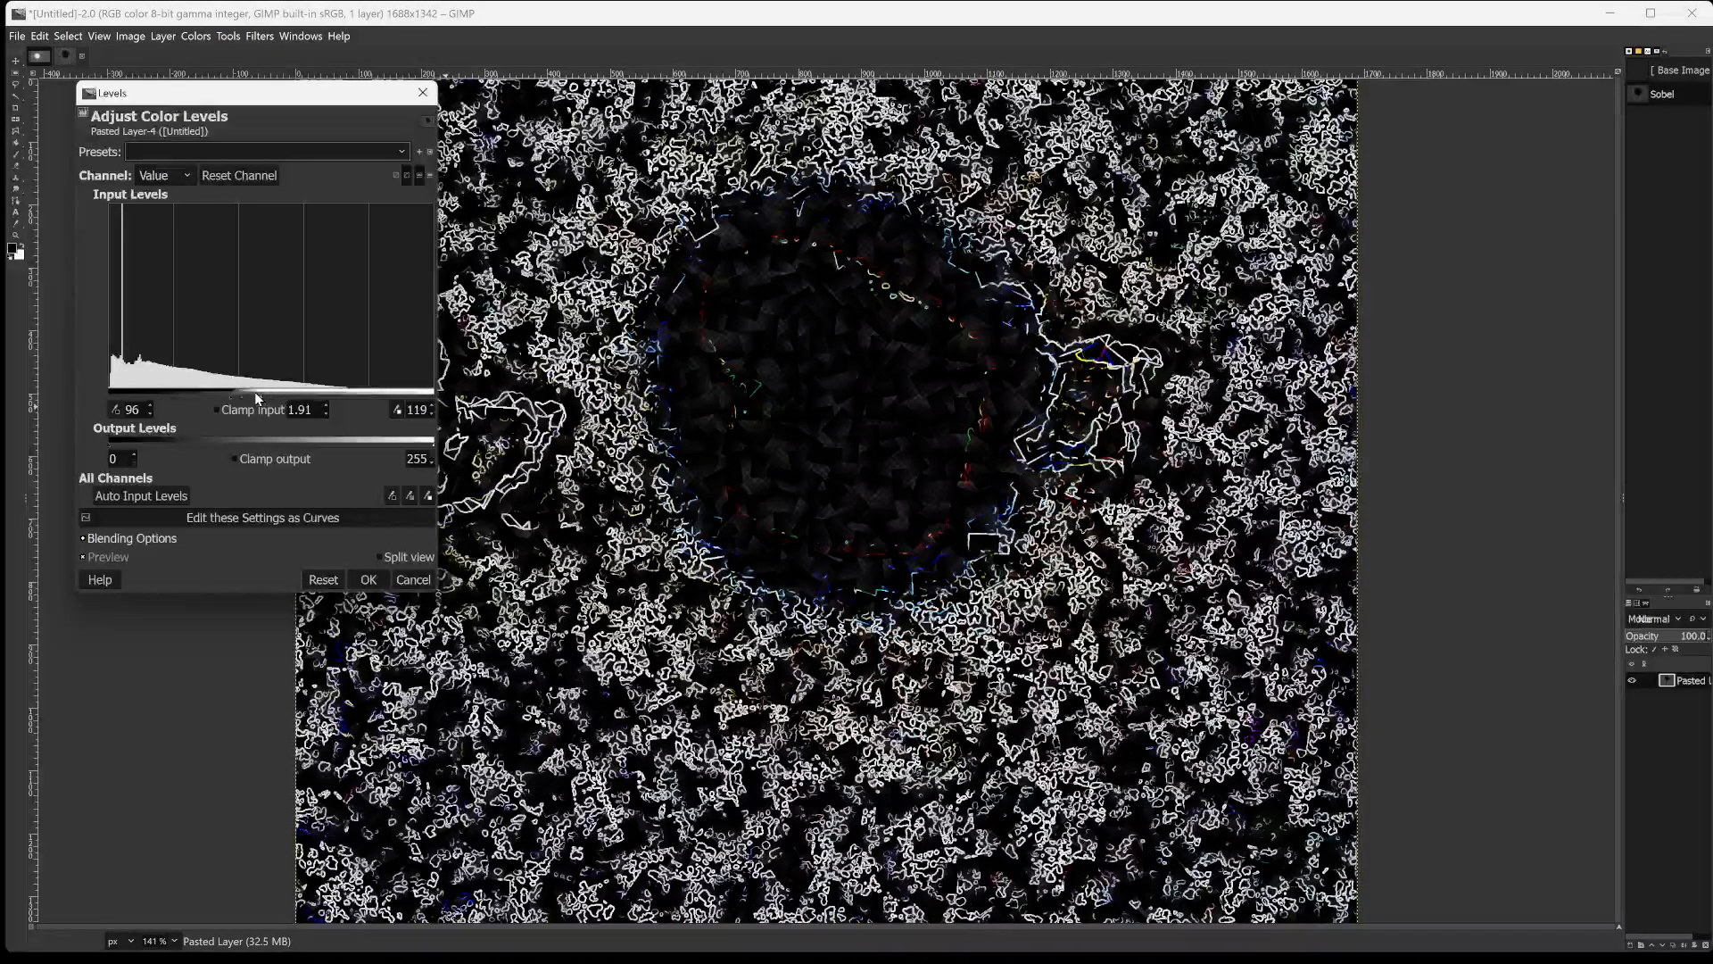
left_click_drag(258, 398, 203, 393)
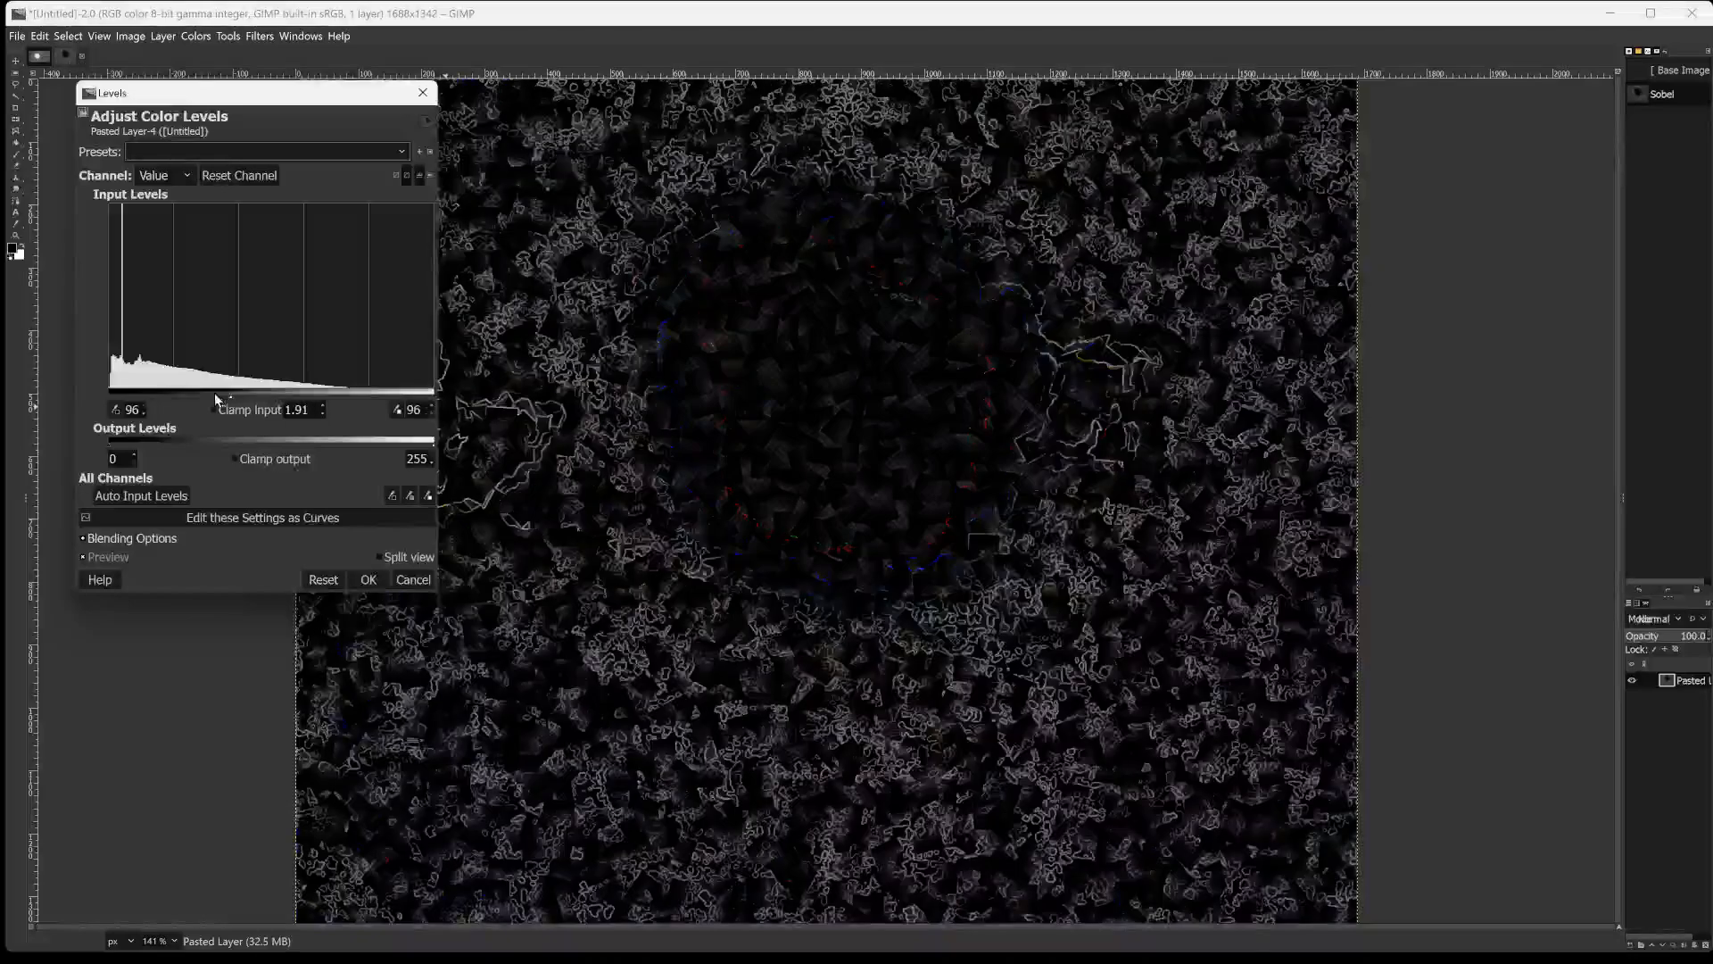
left_click_drag(215, 398, 264, 400)
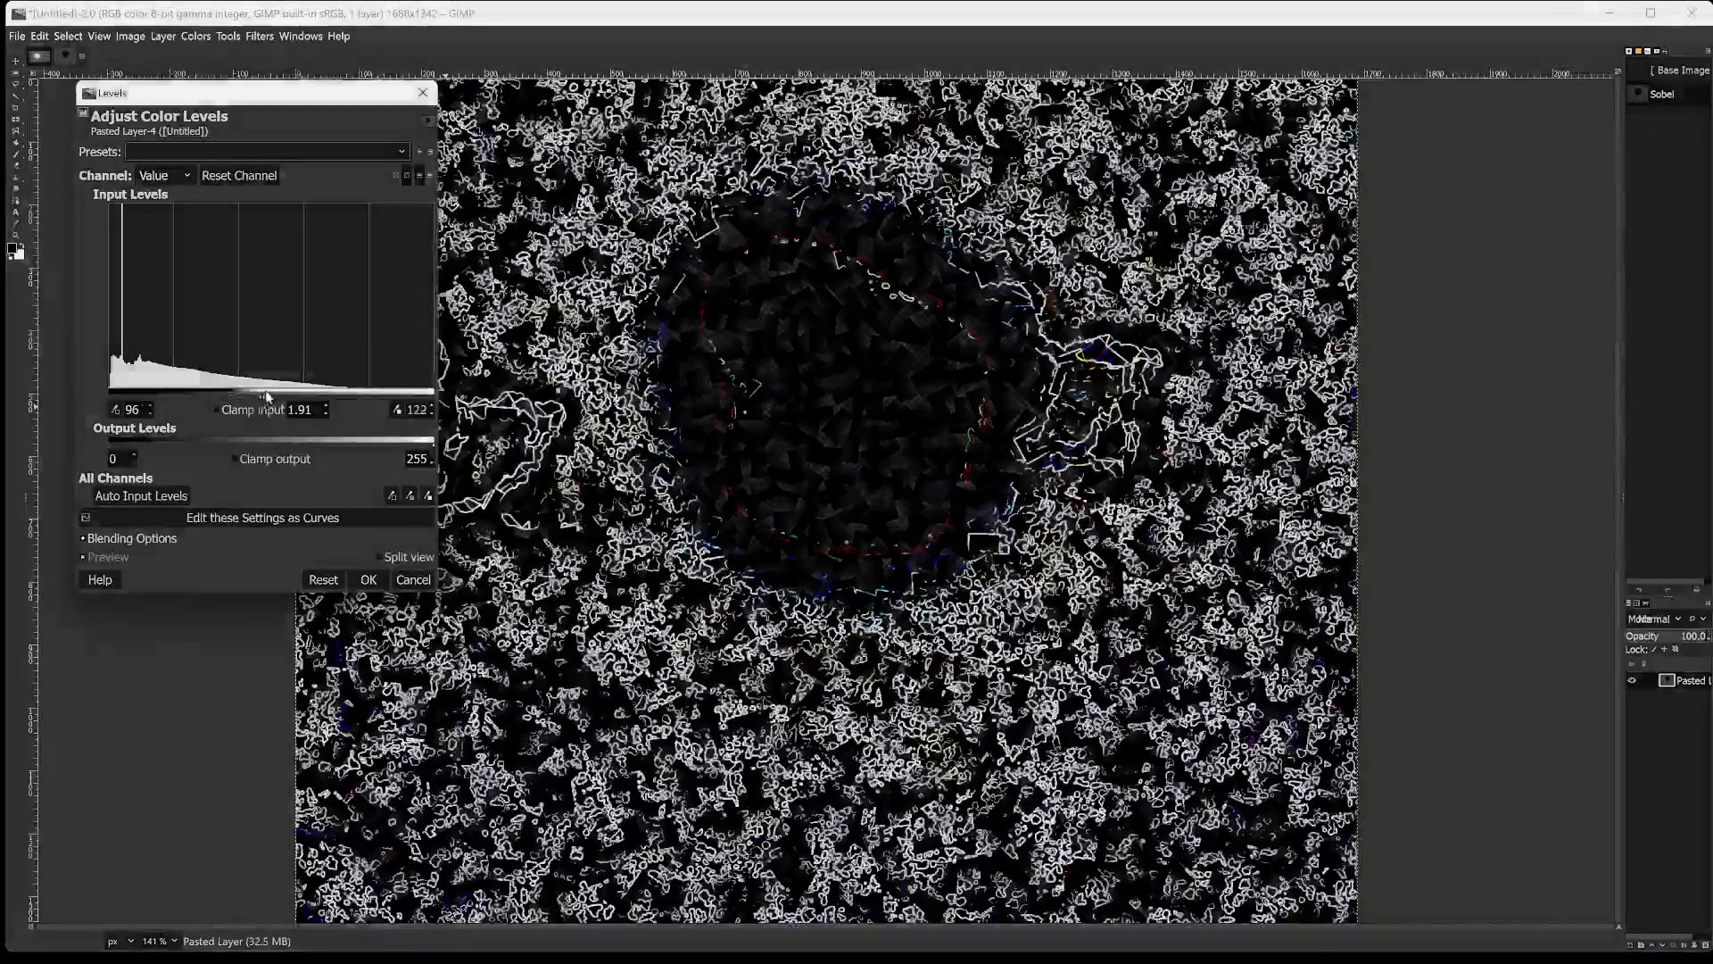
left_click(398, 392)
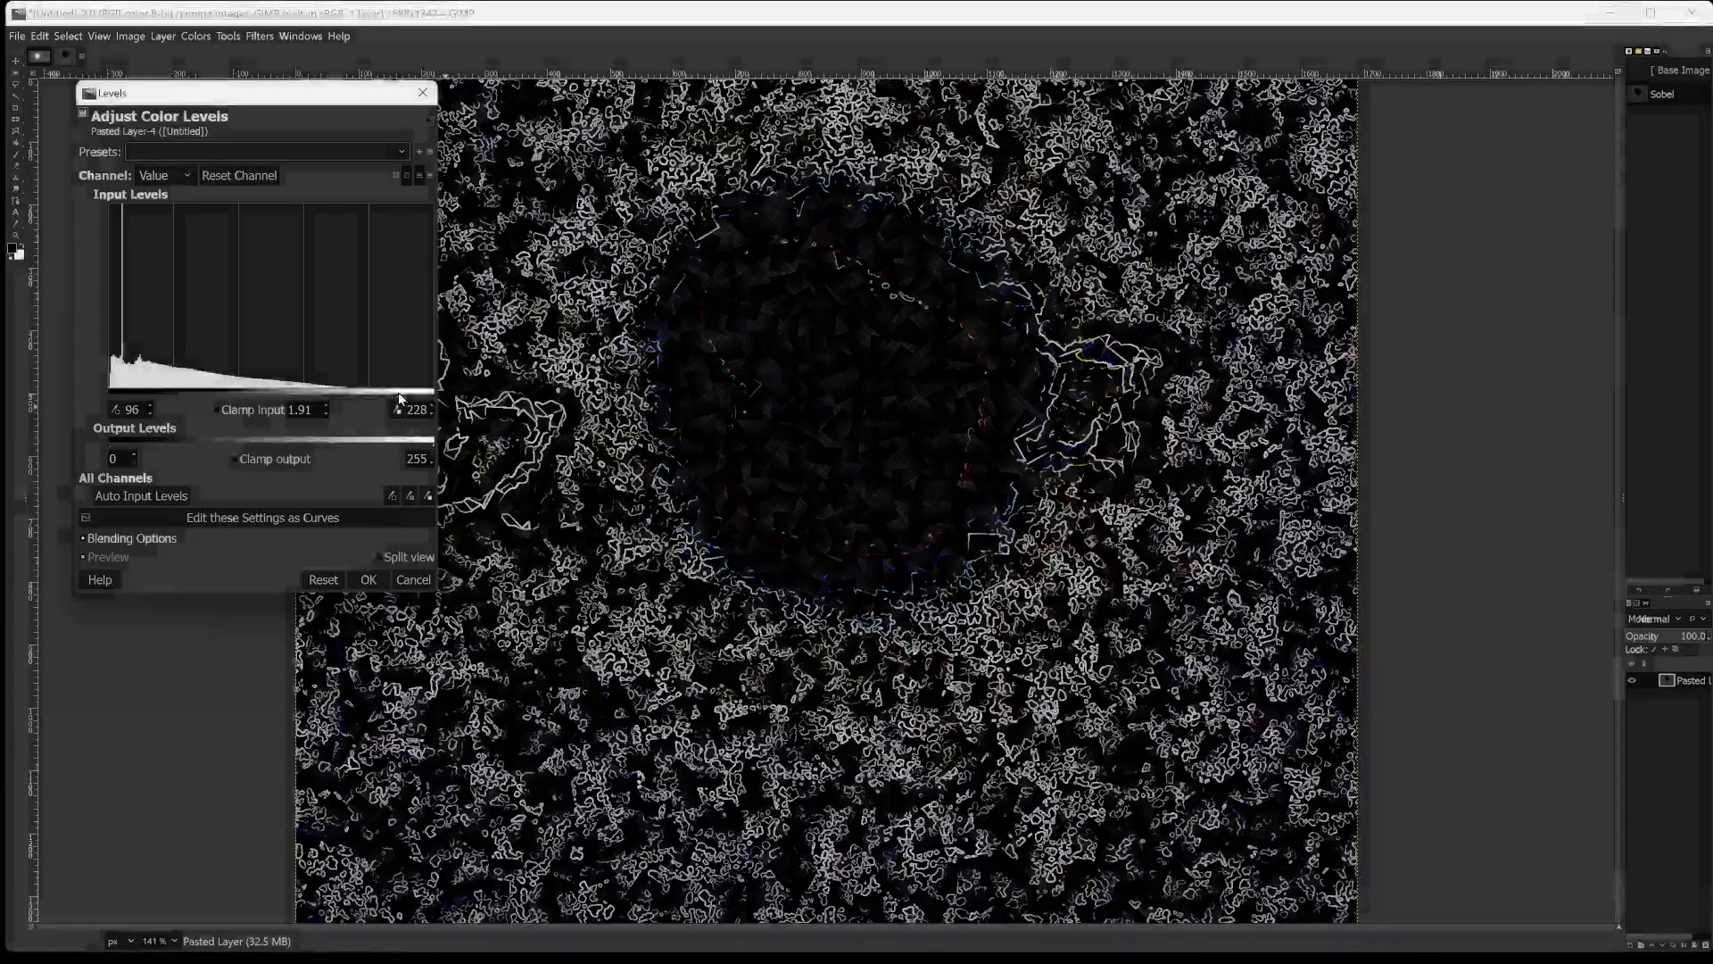
left_click_drag(398, 392, 337, 404)
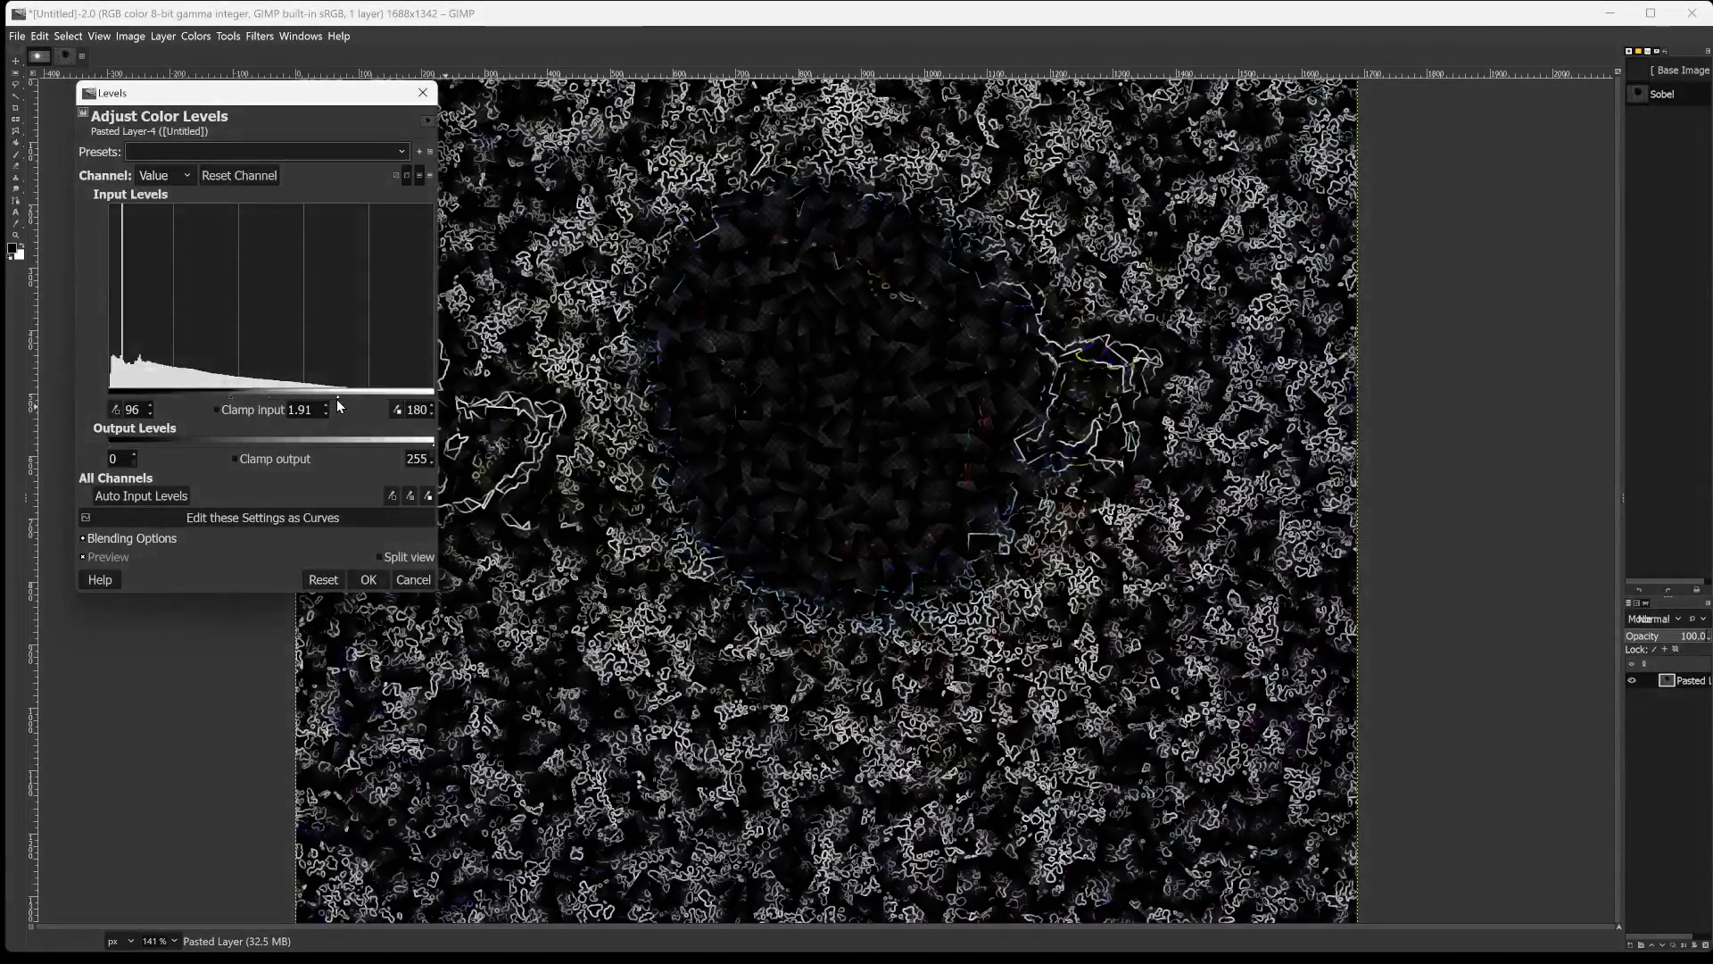
Try low input levels of 12 and 74, and reduce the high input level to 173.
left_click(125, 398)
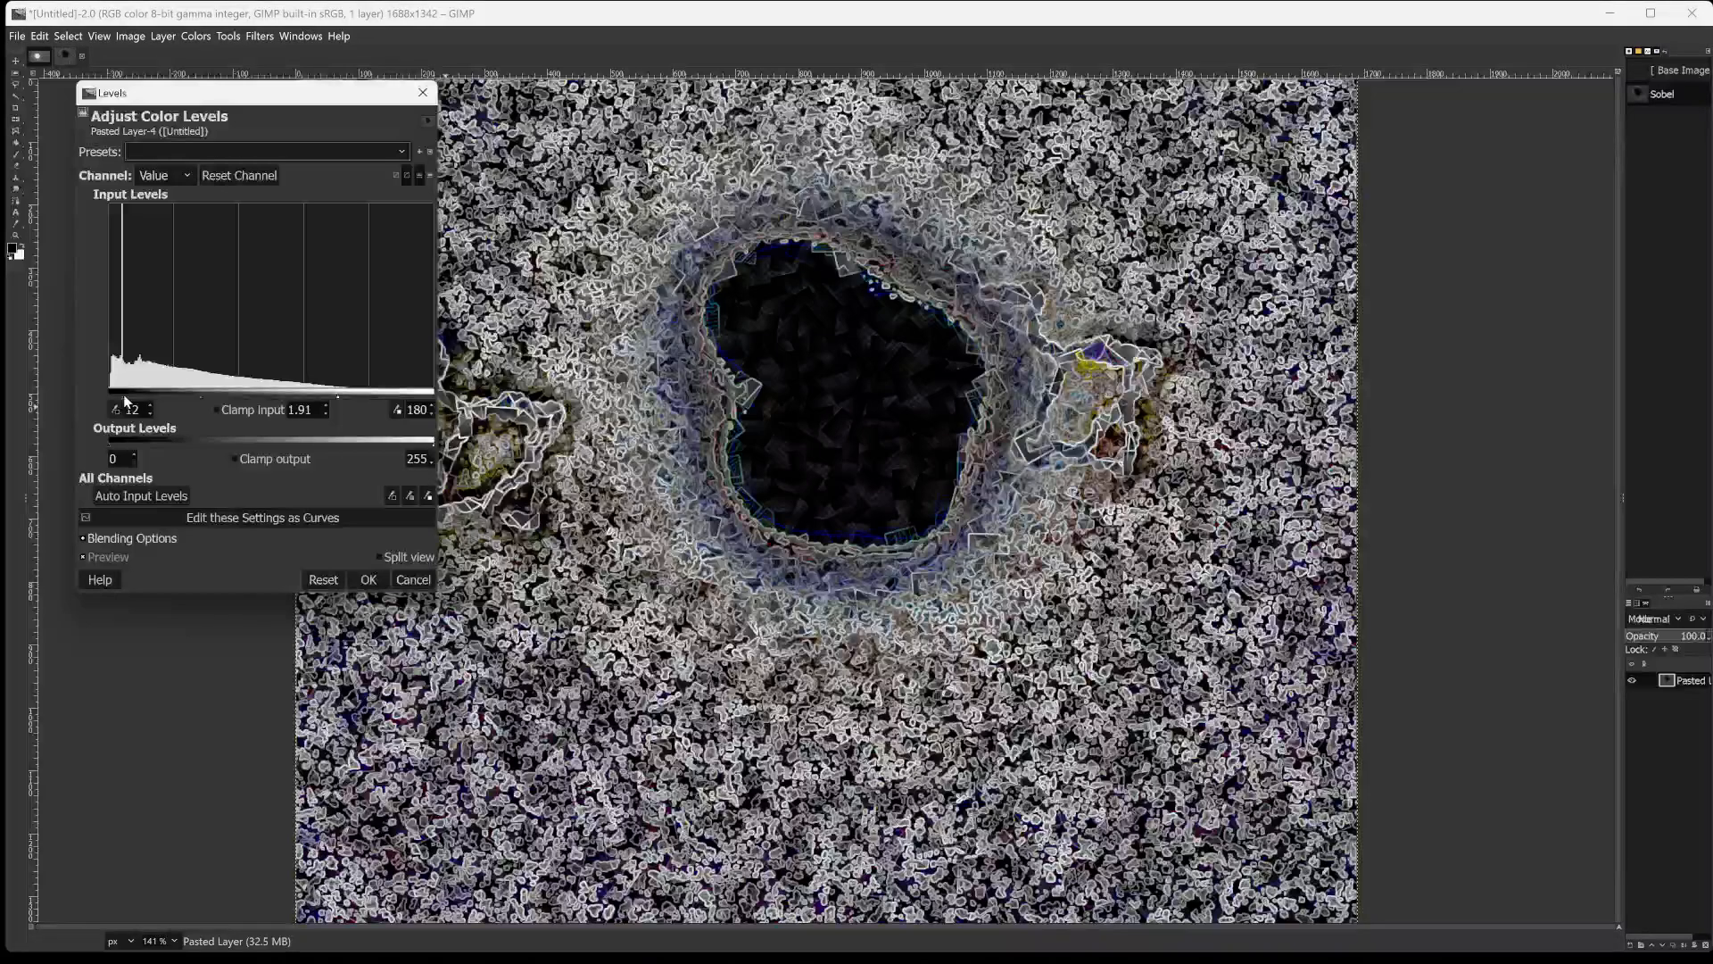
left_click_drag(126, 398, 202, 398)
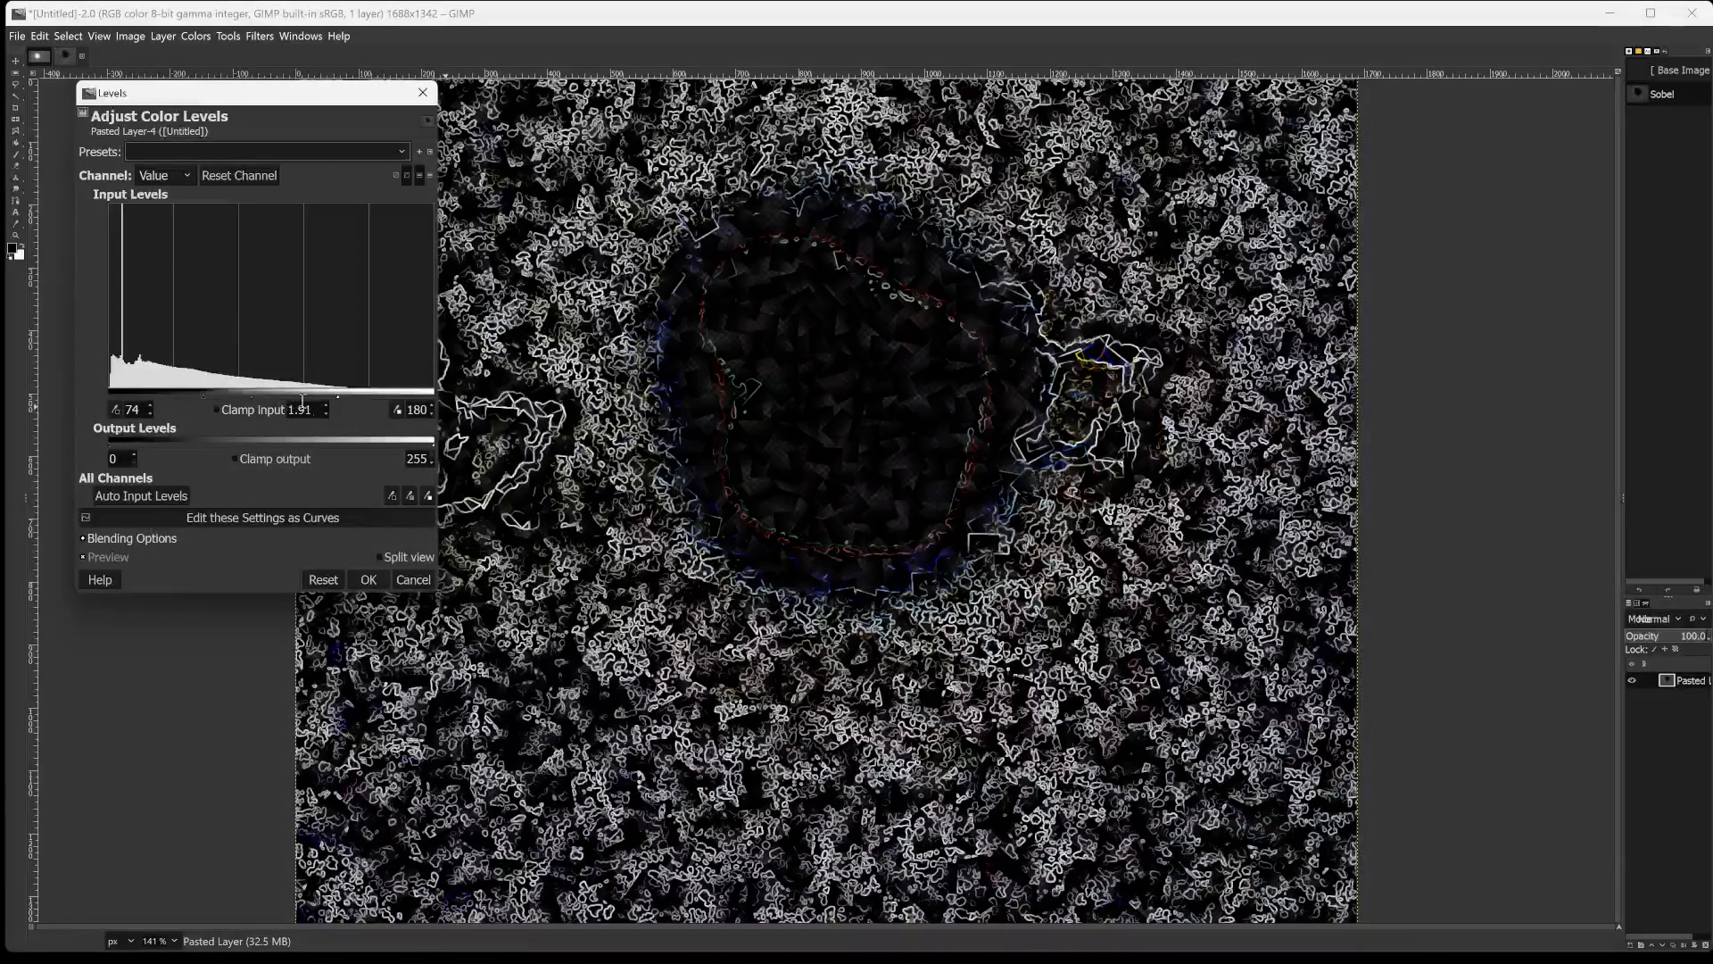
mouse_move(205, 394)
left_mouse_down()
mouse_move(301, 400)
mouse_move(152, 408)
mouse_move(228, 395)
mouse_move(201, 397)
left_mouse_up()
mouse_move(336, 396)
left_mouse_down()
mouse_move(452, 391)
mouse_move(250, 403)
mouse_move(386, 390)
mouse_move(336, 386)
left_mouse_up()
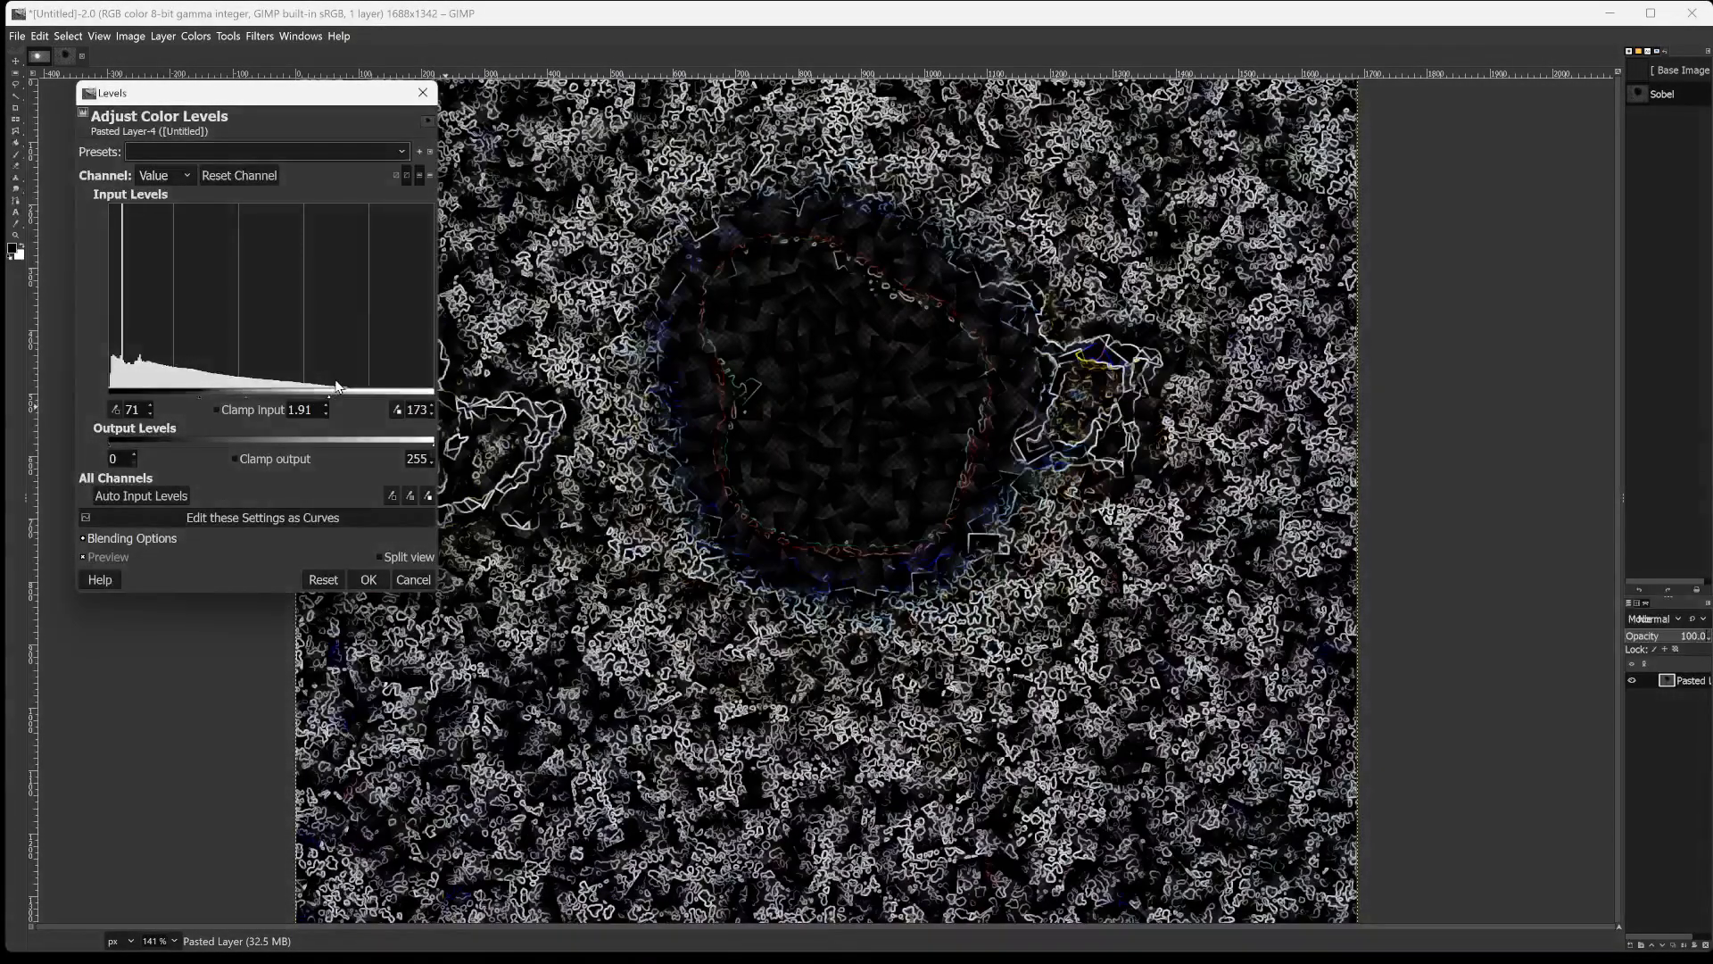
Set the low input level to 31 after trying 27 and 7, and raise the gamma to 7.44.
left_click(130, 393)
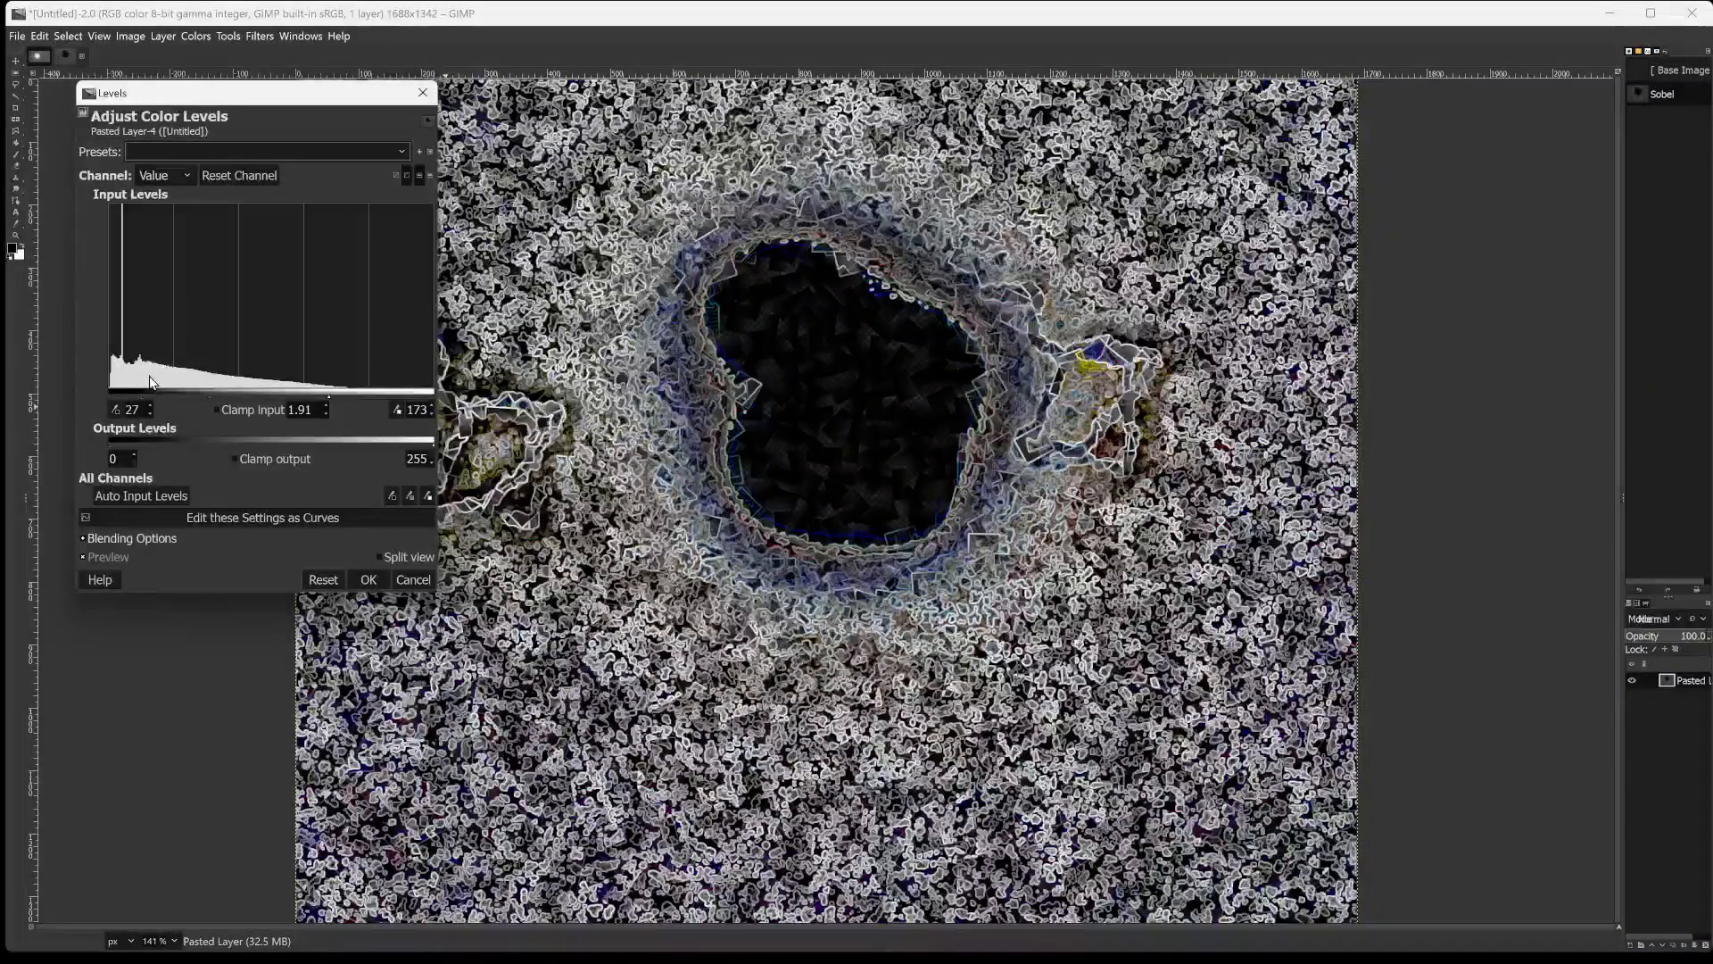
left_click(120, 385)
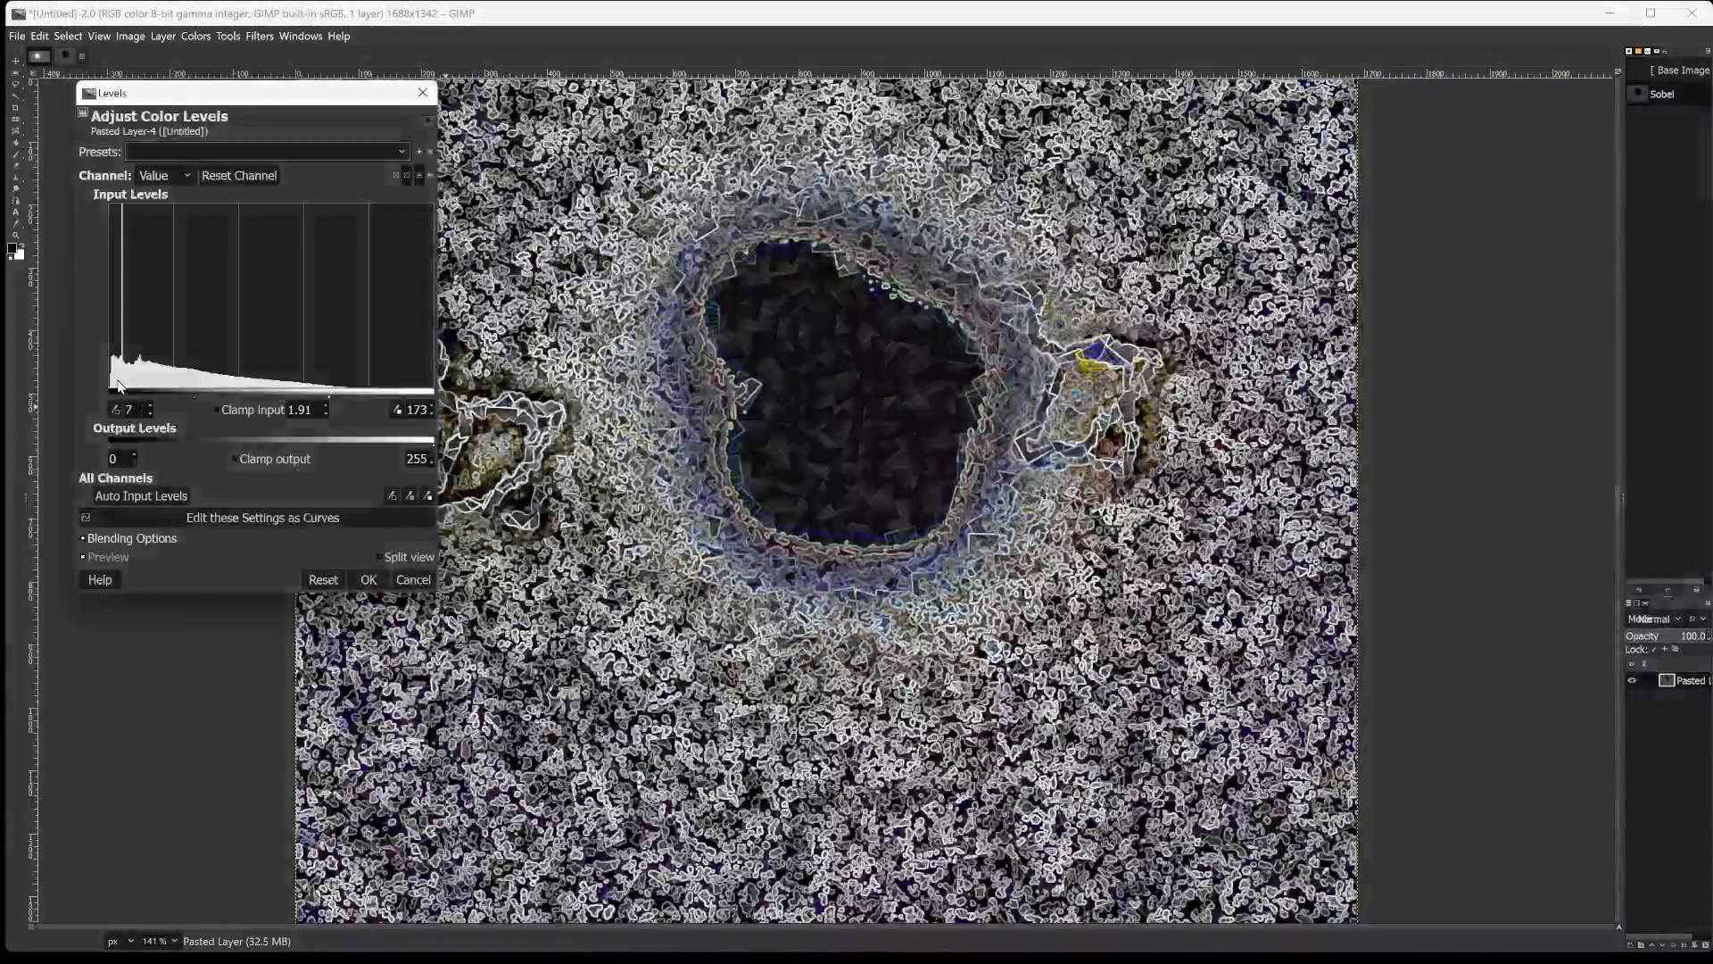
mouse_move(120, 385)
left_mouse_down()
mouse_move(192, 361)
mouse_move(148, 384)
left_mouse_up()
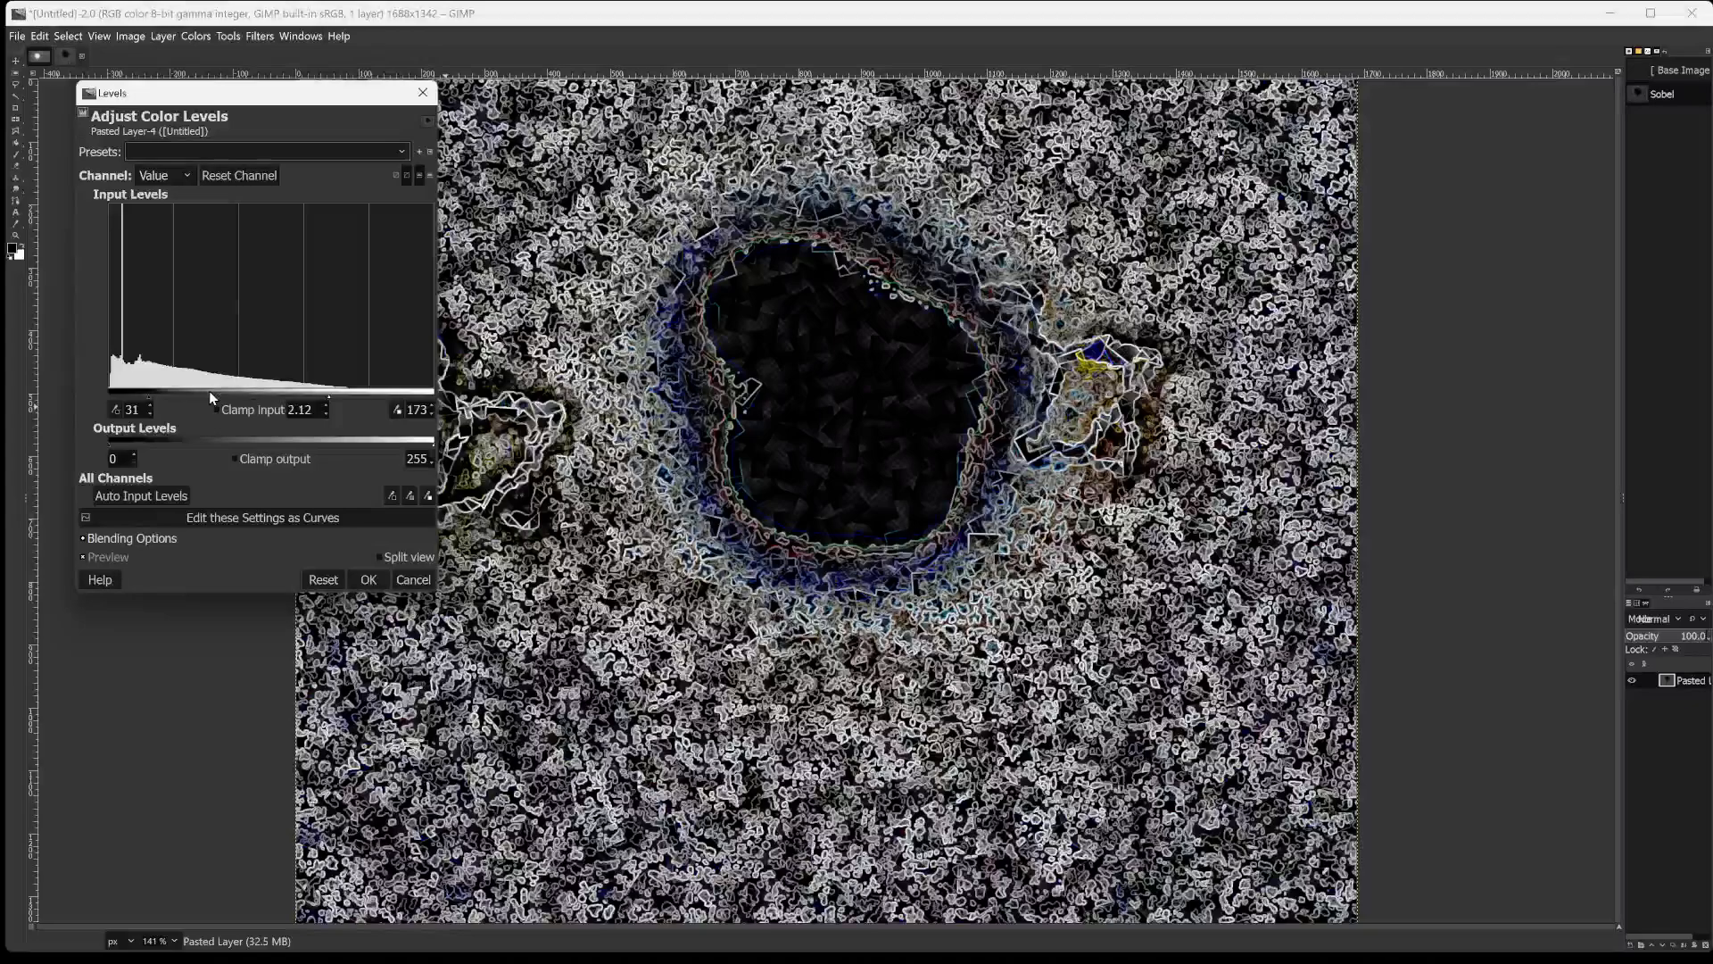
left_click_drag(209, 391, 159, 393)
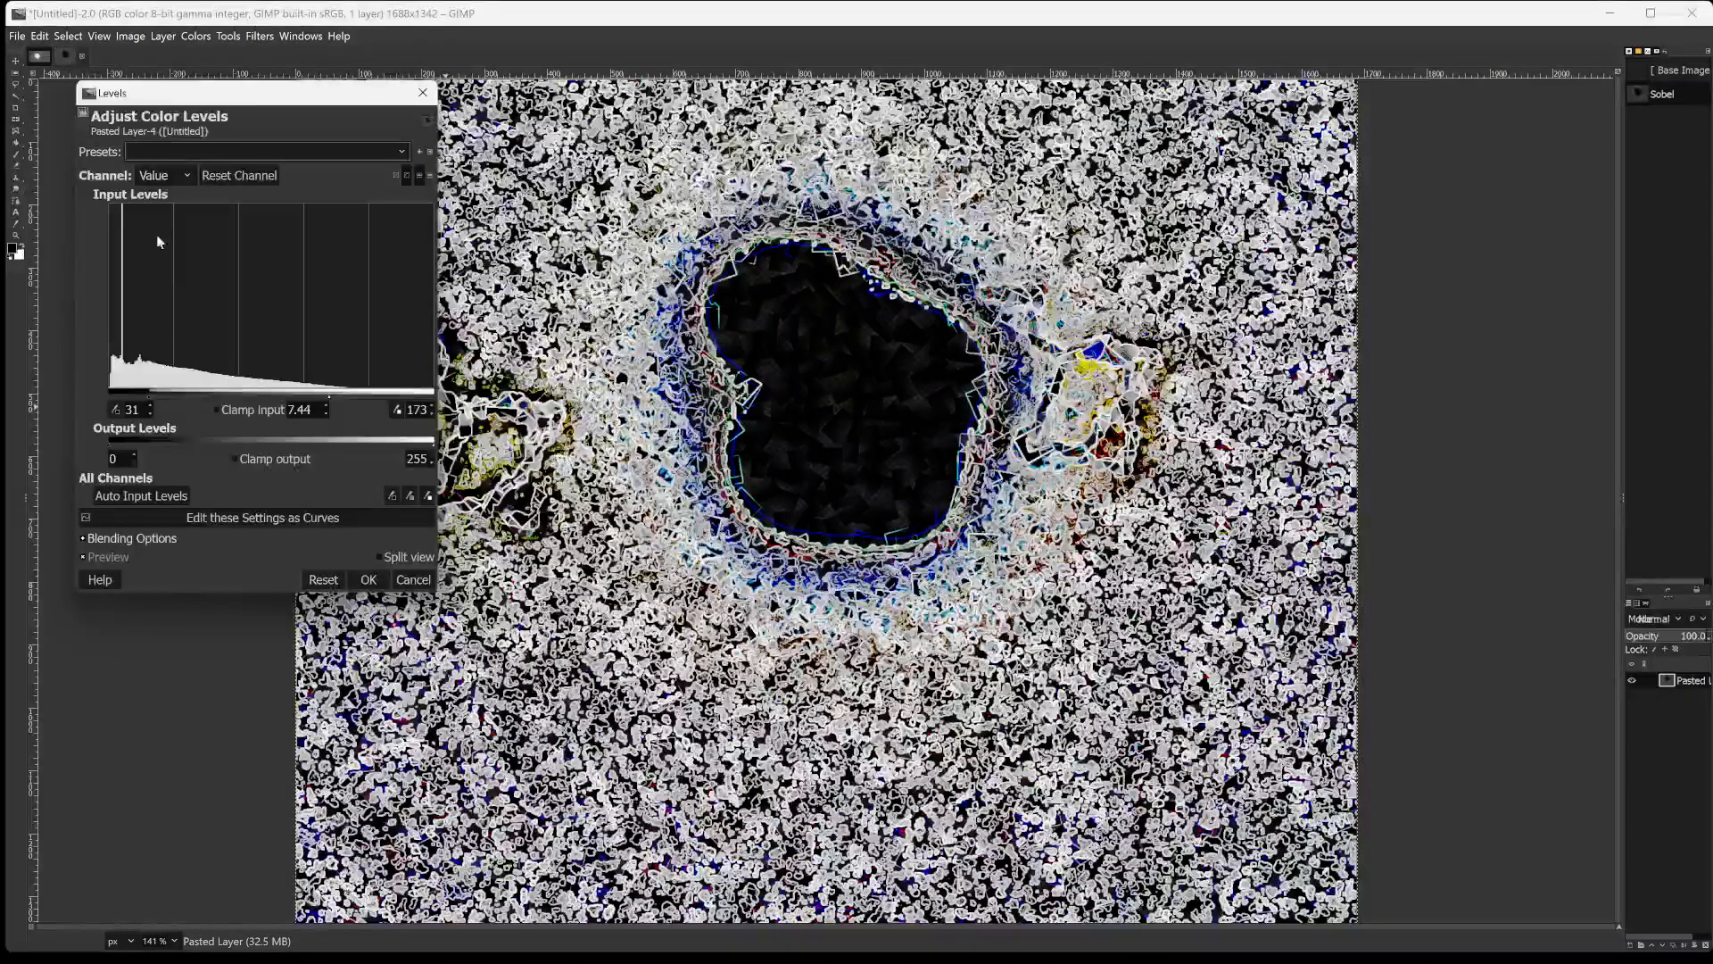
Uncover the image behind the Levels dialog, and set the gamma to 10.00 and the high input to 200 after trying 33.
left_click_drag(225, 95, 1345, 359)
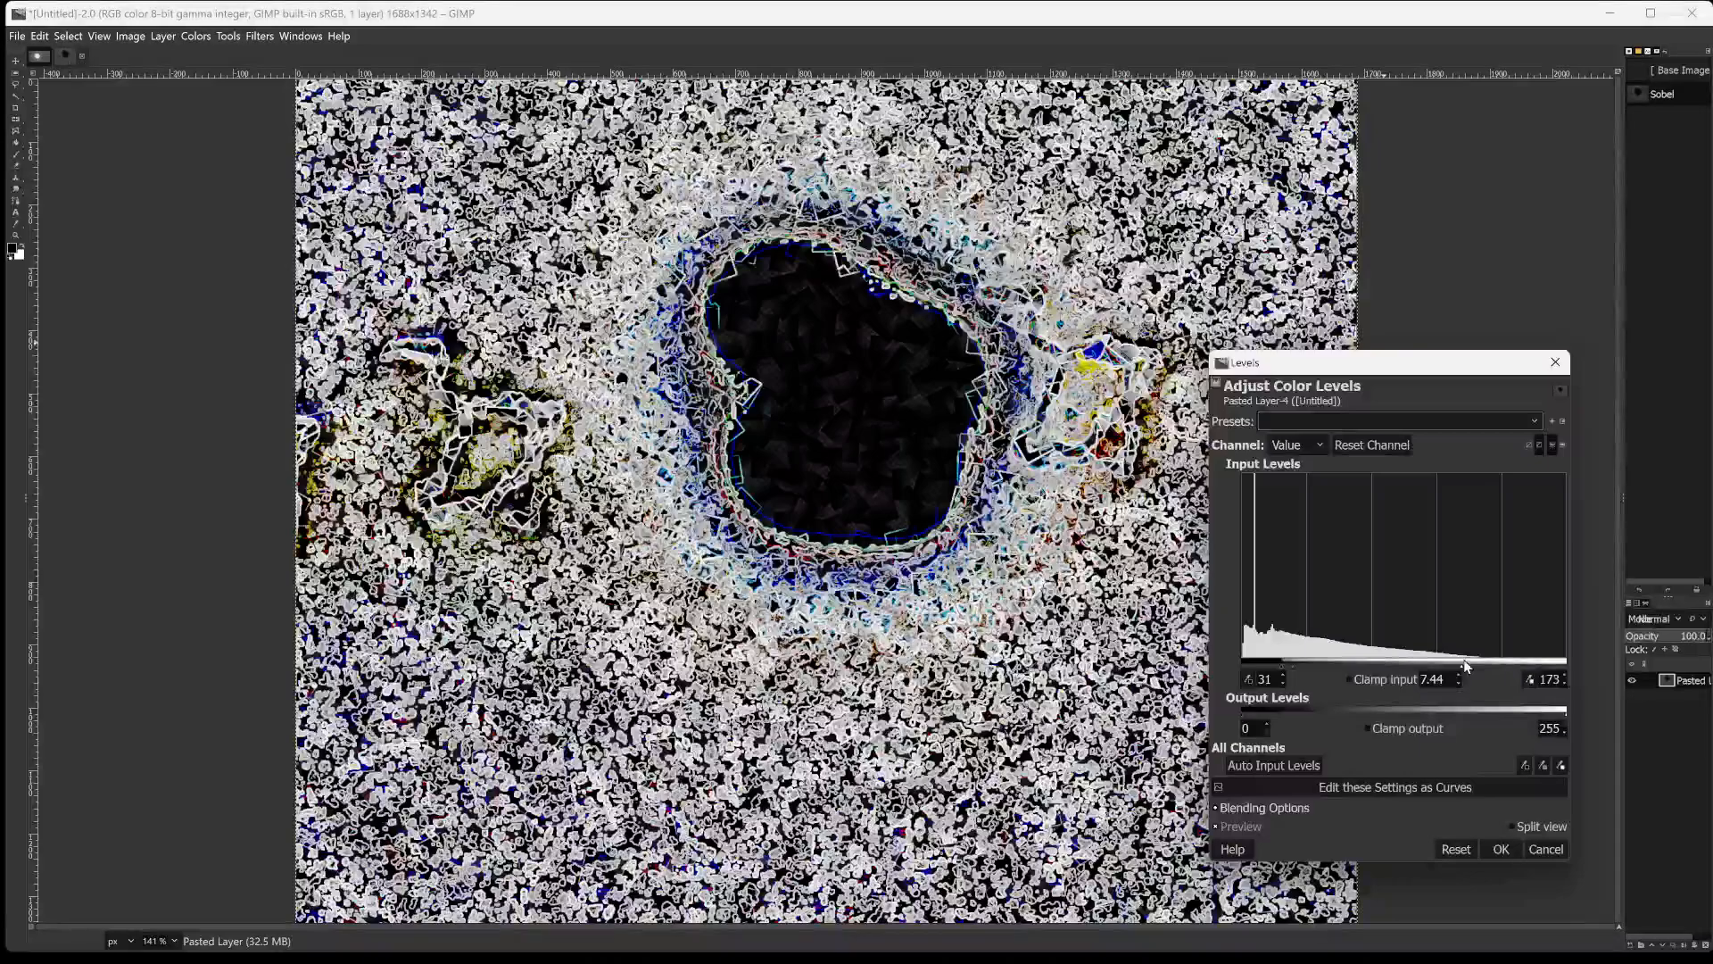
left_click_drag(1421, 671, 1285, 660)
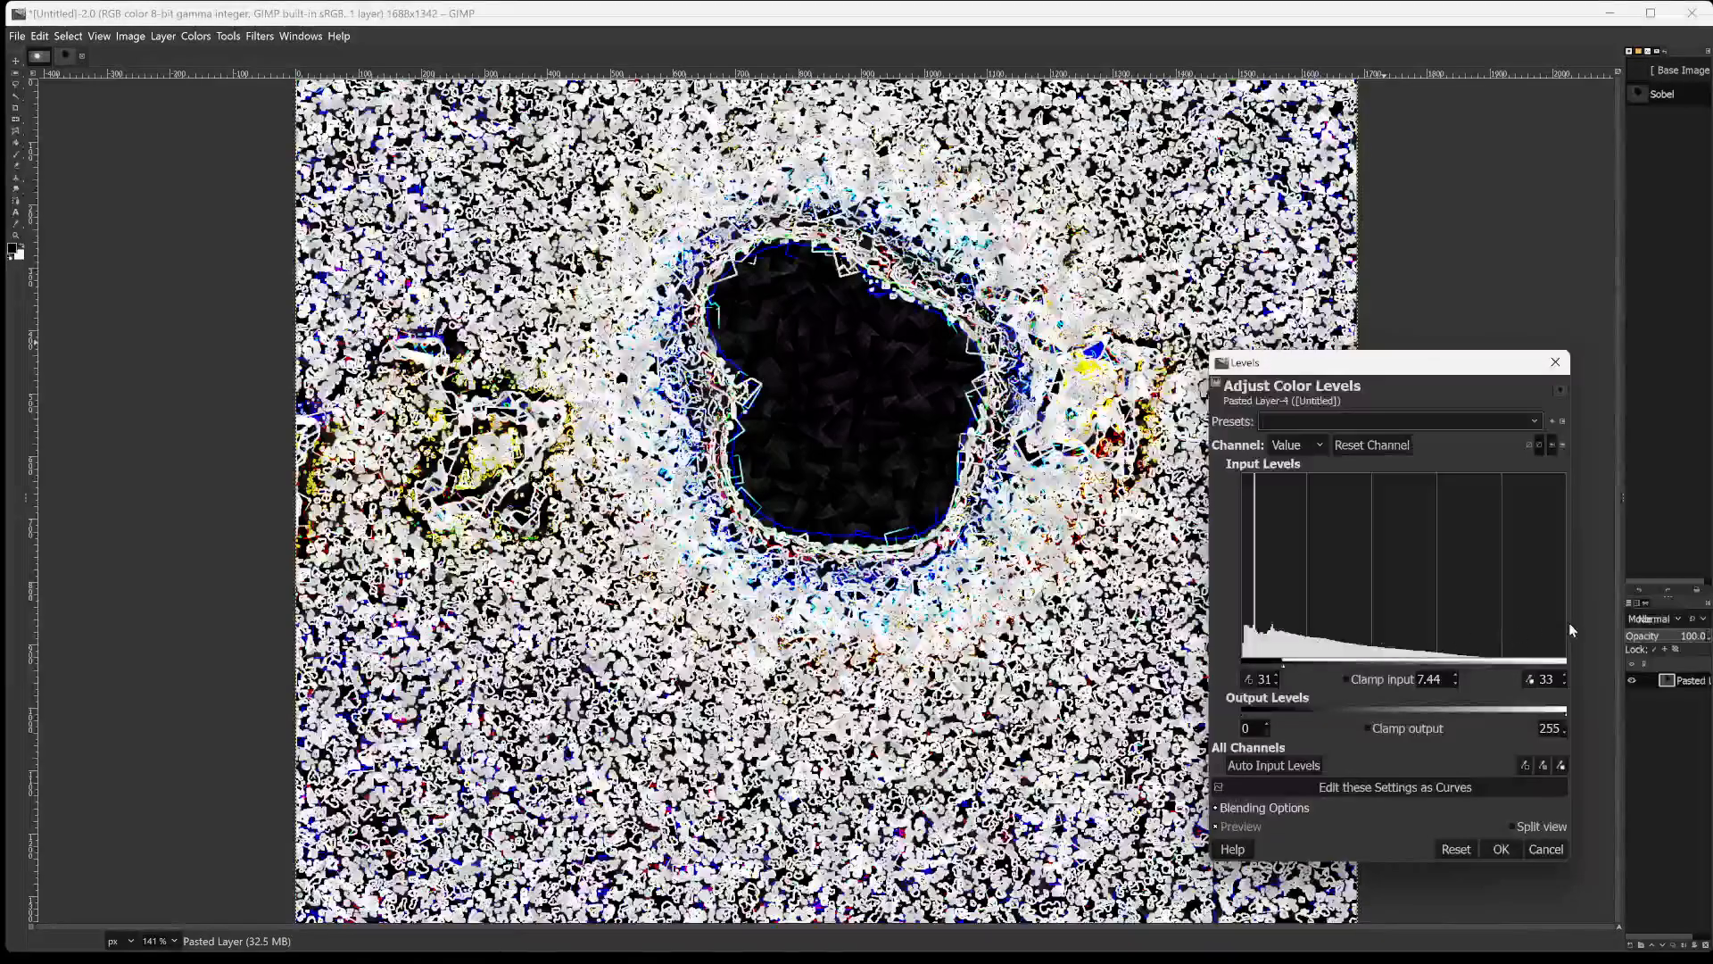
left_click_drag(1565, 667, 1498, 663)
mouse_move(1299, 665)
left_mouse_down()
mouse_move(1281, 675)
mouse_move(1362, 660)
mouse_move(1260, 670)
mouse_move(1285, 645)
mouse_move(1279, 659)
left_mouse_up()
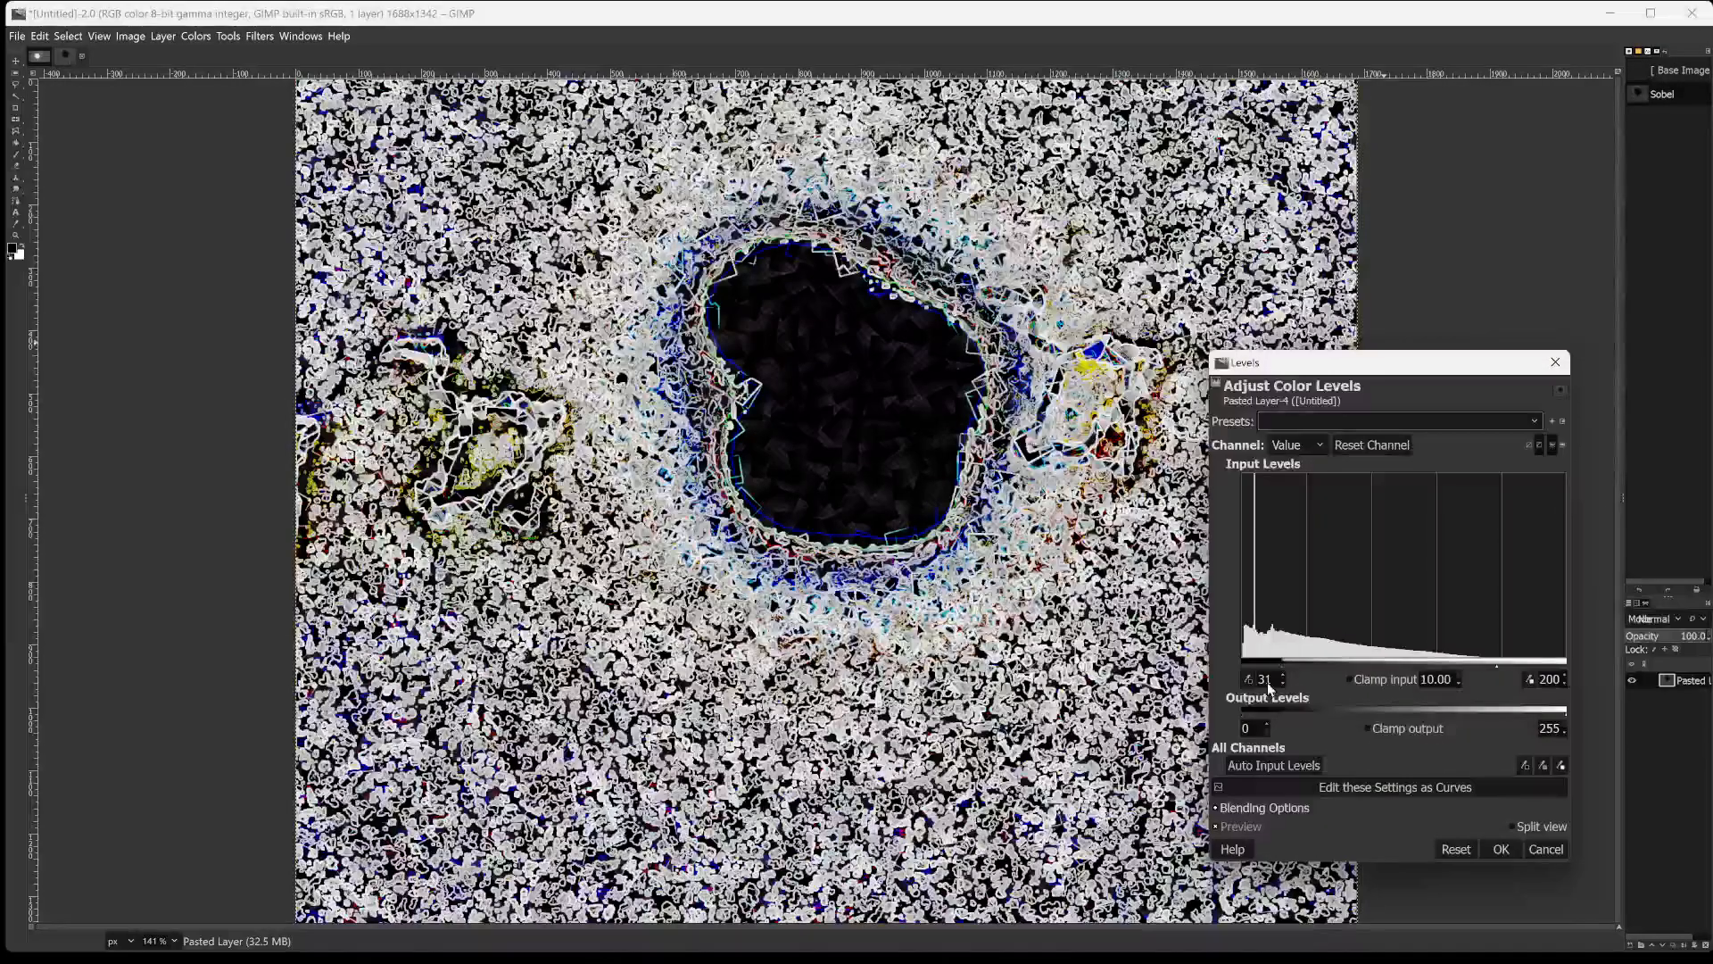
Set the high input level to 209 after trying 203, 204 and 73, and apply the Levels adjustment.
left_click(1391, 665)
left_click_drag(1390, 666, 1426, 629)
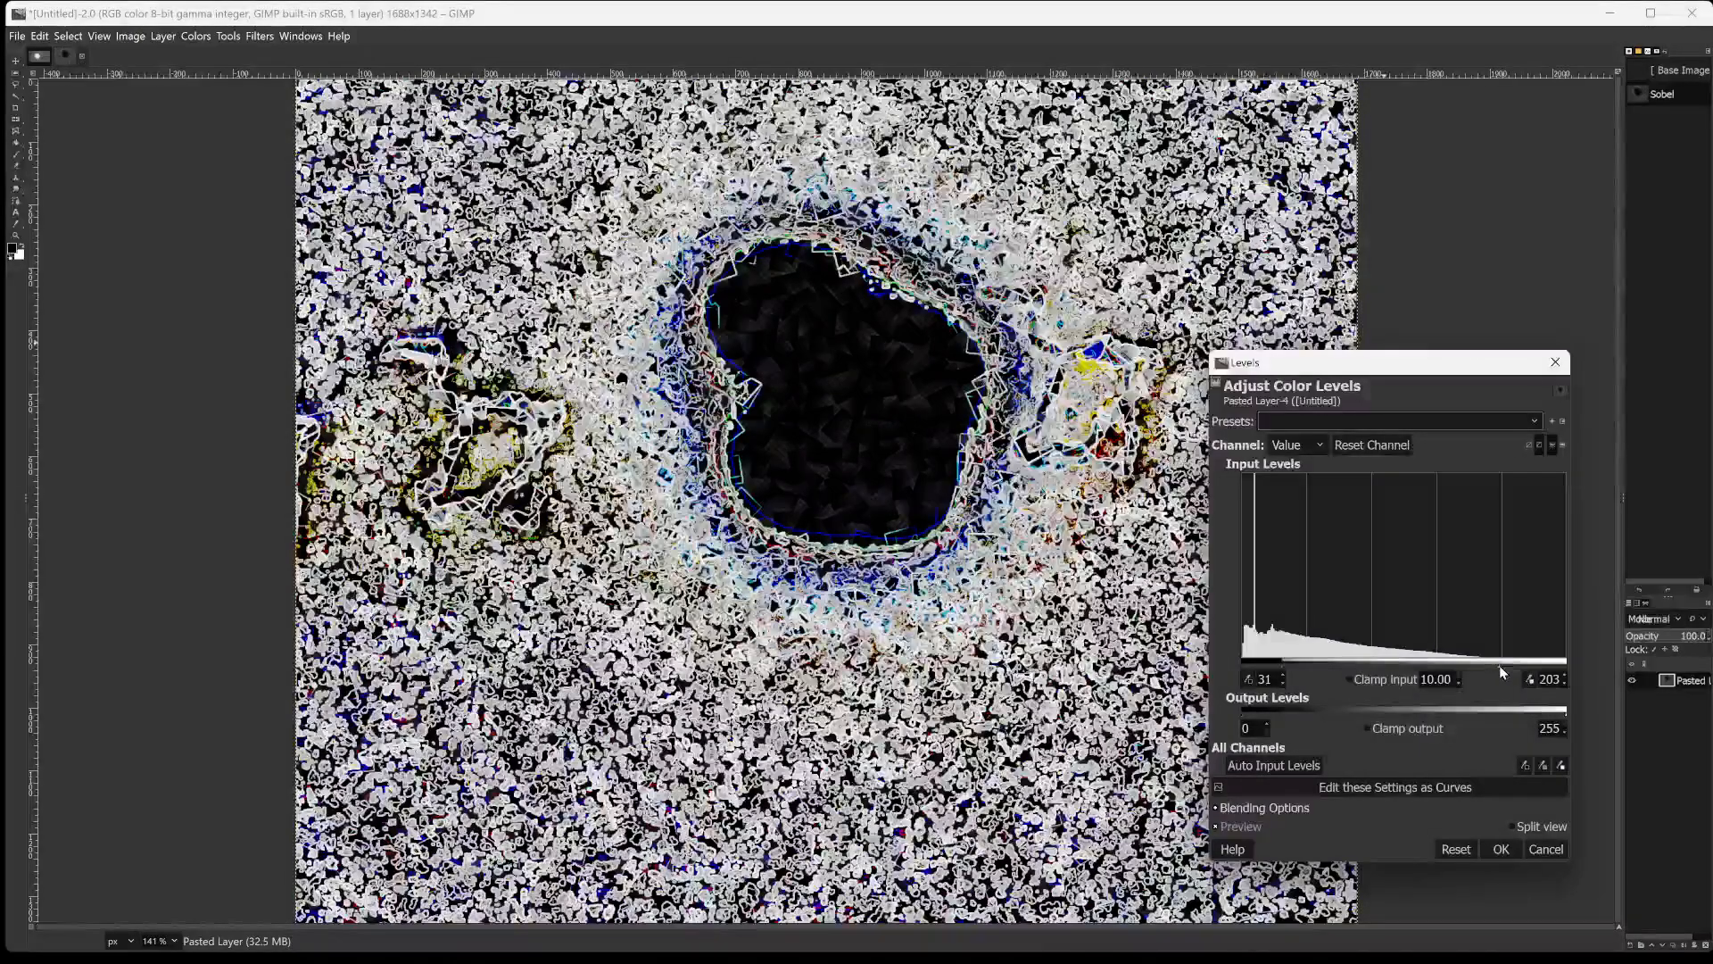
left_click(1454, 666)
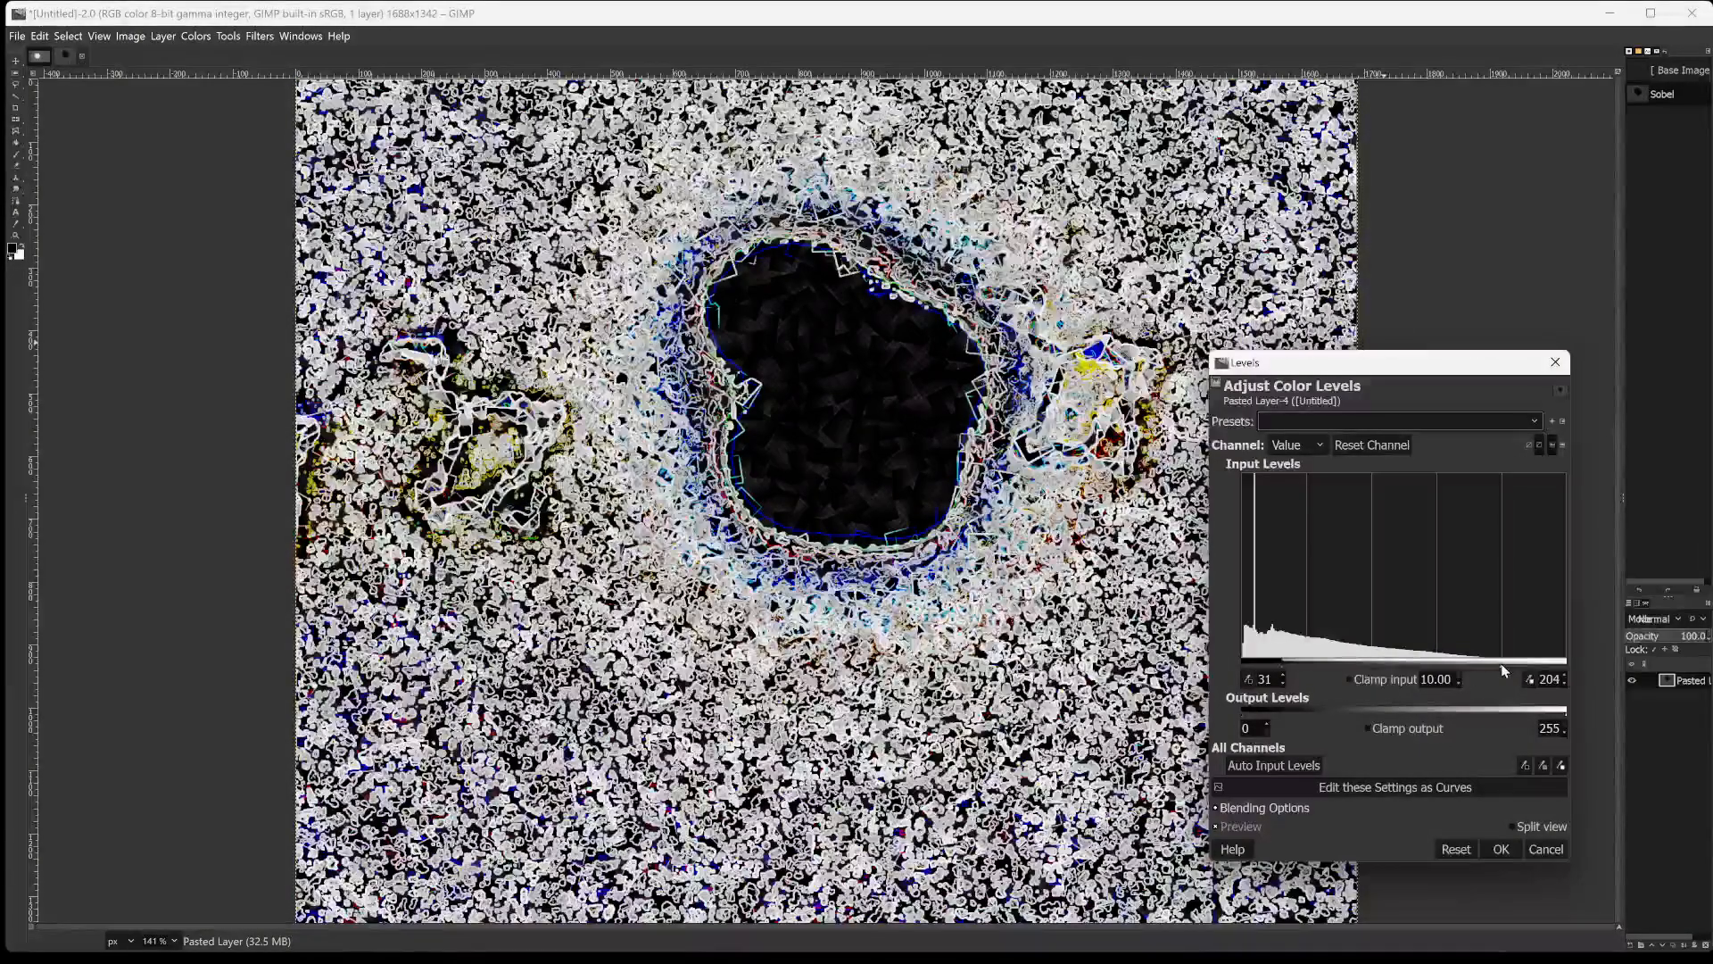
left_click(1369, 666)
left_click(1346, 667)
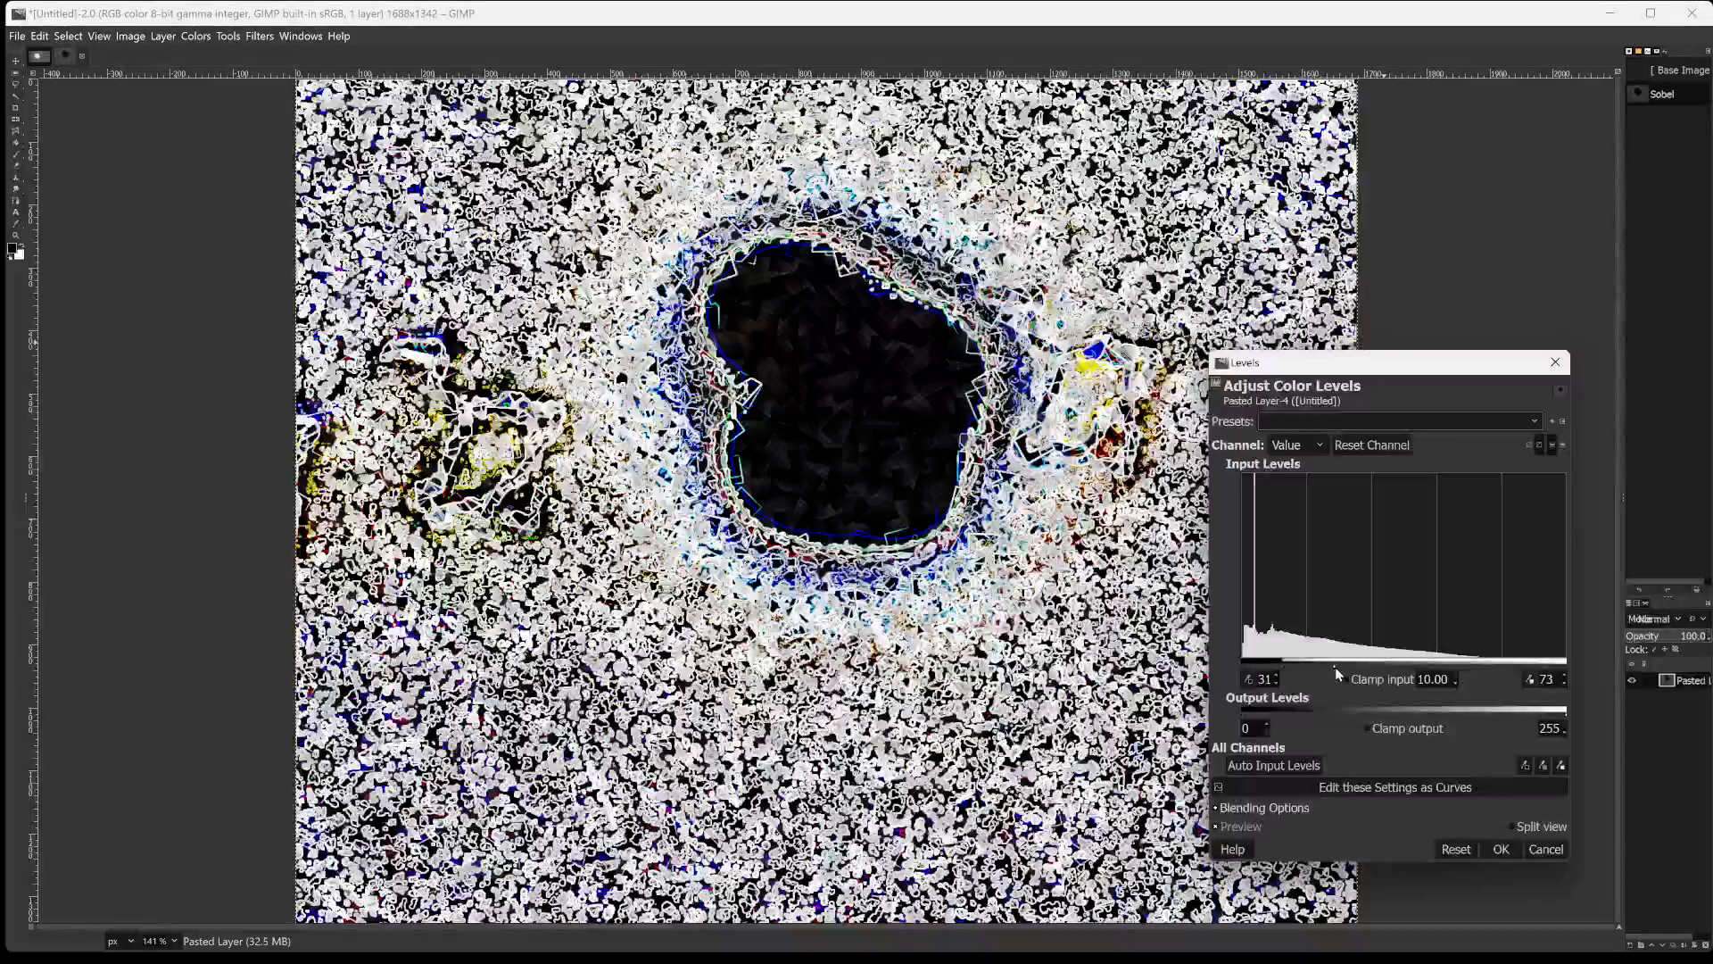
left_click(1508, 664)
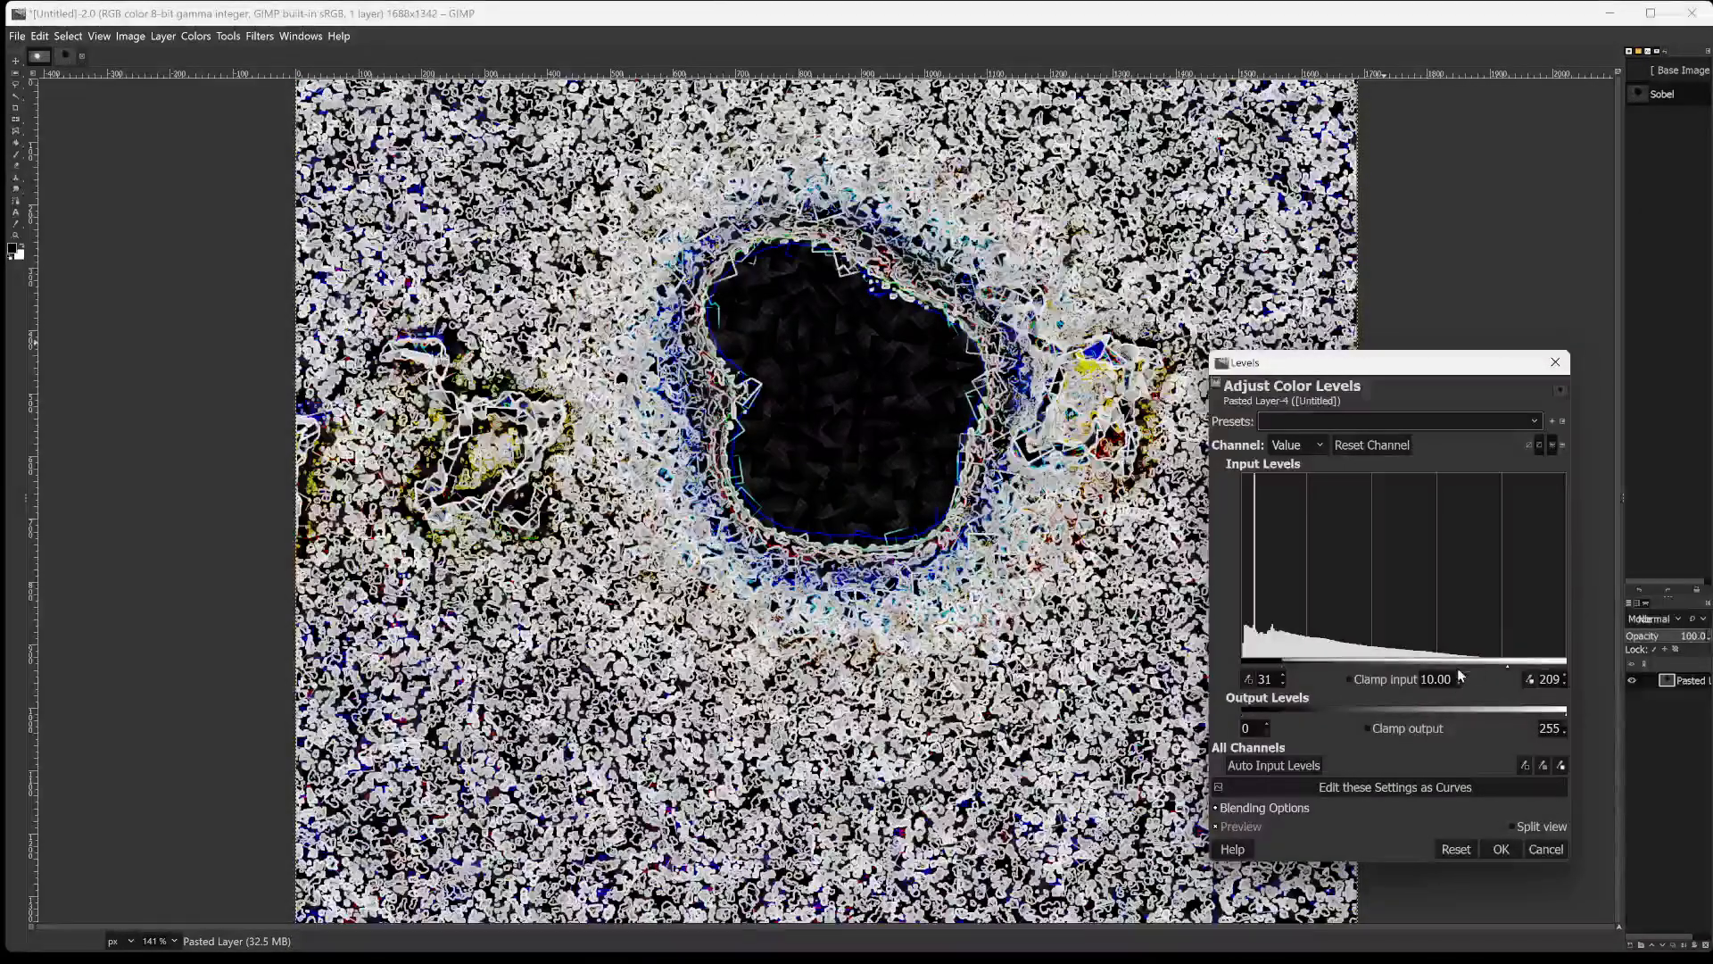
left_click(1500, 849)
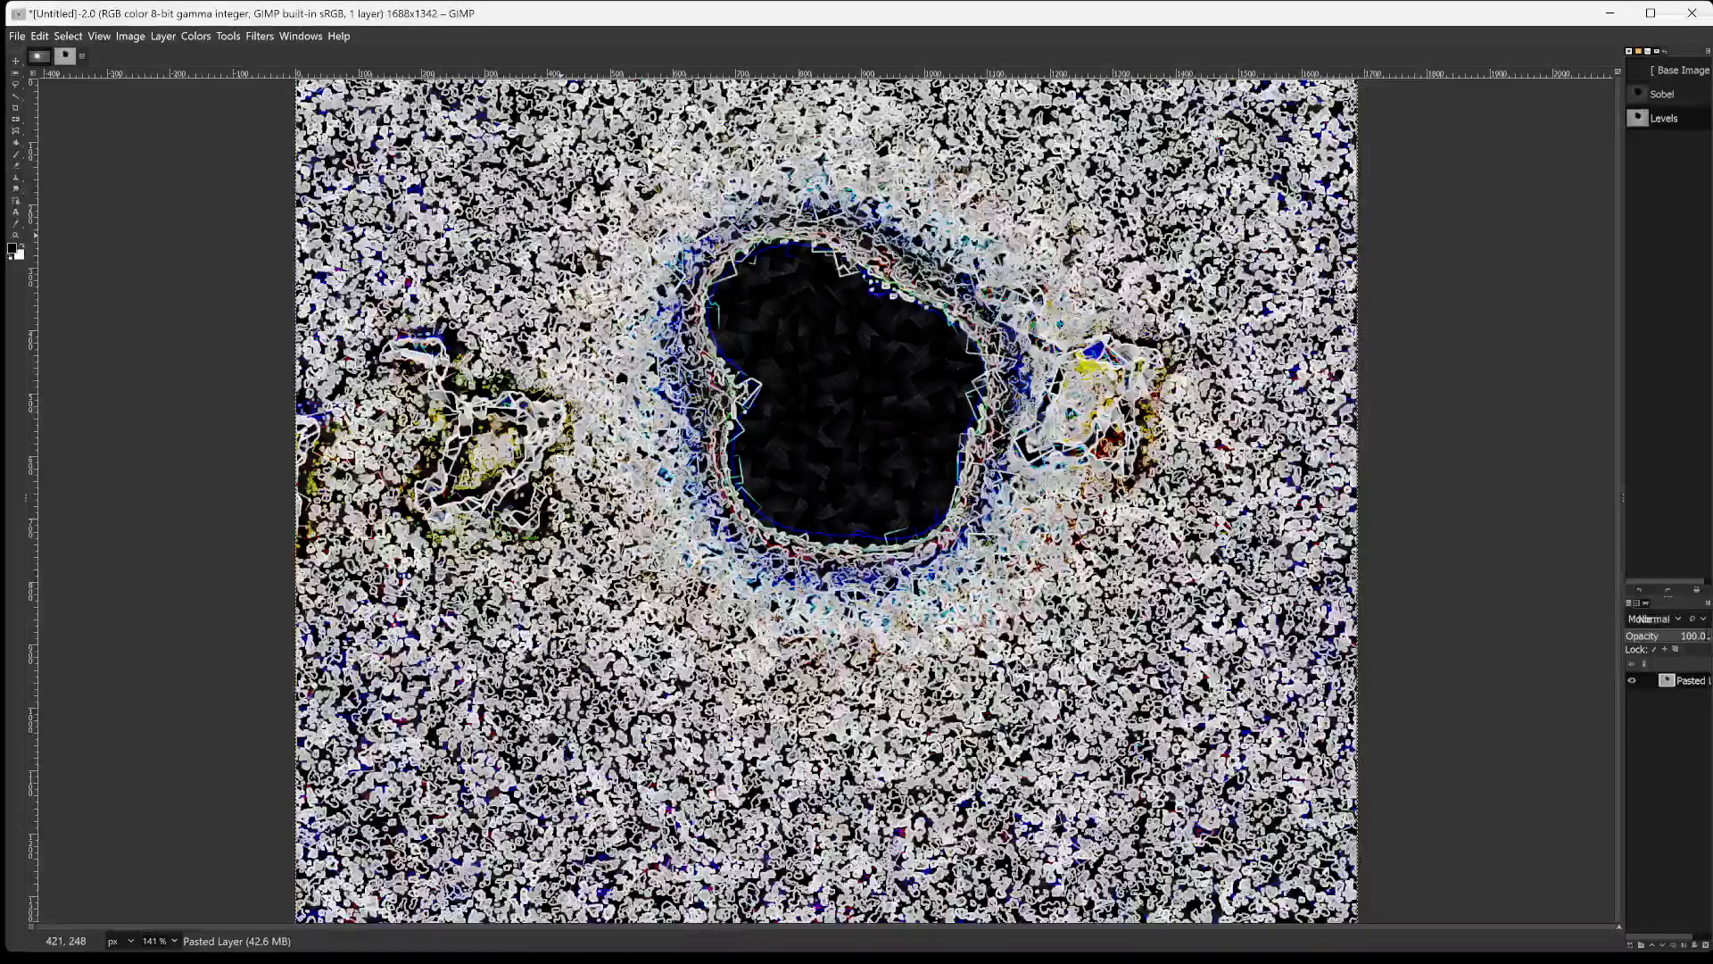
Export the Levels-adjusted image as fgduhjfdiuohgiohsdh87686.png in the GIMPed2024 folder, keeping the existing PNG options.
key("shift+ctrl+e")
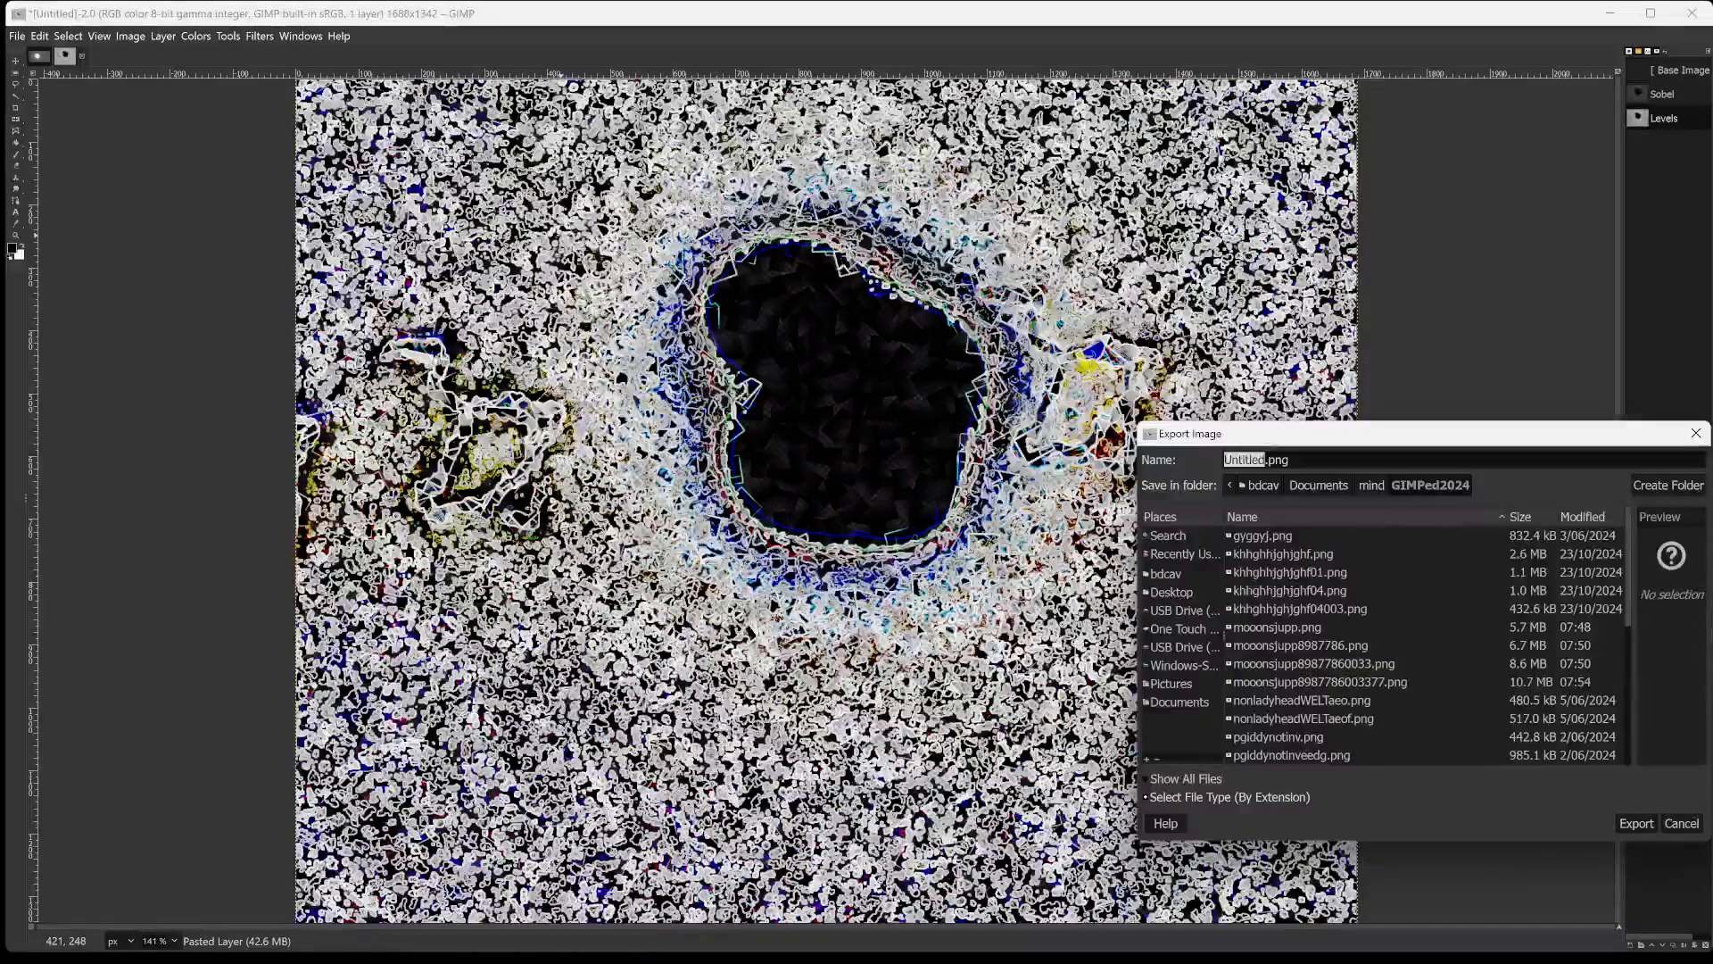
type("fgduhjfdiuohgioh")
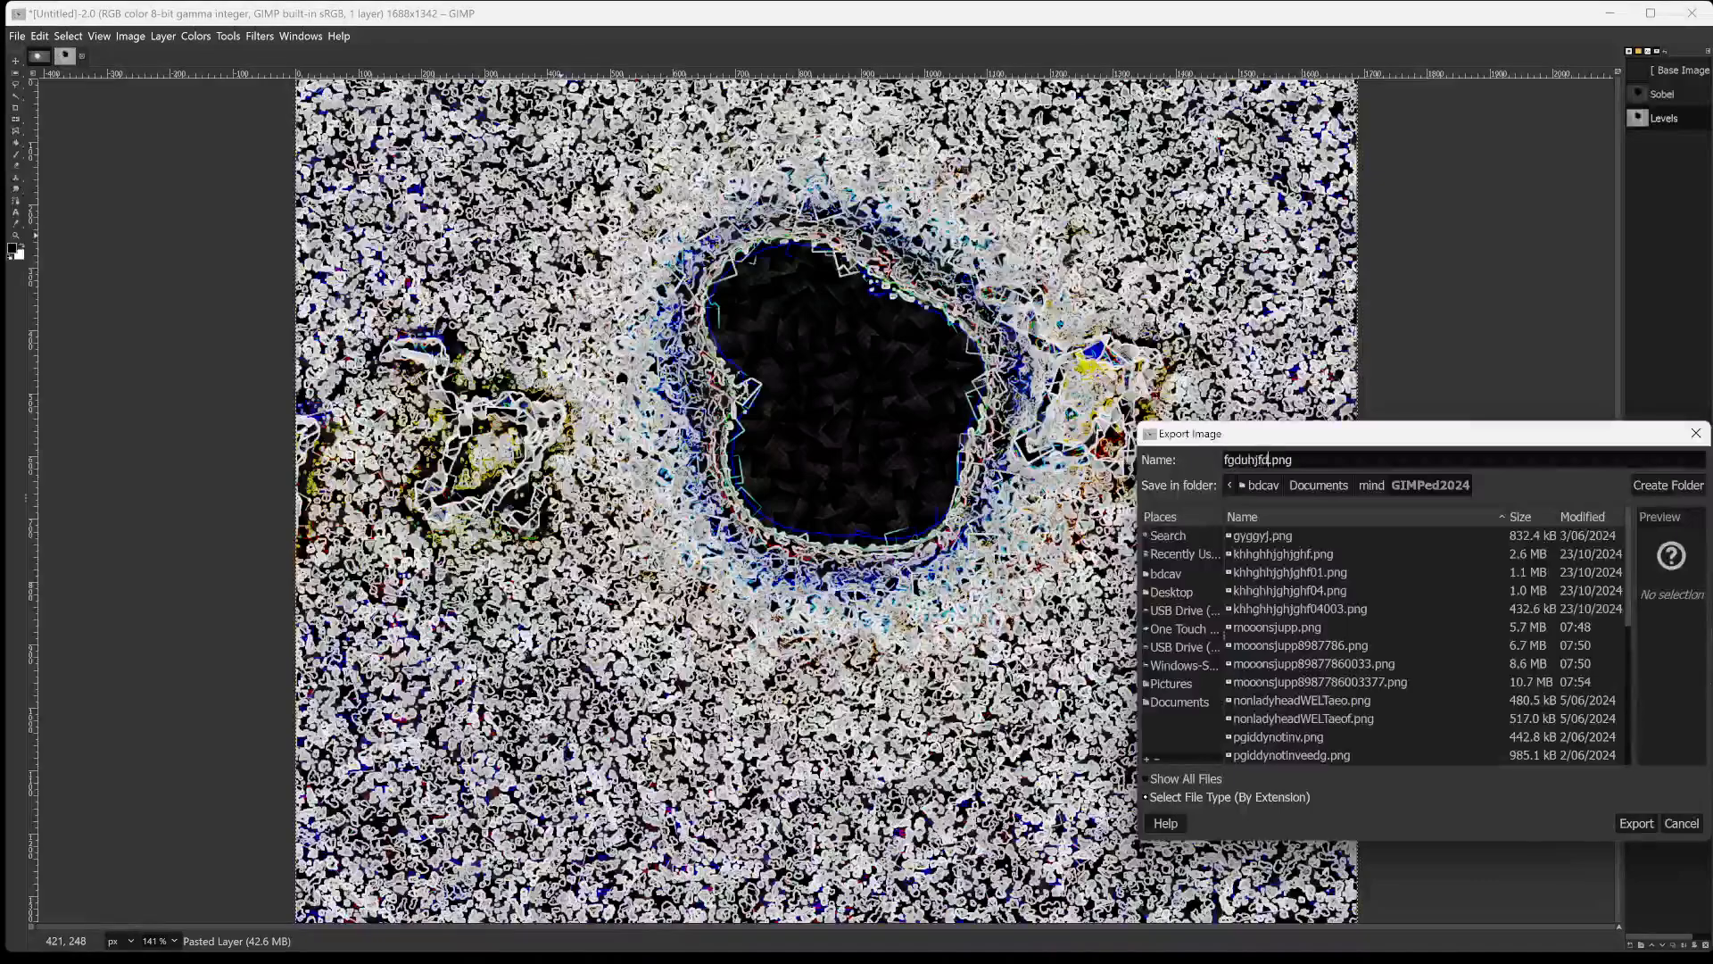
type("sdh87686")
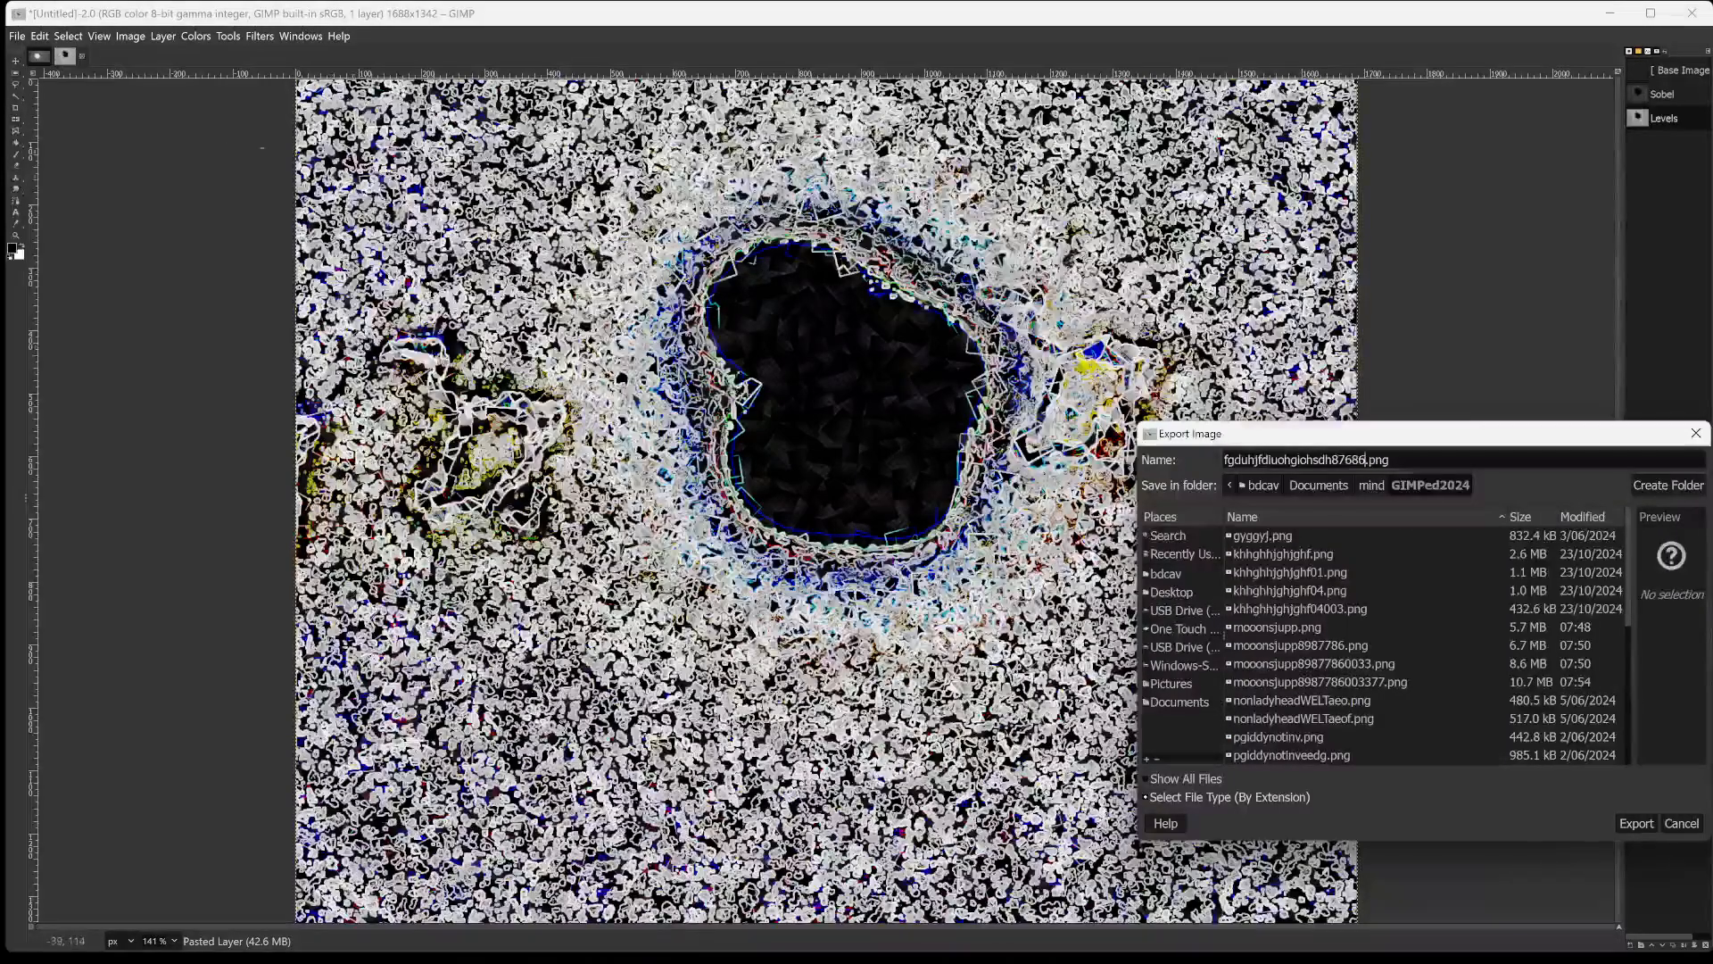
left_click(1636, 822)
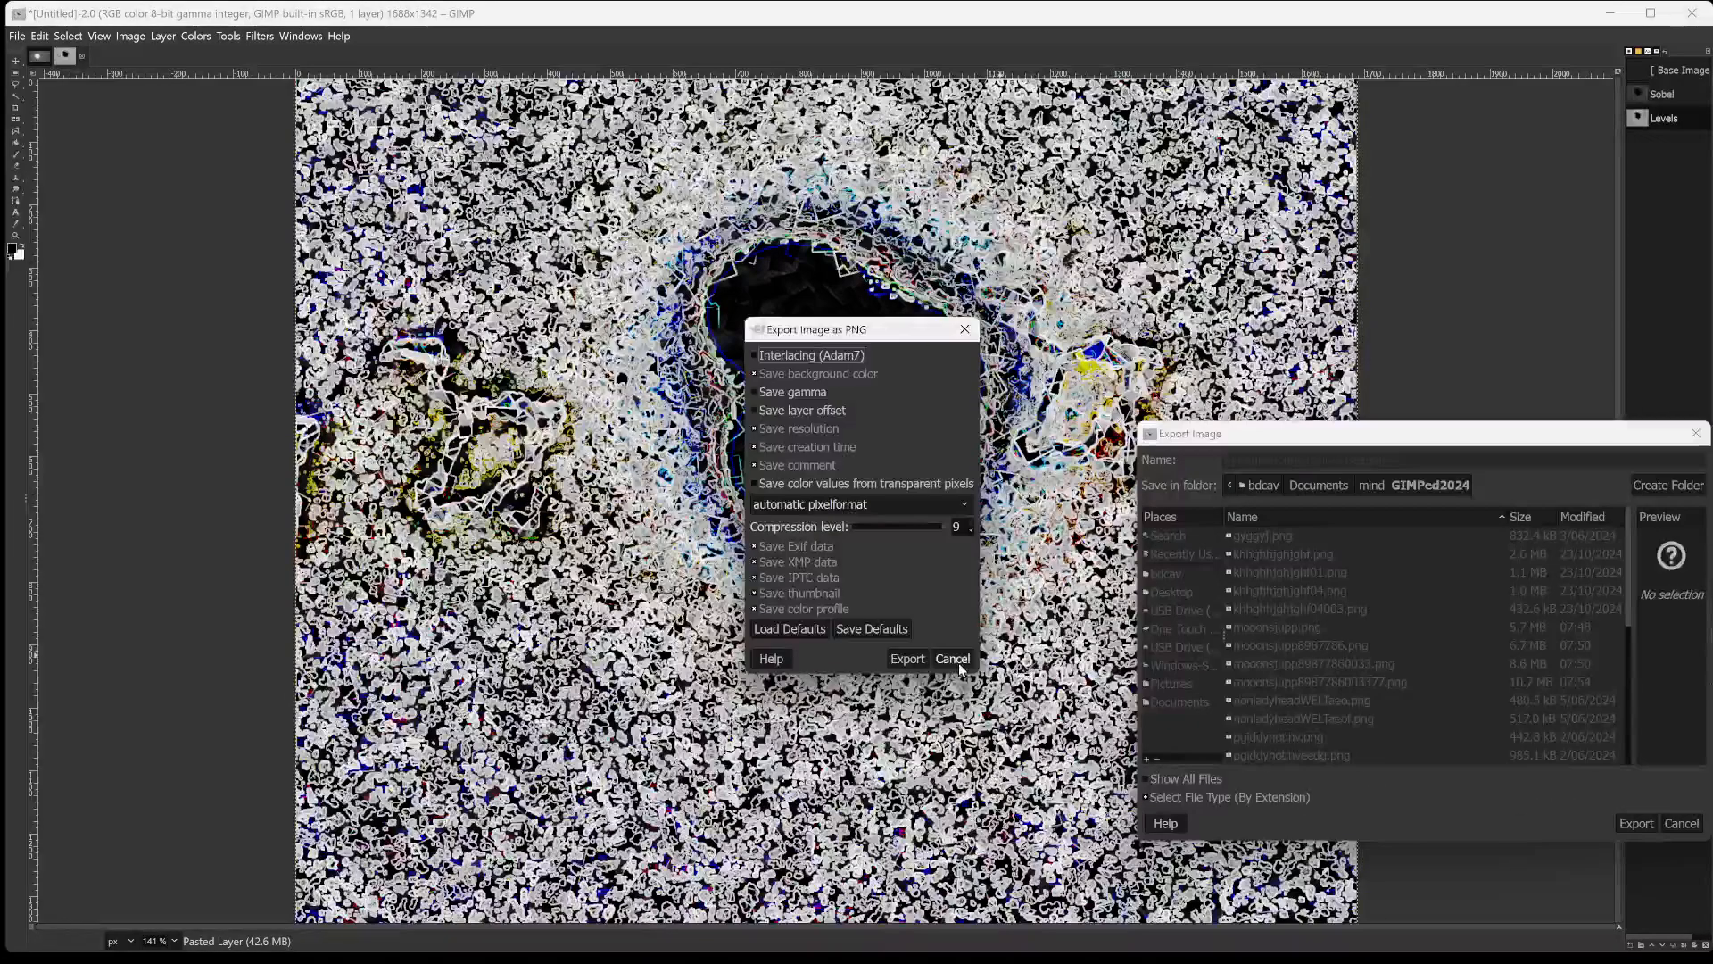
left_click(910, 661)
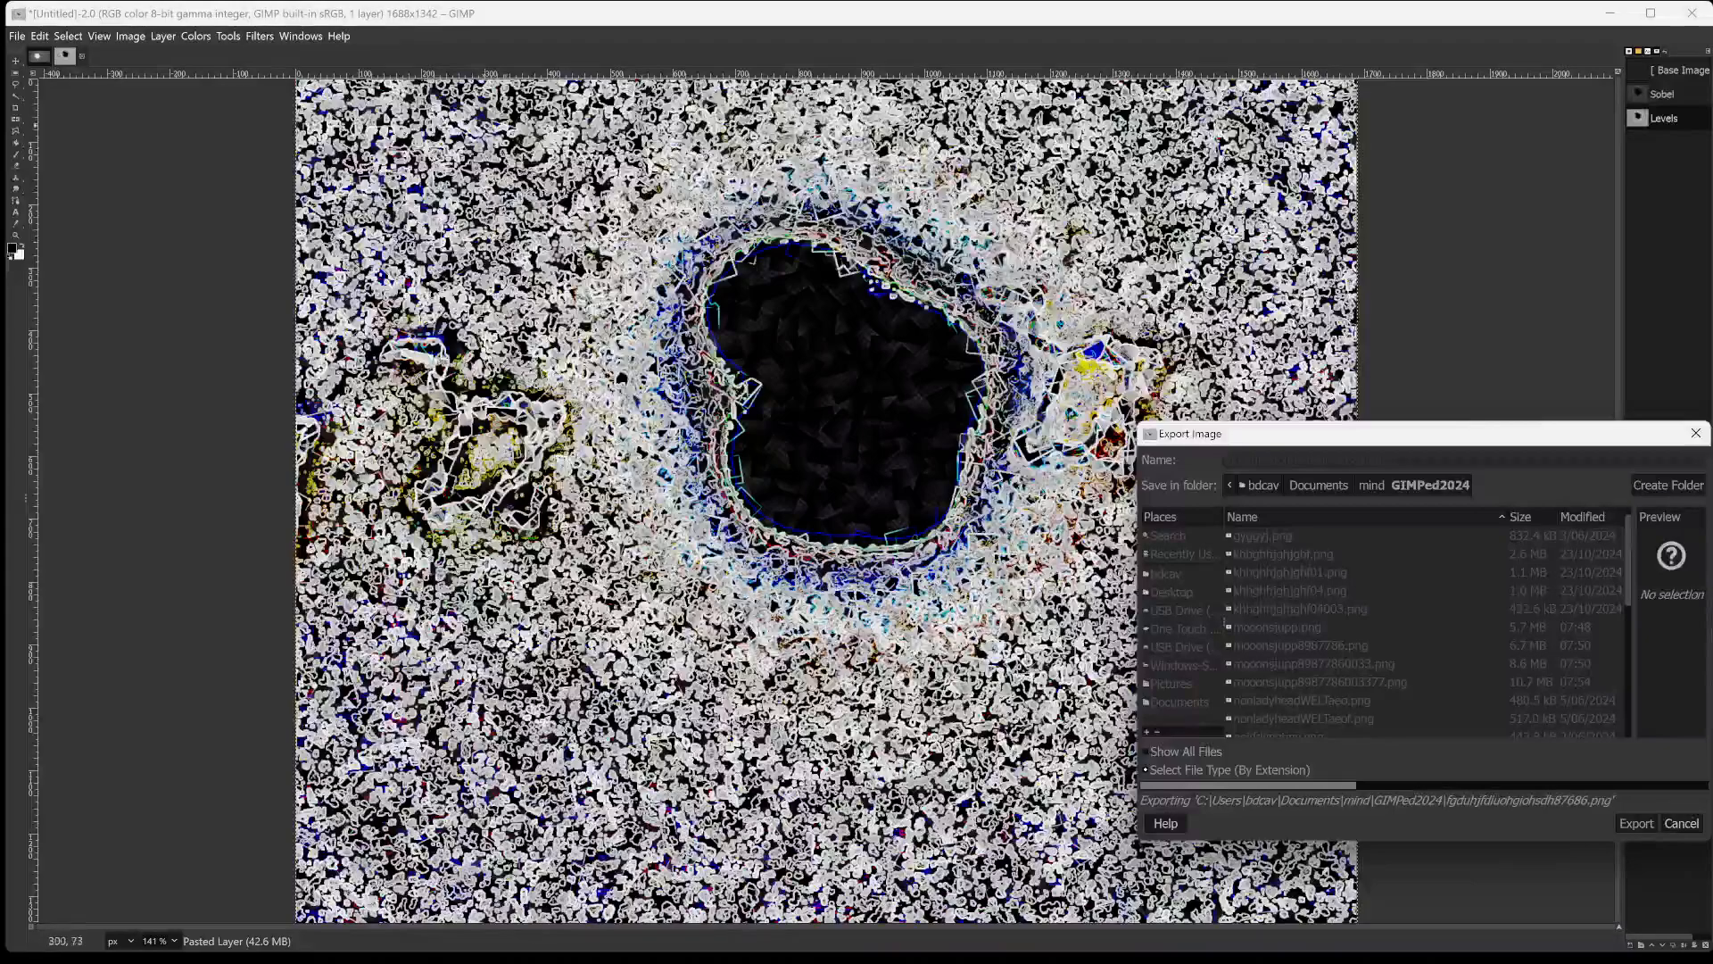
Invert the image's colors and export the result as fgduhjfdiuohgiohsdh8768601.png in the same folder.
left_click(199, 36)
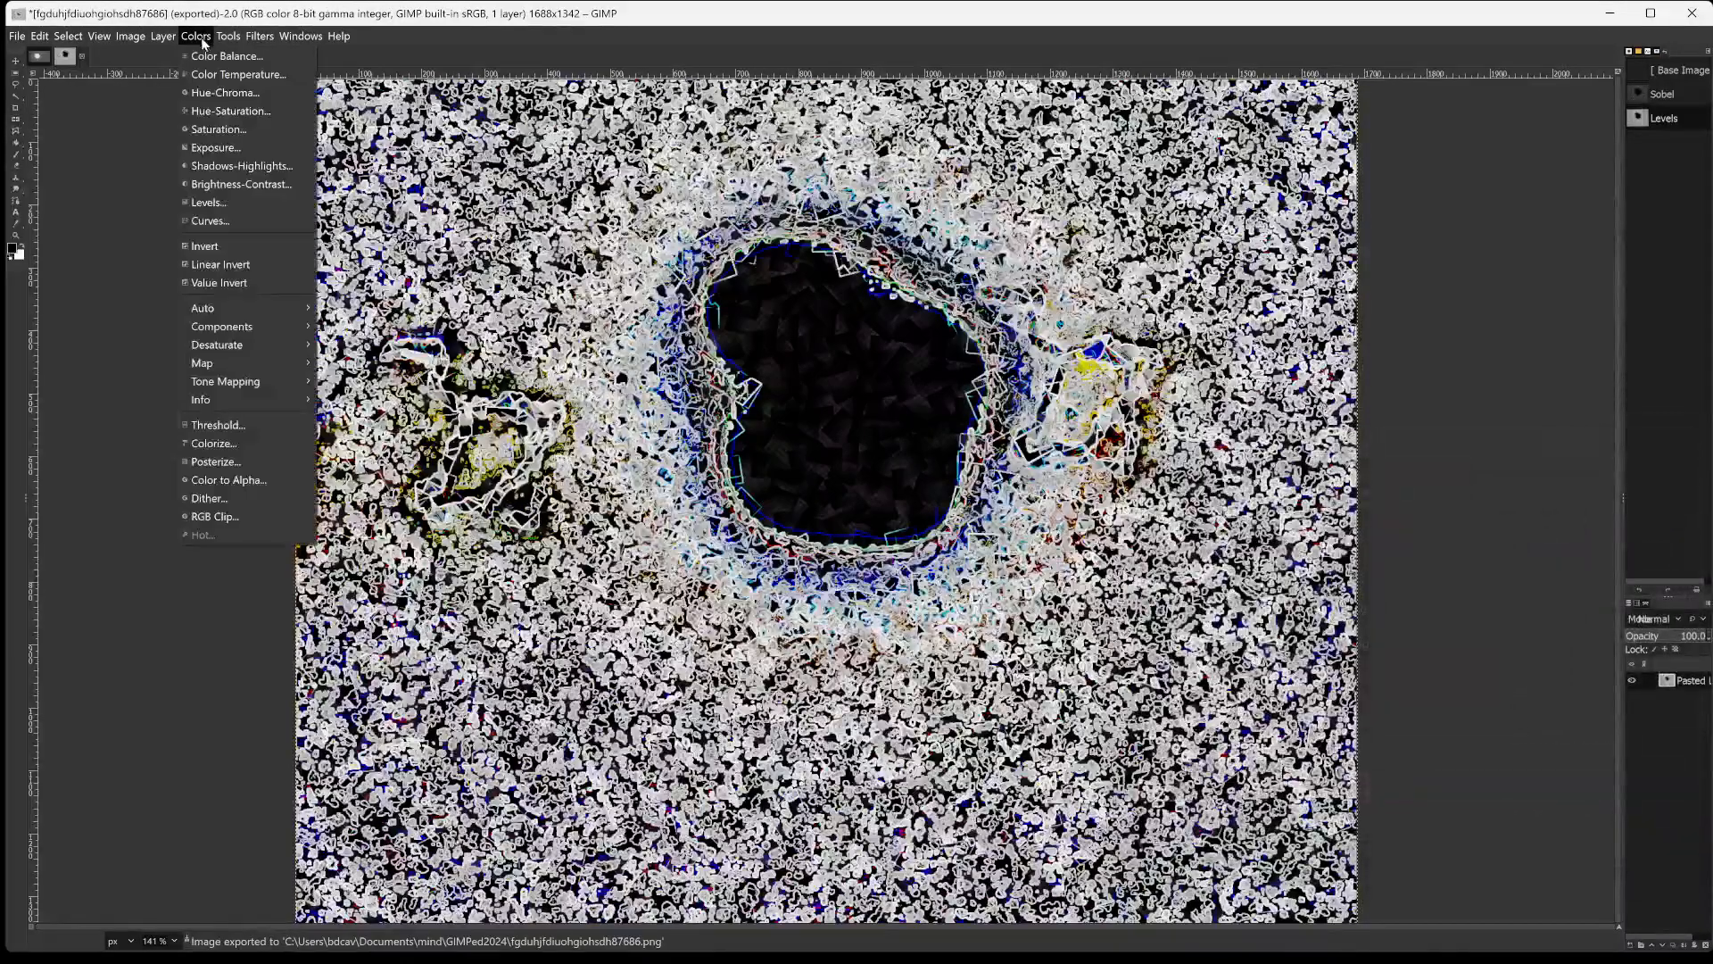
left_click(219, 246)
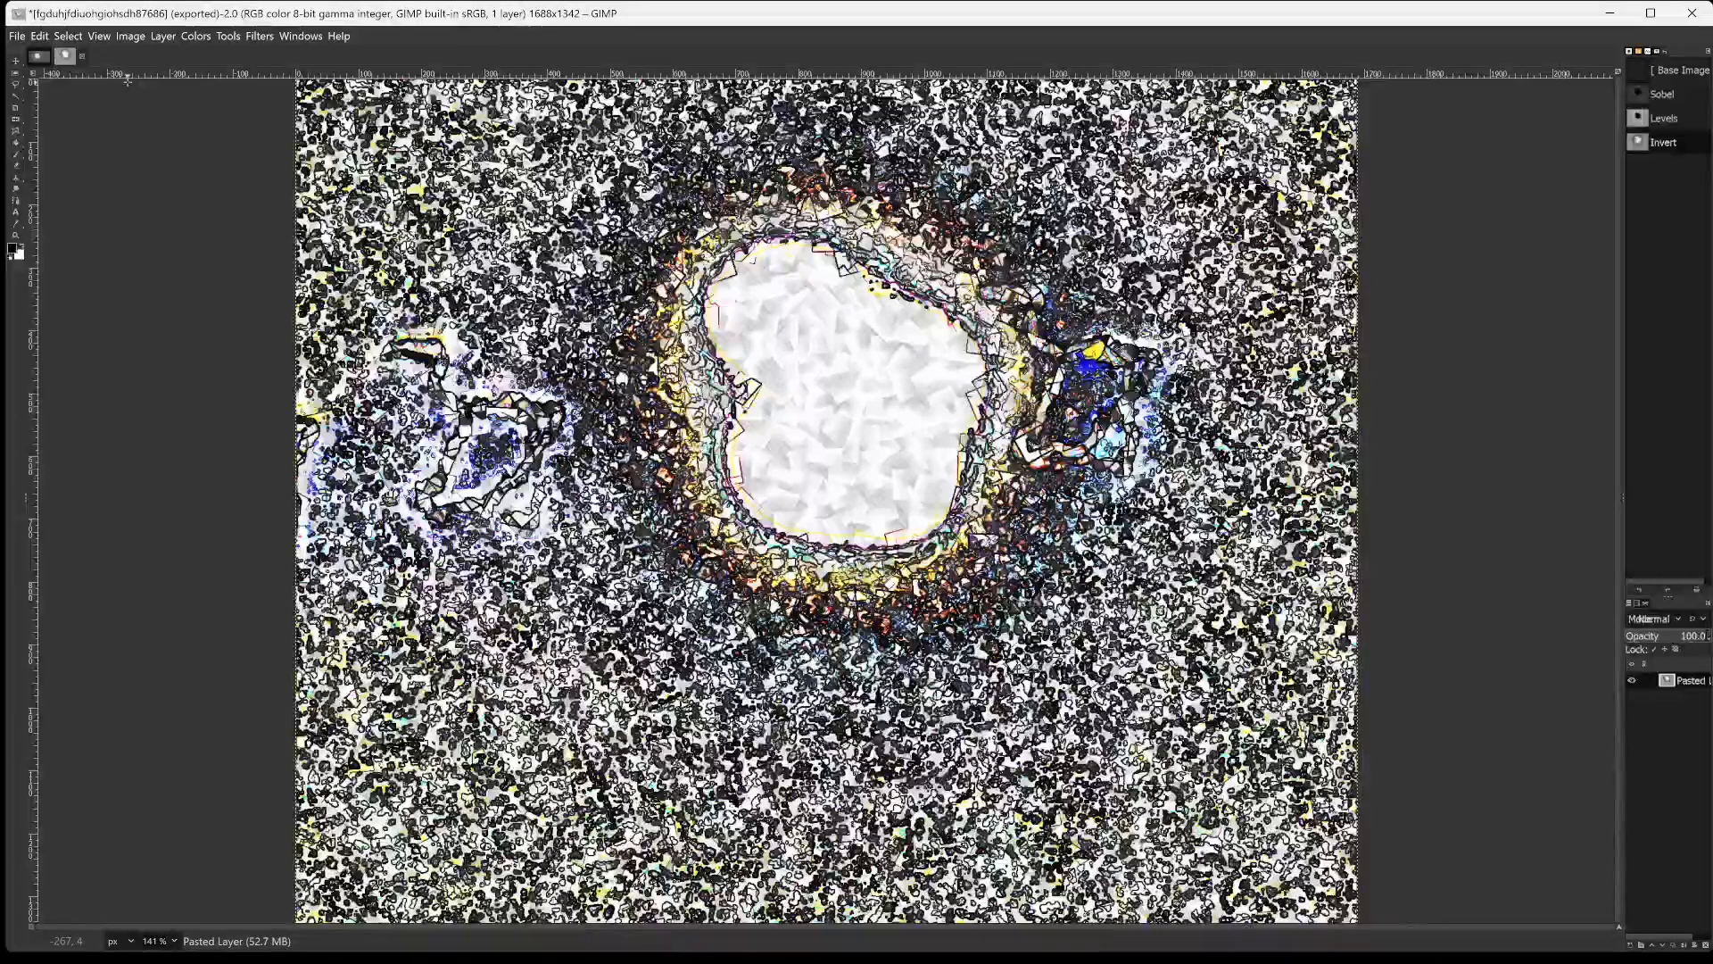
key("shift+ctrl+e")
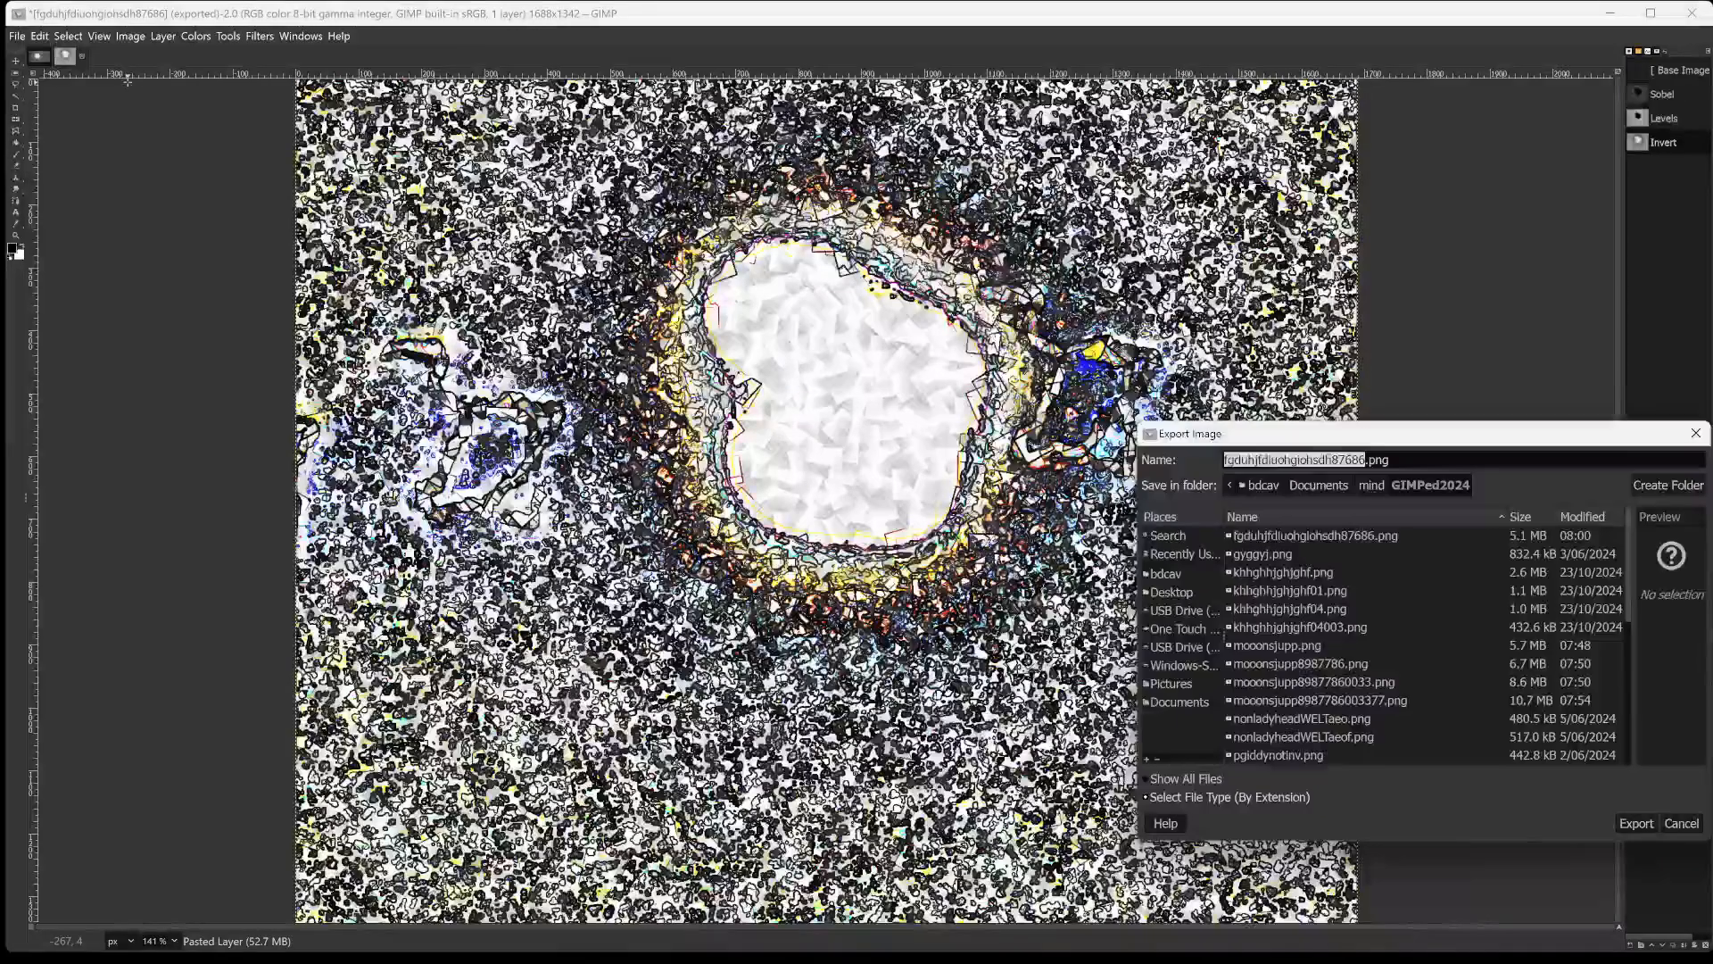
key("Right")
type("00")
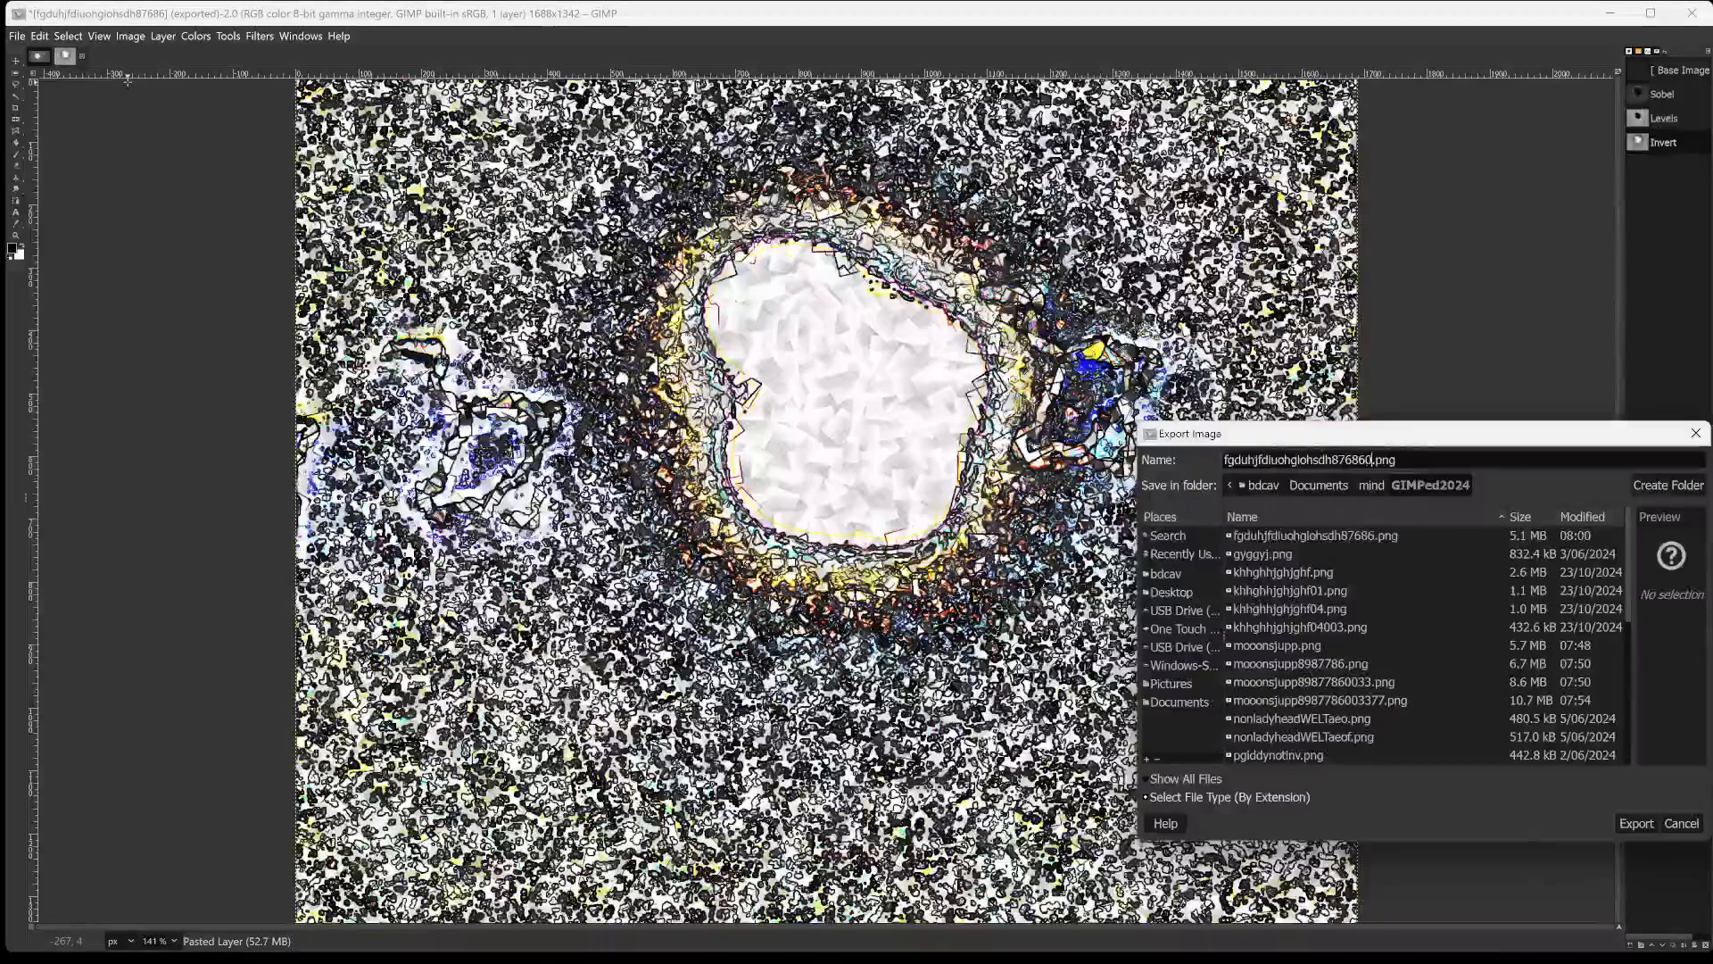
key("Return")
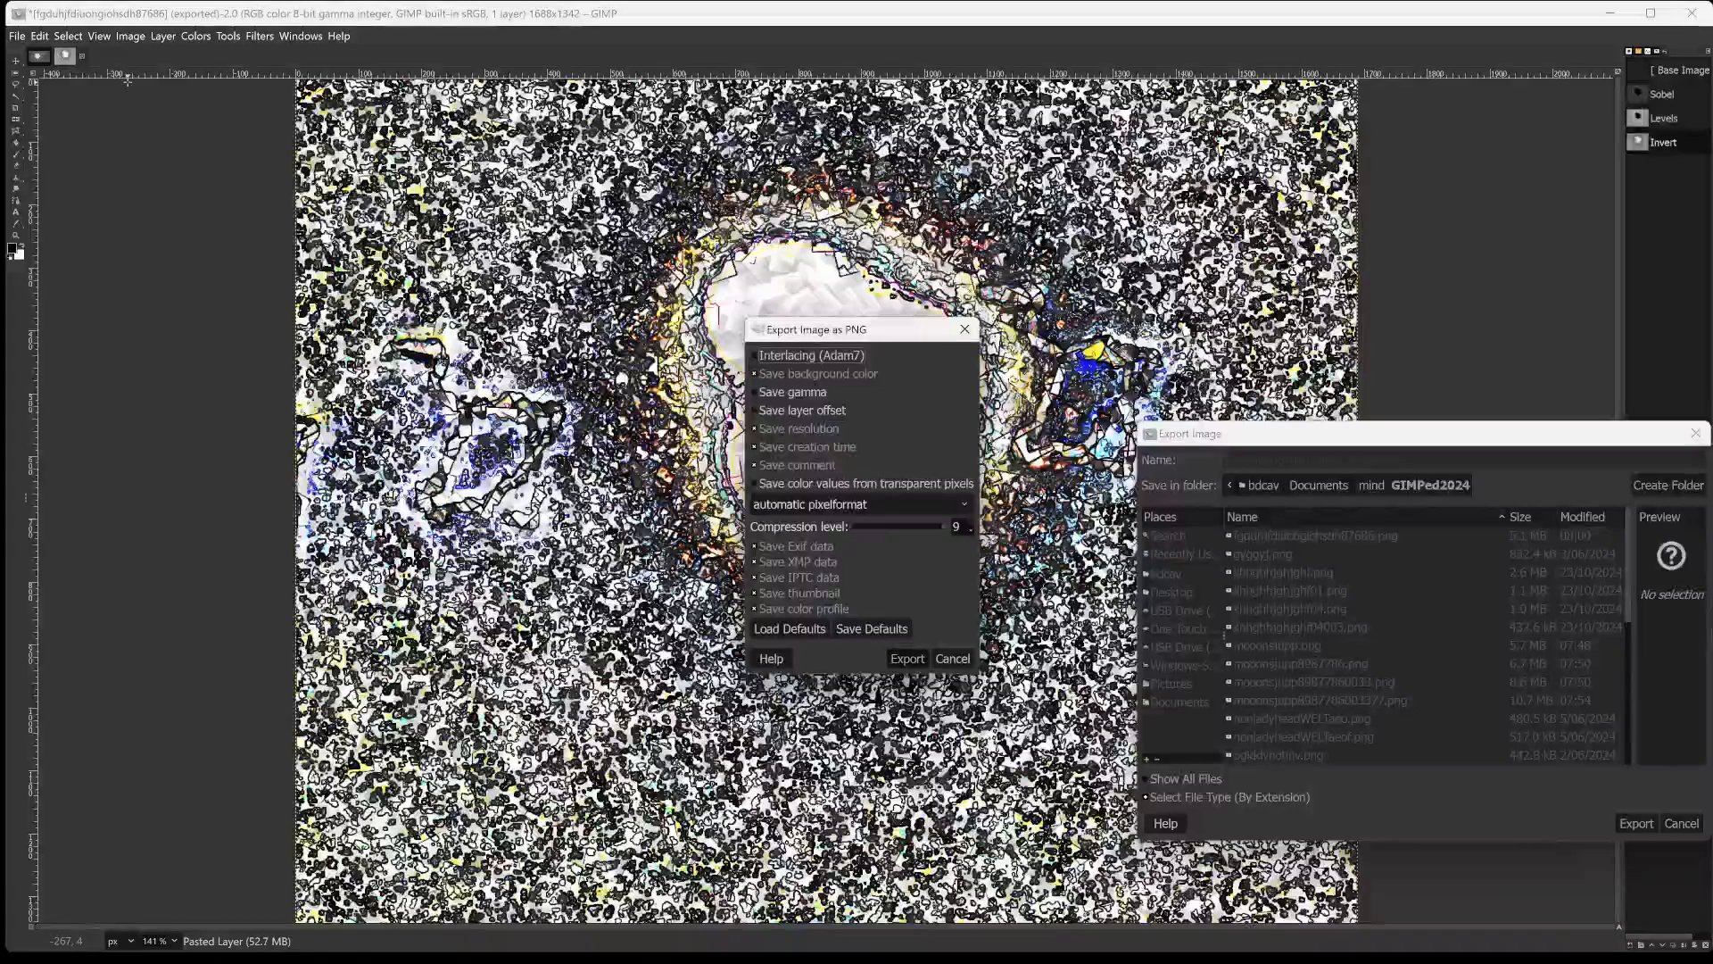
key("Return")
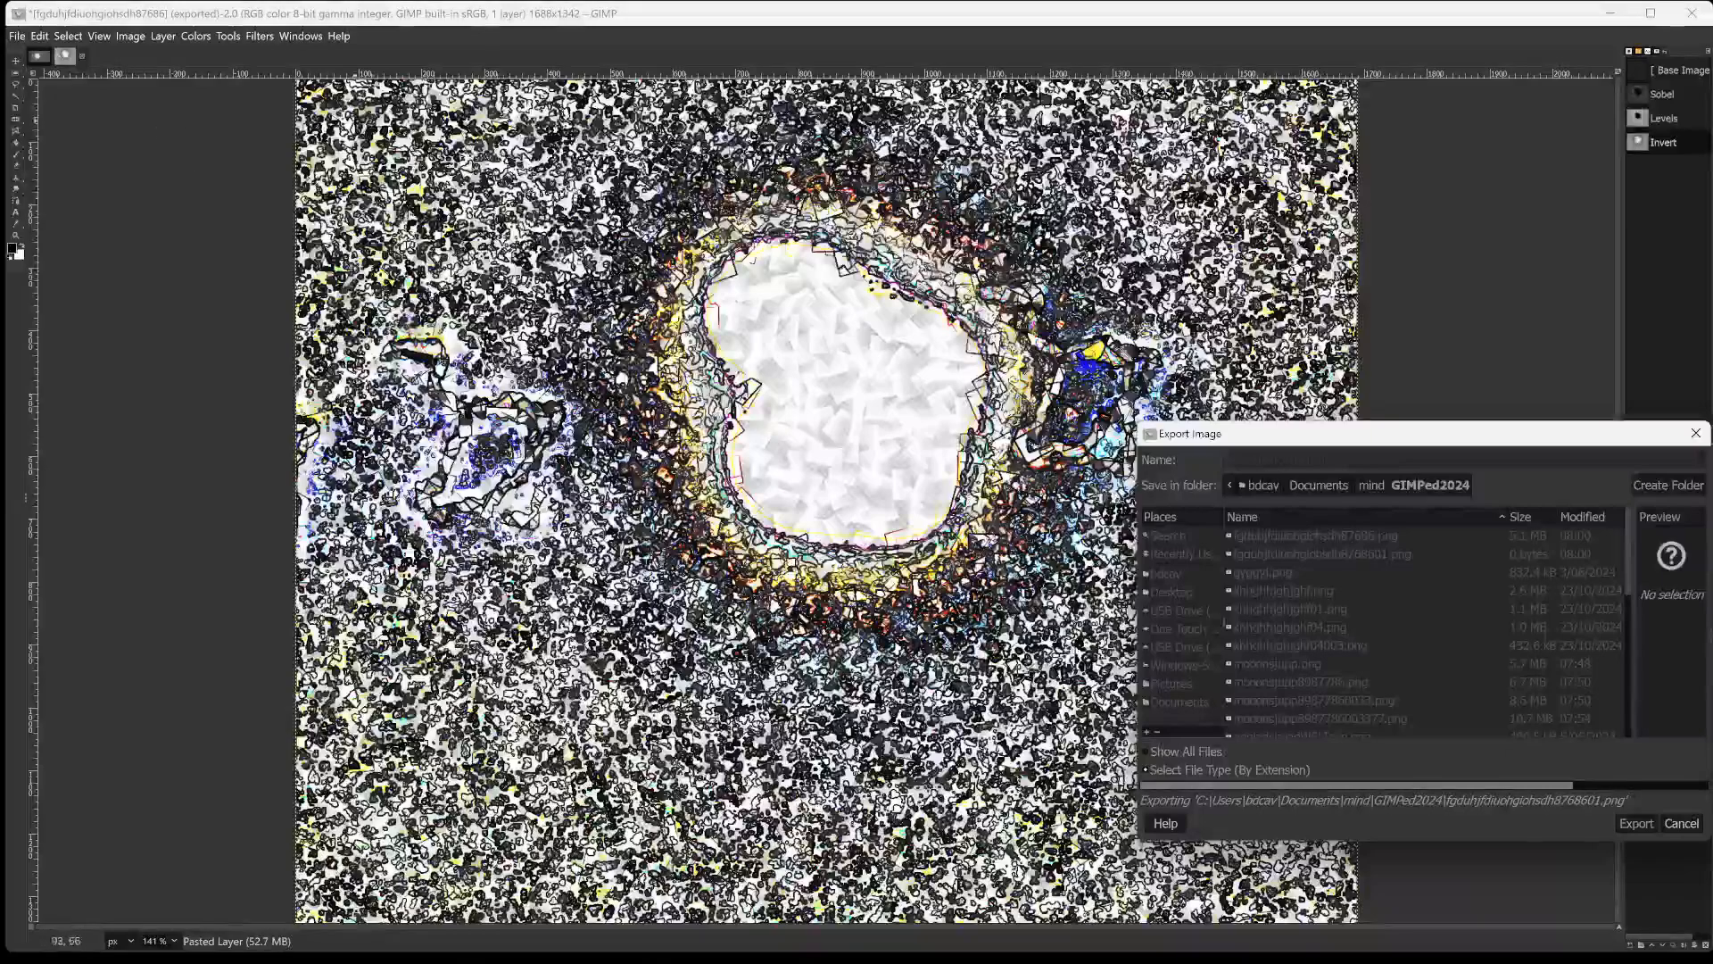
Start a Sobel edge detection on the inverted image and try opacities of 98.2, 24.3 and 51.5.
left_click(231, 38)
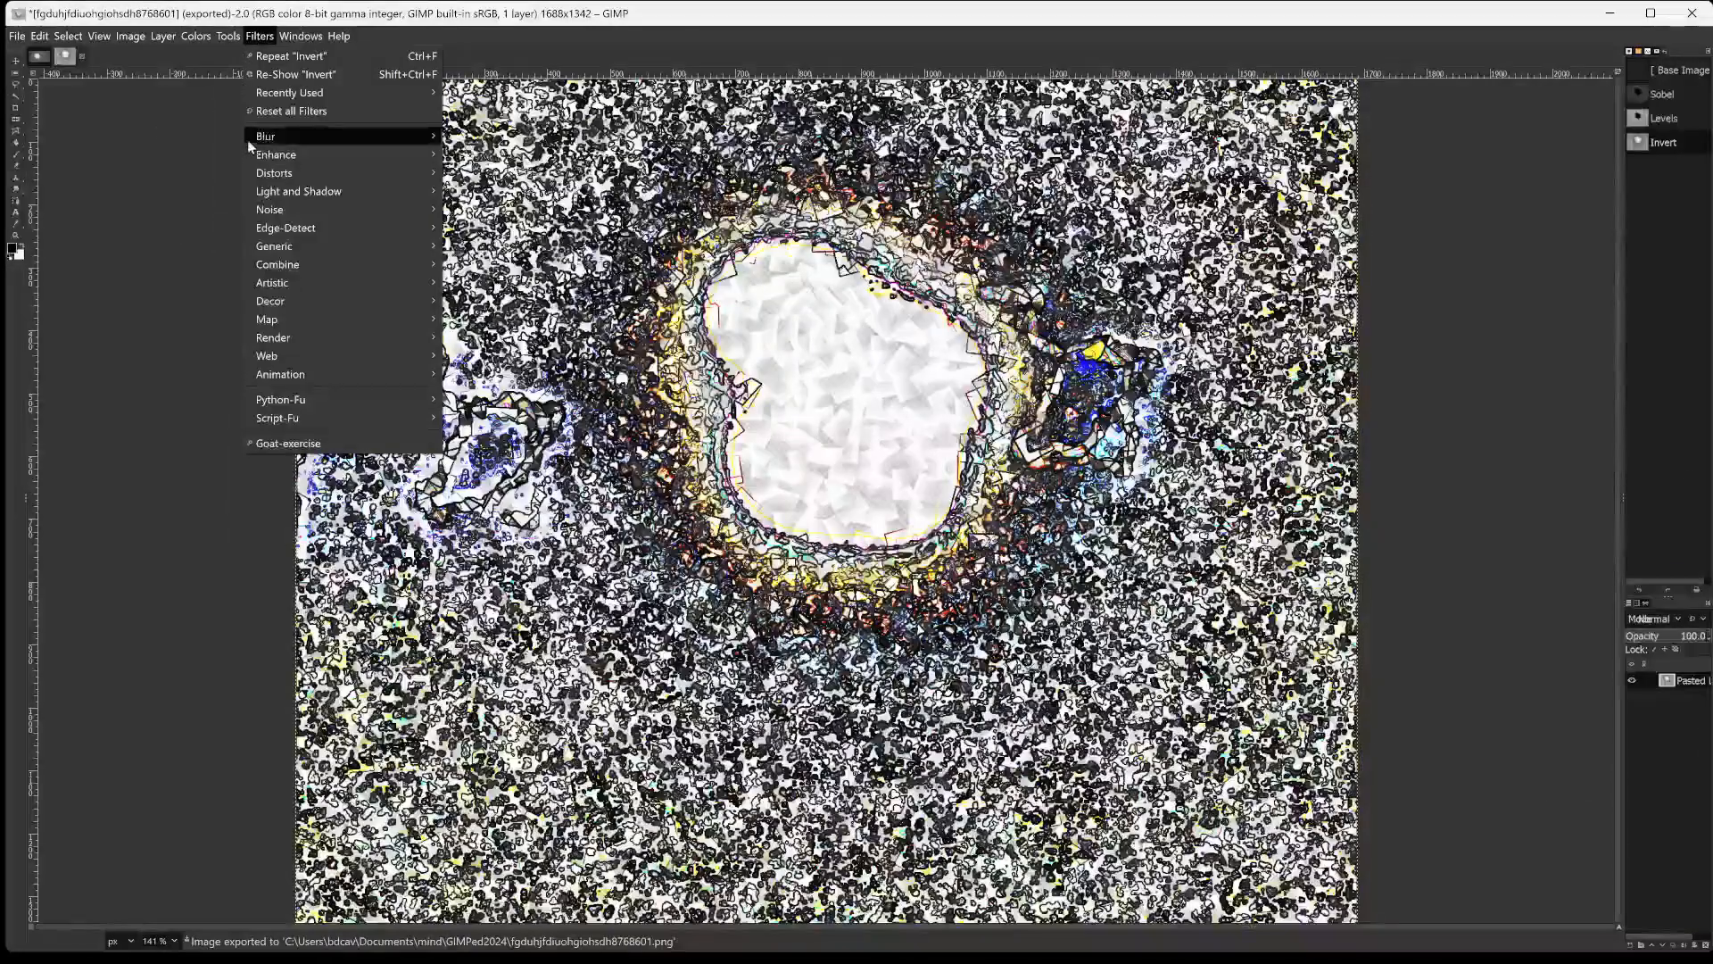
mouse_move(291, 225)
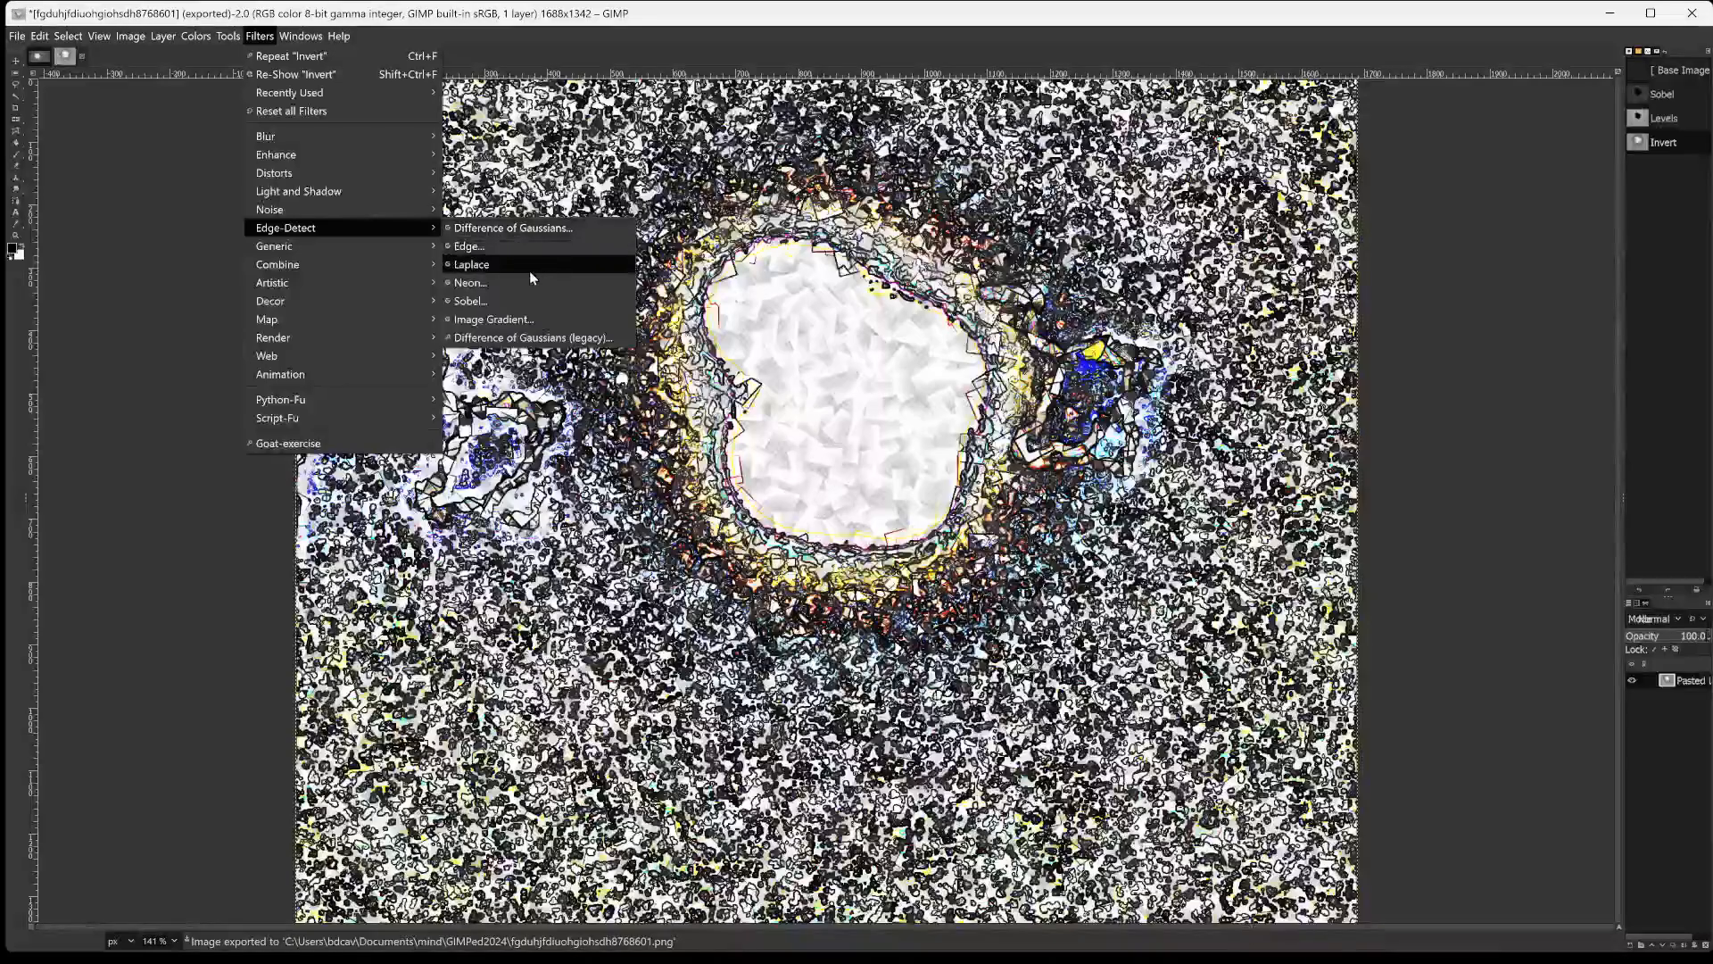
left_click(505, 302)
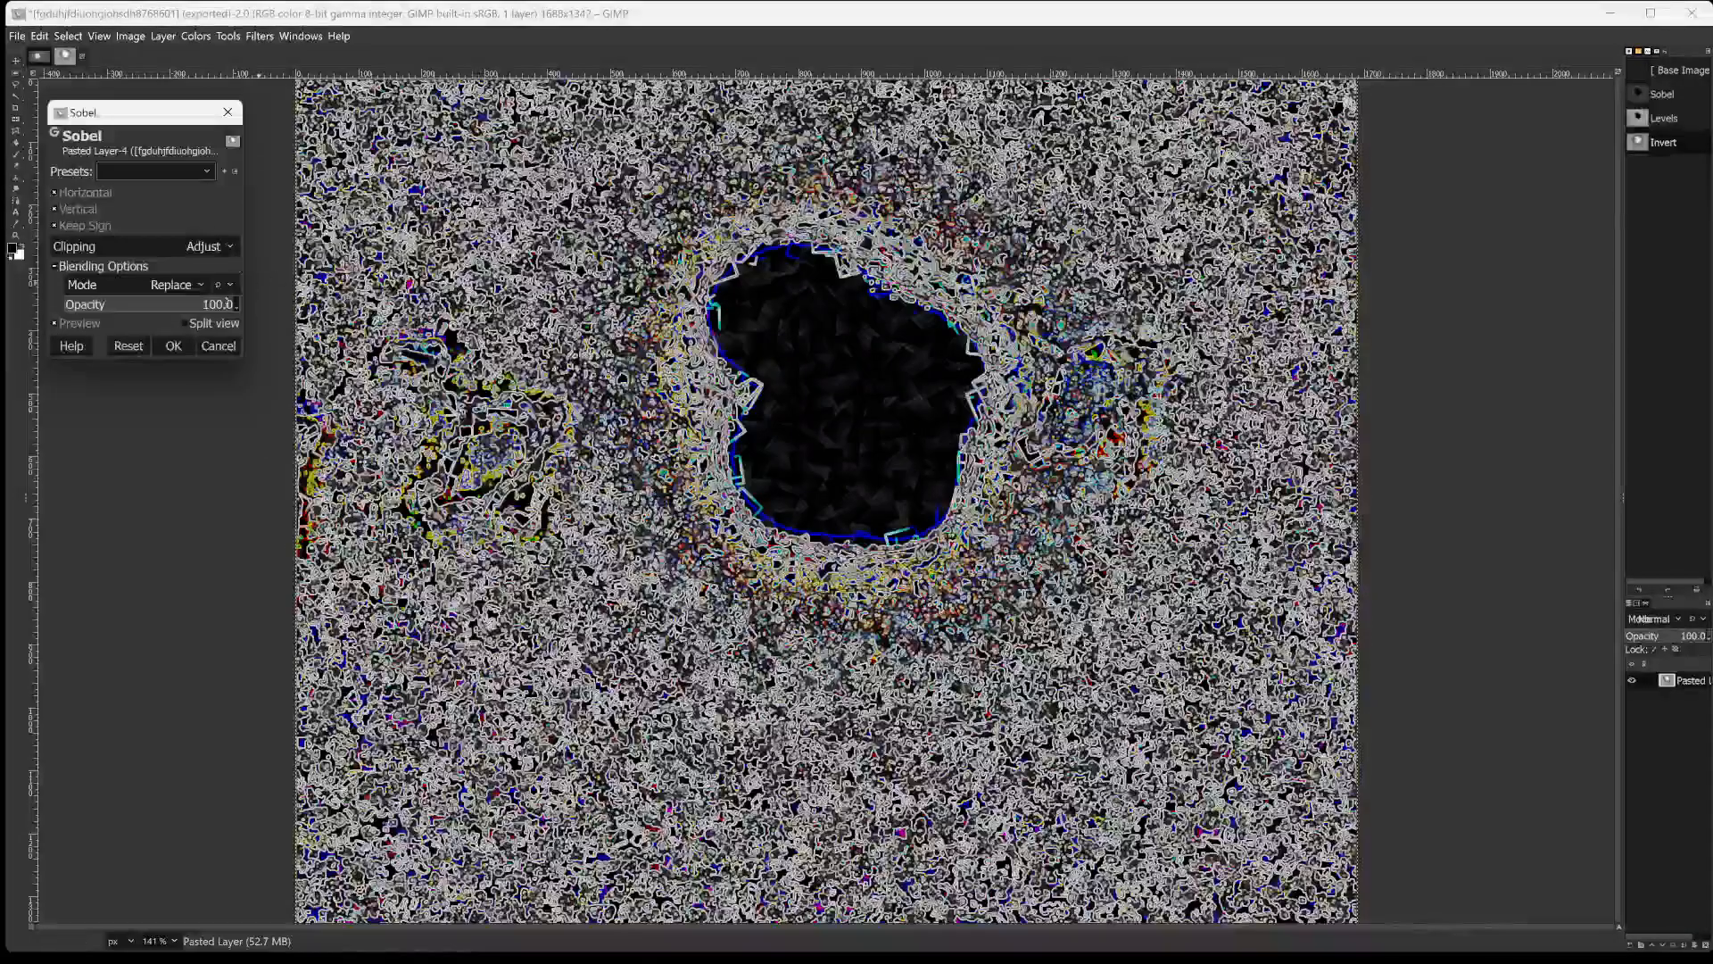
left_click_drag(154, 303, 232, 305)
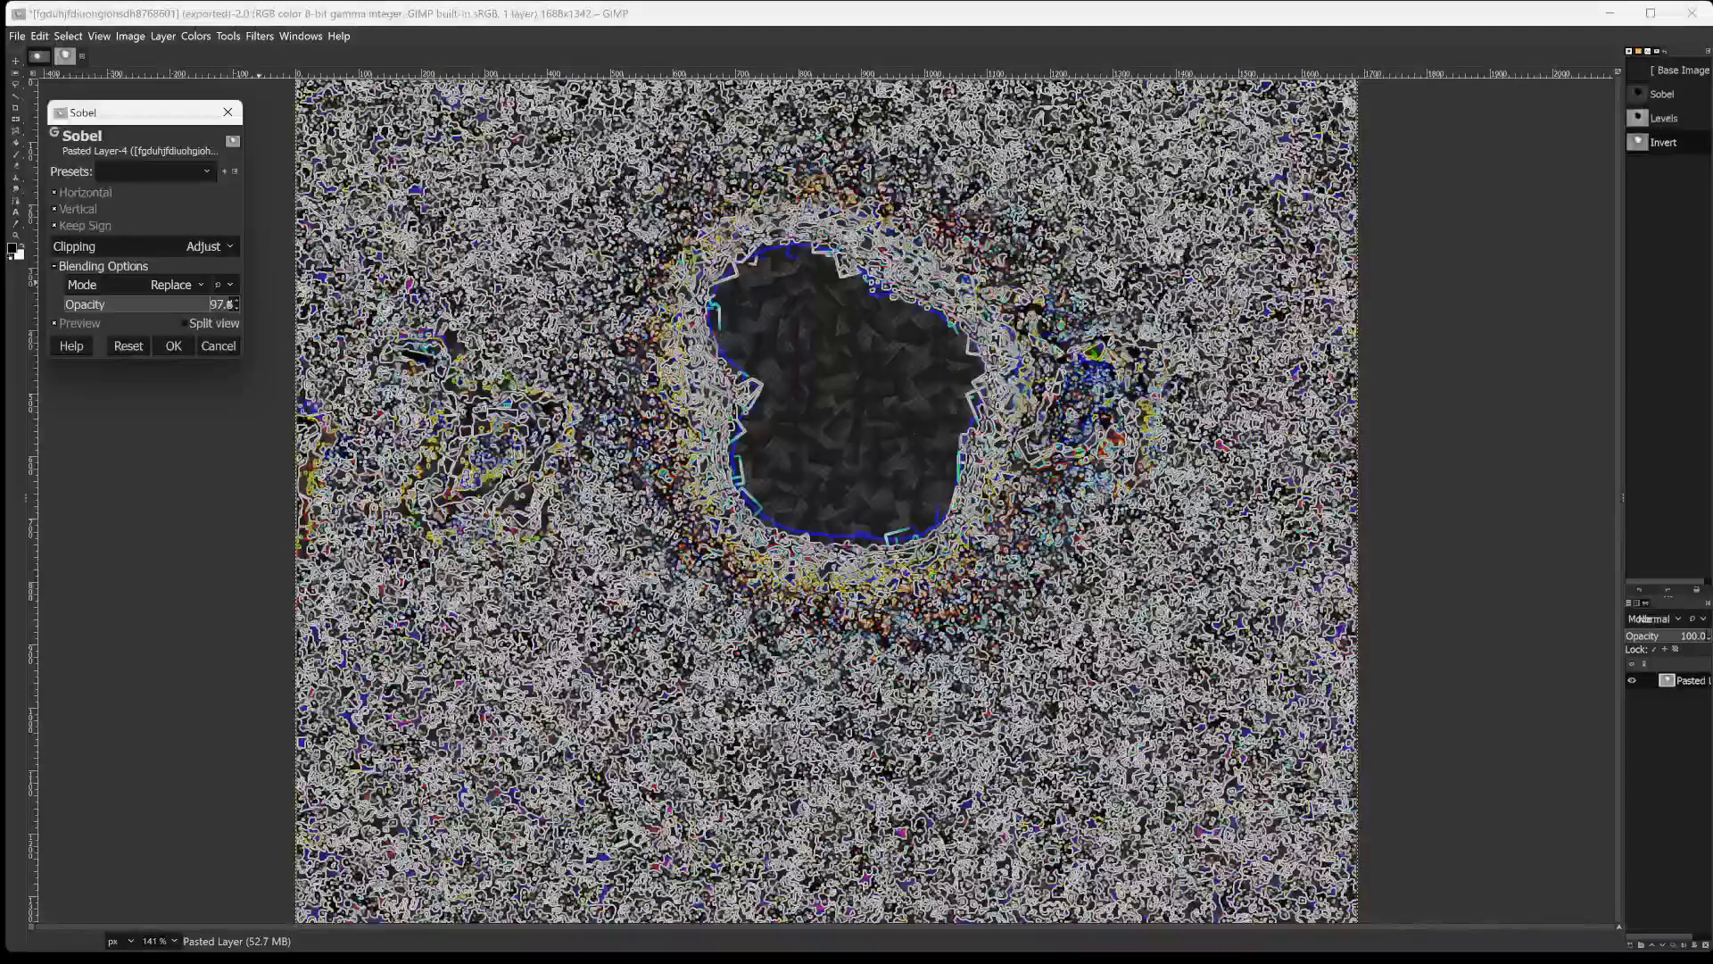
left_click(151, 304)
left_click(127, 305)
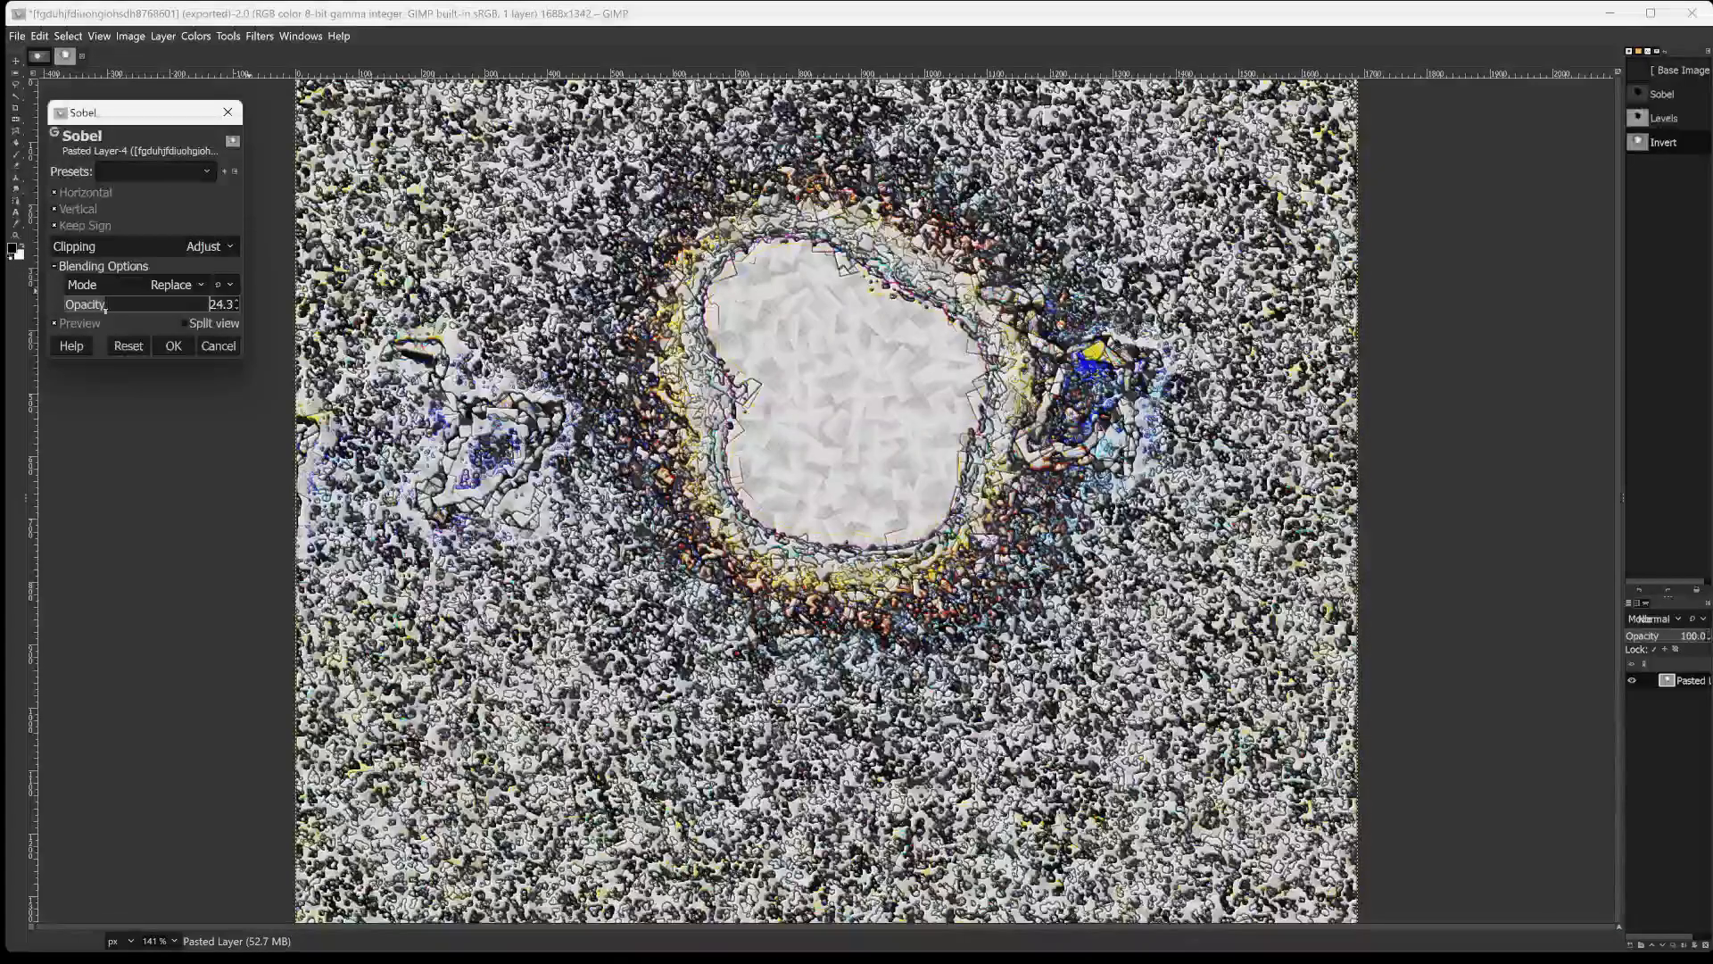
left_click(151, 308)
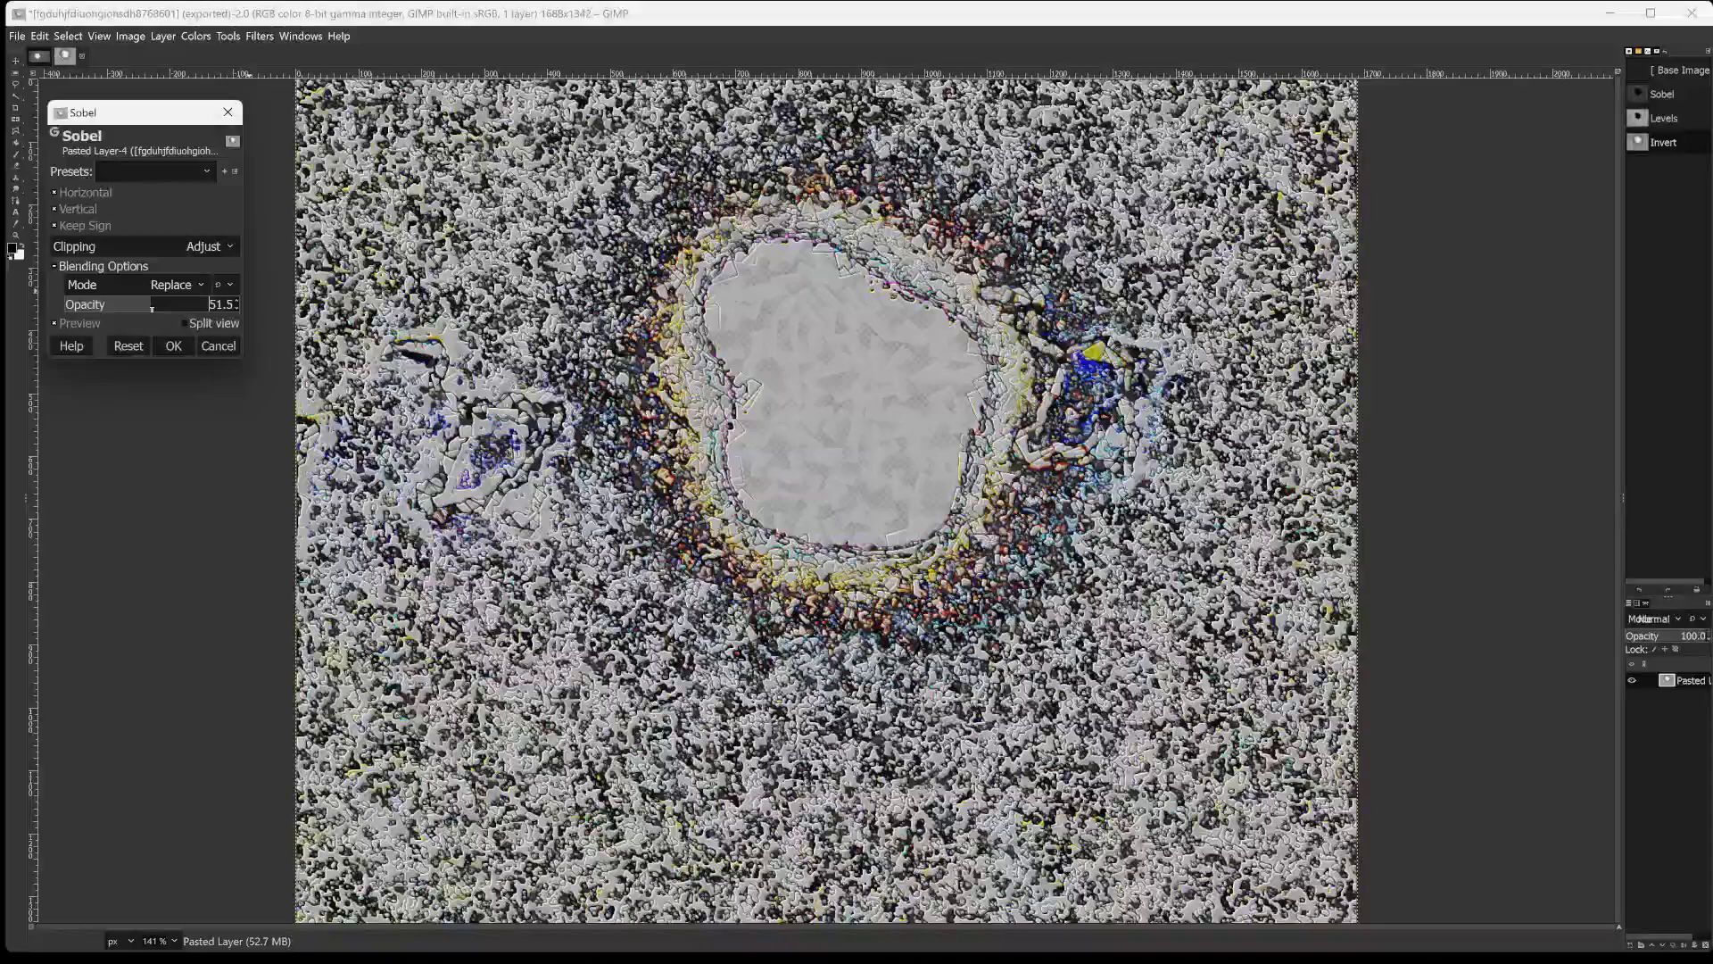
Set the Sobel opacity to 72.8 after trying 94.5, 53.6, 71.5, 79.2 and 14.0, and apply the filter.
left_click_drag(175, 304, 211, 287)
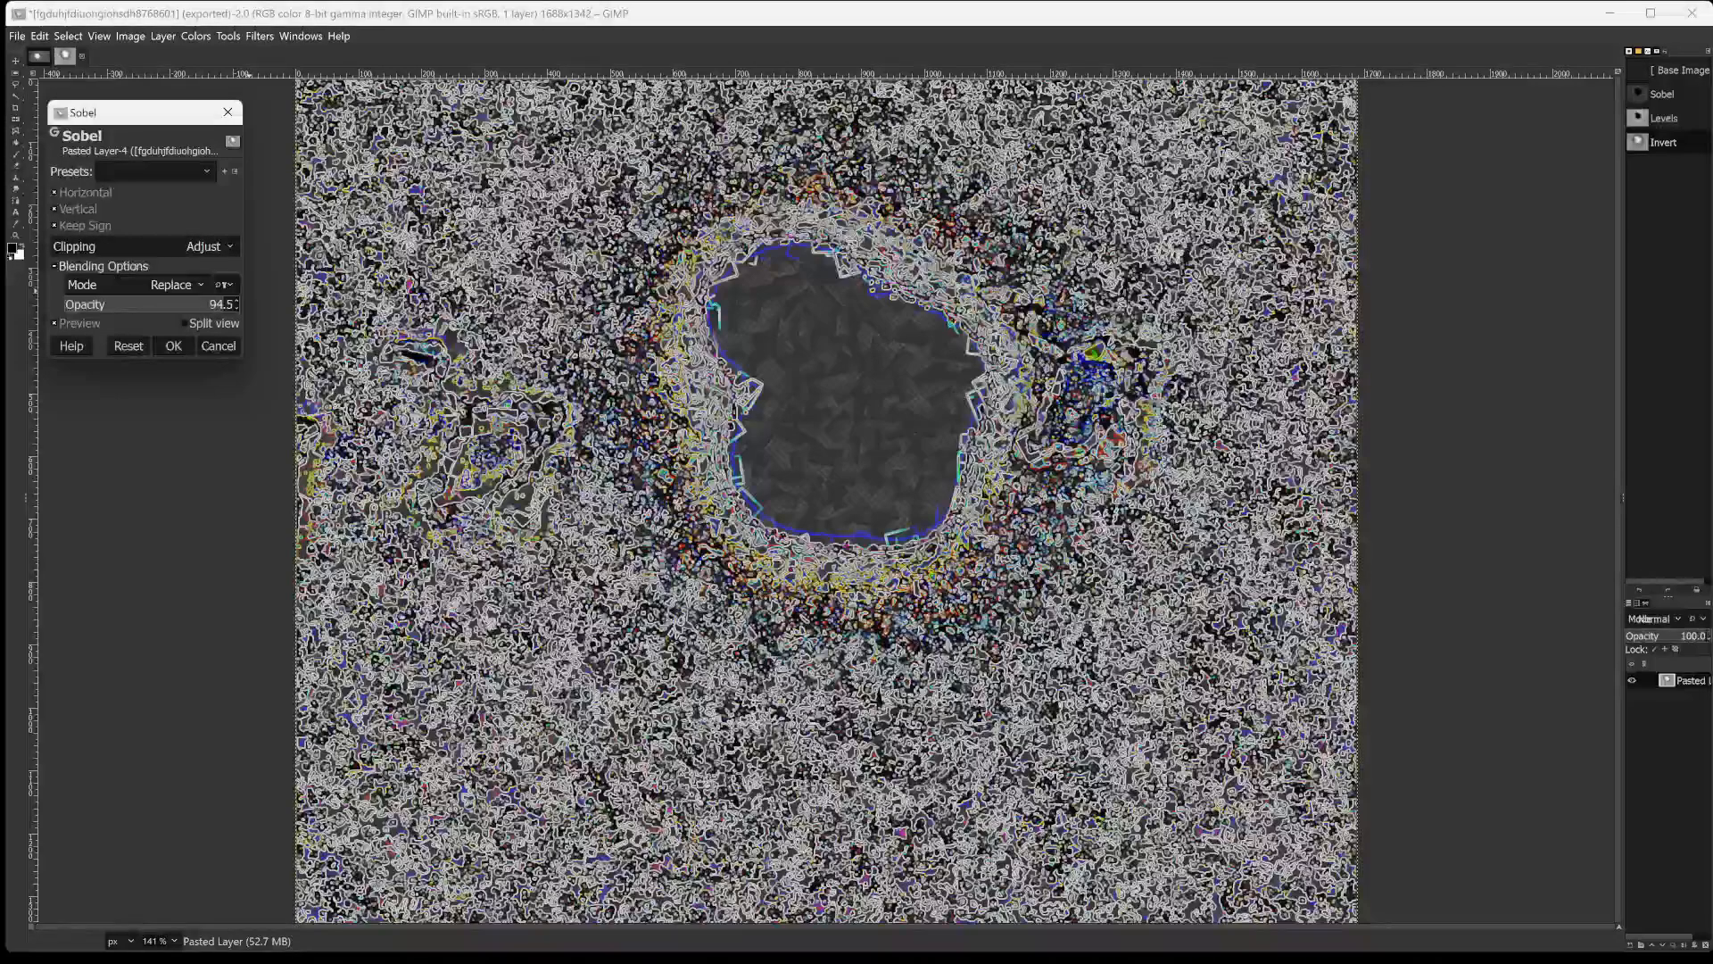
left_click_drag(225, 284, 154, 307)
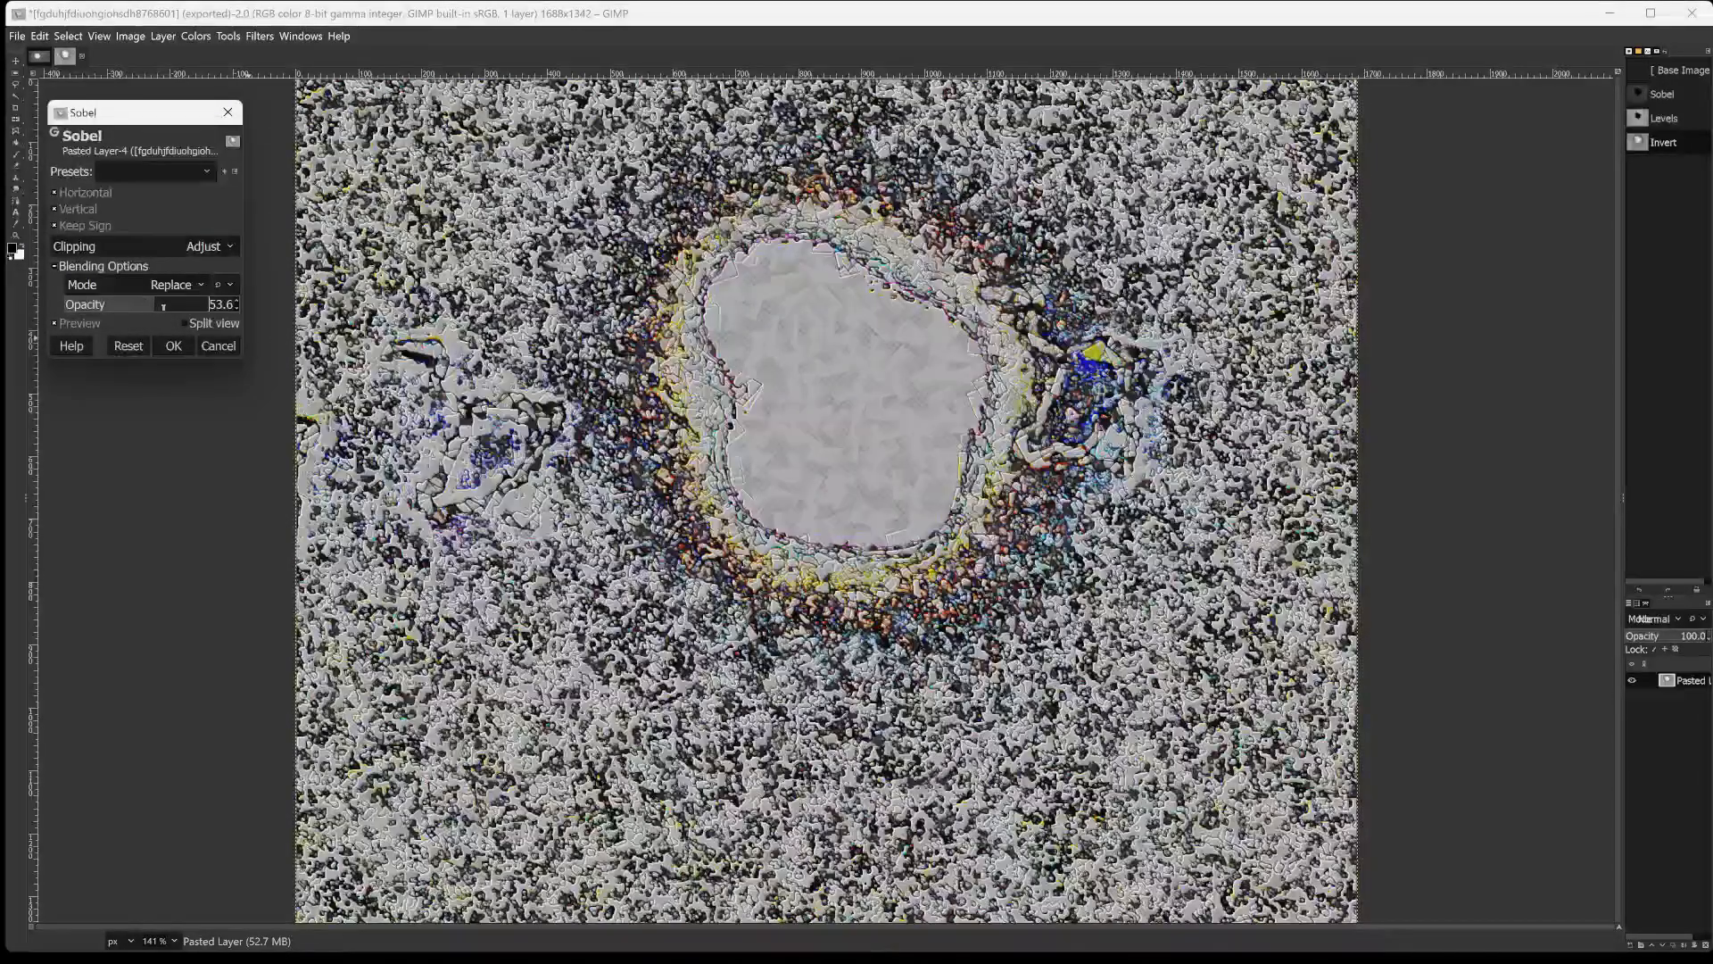
left_click(168, 308)
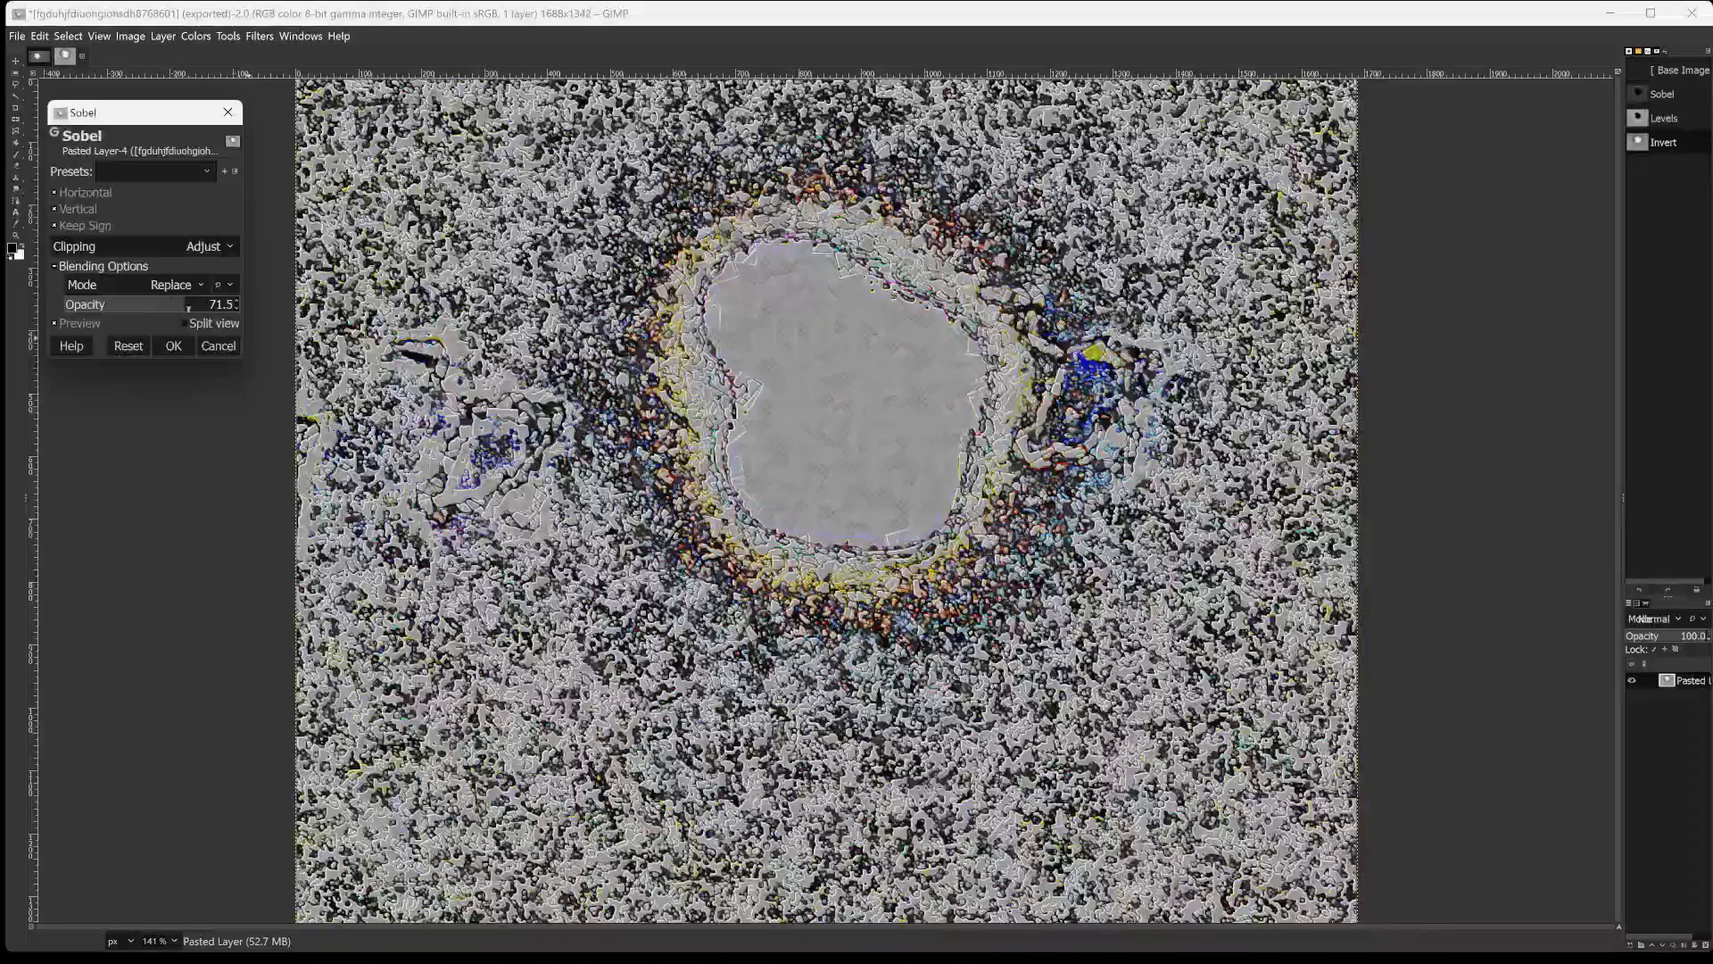
mouse_move(188, 308)
left_mouse_down()
mouse_move(218, 305)
mouse_move(195, 323)
left_mouse_up()
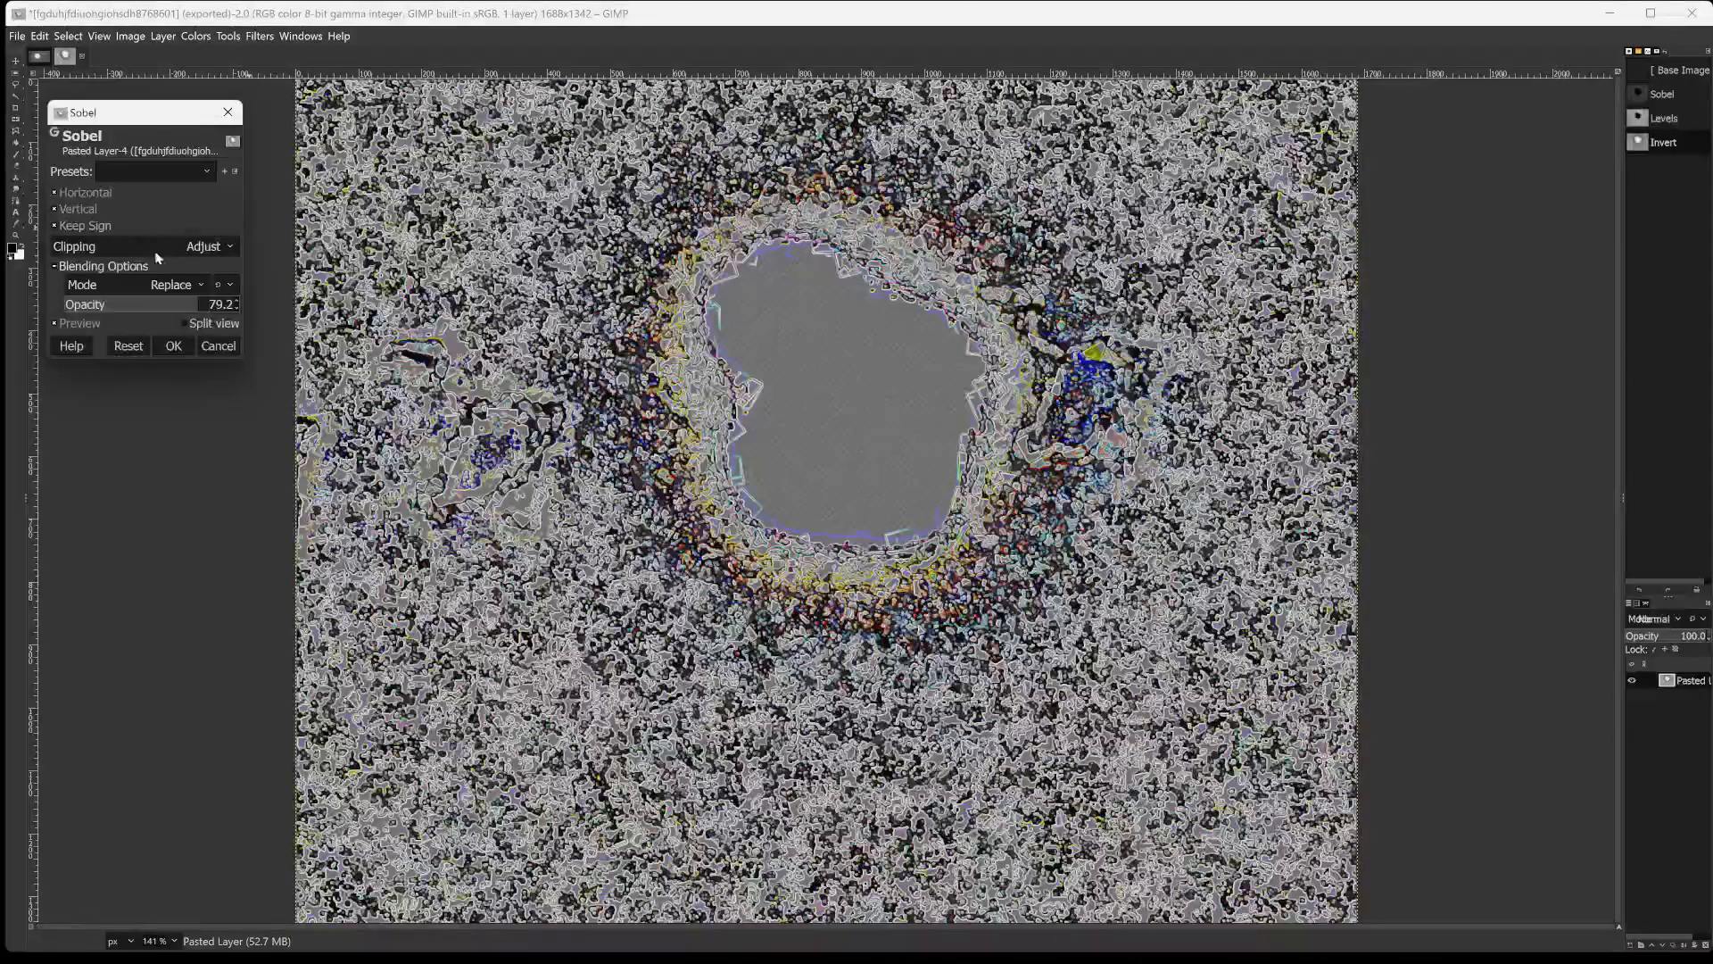
left_click(88, 305)
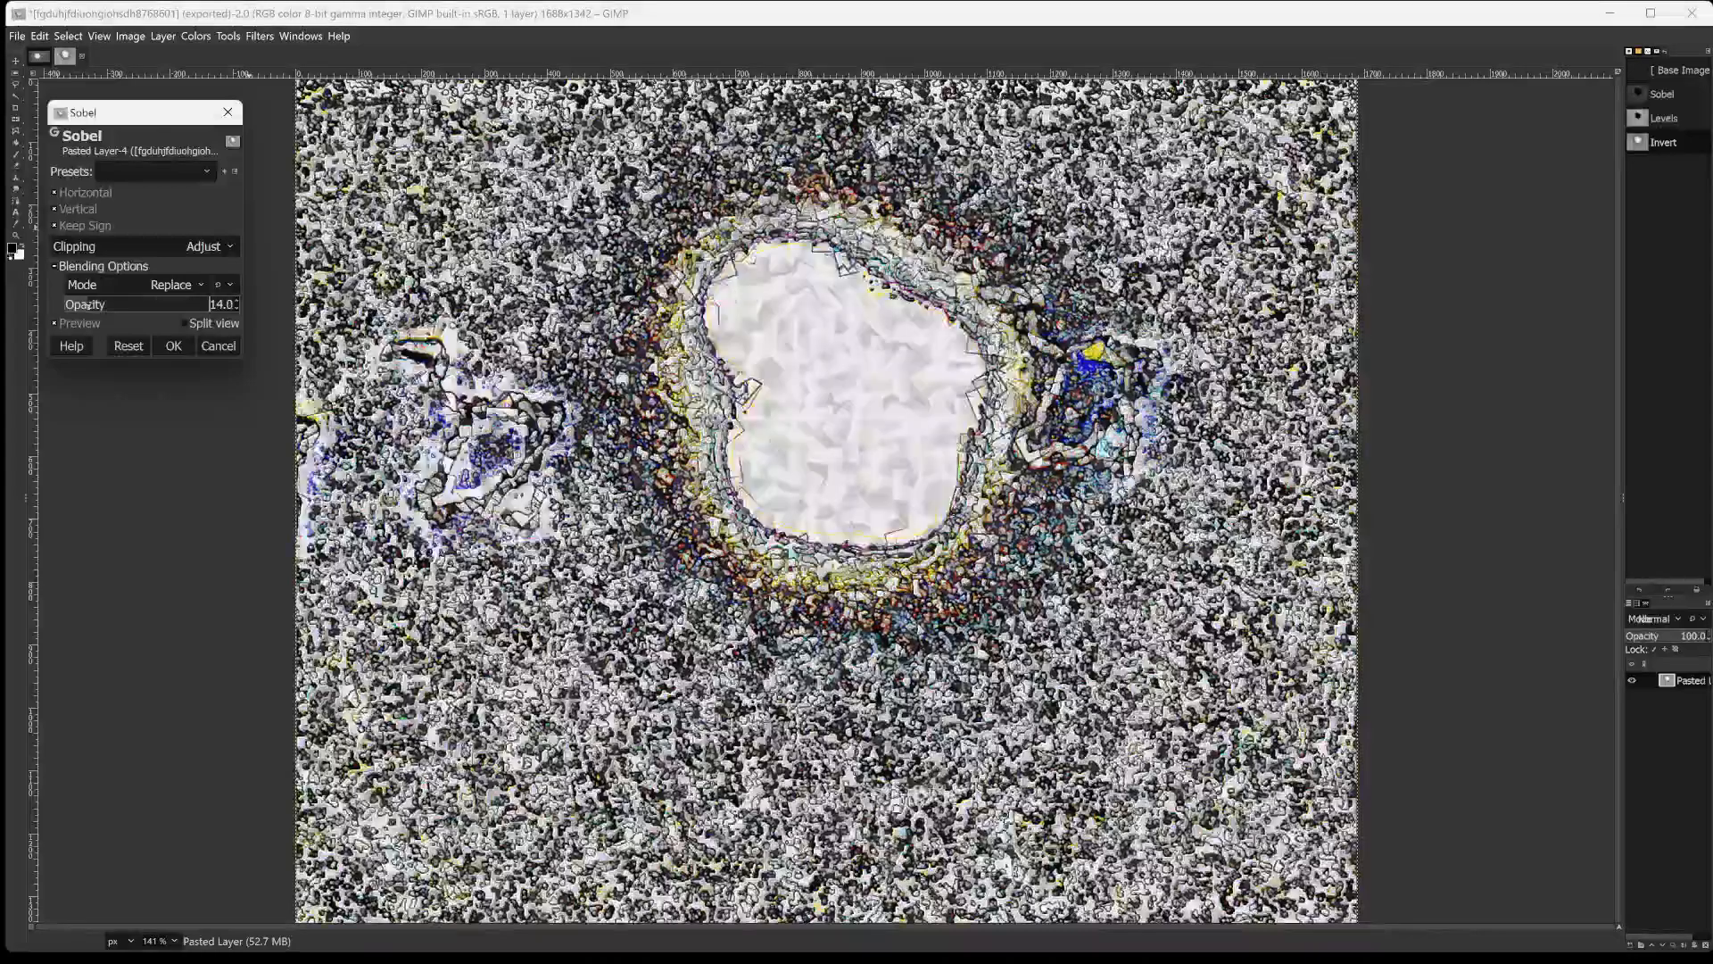
left_click_drag(88, 305, 188, 308)
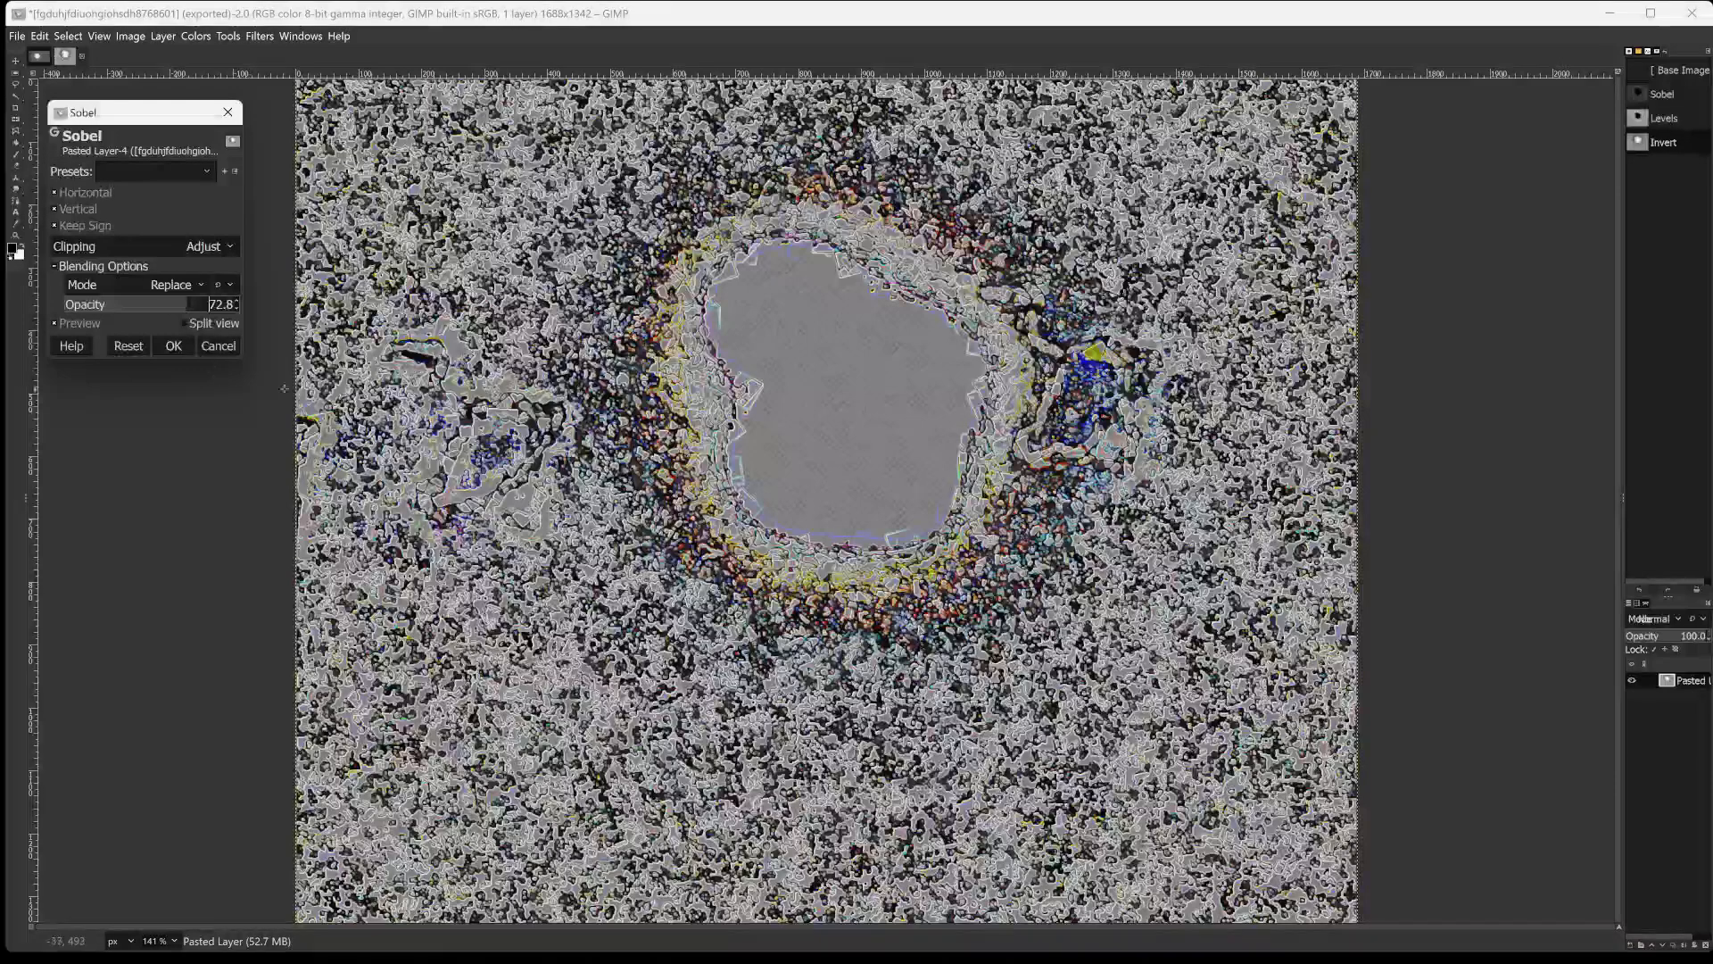
left_click(158, 346)
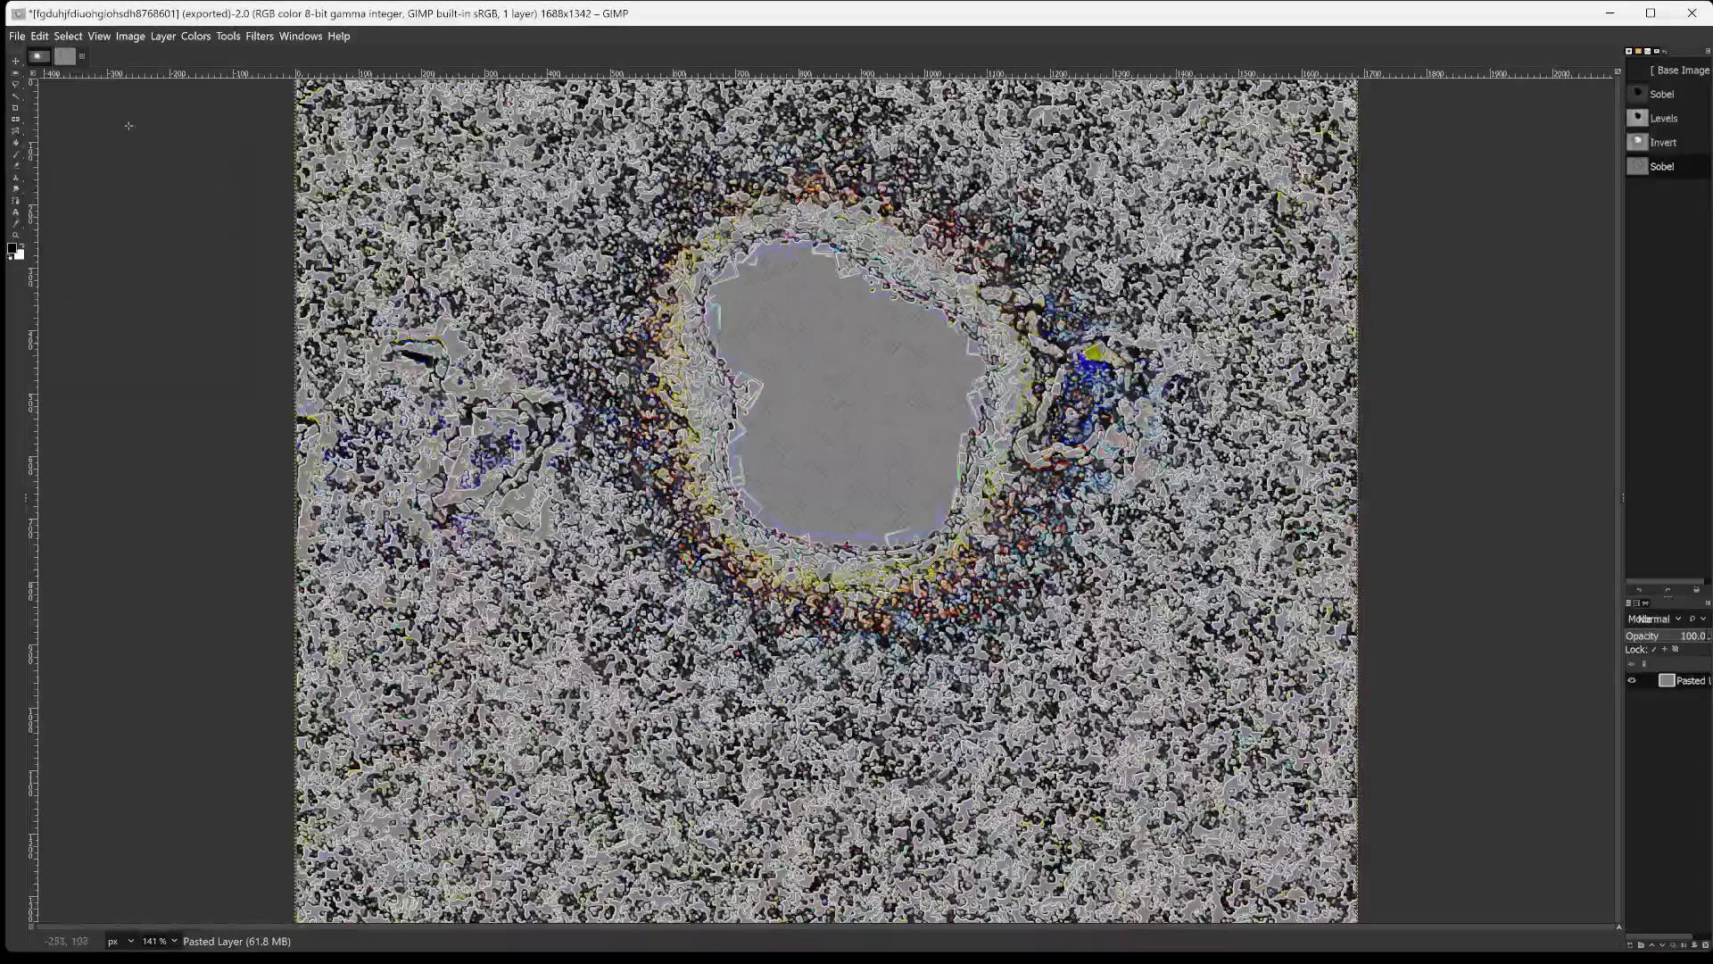
Start a Levels adjustment and set the low input to 57 and the high input to 151 after trying 11 and 112.
left_click(207, 35)
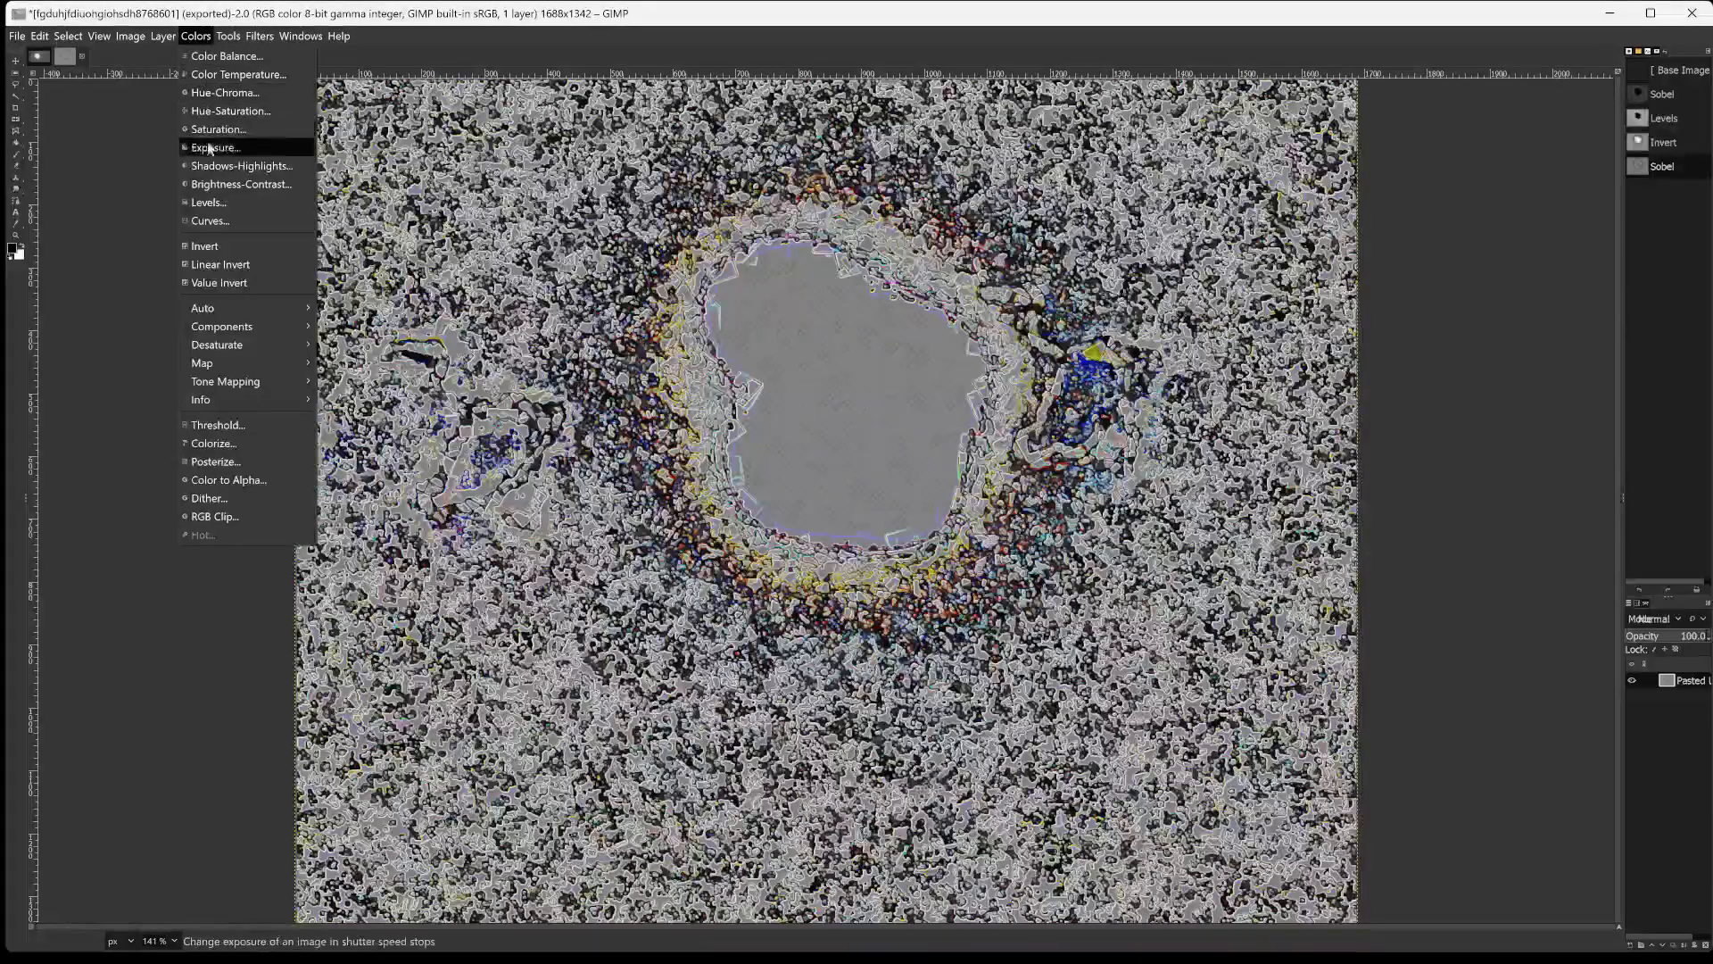
left_click(207, 203)
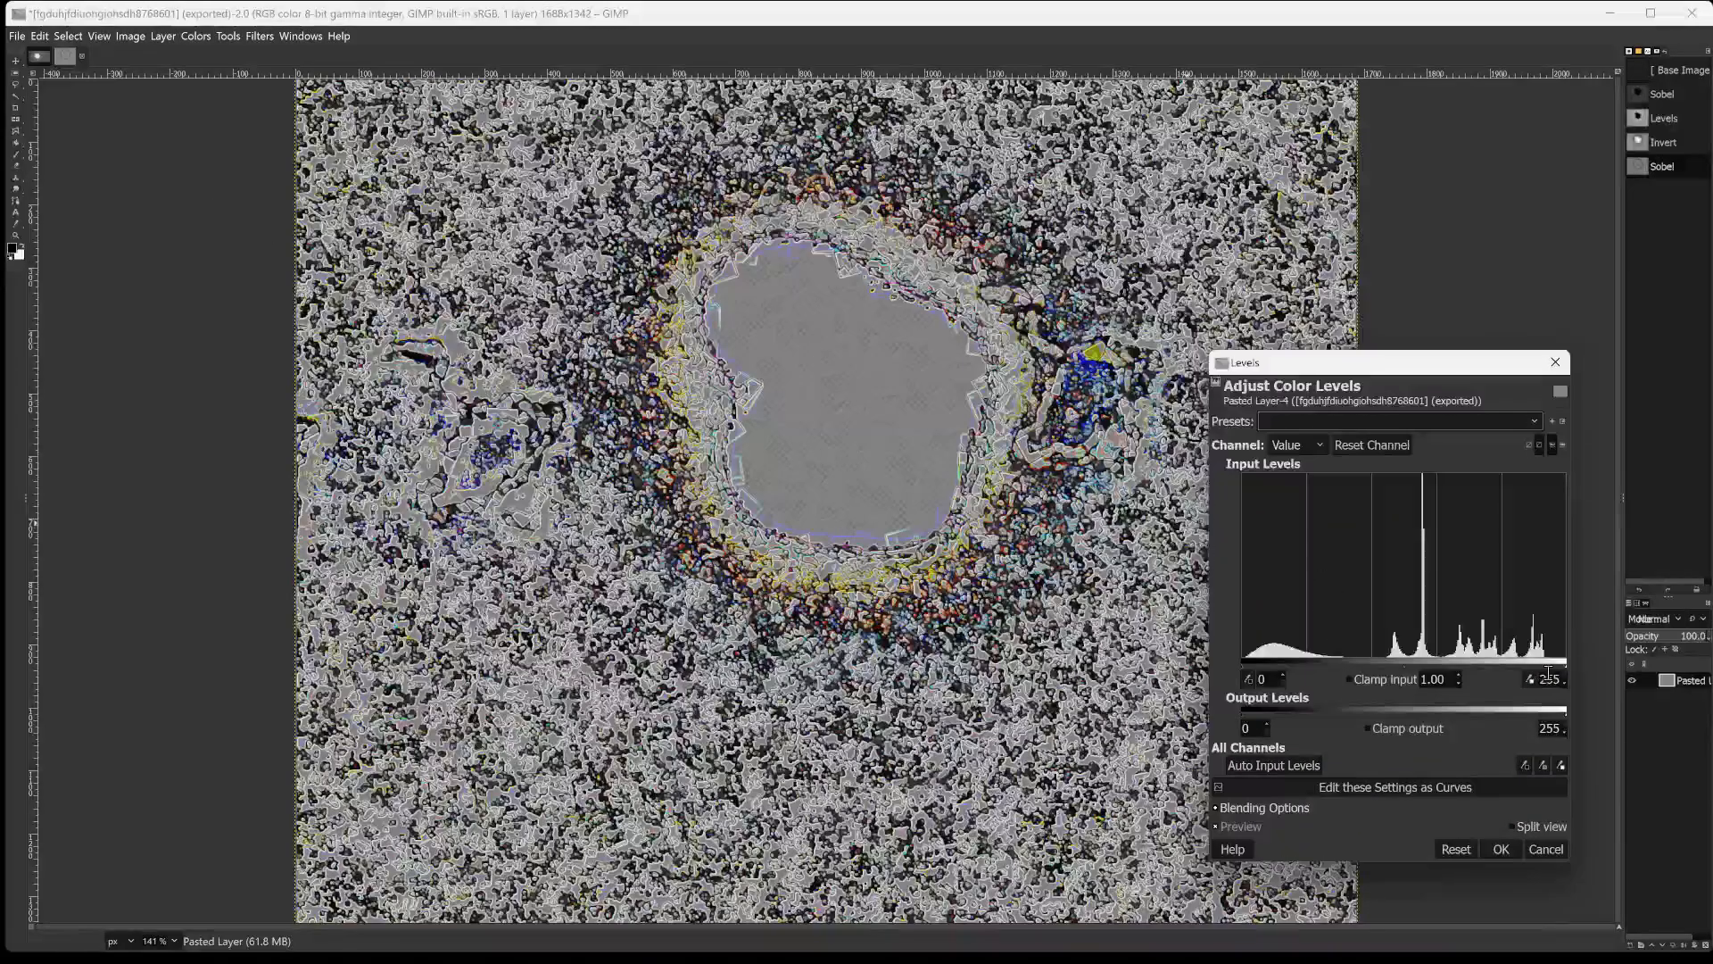
left_click_drag(1567, 665, 1369, 664)
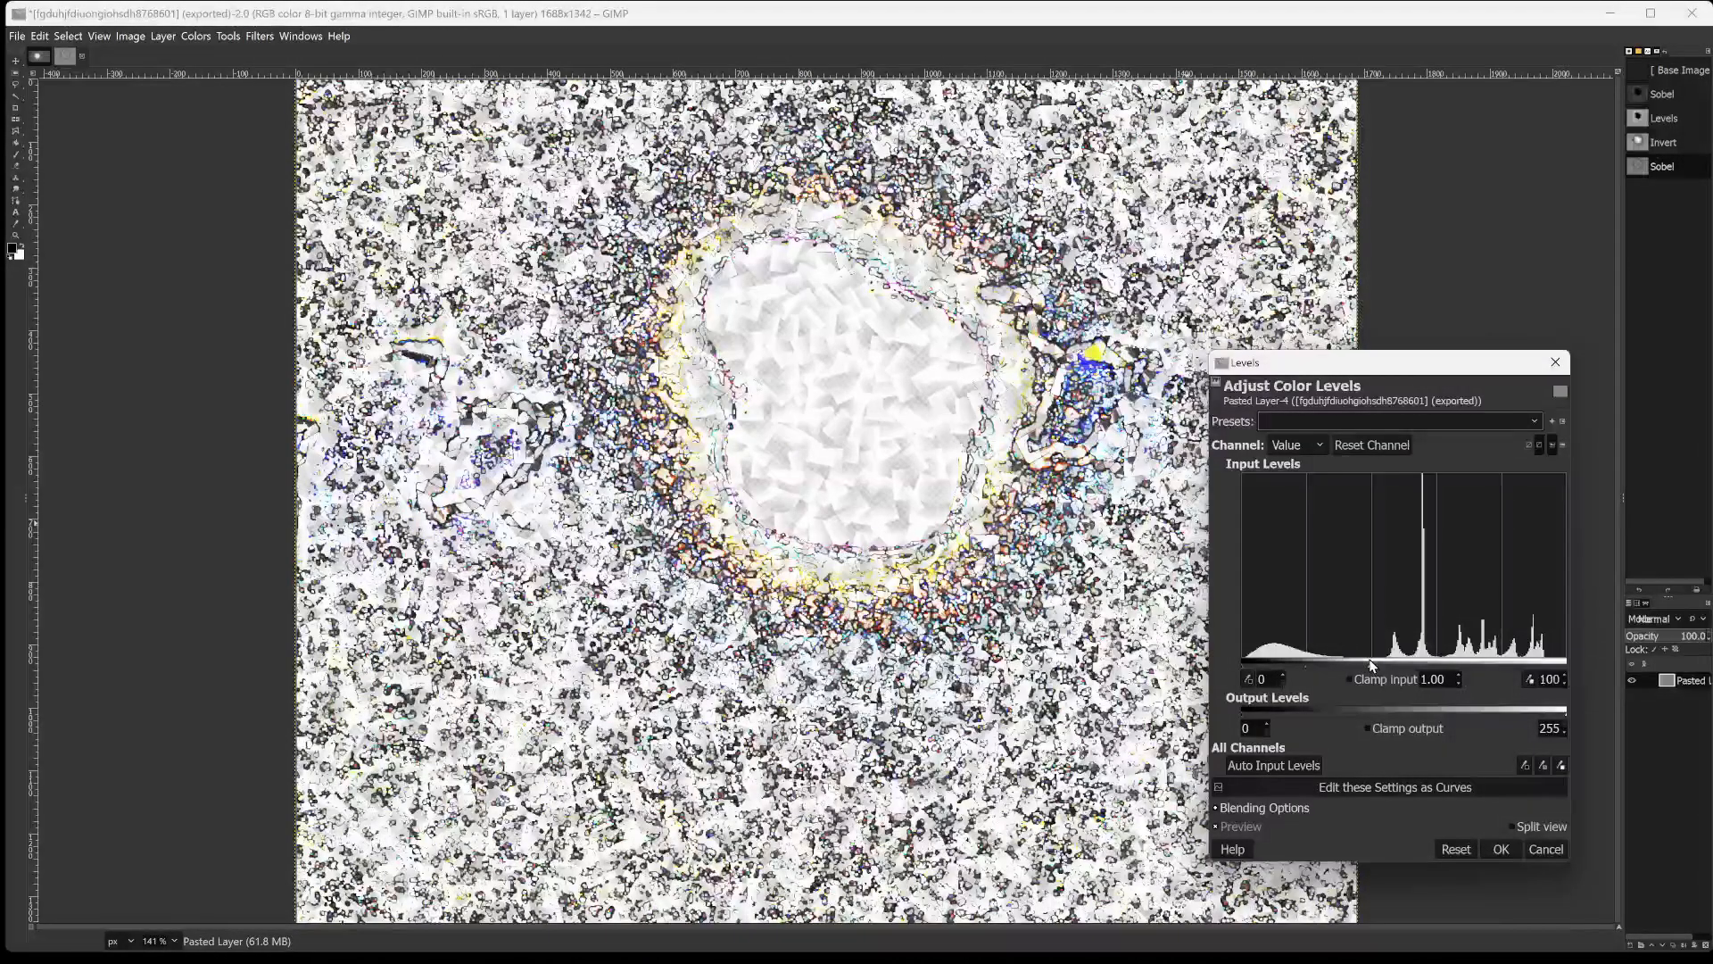
left_click_drag(1266, 671, 1385, 658)
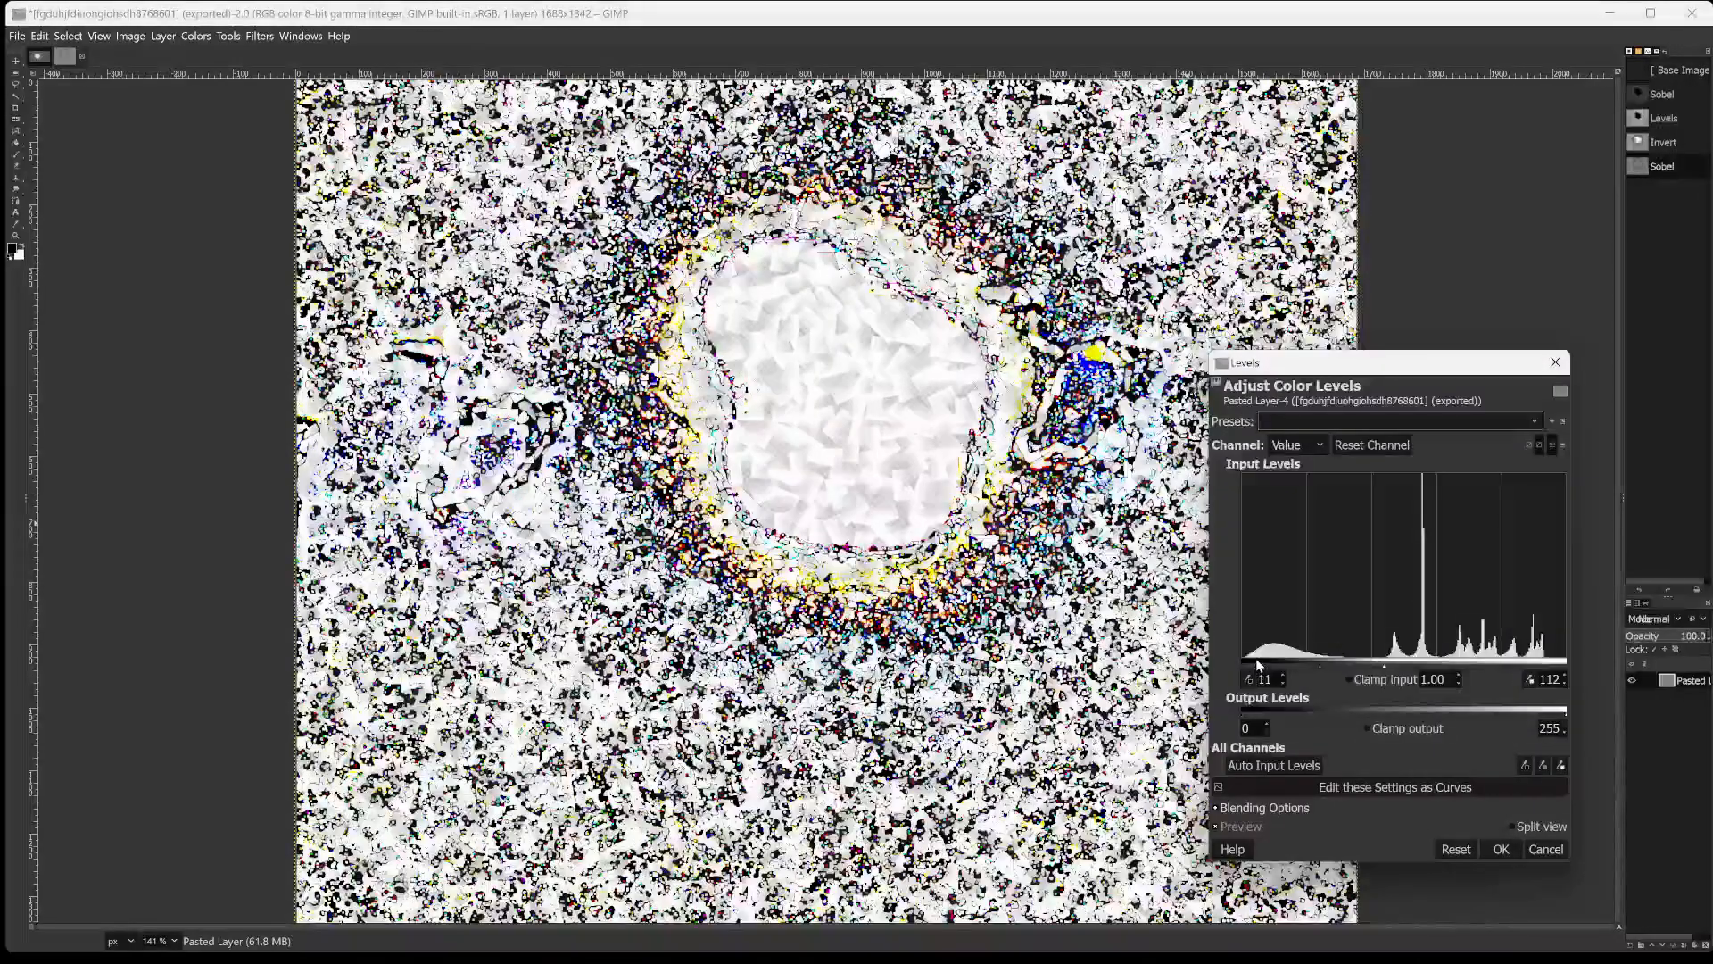
left_click_drag(1253, 662, 1437, 664)
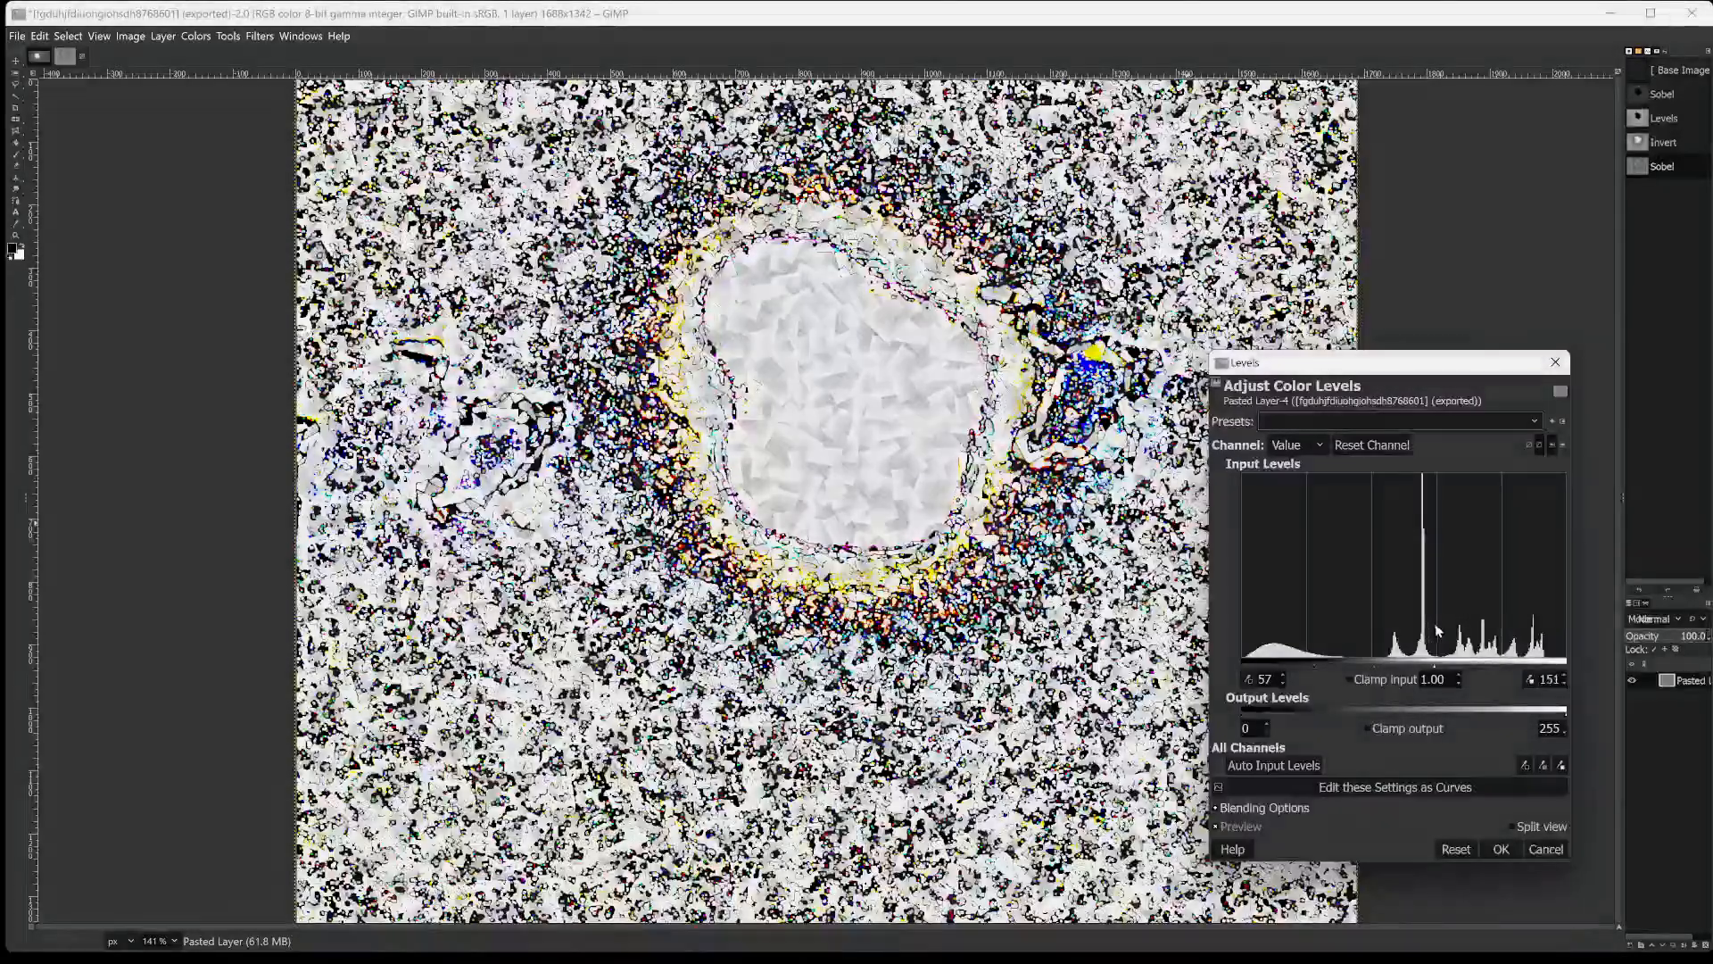
Set the low input level to 56 and the high input level to 215, and apply the Levels adjustment.
mouse_move(1312, 674)
left_mouse_down()
mouse_move(1506, 669)
mouse_move(1352, 635)
mouse_move(1289, 649)
mouse_move(1382, 642)
mouse_move(1341, 665)
mouse_move(1432, 661)
mouse_move(1313, 662)
left_mouse_up()
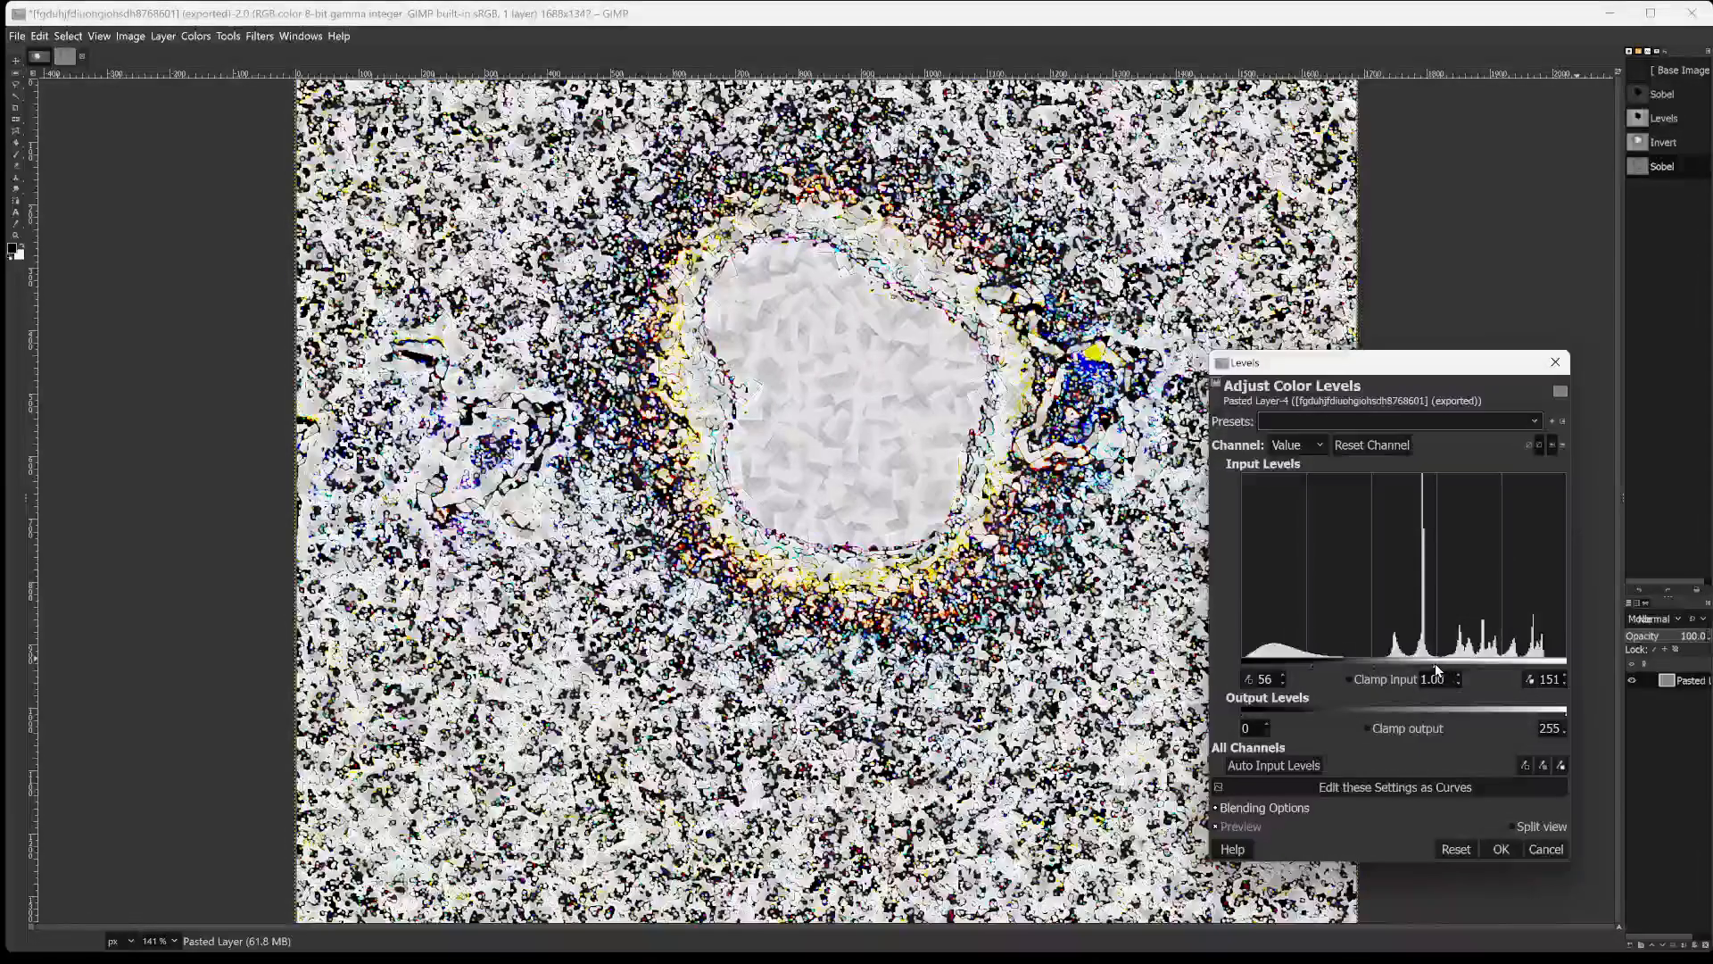
left_click_drag(1433, 668, 1516, 671)
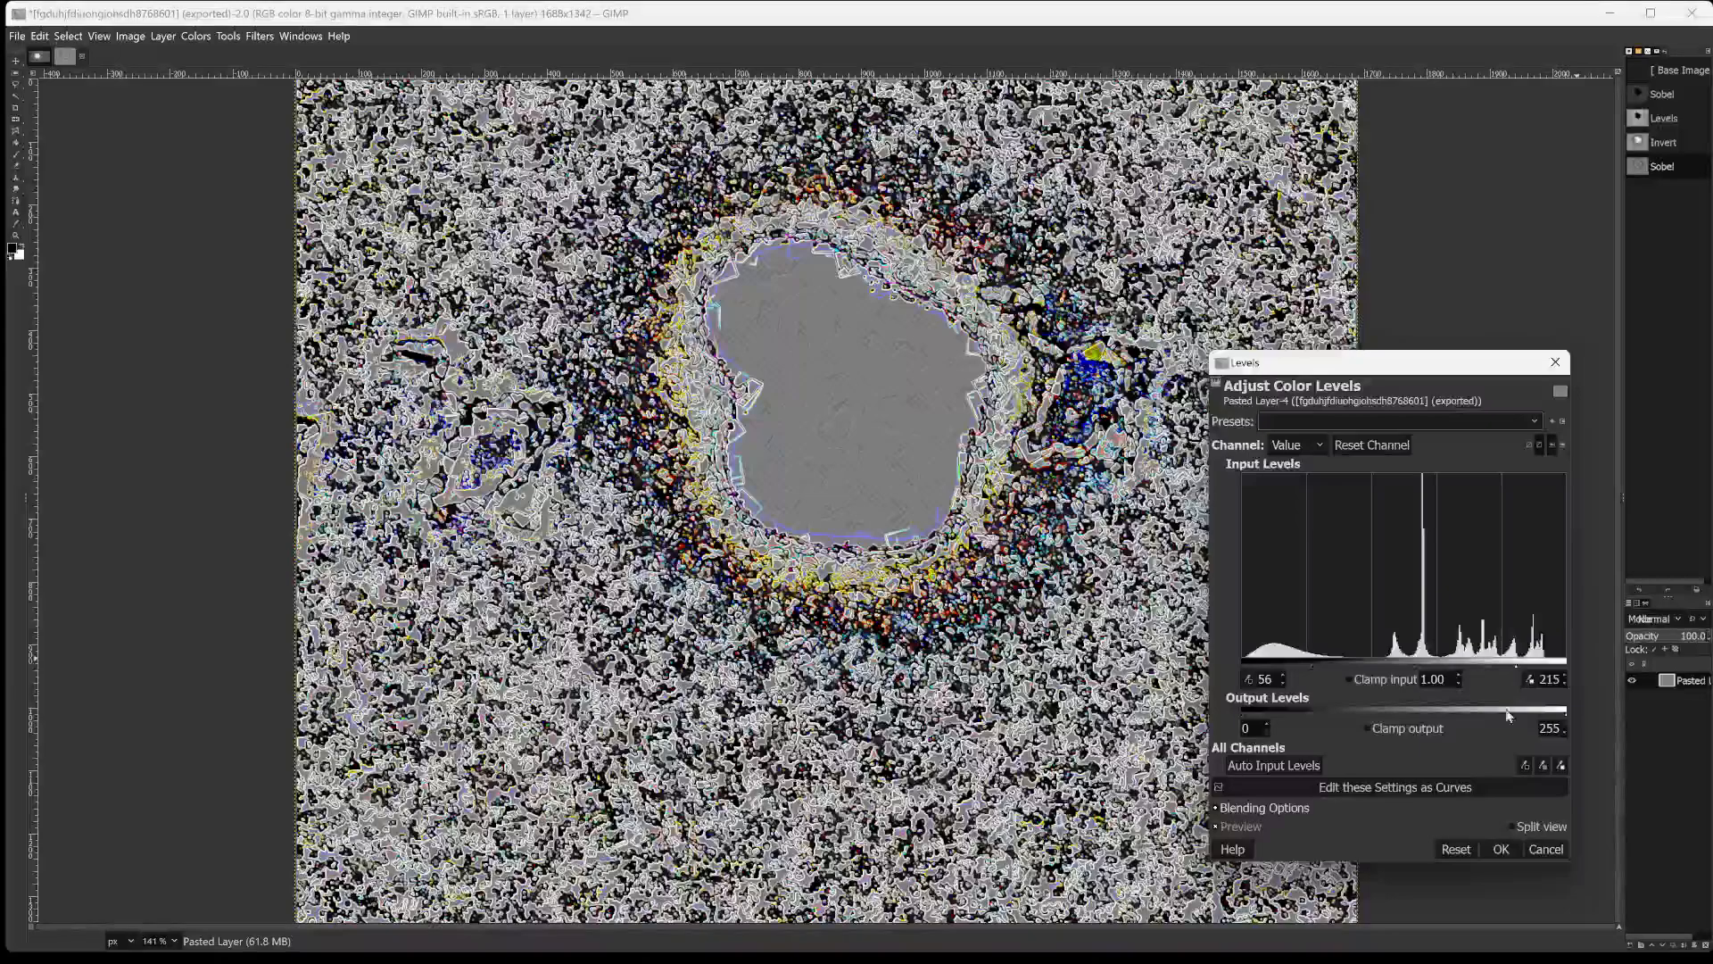
left_click(1501, 848)
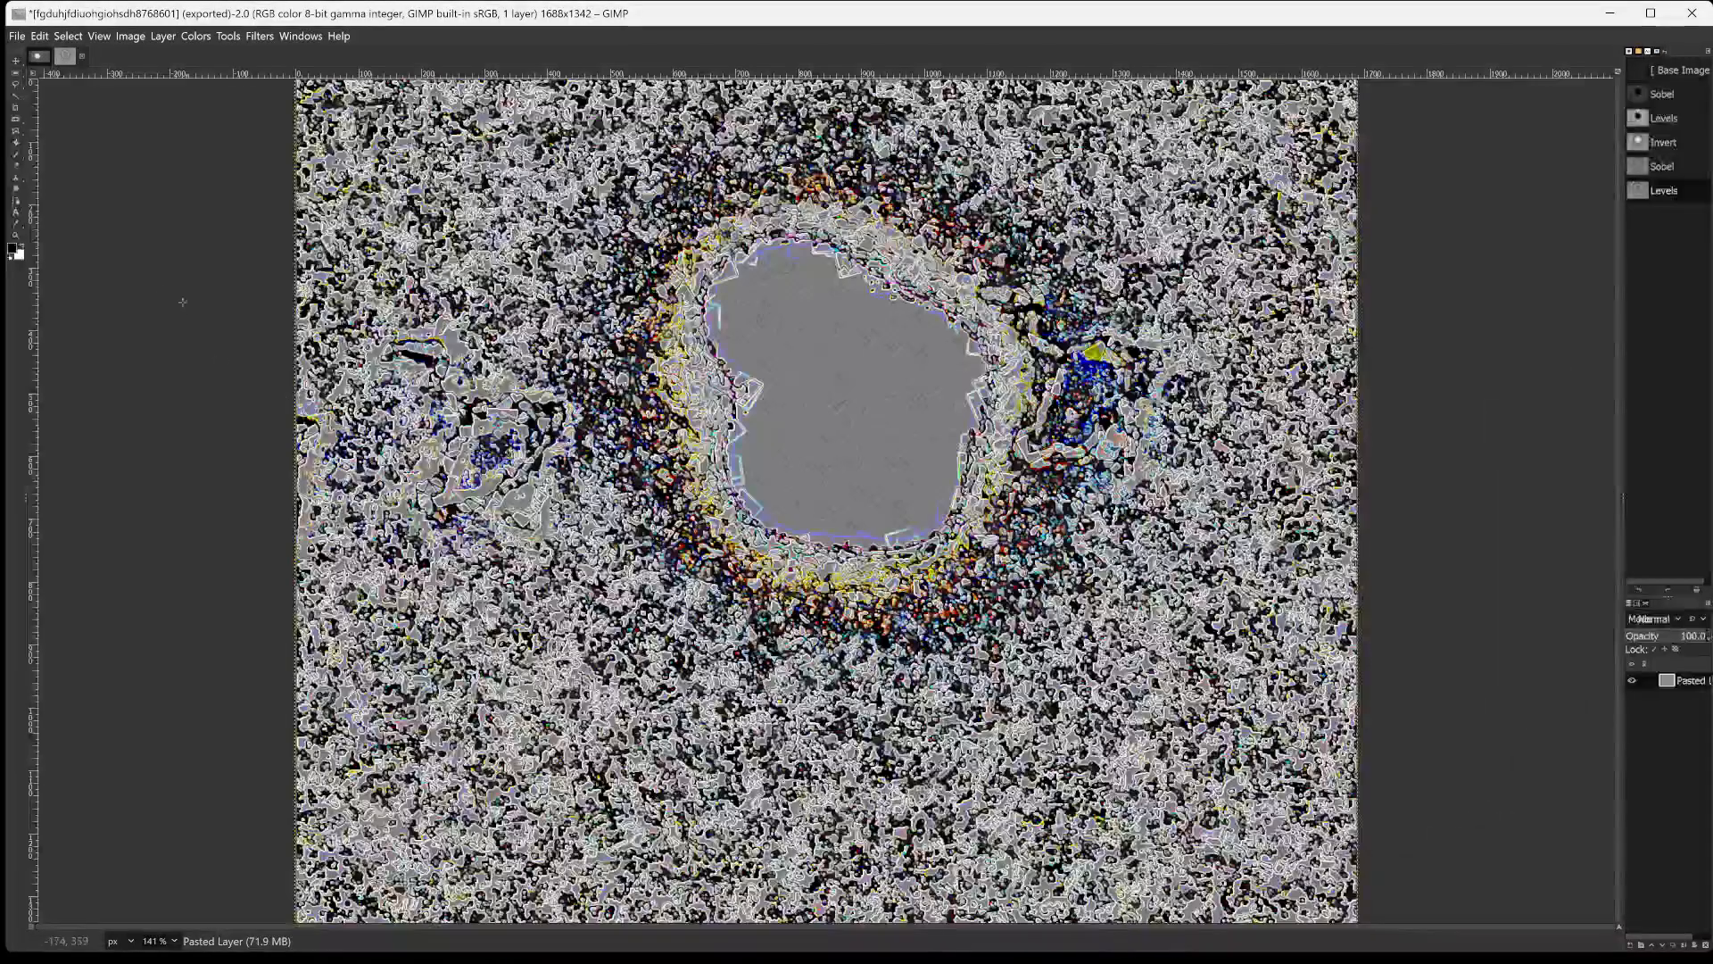
Invert the image's colors and start a Neon edge detection on the result.
left_click(193, 35)
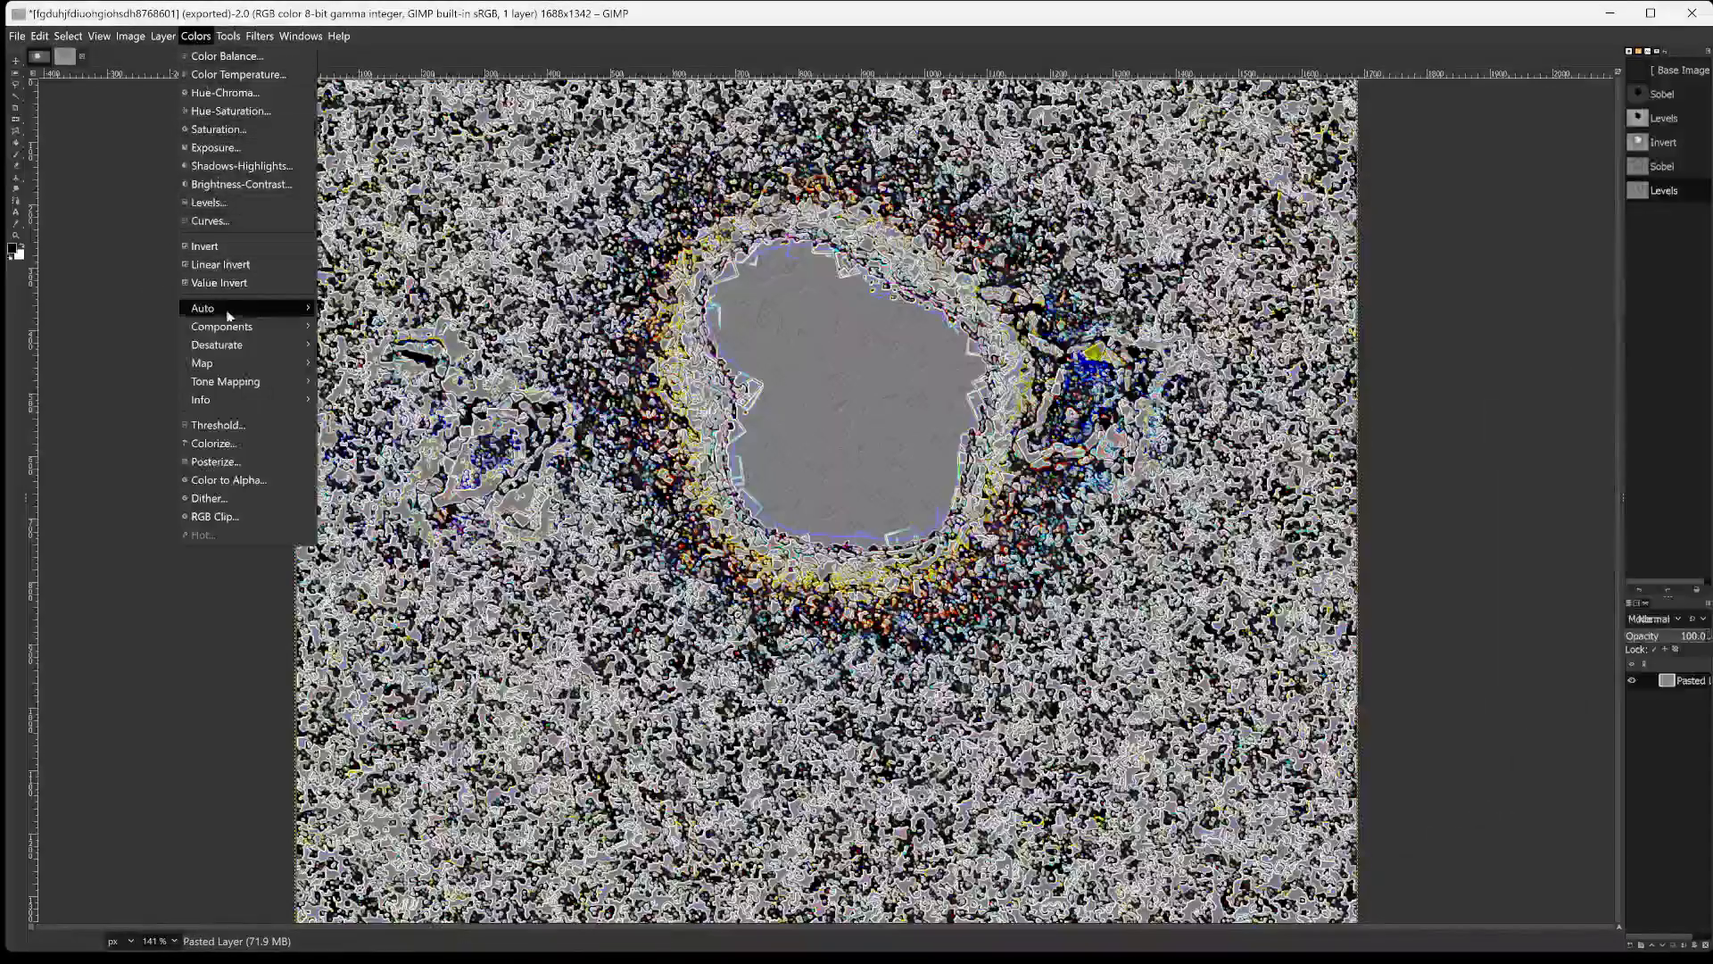
left_click(208, 236)
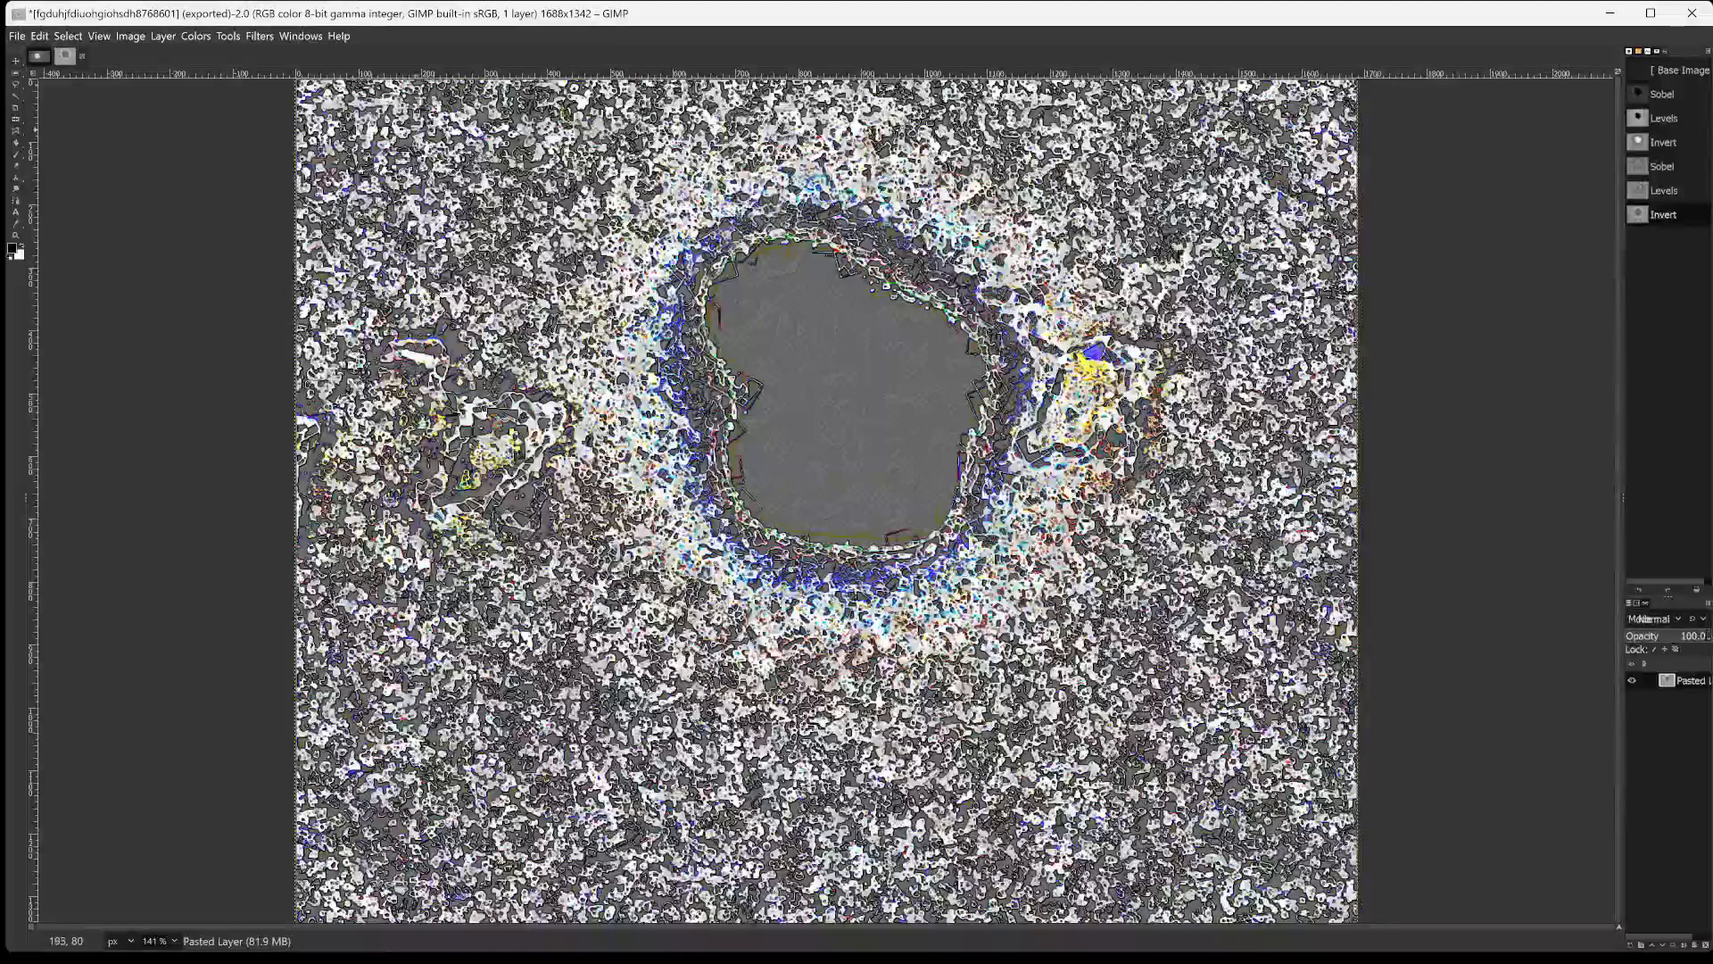
left_click(267, 38)
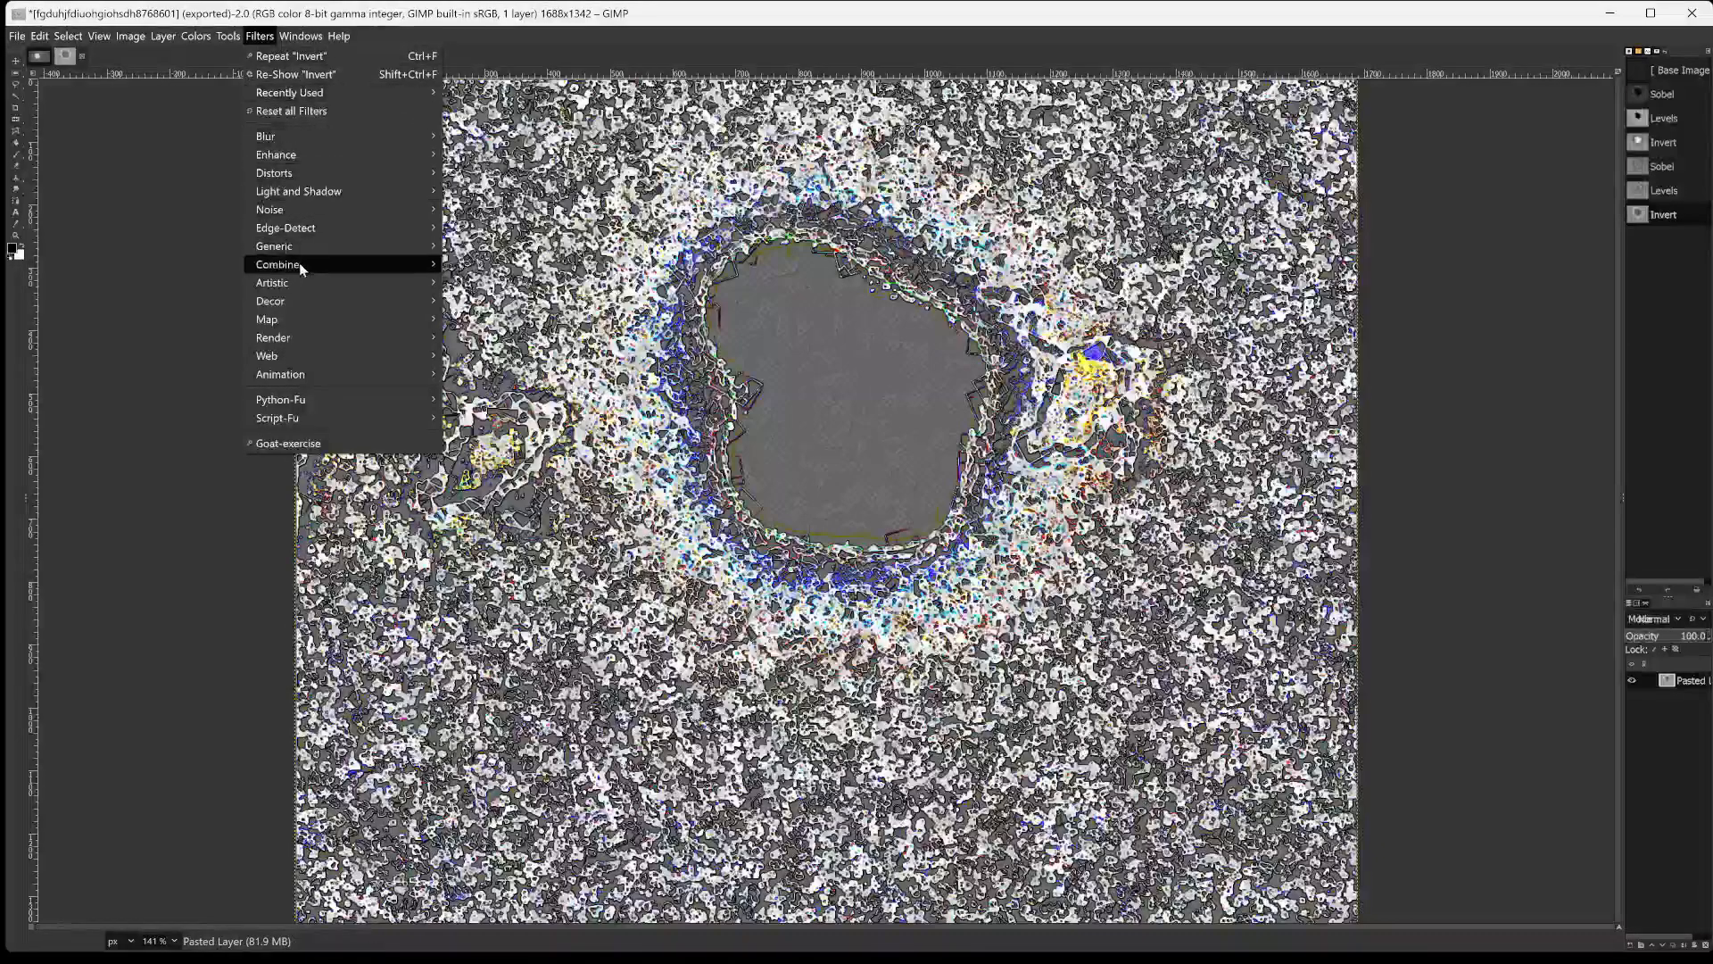
mouse_move(312, 305)
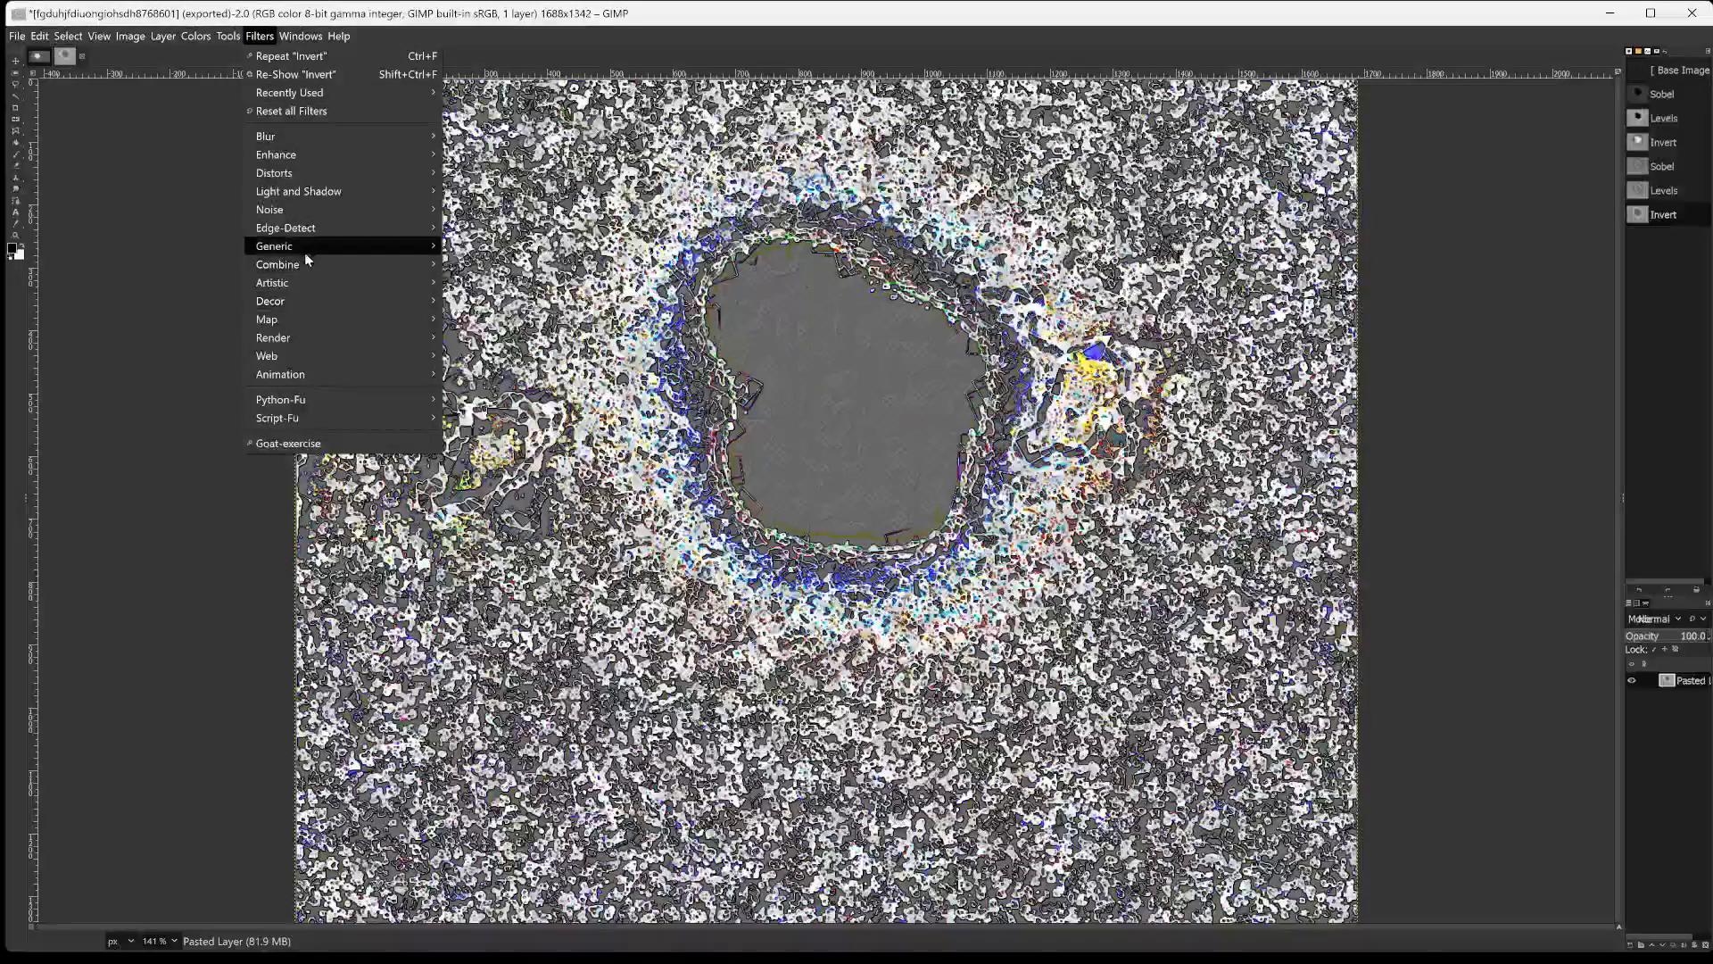
mouse_move(307, 228)
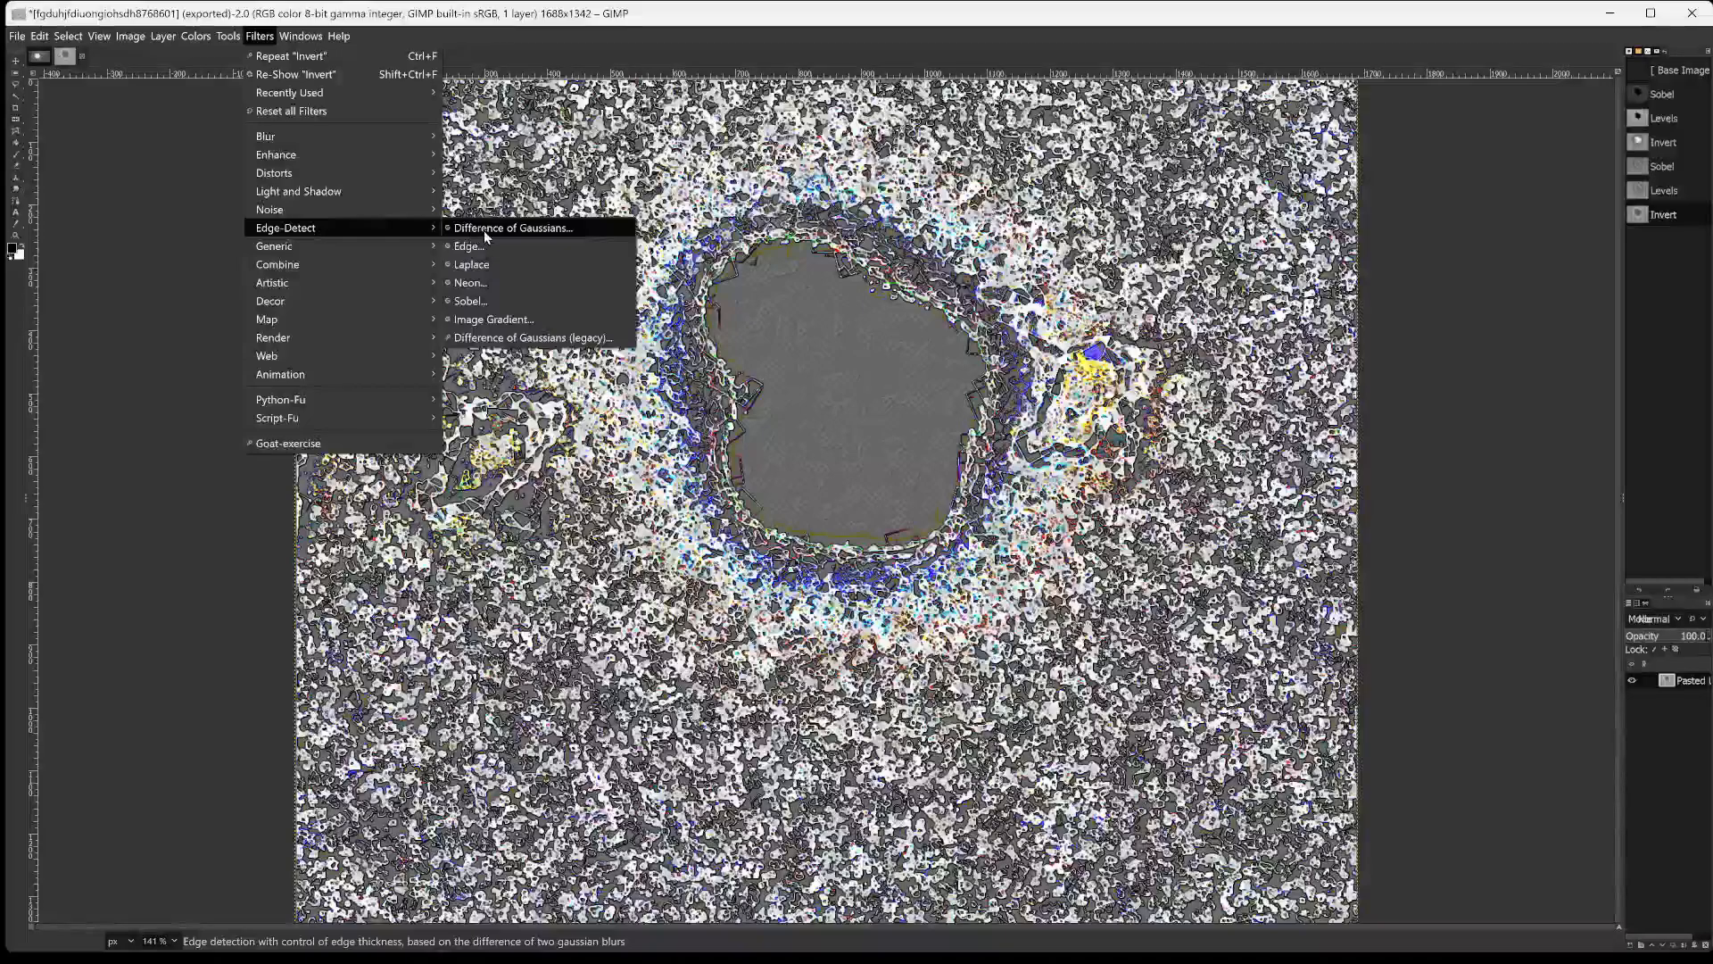
left_click(507, 286)
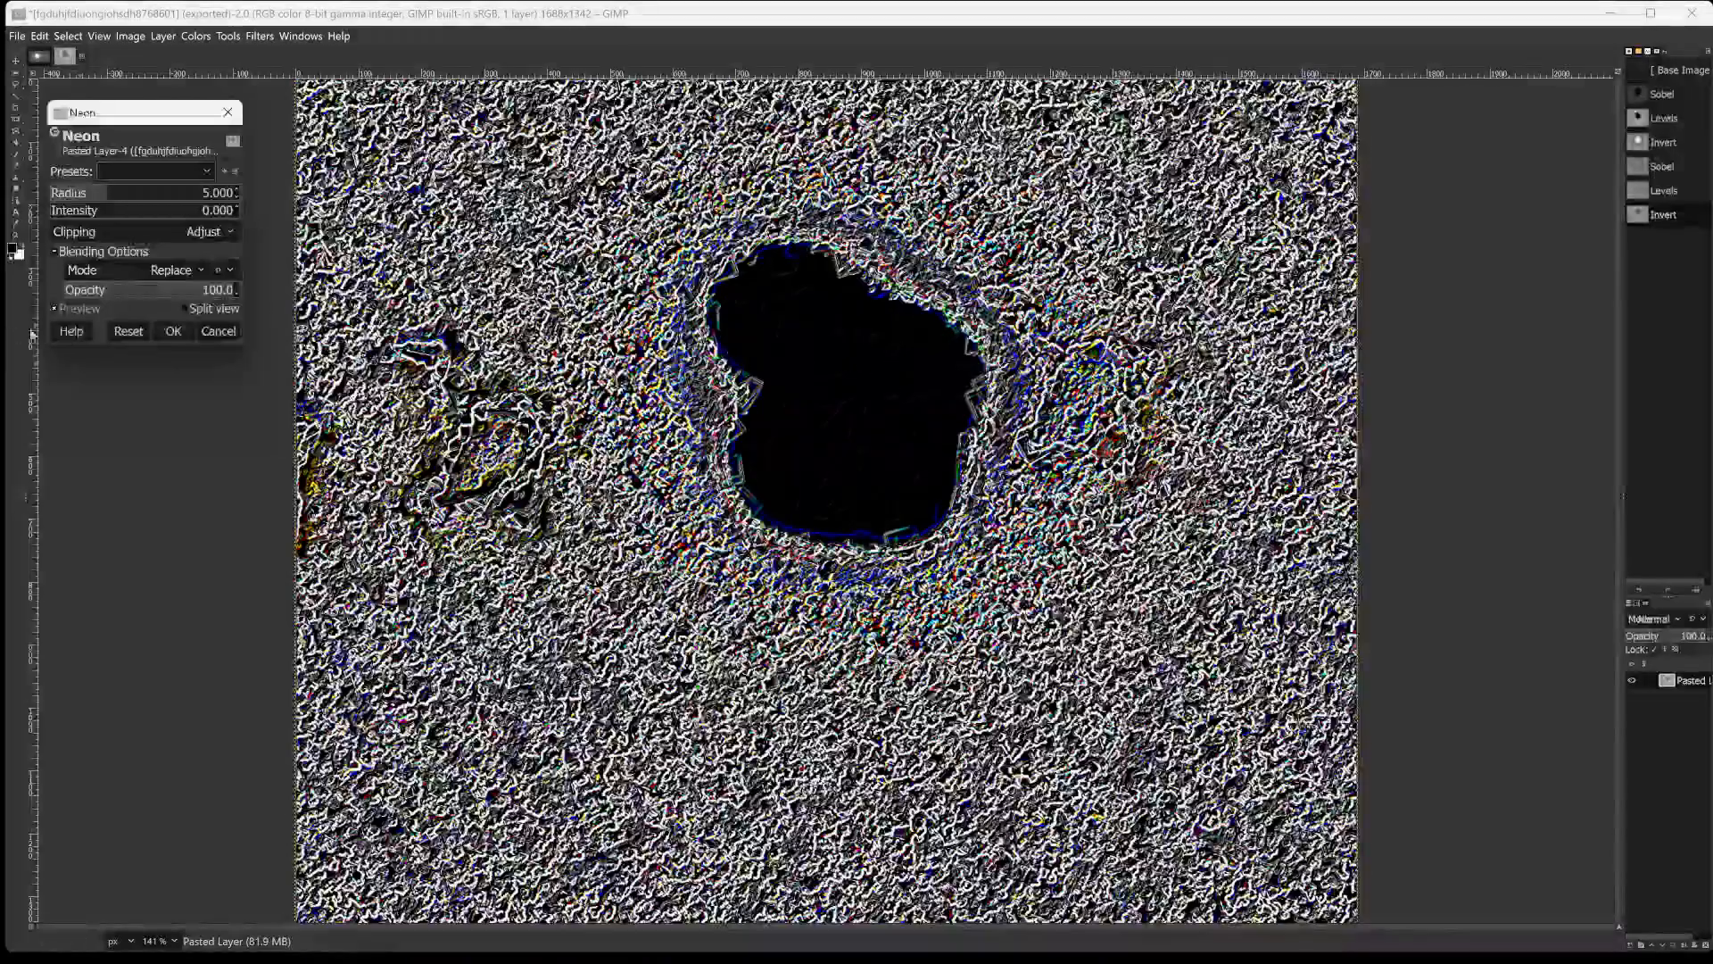
Try a Neon radius of 17.478 with intensities of 1.511, 0.737, 2.628, 1.212 and 1.117.
left_click_drag(111, 190, 171, 193)
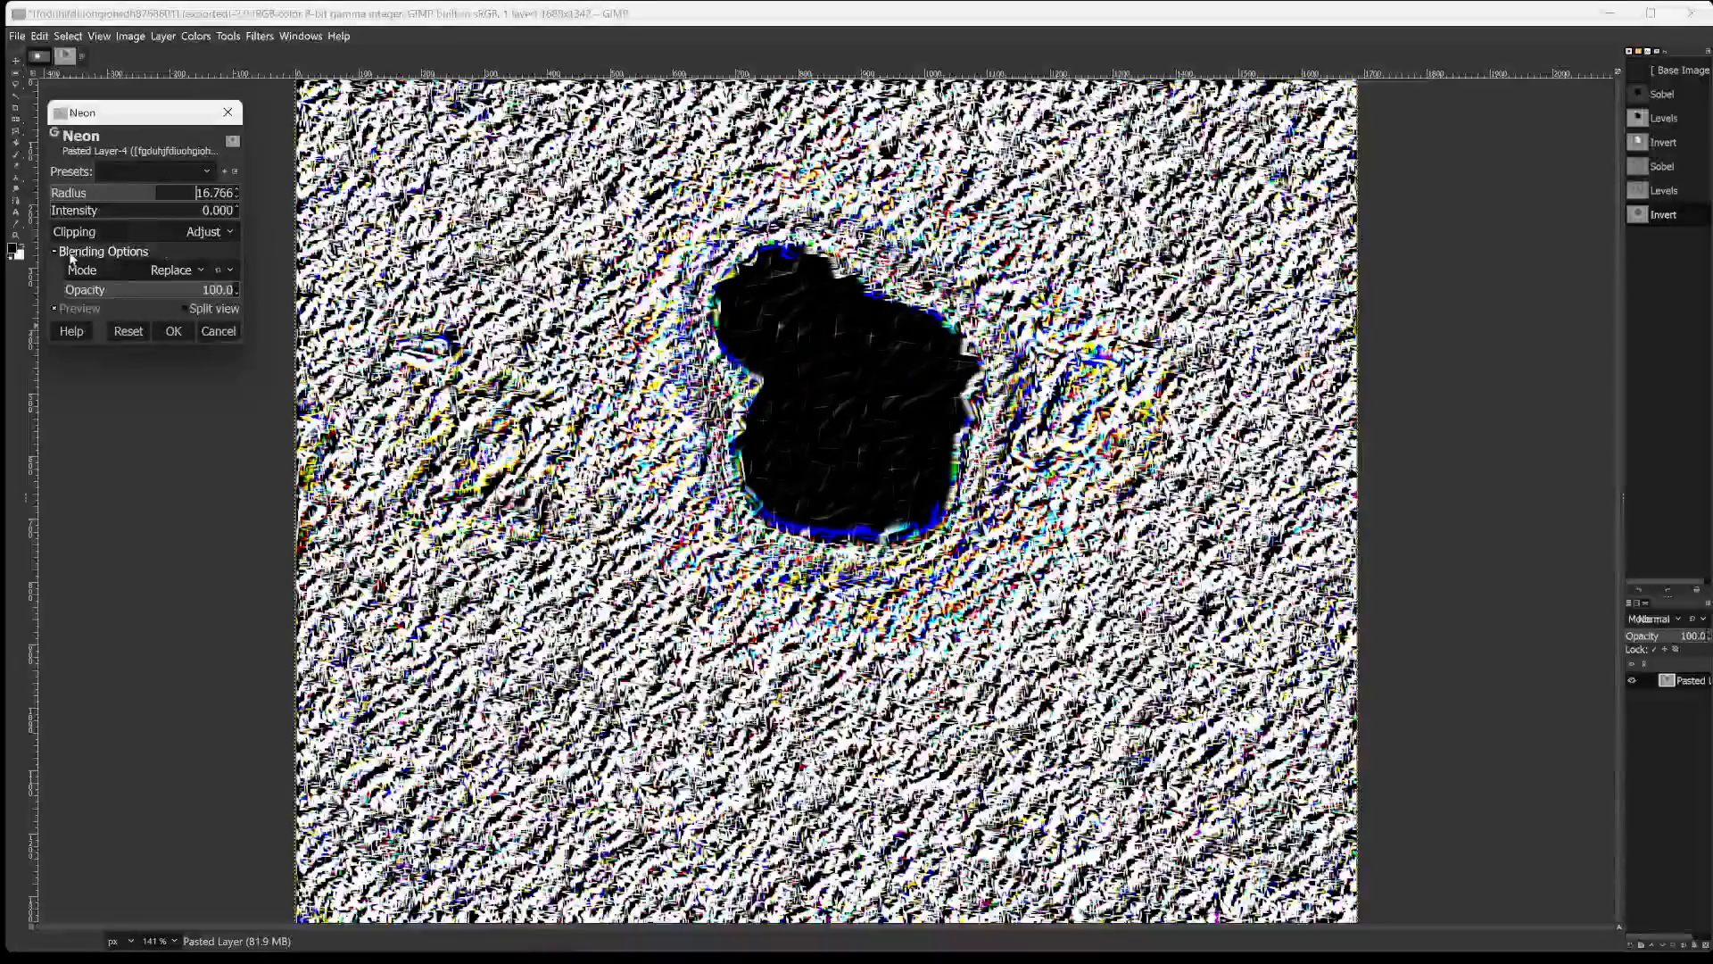
left_click_drag(72, 213, 153, 230)
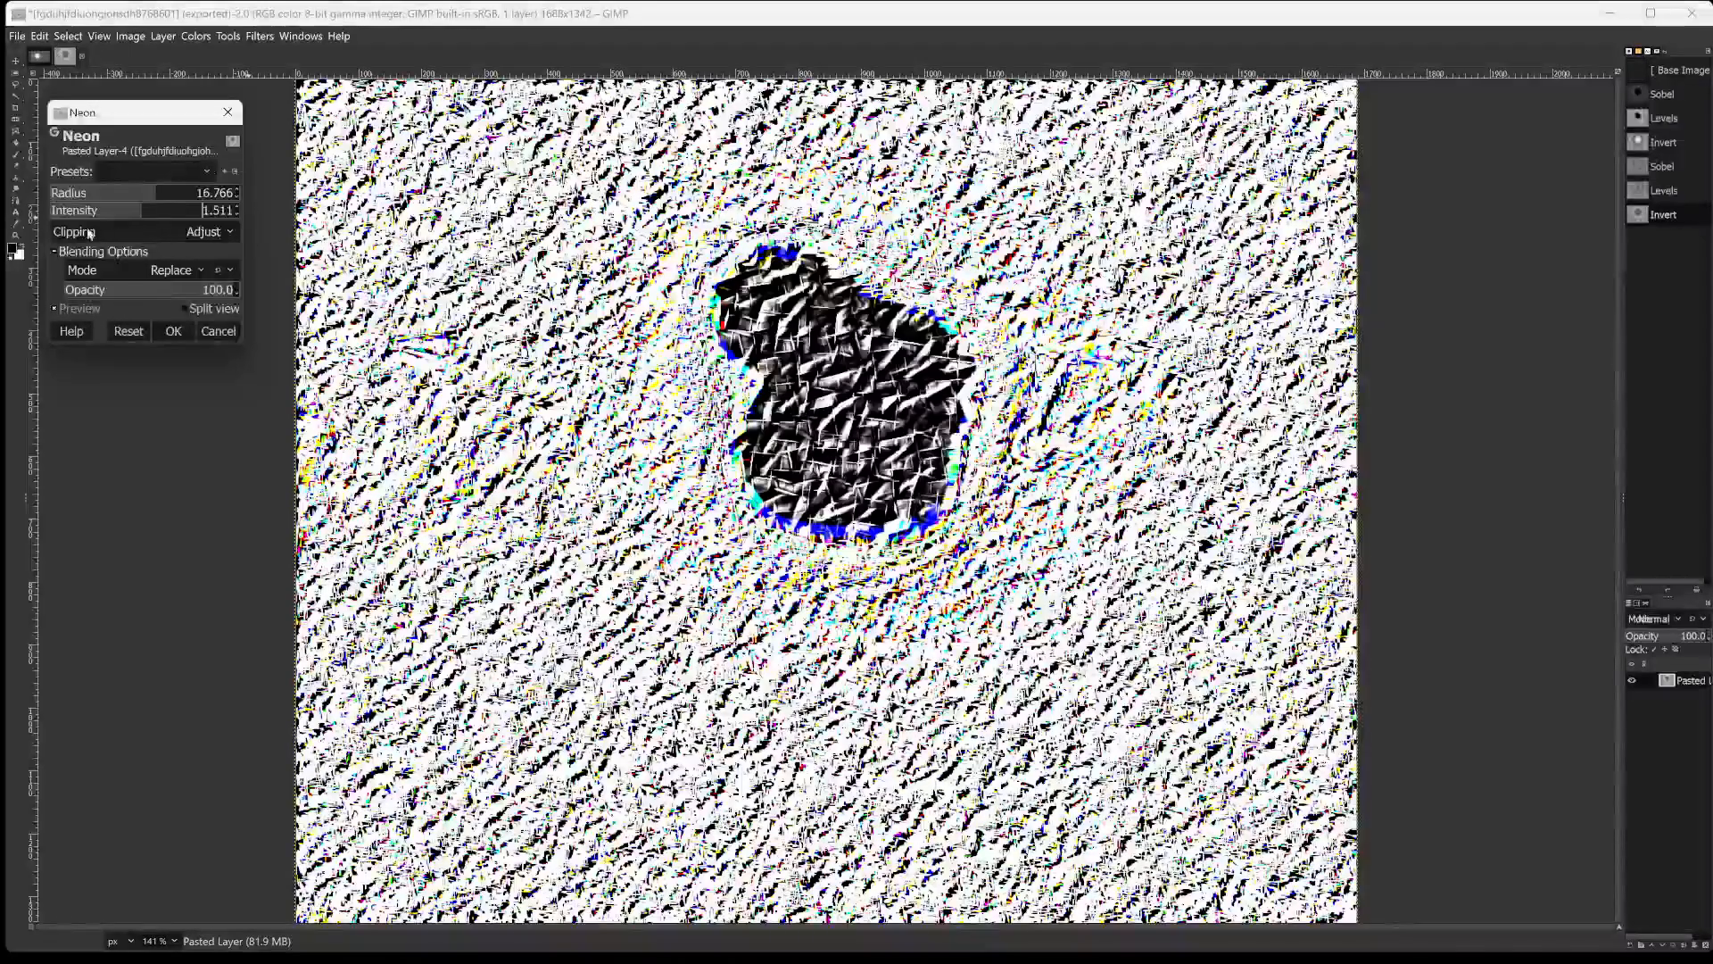
left_click(69, 191)
left_click_drag(69, 191, 98, 192)
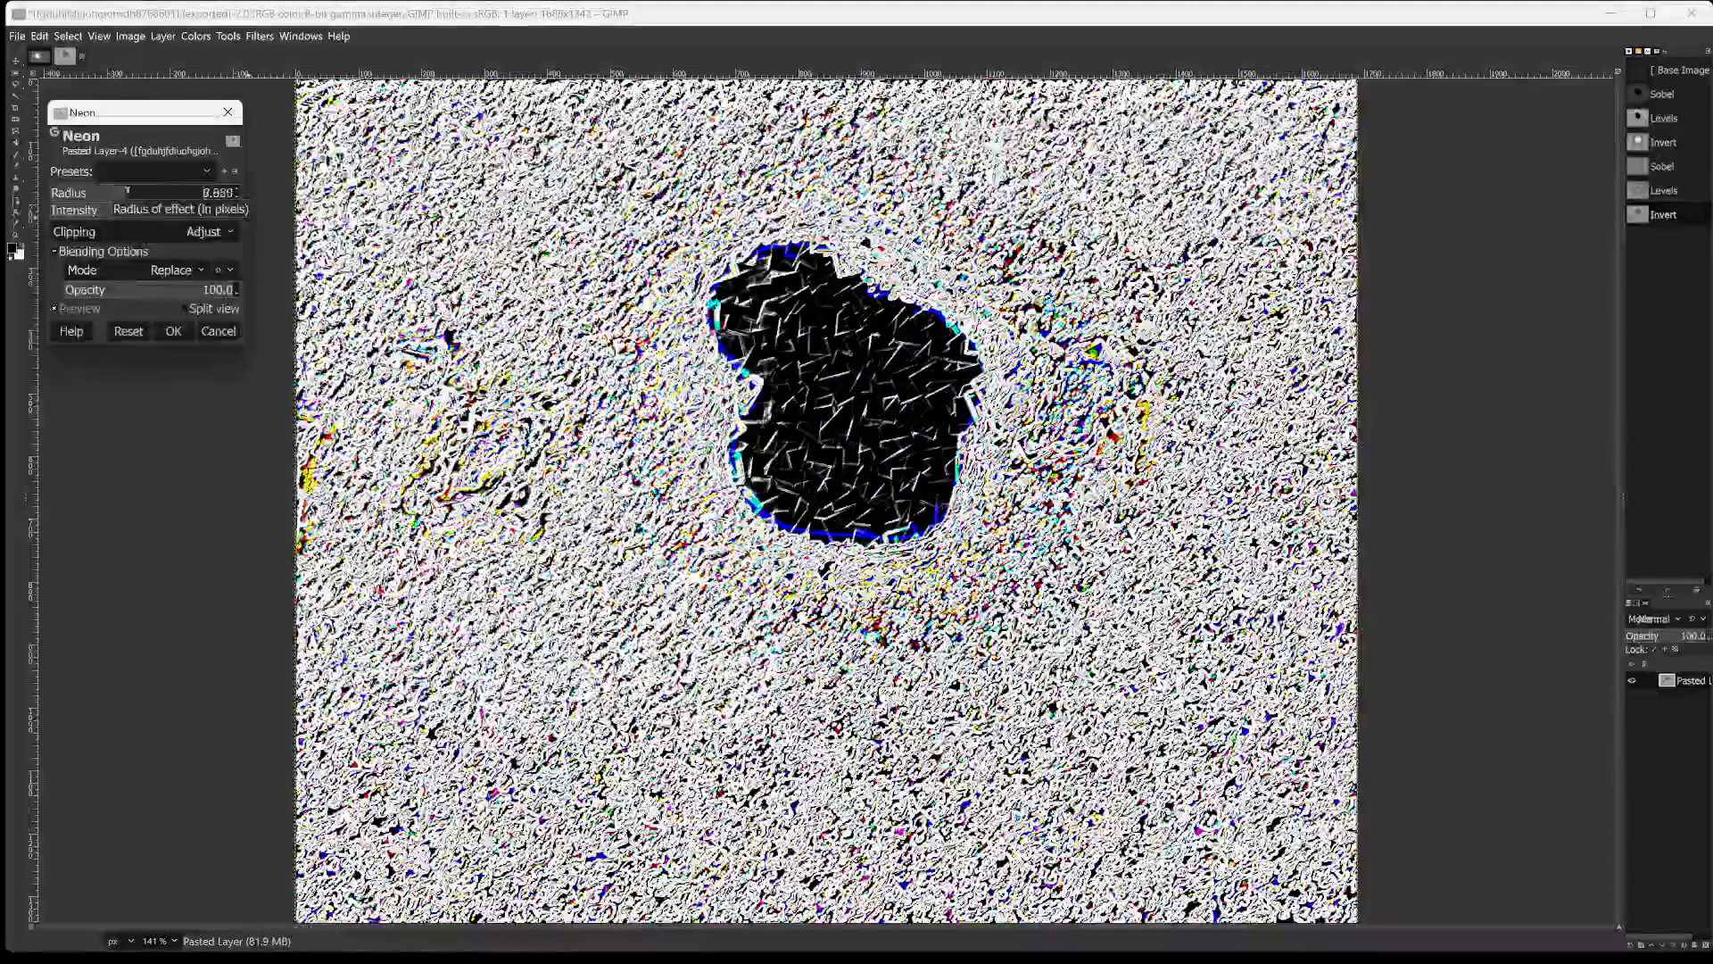
left_click_drag(121, 191, 158, 205)
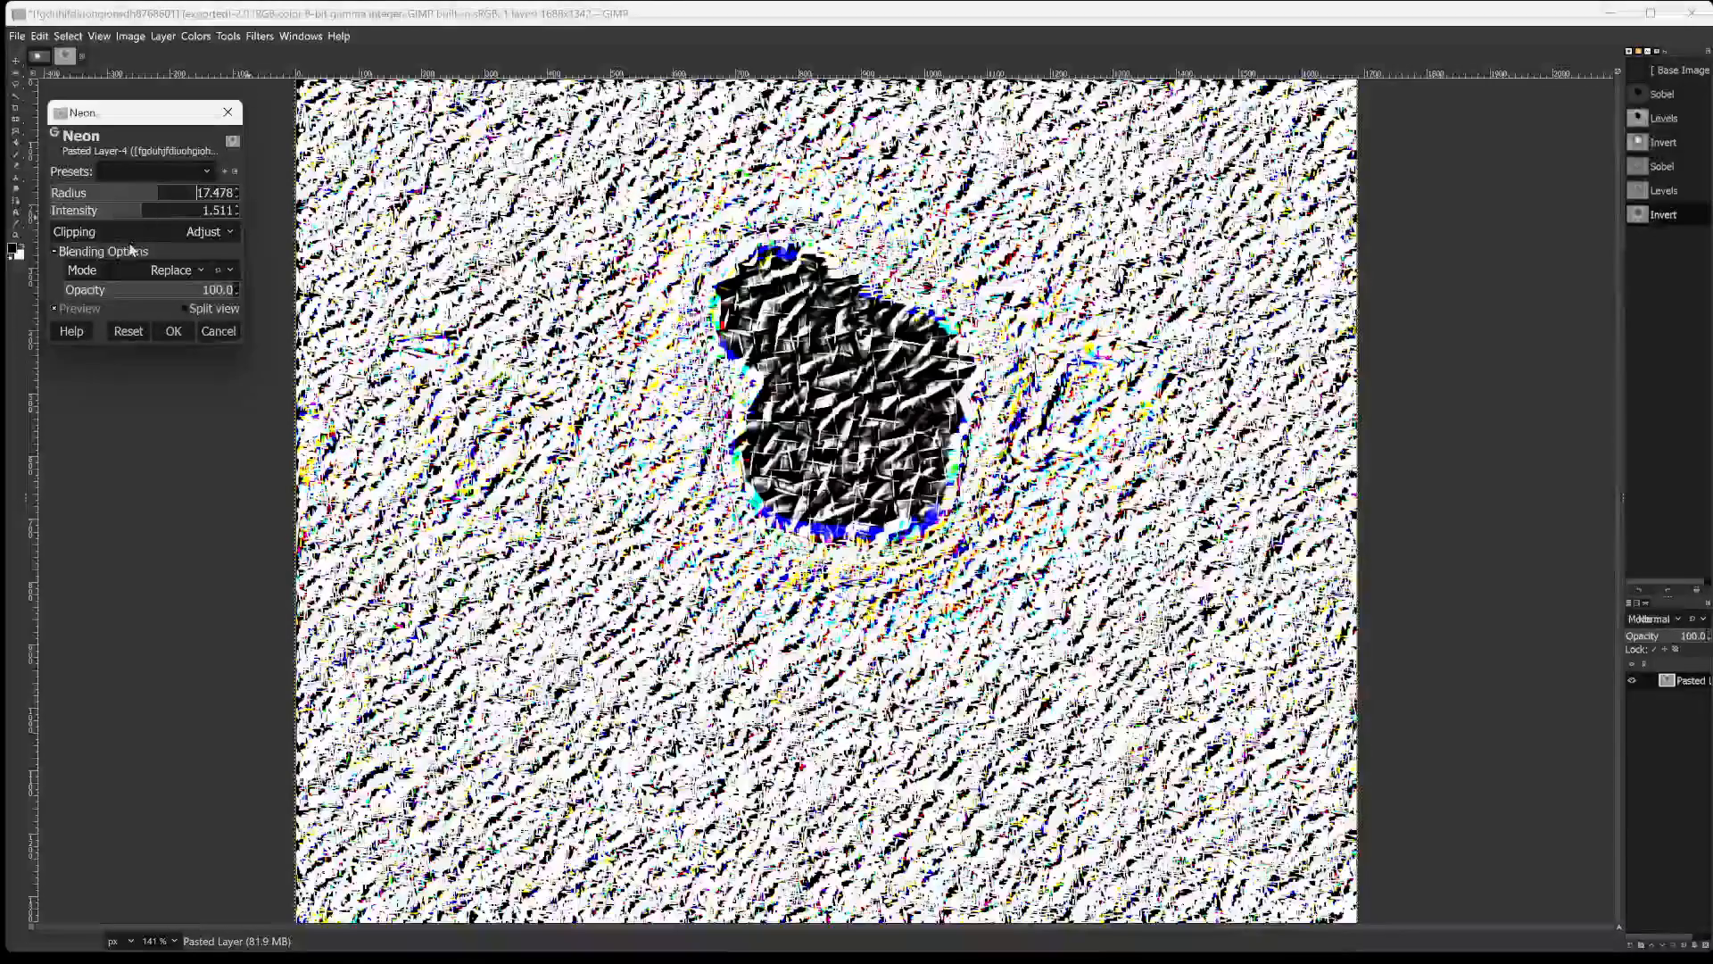
left_click(72, 212)
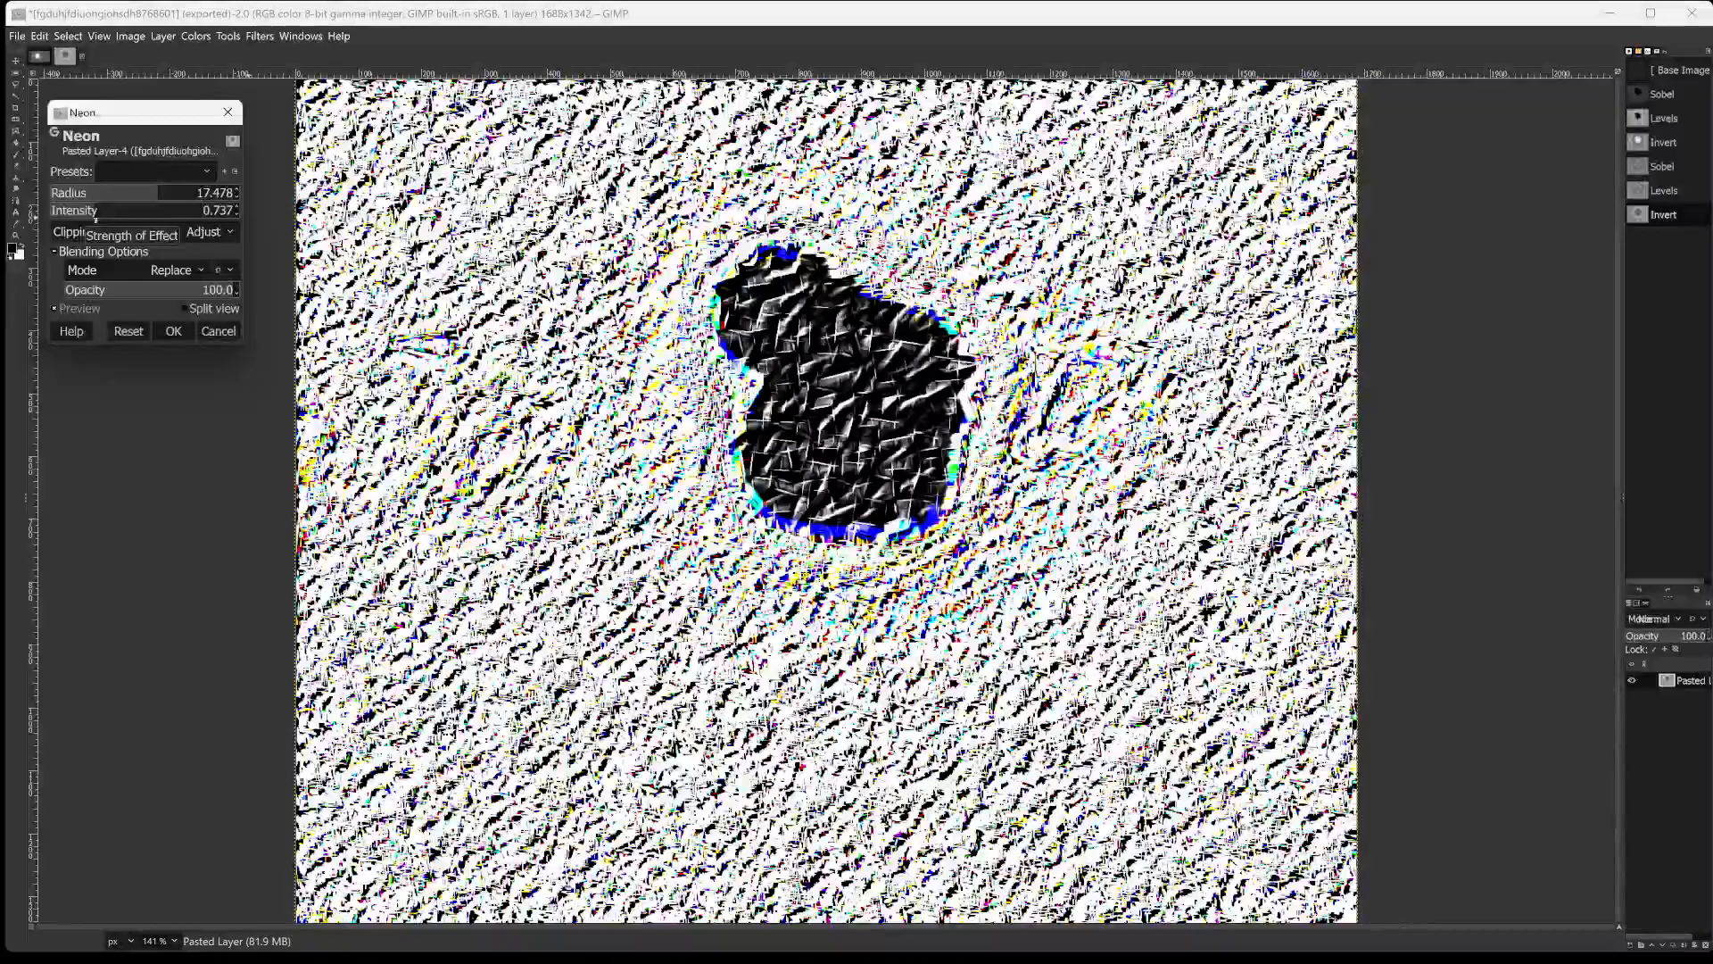
left_click_drag(96, 221, 151, 223)
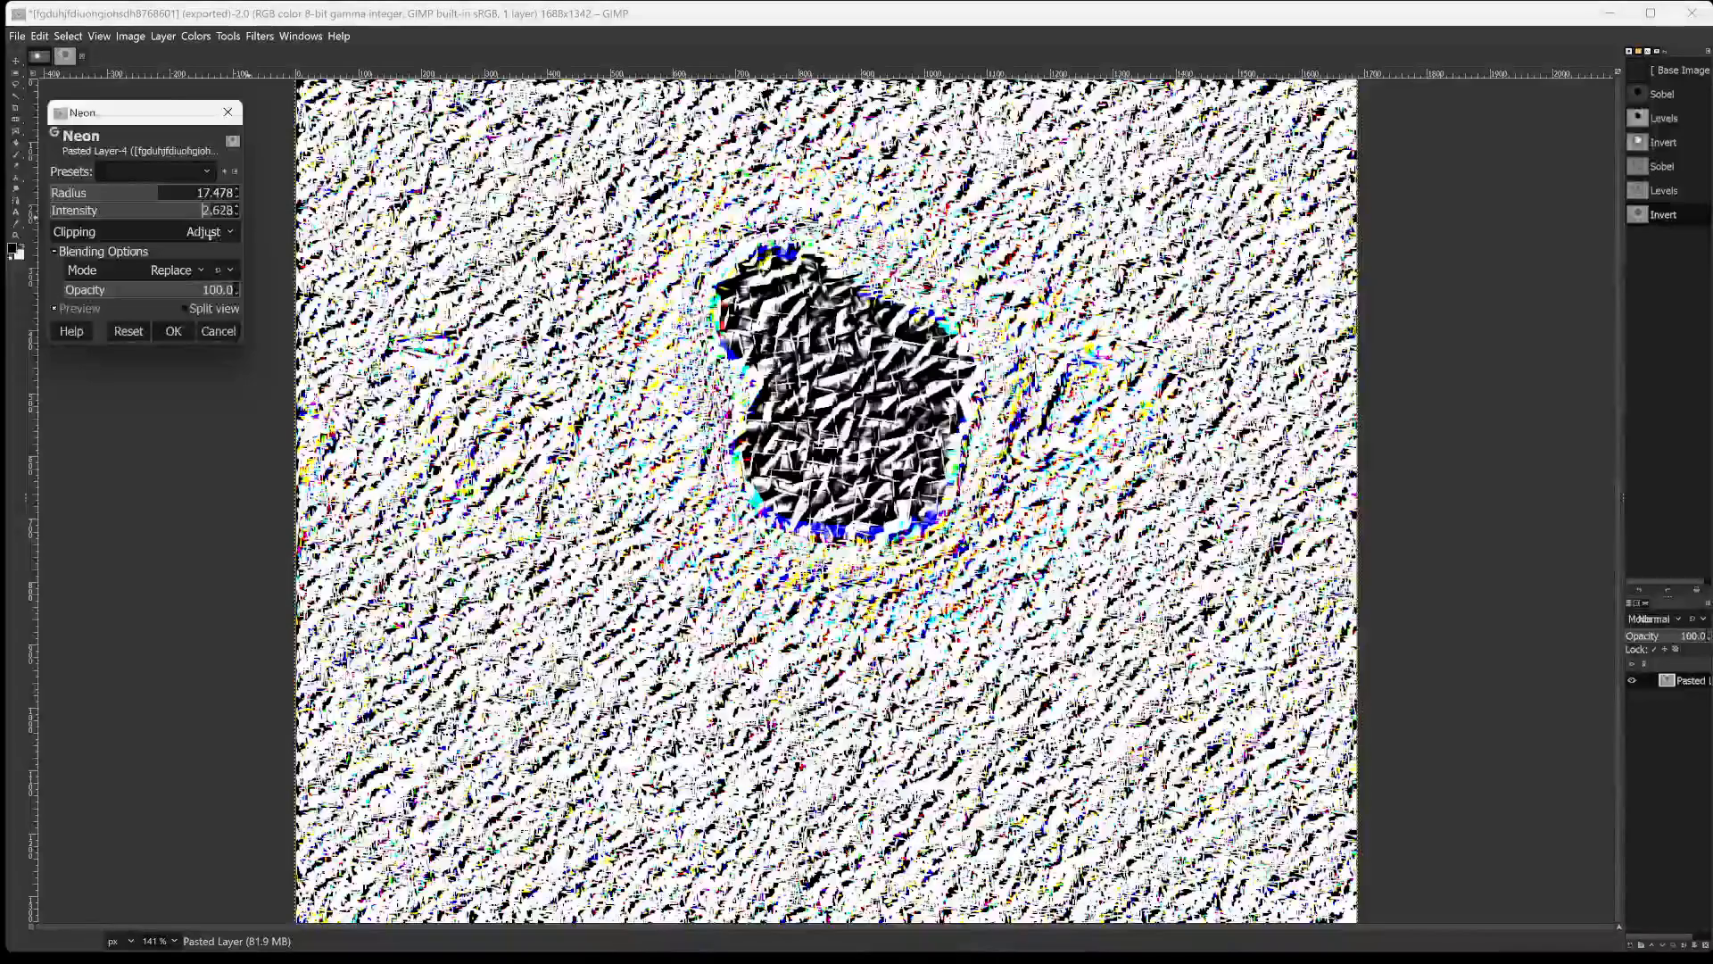
left_click_drag(215, 236, 173, 234)
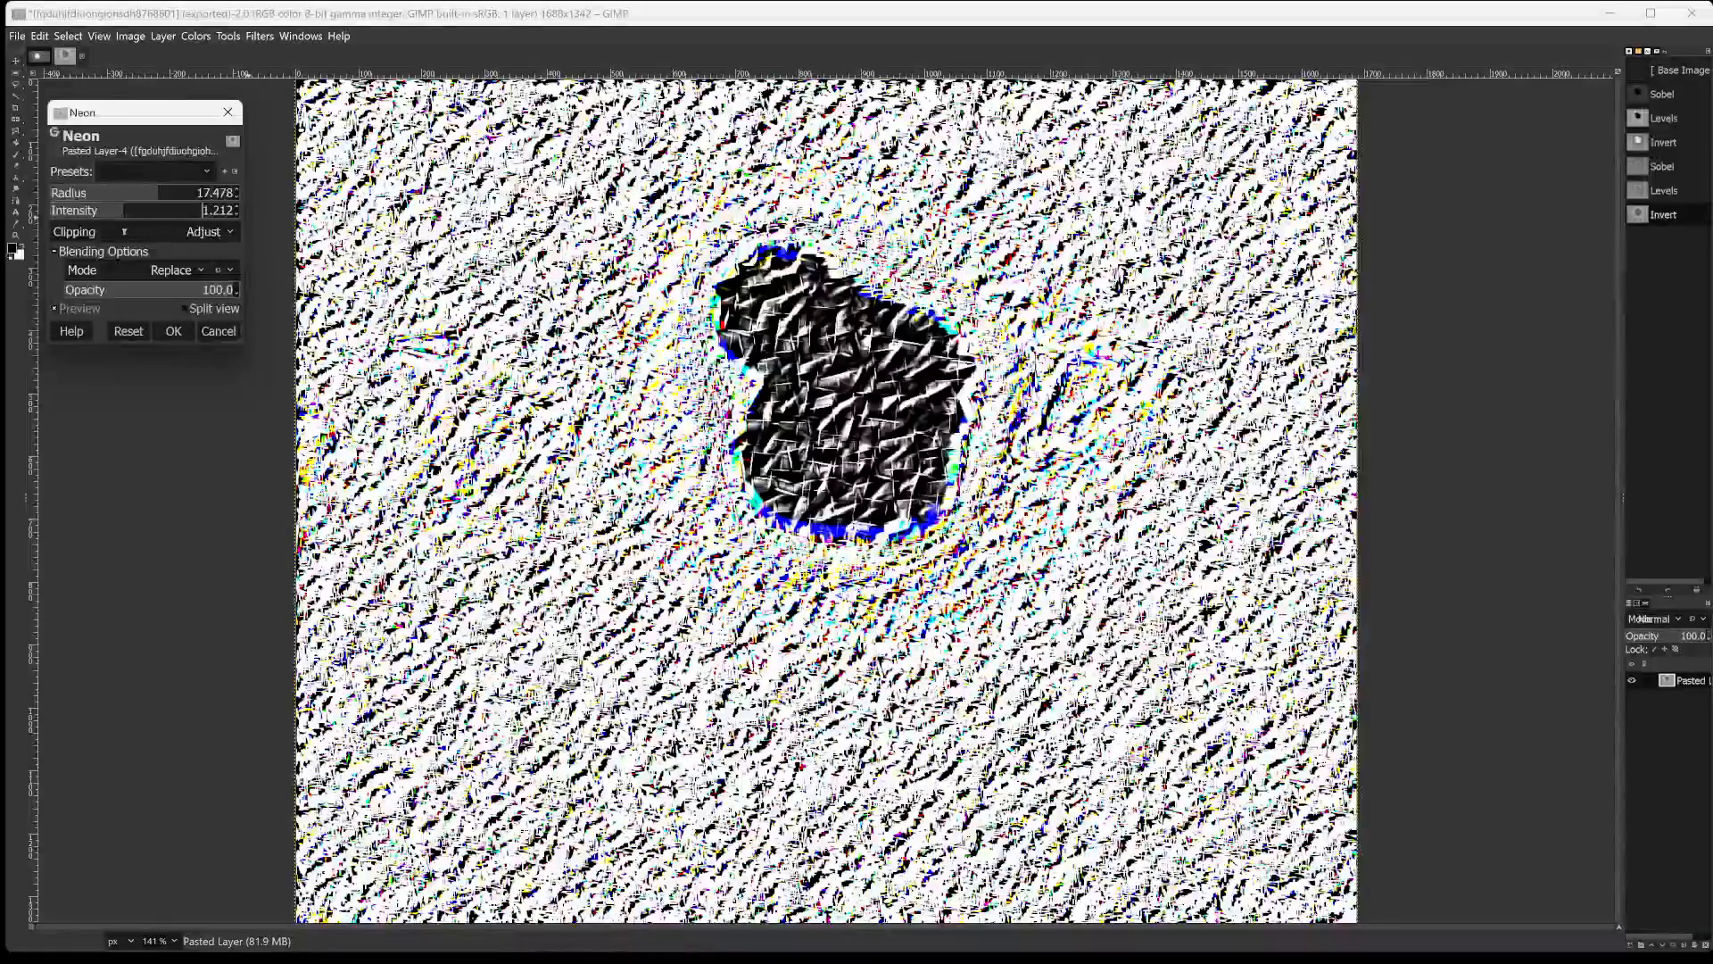
mouse_move(125, 231)
left_mouse_down()
mouse_move(90, 231)
mouse_move(119, 232)
left_mouse_up()
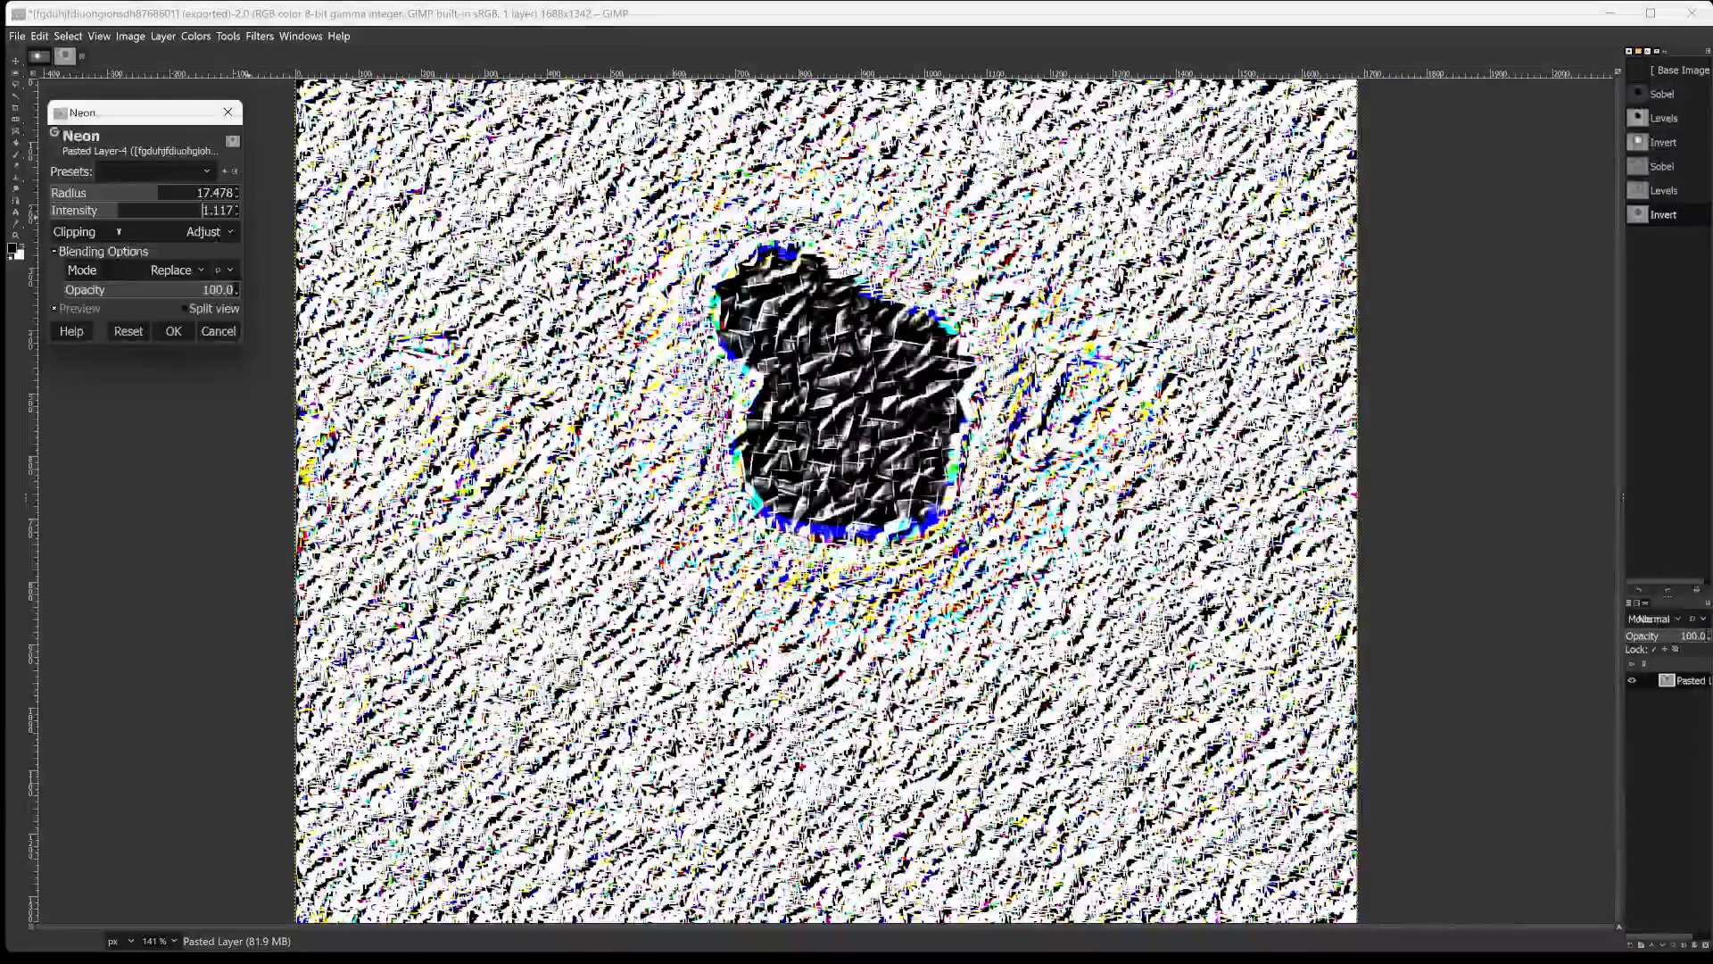
Set the Neon radius to 27.355 after trying 16.908 and 29.744, and the intensity to 1.715 after trying 1.591.
left_click(78, 193)
left_click(91, 197)
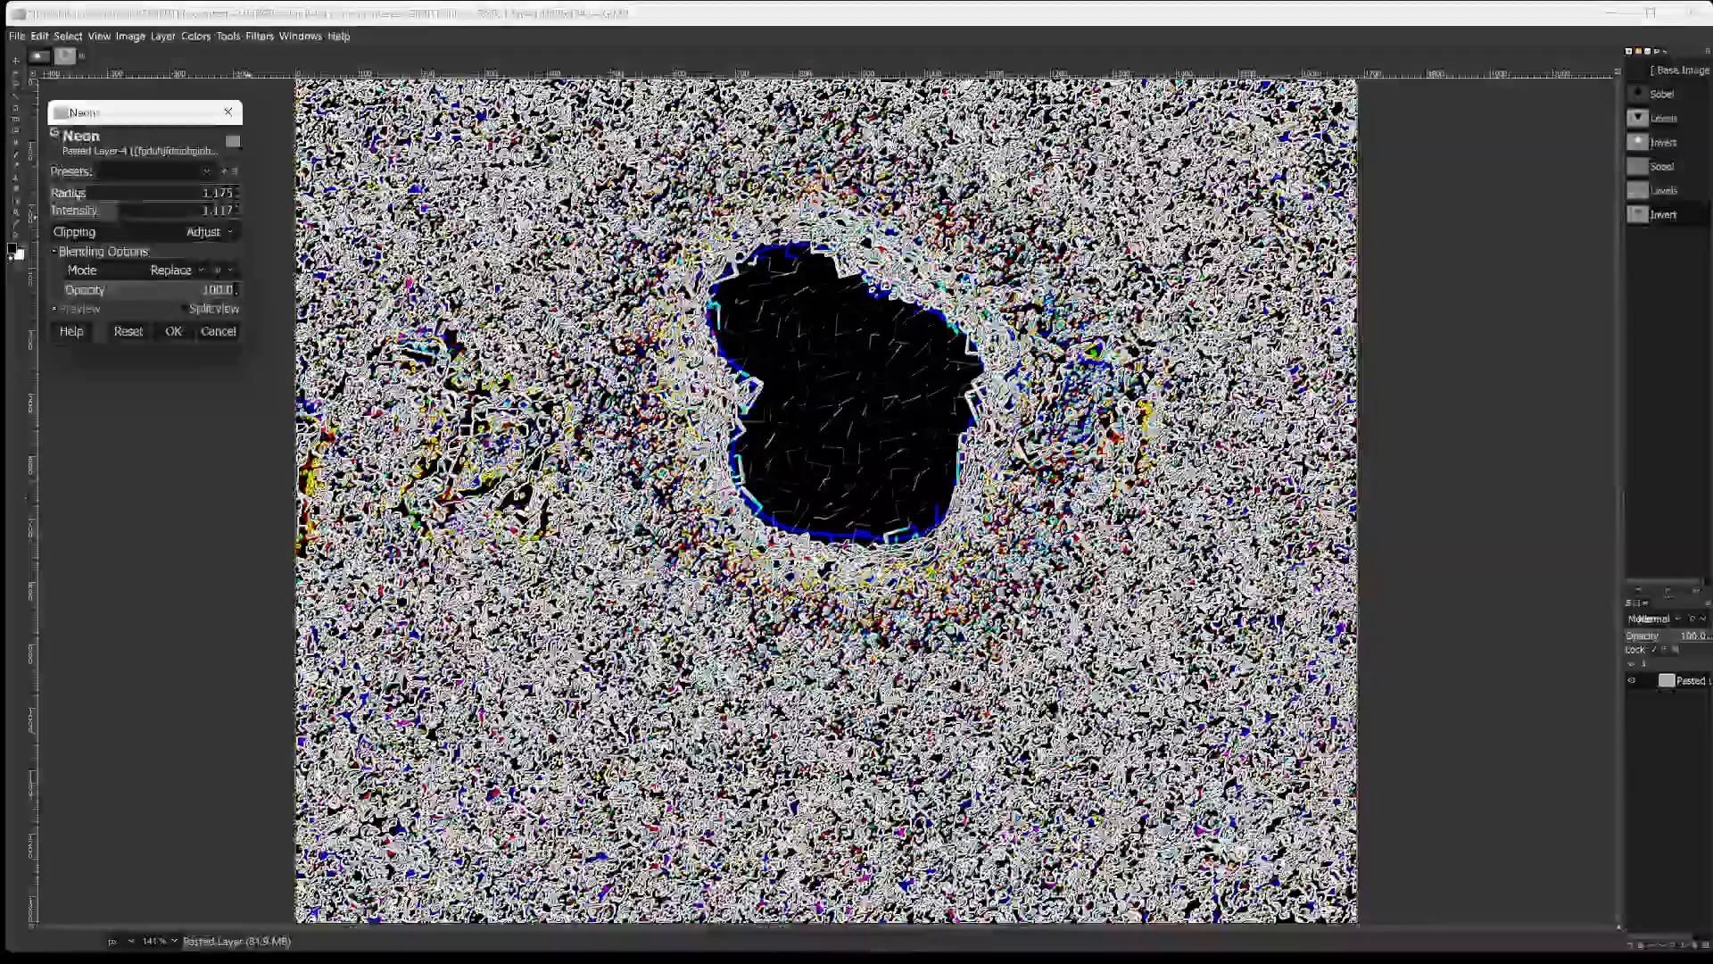
left_click(130, 198)
left_click(170, 197)
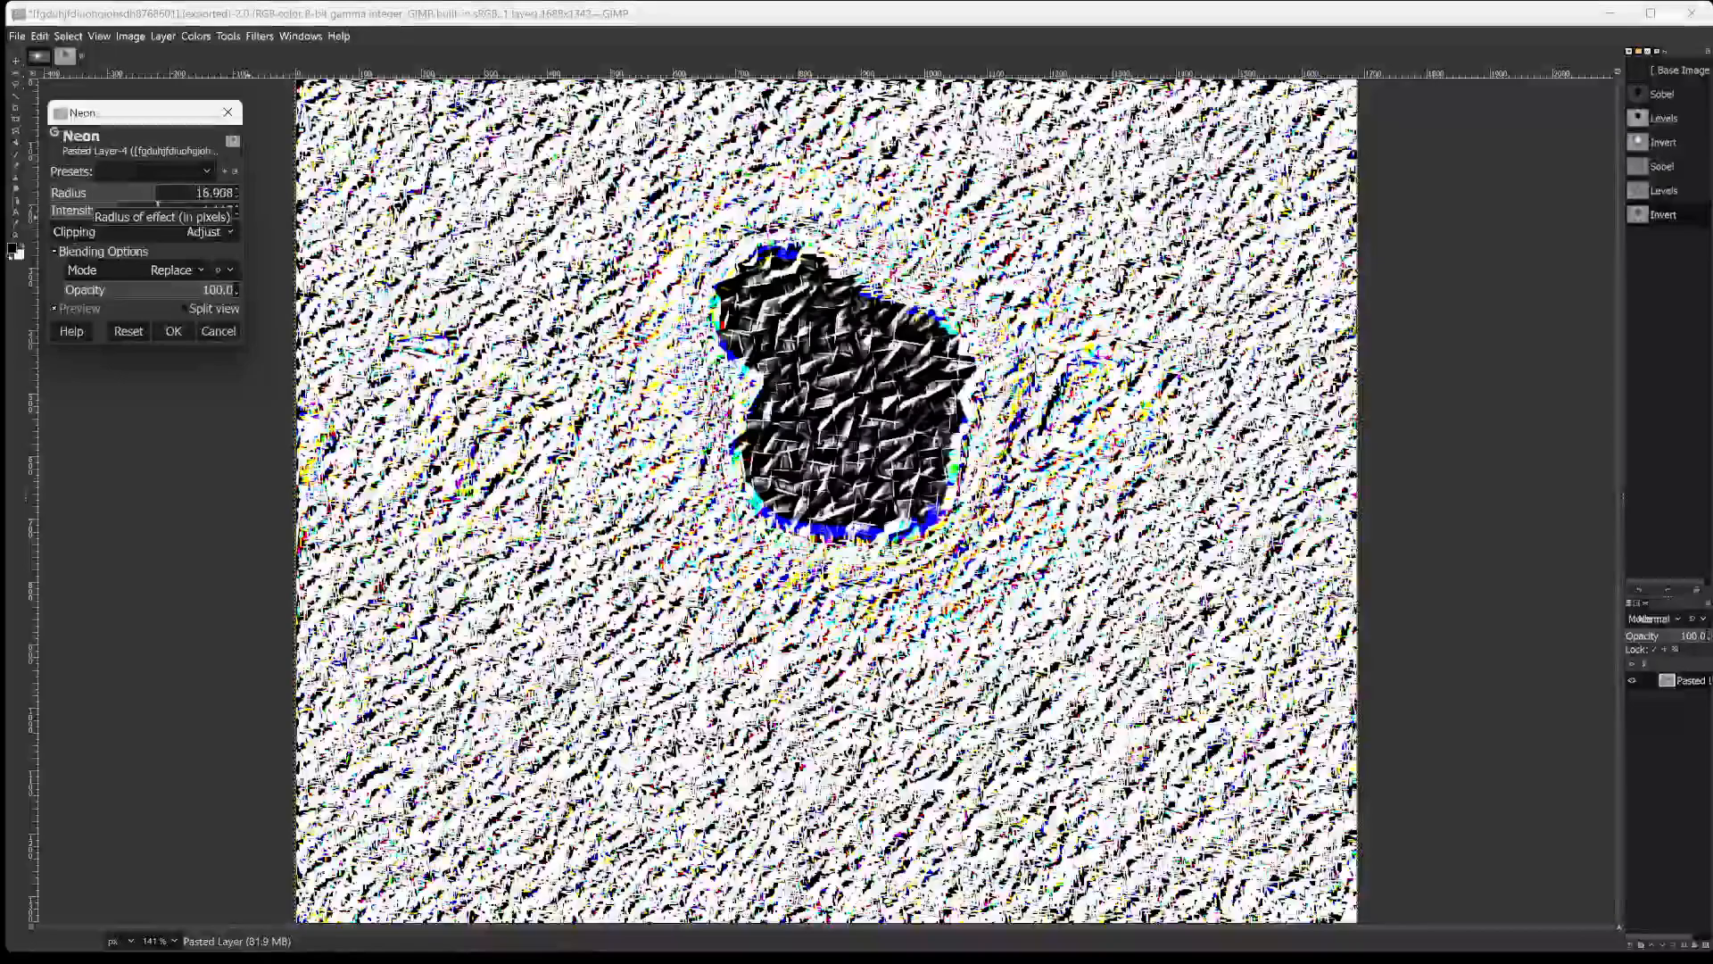
left_click(190, 197)
left_click(194, 200)
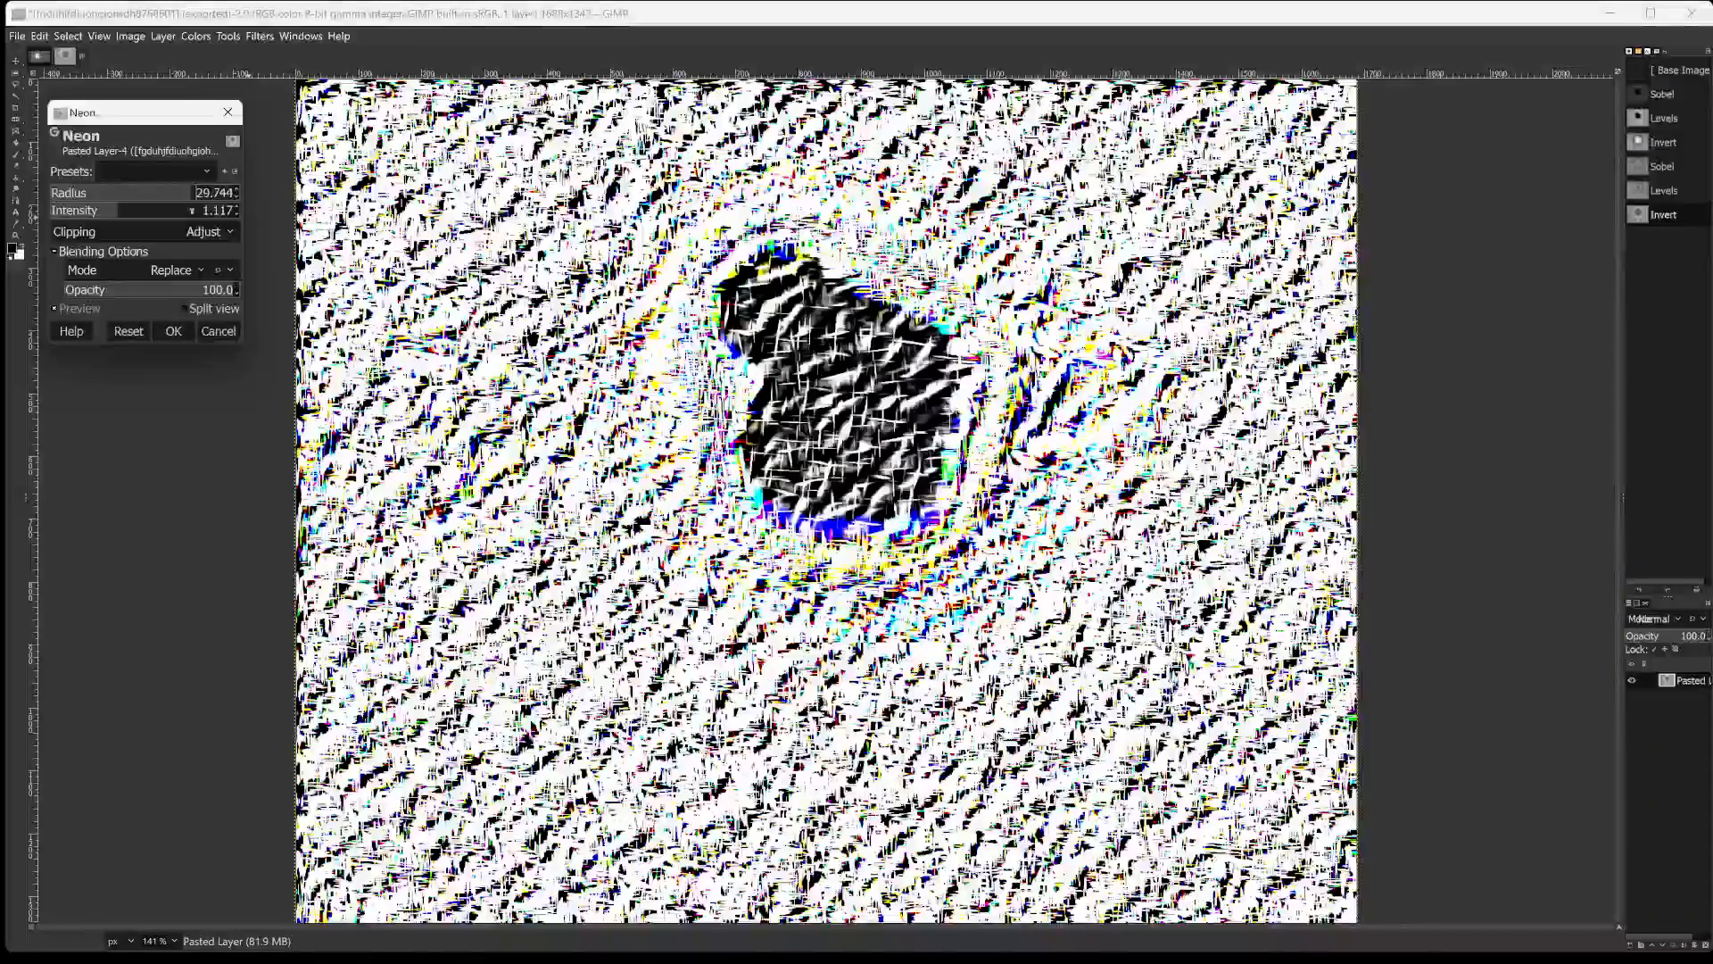
left_click_drag(192, 211, 156, 213)
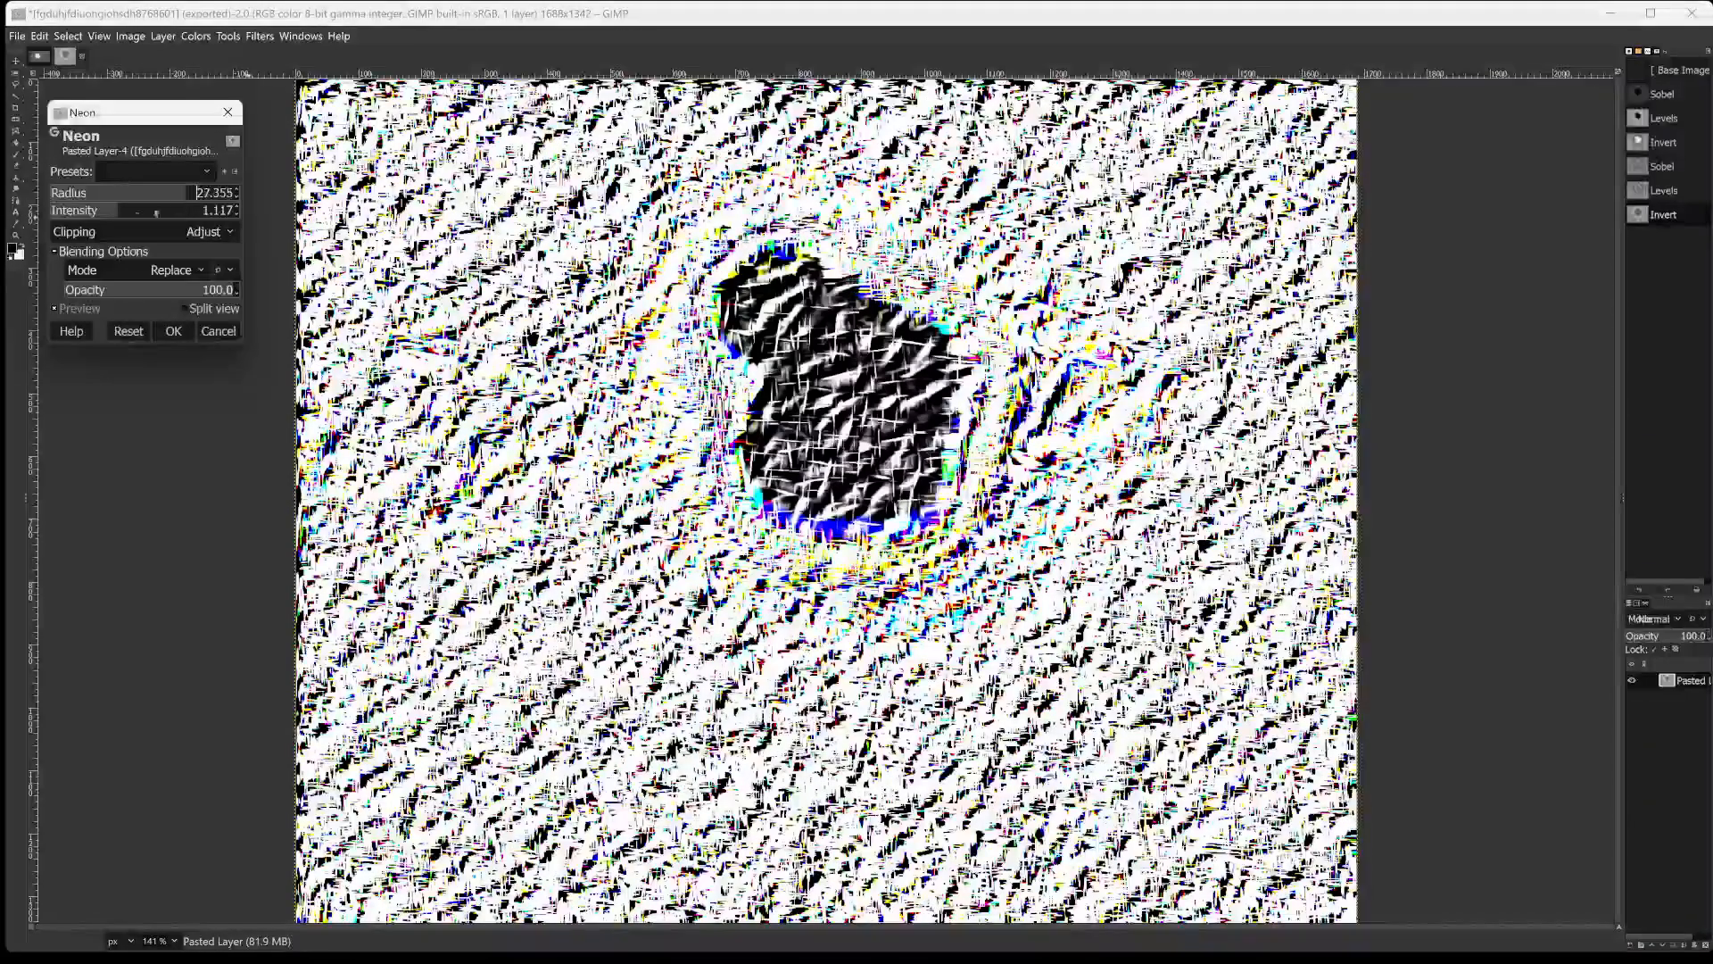
left_click(148, 211)
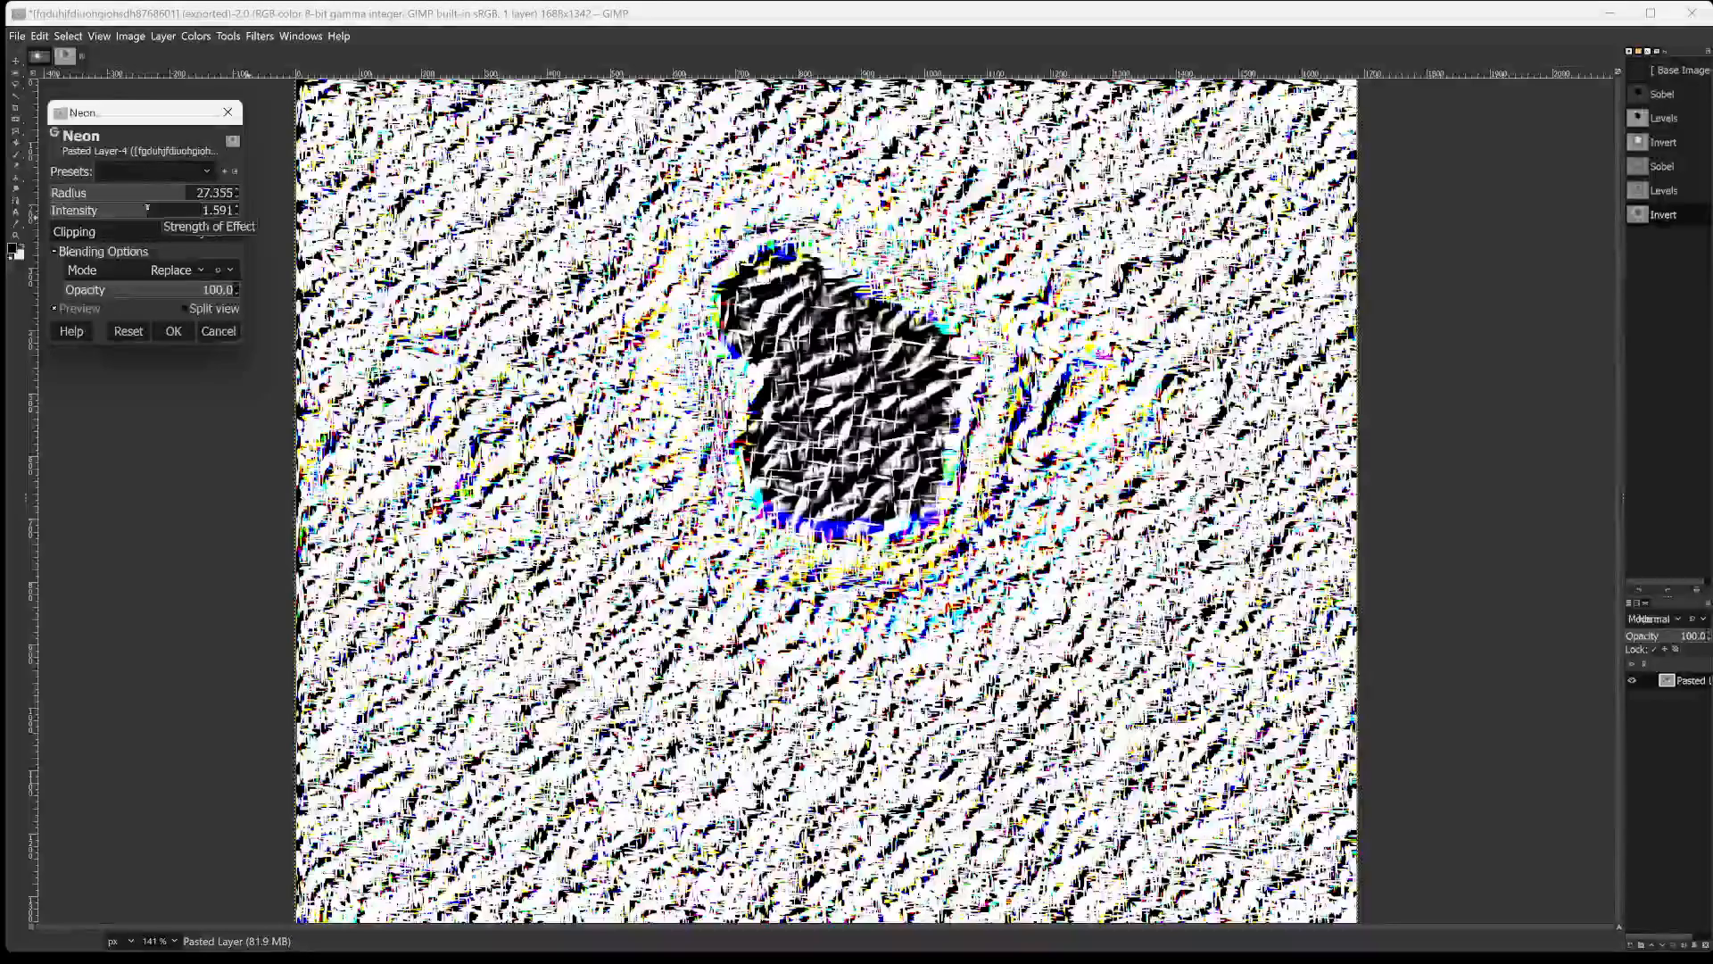
mouse_move(159, 209)
left_mouse_down()
mouse_move(207, 211)
mouse_move(117, 218)
mouse_move(154, 214)
left_mouse_up()
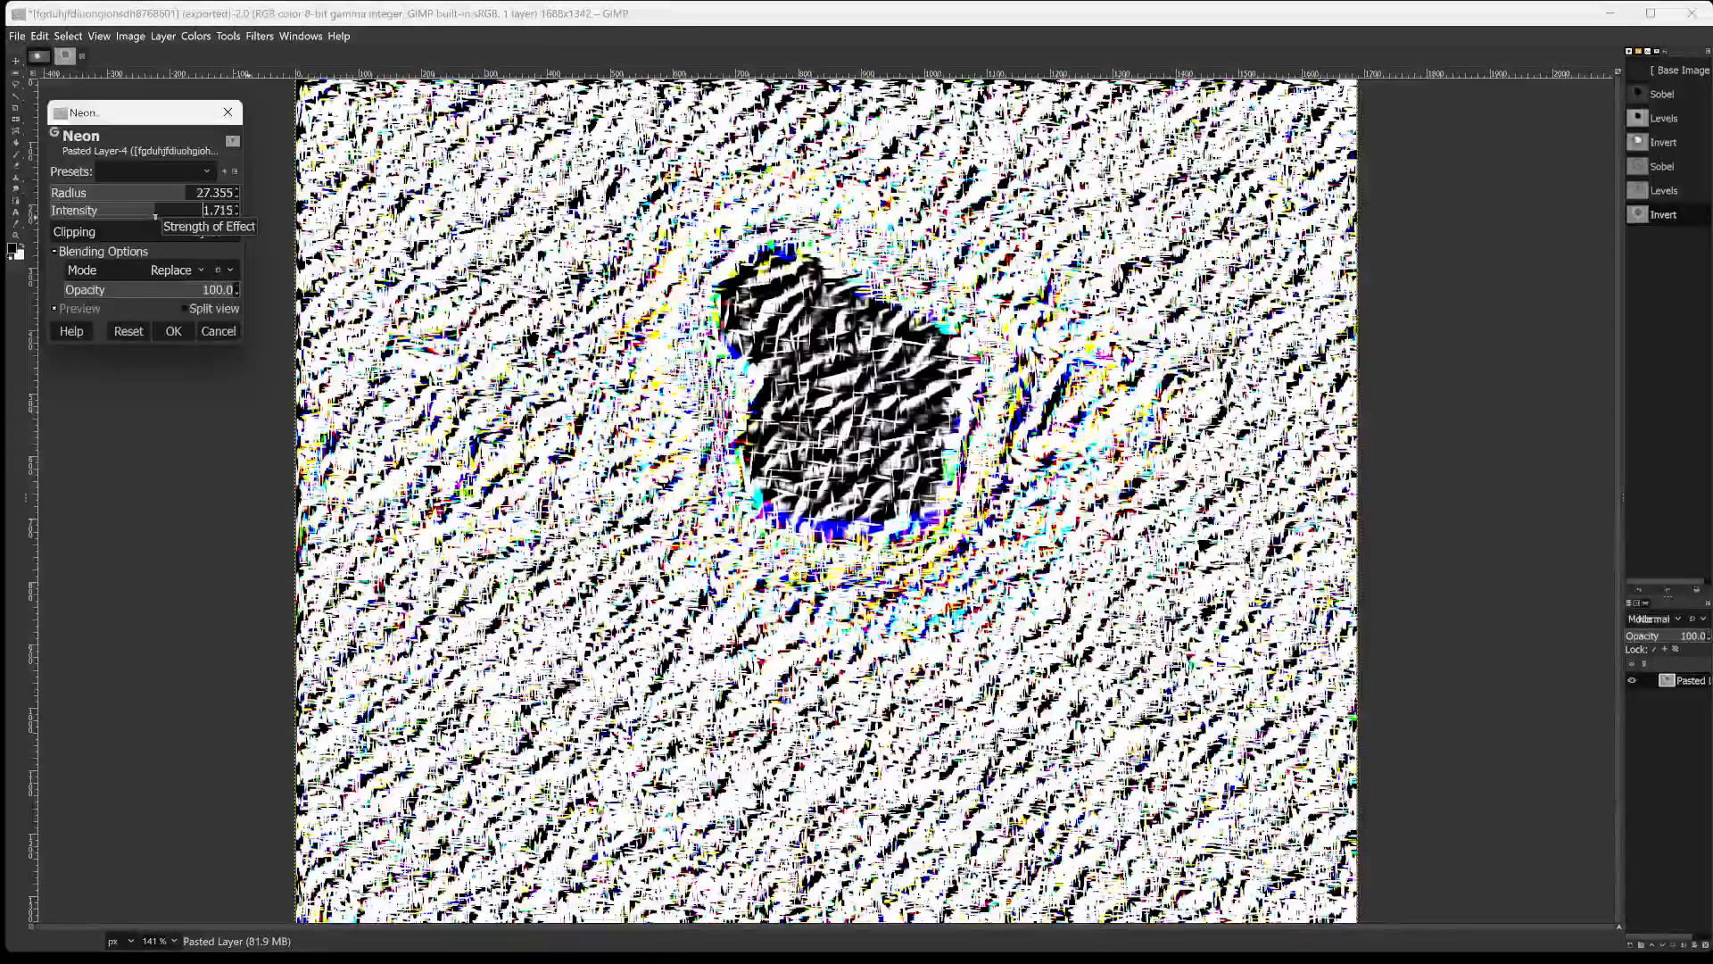
Set the Neon opacity to 54.4 after trying 52.2 and 68.3.
left_click(159, 292)
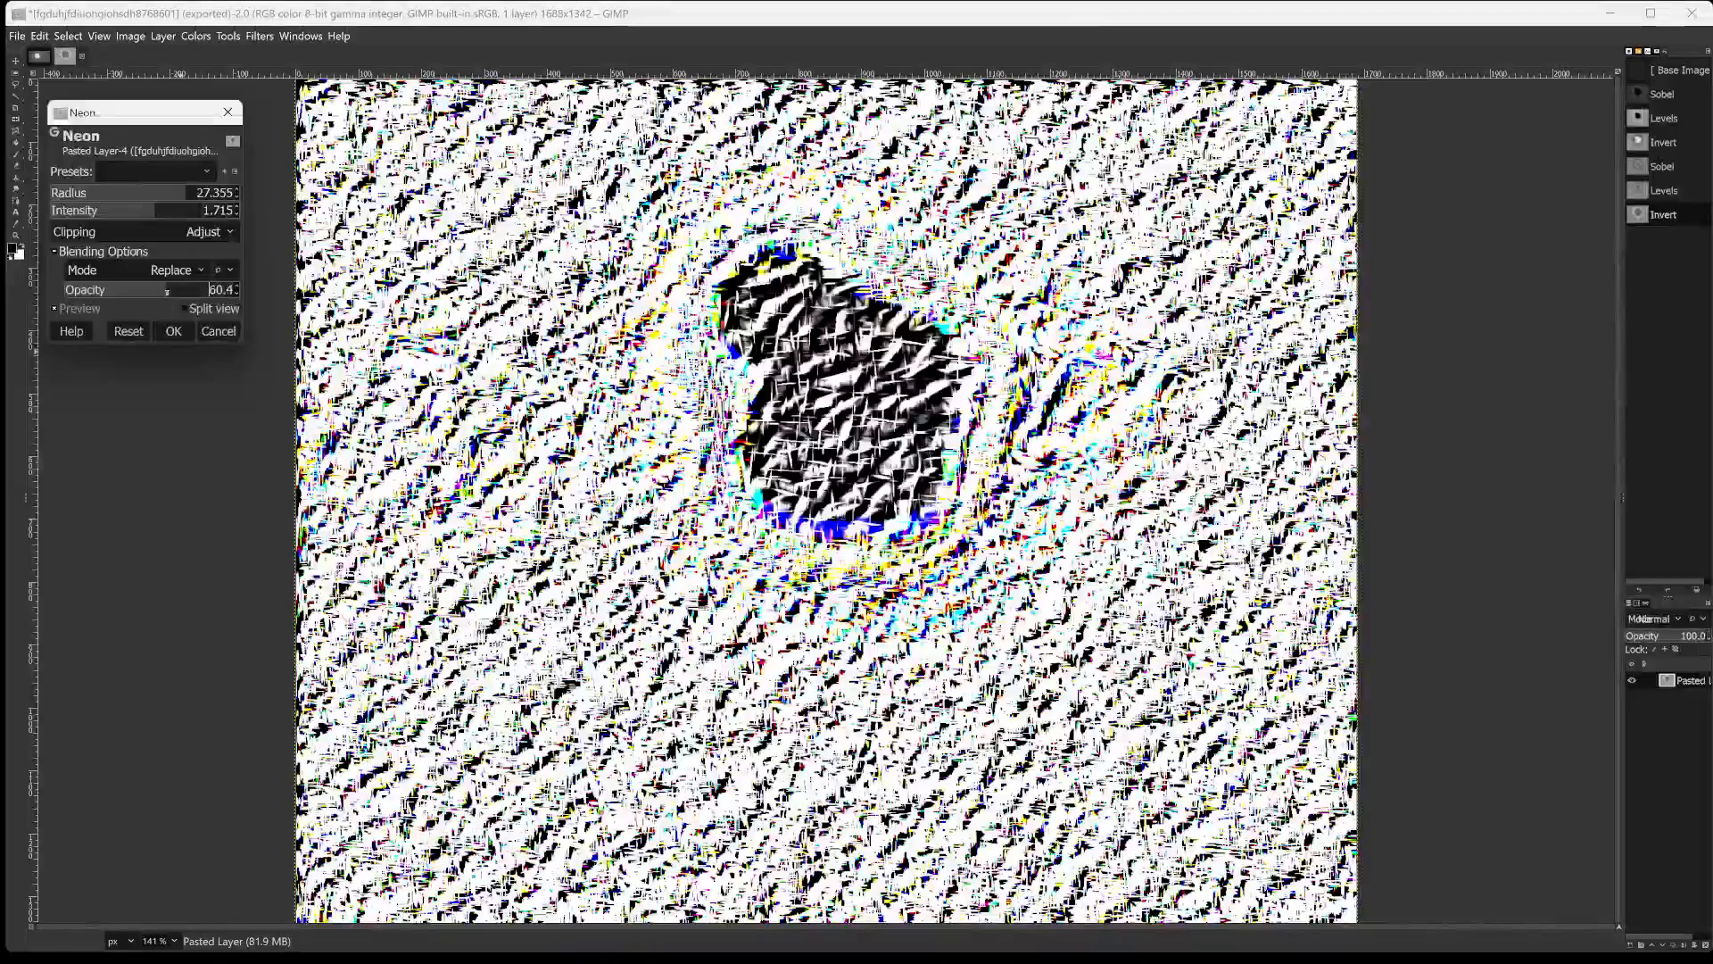
left_click_drag(158, 292, 129, 270)
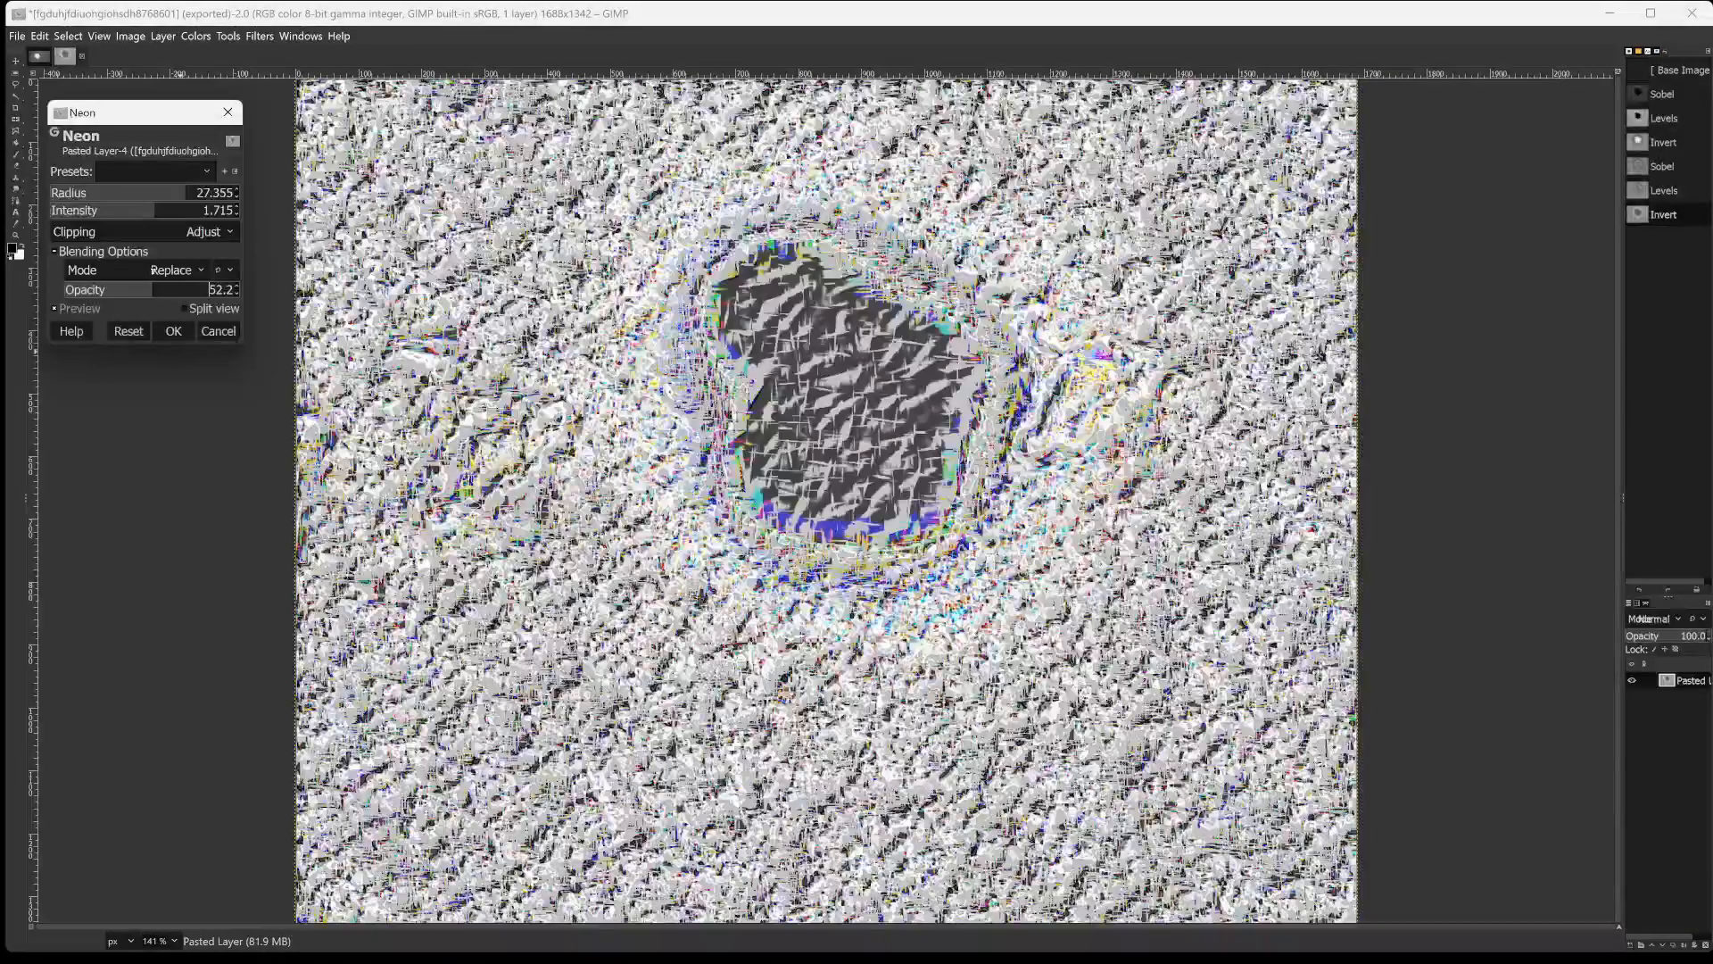
left_click_drag(169, 269, 195, 267)
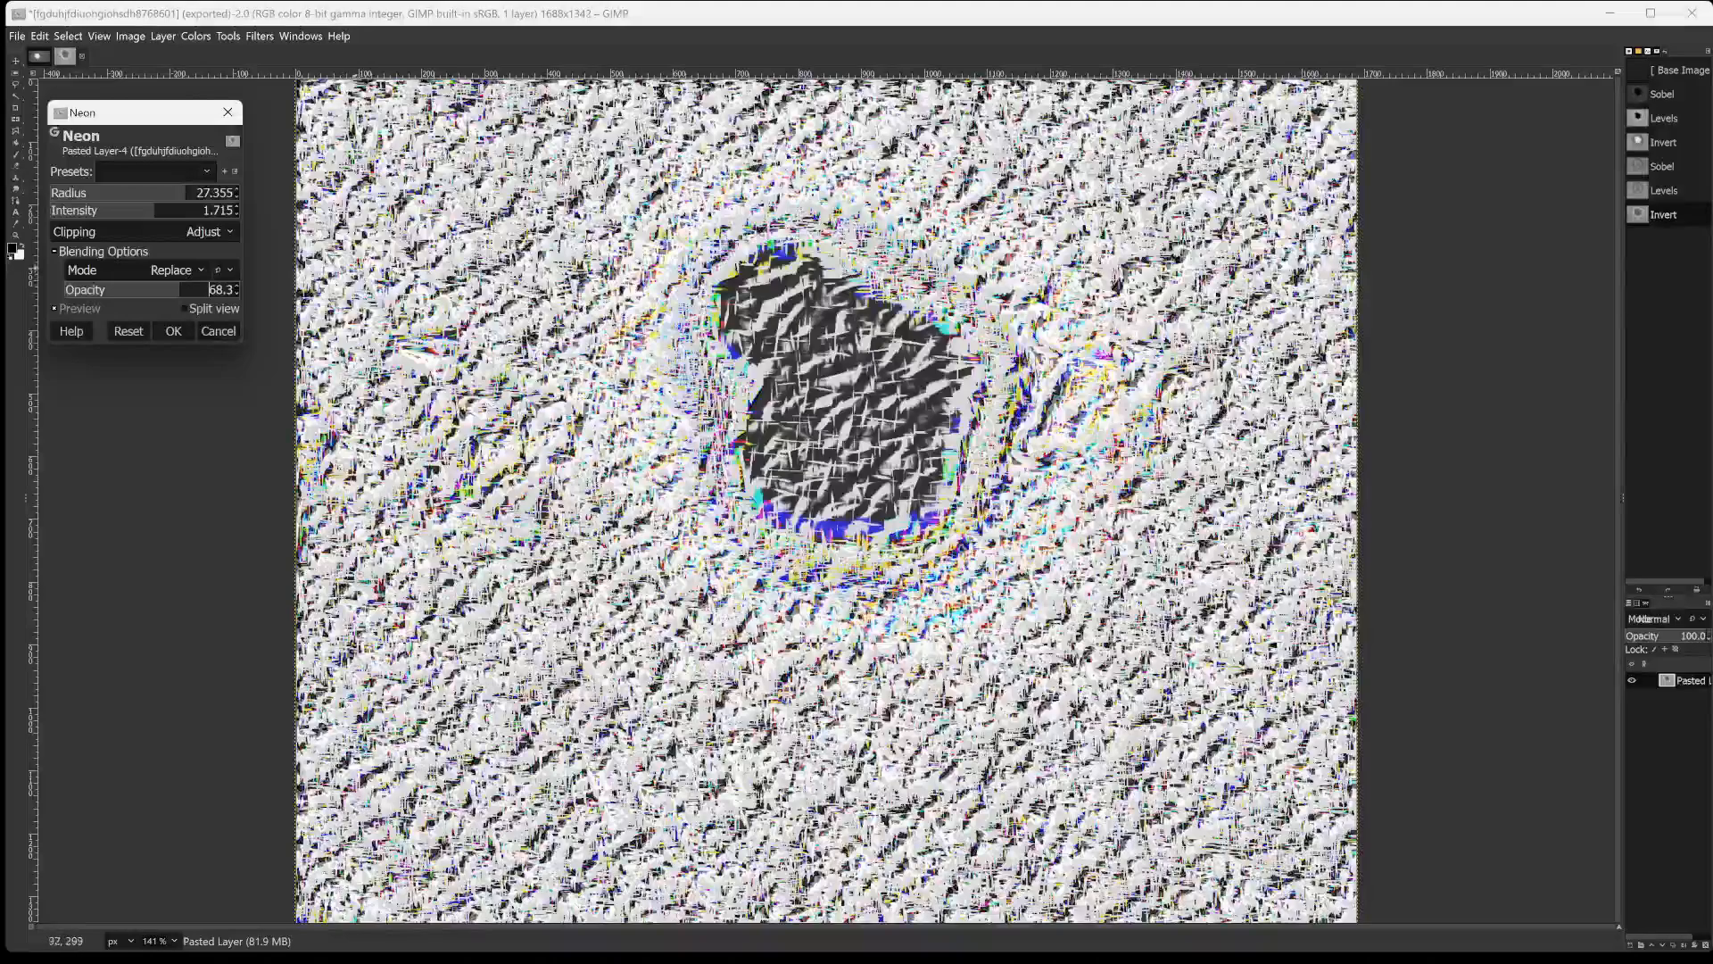
mouse_move(187, 291)
left_mouse_down()
mouse_move(203, 290)
mouse_move(54, 289)
mouse_move(161, 276)
left_mouse_up()
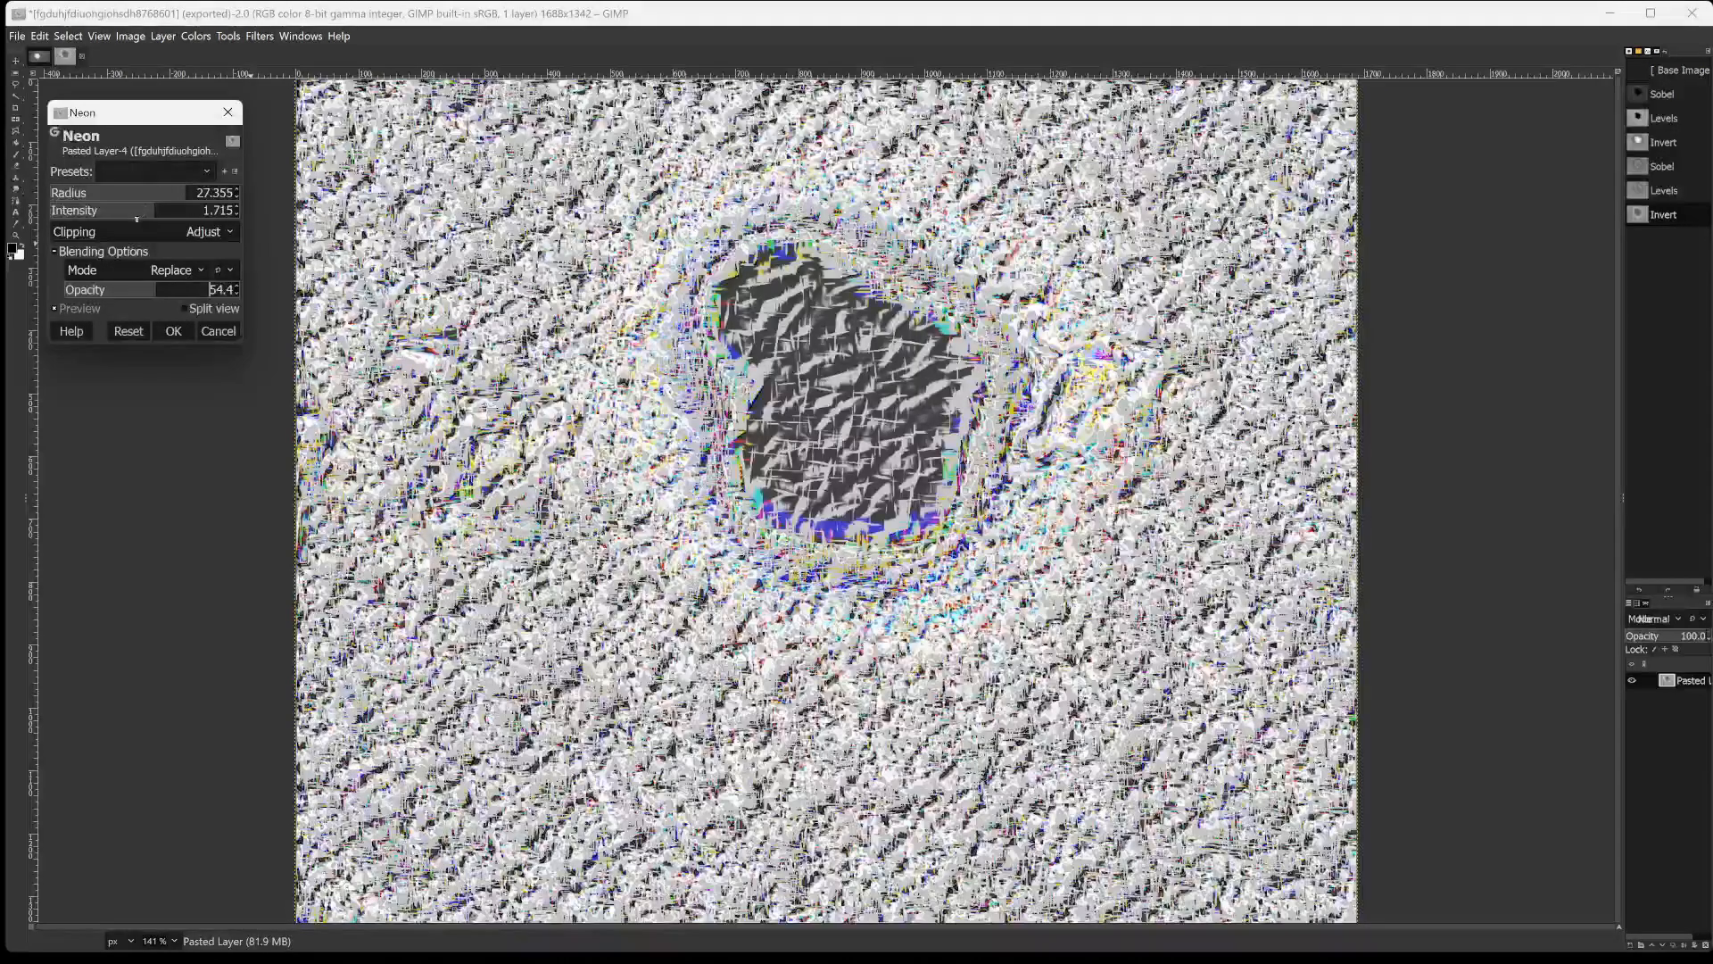
Set the Neon radius to 26.110, the intensity to 2.088 and the opacity to 13.7.
left_click_drag(136, 218, 185, 187)
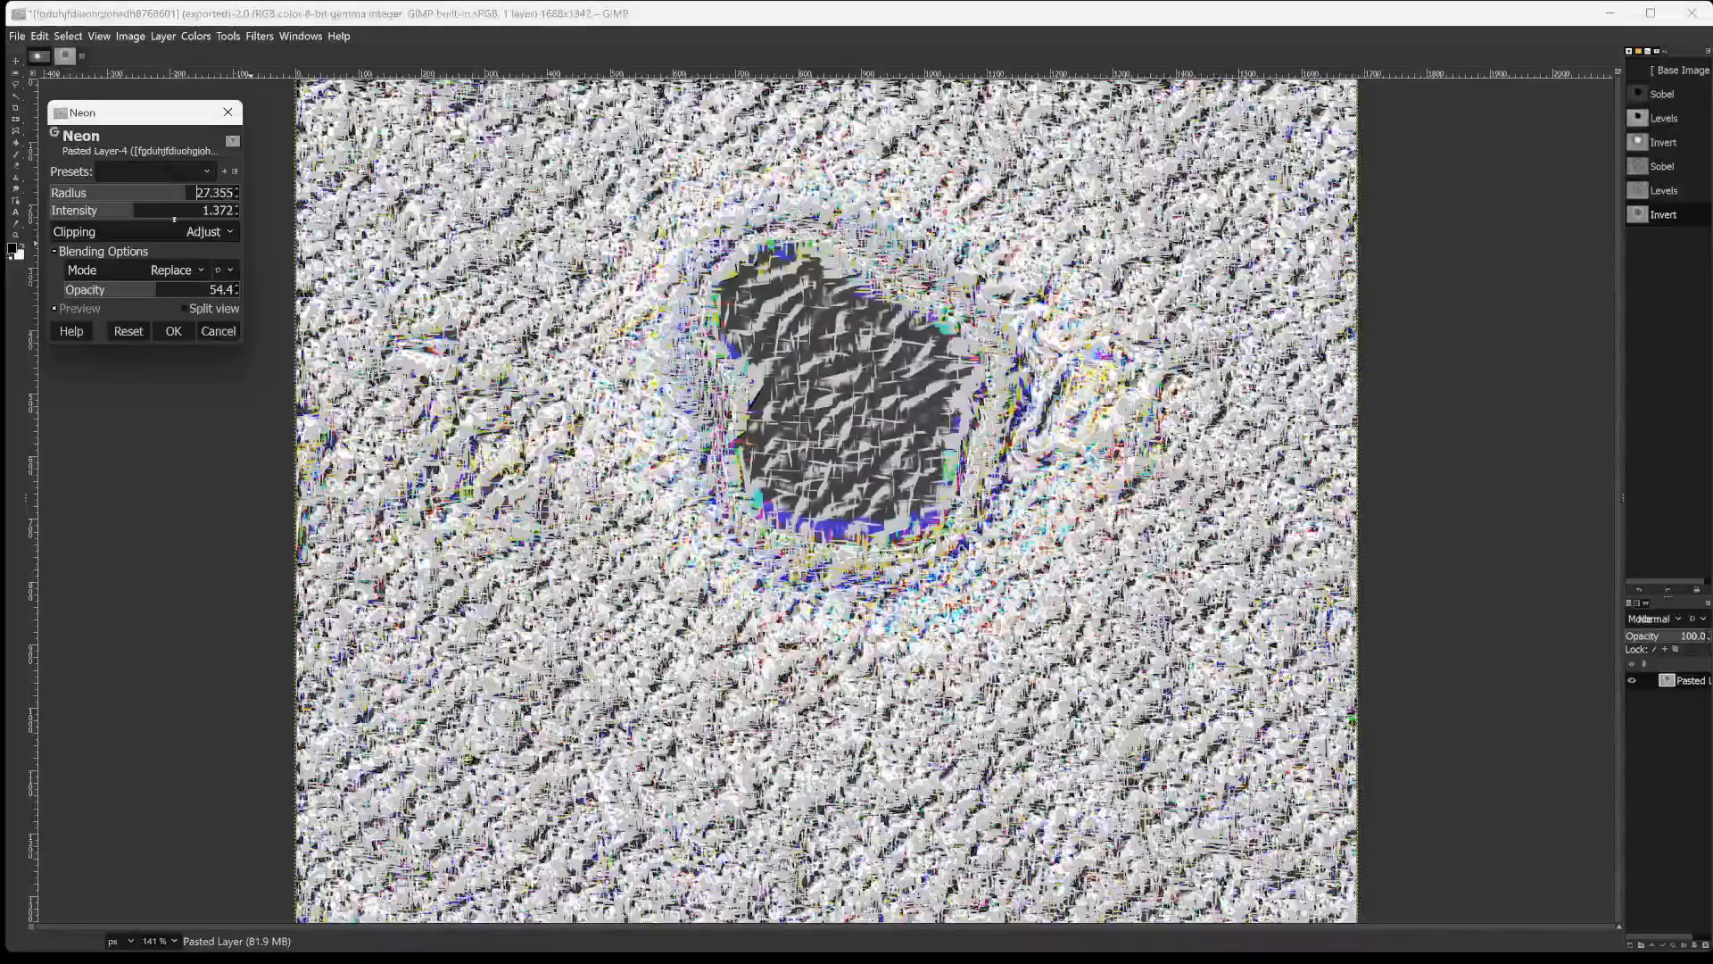
left_click(178, 213)
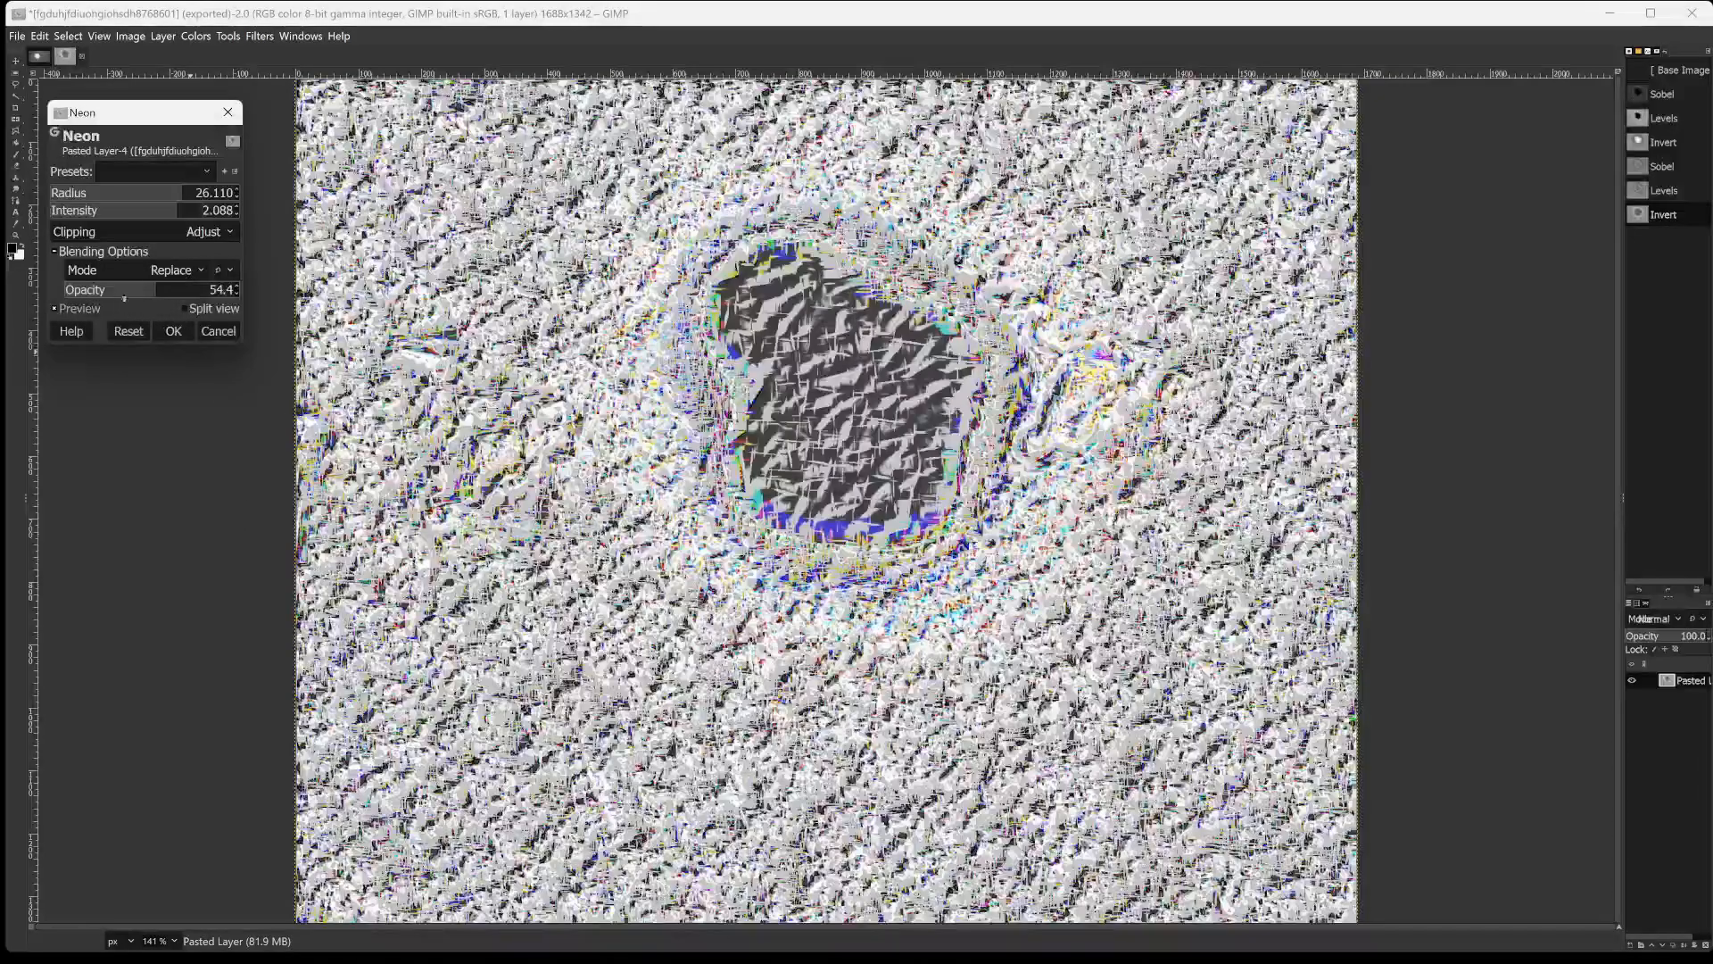
left_click_drag(167, 288, 92, 295)
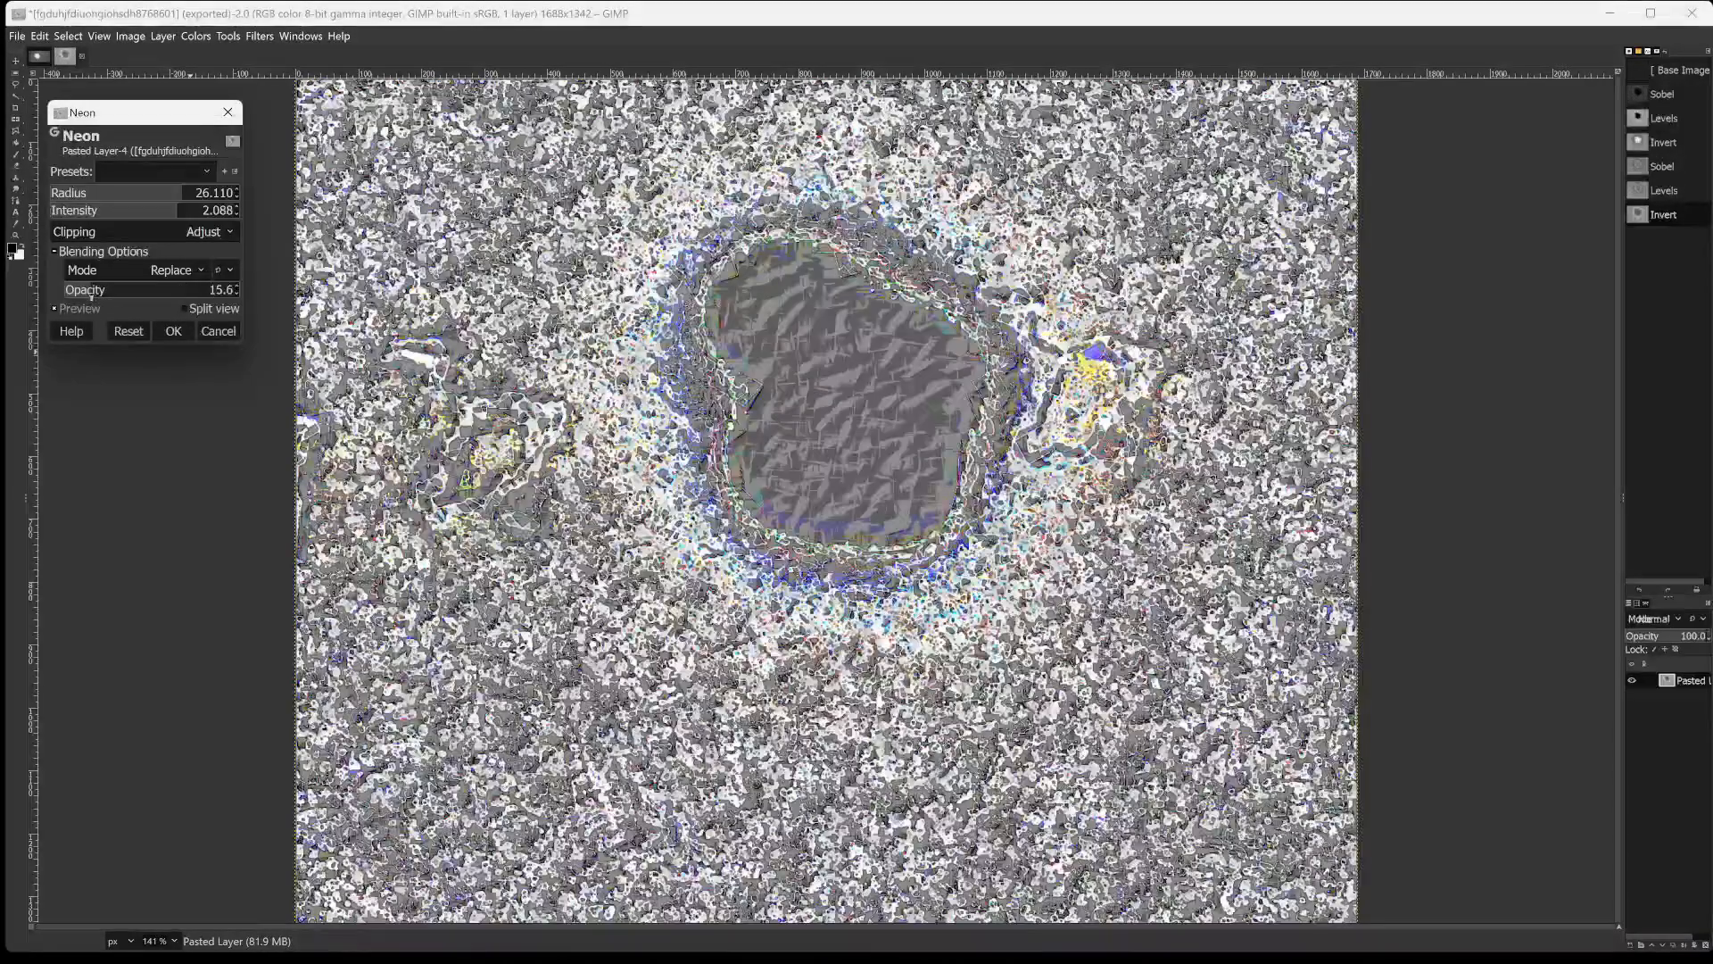
left_click(87, 288)
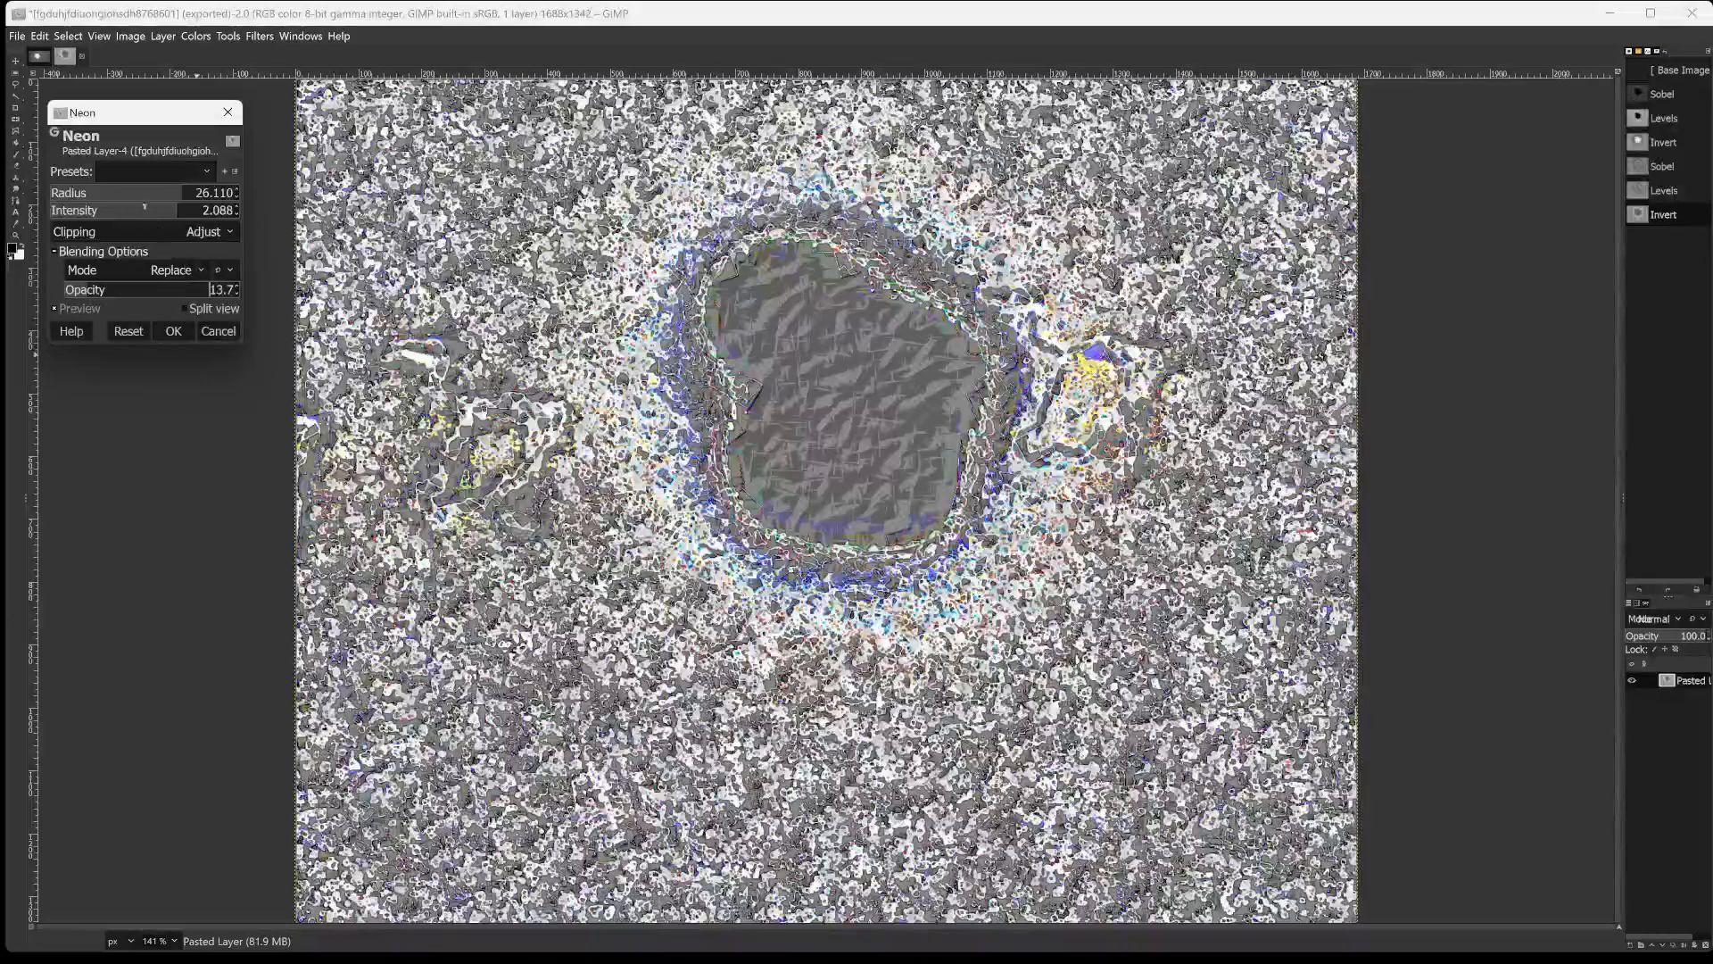
Set the Neon intensity to 2.394 and the radius to 23.539 after trying a radius of 9.065, and apply the filter.
left_click(119, 190)
left_click(126, 191)
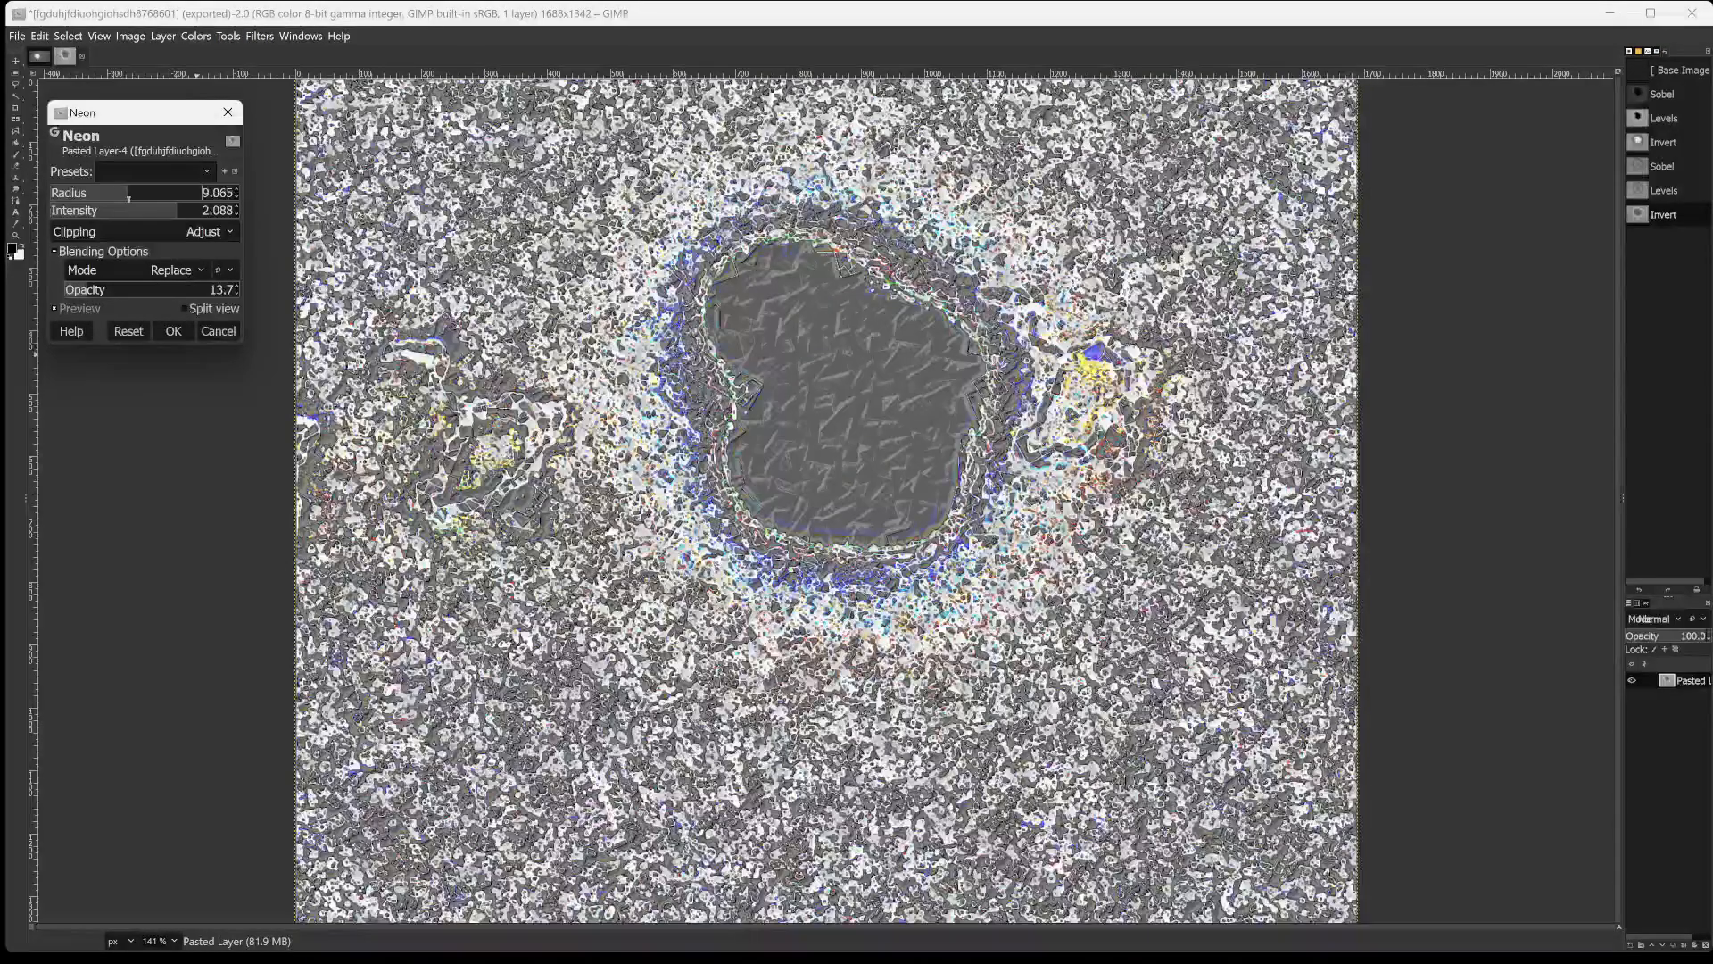
left_click(128, 214)
left_click(202, 213)
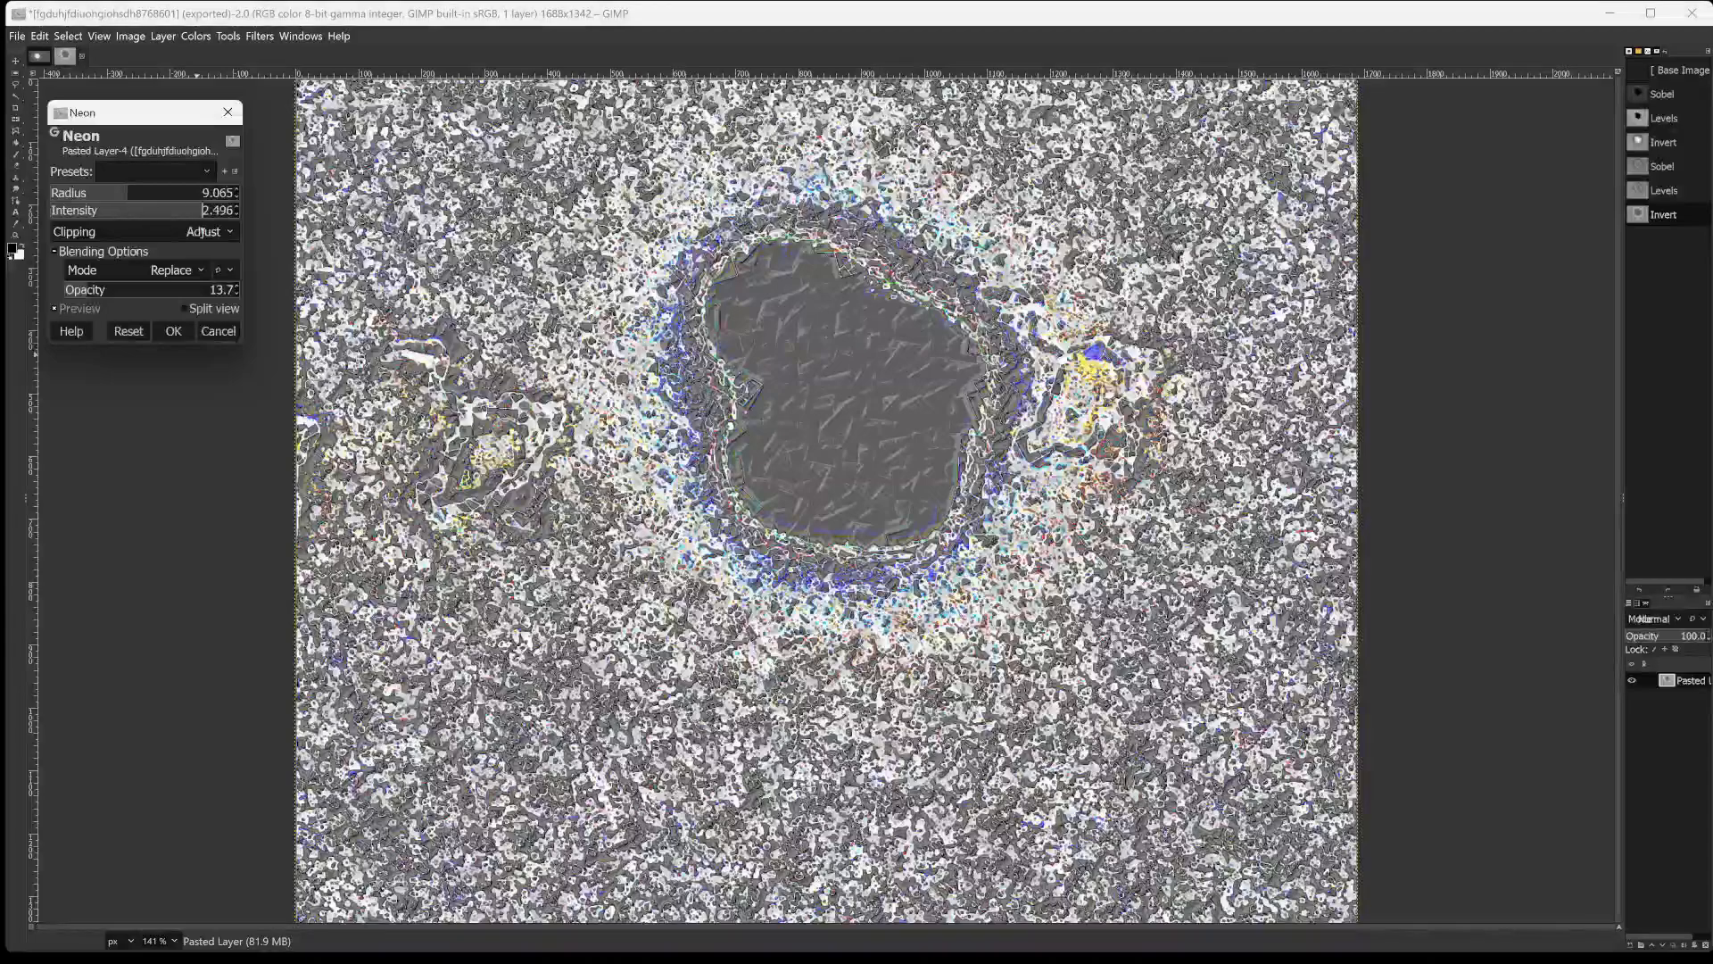
left_click(198, 212)
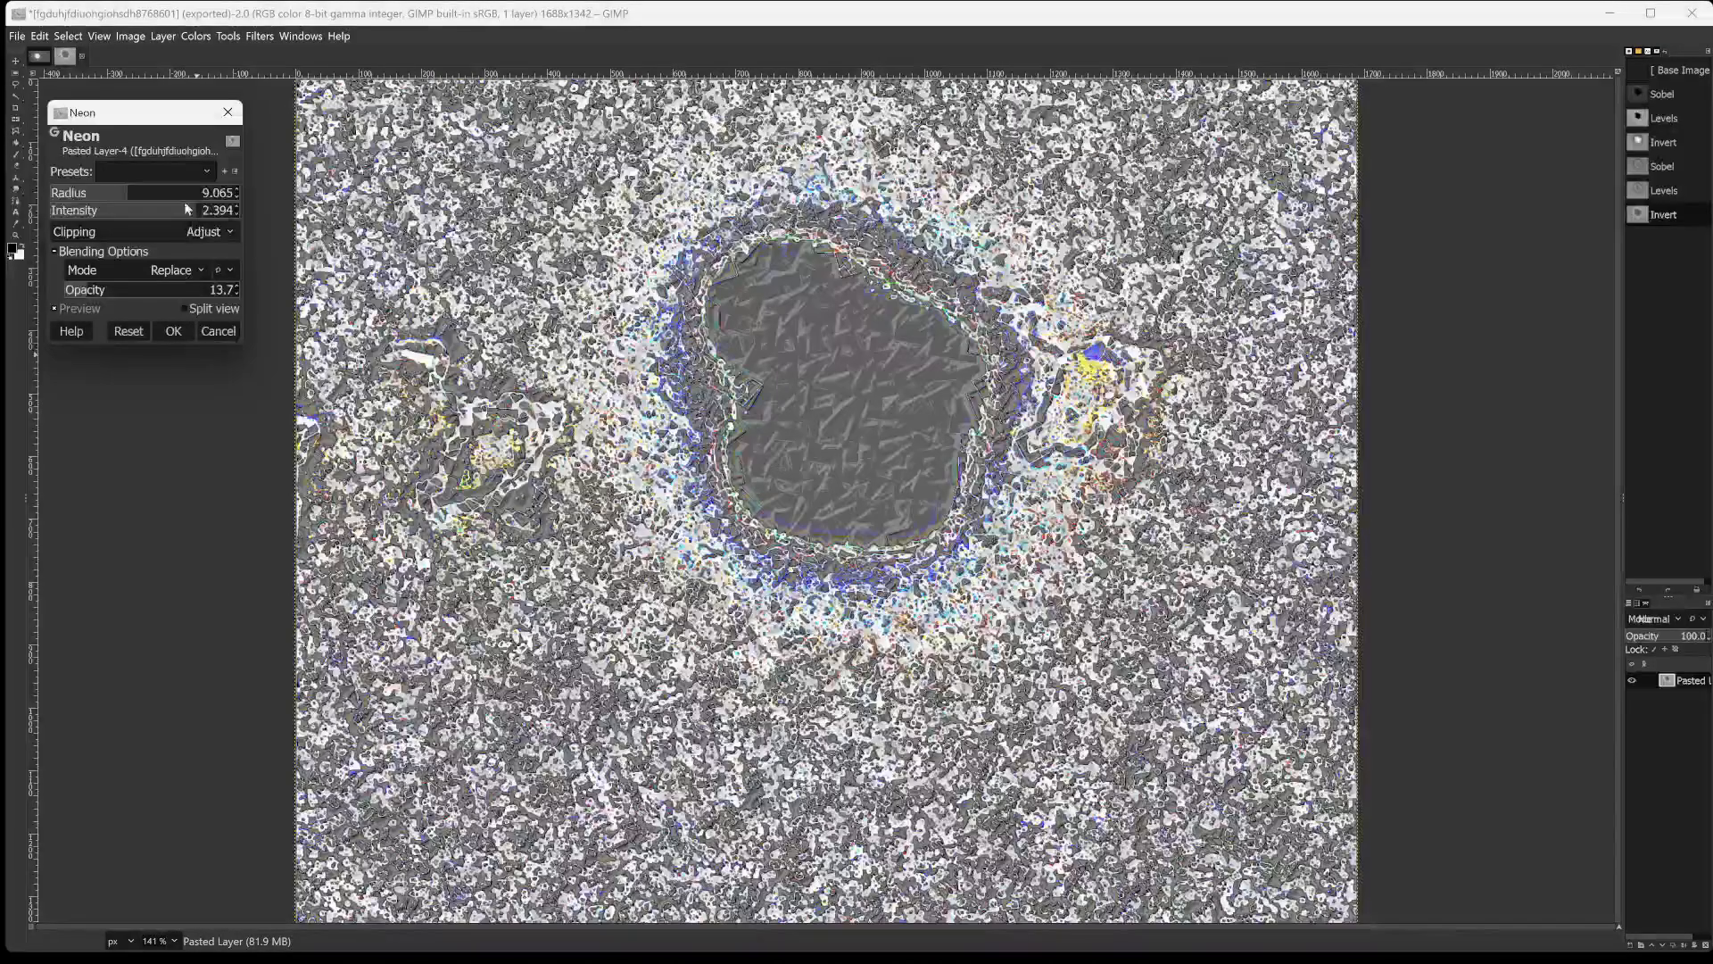
left_click(178, 193)
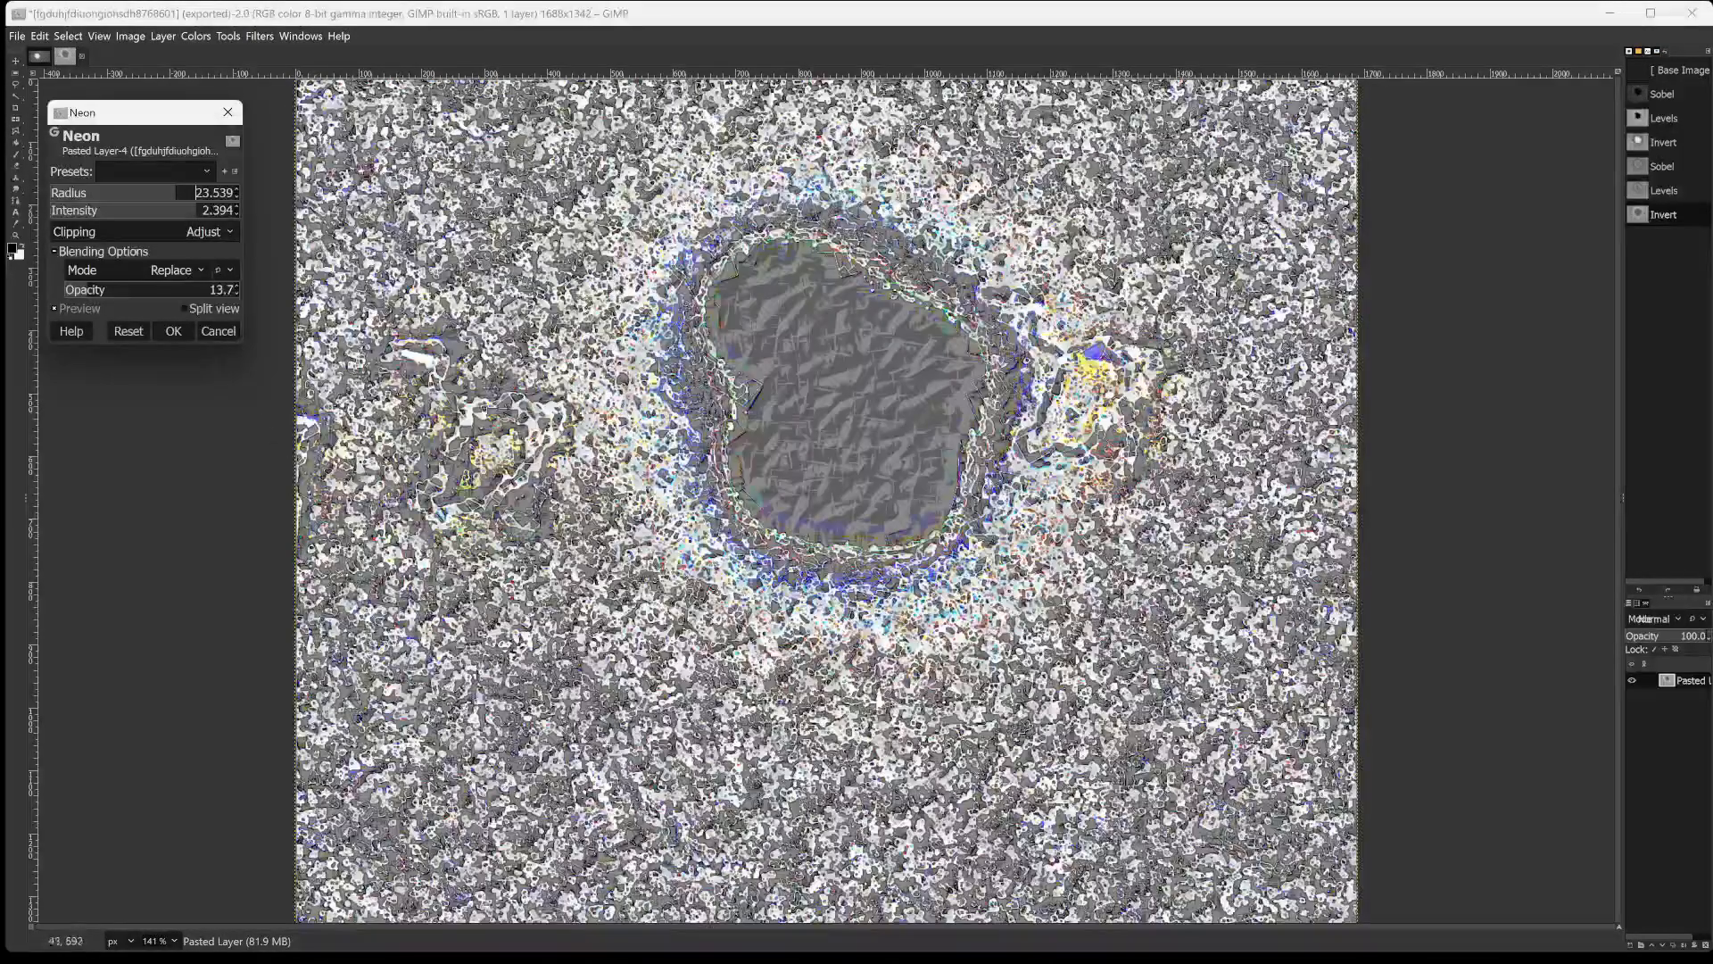
left_click(179, 331)
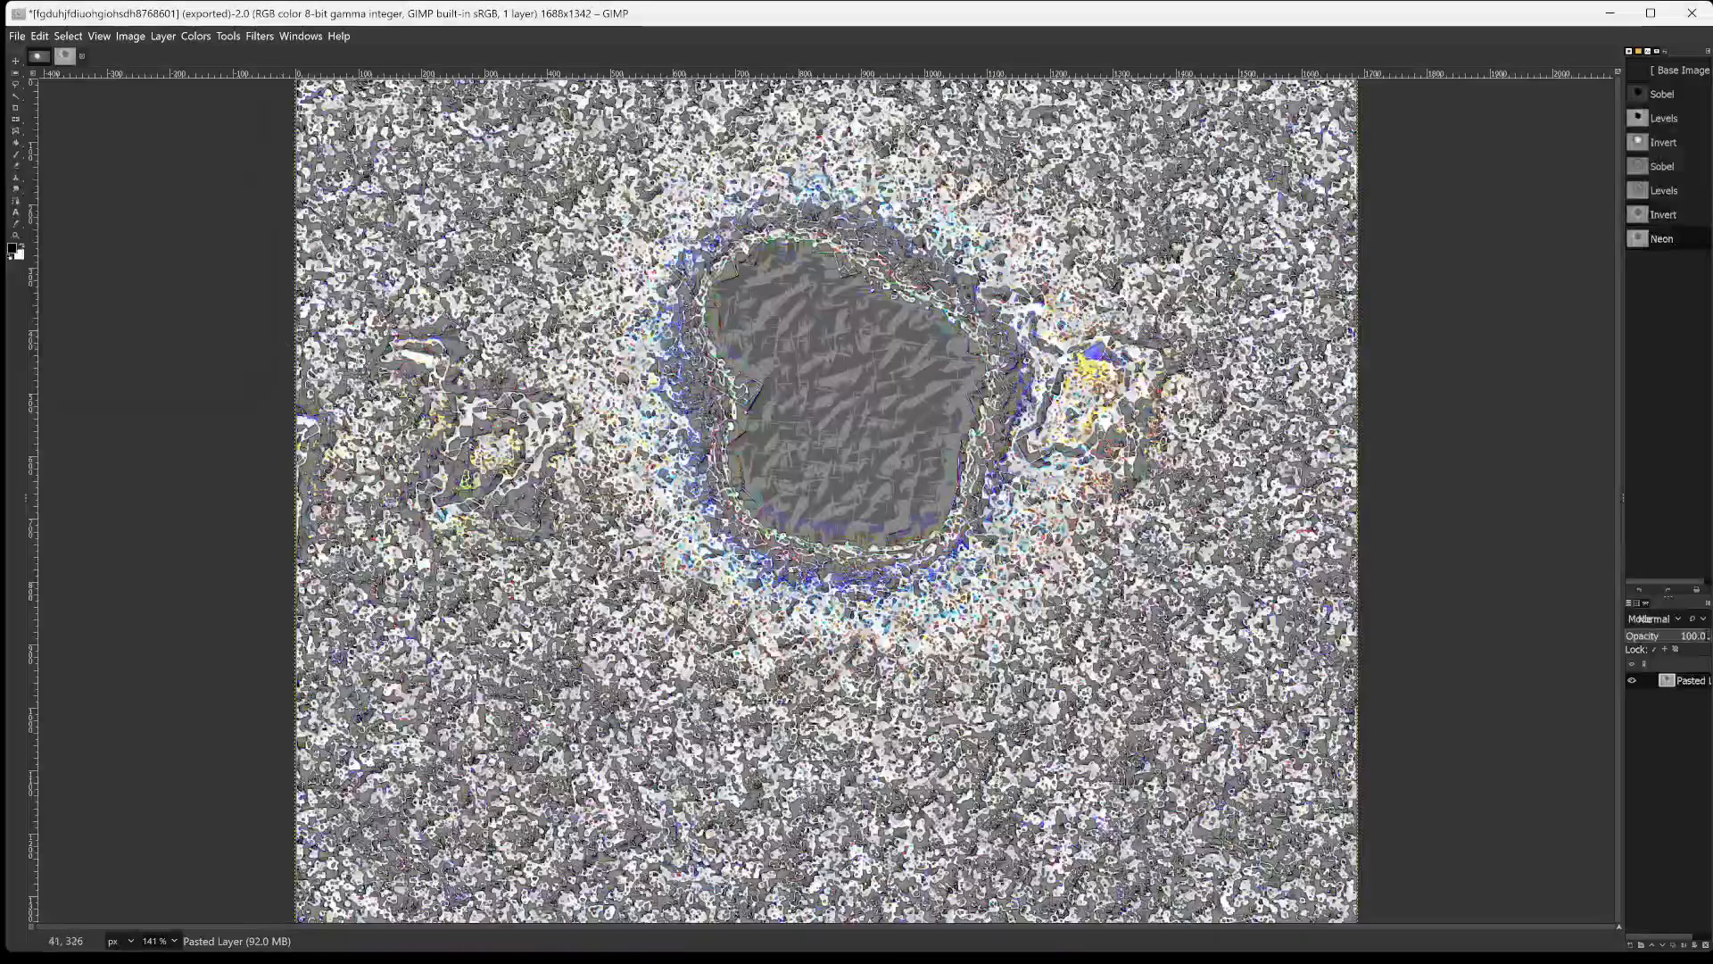
Invert the colors of the Neon-filtered image.
left_click(195, 36)
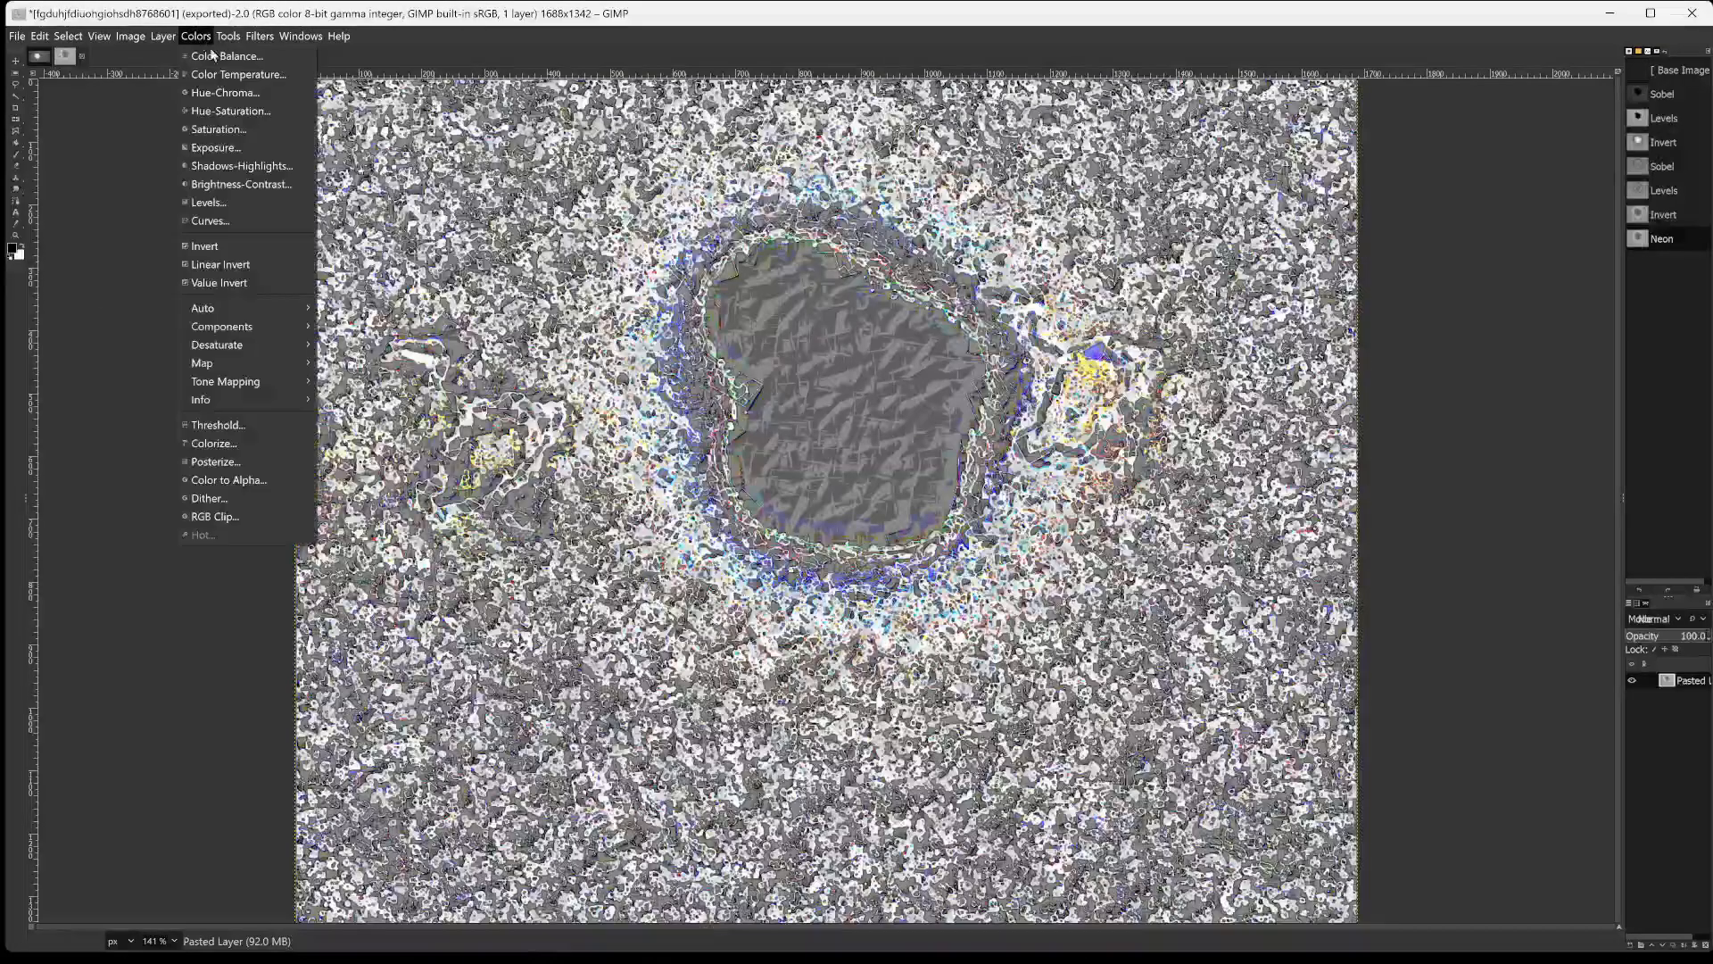
left_click(205, 246)
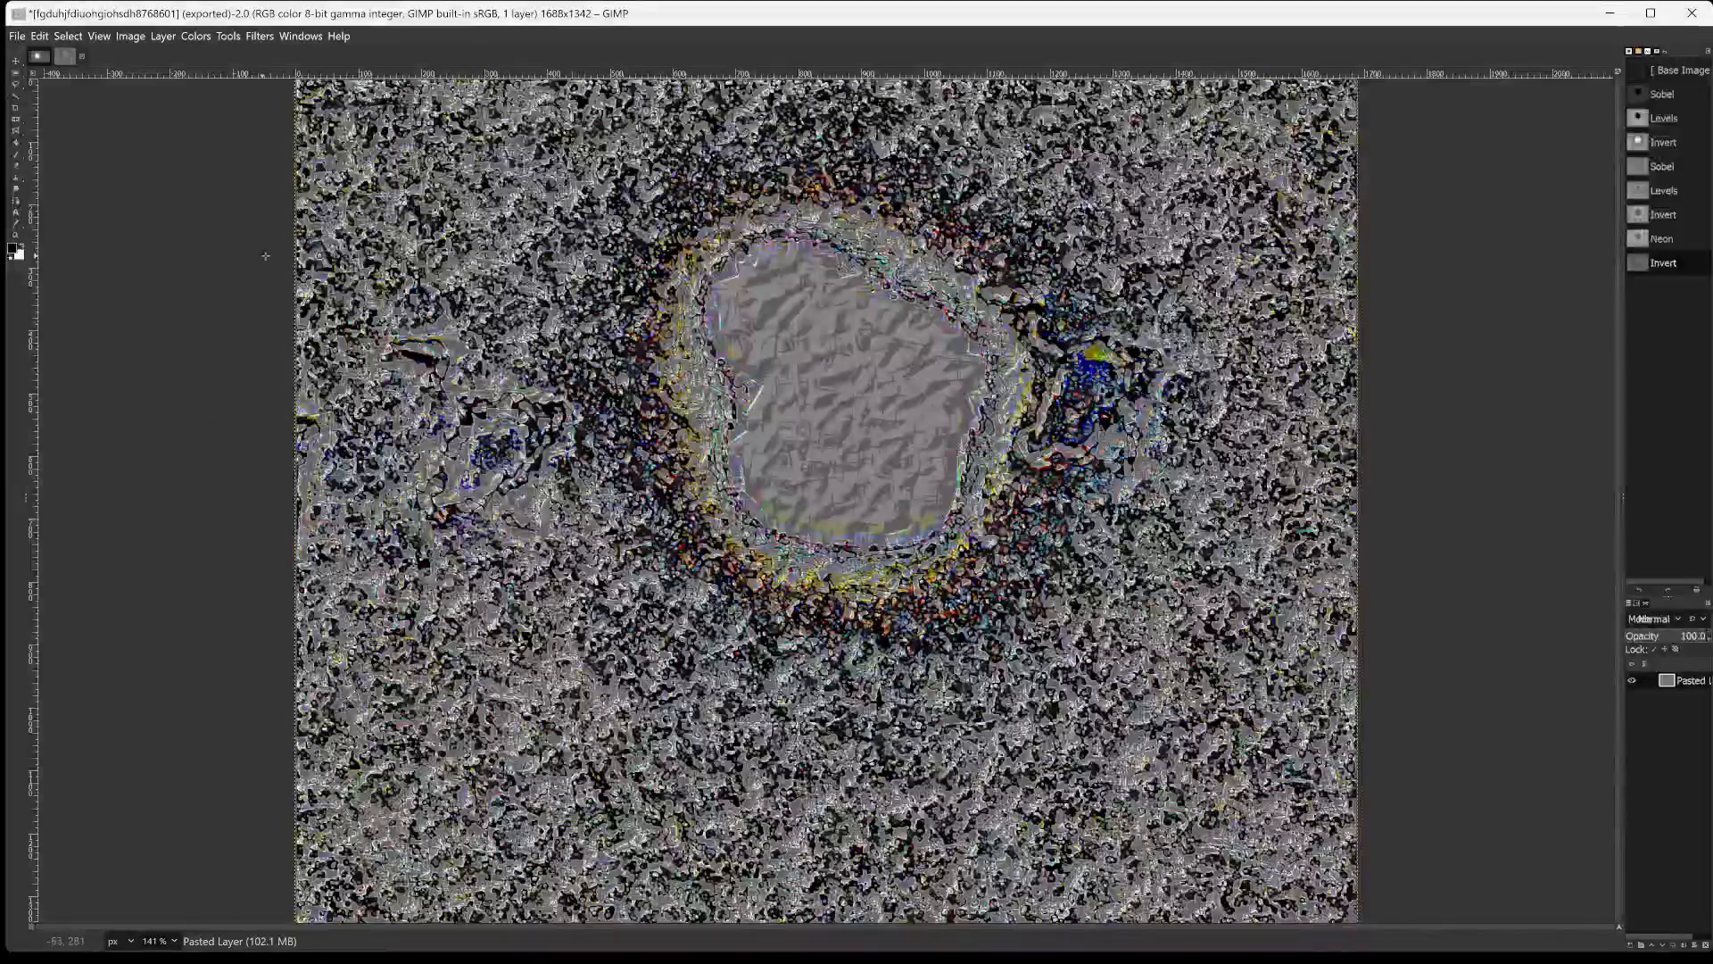
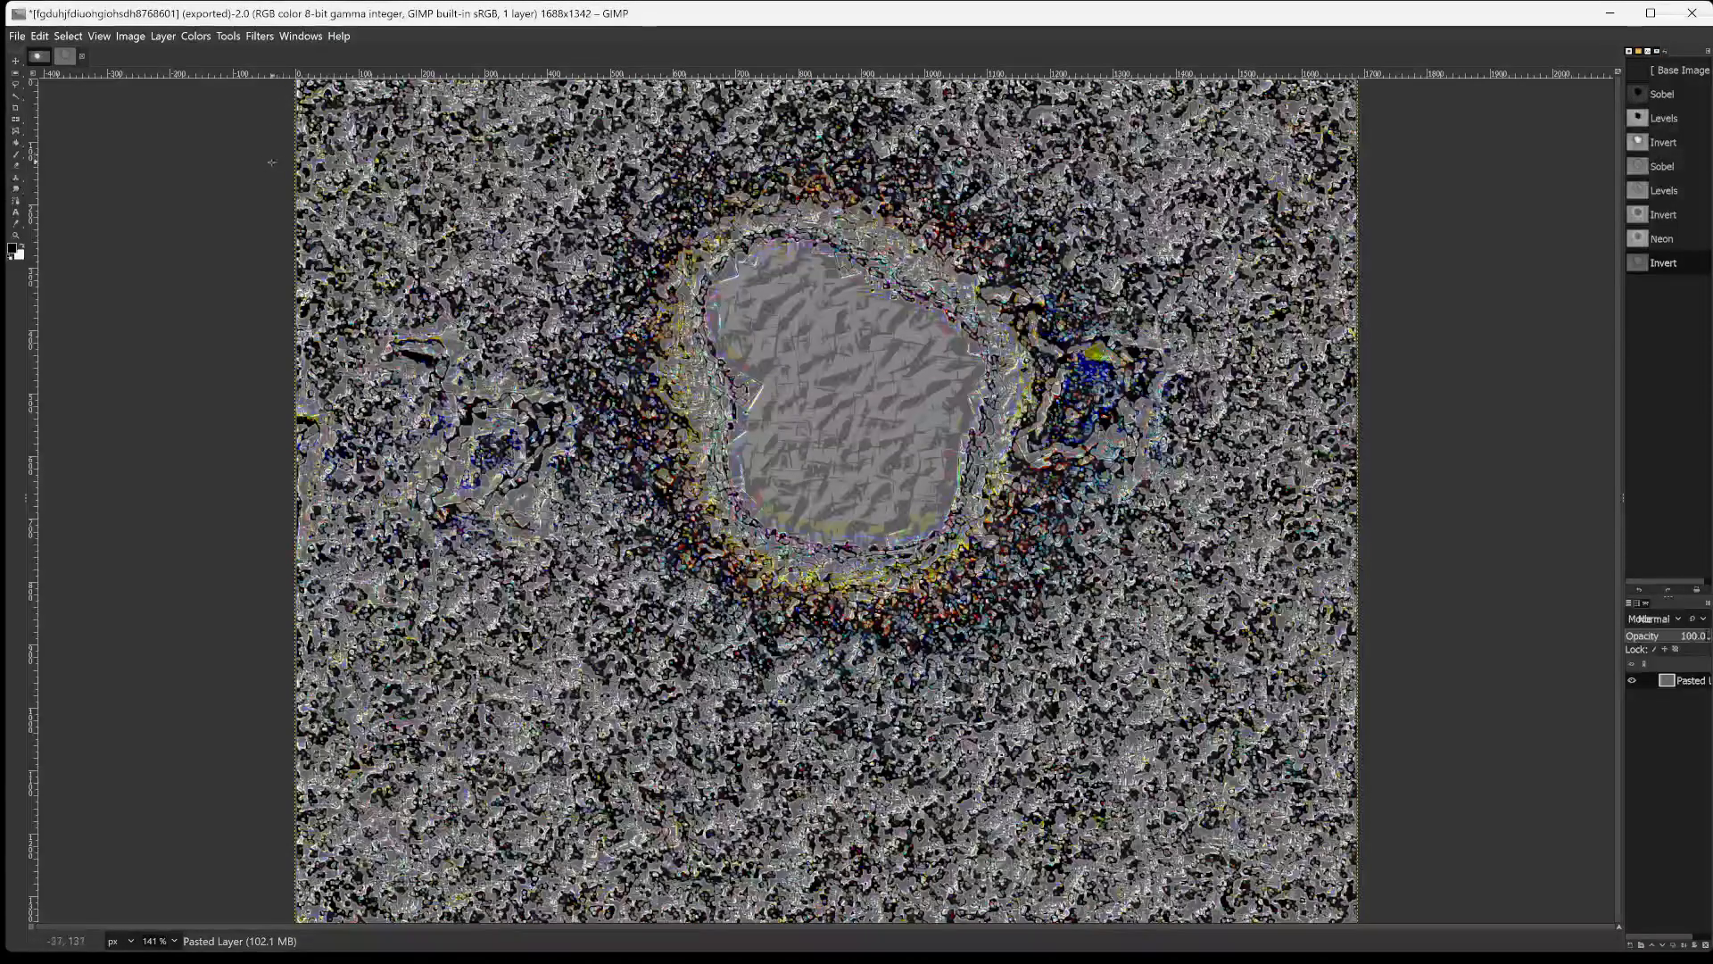
Open the legacy Softglow filter, enlarge its dialog, and set the glow radius to 31.00 after trying 1.00.
left_click(196, 36)
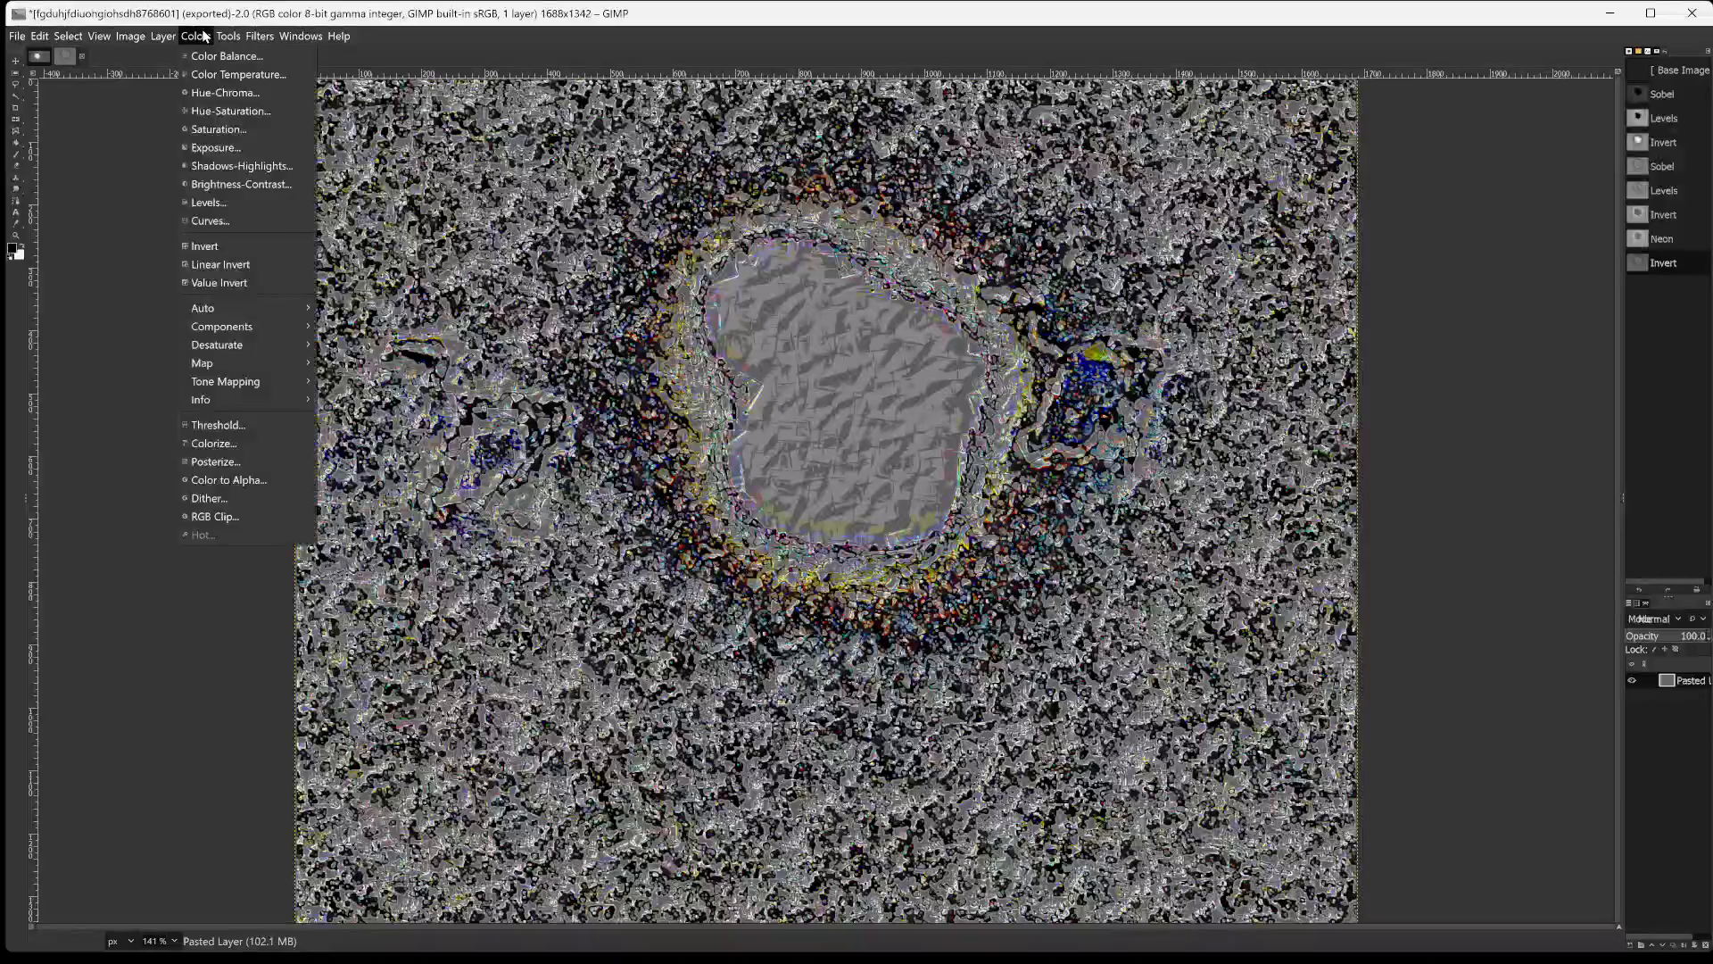
mouse_move(246, 41)
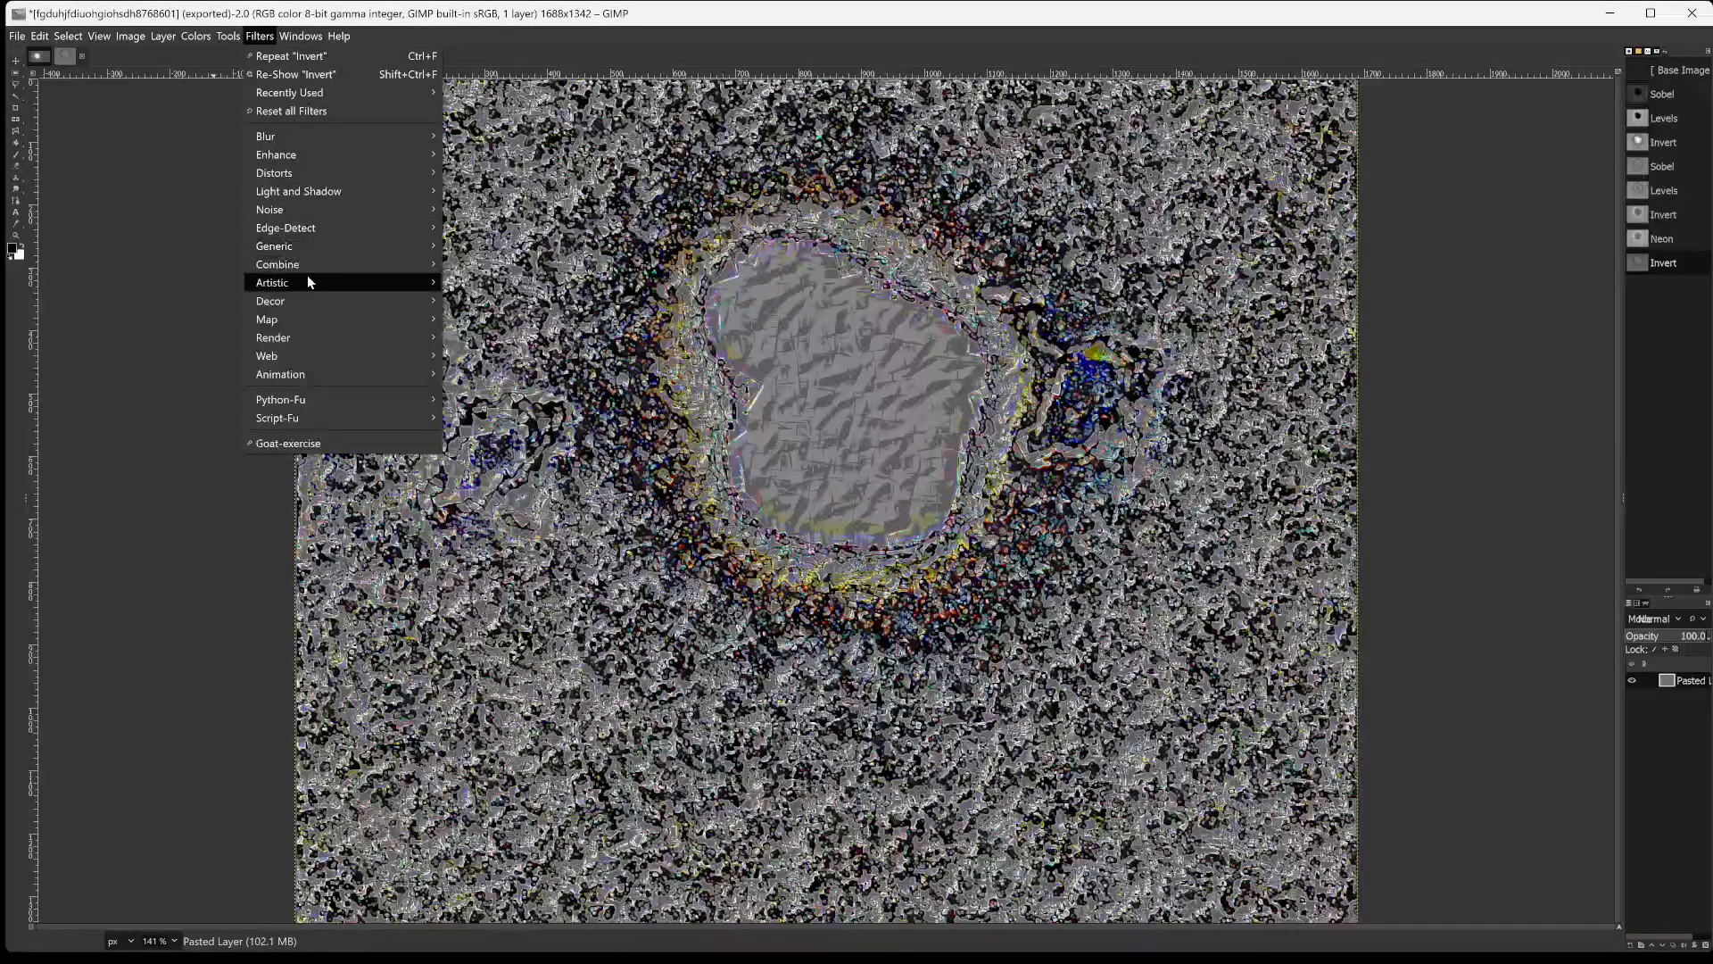
mouse_move(308, 282)
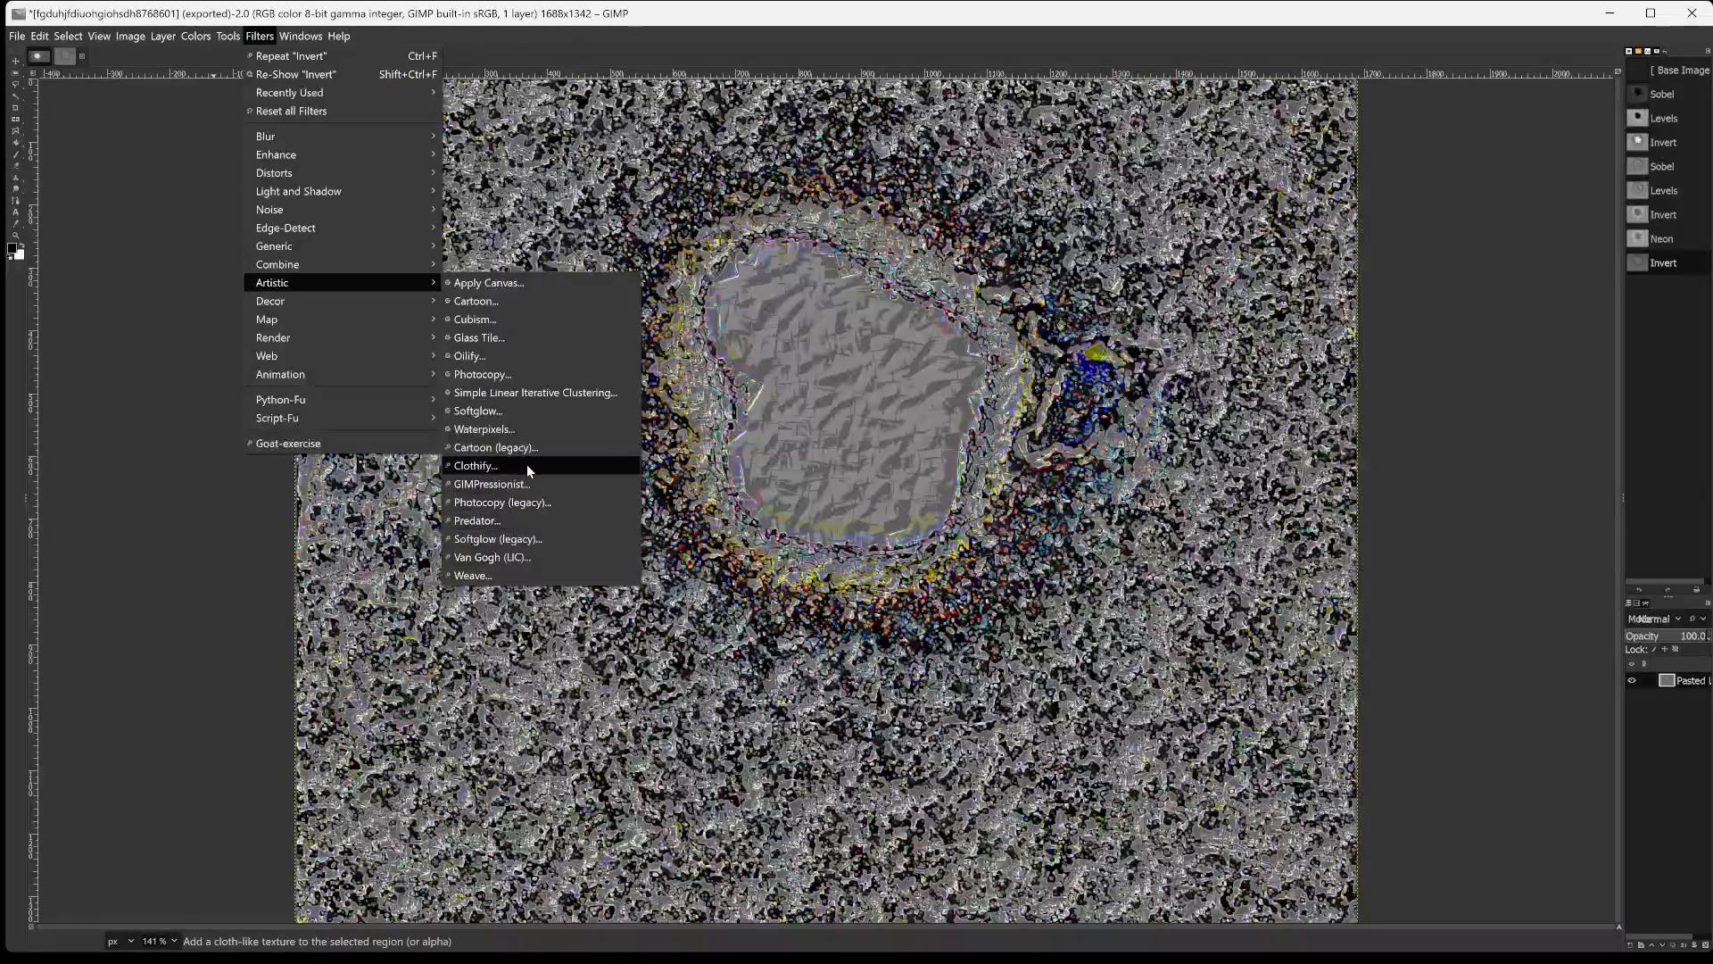
left_click(496, 539)
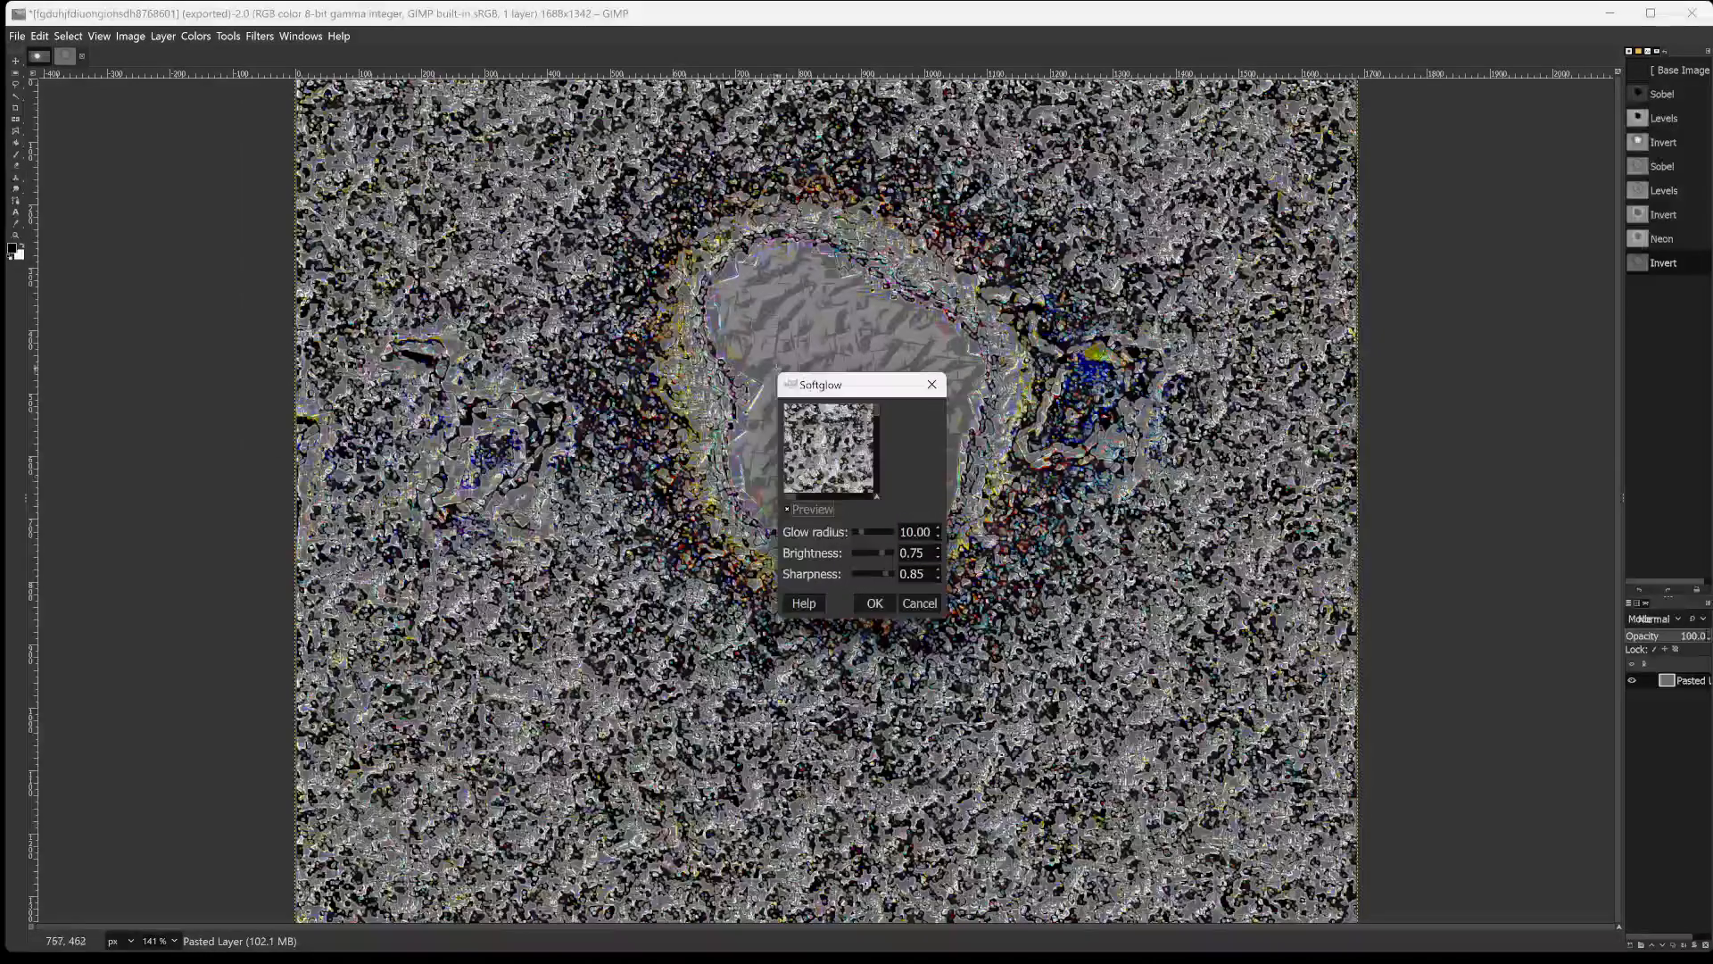
left_click_drag(782, 372, 772, 205)
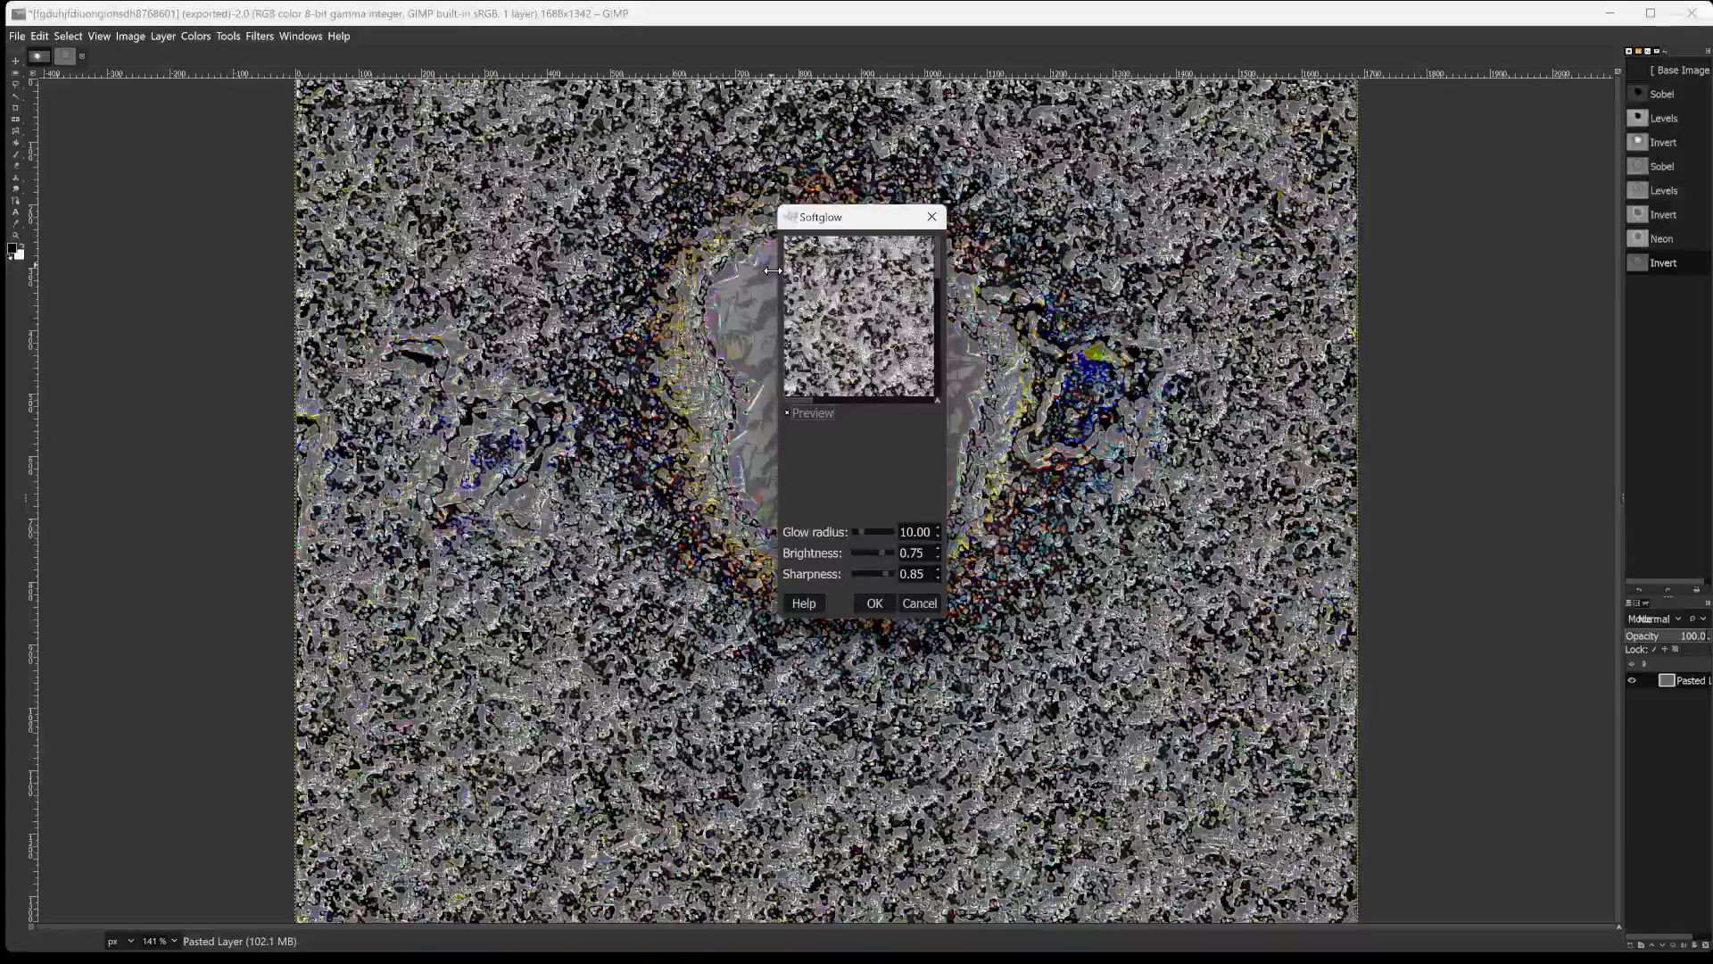
left_click_drag(773, 271, 357, 272)
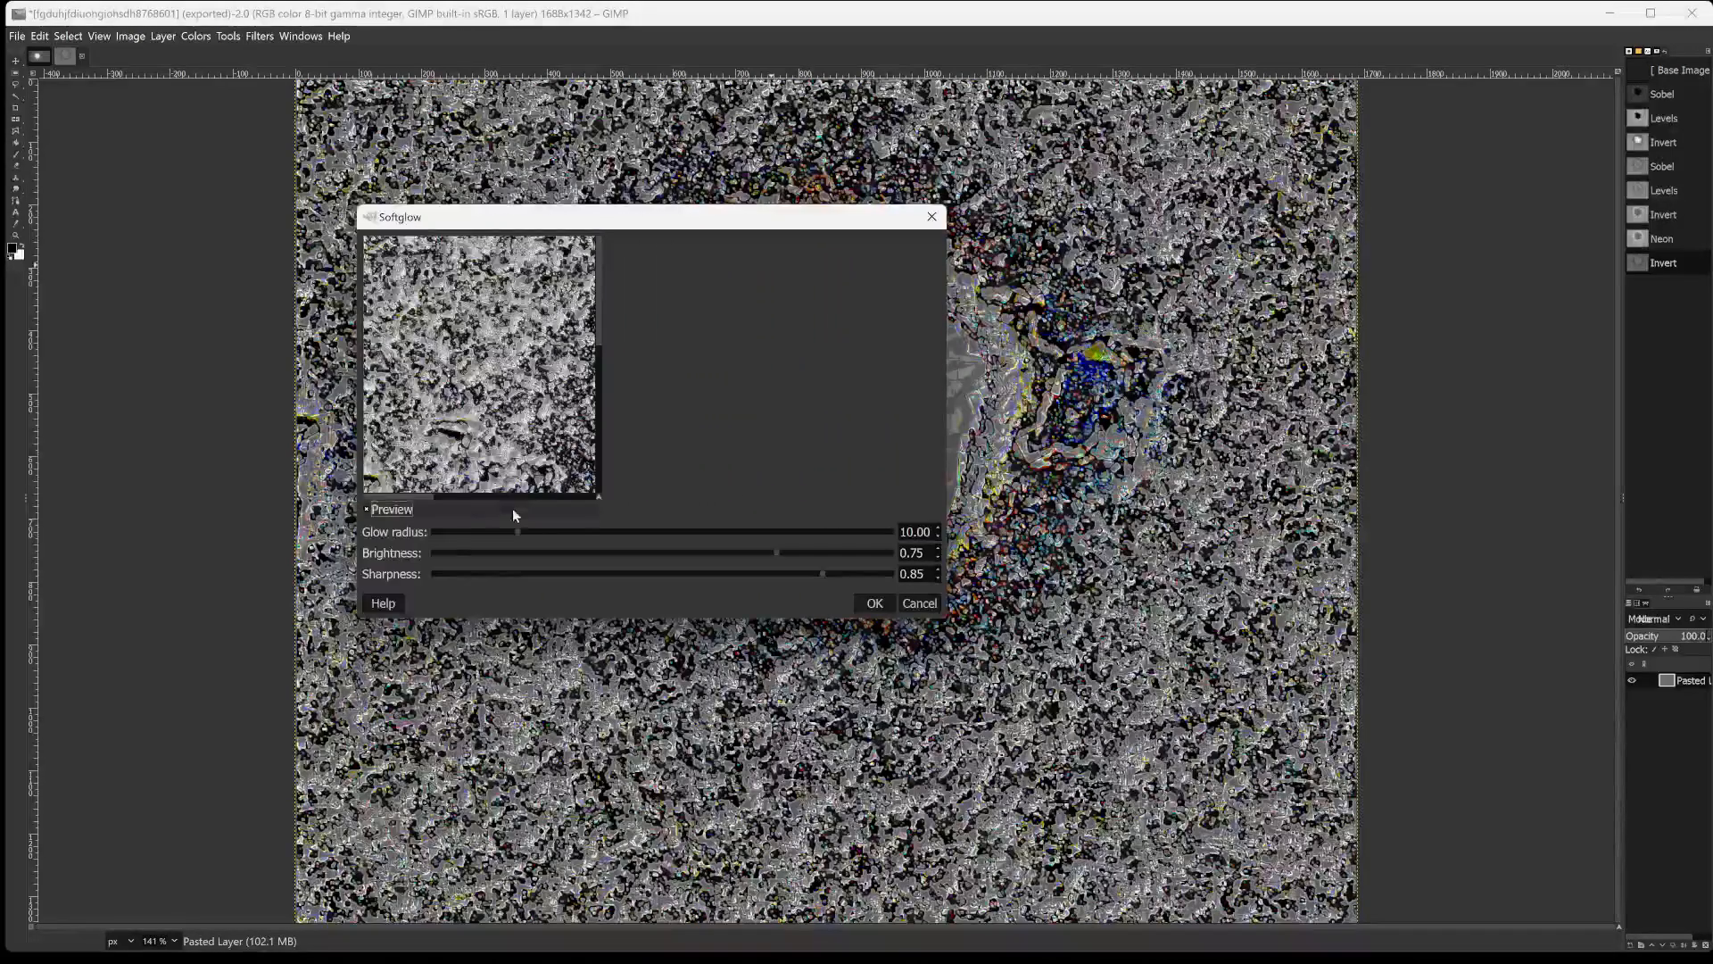
left_click_drag(516, 531, 457, 532)
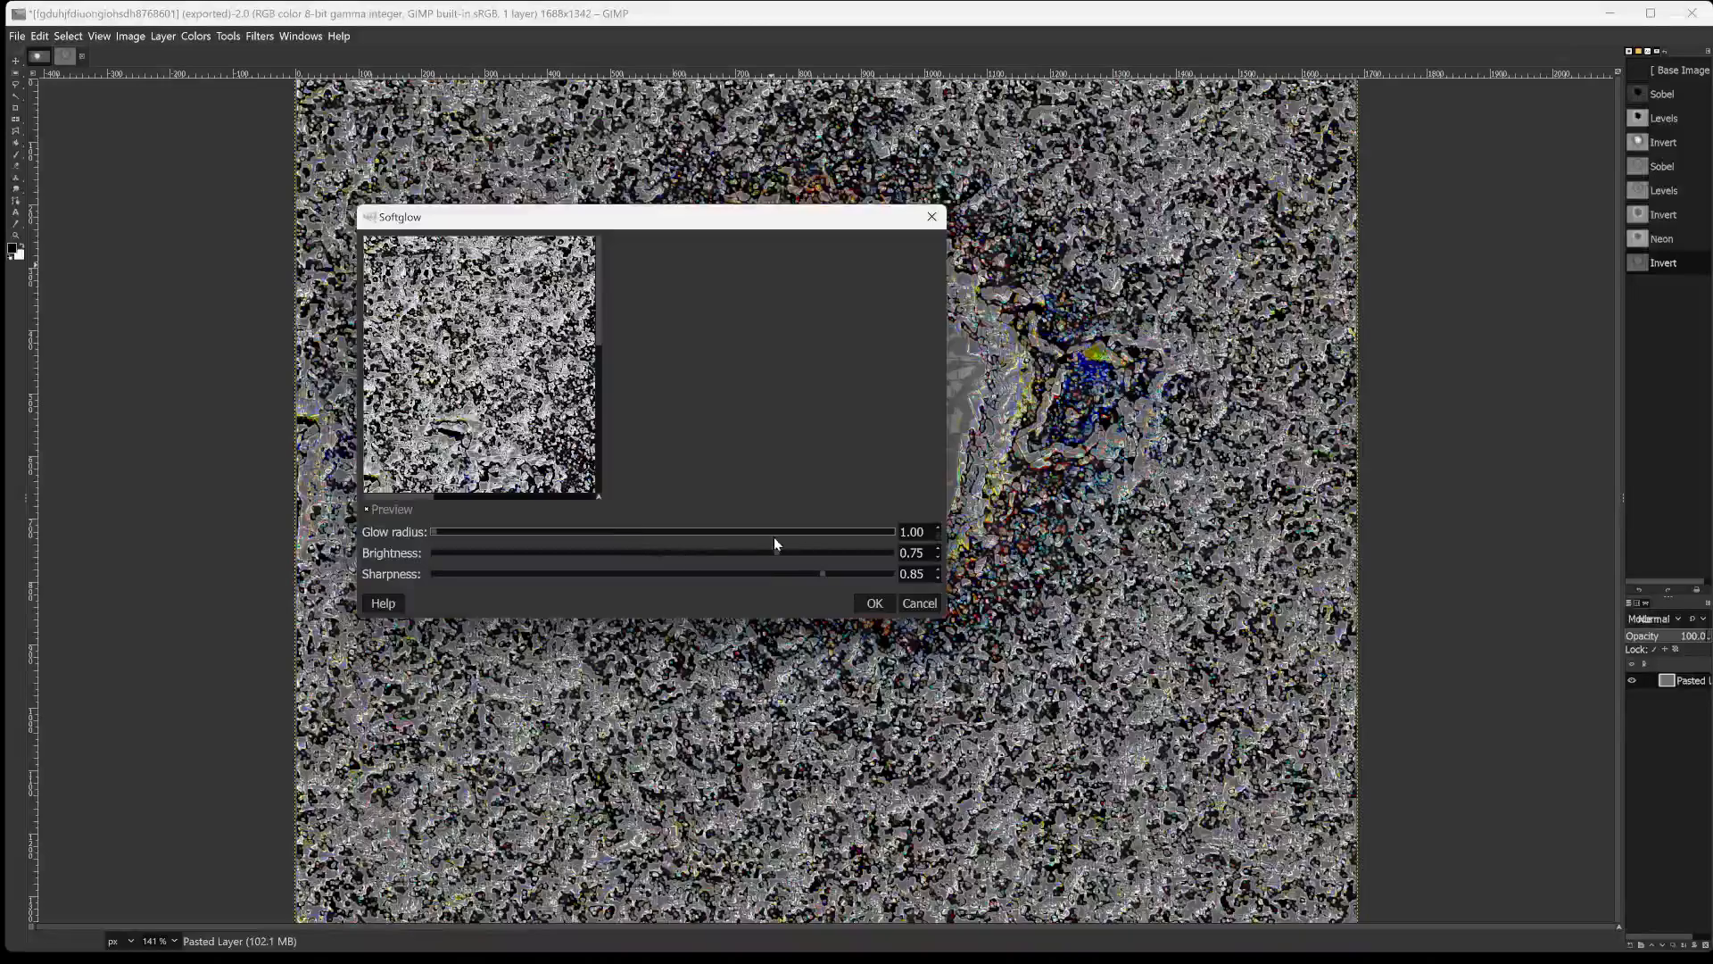
left_click_drag(431, 532, 634, 538)
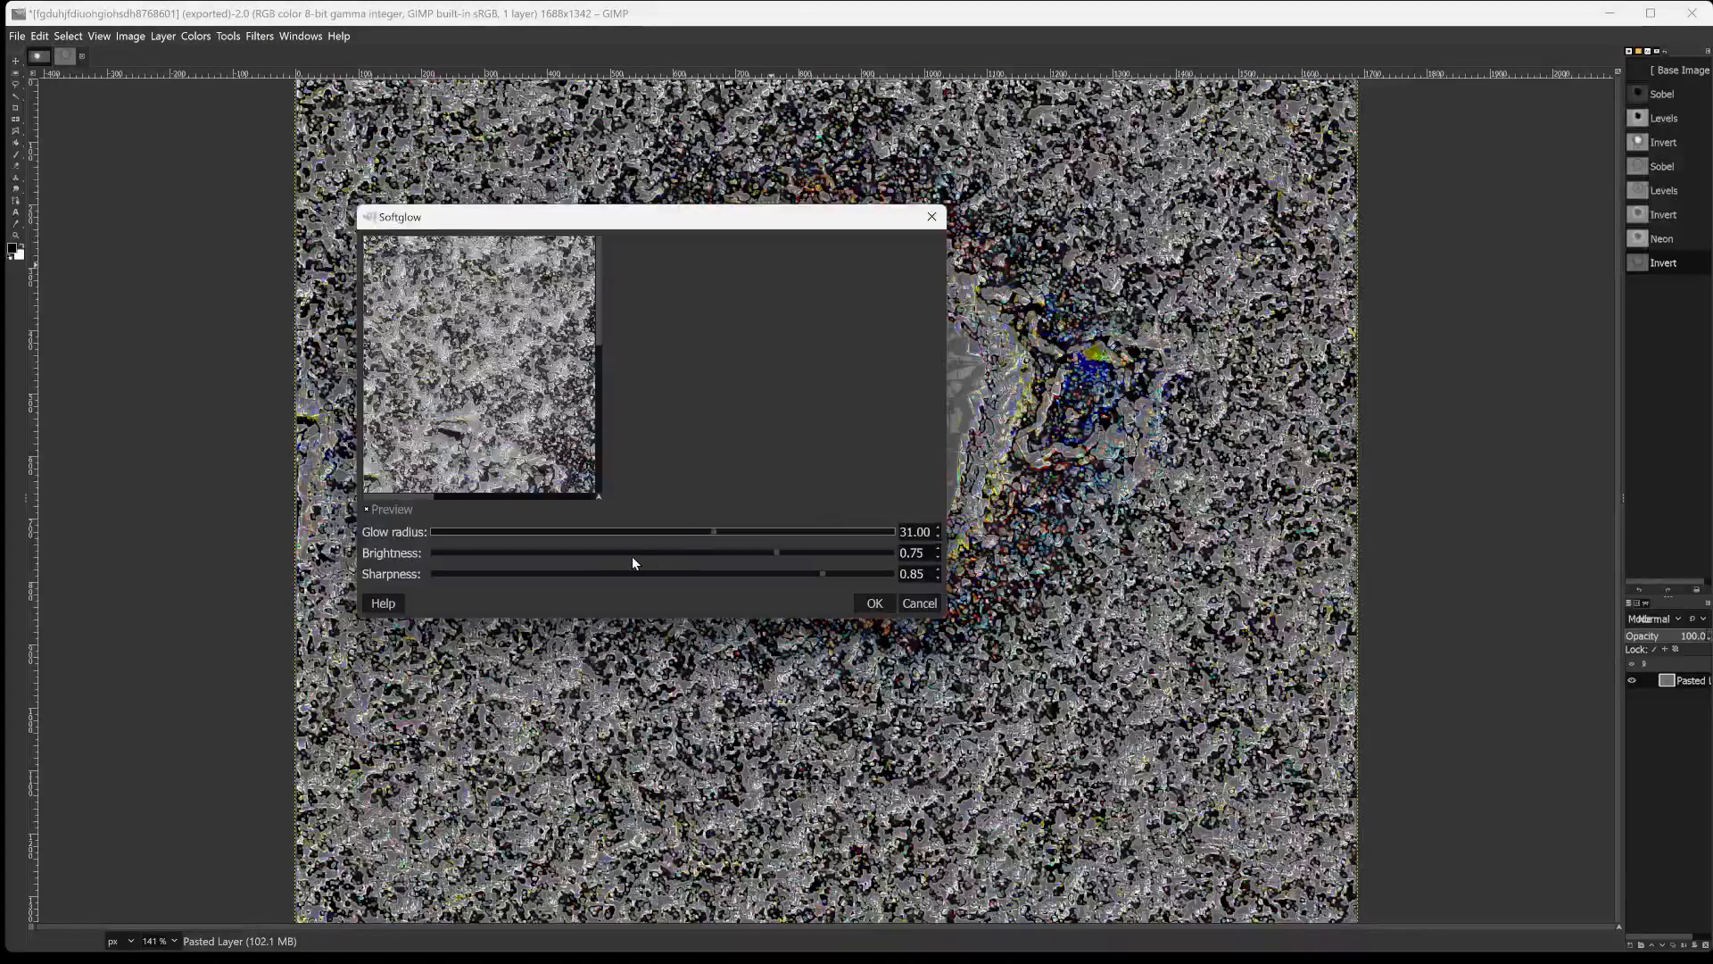
Set the Softglow brightness to 0.96, the sharpness to 0.37 and the glow radius to 40.25, and apply the filter.
left_click(574, 552)
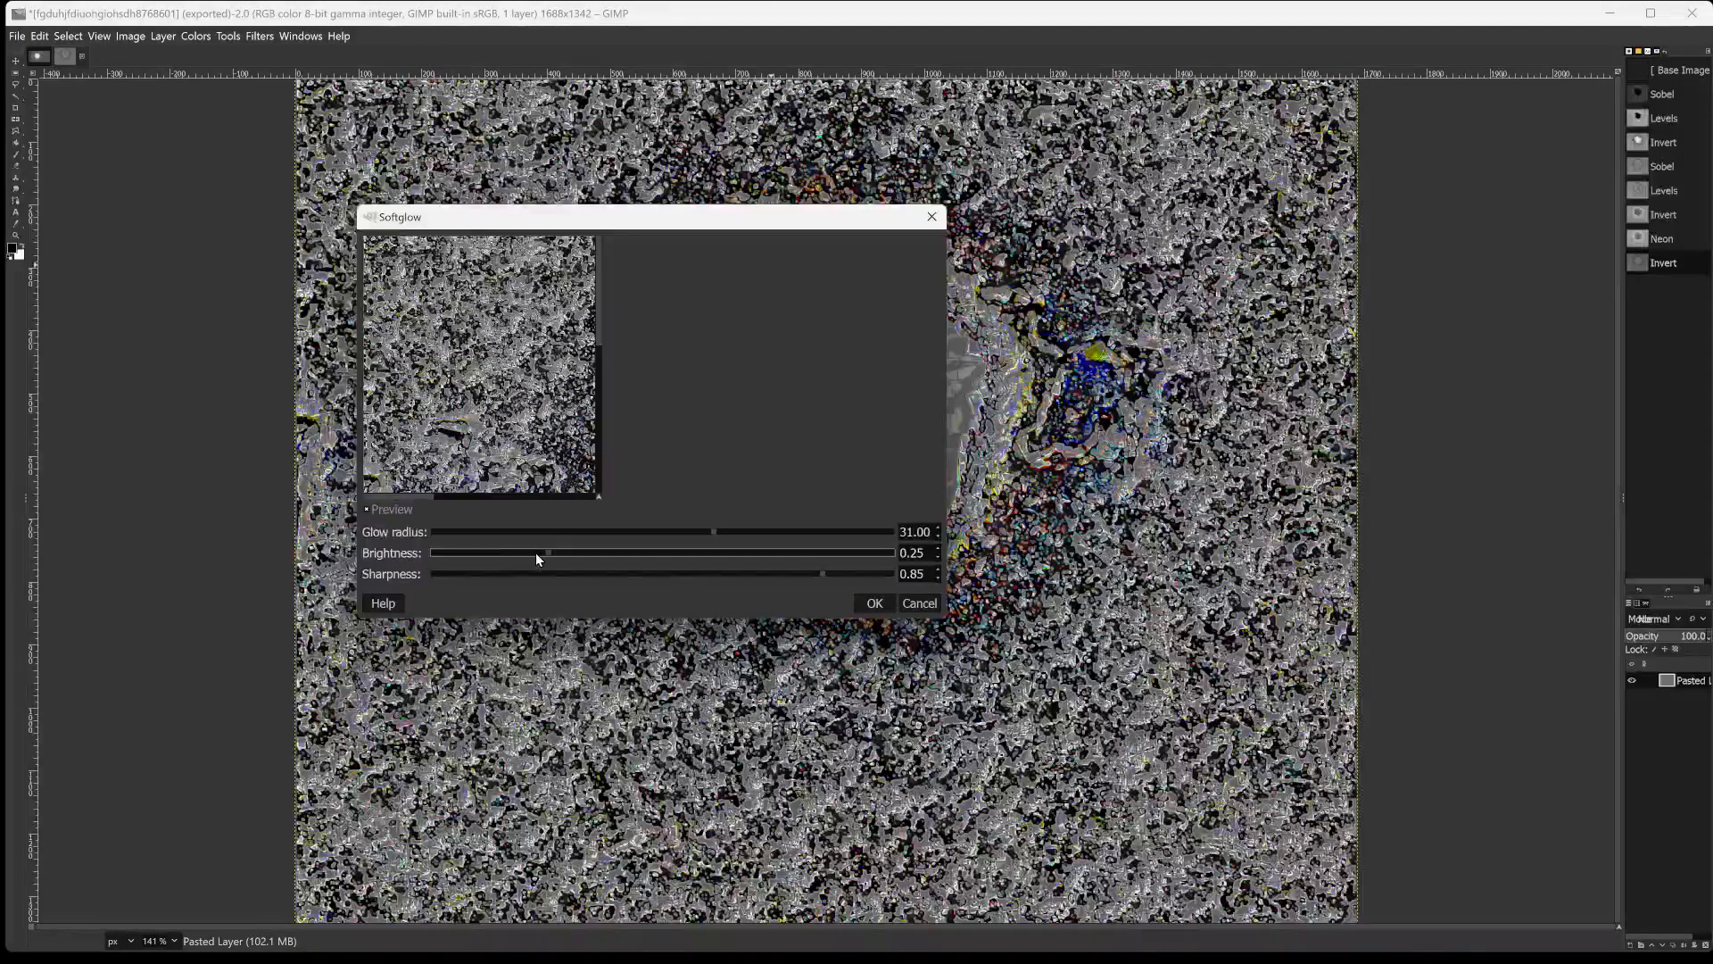
mouse_move(496, 555)
left_mouse_down()
mouse_move(463, 552)
mouse_move(869, 552)
mouse_move(806, 576)
mouse_move(474, 553)
left_mouse_up()
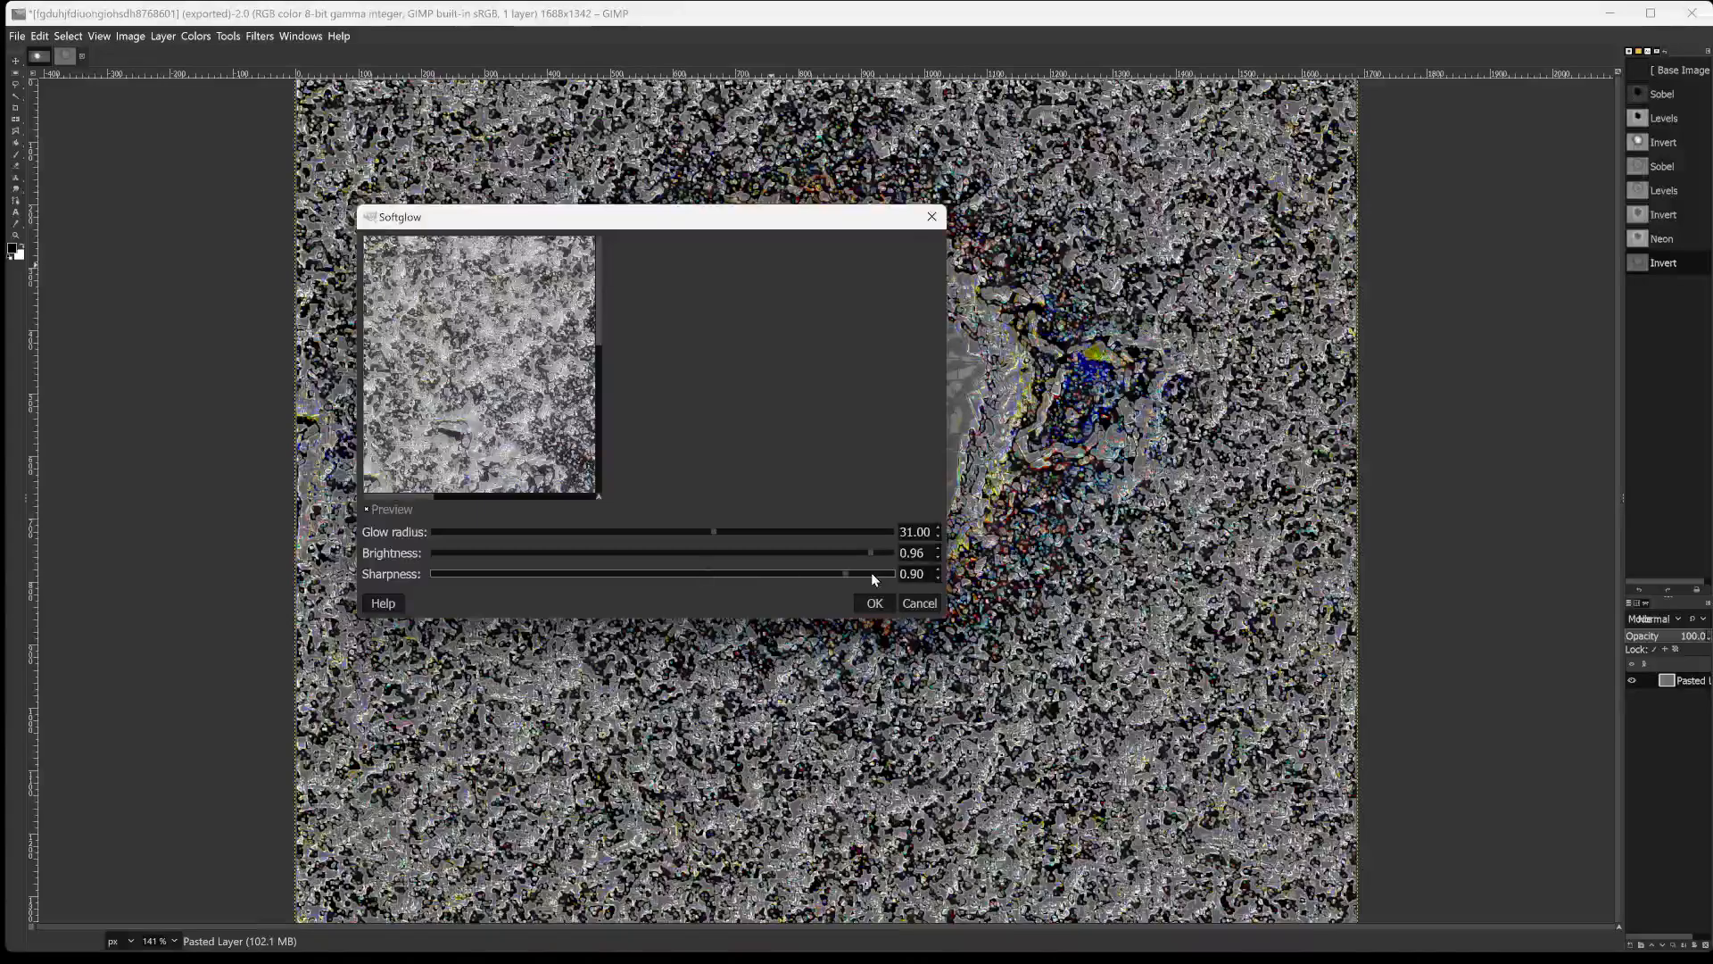
left_click_drag(837, 573, 596, 569)
left_click_drag(711, 532, 797, 532)
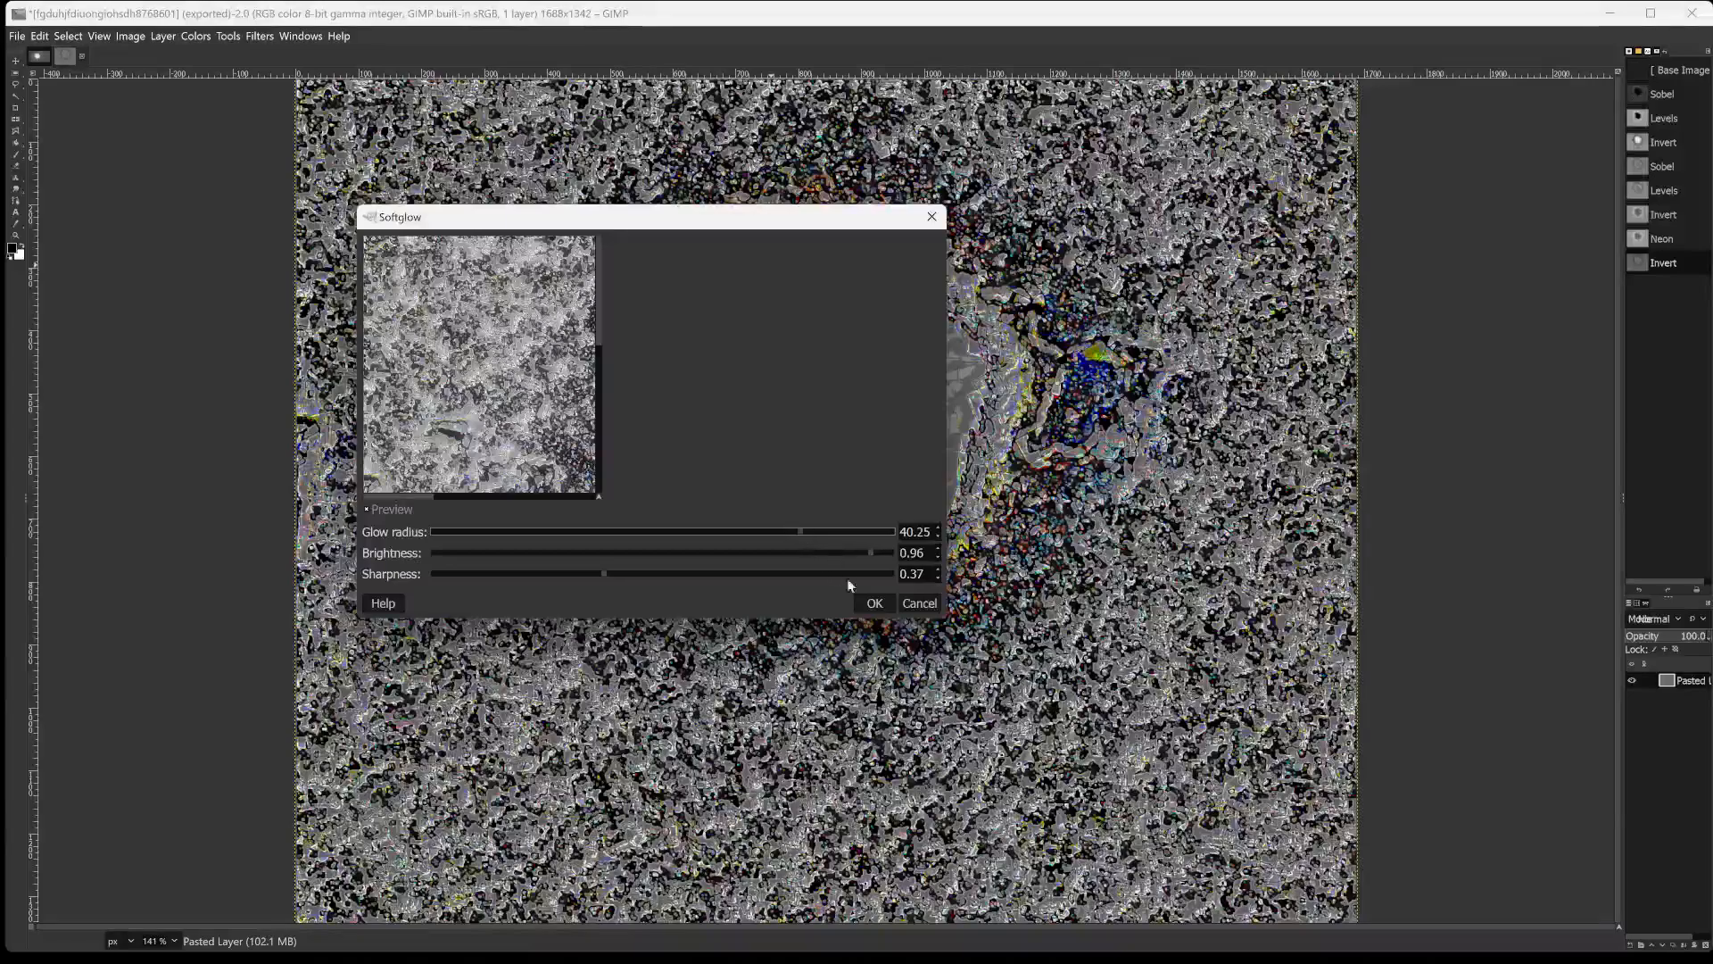
left_click(874, 604)
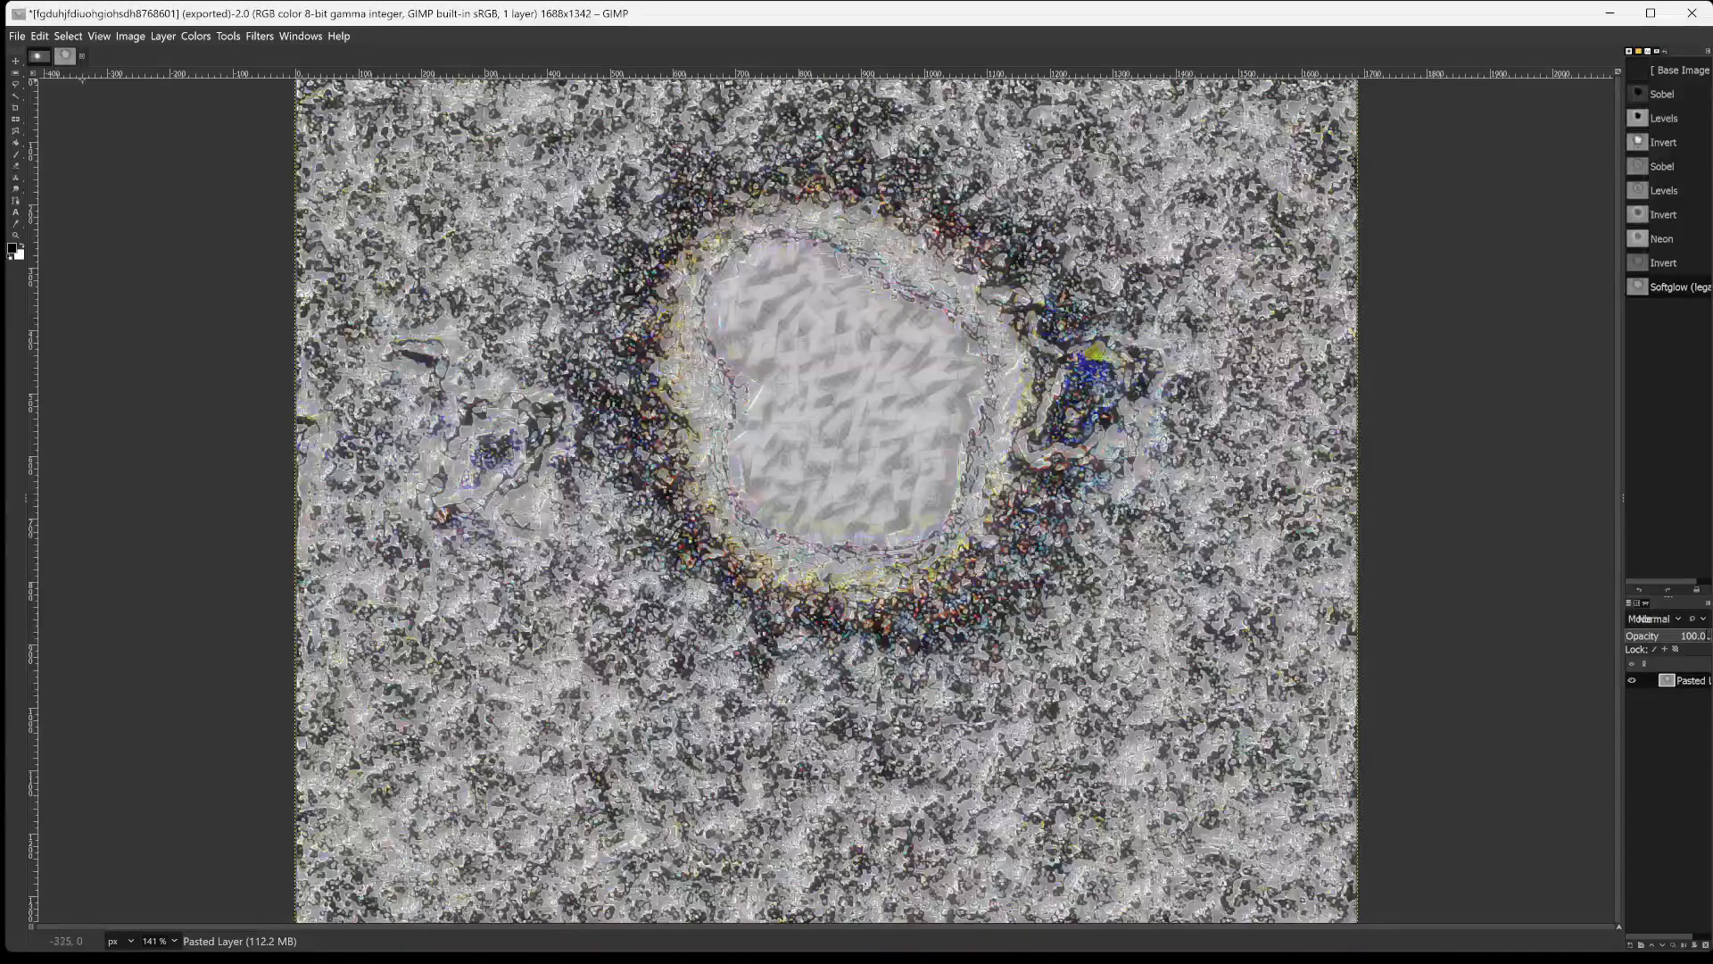
Invert the colors of the Softglow-filtered image.
left_click(195, 36)
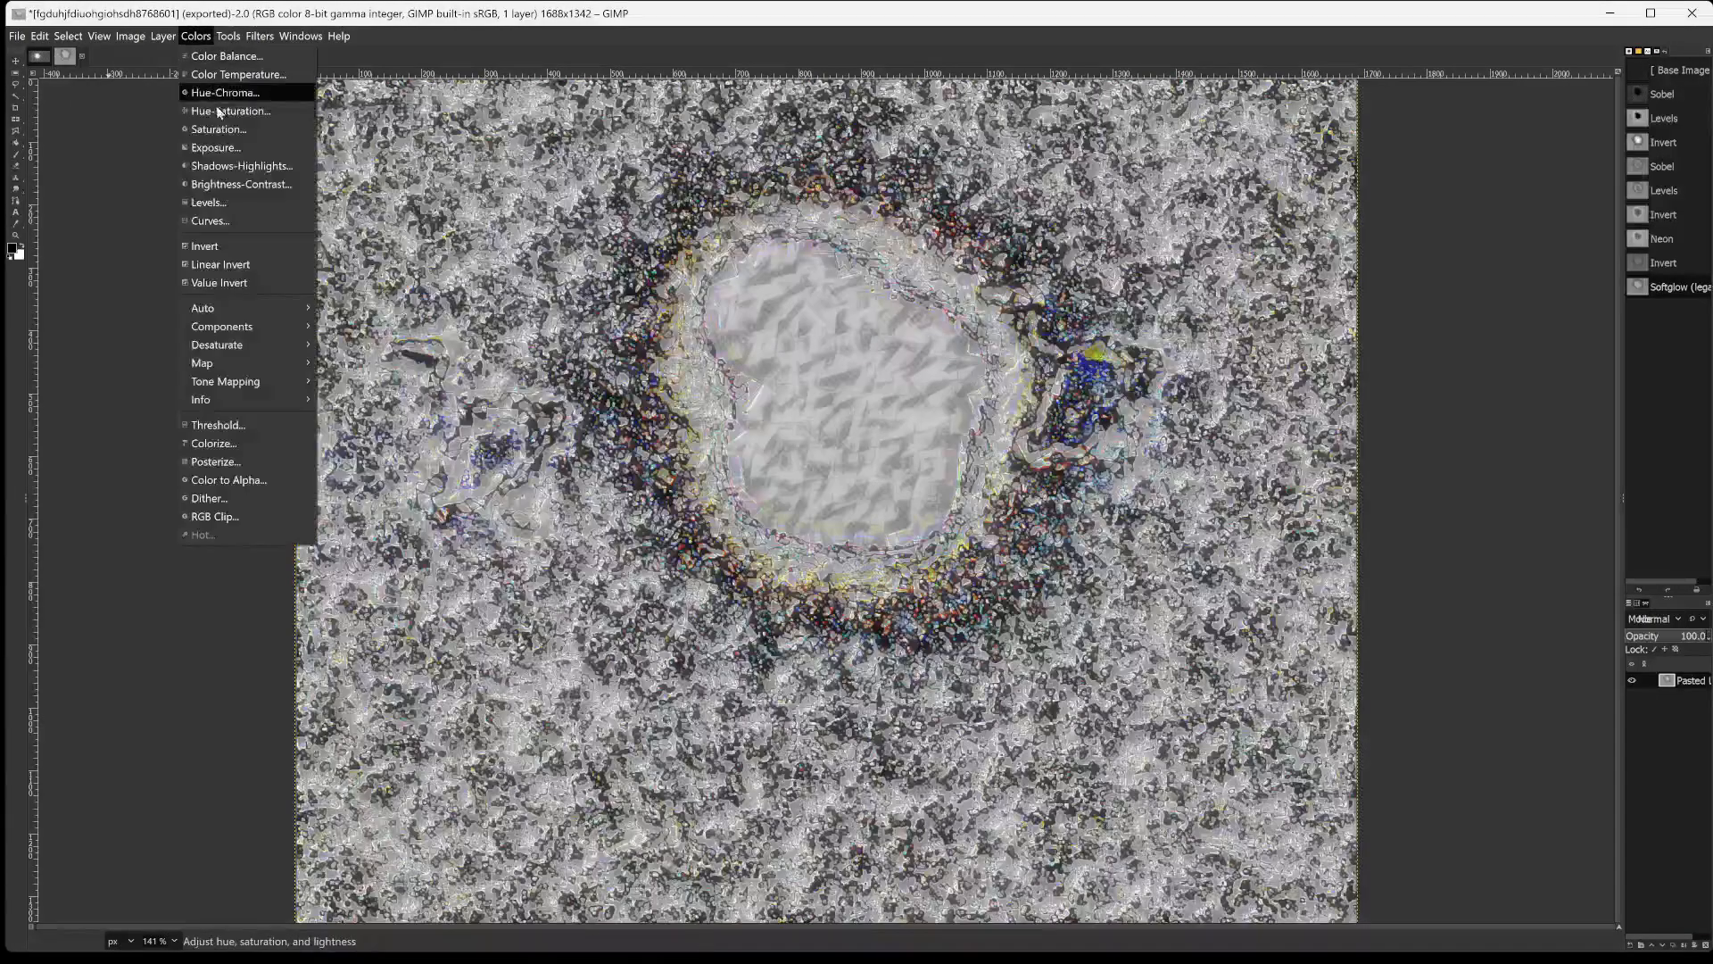
left_click(228, 248)
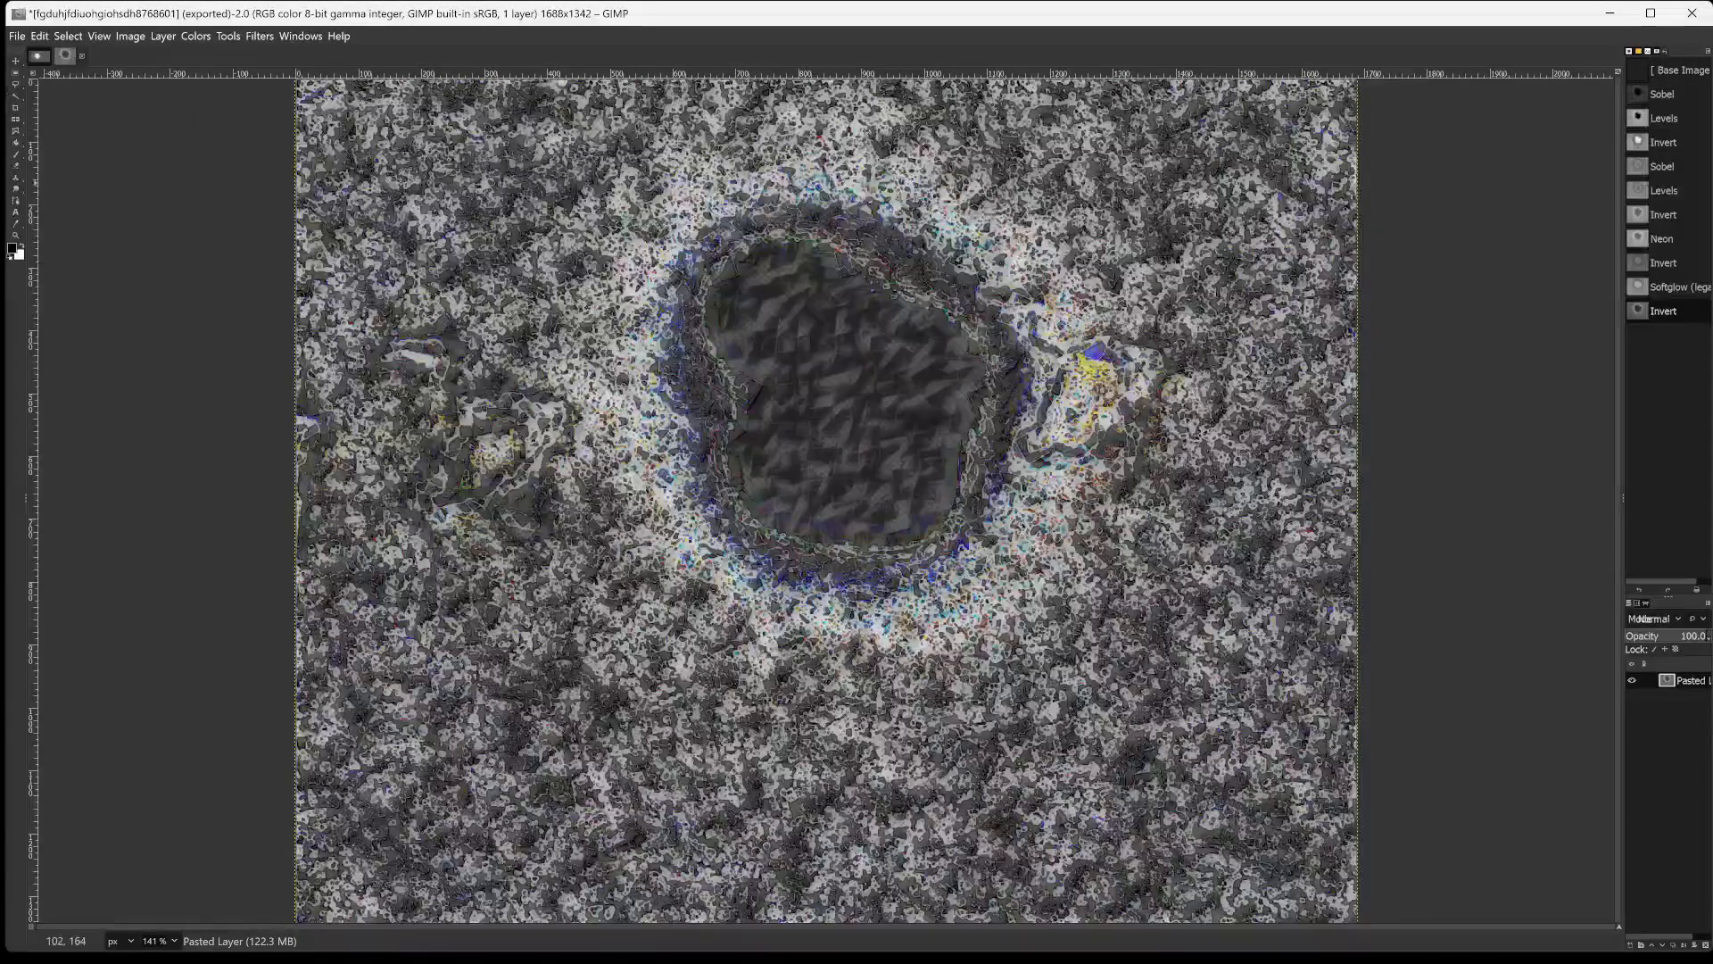
Start the Cartoon filter on the inverted image and set its mask radius to 36.983.
left_click(258, 36)
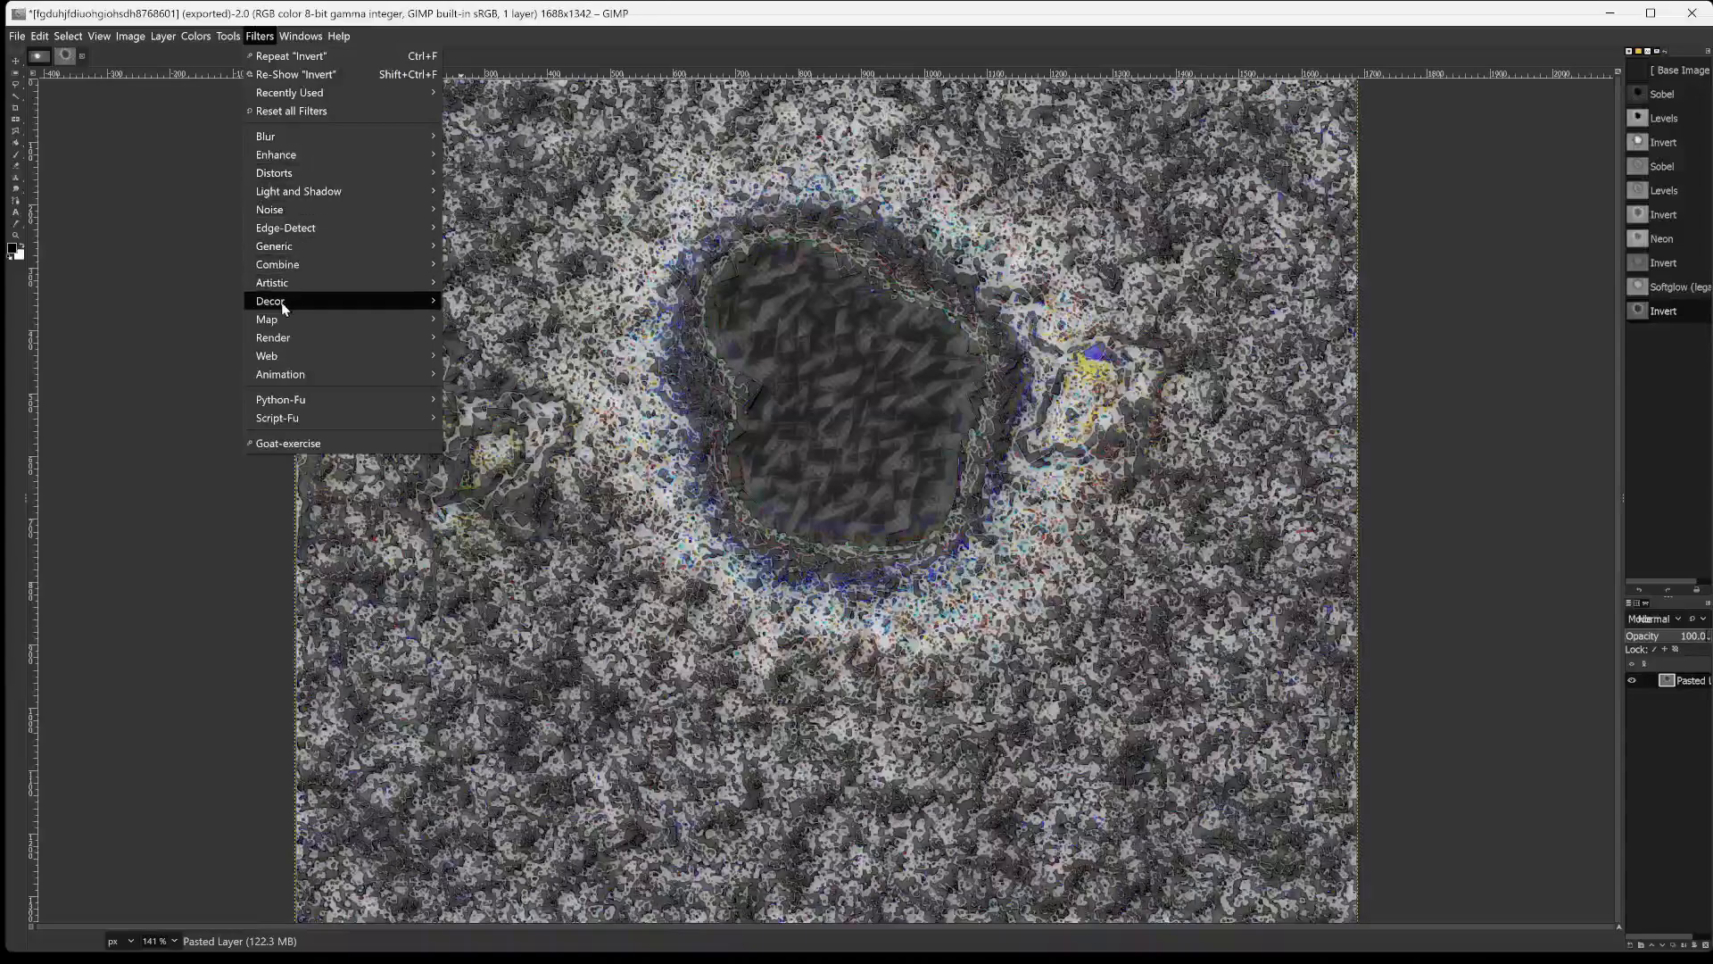
mouse_move(282, 282)
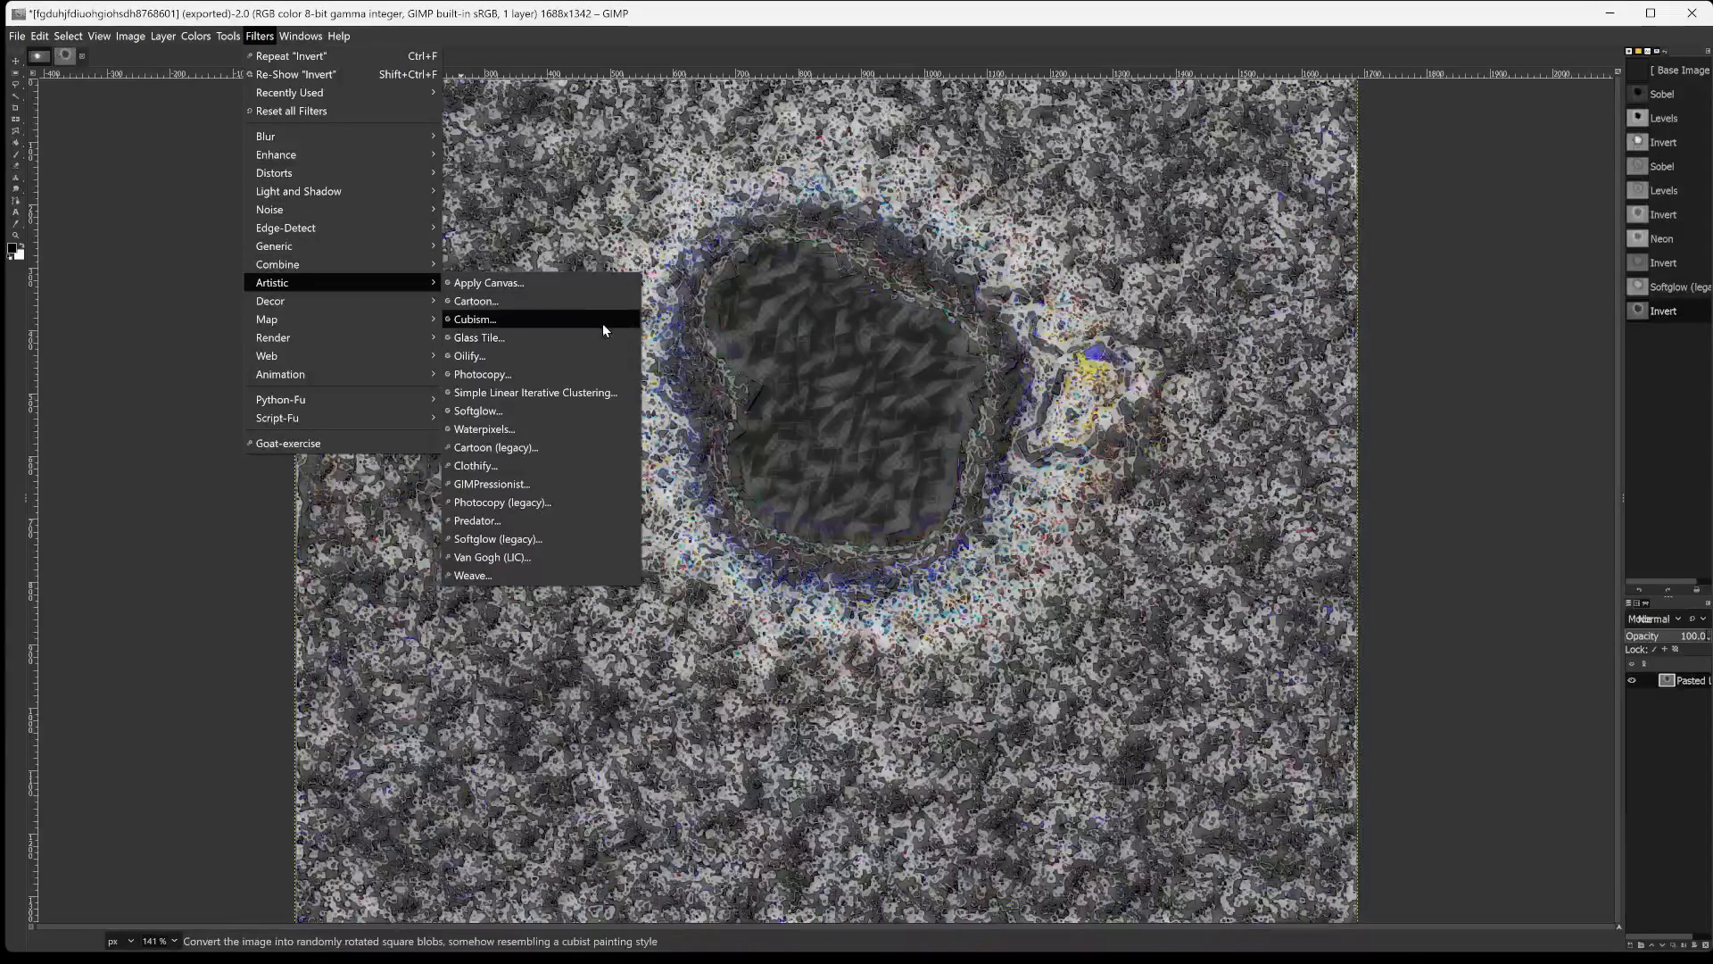
left_click(582, 306)
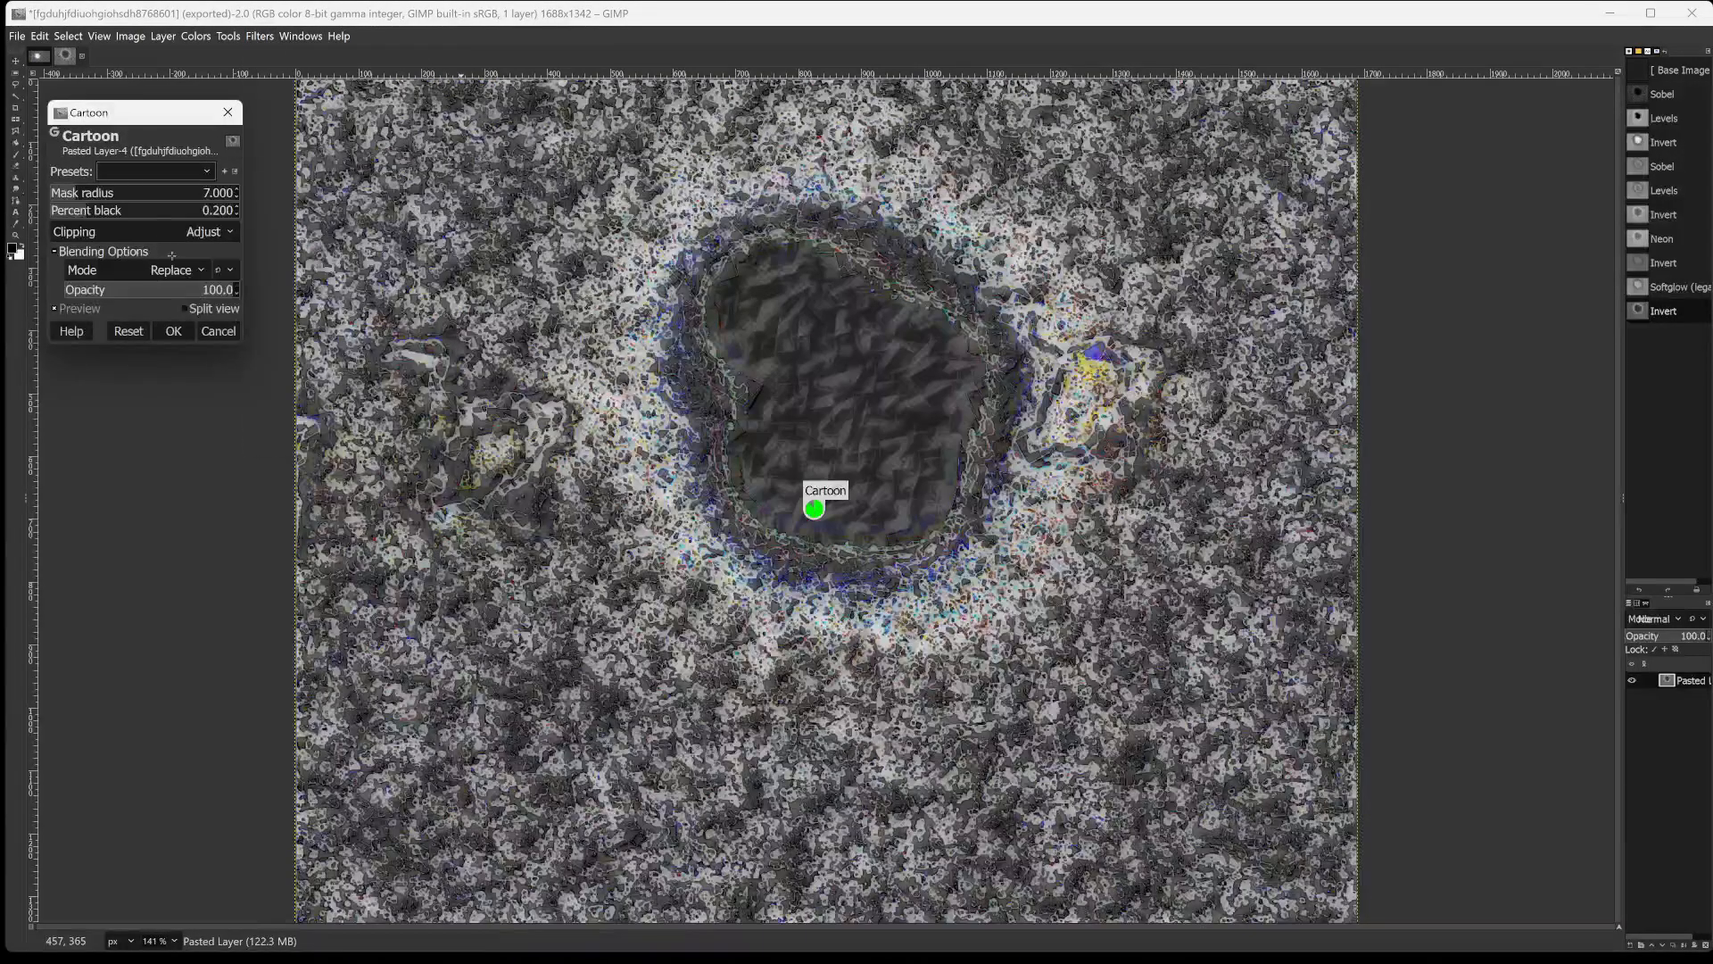
left_click_drag(127, 193, 200, 229)
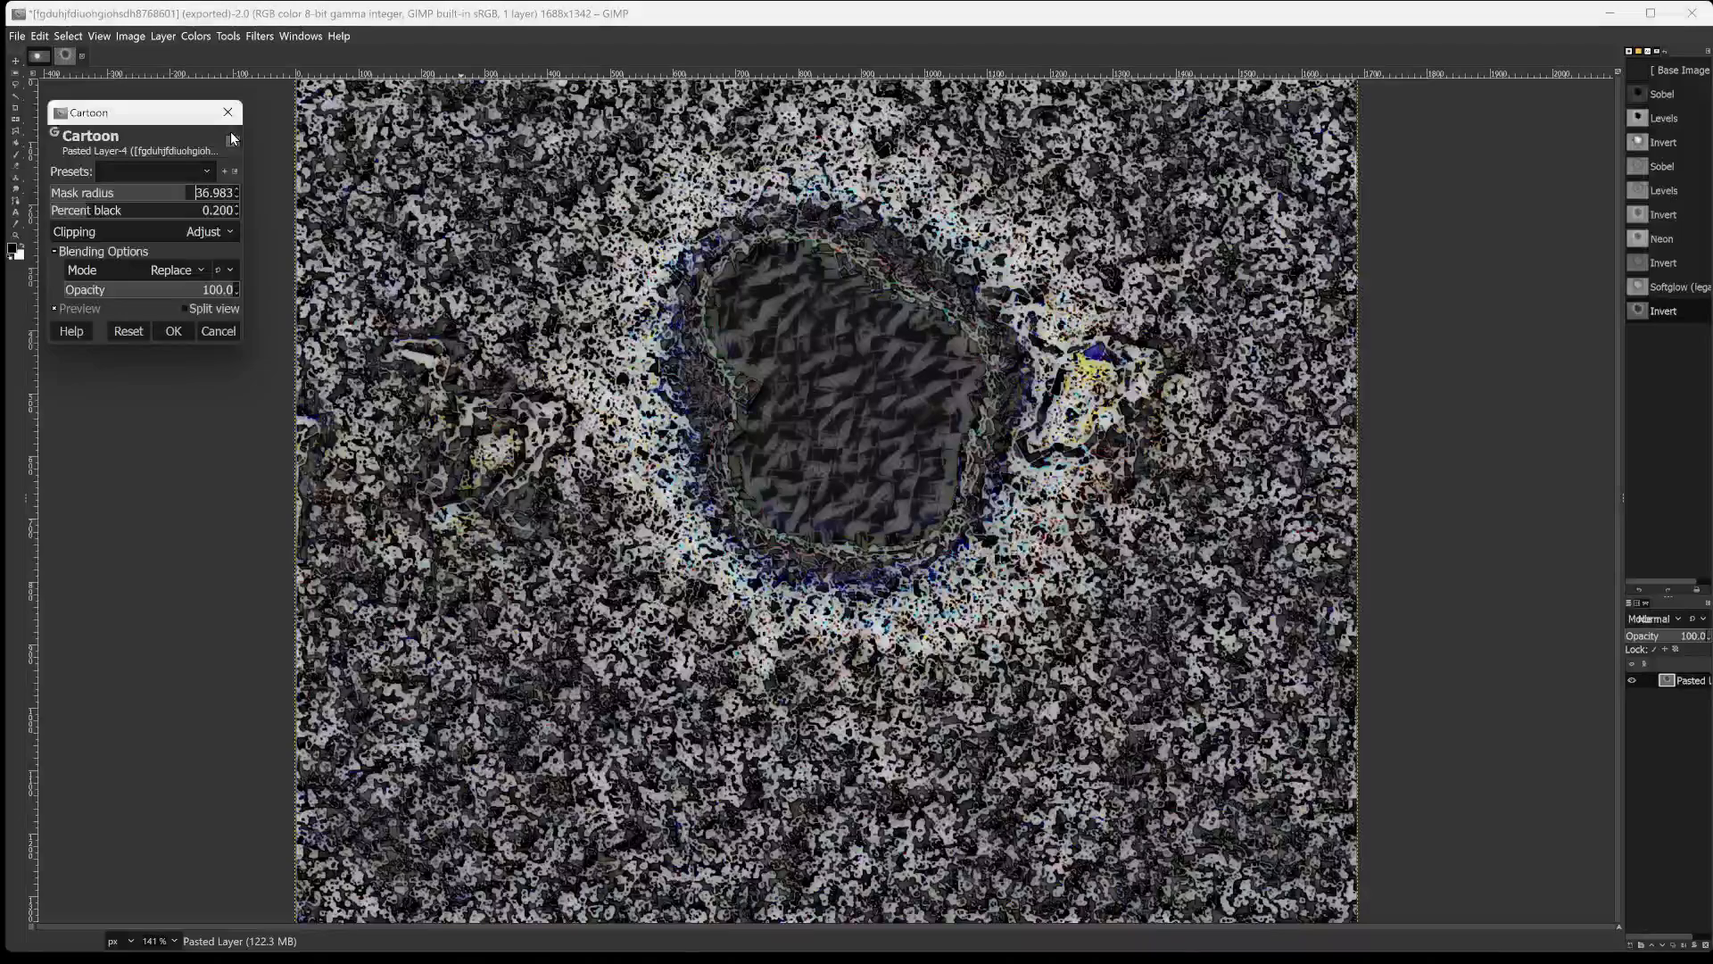
Set the Cartoon percent black to 0.124 after trying 0.319, 0.788 and 0.350.
left_click(108, 210)
left_click(108, 210)
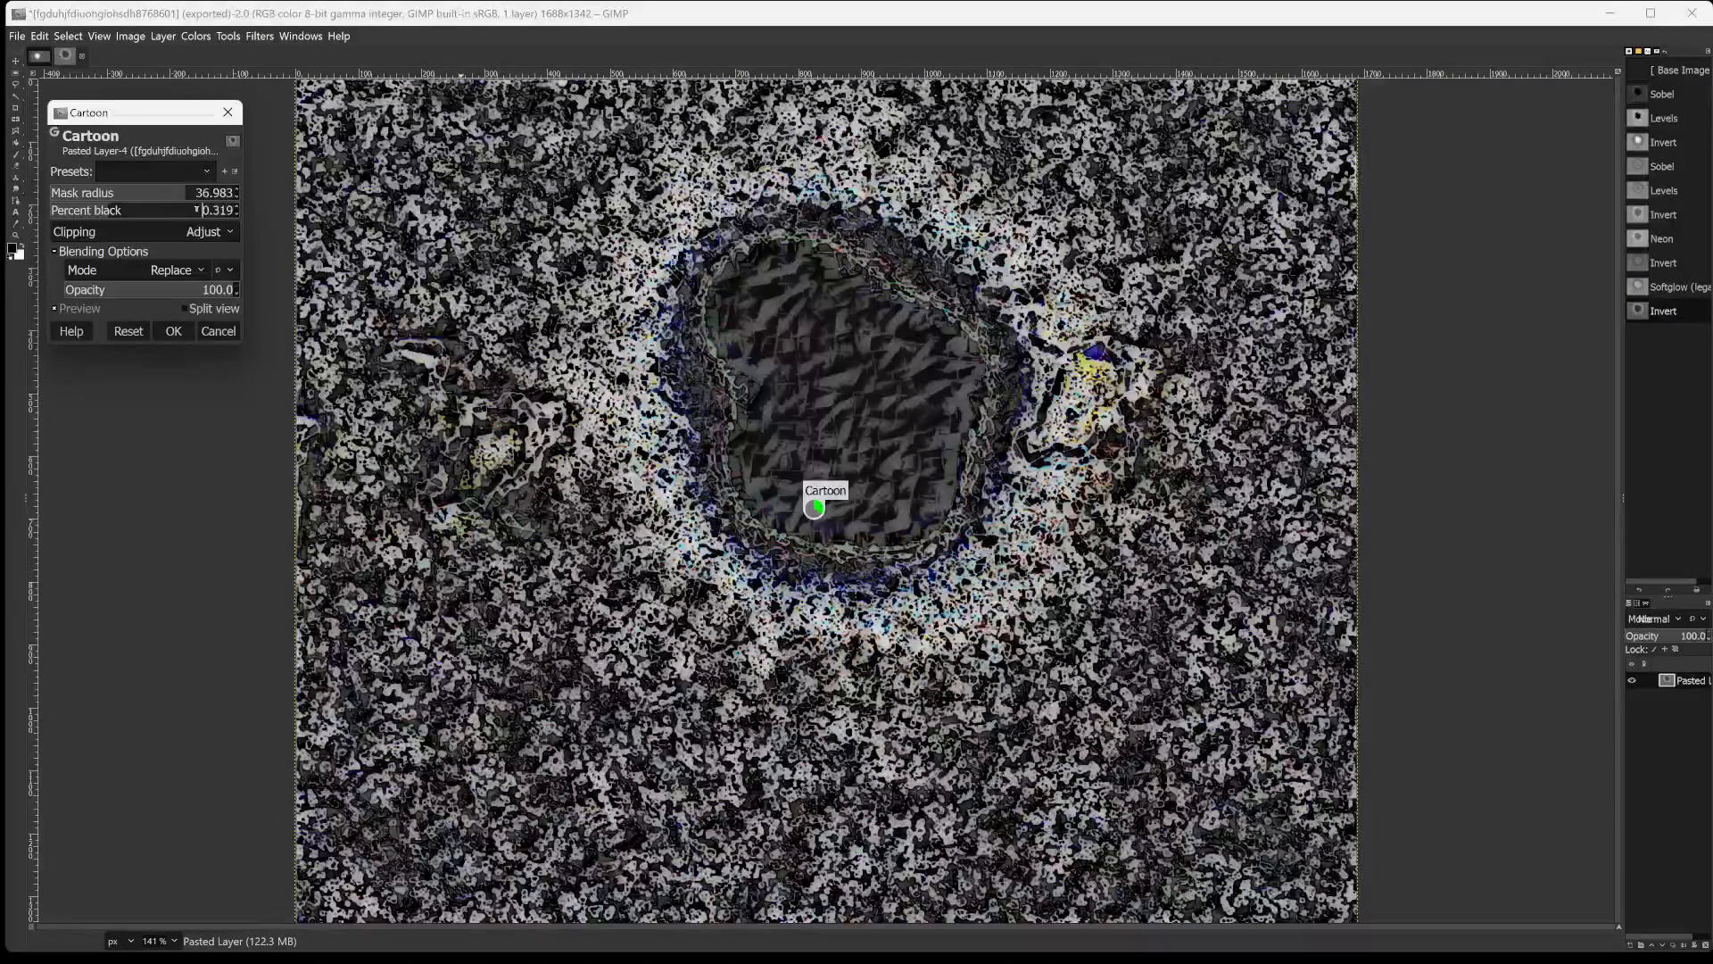
left_click(197, 210)
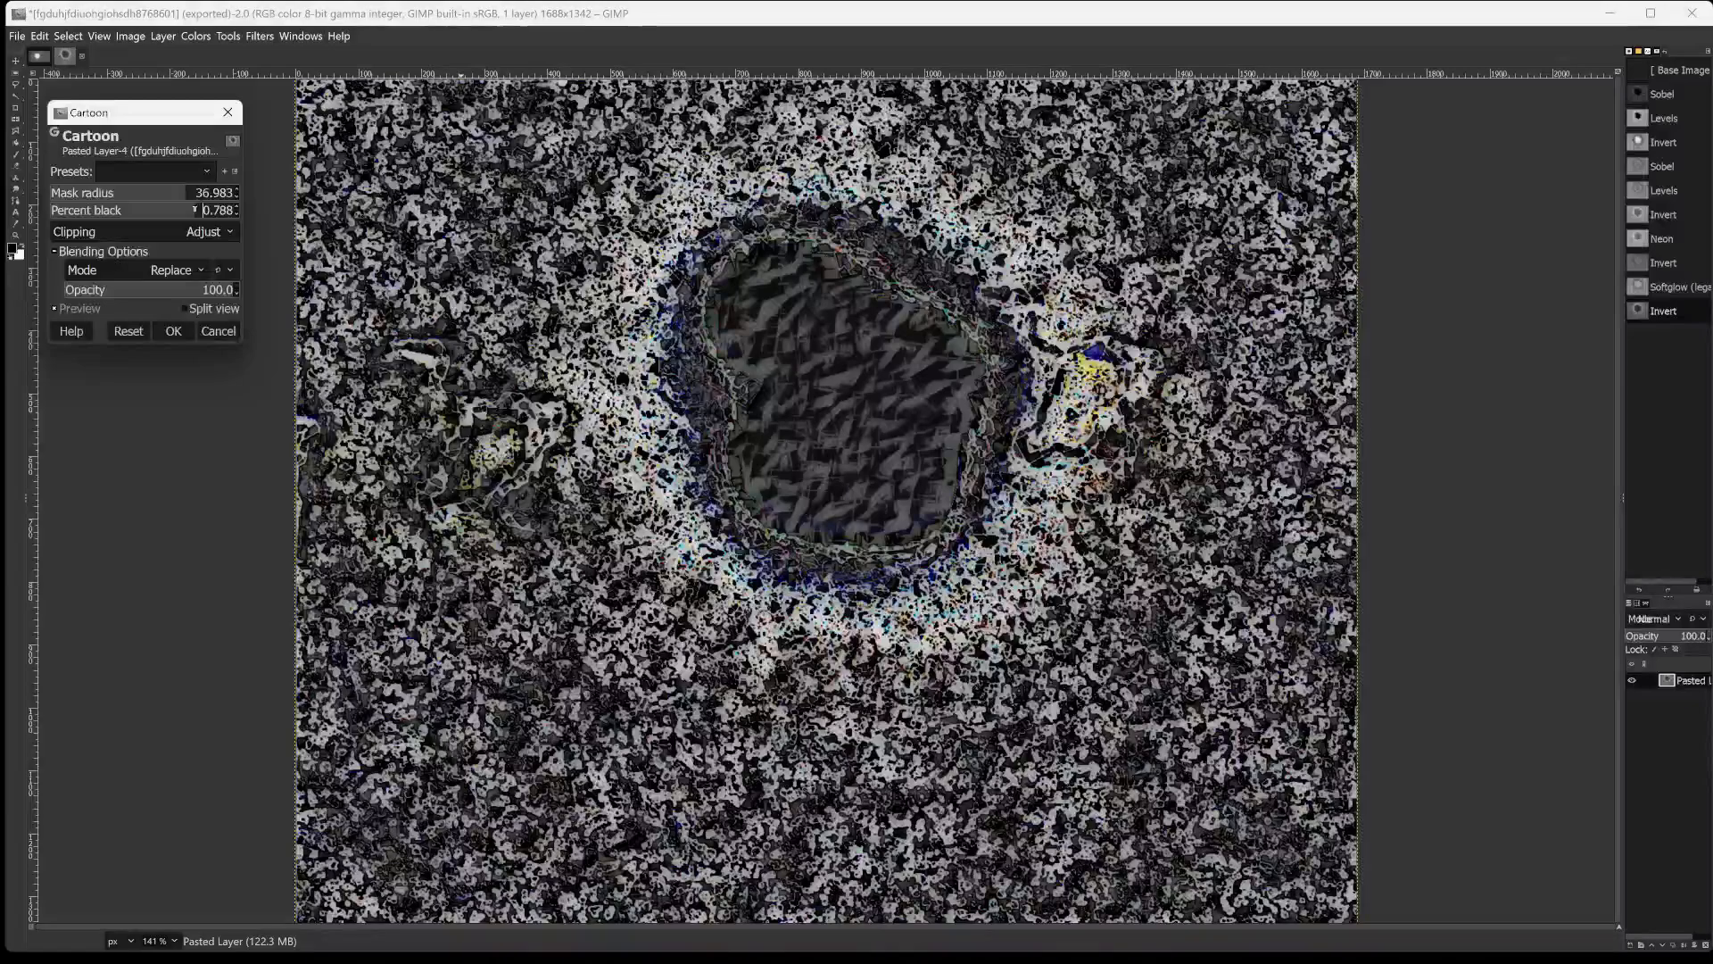
left_click(115, 211)
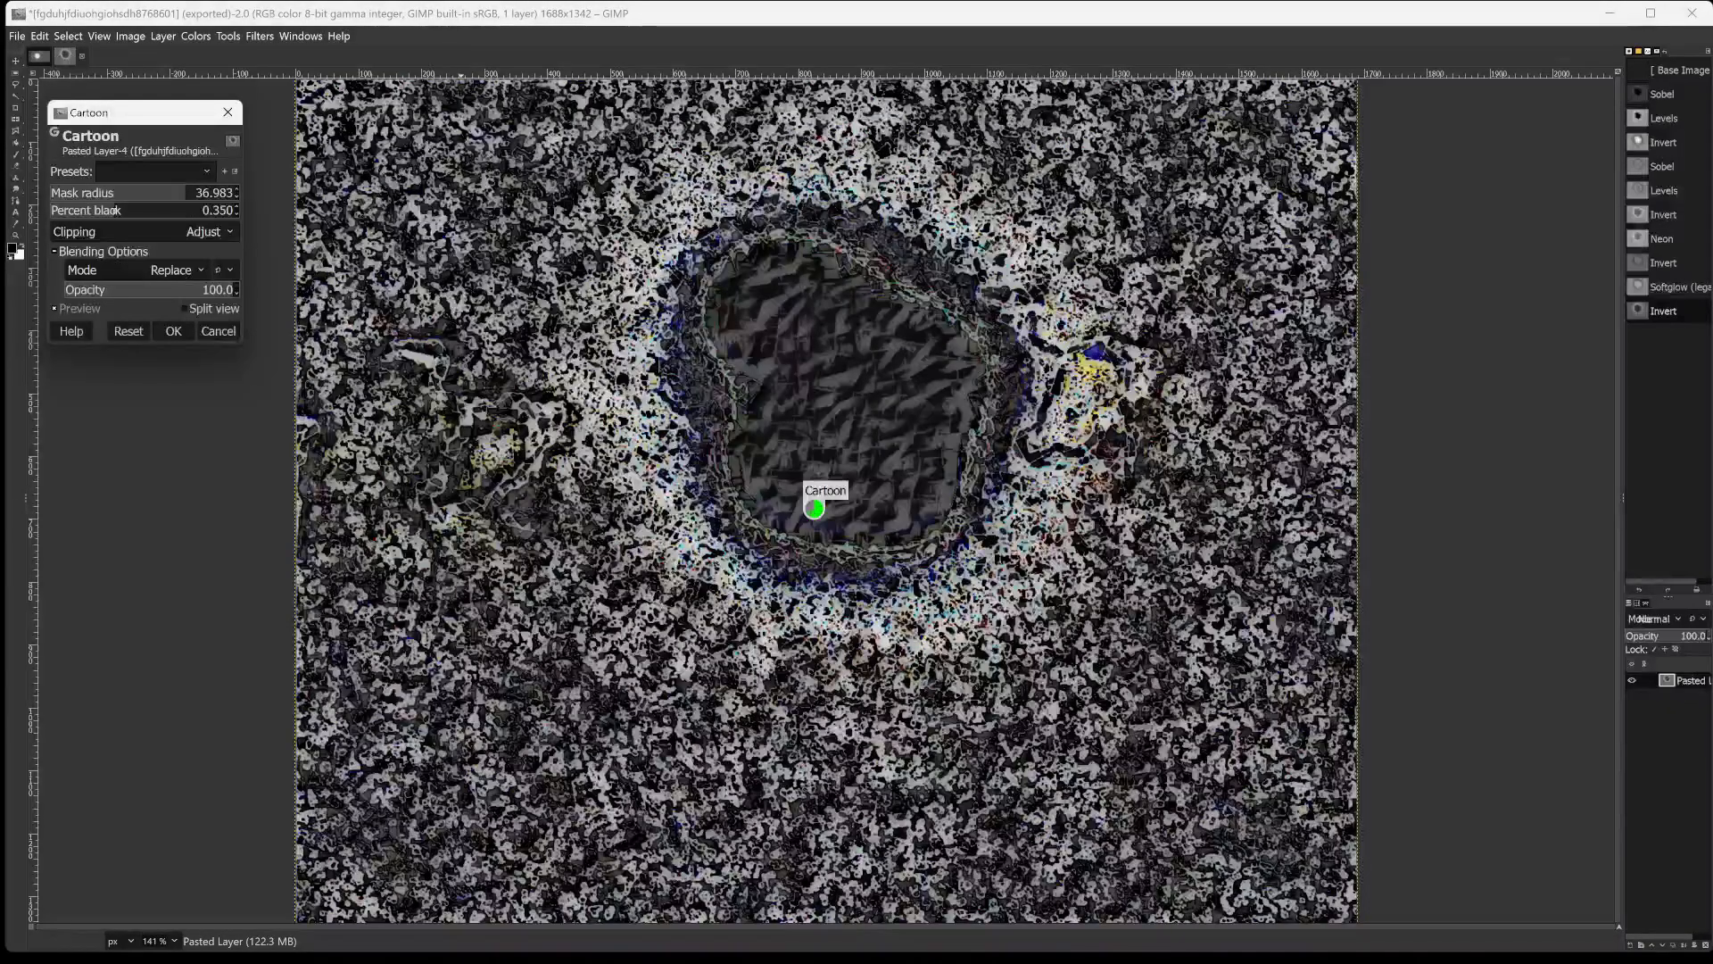
left_click(73, 210)
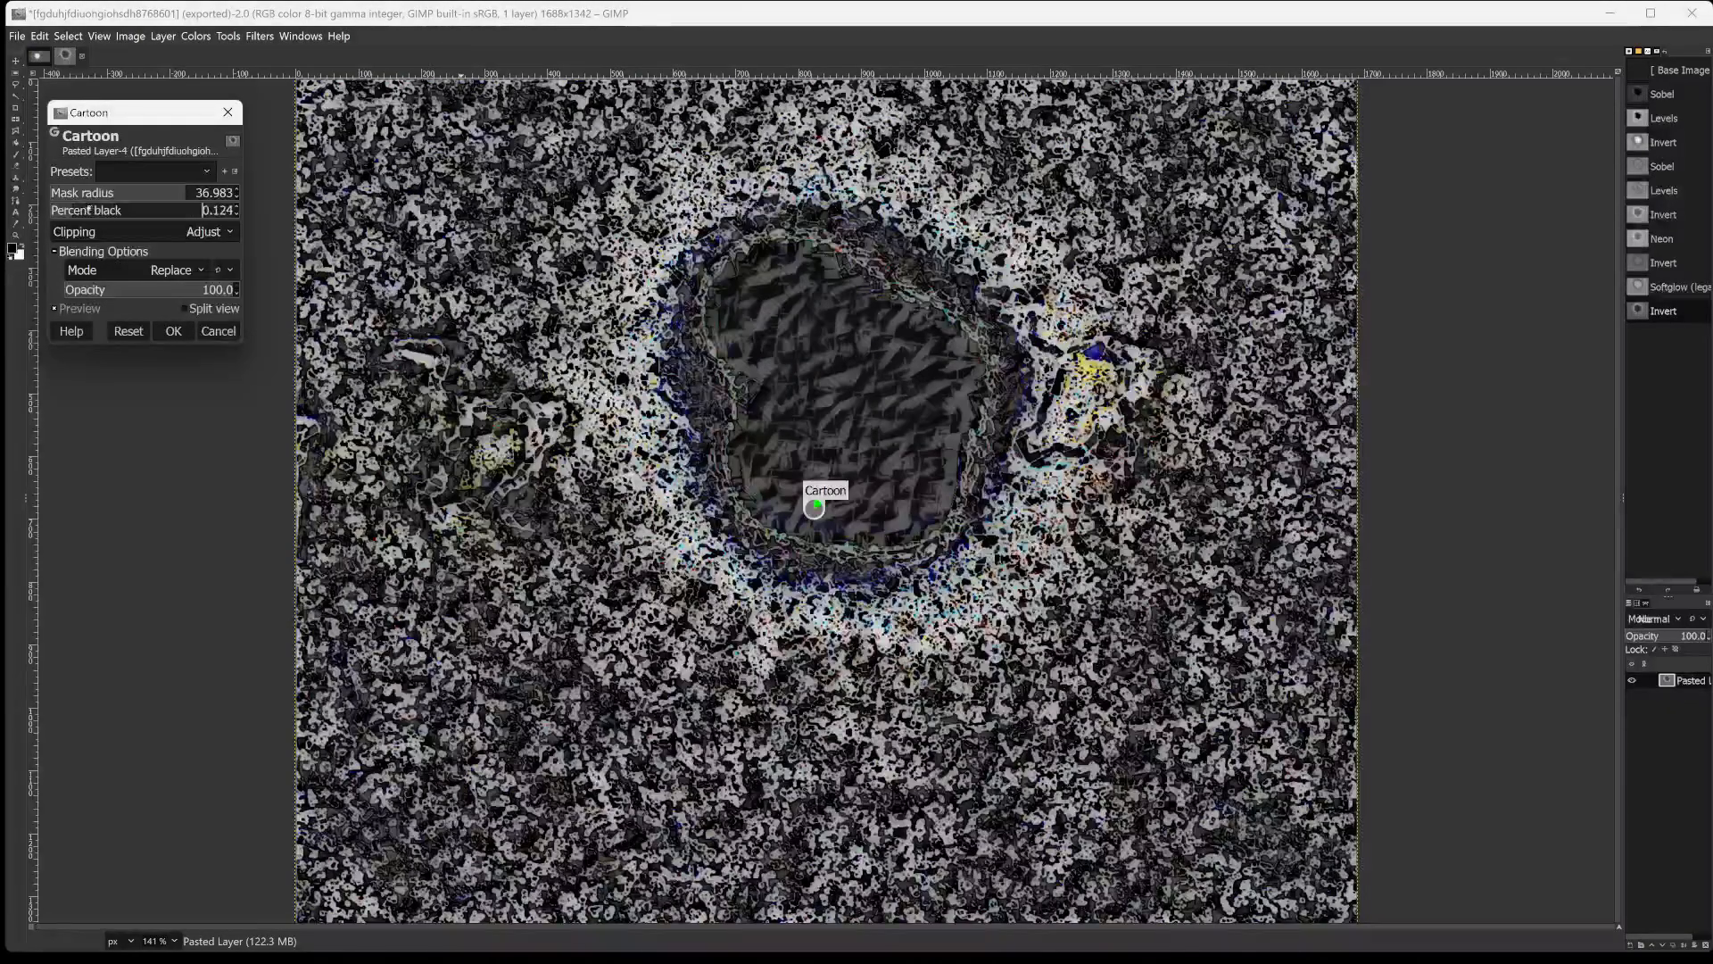
Try the Dodge blending mode for the Cartoon filter and compare it with the image without the preview.
left_click(136, 270)
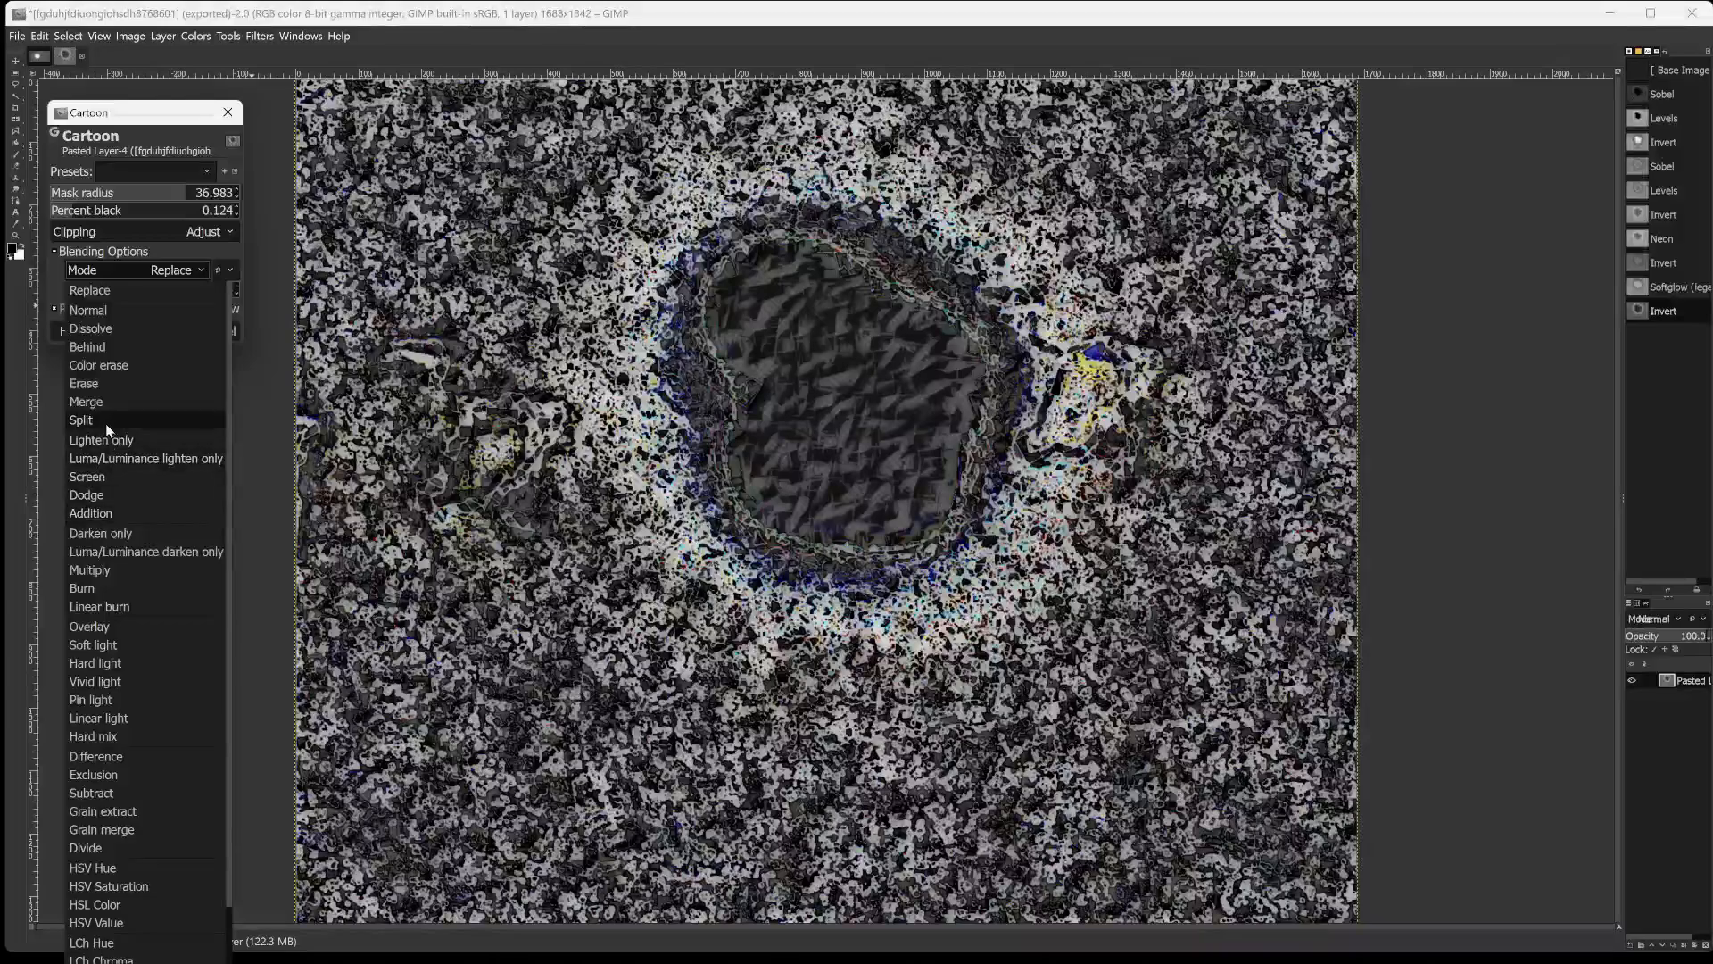
left_click(102, 501)
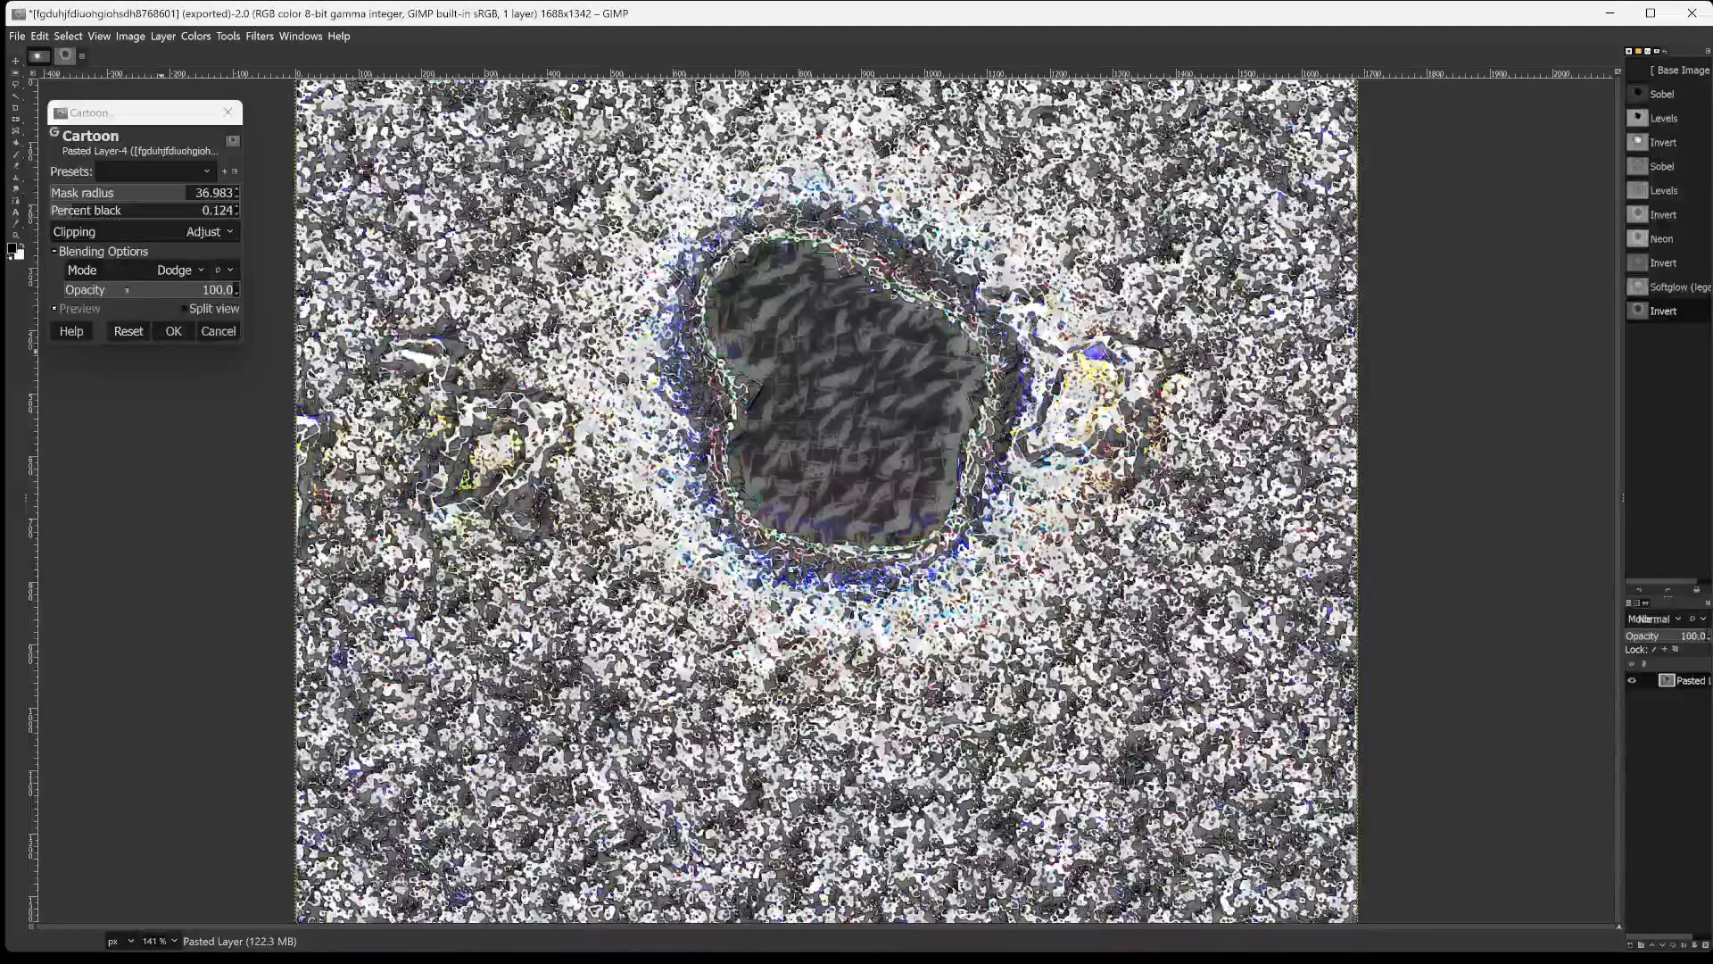
left_click(127, 255)
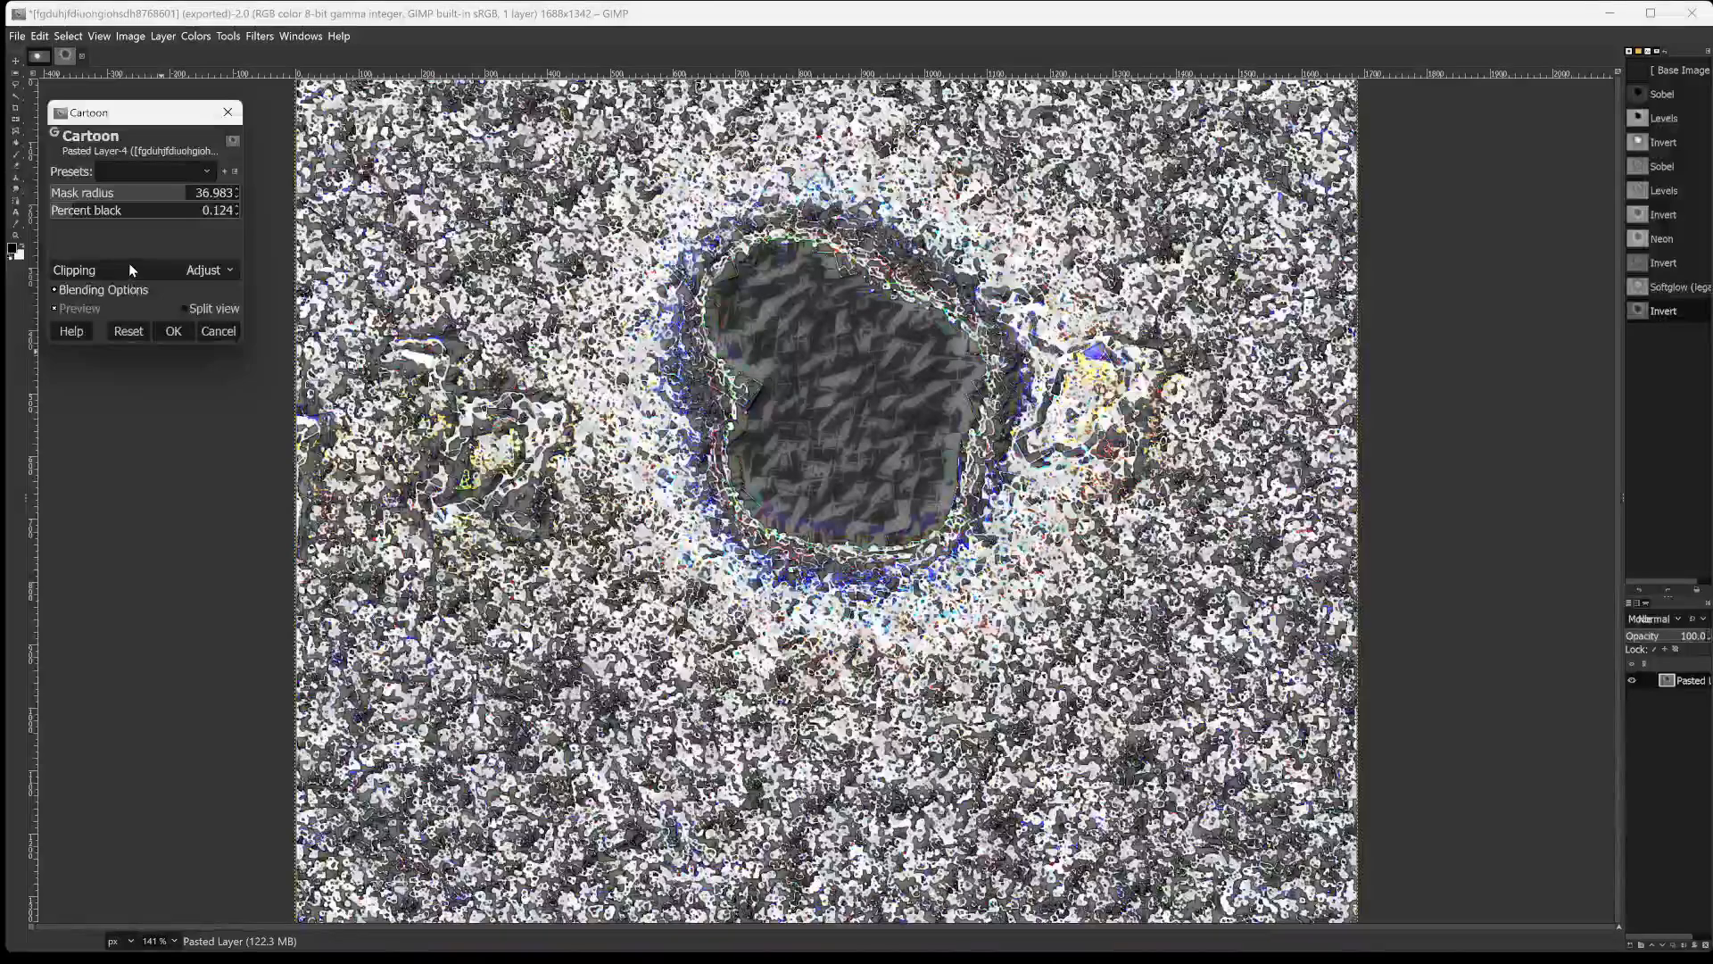
left_click(129, 265)
left_click(63, 285)
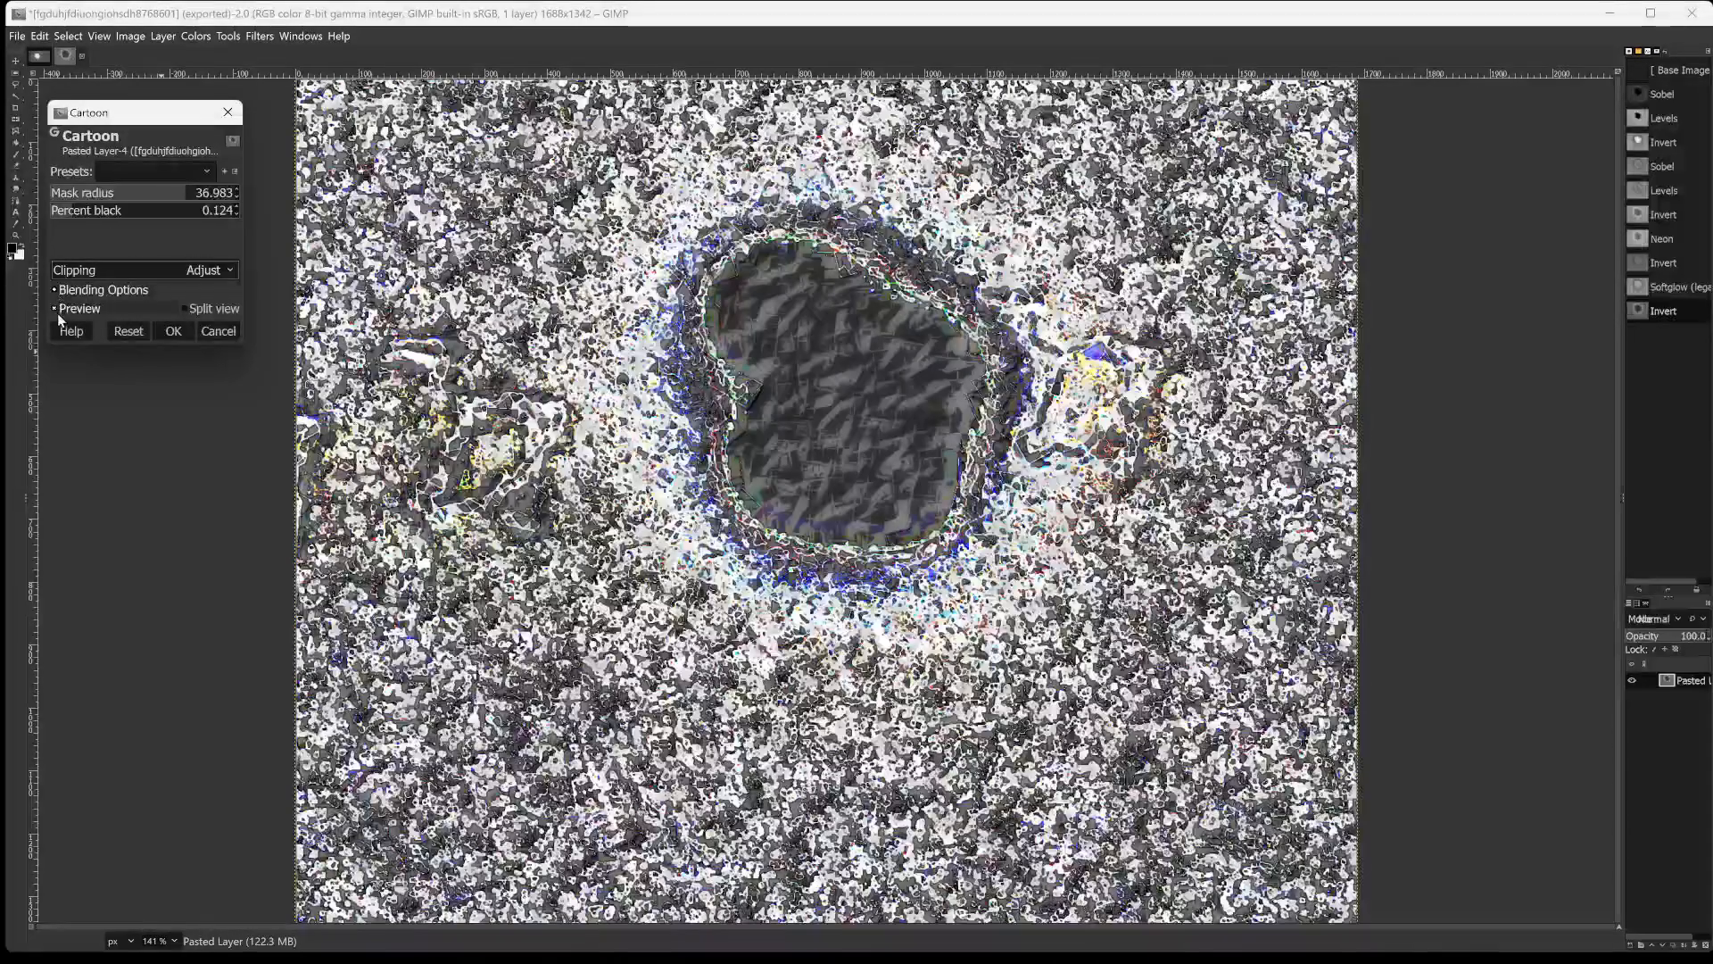
left_click(54, 309)
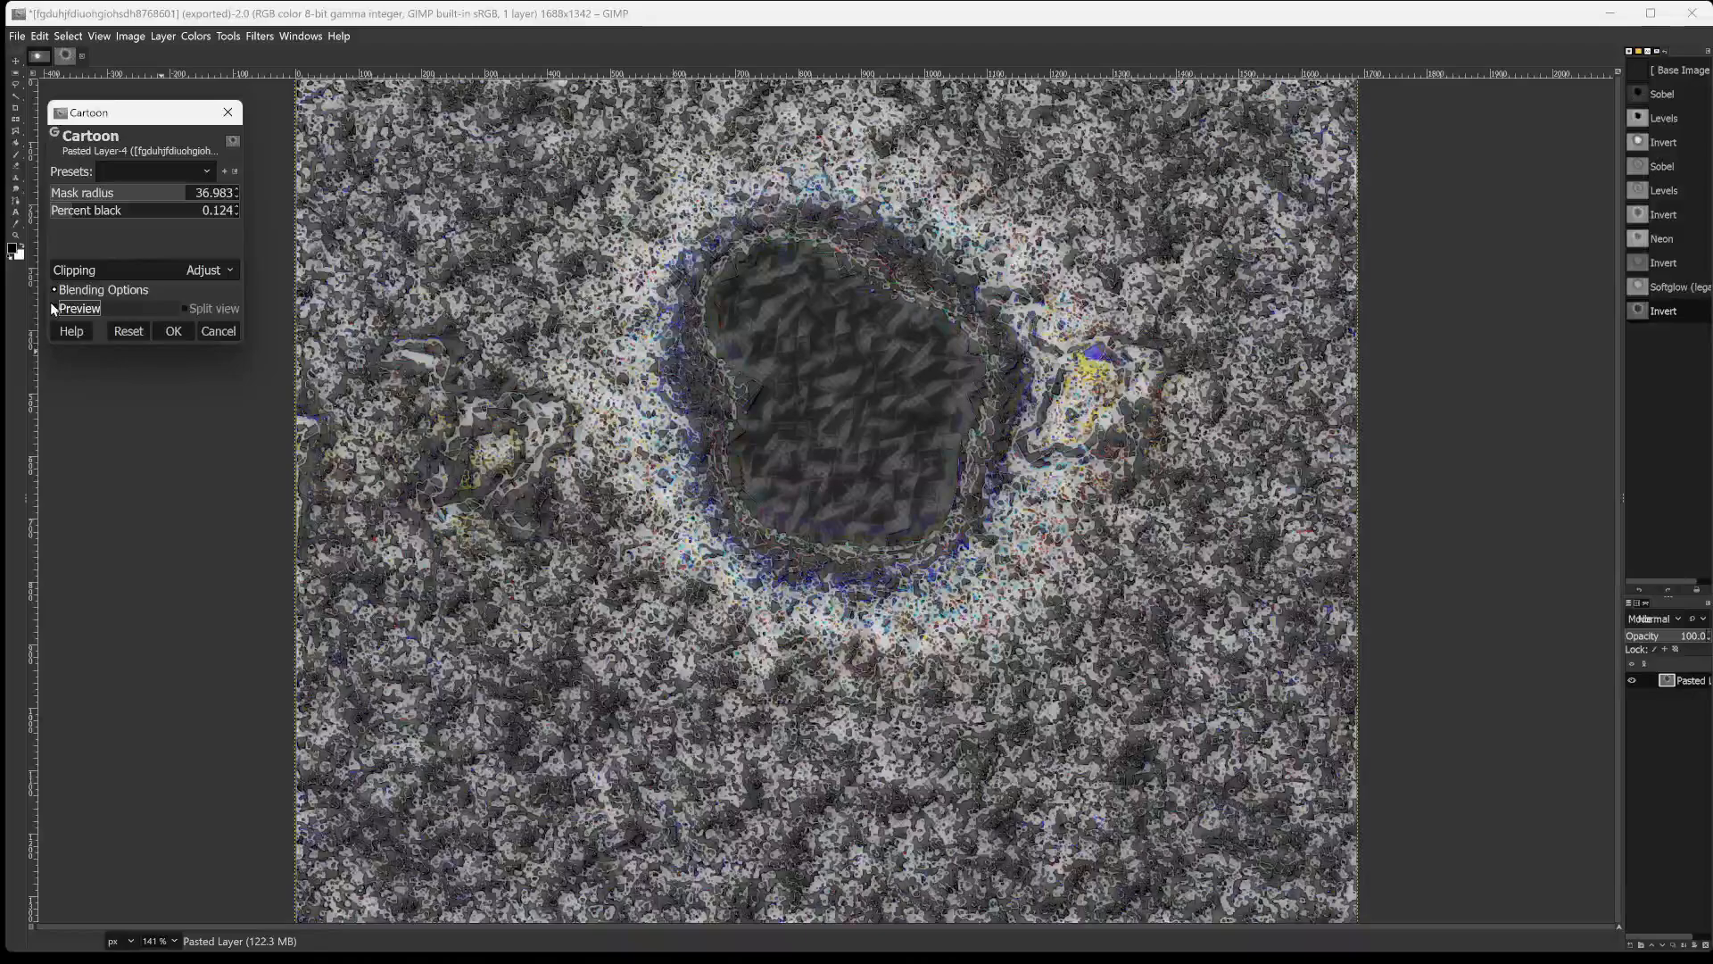
left_click(54, 288)
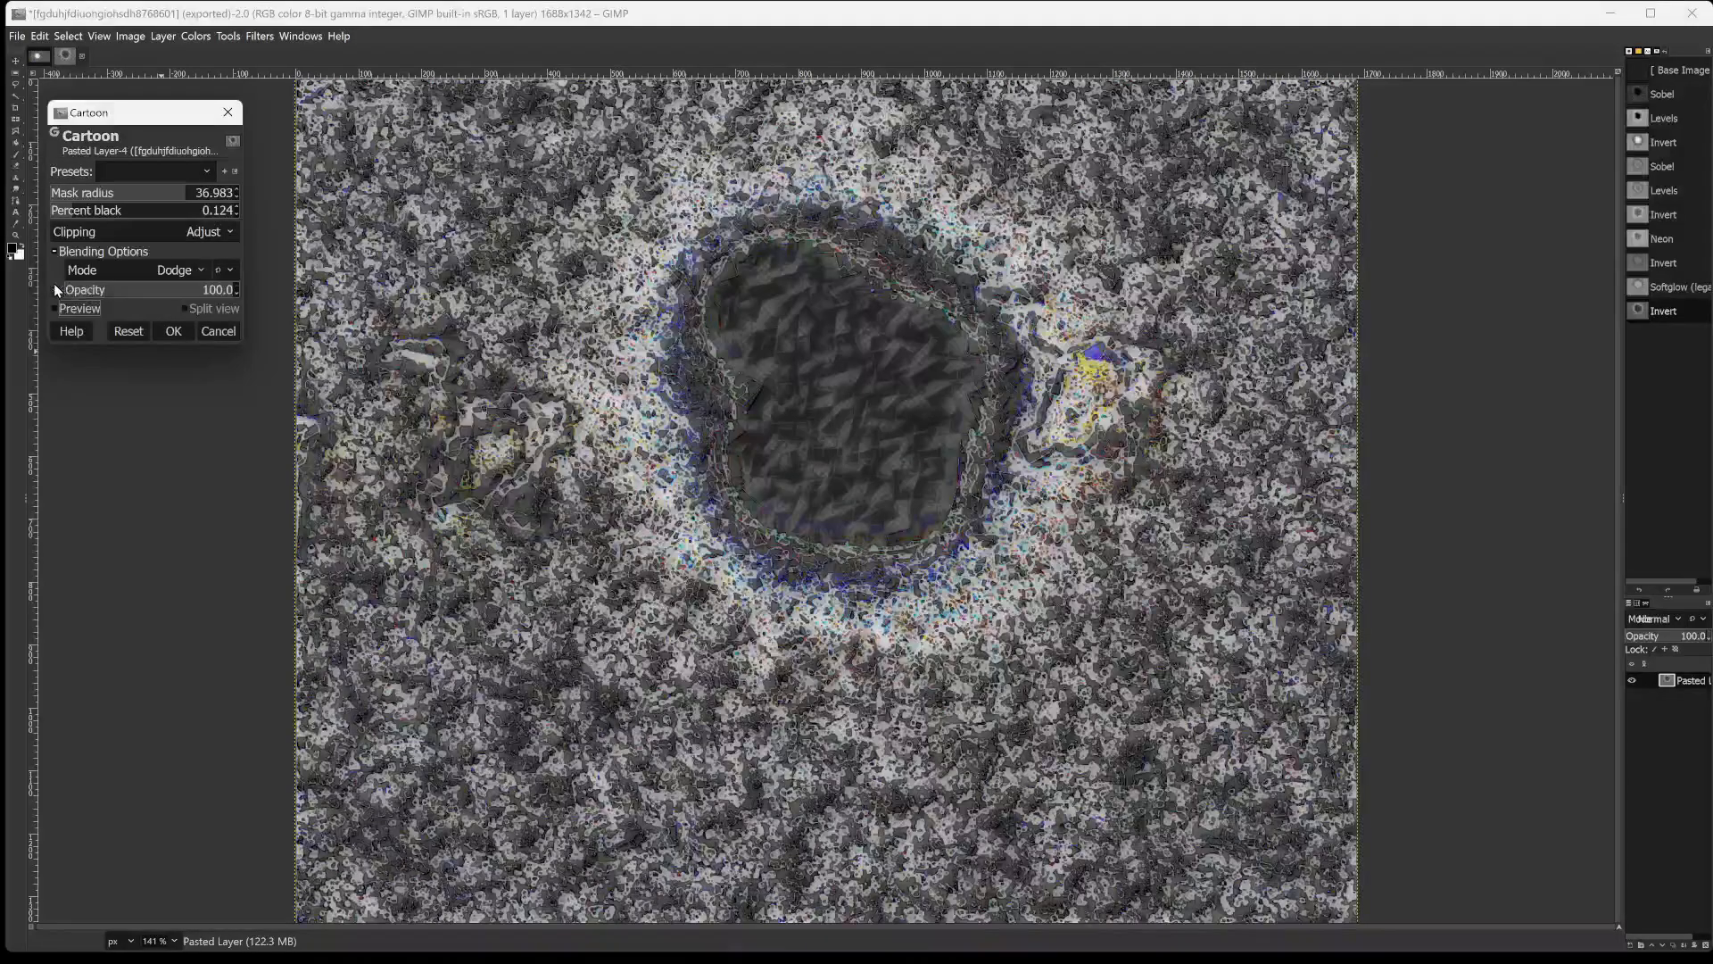
Set the Cartoon blending mode to Addition with an opacity of 11.1 and turn the preview back on.
left_click(159, 268)
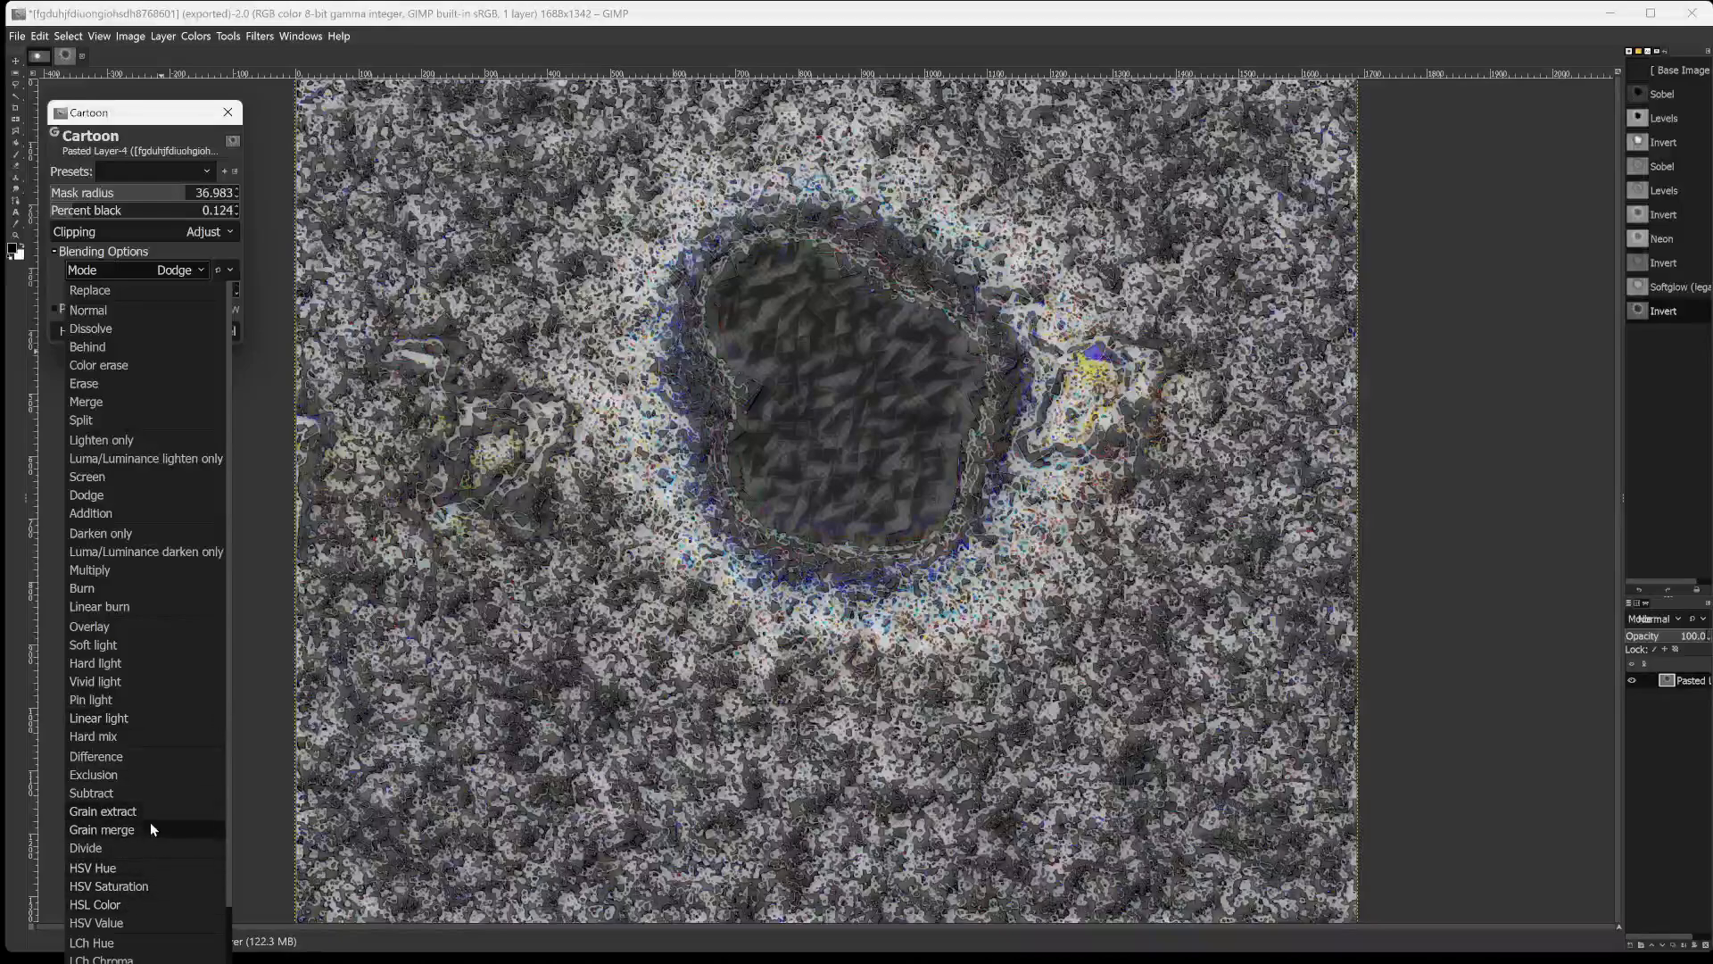
left_click(99, 512)
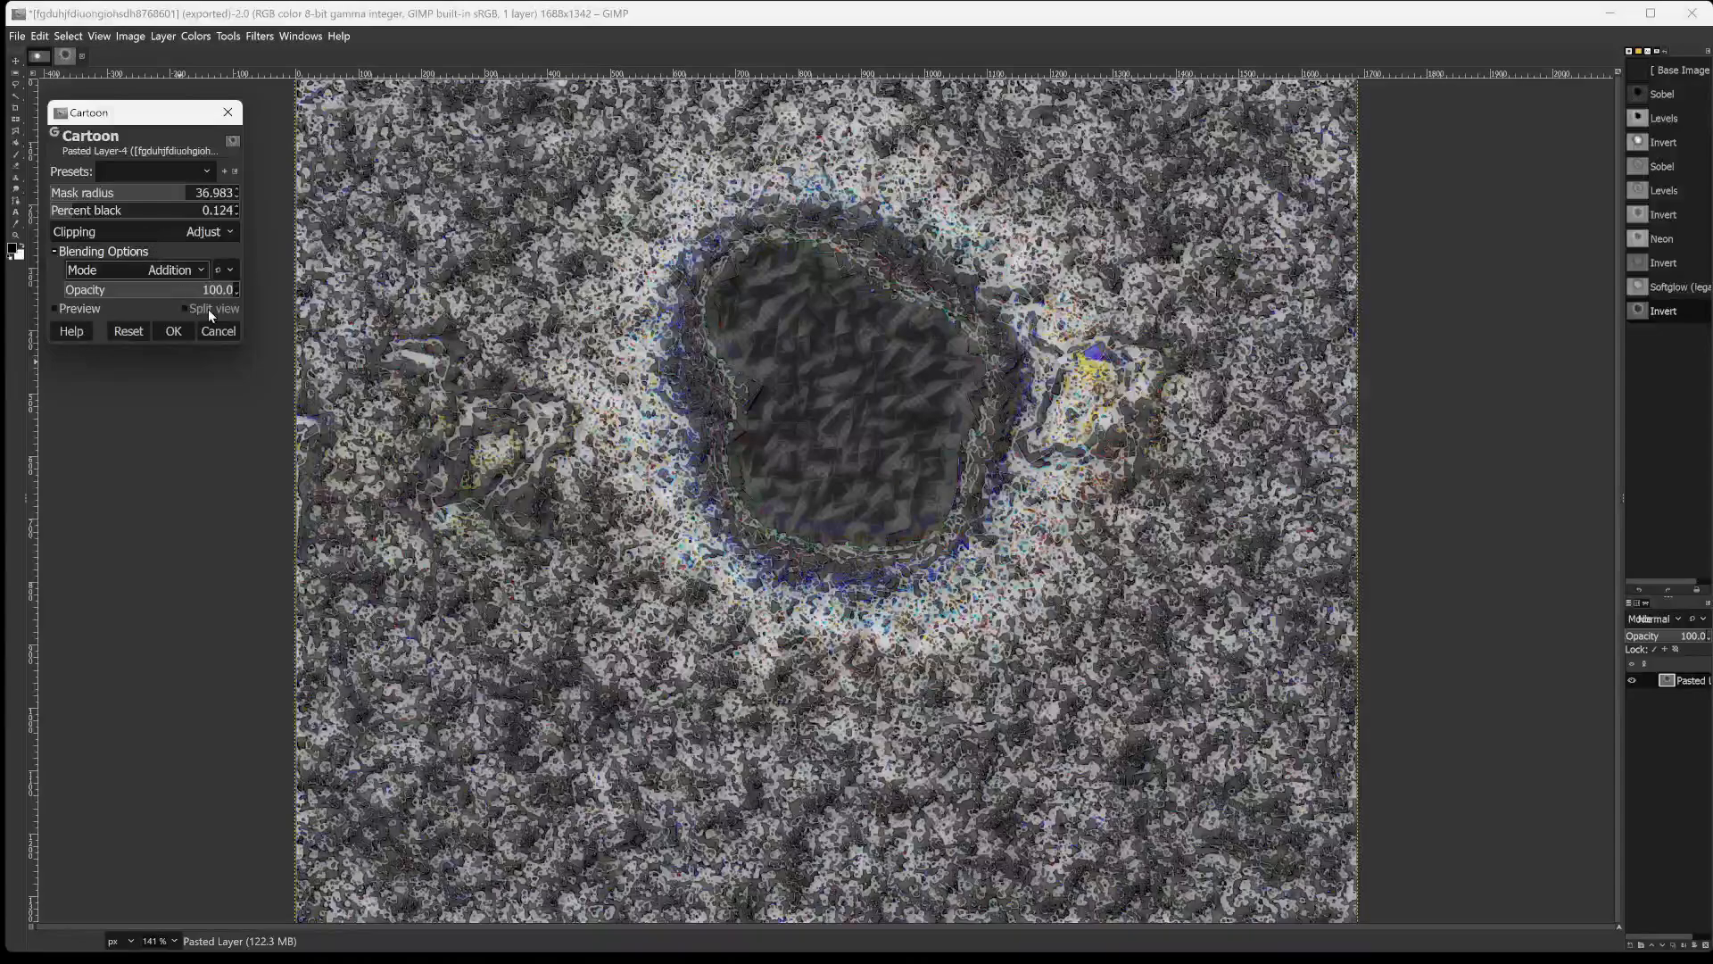
left_click_drag(201, 289, 87, 304)
left_click(83, 308)
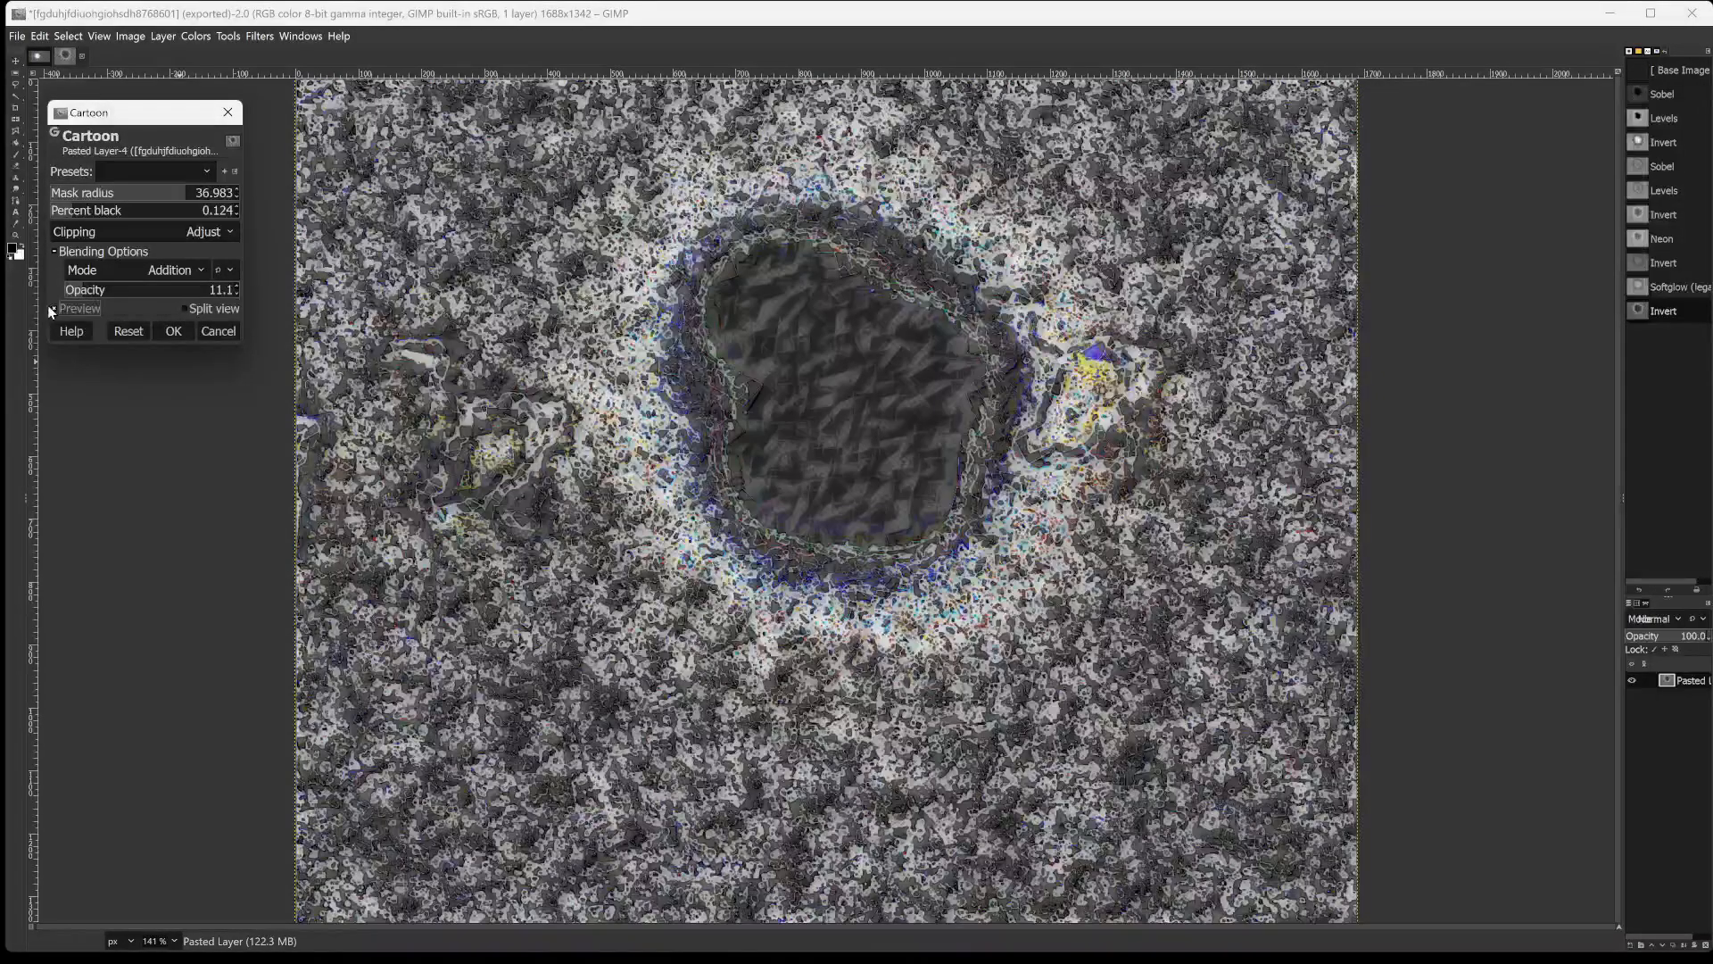
Compare the Cartoon effect with the preview off and on, and set its opacity to 100.0 after trying 36.4.
left_click(55, 308)
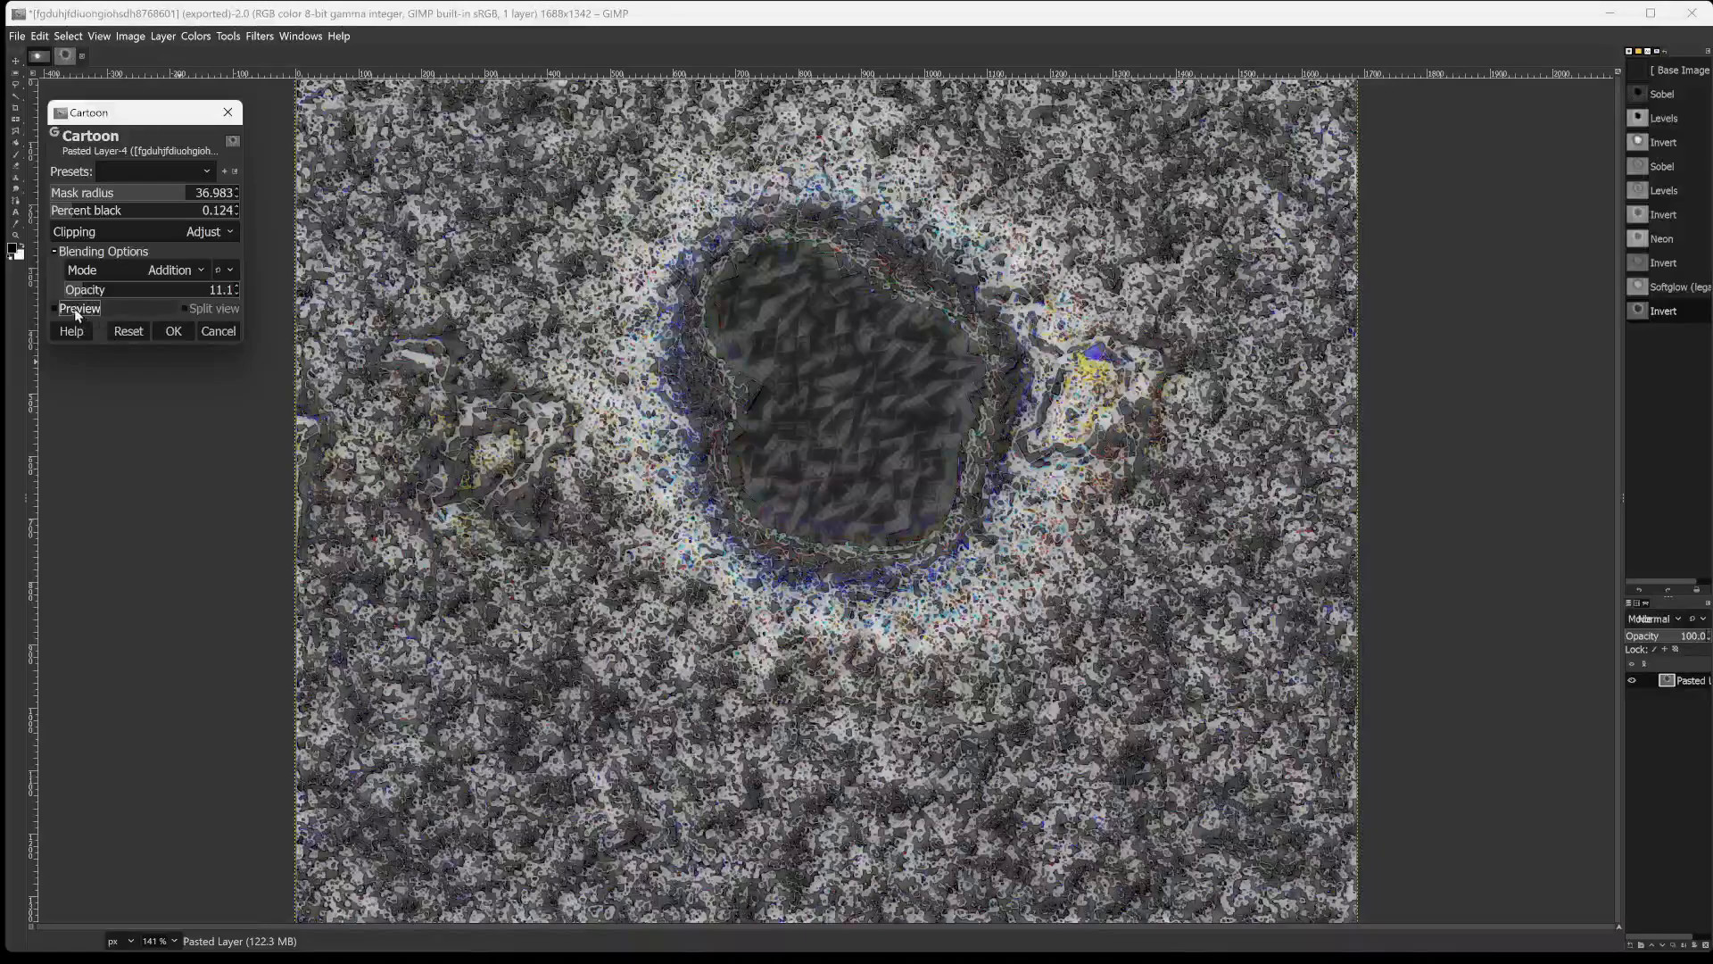
left_click(55, 309)
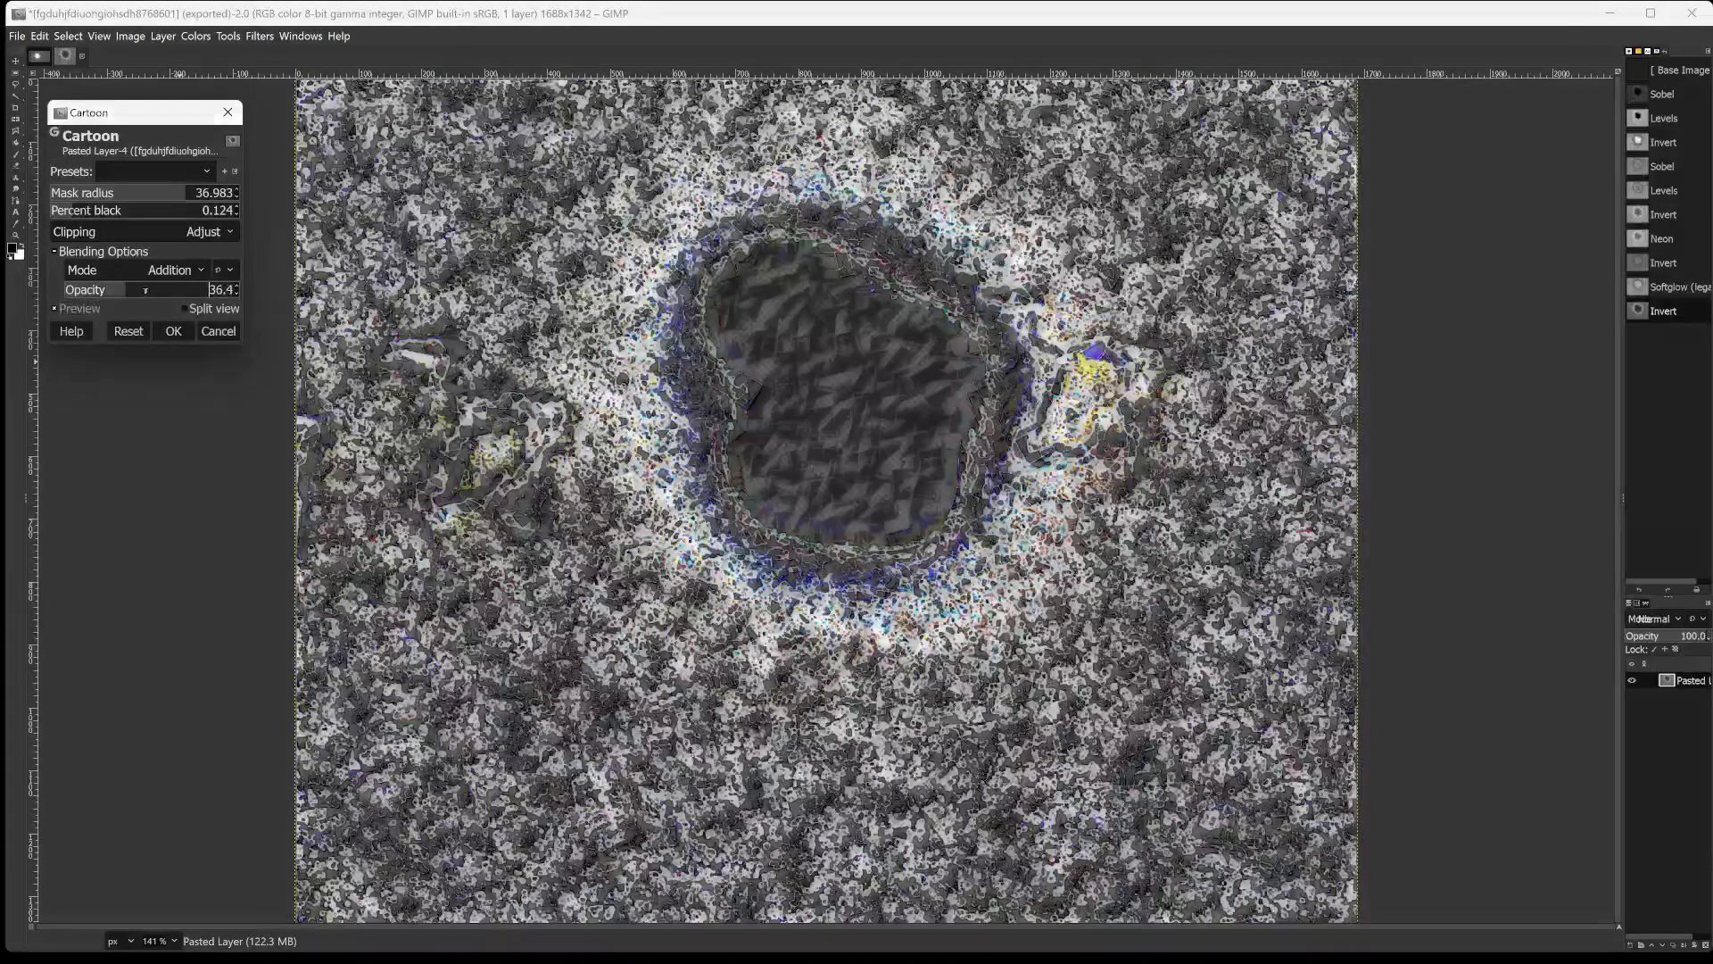
left_click_drag(118, 292, 268, 295)
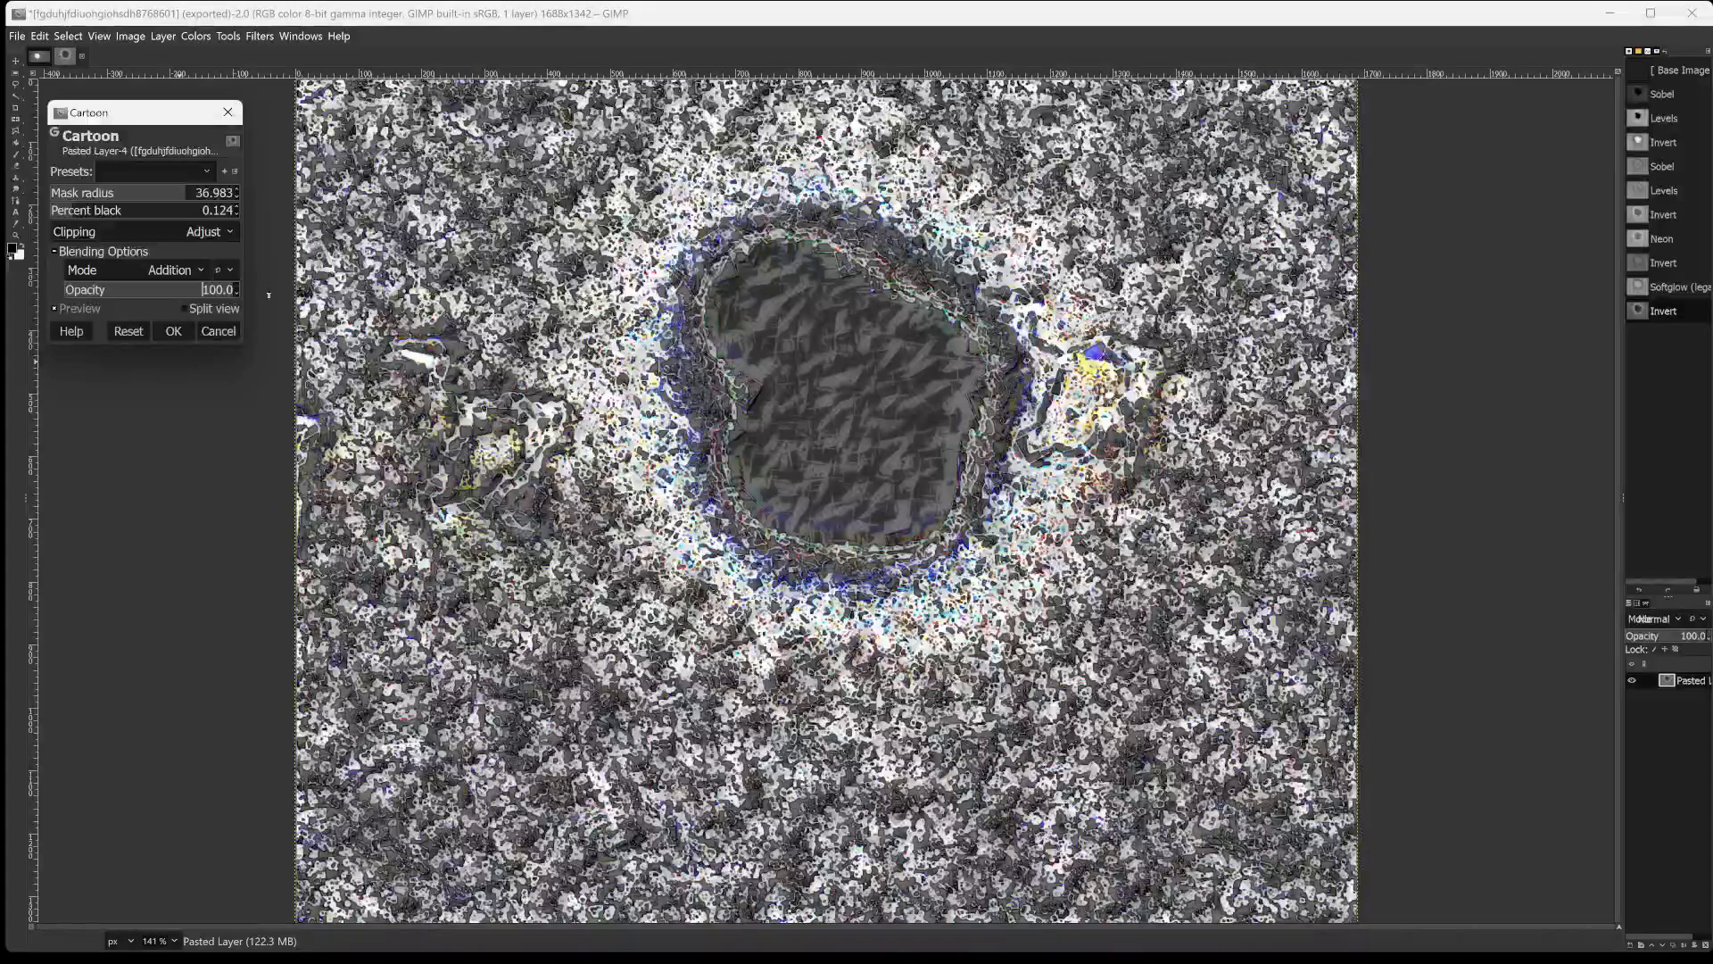
left_click_drag(143, 302, 237, 273)
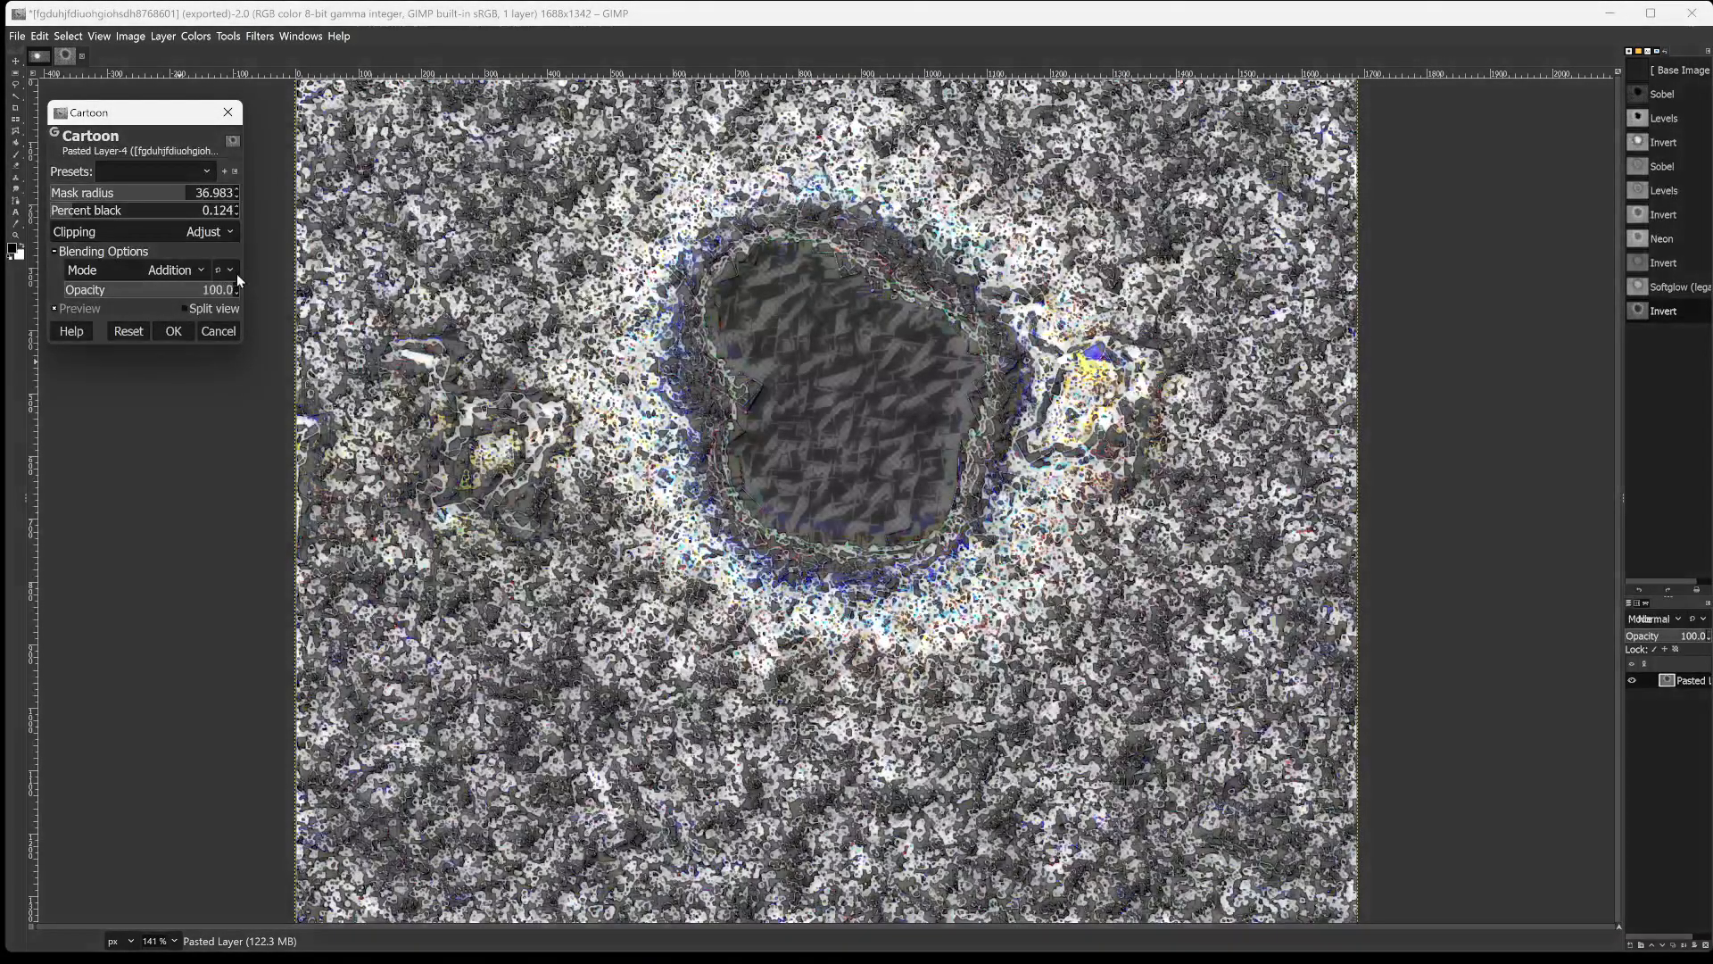
Set the Cartoon blending mode to Difference with an opacity of 67.3 after trying Dodge, and apply the filter.
left_click(160, 268)
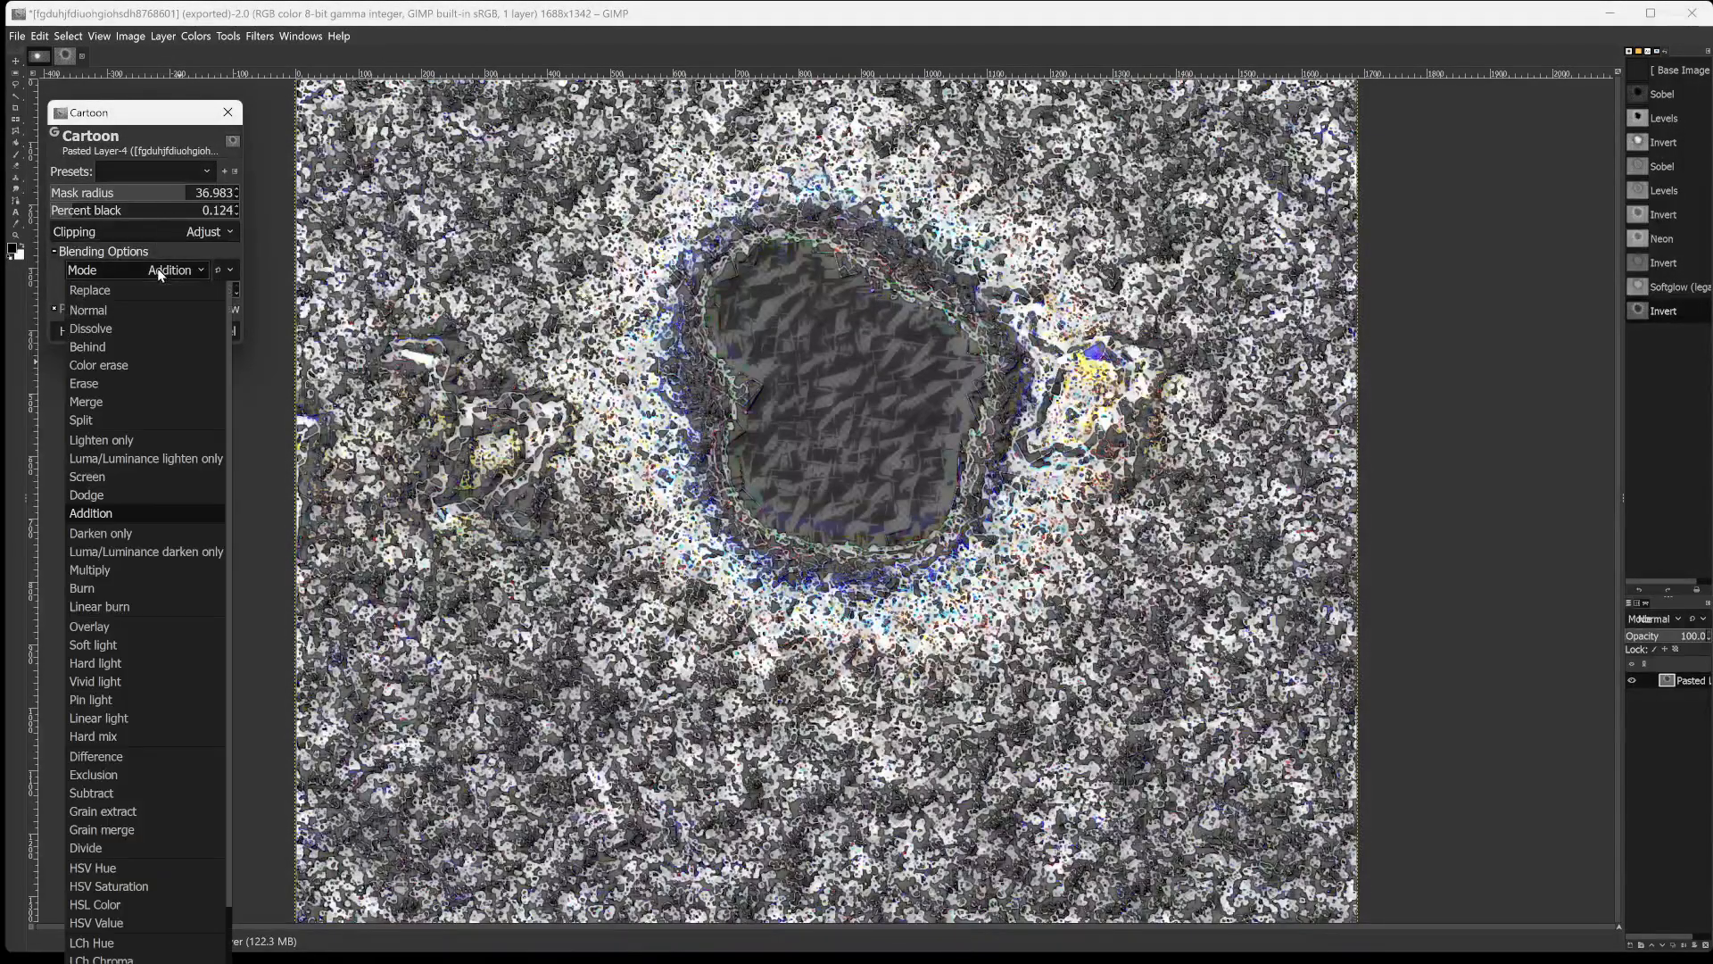
left_click(99, 499)
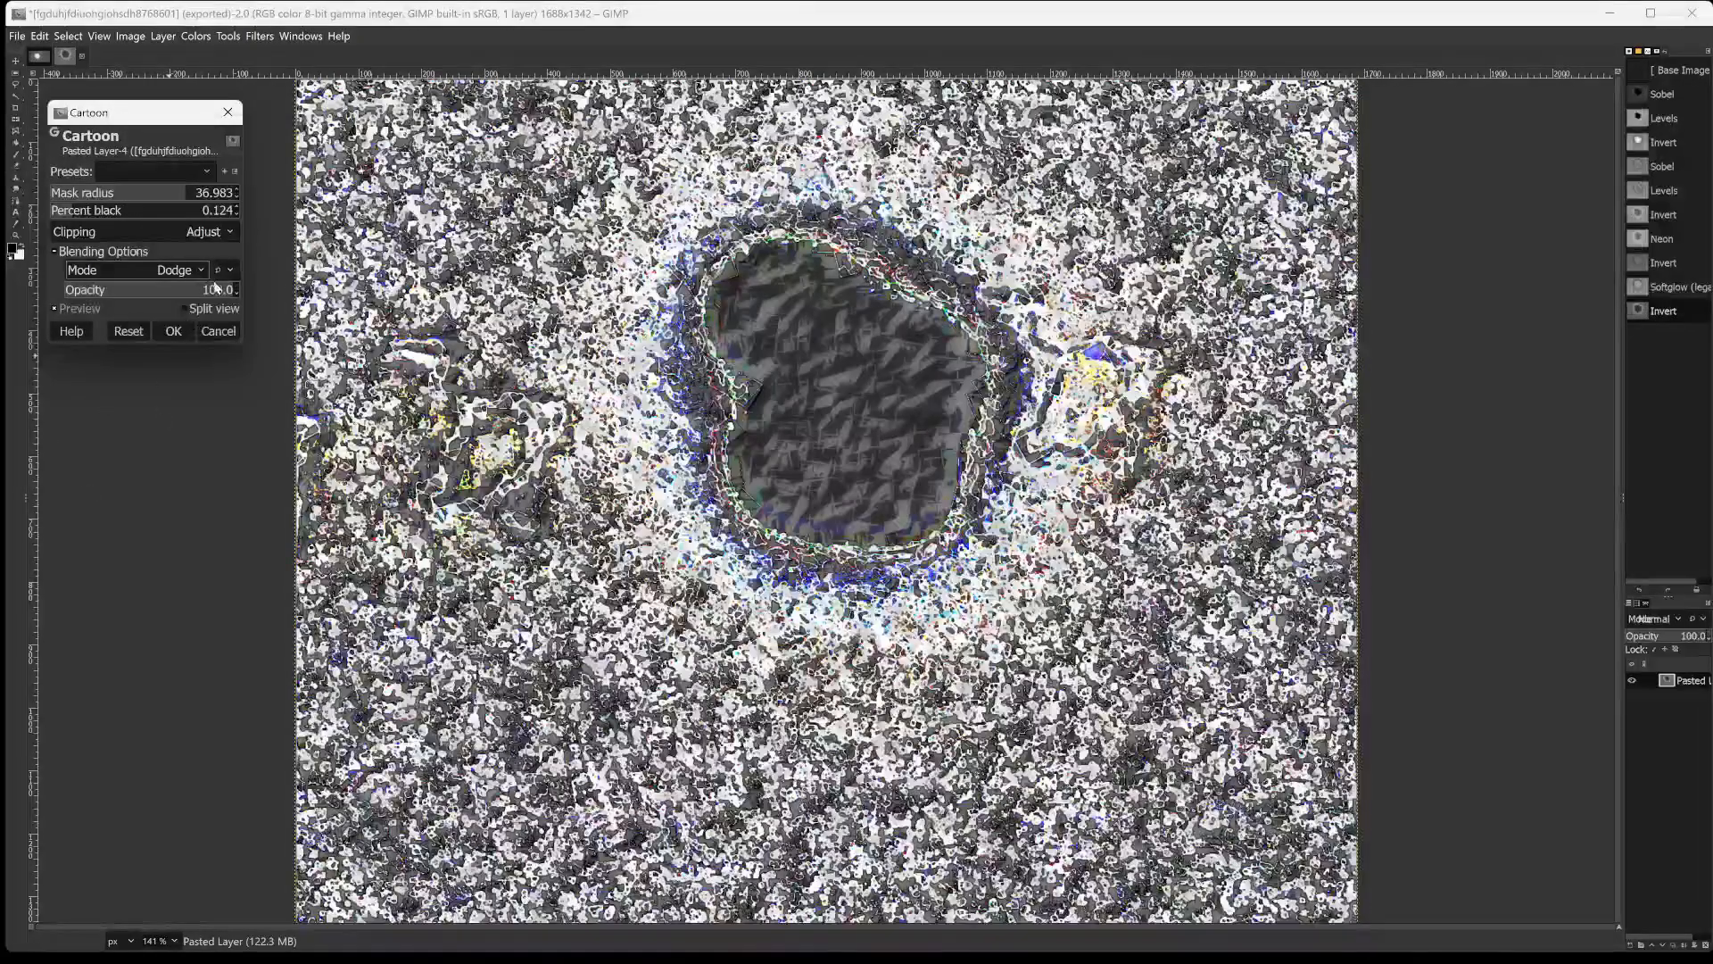
left_click(147, 268)
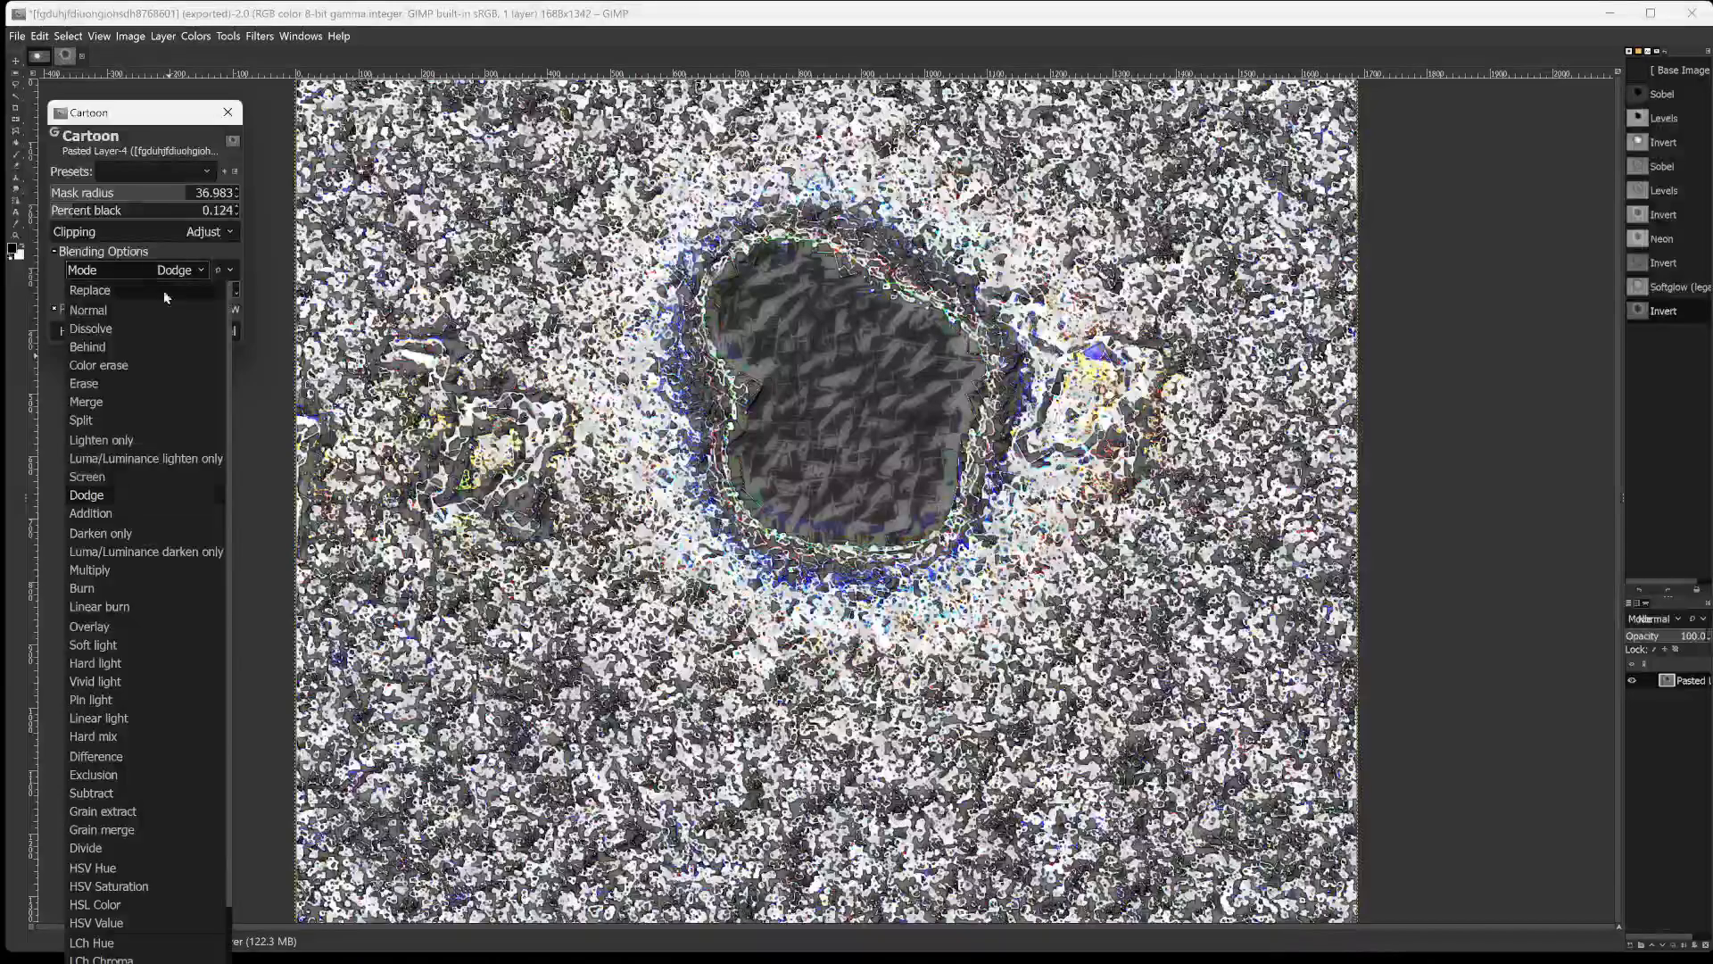
left_click(108, 757)
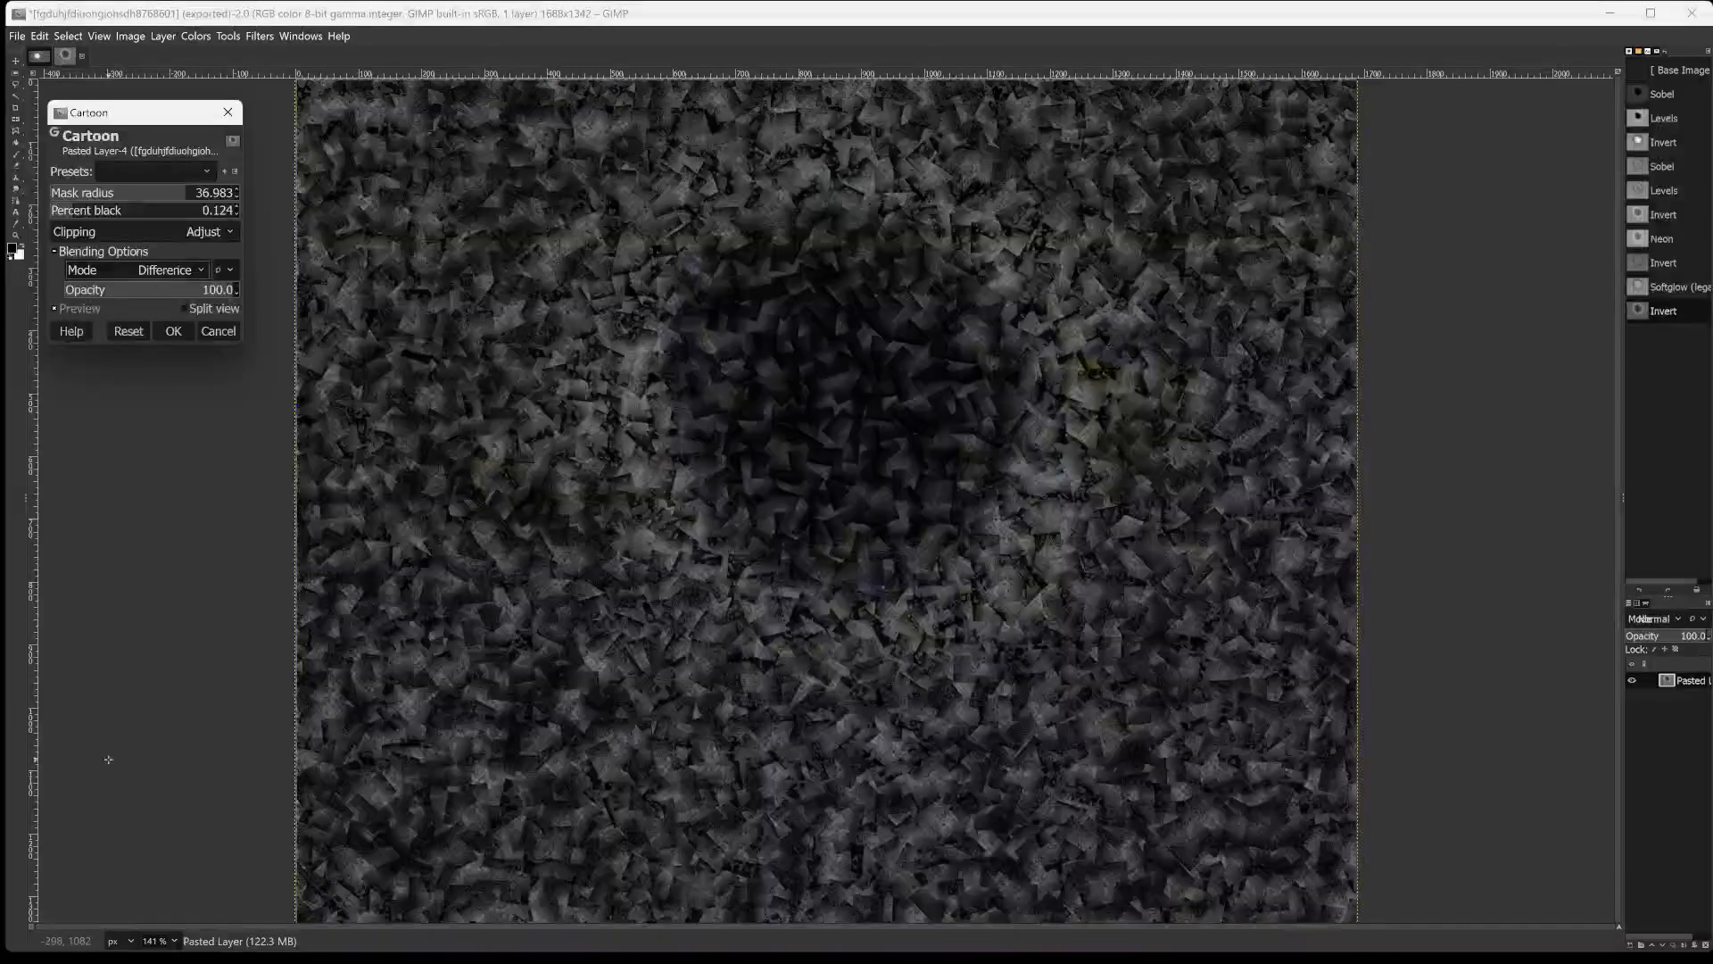
left_click(165, 290)
mouse_move(165, 291)
left_mouse_down()
mouse_move(63, 291)
mouse_move(239, 292)
mouse_move(63, 312)
mouse_move(130, 327)
mouse_move(242, 309)
mouse_move(108, 290)
mouse_move(178, 296)
left_mouse_up()
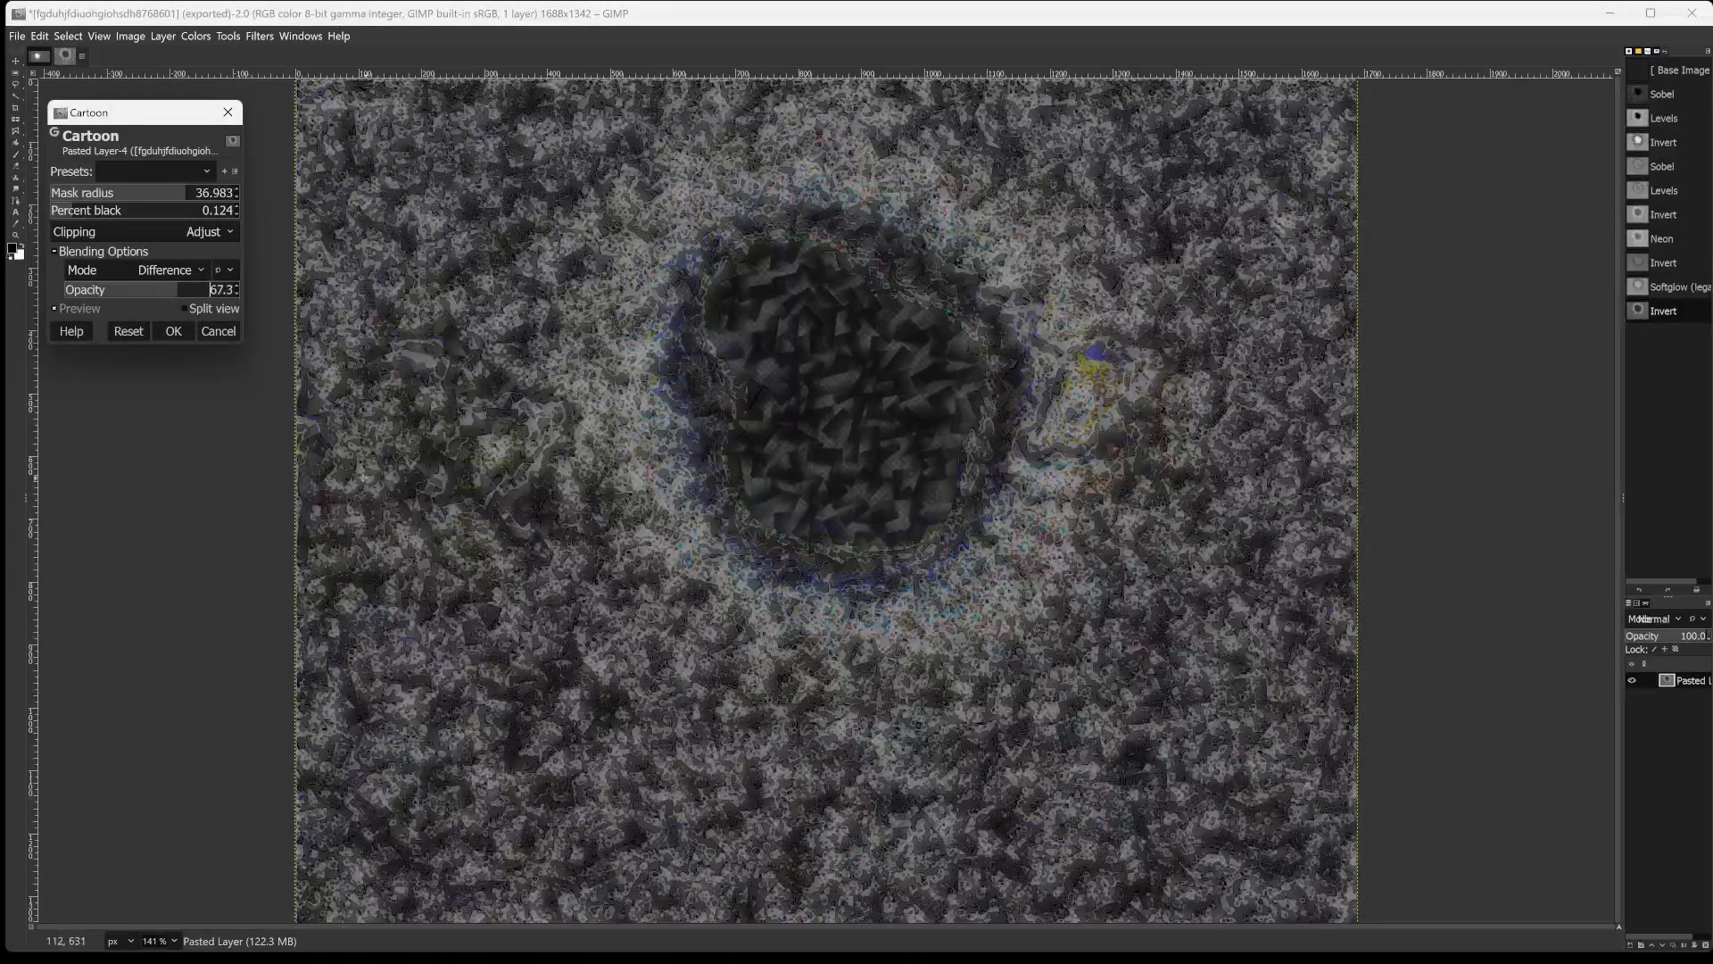
left_click(165, 331)
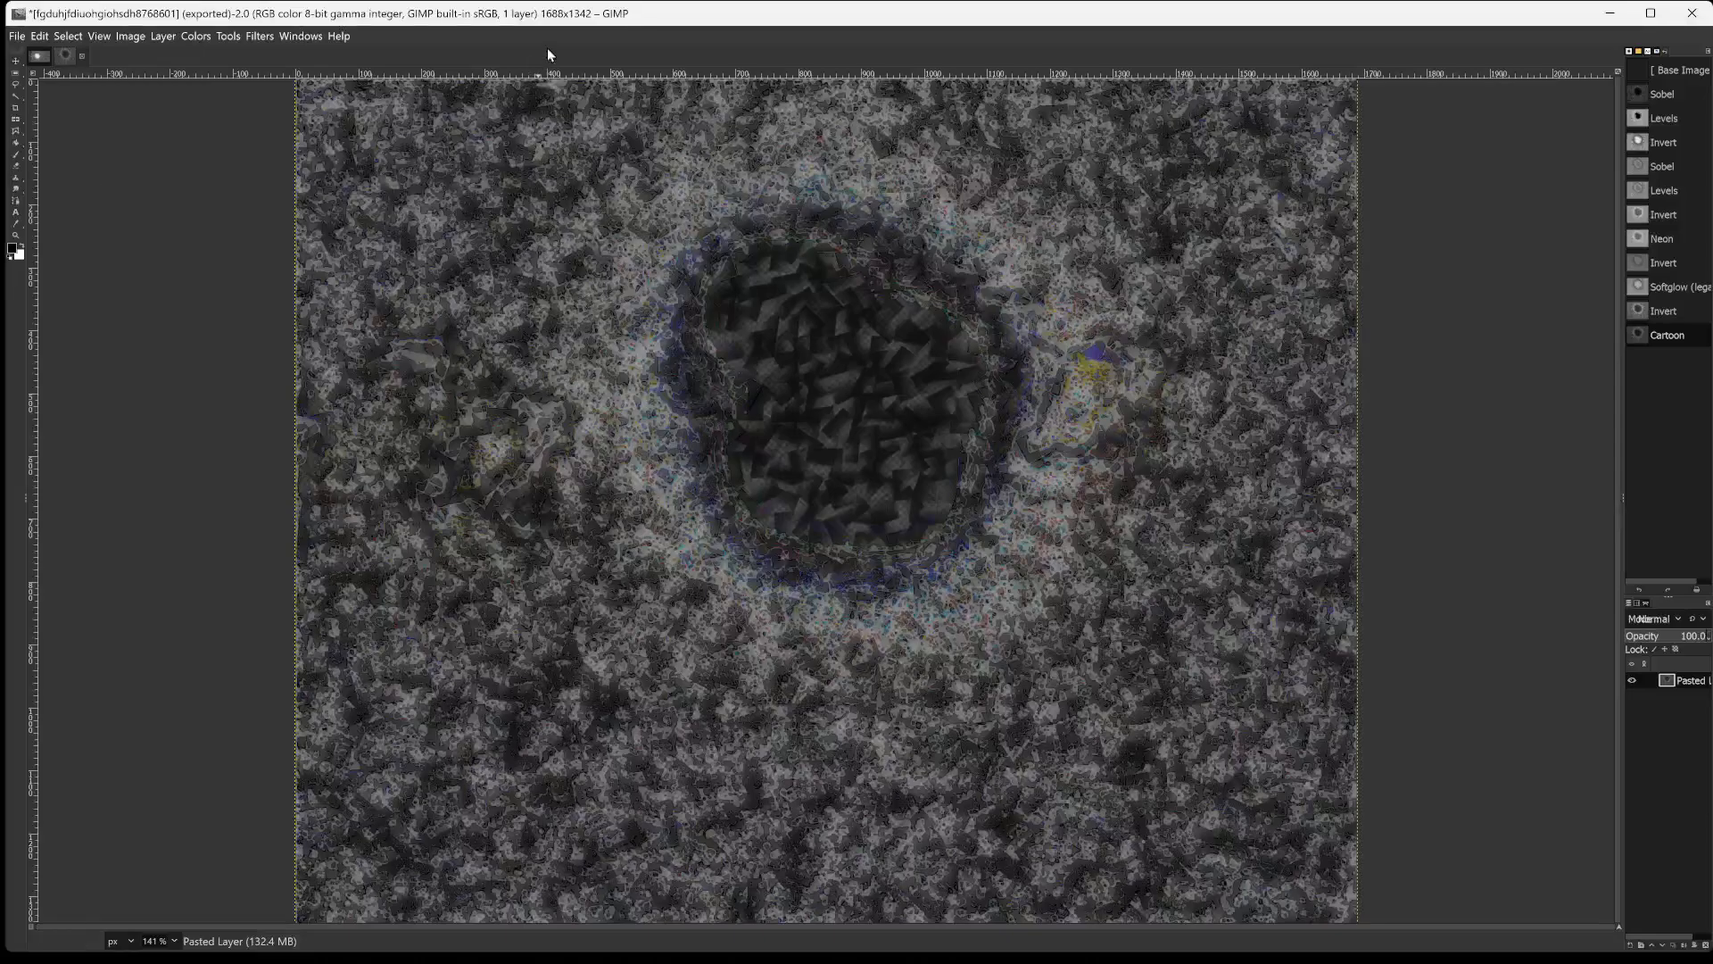
Try inverting the colours of the cartooned layer, and undo the inversion.
left_click(196, 36)
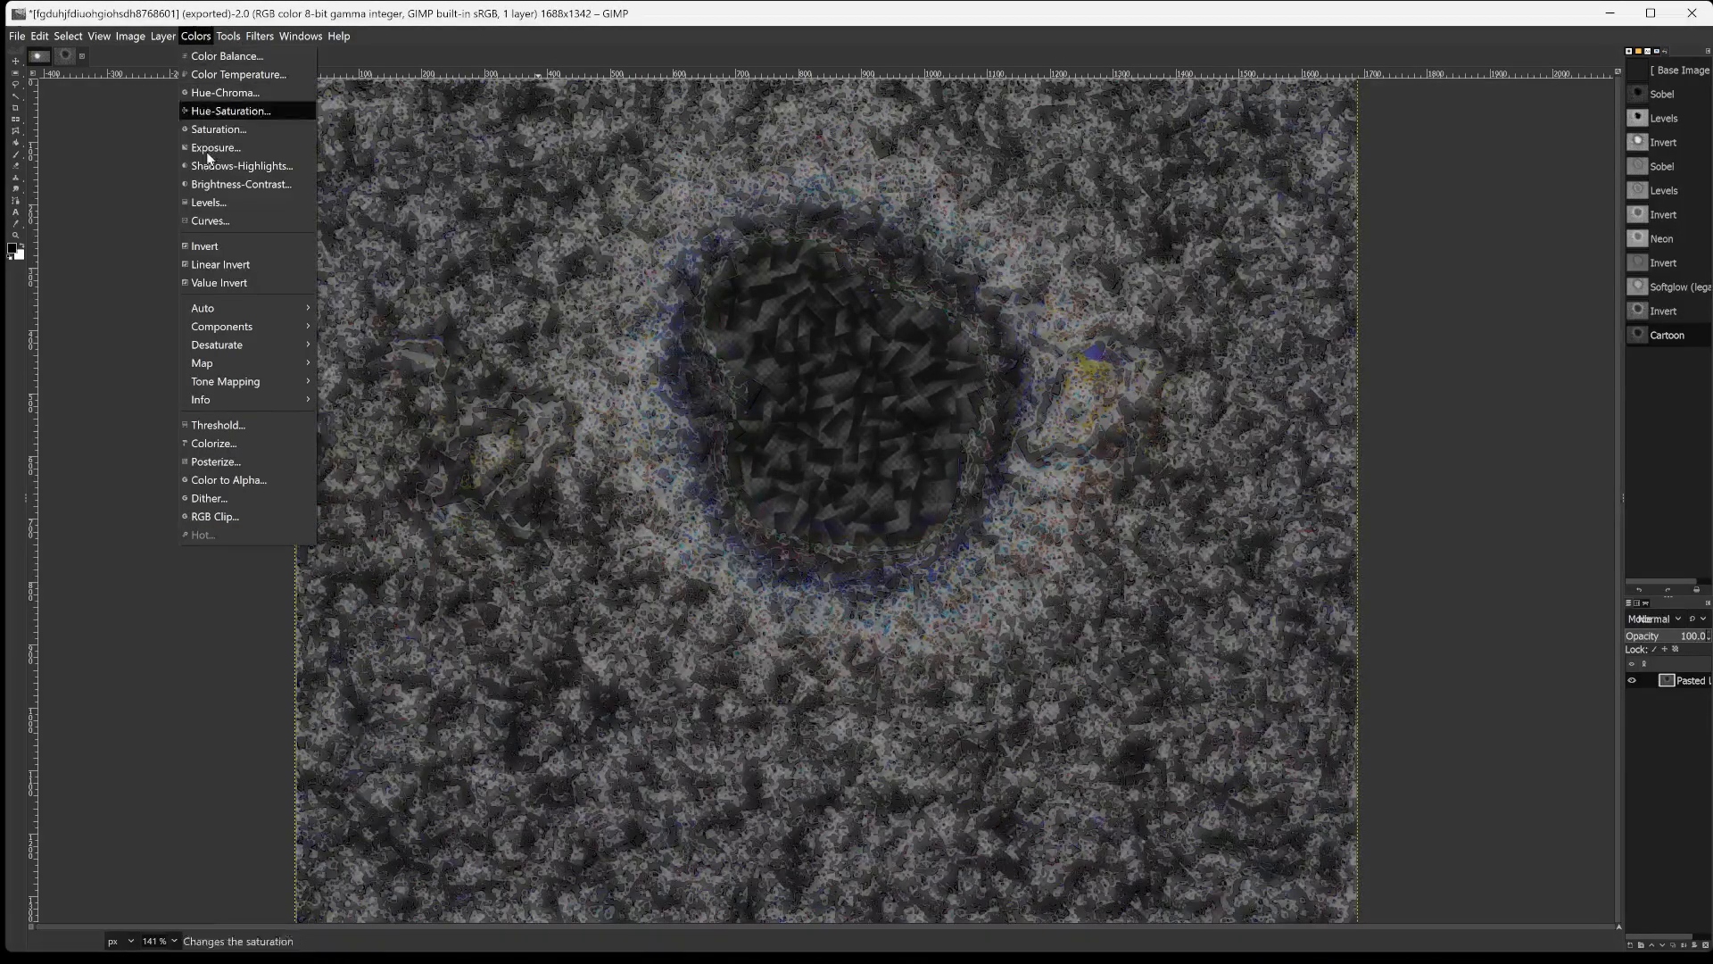
left_click(211, 248)
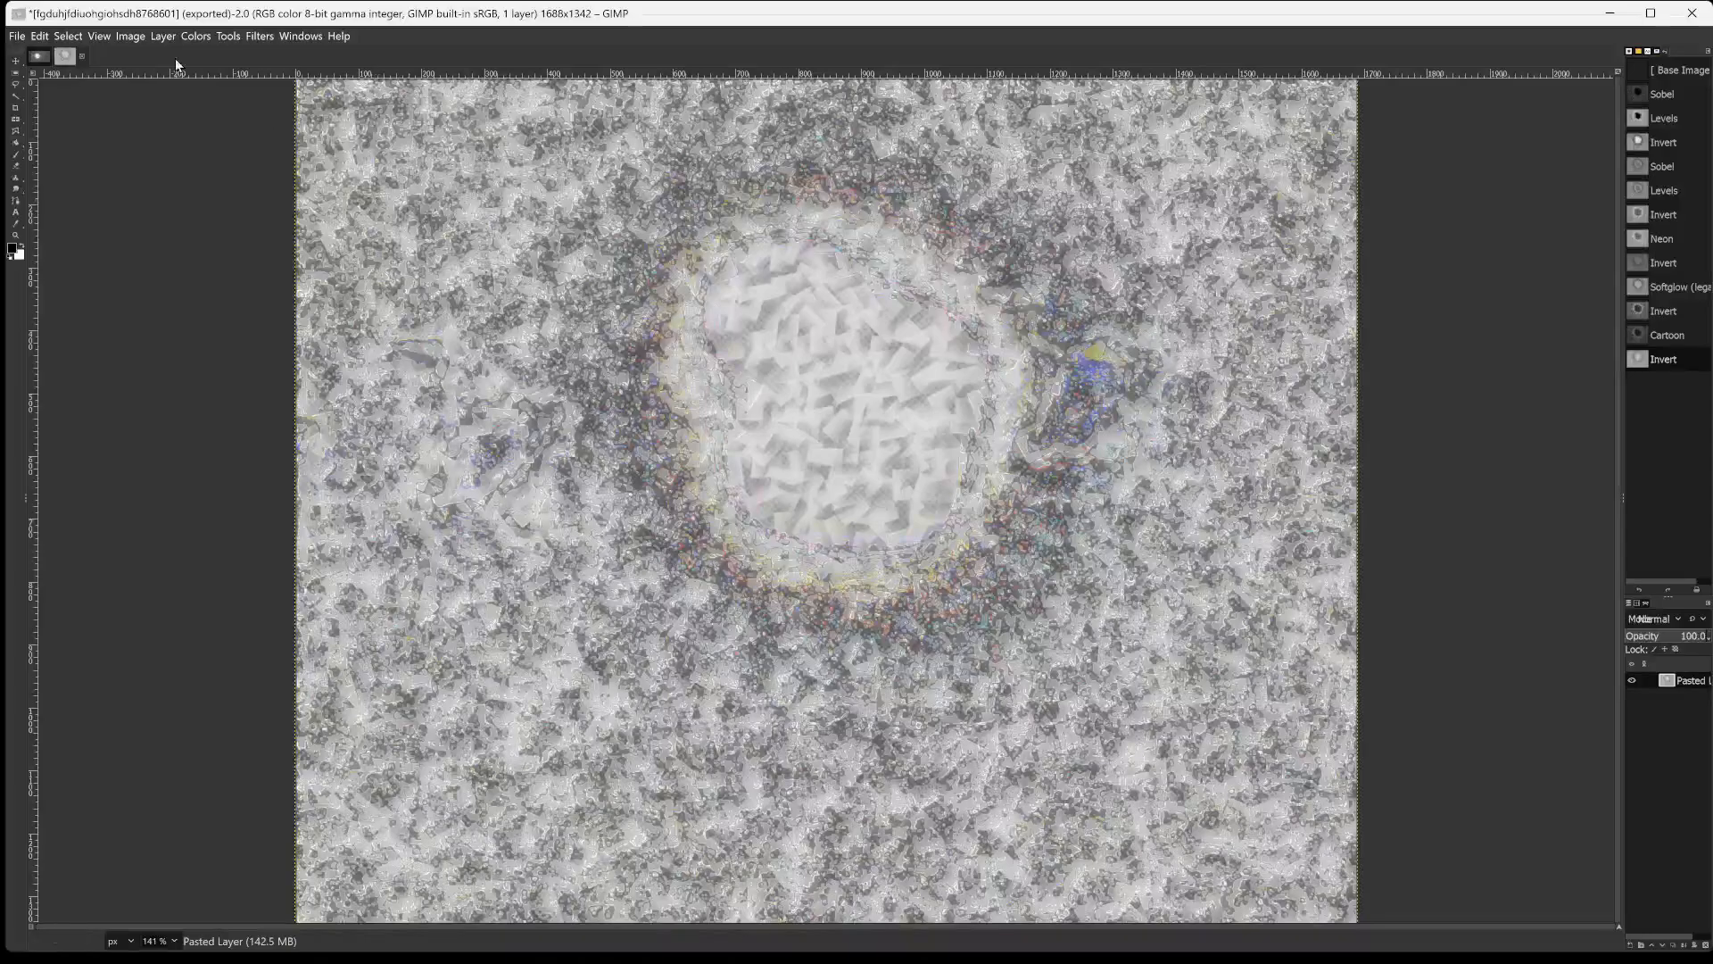
left_click(42, 36)
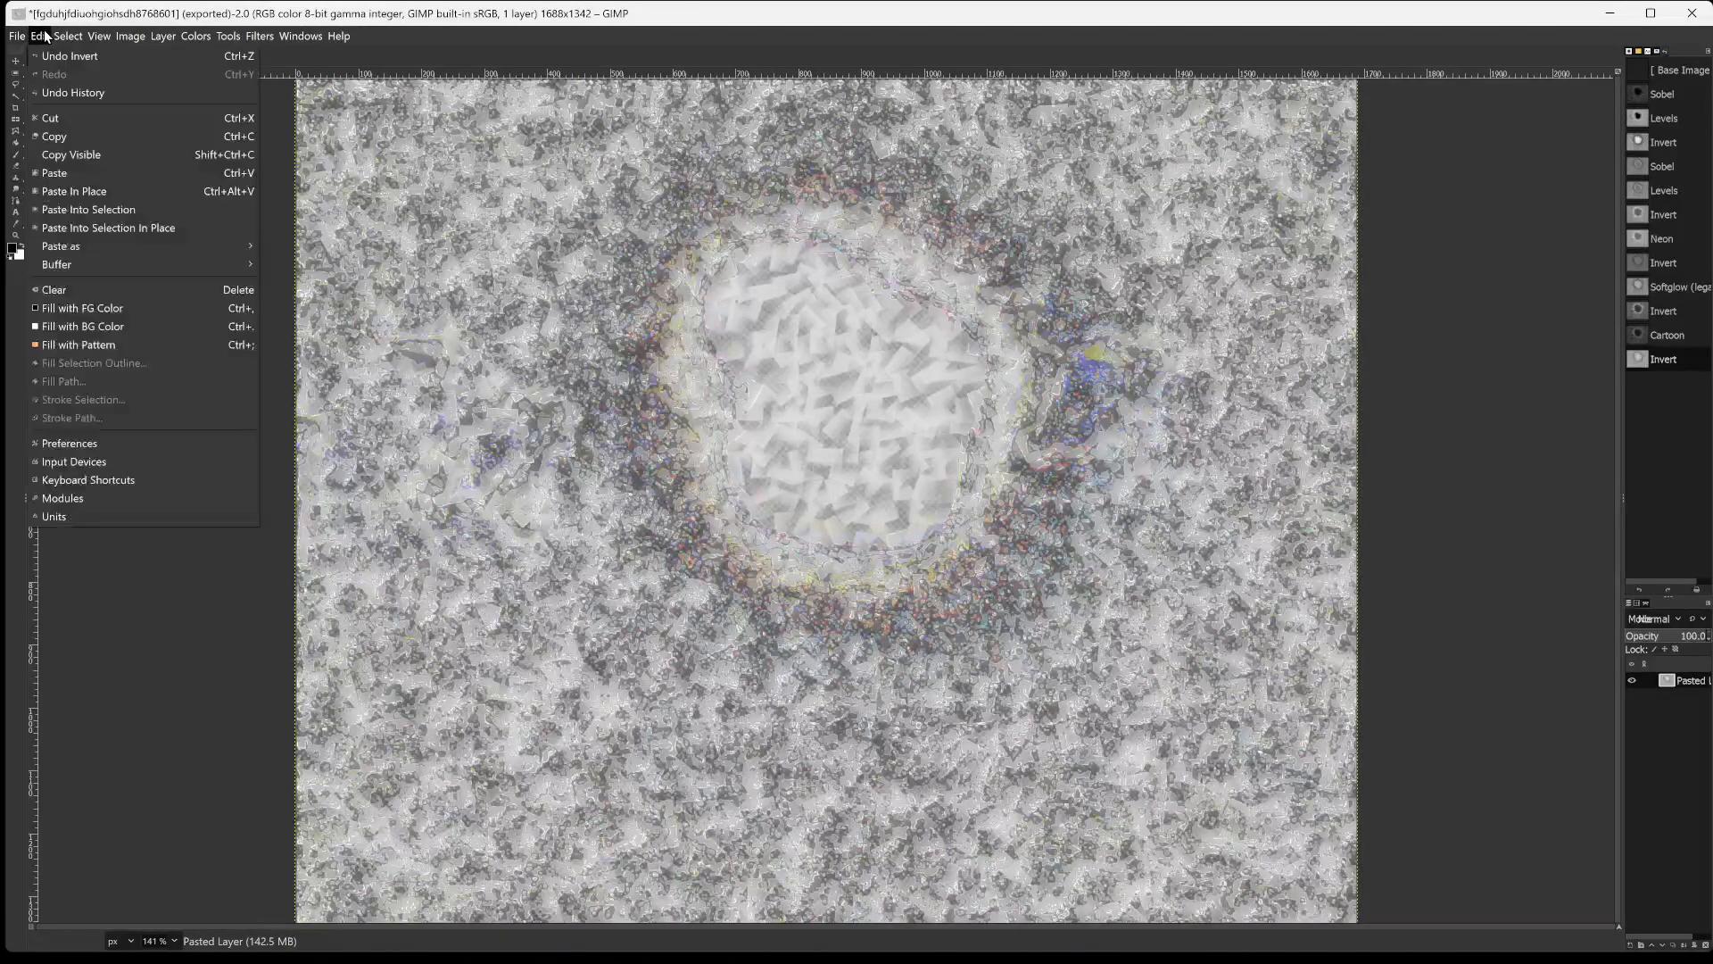
left_click(45, 35)
left_click(44, 36)
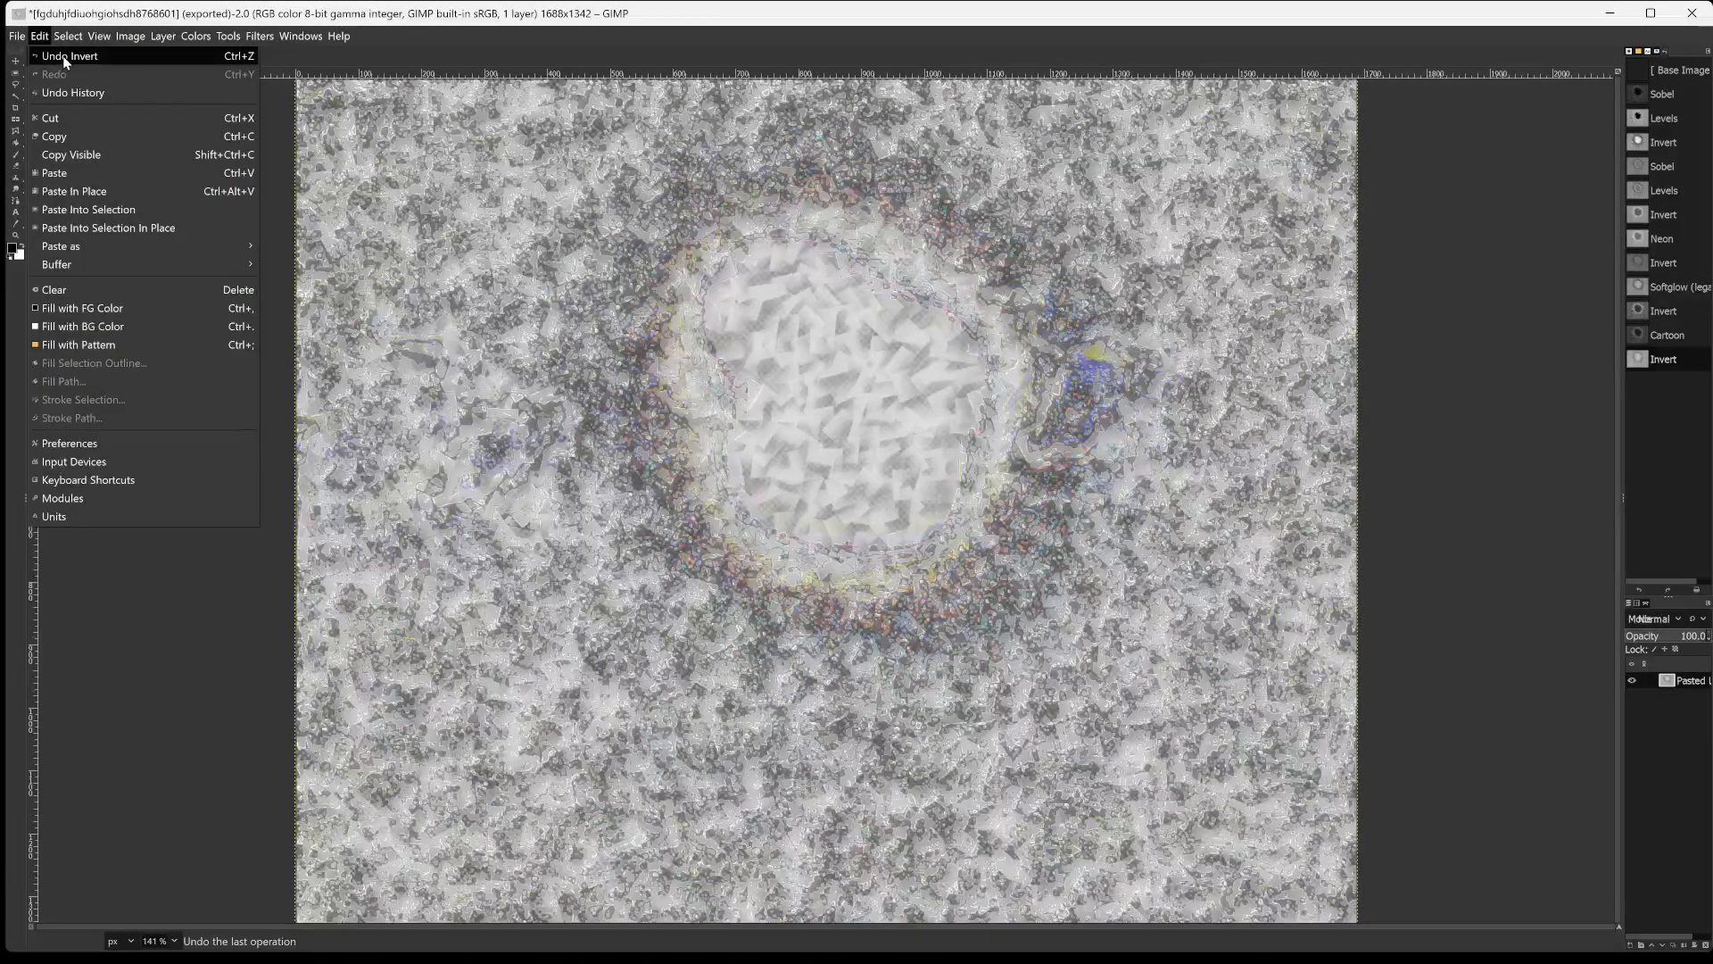
left_click(62, 53)
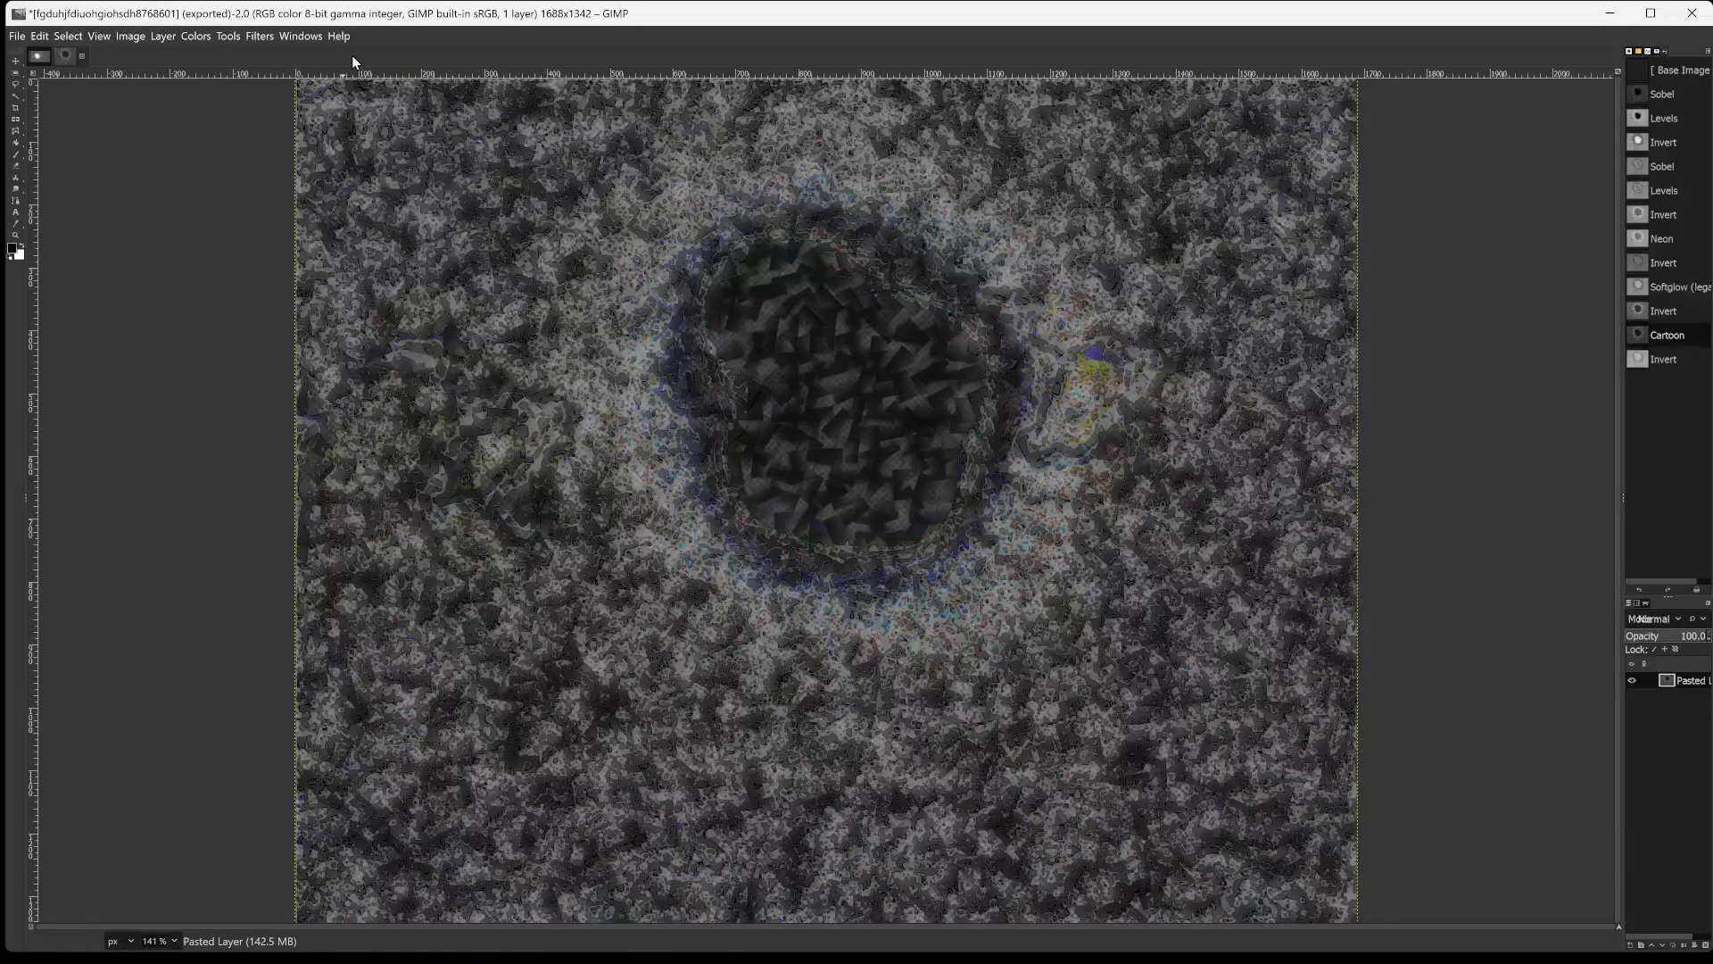
Start the Laplace edge-detect filter on the pasted layer and set its opacity to 72.9 after trying 0.0 and 17.2.
left_click(195, 36)
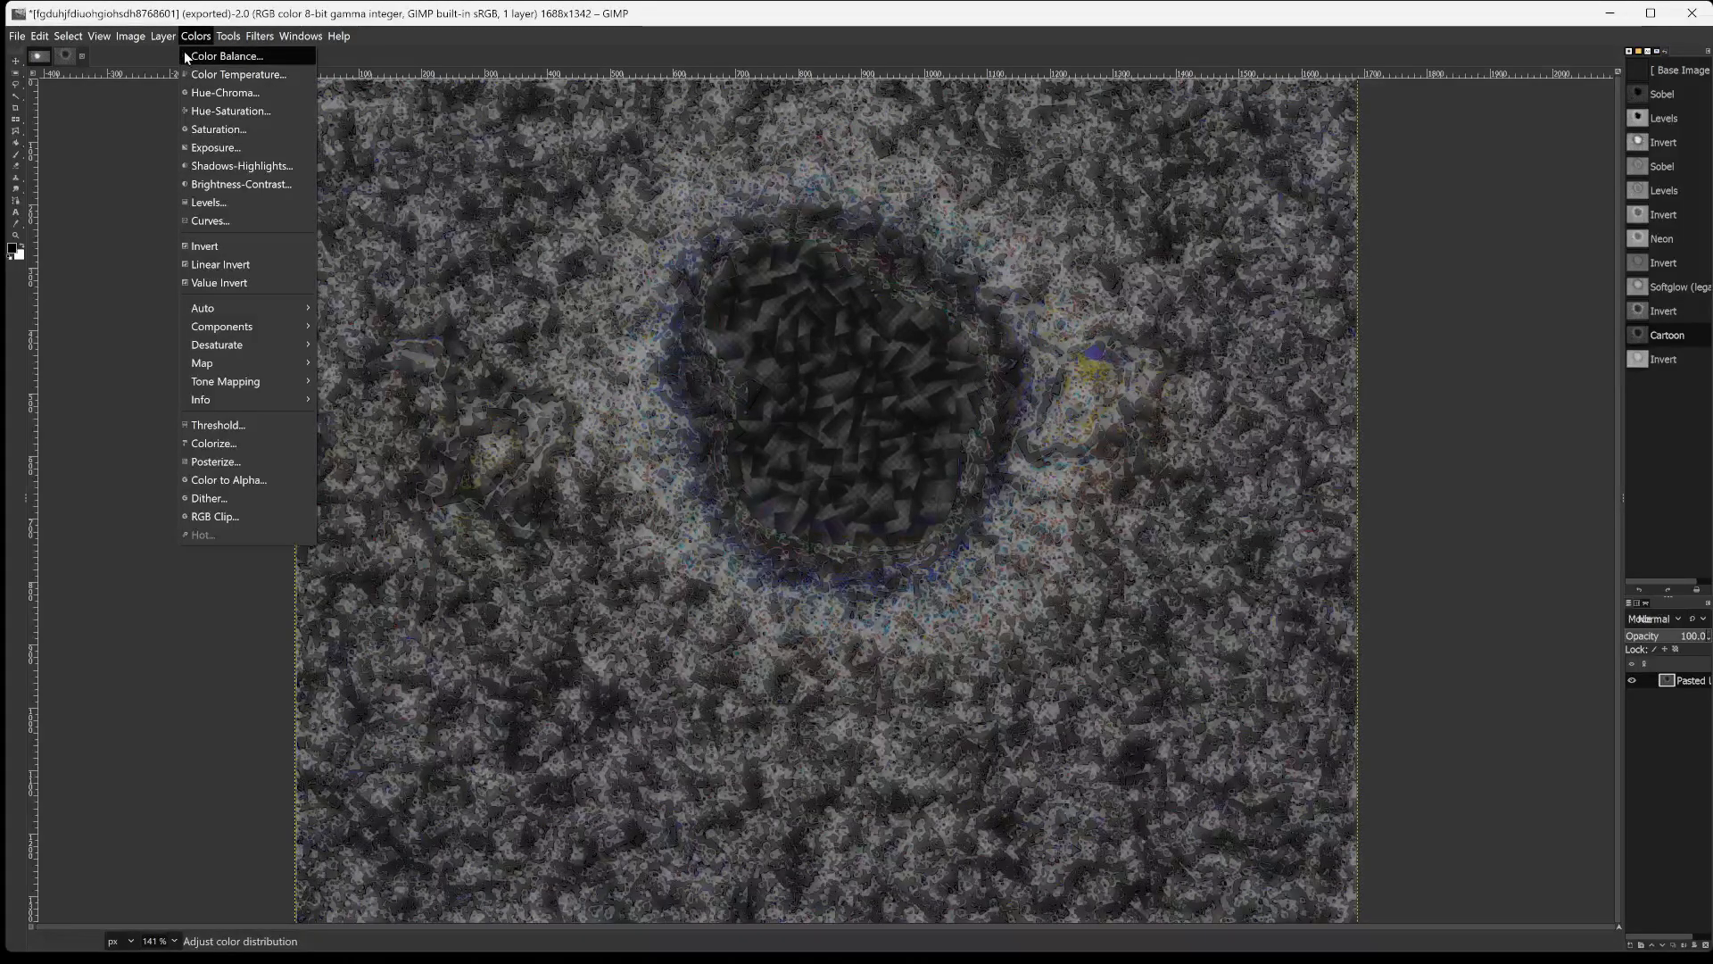
mouse_move(156, 38)
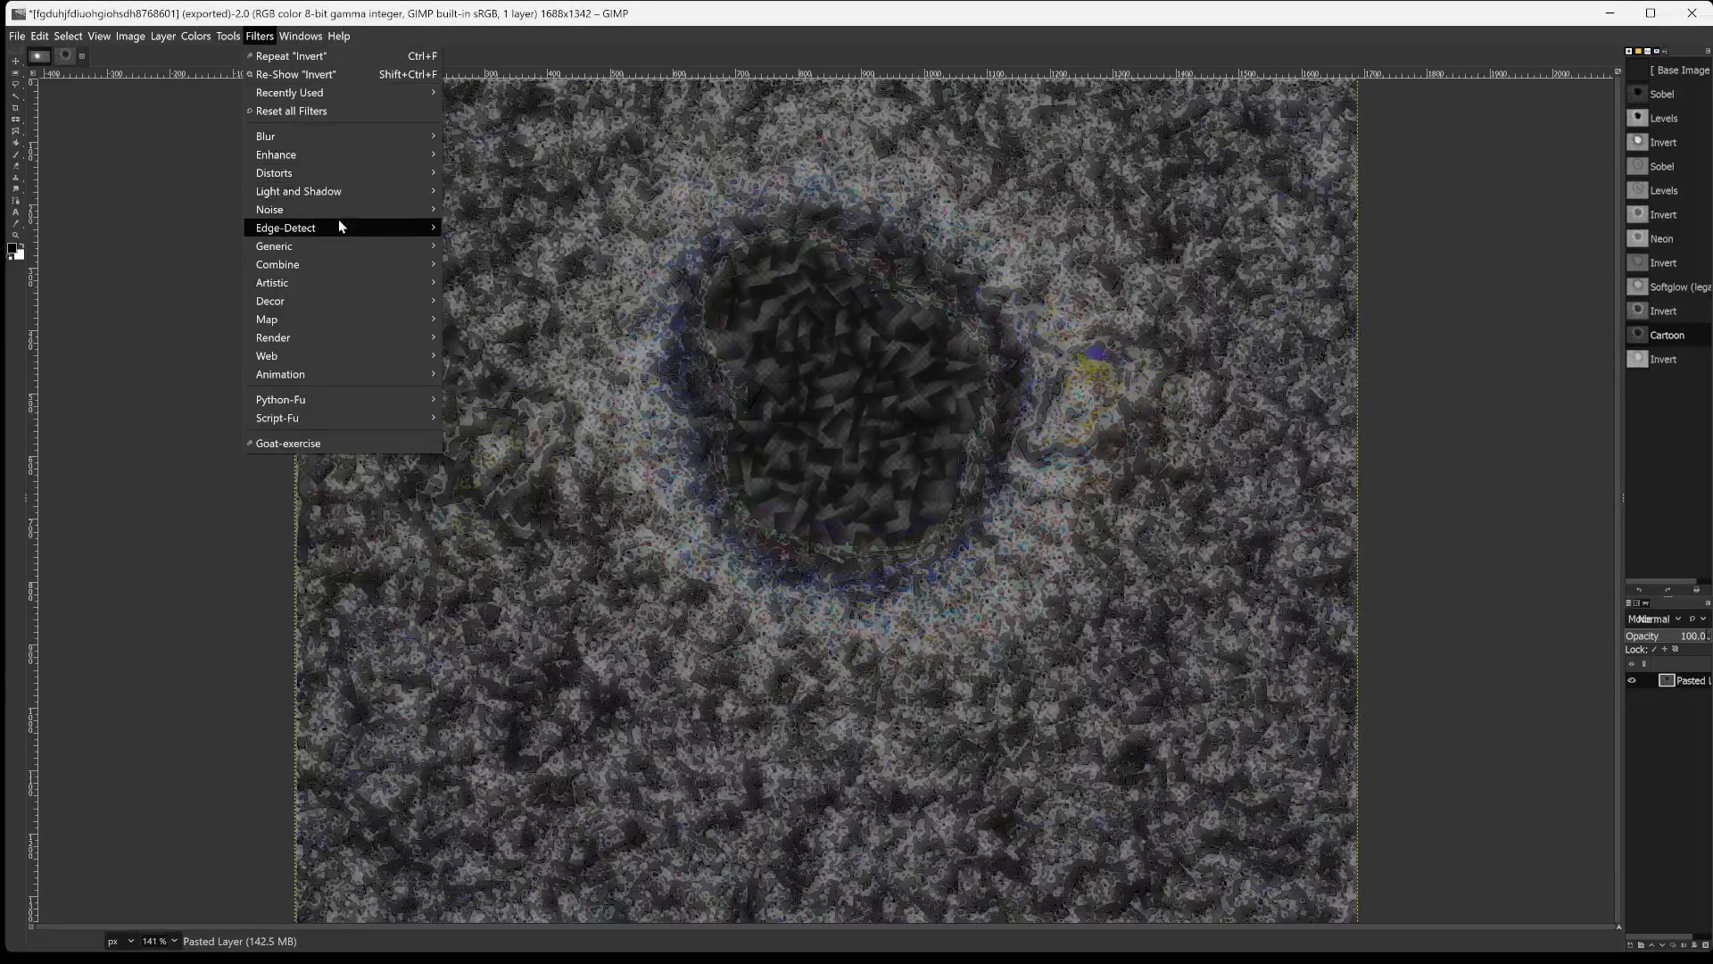
mouse_move(339, 223)
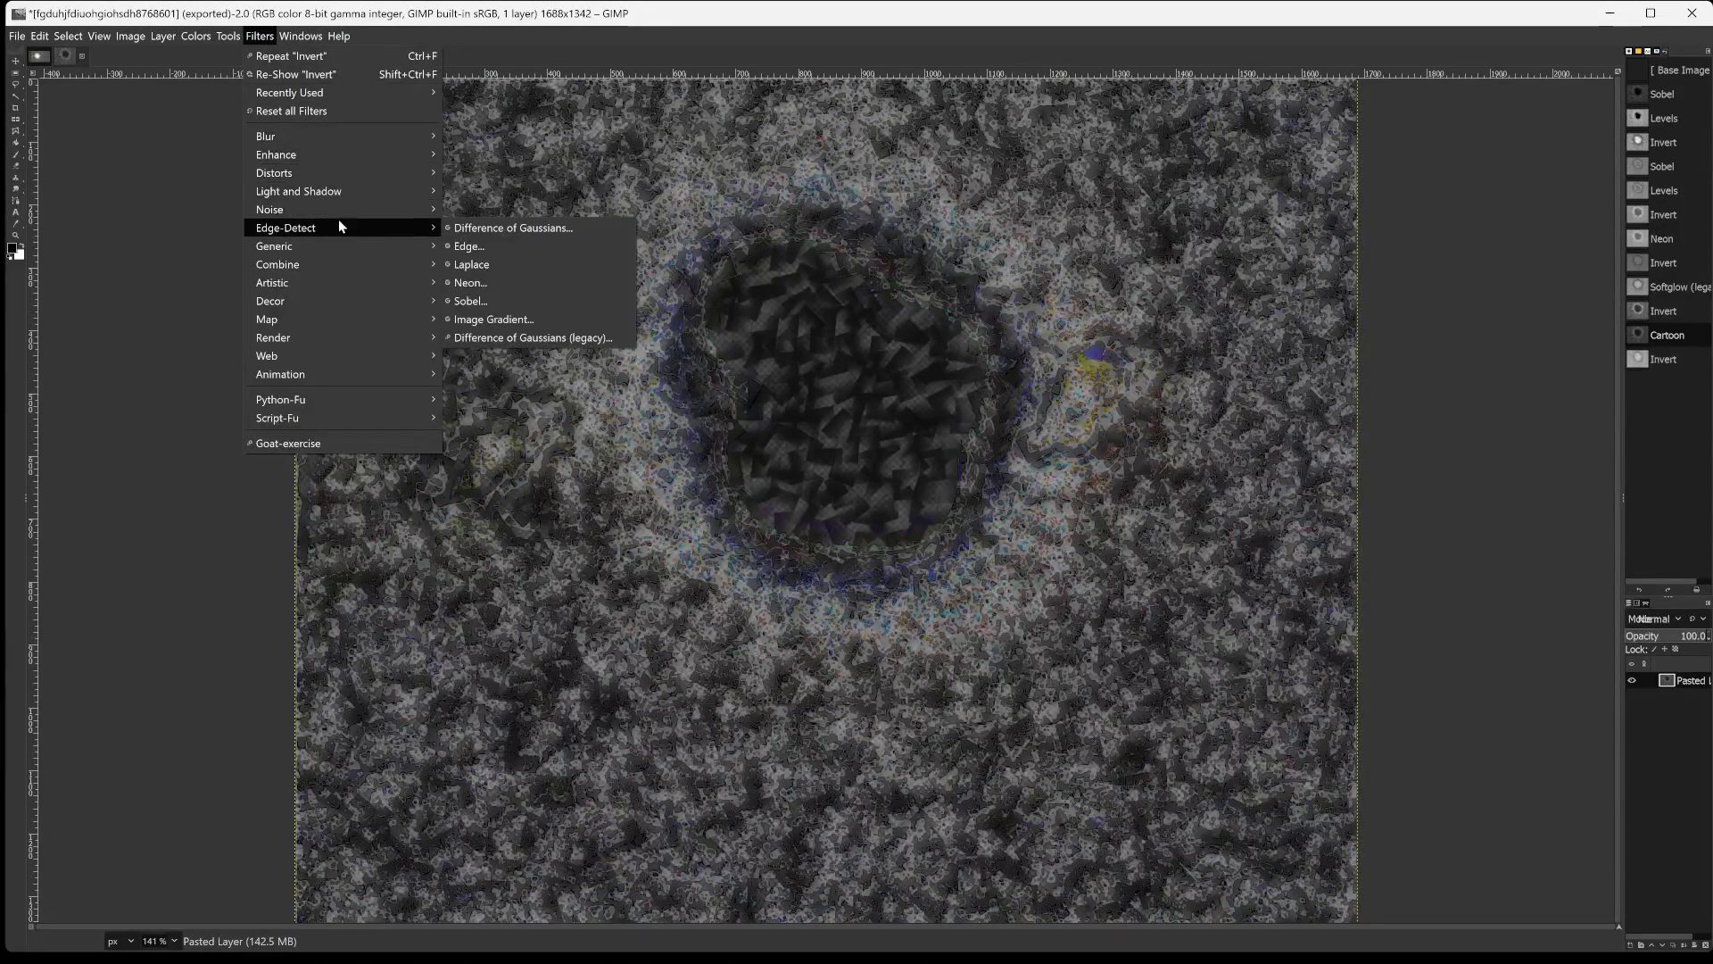
left_click(511, 262)
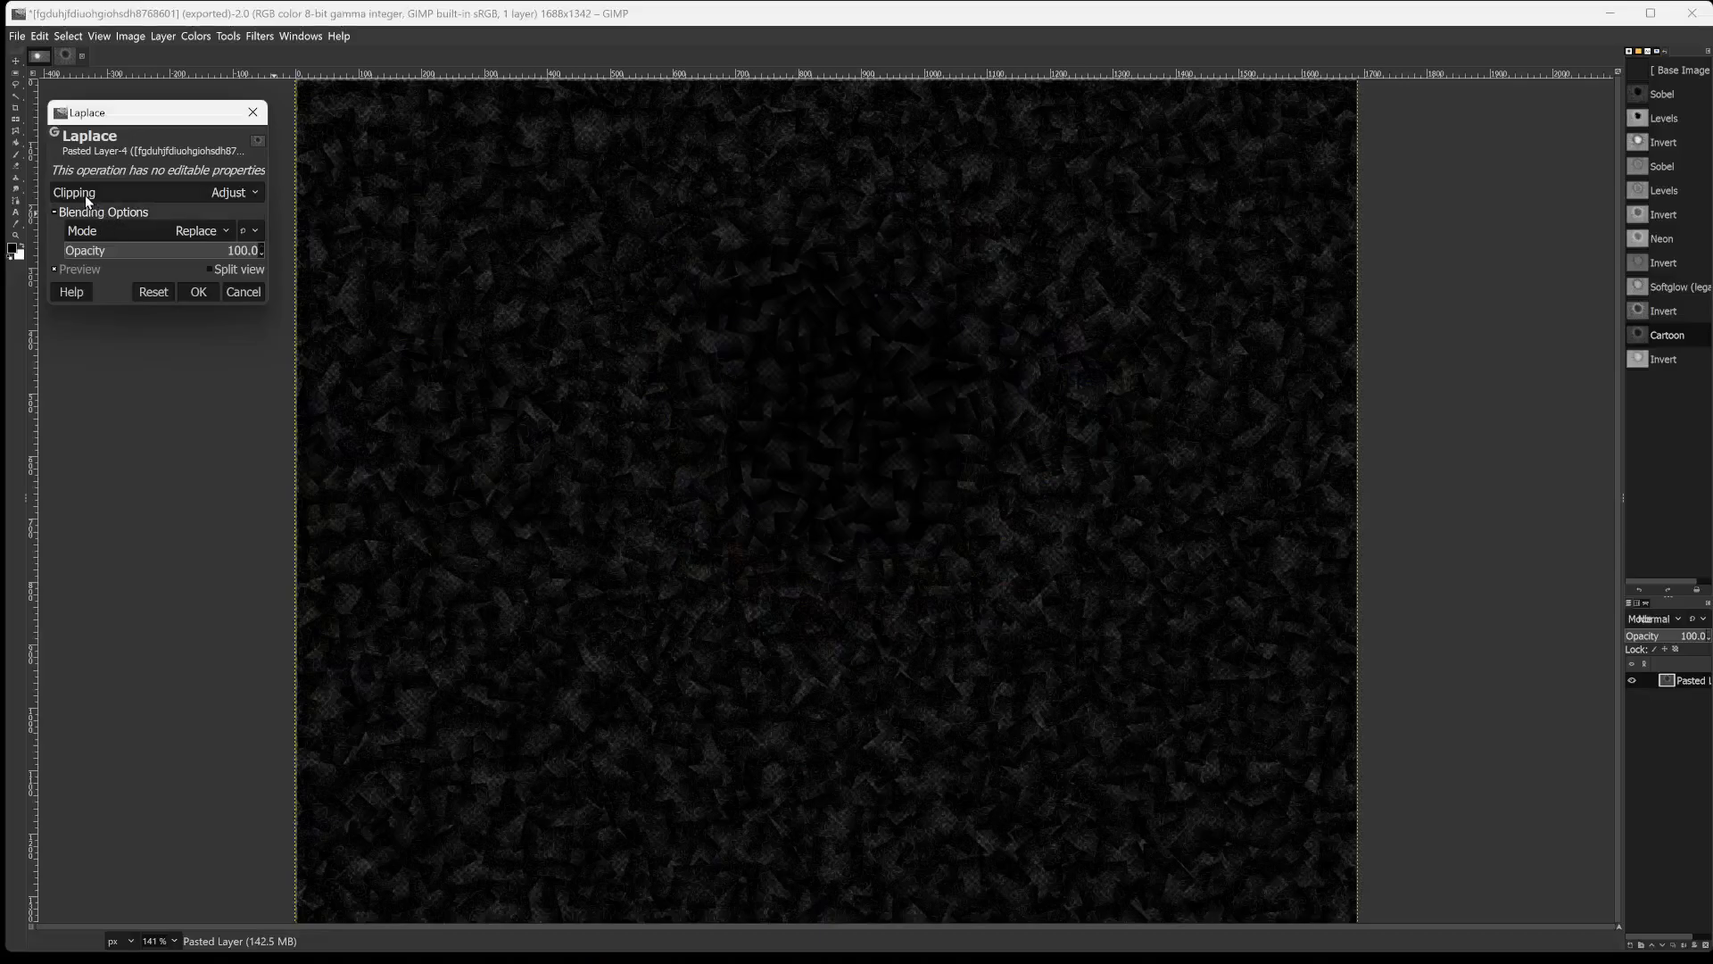
left_click_drag(126, 250, 11, 253)
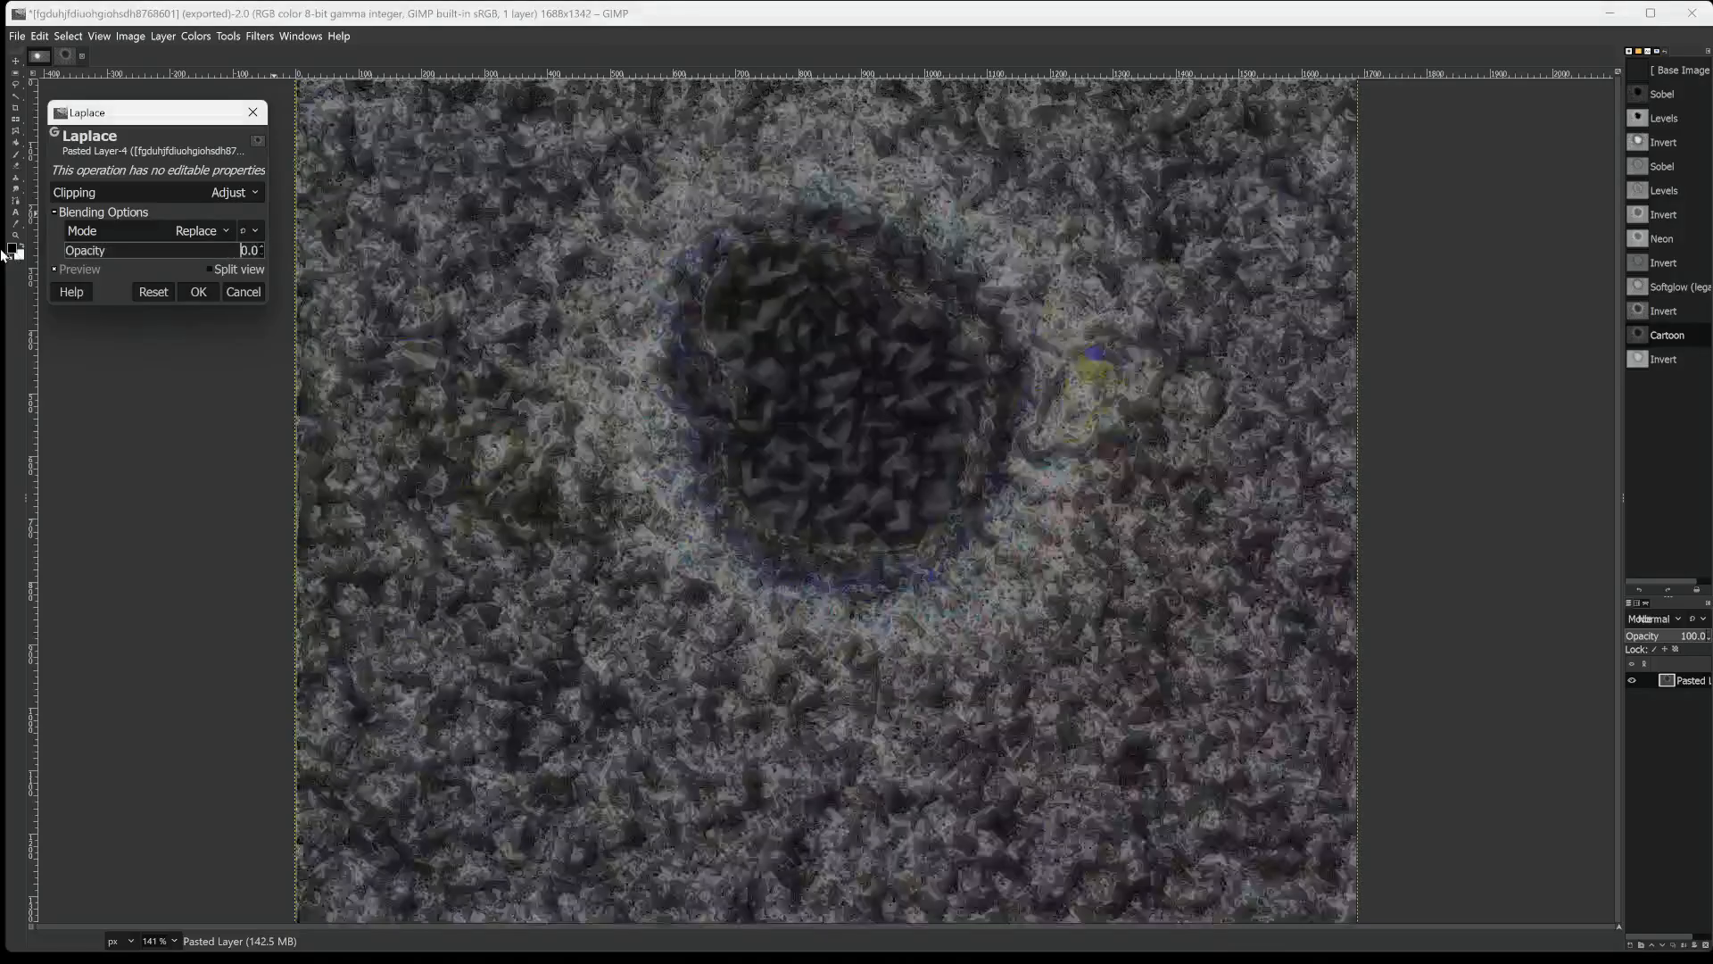
left_click(98, 252)
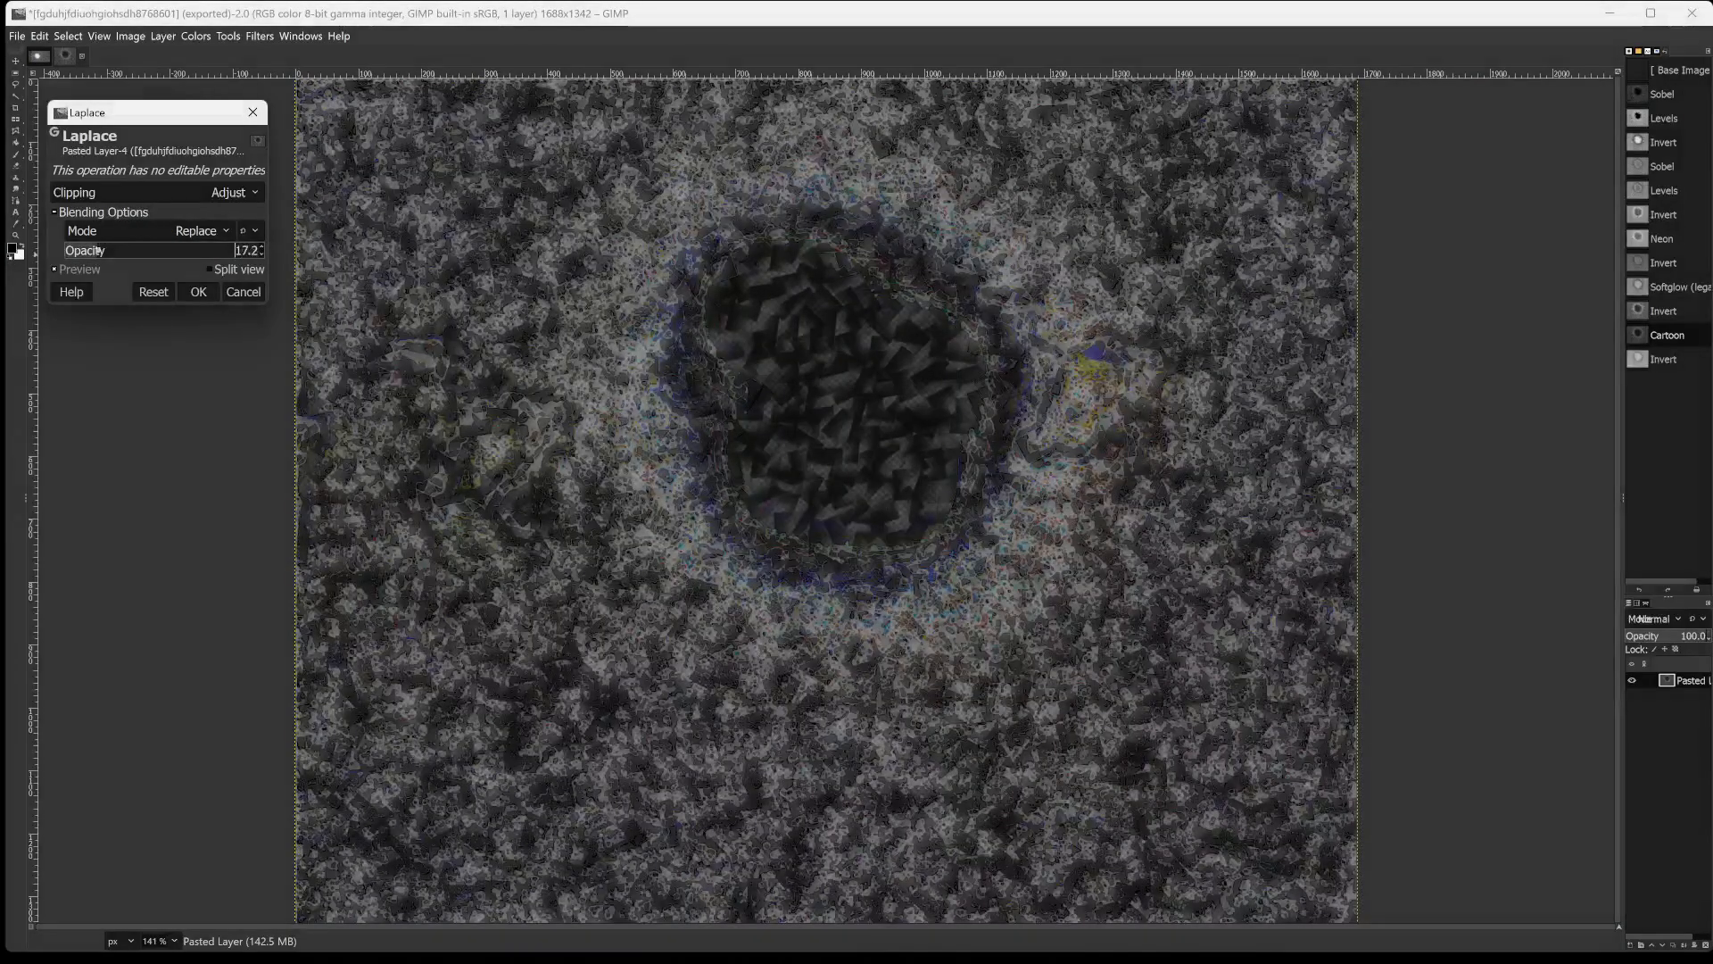
left_click_drag(98, 252, 222, 253)
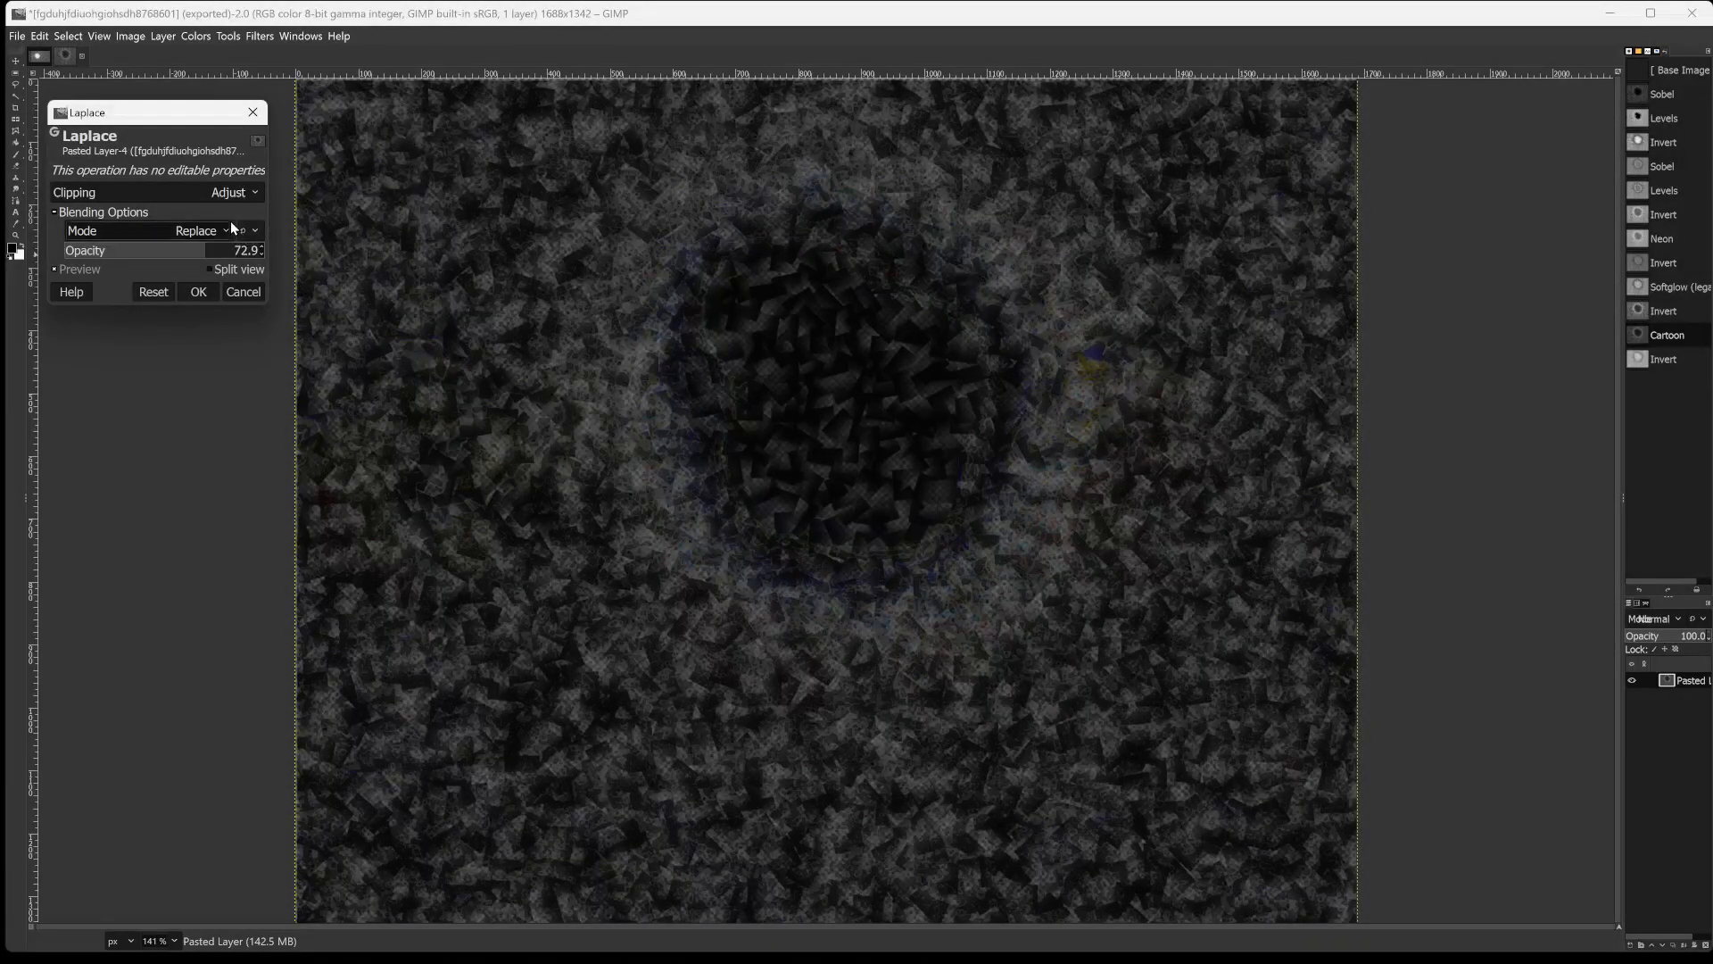
Set the Laplace blending mode to Dodge with an opacity of 100.0 and apply the filter.
left_click(228, 229)
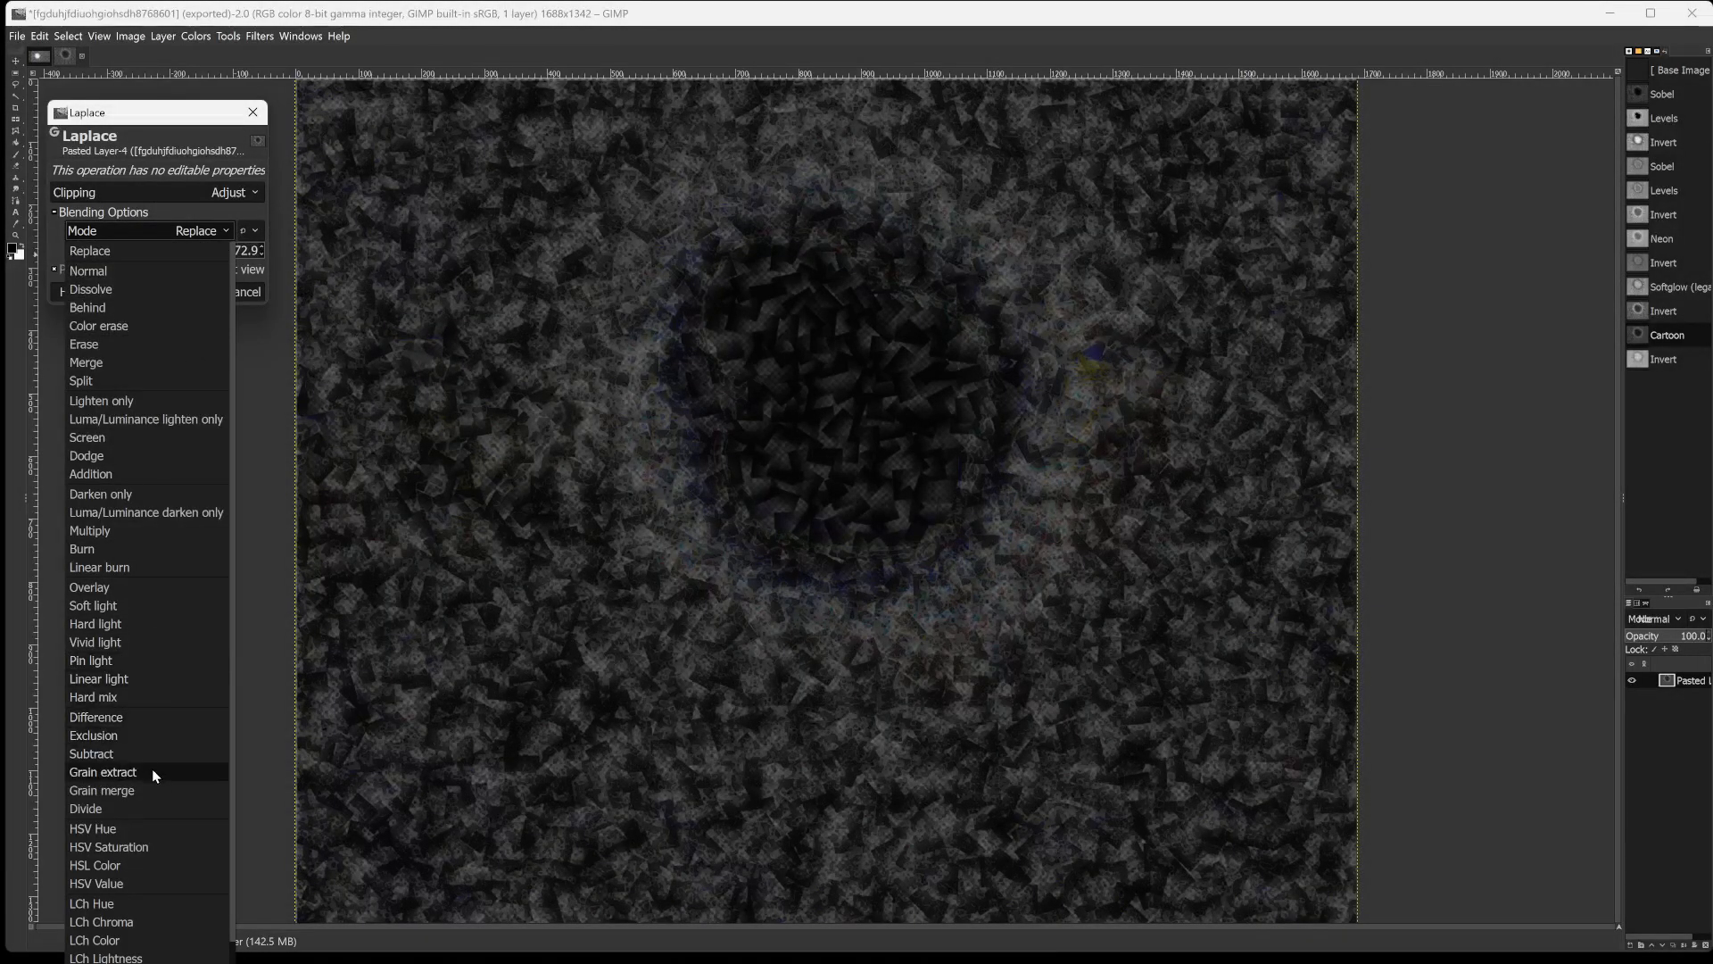
left_click(94, 455)
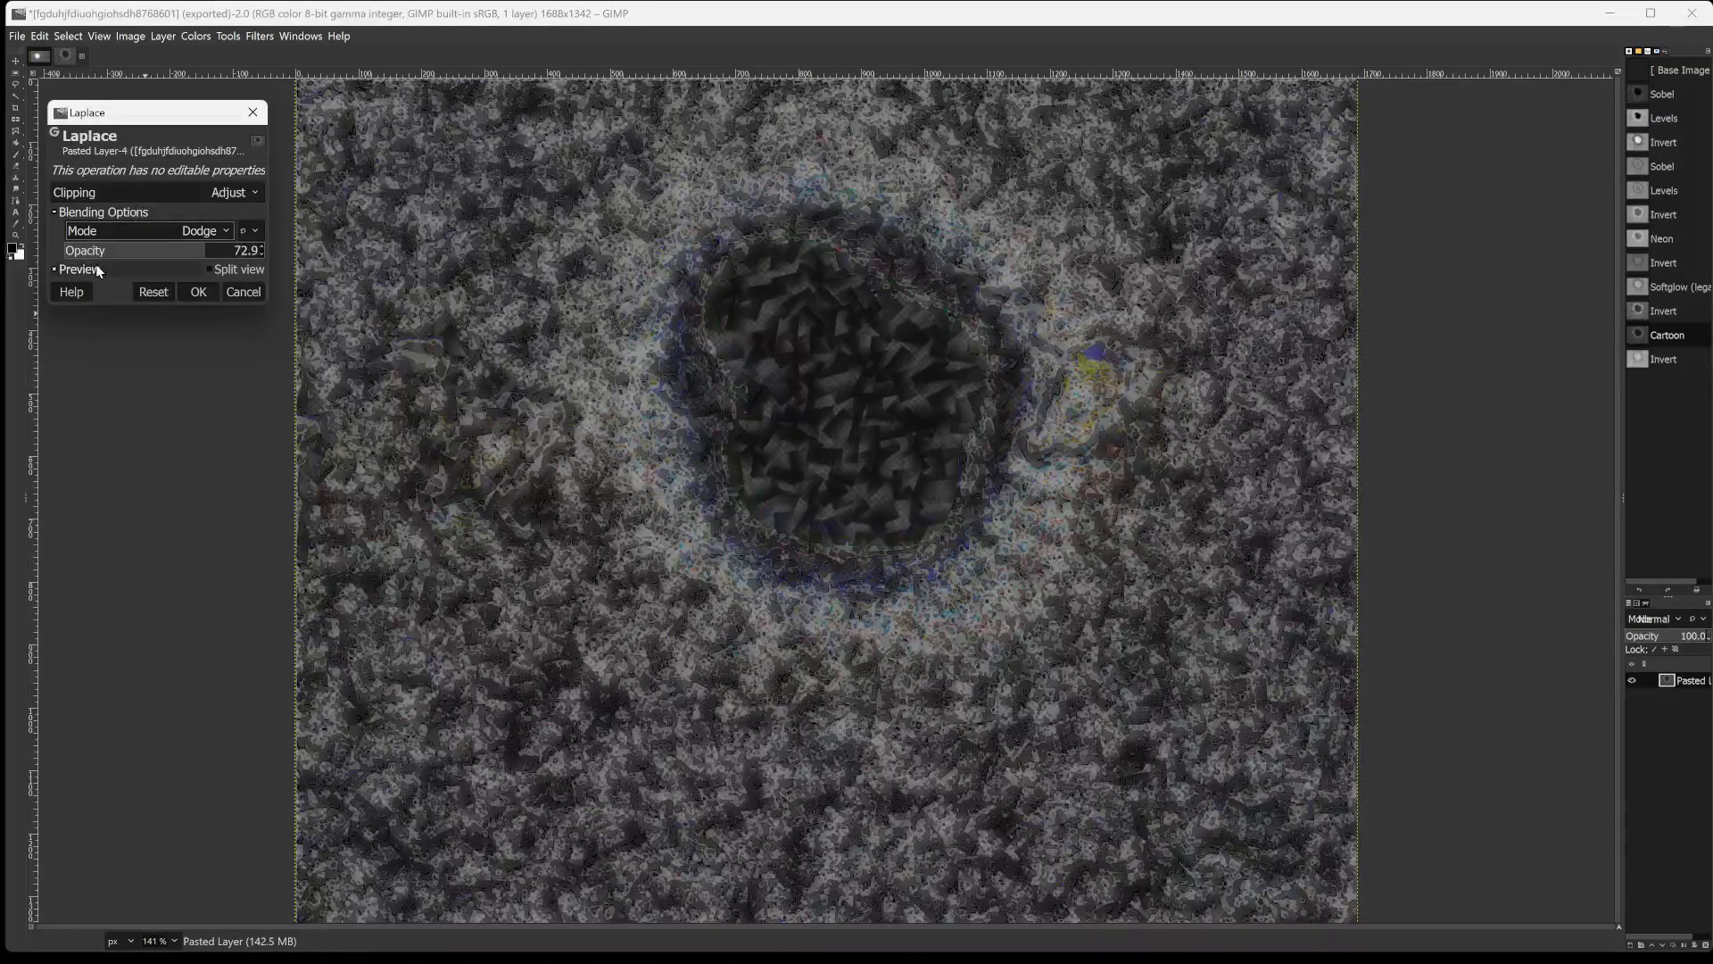
left_click_drag(143, 249, 182, 243)
left_click_drag(287, 223, 307, 217)
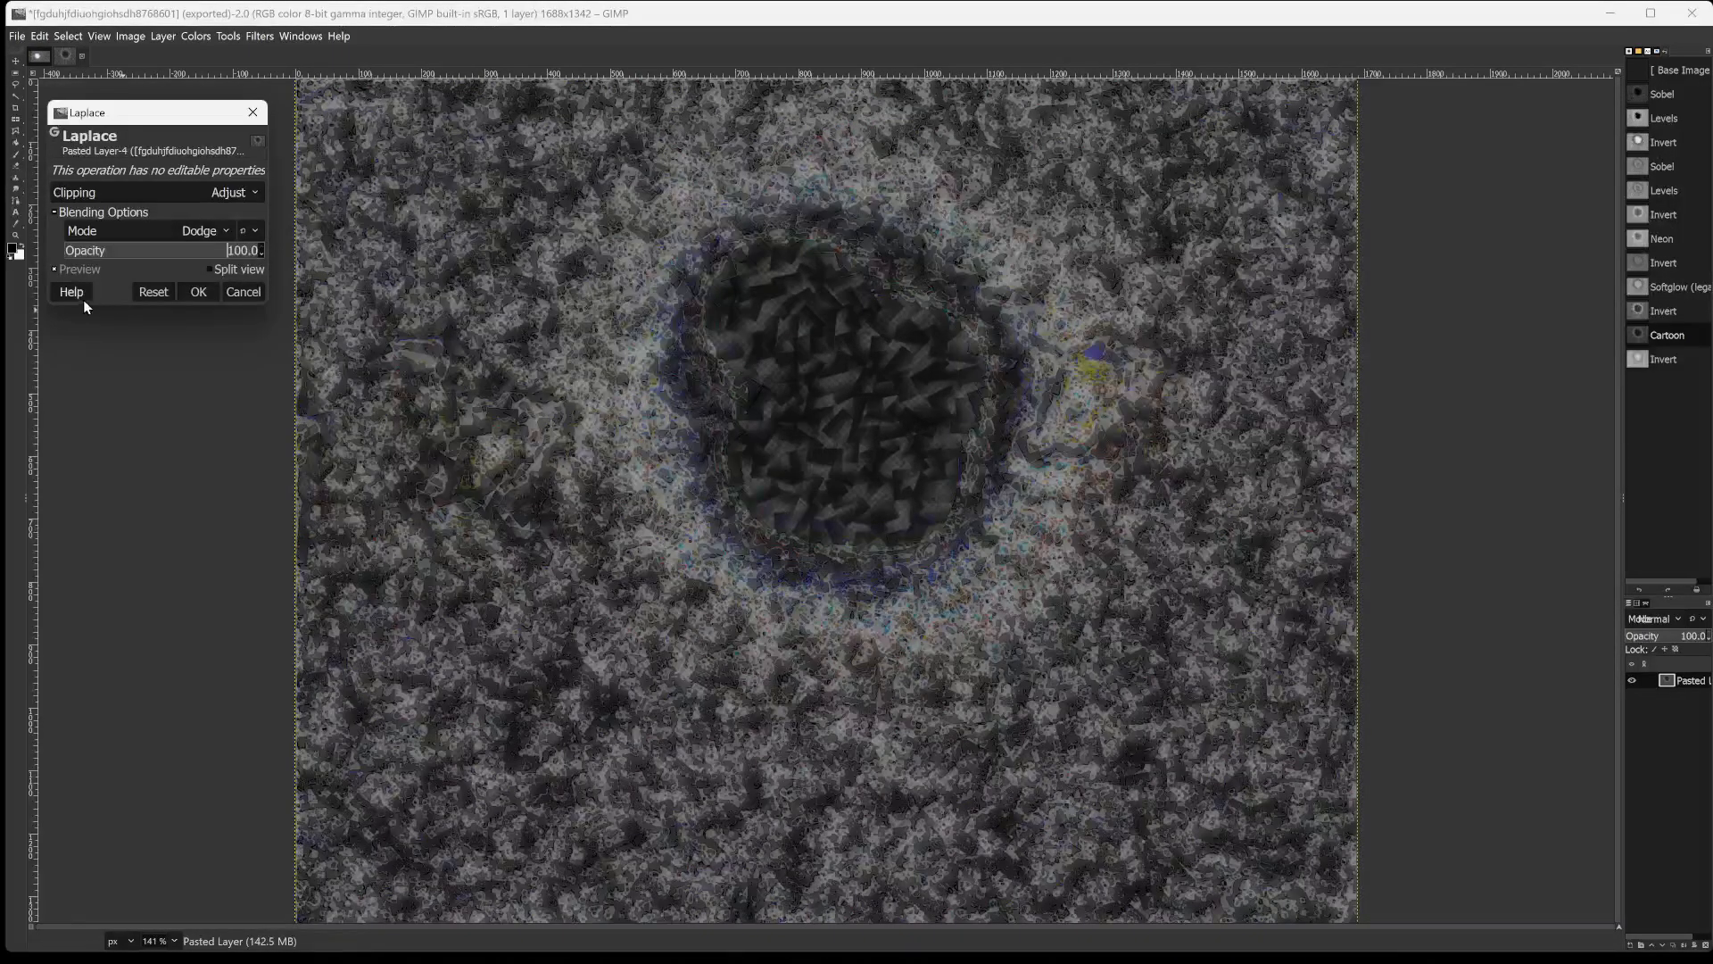
left_click(189, 290)
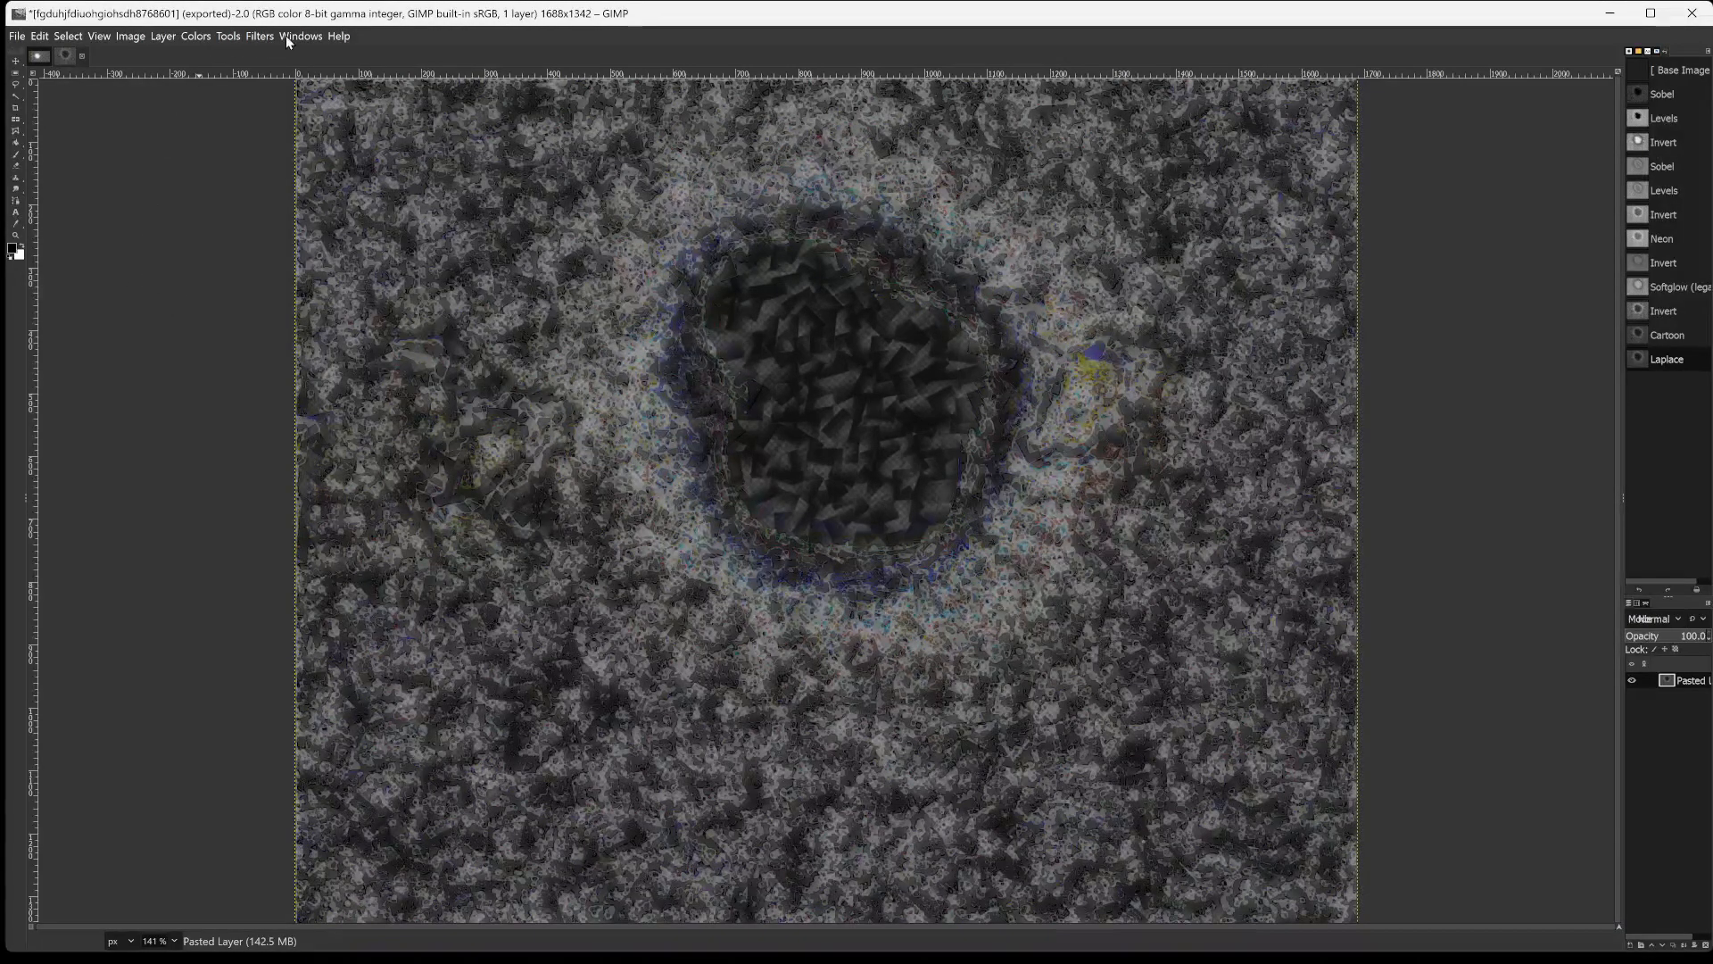
Equalize the layer's colours automatically and invert them.
left_click(196, 36)
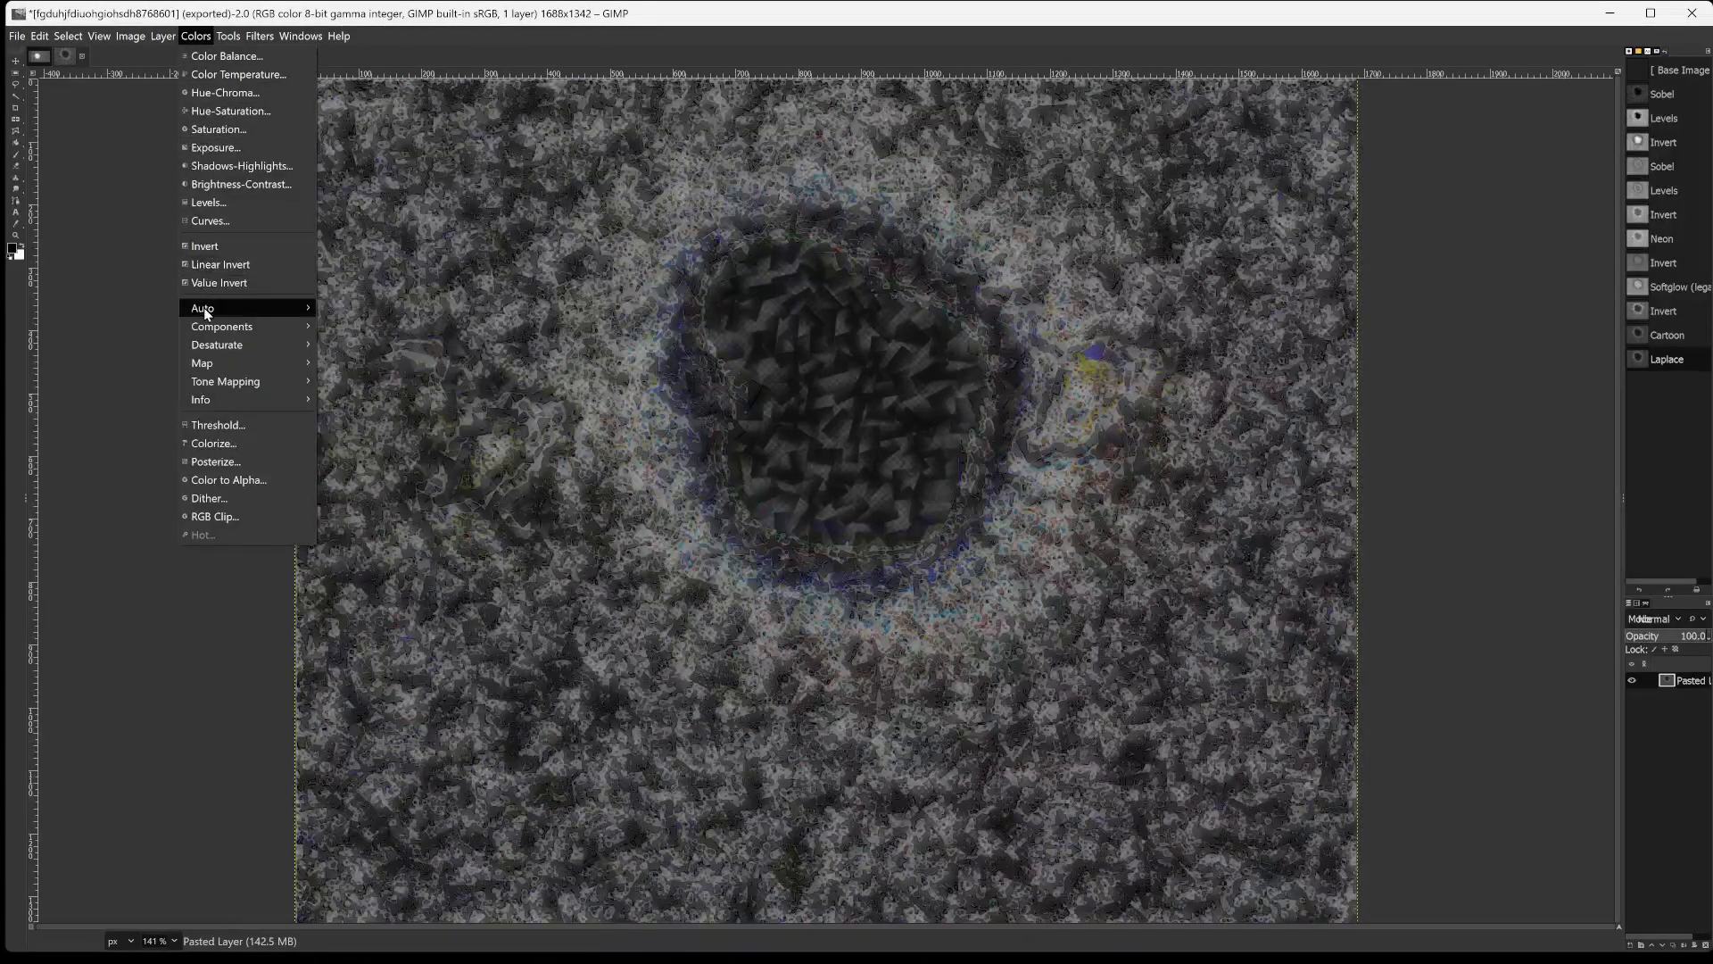
mouse_move(203, 307)
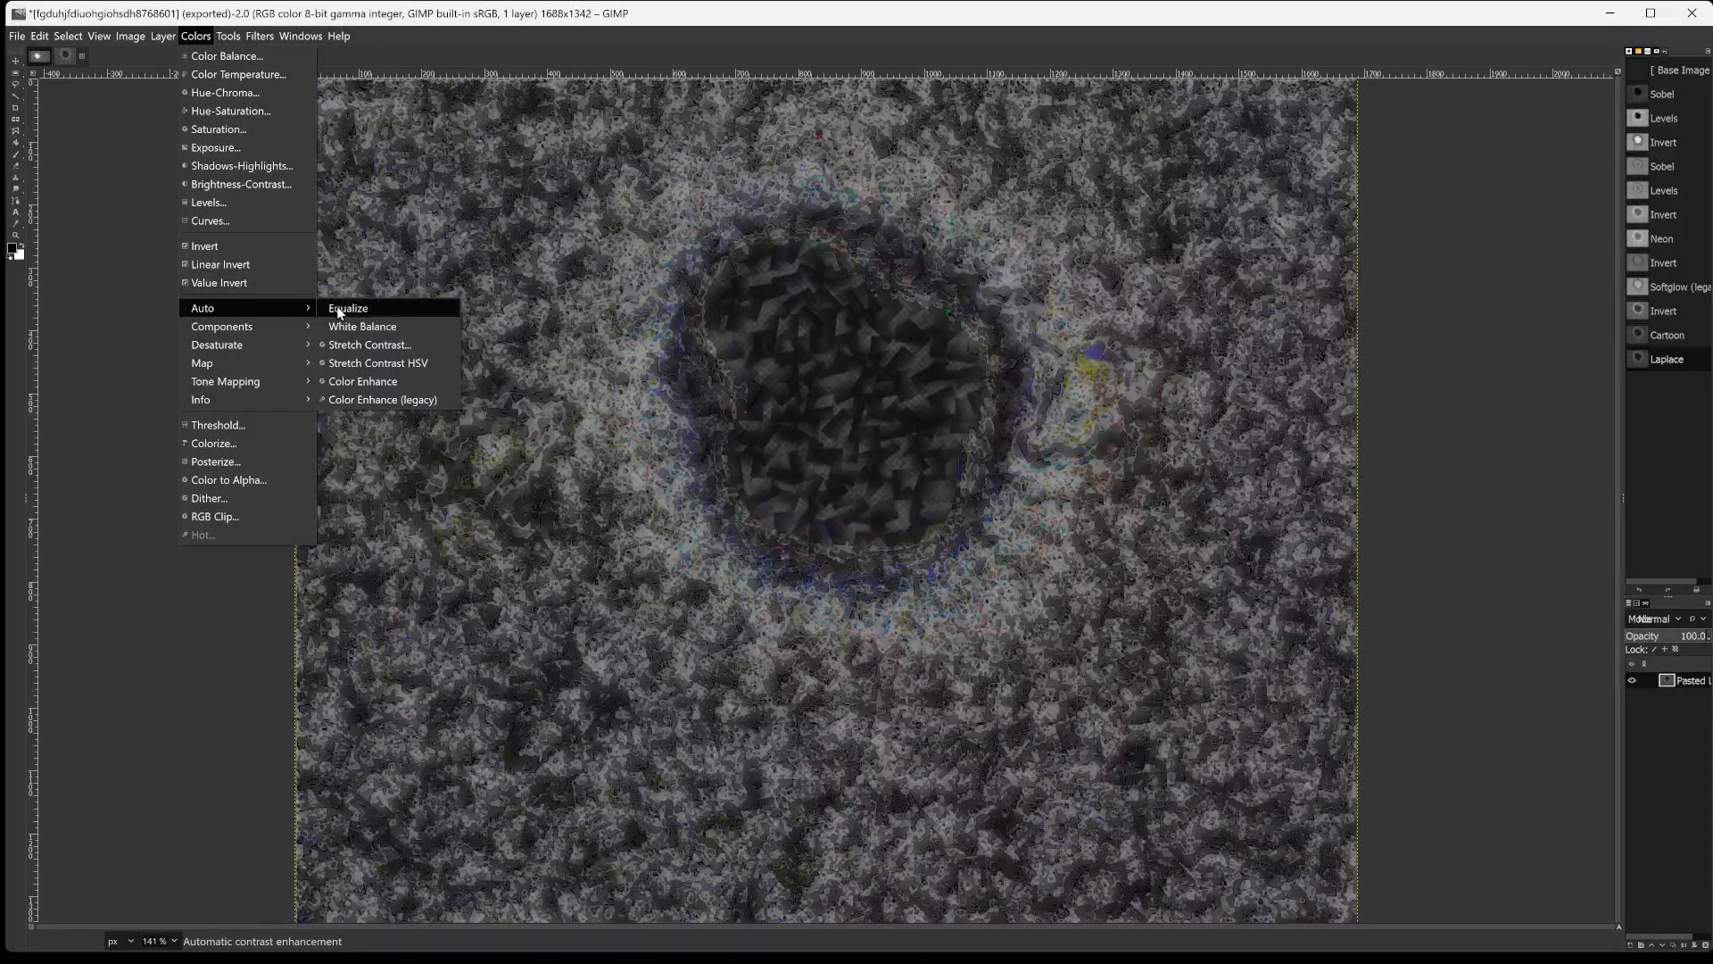
left_click(337, 308)
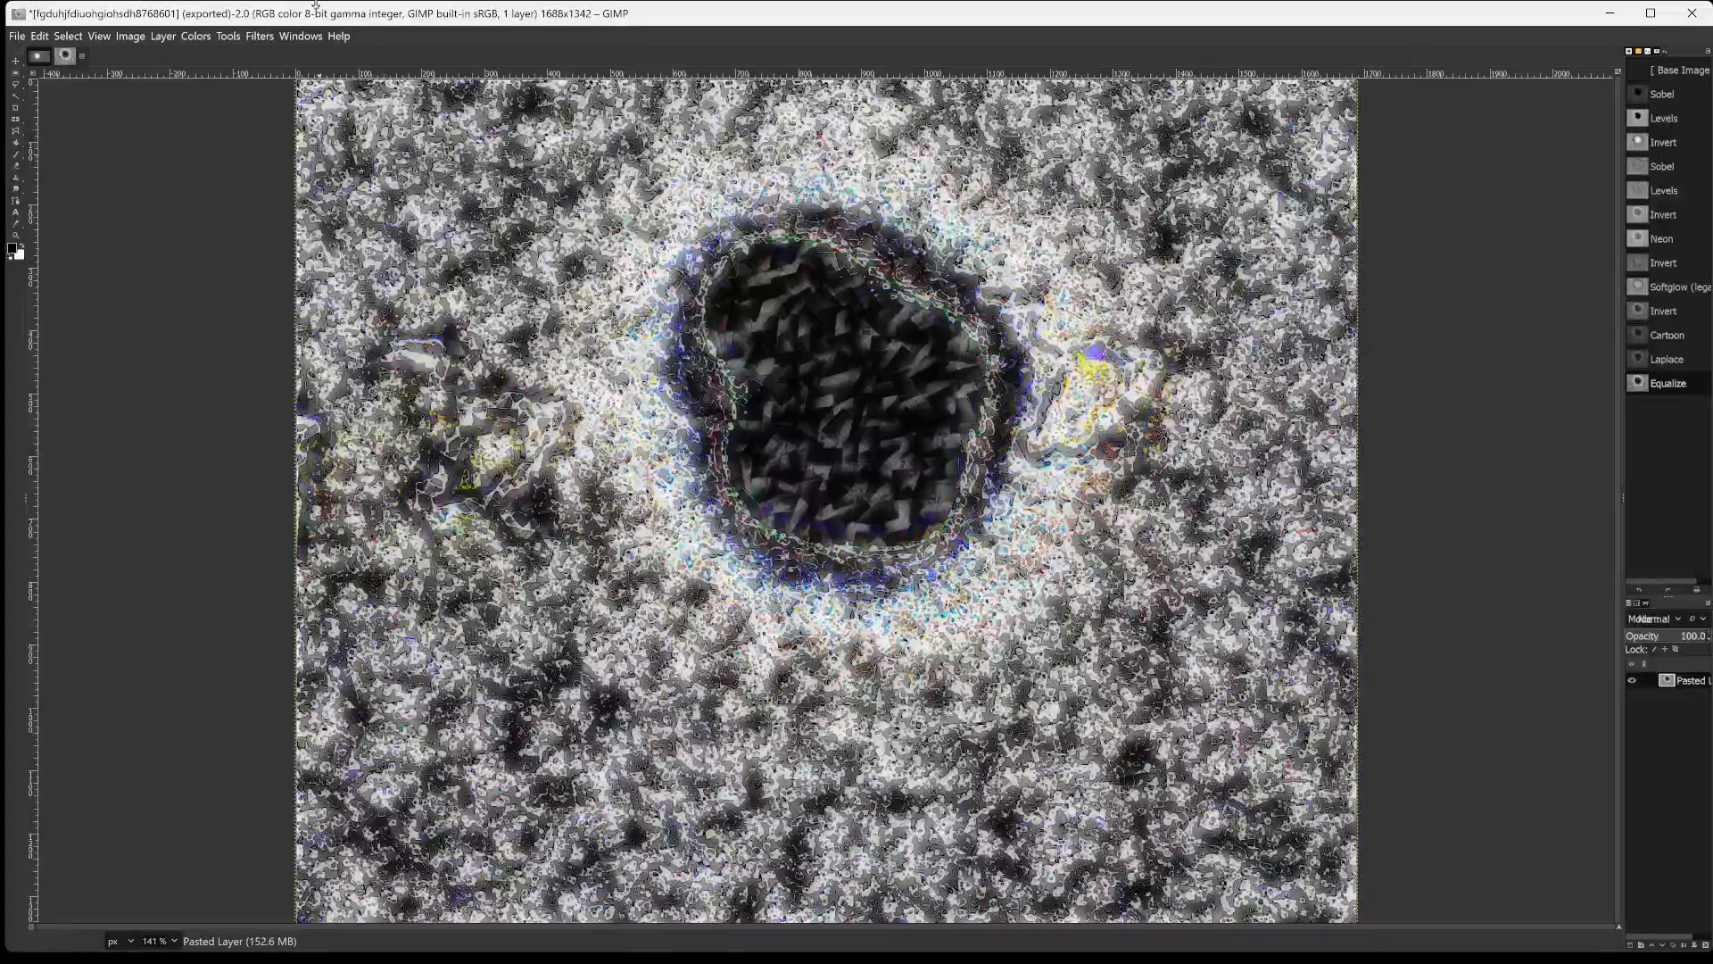
left_click(196, 36)
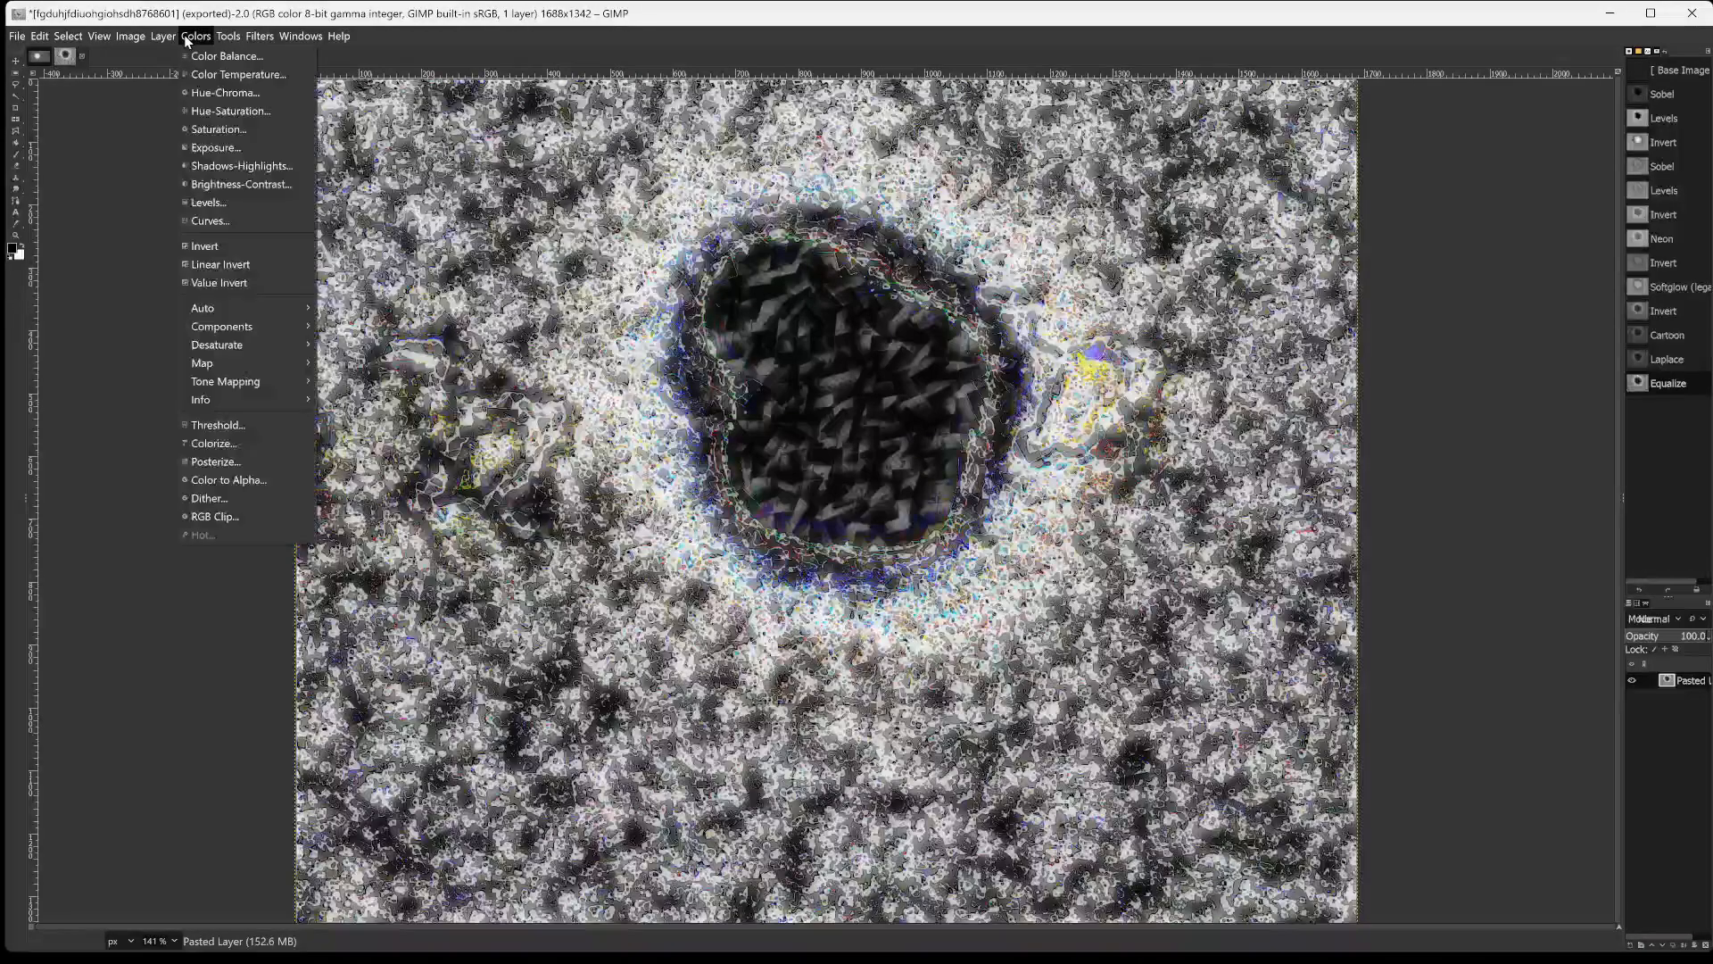
left_click(230, 248)
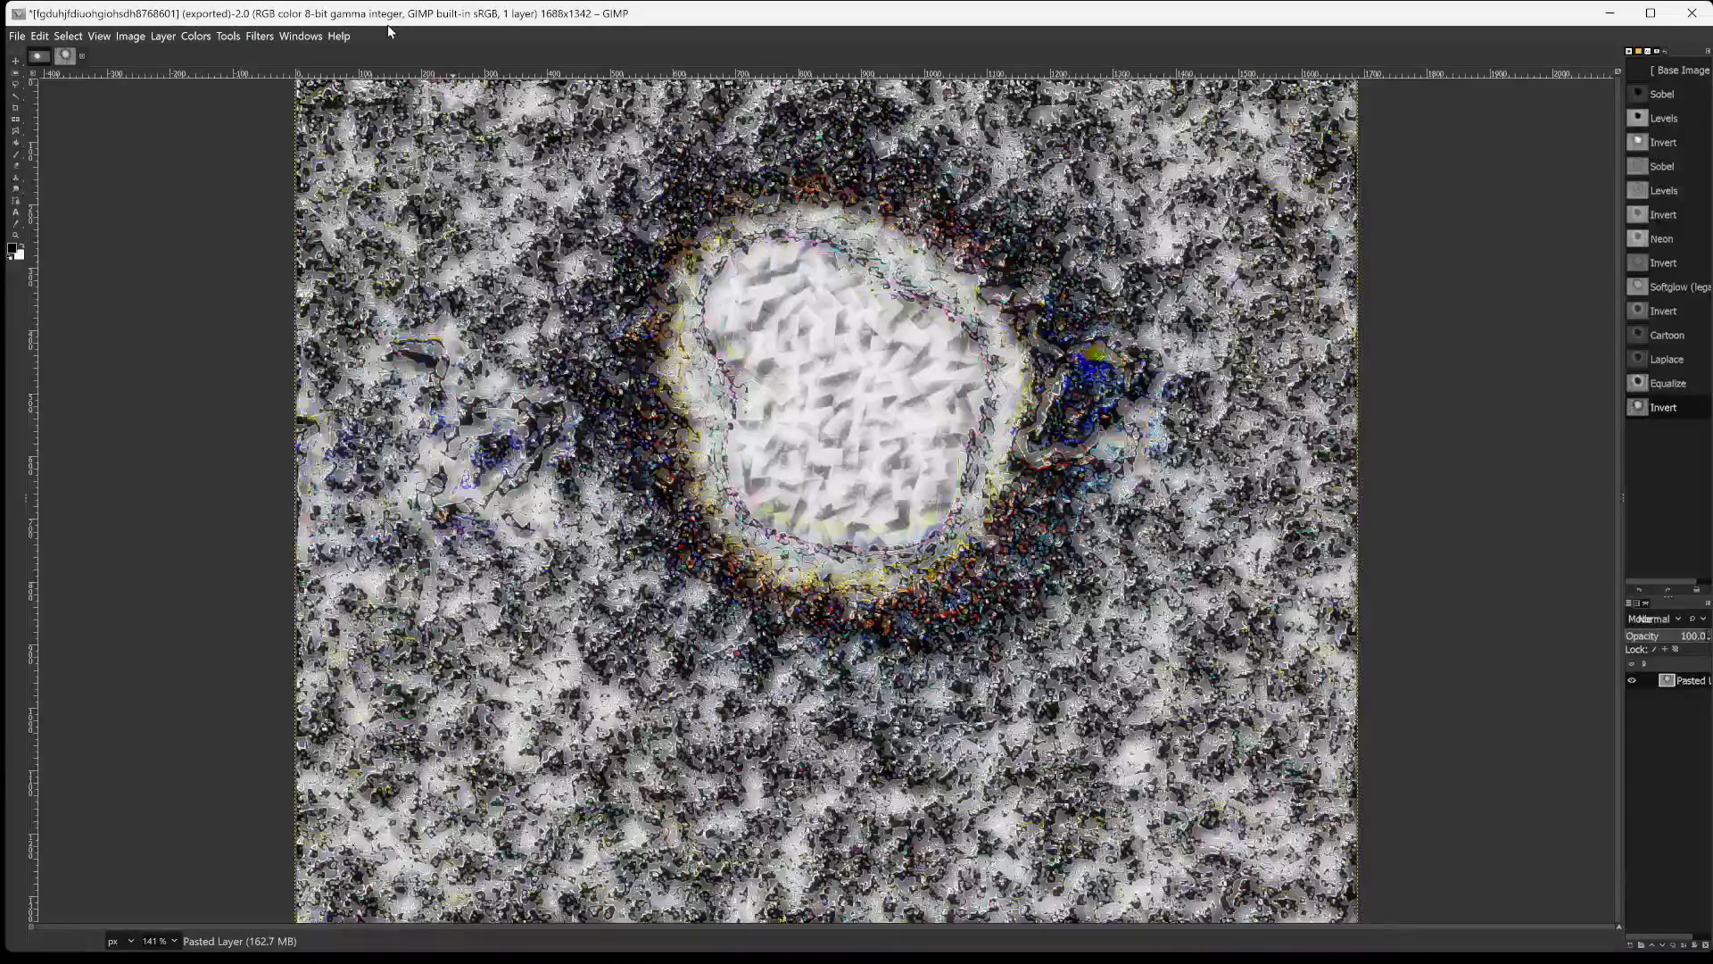
Apply the Clothify artistic filter to the inverted layer.
left_click(260, 36)
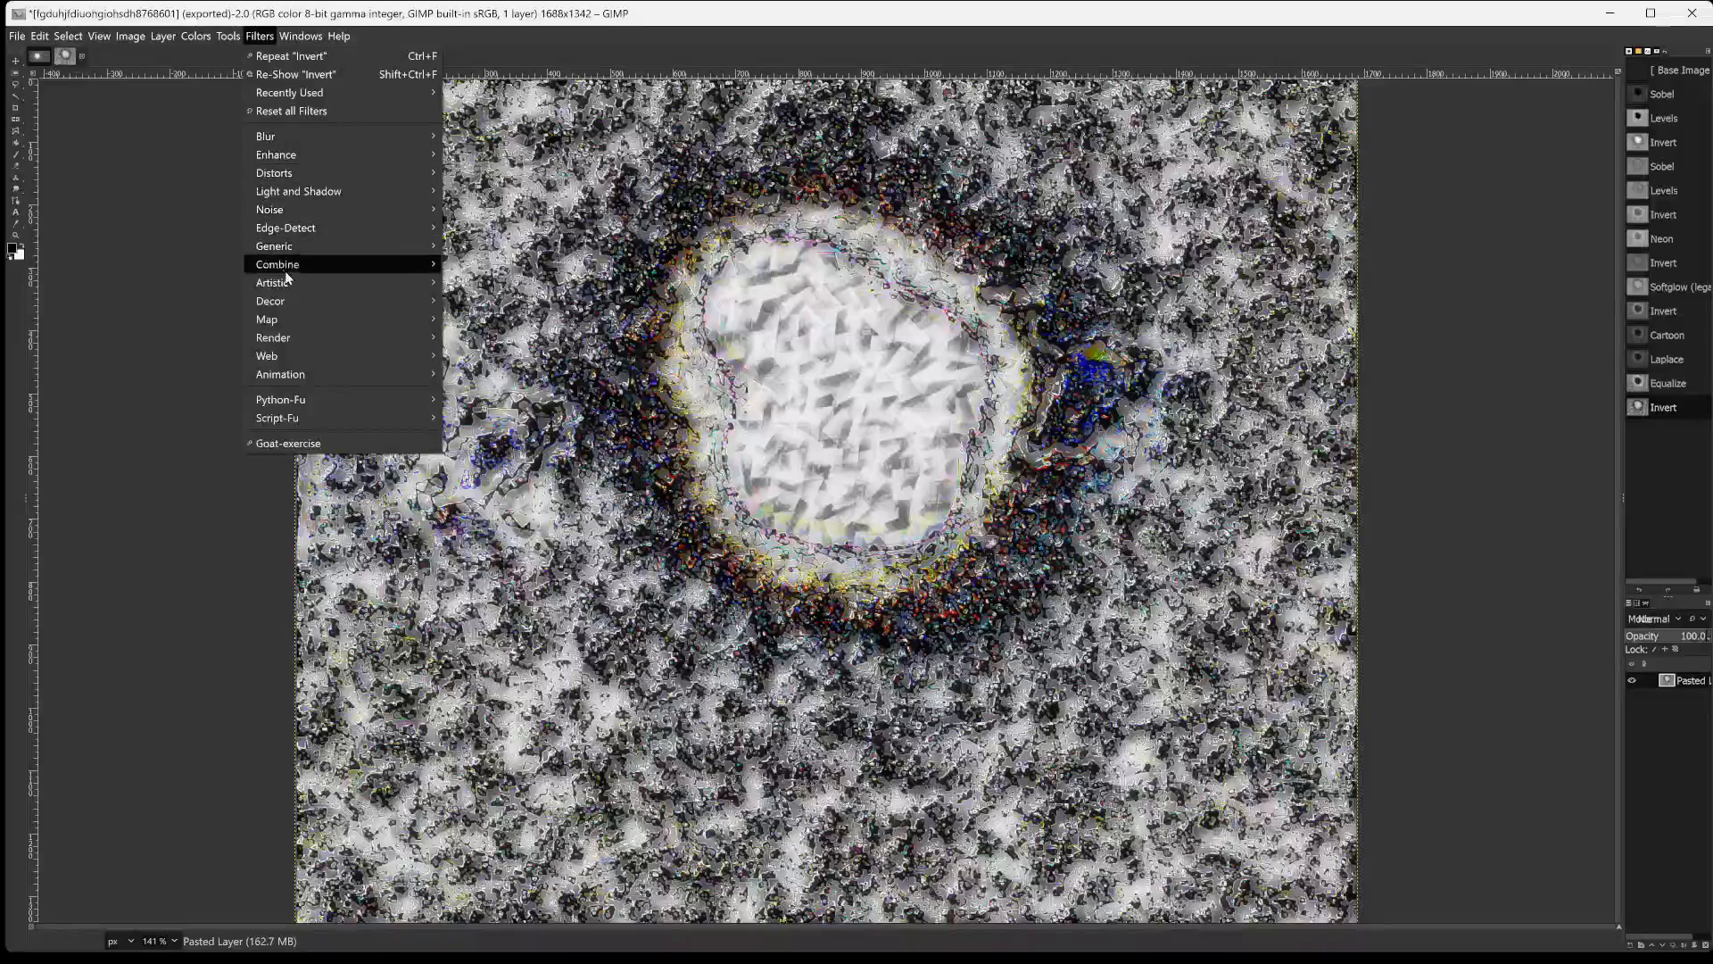
mouse_move(282, 284)
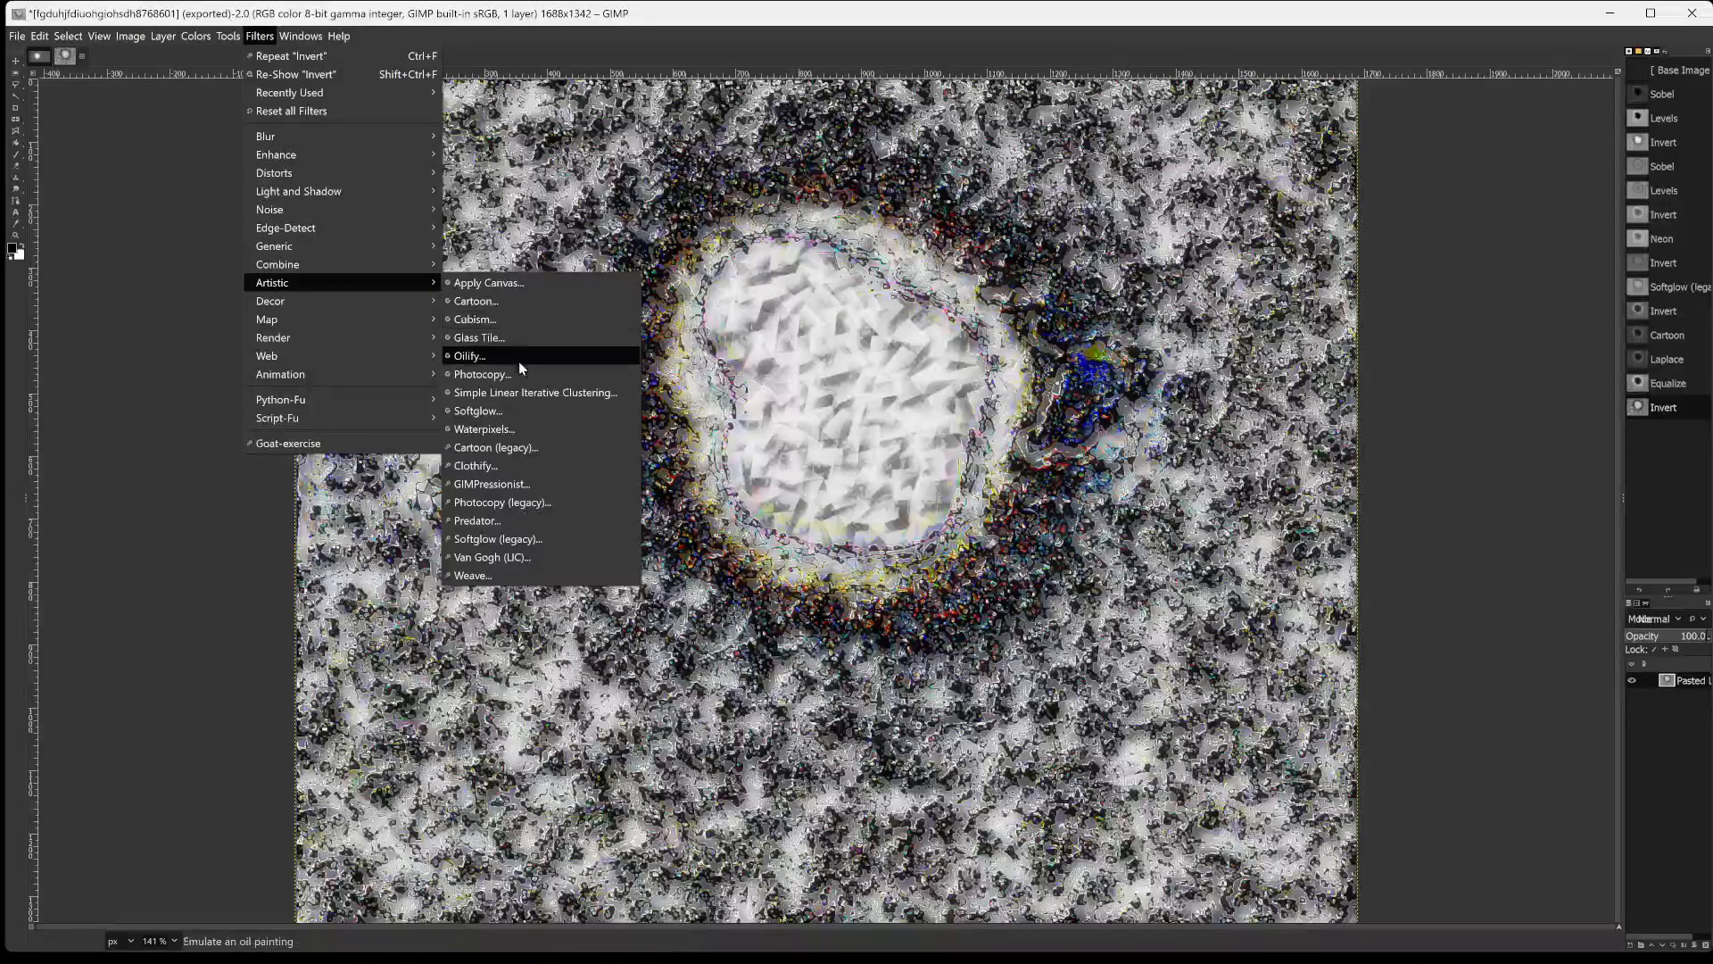
left_click(489, 471)
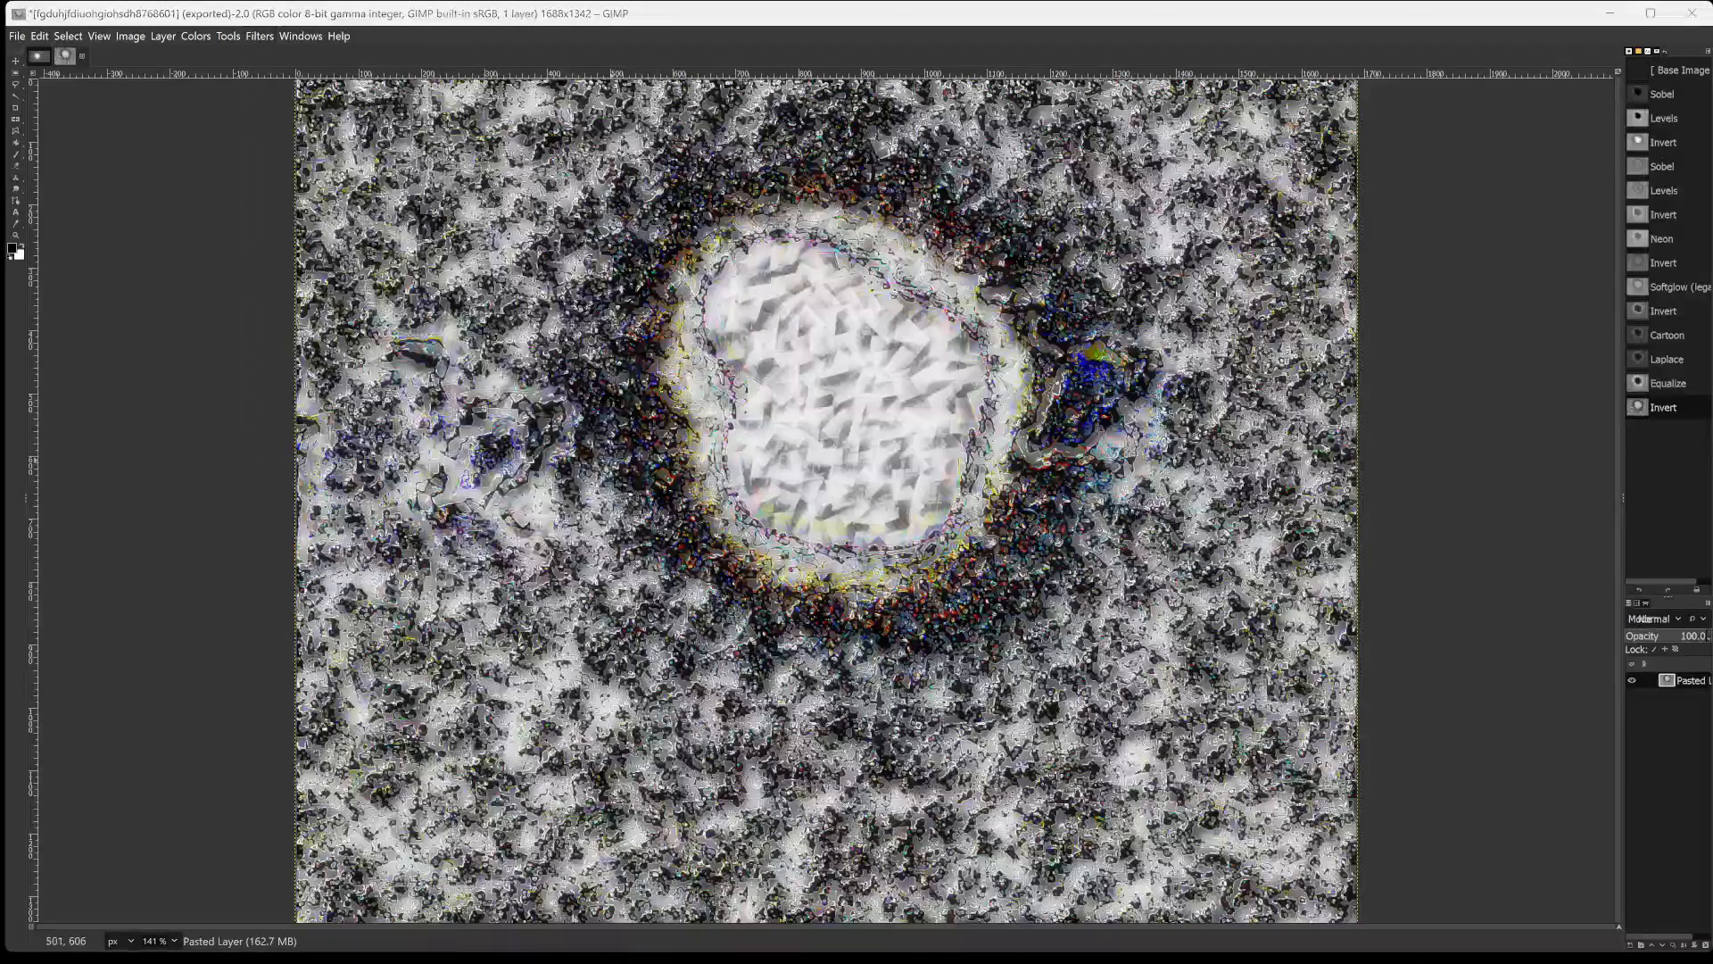
left_click(884, 585)
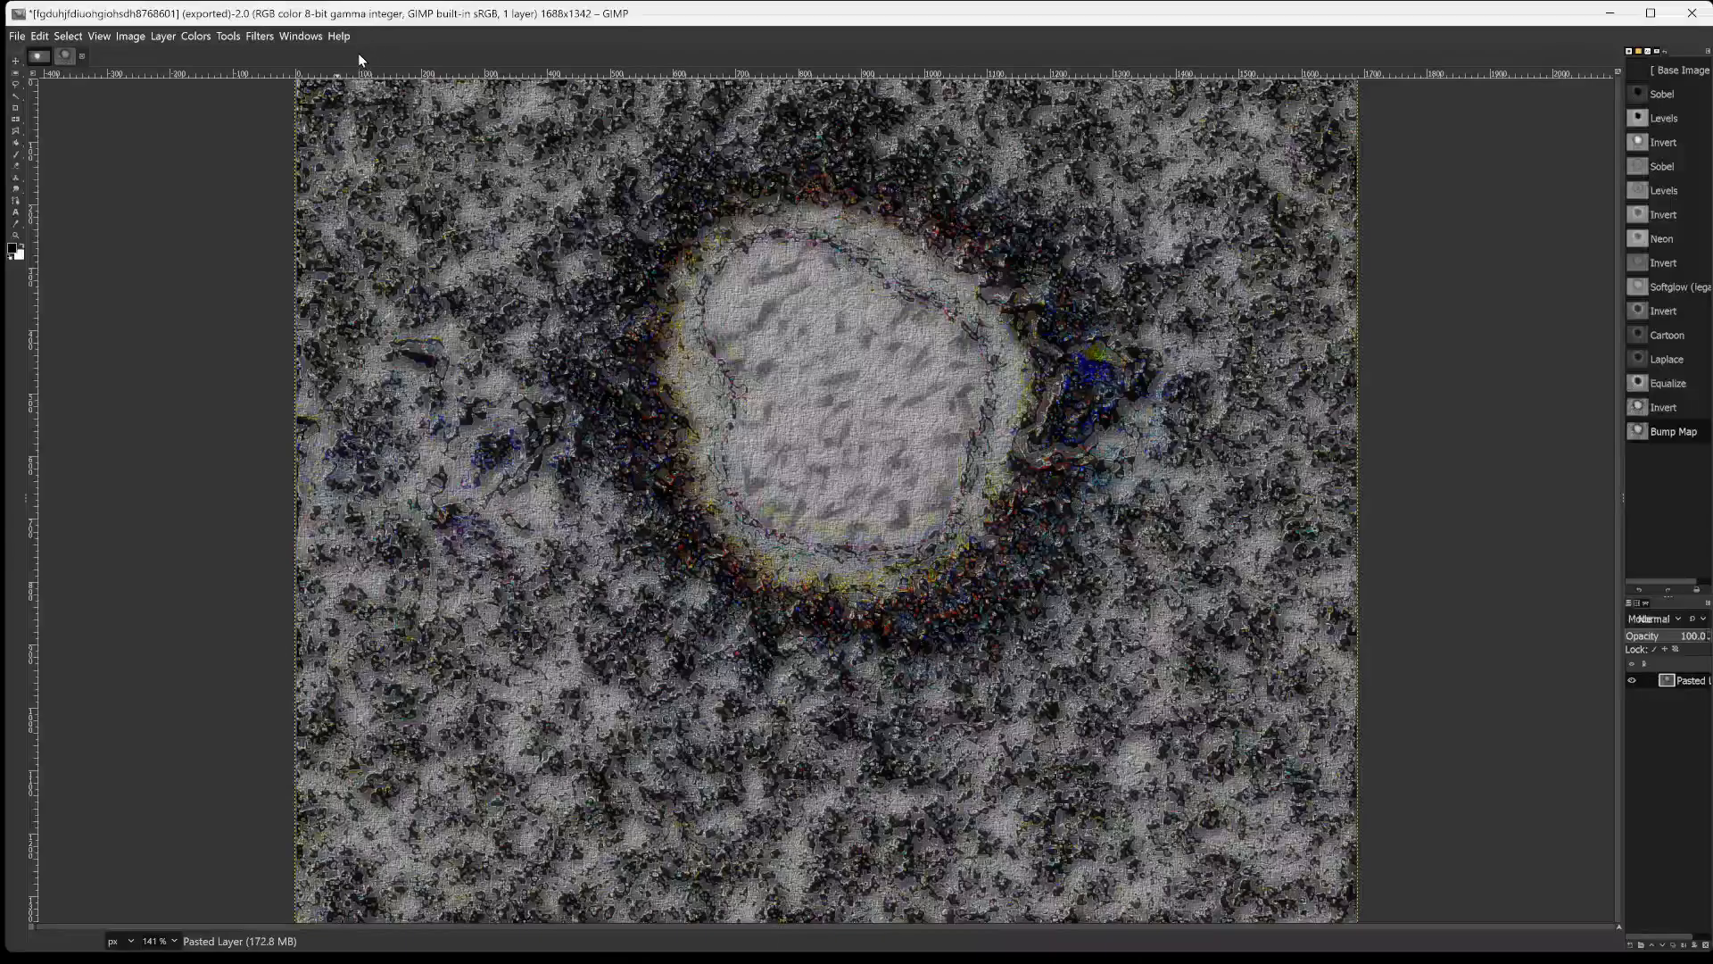
left_click(300, 36)
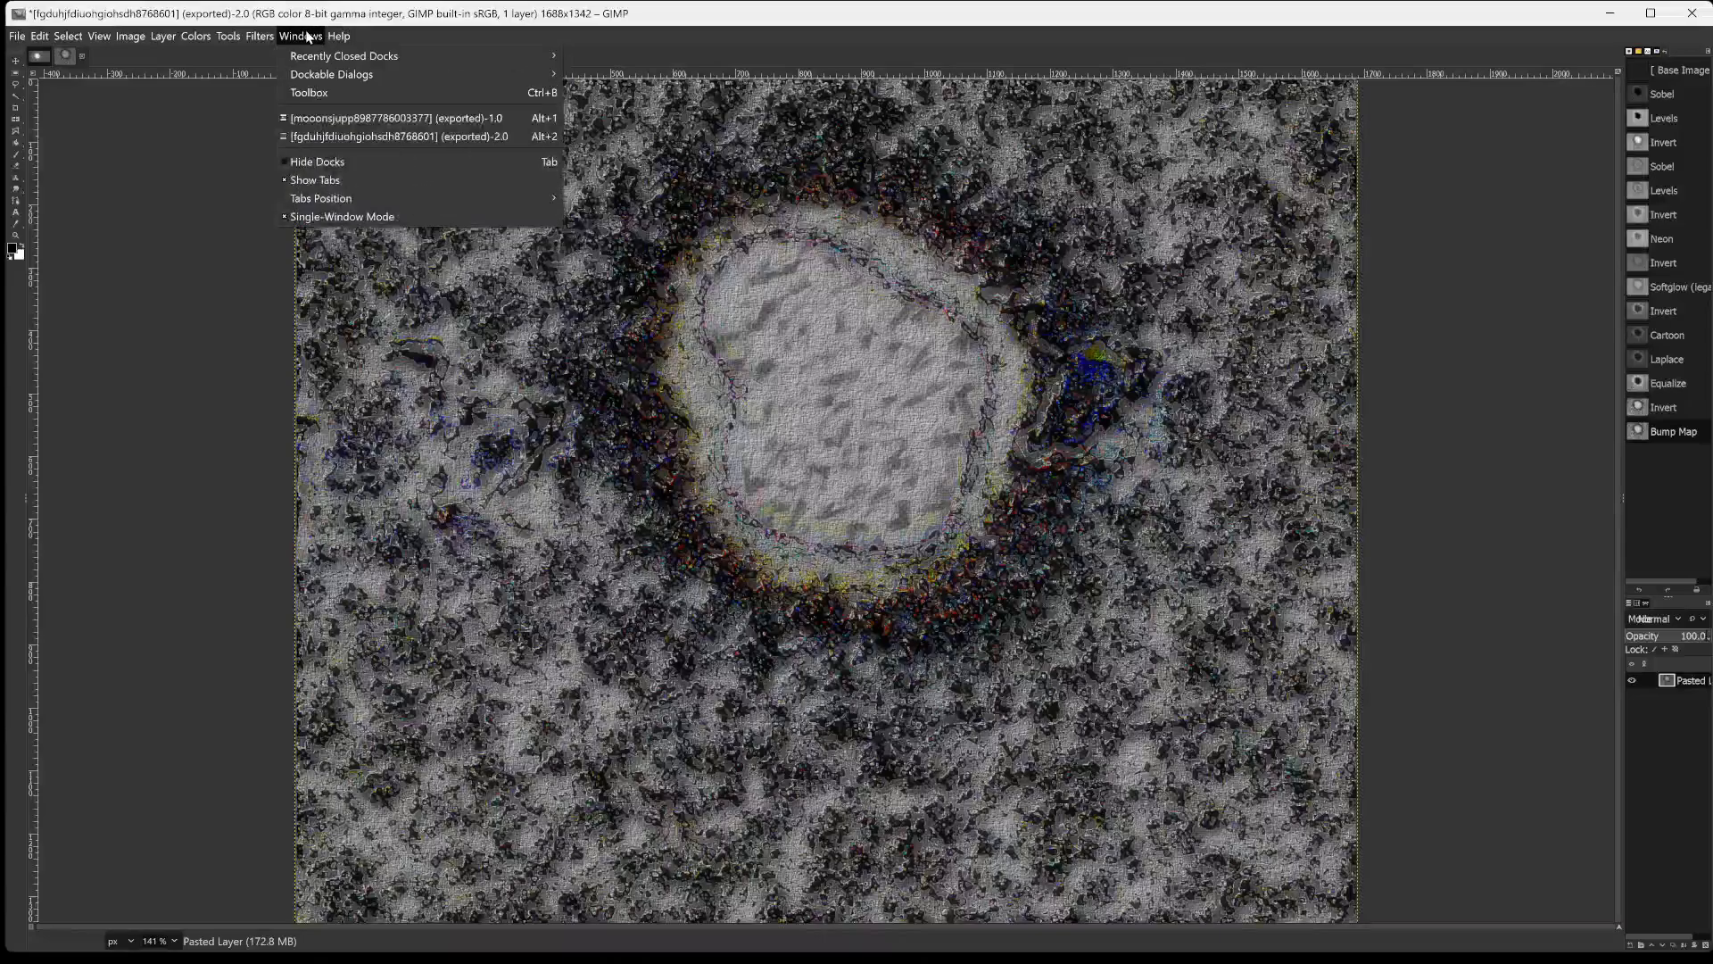
mouse_move(266, 33)
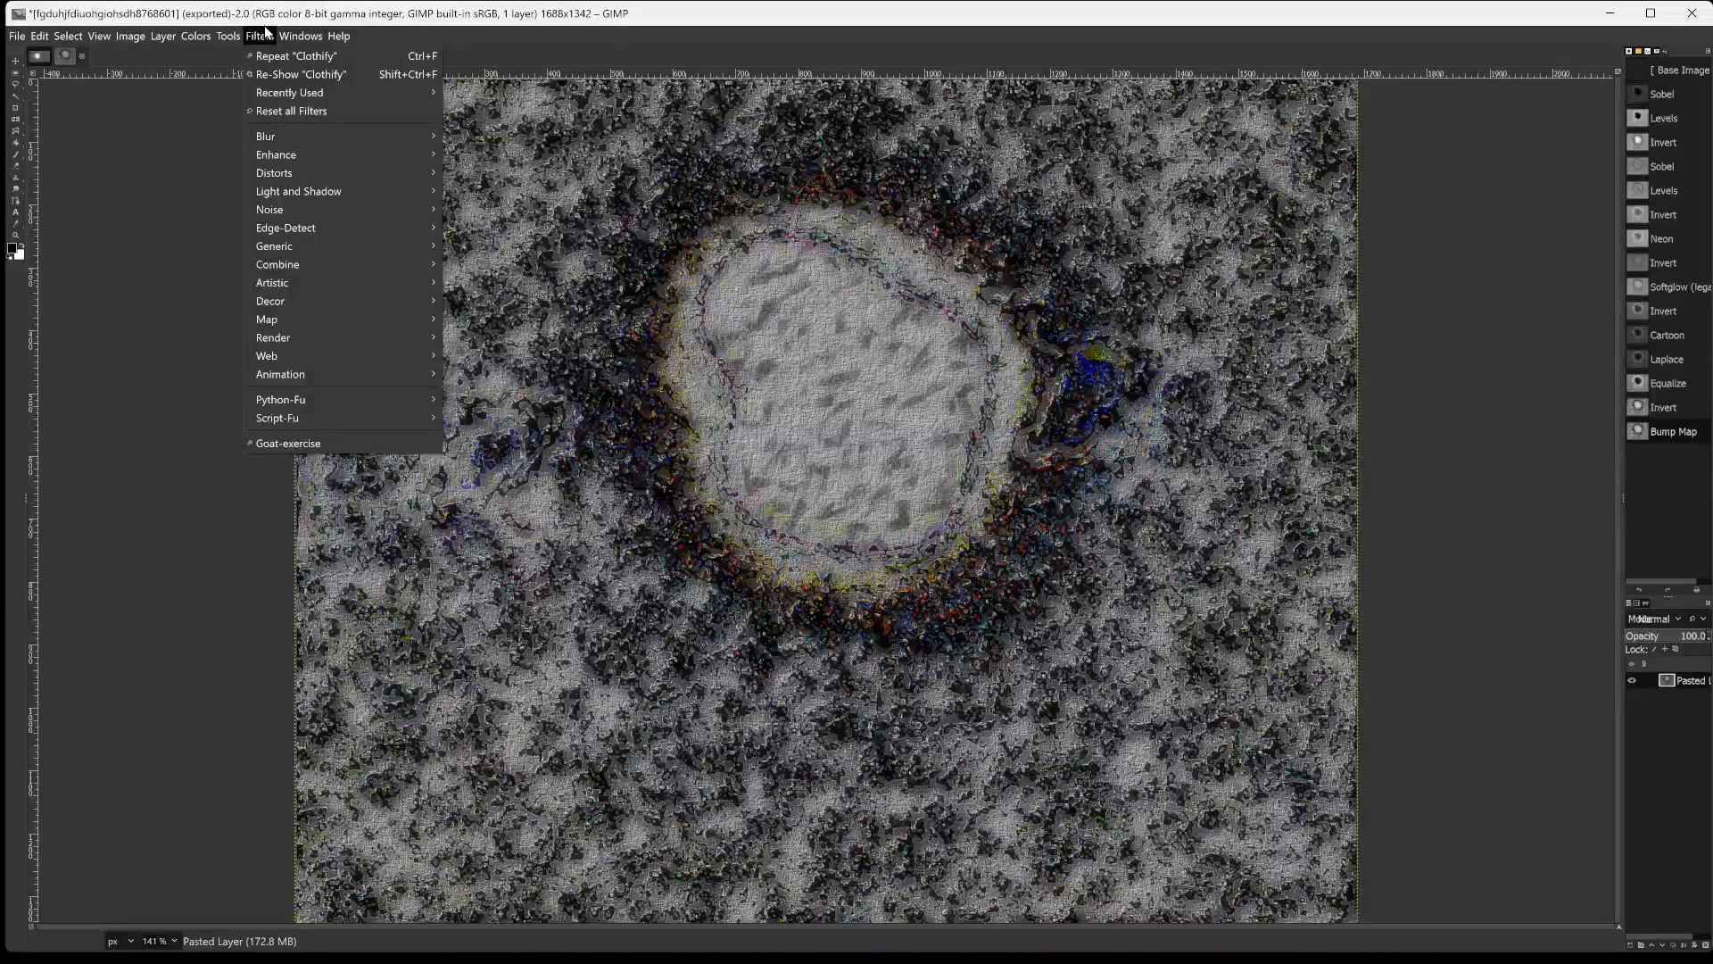
left_click(598, 14)
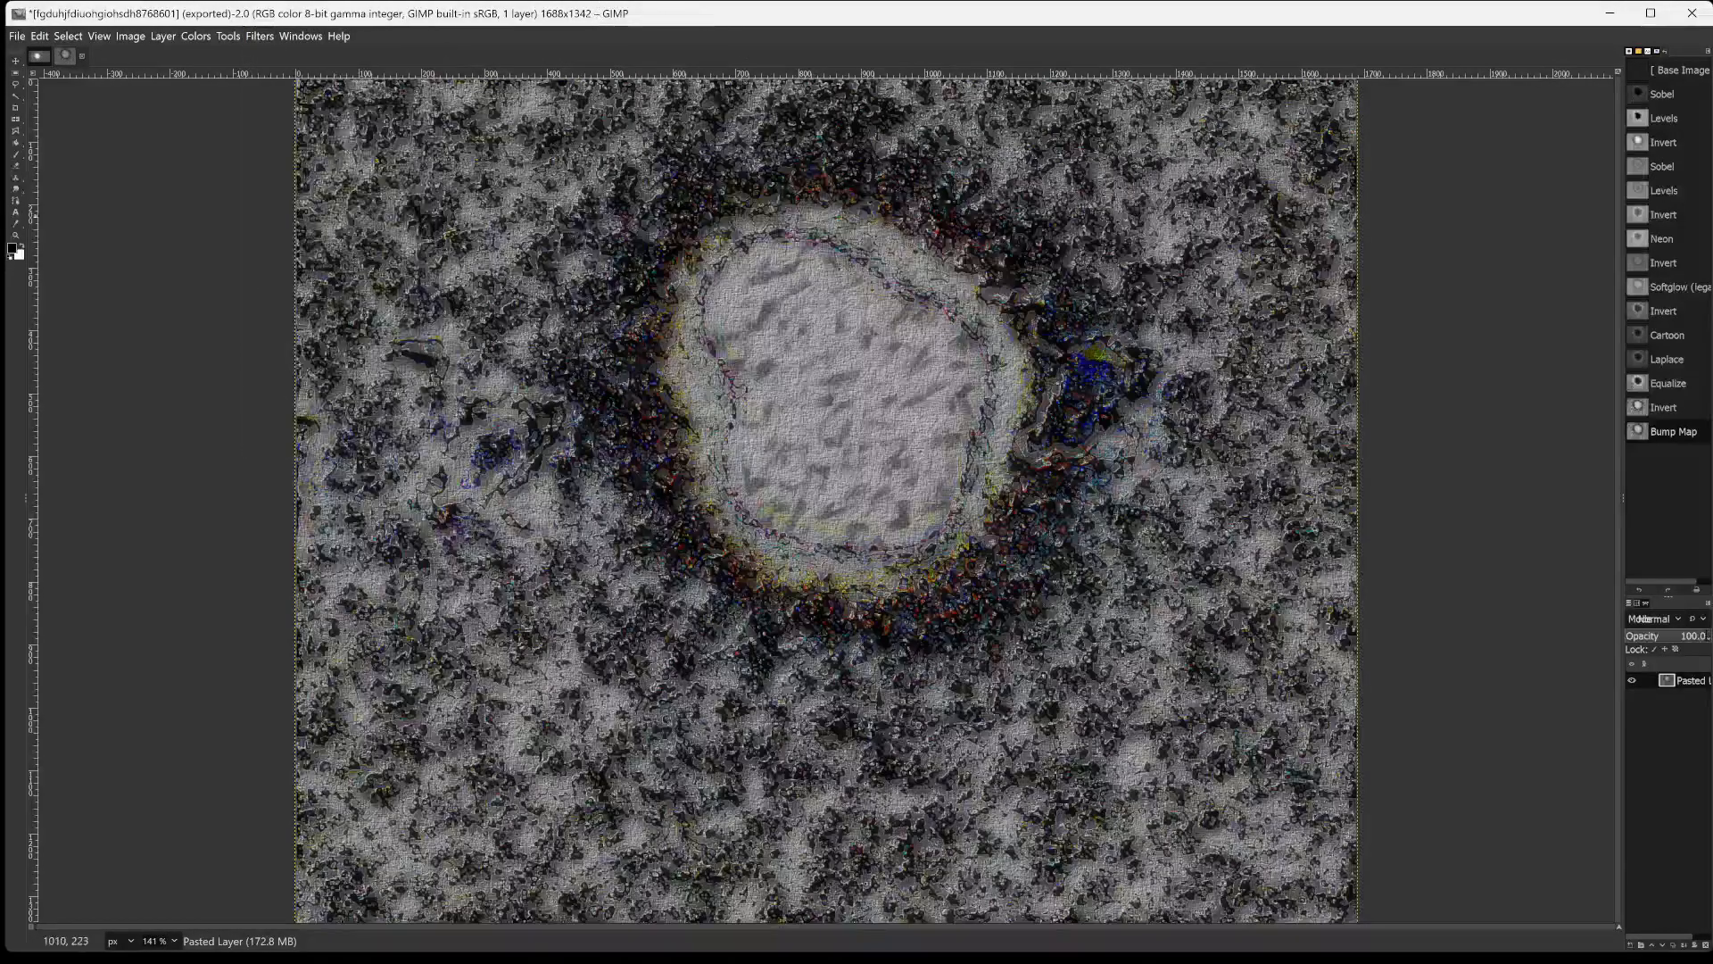
Export the clothified image as fgduhjfdiuohgiohsdh87686017666.png in the GIMPed2024 folder.
key("ctrl+shift+e")
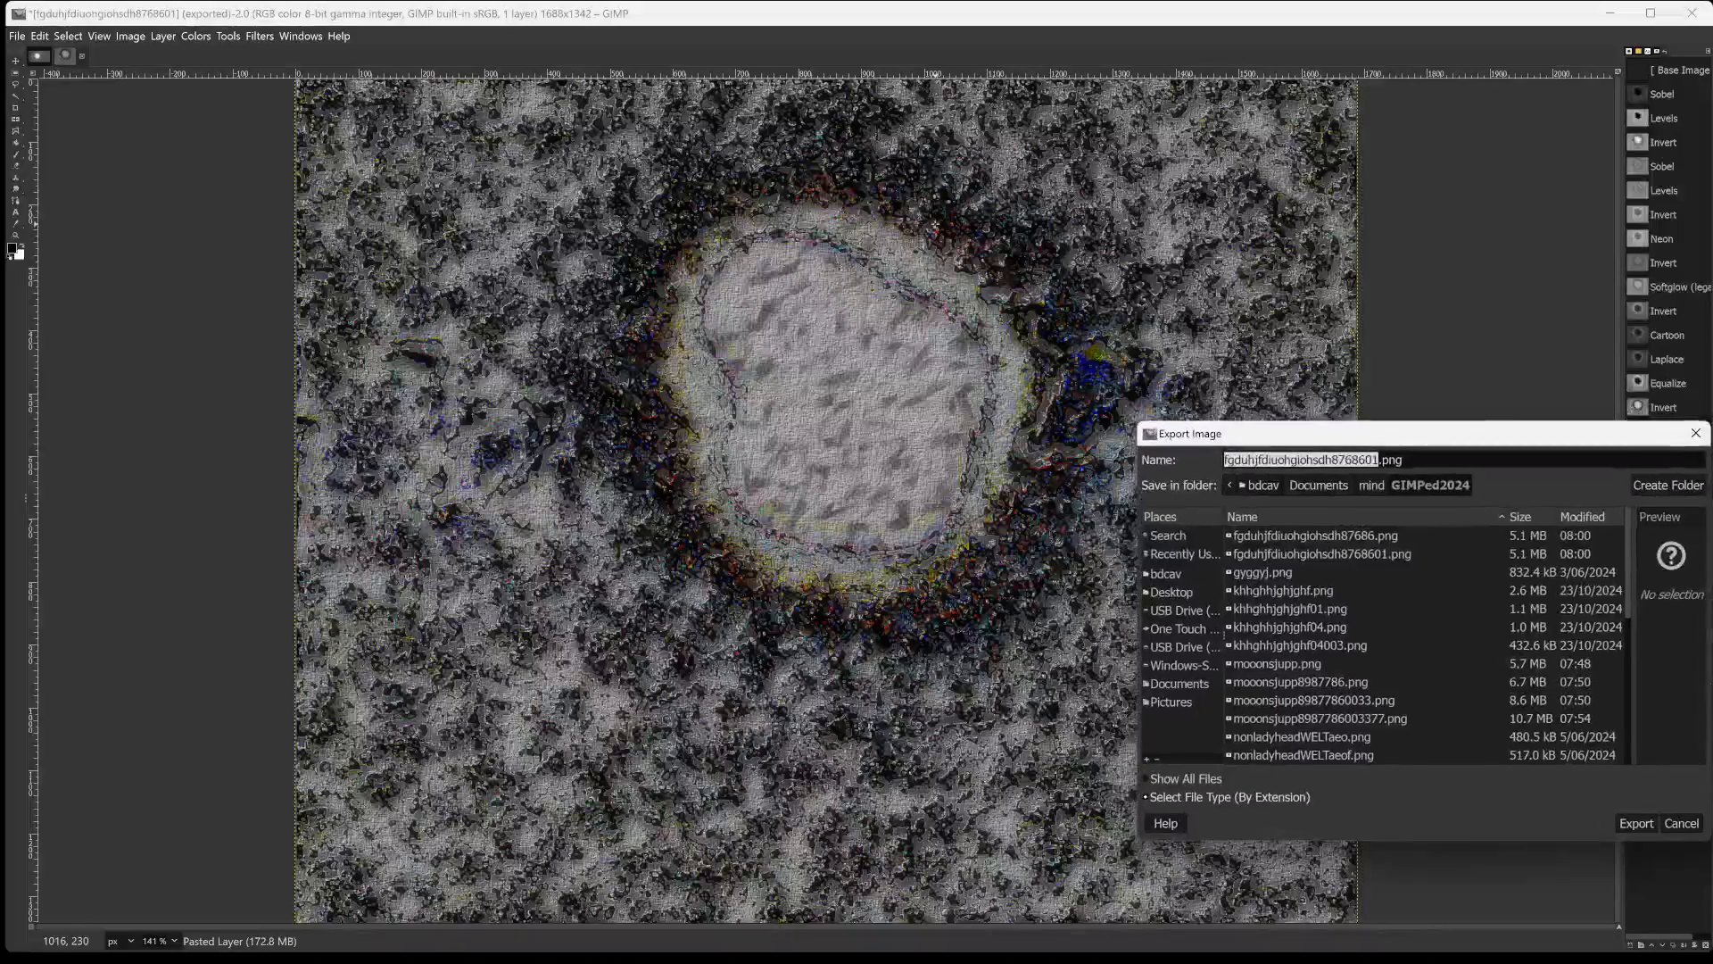
key("Right")
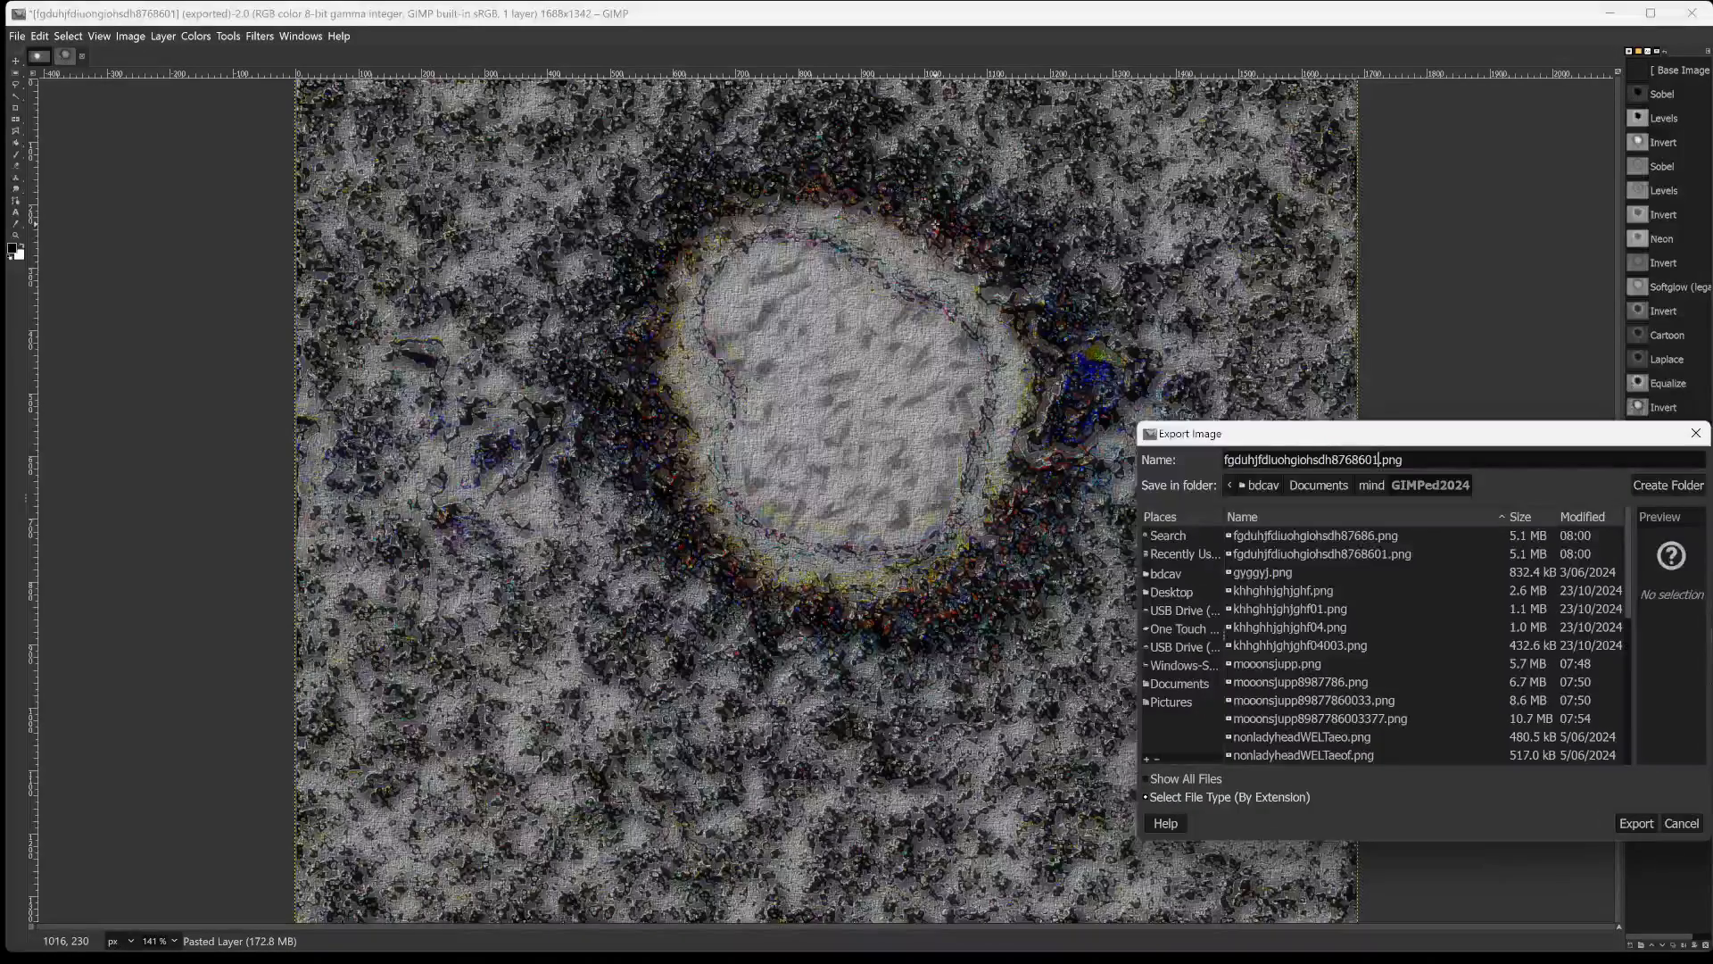
type("7666")
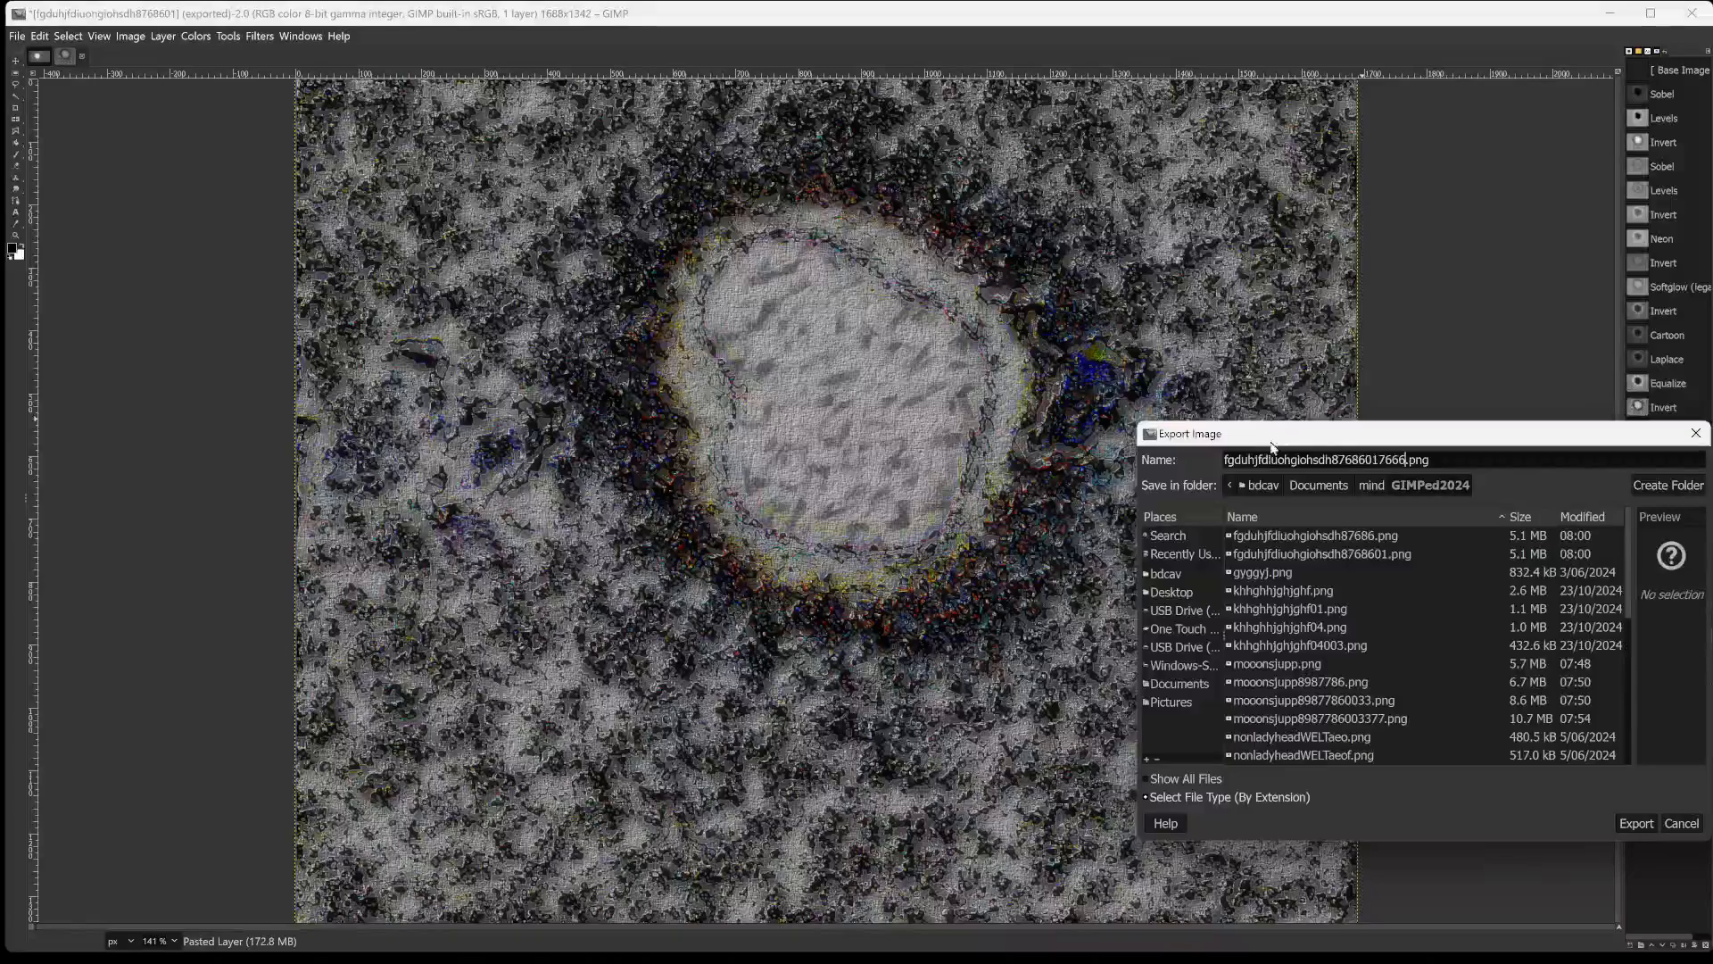
key("Return")
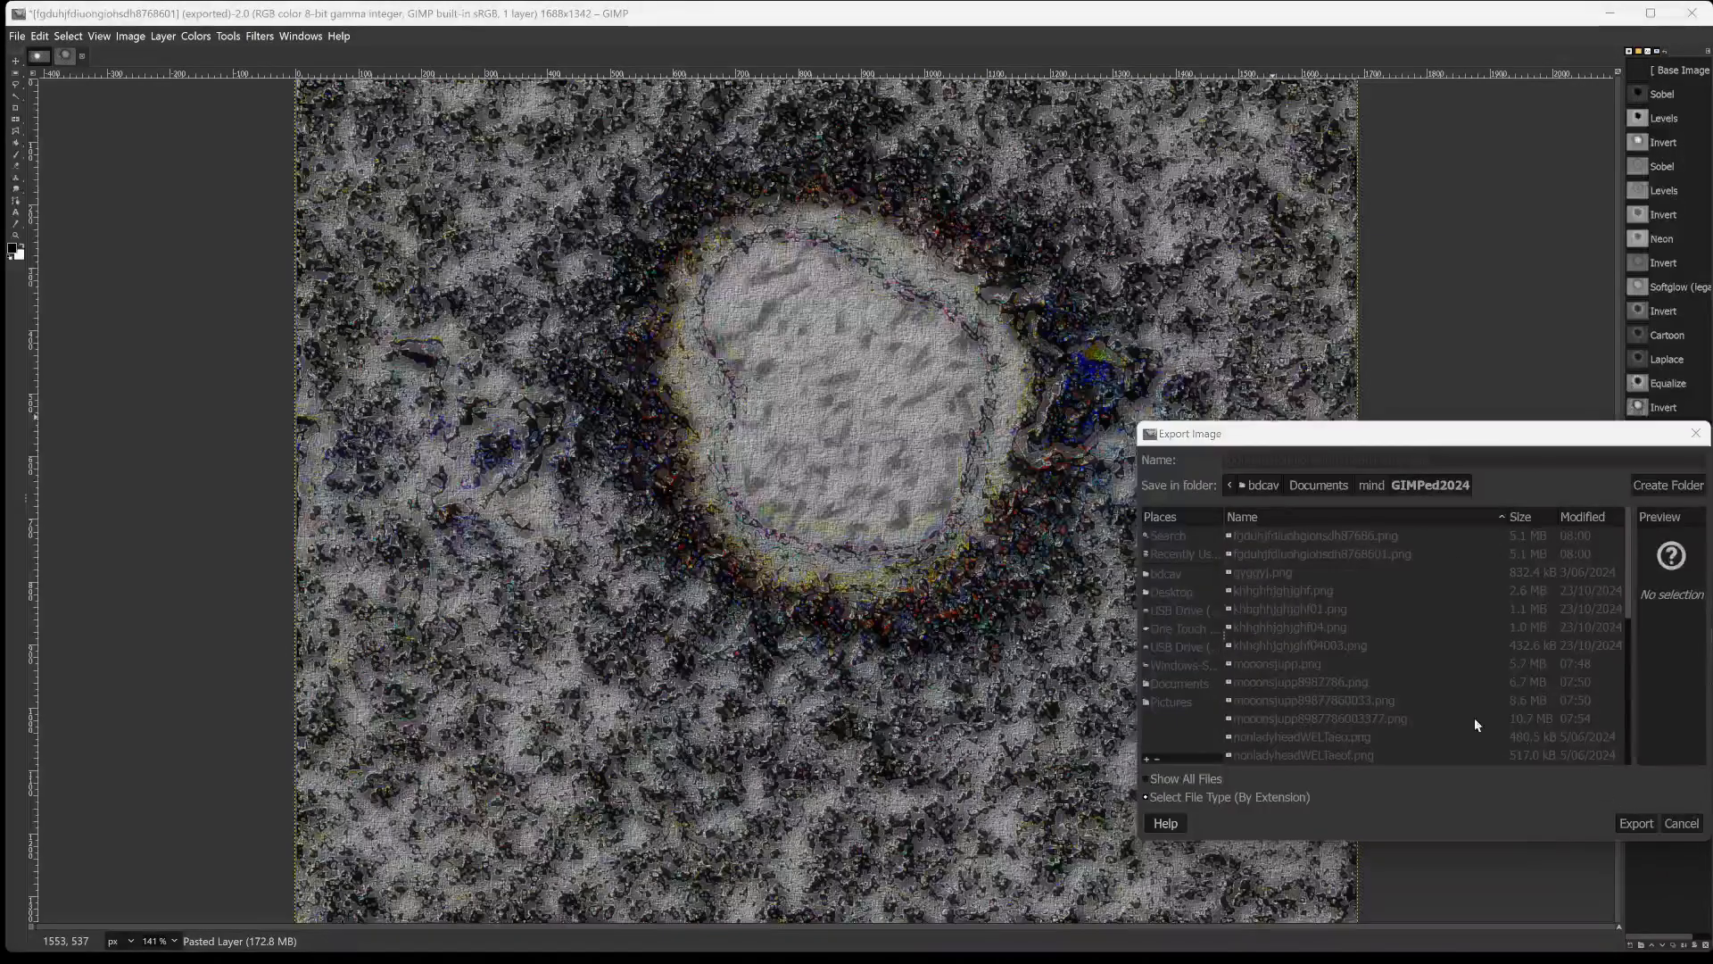
left_click(900, 657)
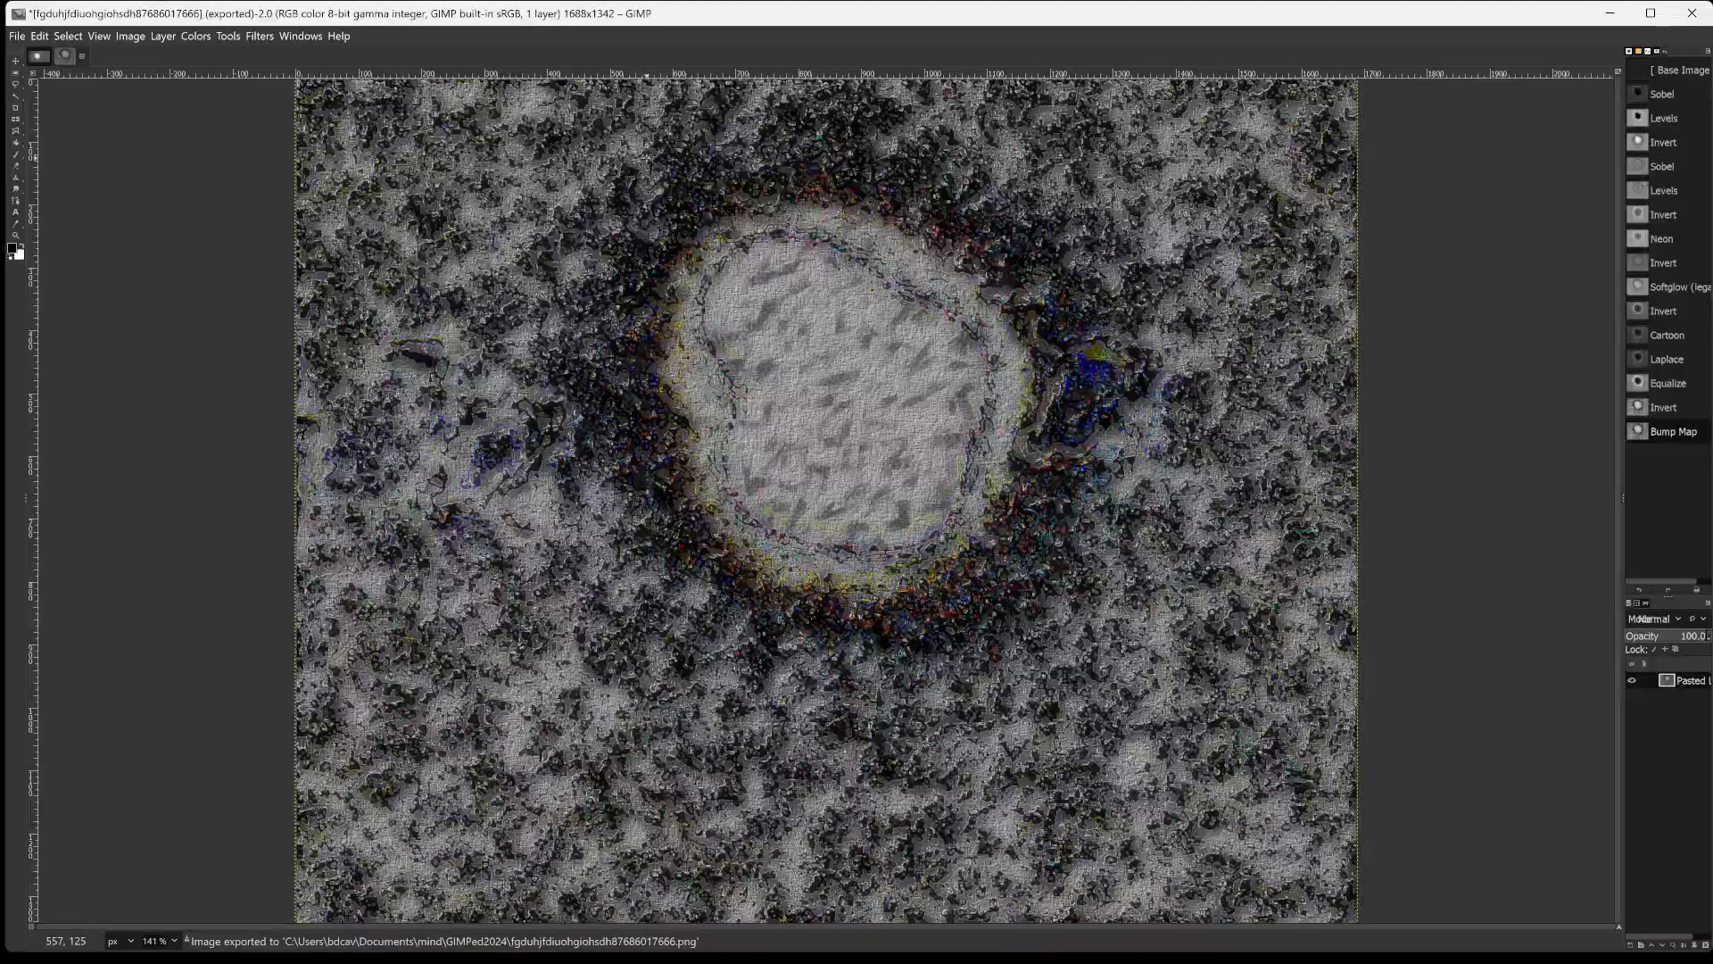
Examine the textured disc, its coloured rim and the surrounding background at 300% magnification.
scroll(646, 158, "up", 1)
scroll(646, 158, "up", 1)
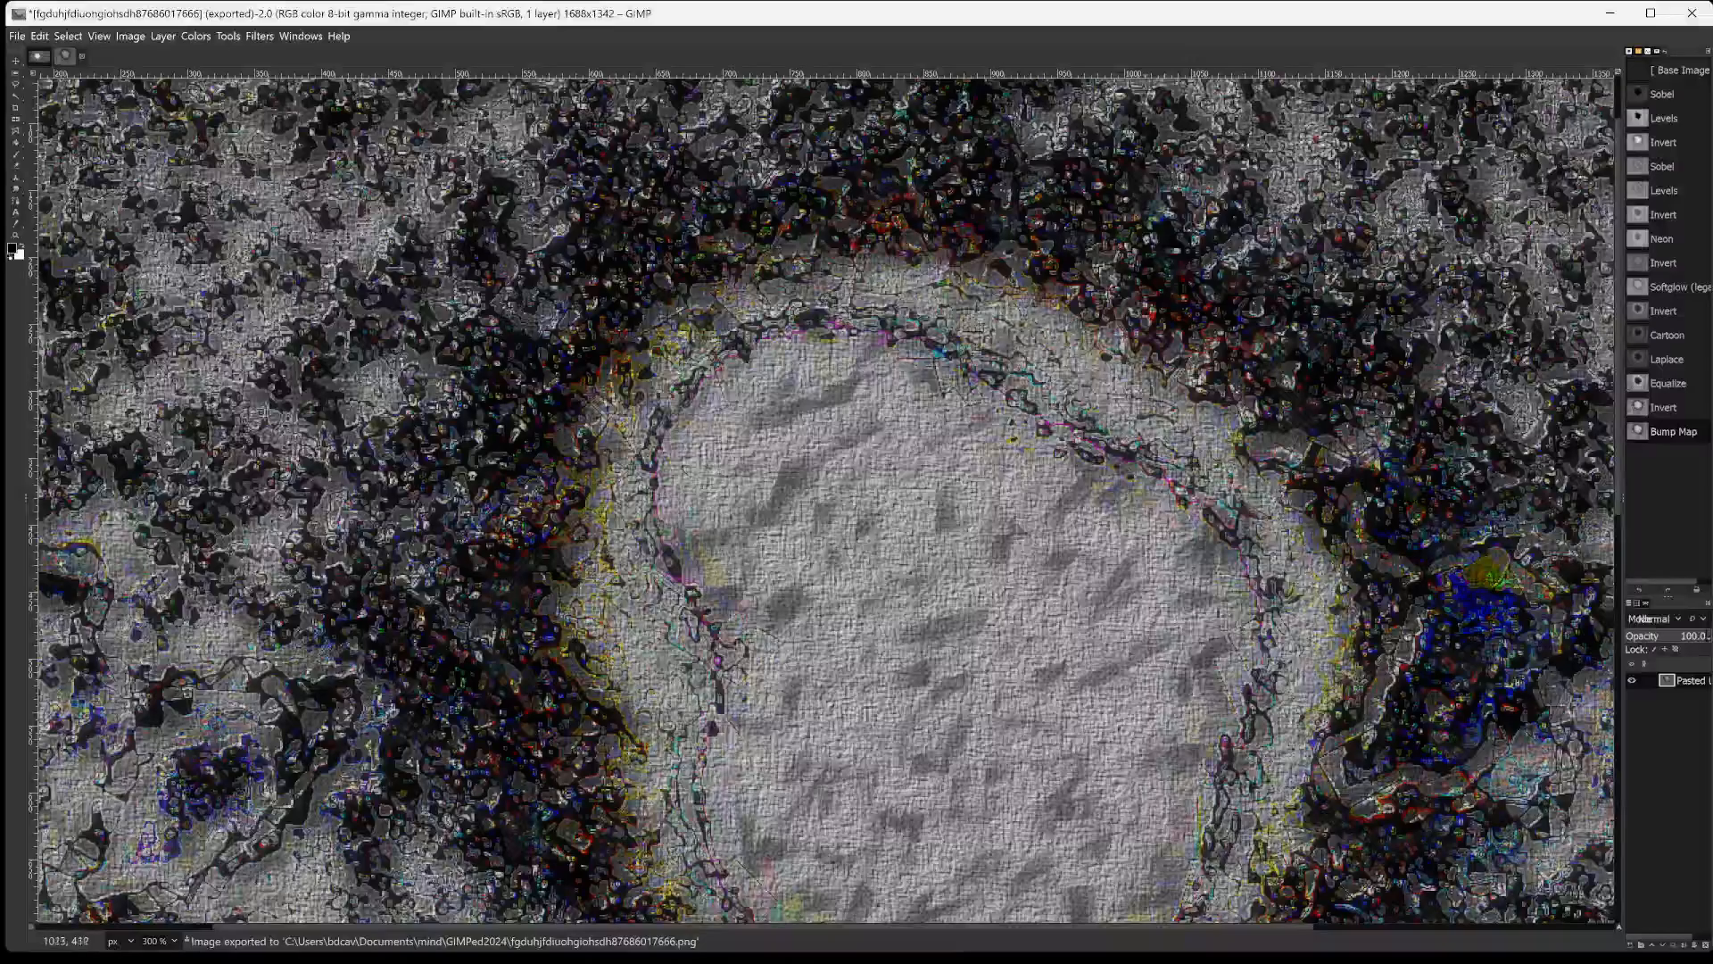
scroll(825, 500, "down", 5)
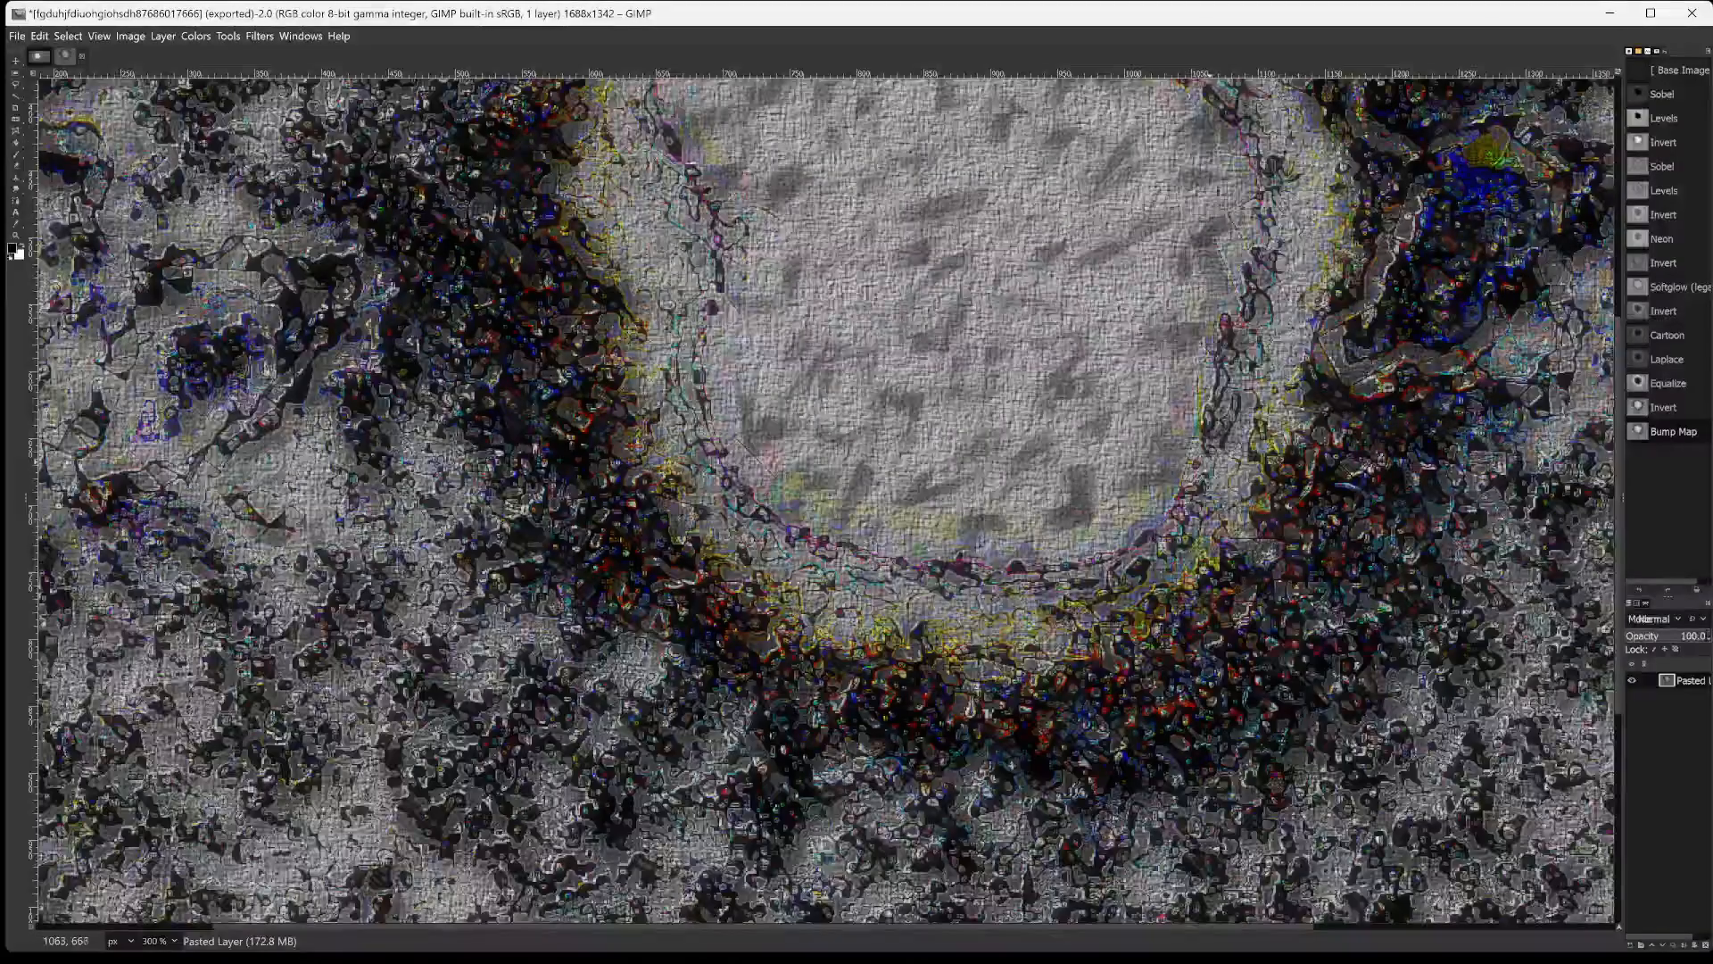
scroll(826, 500, "up", 3)
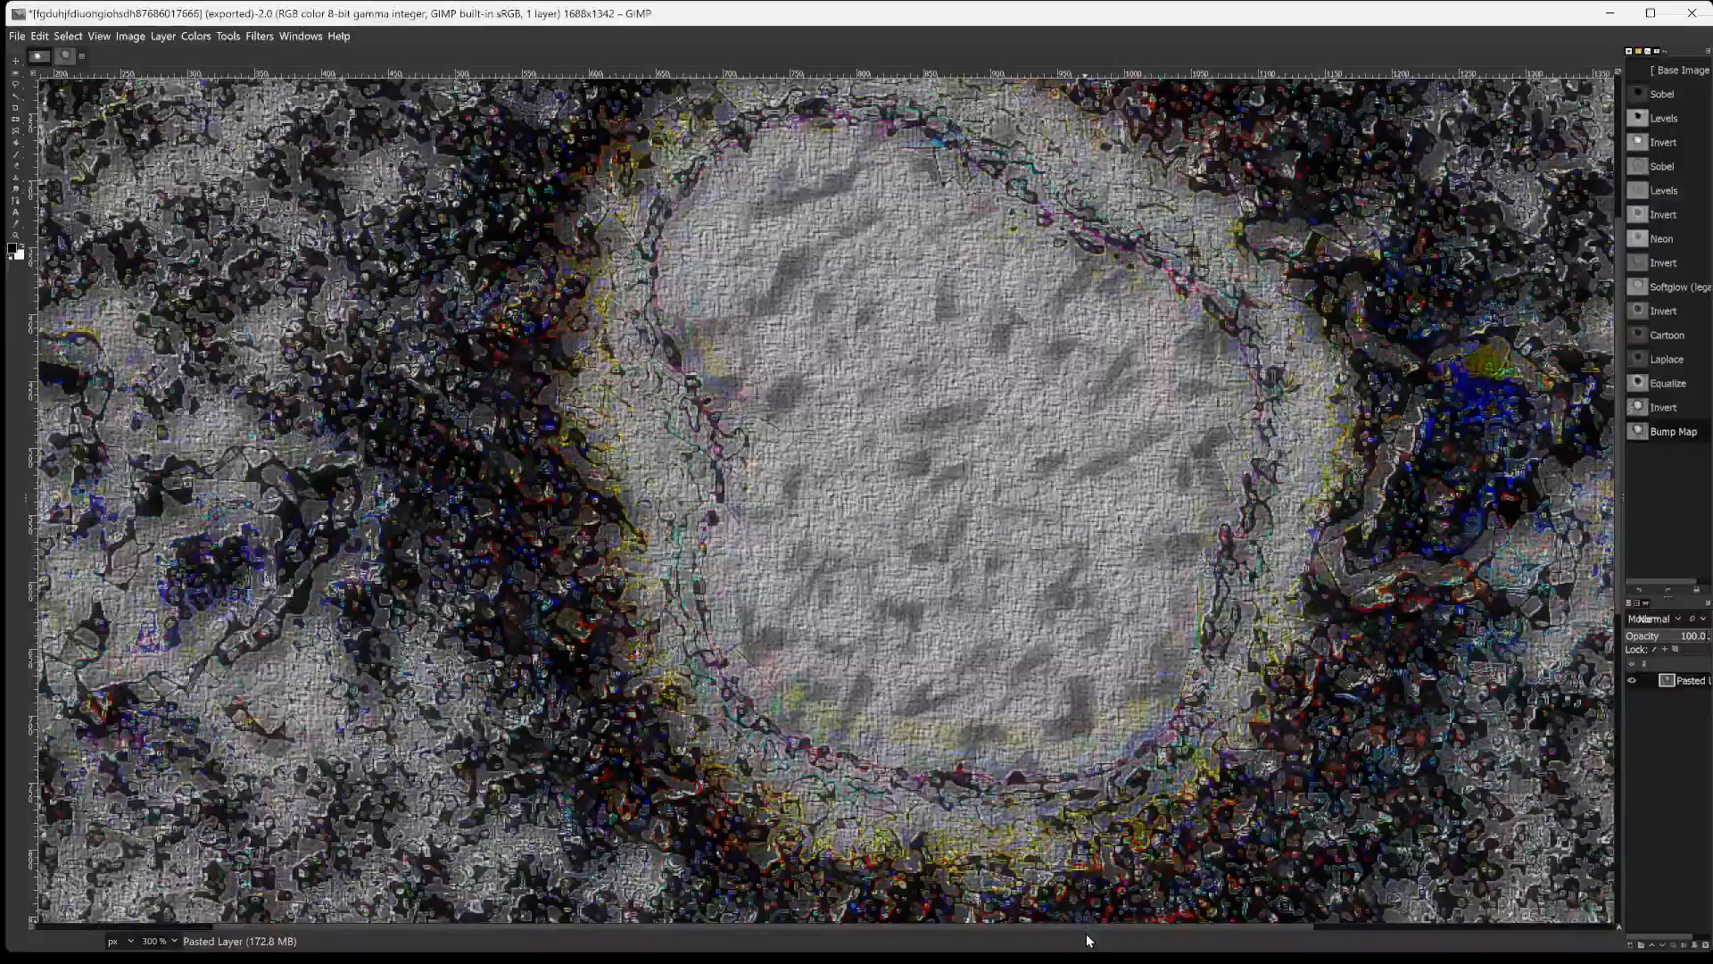
left_click_drag(1088, 928, 899, 903)
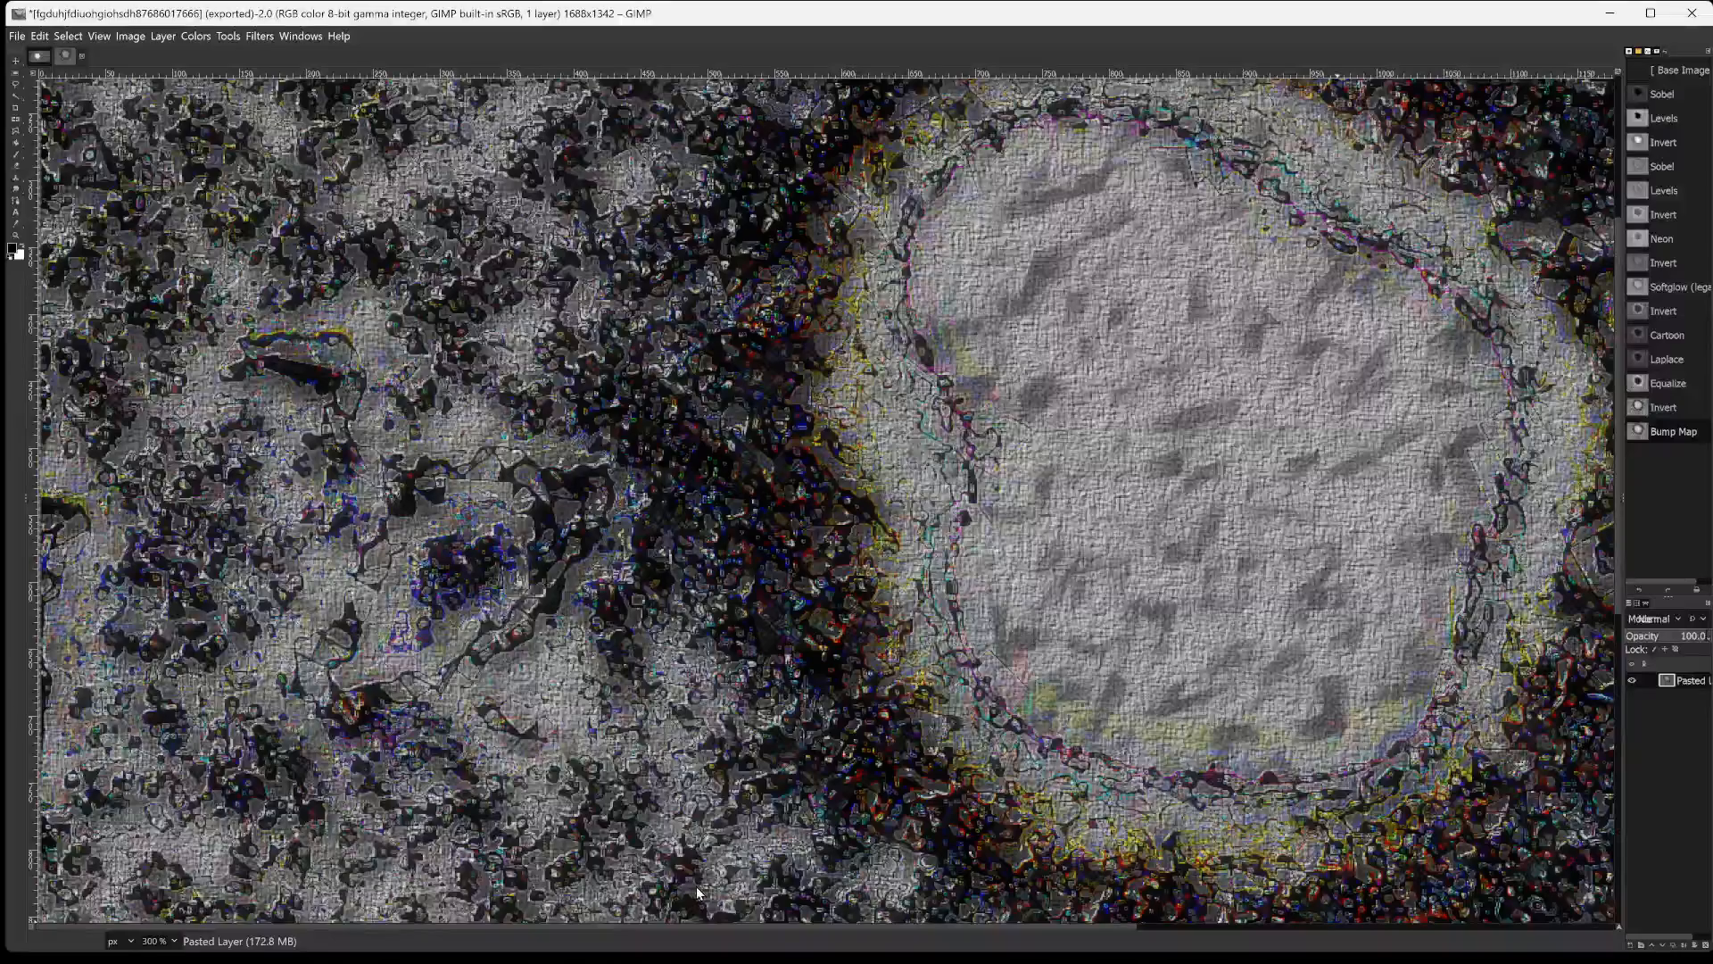
scroll(717, 500, "up", 5)
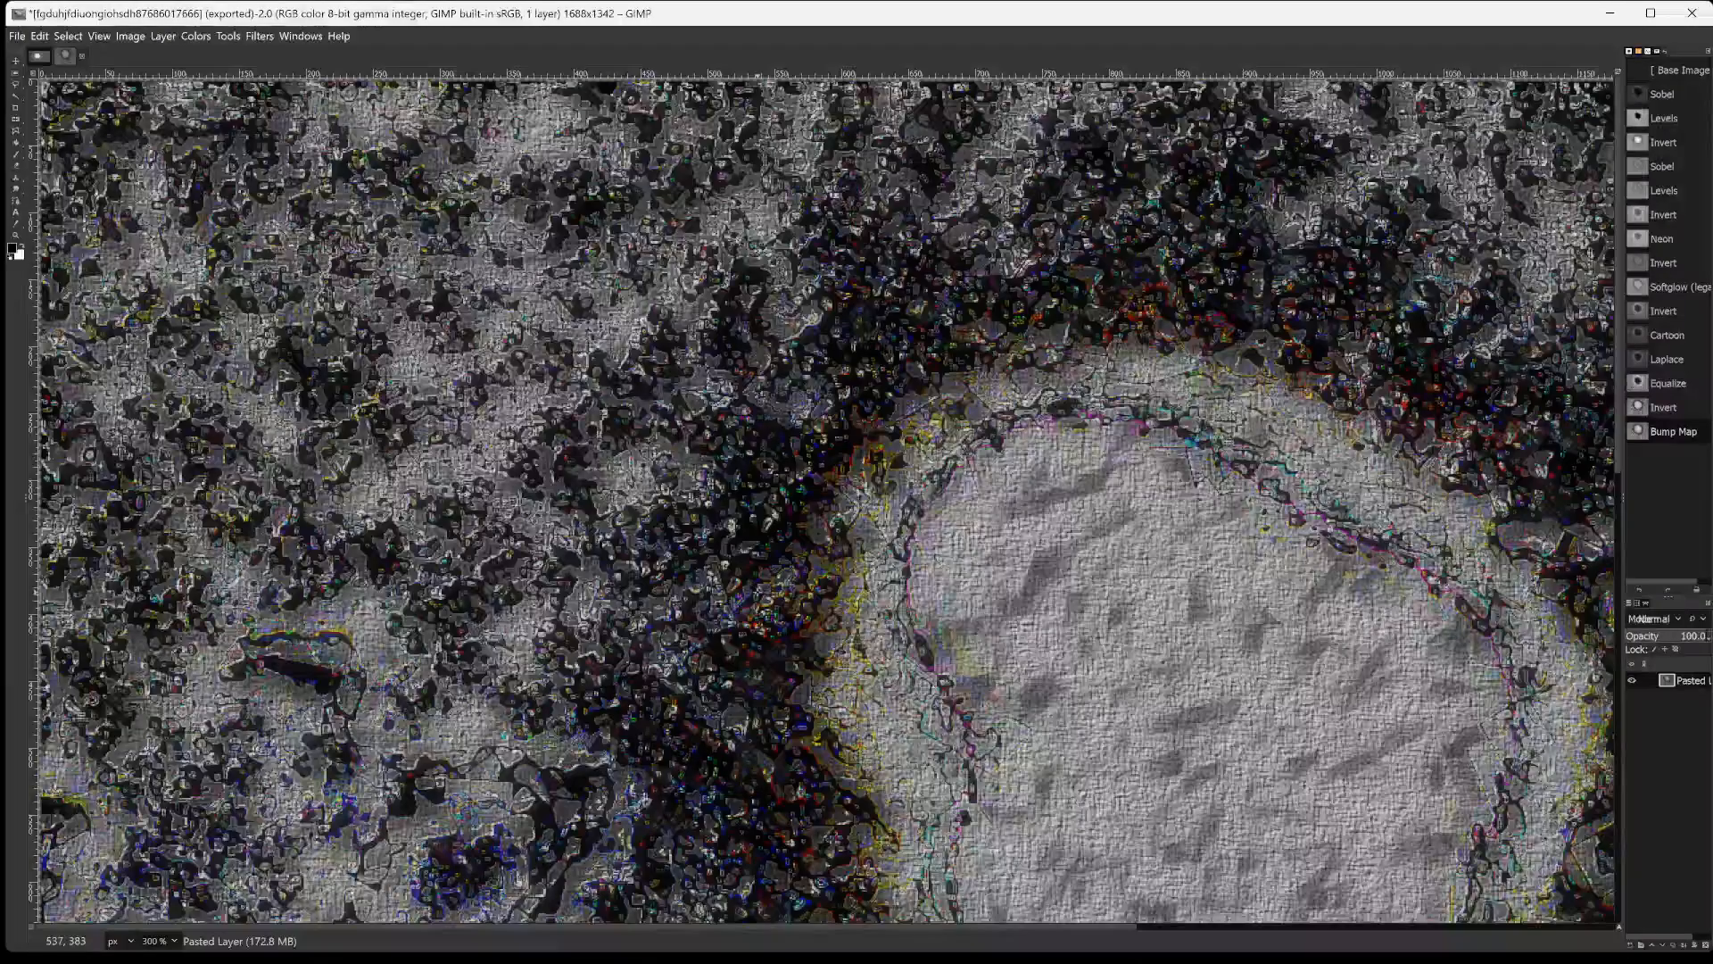
scroll(797, 500, "down", 15)
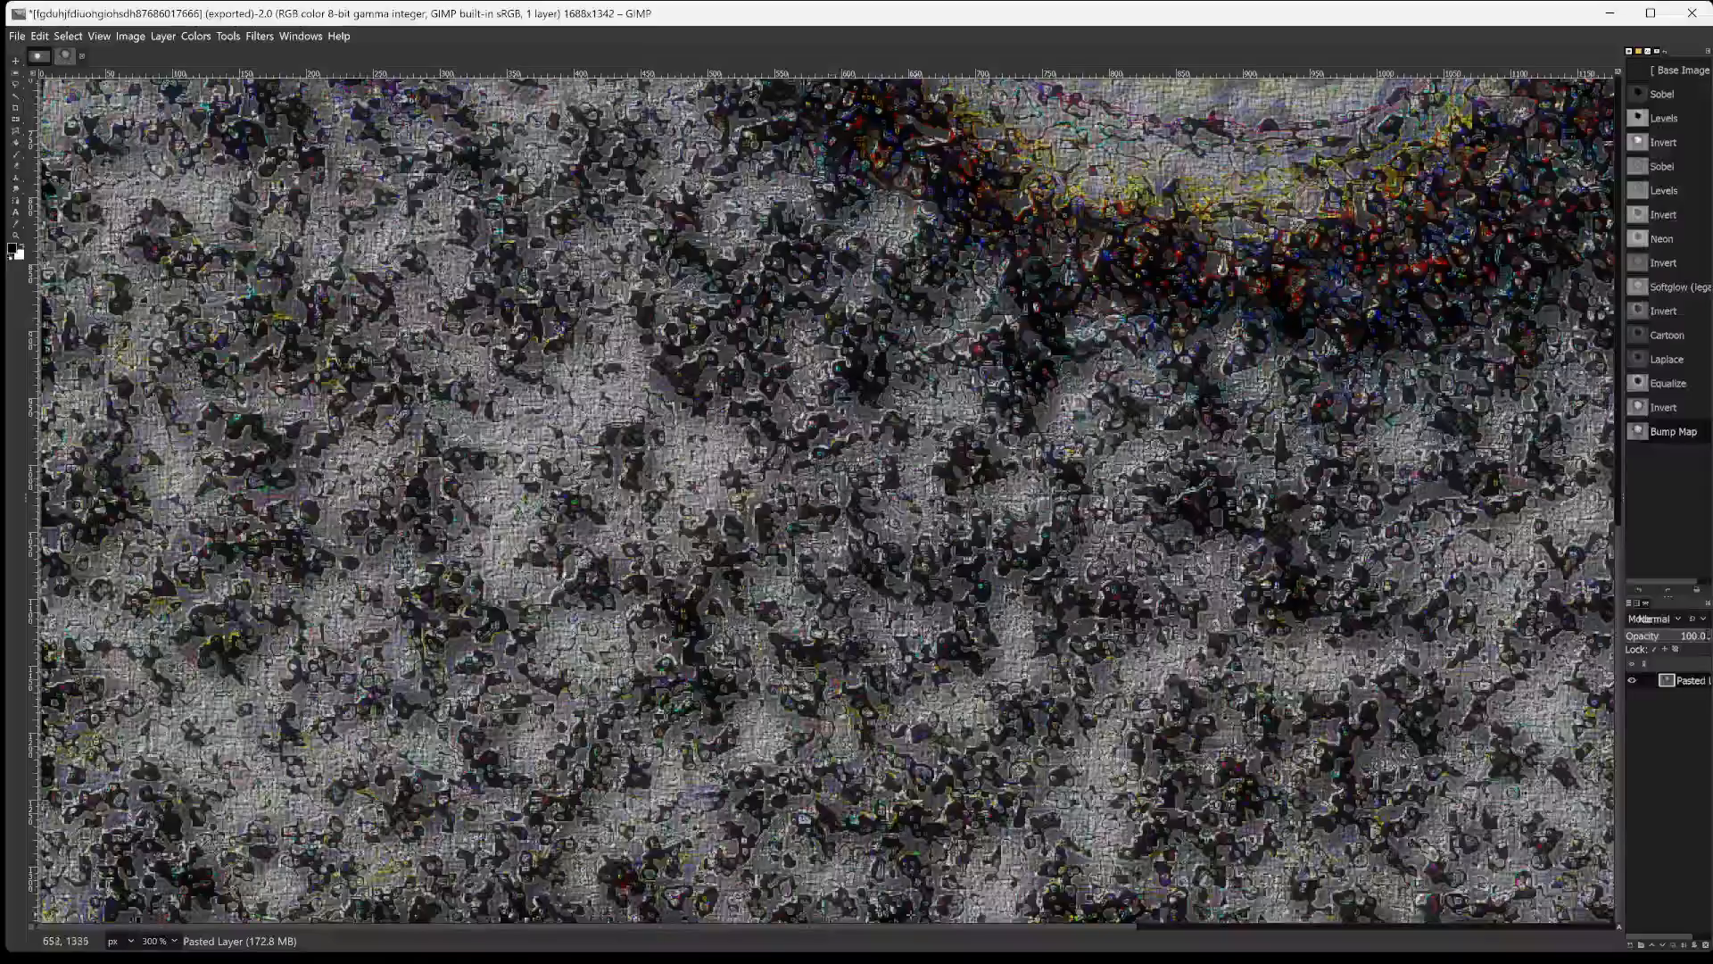
left_click_drag(915, 927, 1117, 932)
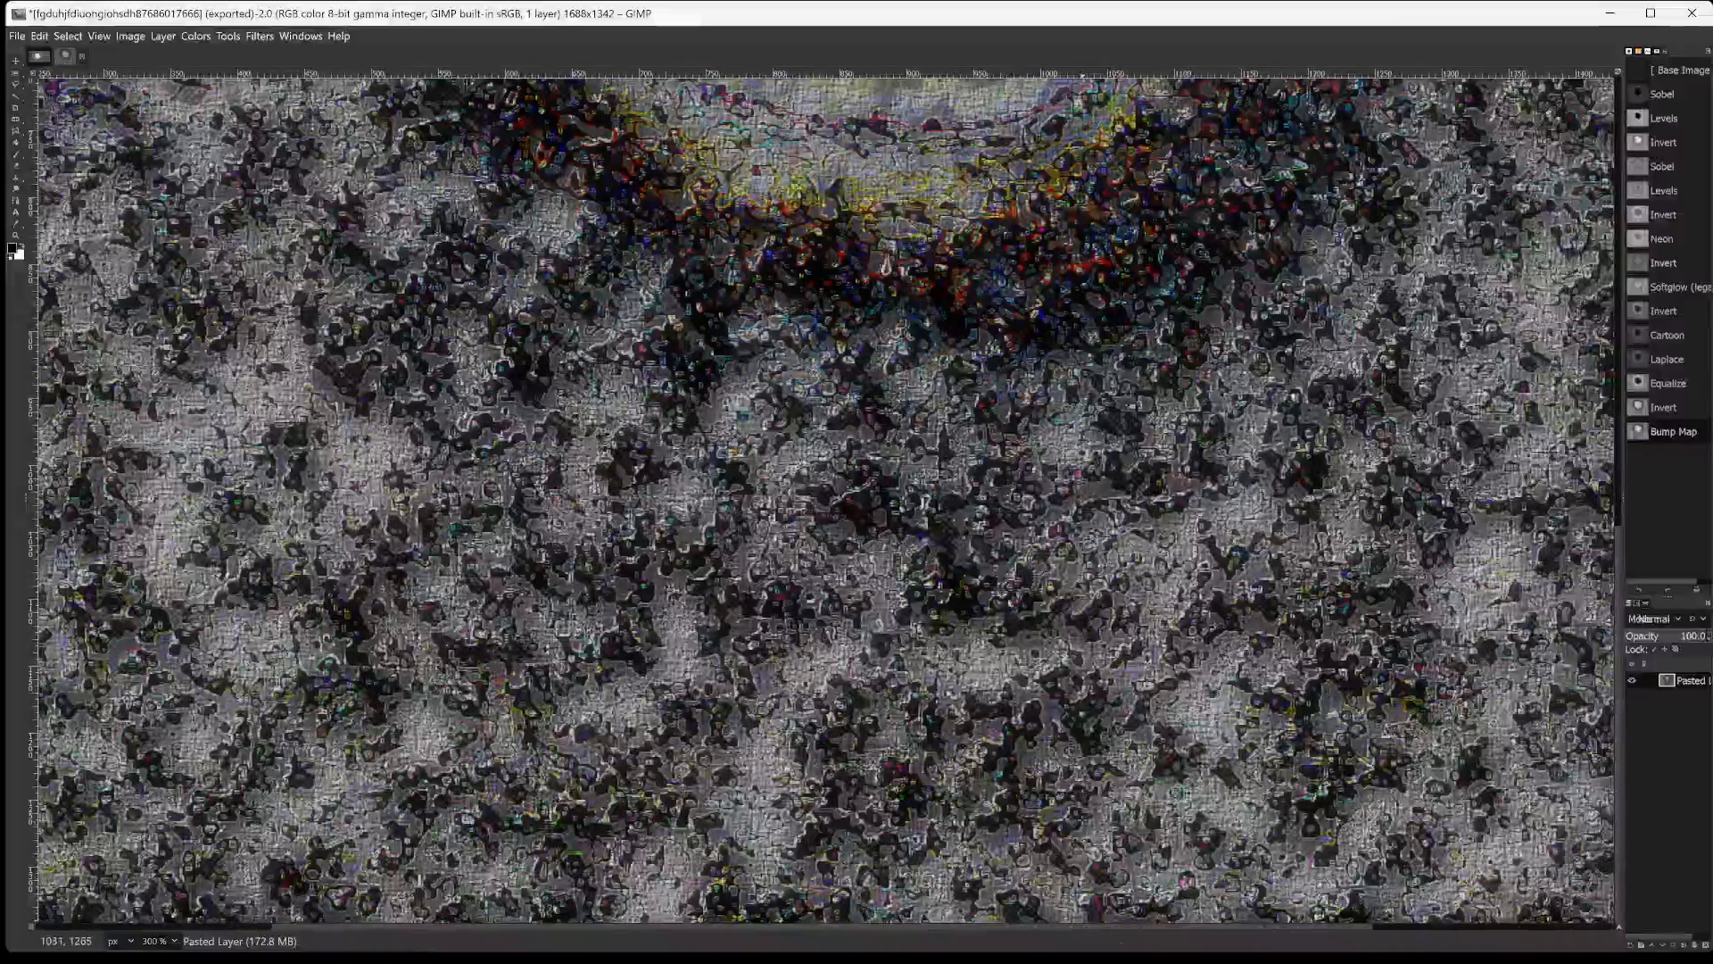
scroll(1121, 599, "up", 3)
scroll(1124, 599, "up", 7)
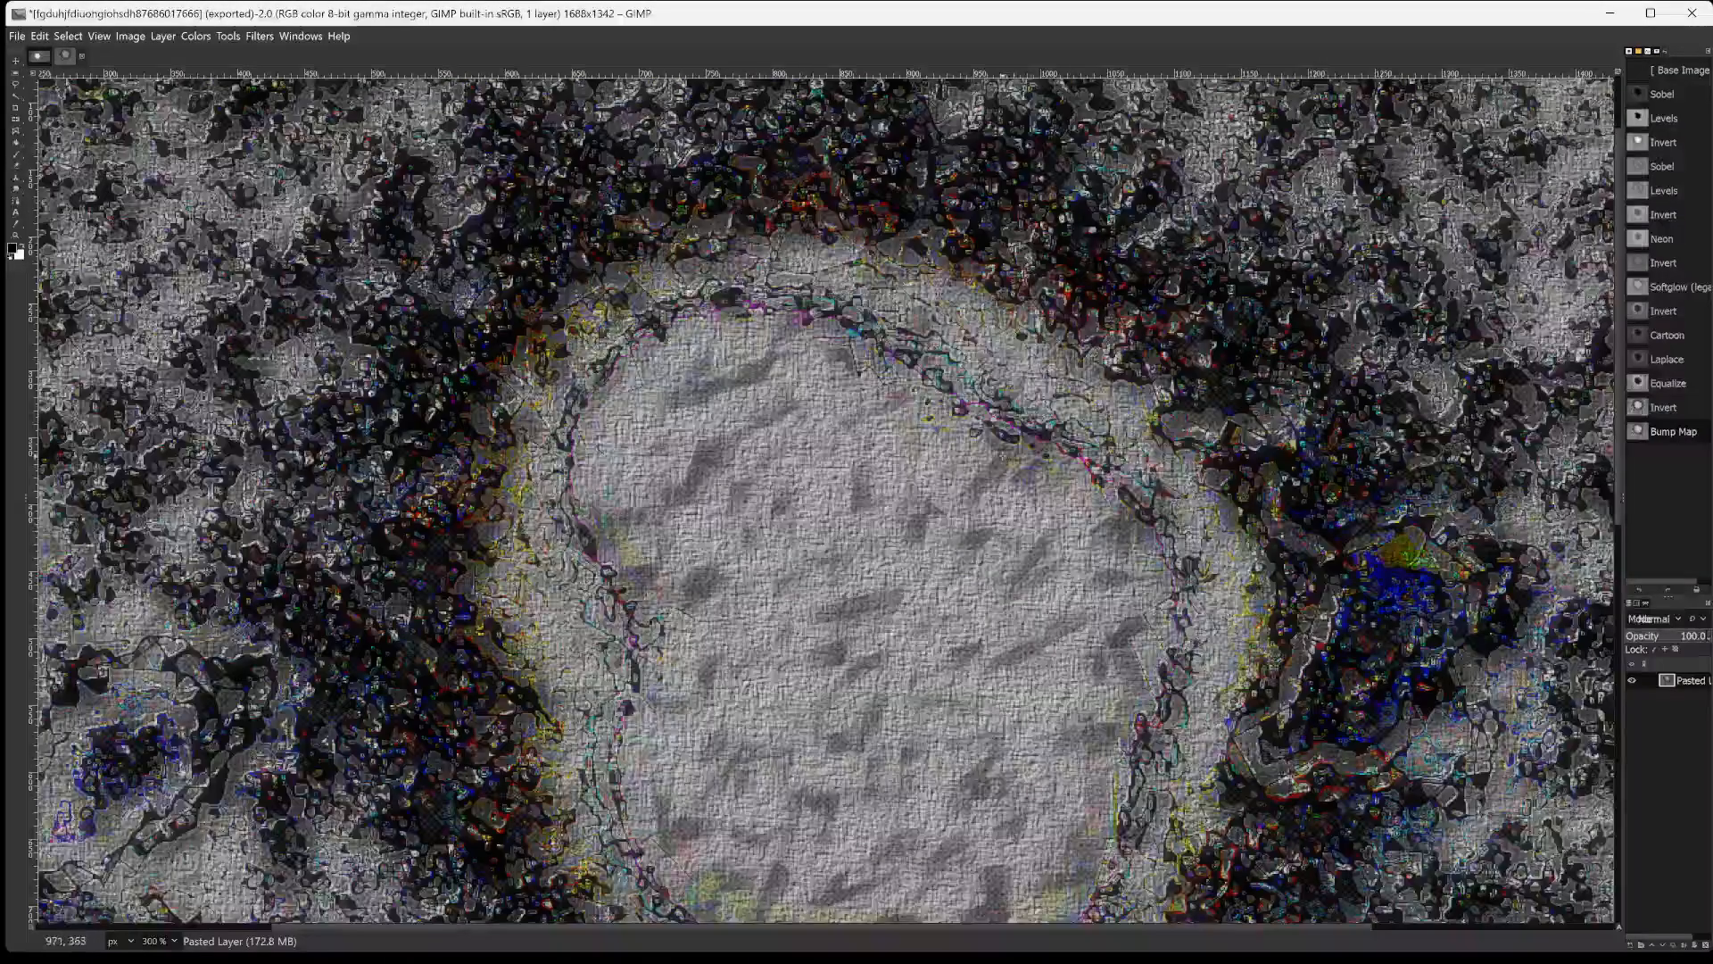
scroll(871, 500, "up", 2)
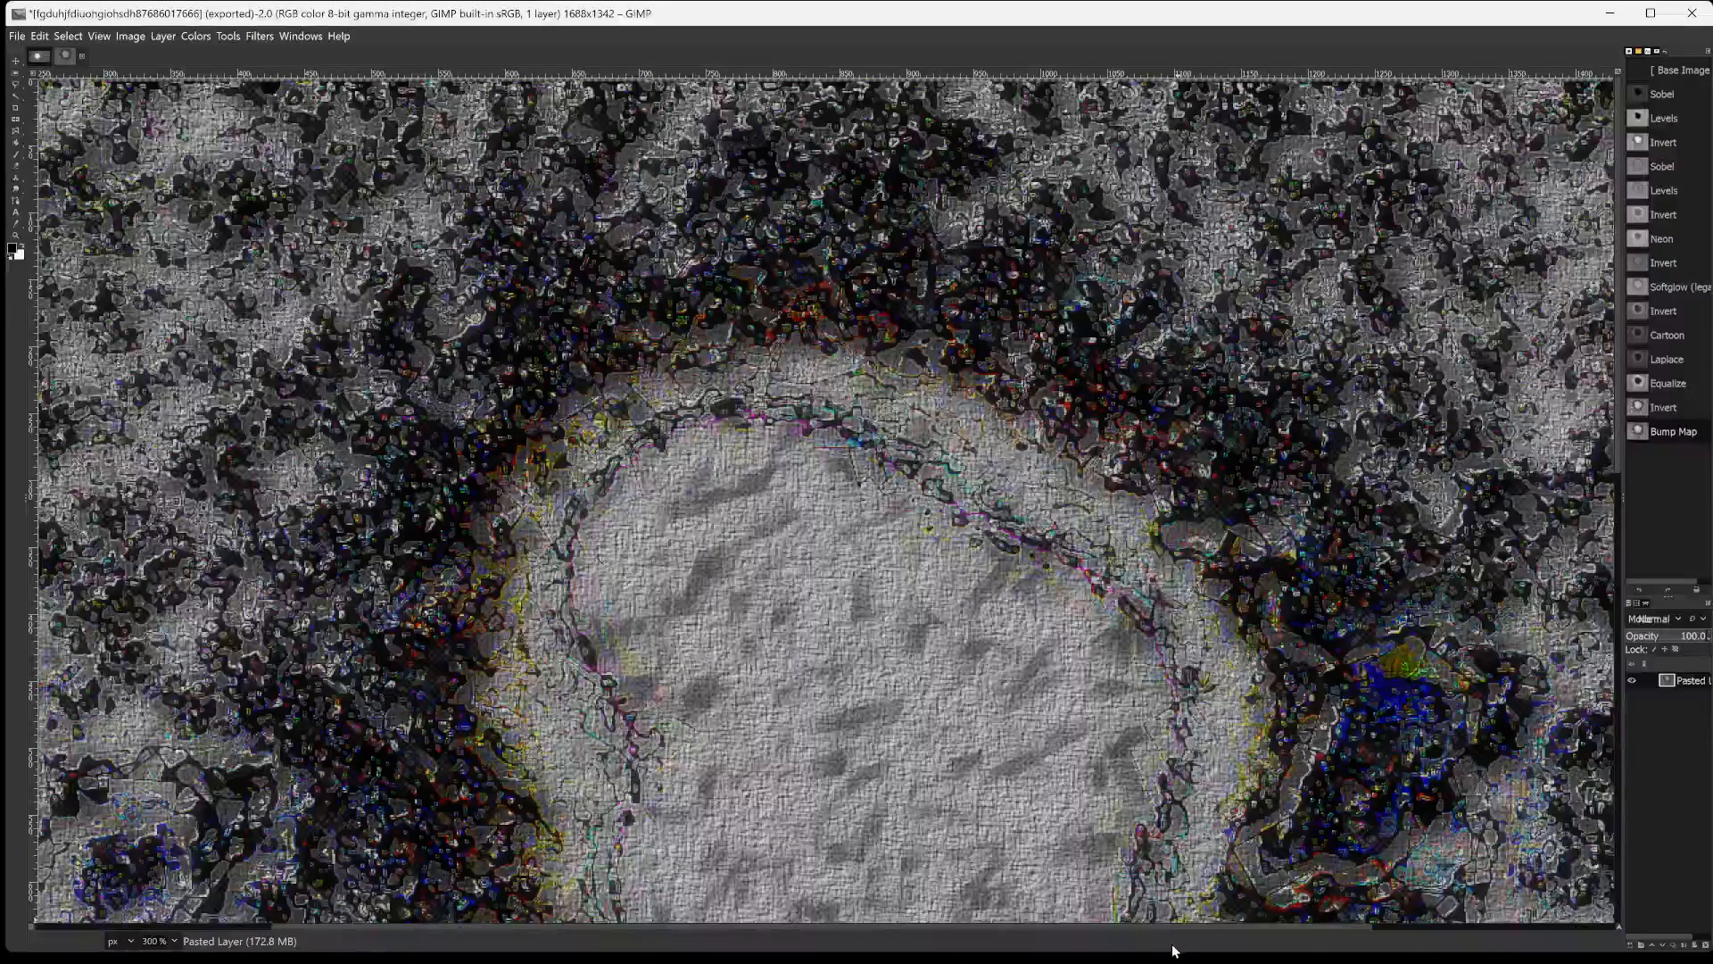
key("ctrl+shift+f")
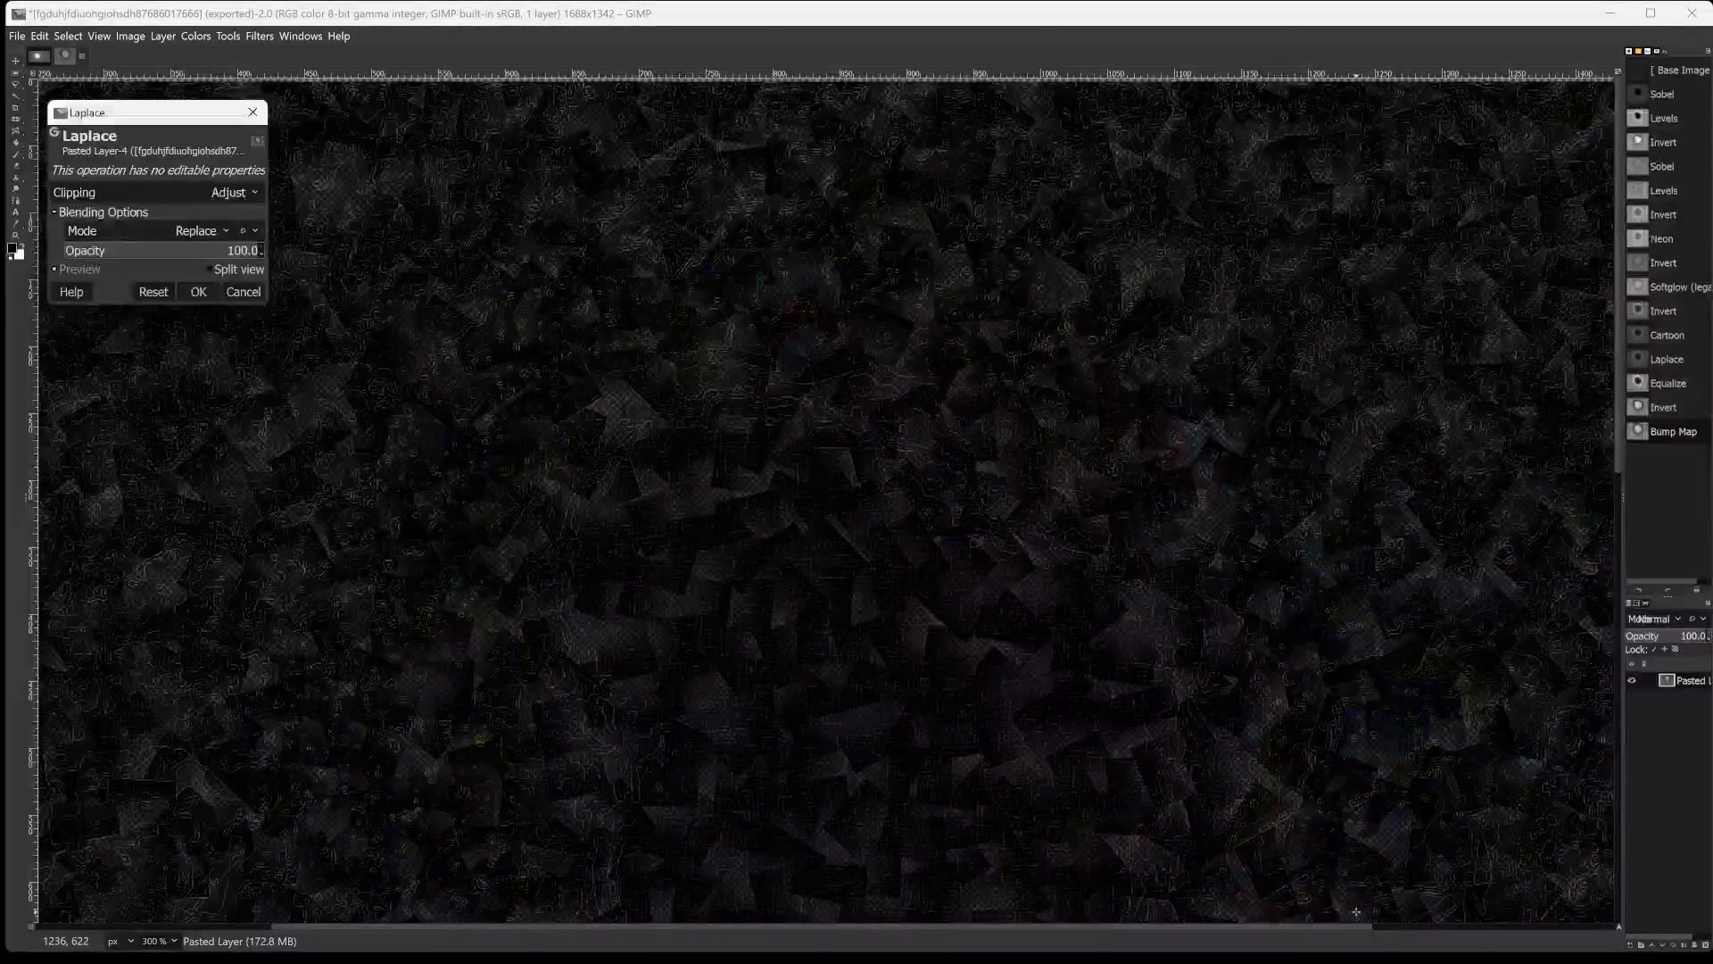
left_click(241, 292)
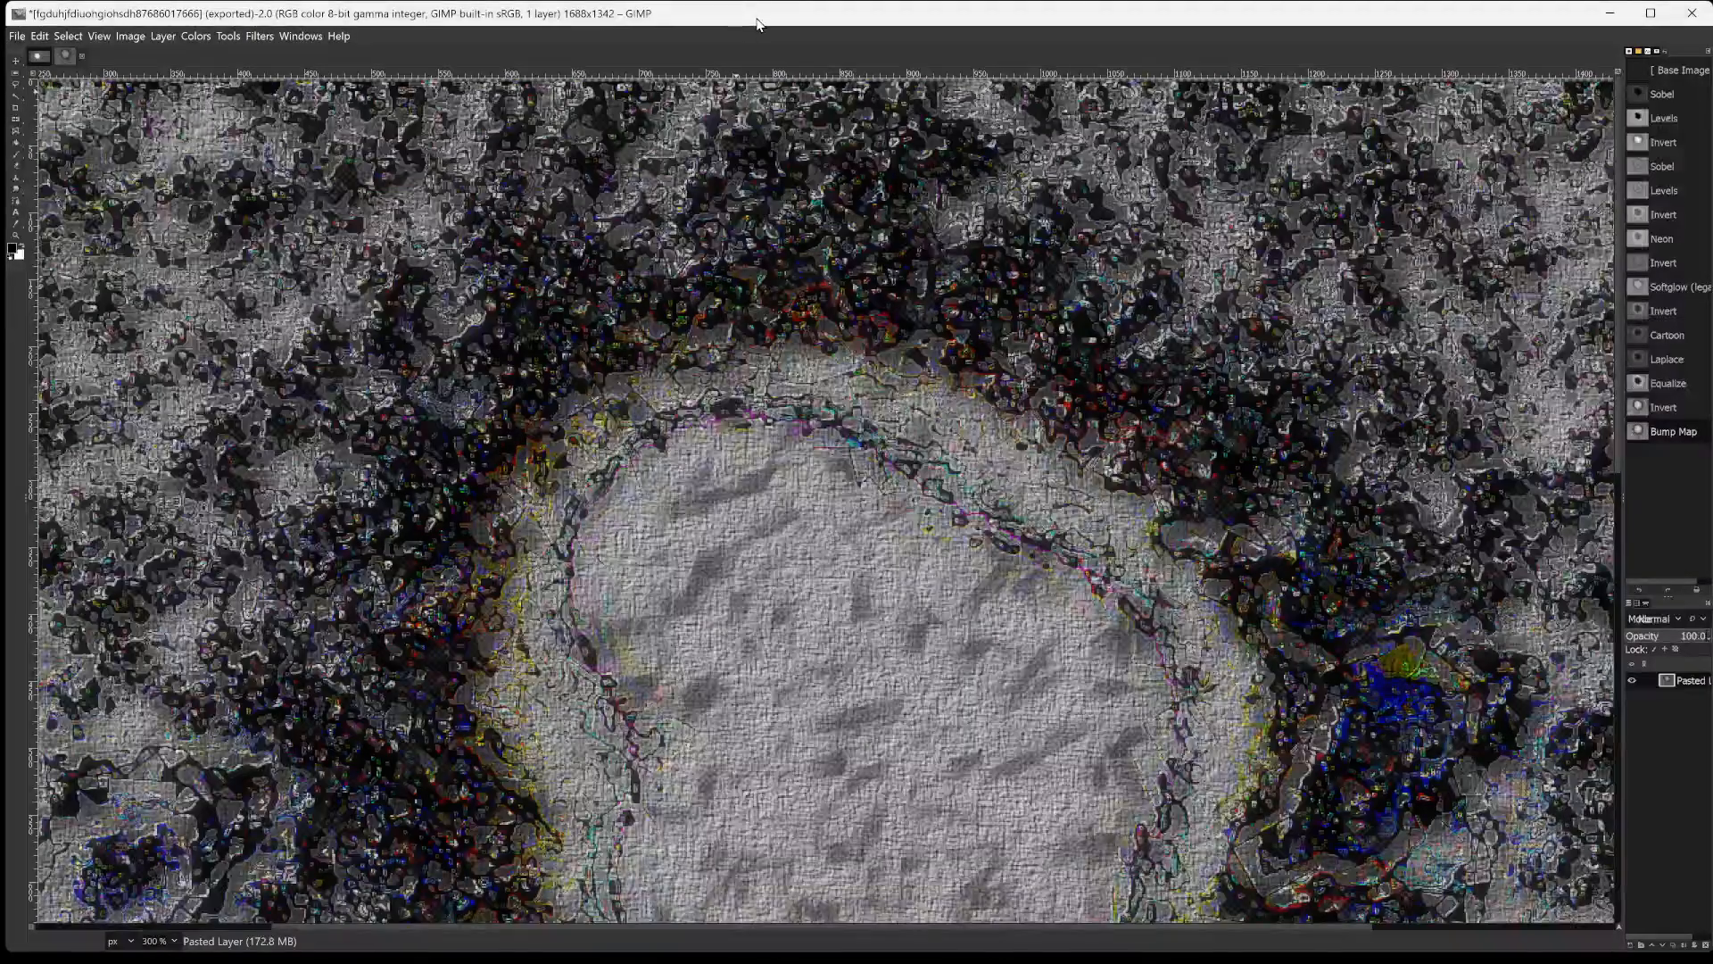
left_click(196, 36)
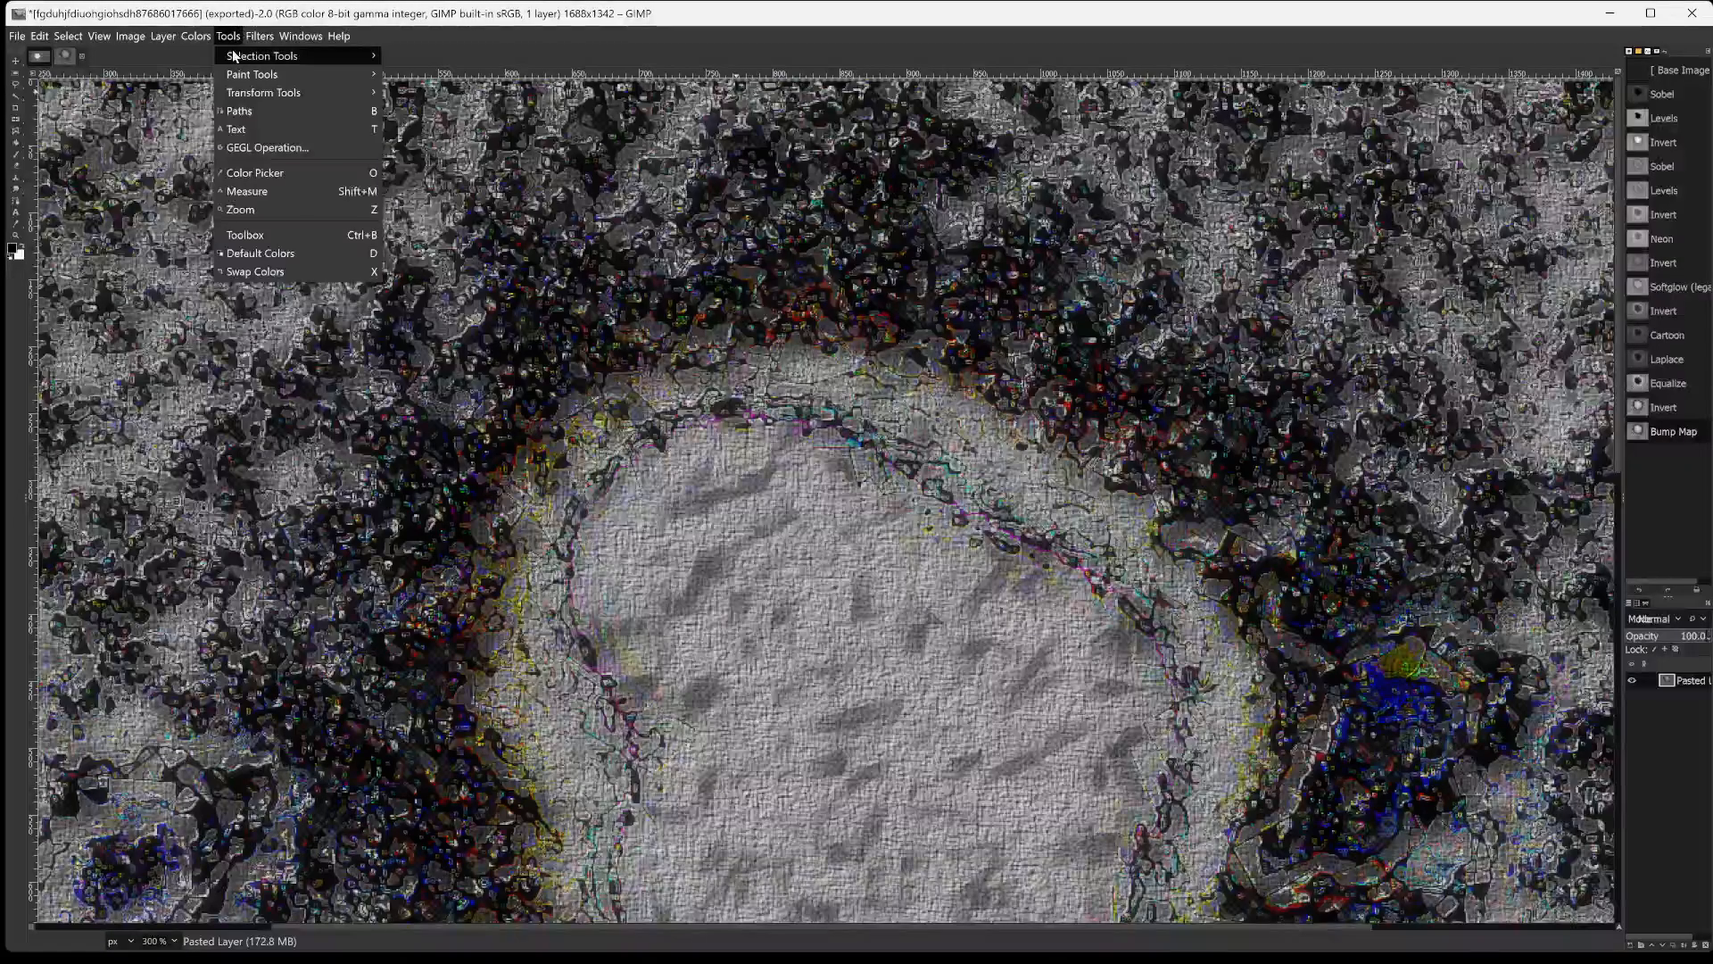
mouse_move(233, 57)
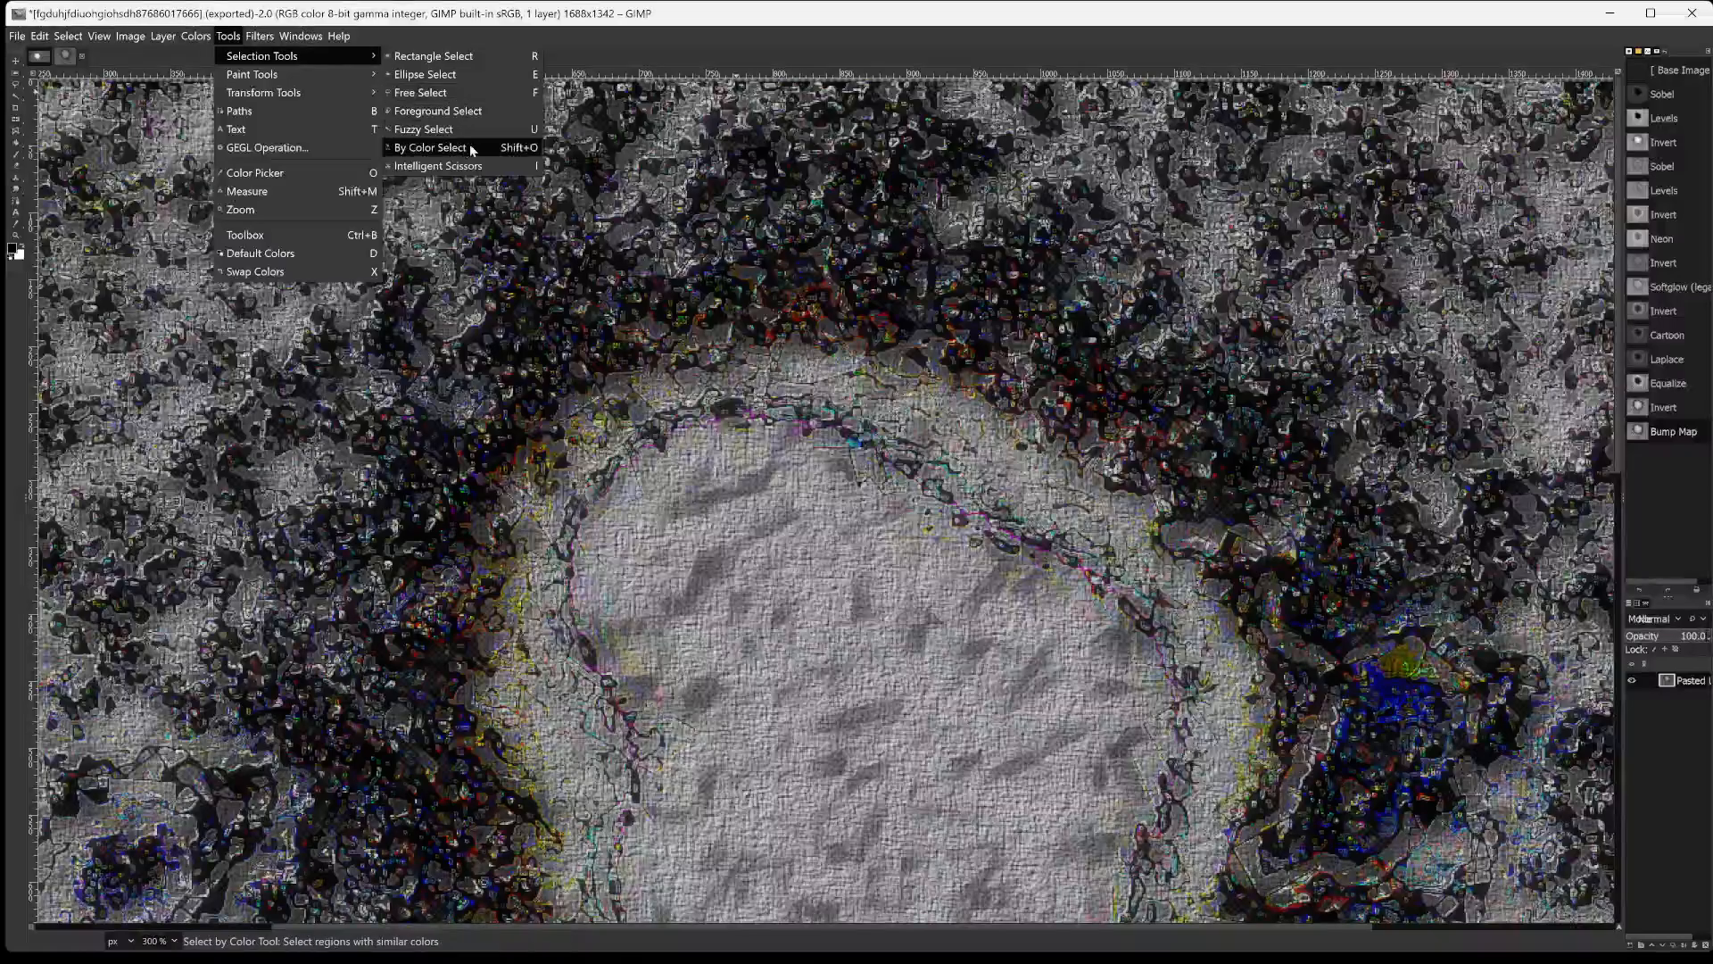
left_click(822, 27)
Inspect the lower rim, the blue patch beside the disc and the background texture at 200% and 300% magnification.
scroll(1138, 495, "down", 14)
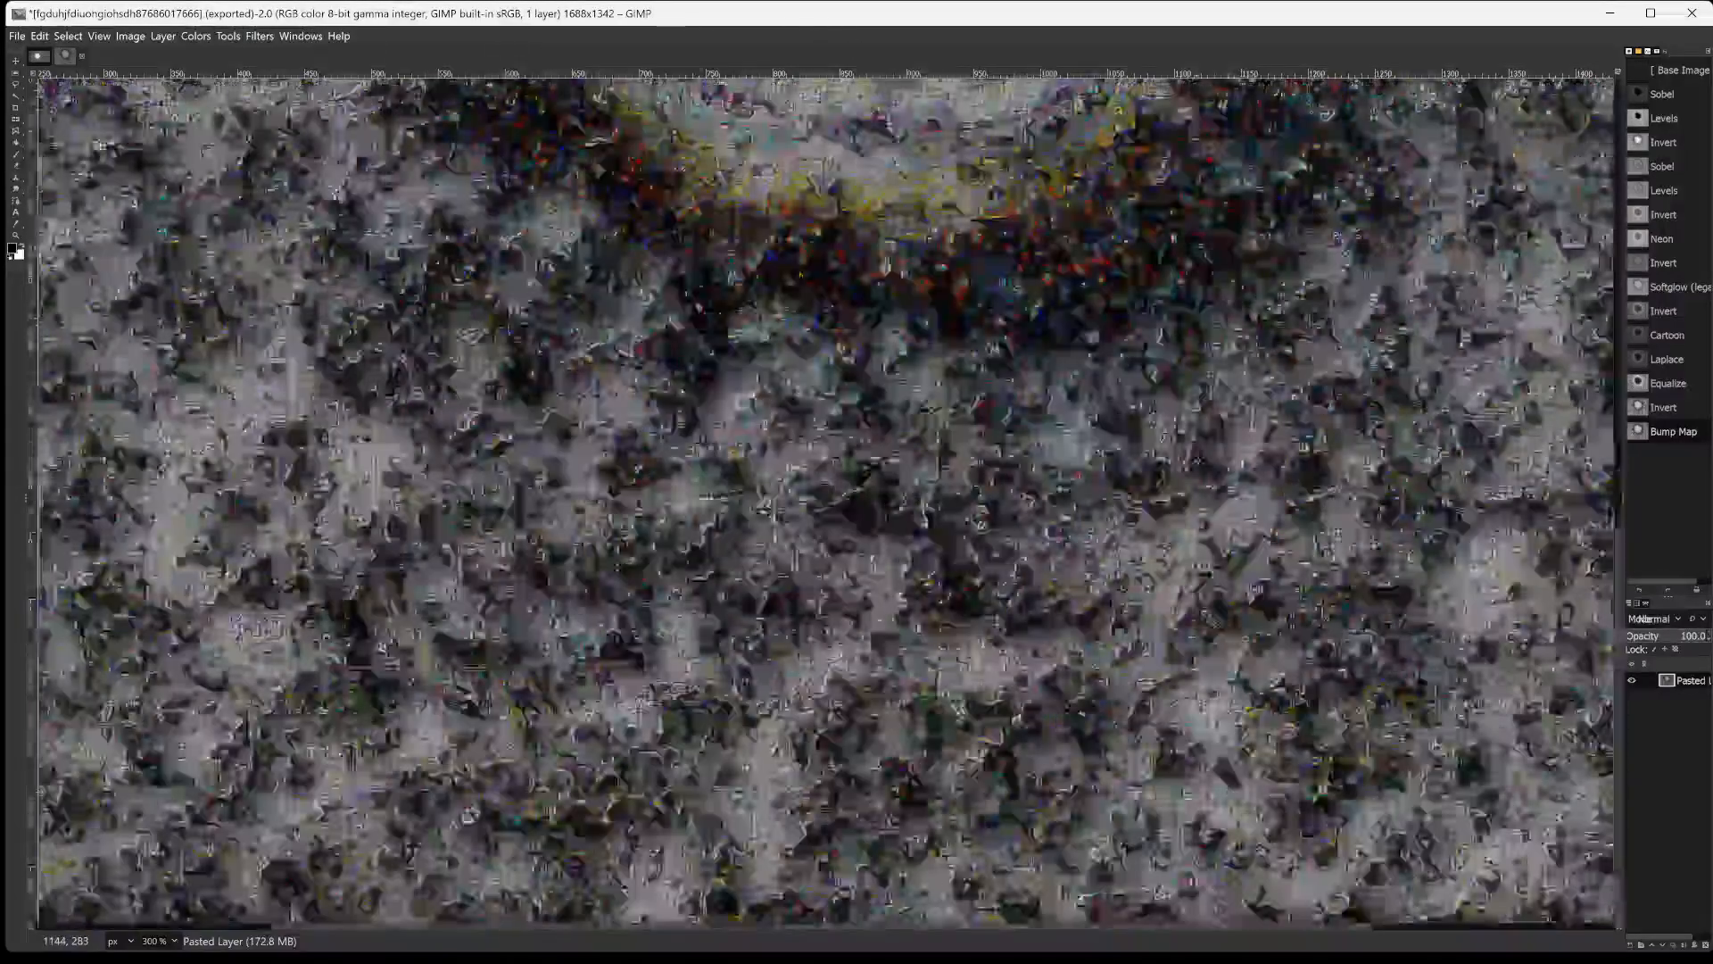
scroll(1142, 500, "up", 5)
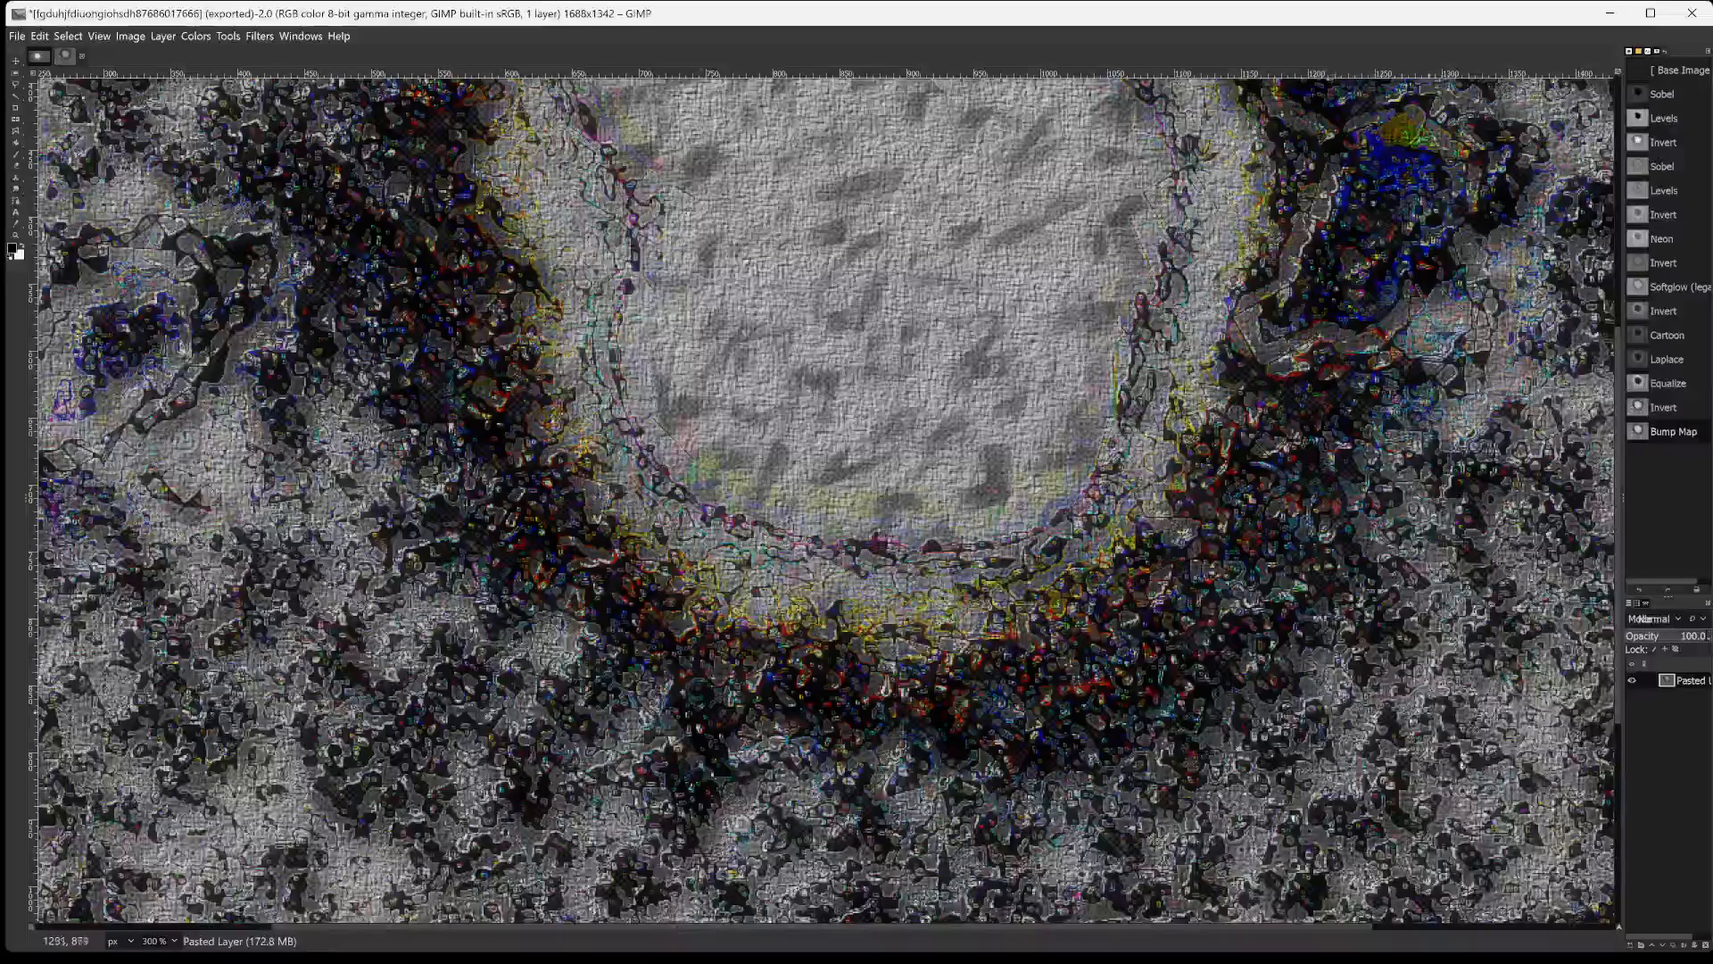
scroll(825, 500, "down", 5)
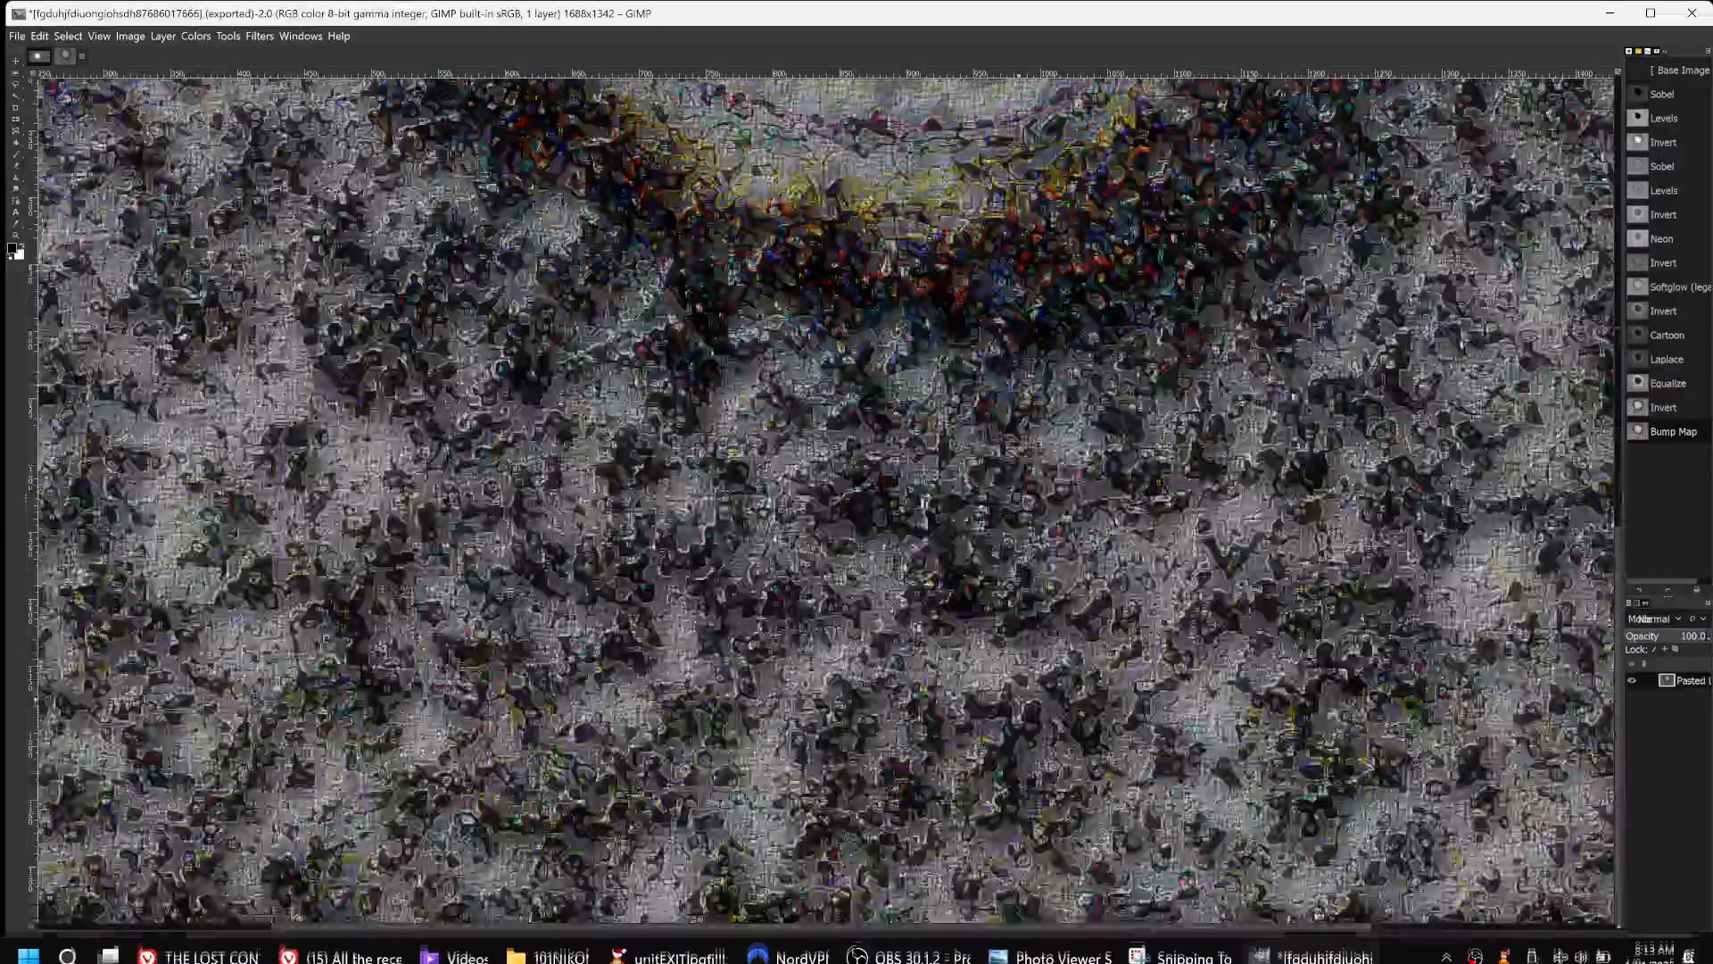
scroll(825, 499, "up", 5)
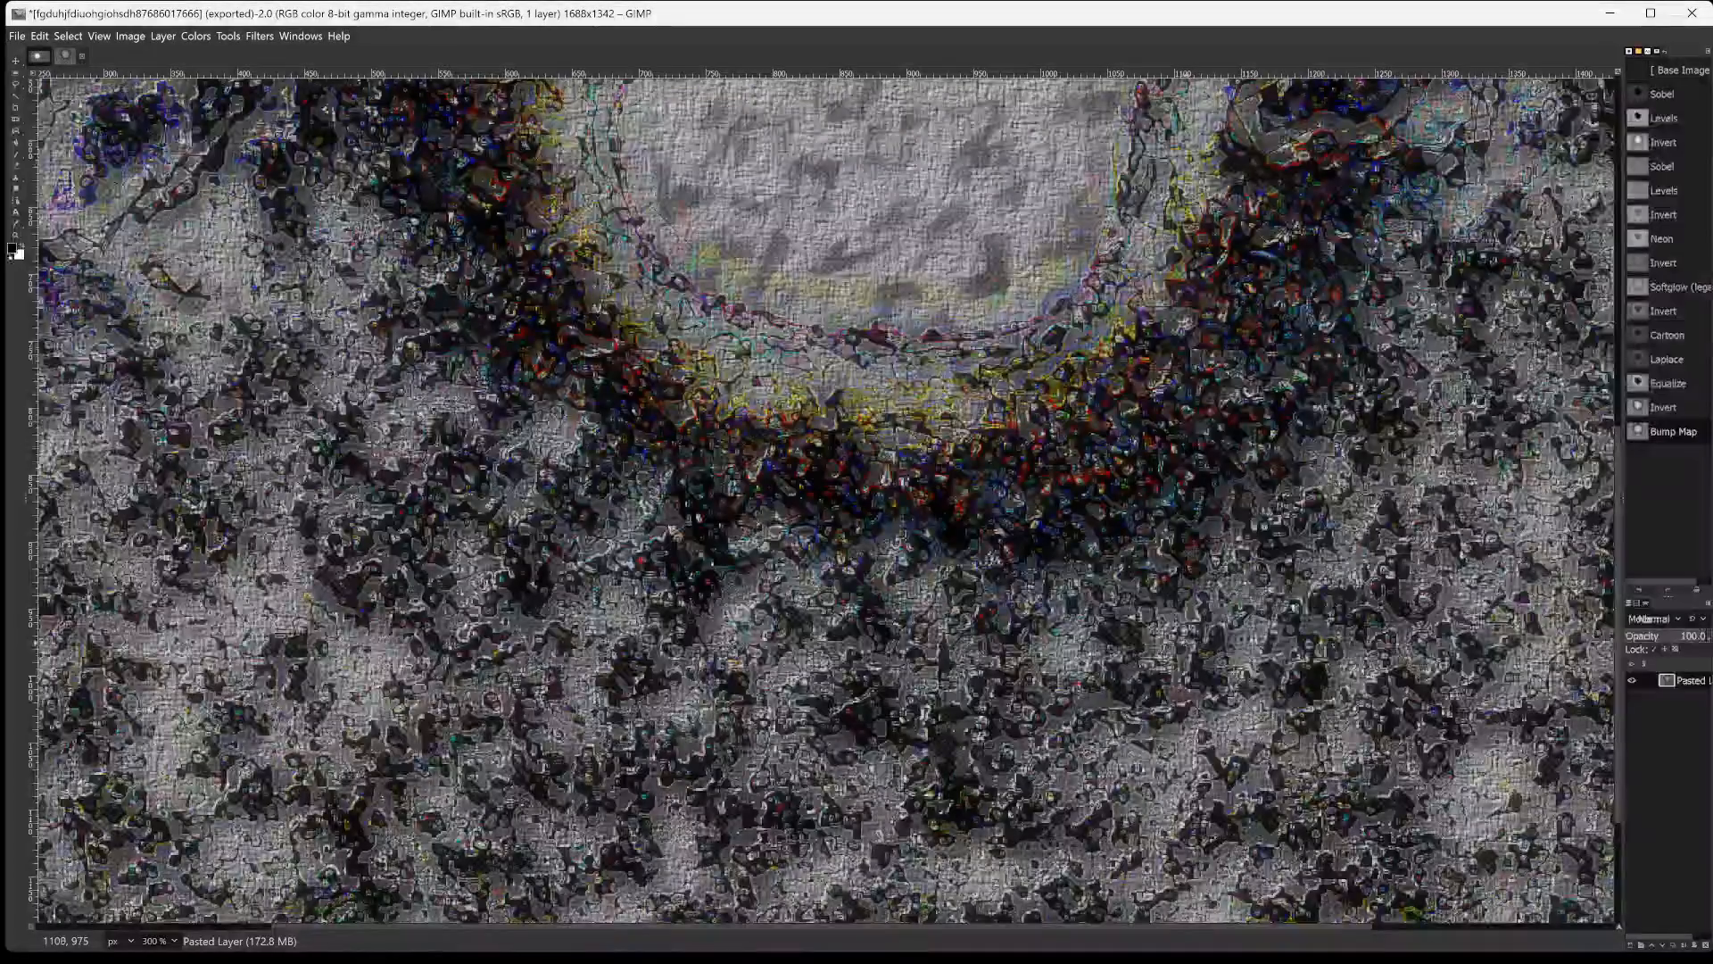
scroll(1191, 640, "up", 3)
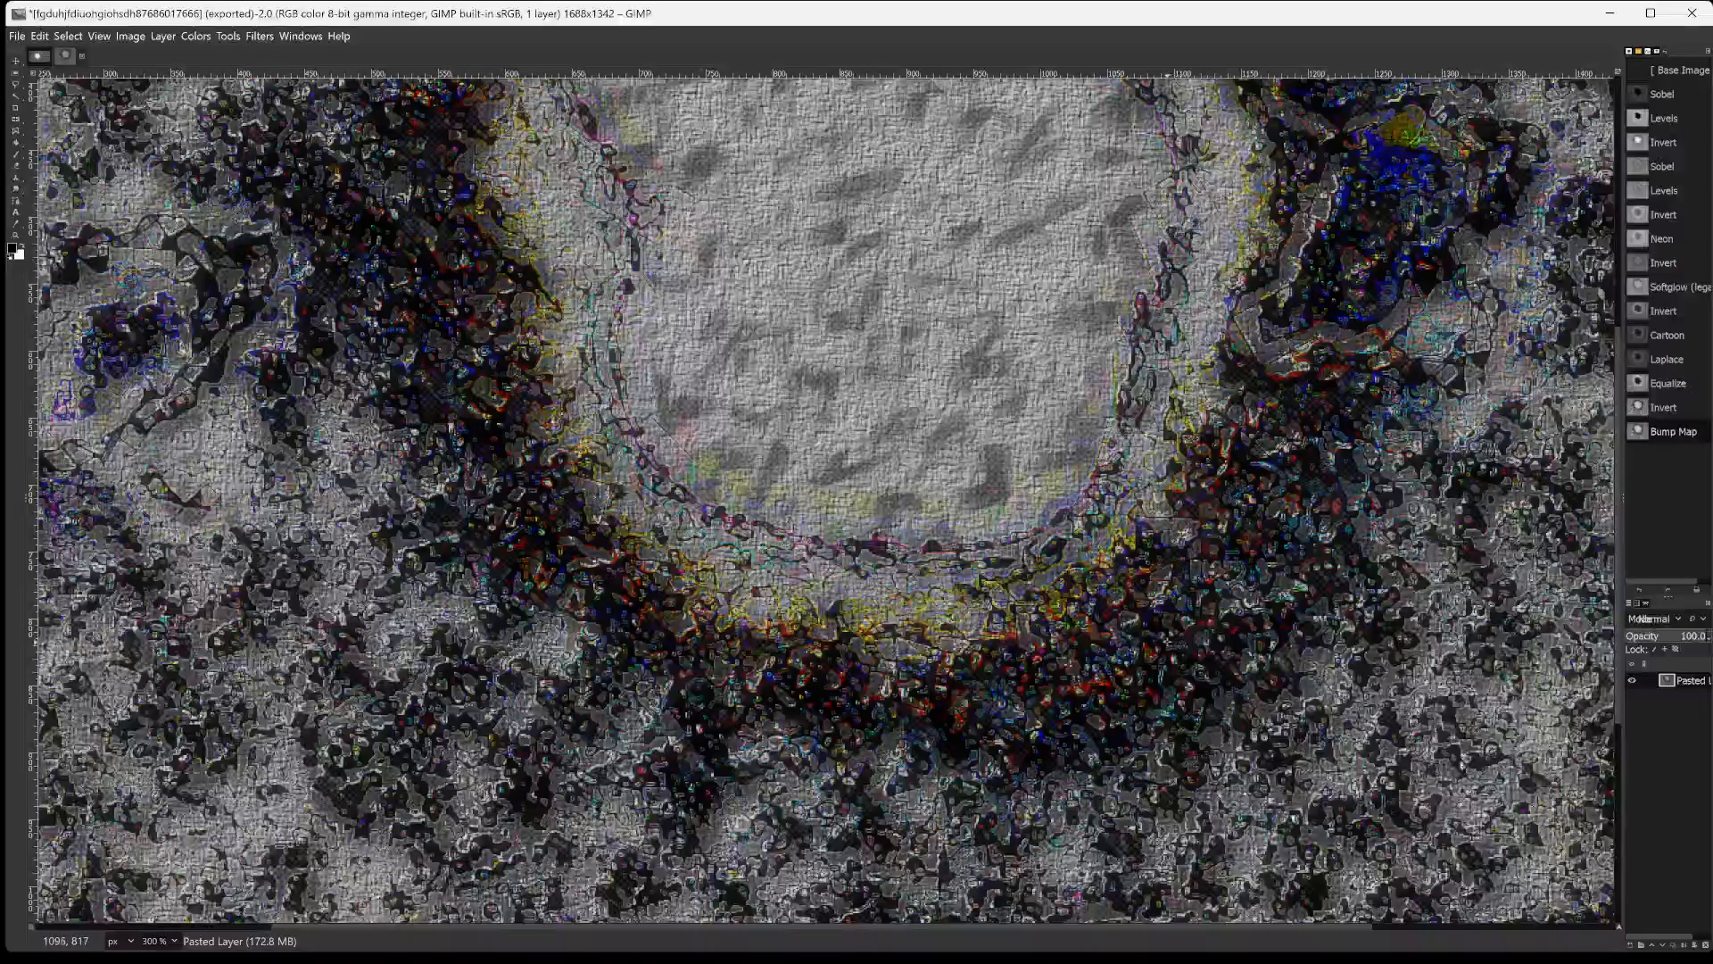
scroll(1169, 641, "down", 3)
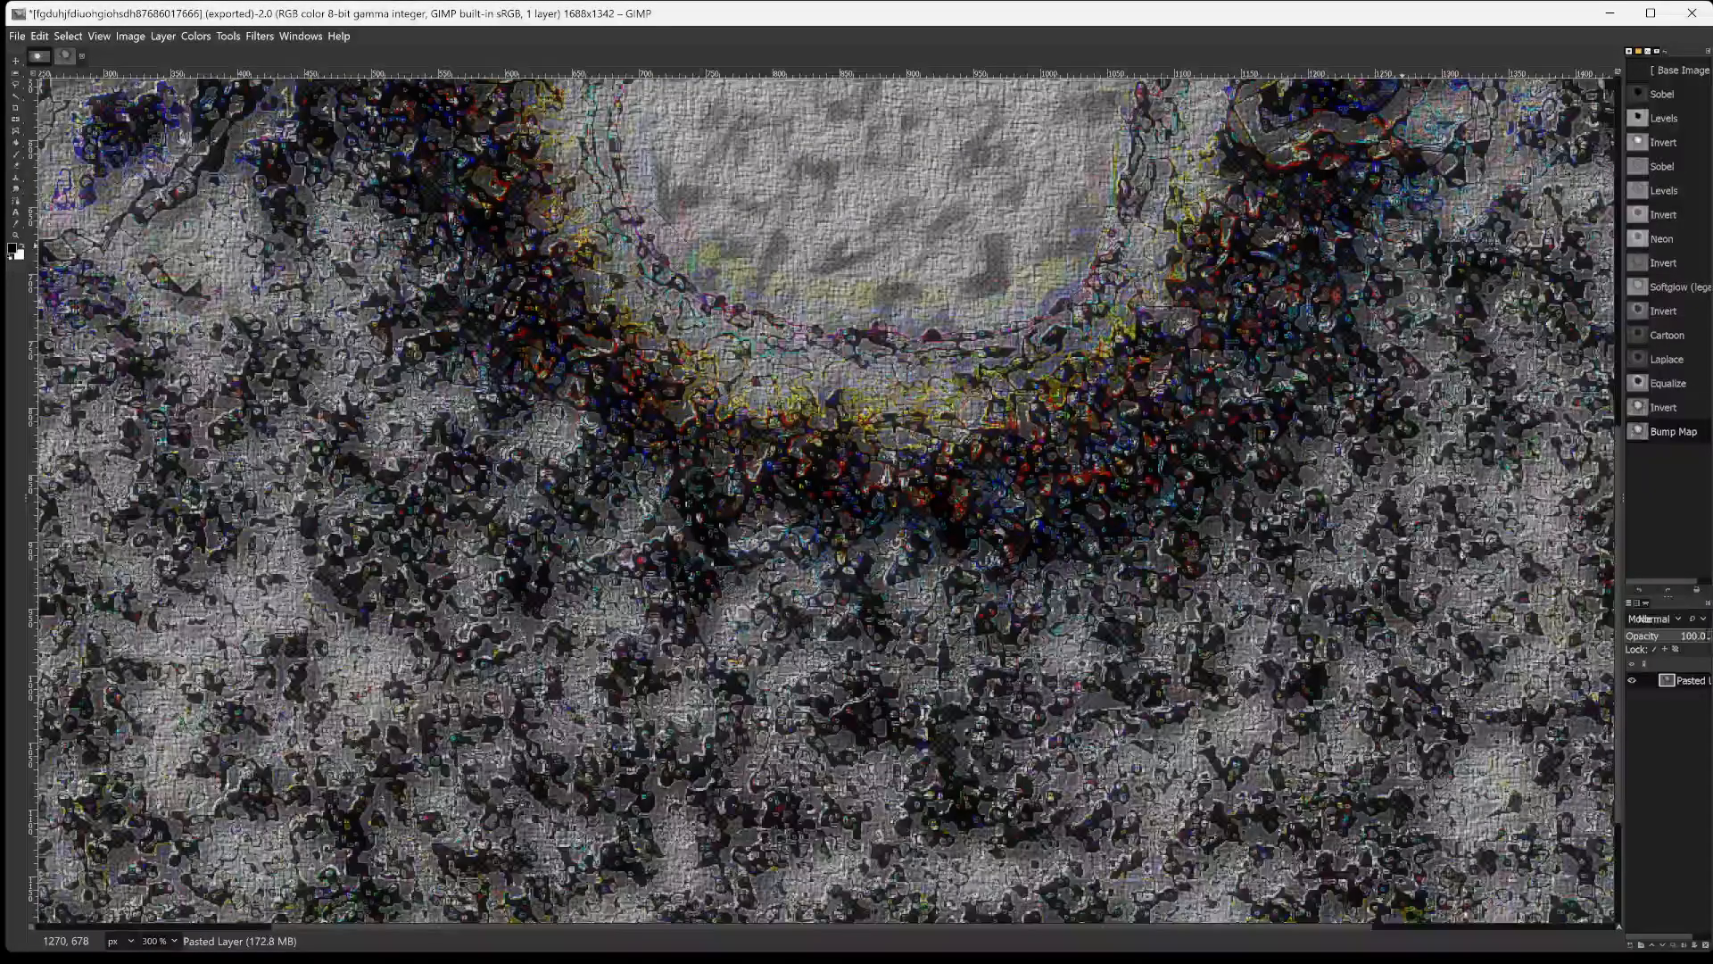
key("shift+ctrl+j")
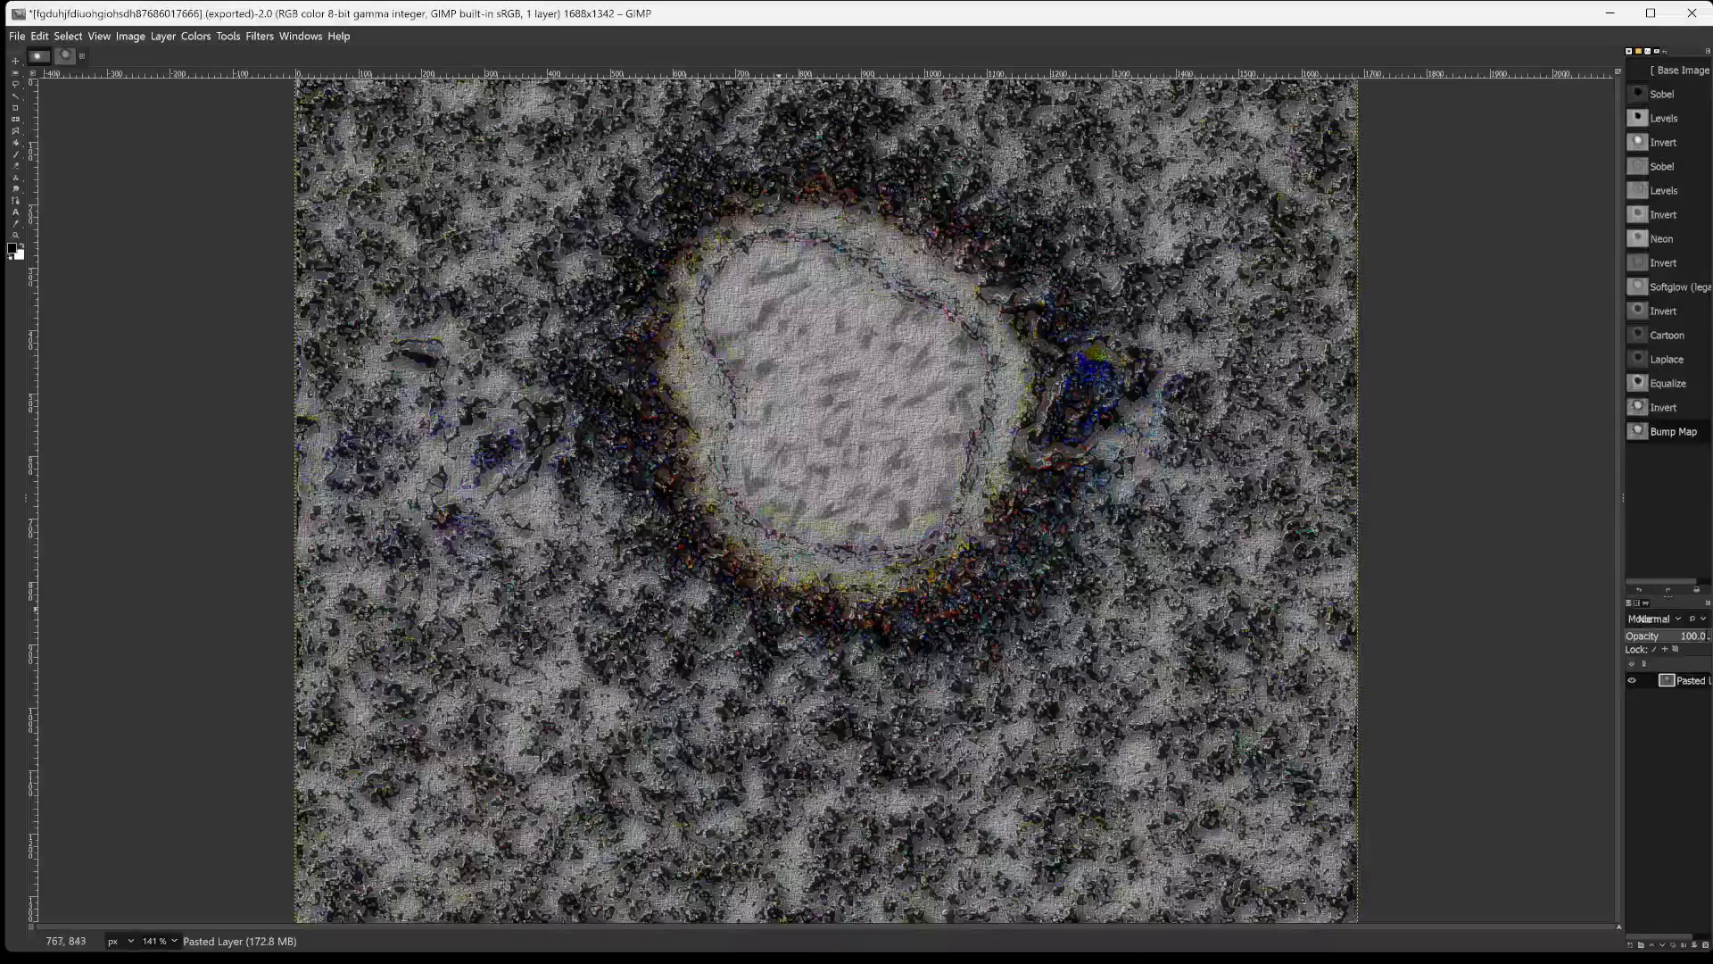
key("2")
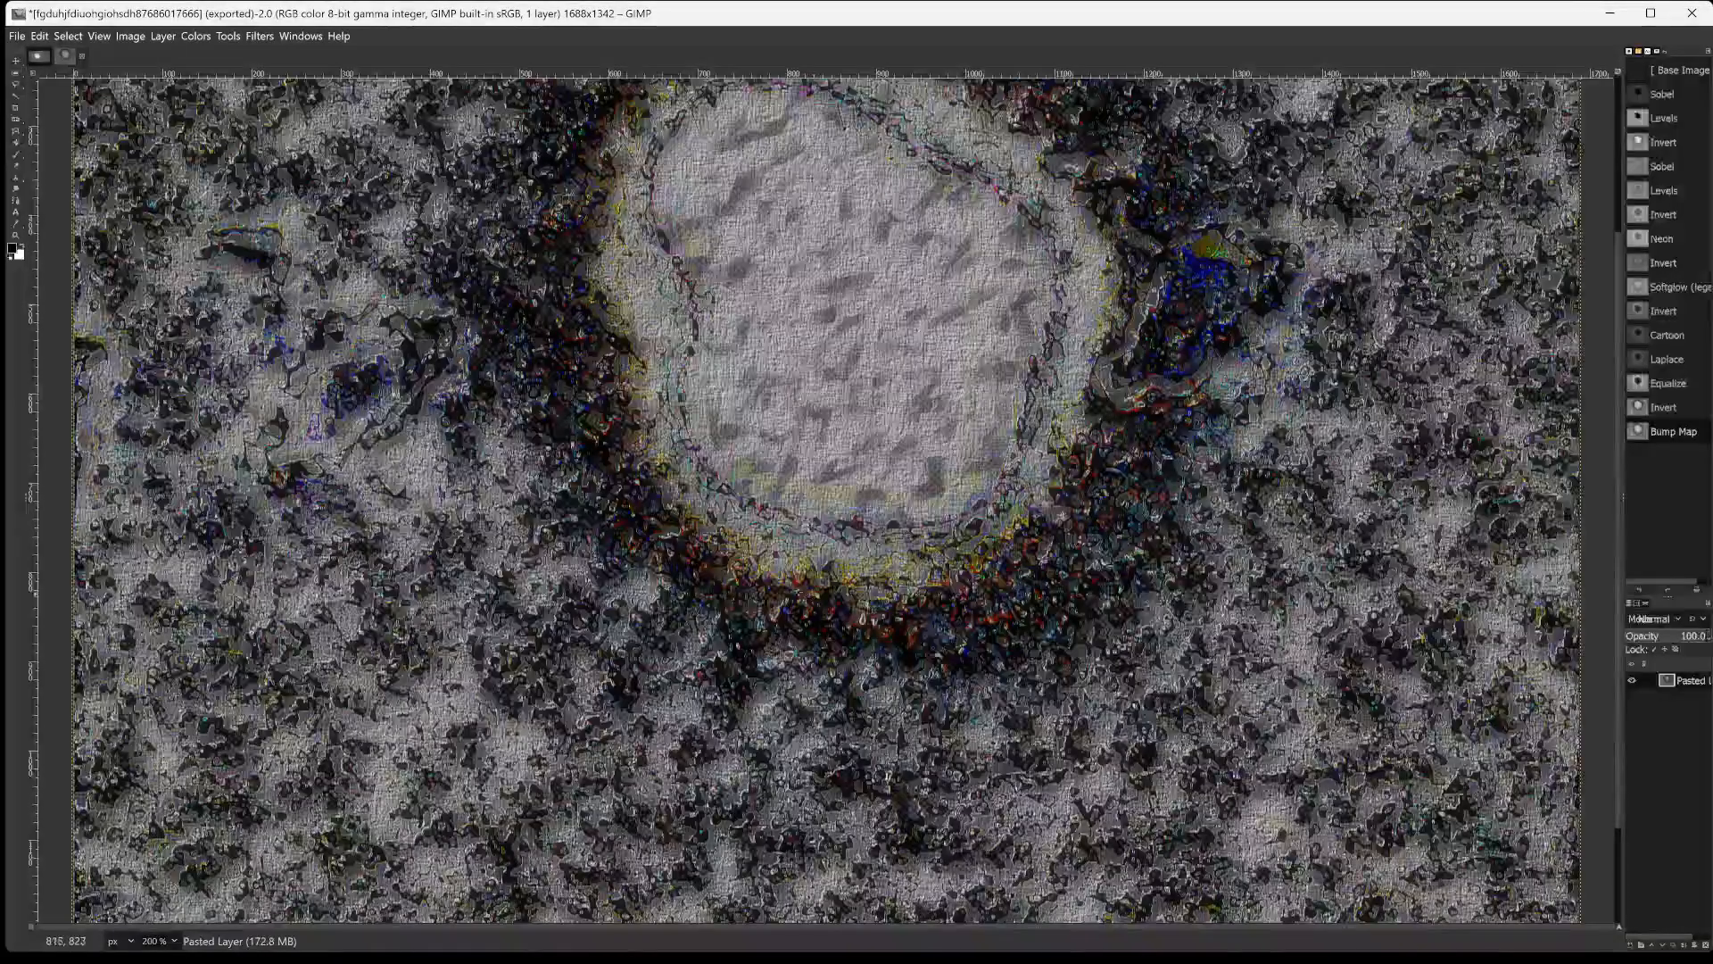
scroll(815, 482, "up", 5)
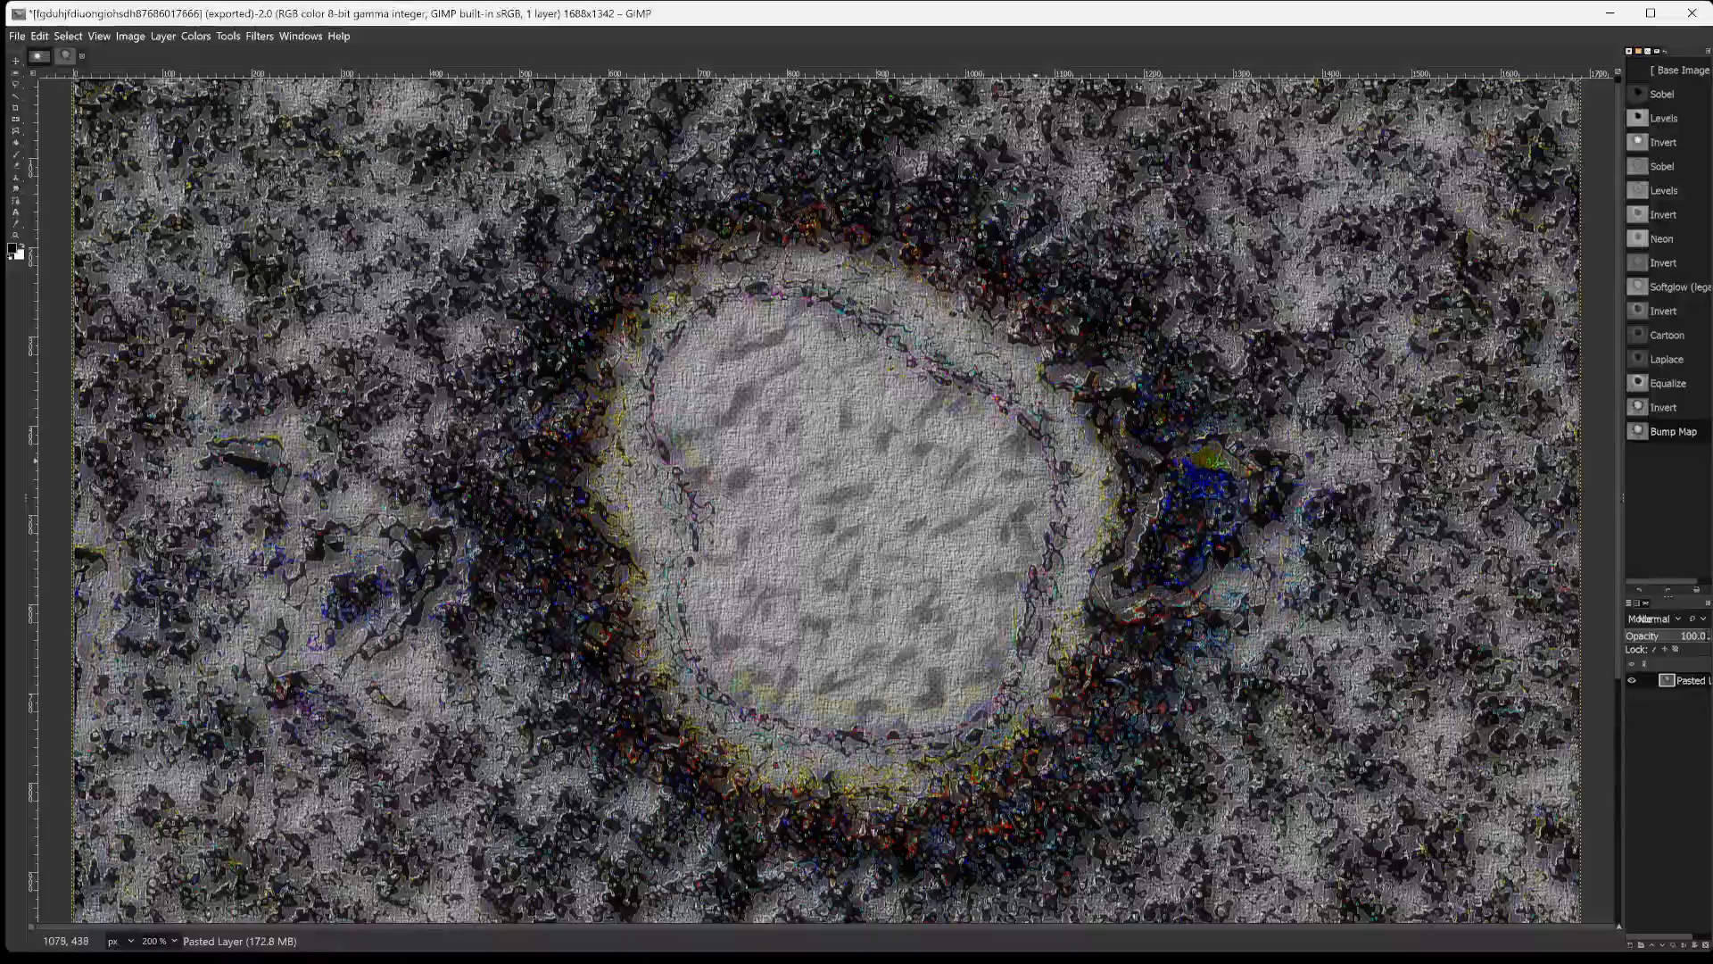
scroll(815, 482, "down", 4)
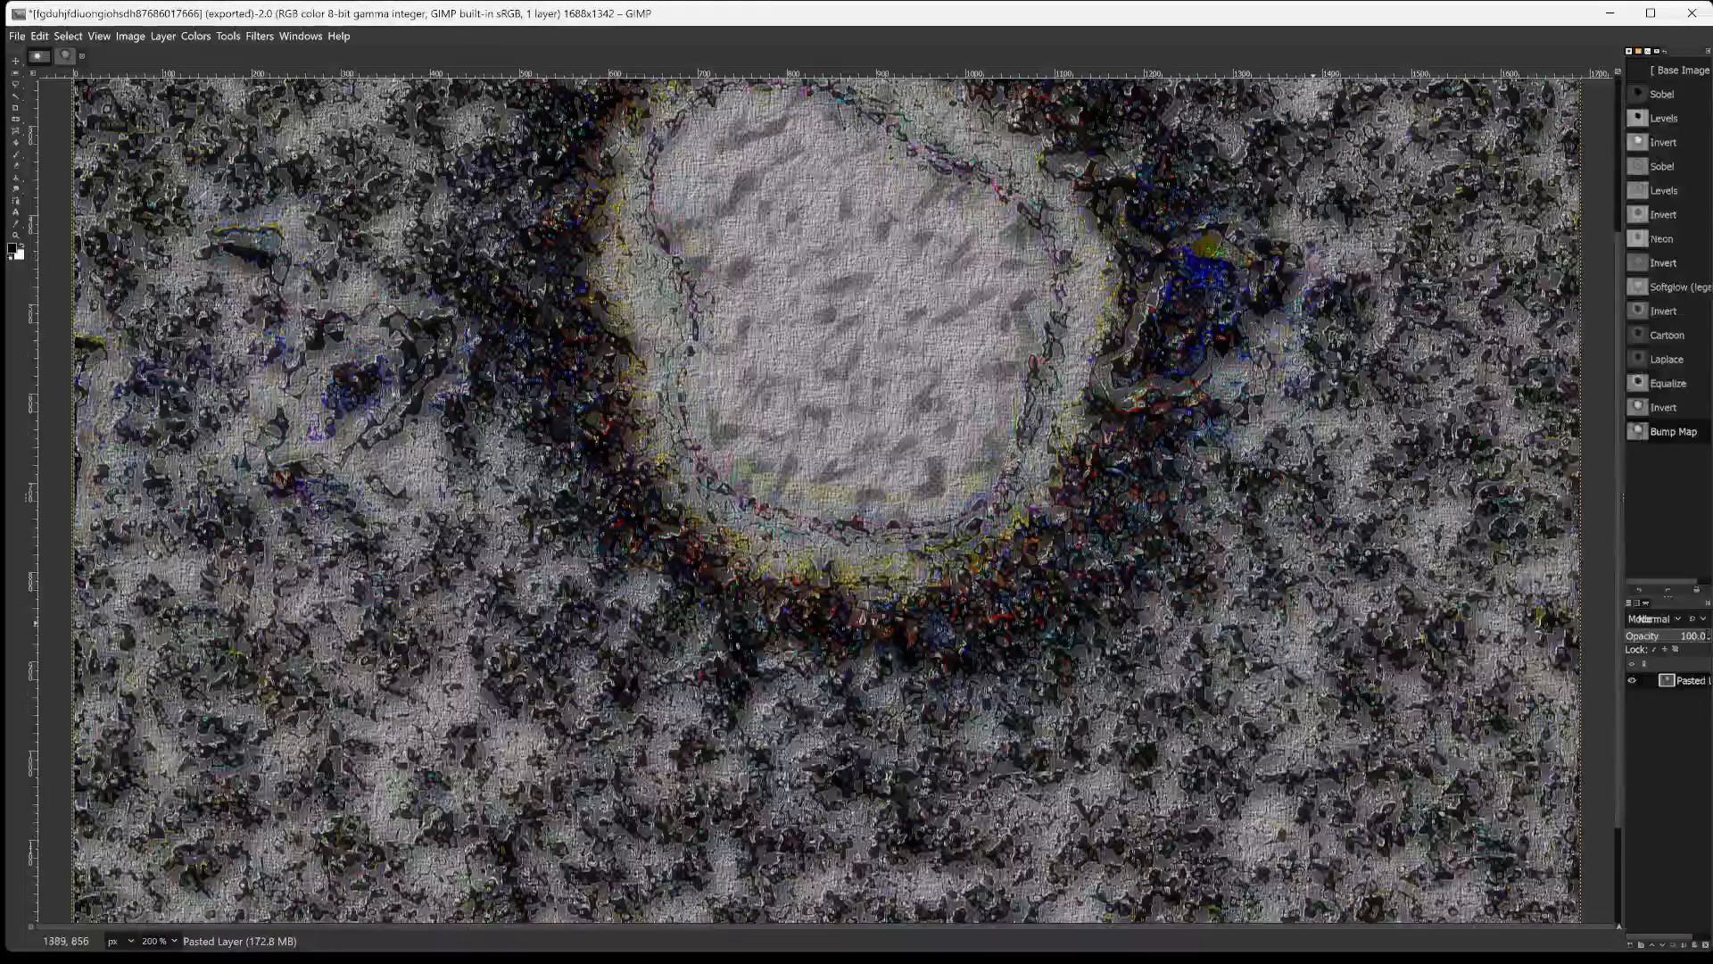
scroll(1317, 625, "up", 1)
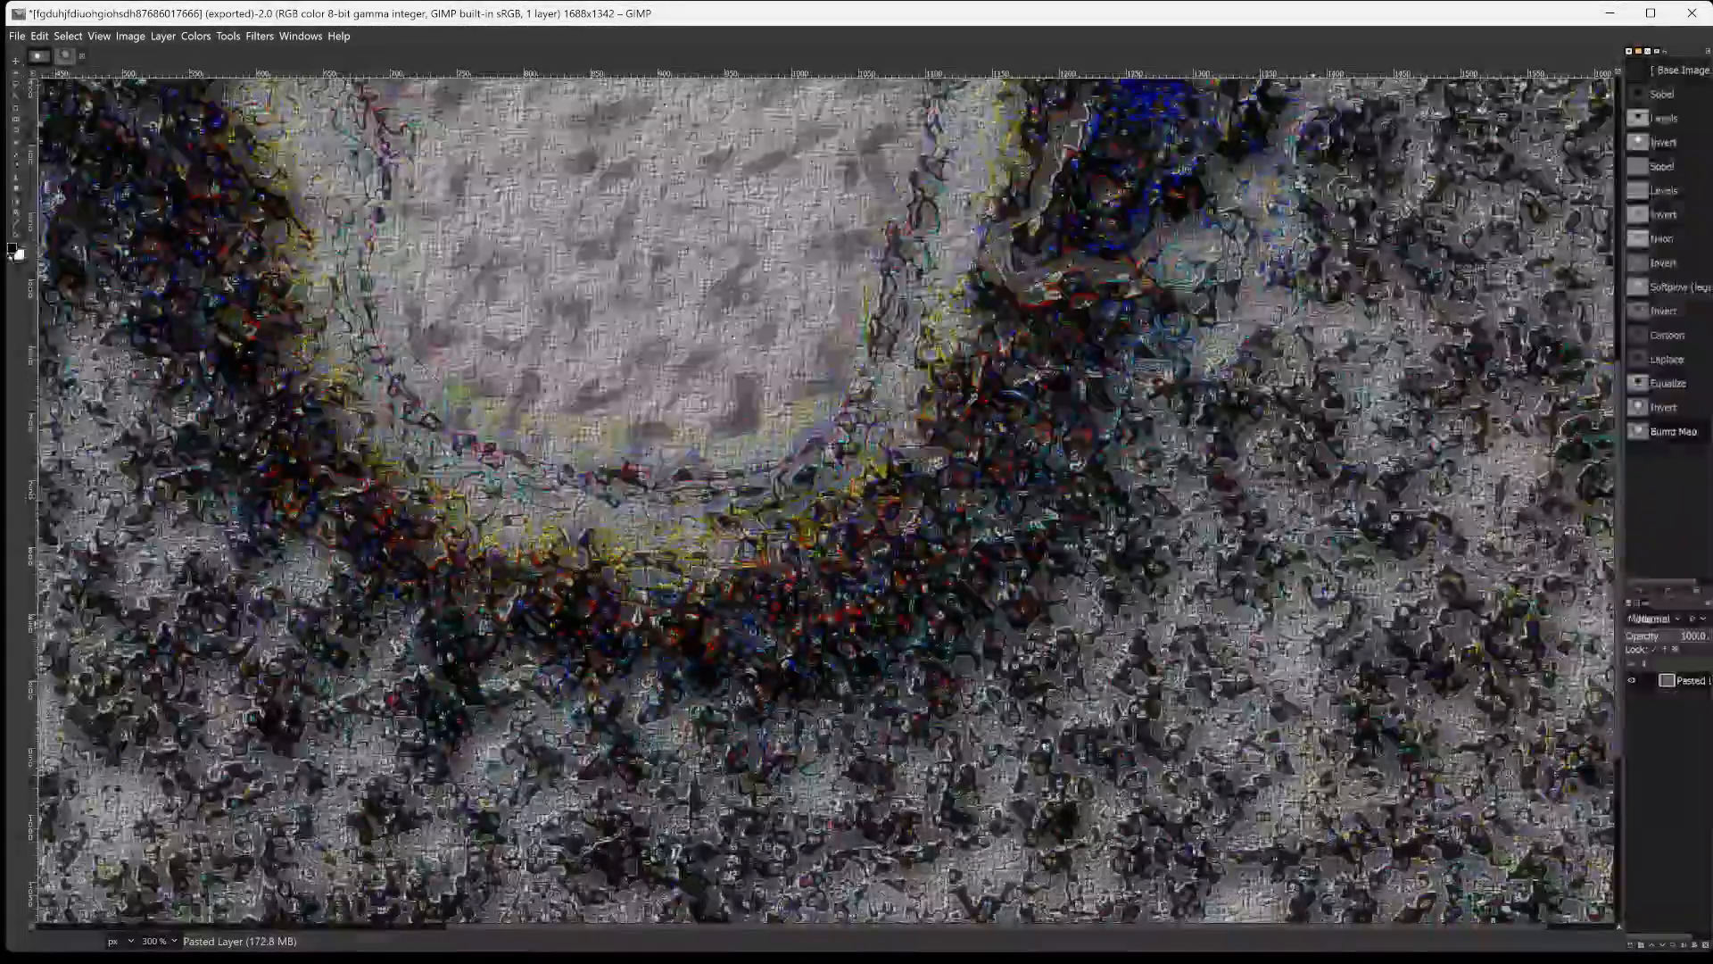
scroll(814, 482, "down", 5)
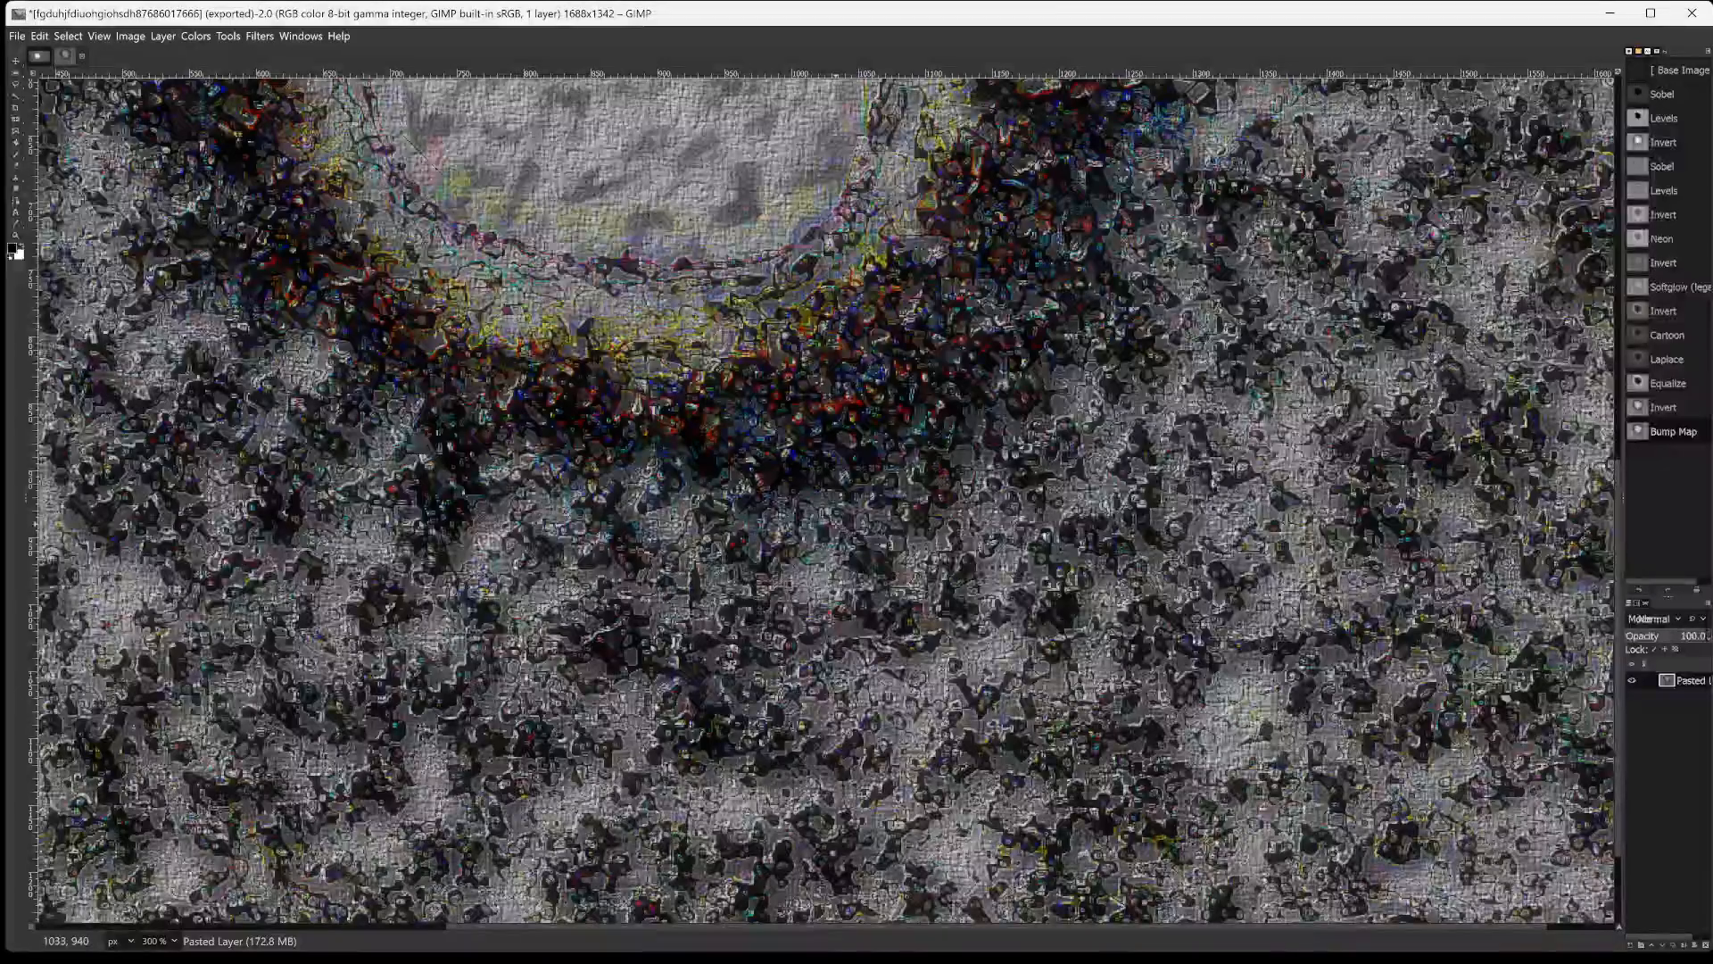
scroll(815, 482, "up", 15)
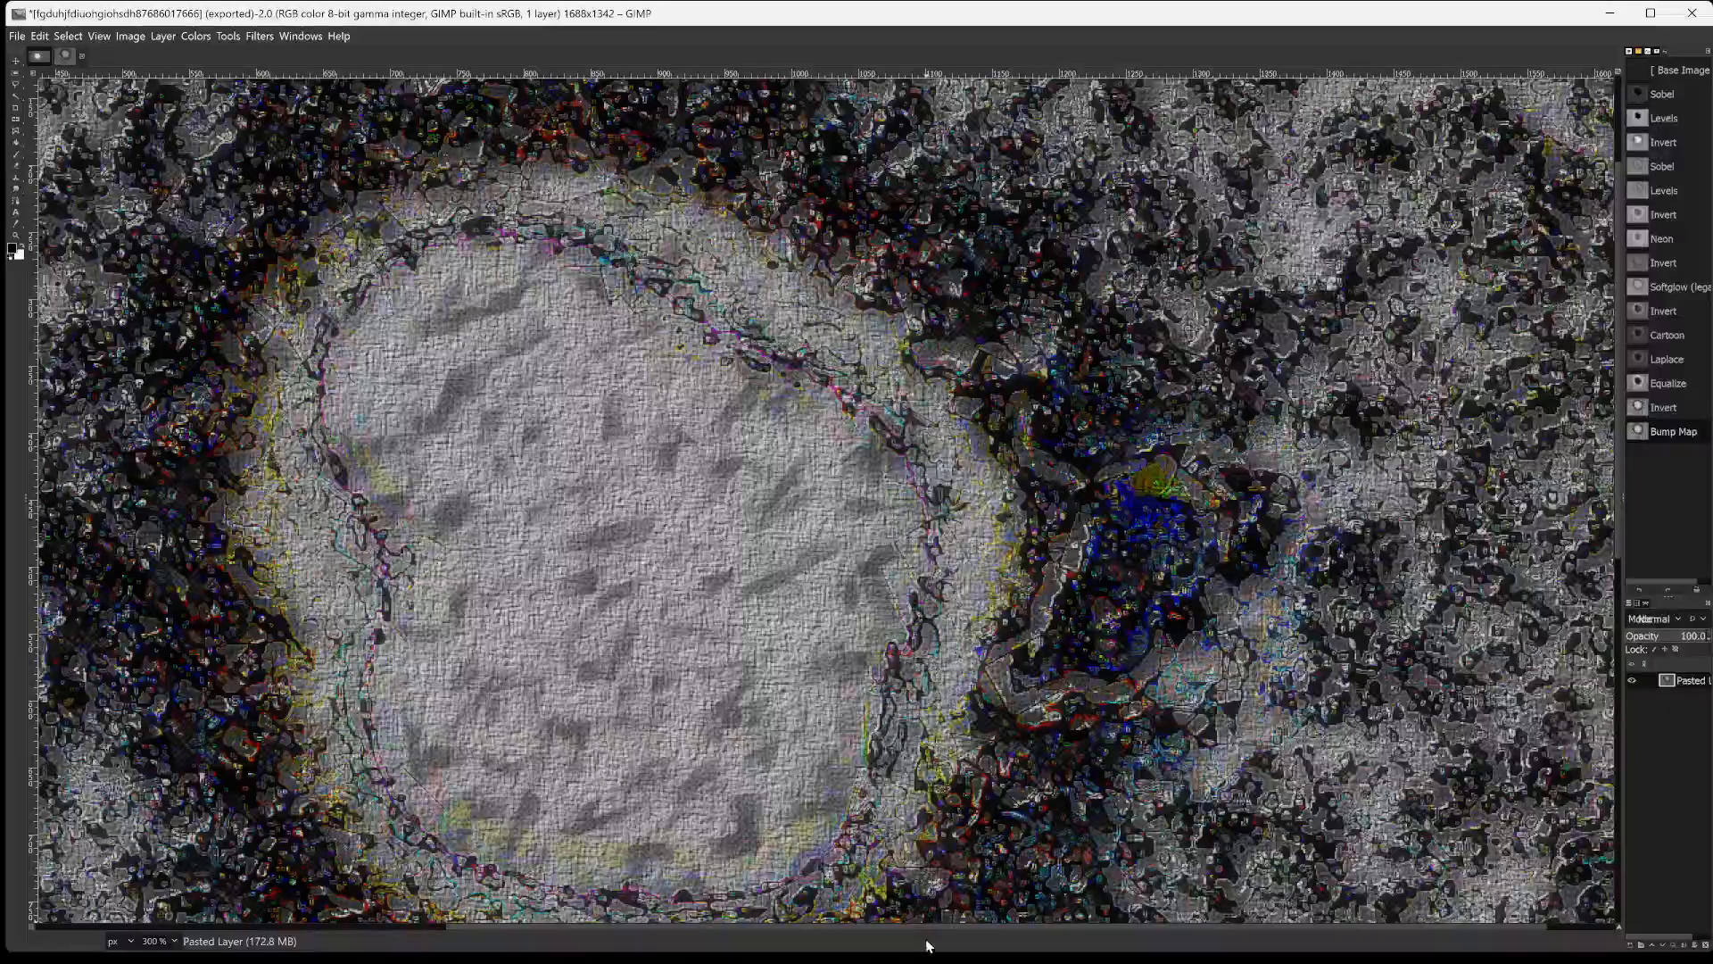
Snip the textured background and the upper part of the disc at 300% magnification with Snipping Tool, leaving out the rulers and side panels.
left_click_drag(917, 932, 323, 919)
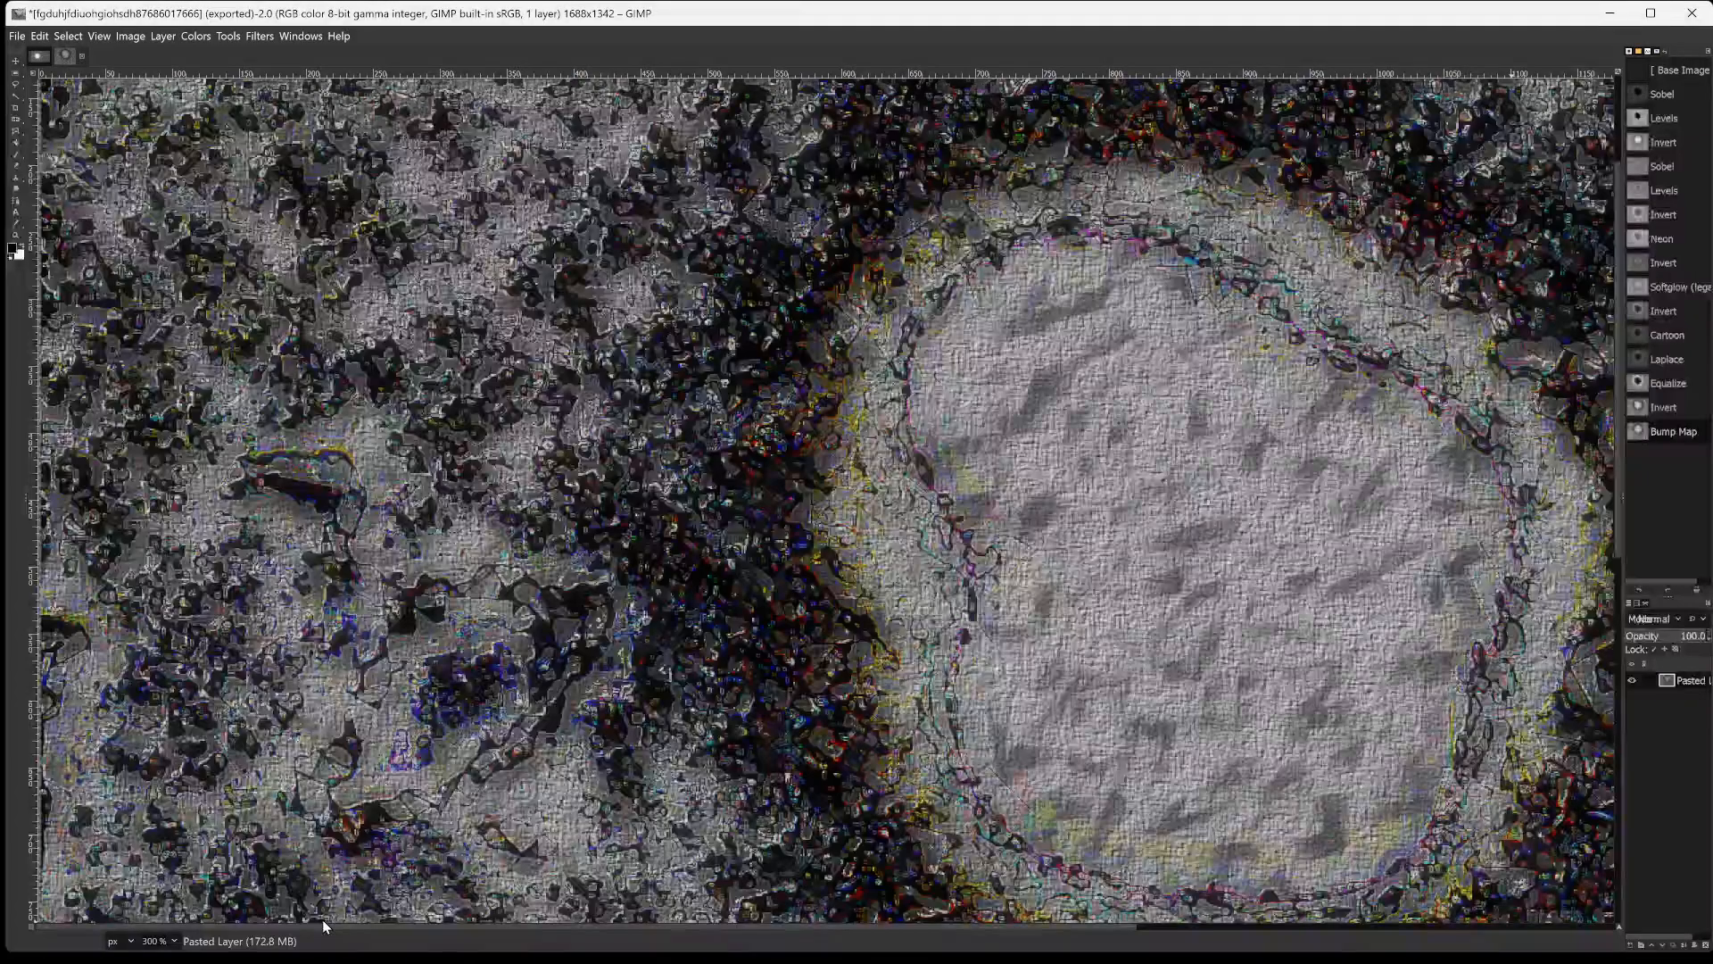
scroll(423, 500, "up", 4)
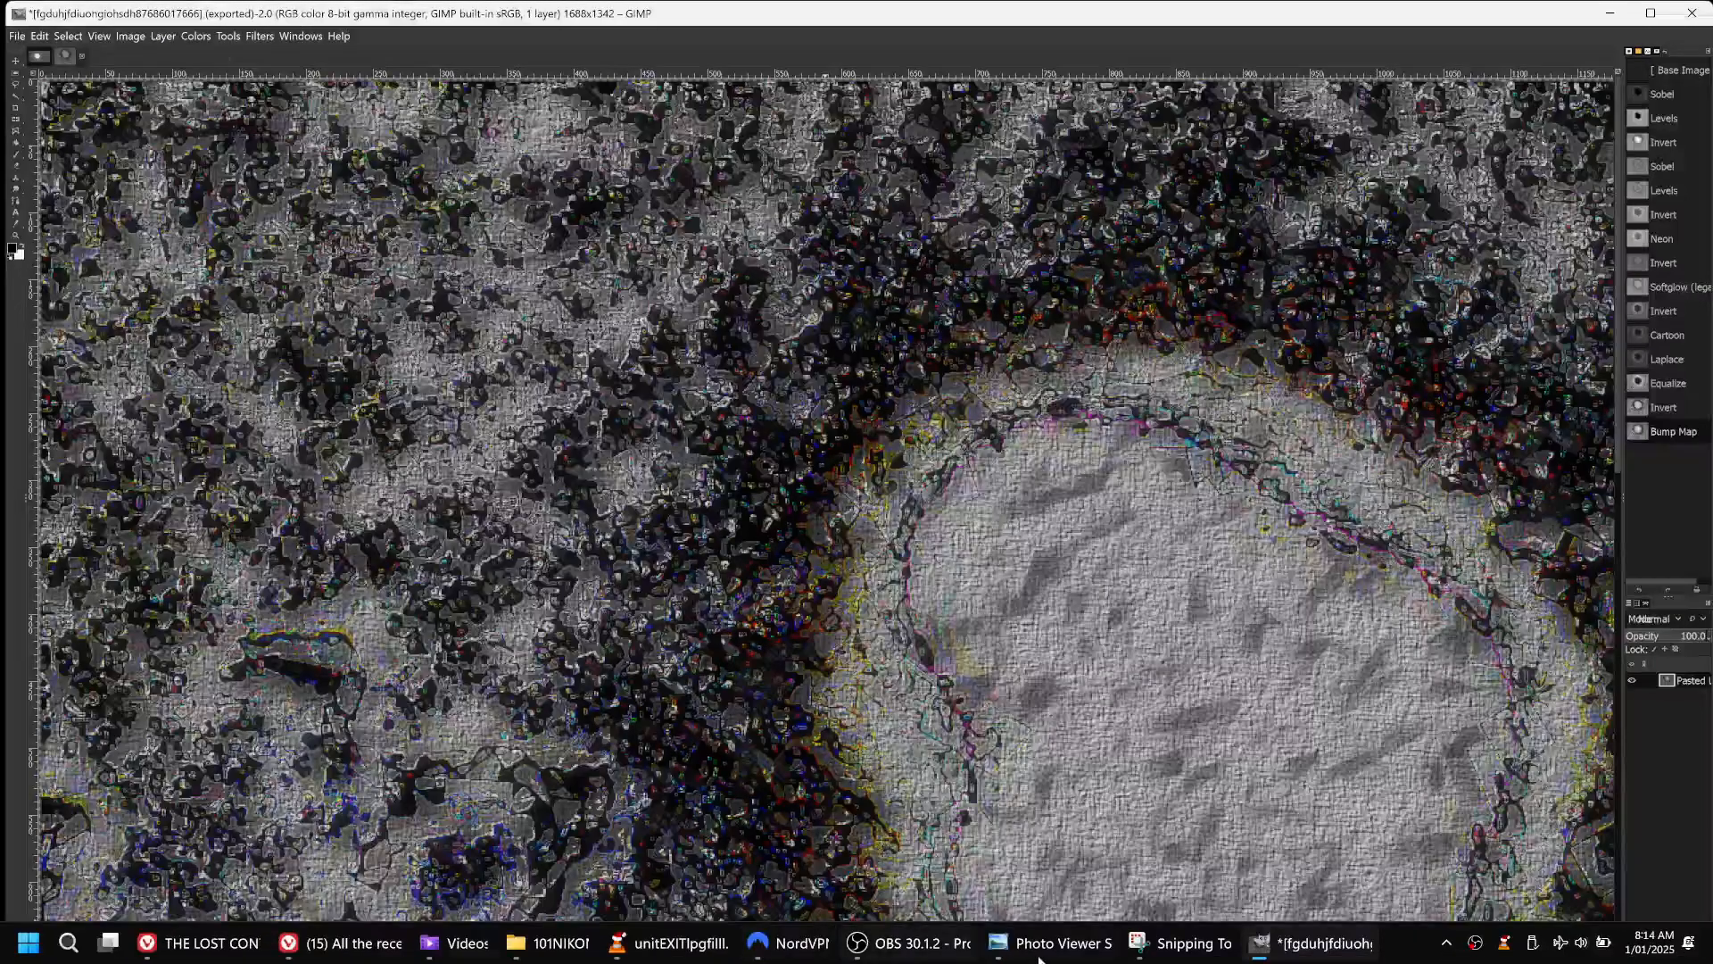
mouse_move(1211, 954)
left_click(1177, 852)
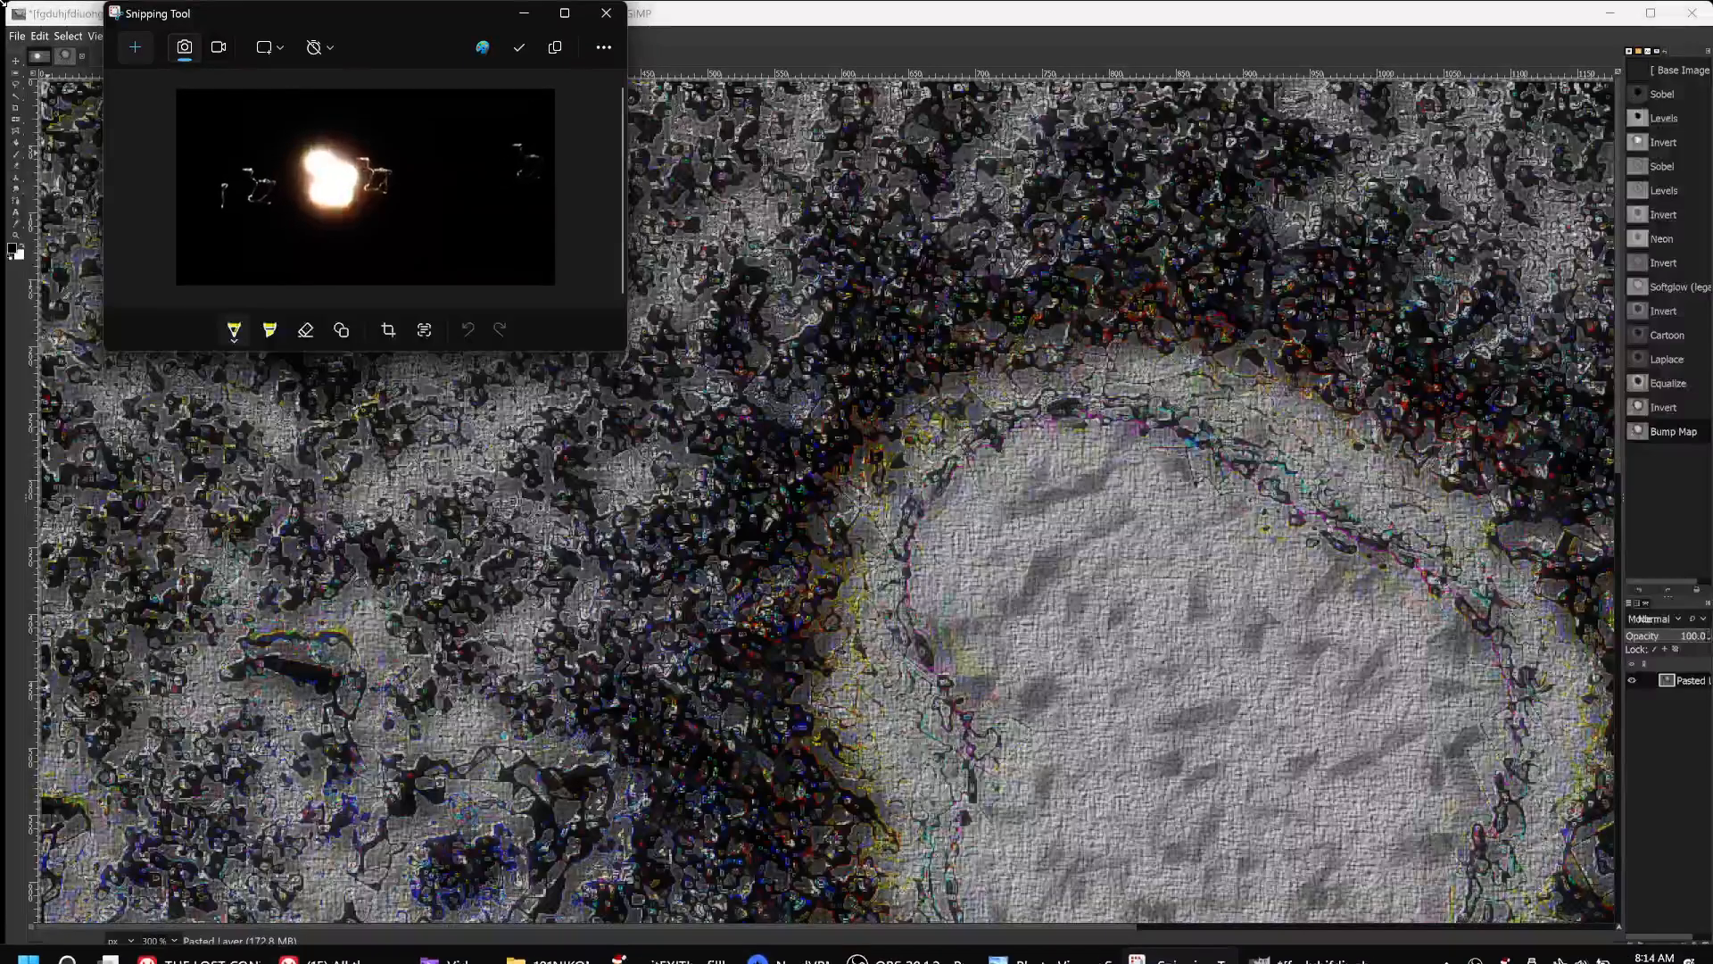
left_click(147, 49)
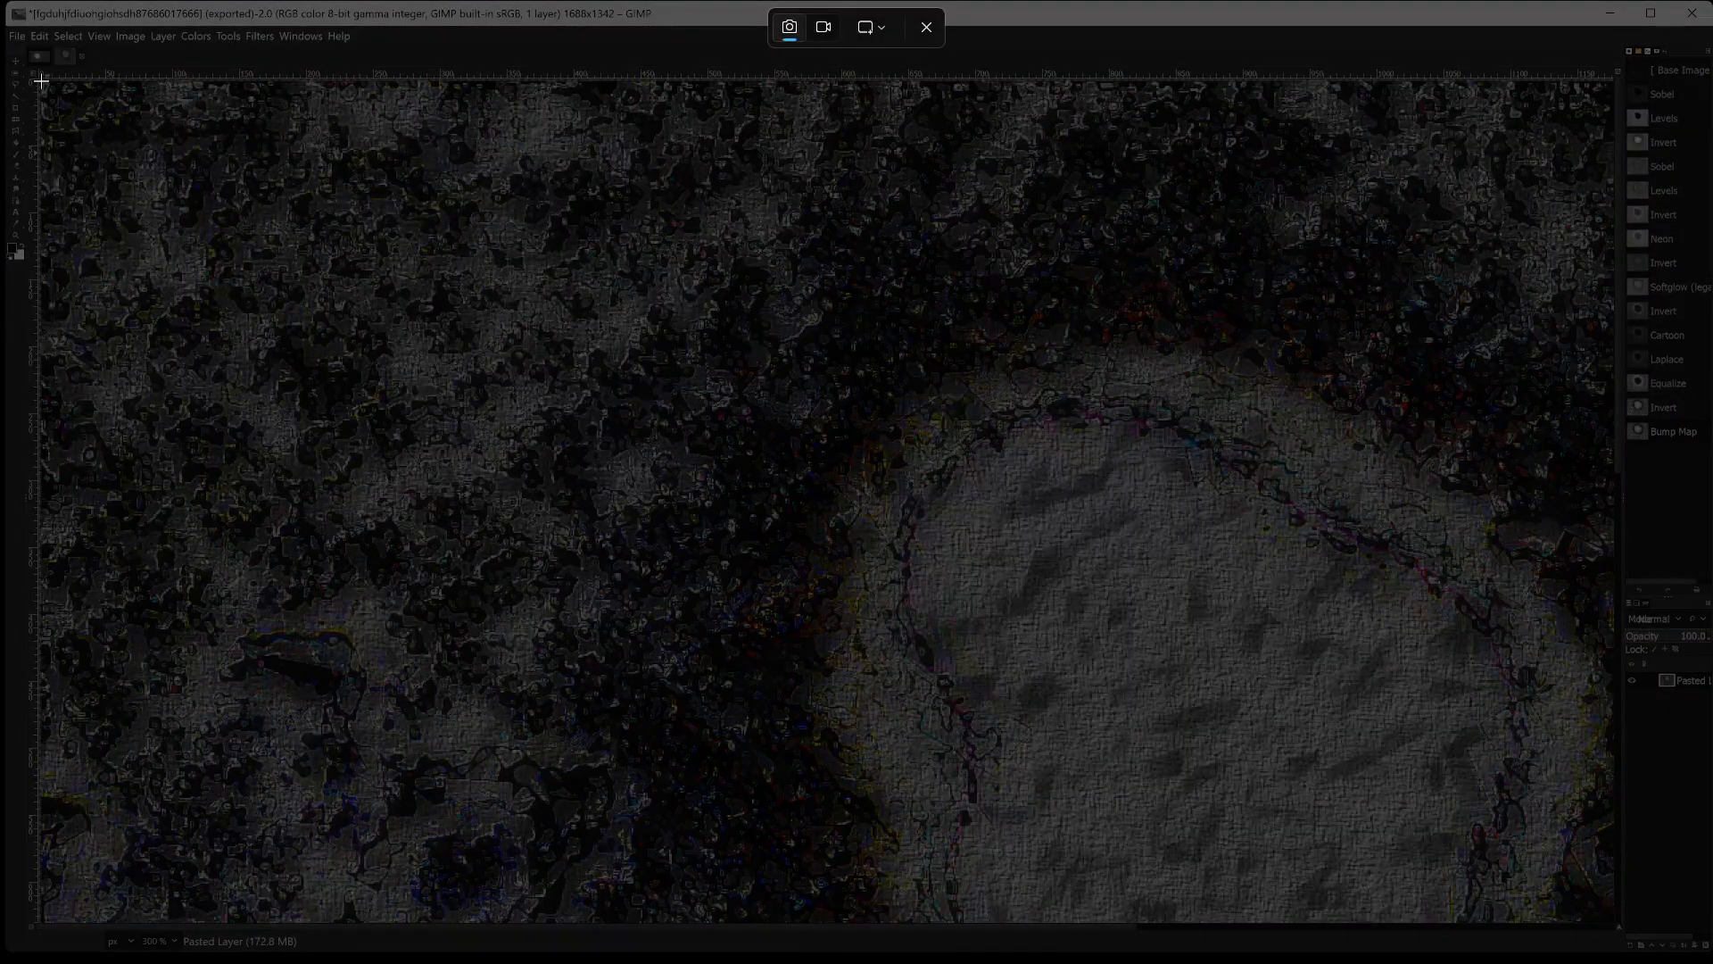
left_click_drag(41, 81, 1617, 908)
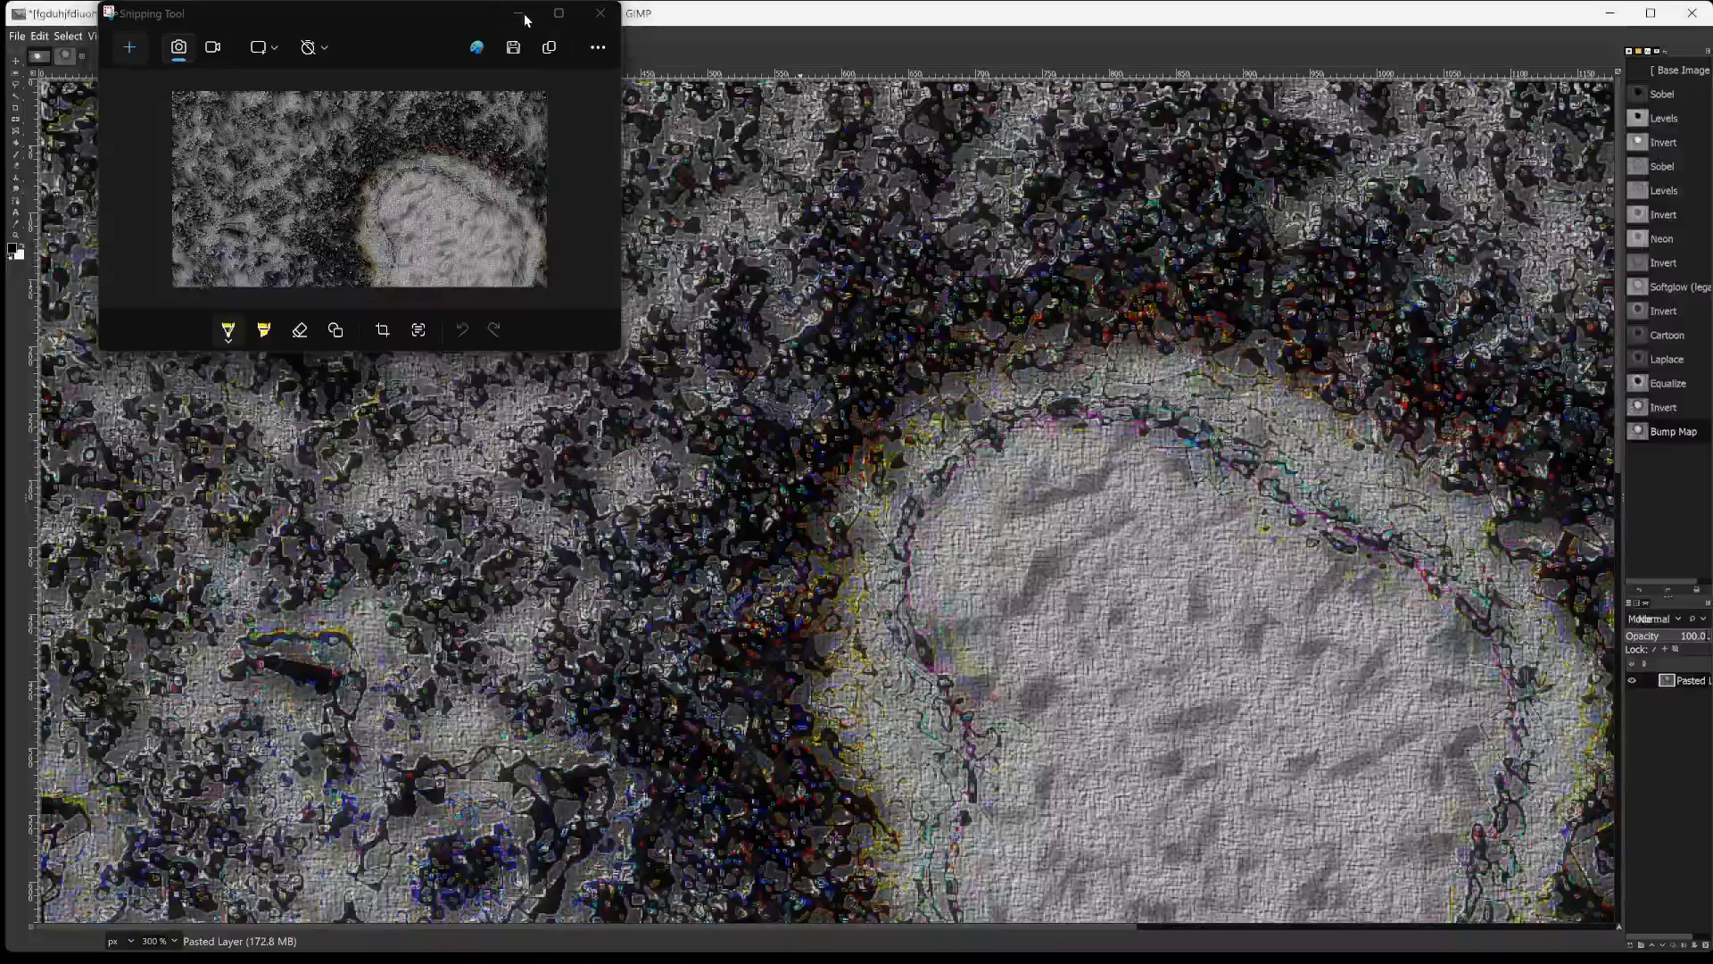
left_click(520, 14)
scroll(981, 482, "down", 10)
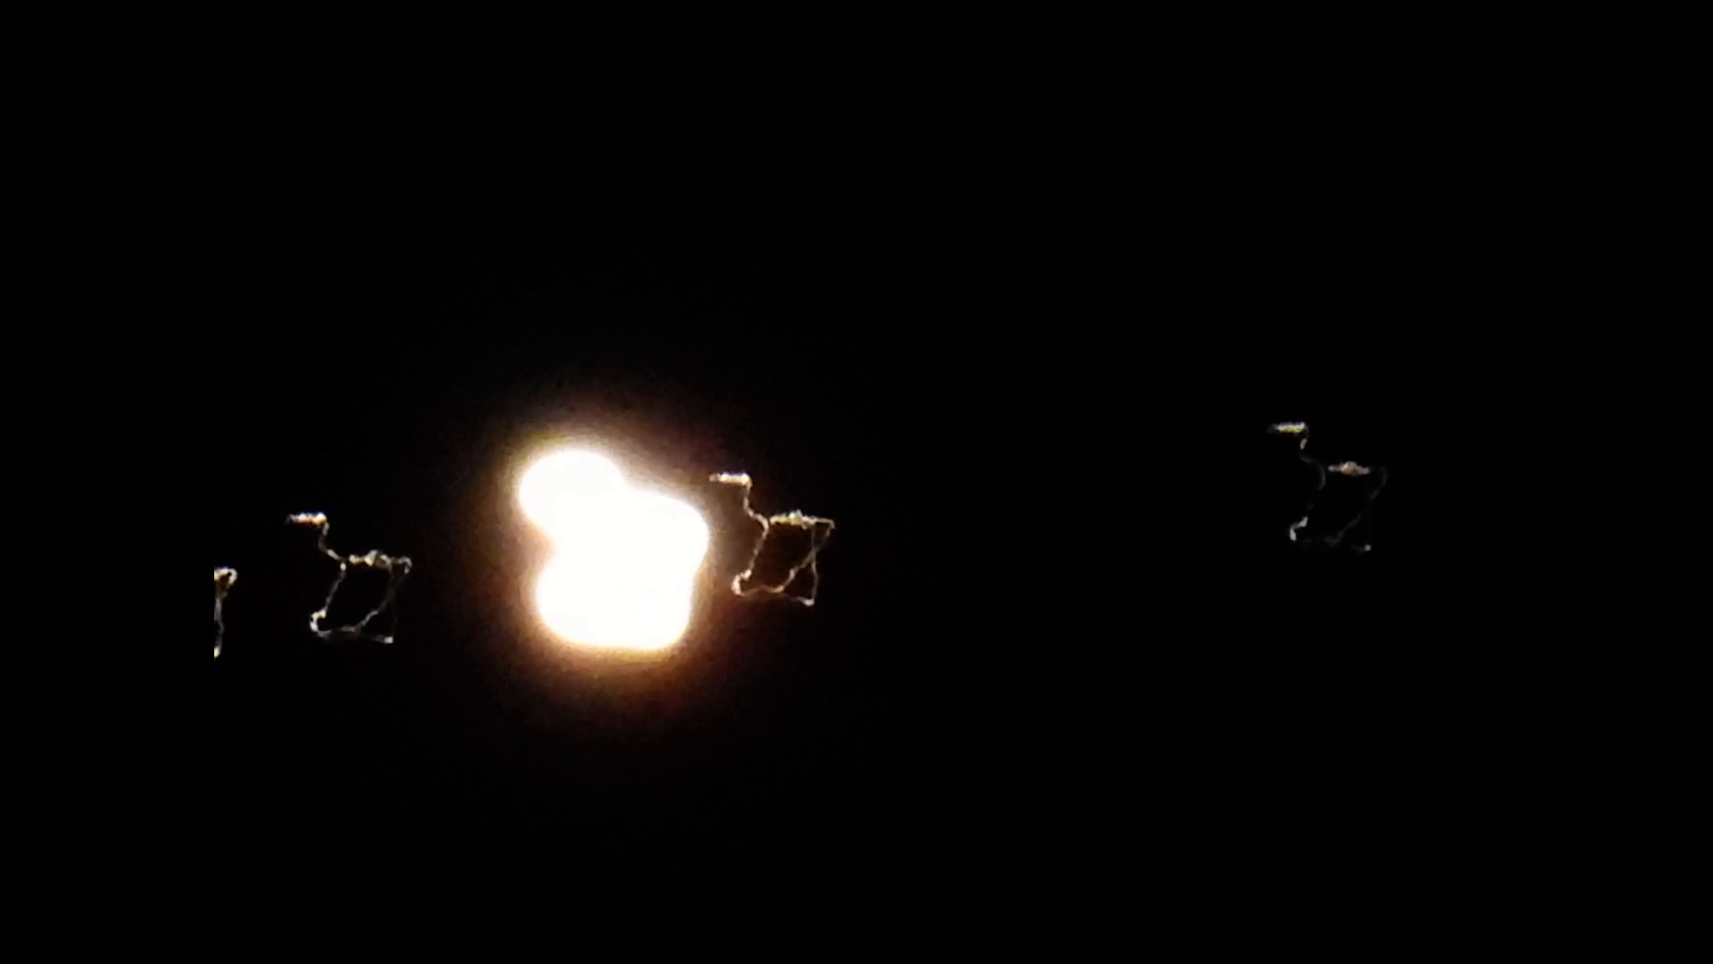
Switch from the full-screen photo slide show to the 101NIKON folder window.
key("alt+Tab")
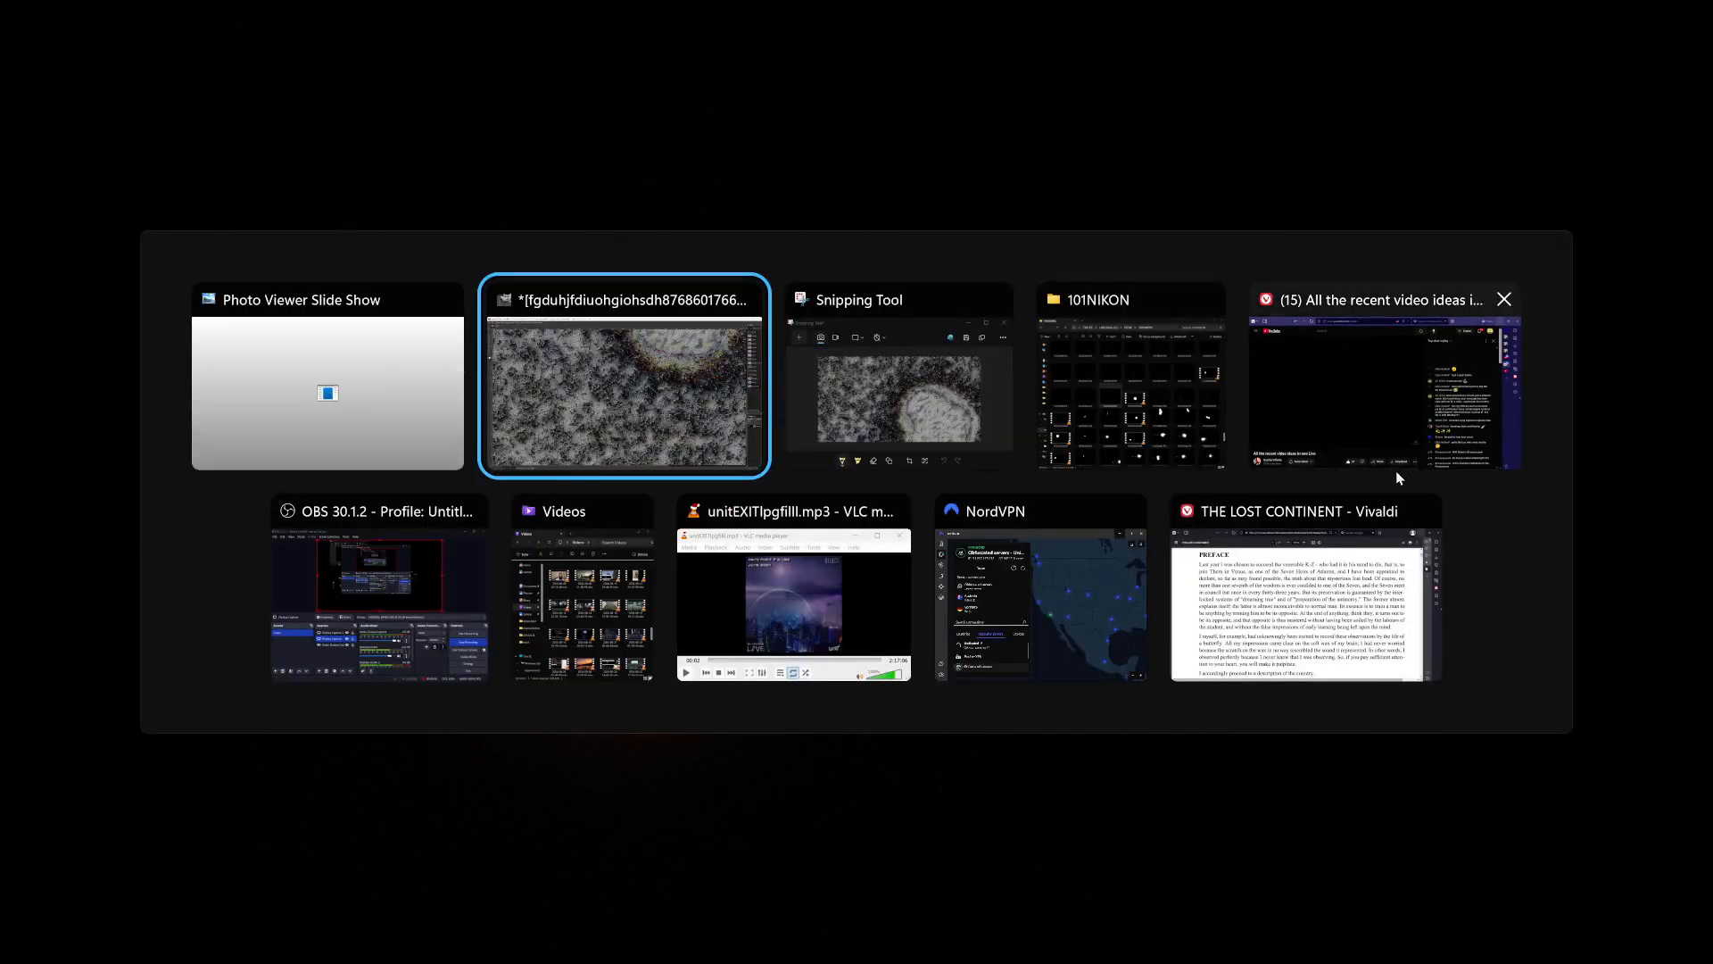
key("Tab")
key("Tab")
key("Tab")
key("Tab")
key("Tab")
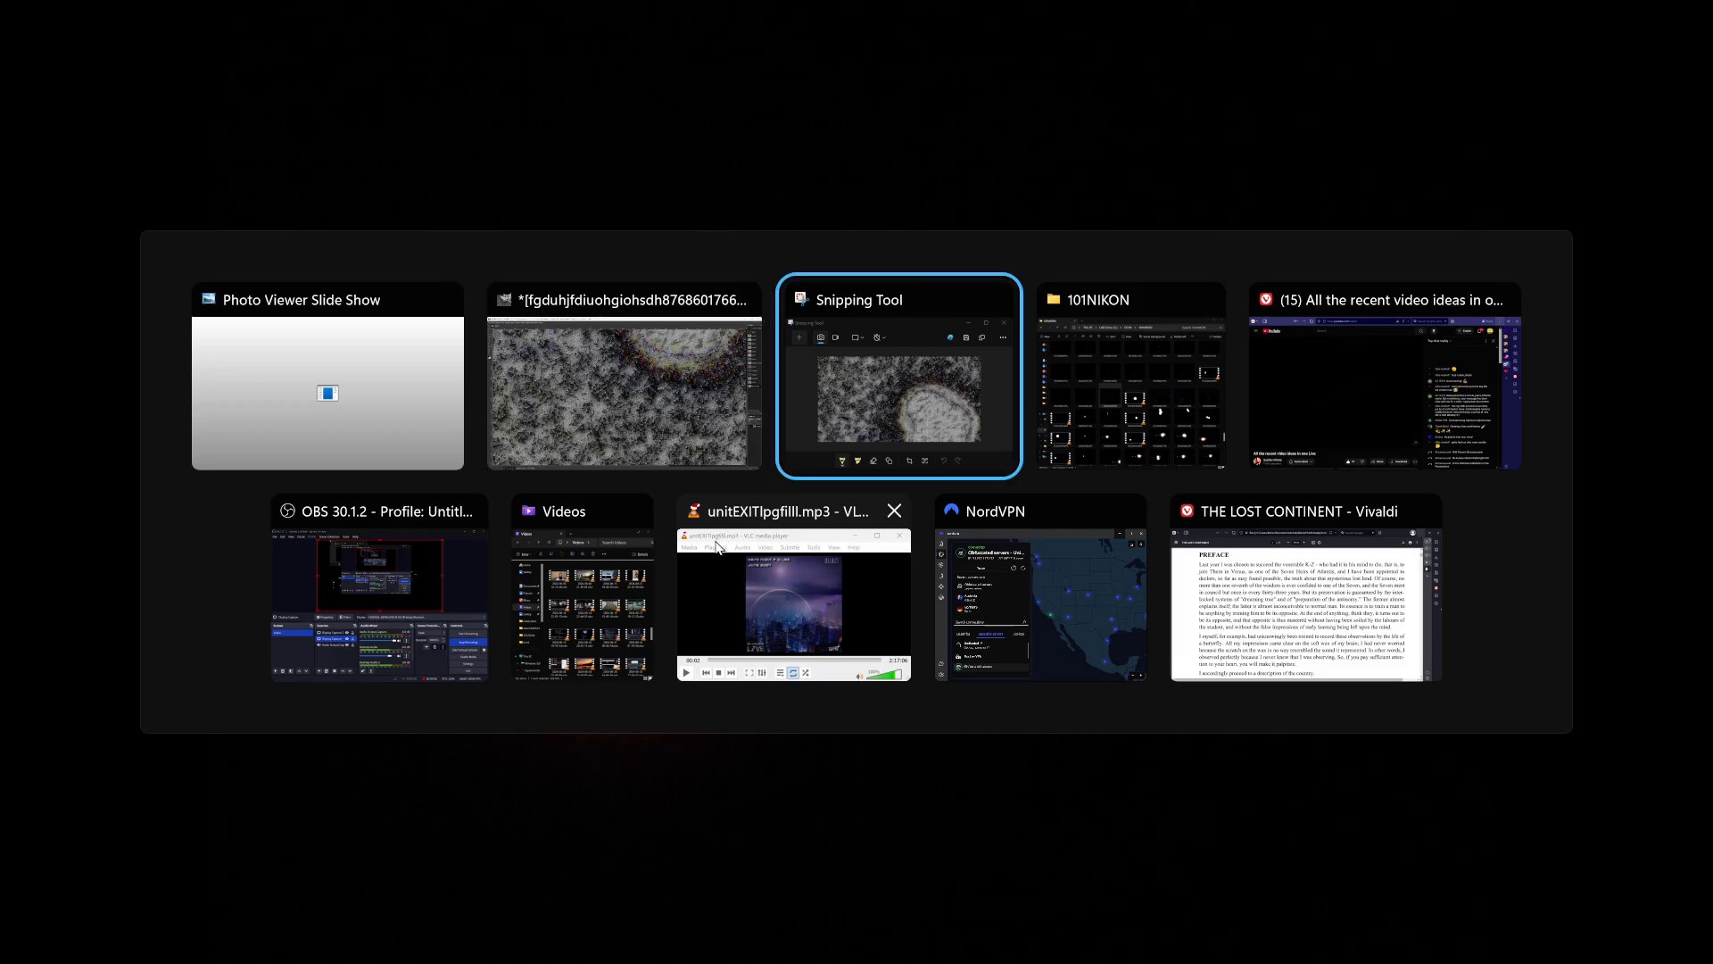
key("Tab")
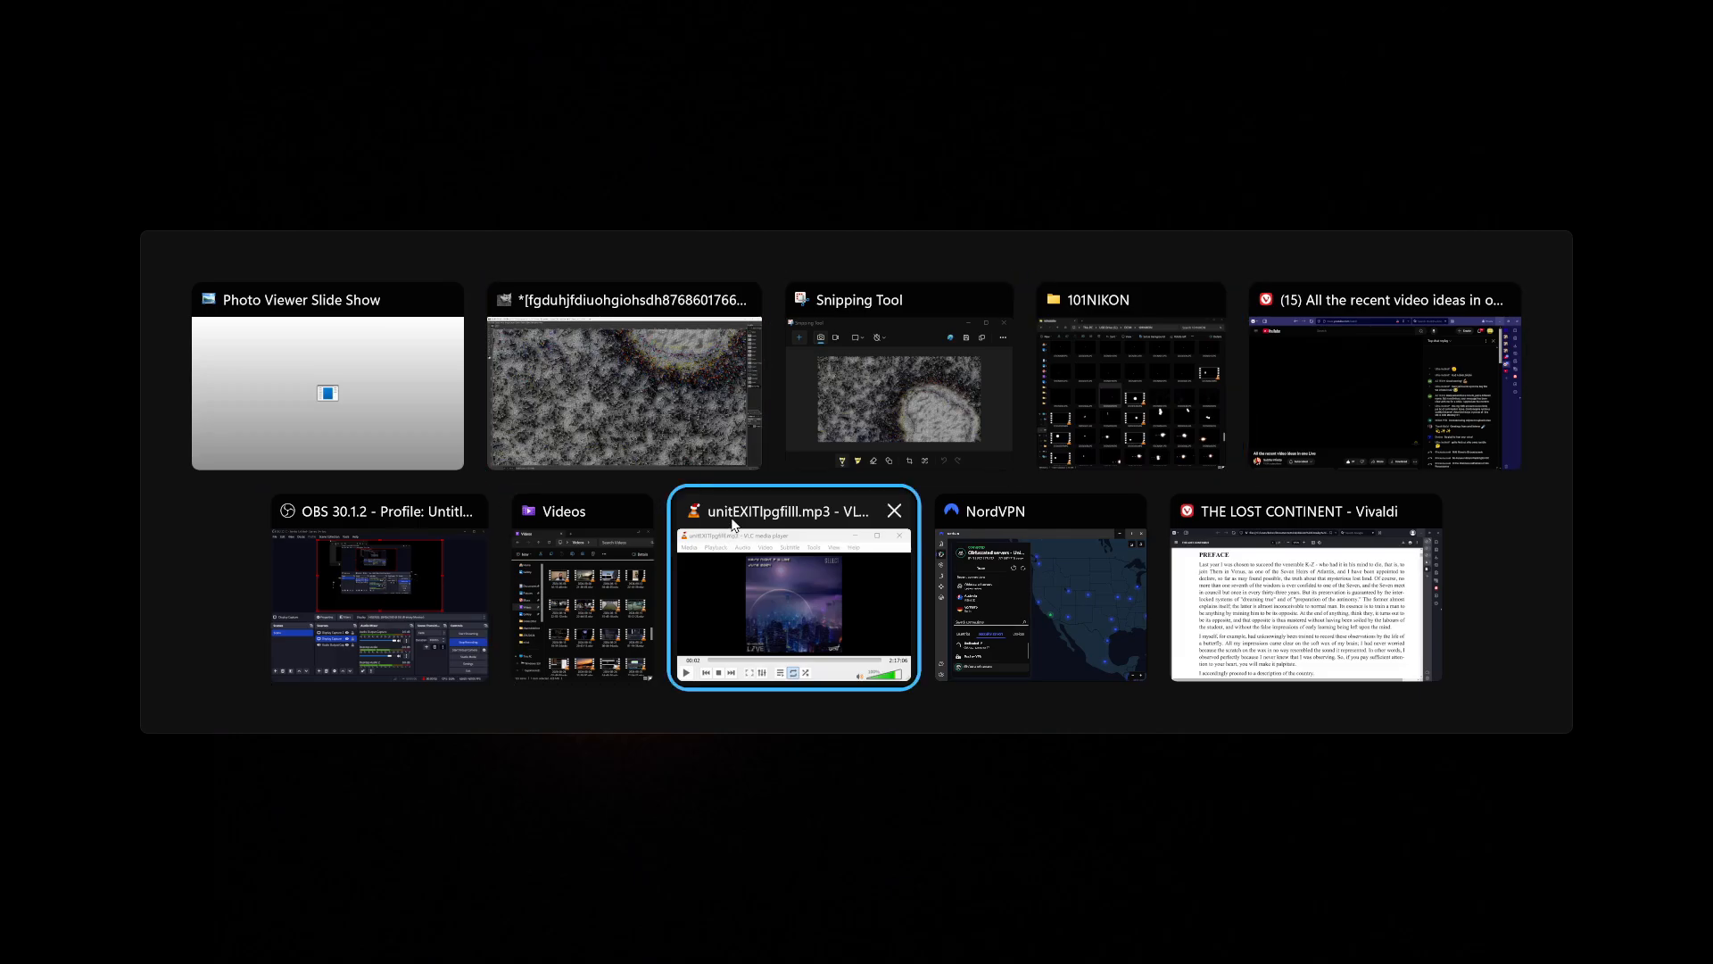
key("Tab")
key("Tab")
key("Tab")
key("Tab")
key("Tab")
key("Tab")
key("Tab")
key("Tab")
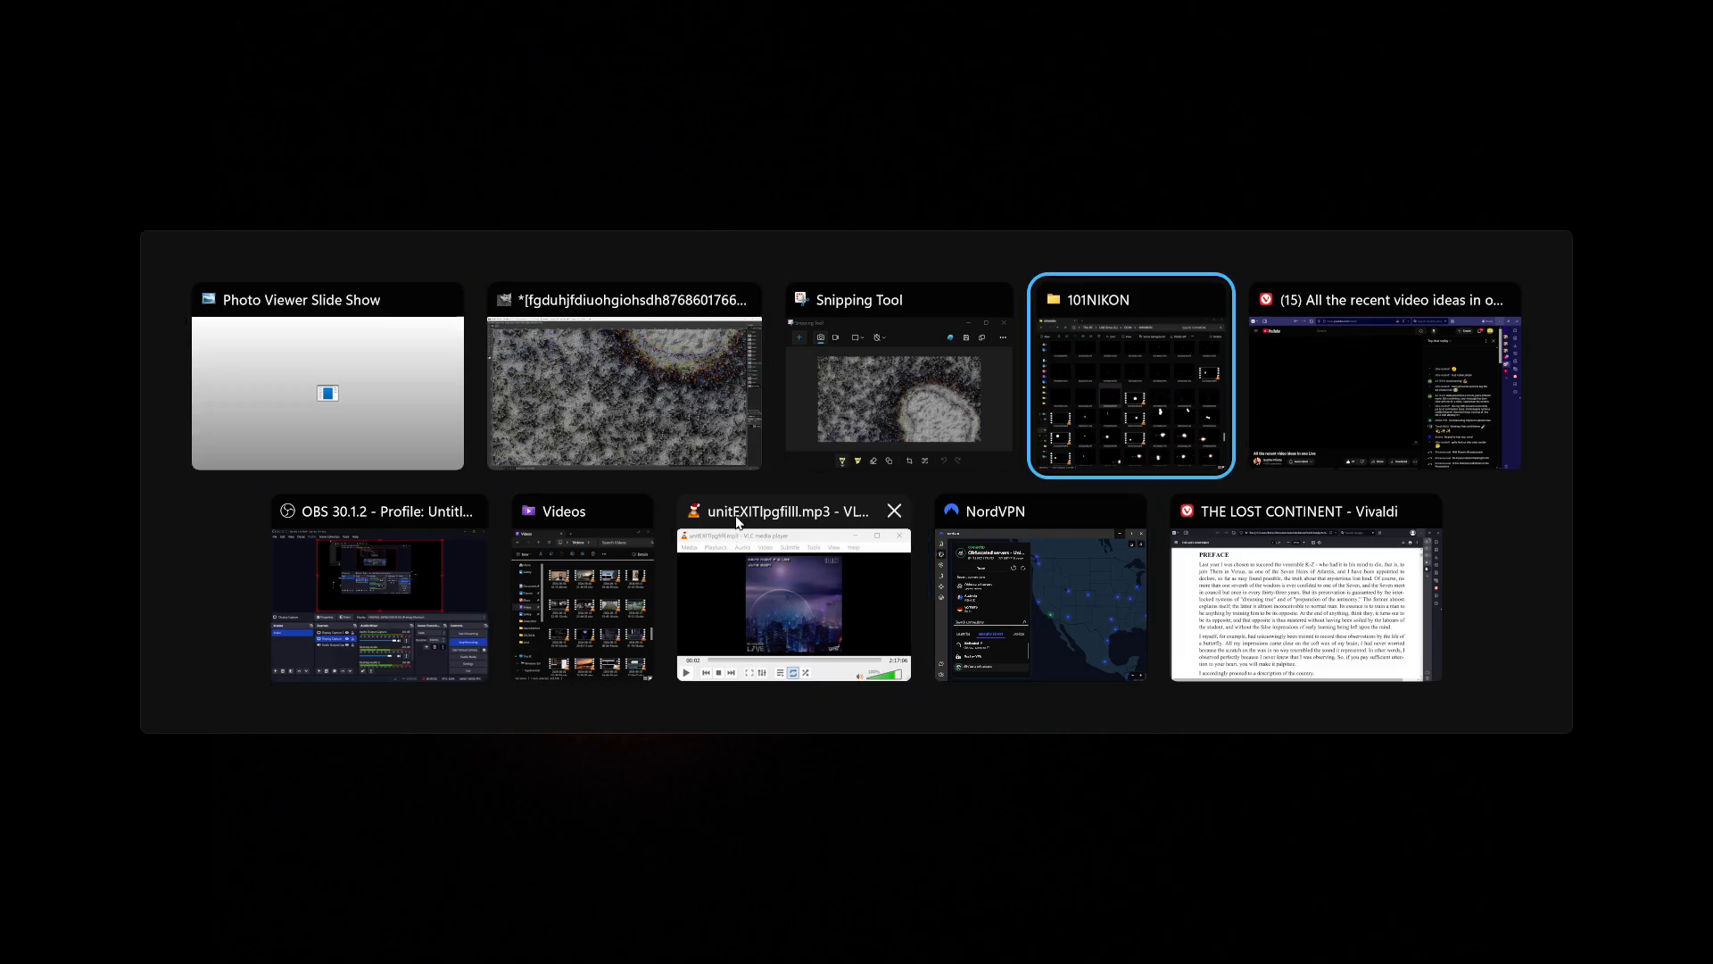